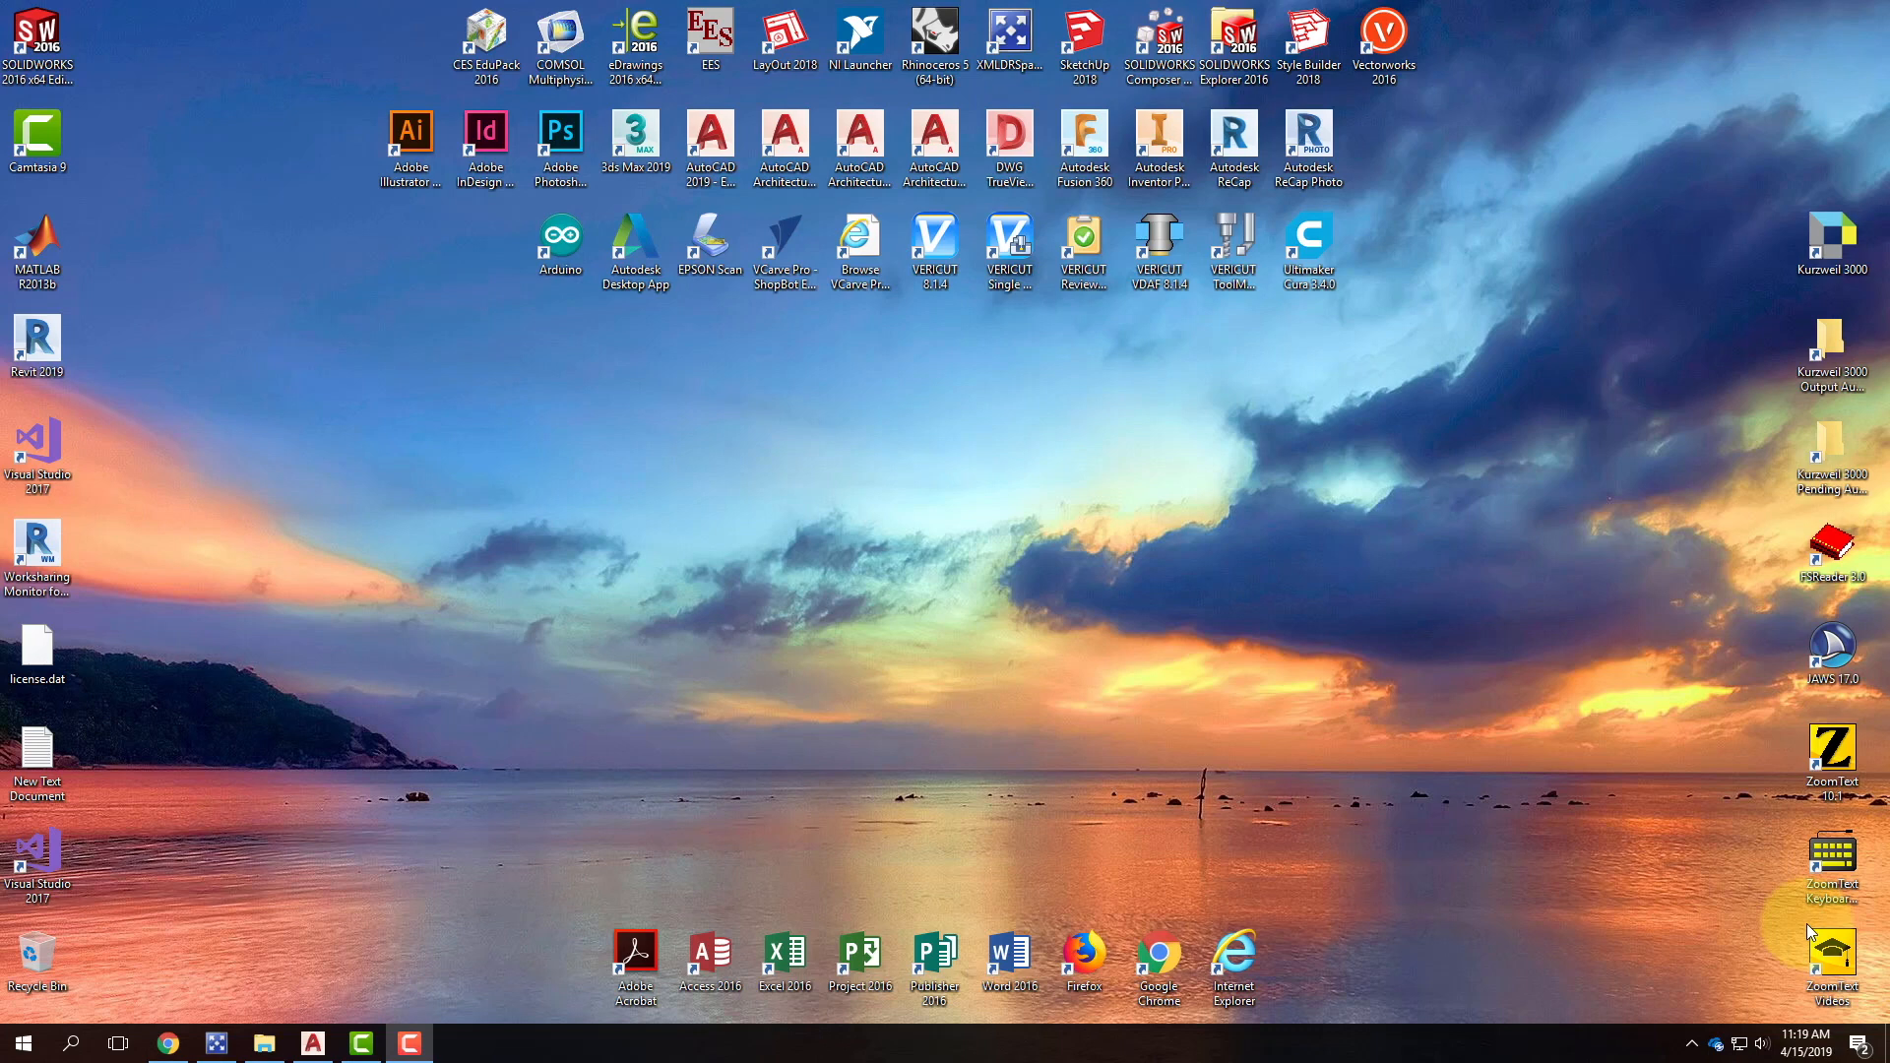
# Launch Rhinoceros 5 and start a new model from the Large Objects - Inches template.
pyautogui.click(951, 44)
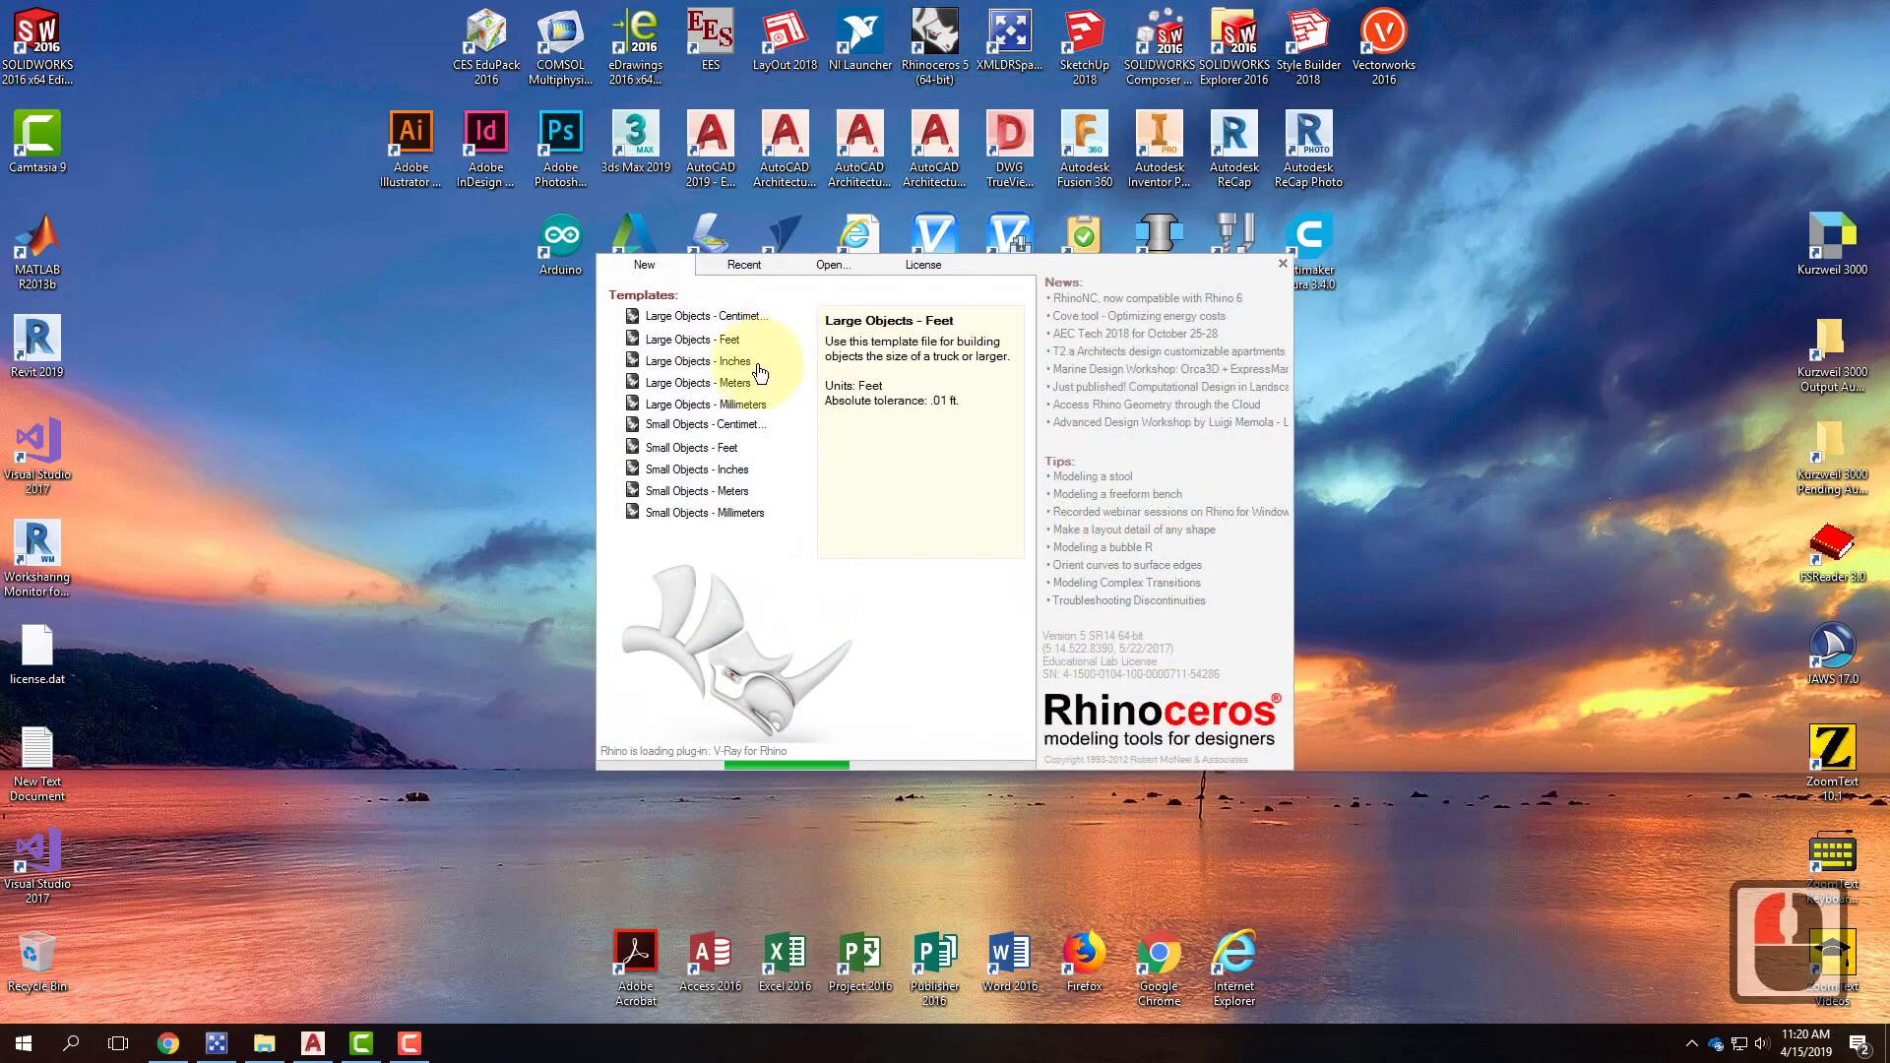
pyautogui.click(741, 364)
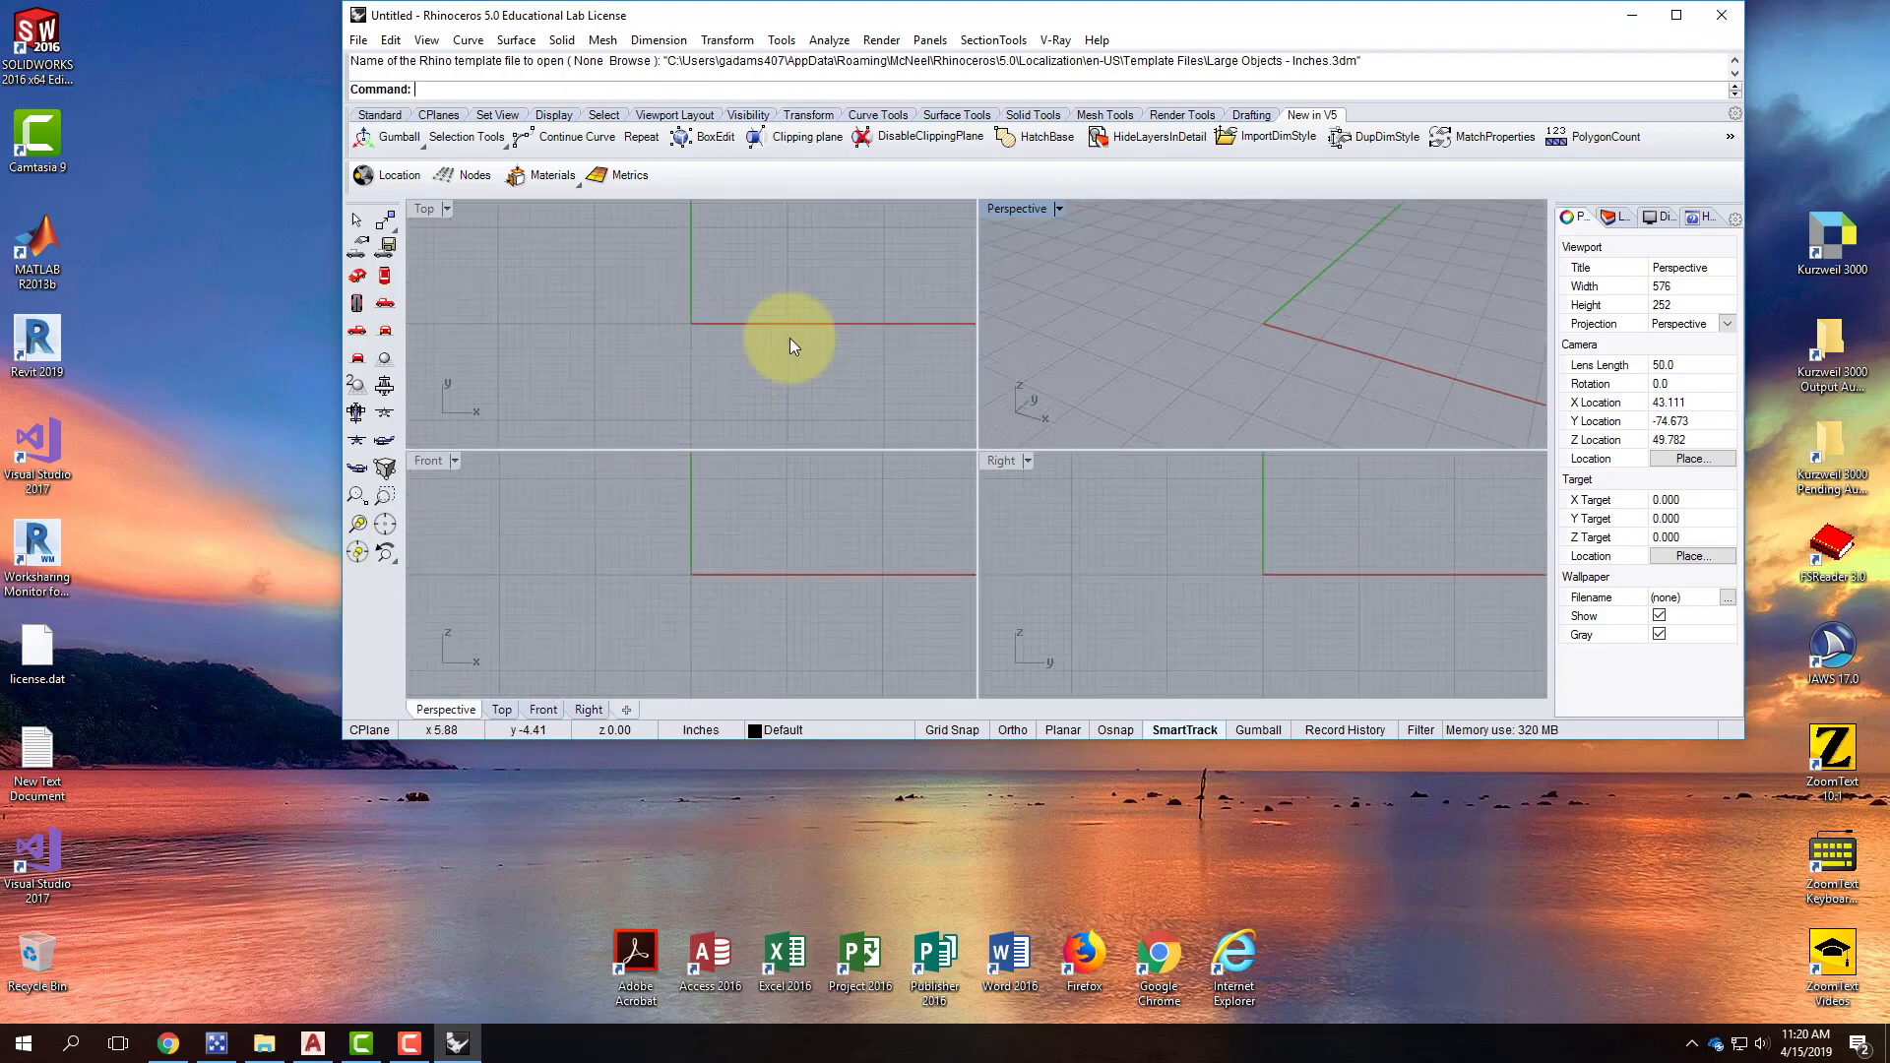
# Maximize the Rhino window and the Perspective viewport, and show the Standard toolbar.
pyautogui.click(1676, 14)
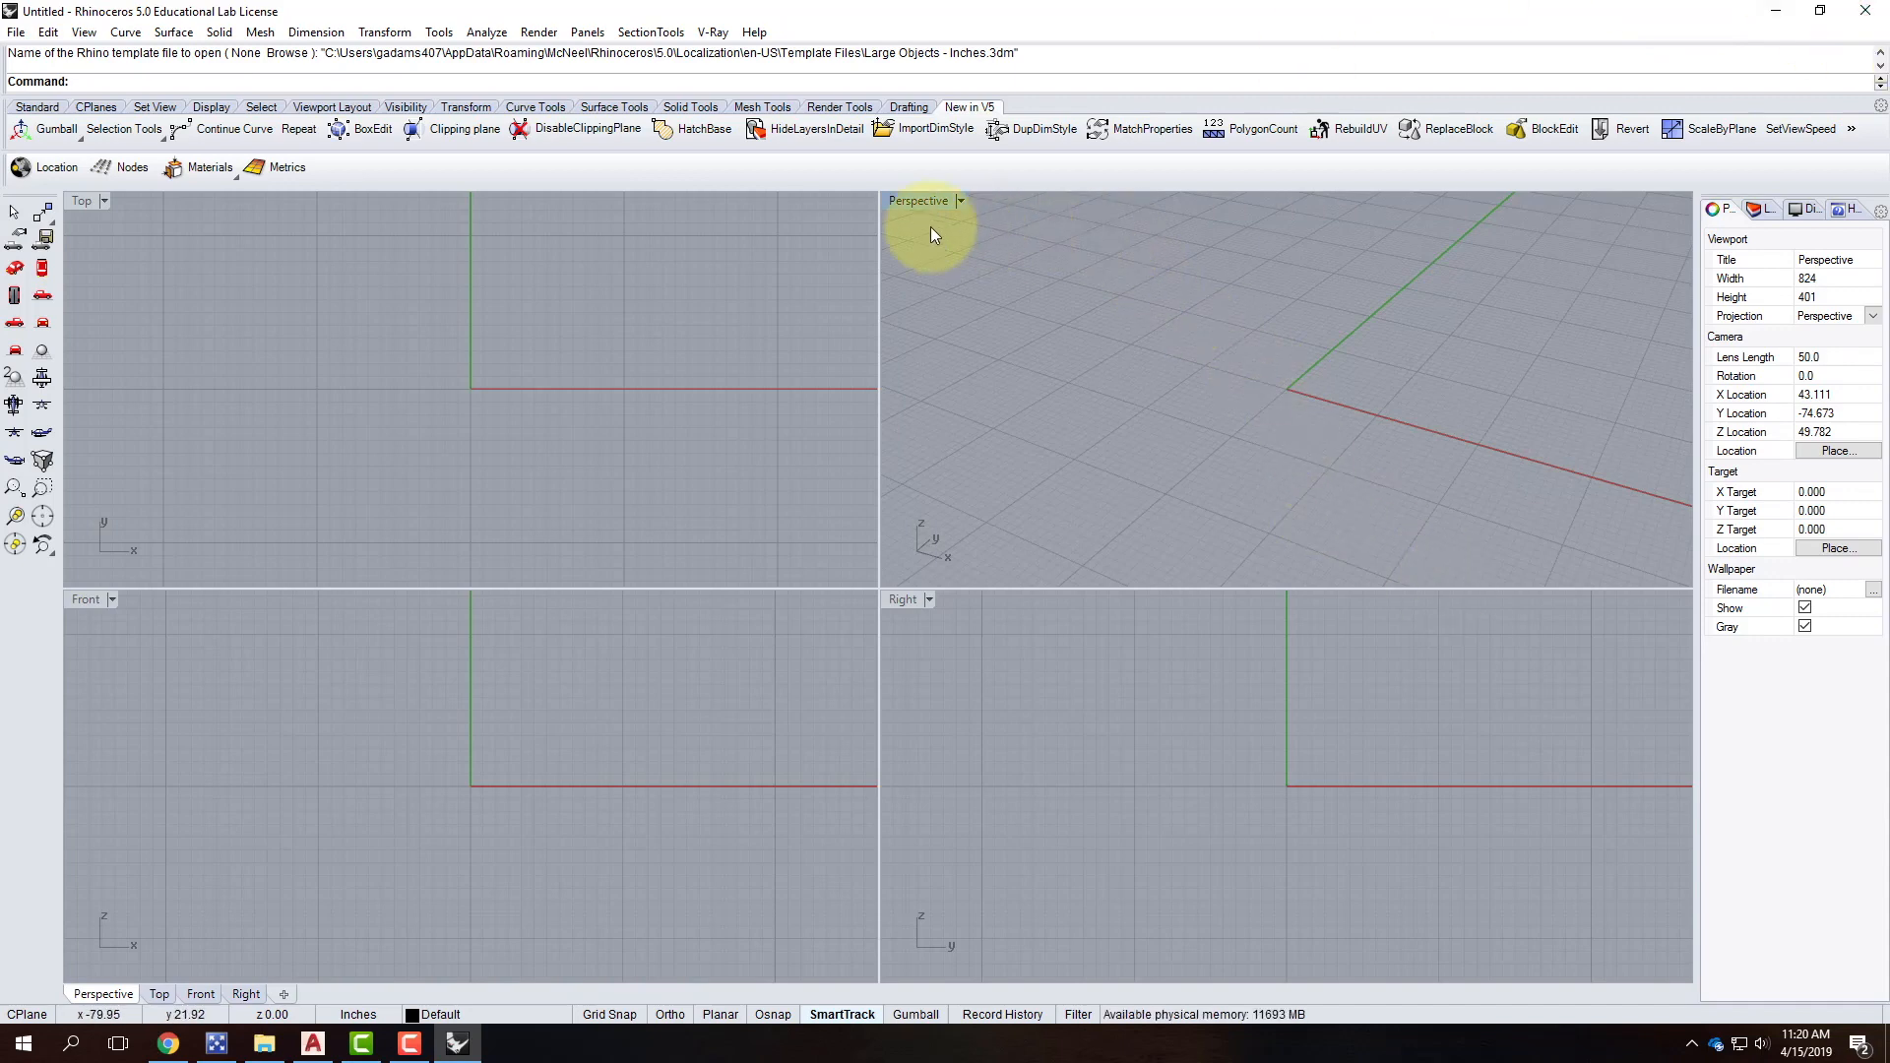
pyautogui.doubleClick(914, 202)
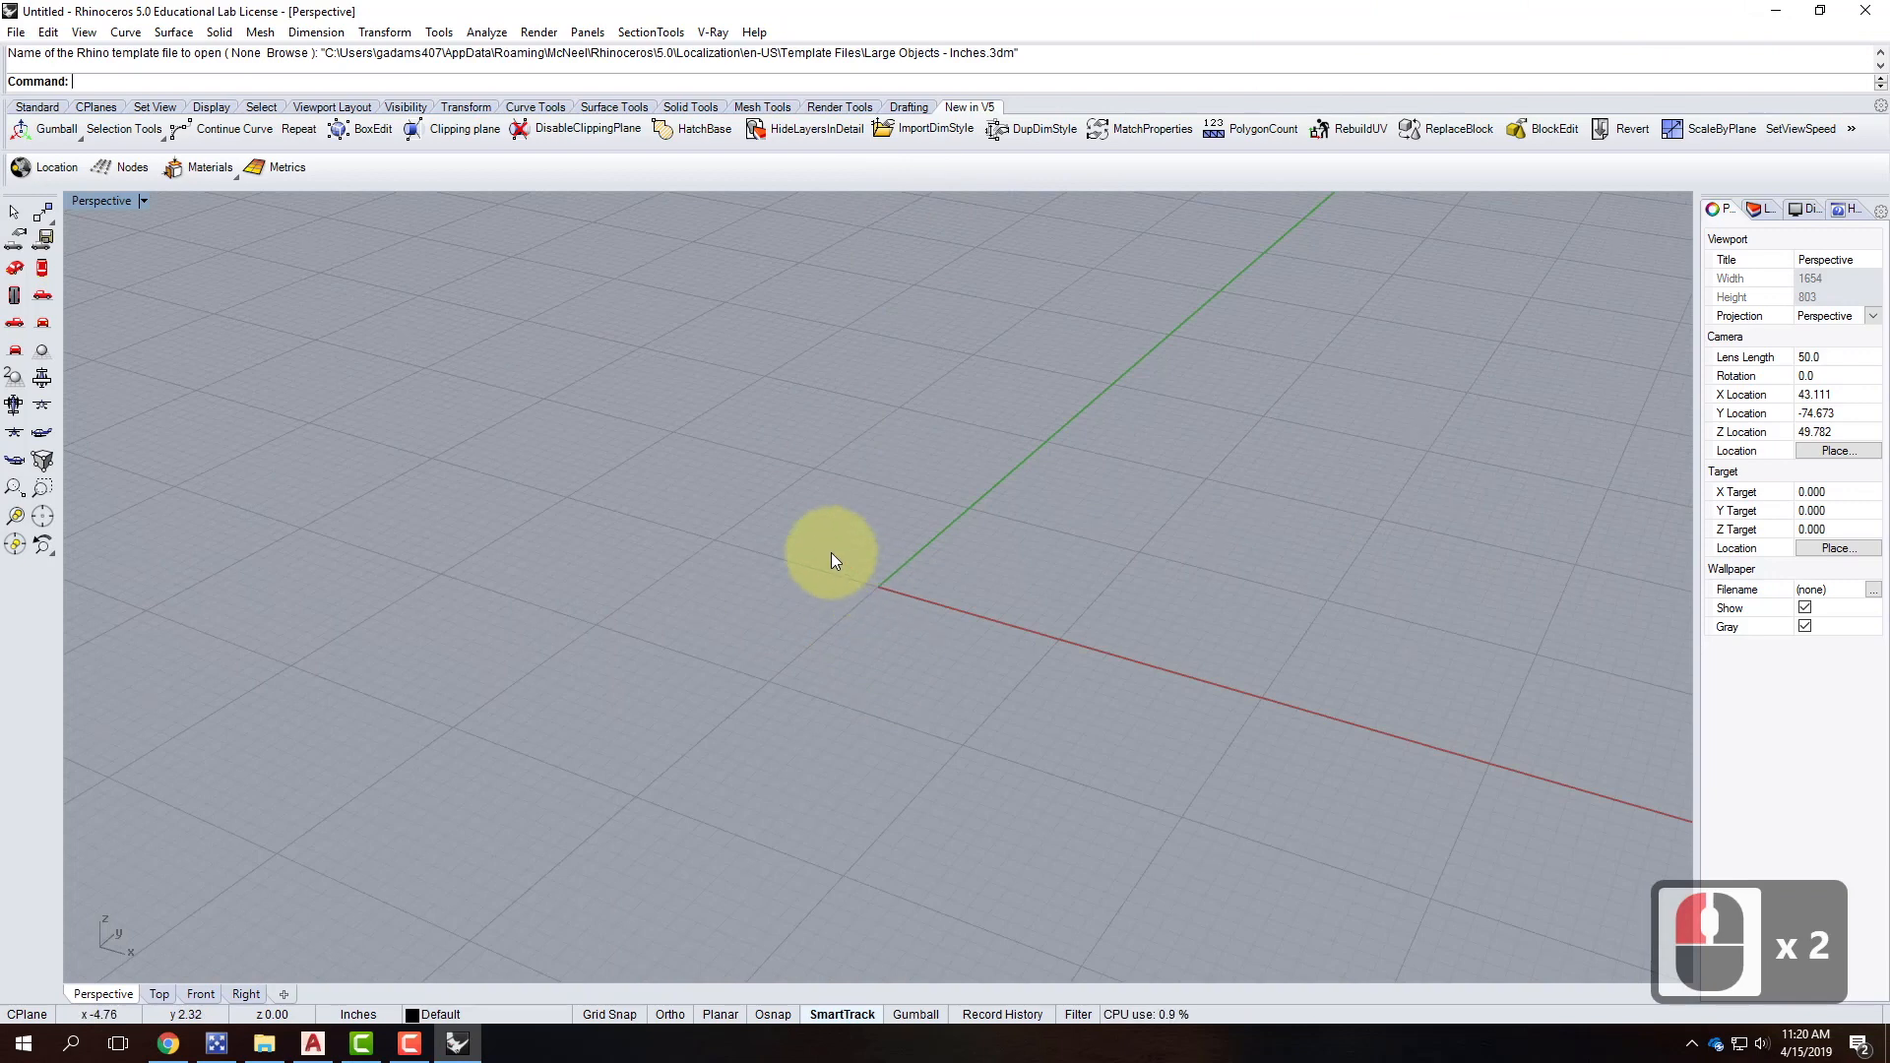
pyautogui.click(53, 108)
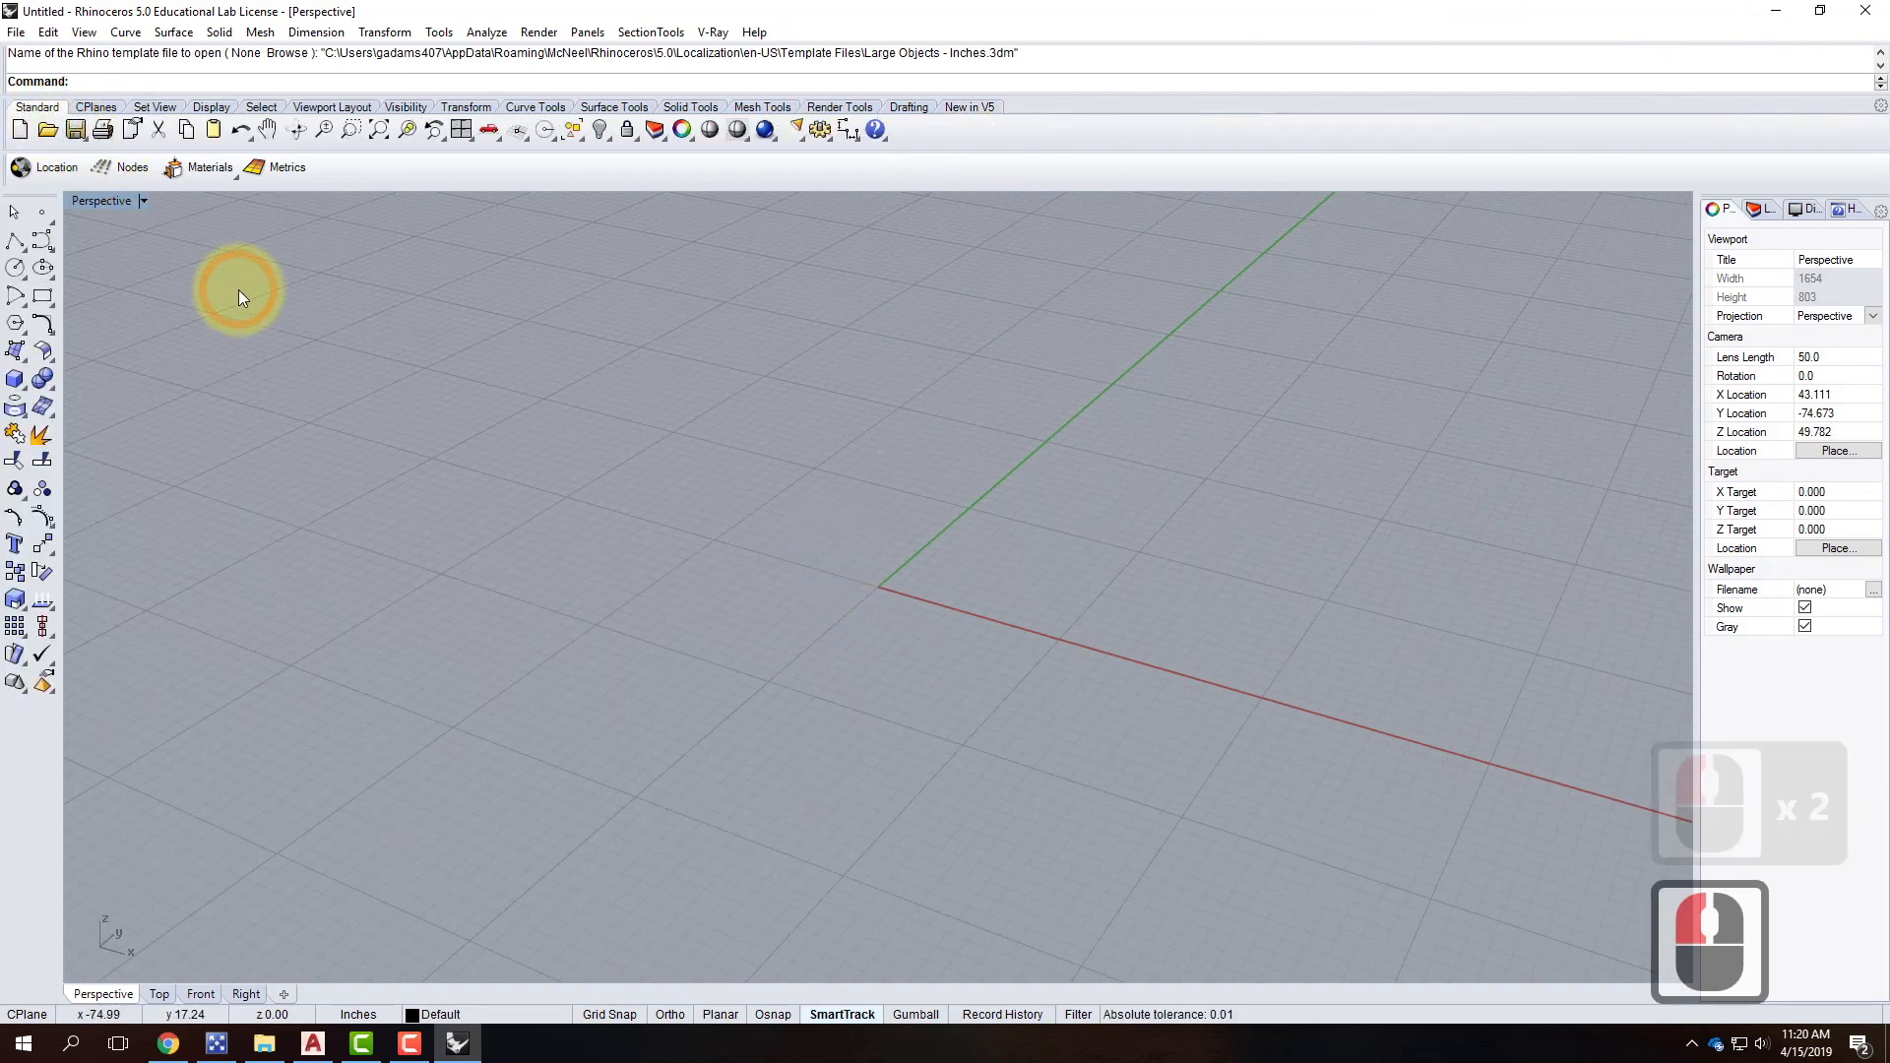
# Draw a 4-inch-diameter circle centred at 0,0 and select it.
pyautogui.click(15, 267)
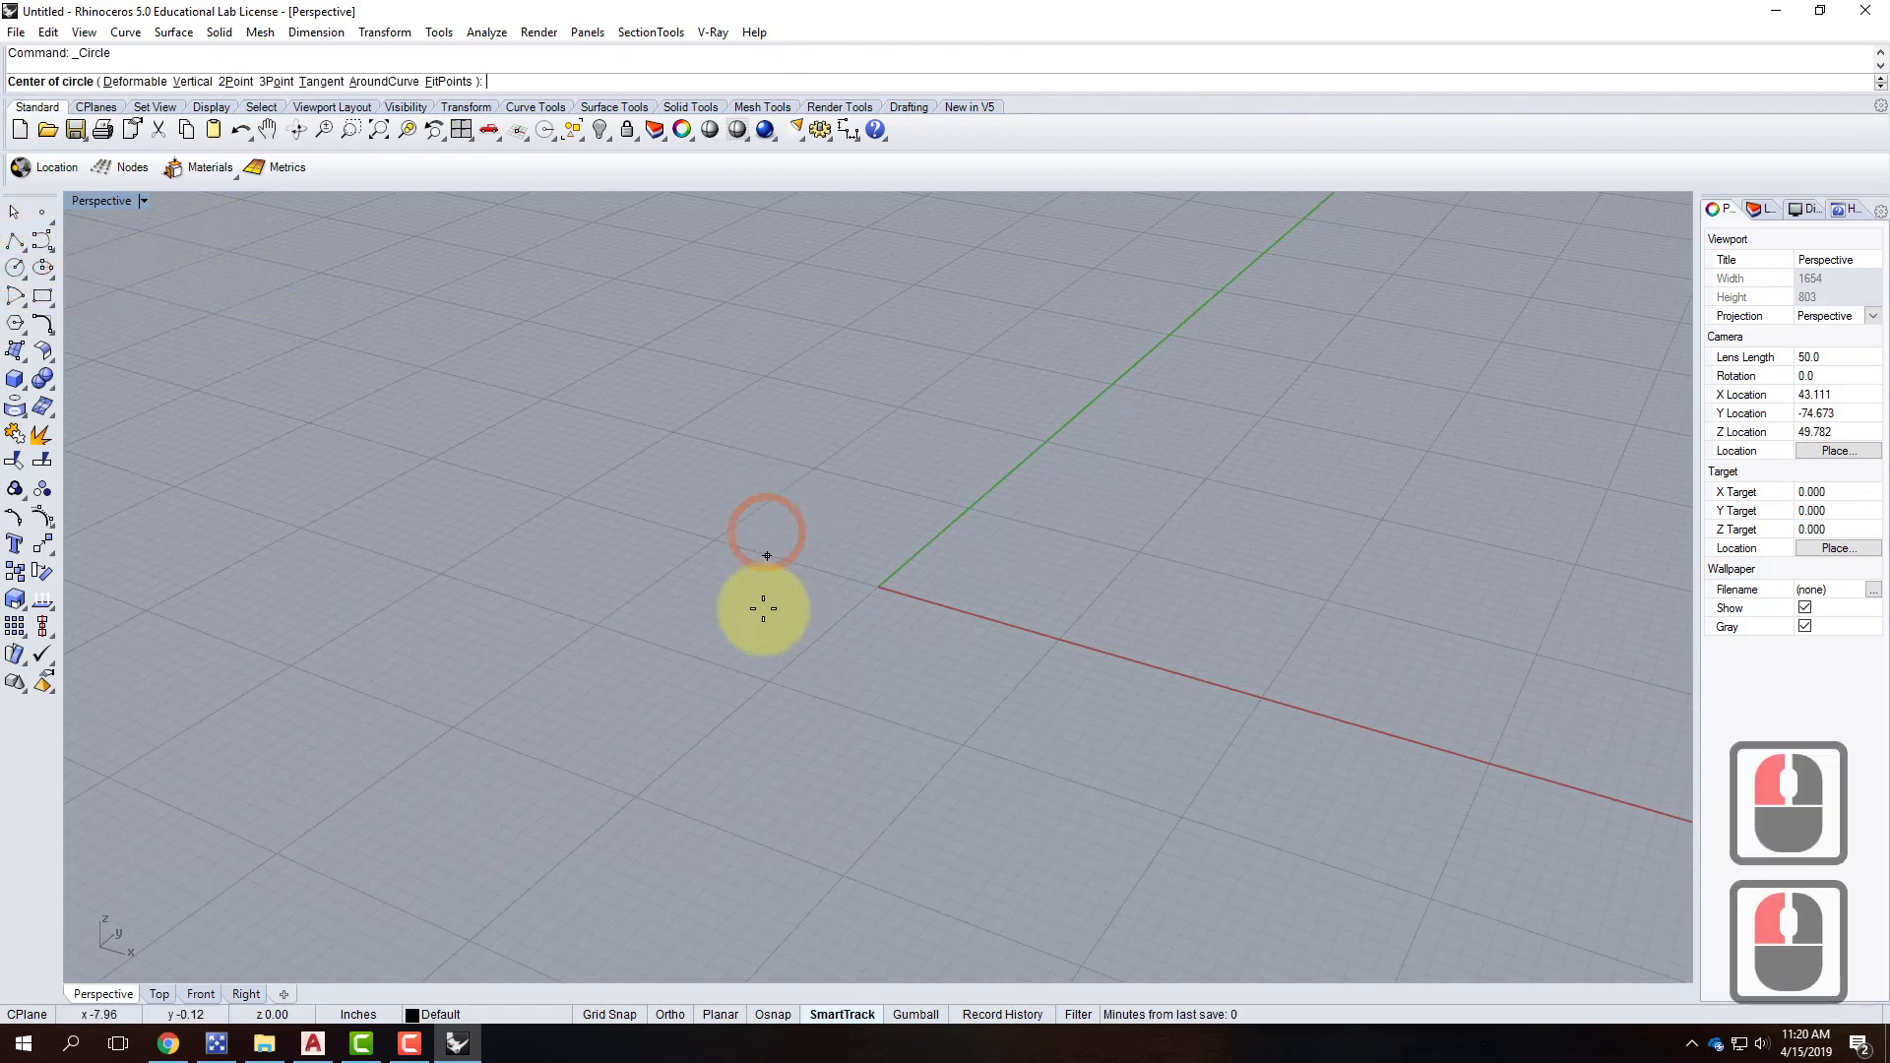
pyautogui.write('0,0')
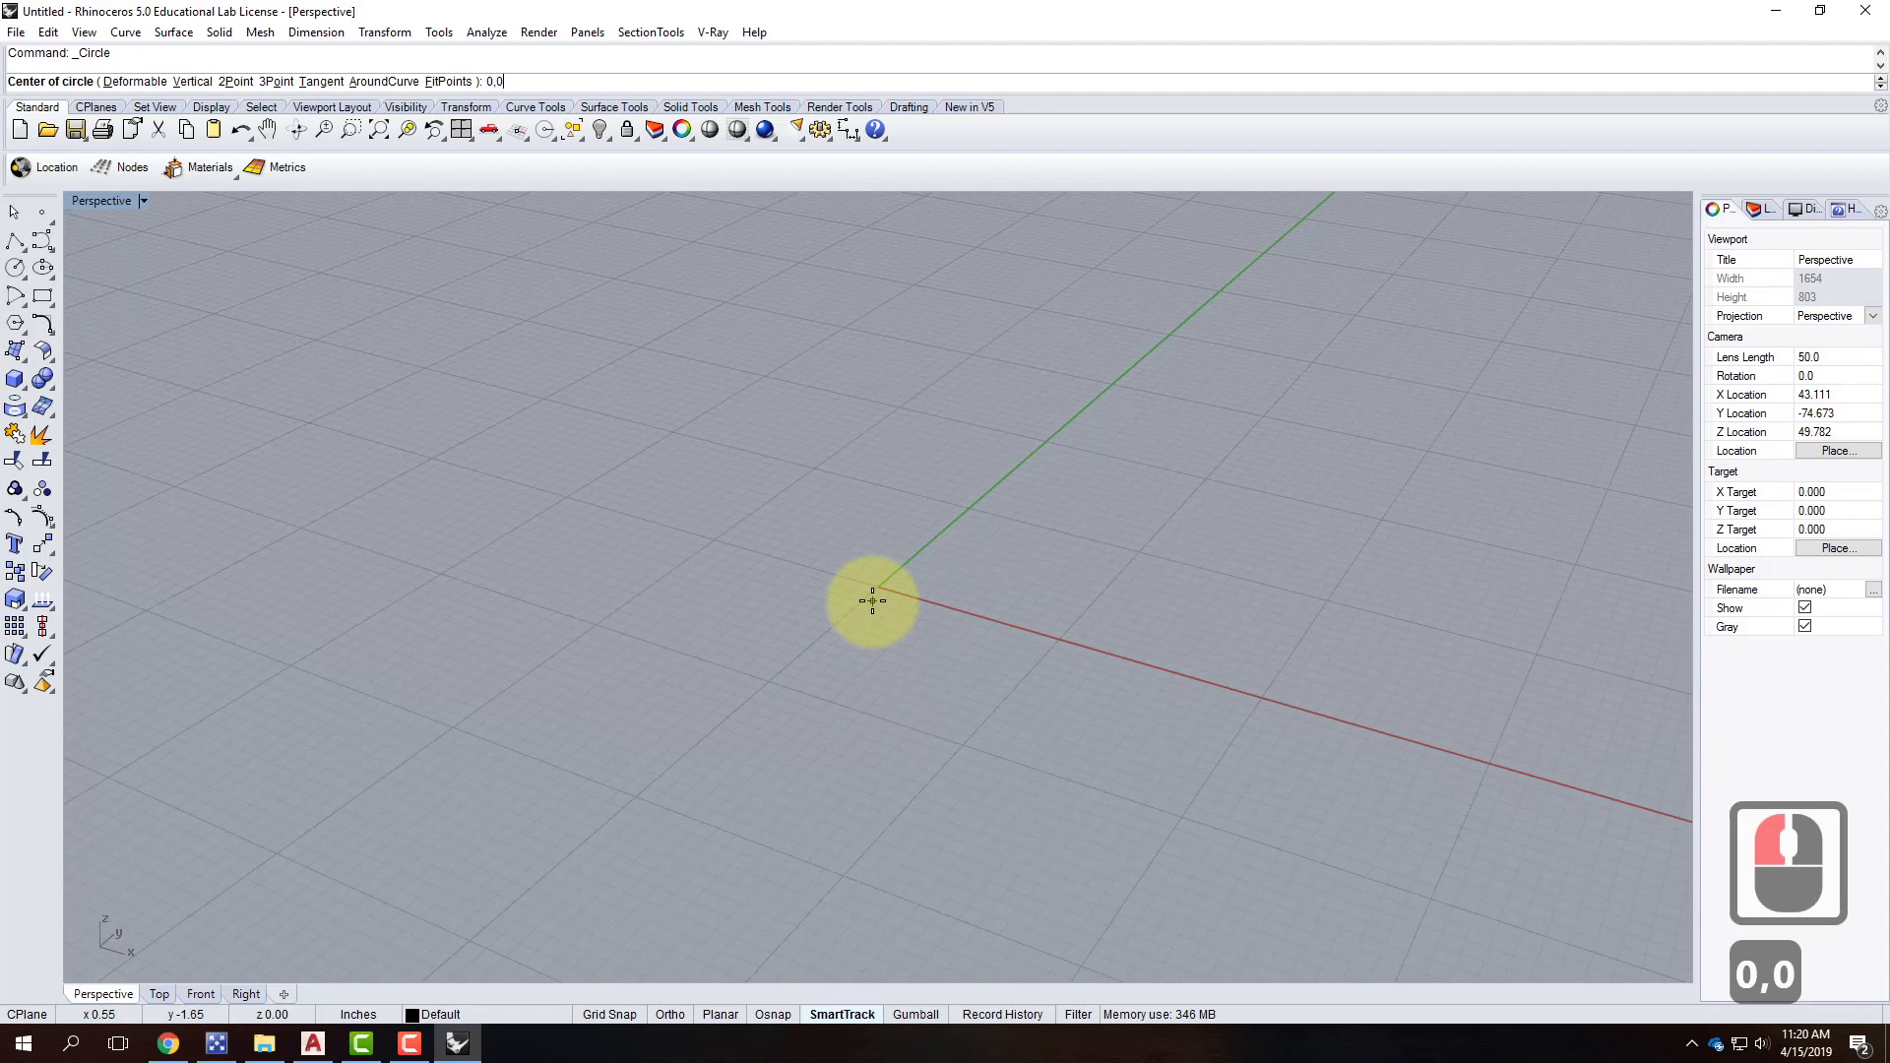
pyautogui.press('Return')
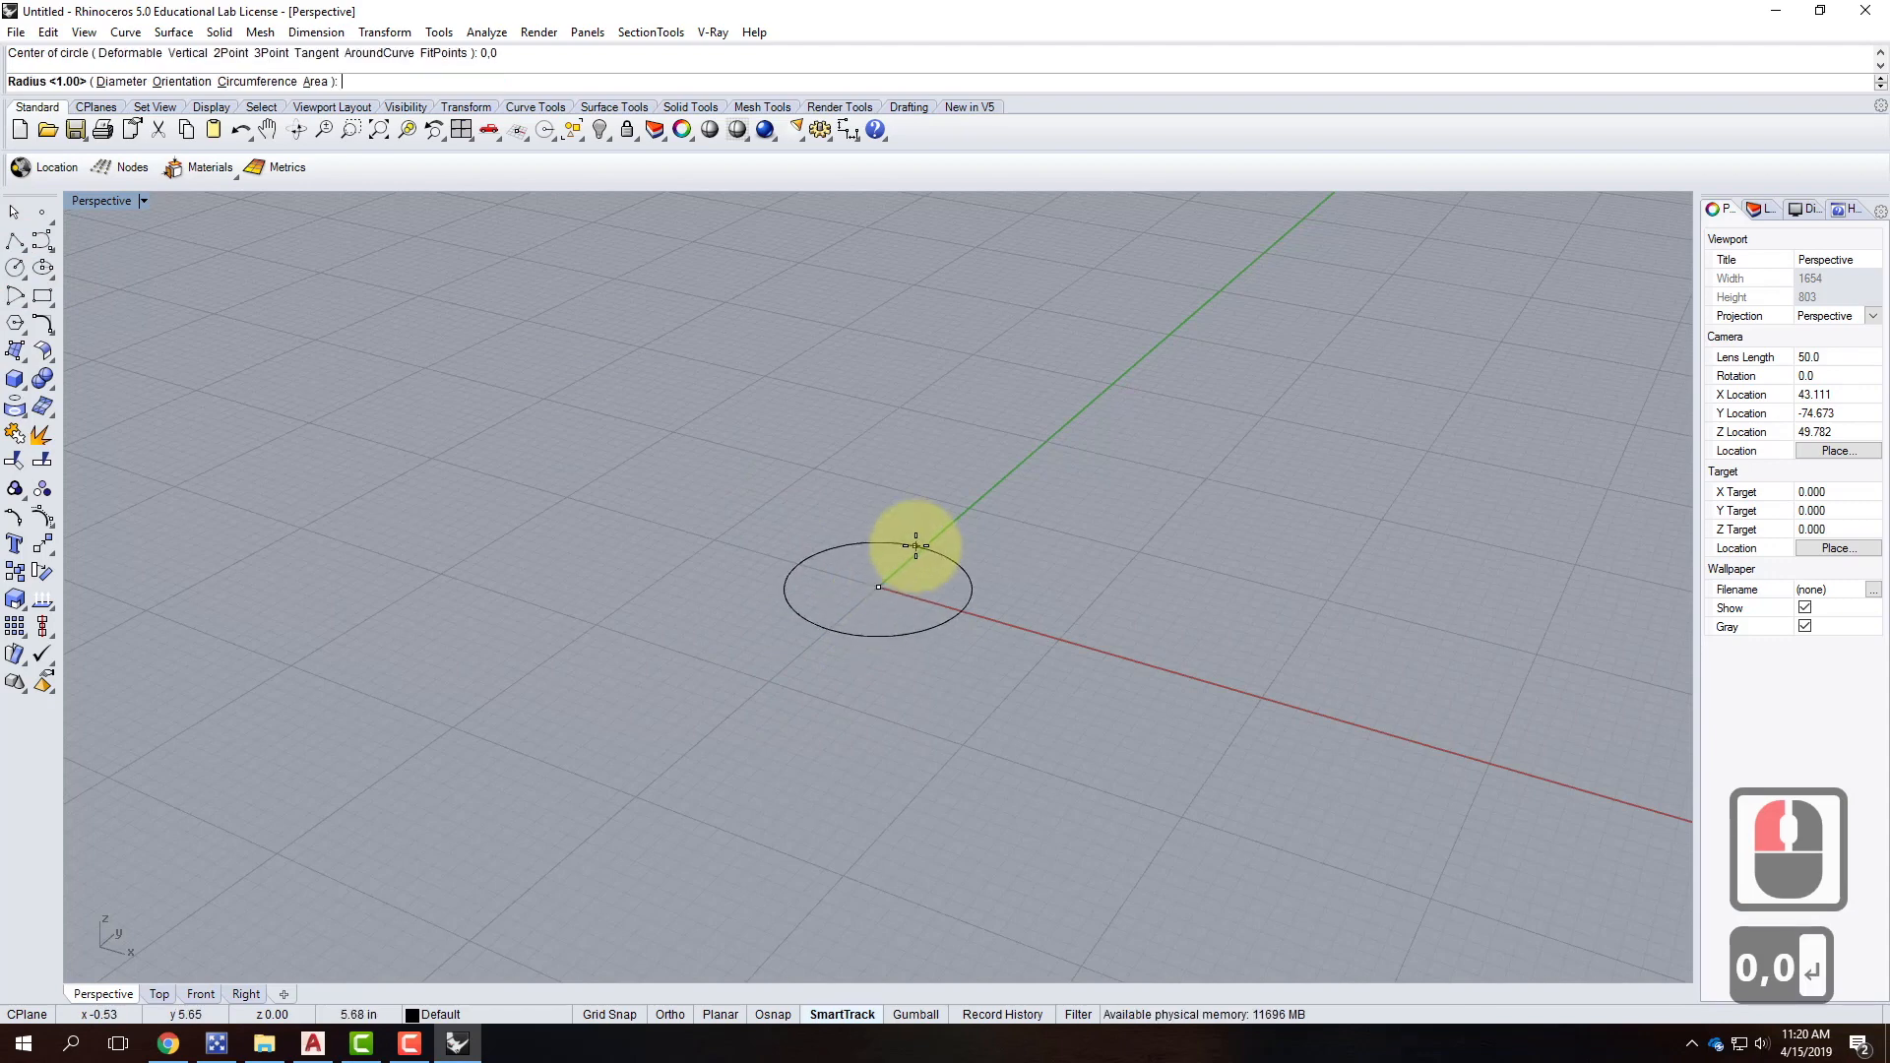
pyautogui.click(132, 85)
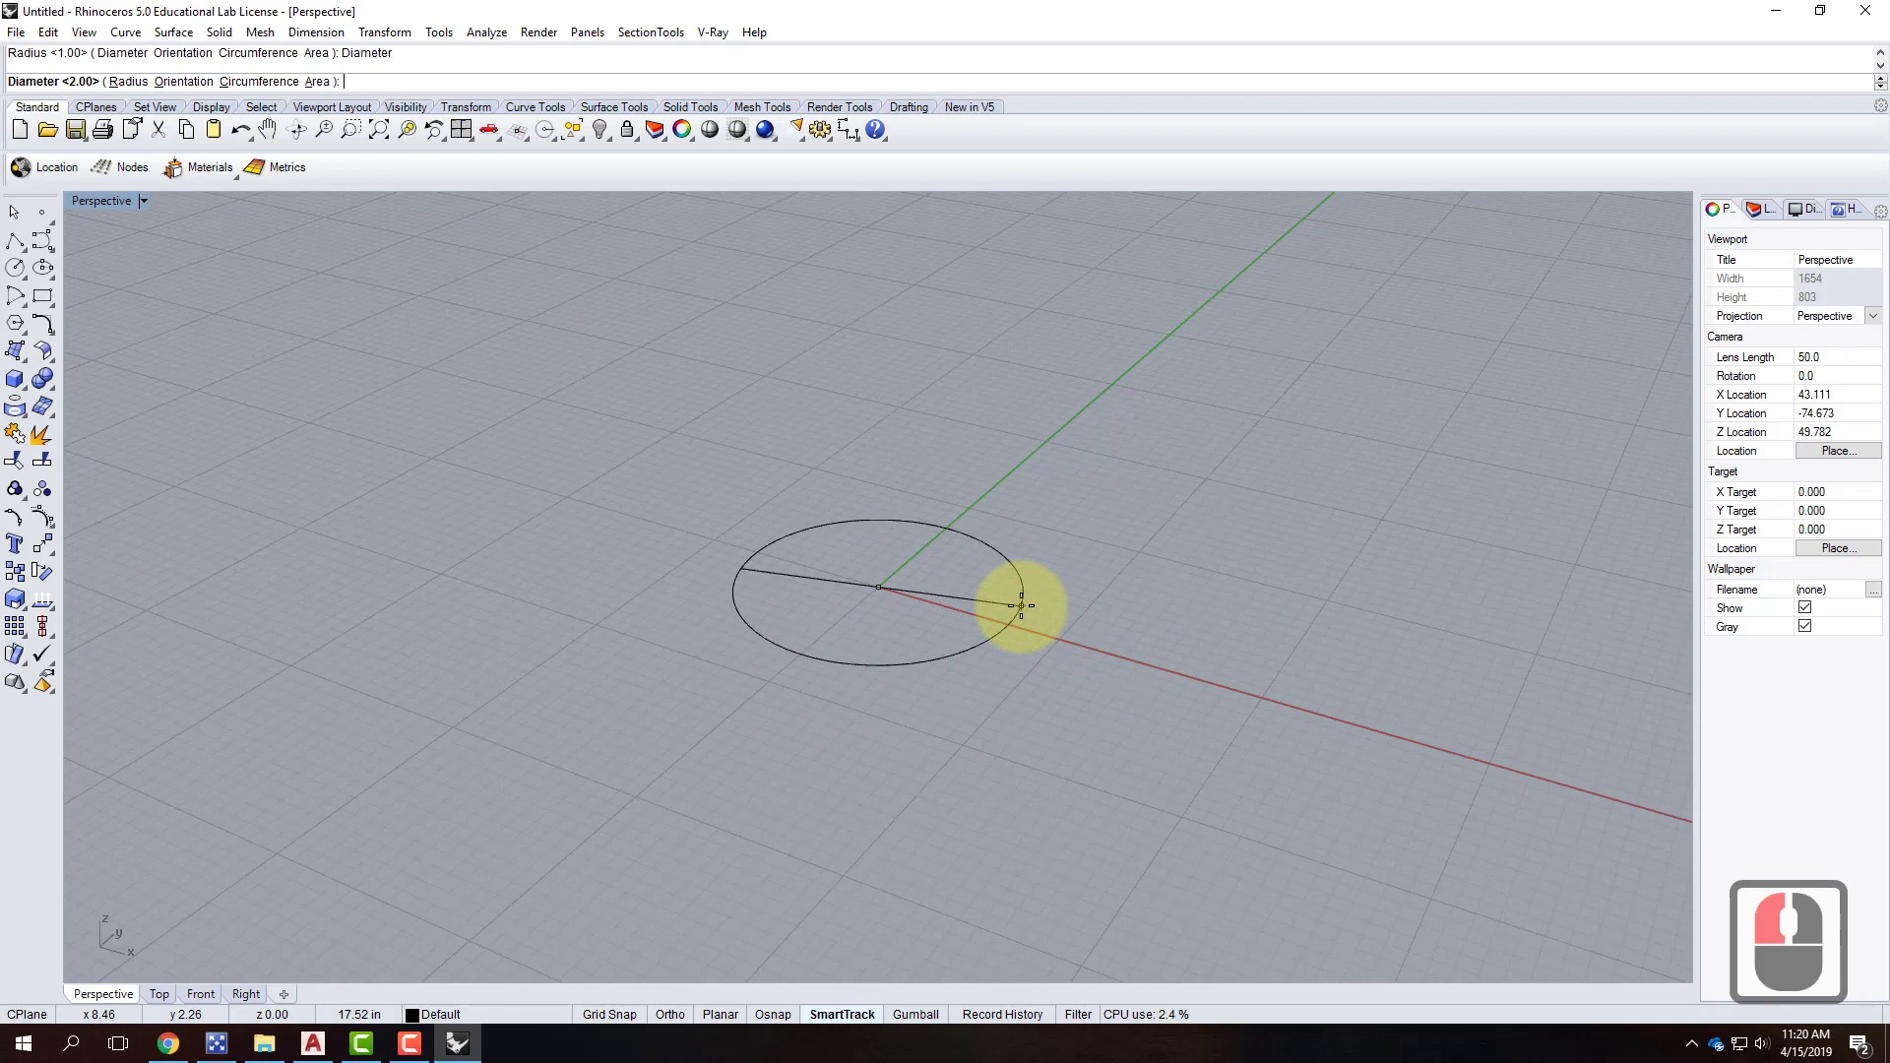
pyautogui.write('4"')
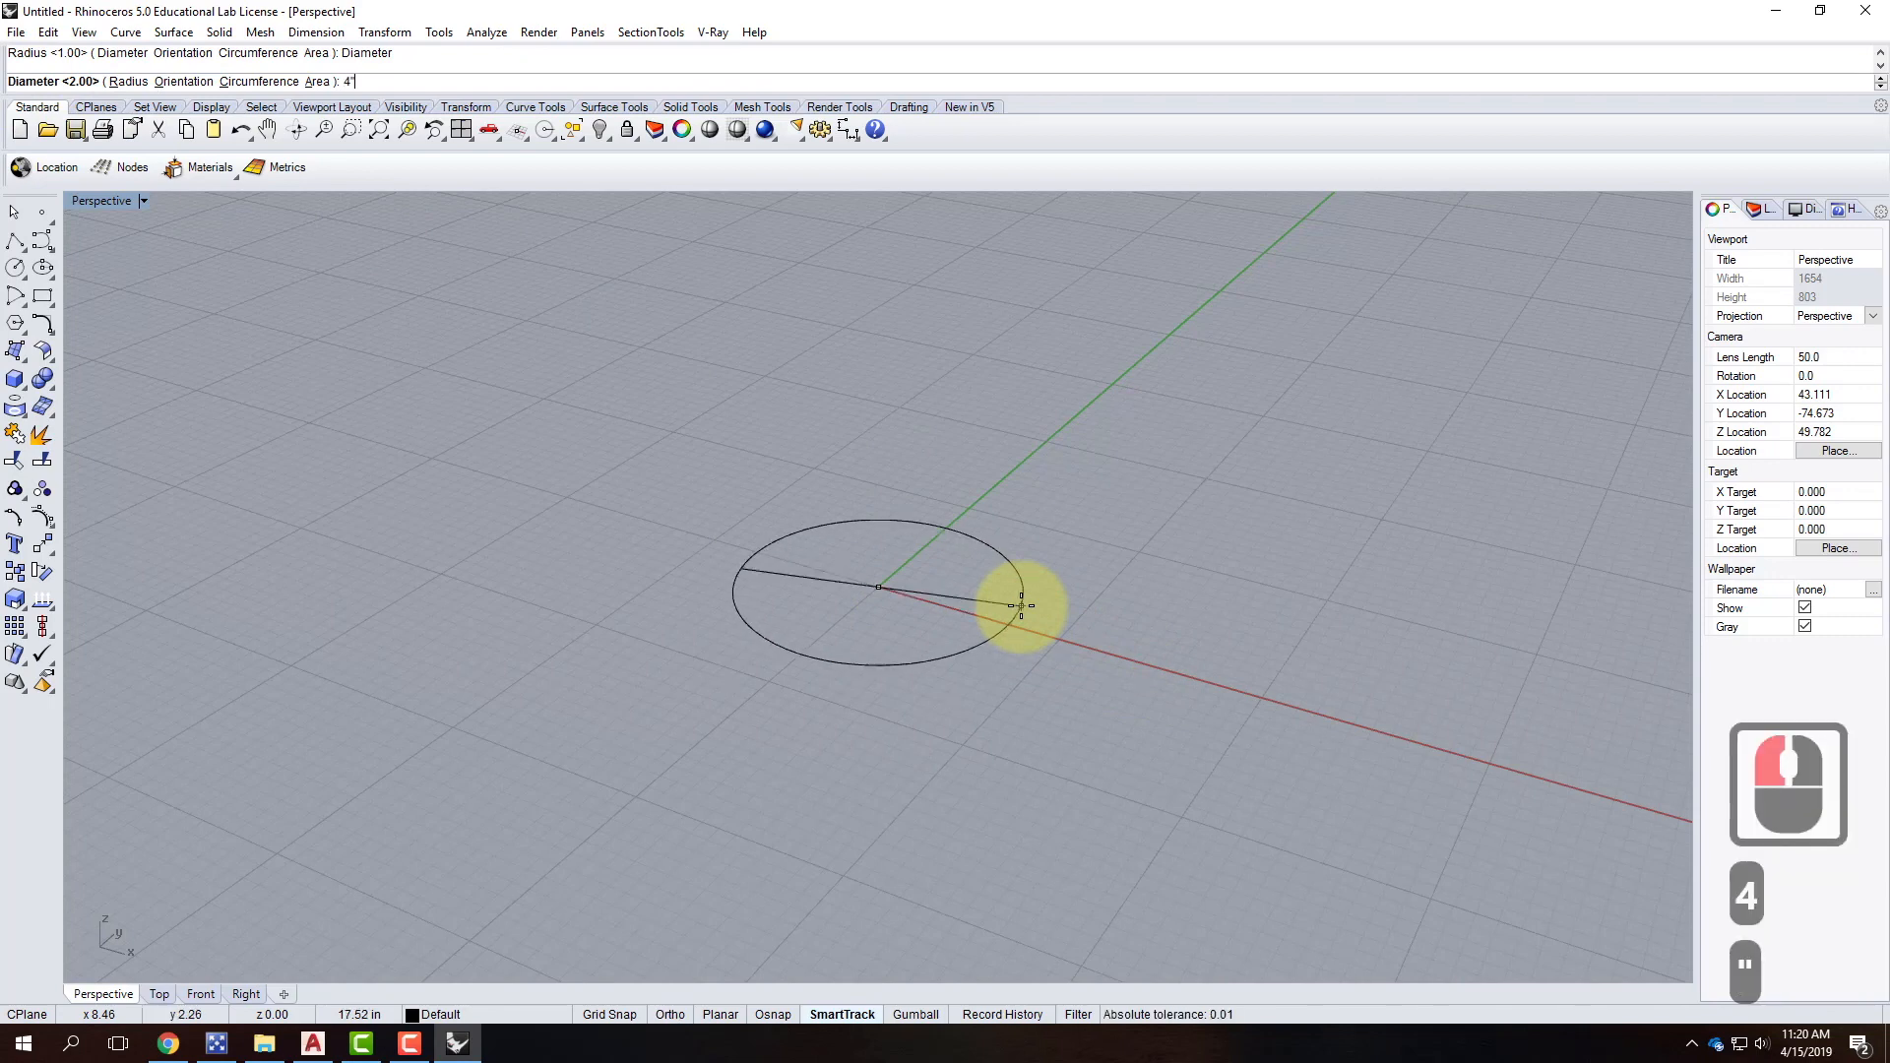
pyautogui.press('Return')
pyautogui.scroll(3, 889, 561)
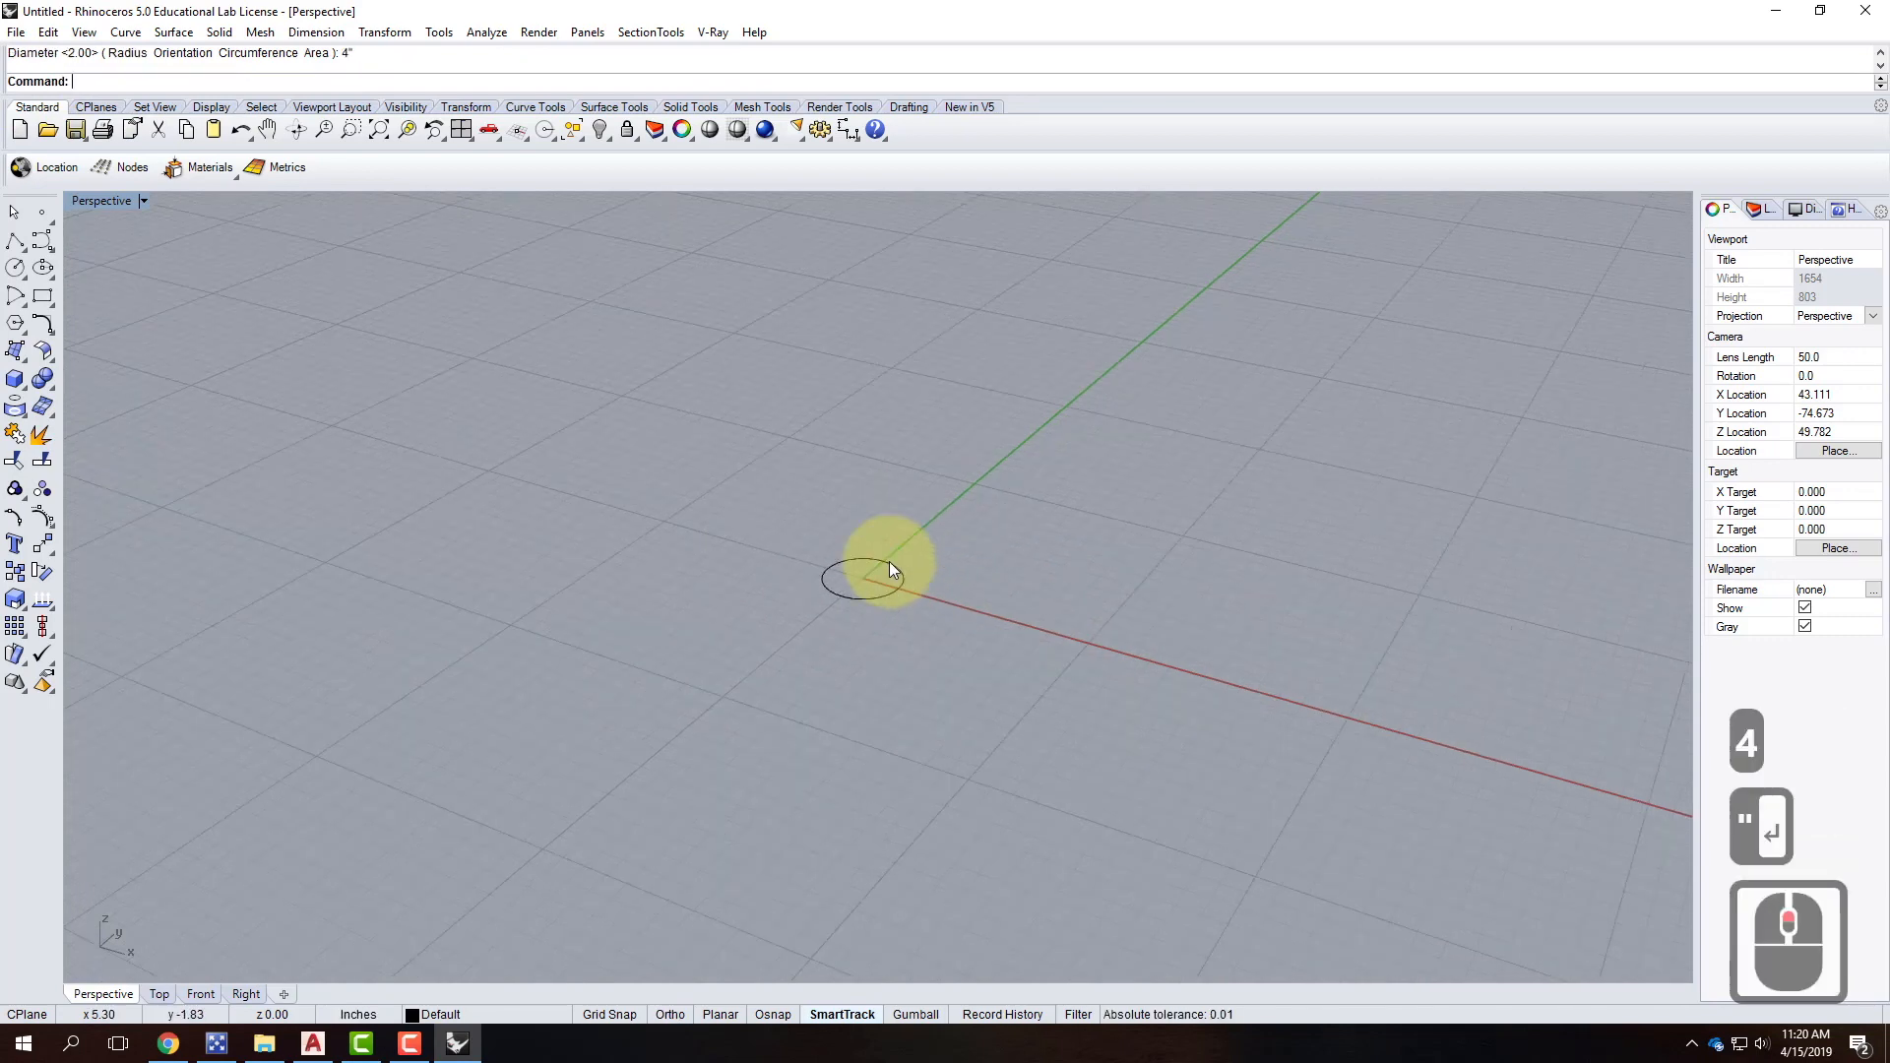
pyautogui.click(886, 563)
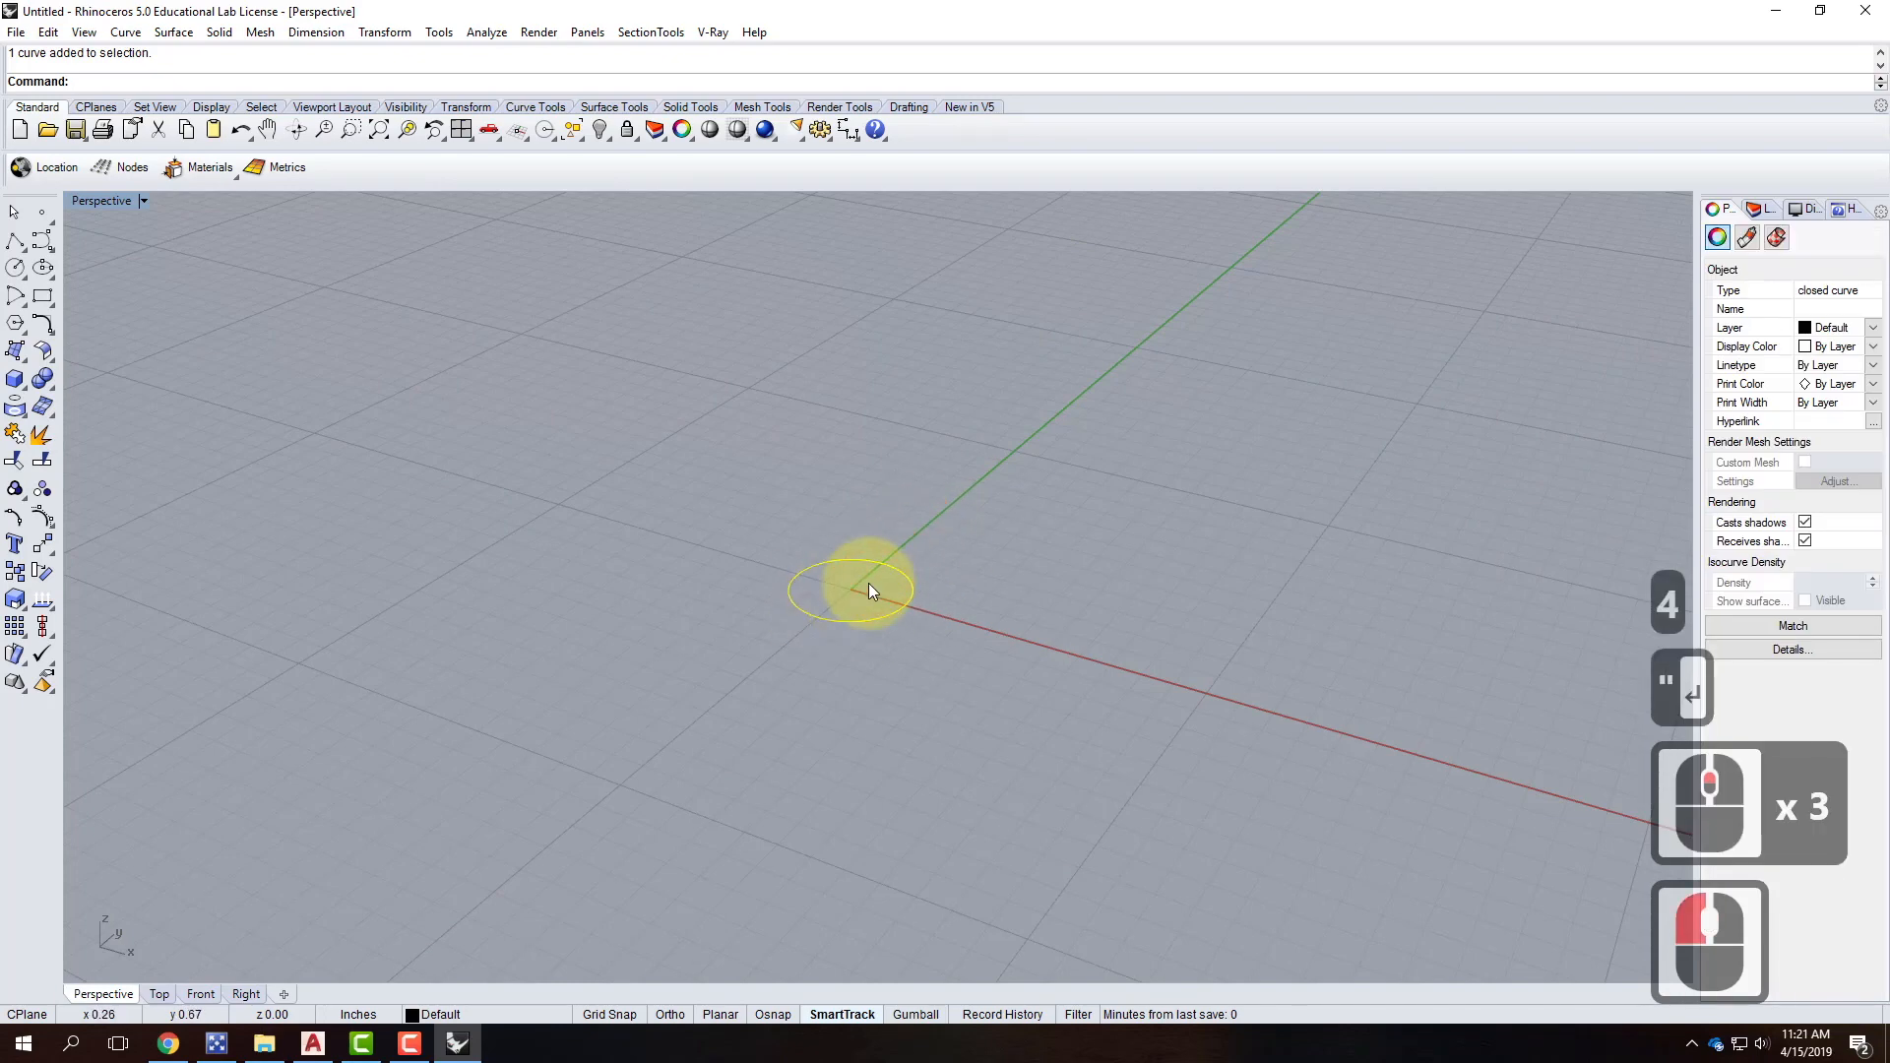
# Offset the circle by 5/8 inch to make a concentric copy, then zoom in.
pyautogui.scroll(5, 929, 564)
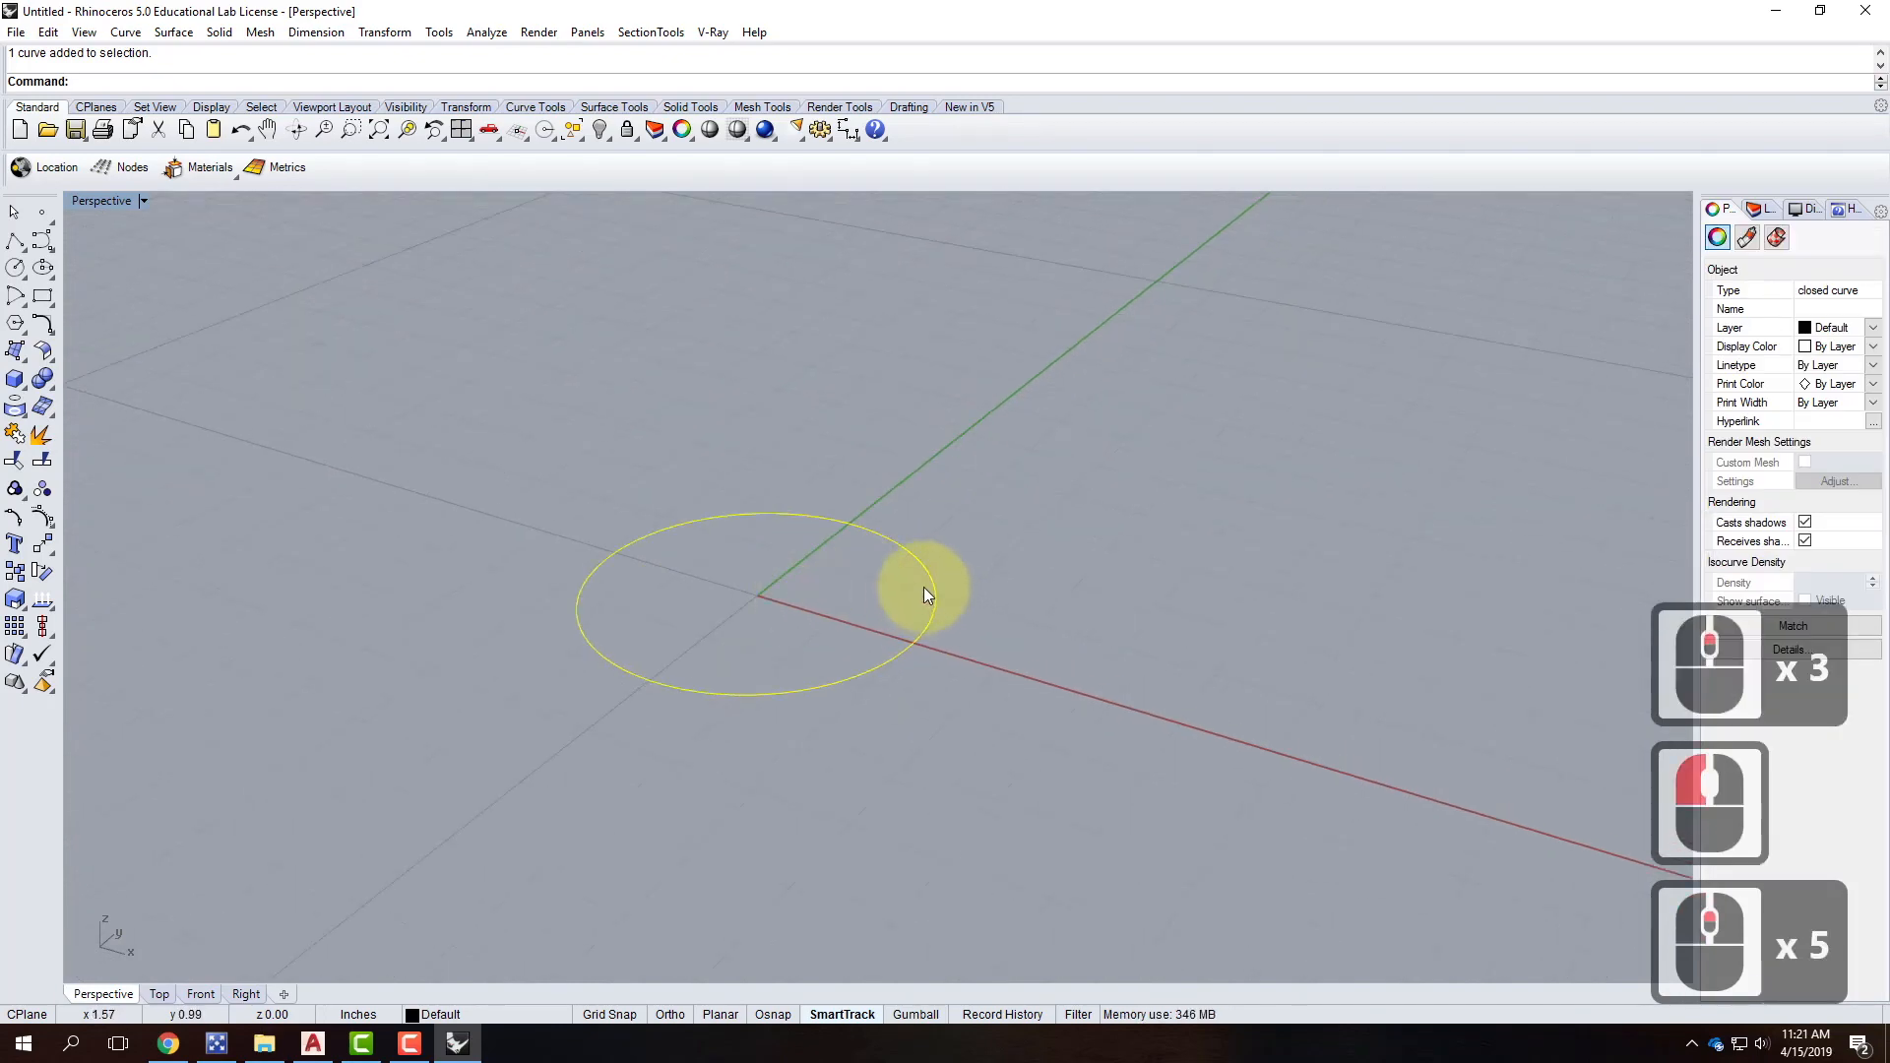
pyautogui.write('offset')
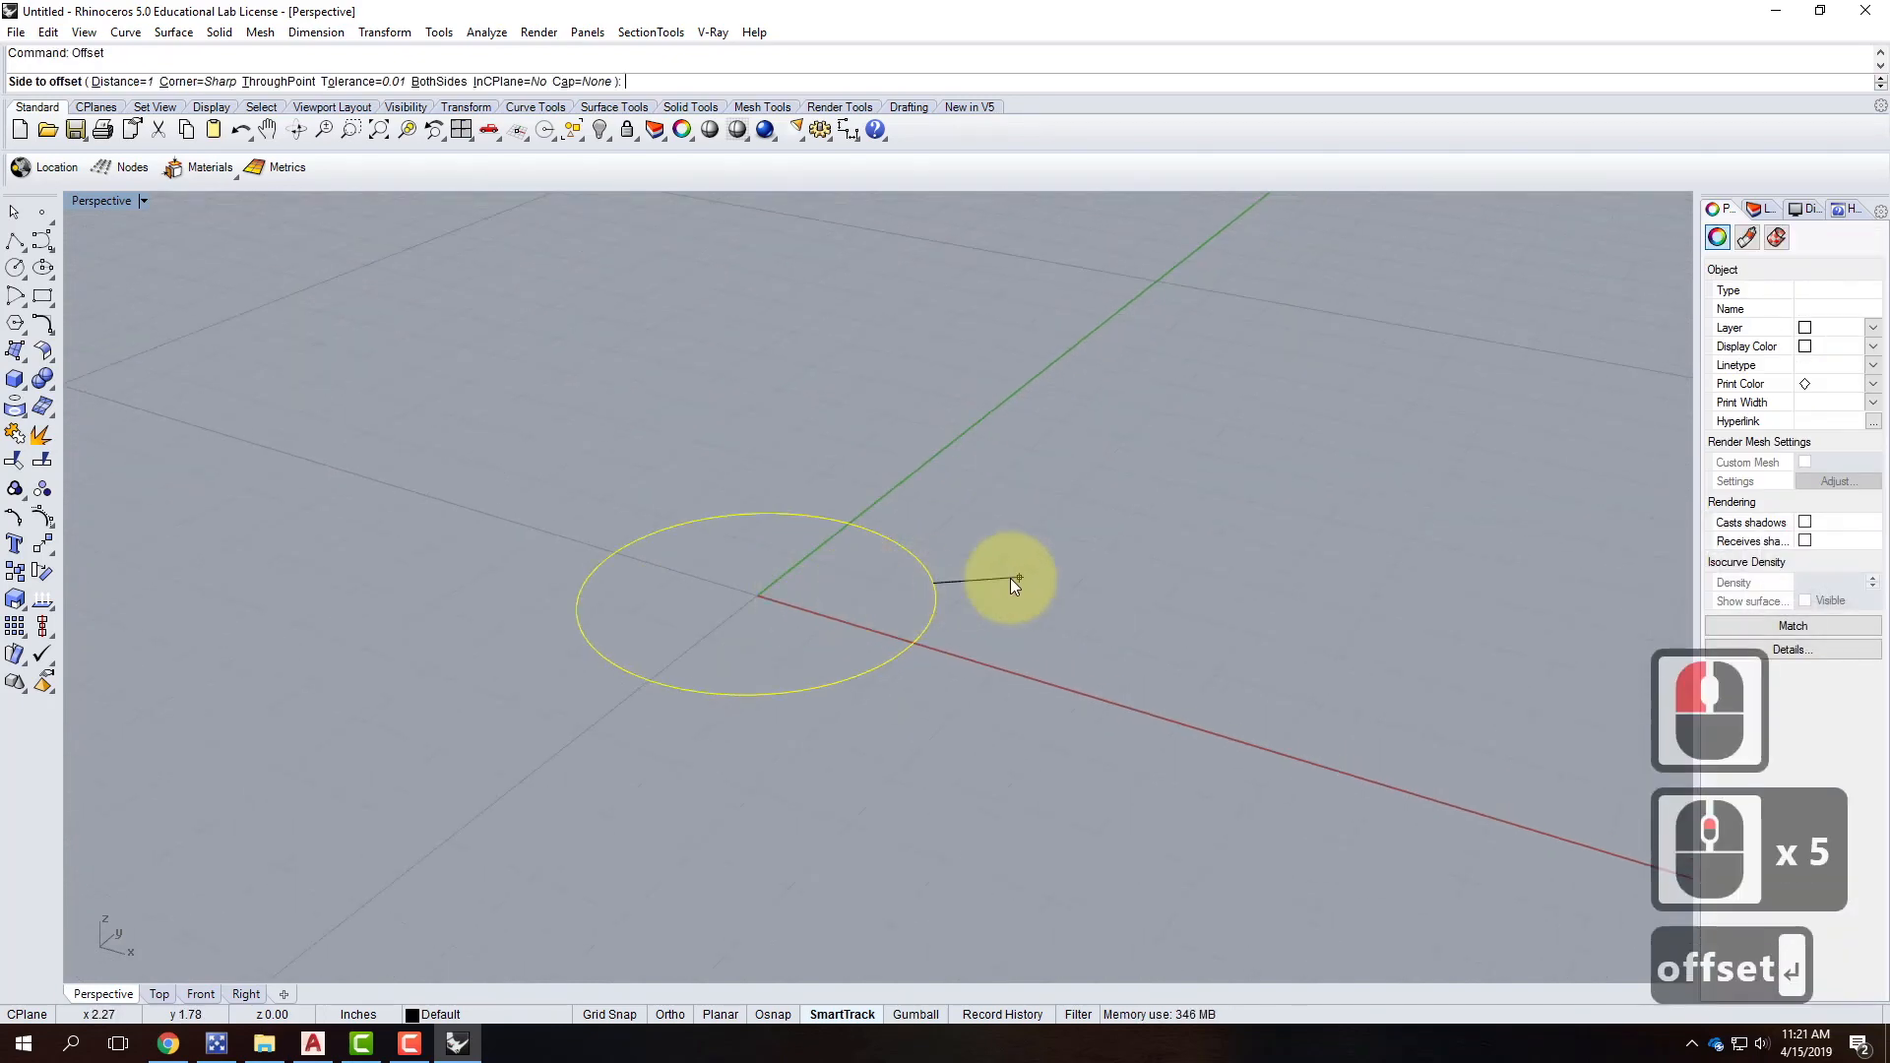
pyautogui.press('Return')
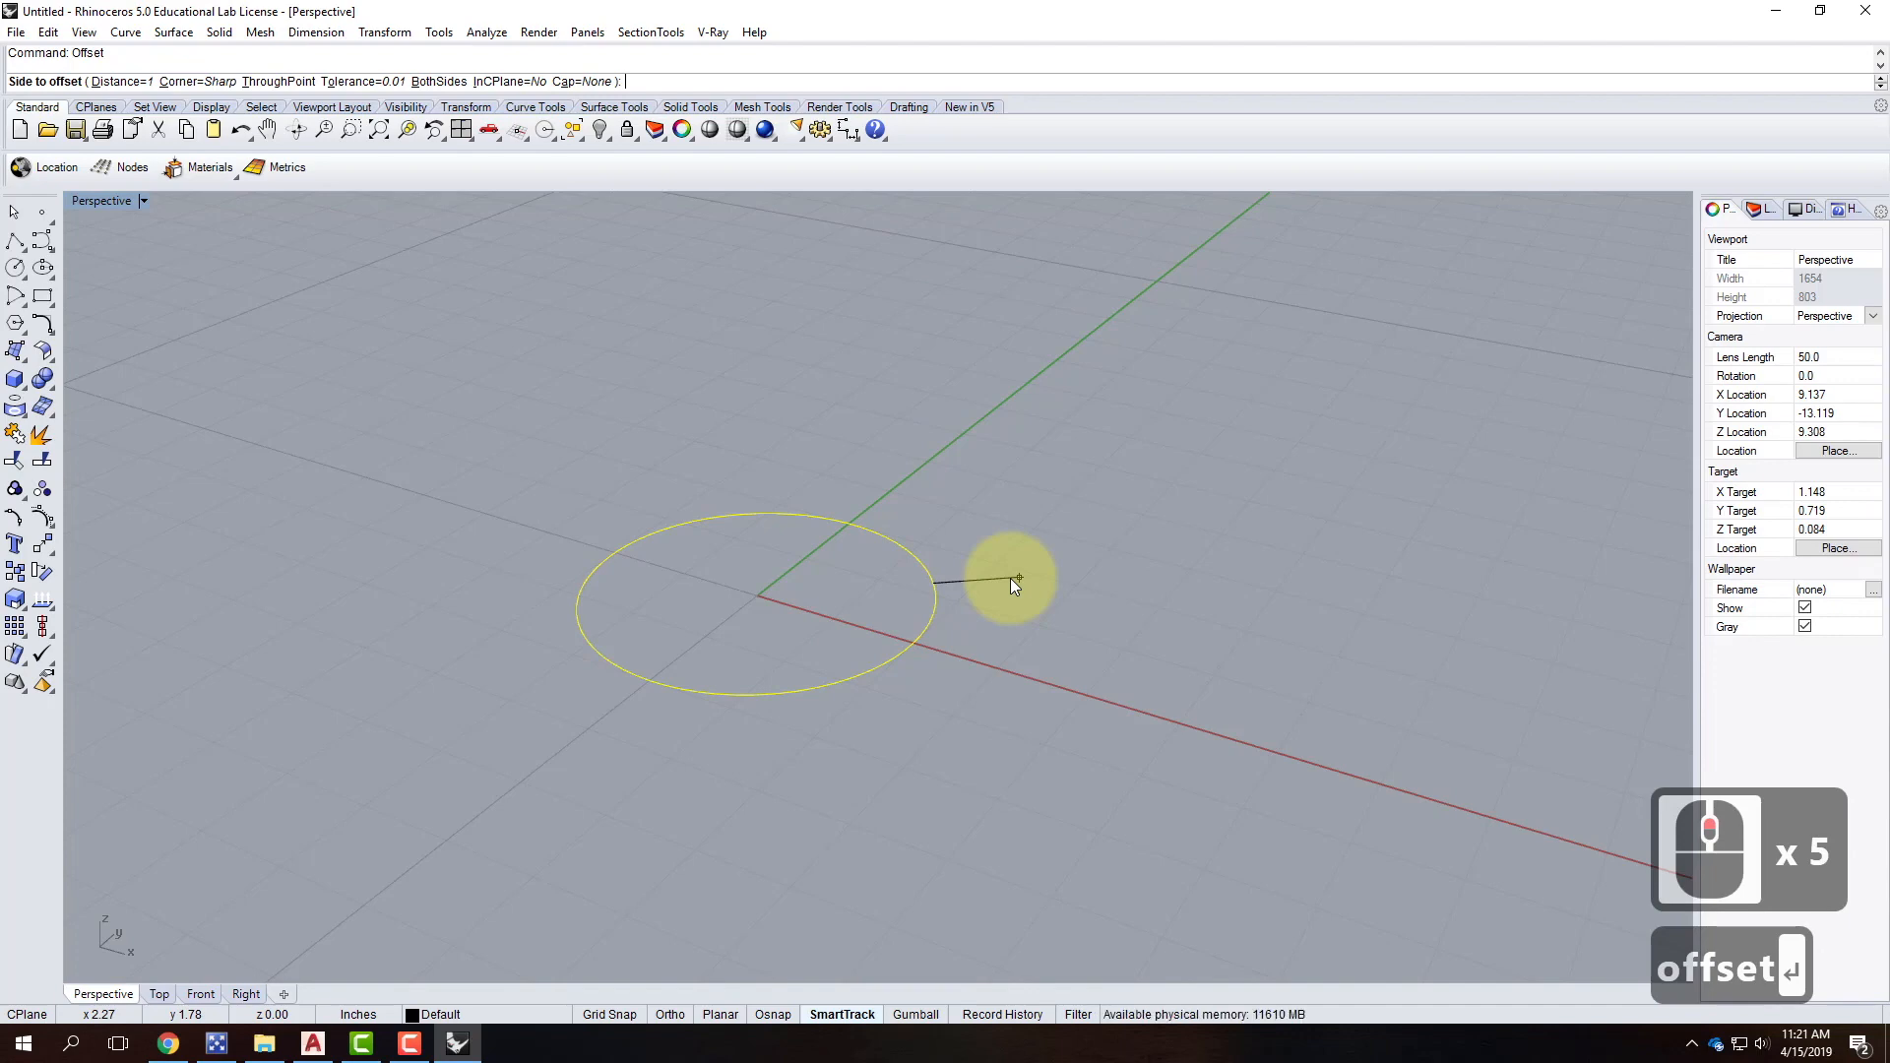
pyautogui.write('5/8"')
pyautogui.press('Return')
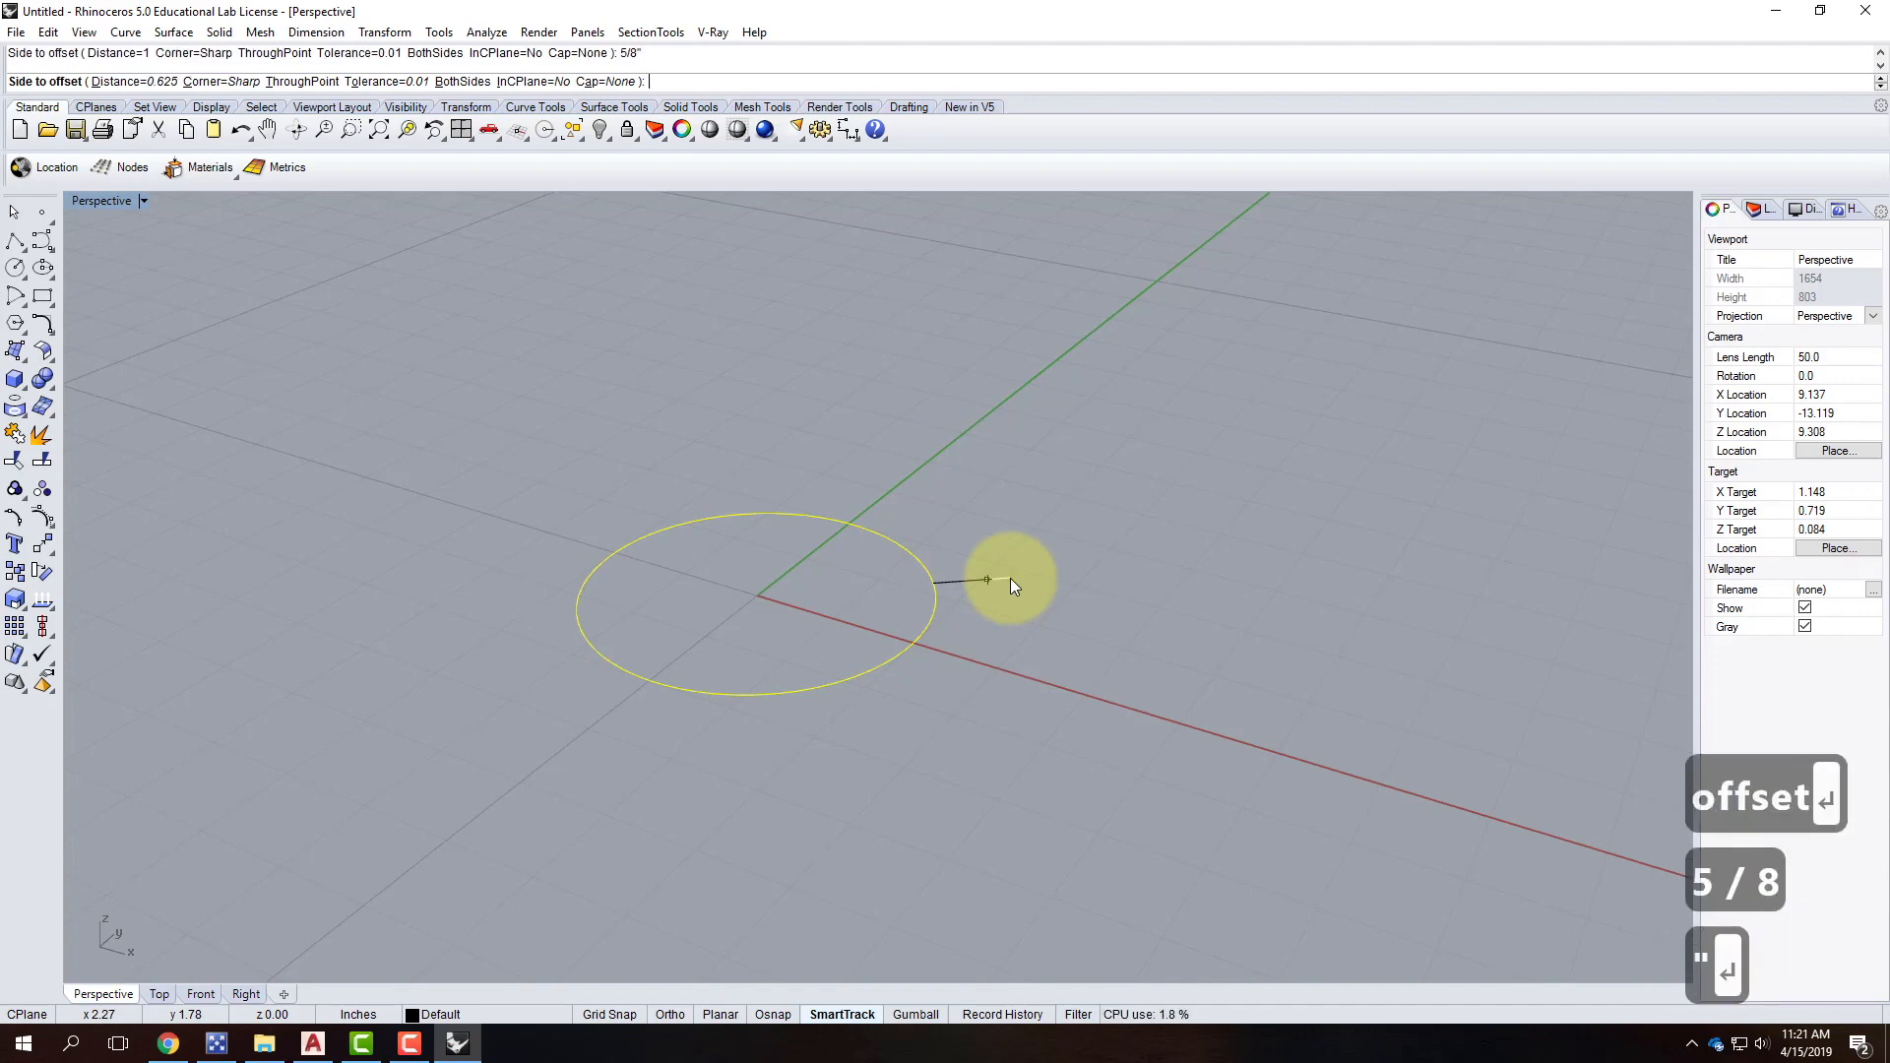
pyautogui.click(815, 620)
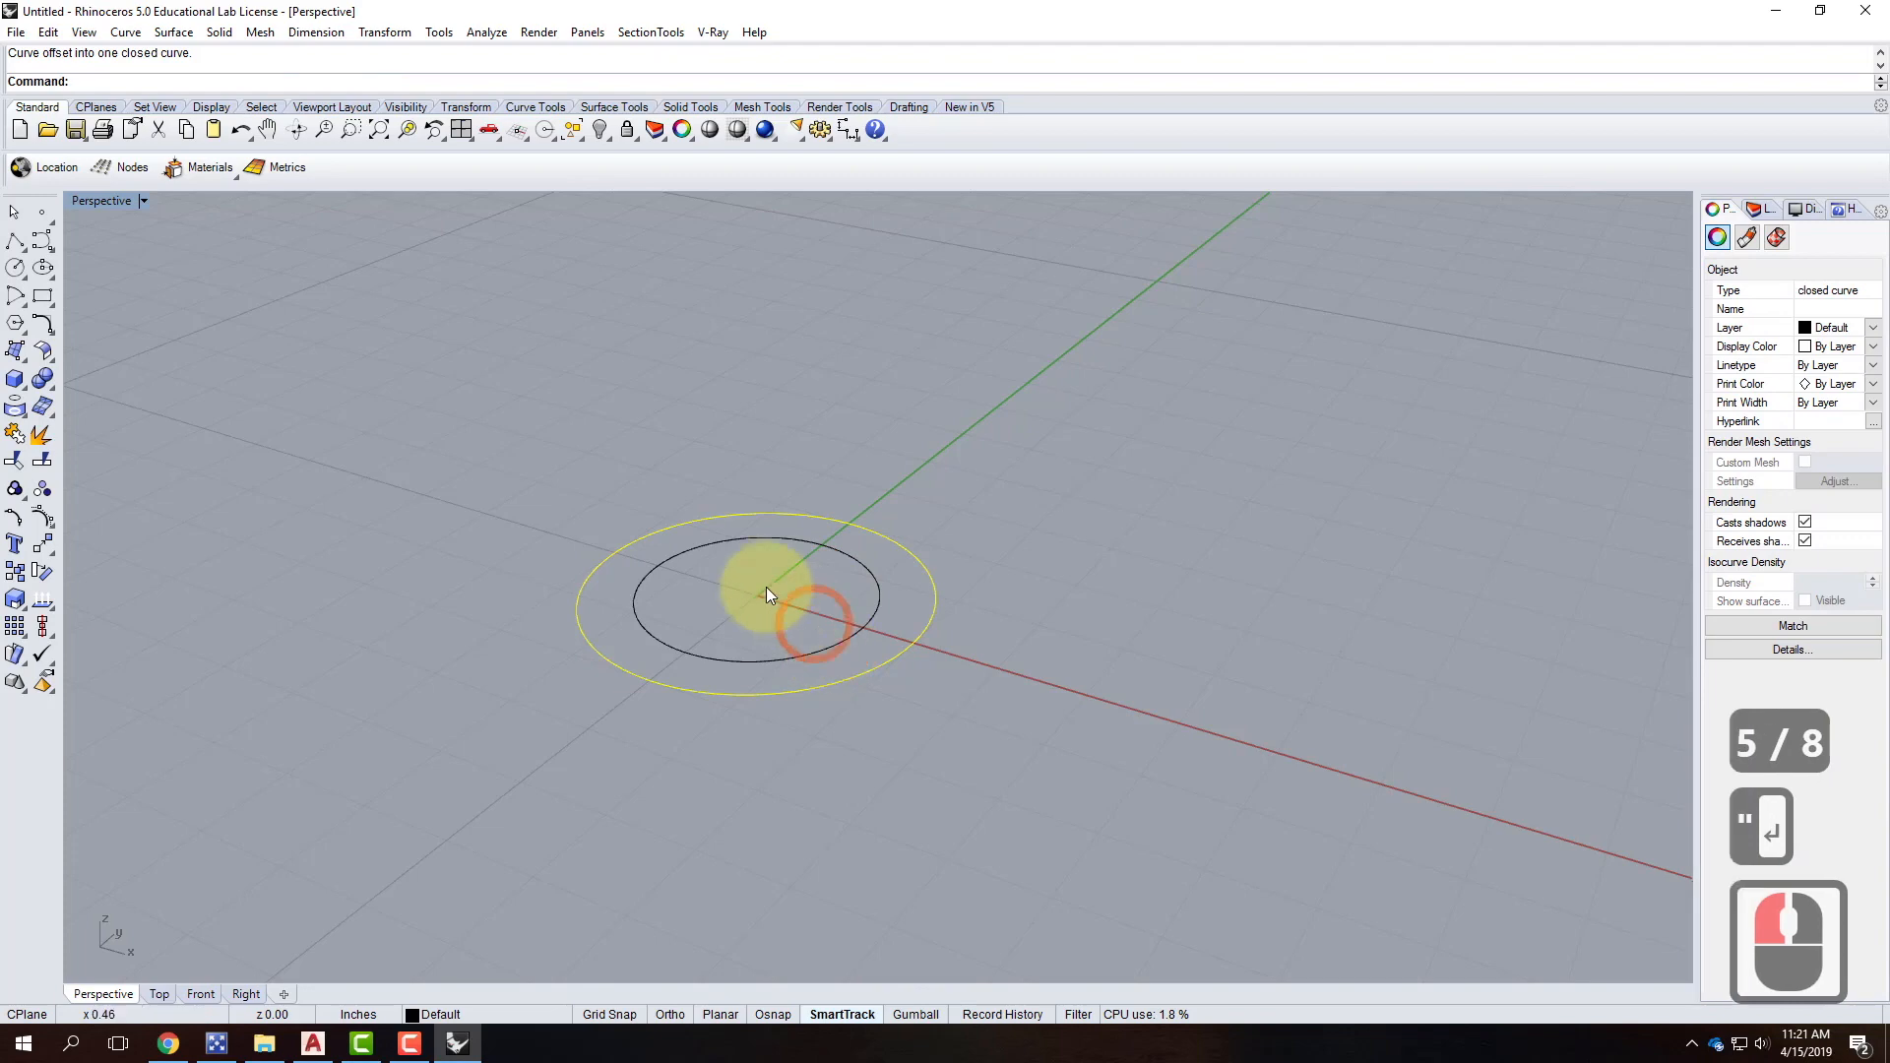
pyautogui.press('Escape')
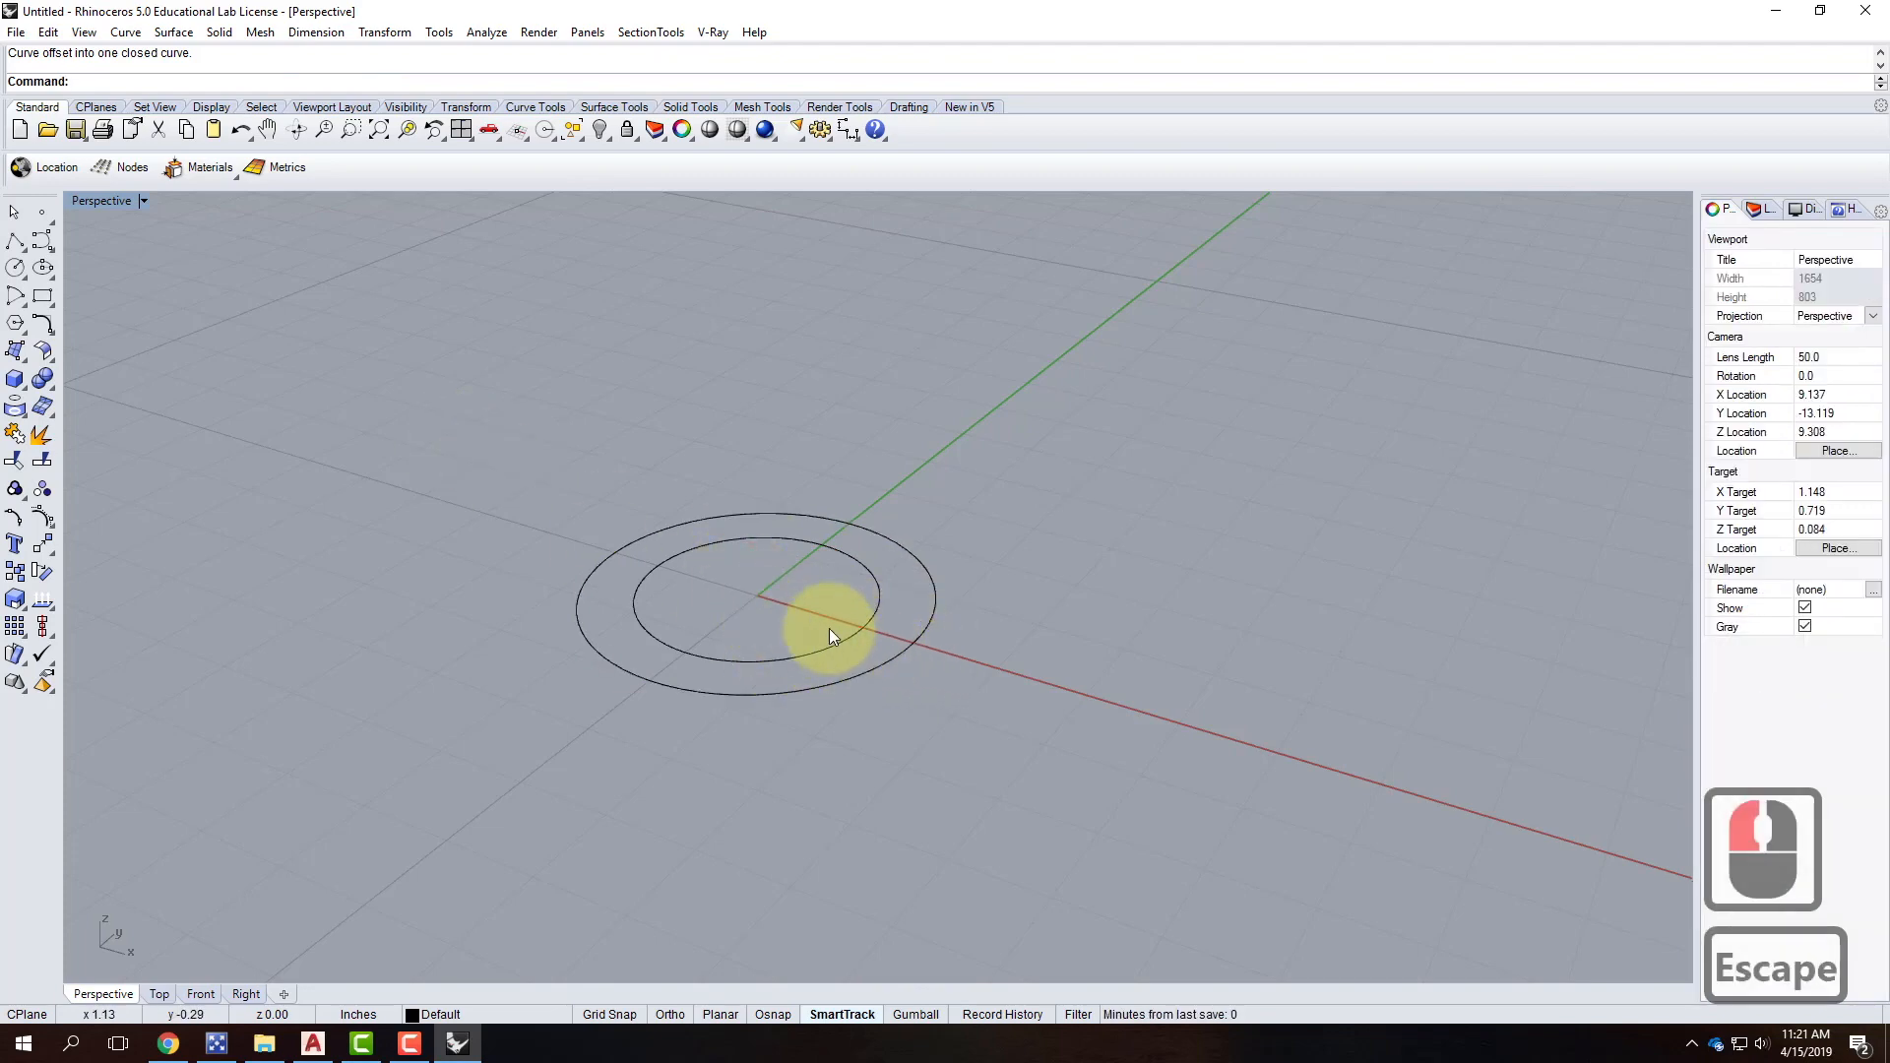
pyautogui.scroll(3, 866, 637)
pyautogui.scroll(2, 890, 646)
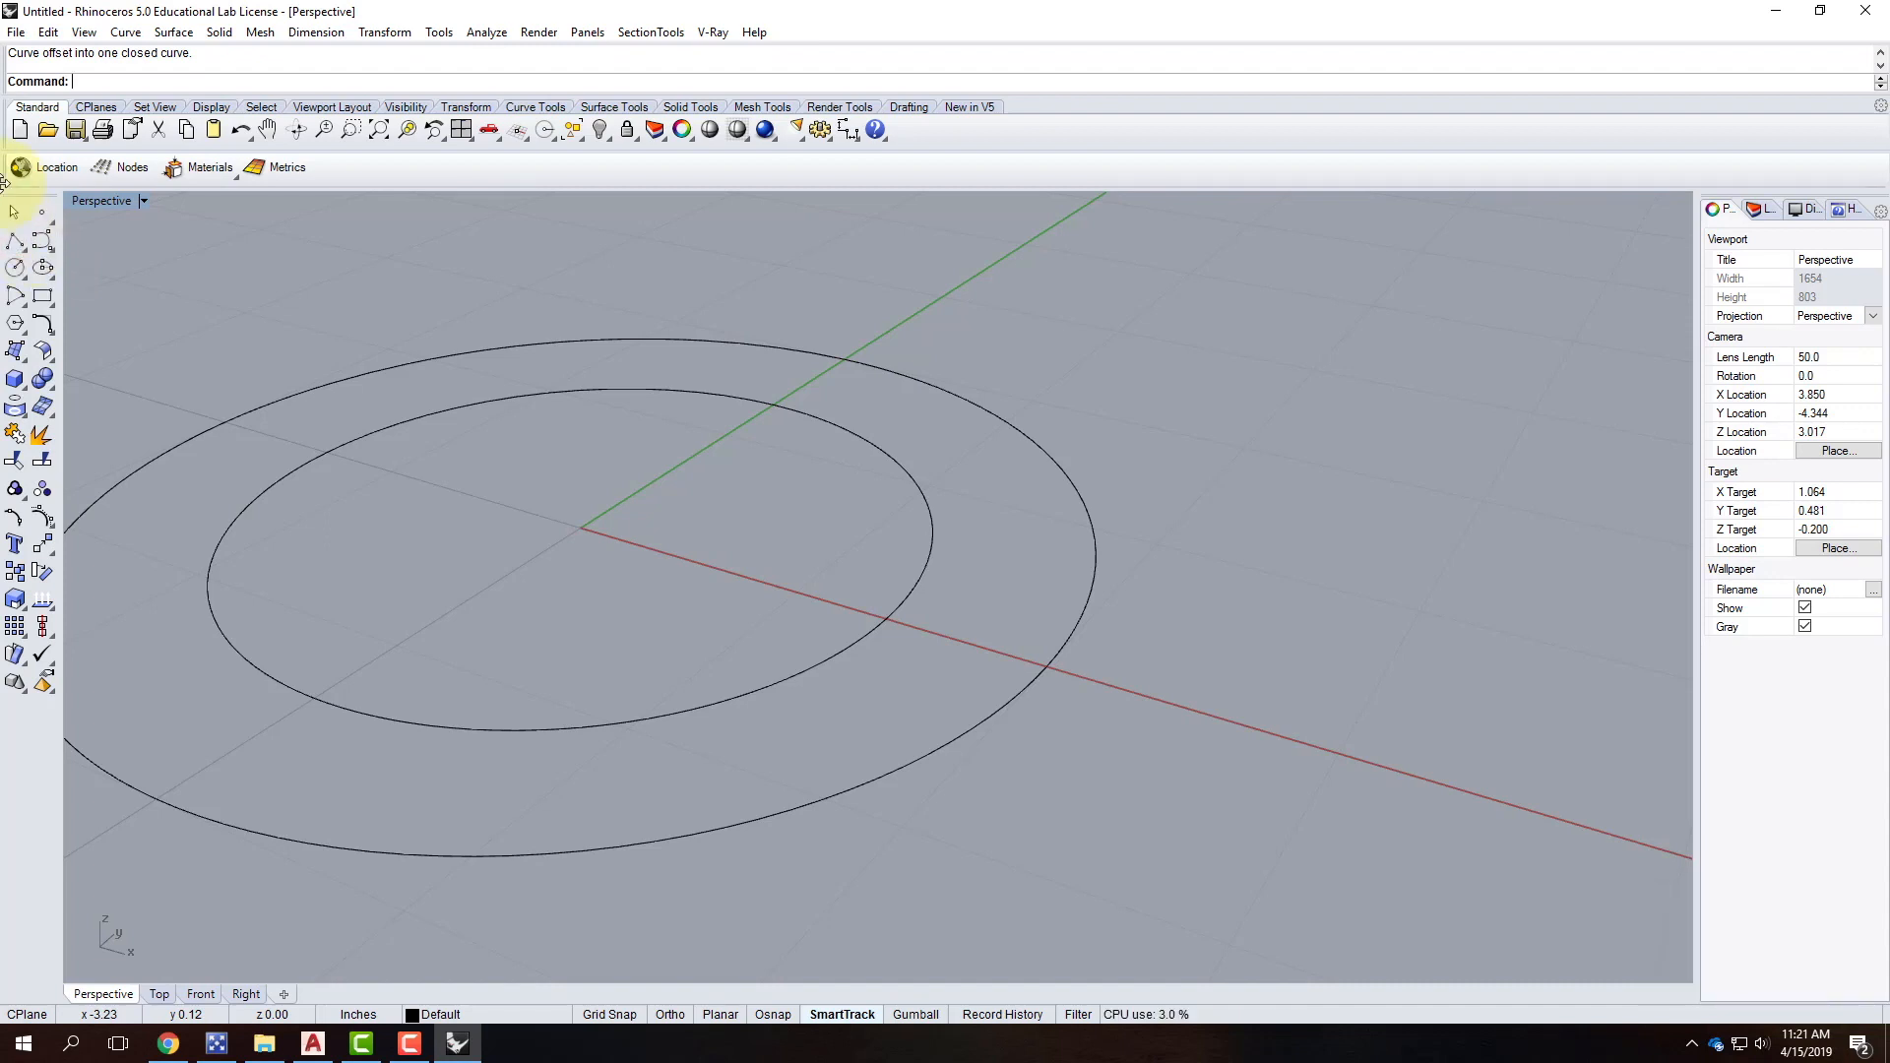
# Start a polyline and enable Quad, End and Perp object snaps.
pyautogui.click(22, 253)
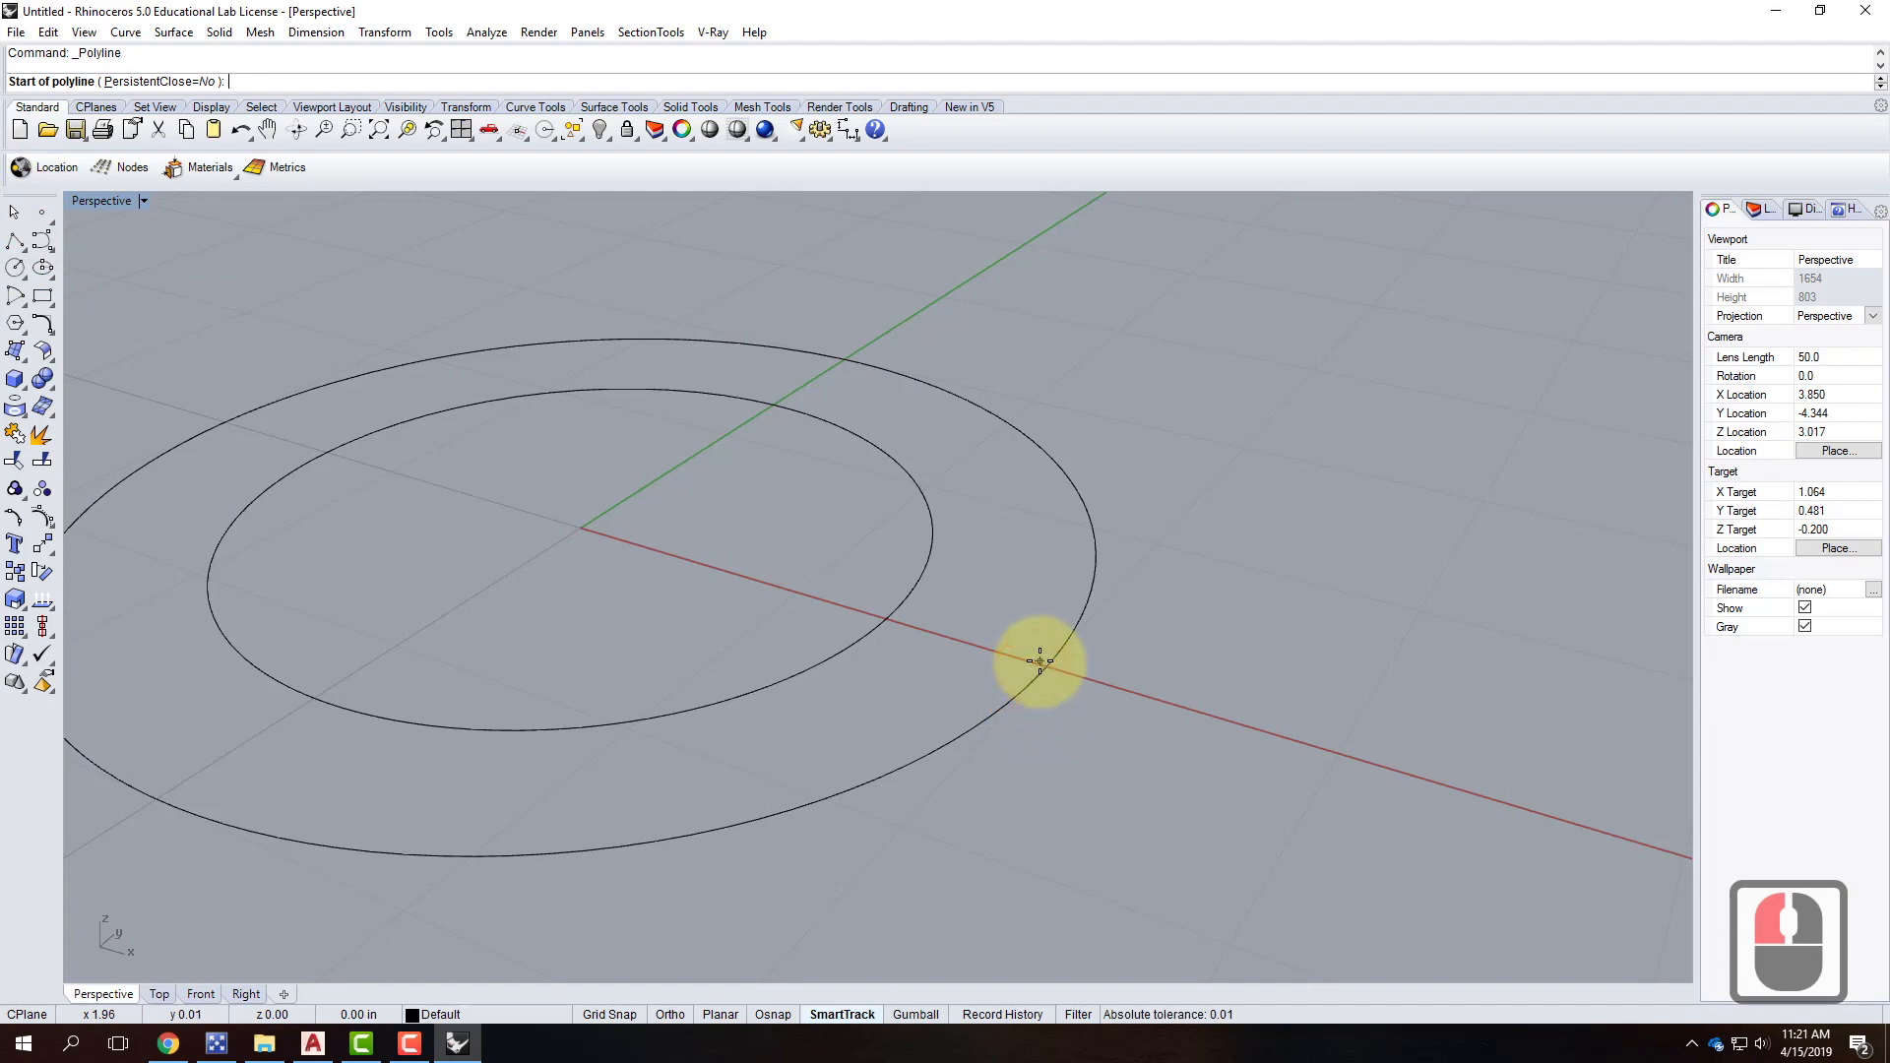
pyautogui.click(767, 1014)
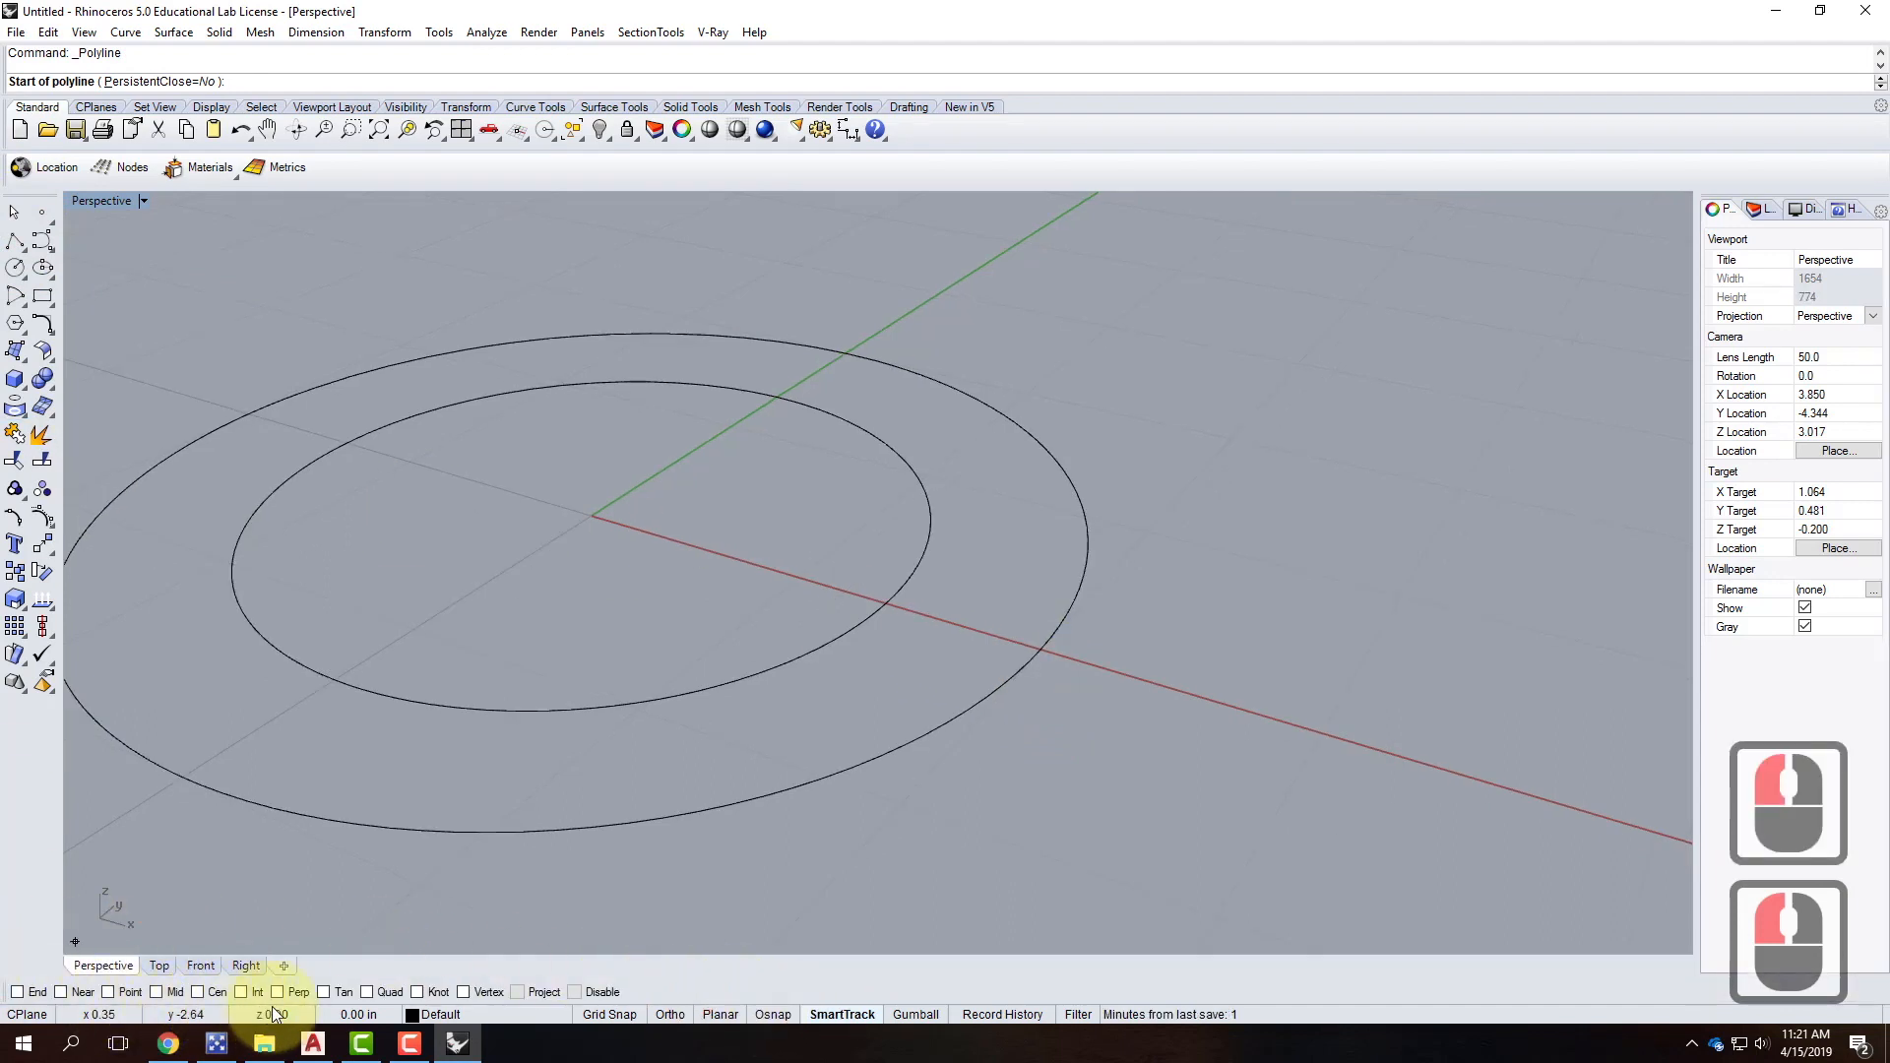
pyautogui.click(367, 992)
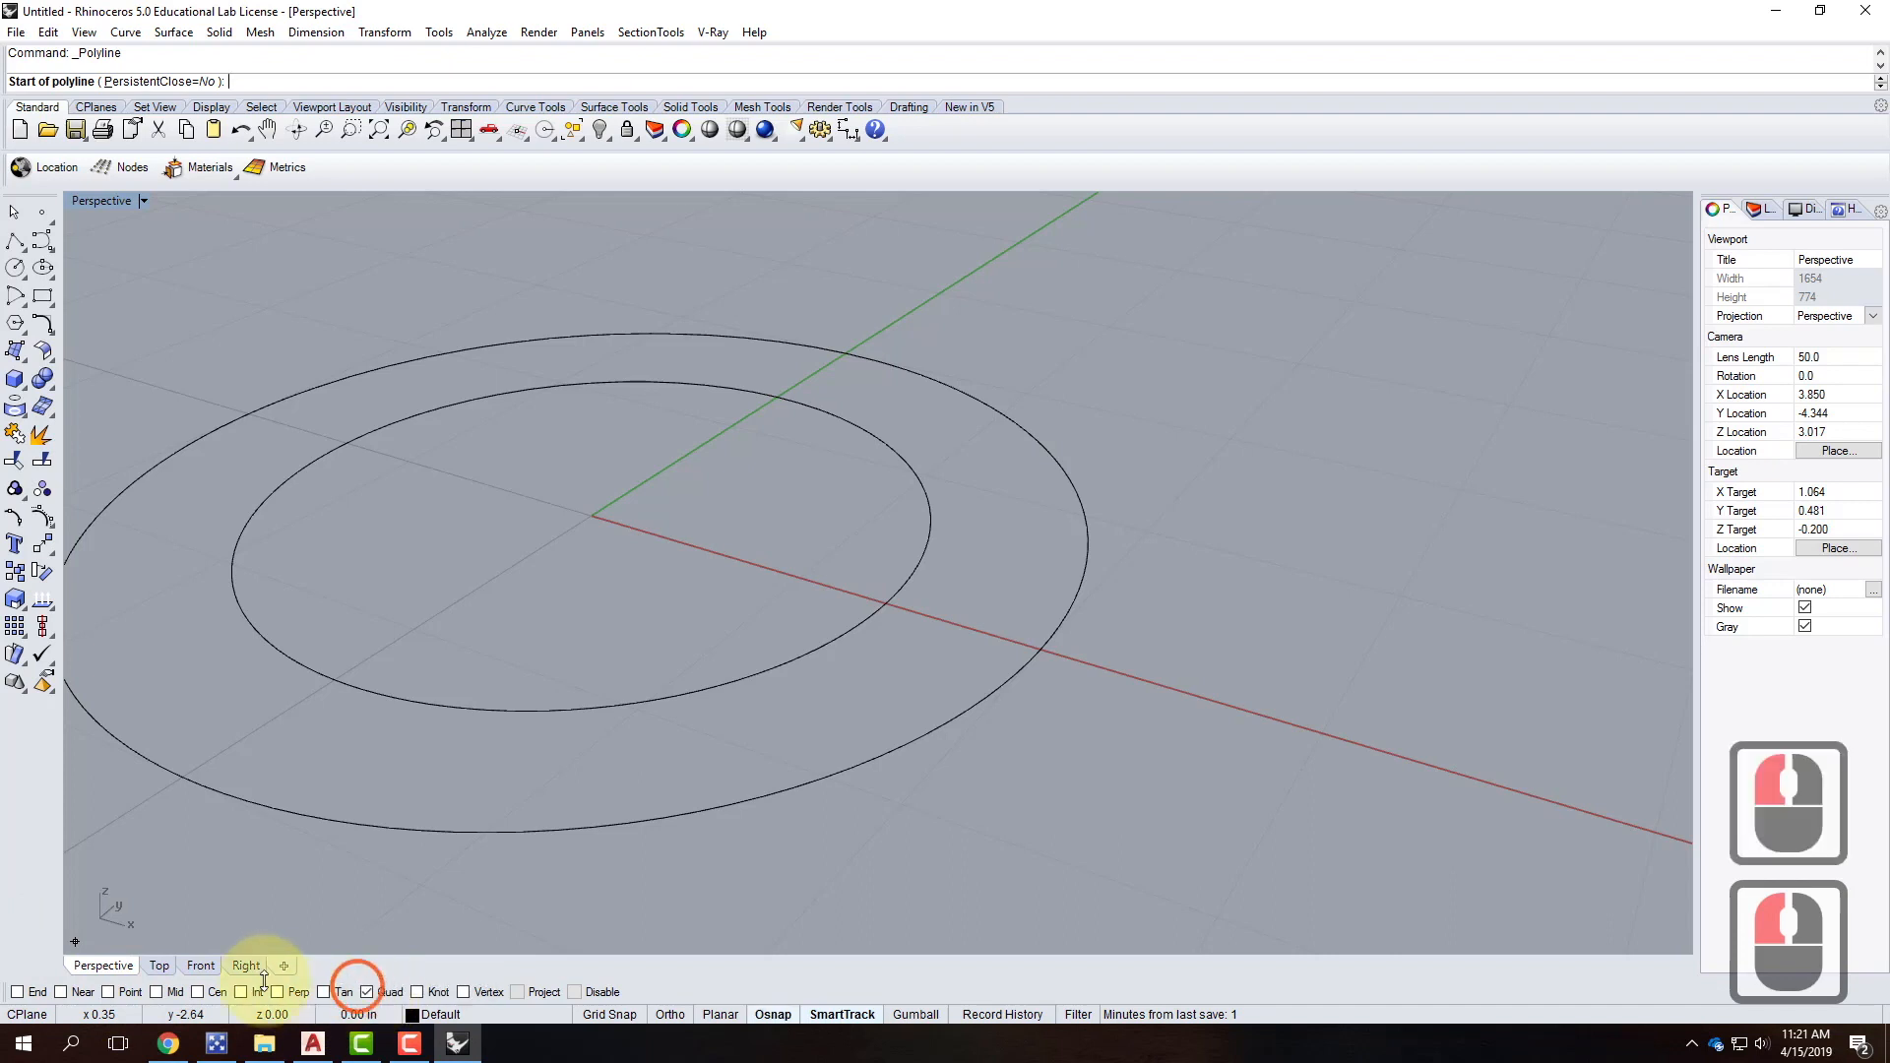
pyautogui.click(16, 992)
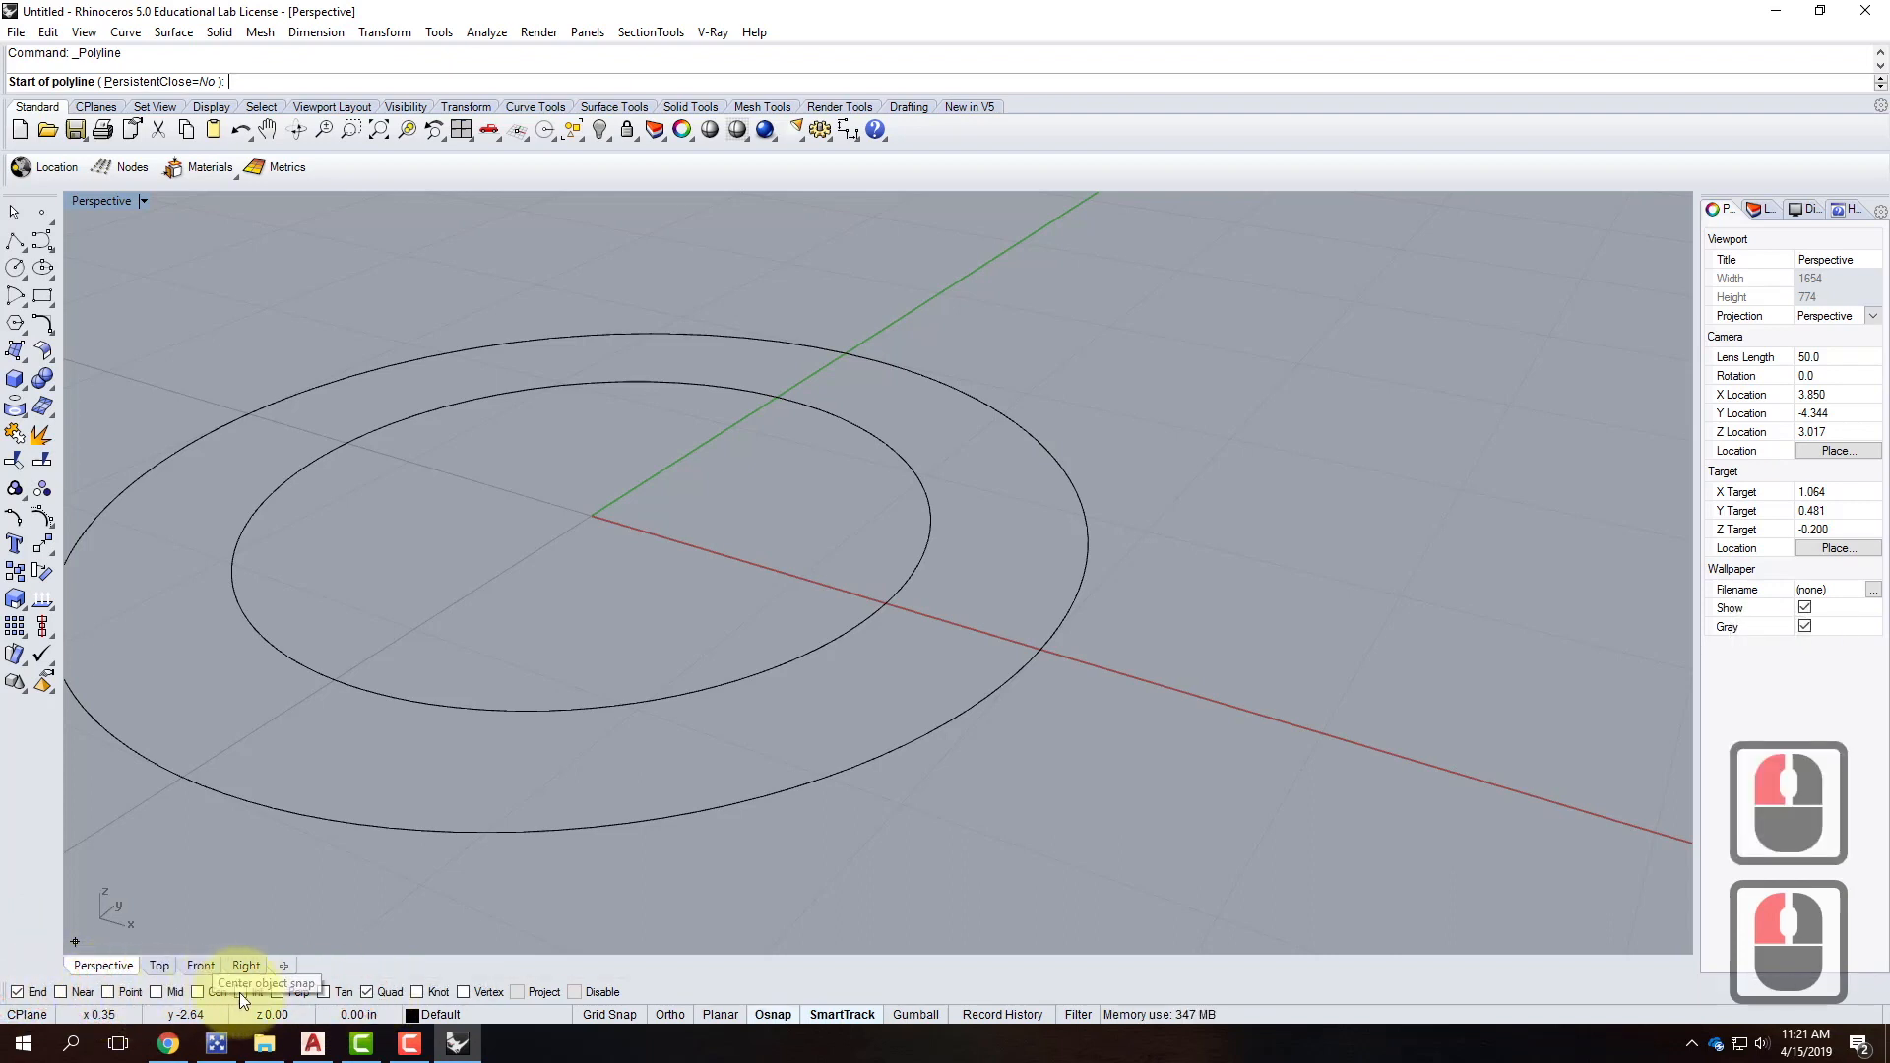
pyautogui.click(278, 993)
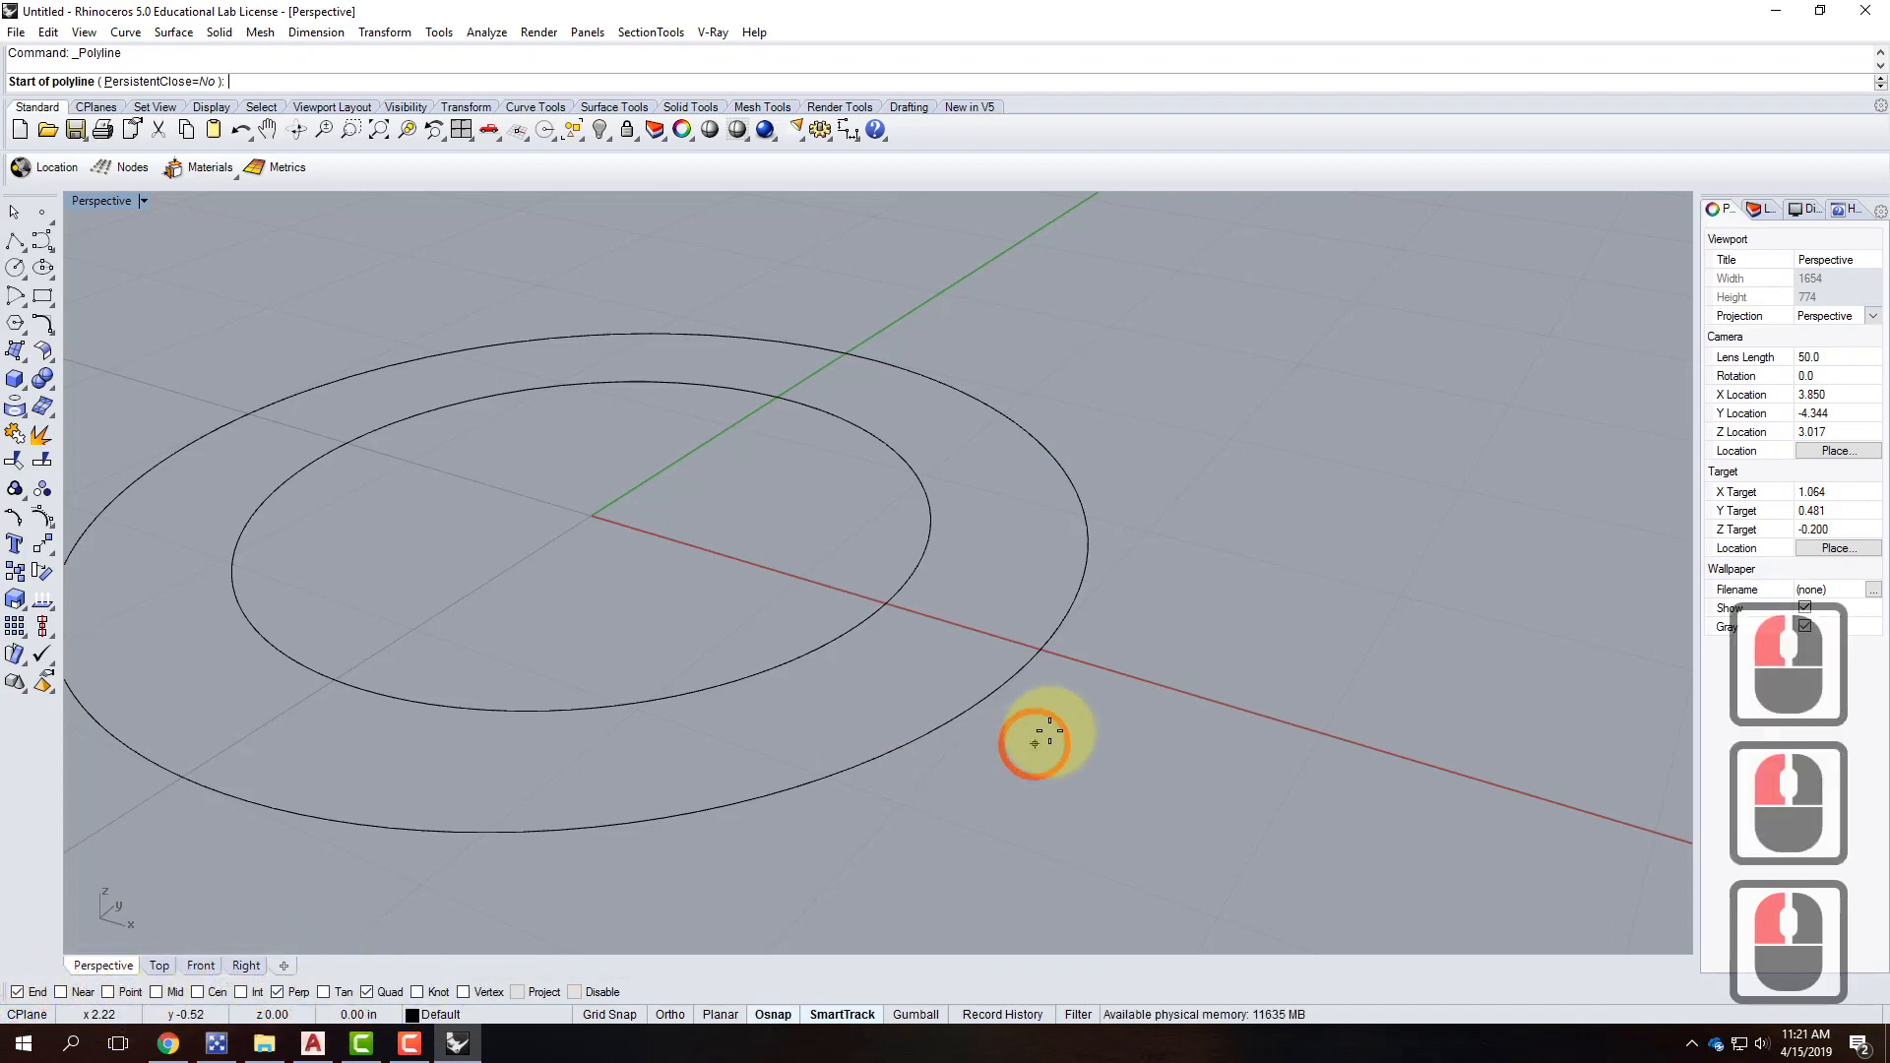
# Begin the polyline at the outer circle's x-axis quadrant, undoing a stray 1/8-inch point.
pyautogui.click(1039, 651)
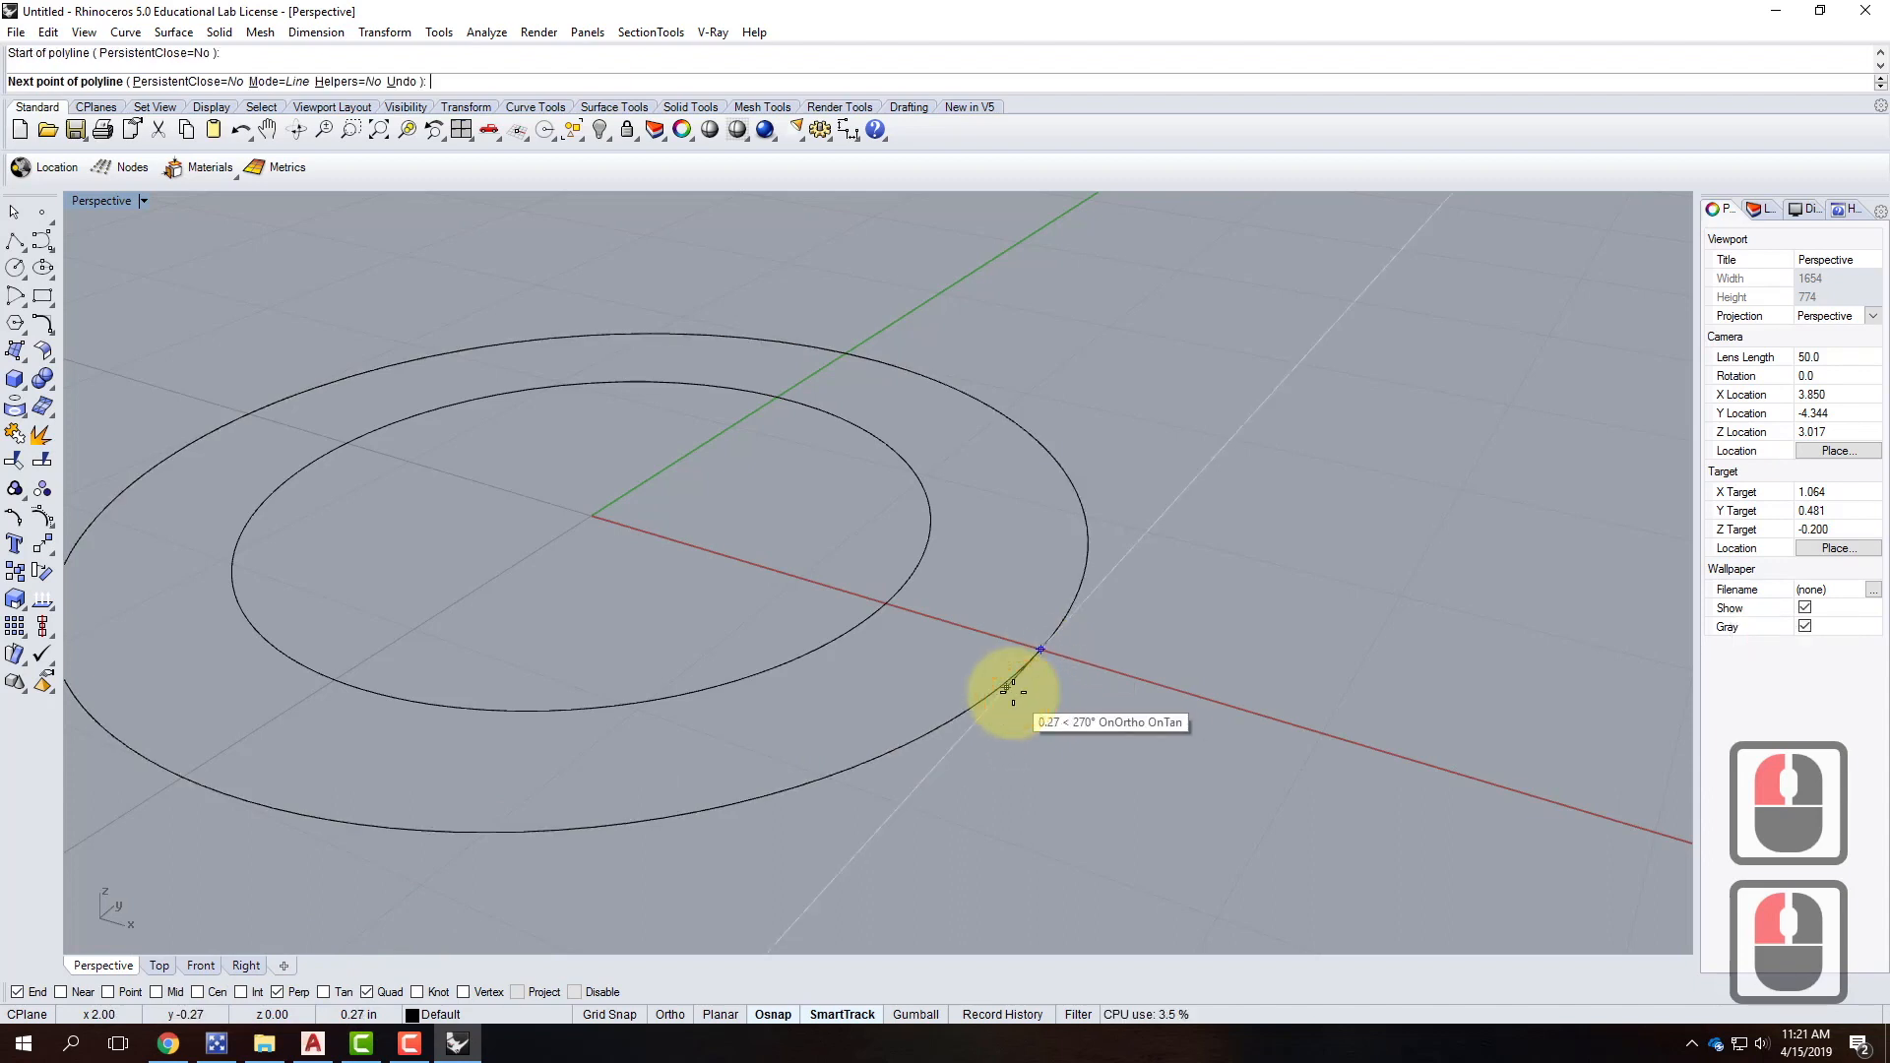
pyautogui.write('1/8')
pyautogui.press('Return')
pyautogui.click(1000, 689)
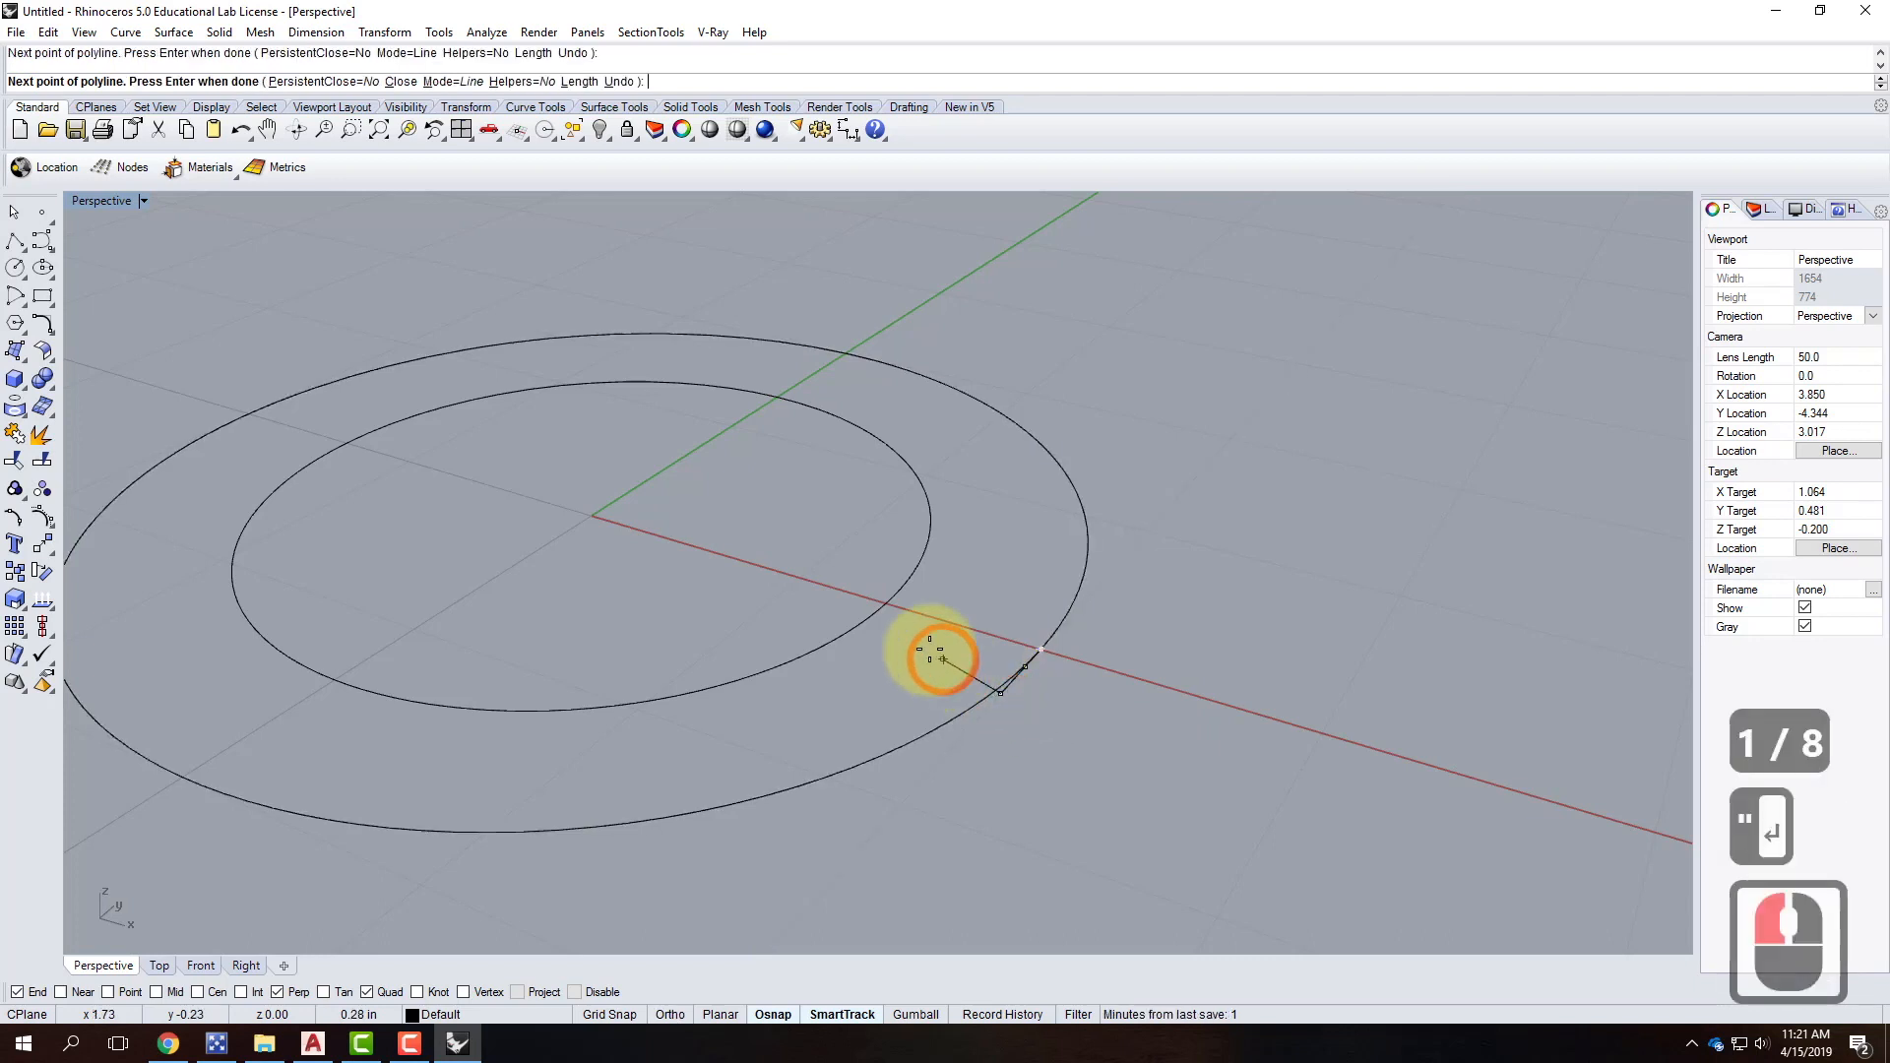
pyautogui.hotkey('ctrl', 'z')
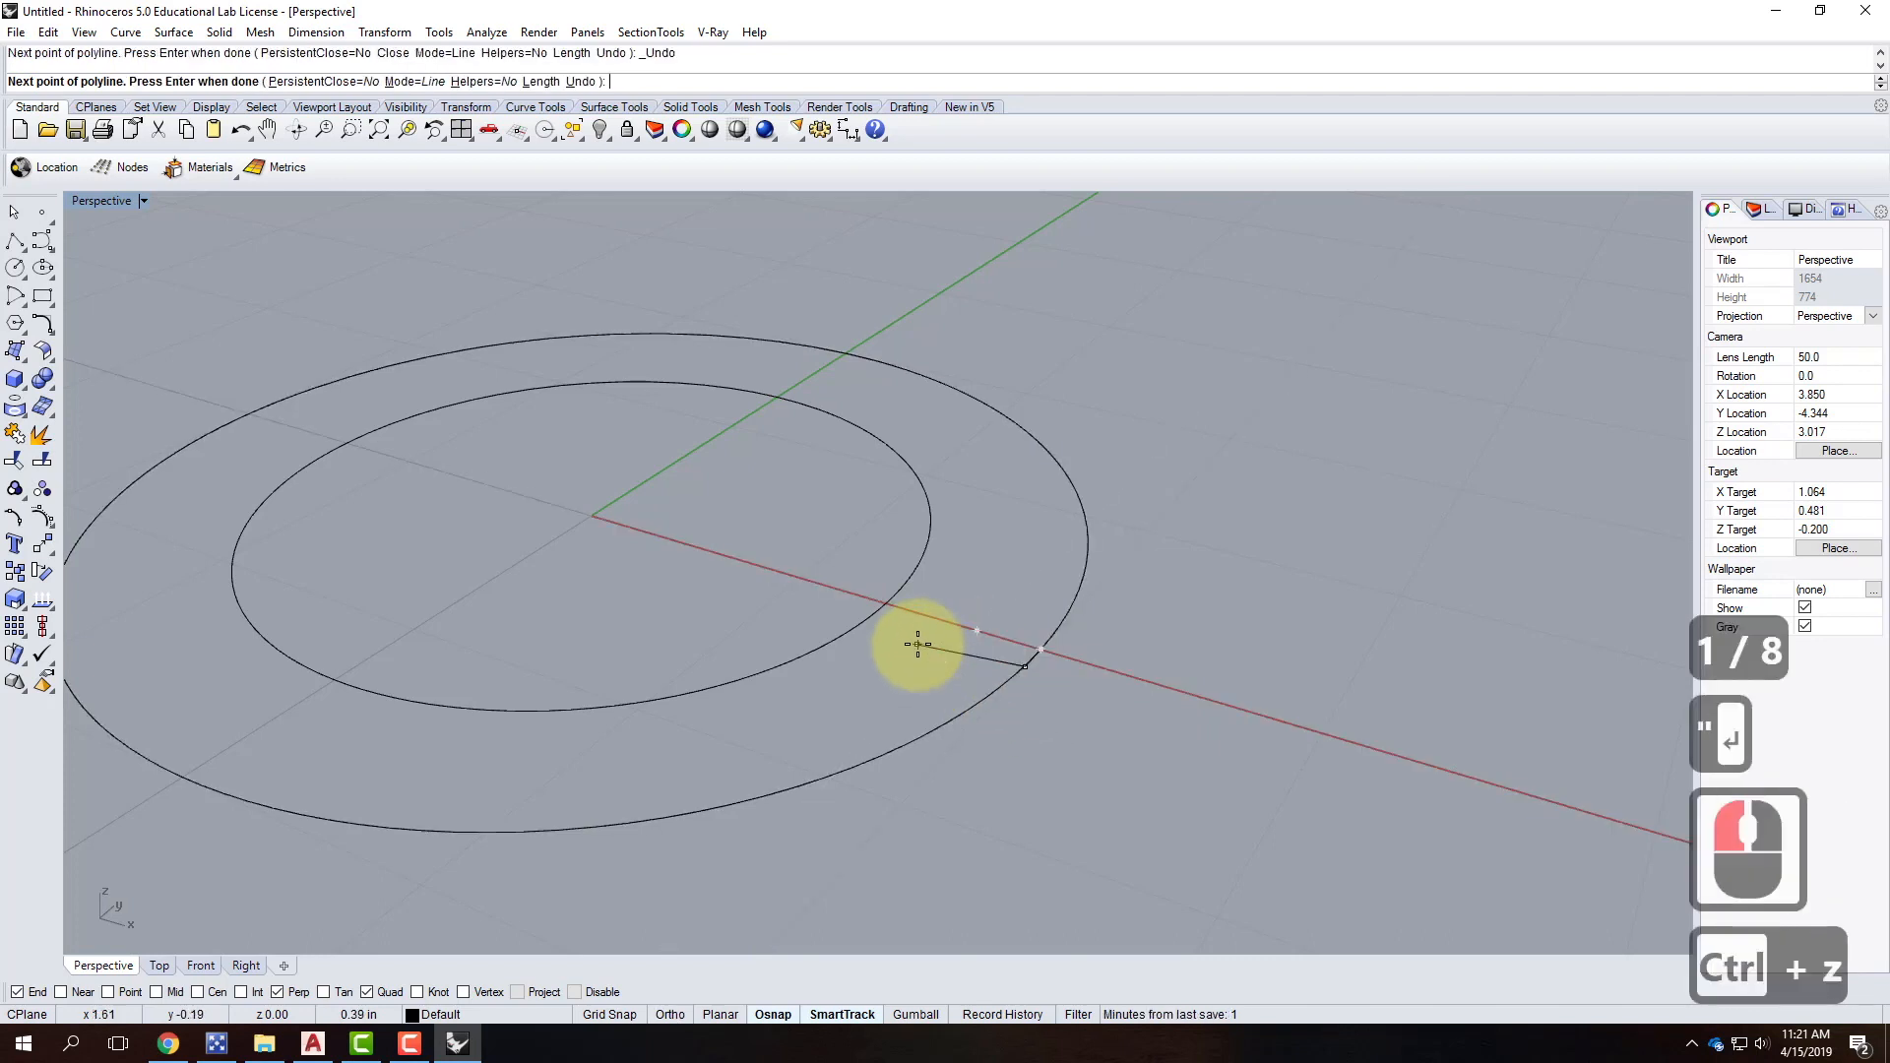
pyautogui.scroll(2, 928, 689)
# With Ortho on, add 1/2-inch and 1/16-inch profile segments, undoing one extra point.
pyautogui.moveTo(929, 689); pyautogui.dragTo(1000, 697, button='right')
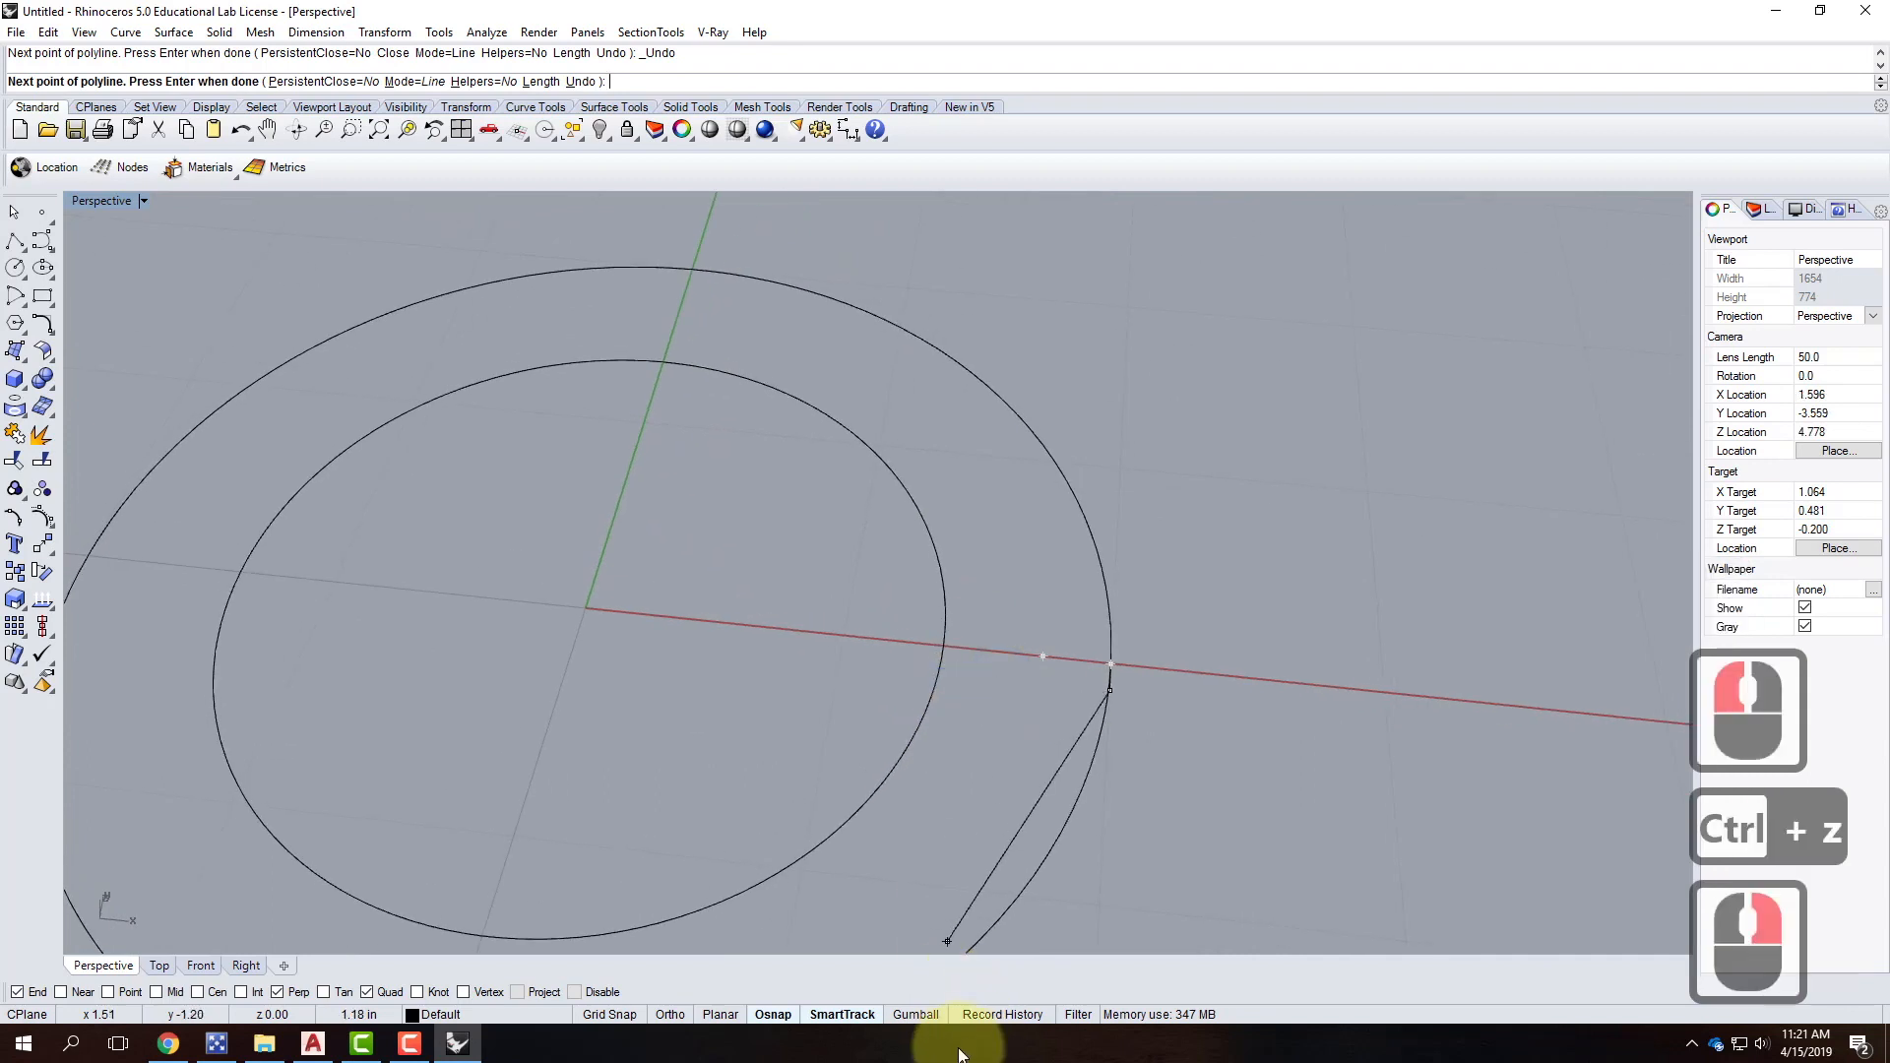
pyautogui.click(670, 1014)
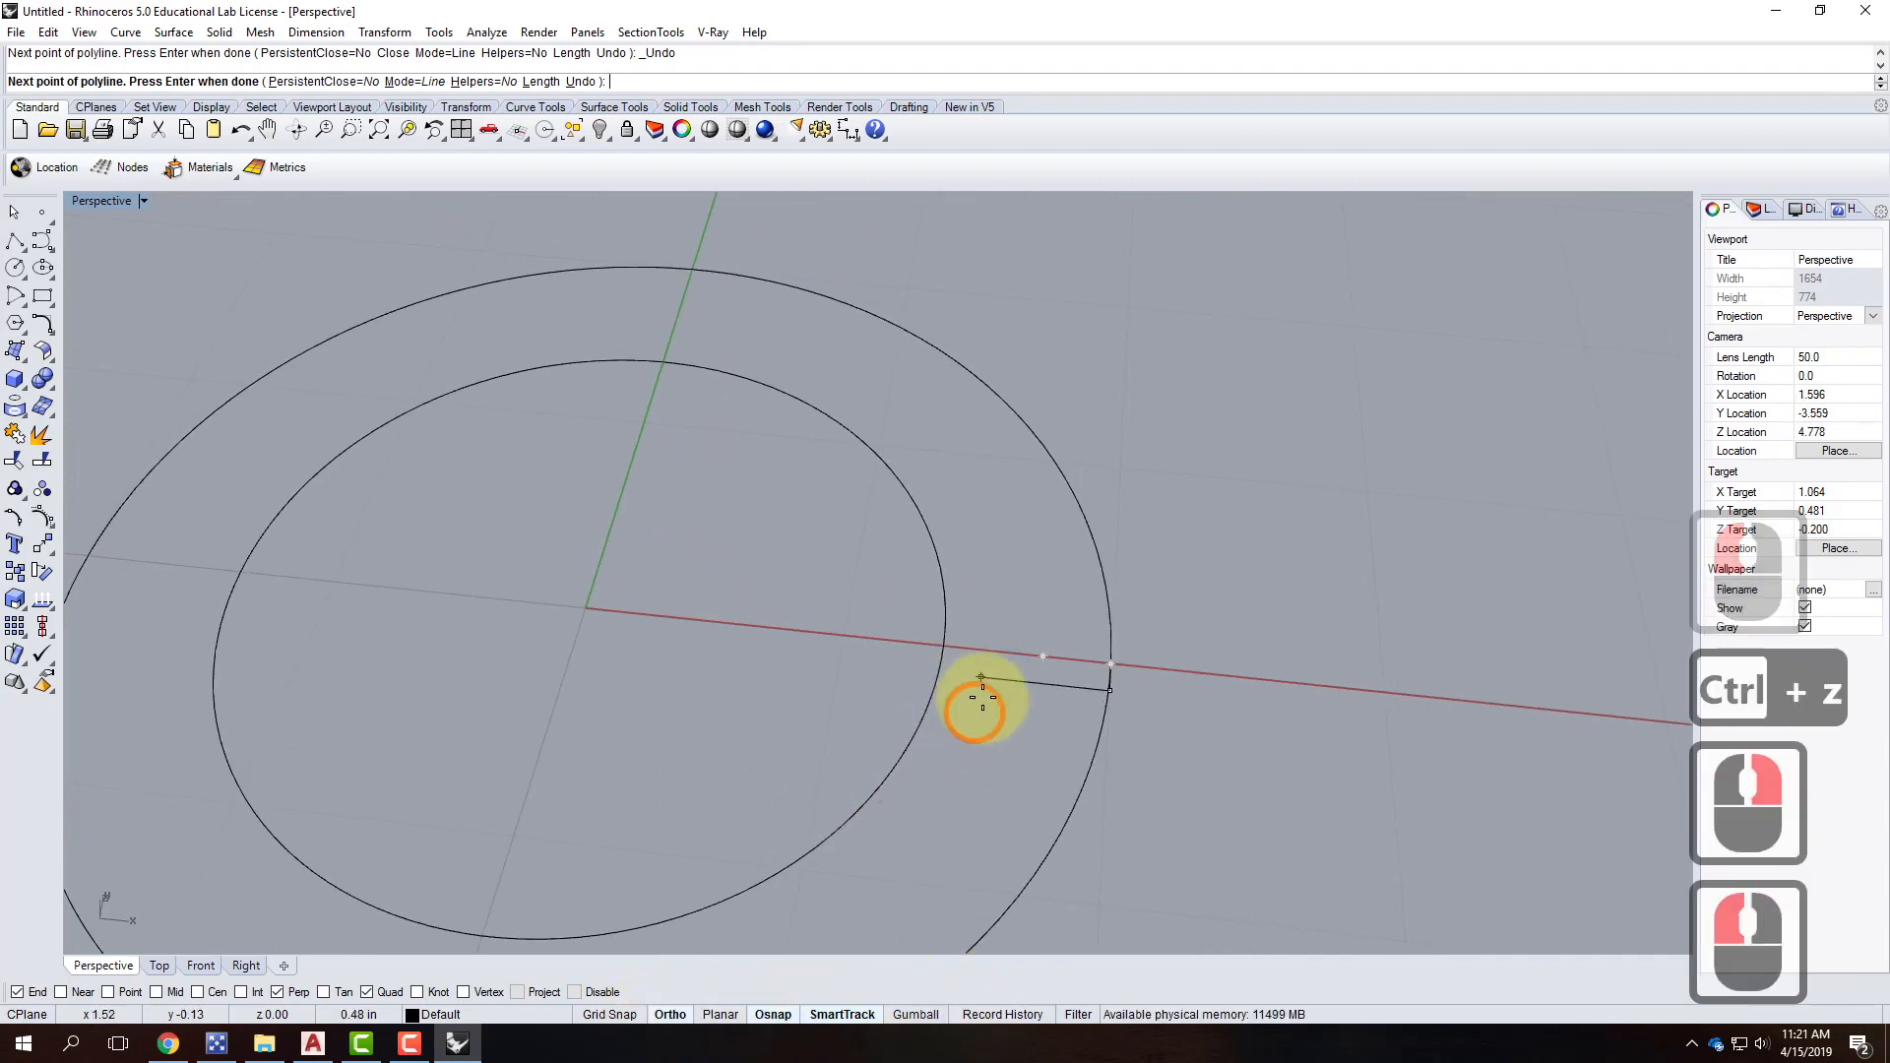
pyautogui.write('1/2"')
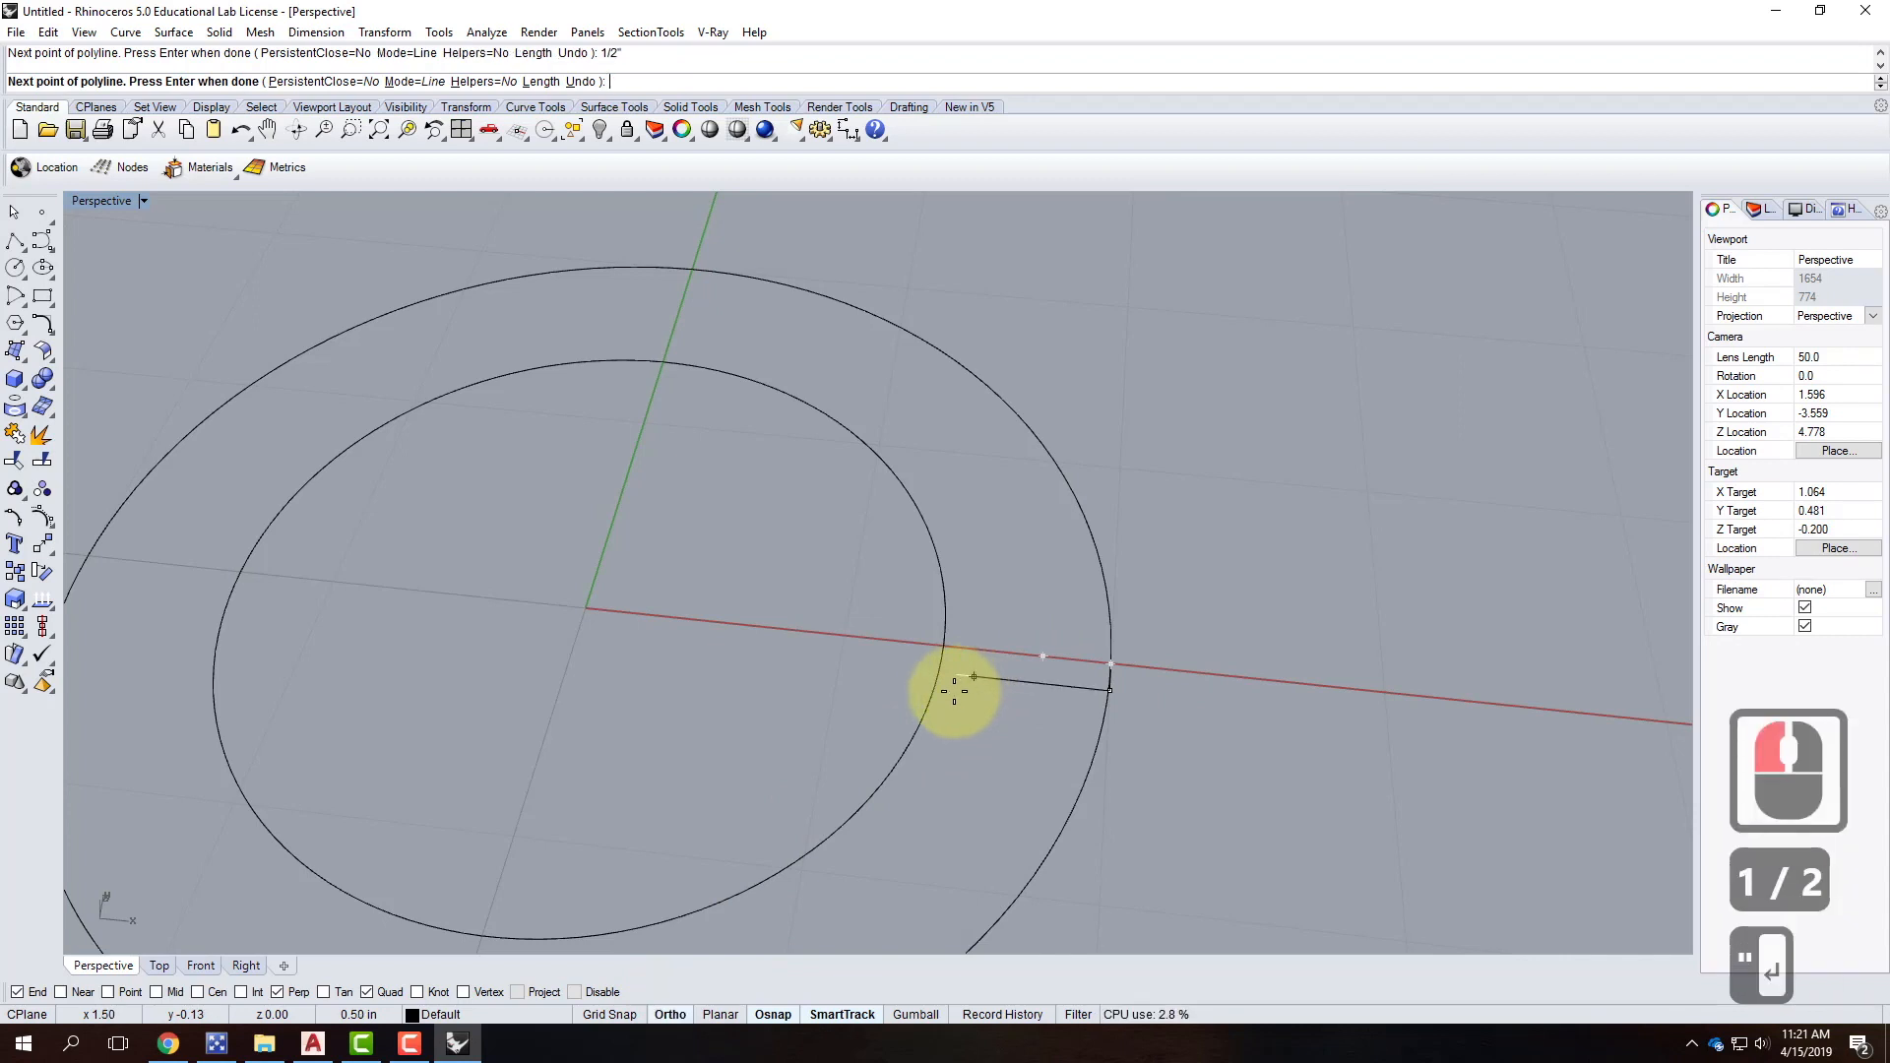
pyautogui.press('Return')
pyautogui.scroll(5, 985, 675)
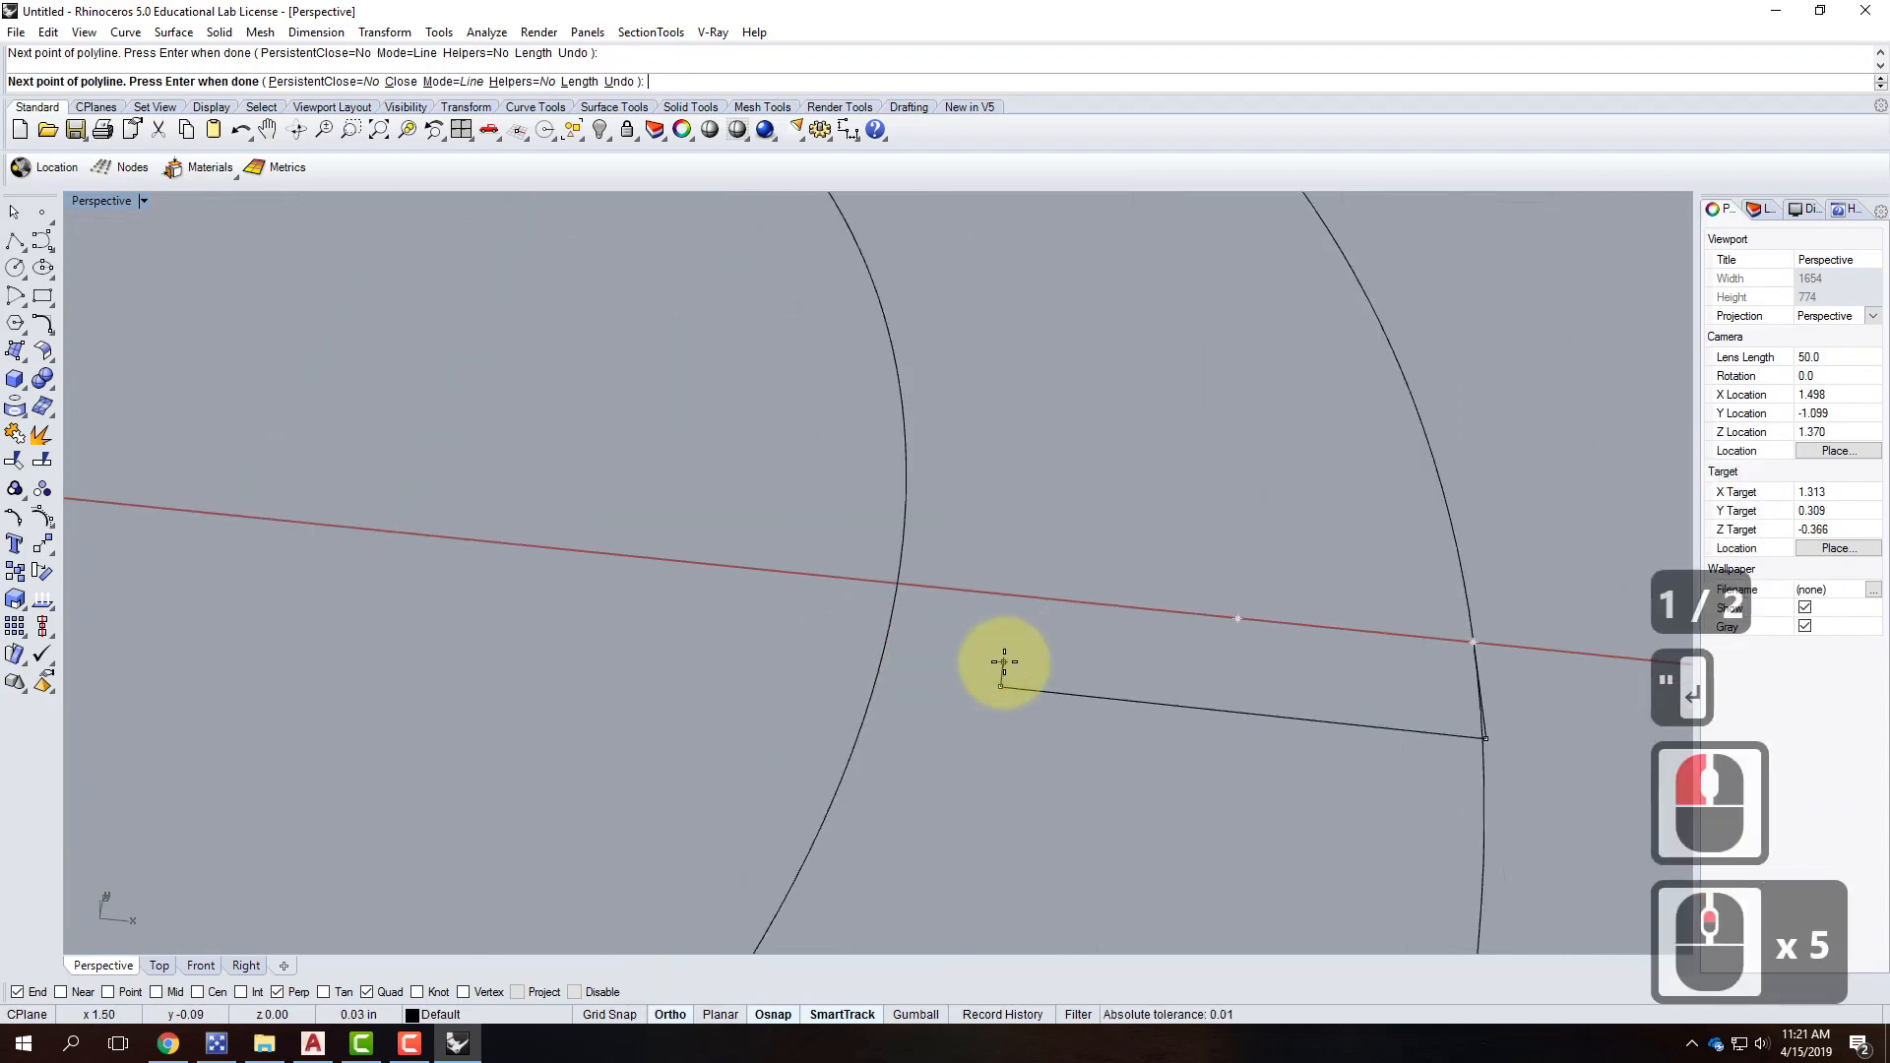
pyautogui.write('1/16"')
pyautogui.press('Return')
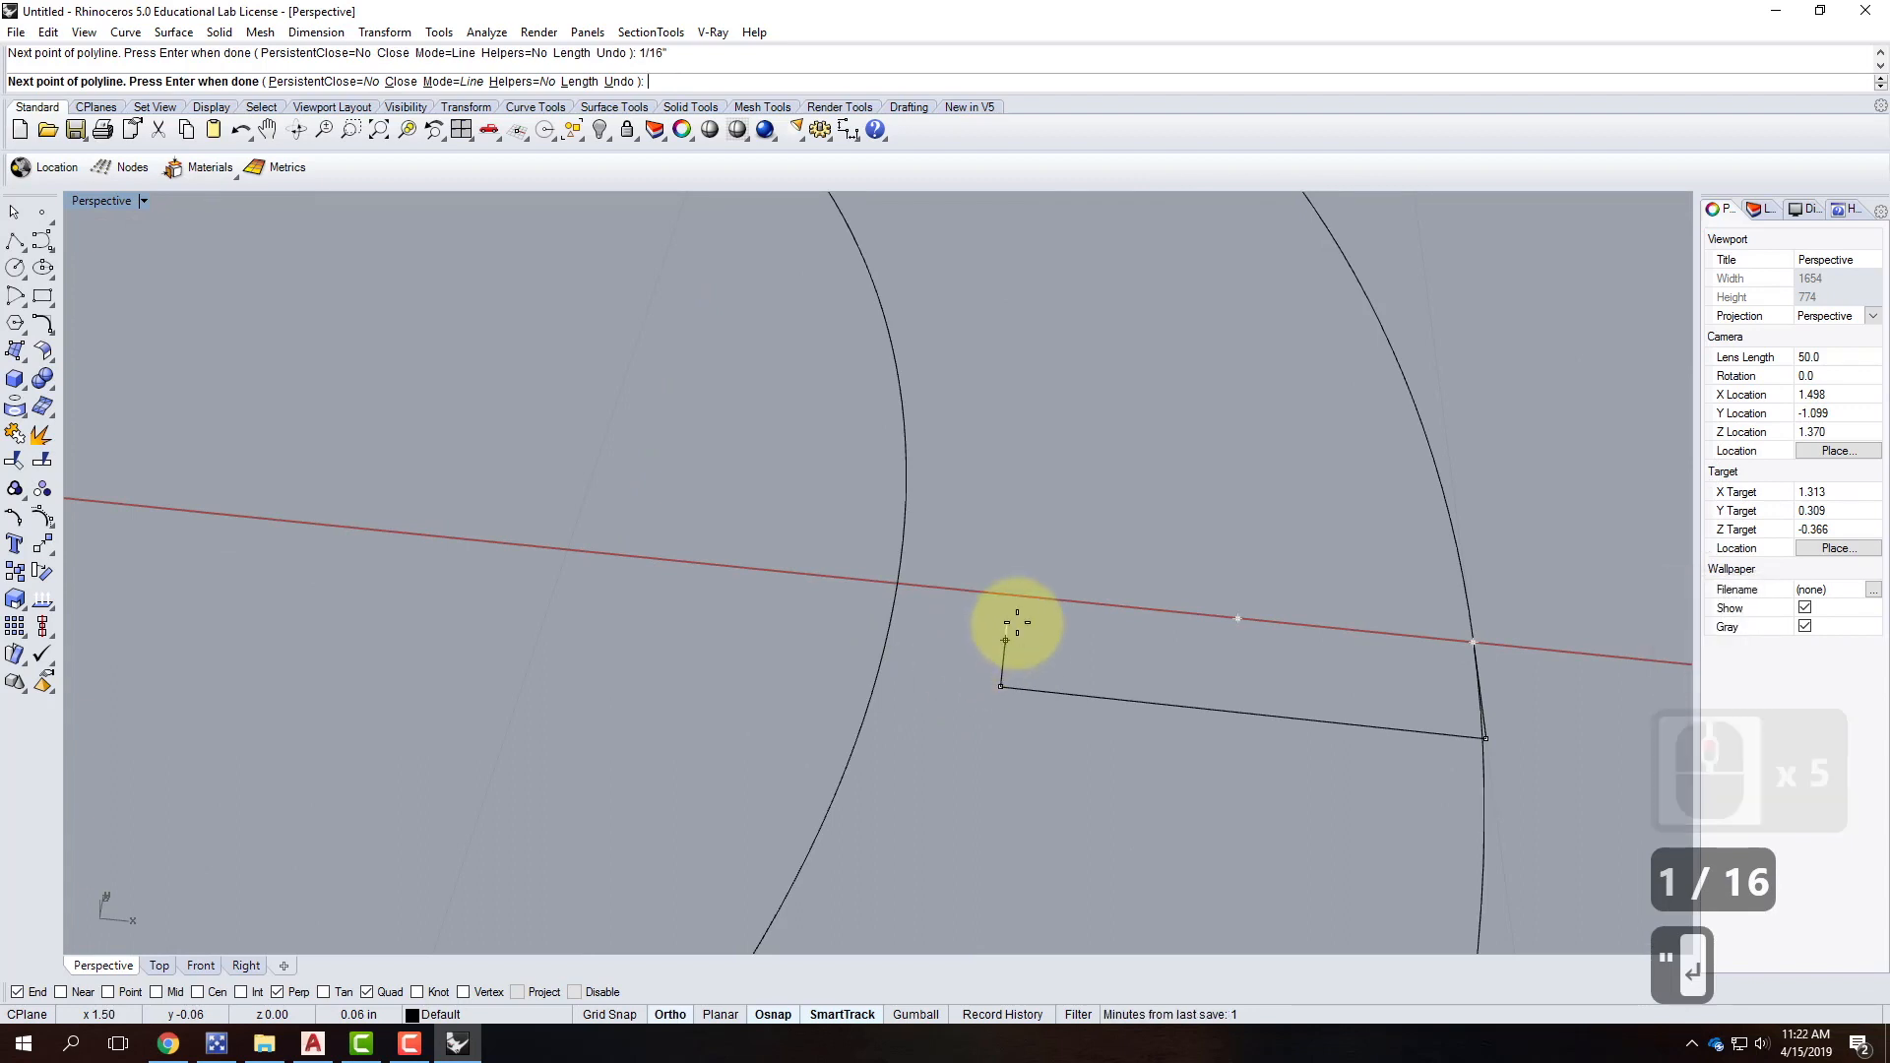
pyautogui.write('1')
pyautogui.hotkey('ctrl', 'z')
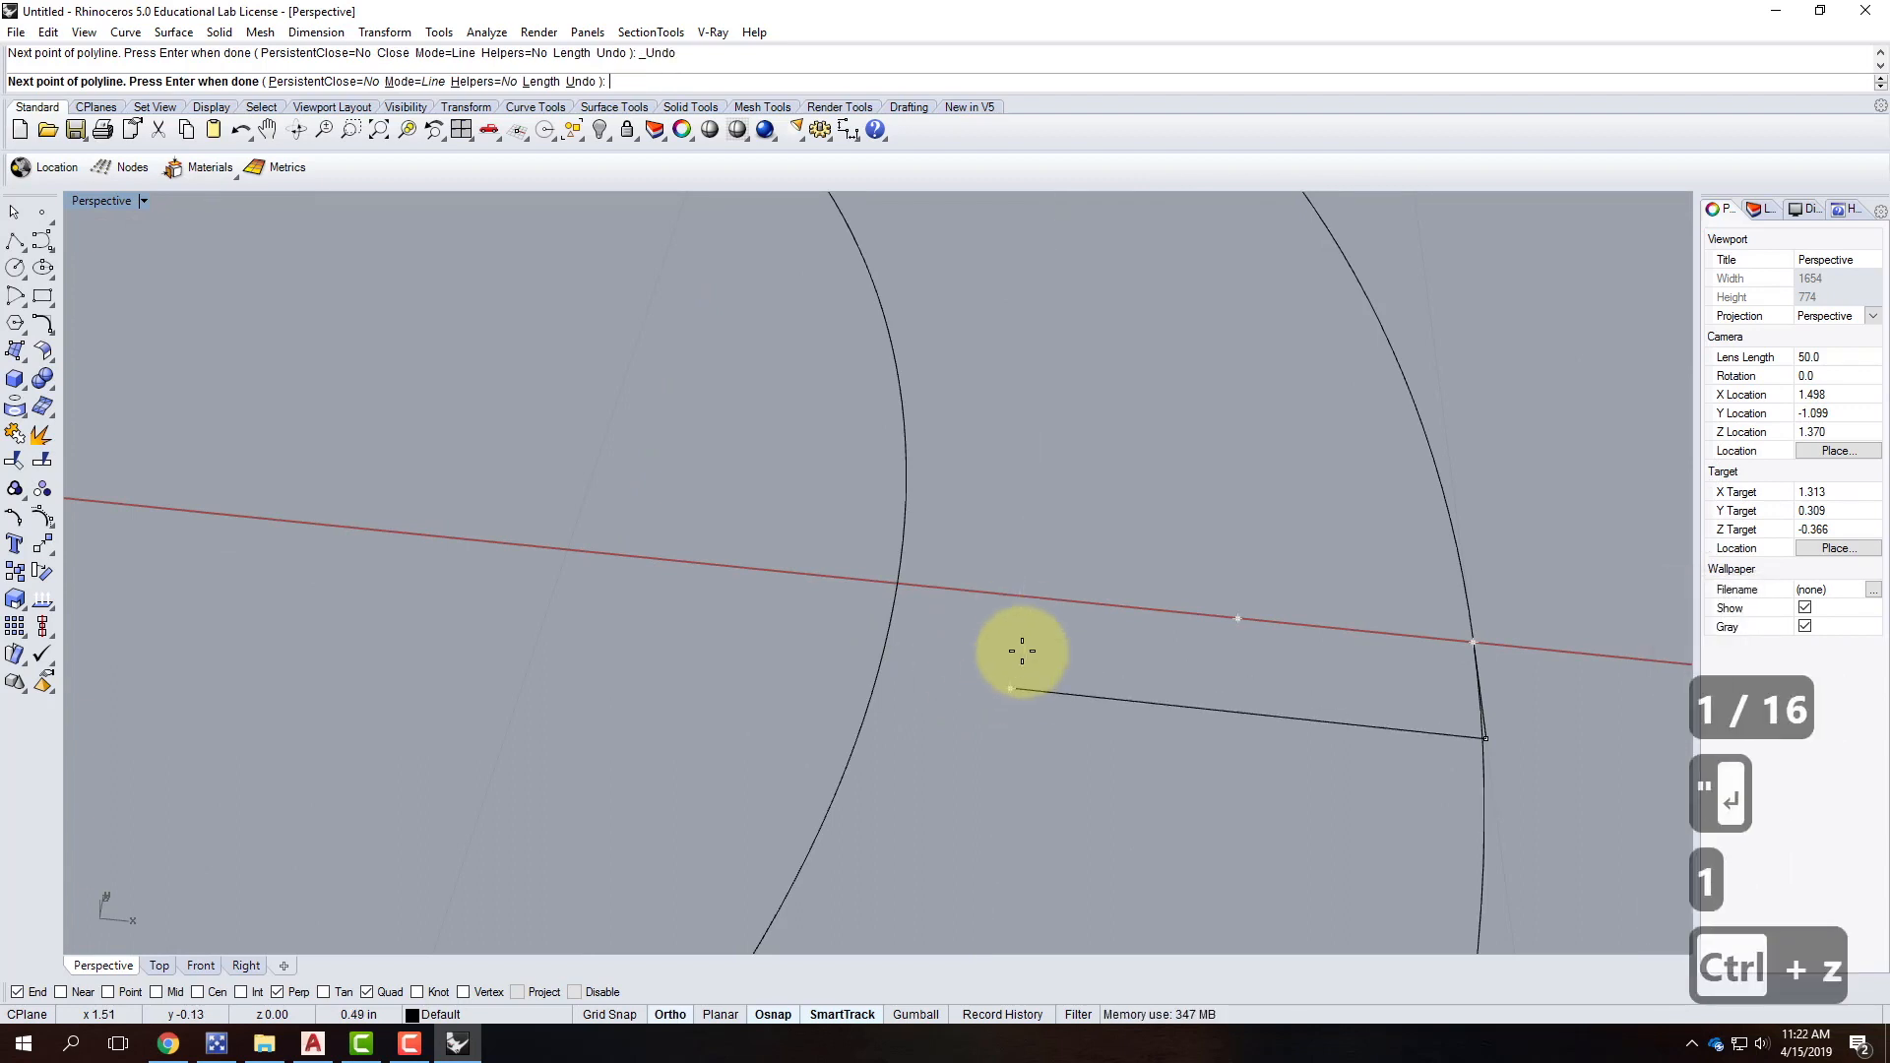
# Add the remaining 1/16-inch steps and end the profile on the inner circle.
pyautogui.click(1011, 688)
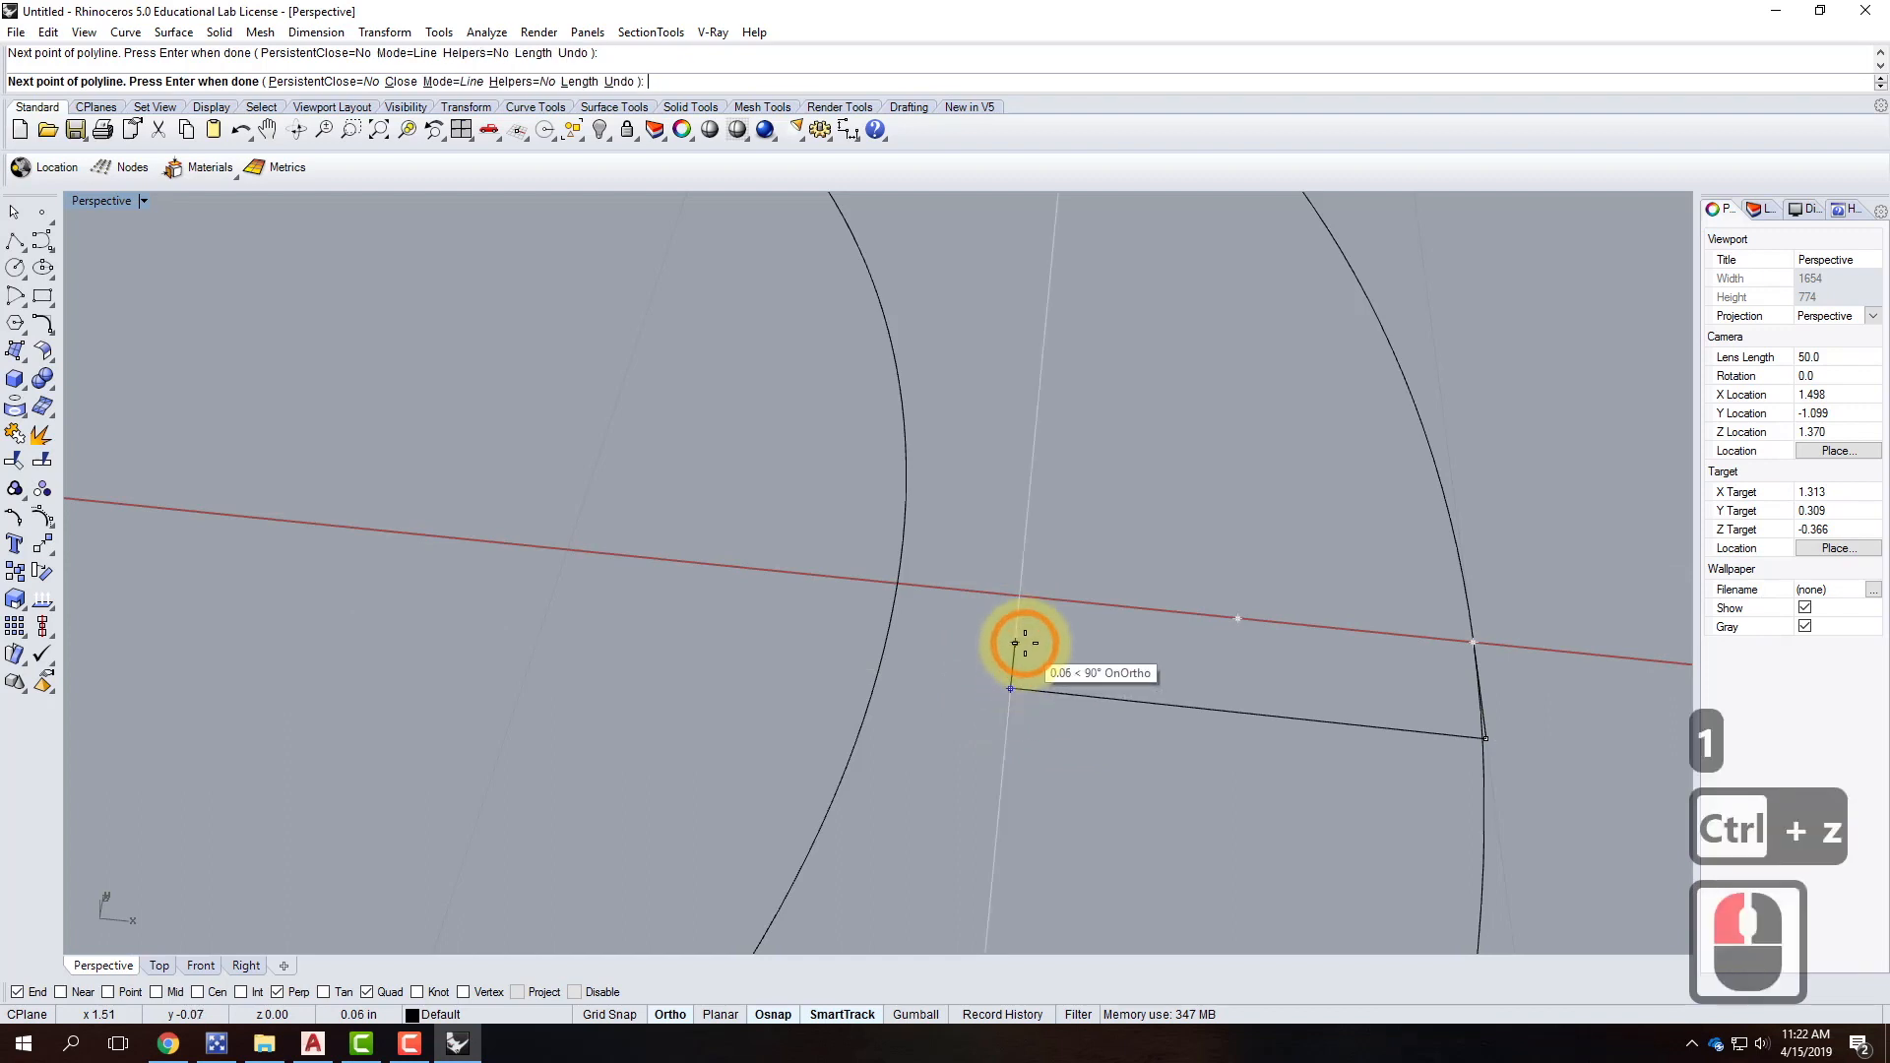
pyautogui.write('1/16"')
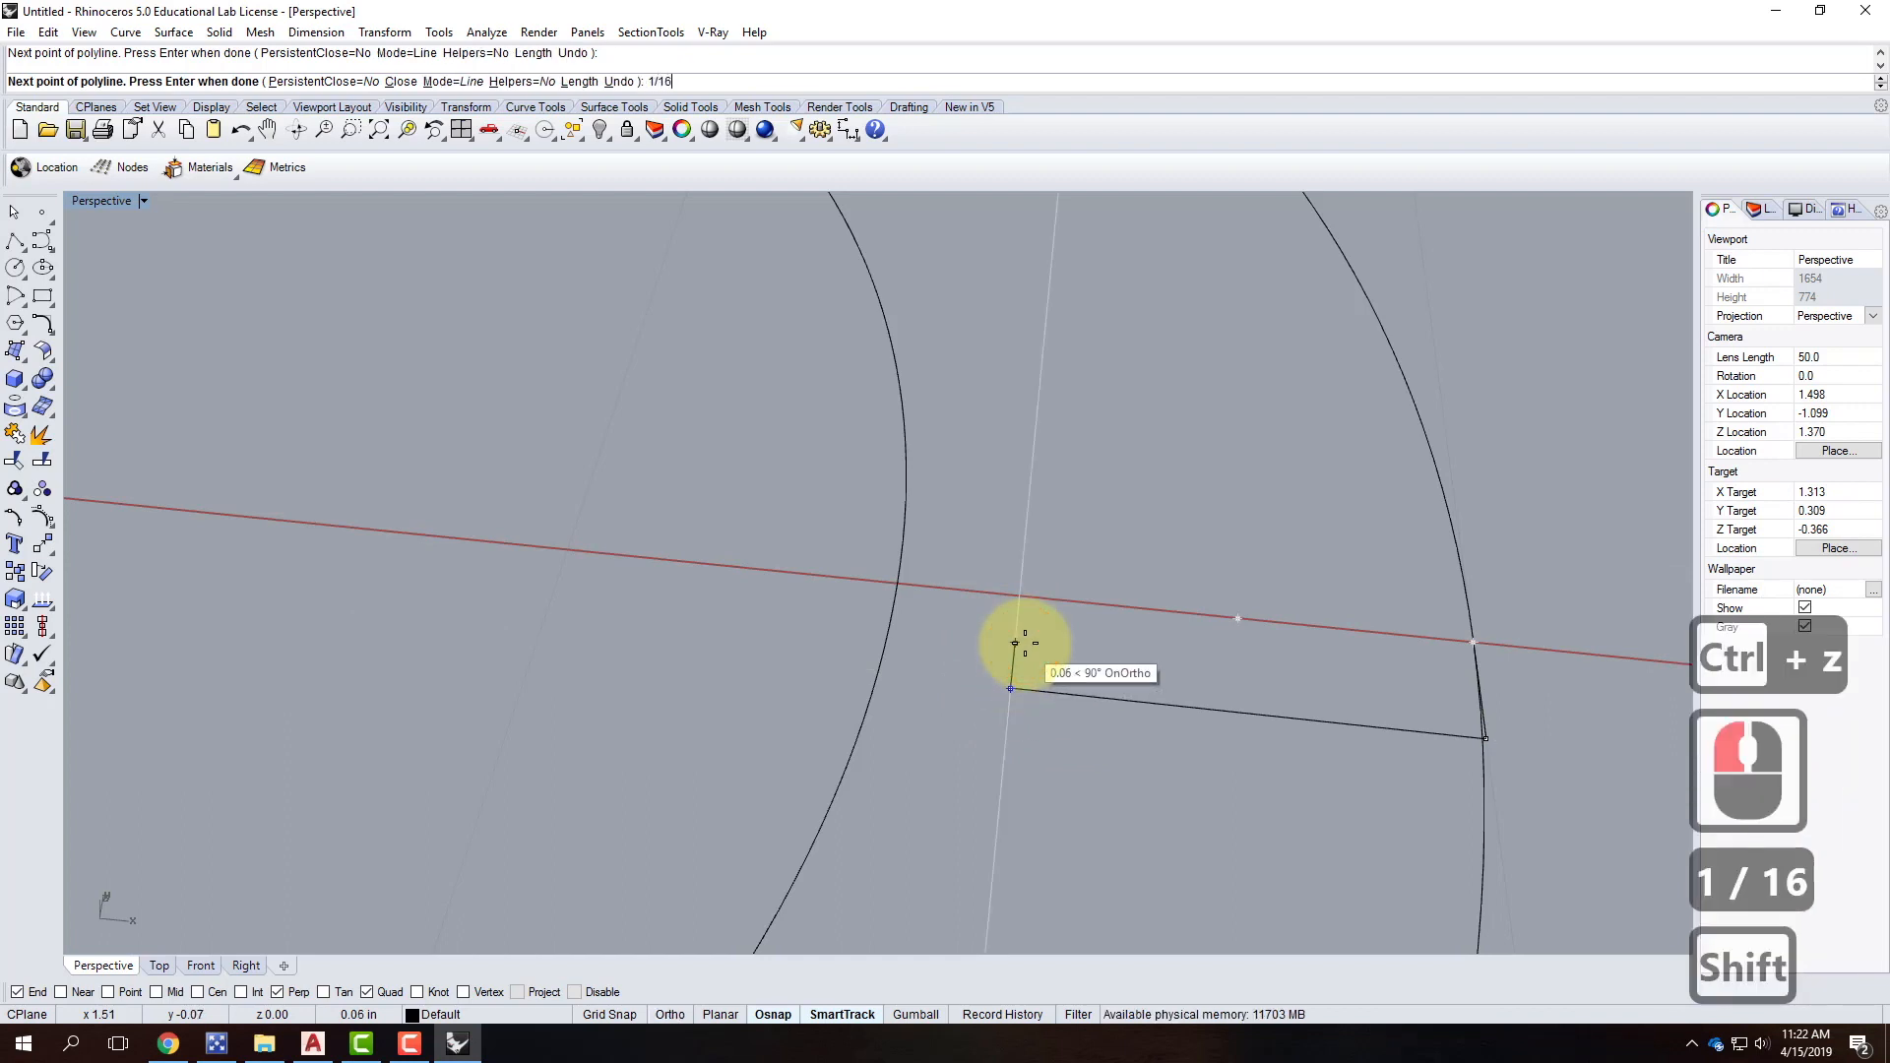
pyautogui.press('Return')
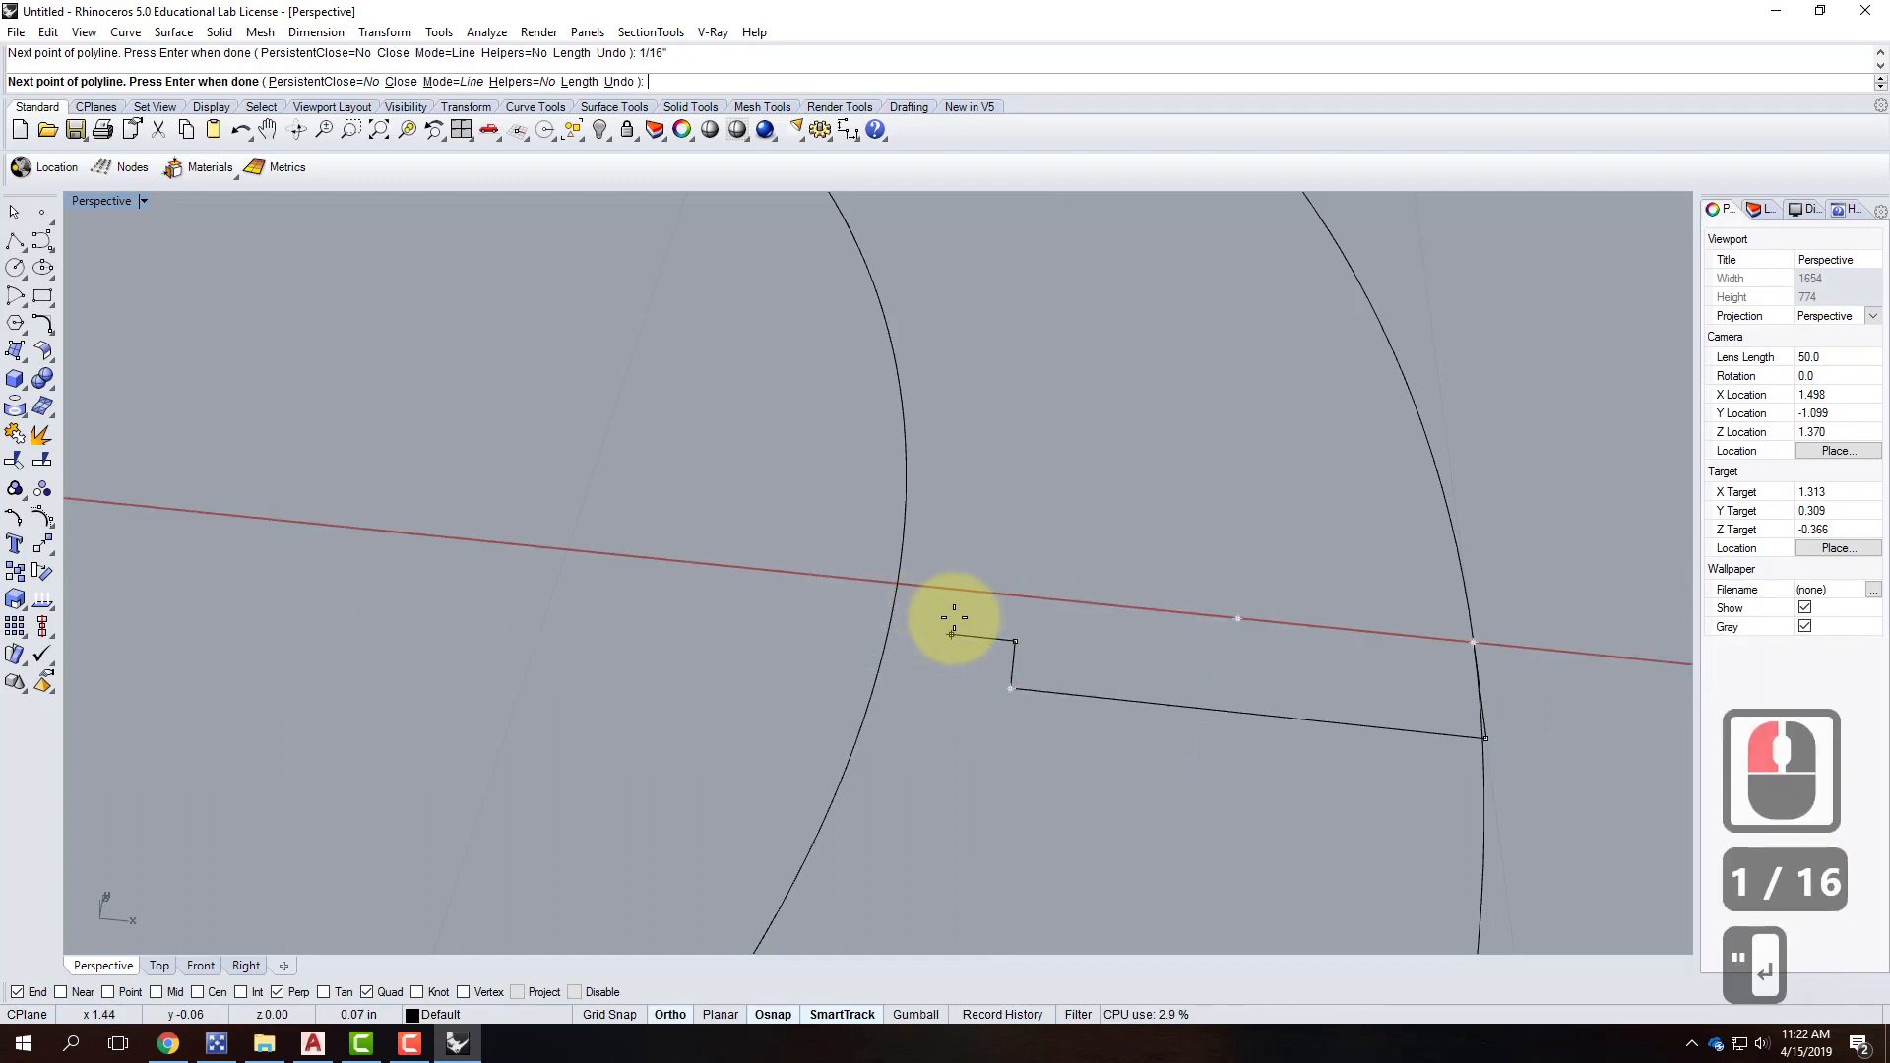
pyautogui.write('1/16"')
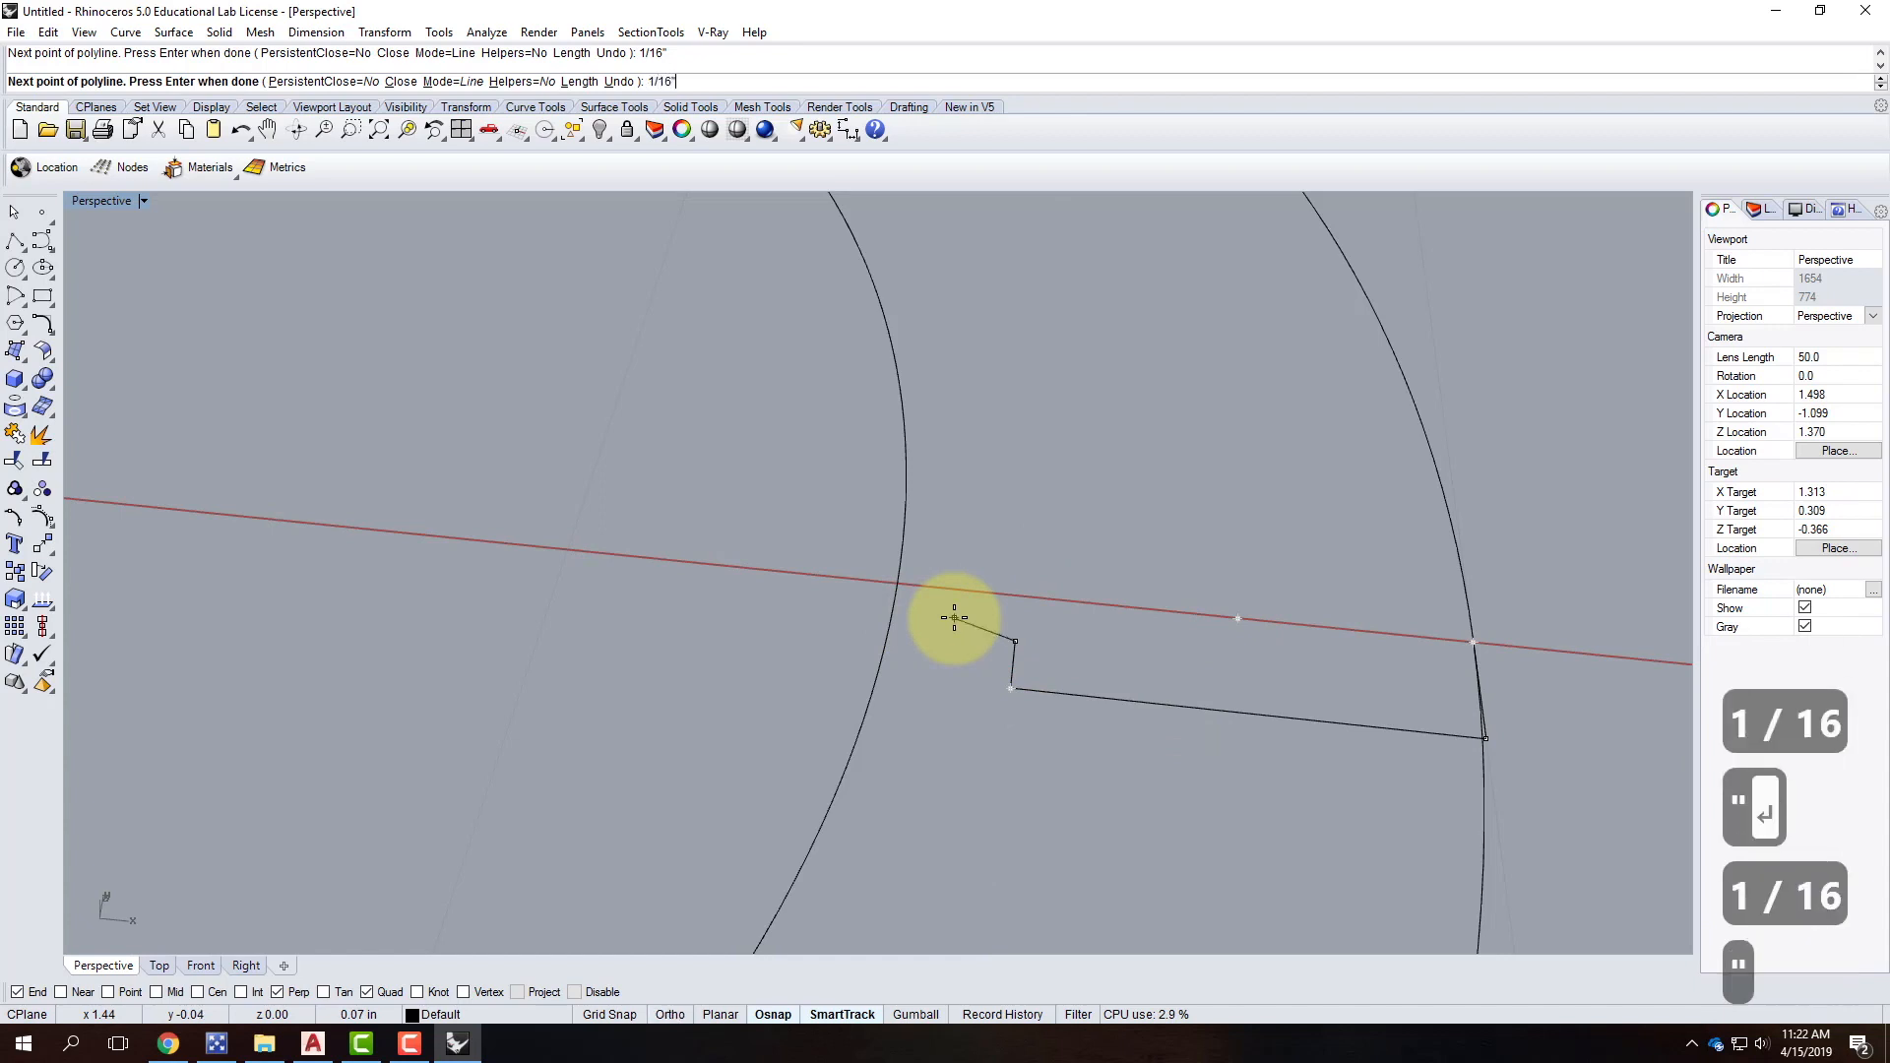
pyautogui.press('Return')
pyautogui.click(951, 602)
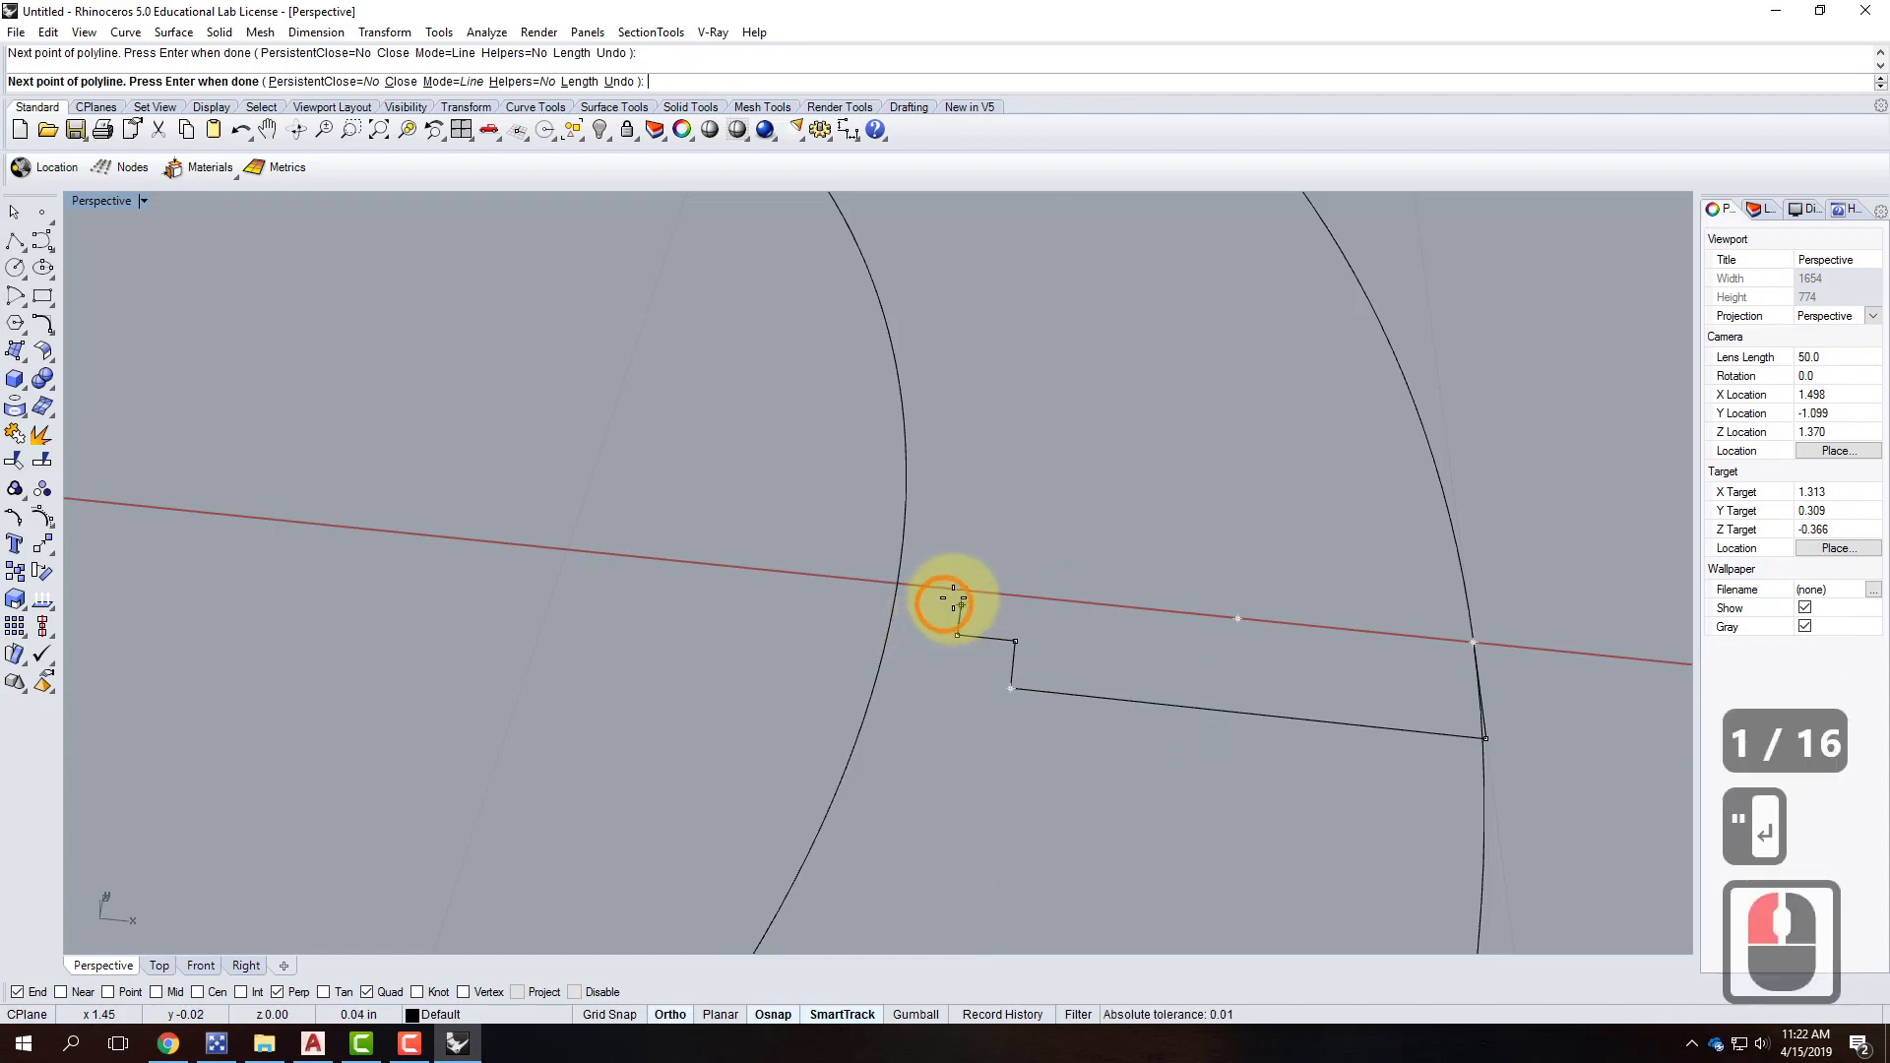
pyautogui.click(898, 584)
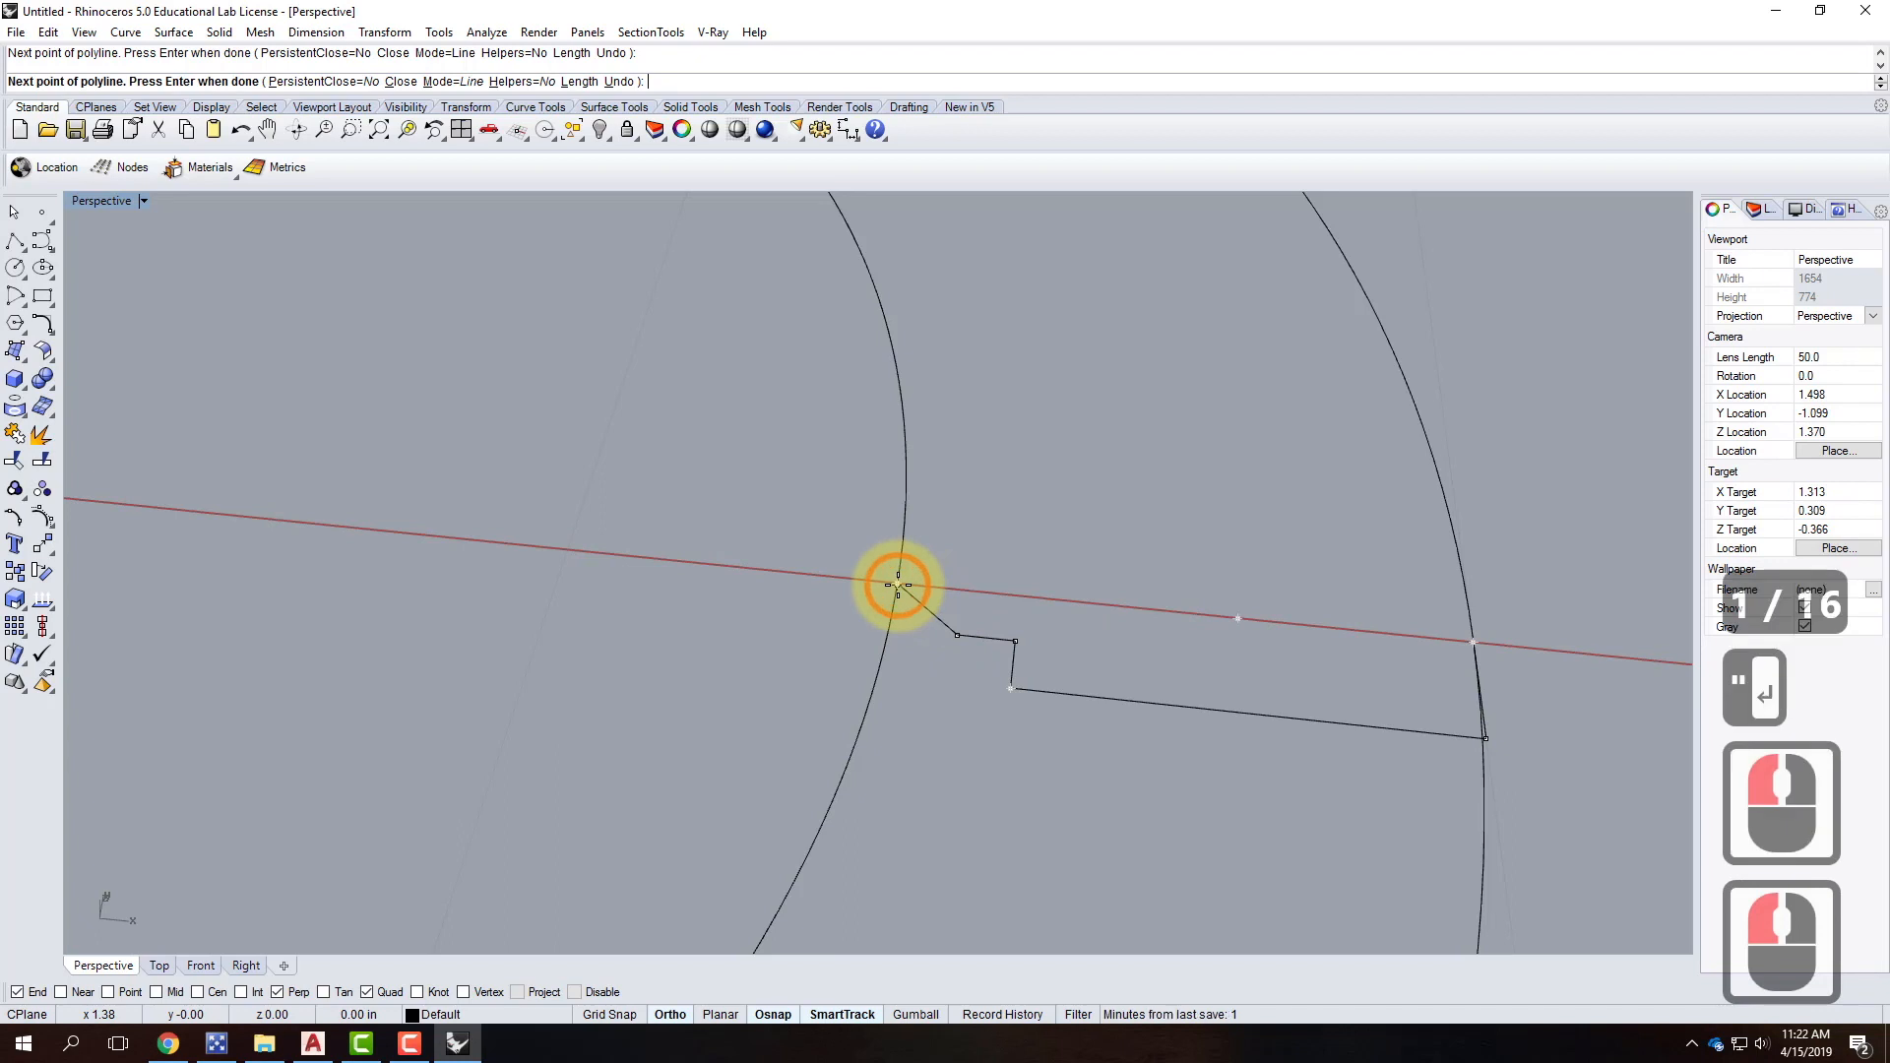
pyautogui.press('Return')
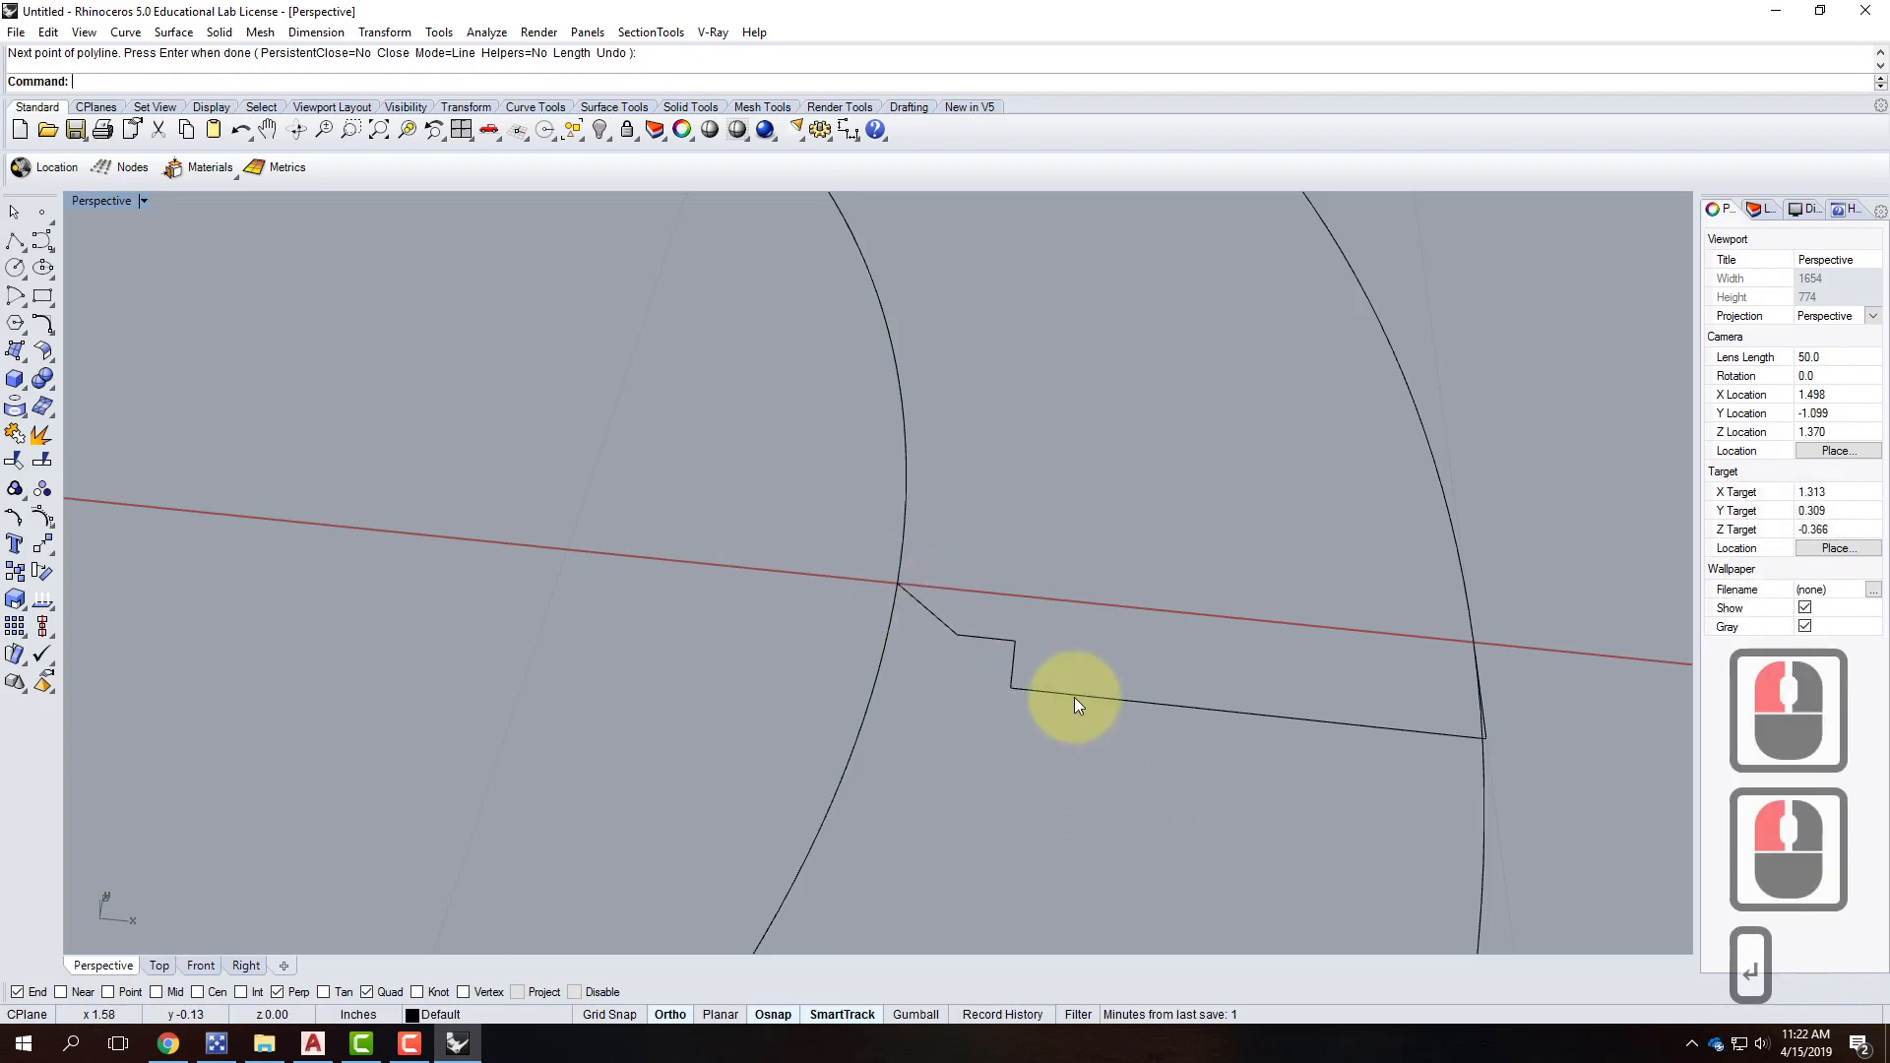
# Select the stepped profile polyline and start the Fillet command.
pyautogui.click(1014, 677)
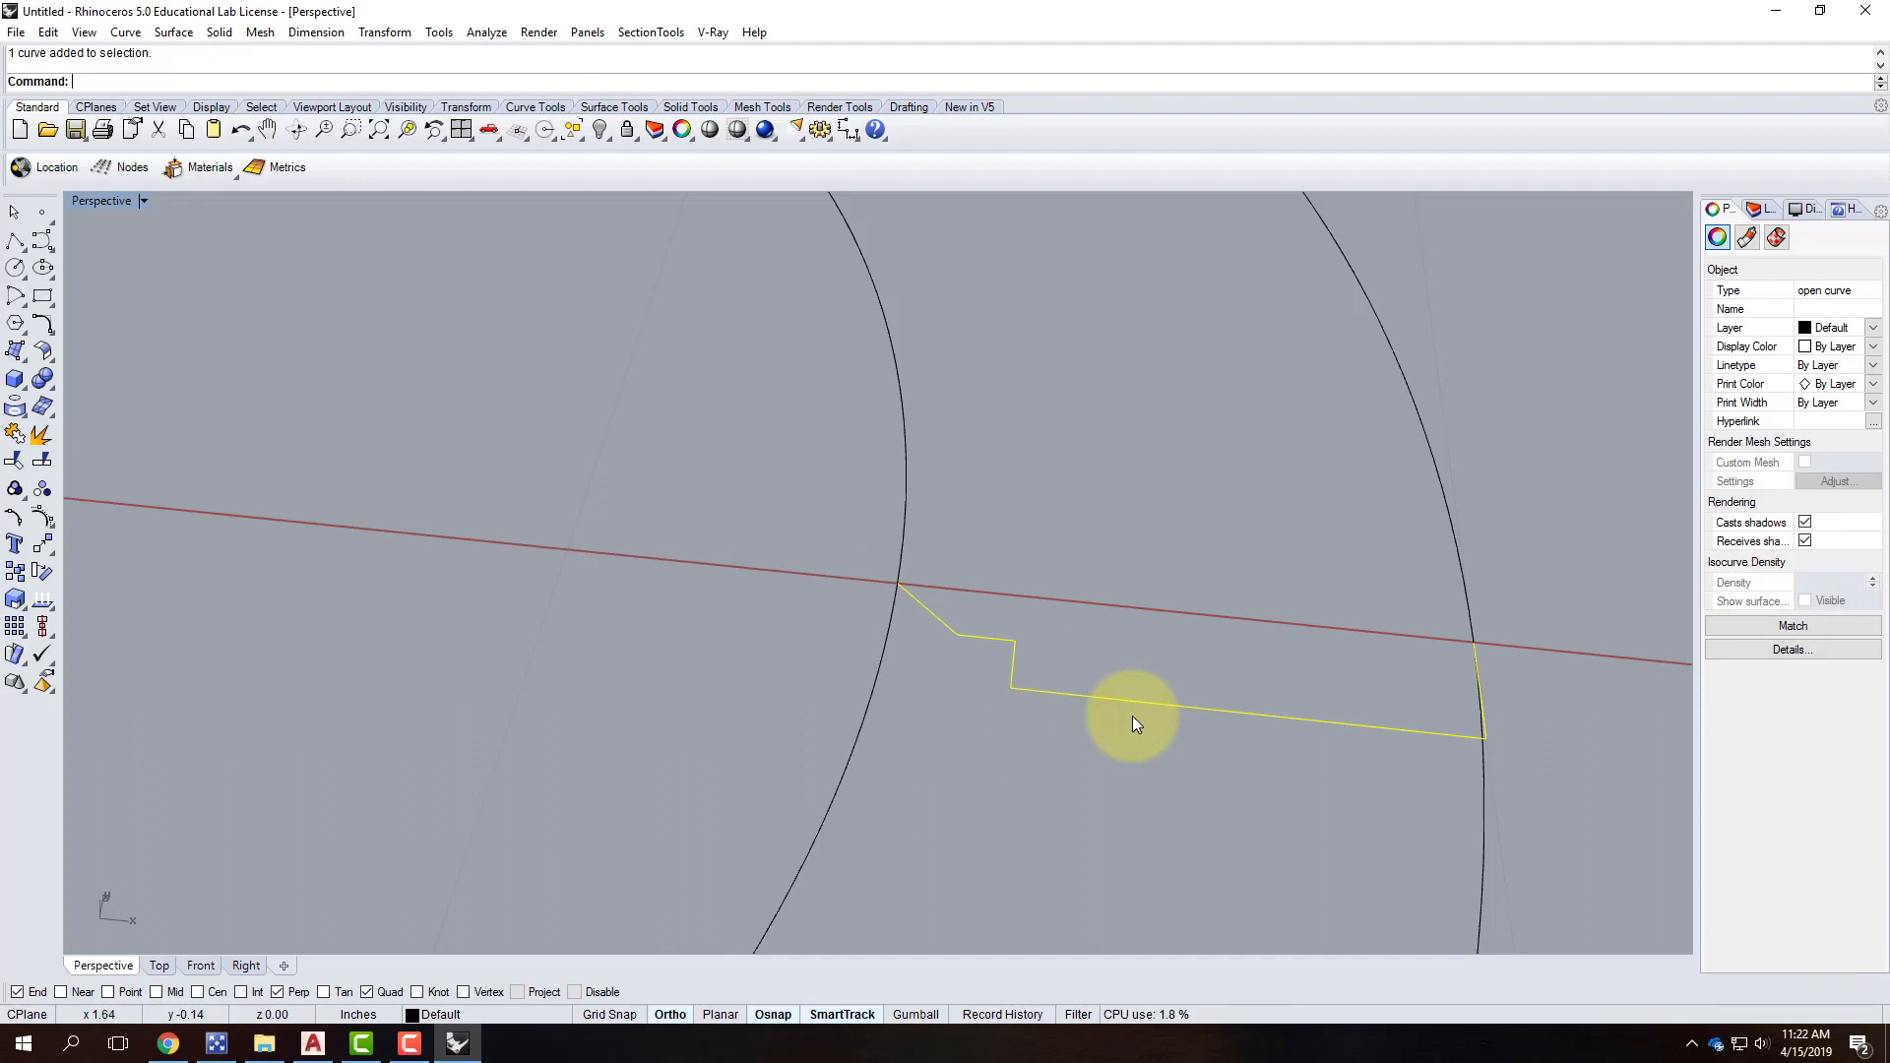
pyautogui.write('illet')
pyautogui.press('Return')
# Set the fillet radius to 1/32 inch and round the first profile corner.
pyautogui.write('r')
pyautogui.press('Return')
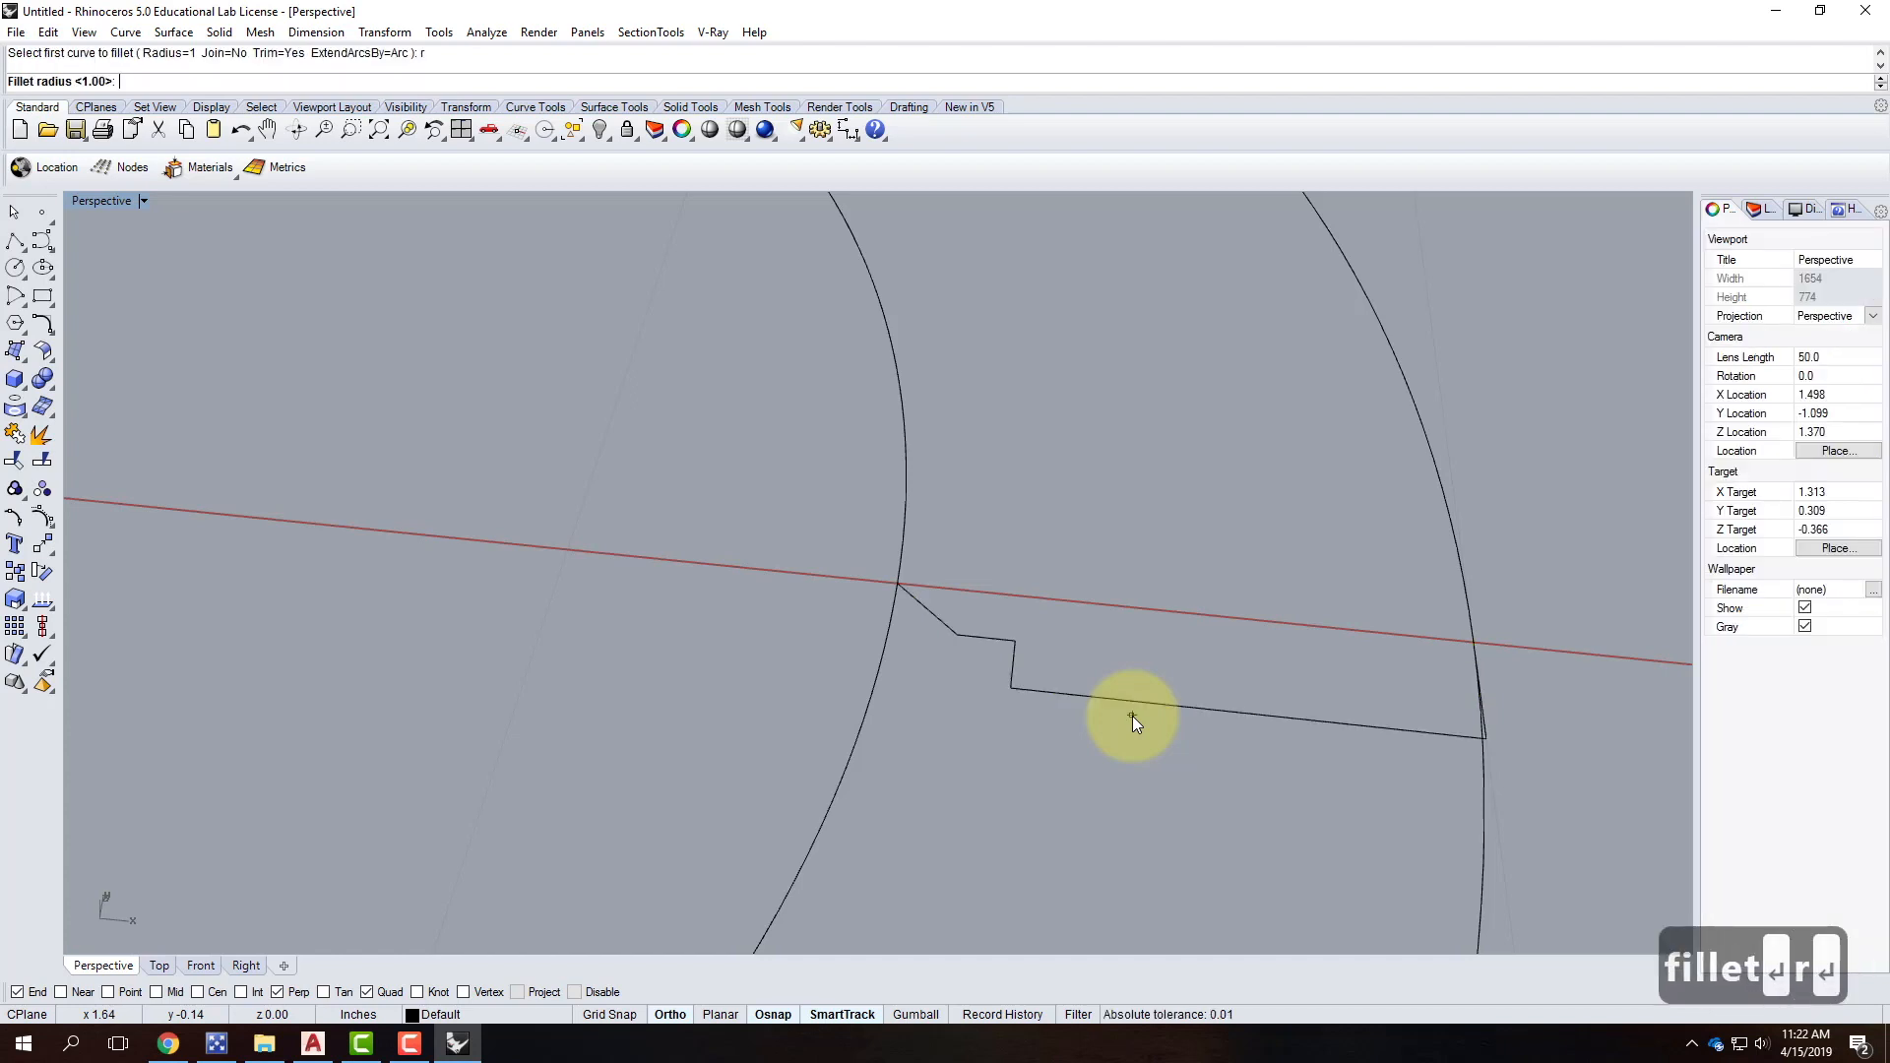
pyautogui.write('1/32"')
pyautogui.press('Return')
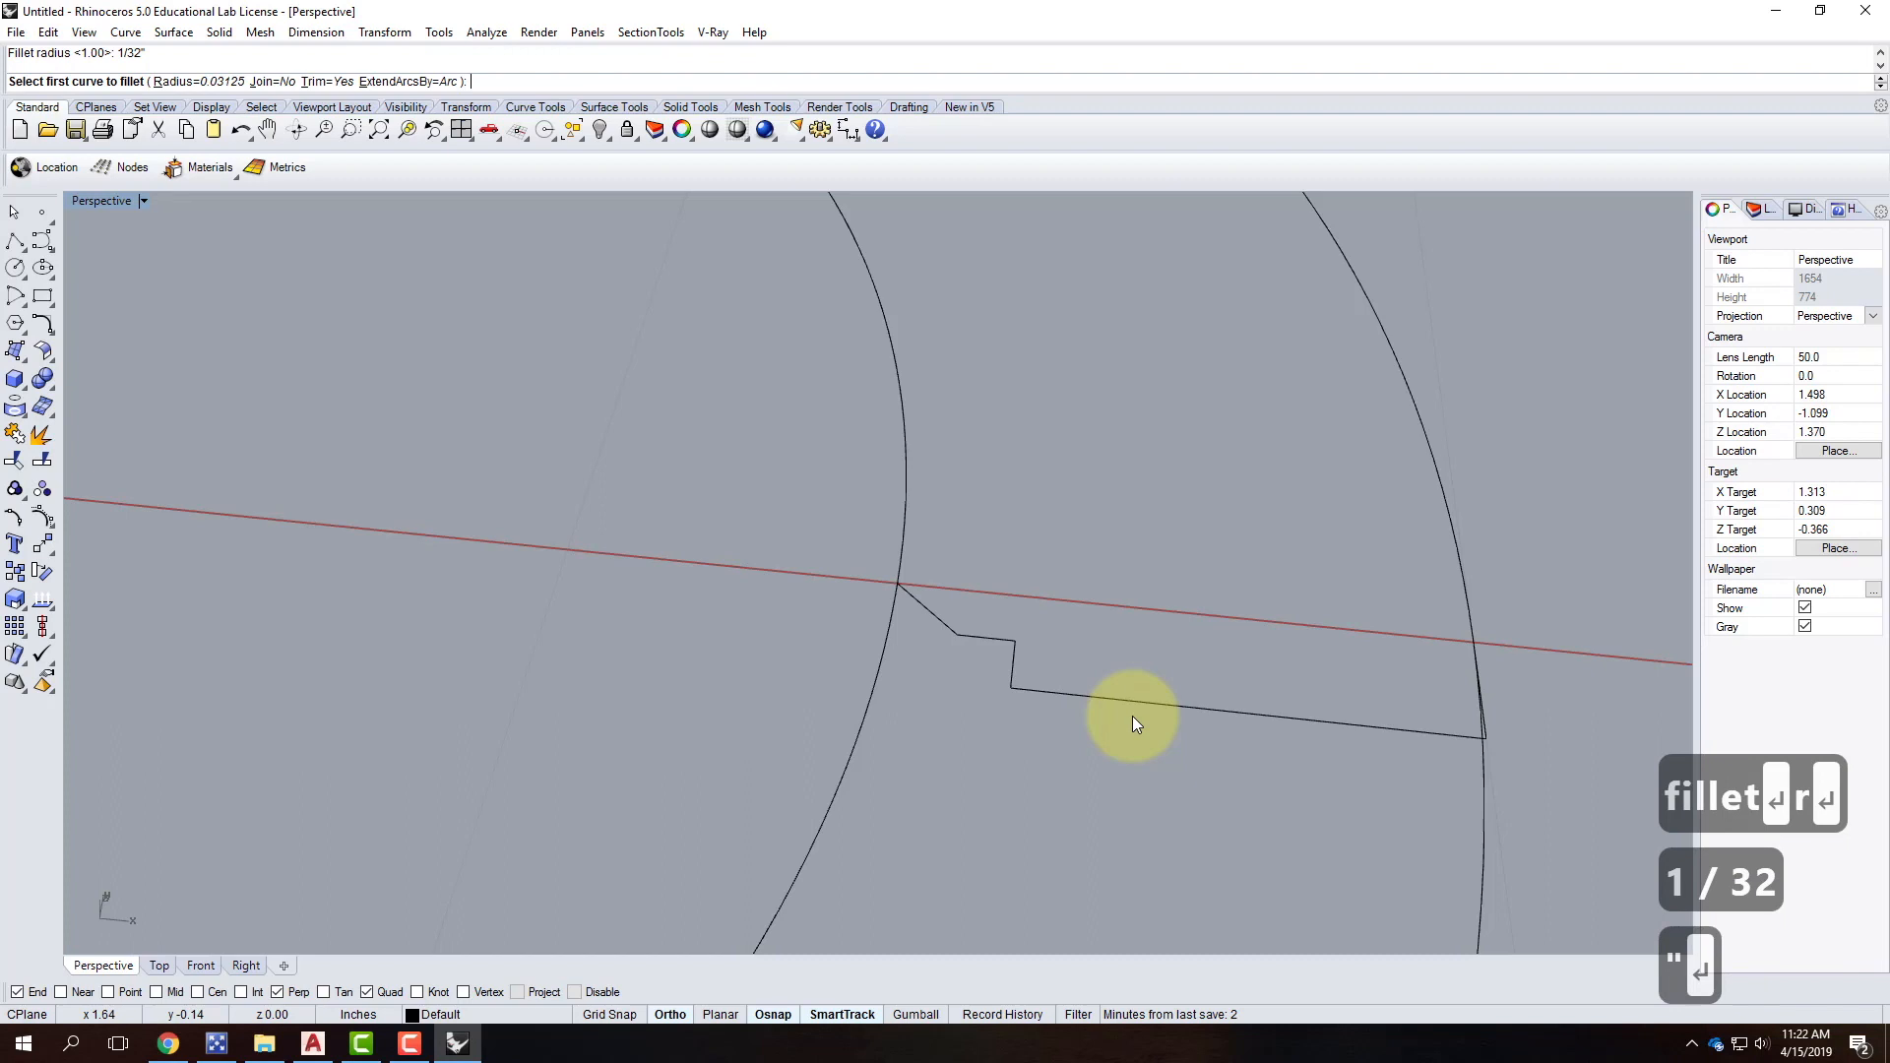
pyautogui.click(1480, 708)
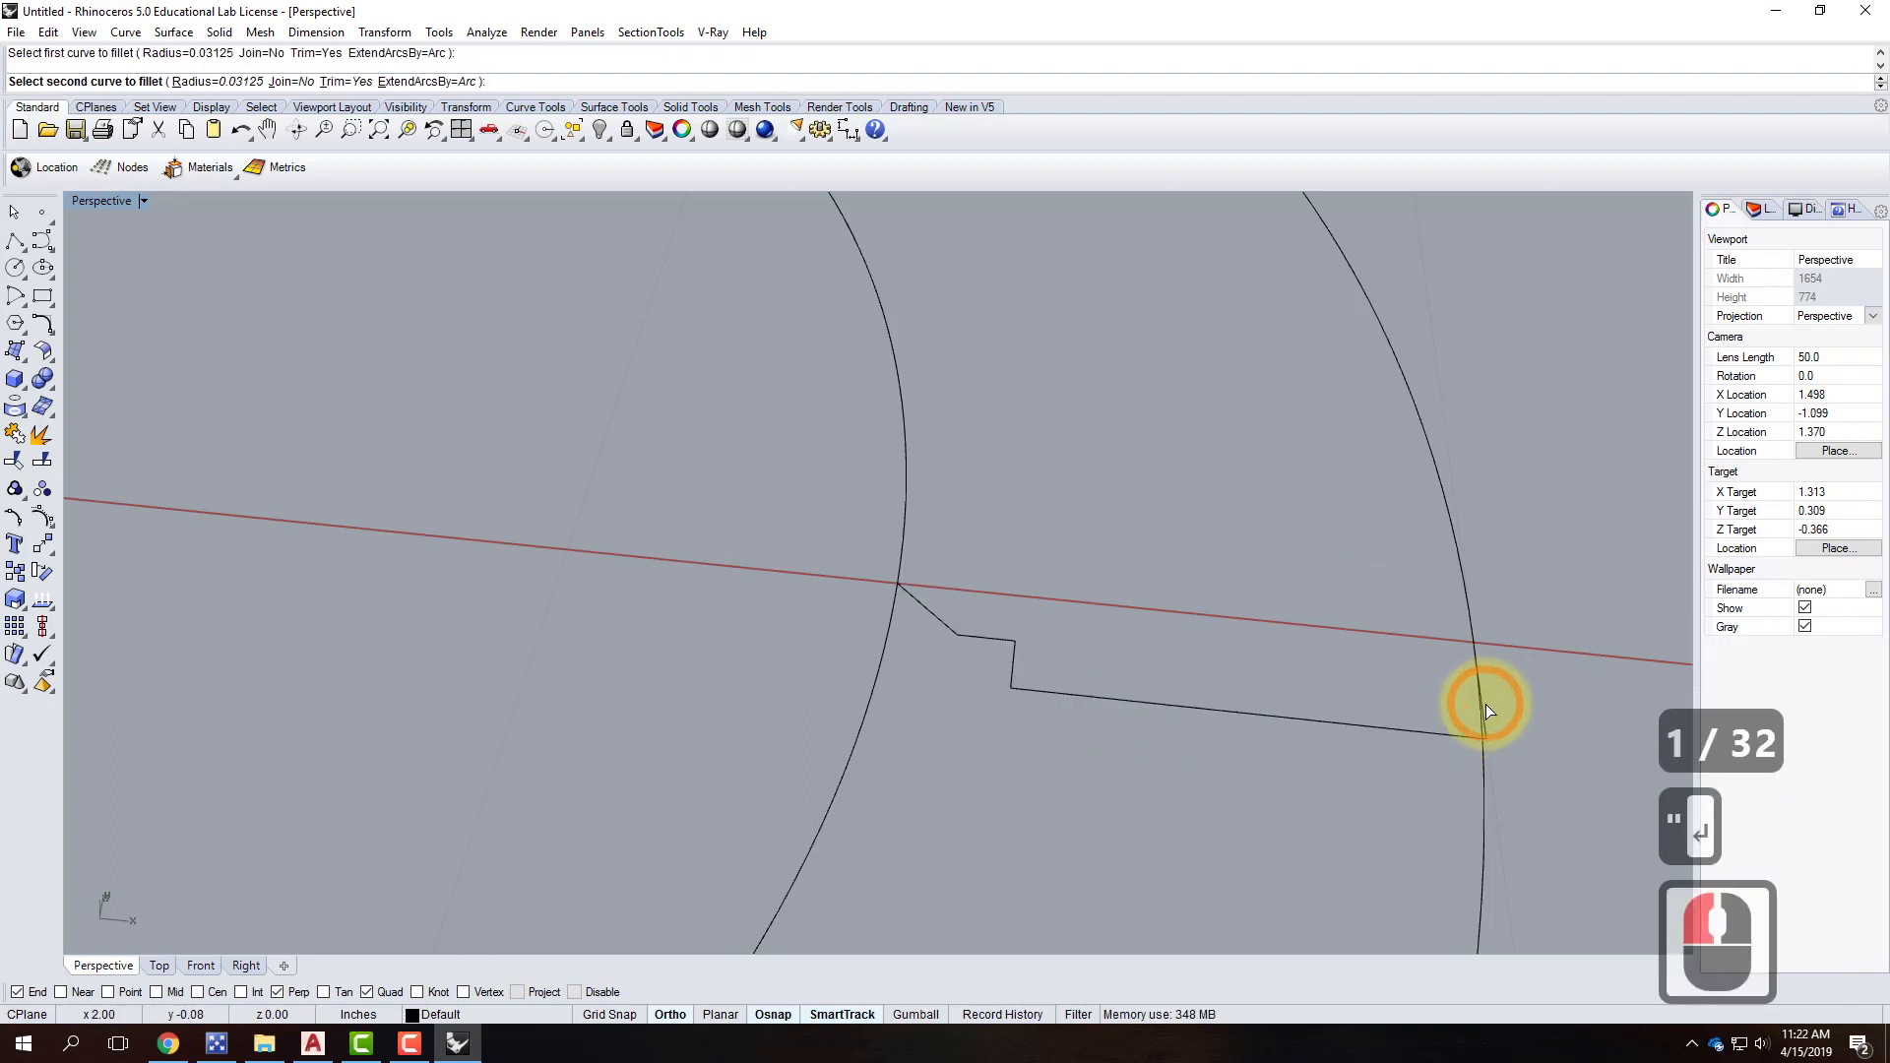
pyautogui.click(1480, 706)
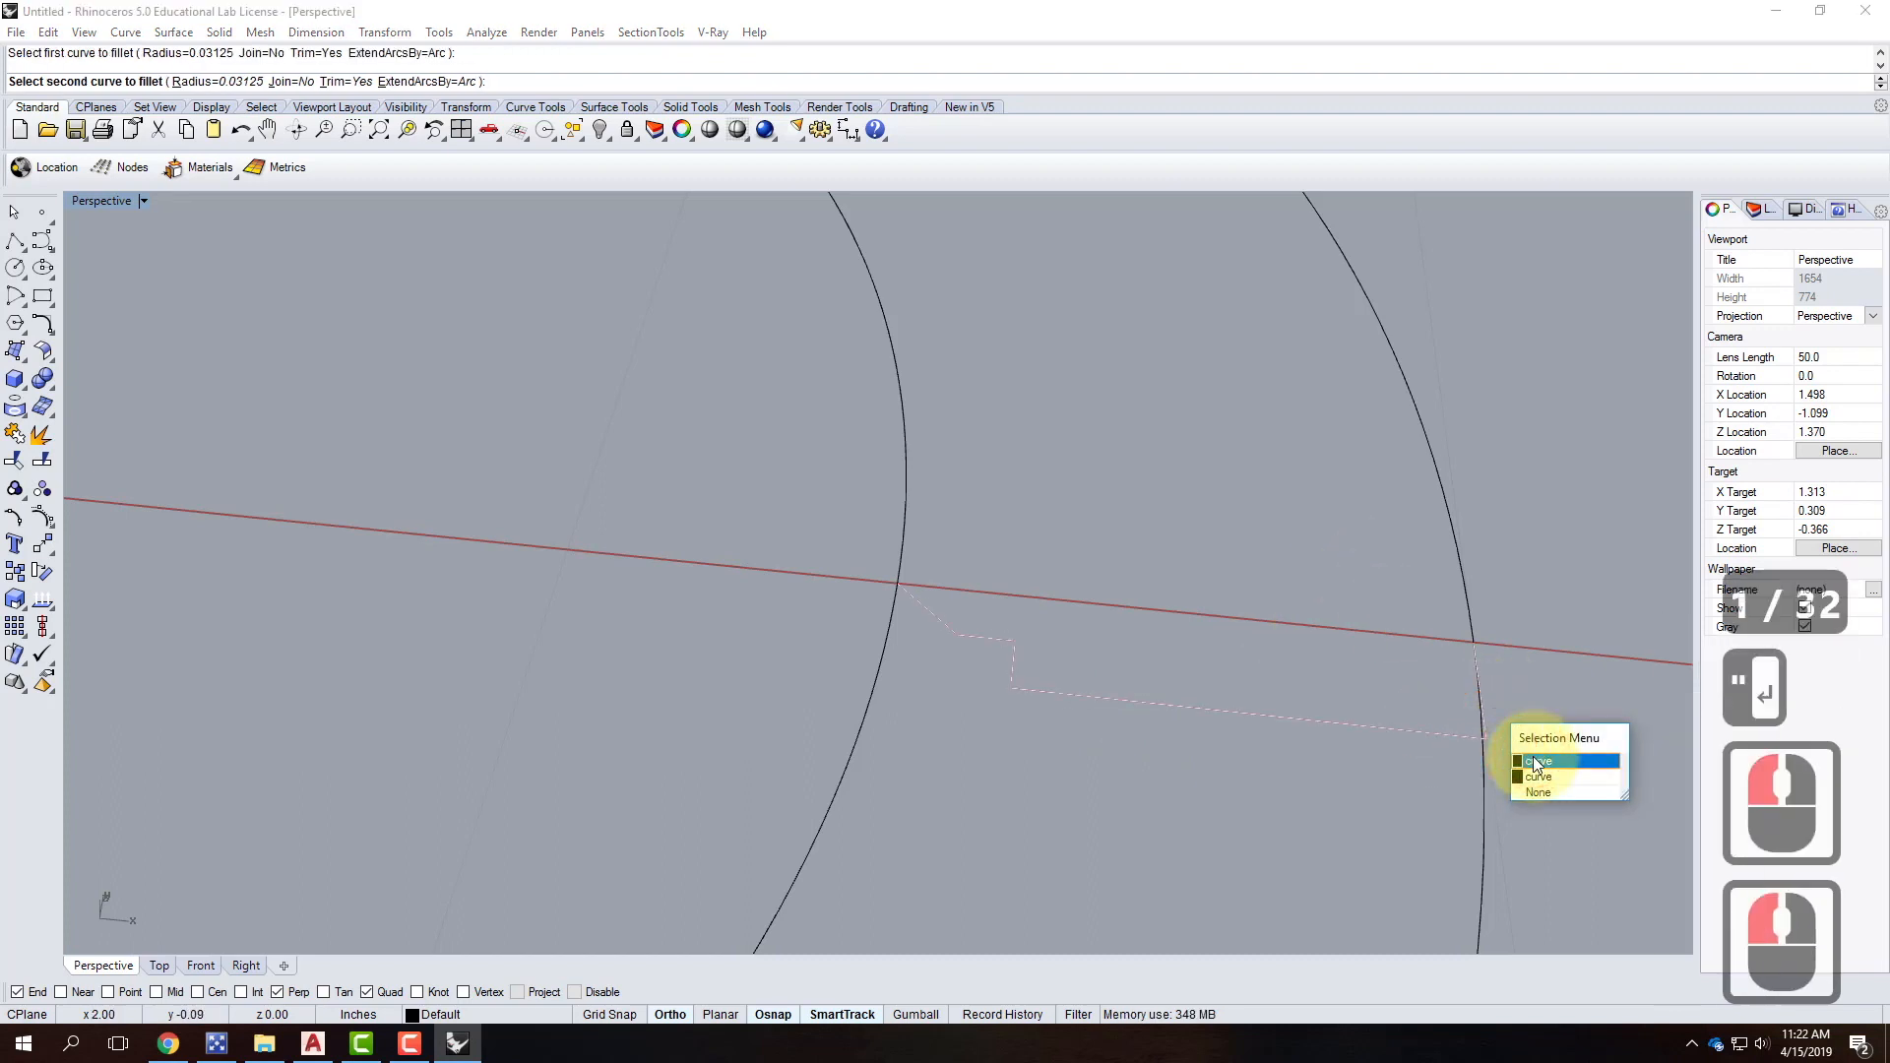
pyautogui.click(1533, 756)
# Round the remaining three corners with repeated fillets, then select the profile.
pyautogui.rightClick(1059, 703)
pyautogui.click(1045, 693)
pyautogui.click(1016, 667)
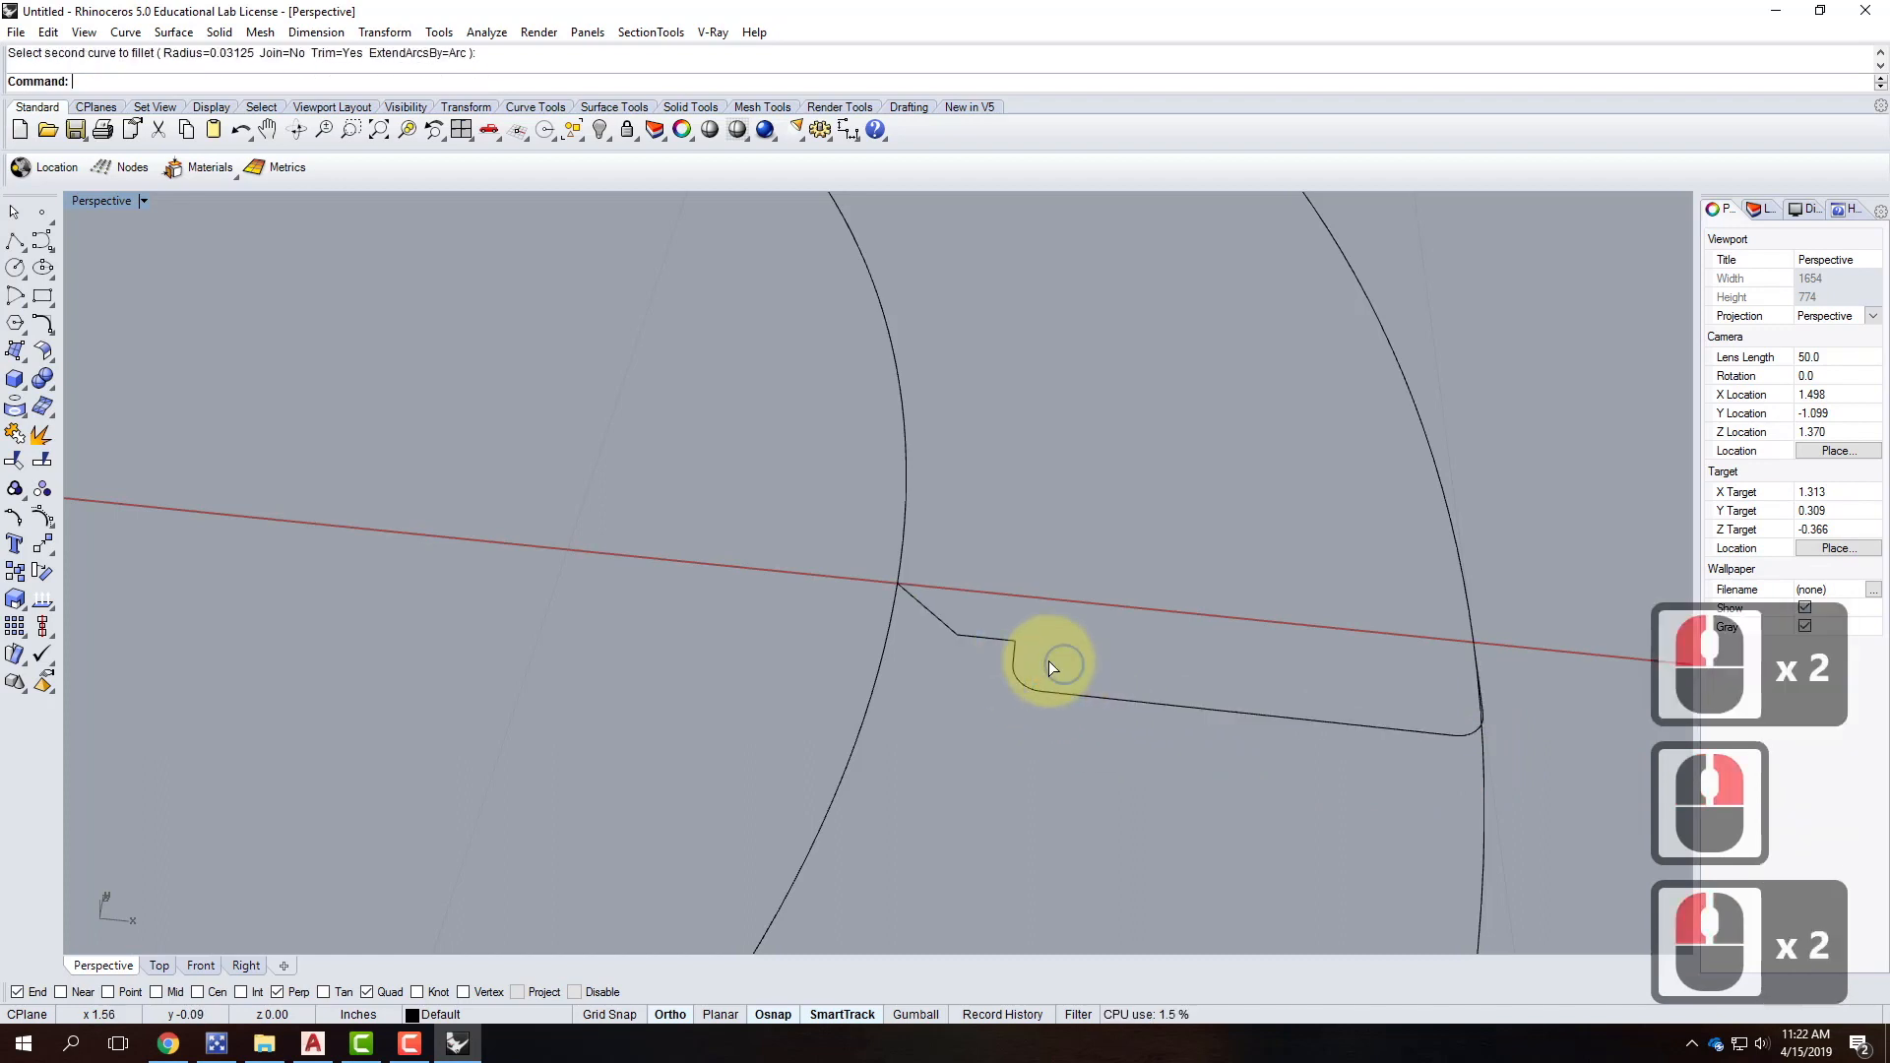
pyautogui.rightClick(1008, 642)
pyautogui.click(1000, 638)
pyautogui.click(1027, 691)
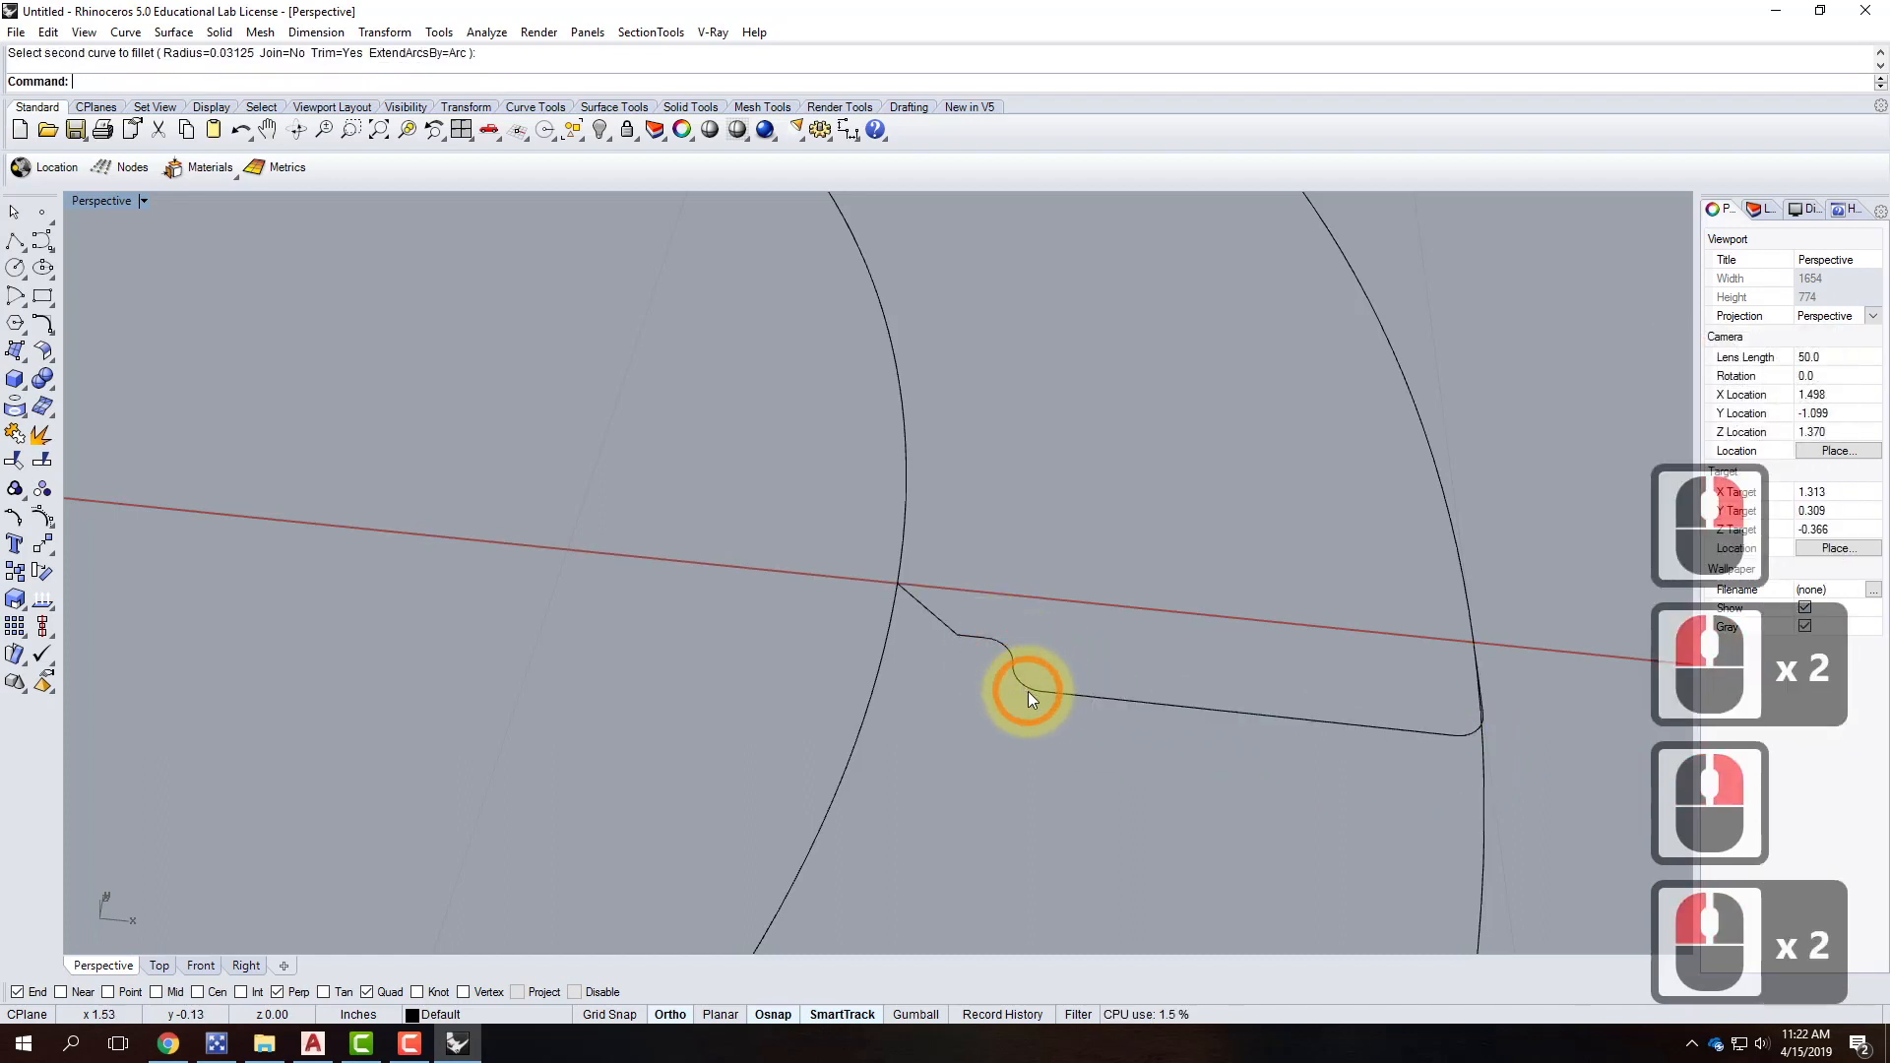
pyautogui.rightClick(1000, 673)
pyautogui.click(942, 630)
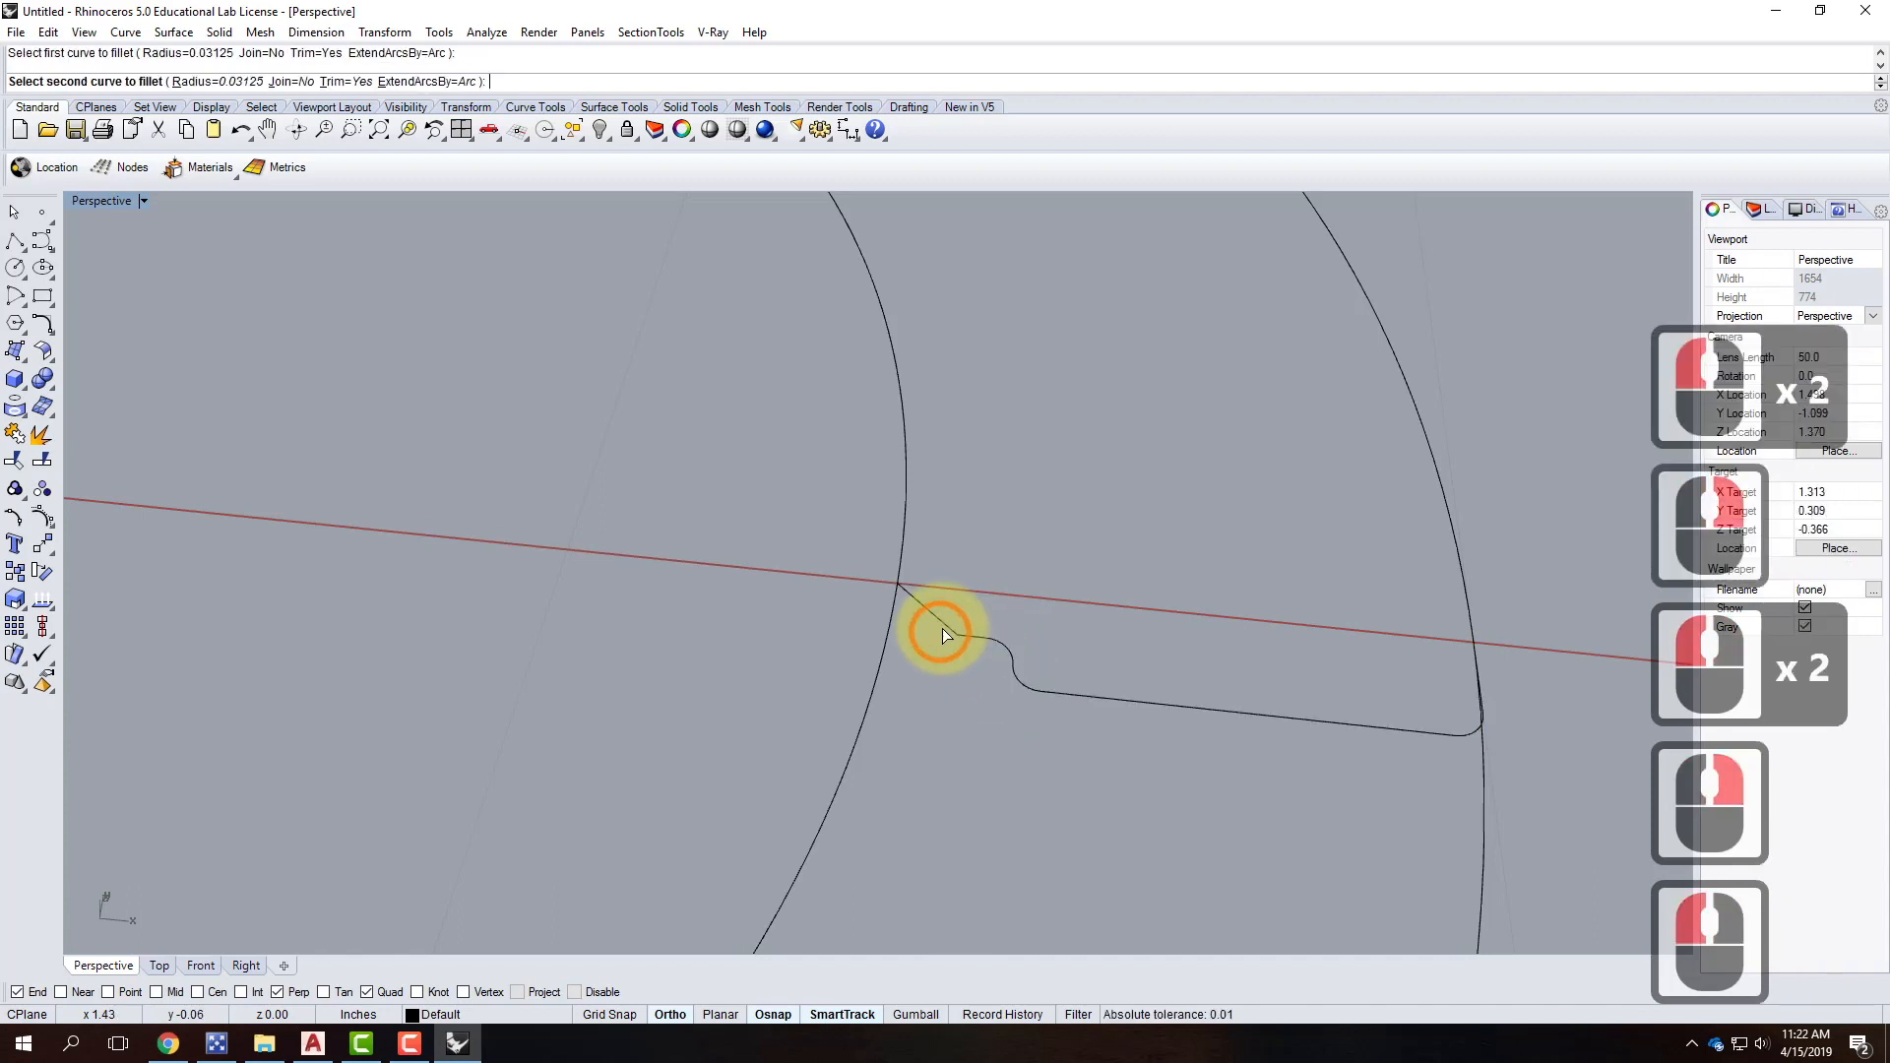
pyautogui.click(979, 635)
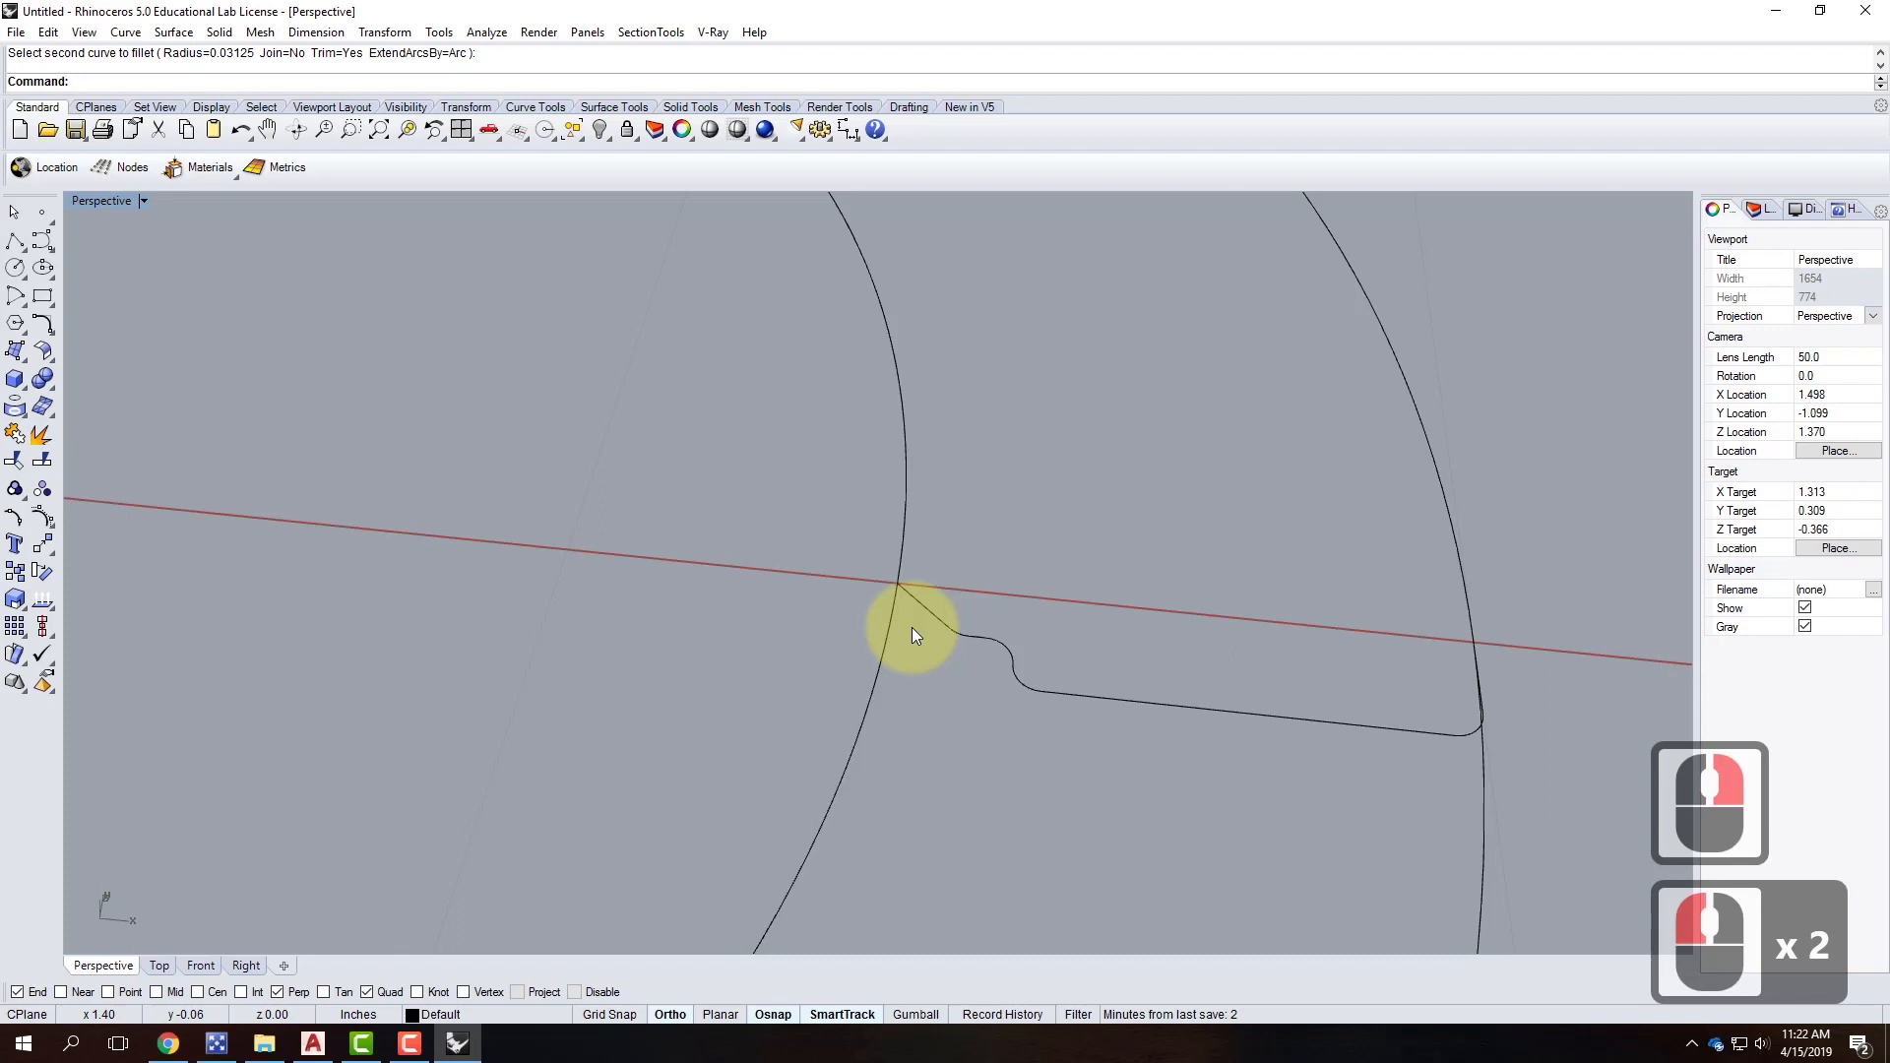
pyautogui.write('``')
pyautogui.click(1136, 699)
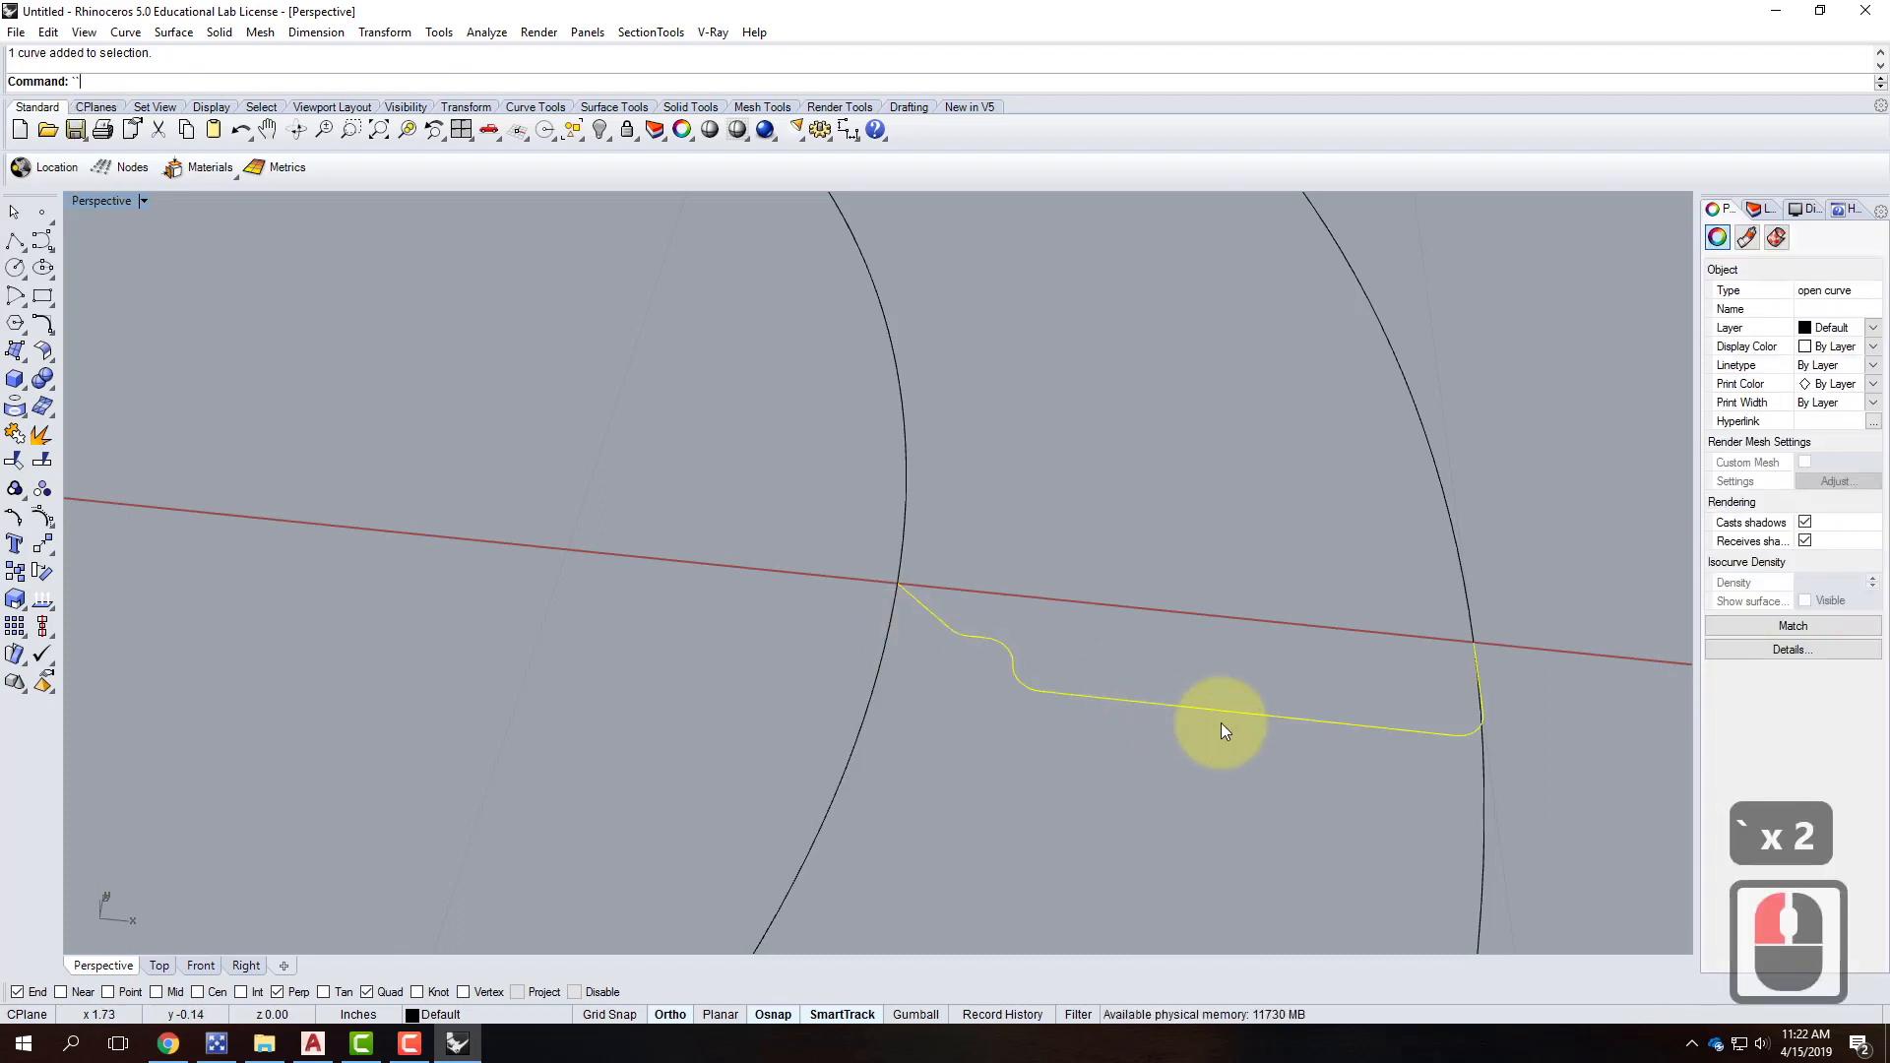
# Start Rotate3D with the axis running along the x-axis between the two circles.
pyautogui.write('rota')
pyautogui.press('BackSpace')
pyautogui.press('BackSpace')
pyautogui.press('BackSpace')
pyautogui.press('BackSpace')
pyautogui.press('BackSpace')
pyautogui.press('BackSpace')
pyautogui.press('BackSpace')
pyautogui.press('BackSpace')
pyautogui.press('BackSpace')
pyautogui.press('BackSpace')
pyautogui.press('BackSpace')
pyautogui.press('BackSpace')
pyautogui.press('BackSpace')
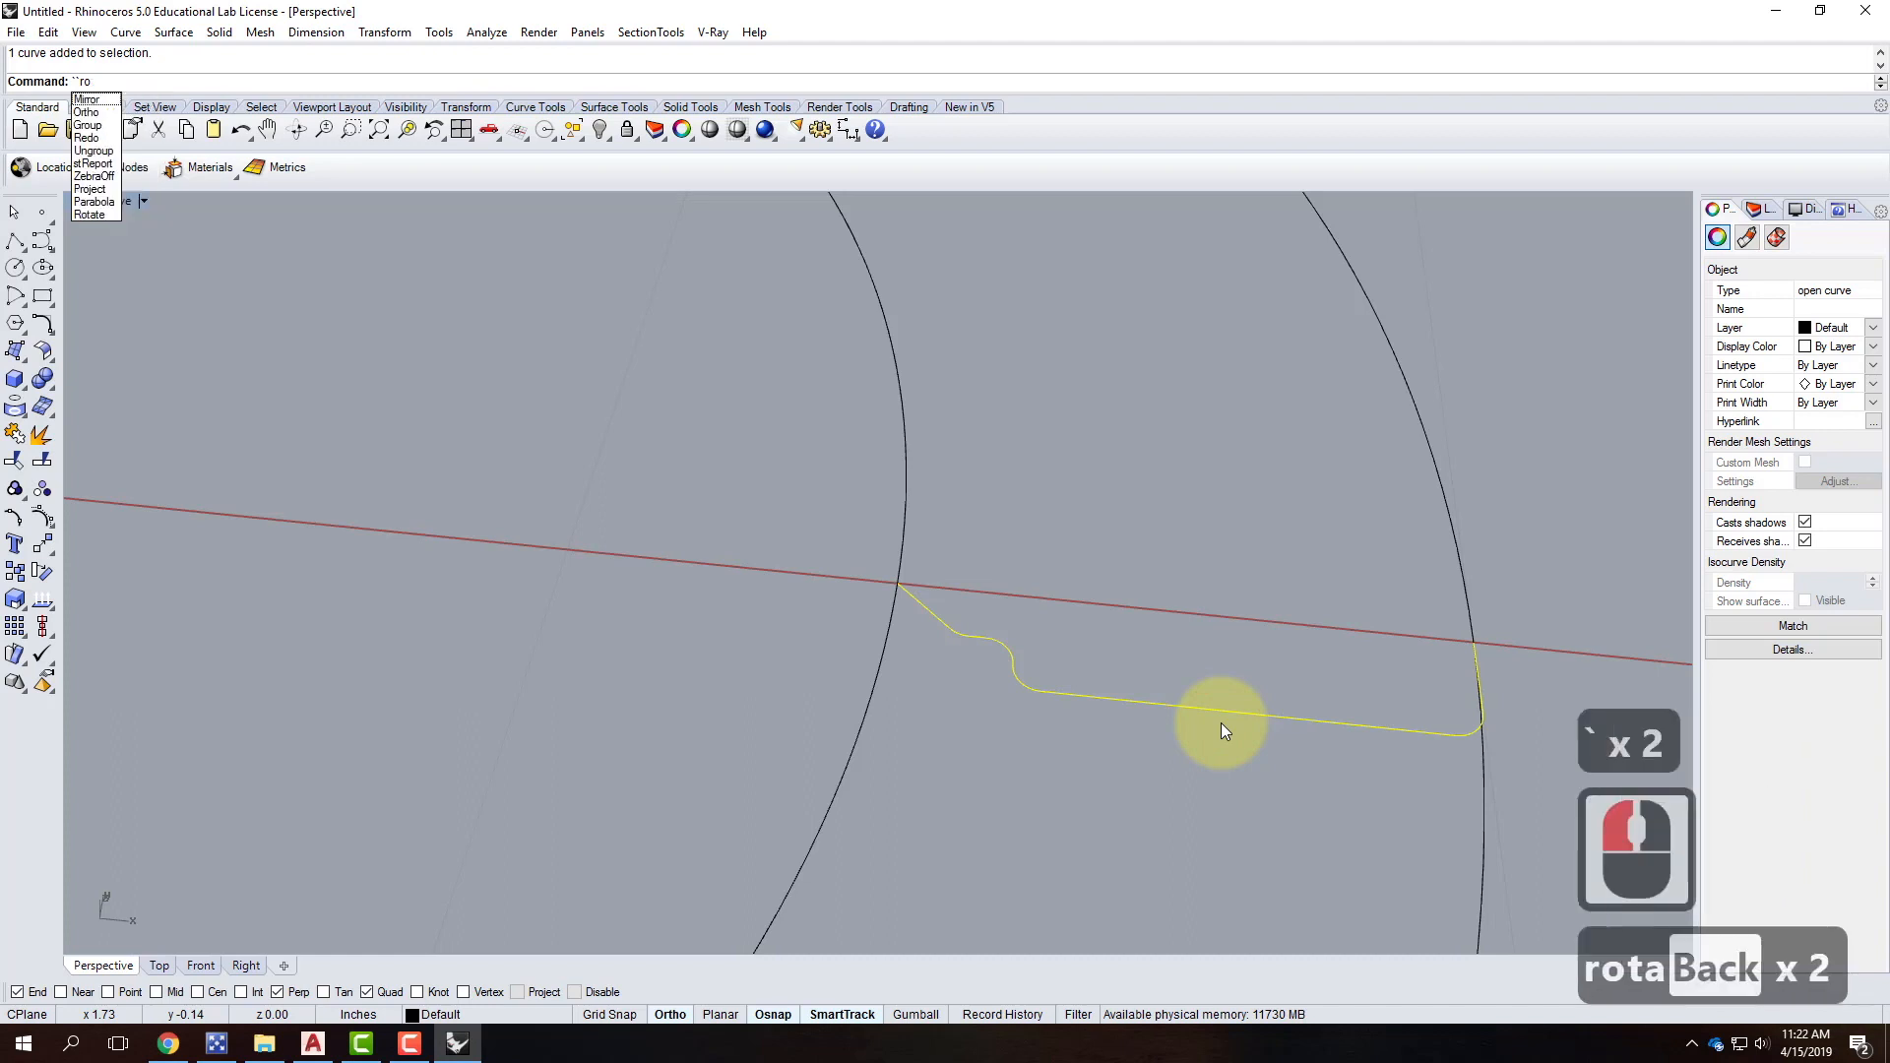
pyautogui.write('rotate3d')
pyautogui.press('Return')
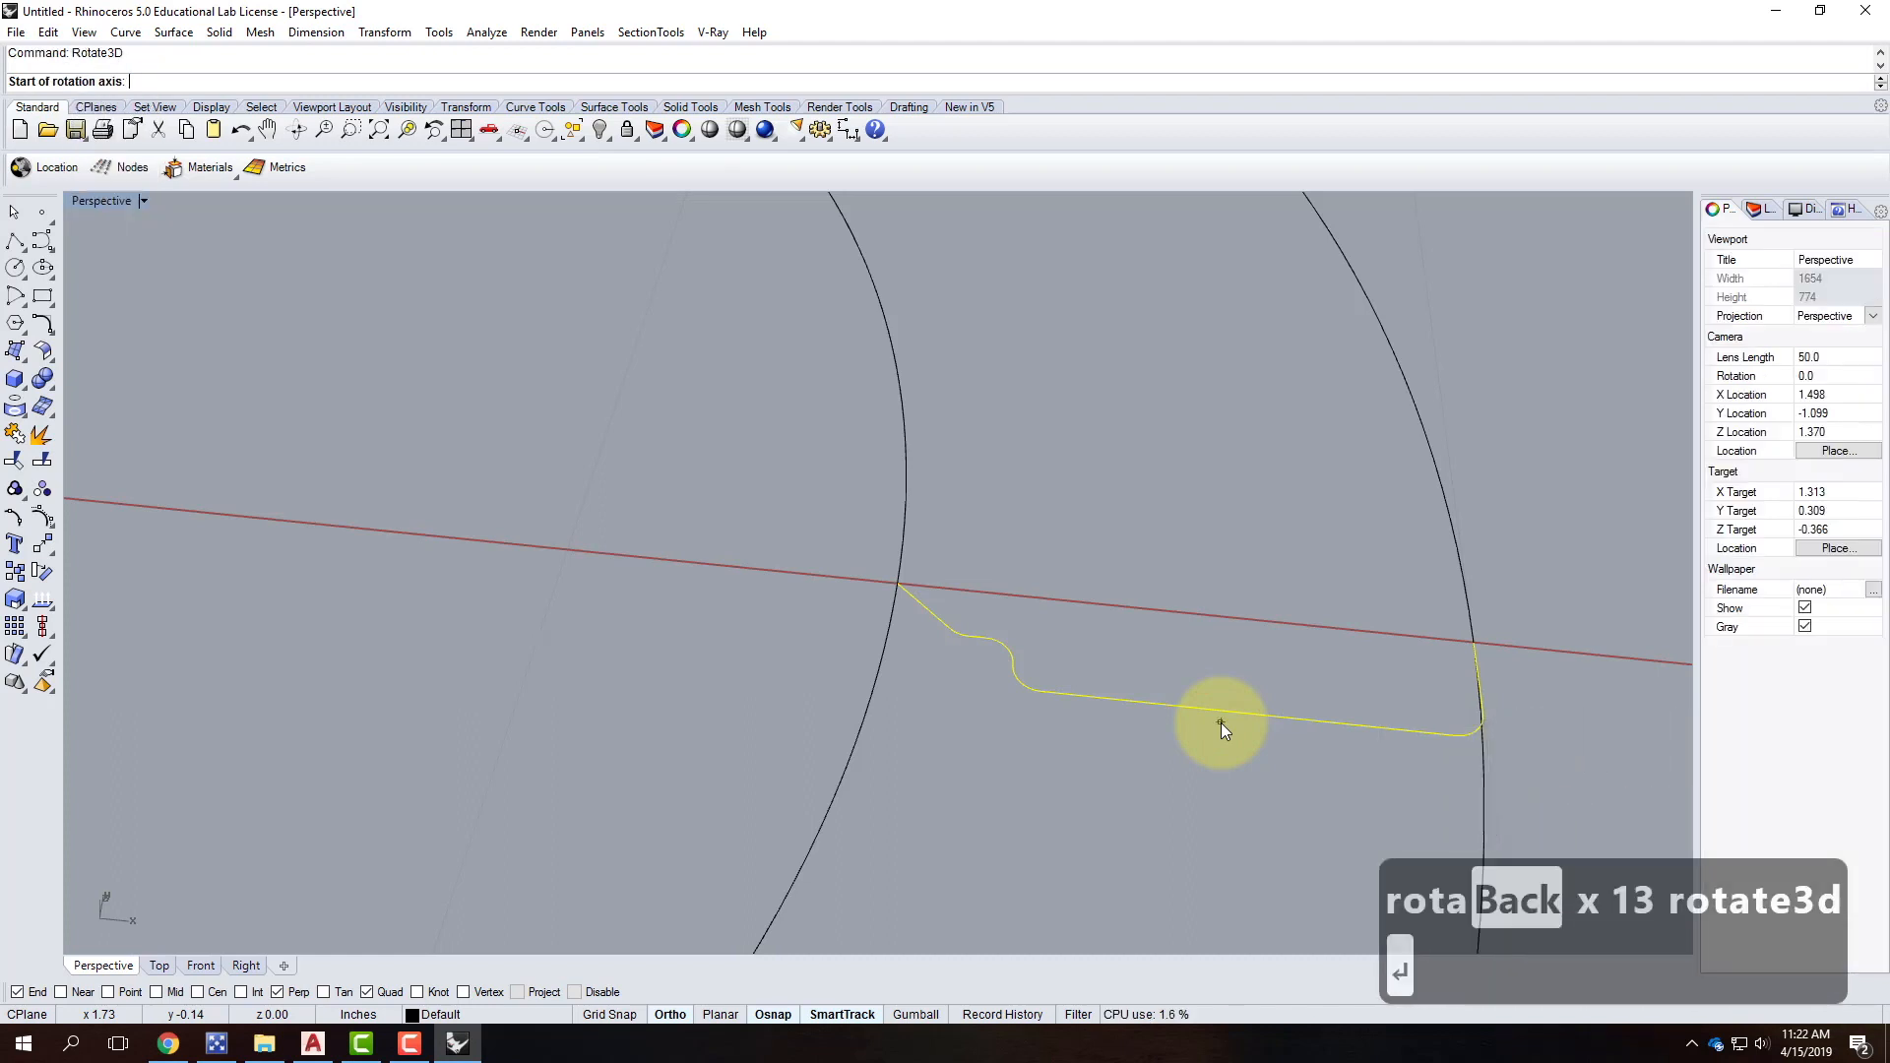
pyautogui.click(1473, 642)
pyautogui.click(893, 587)
# Swing the profile 90° upright and orbit to check it.
pyautogui.scroll(-2, 1029, 487)
pyautogui.moveTo(1427, 681); pyautogui.dragTo(1196, 704, button='right')
pyautogui.scroll(-2, 531, 520)
pyautogui.scroll(2, 685, 733)
pyautogui.click(641, 810)
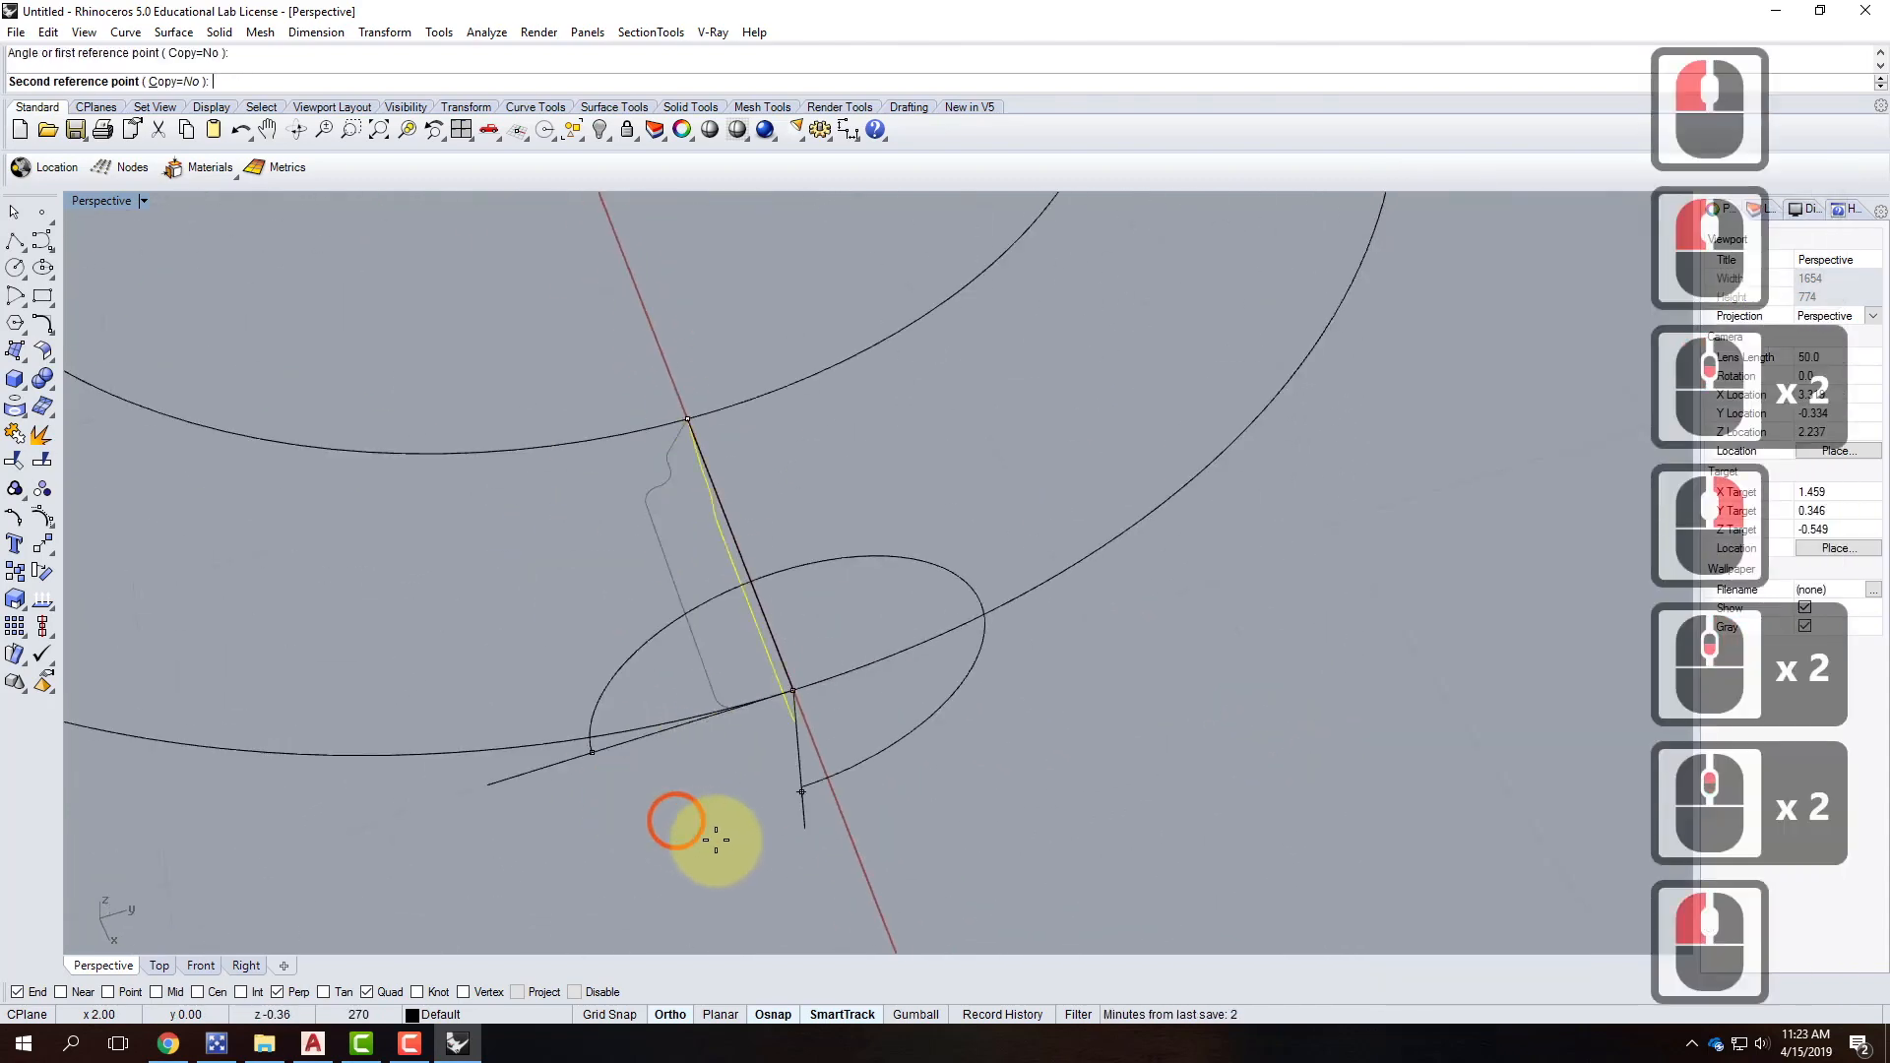
pyautogui.click(785, 847)
pyautogui.moveTo(696, 772); pyautogui.dragTo(827, 688, button='right')
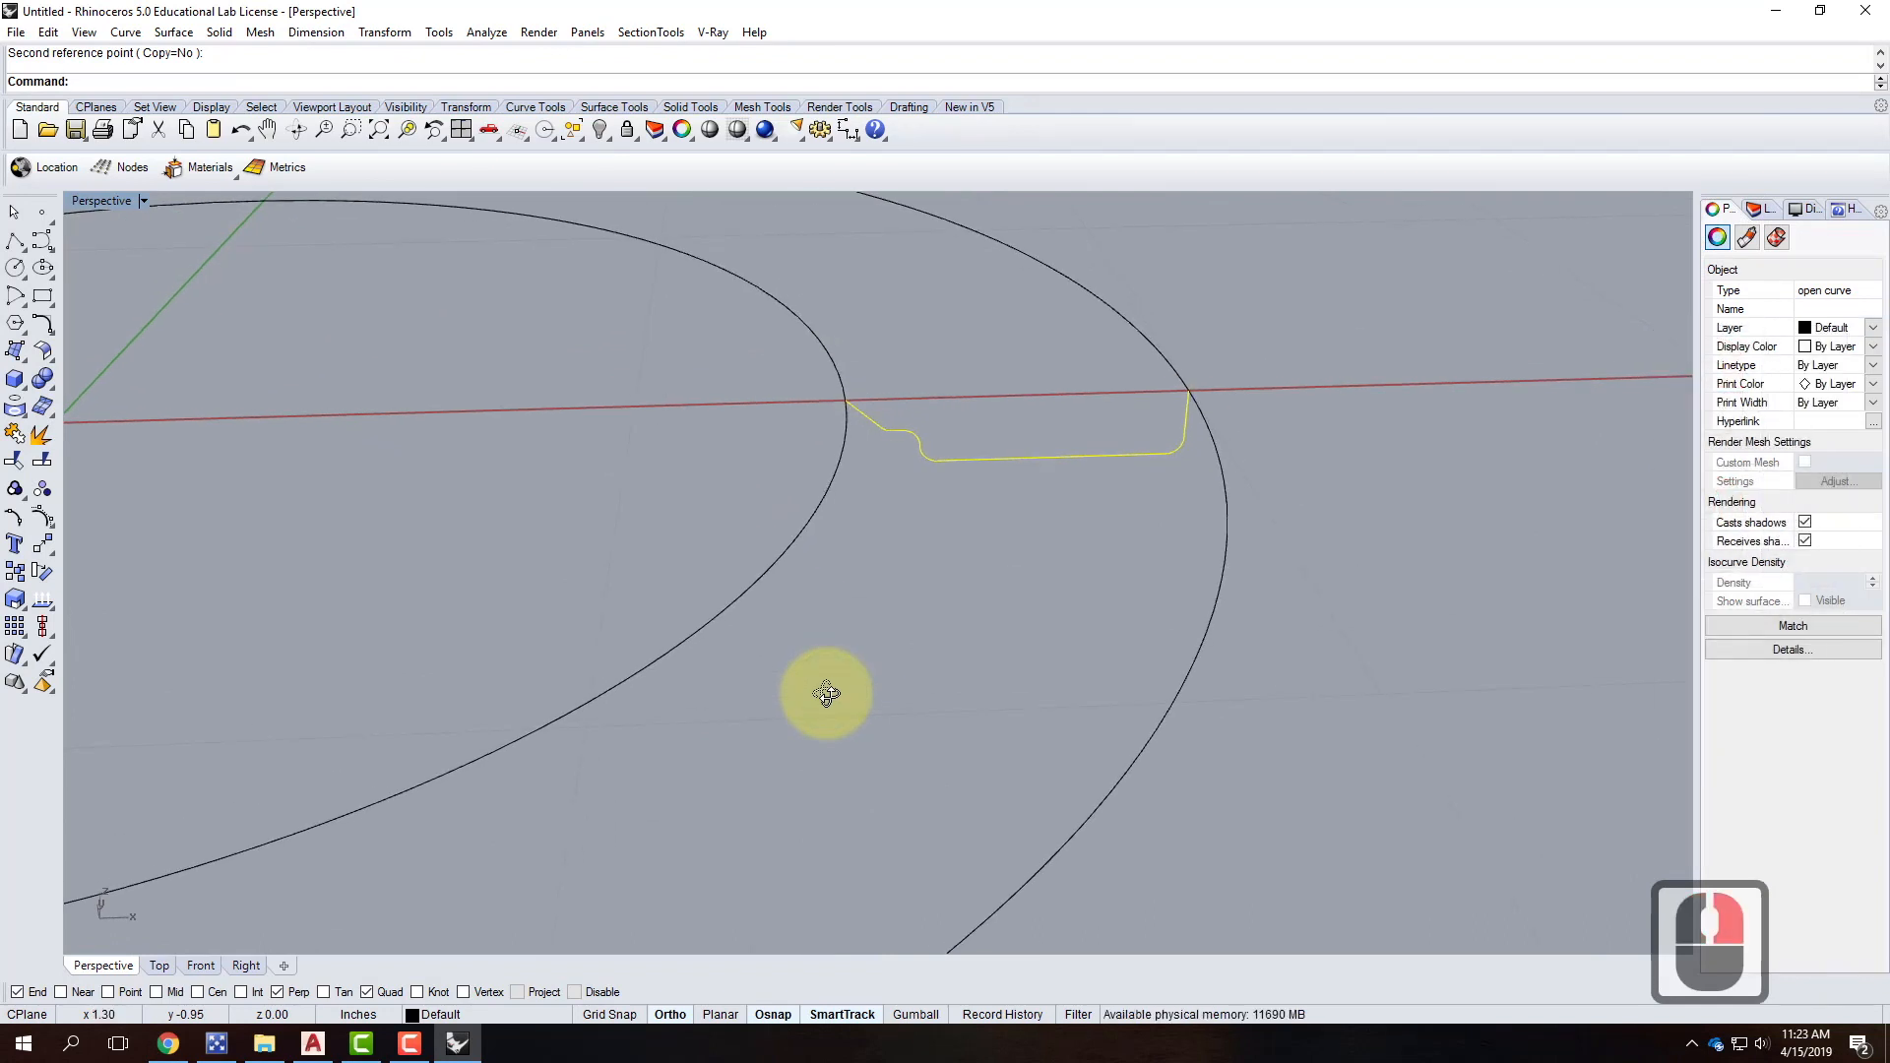
pyautogui.scroll(-2, 843, 814)
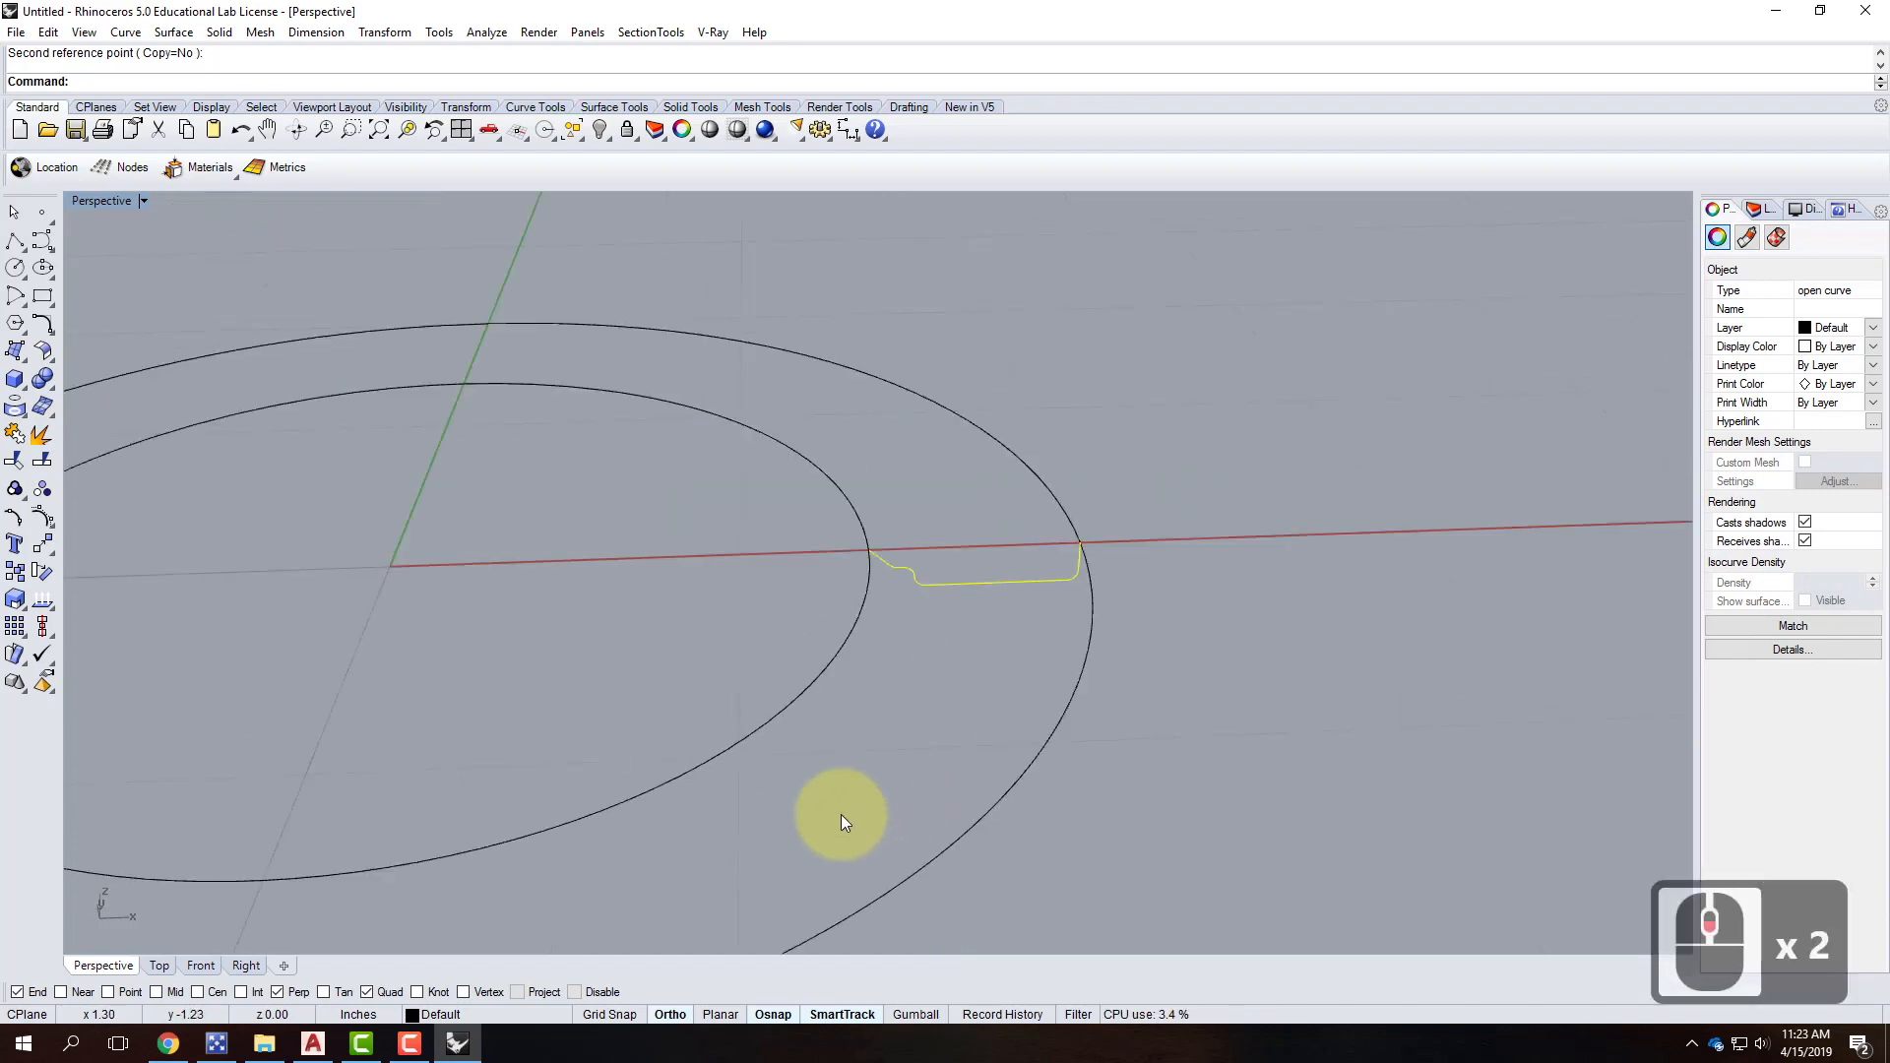
# Sweep the upright profile along the inner circle rail to create the stepped ring.
pyautogui.press('Escape')
pyautogui.click(965, 593)
pyautogui.write('S')
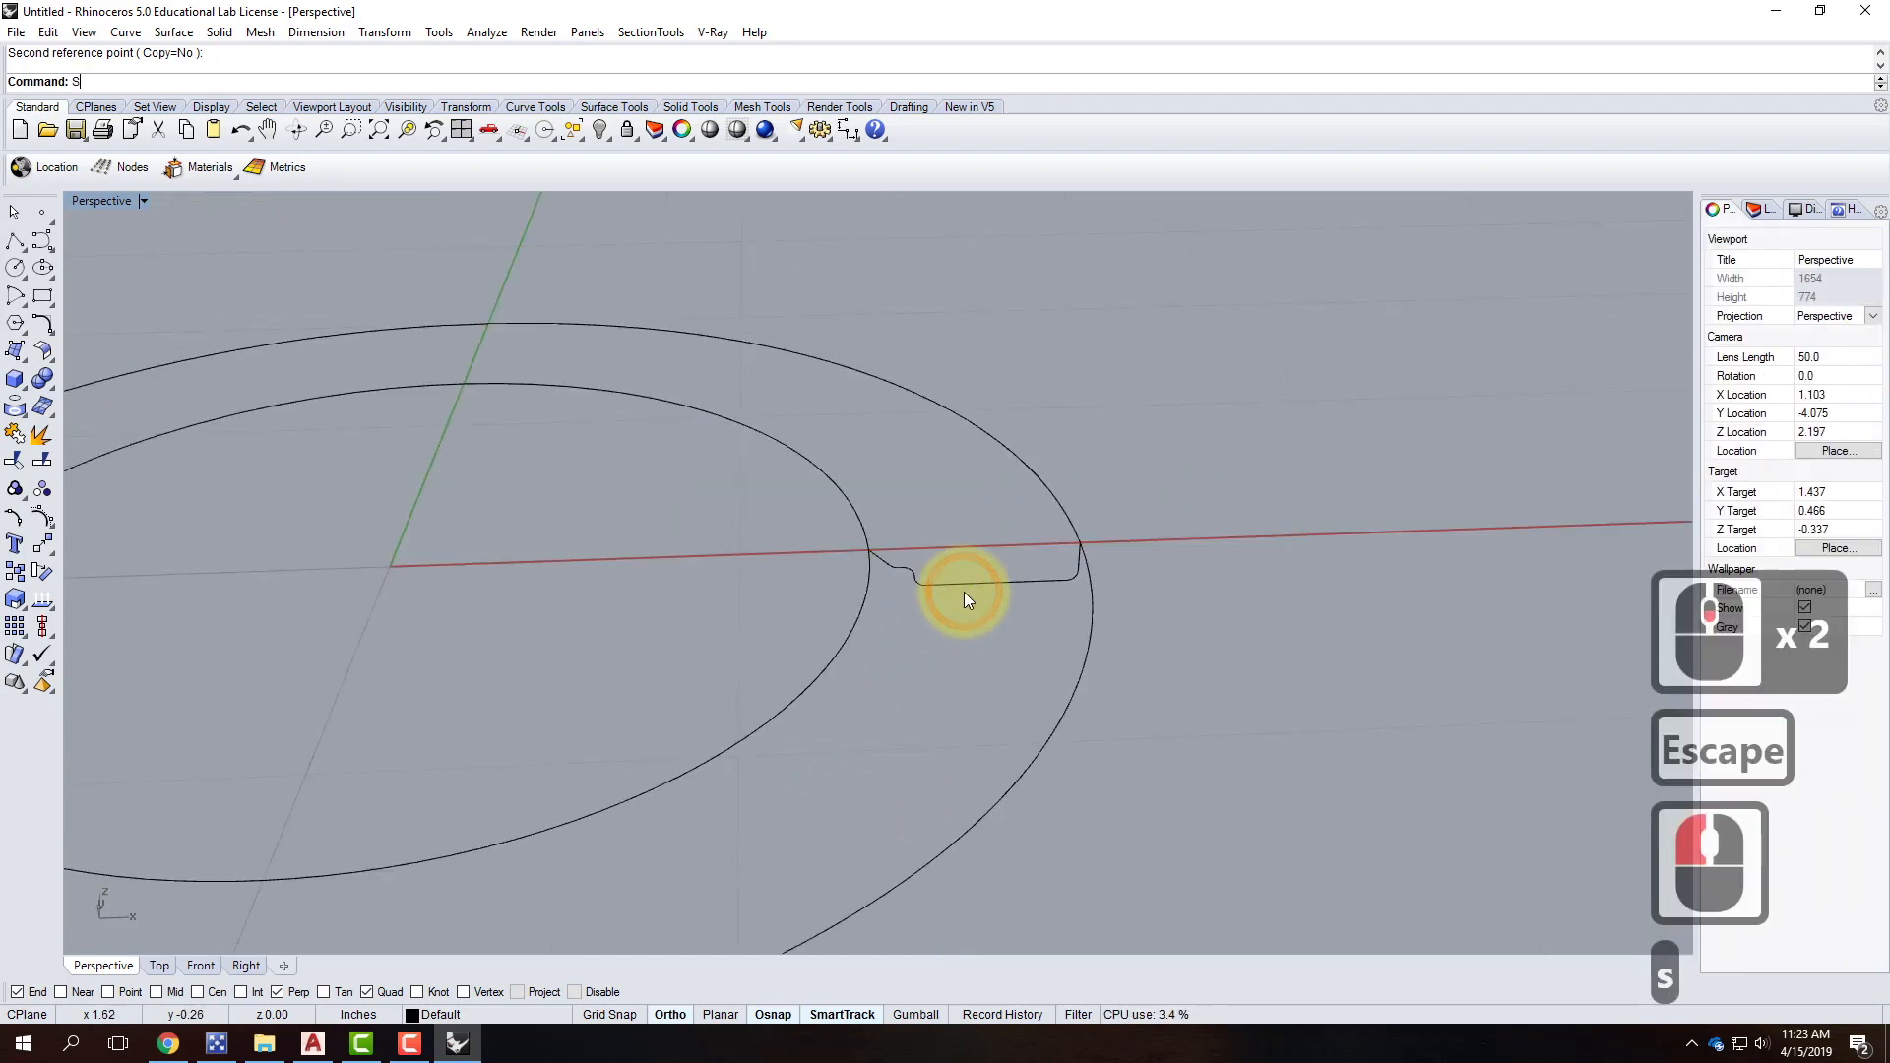
pyautogui.write('weep1')
pyautogui.press('Return')
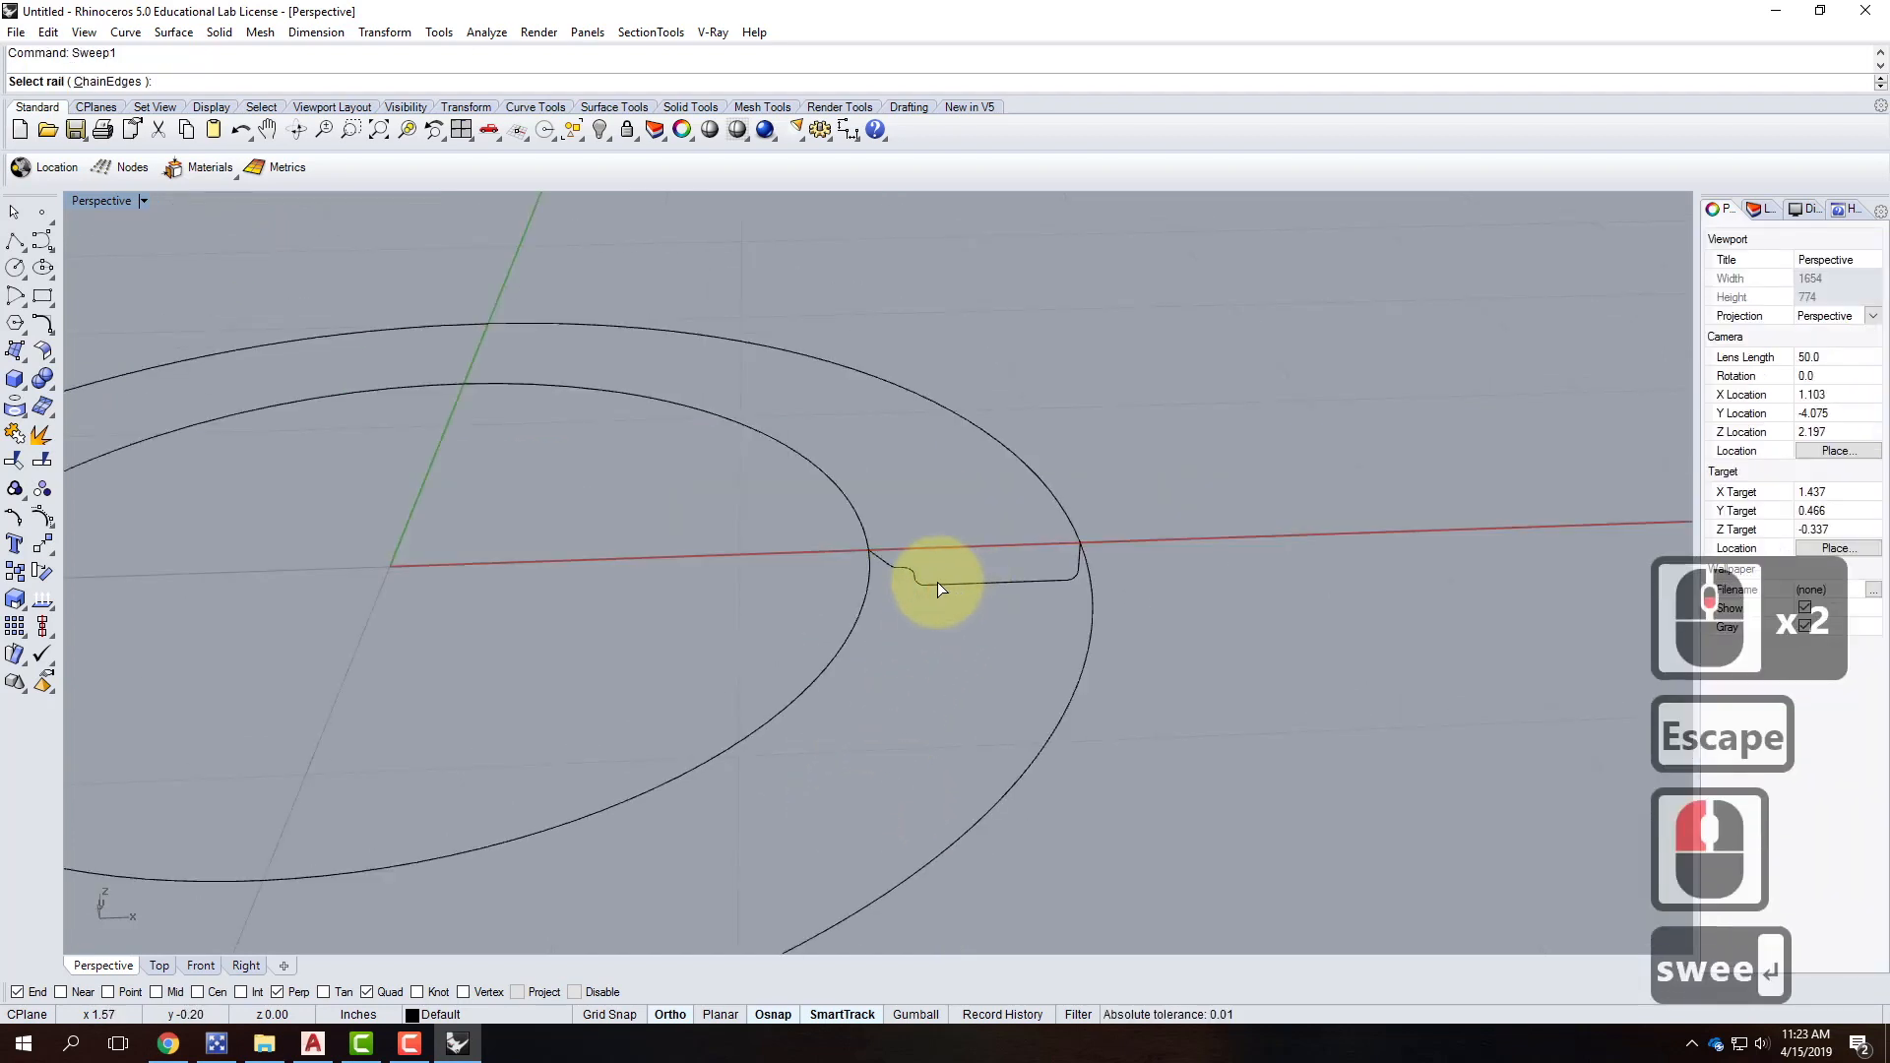
pyautogui.click(838, 657)
pyautogui.click(999, 585)
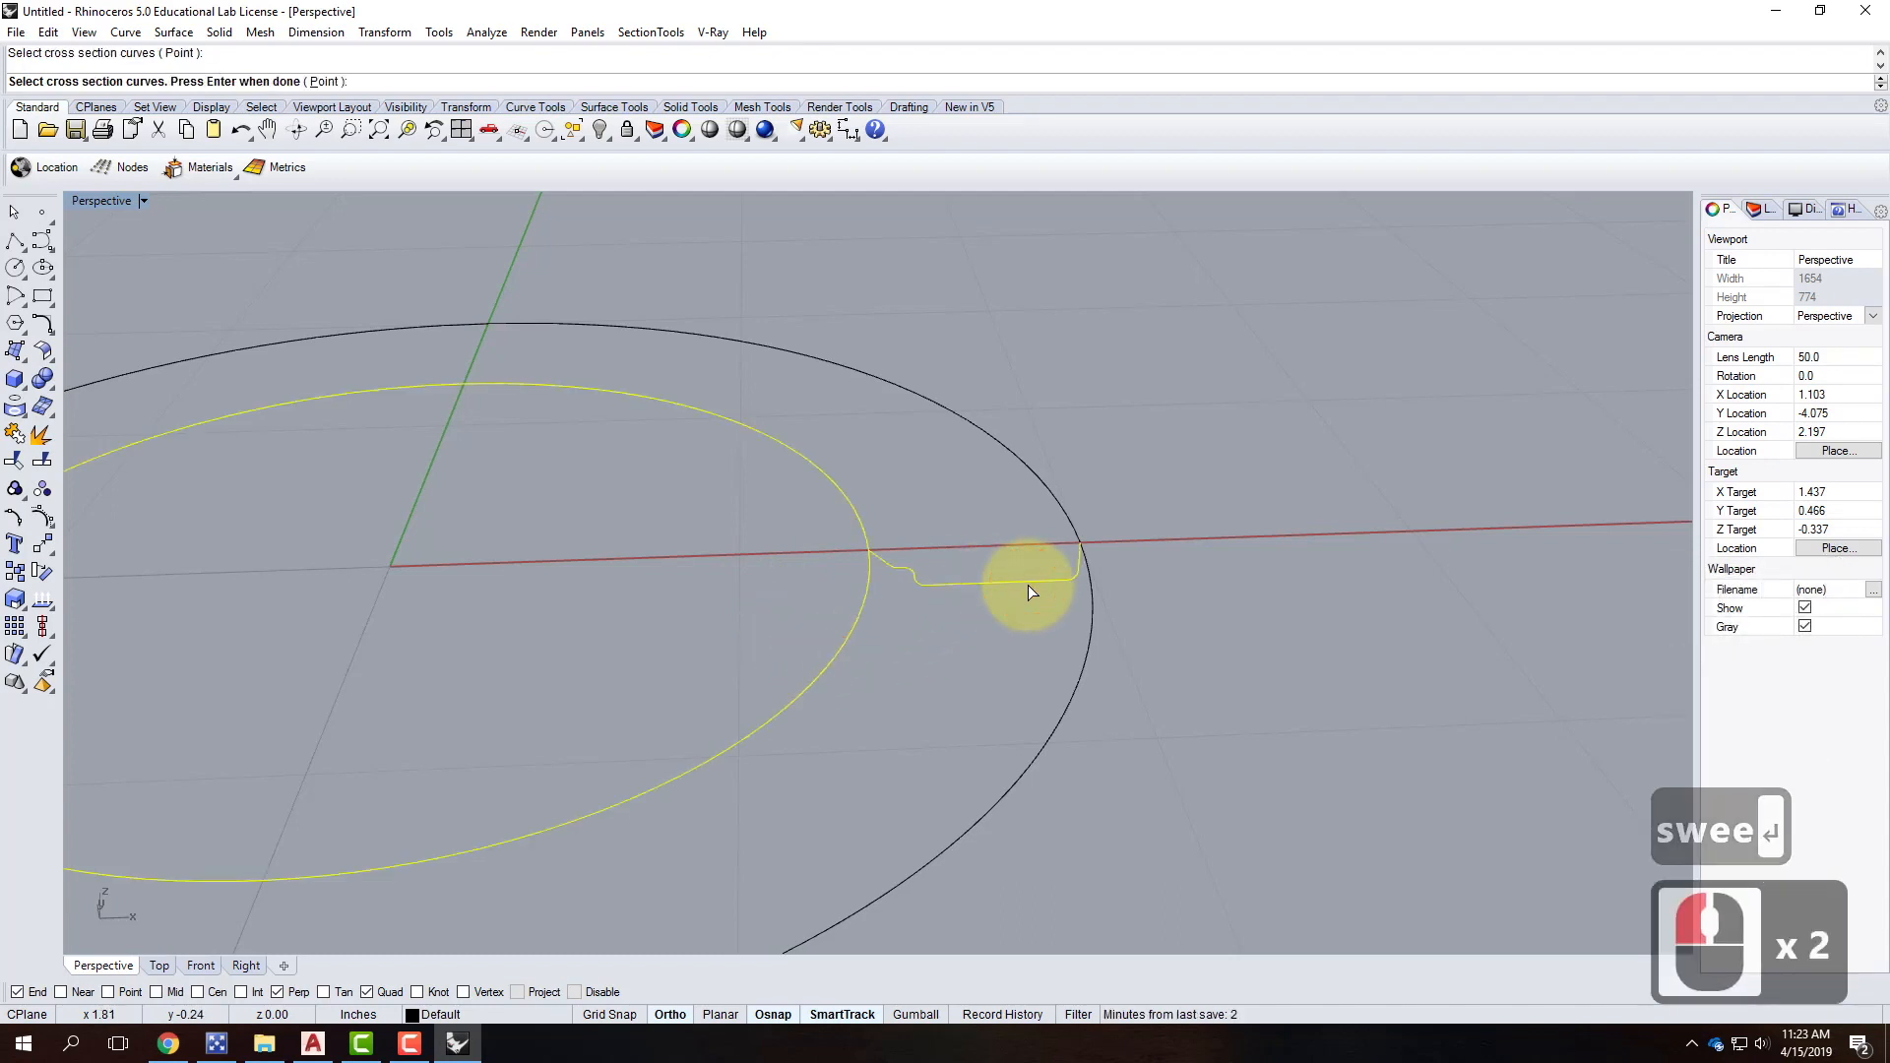
pyautogui.press('Return')
pyautogui.click(854, 656)
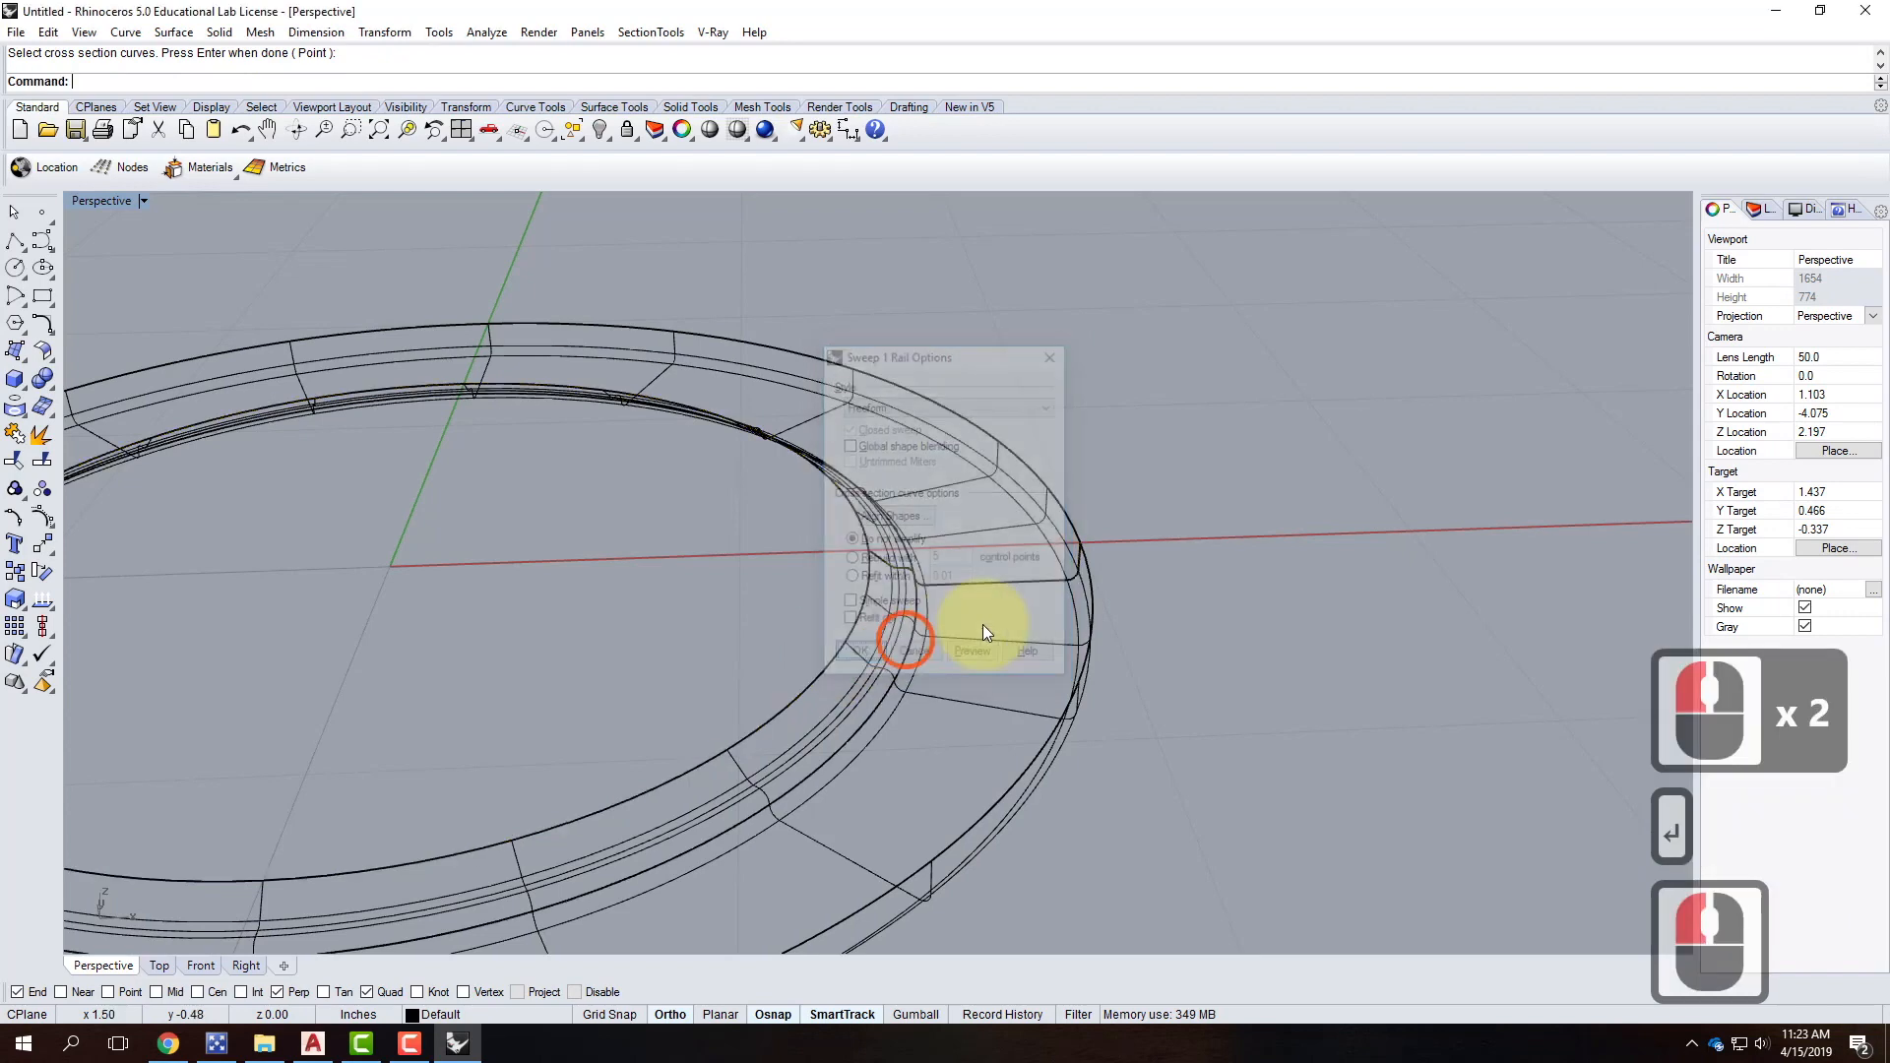
# Switch the Perspective view to Shaded and orbit to look down on the ring.
pyautogui.scroll(-3, 1183, 610)
pyautogui.moveTo(1157, 715); pyautogui.dragTo(1154, 617, button='right')
pyautogui.click(1213, 641)
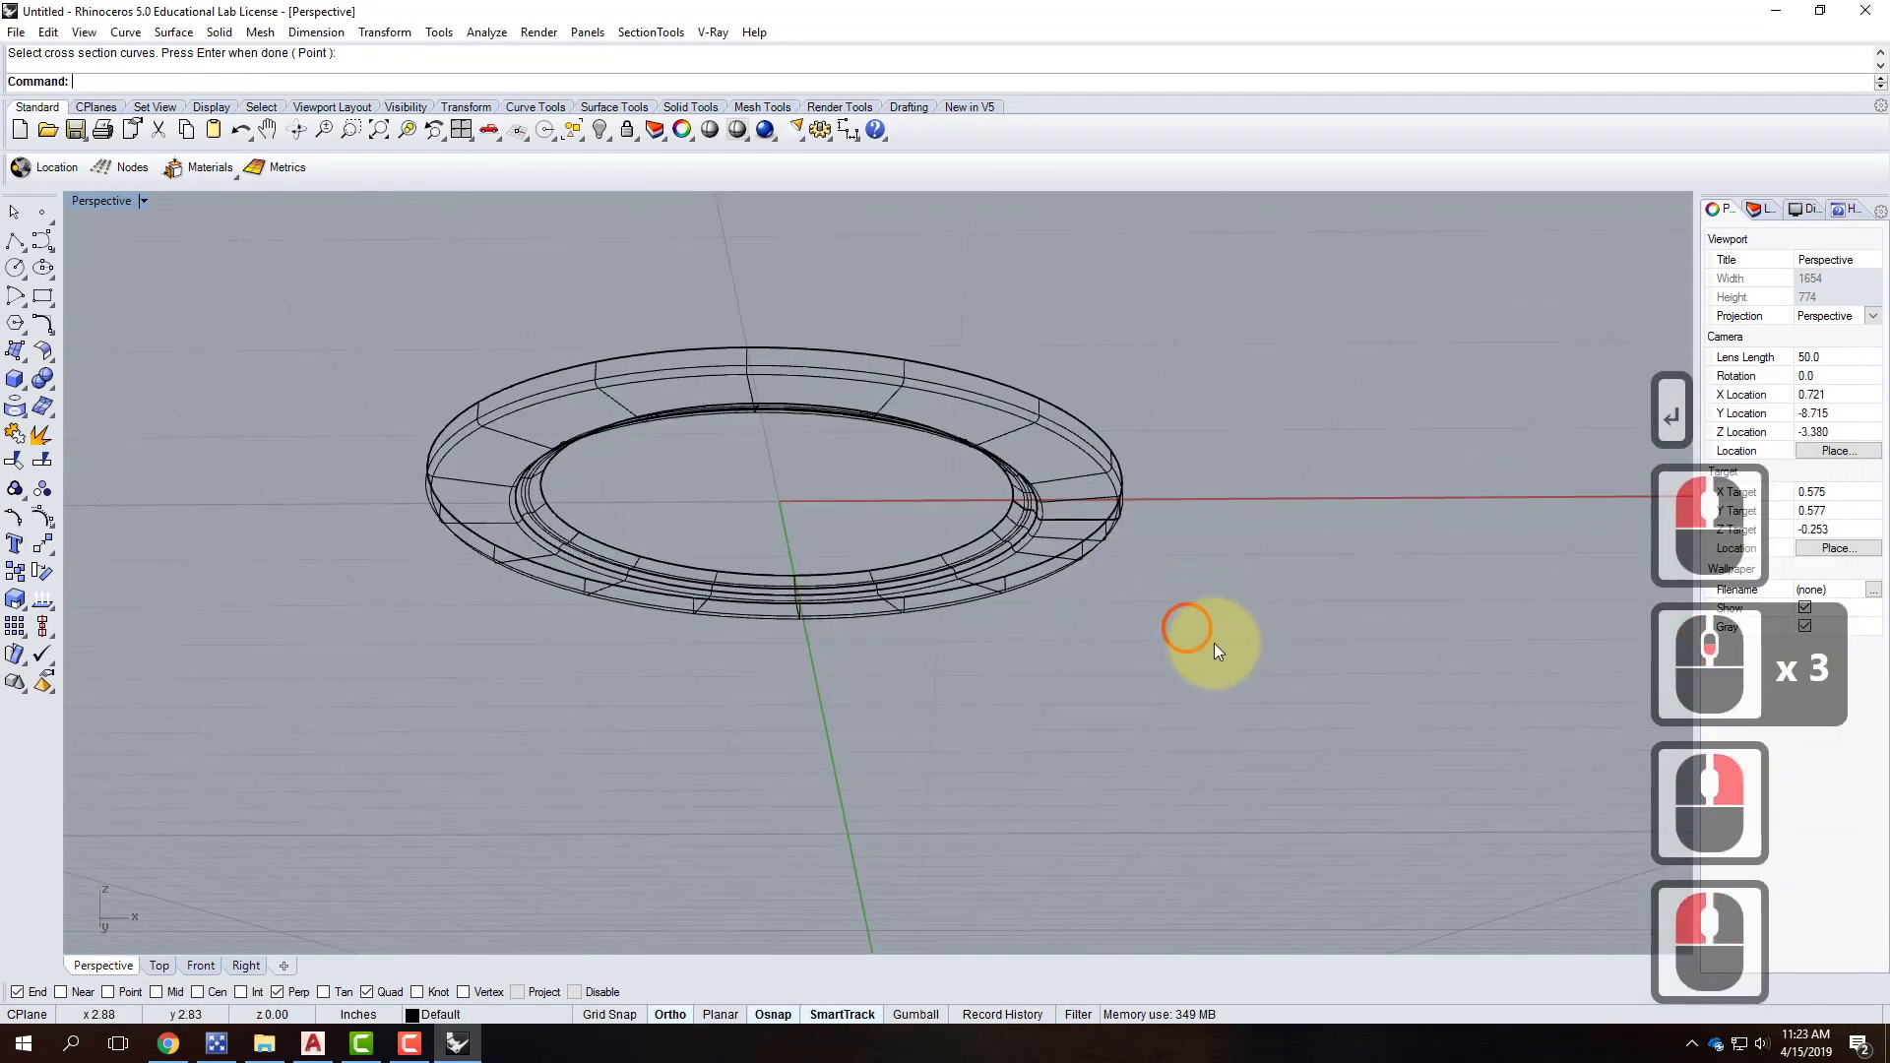
pyautogui.scroll(2, 1144, 551)
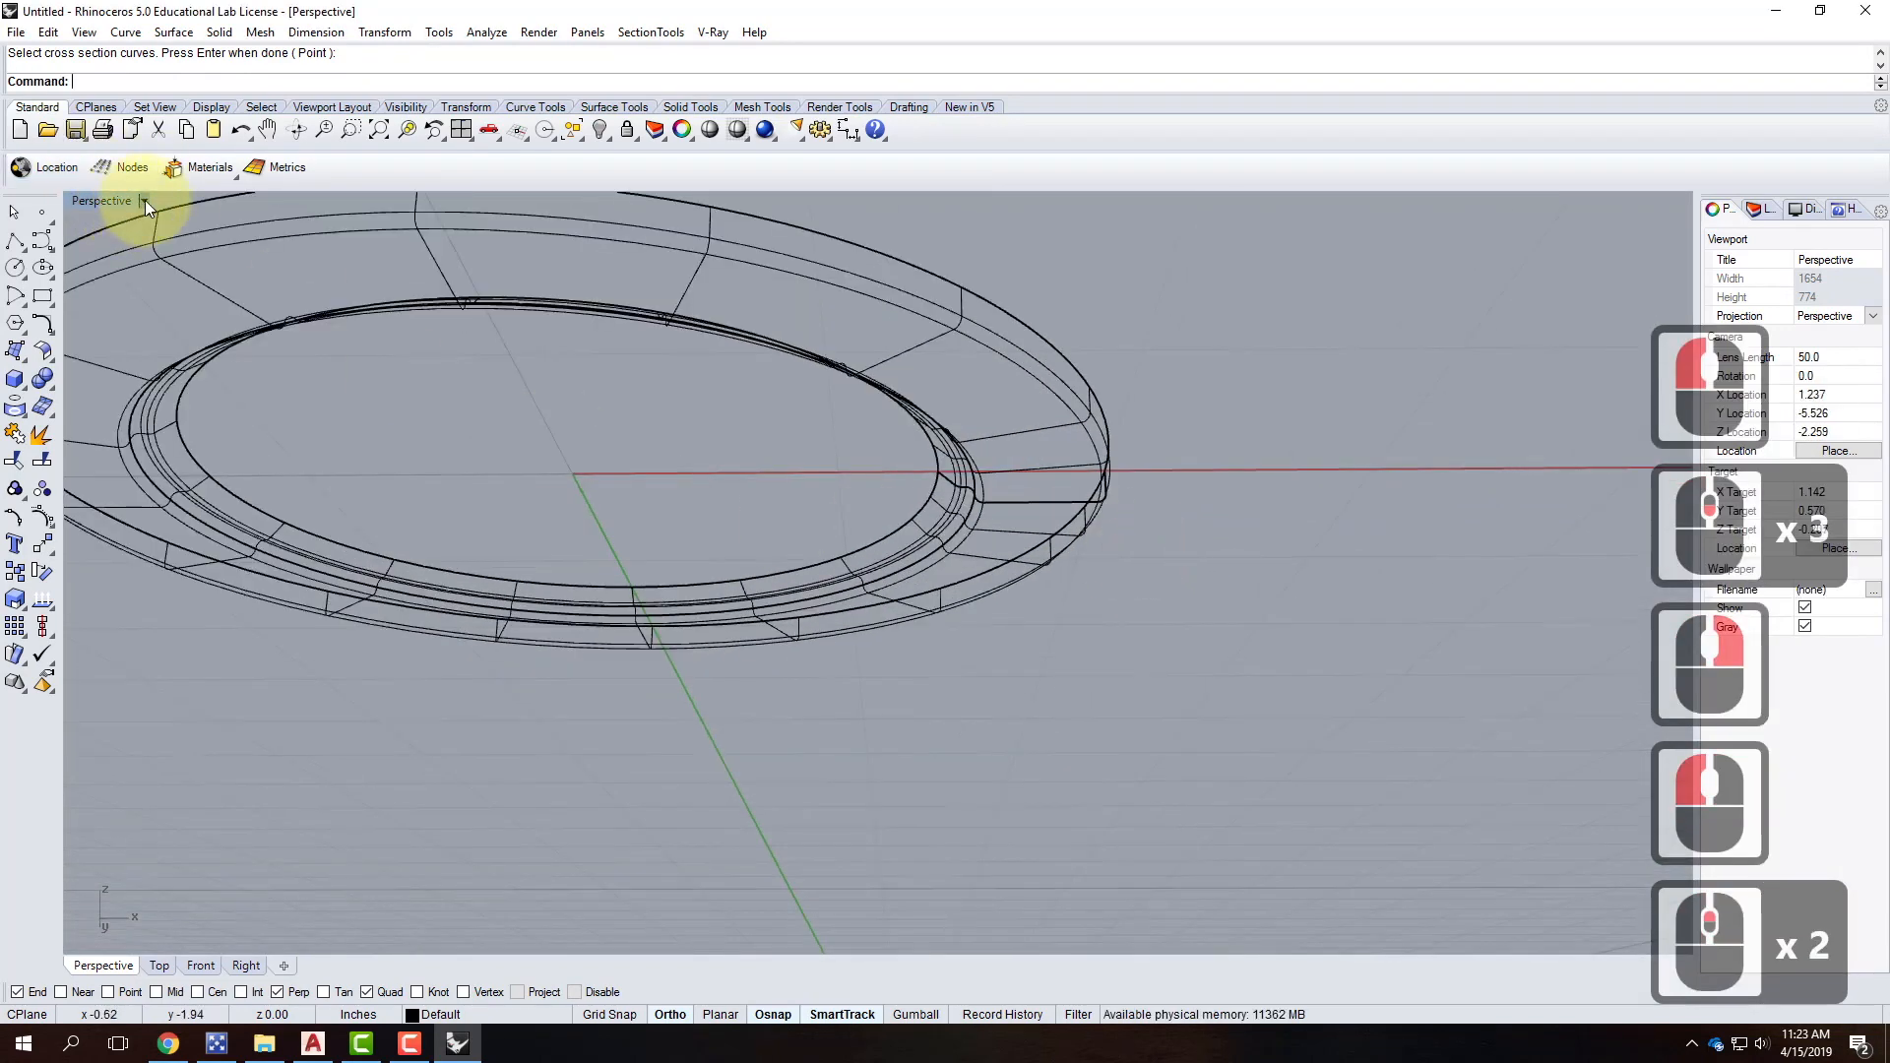
pyautogui.click(144, 200)
pyautogui.click(118, 272)
pyautogui.moveTo(1120, 529)
pyautogui.mouseDown(button='right')
pyautogui.moveTo(1139, 578)
pyautogui.moveTo(1266, 595)
pyautogui.moveTo(1274, 666)
pyautogui.moveTo(1161, 692)
pyautogui.moveTo(1131, 620)
pyautogui.moveTo(1148, 553)
pyautogui.moveTo(1131, 548)
pyautogui.moveTo(1182, 585)
pyautogui.moveTo(912, 515)
pyautogui.moveTo(970, 620)
pyautogui.moveTo(824, 621)
pyautogui.mouseUp(button='right')
pyautogui.doubleClick(311, 636)
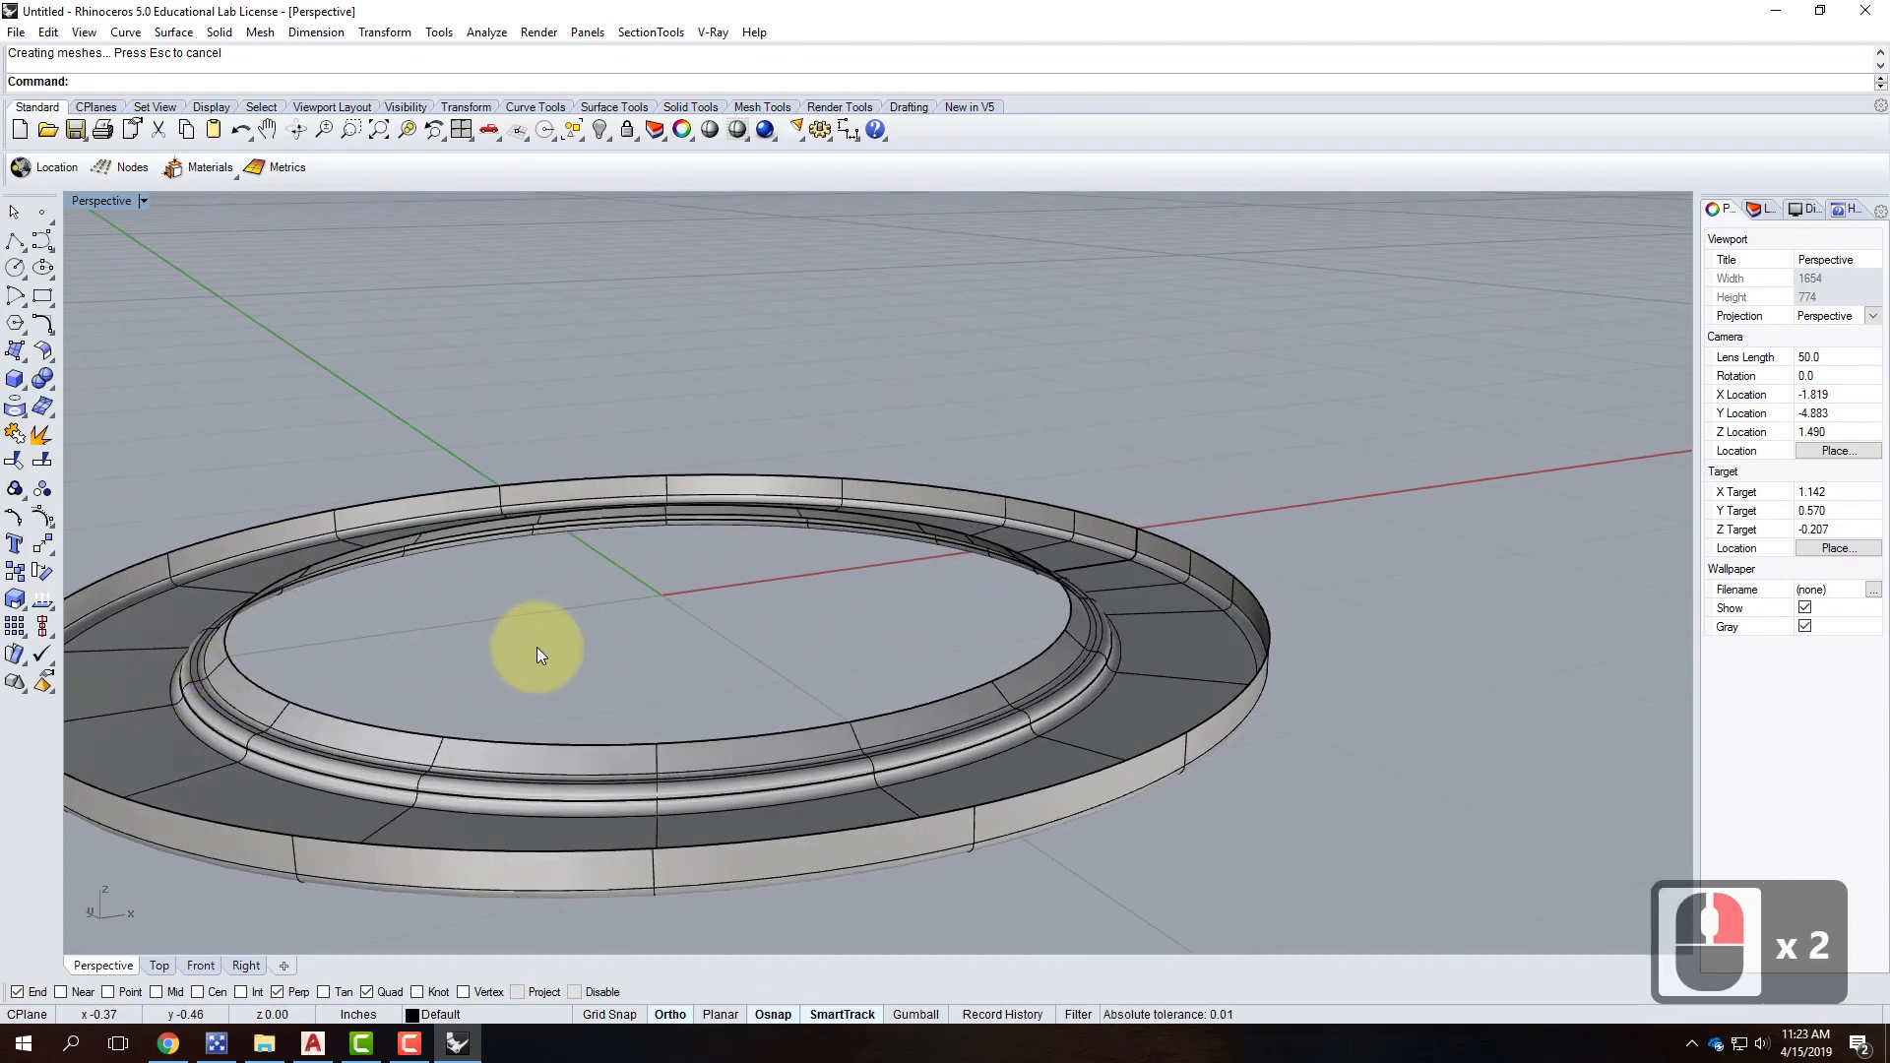
pyautogui.moveTo(681, 644); pyautogui.dragTo(662, 714, button='right')
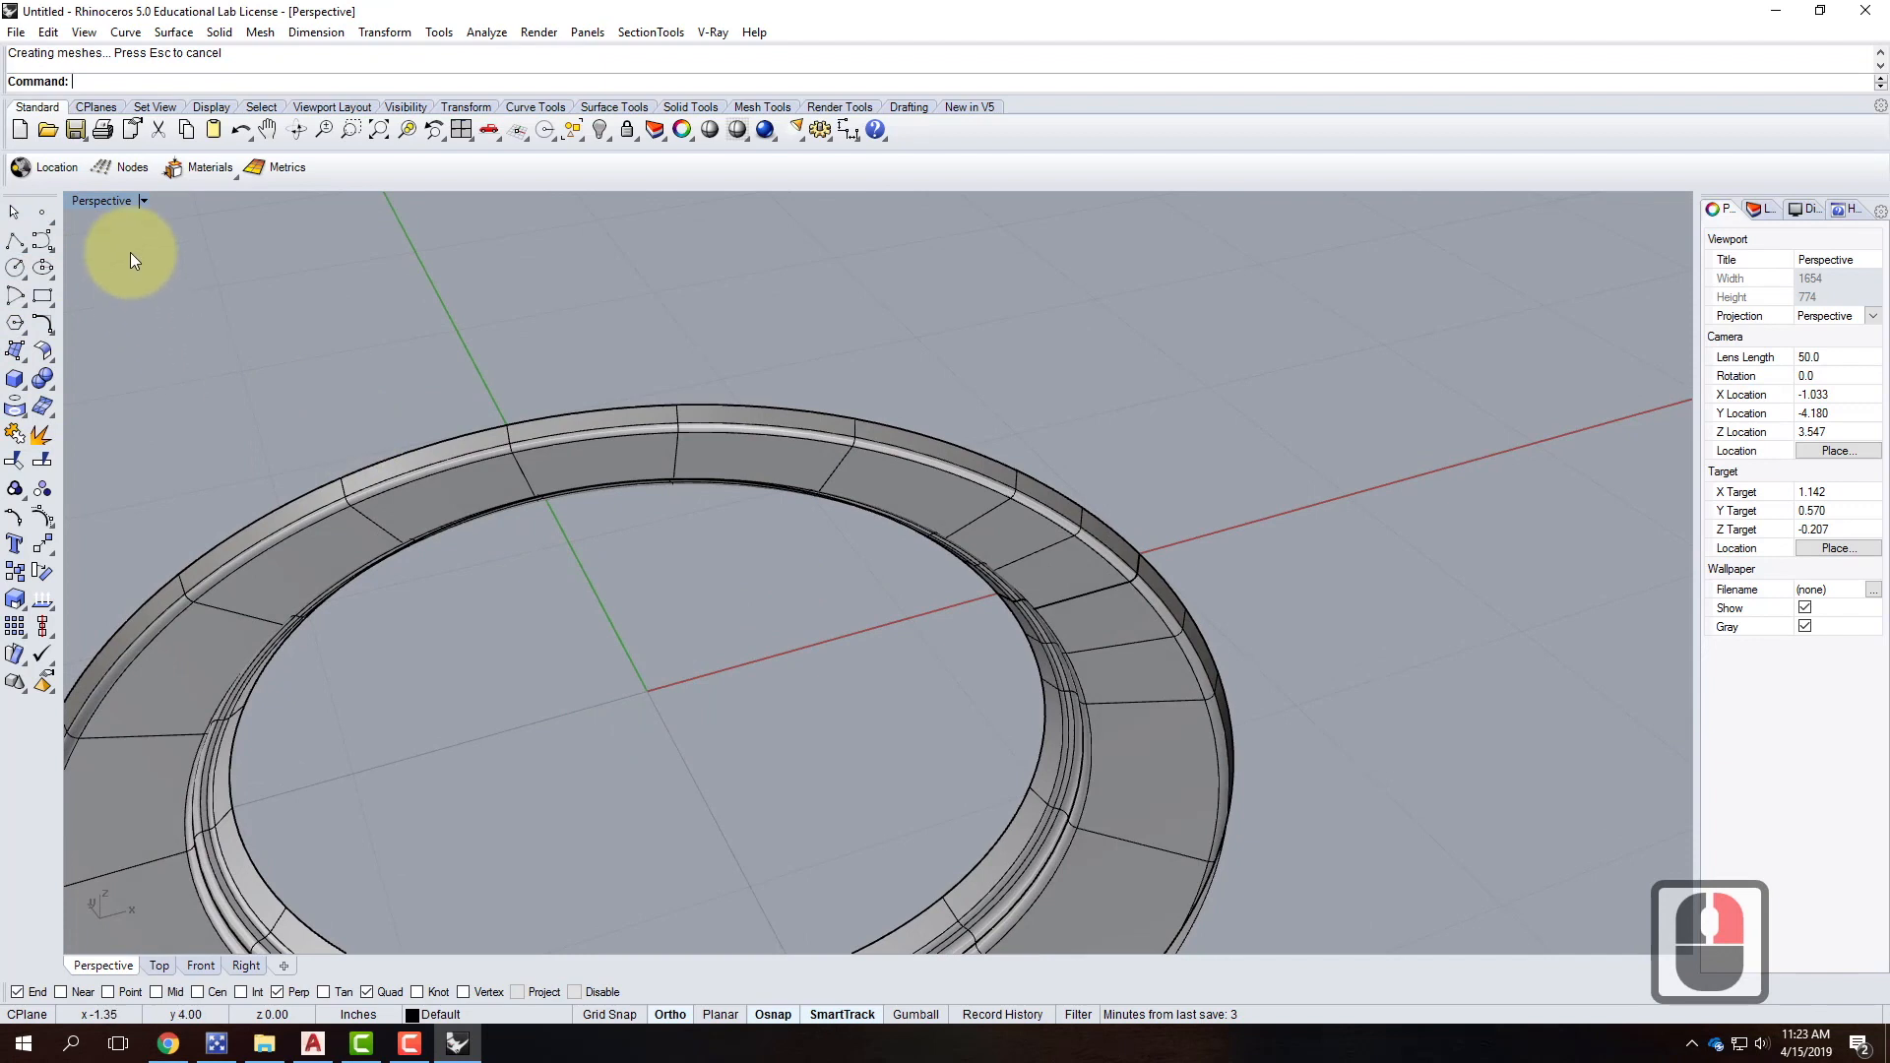
# Draw an Ellipsoid (Diameter) across the ring's inner edge with a 1/8 third axis.
pyautogui.click(15, 380)
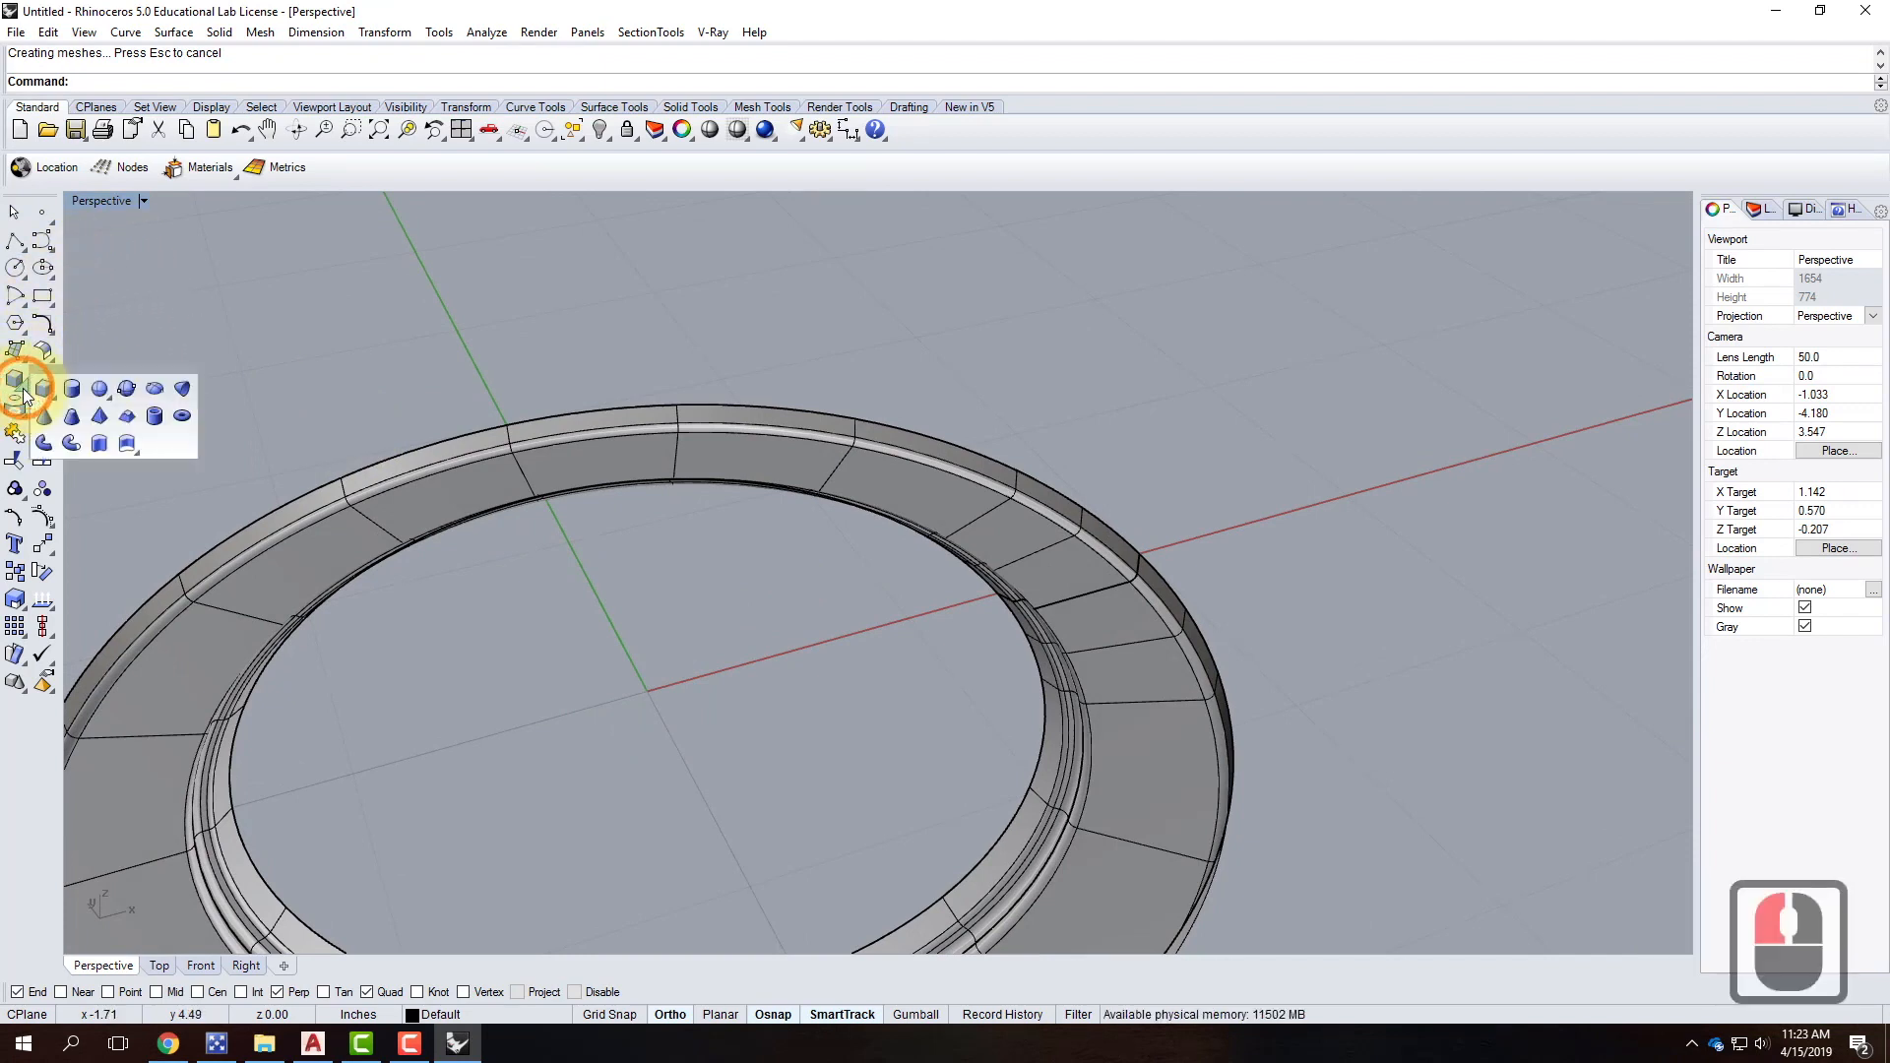
pyautogui.click(155, 389)
pyautogui.scroll(-3, 371, 546)
pyautogui.scroll(3, 252, 590)
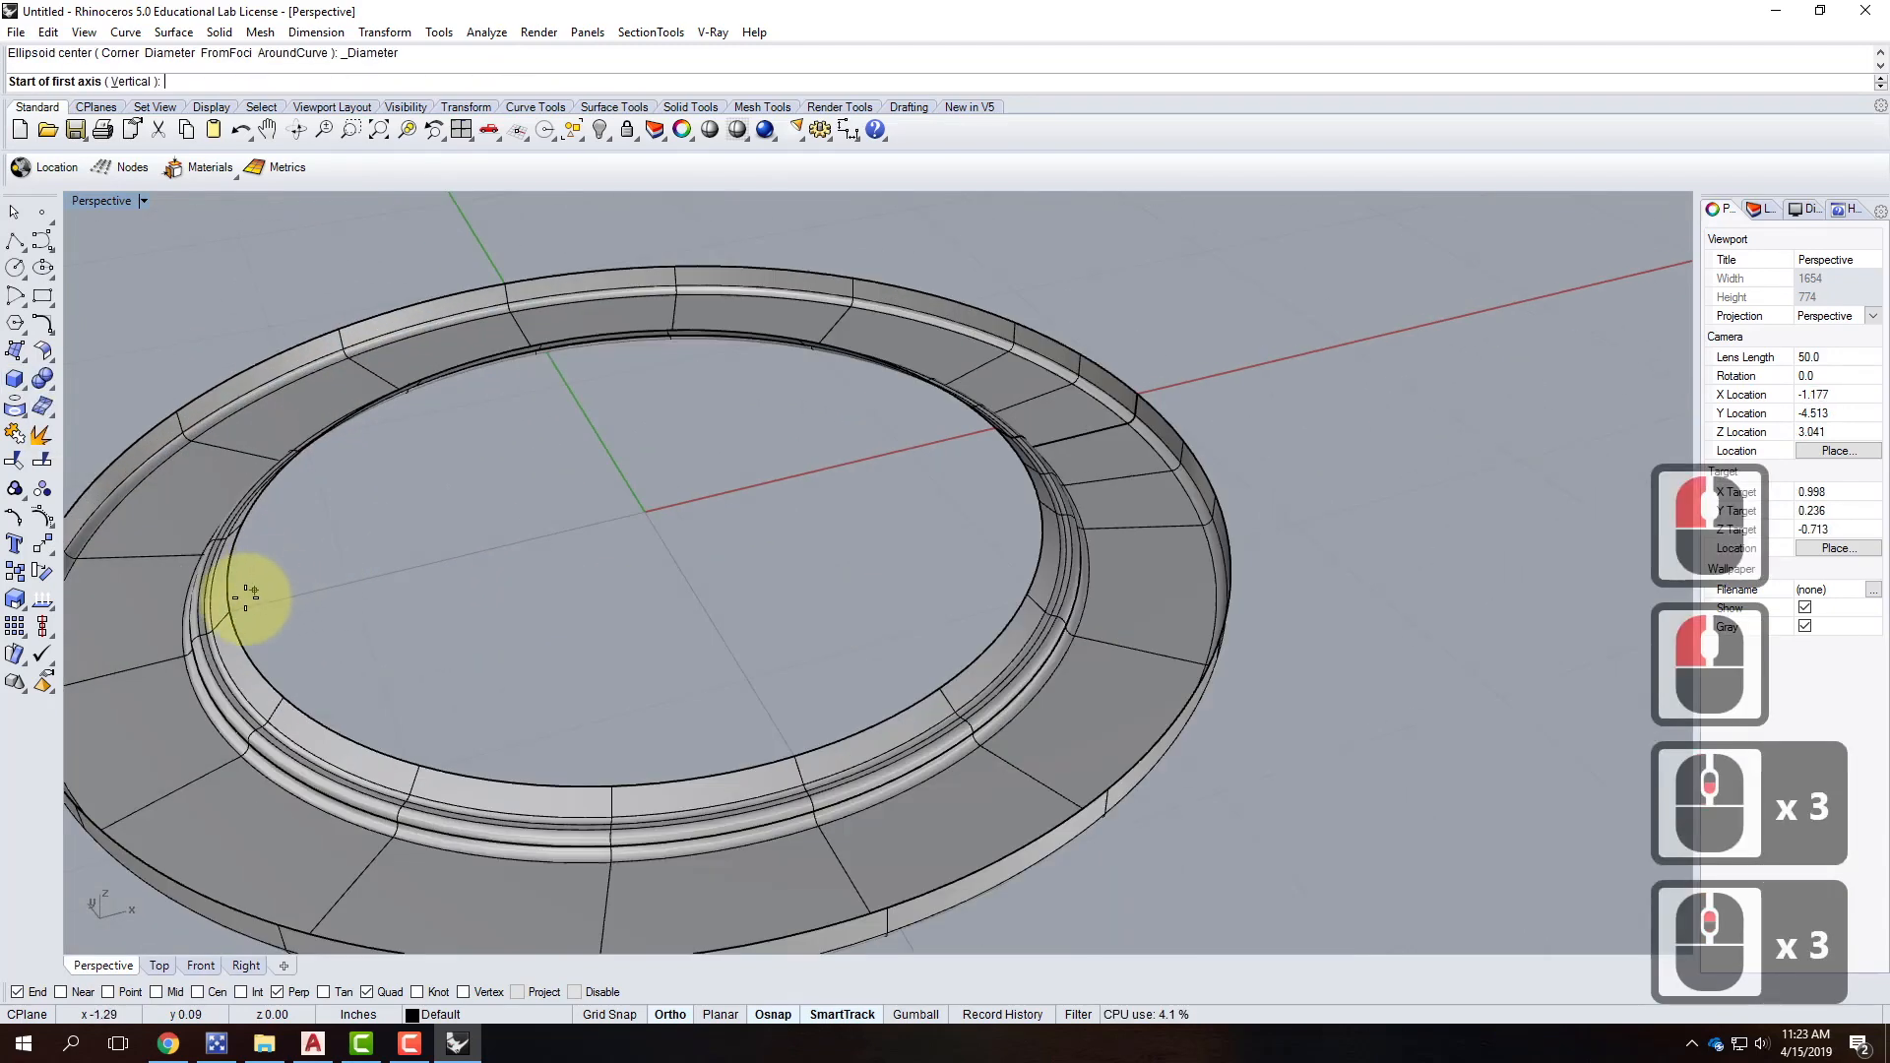
pyautogui.click(230, 613)
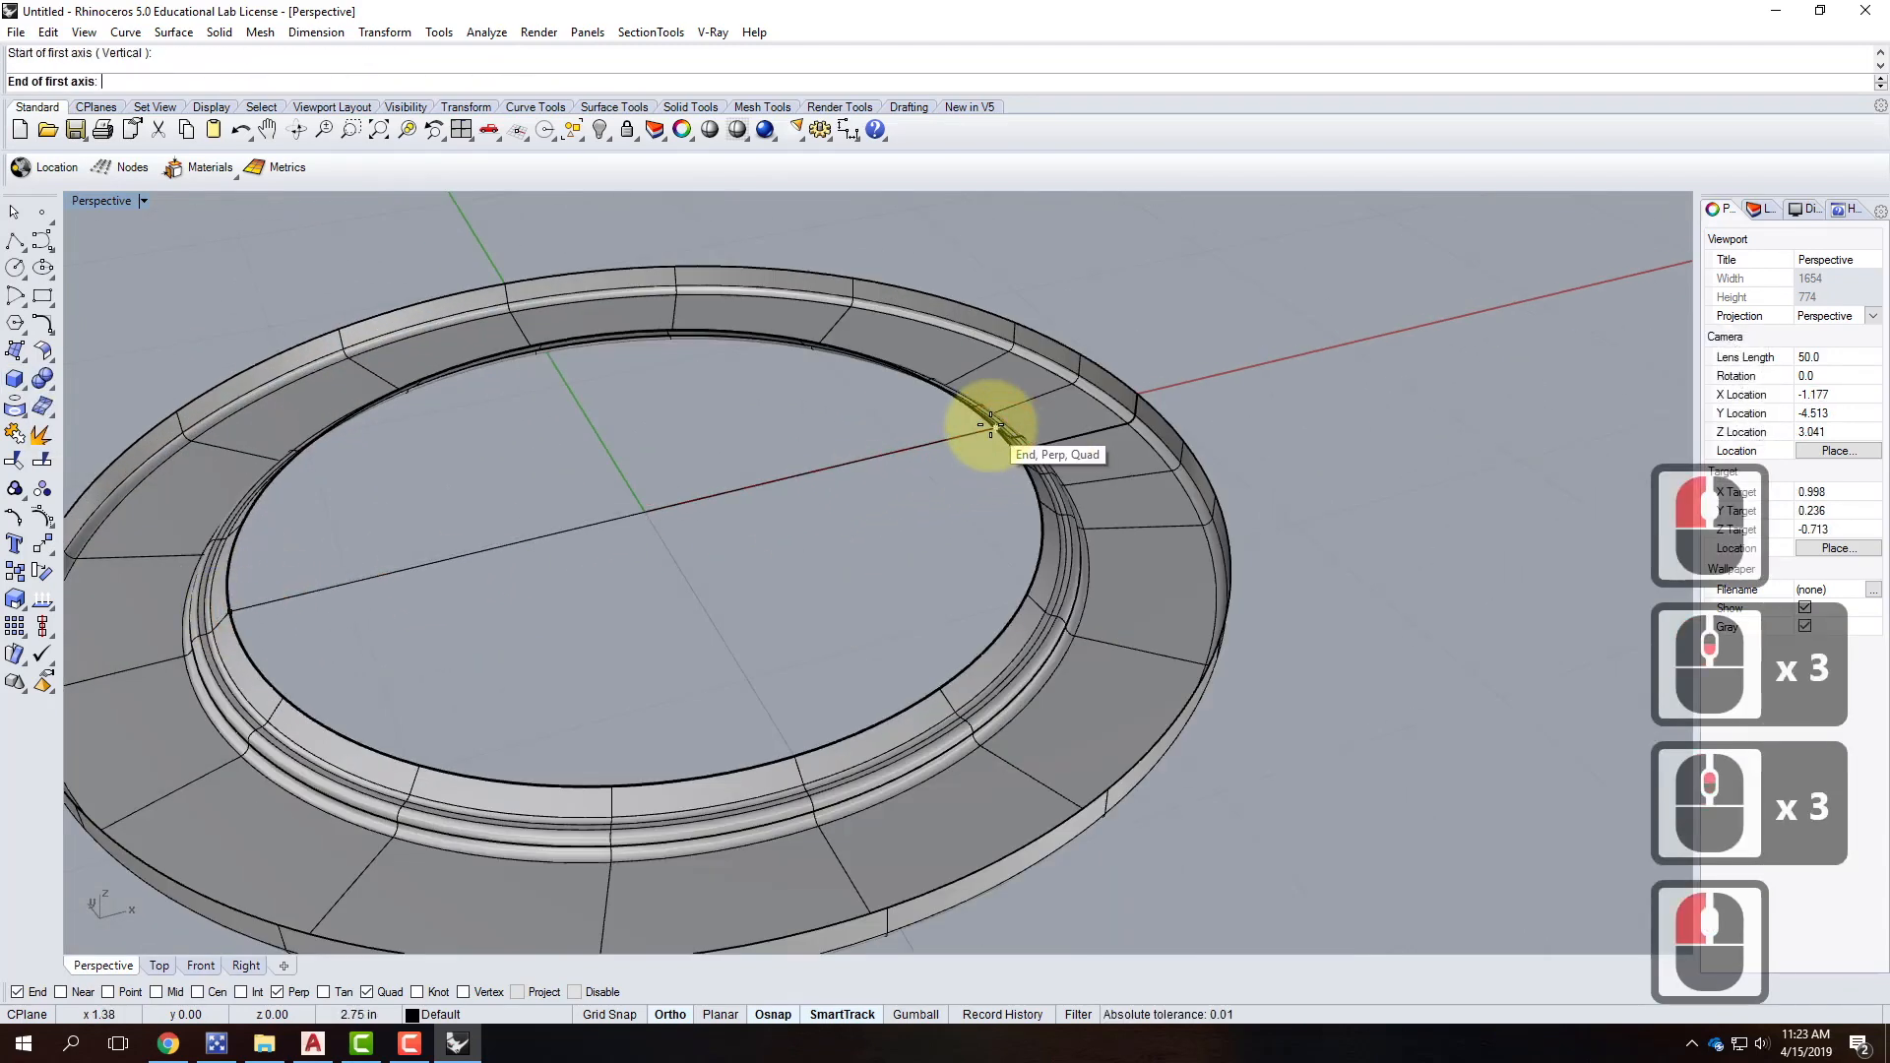
pyautogui.click(981, 429)
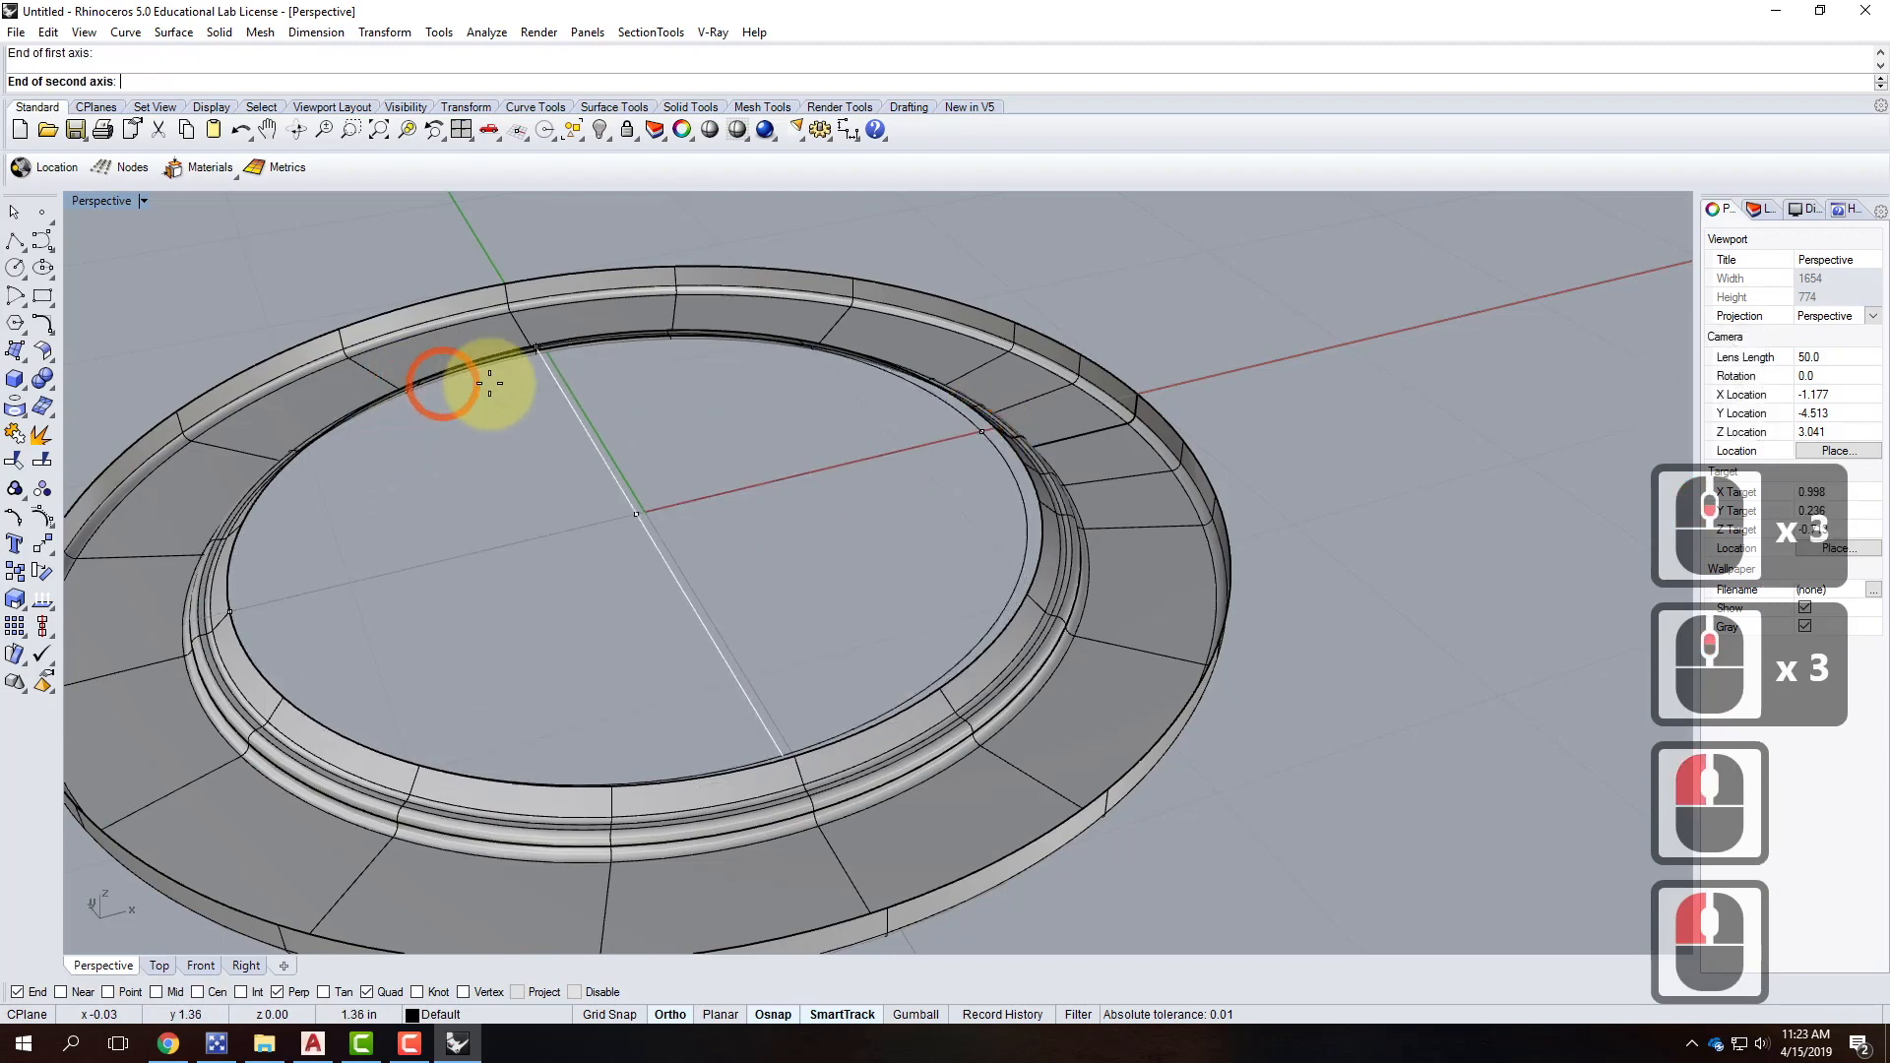
pyautogui.click(537, 347)
pyautogui.moveTo(738, 611); pyautogui.dragTo(653, 423, button='right')
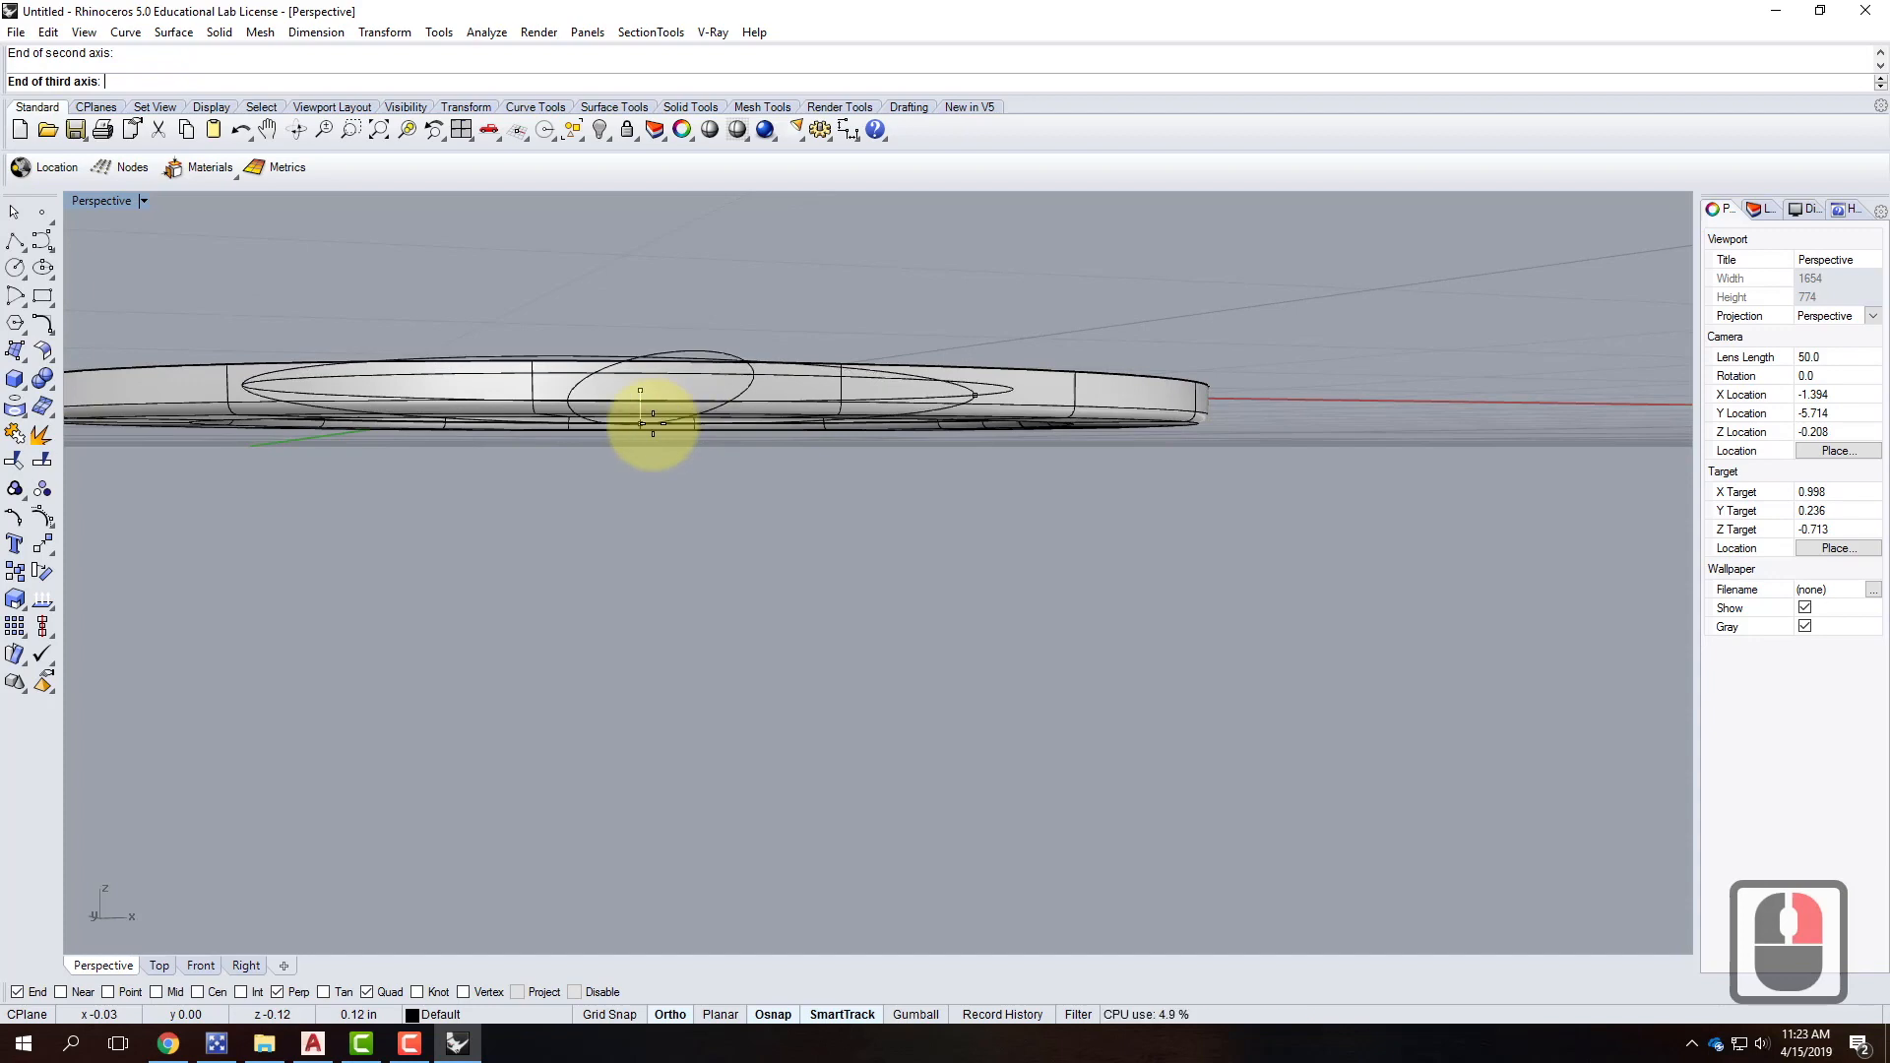
pyautogui.write('1/8')
pyautogui.press('Return')
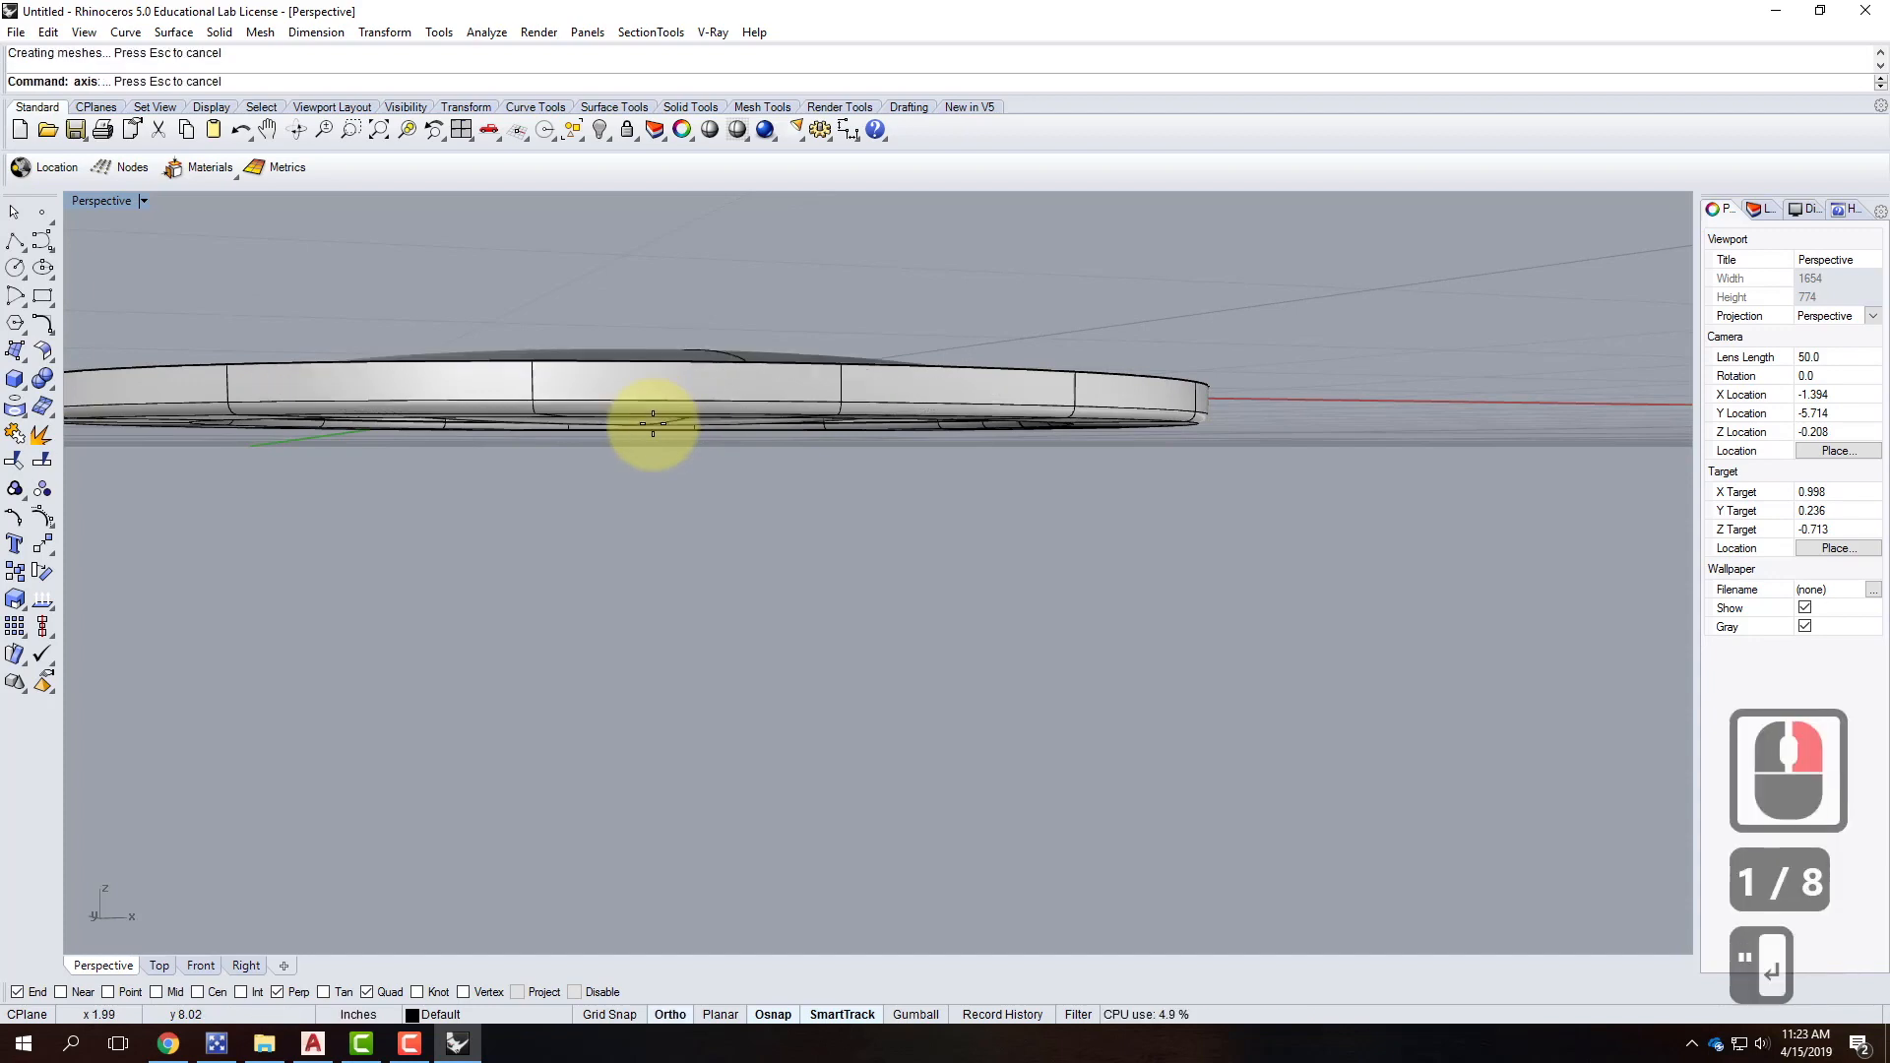
# Orbit around the ring to inspect the new dome and select the ellipsoid.
pyautogui.moveTo(793, 517); pyautogui.dragTo(852, 358, button='right')
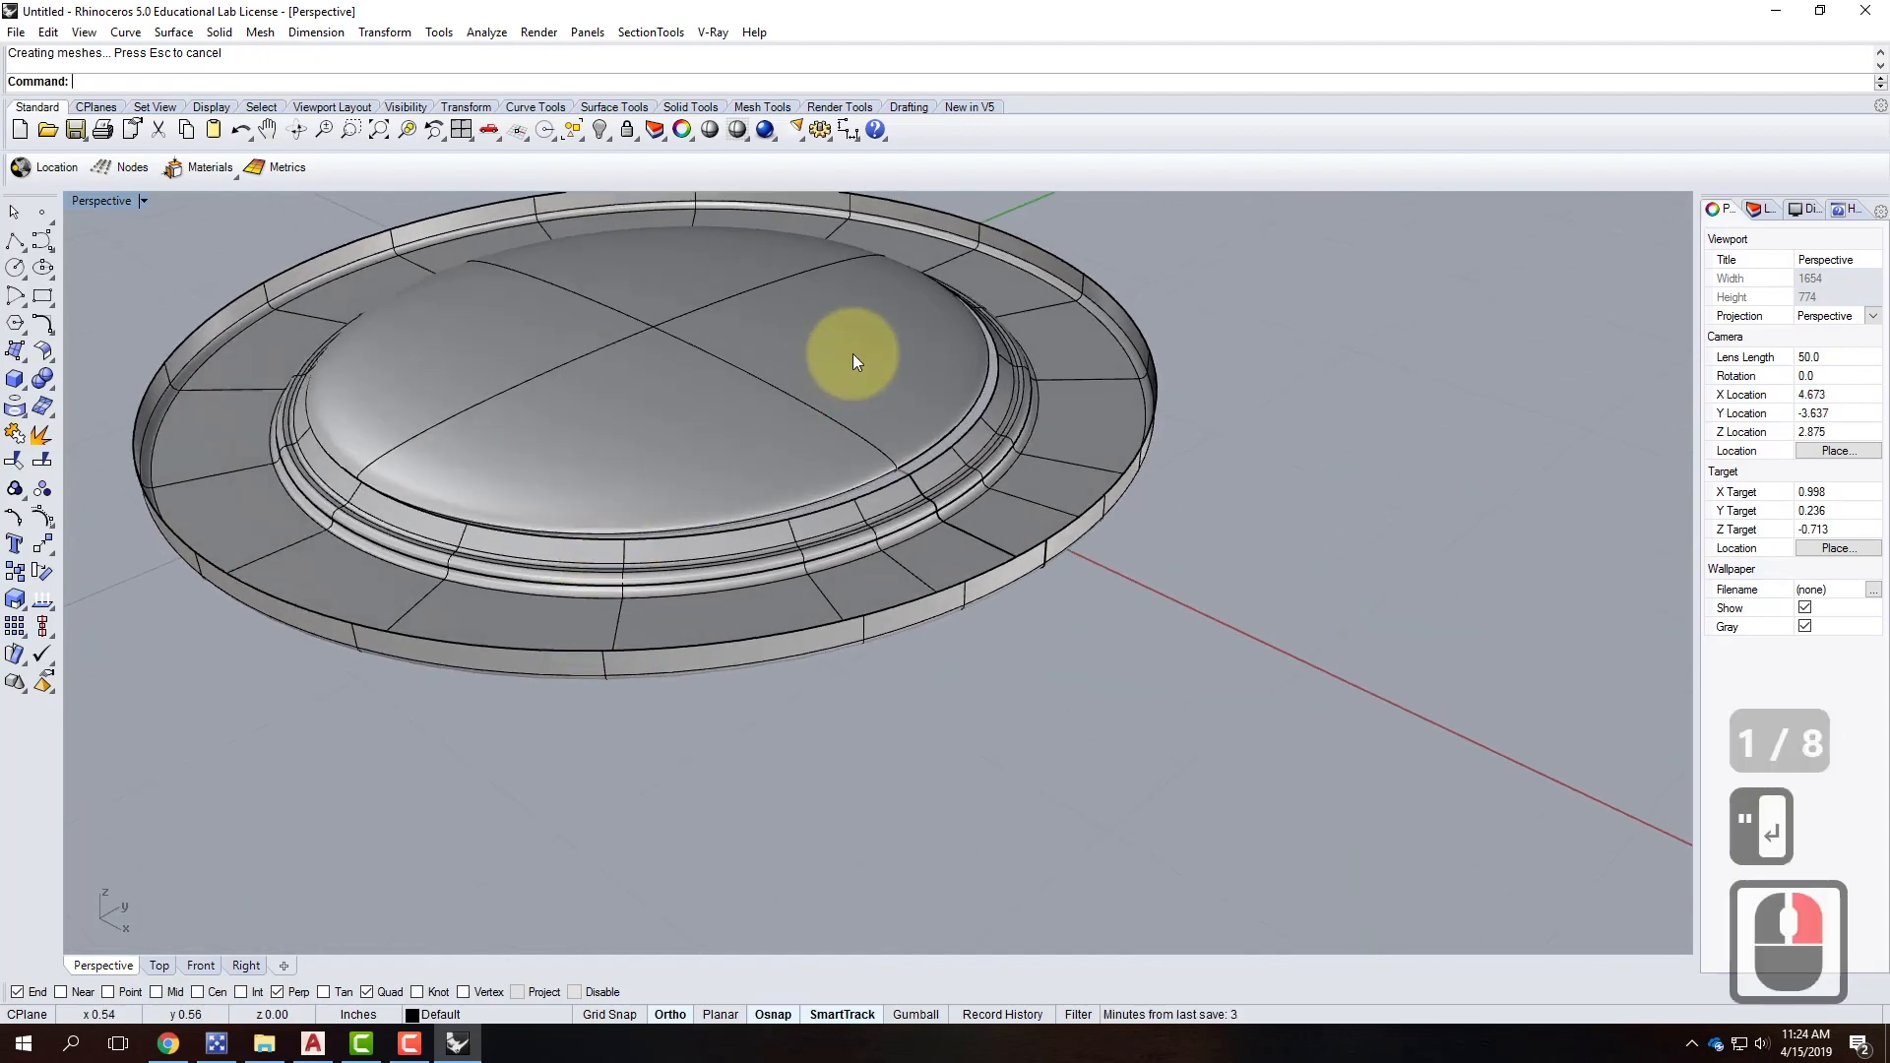
pyautogui.scroll(2, 842, 478)
pyautogui.moveTo(841, 471); pyautogui.dragTo(967, 459, button='right')
pyautogui.click(918, 477)
# Delete the ellipsoid and redraw it on the inner-edge quadrant points with a 1/8 third axis.
pyautogui.press('Delete')
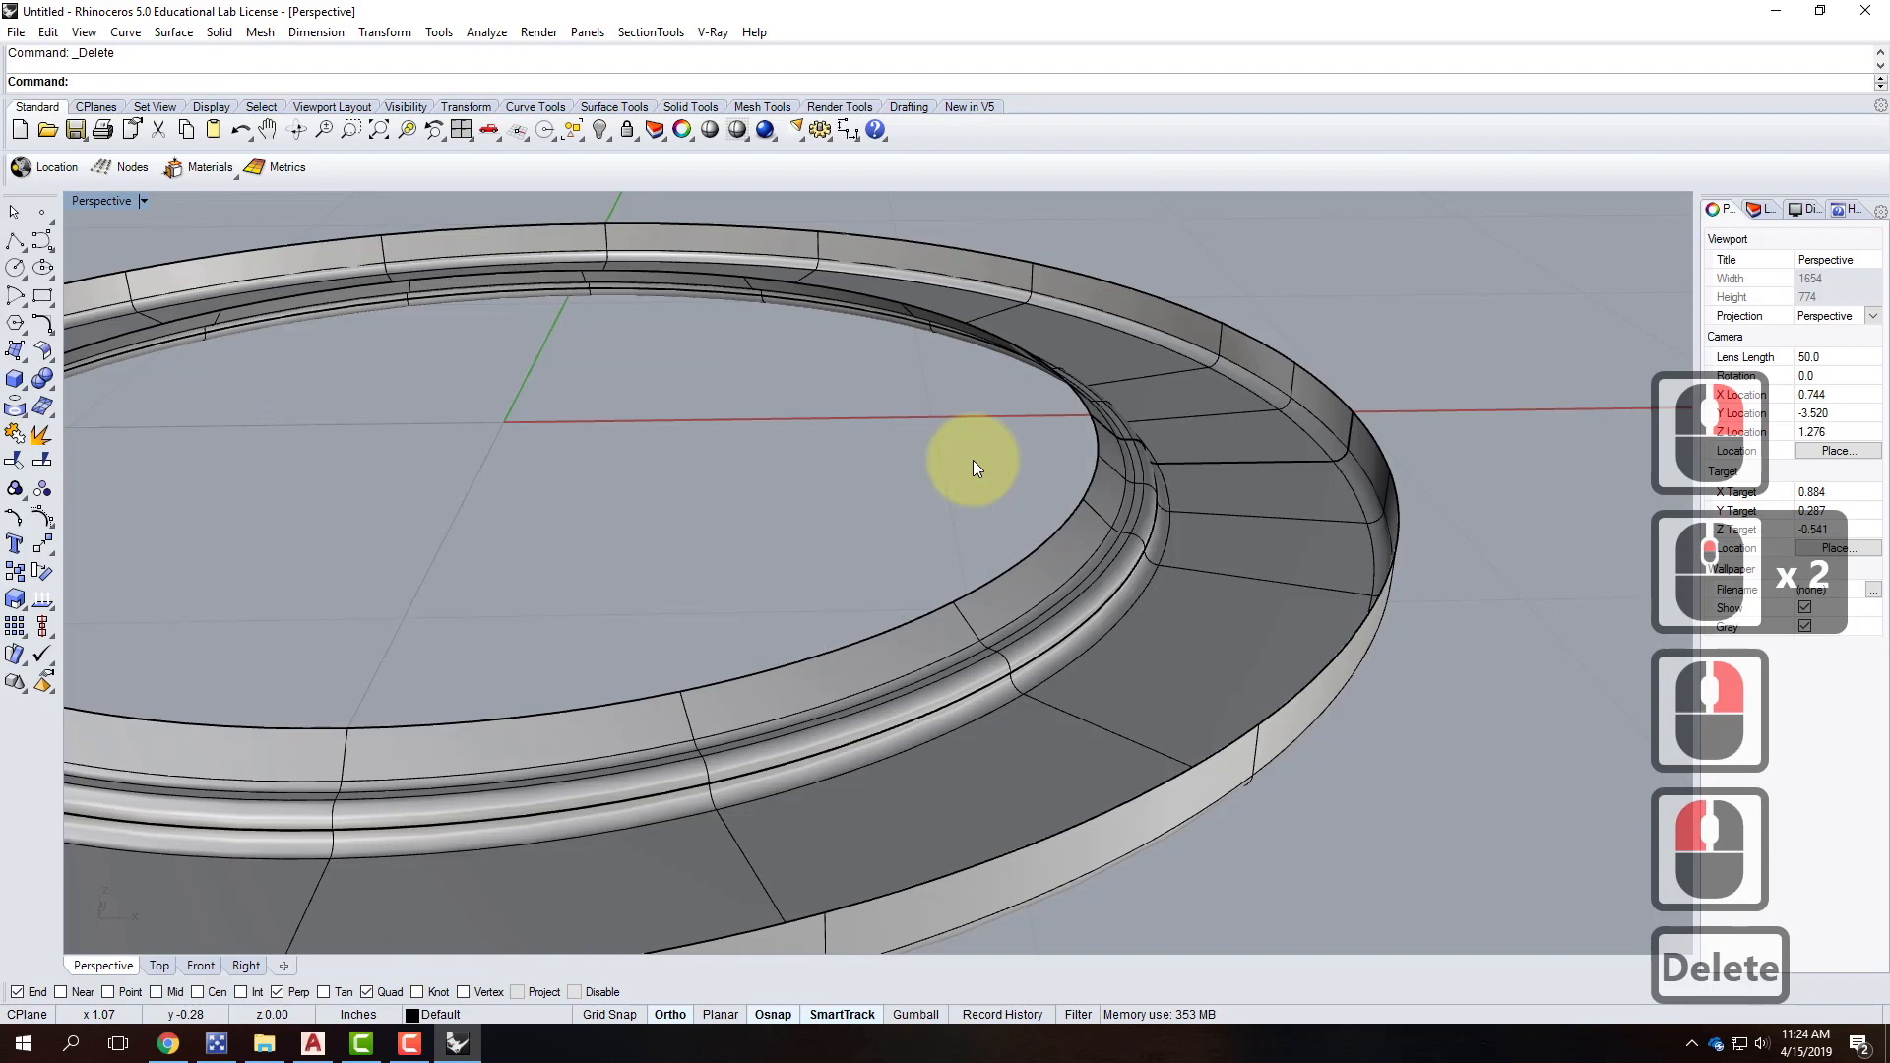
pyautogui.scroll(-3, 325, 292)
pyautogui.click(17, 378)
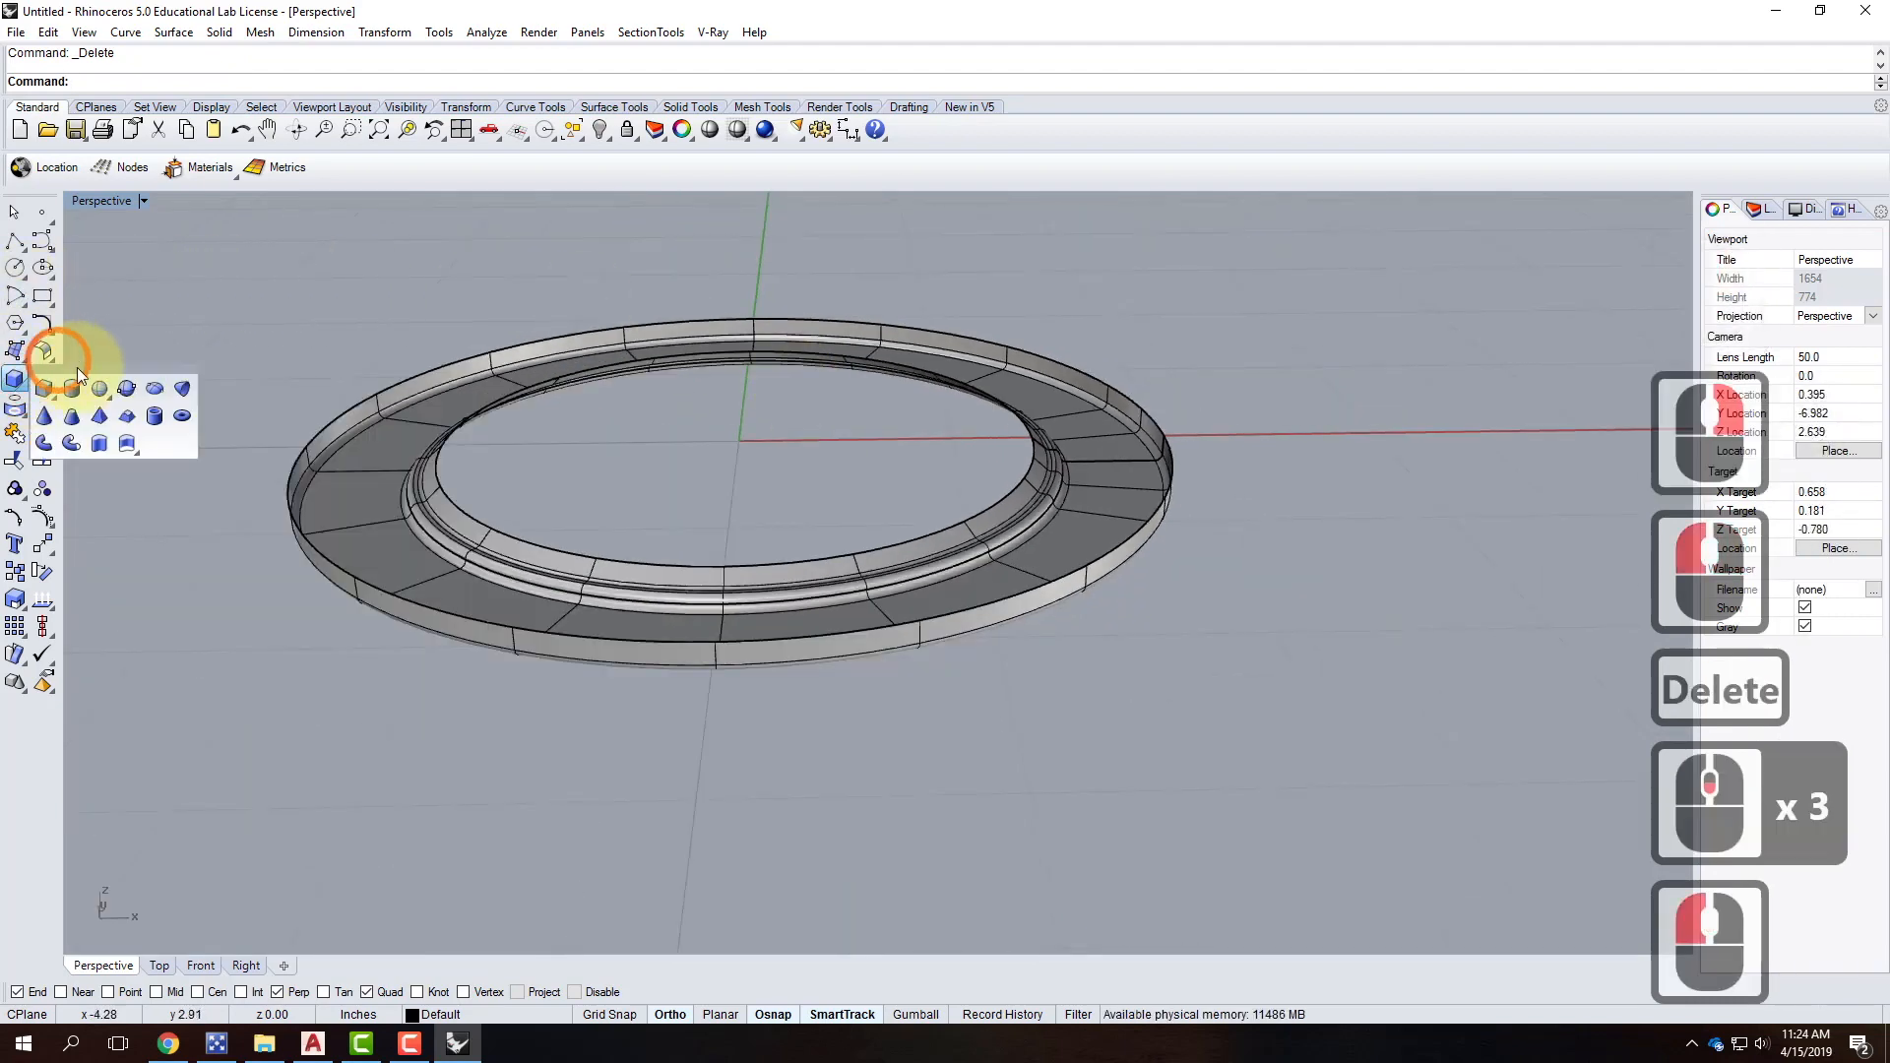
pyautogui.click(154, 387)
pyautogui.moveTo(388, 405); pyautogui.dragTo(578, 589, button='right')
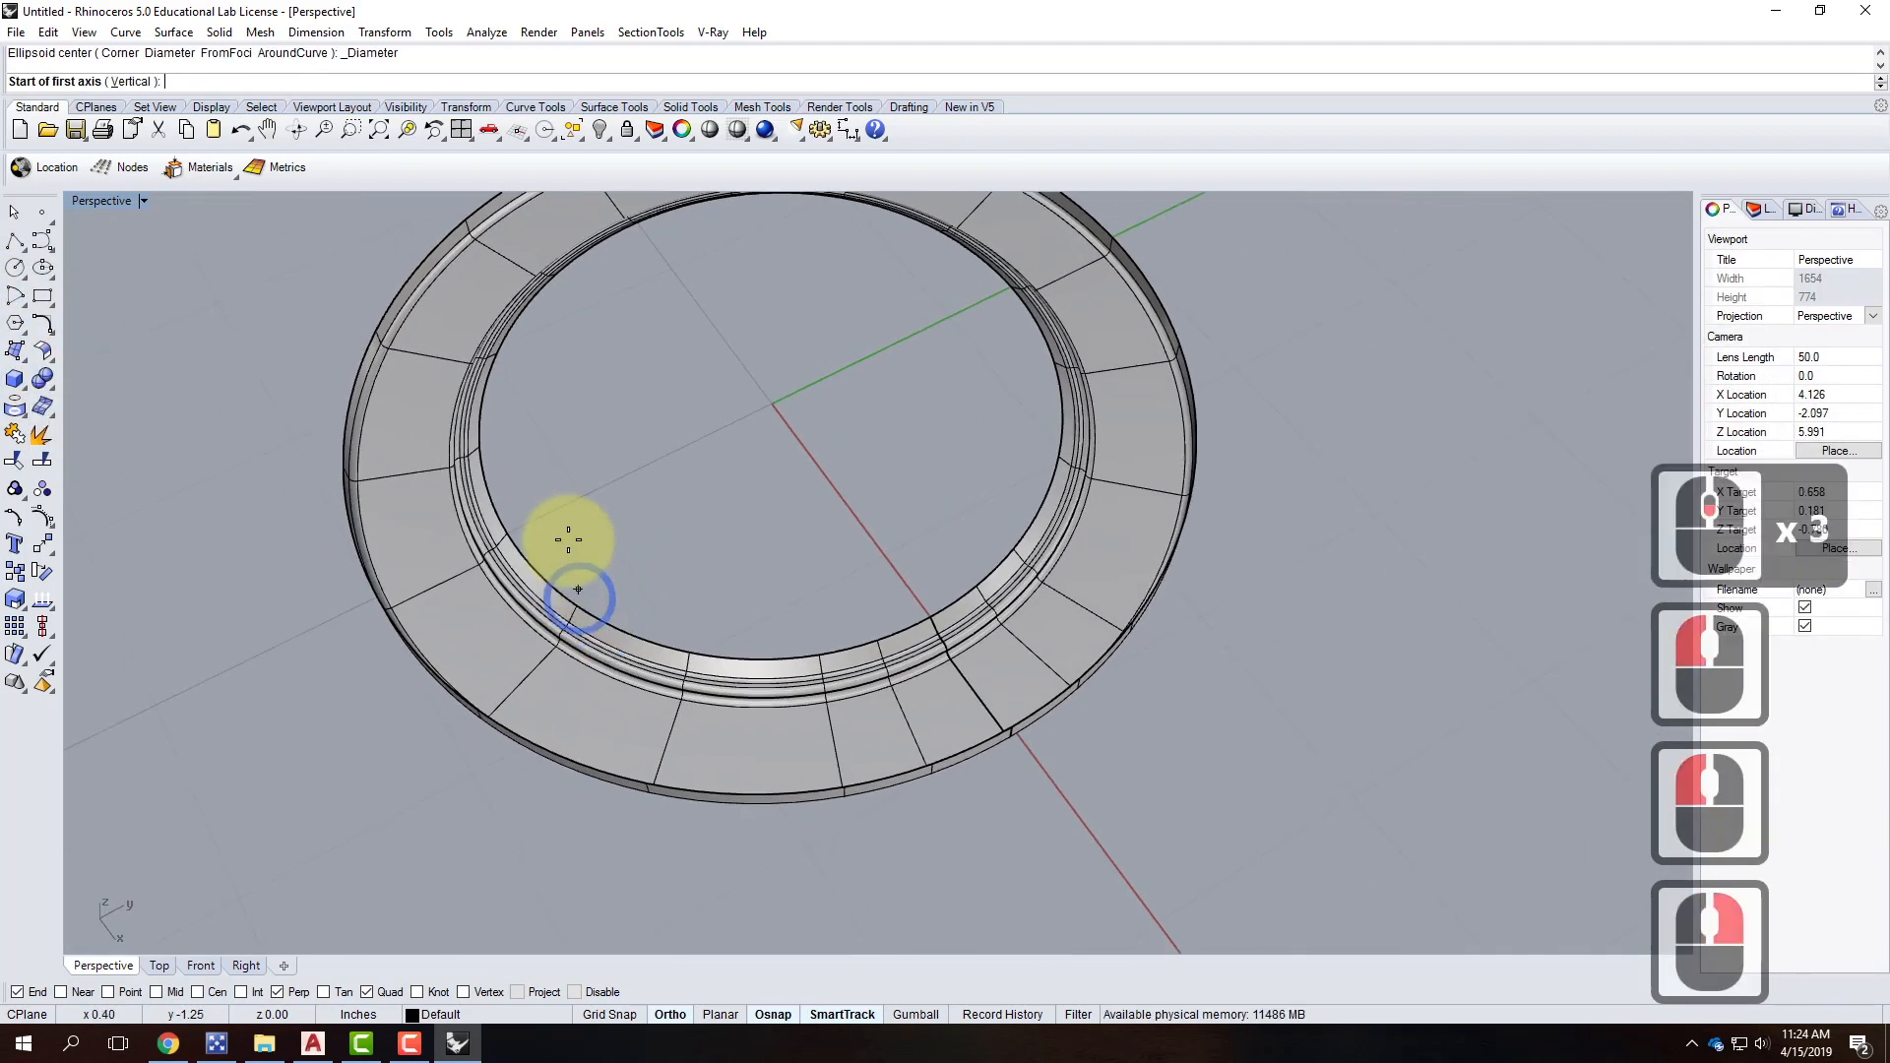
pyautogui.click(517, 532)
pyautogui.moveTo(979, 286); pyautogui.dragTo(1147, 409, button='right')
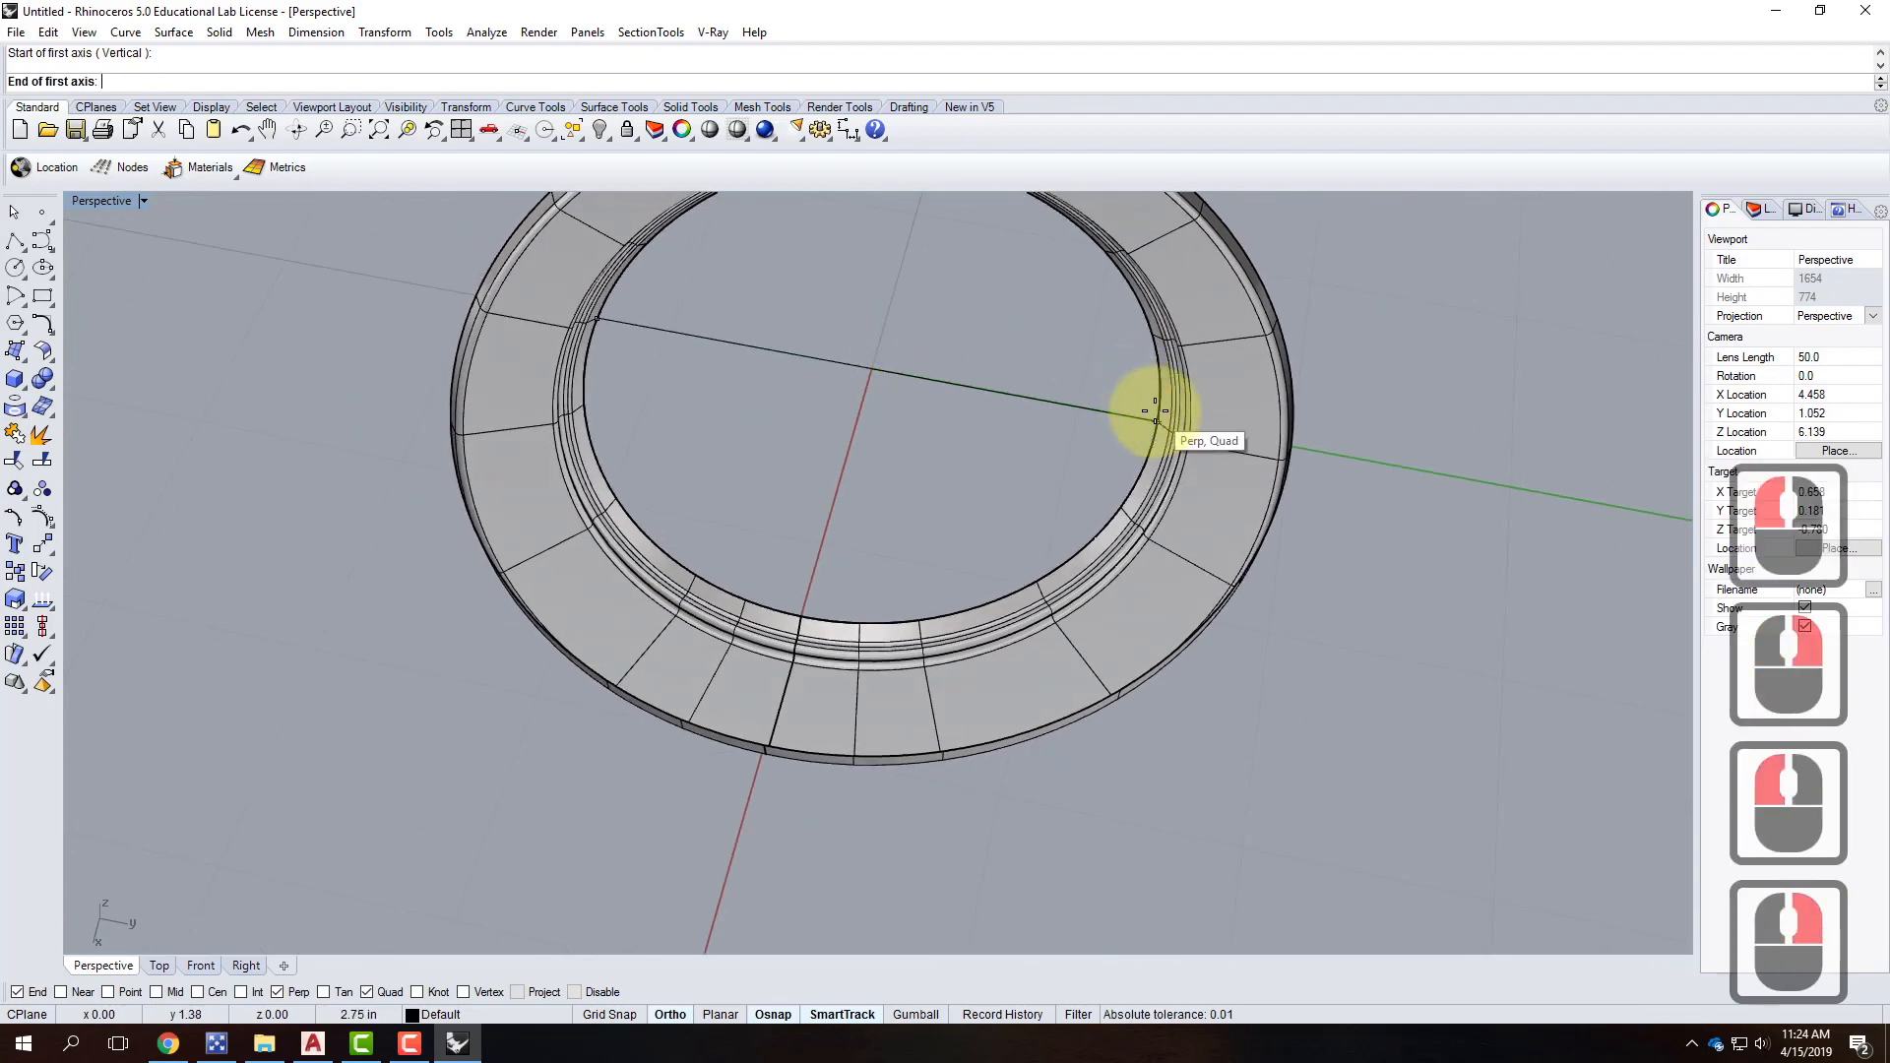
pyautogui.click(1157, 421)
pyautogui.click(809, 601)
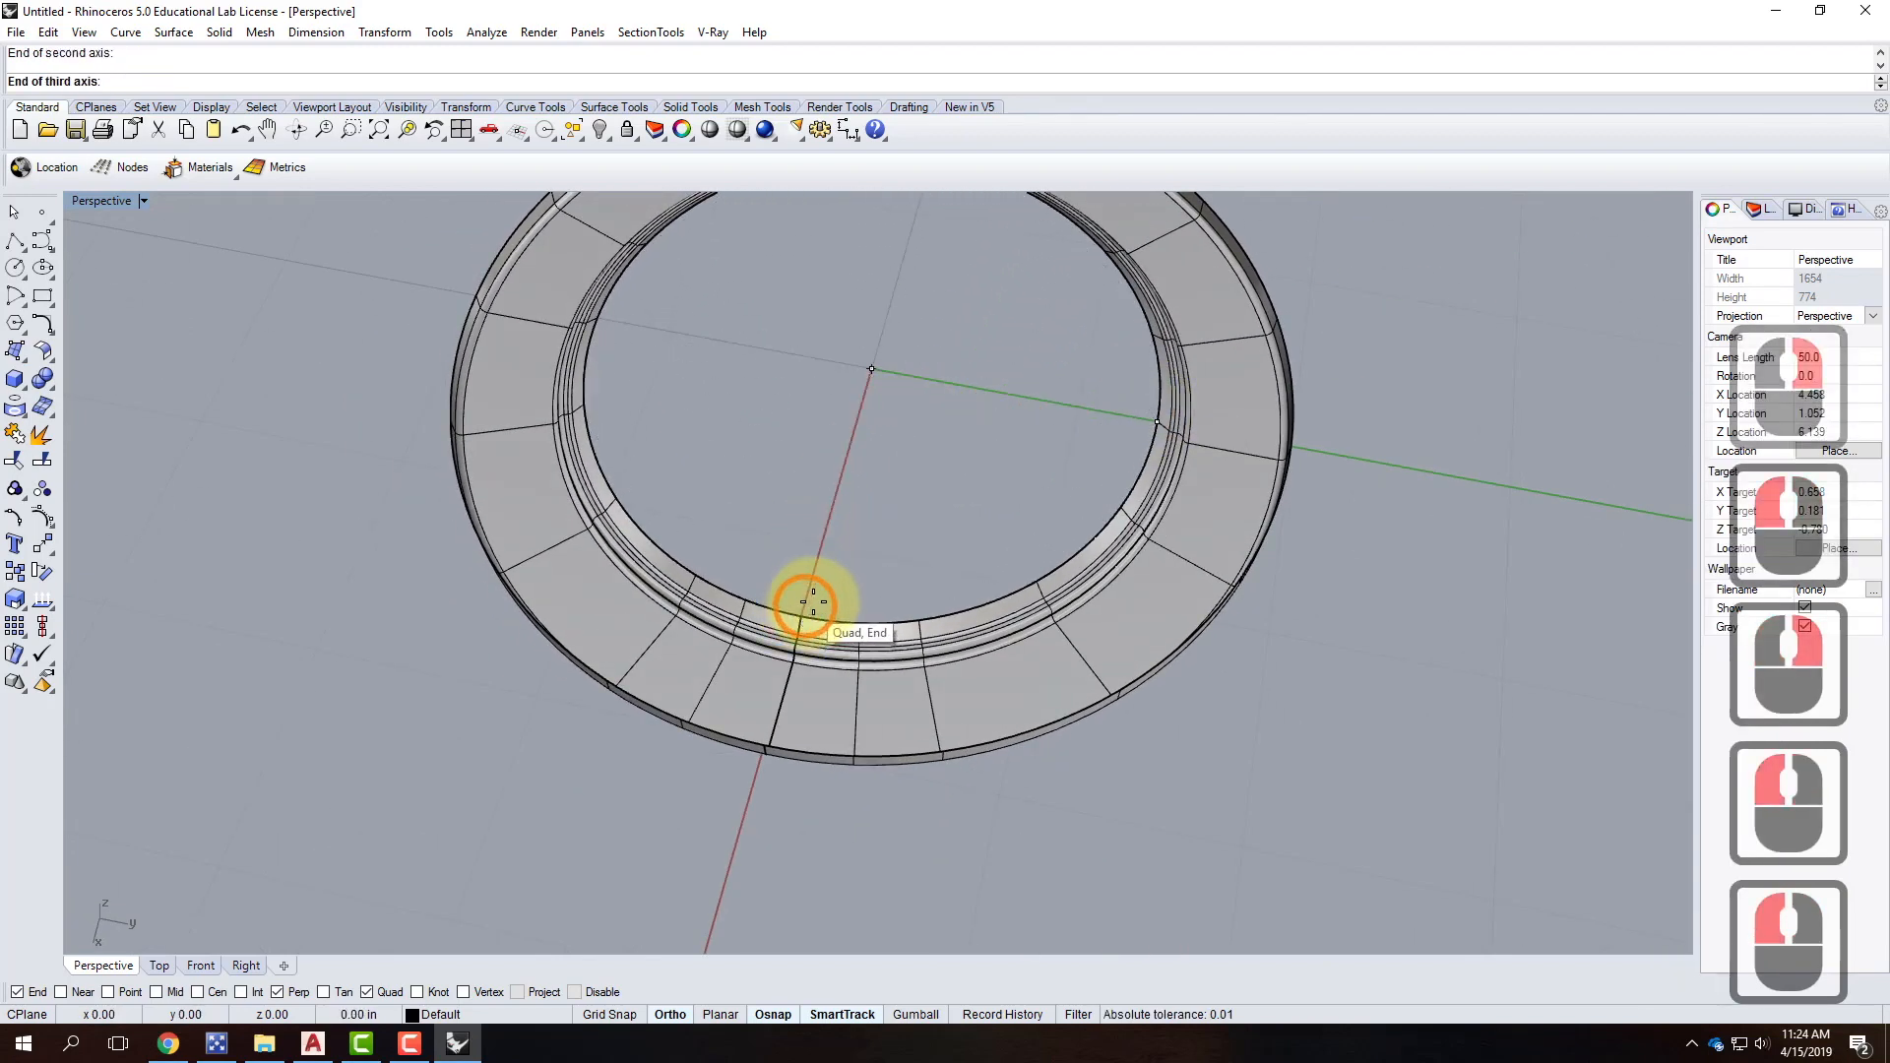
pyautogui.write('1/')
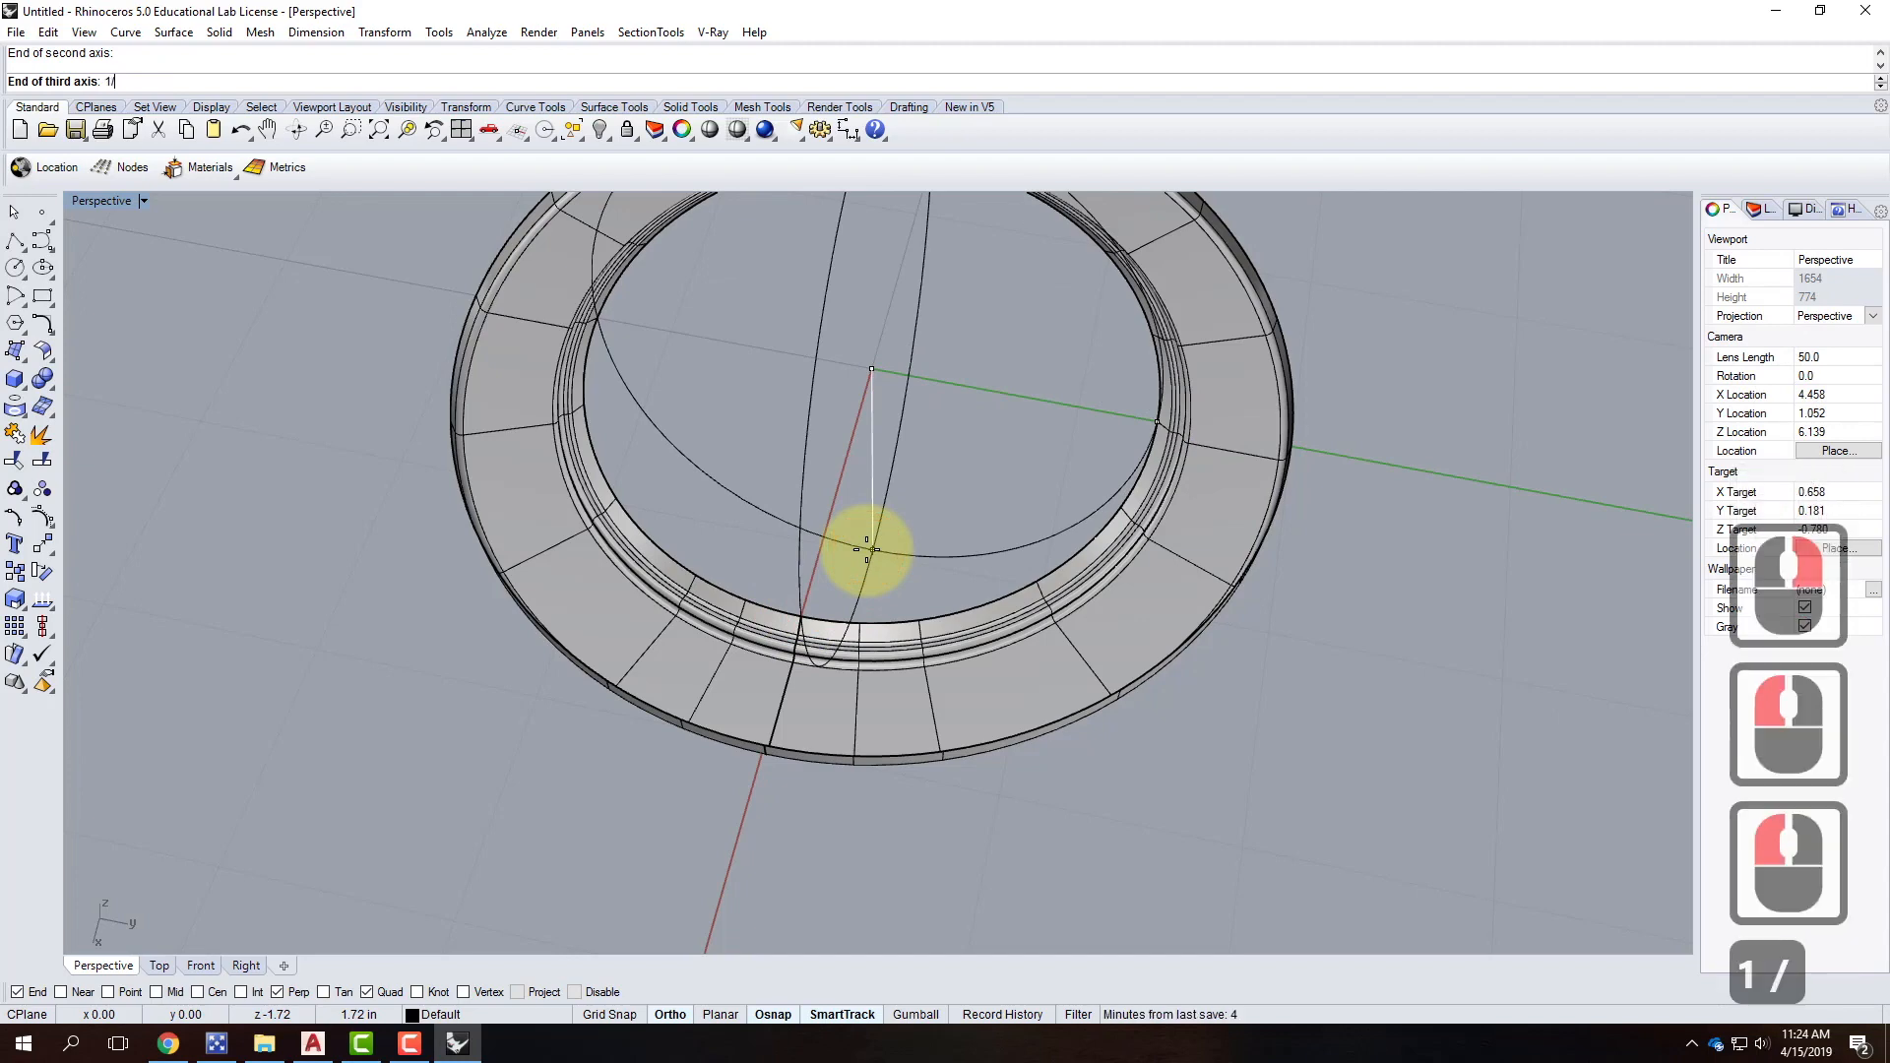
pyautogui.write('8')
pyautogui.press('Return')
# Orbit the view to look down on the new dome inside the ring.
pyautogui.moveTo(1096, 730); pyautogui.dragTo(962, 397, button='right')
pyautogui.scroll(3, 962, 396)
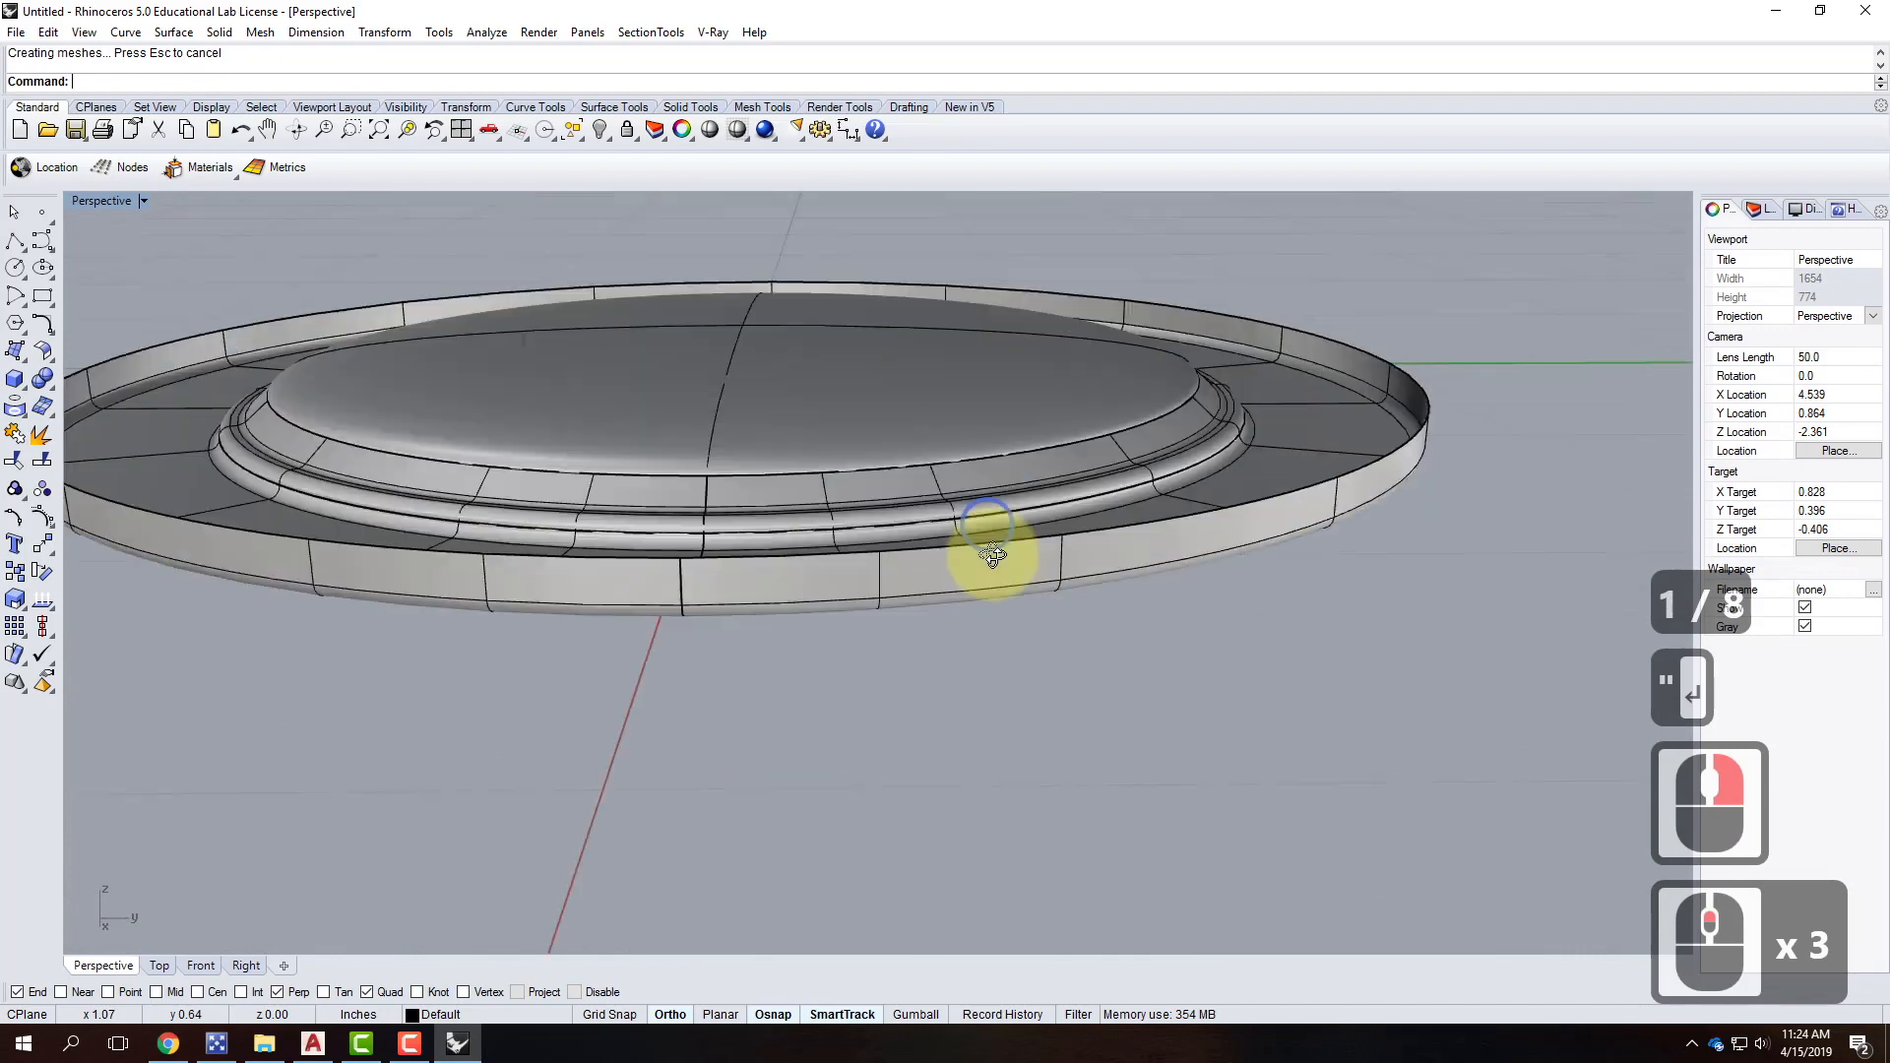
pyautogui.moveTo(992, 555); pyautogui.dragTo(1061, 536, button='right')
# Trim away the ellipsoid's upper piece using the ring as the cutting object.
pyautogui.click(1141, 541)
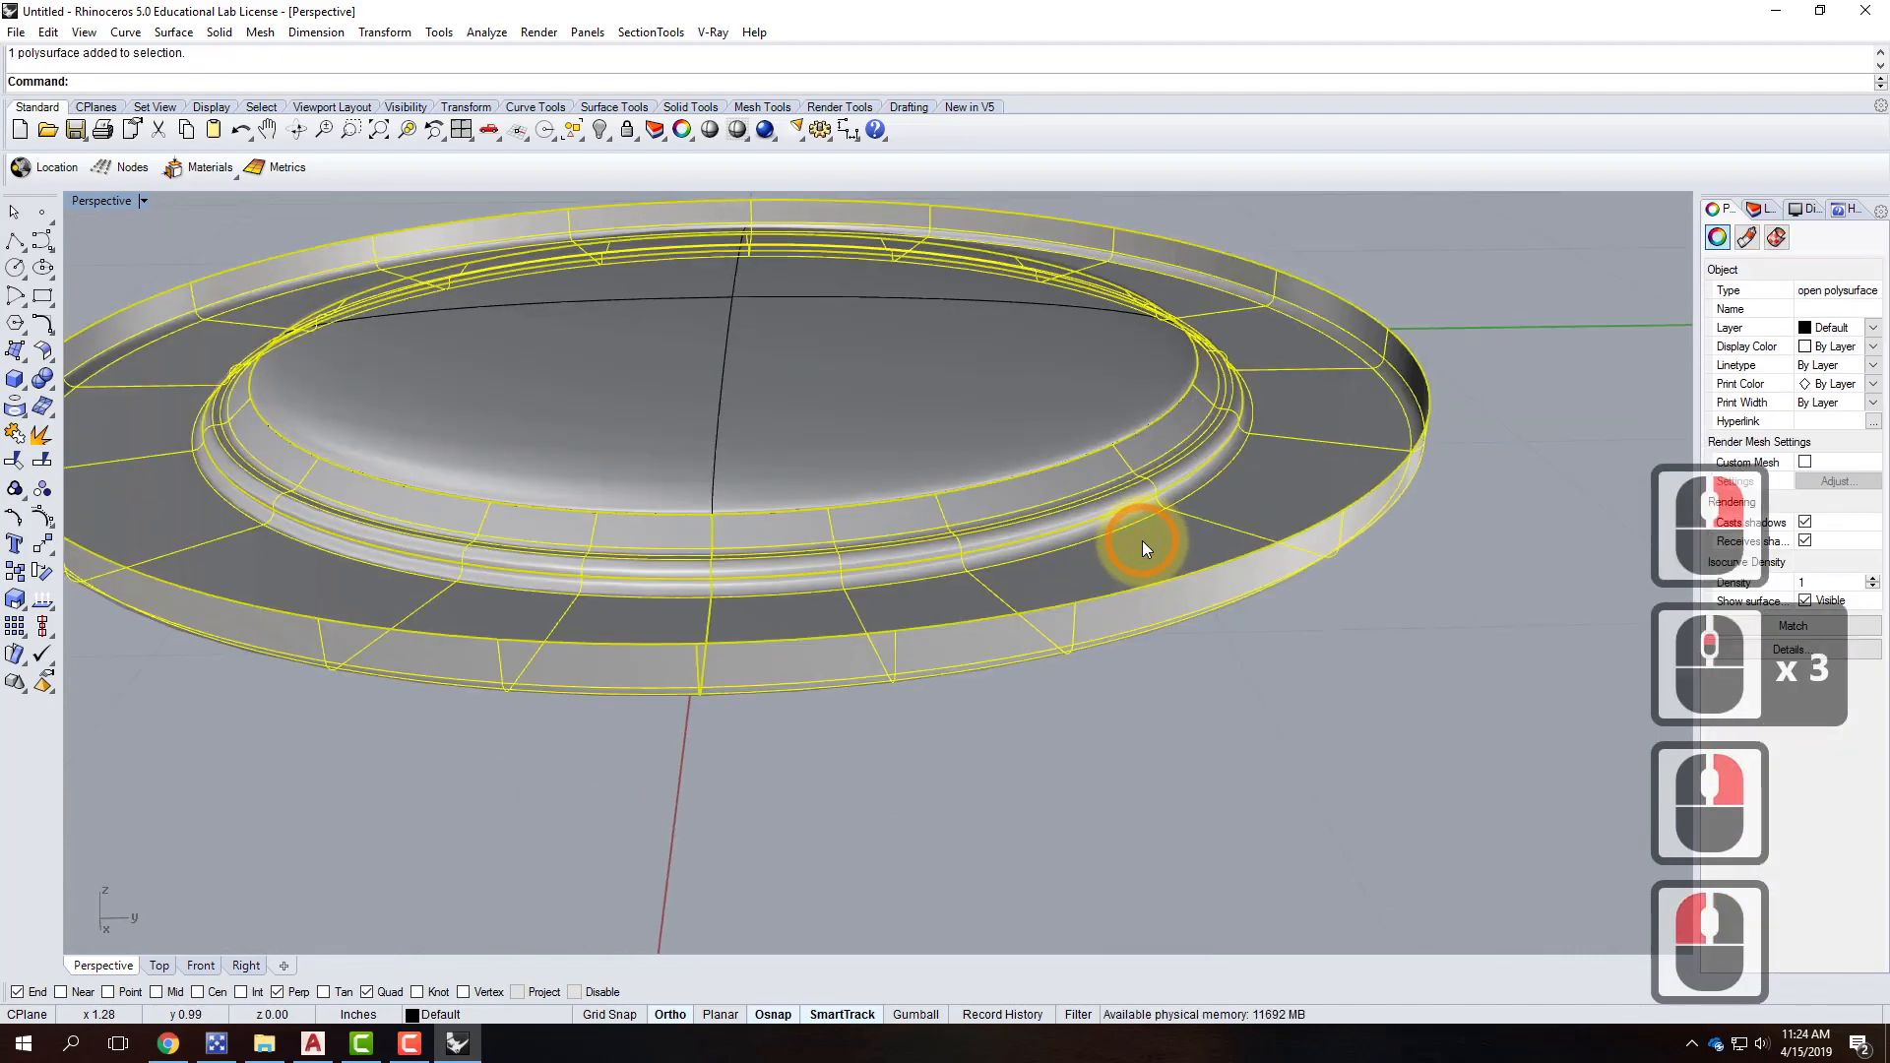
pyautogui.write('trim')
pyautogui.press('Return')
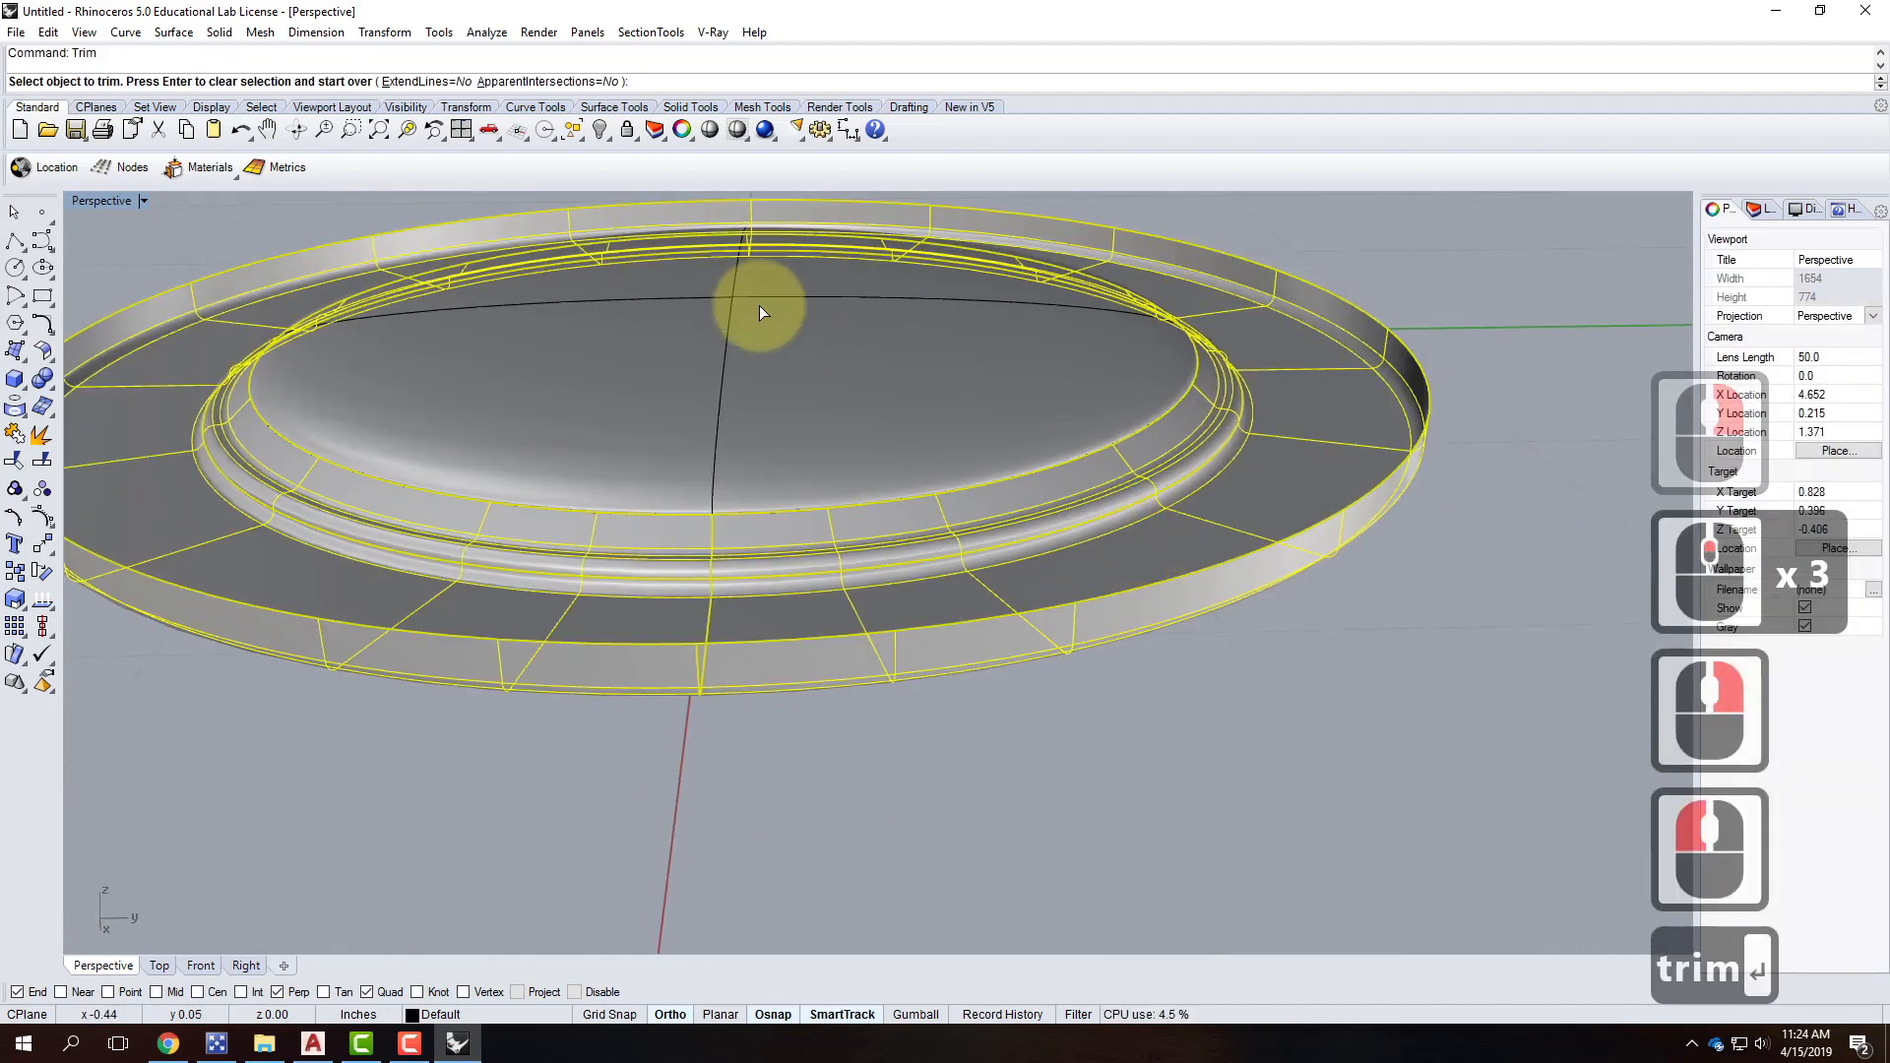
pyautogui.click(731, 305)
pyautogui.press('Escape')
pyautogui.press('Escape')
# Orbit under and over the ring to check the remaining lens dish and rim, then show the layers list.
pyautogui.moveTo(1126, 528); pyautogui.dragTo(1034, 426, button='right')
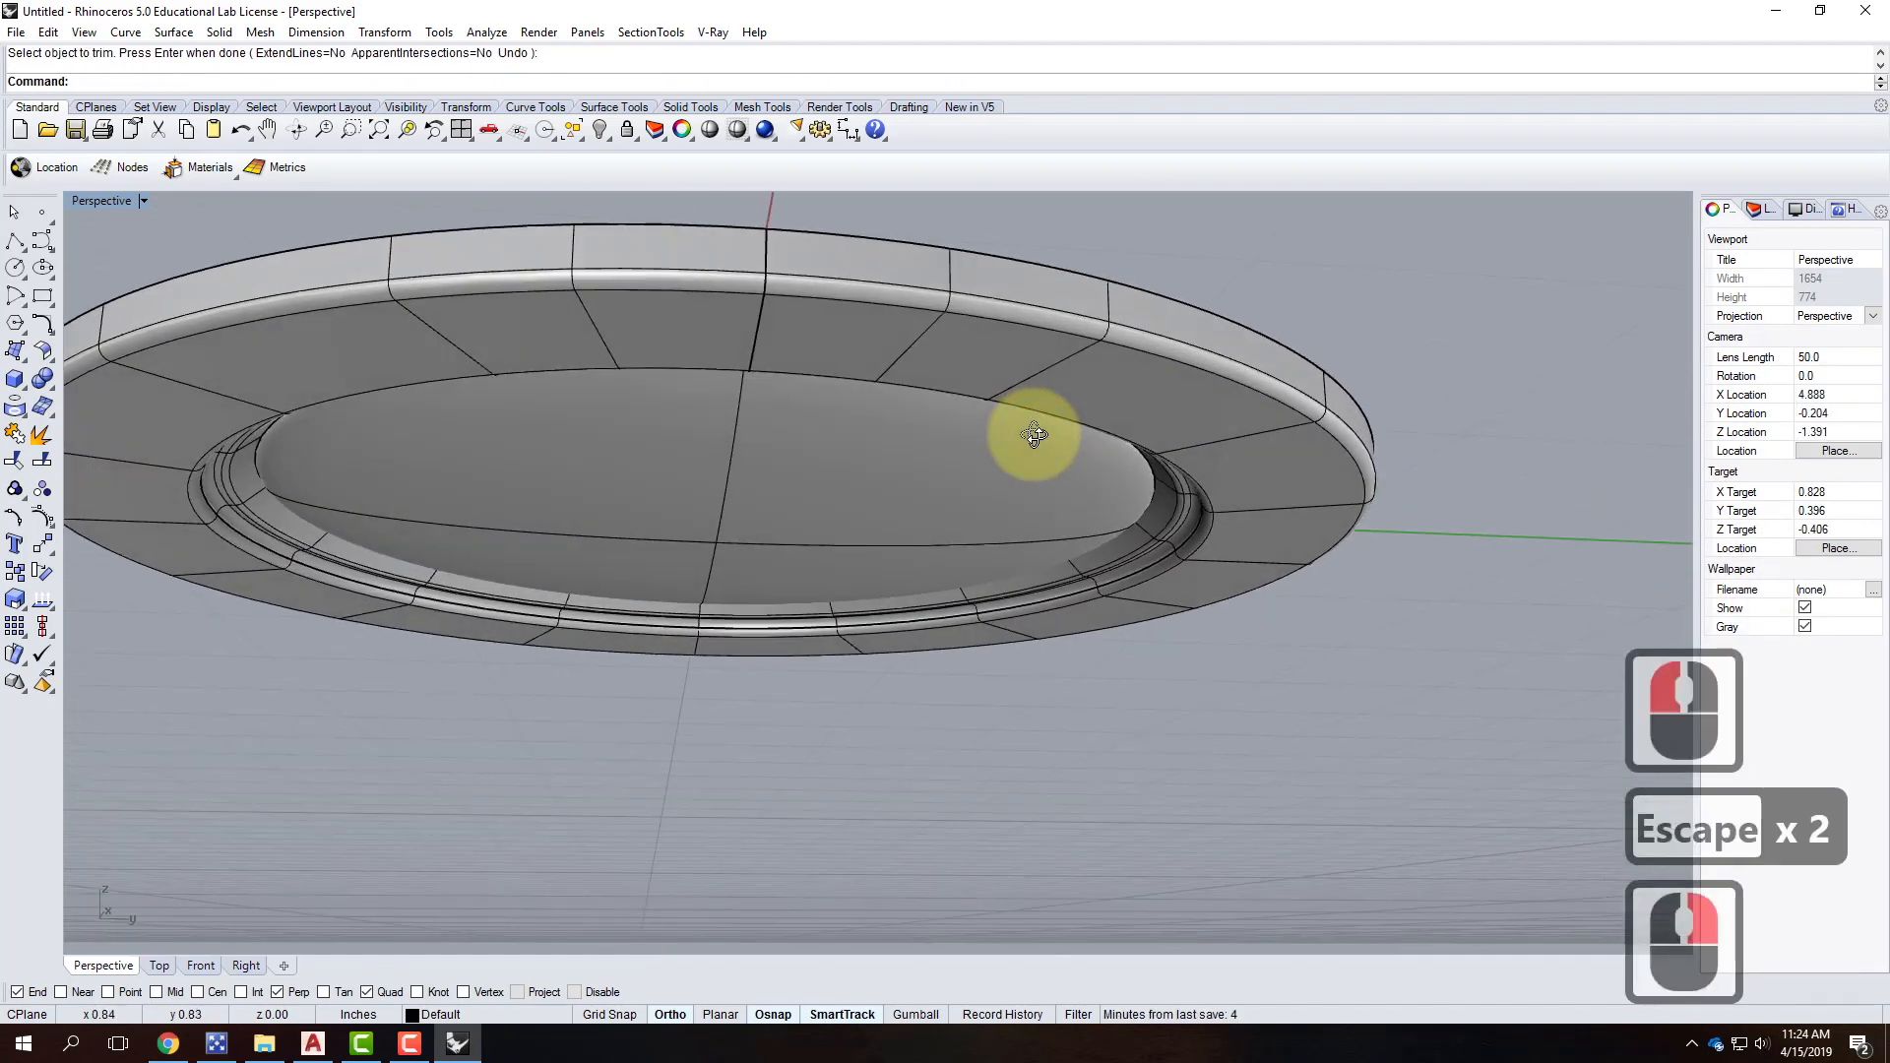
pyautogui.moveTo(1125, 155); pyautogui.dragTo(1236, 303, button='right')
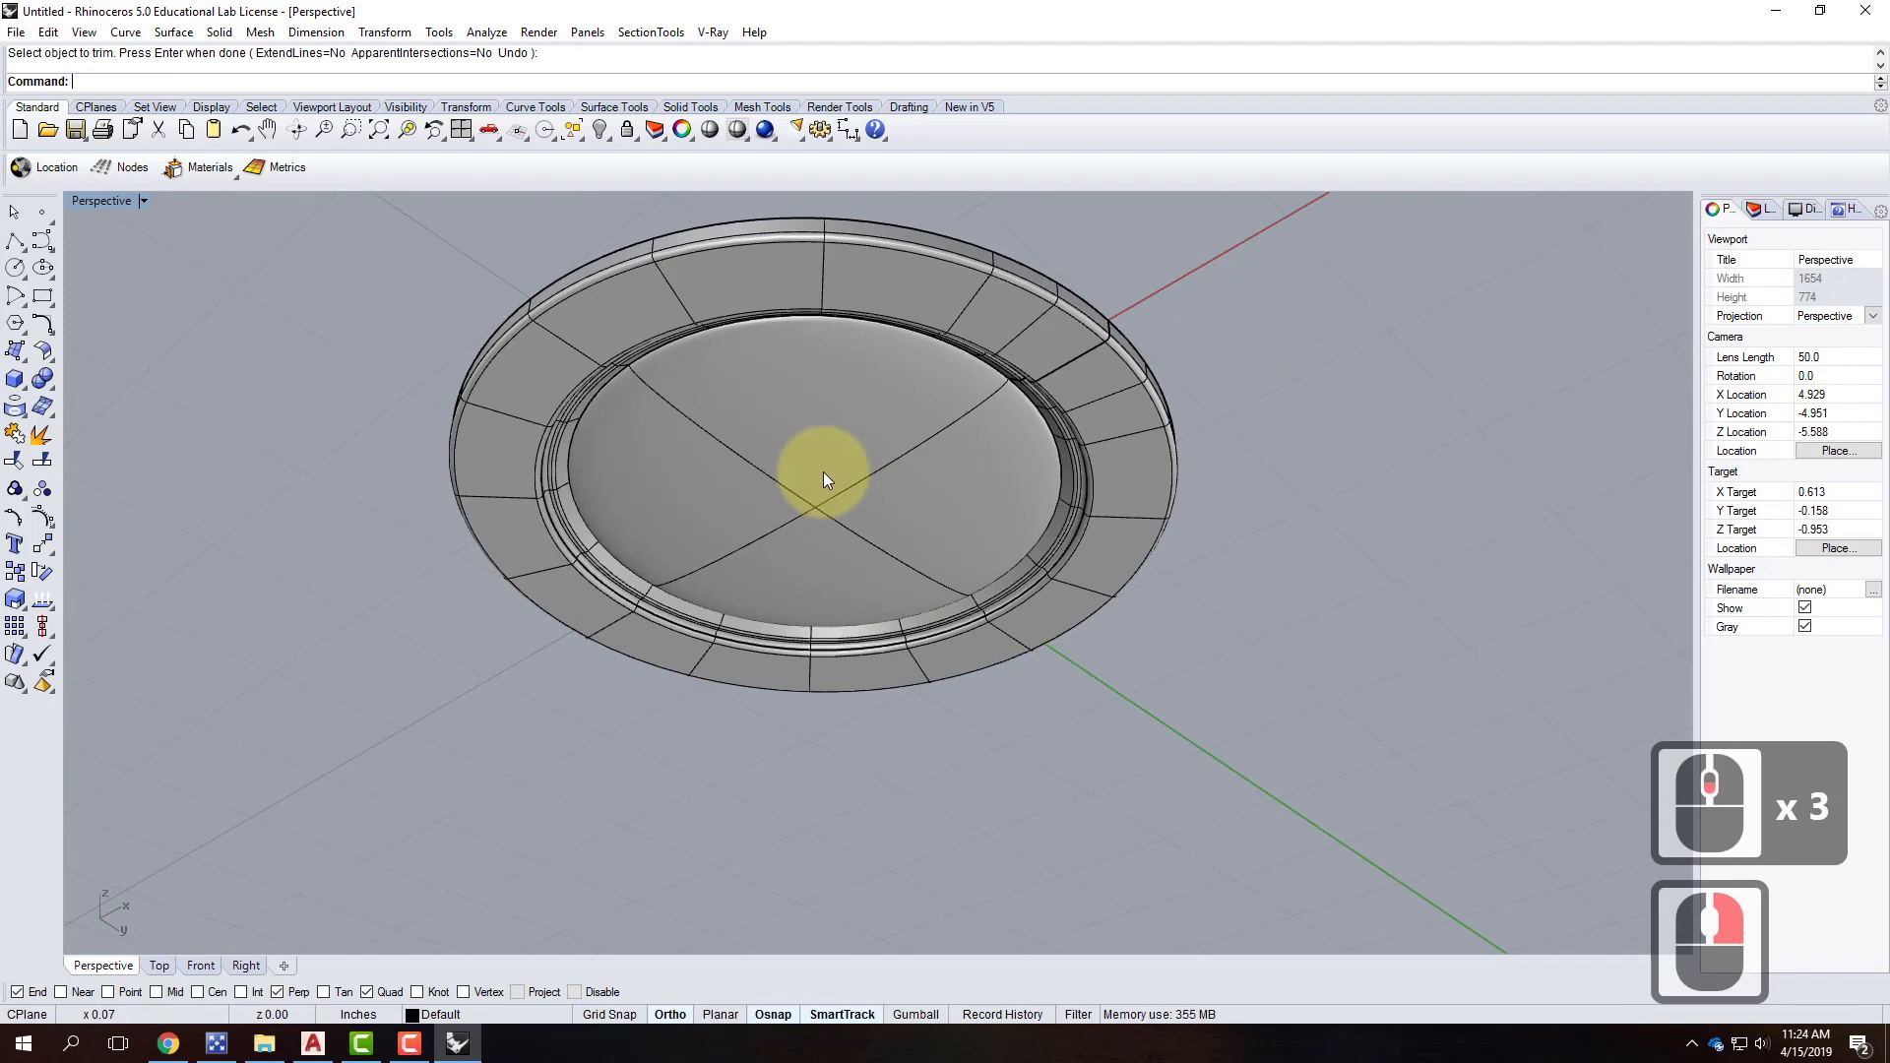
pyautogui.click(799, 449)
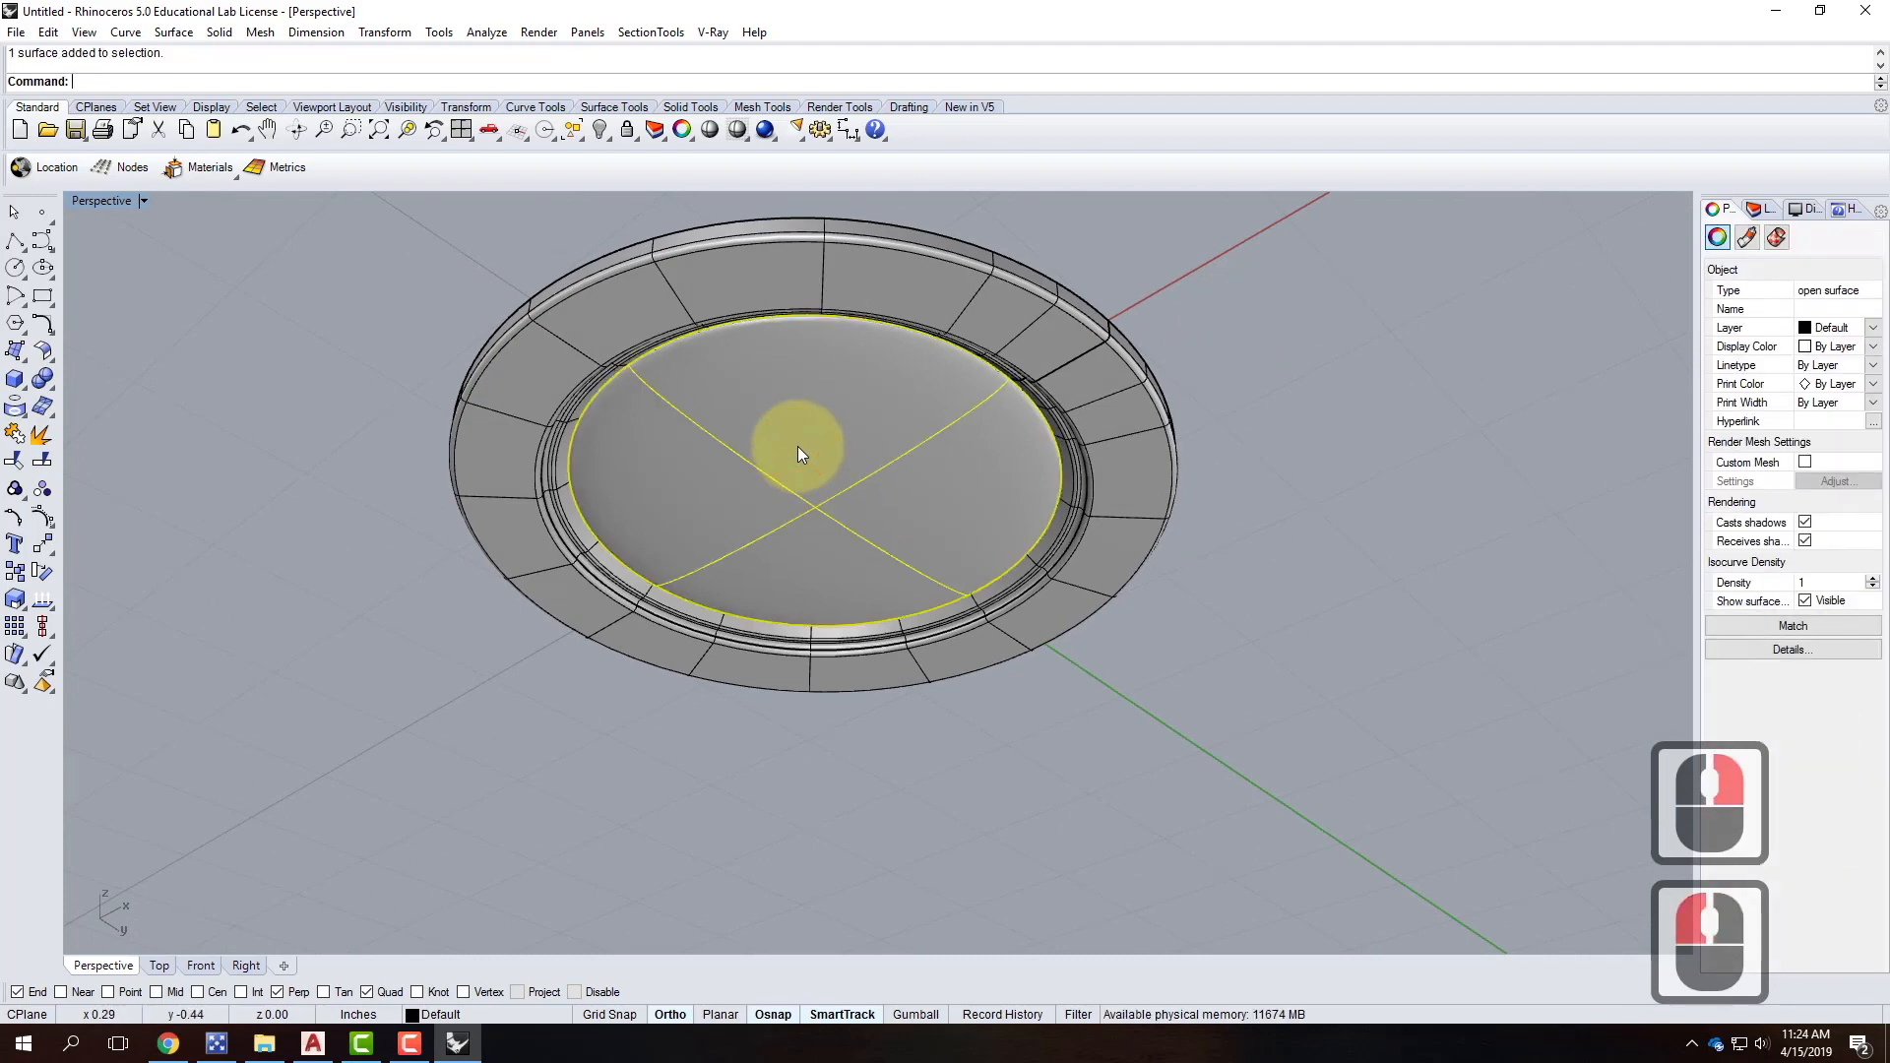
pyautogui.click(984, 328)
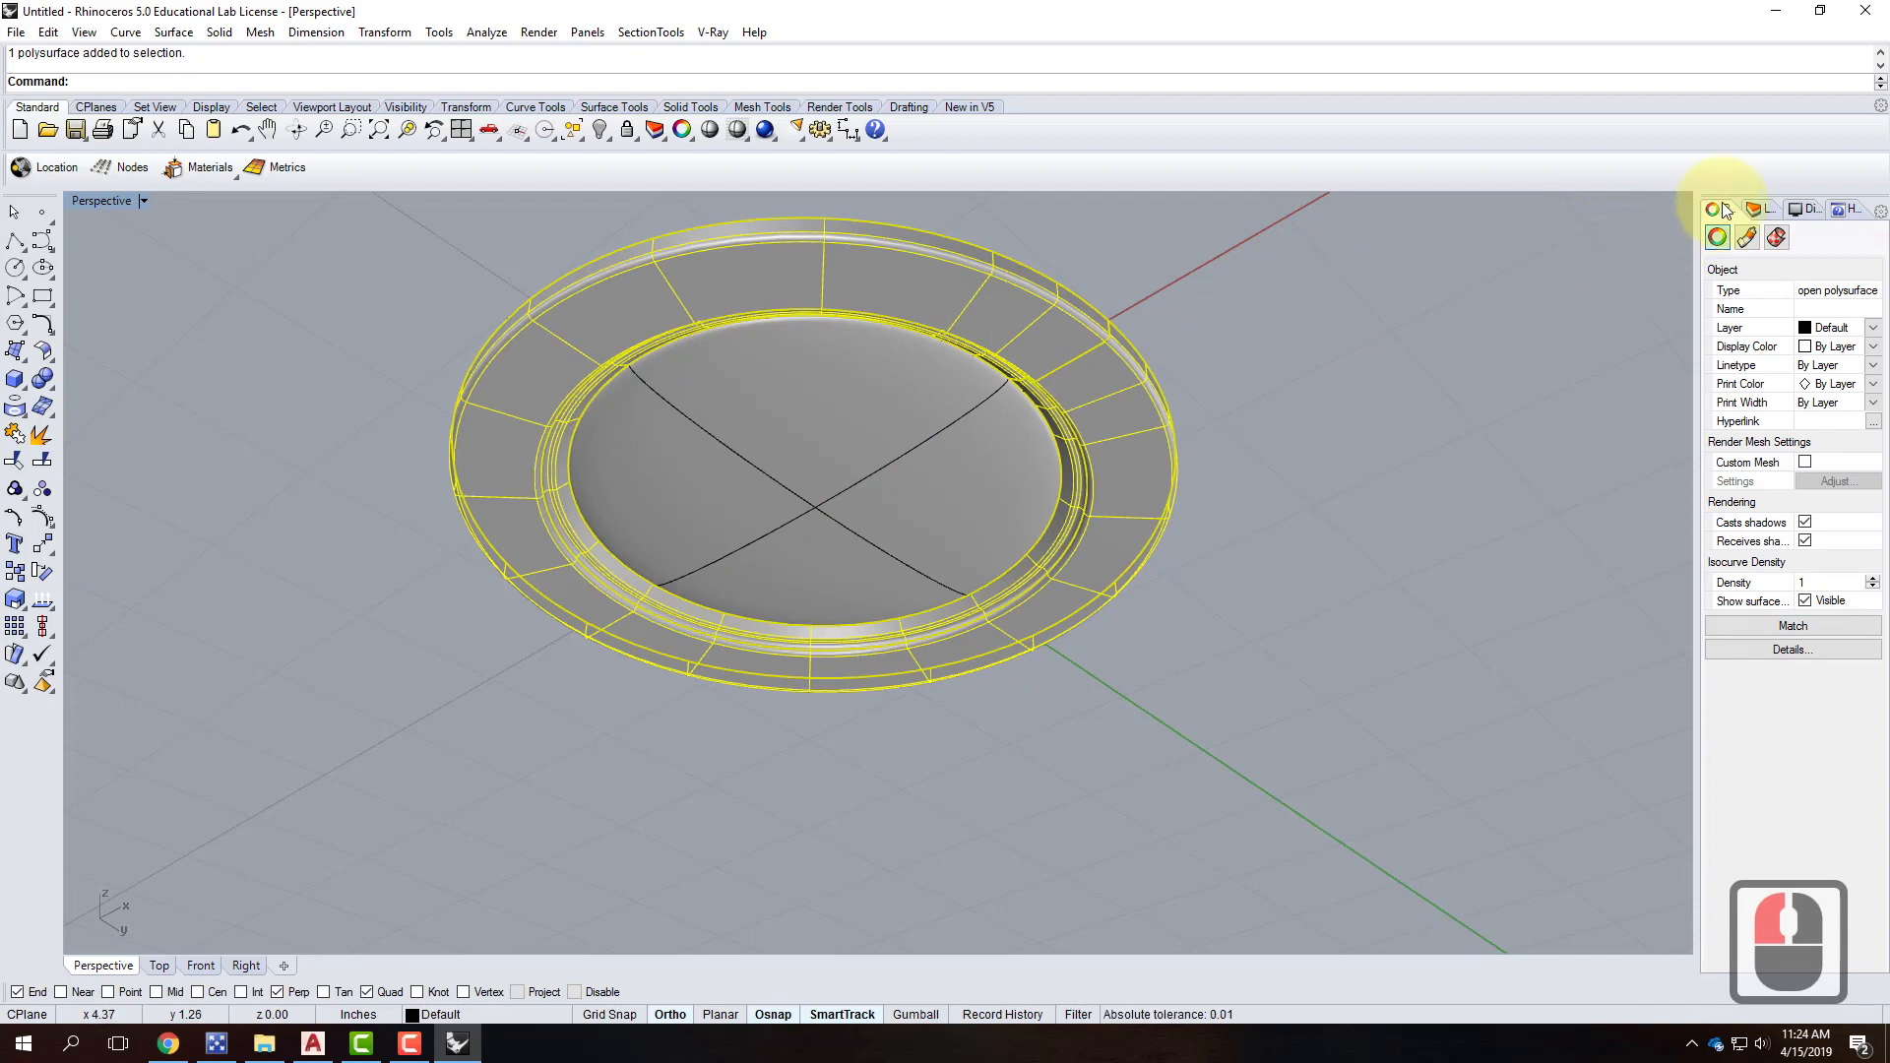
pyautogui.press('Escape')
pyautogui.press('Escape')
pyautogui.click(1758, 209)
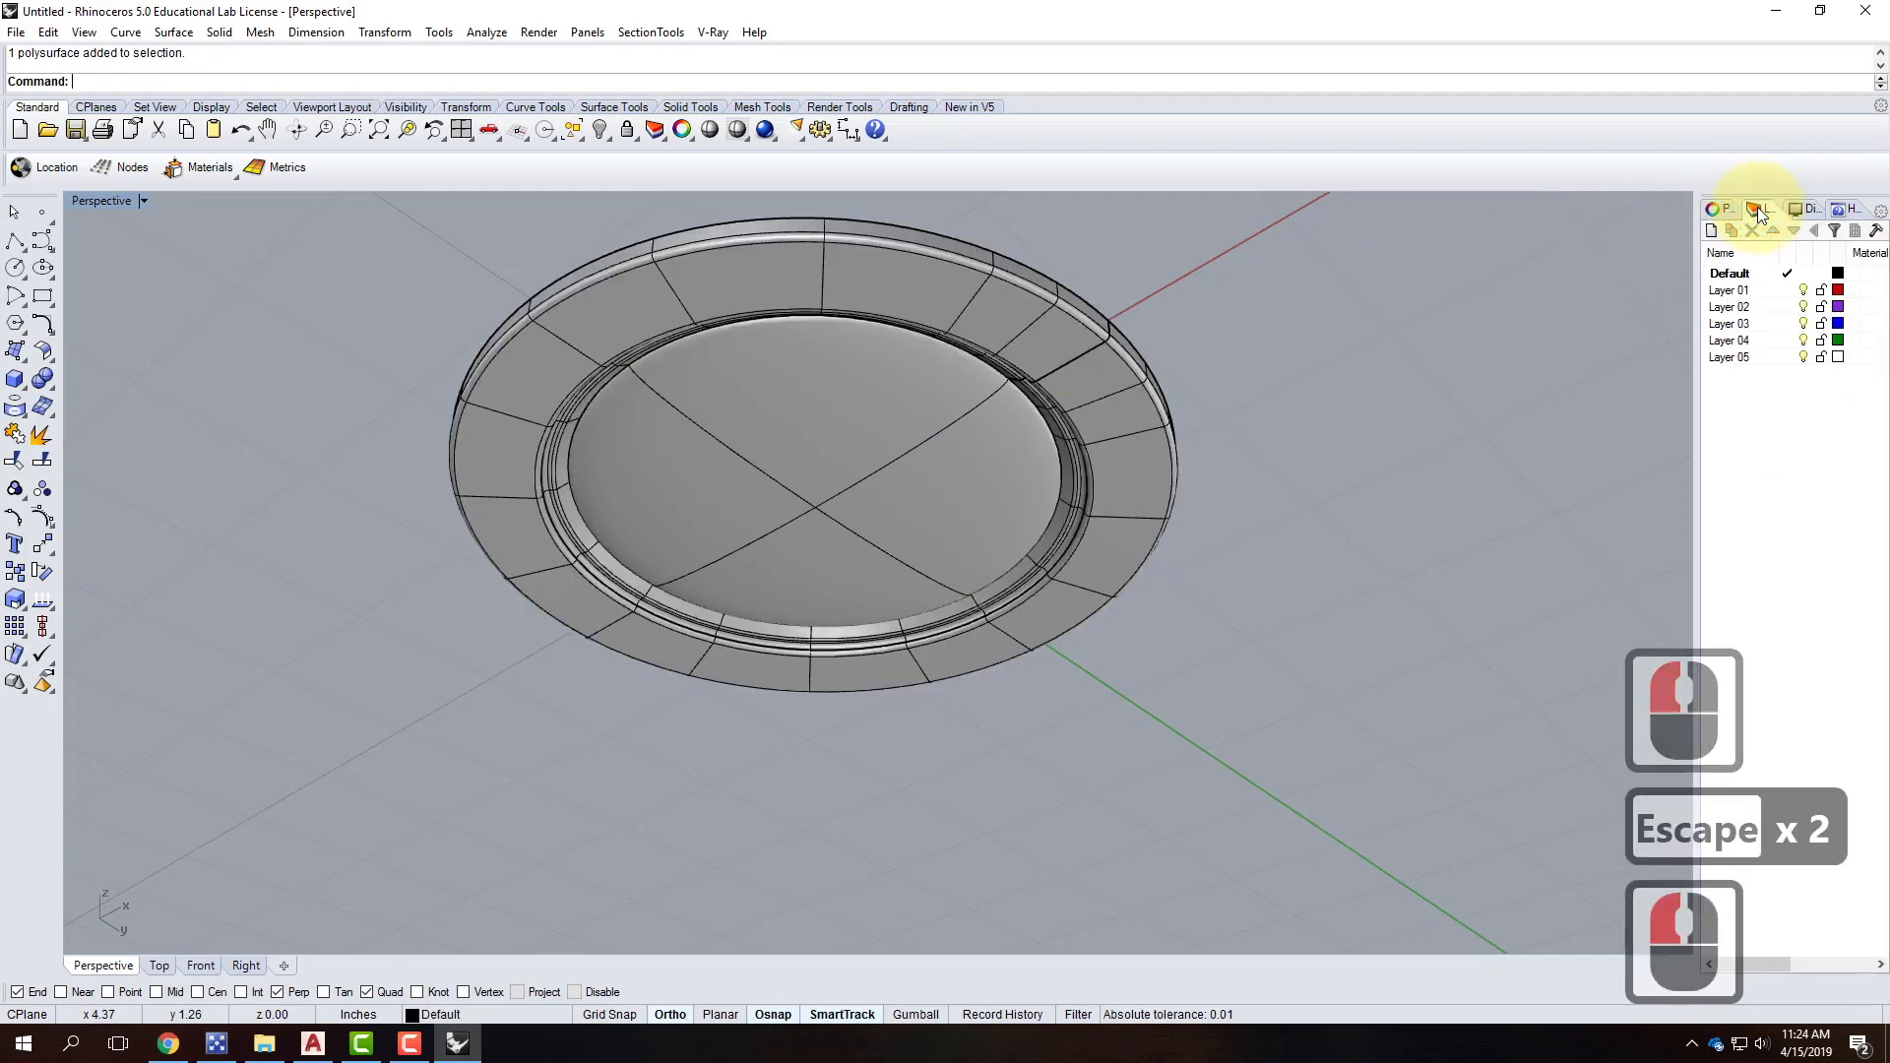
# Rename Default to 4-CanLight, Layer 01 to Lens, and Layer 02 to Trim.
pyautogui.doubleClick(1734, 274)
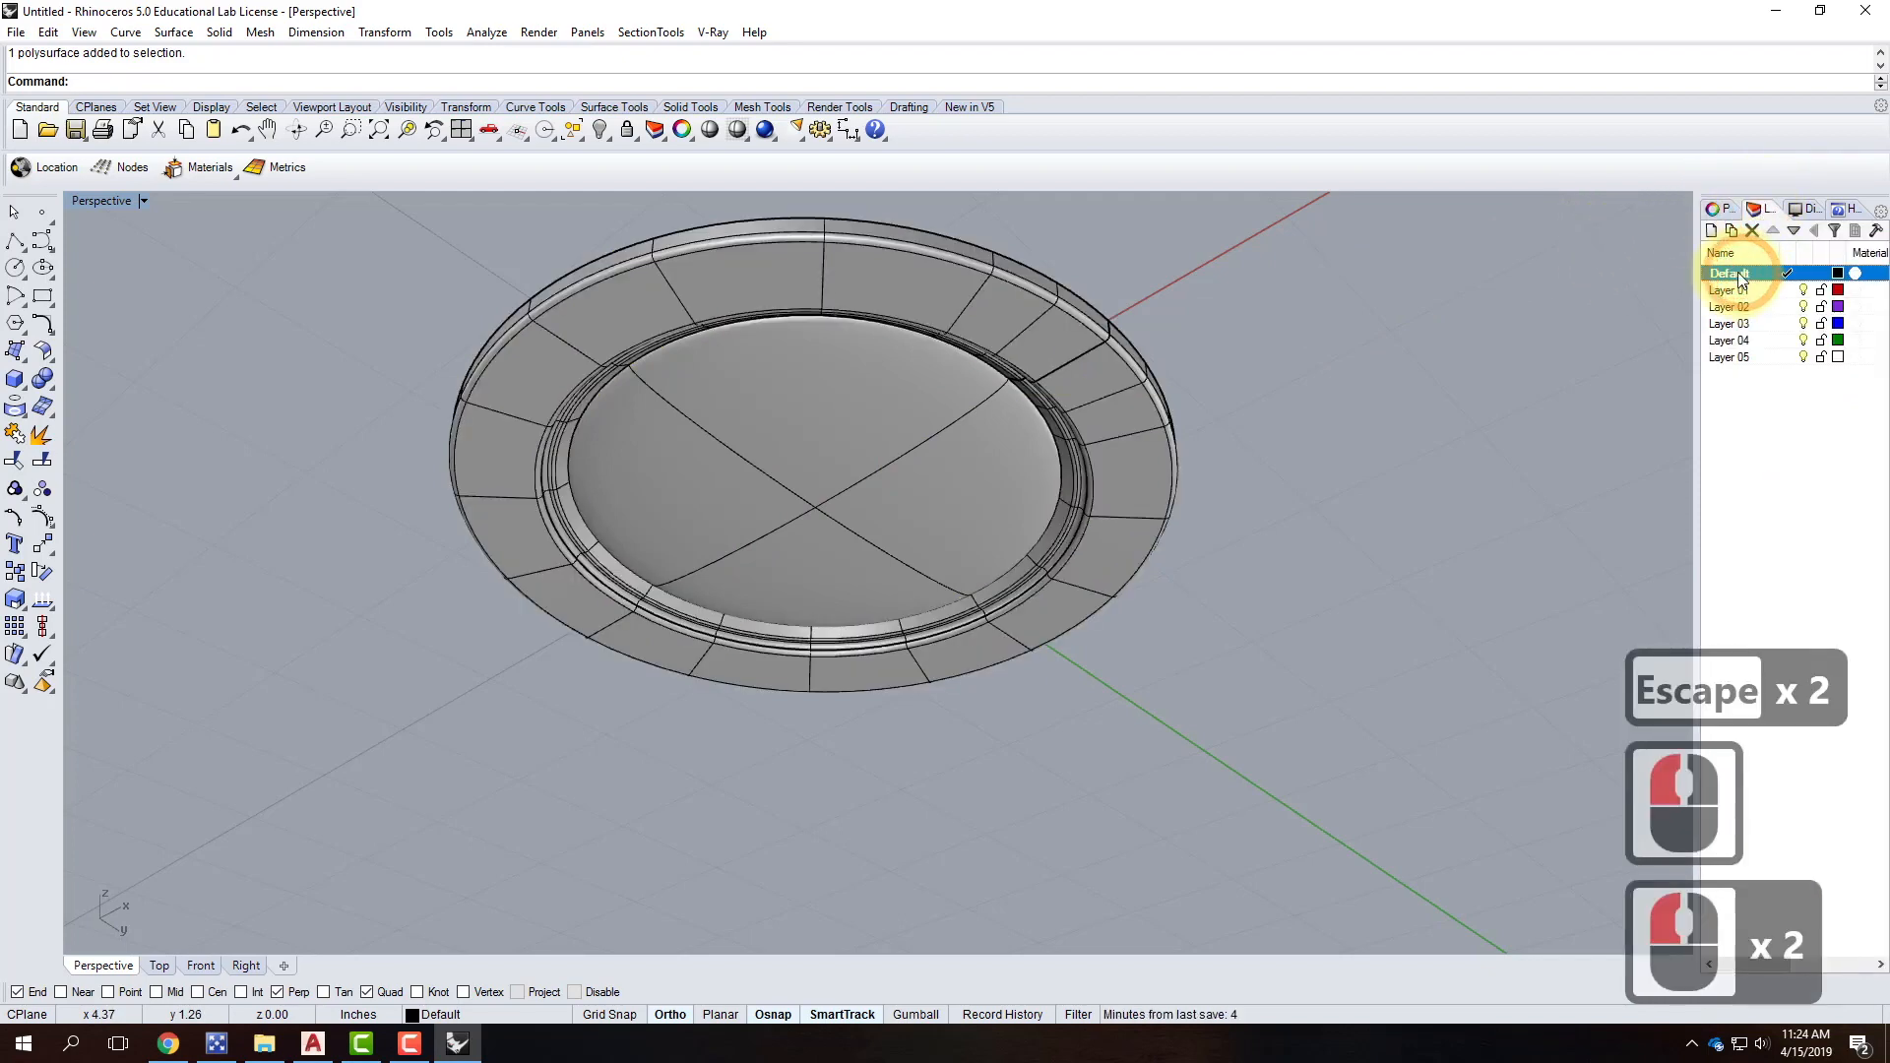
pyautogui.click(1739, 274)
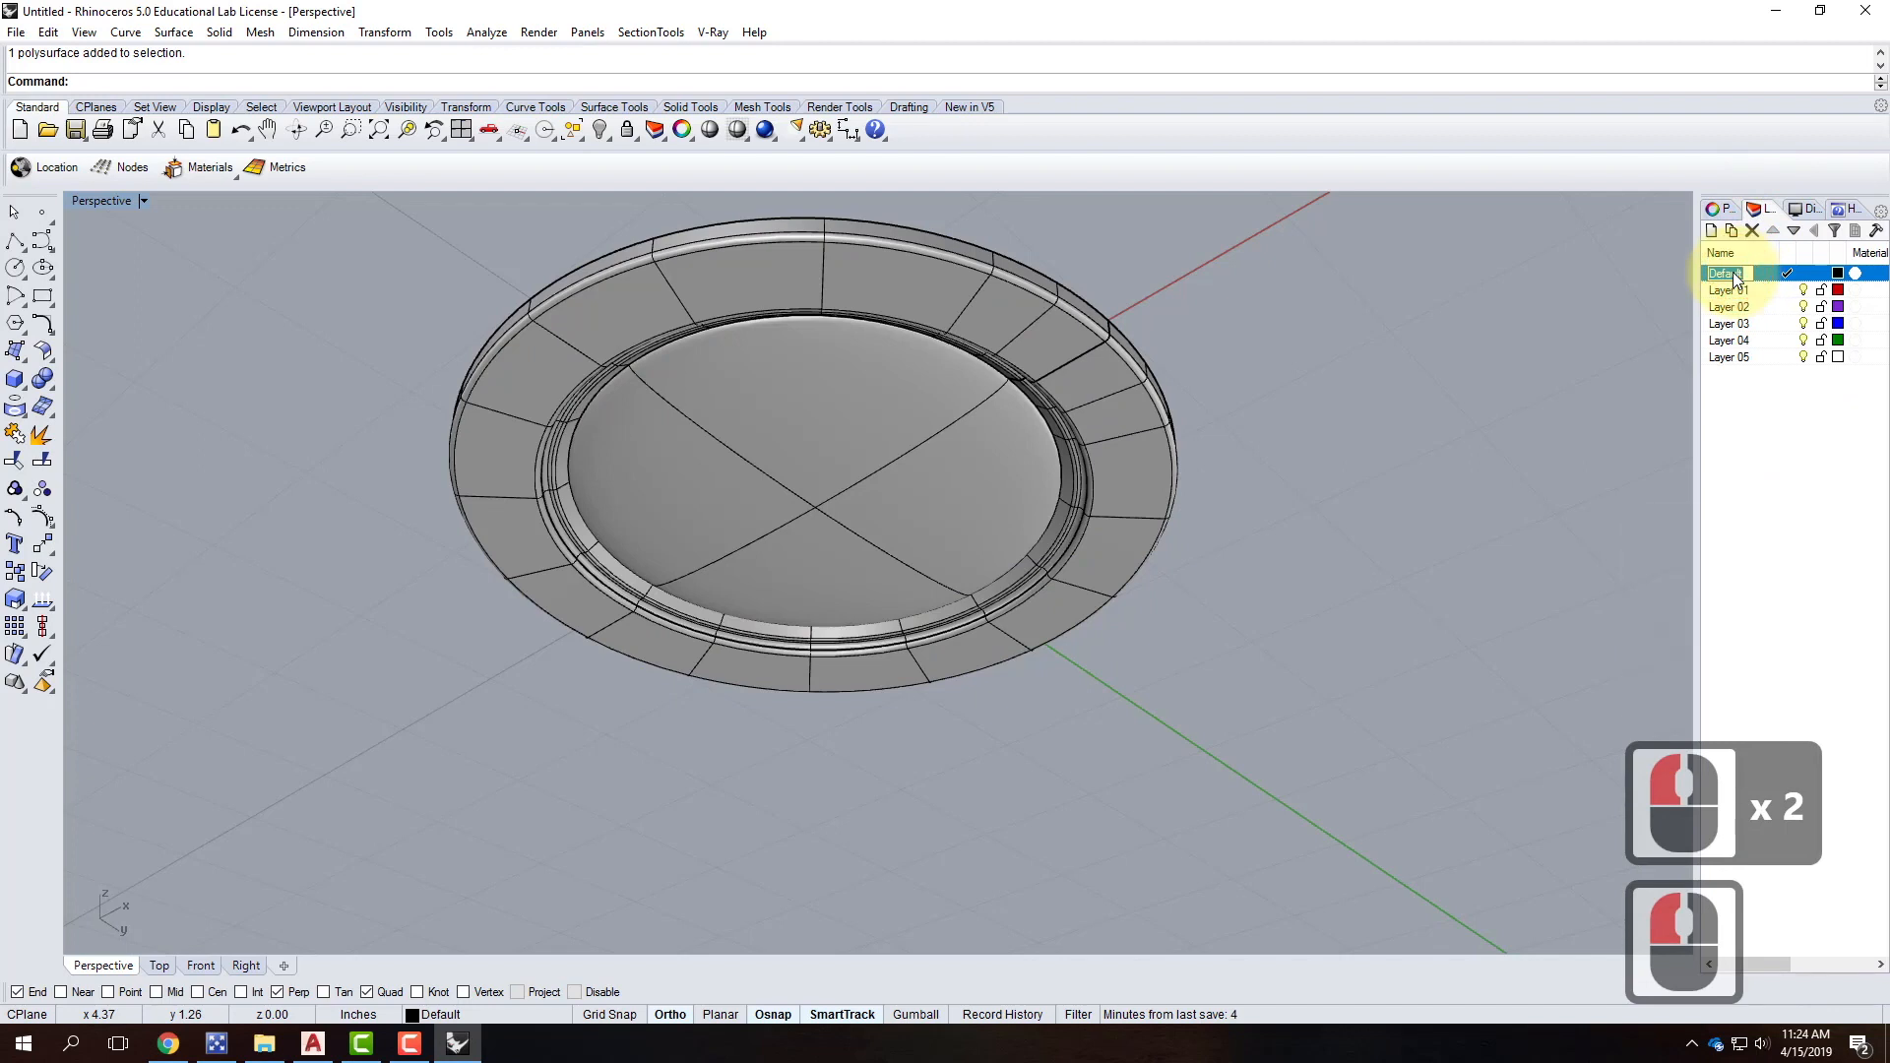
pyautogui.write('4')
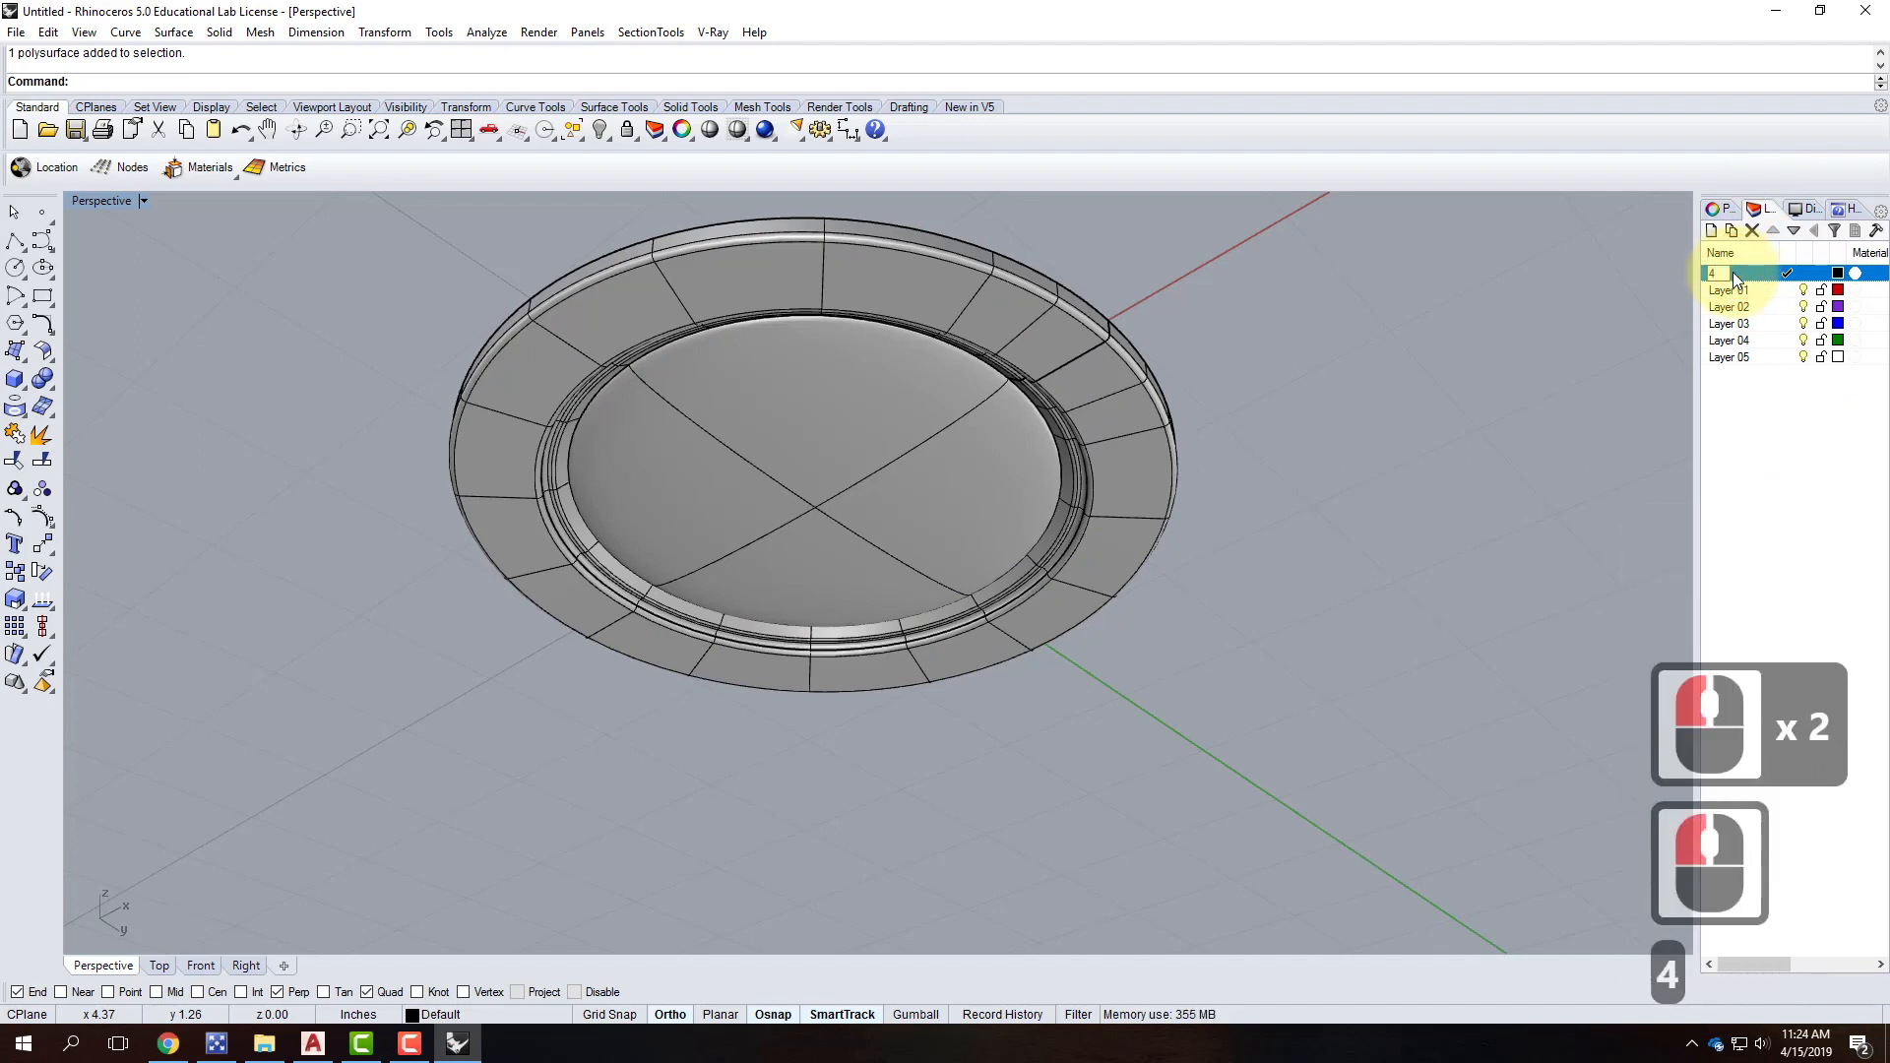
pyautogui.write('-CanLight')
pyautogui.press('Return')
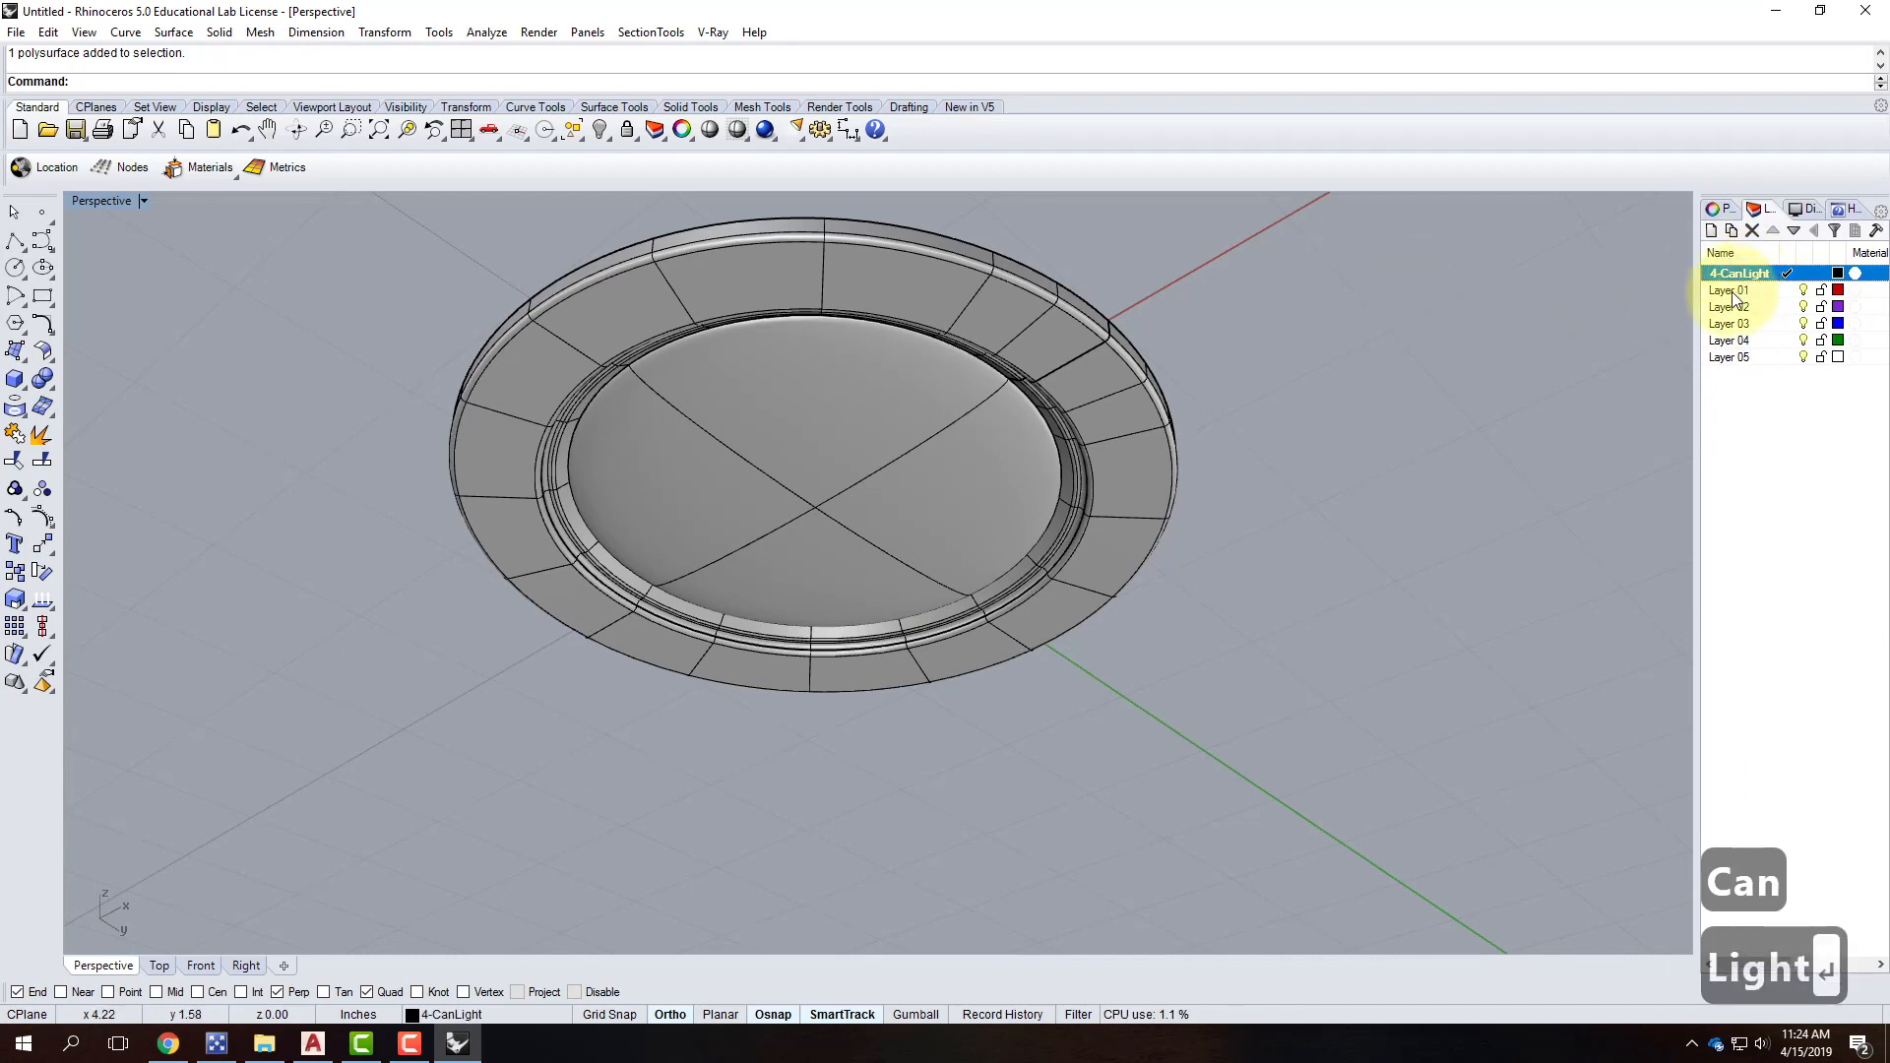
pyautogui.tripleClick(1744, 293)
pyautogui.click(1665, 286)
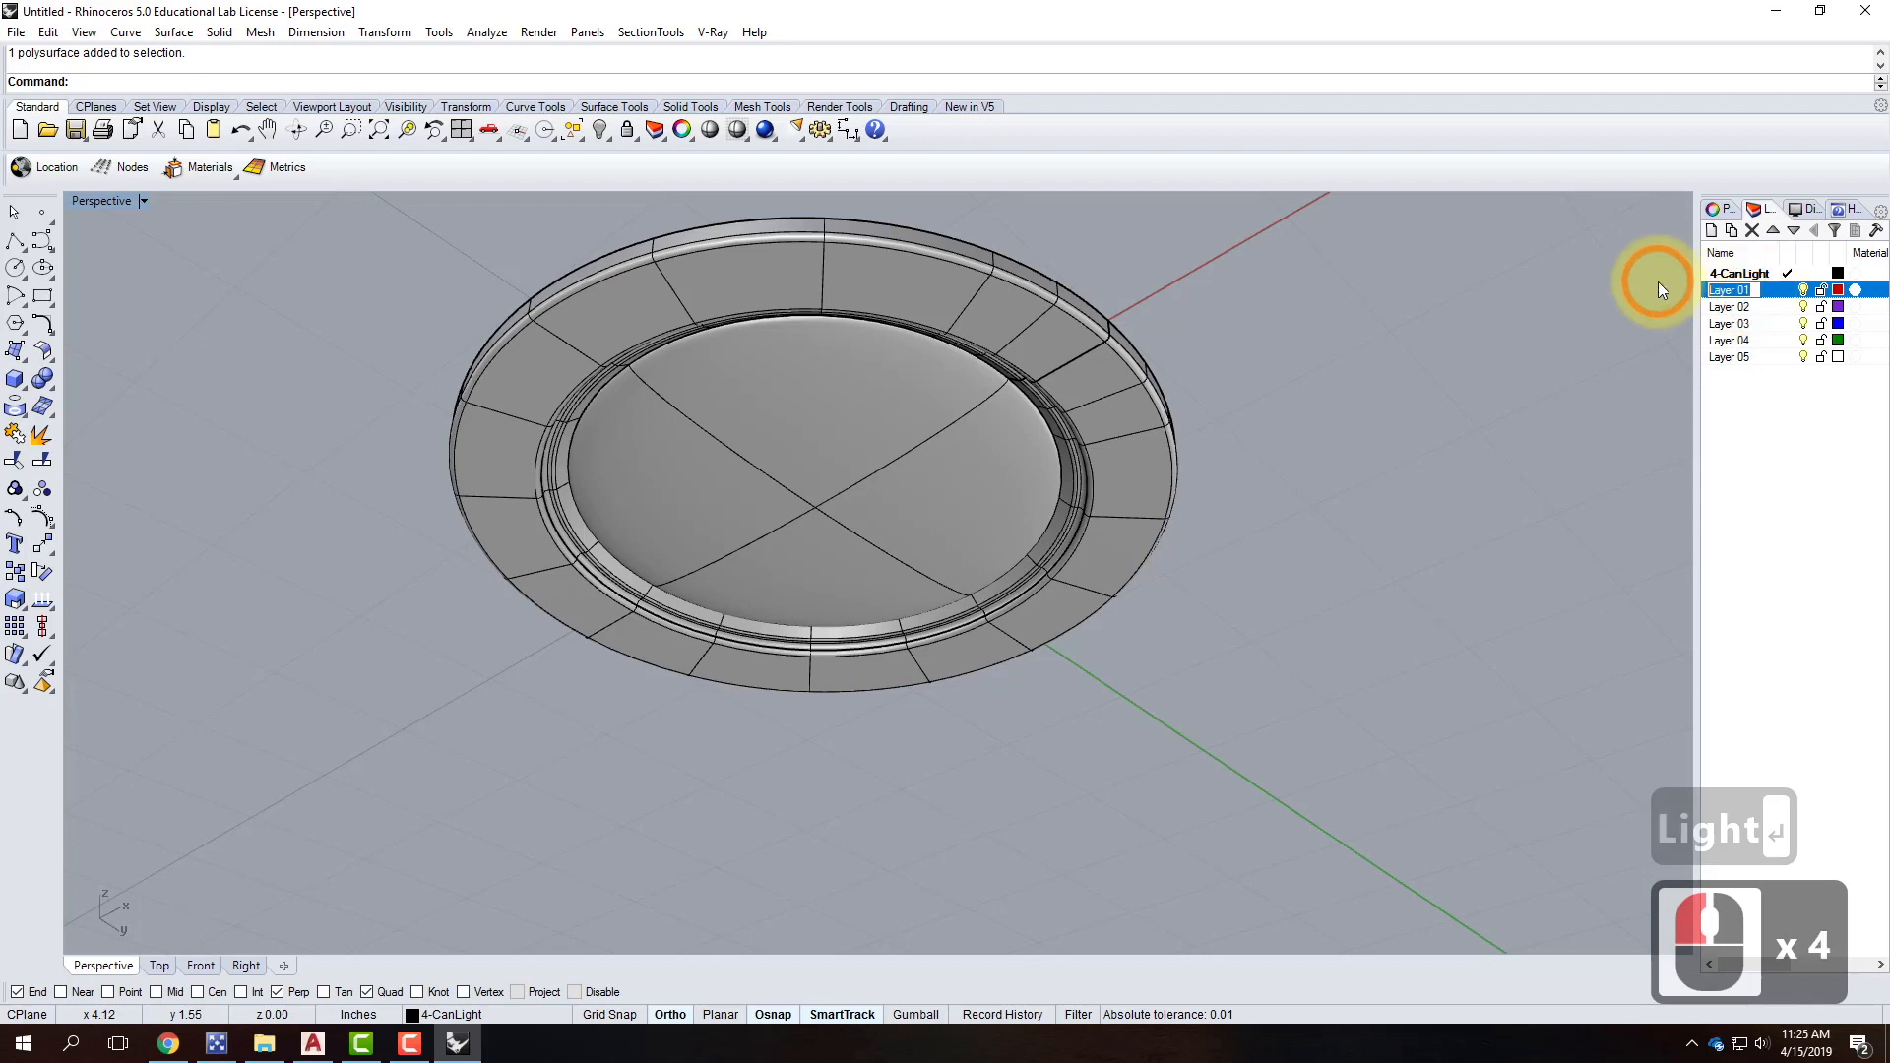
pyautogui.write('Lens')
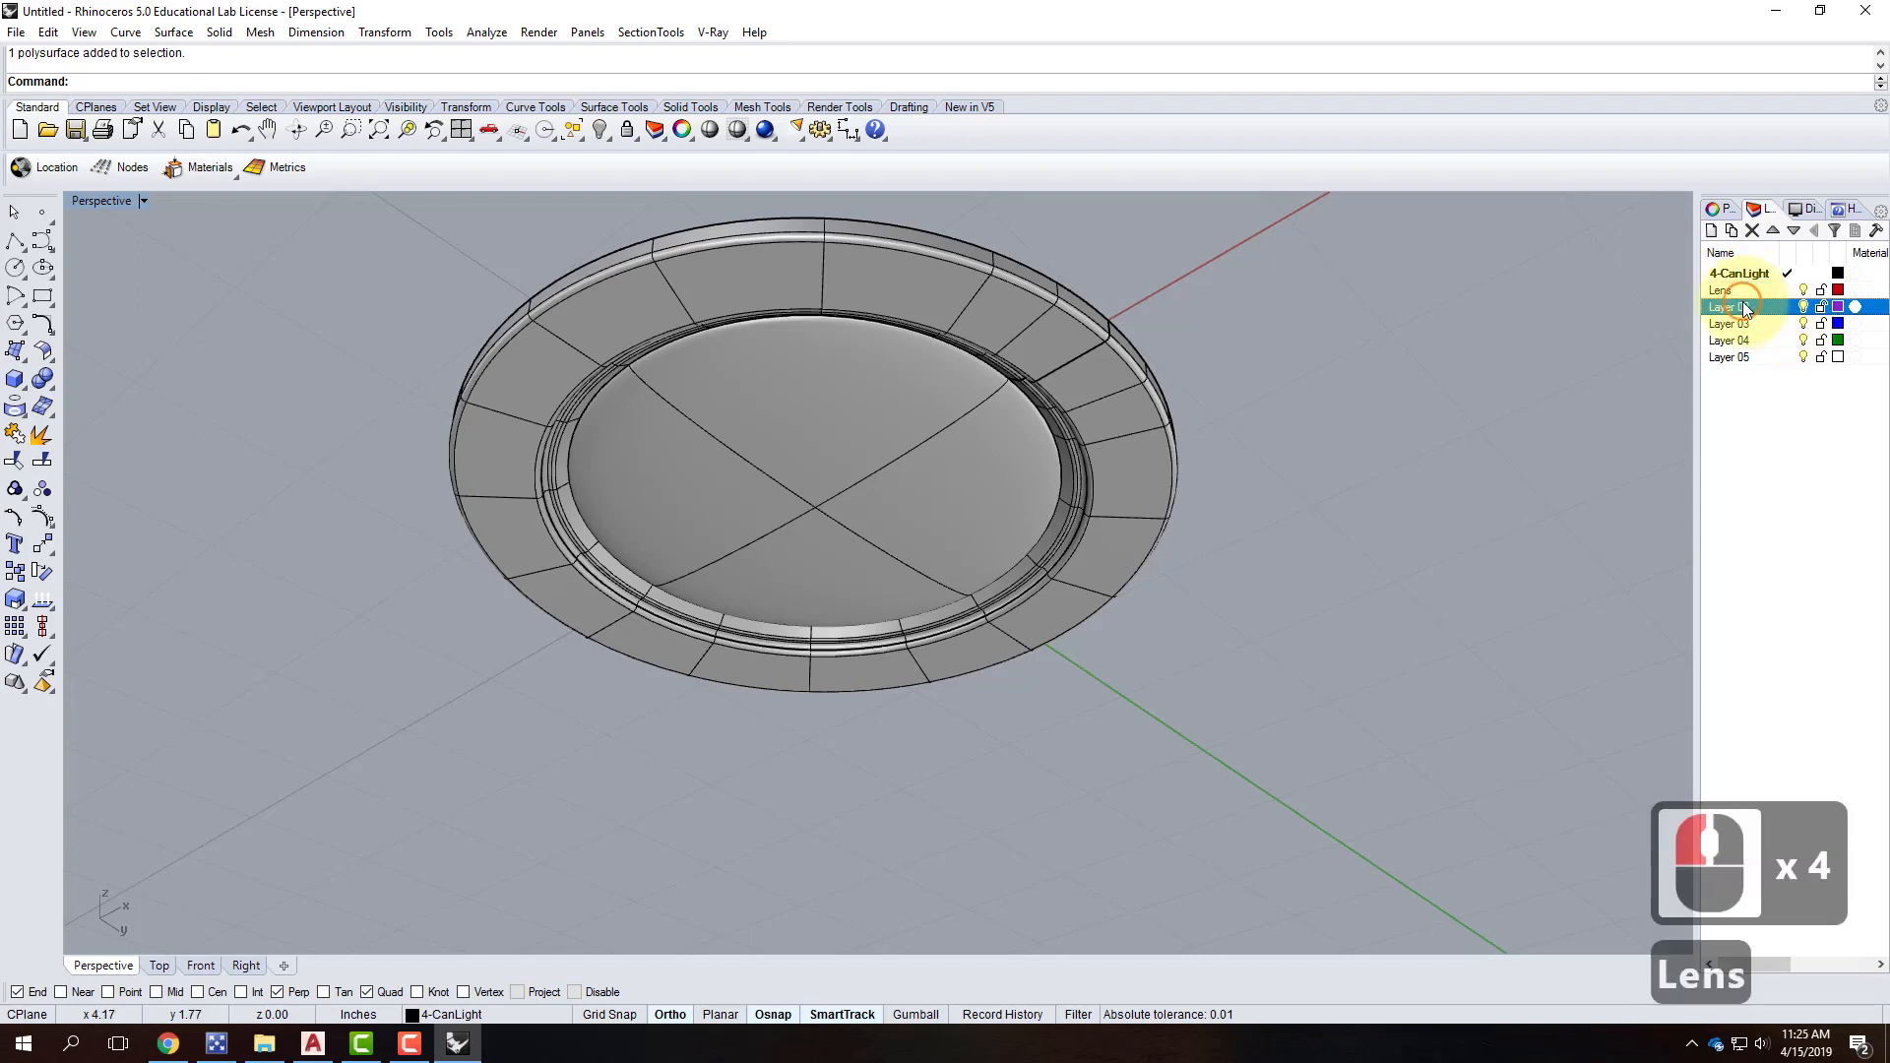
pyautogui.tripleClick(1743, 307)
pyautogui.click(1638, 303)
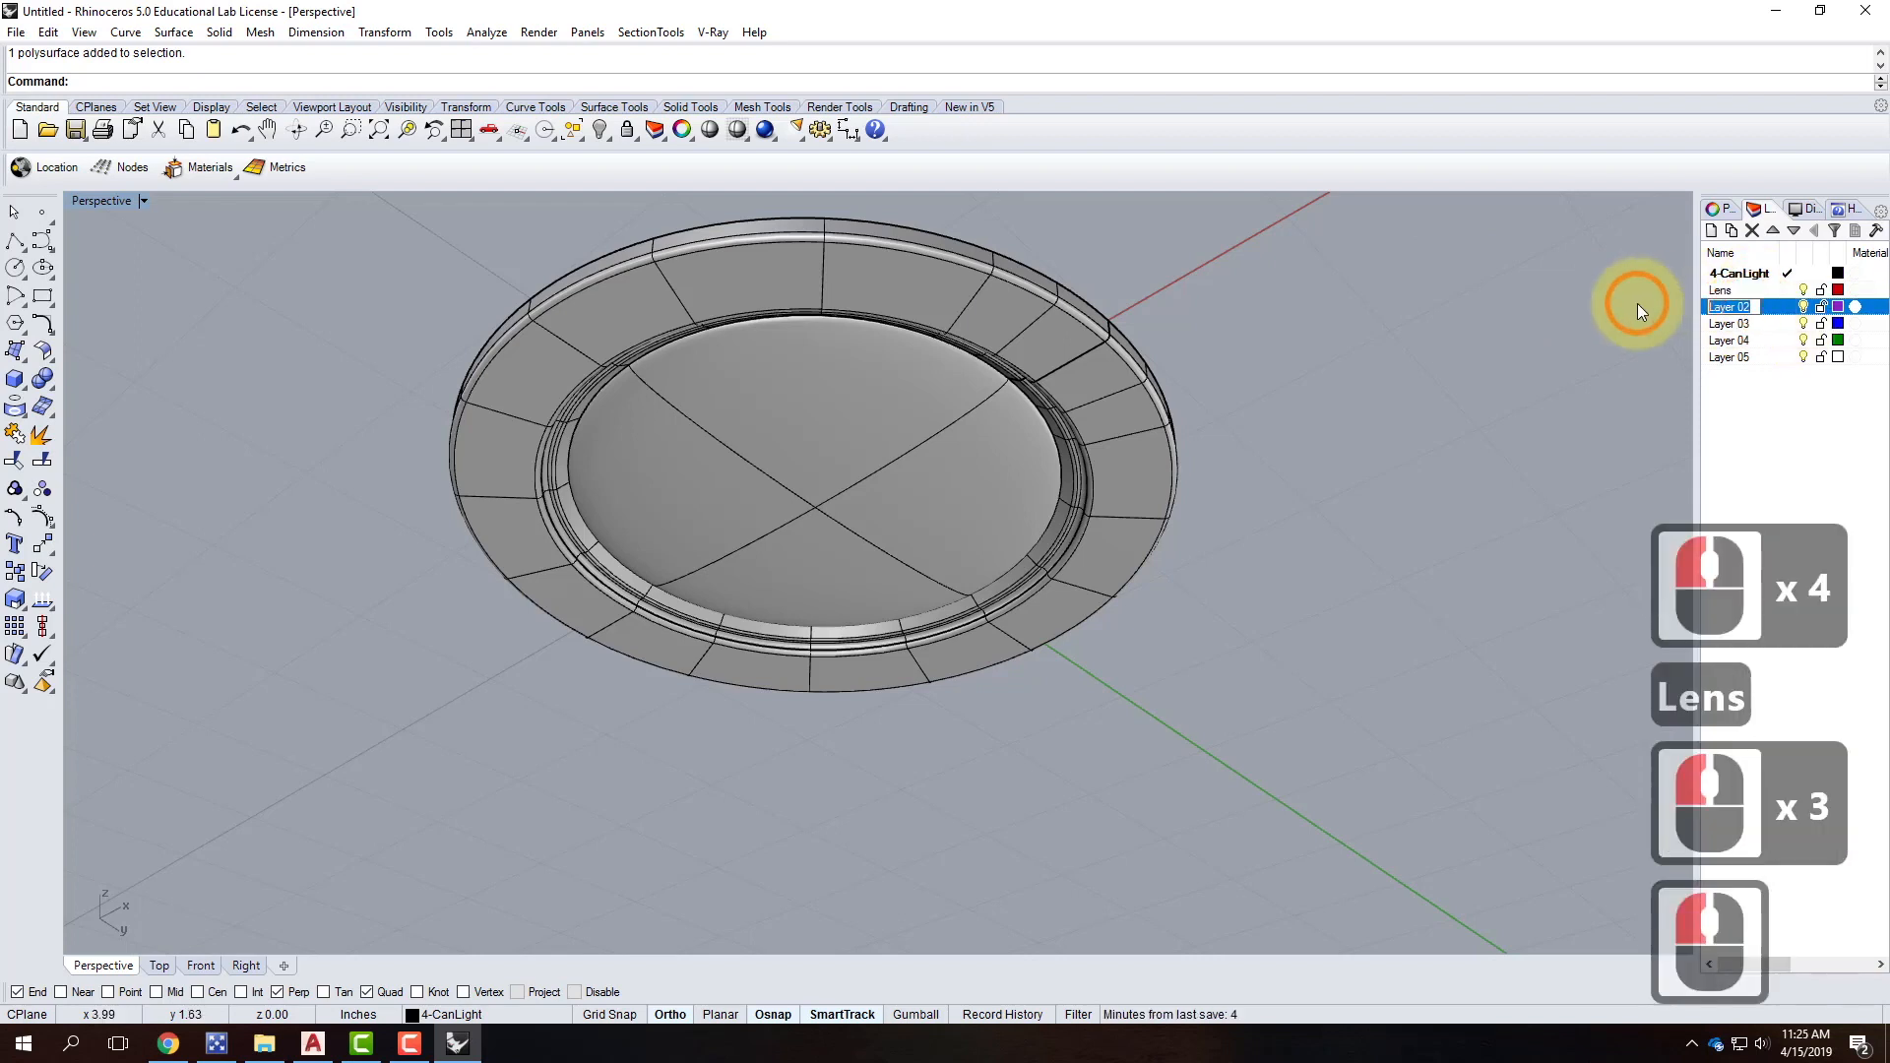
pyautogui.write('Trim')
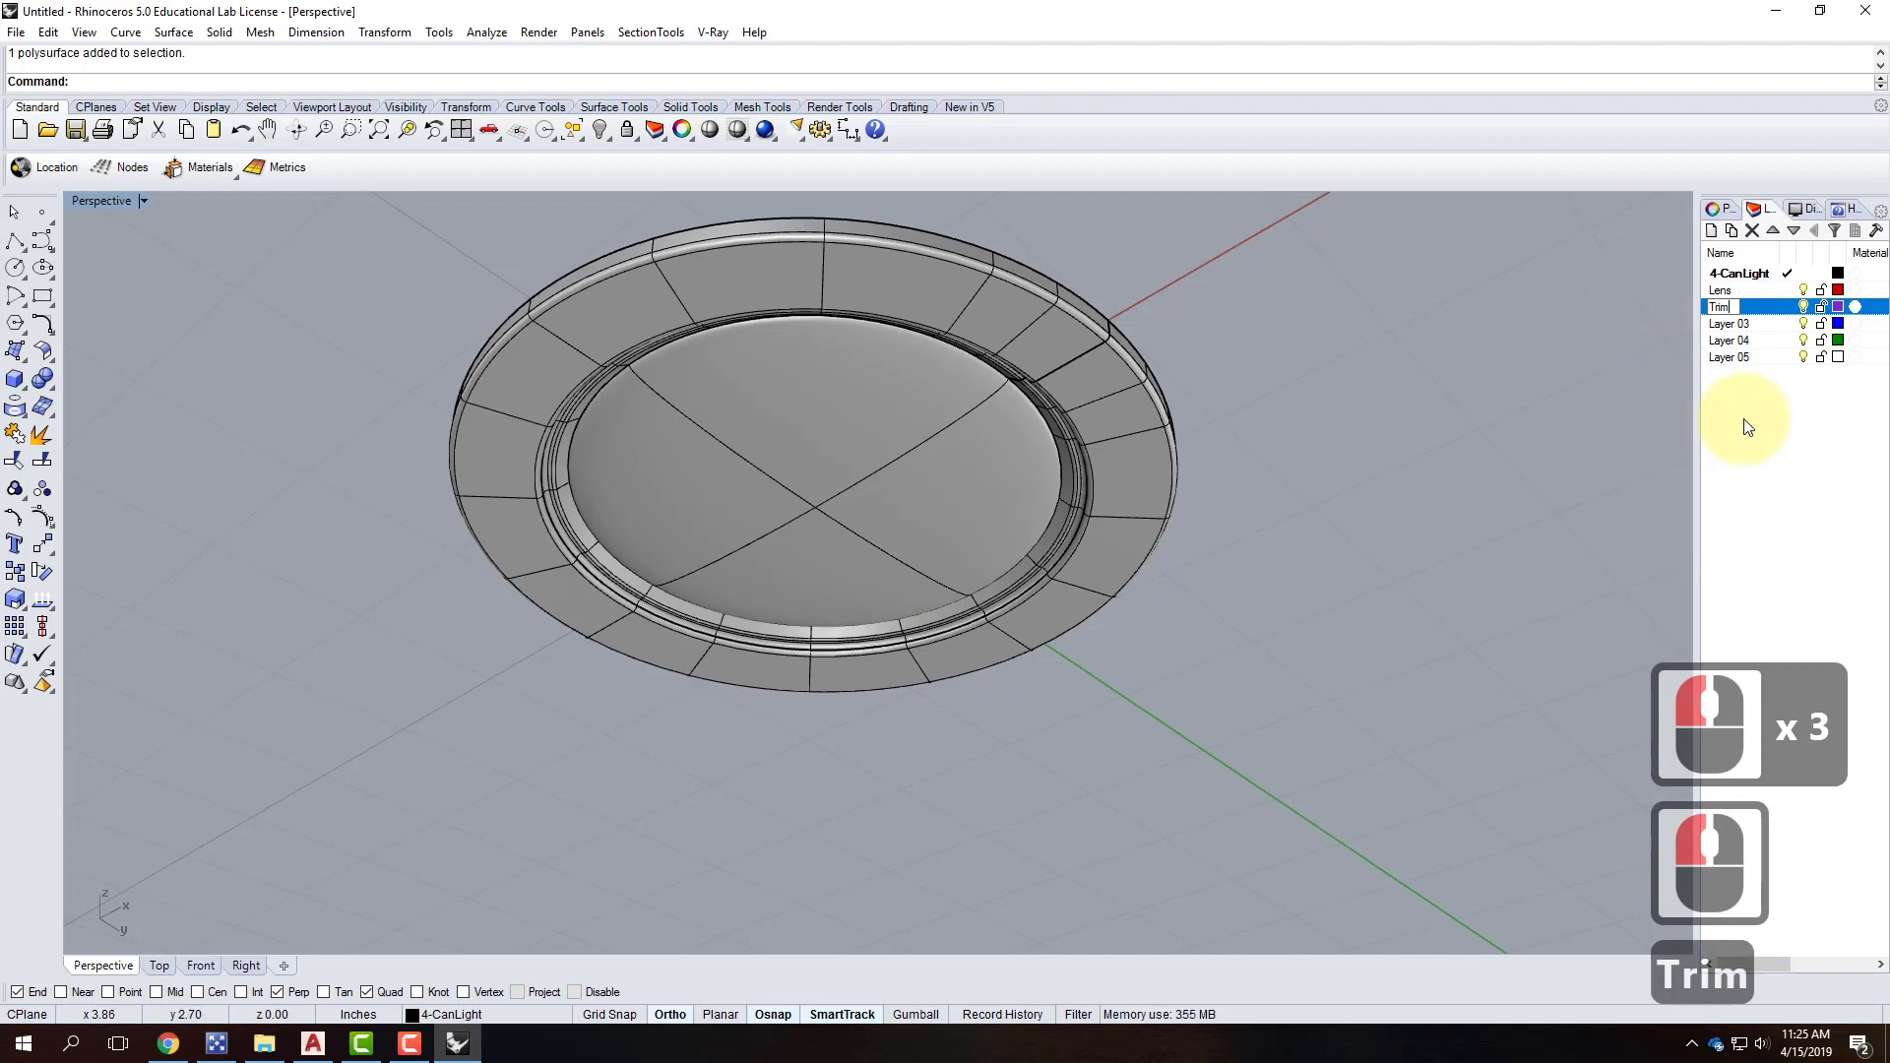
pyautogui.click(1741, 419)
# Nest Lens and Trim under 4-CanLight and delete Layers 03 through 05.
pyautogui.click(1724, 291)
pyautogui.keyDown('shift'); pyautogui.click(1727, 304); pyautogui.keyUp('shift')
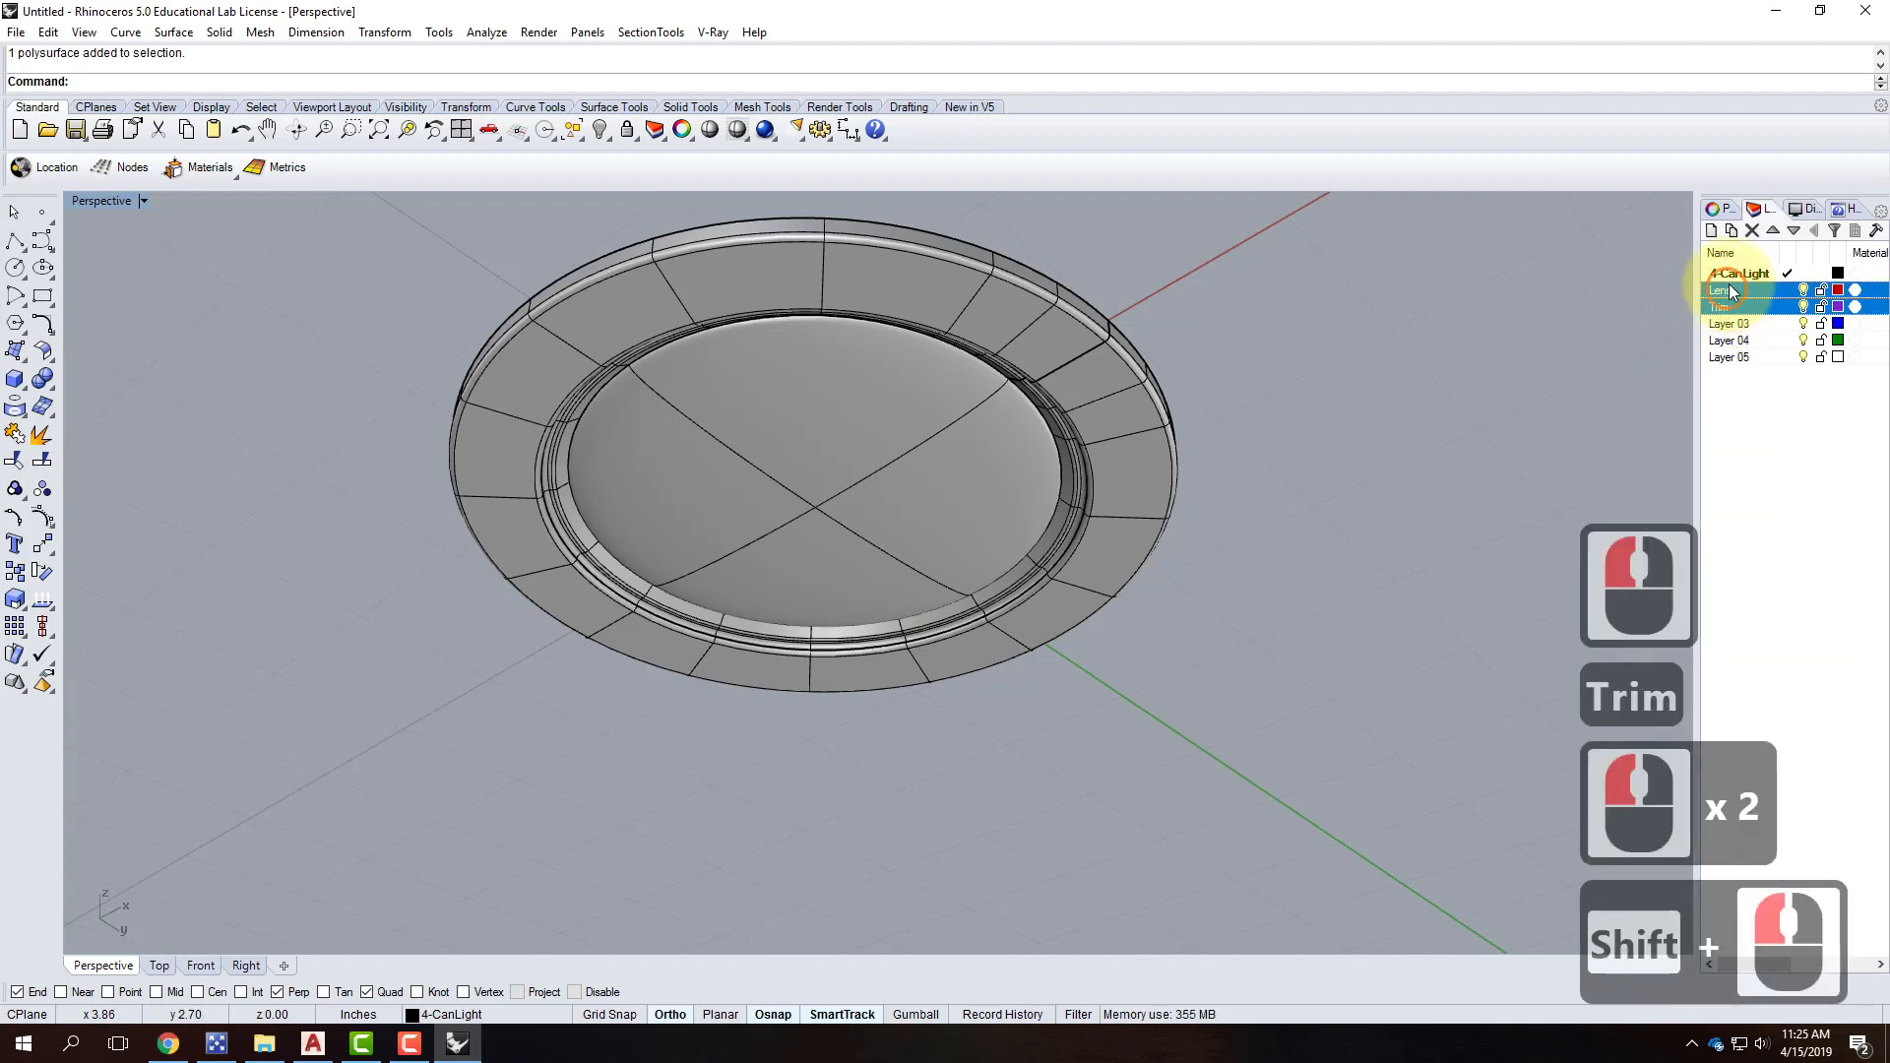
pyautogui.moveTo(1734, 283); pyautogui.dragTo(1732, 274)
pyautogui.click(1738, 326)
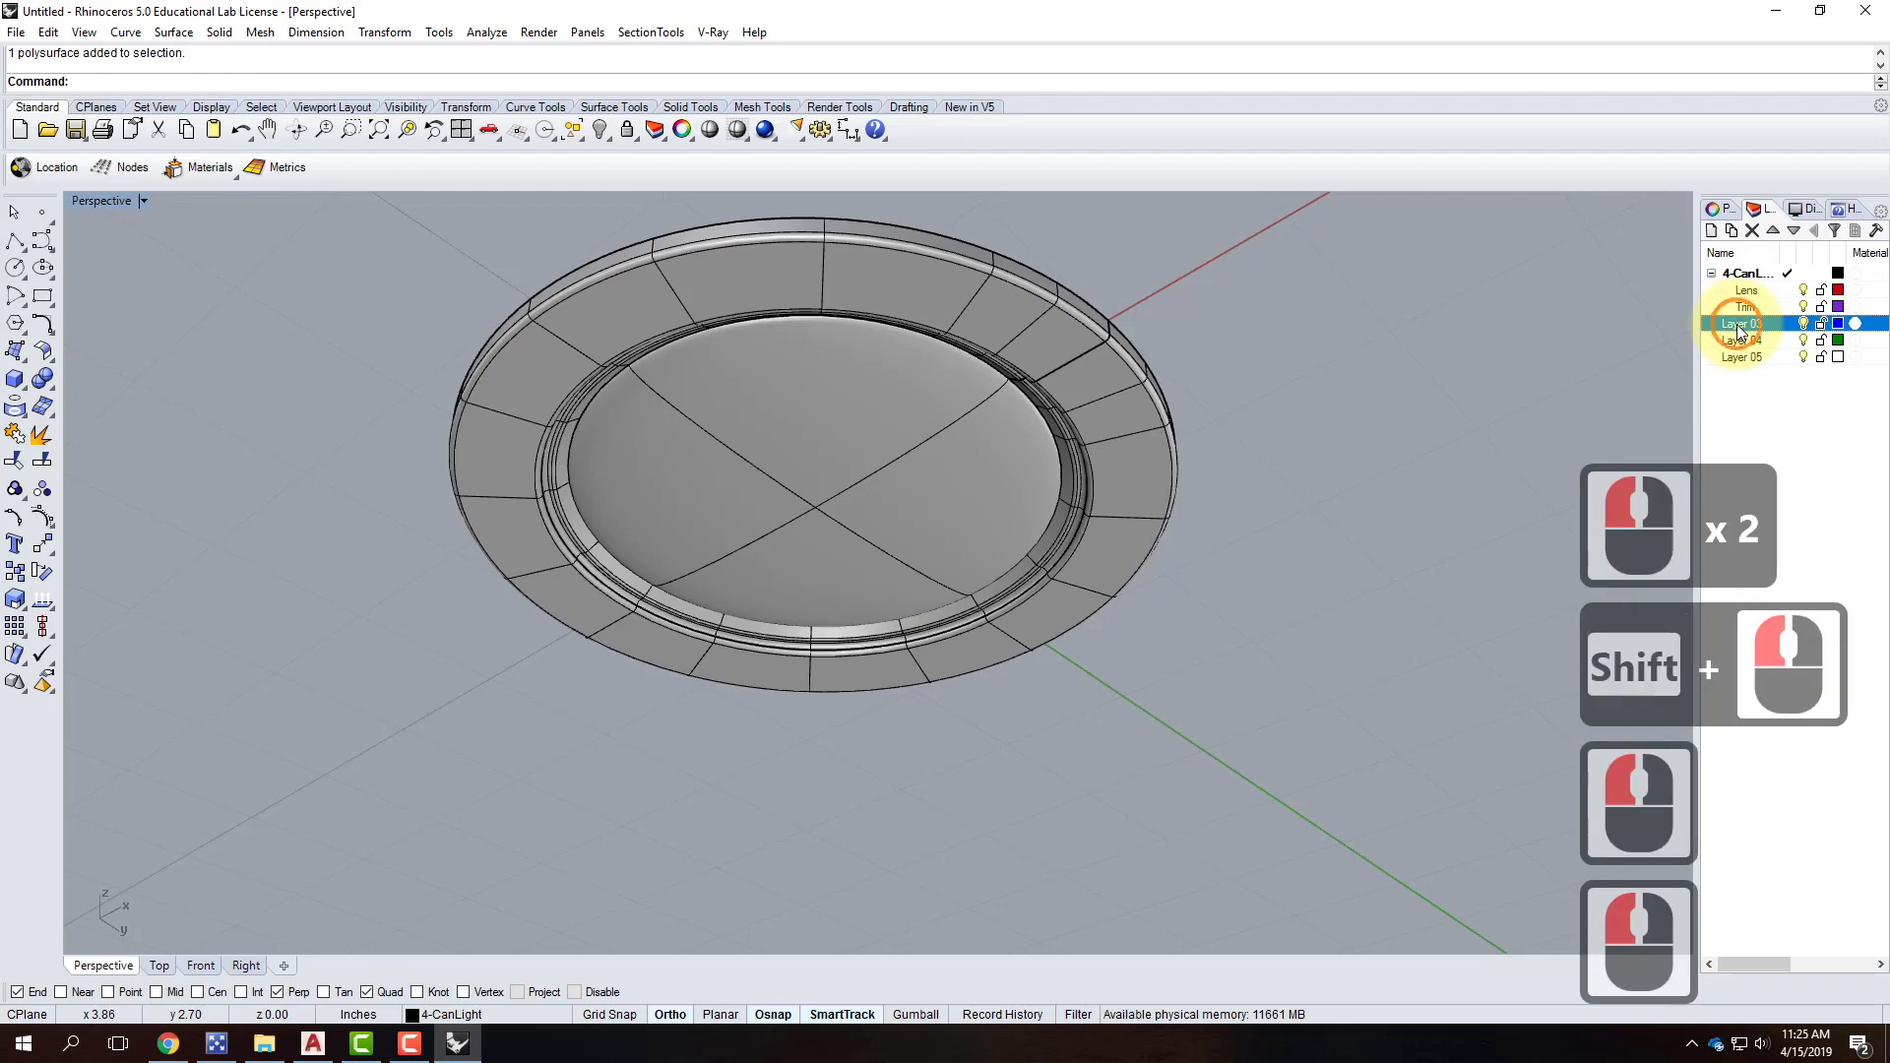
pyautogui.keyDown('shift'); pyautogui.click(1738, 357); pyautogui.keyUp('shift')
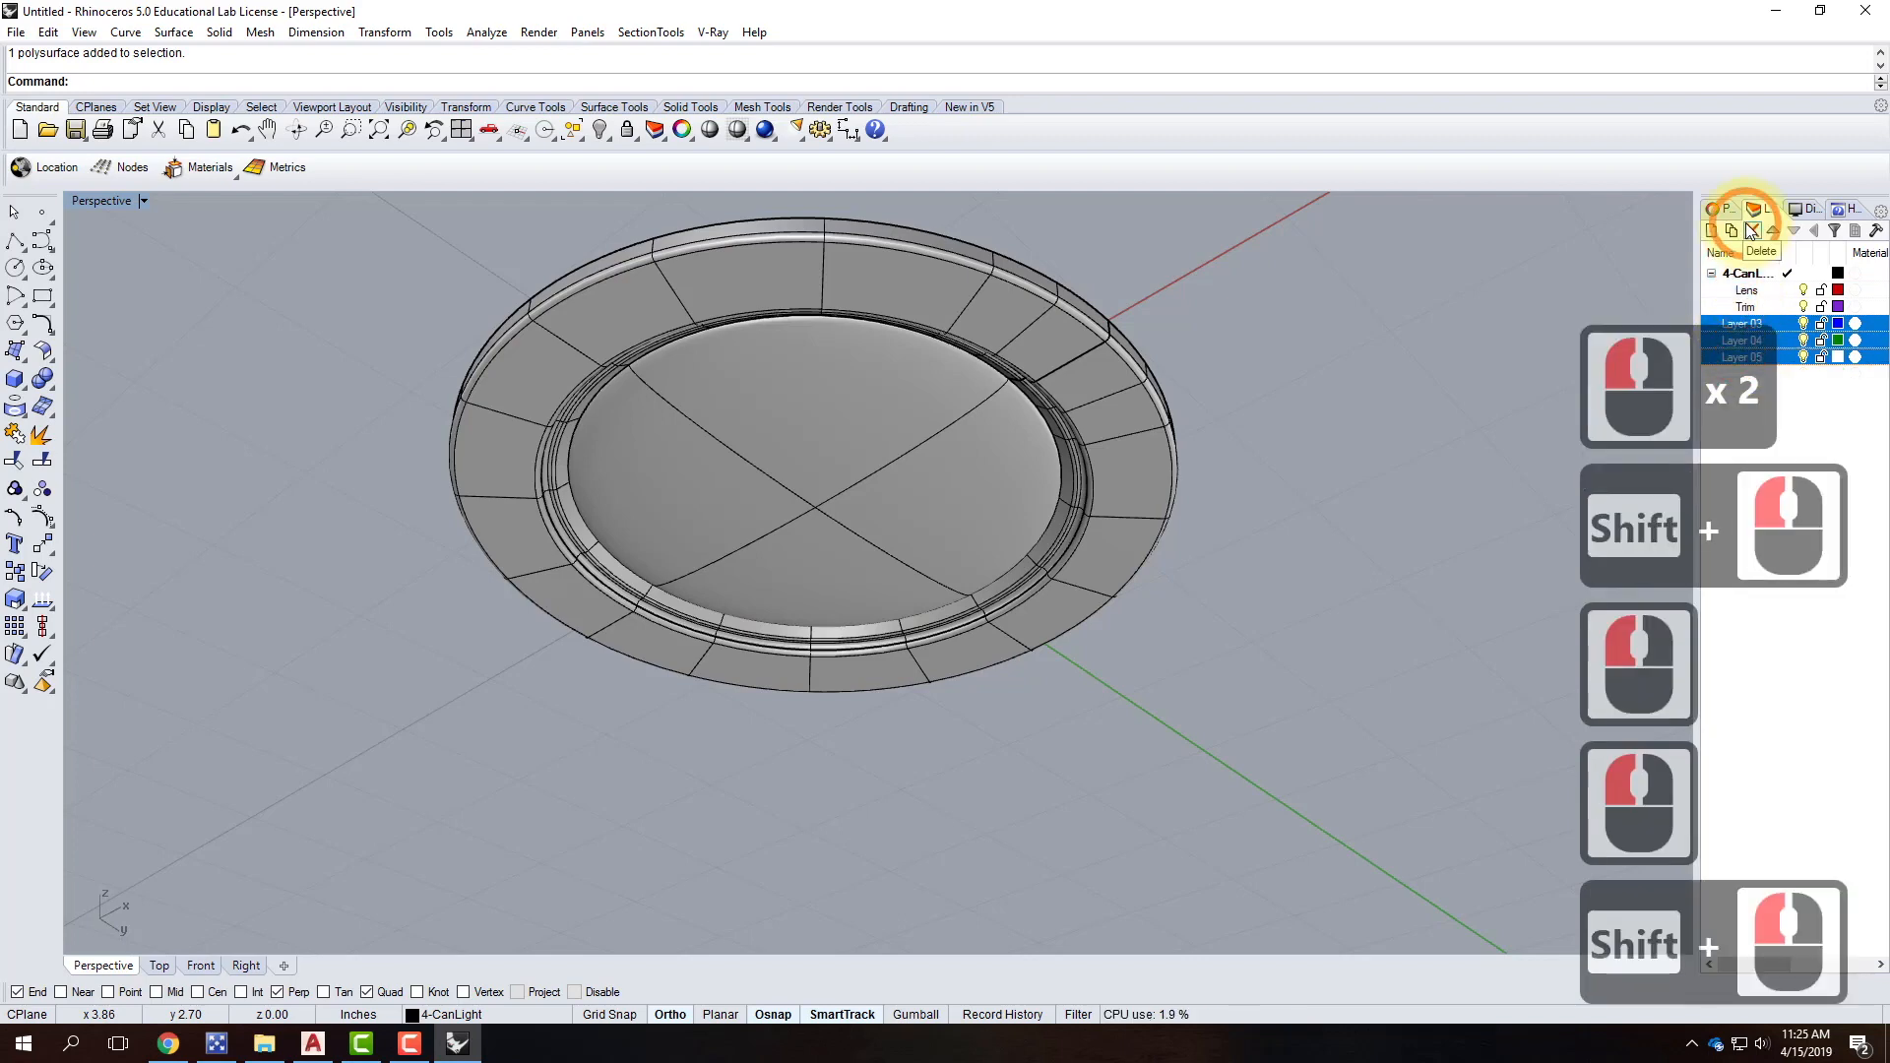
pyautogui.click(1752, 230)
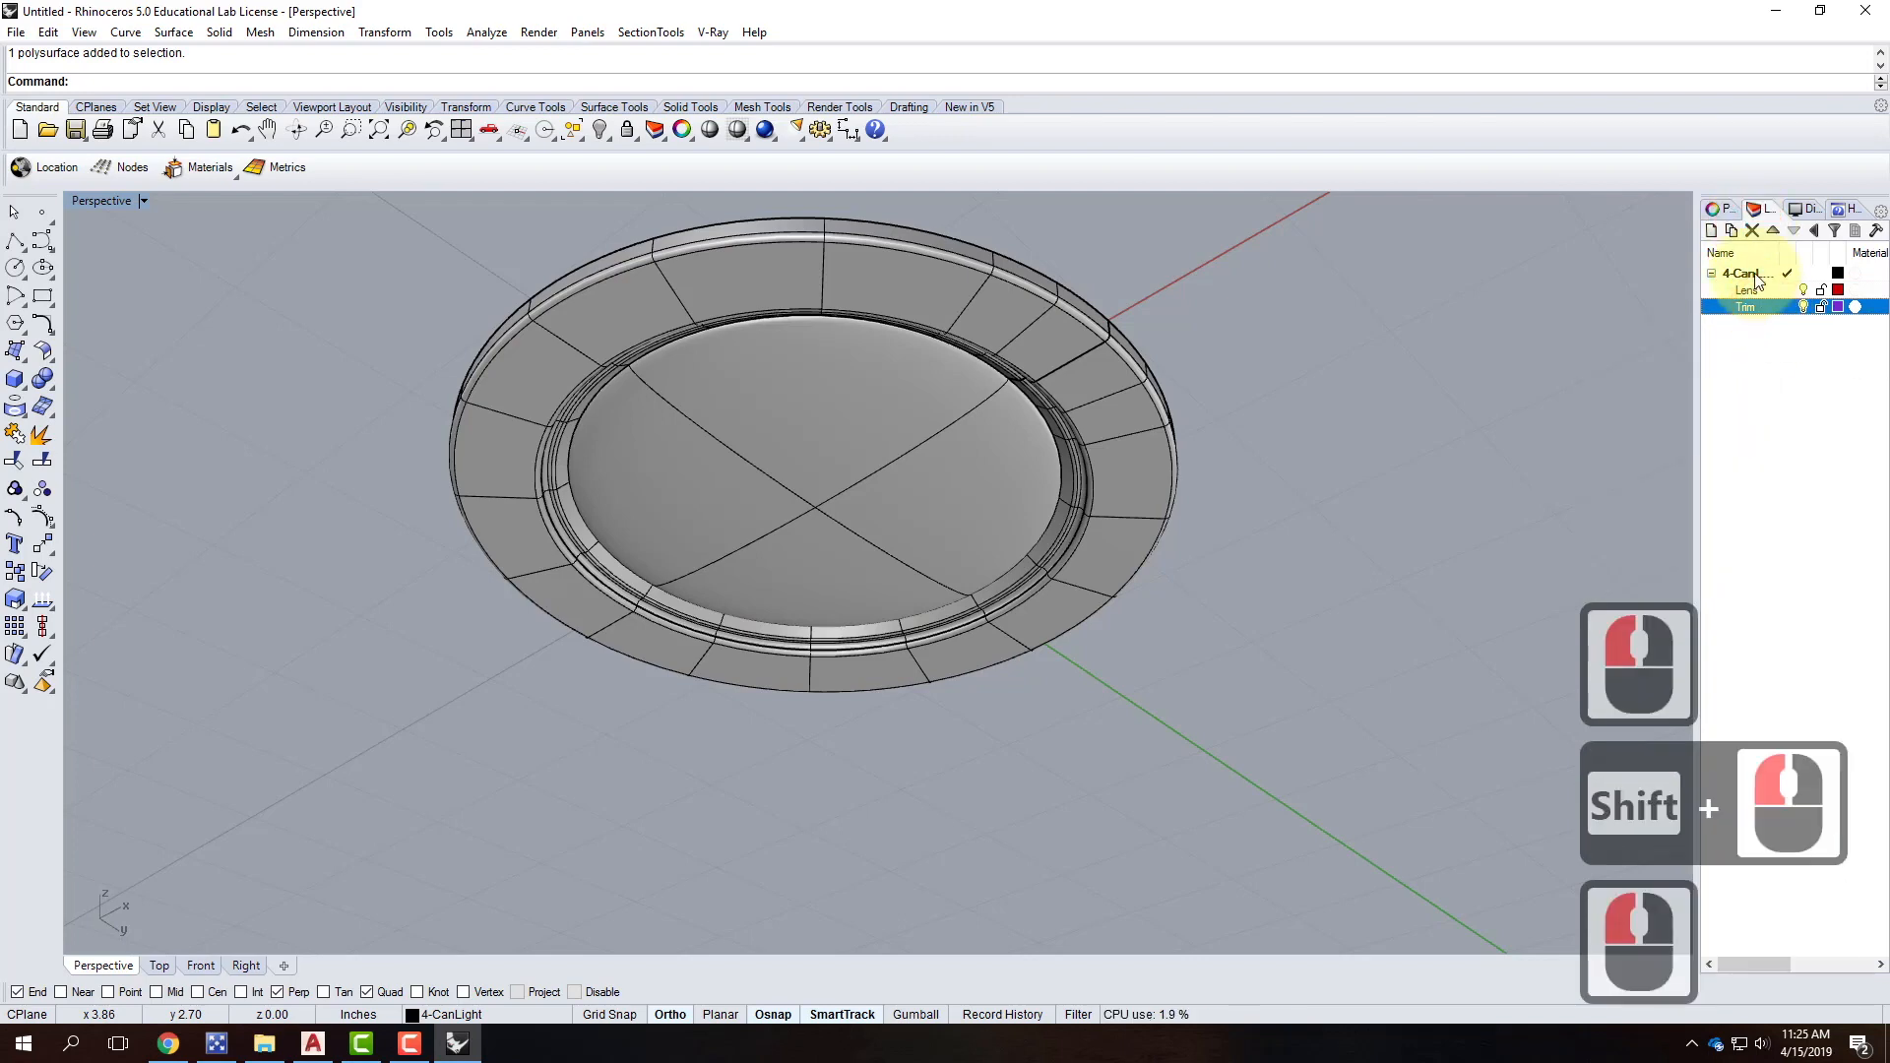
pyautogui.click(1102, 389)
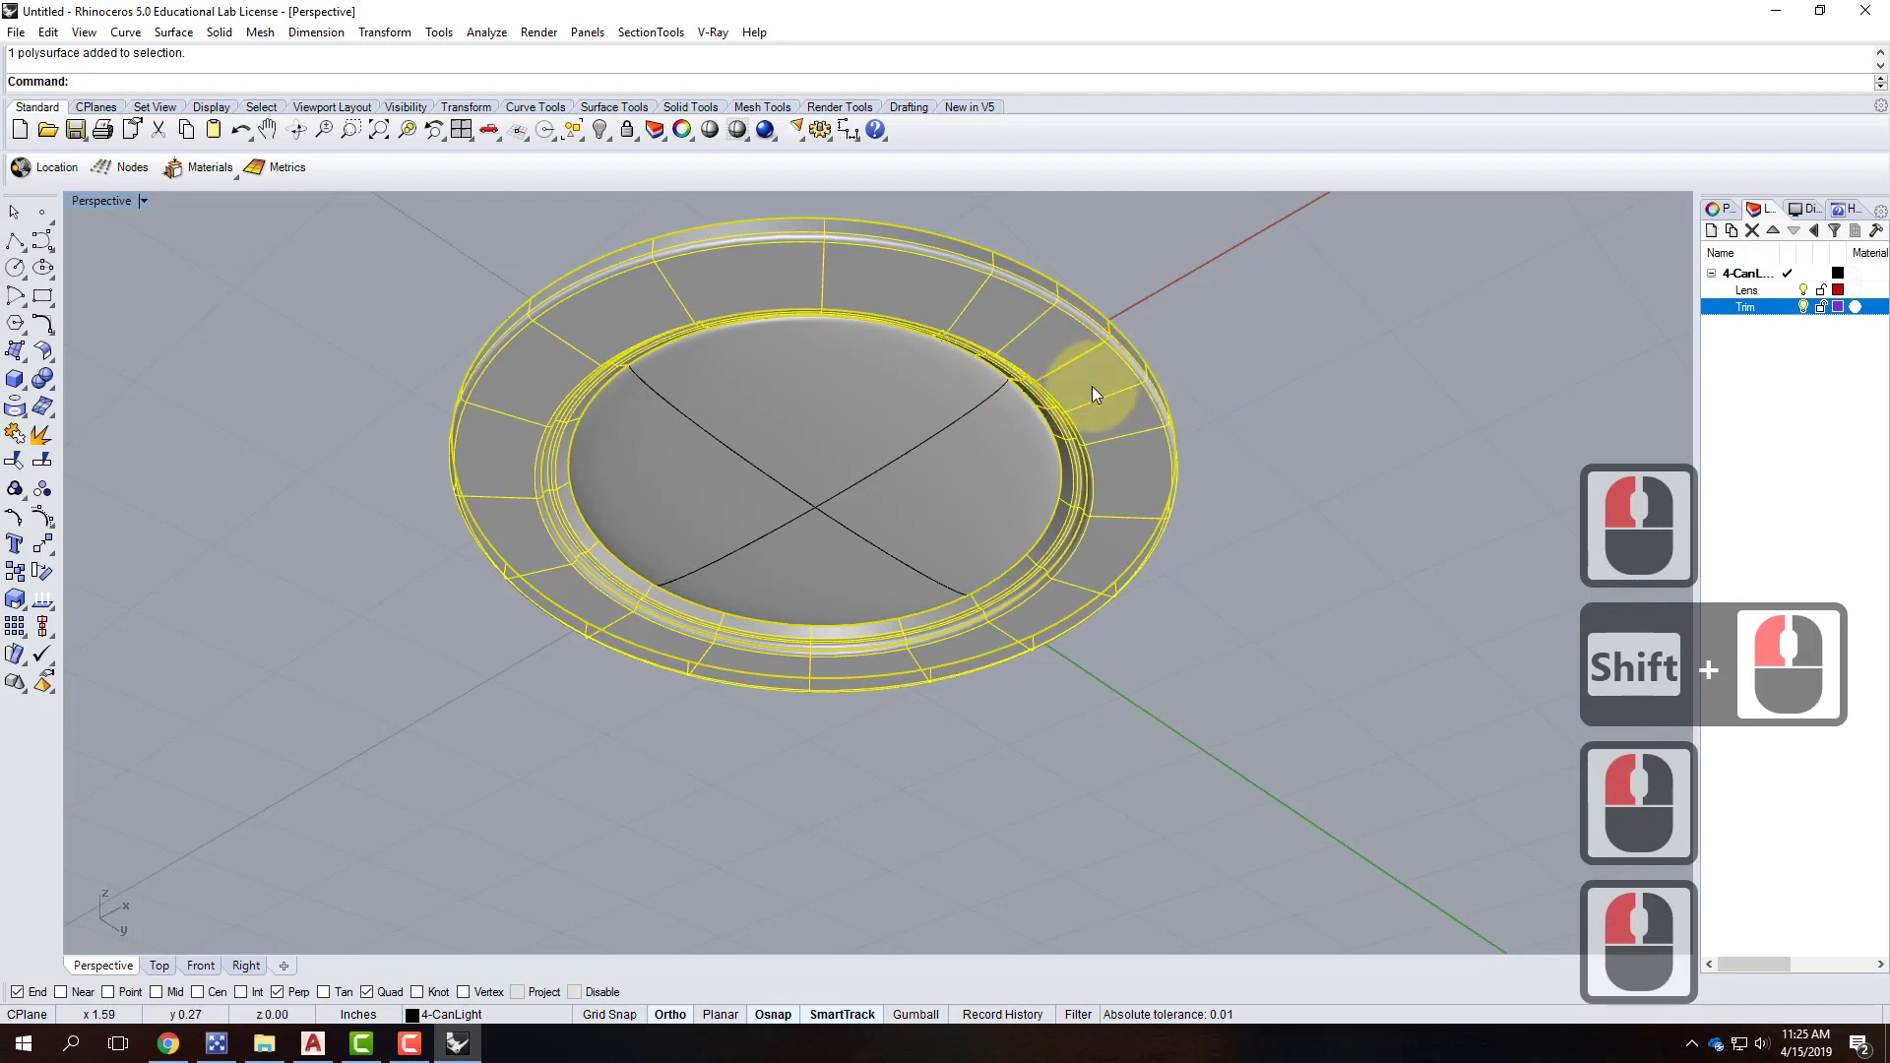
# Move the selected outer ring onto the Trim layer.
pyautogui.rightClick(1758, 305)
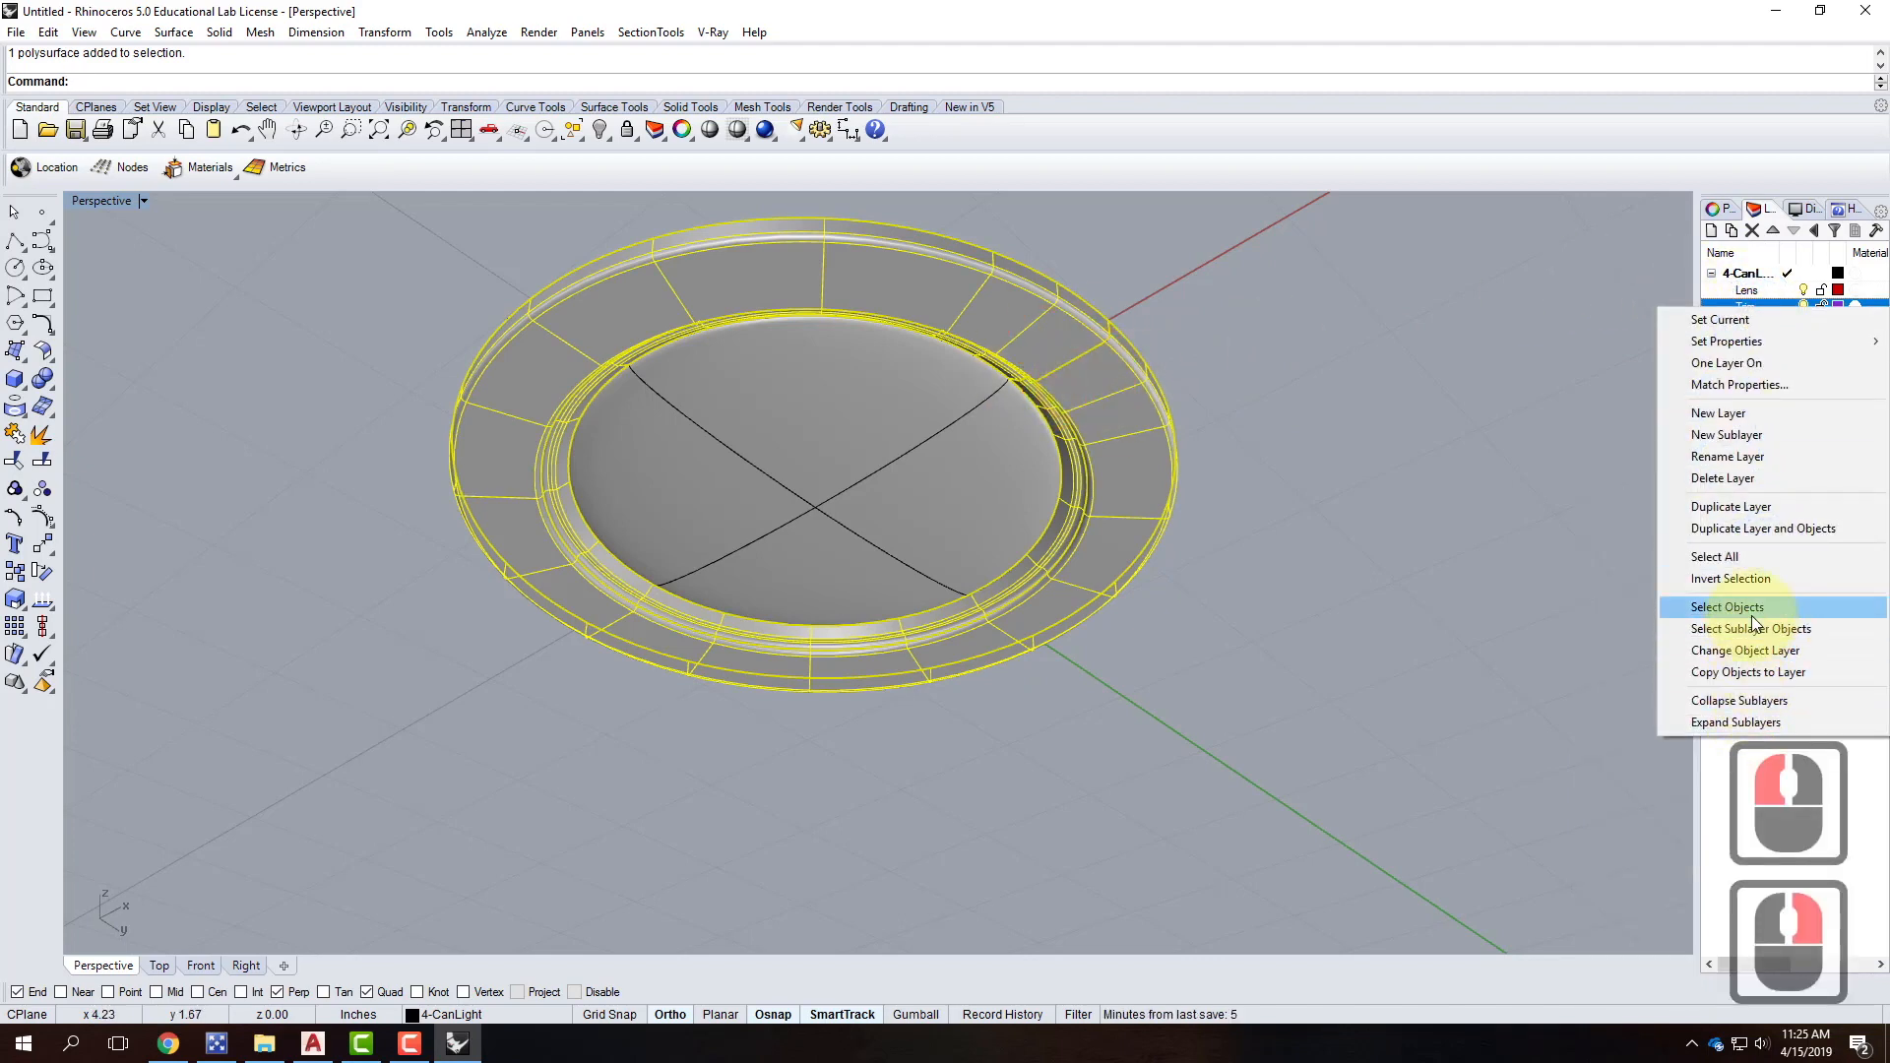
pyautogui.click(1756, 647)
pyautogui.click(1109, 346)
# Move the inner lens surface onto the Lens layer and orbit to view the lens face.
pyautogui.click(900, 440)
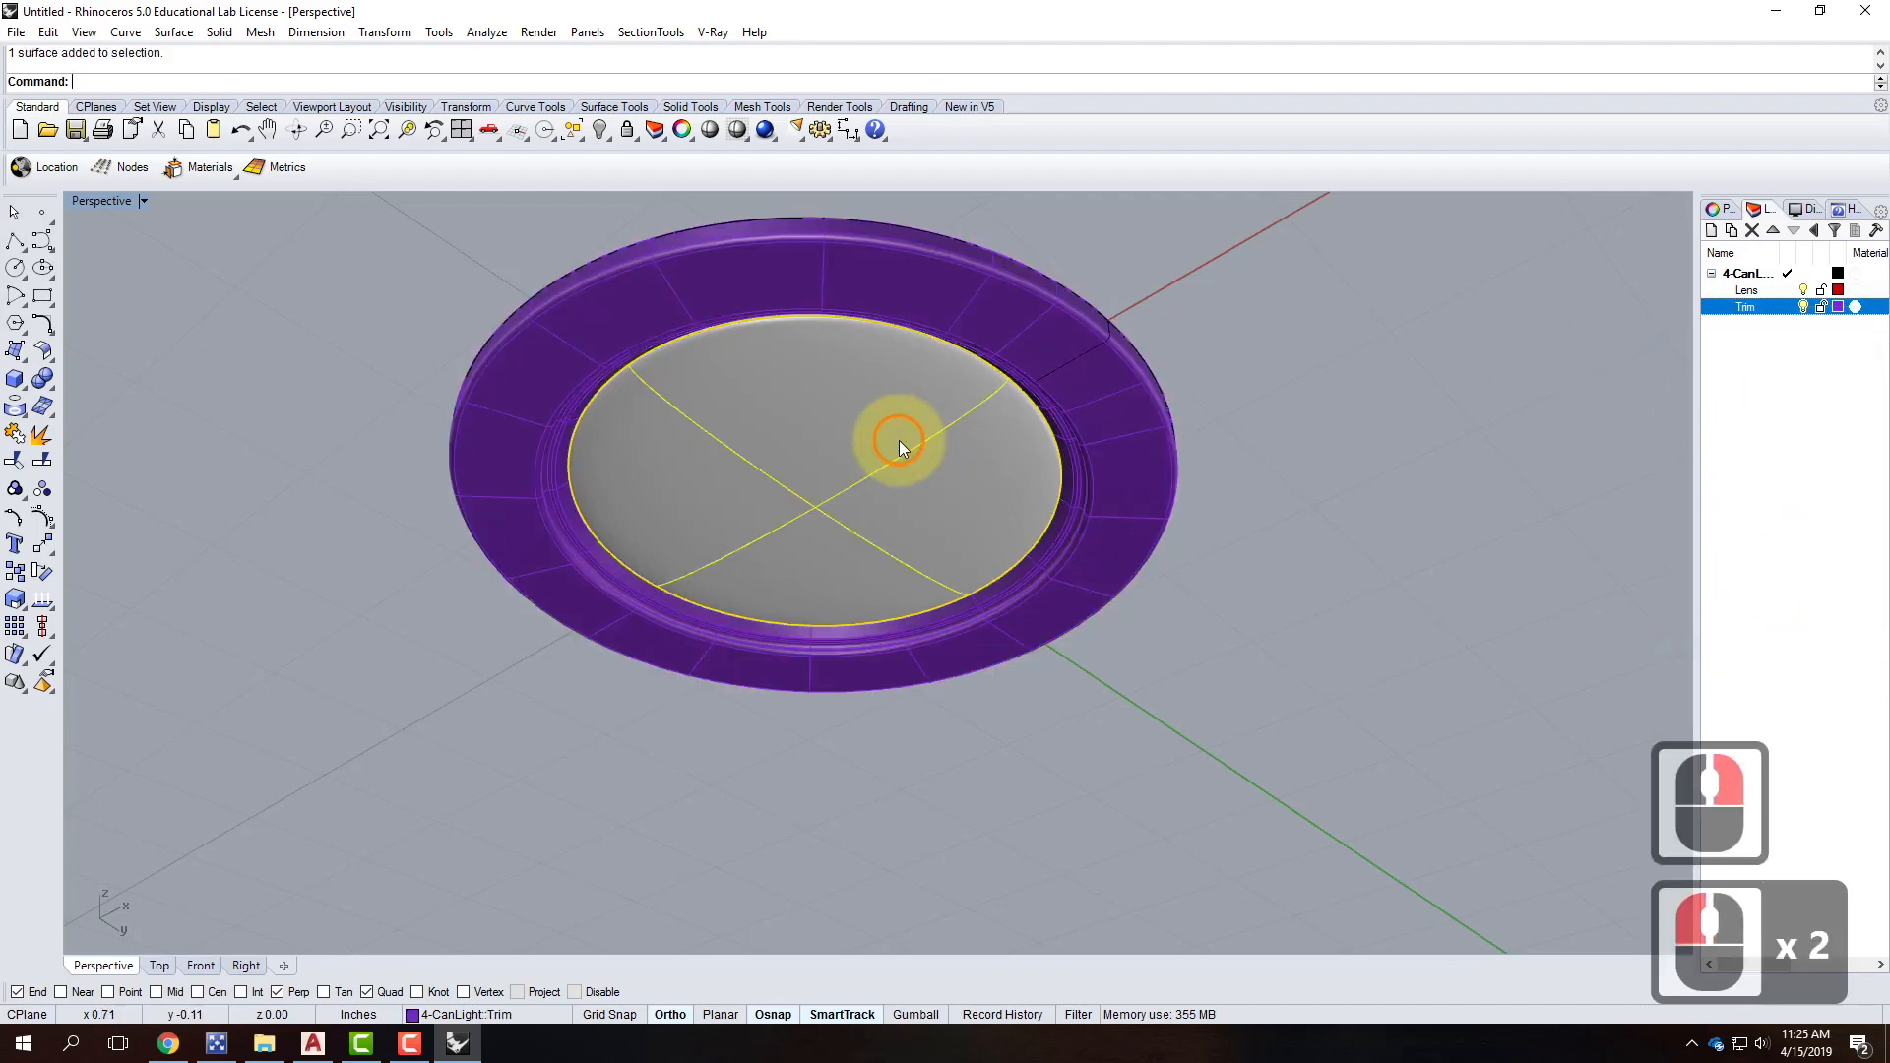
pyautogui.click(1748, 291)
pyautogui.rightClick(1761, 293)
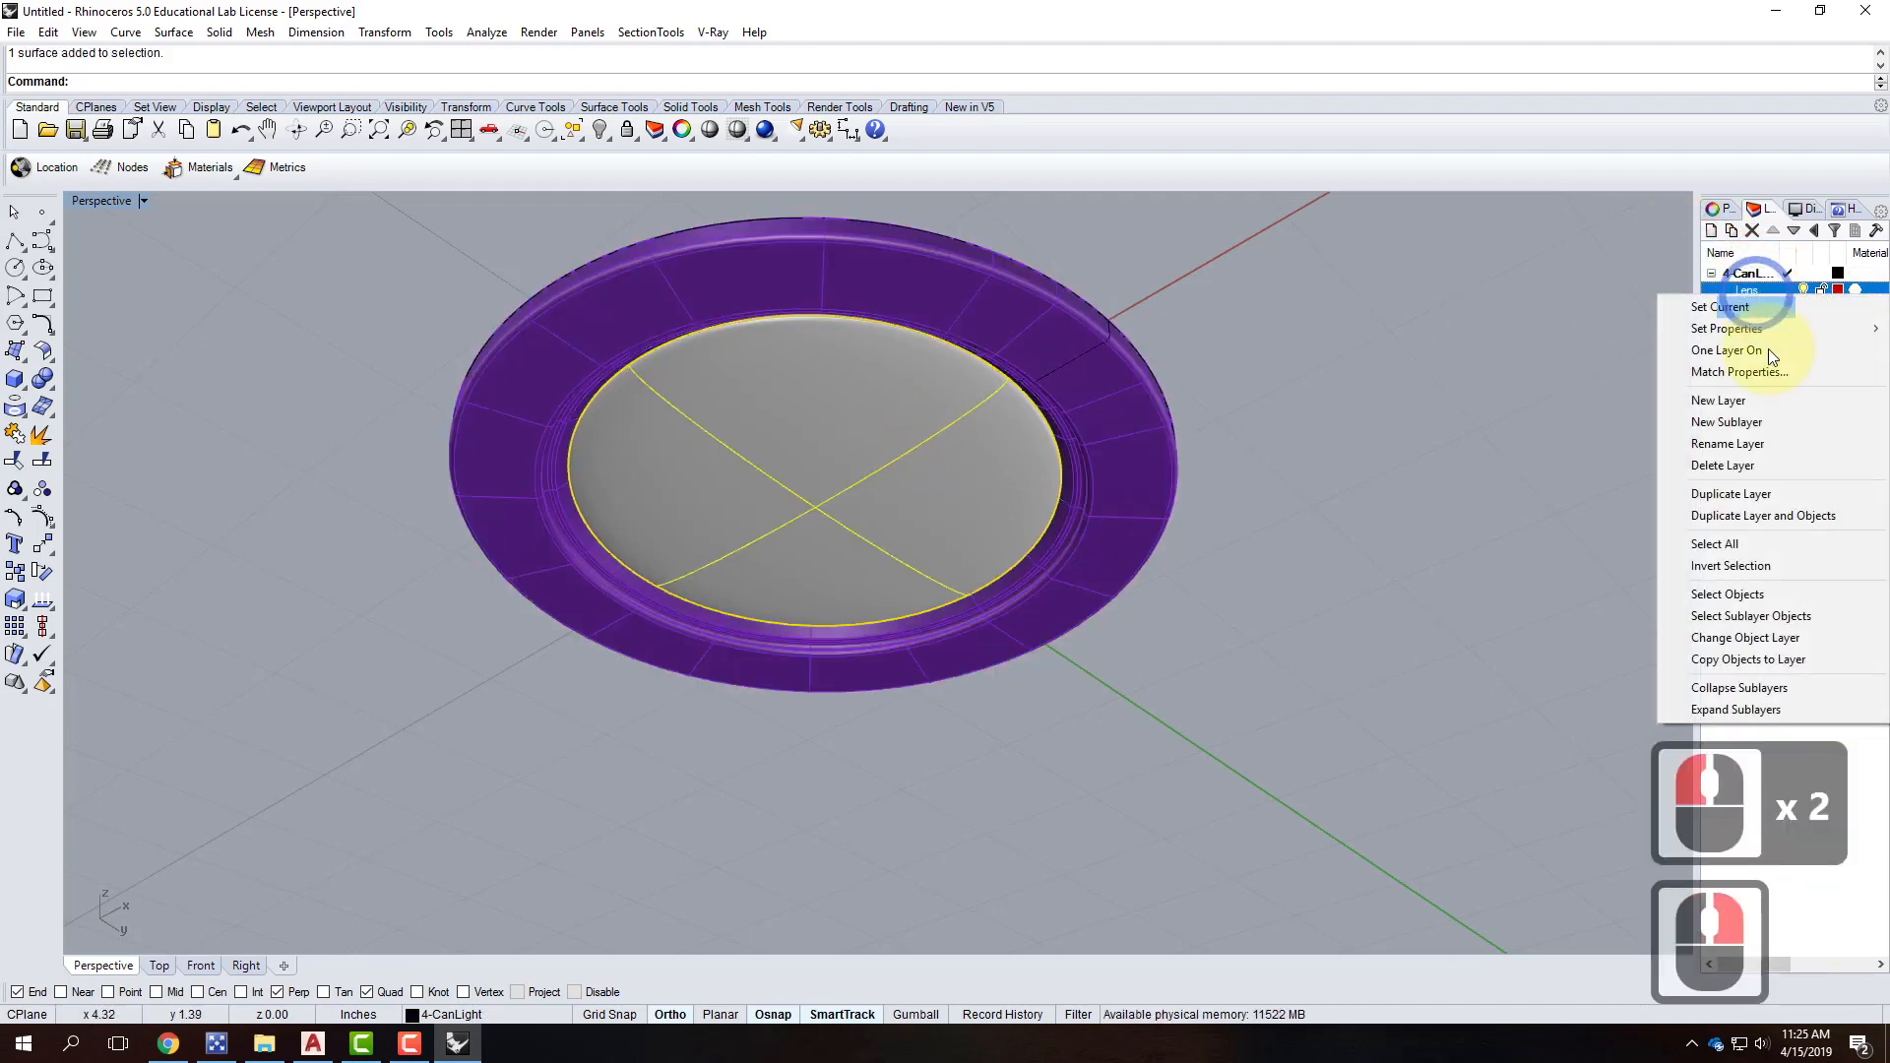
pyautogui.click(1756, 638)
pyautogui.click(1359, 498)
pyautogui.moveTo(1264, 424); pyautogui.dragTo(1288, 467, button='right')
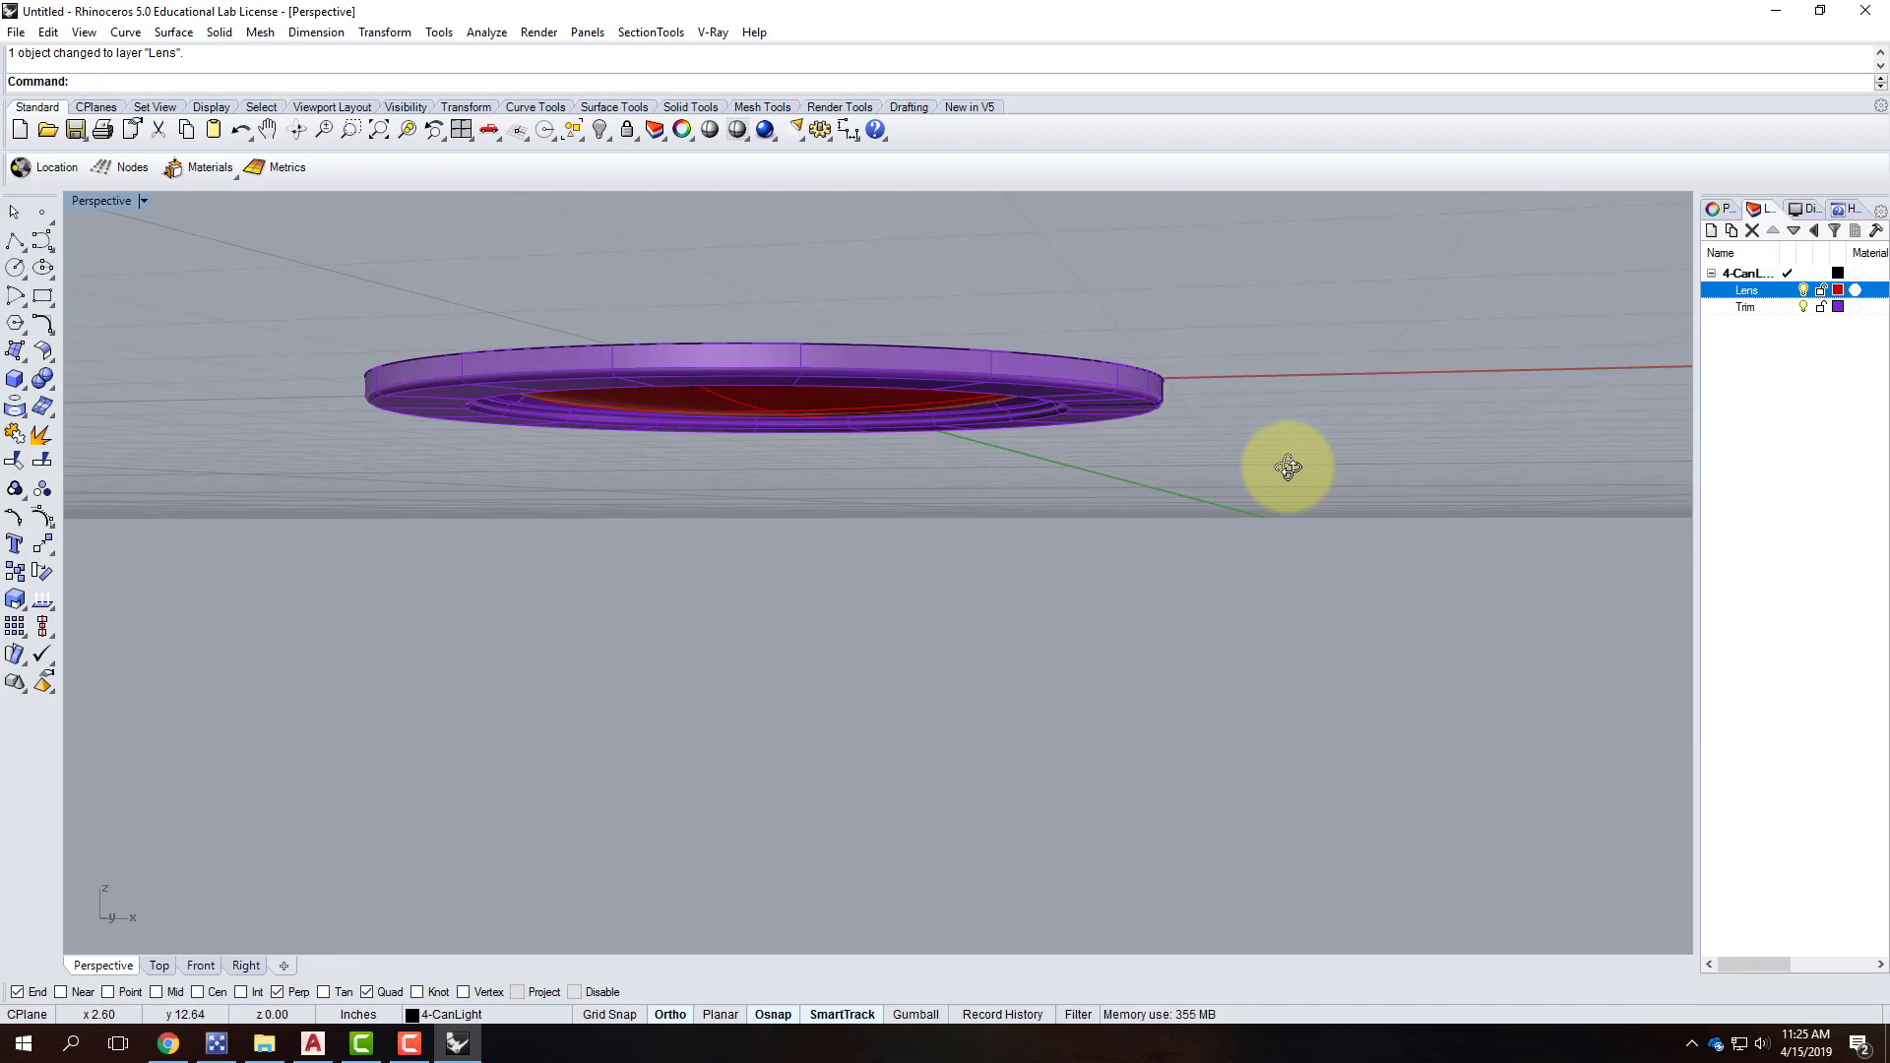
pyautogui.moveTo(1288, 441); pyautogui.dragTo(1100, 433, button='right')
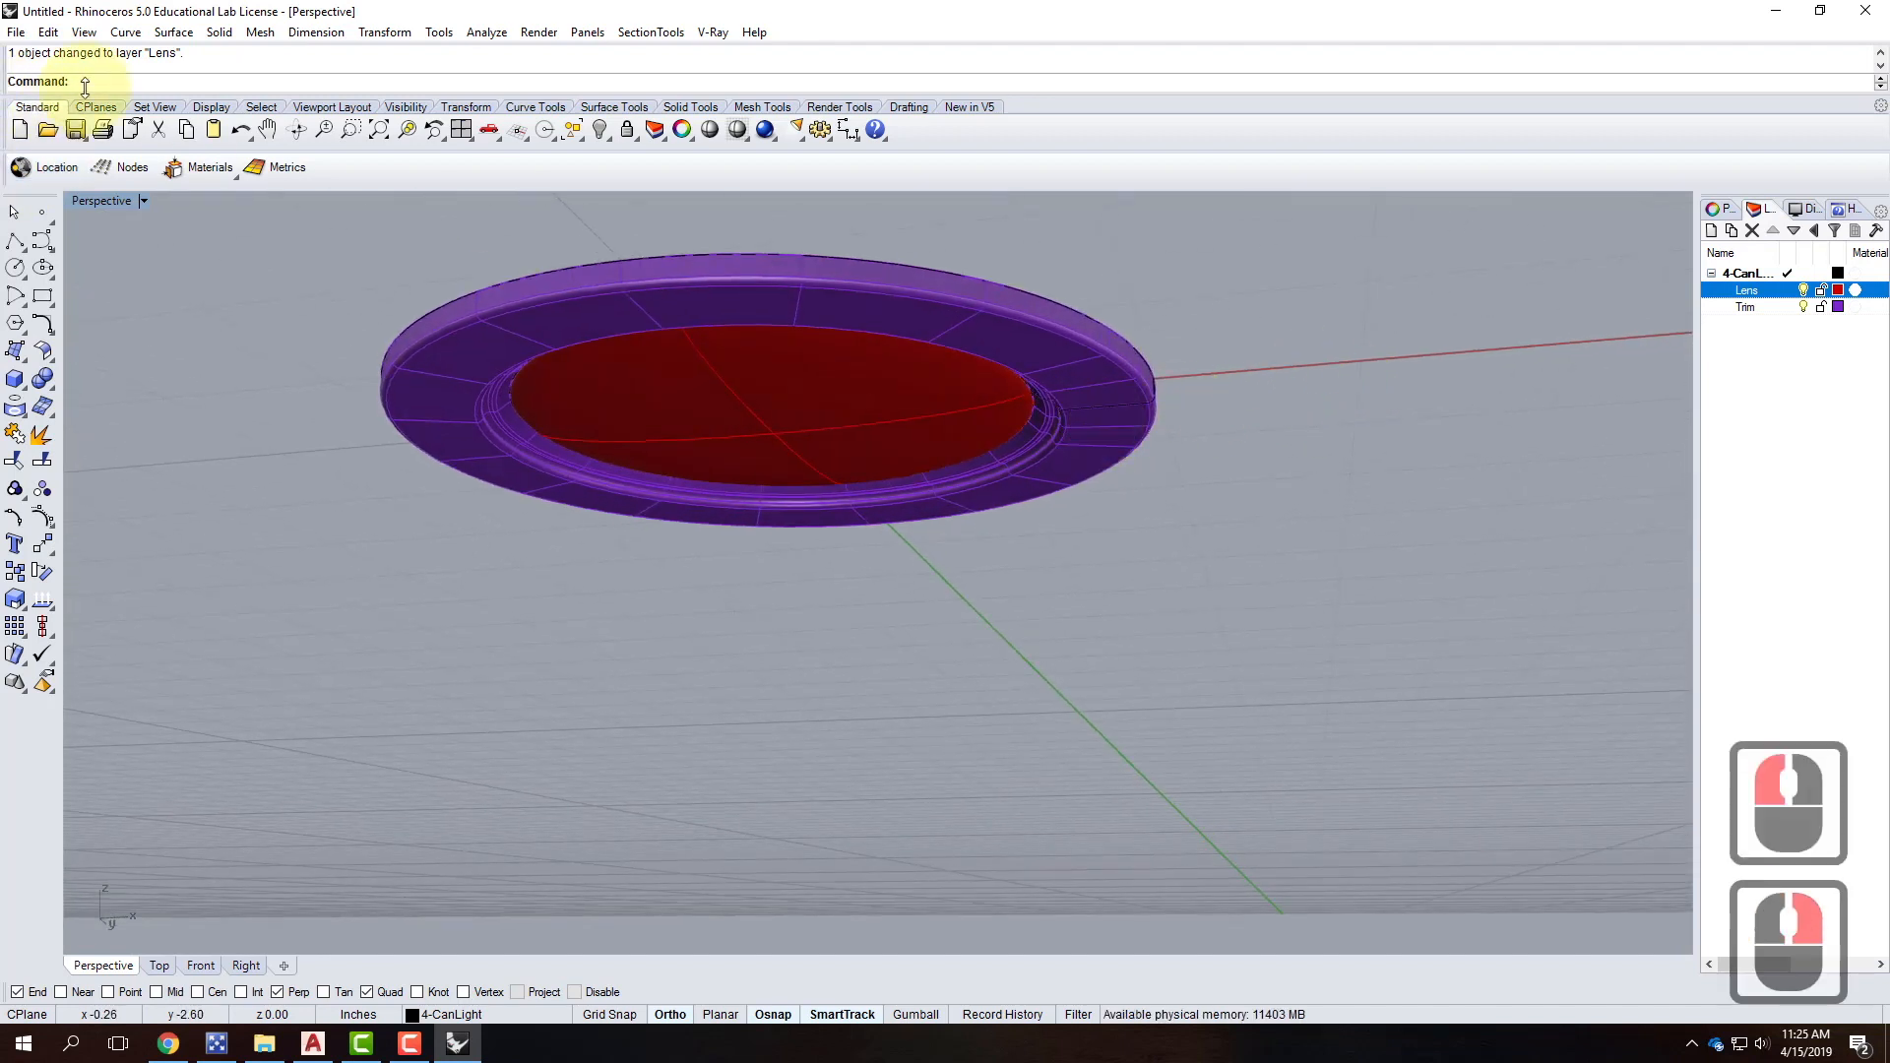
pyautogui.click(713, 32)
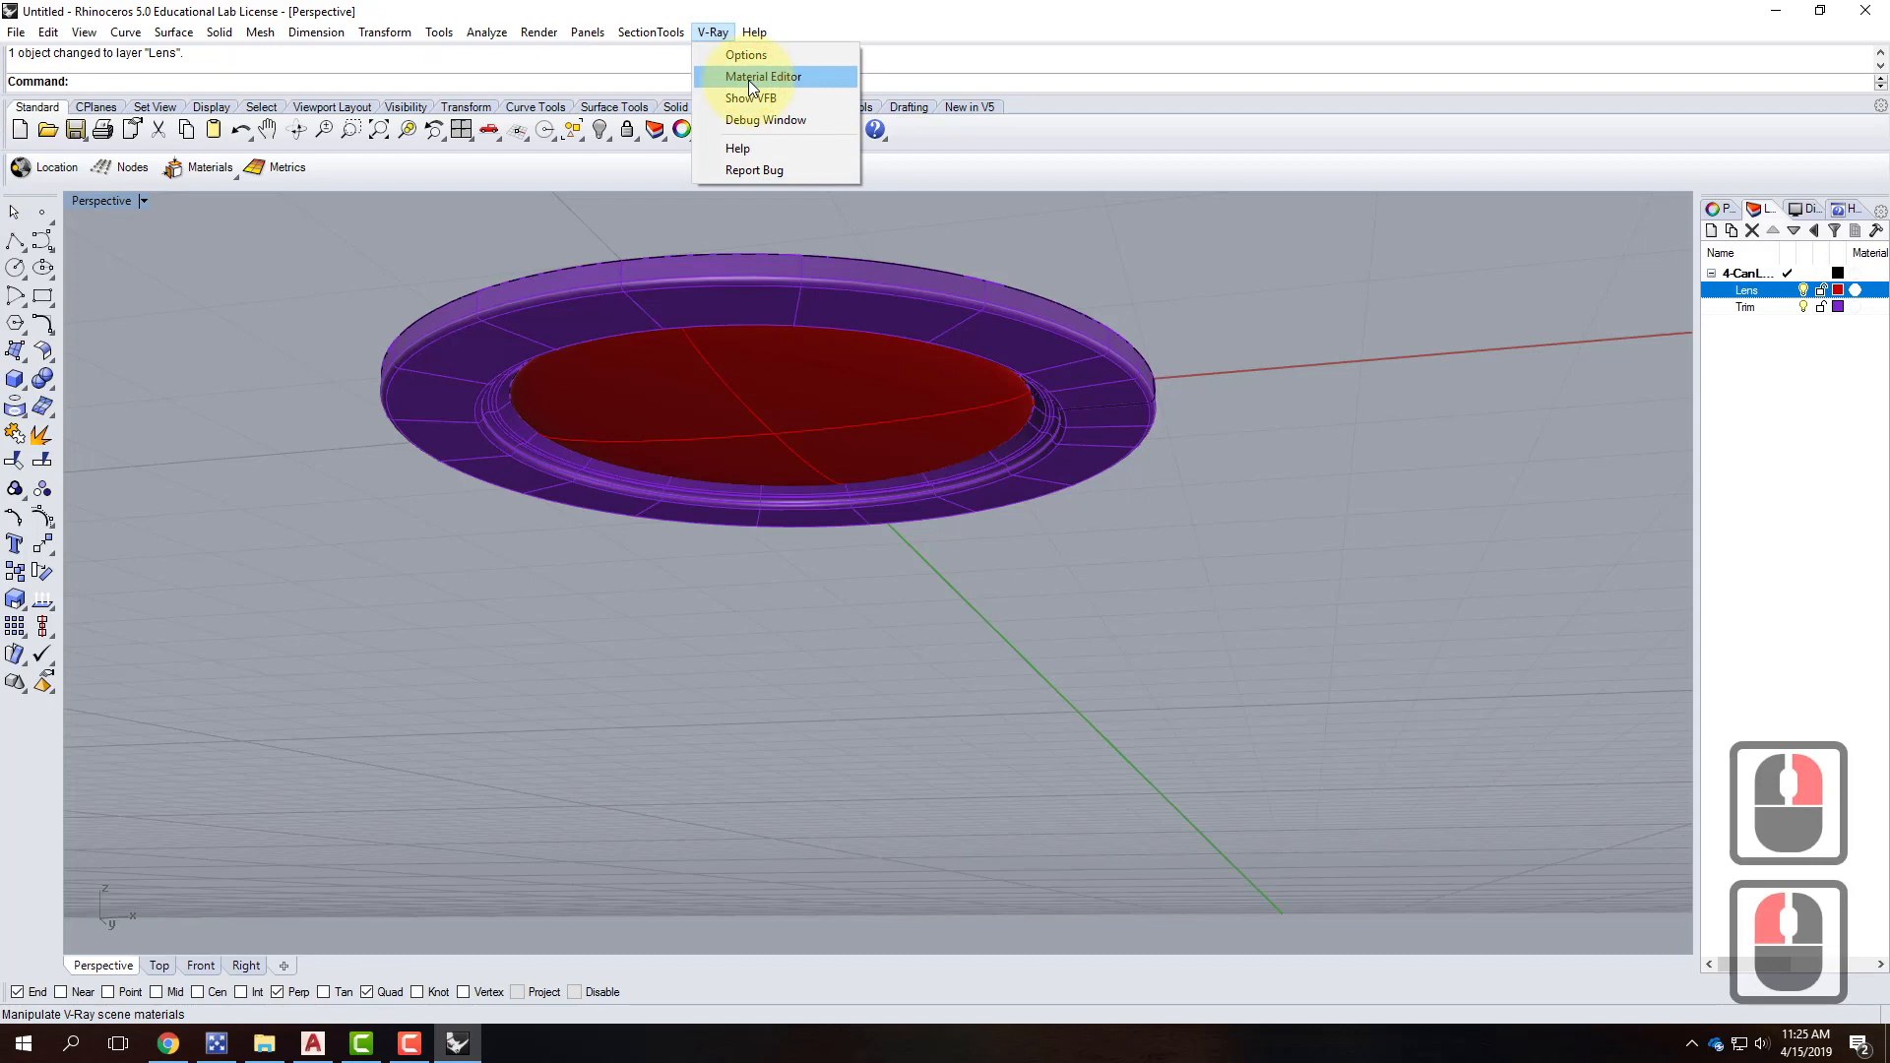
# Load Plastic Black.vismat from the V-Ray Materials\Plastic folder into the scene materials.
pyautogui.click(748, 78)
pyautogui.rightClick(89, 288)
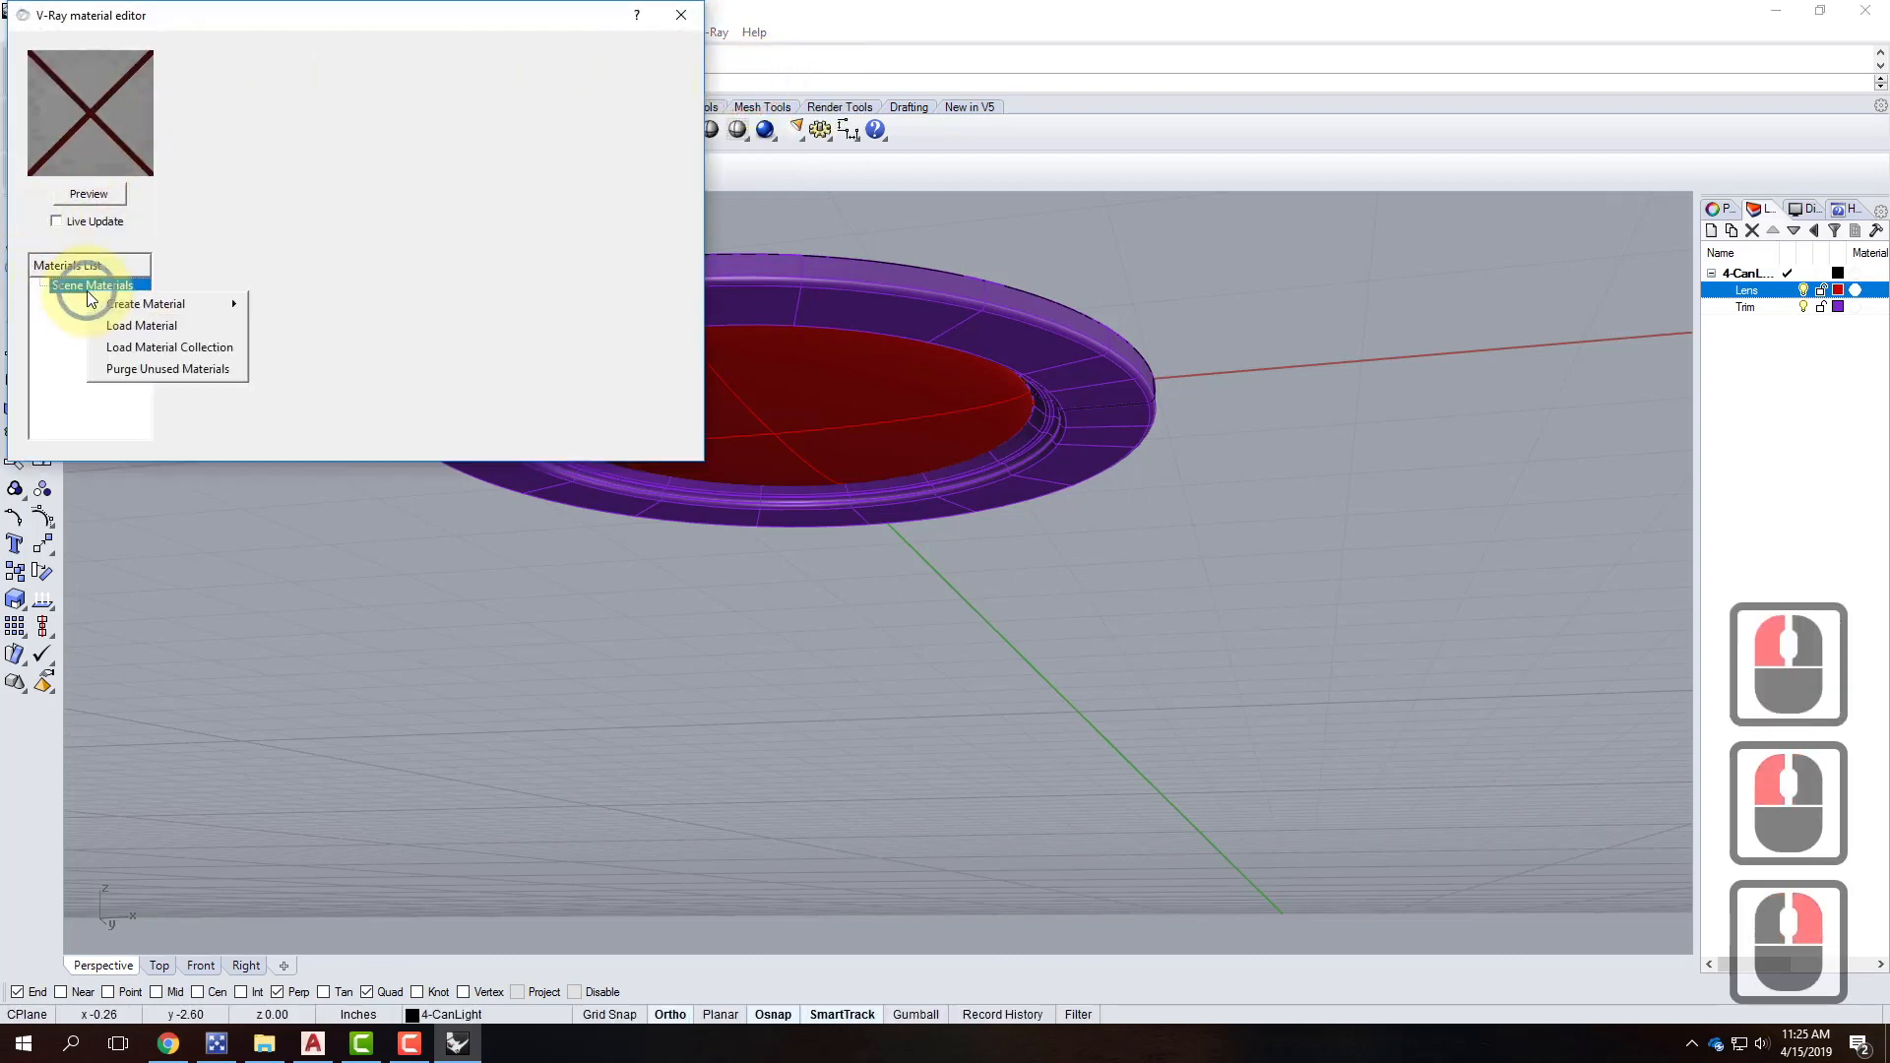
pyautogui.click(162, 319)
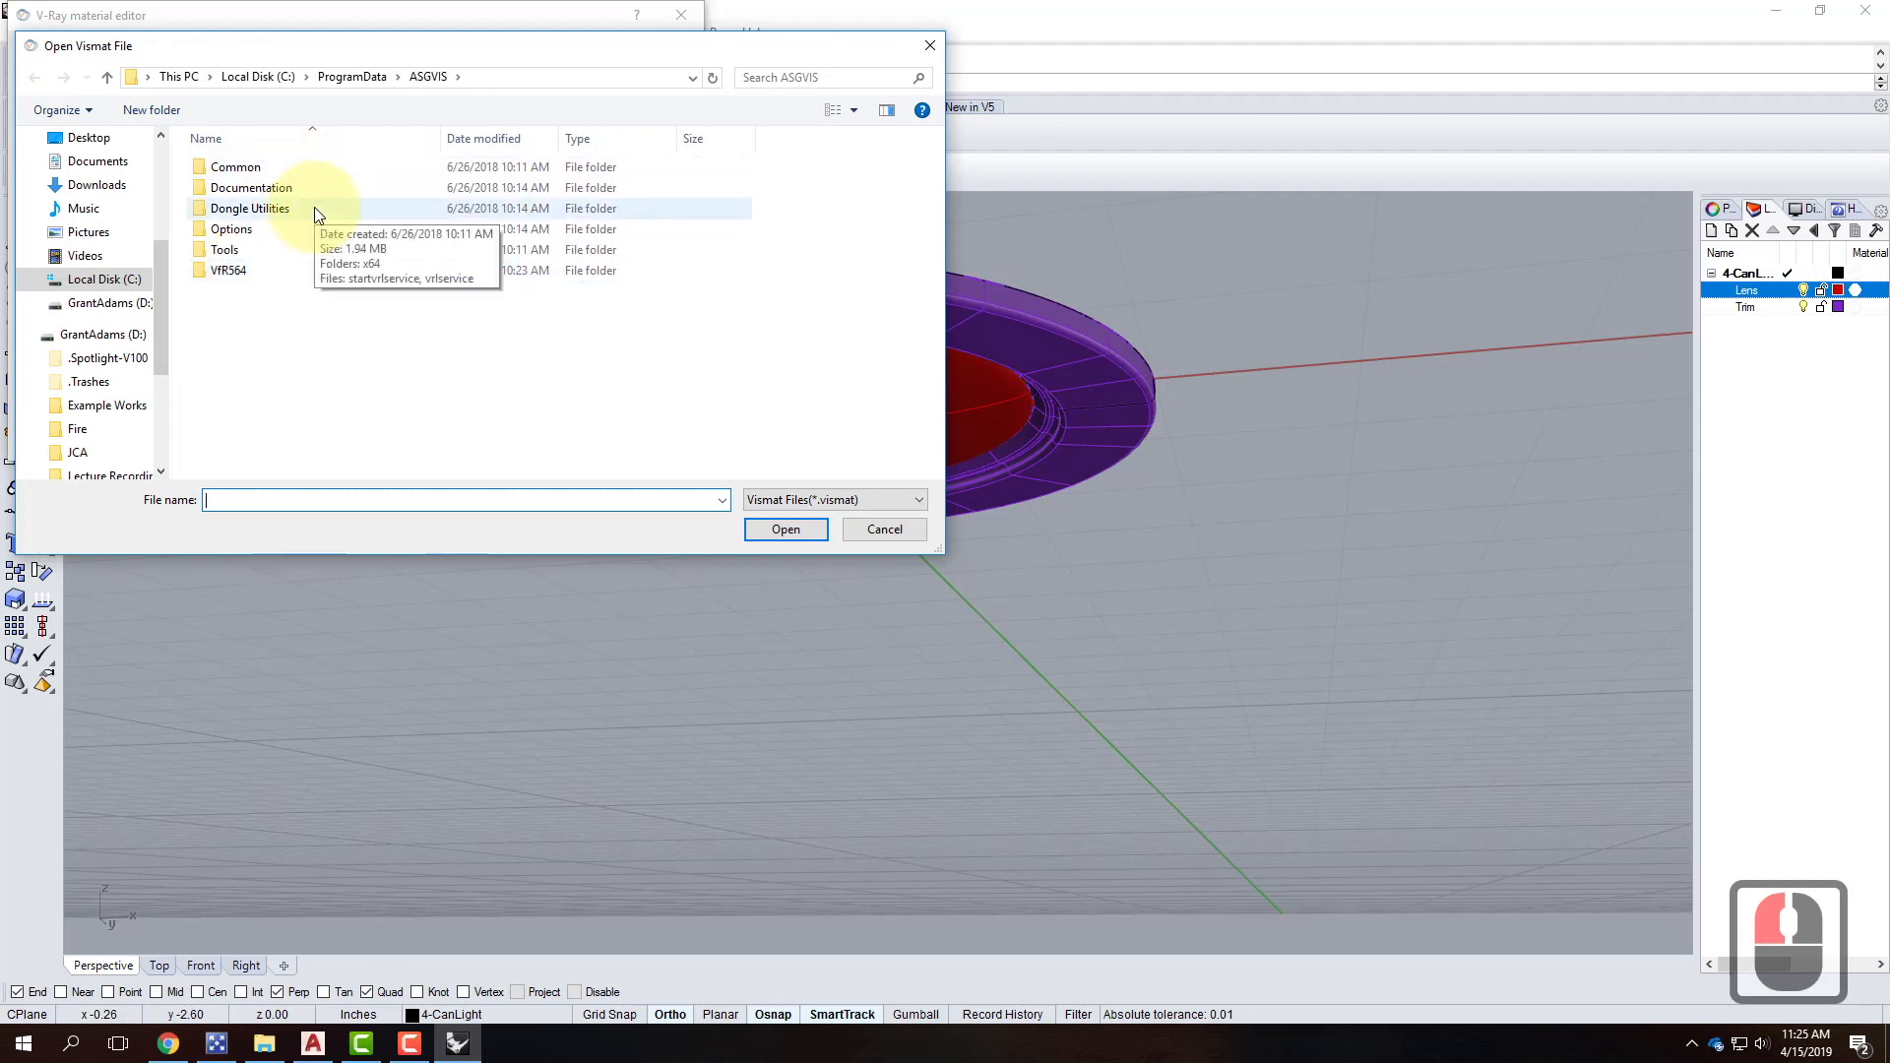
pyautogui.click(103, 335)
pyautogui.doubleClick(268, 291)
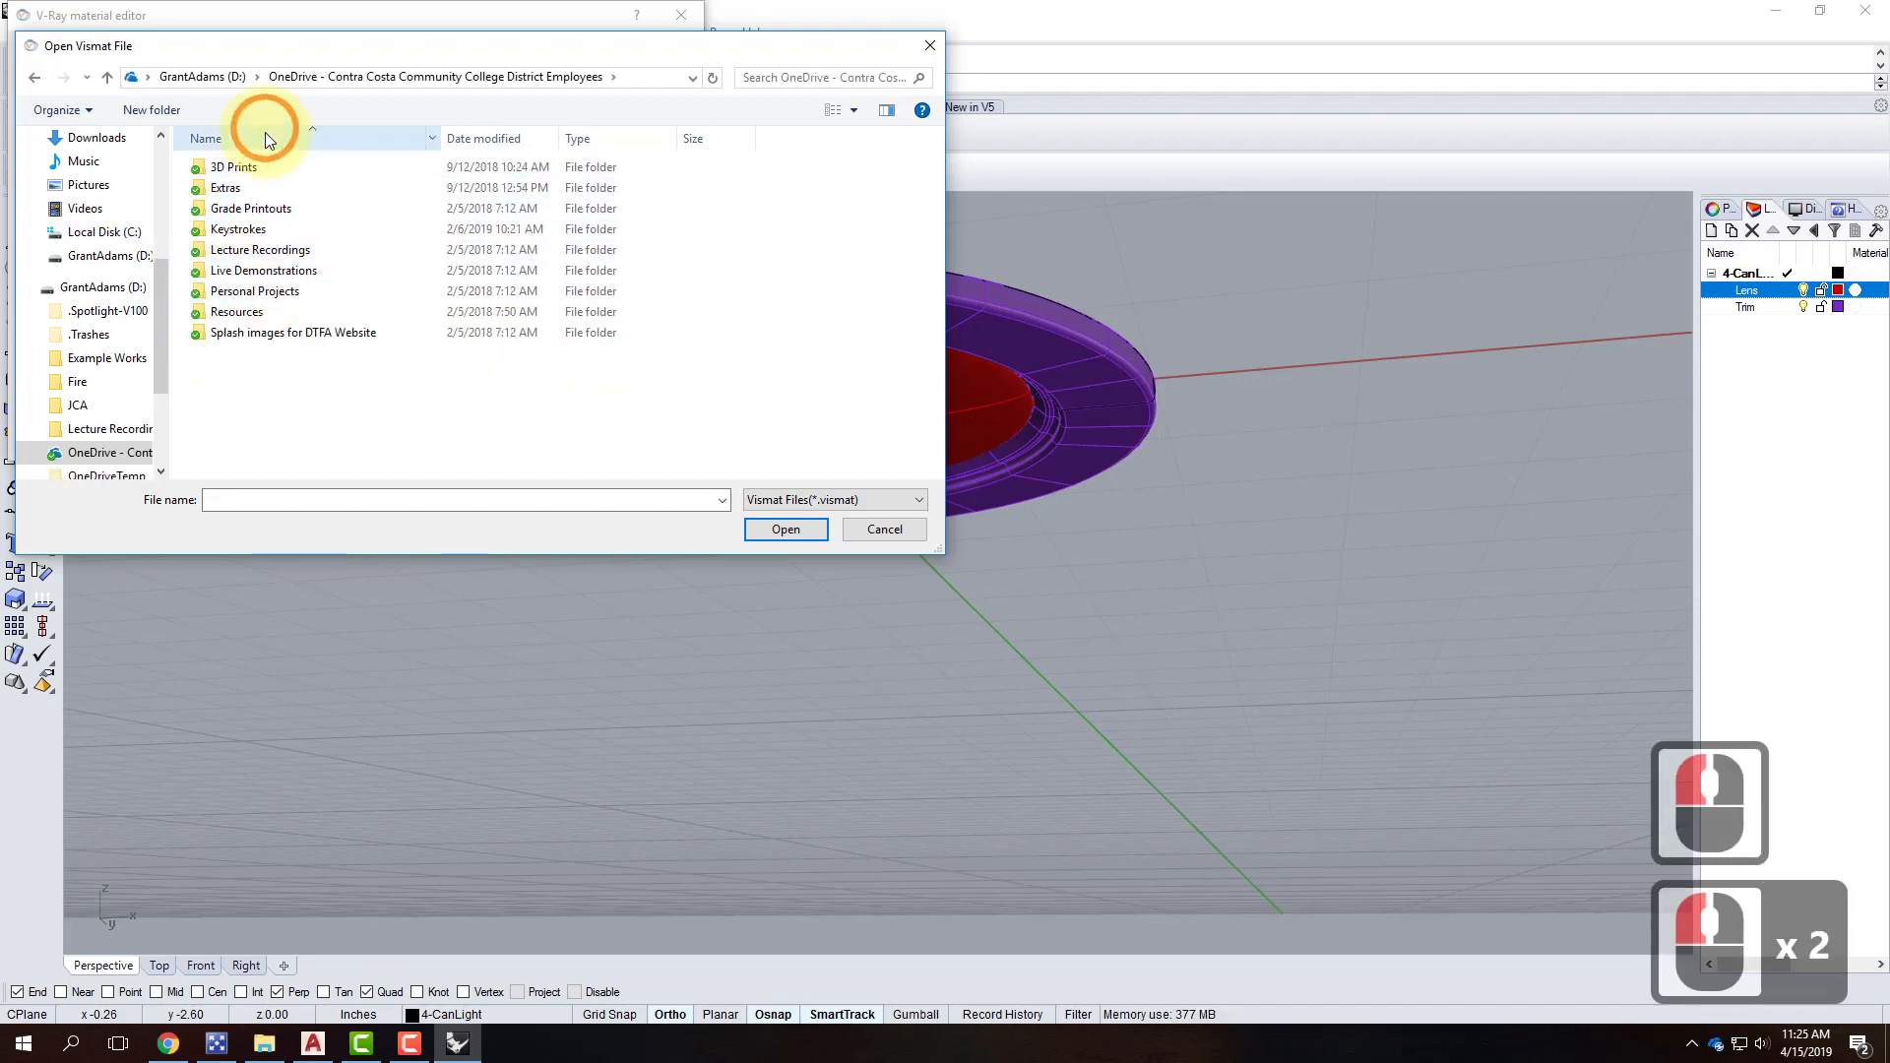
pyautogui.doubleClick(236, 311)
pyautogui.doubleClick(229, 394)
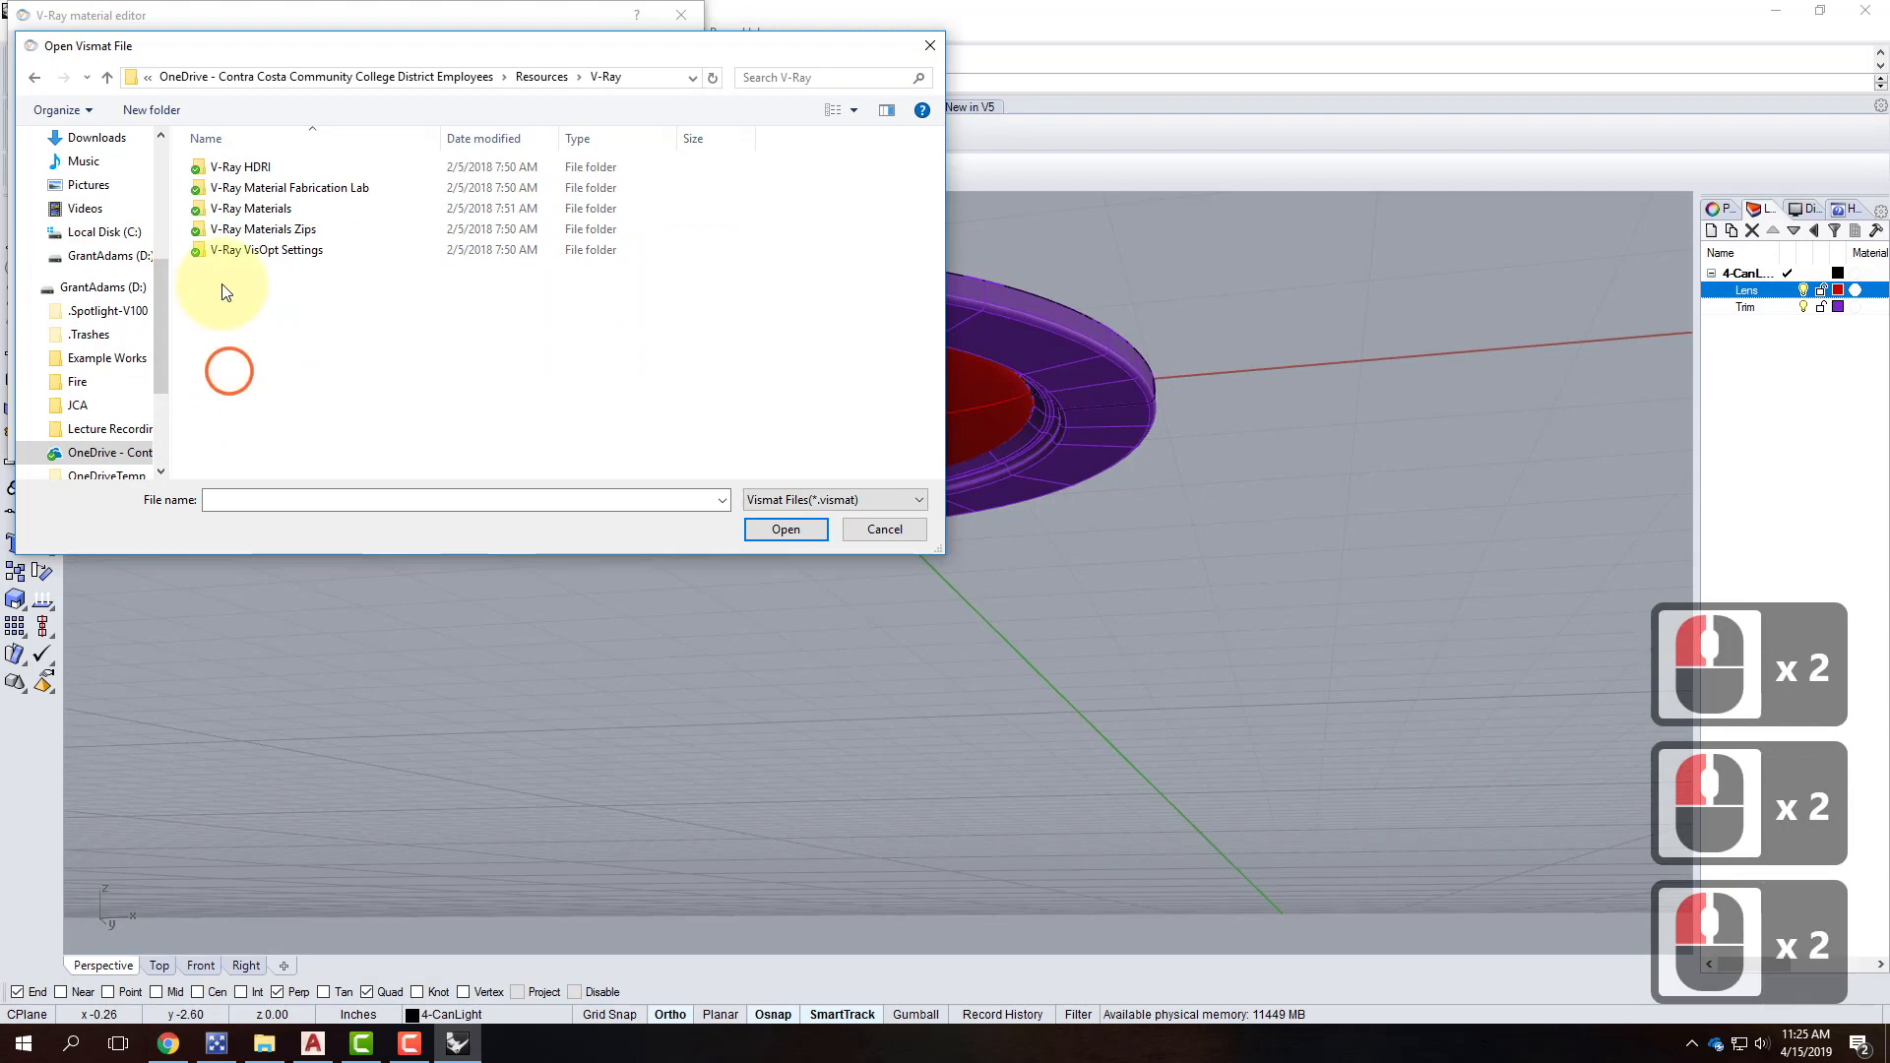
pyautogui.click(267, 210)
pyautogui.doubleClick(267, 211)
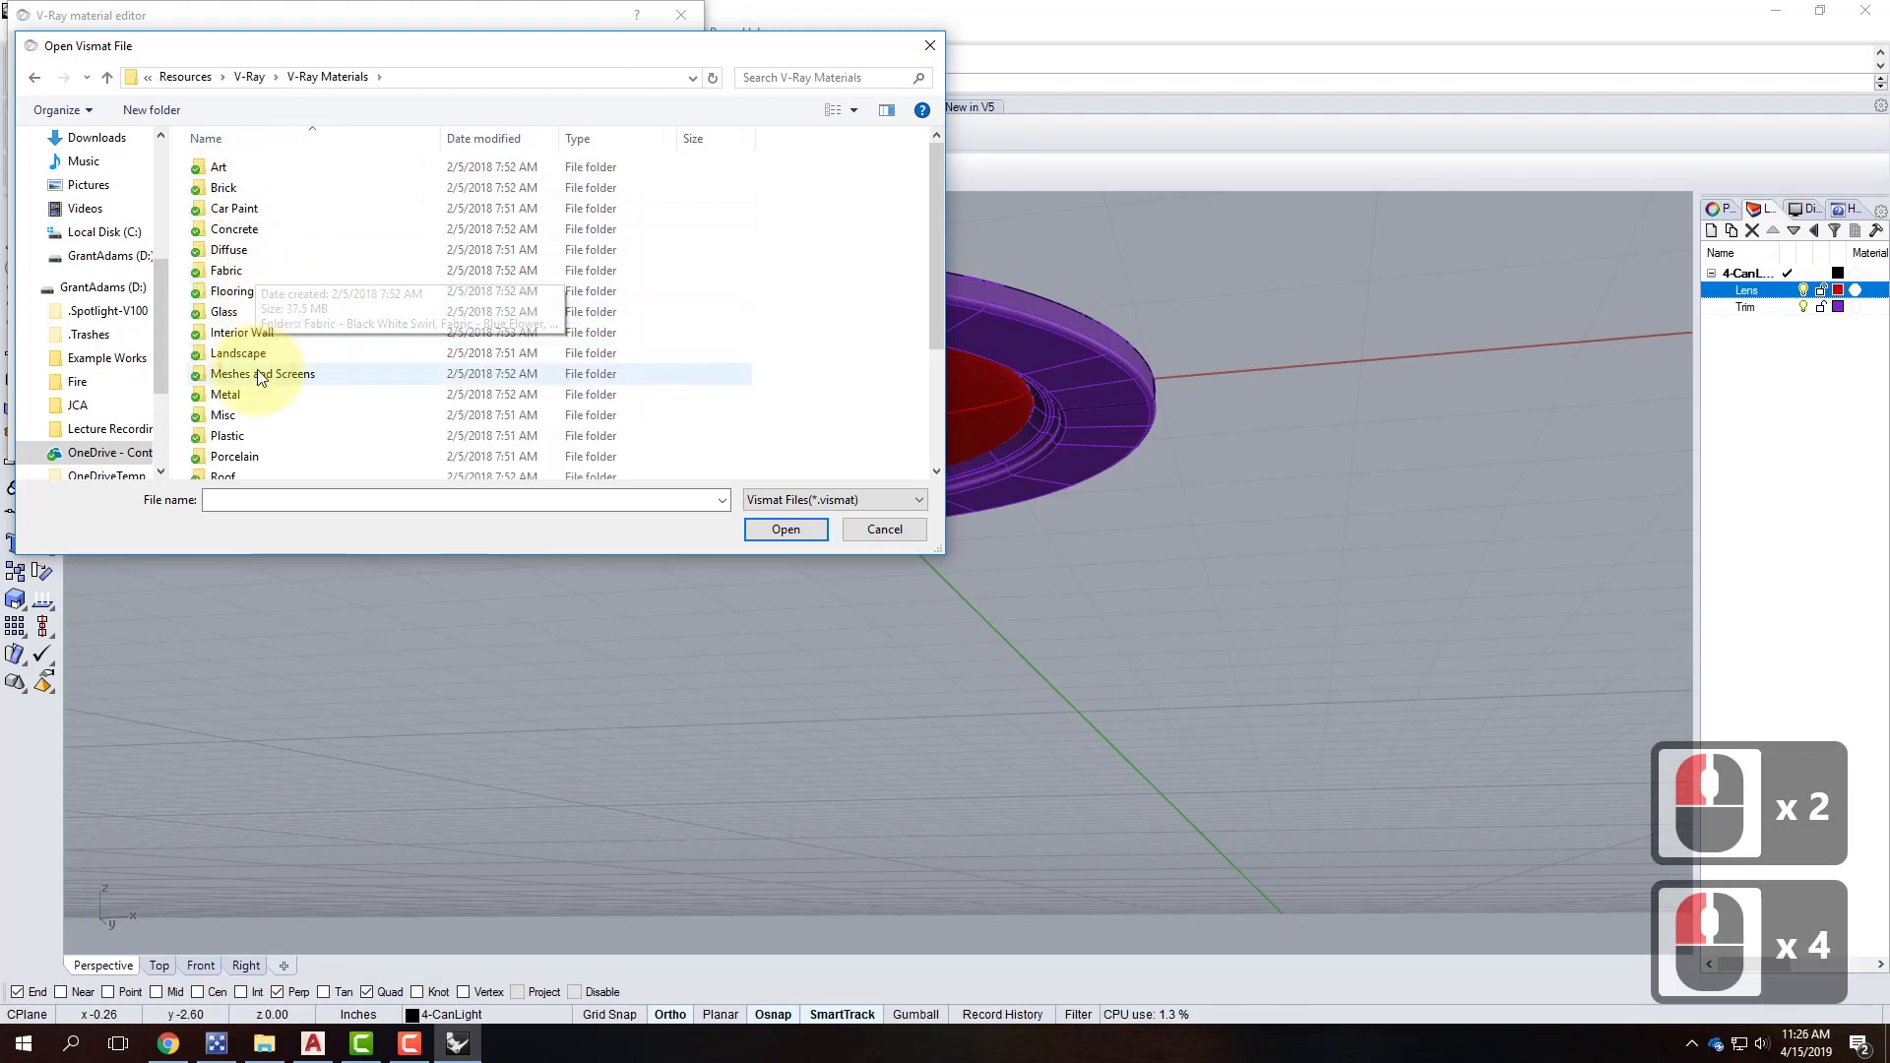
pyautogui.doubleClick(229, 436)
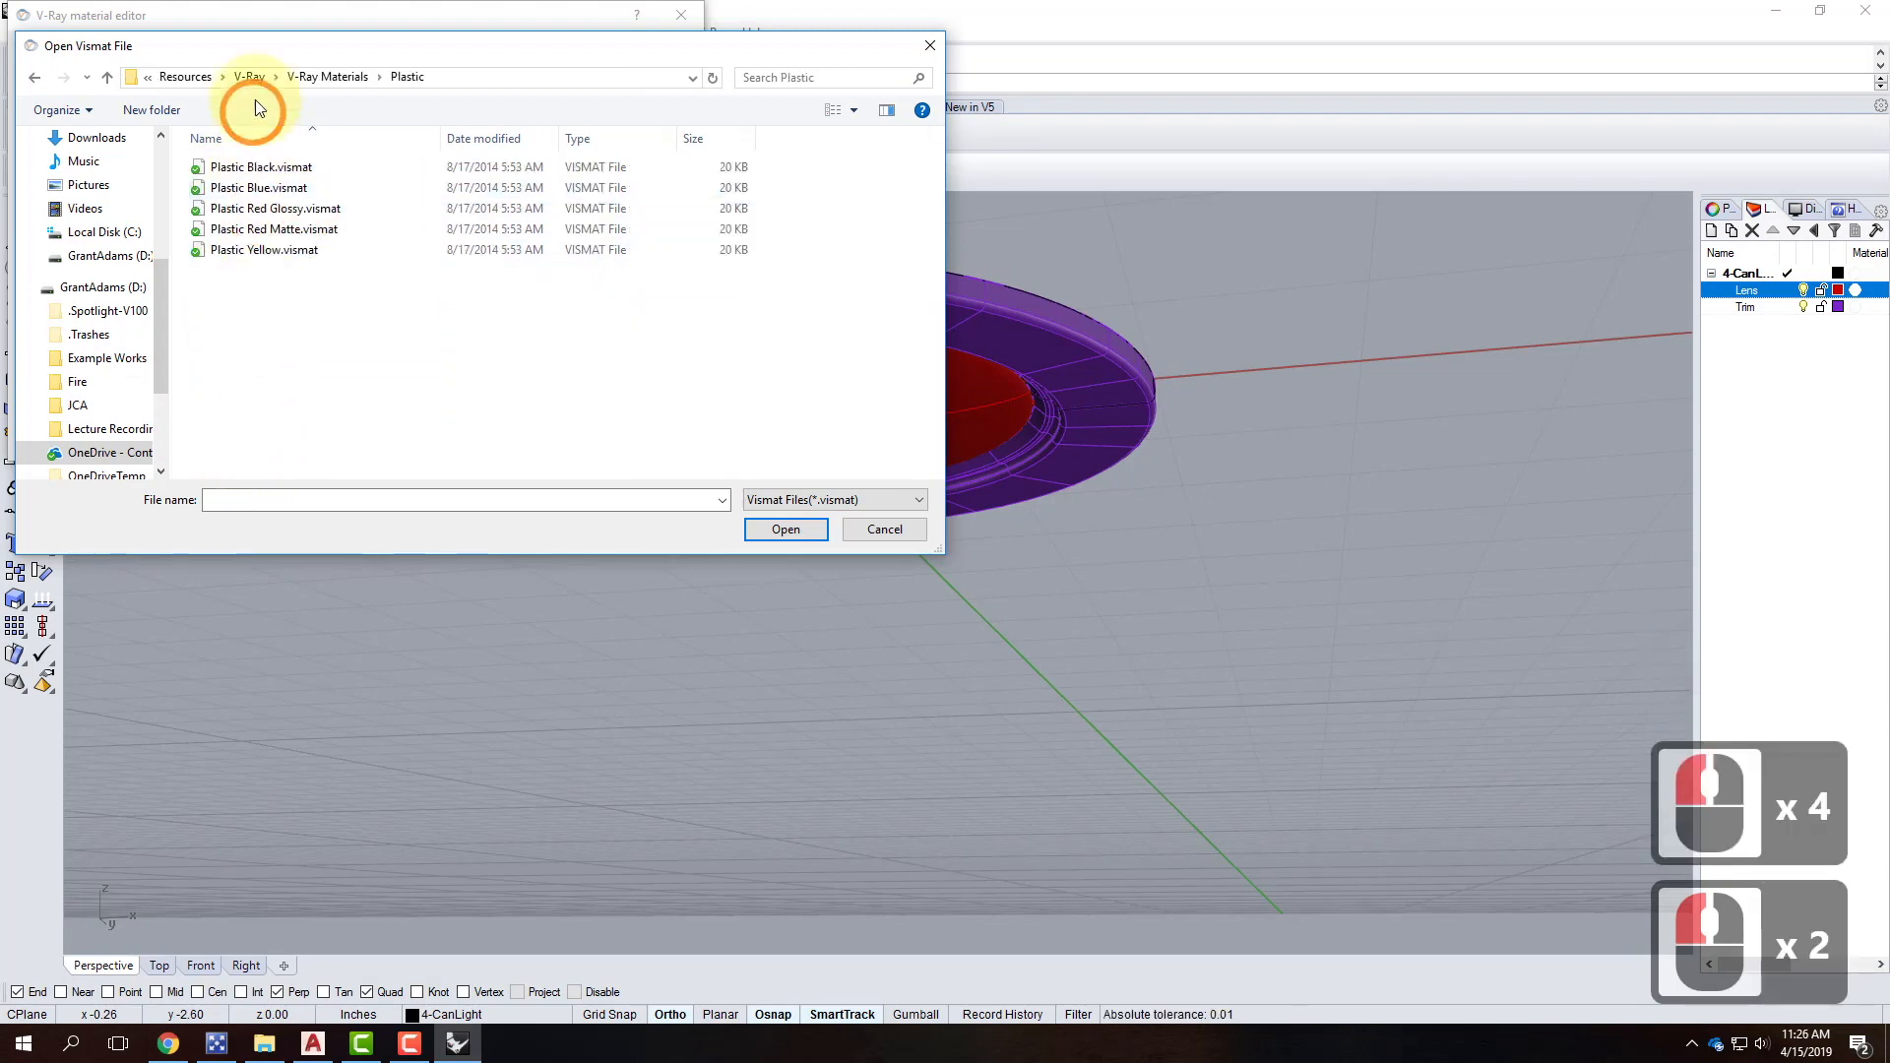
pyautogui.click(282, 169)
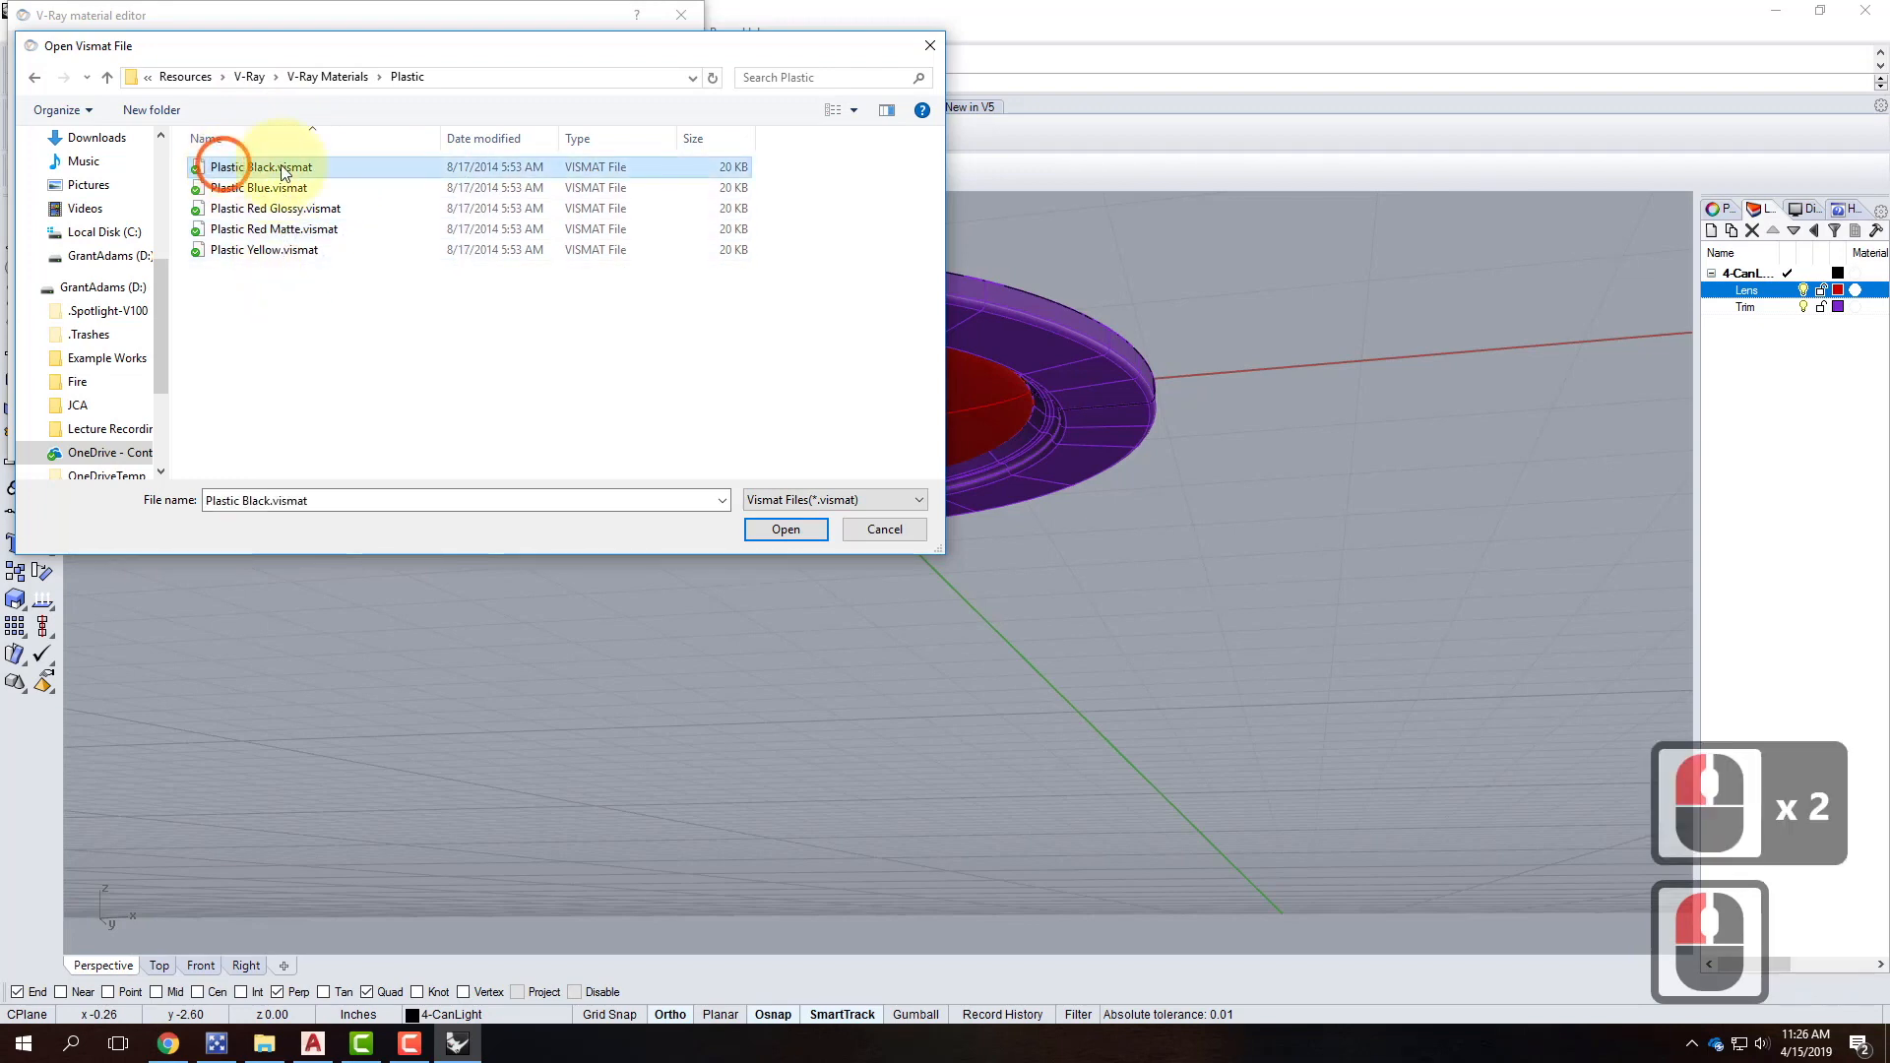
pyautogui.click(774, 531)
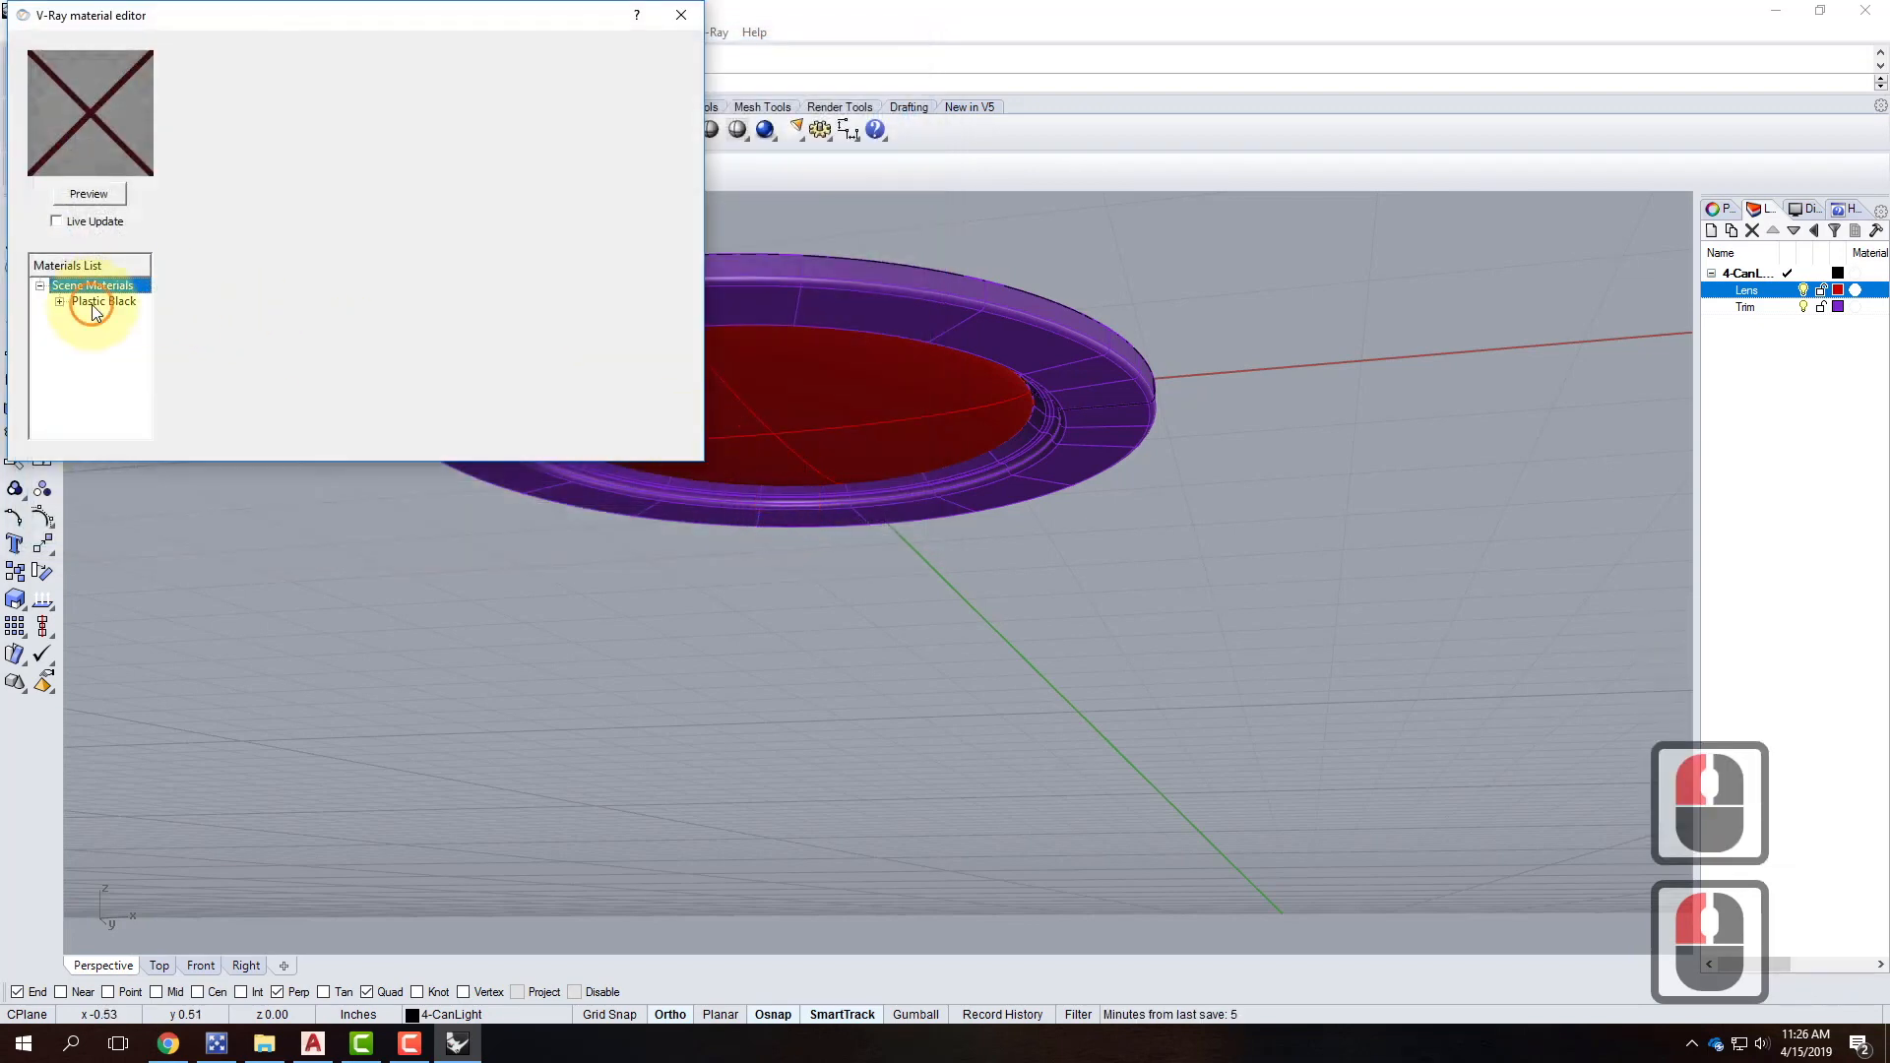
# Set the Plastic Black material's diffuse colour to white.
pyautogui.click(94, 309)
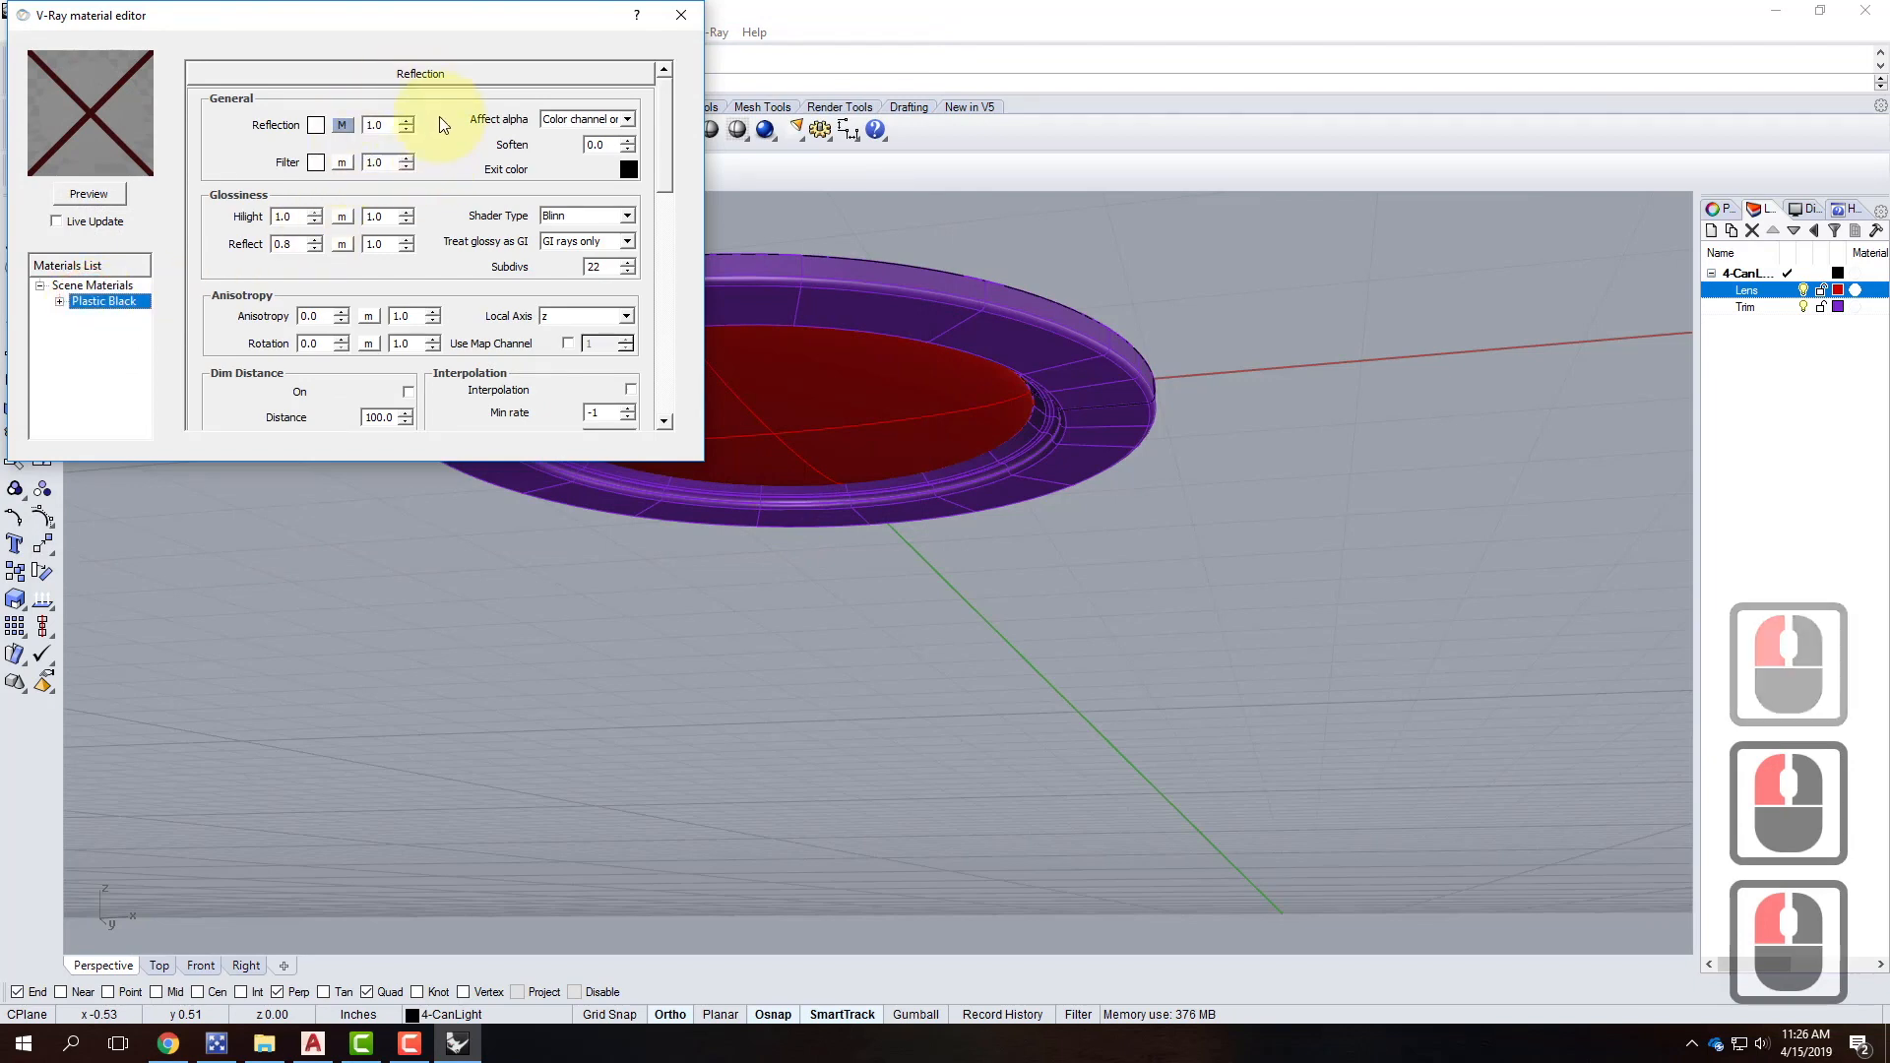
pyautogui.moveTo(664, 145); pyautogui.dragTo(652, 239)
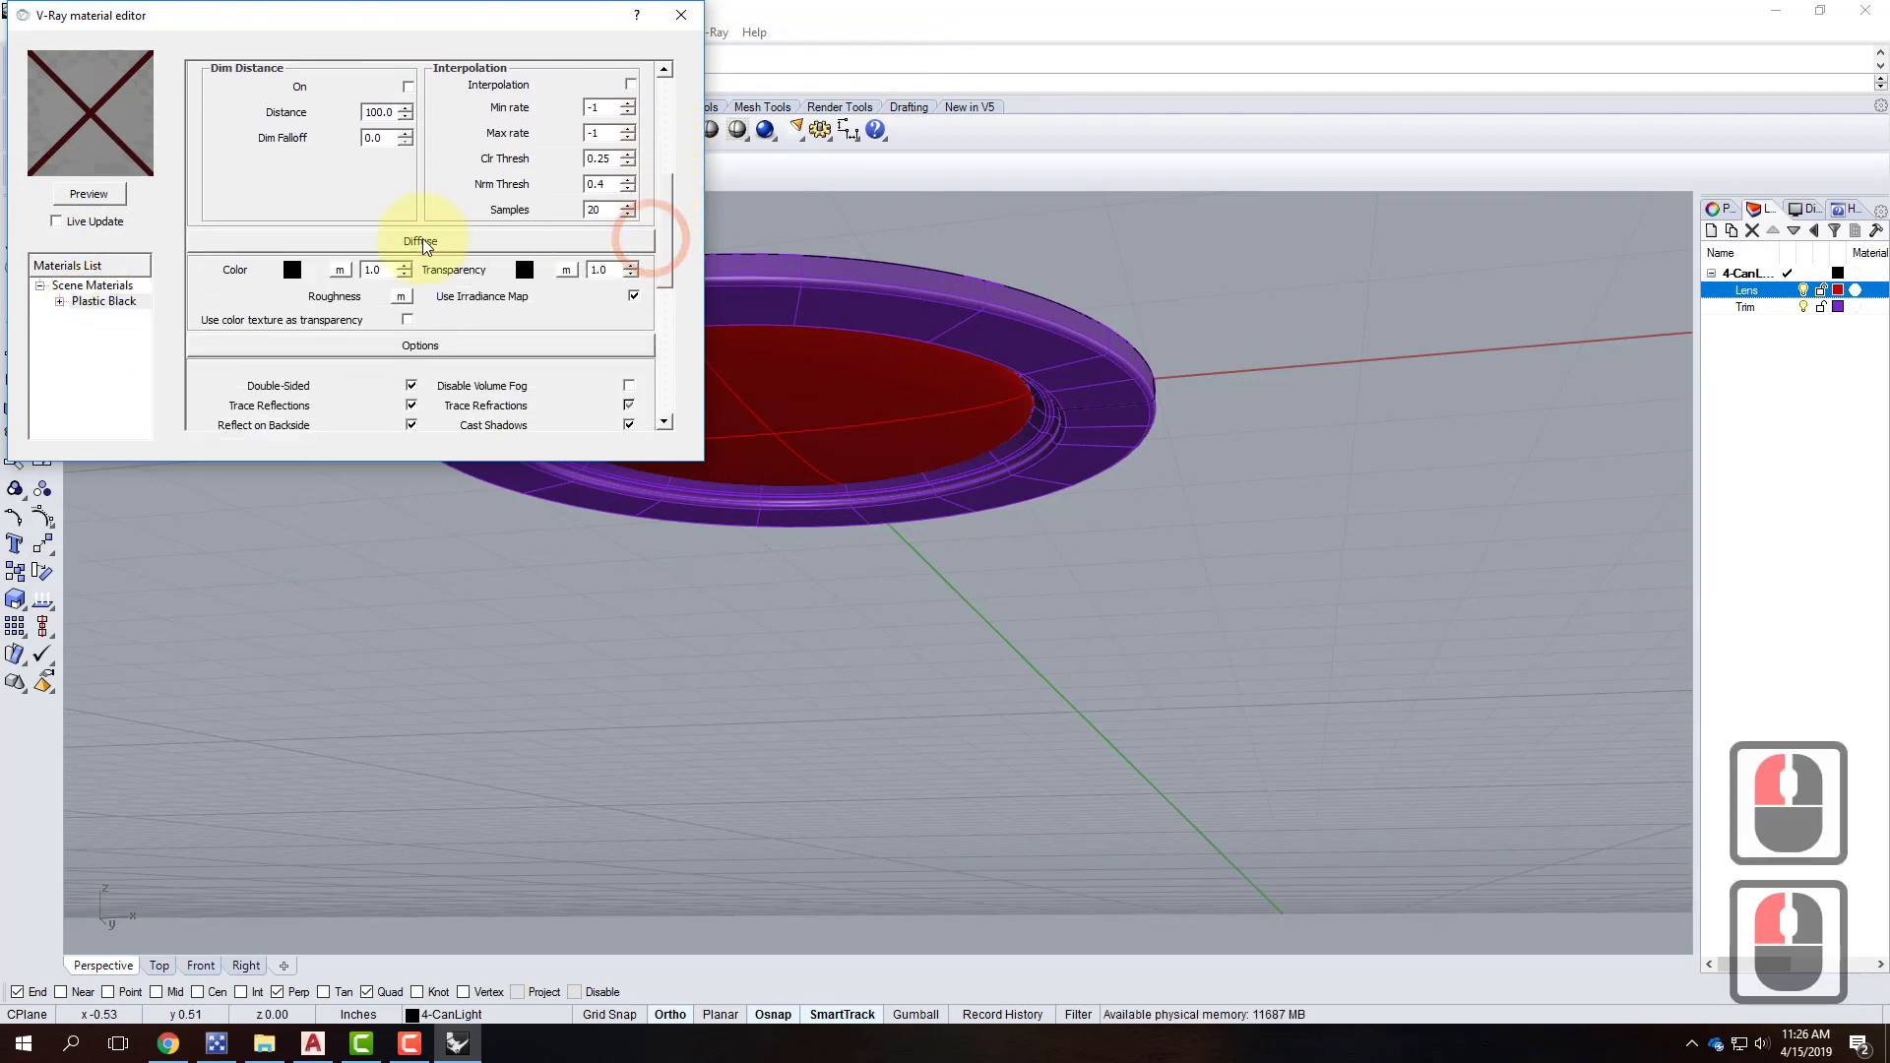
pyautogui.click(292, 269)
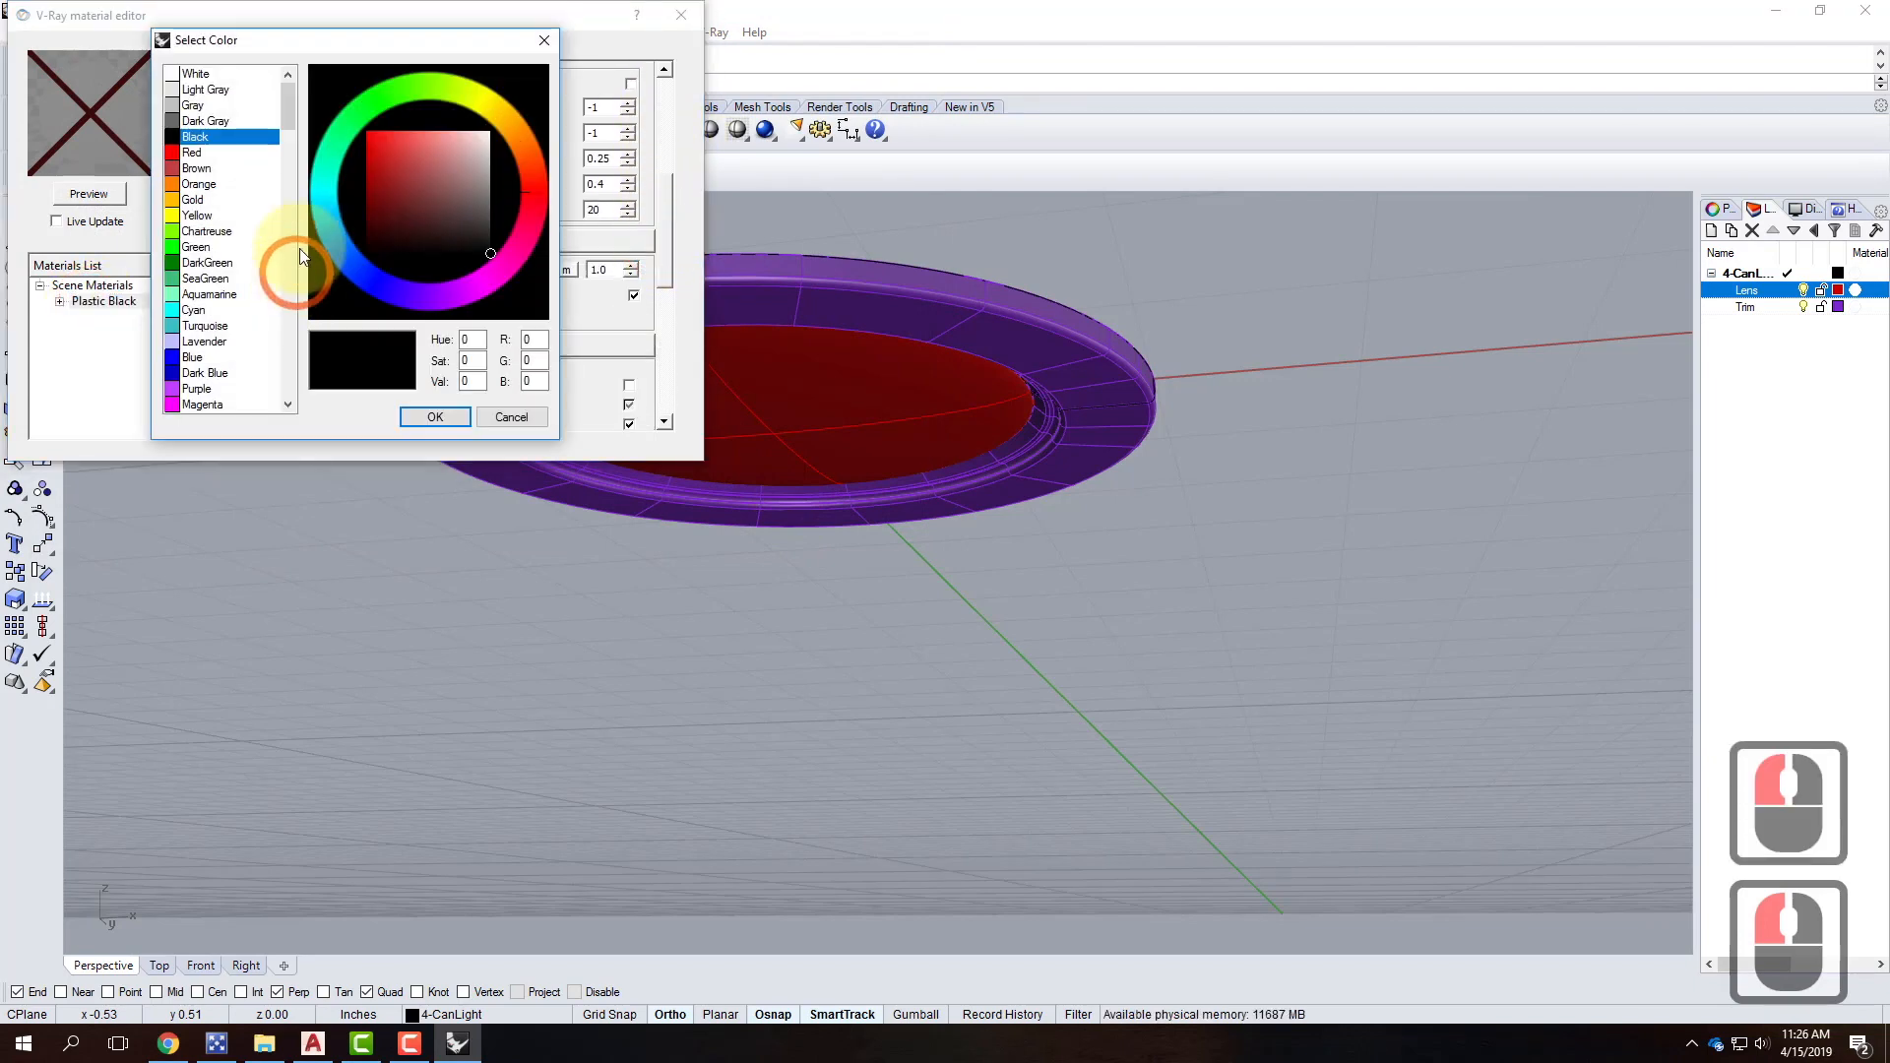
pyautogui.click(201, 74)
pyautogui.click(464, 412)
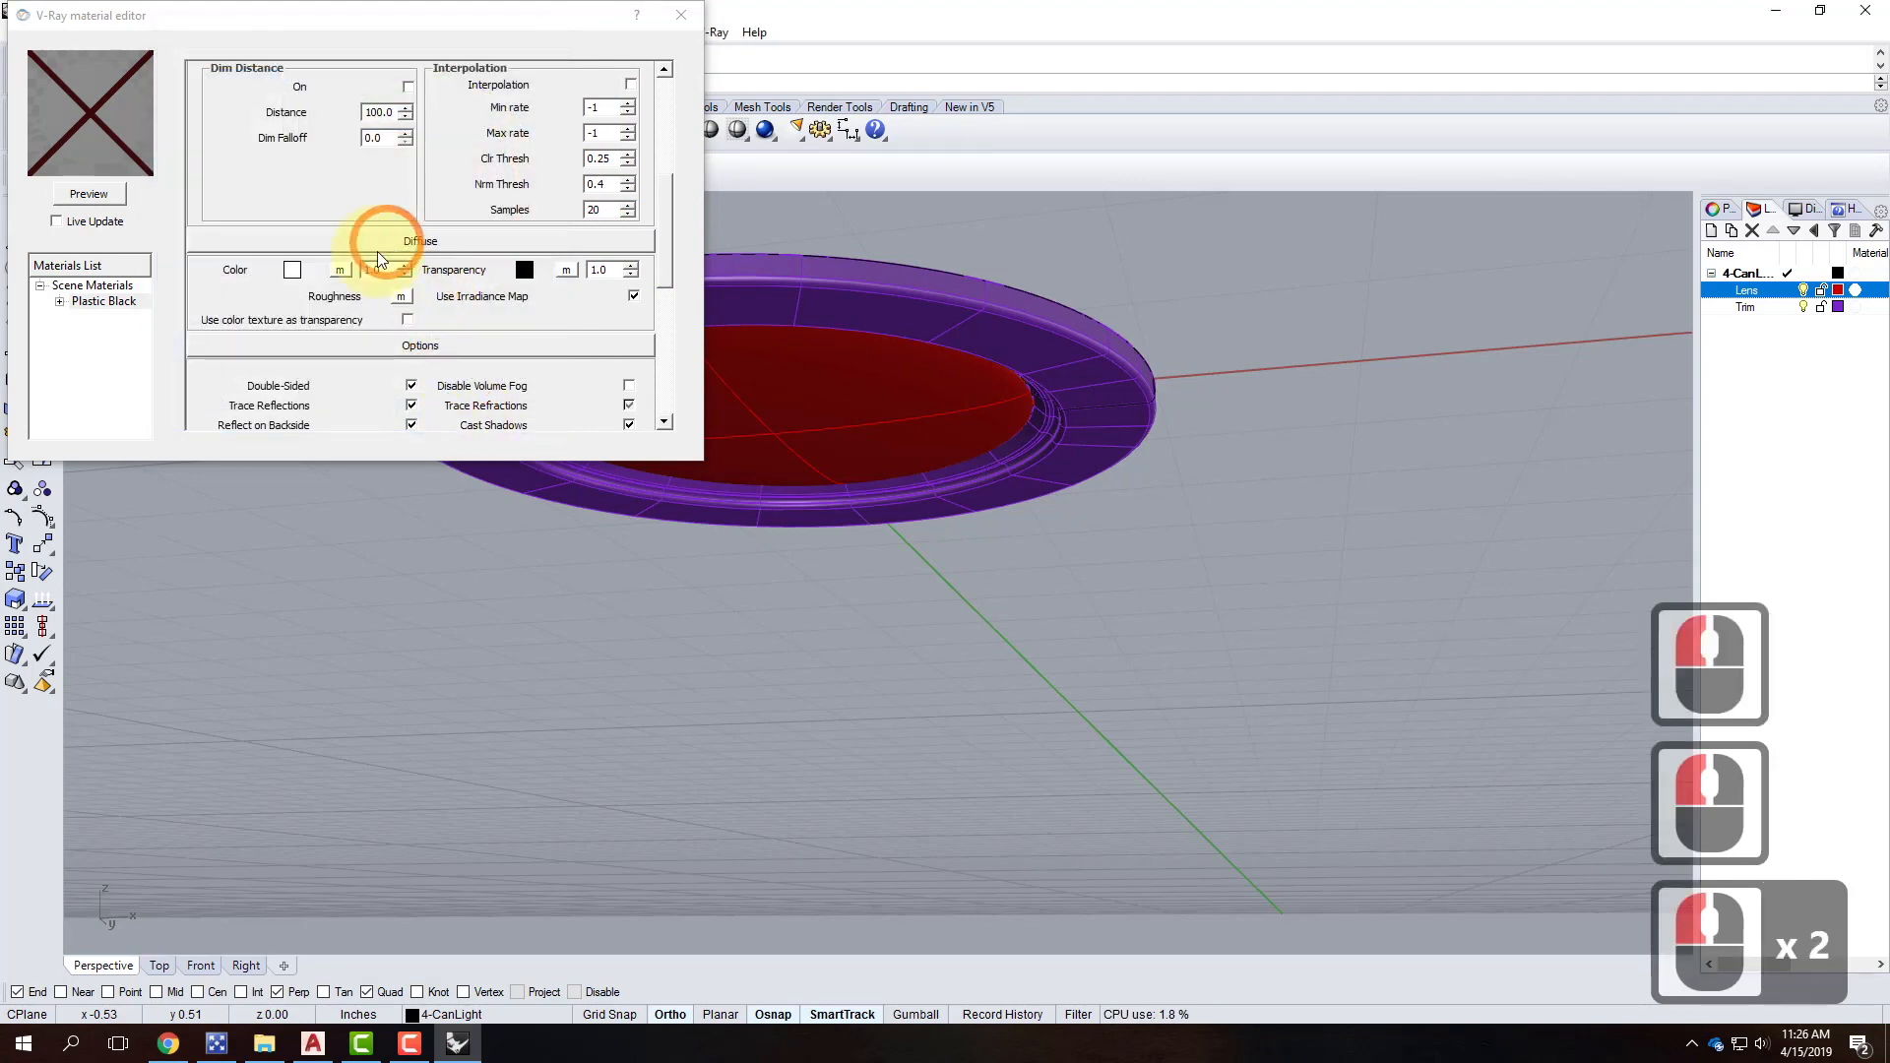
# Rename the material to Plastic White and render its preview.
pyautogui.click(109, 303)
pyautogui.click(112, 302)
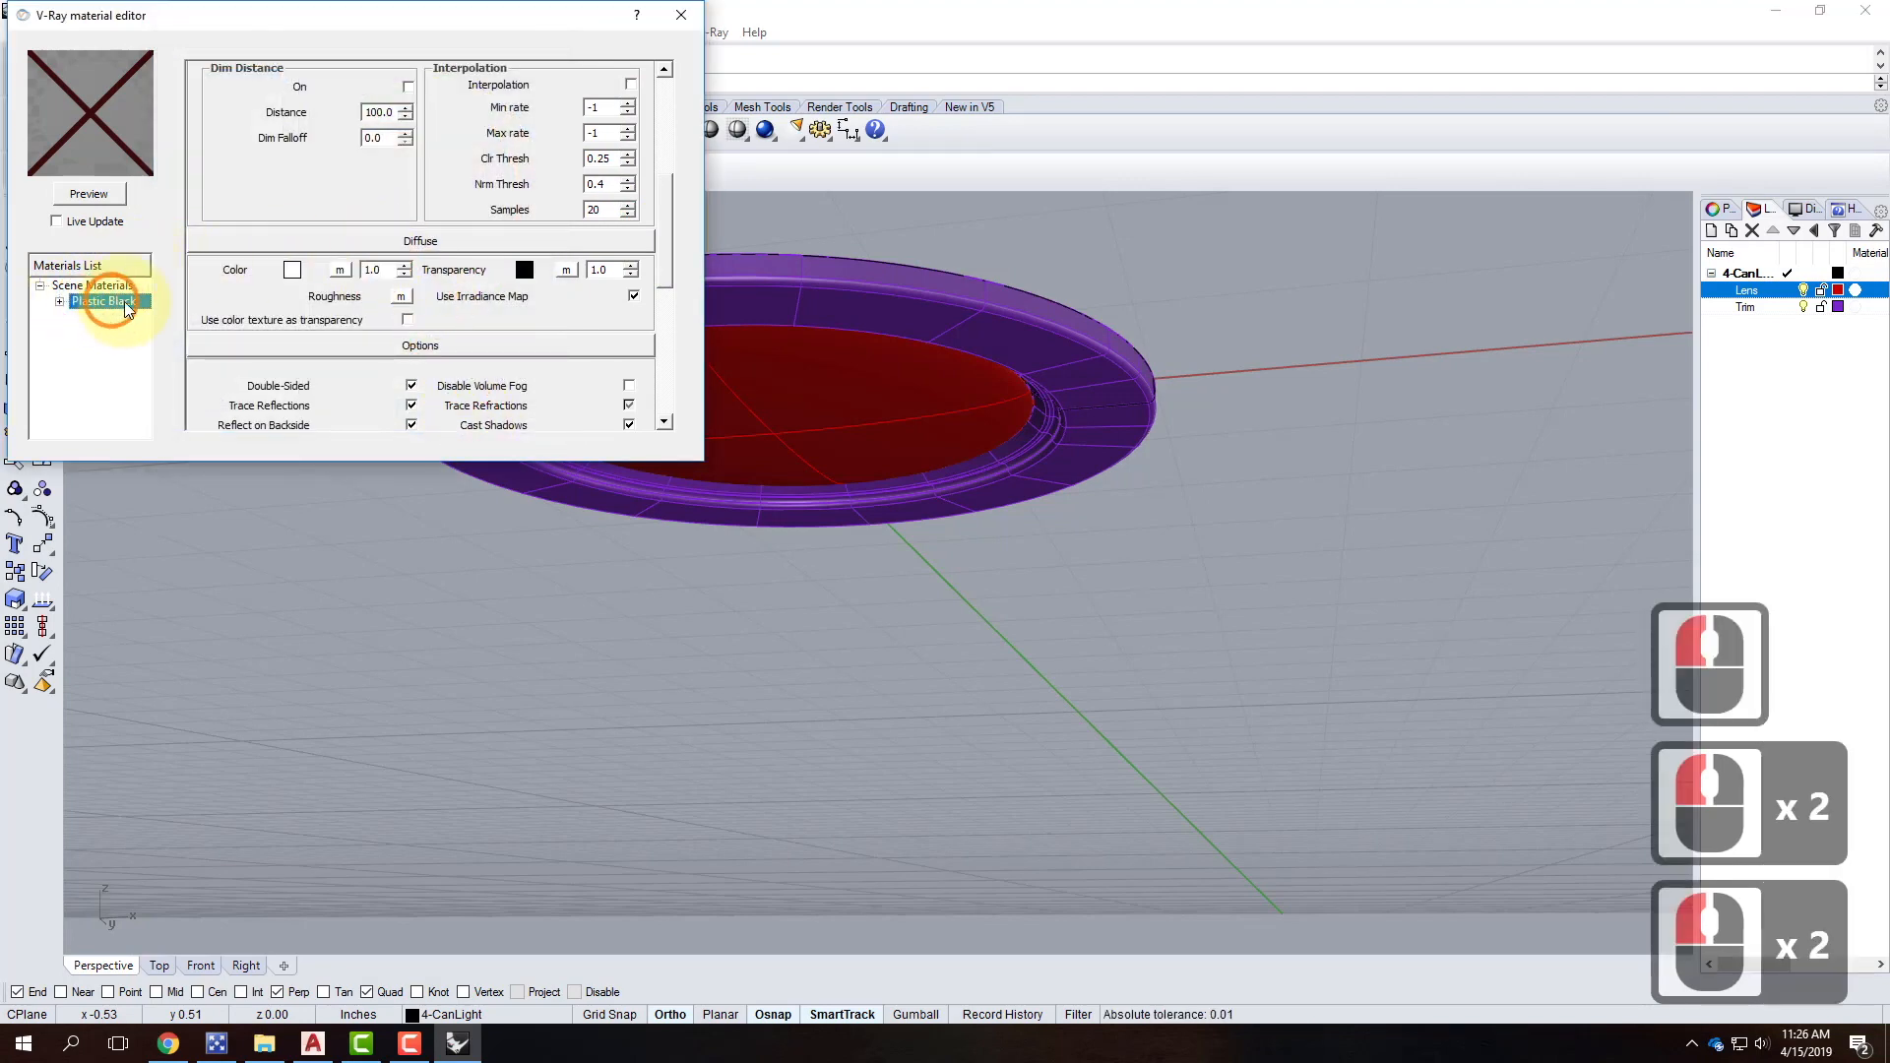
pyautogui.click(122, 303)
pyautogui.click(117, 303)
pyautogui.moveTo(304, 240); pyautogui.dragTo(391, 241)
pyautogui.write('White')
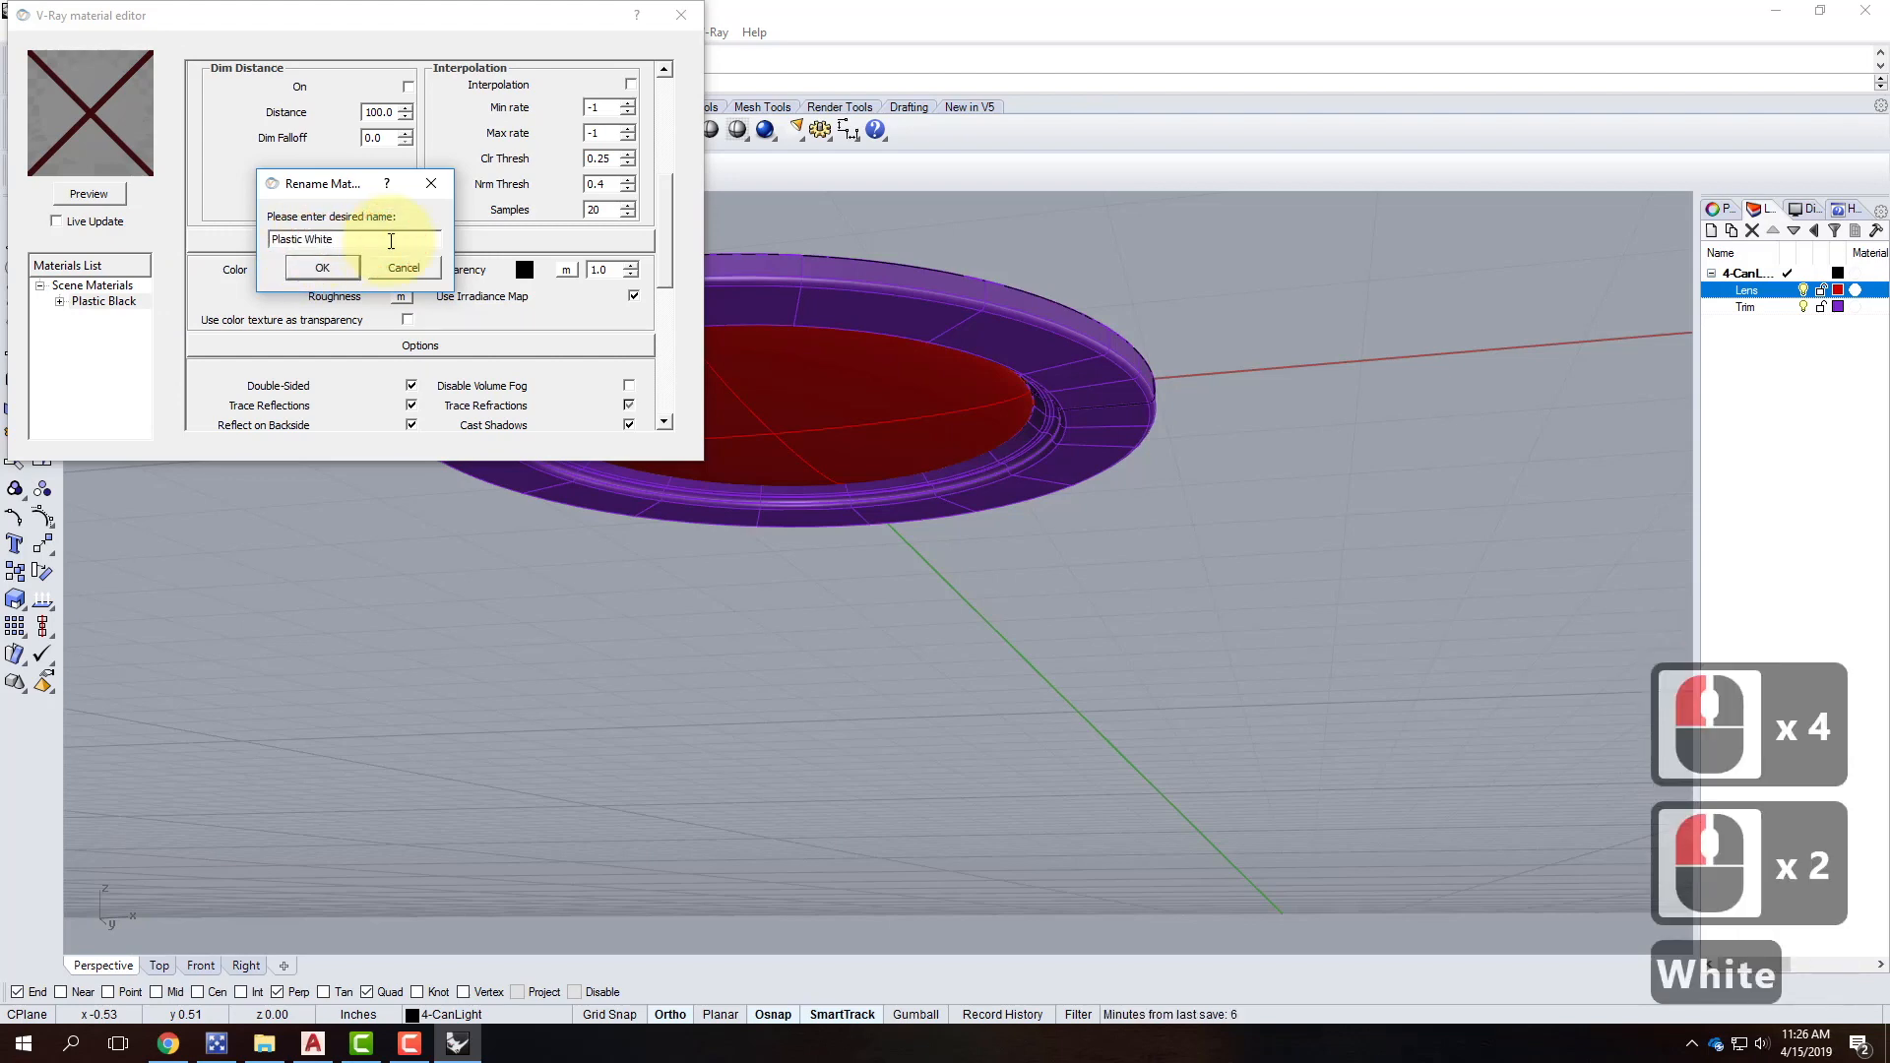
pyautogui.click(325, 268)
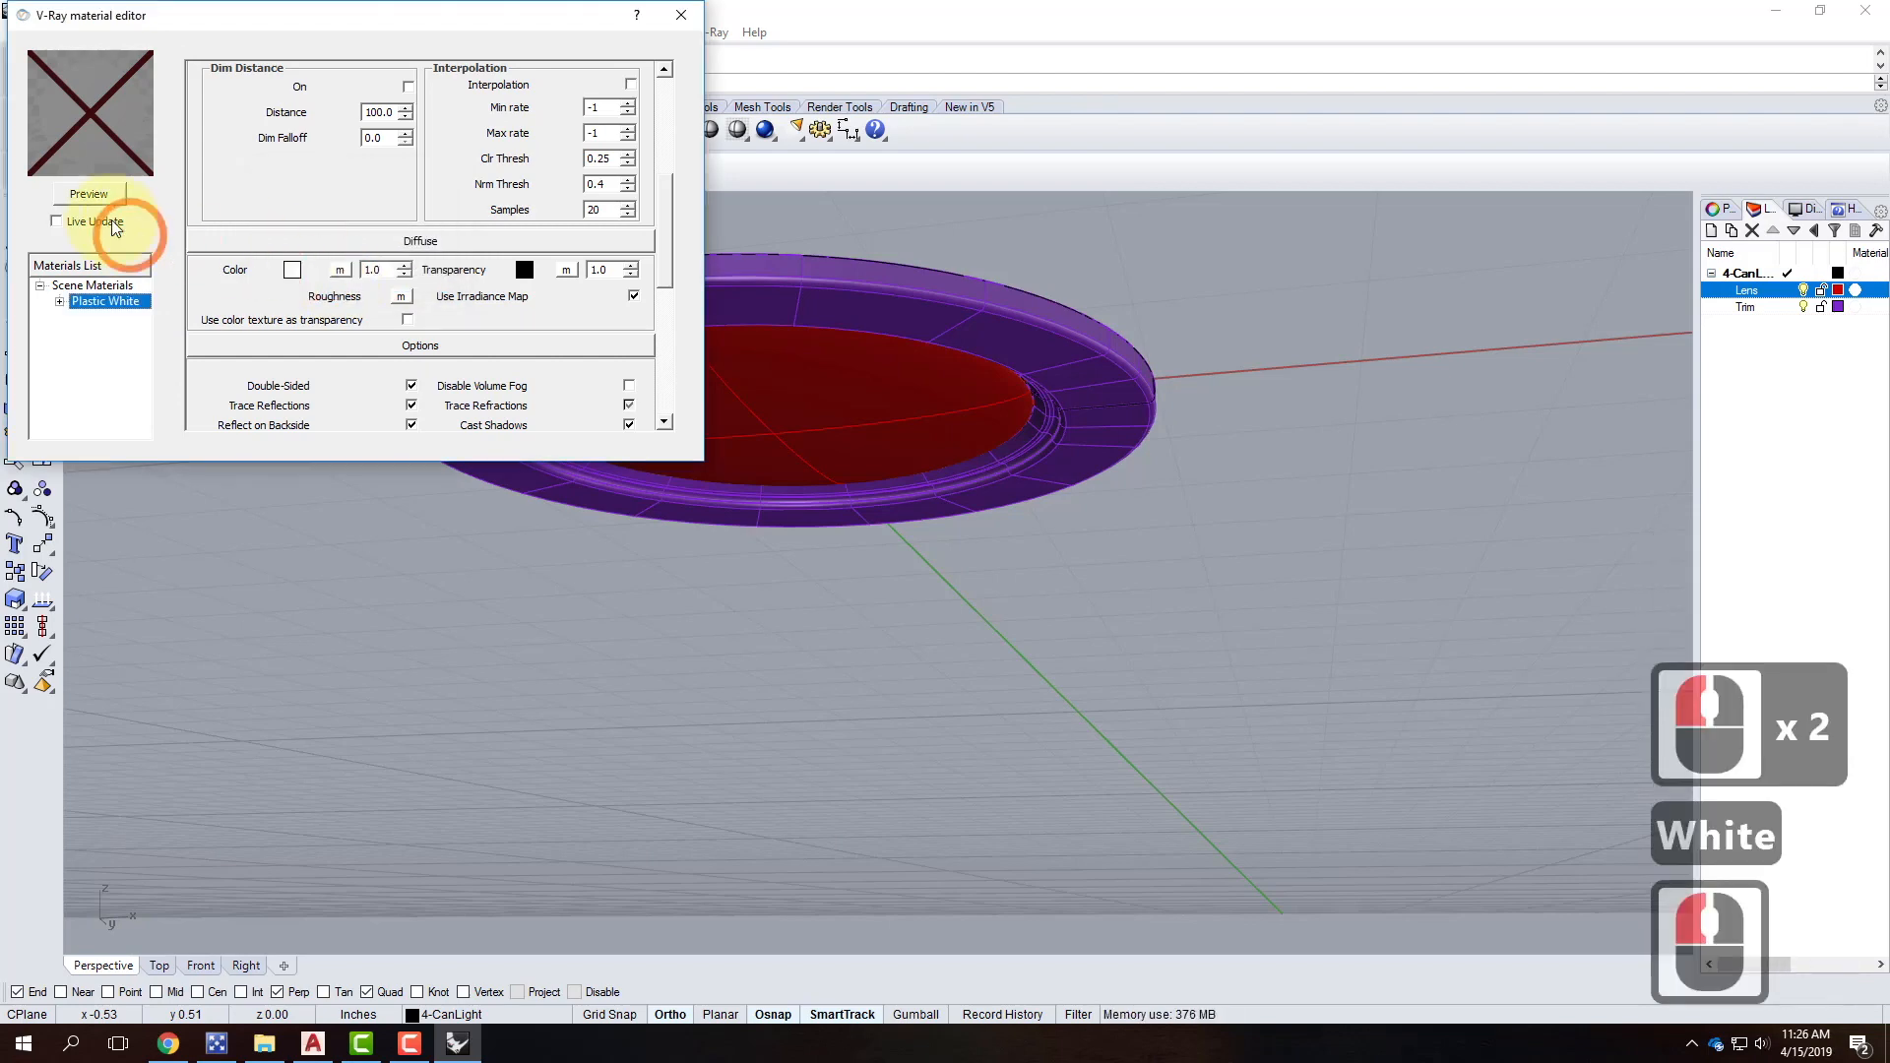
pyautogui.click(93, 194)
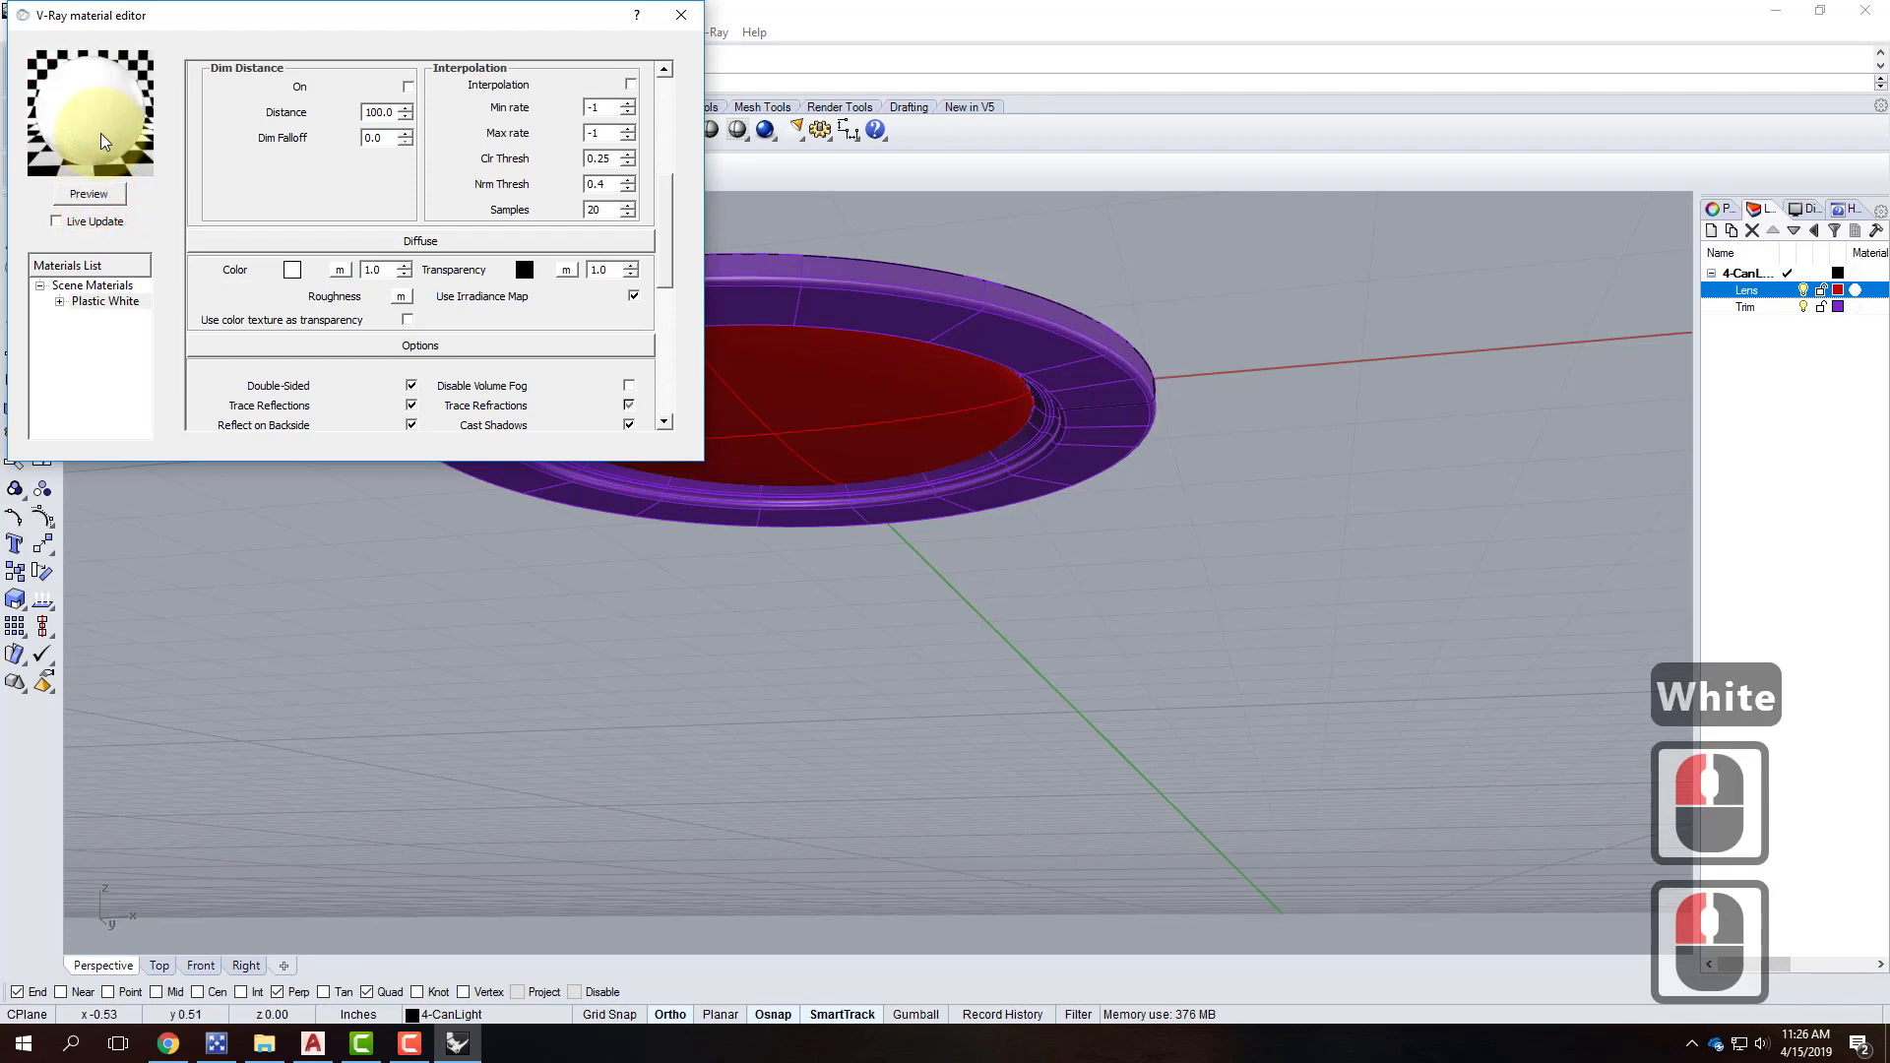
# Apply the Plastic White material to the Trim layer, then check the red lens.
pyautogui.rightClick(108, 303)
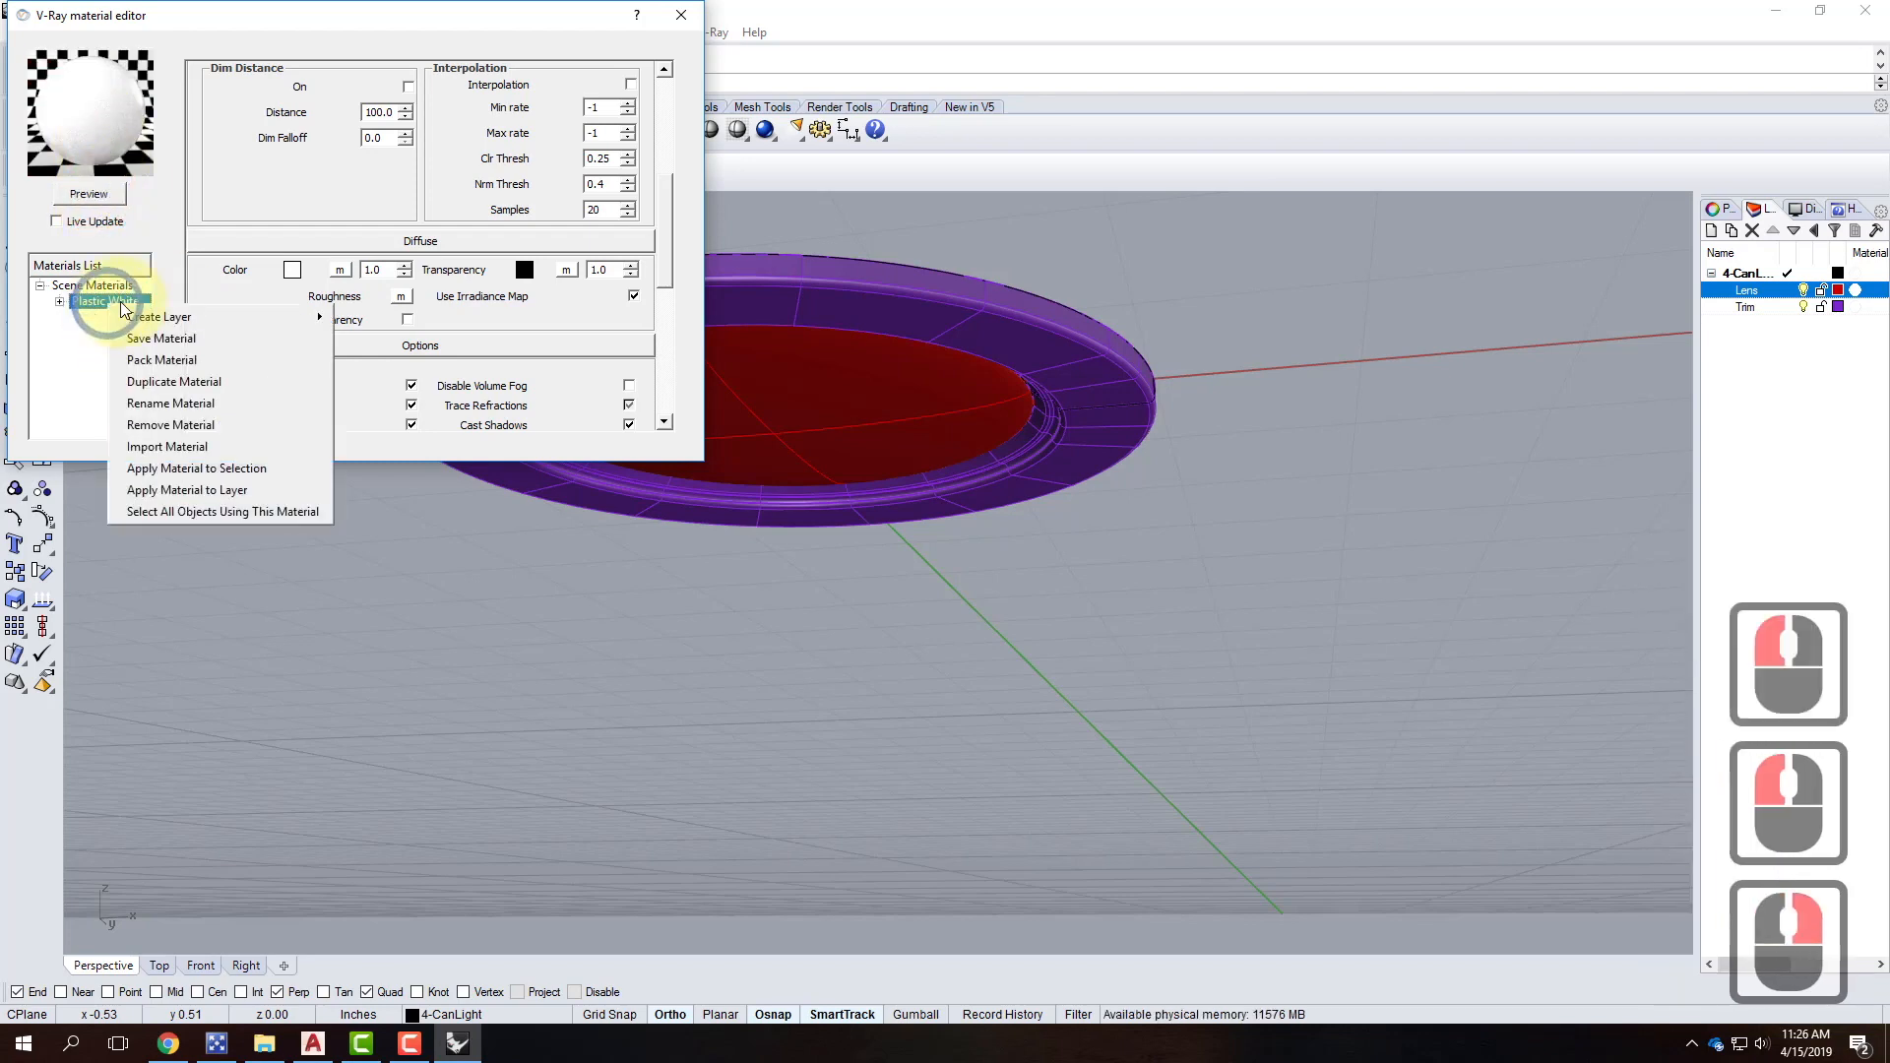
pyautogui.click(234, 492)
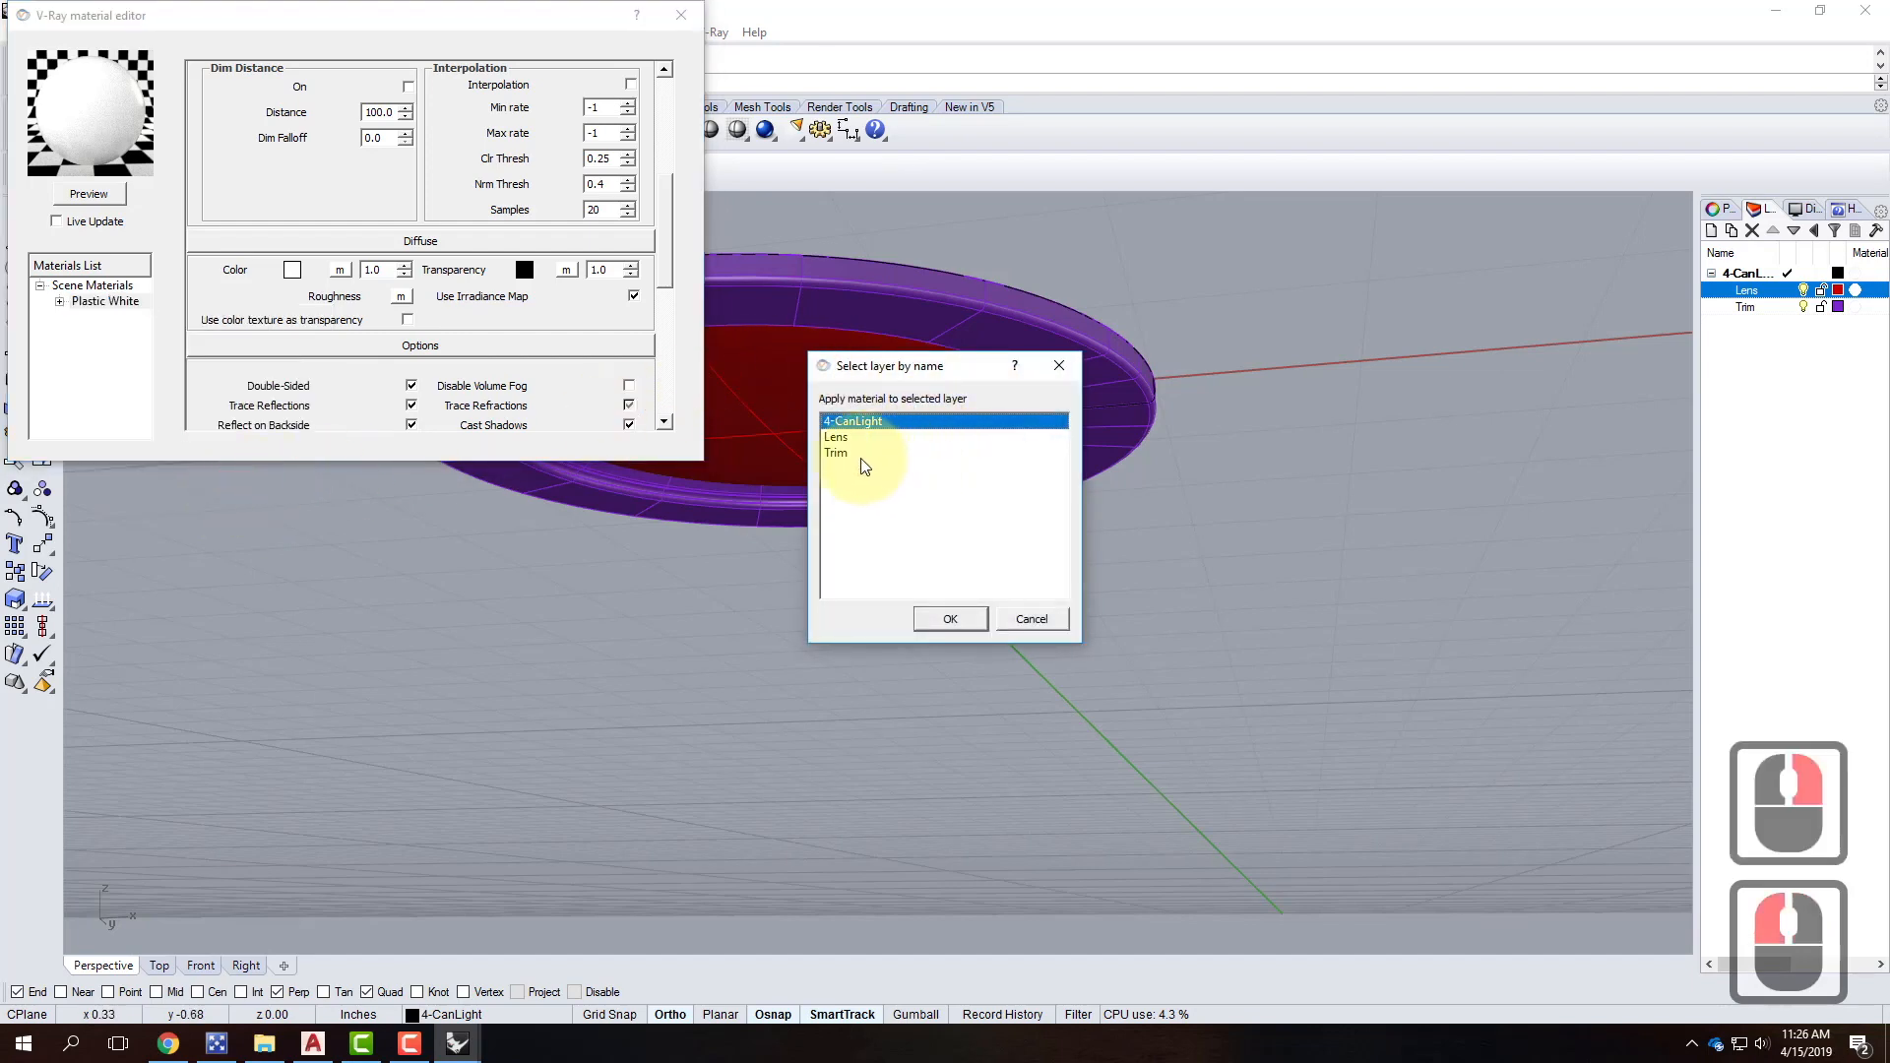
pyautogui.click(855, 454)
pyautogui.click(948, 620)
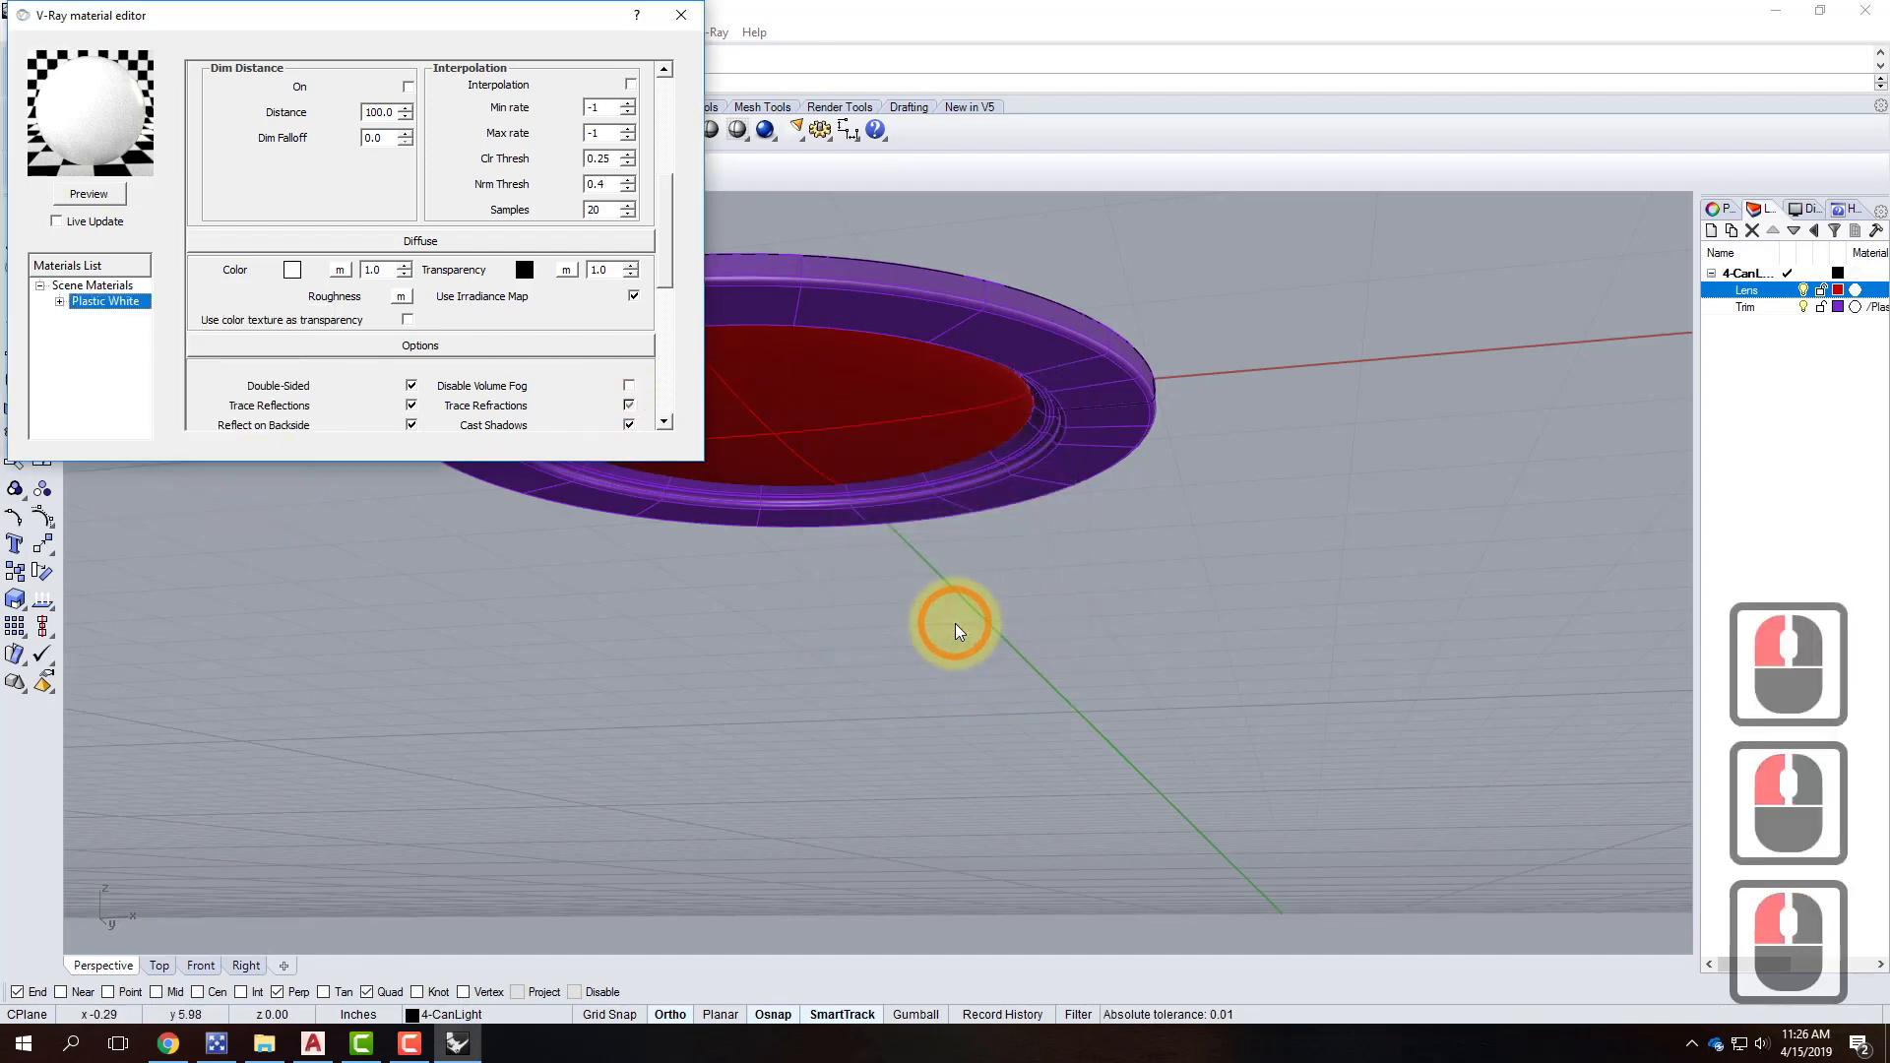
pyautogui.click(877, 437)
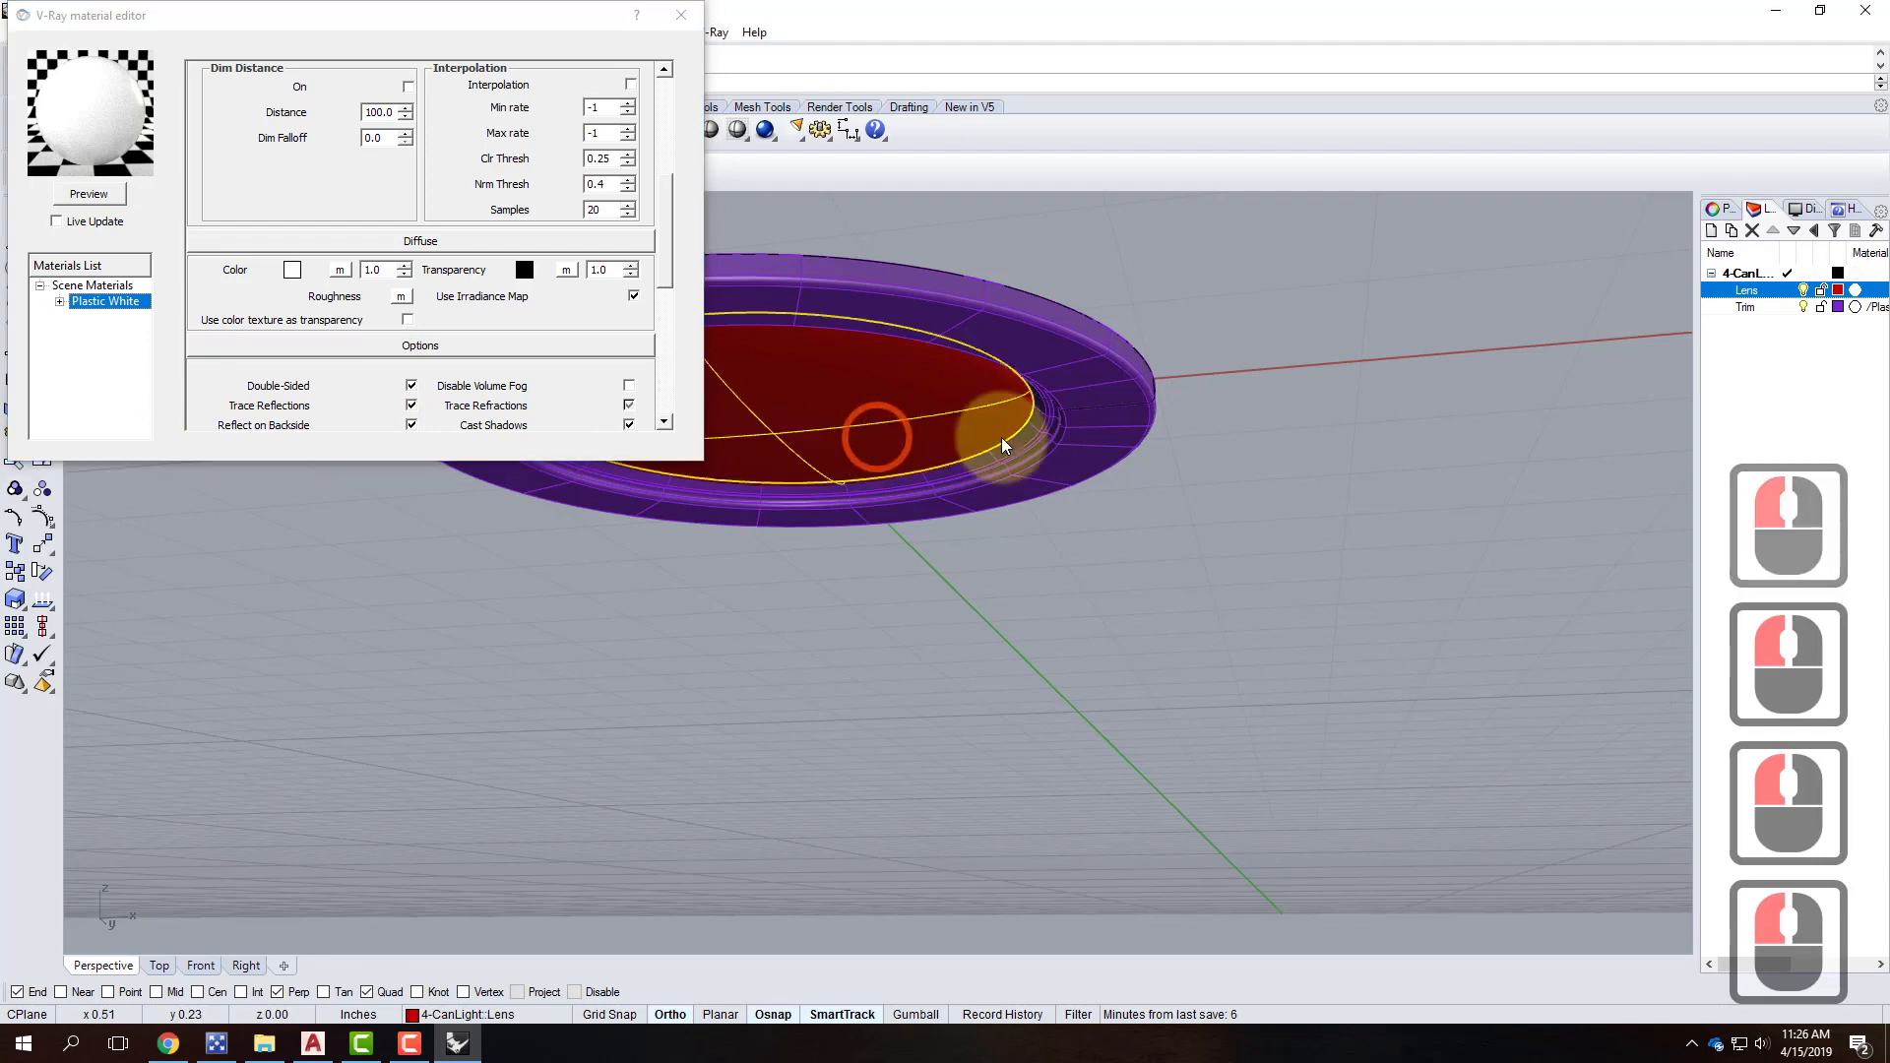
pyautogui.click(1329, 497)
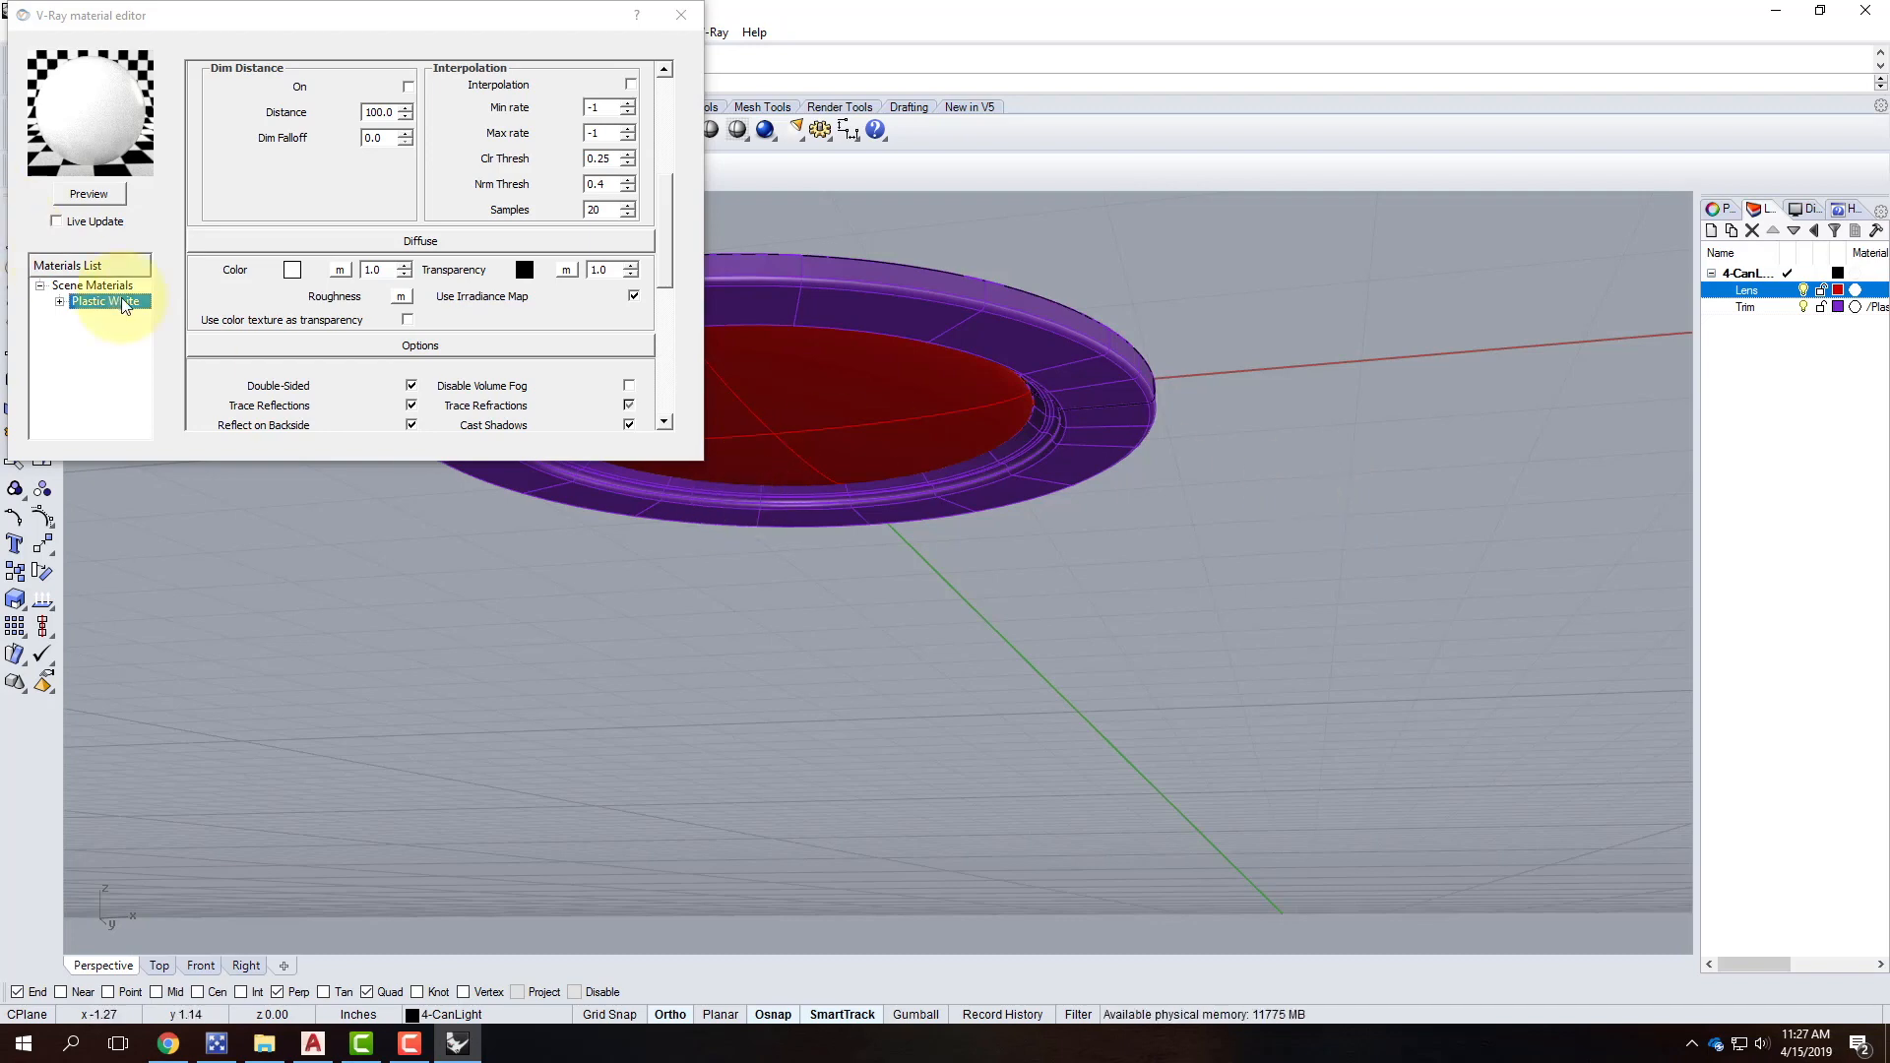
# In Chrome, open the V-Ray 8.15 emissive material tutorial from the Tutorials menu.
pyautogui.click(169, 1043)
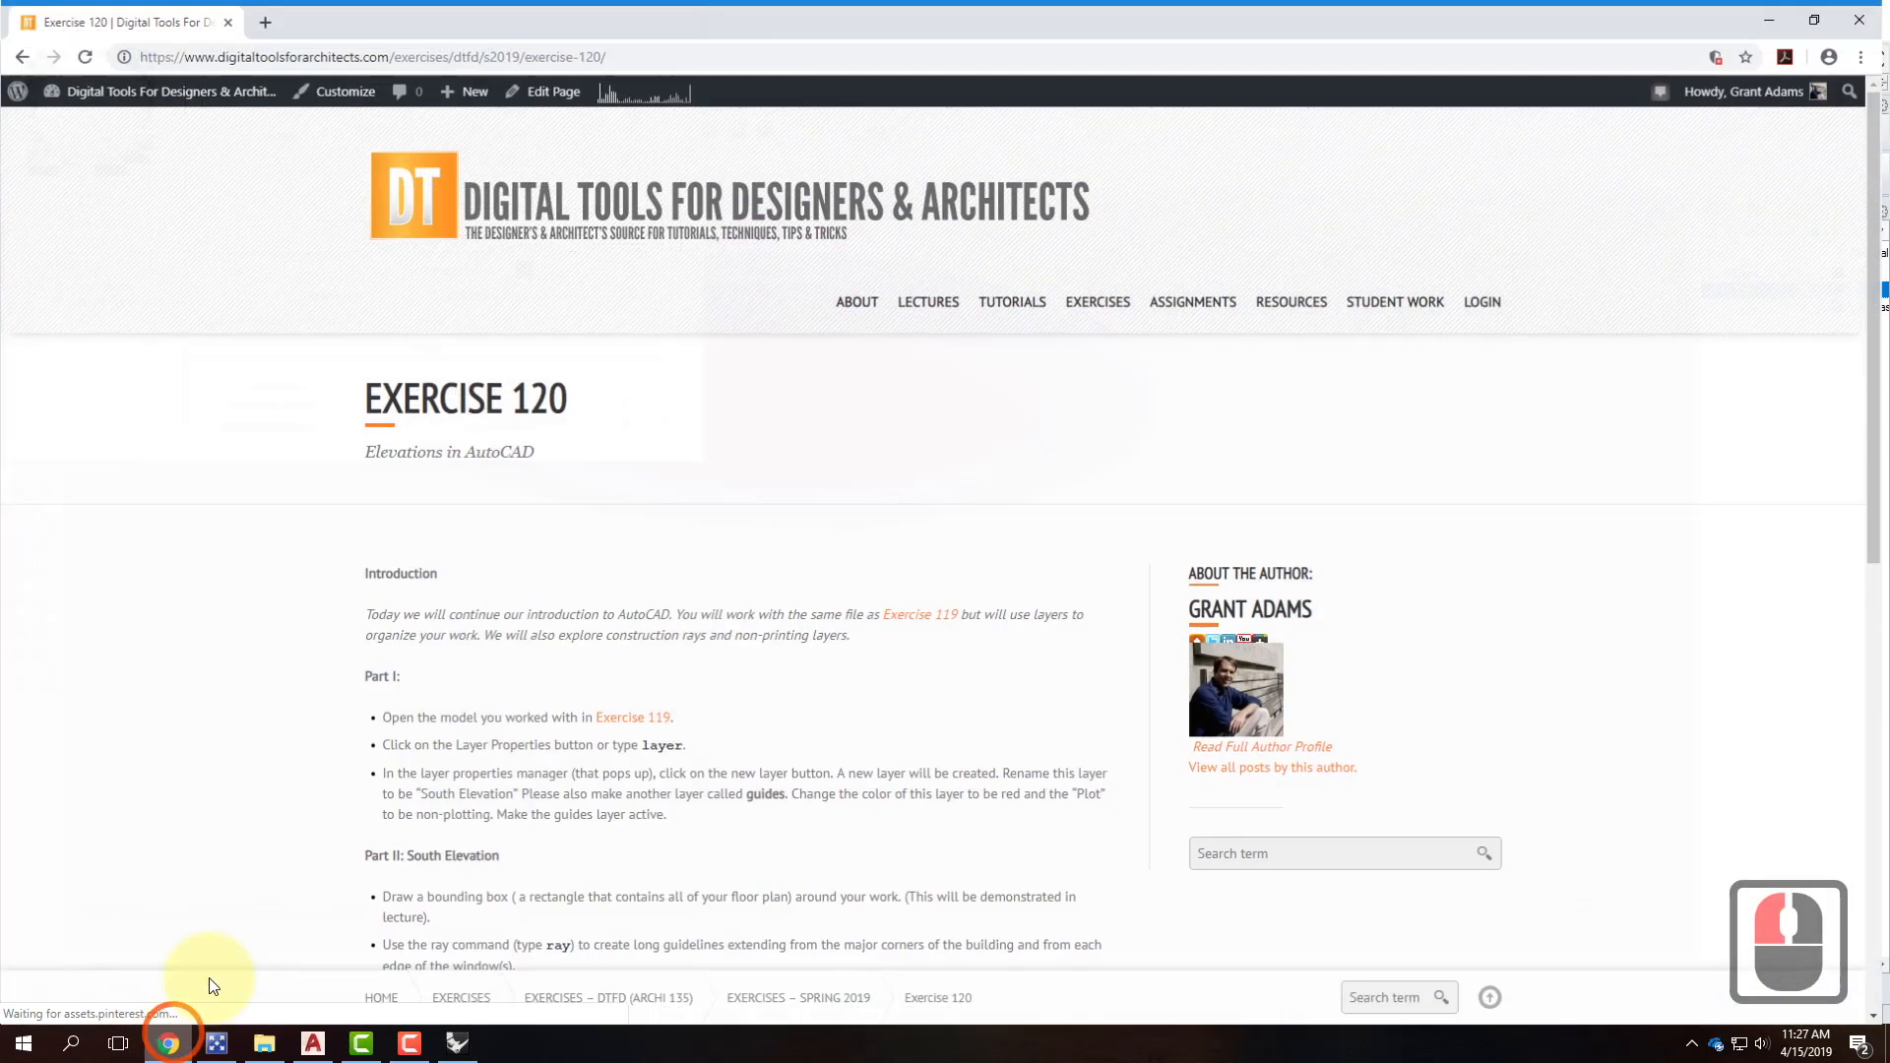
pyautogui.moveTo(1022, 298)
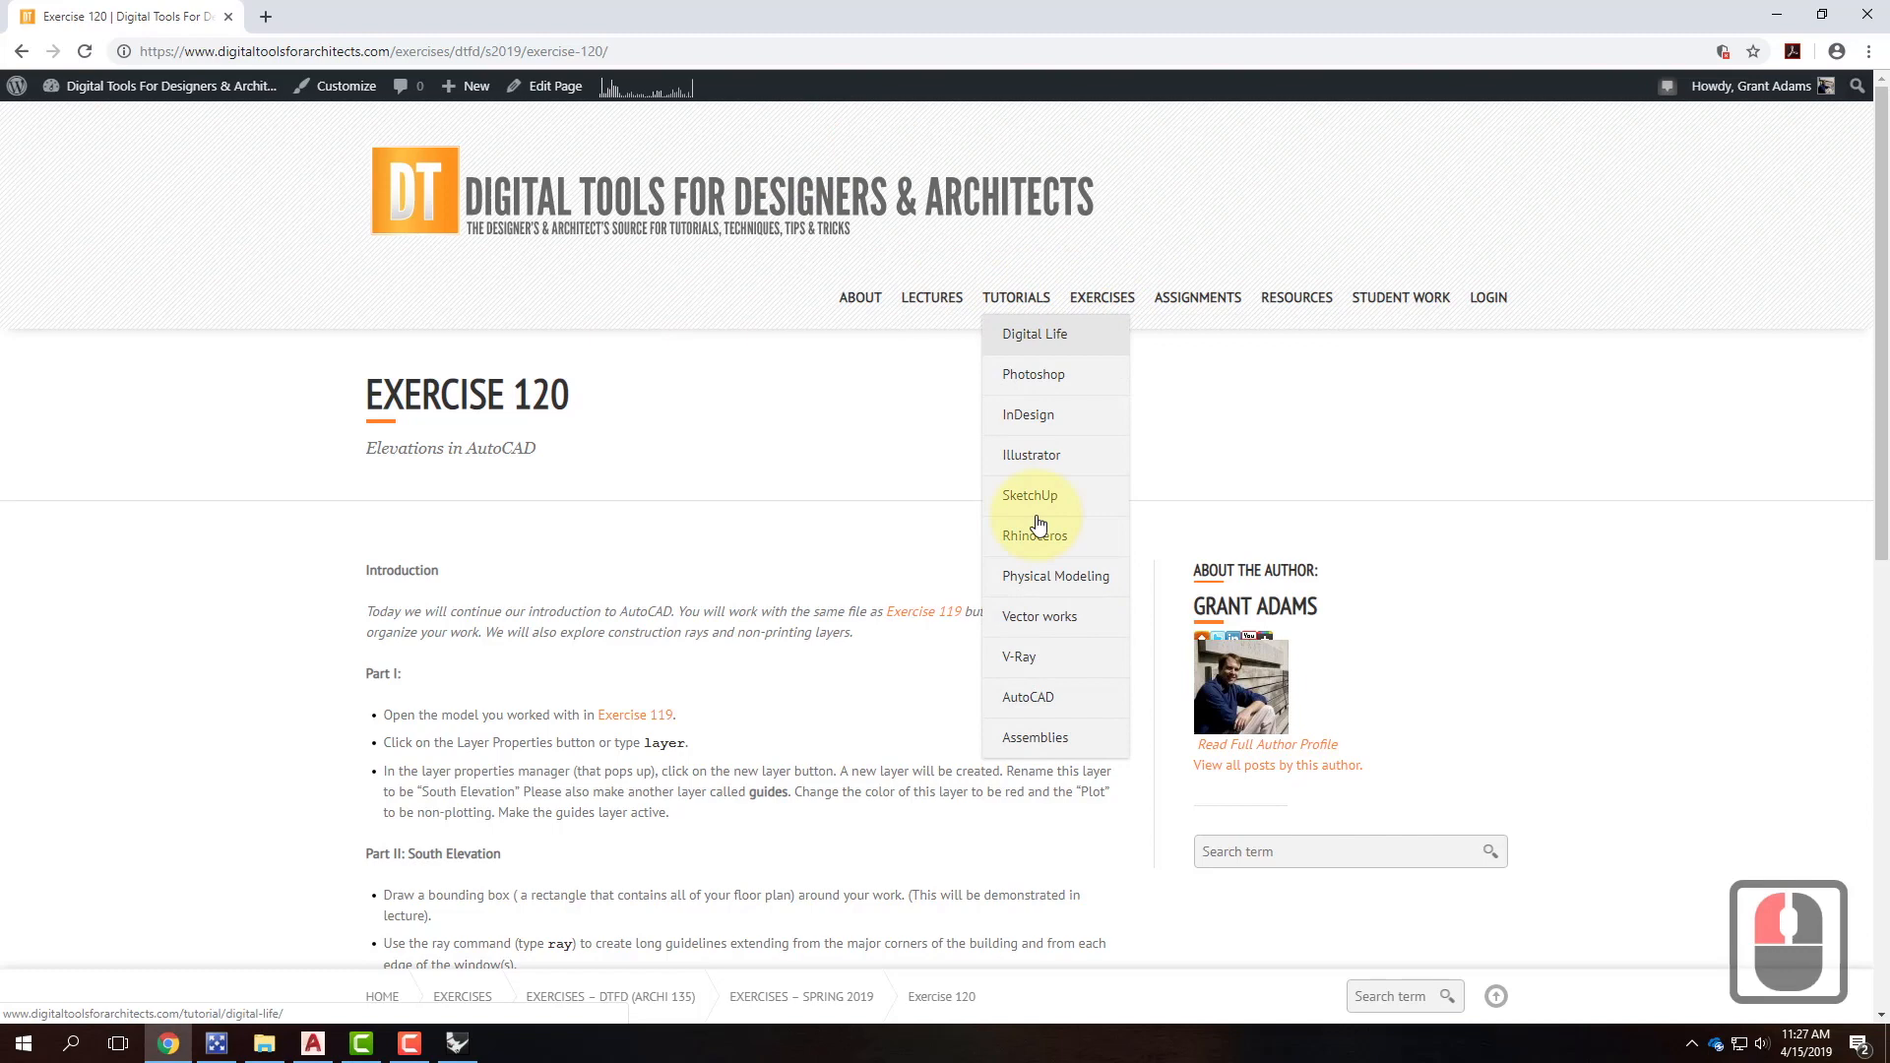
pyautogui.moveTo(1063, 657)
pyautogui.scroll(-1, 865, 784)
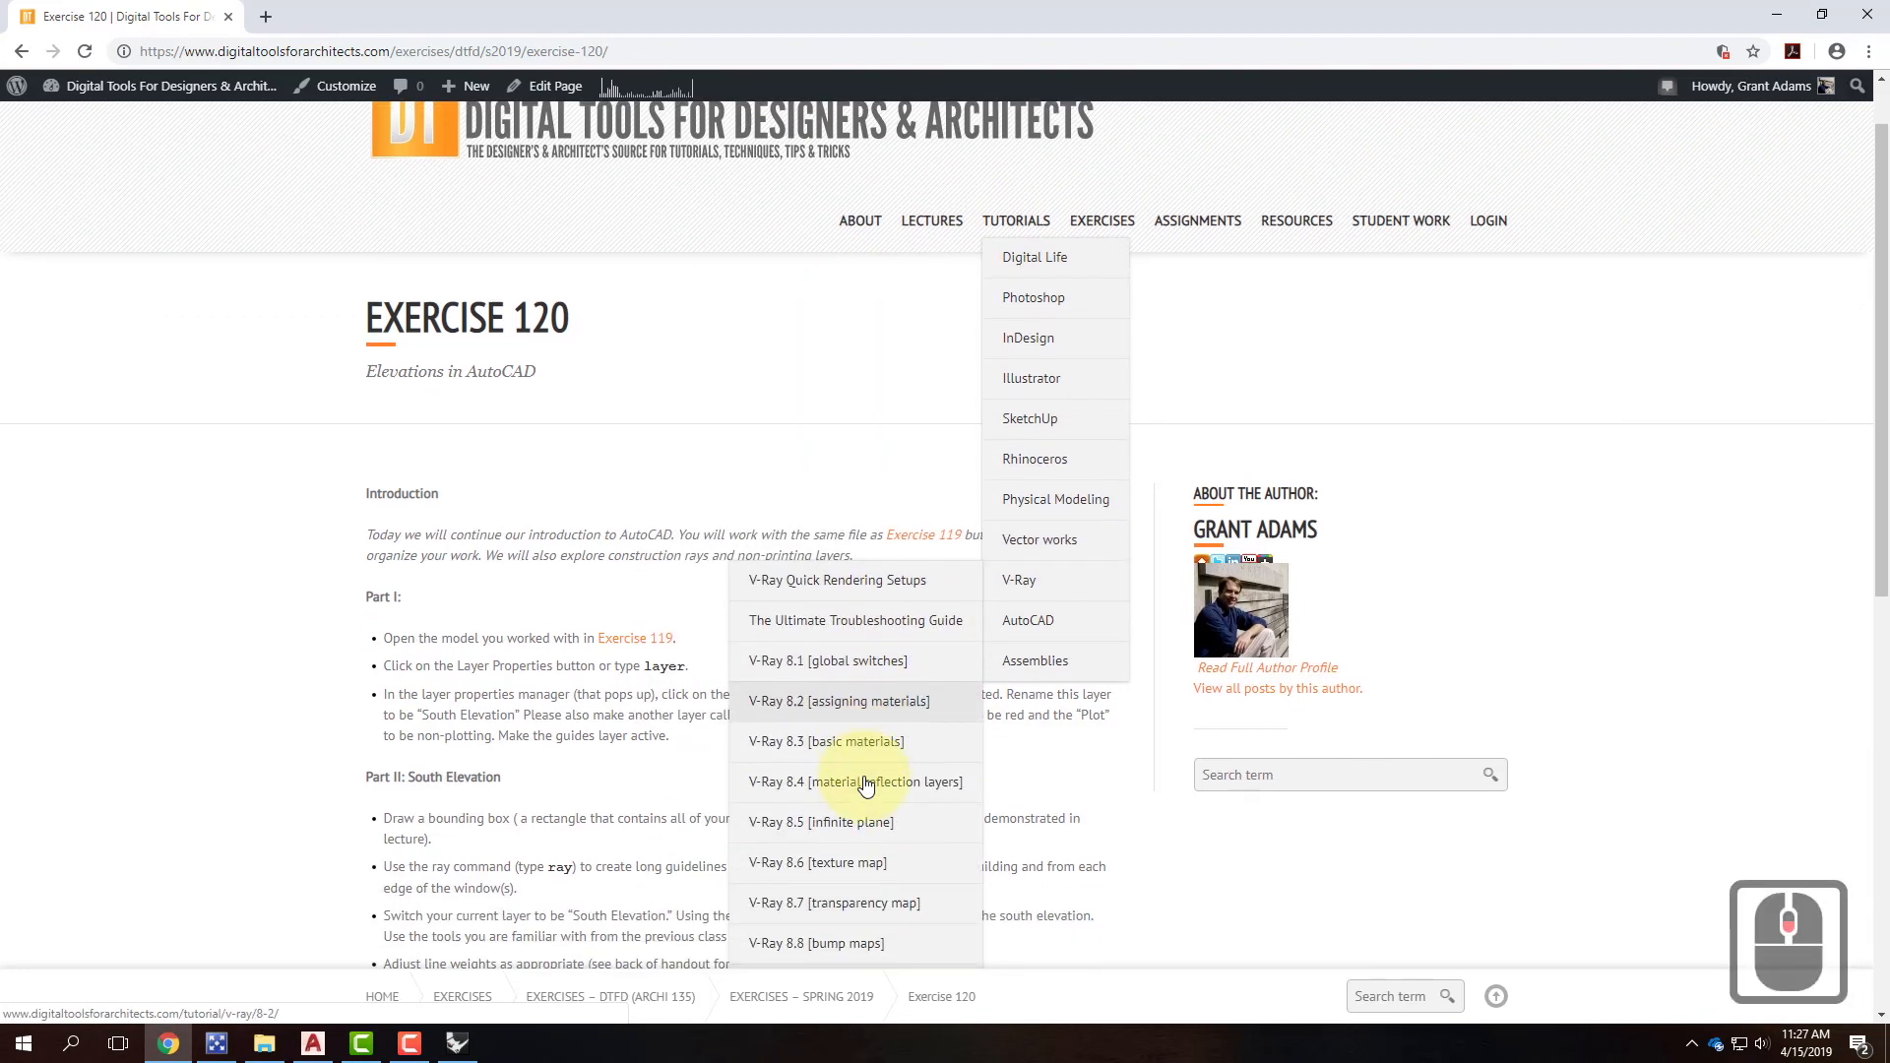
pyautogui.scroll(-3, 866, 785)
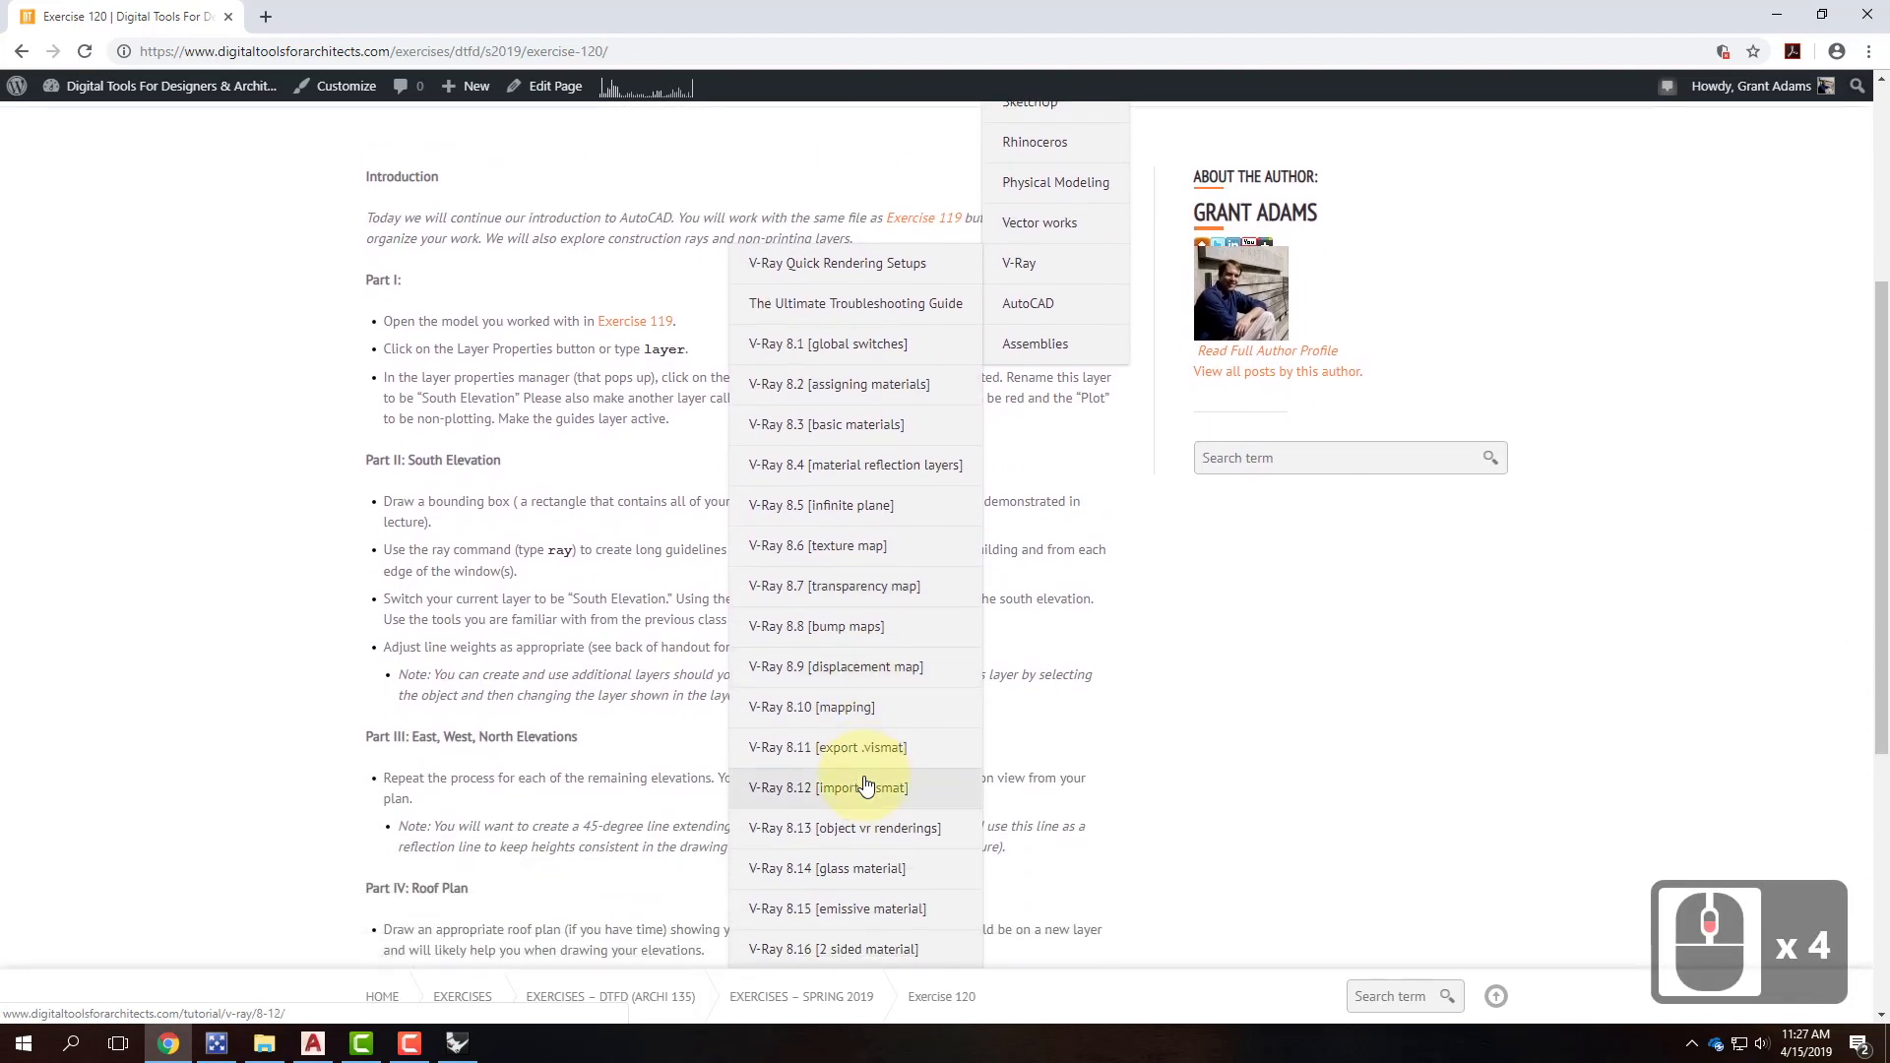
pyautogui.scroll(-1, 865, 784)
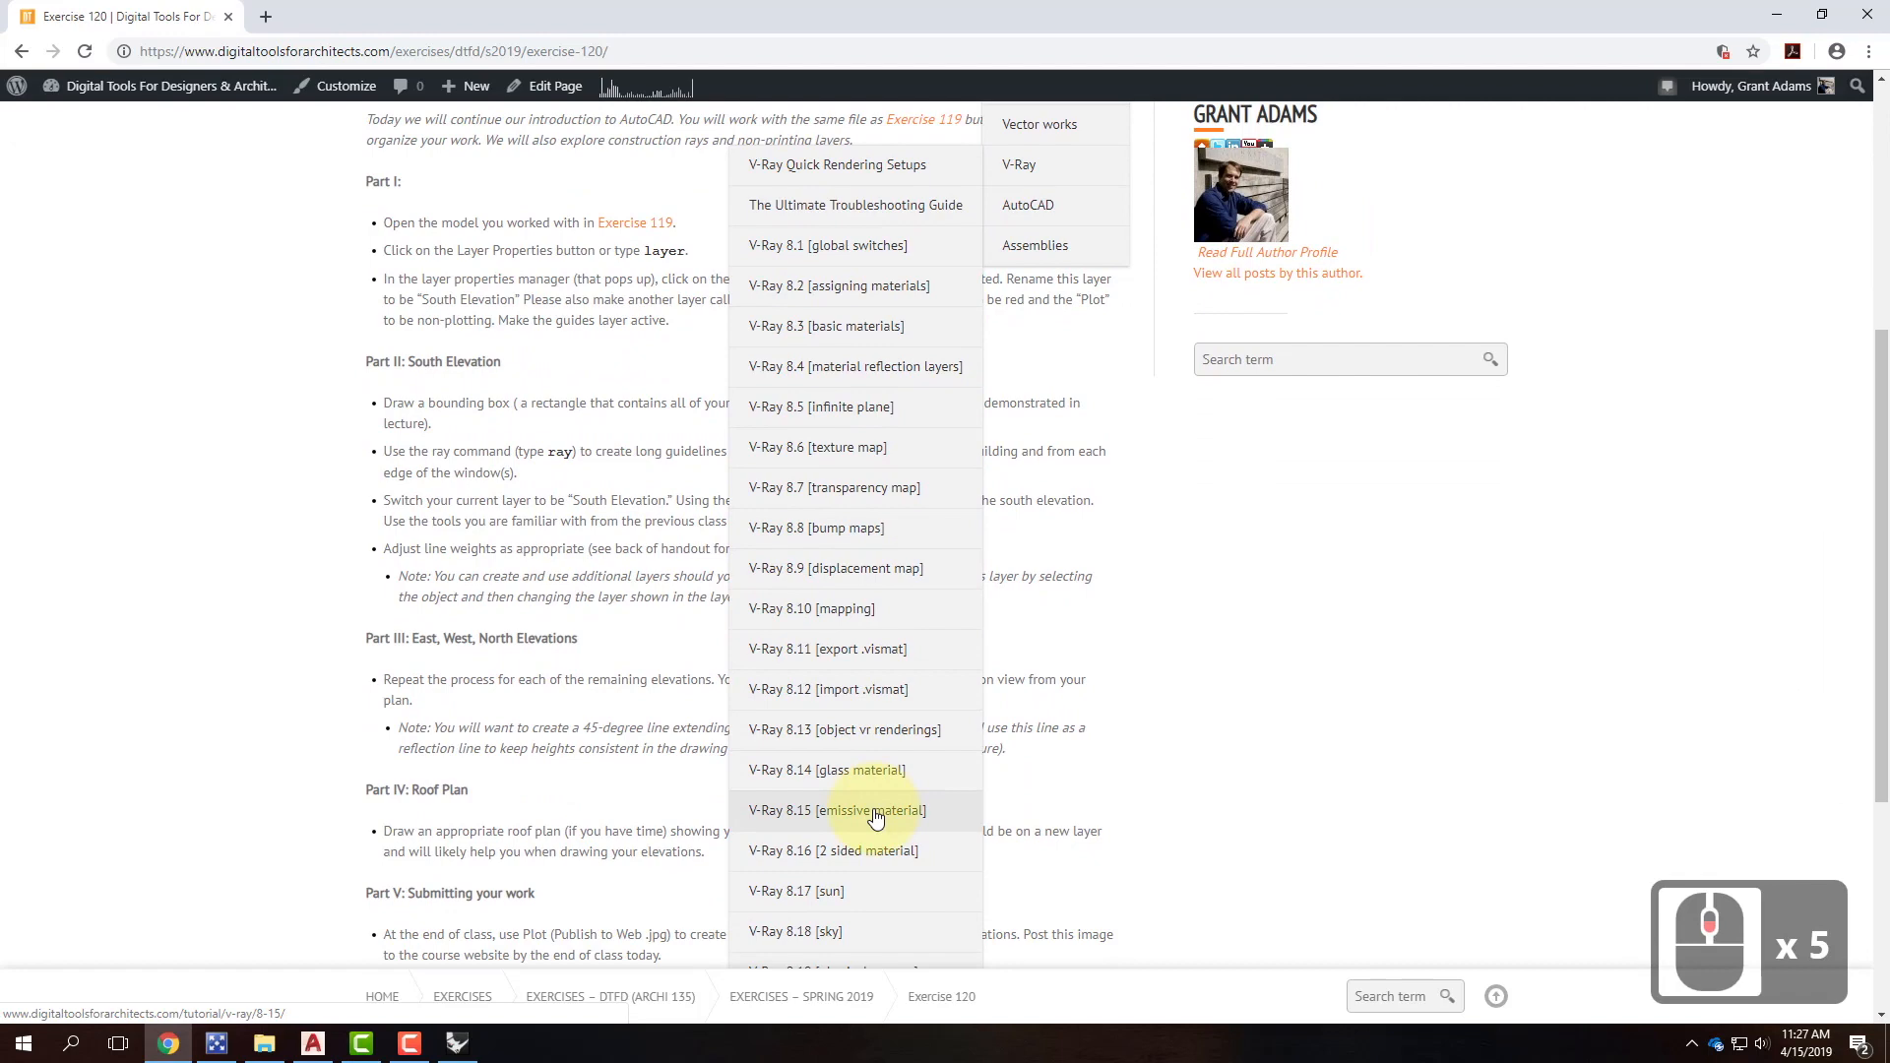
pyautogui.click(874, 813)
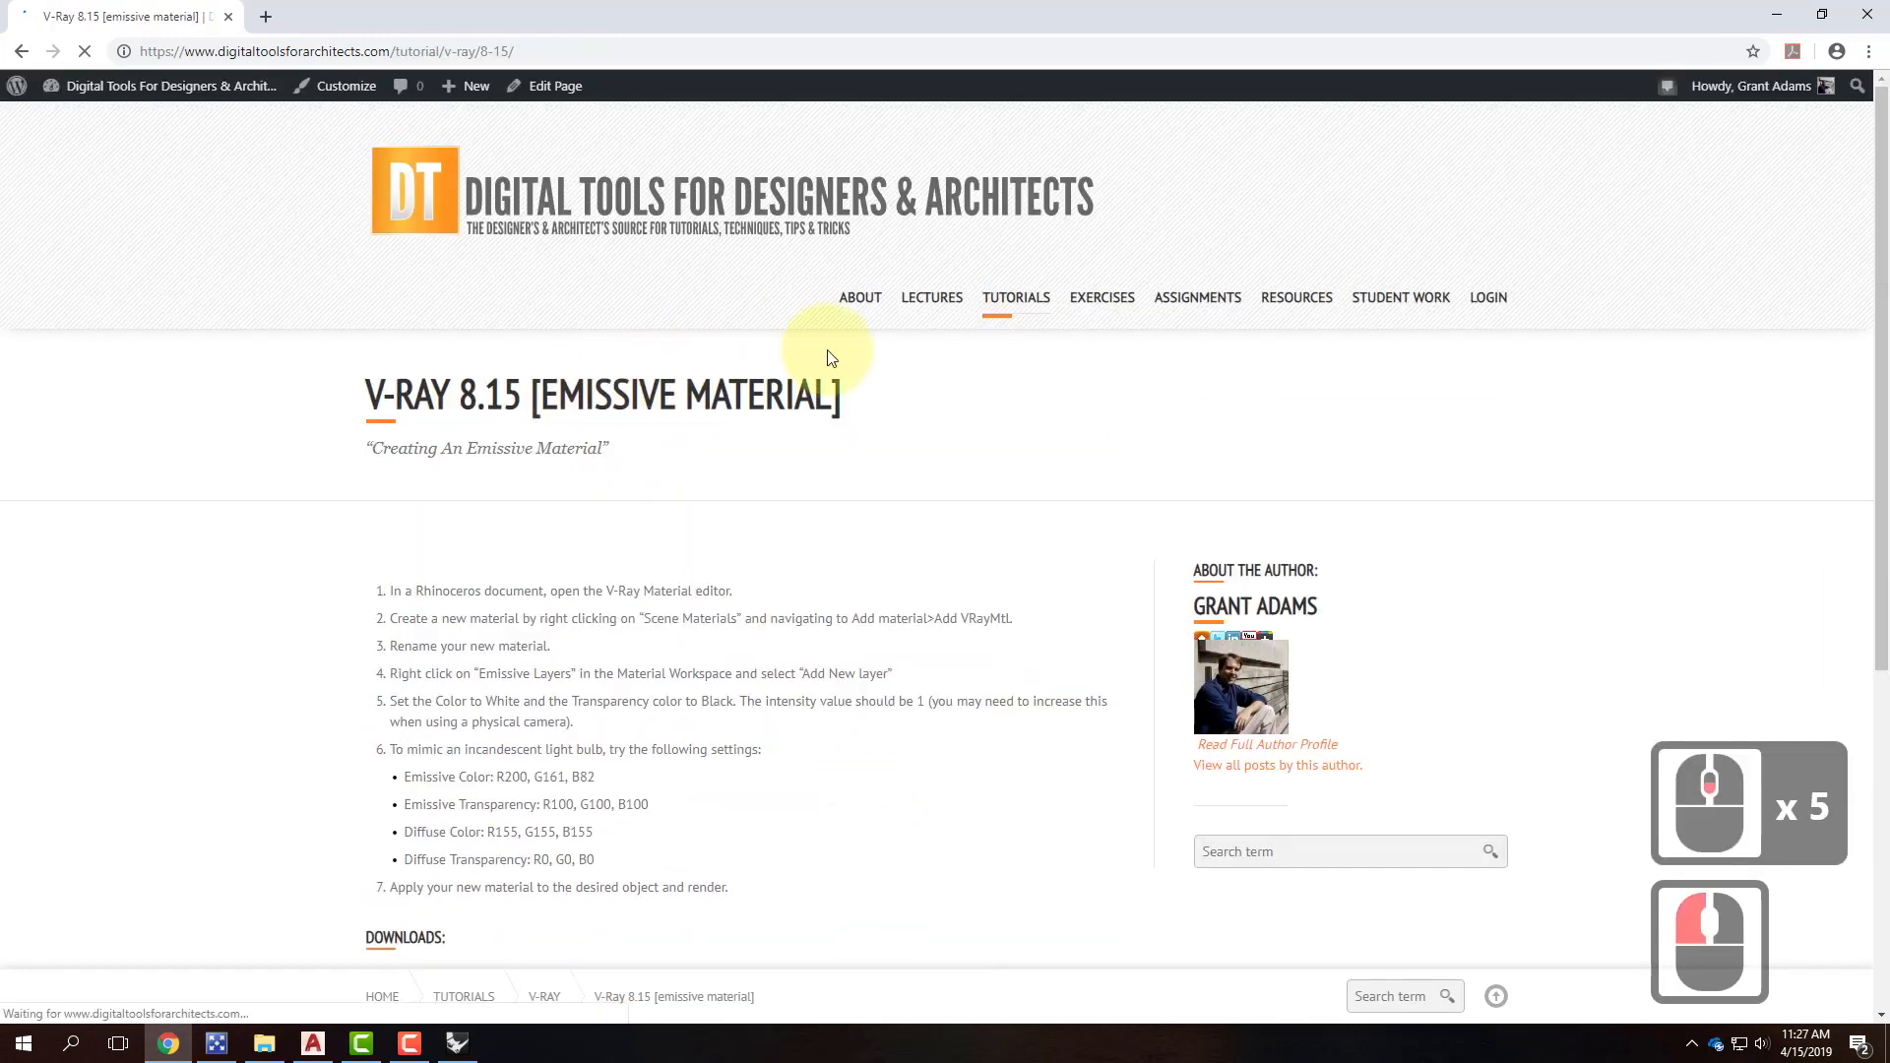
# Read the tutorial's light bulb settings, then minimize Chrome to return to Rhino.
pyautogui.scroll(-2, 825, 443)
pyautogui.moveTo(392, 573); pyautogui.dragTo(619, 658)
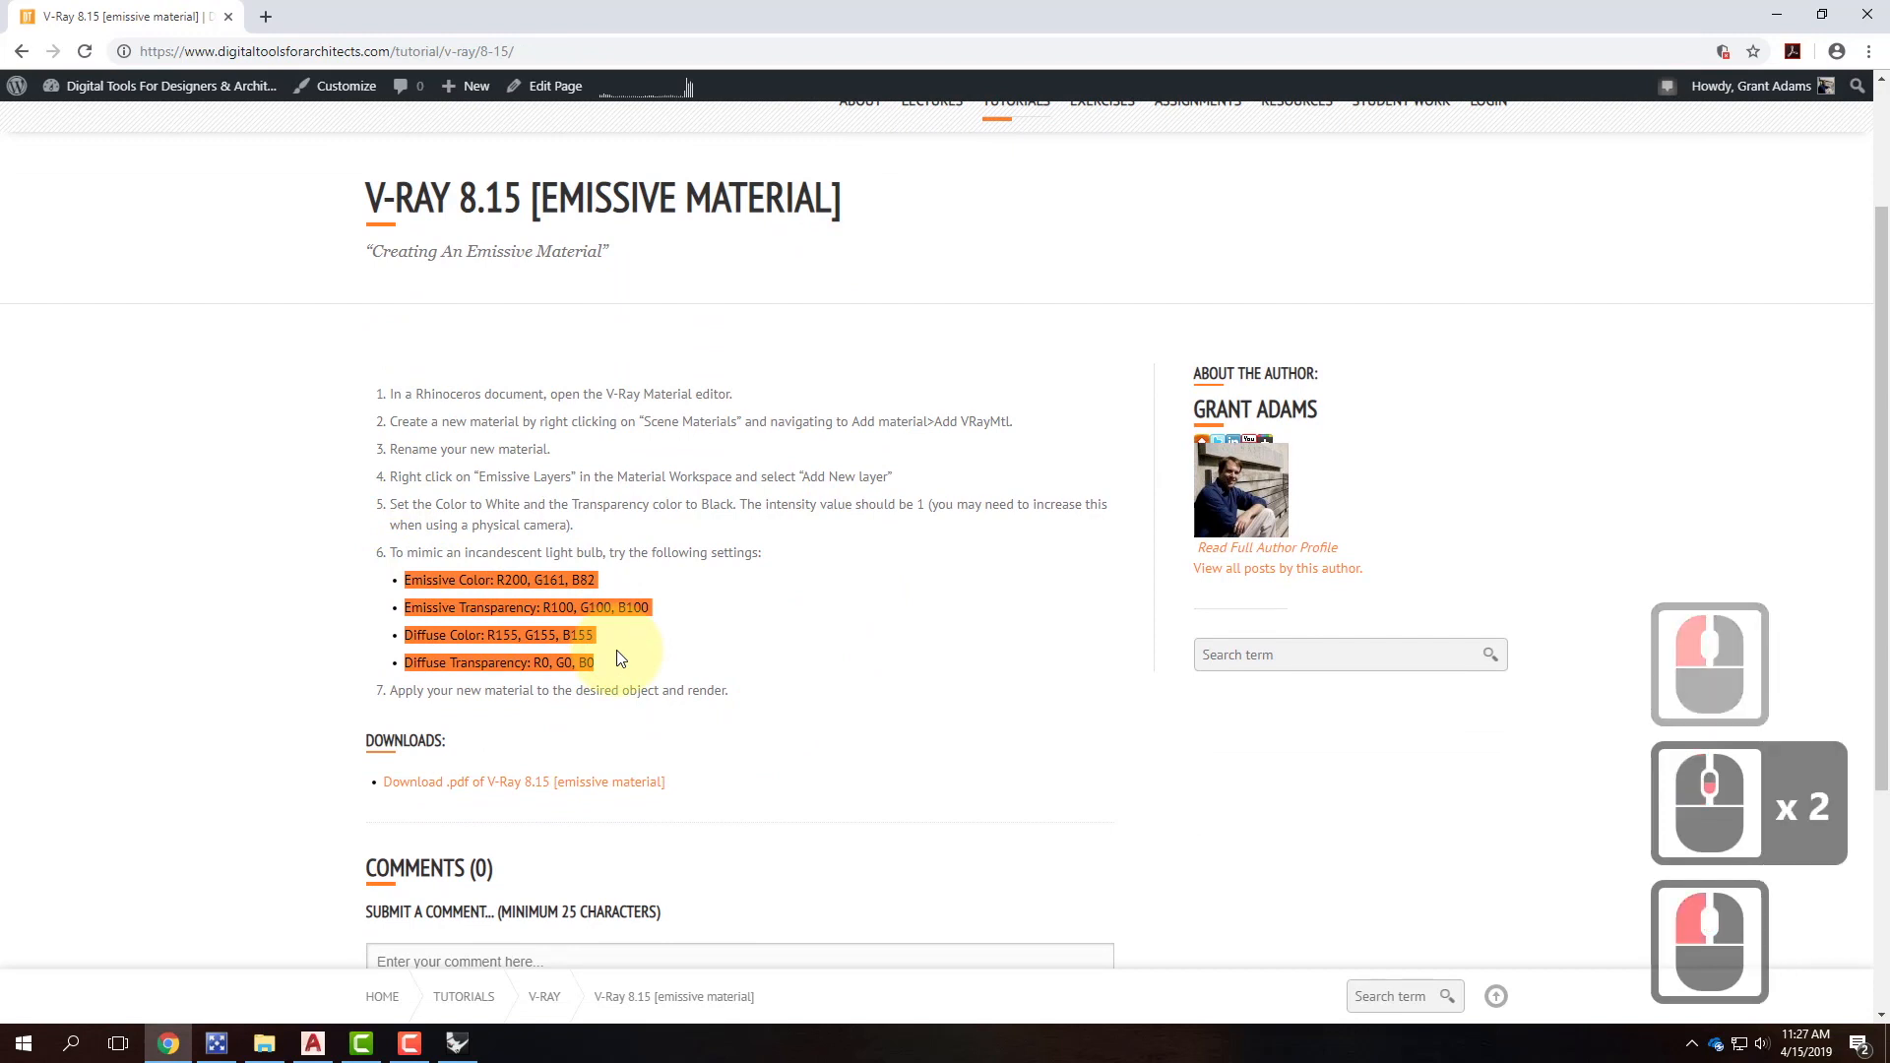
pyautogui.click(730, 596)
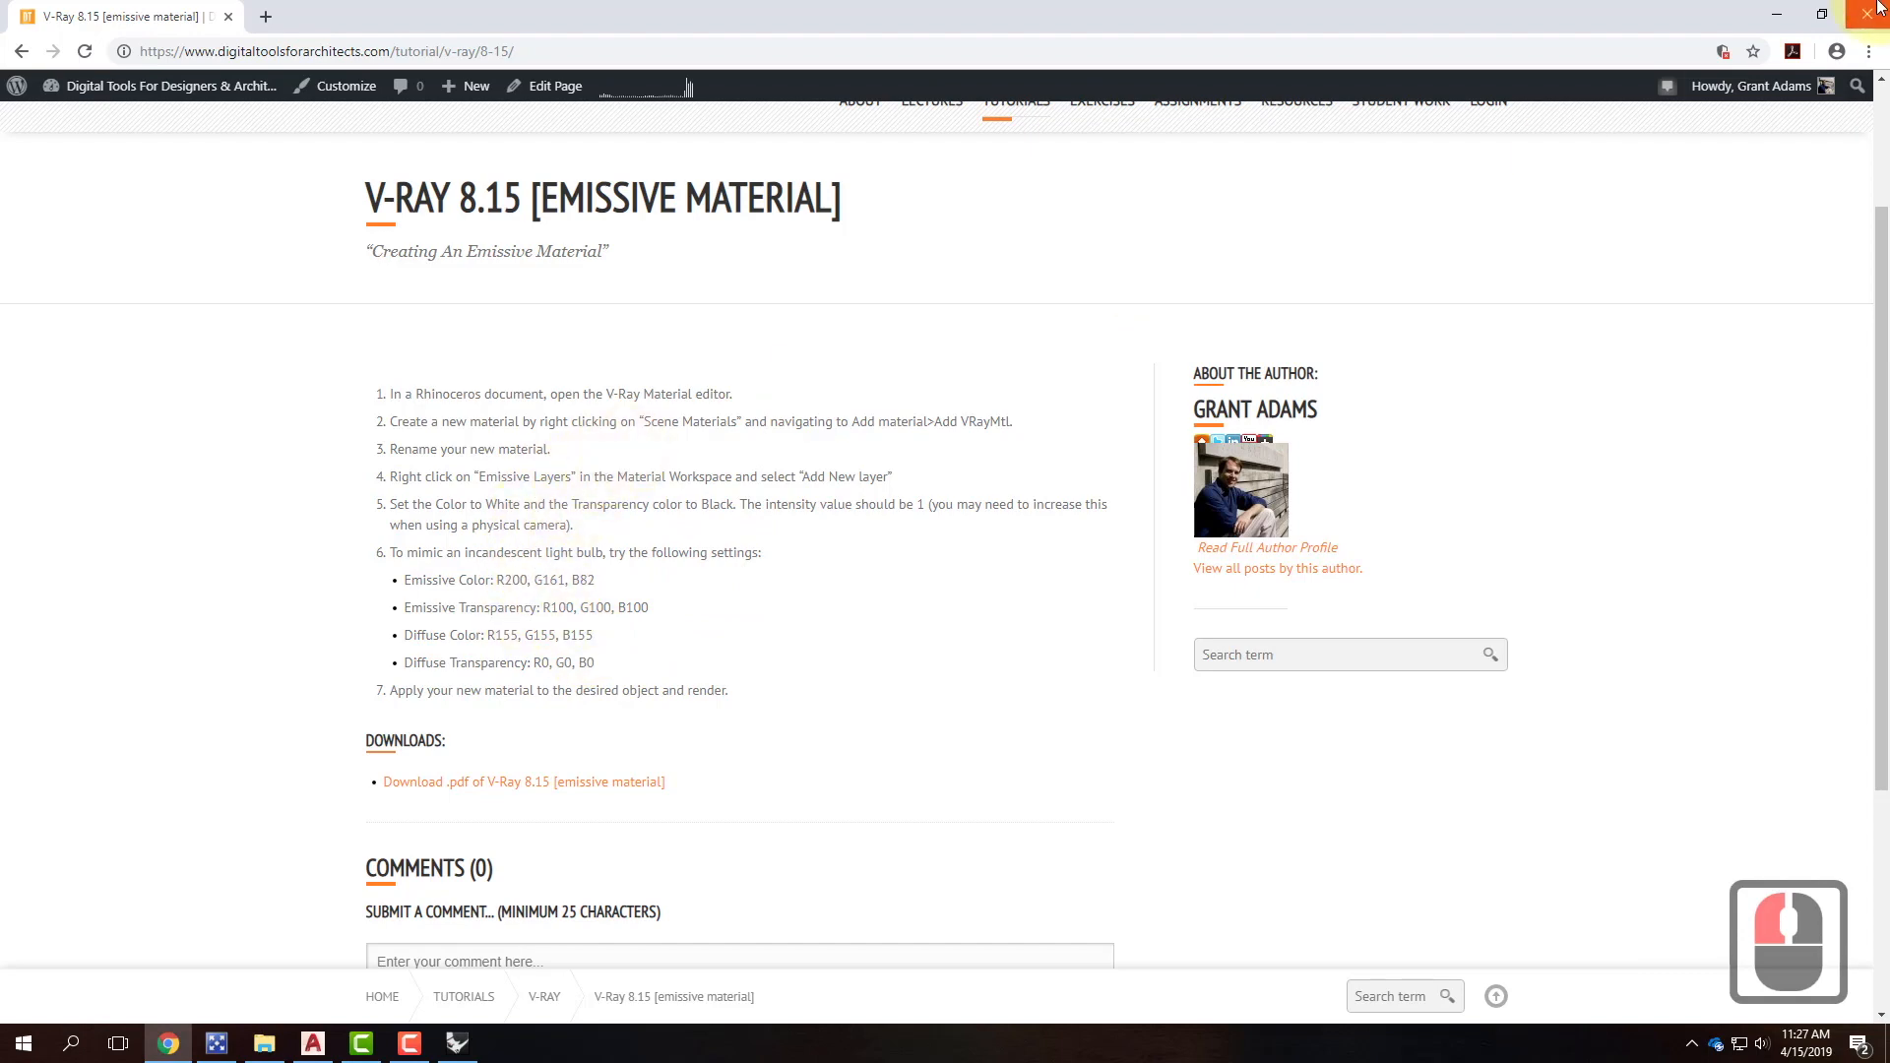
pyautogui.click(1777, 13)
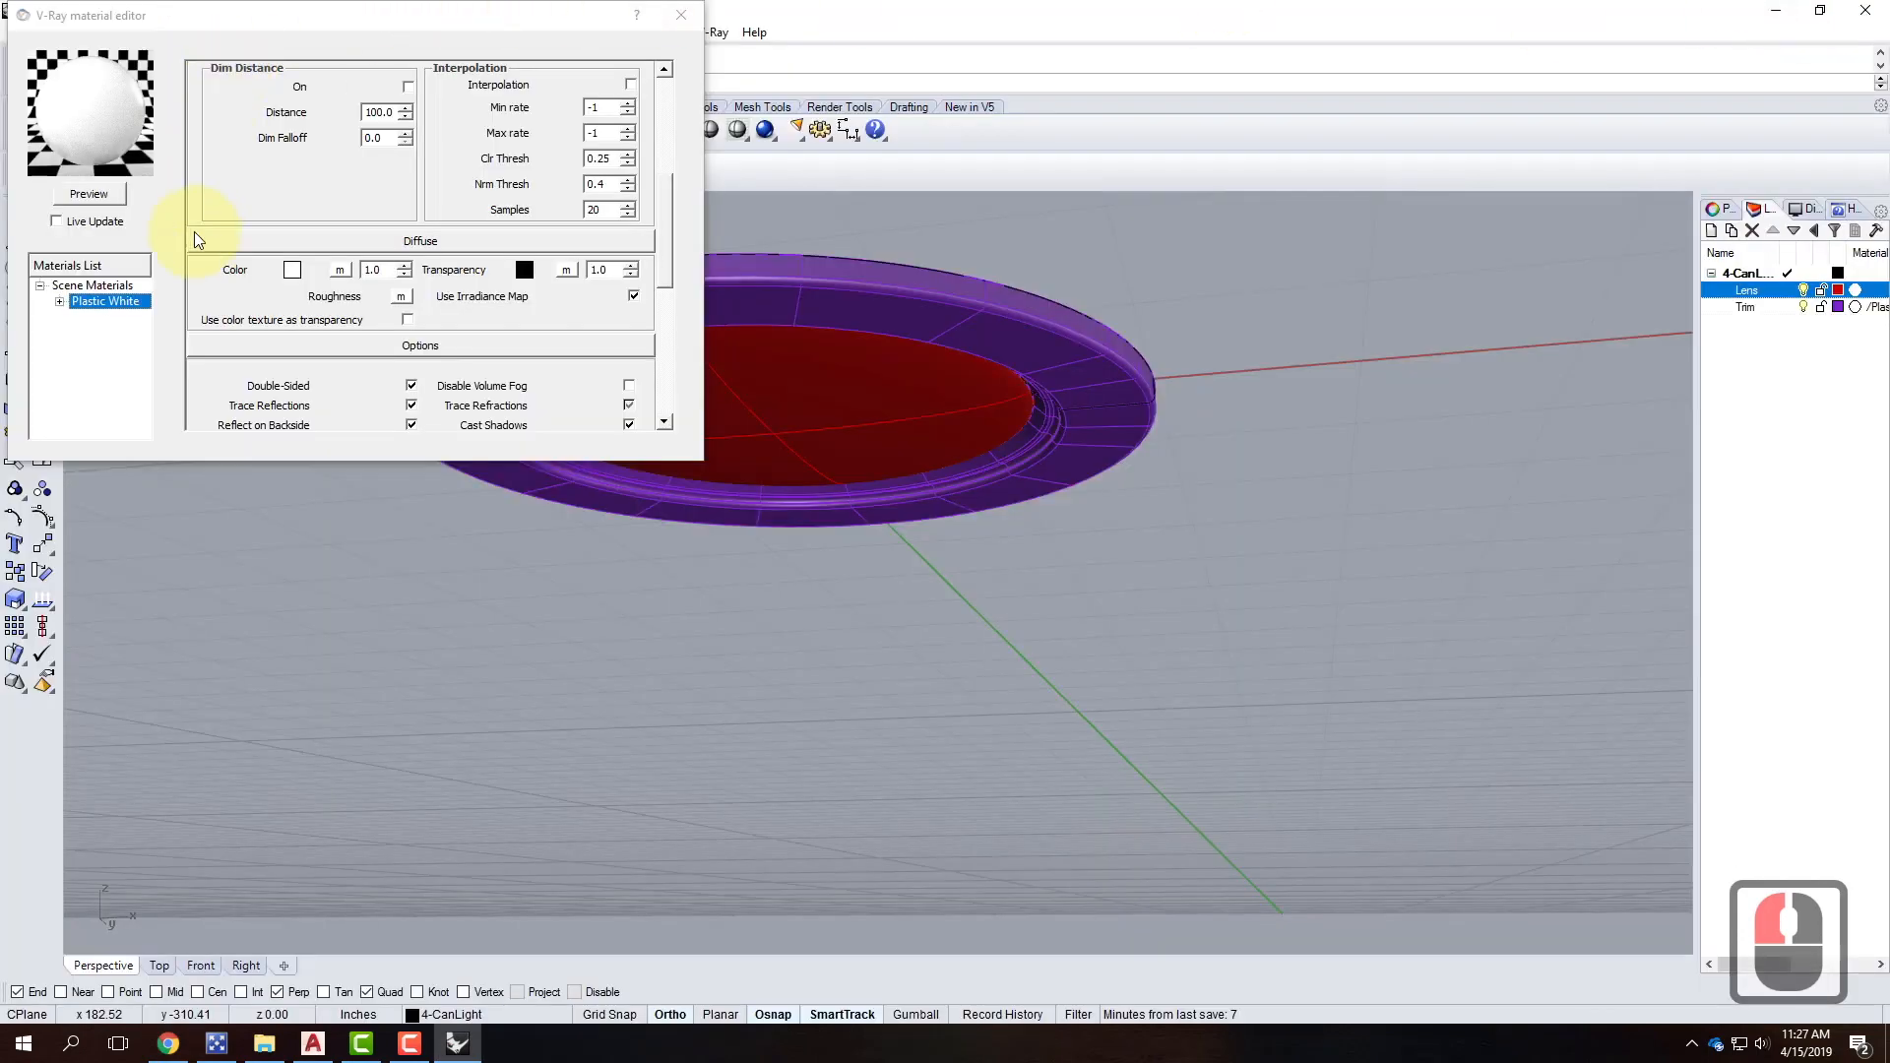
# Create a Standard V-Ray material under Scene Materials and rename it Bulb.
pyautogui.click(88, 286)
pyautogui.moveTo(134, 17); pyautogui.dragTo(421, 289)
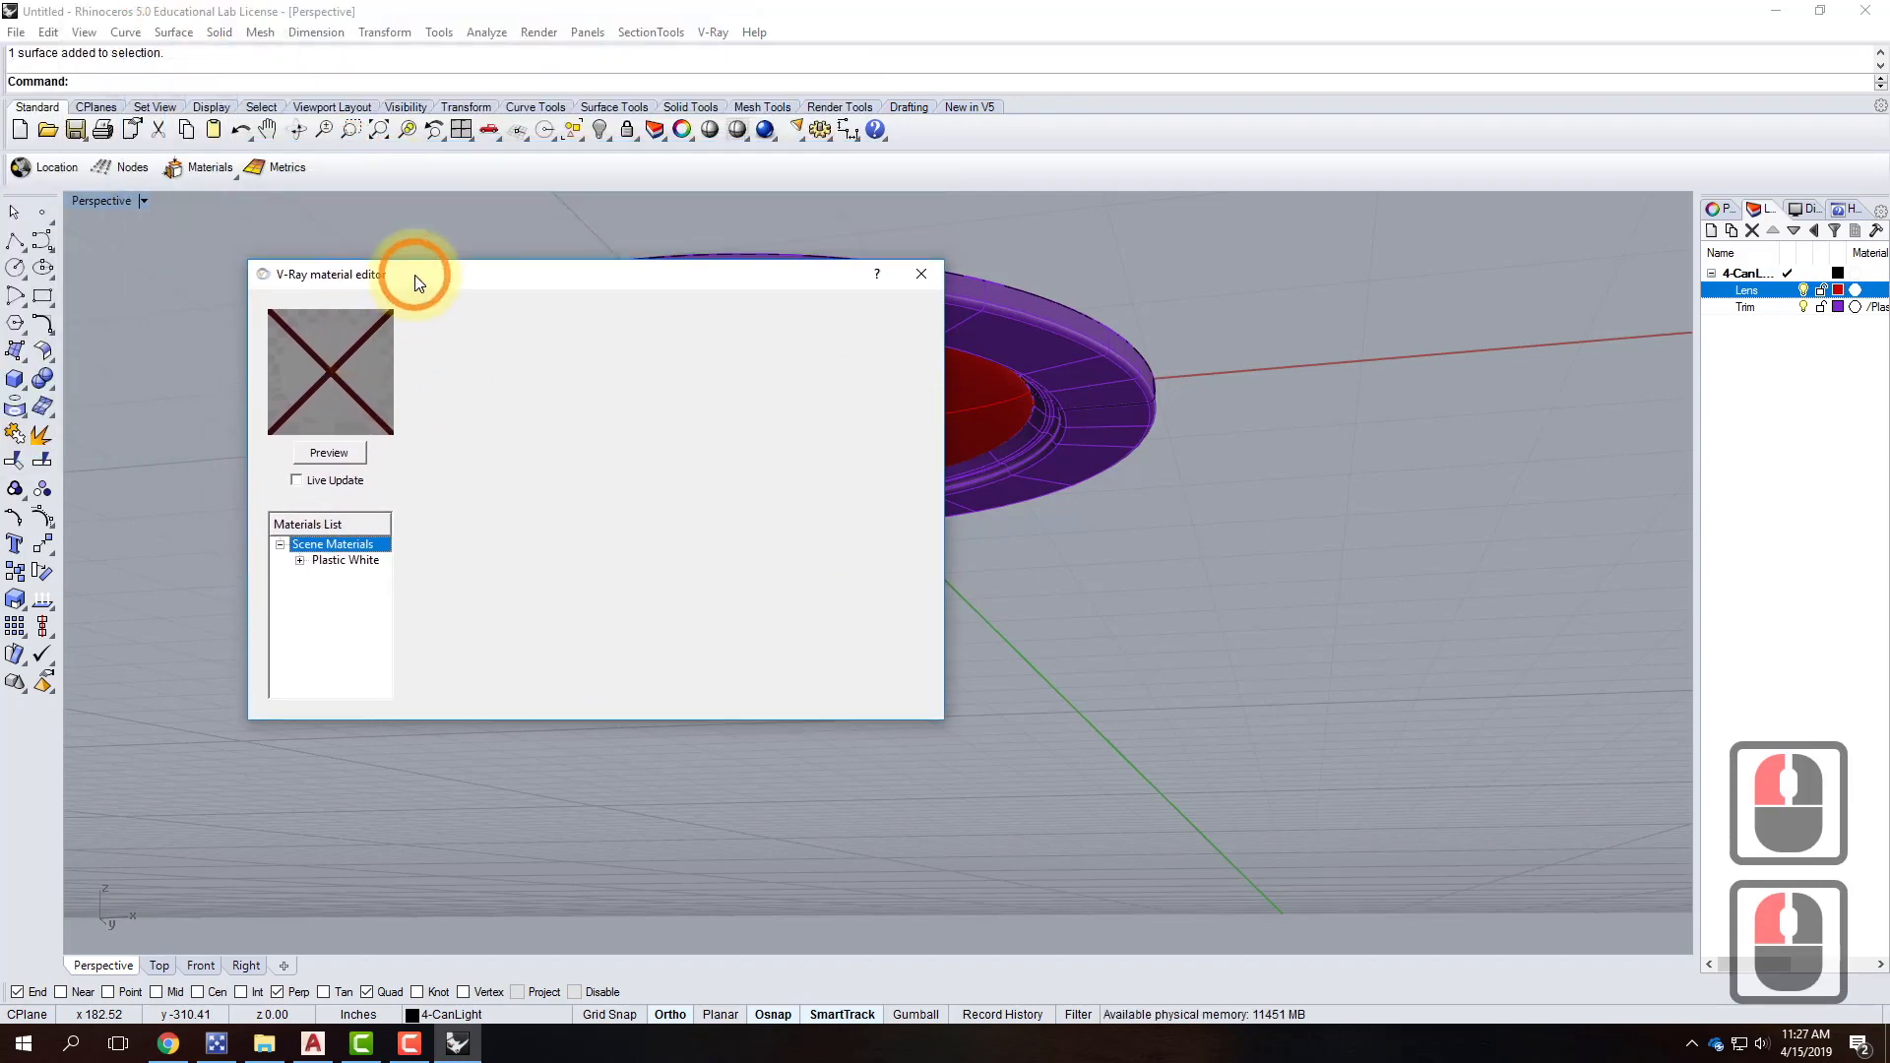
pyautogui.rightClick(349, 549)
pyautogui.moveTo(405, 554)
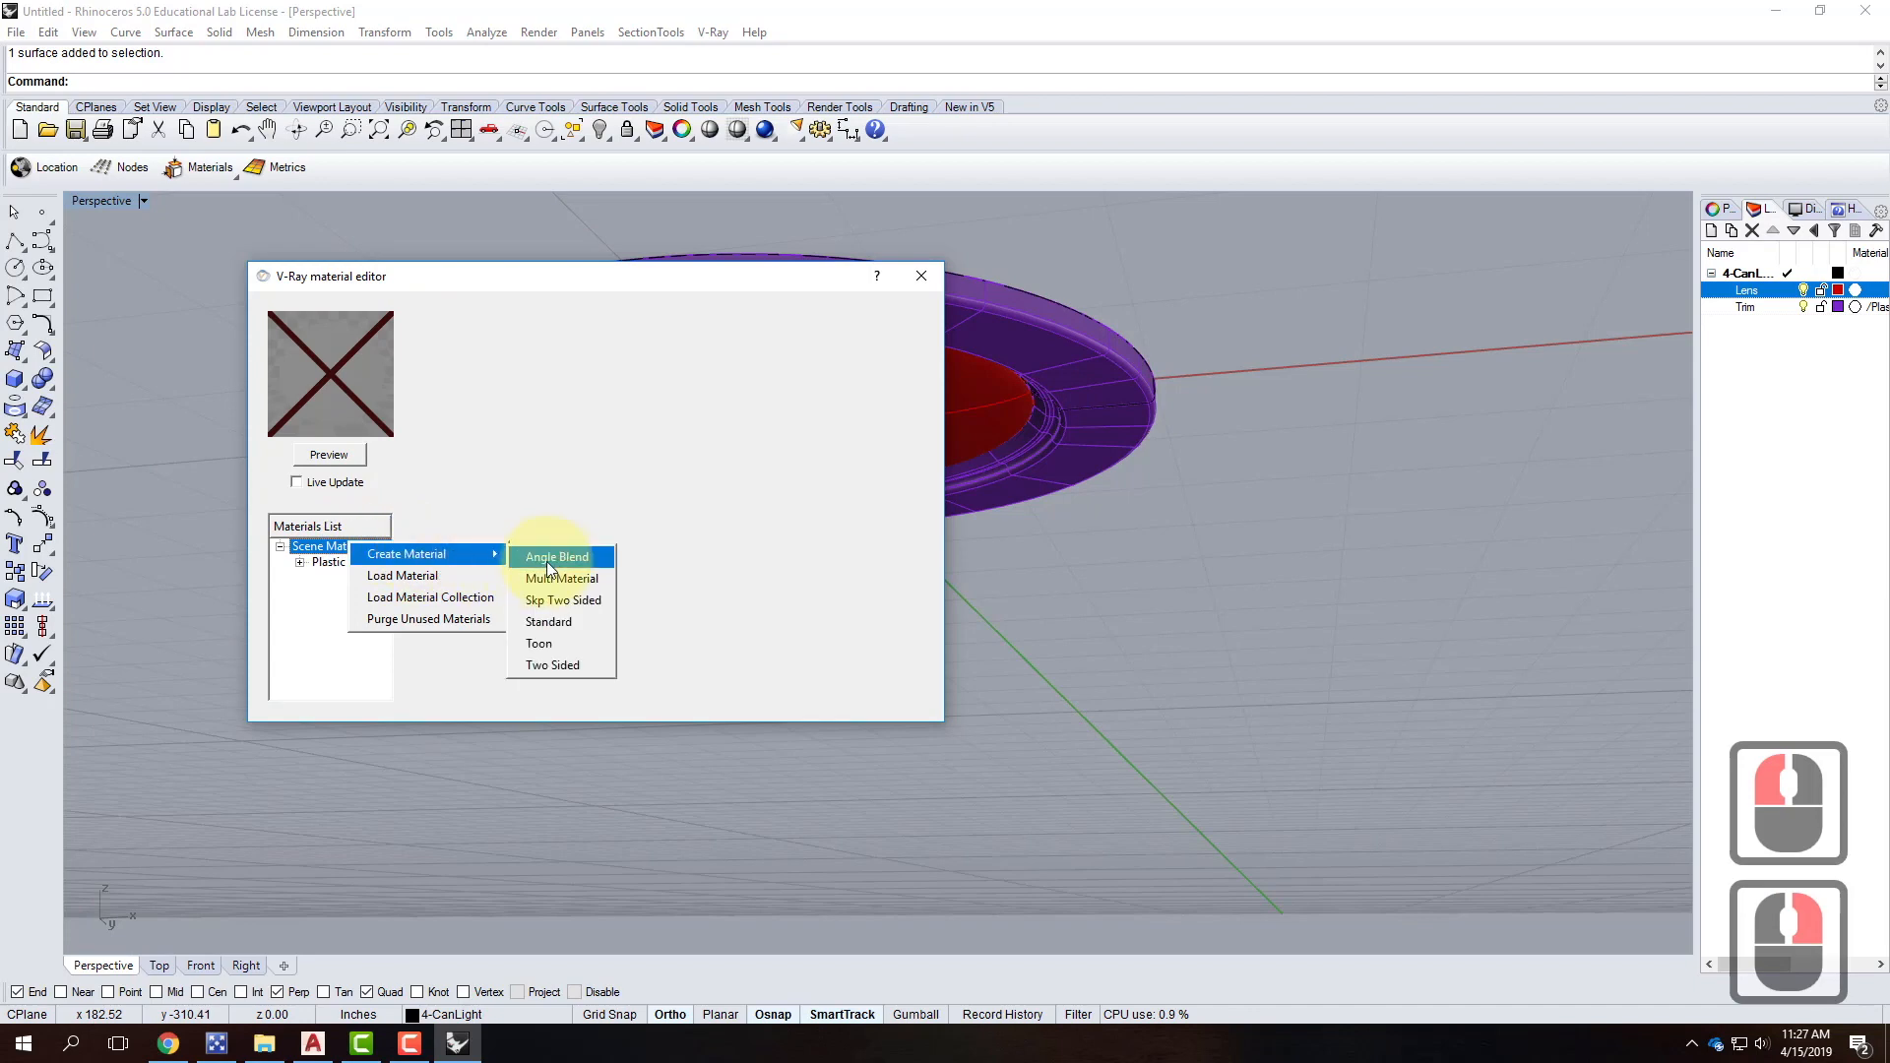
pyautogui.click(586, 622)
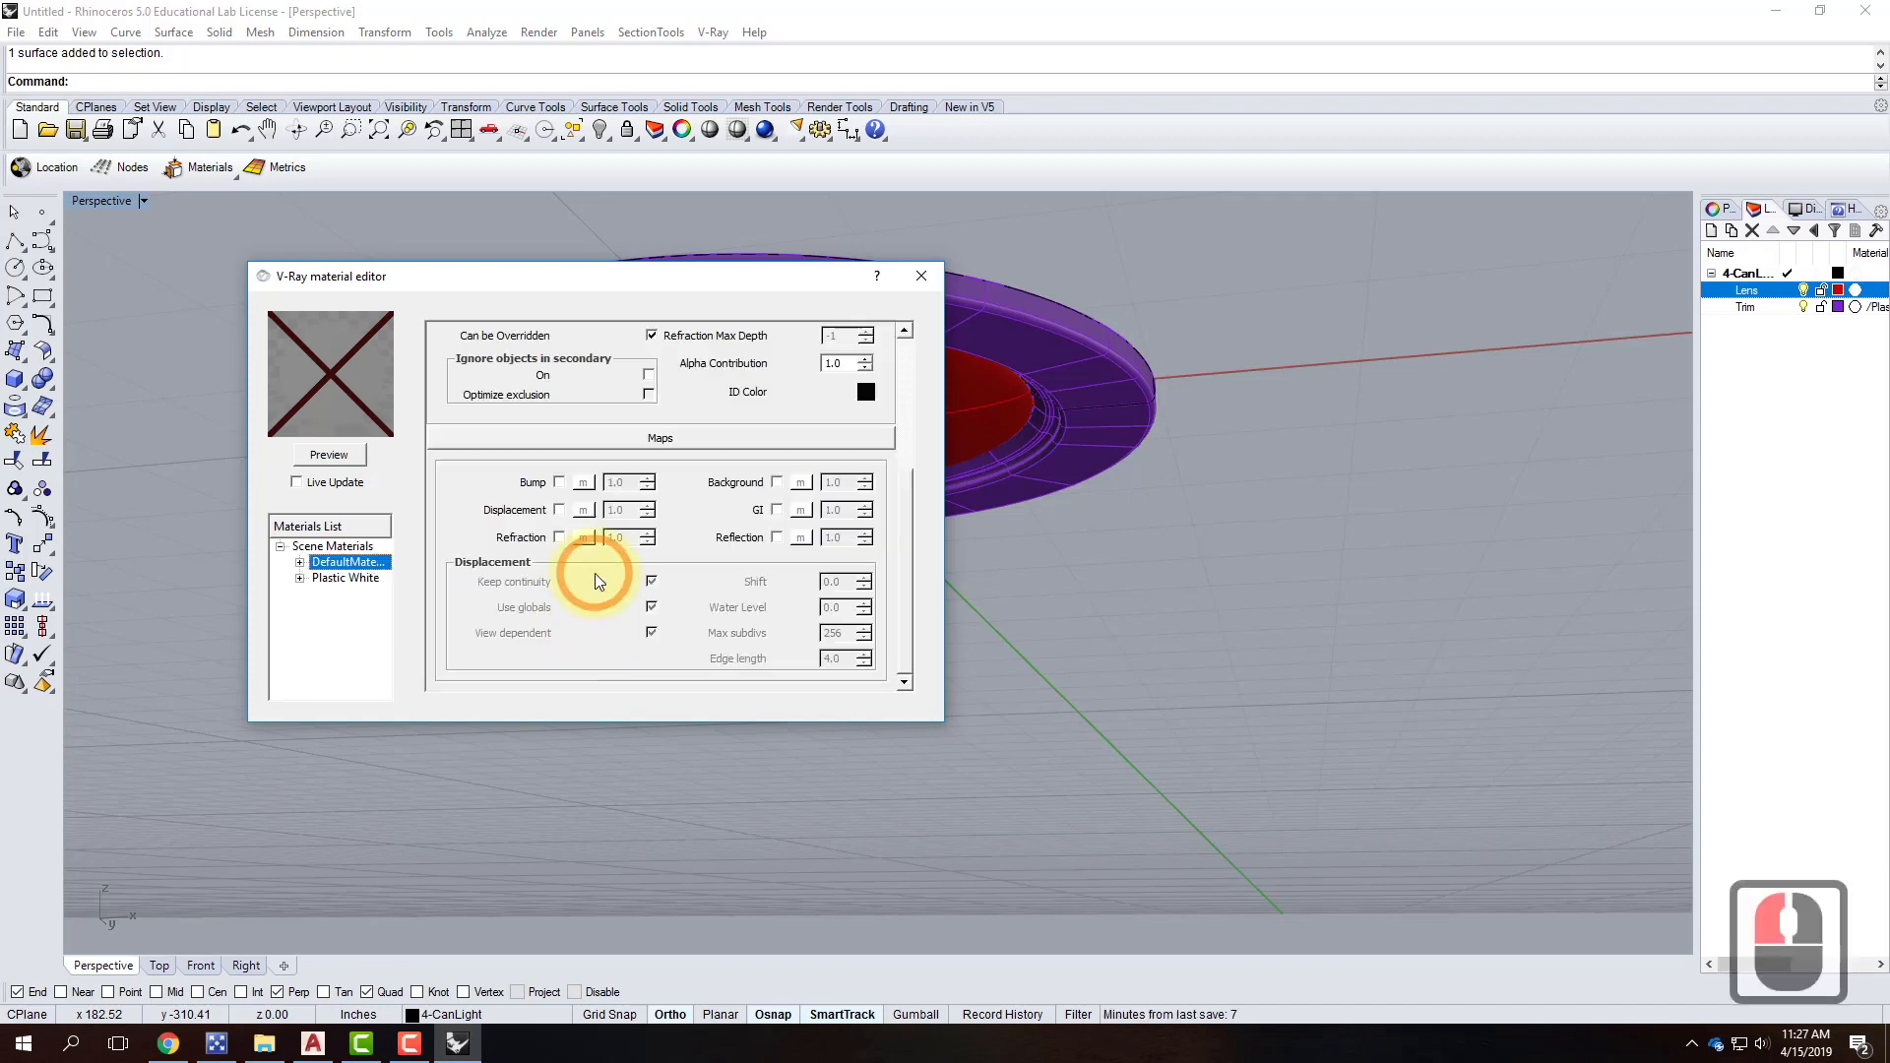
pyautogui.doubleClick(328, 566)
pyautogui.click(594, 548)
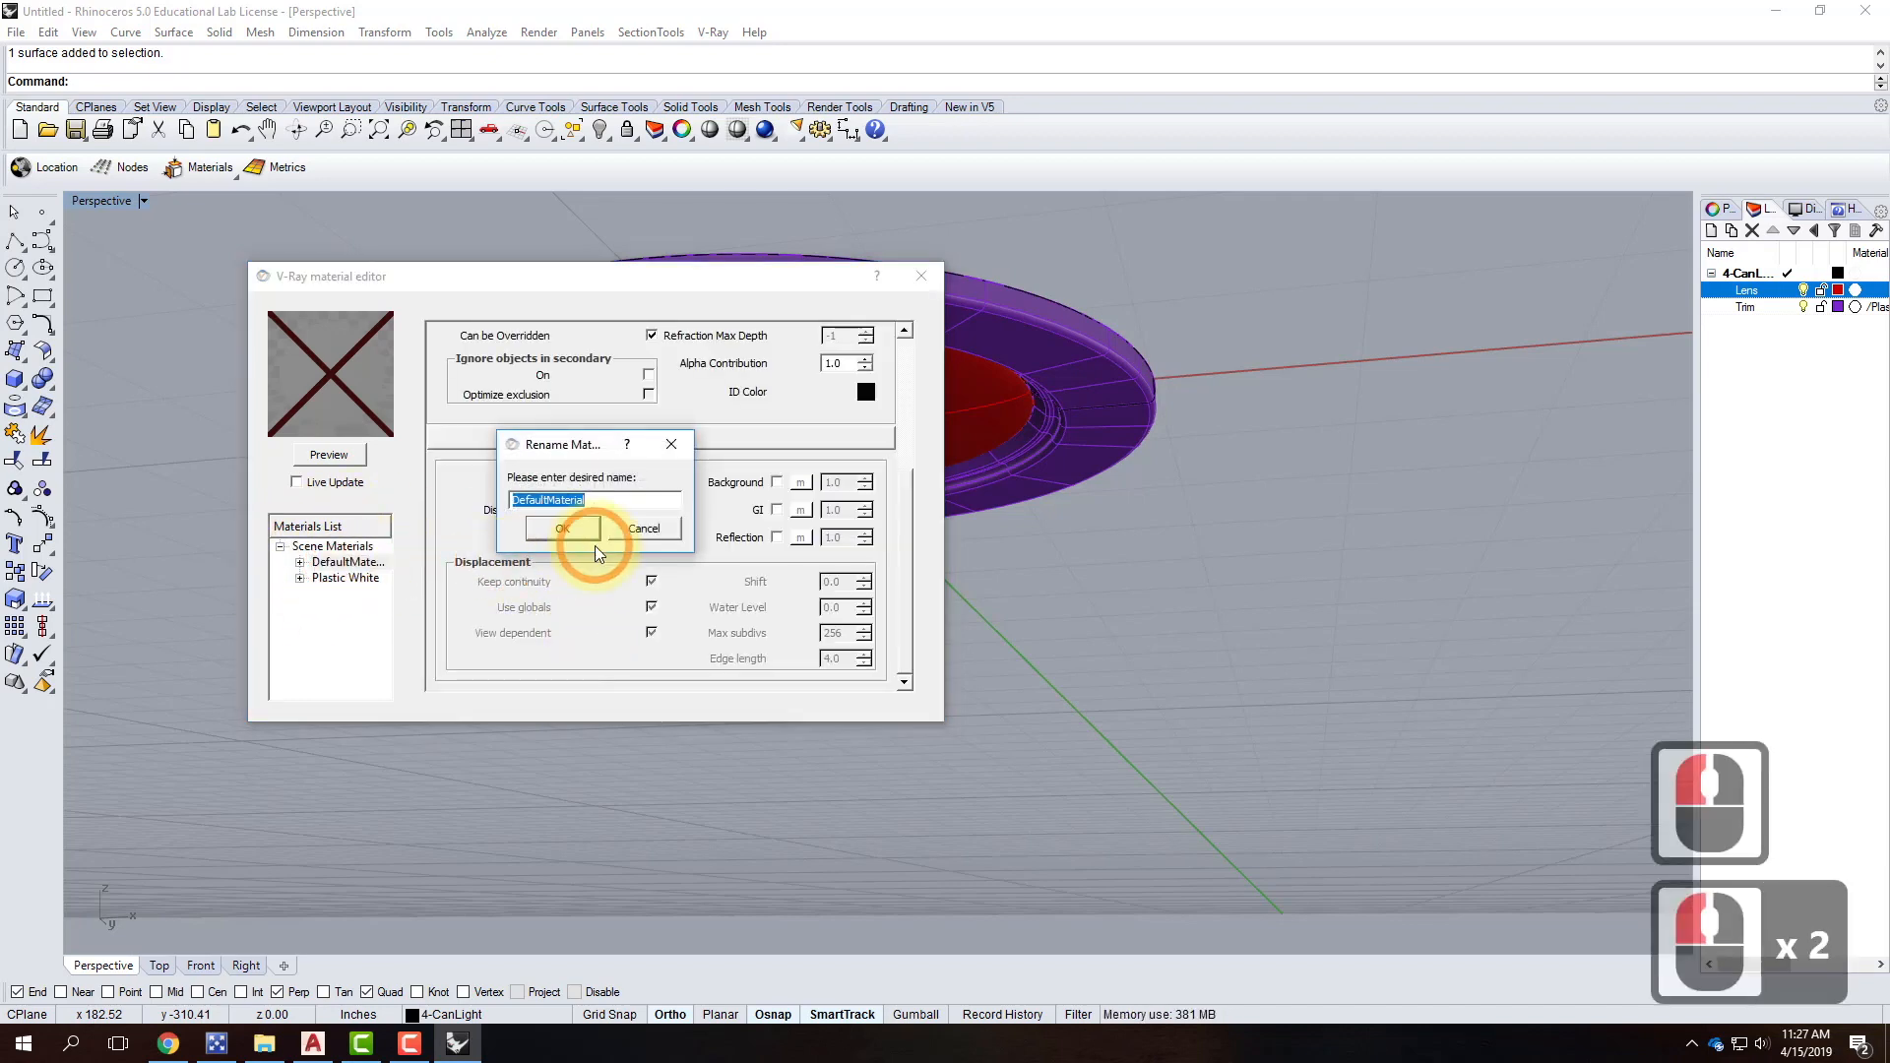
pyautogui.write('Bulb')
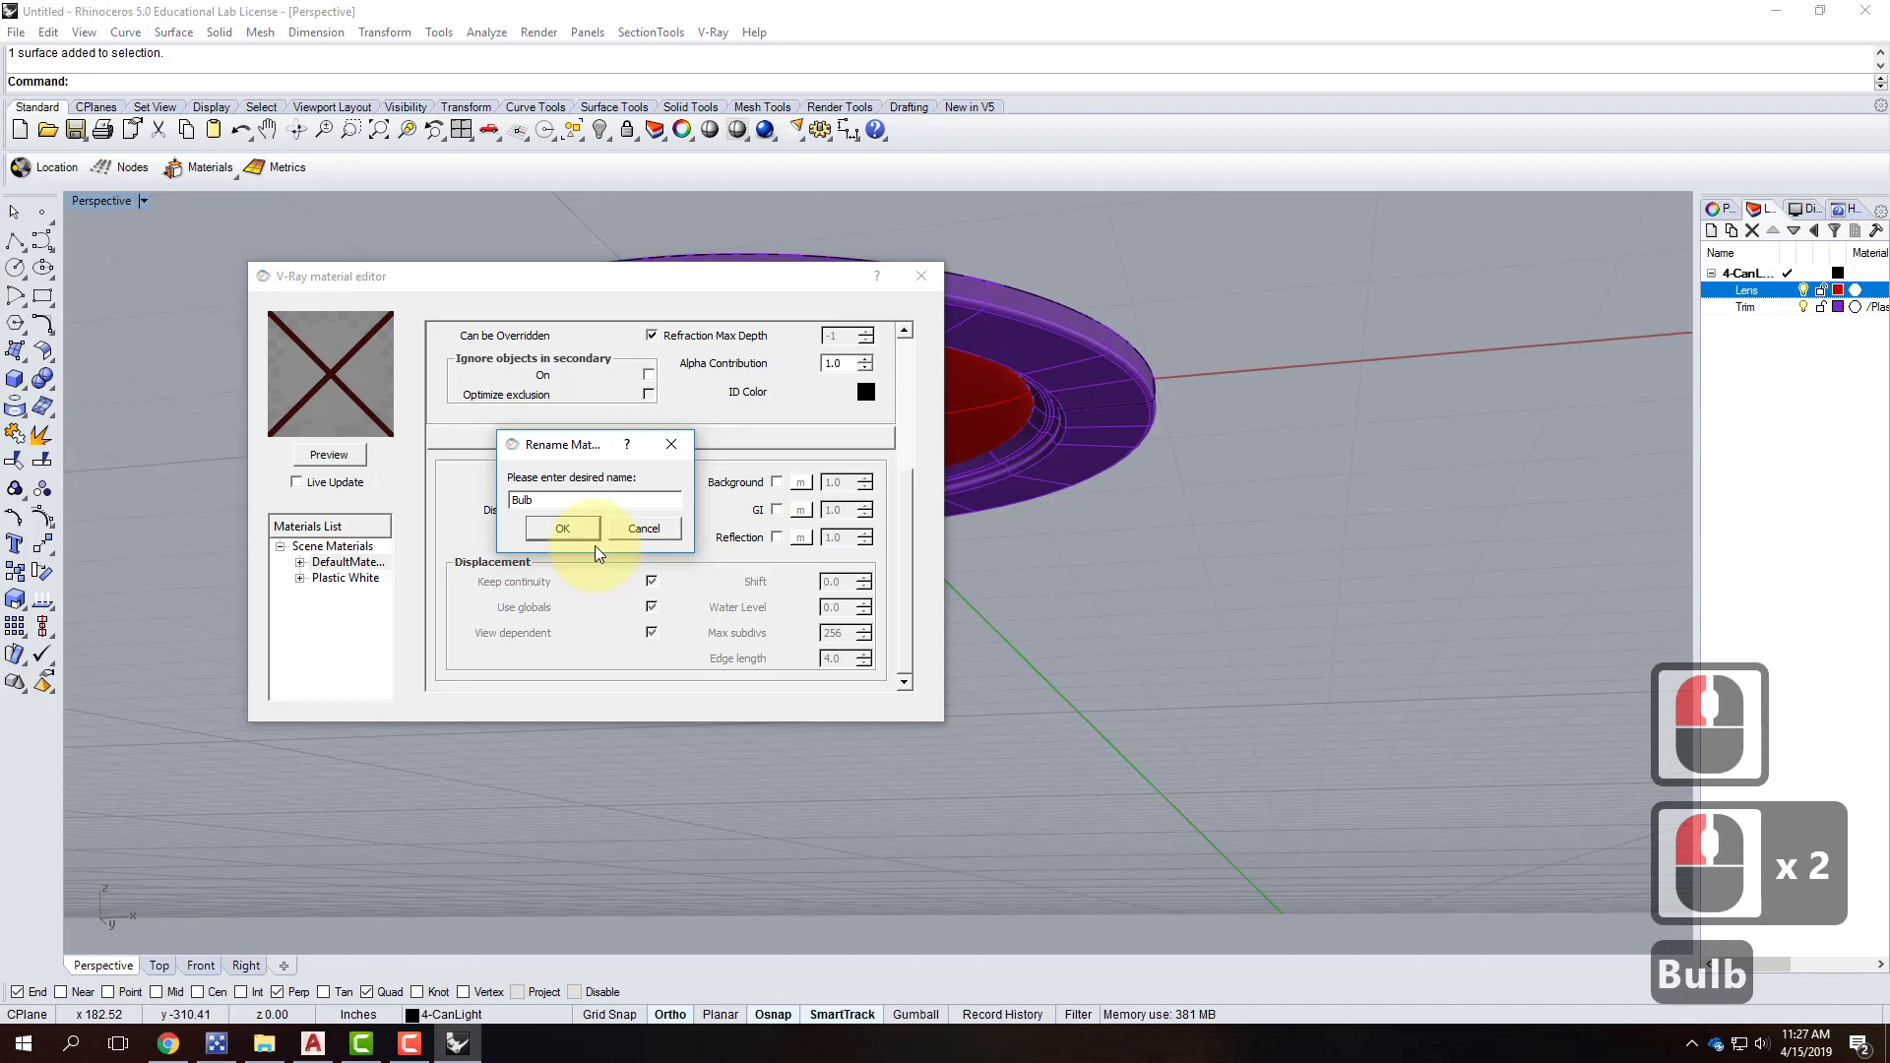
pyautogui.click(578, 528)
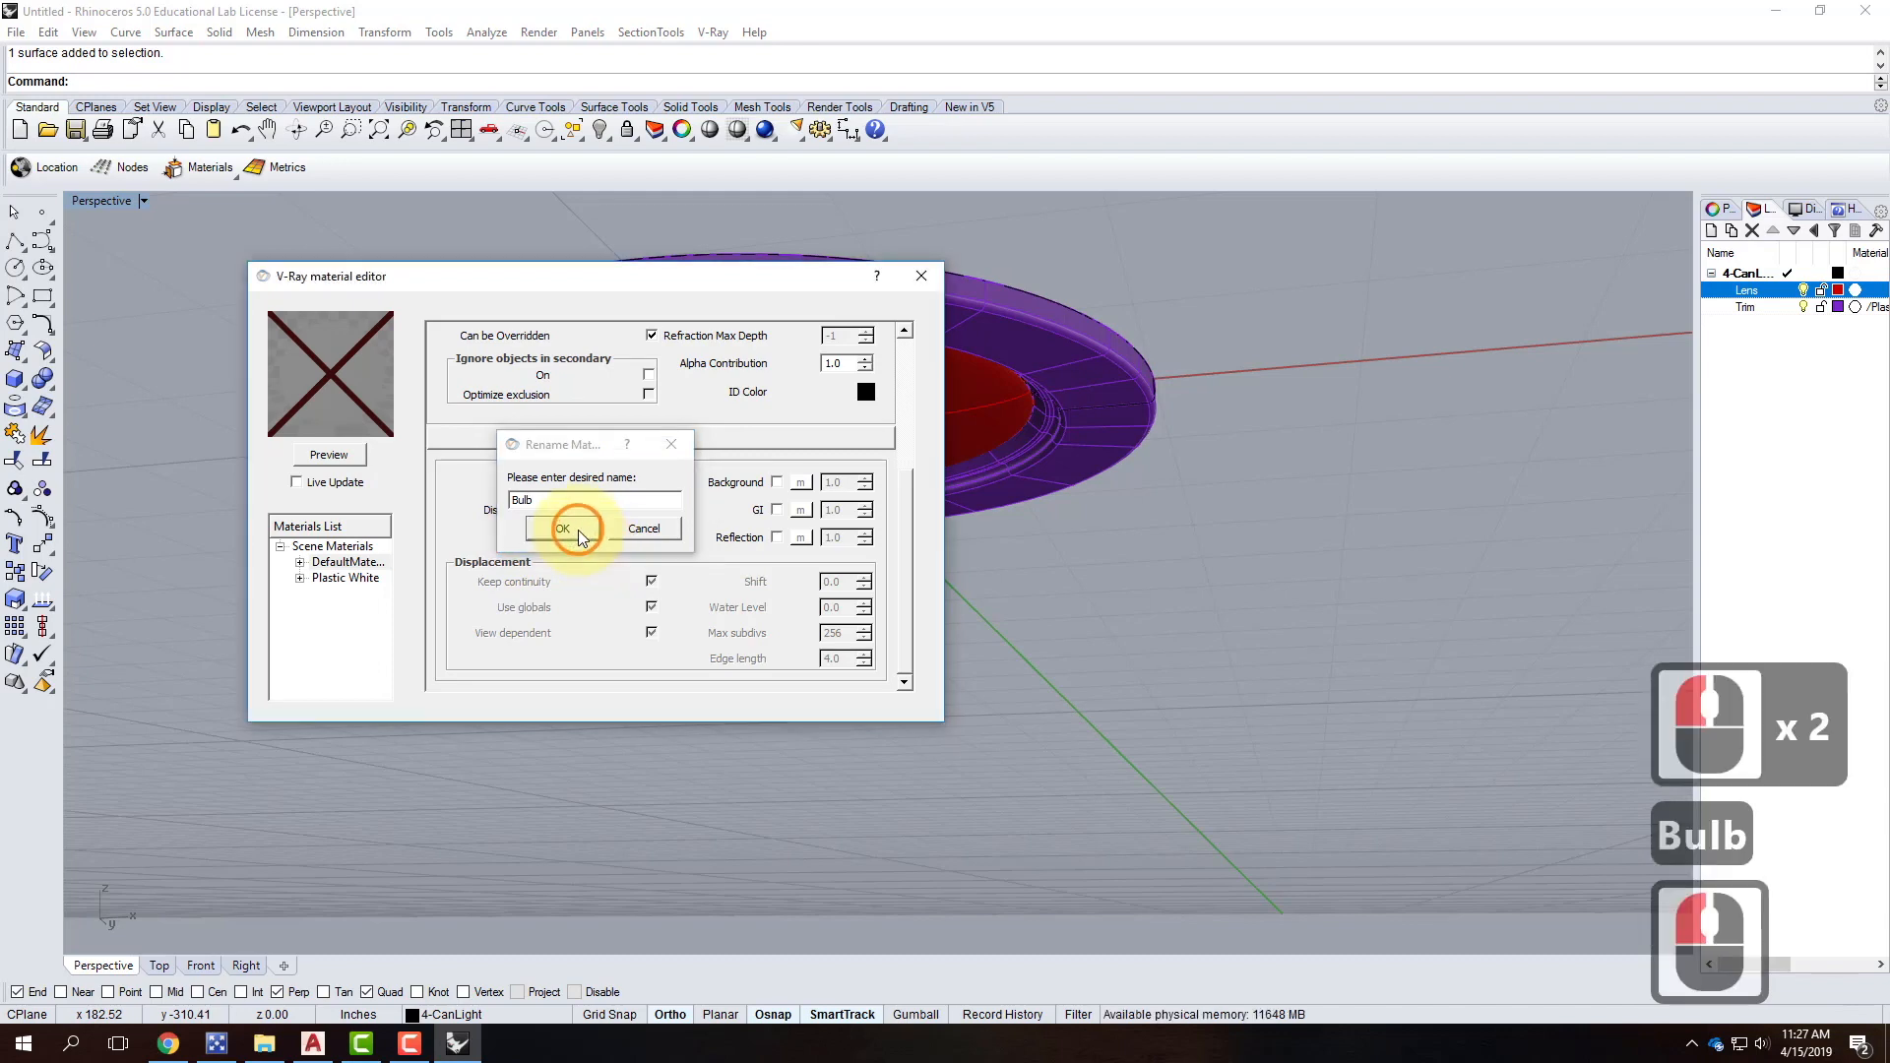
# Add an Emissive layer to the Bulb material and render its preview.
pyautogui.rightClick(333, 569)
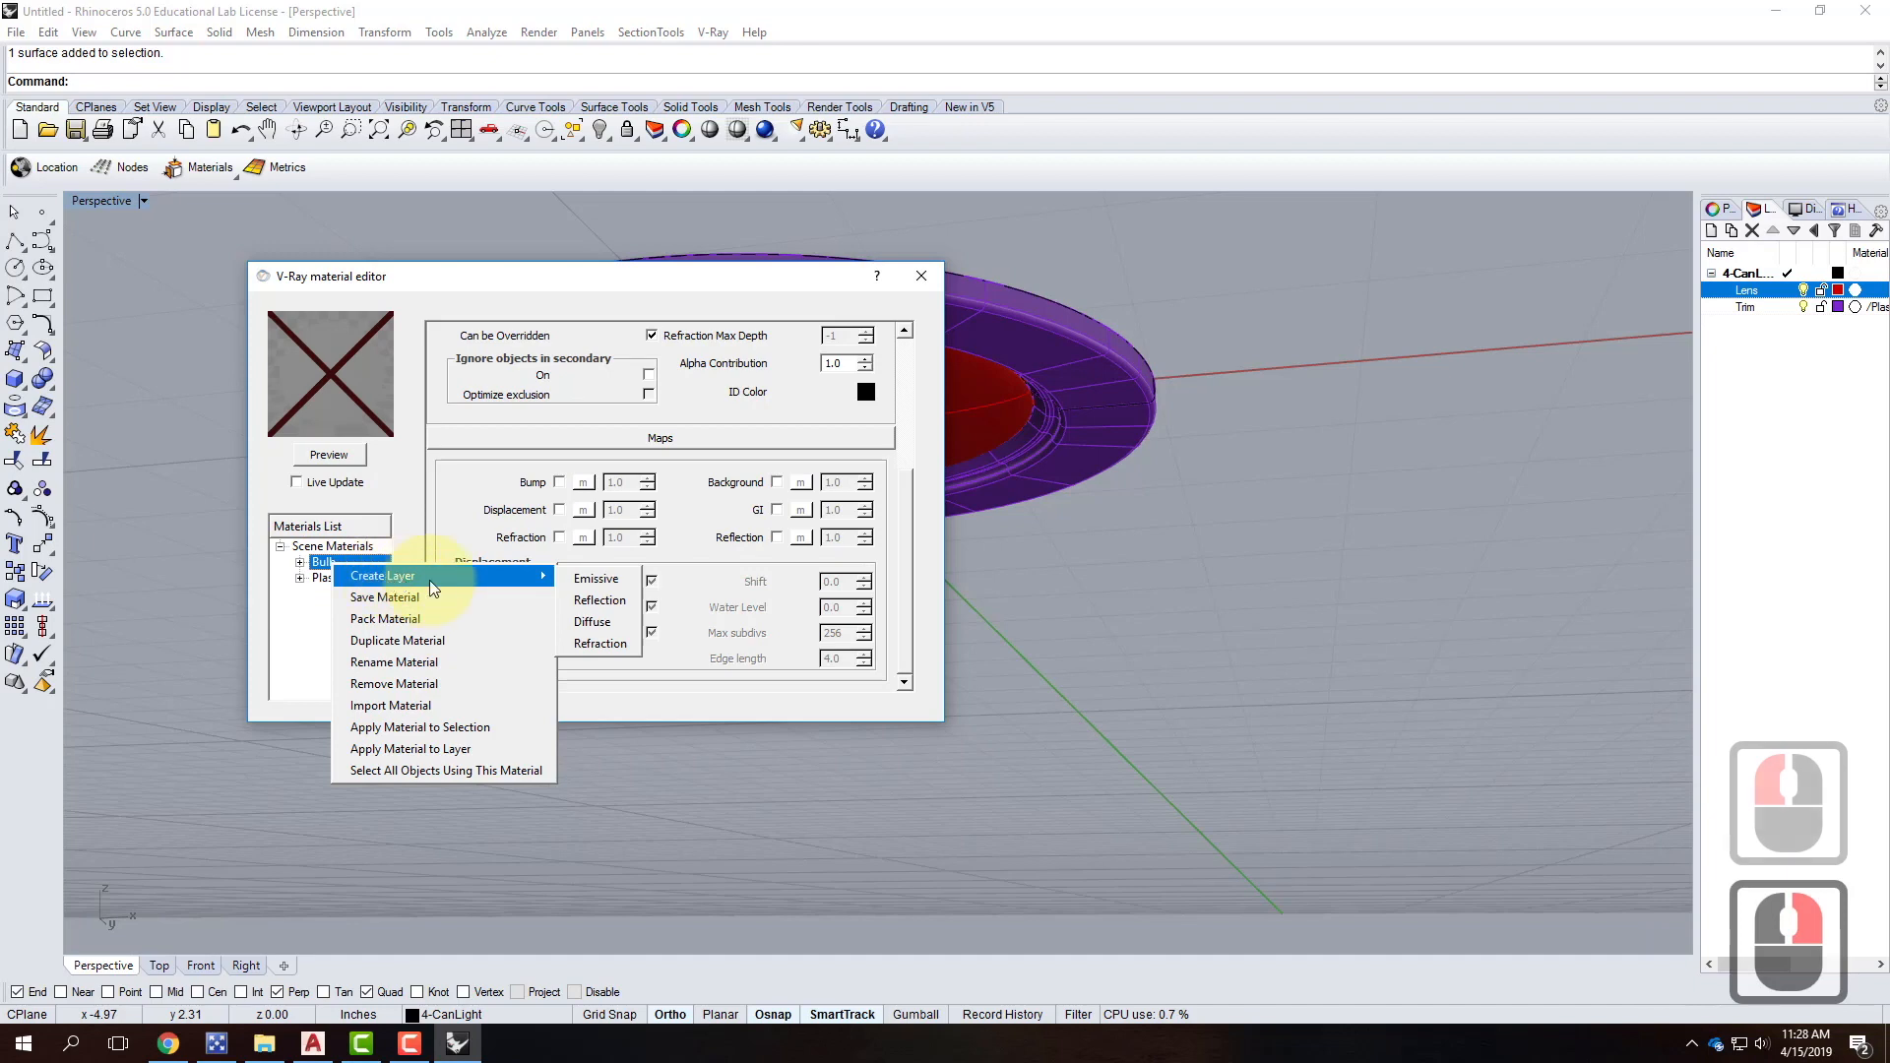
pyautogui.click(607, 588)
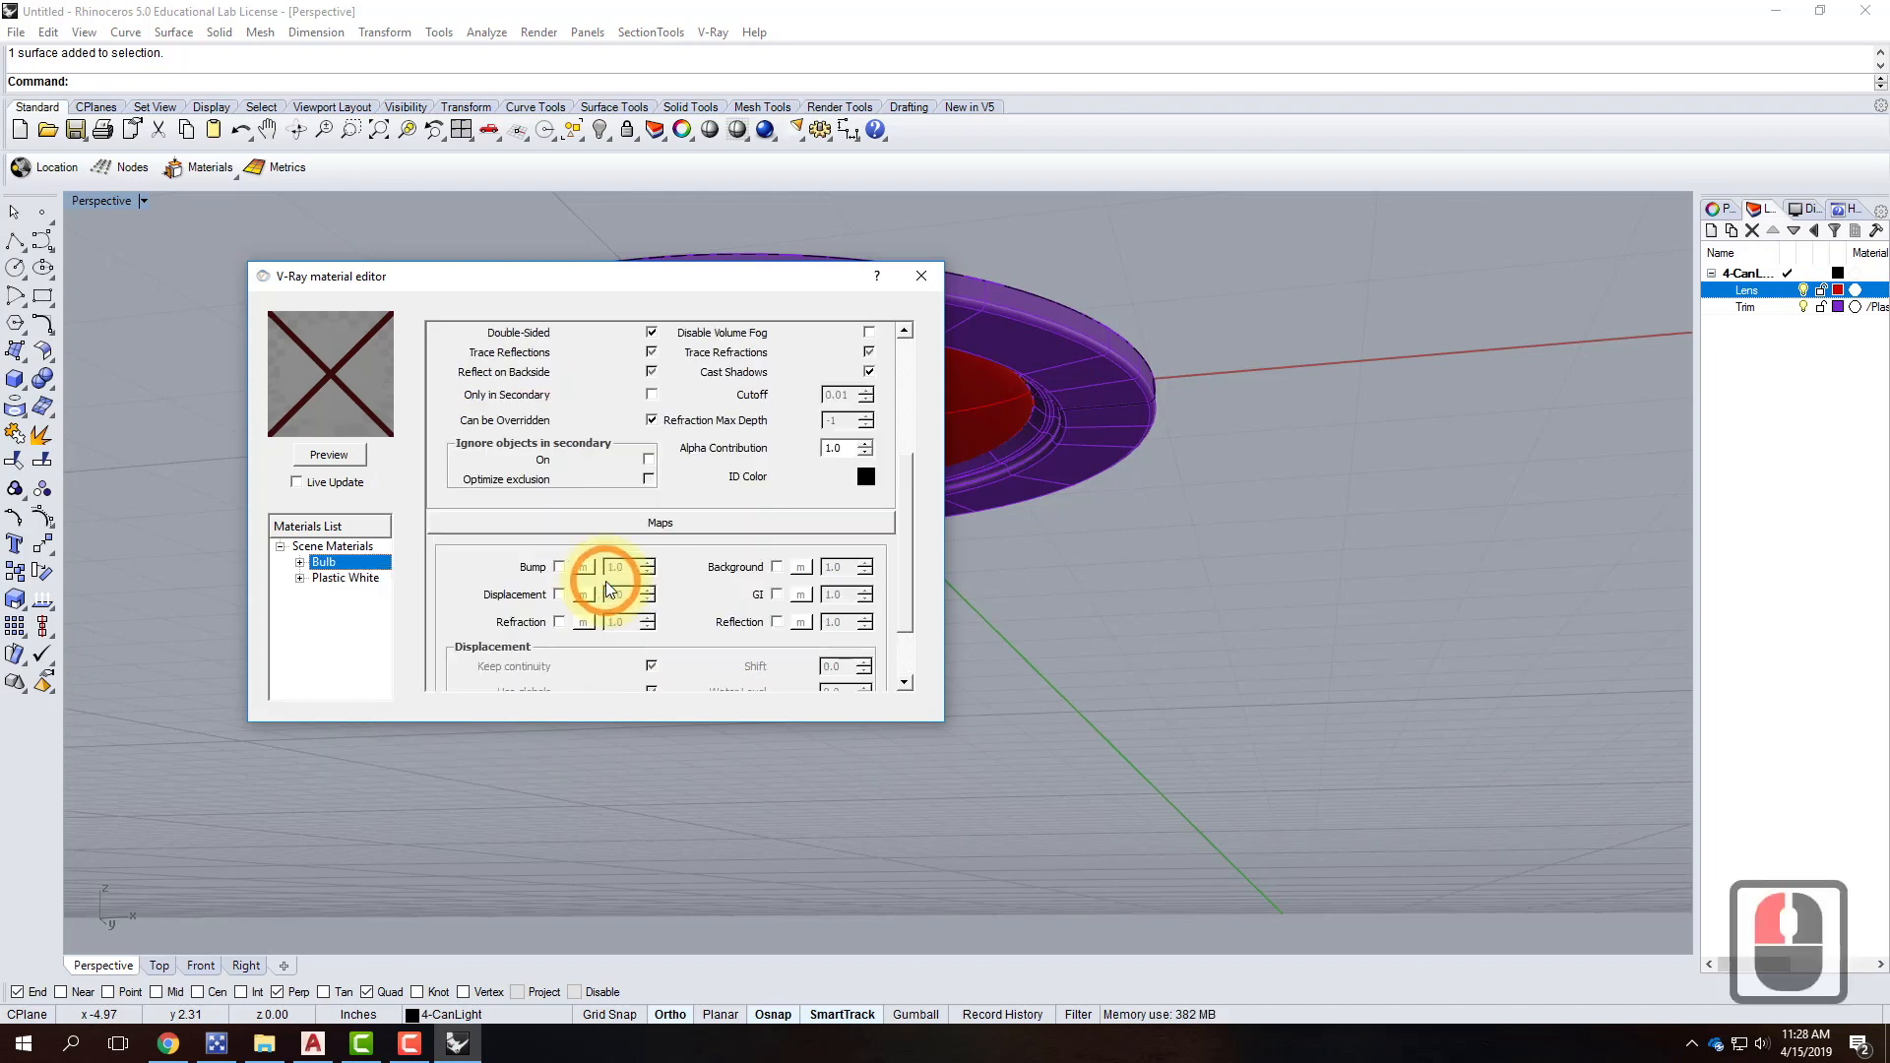
pyautogui.moveTo(902, 502); pyautogui.dragTo(901, 329)
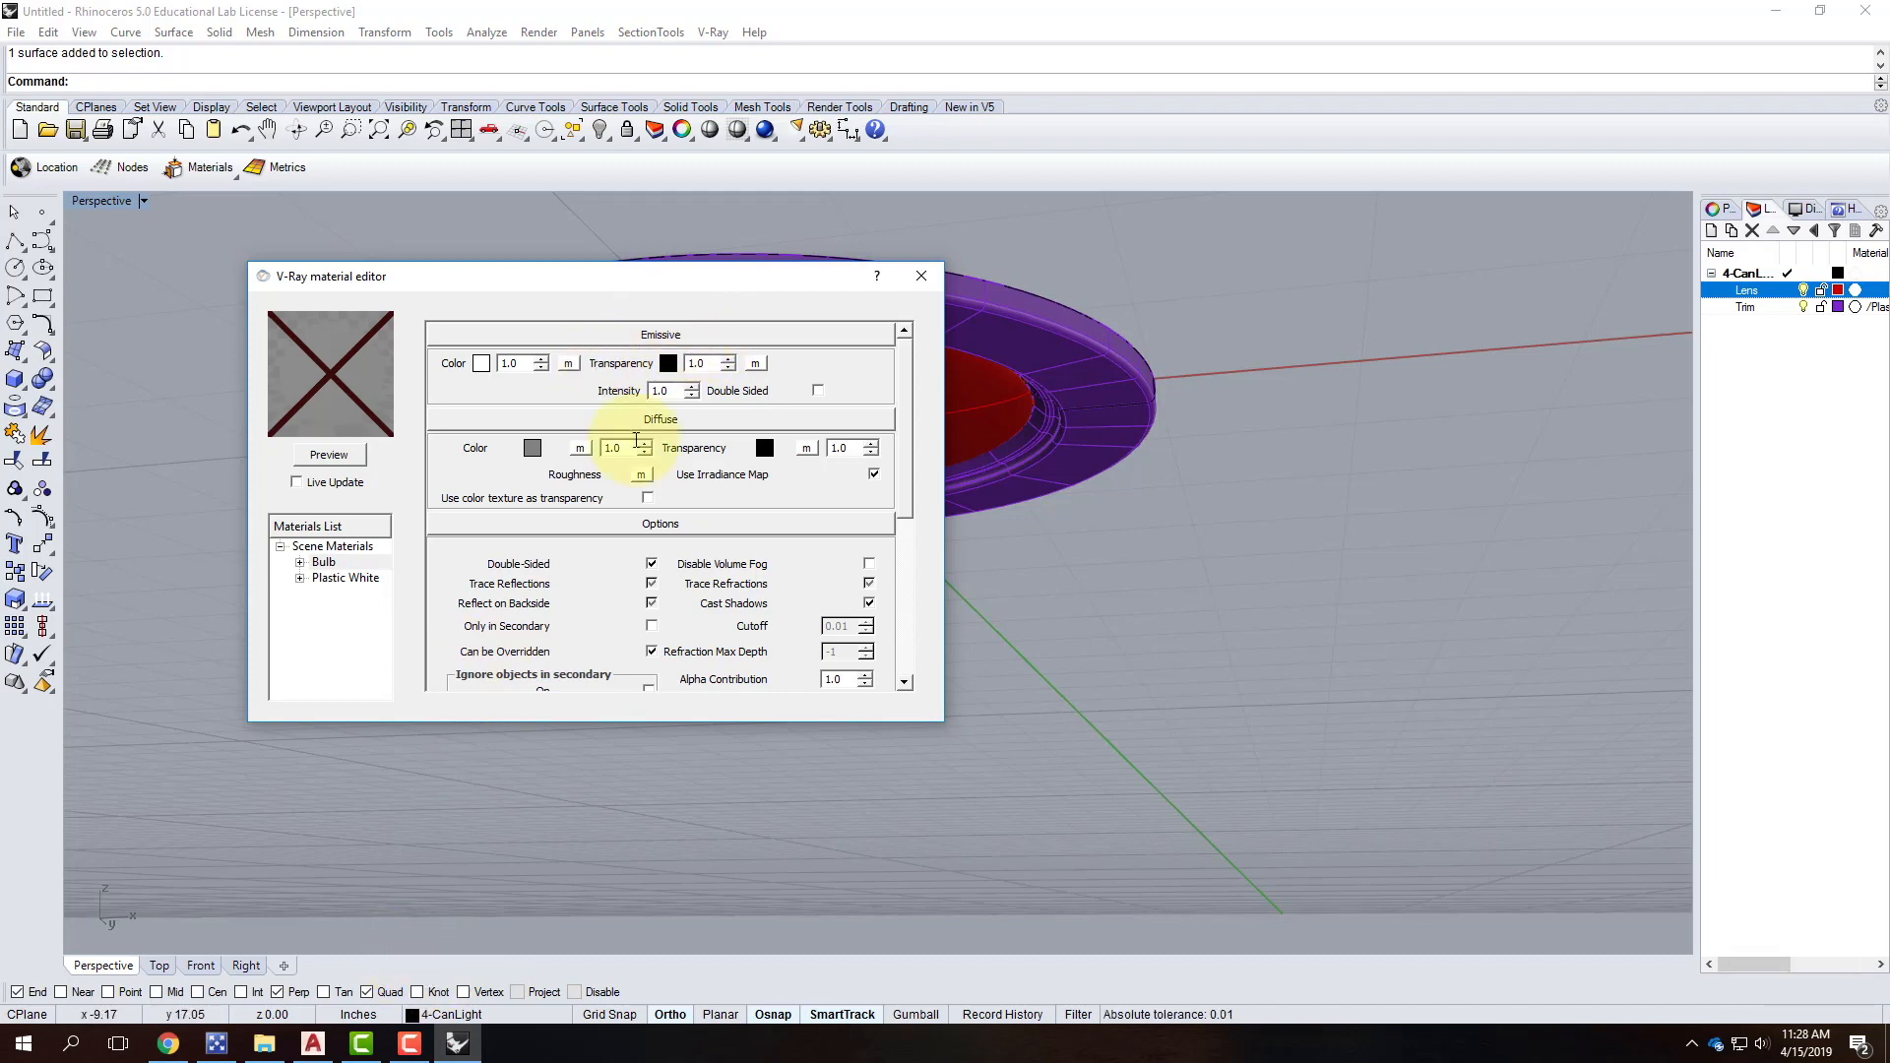
pyautogui.click(329, 453)
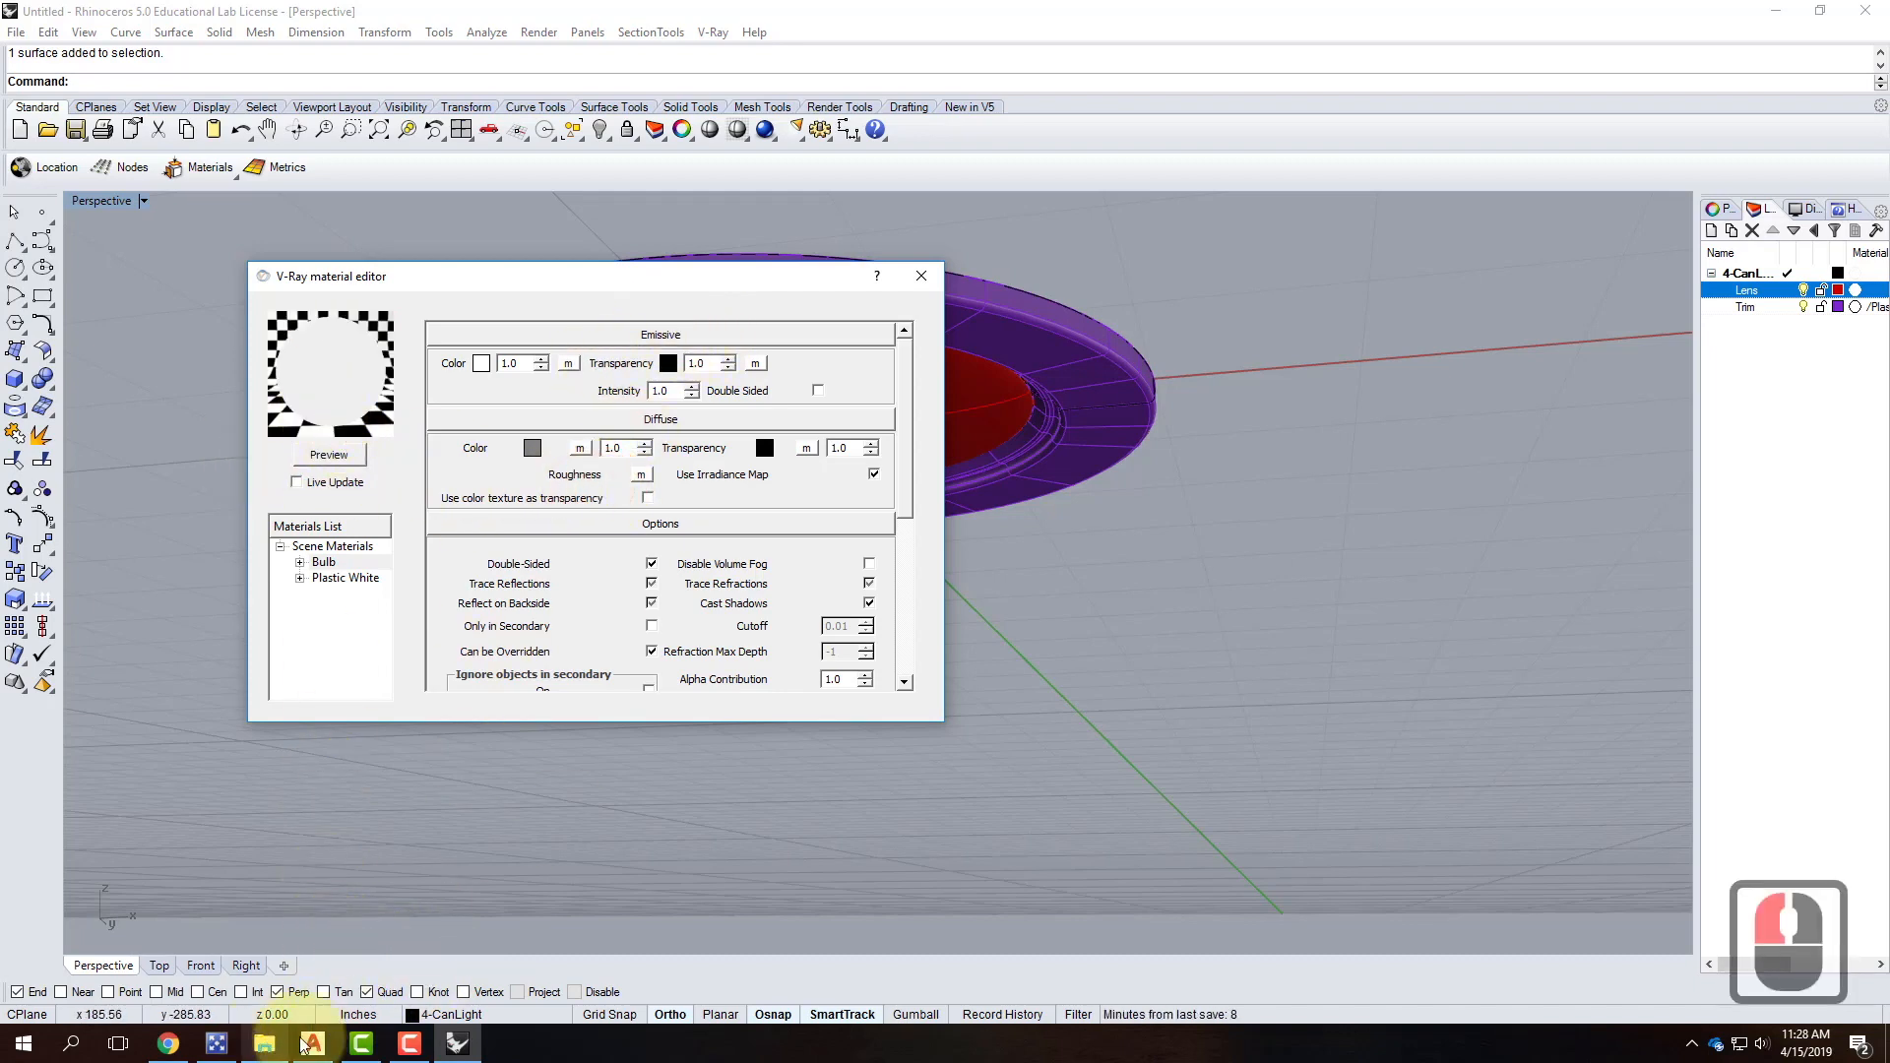
pyautogui.click(179, 1040)
# Look up the Emissive Color values R200, G161, B82 in the tutorial.
pyautogui.click(439, 321)
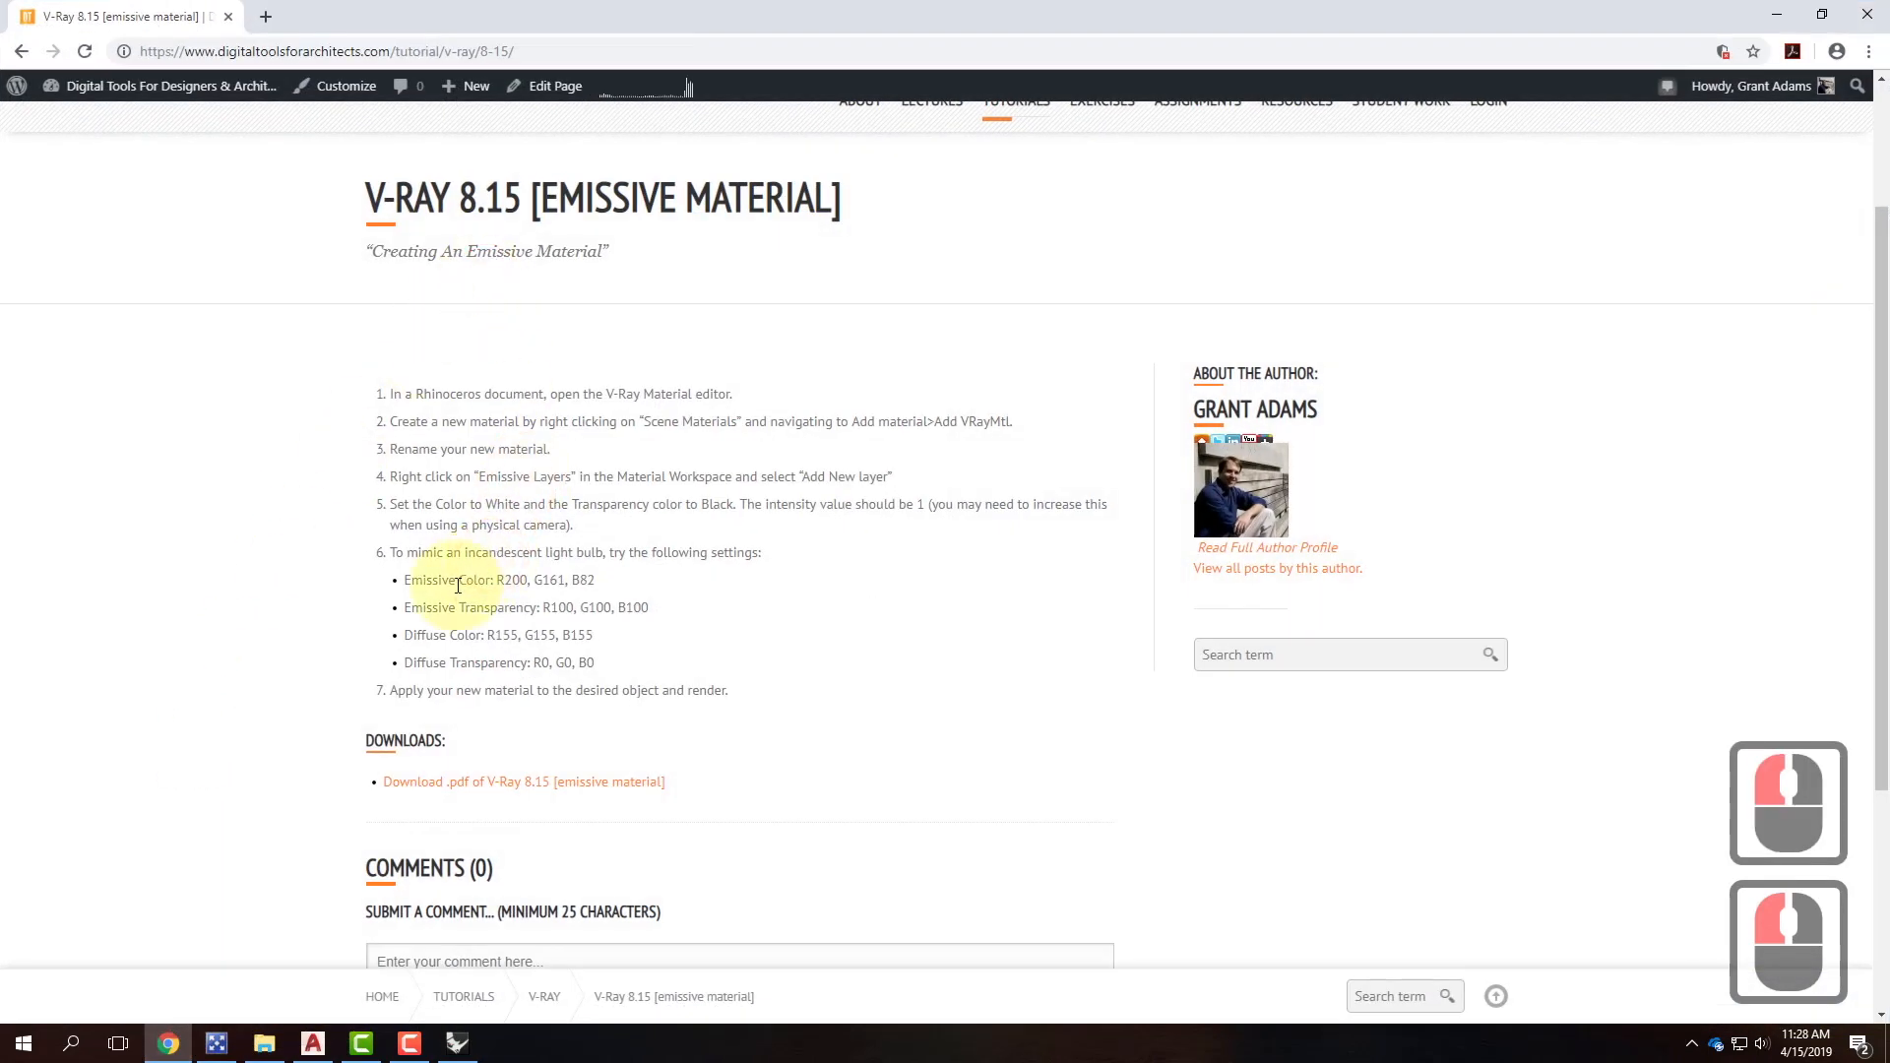
pyautogui.moveTo(404, 581); pyautogui.dragTo(594, 580)
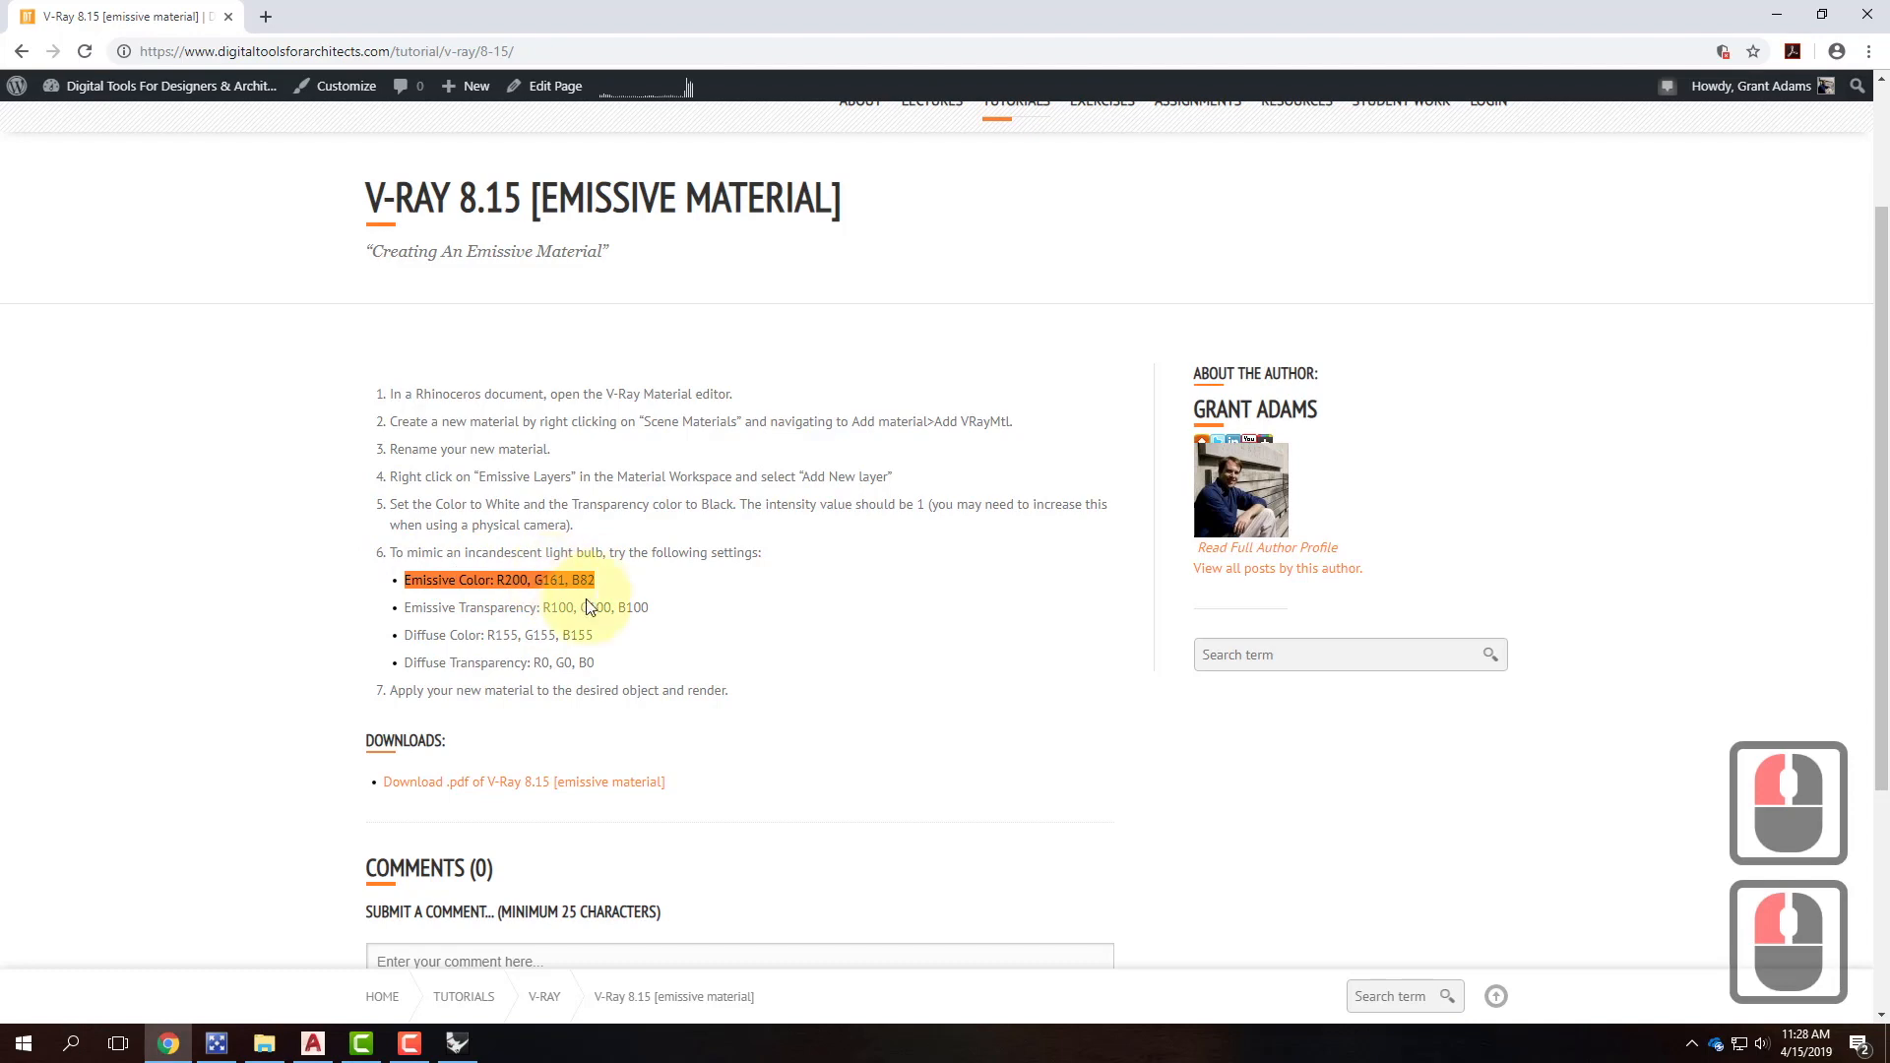
pyautogui.click(457, 1043)
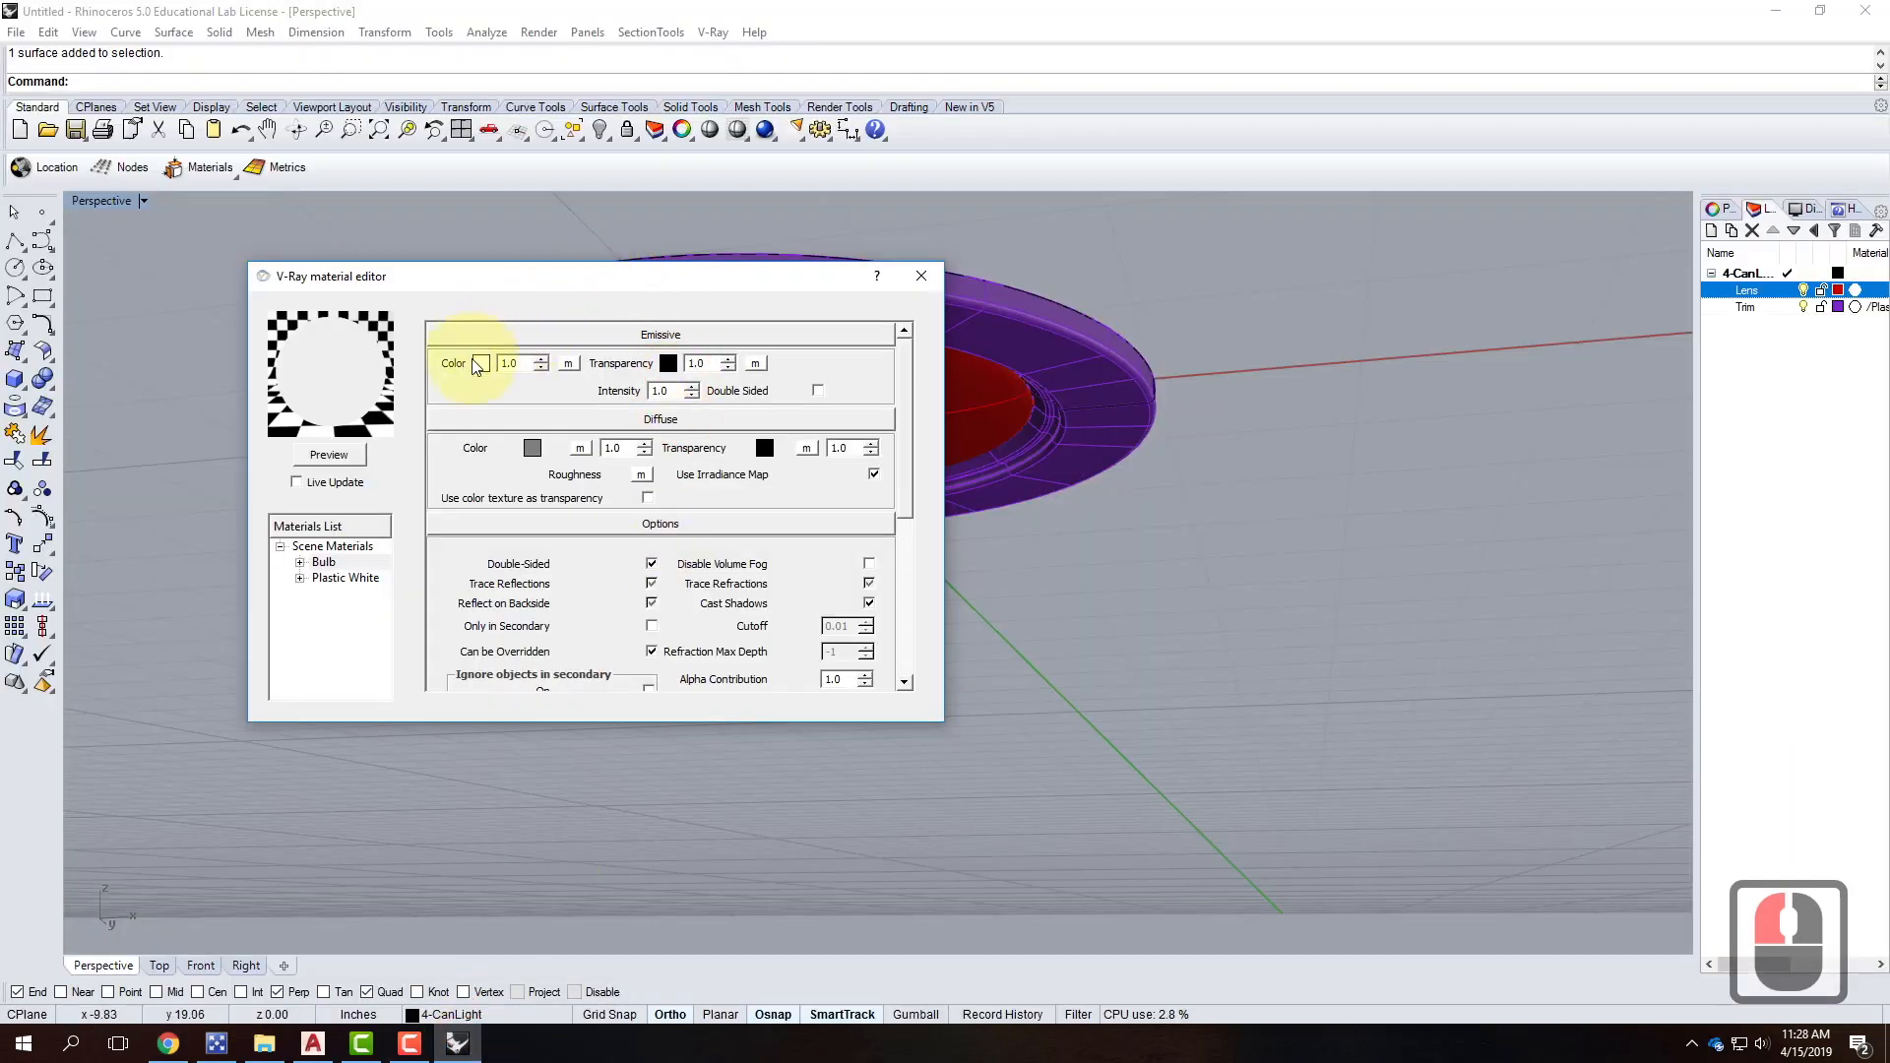
# Set Bulb's emissive colour to R200 G161 B82 and re-render the preview.
pyautogui.click(481, 363)
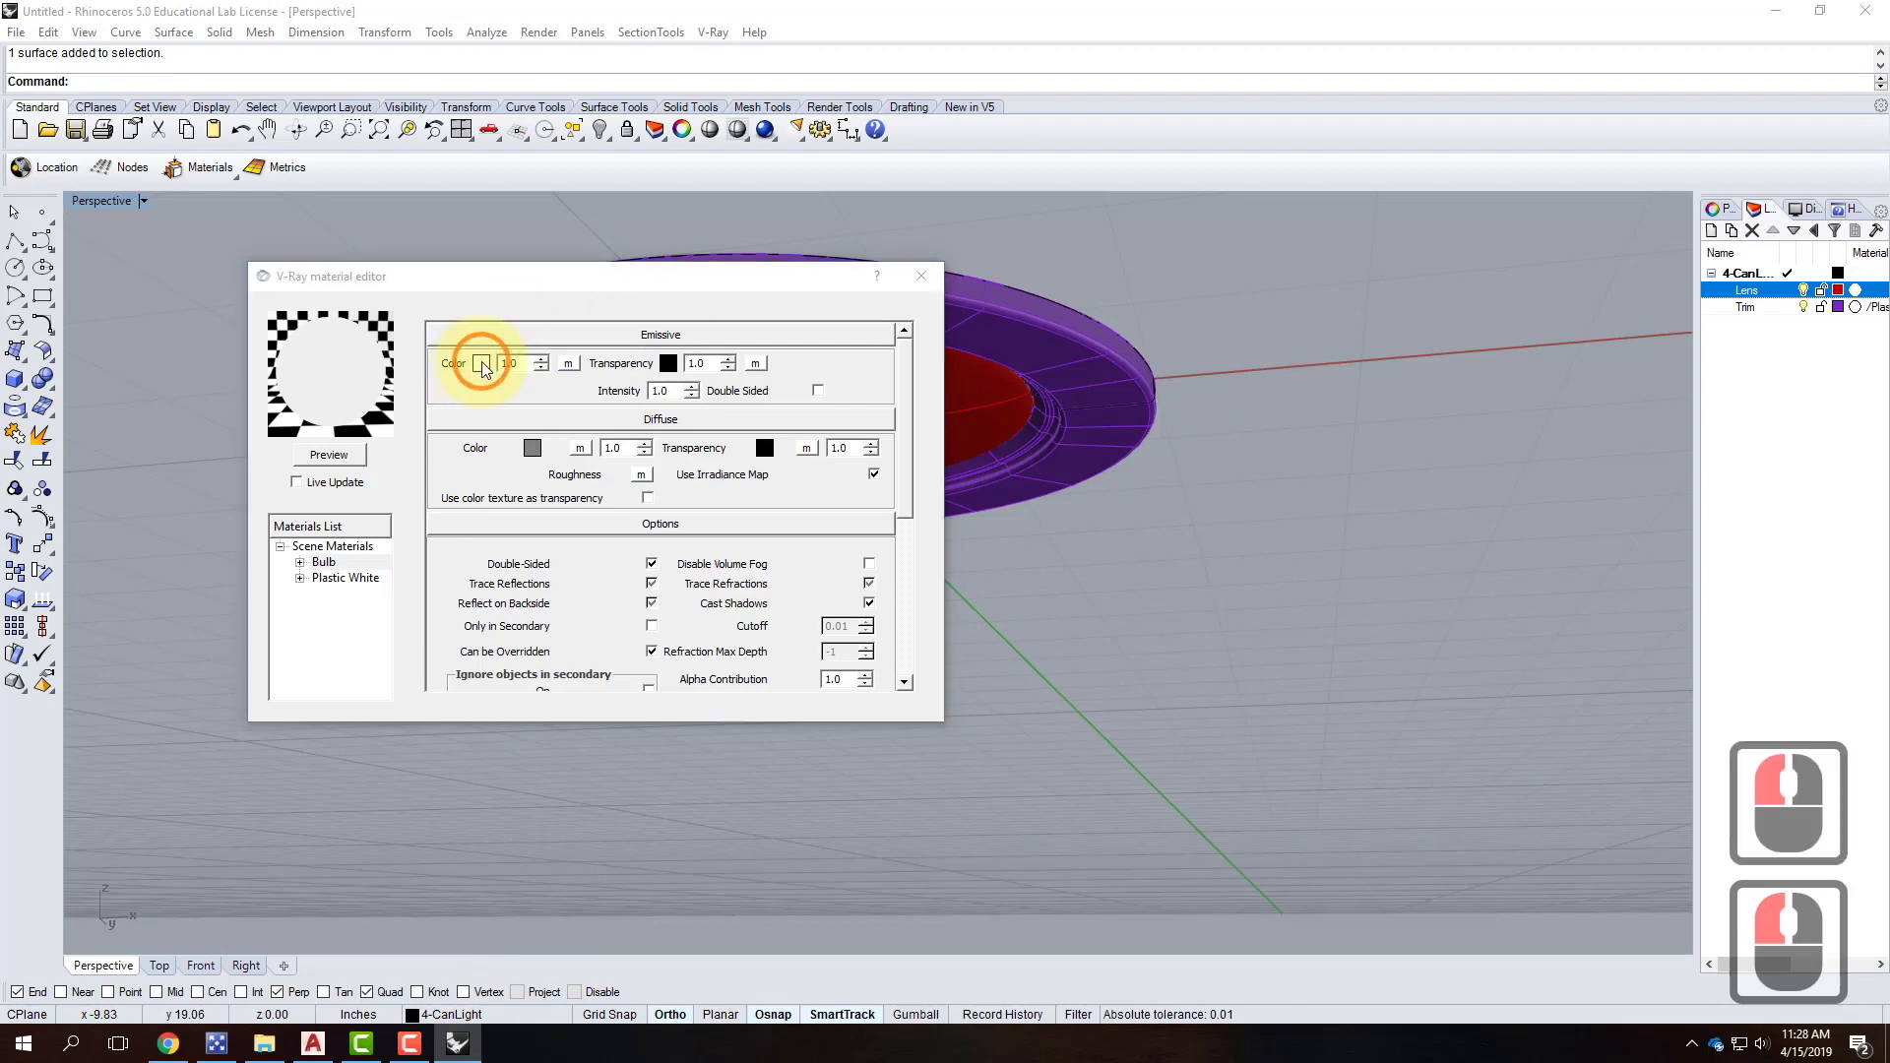
pyautogui.doubleClick(547, 338)
pyautogui.write('200')
pyautogui.press('Tab')
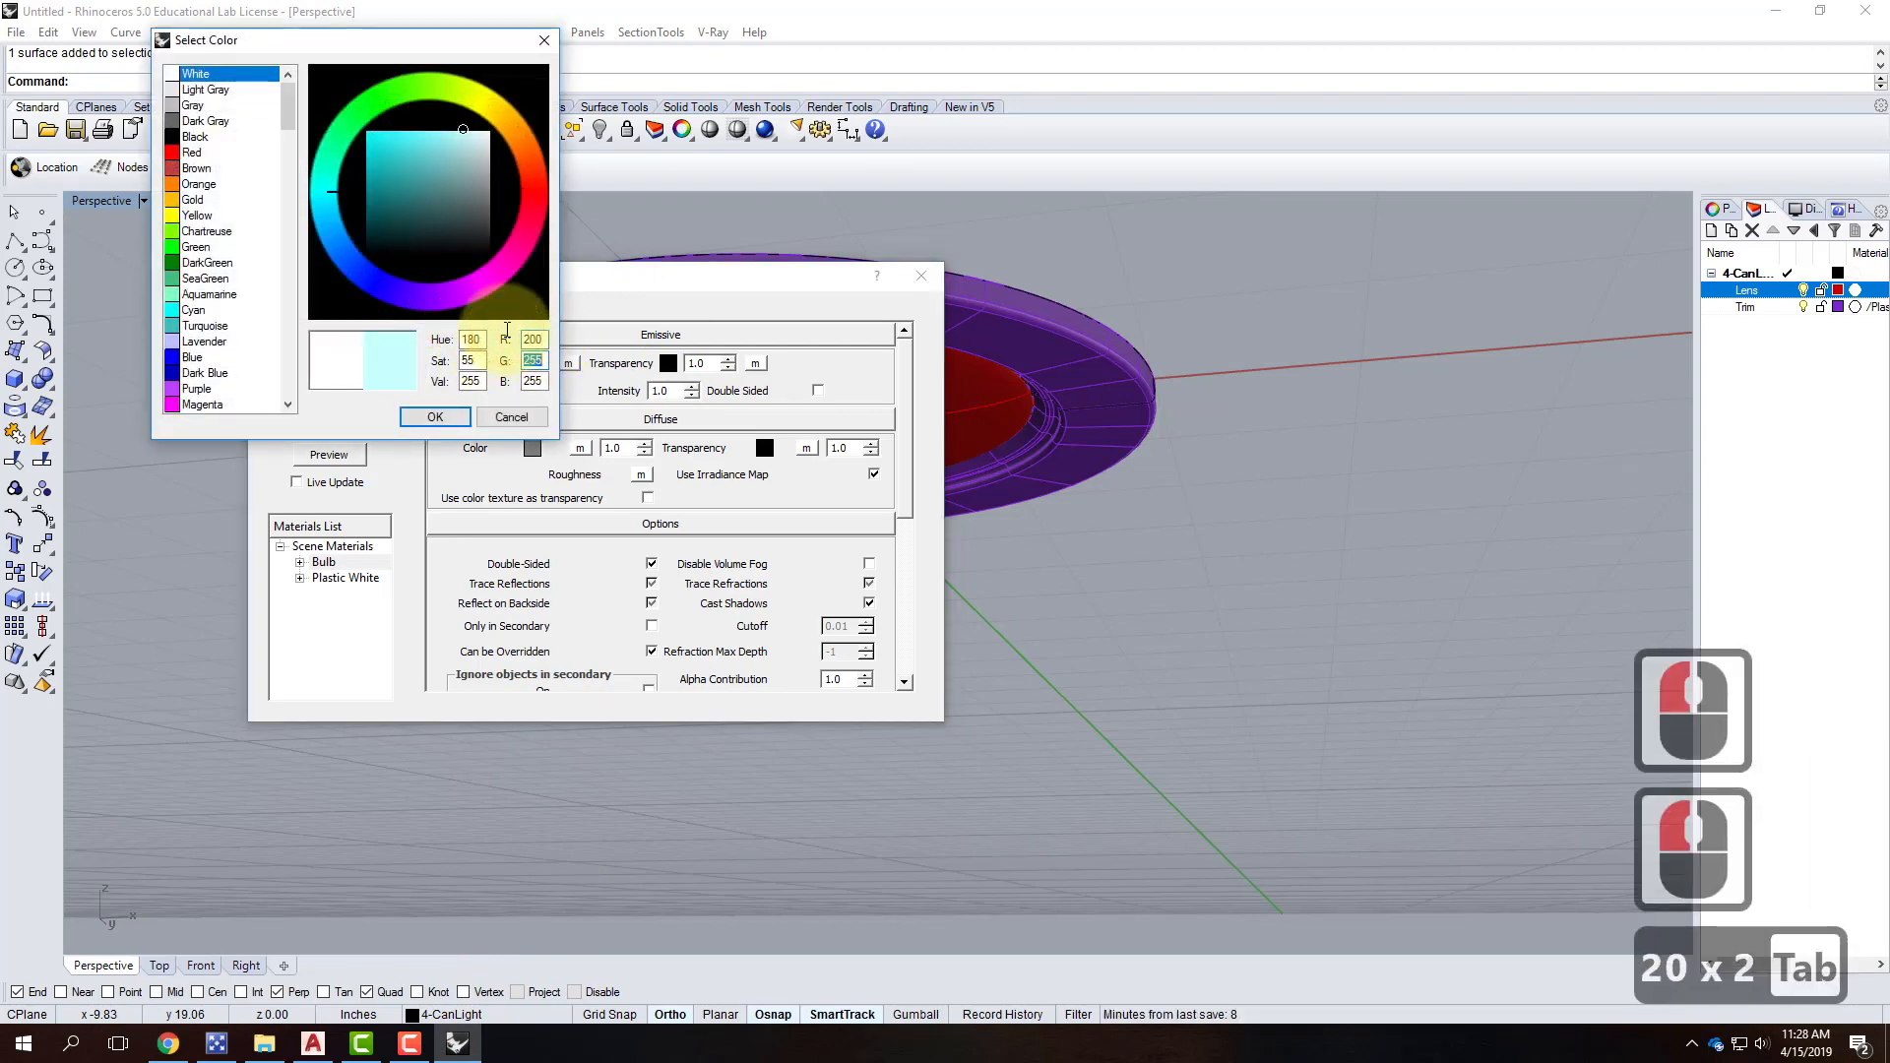
pyautogui.write('161')
pyautogui.press('Tab')
pyautogui.write('82')
pyautogui.press('Tab')
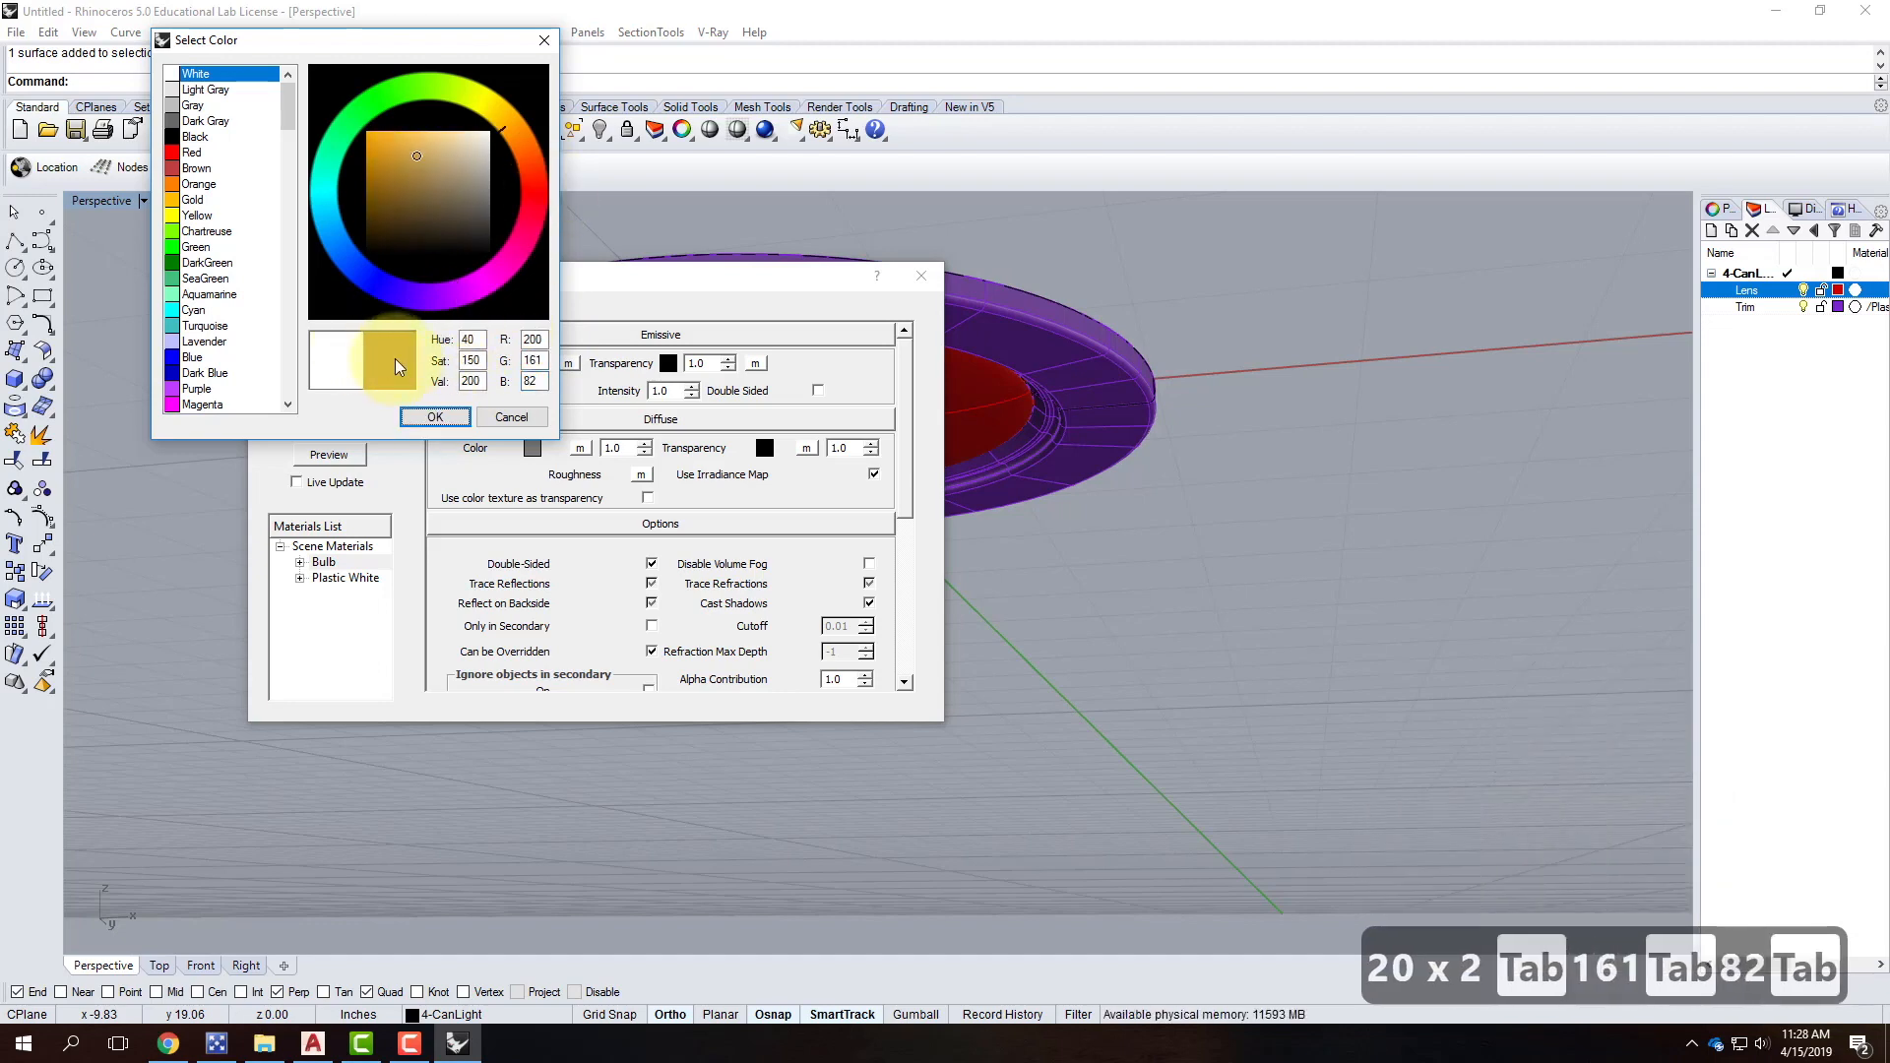
pyautogui.click(435, 417)
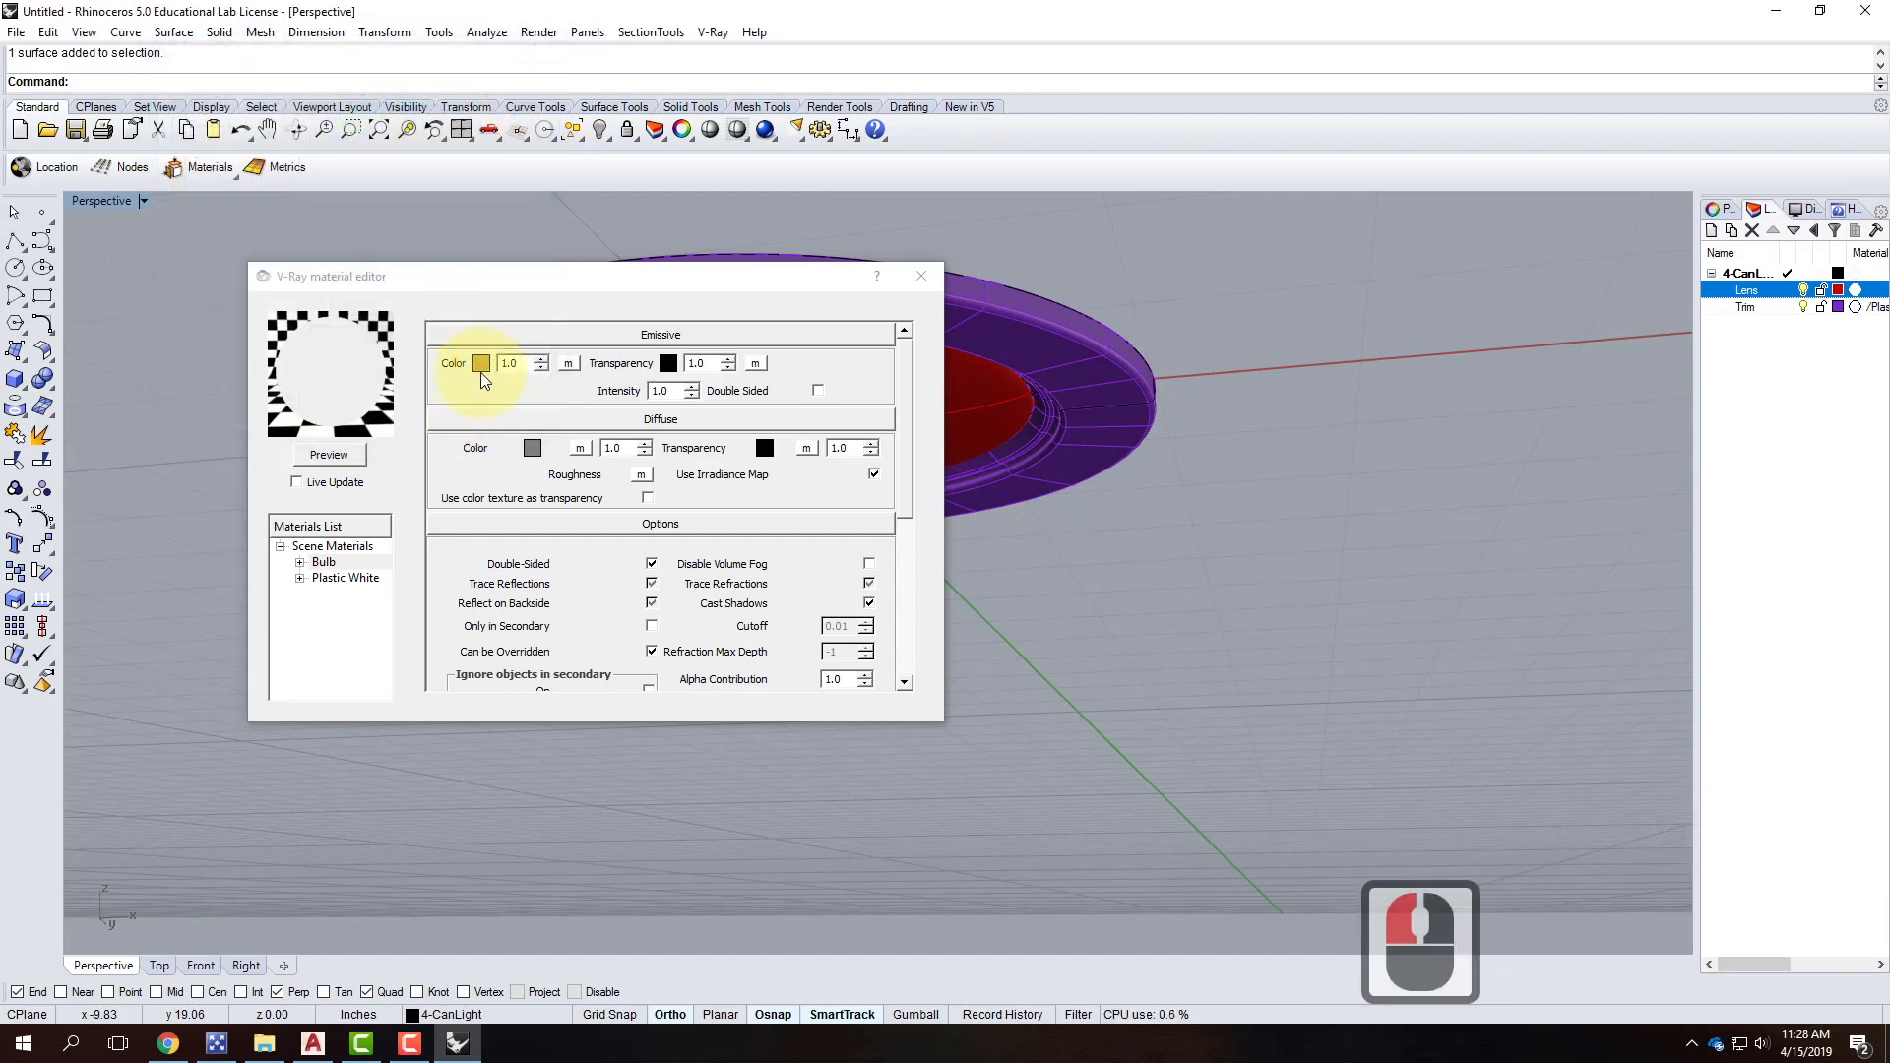
pyautogui.click(329, 454)
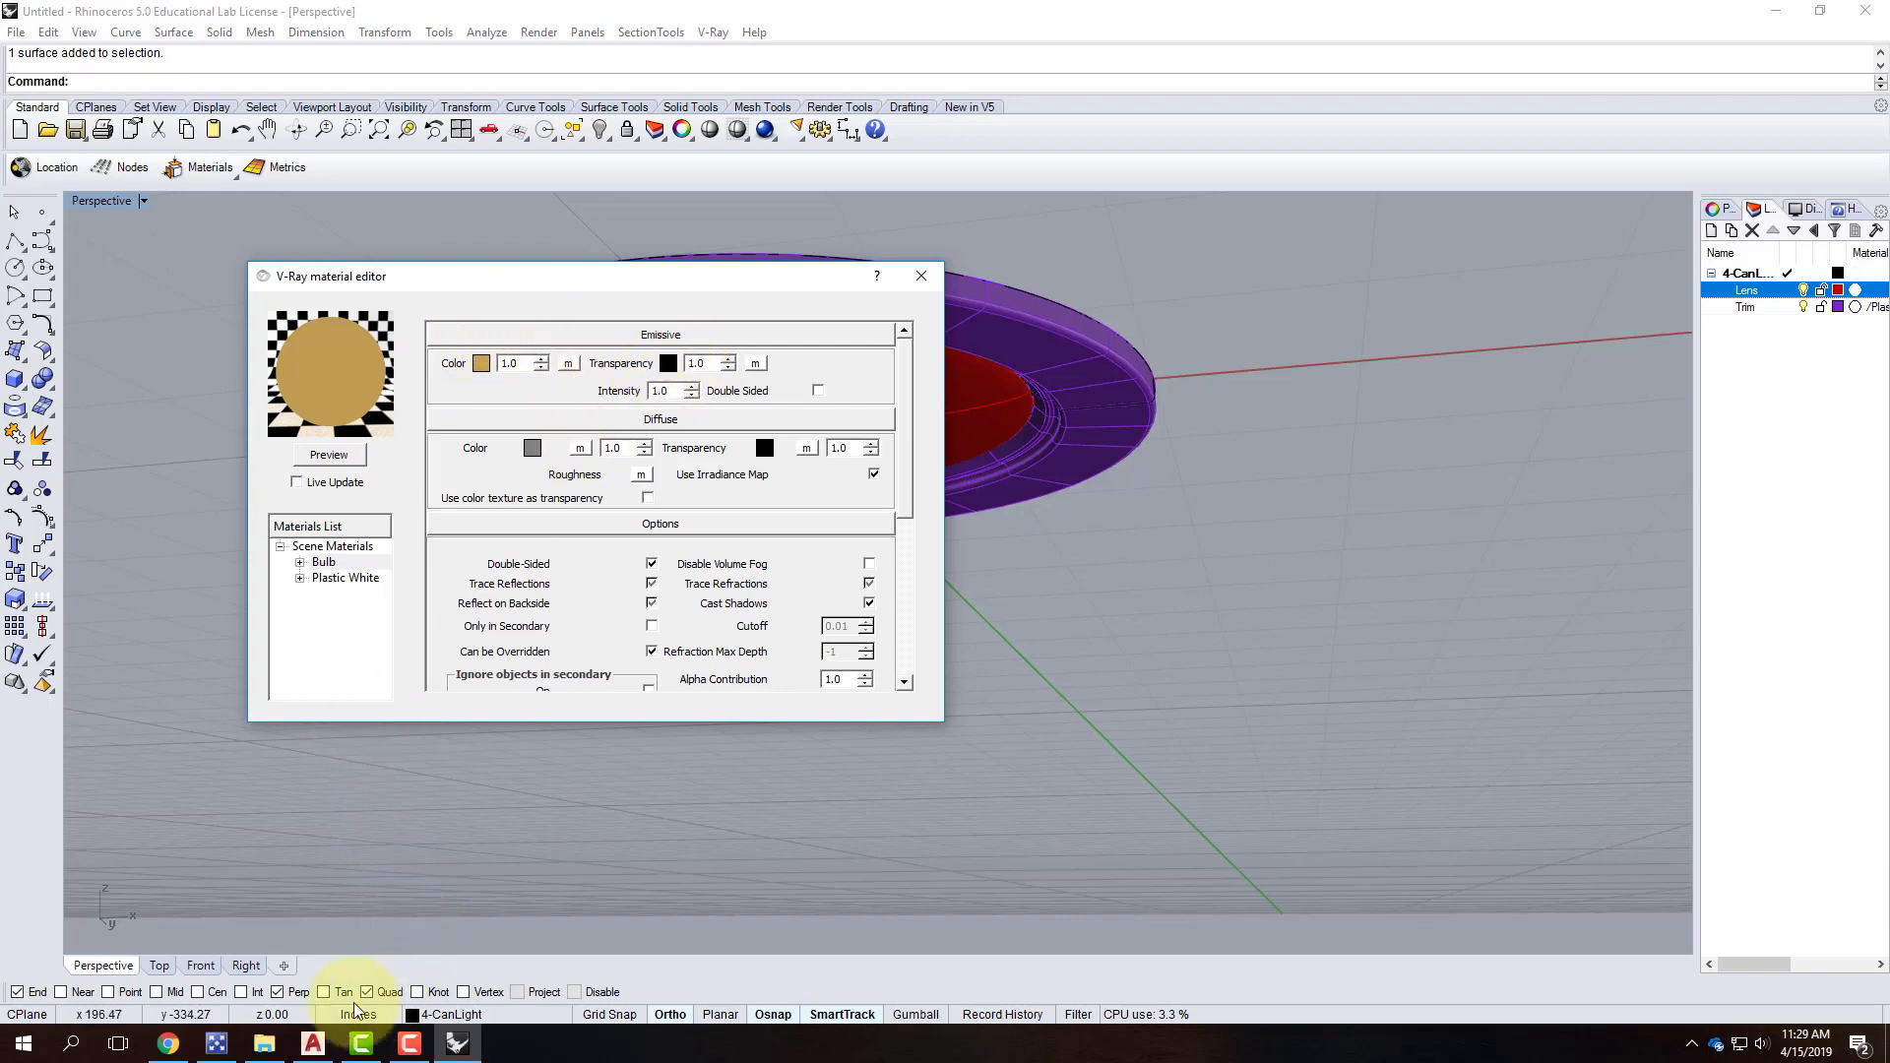
pyautogui.click(168, 1043)
# Read the Emissive Transparency values from the tutorial.
pyautogui.click(486, 559)
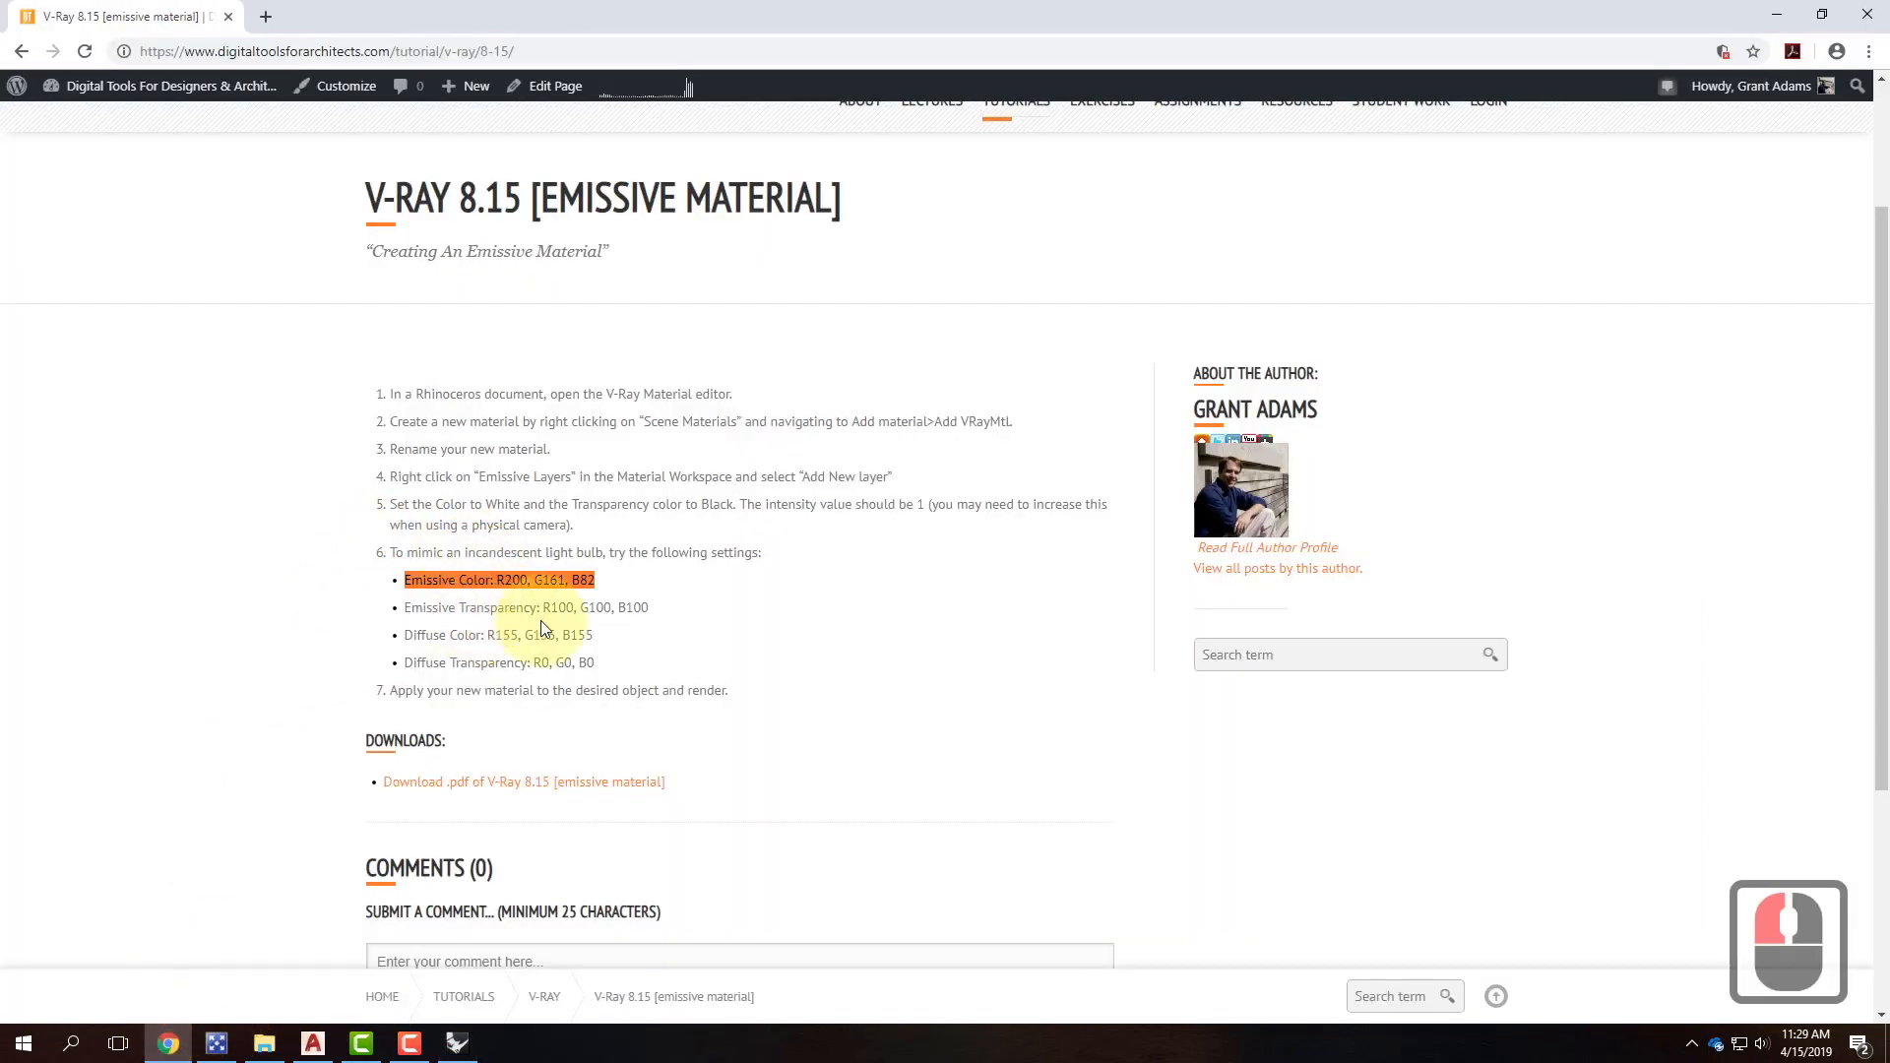
pyautogui.moveTo(650, 607); pyautogui.dragTo(543, 602)
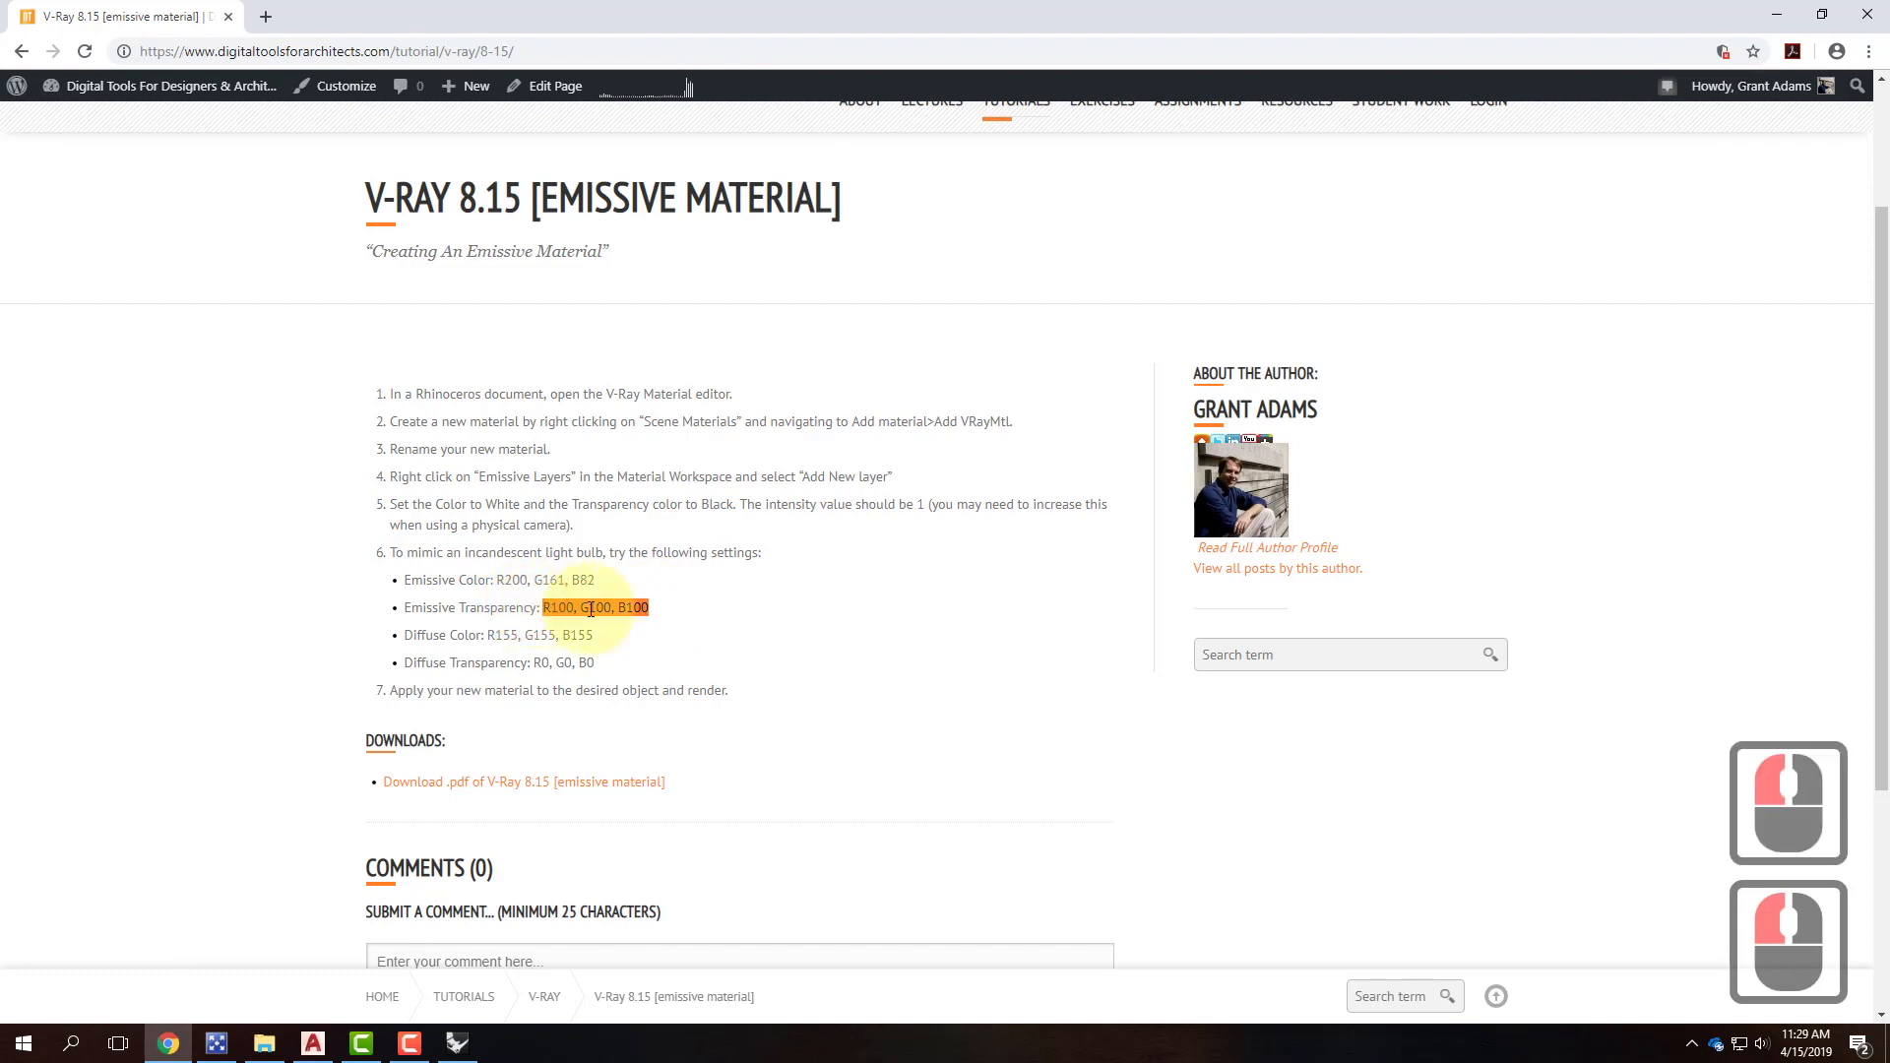
pyautogui.click(457, 1043)
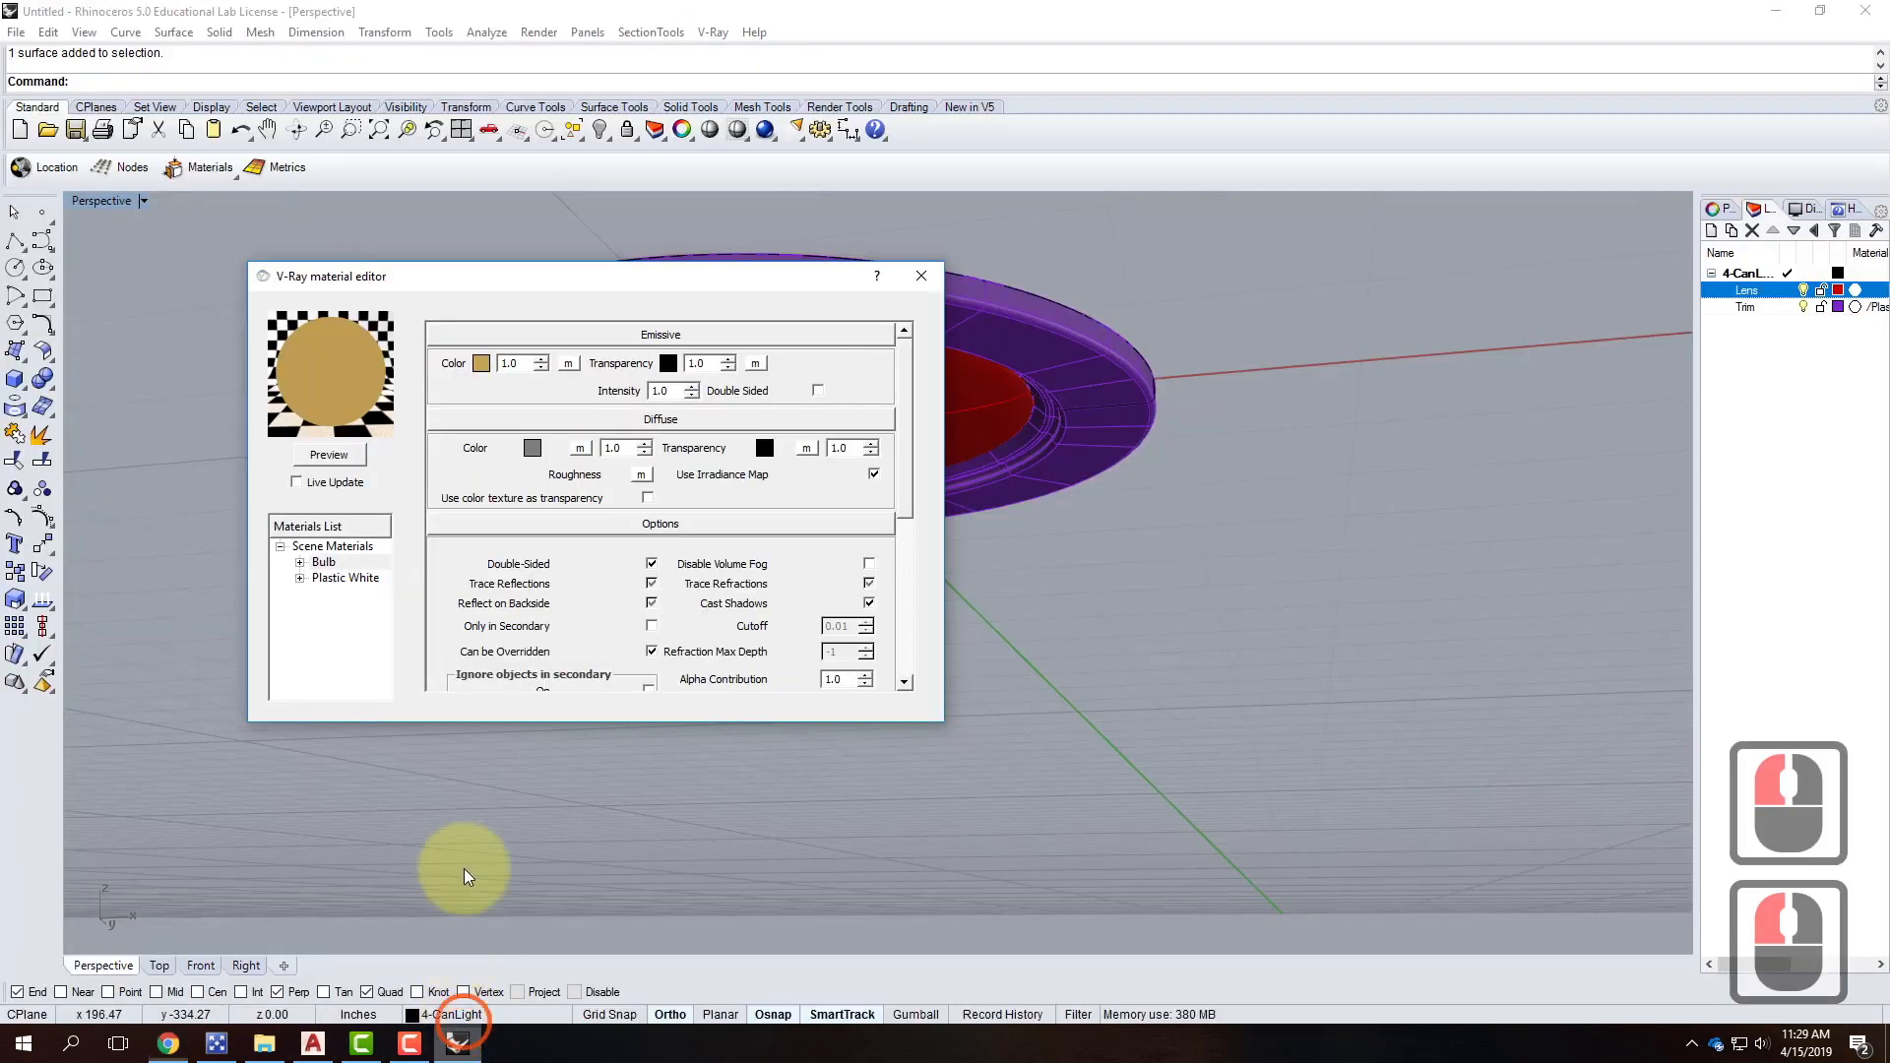
# Set the emissive transparency colour to grey R100 G100 B100.
pyautogui.click(668, 364)
pyautogui.click(531, 339)
pyautogui.write('100')
pyautogui.press('Tab')
pyautogui.write('100')
pyautogui.press('Tab')
pyautogui.write('100')
pyautogui.click(444, 417)
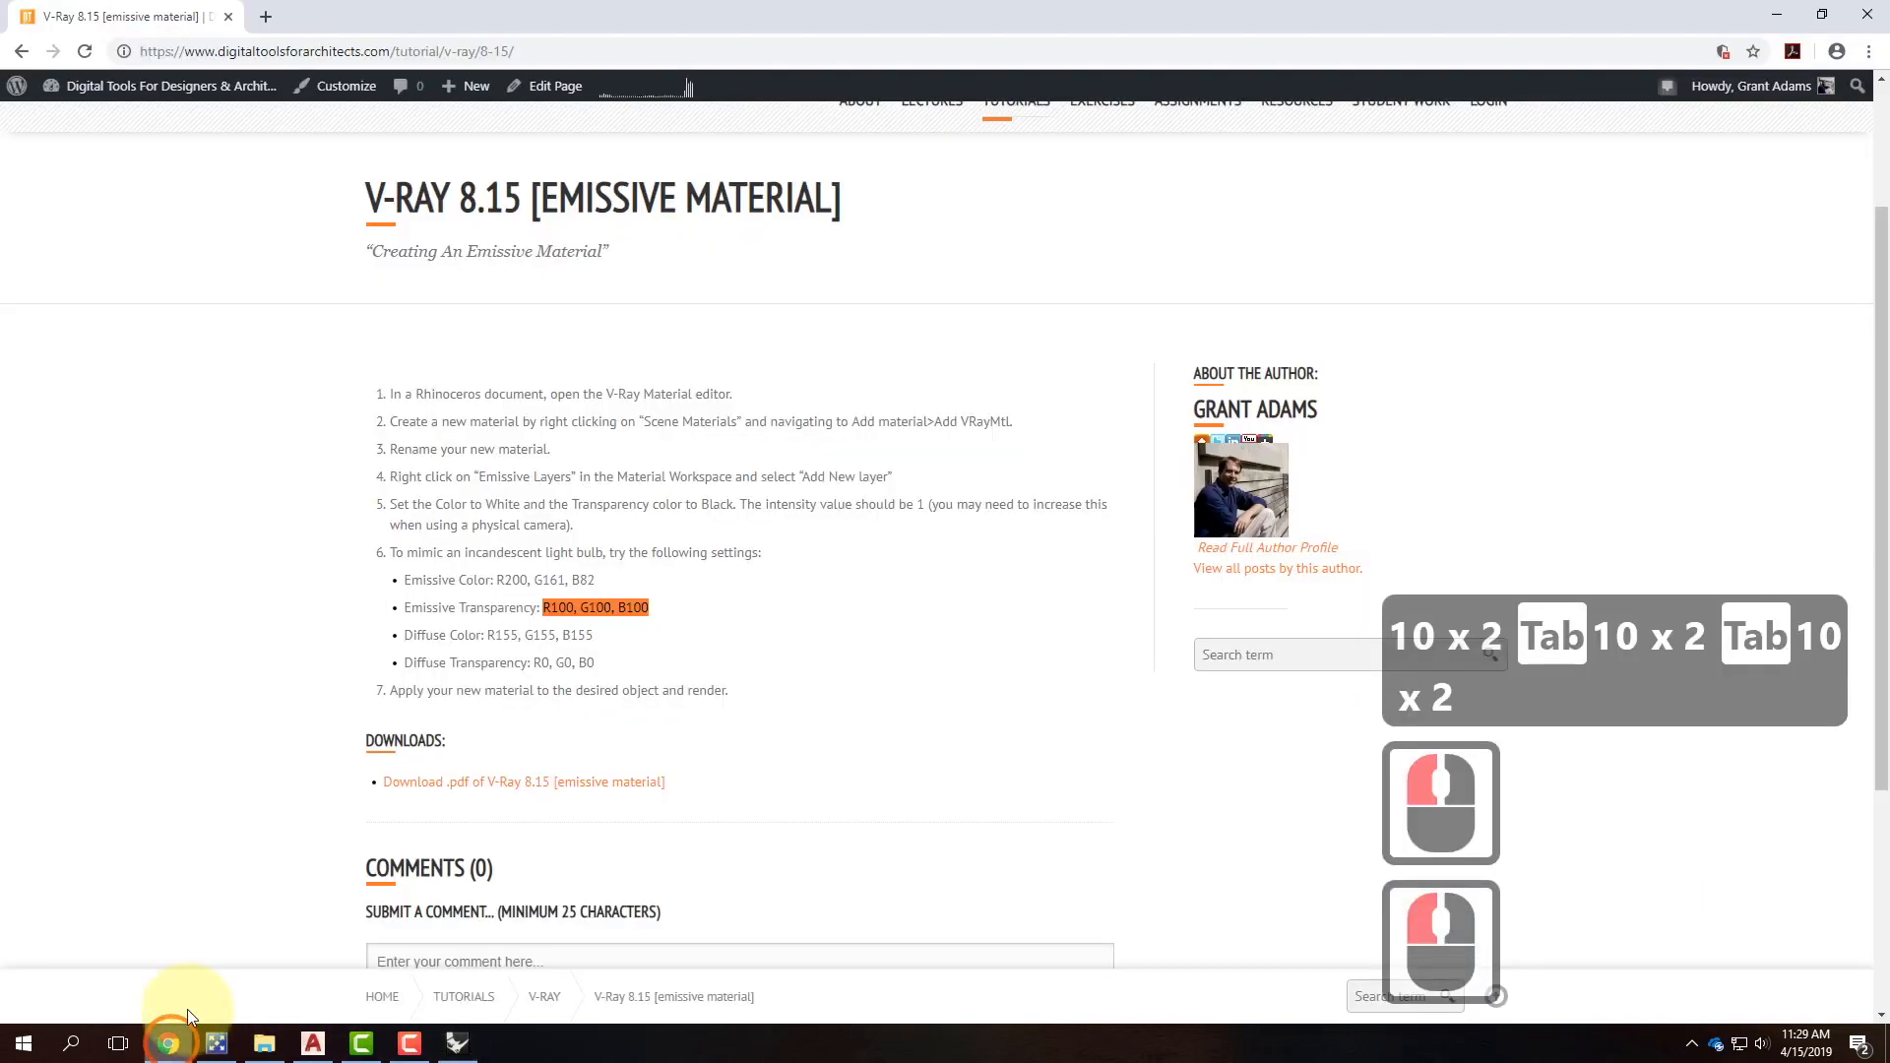
# Look up the Diffuse Color values in the tutorial.
pyautogui.click(168, 1043)
pyautogui.moveTo(450, 634); pyautogui.dragTo(596, 663)
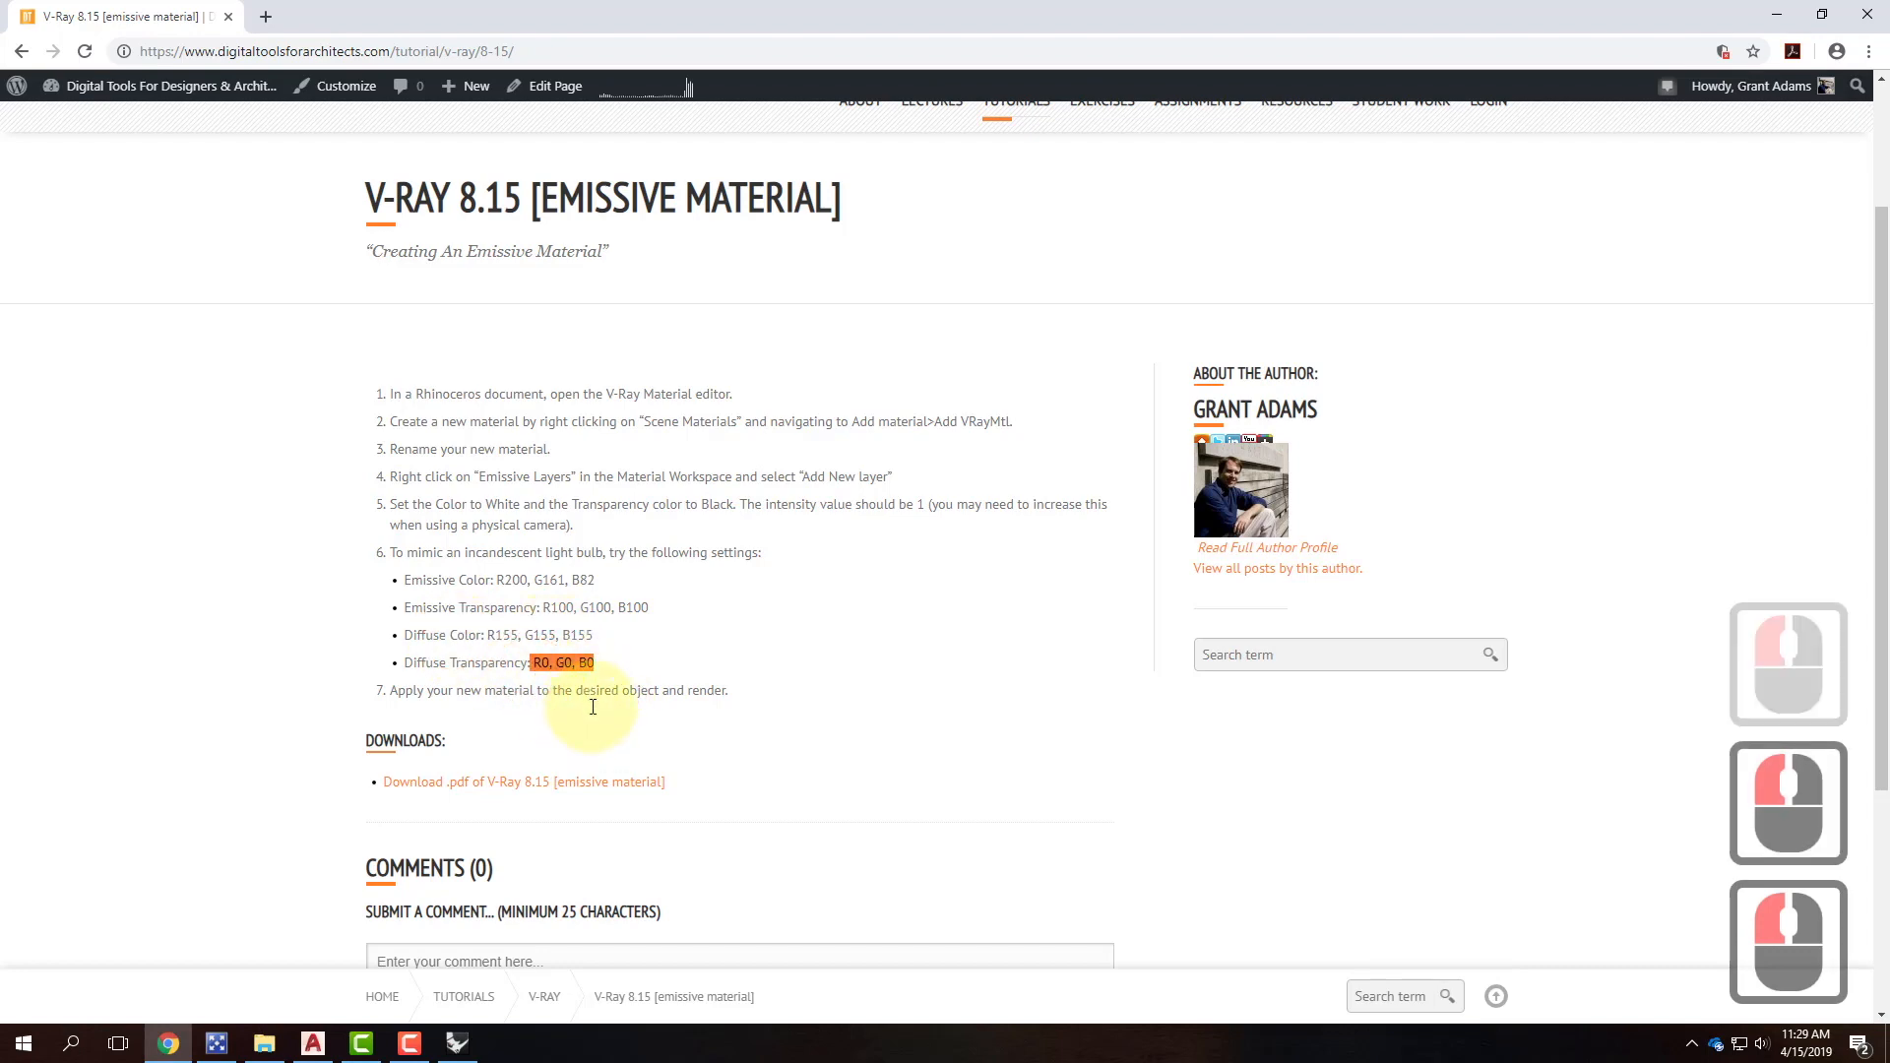
pyautogui.click(457, 1043)
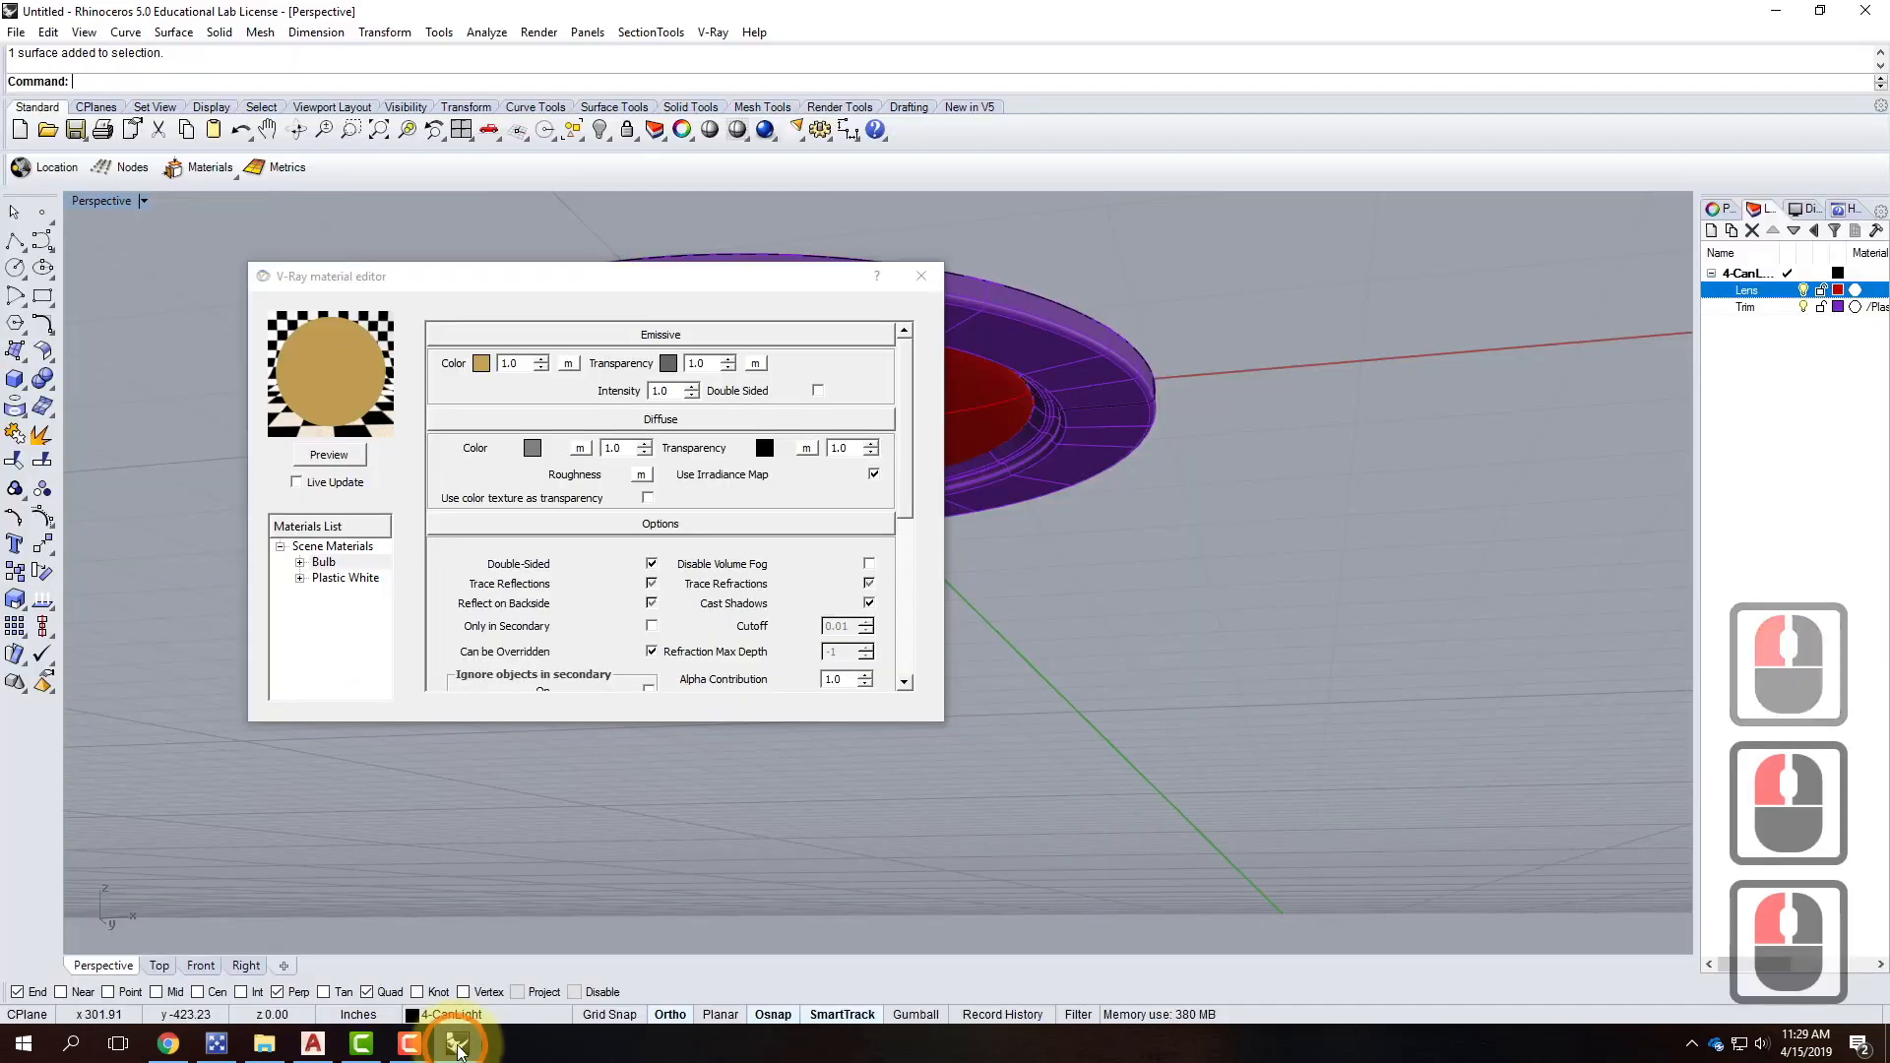
# Set the diffuse colour to grey R155 G155 B155.
pyautogui.click(536, 451)
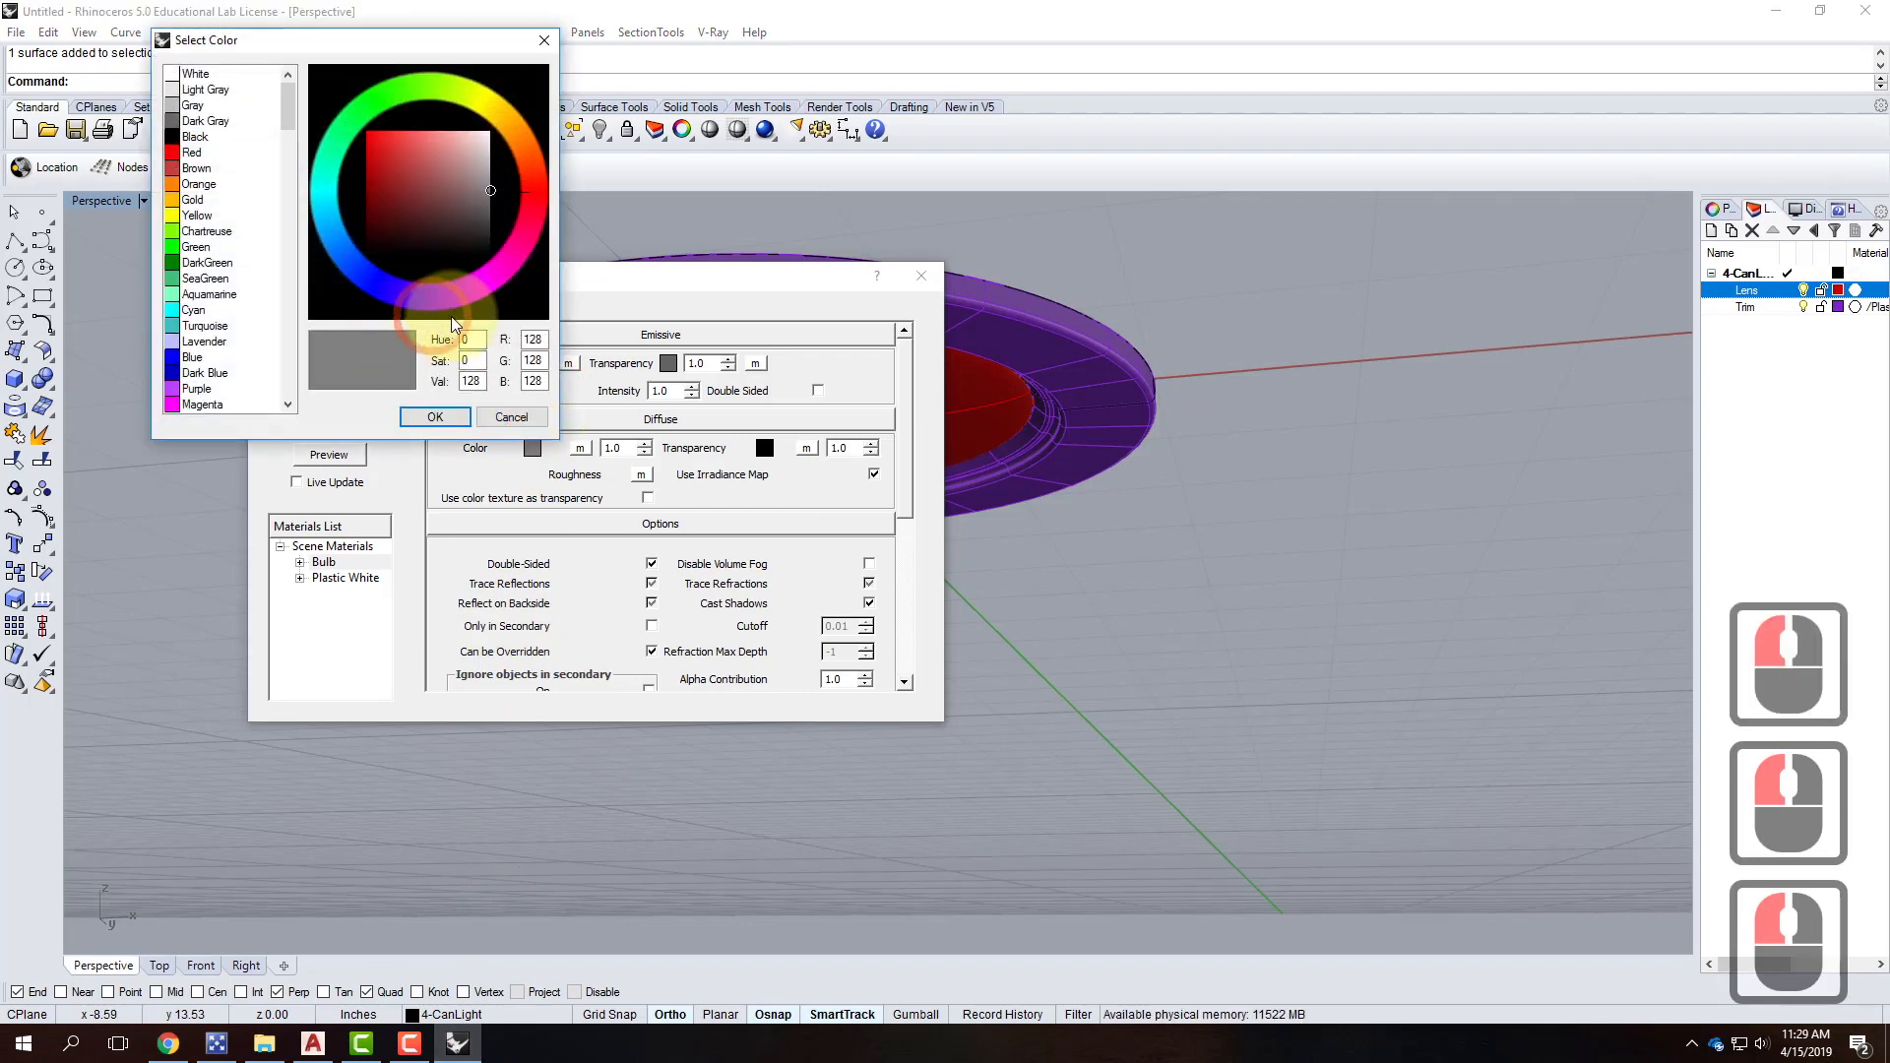
pyautogui.click(532, 338)
pyautogui.write('155')
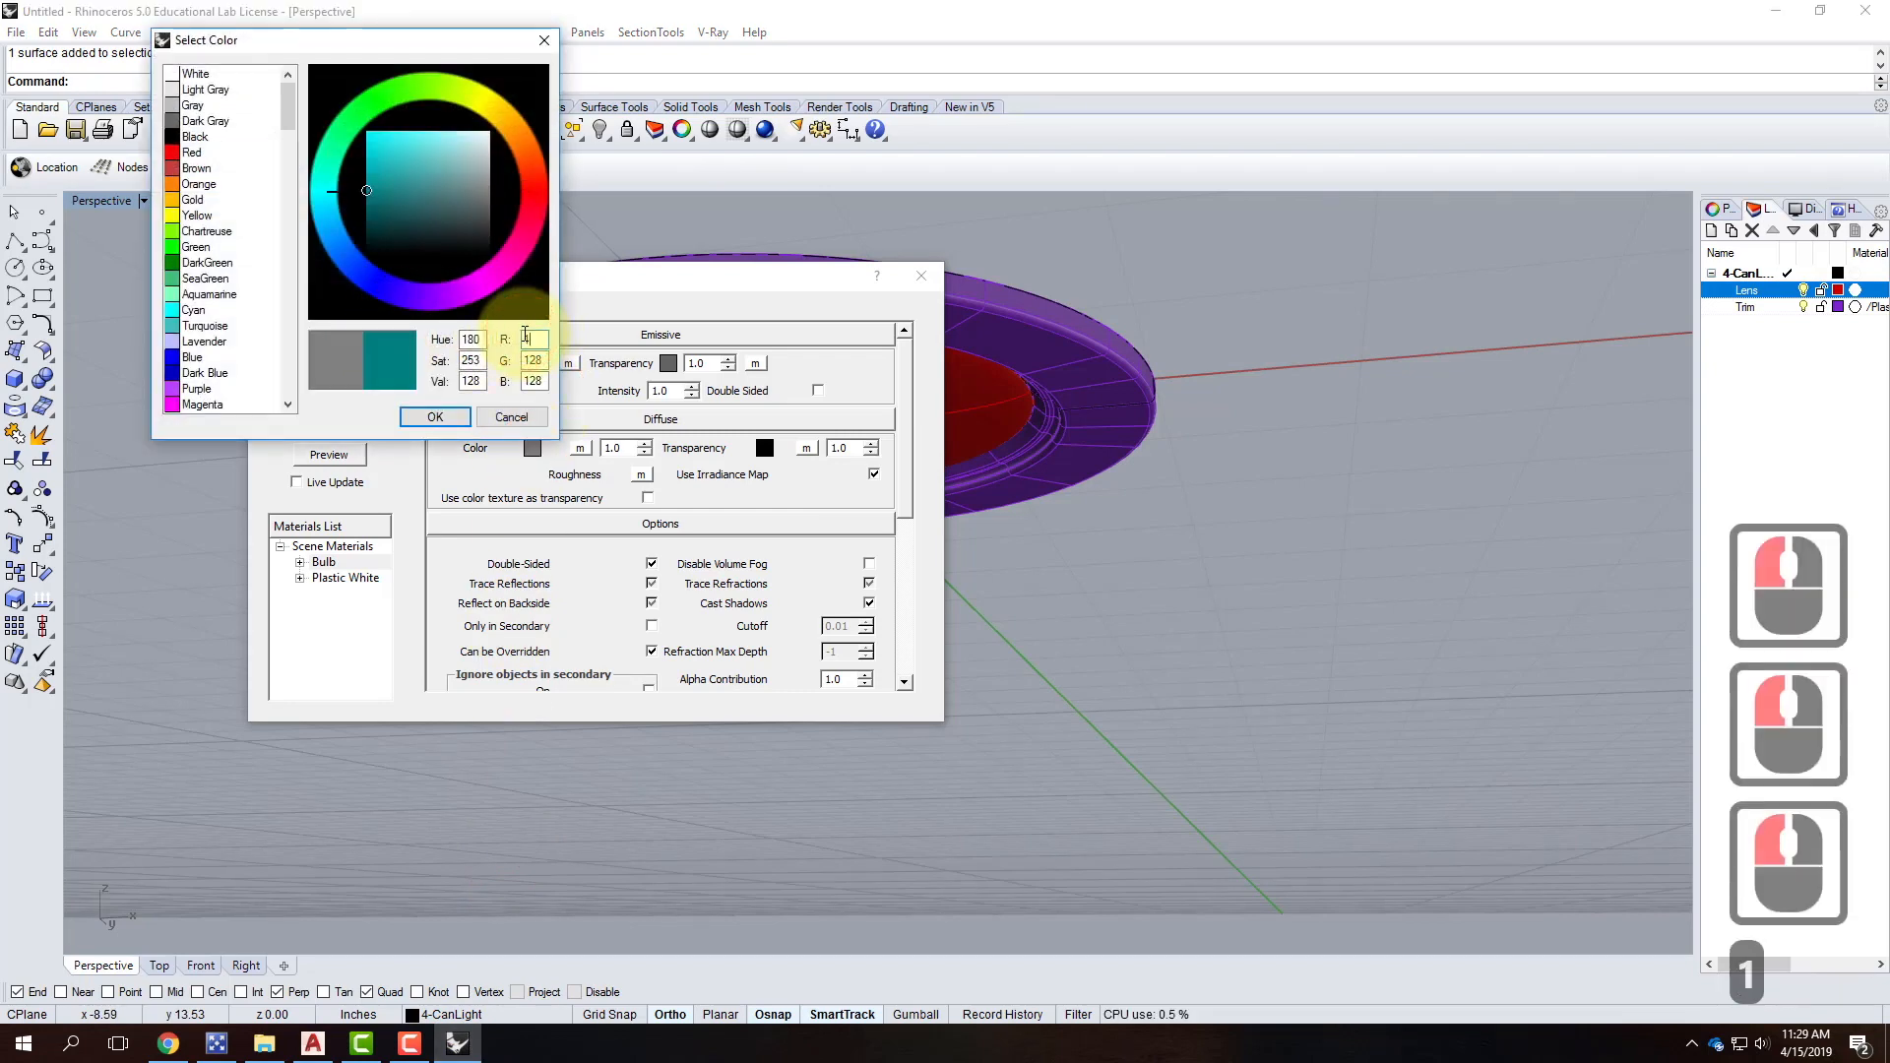
pyautogui.press('Tab')
pyautogui.write('155')
pyautogui.press('Tab')
pyautogui.write('155')
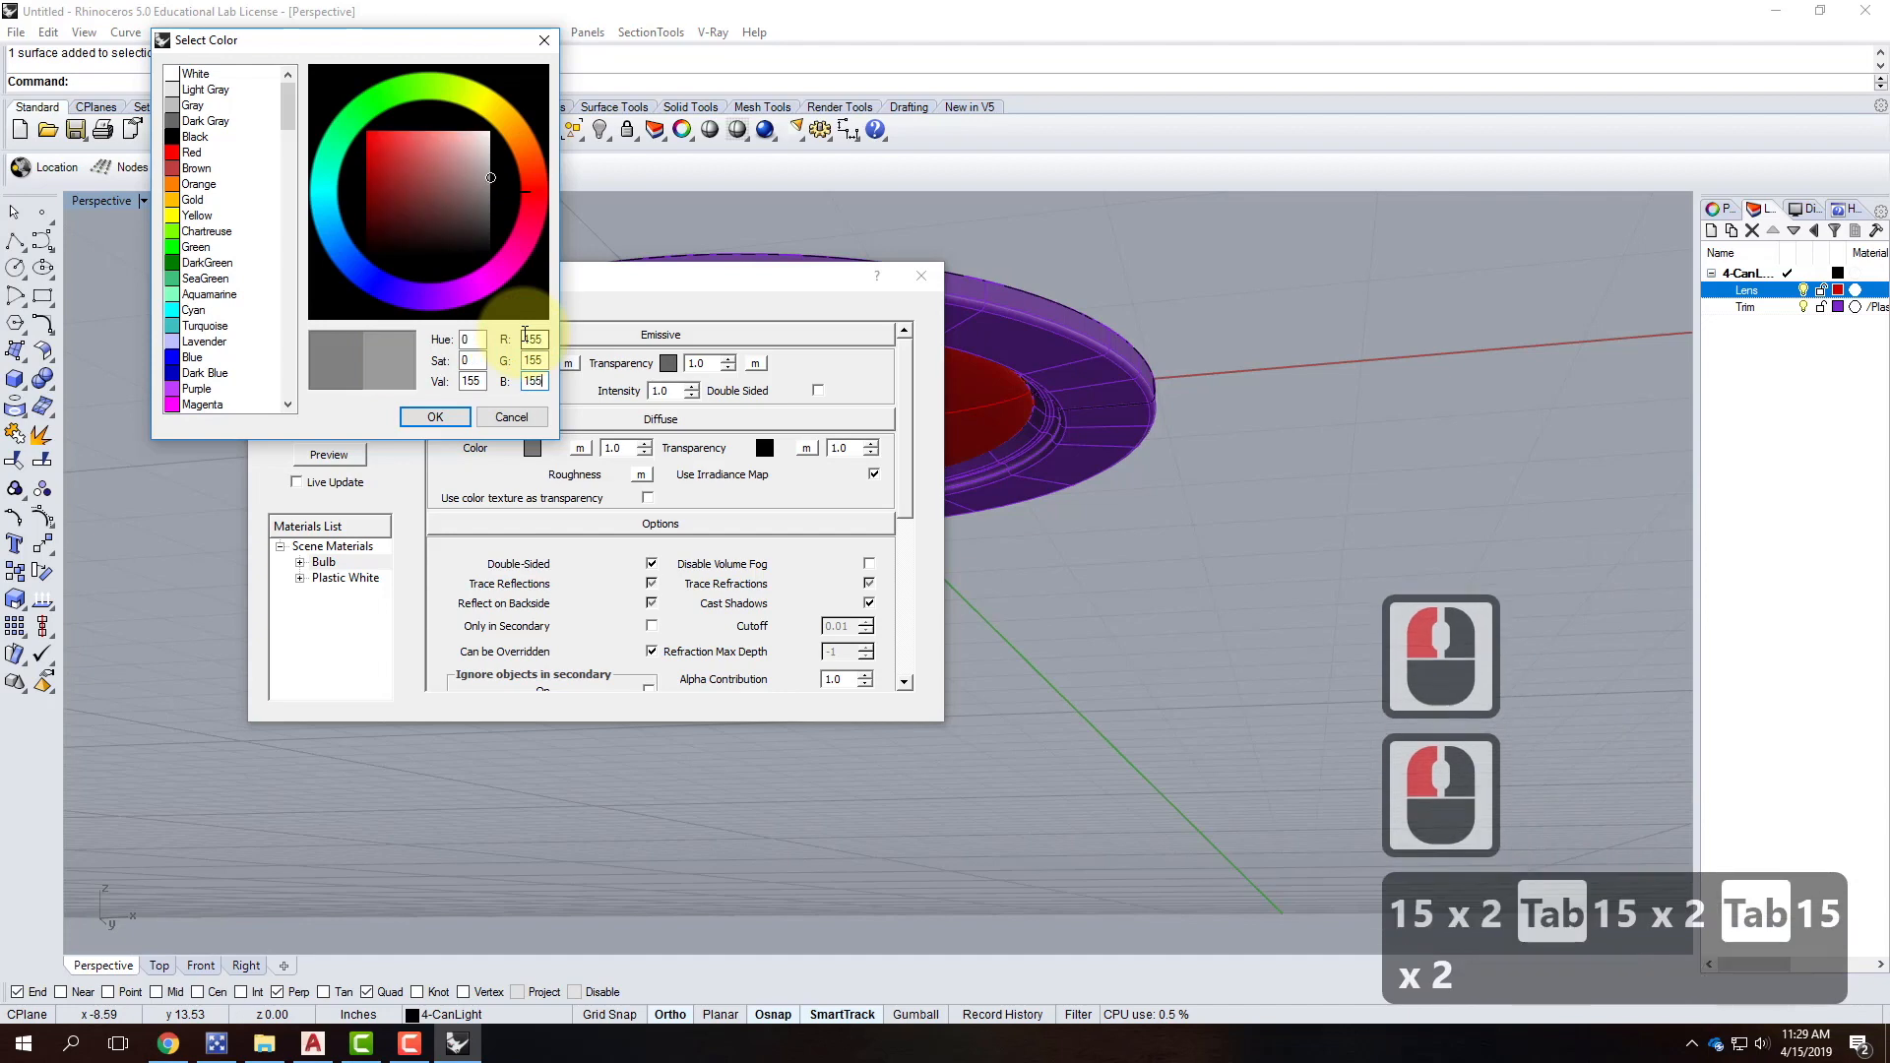
pyautogui.click(453, 421)
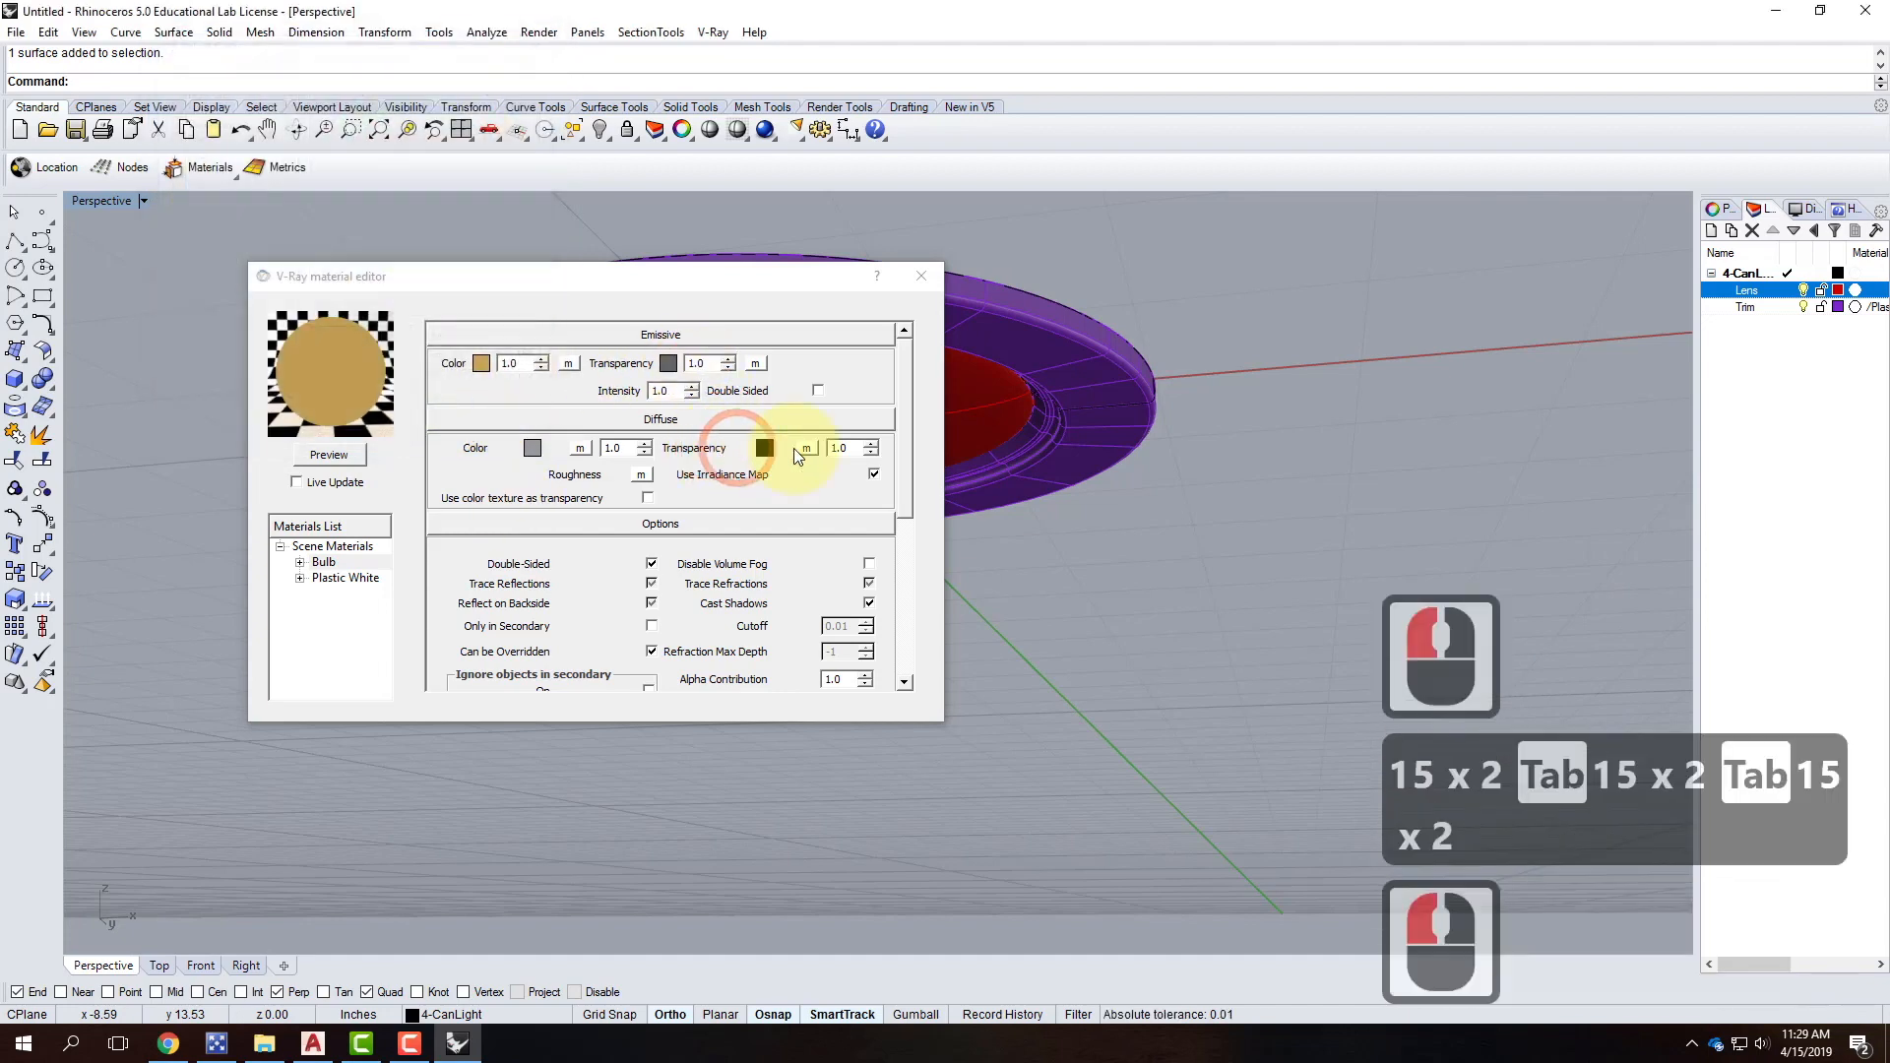
# Keep the diffuse transparency black and re-render the preview.
pyautogui.click(764, 448)
pyautogui.click(525, 382)
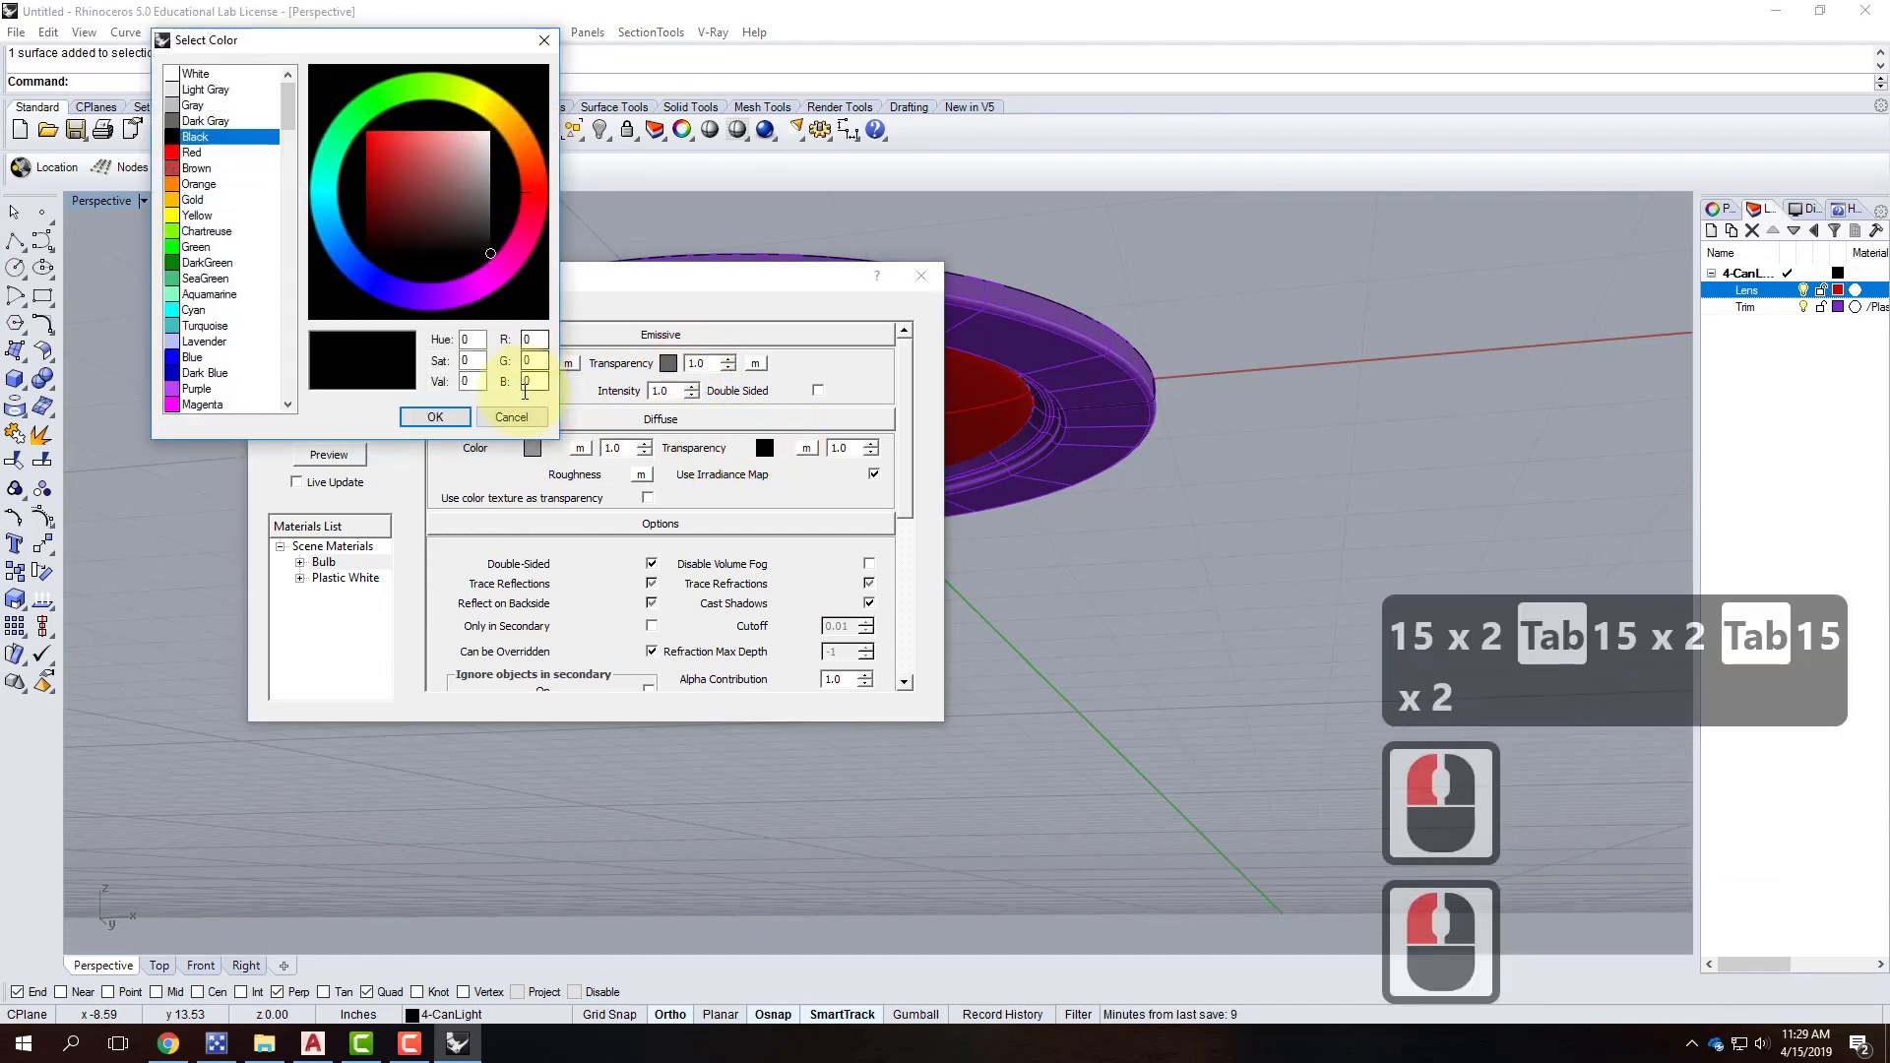
pyautogui.click(418, 416)
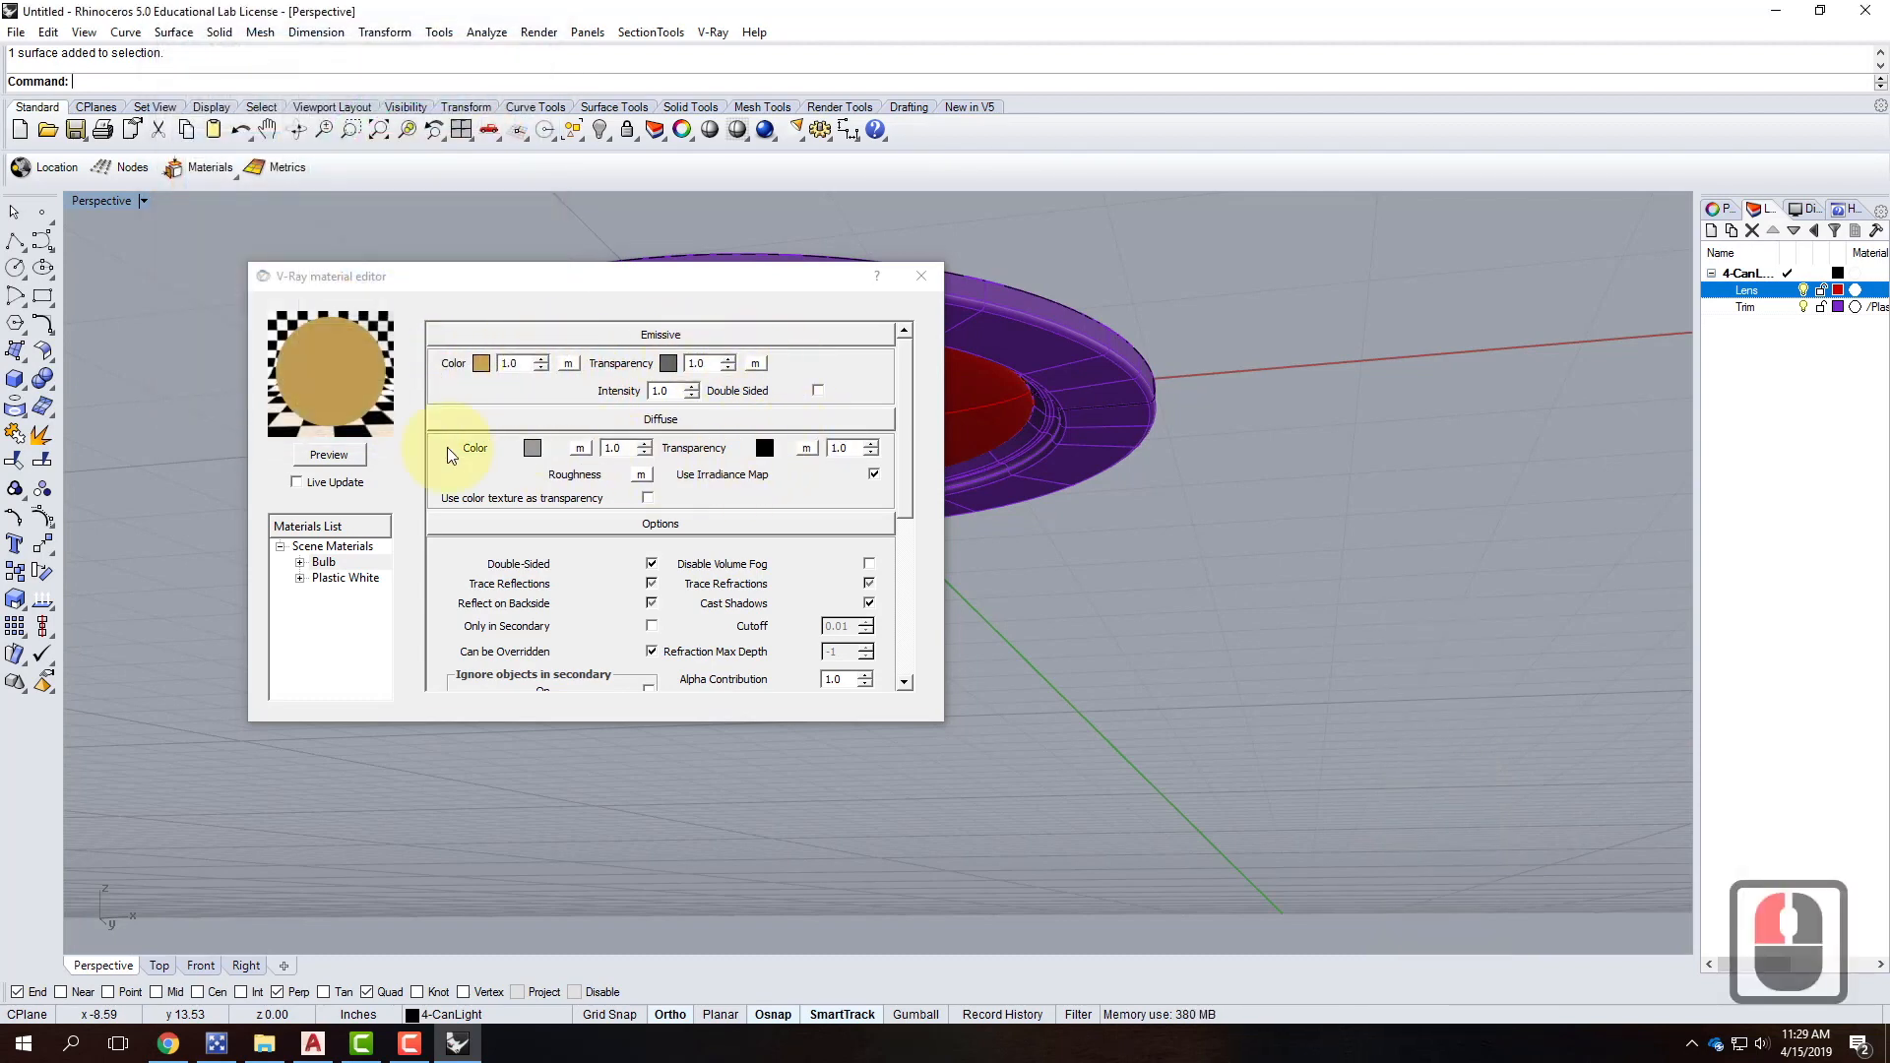
pyautogui.click(344, 456)
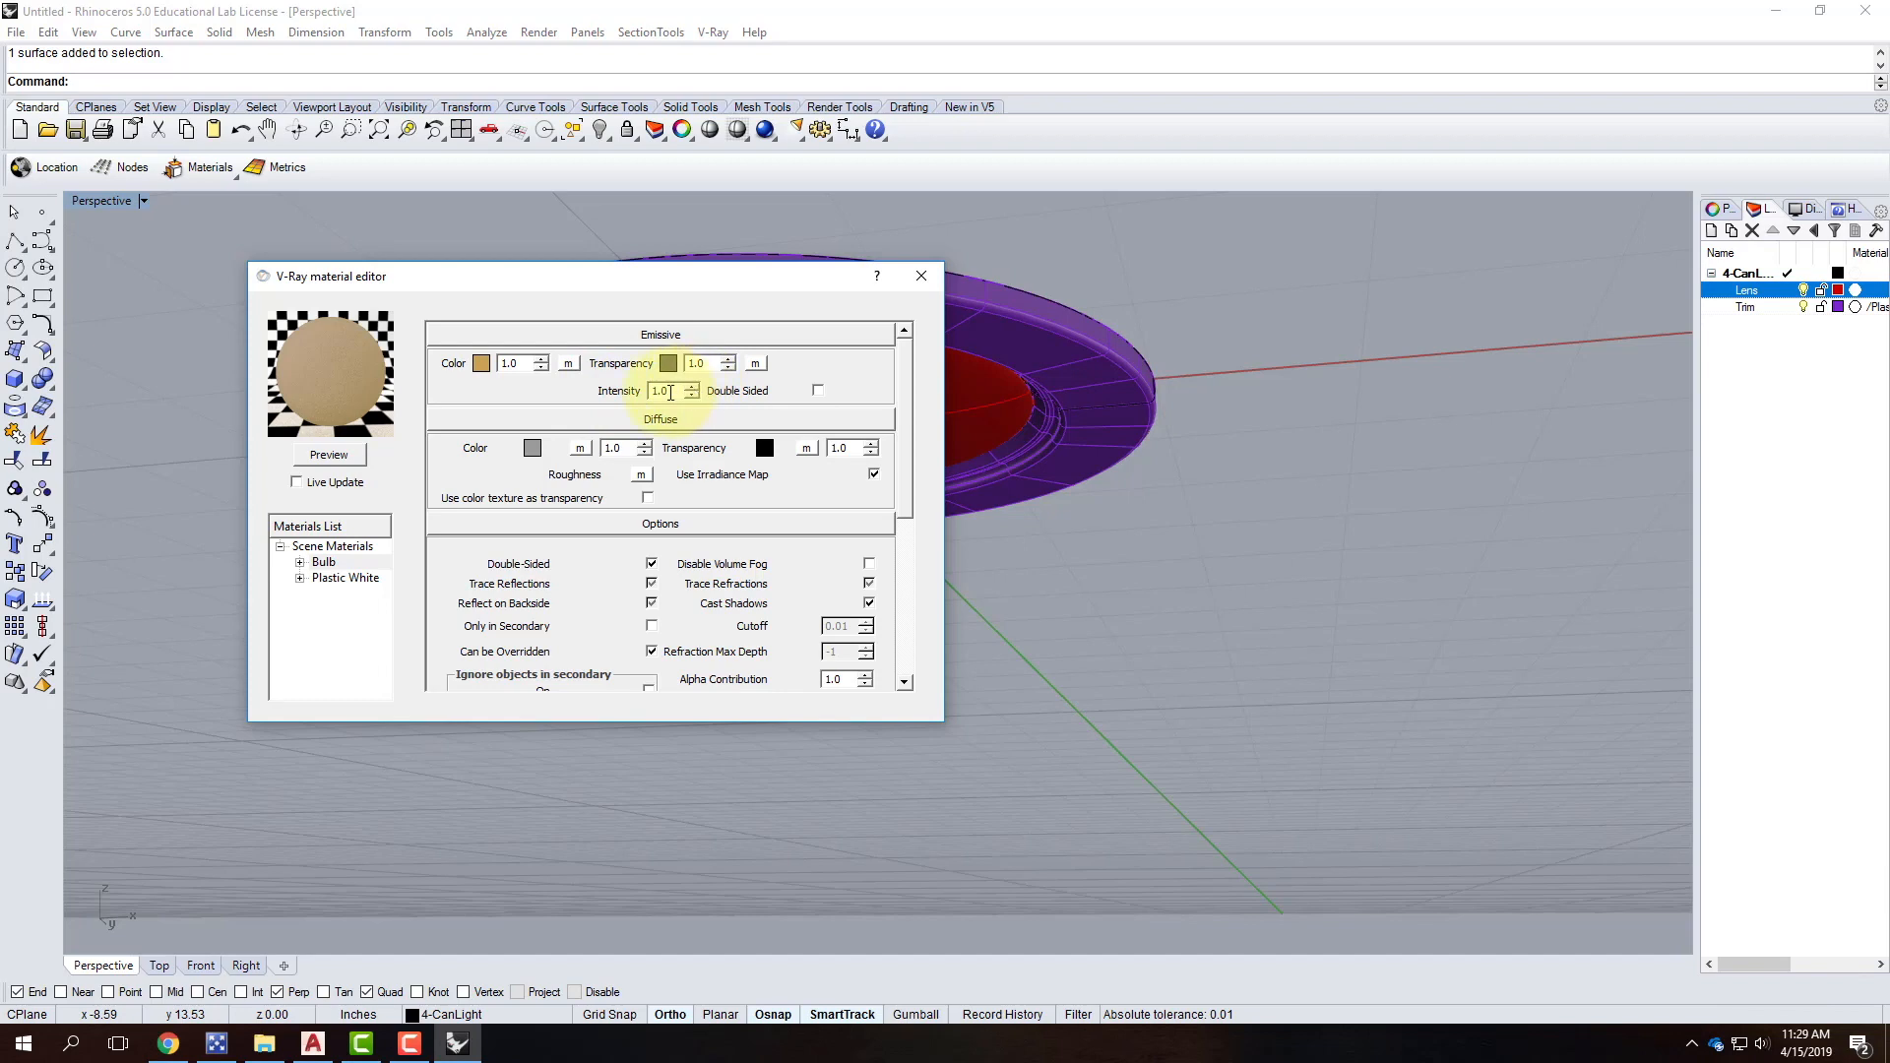
# Raise the emissive intensity through 10 and 20 to 100, previewing each.
pyautogui.doubleClick(663, 391)
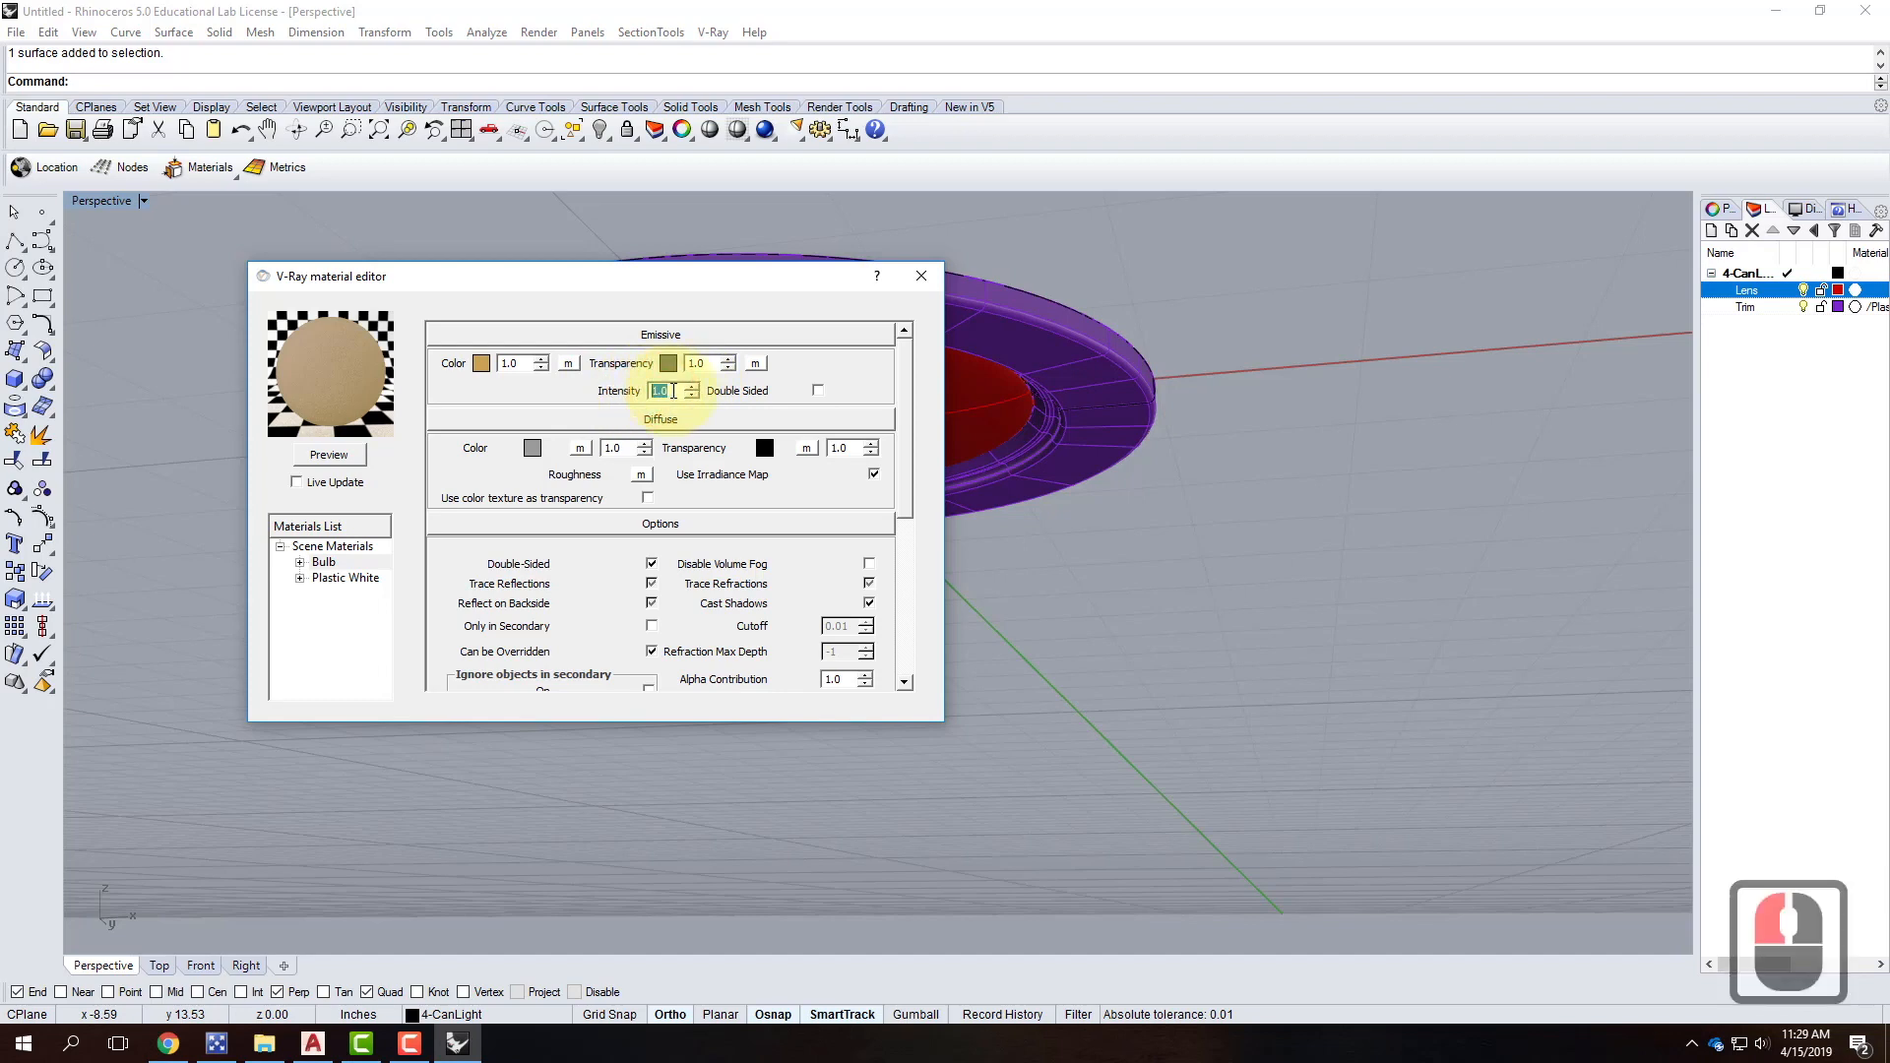
pyautogui.write('1')
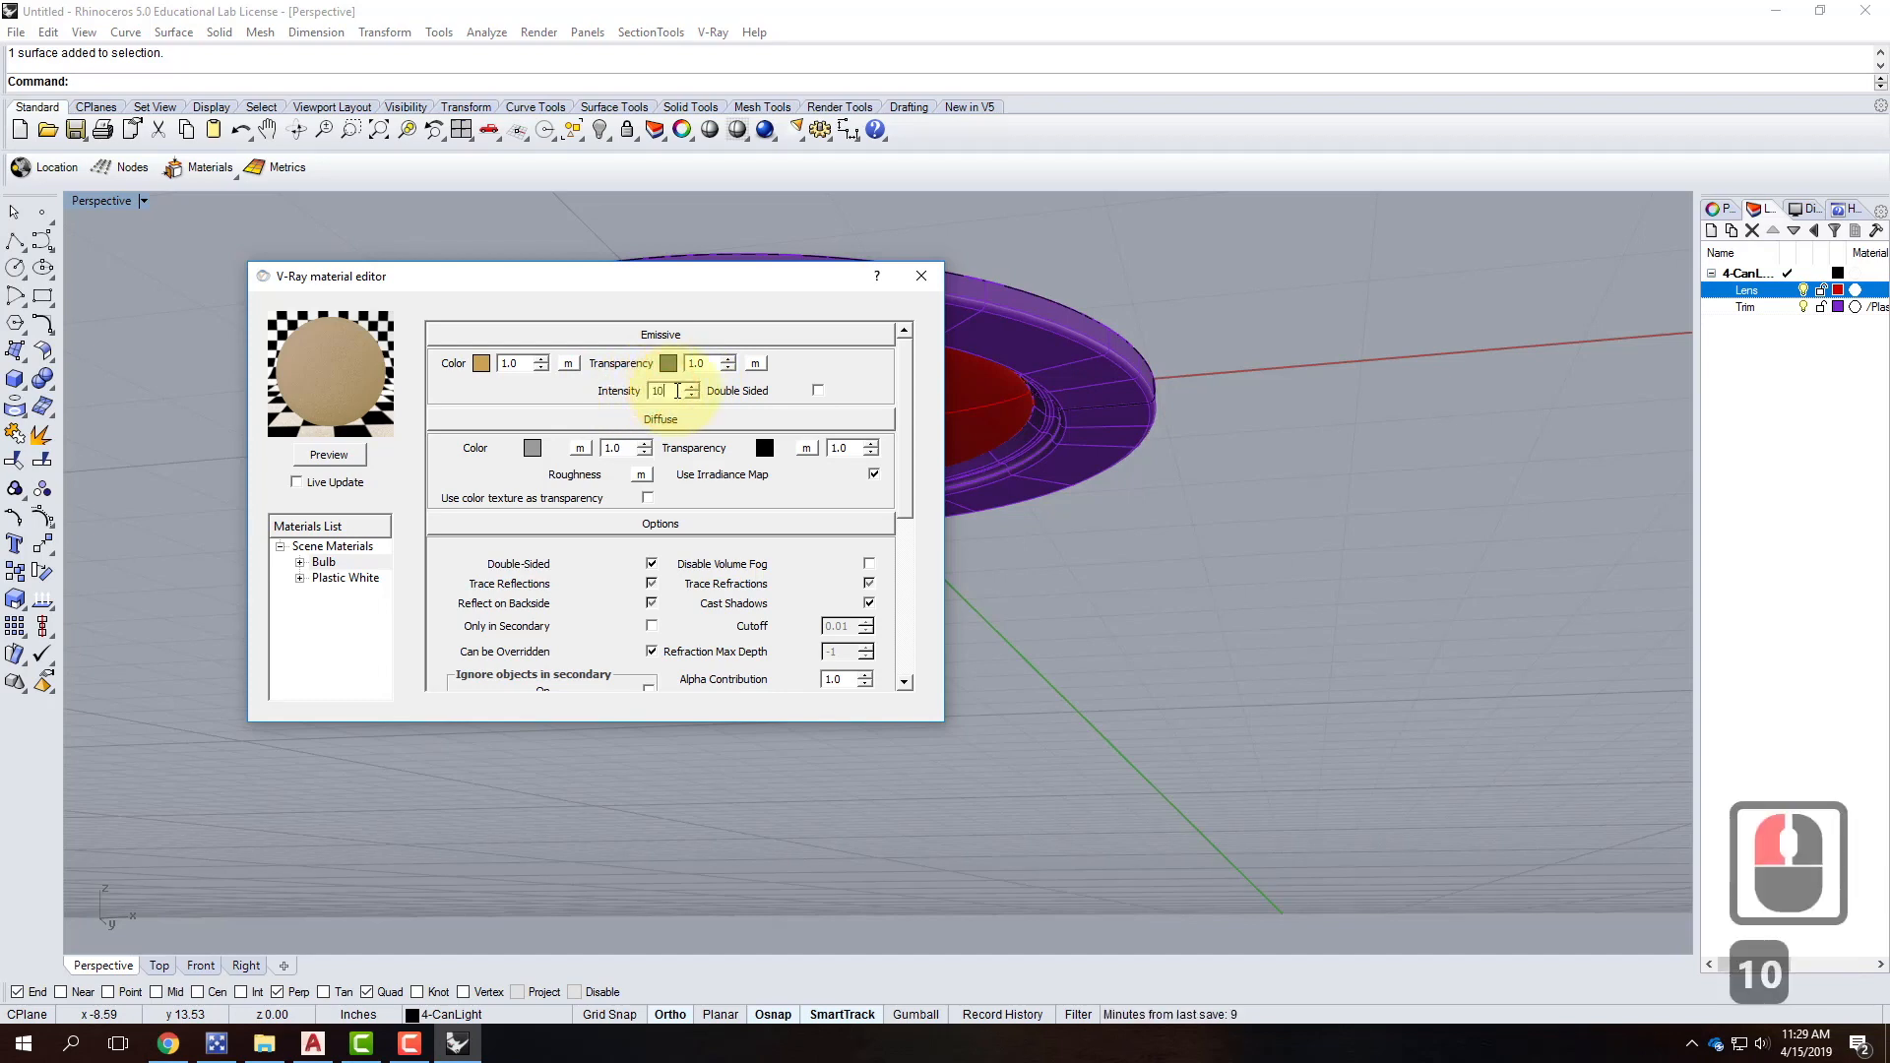
pyautogui.click(341, 463)
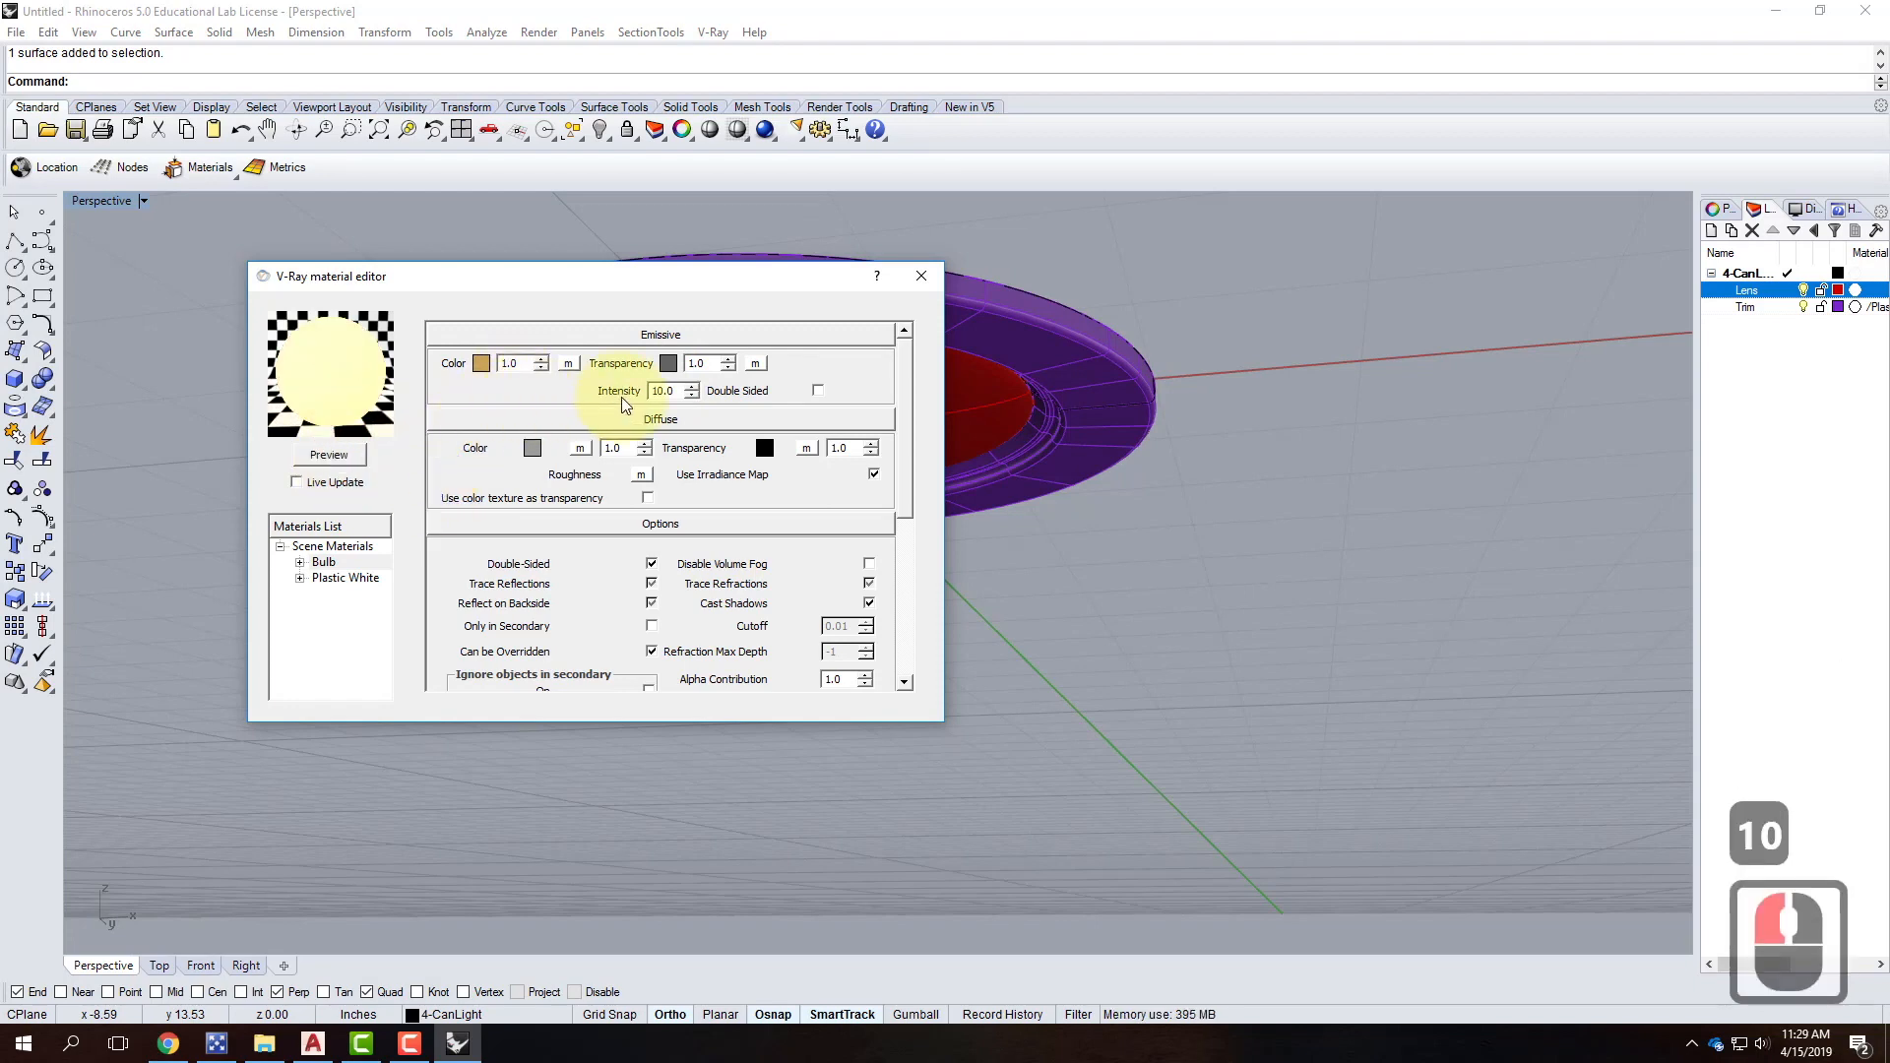
pyautogui.moveTo(679, 389); pyautogui.dragTo(590, 379)
pyautogui.write('20')
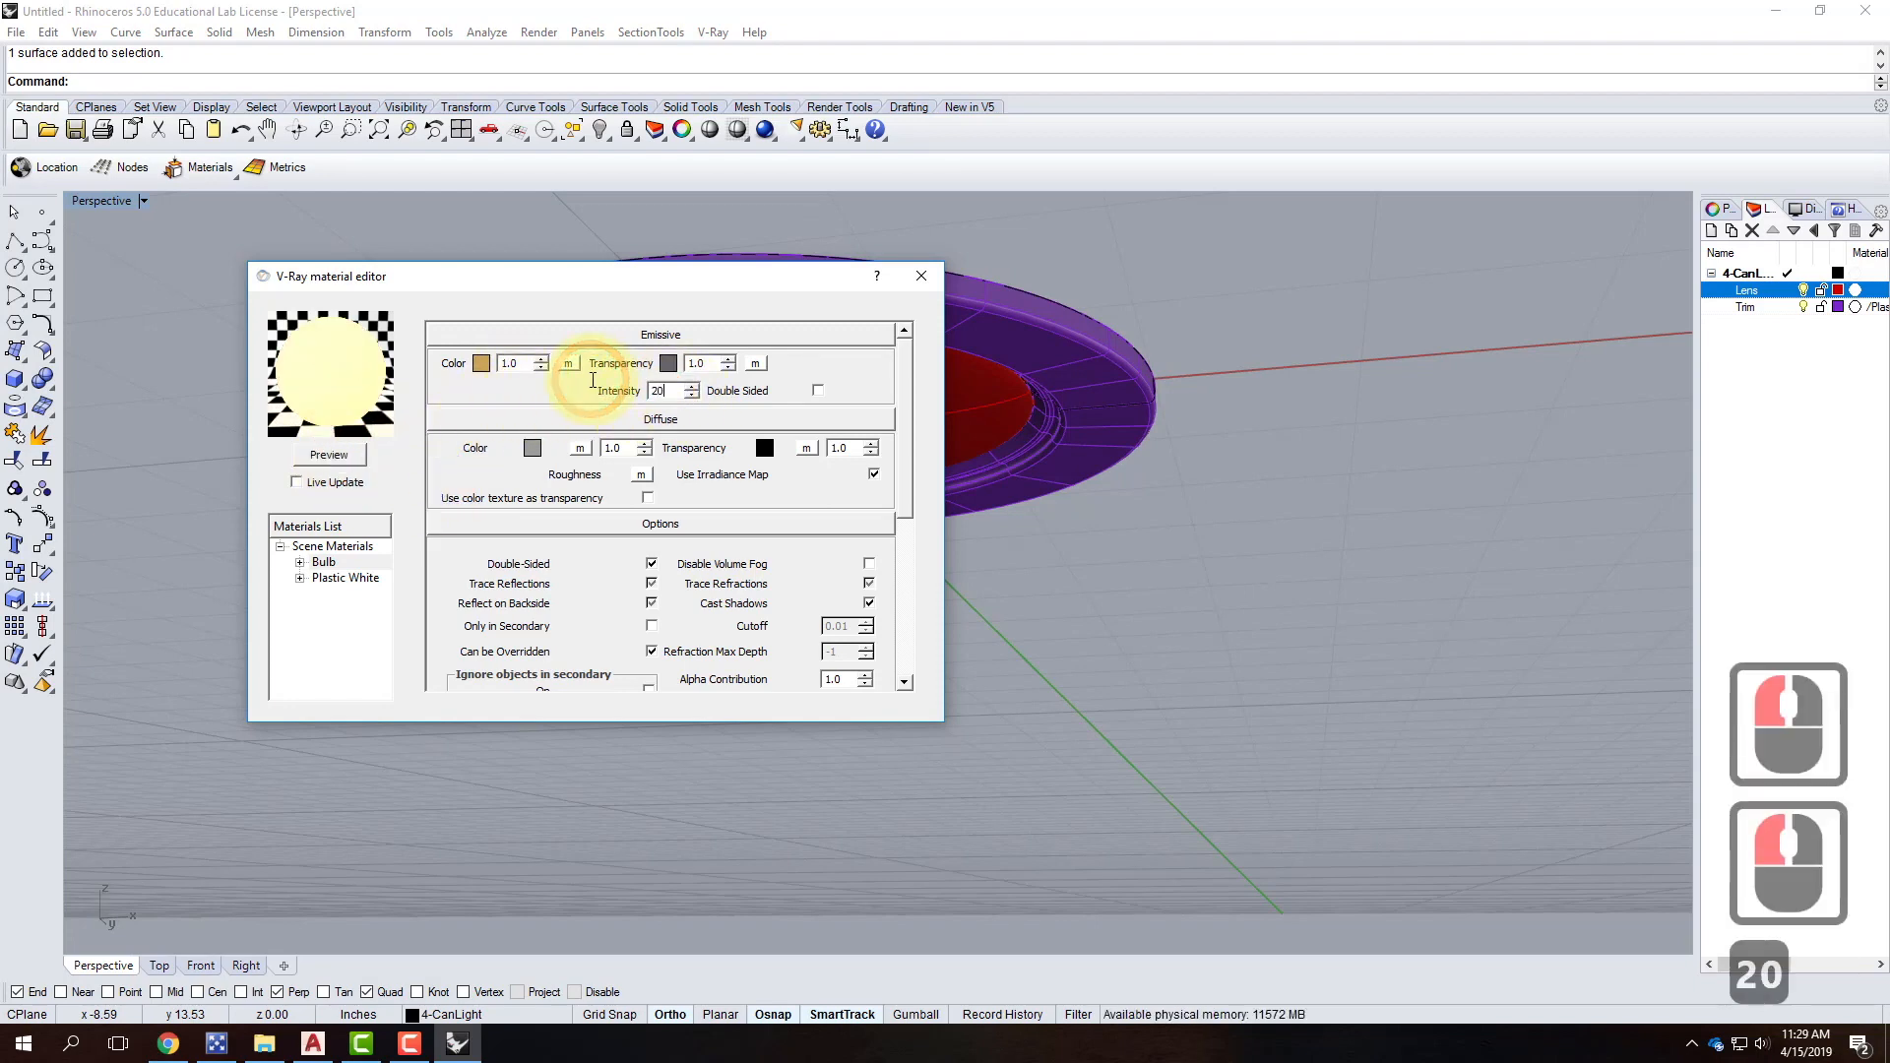
pyautogui.click(358, 463)
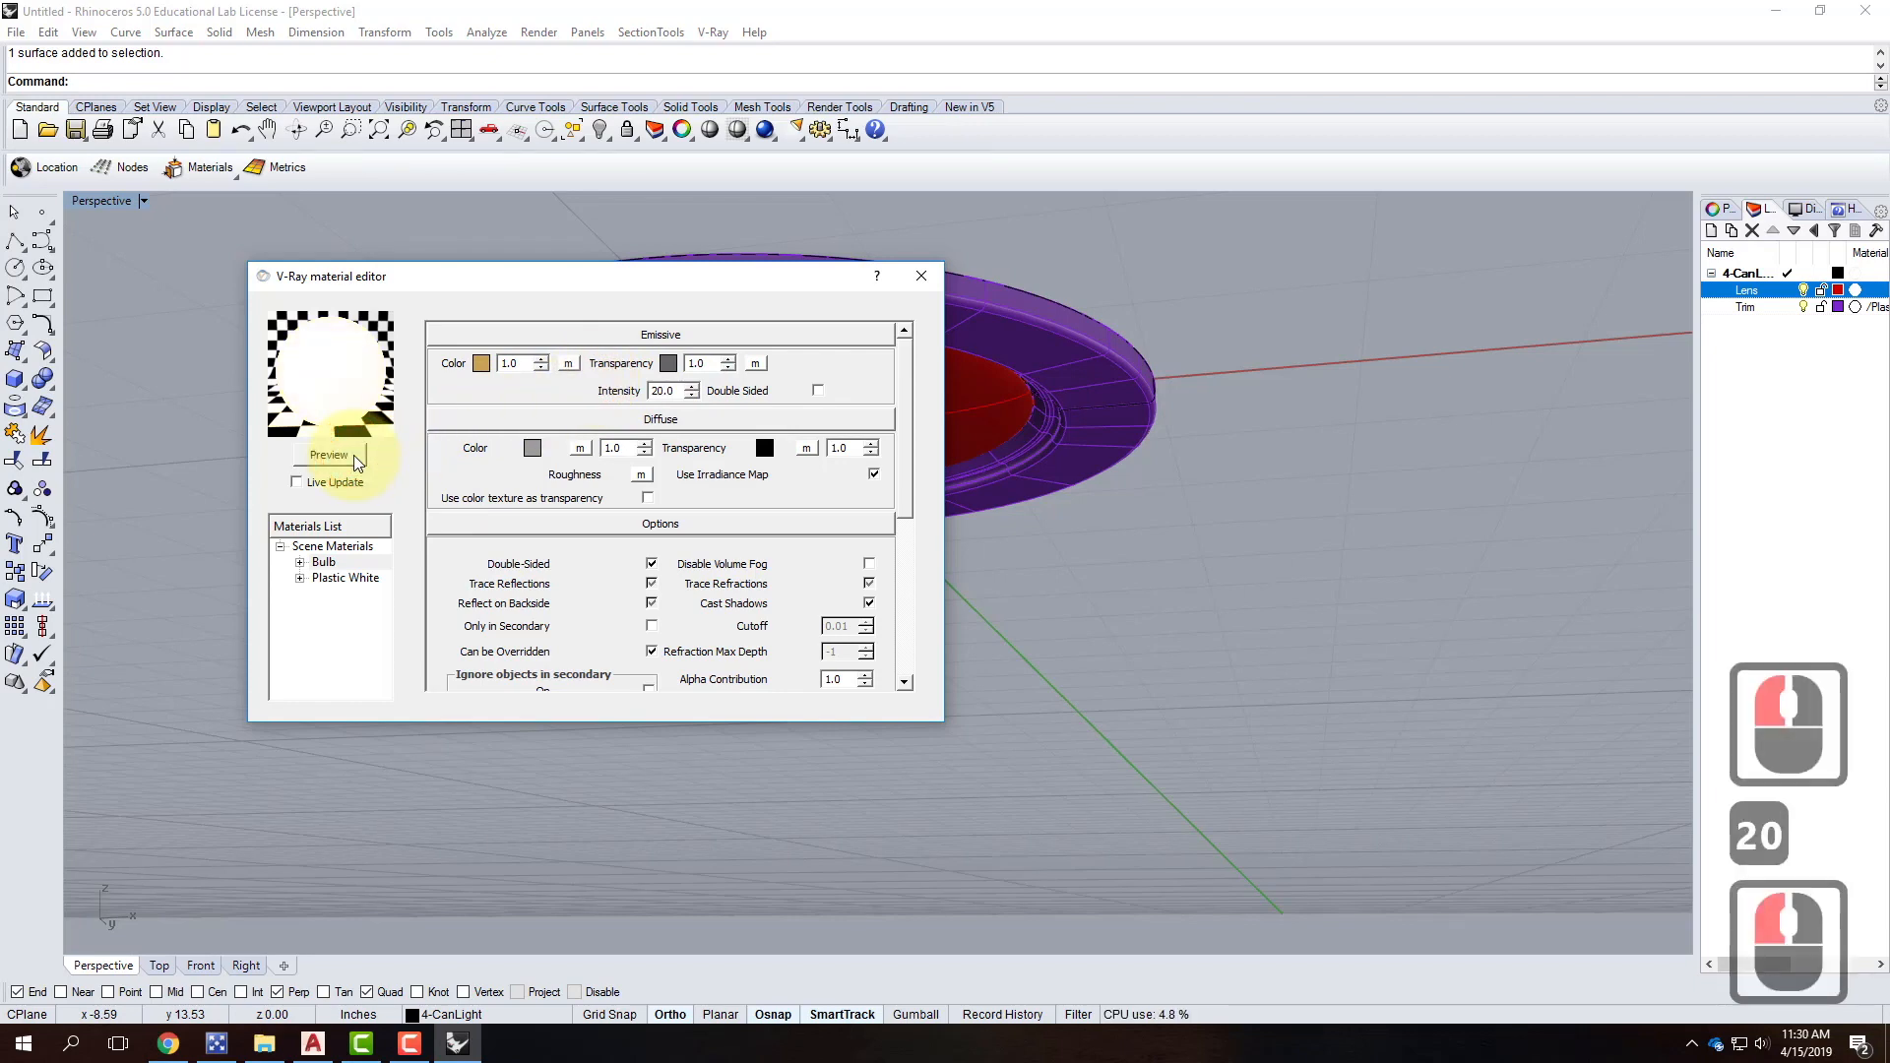
pyautogui.moveTo(674, 391); pyautogui.dragTo(603, 382)
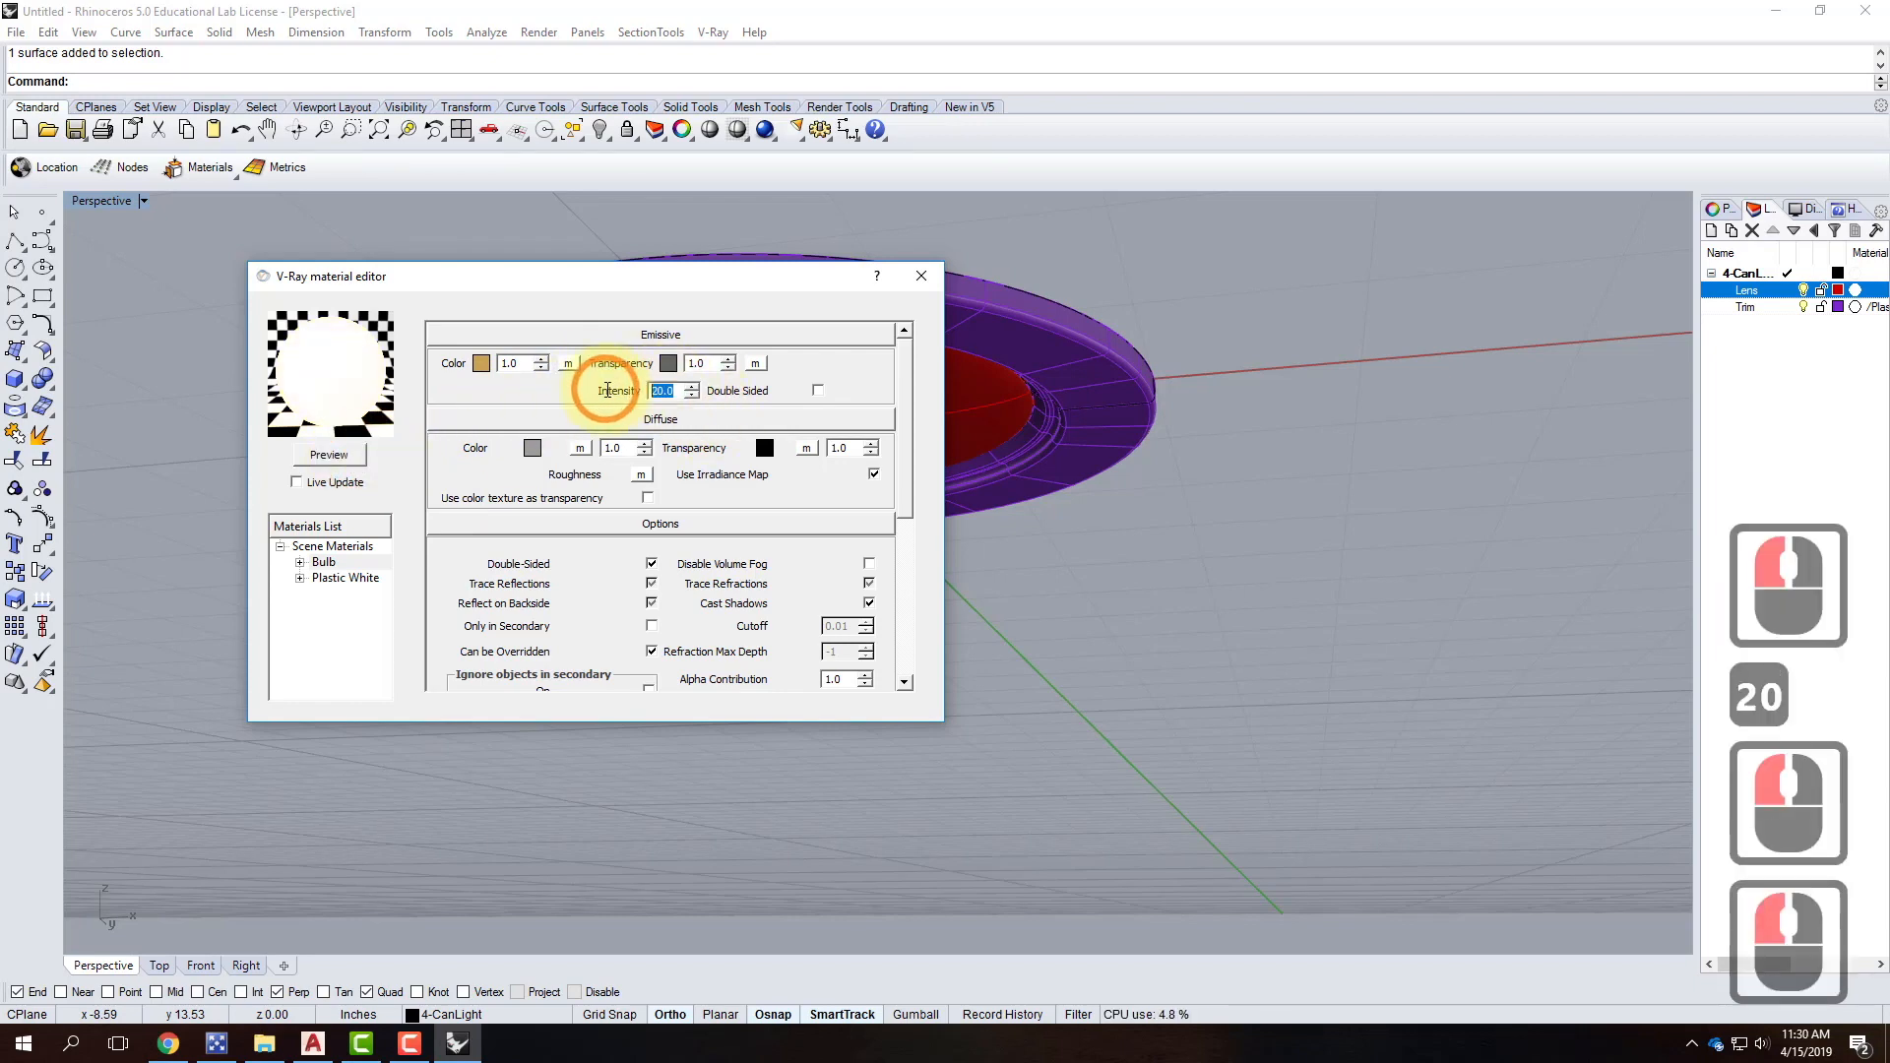
pyautogui.write('100')
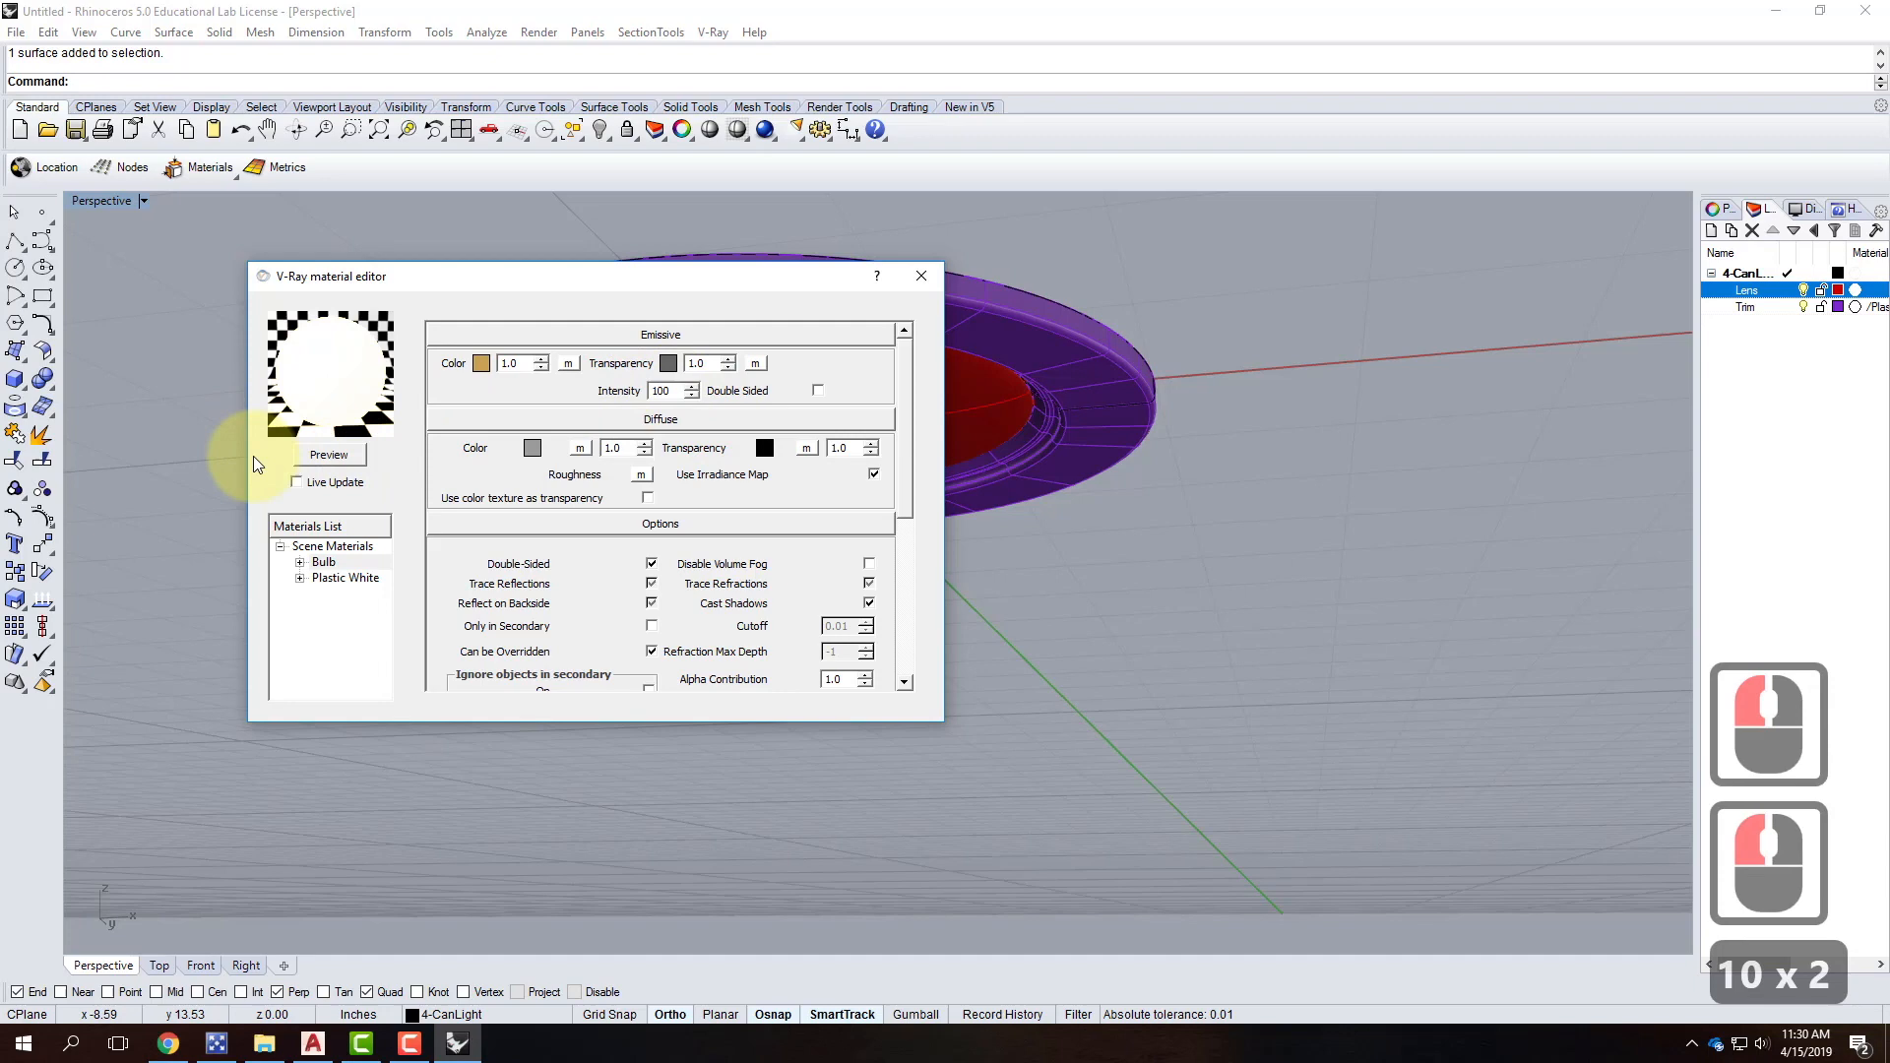
pyautogui.click(336, 455)
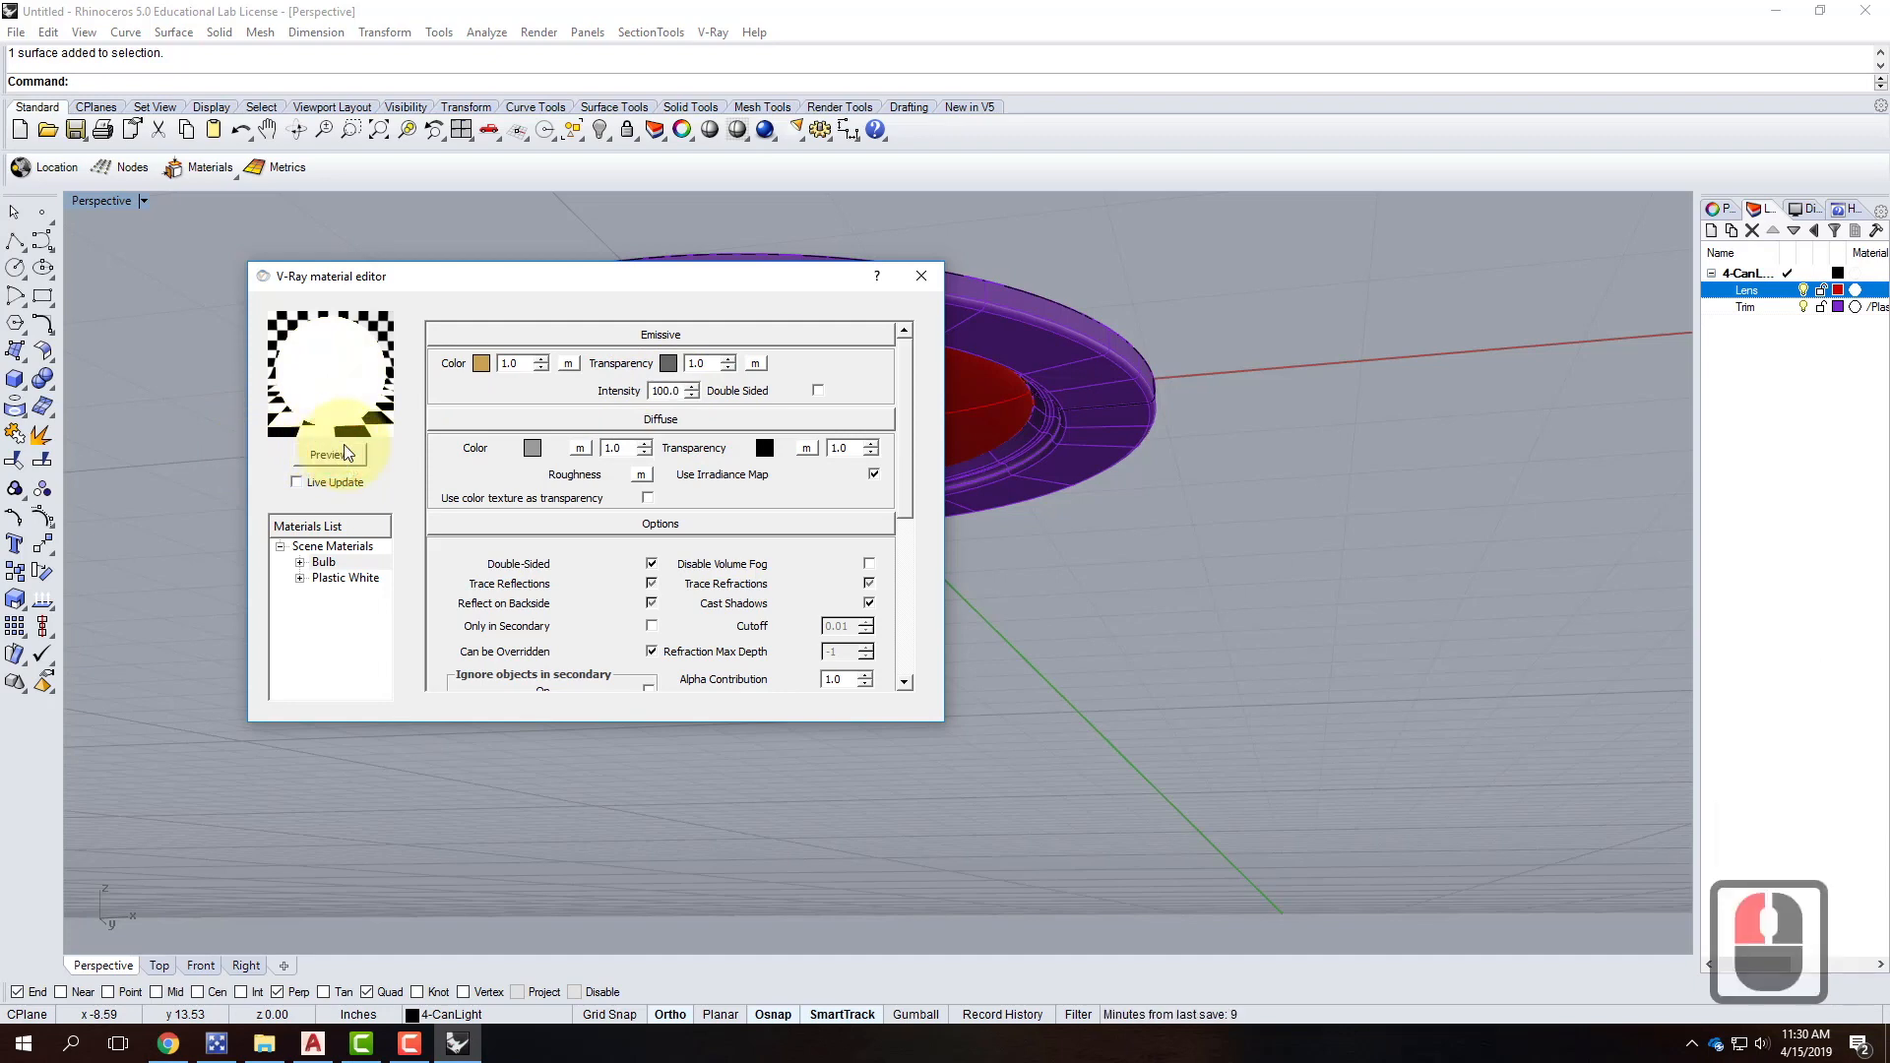
# Apply the Bulb material to the Lens layer and close the material editor.
pyautogui.rightClick(325, 563)
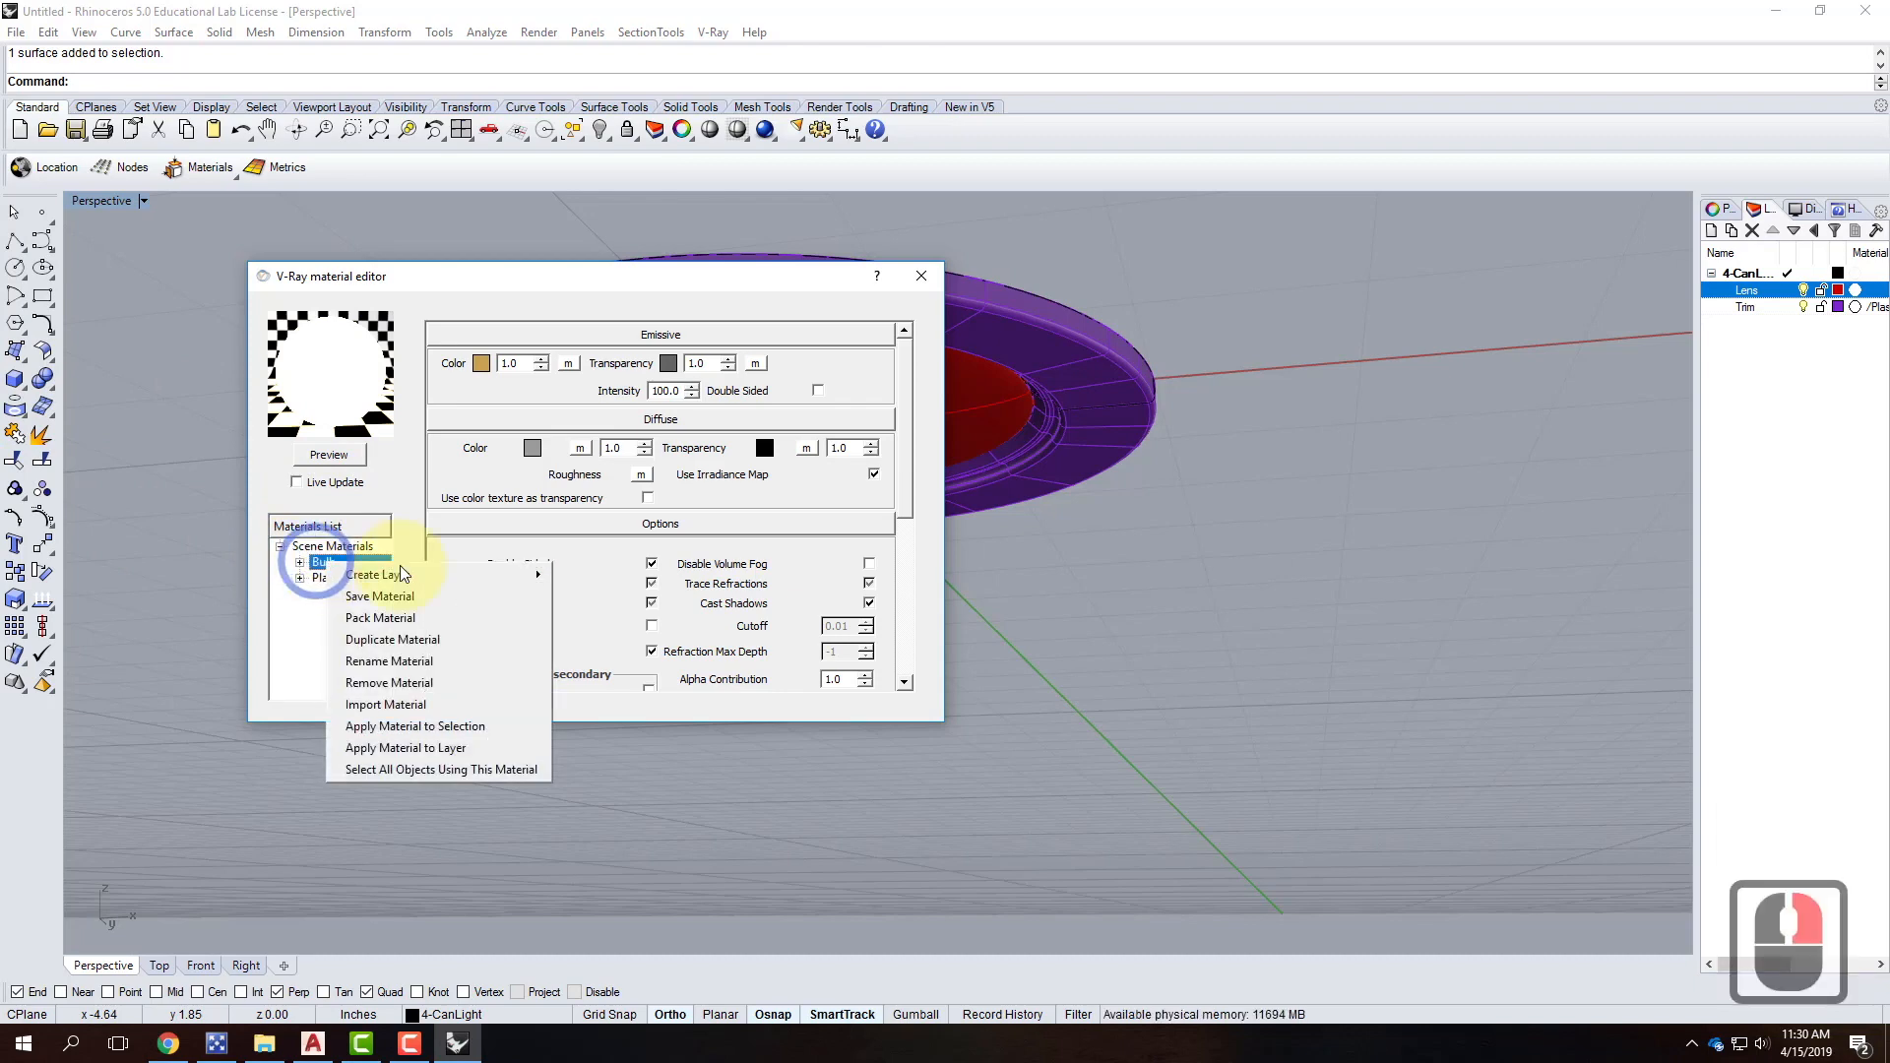
pyautogui.click(423, 748)
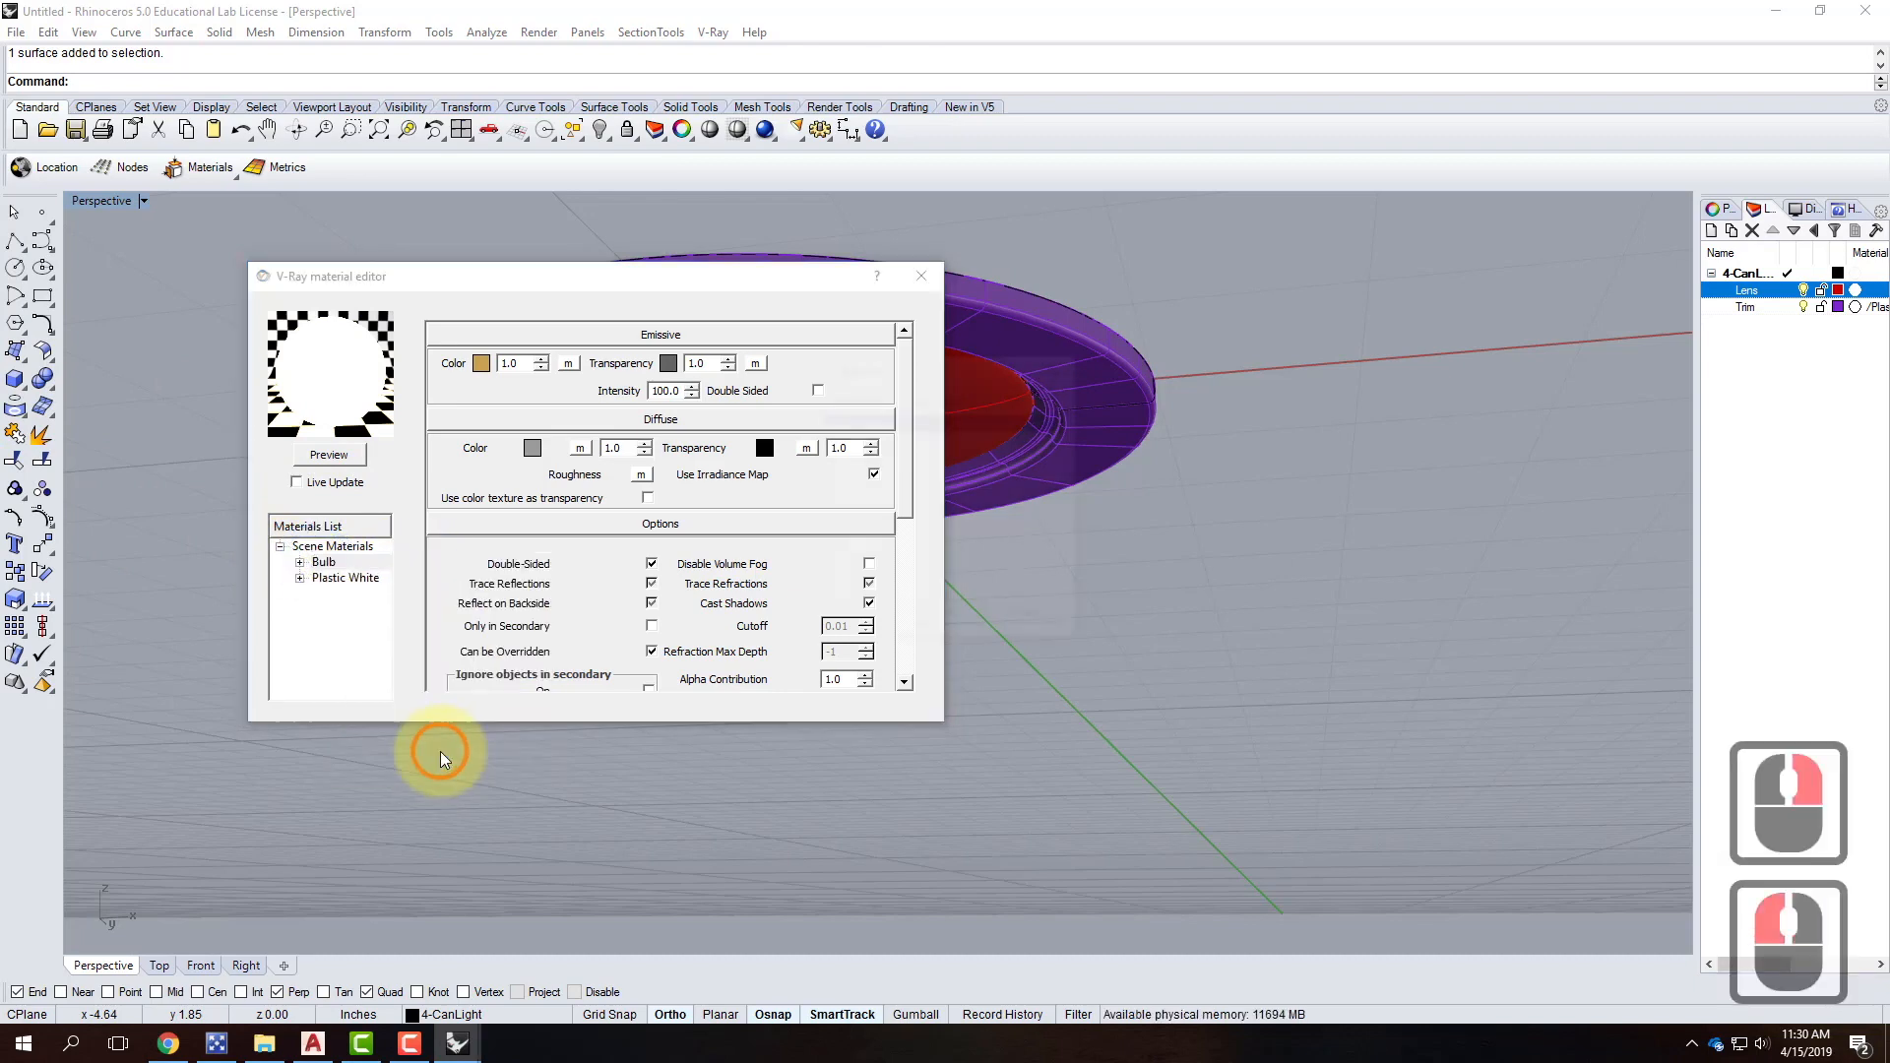
pyautogui.click(870, 436)
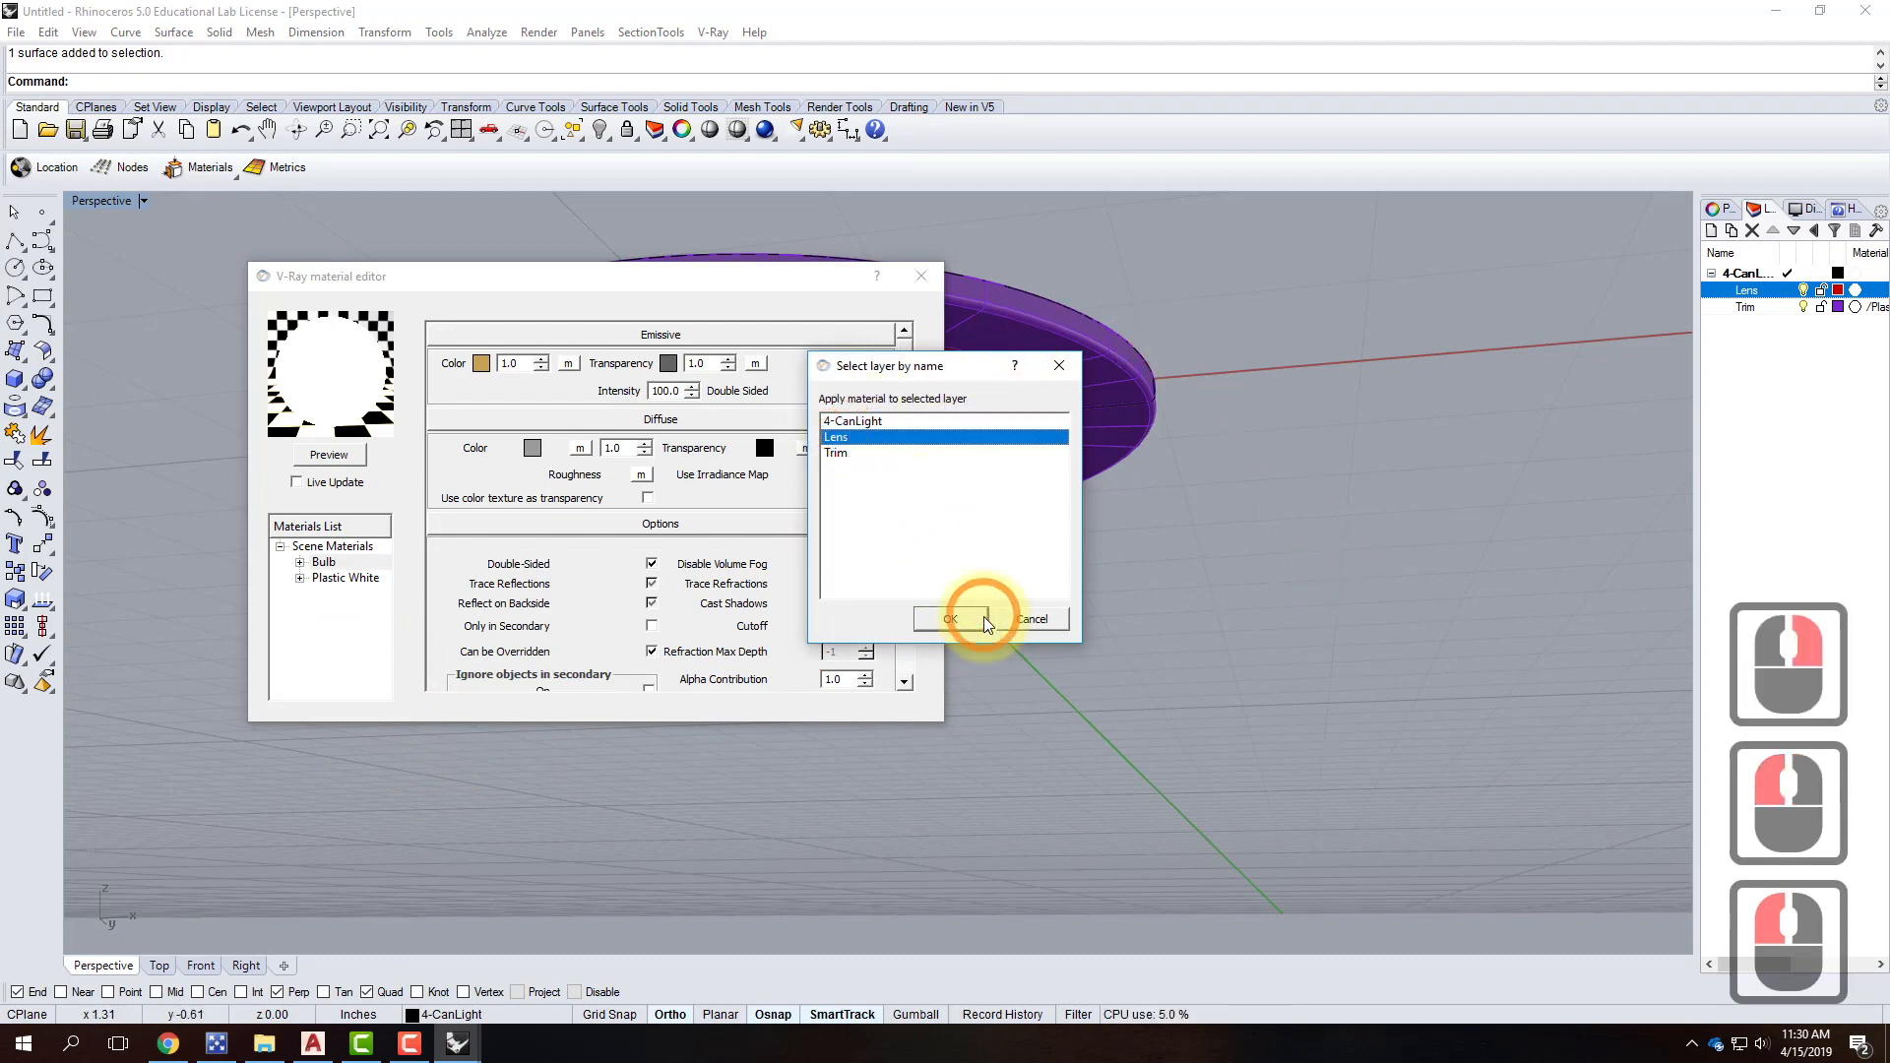
pyautogui.click(953, 619)
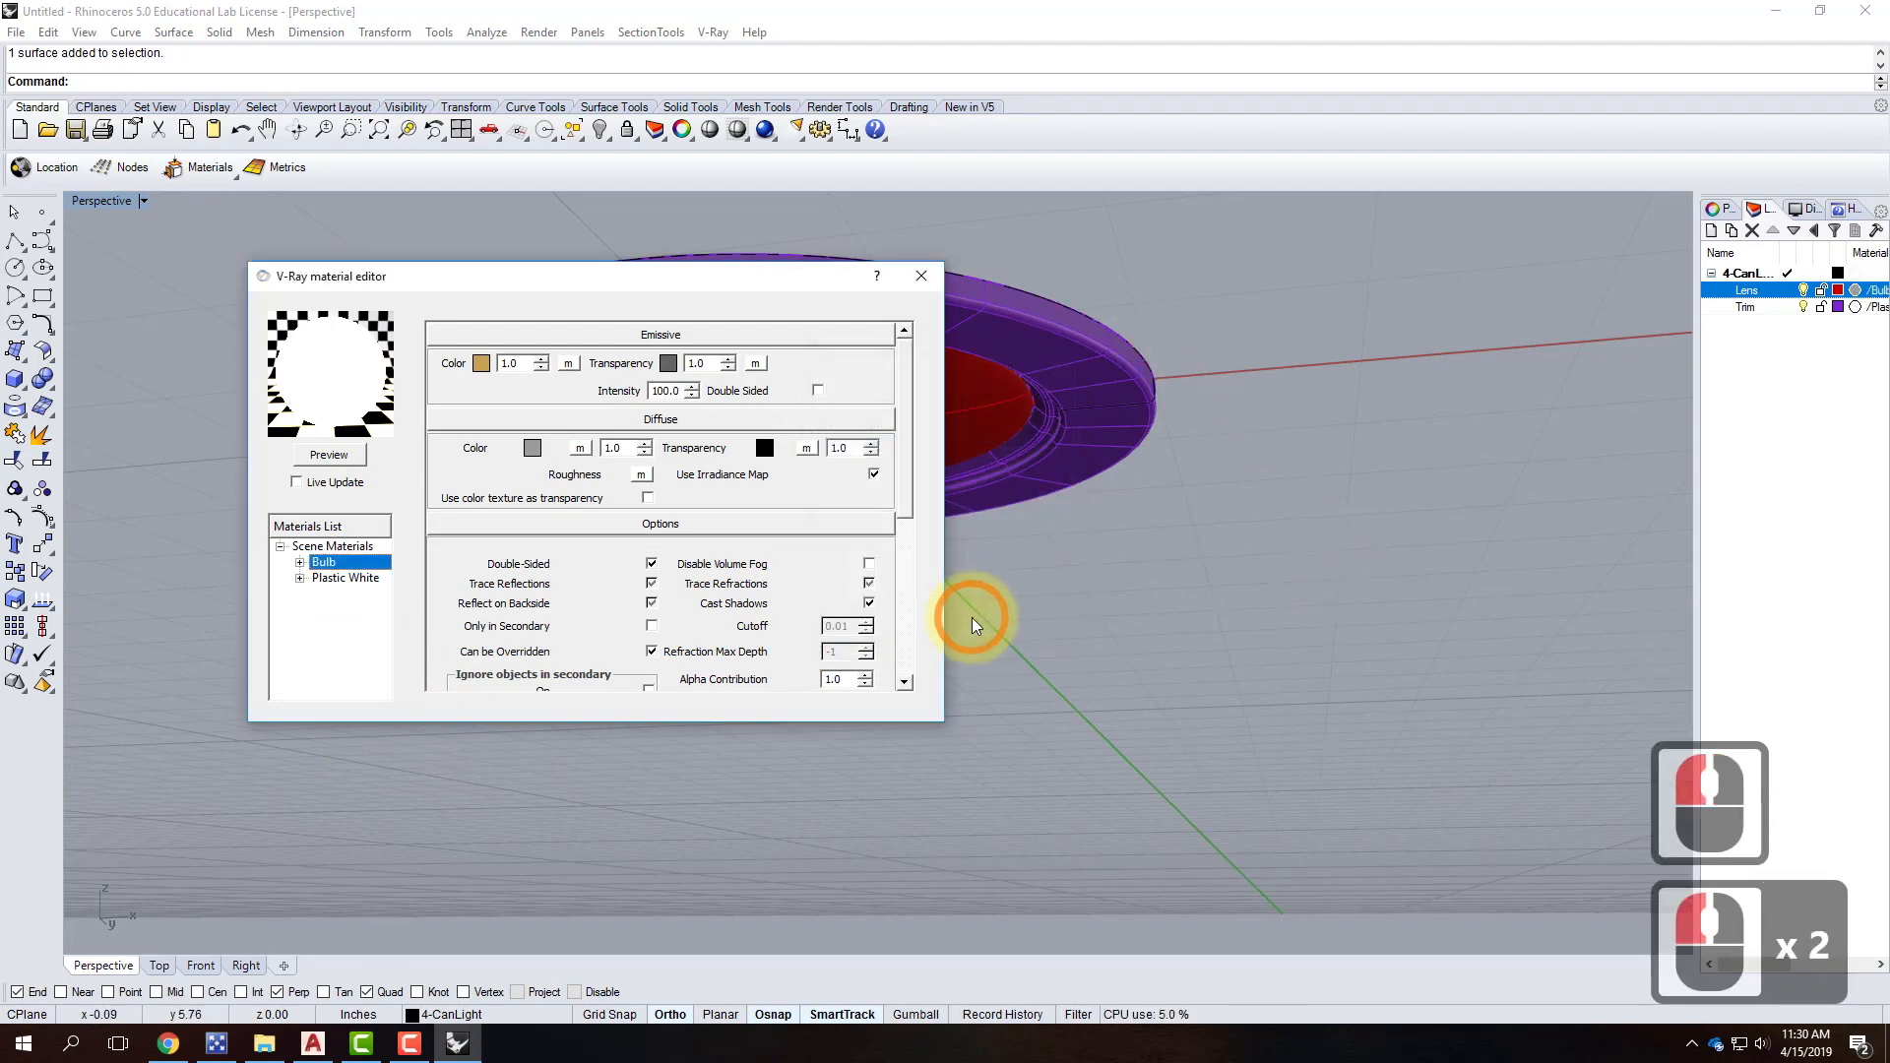
pyautogui.click(921, 275)
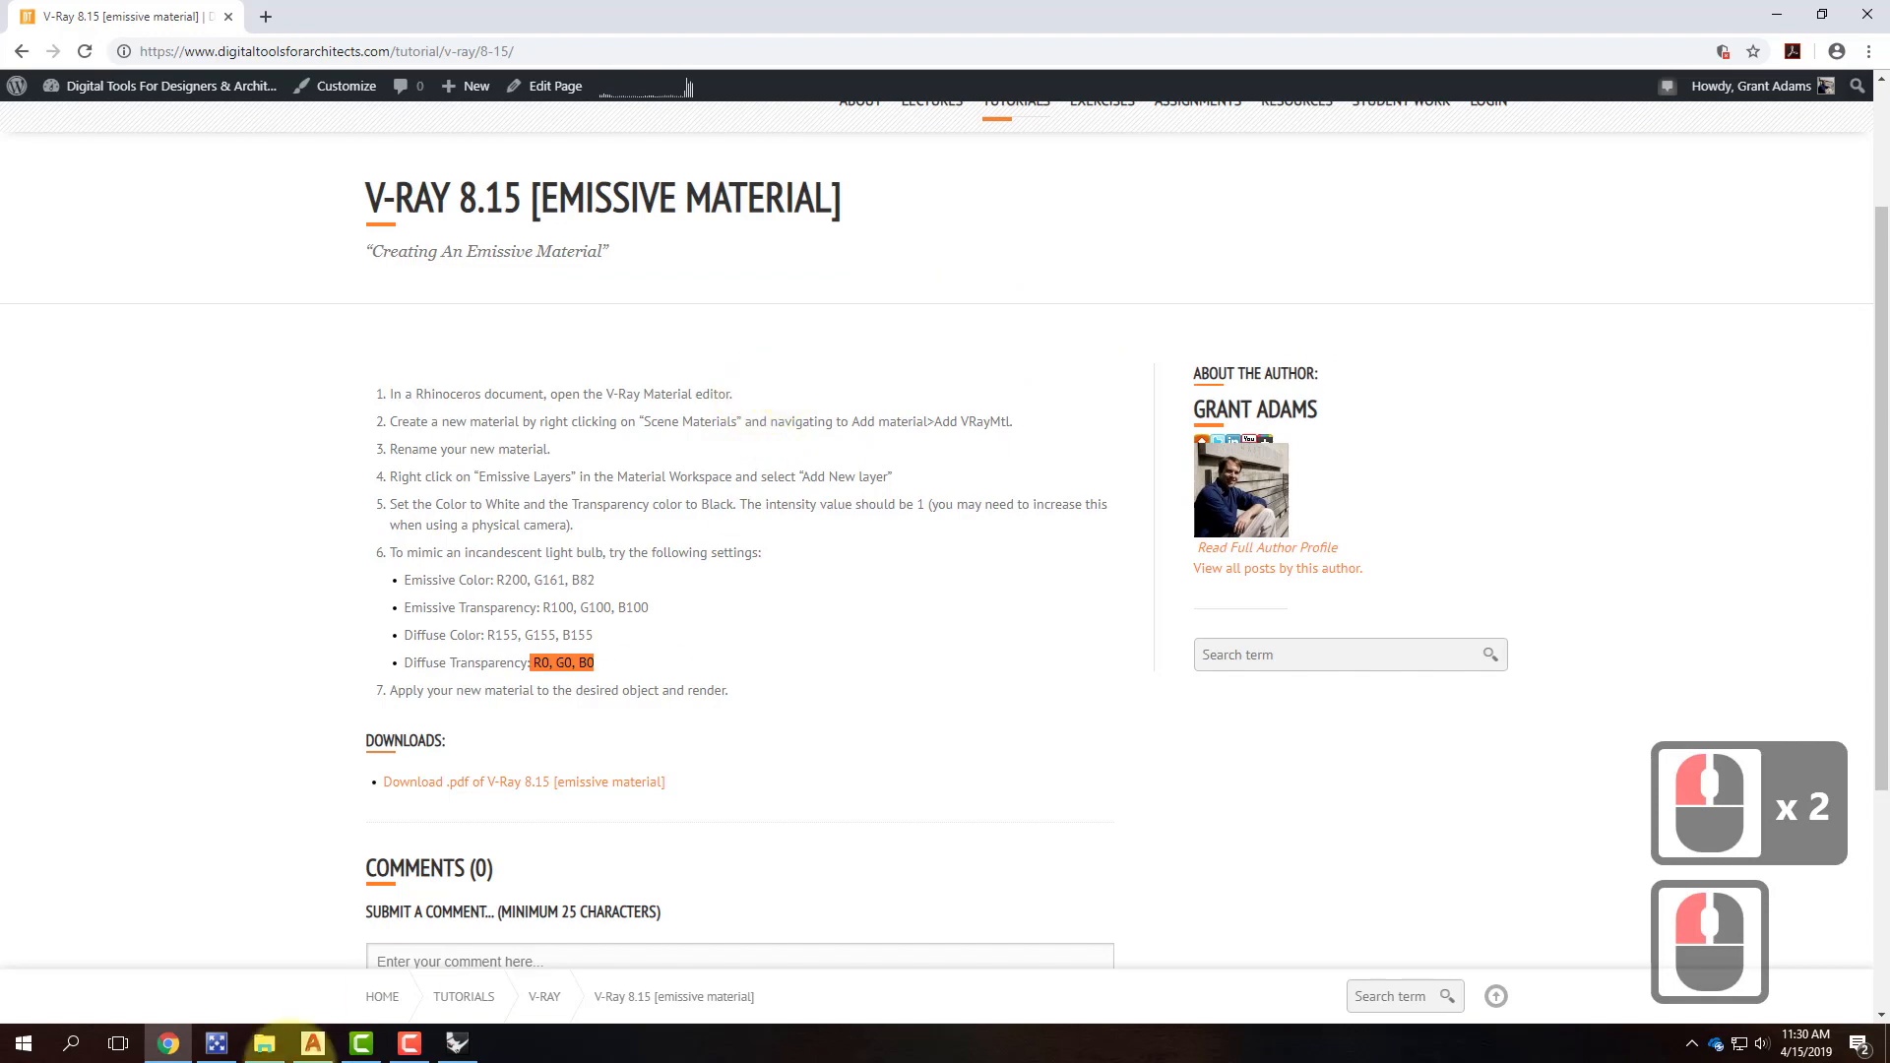
# Select the can light's red lens surface in the viewport.
pyautogui.click(456, 1042)
pyautogui.click(843, 339)
pyautogui.click(780, 396)
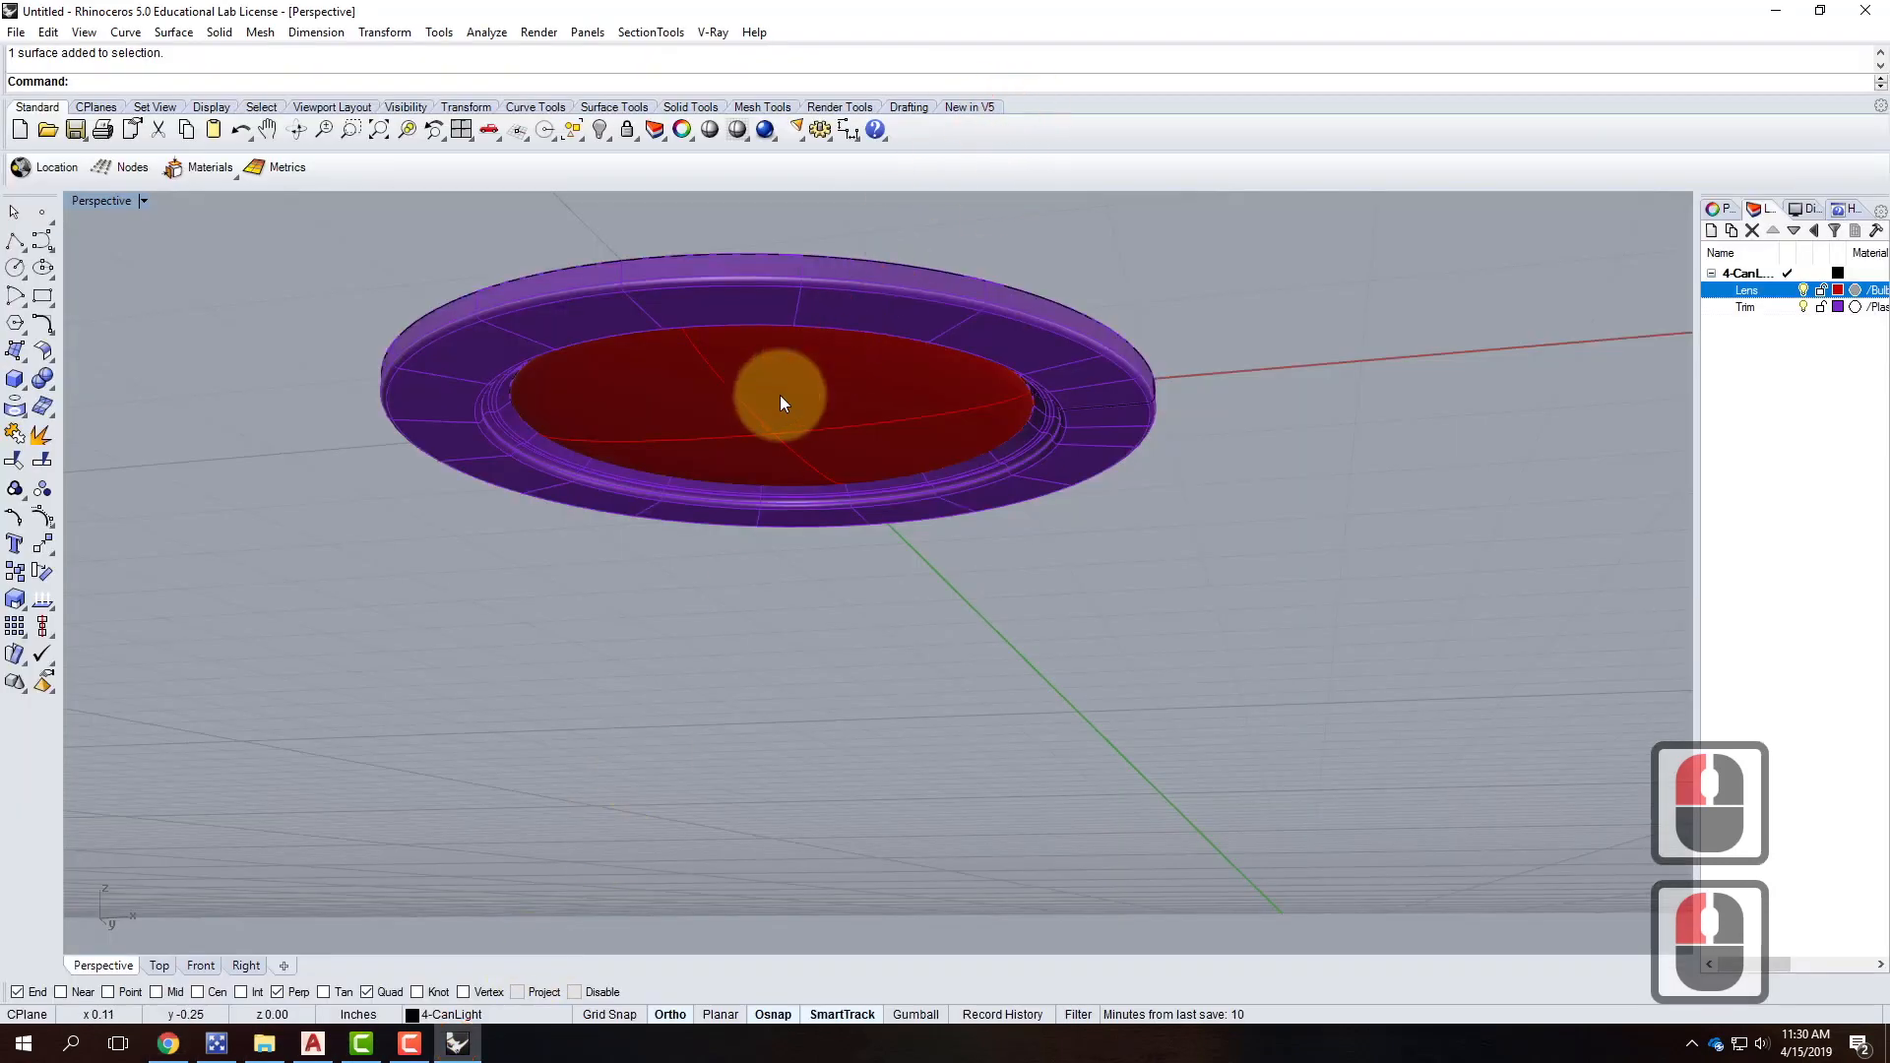
pyautogui.click(850, 312)
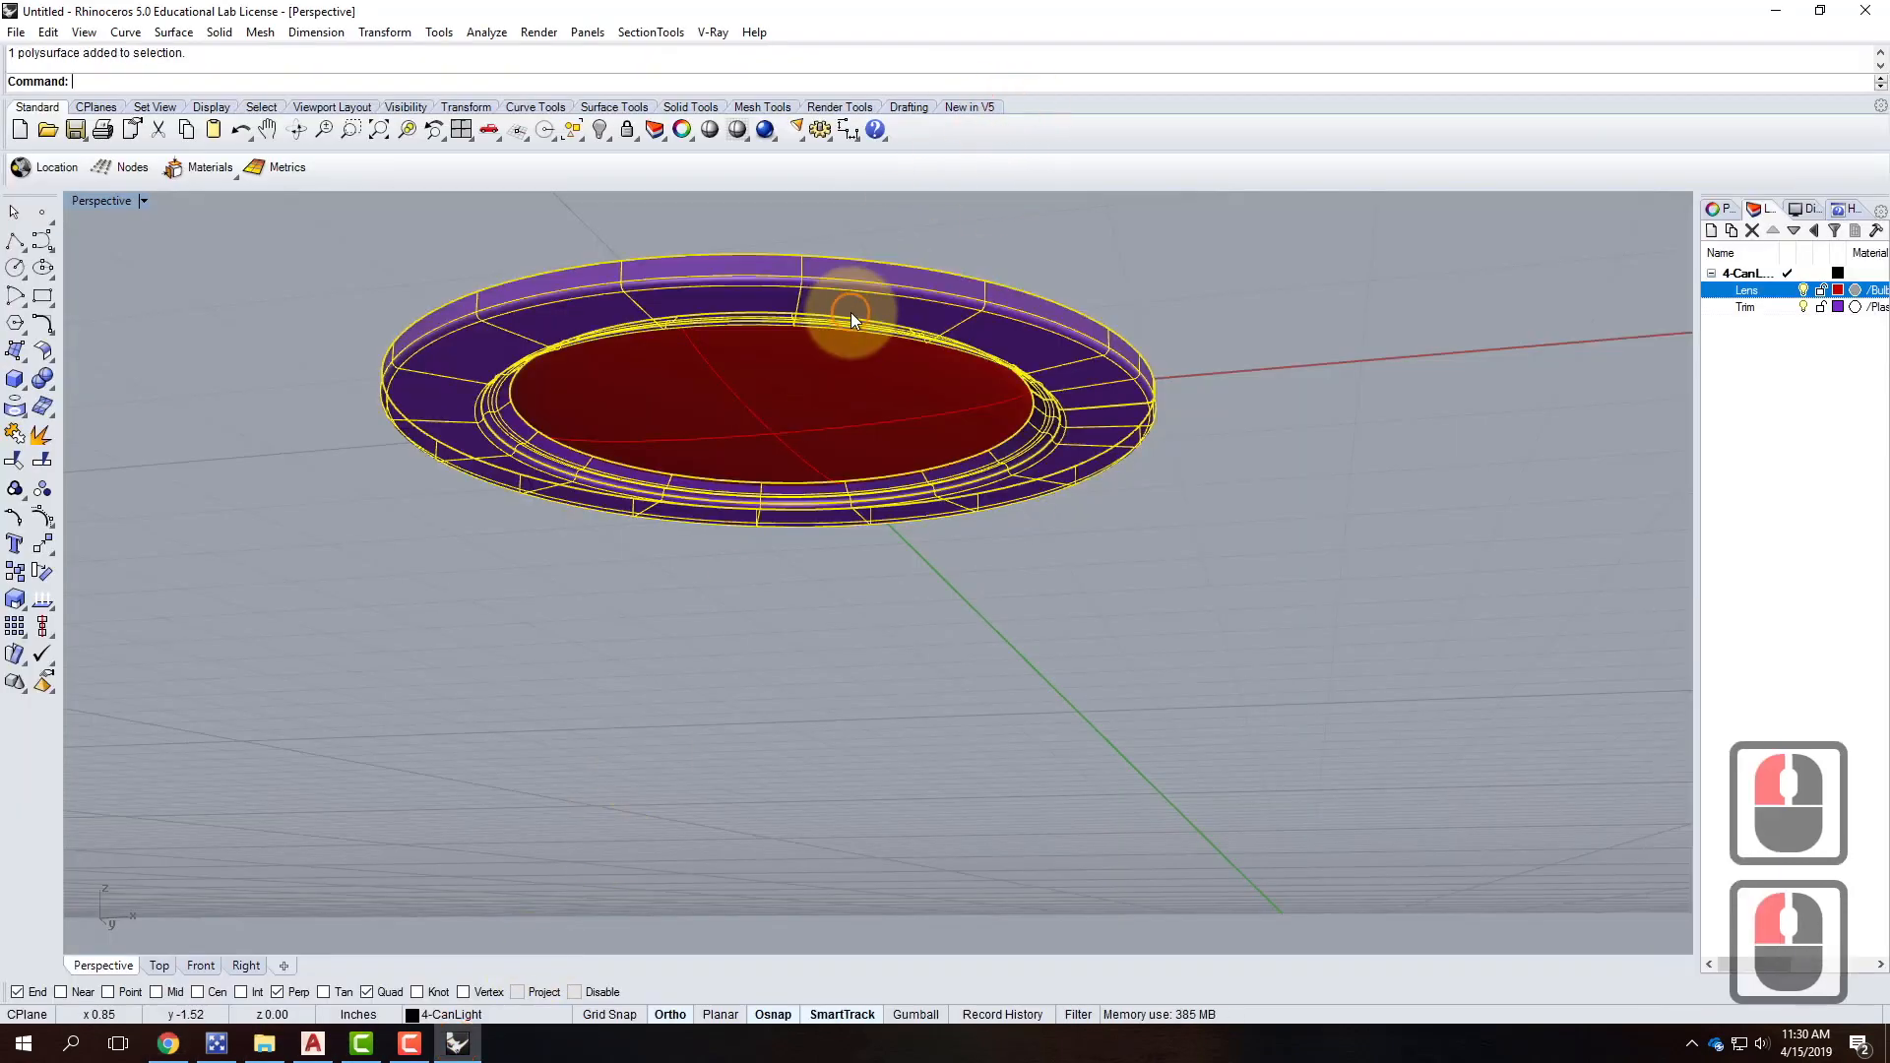
pyautogui.doubleClick(838, 401)
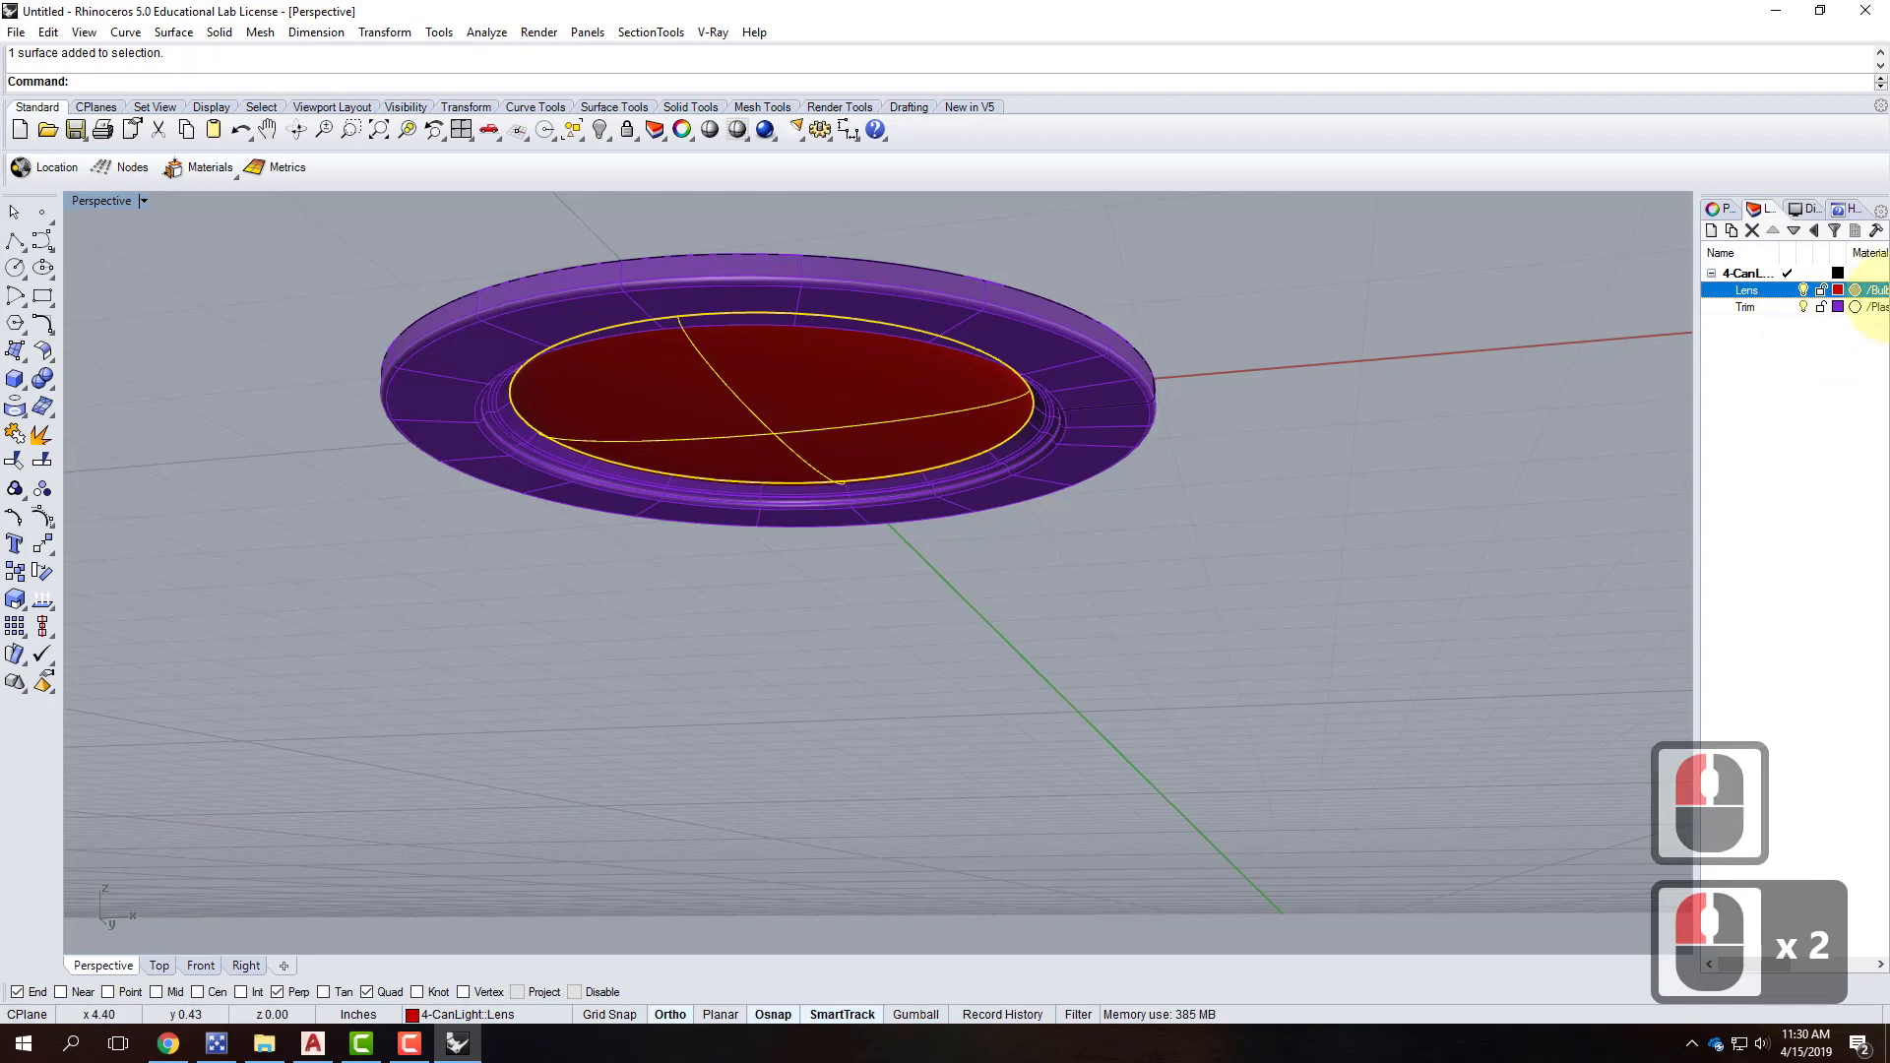
pyautogui.click(18, 33)
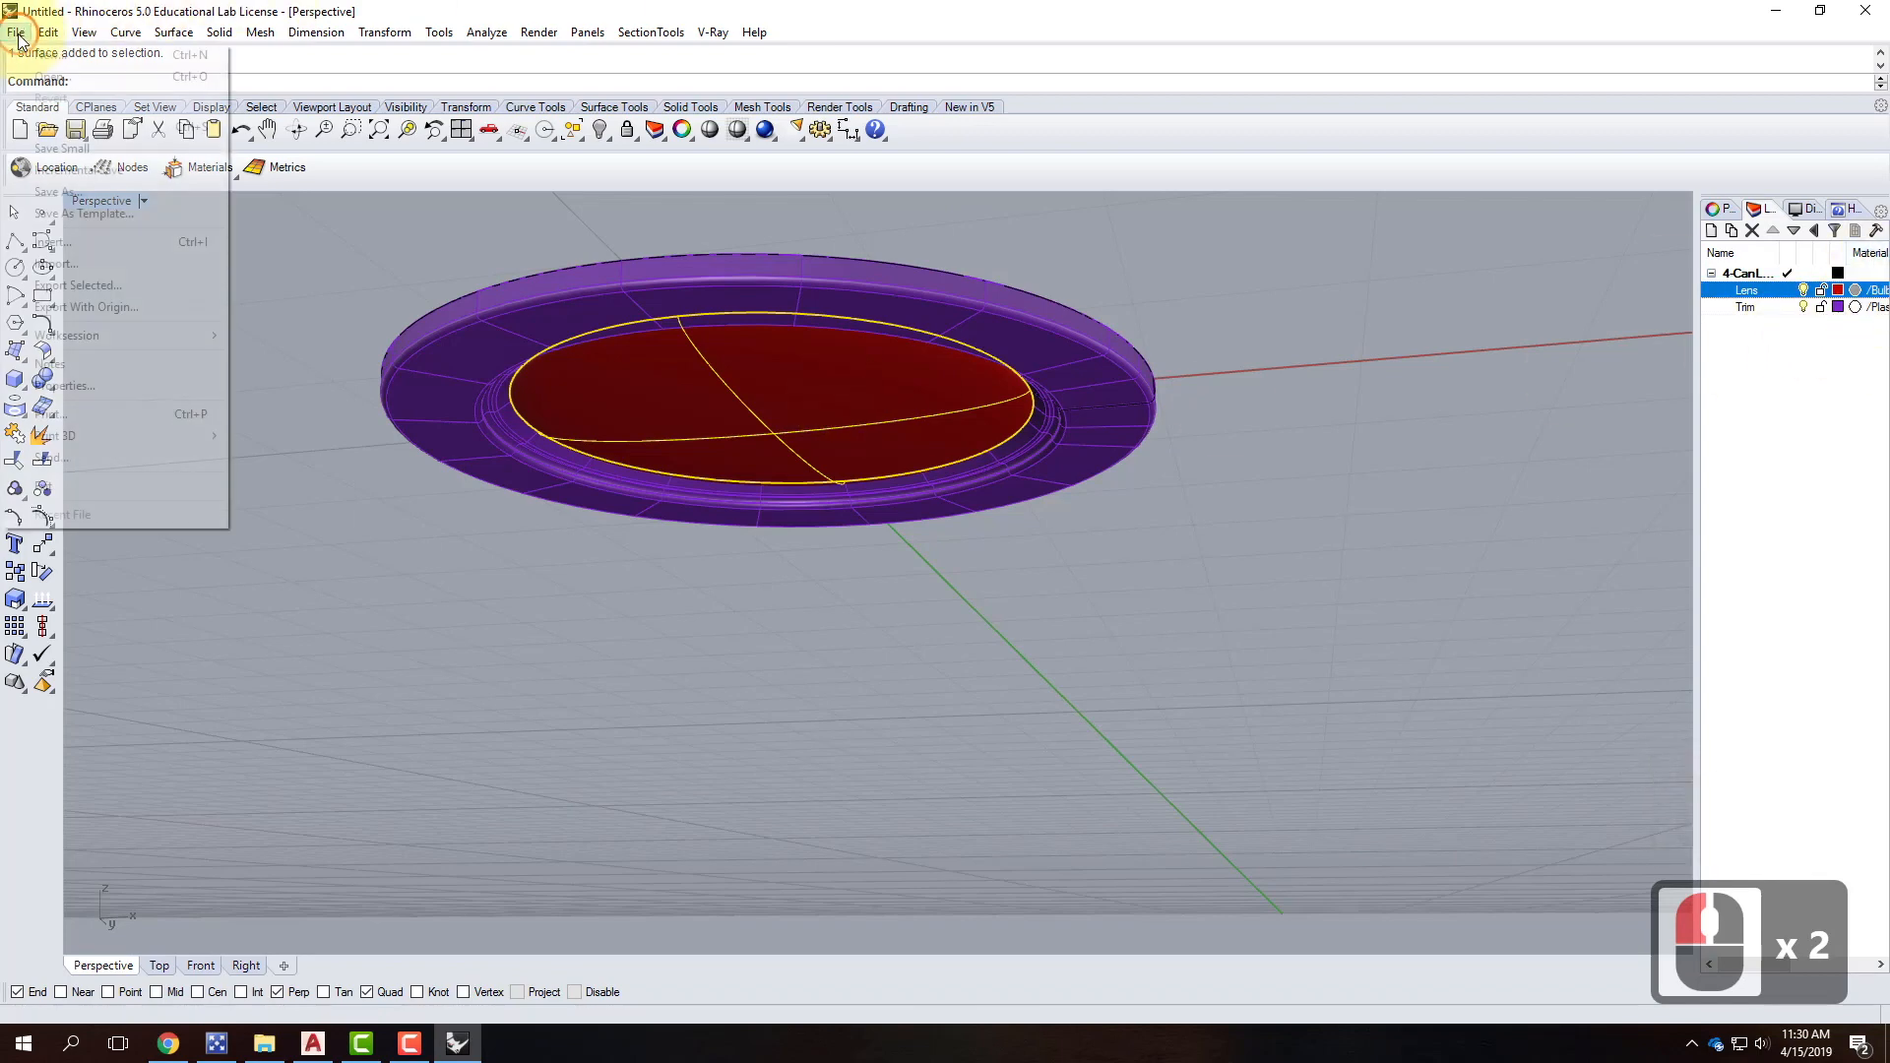
# Start Save As and browse to OneDrive > Resources > Rhino > Rhino Blocks > Lighting.
pyautogui.click(74, 188)
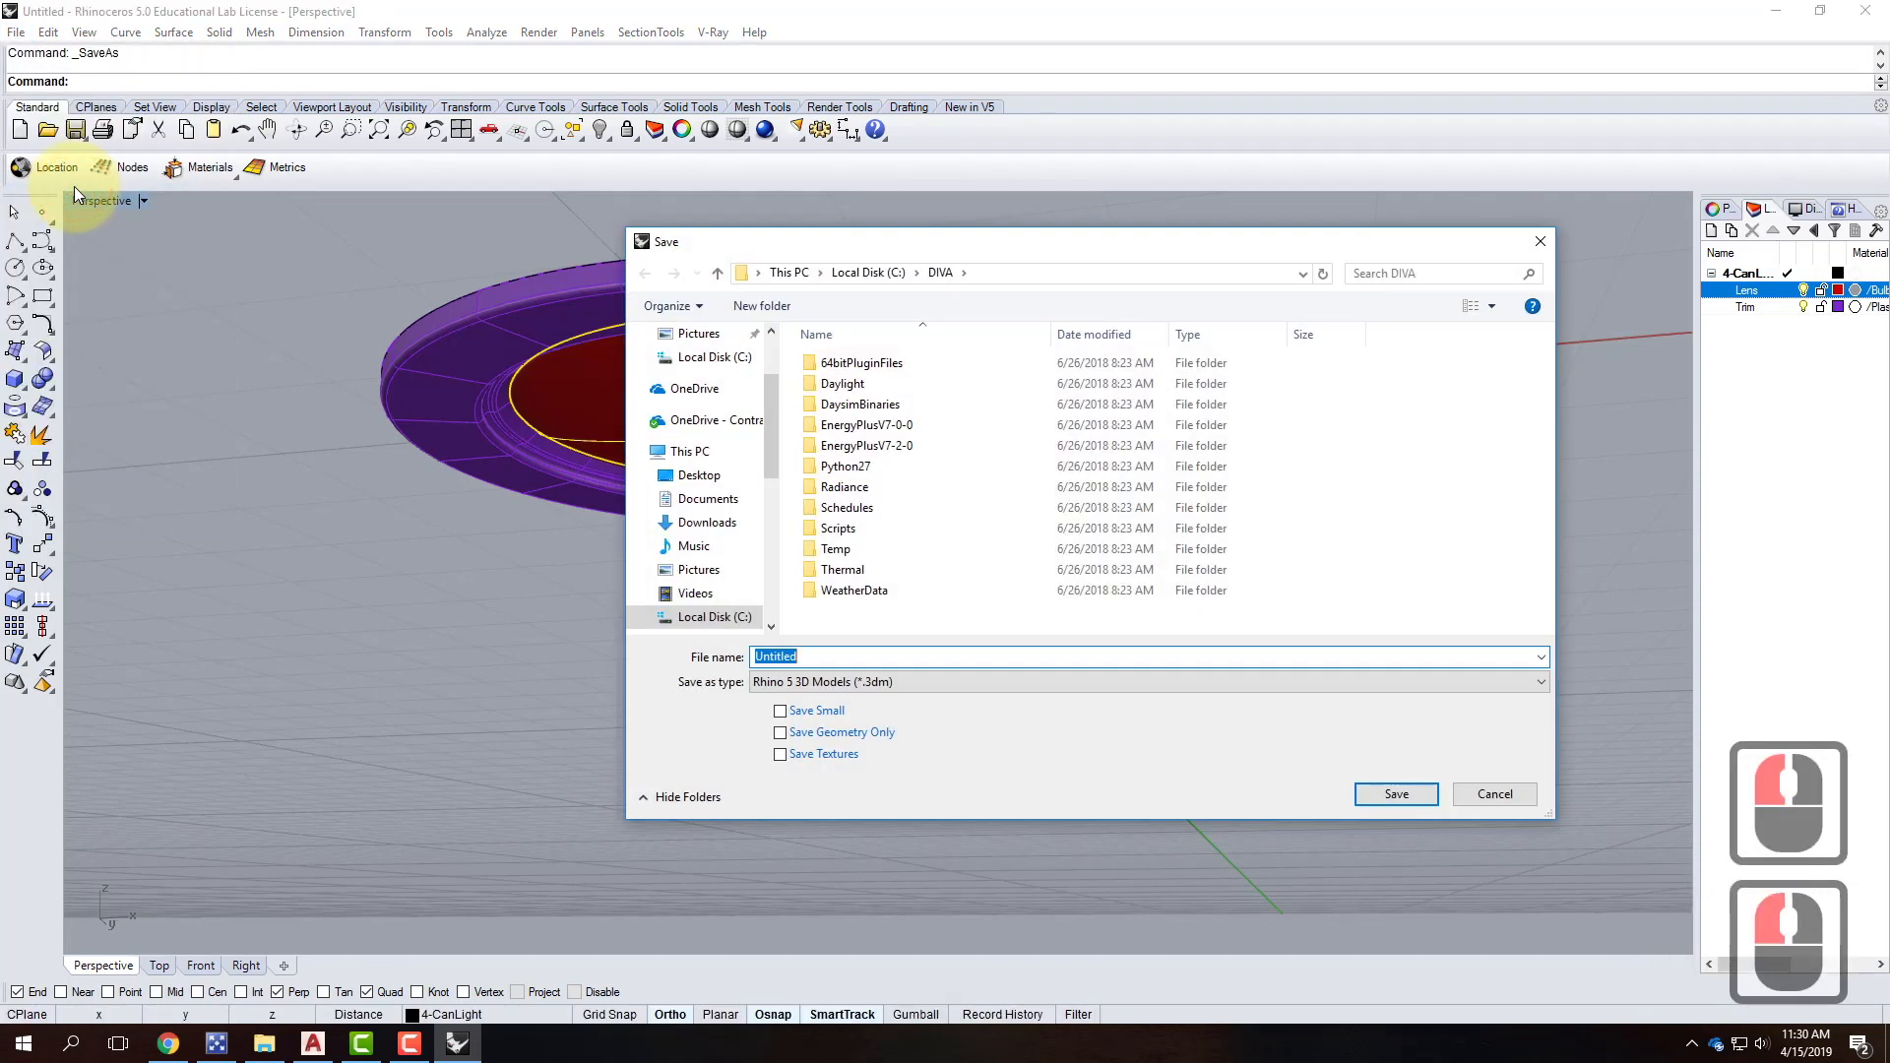
pyautogui.click(694, 420)
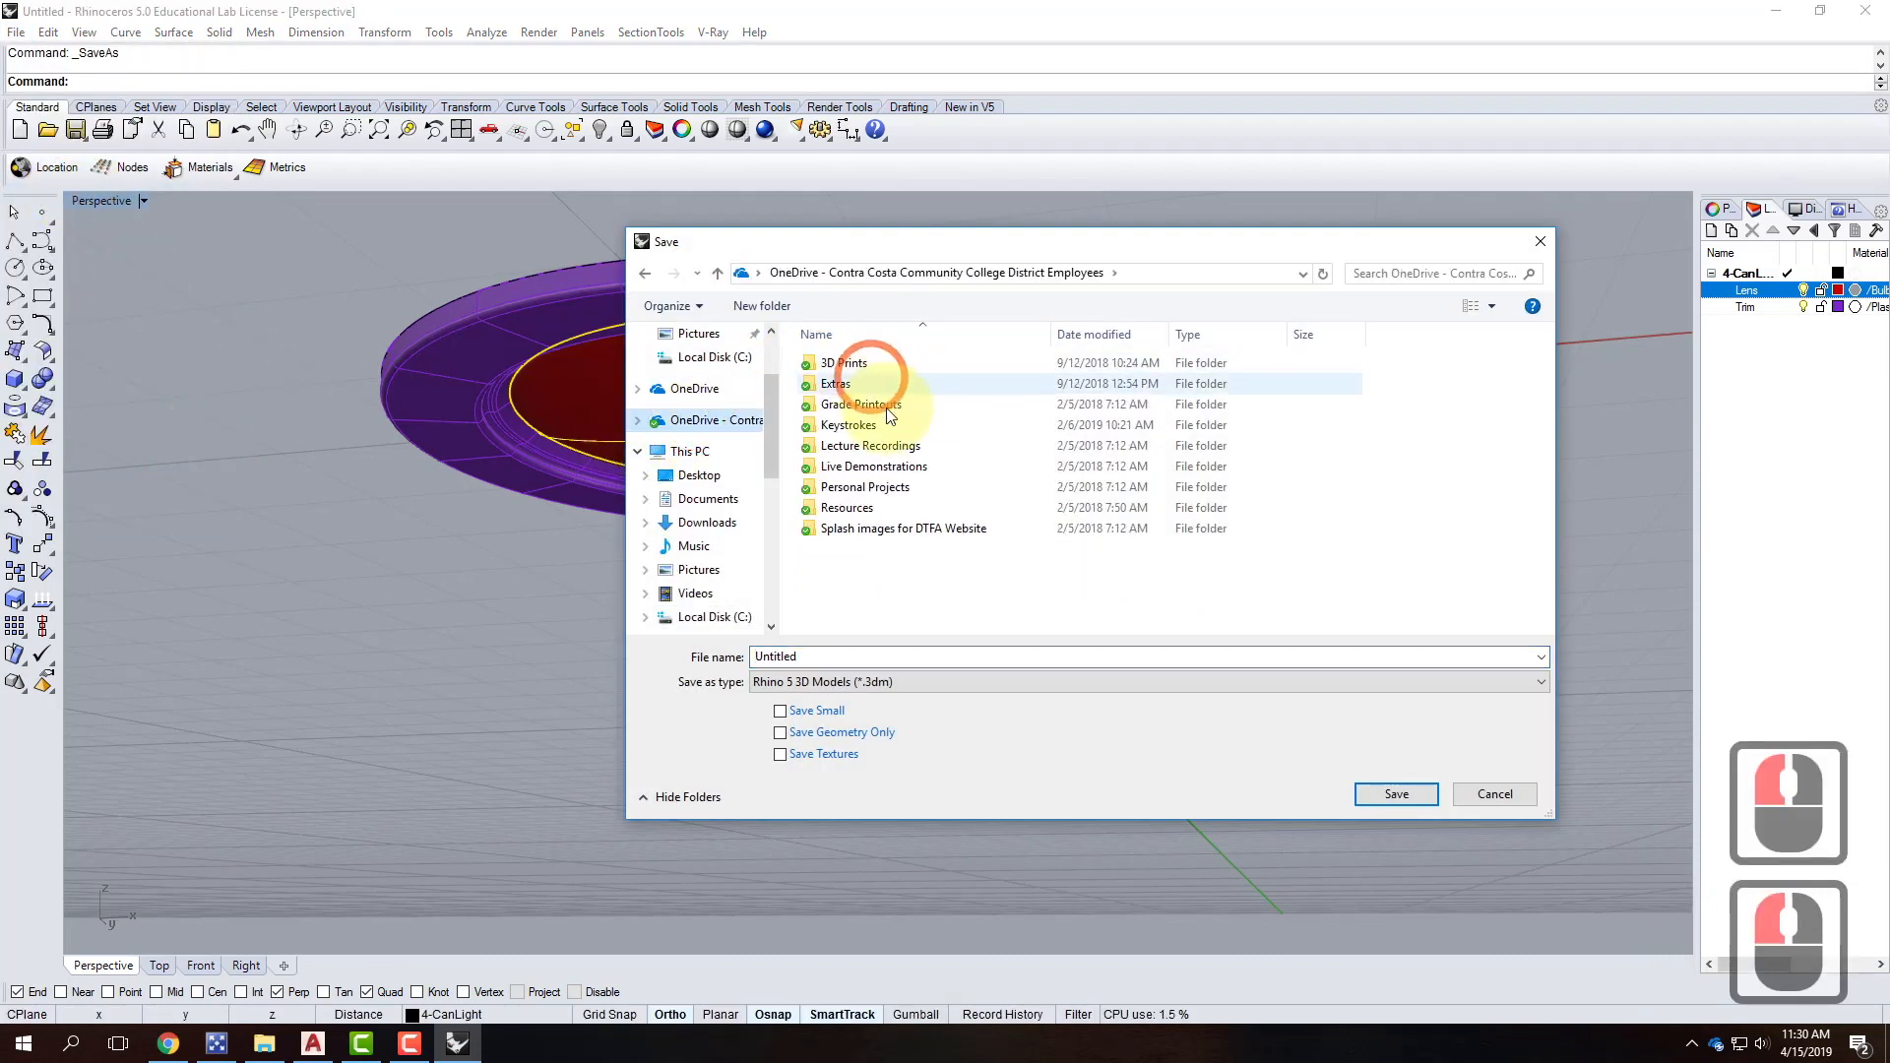
pyautogui.doubleClick(846, 508)
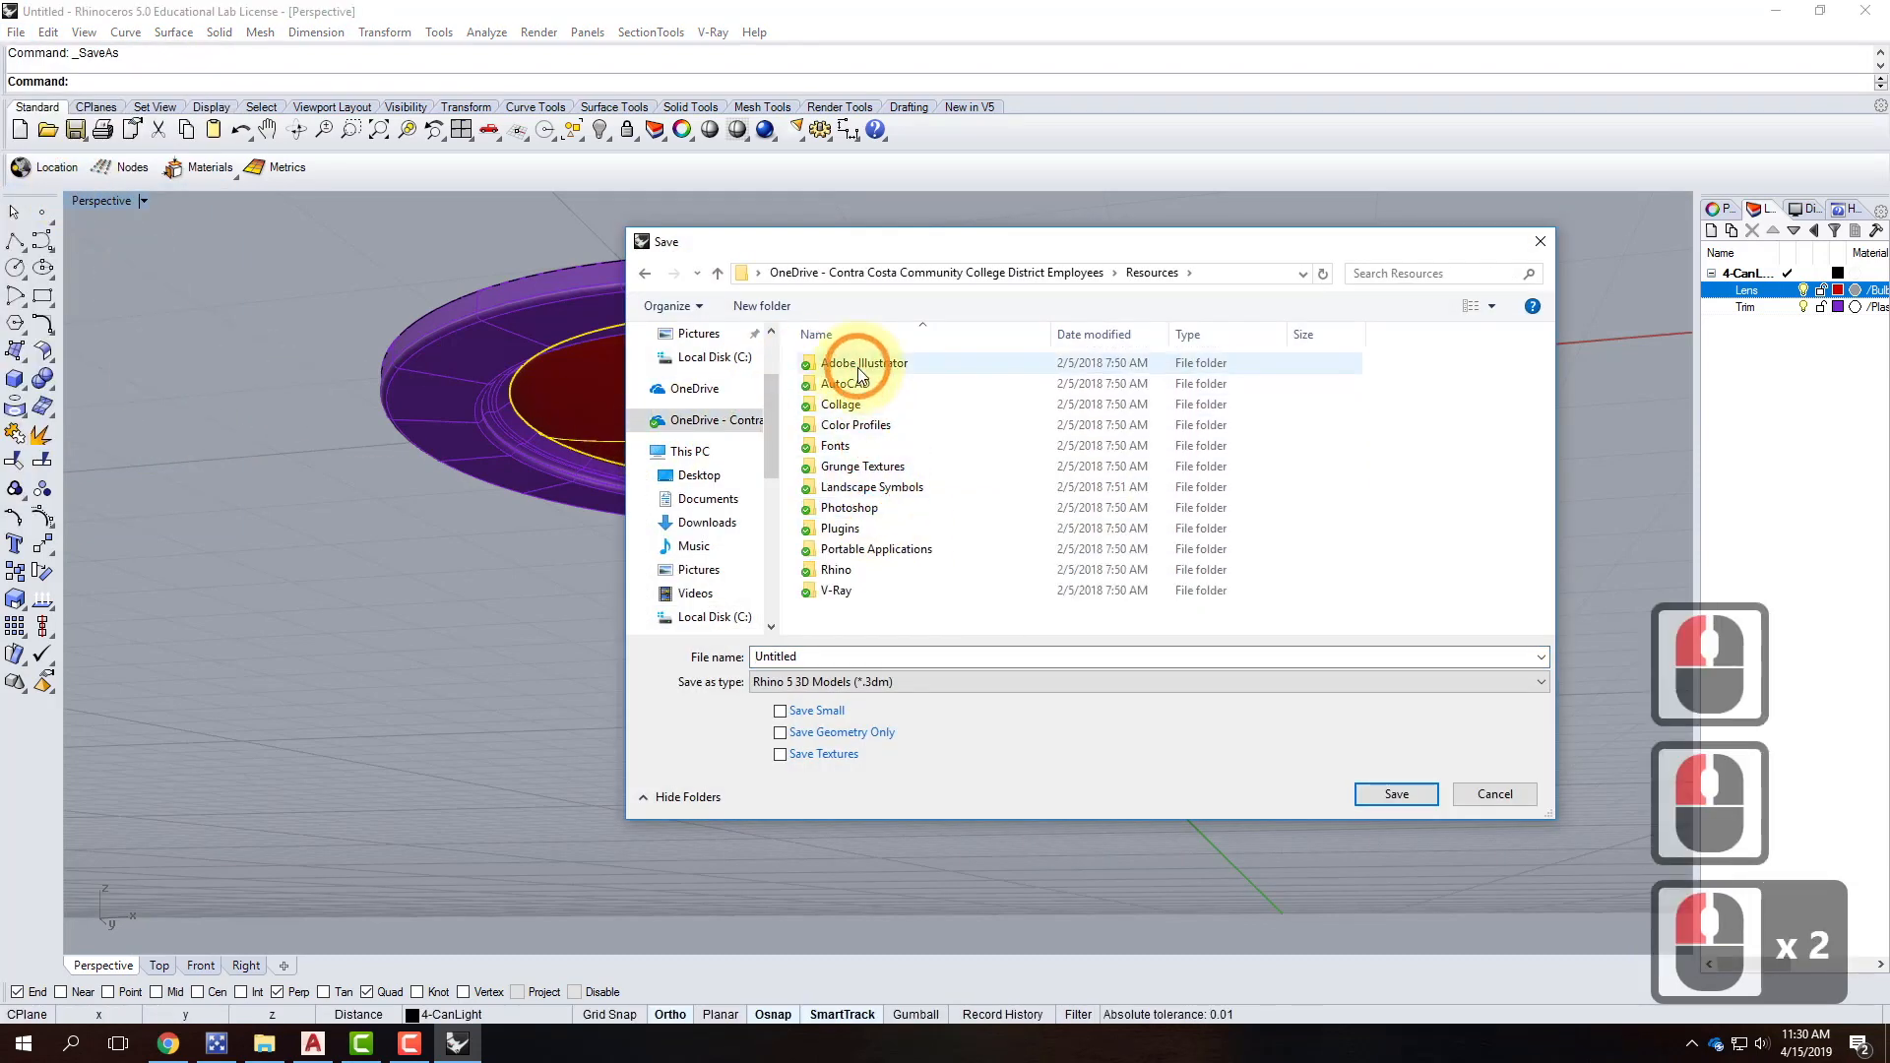
pyautogui.doubleClick(841, 571)
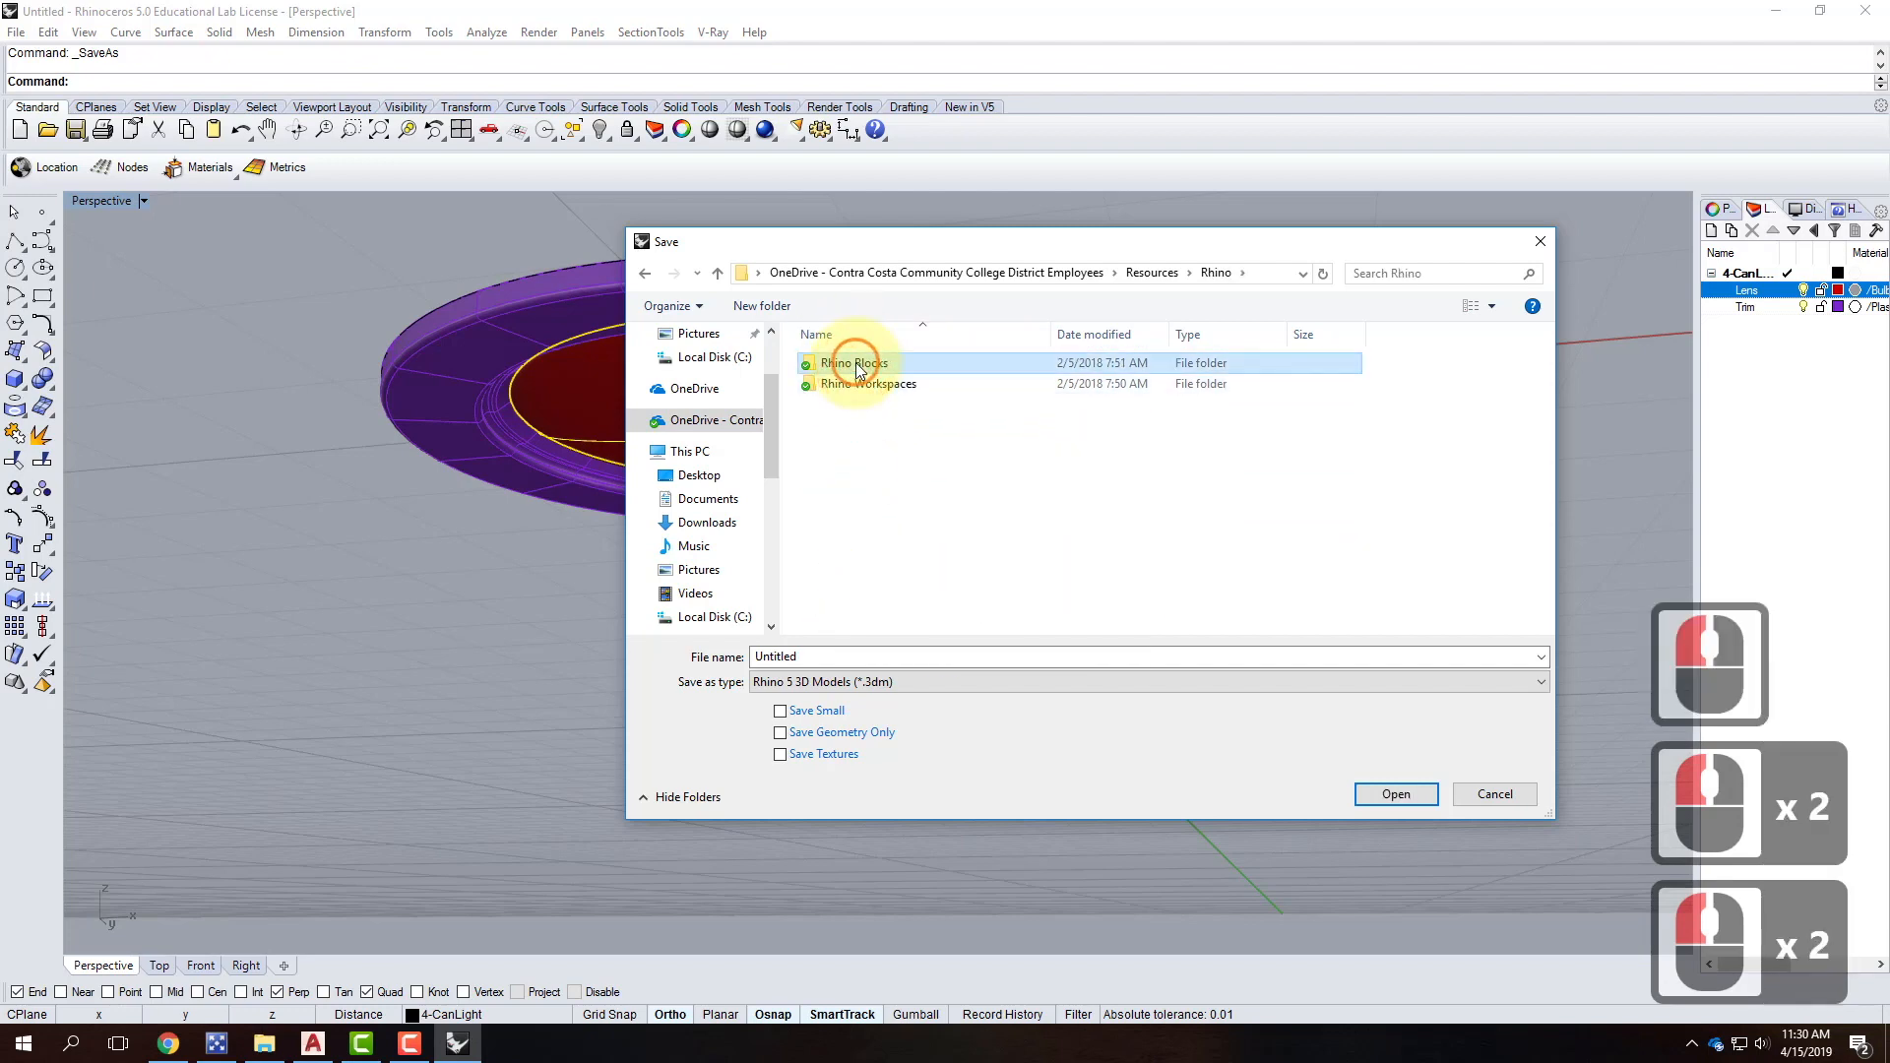
pyautogui.doubleClick(841, 363)
pyautogui.doubleClick(842, 425)
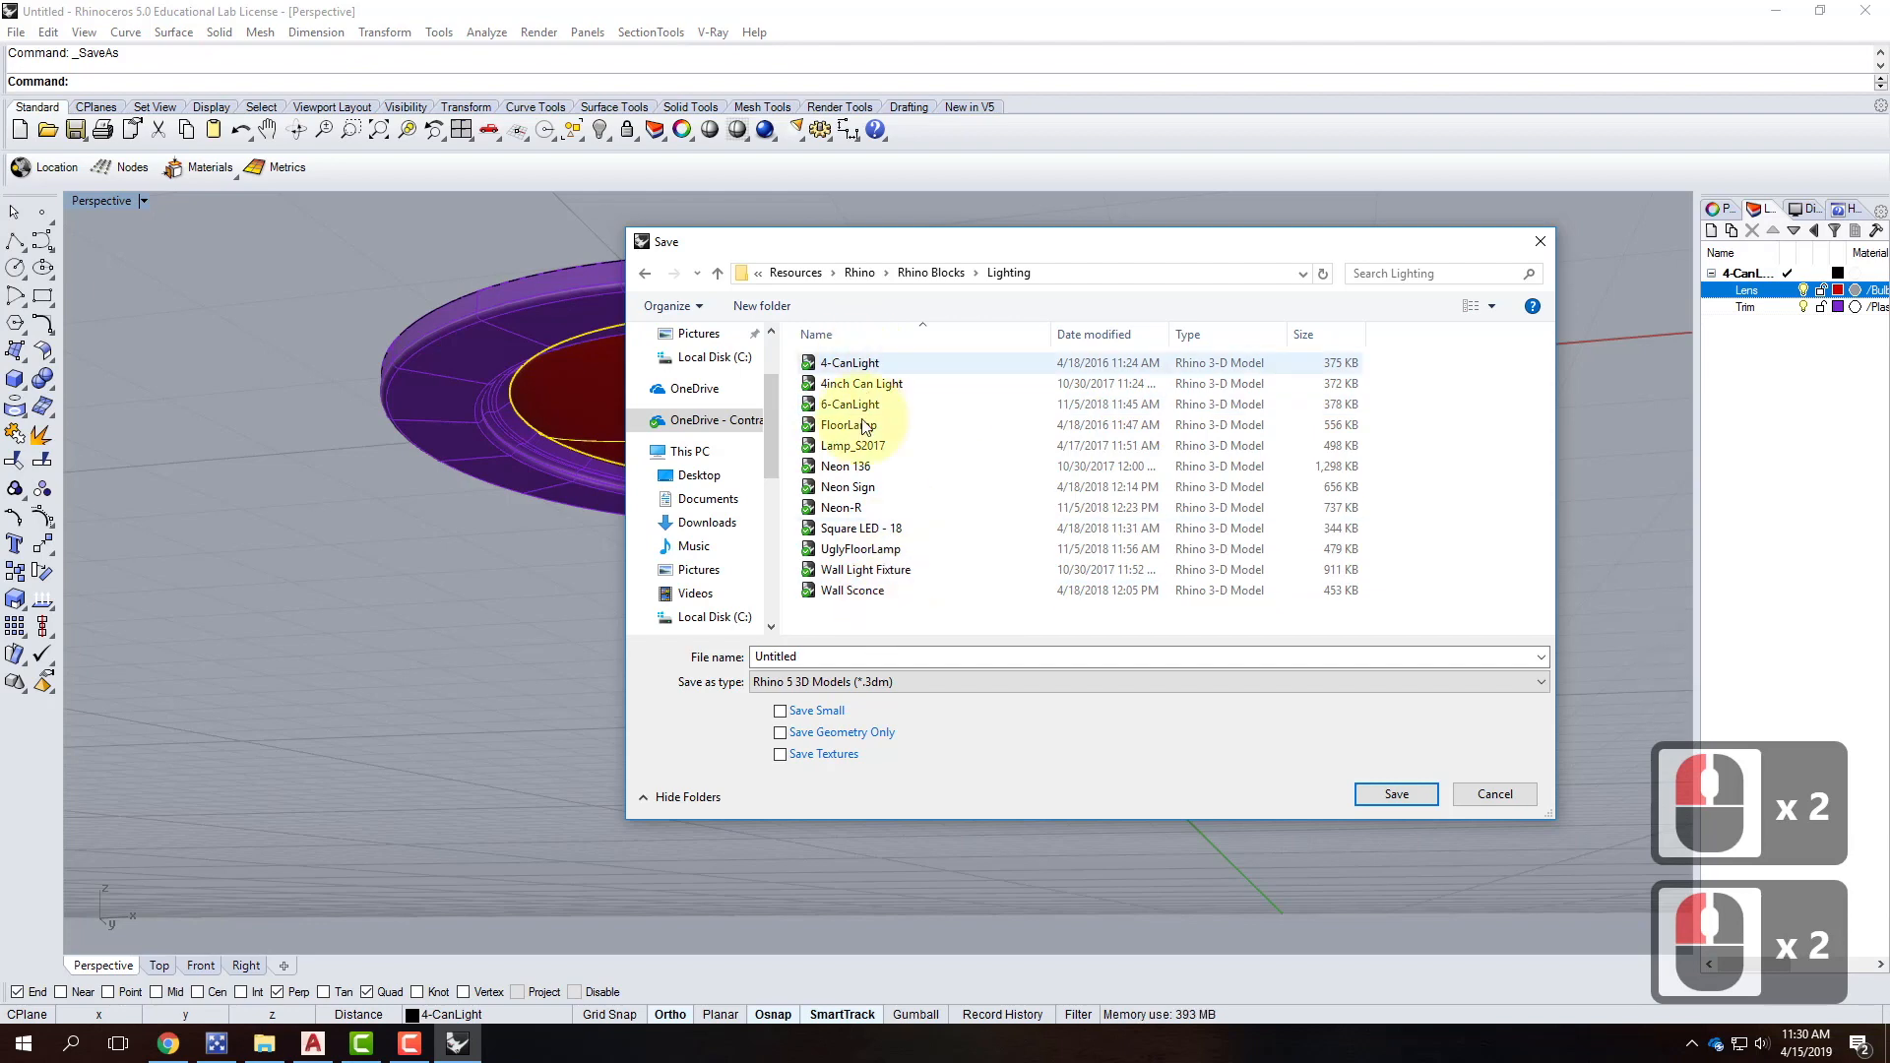
# Save the model as 4in-CanLight, editing the existing 4-CanLight name.
pyautogui.click(850, 363)
pyautogui.click(777, 655)
pyautogui.click(764, 655)
pyautogui.click(761, 655)
pyautogui.click(762, 656)
pyautogui.write('in-CanLight')
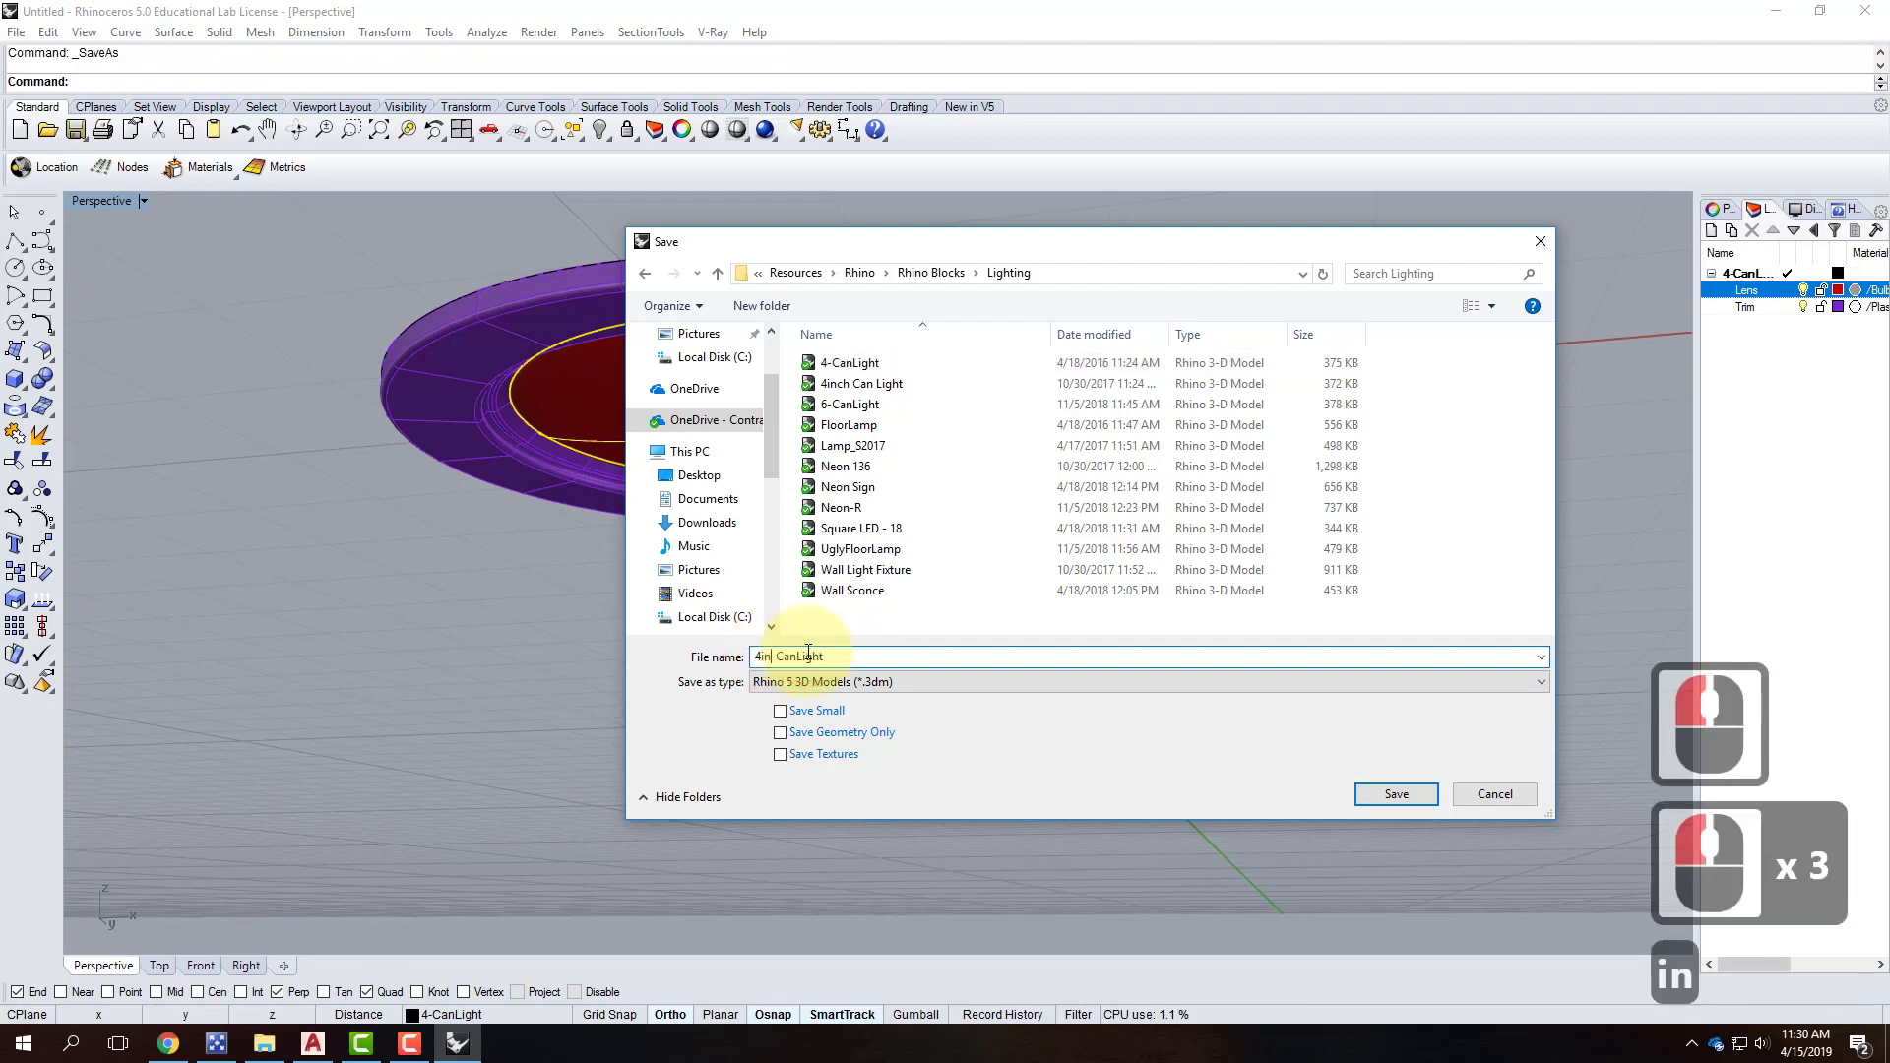
pyautogui.click(1396, 793)
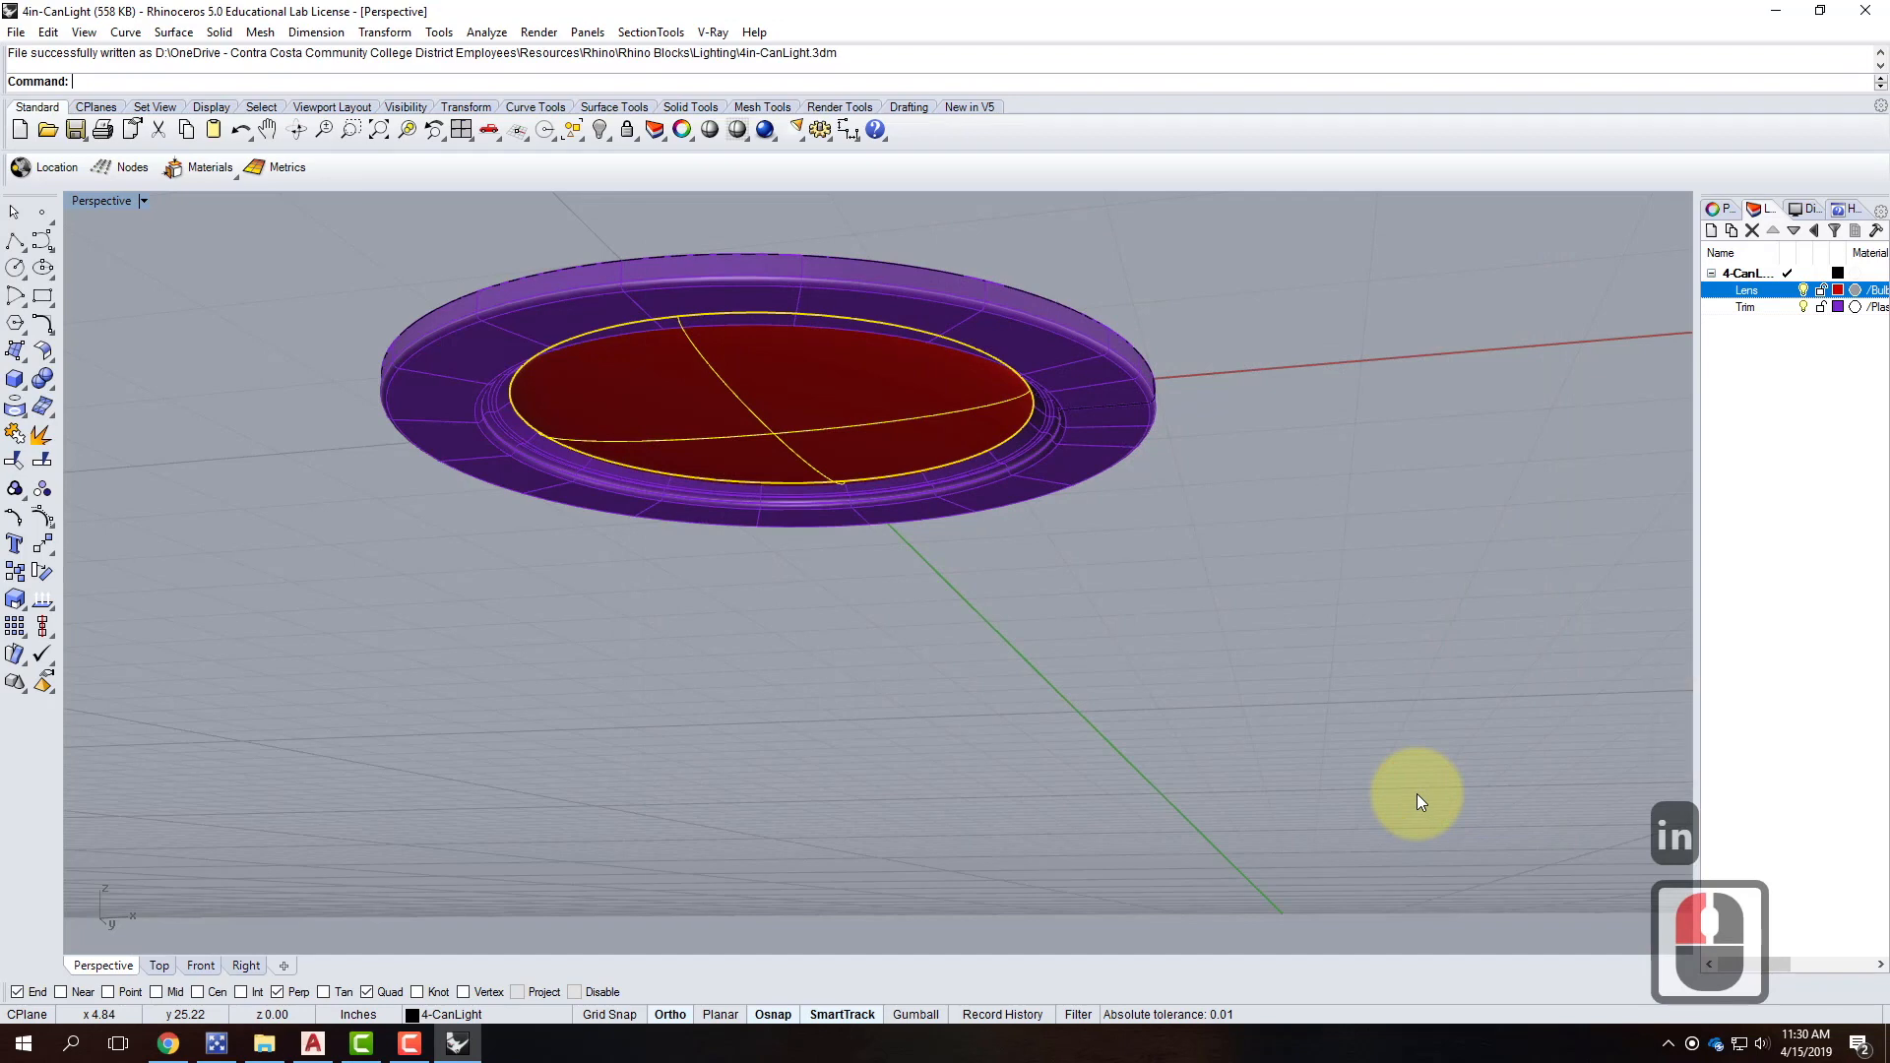
# Frame the can light at a low side angle, V-Ray render it, and close the result.
pyautogui.moveTo(1031, 492); pyautogui.dragTo(1034, 676, button='right')
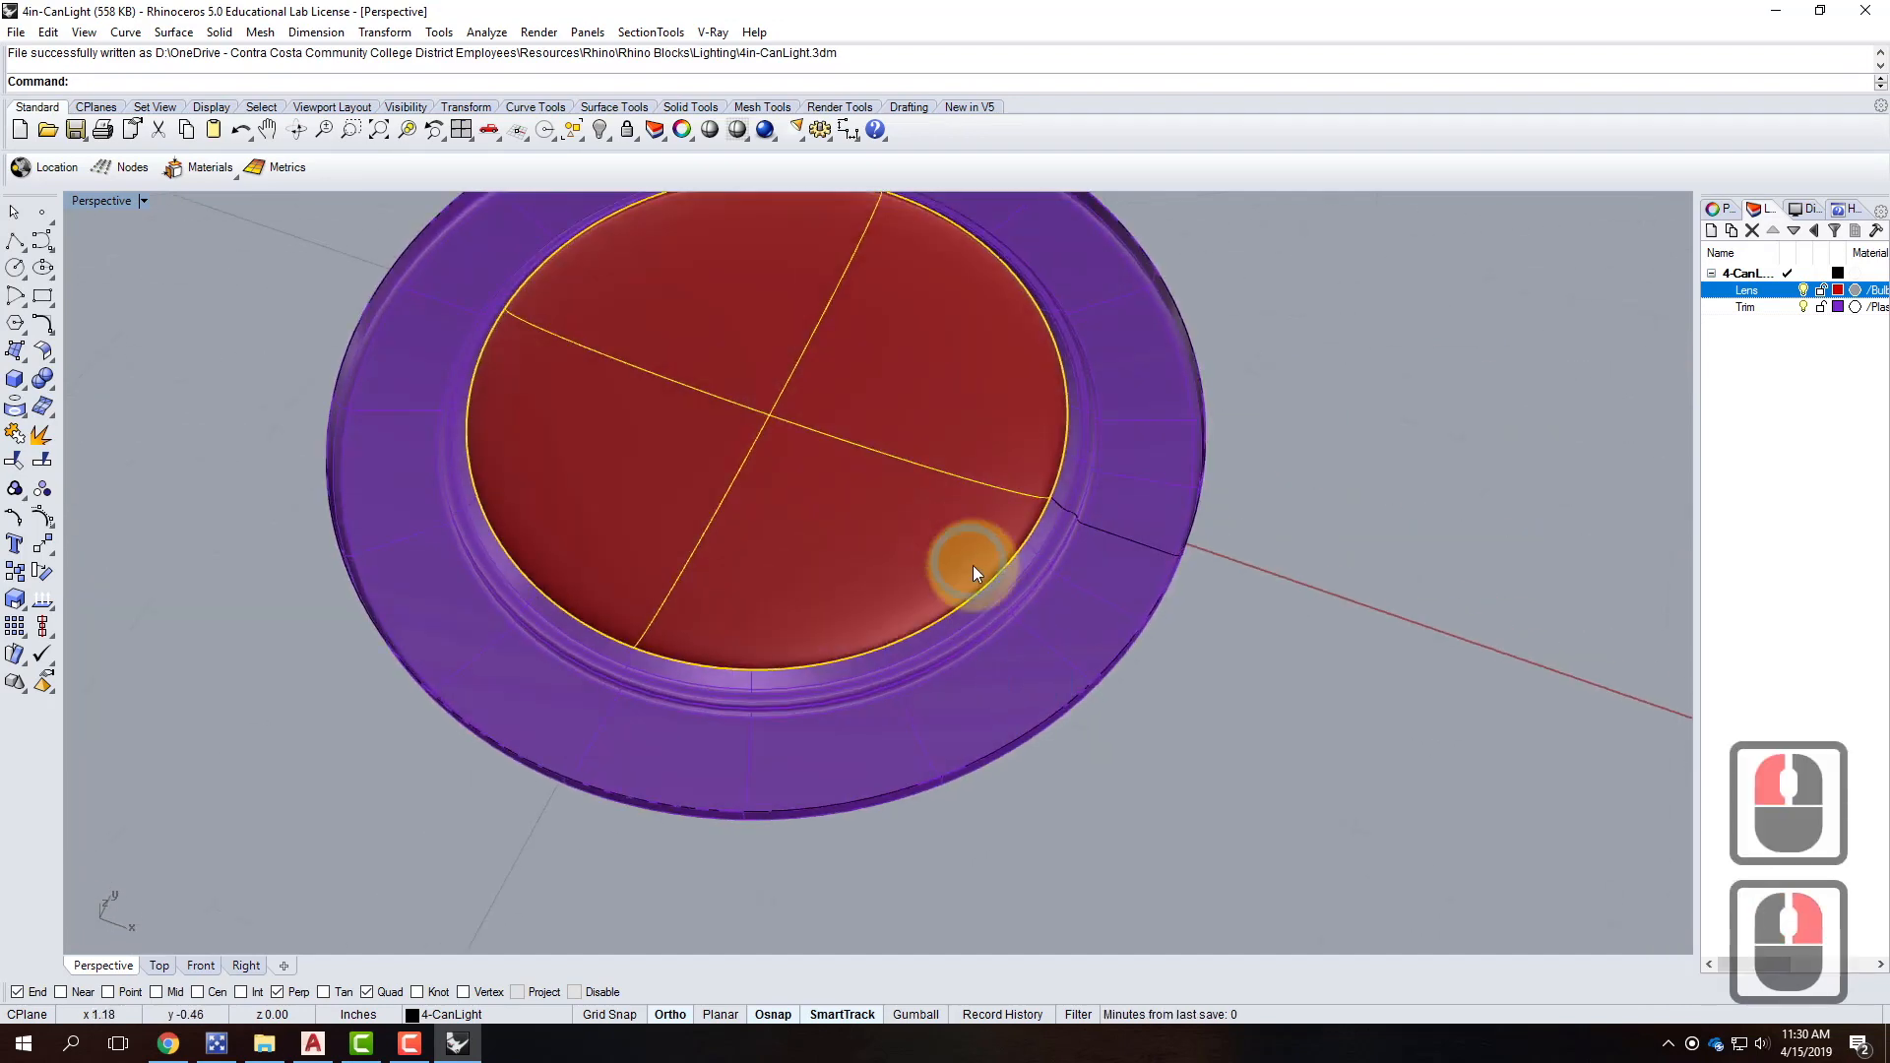
pyautogui.scroll(-5, 904, 528)
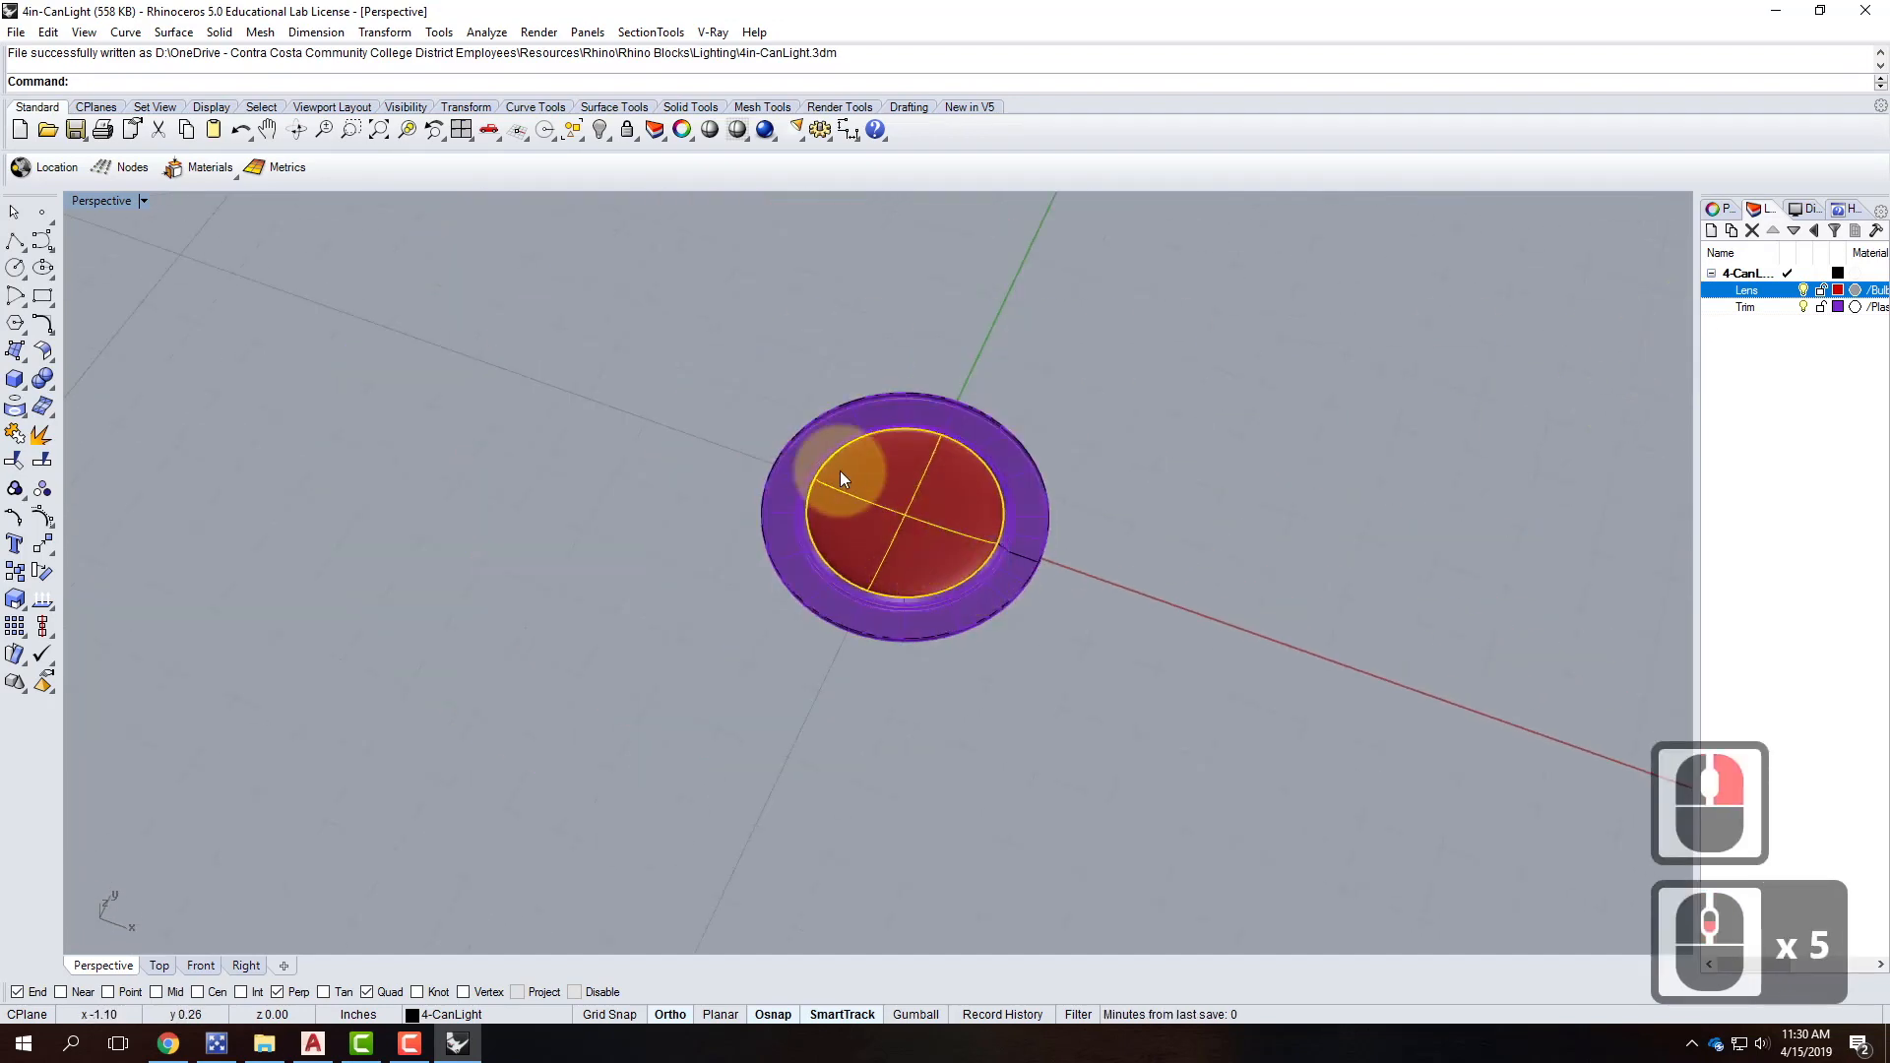
pyautogui.moveTo(899, 696); pyautogui.dragTo(945, 426, button='right')
pyautogui.scroll(2, 951, 468)
pyautogui.scroll(1, 951, 471)
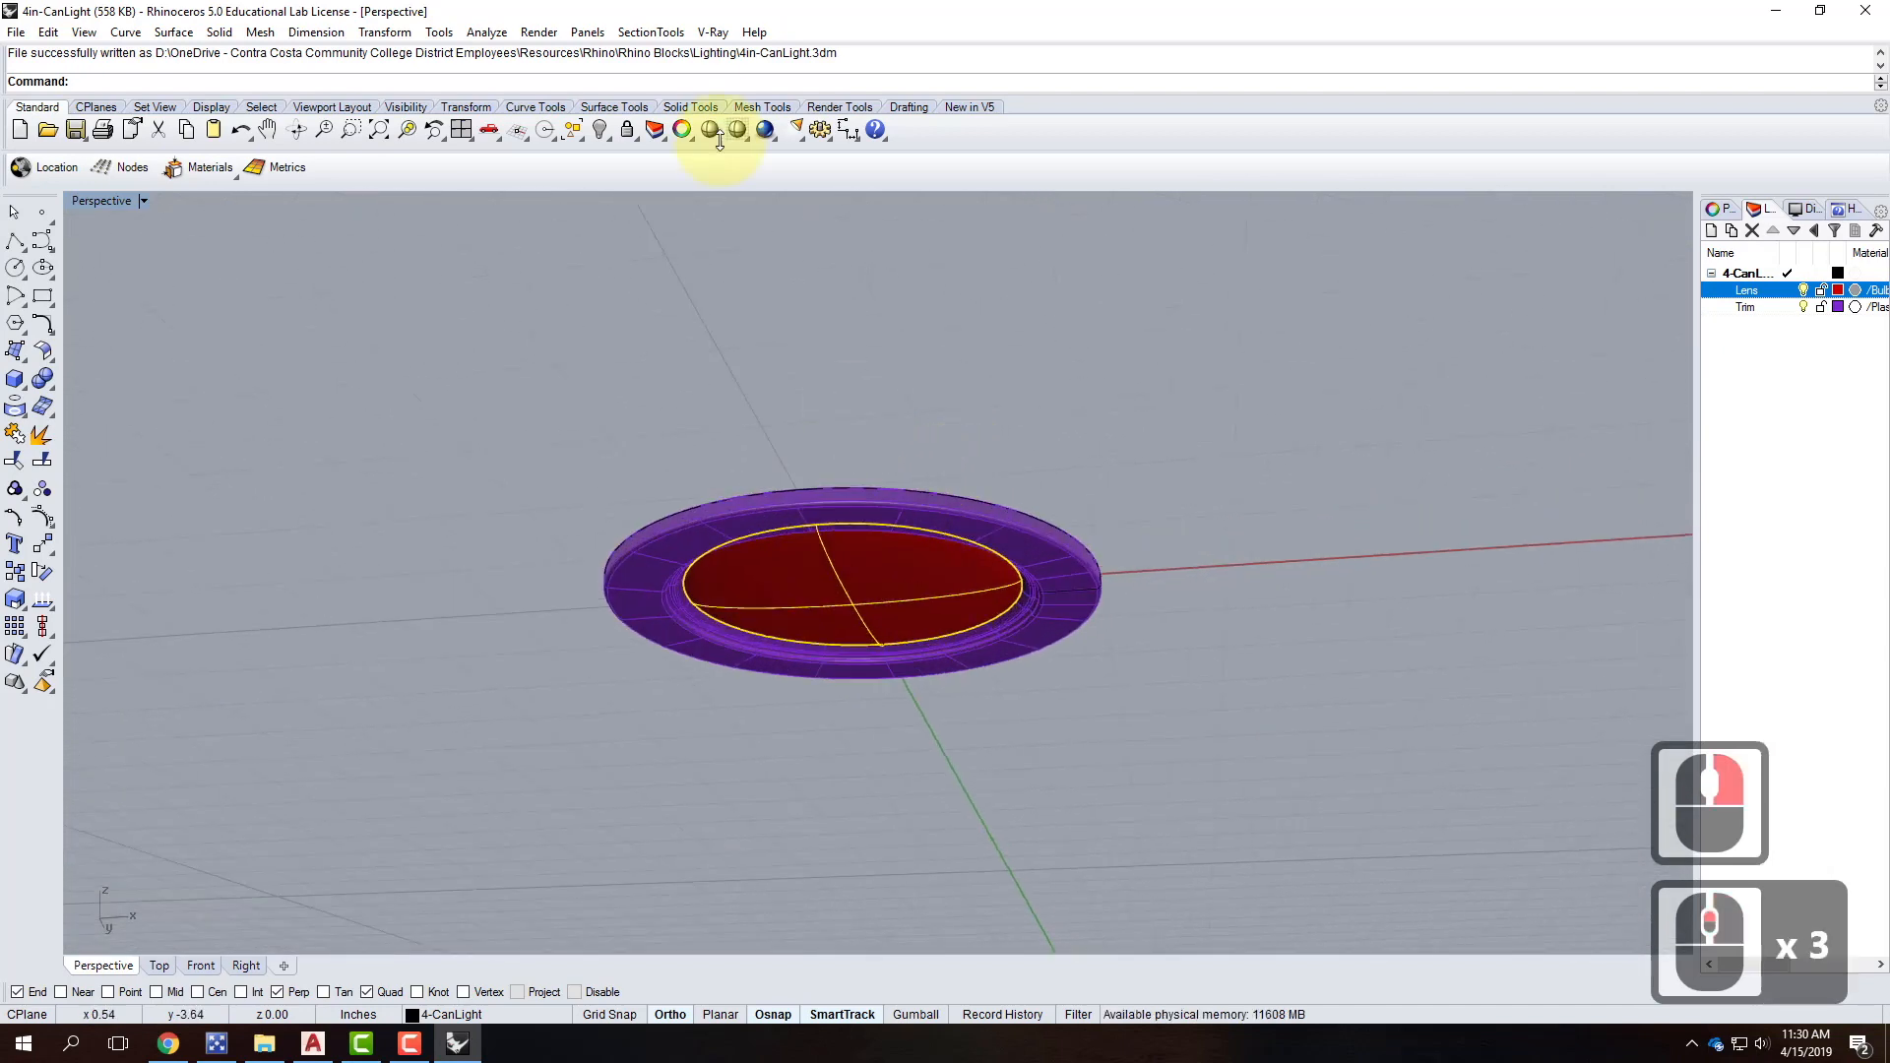
pyautogui.click(769, 131)
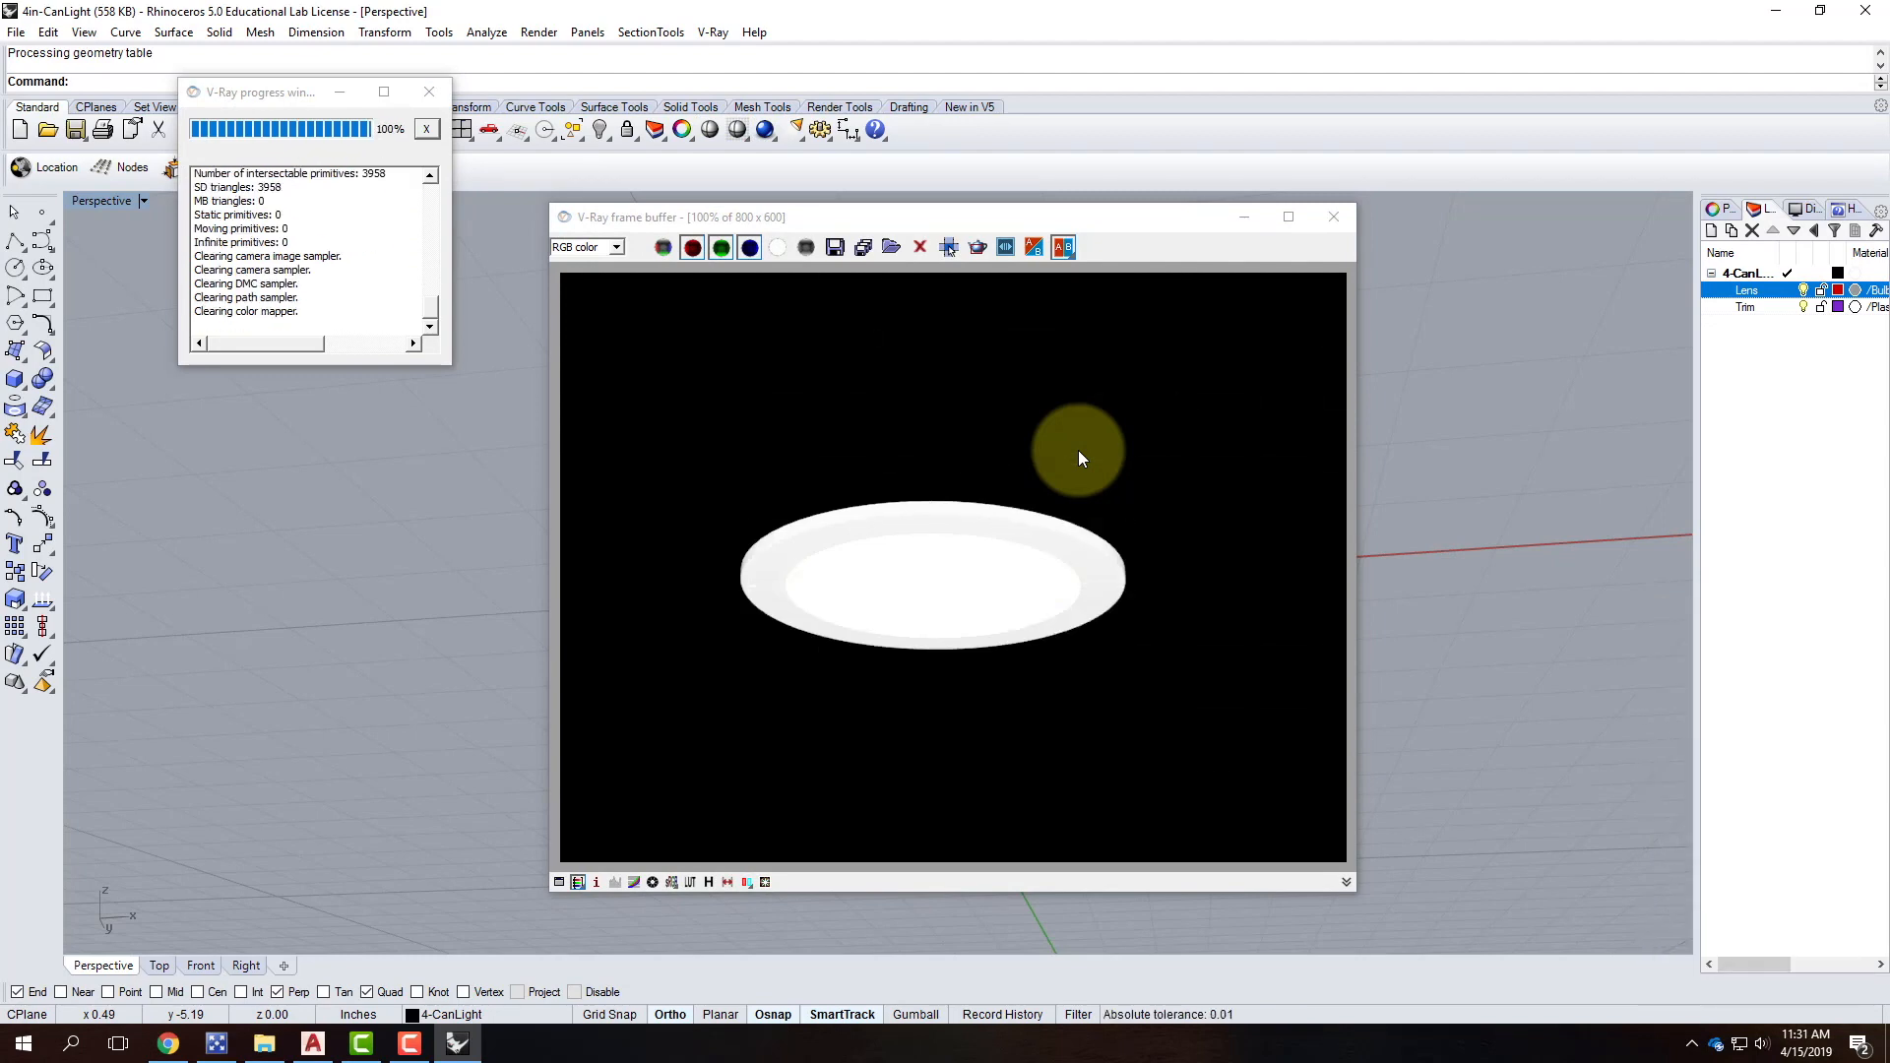
pyautogui.click(1332, 219)
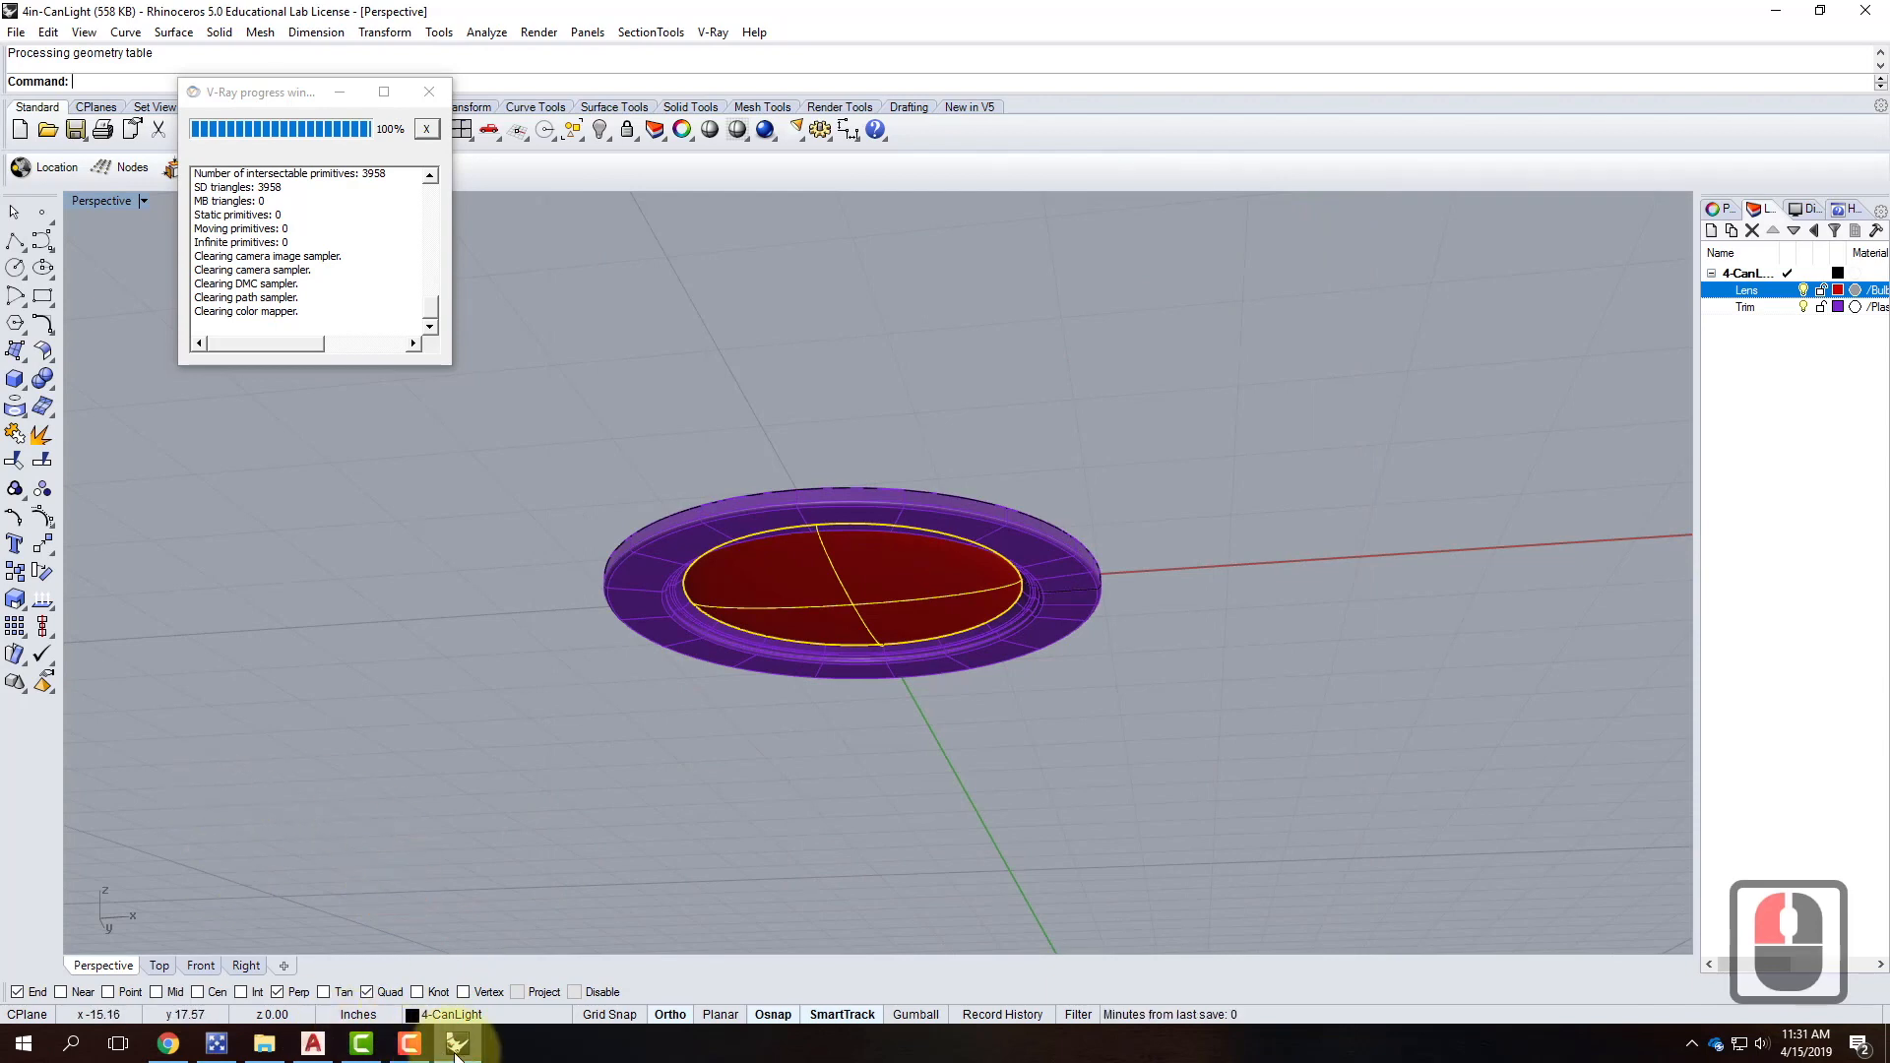
# Navigate the tutorial site to the Spring 2019 Exercise 220 page.
pyautogui.click(157, 1034)
pyautogui.scroll(5, 1273, 502)
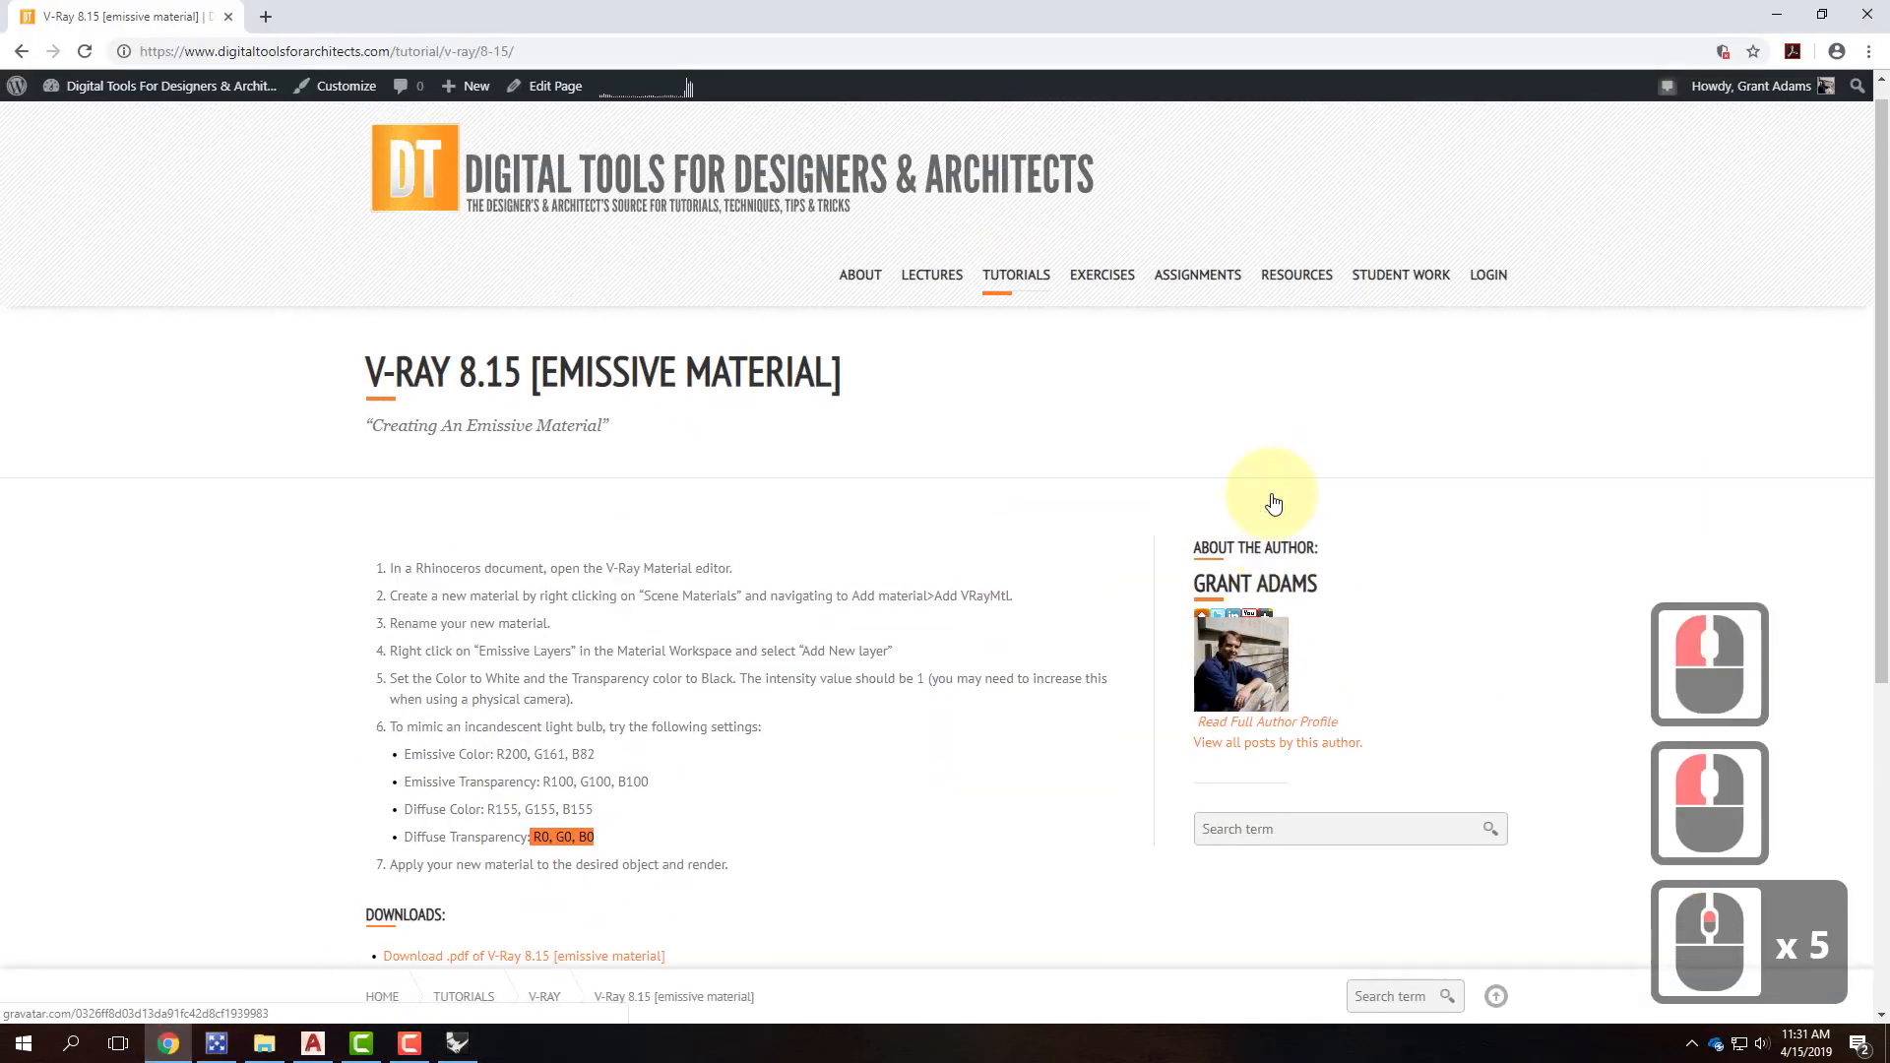
pyautogui.scroll(5, 1272, 502)
pyautogui.moveTo(1132, 379)
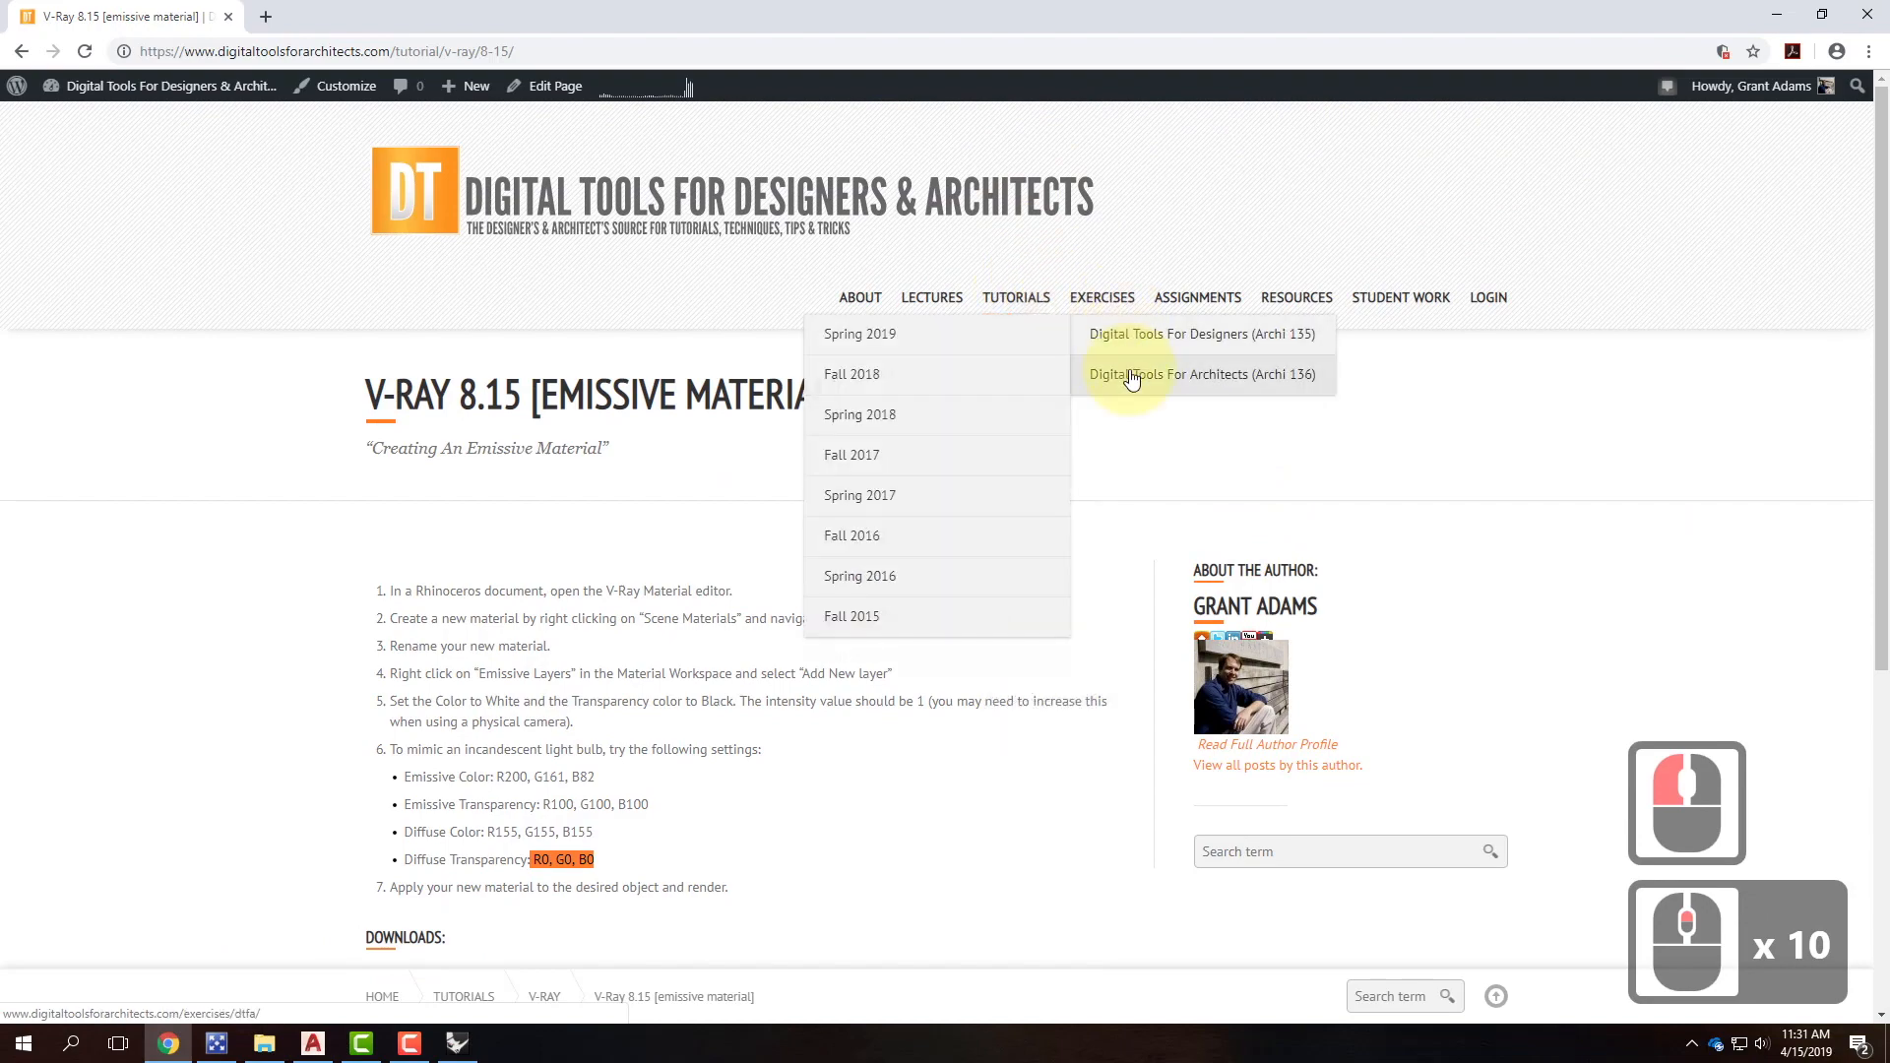
pyautogui.click(852, 386)
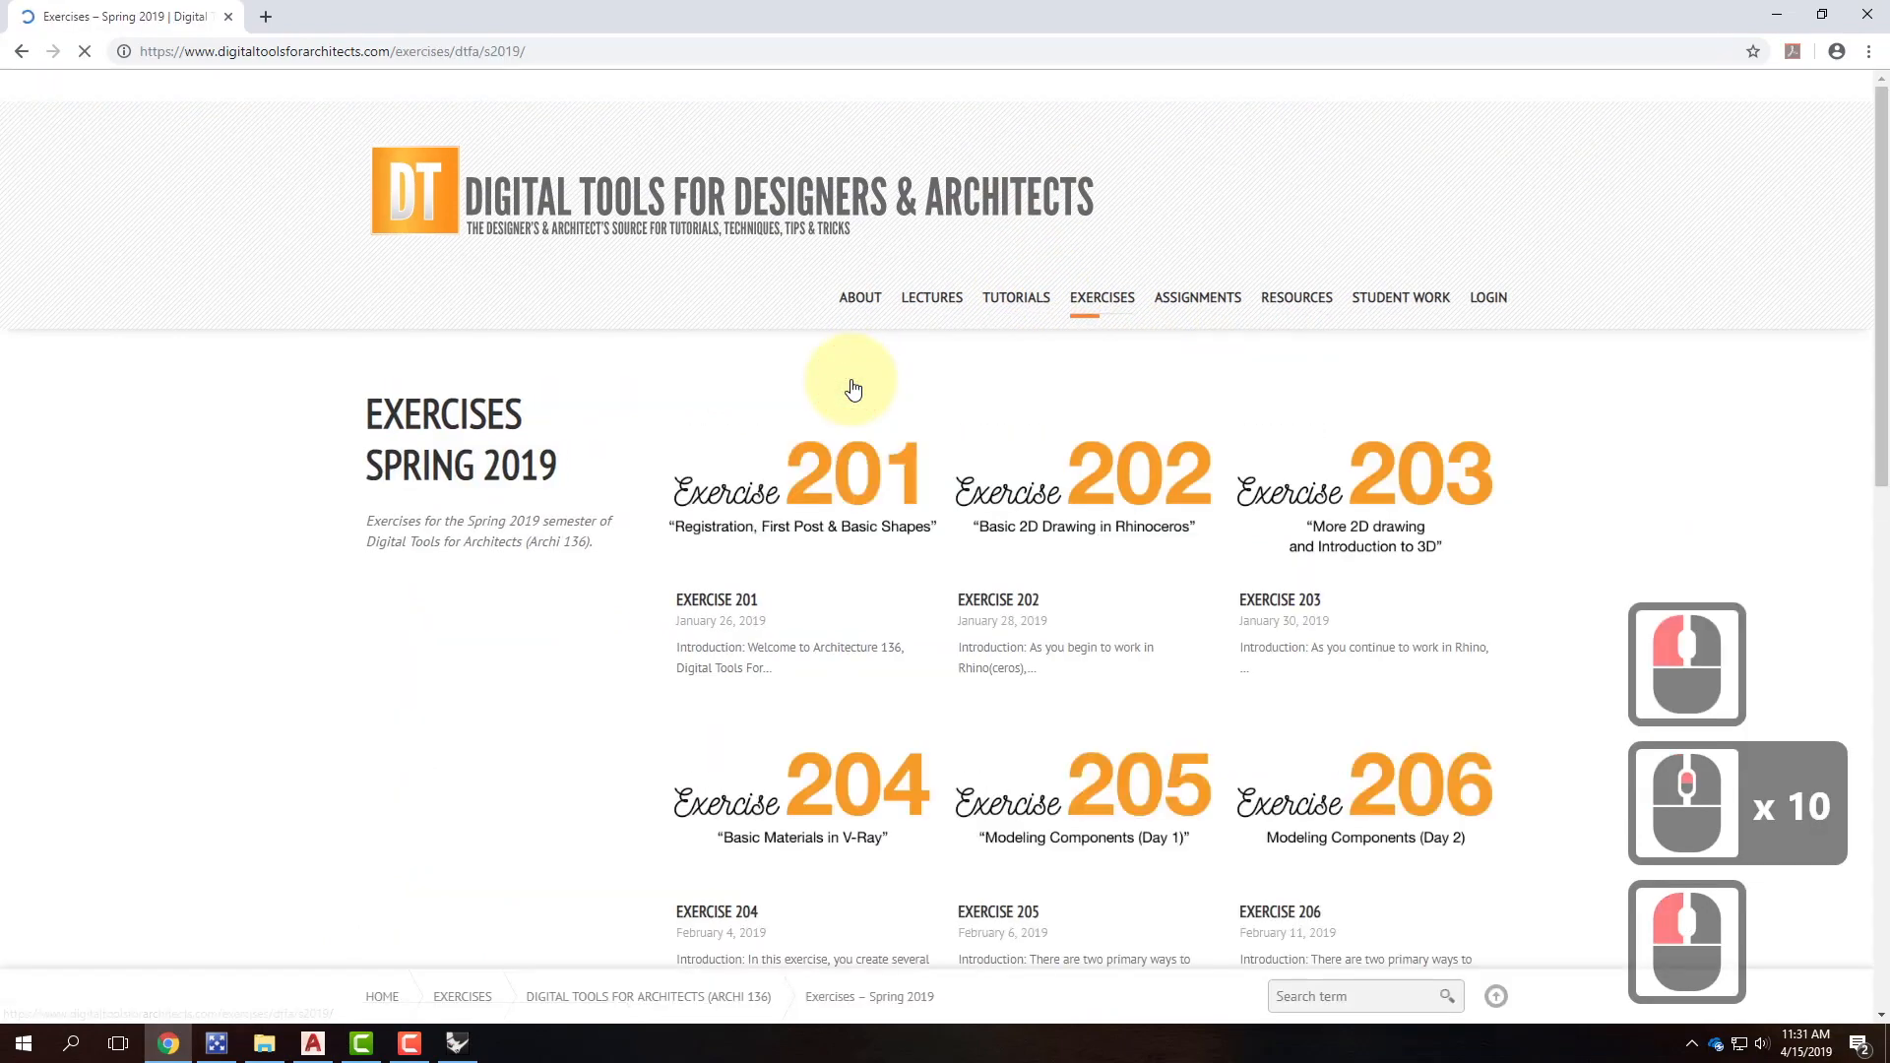
pyautogui.scroll(-5, 1203, 579)
pyautogui.scroll(-10, 1206, 578)
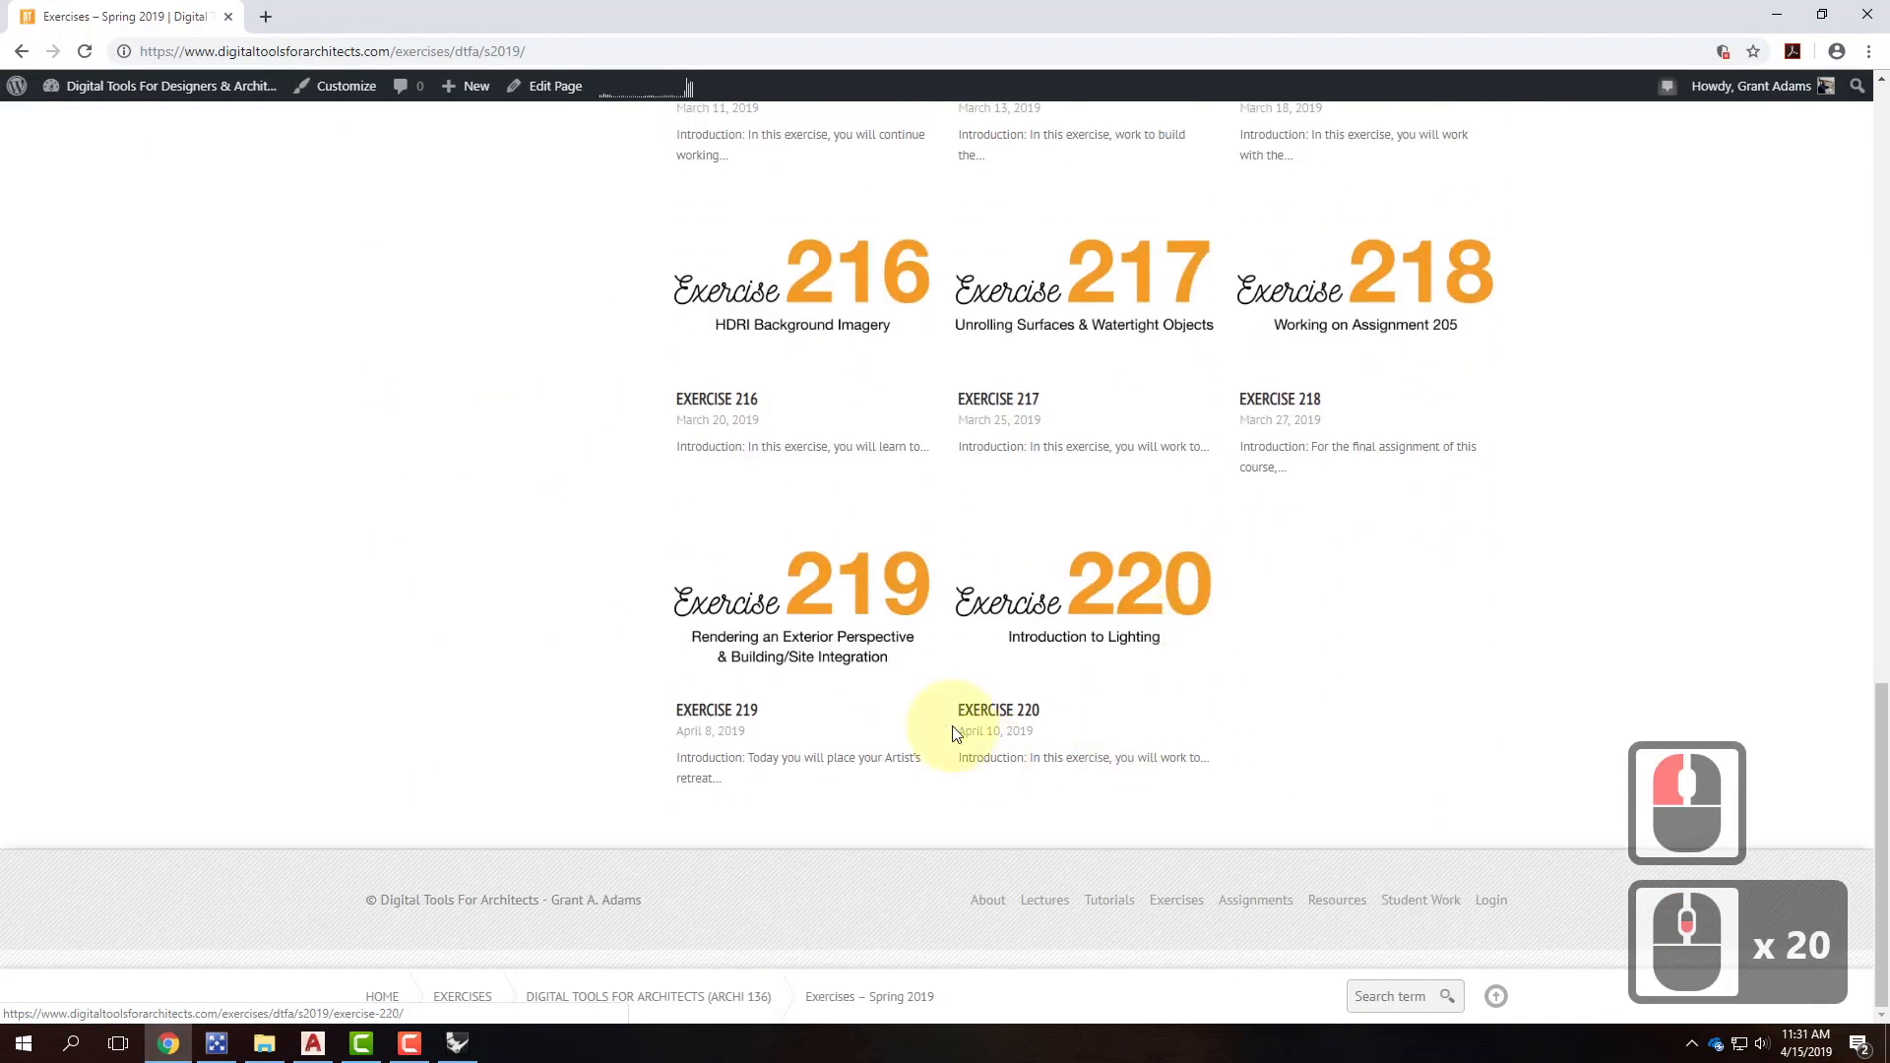
pyautogui.click(1115, 598)
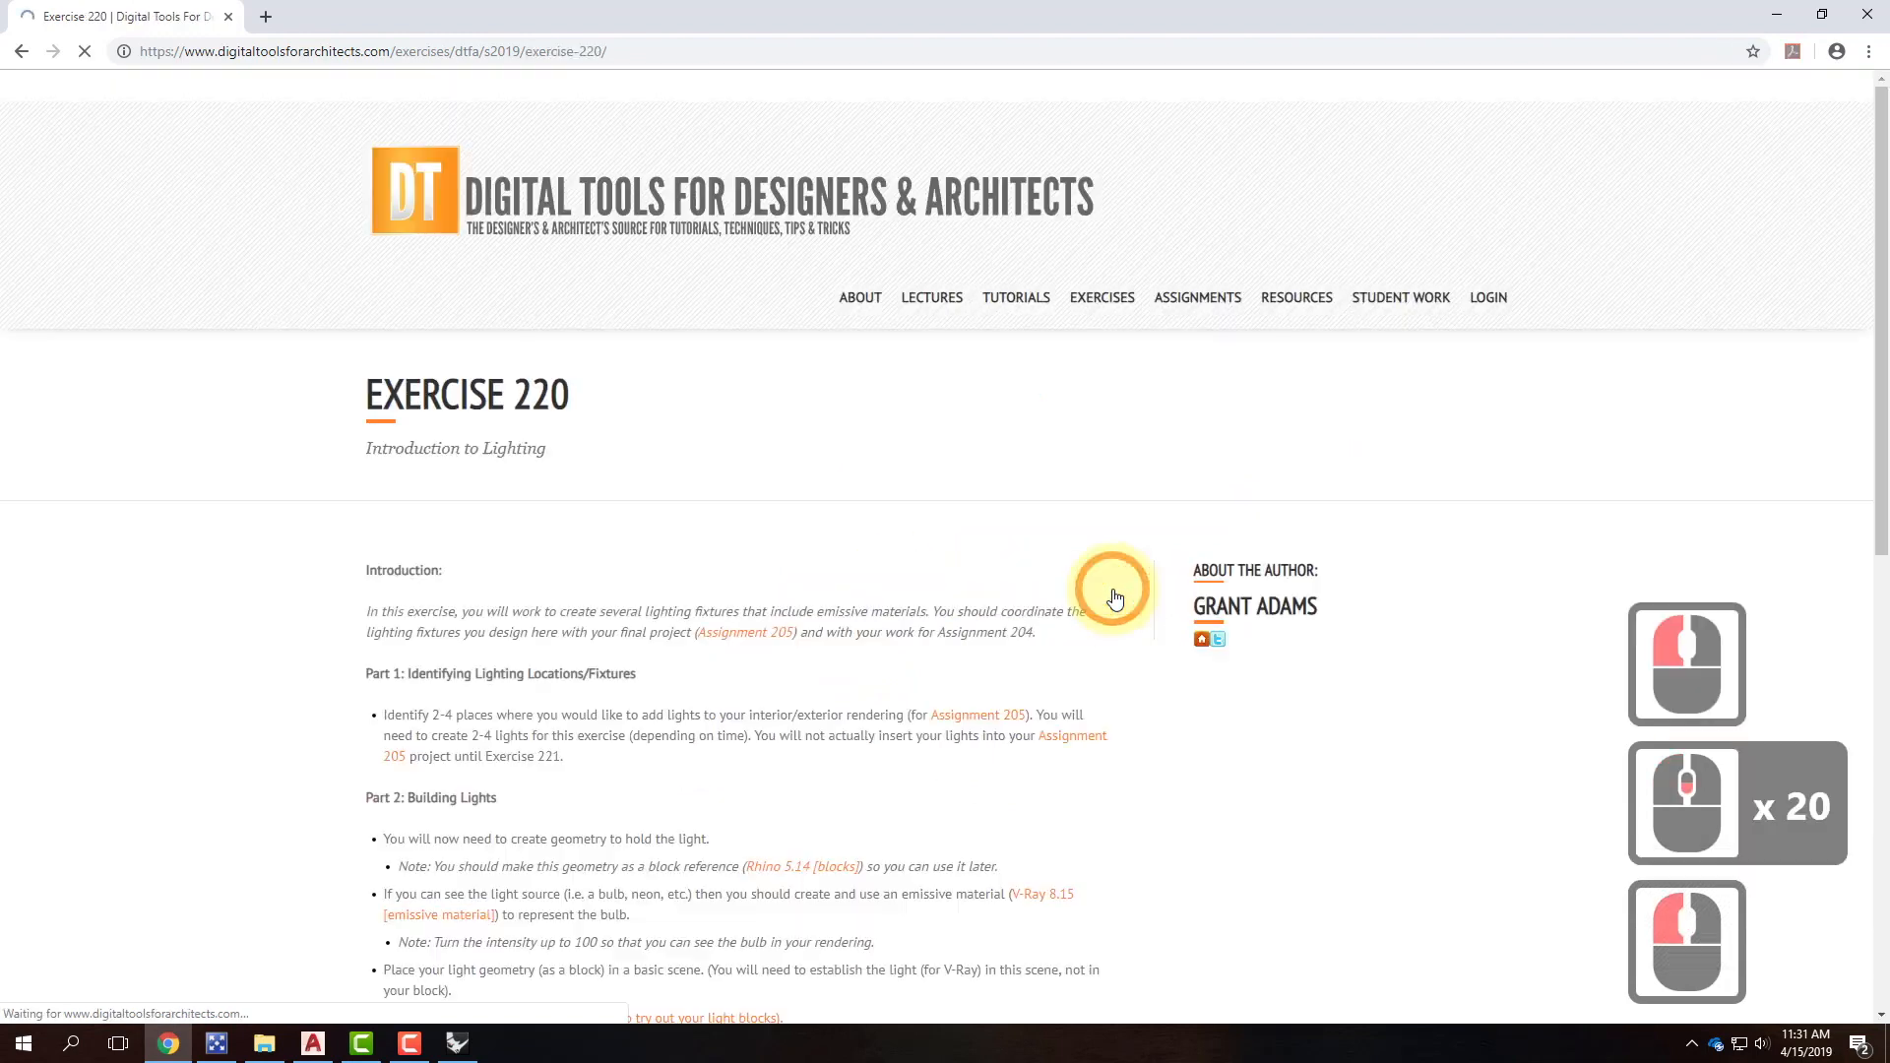
# Download the sample night environment and open SampleNightScene.3dm.
pyautogui.scroll(-6, 901, 546)
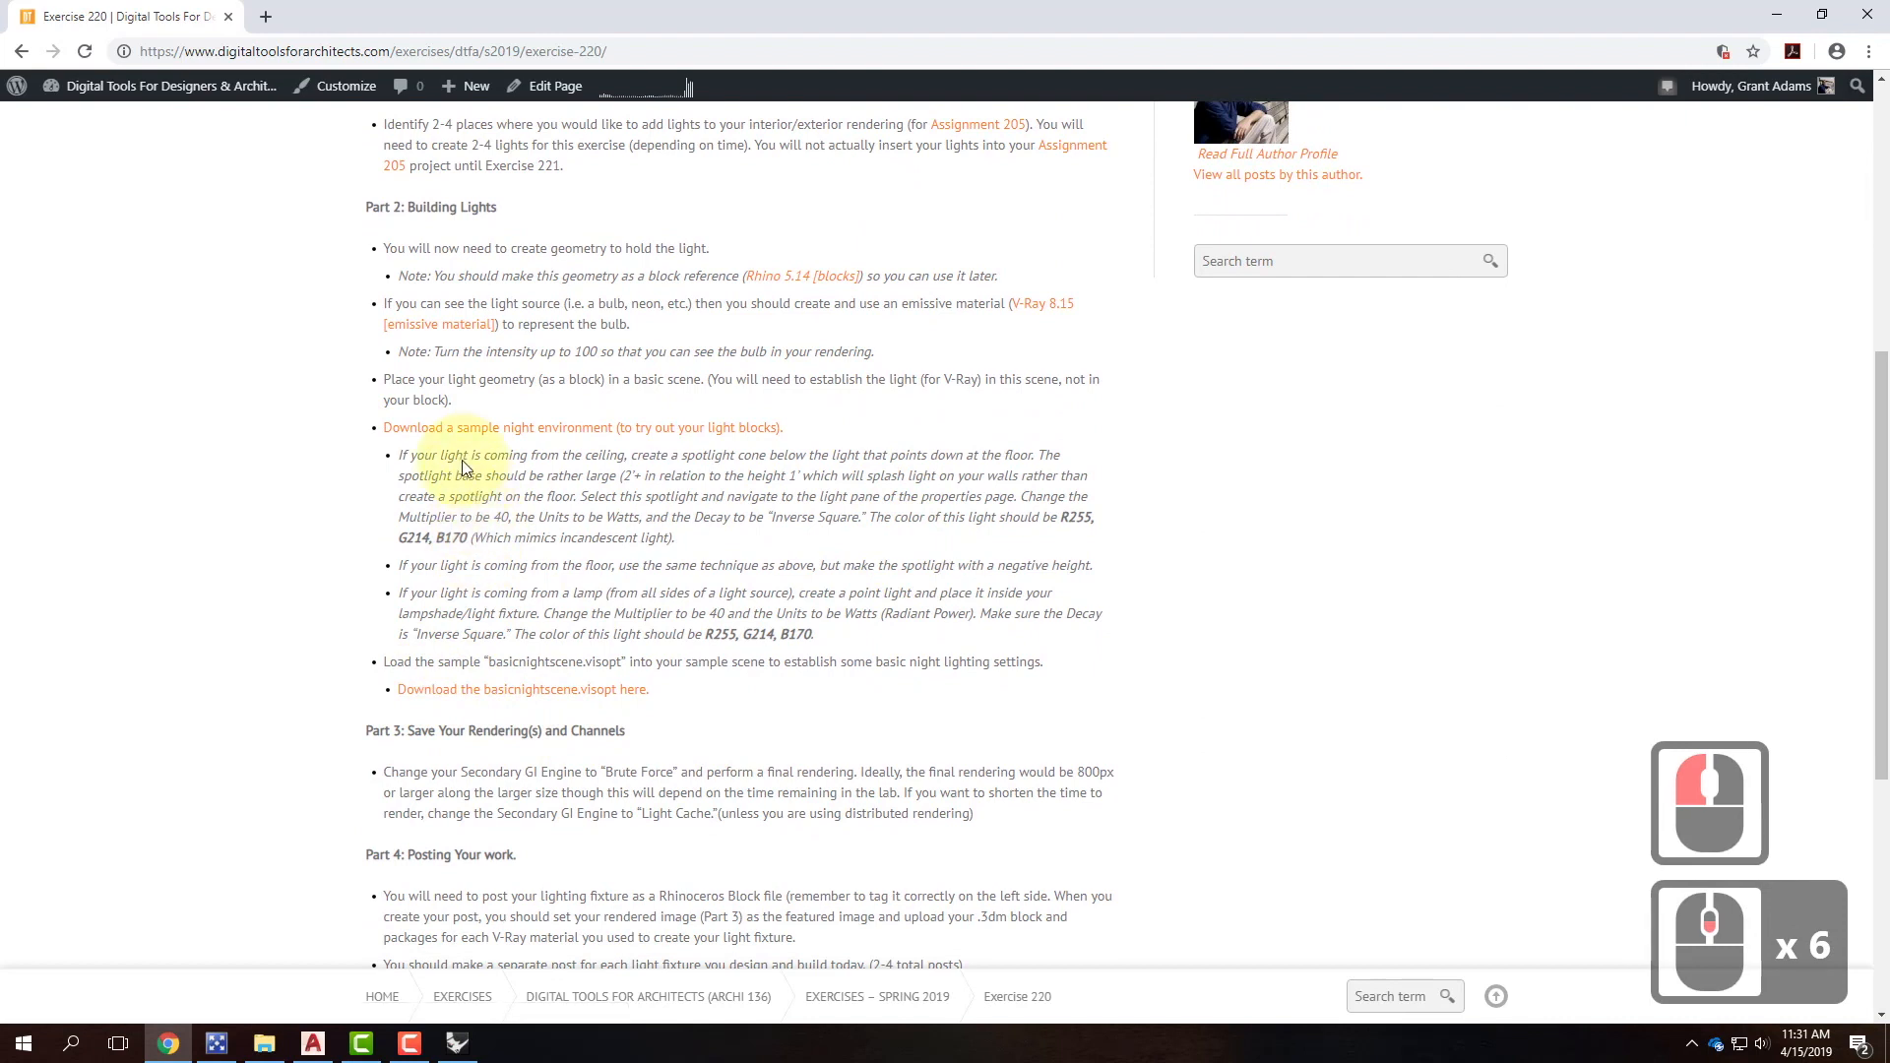
pyautogui.click(678, 431)
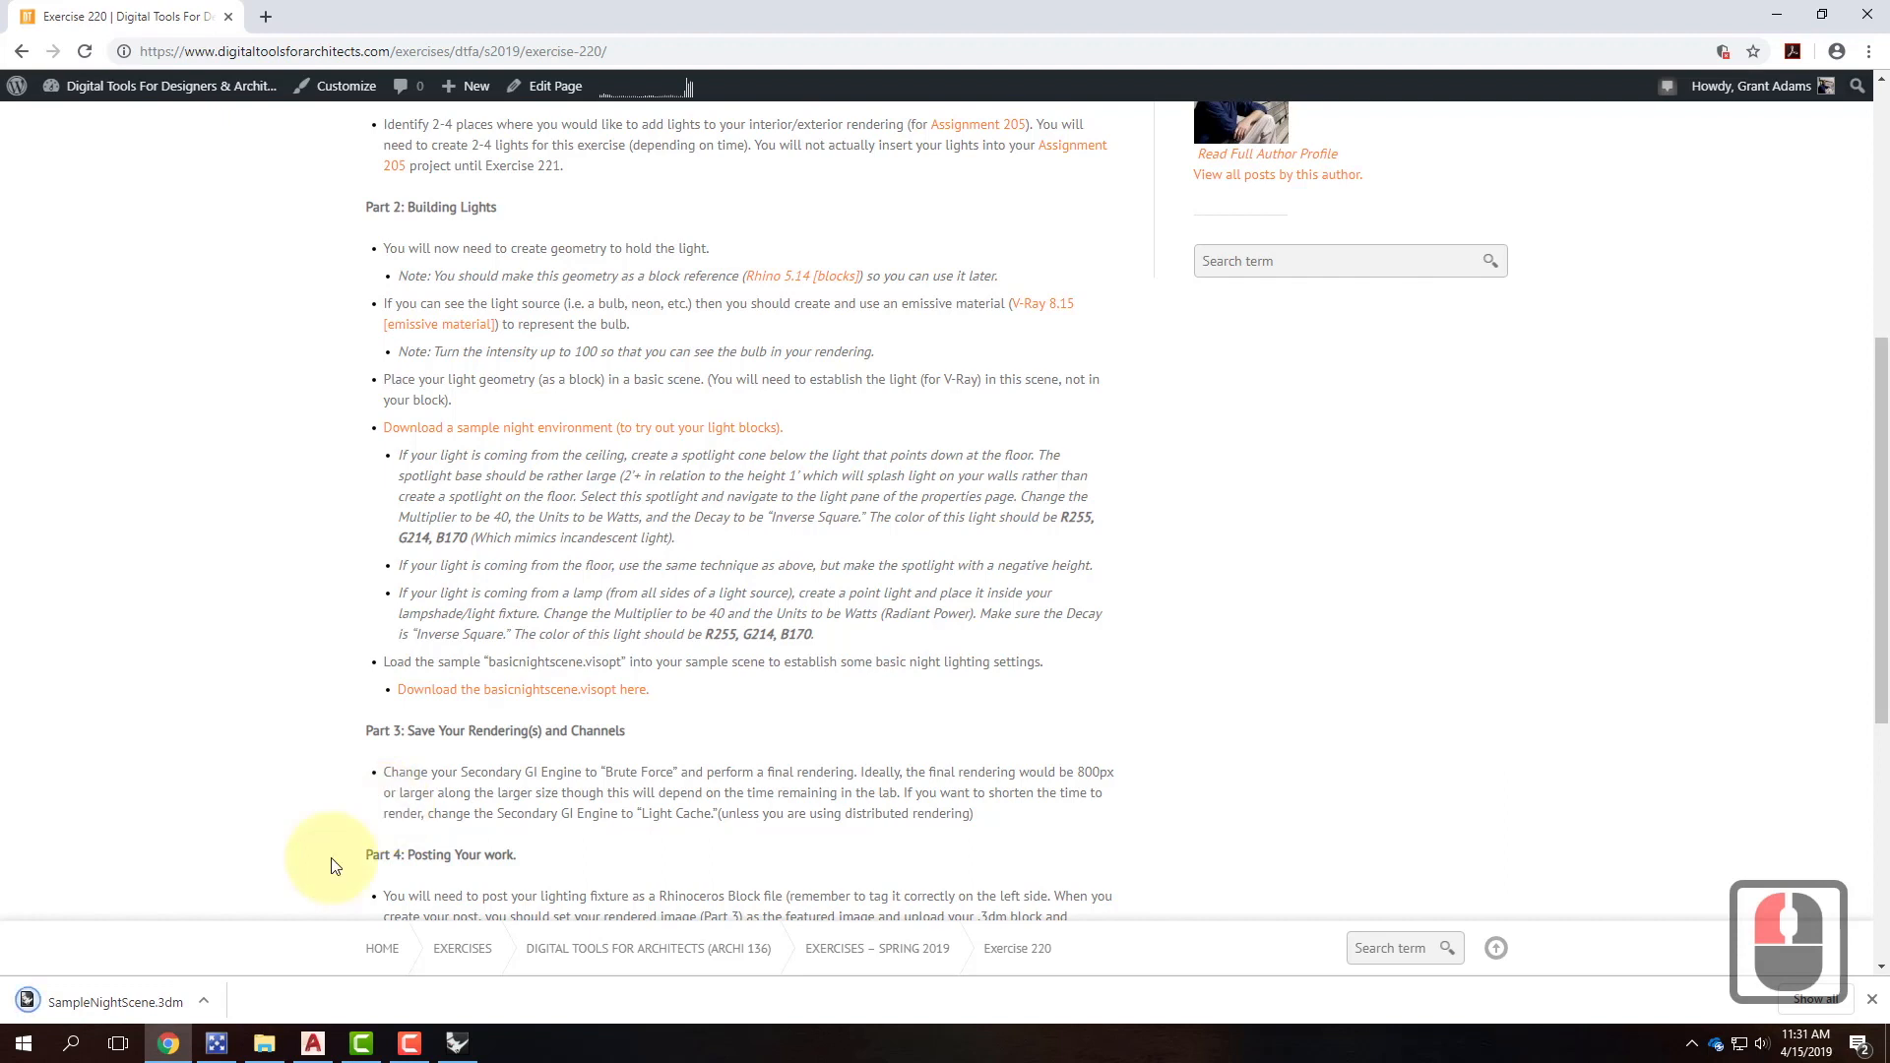
pyautogui.click(144, 994)
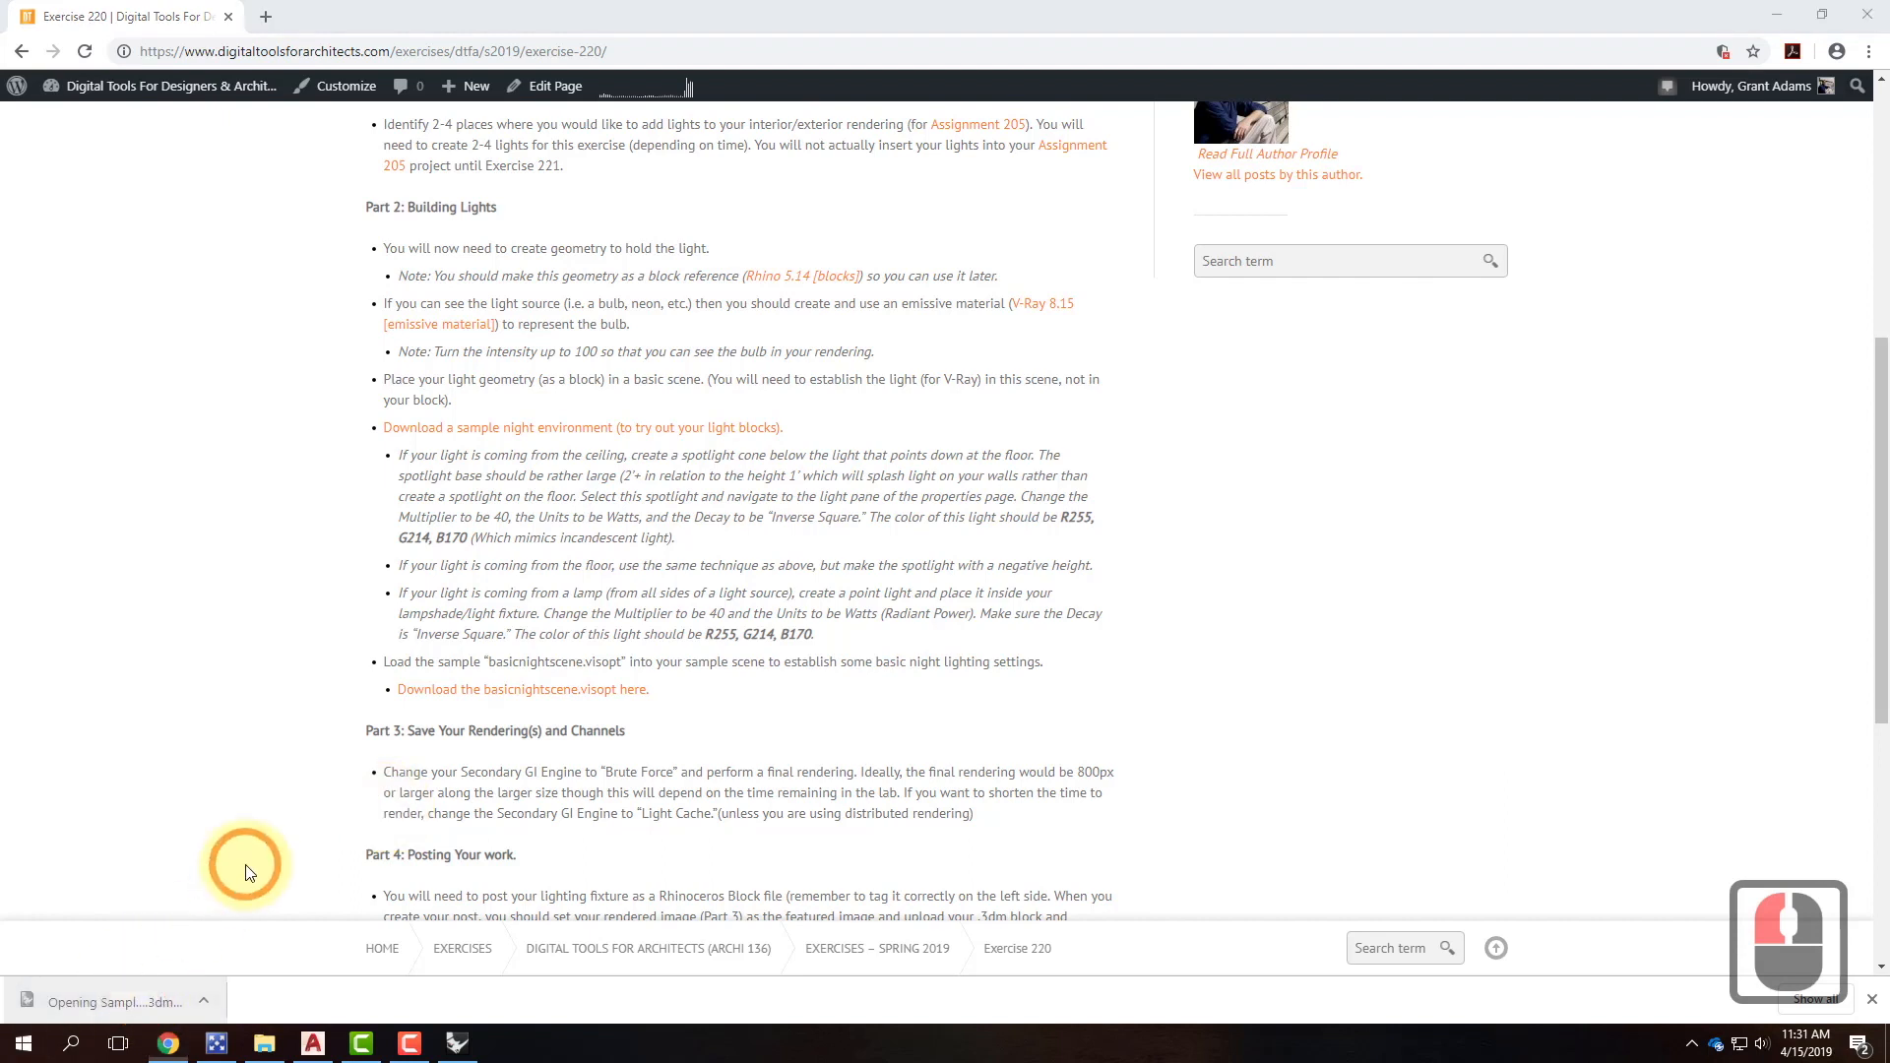
# Open the night scene, dismiss the V-Ray warning, and maximise the Rhino window.
pyautogui.click(1004, 612)
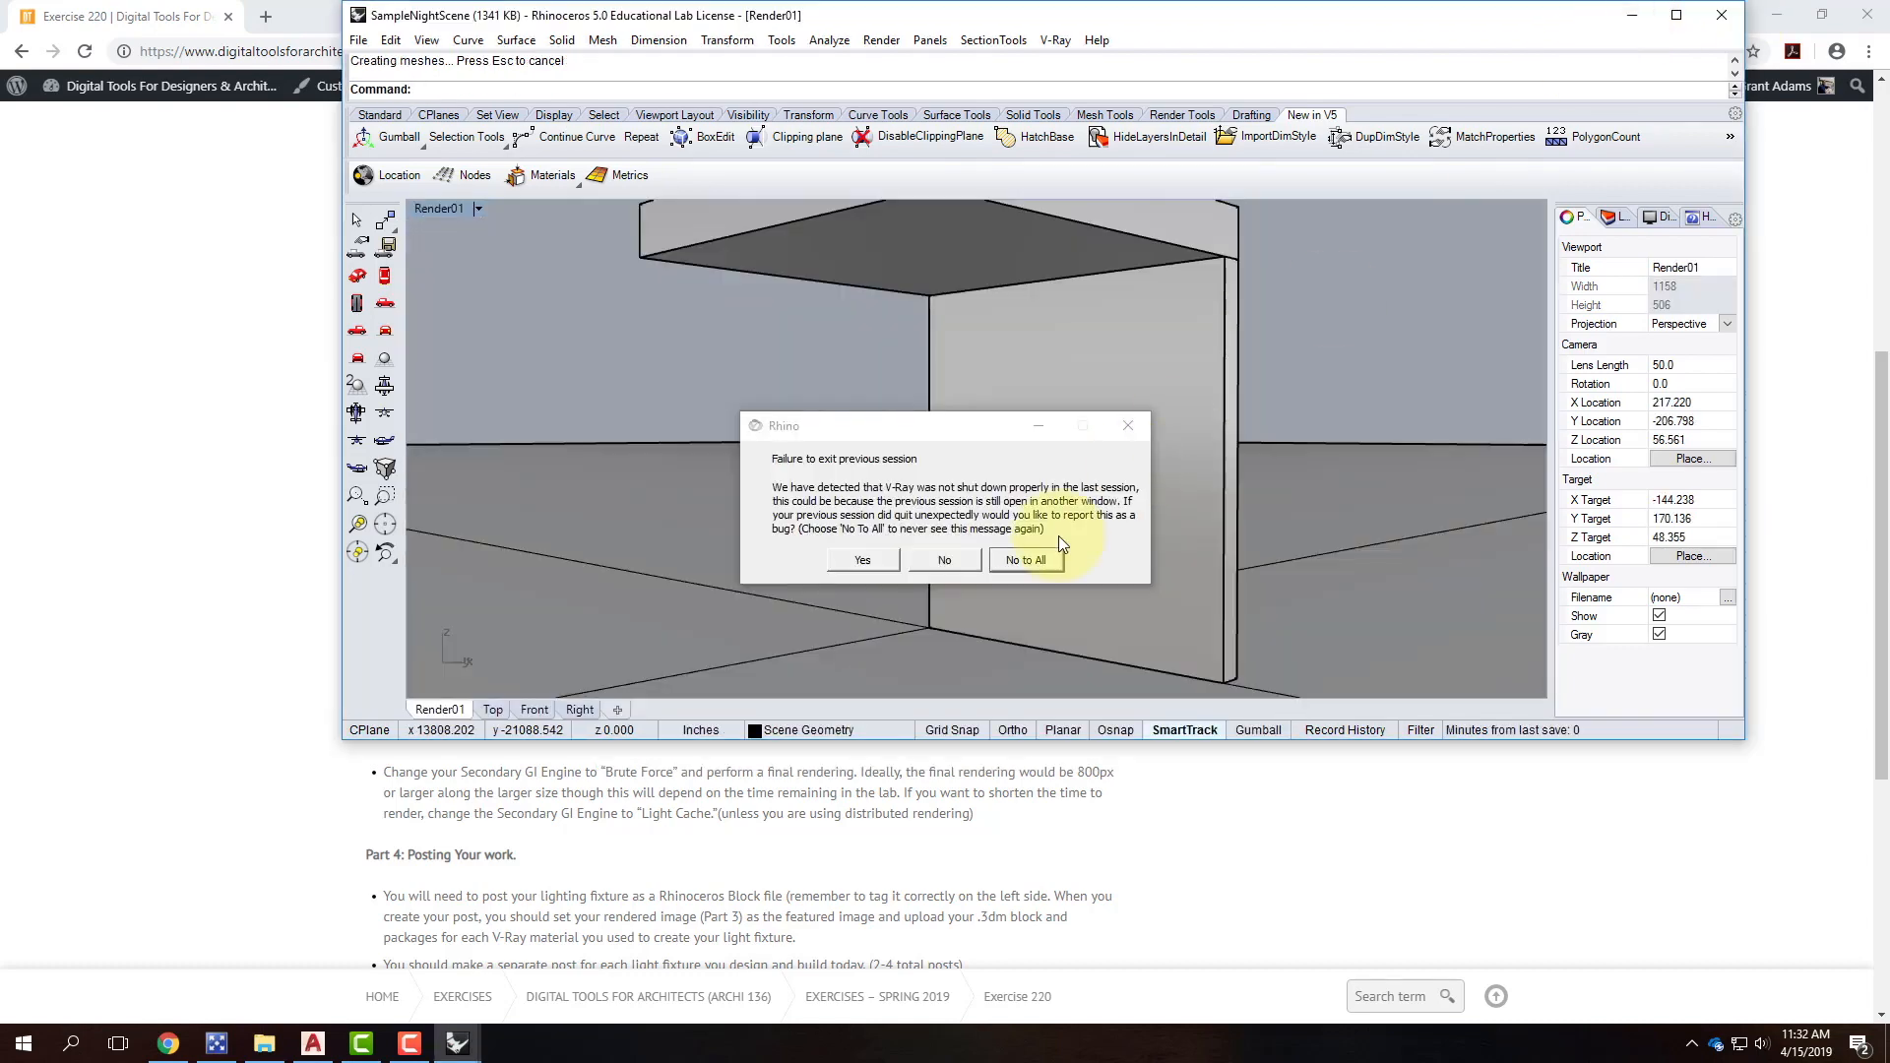
pyautogui.click(1025, 559)
pyautogui.click(1677, 26)
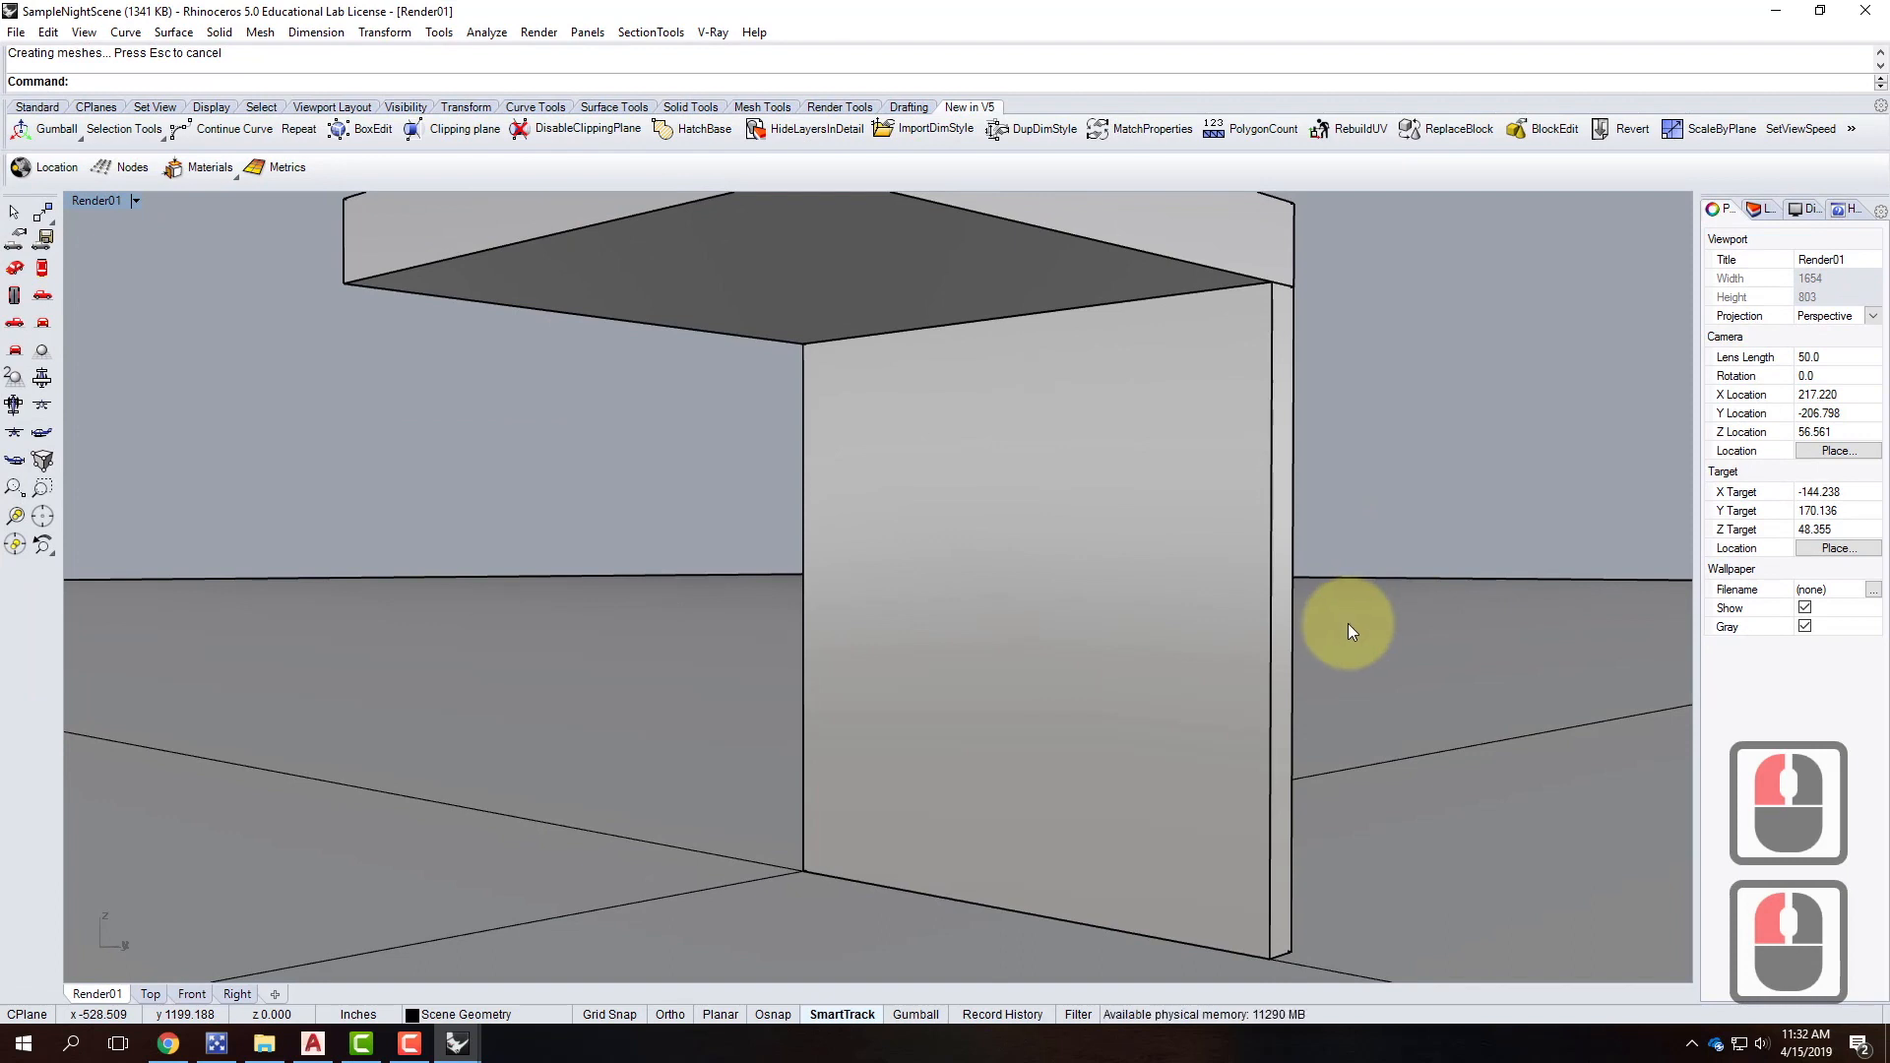
pyautogui.click(1151, 610)
pyautogui.click(845, 228)
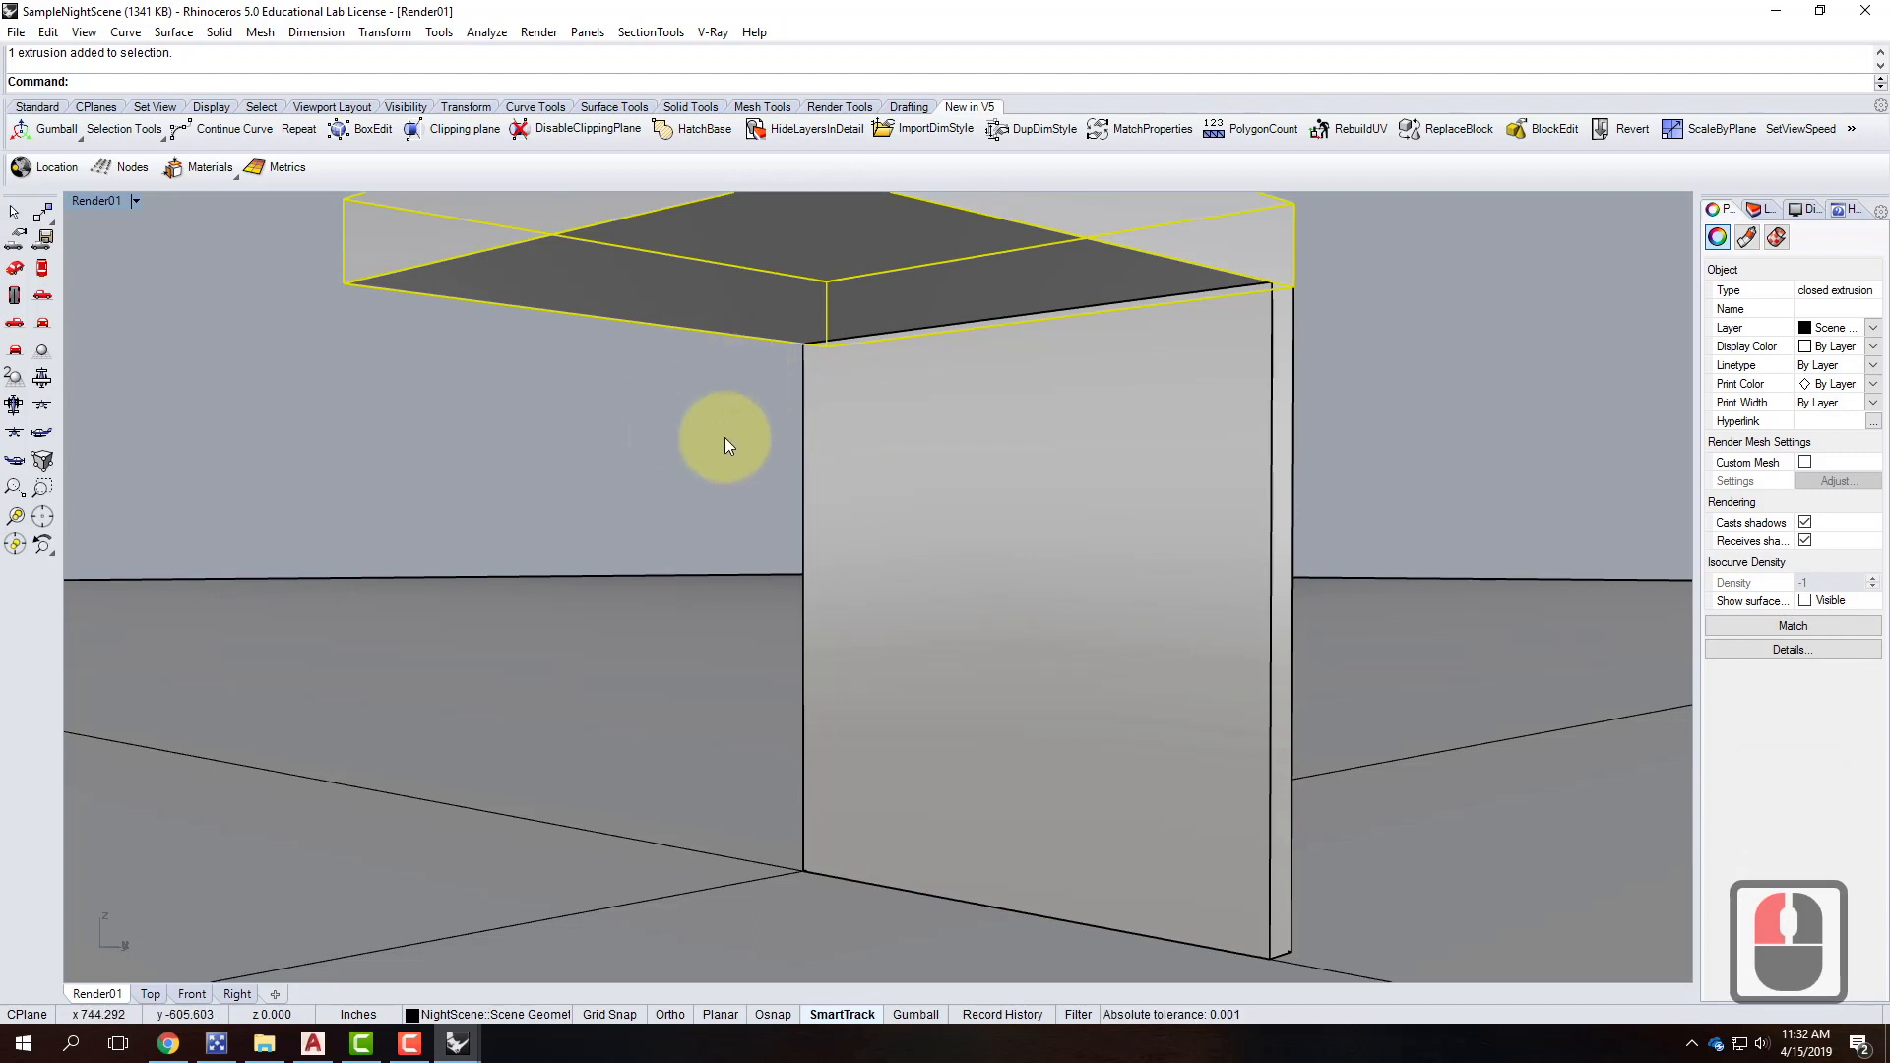
pyautogui.click(1420, 404)
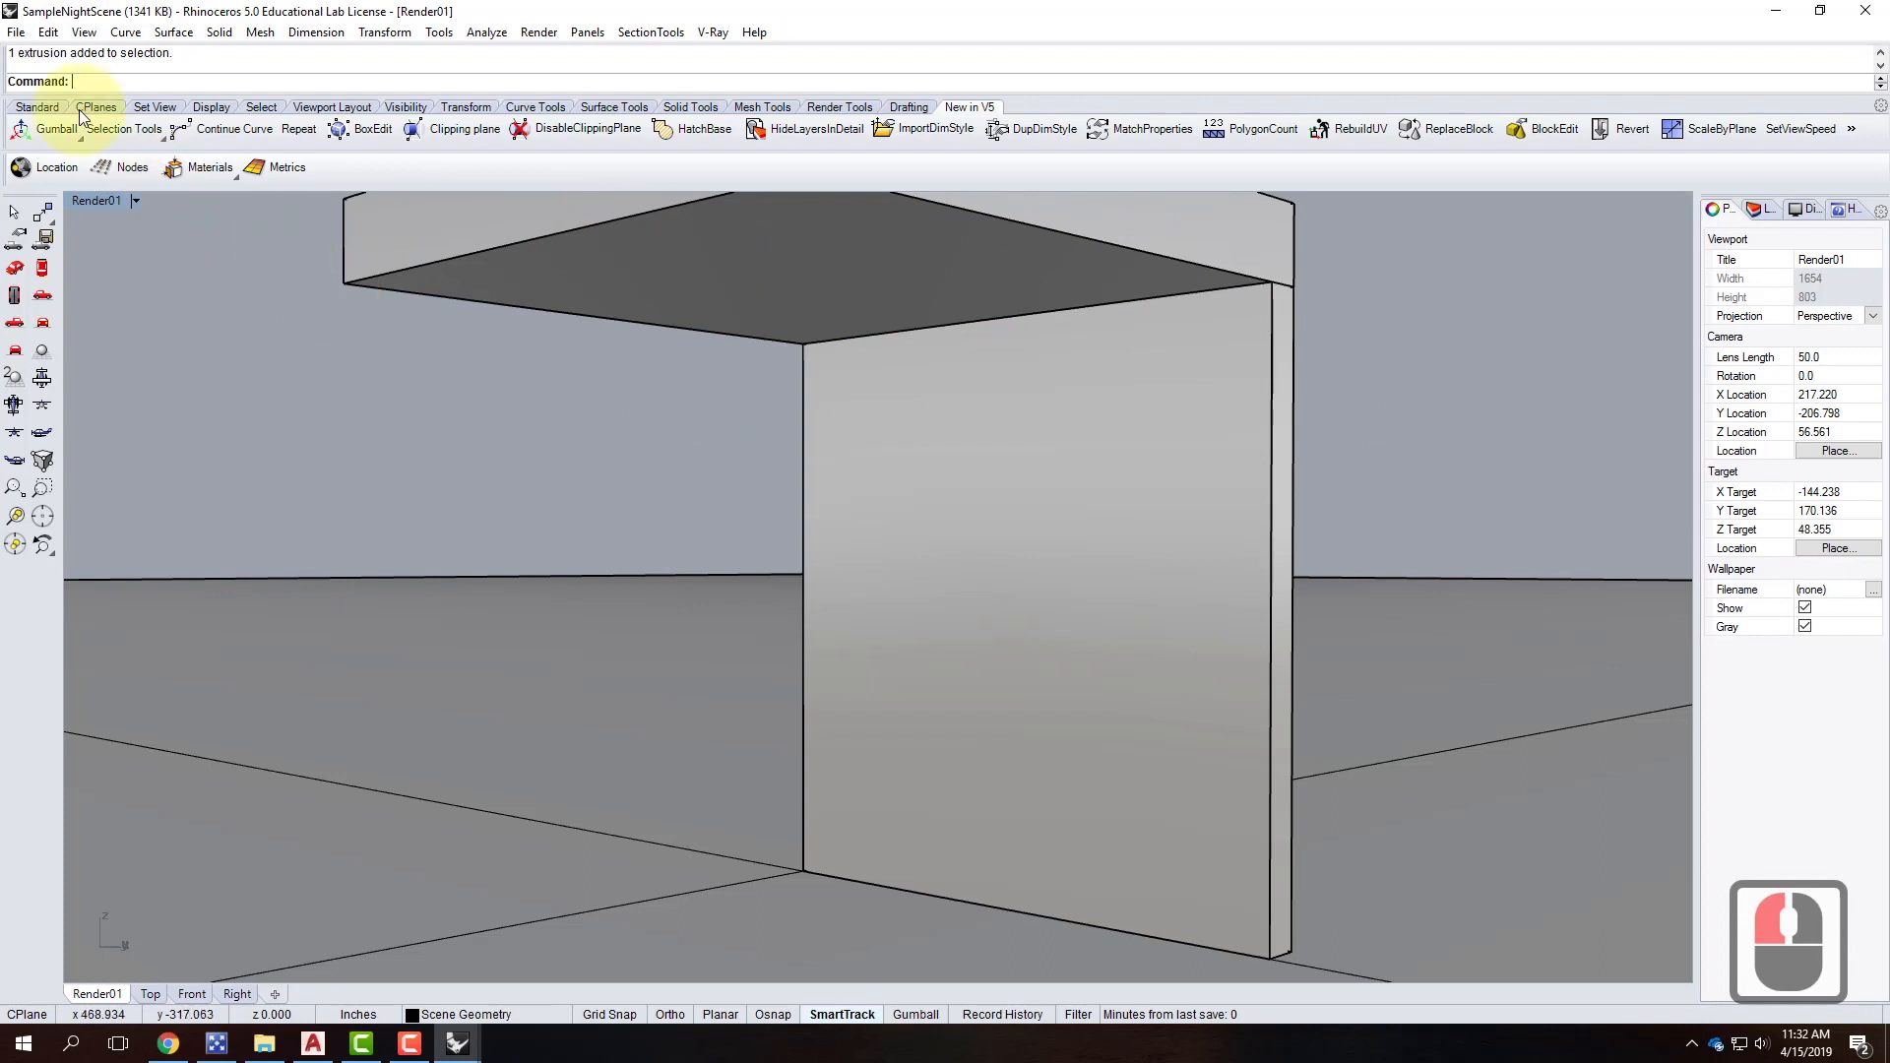
# Start a polyline with End, Mid and Perp object snaps enabled.
pyautogui.click(38, 109)
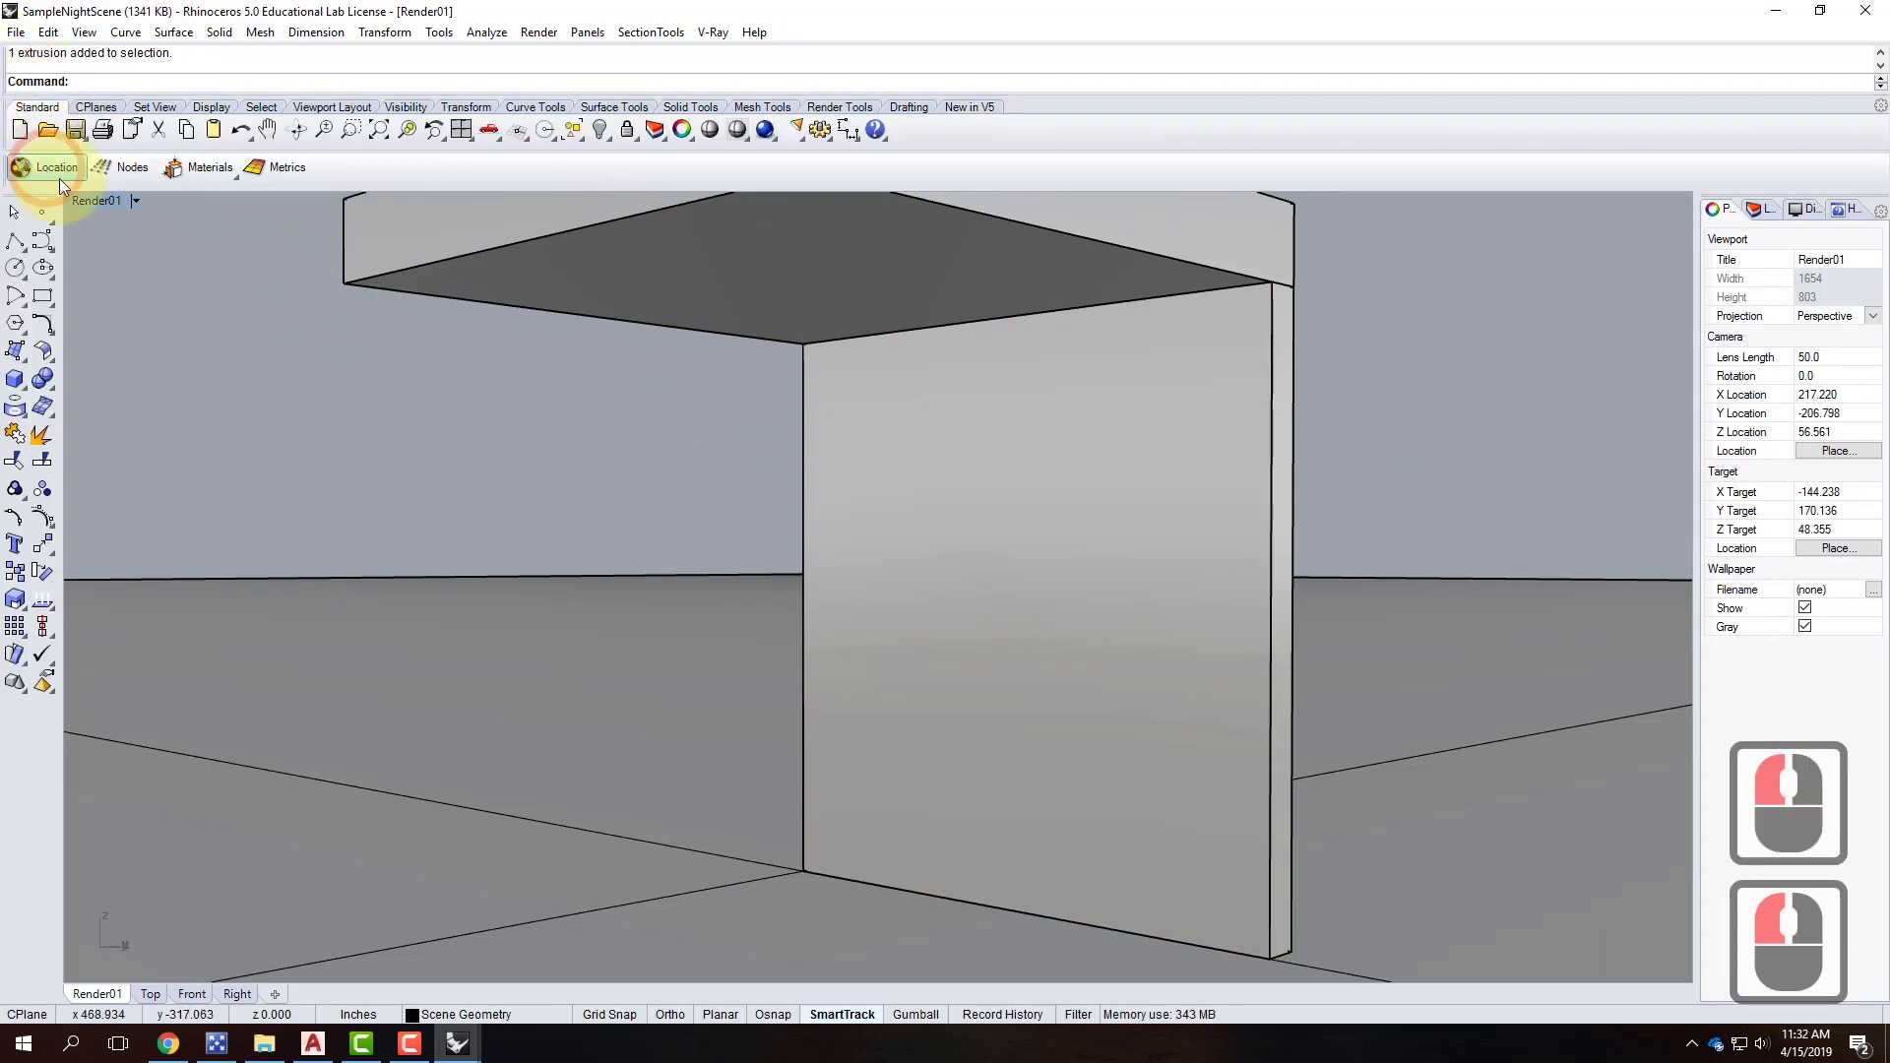
pyautogui.click(14, 244)
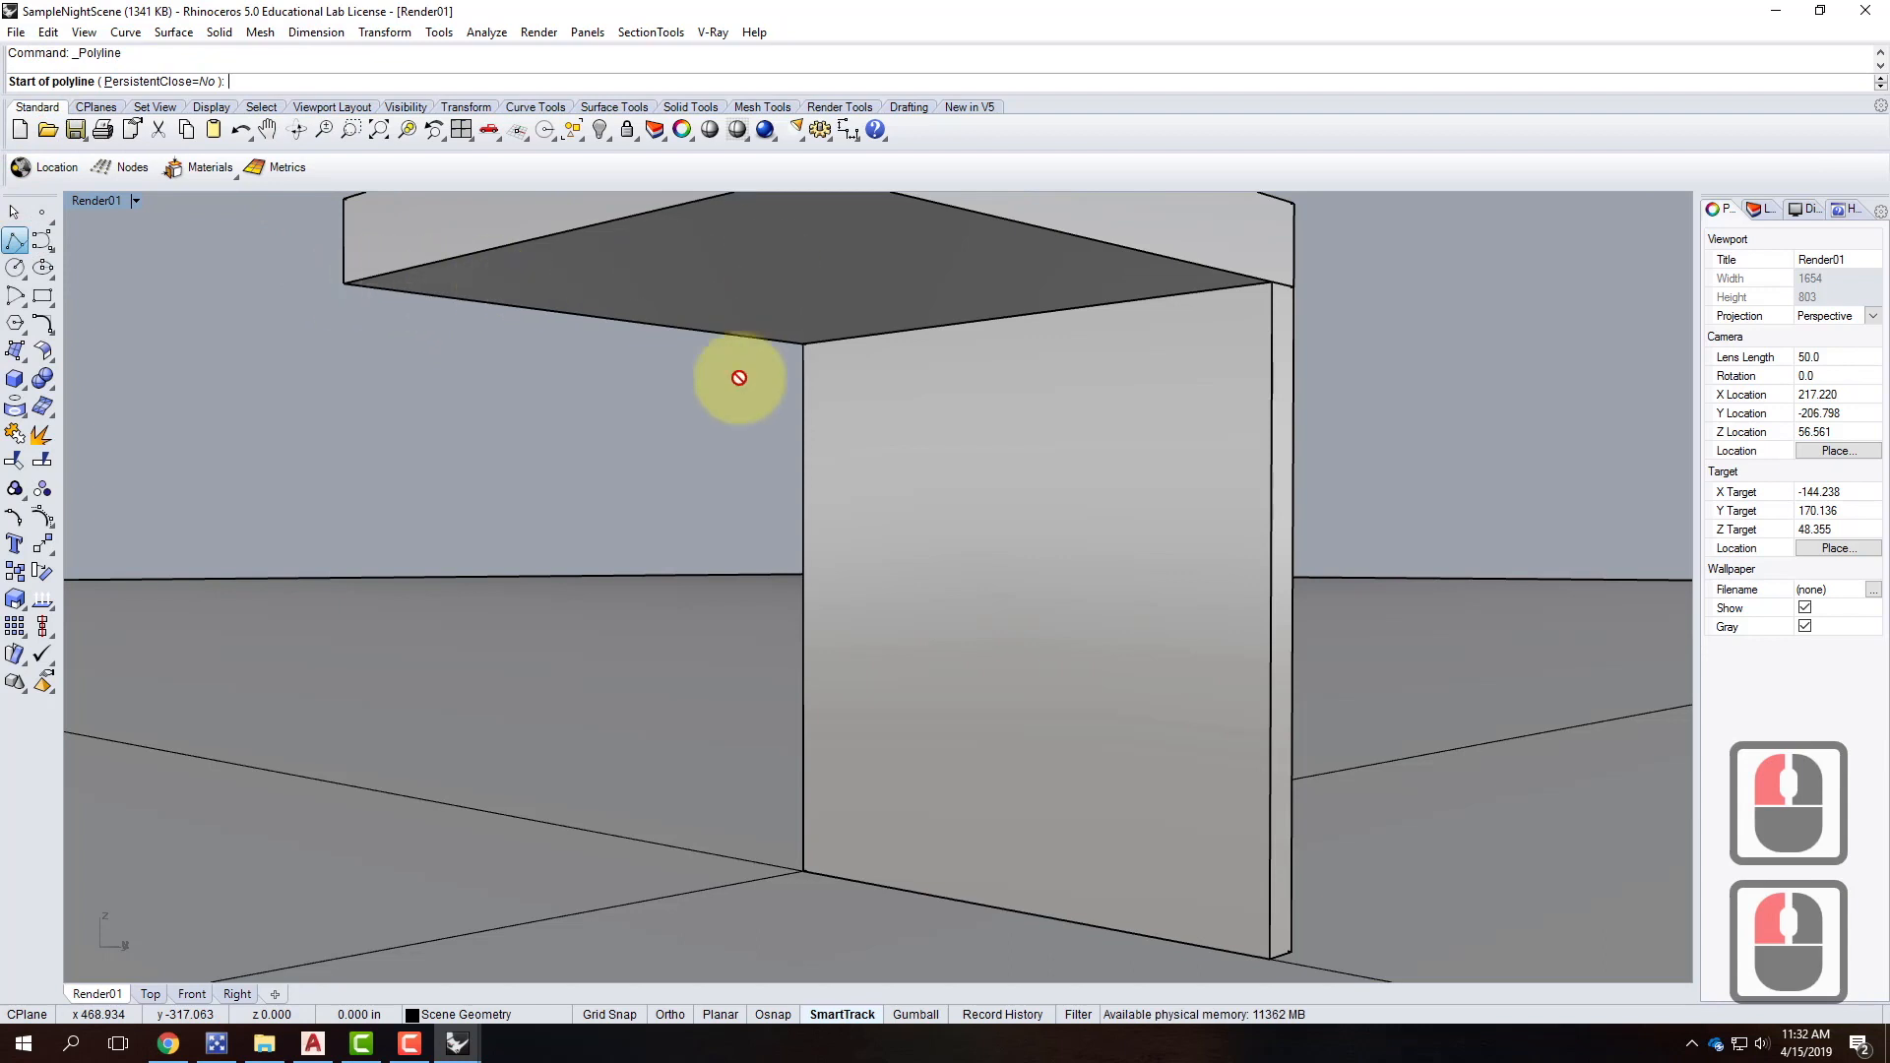
pyautogui.click(770, 1015)
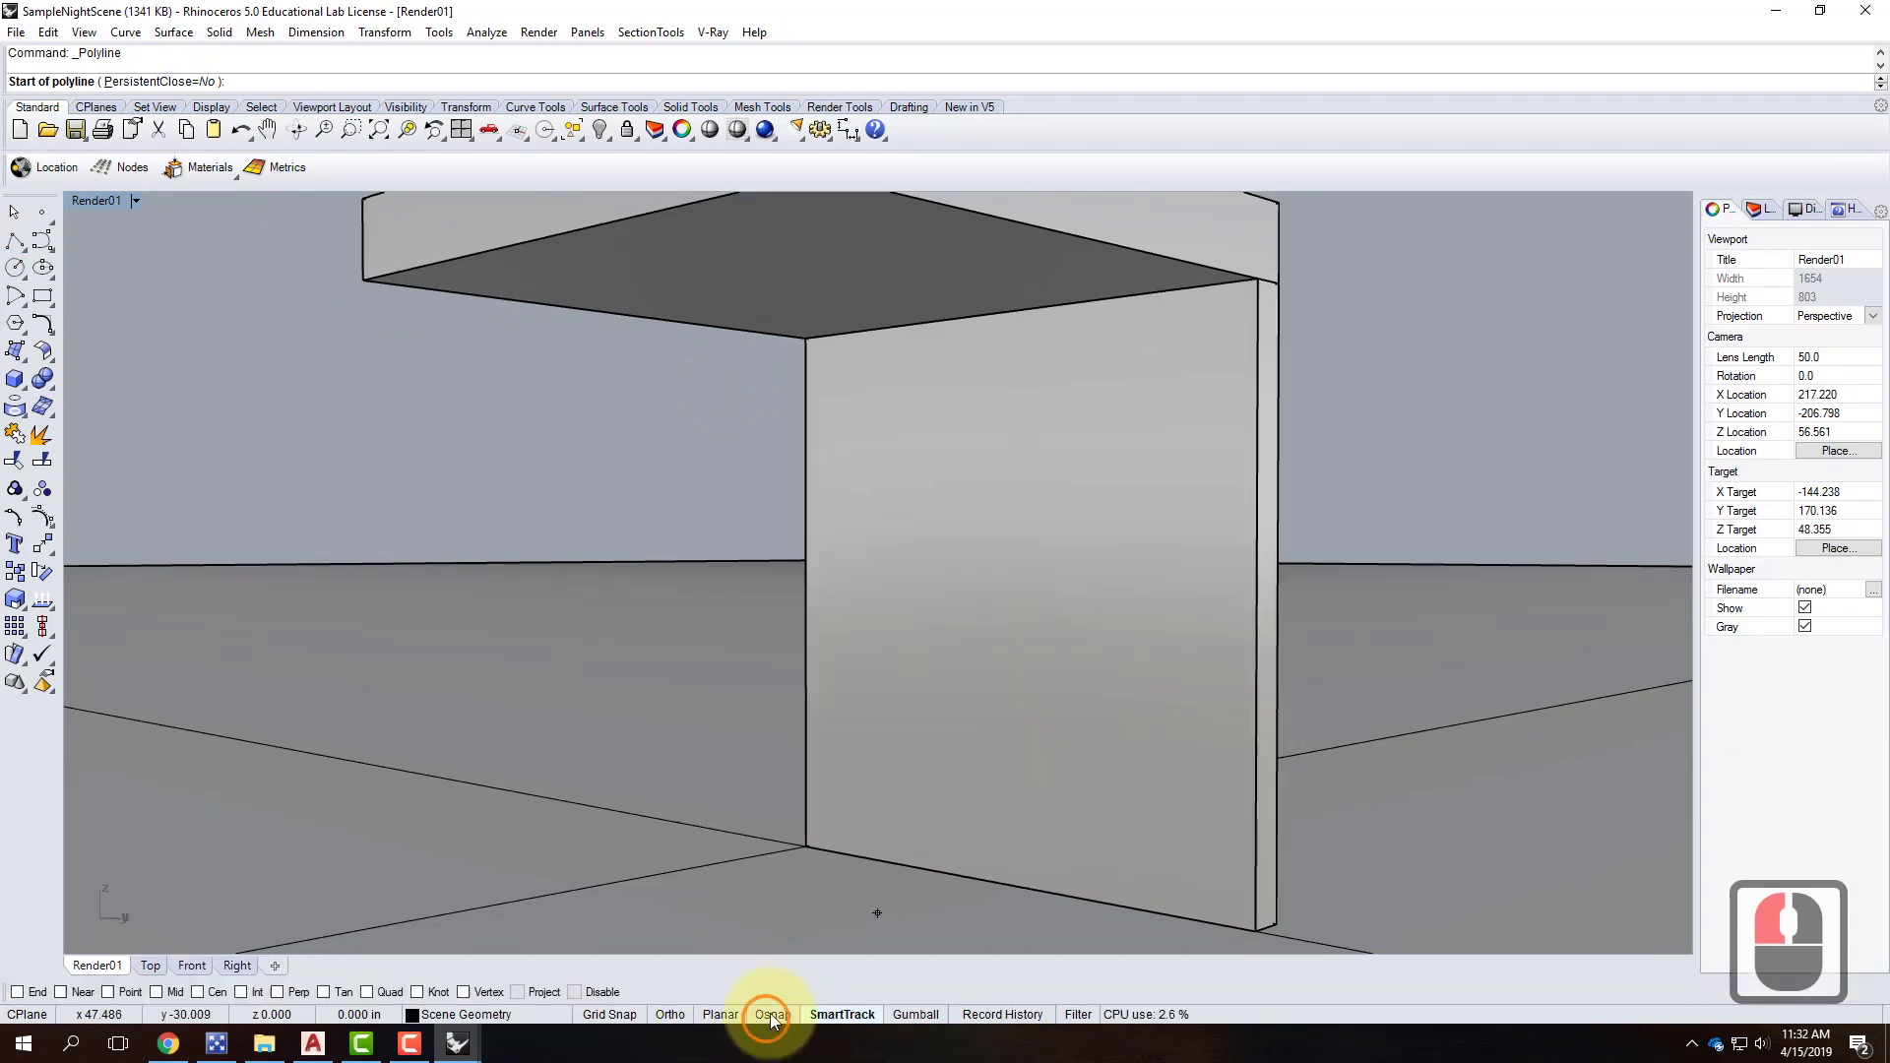
pyautogui.click(17, 992)
pyautogui.click(155, 993)
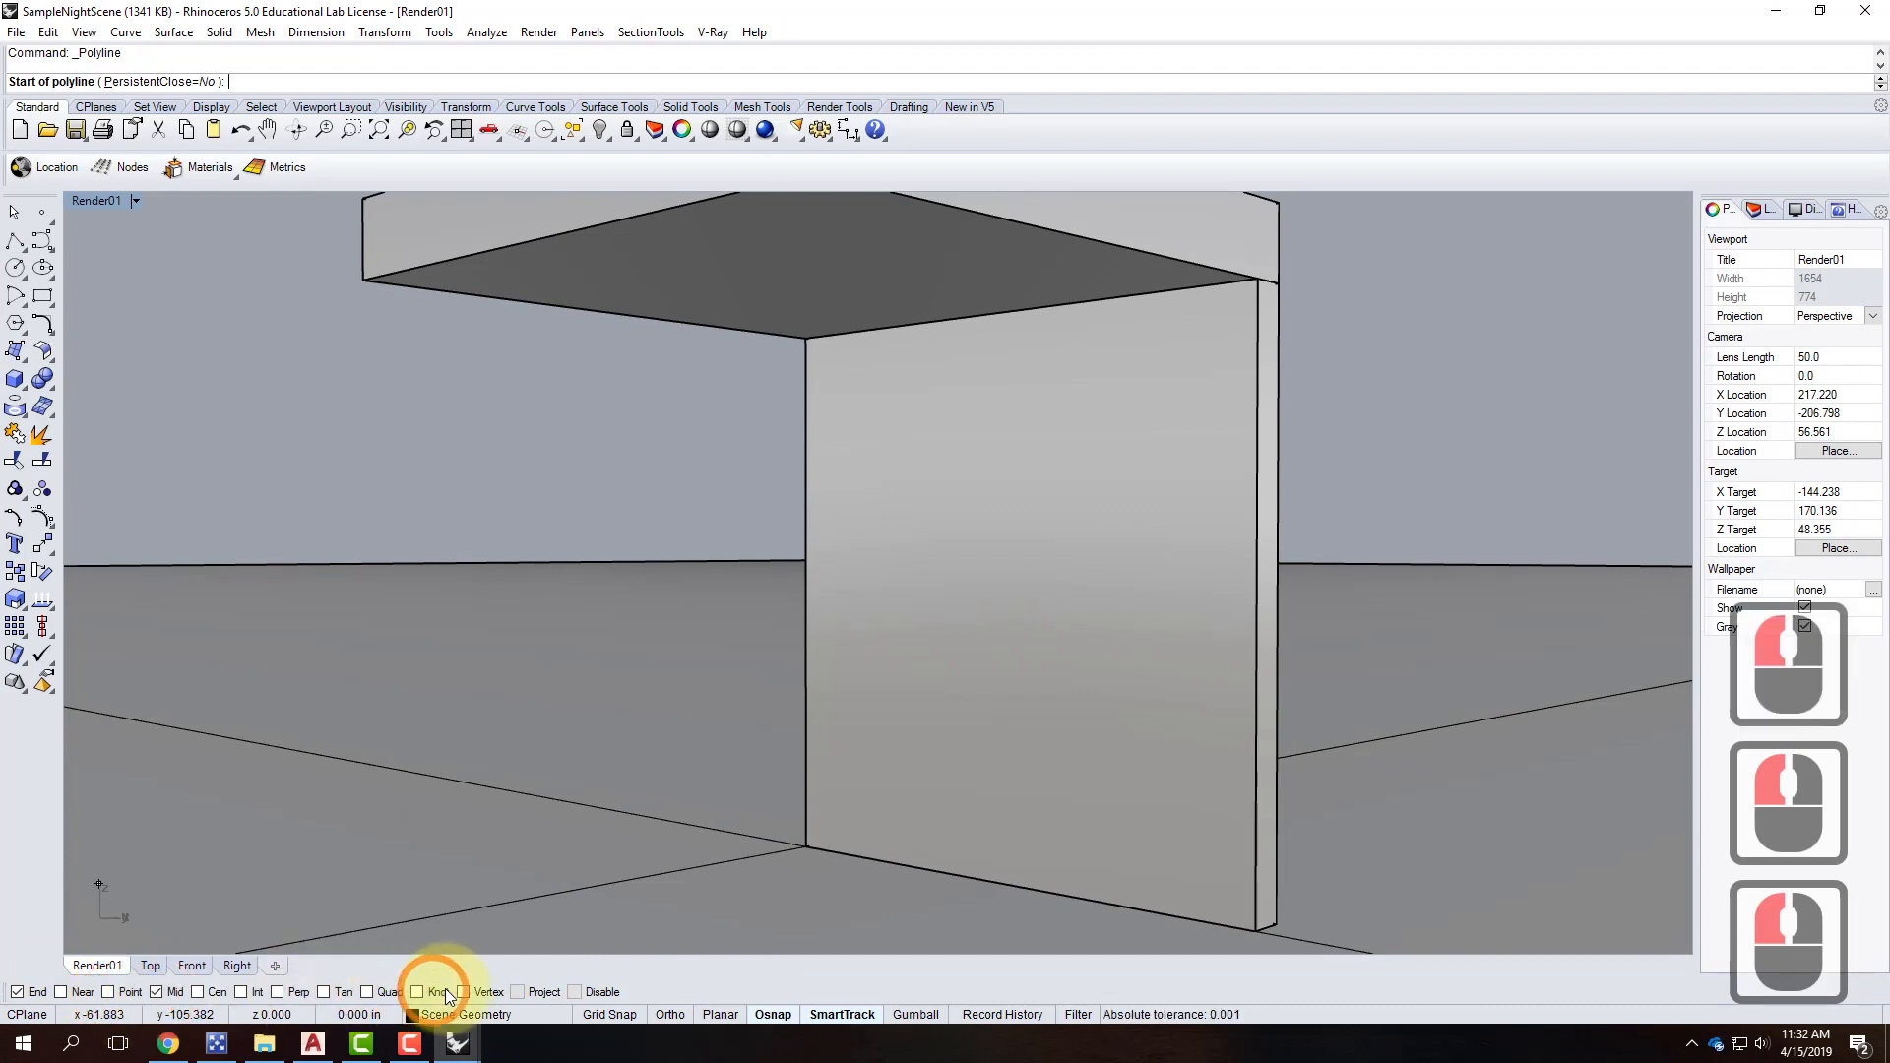
pyautogui.click(277, 992)
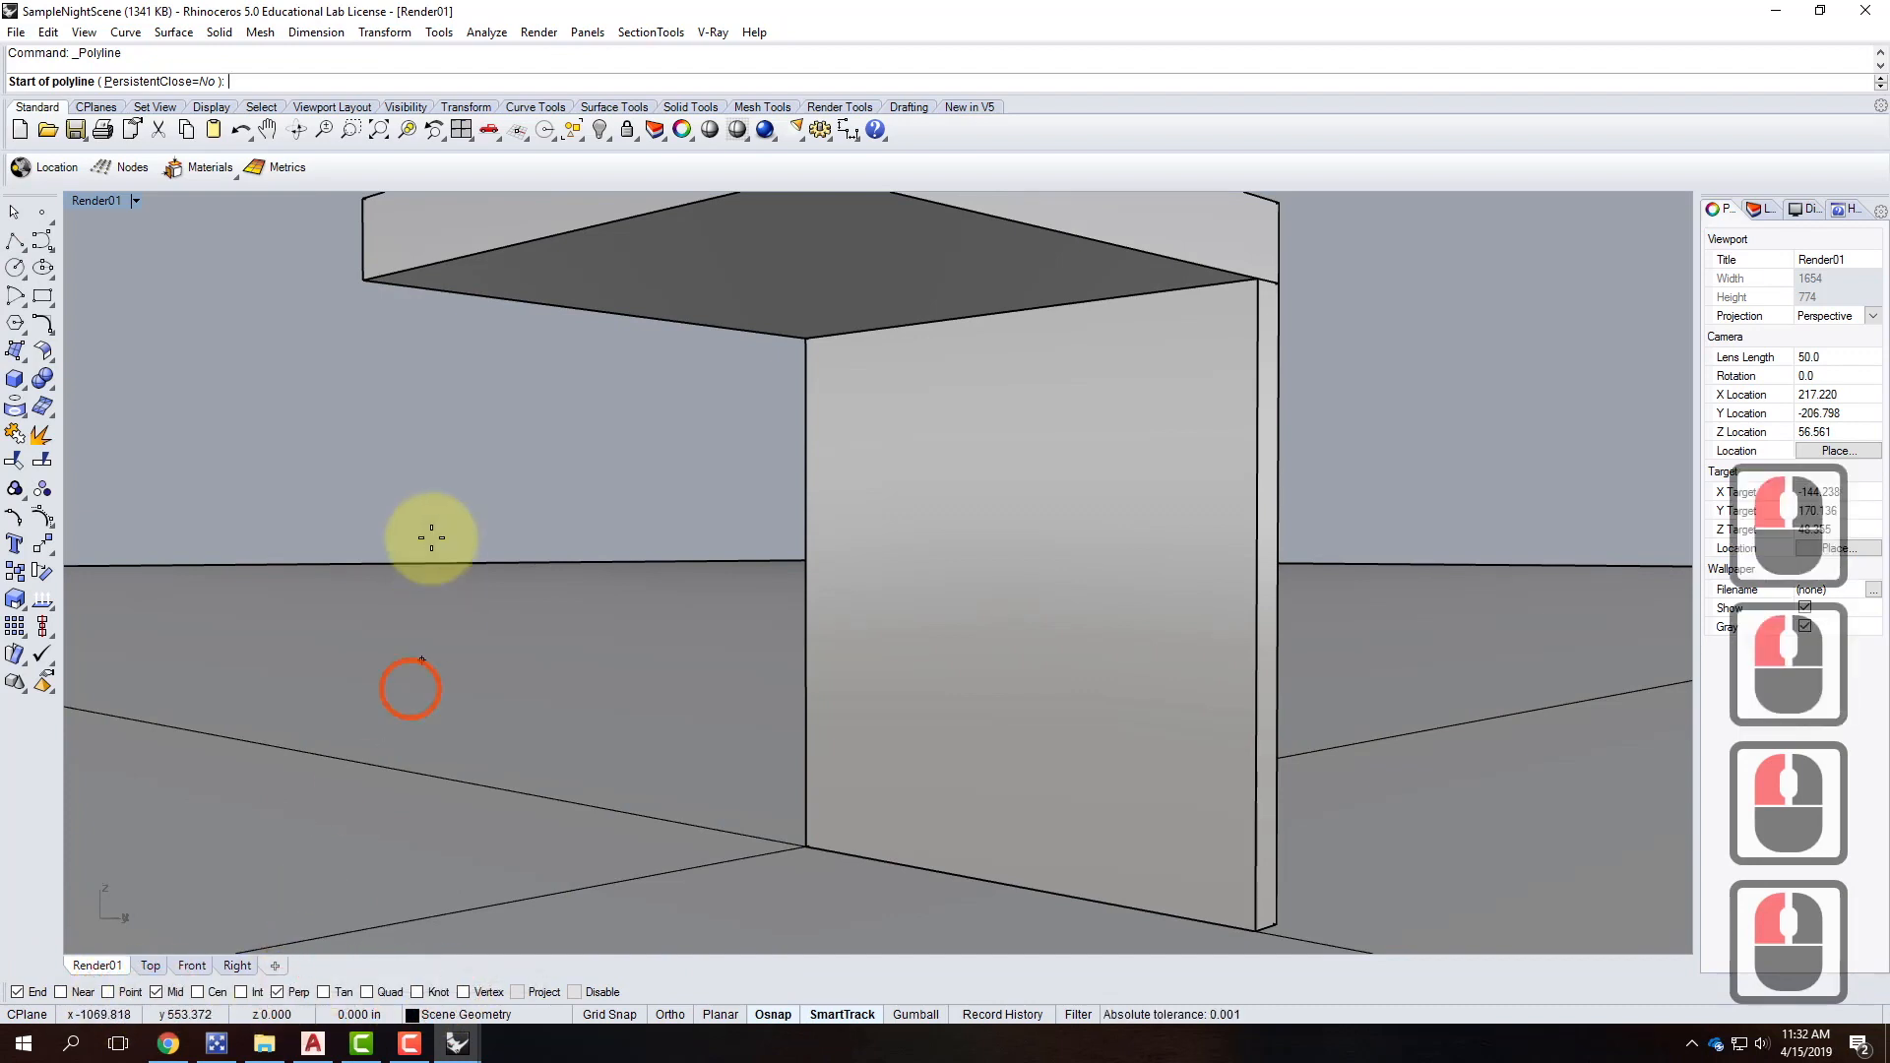
# Draw the line from the slab's left corner to its right corner and select it.
pyautogui.click(364, 281)
pyautogui.click(1258, 280)
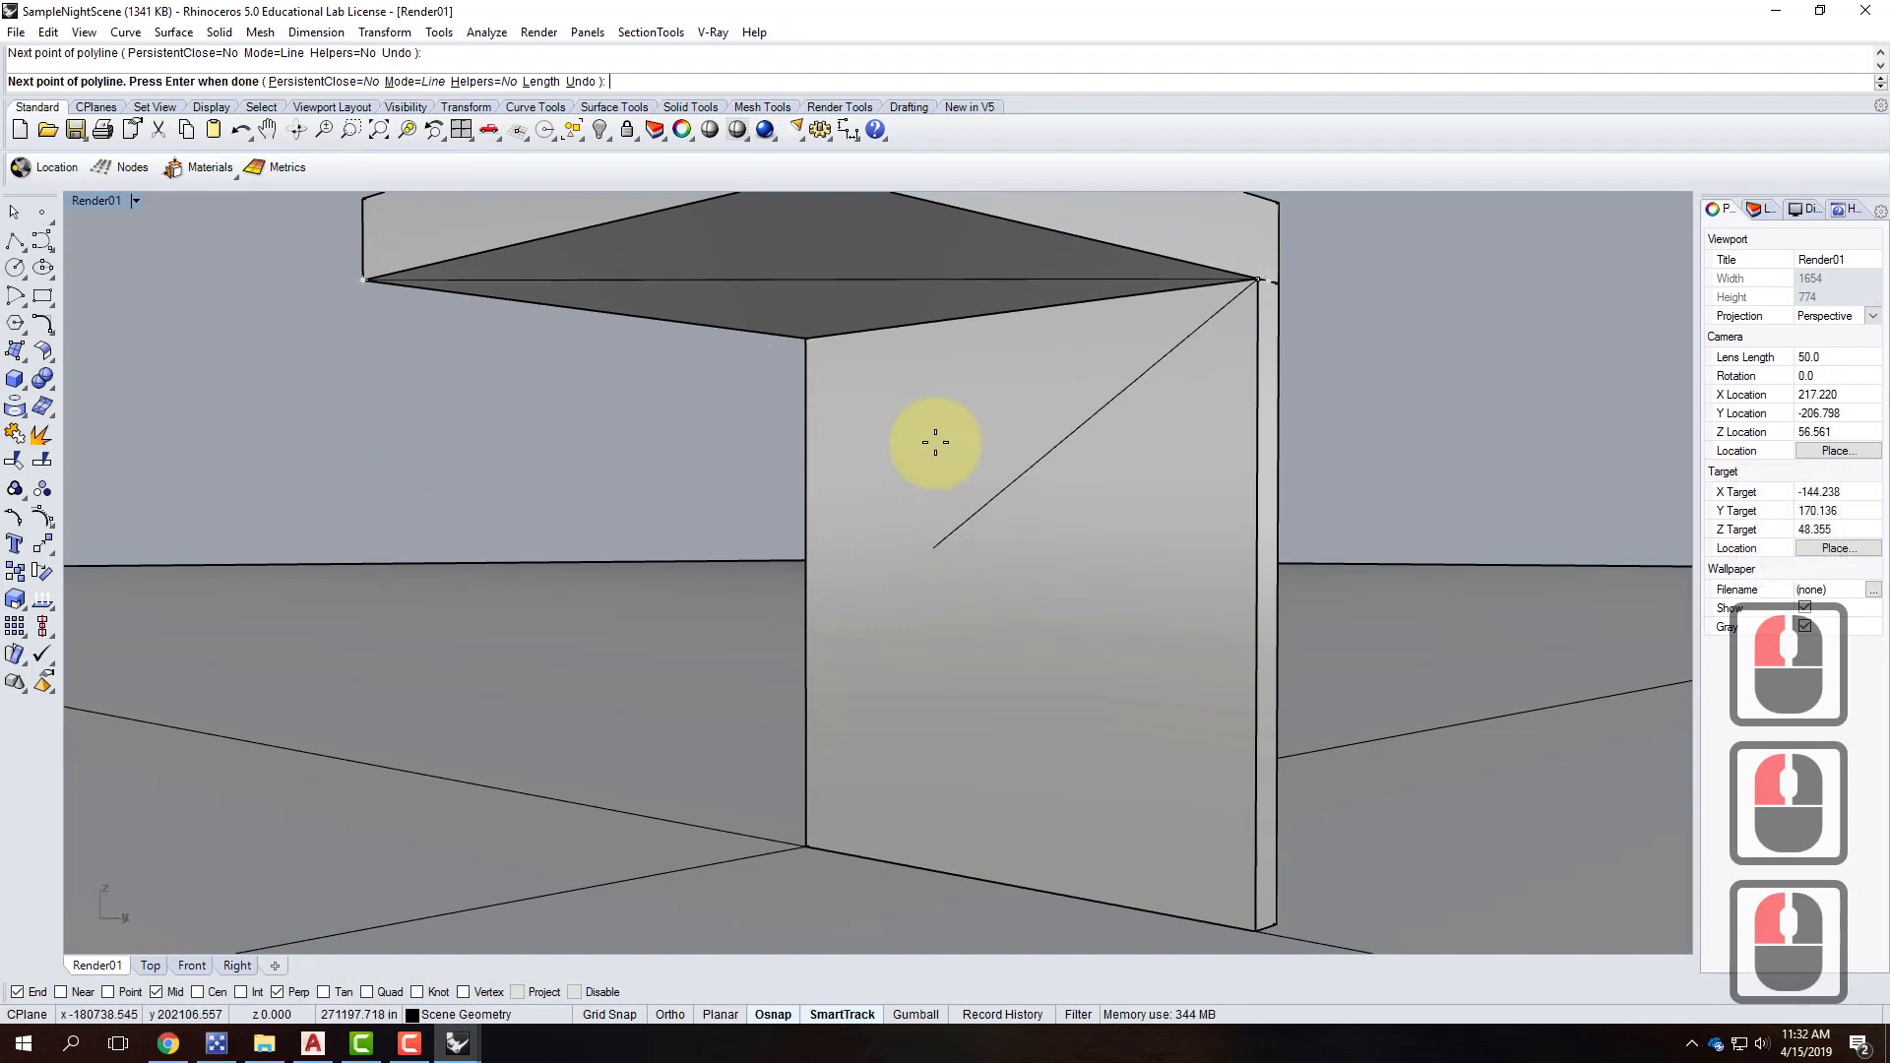
pyautogui.press('Return')
pyautogui.click(792, 281)
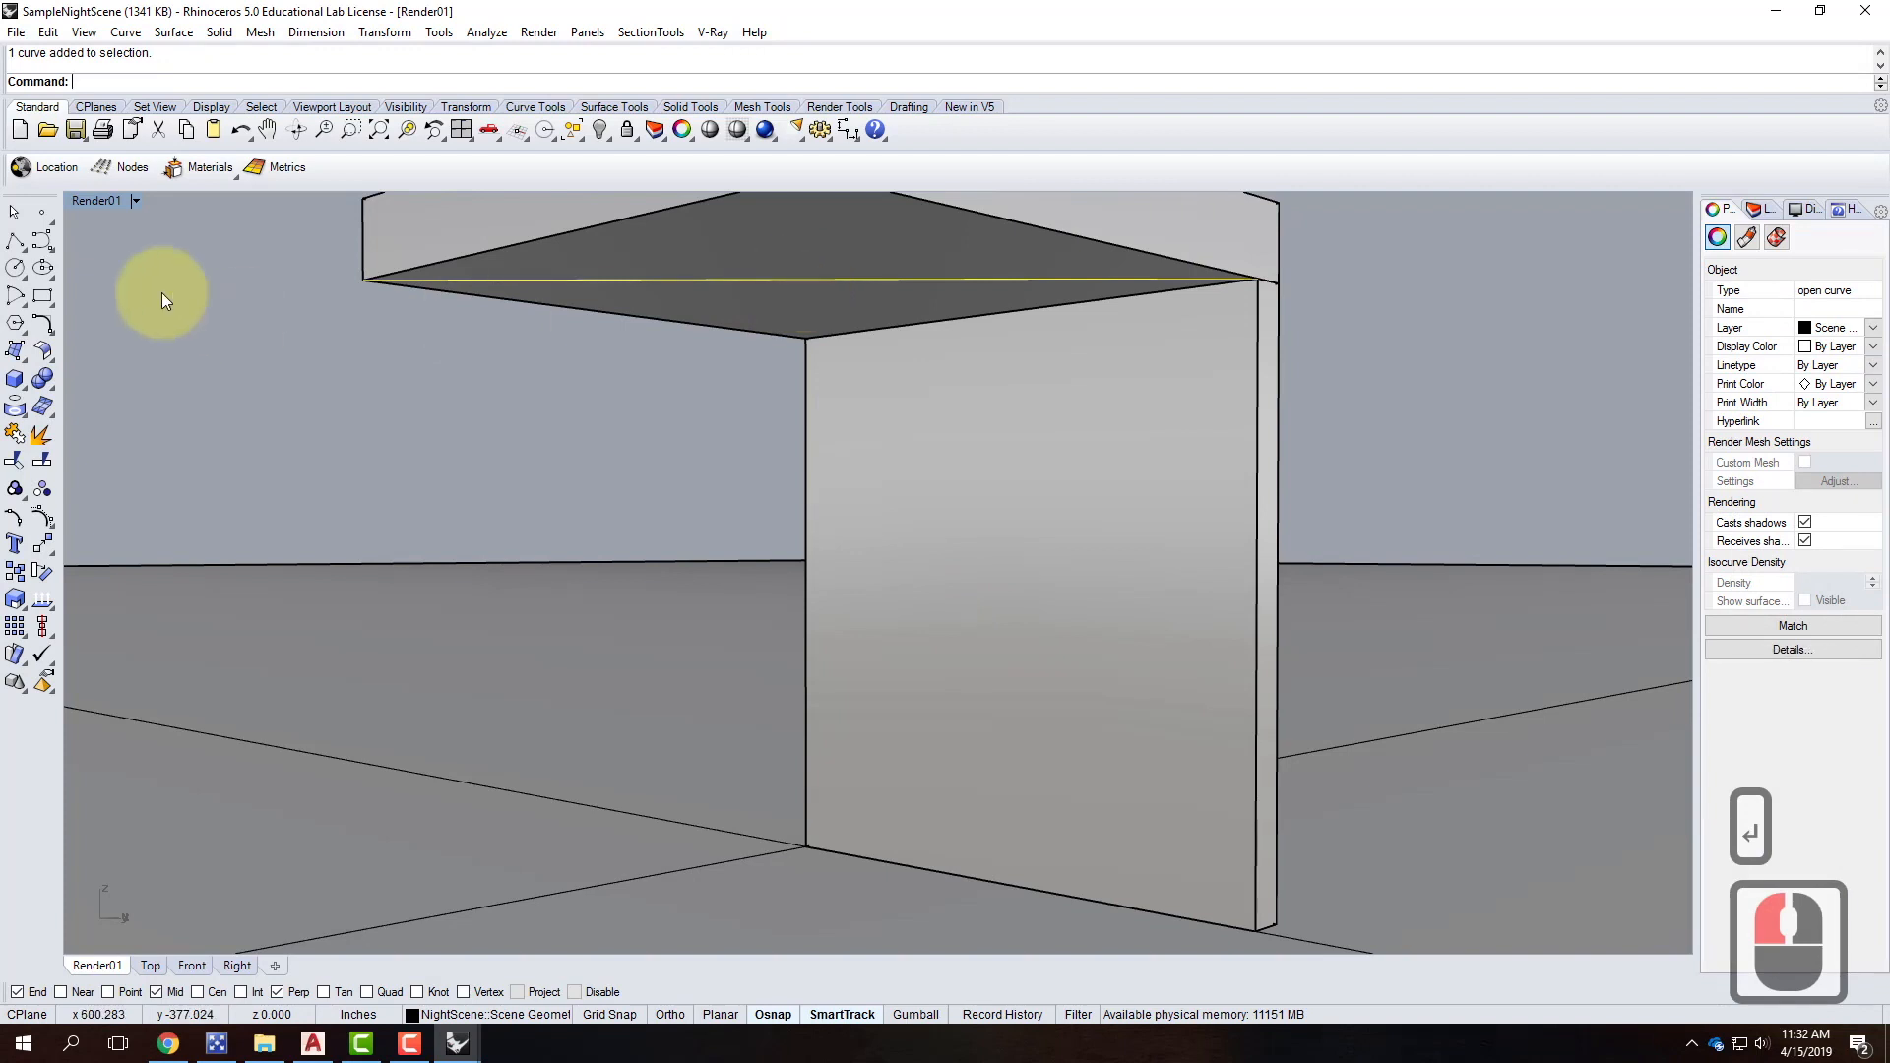
pyautogui.click(50, 36)
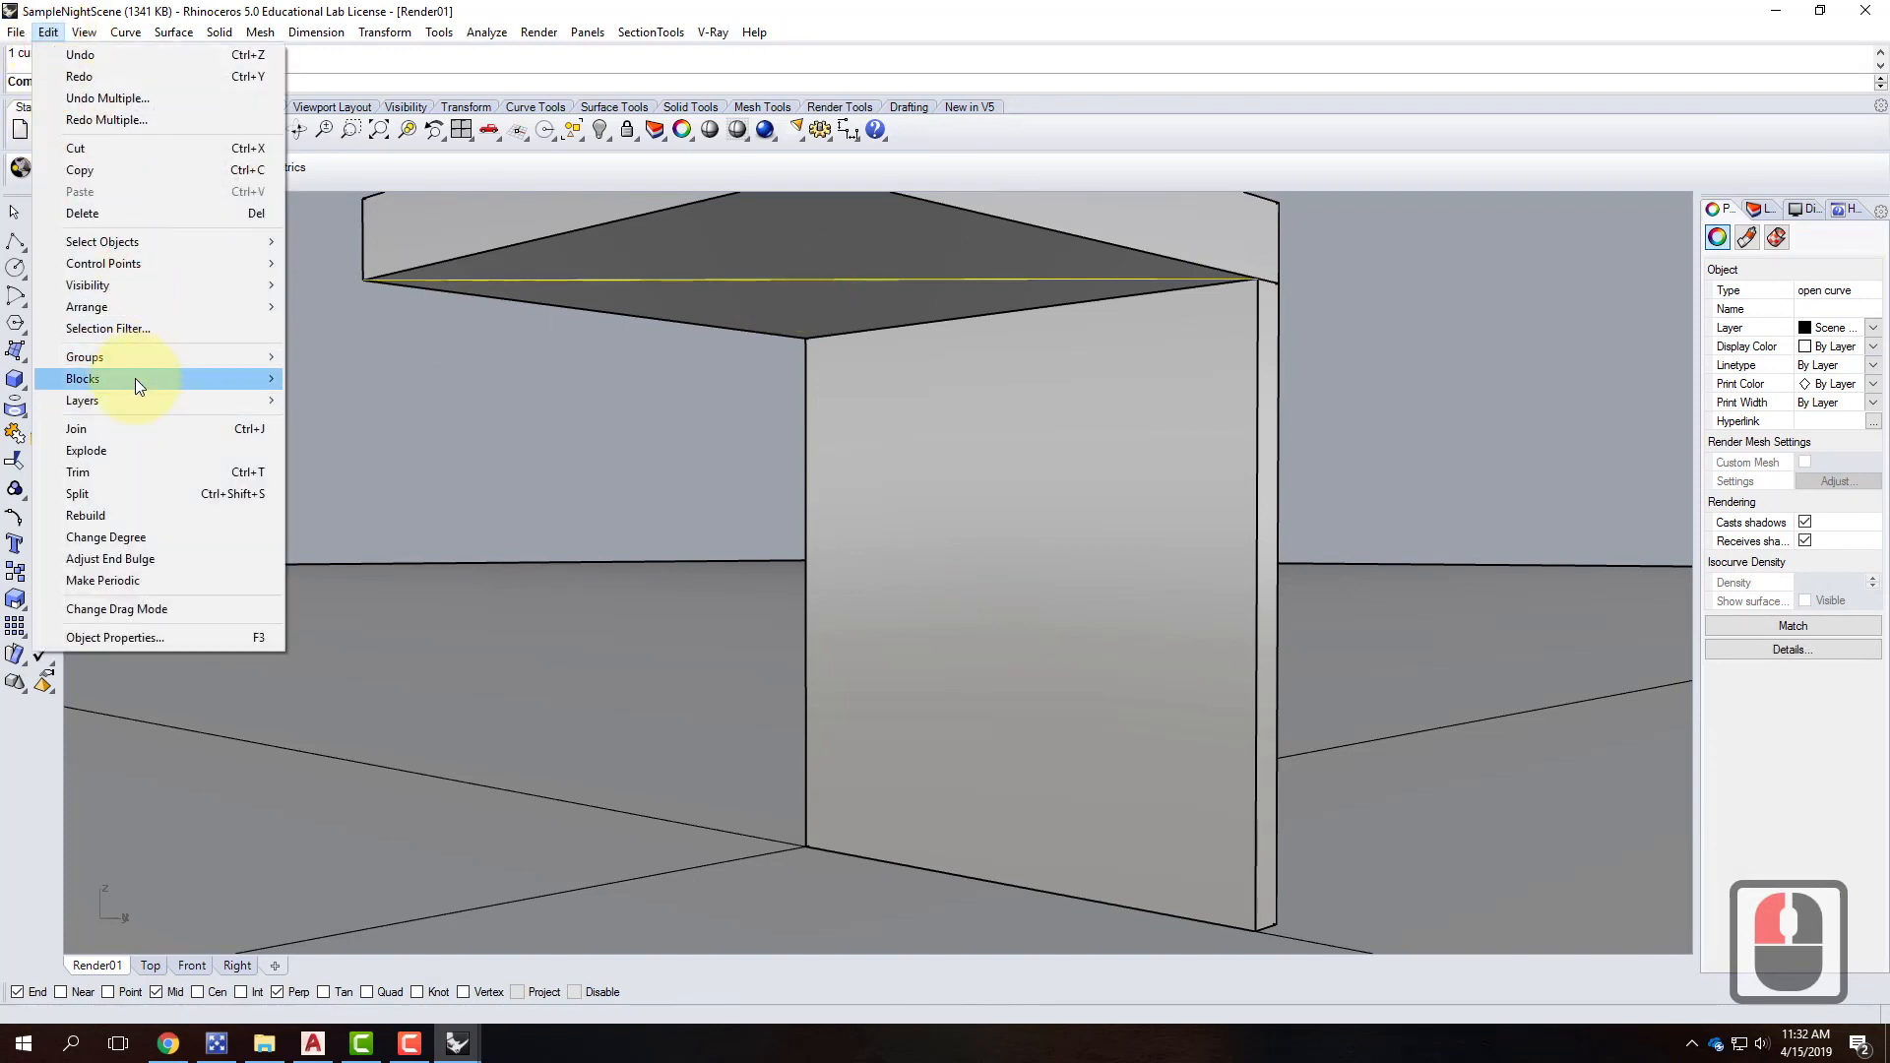
# Start Insert Block Instance and browse to Resources > Rhino > Rhino Blocks > Lighting.
pyautogui.moveTo(134, 378)
pyautogui.click(350, 407)
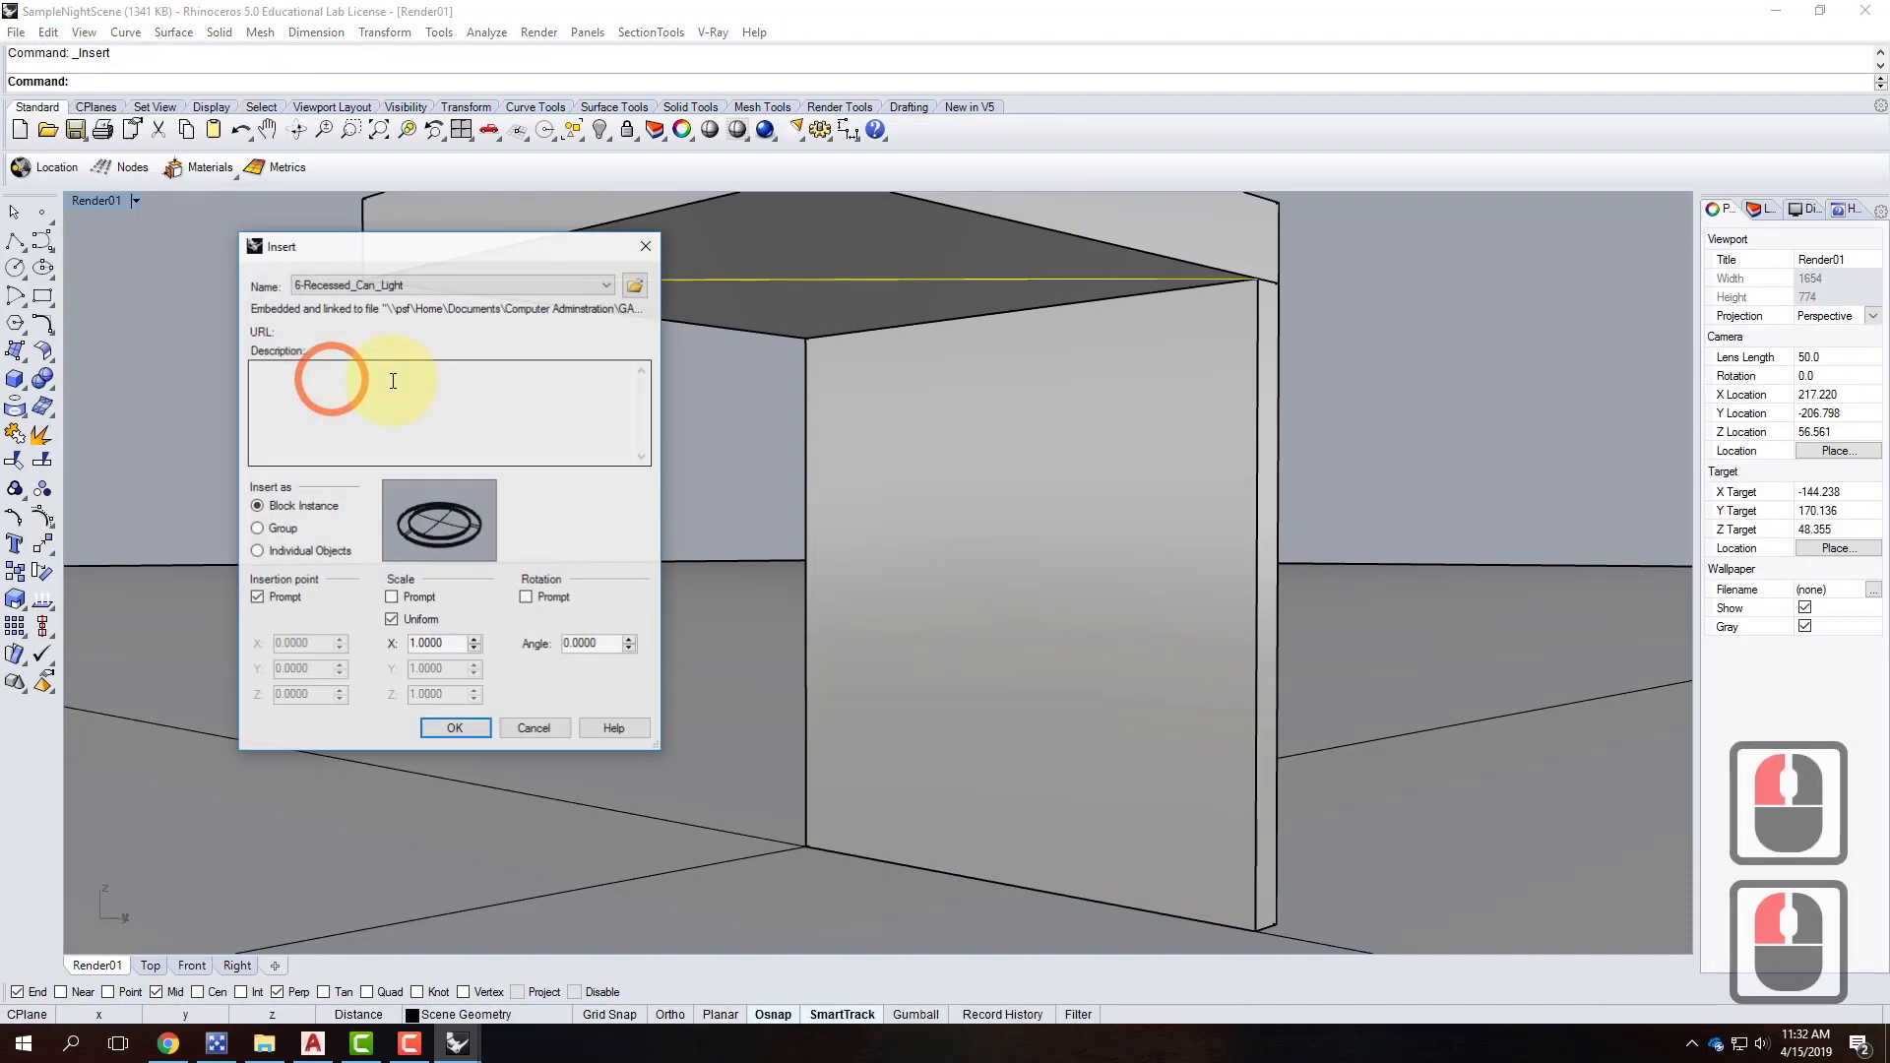
pyautogui.doubleClick(635, 285)
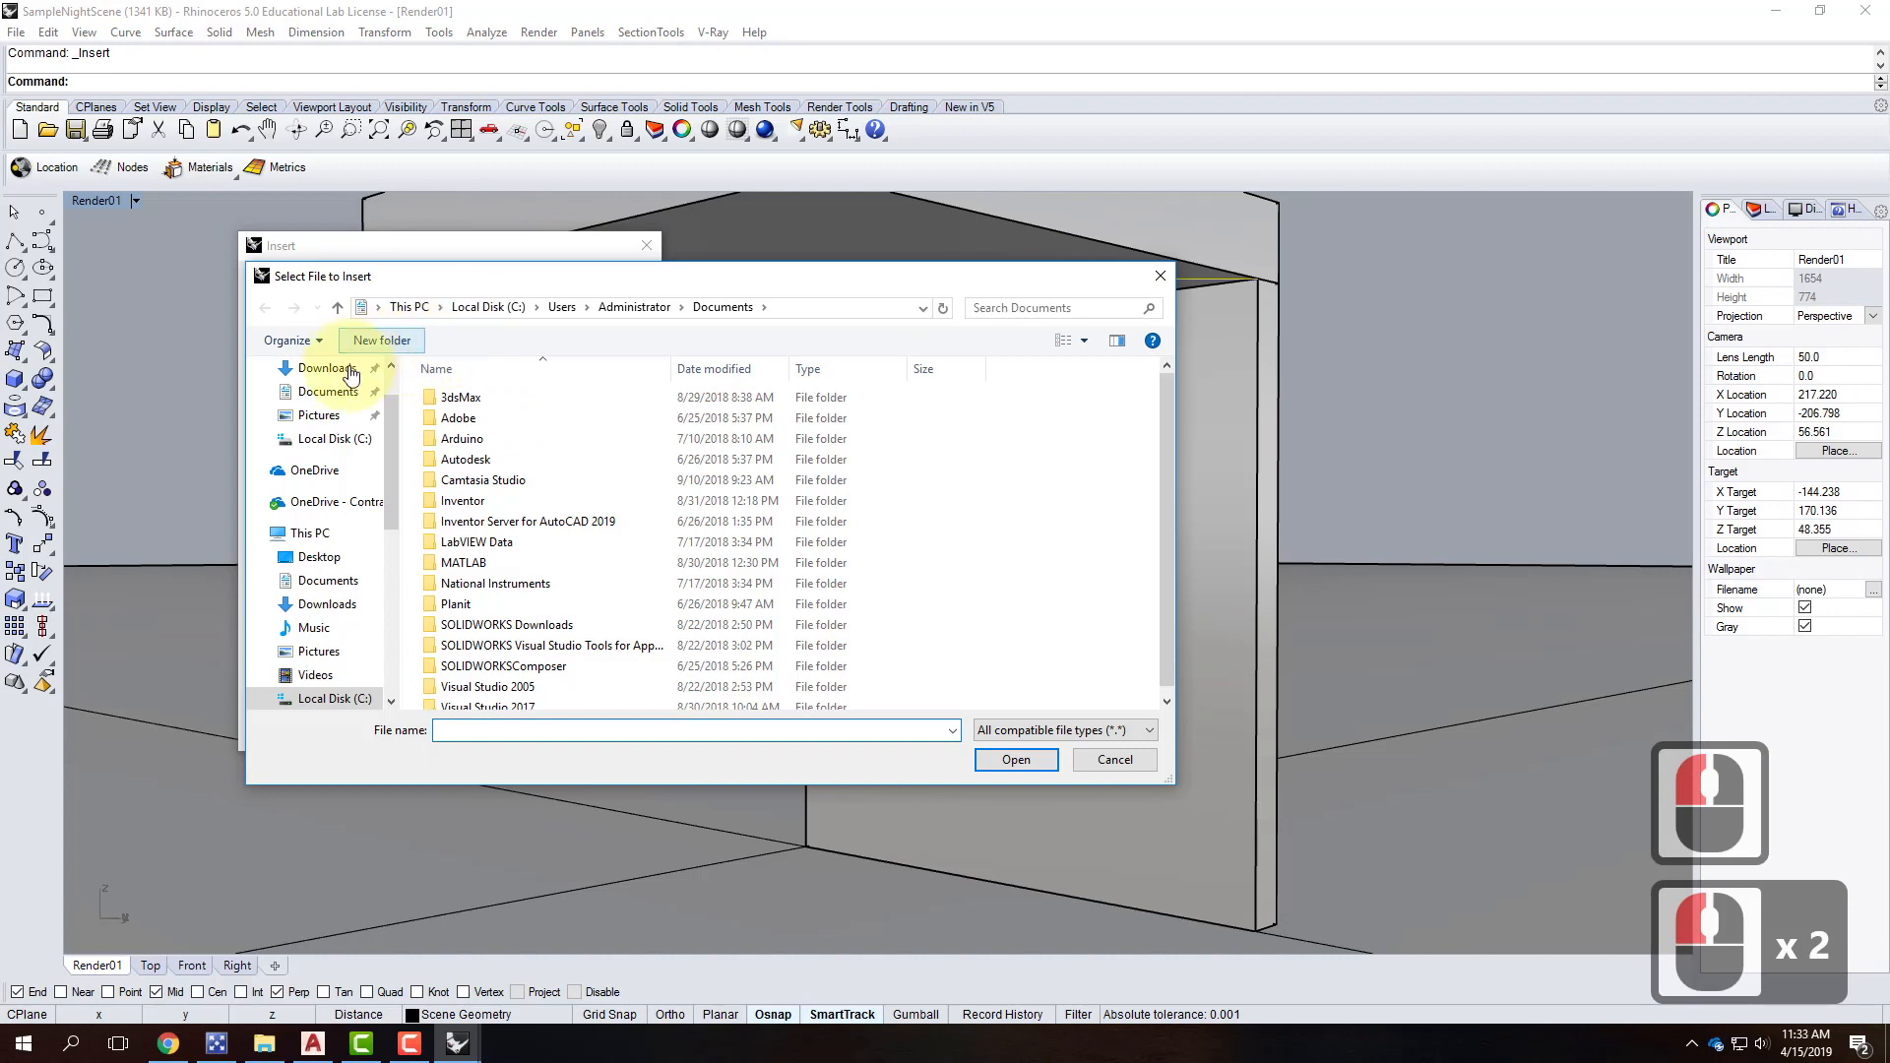
pyautogui.click(290, 501)
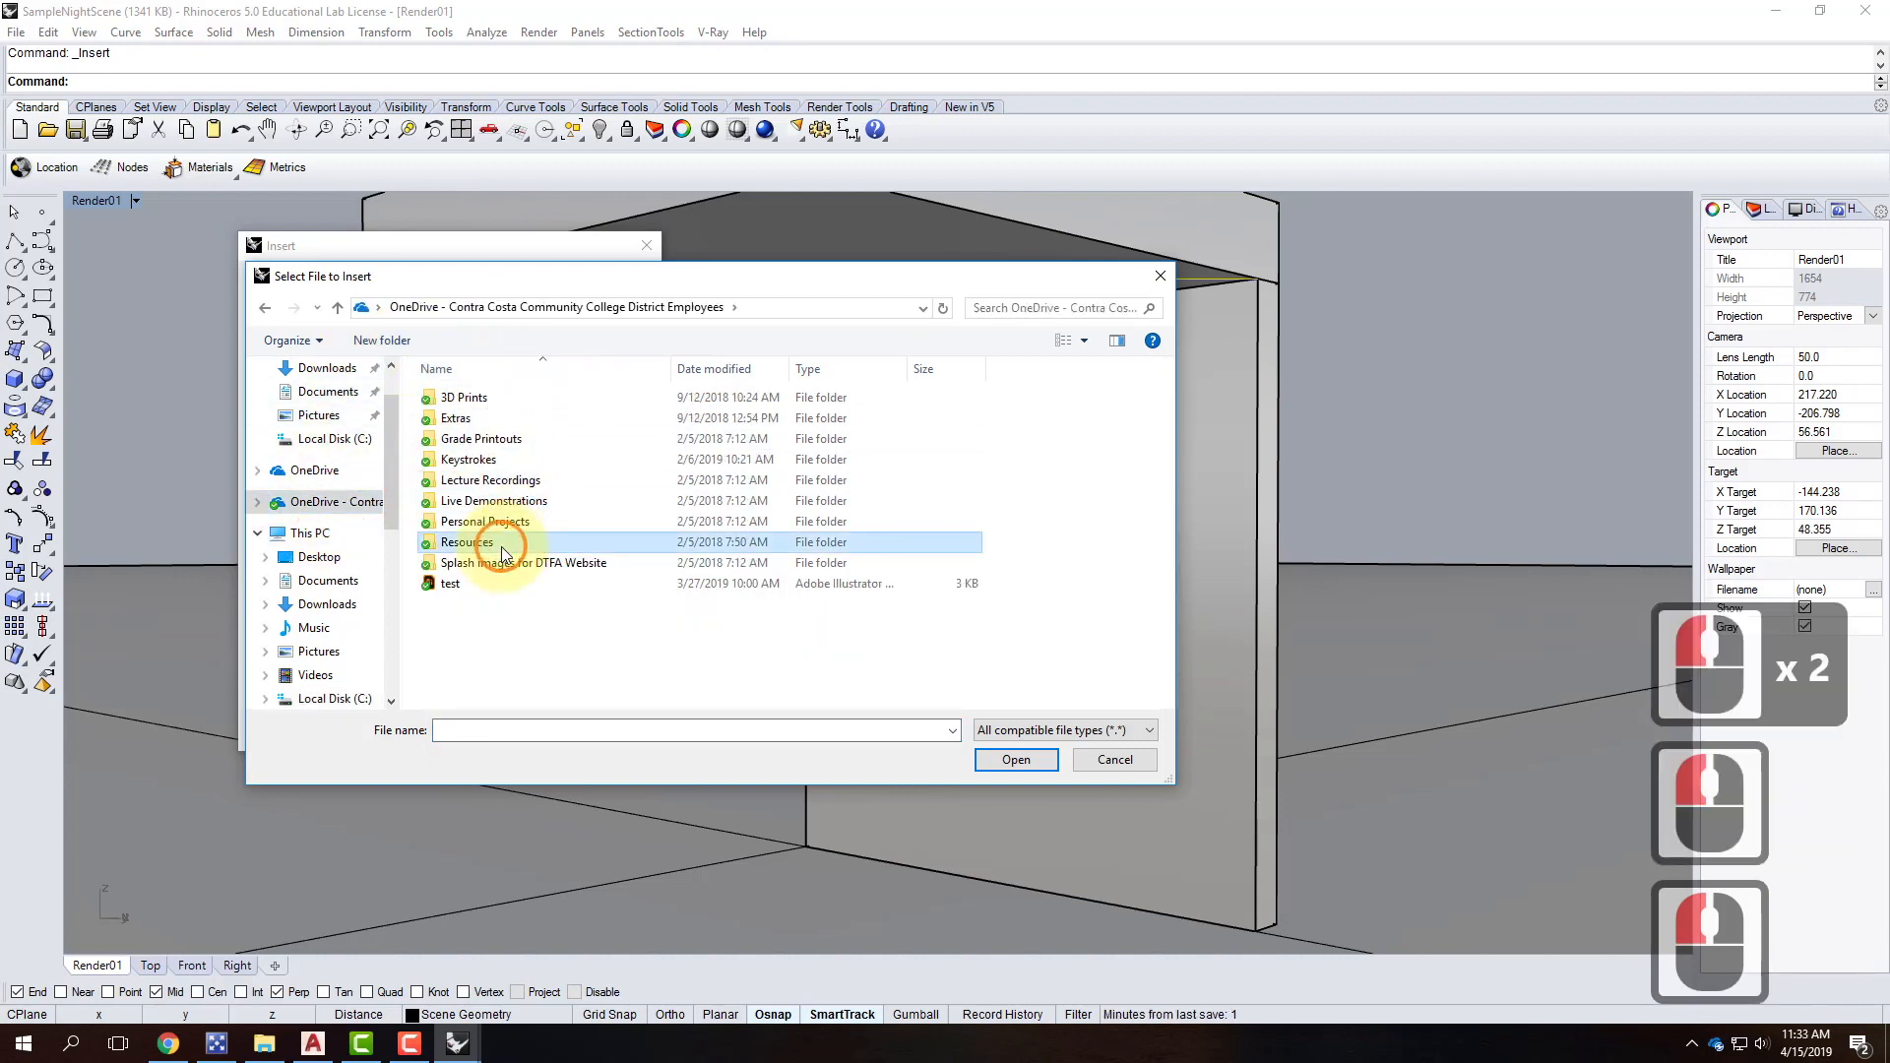
pyautogui.doubleClick(472, 542)
pyautogui.doubleClick(482, 604)
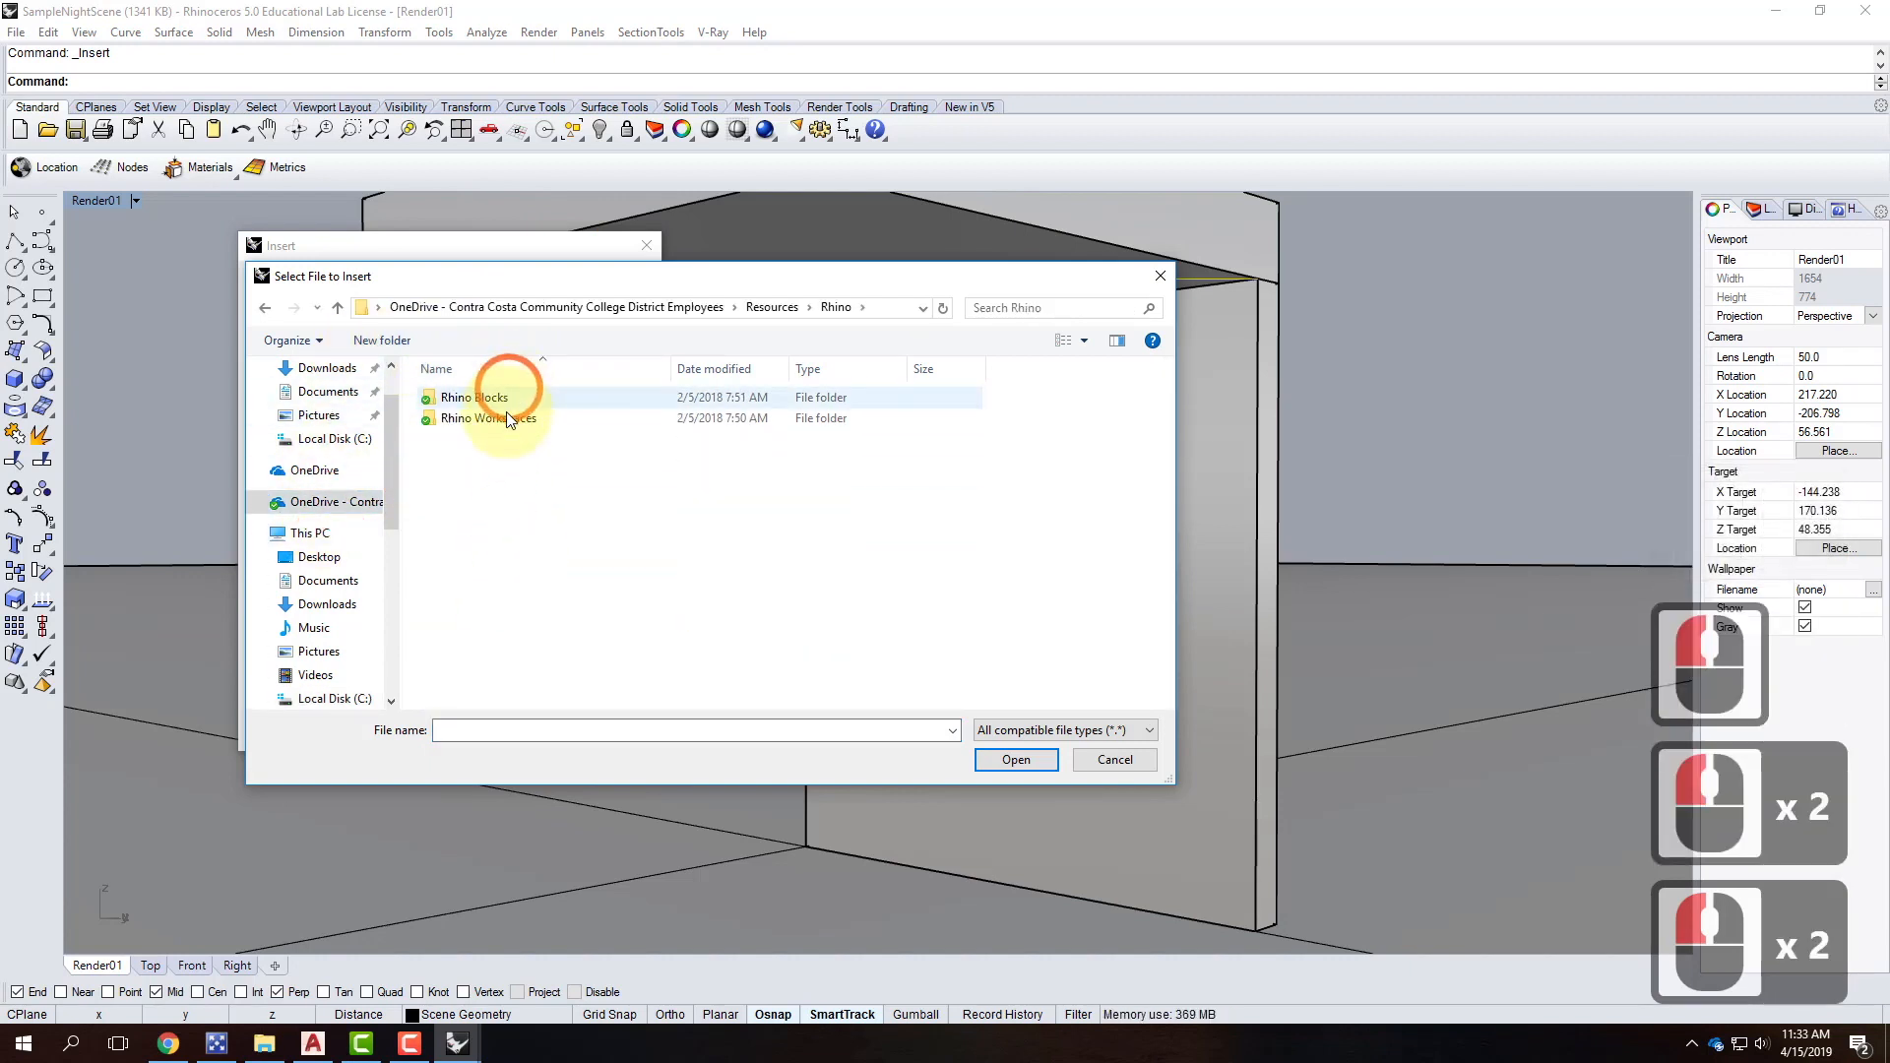
pyautogui.doubleClick(504, 400)
pyautogui.doubleClick(463, 460)
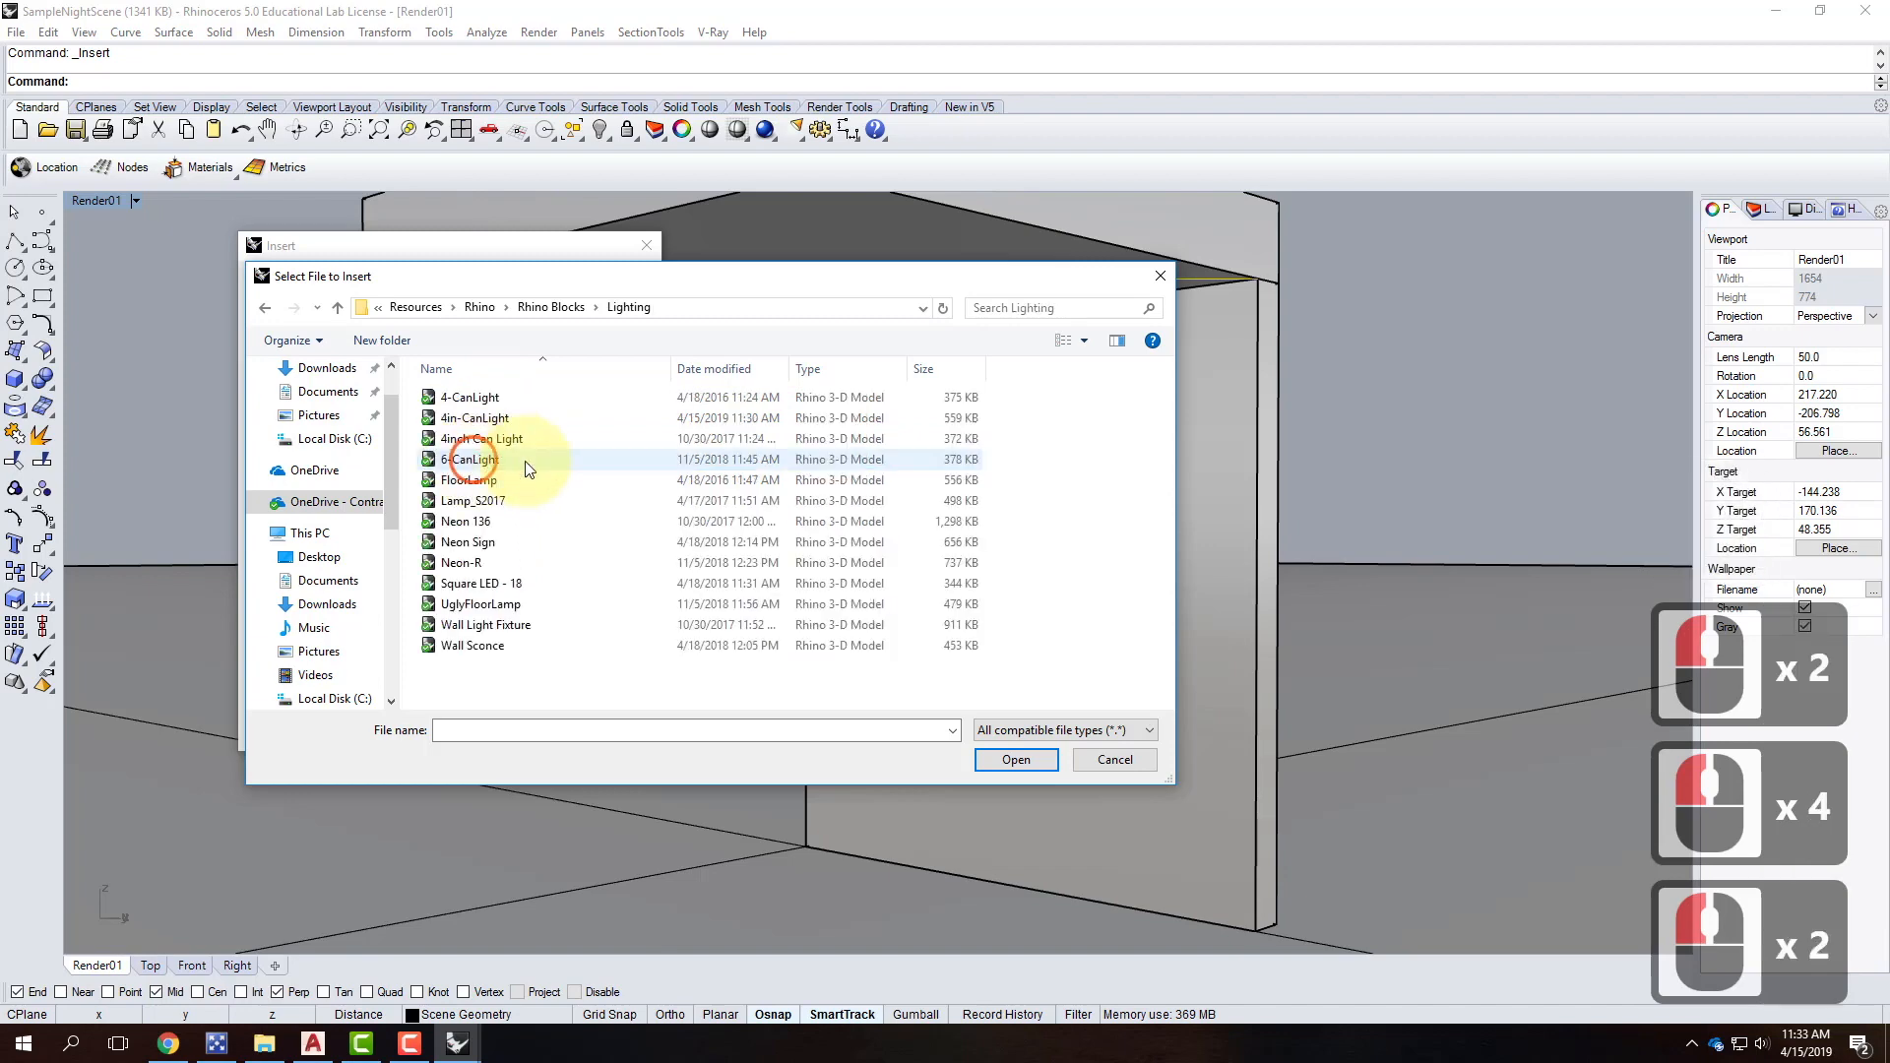
# Choose 4in-CanLight and set it to insert as a linked block.
pyautogui.click(474, 418)
pyautogui.click(1022, 758)
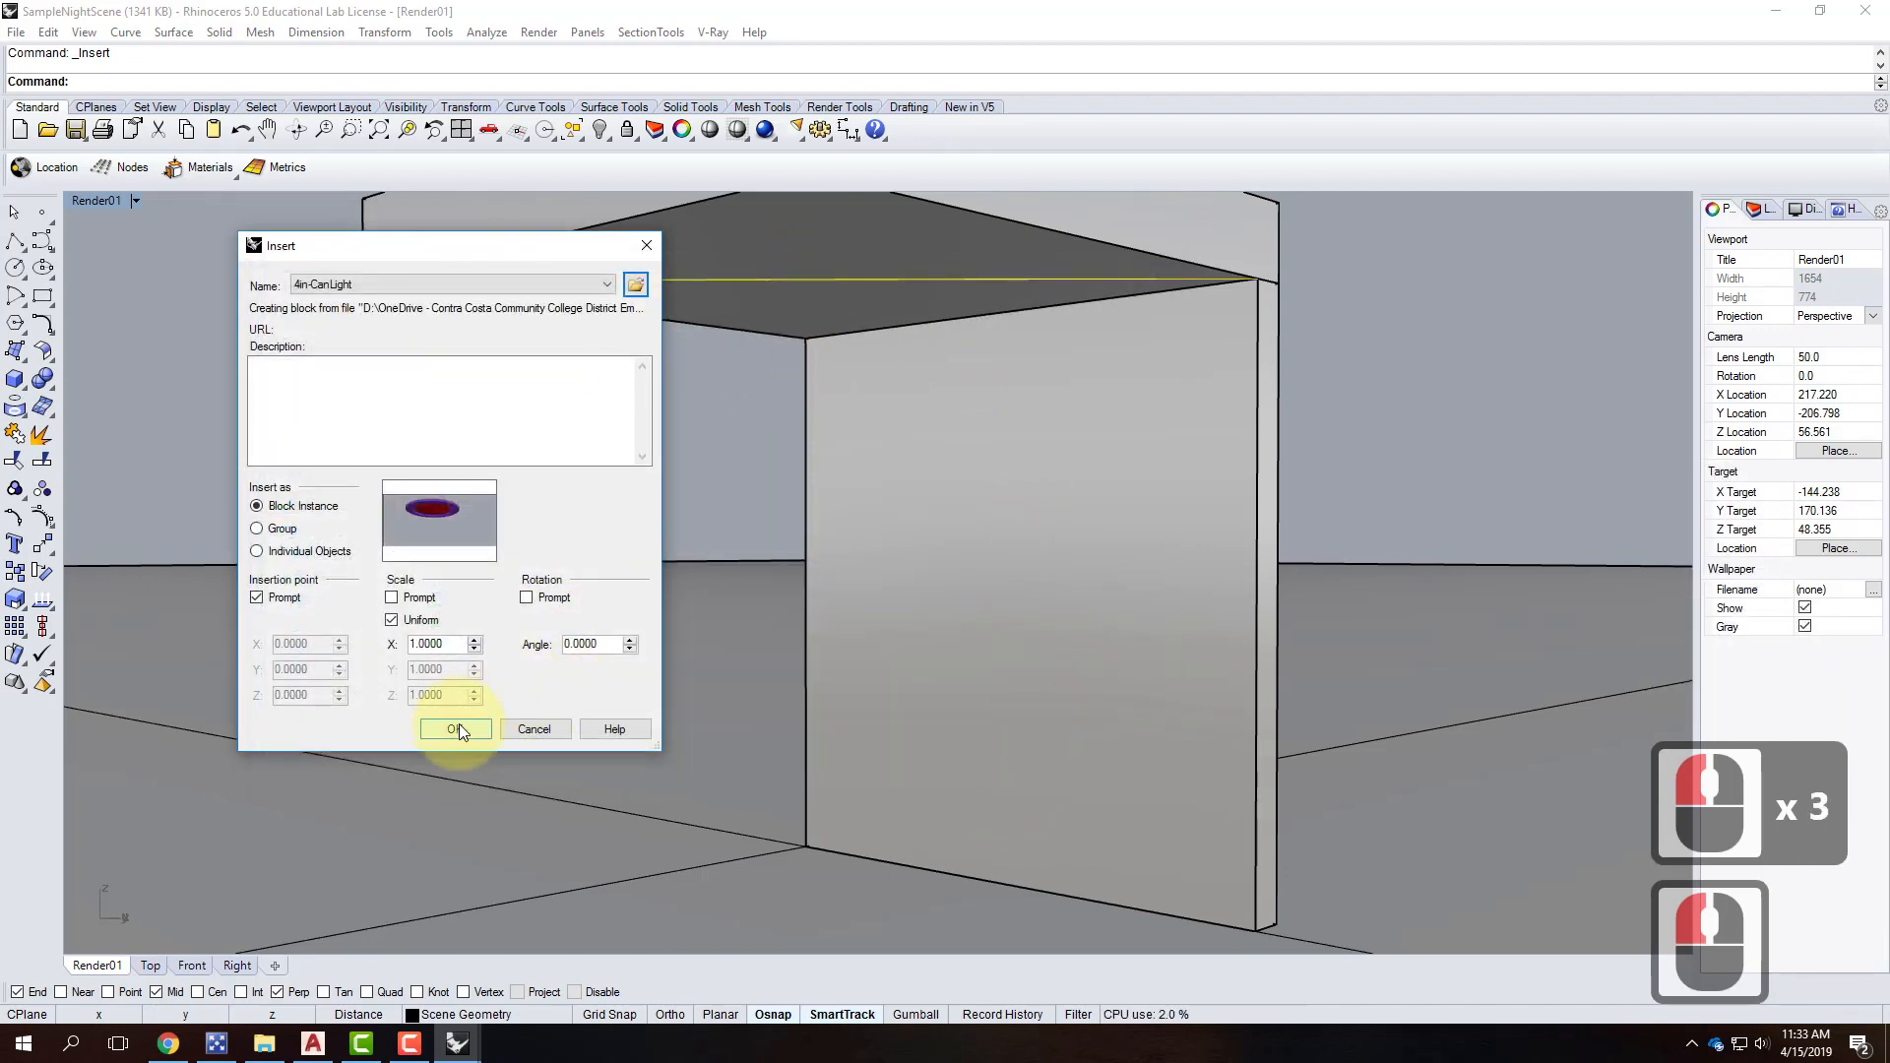
pyautogui.click(455, 729)
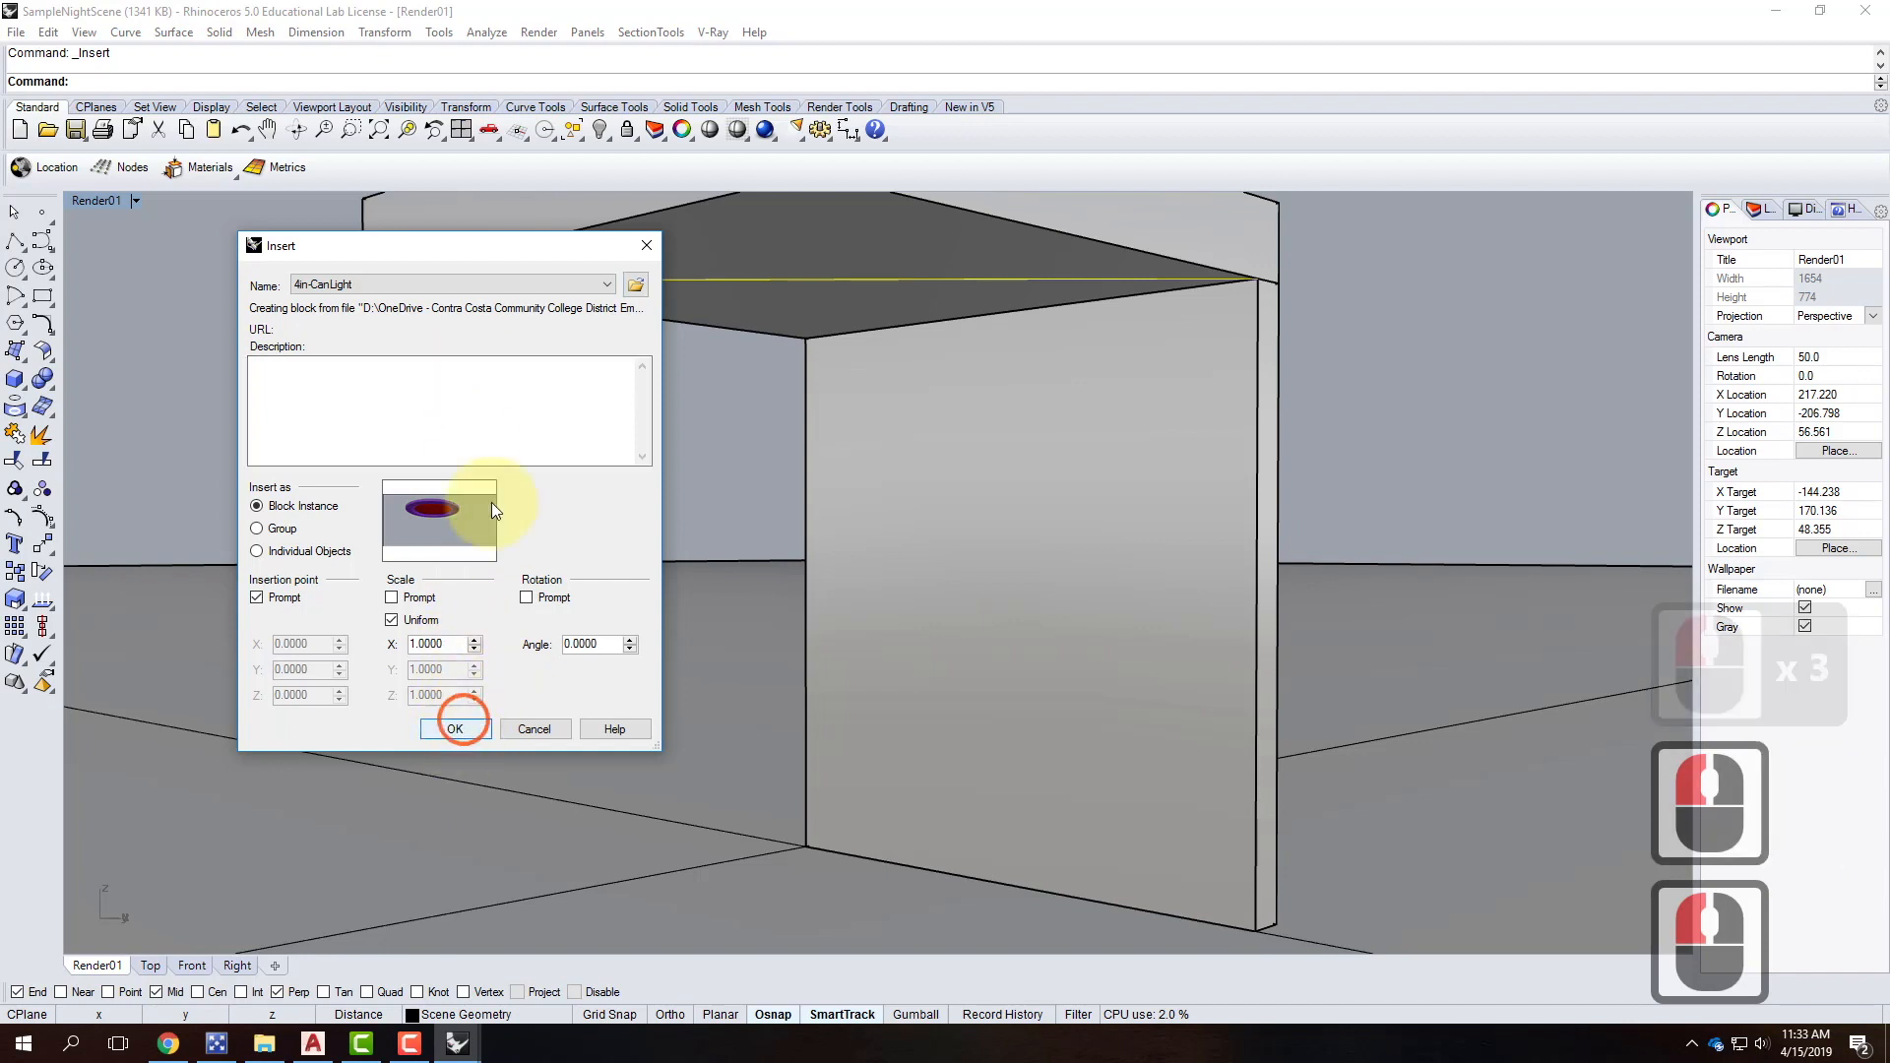
pyautogui.click(224, 438)
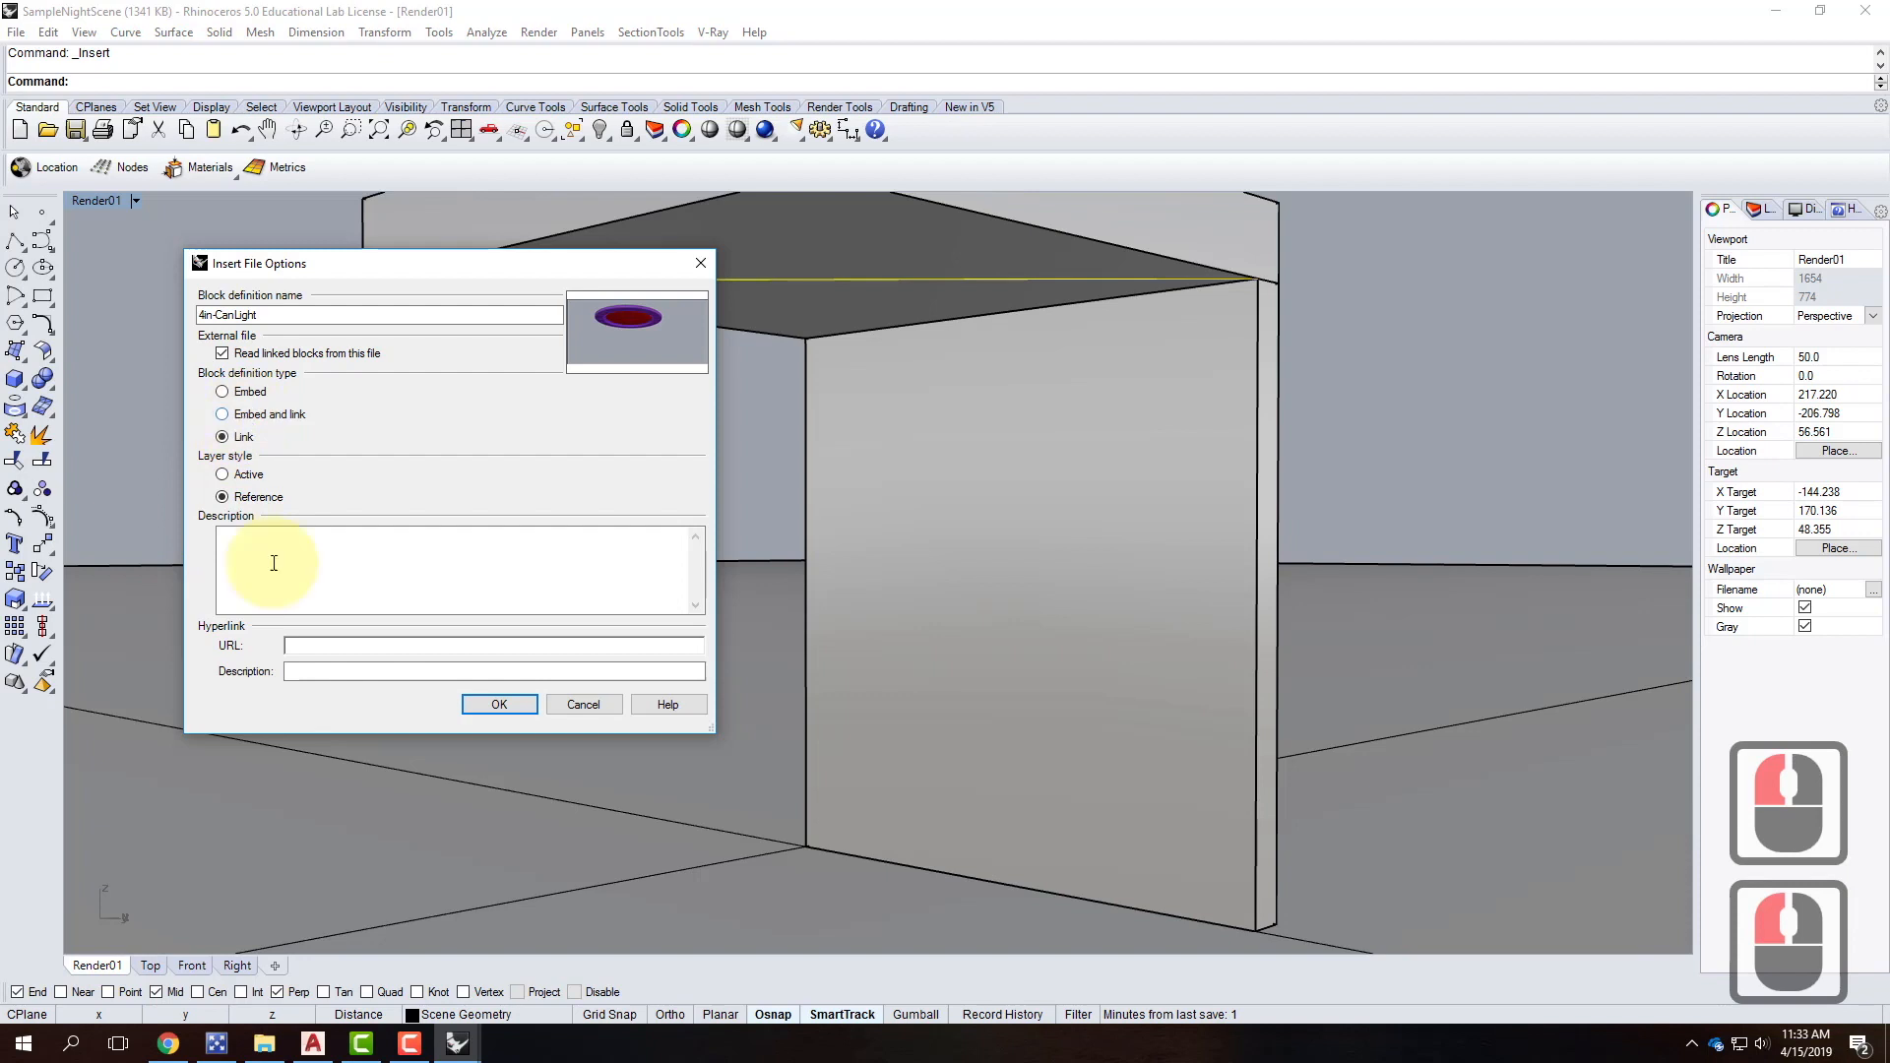
pyautogui.click(497, 704)
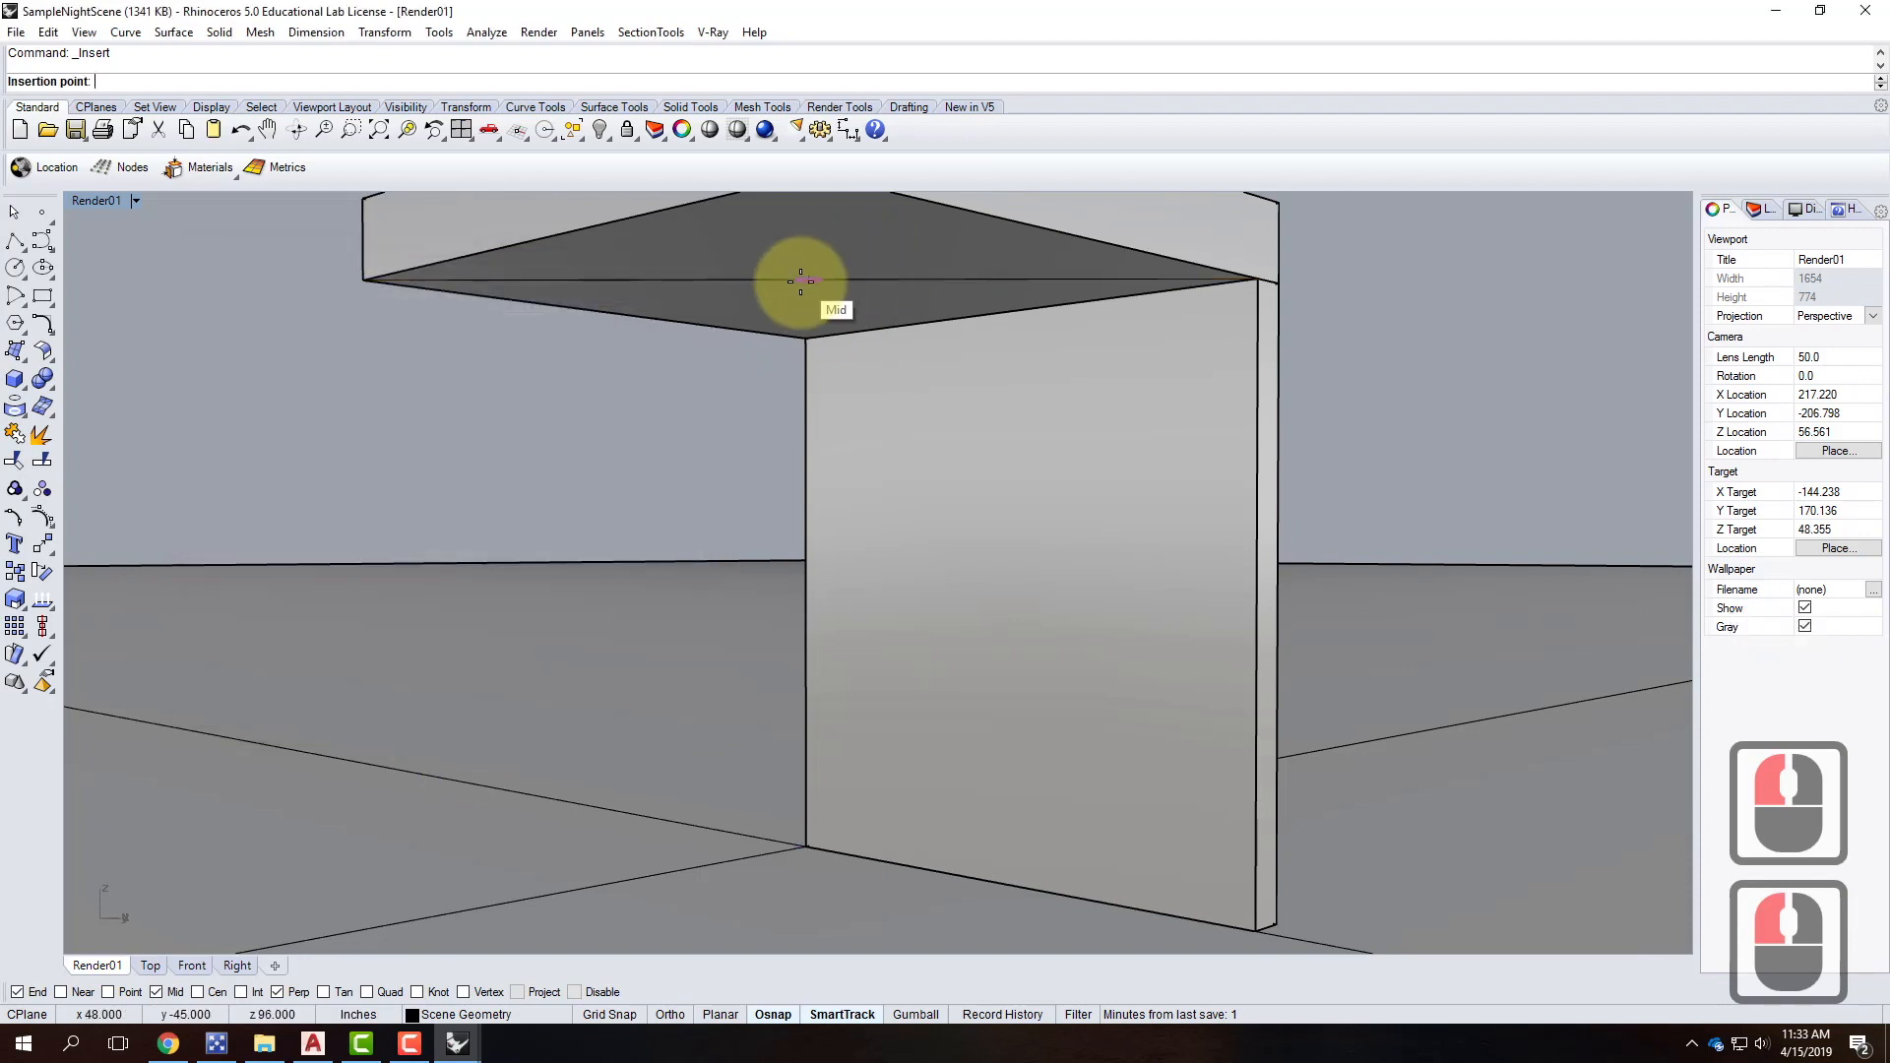
# Place the 4in-CanLight block at the midpoint of the ceiling edge line.
pyautogui.click(803, 278)
pyautogui.scroll(4, 801, 285)
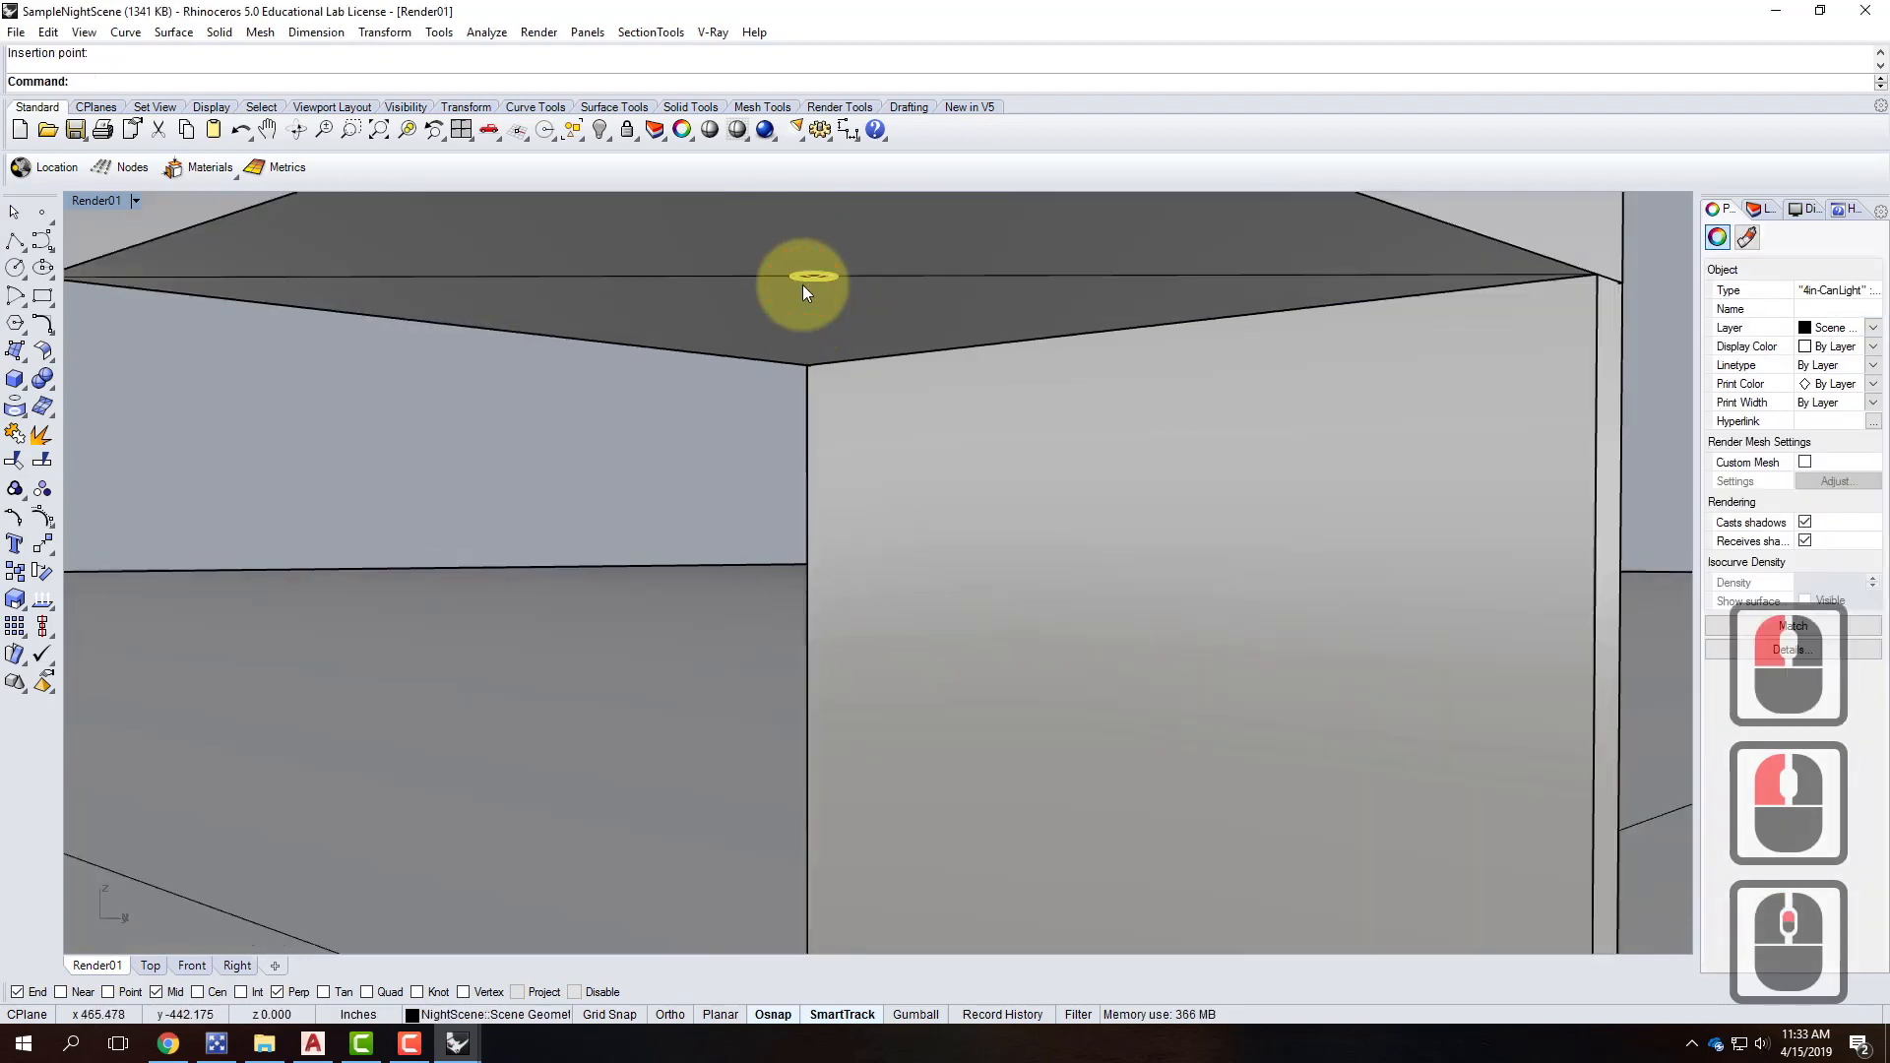
pyautogui.scroll(-1, 796, 294)
pyautogui.moveTo(888, 394); pyautogui.dragTo(874, 372, button='right')
pyautogui.scroll(-3, 854, 393)
pyautogui.scroll(-3, 805, 473)
pyautogui.scroll(4, 788, 441)
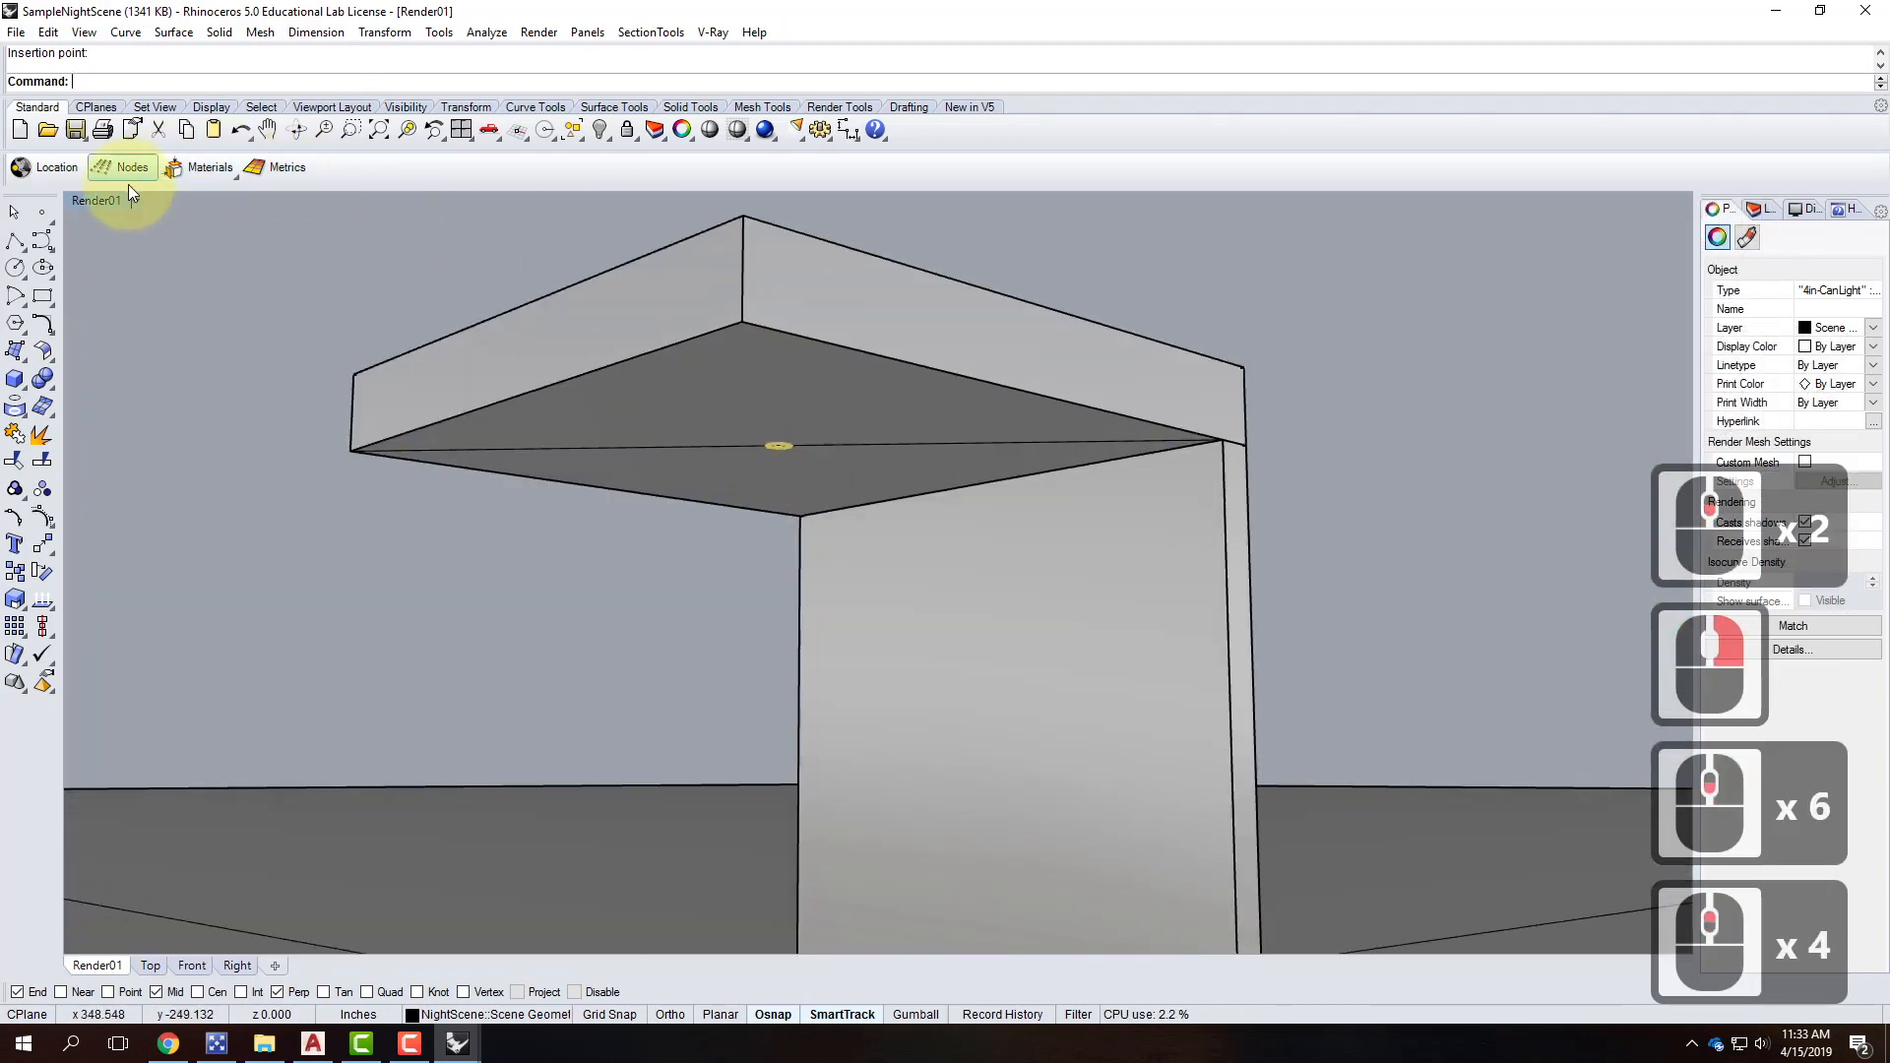
# Run a V-Ray test render of the dark scene, then close the frame buffer.
pyautogui.click(967, 328)
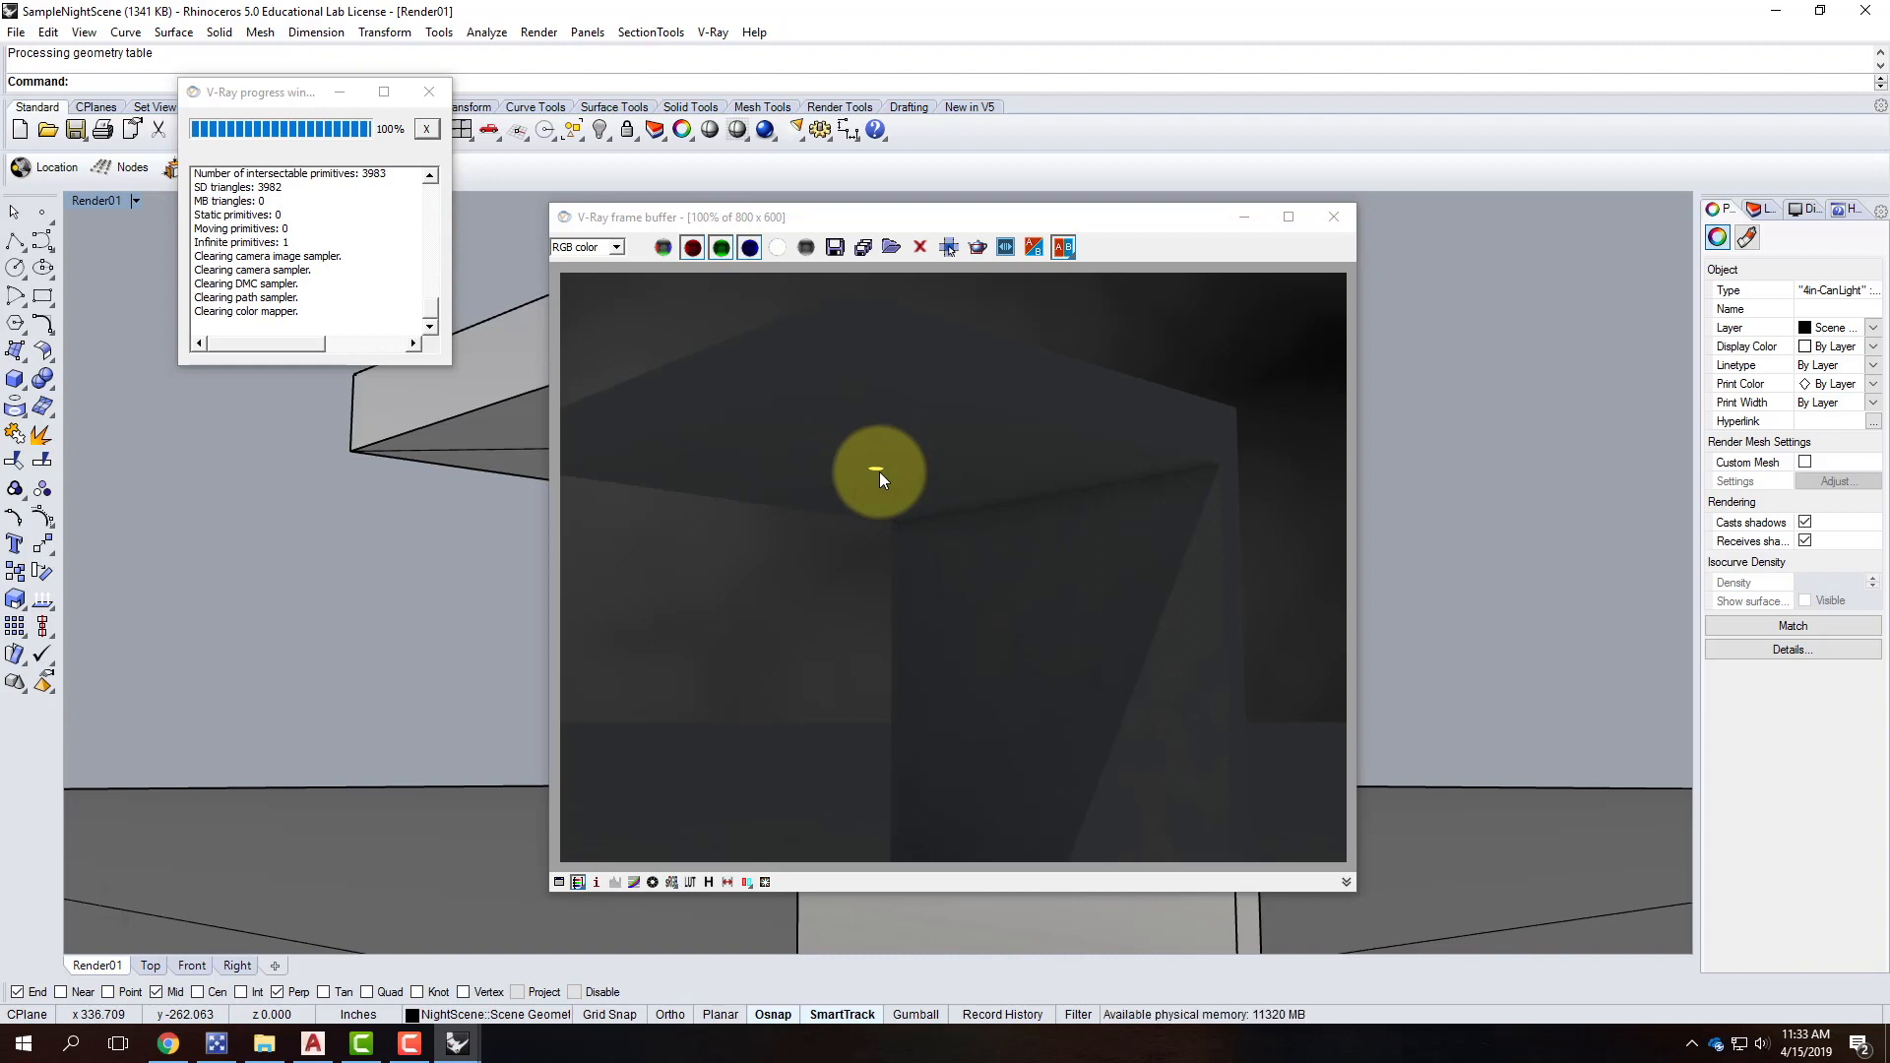
pyautogui.click(1332, 216)
pyautogui.scroll(-2, 876, 620)
pyautogui.moveTo(876, 620); pyautogui.dragTo(897, 536, button='right')
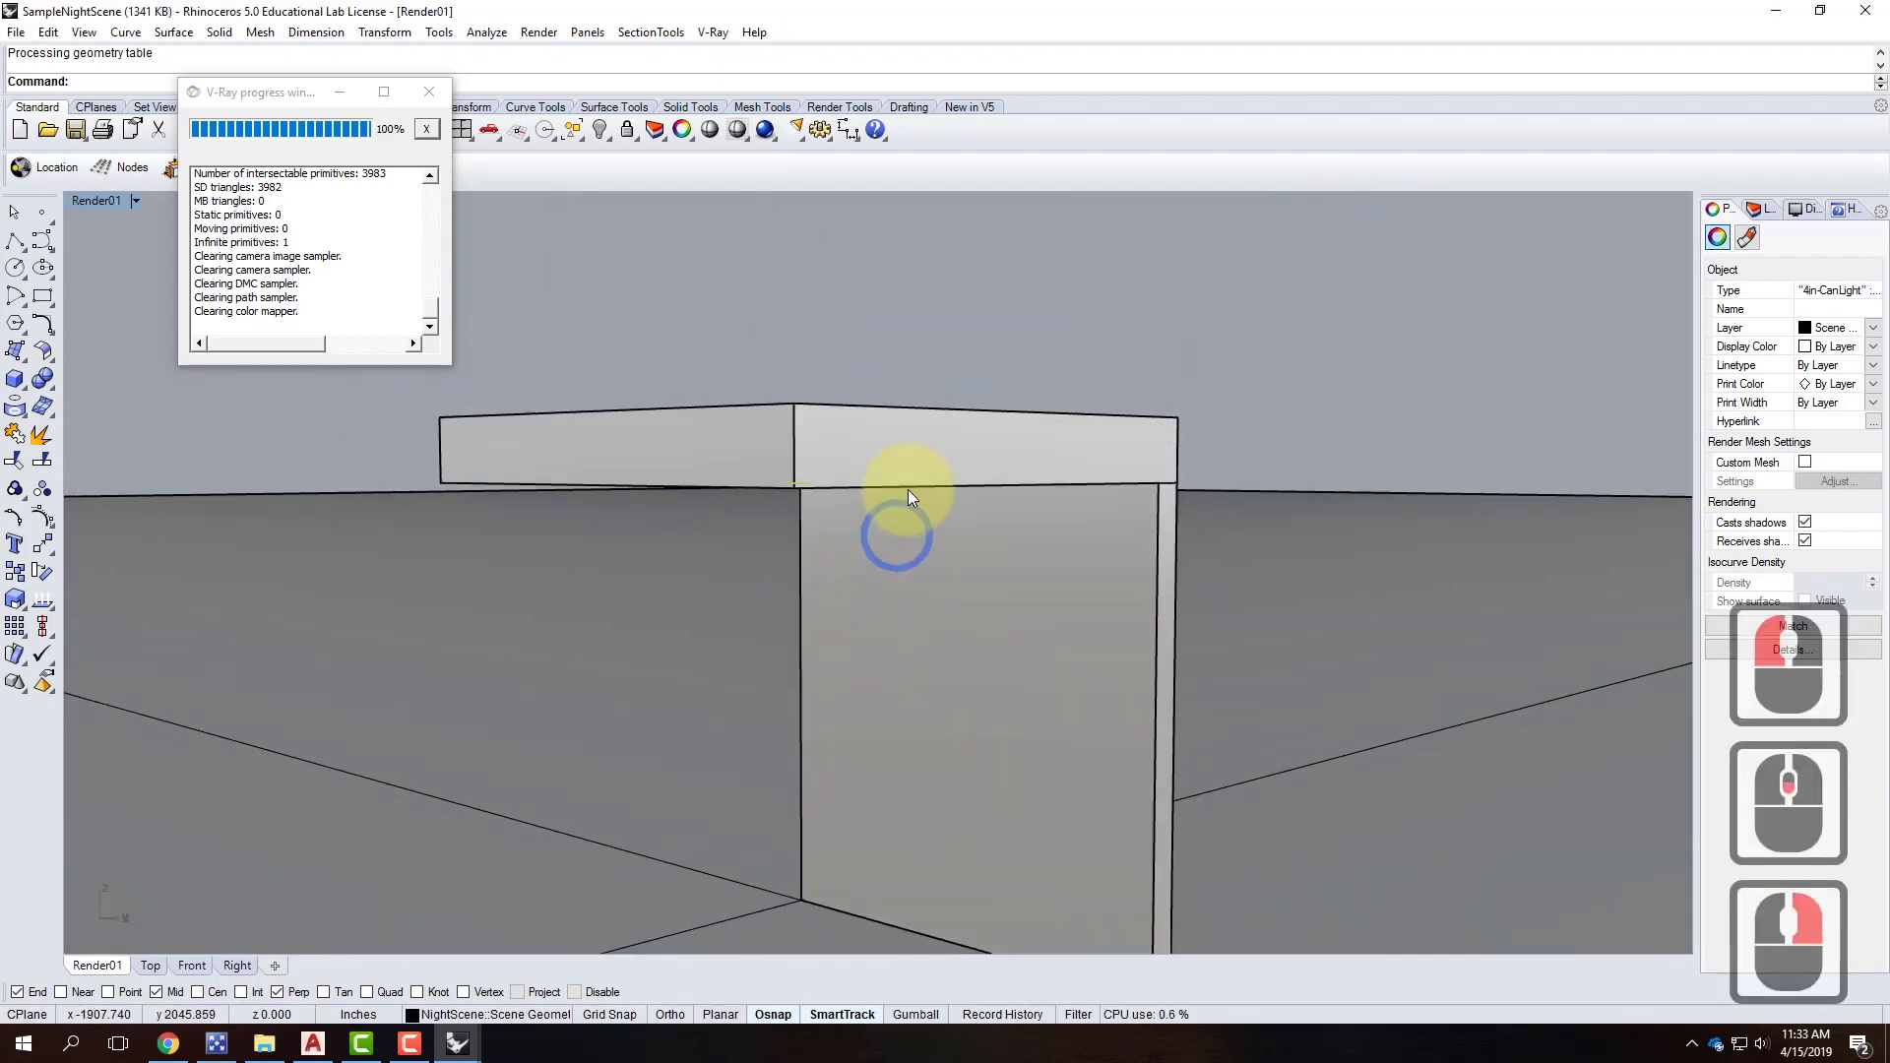
pyautogui.scroll(-4, 912, 492)
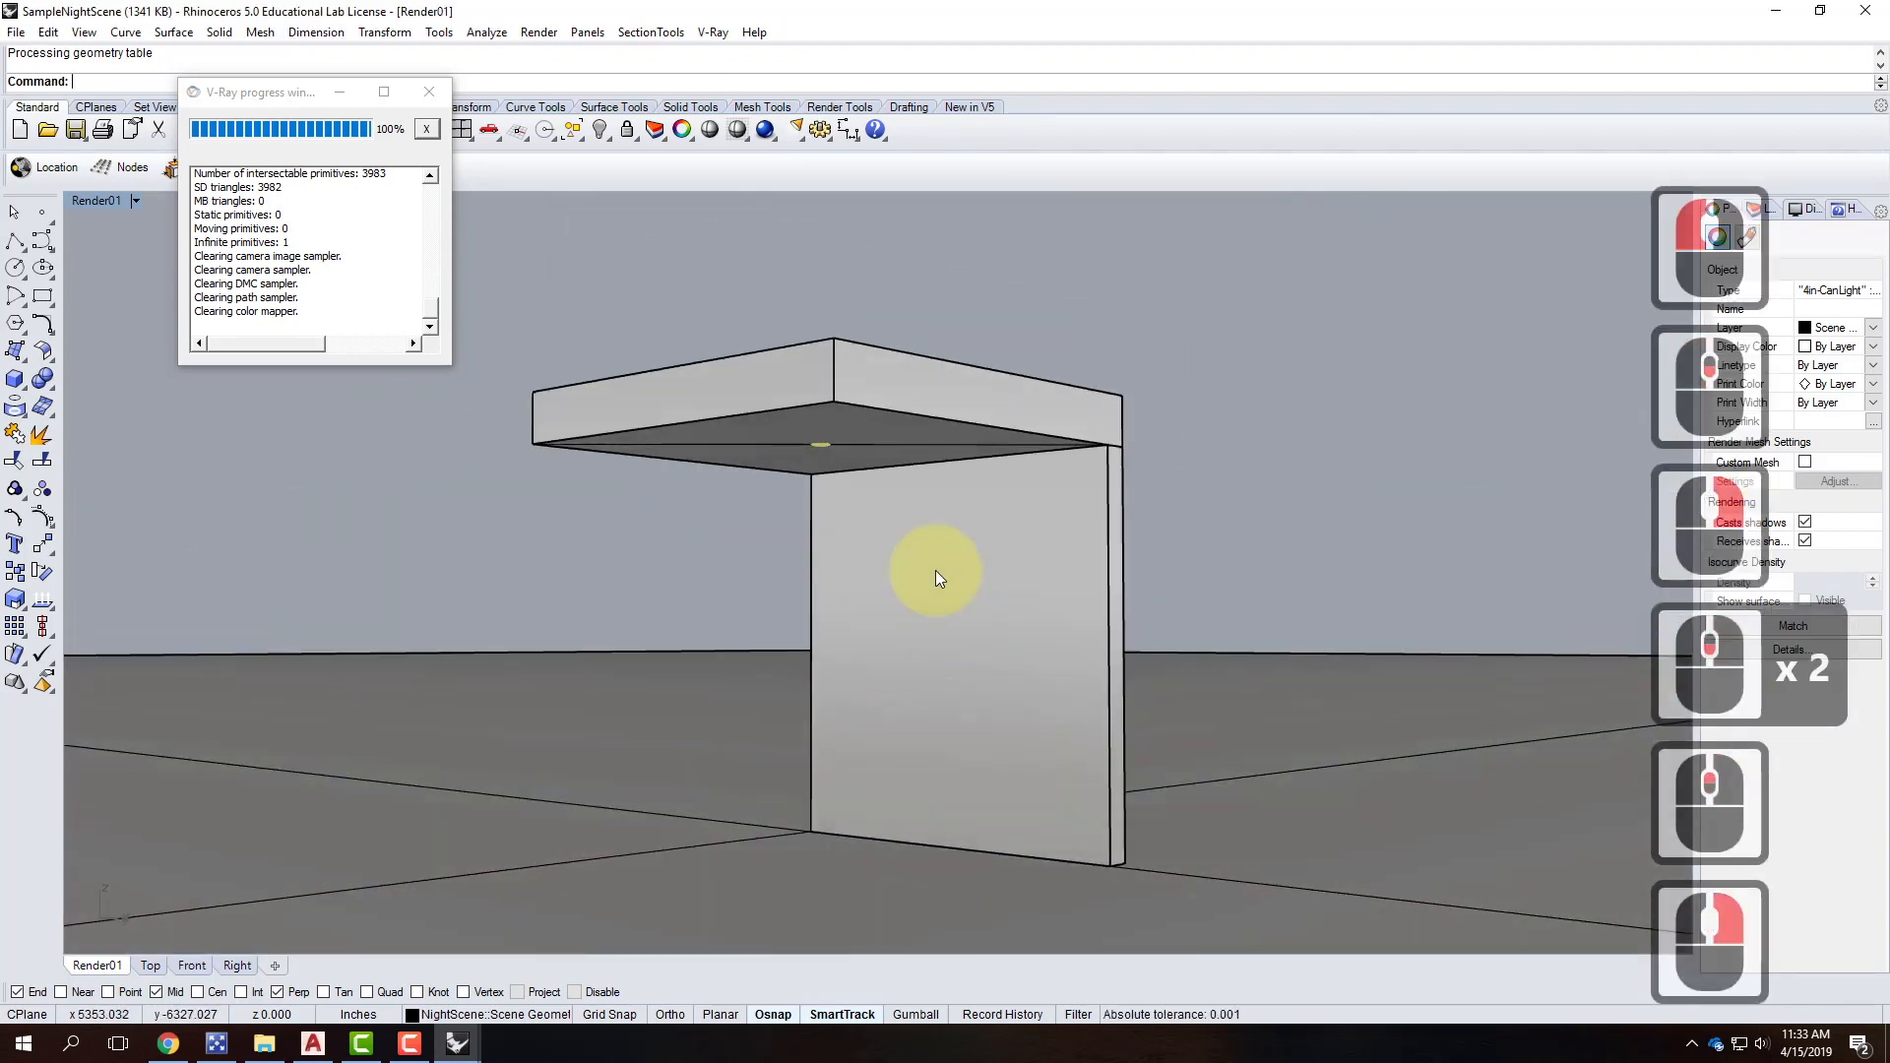
pyautogui.scroll(4, 935, 570)
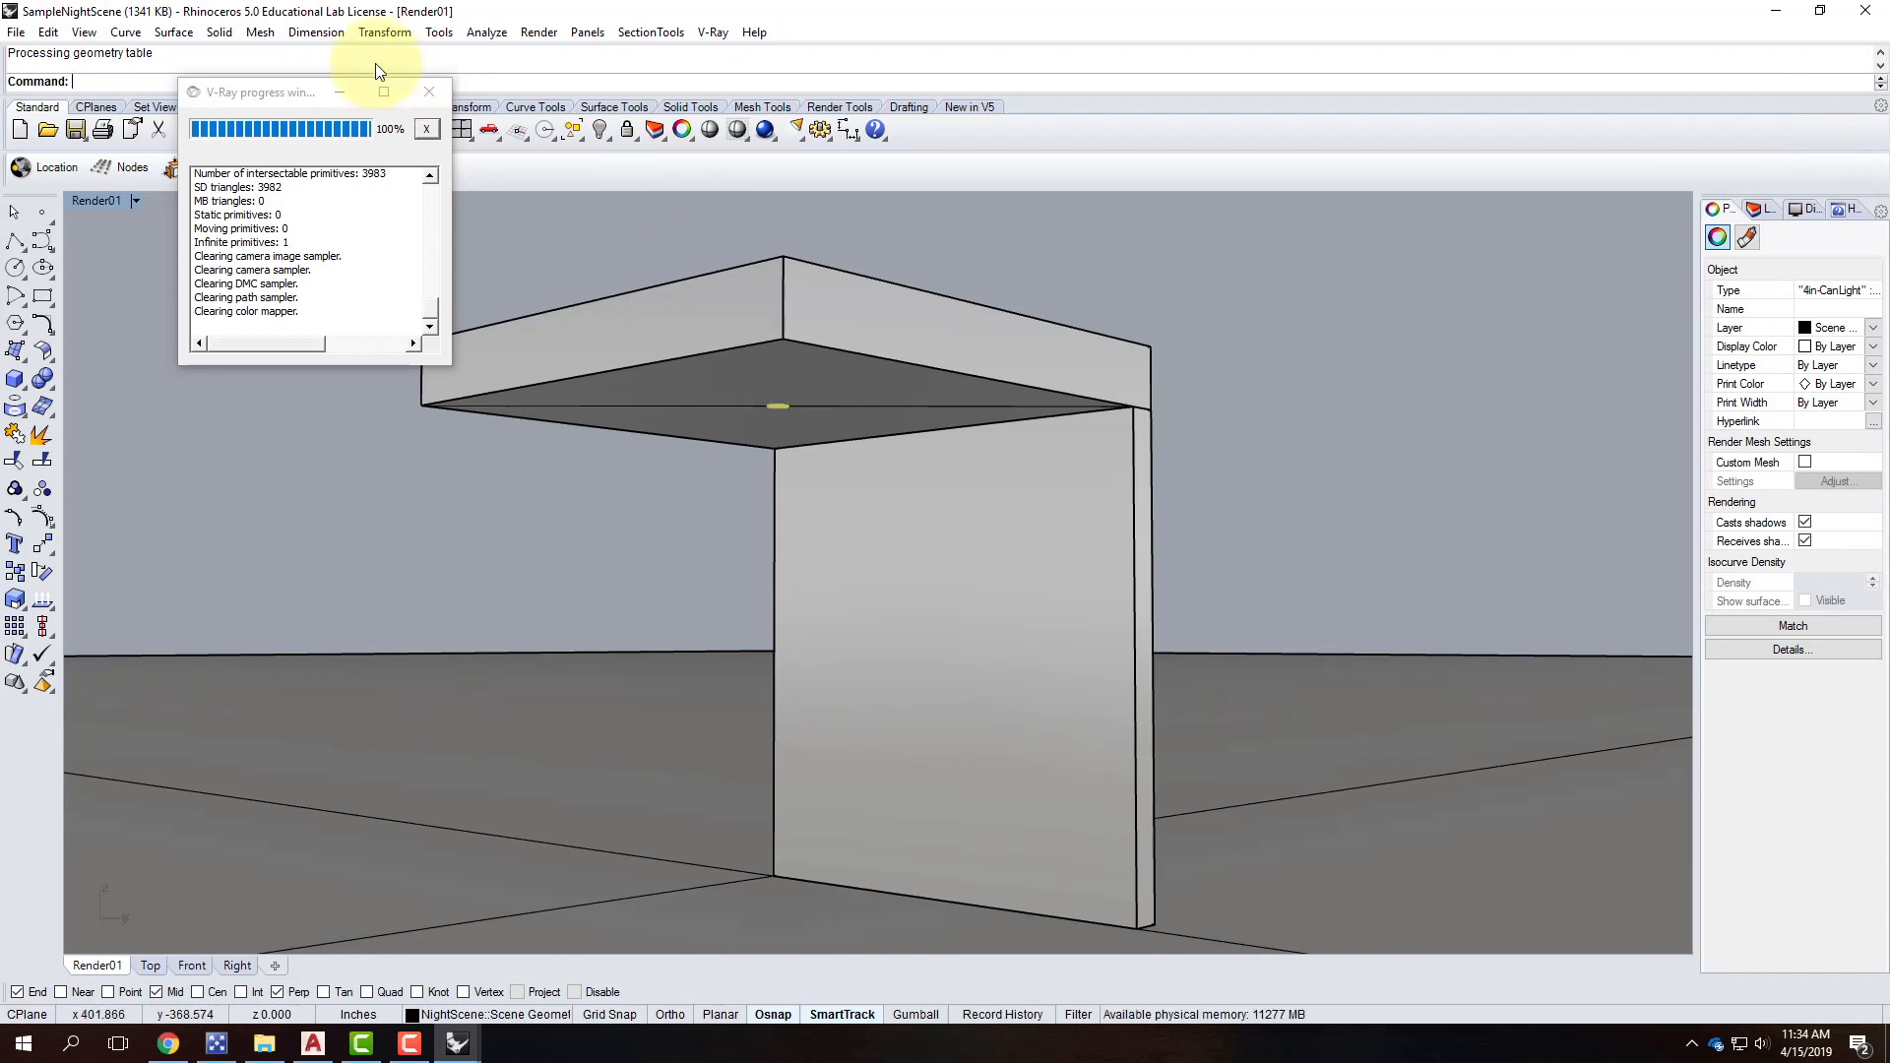
# Close the V-Ray progress window and load the VRayForRhinoV4_tb toolbar file from Resources.
pyautogui.click(429, 91)
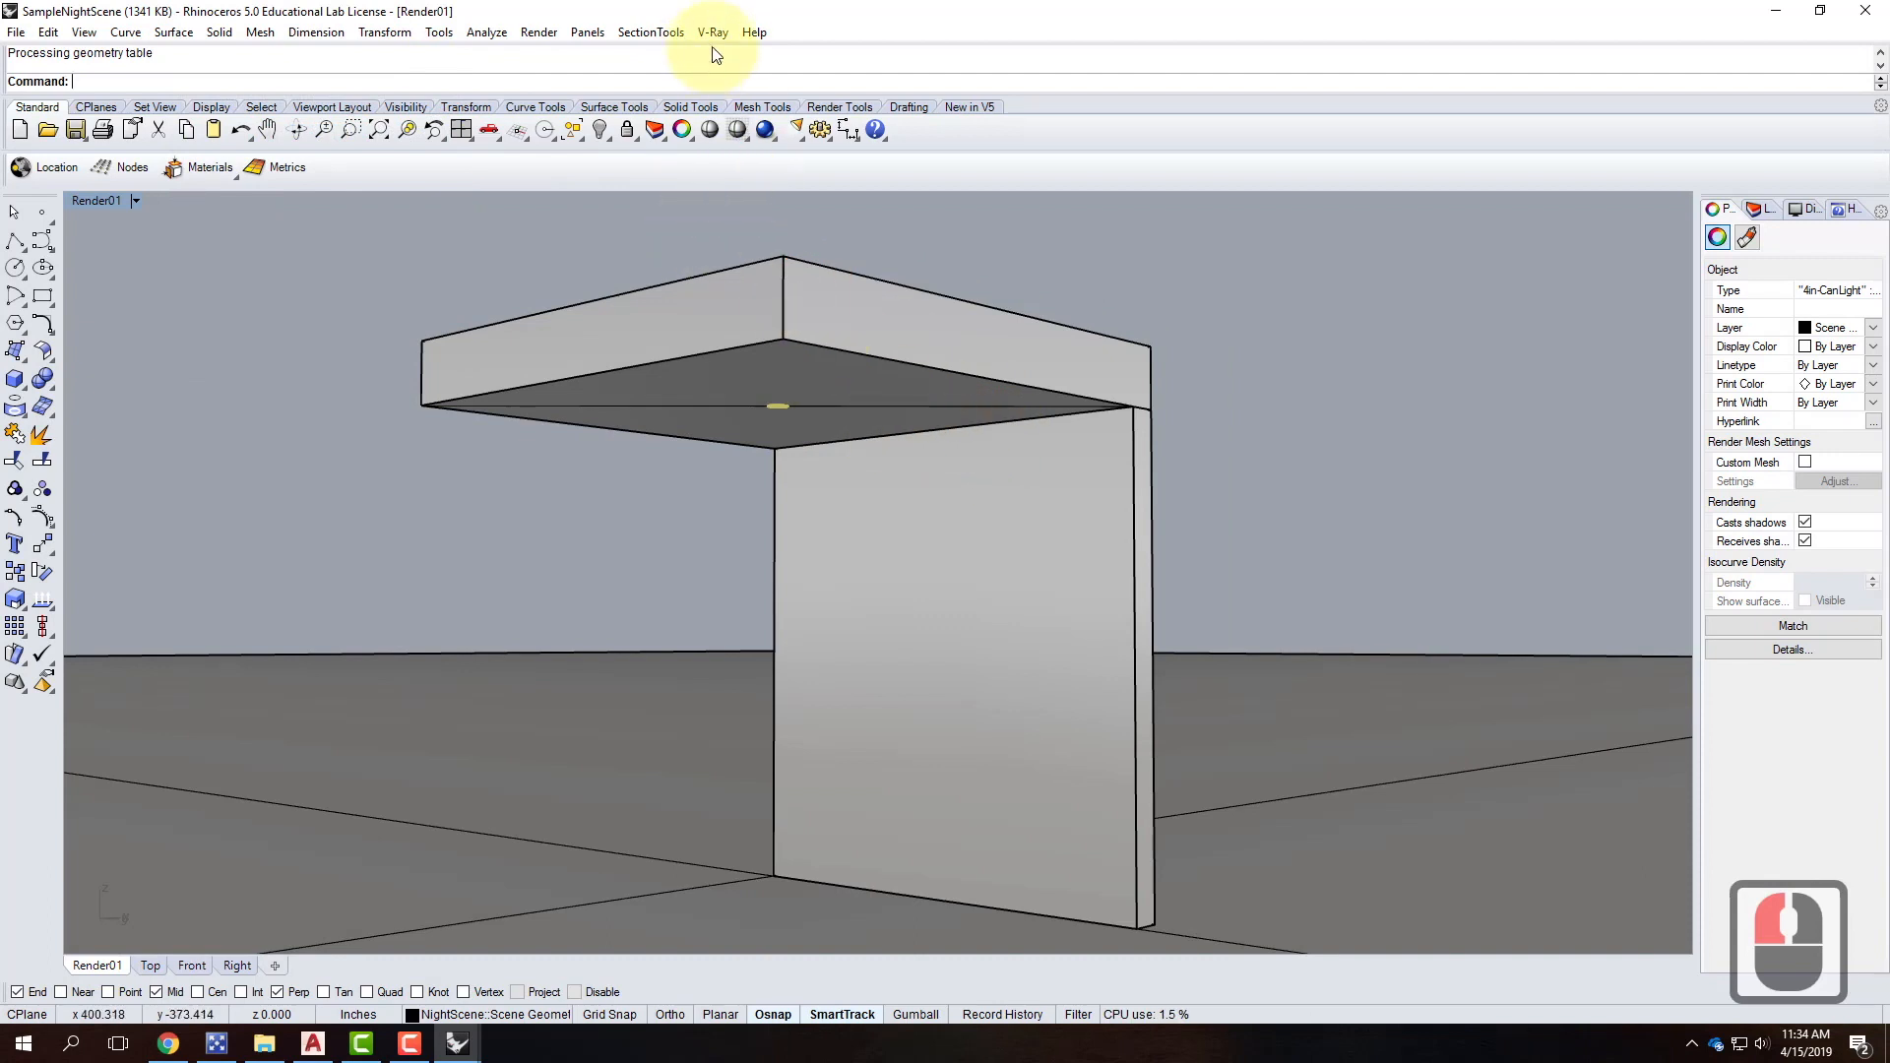
pyautogui.click(439, 32)
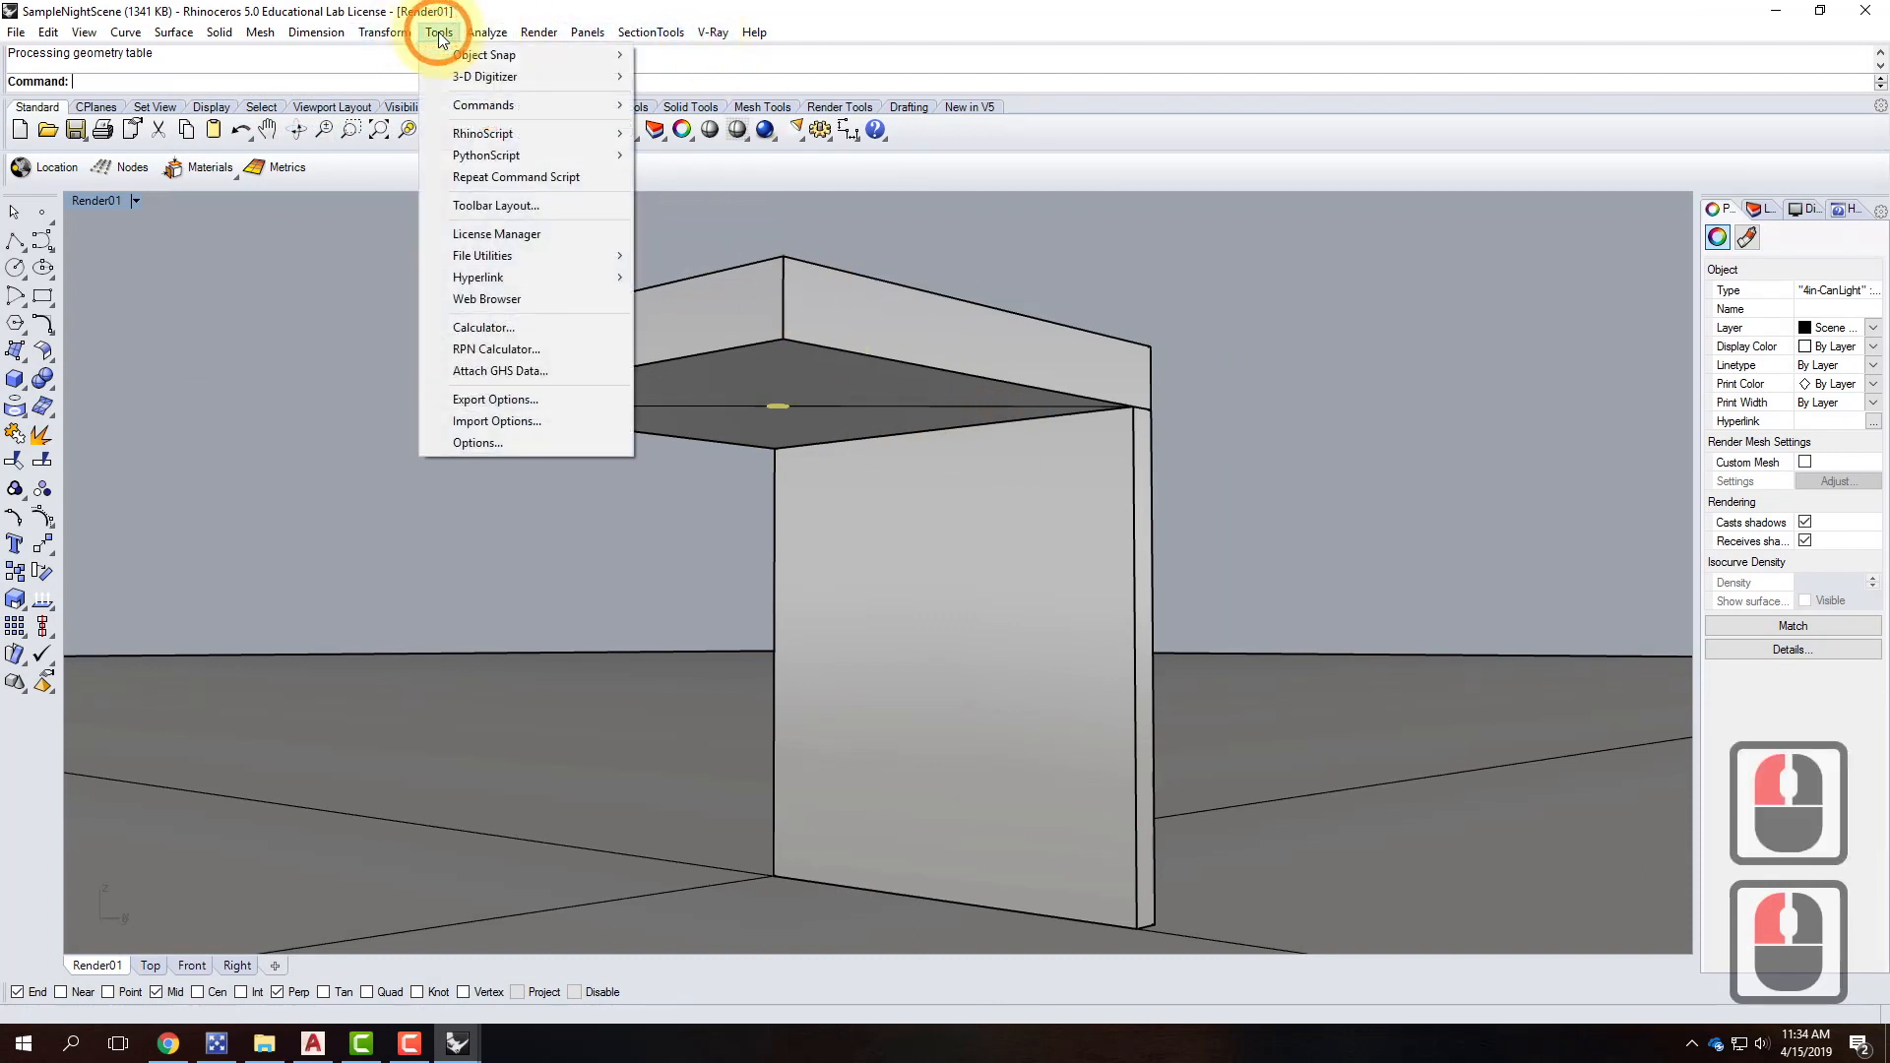
pyautogui.click(491, 205)
pyautogui.click(875, 294)
pyautogui.click(891, 326)
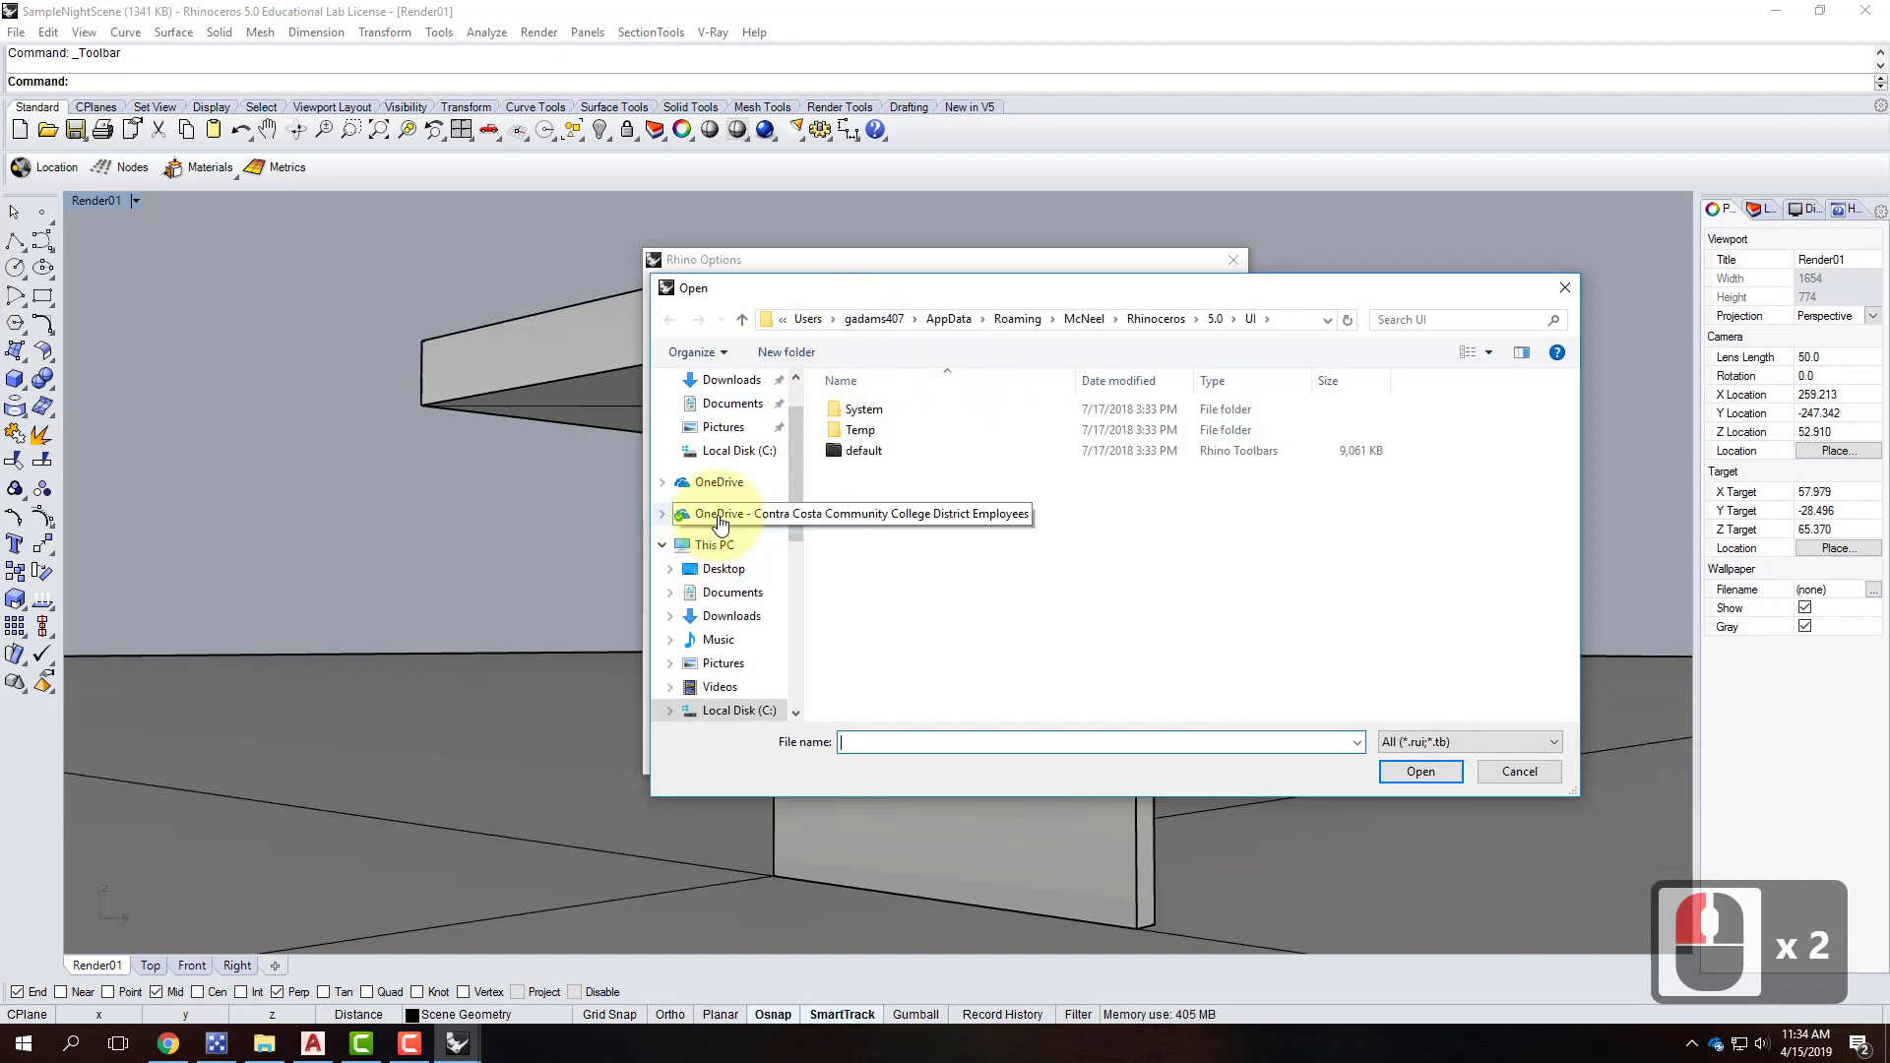
pyautogui.click(720, 517)
pyautogui.doubleClick(874, 561)
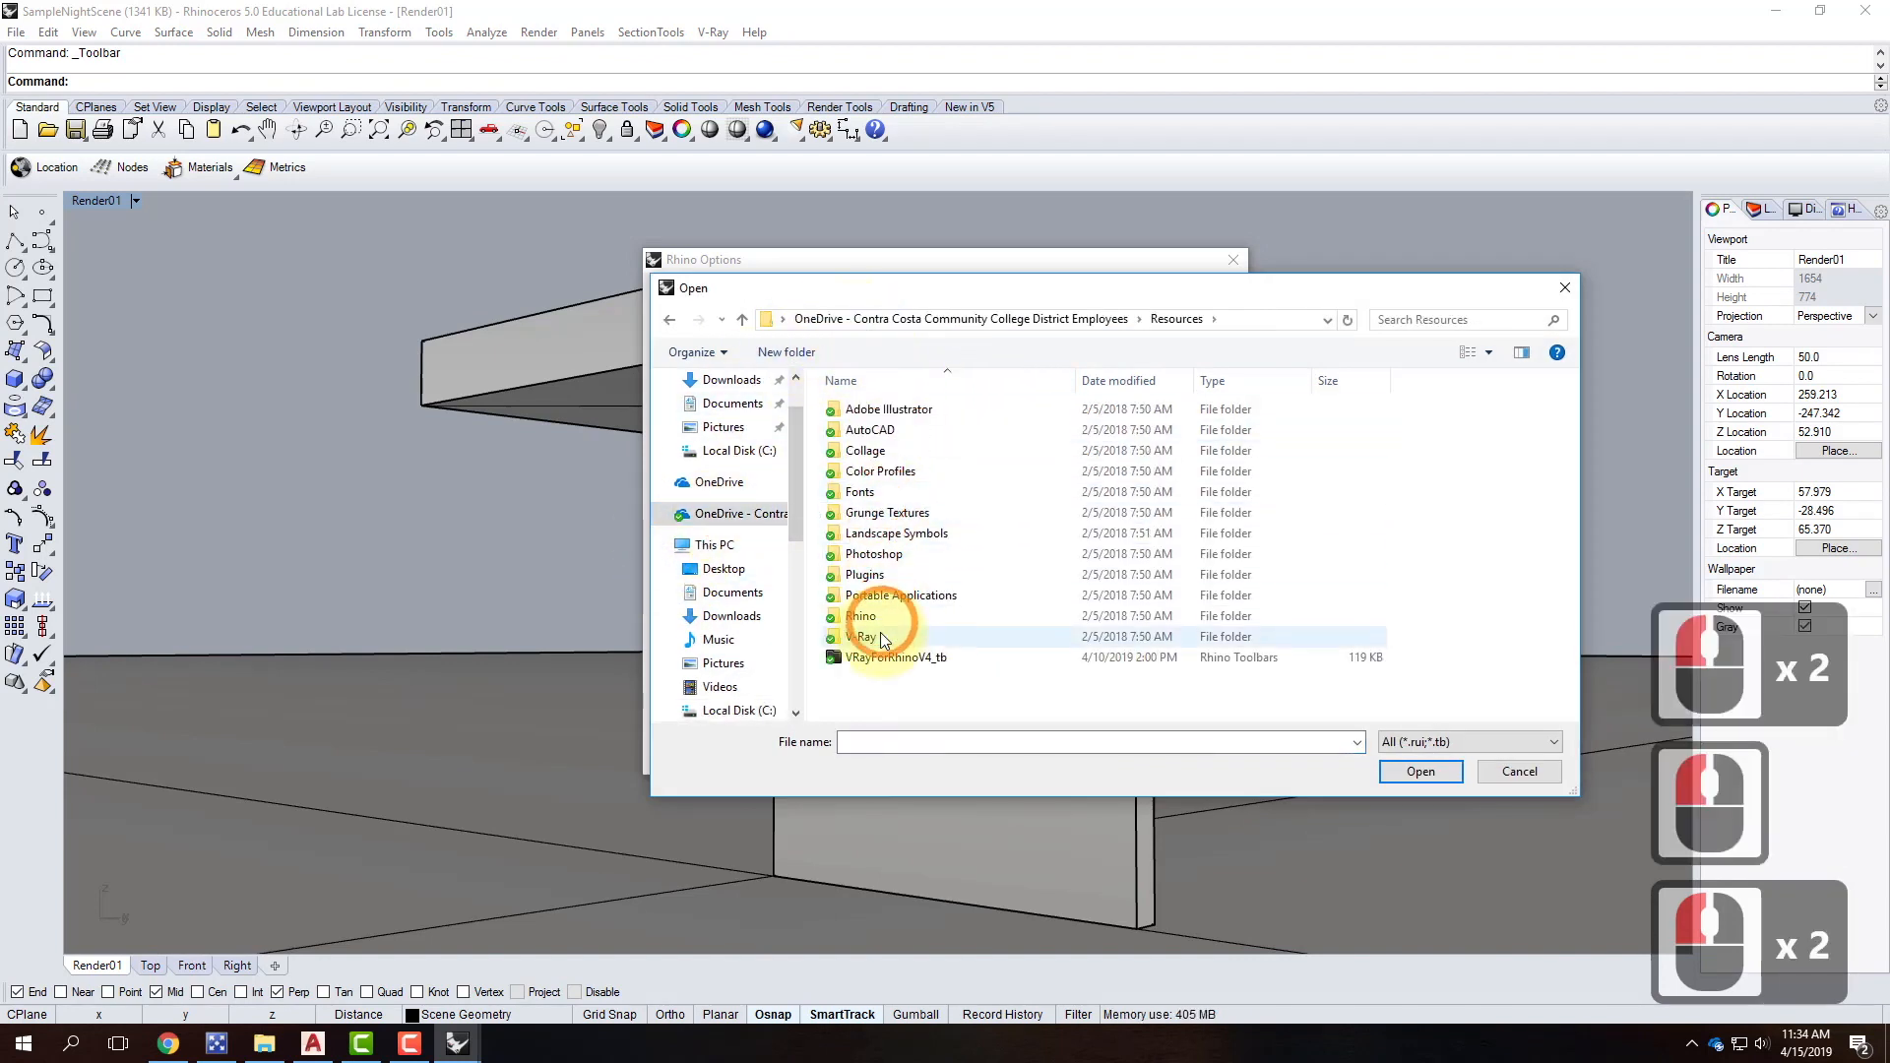
pyautogui.doubleClick(862, 637)
pyautogui.click(669, 320)
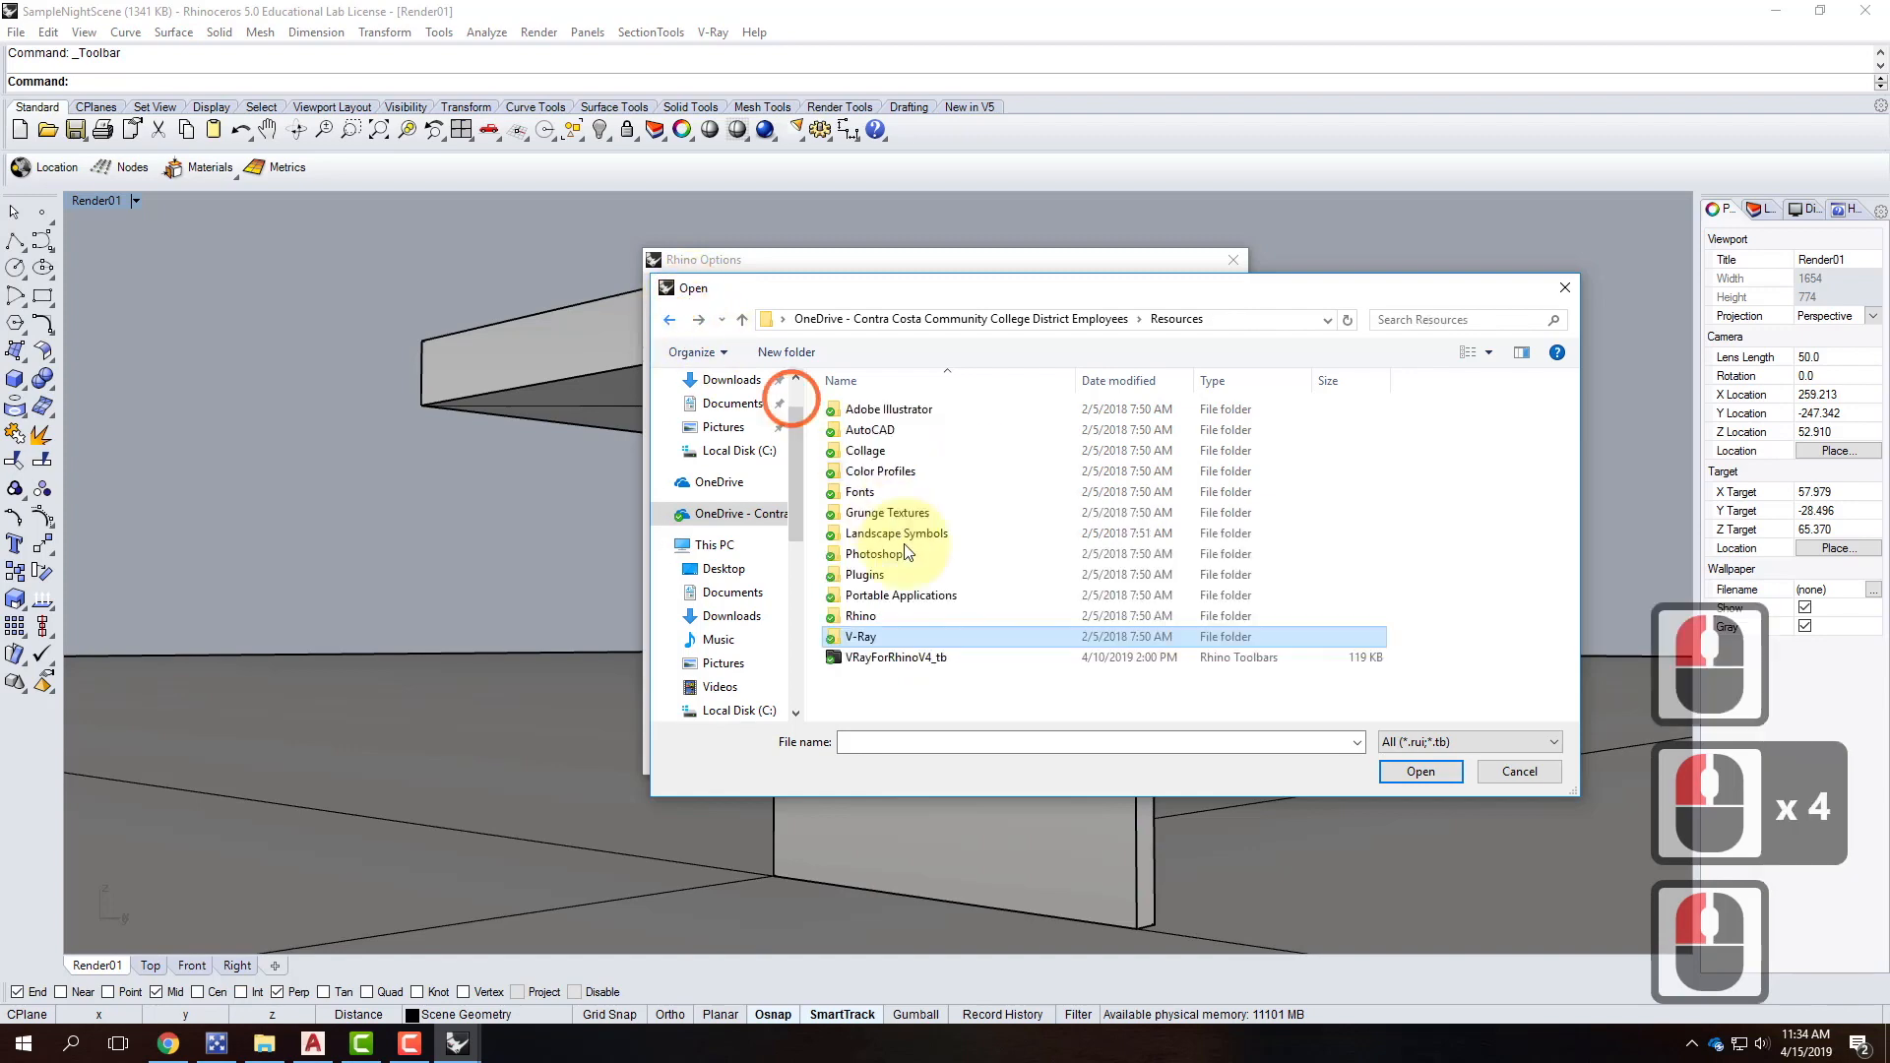
pyautogui.click(1181, 657)
pyautogui.click(1417, 766)
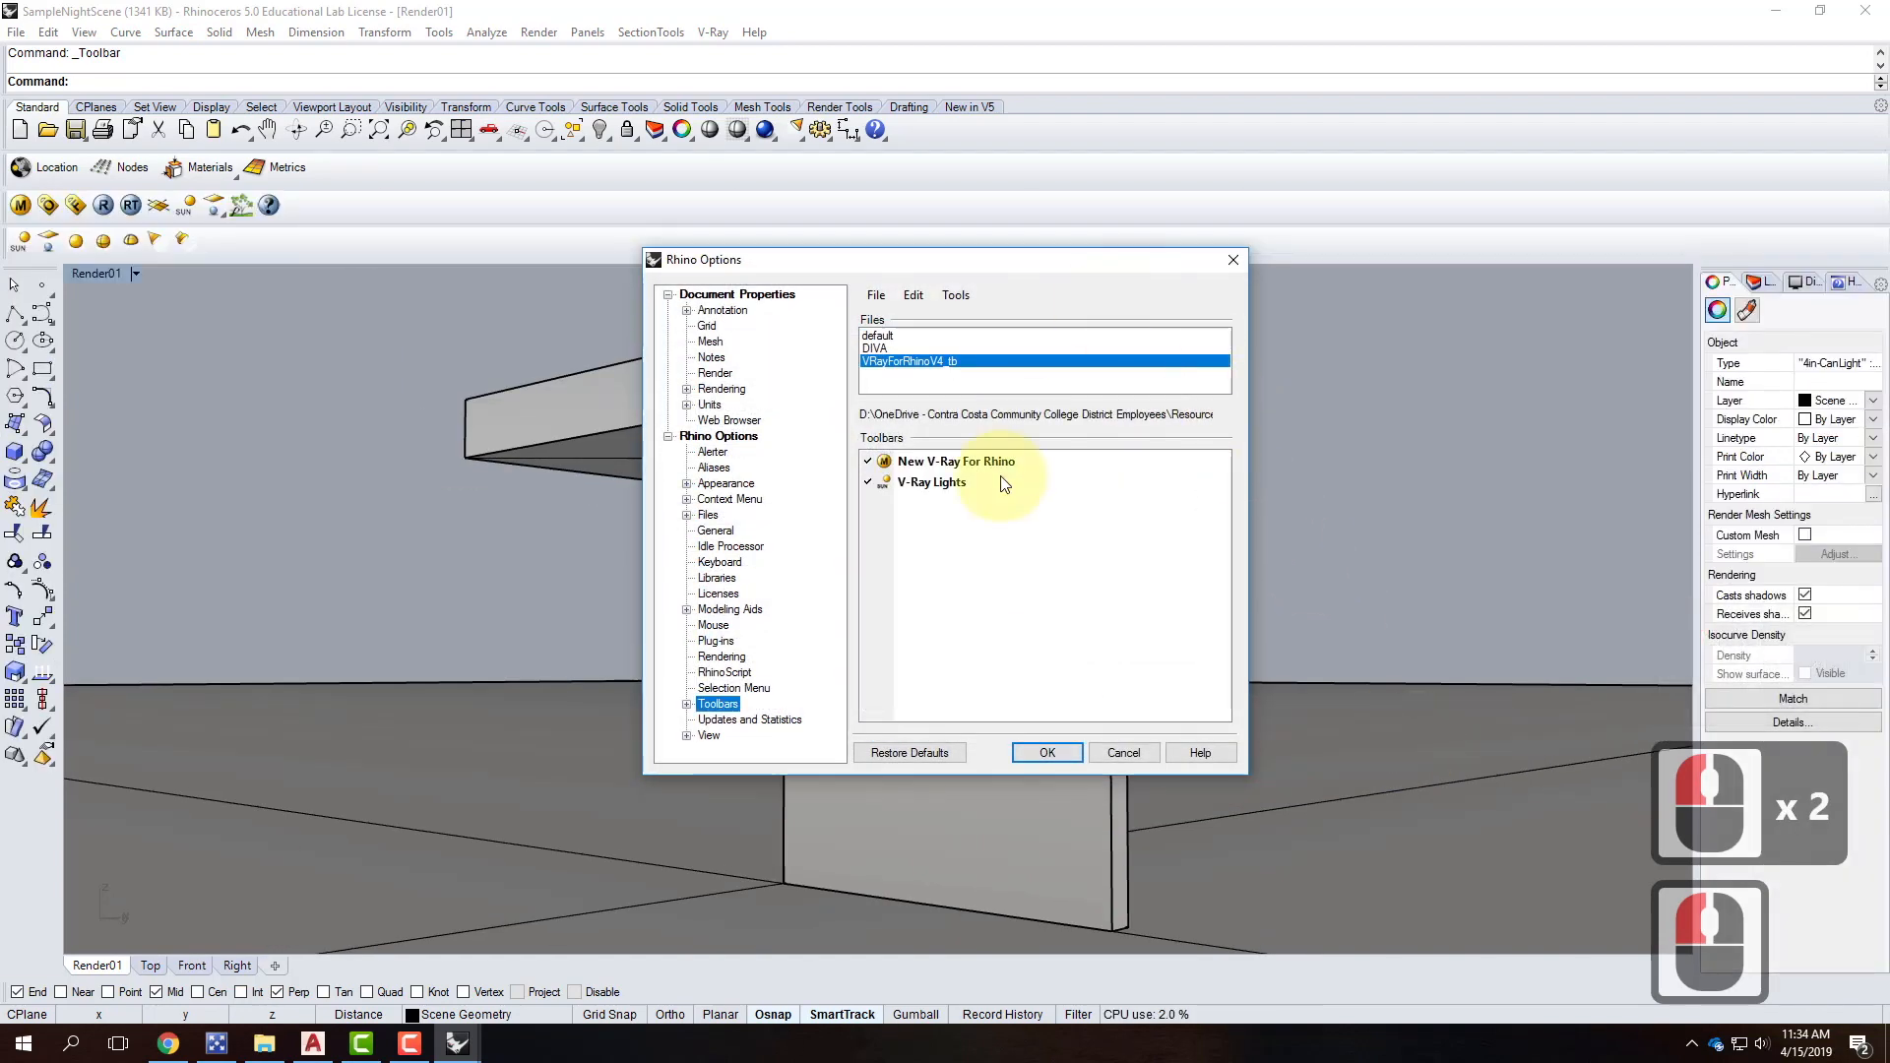
pyautogui.click(1046, 752)
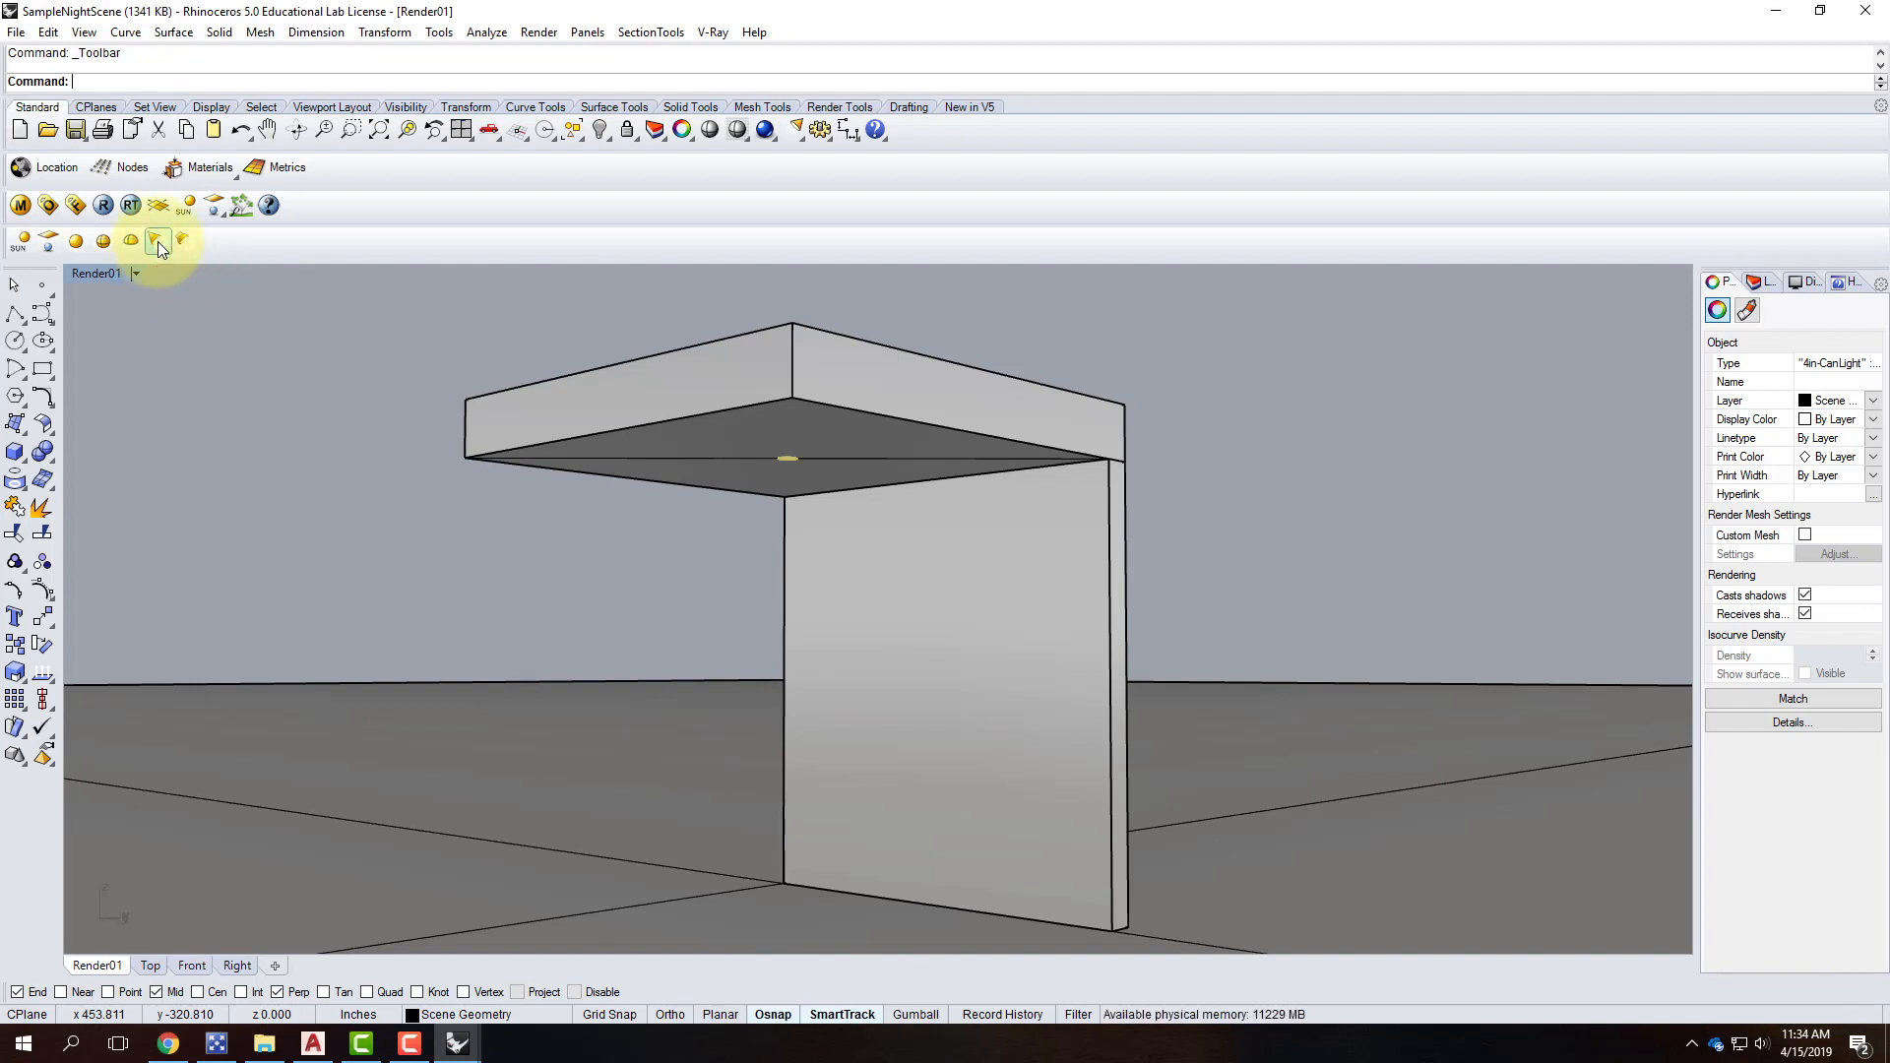
# Try deleting the 6" Can Light and Floor Lamp layers, dismissing the block definition warning.
pyautogui.click(1755, 282)
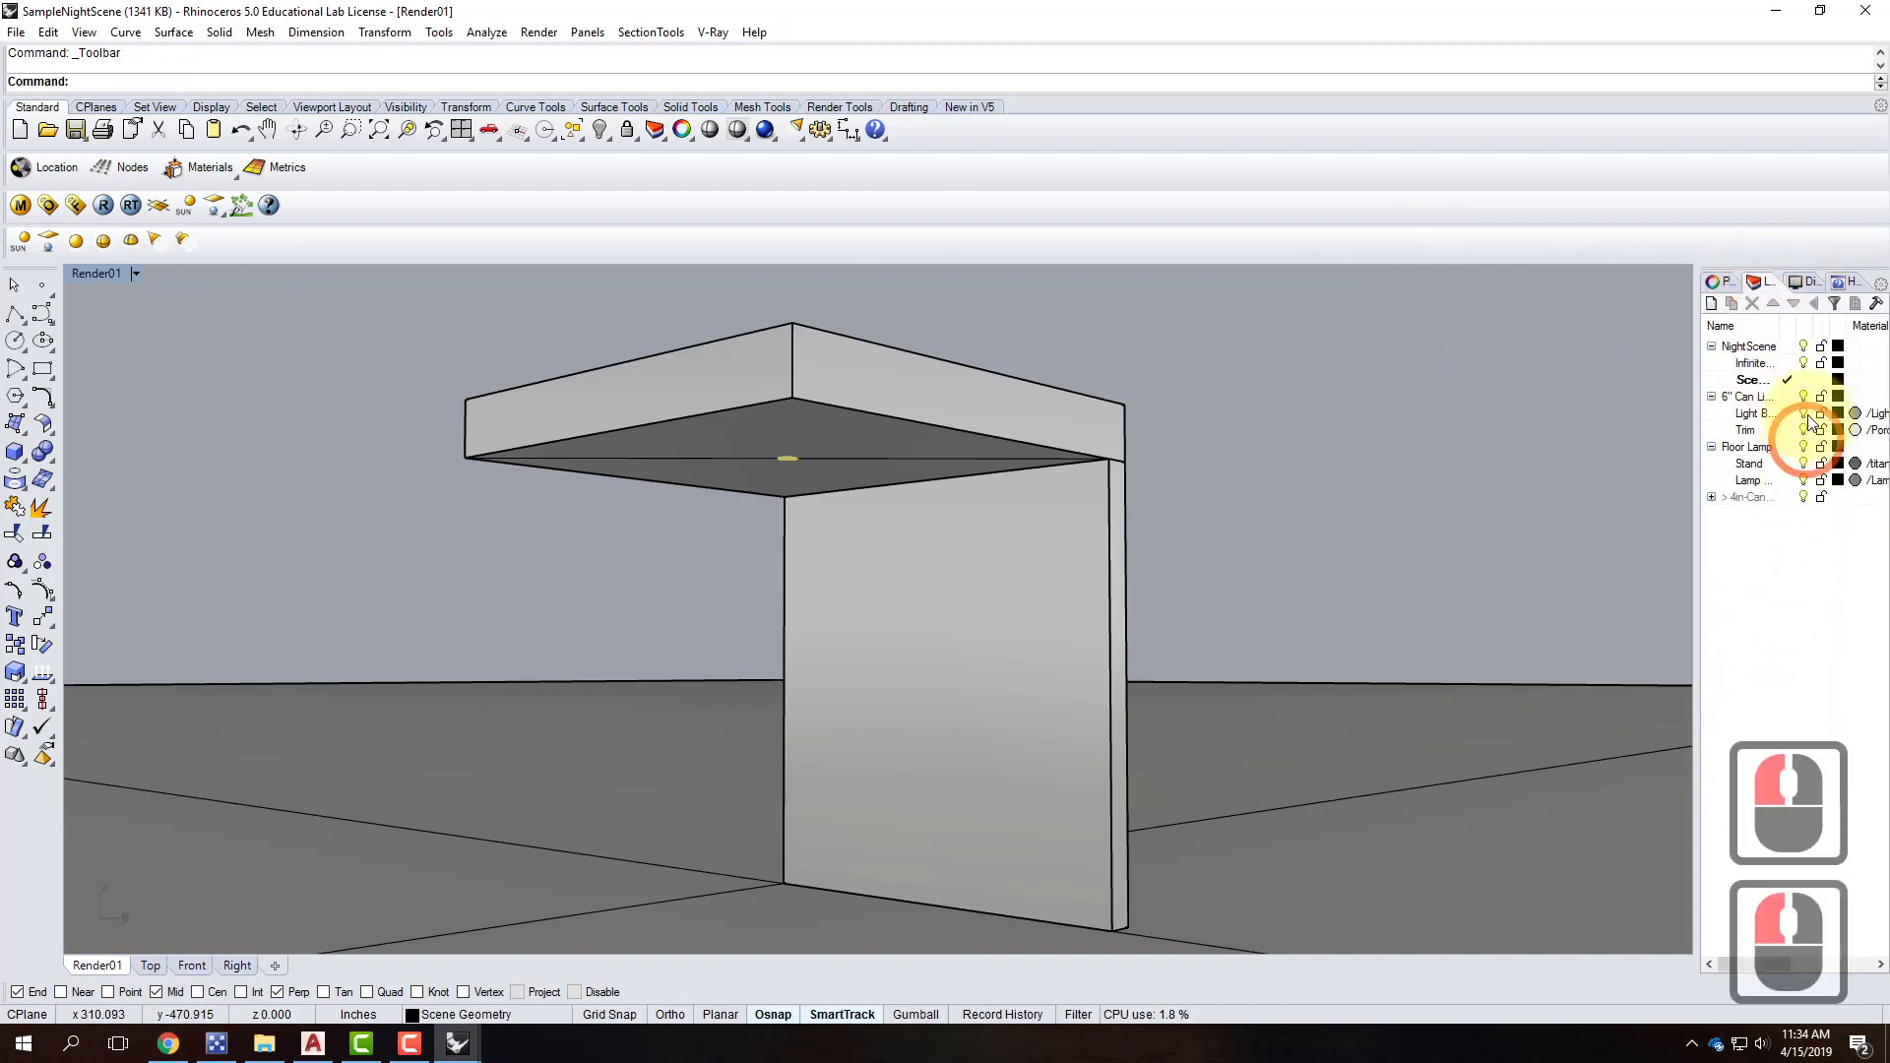
pyautogui.click(1745, 398)
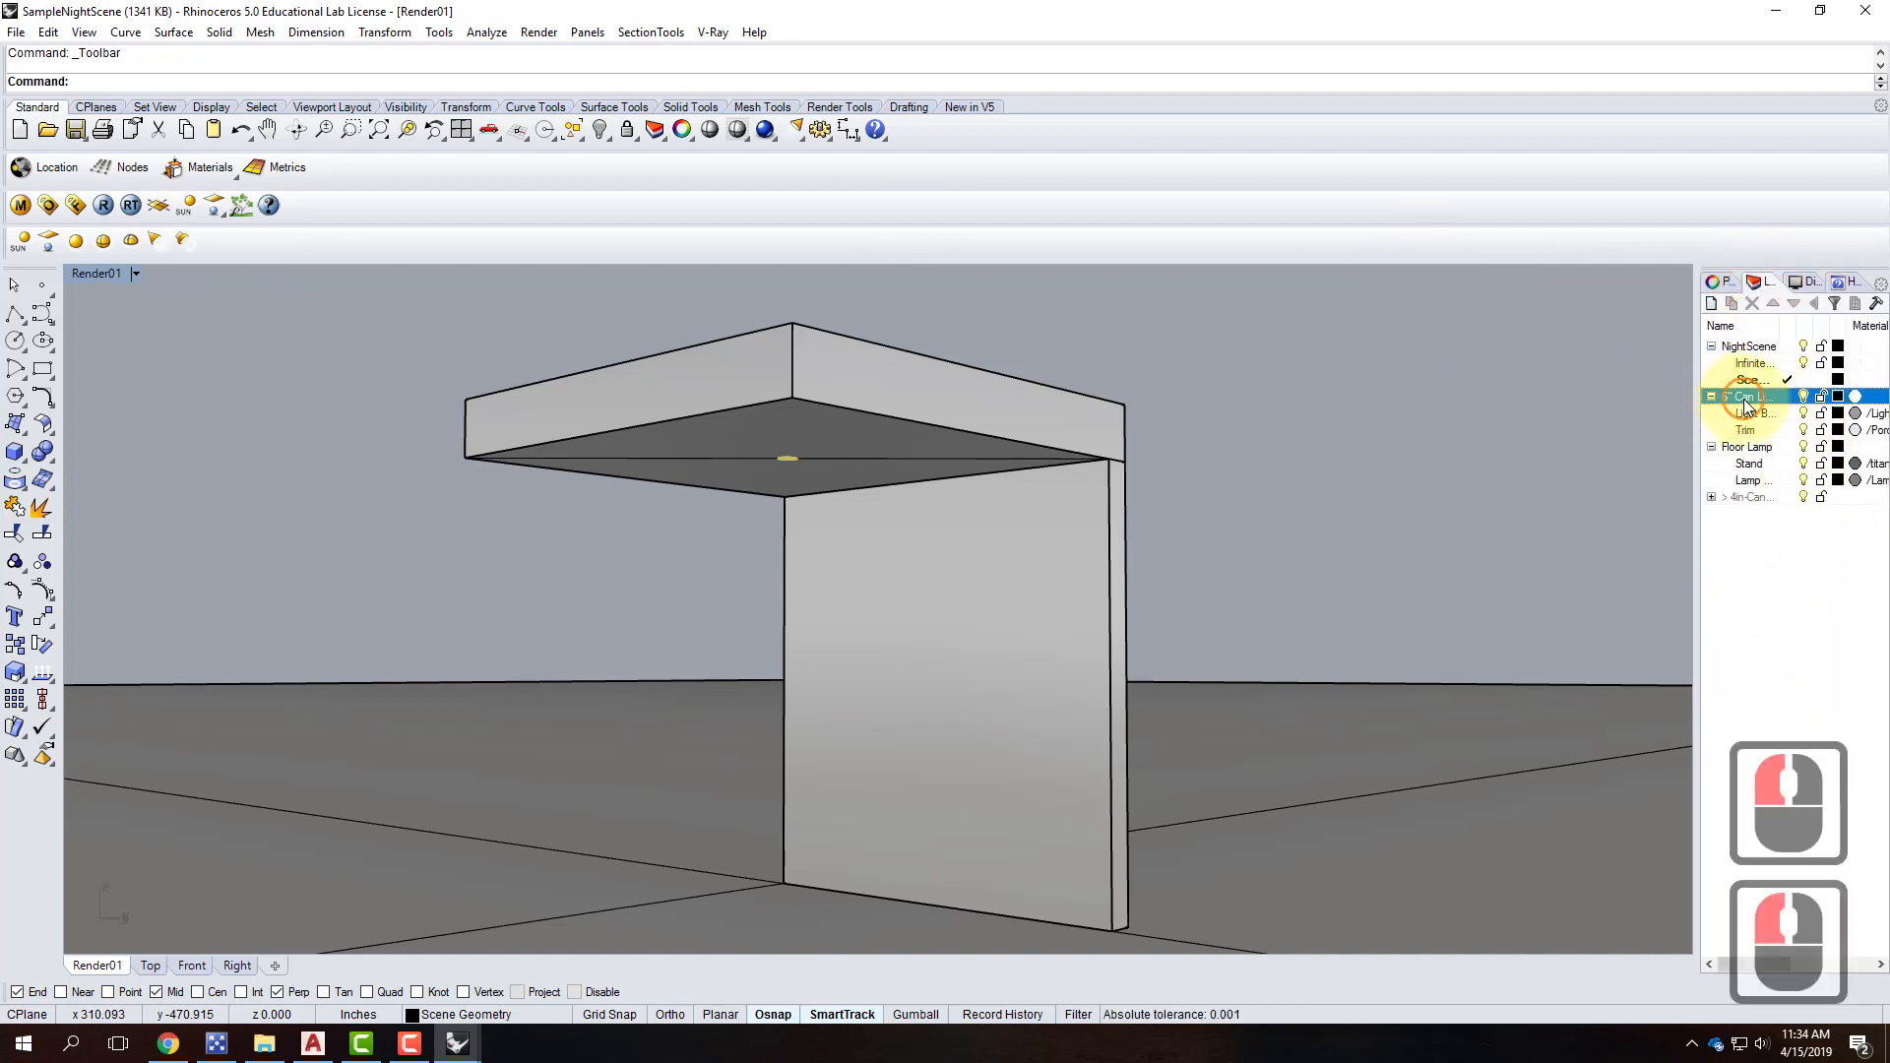
pyautogui.keyDown('shift'); pyautogui.click(1748, 480); pyautogui.keyUp('shift')
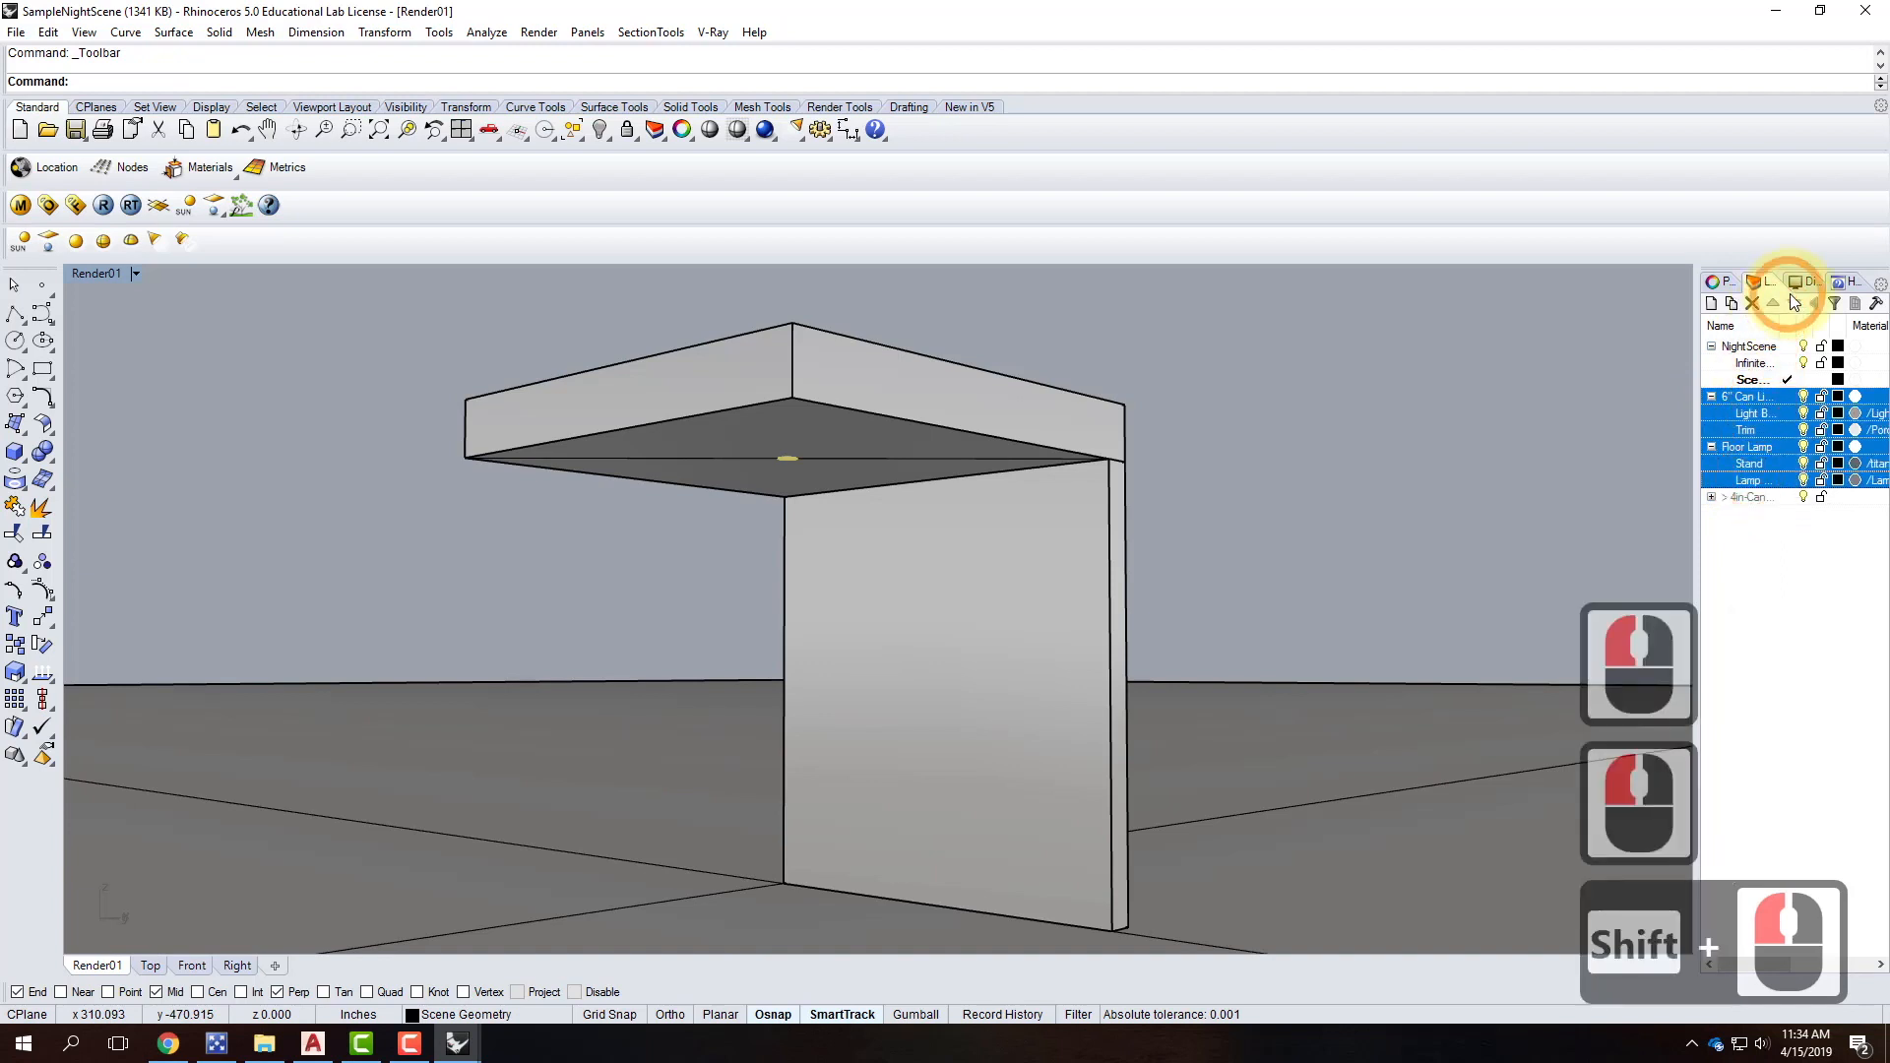
pyautogui.click(1753, 307)
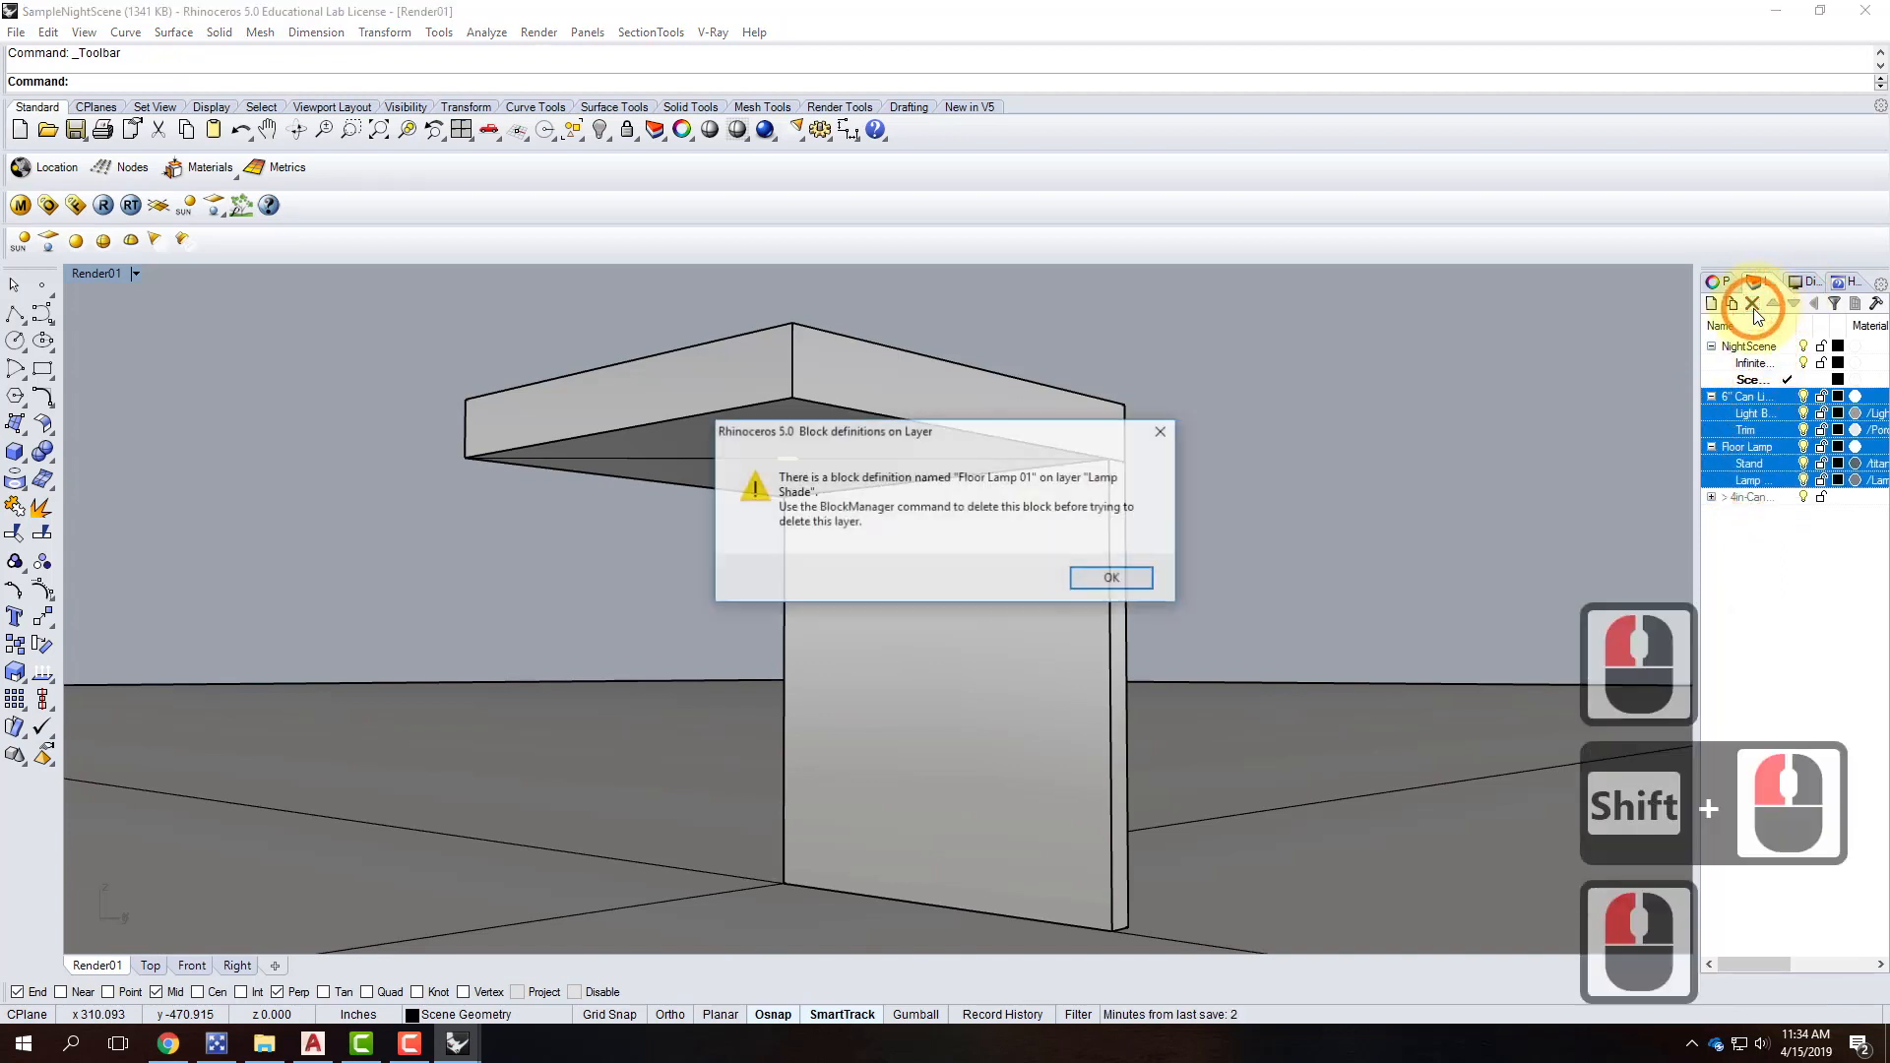
pyautogui.click(1130, 577)
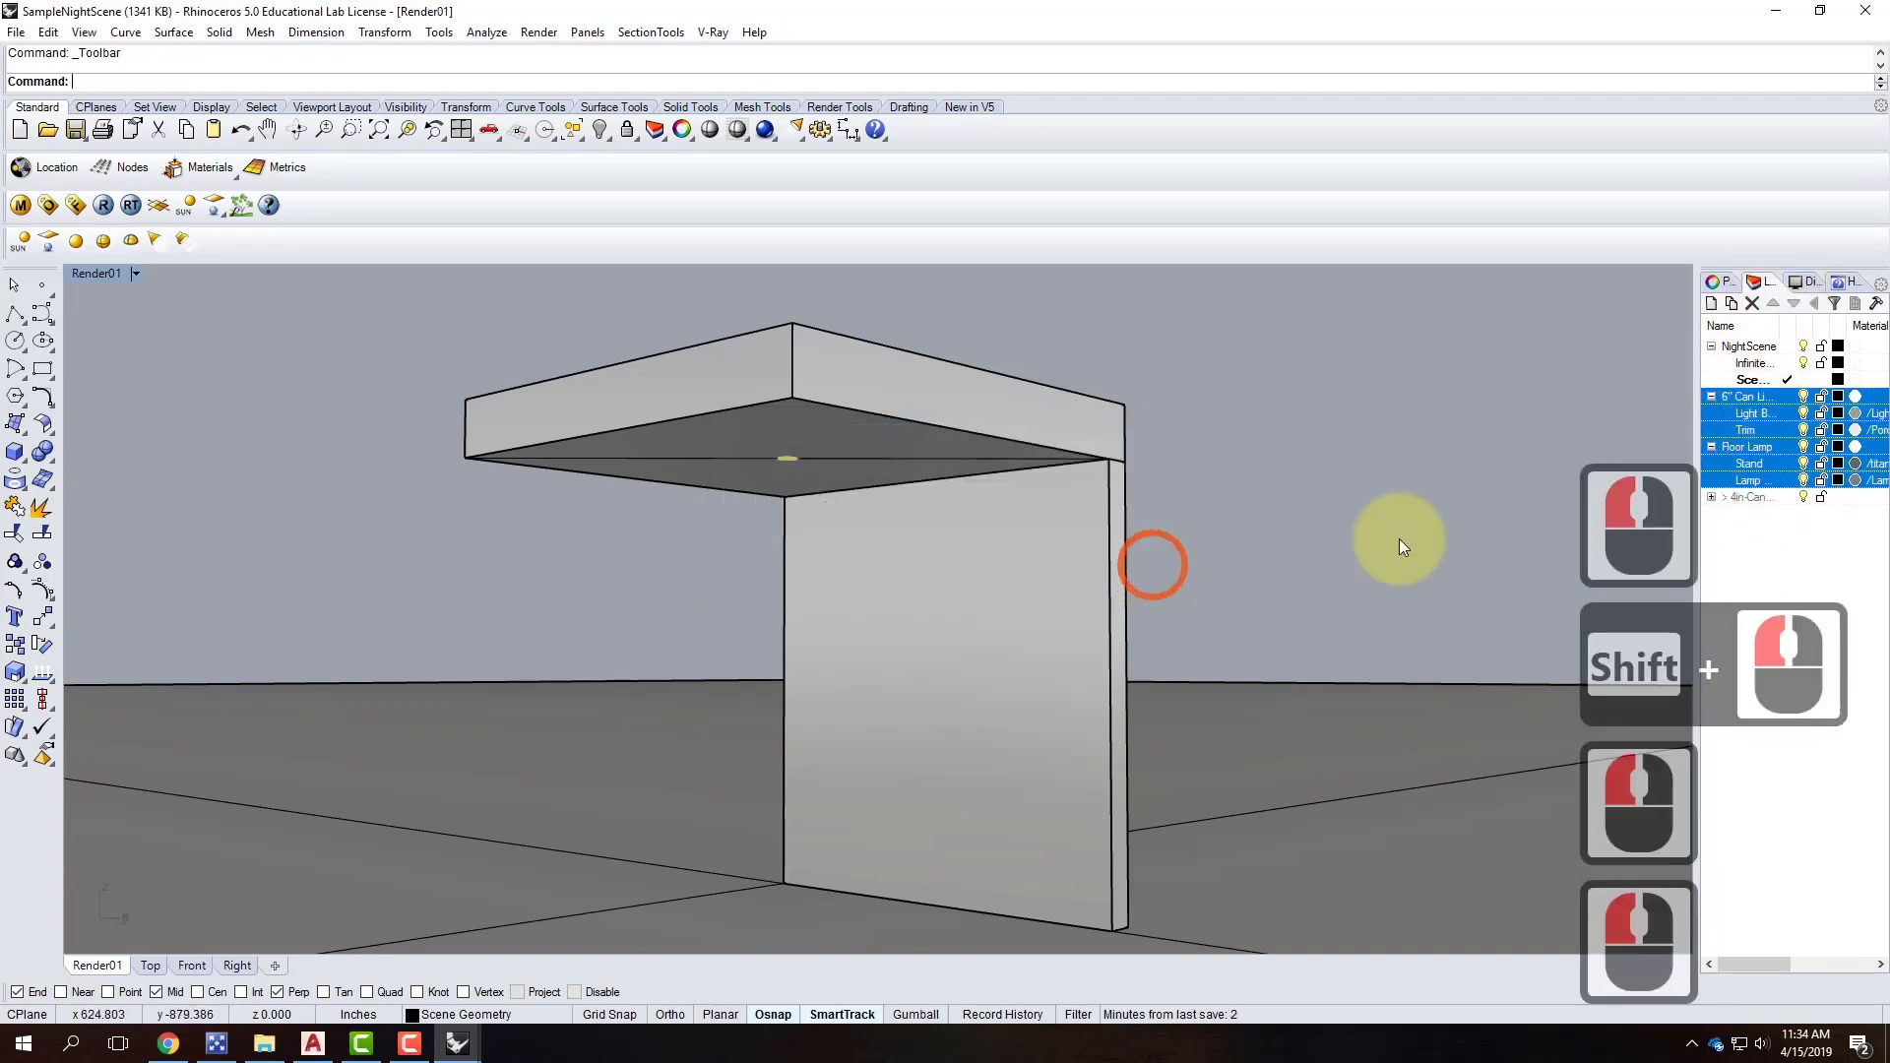
# Delete the 6-Recessed_Can_Light and Floor Lamp 01 block definitions, then remove those layers.
pyautogui.click(57, 34)
pyautogui.moveTo(121, 386)
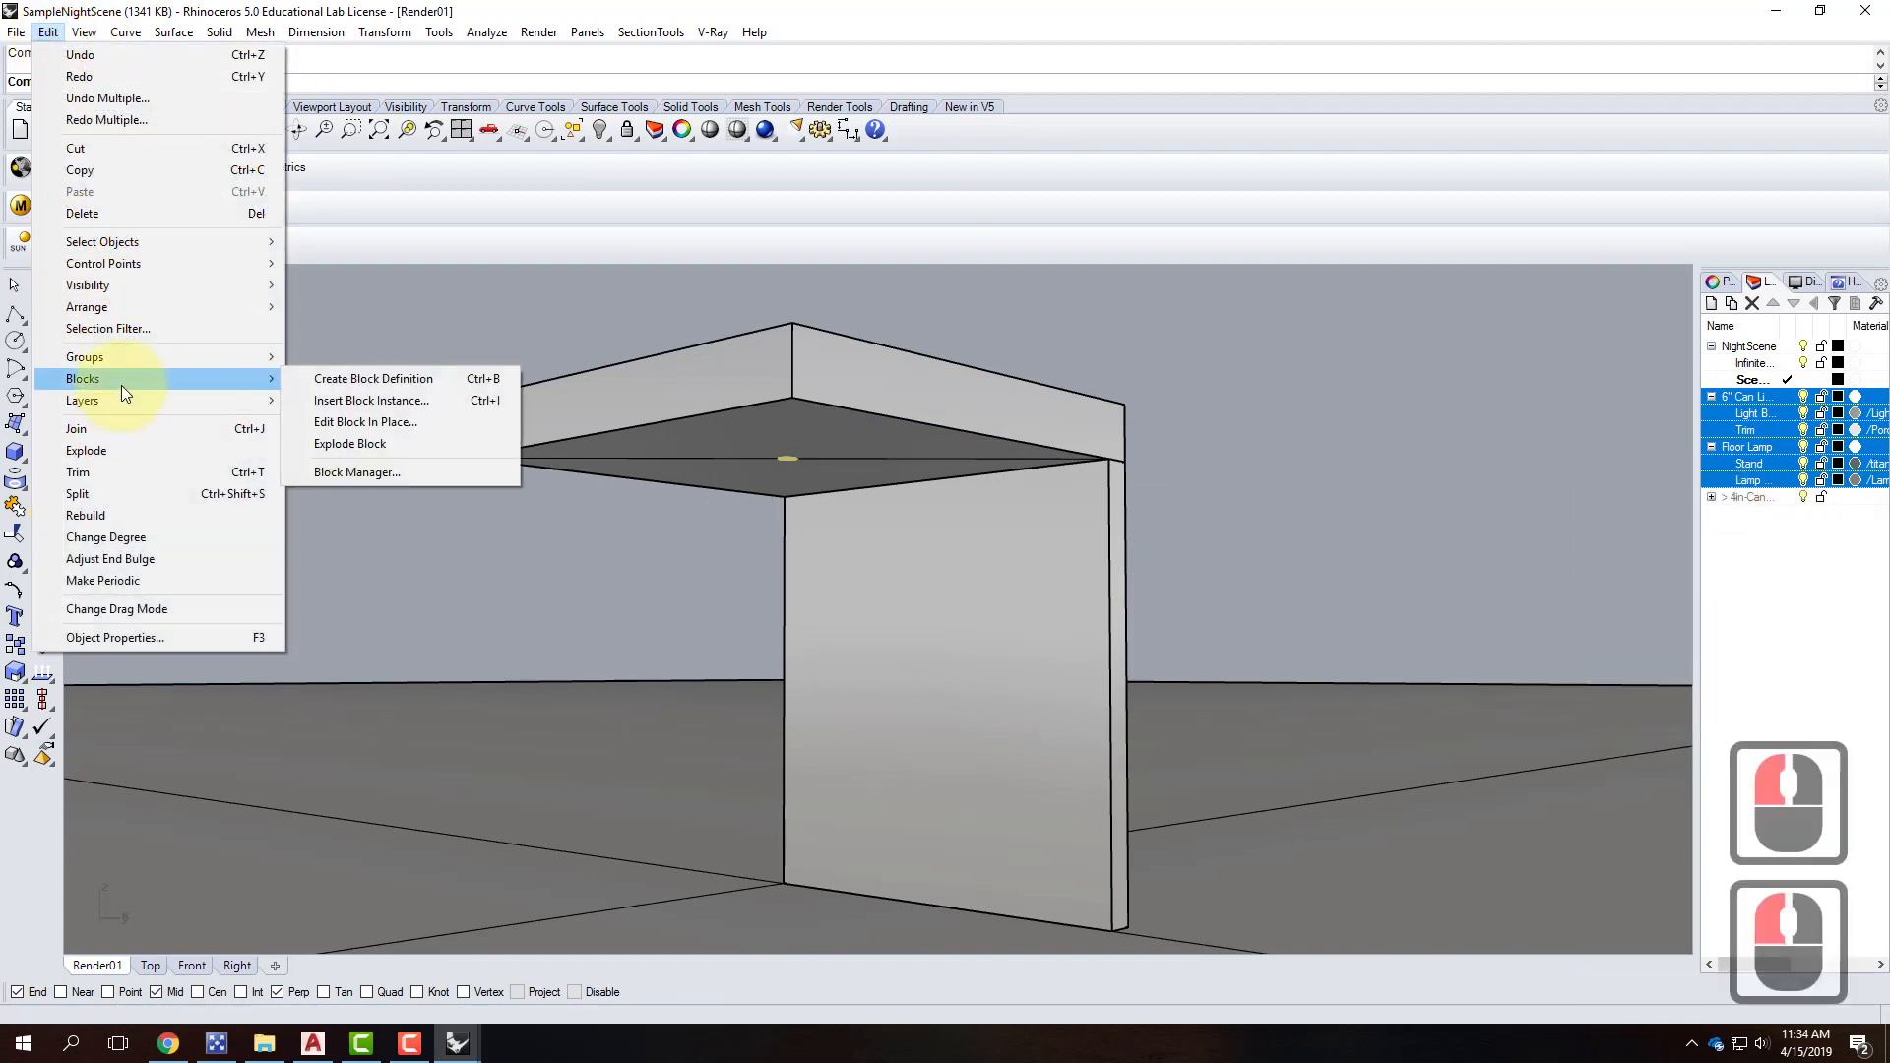
pyautogui.click(382, 471)
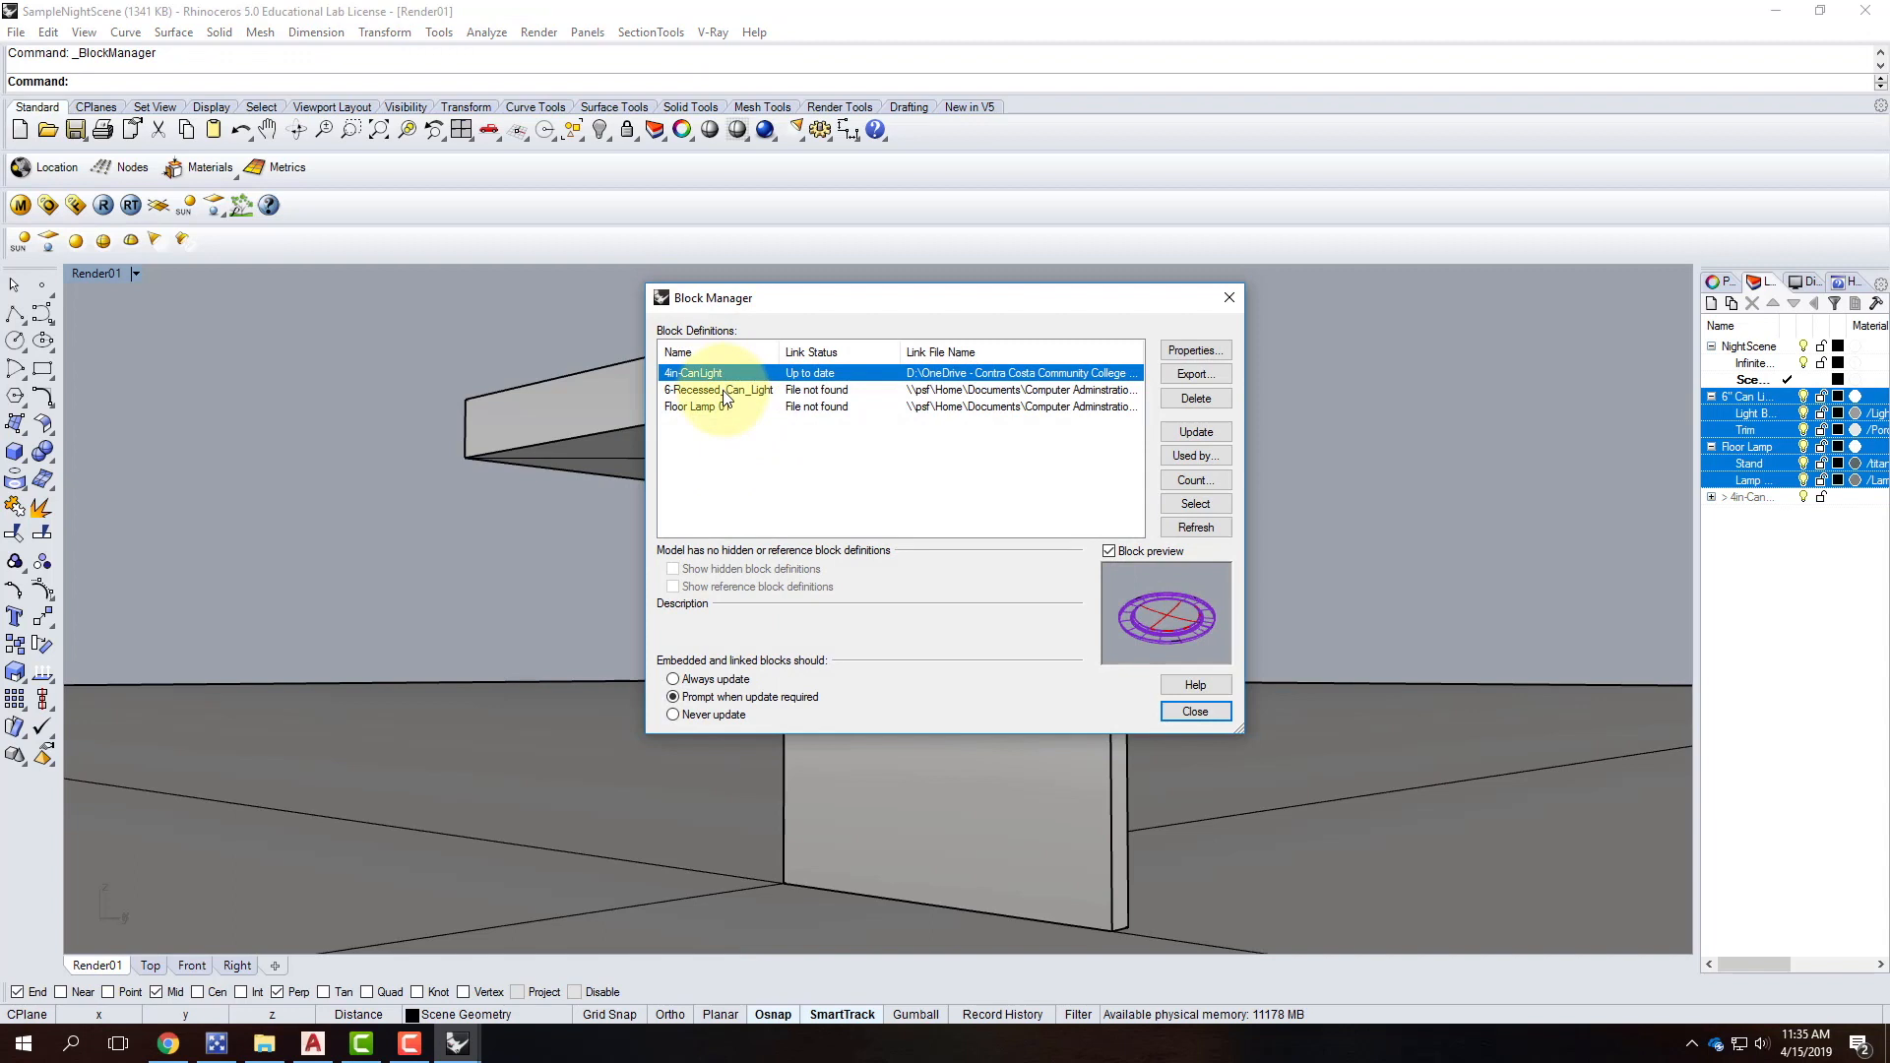
pyautogui.click(725, 394)
pyautogui.keyDown('shift'); pyautogui.click(725, 410); pyautogui.keyUp('shift')
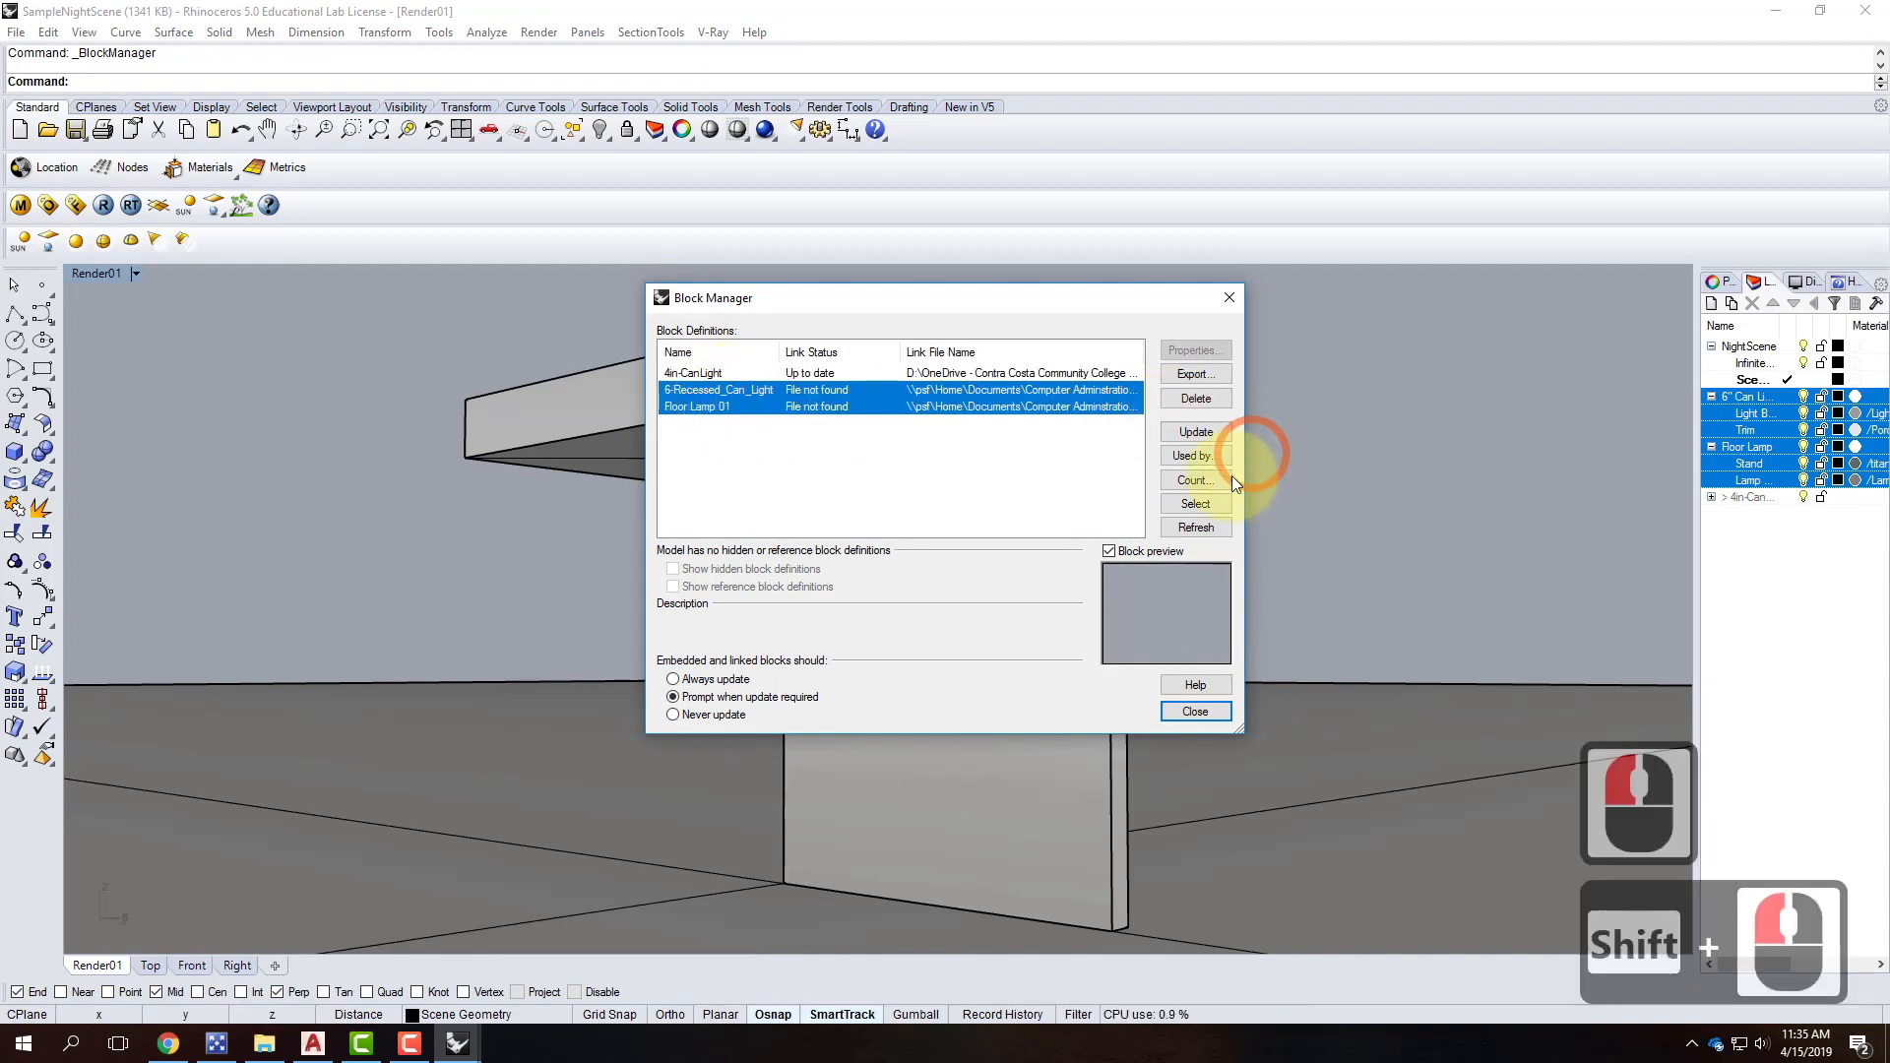
pyautogui.click(1196, 397)
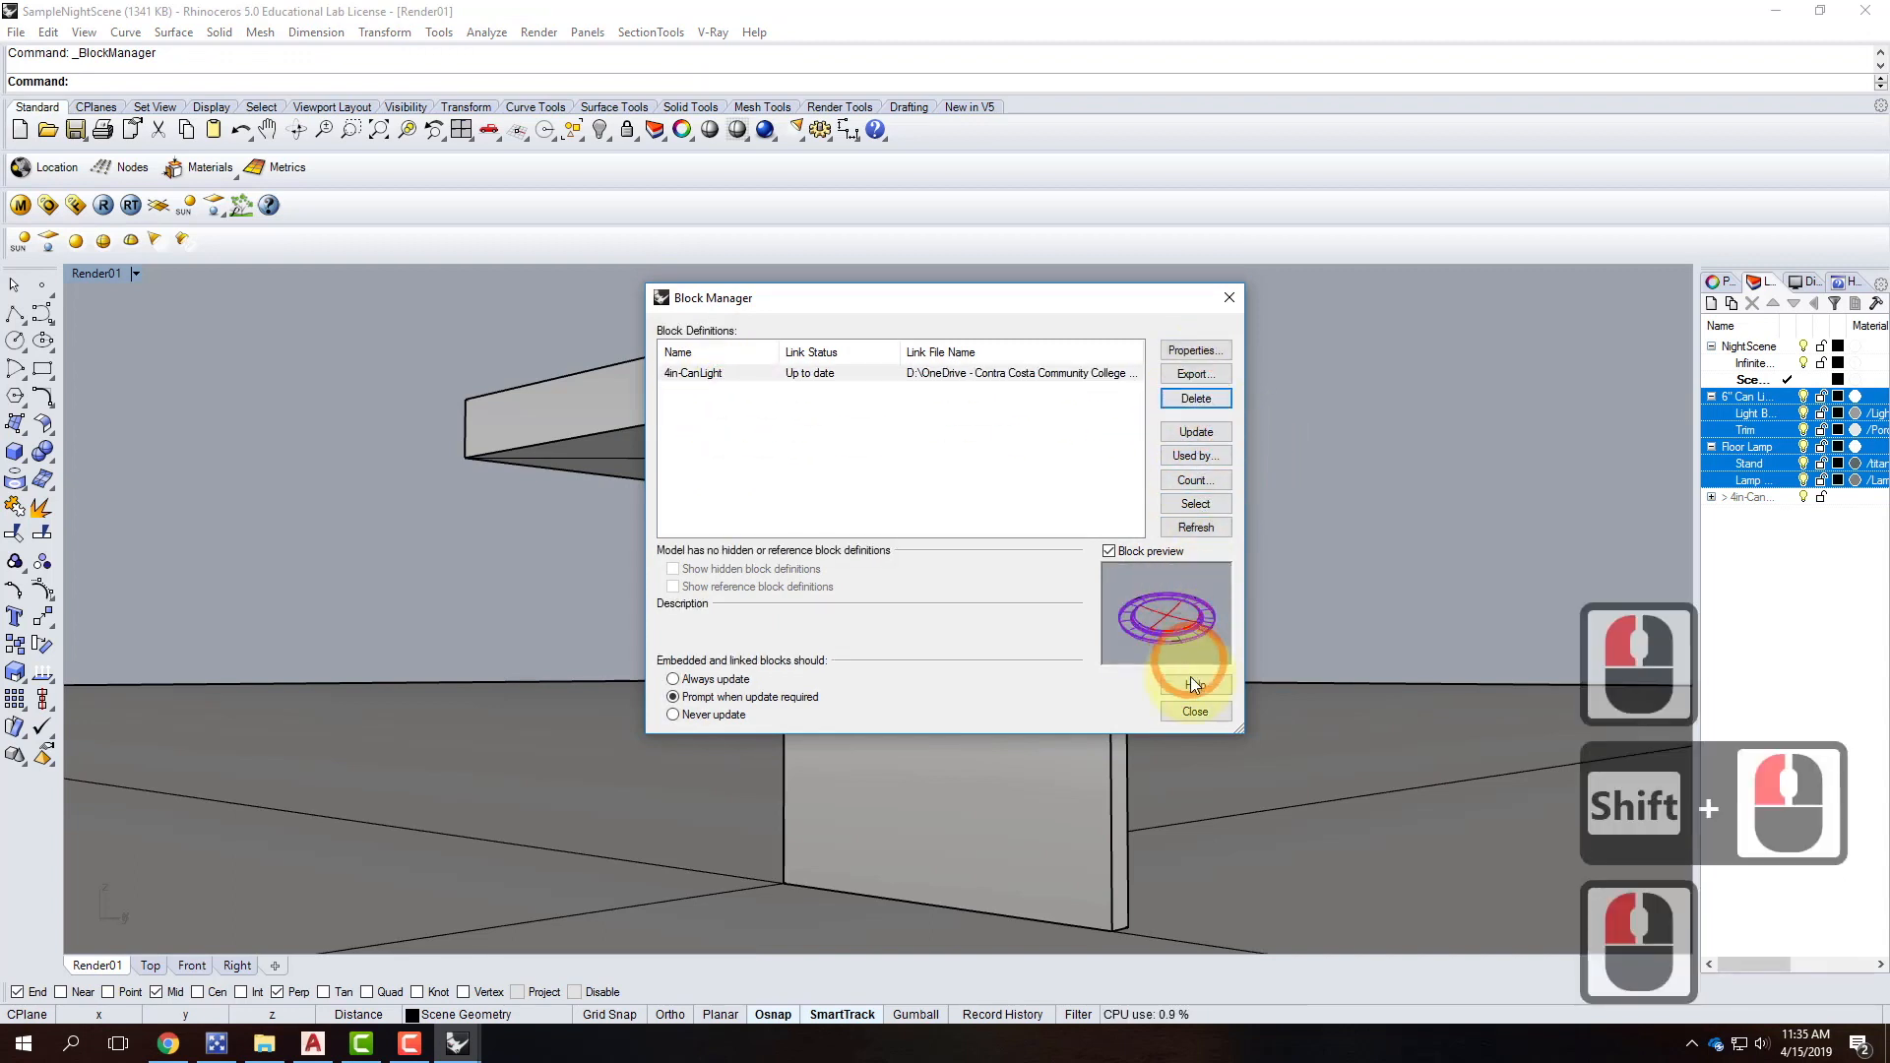
pyautogui.click(1193, 711)
pyautogui.click(1752, 304)
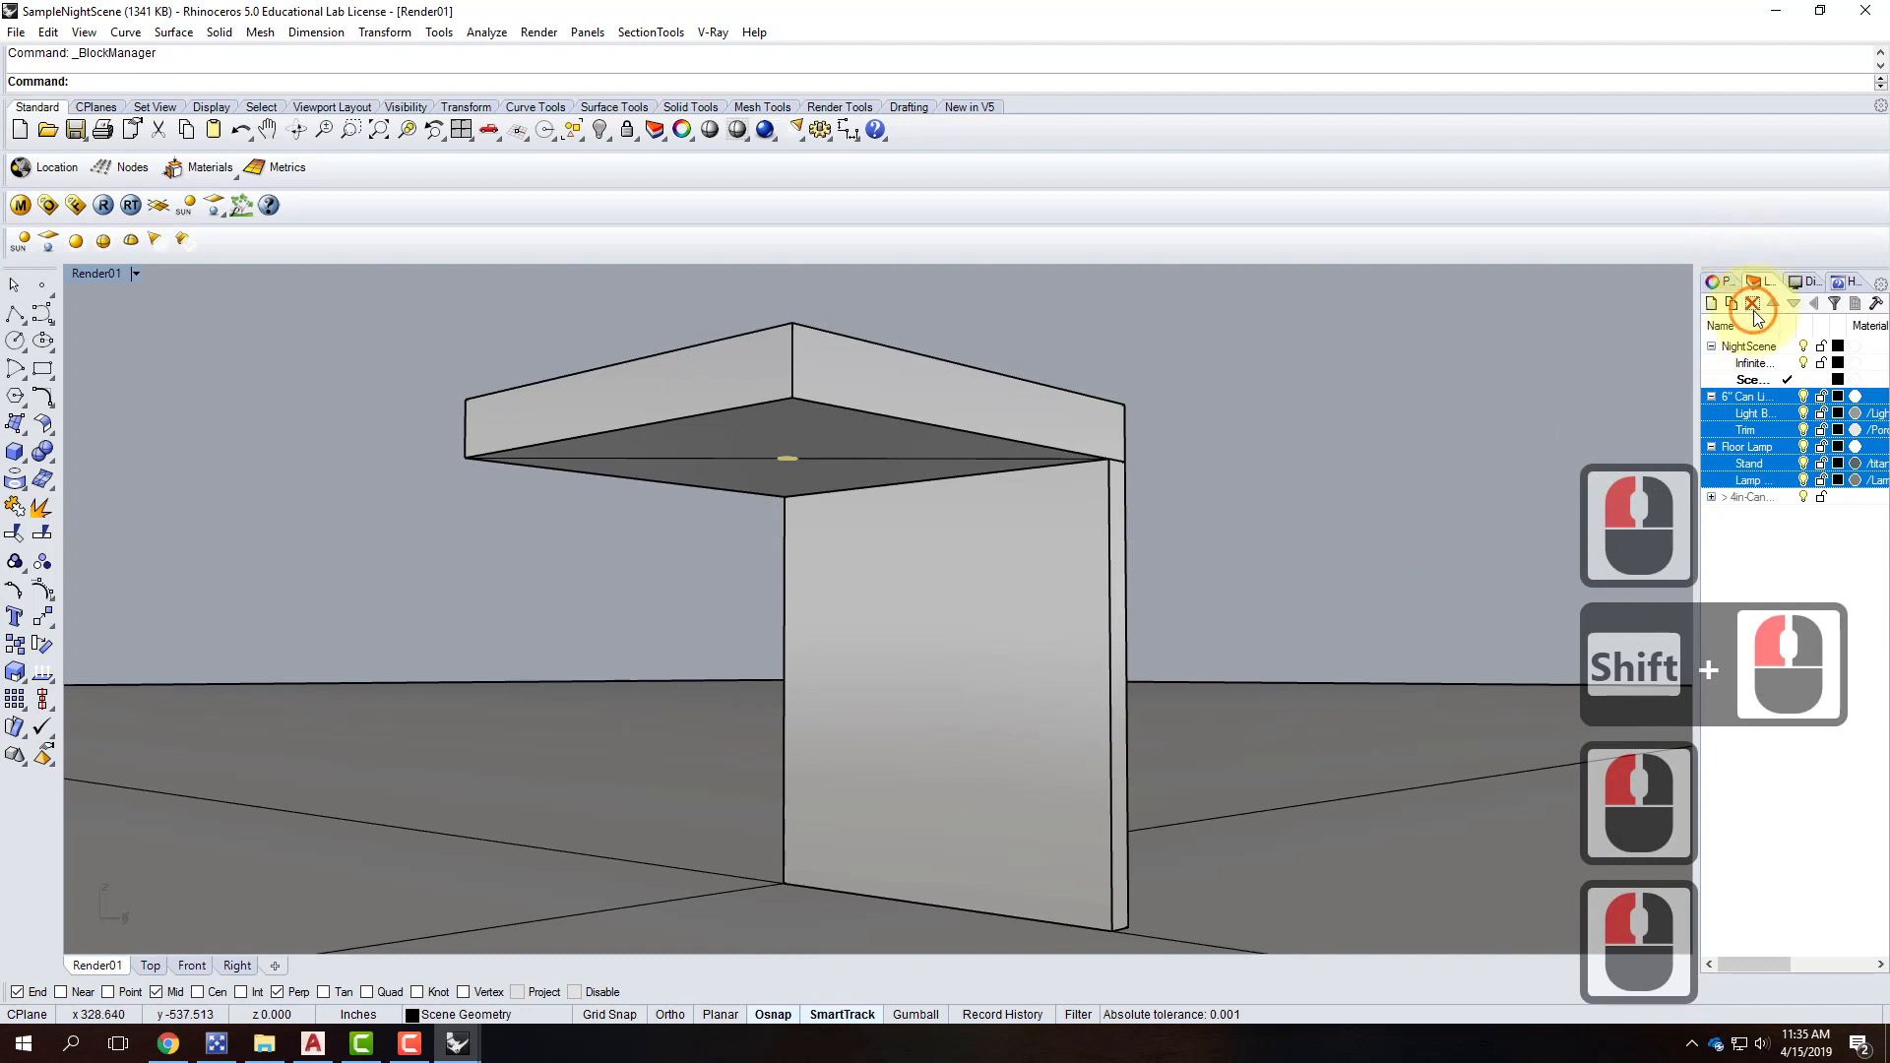
# Add a new layer named 'Spotlight' in the Layers panel and set it current.
pyautogui.click(1777, 452)
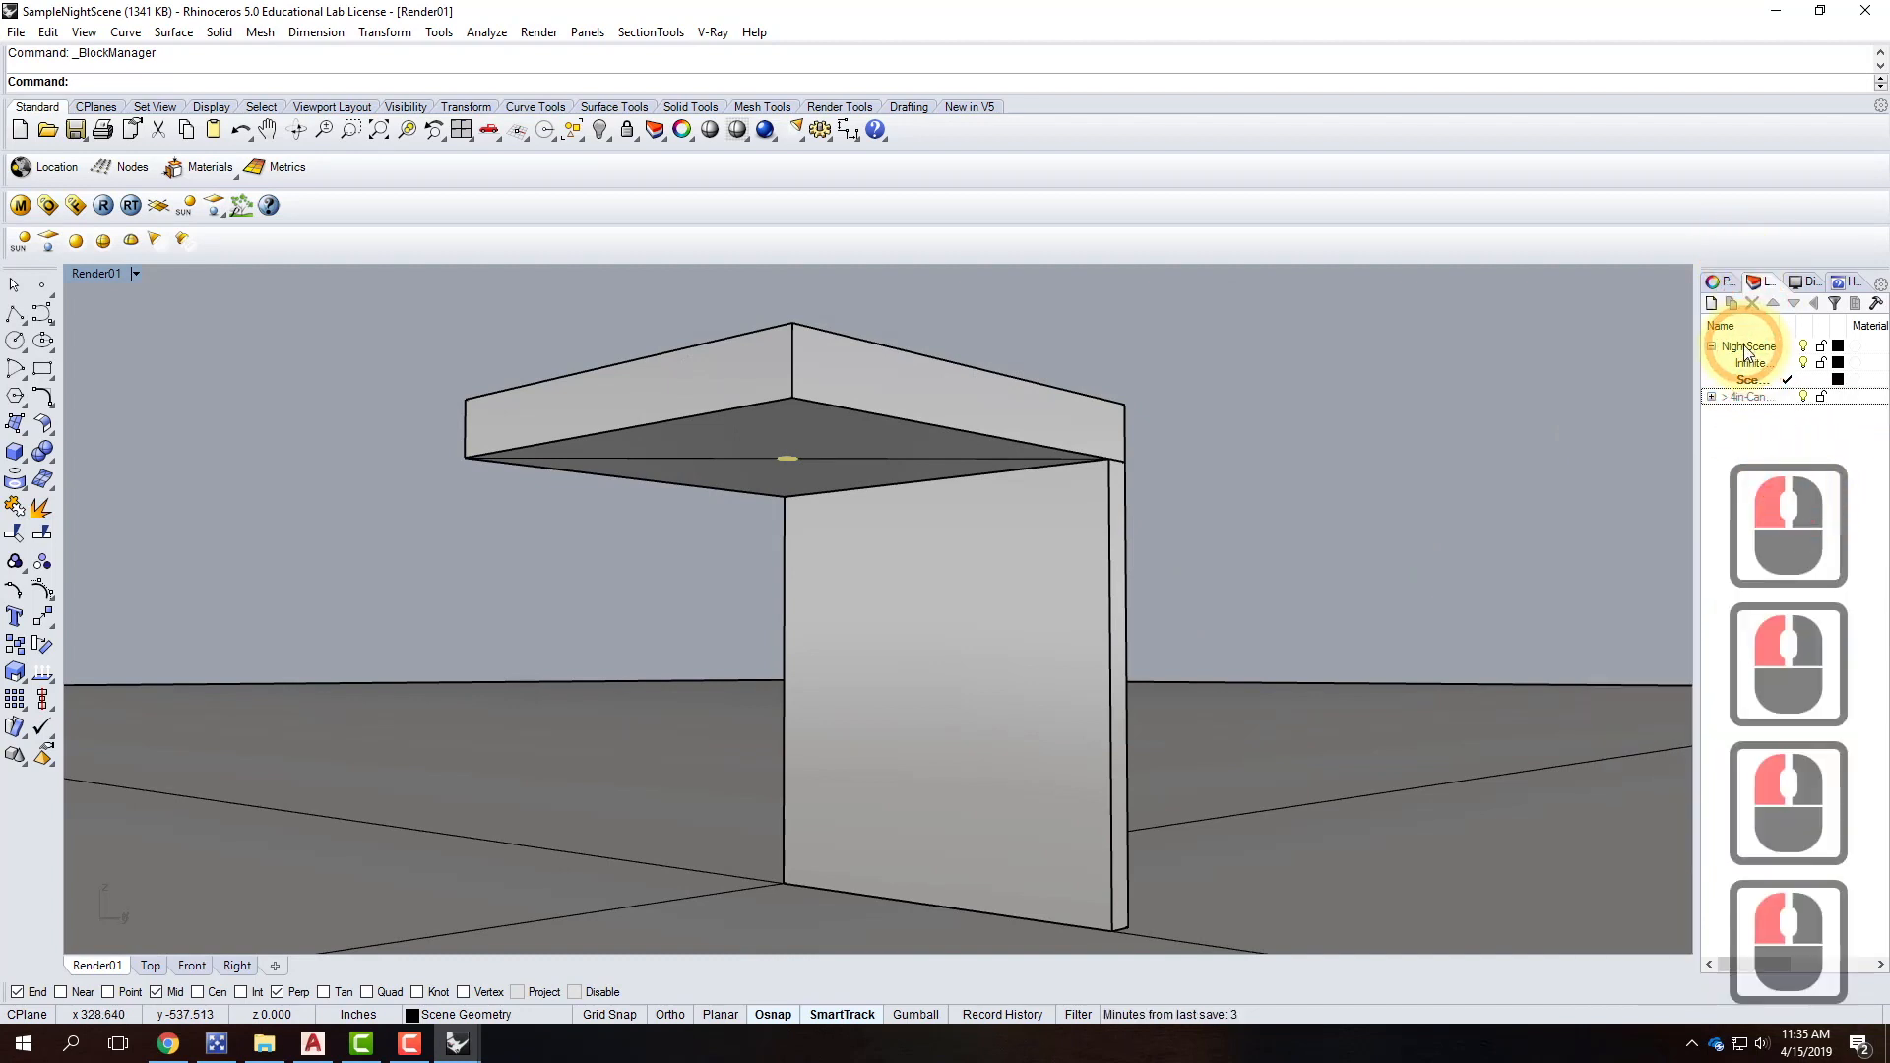
pyautogui.click(1710, 305)
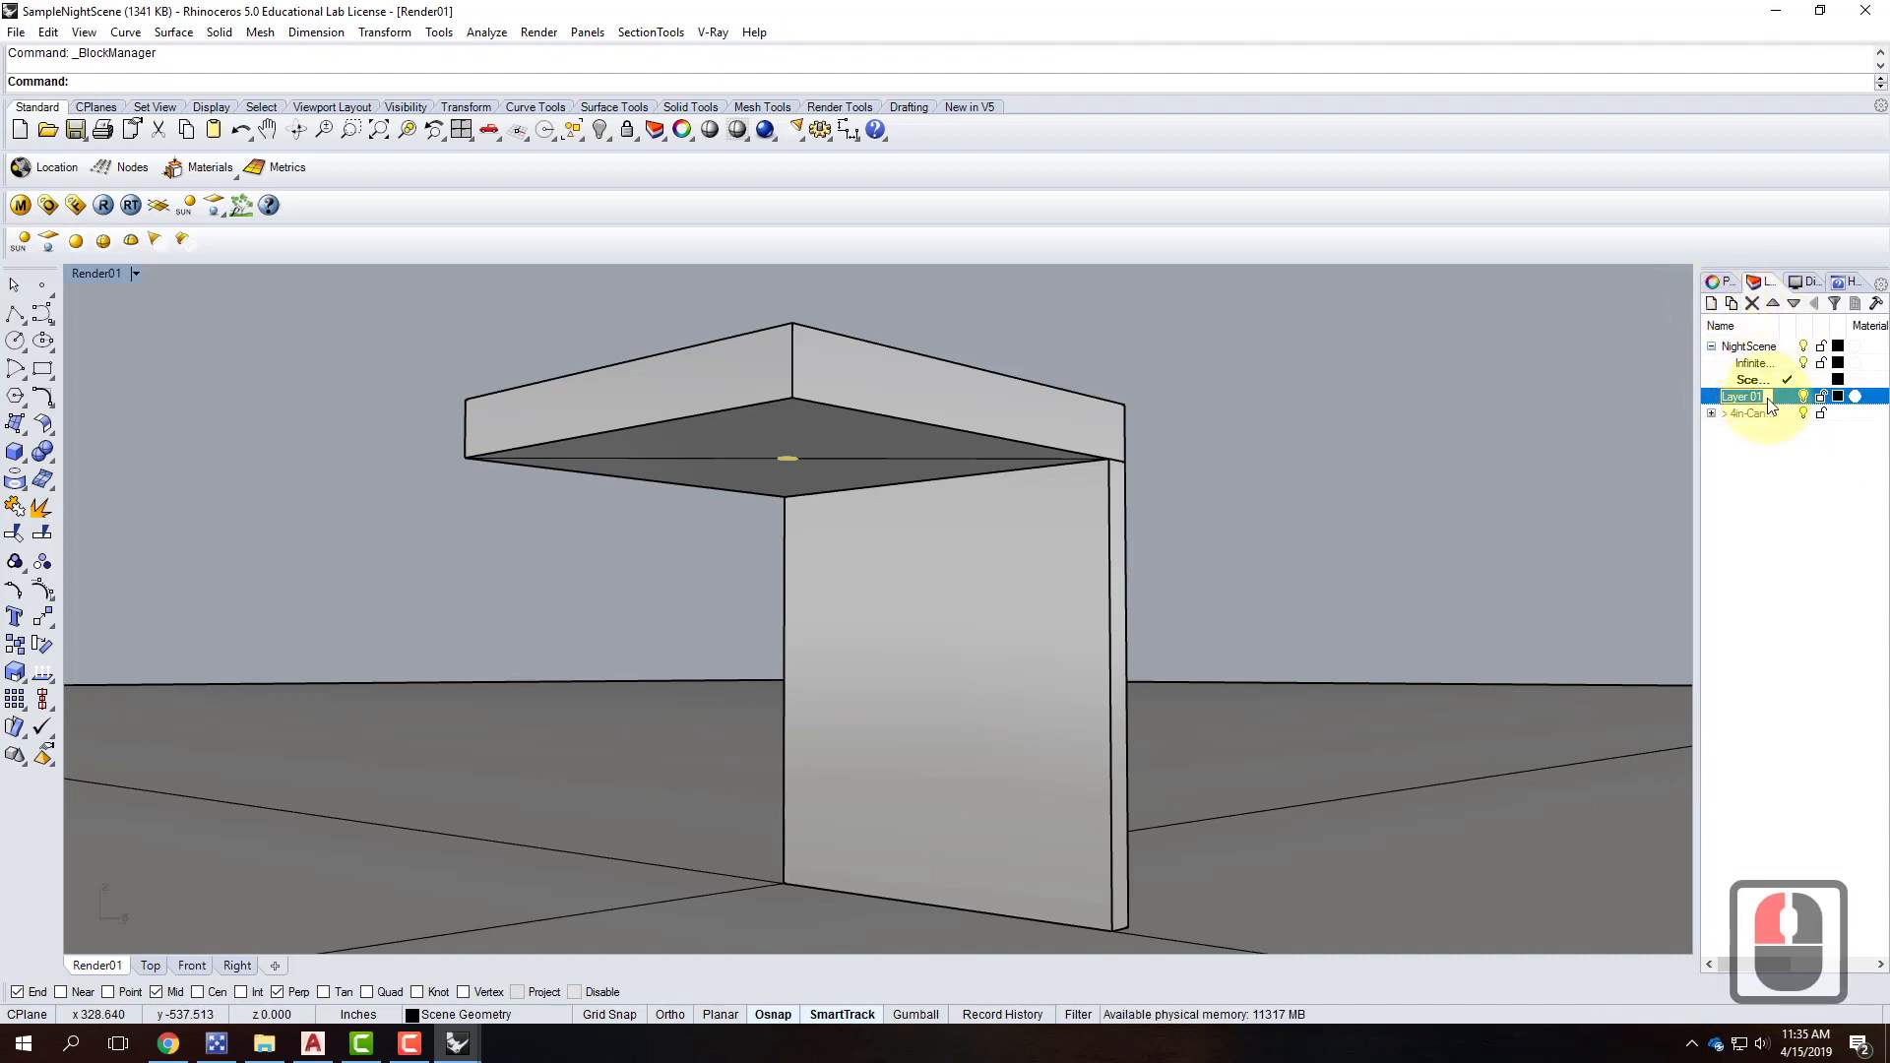
pyautogui.write('Spotlight')
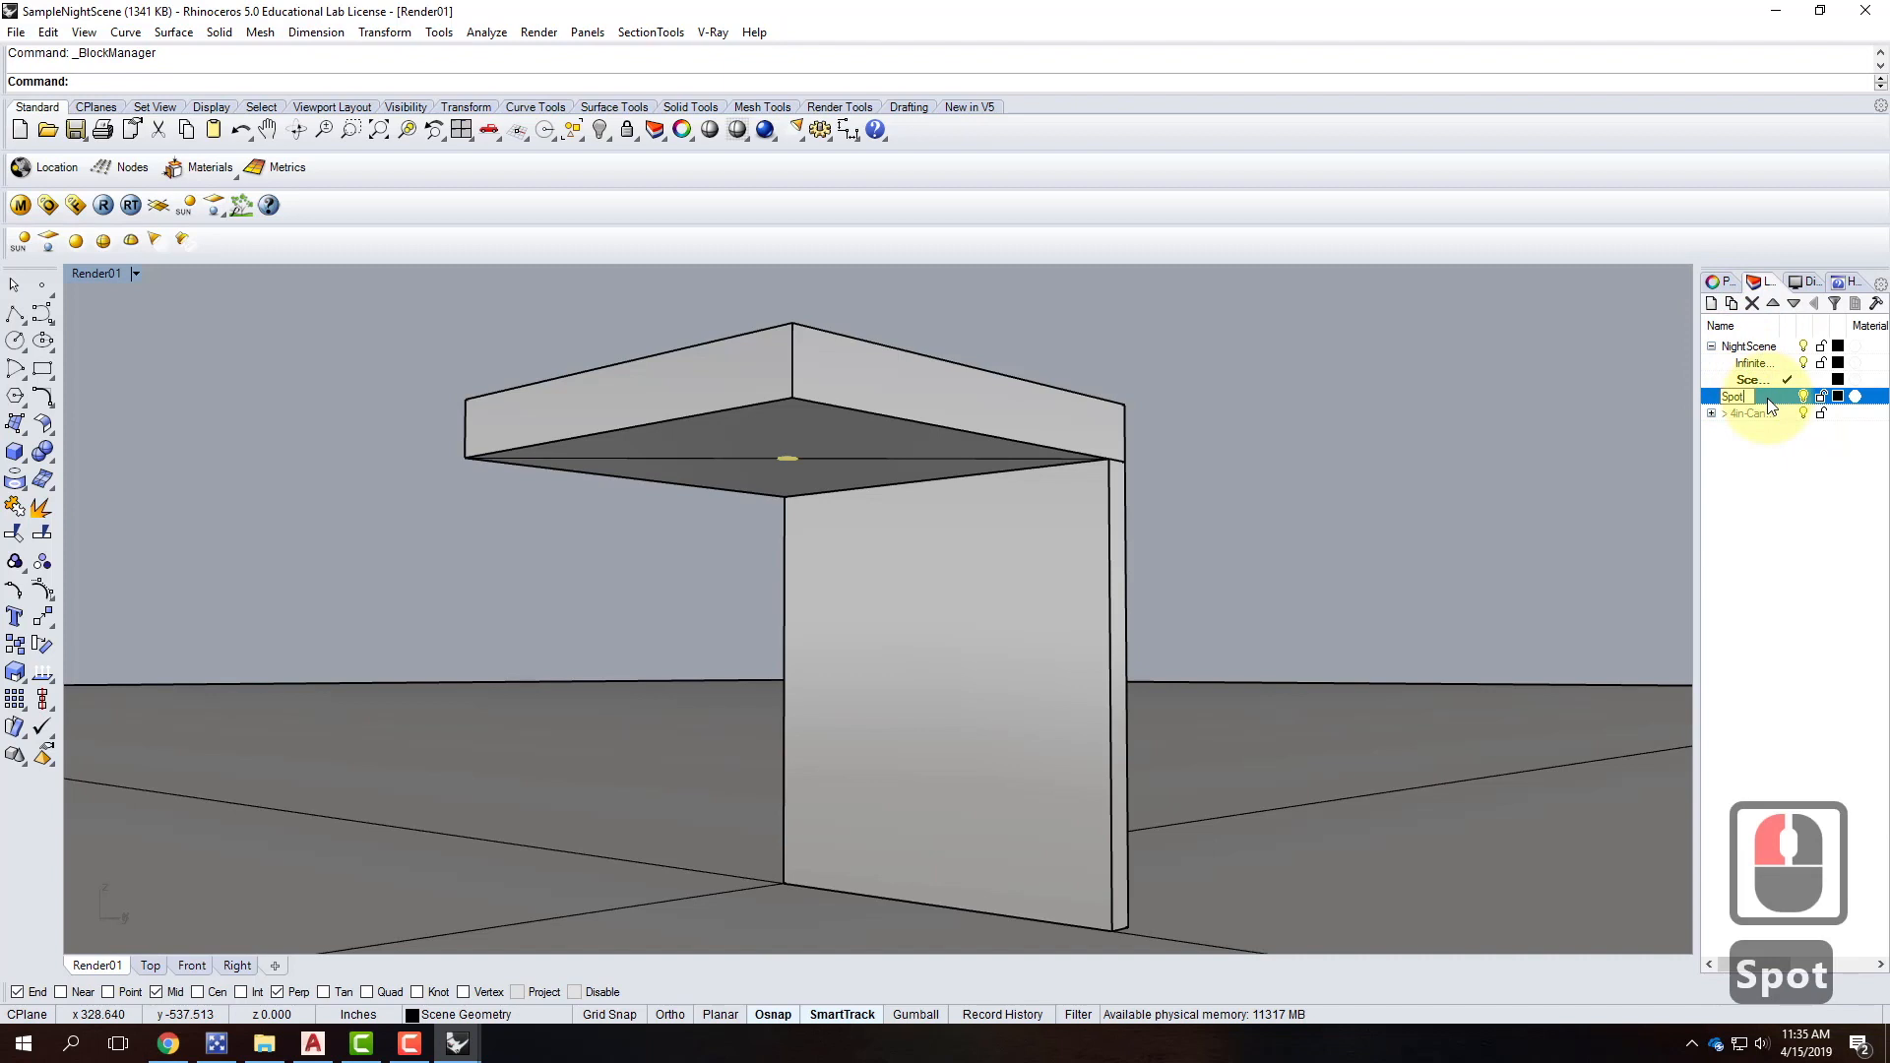
pyautogui.press('Return')
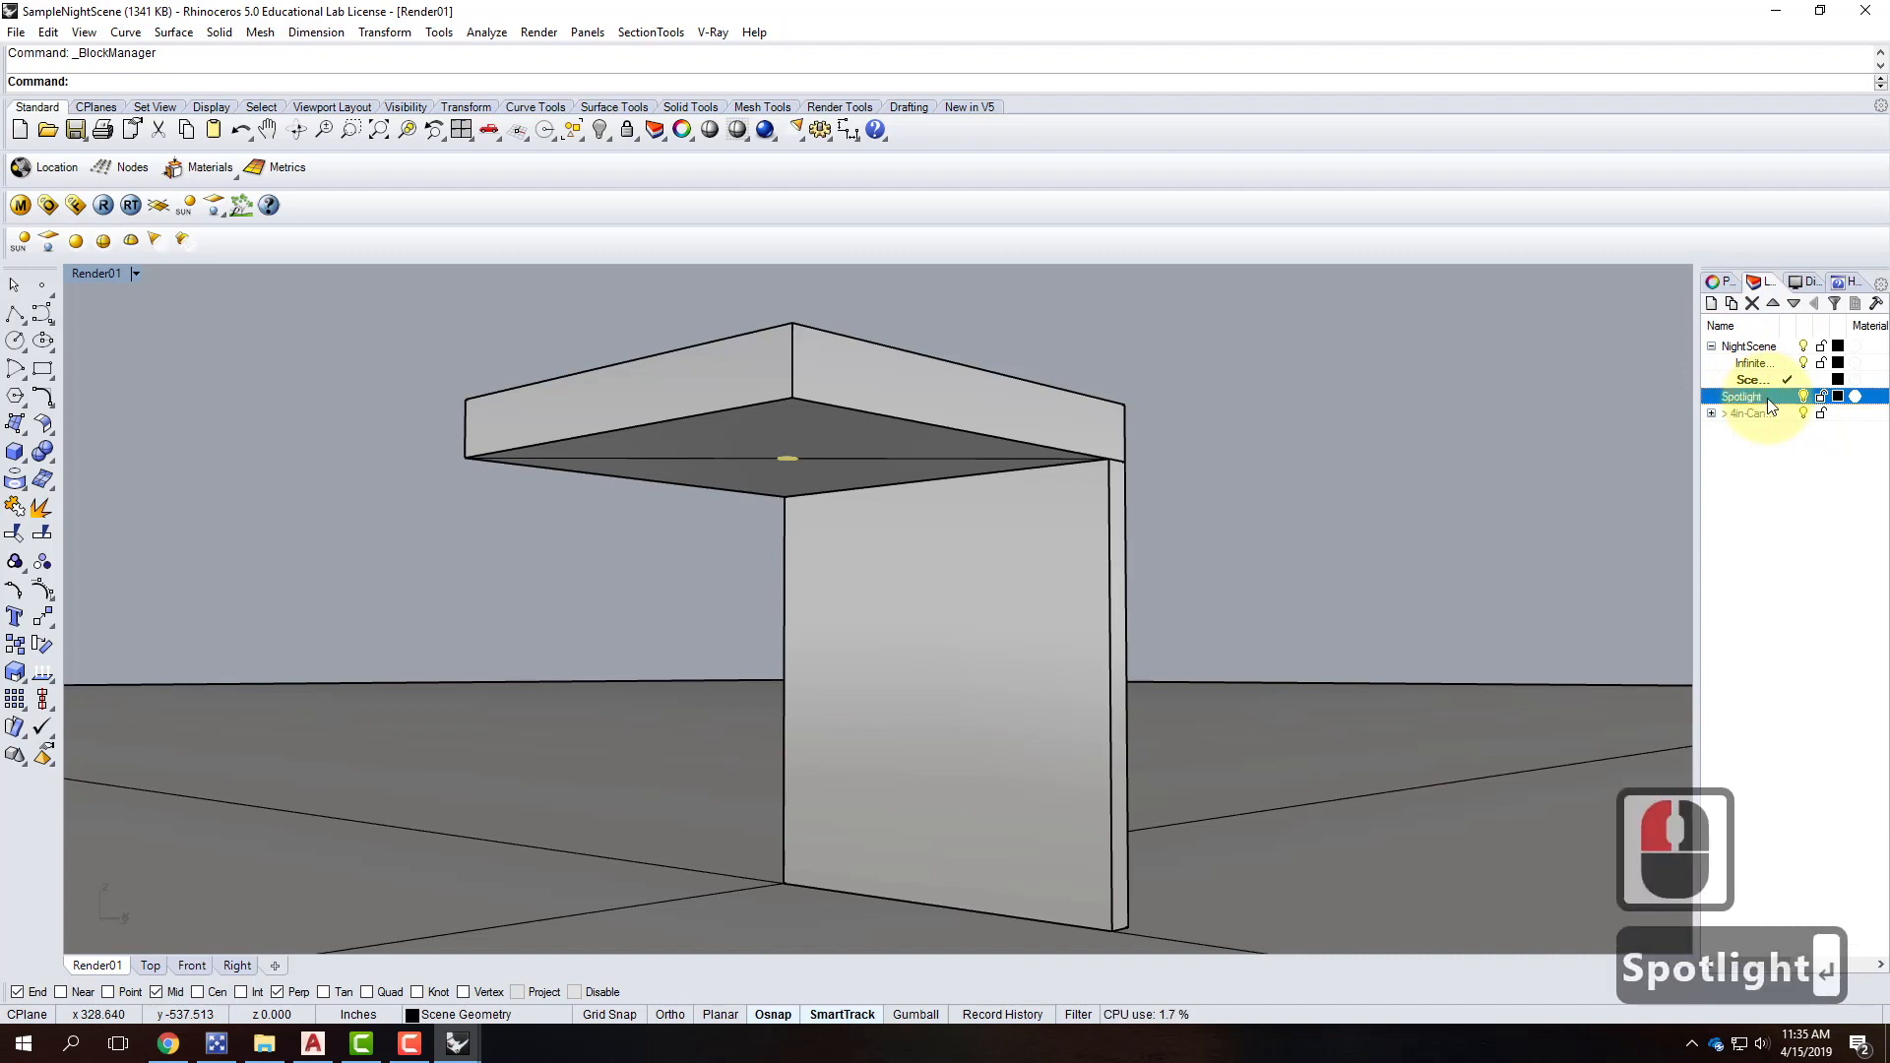
pyautogui.doubleClick(1771, 396)
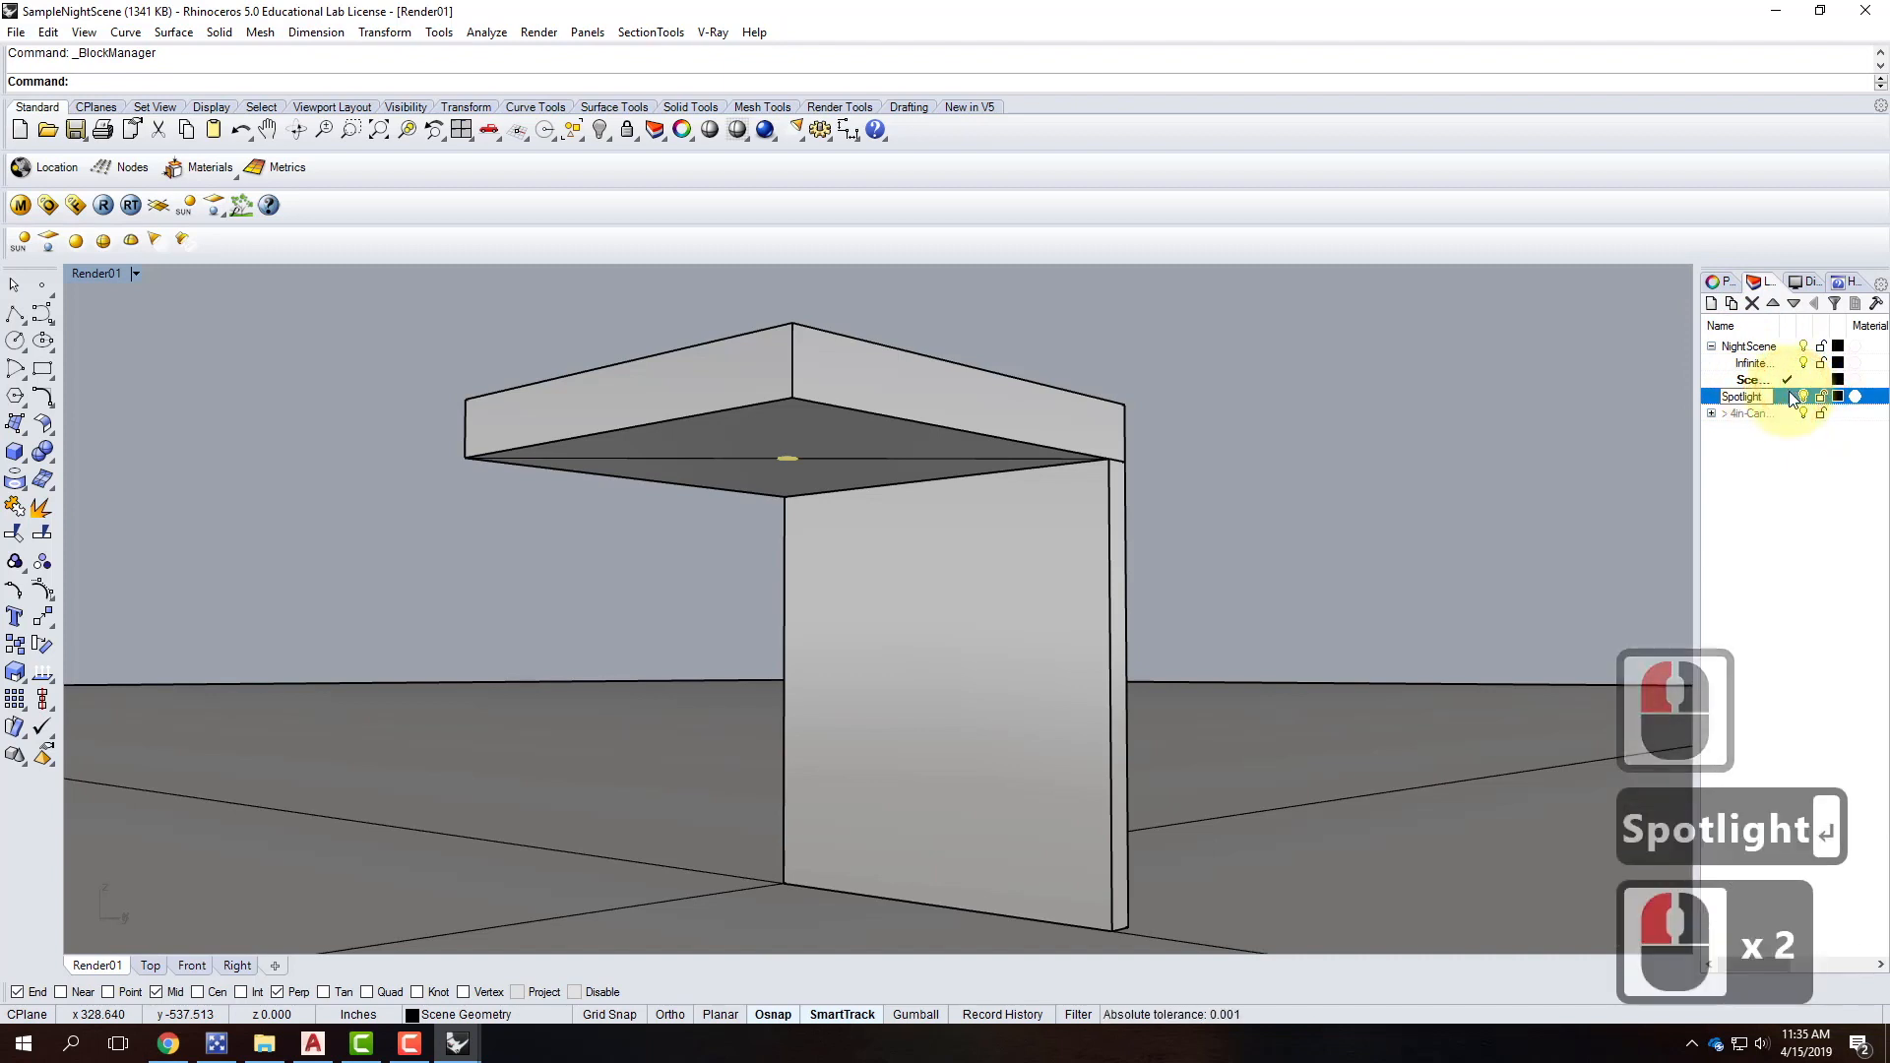
pyautogui.doubleClick(1789, 399)
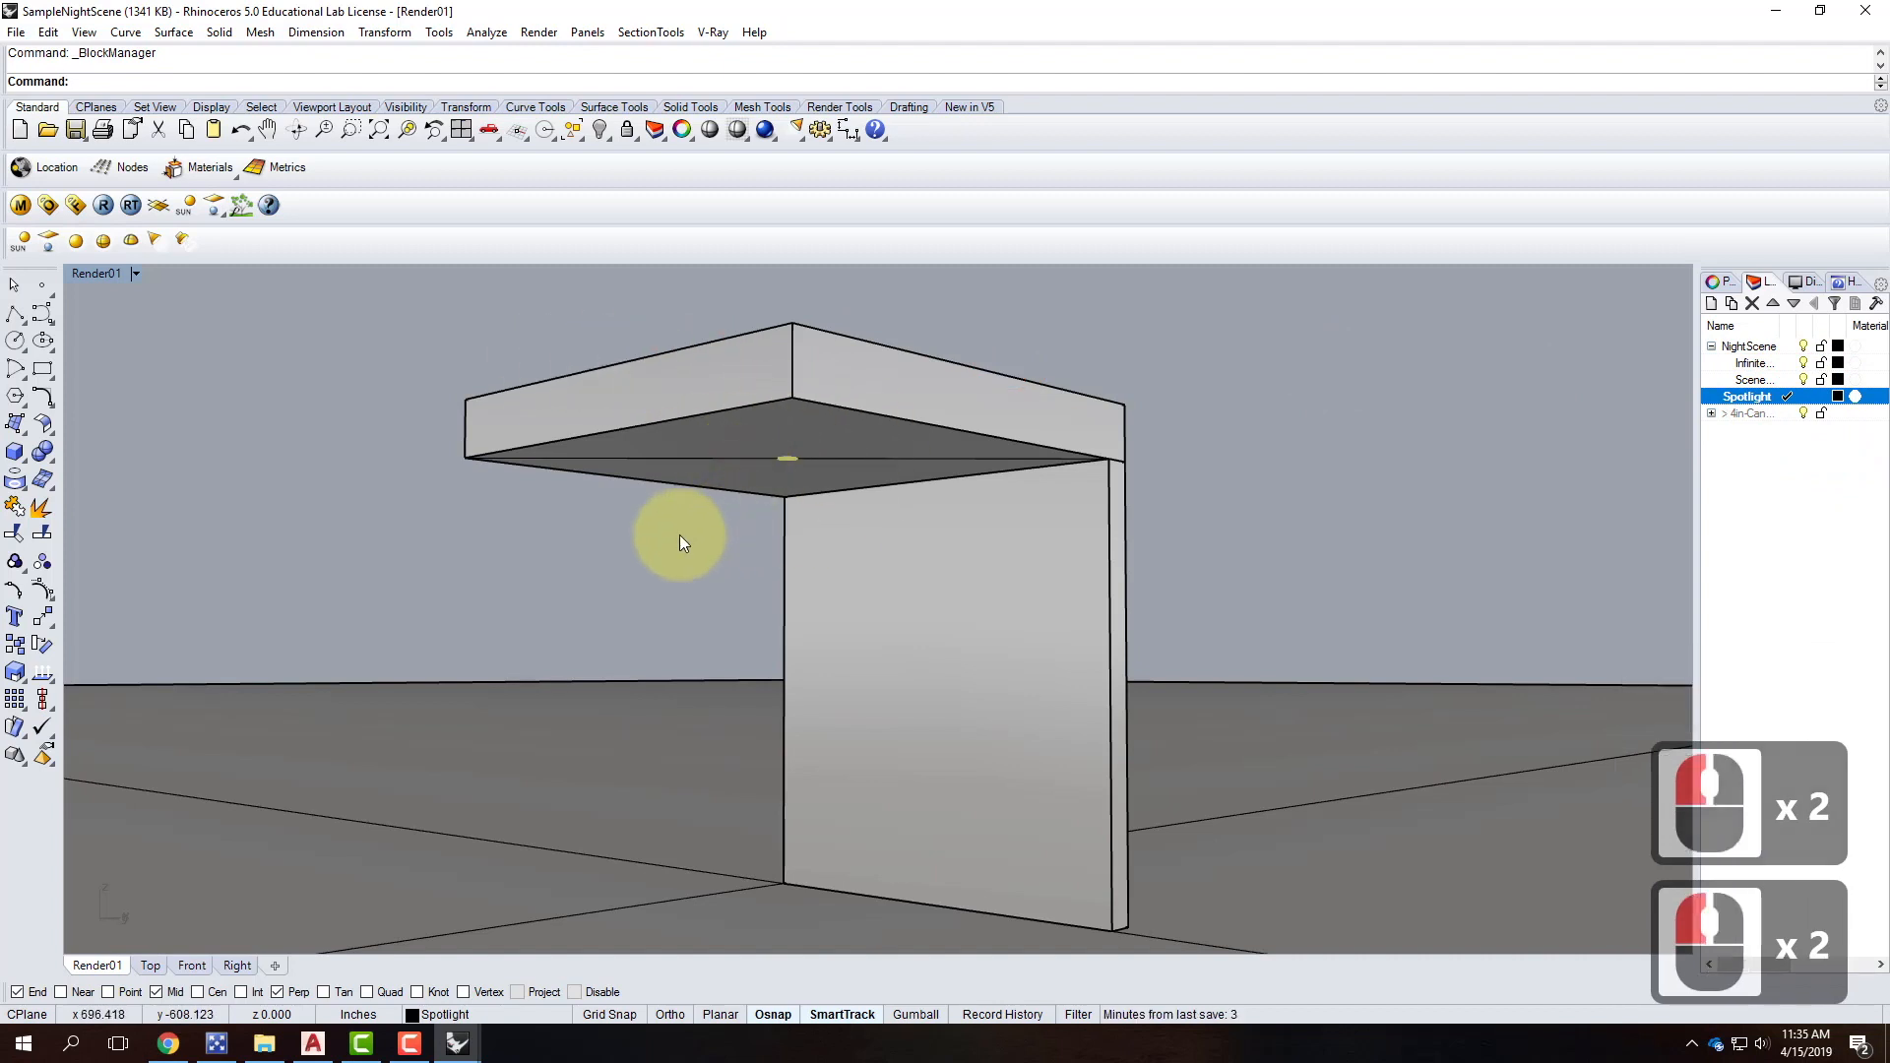
pyautogui.click(809, 487)
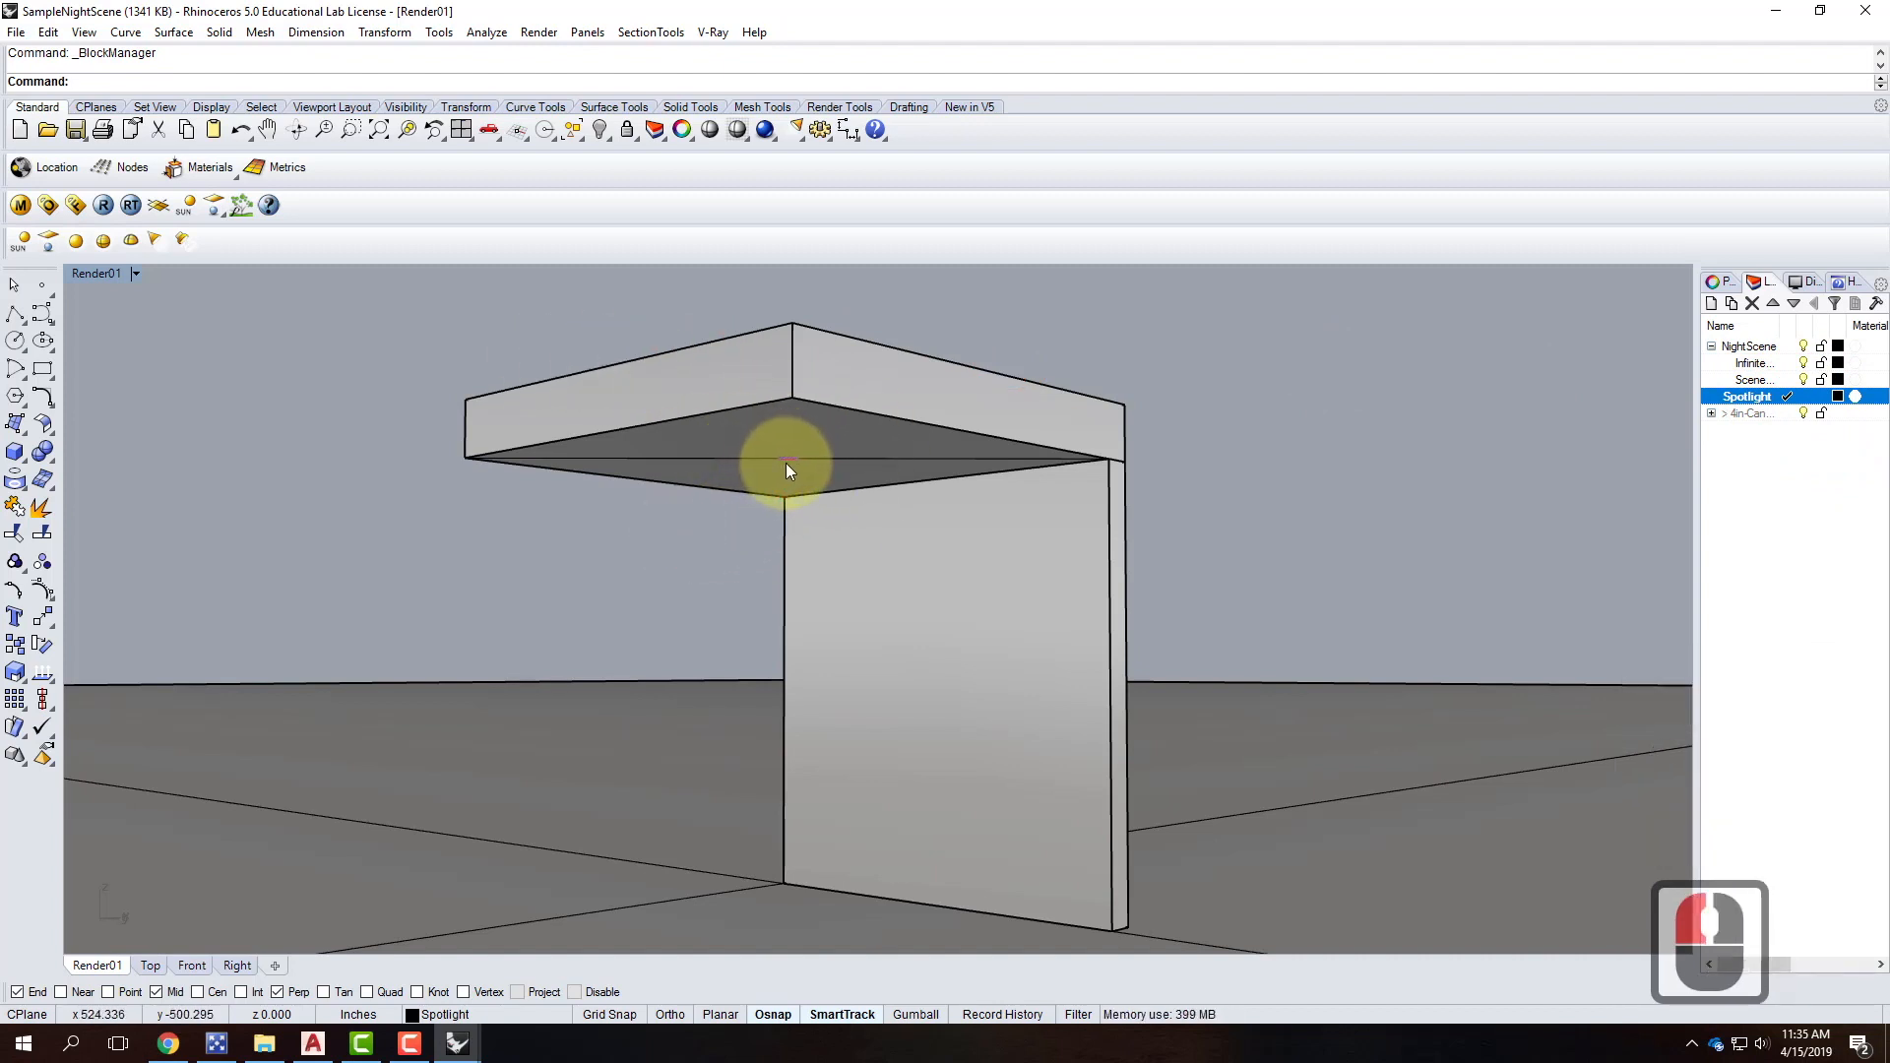
# Start a spotlight with its cone base at the ceiling midpoint and a 2' diameter.
pyautogui.click(156, 241)
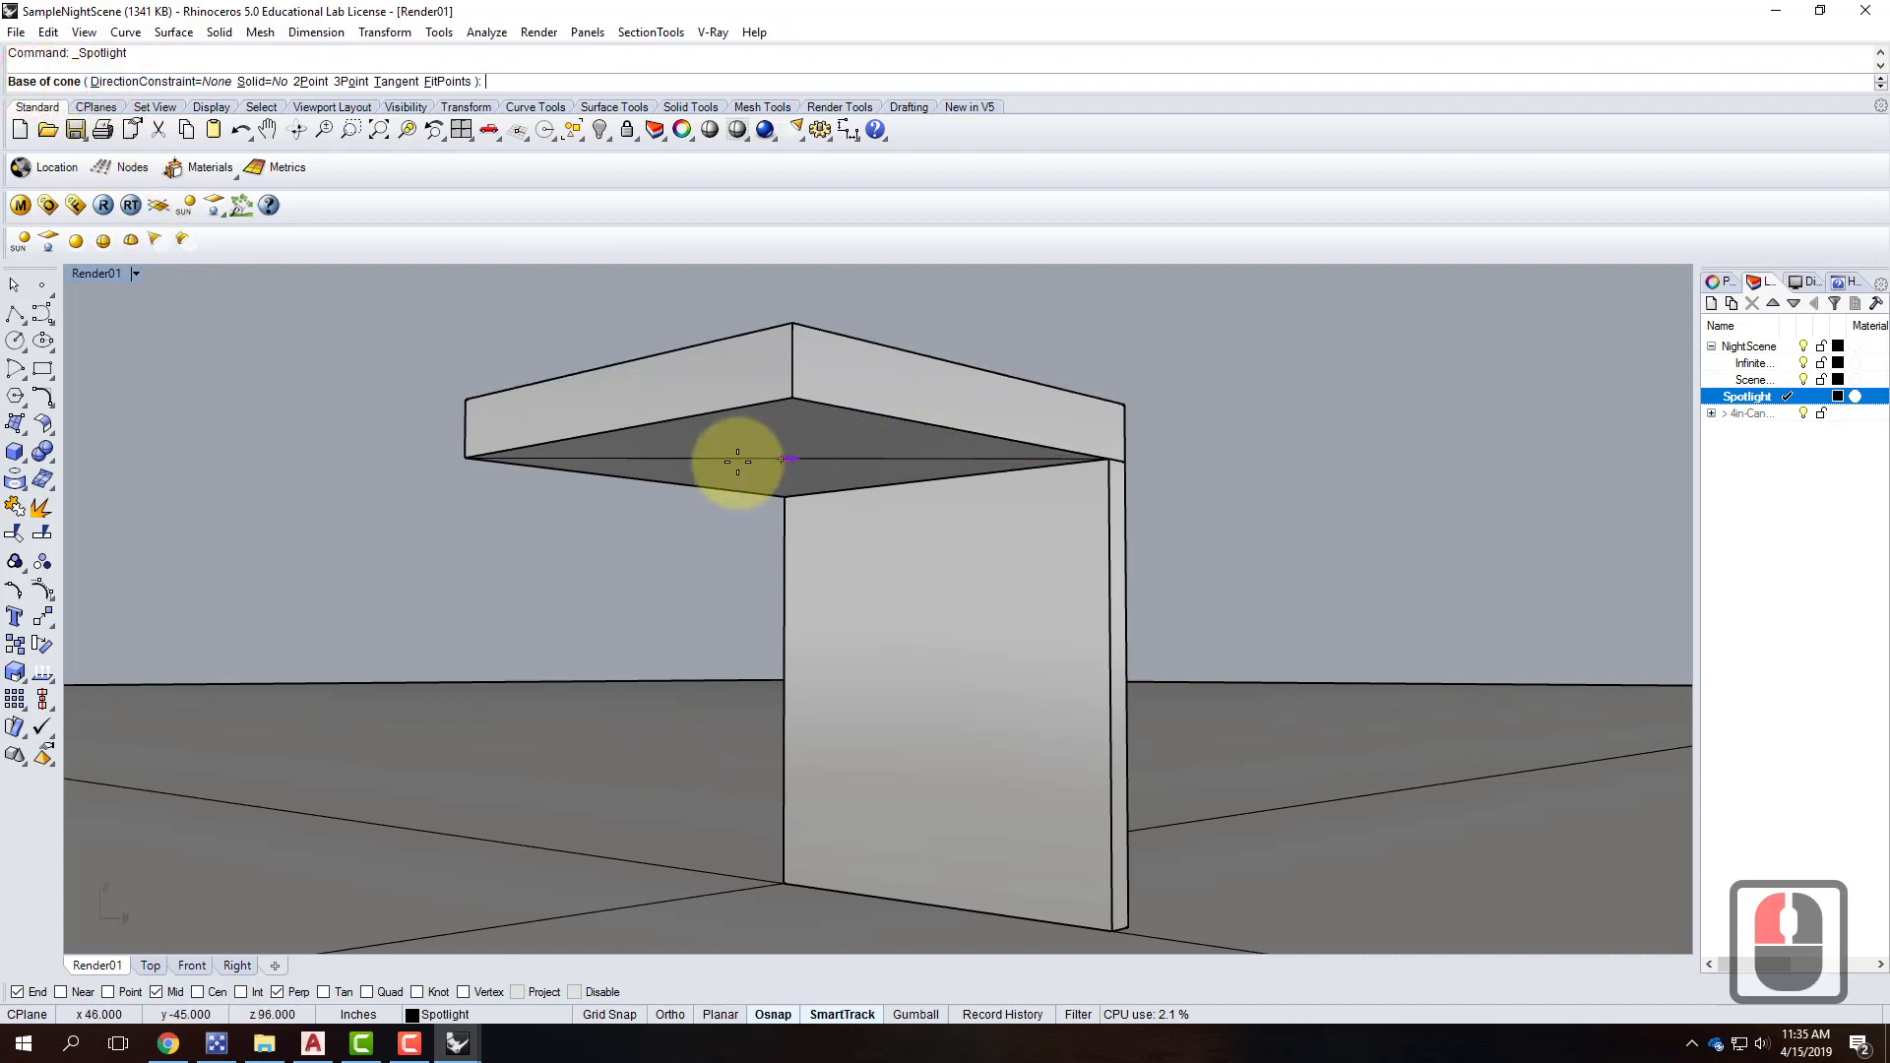
pyautogui.scroll(8, 802, 463)
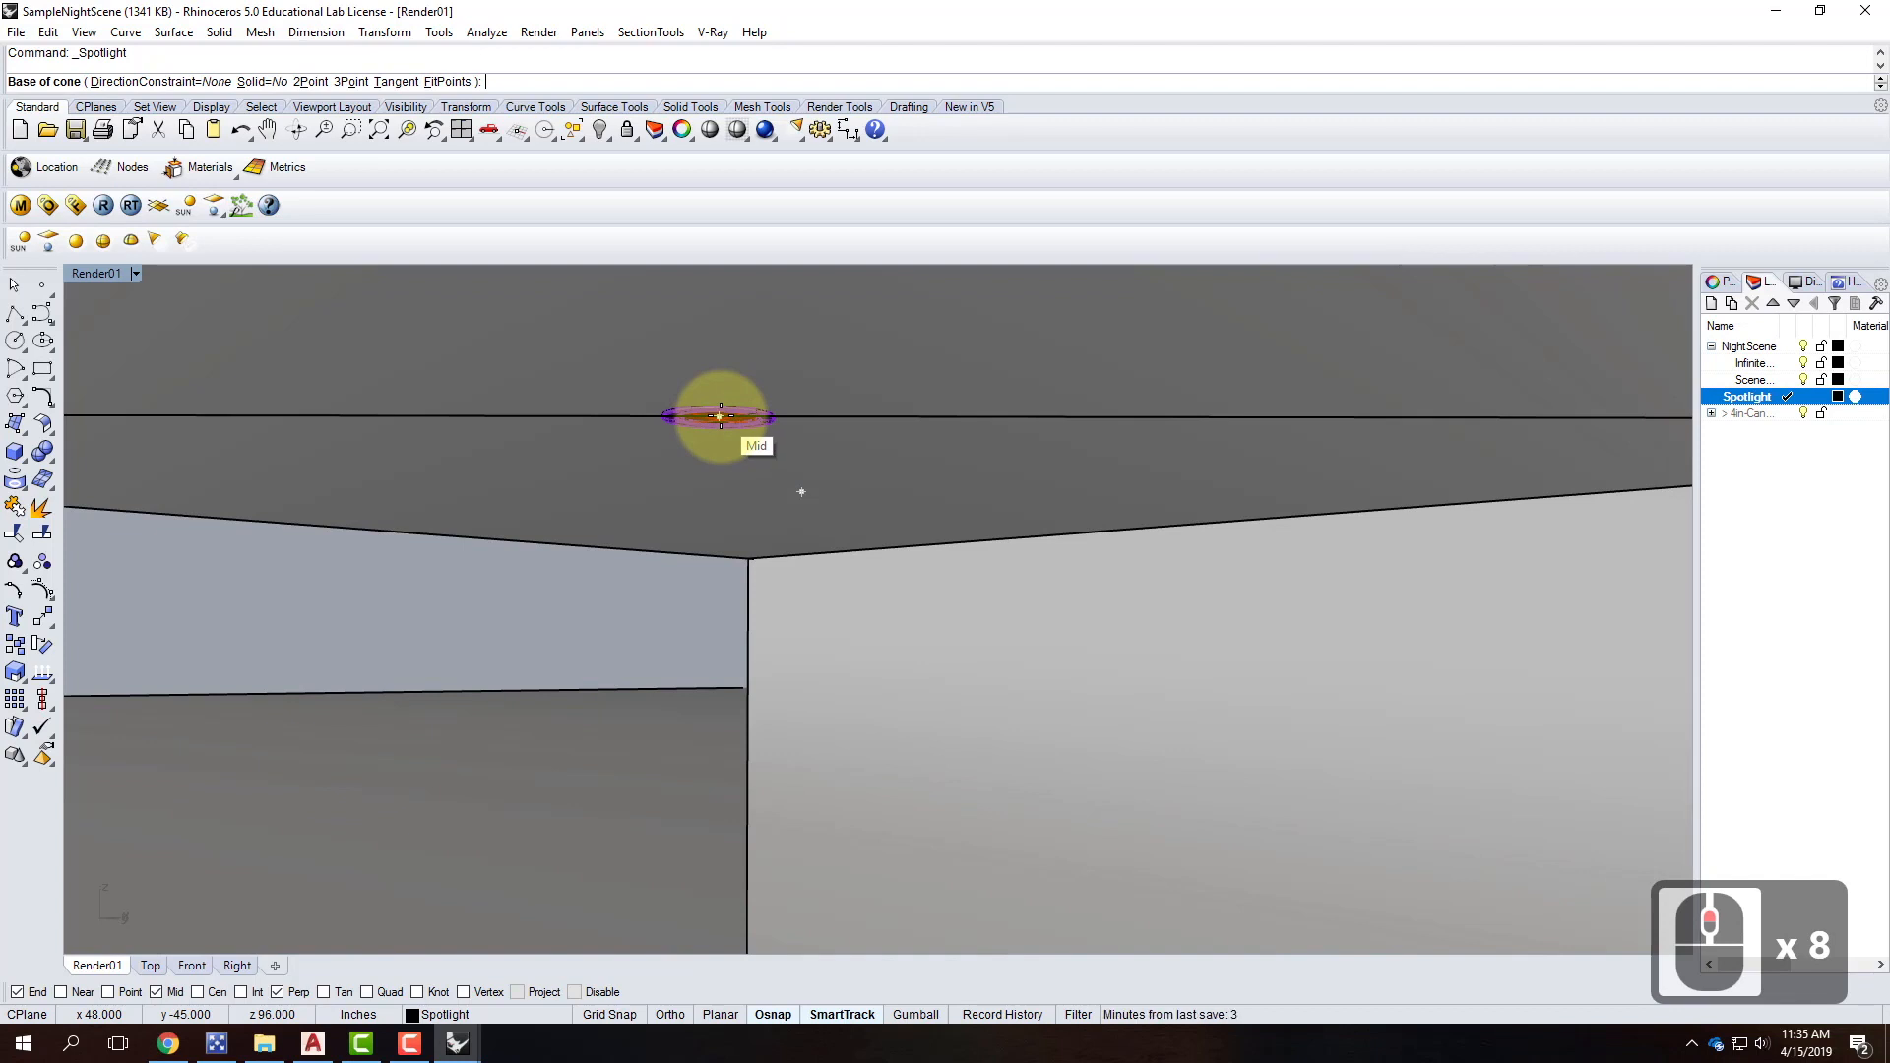
pyautogui.click(720, 416)
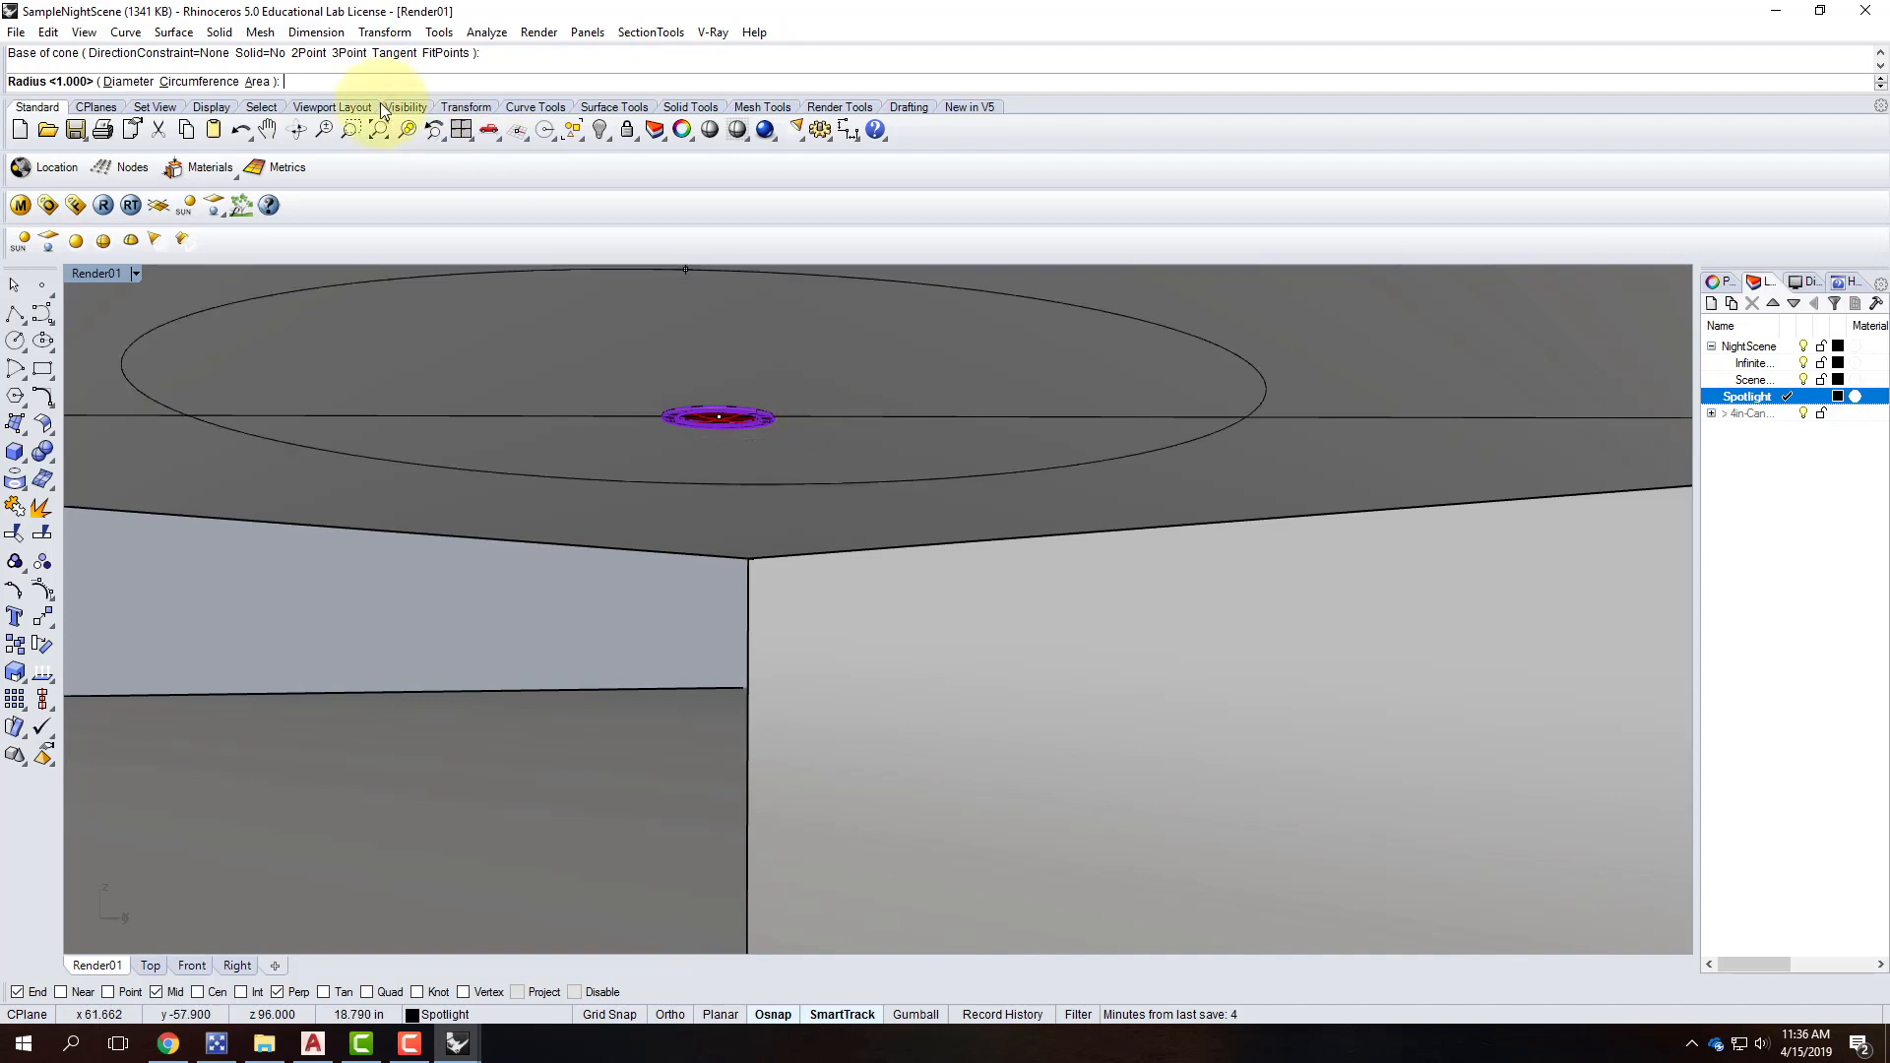
pyautogui.click(129, 80)
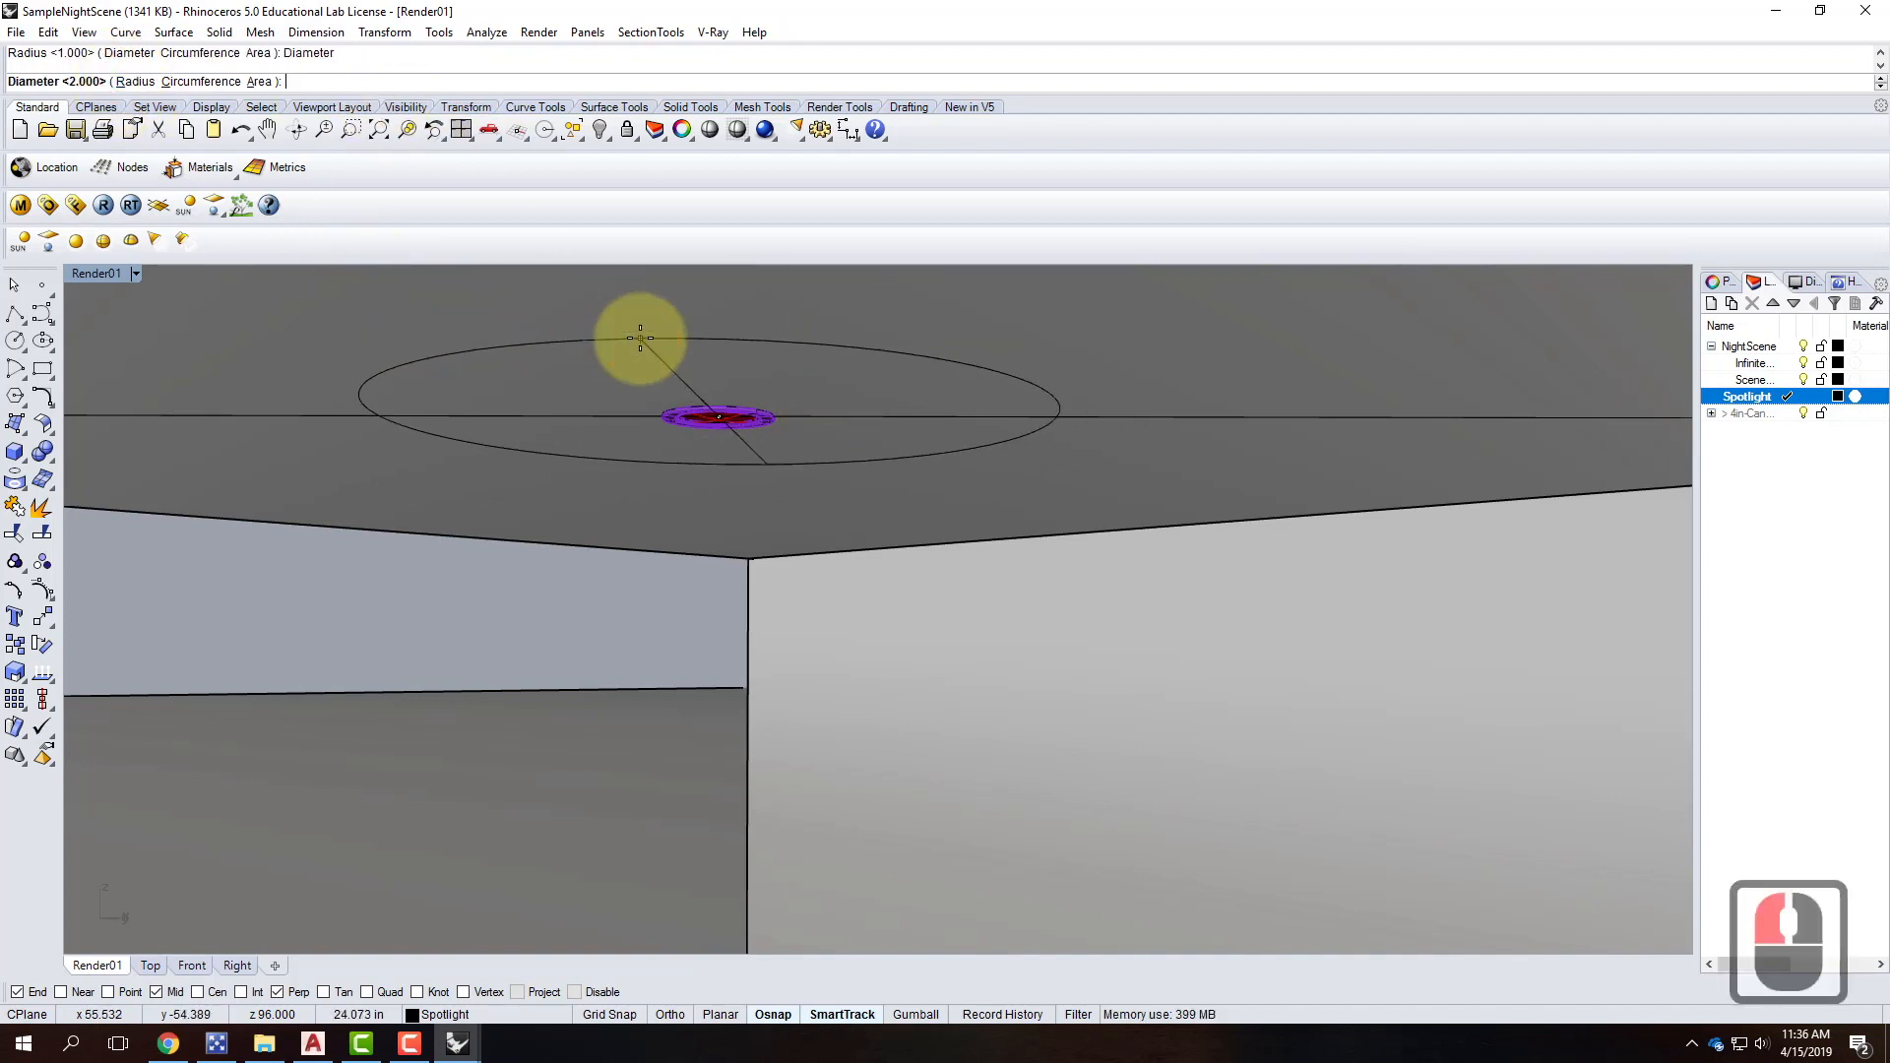
pyautogui.write('2')
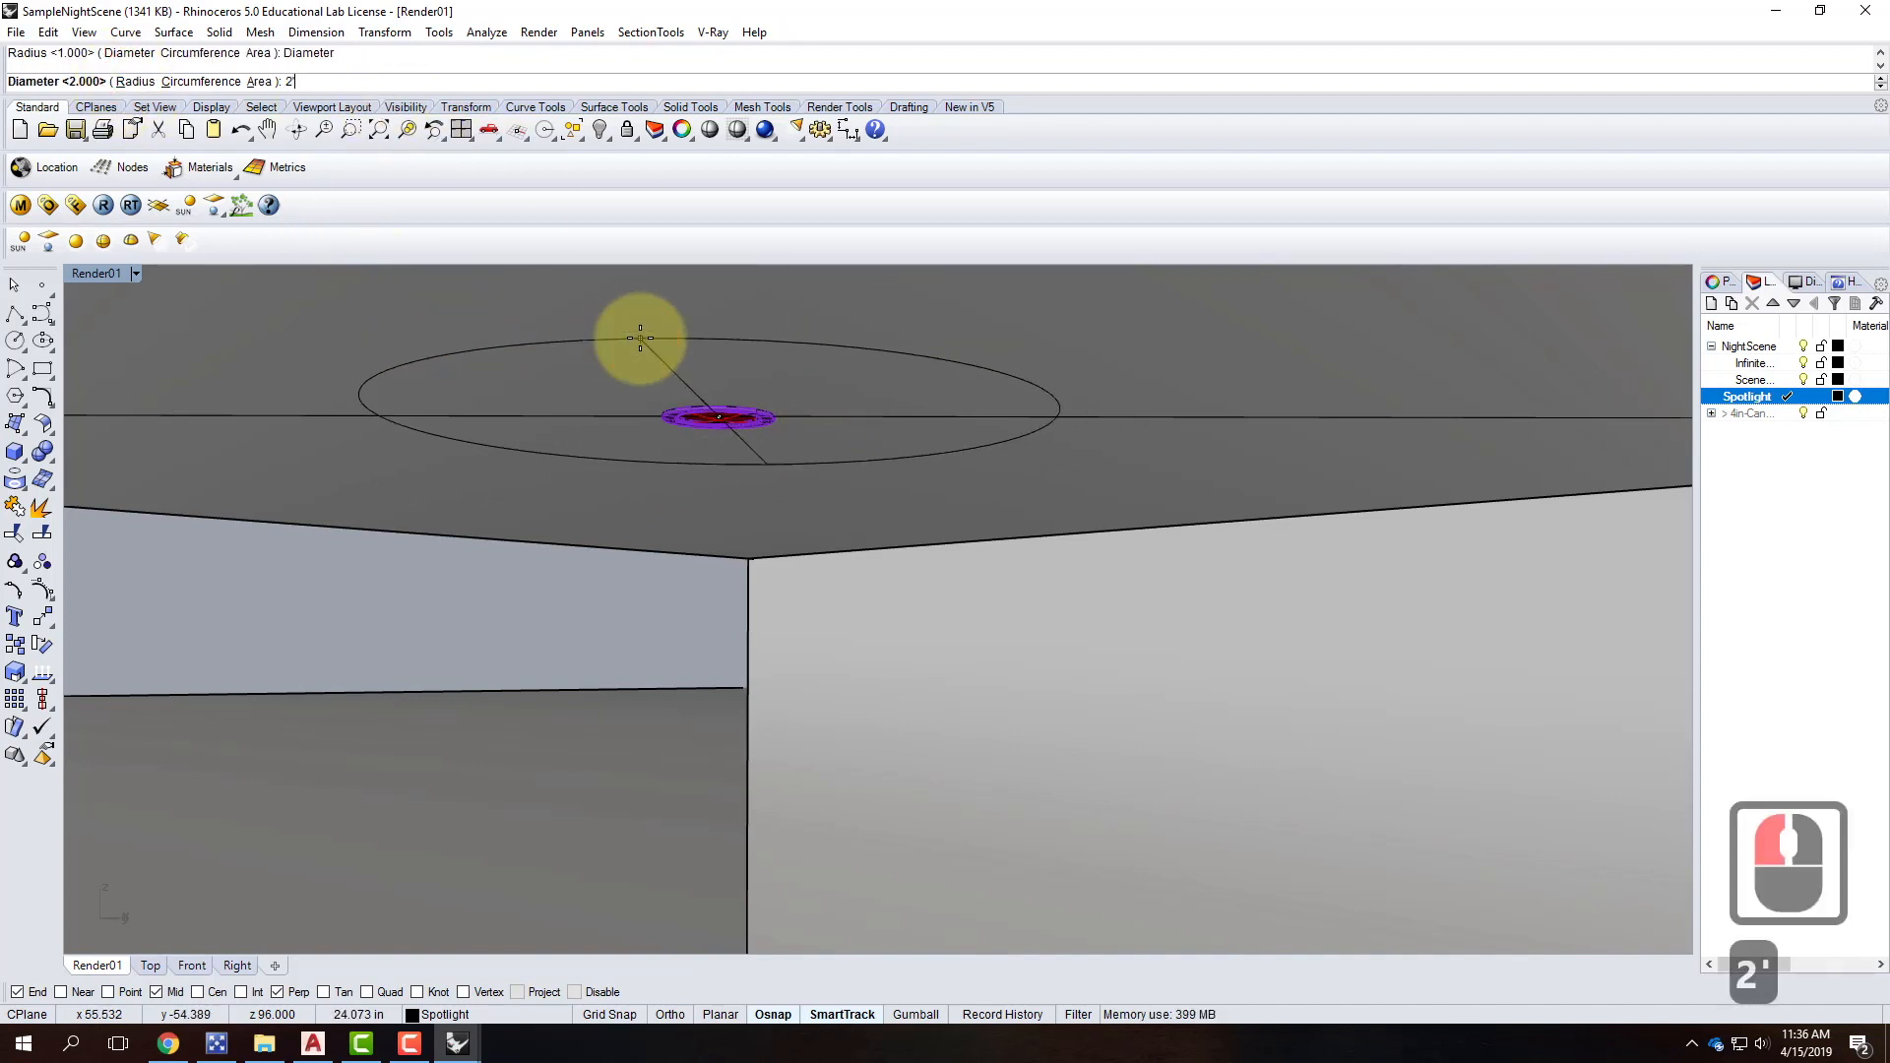
pyautogui.write("'")
pyautogui.press('Return')
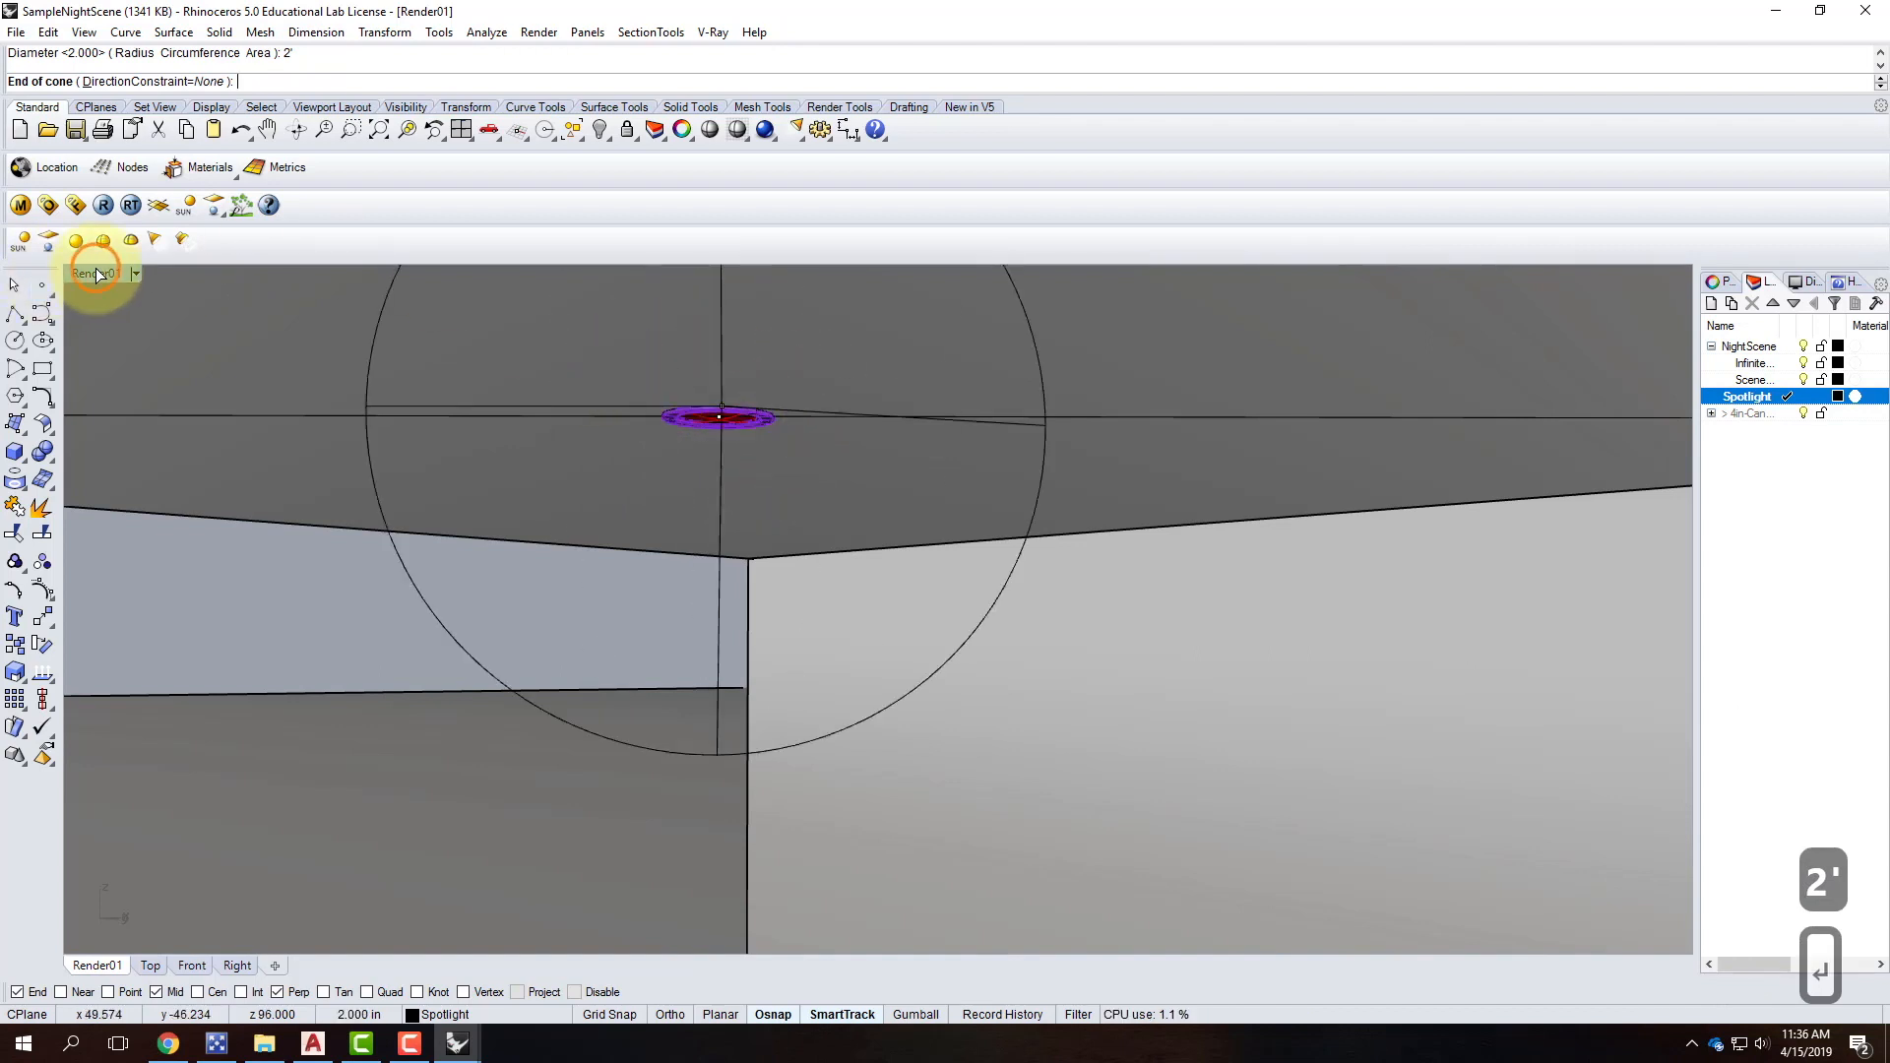
# Restore the four-view layout and finish the spotlight with a vertical 1' cone length.
pyautogui.doubleClick(97, 268)
pyautogui.scroll(-7, 635, 718)
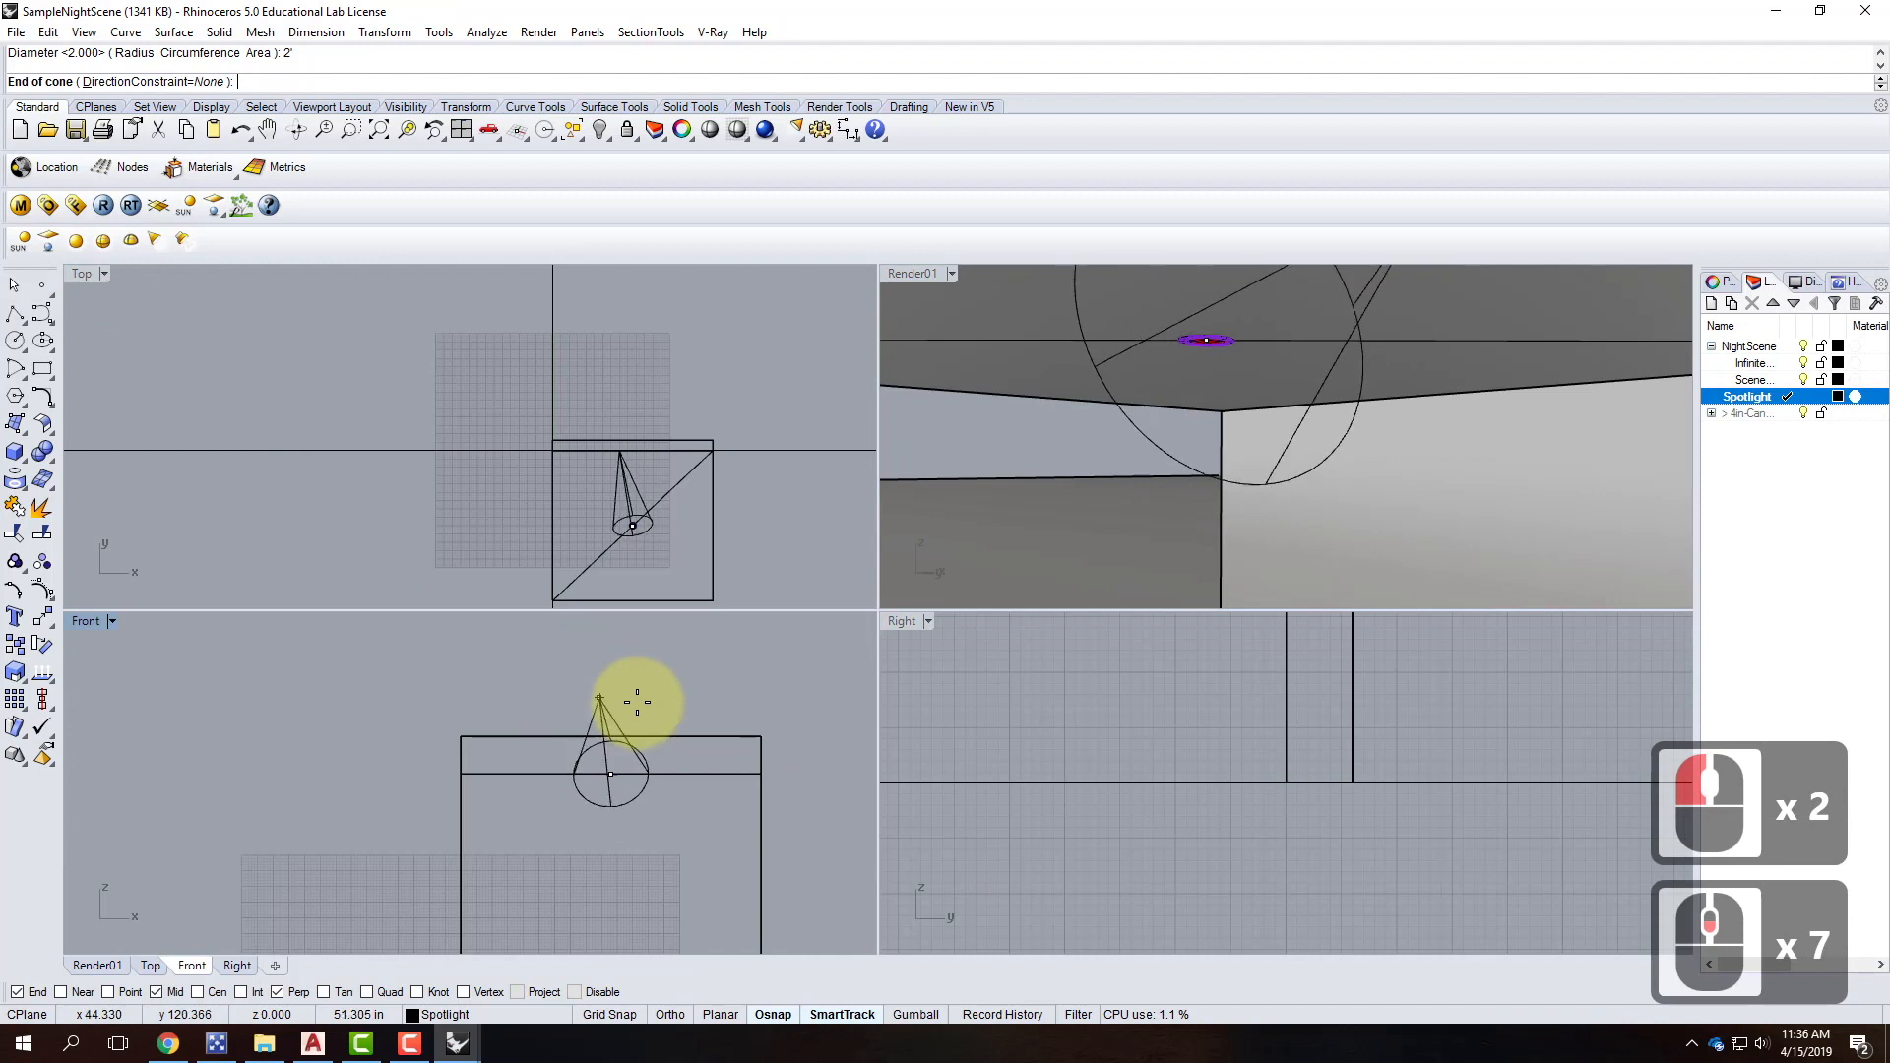
pyautogui.write("1'")
pyautogui.press('Return')
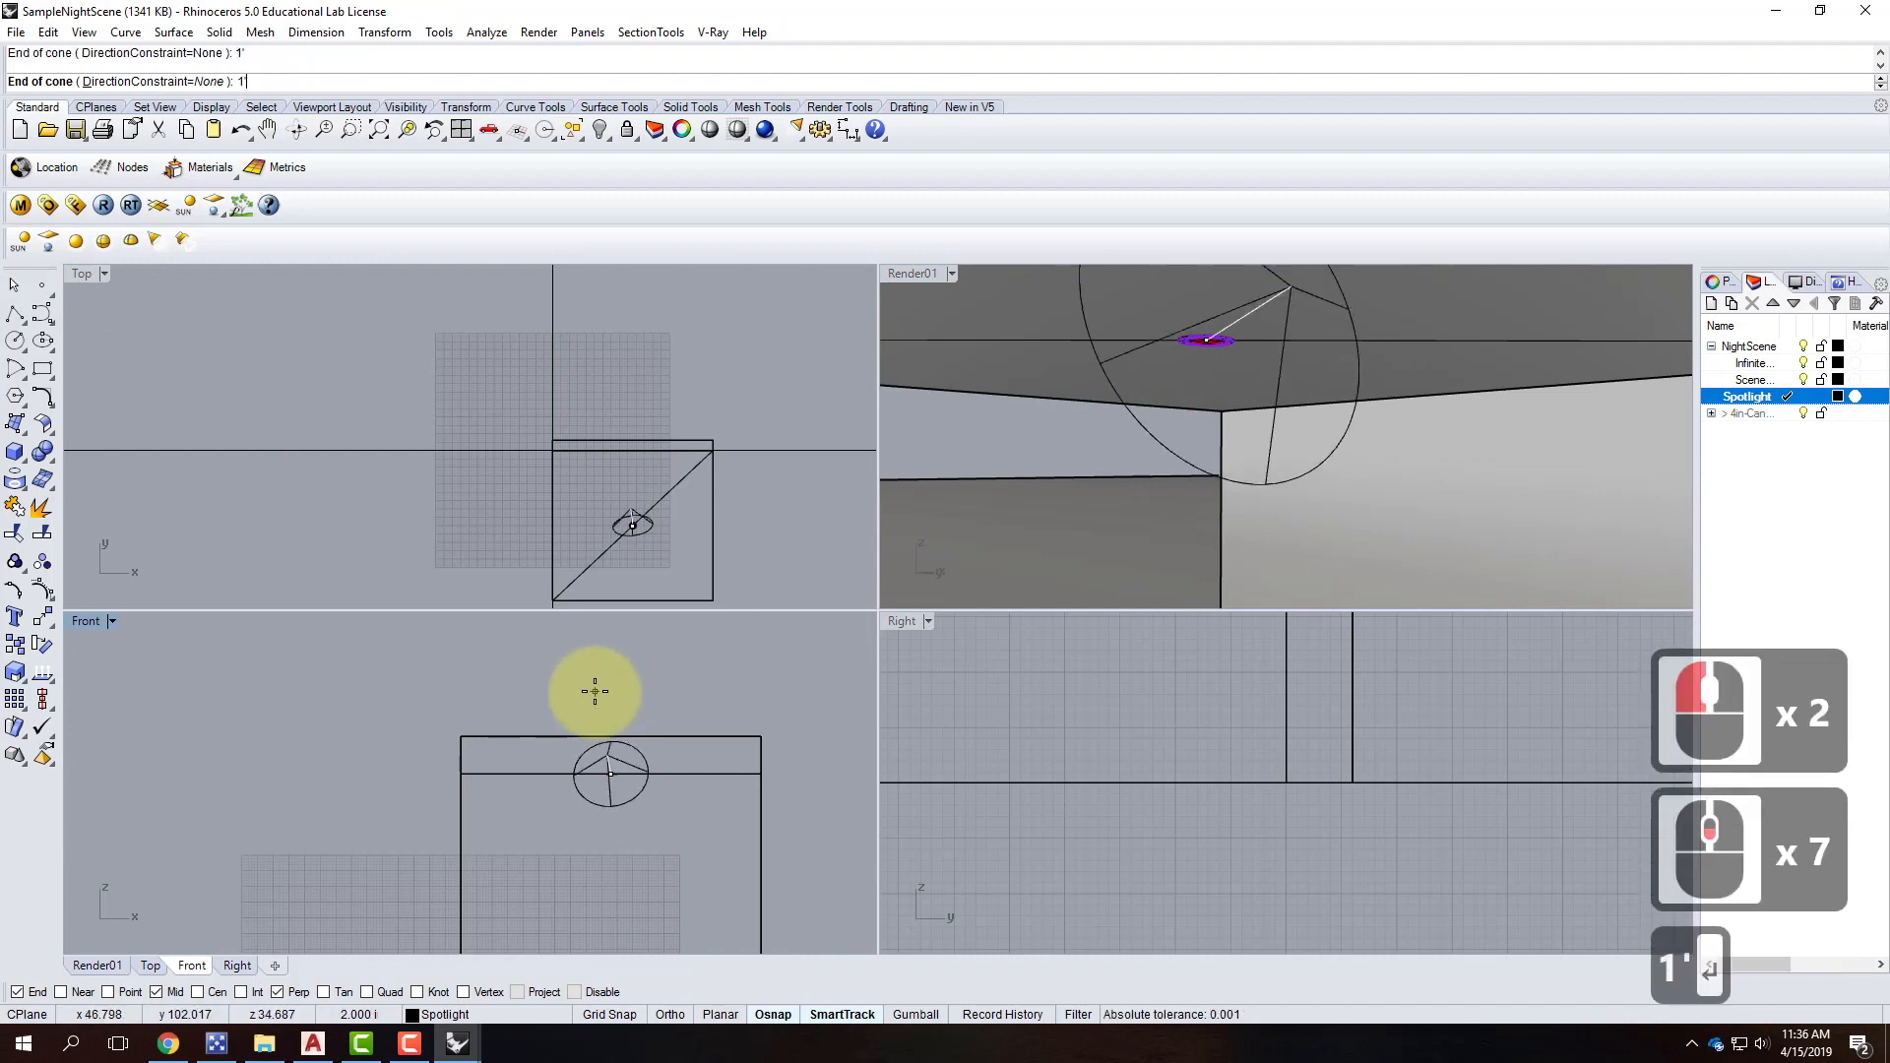
pyautogui.press('shift')
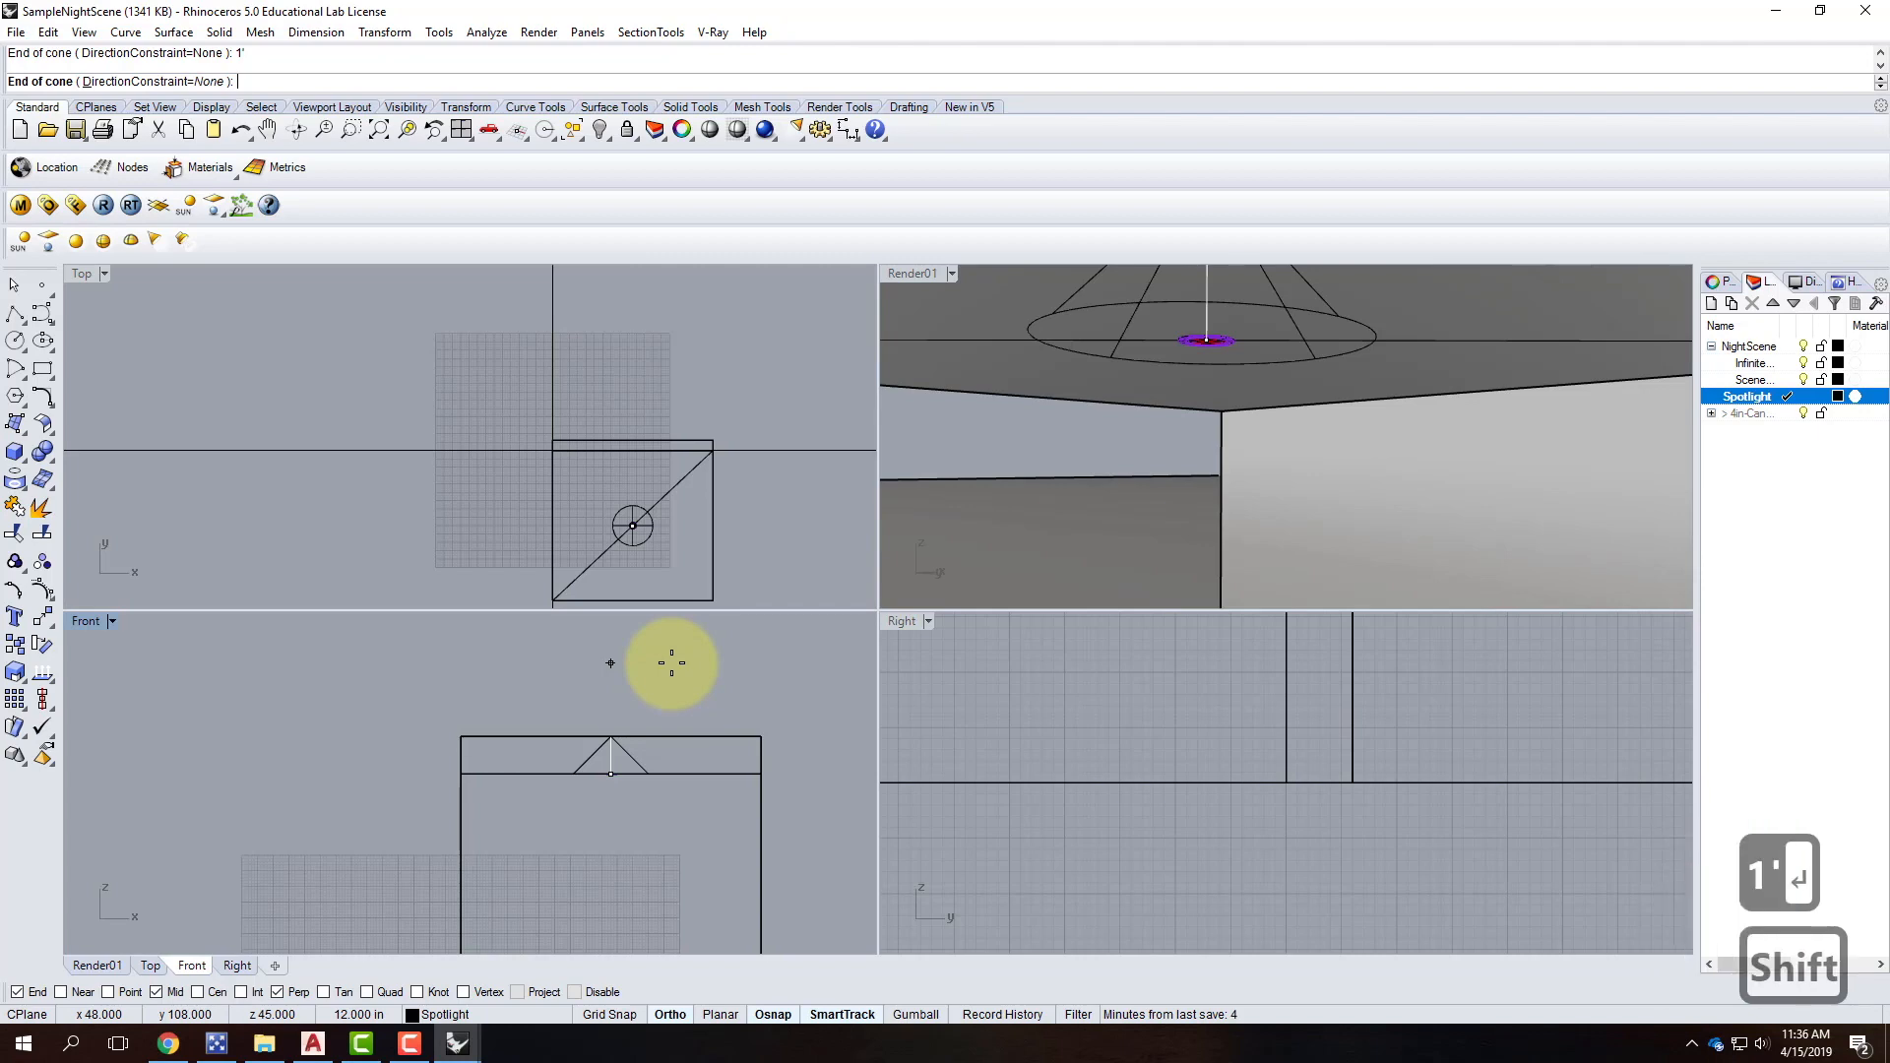
pyautogui.keyDown('shift'); pyautogui.click(672, 662); pyautogui.keyUp('shift')
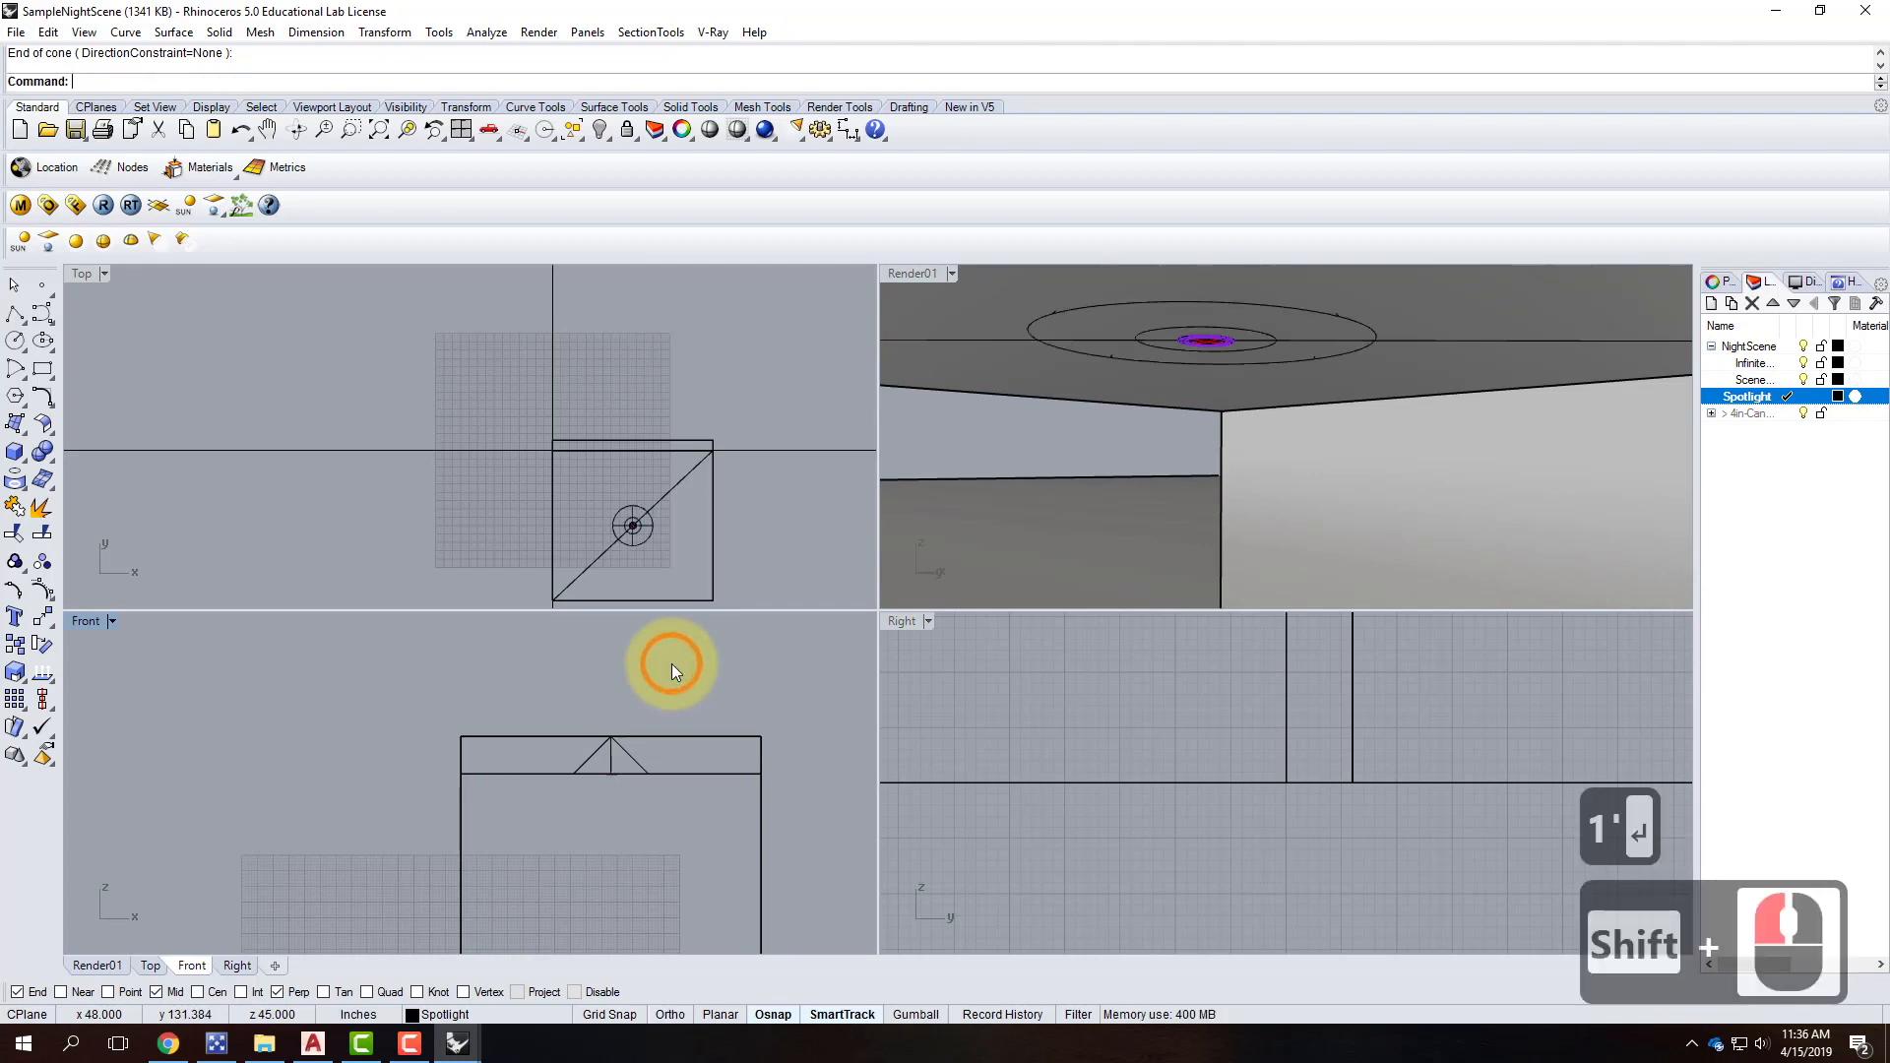
# Select the new spotlight and start the Move command on it.
pyautogui.click(629, 754)
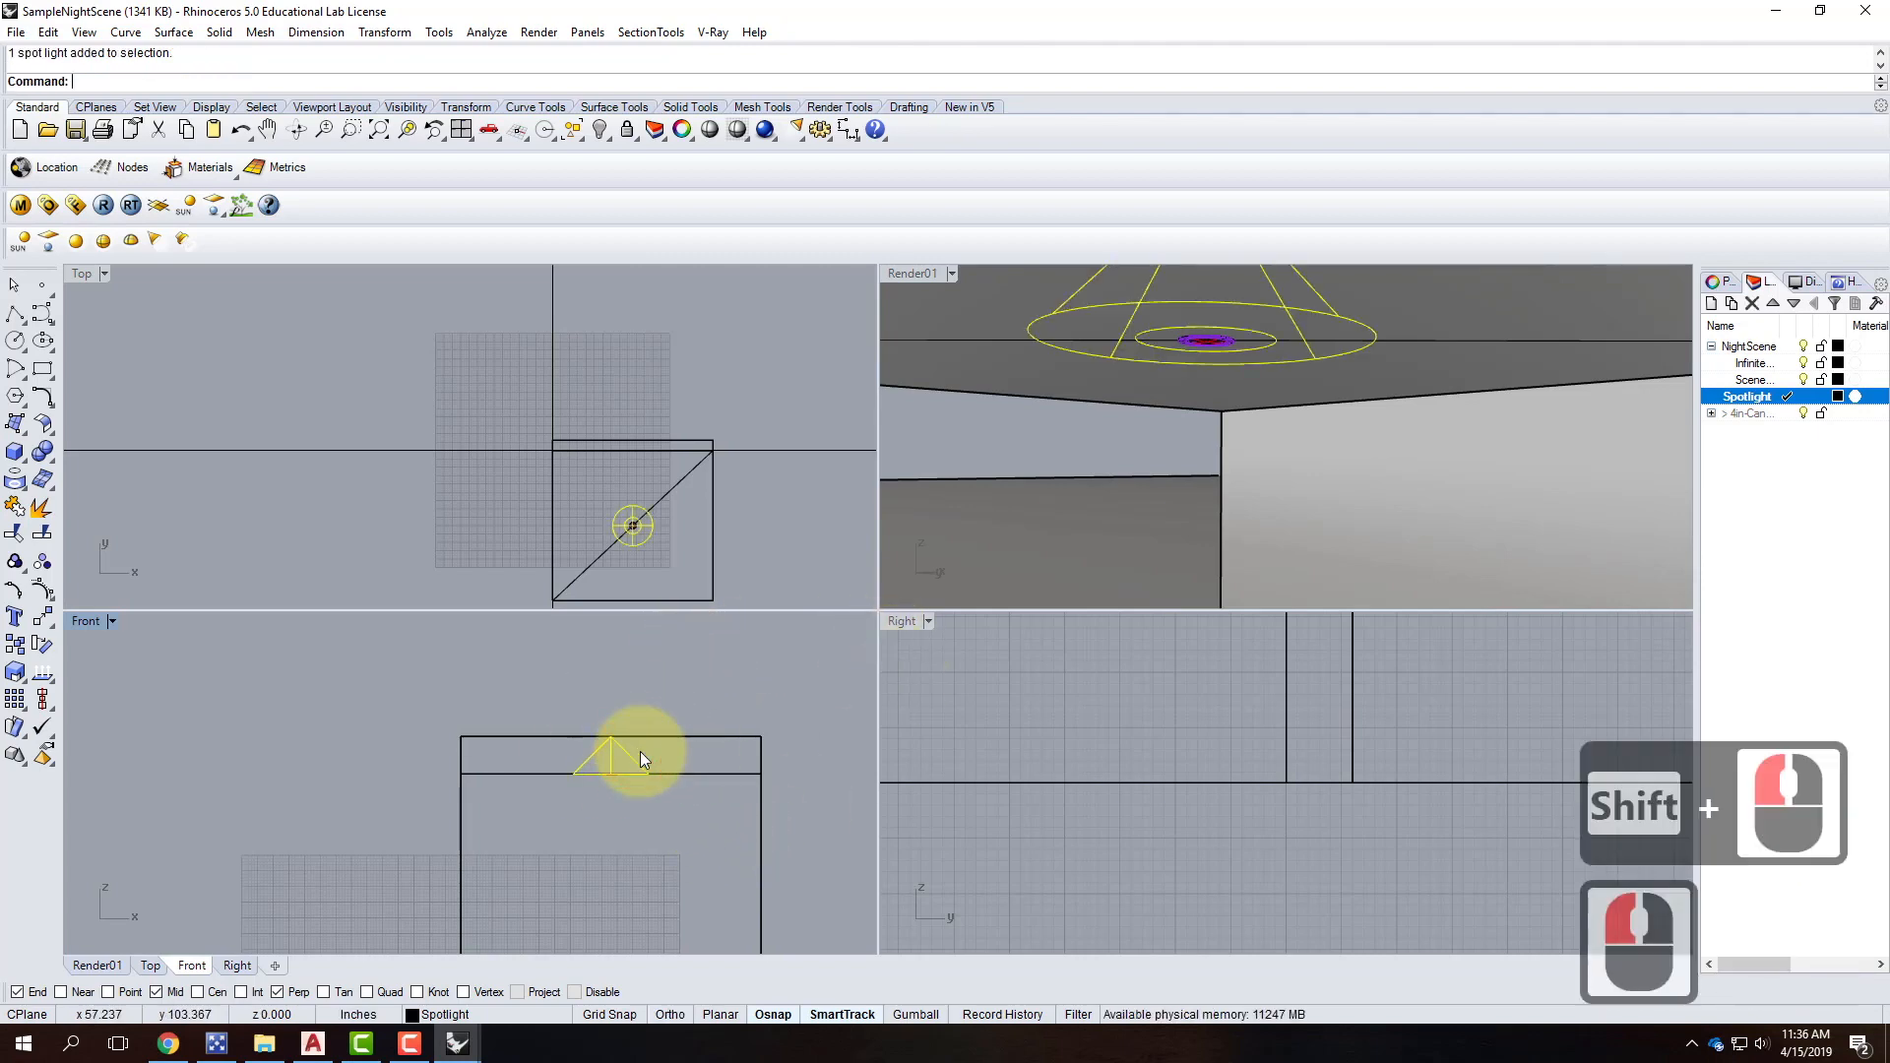
pyautogui.scroll(4, 622, 764)
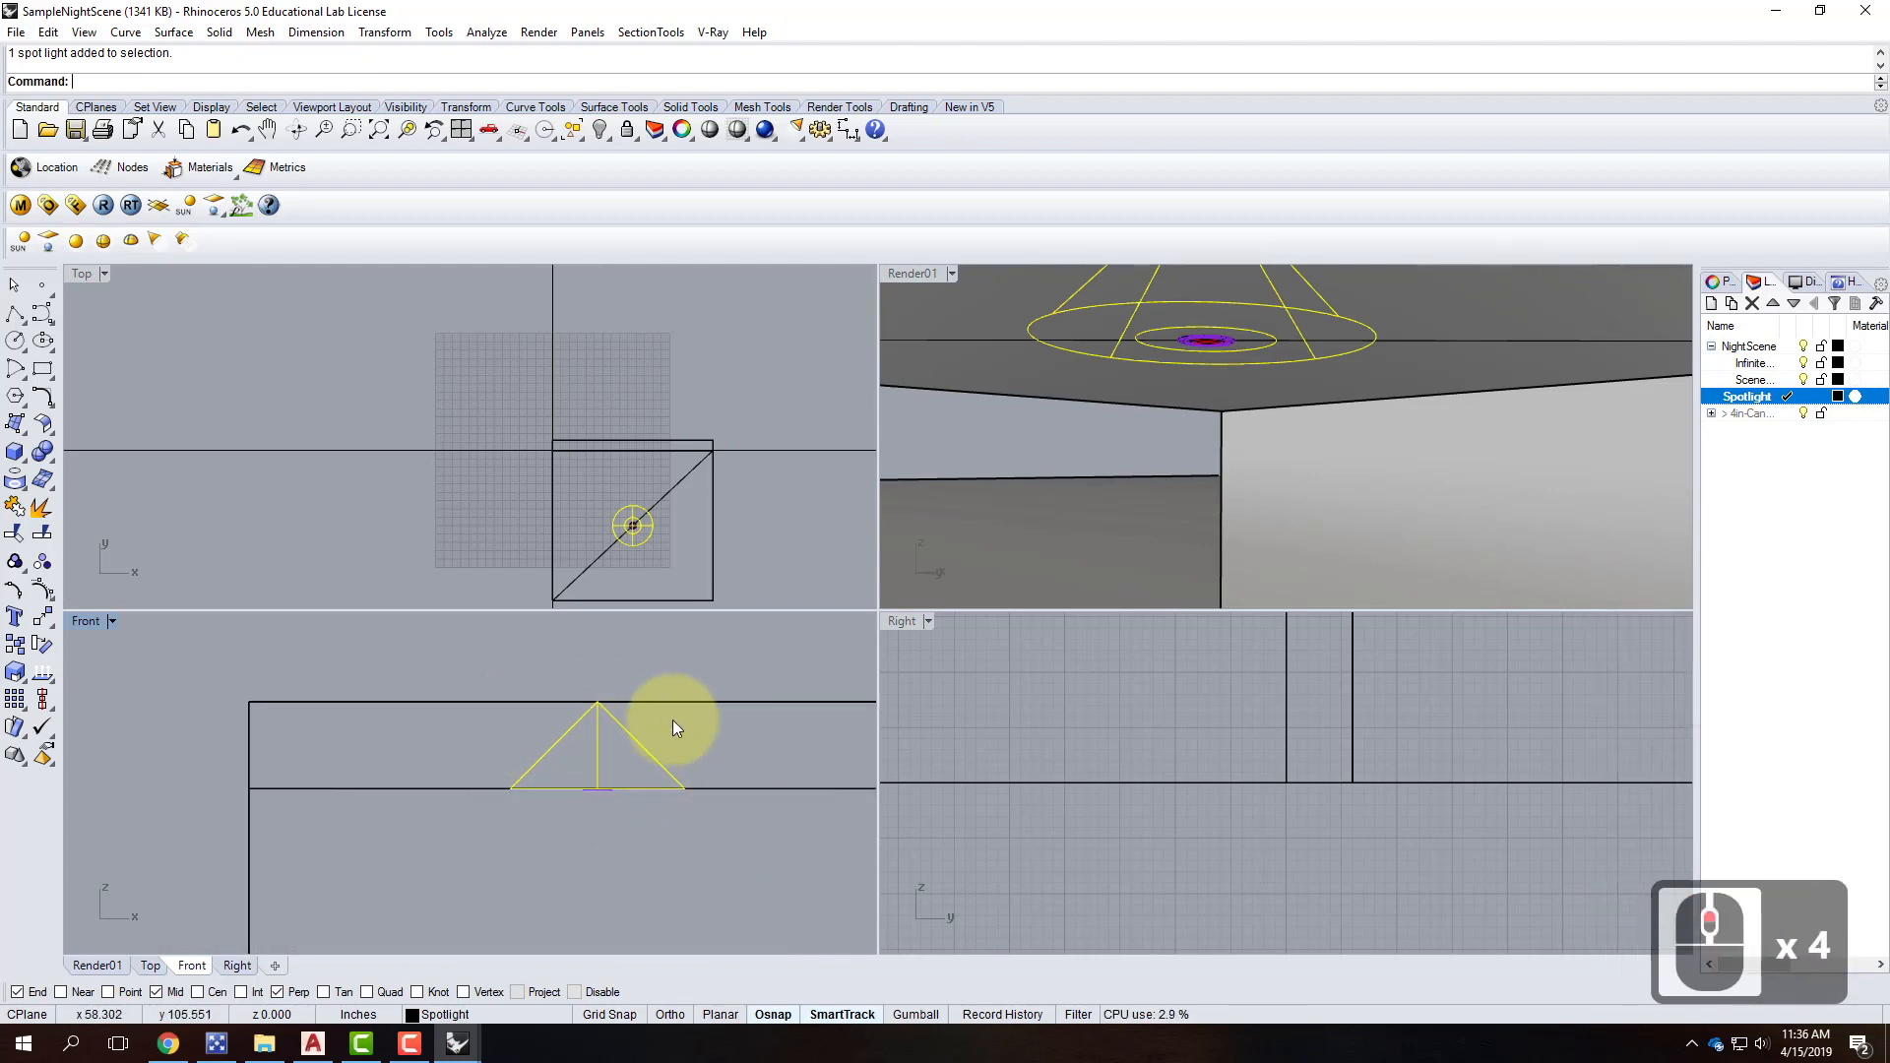
pyautogui.write('move')
pyautogui.press('Return')
# Move the spotlight straight down below the ceiling.
pyautogui.click(708, 730)
pyautogui.press('shift')
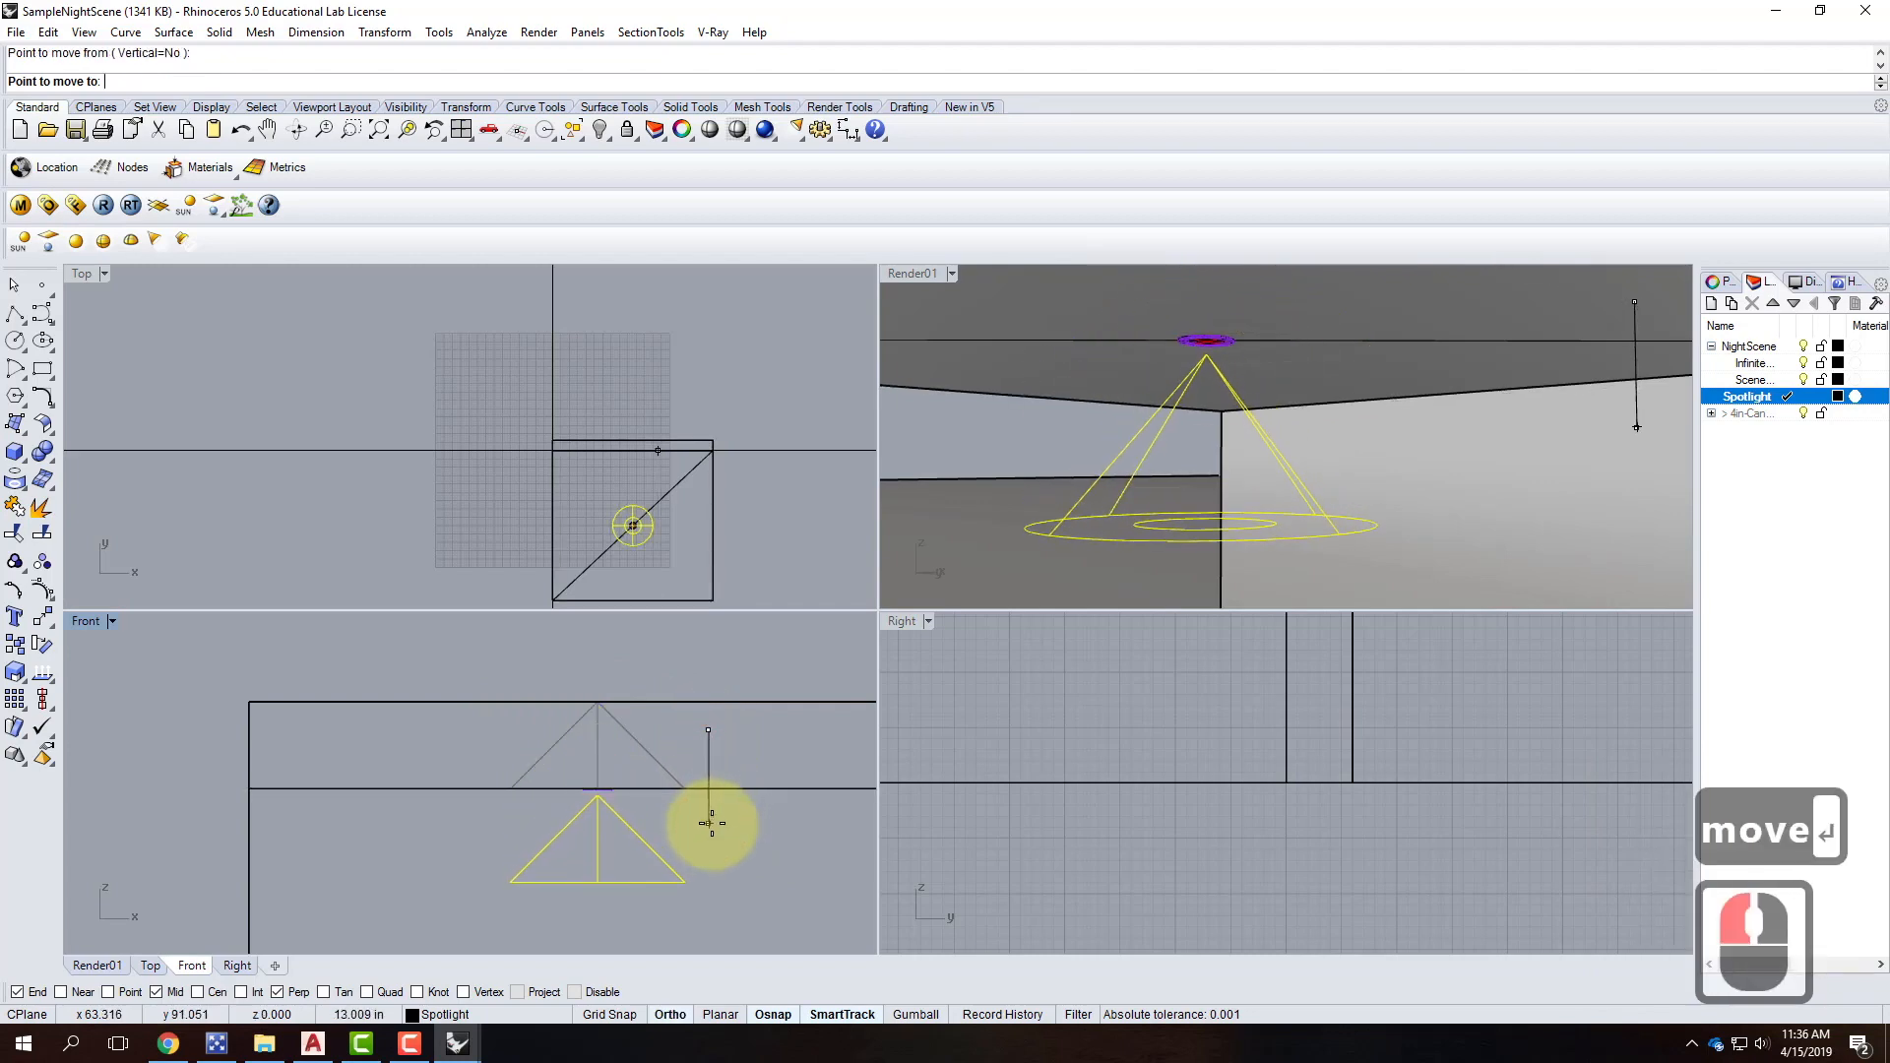
pyautogui.click(711, 822)
pyautogui.keyDown('shift'); pyautogui.moveTo(675, 810); pyautogui.dragTo(582, 777, button='right'); pyautogui.keyUp('shift')
pyautogui.scroll(7, 590, 792)
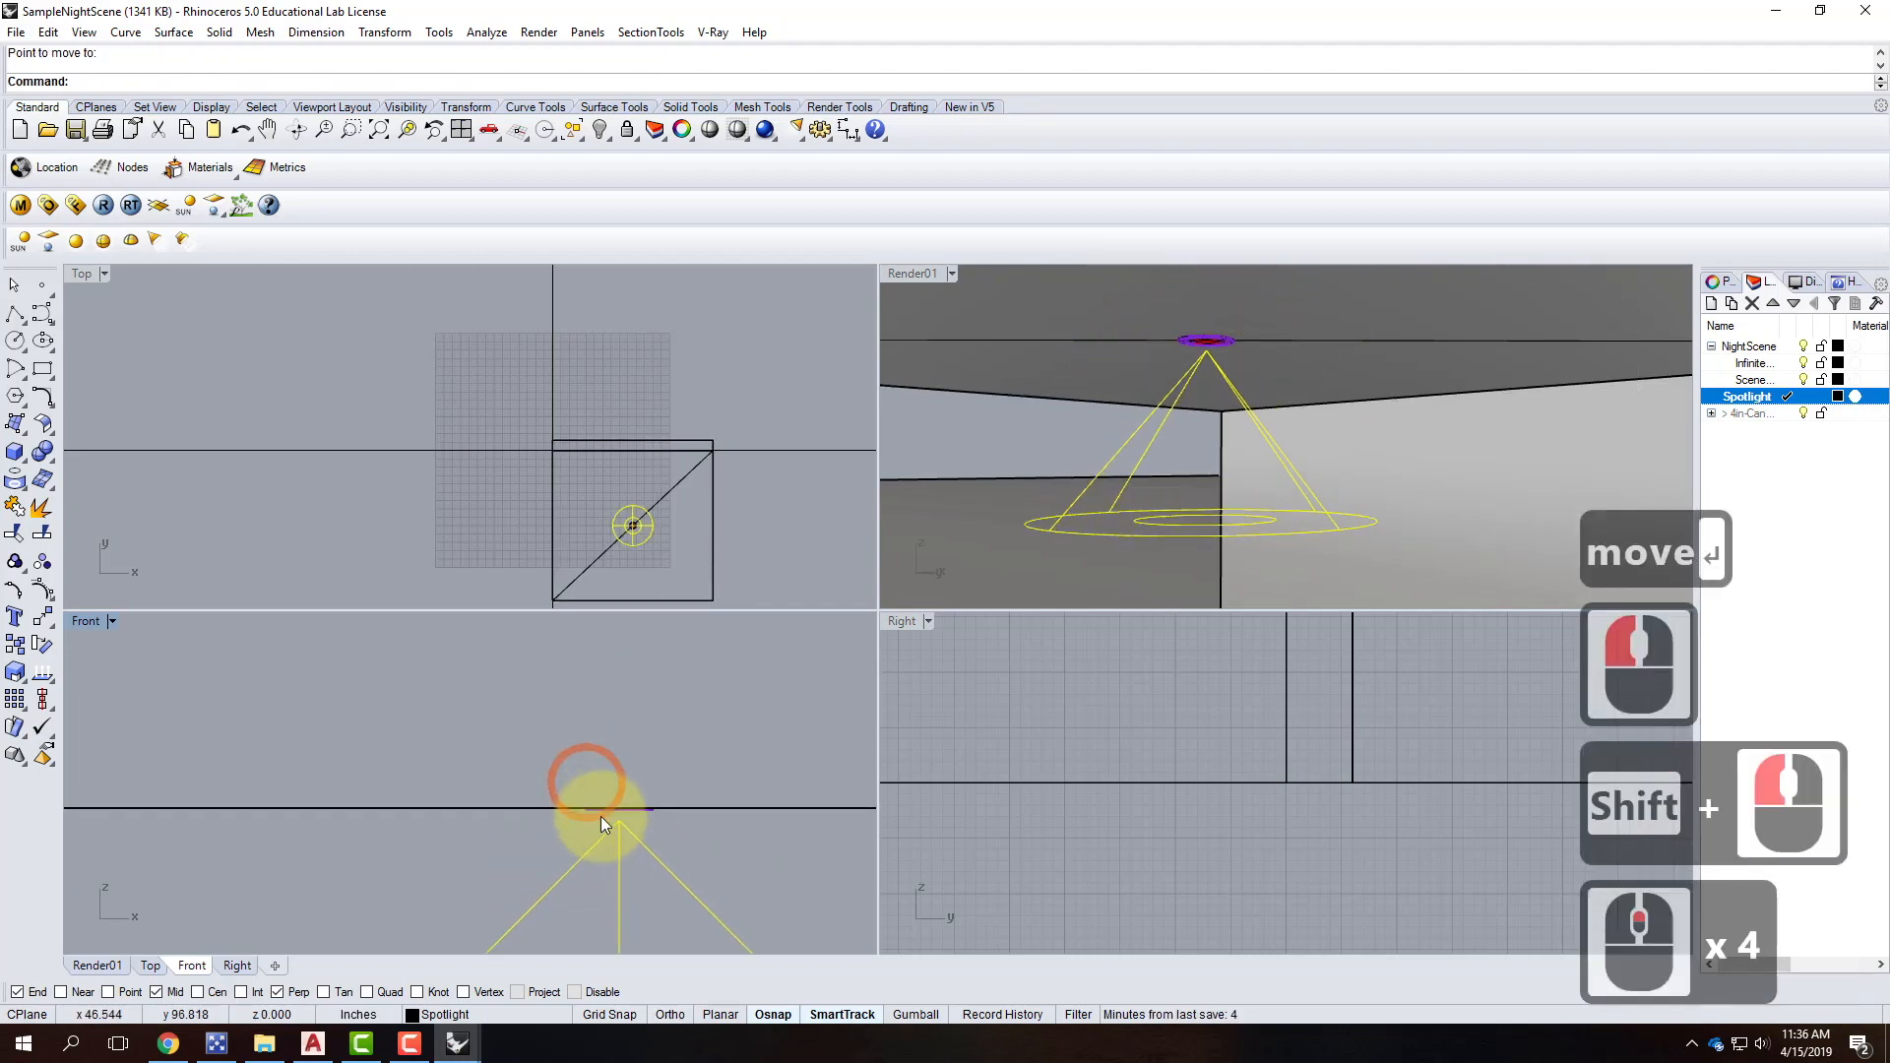
pyautogui.scroll(6, 624, 817)
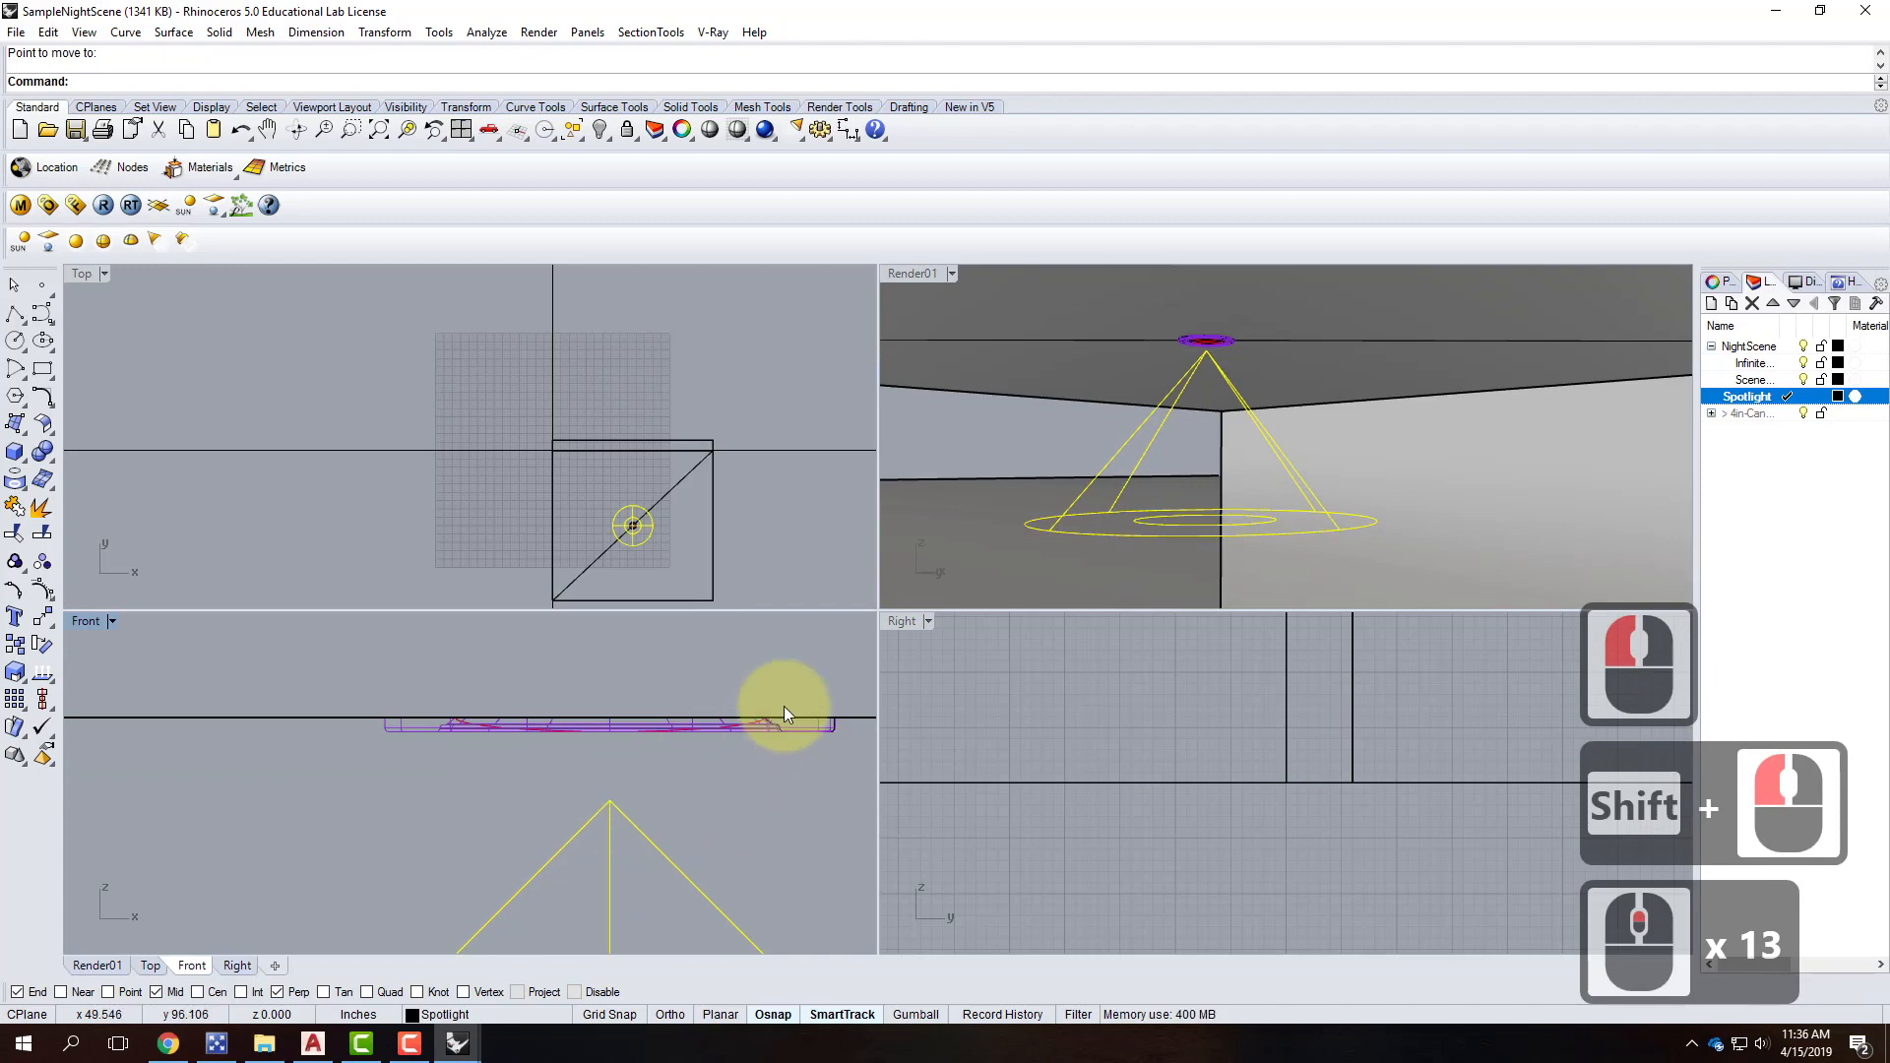
# Move the spotlight vertically again to adjust its height.
pyautogui.write('move')
pyautogui.press('Return')
pyautogui.click(777, 793)
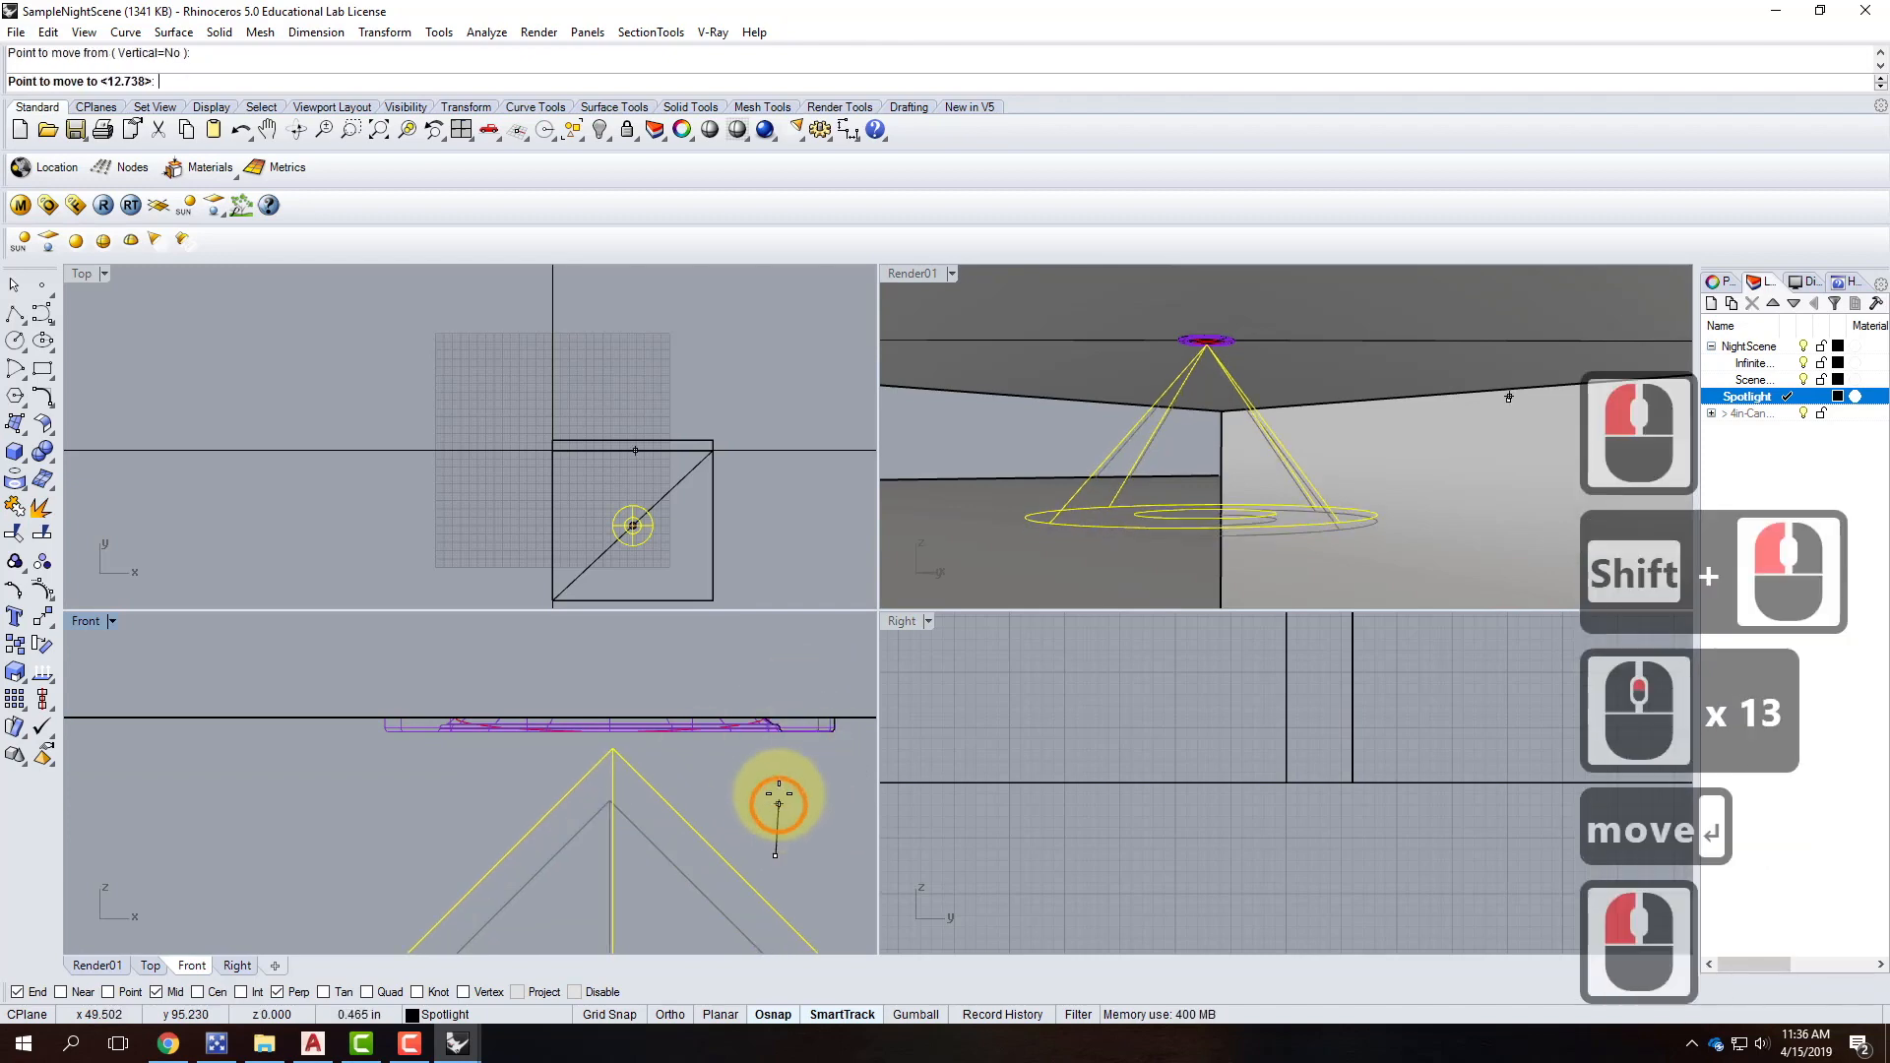
pyautogui.press('shift')
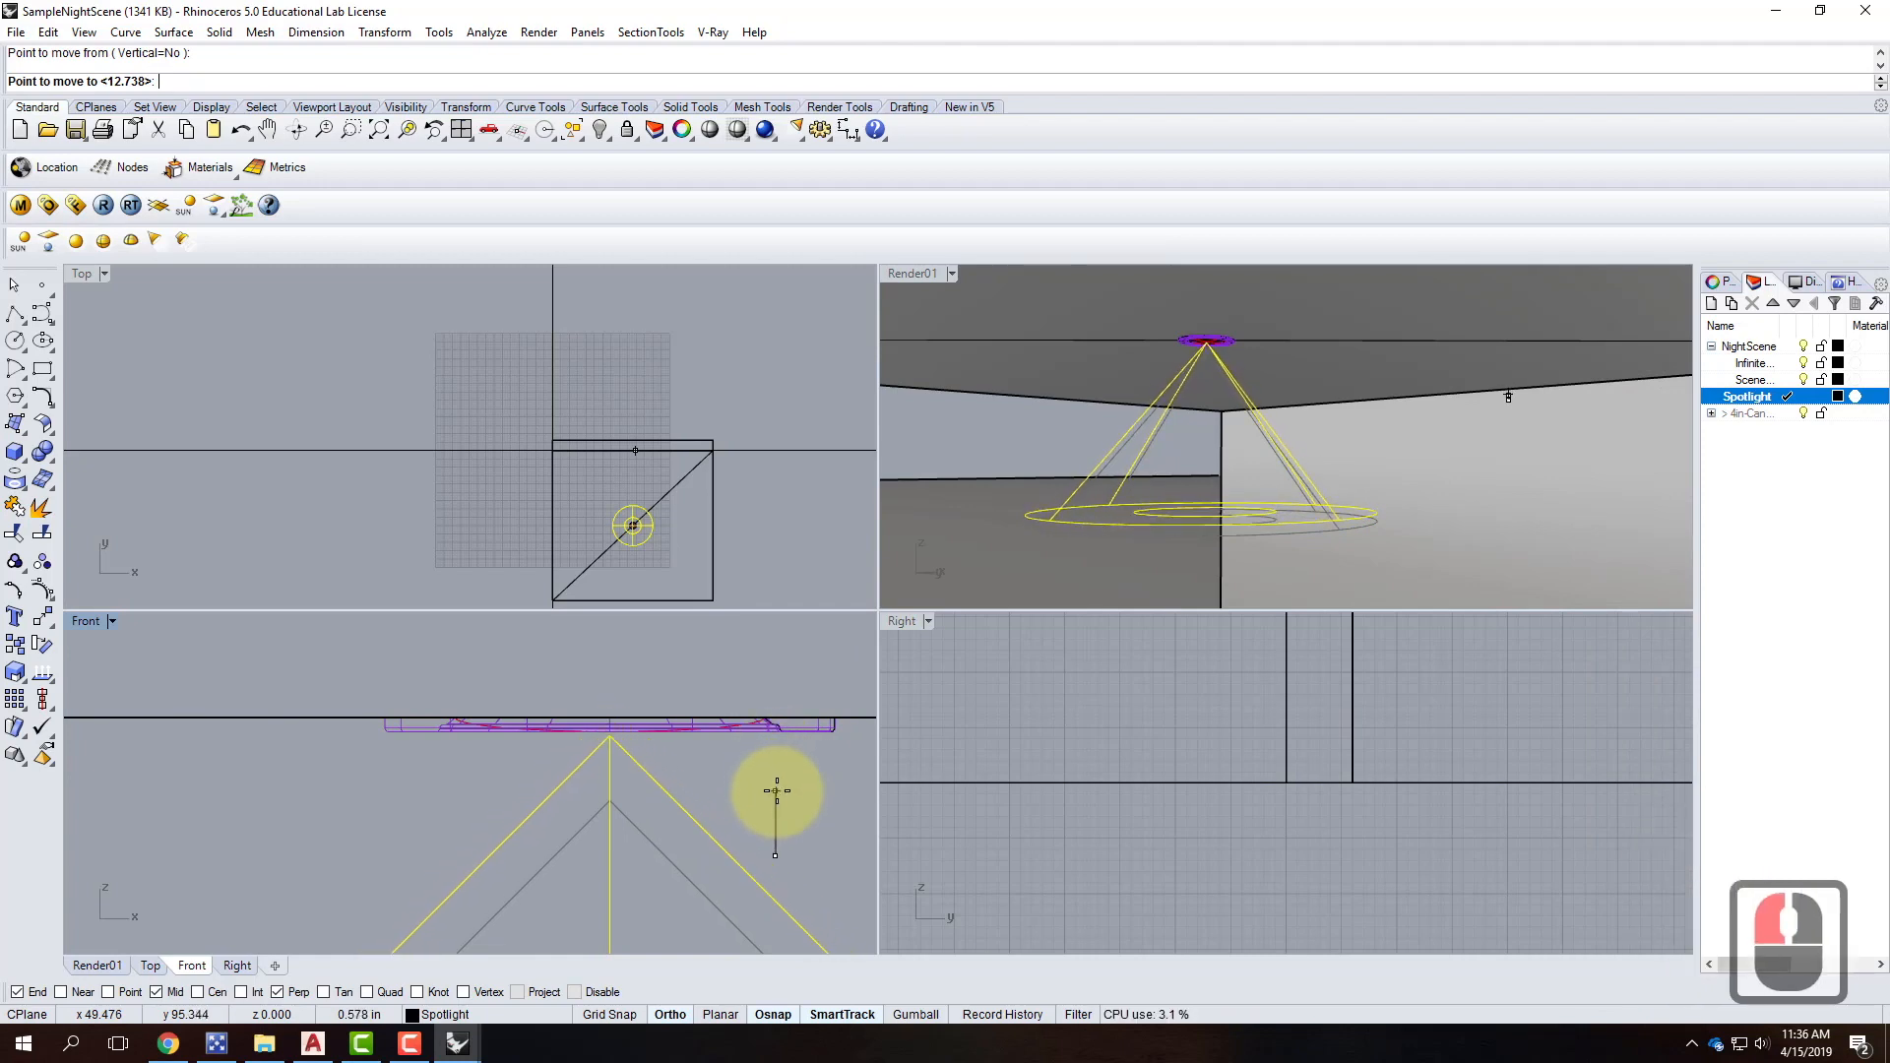
pyautogui.keyDown('shift'); pyautogui.click(629, 735); pyautogui.keyUp('shift')
pyautogui.scroll(4, 610, 717)
pyautogui.scroll(1, 610, 719)
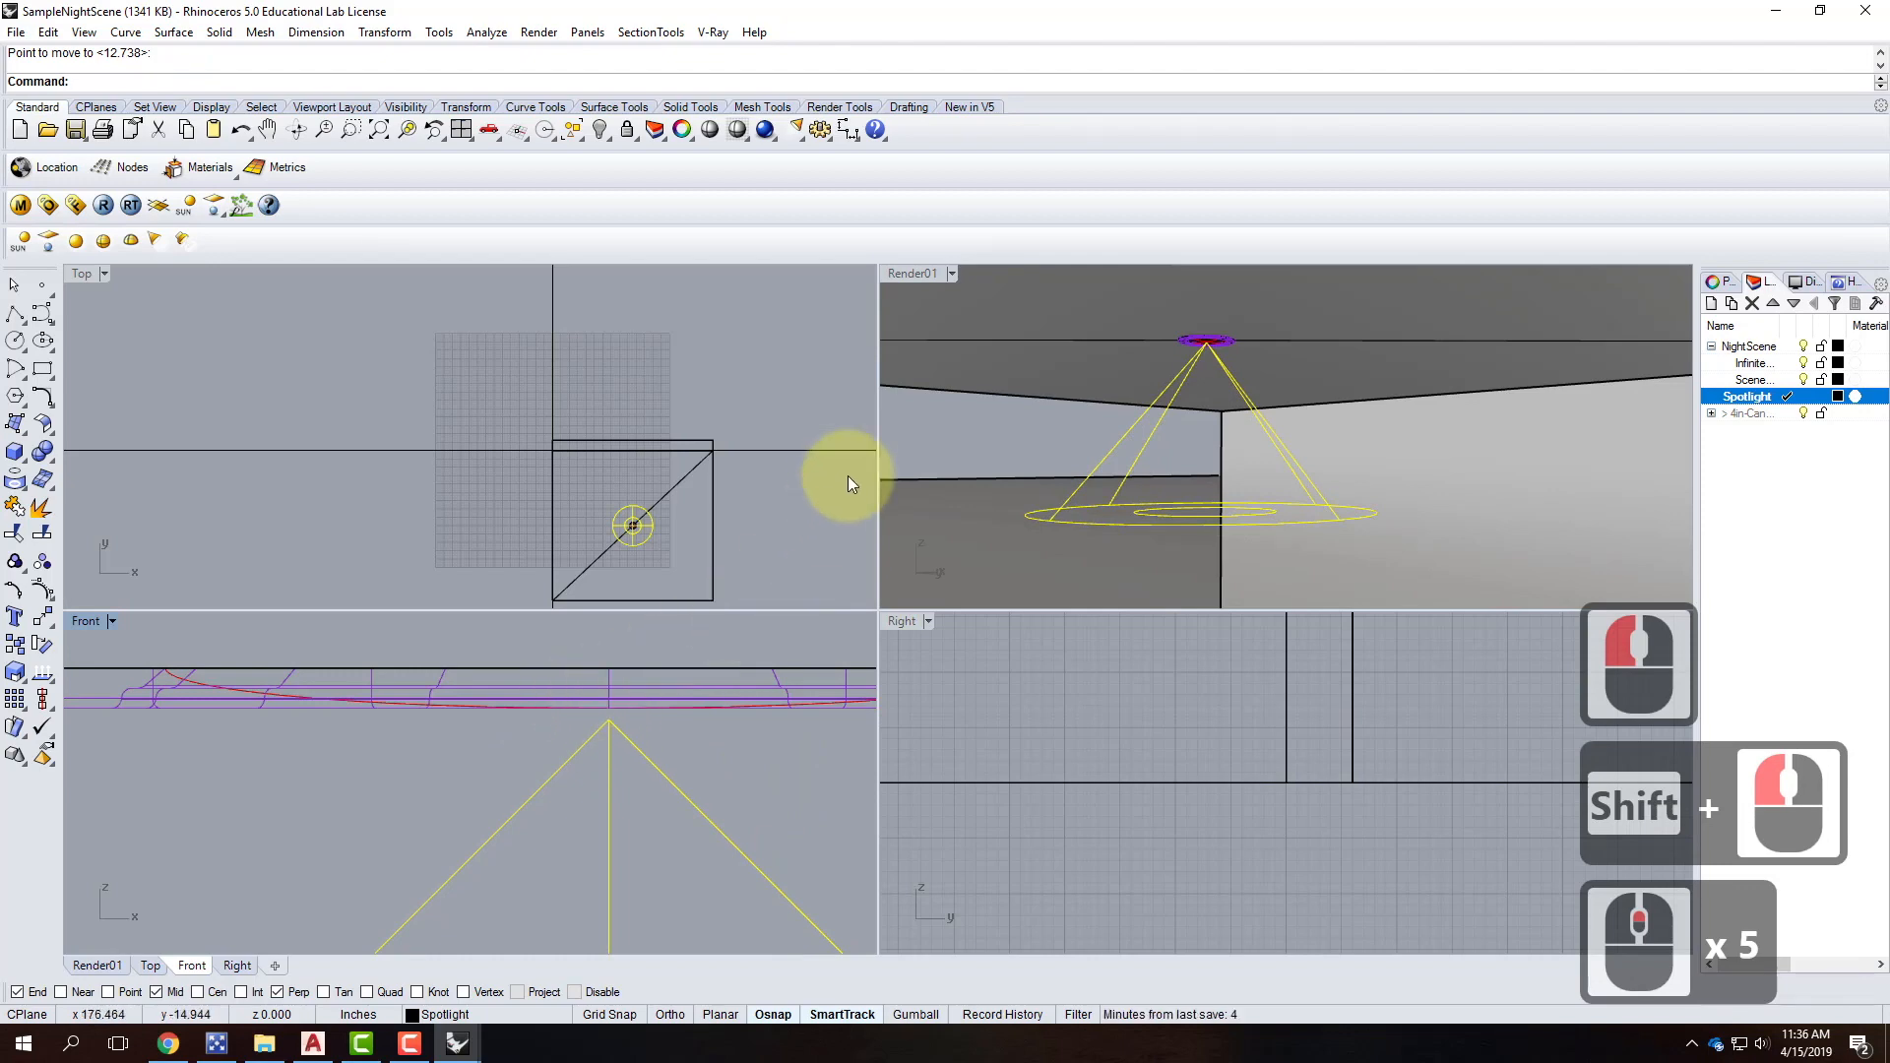
# Maximize the Render01 view and show the spotlight's object properties.
pyautogui.doubleClick(908, 273)
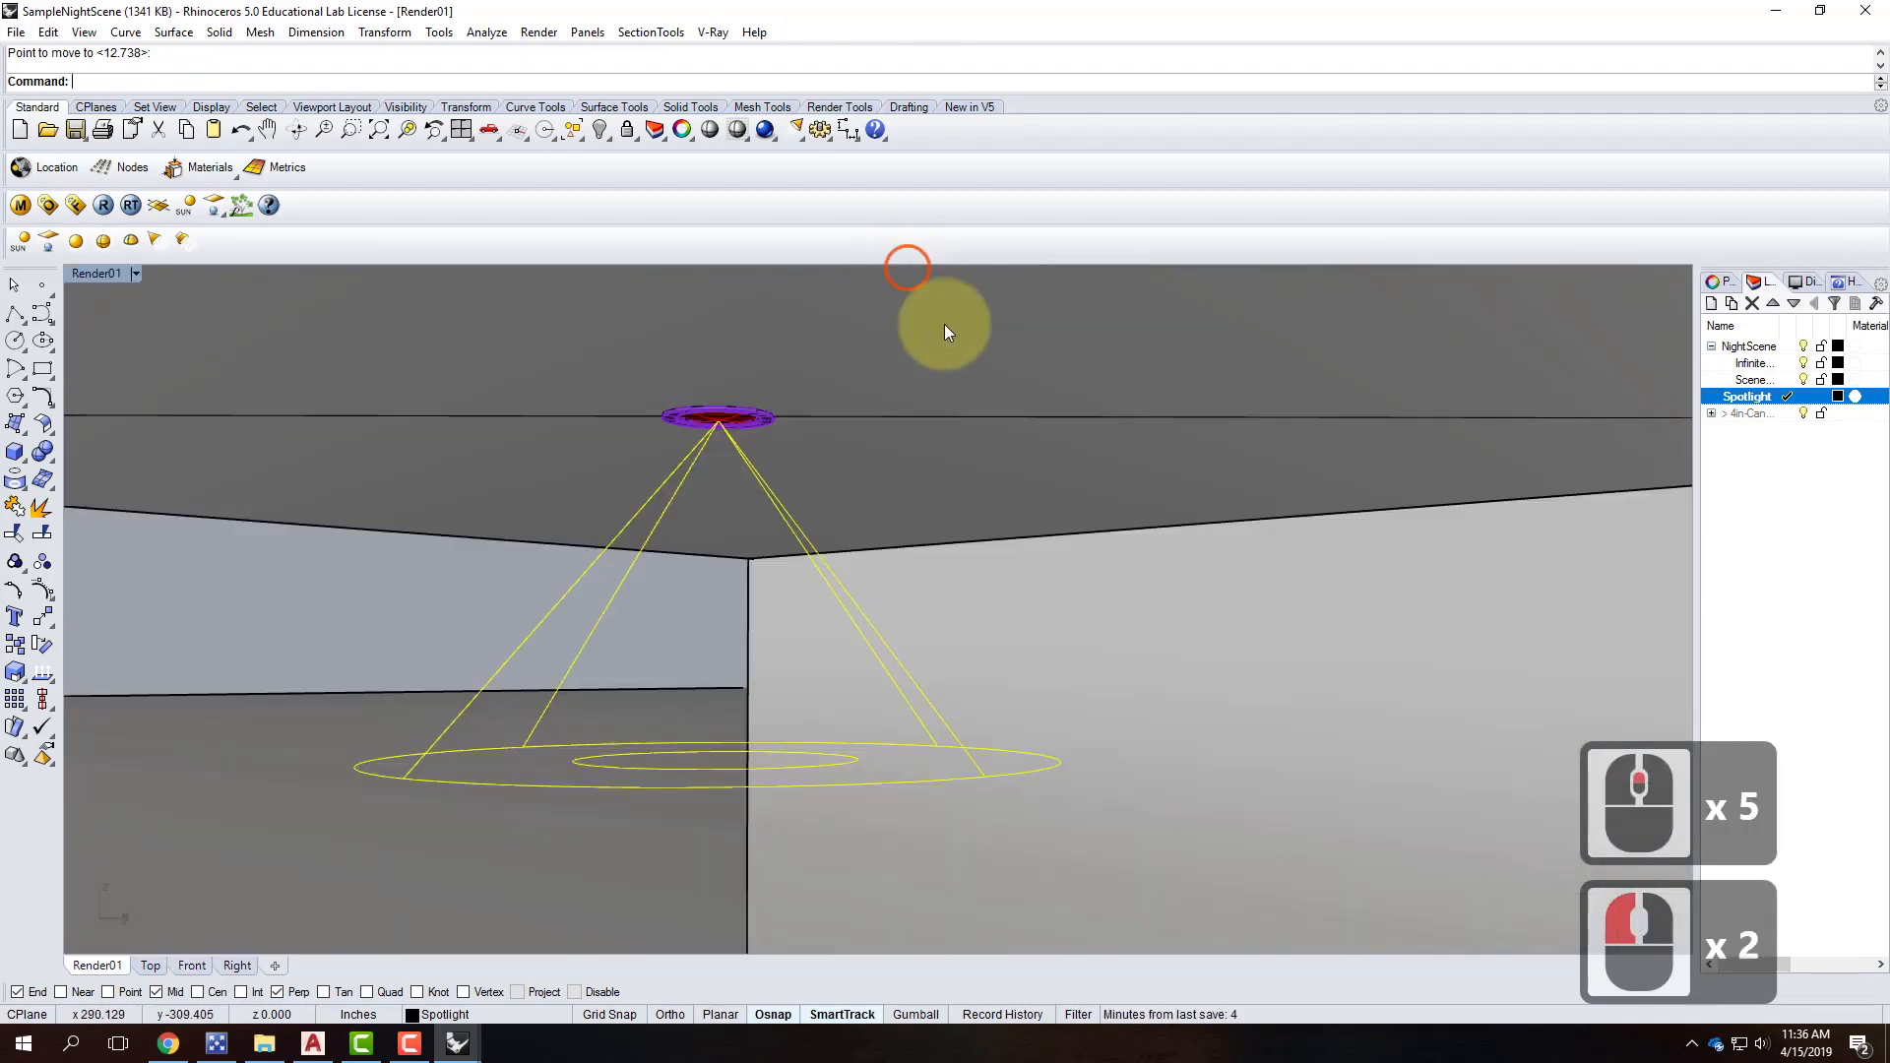
pyautogui.scroll(-6, 675, 618)
pyautogui.scroll(-4, 681, 618)
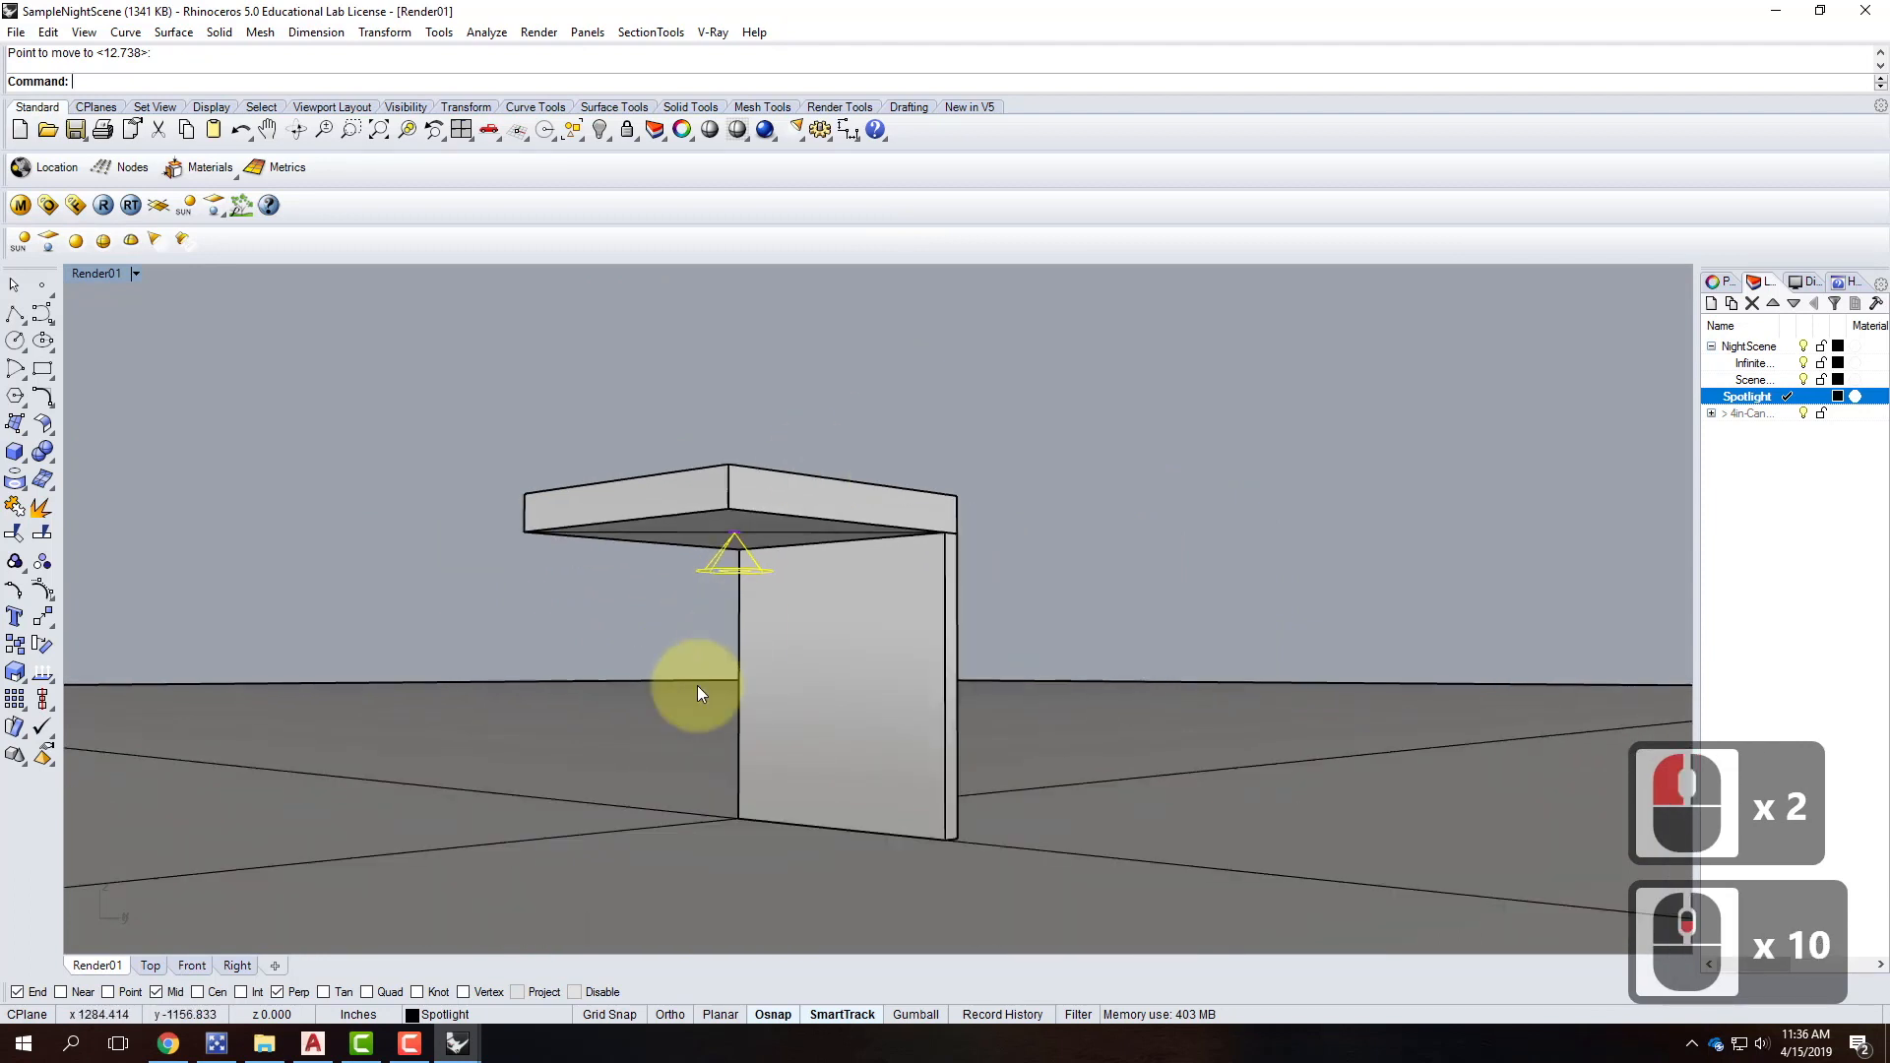
pyautogui.scroll(2, 717, 689)
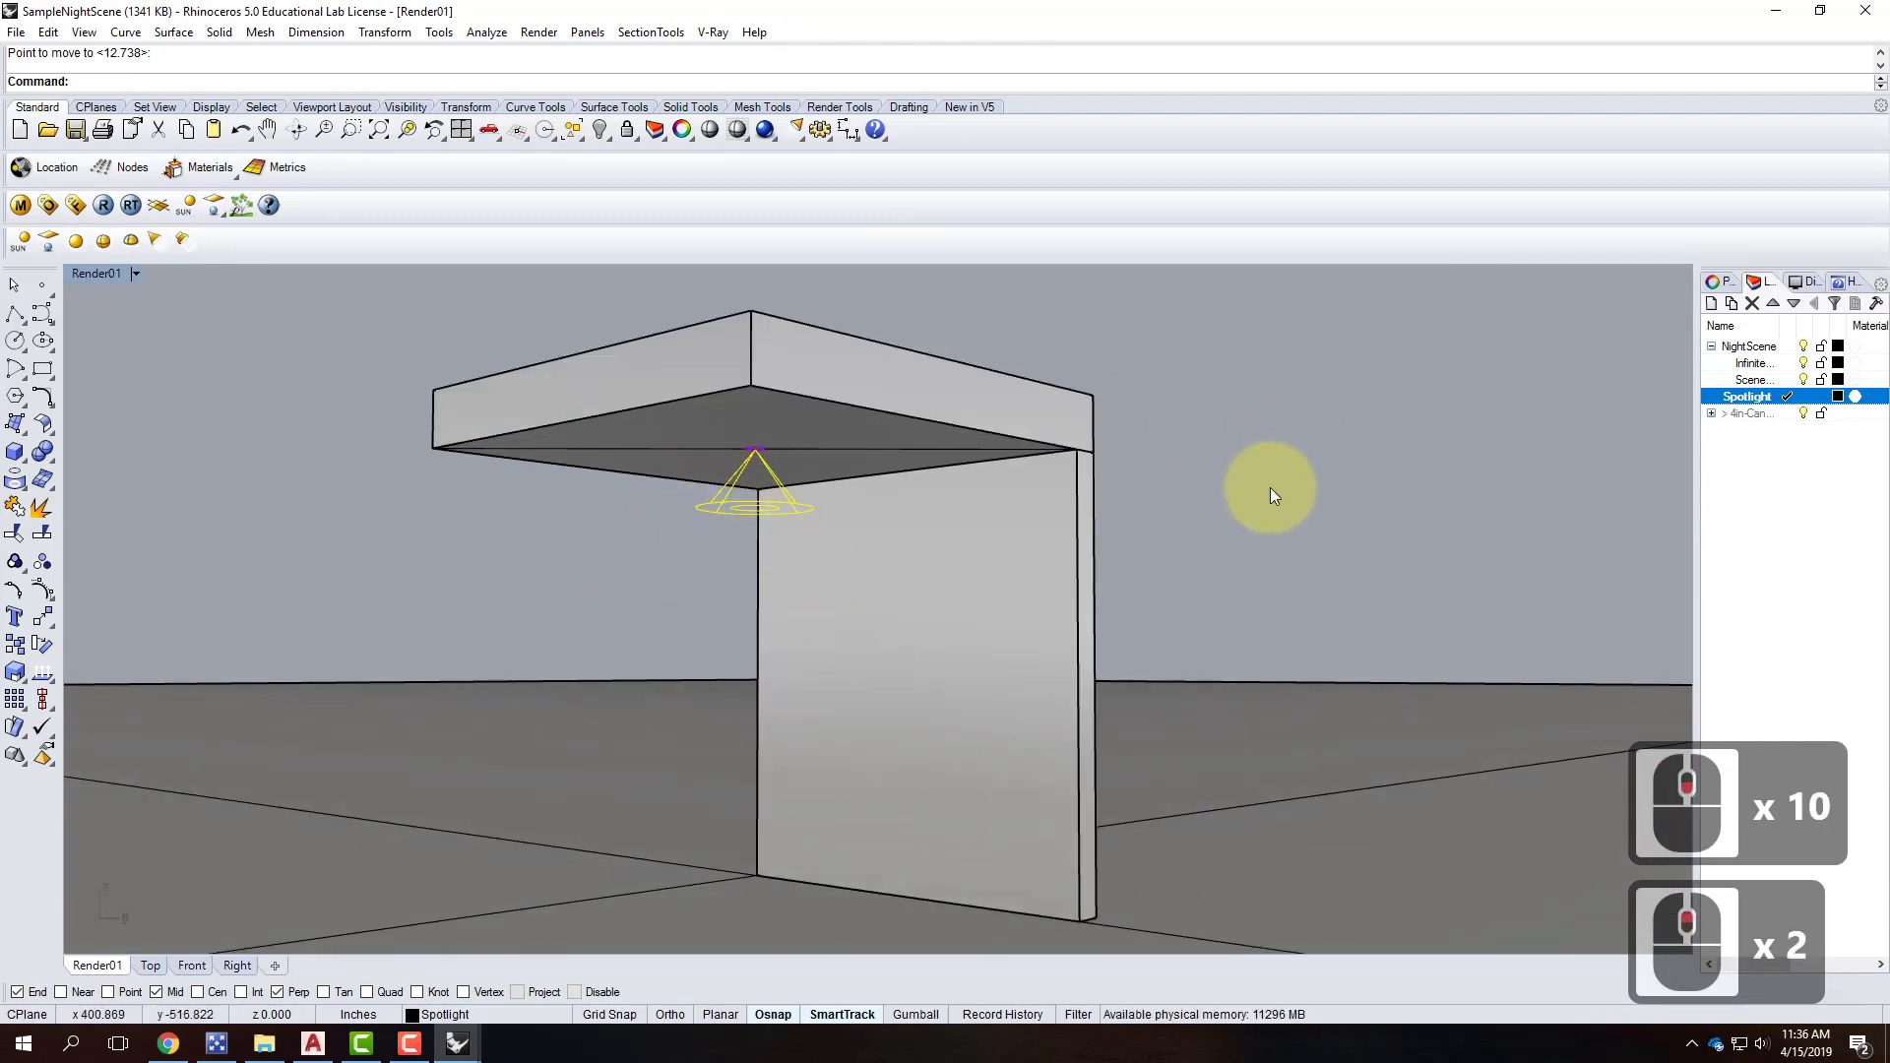
pyautogui.click(1722, 283)
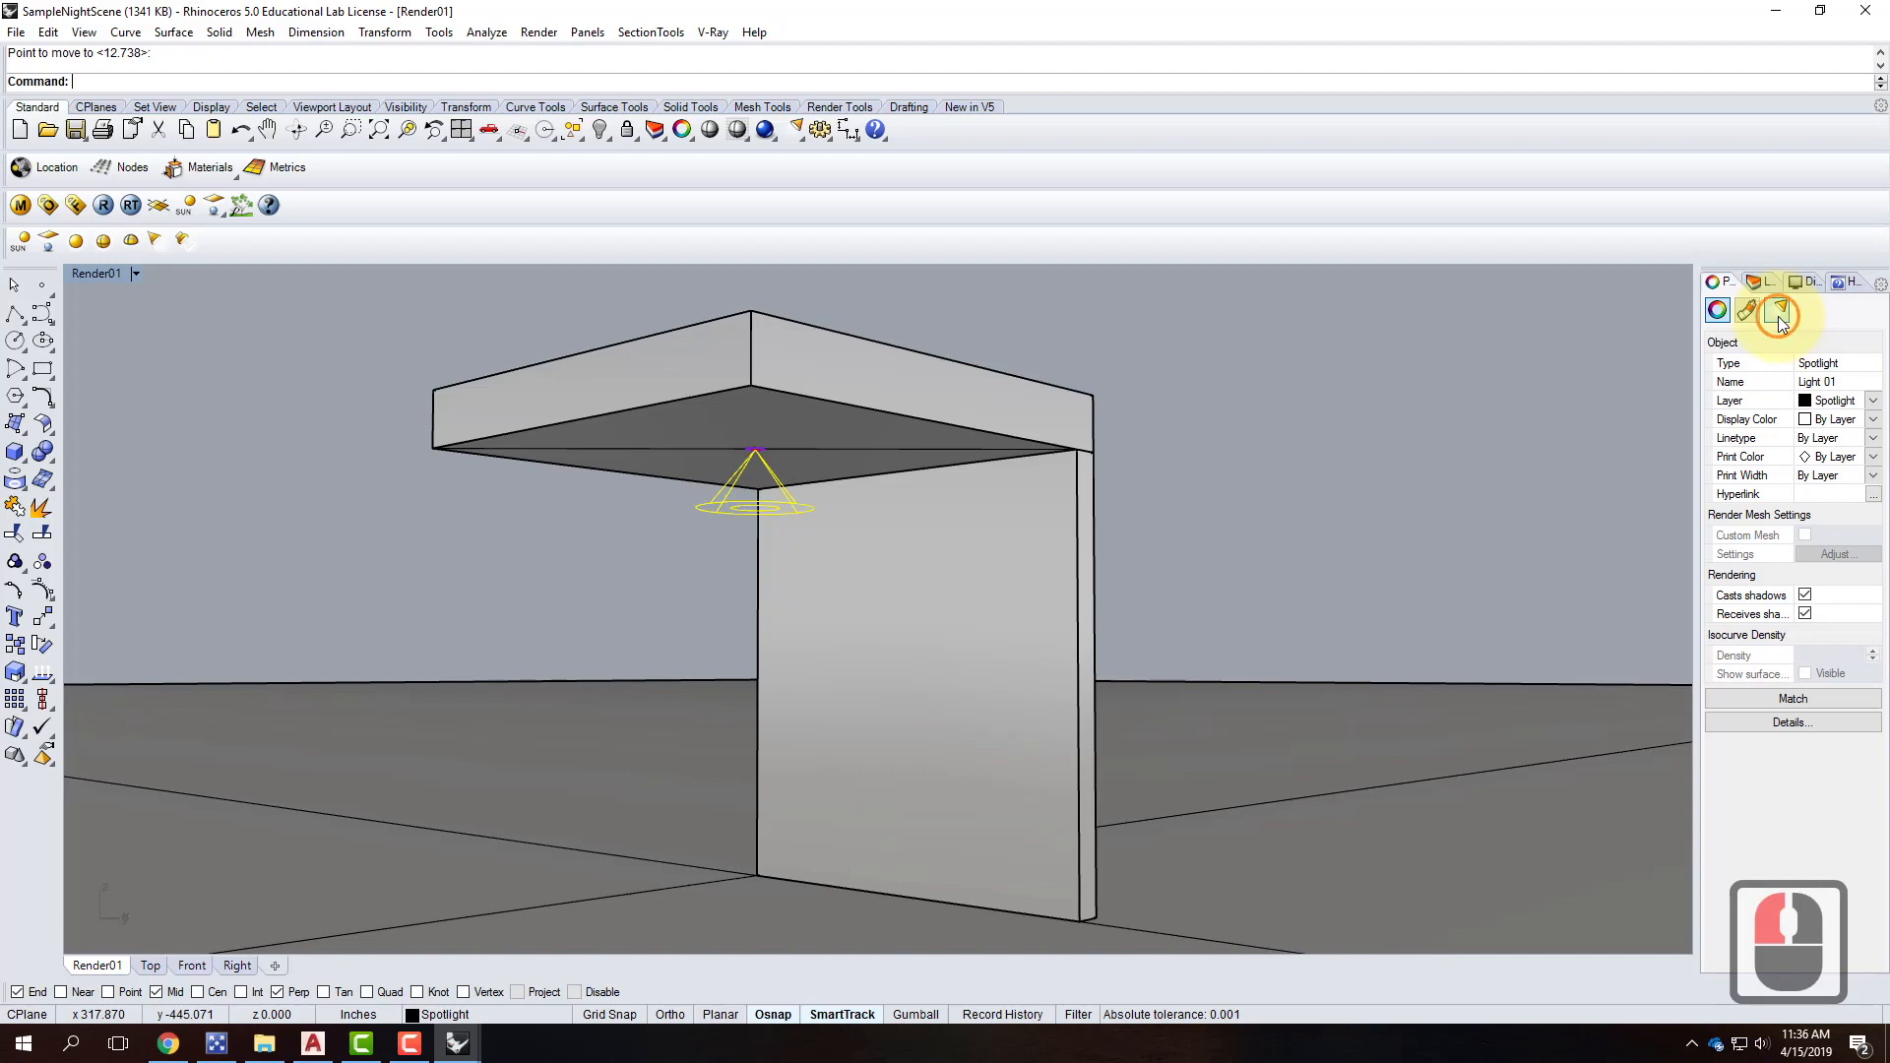
# Show the spotlight's Light settings page and widen the Properties panel.
pyautogui.click(1778, 311)
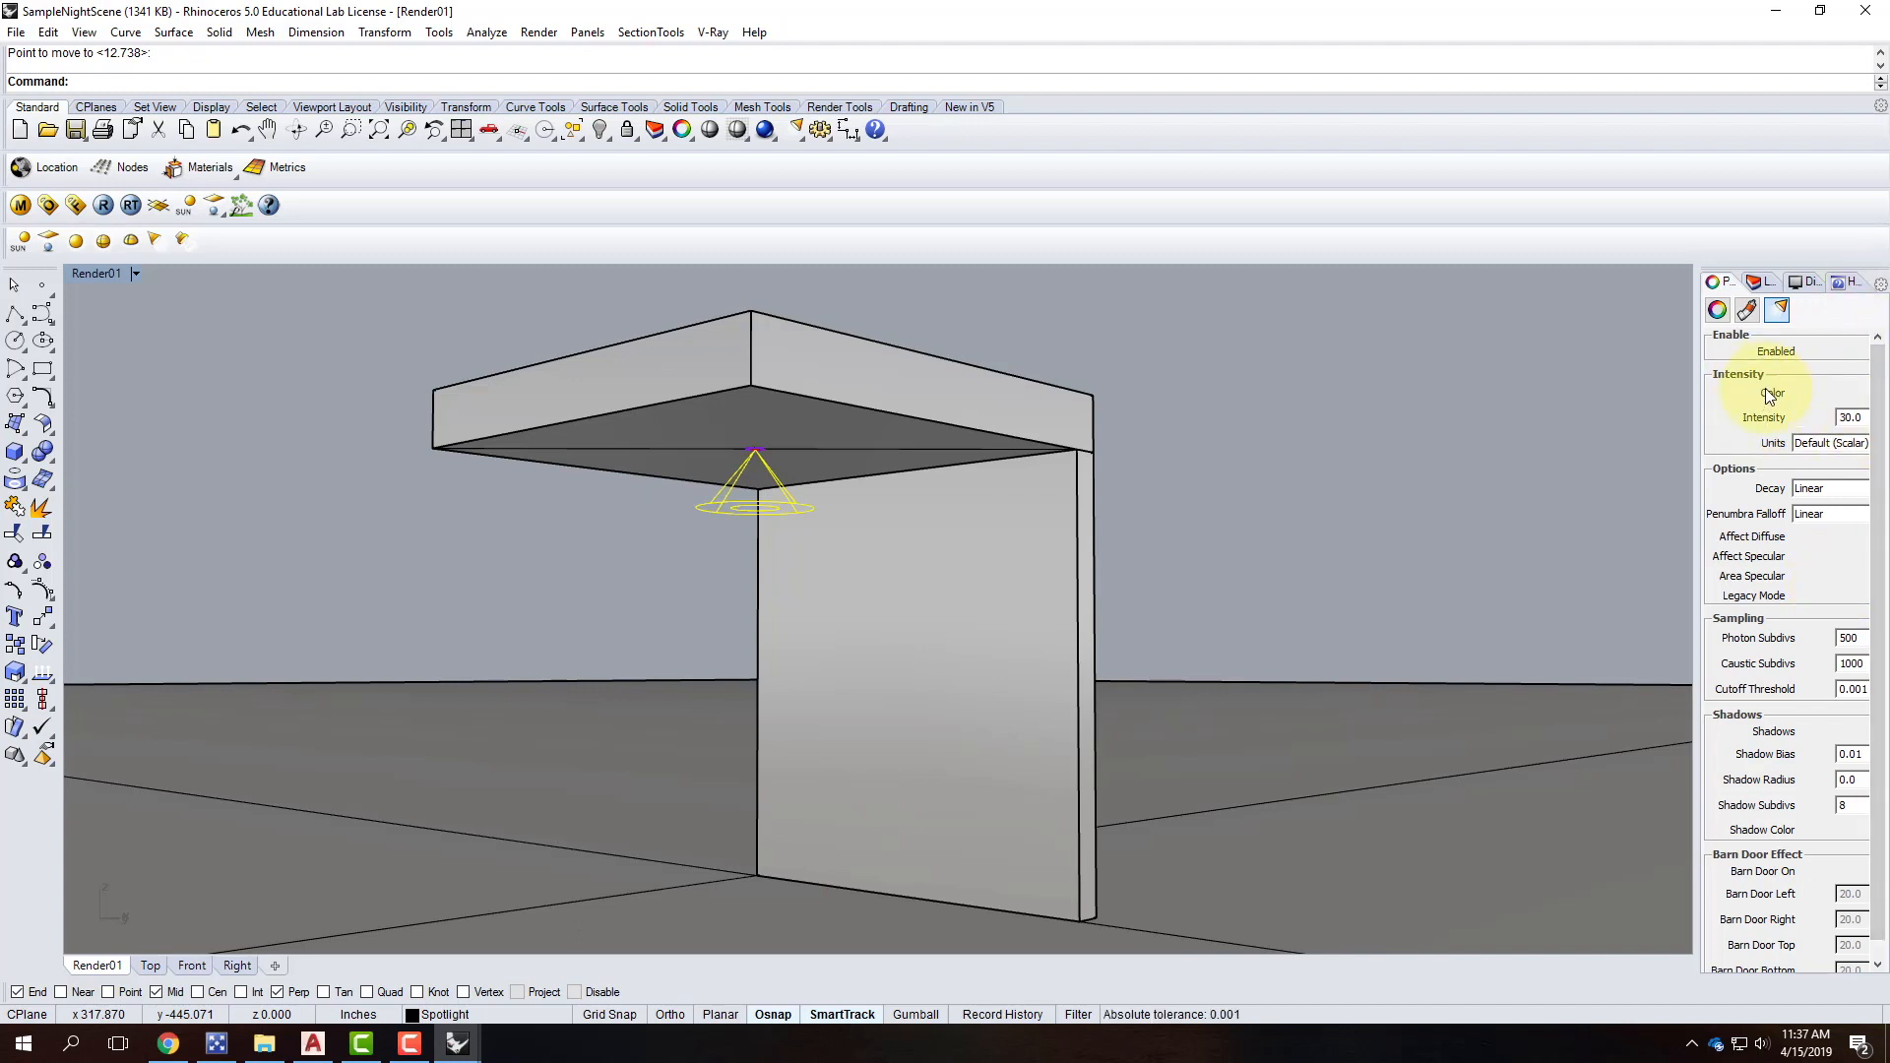
pyautogui.moveTo(1695, 403); pyautogui.dragTo(1624, 399)
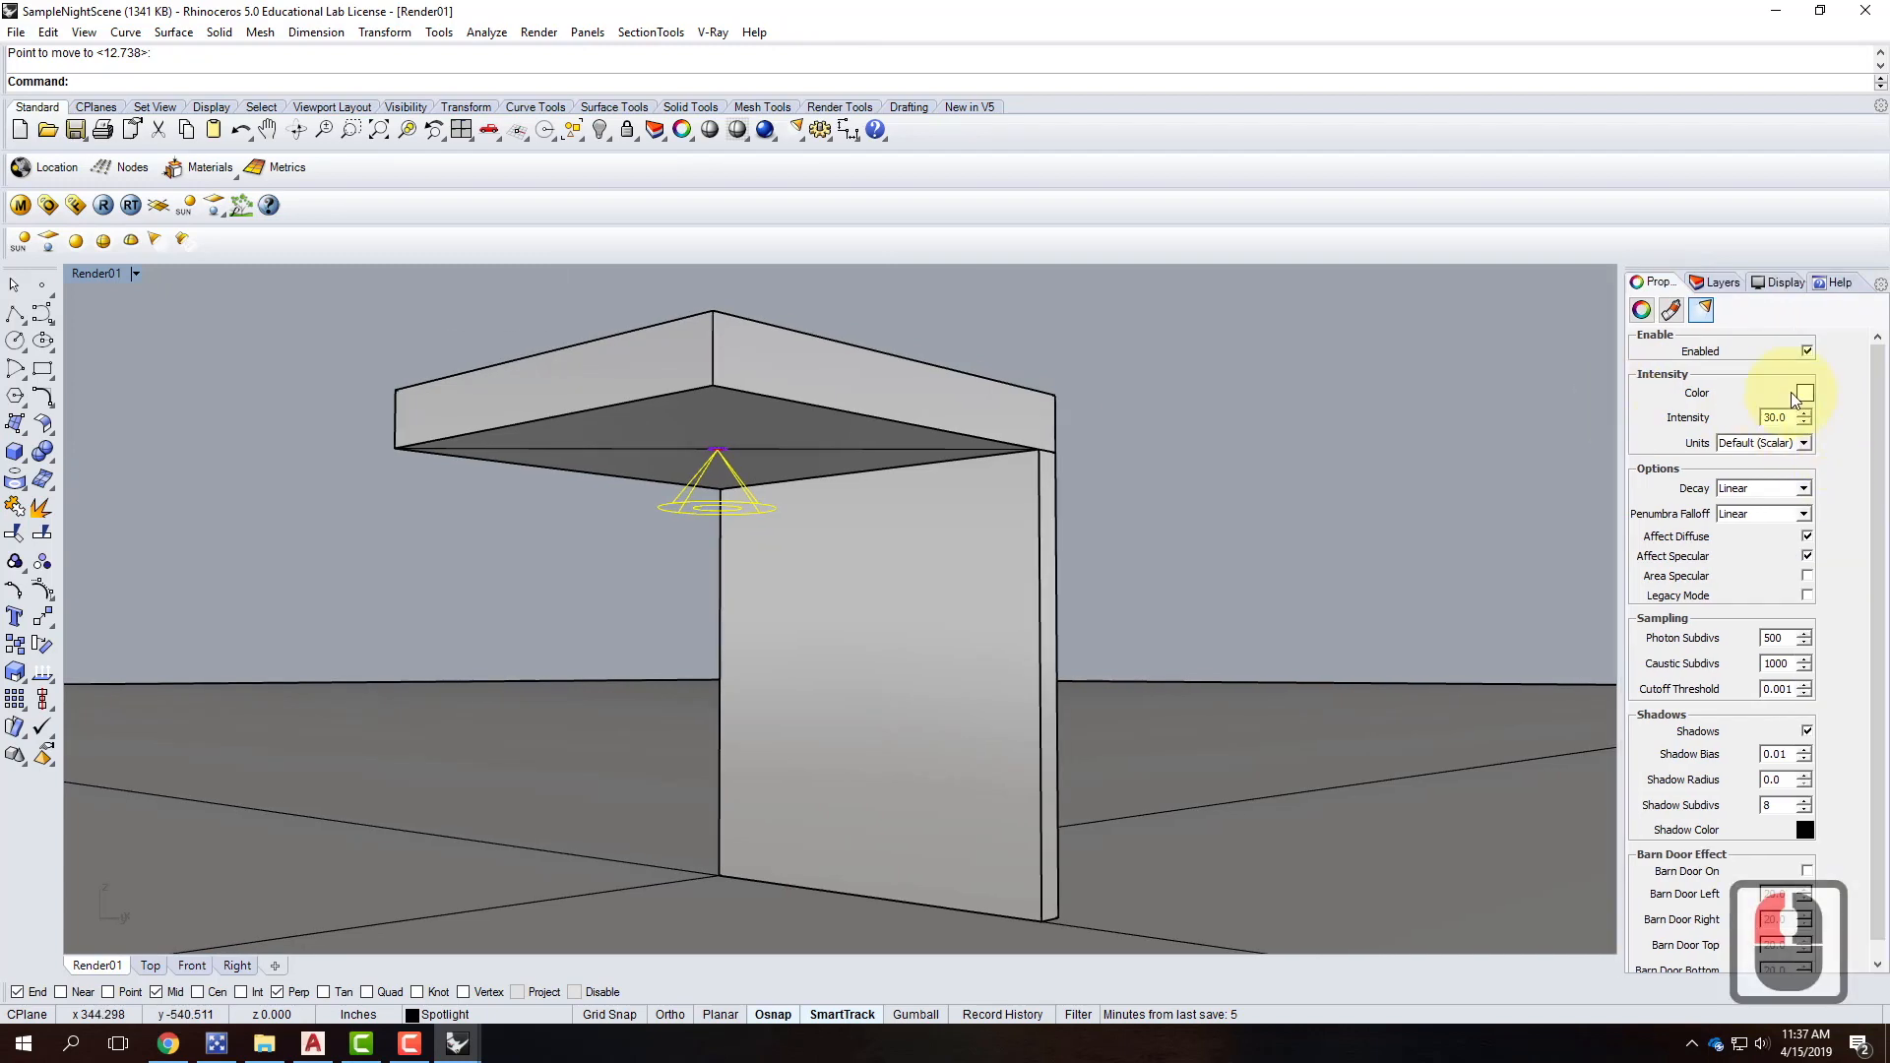
# Change the light colour's green to 214 and blue to 170, keeping red 255.
pyautogui.click(1806, 391)
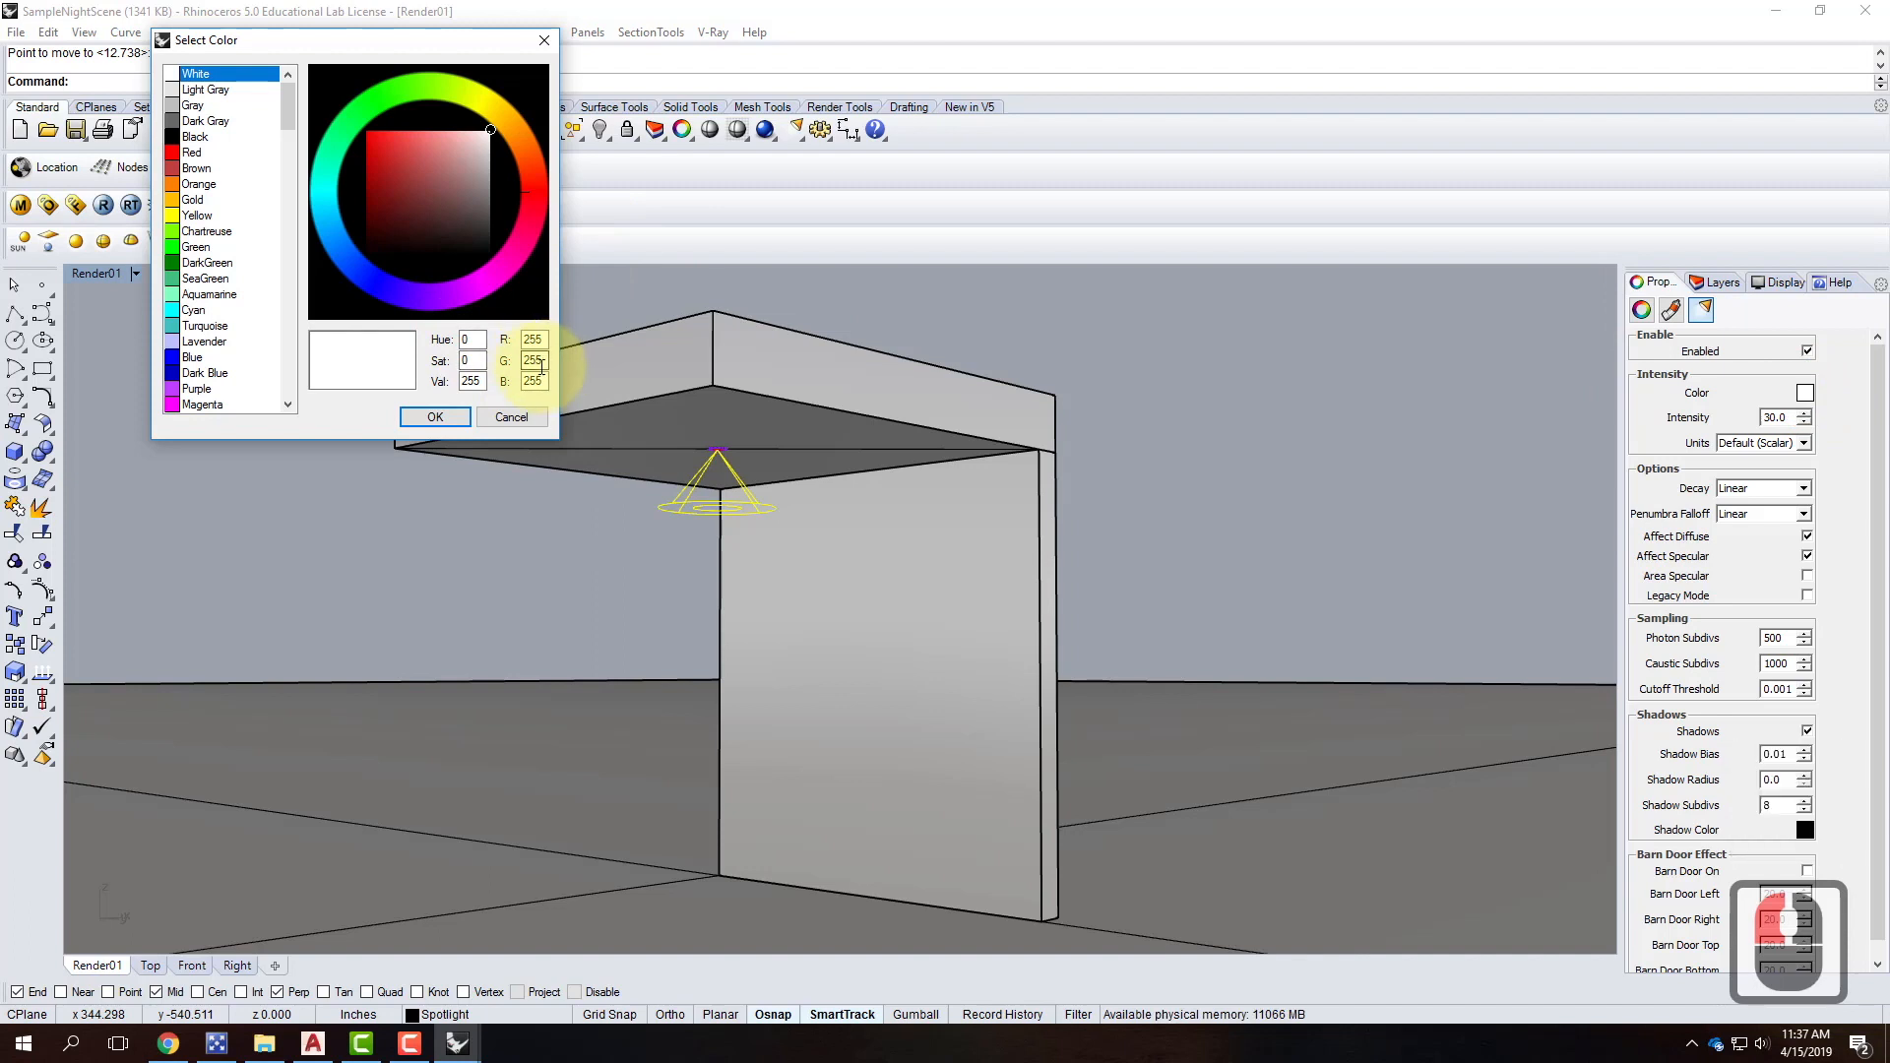
pyautogui.moveTo(544, 362); pyautogui.dragTo(508, 352)
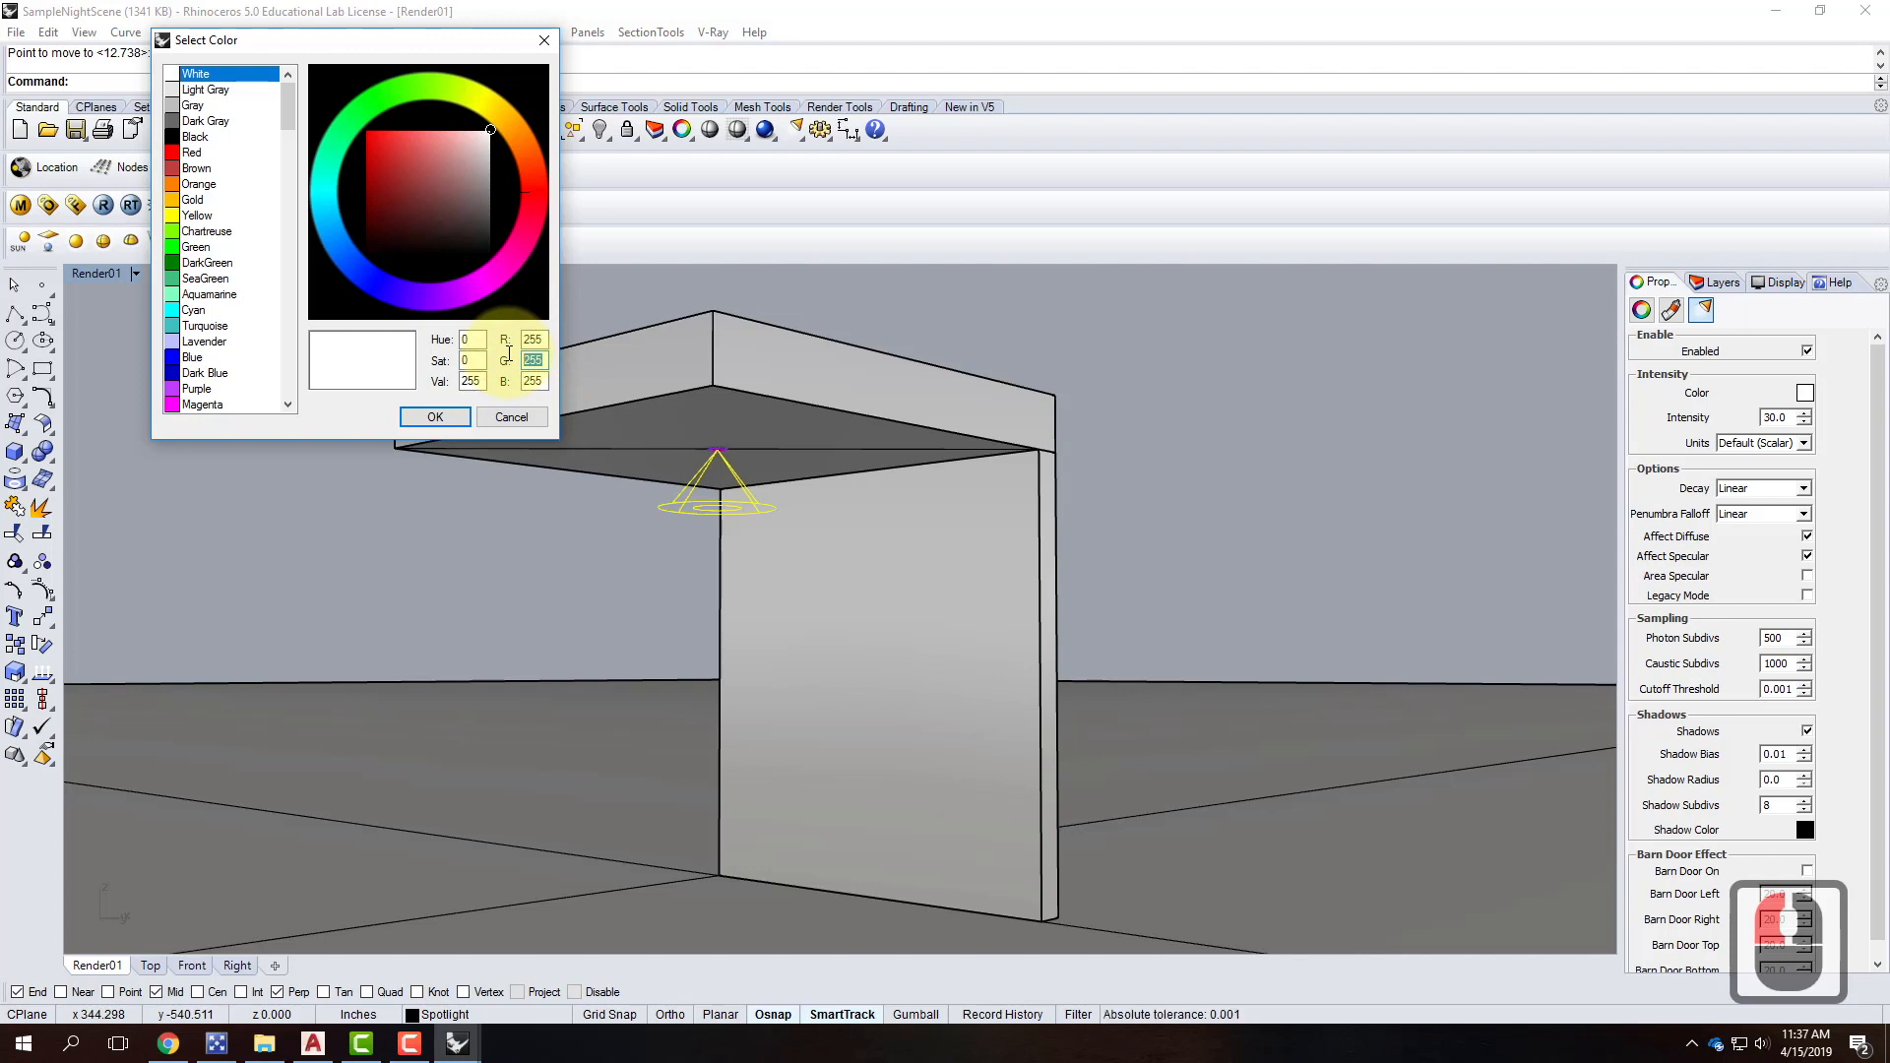
pyautogui.write('214')
pyautogui.doubleClick(504, 380)
pyautogui.write('170')
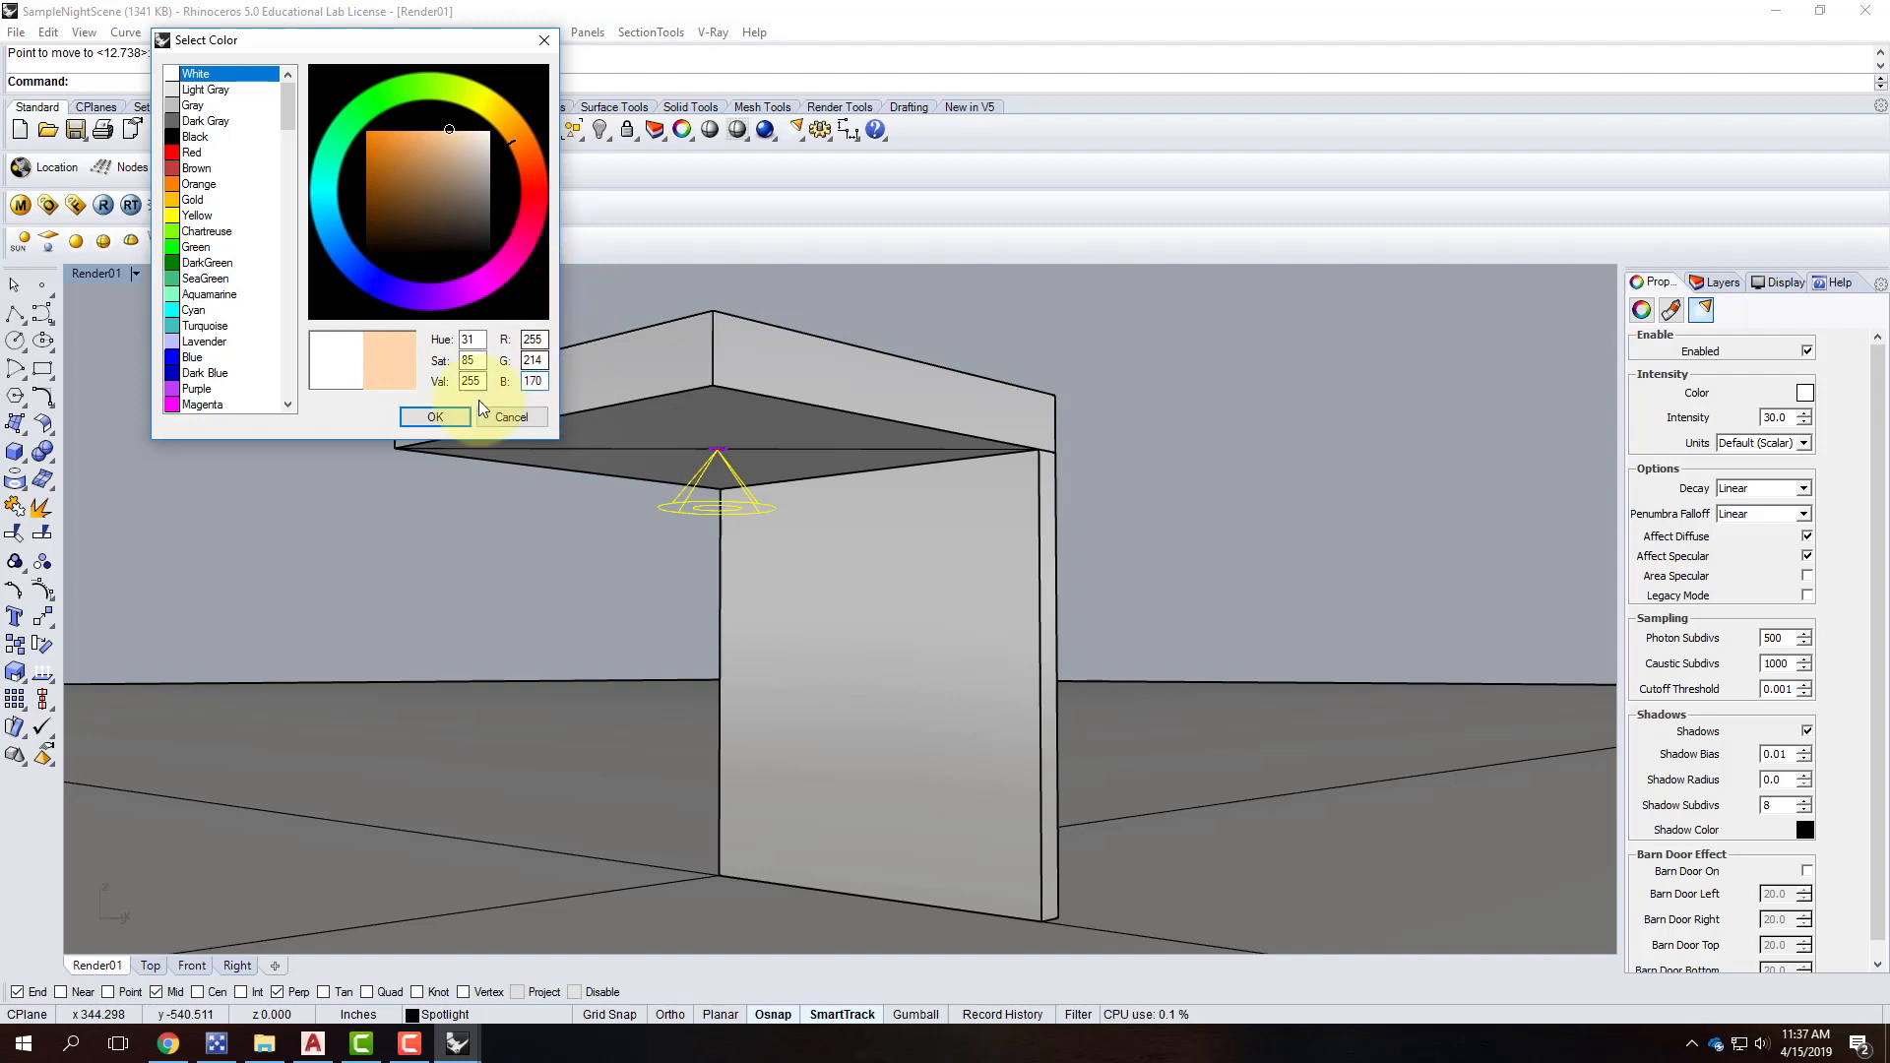
pyautogui.click(451, 418)
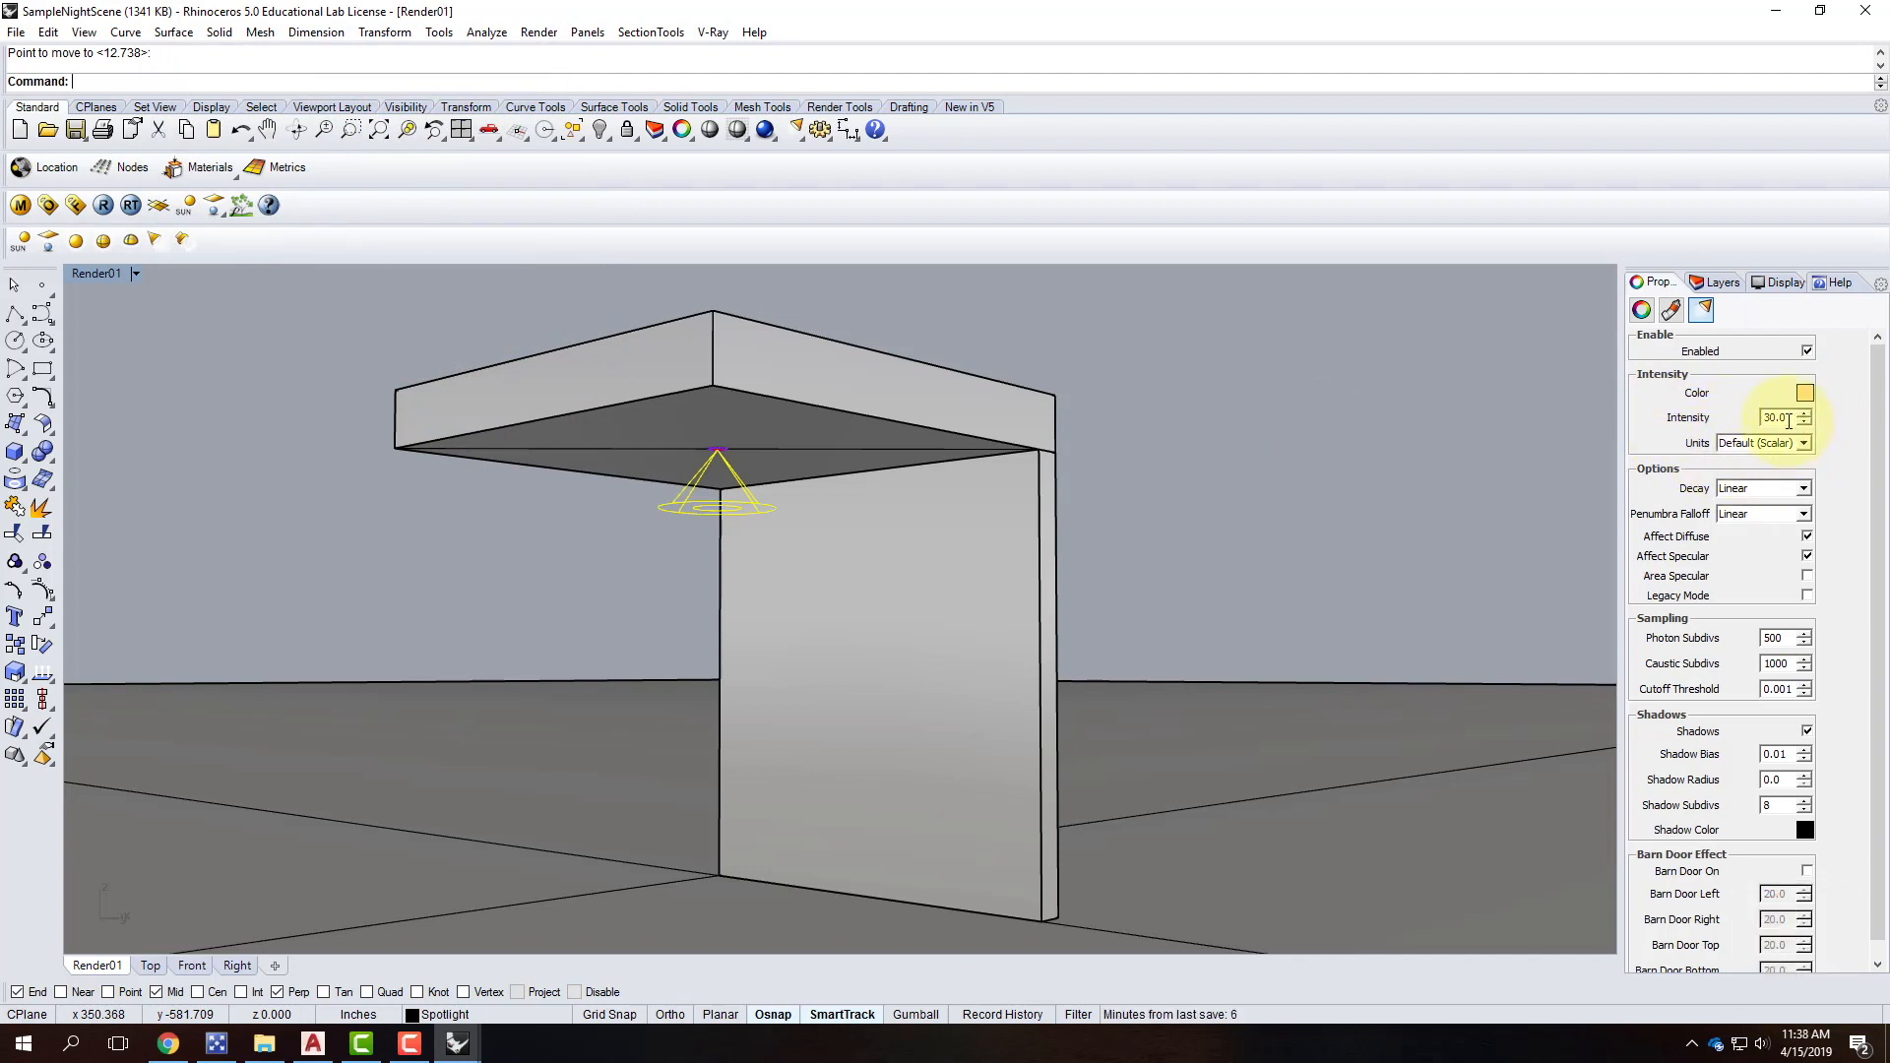
# Set the spotlight's intensity units to Radiant power (W).
pyautogui.click(1758, 447)
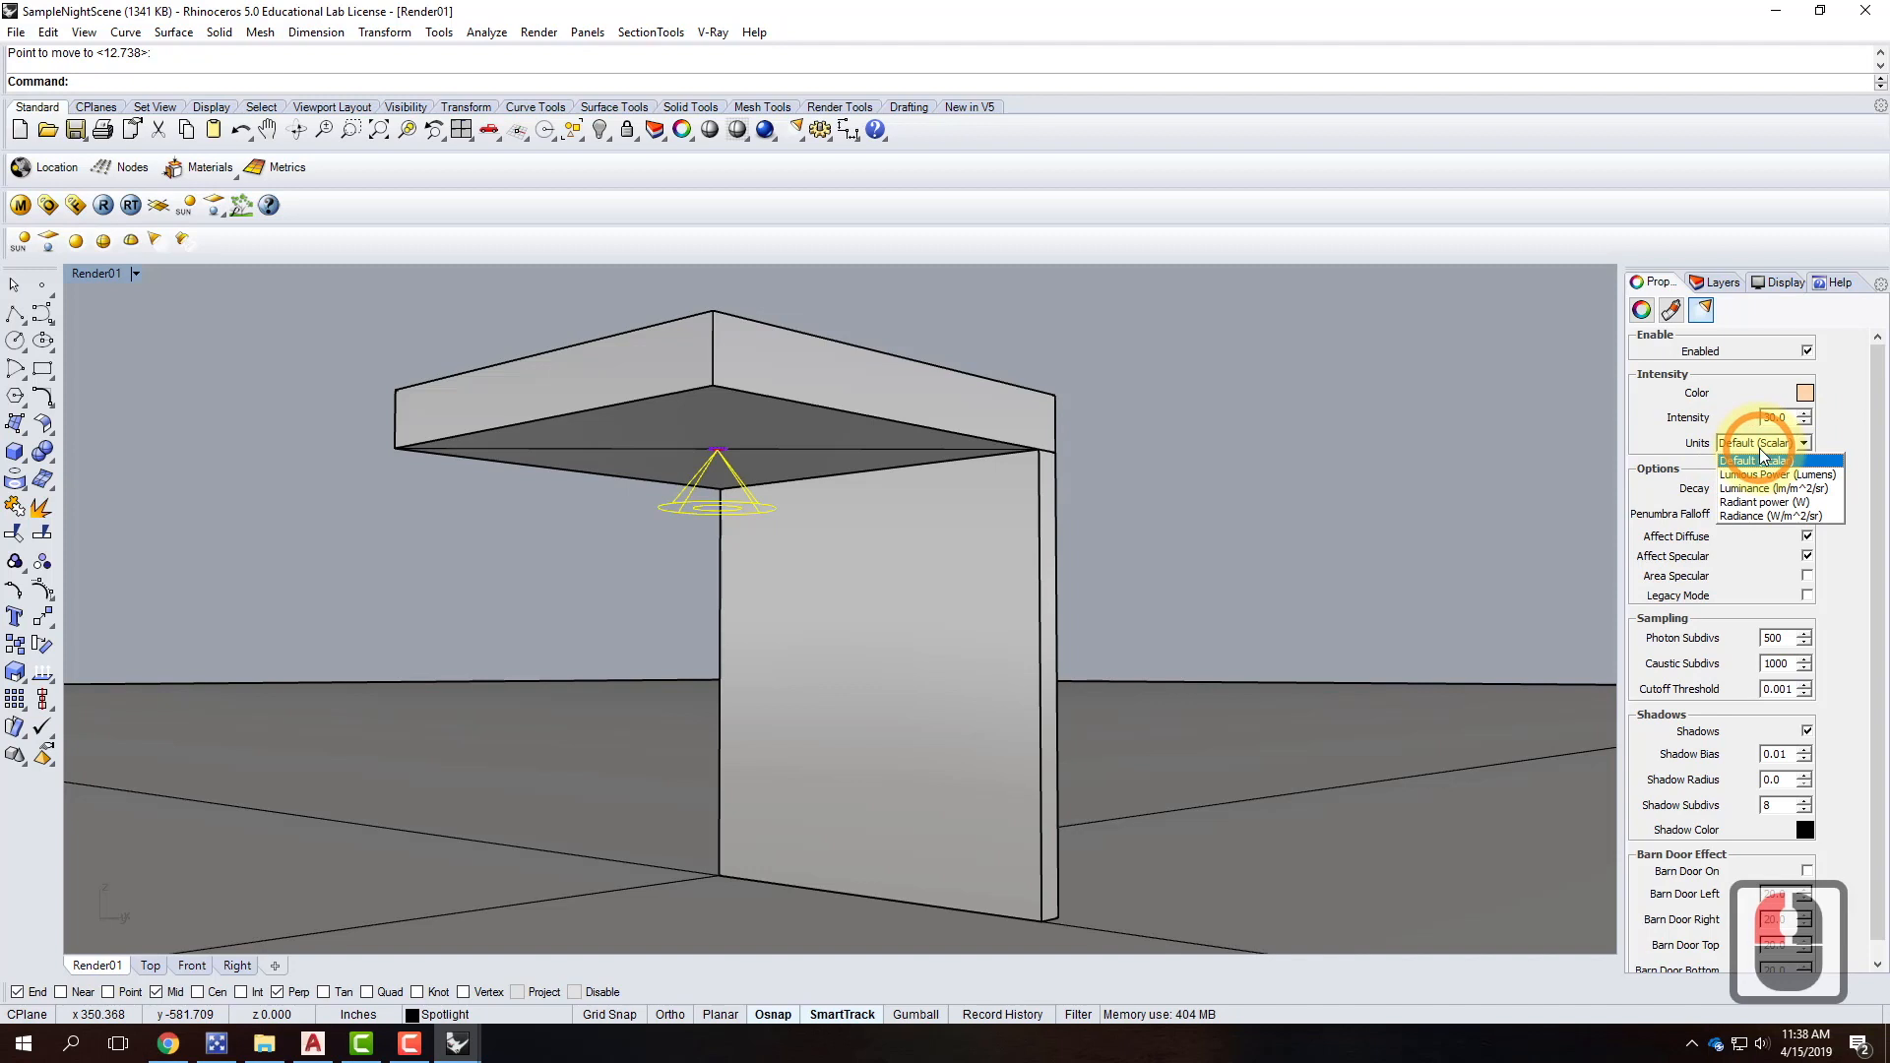
pyautogui.click(1762, 504)
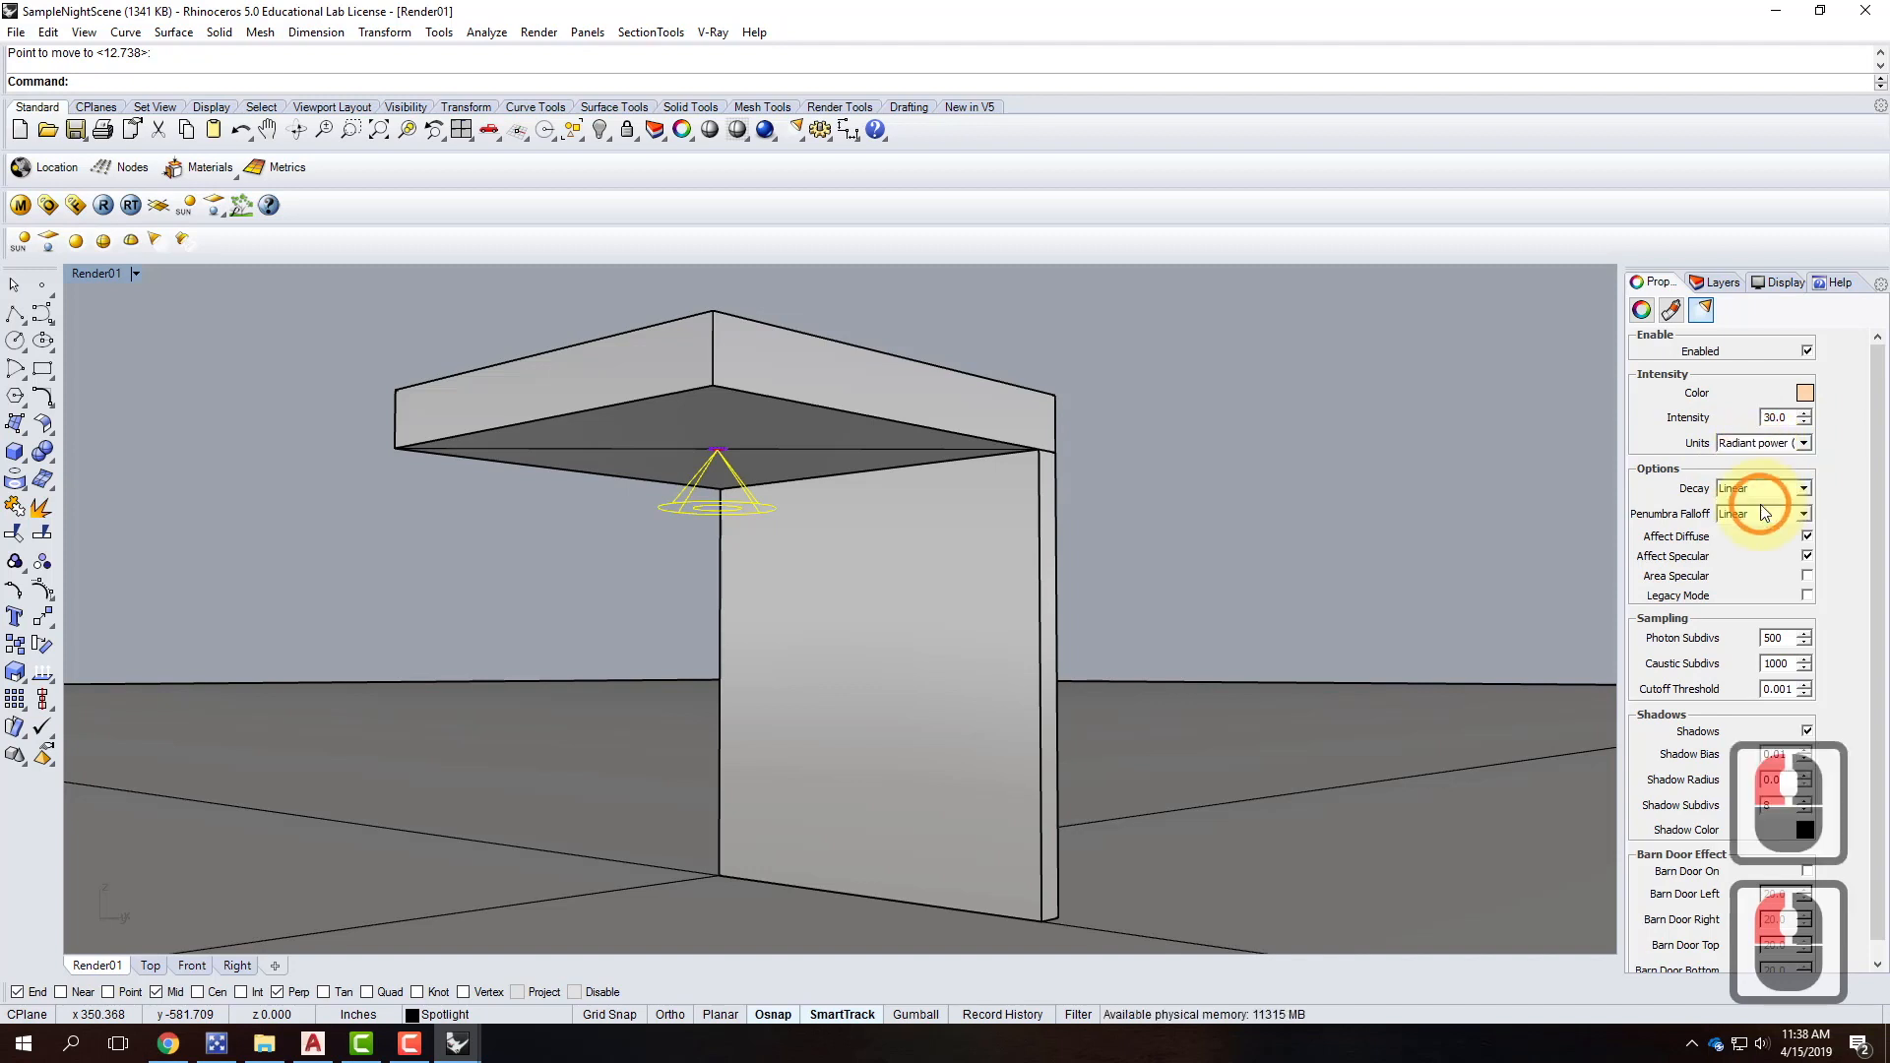
pyautogui.click(1767, 448)
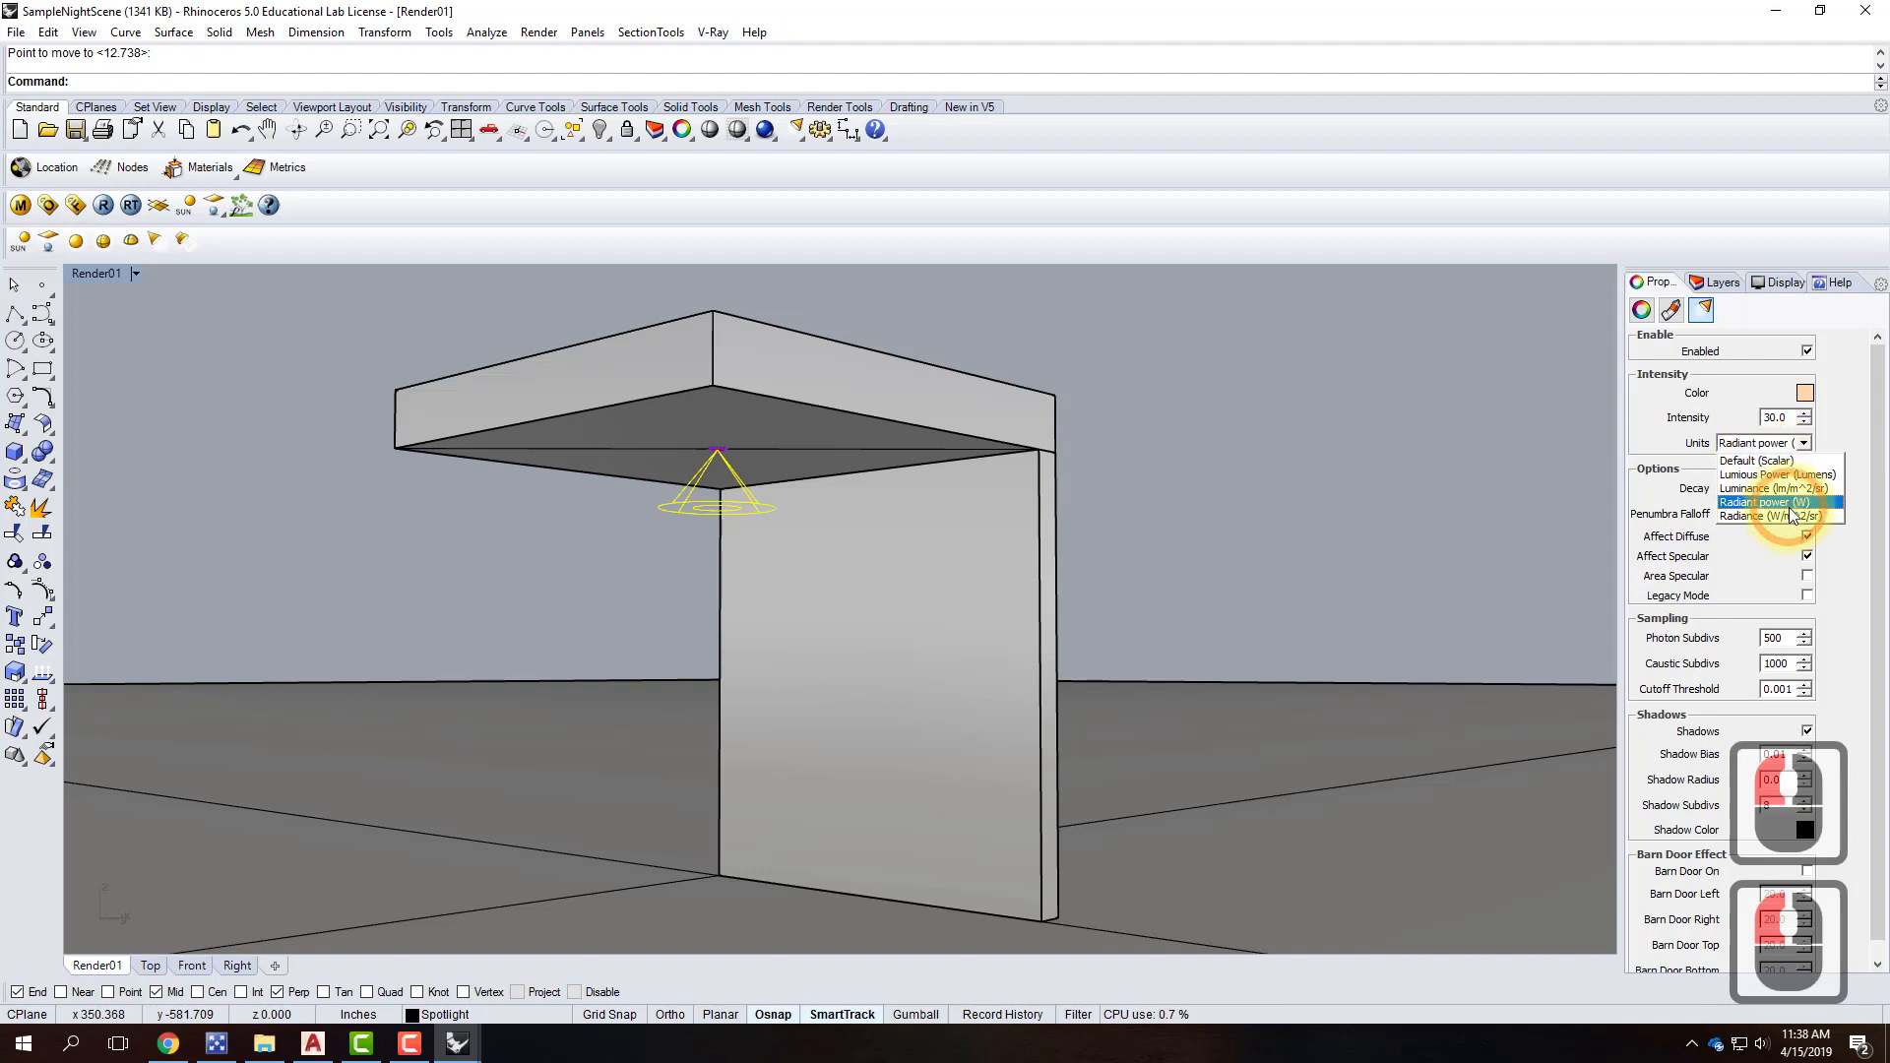
pyautogui.click(1797, 504)
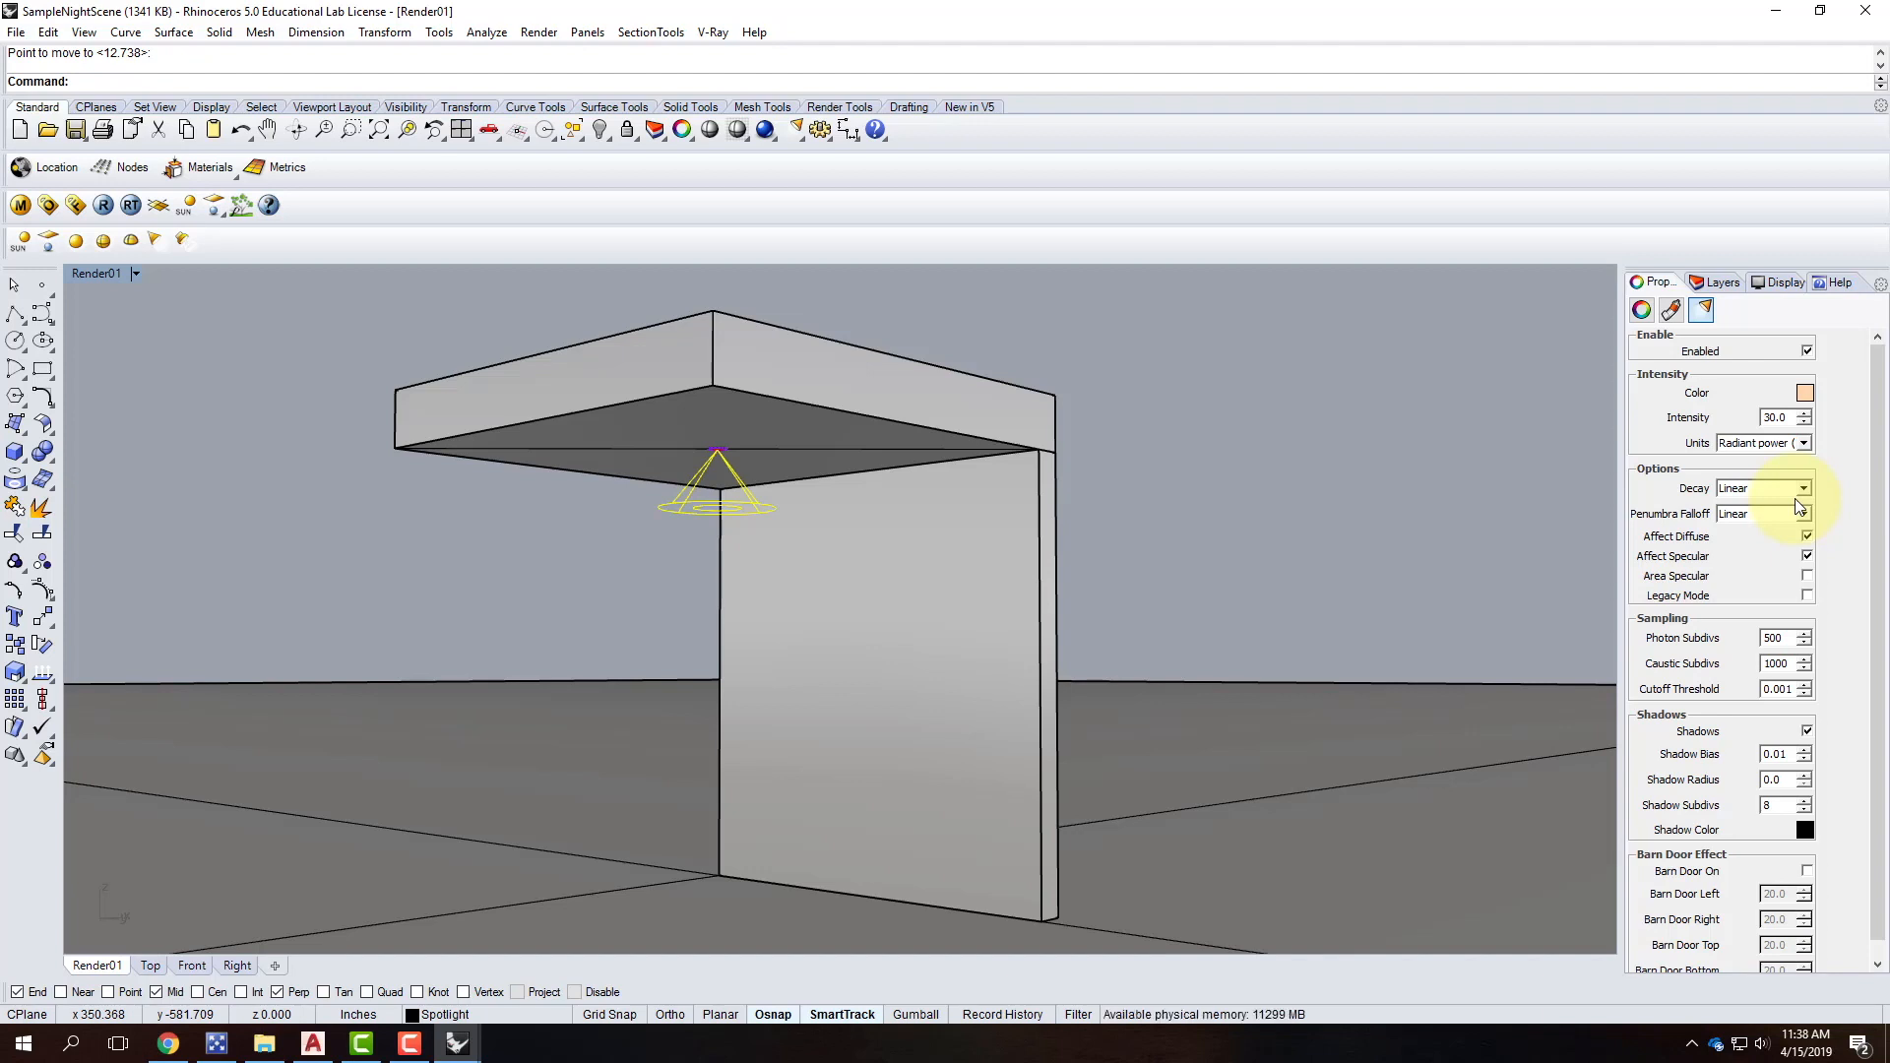
pyautogui.click(1805, 445)
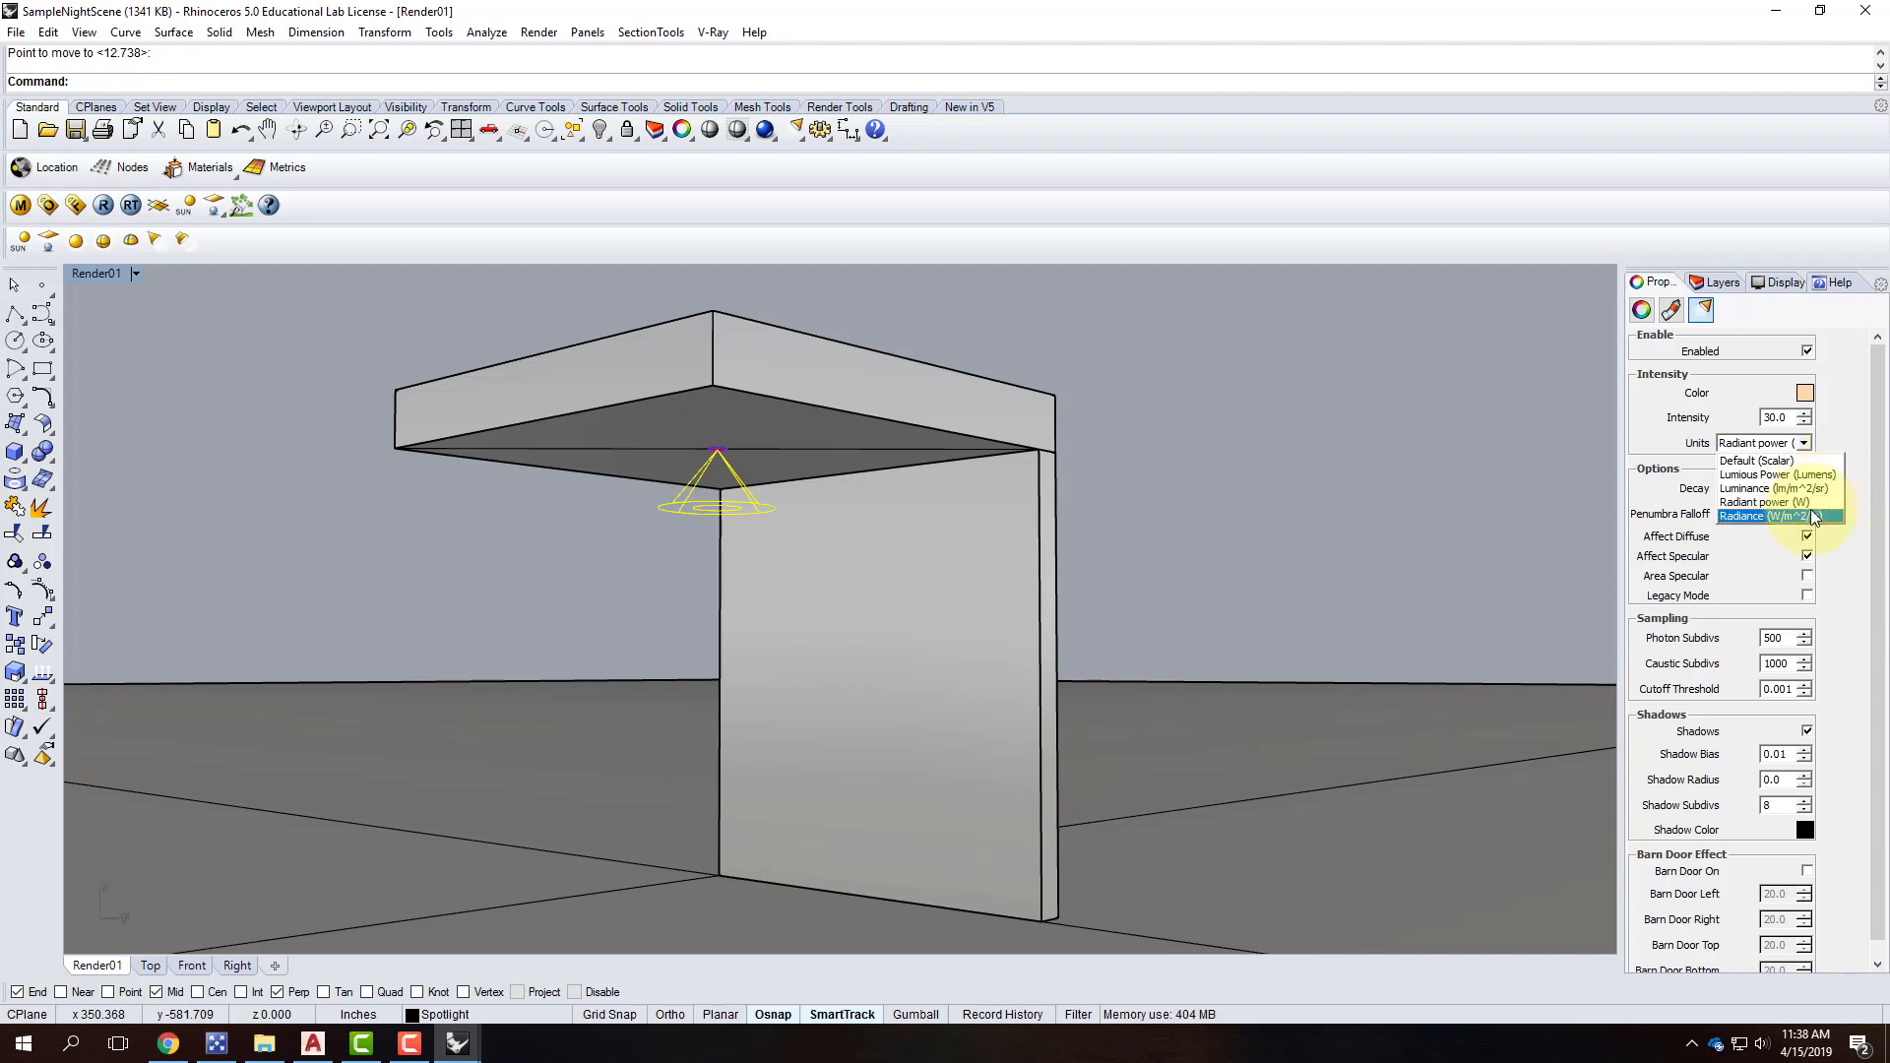
pyautogui.click(1769, 421)
# Set the intensity to 40 and the decay to Inverse Square.
pyautogui.moveTo(1788, 417); pyautogui.dragTo(1742, 405)
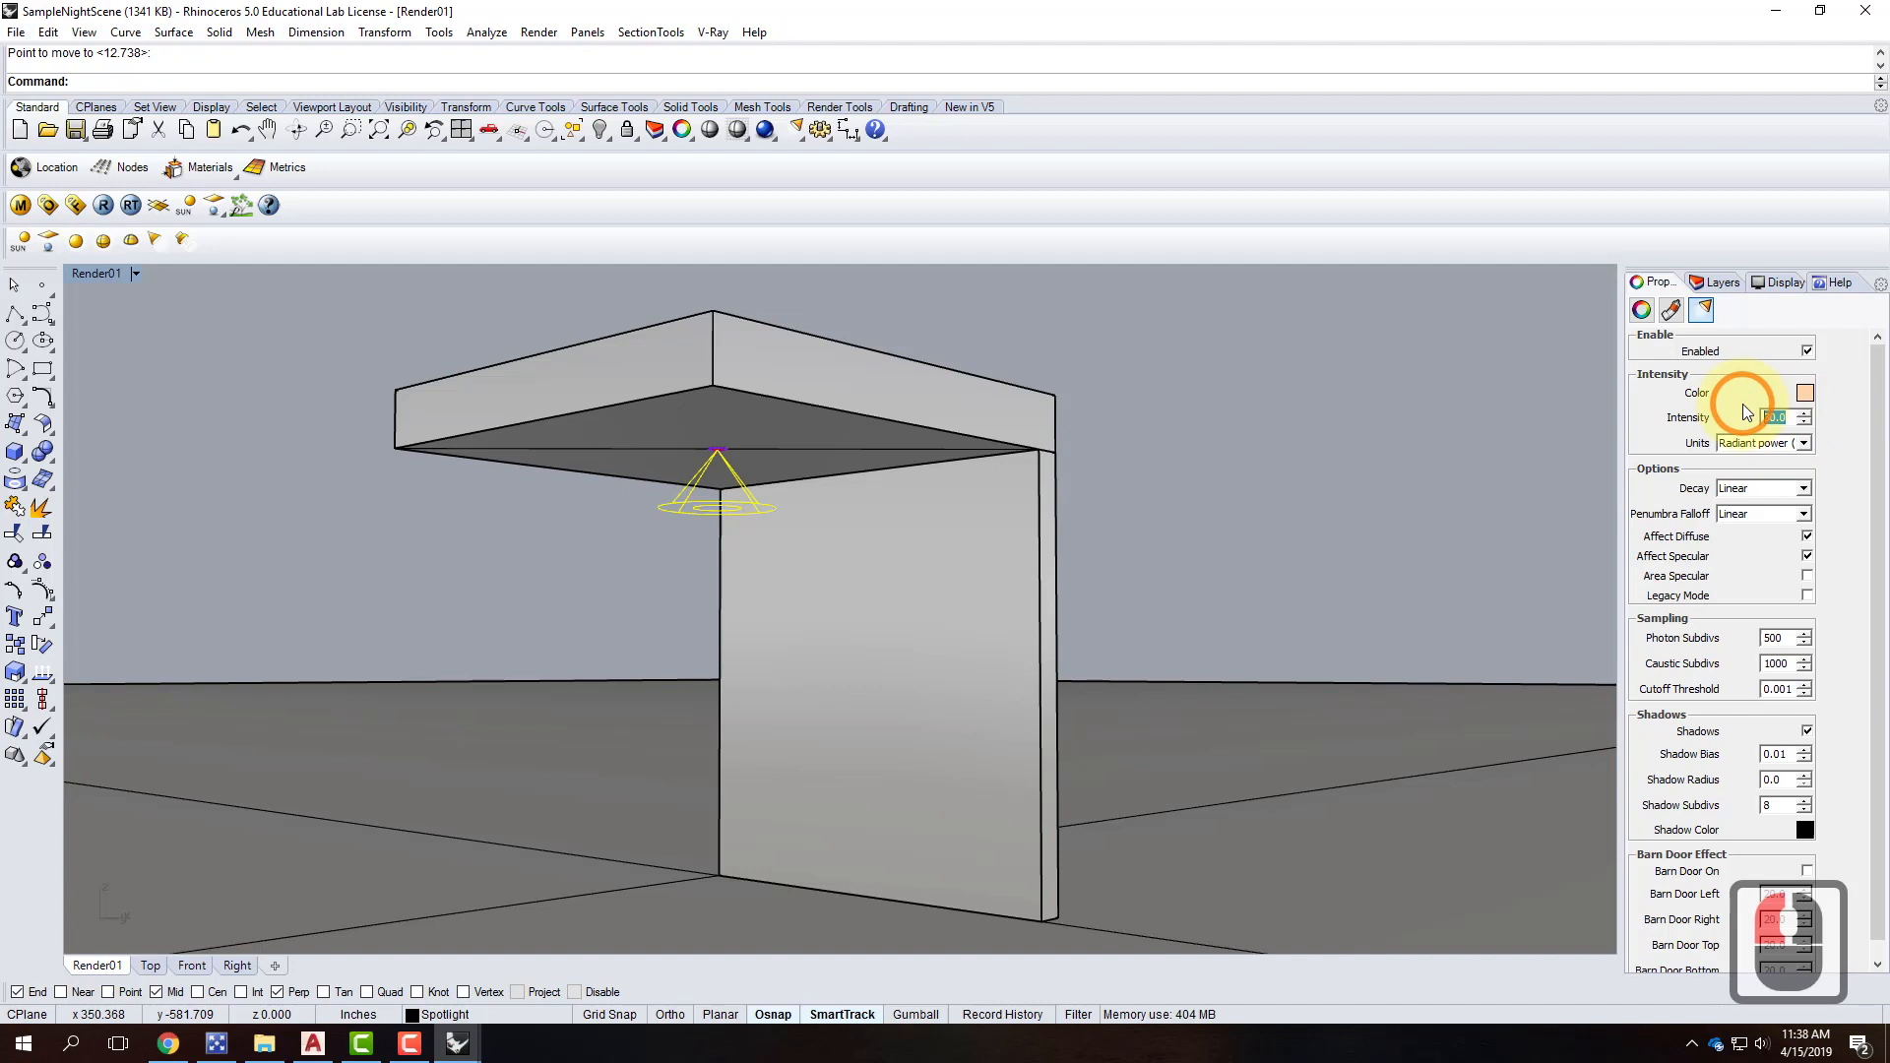
pyautogui.write('40')
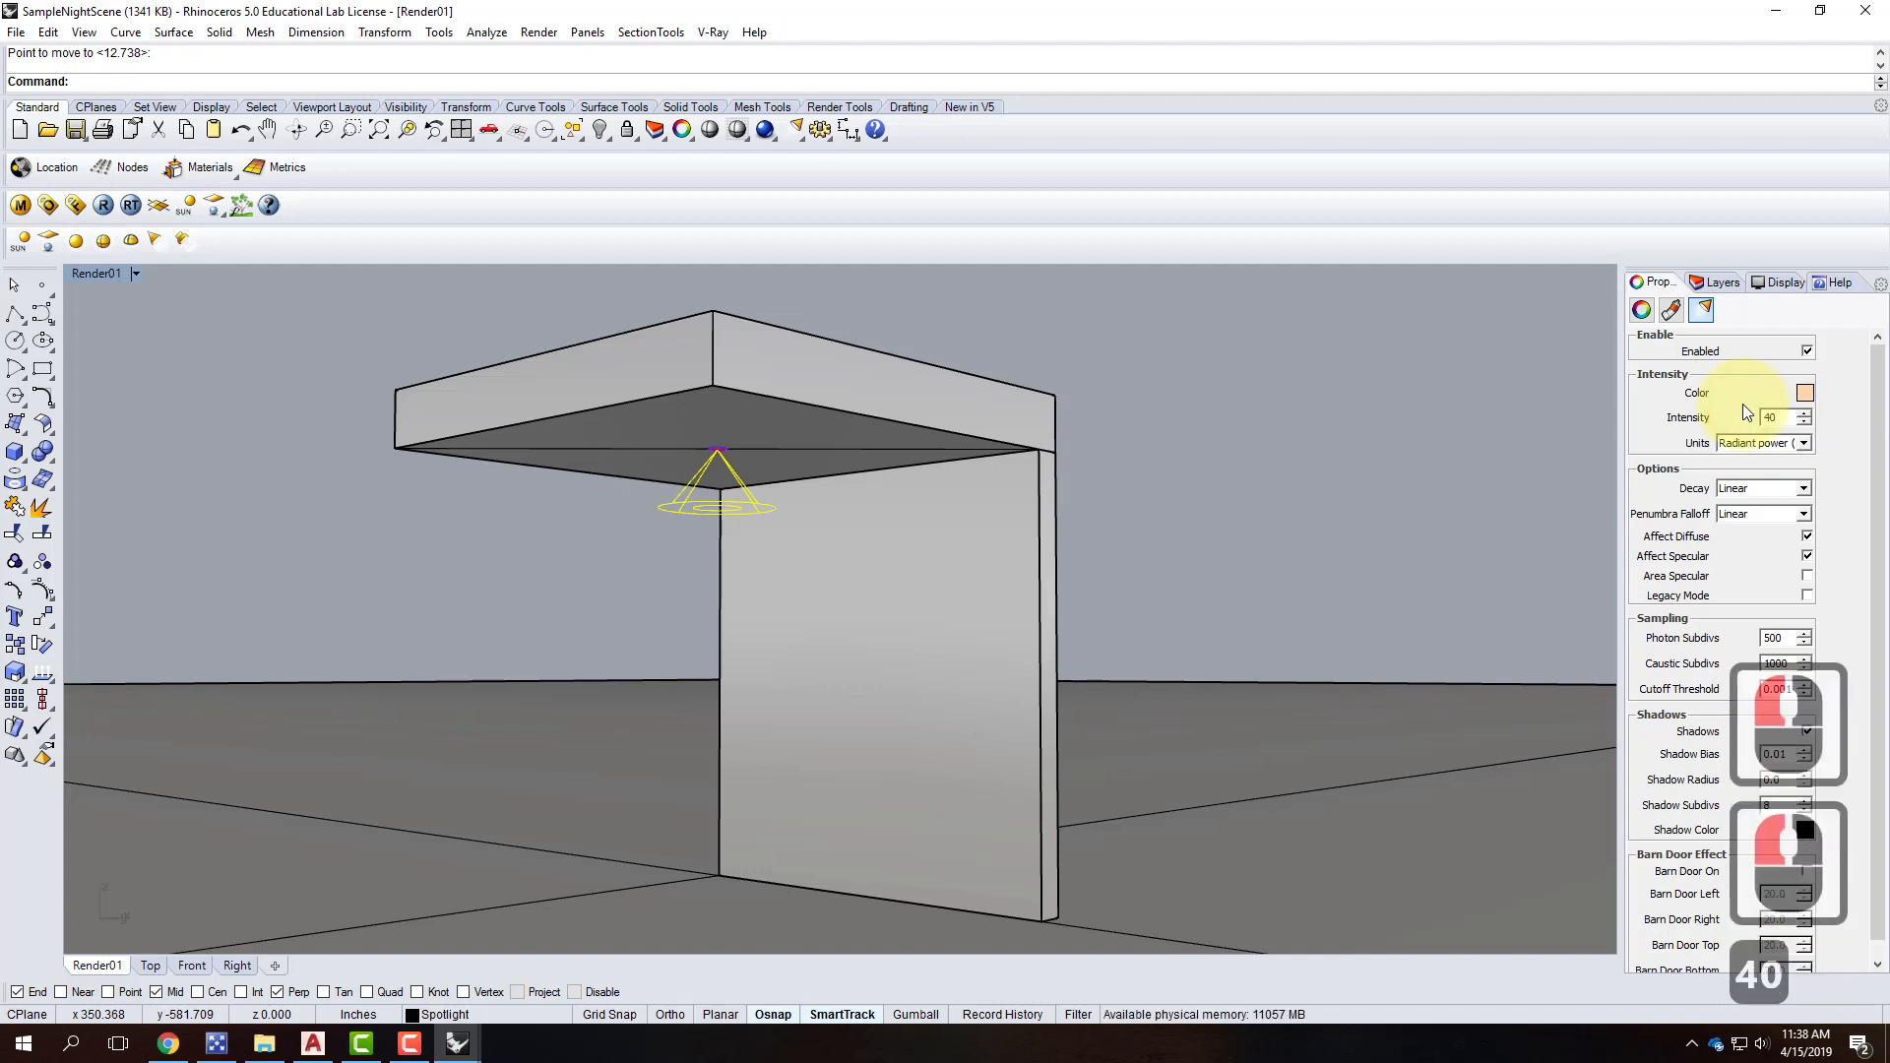
pyautogui.click(1784, 422)
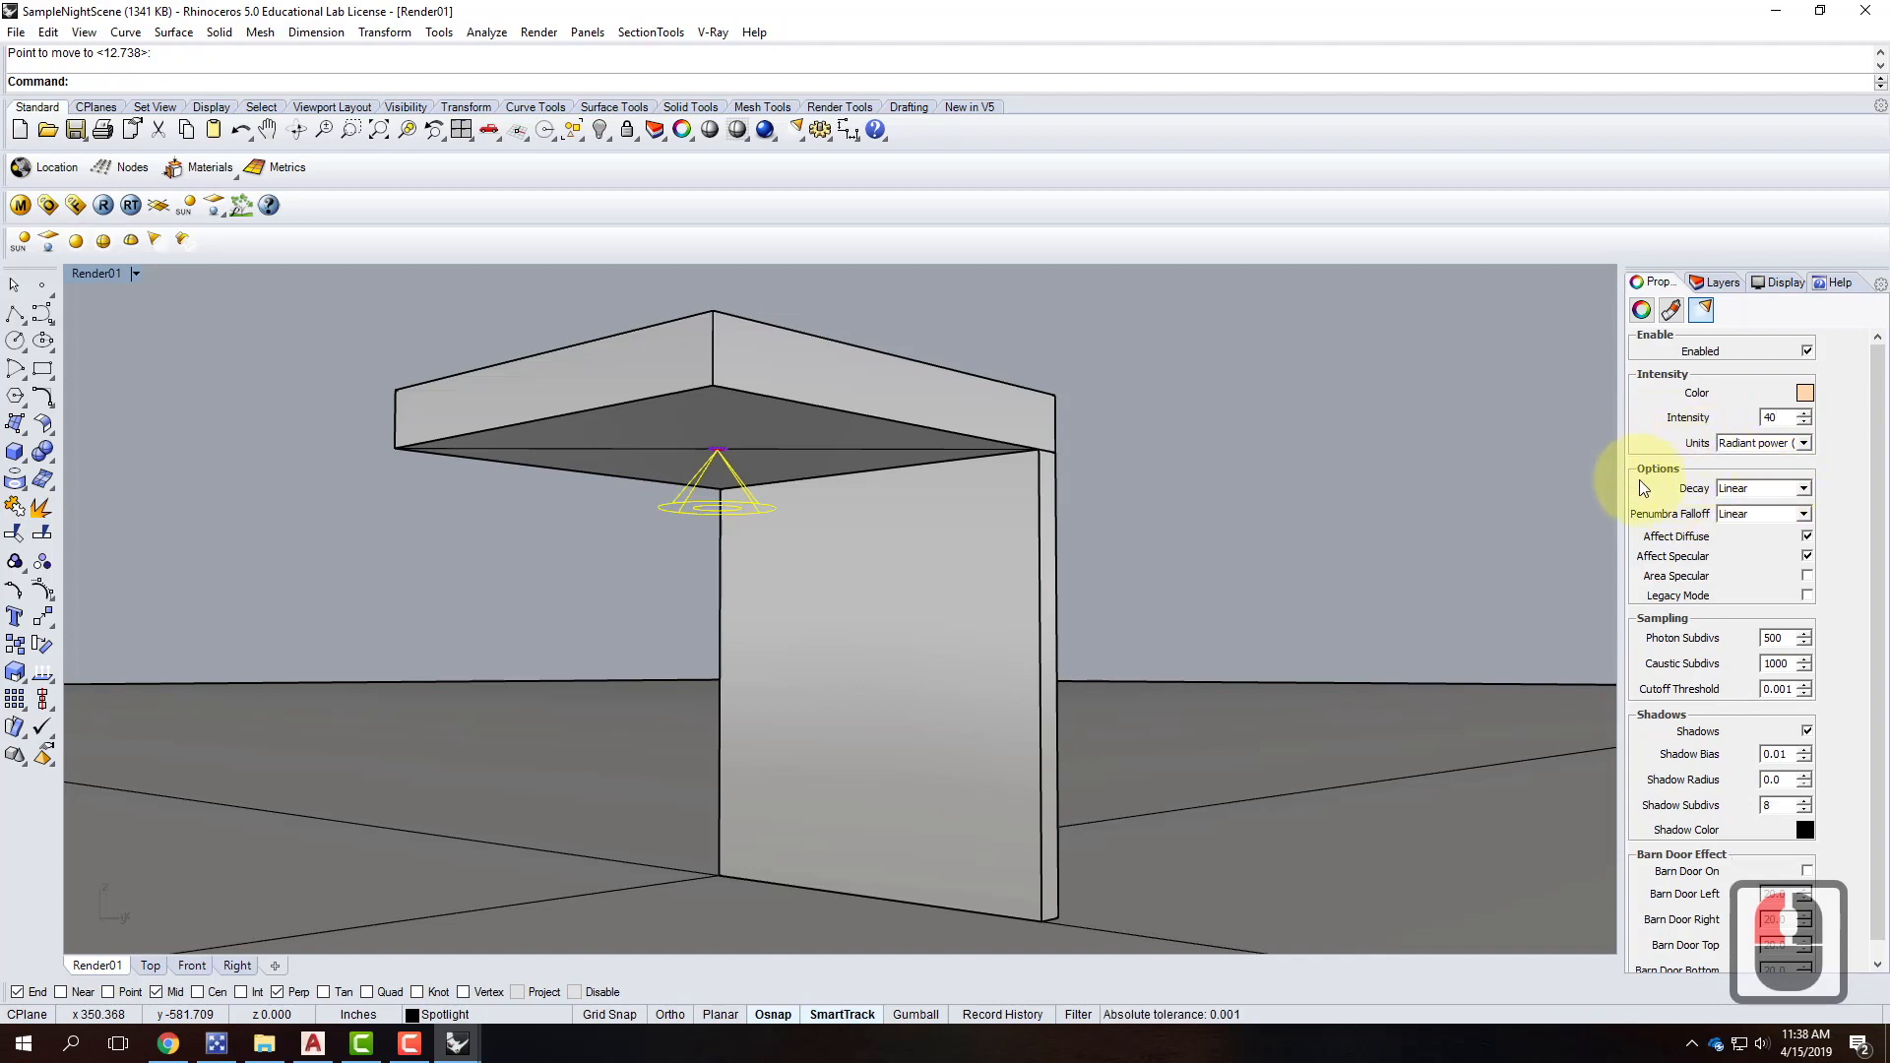
pyautogui.click(1754, 490)
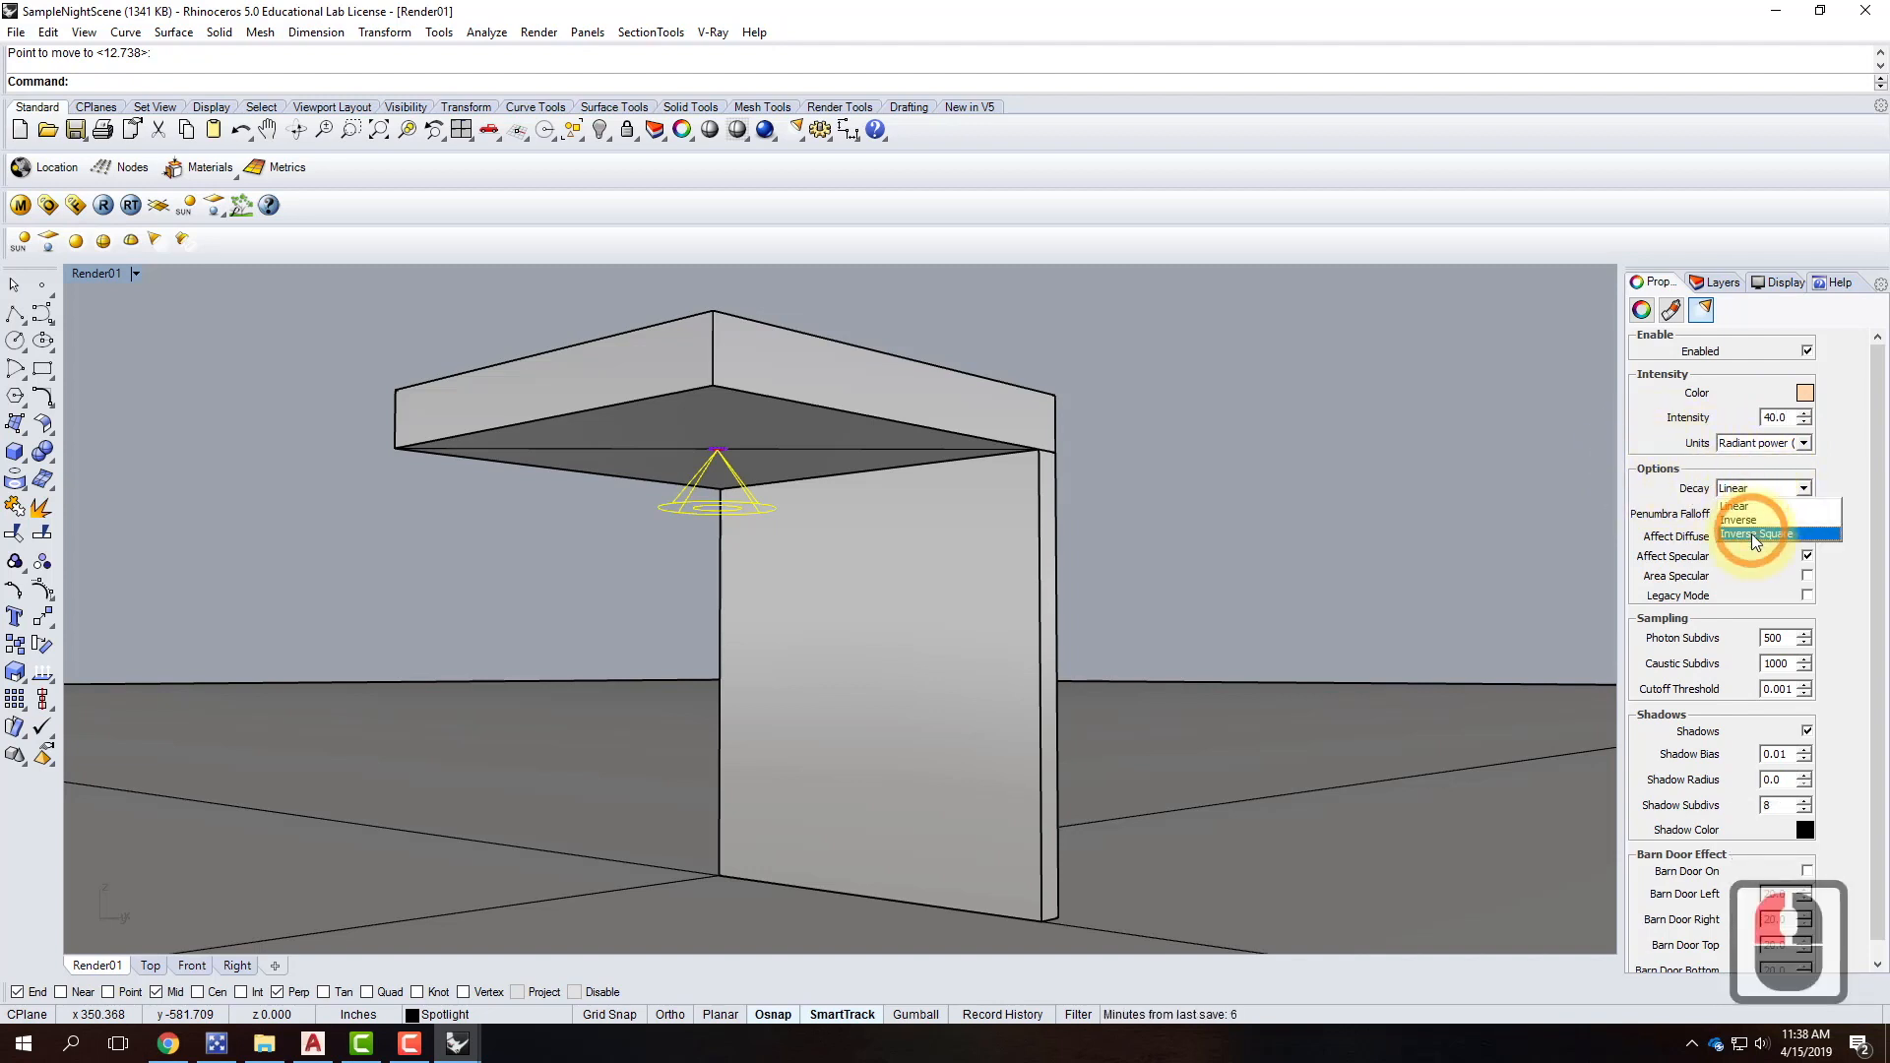
pyautogui.click(1752, 535)
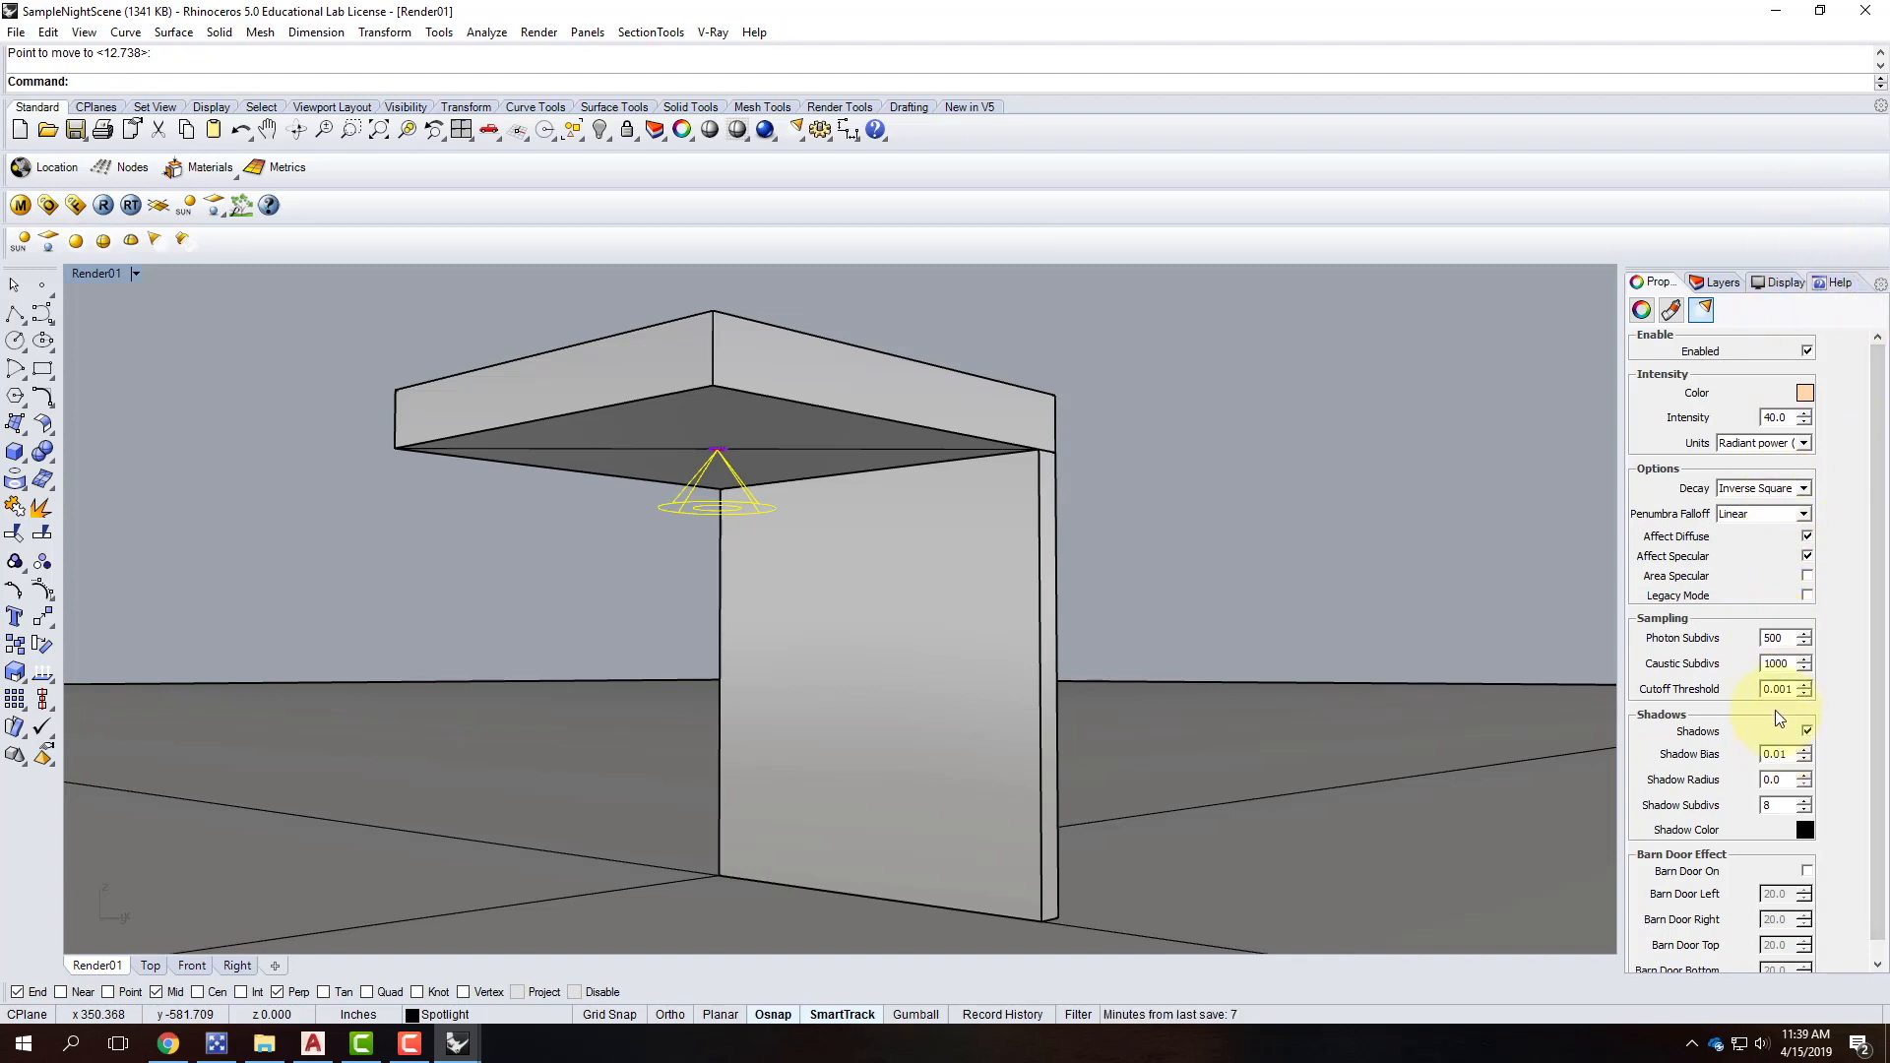
pyautogui.scroll(-1, 1776, 711)
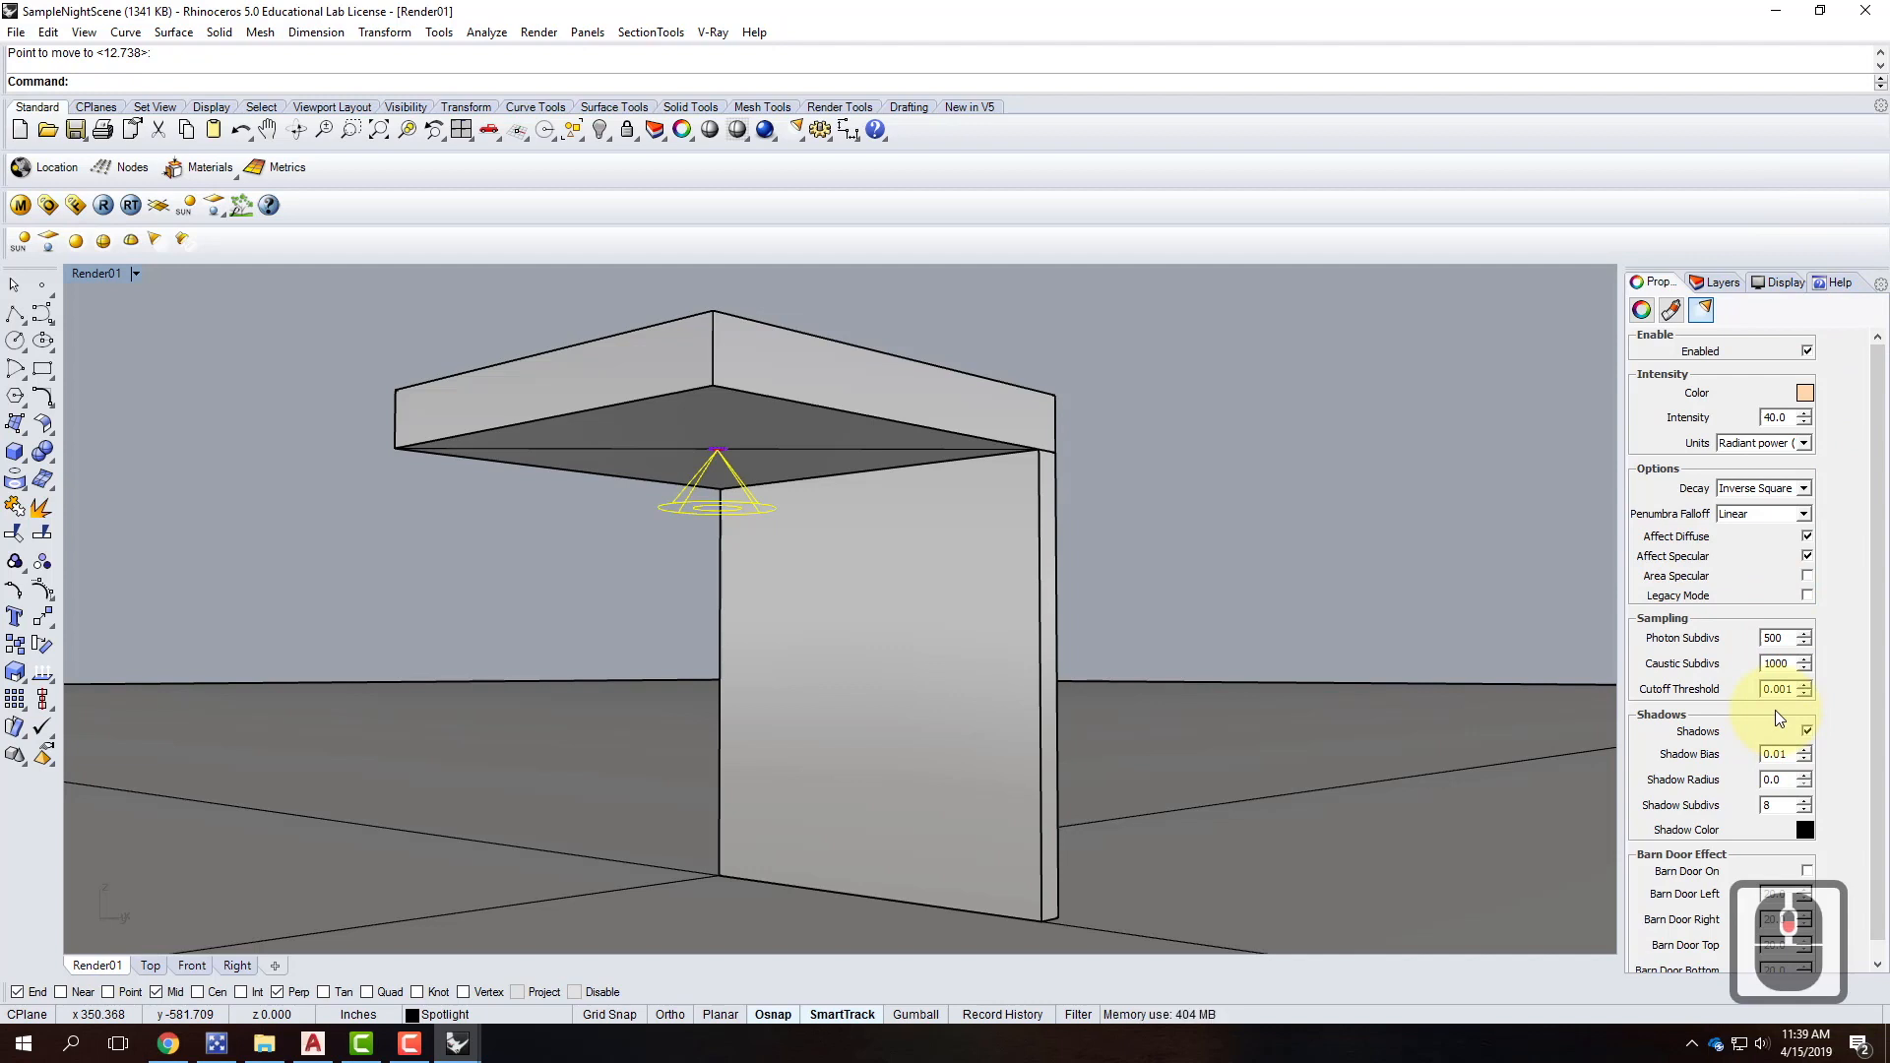
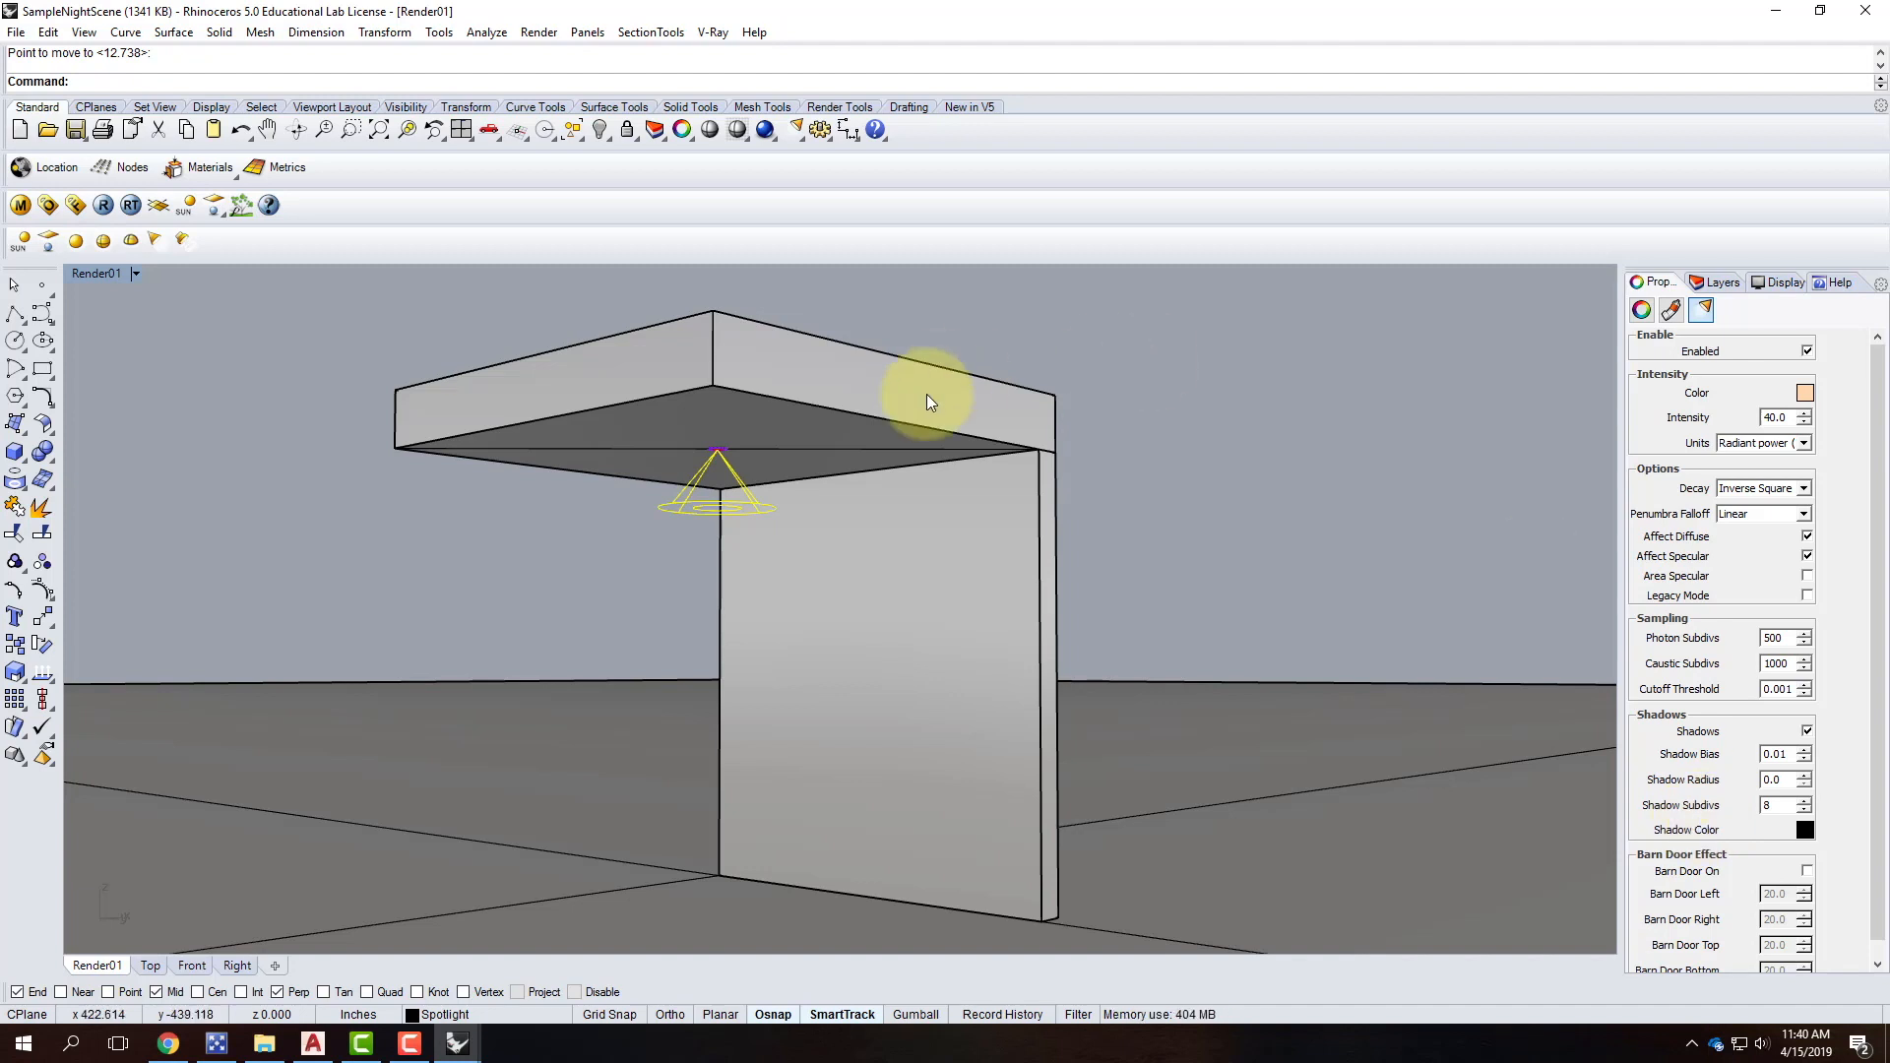
# Render the night scene in V-Ray with the spotlight at intensity 40, then close the result.
pyautogui.click(104, 206)
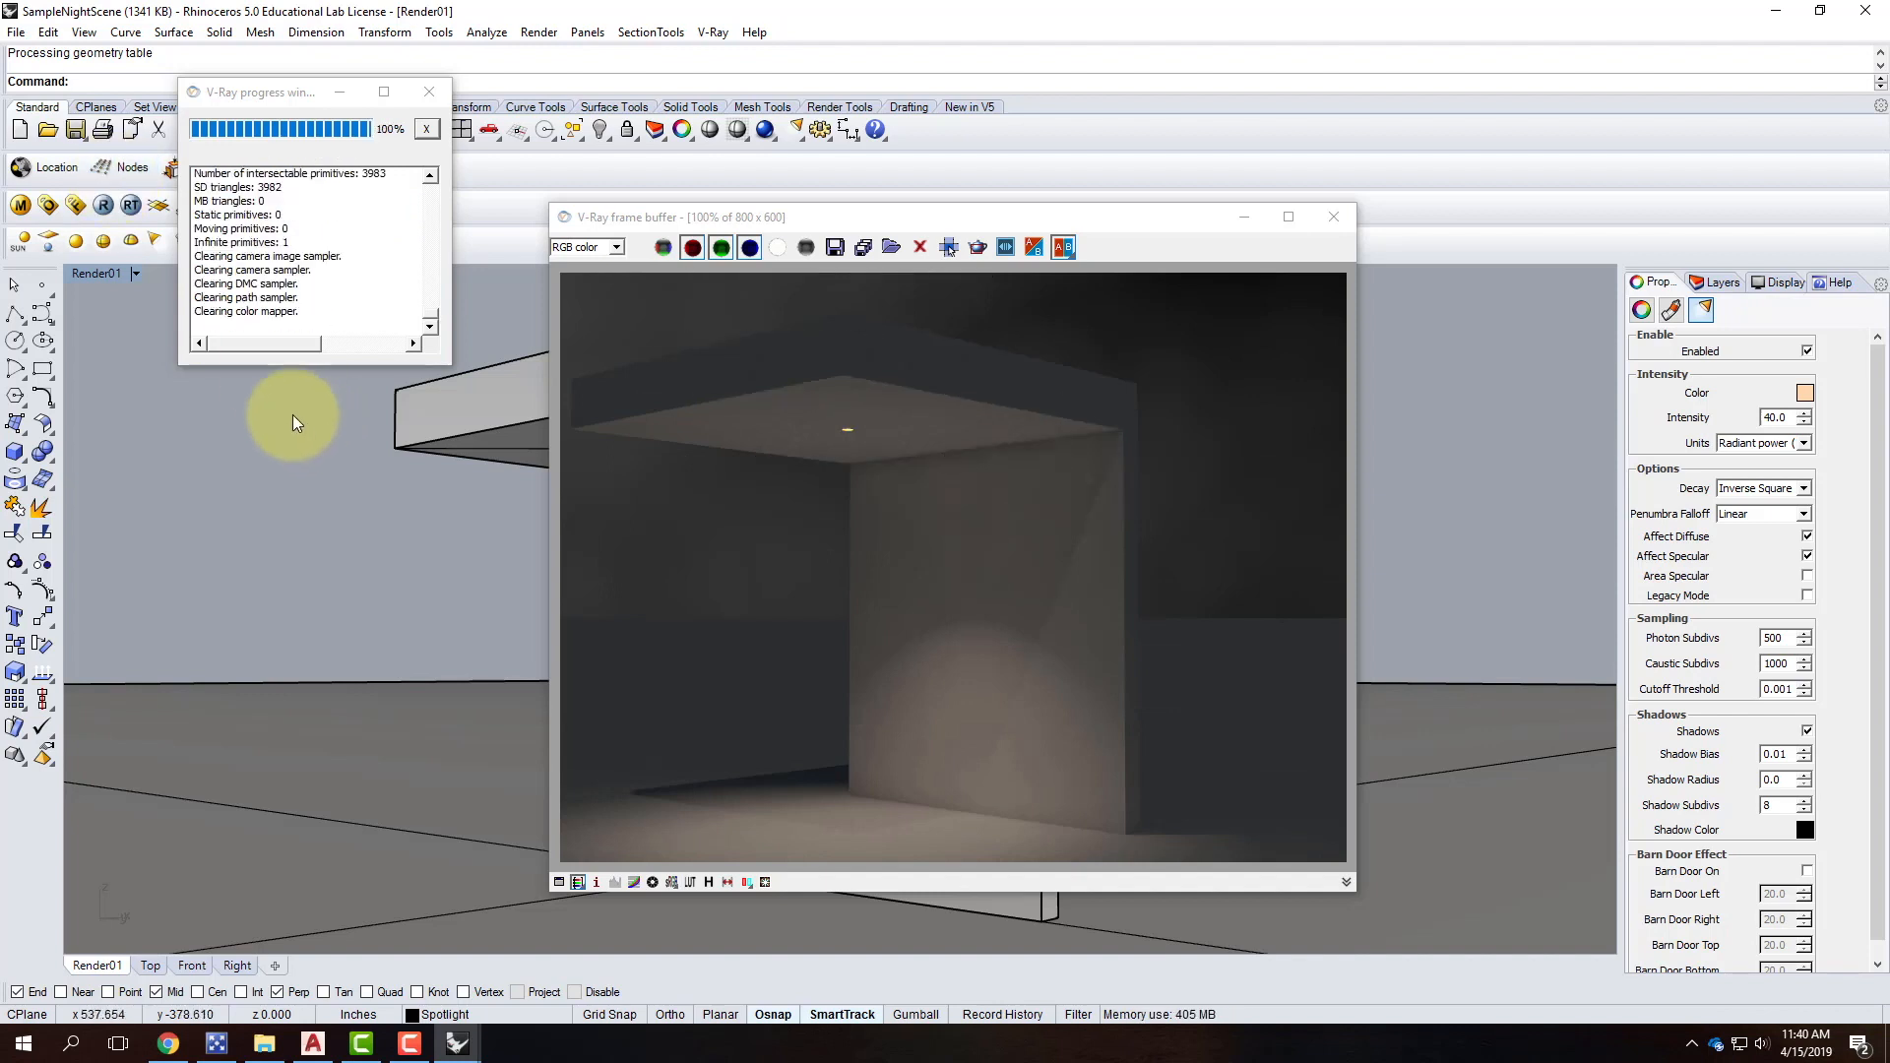
pyautogui.click(1333, 216)
# Change the spotlight intensity from 40 to 75 and re-render the scene in V-Ray.
pyautogui.click(1784, 417)
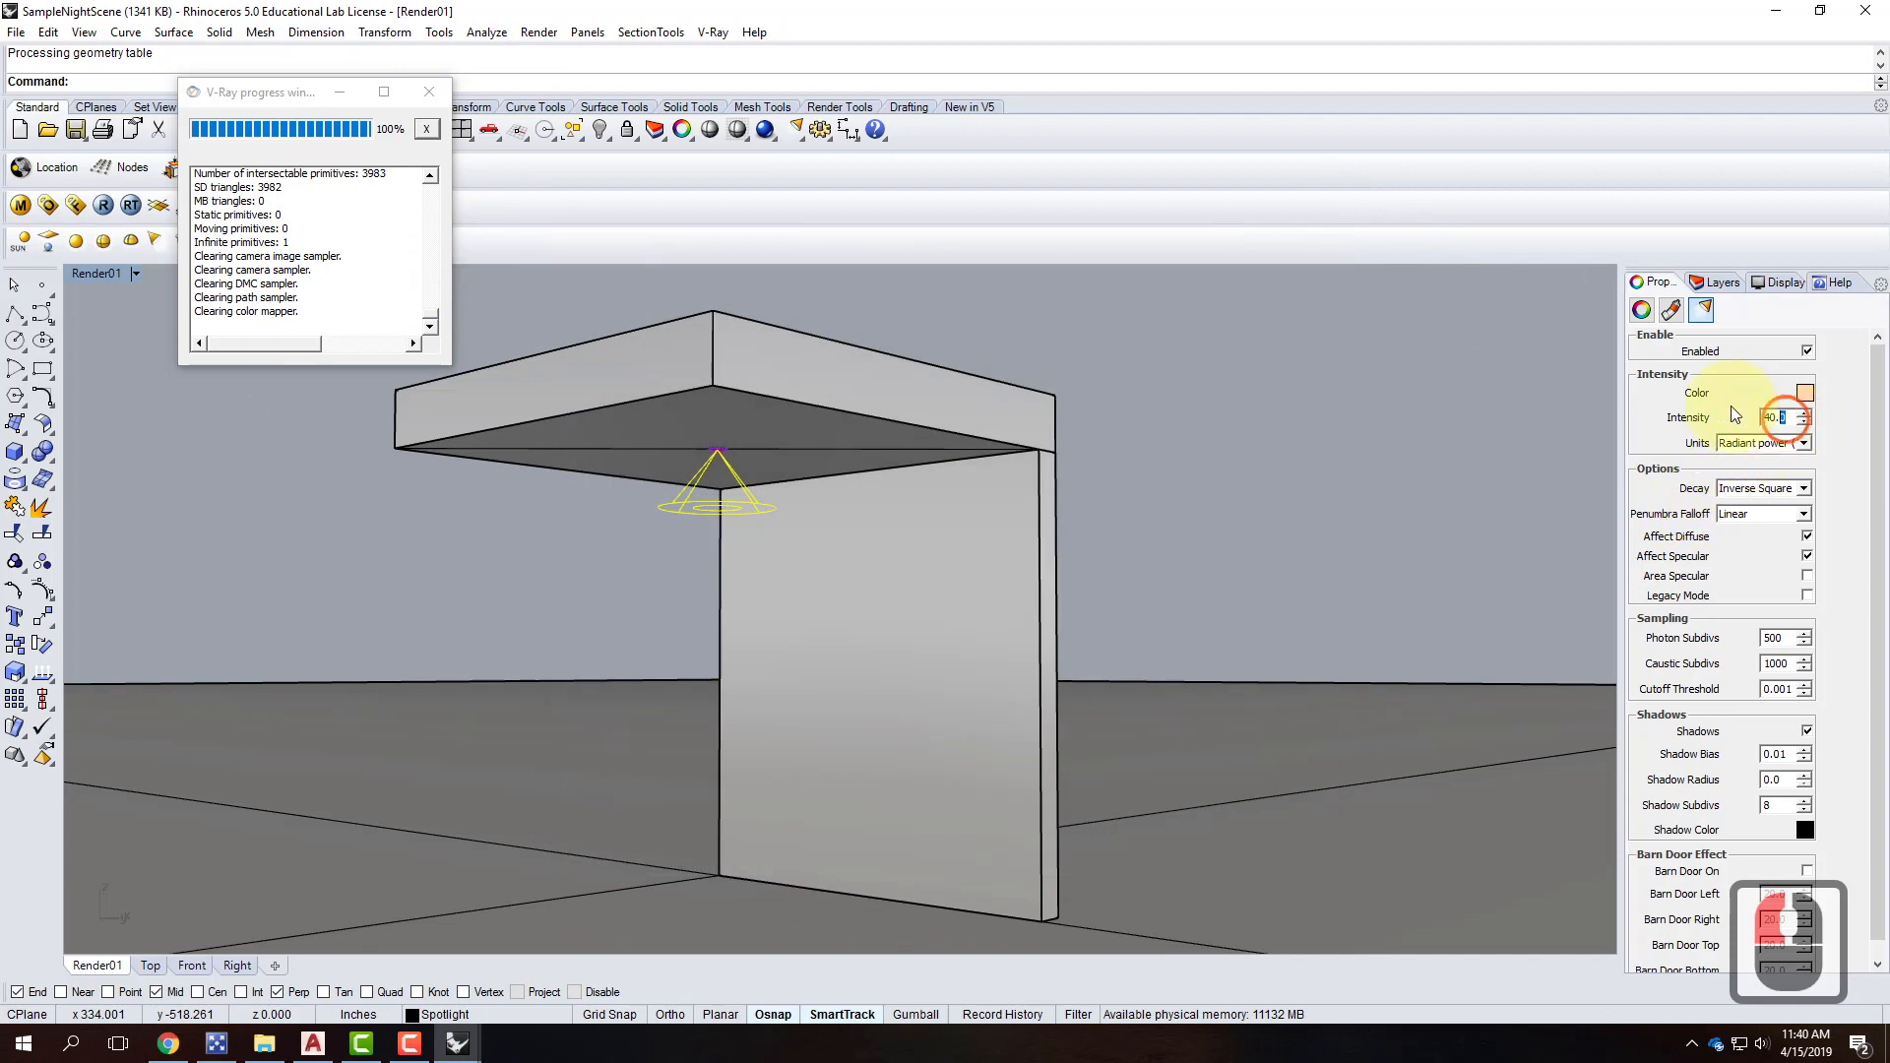
pyautogui.click(1759, 417)
pyautogui.write('75')
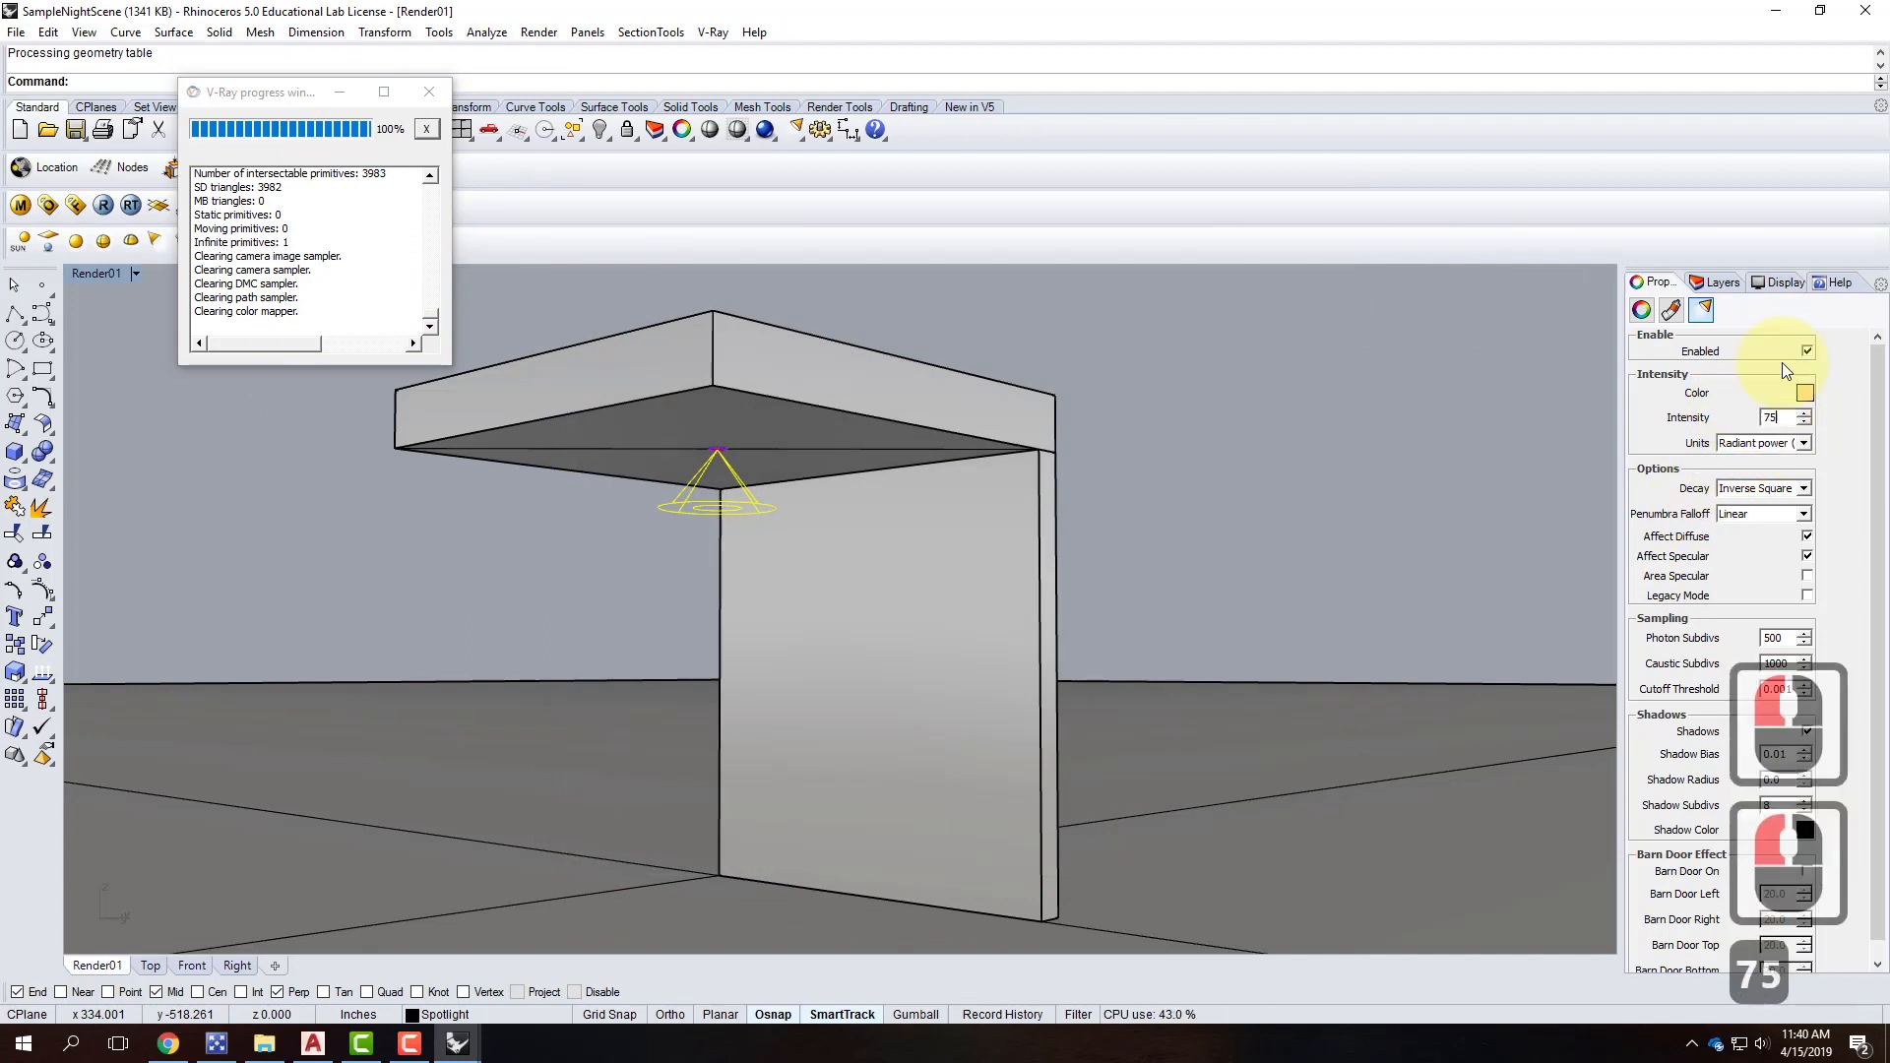
pyautogui.click(158, 205)
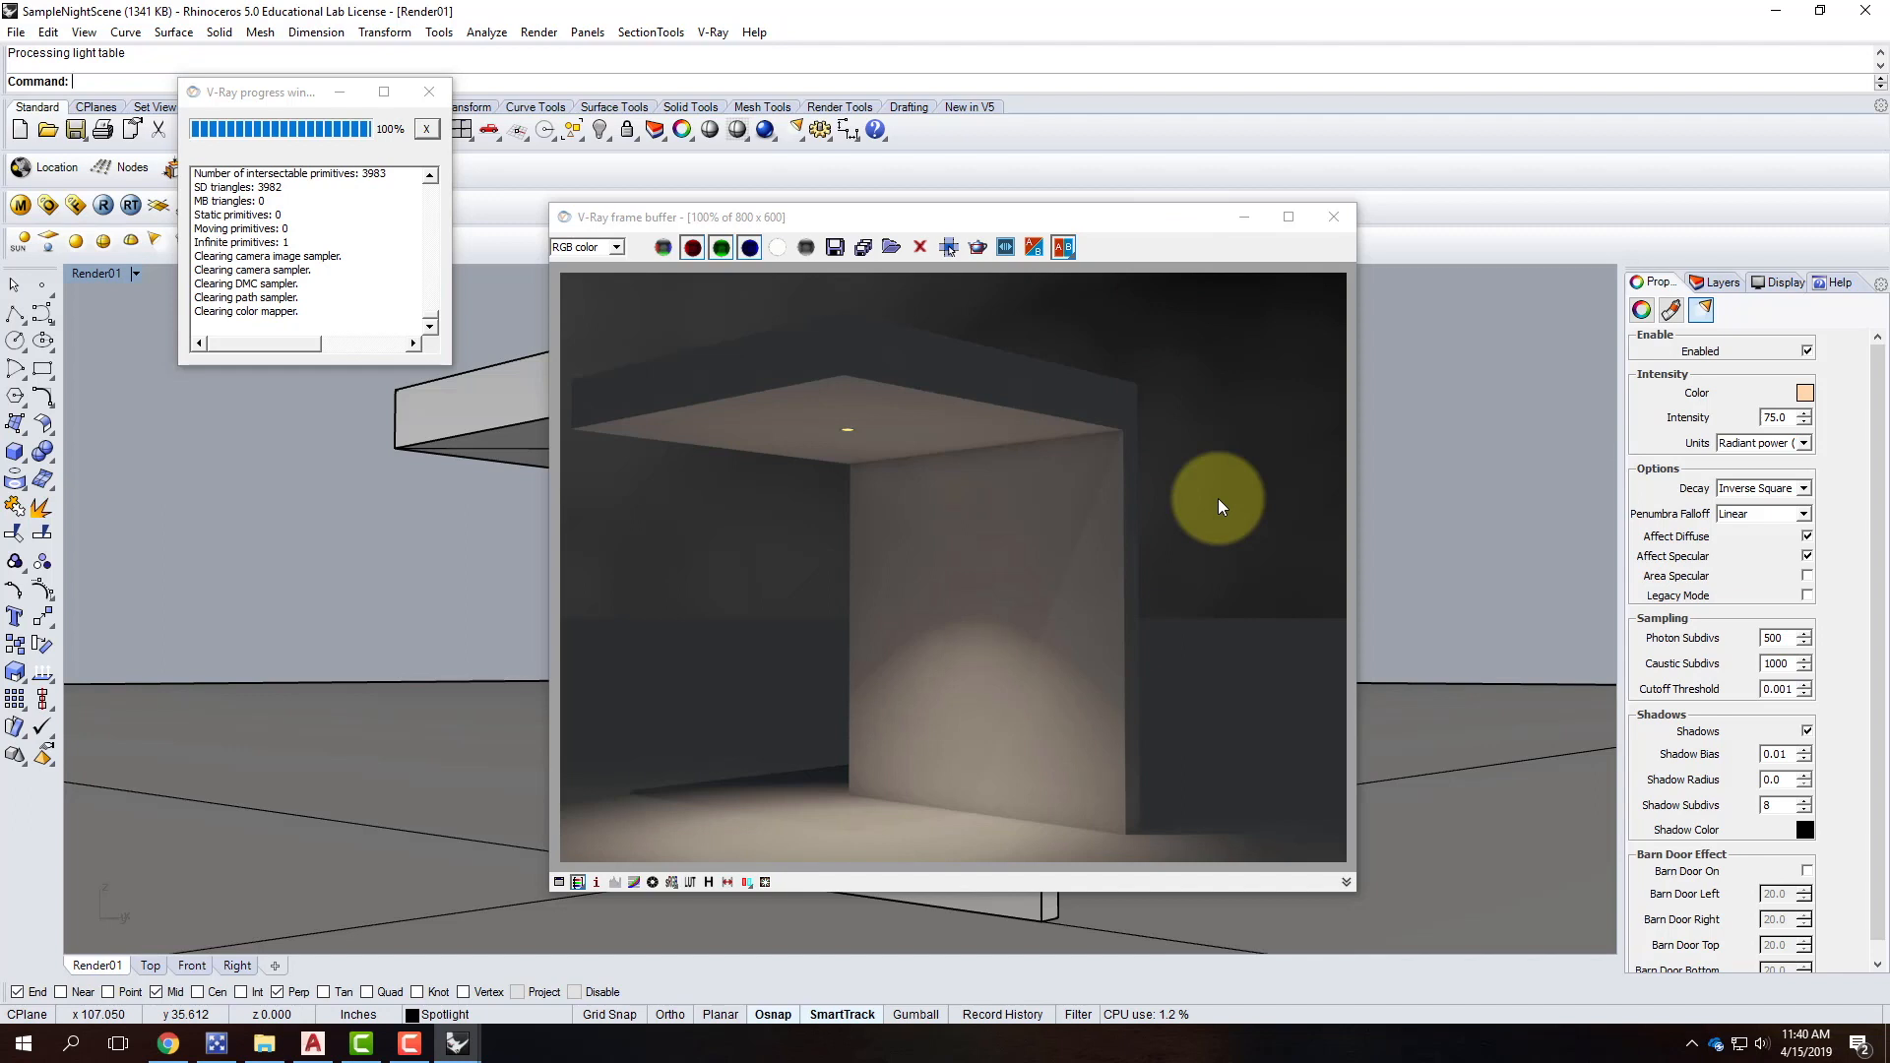
pyautogui.click(1244, 217)
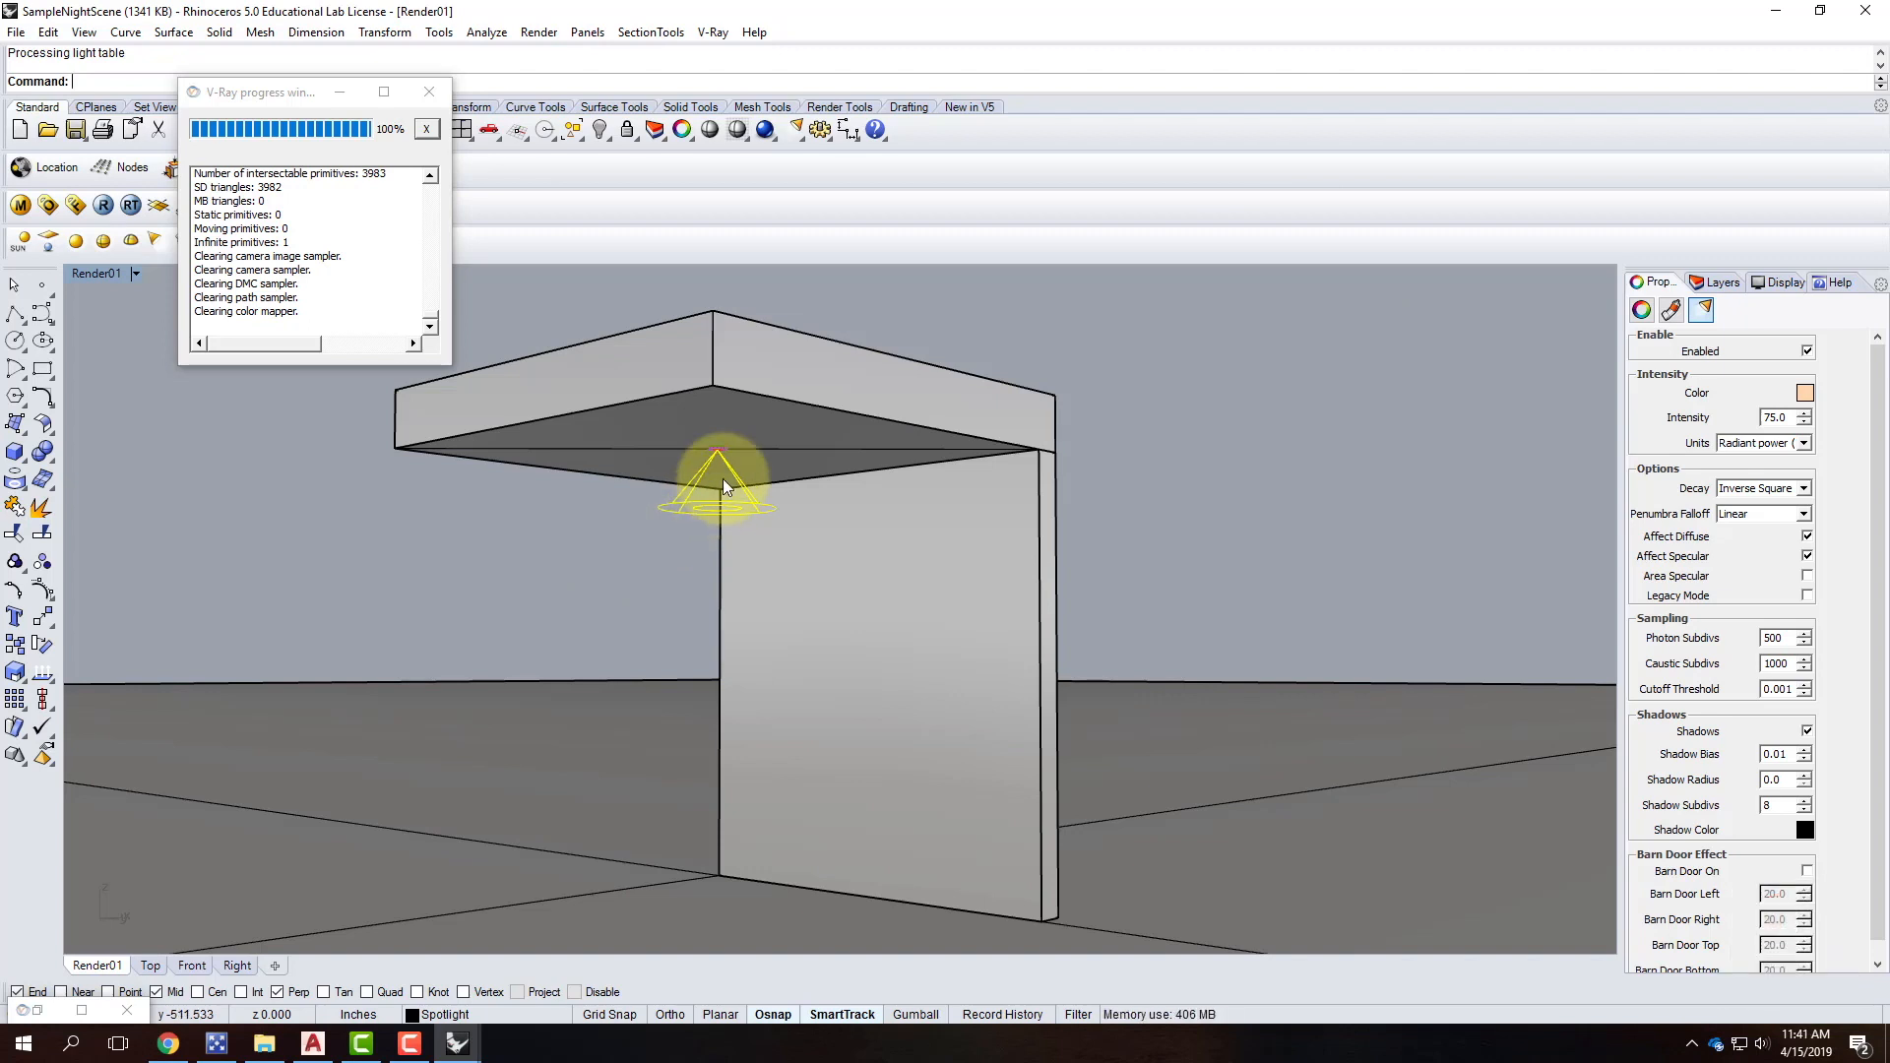
# Select the spotlight together with its can-light fixture and block instance.
pyautogui.click(718, 452)
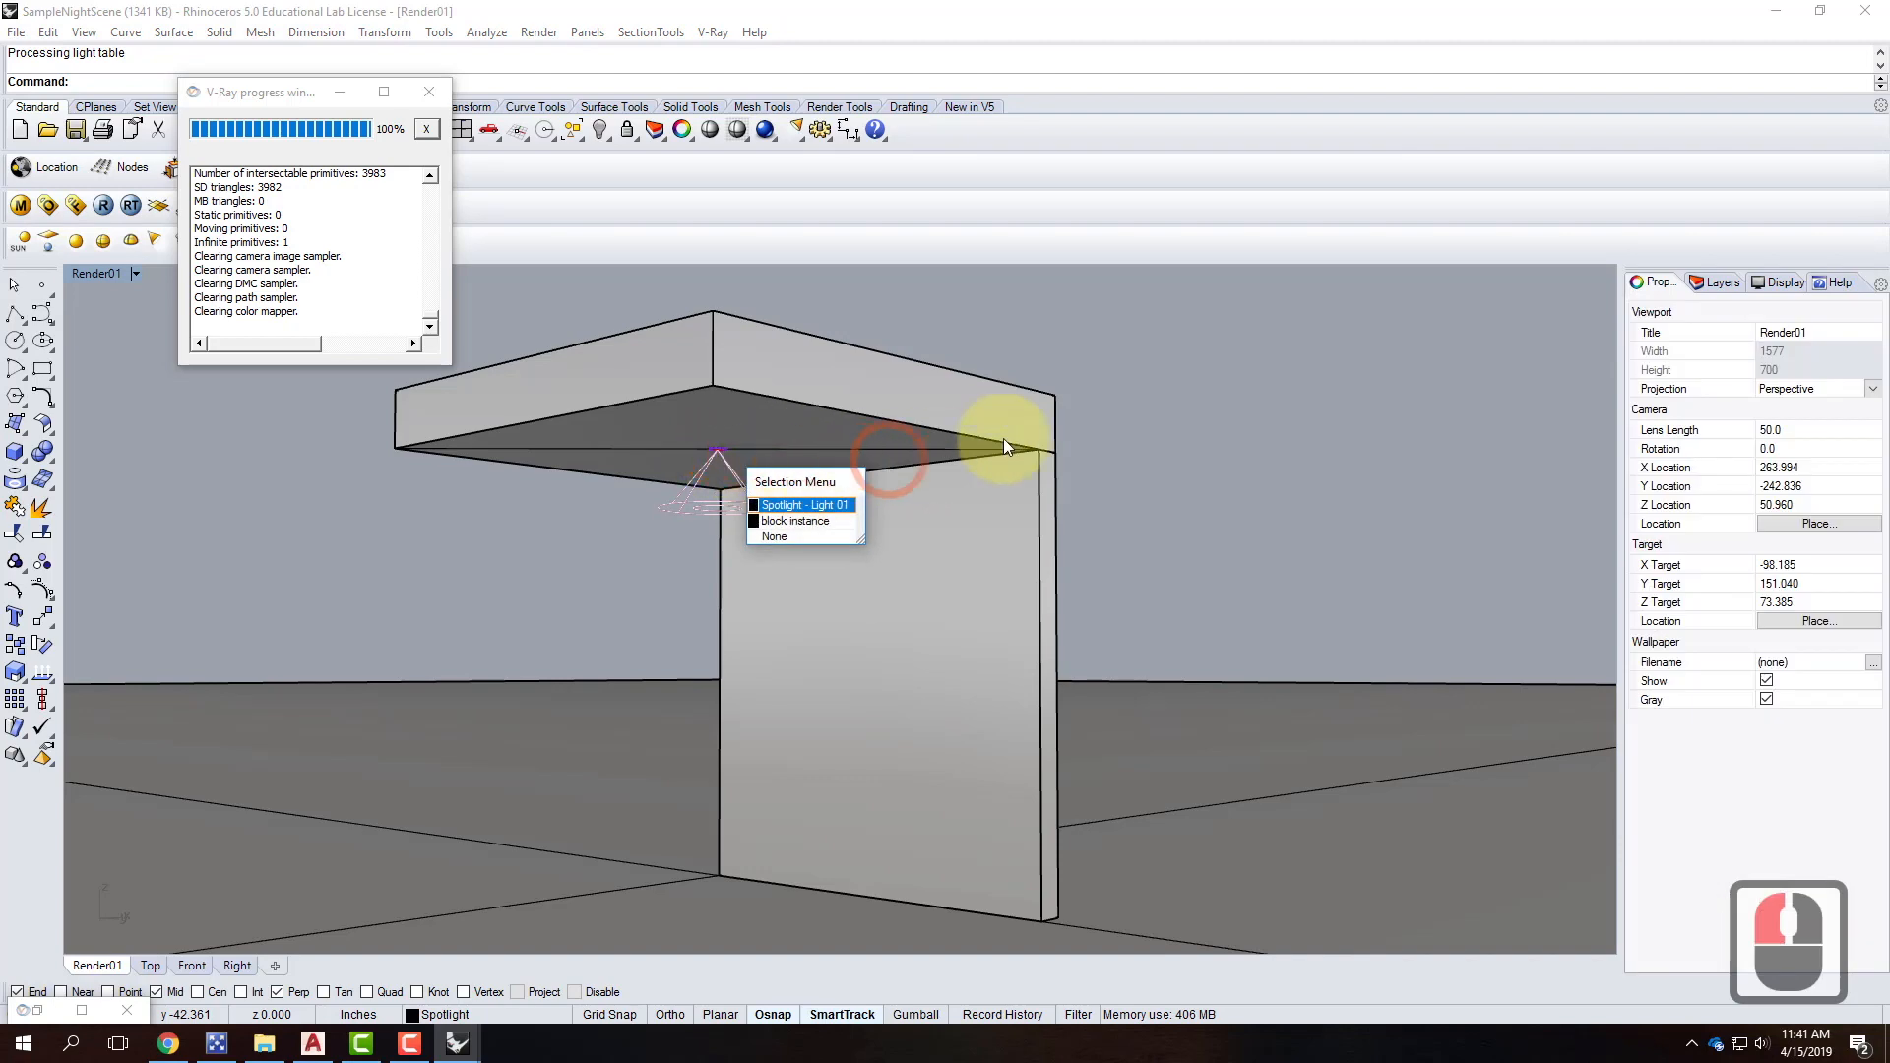
pyautogui.click(842, 461)
pyautogui.click(682, 513)
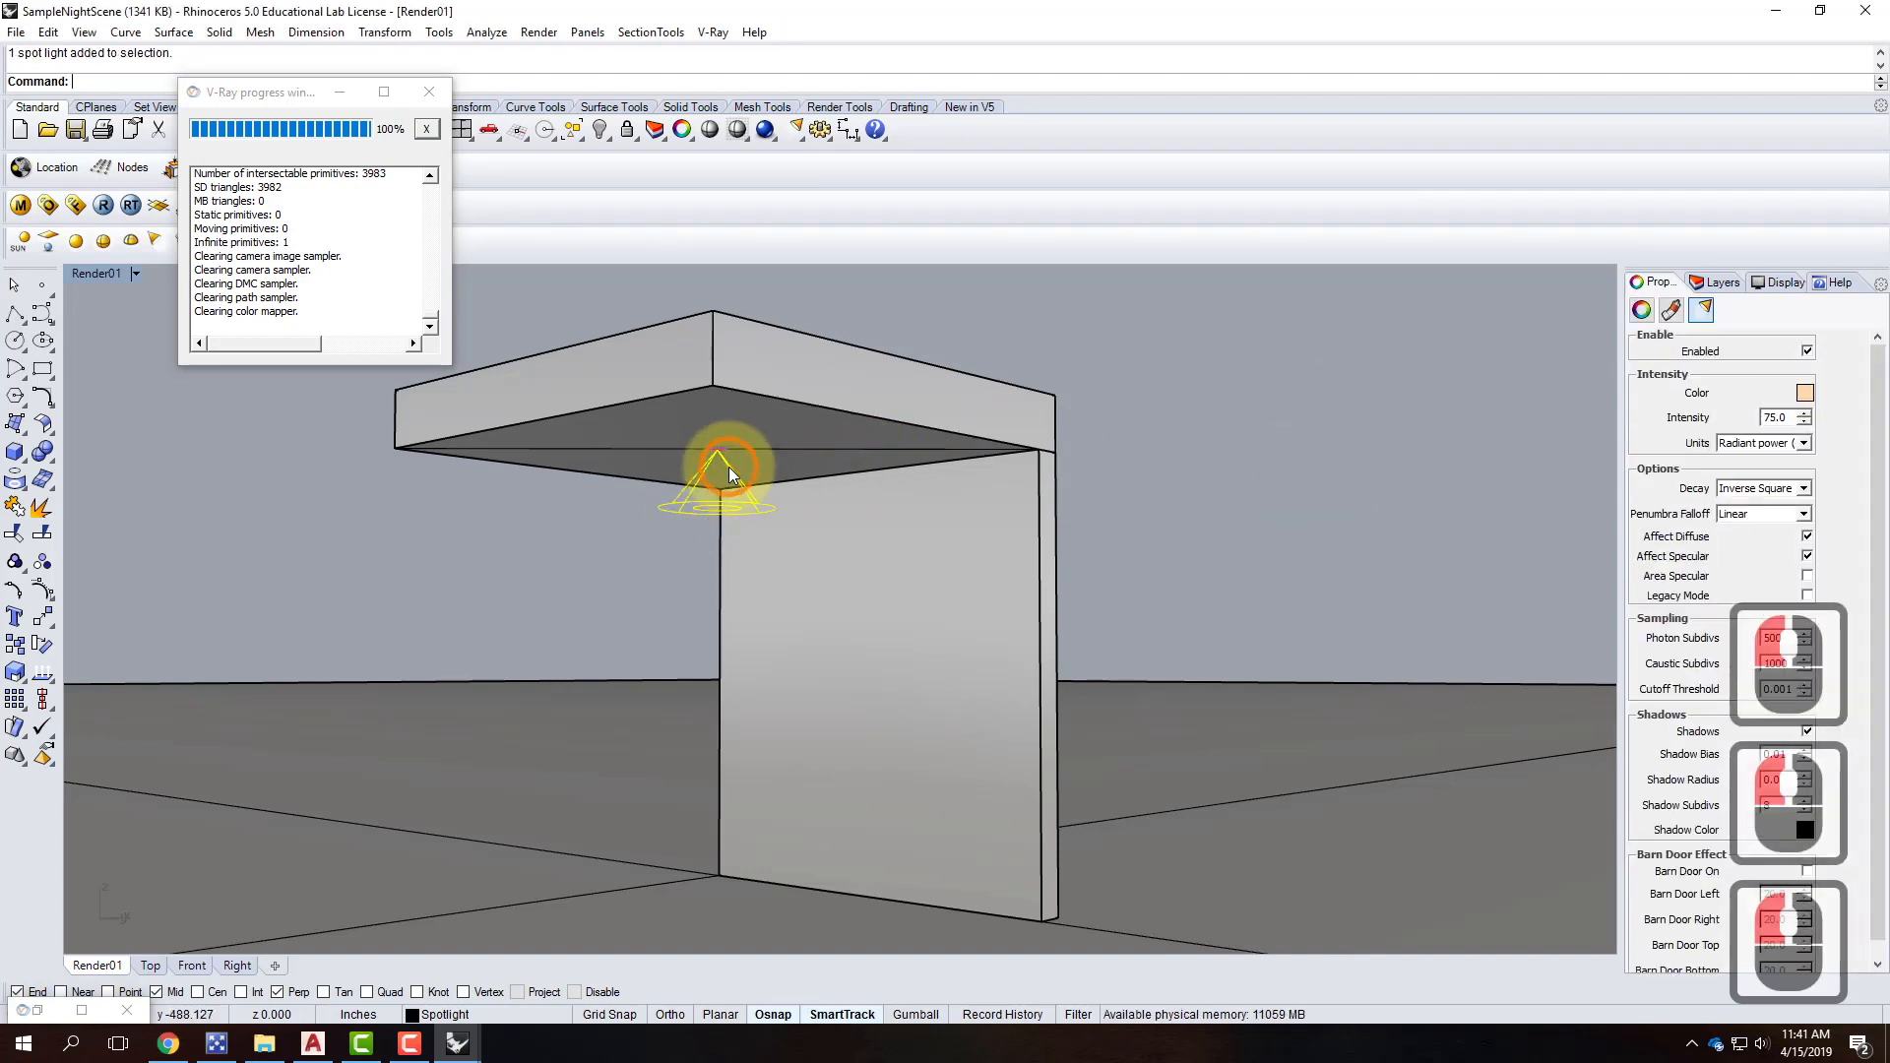
pyautogui.scroll(3, 726, 465)
pyautogui.keyDown('shift'); pyautogui.click(718, 412); pyautogui.keyUp('shift')
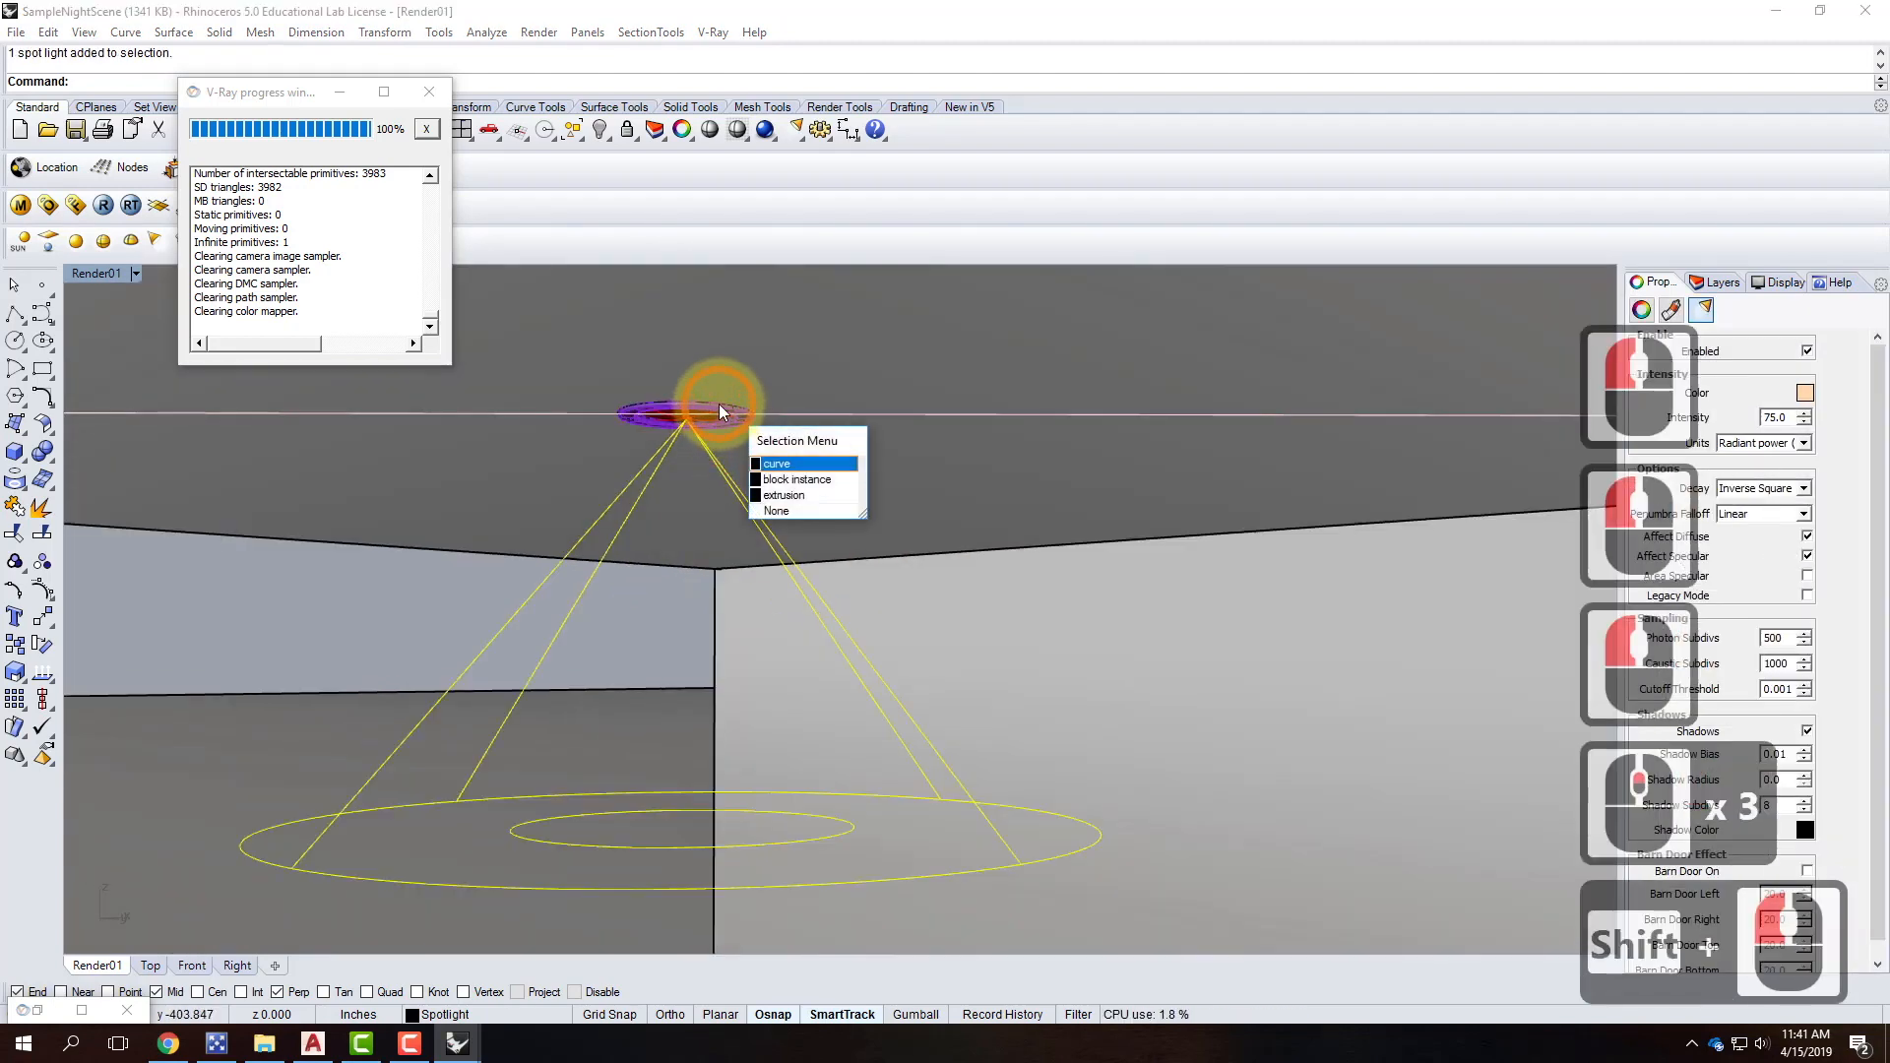
pyautogui.keyDown('shift'); pyautogui.click(718, 404); pyautogui.keyUp('shift')
pyautogui.click(778, 457)
pyautogui.scroll(-4, 706, 512)
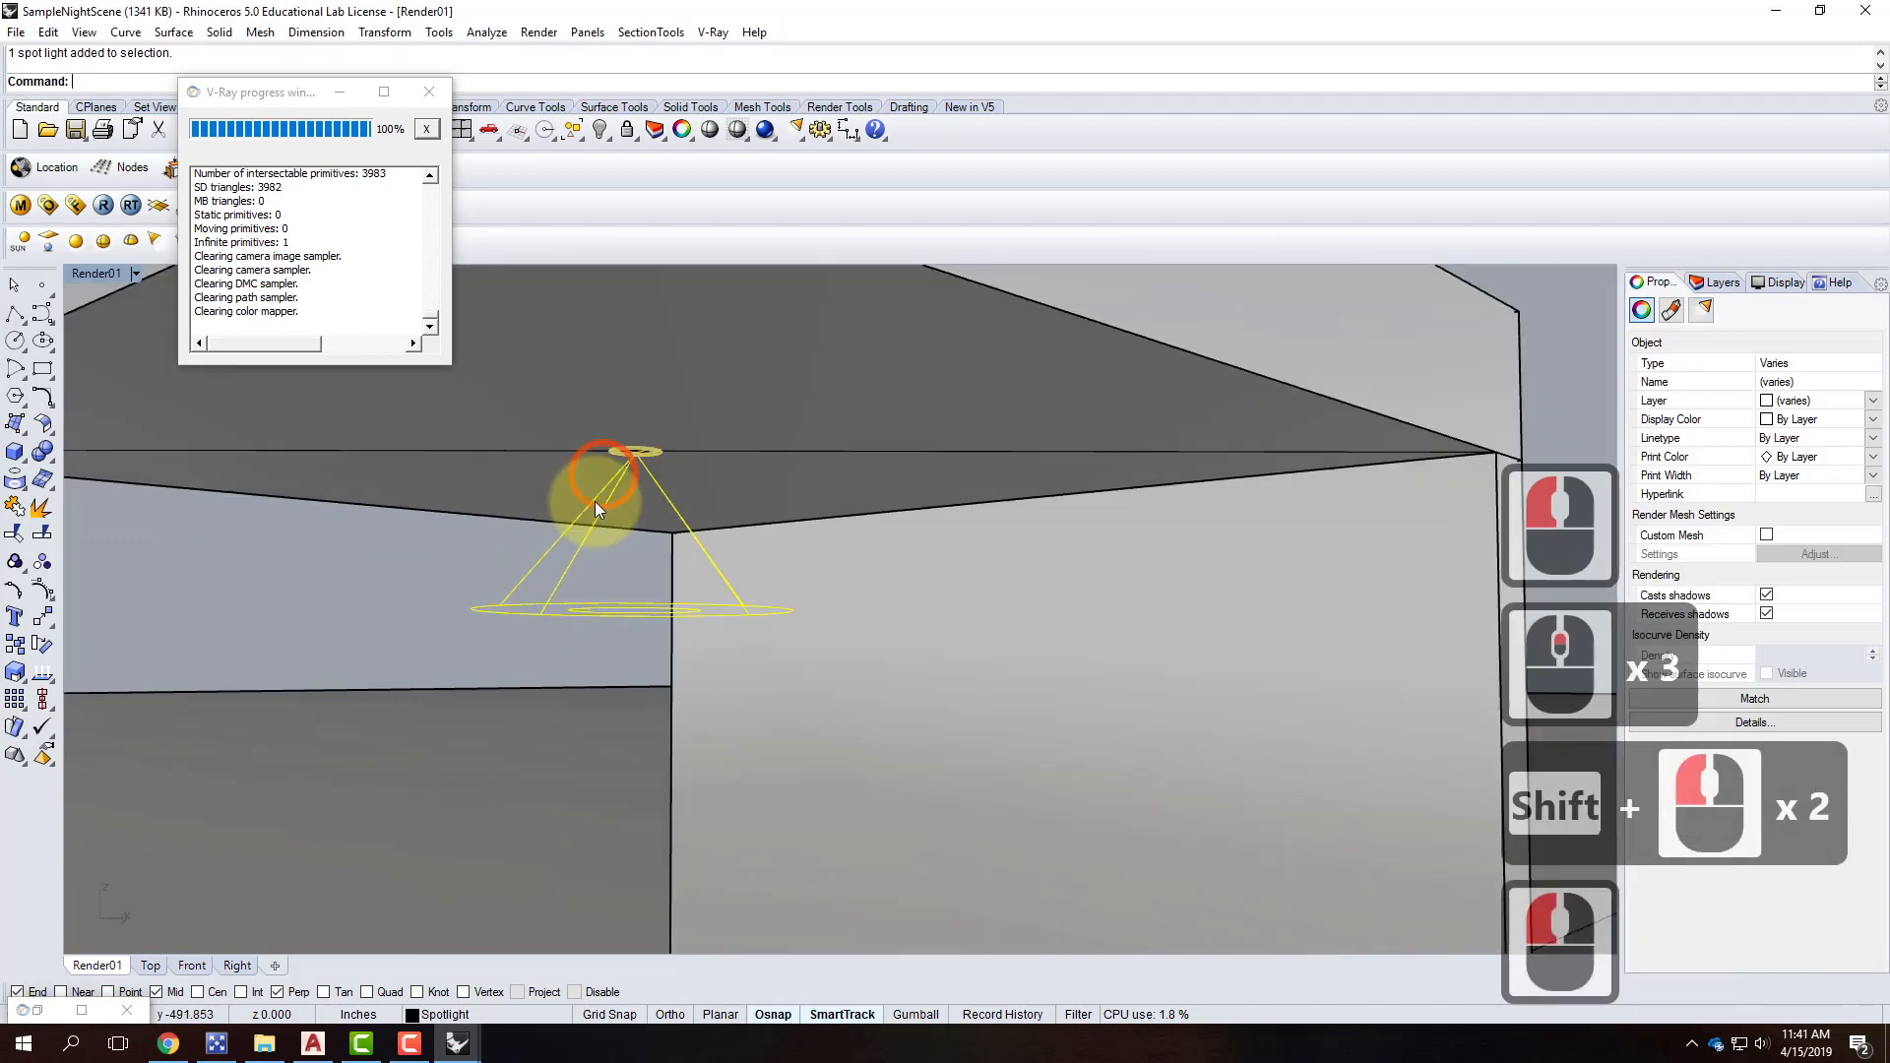
# Move the spotlight and fixture toward the wall in the Top view.
pyautogui.write('move')
pyautogui.press('Return')
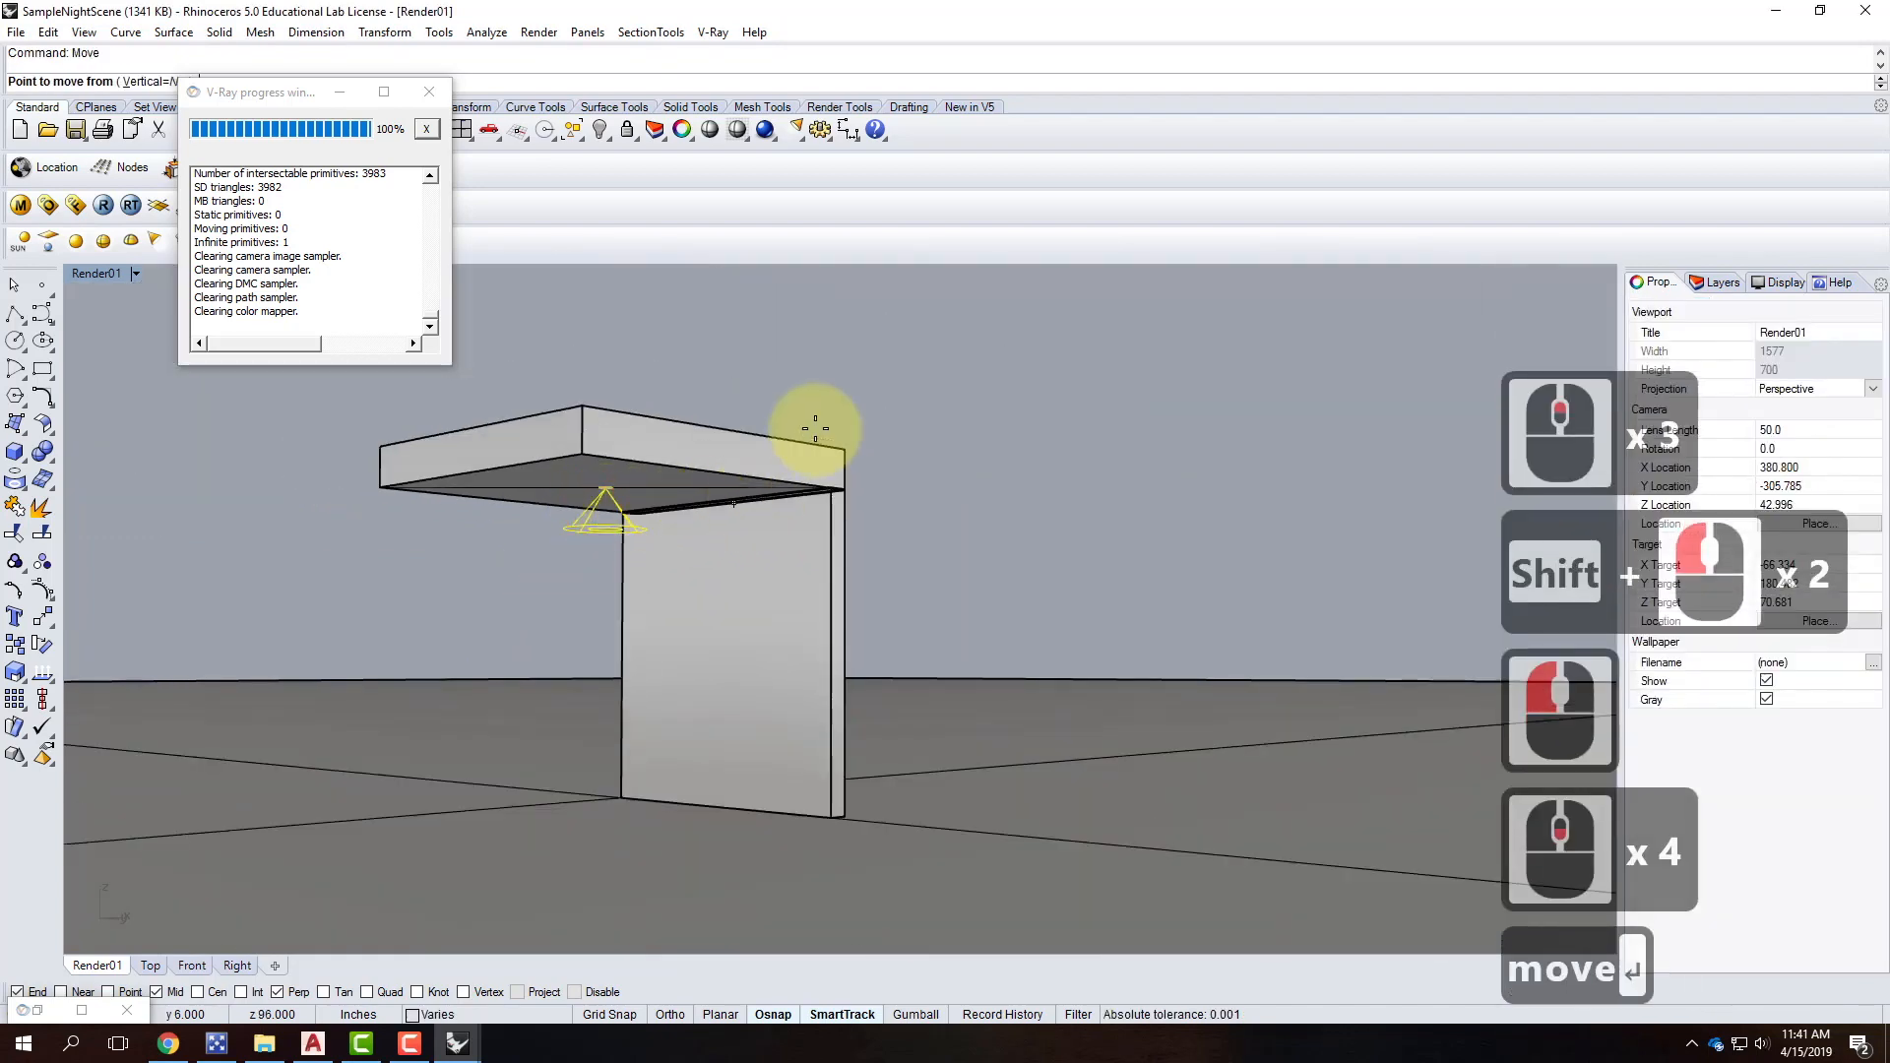
pyautogui.doubleClick(95, 275)
pyautogui.click(675, 573)
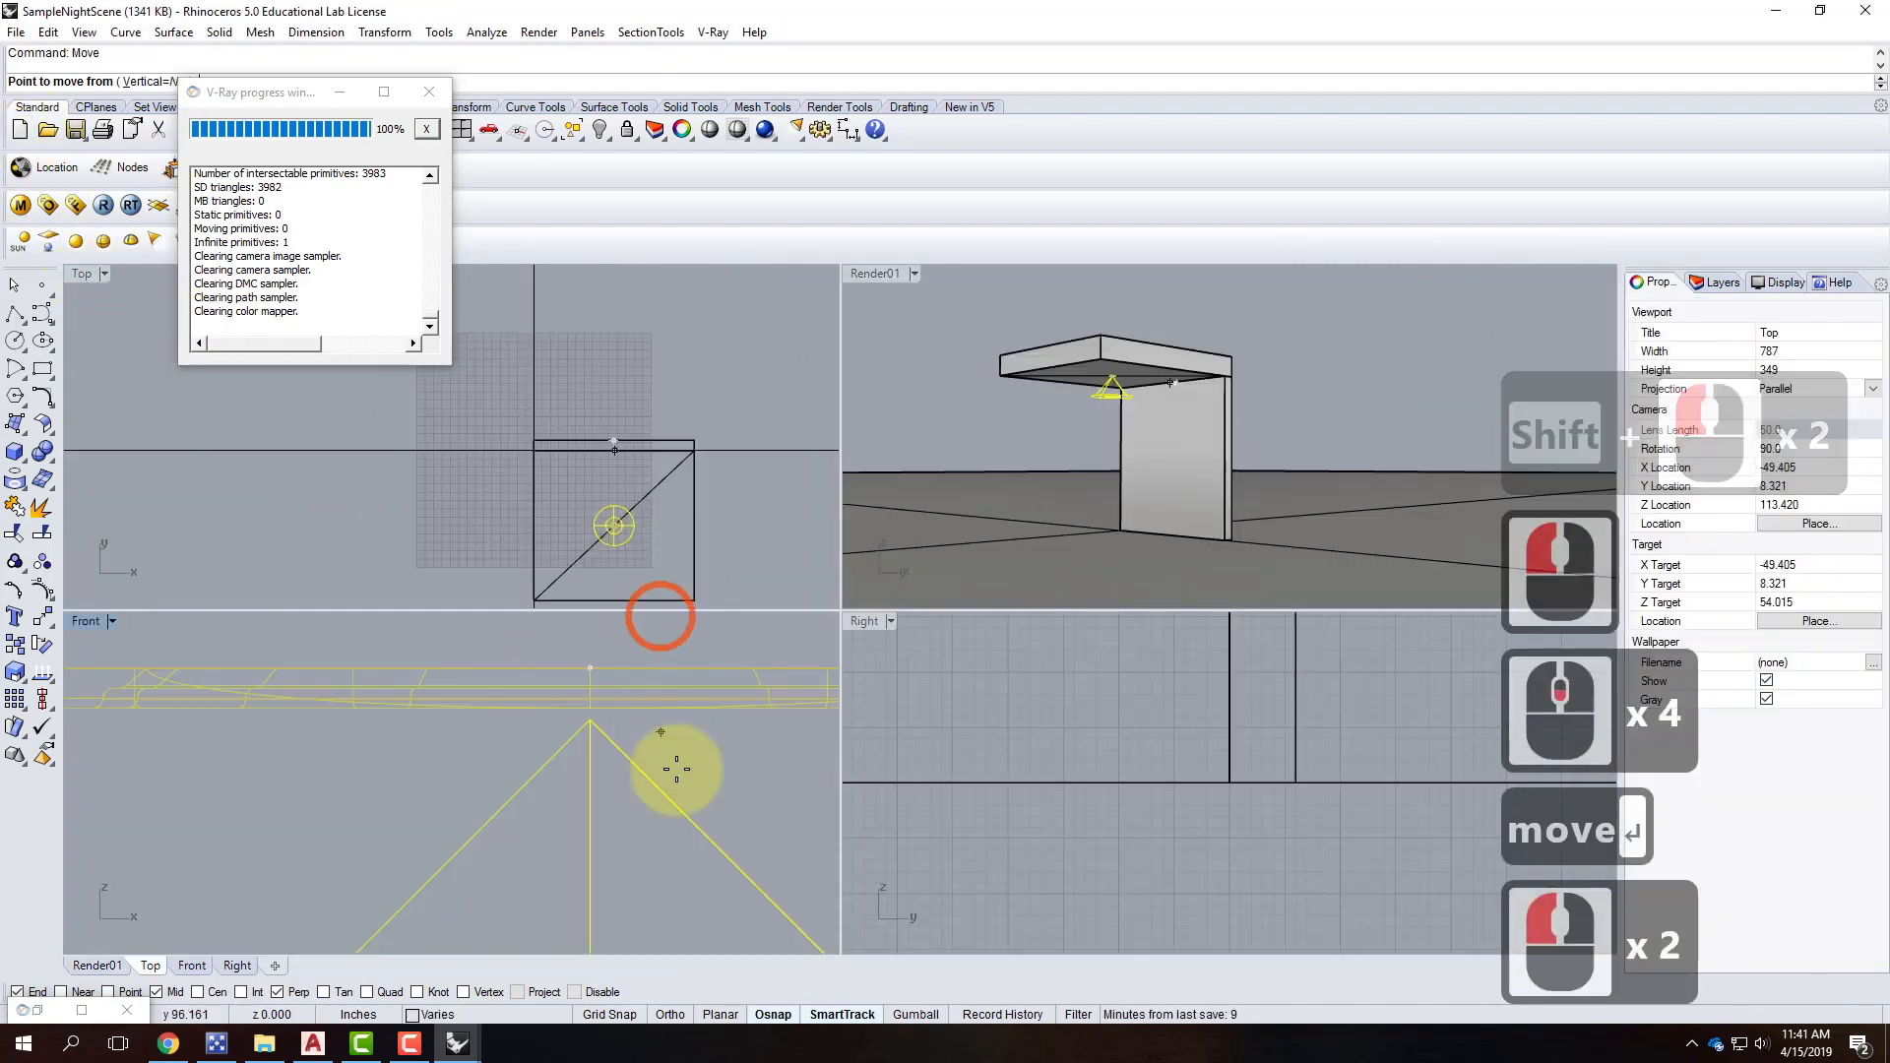
pyautogui.scroll(3, 624, 500)
pyautogui.scroll(-1, 323, 443)
pyautogui.scroll(-1, 320, 443)
pyautogui.moveTo(710, 506); pyautogui.dragTo(718, 470)
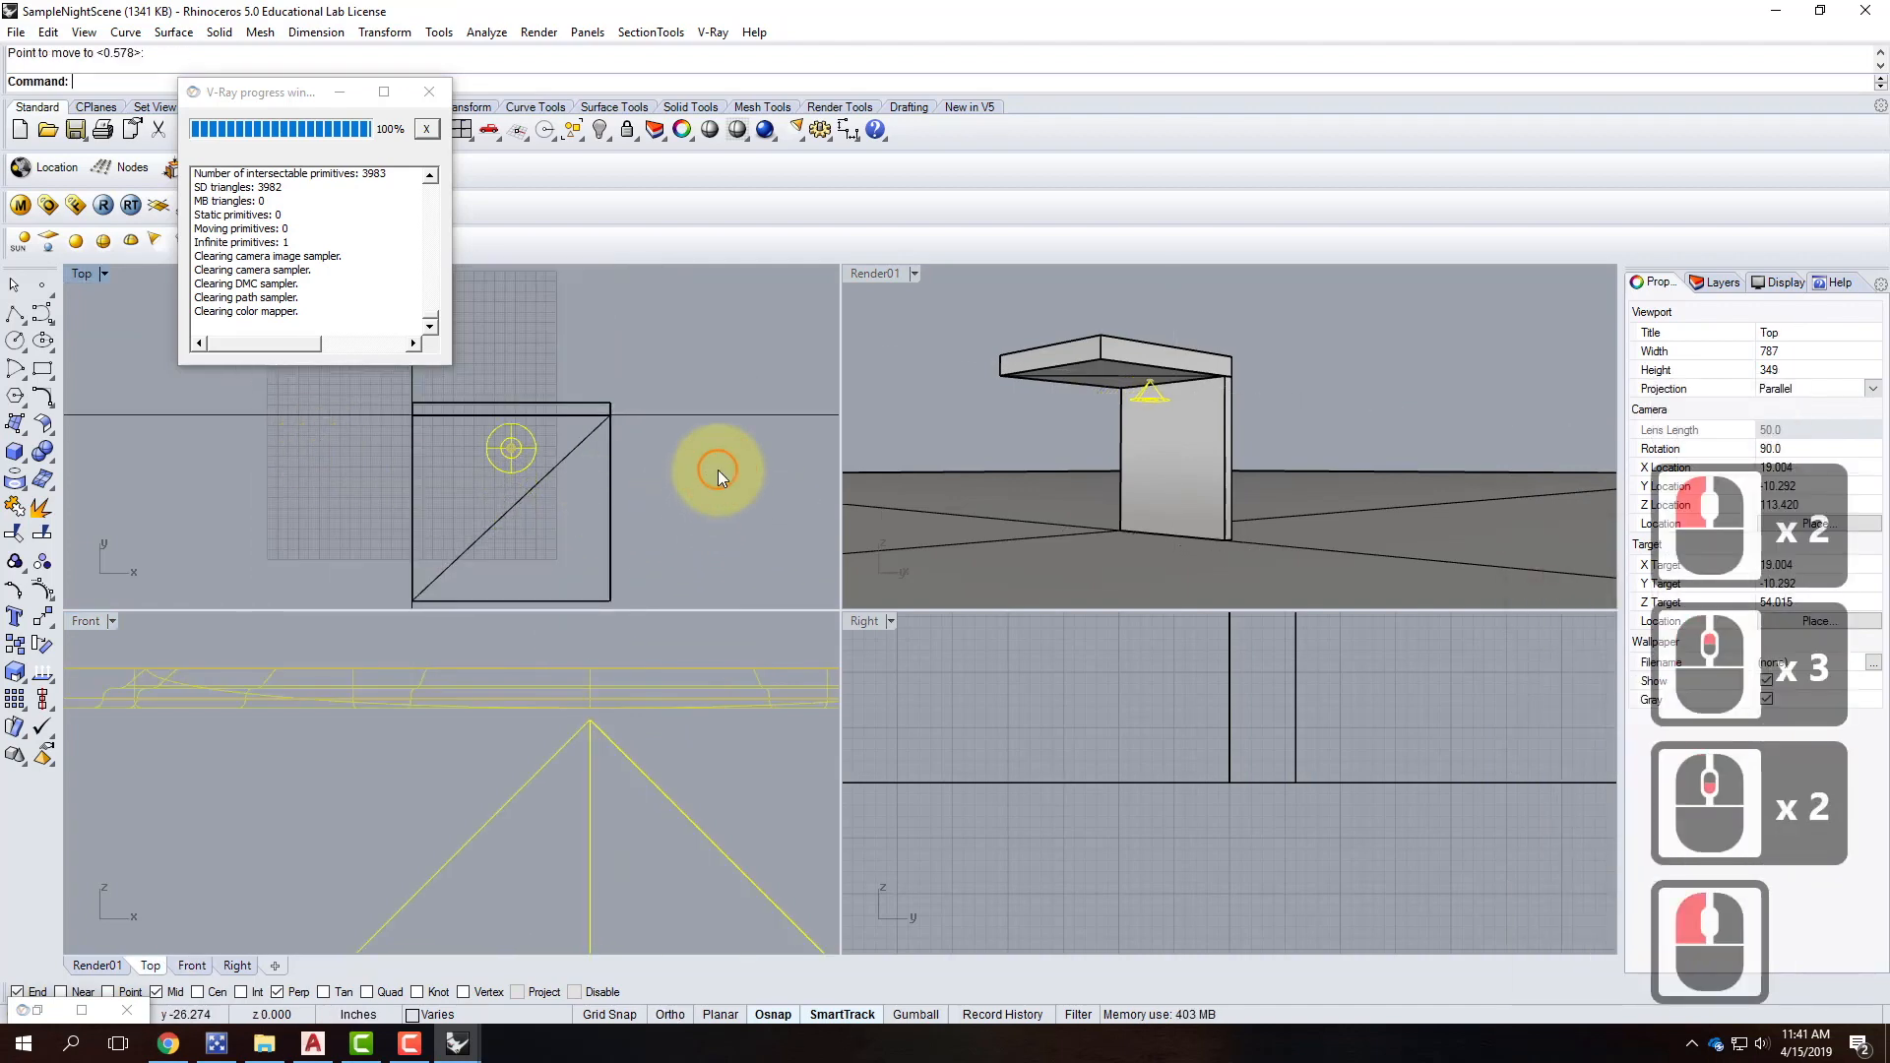
pyautogui.doubleClick(884, 271)
pyautogui.scroll(2, 335, 564)
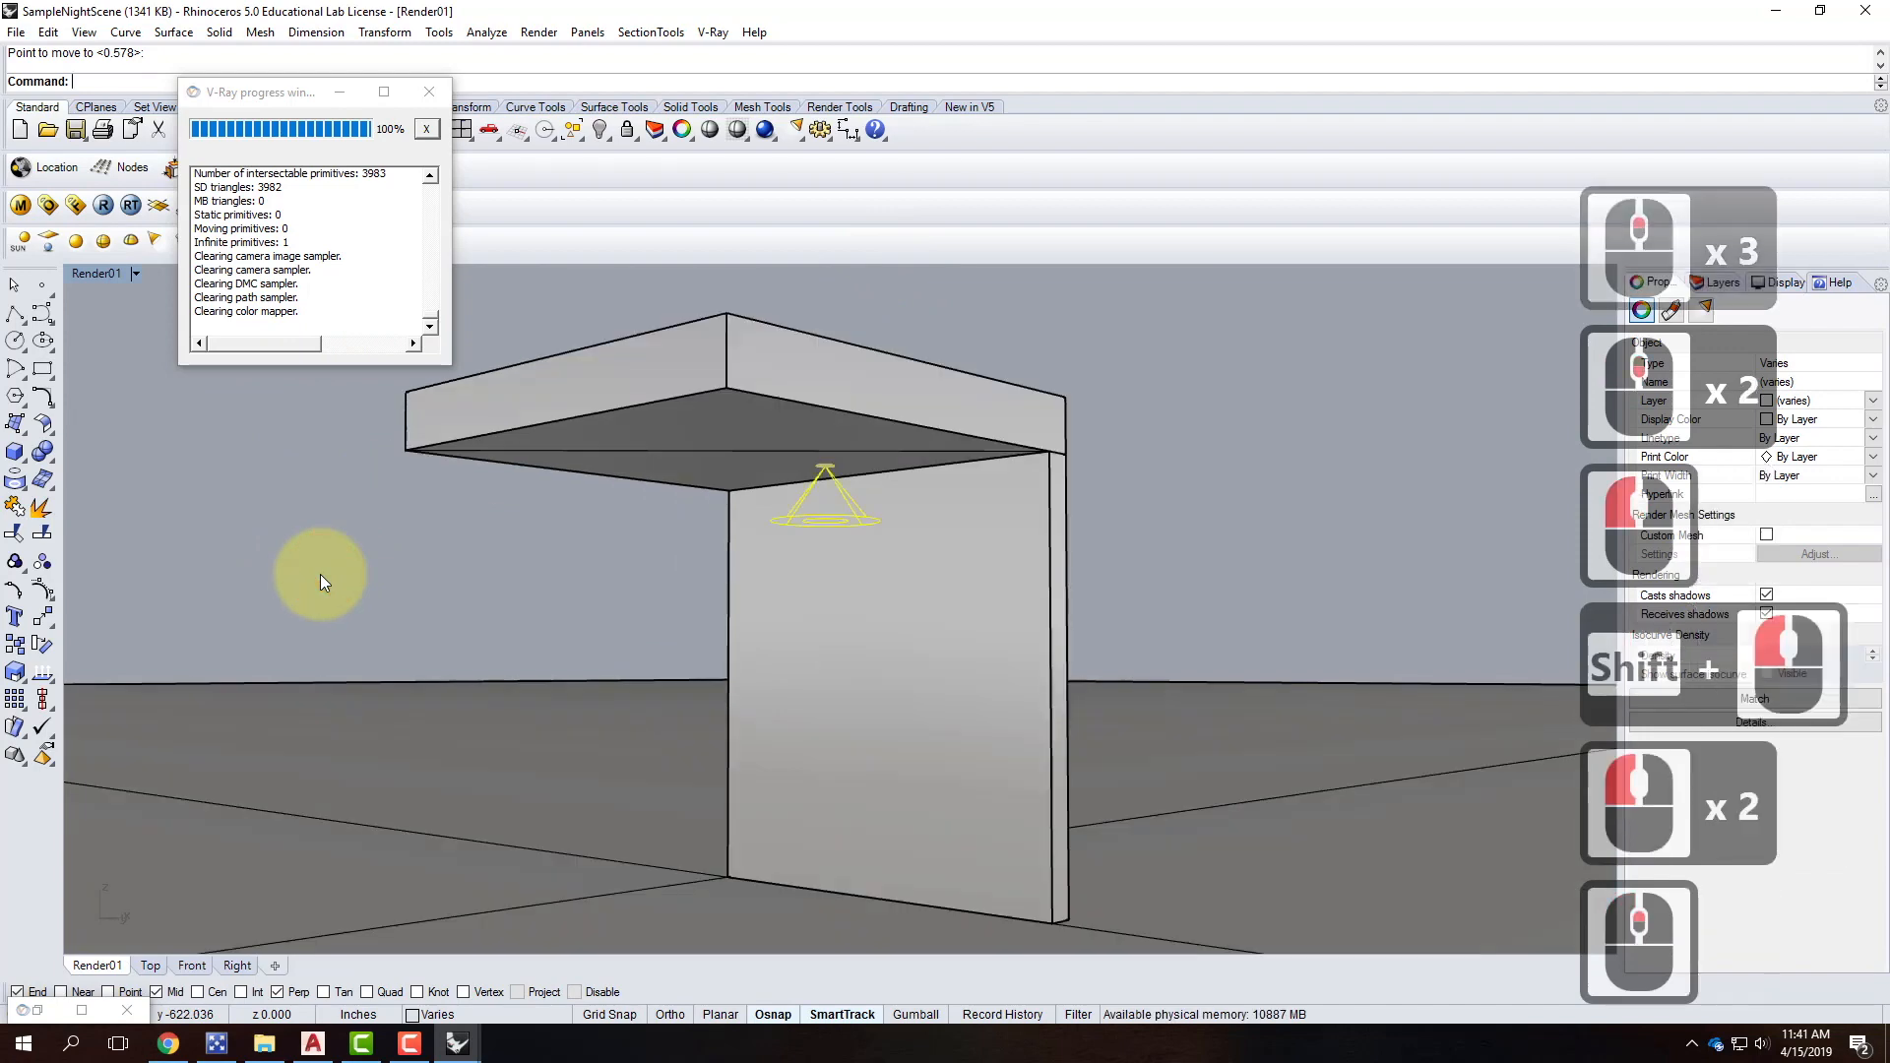
# Re-render in V-Ray and inspect the moved spotlight's bright pool on the wall full screen.
pyautogui.click(102, 212)
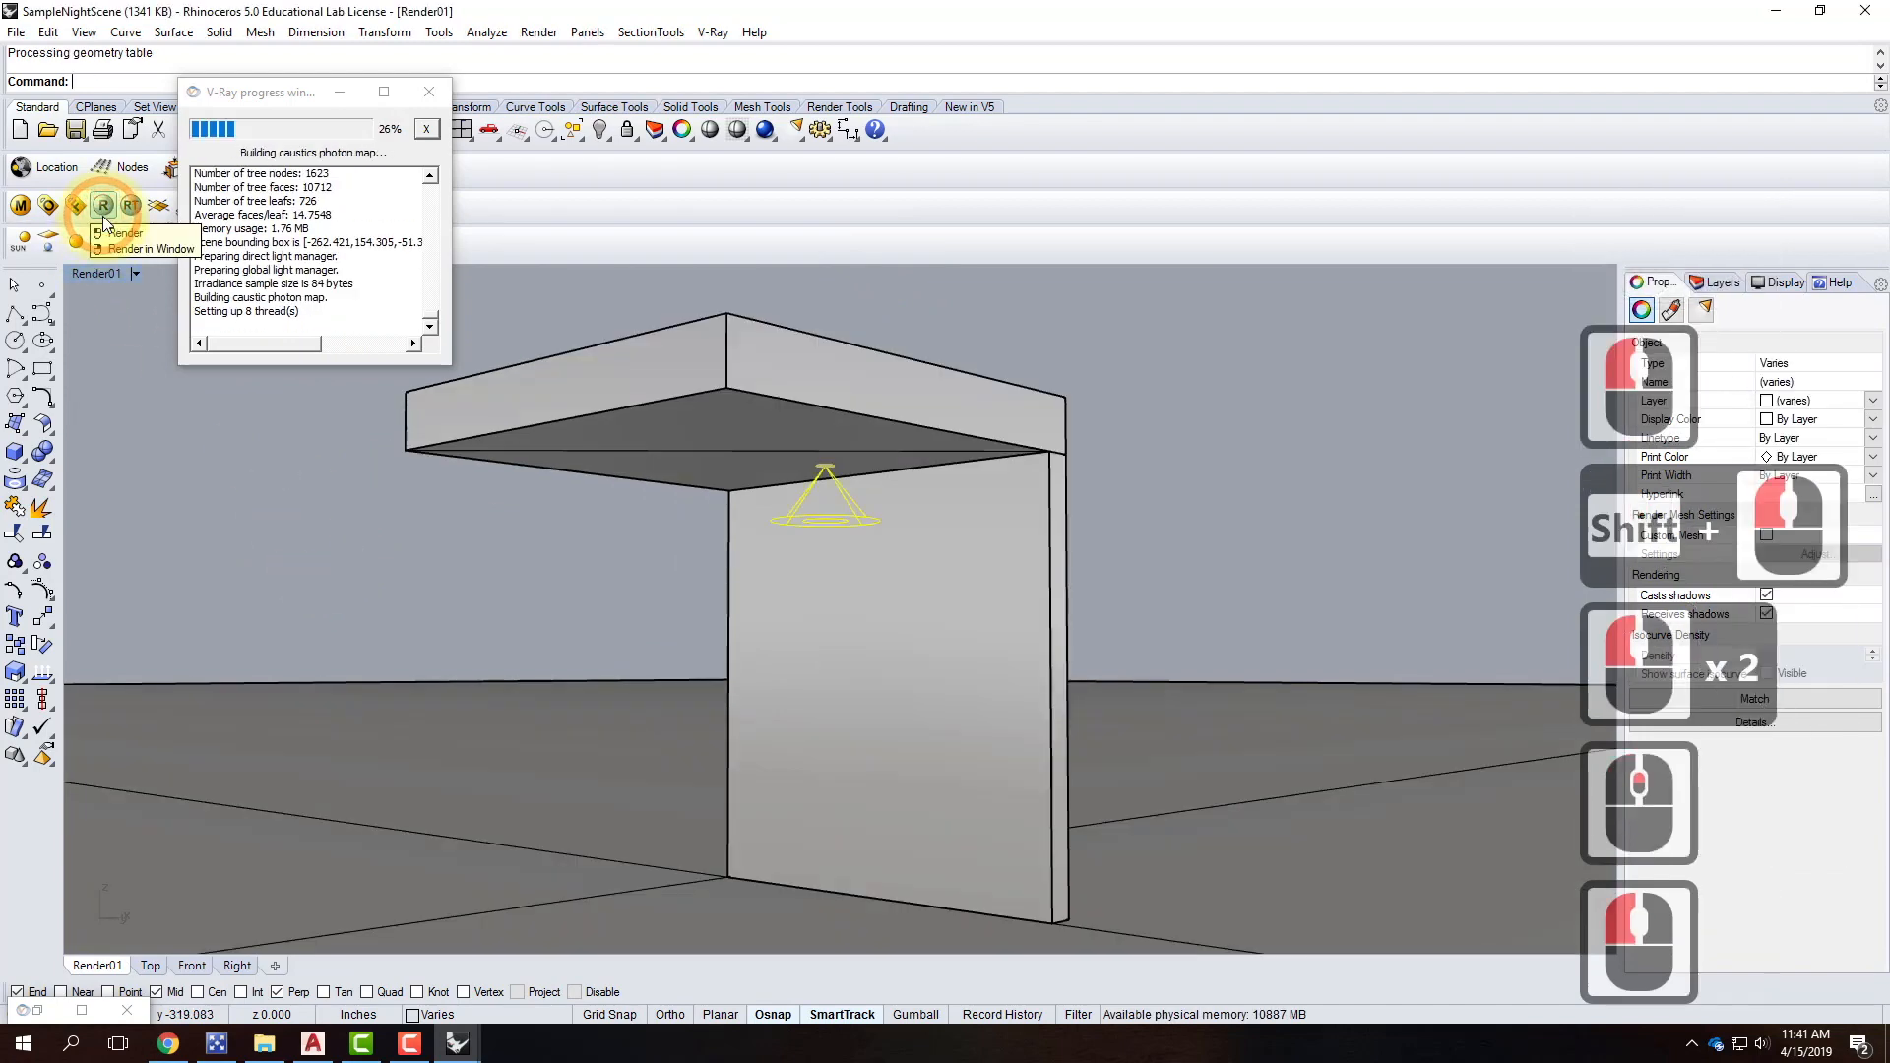
pyautogui.click(81, 1008)
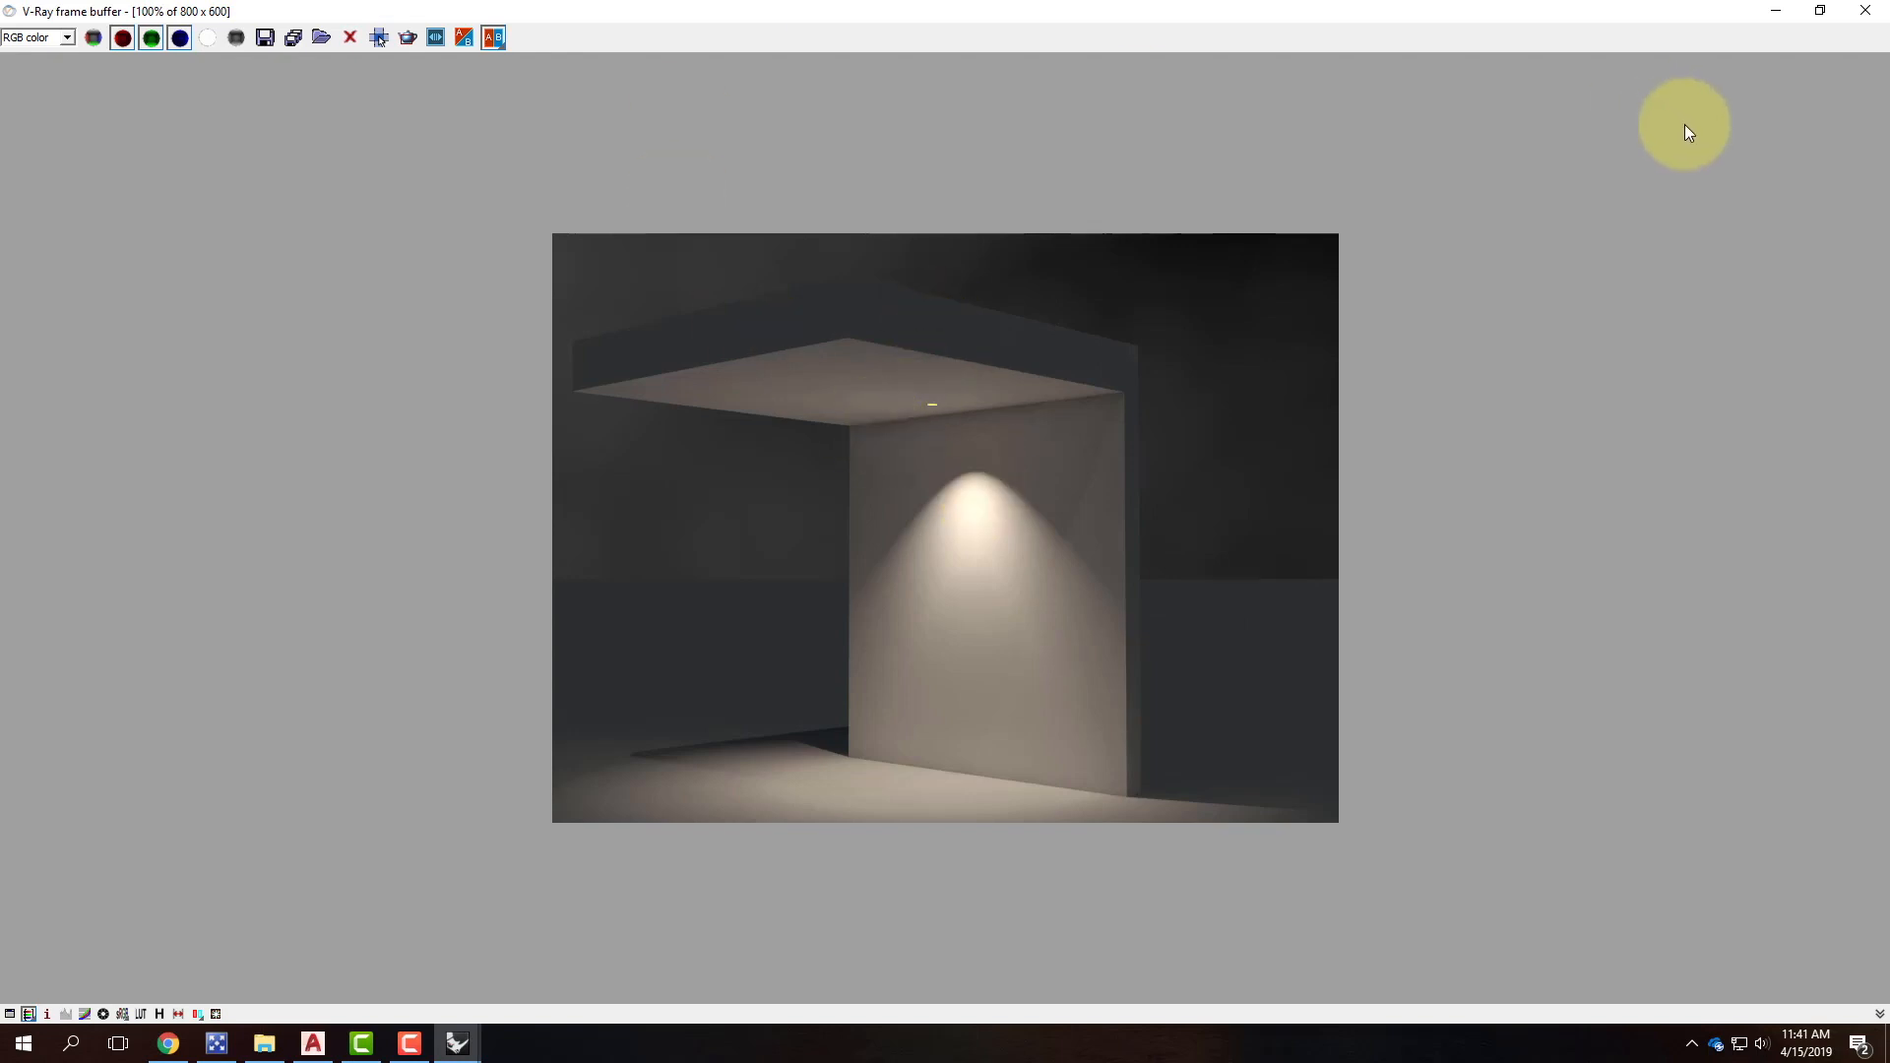
pyautogui.click(1775, 10)
pyautogui.click(834, 518)
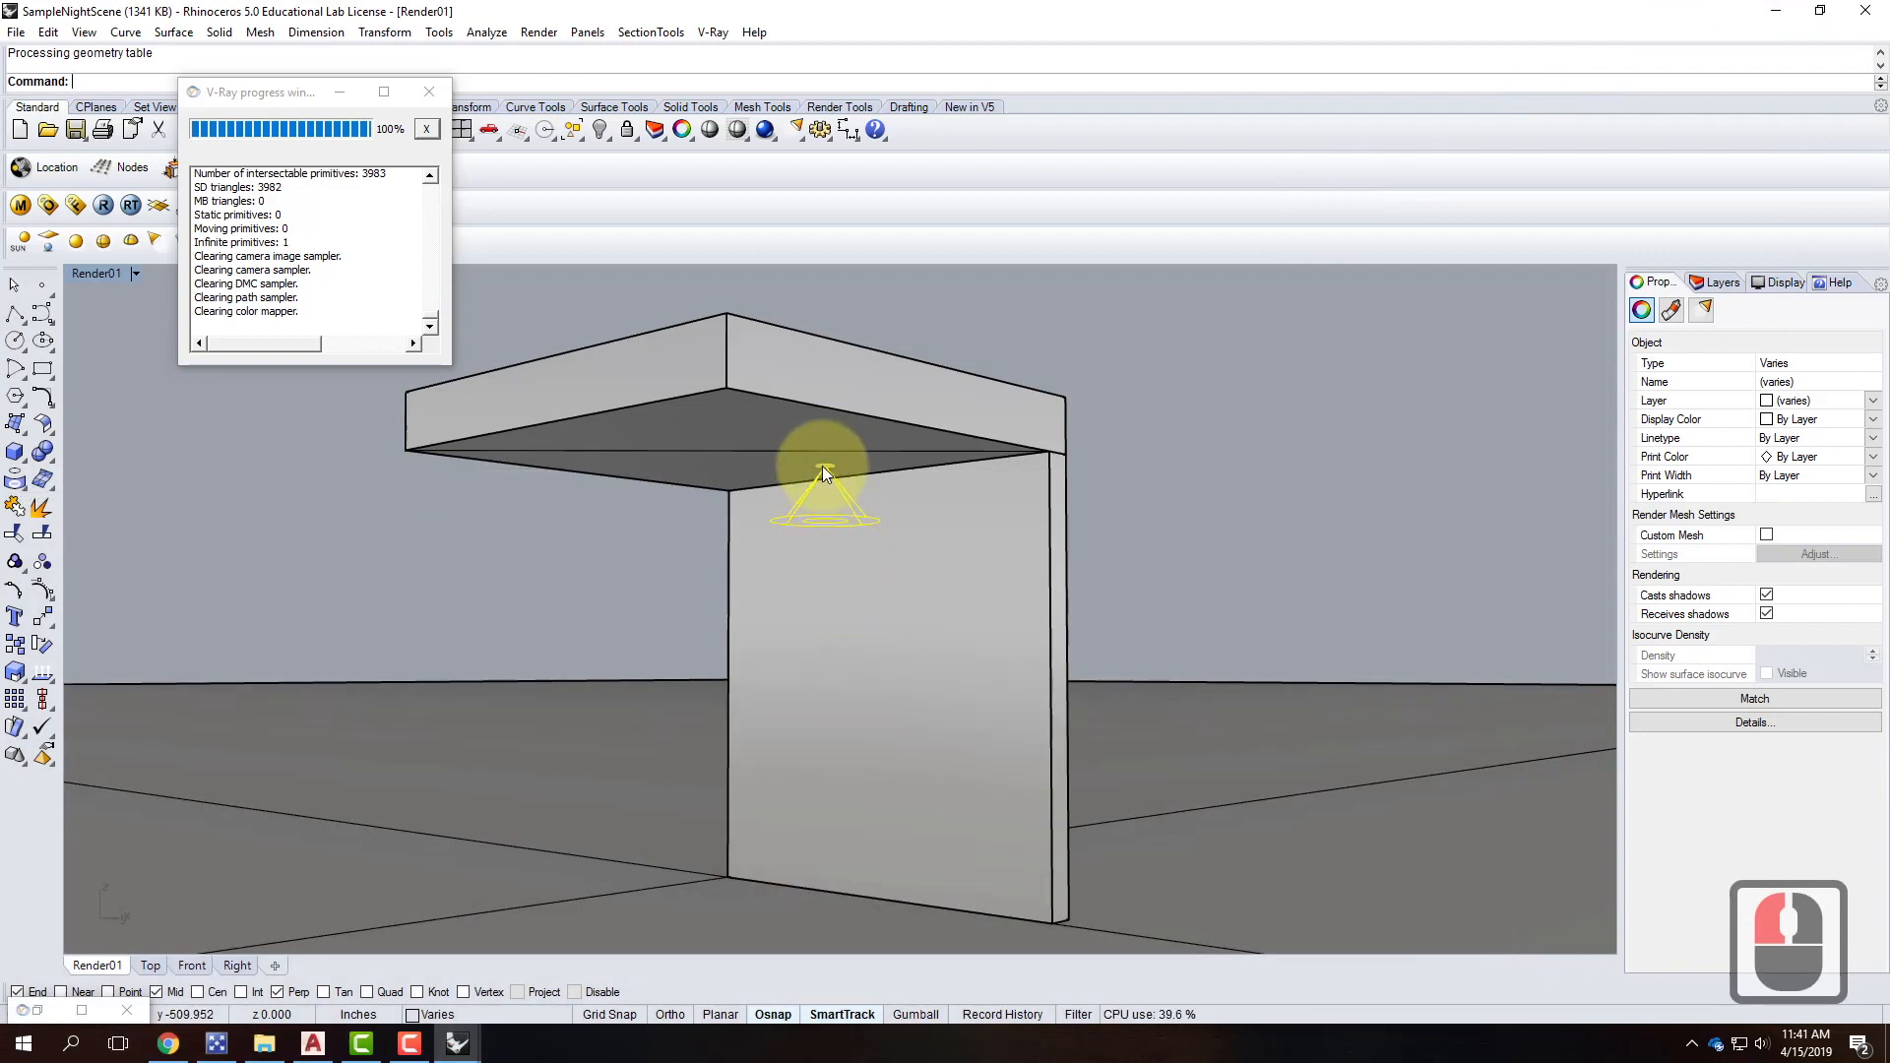
# Select only the can light fixture in the Top view.
pyautogui.click(1156, 509)
pyautogui.doubleClick(794, 522)
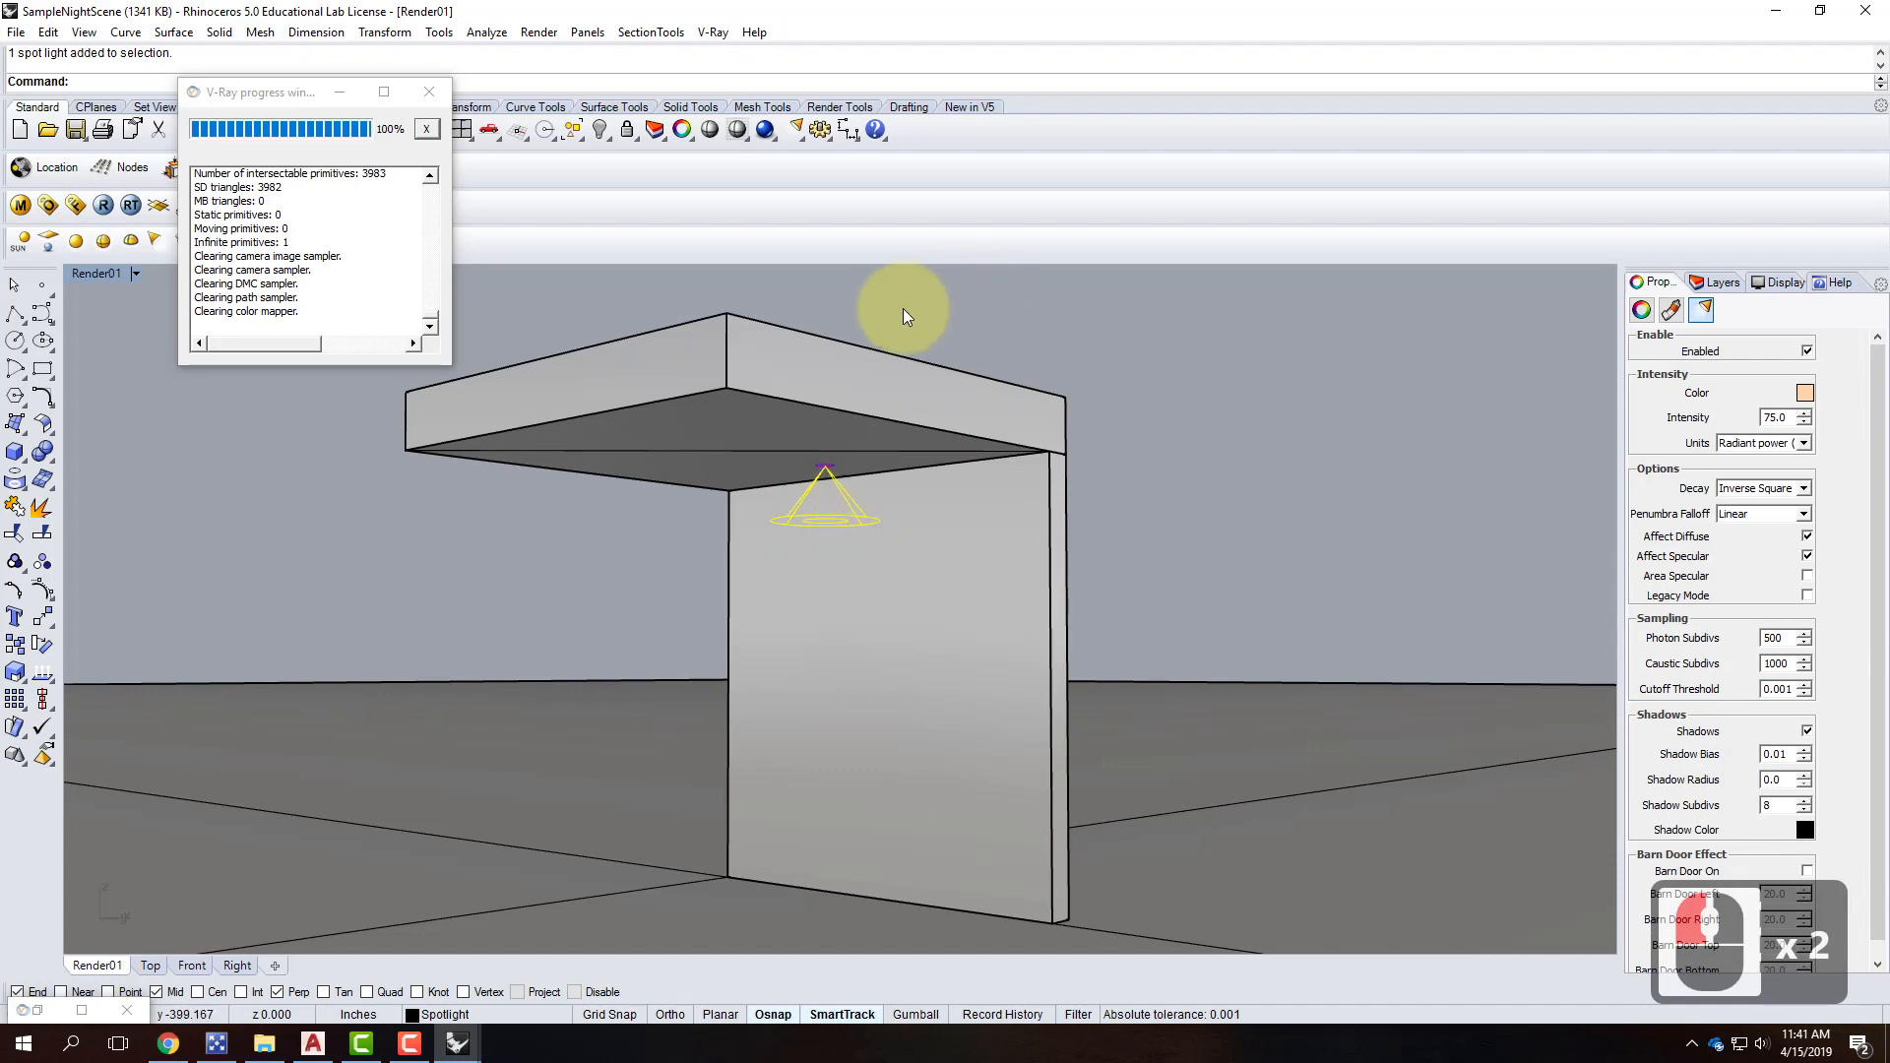
pyautogui.doubleClick(90, 274)
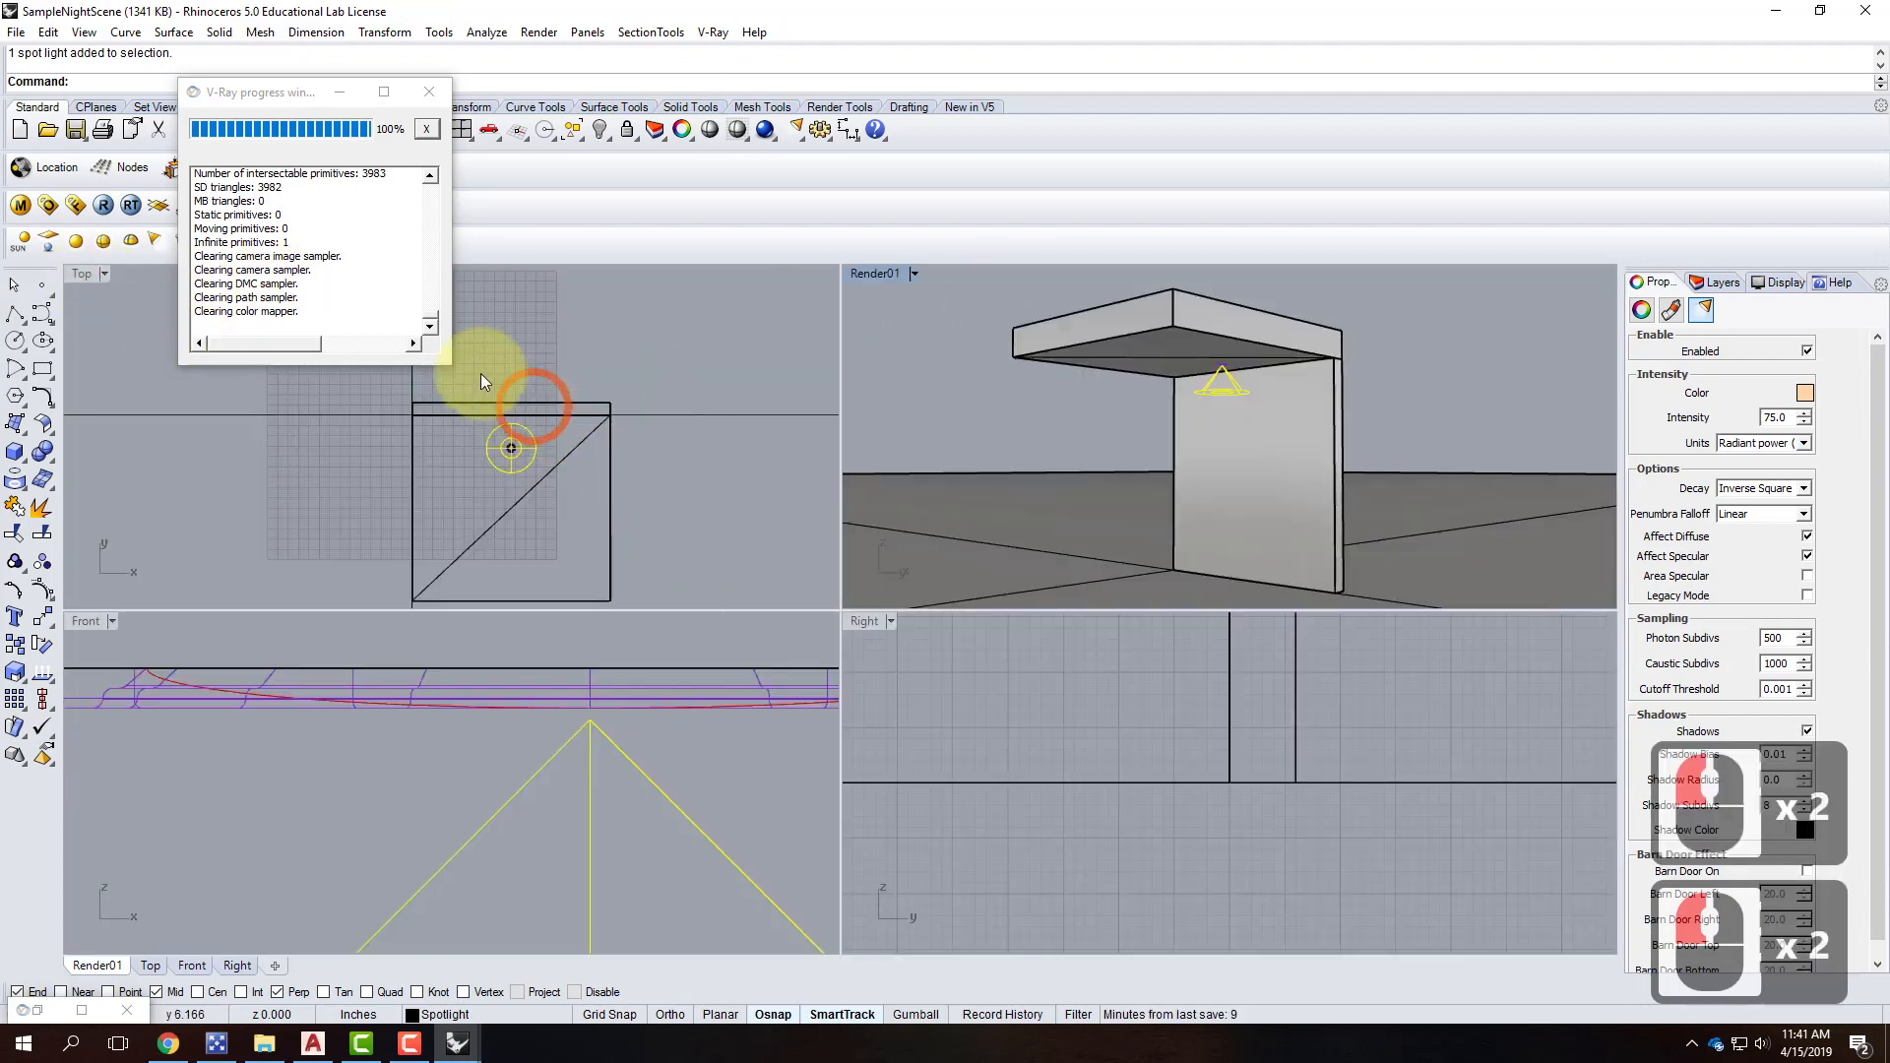
pyautogui.scroll(4, 487, 428)
pyautogui.press('Escape')
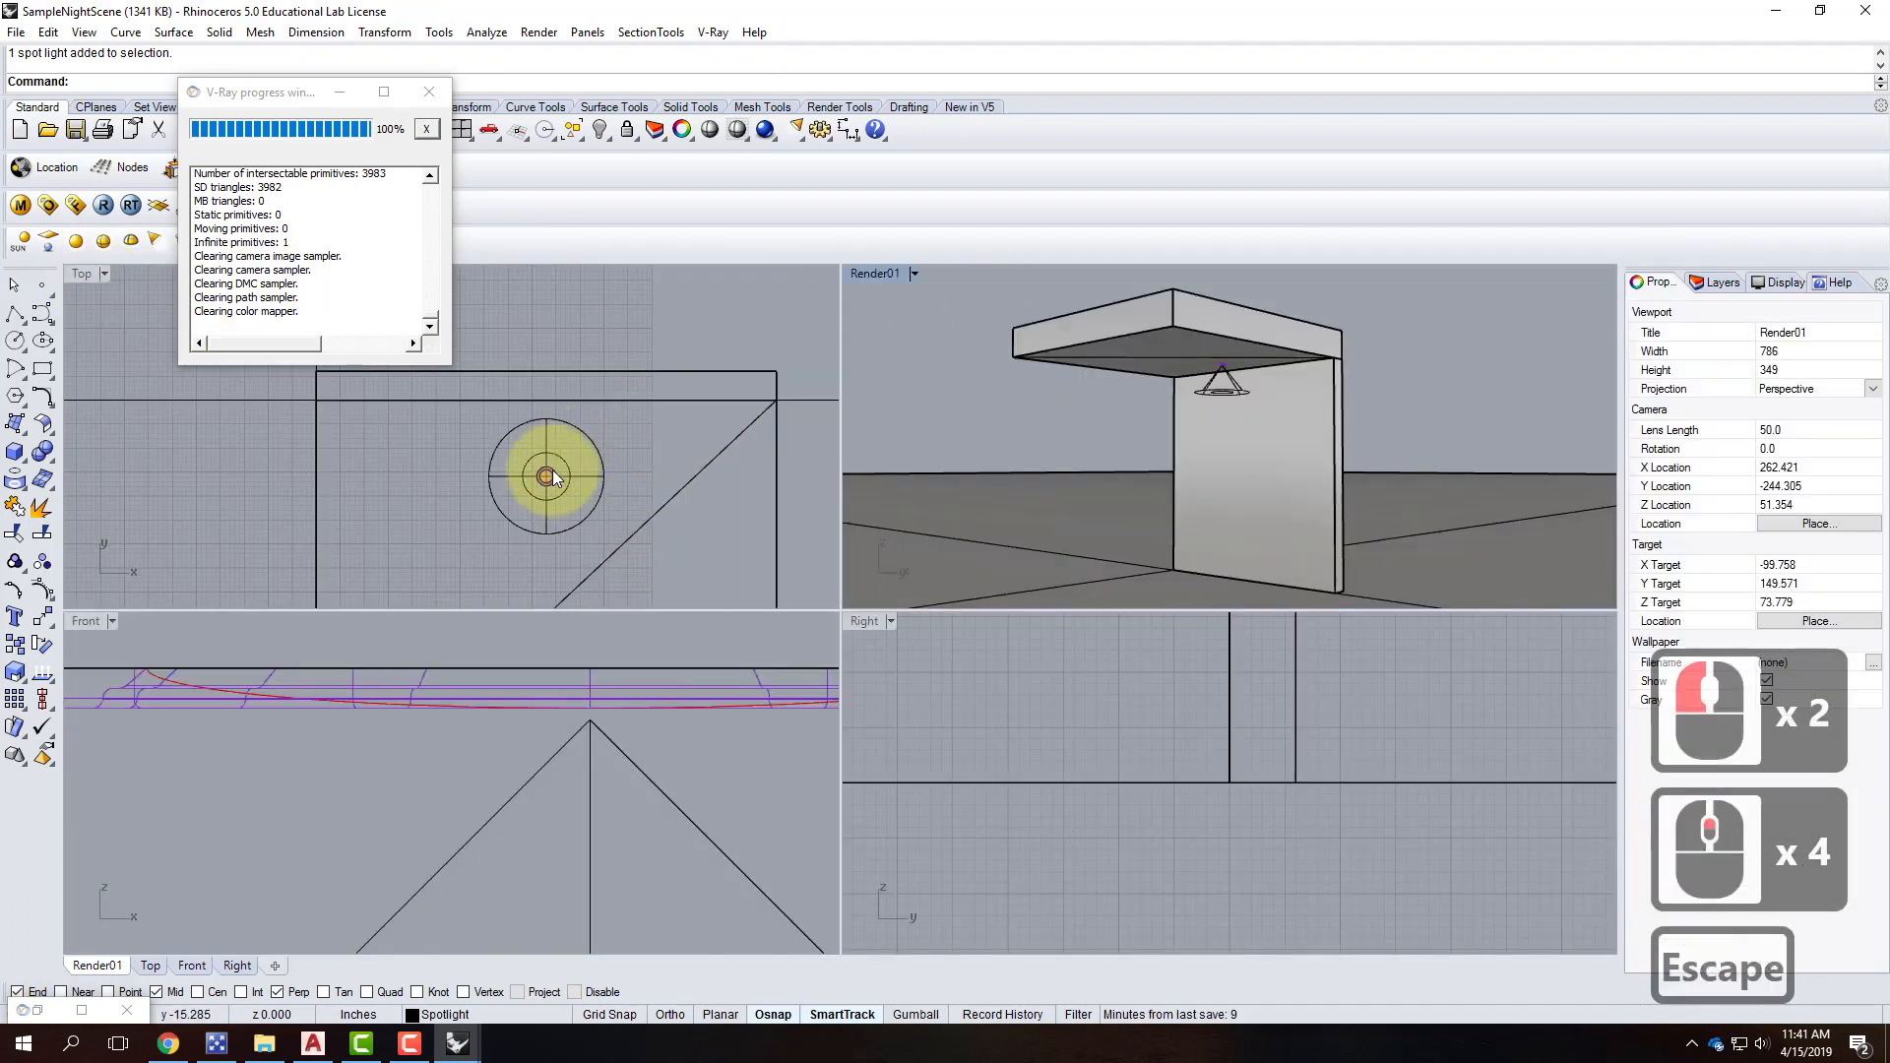
pyautogui.click(559, 466)
# Copy the can light to both sides of the original along the ceiling.
pyautogui.write('copy')
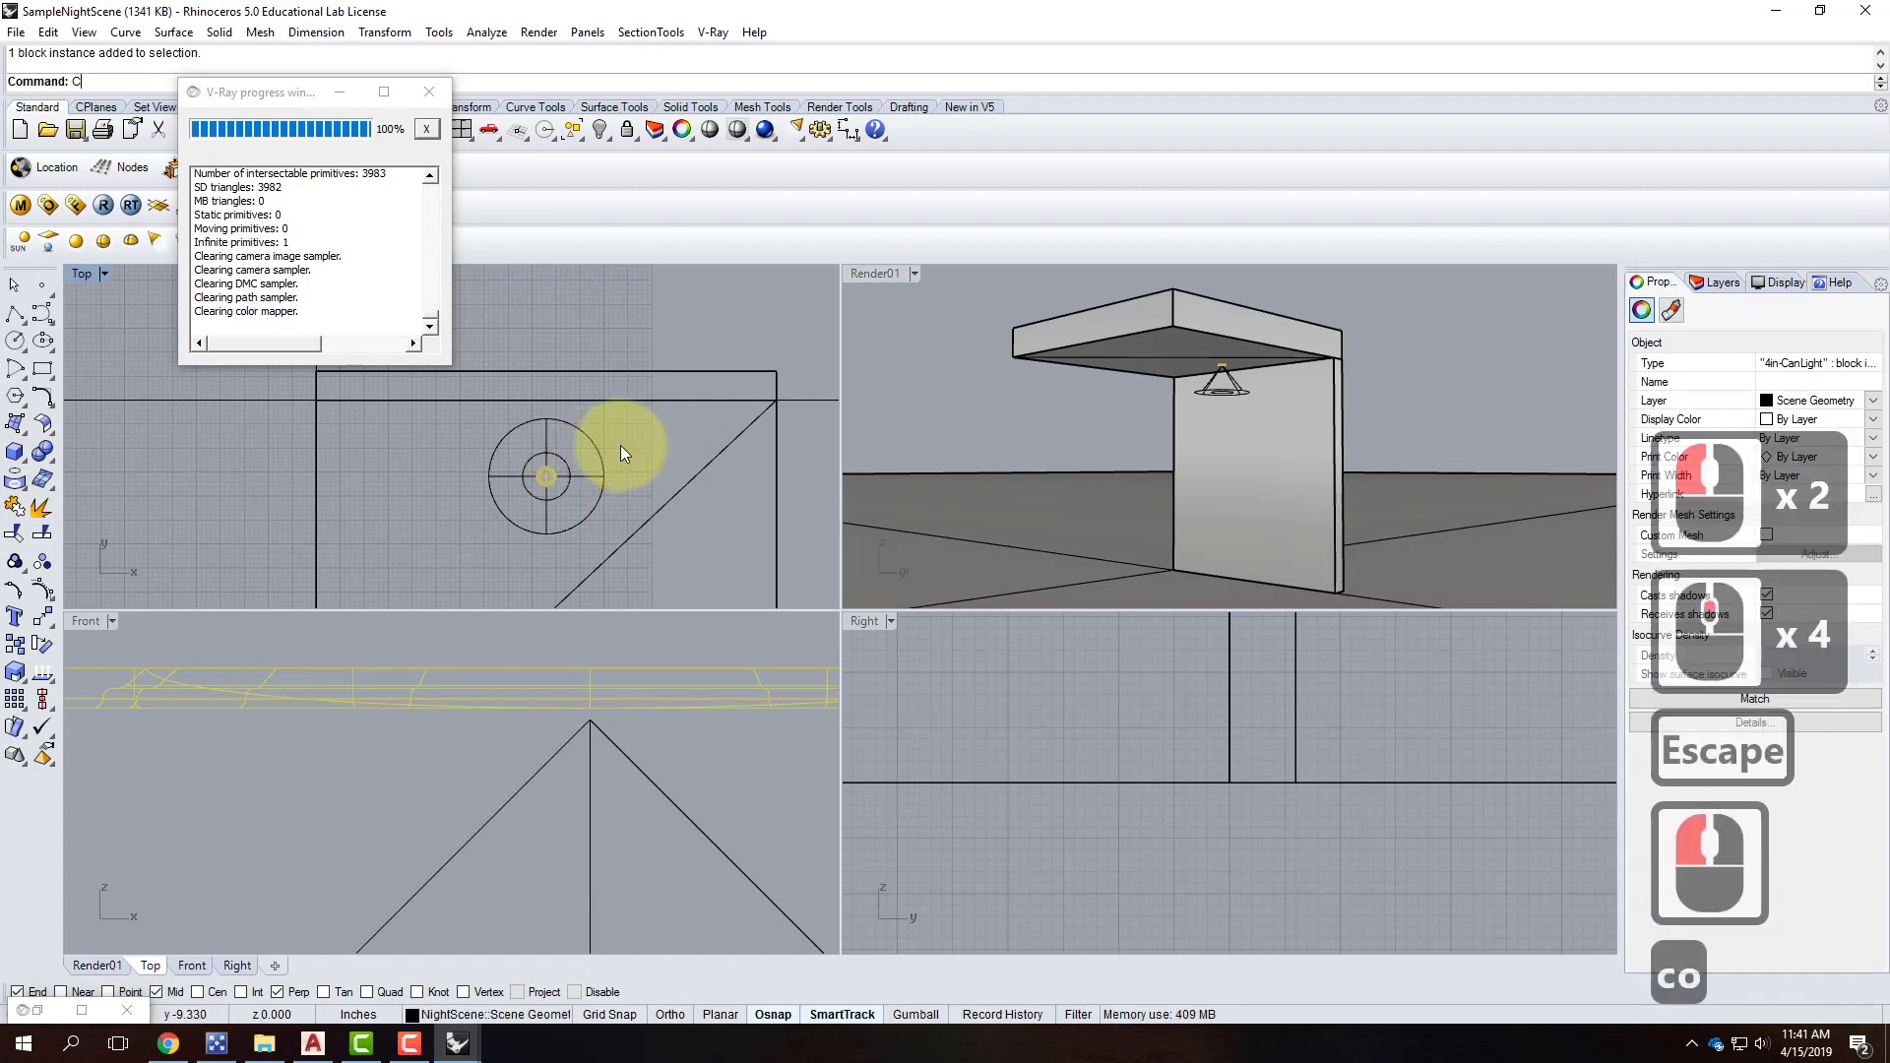
pyautogui.press('Return')
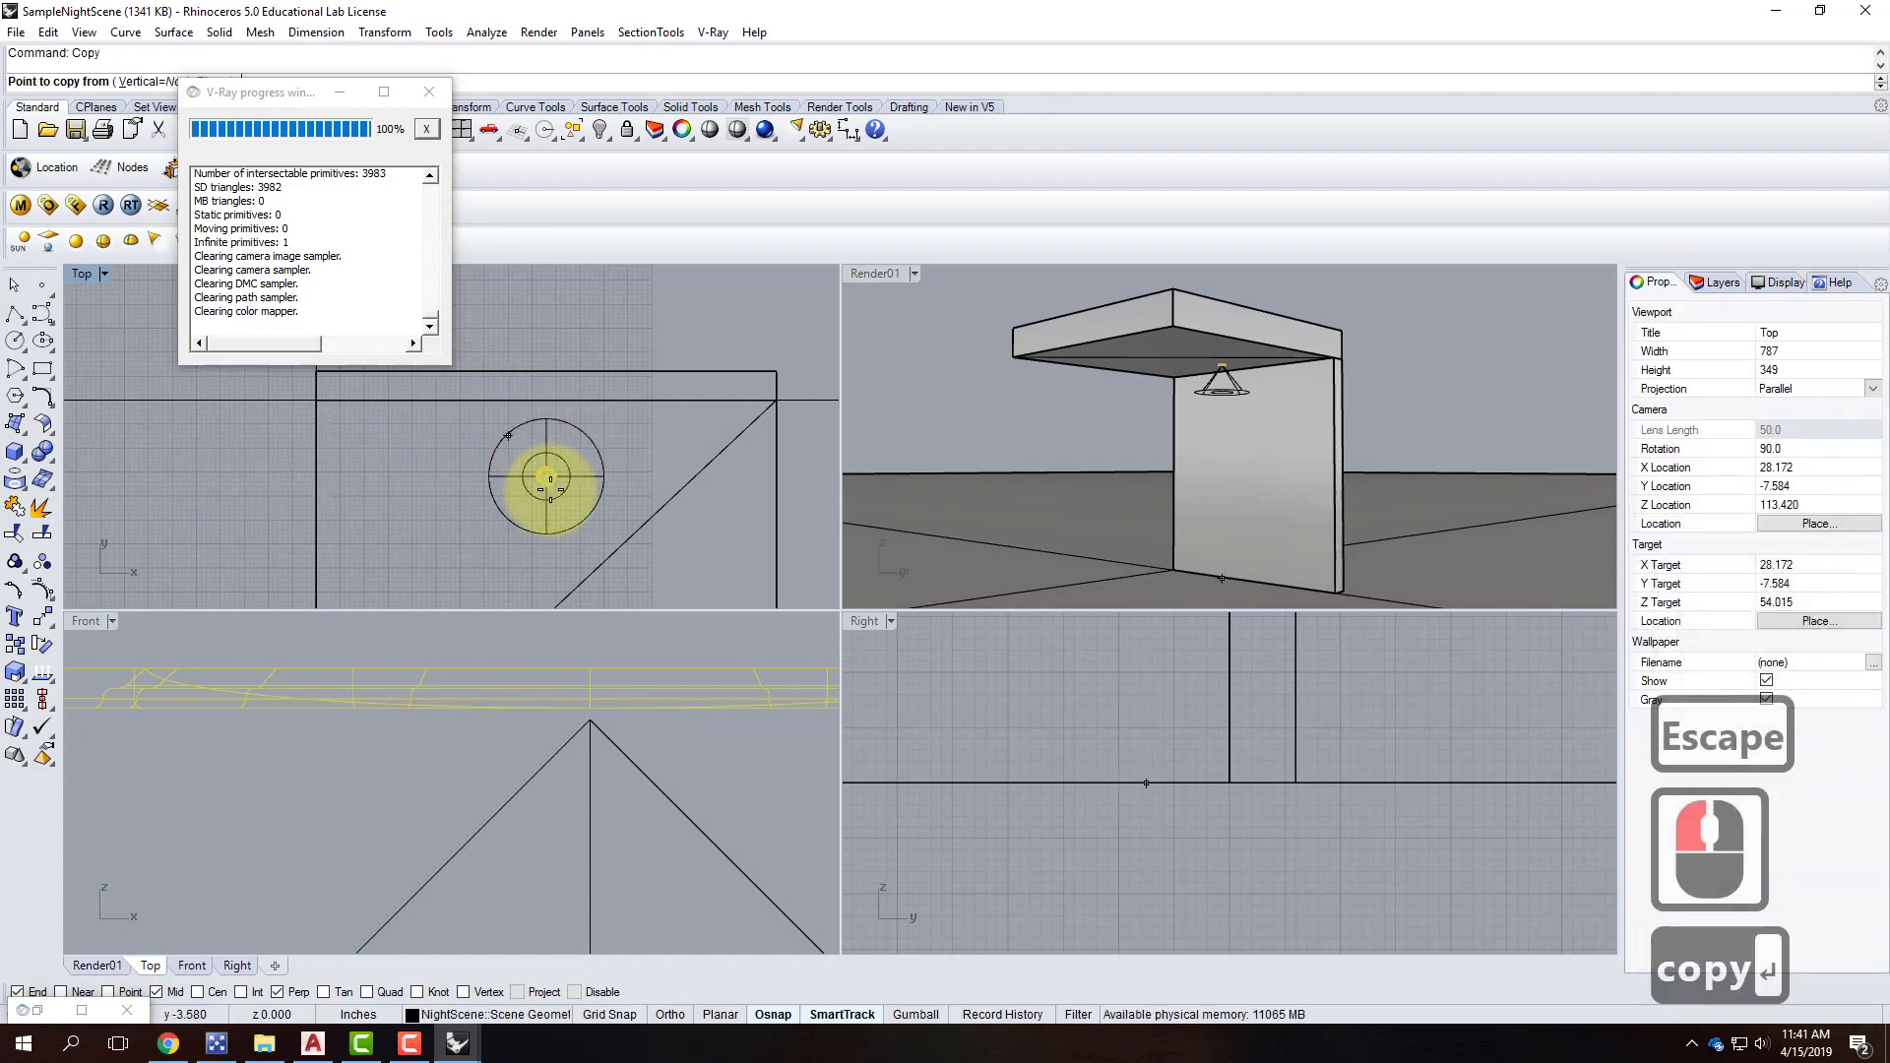
pyautogui.scroll(-2, 546, 478)
pyautogui.click(604, 336)
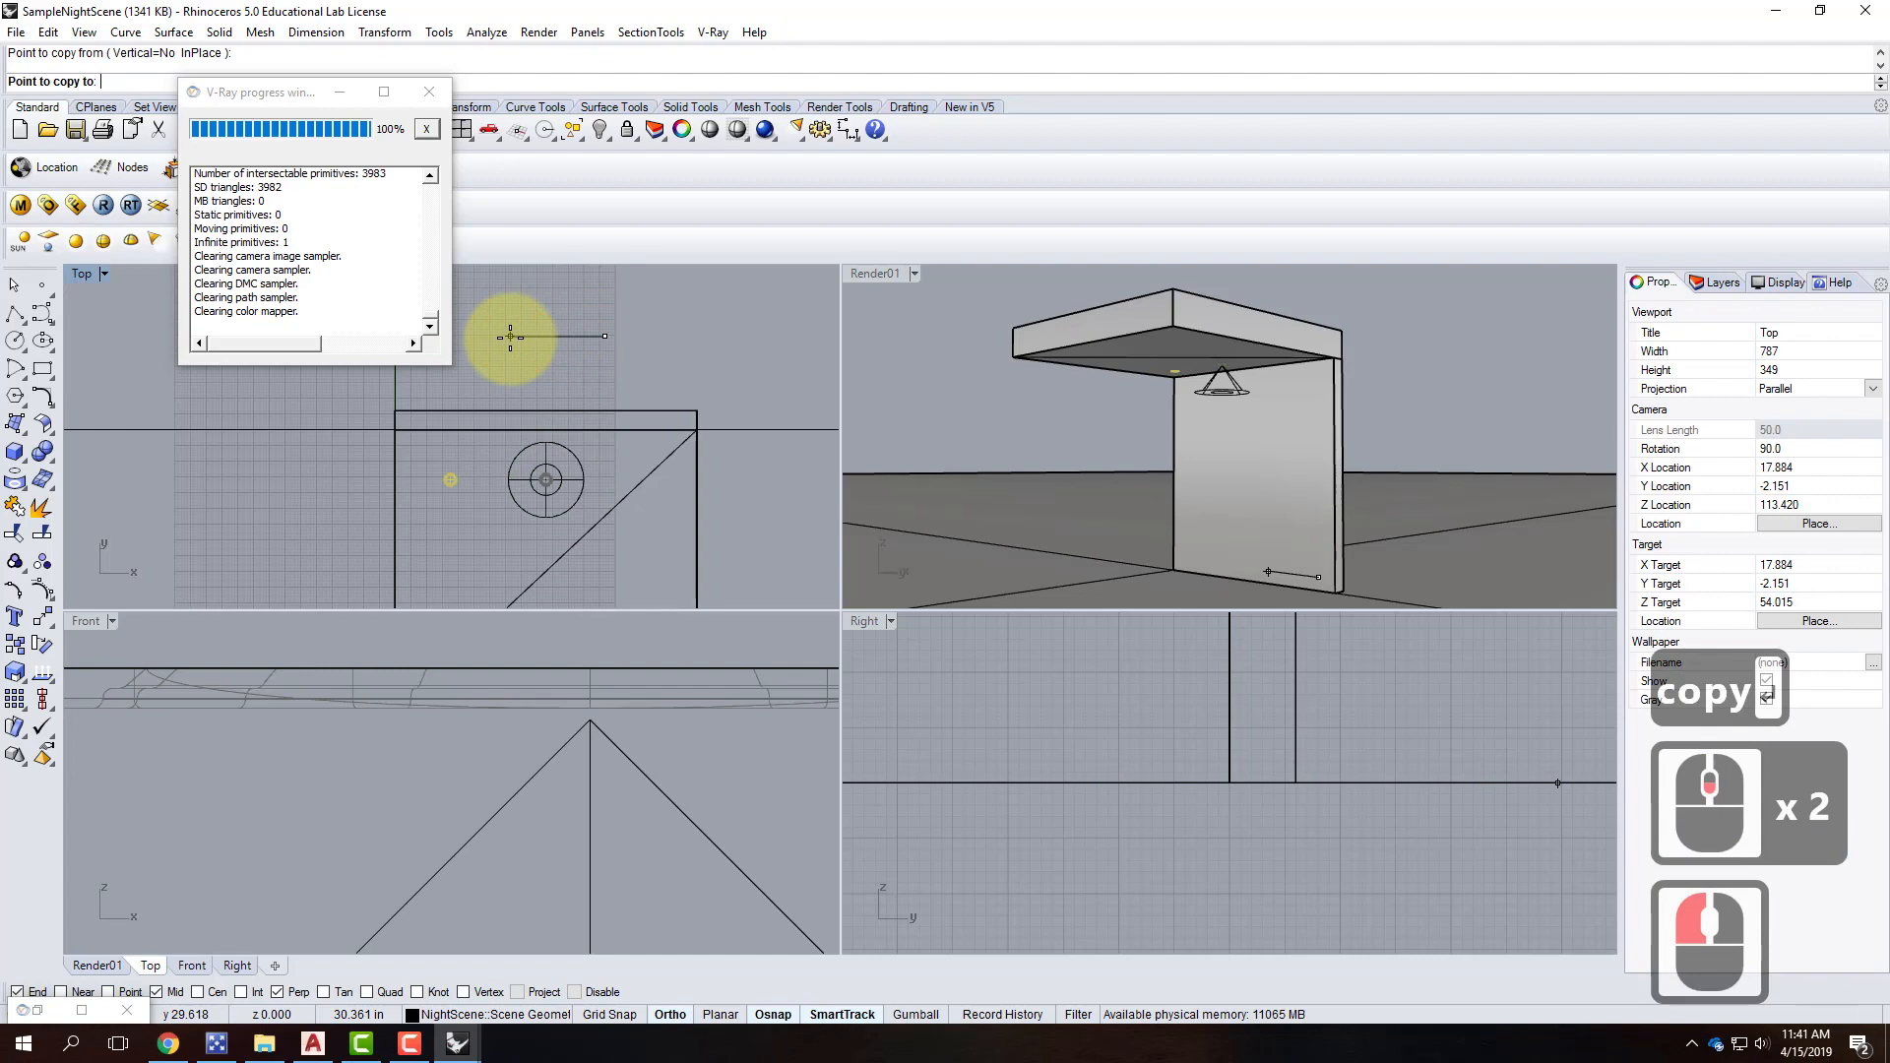
pyautogui.keyDown('shift'); pyautogui.click(510, 336); pyautogui.keyUp('shift')
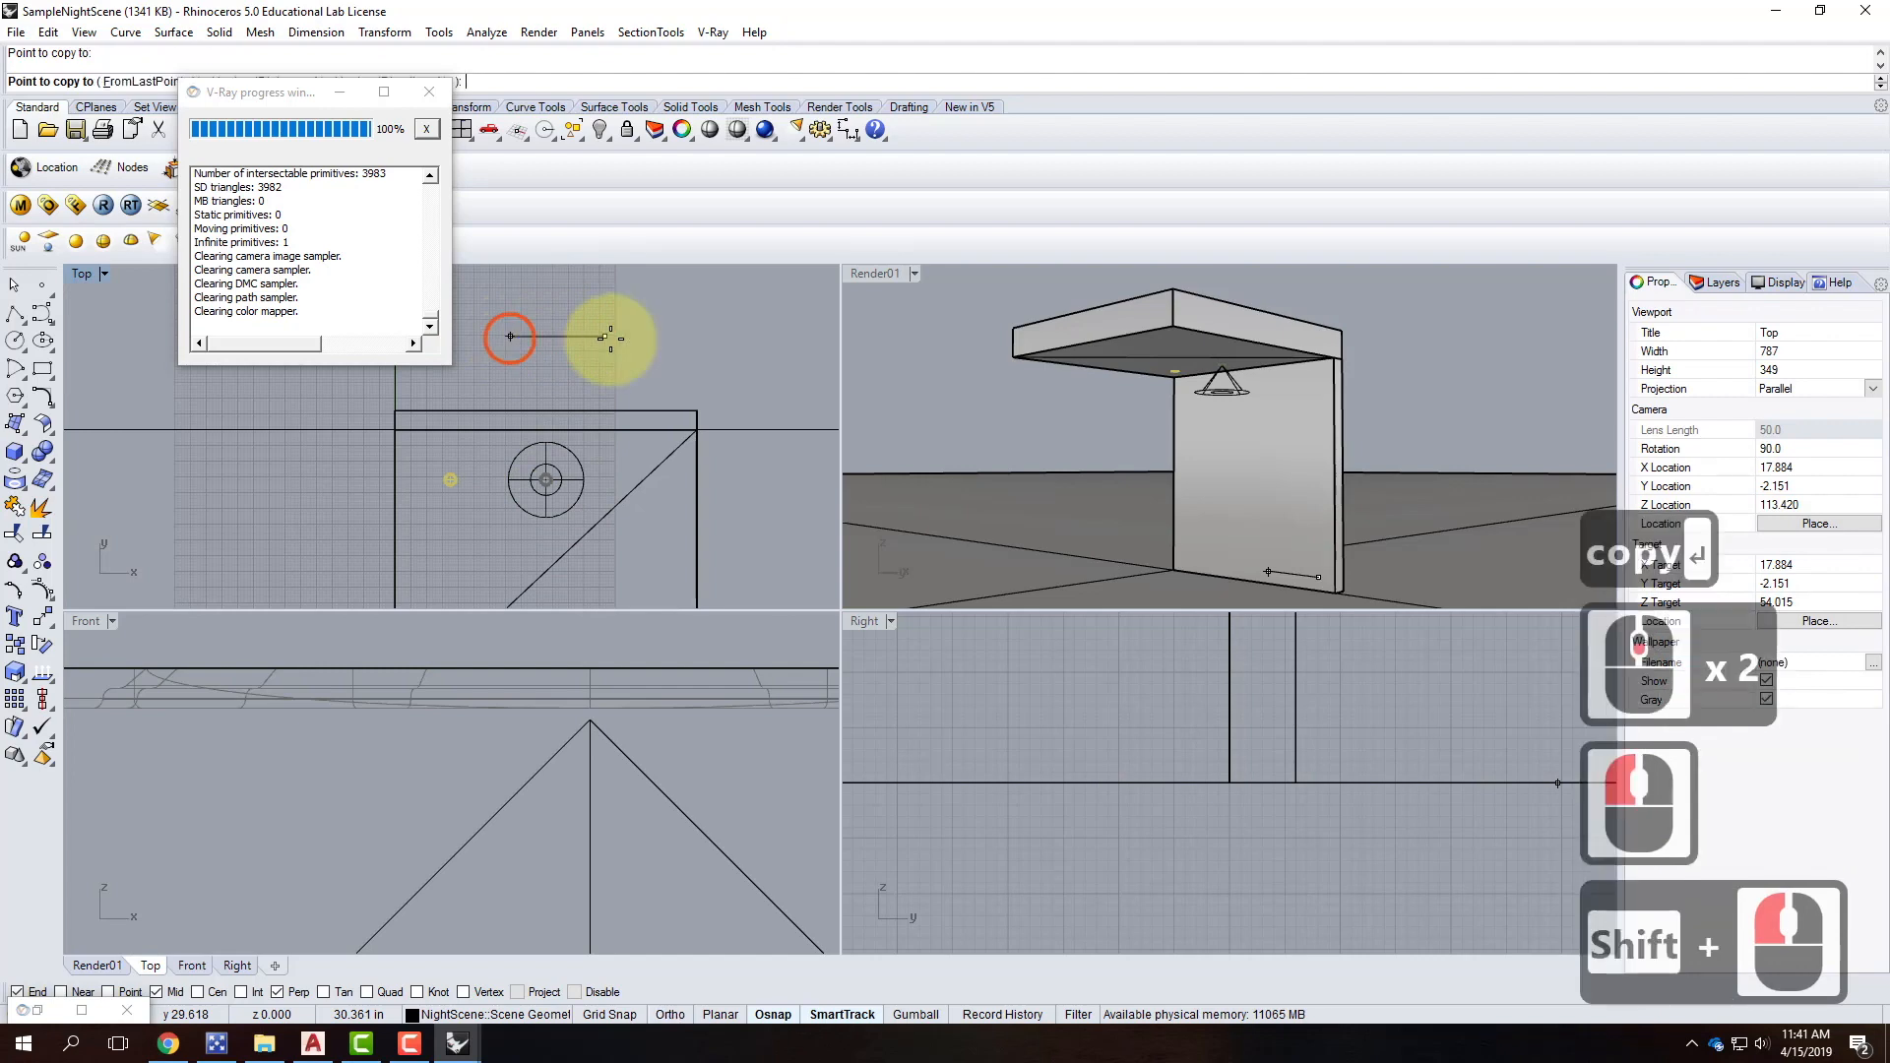
pyautogui.keyDown('shift'); pyautogui.click(703, 335); pyautogui.keyUp('shift')
pyautogui.press('Escape')
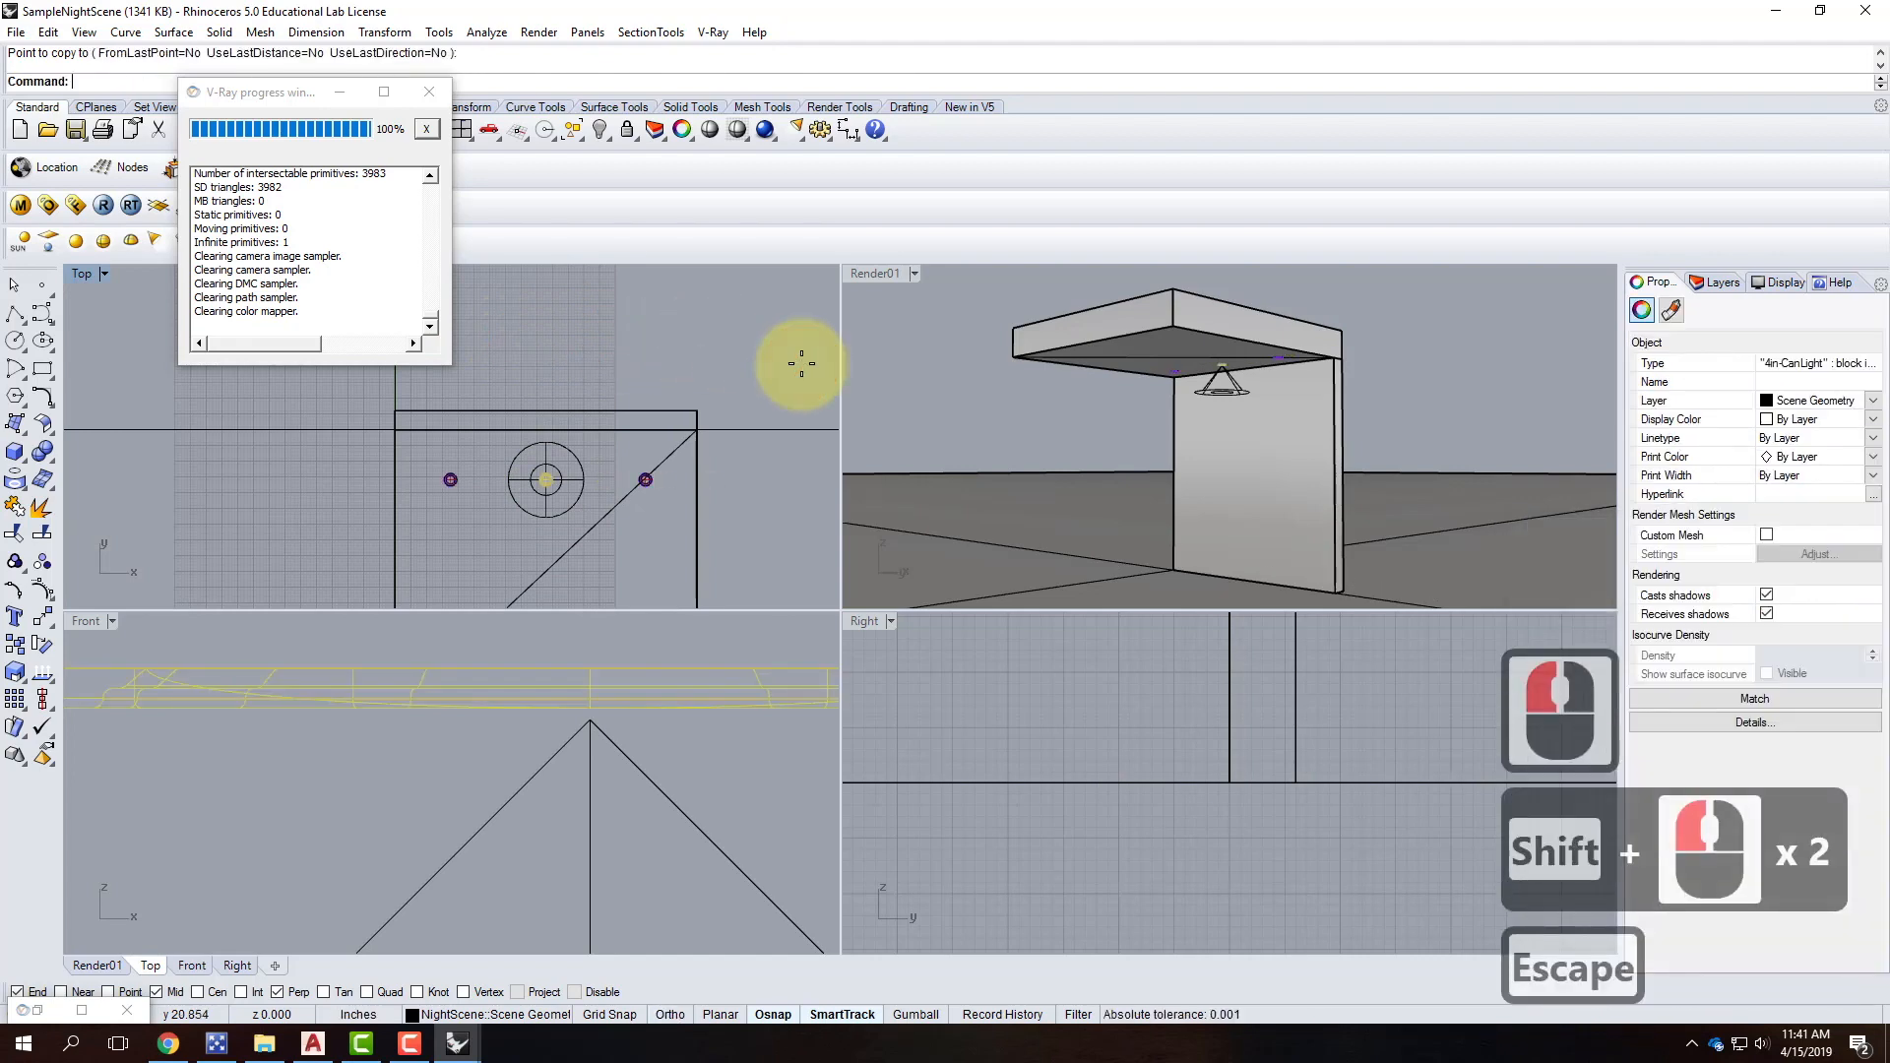
pyautogui.doubleClick(886, 273)
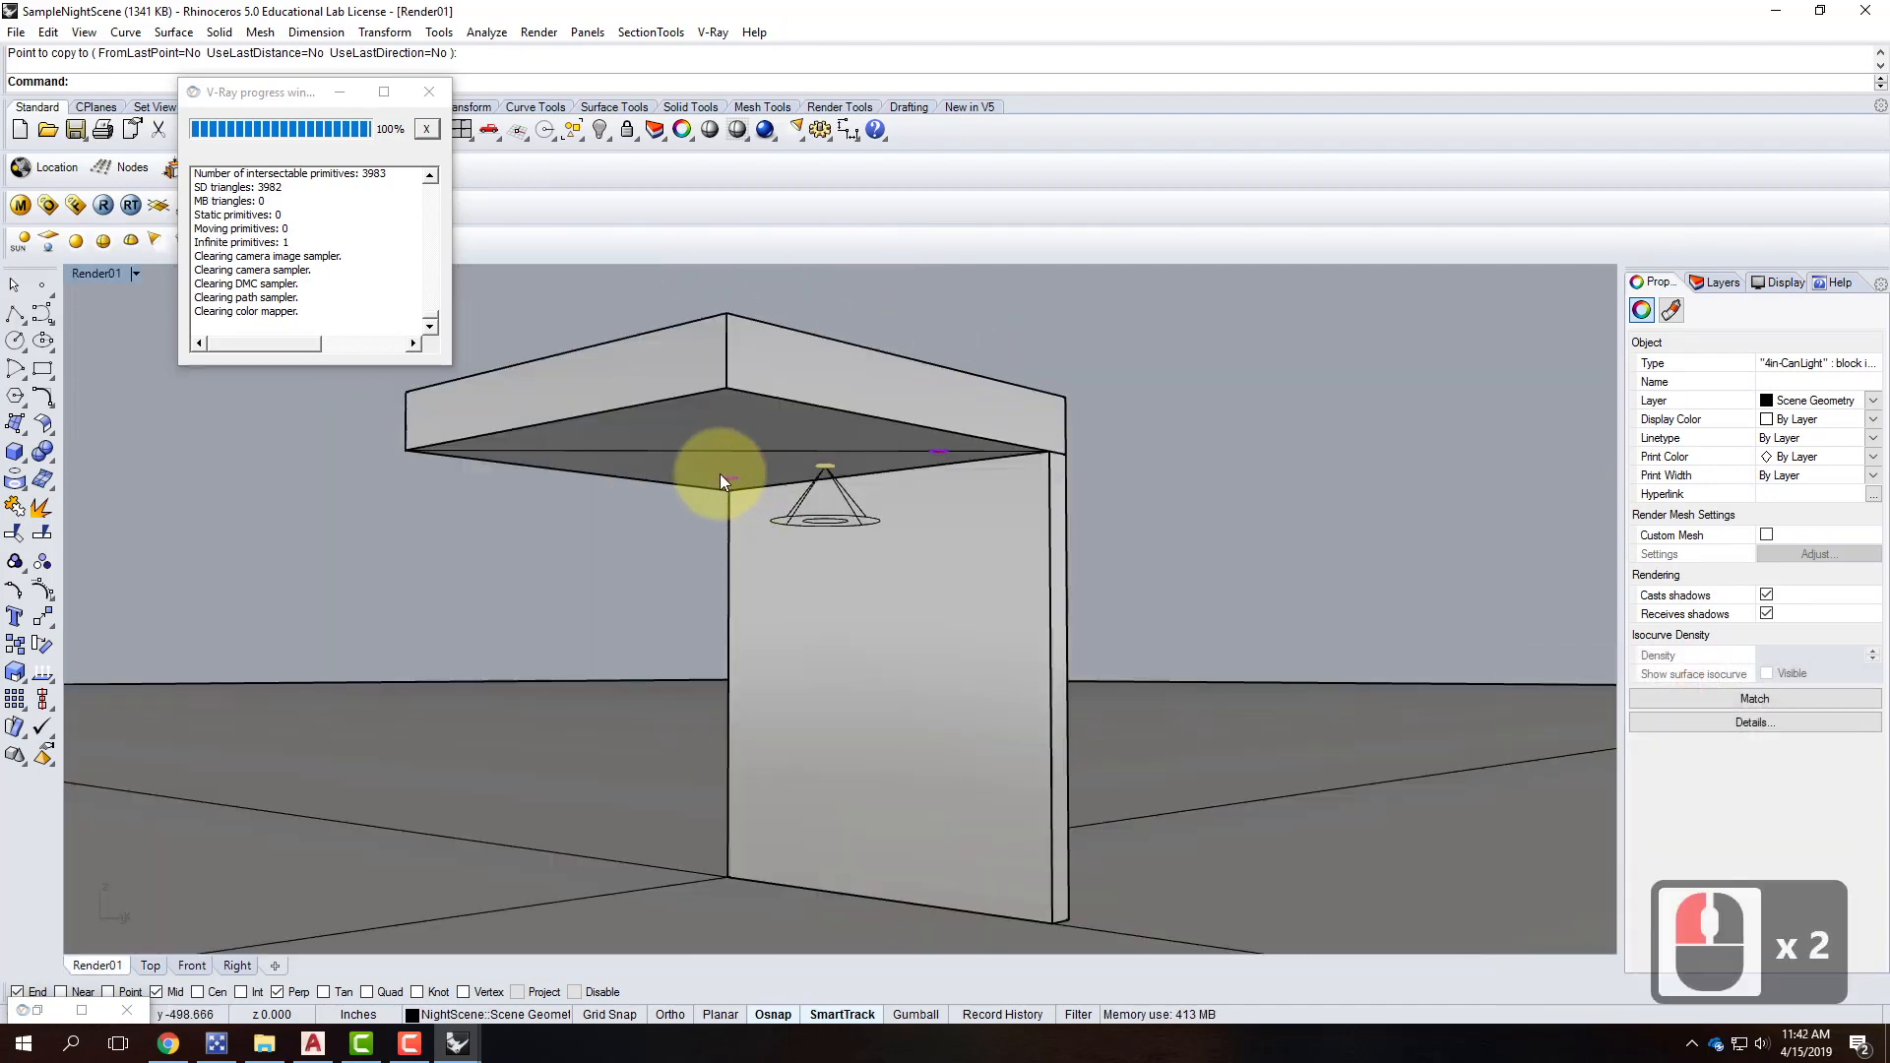
# Start a new spotlight centred on the right copied can light with a 4' cone diameter.
pyautogui.click(155, 243)
pyautogui.scroll(2, 954, 456)
pyautogui.scroll(2, 915, 433)
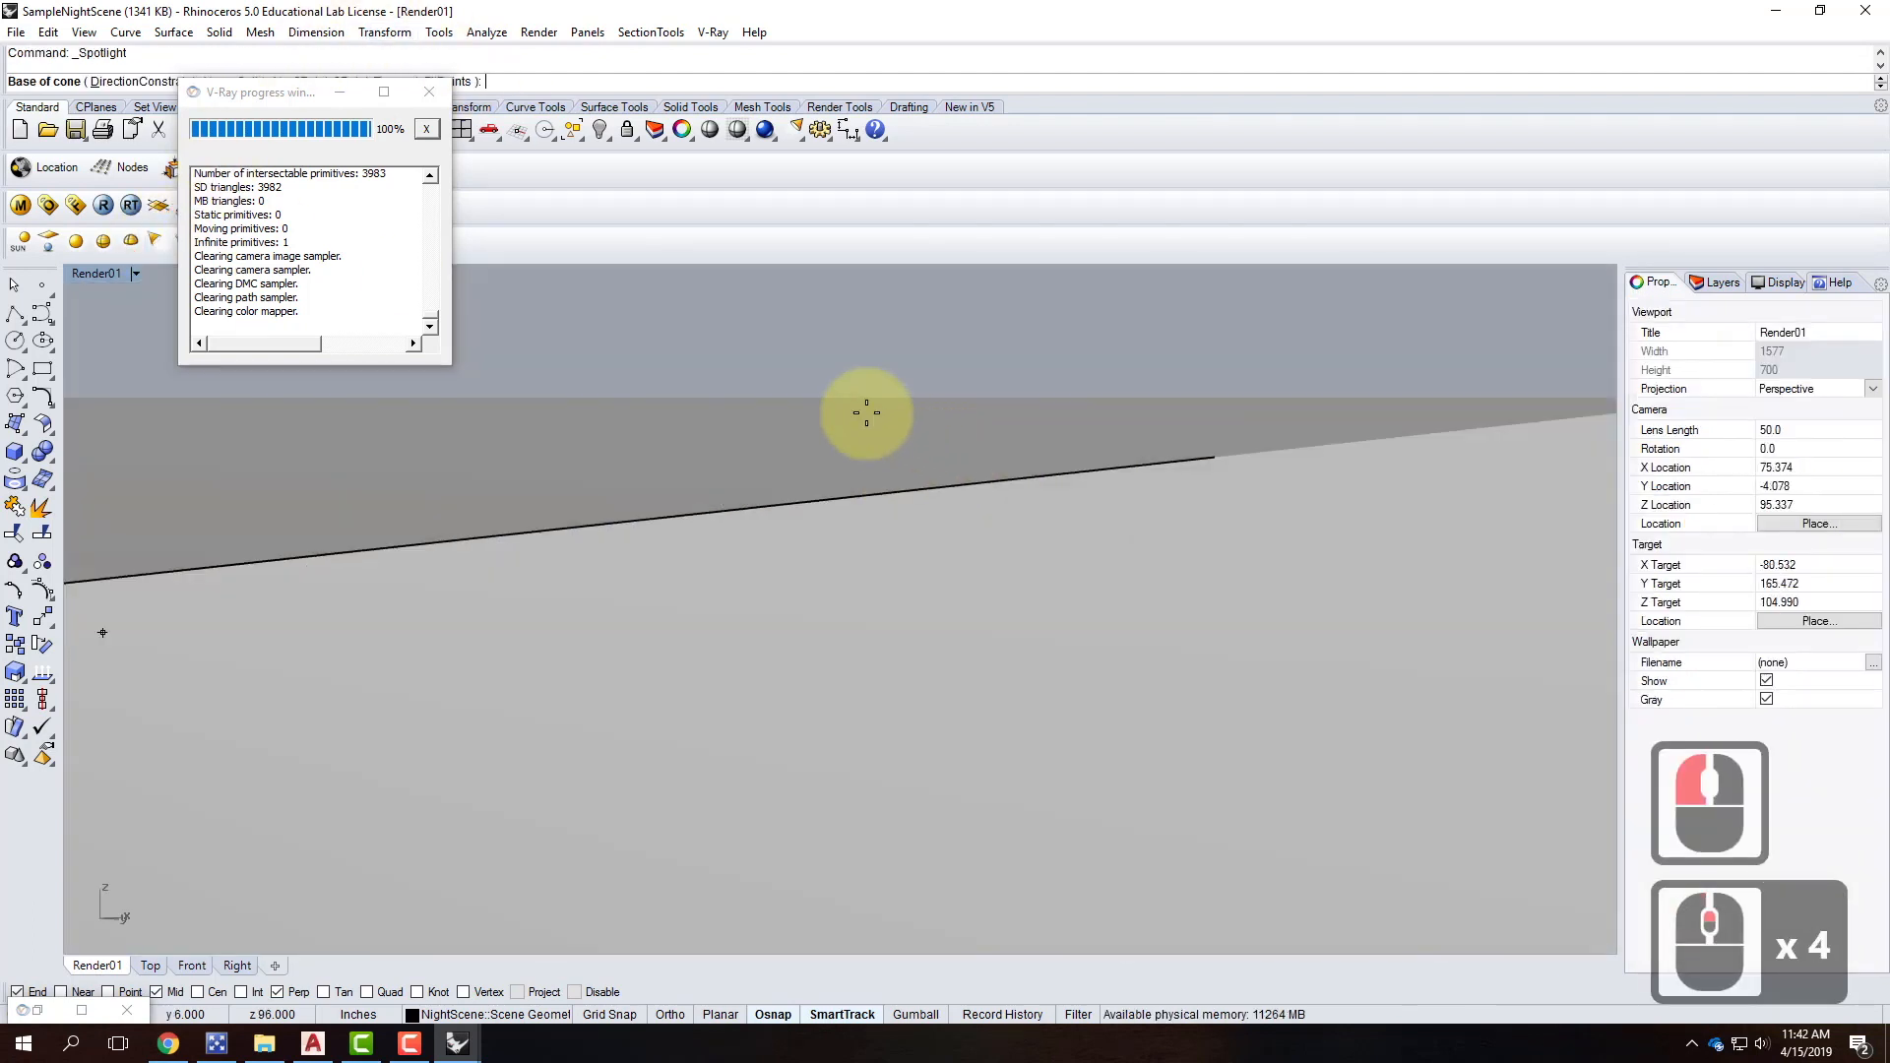
pyautogui.scroll(-1, 787, 369)
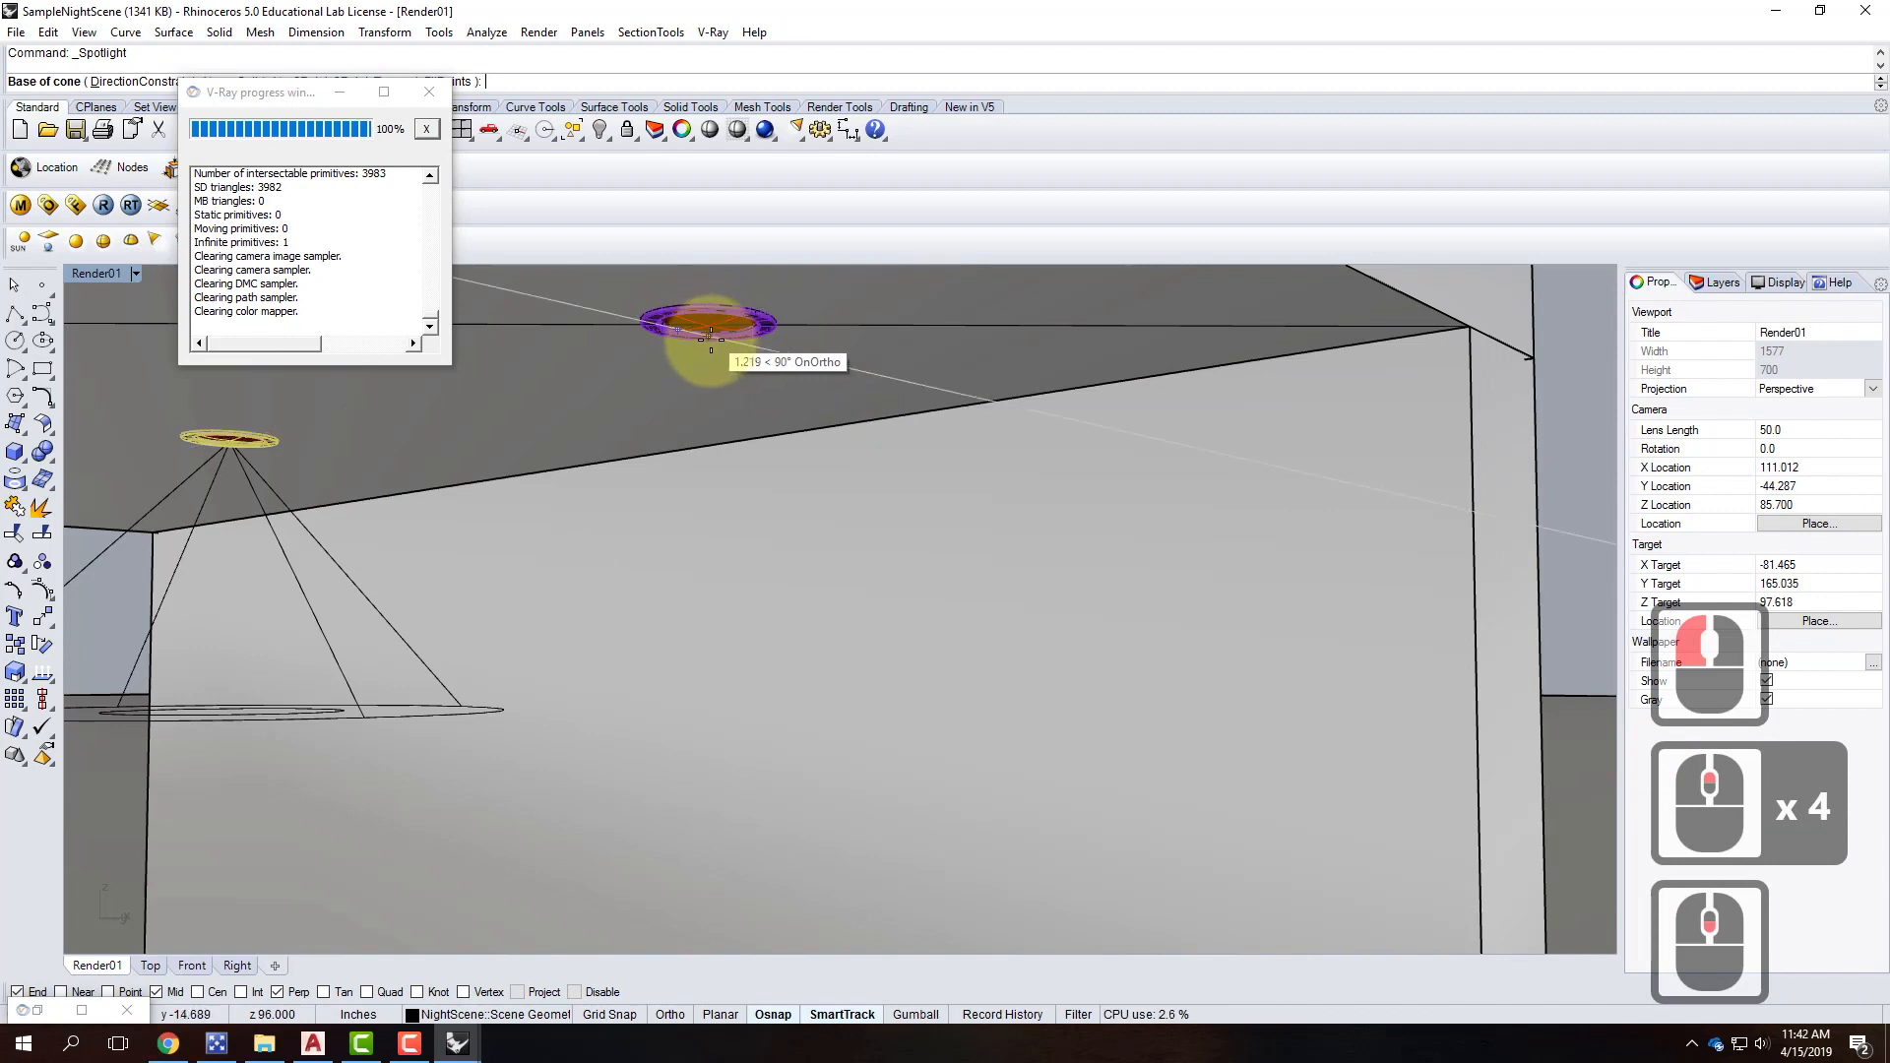
pyautogui.click(197, 991)
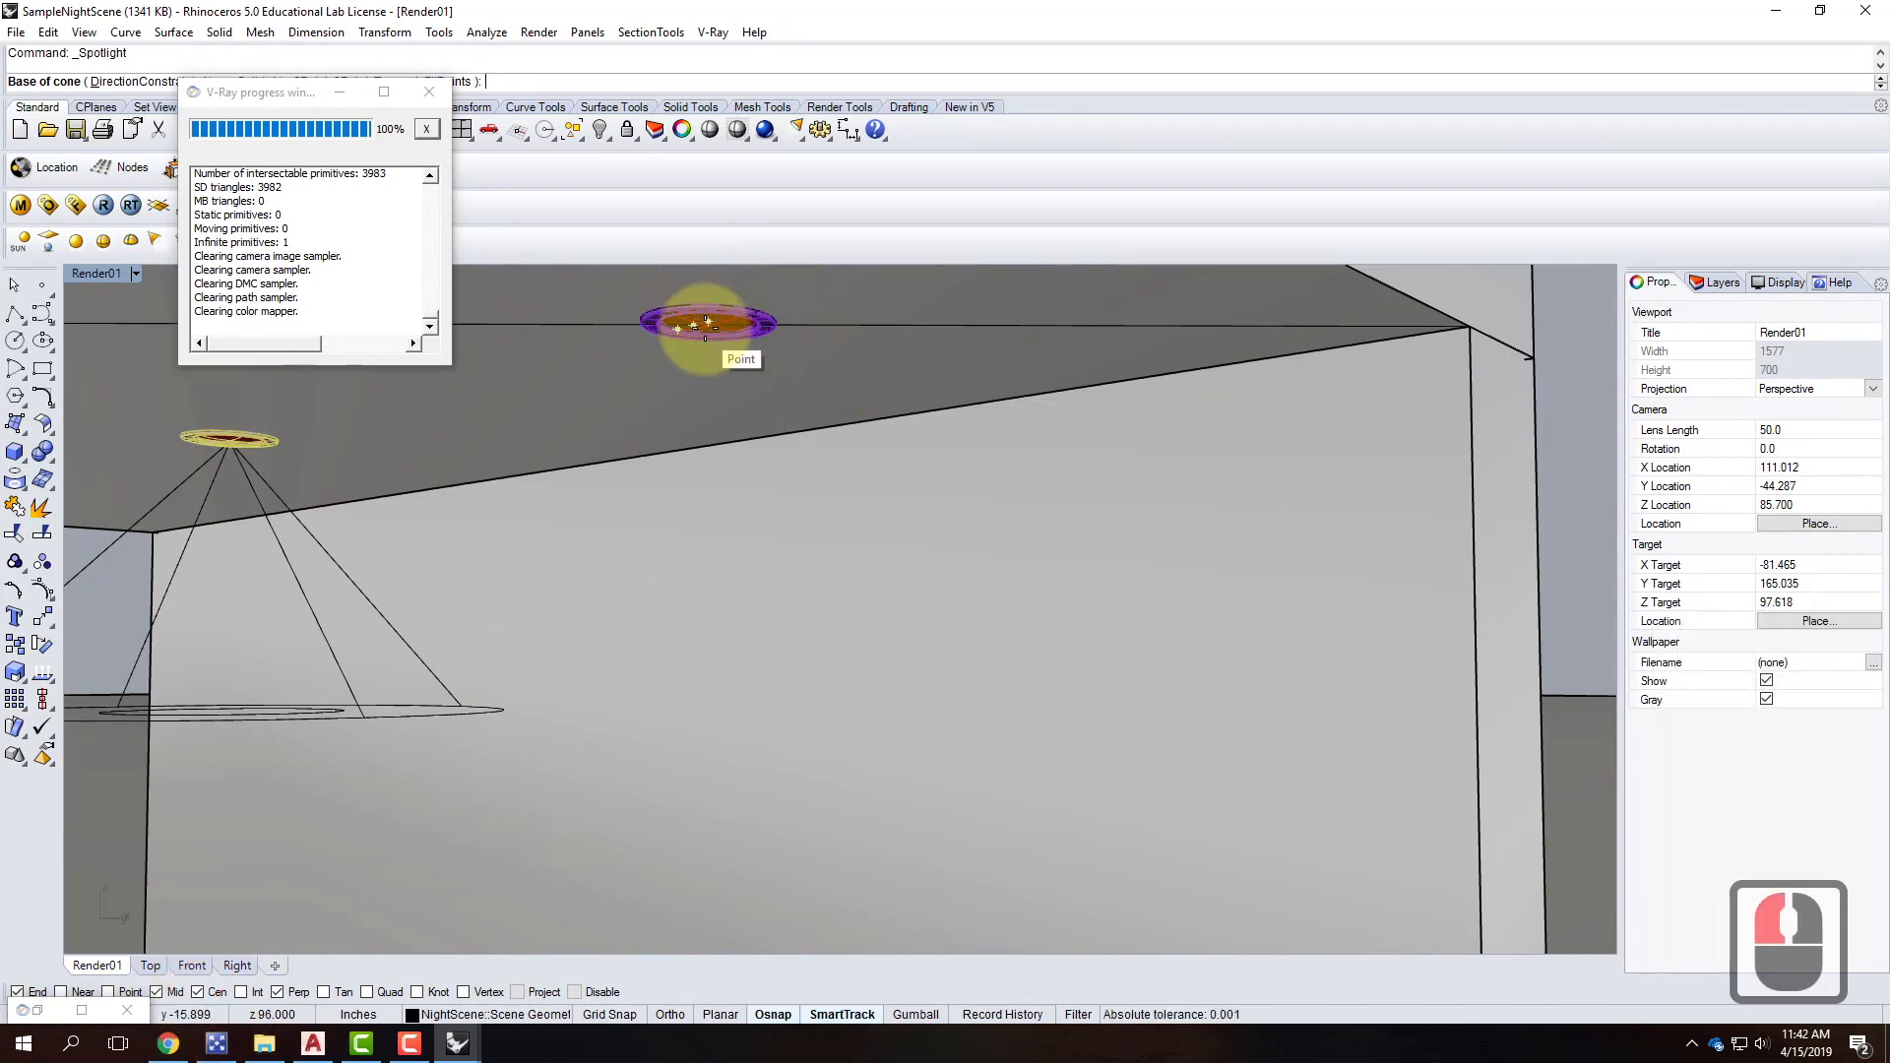
pyautogui.click(702, 323)
pyautogui.scroll(-3, 719, 434)
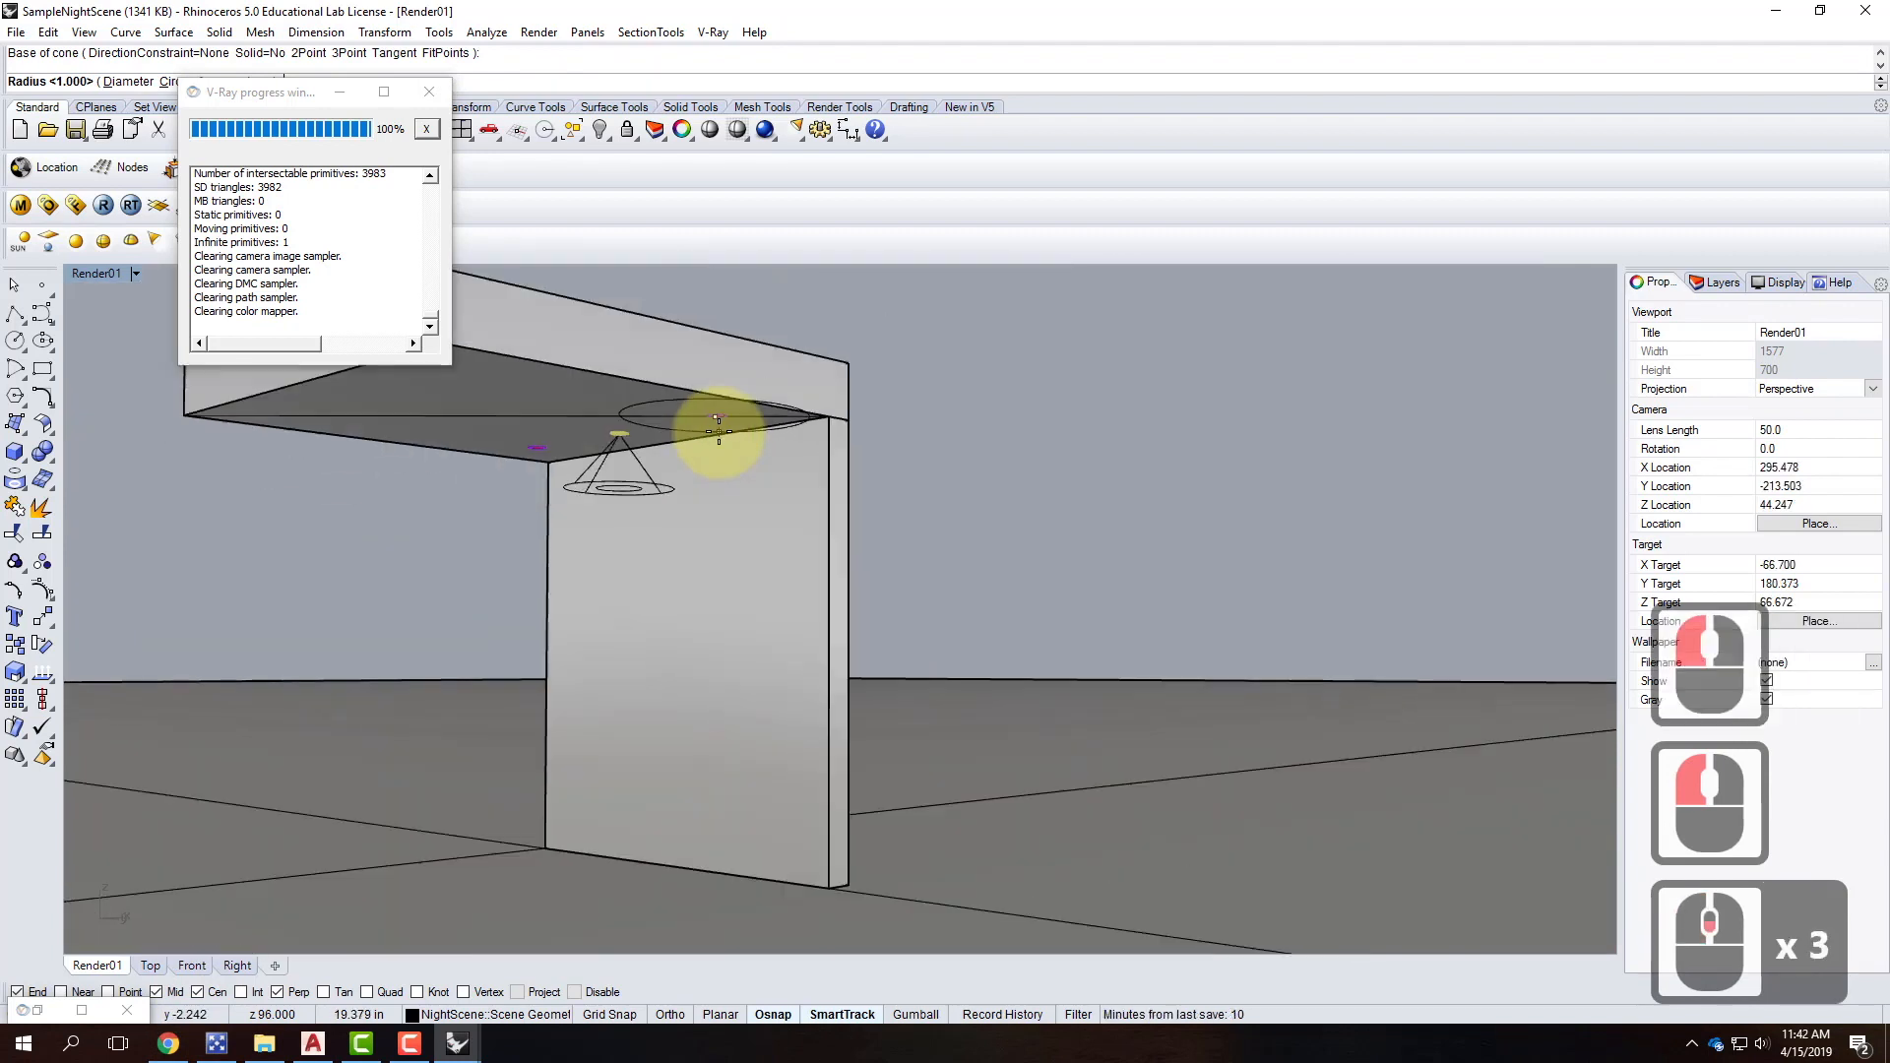
pyautogui.scroll(1, 721, 438)
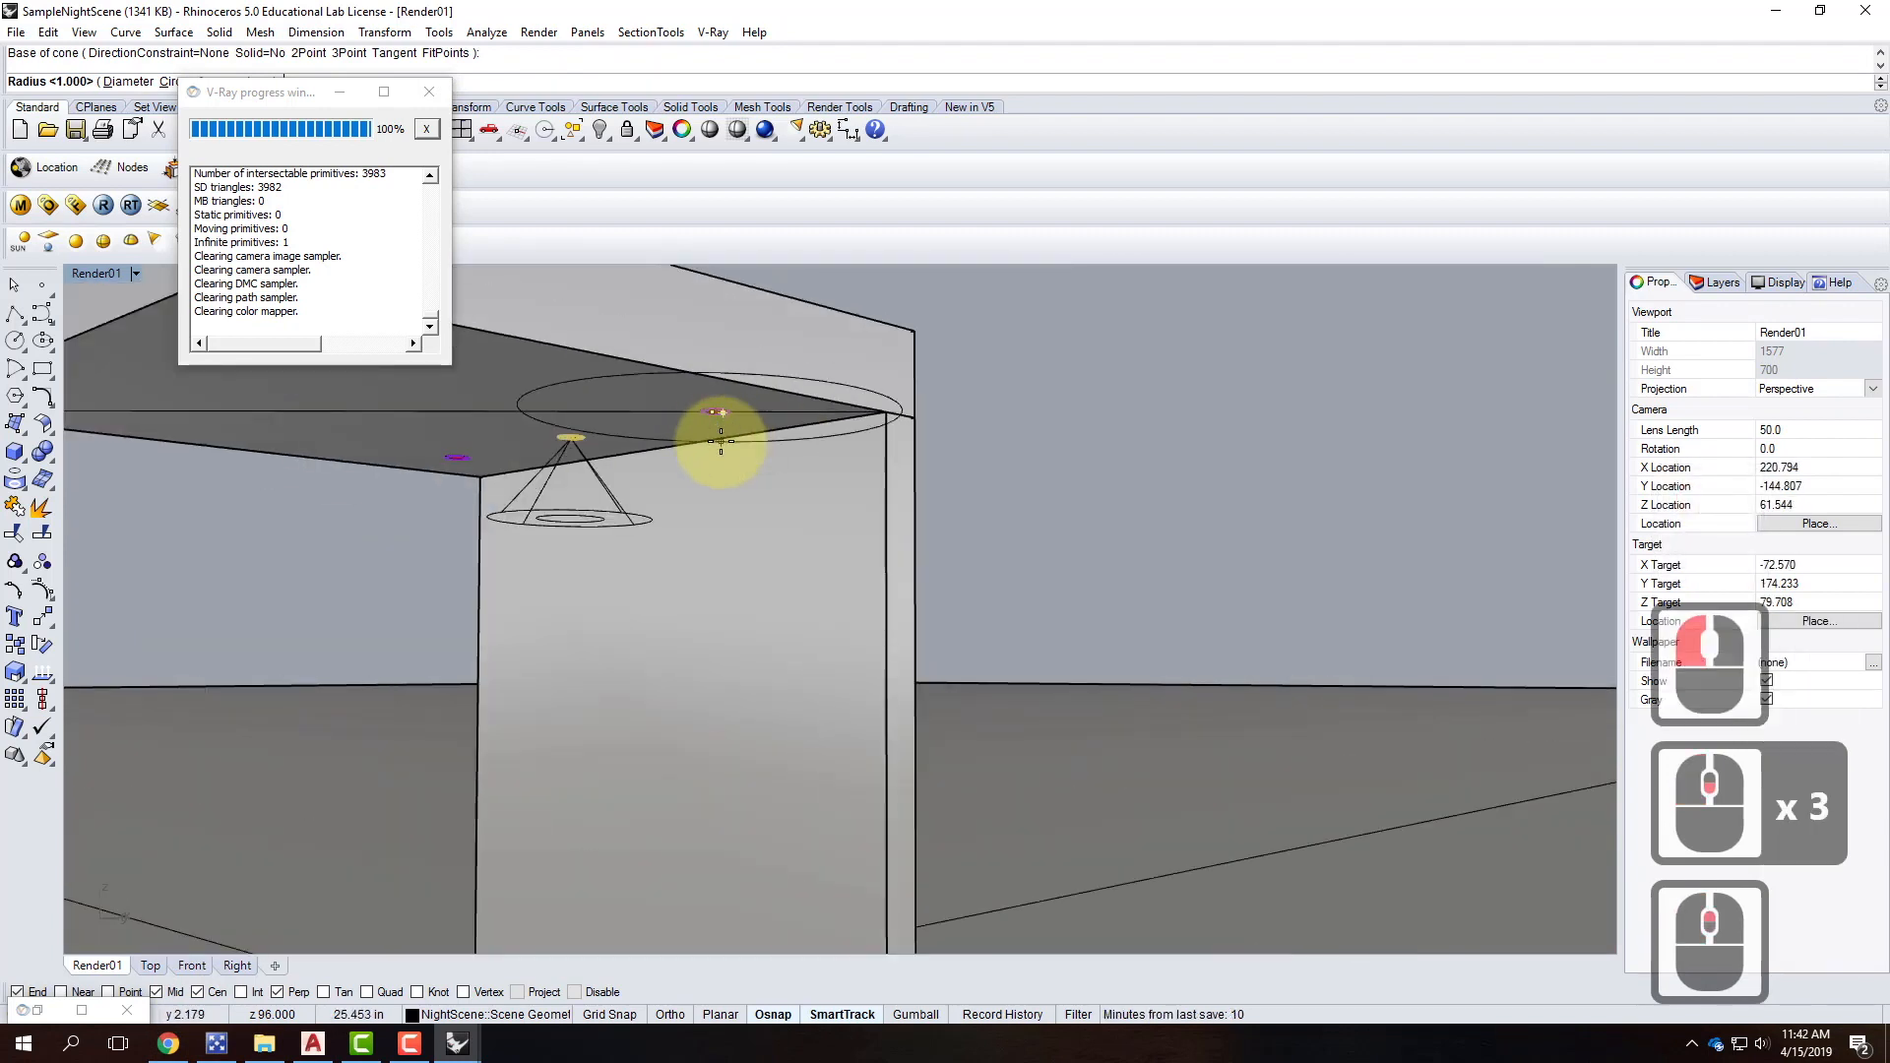
pyautogui.write('d')
pyautogui.press('Return')
pyautogui.write("4'")
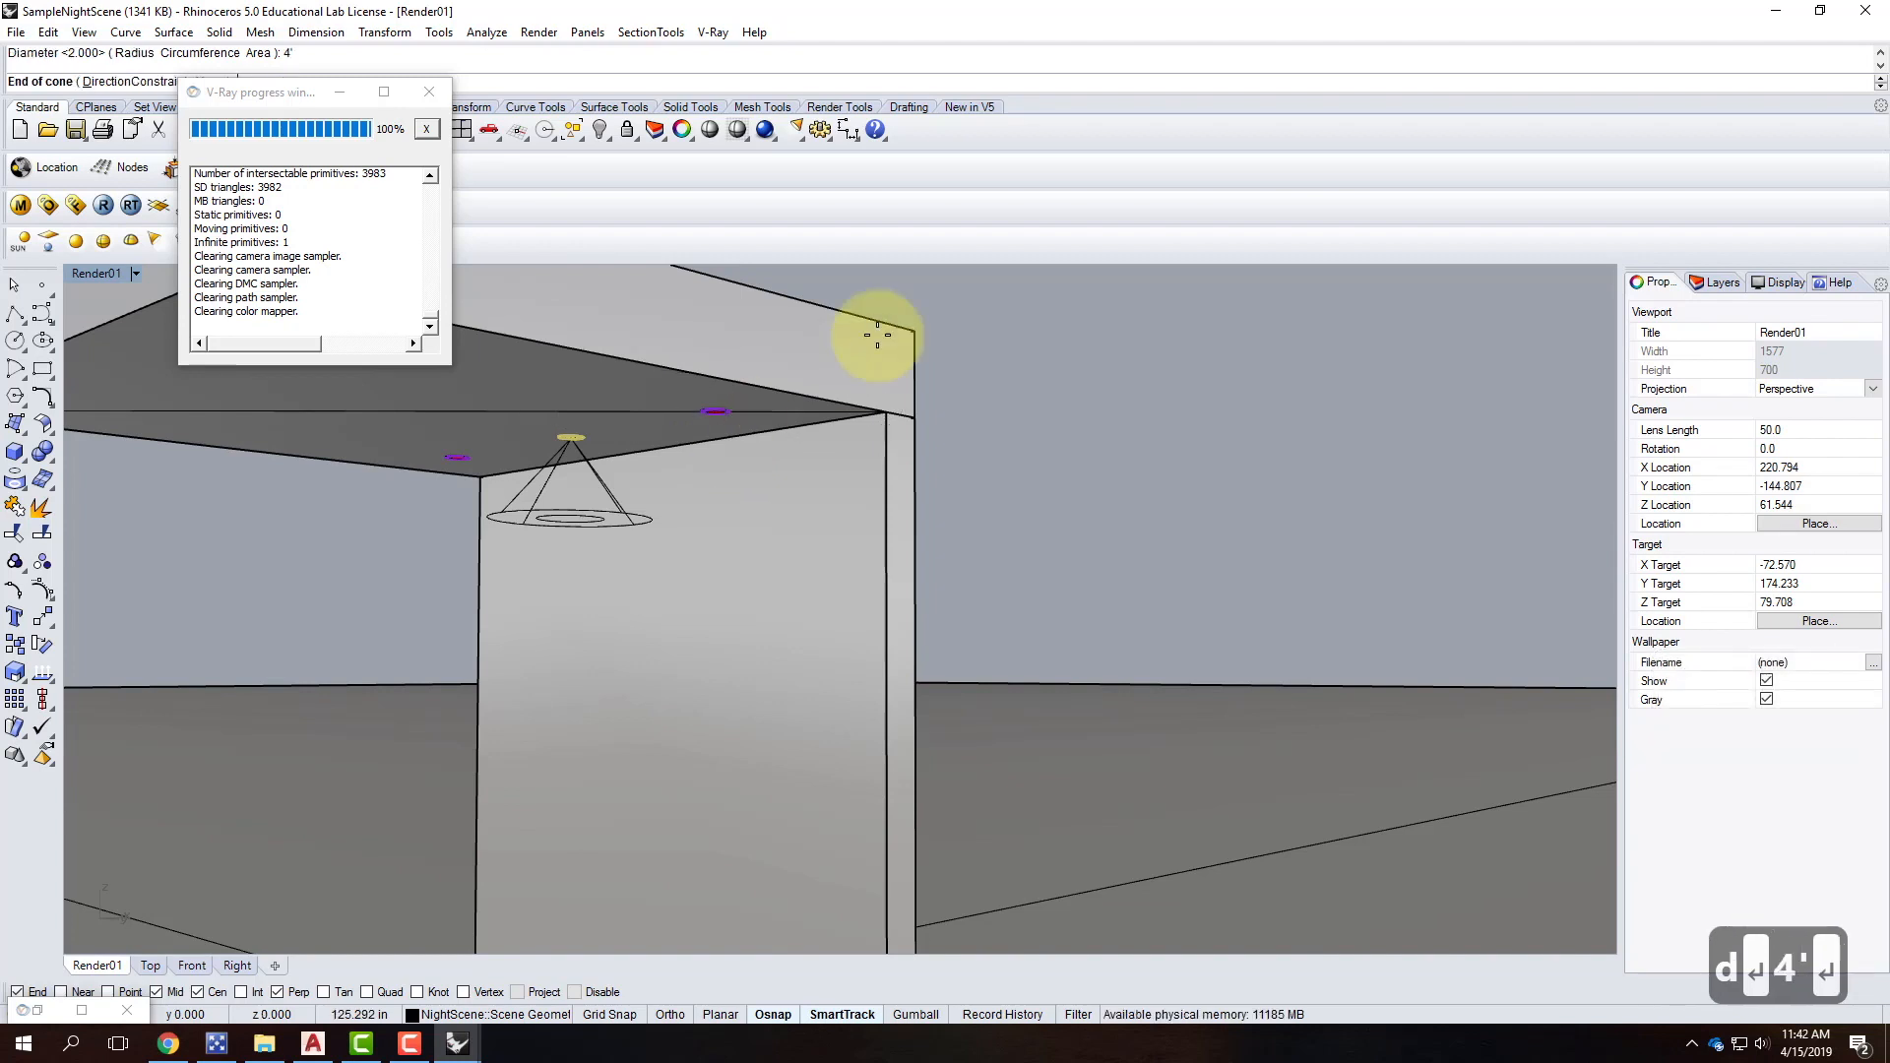
# Finish the cone 1' long aimed straight down, then select the new spotlight.
pyautogui.doubleClick(88, 275)
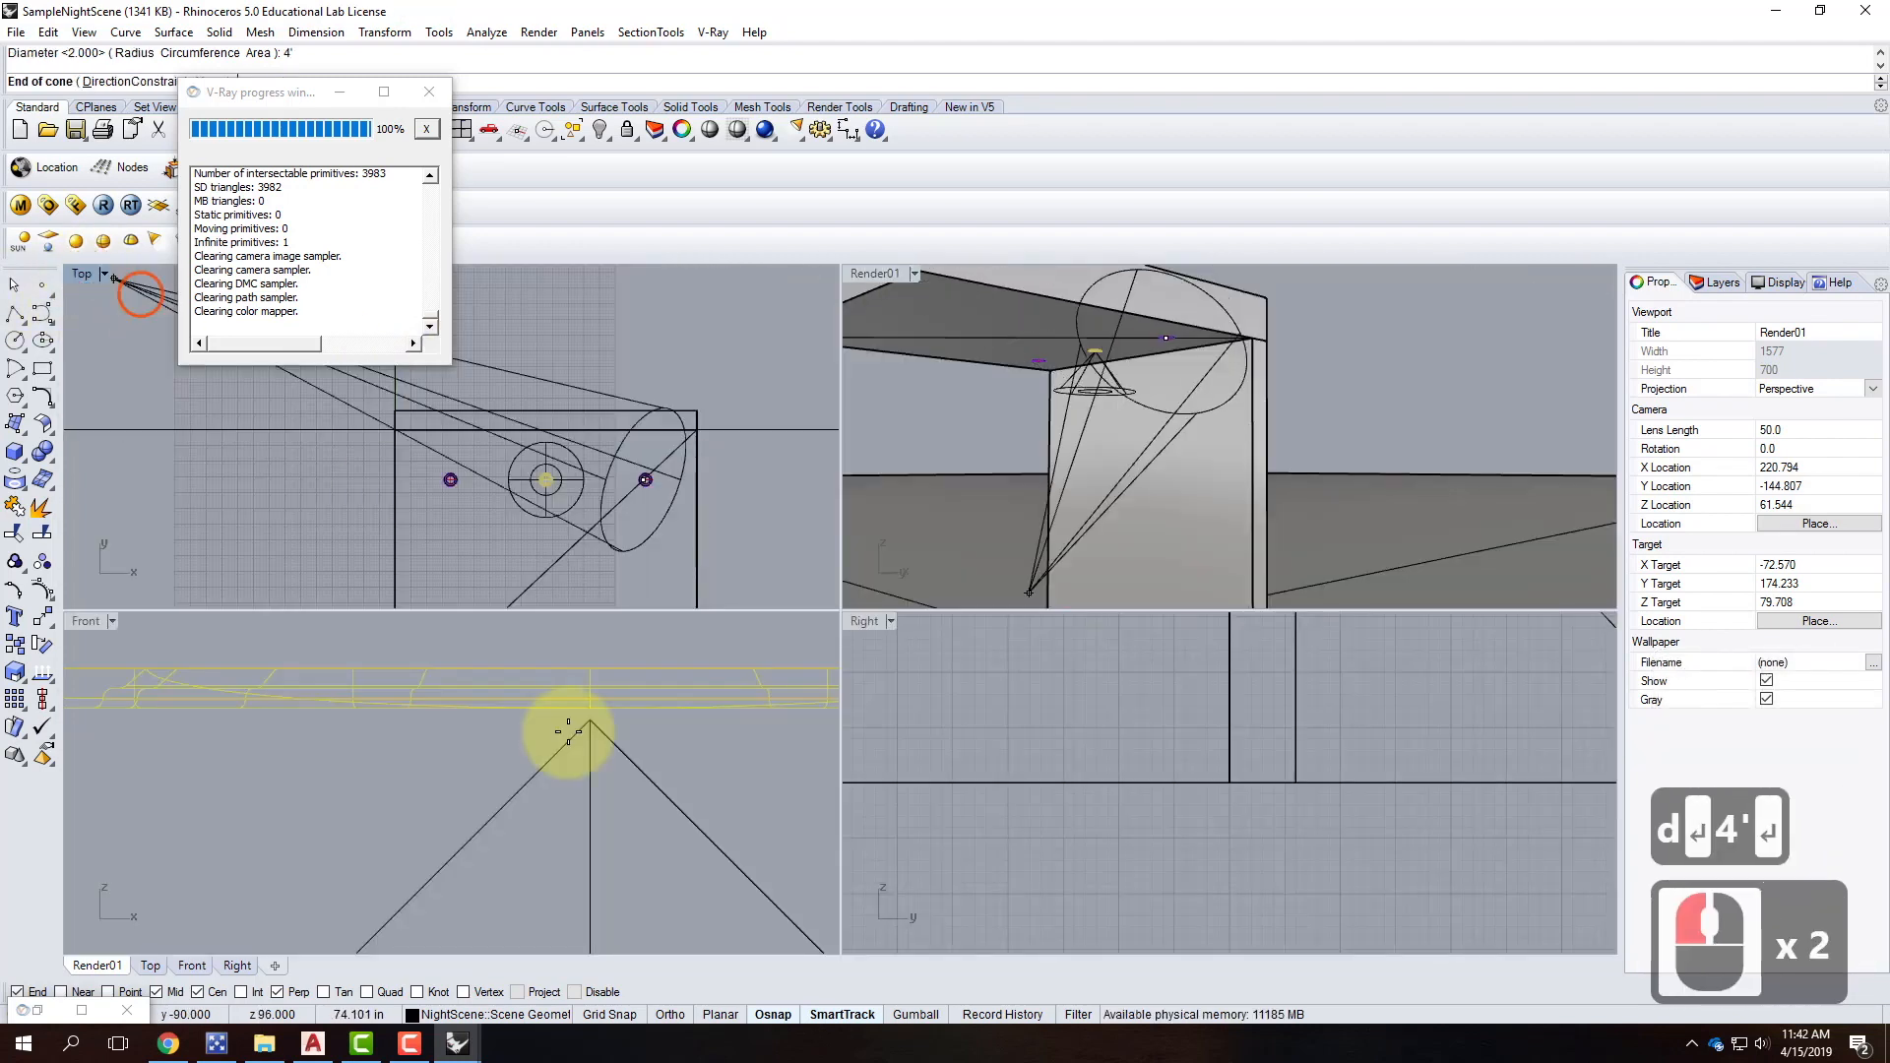
pyautogui.scroll(15, 610, 748)
pyautogui.scroll(-12, 384, 738)
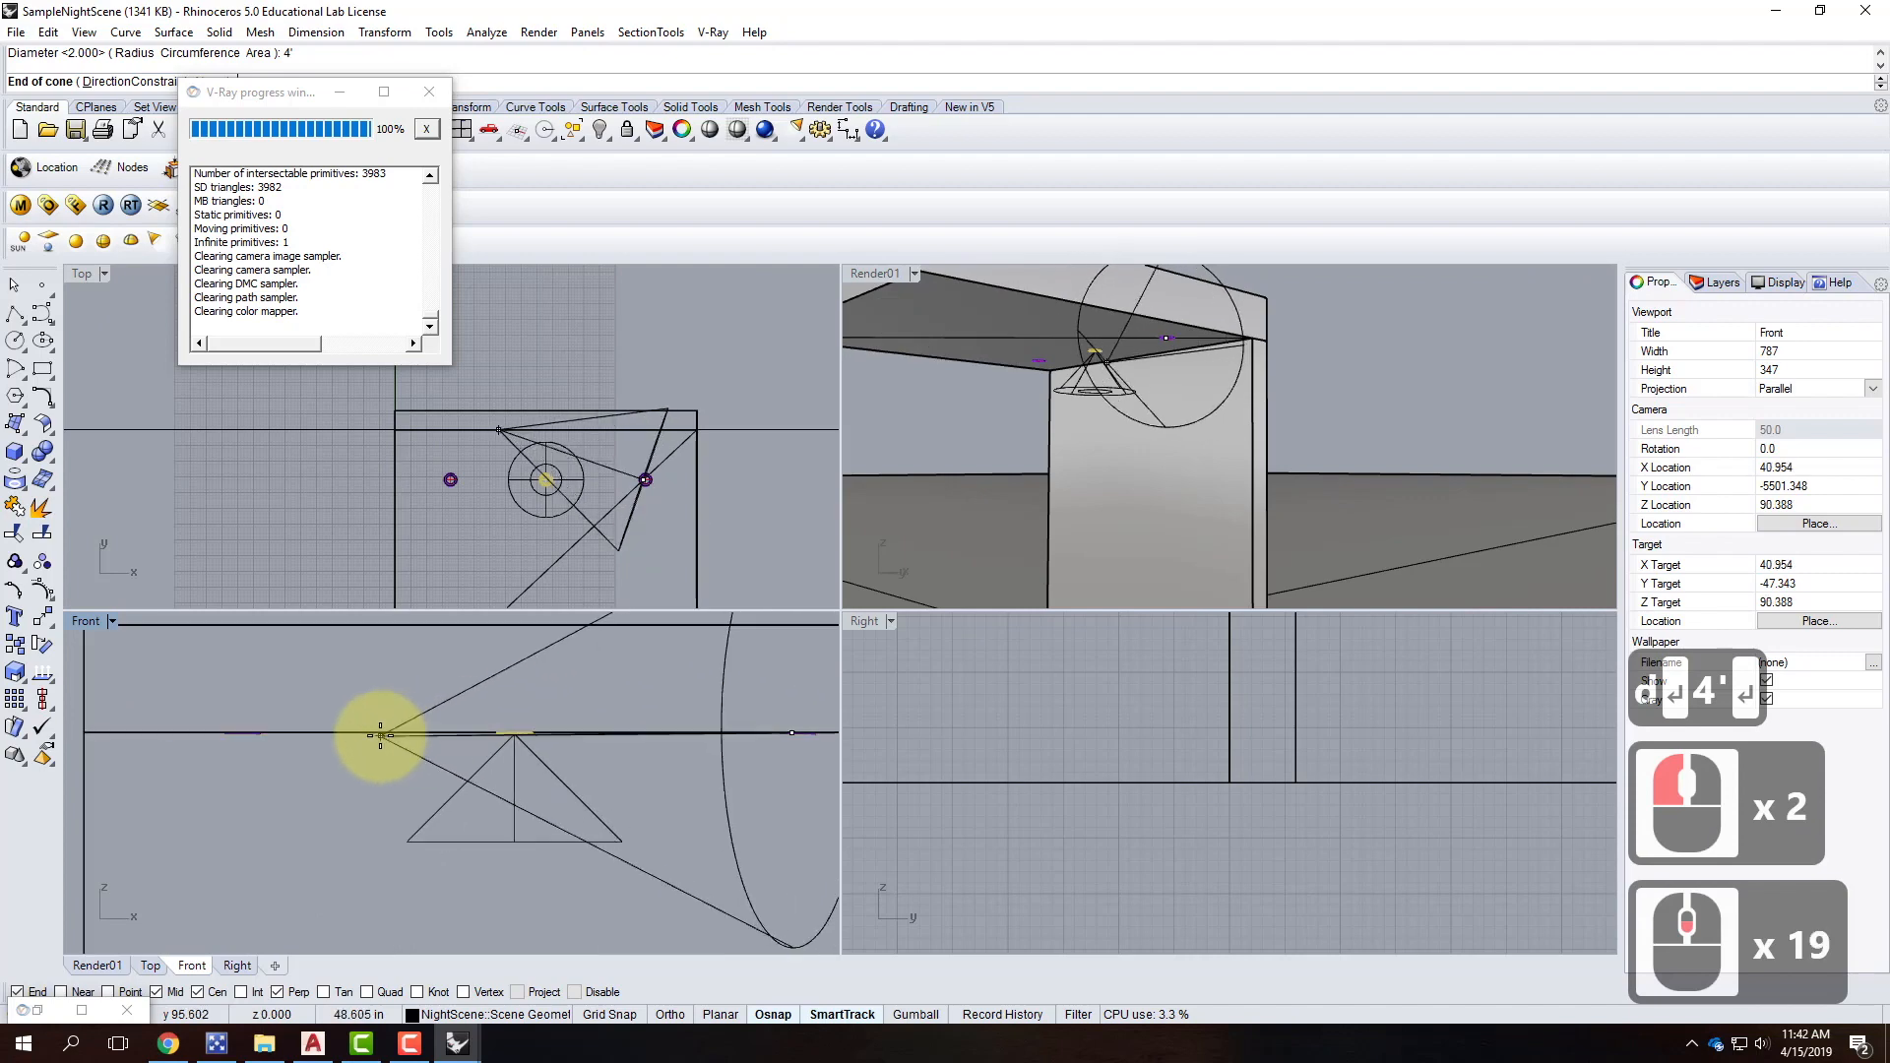
pyautogui.write('1')
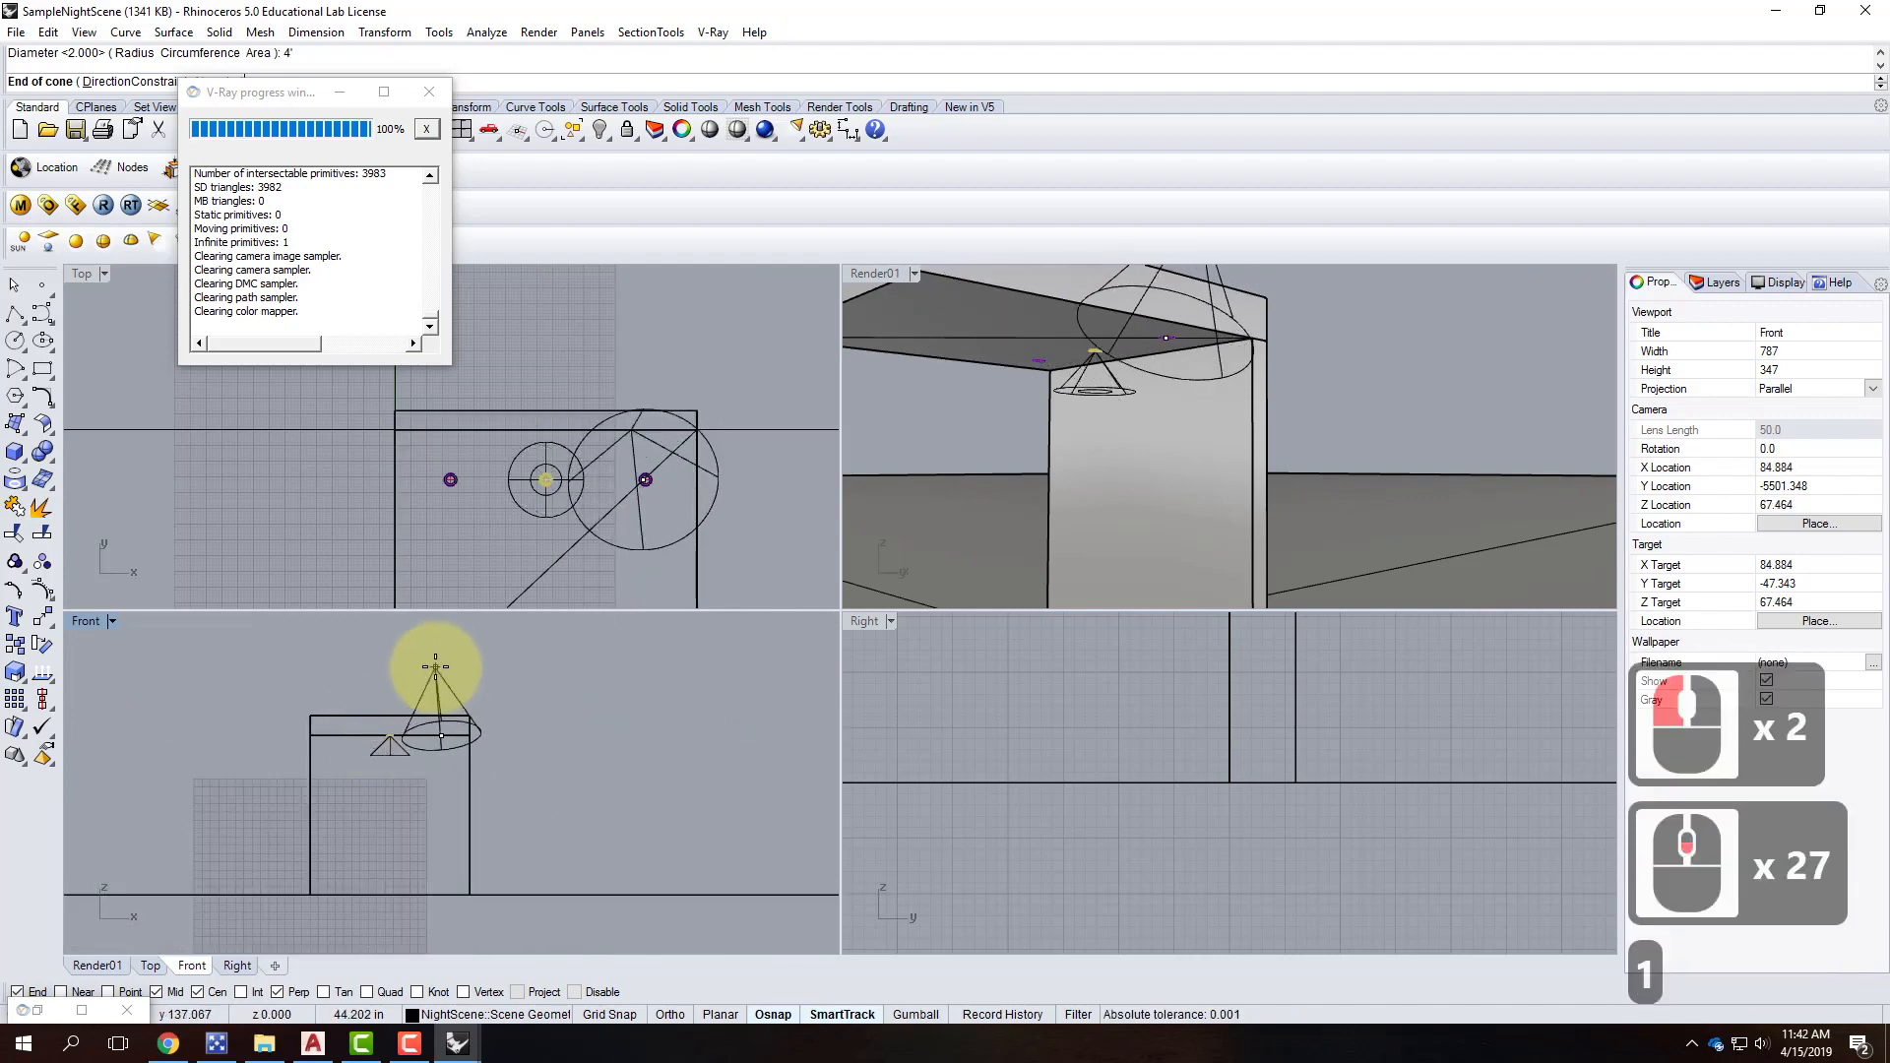
pyautogui.press('Return')
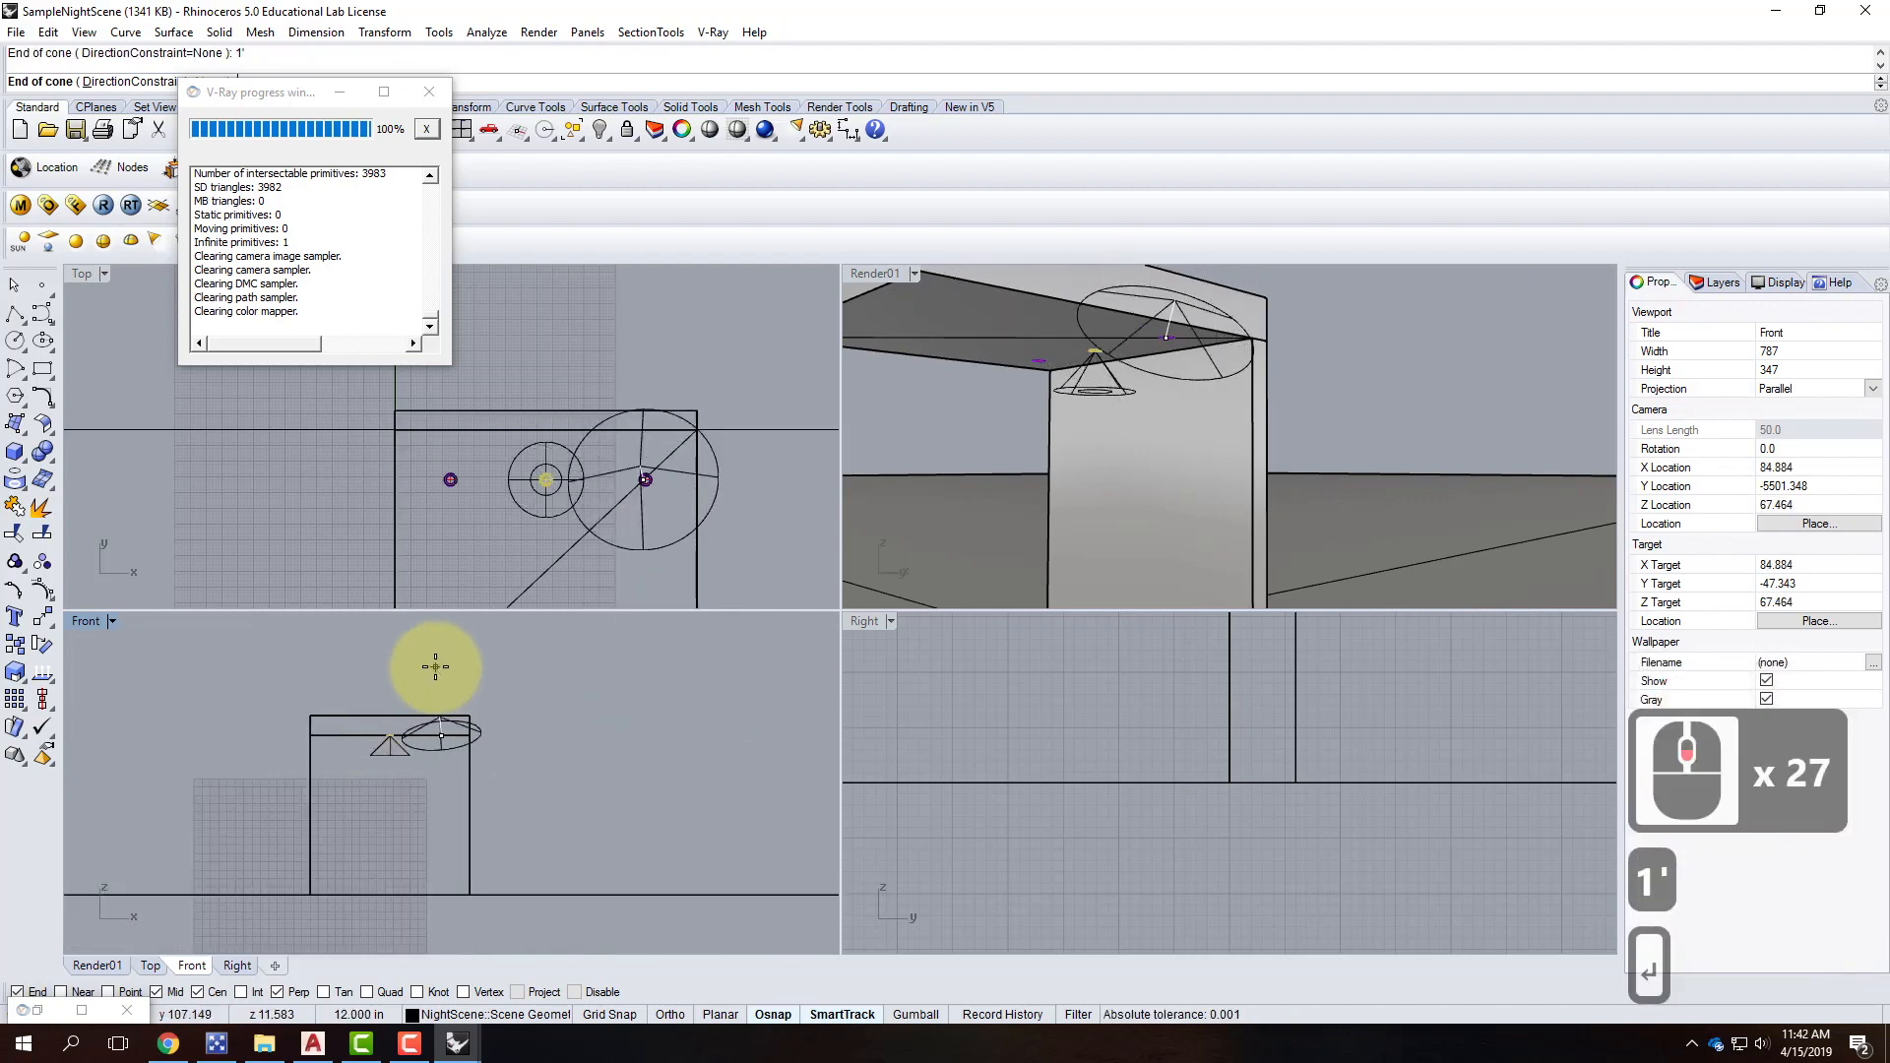
pyautogui.press('shift')
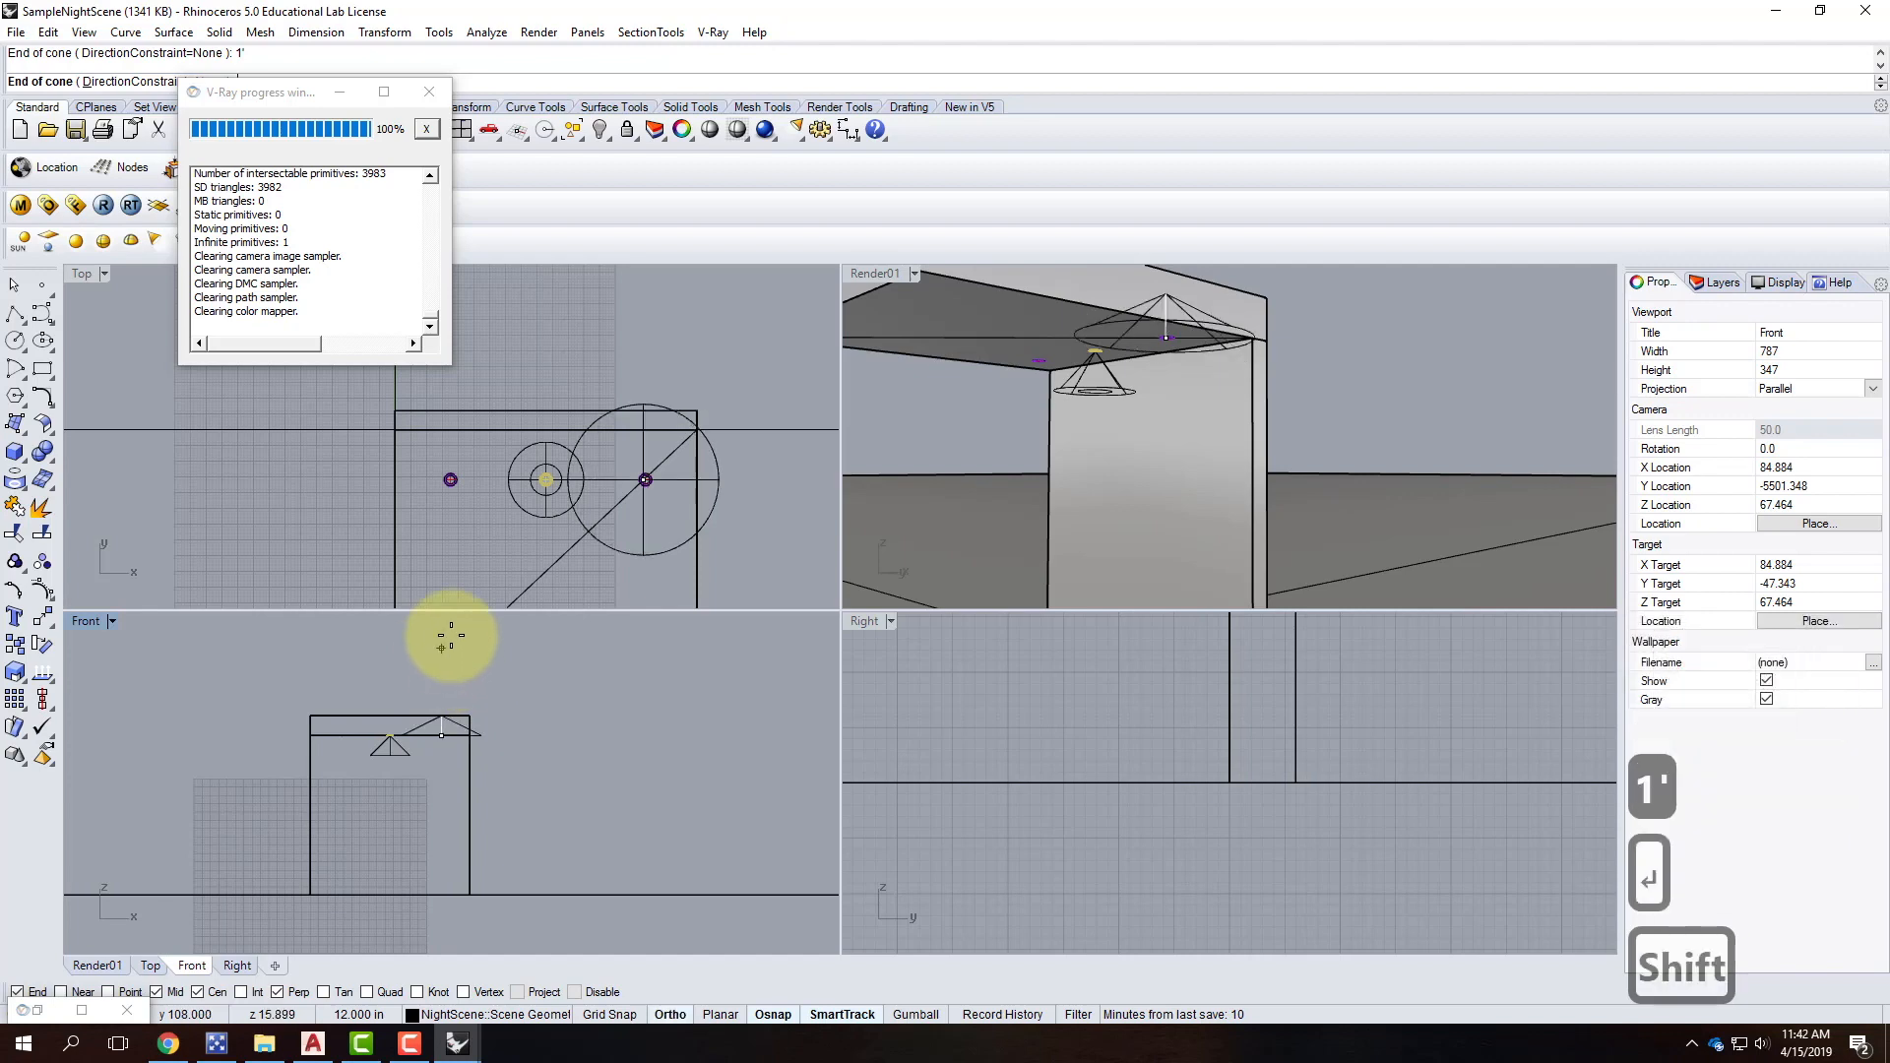
pyautogui.keyDown('shift'); pyautogui.click(477, 726); pyautogui.keyUp('shift')
pyautogui.scroll(4, 472, 728)
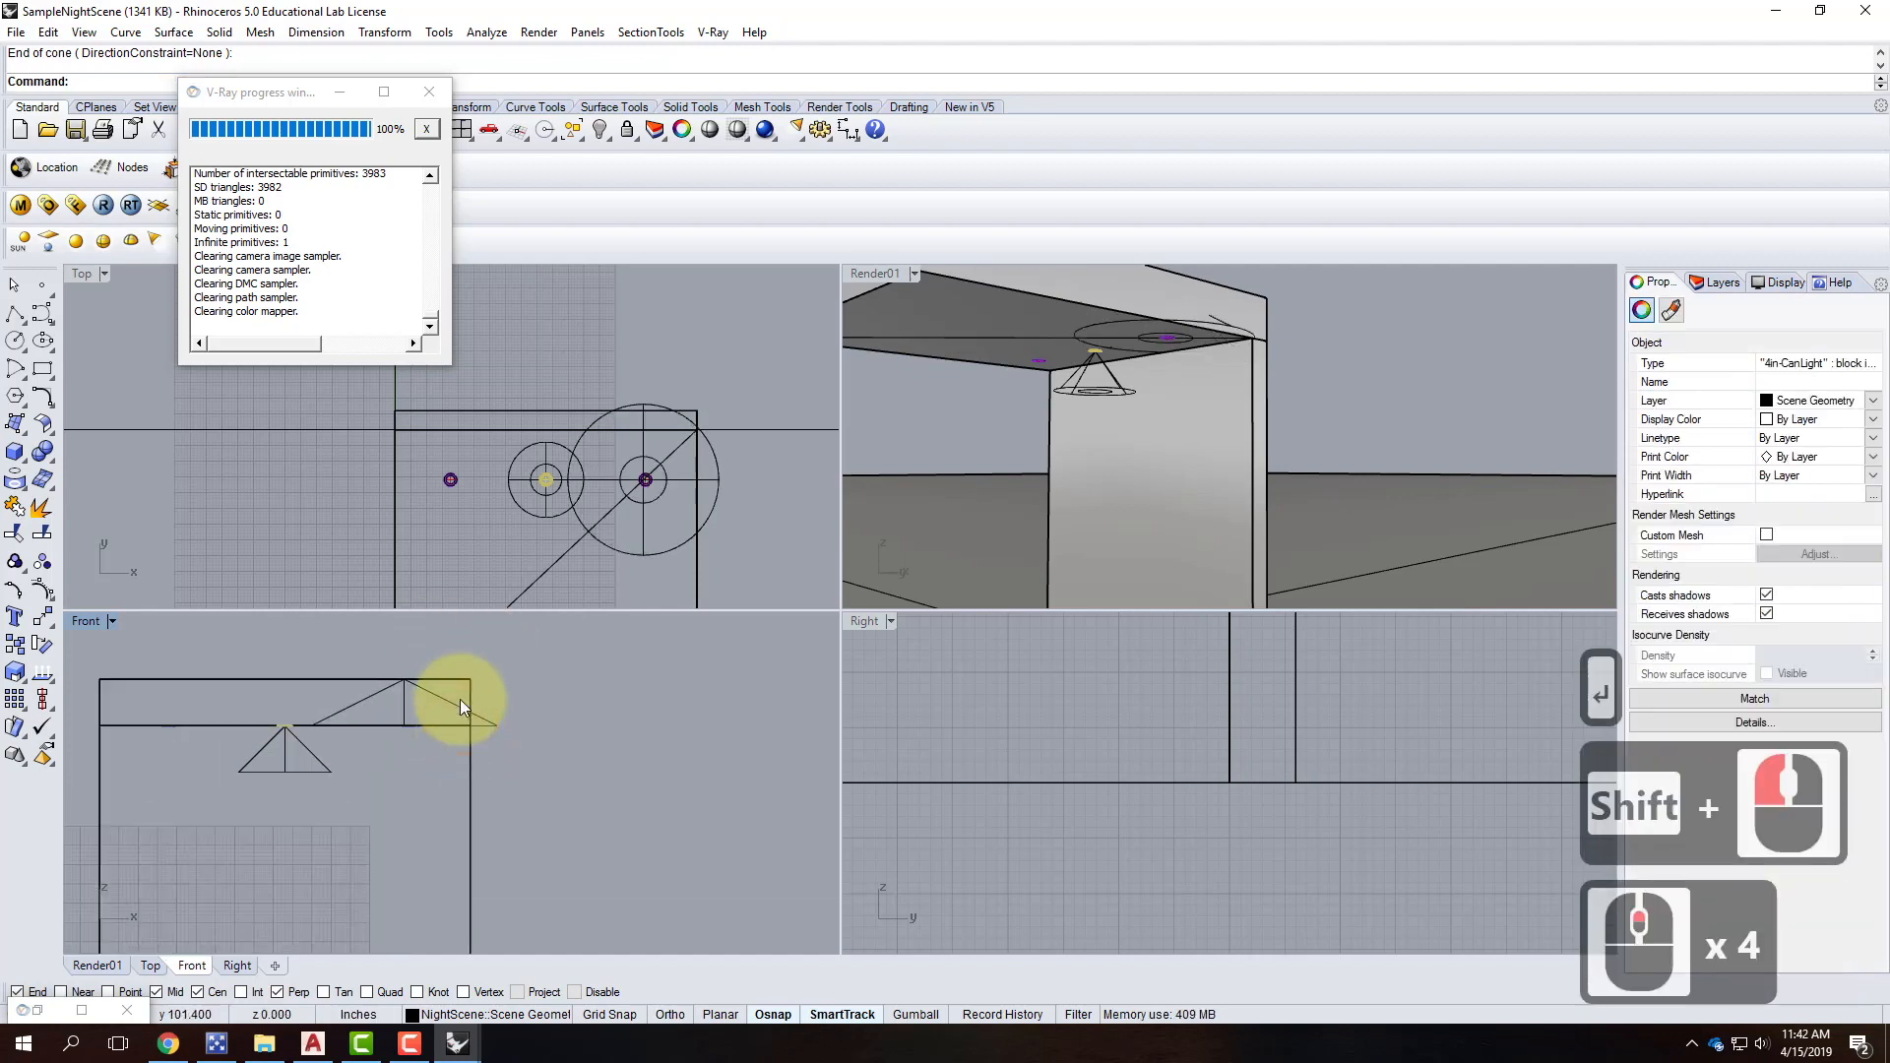
pyautogui.click(448, 703)
# Move the new spotlight lower.
pyautogui.write('move')
pyautogui.press('Return')
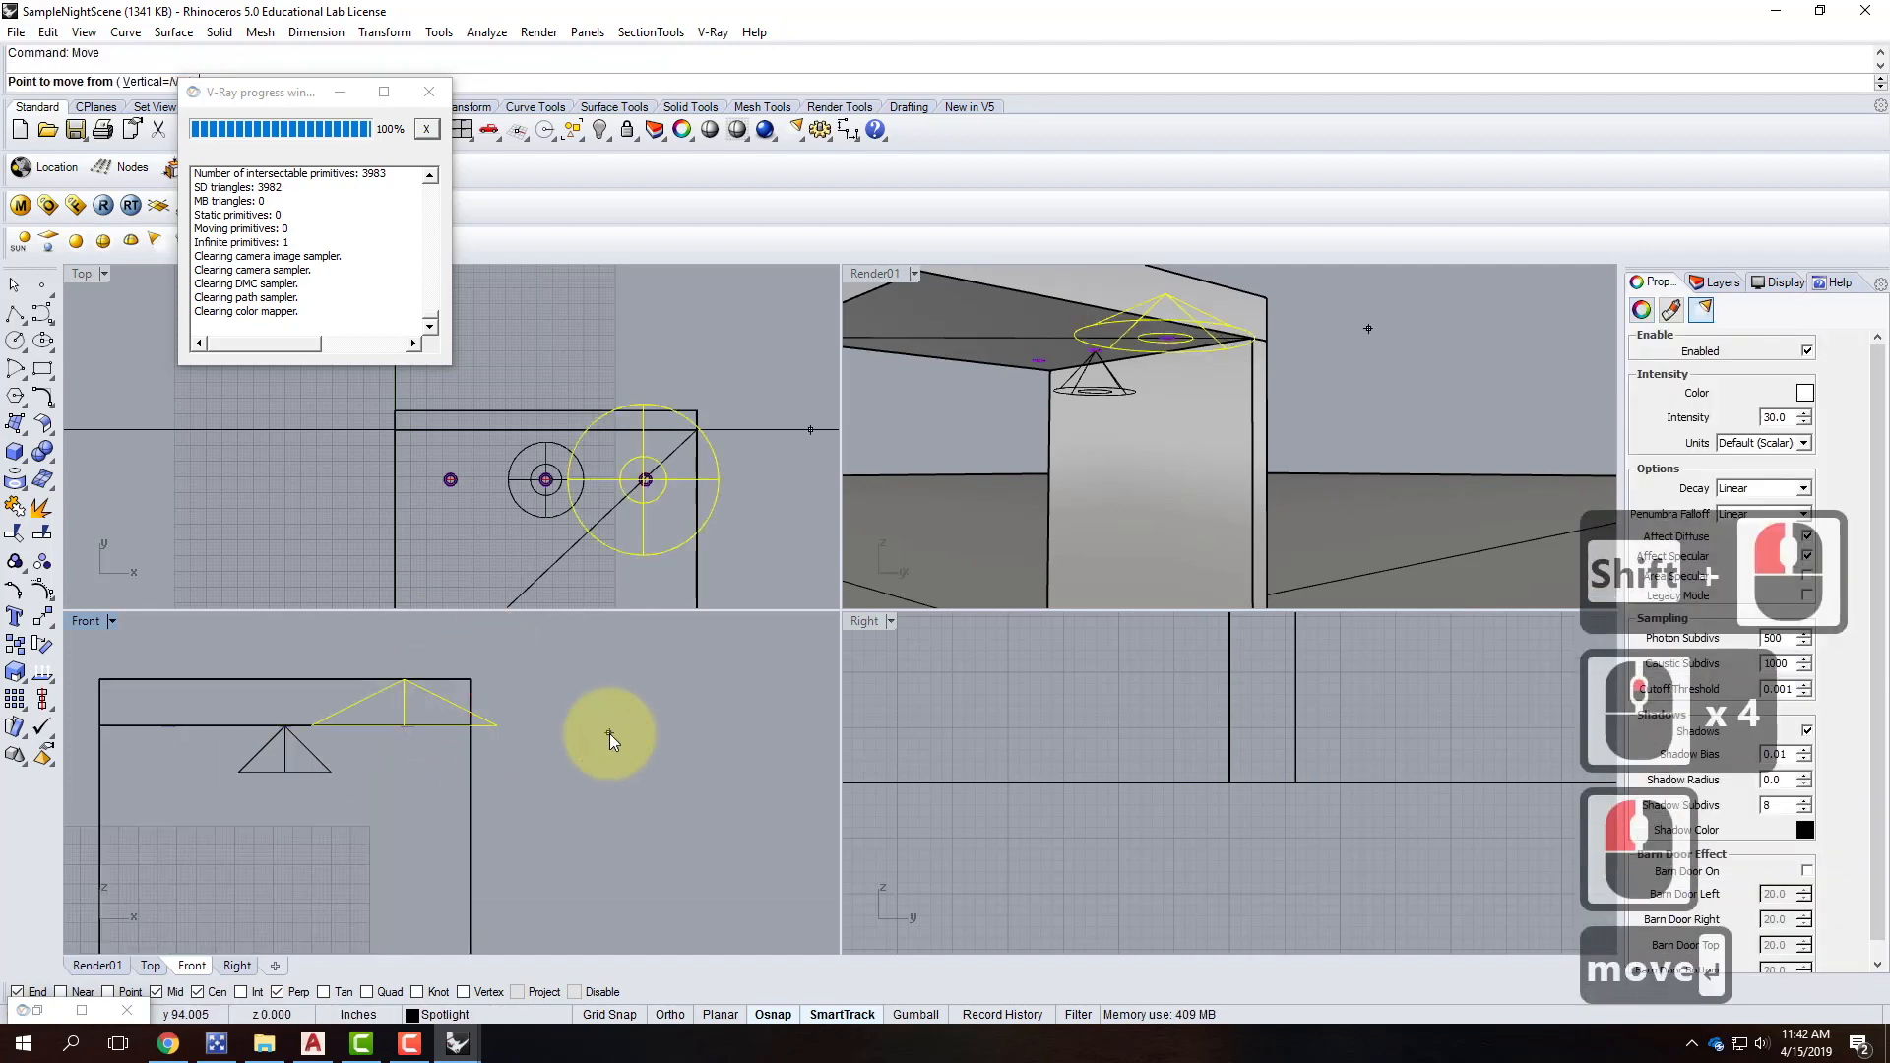
pyautogui.scroll(4, 425, 762)
pyautogui.click(431, 762)
pyautogui.keyDown('shift'); pyautogui.click(425, 847); pyautogui.keyUp('shift')
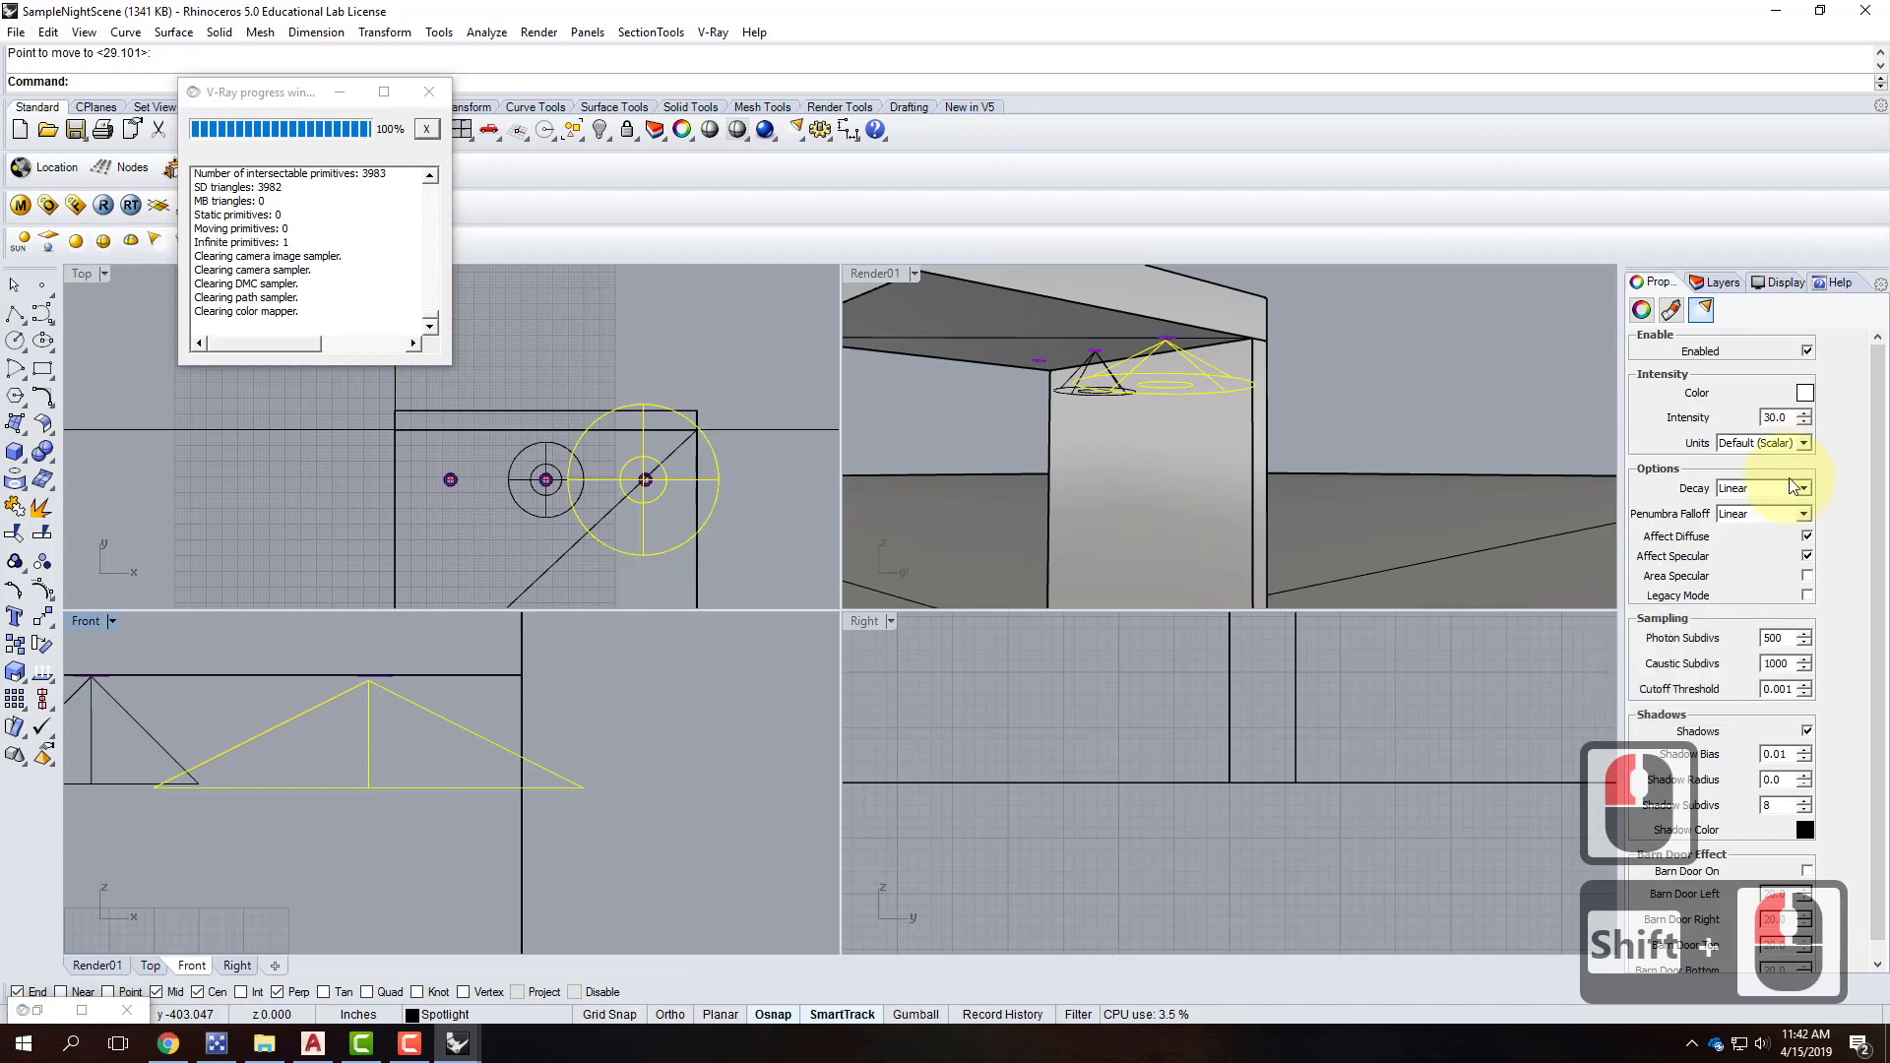
# Set the light colour to R255 G214 B170.
pyautogui.click(1807, 393)
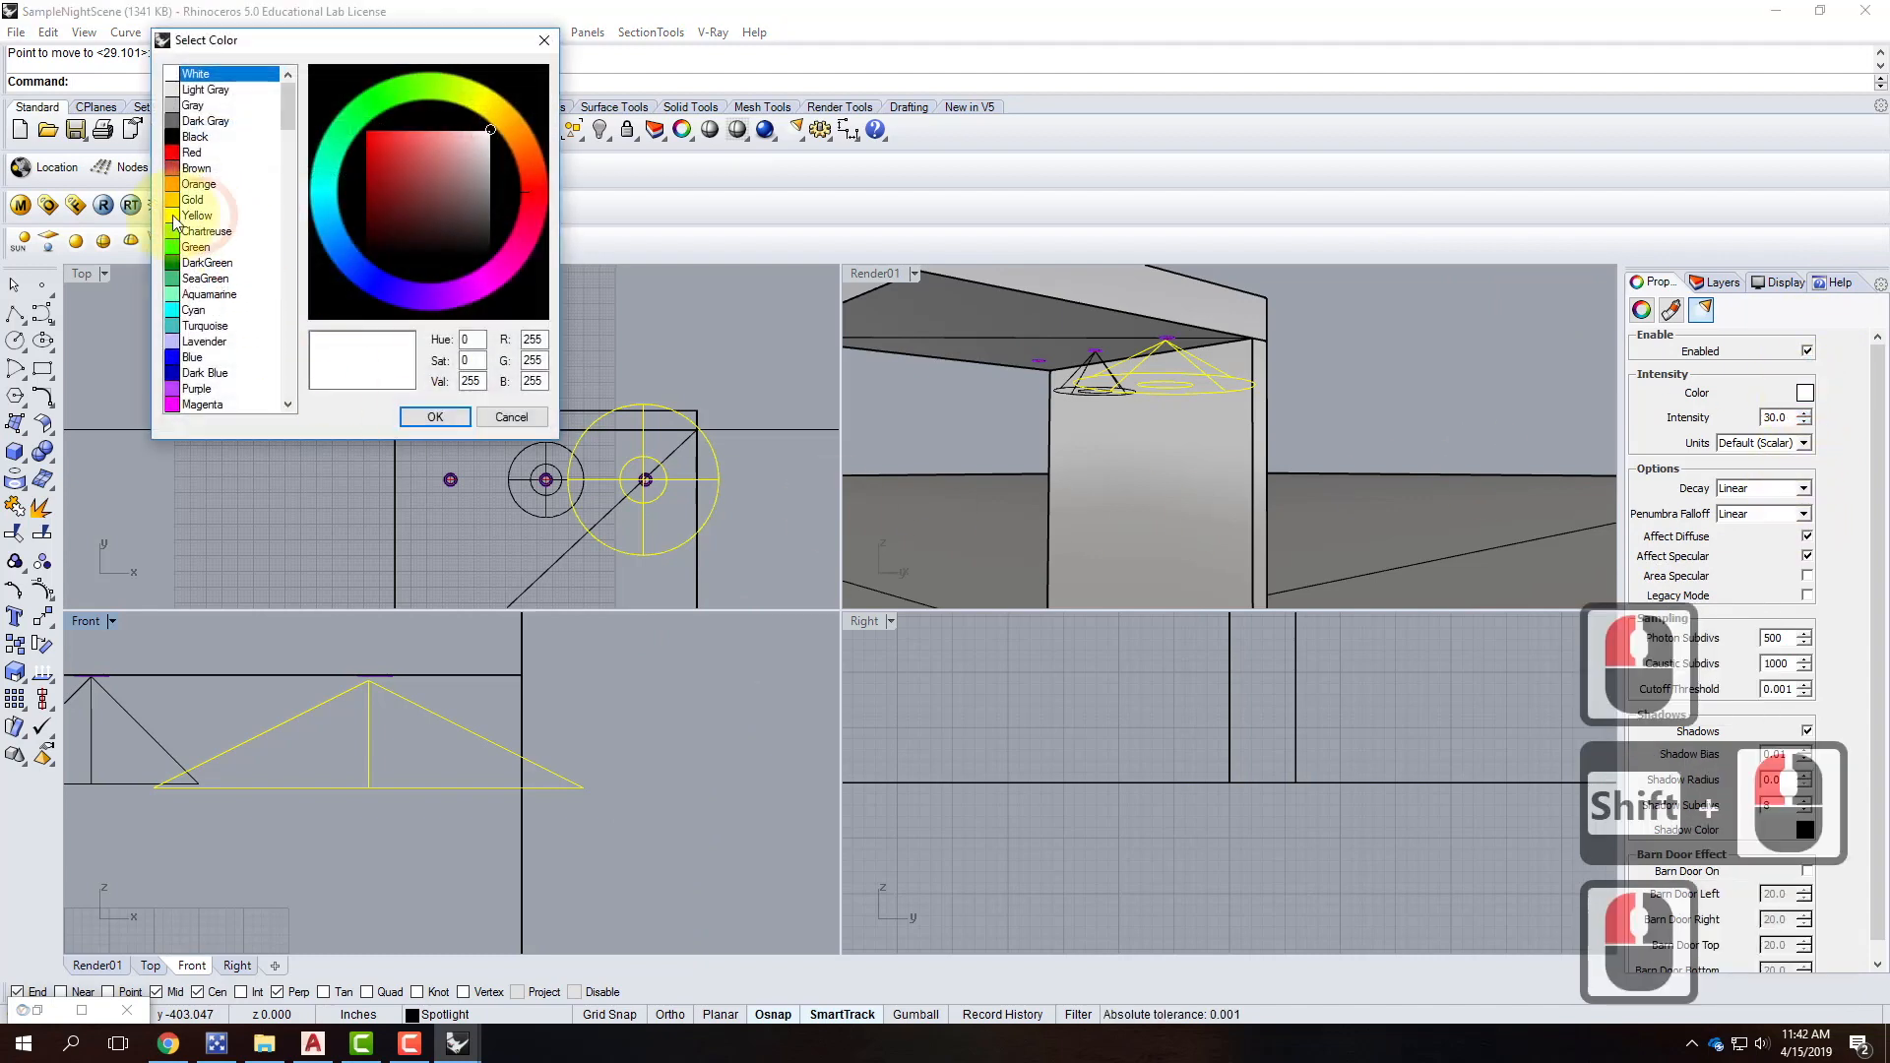
pyautogui.doubleClick(532, 360)
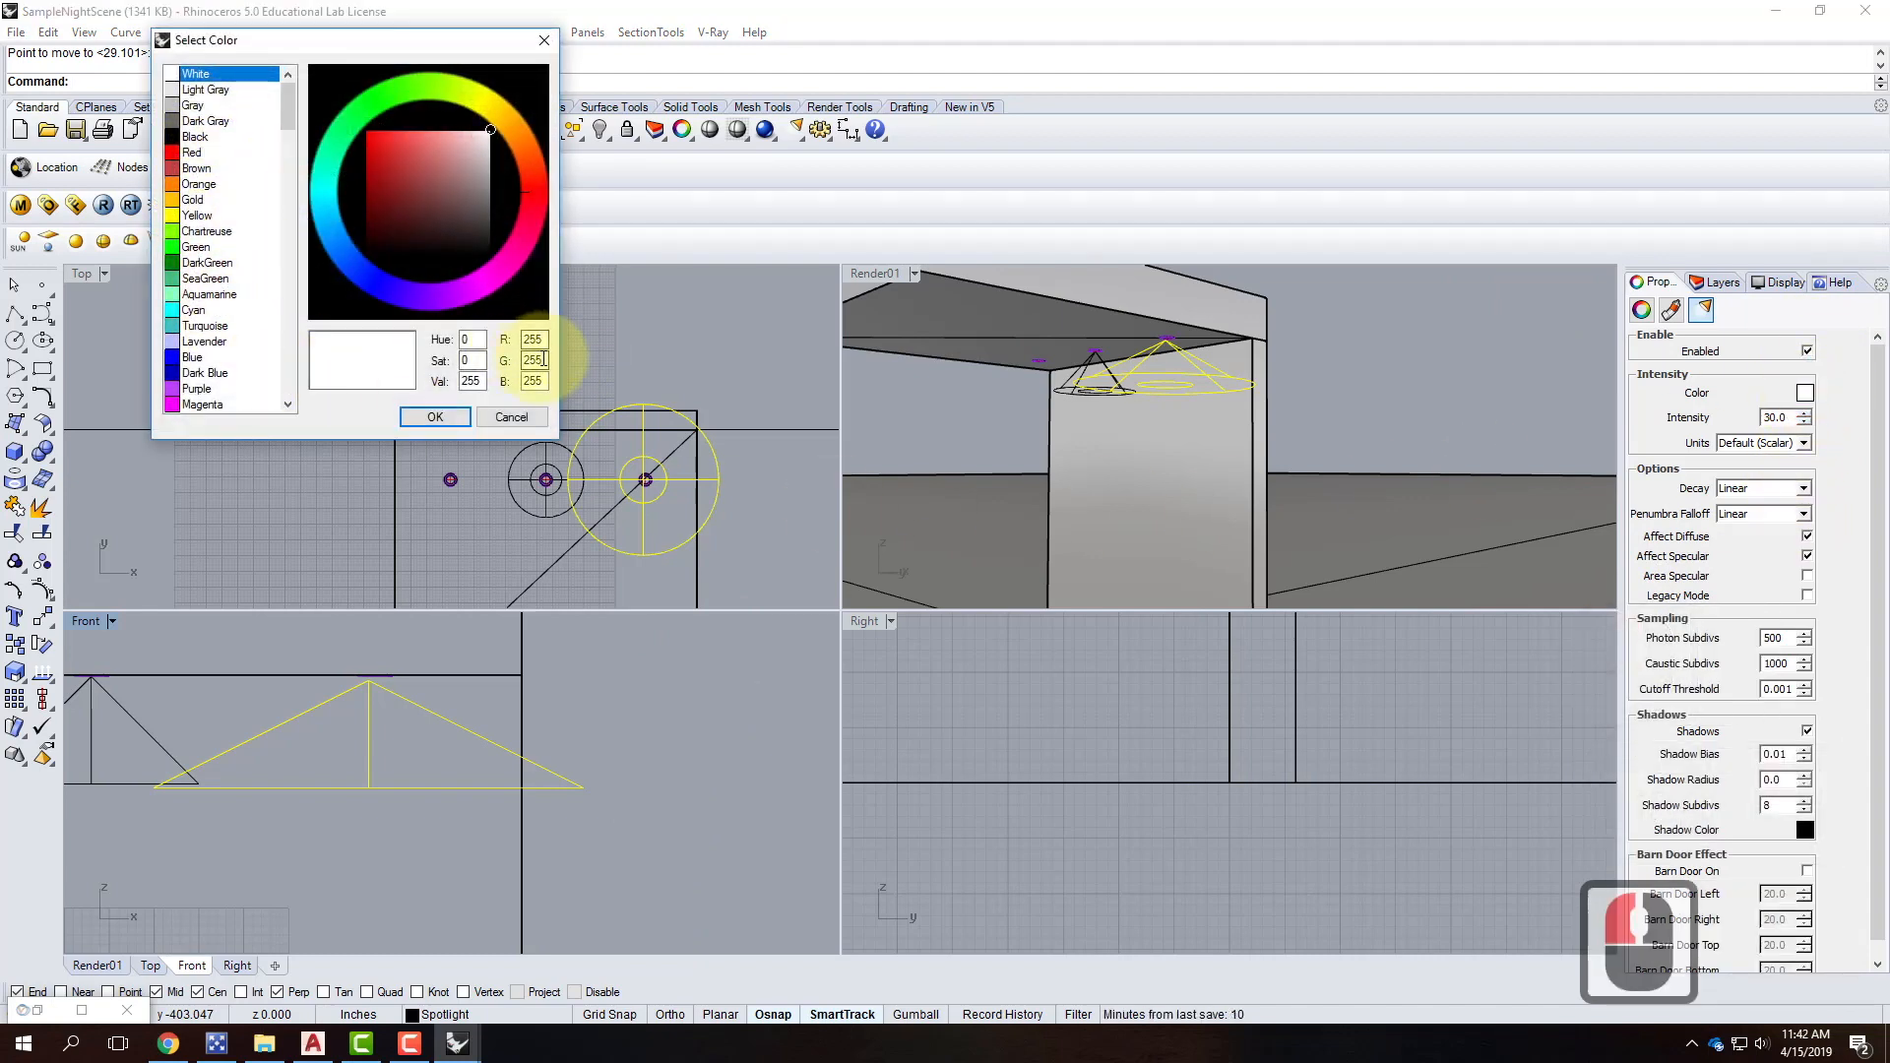
pyautogui.write('214')
pyautogui.press('Tab')
pyautogui.write('170')
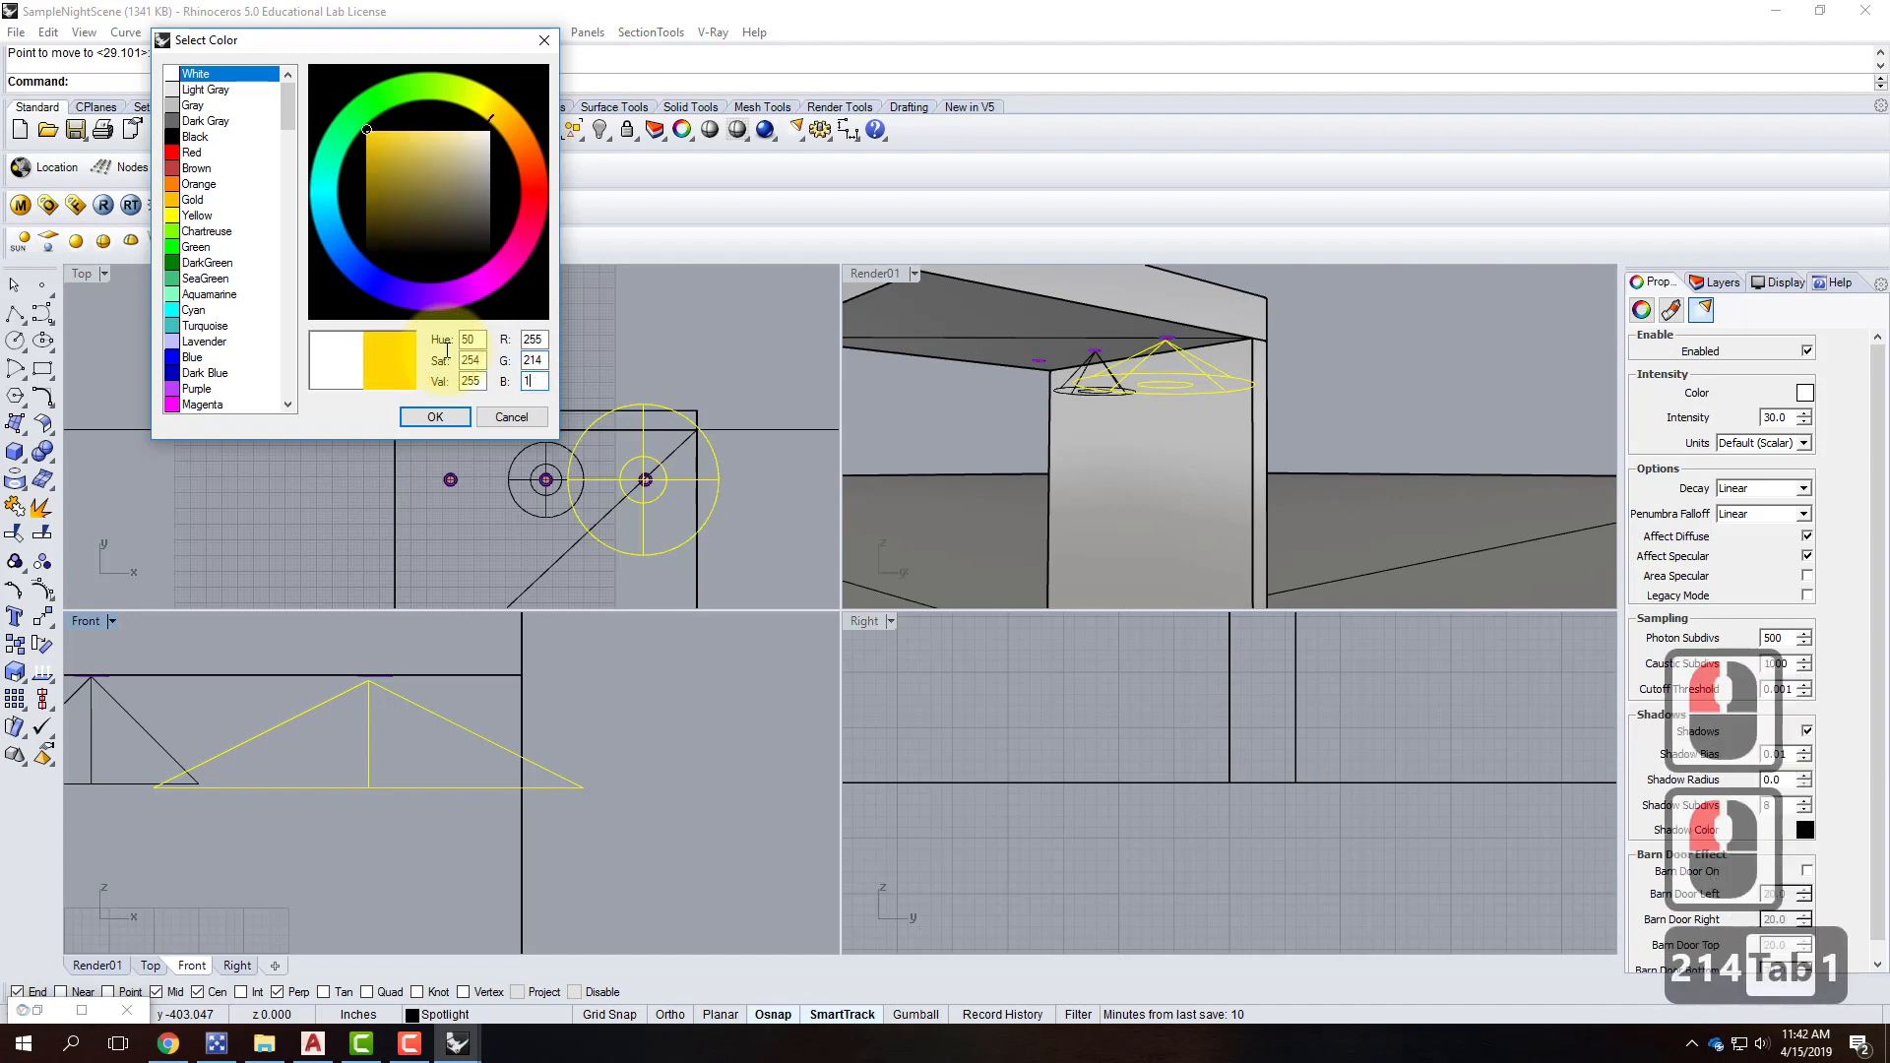
pyautogui.click(442, 417)
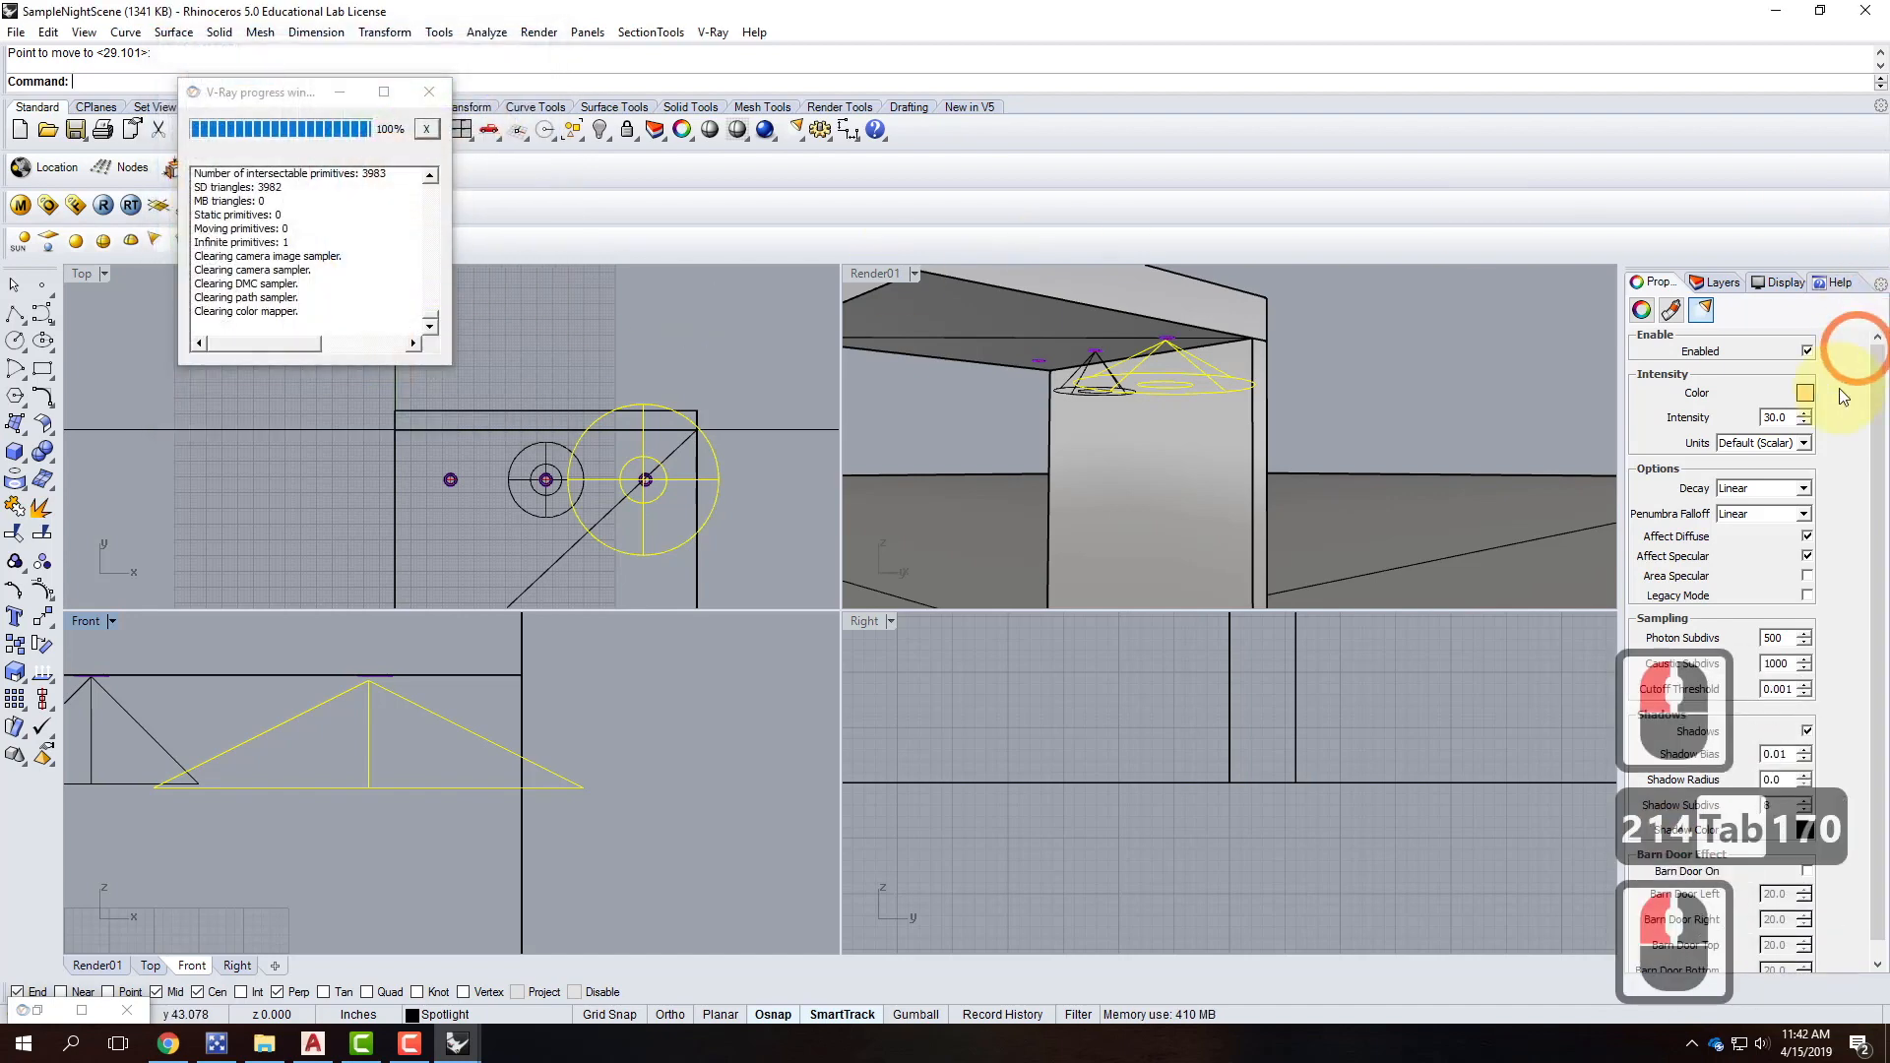
# Set the units to Radiant power, intensity 75, and Inverse Square decay.
pyautogui.click(1789, 443)
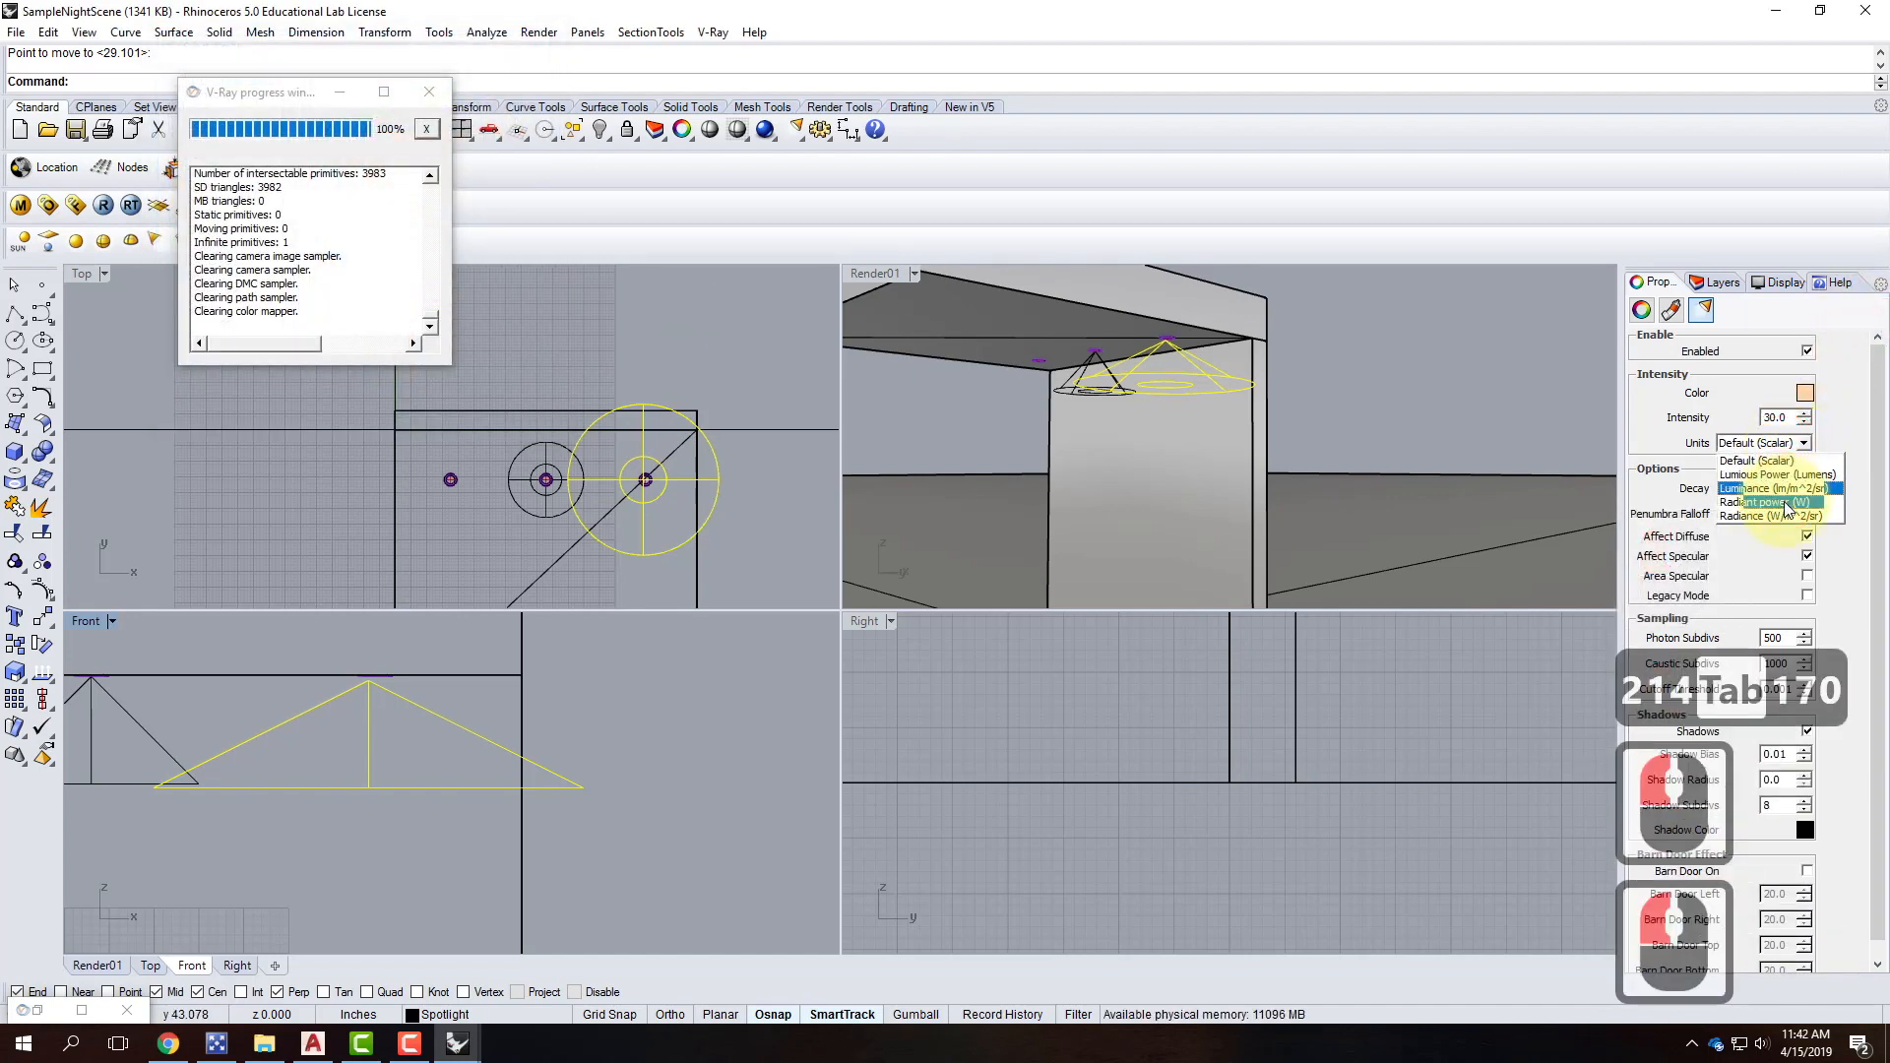
pyautogui.click(1764, 502)
pyautogui.click(1792, 420)
pyautogui.write('75')
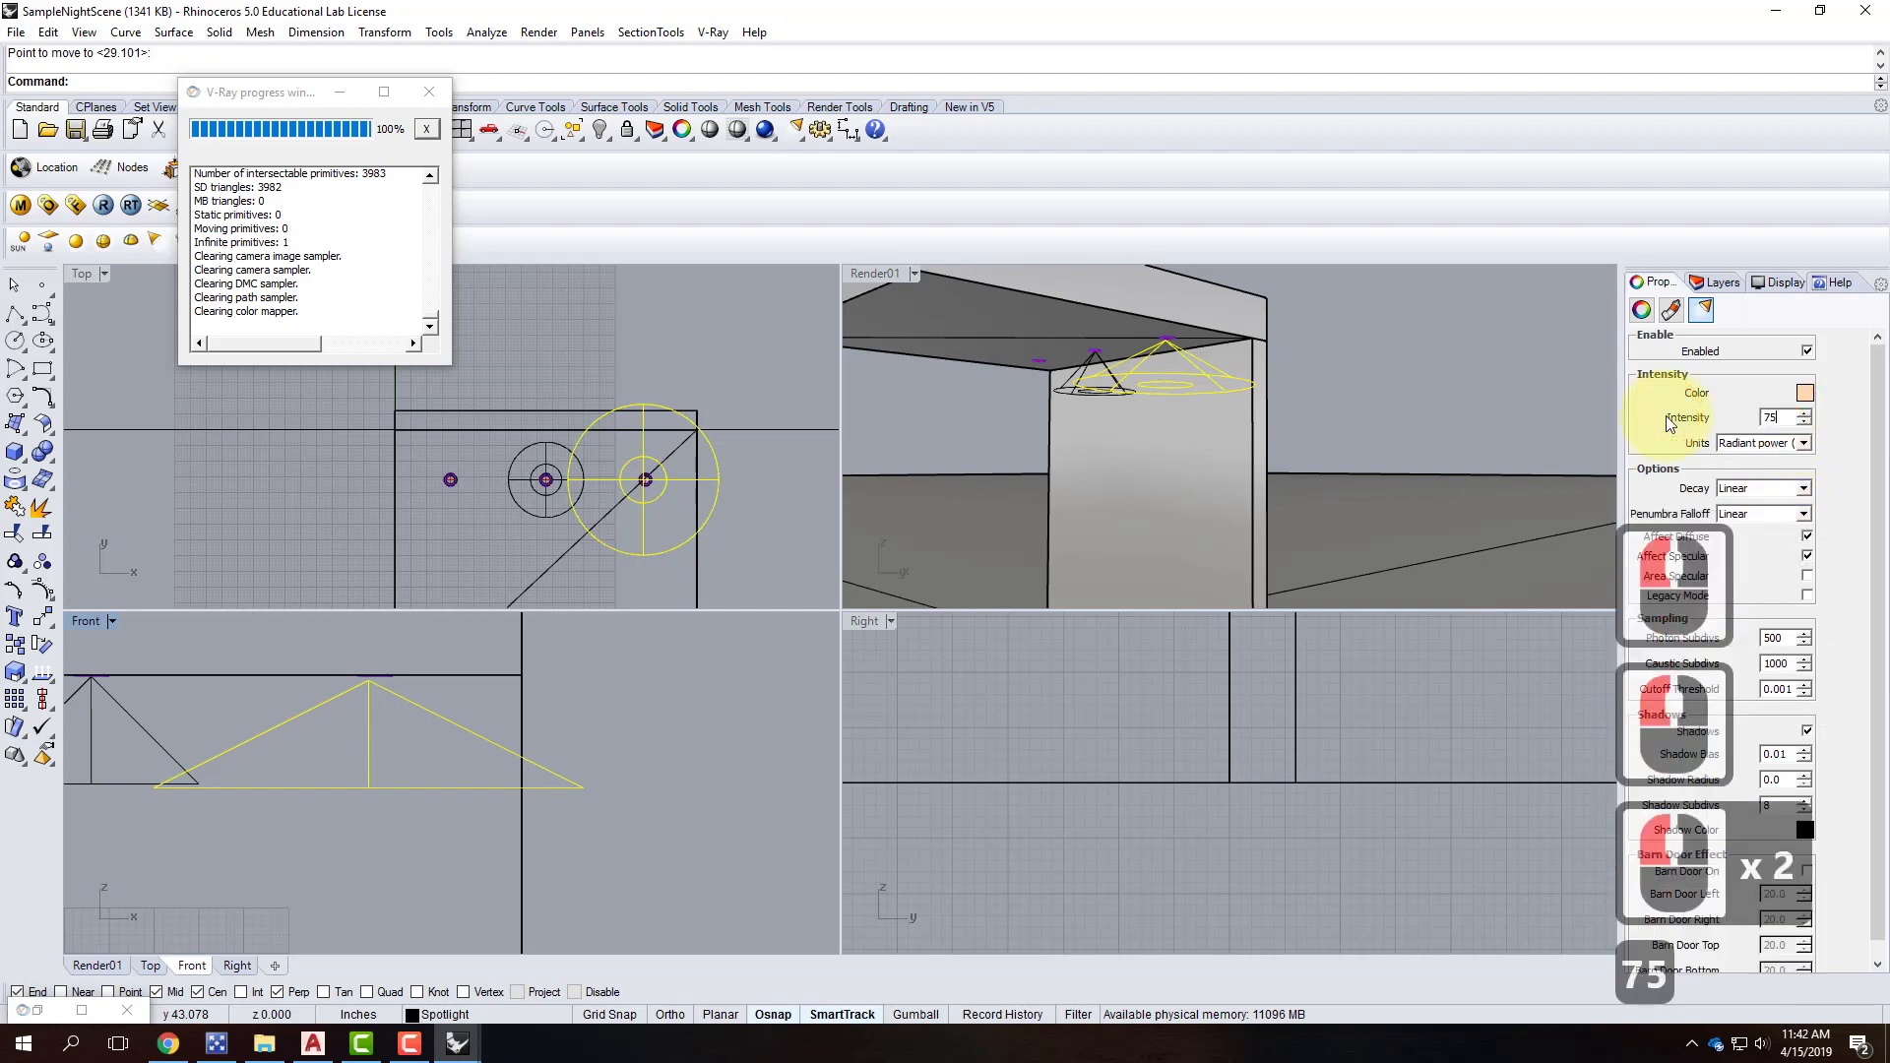
pyautogui.click(1756, 495)
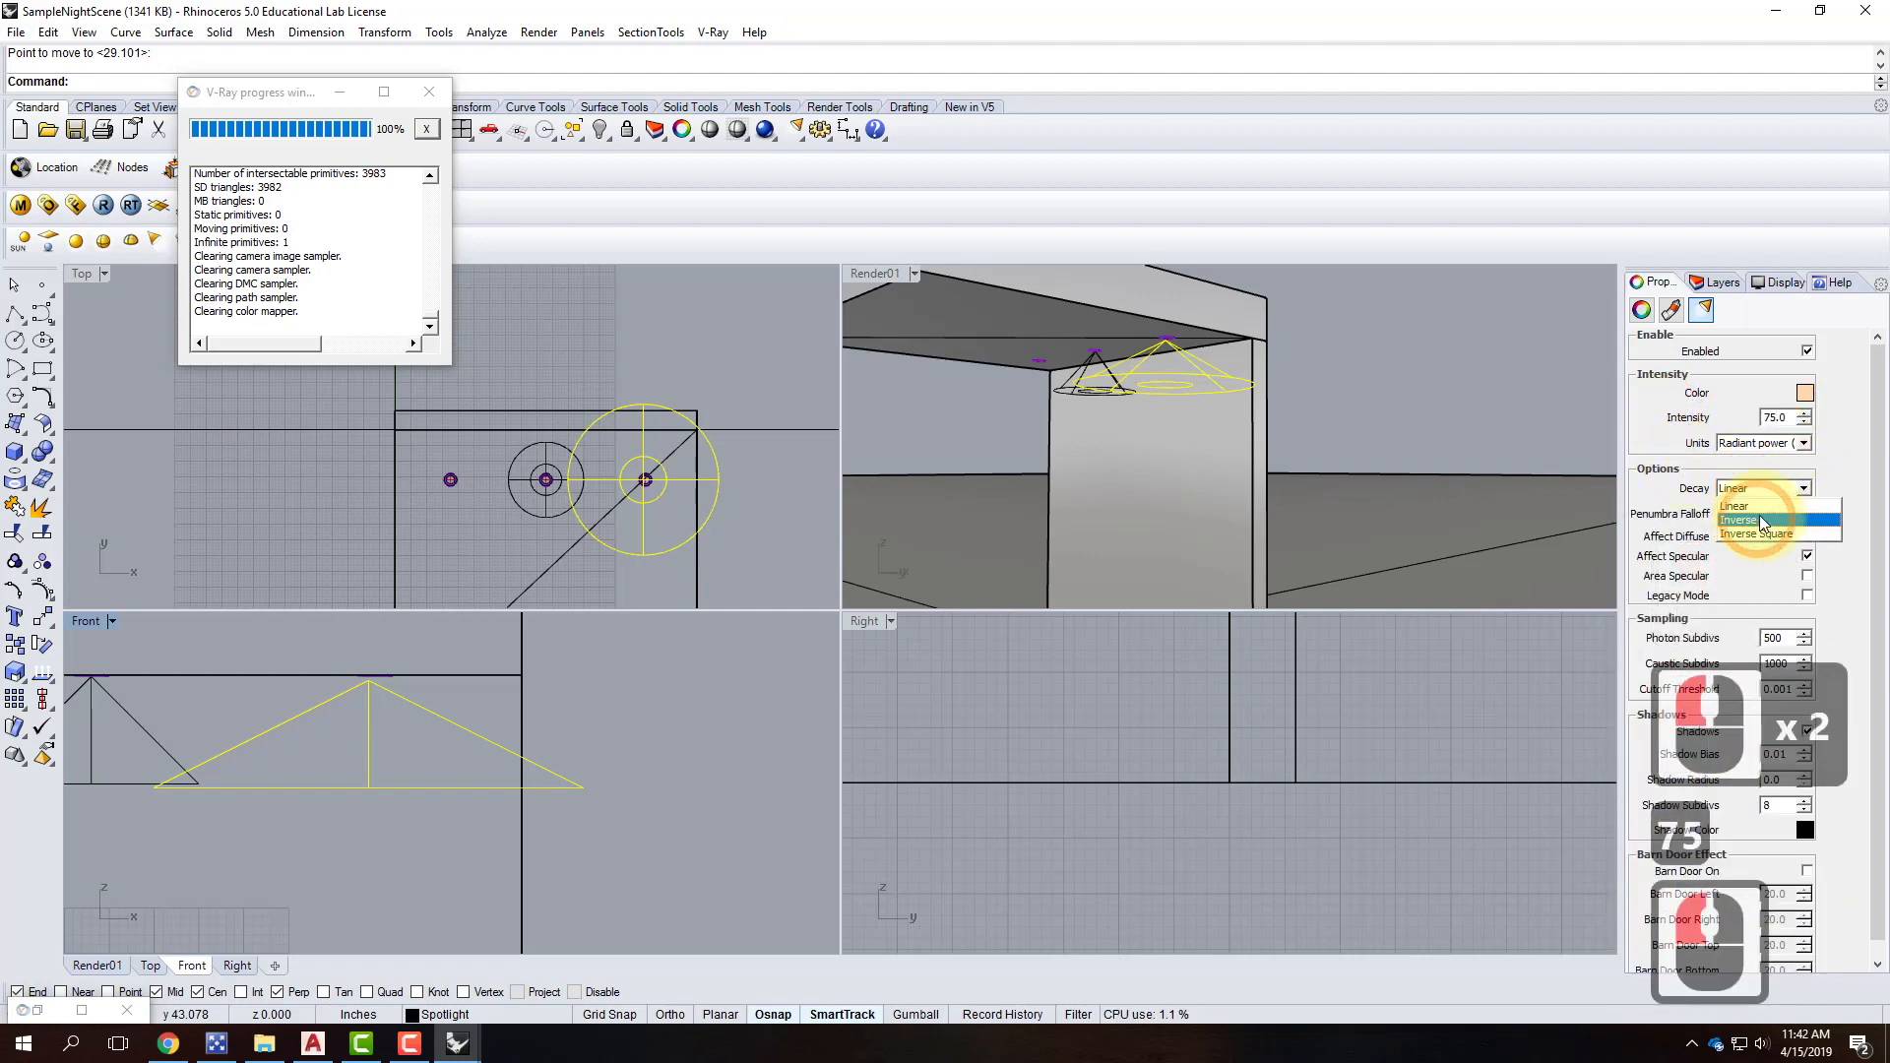
pyautogui.click(1757, 521)
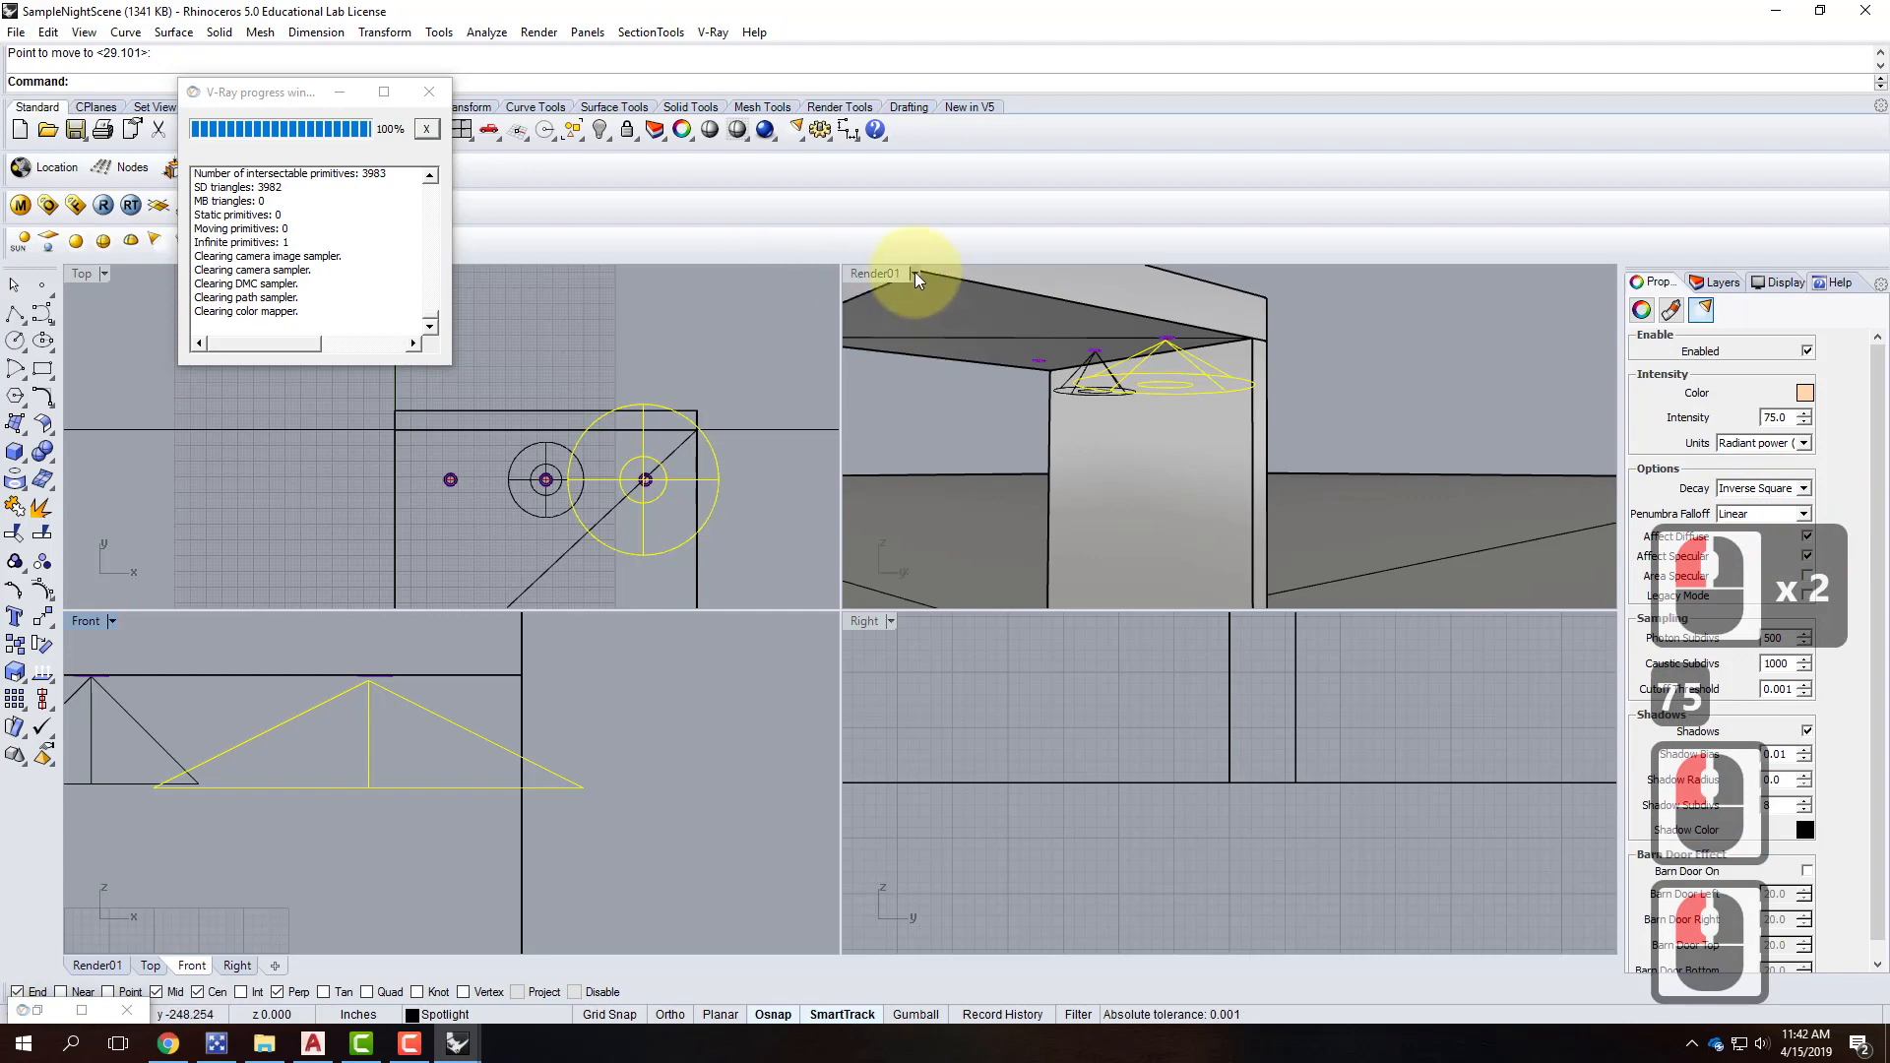
pyautogui.doubleClick(876, 271)
# Hide the left spotlight.
pyautogui.click(510, 508)
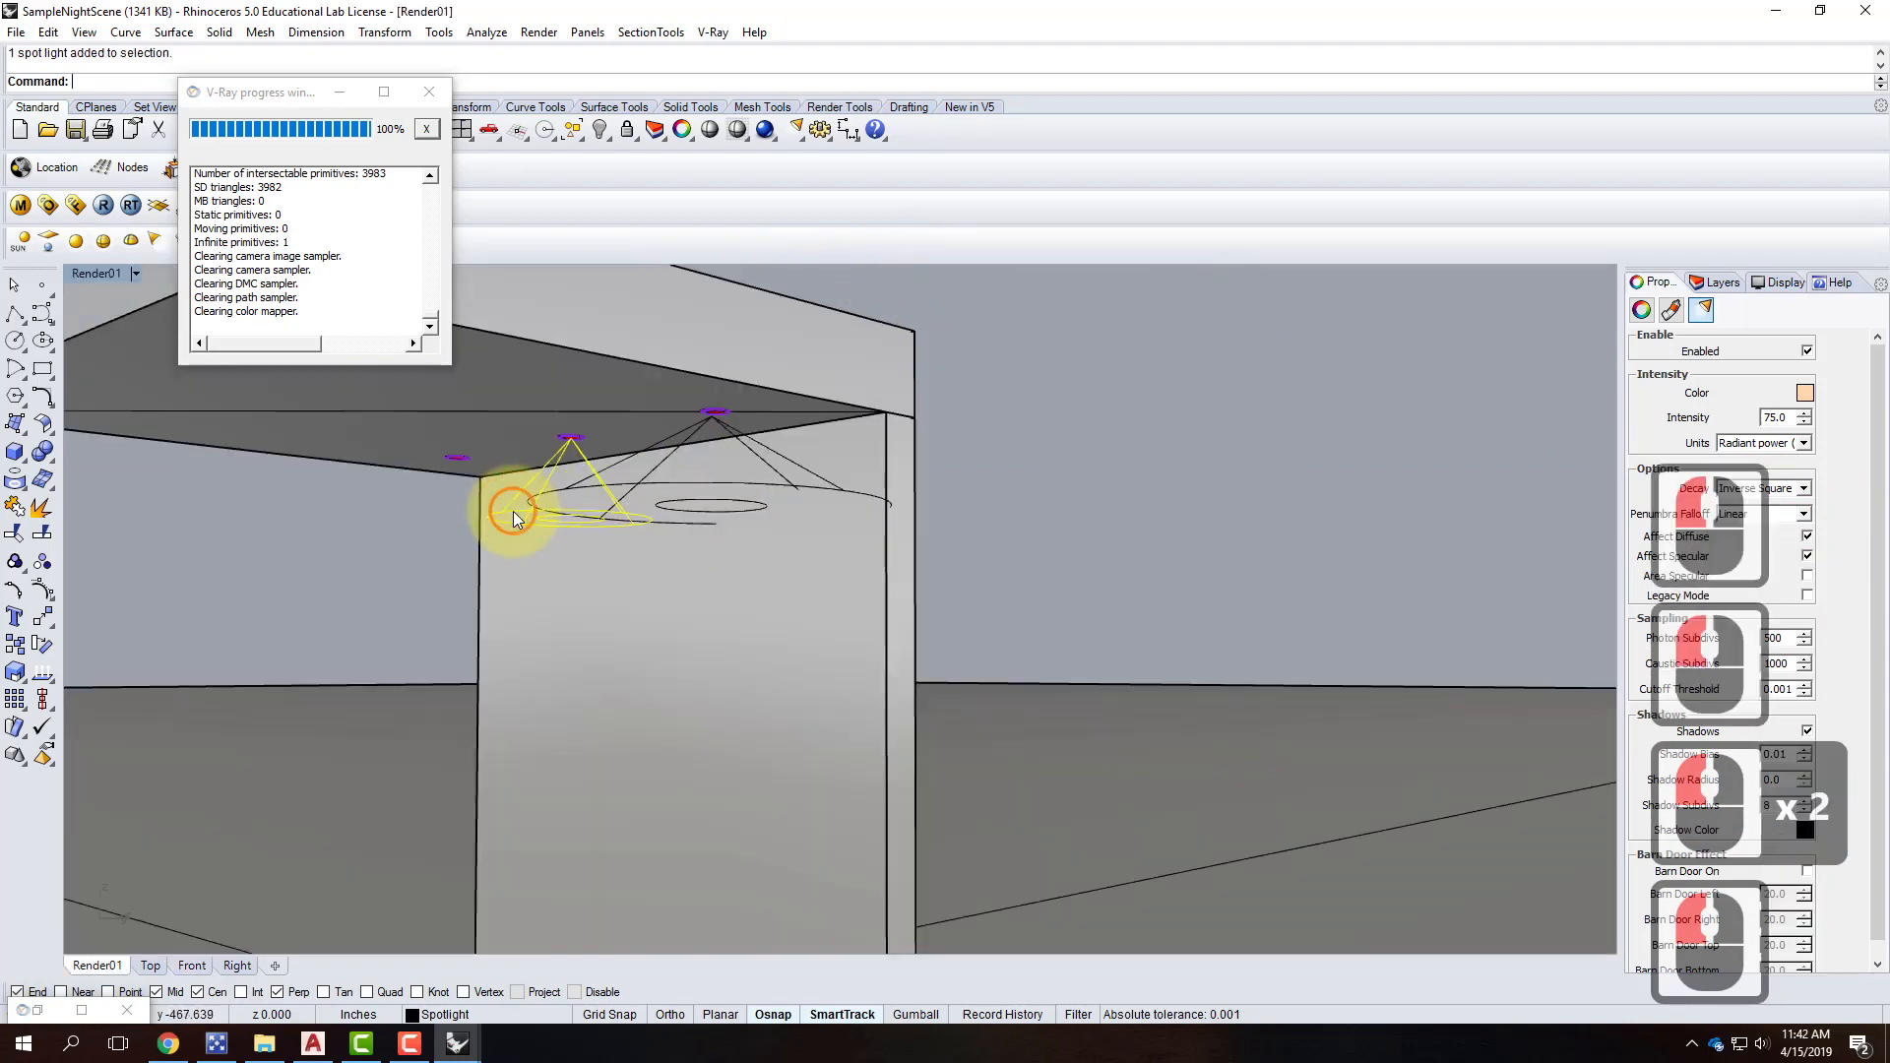
pyautogui.write('hide')
pyautogui.press('Return')
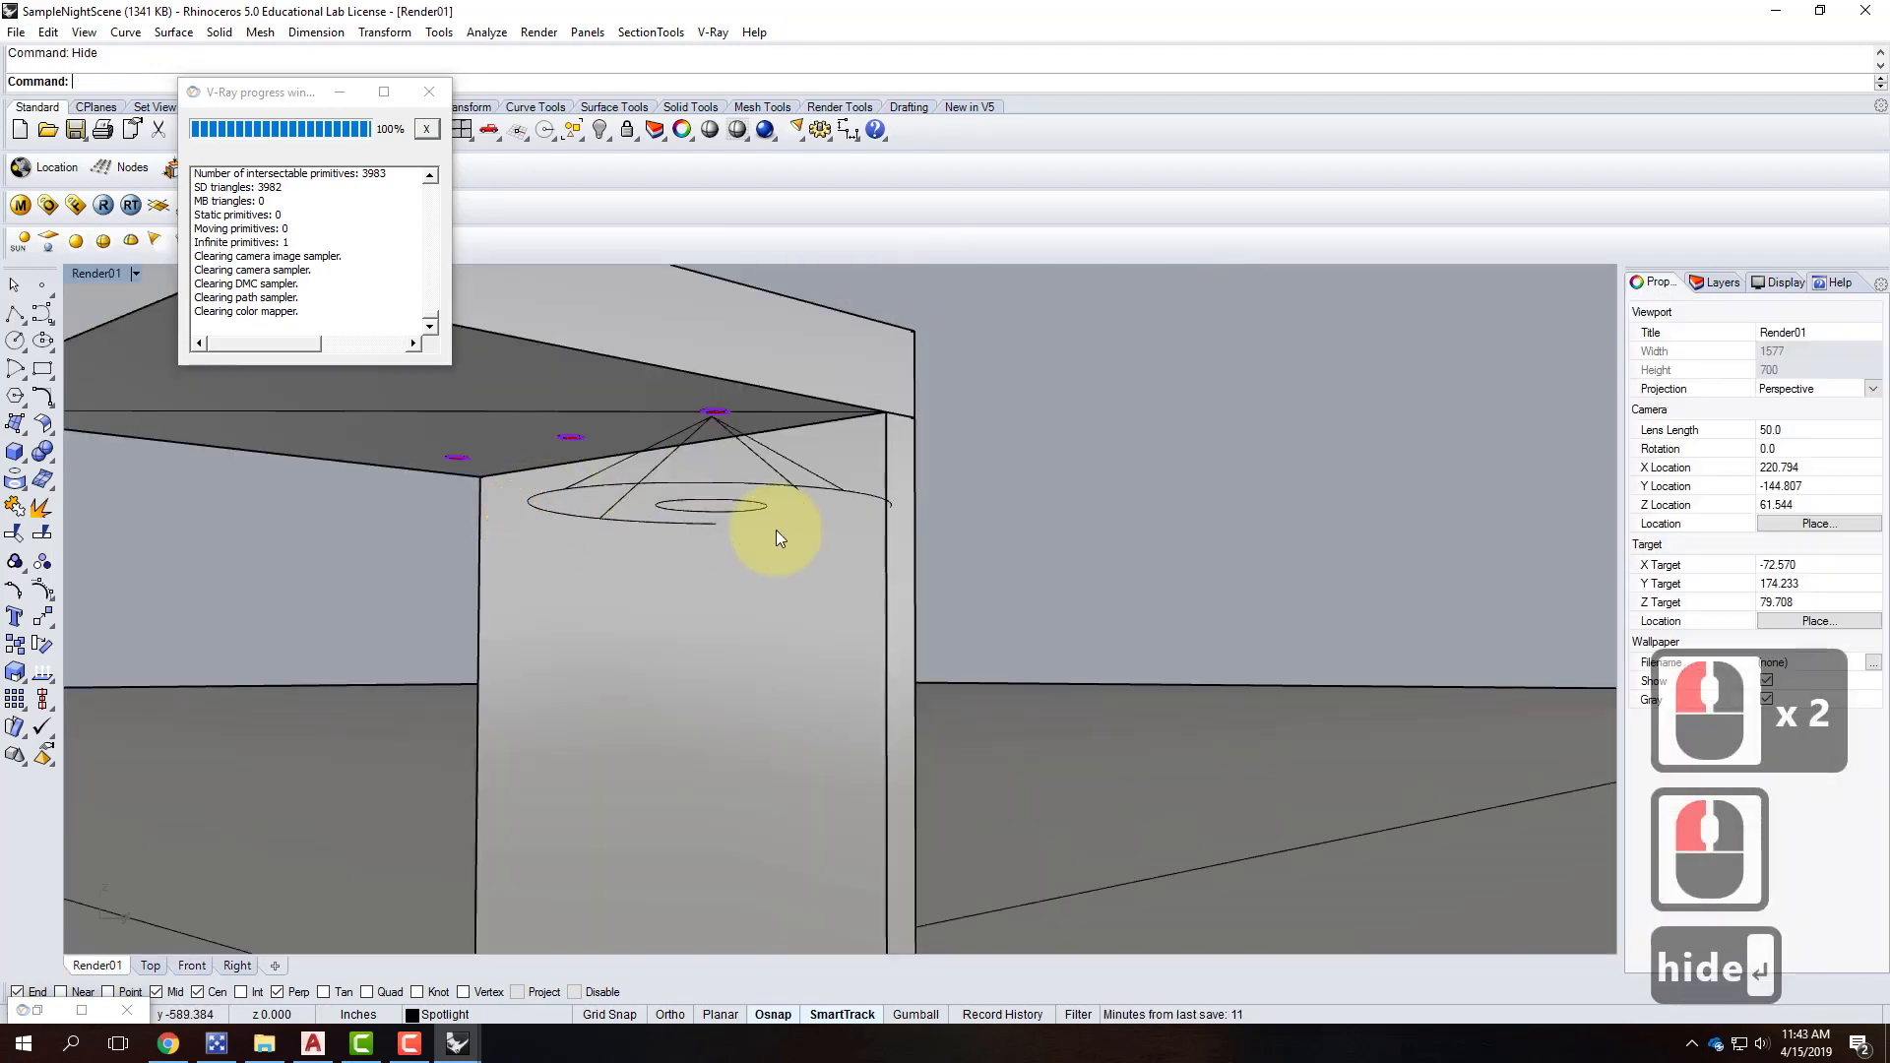
# Render the scene in V-Ray twice, reviewing the frame buffer each time.
pyautogui.click(104, 205)
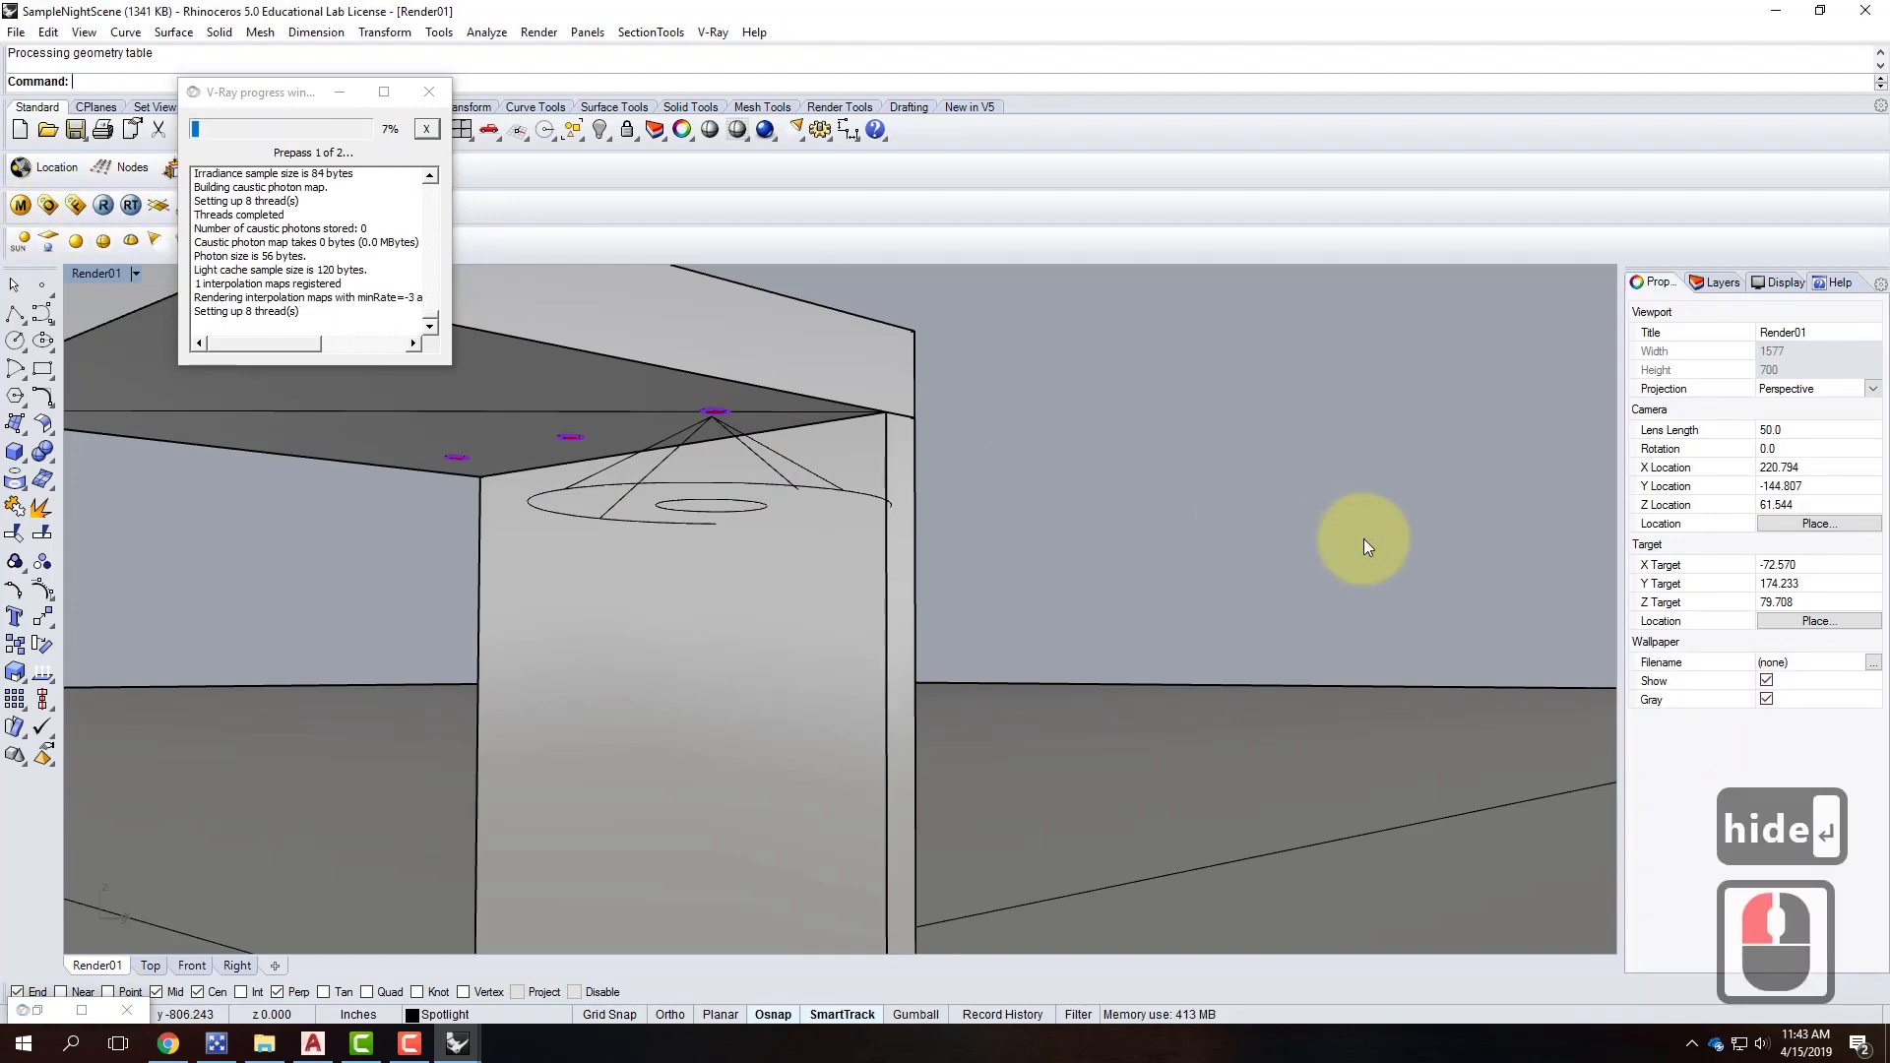
pyautogui.click(82, 1010)
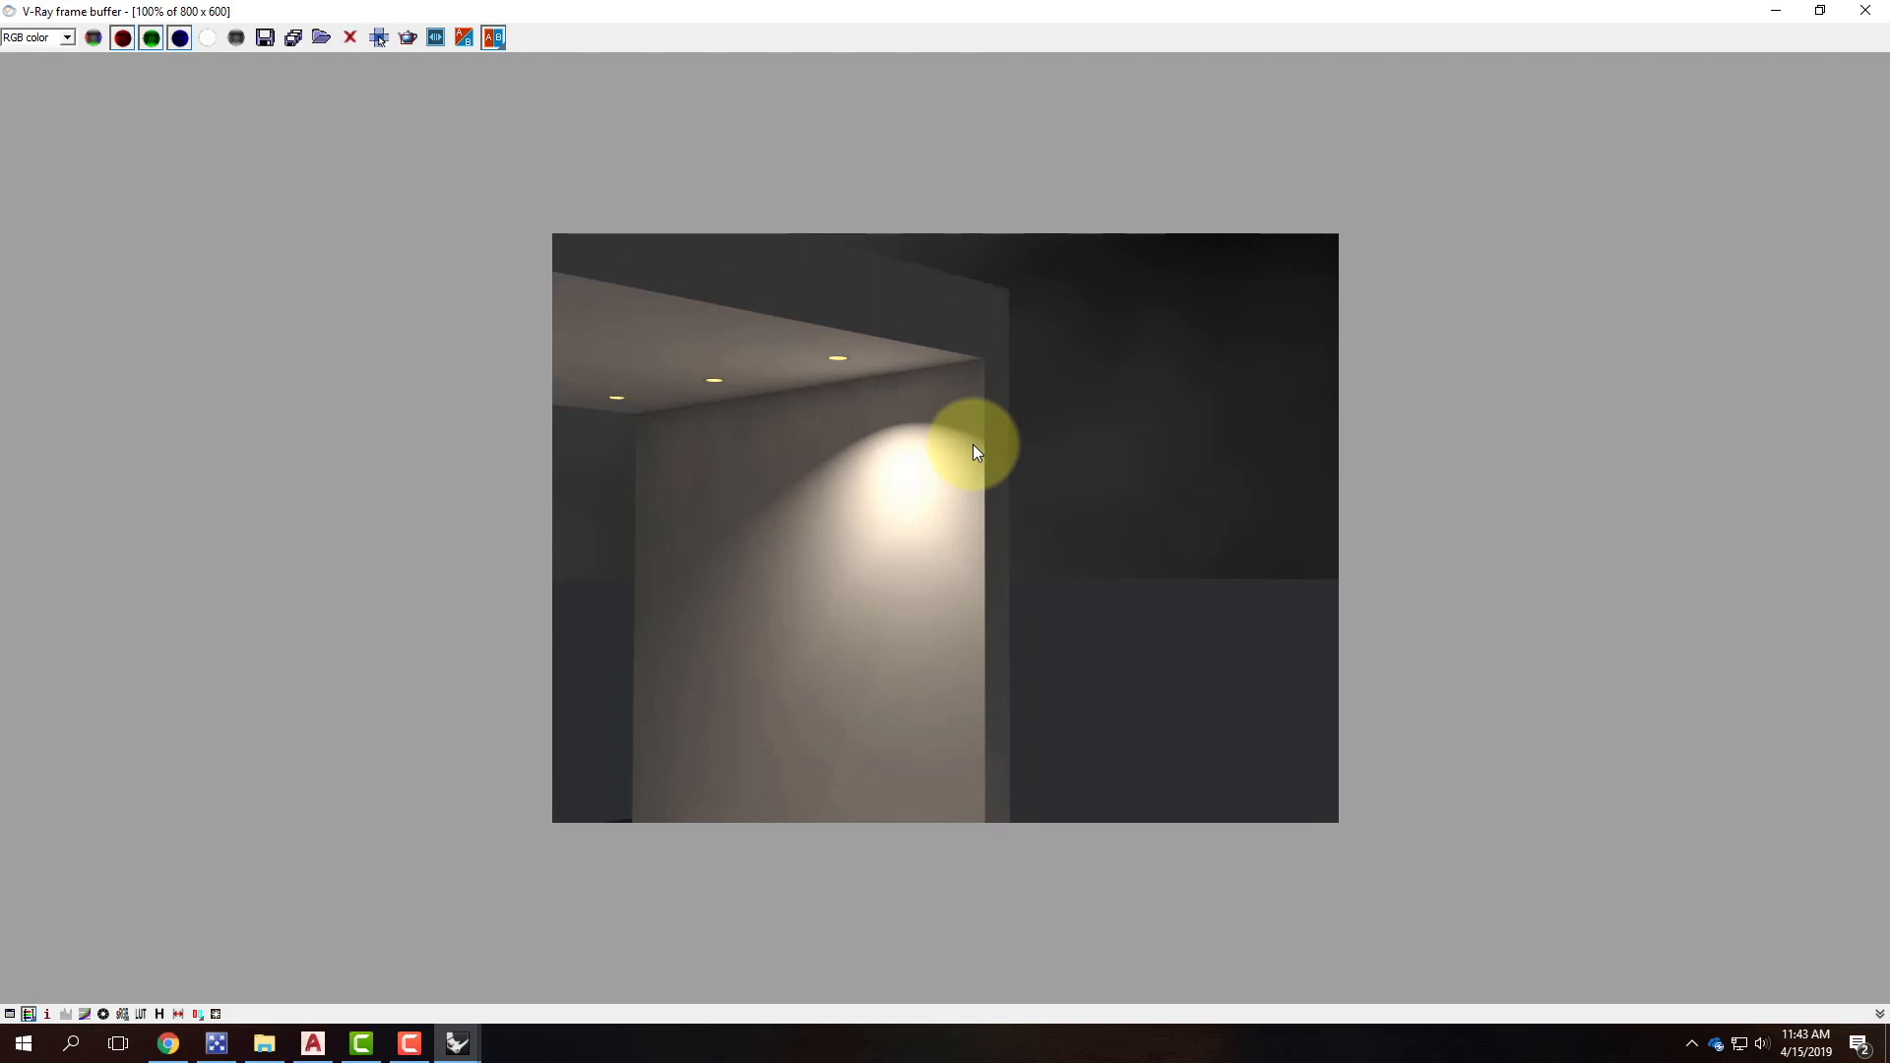
pyautogui.click(1798, 12)
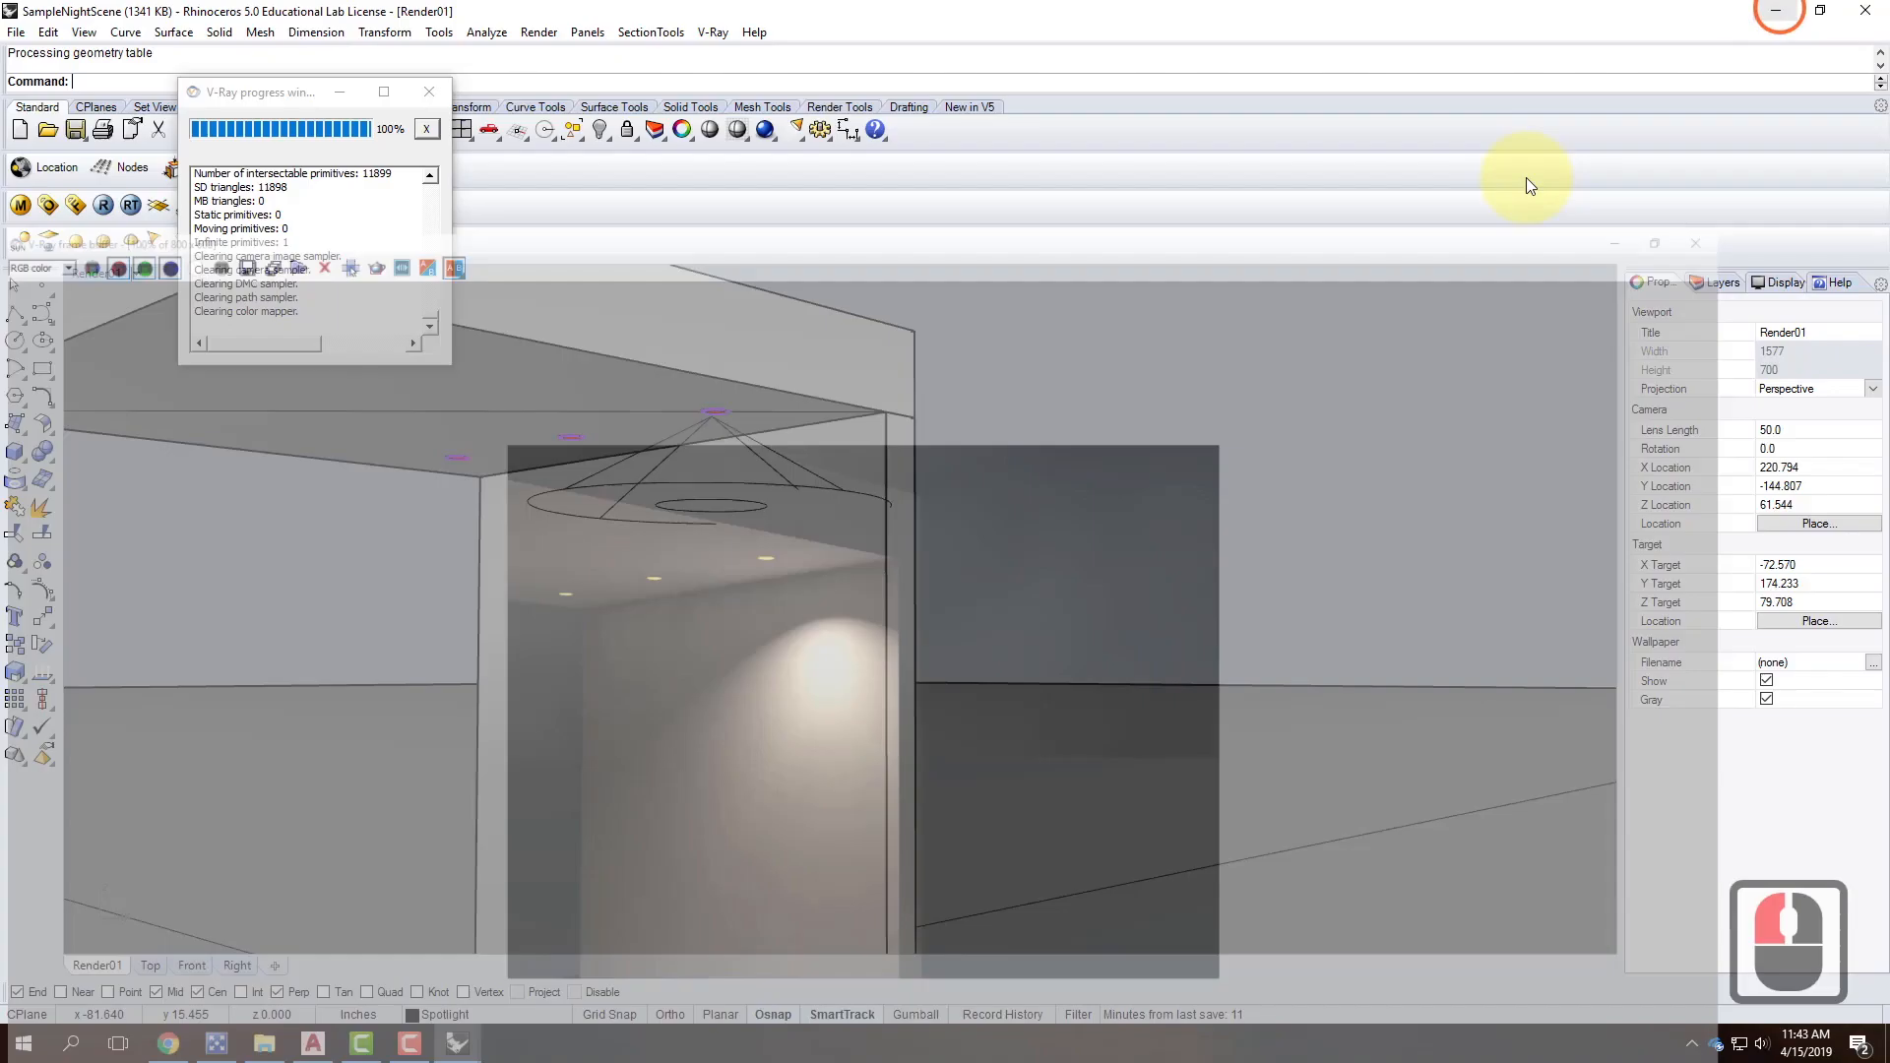
pyautogui.scroll(-2, 1149, 553)
pyautogui.scroll(1, 801, 604)
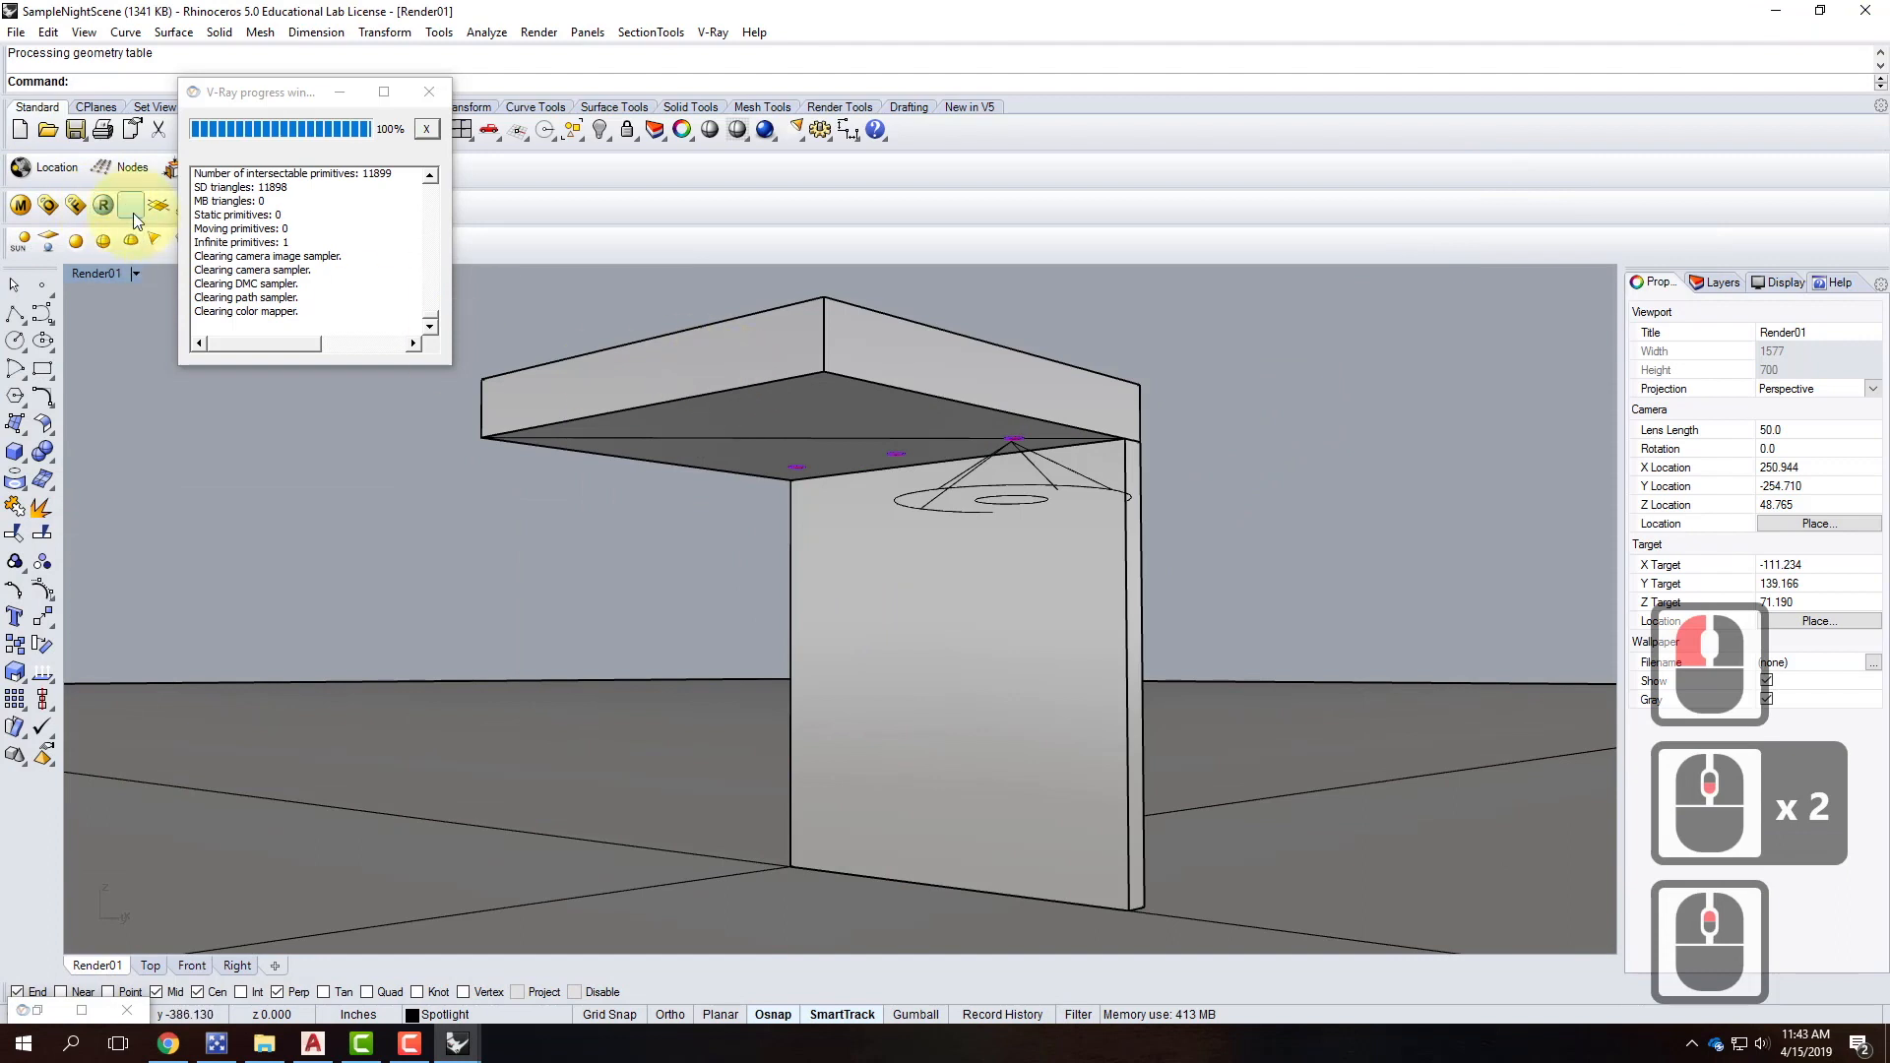
pyautogui.click(100, 209)
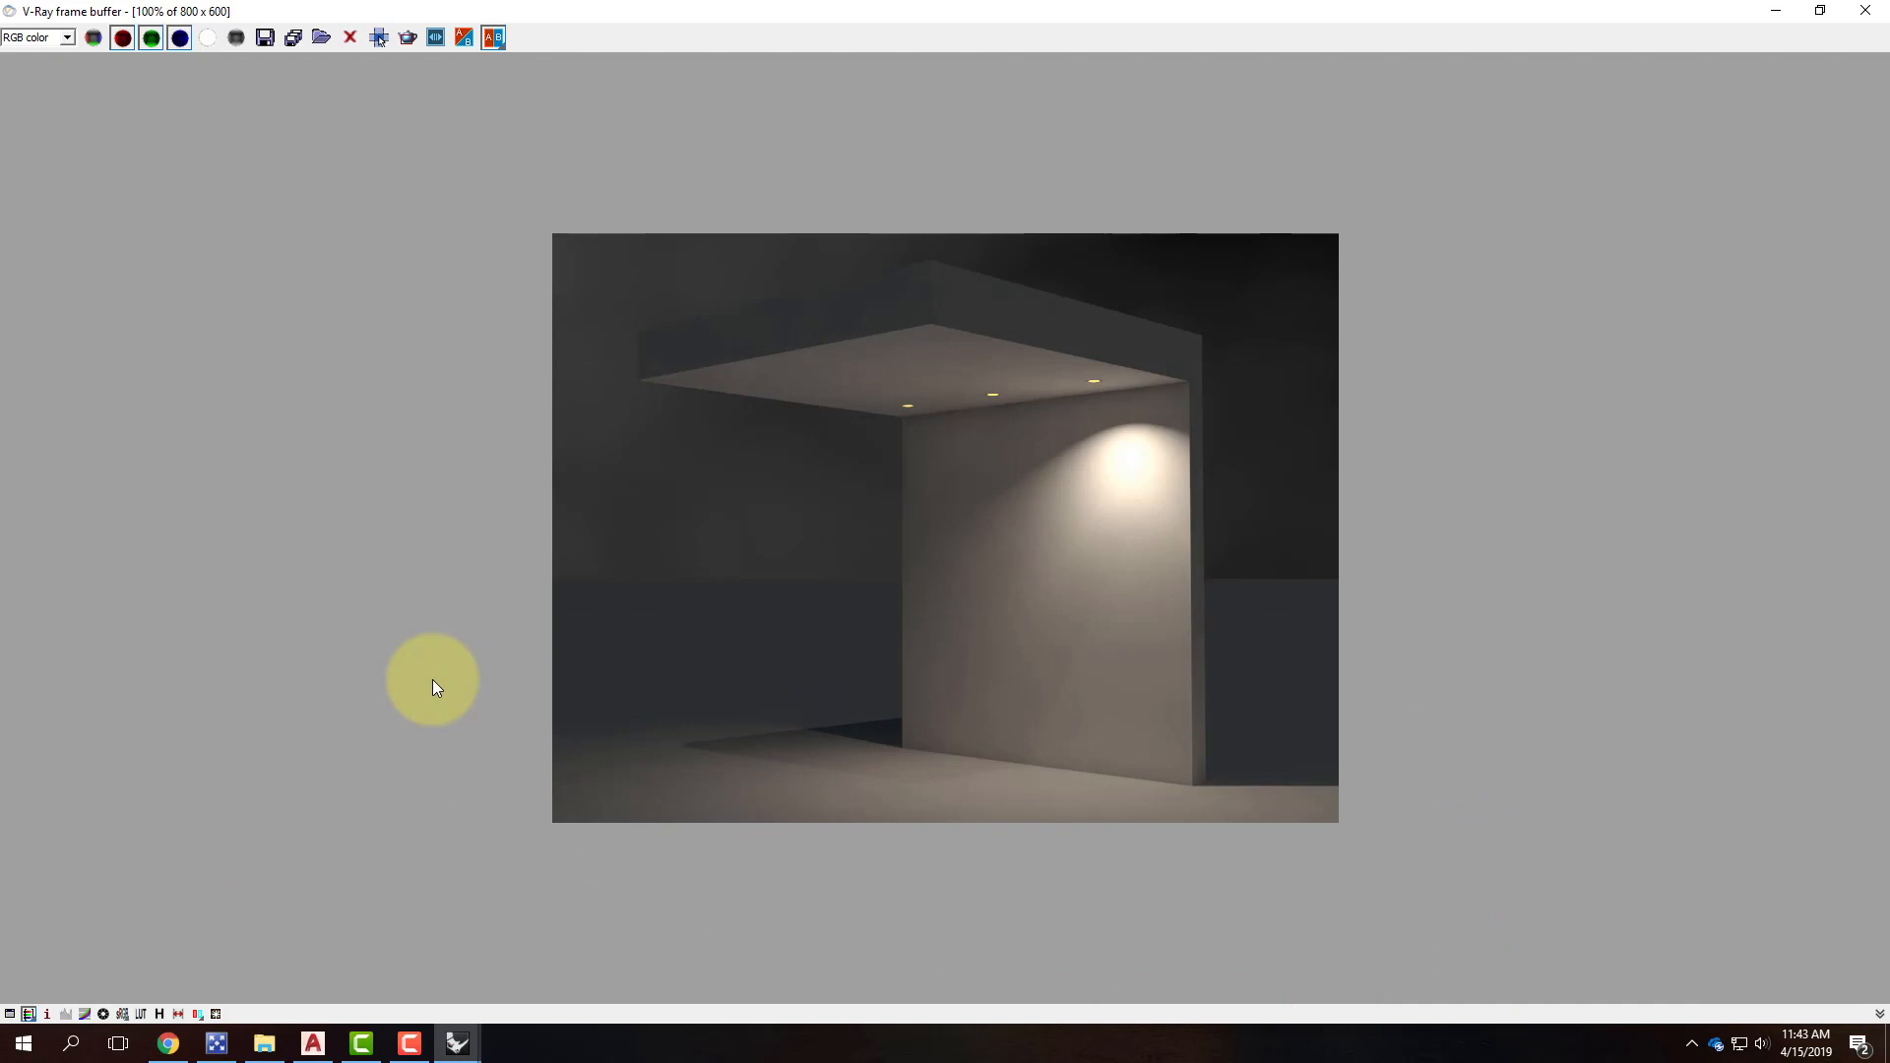
pyautogui.click(1772, 11)
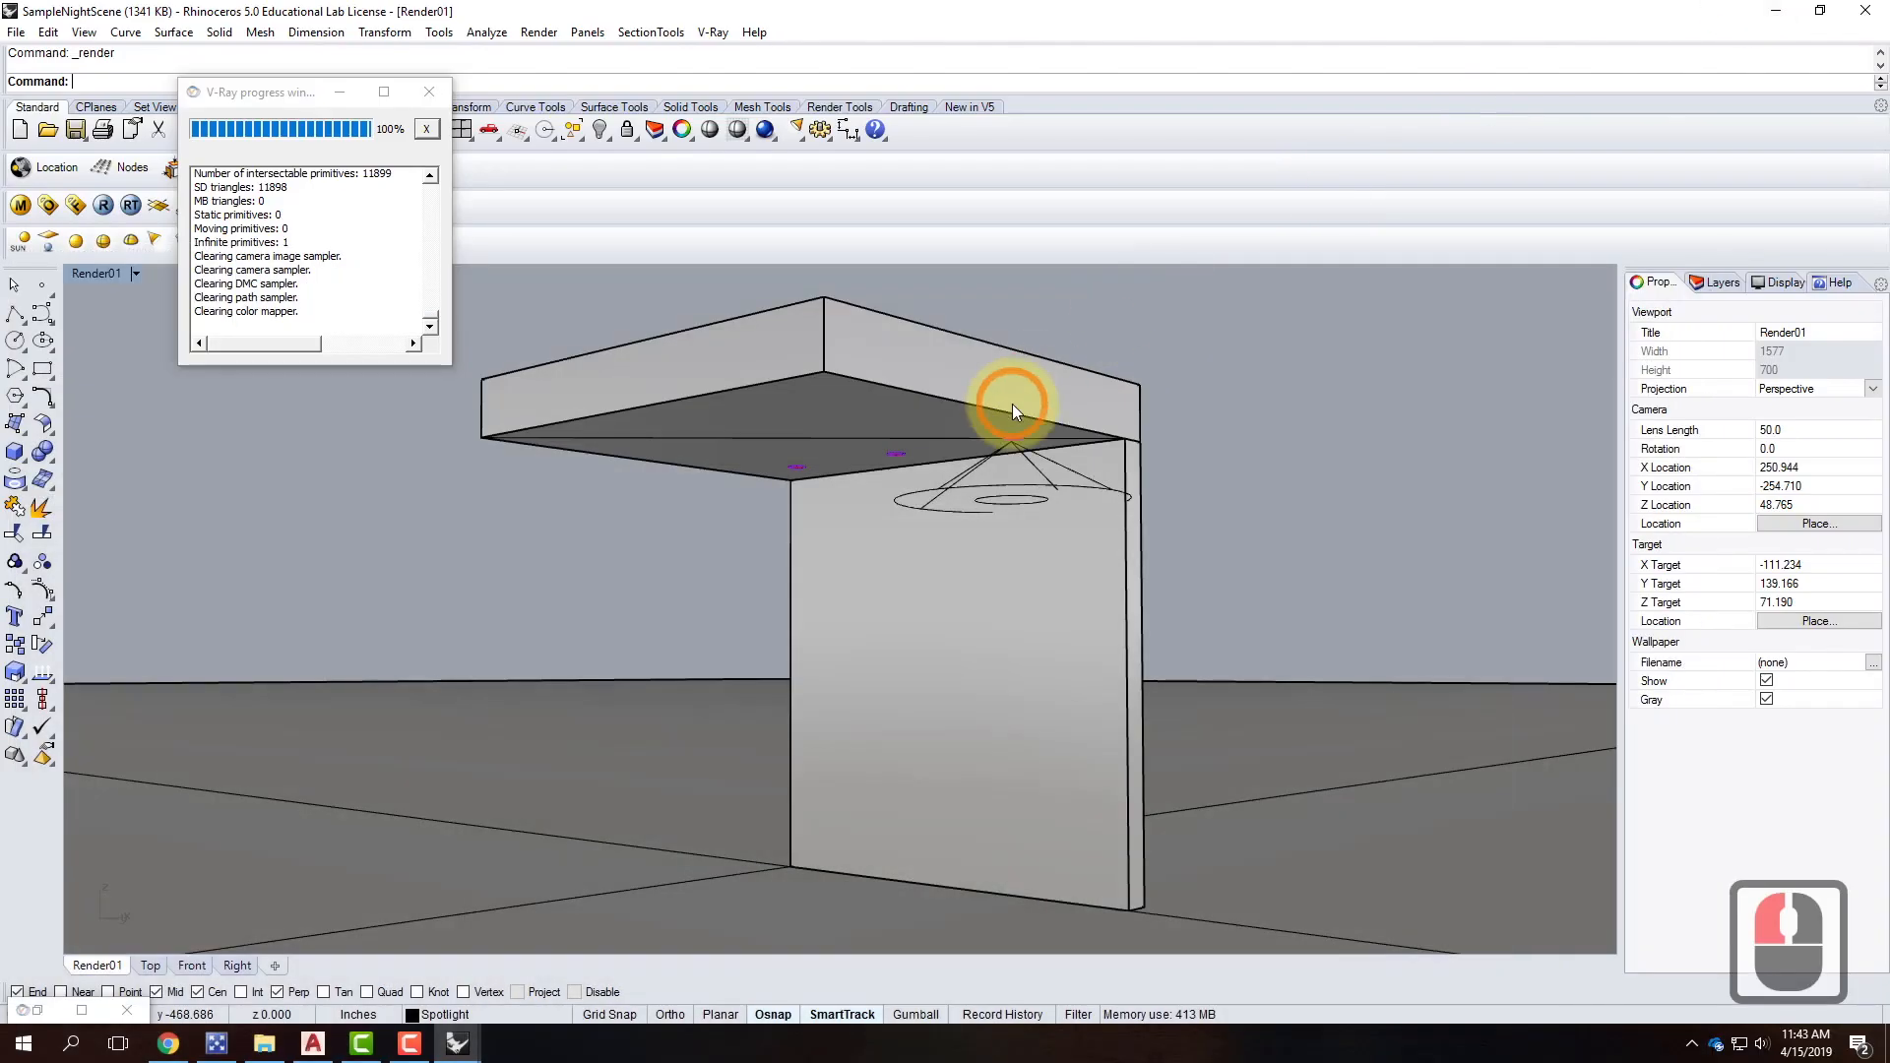
# Unhide the left spotlight with the Show command.
pyautogui.write('dhoe')
pyautogui.press('Return')
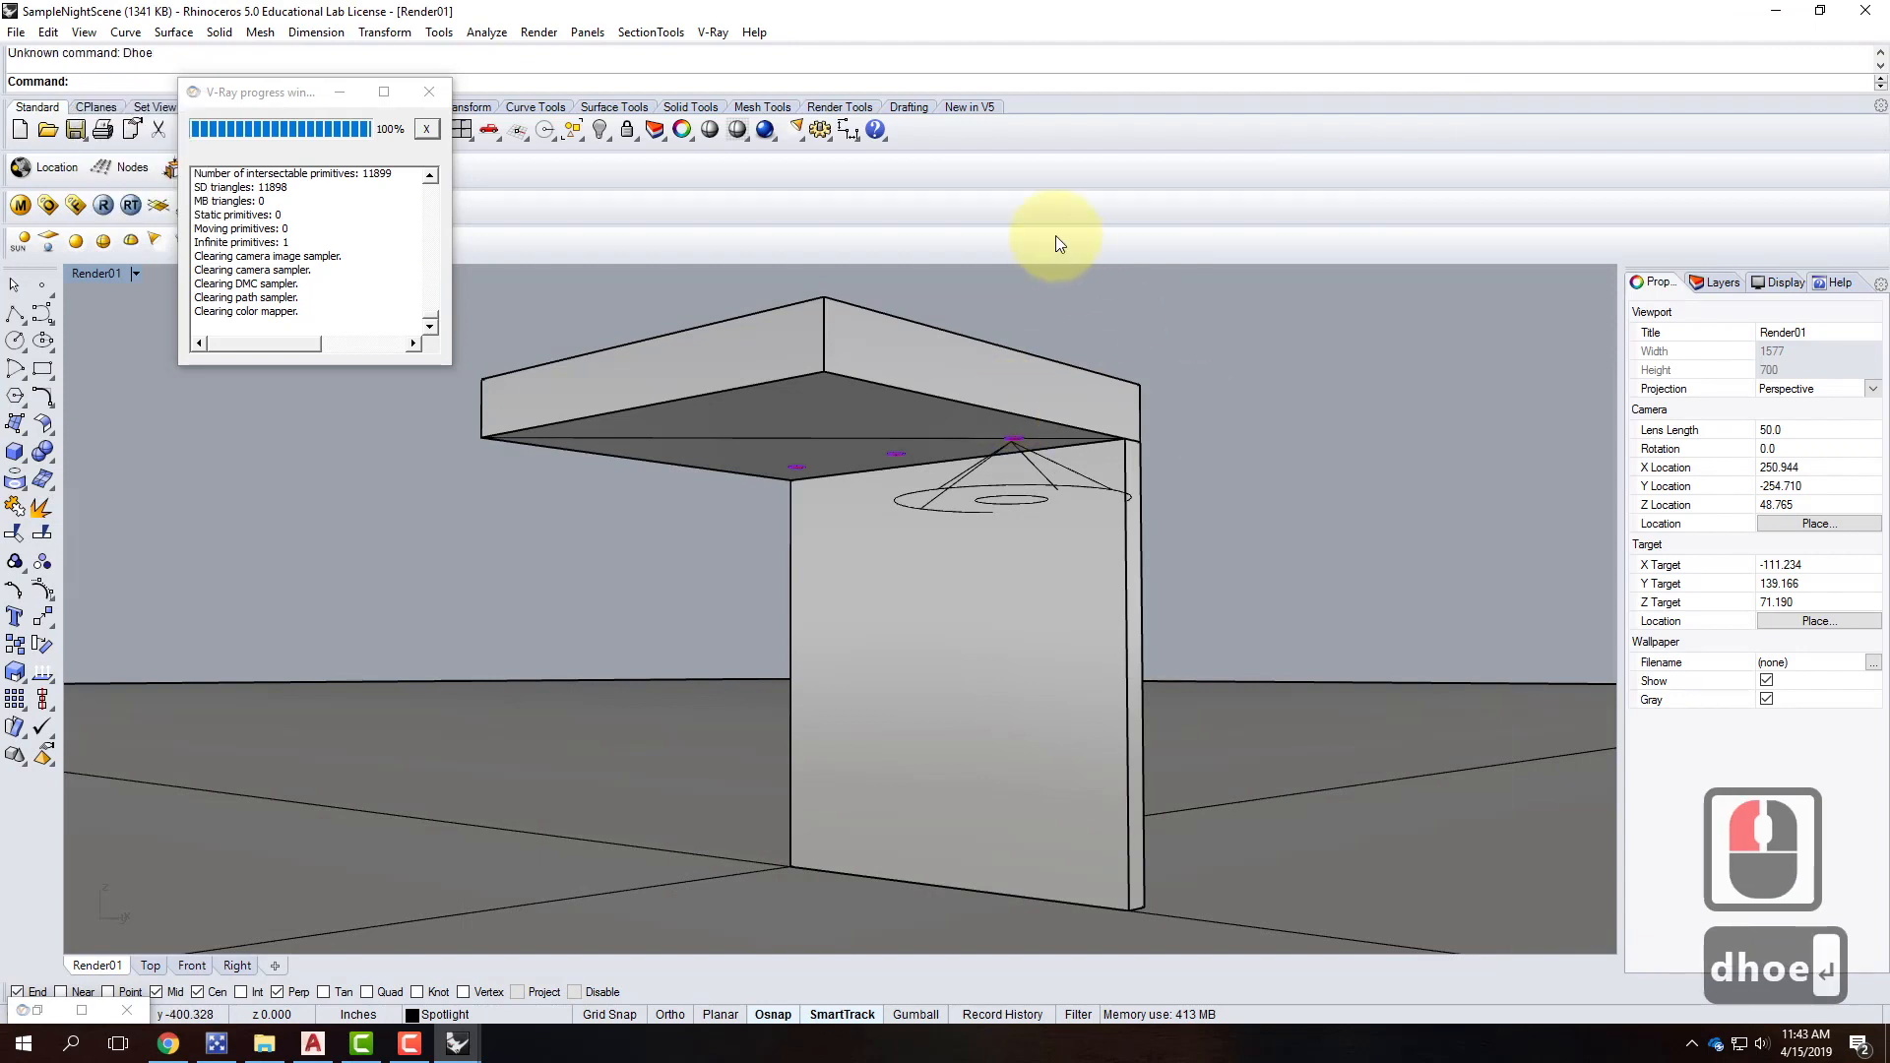
pyautogui.write('show')
pyautogui.press('Return')
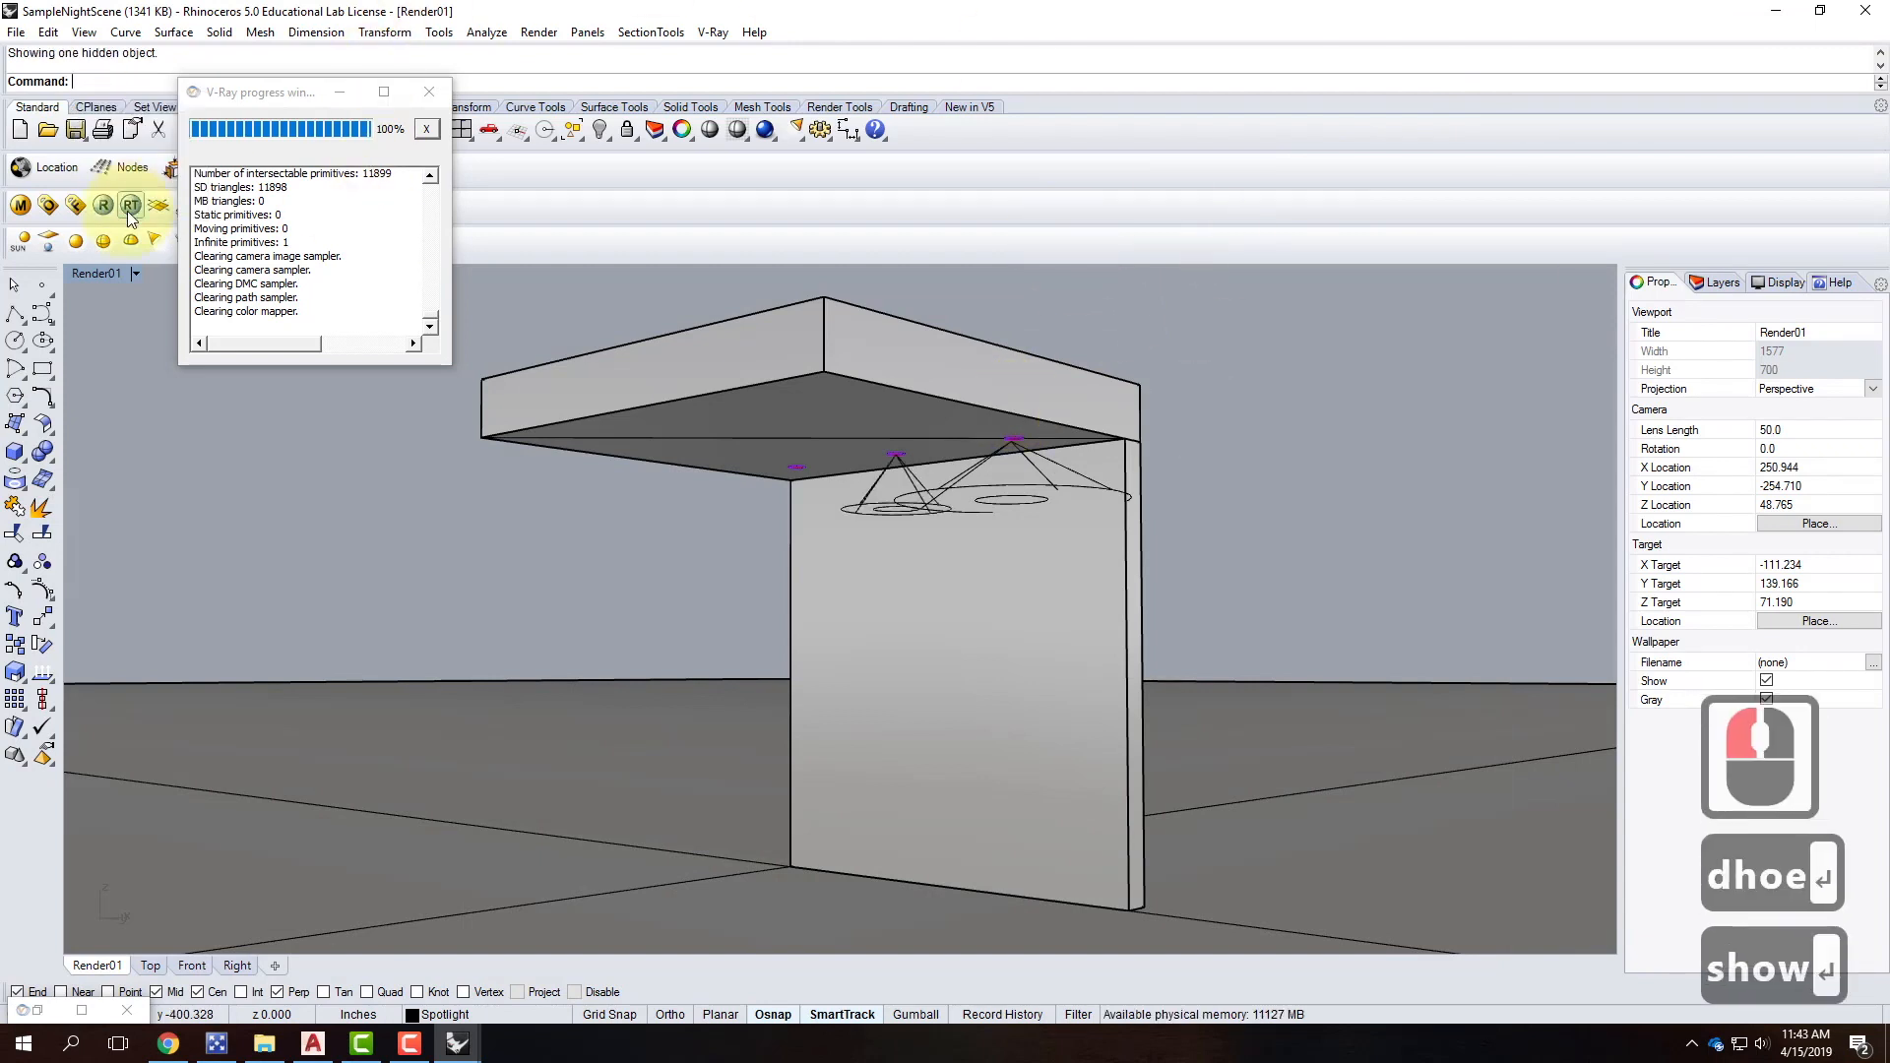
# Render in V-Ray and review the two light pools on the wall.
pyautogui.click(102, 206)
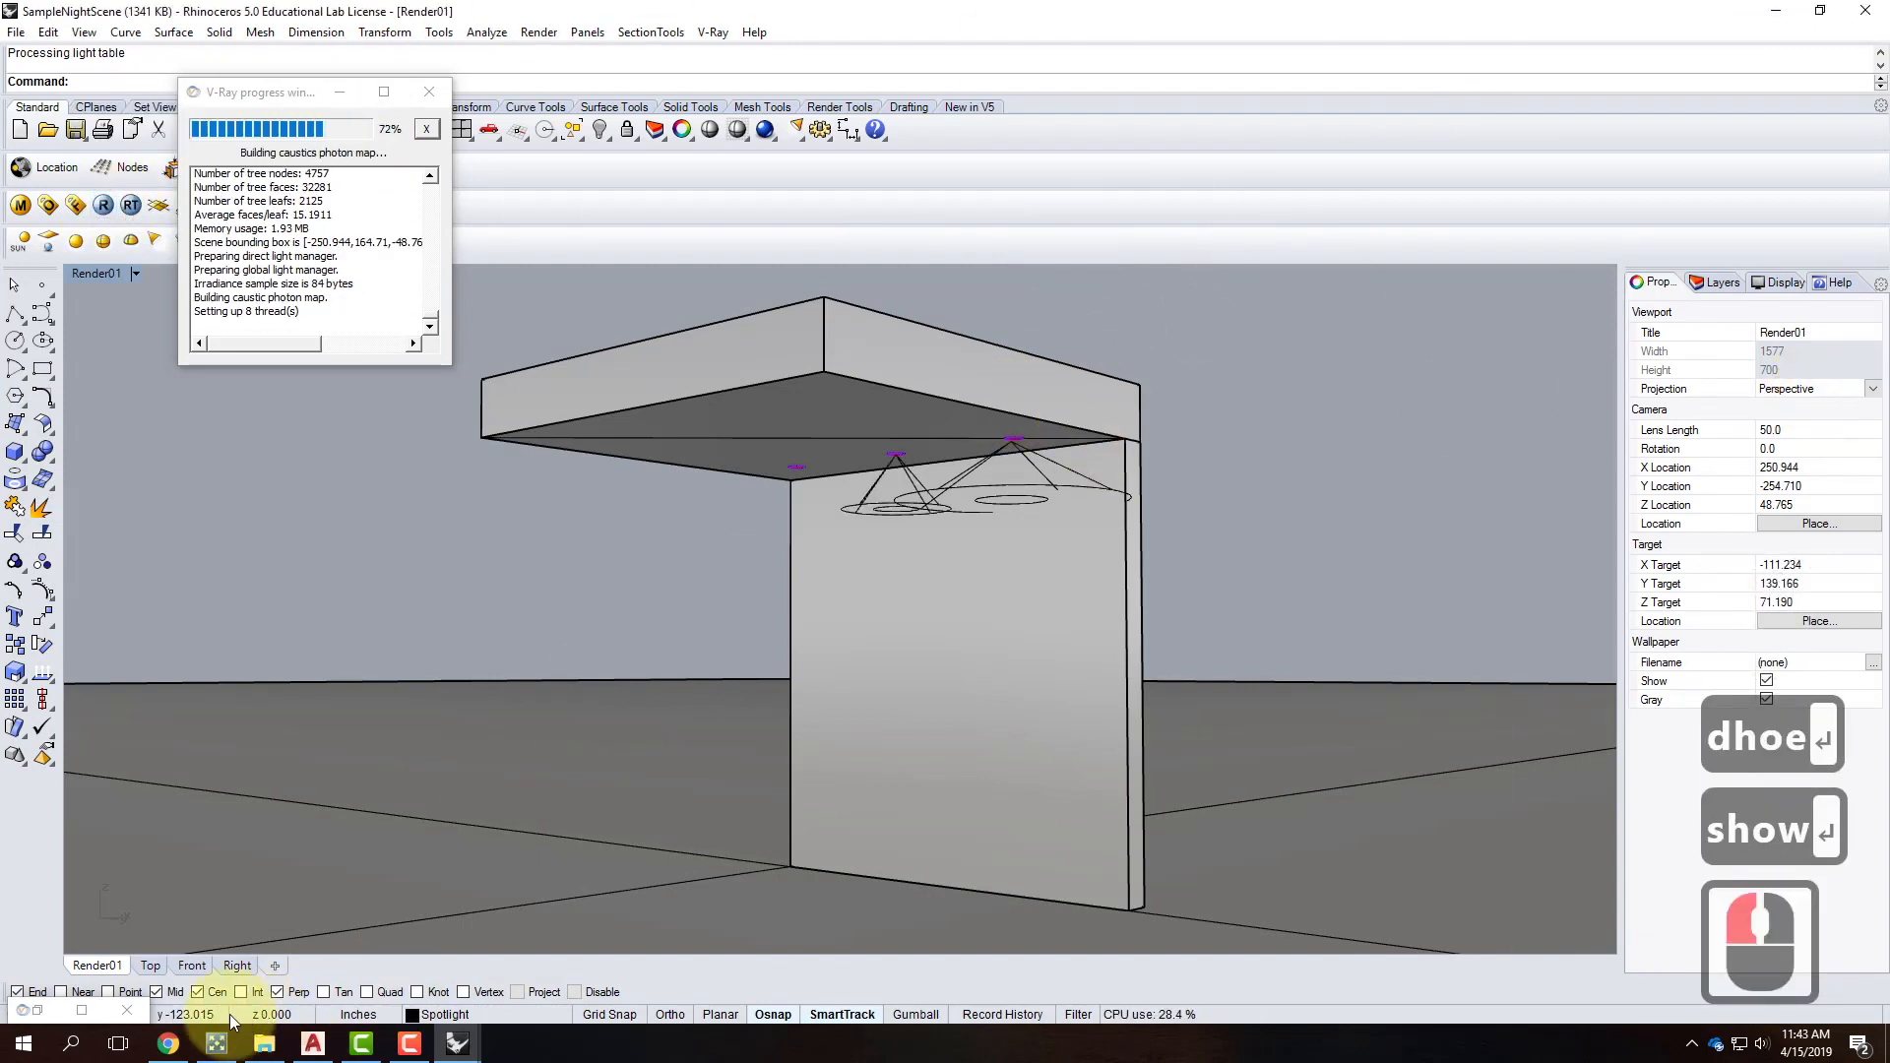
pyautogui.click(80, 1009)
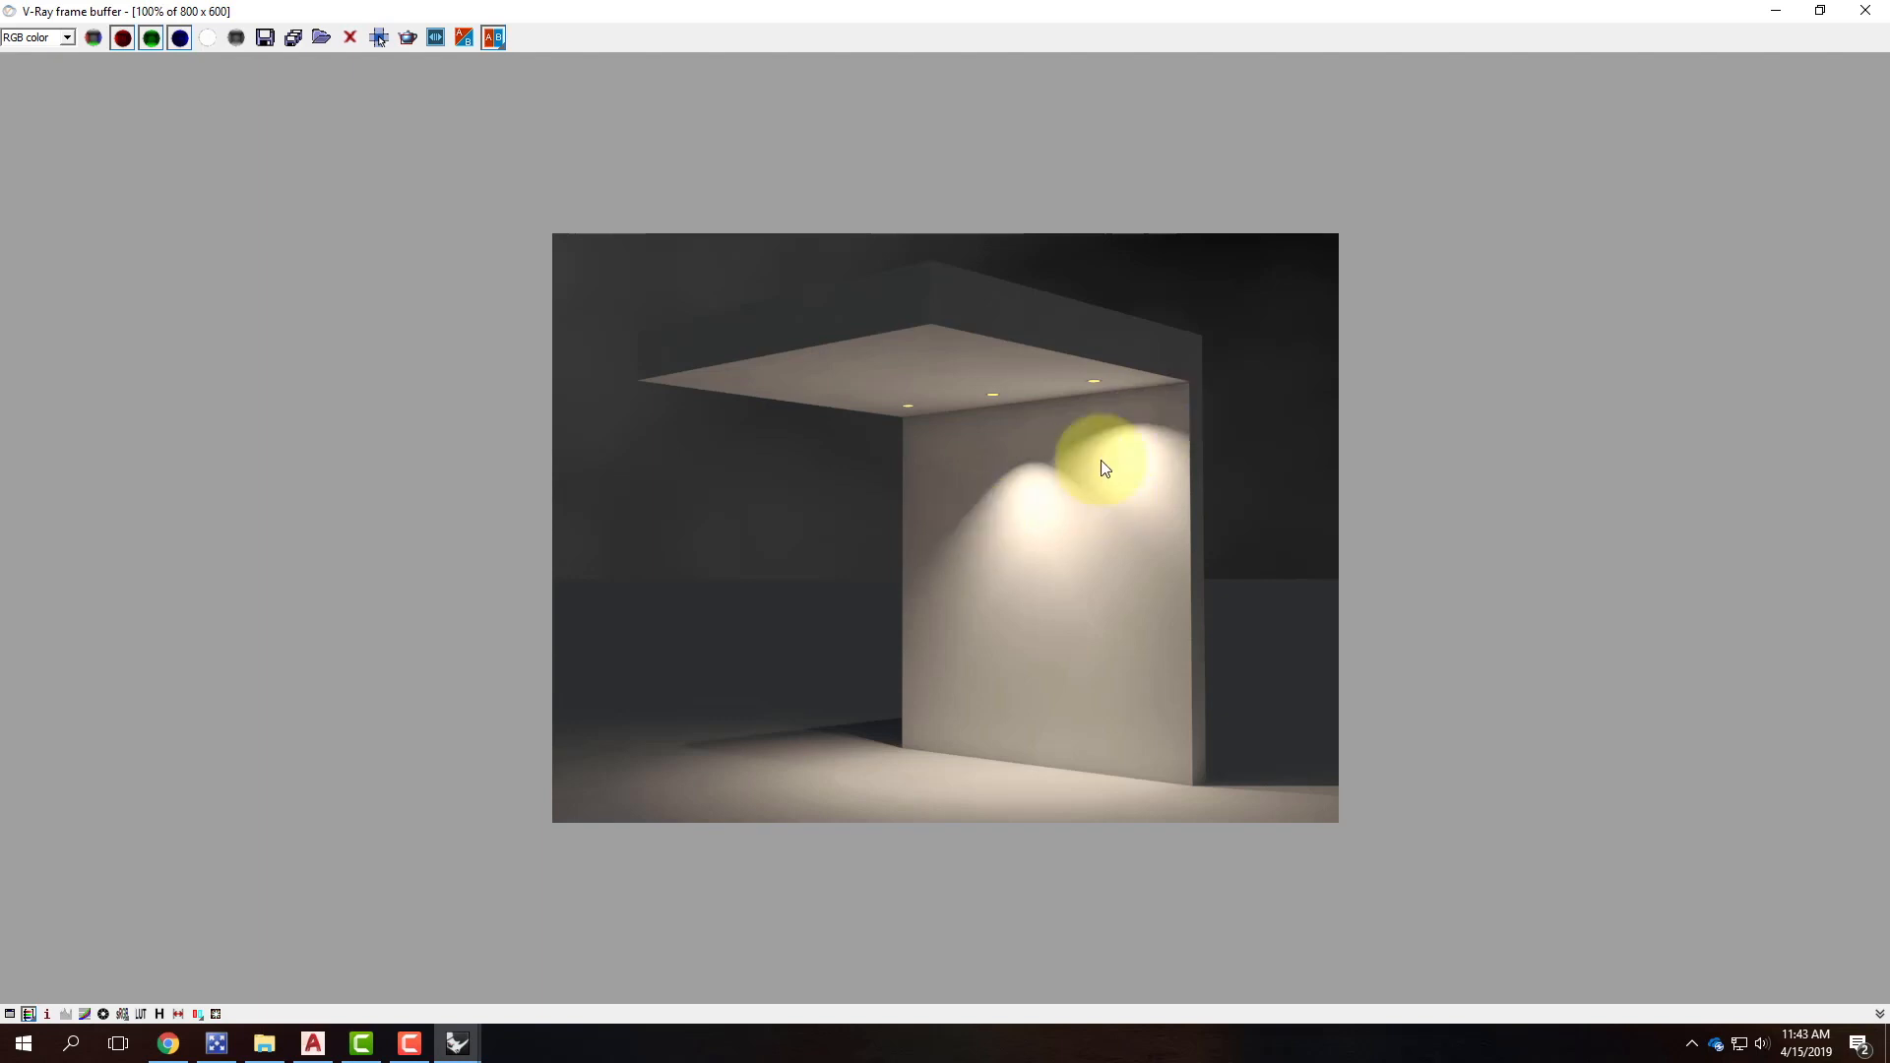
pyautogui.click(1775, 13)
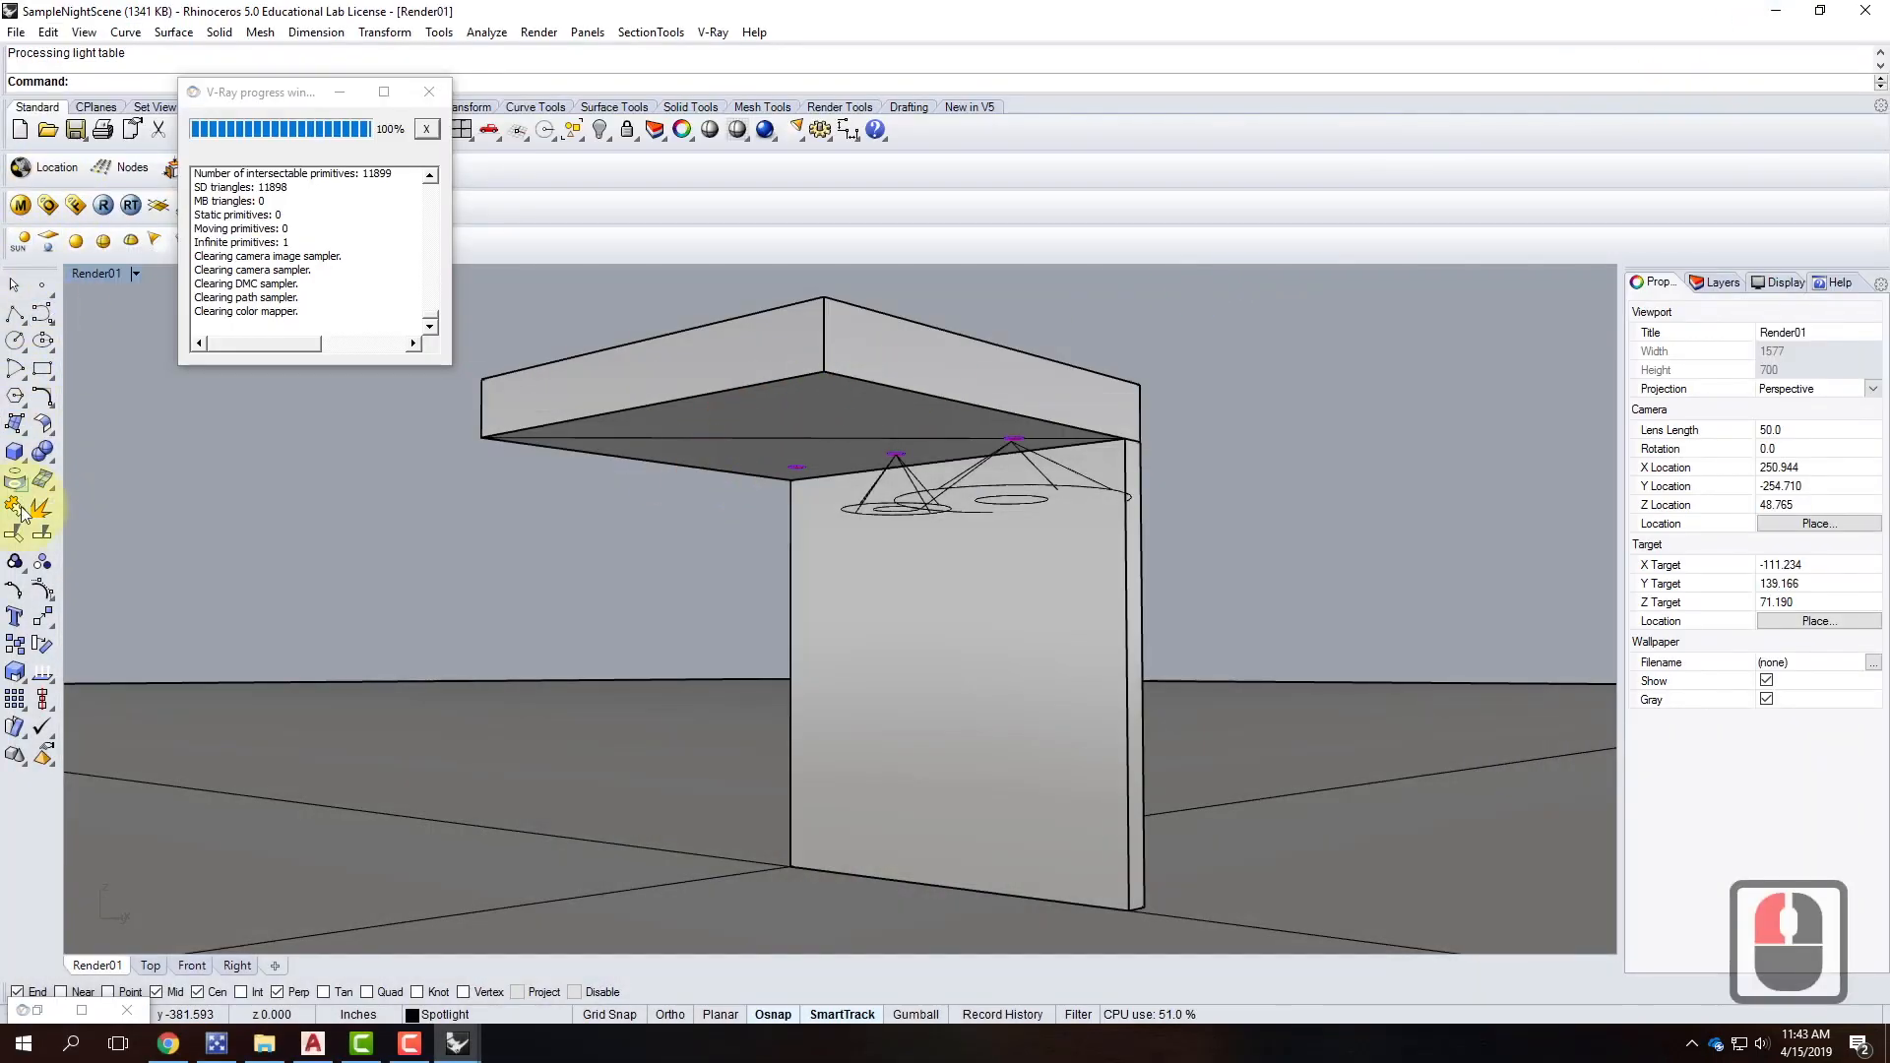
# Start another spotlight at the left ceiling light's centre with a 4" cone diameter.
pyautogui.click(154, 240)
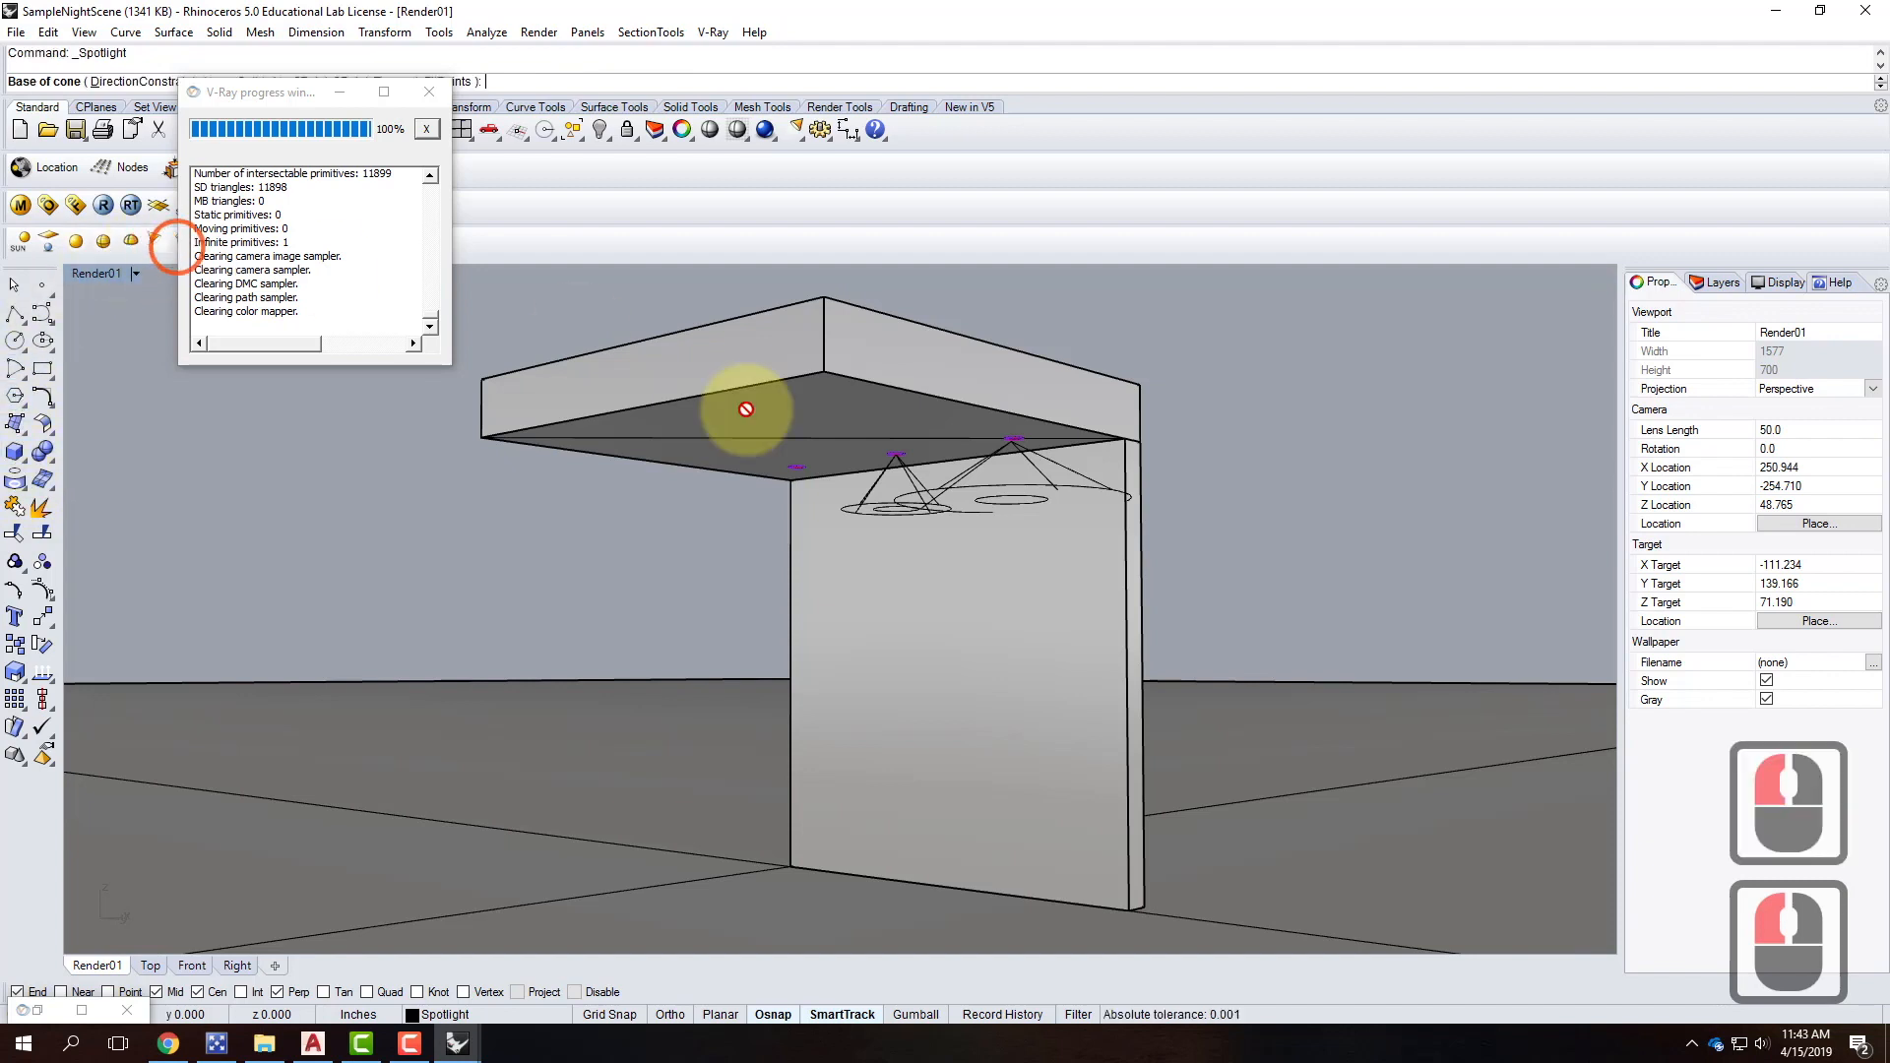
pyautogui.scroll(3, 792, 470)
pyautogui.scroll(5, 801, 451)
pyautogui.scroll(-2, 831, 433)
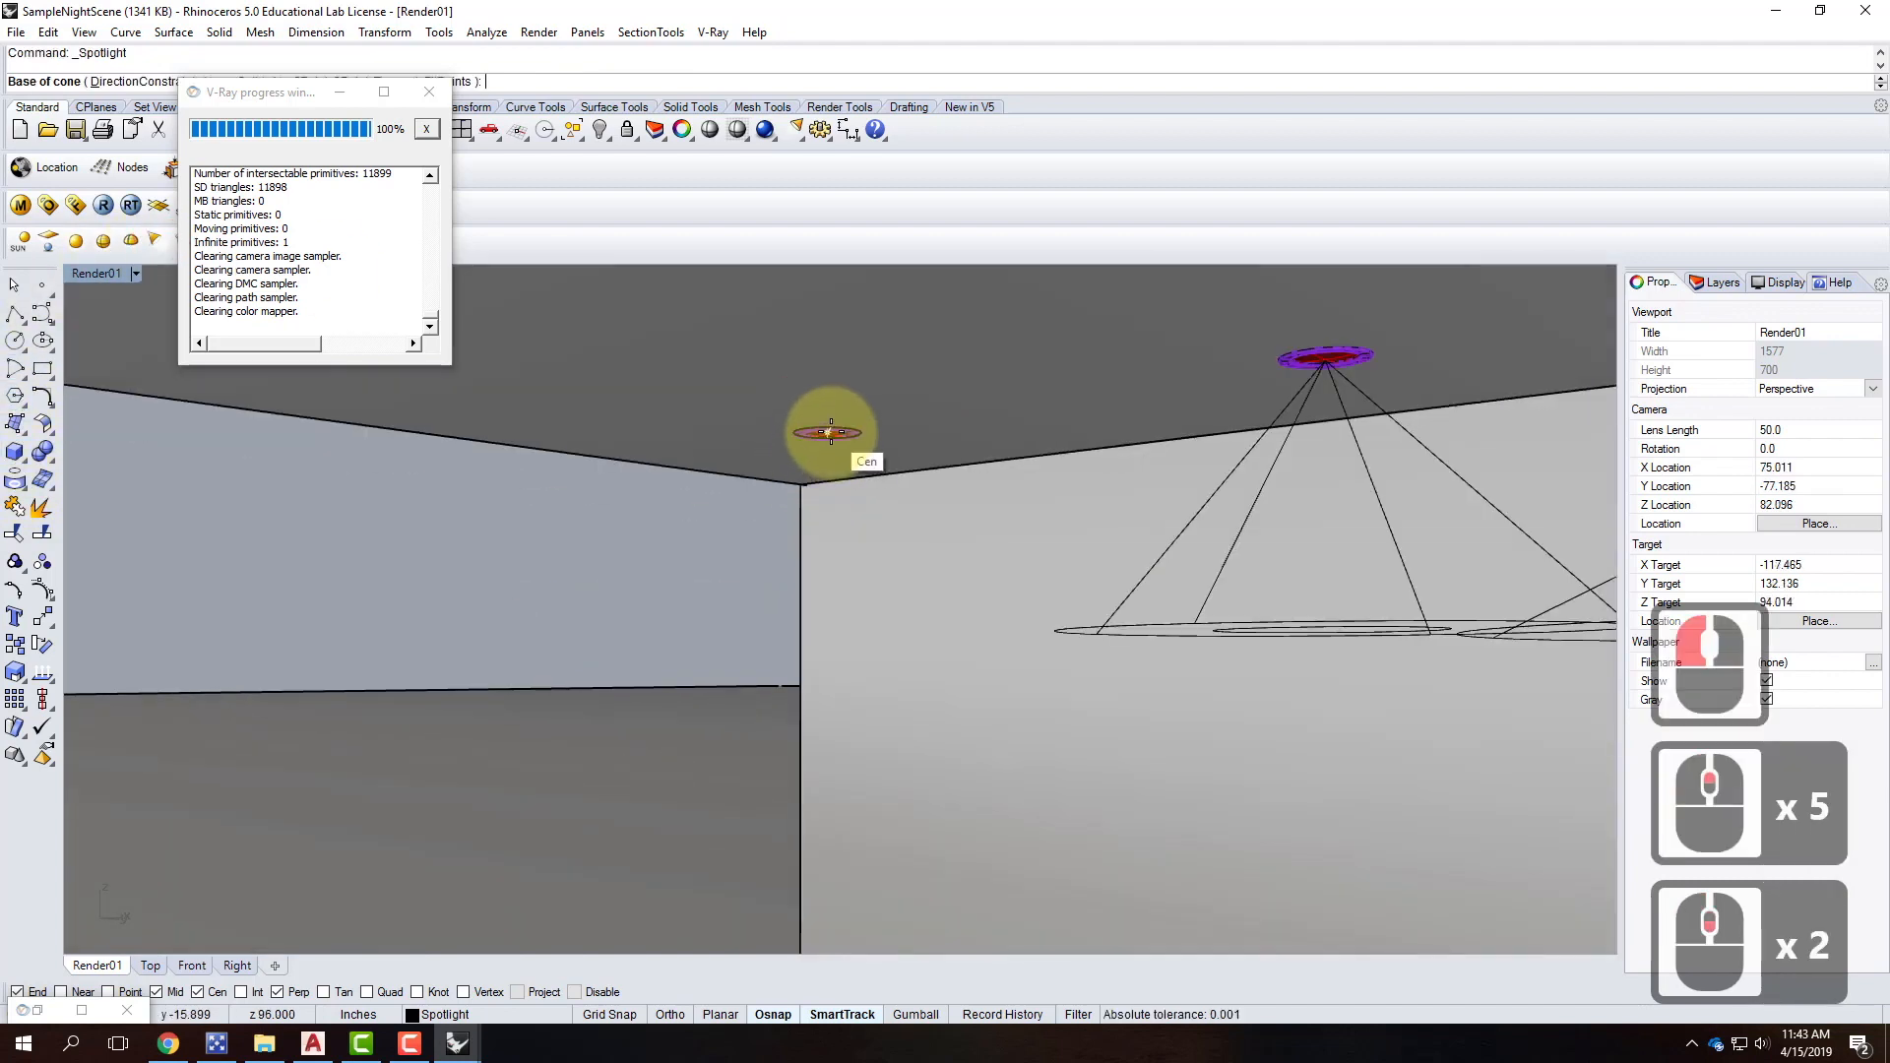
pyautogui.click(829, 433)
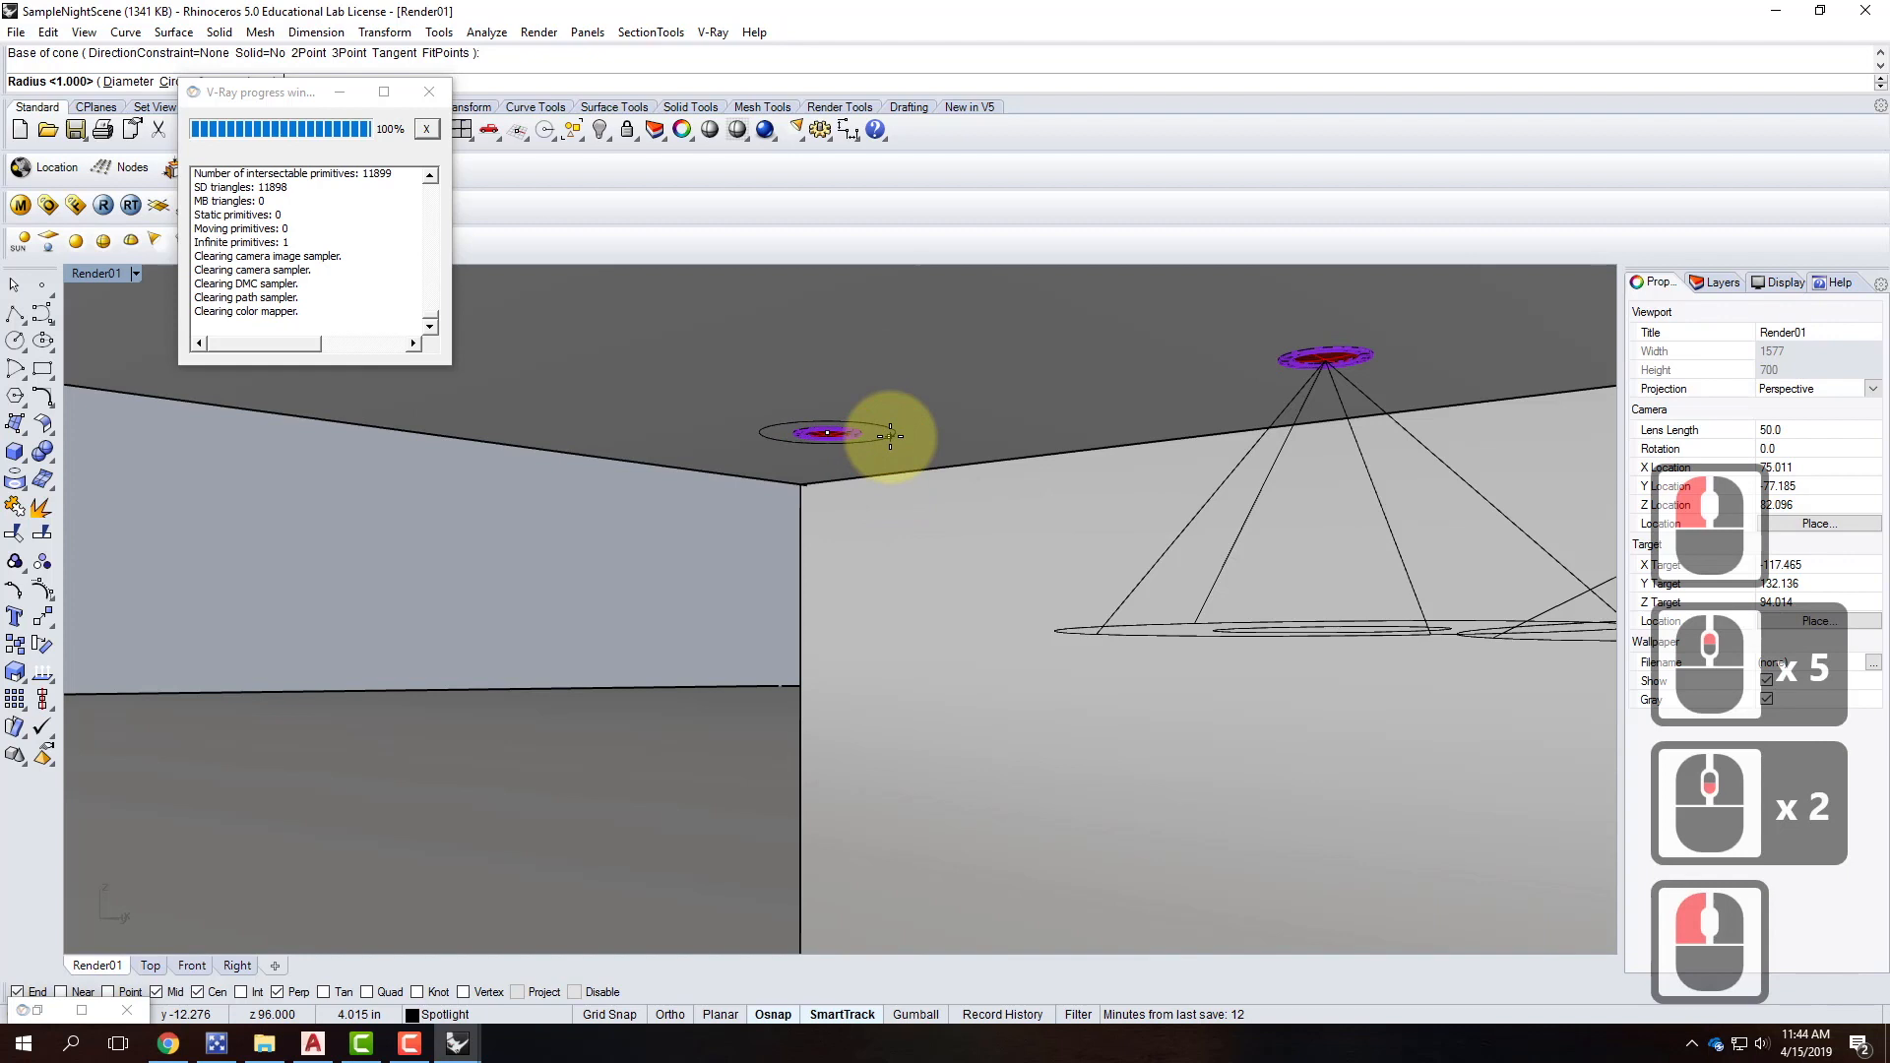
pyautogui.write('d')
pyautogui.press('Return')
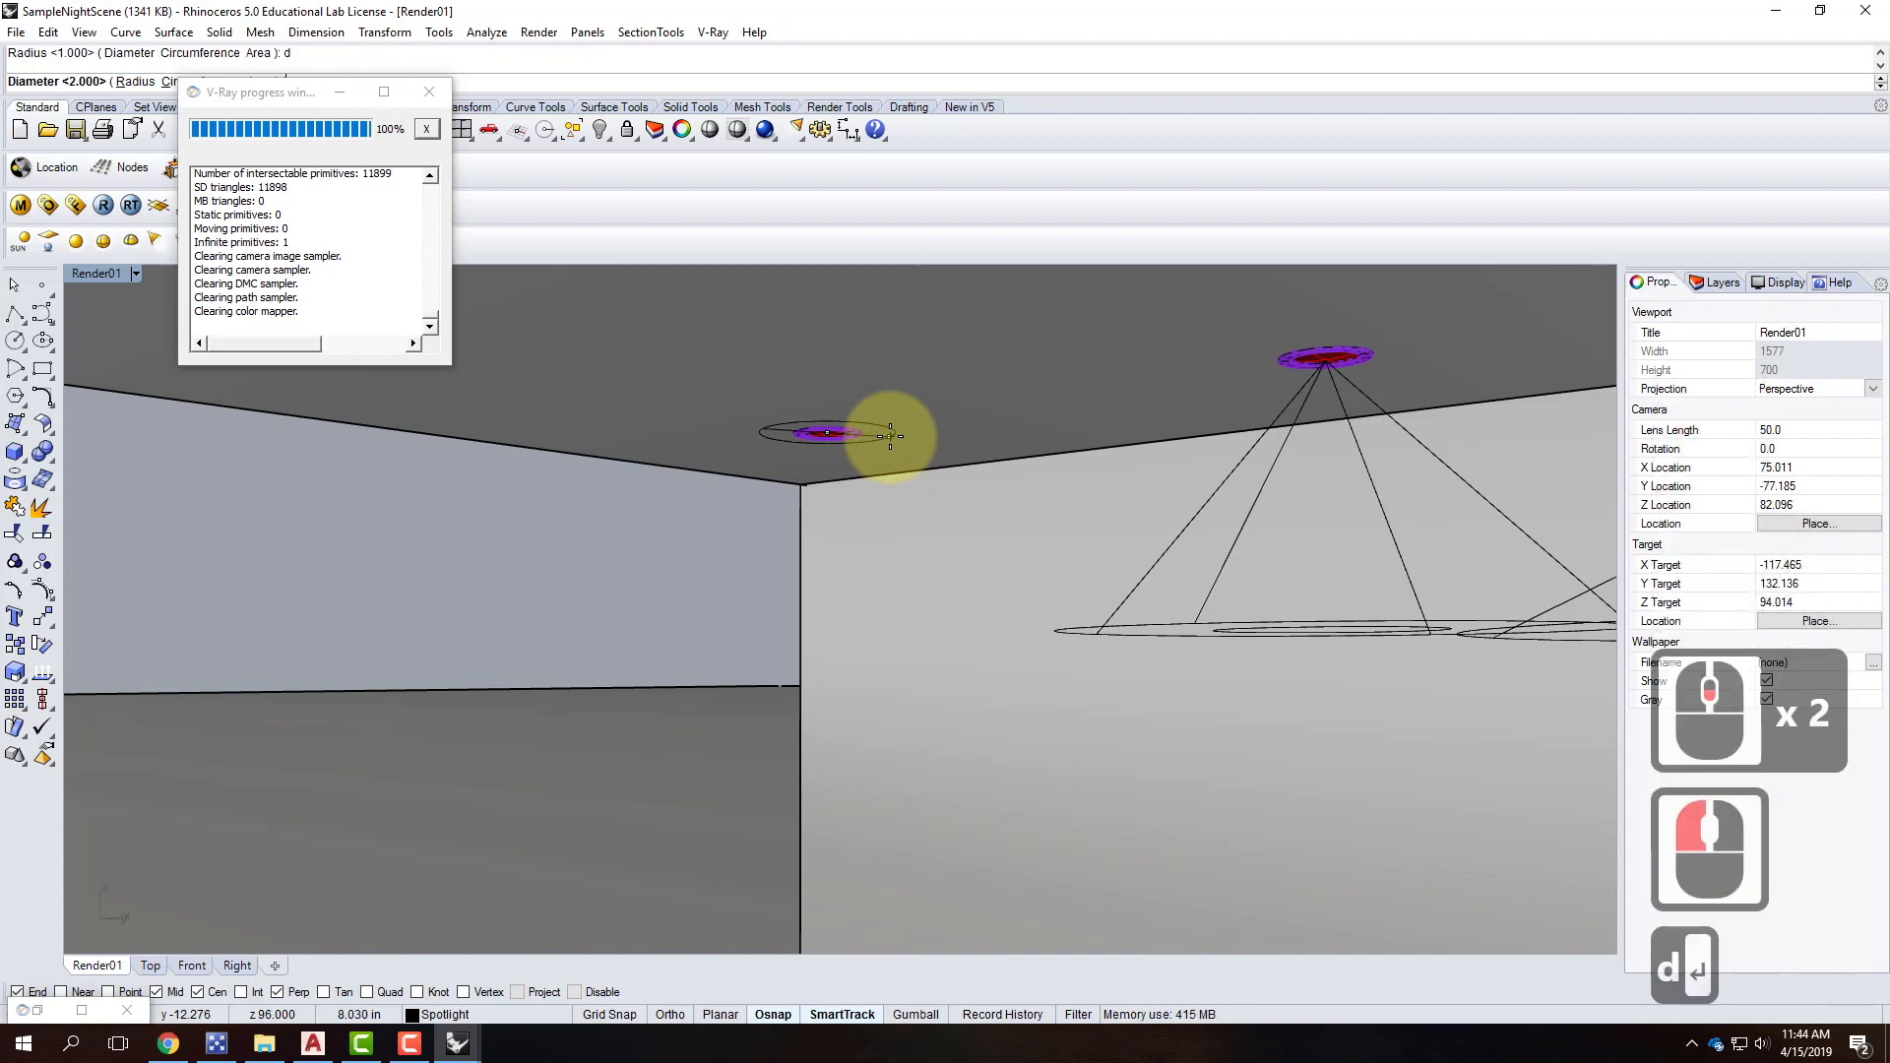
pyautogui.write('4"')
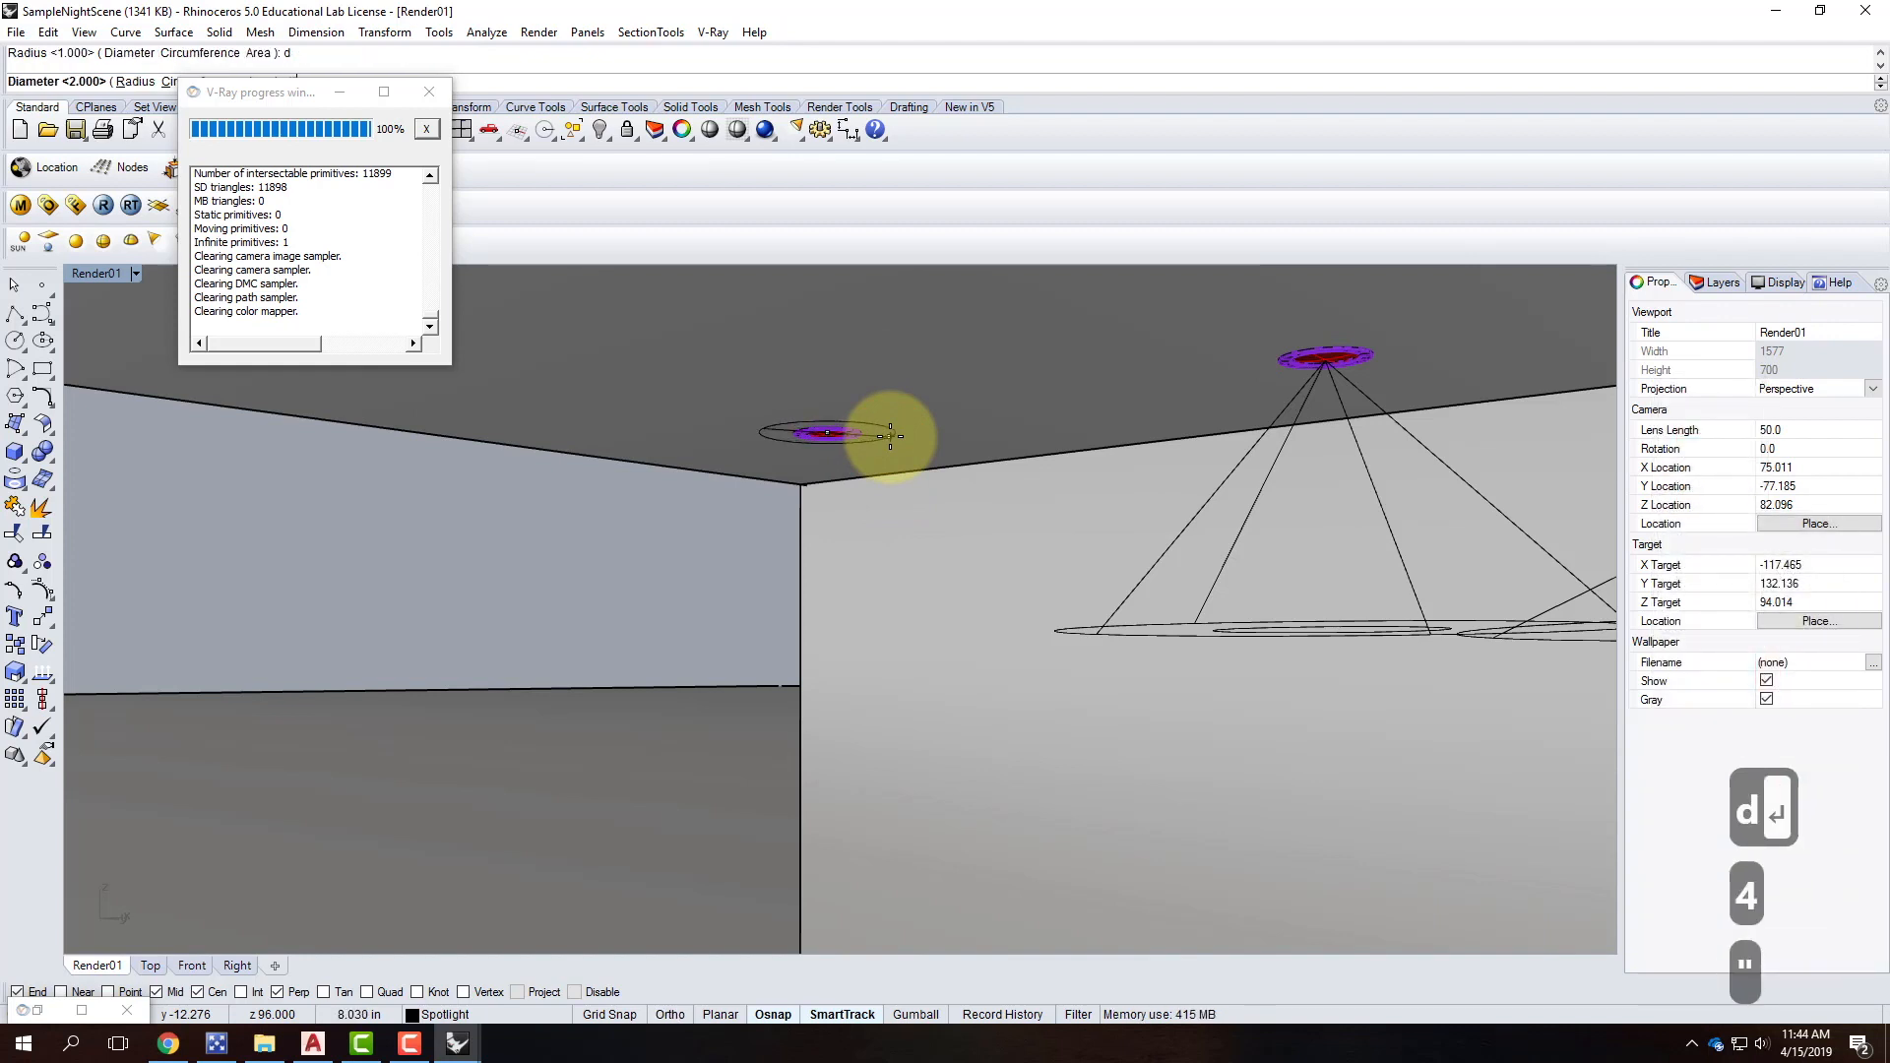
pyautogui.press('Return')
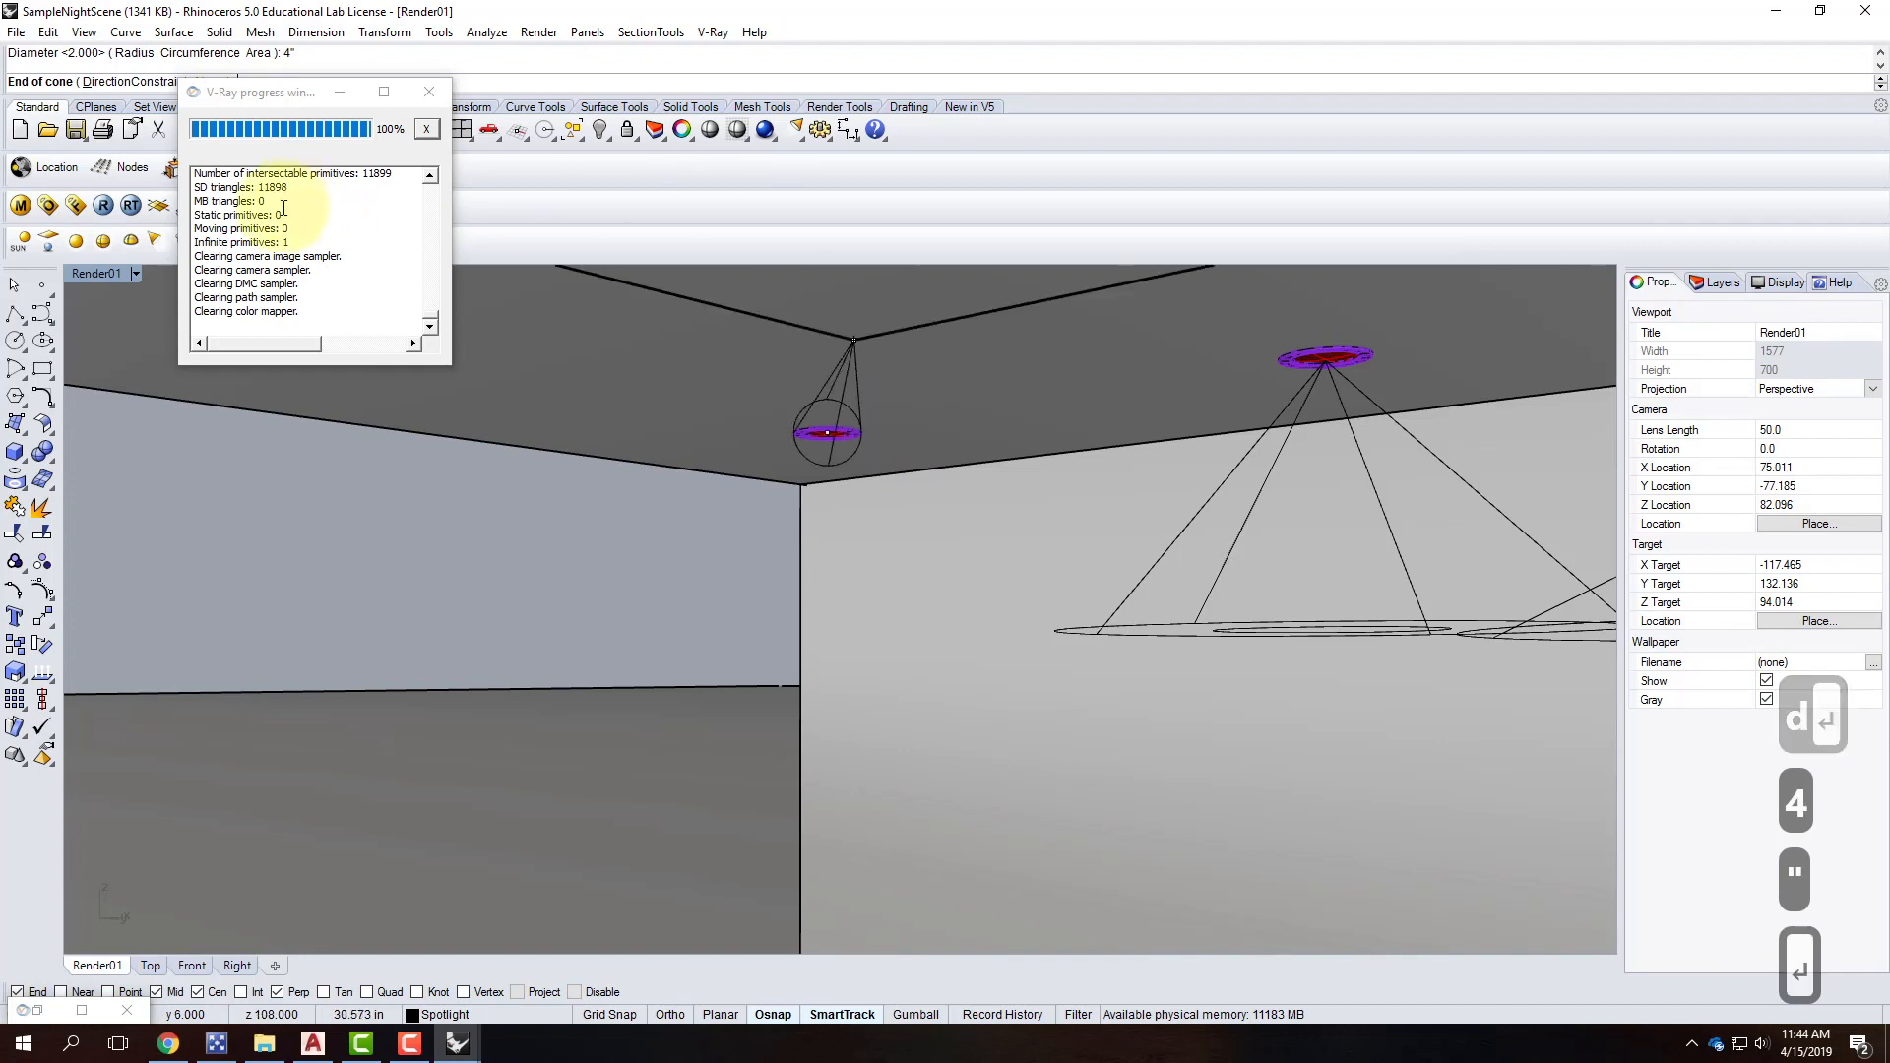
# Finish the cone 1' long aimed straight down and select the new spotlight.
pyautogui.doubleClick(94, 279)
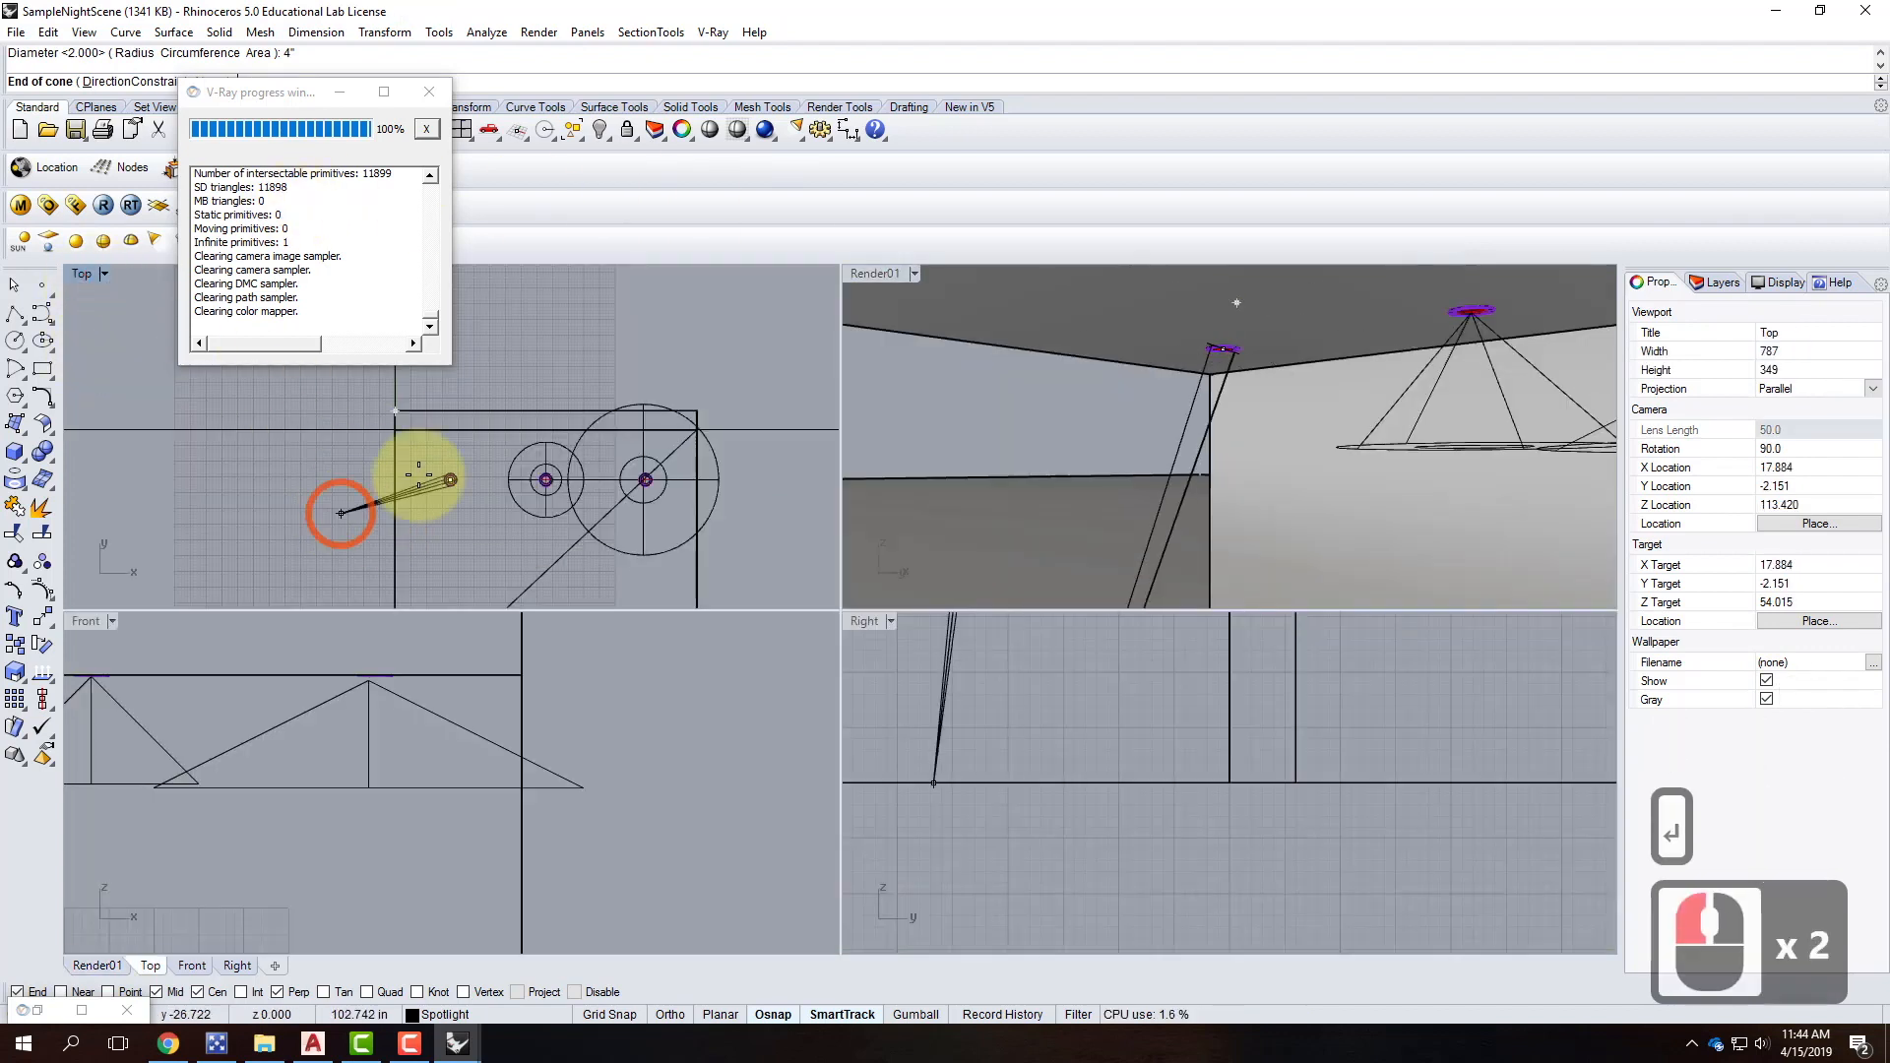
pyautogui.scroll(-7, 512, 640)
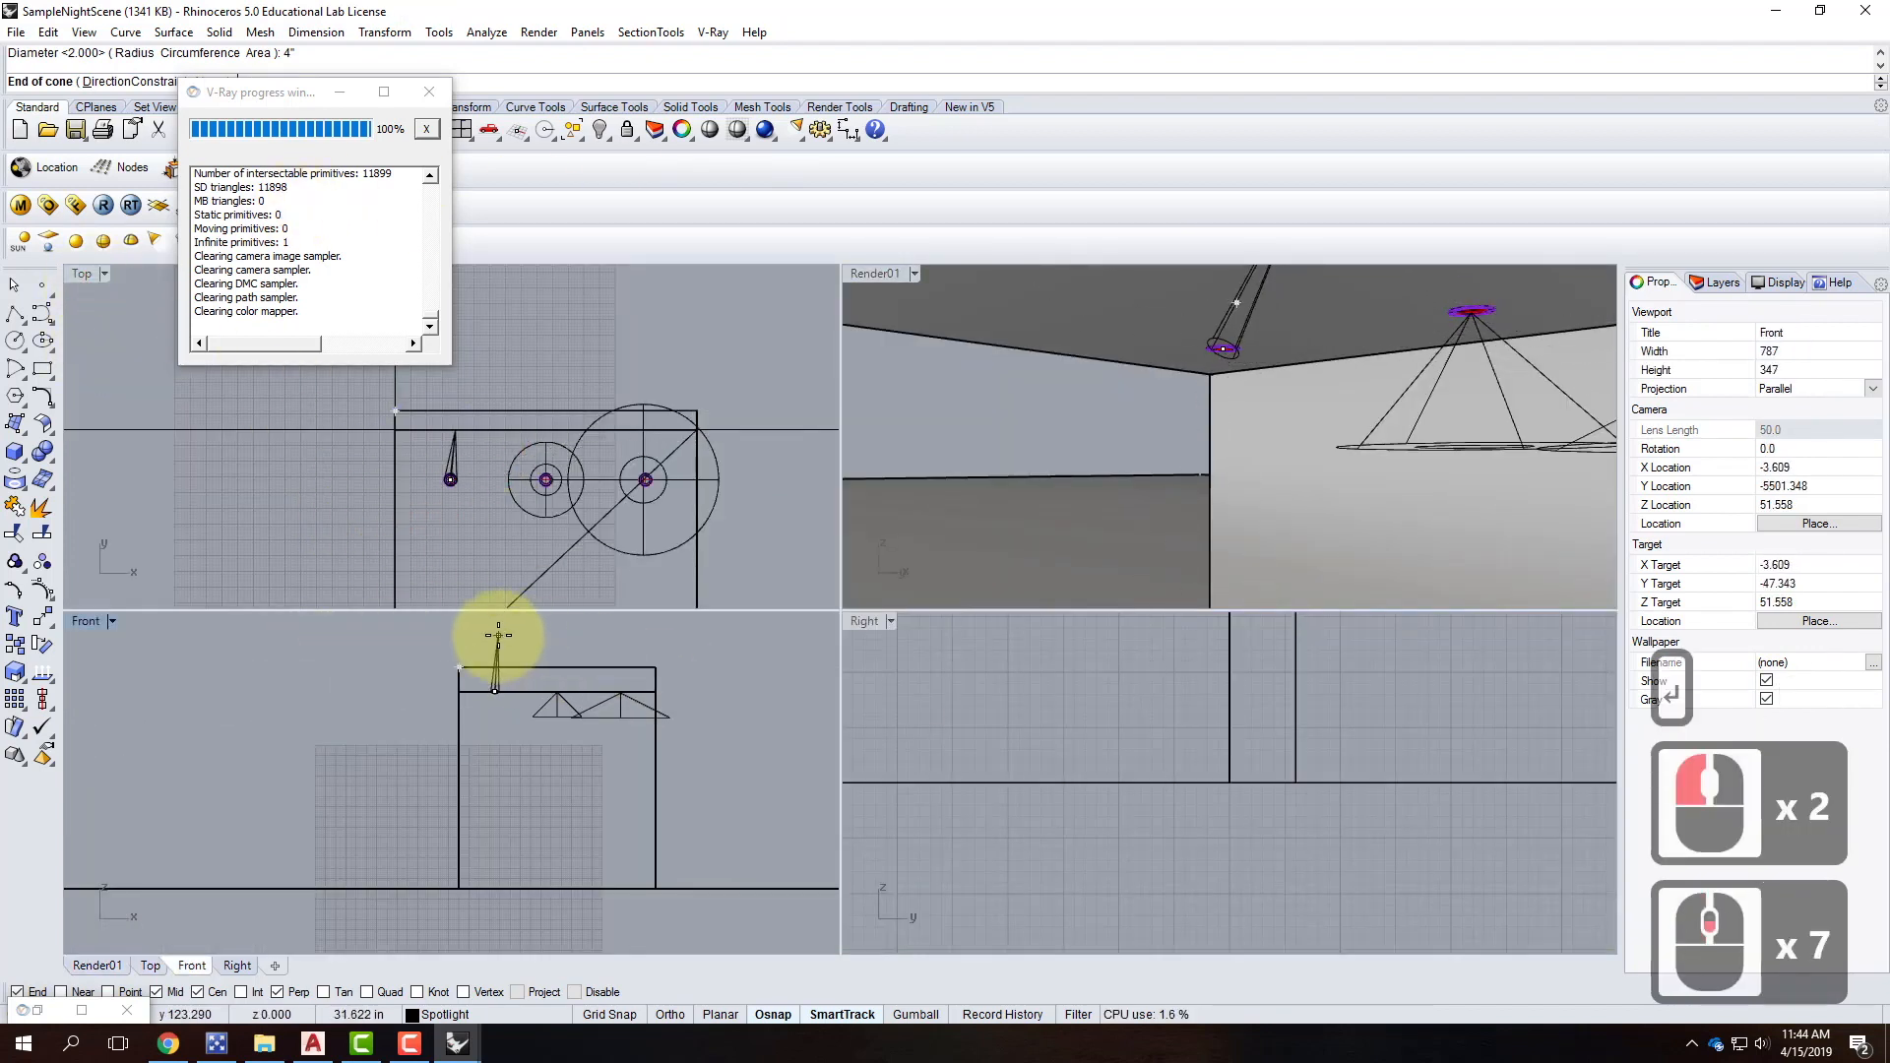
pyautogui.write("1'")
pyautogui.press('Return')
pyautogui.press('shift')
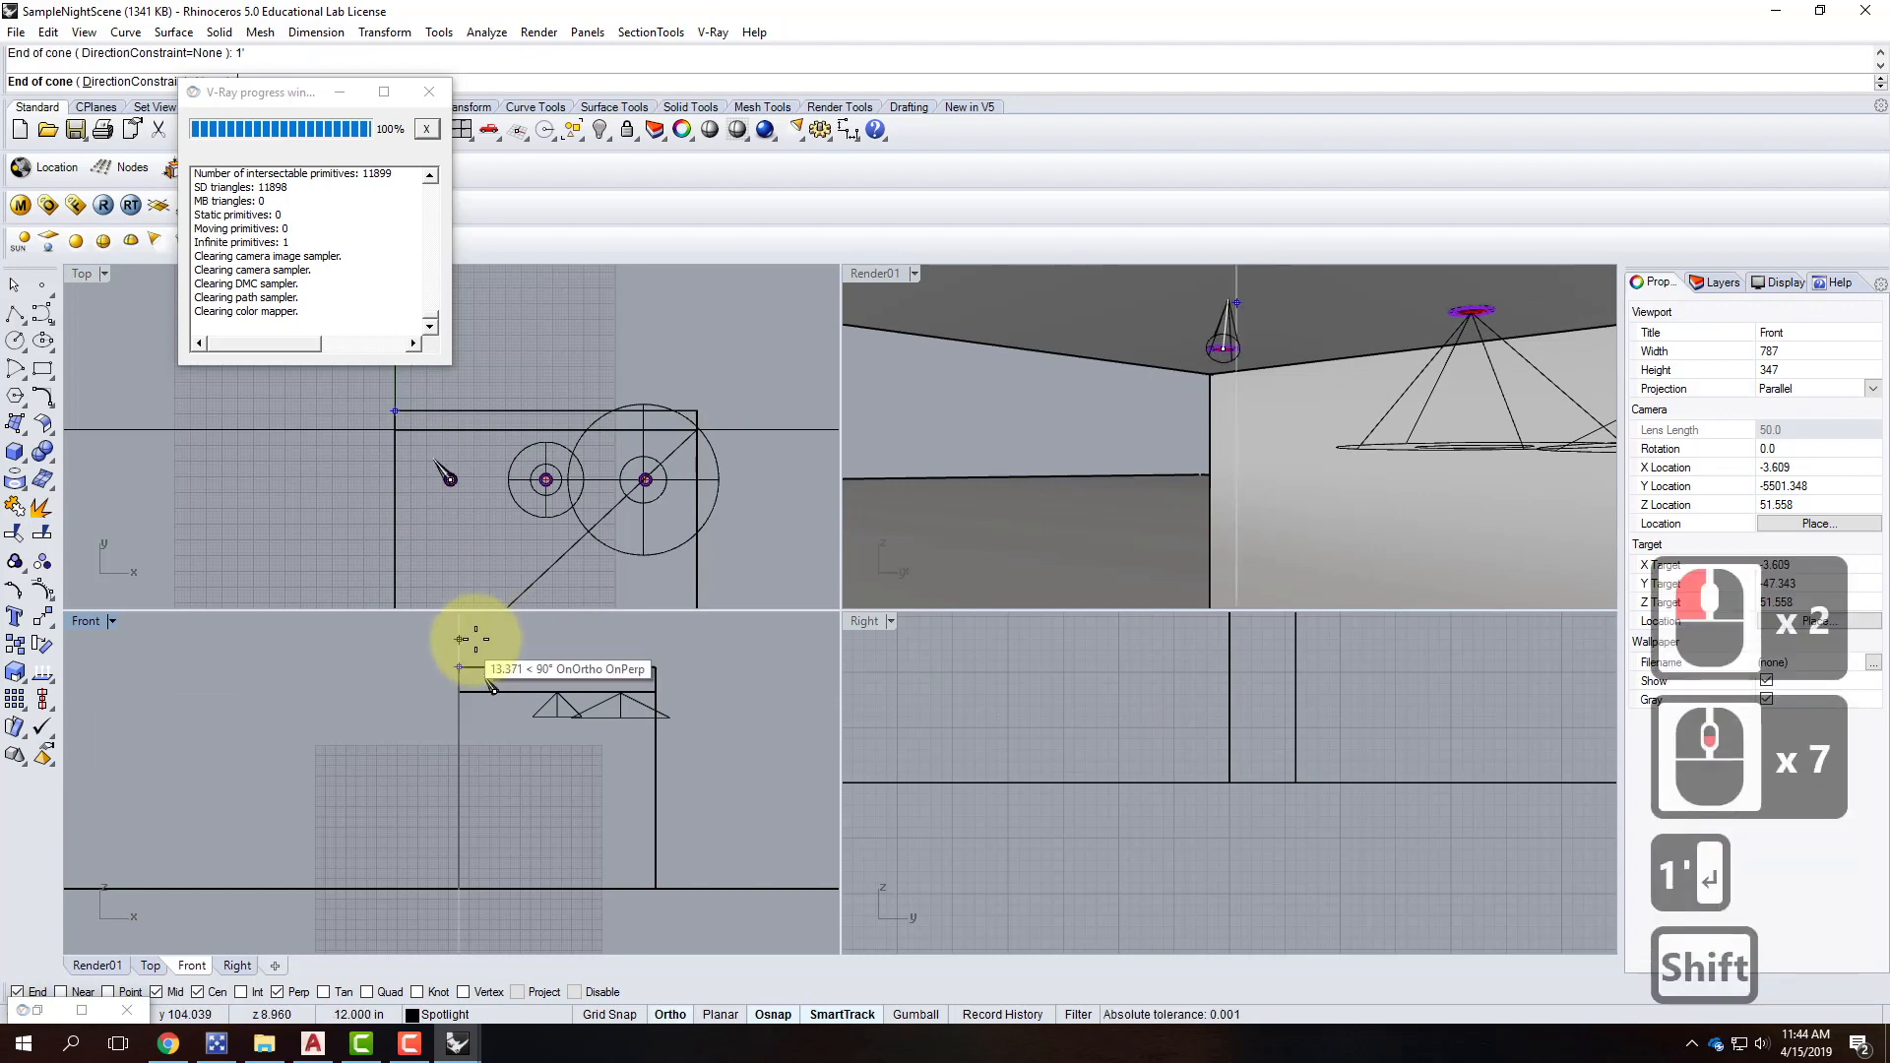
pyautogui.keyDown('shift'); pyautogui.click(494, 678); pyautogui.keyUp('shift')
pyautogui.click(485, 683)
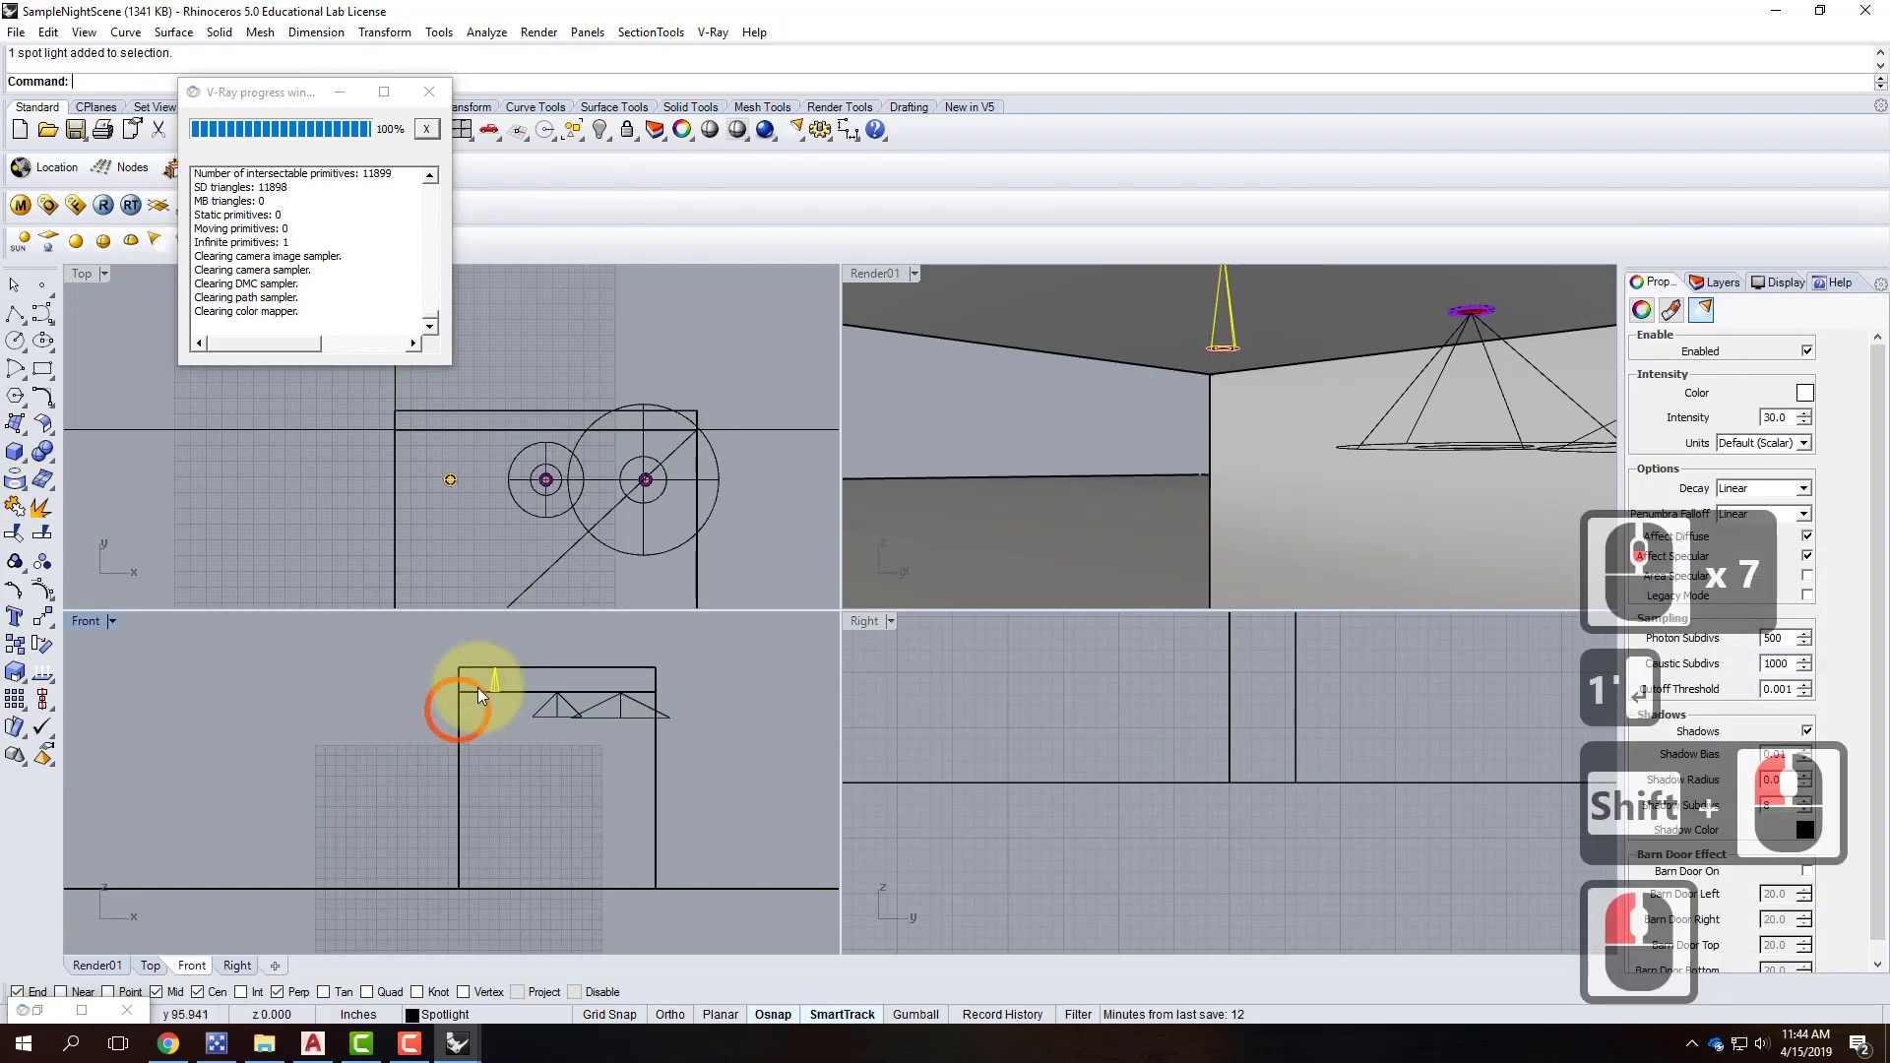
# Move the spotlight straight down to sit just under the ceiling.
pyautogui.scroll(5, 476, 687)
pyautogui.write('move')
pyautogui.press('Return')
pyautogui.click(547, 684)
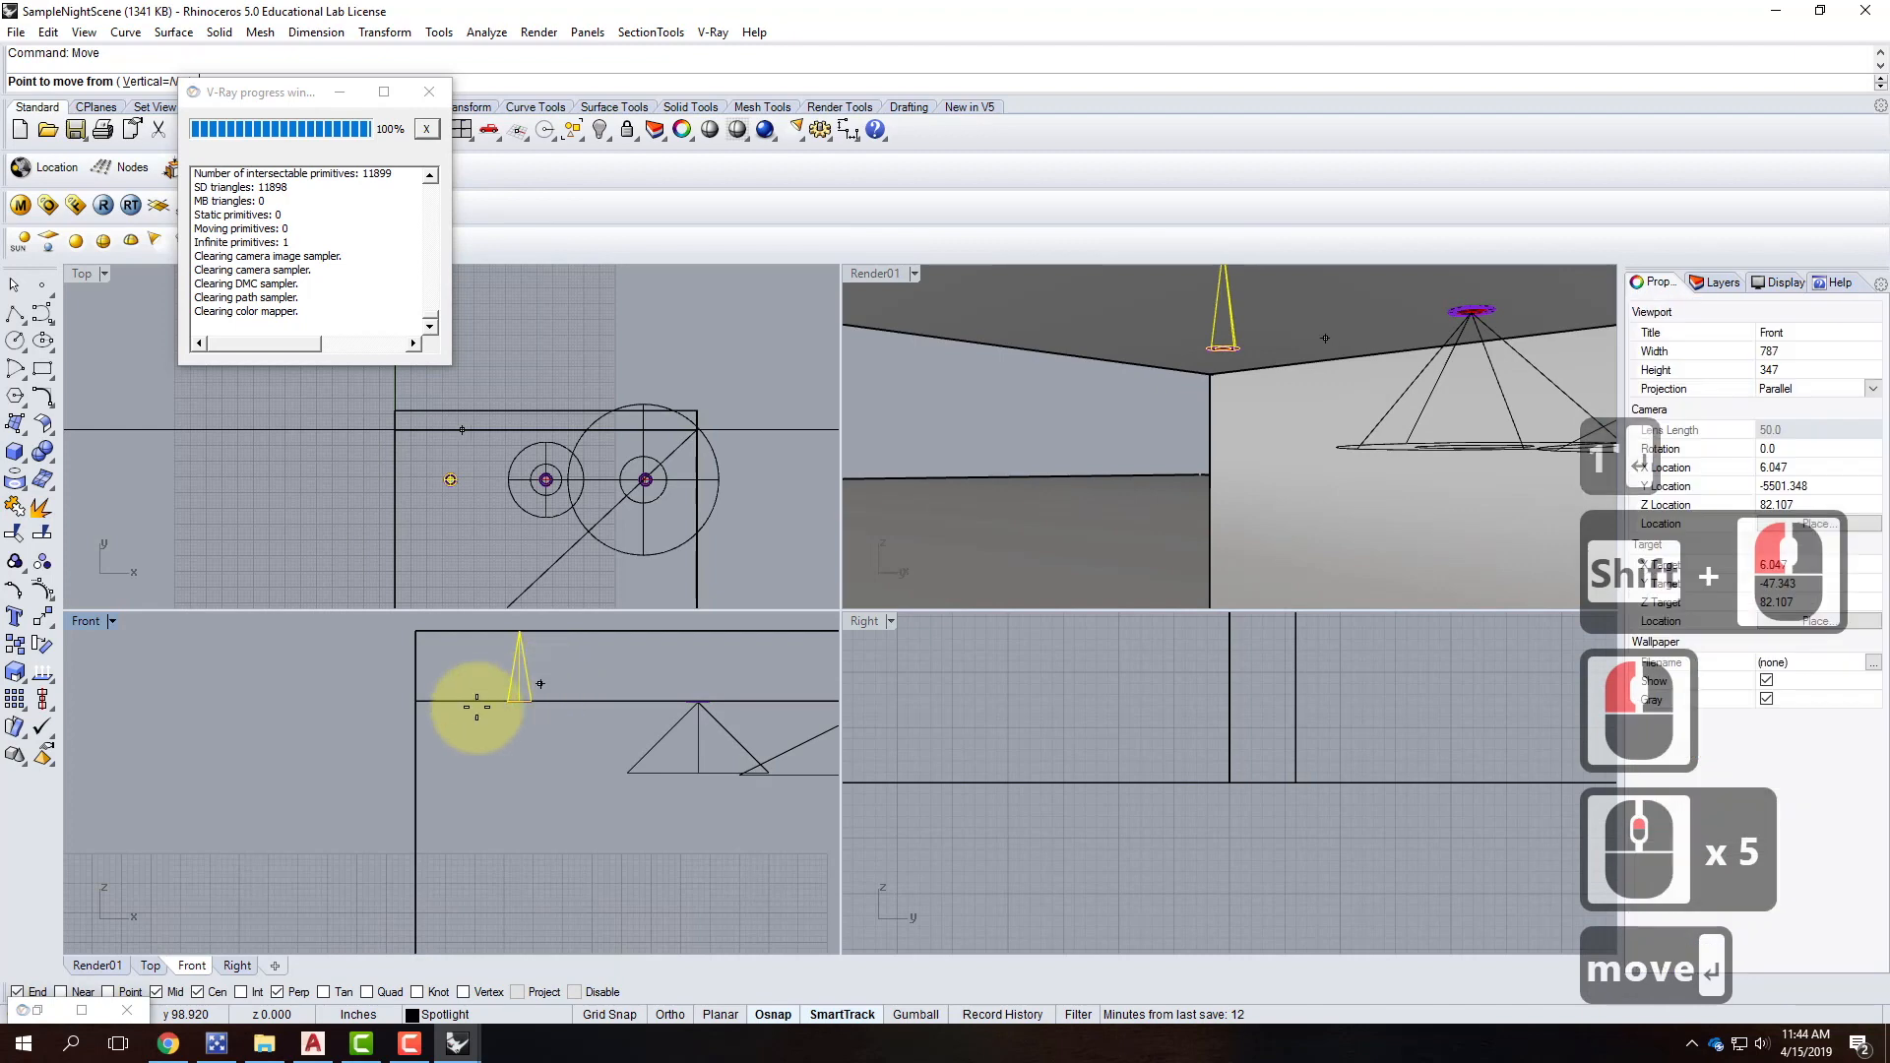
pyautogui.keyDown('shift'); pyautogui.click(313, 772); pyautogui.keyUp('shift')
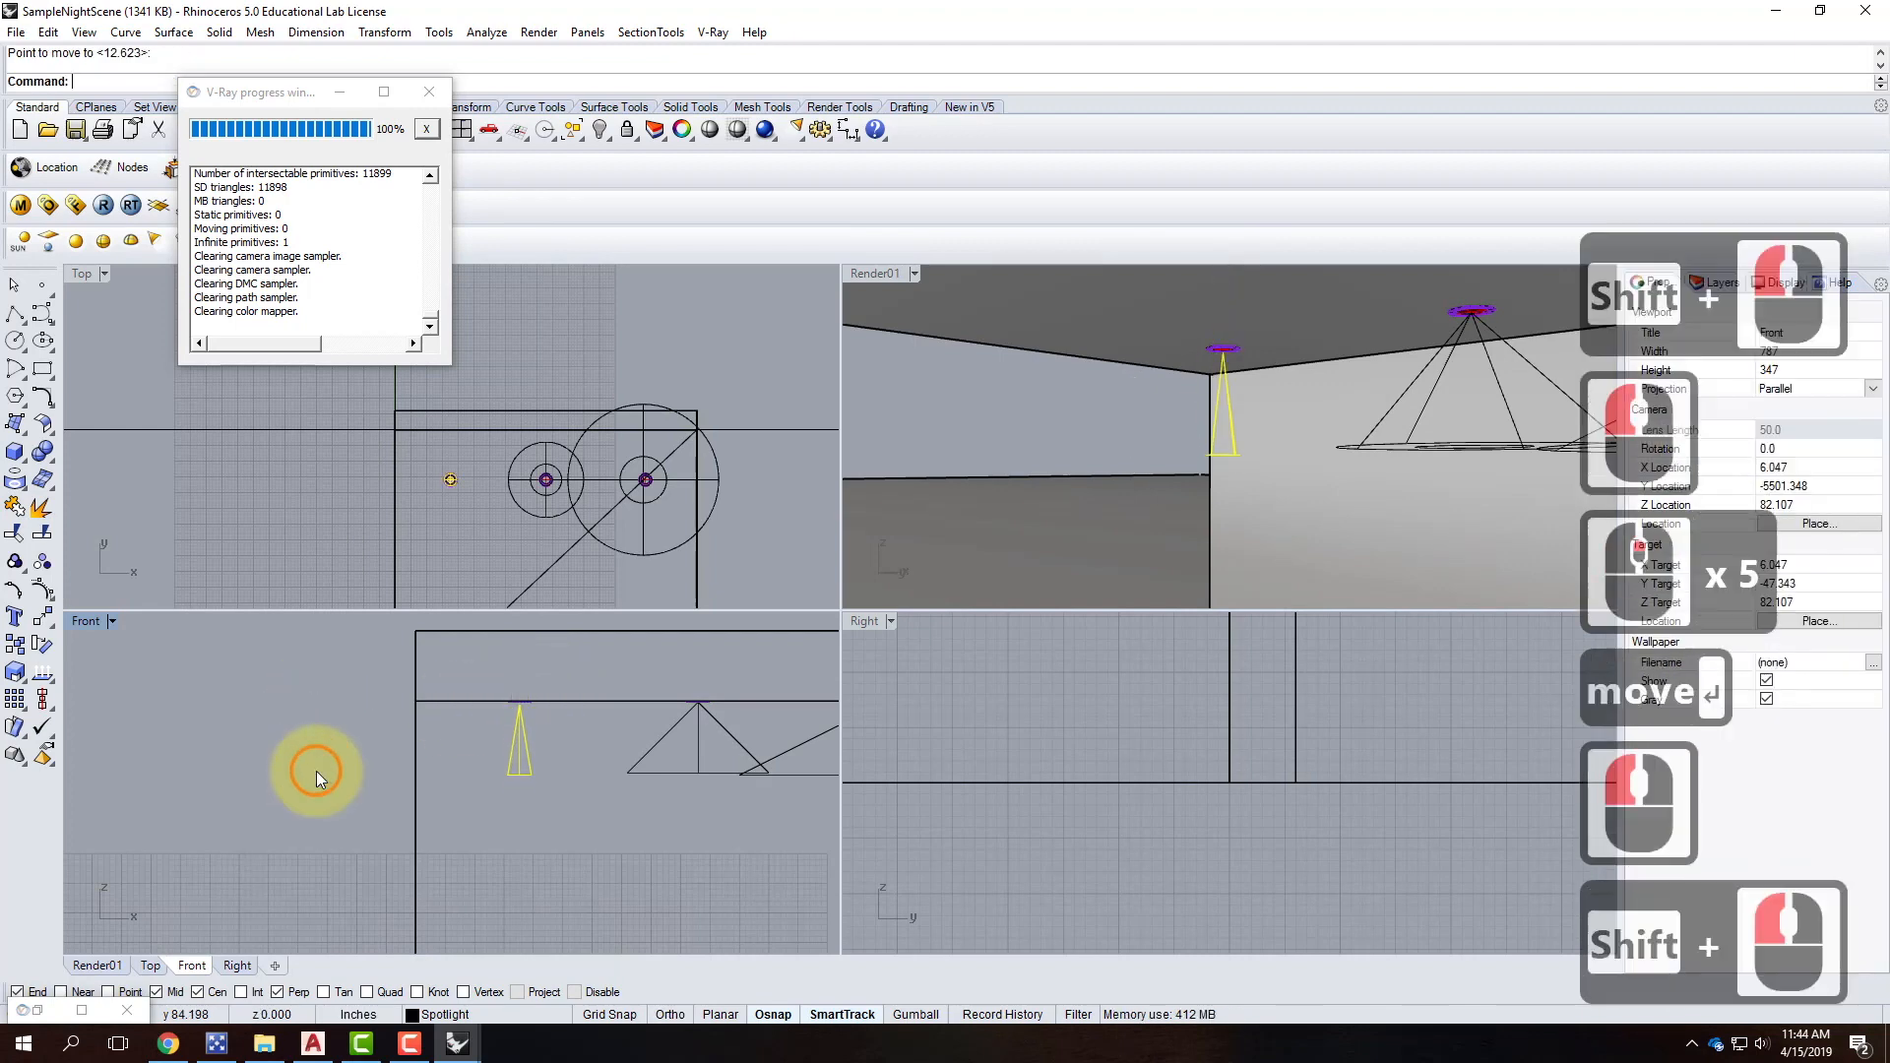
pyautogui.press('Escape')
pyautogui.doubleClick(868, 274)
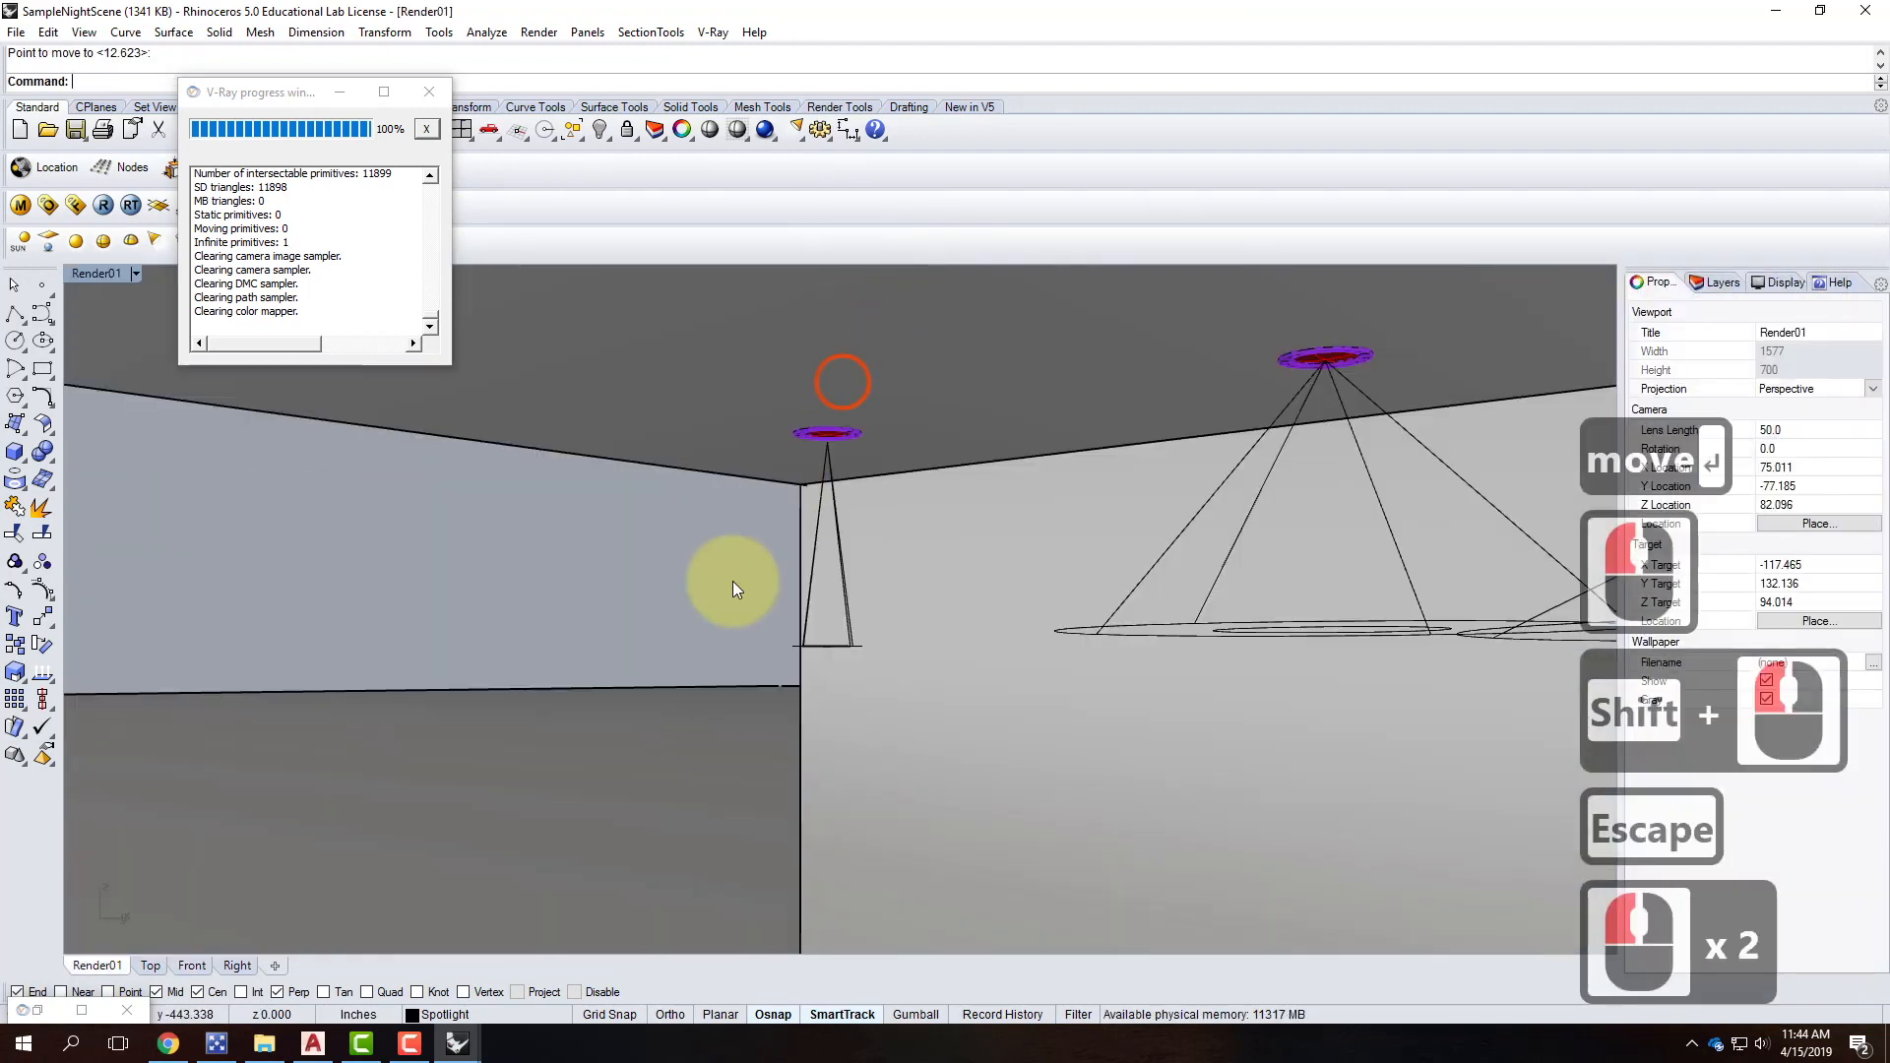
# Give the new spotlight a warm peach colour of R255 G214 B170.
pyautogui.click(805, 581)
pyautogui.scroll(-4, 681, 581)
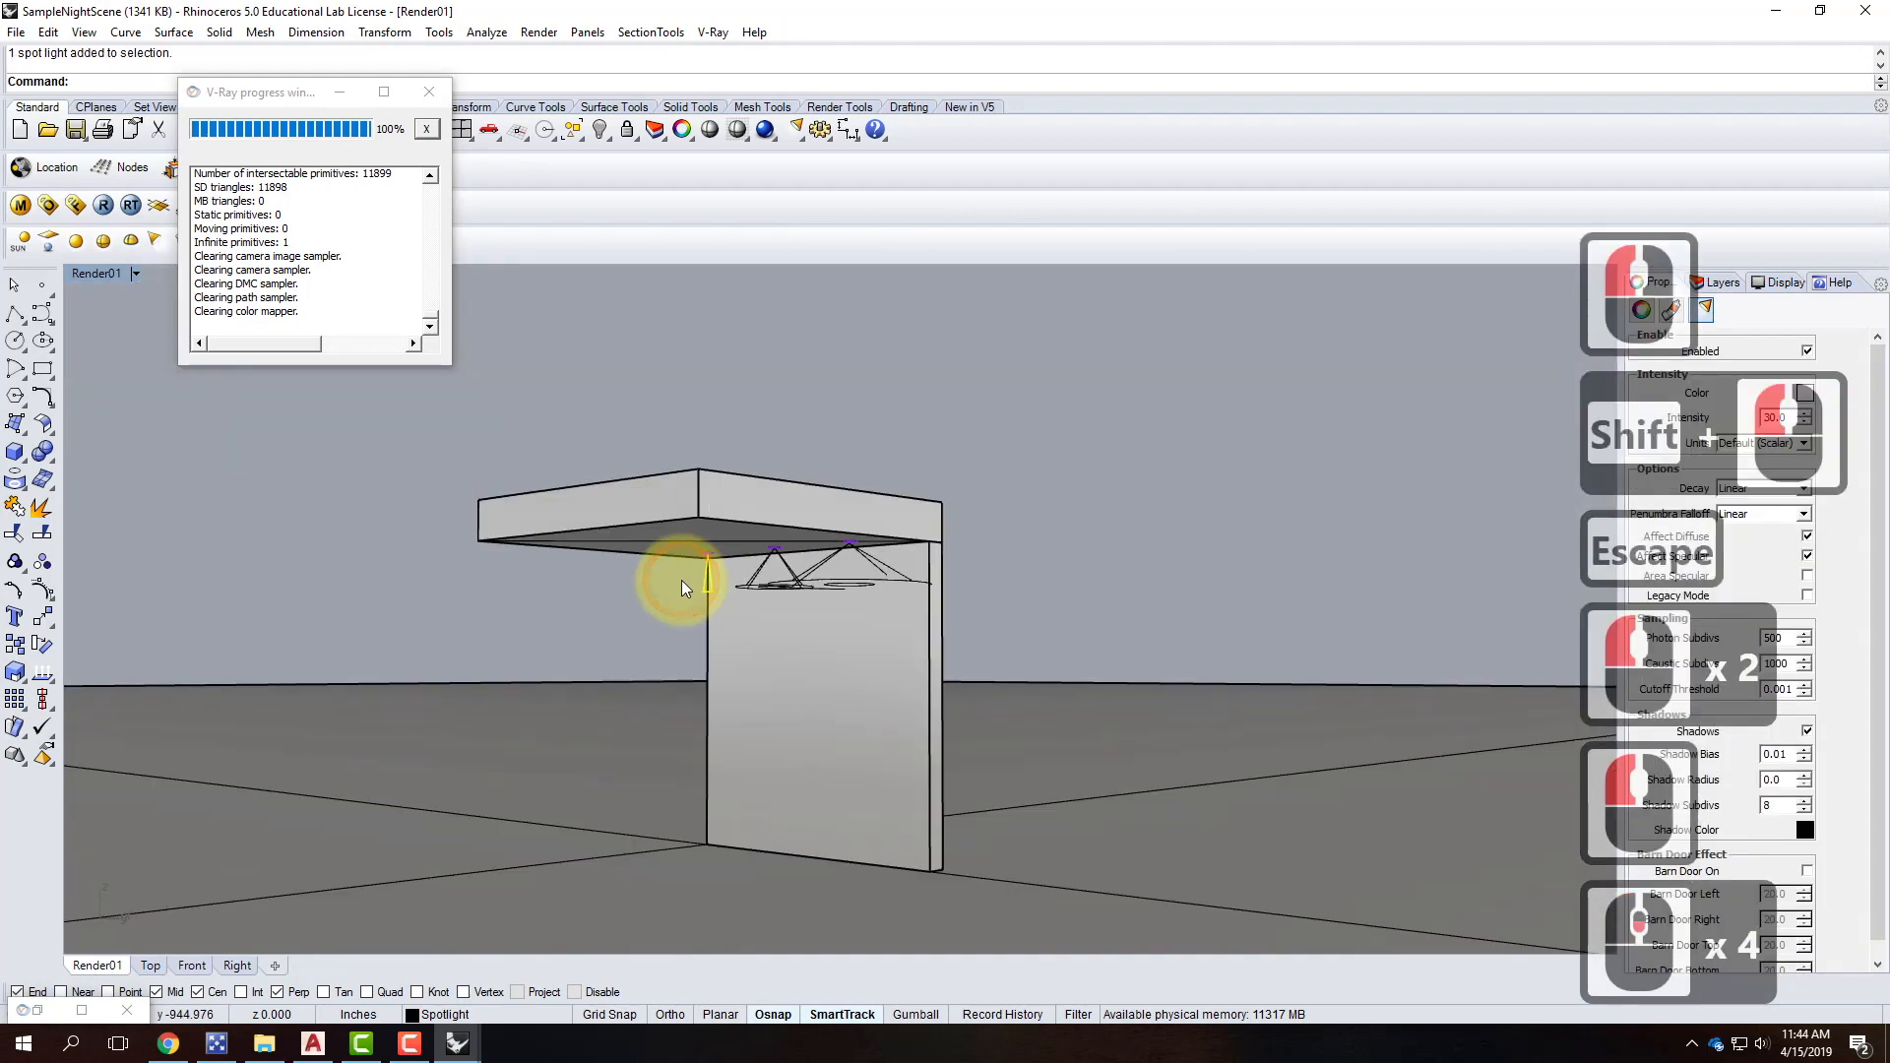
pyautogui.scroll(2, 646, 856)
pyautogui.scroll(-2, 477, 620)
pyautogui.scroll(-1, 886, 730)
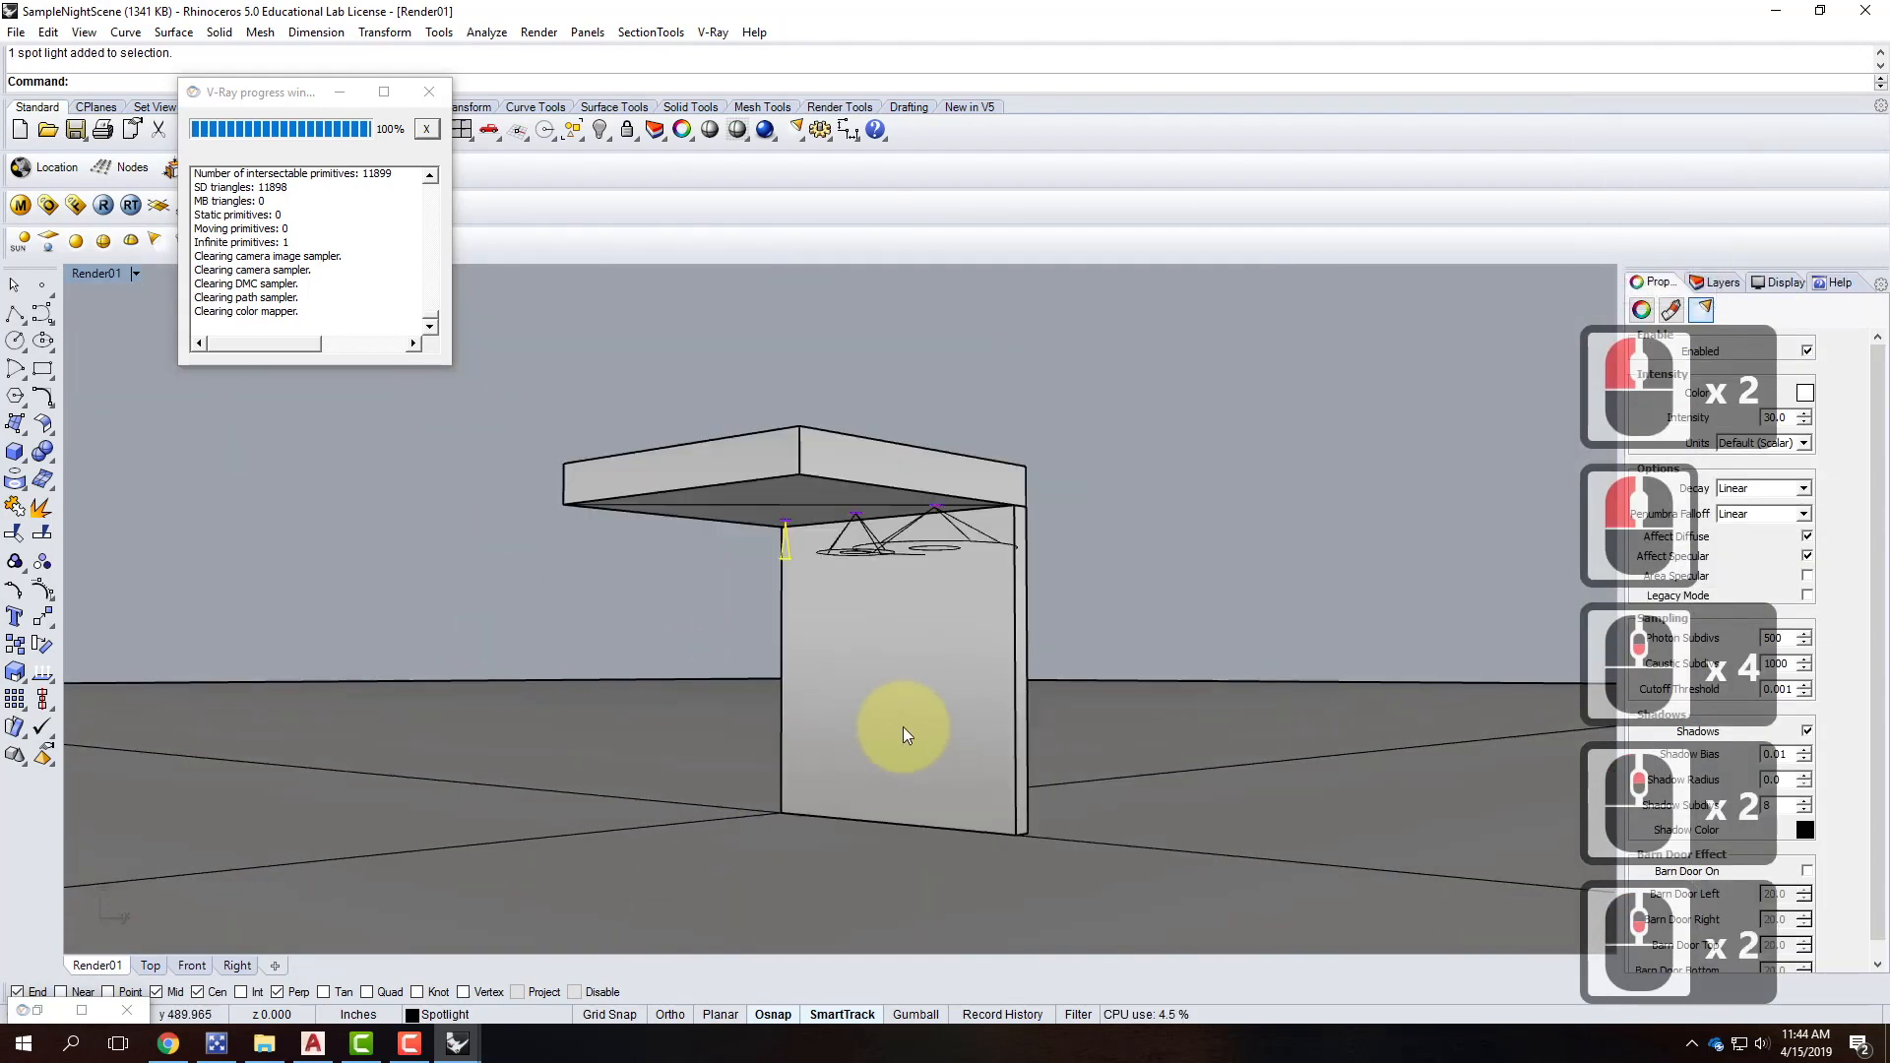
pyautogui.scroll(1, 681, 645)
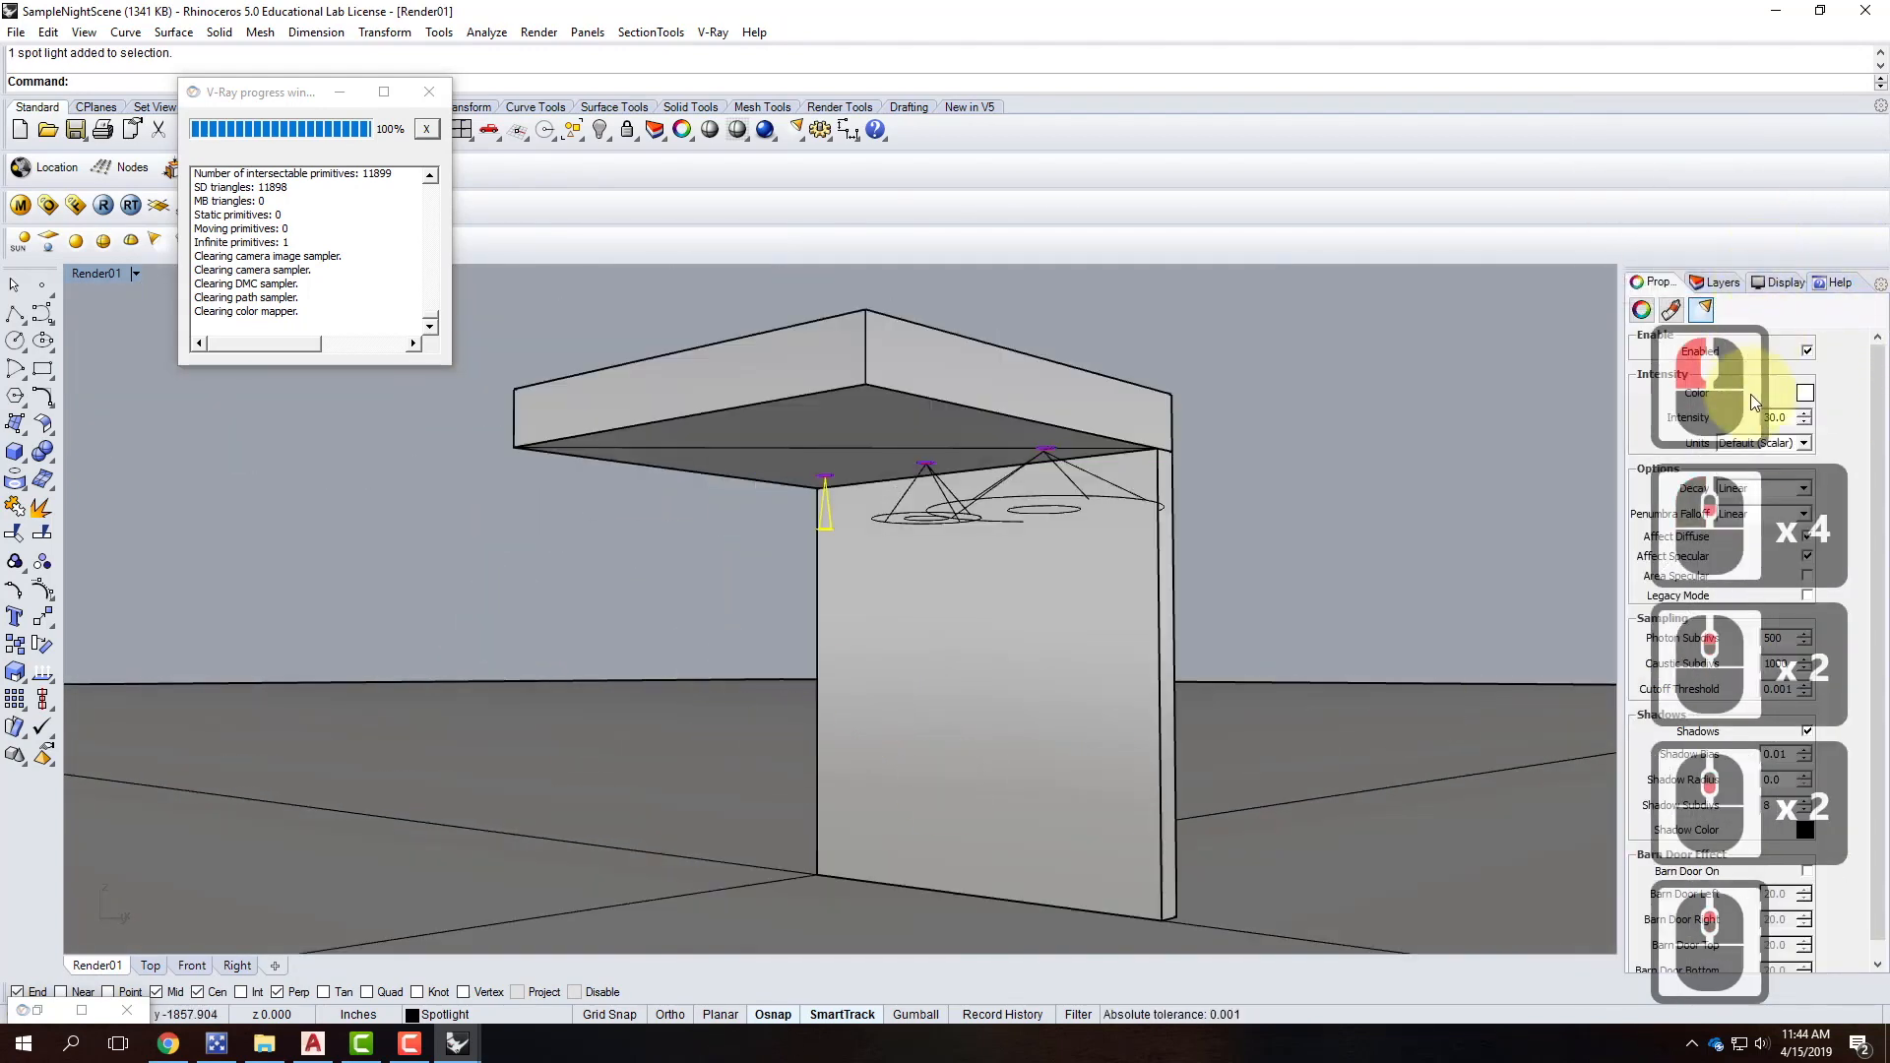
pyautogui.click(1805, 393)
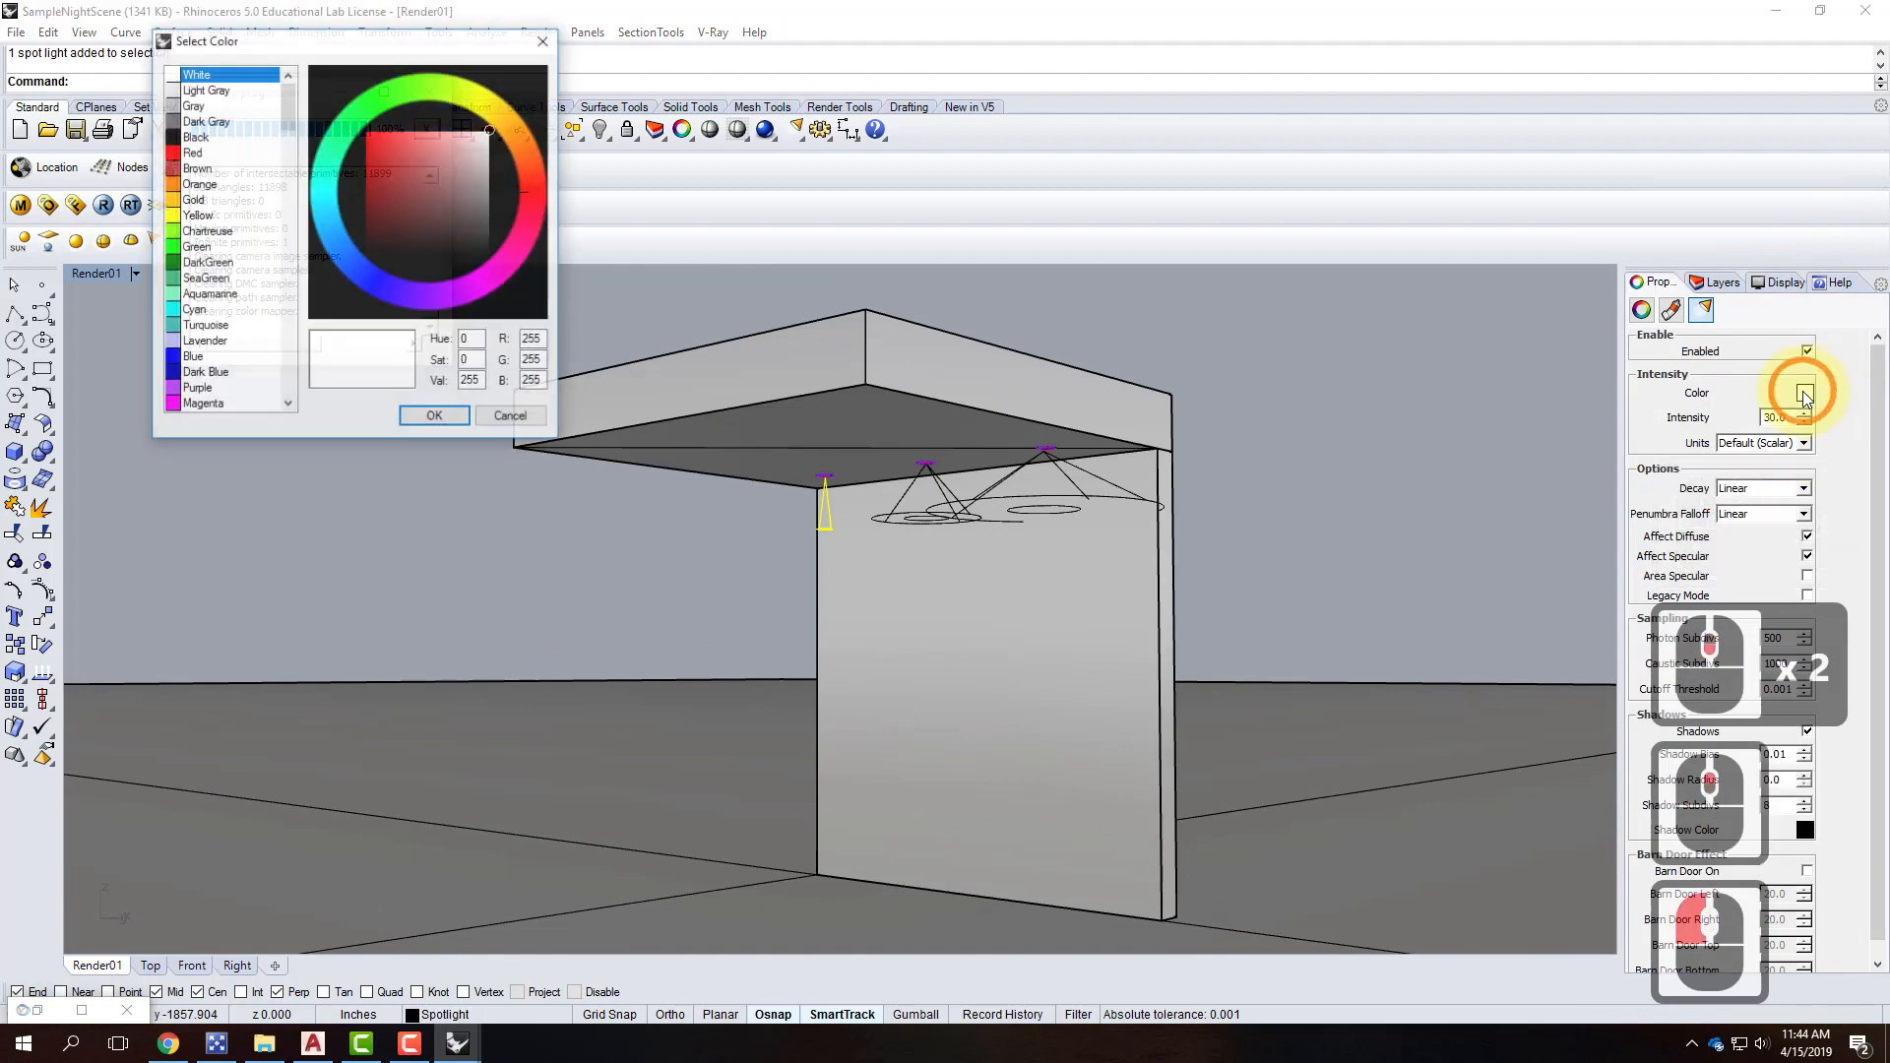
pyautogui.doubleClick(537, 360)
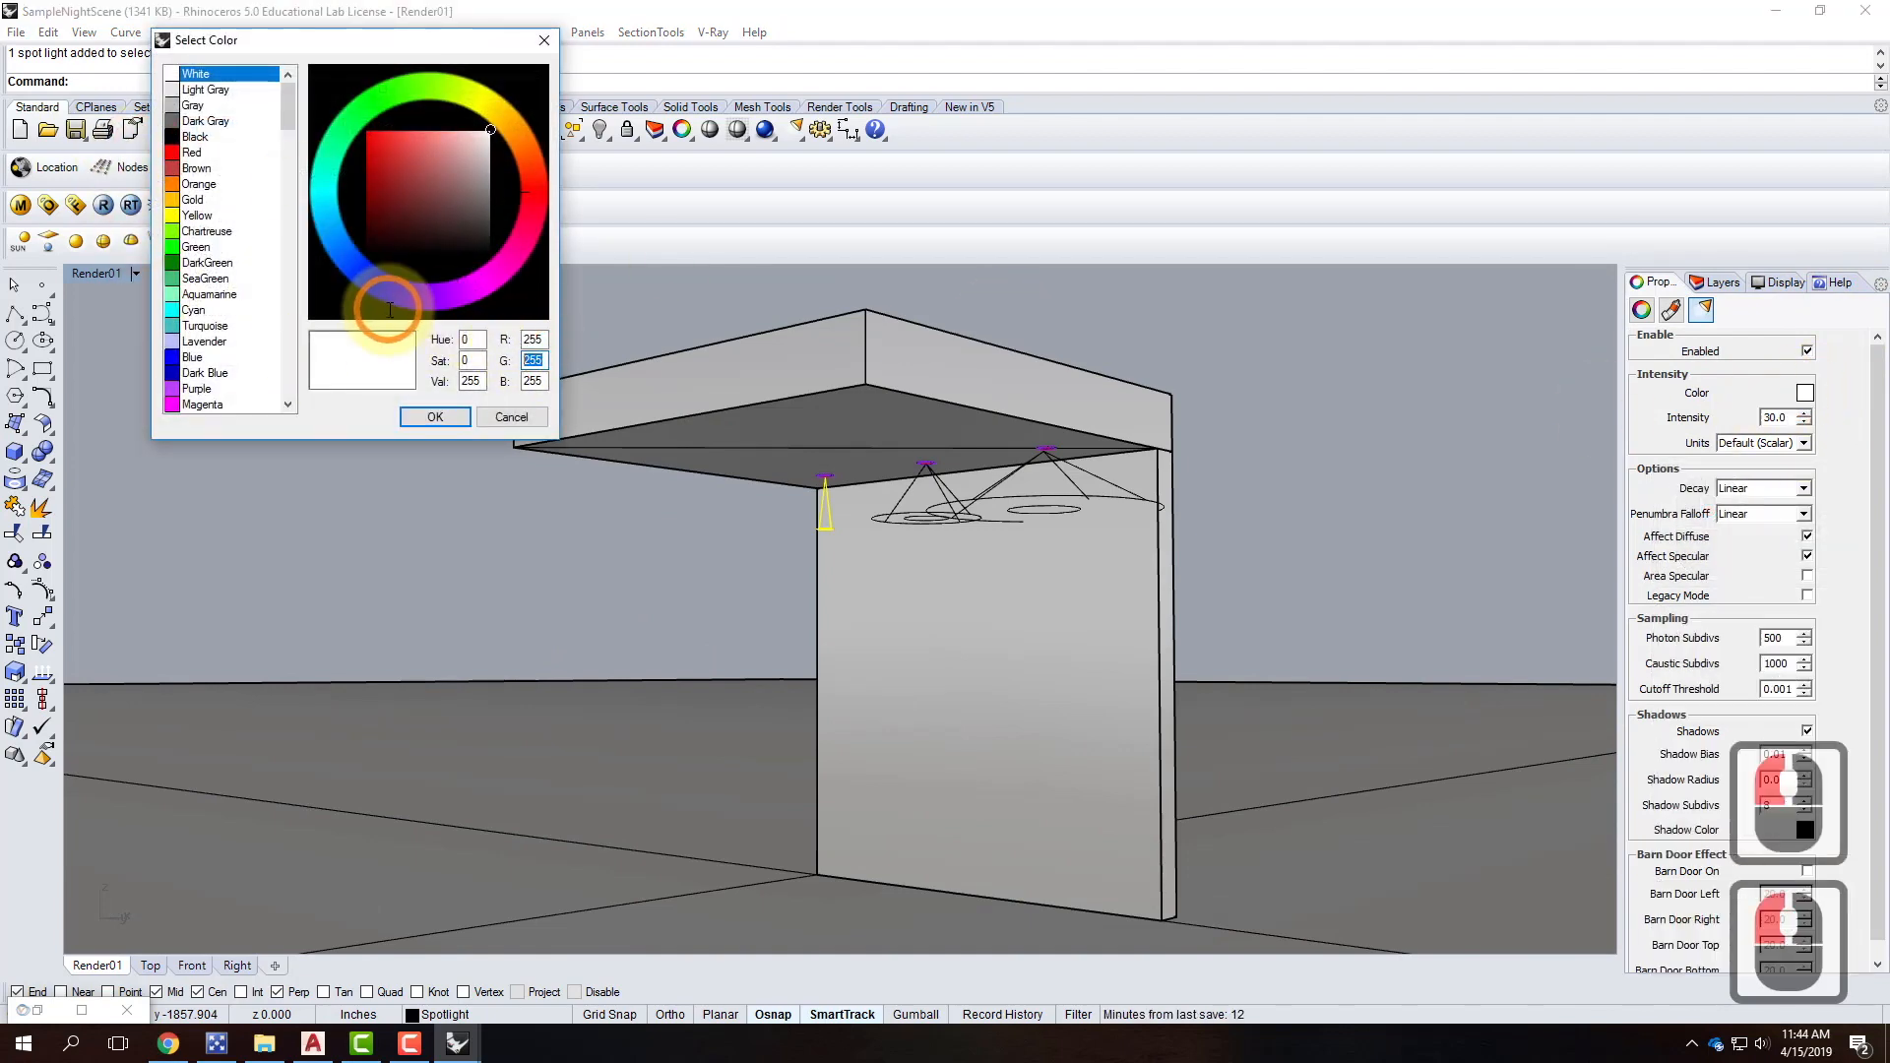
pyautogui.write('214')
pyautogui.press('Tab')
pyautogui.write('170')
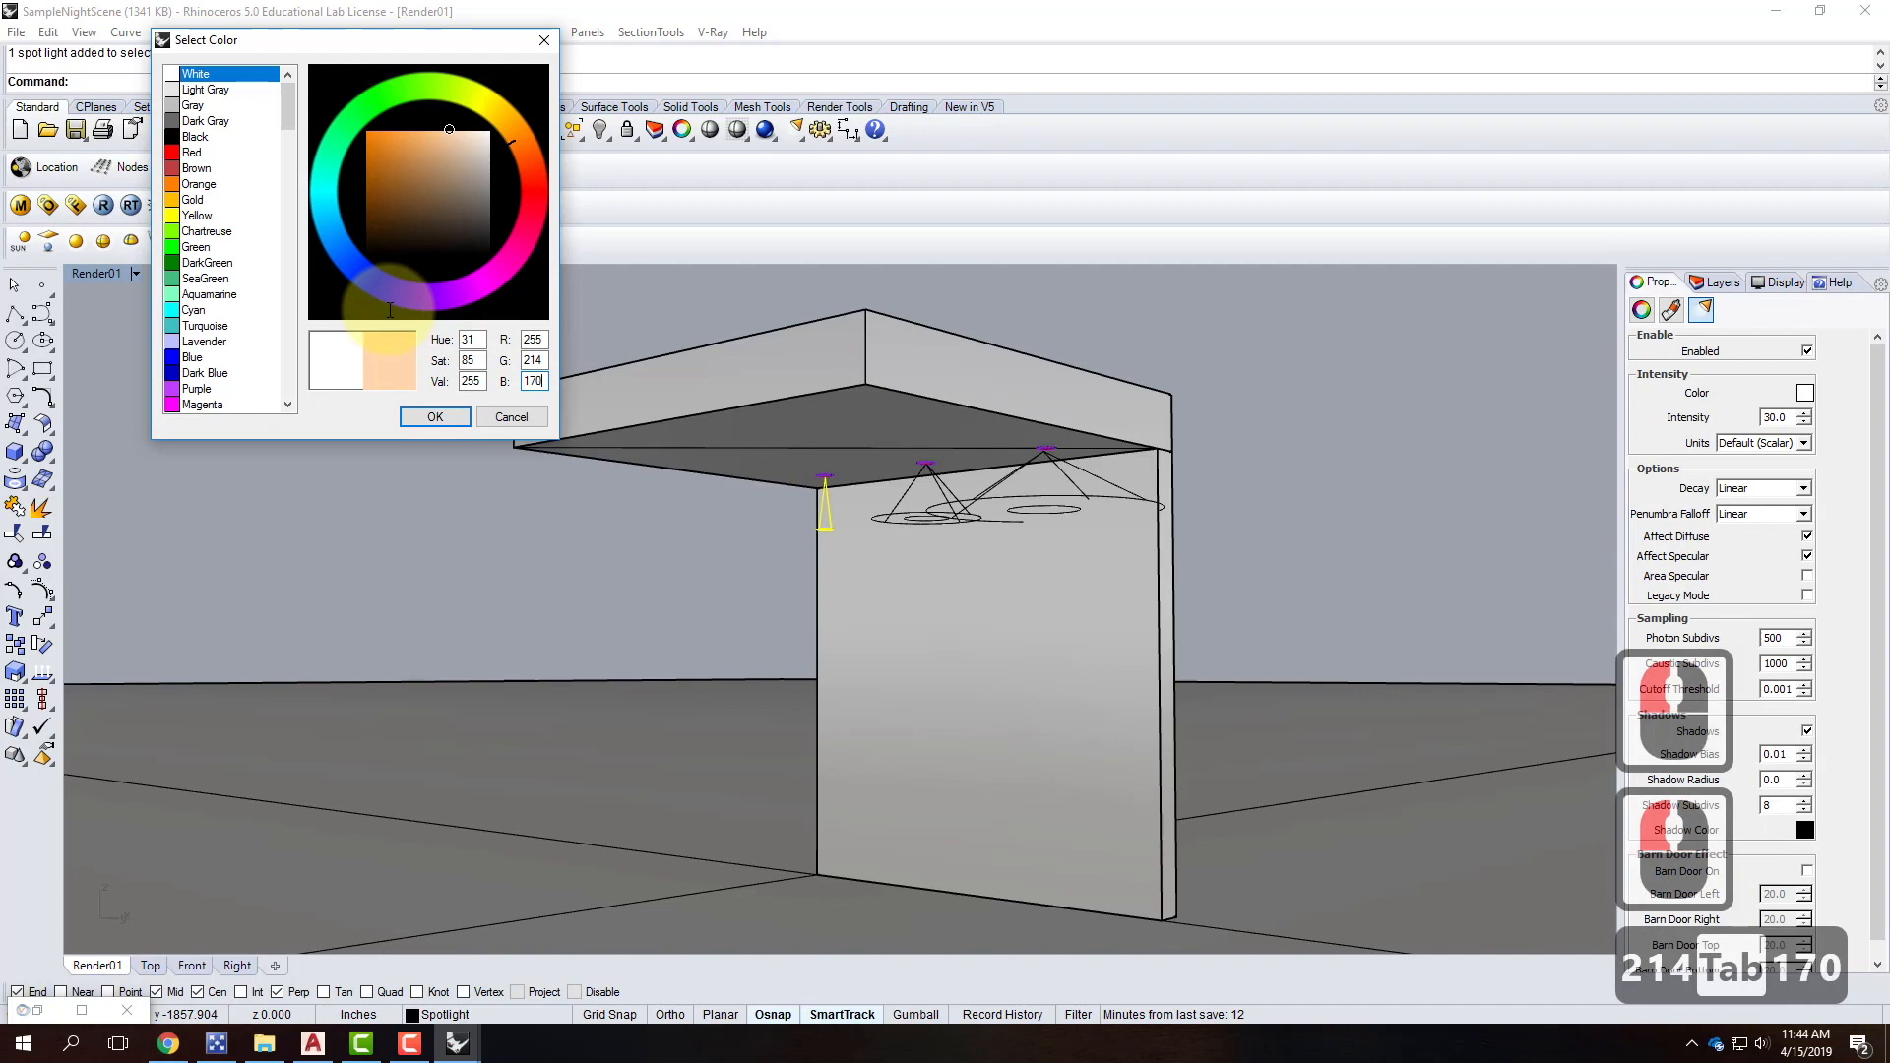
pyautogui.click(446, 415)
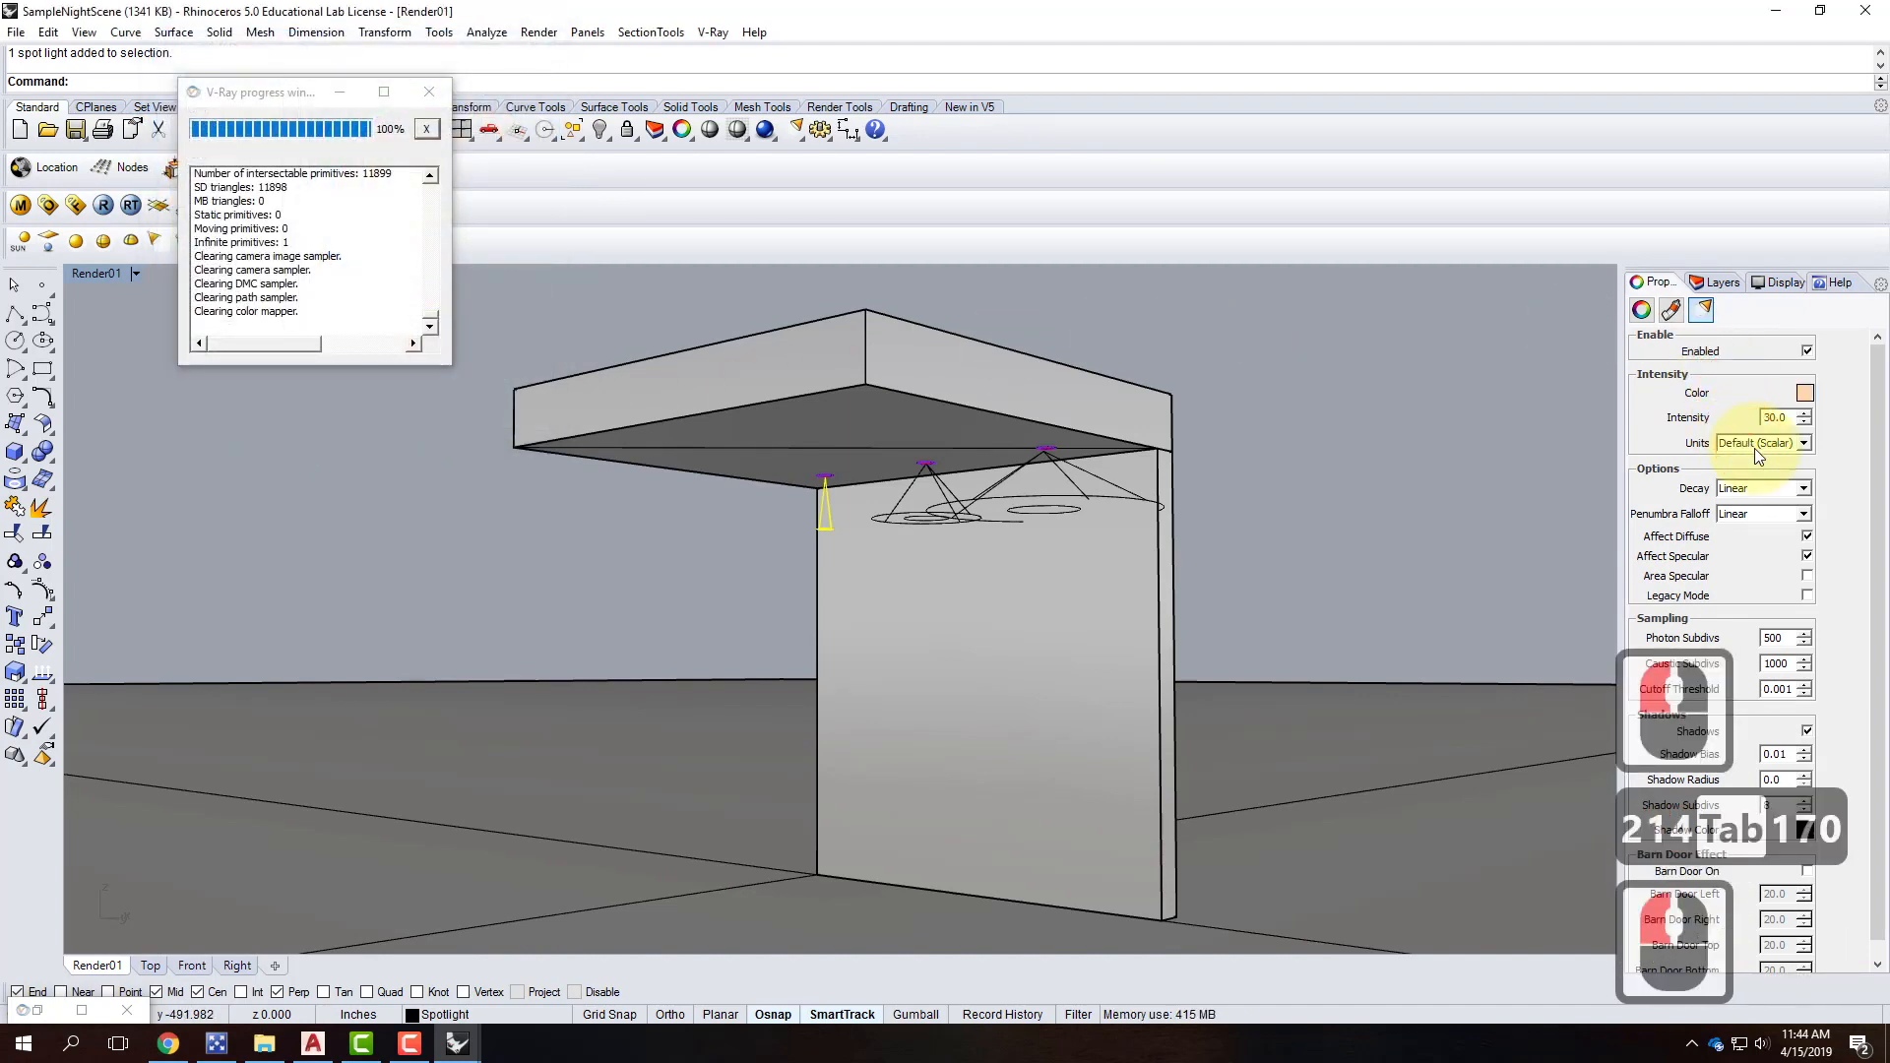
# Set the spotlight to Radiant power units, intensity 75, with Inverse Square decay.
pyautogui.click(1757, 445)
pyautogui.click(1766, 522)
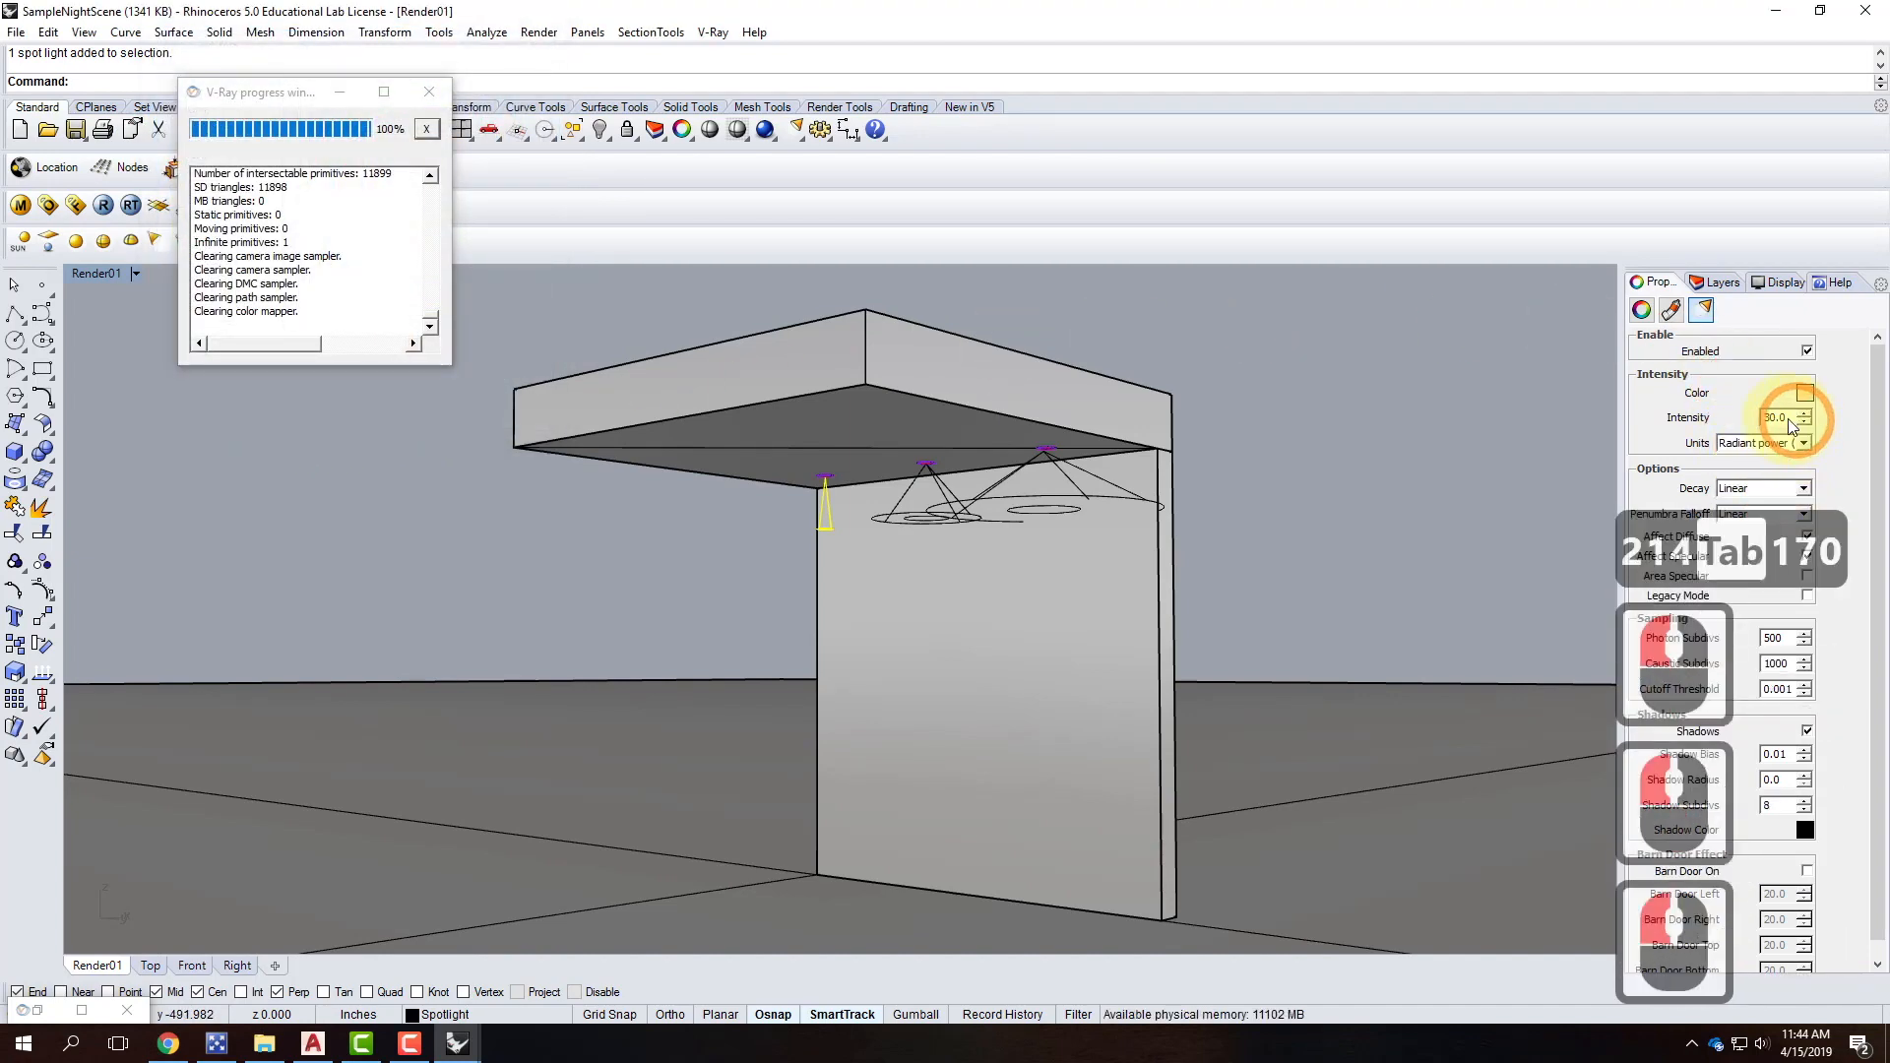
pyautogui.doubleClick(1782, 418)
pyautogui.write('75')
pyautogui.click(1763, 486)
pyautogui.click(1731, 531)
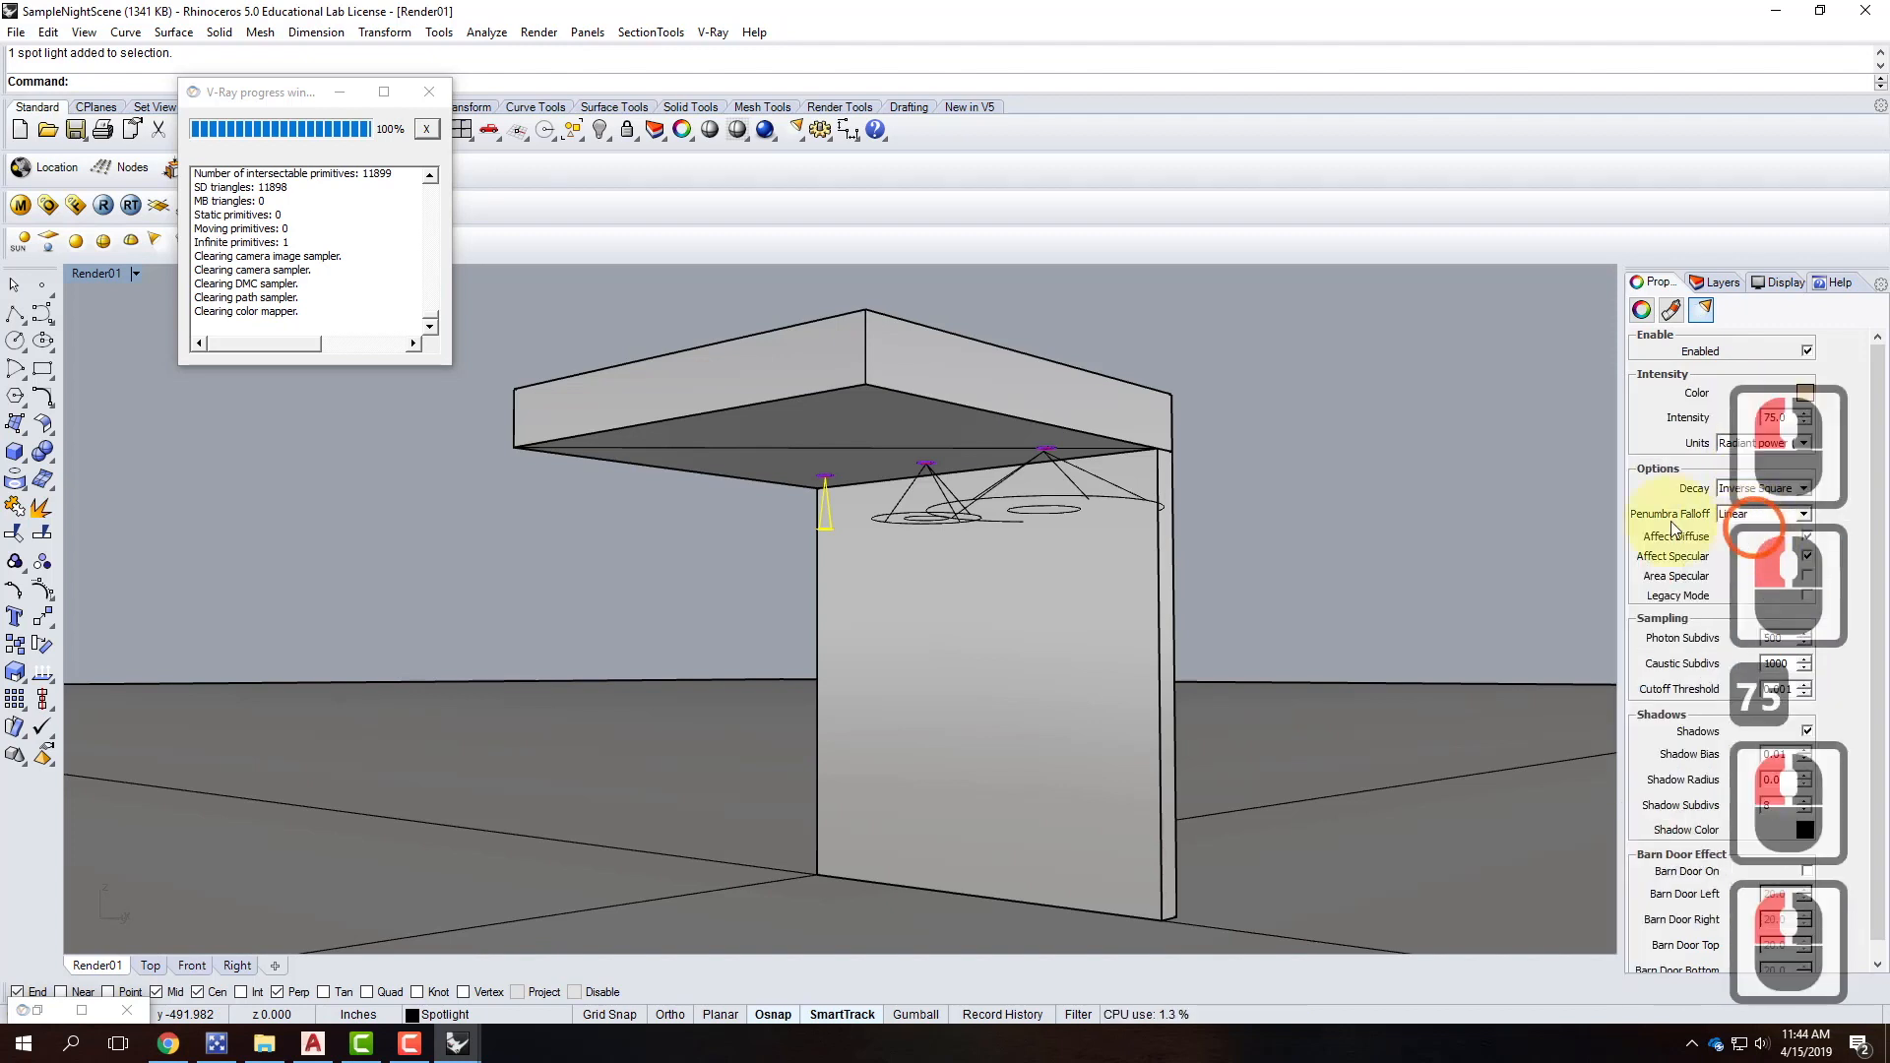
# Select the two other ceiling spotlights and hide them.
pyautogui.click(677, 534)
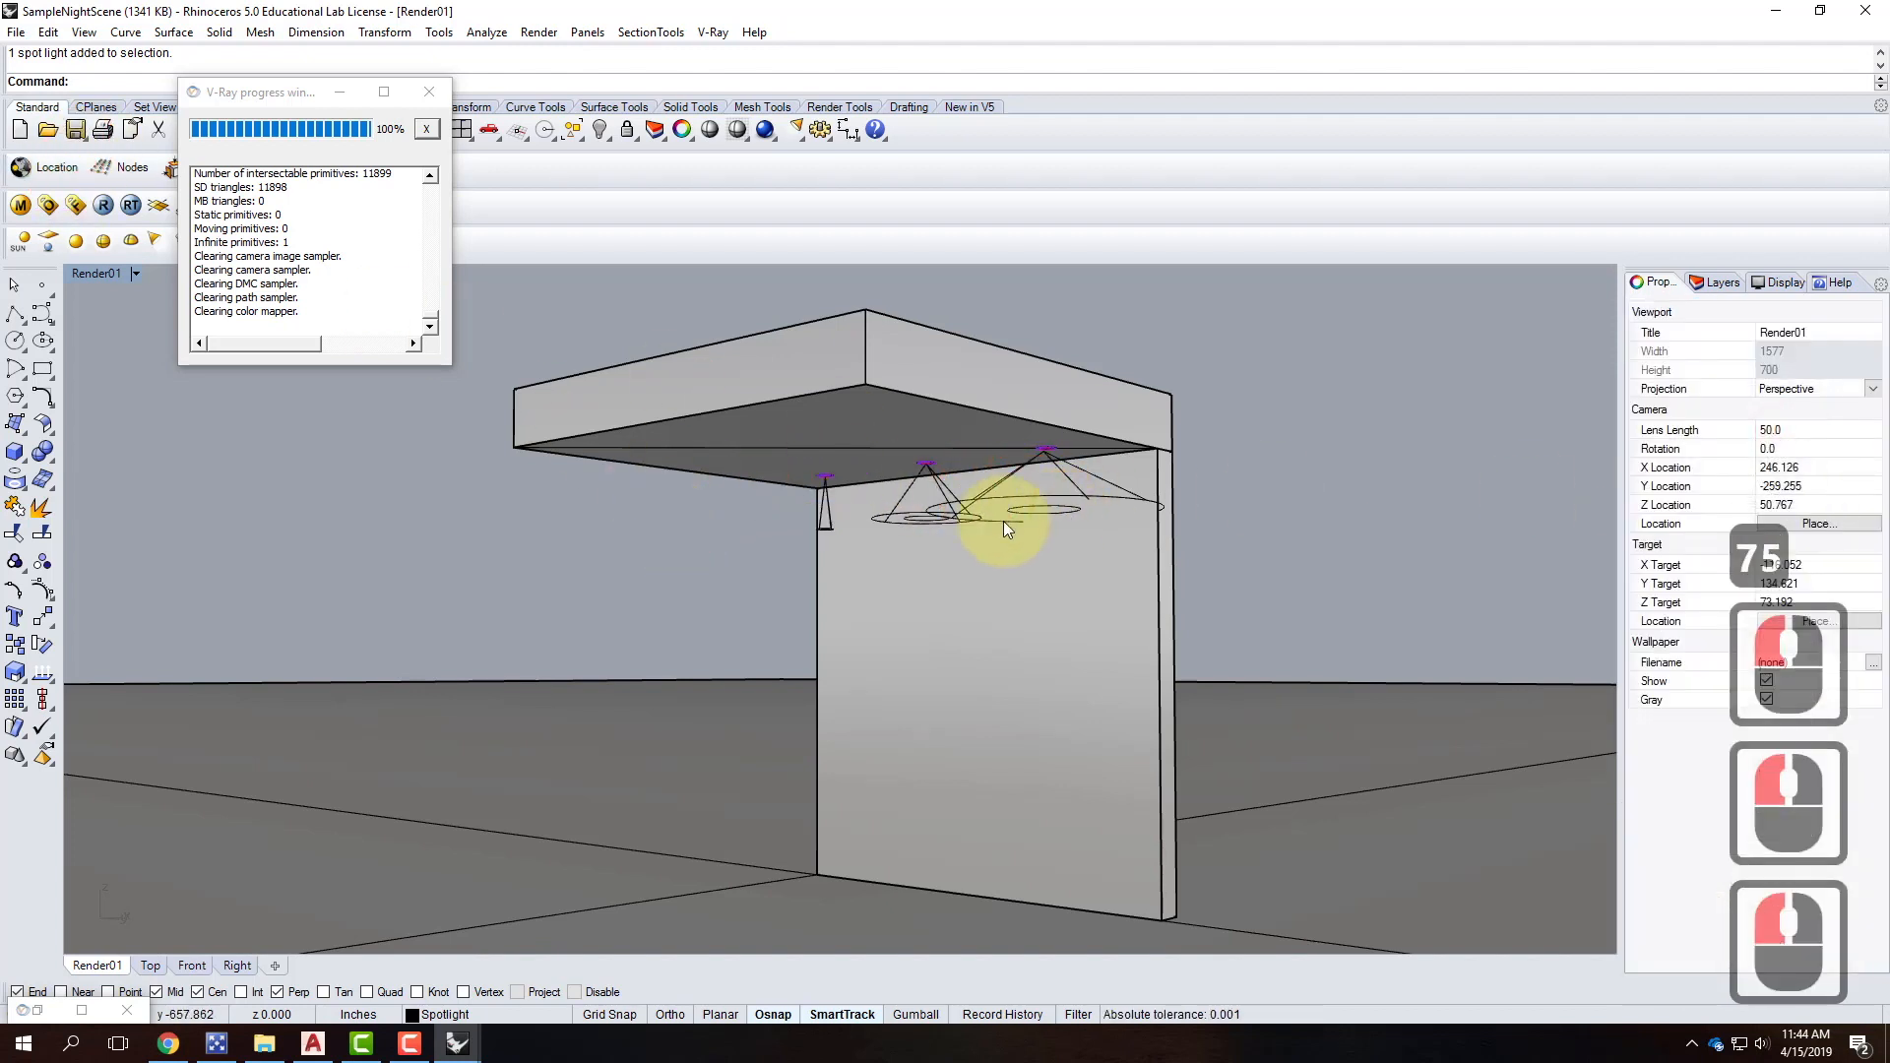
pyautogui.click(927, 515)
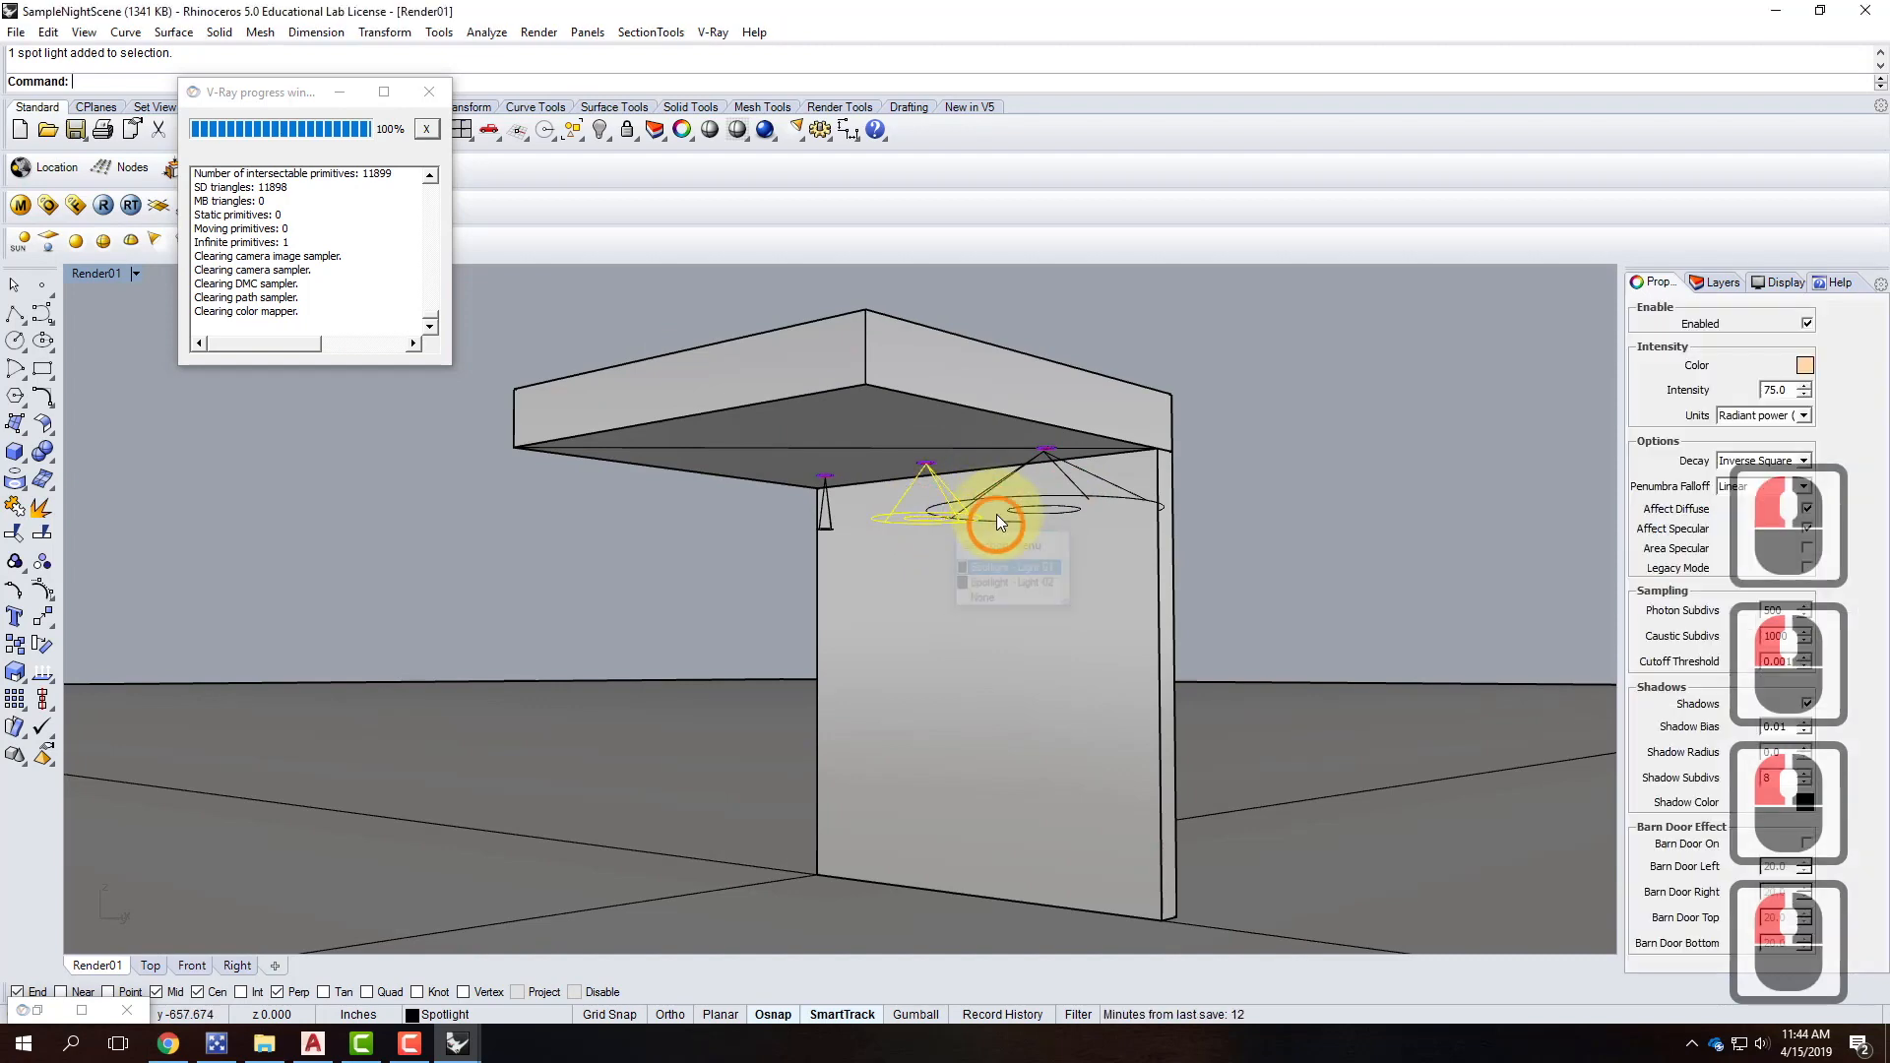
pyautogui.keyDown('shift'); pyautogui.click(997, 499); pyautogui.keyUp('shift')
pyautogui.write('hide')
pyautogui.press('Return')
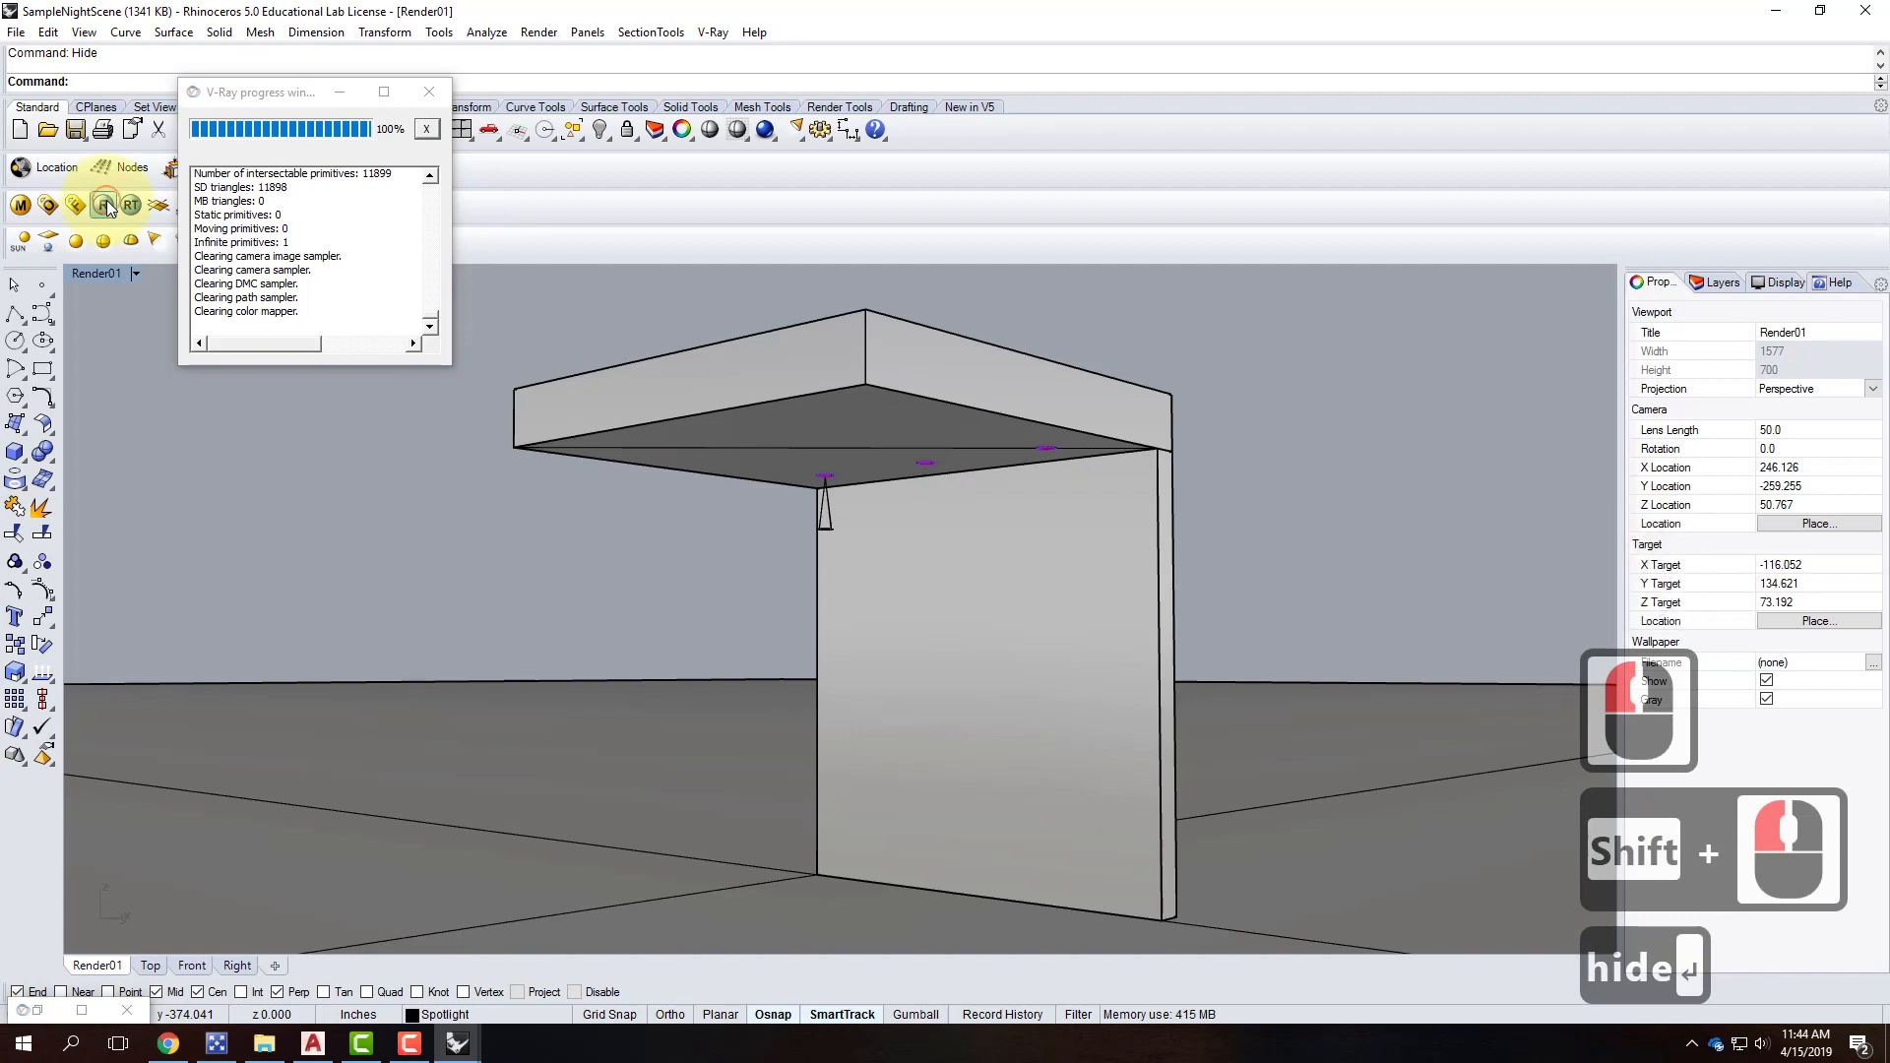
pyautogui.click(105, 205)
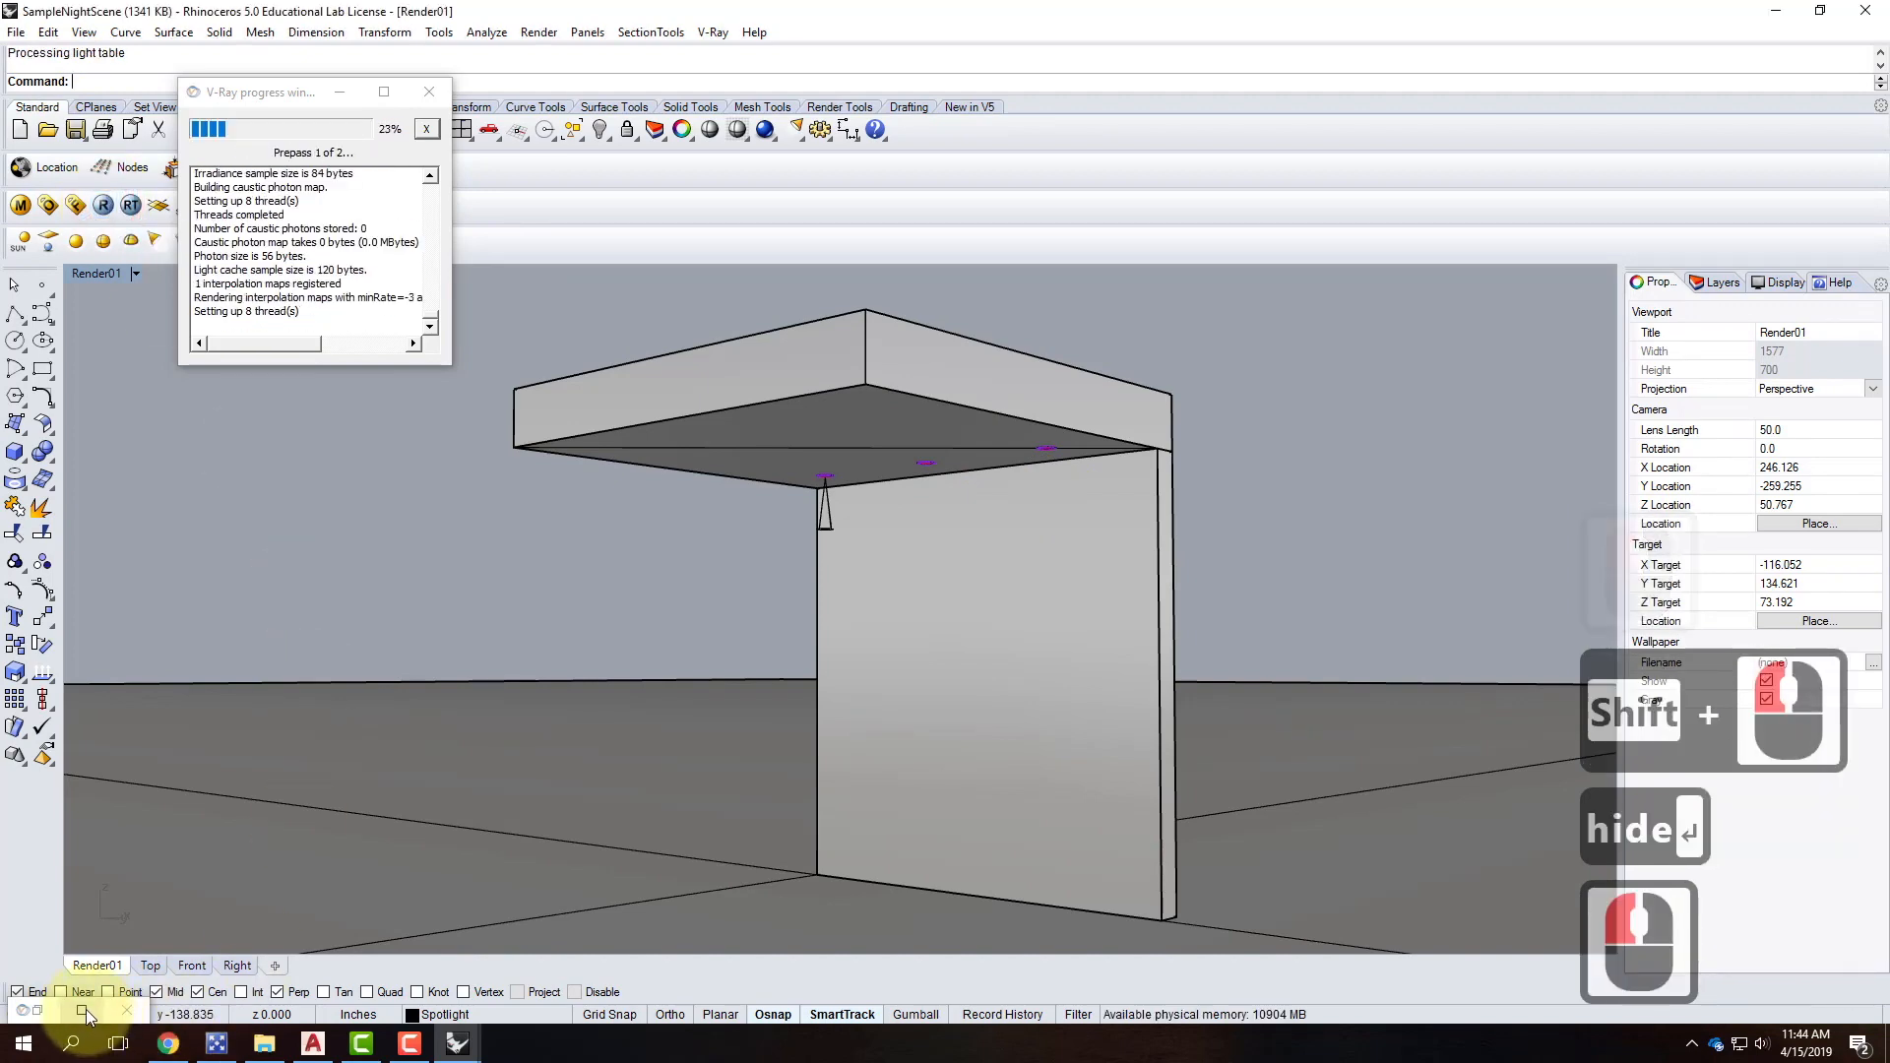
# Maximize the V-Ray frame buffer from the taskbar to view the render.
pyautogui.click(83, 1010)
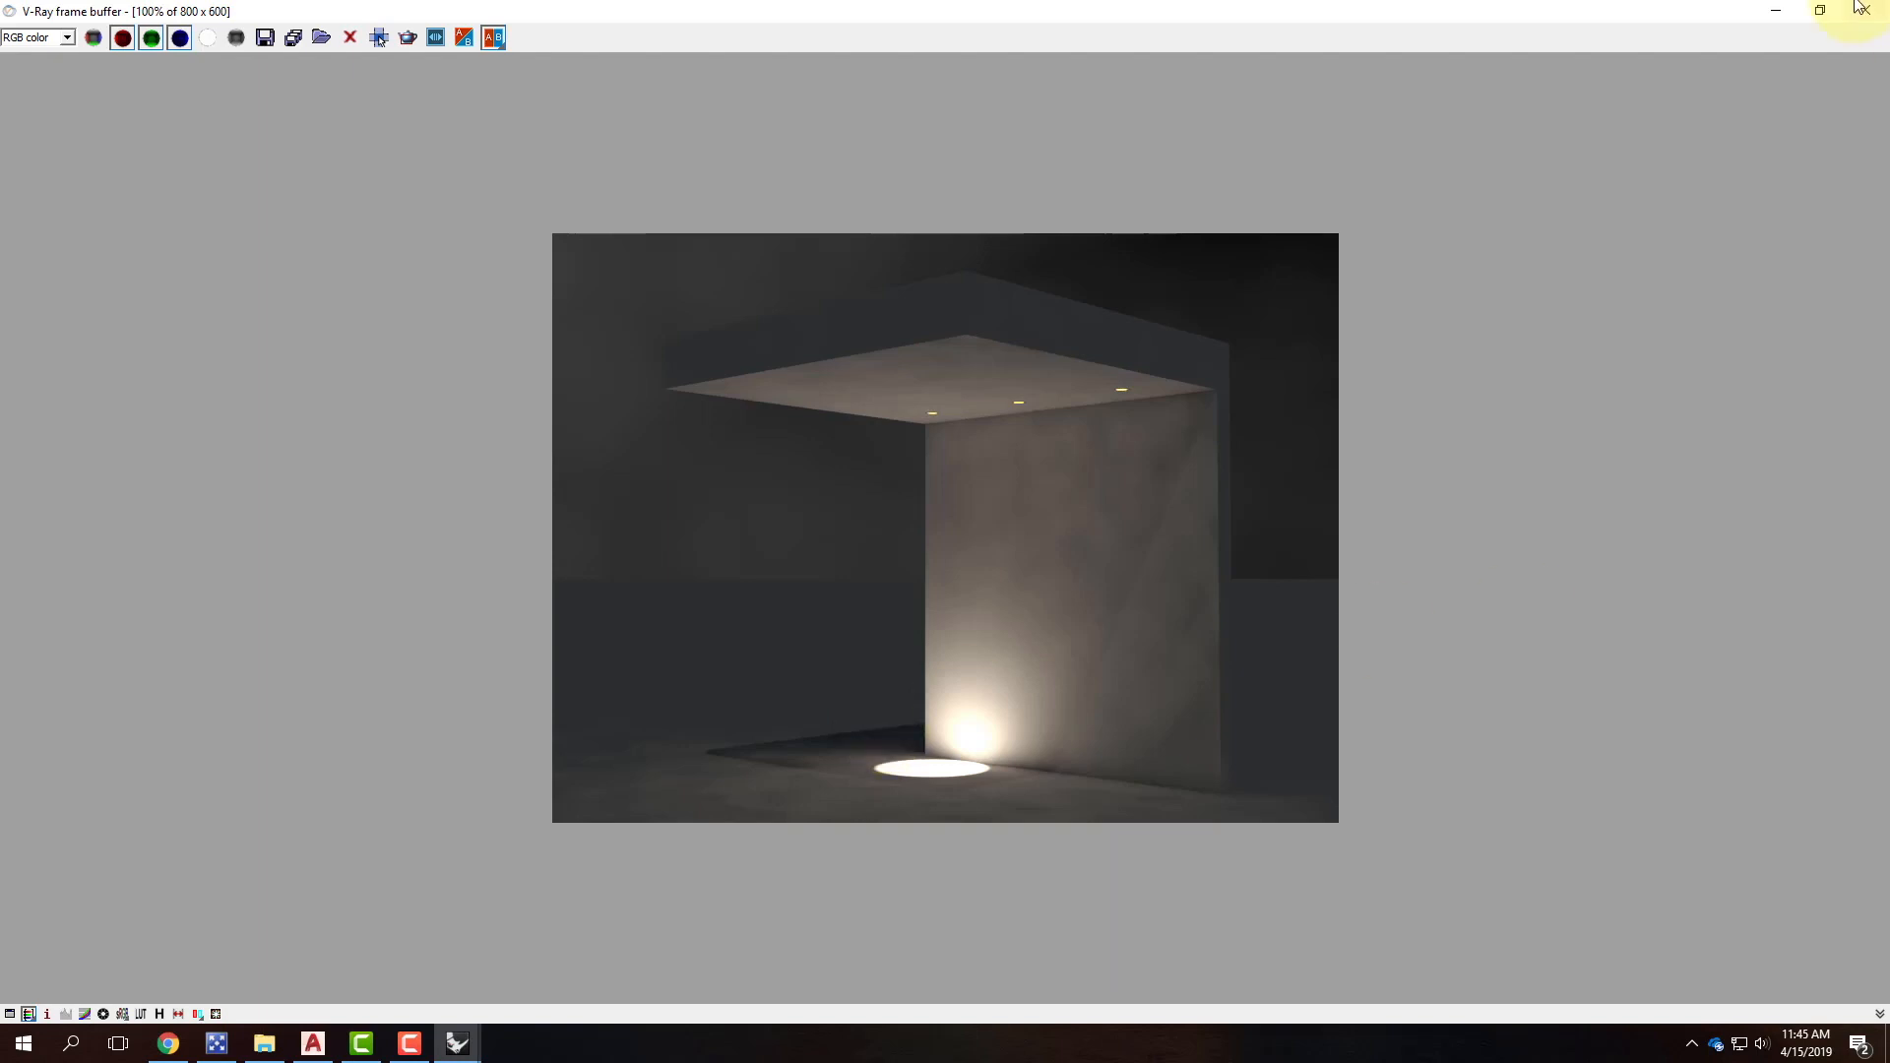
# Minimize the V-Ray frame buffer, unhide the two spotlights with Show, and minimize Rhino.
pyautogui.click(1819, 11)
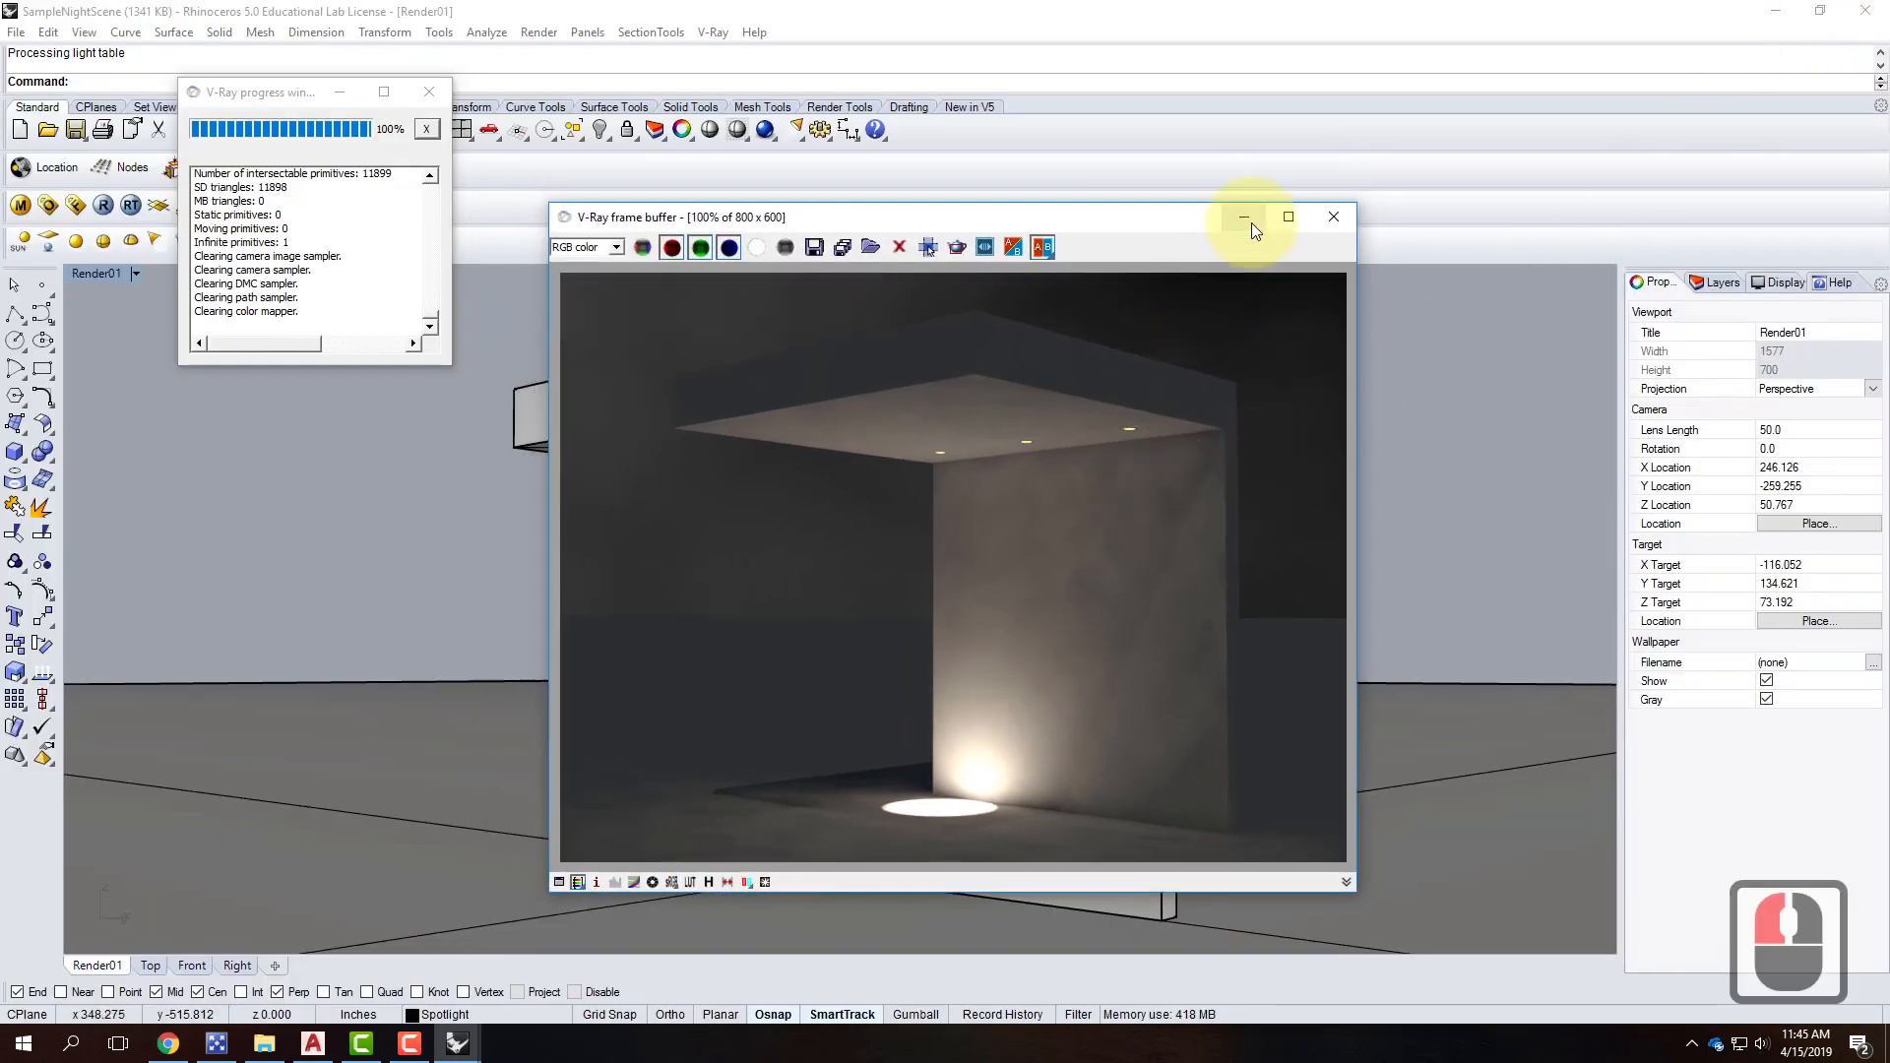
pyautogui.click(1224, 191)
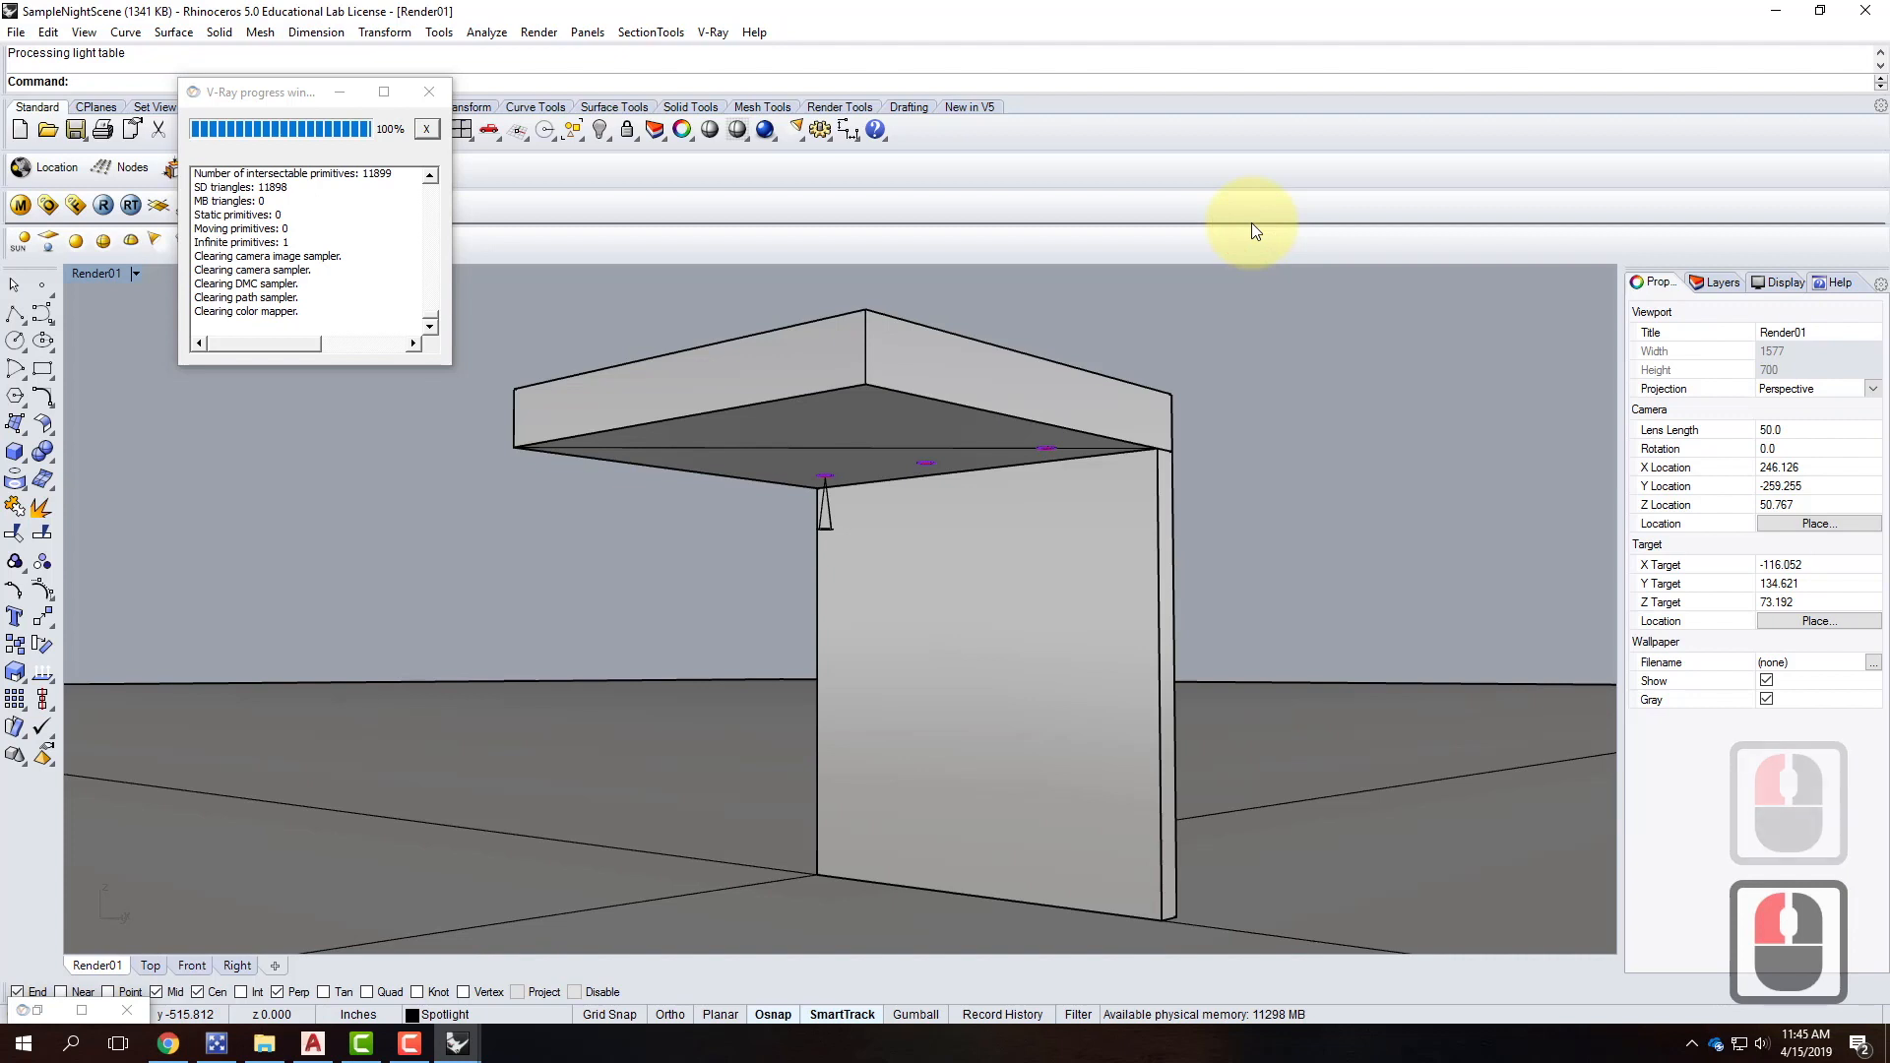
pyautogui.write('show')
pyautogui.press('Return')
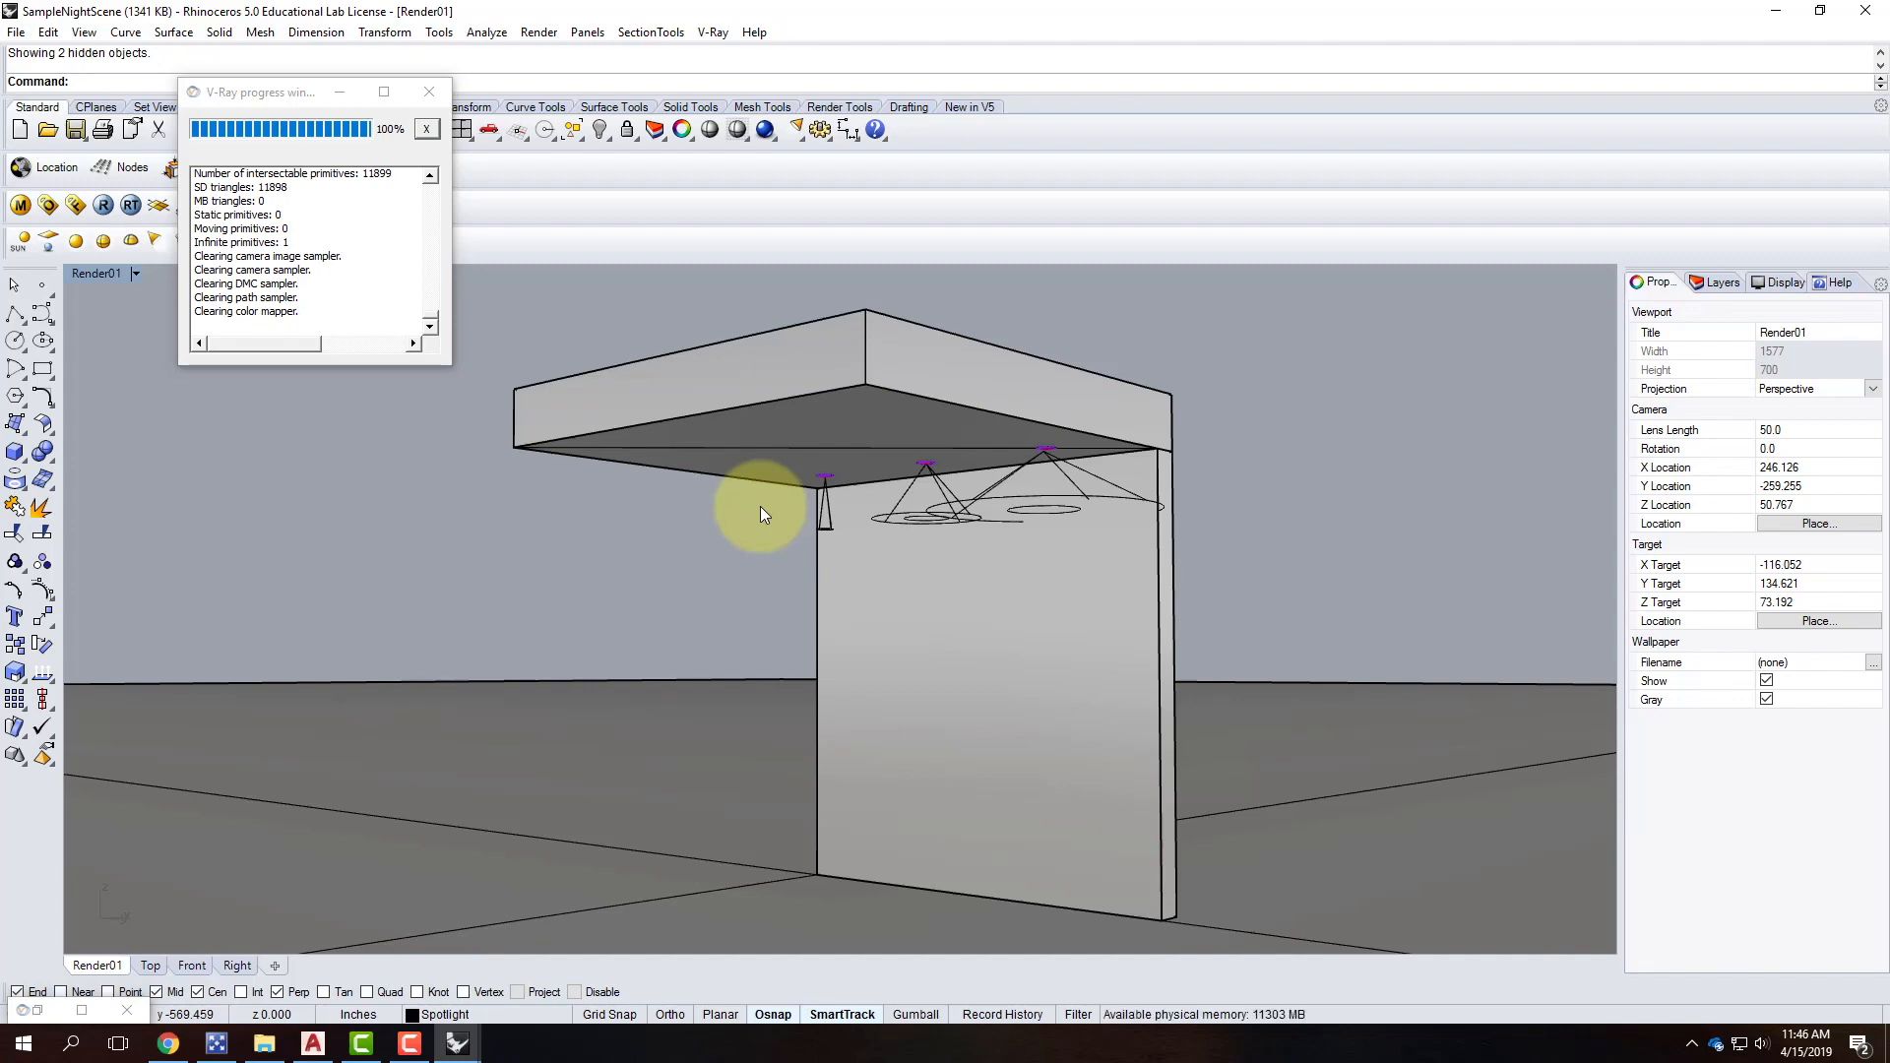
pyautogui.click(1772, 14)
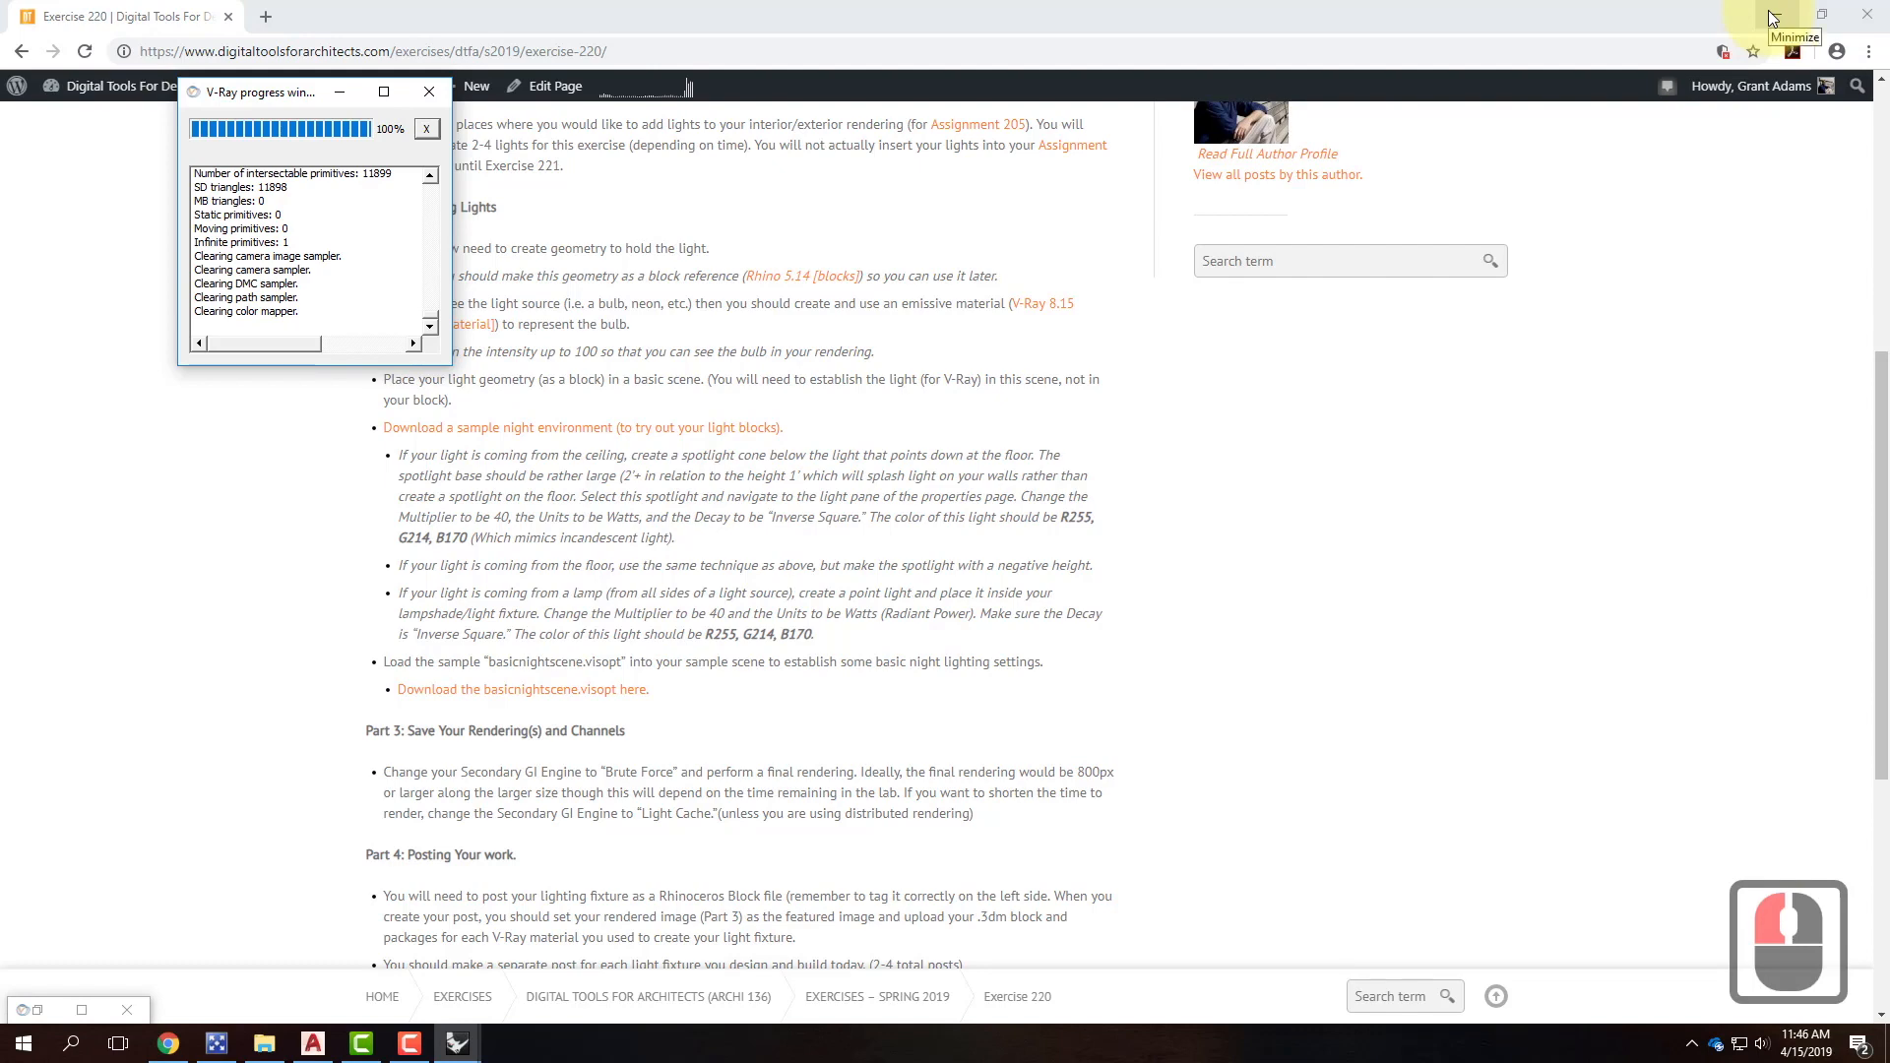
# Create a new model from the Large Objects - Inches template.
pyautogui.click(1772, 16)
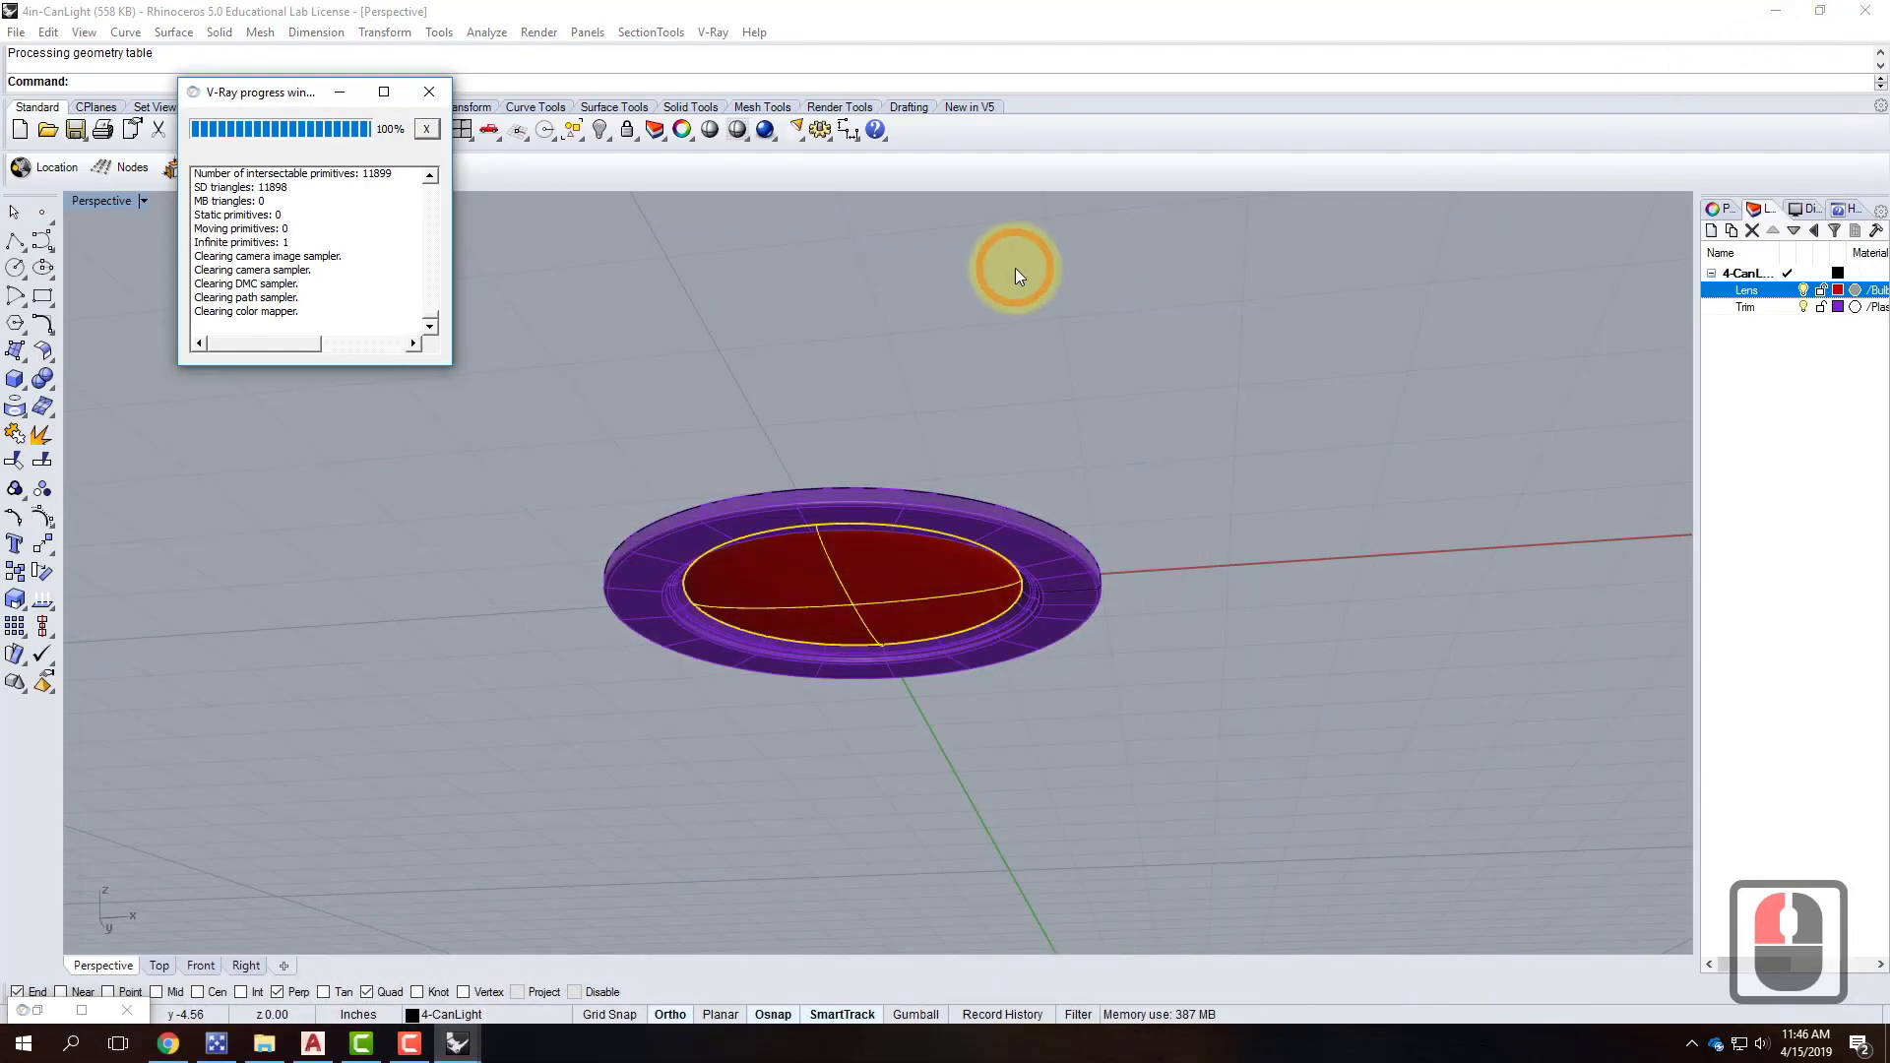
pyautogui.click(126, 88)
pyautogui.click(17, 32)
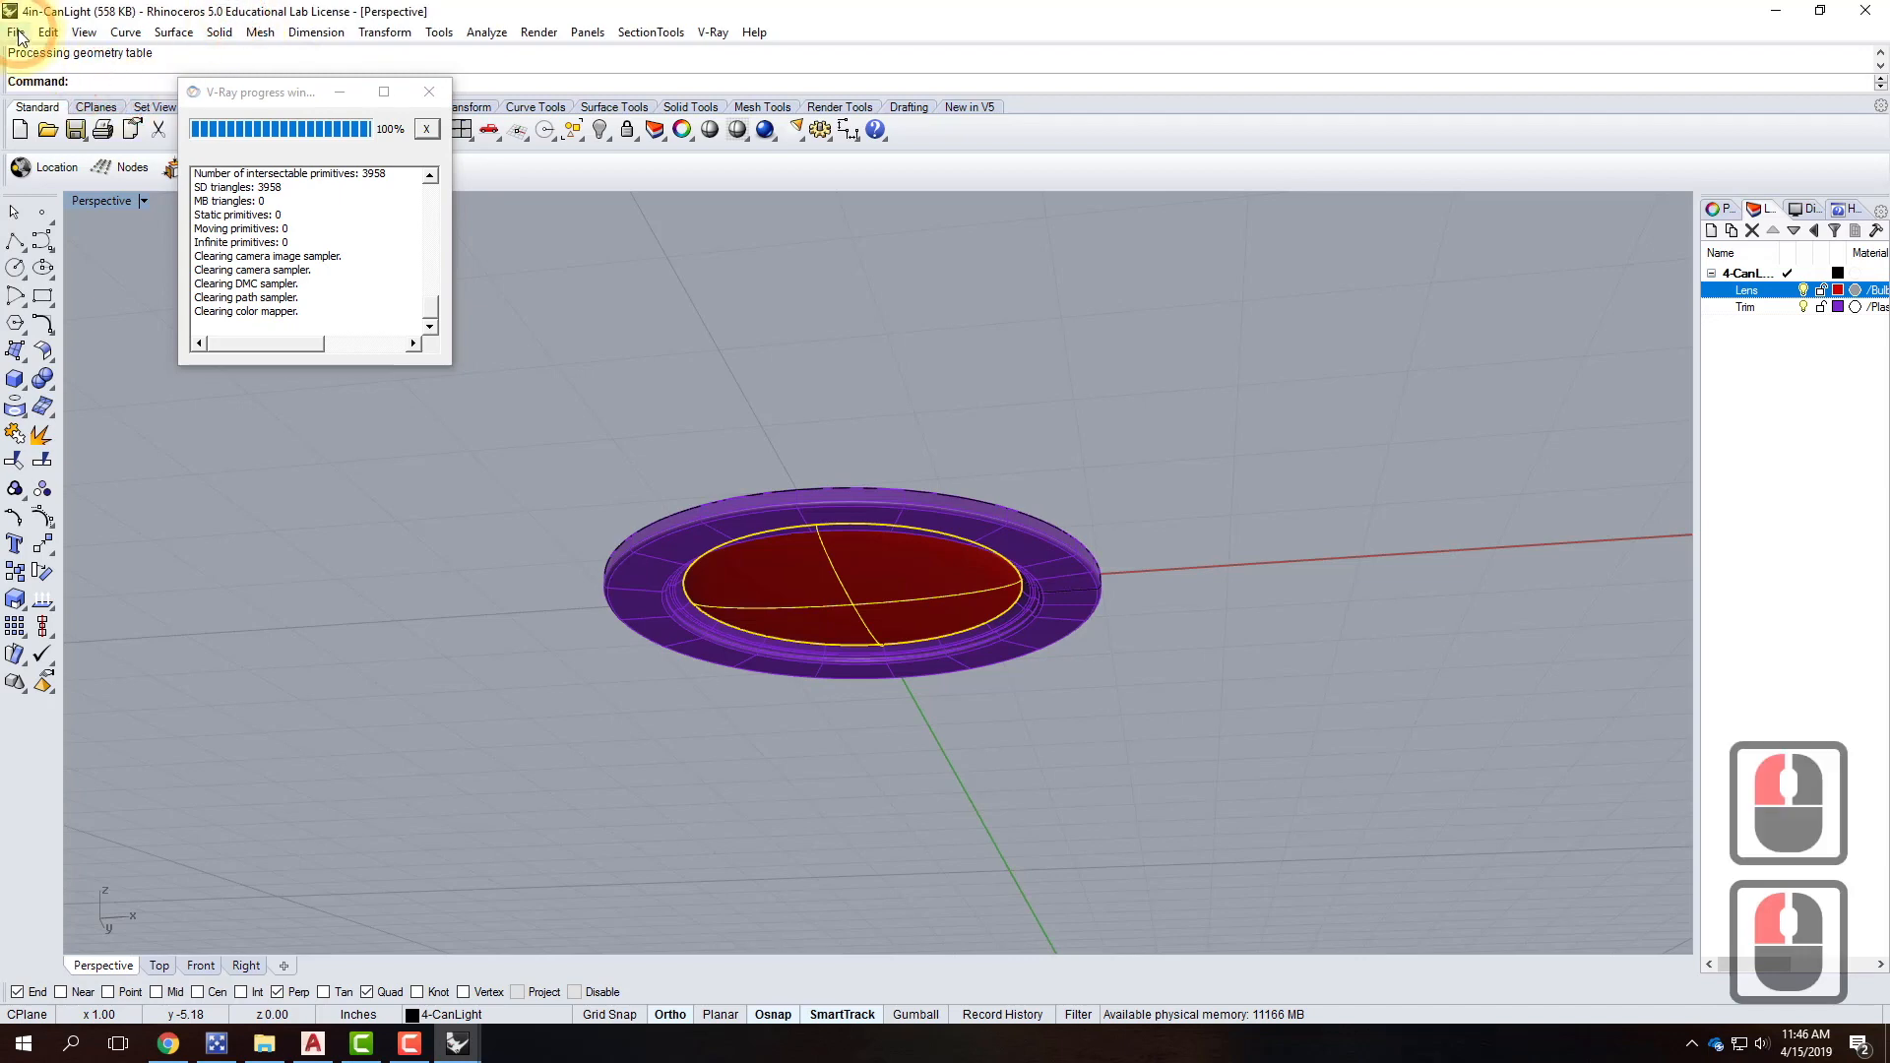
pyautogui.click(37, 55)
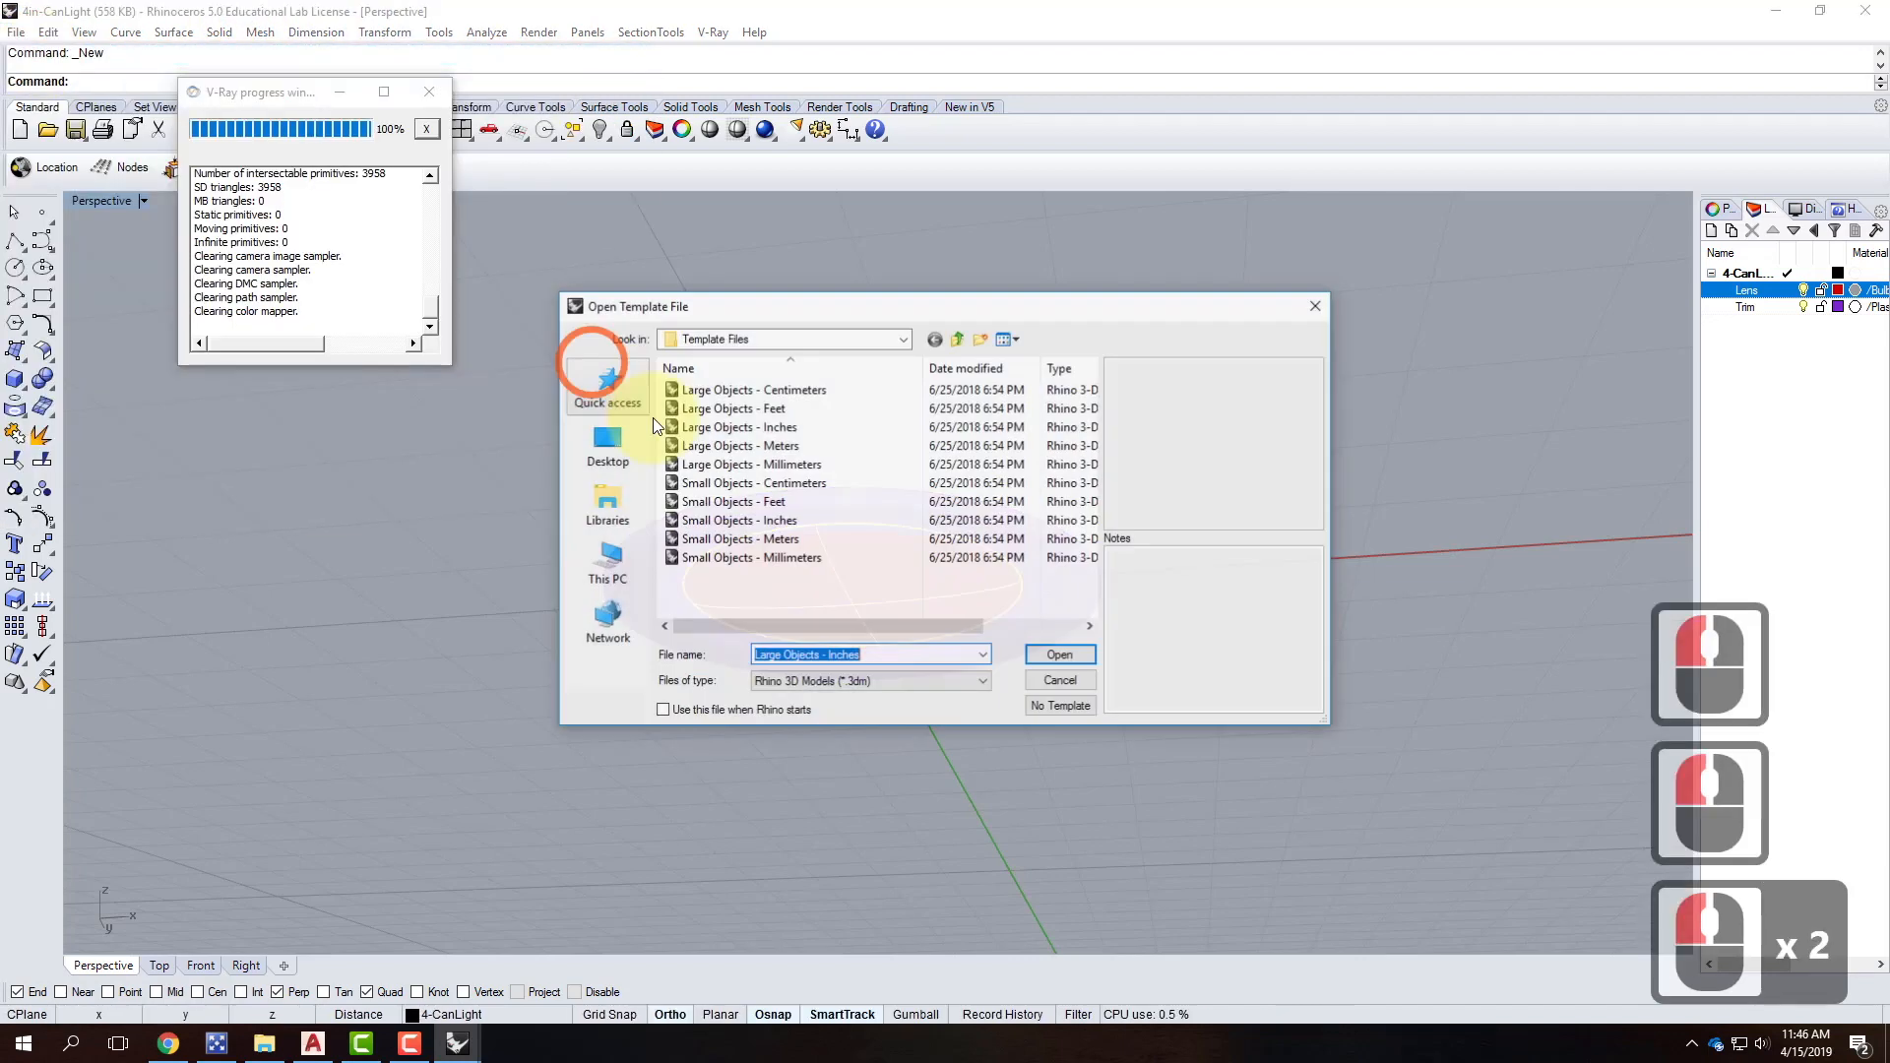
pyautogui.click(782, 426)
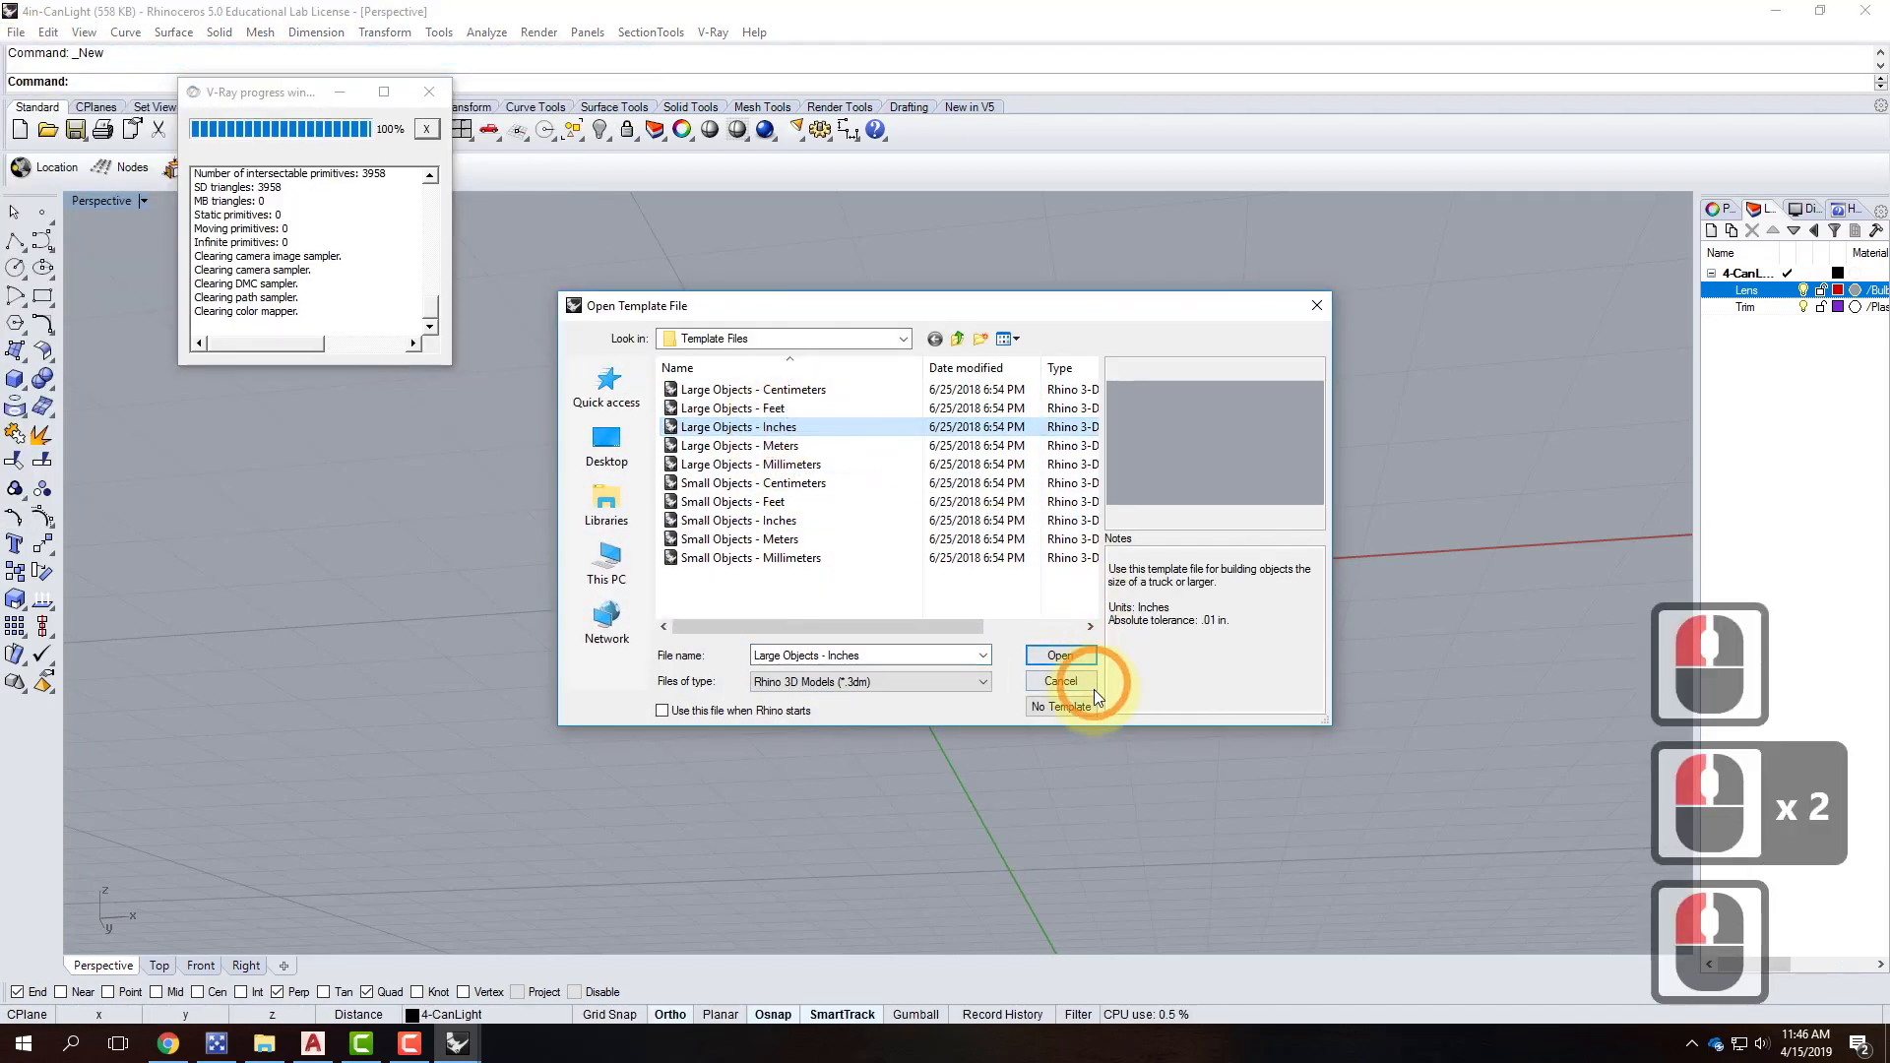
pyautogui.click(1077, 655)
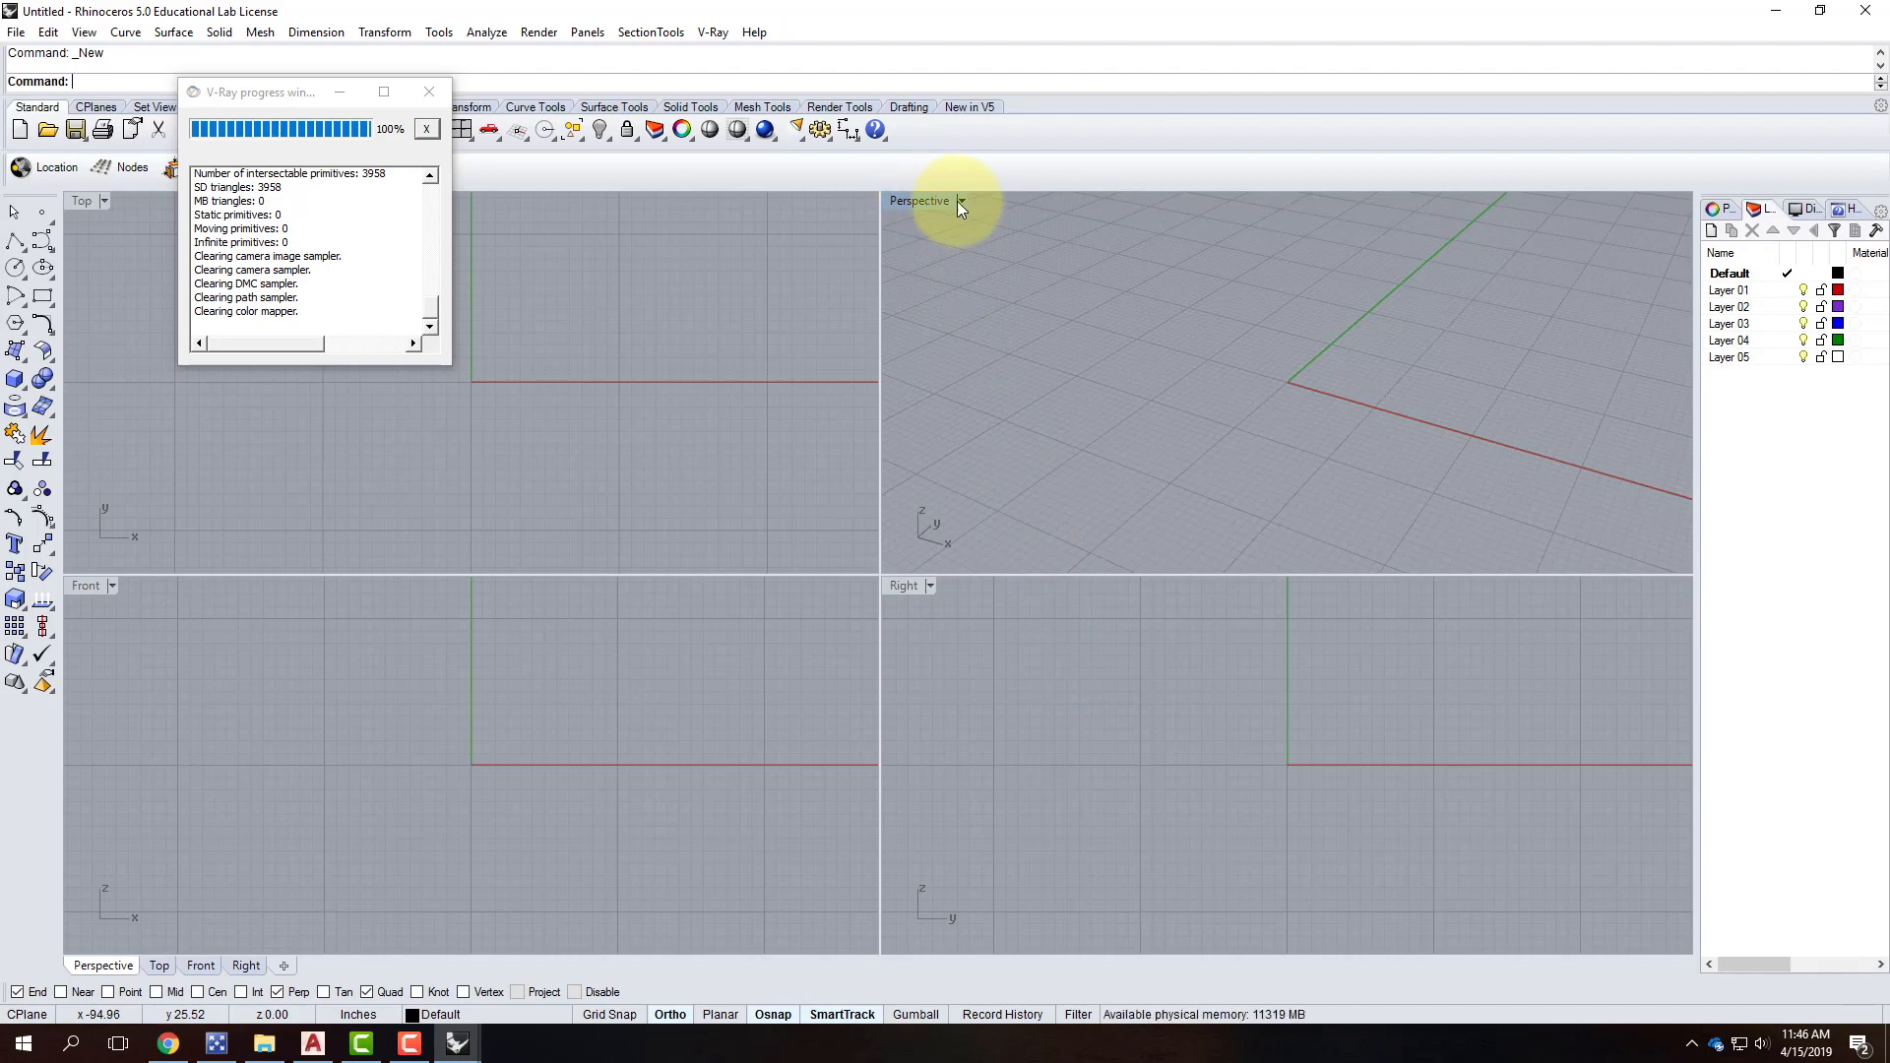
# Maximize the Perspective viewport, minimize the V-Ray progress window, and start a cylinder at 0,0.
pyautogui.doubleClick(921, 201)
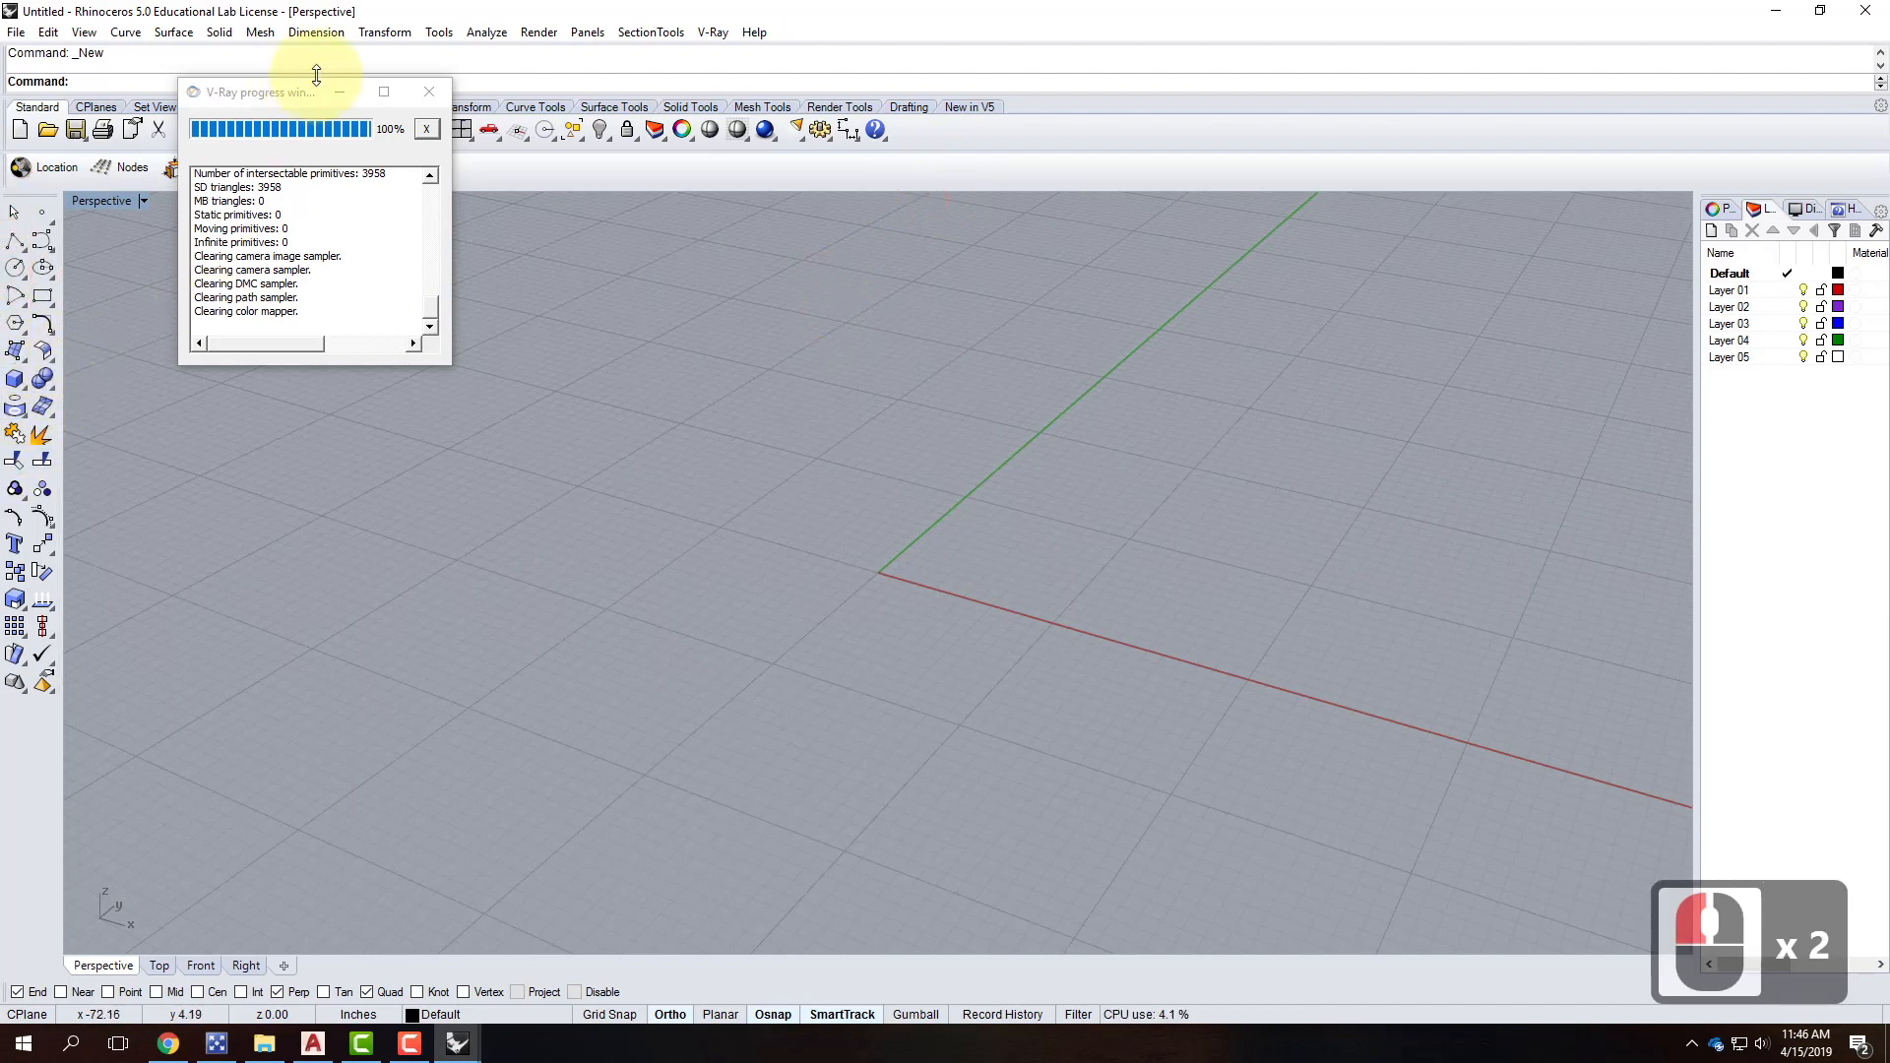
pyautogui.click(341, 94)
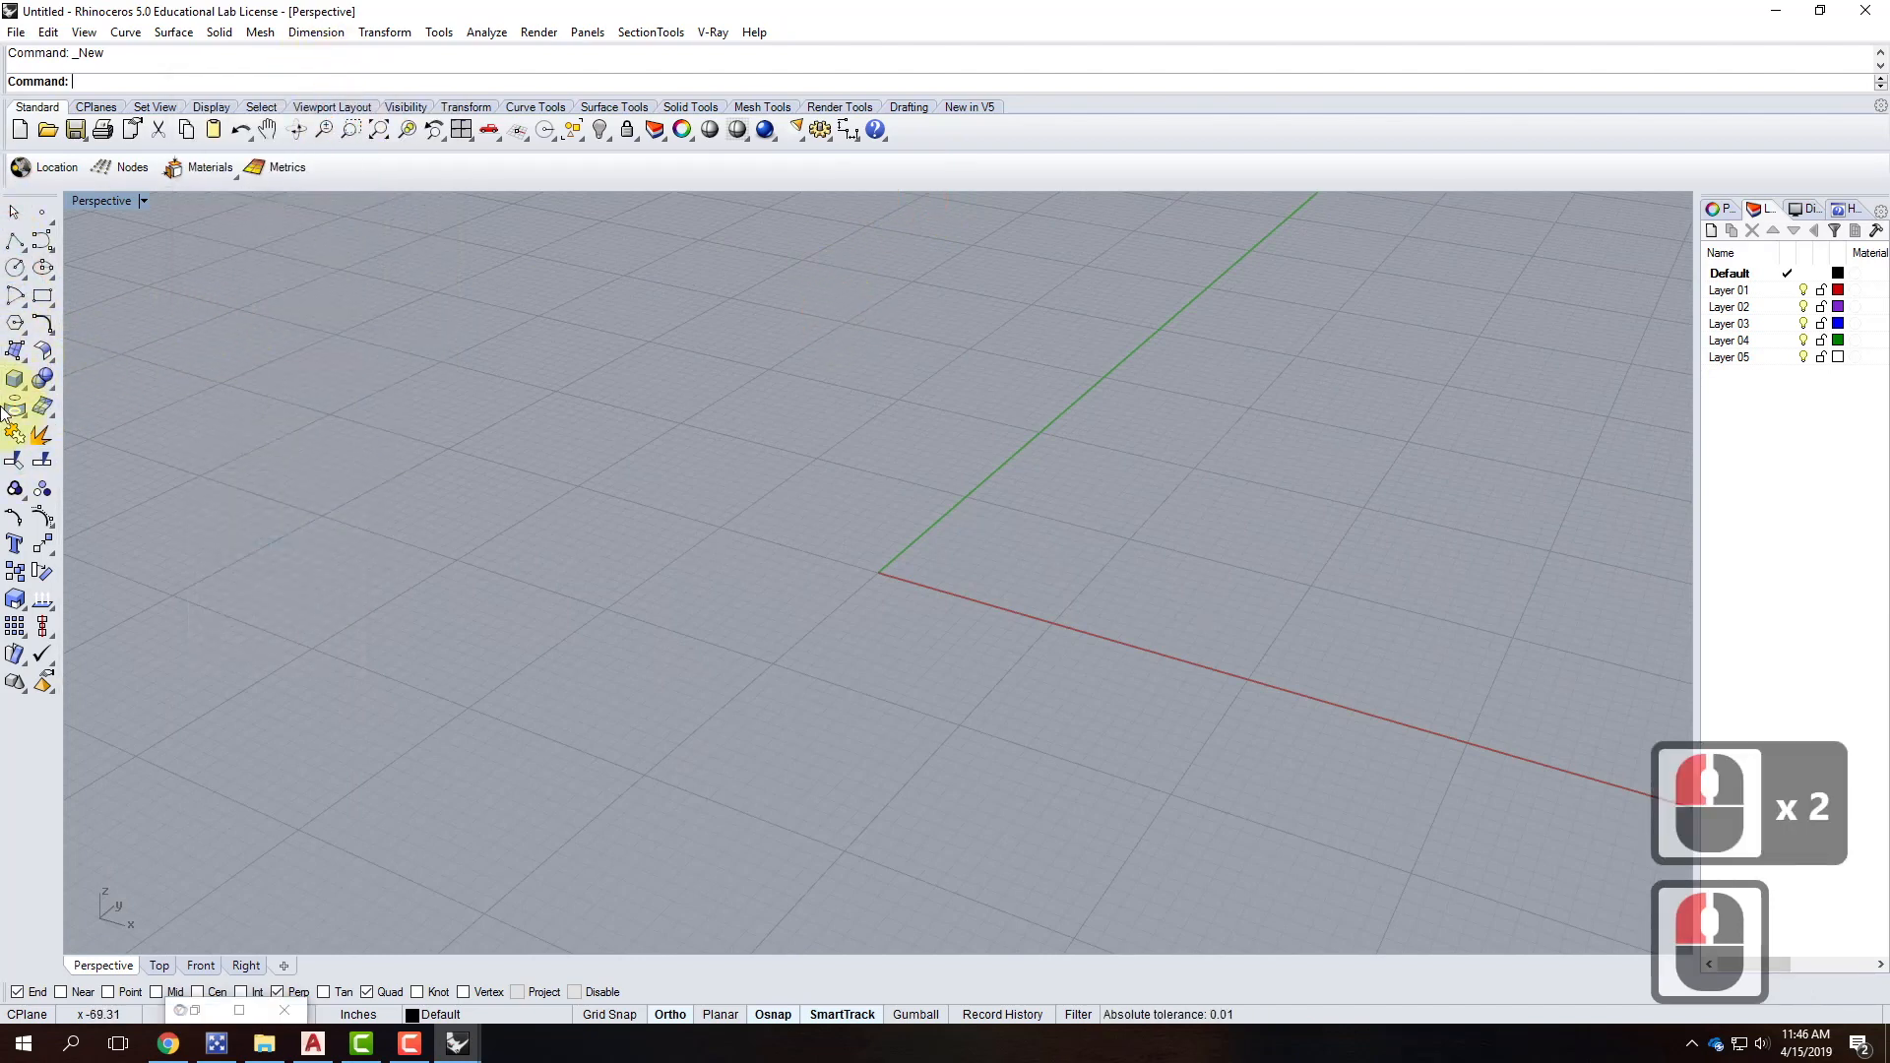
pyautogui.click(16, 380)
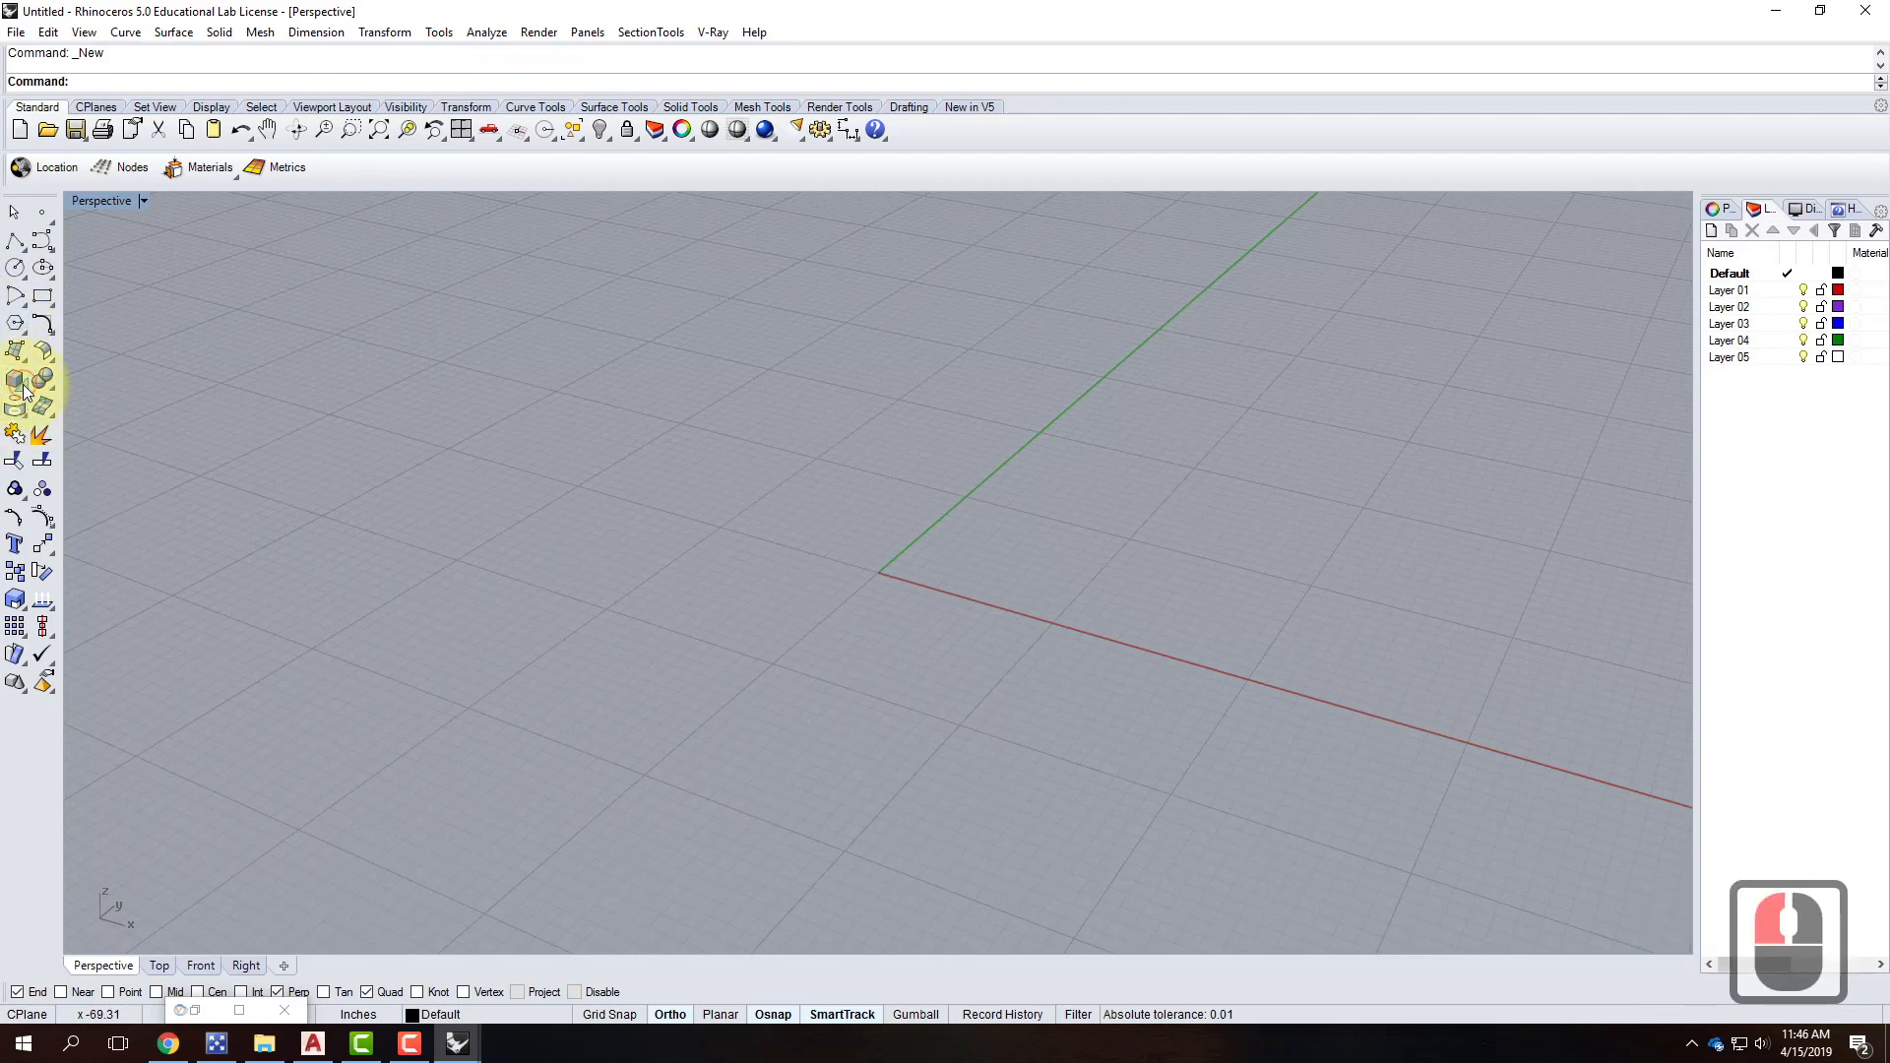
pyautogui.click(71, 392)
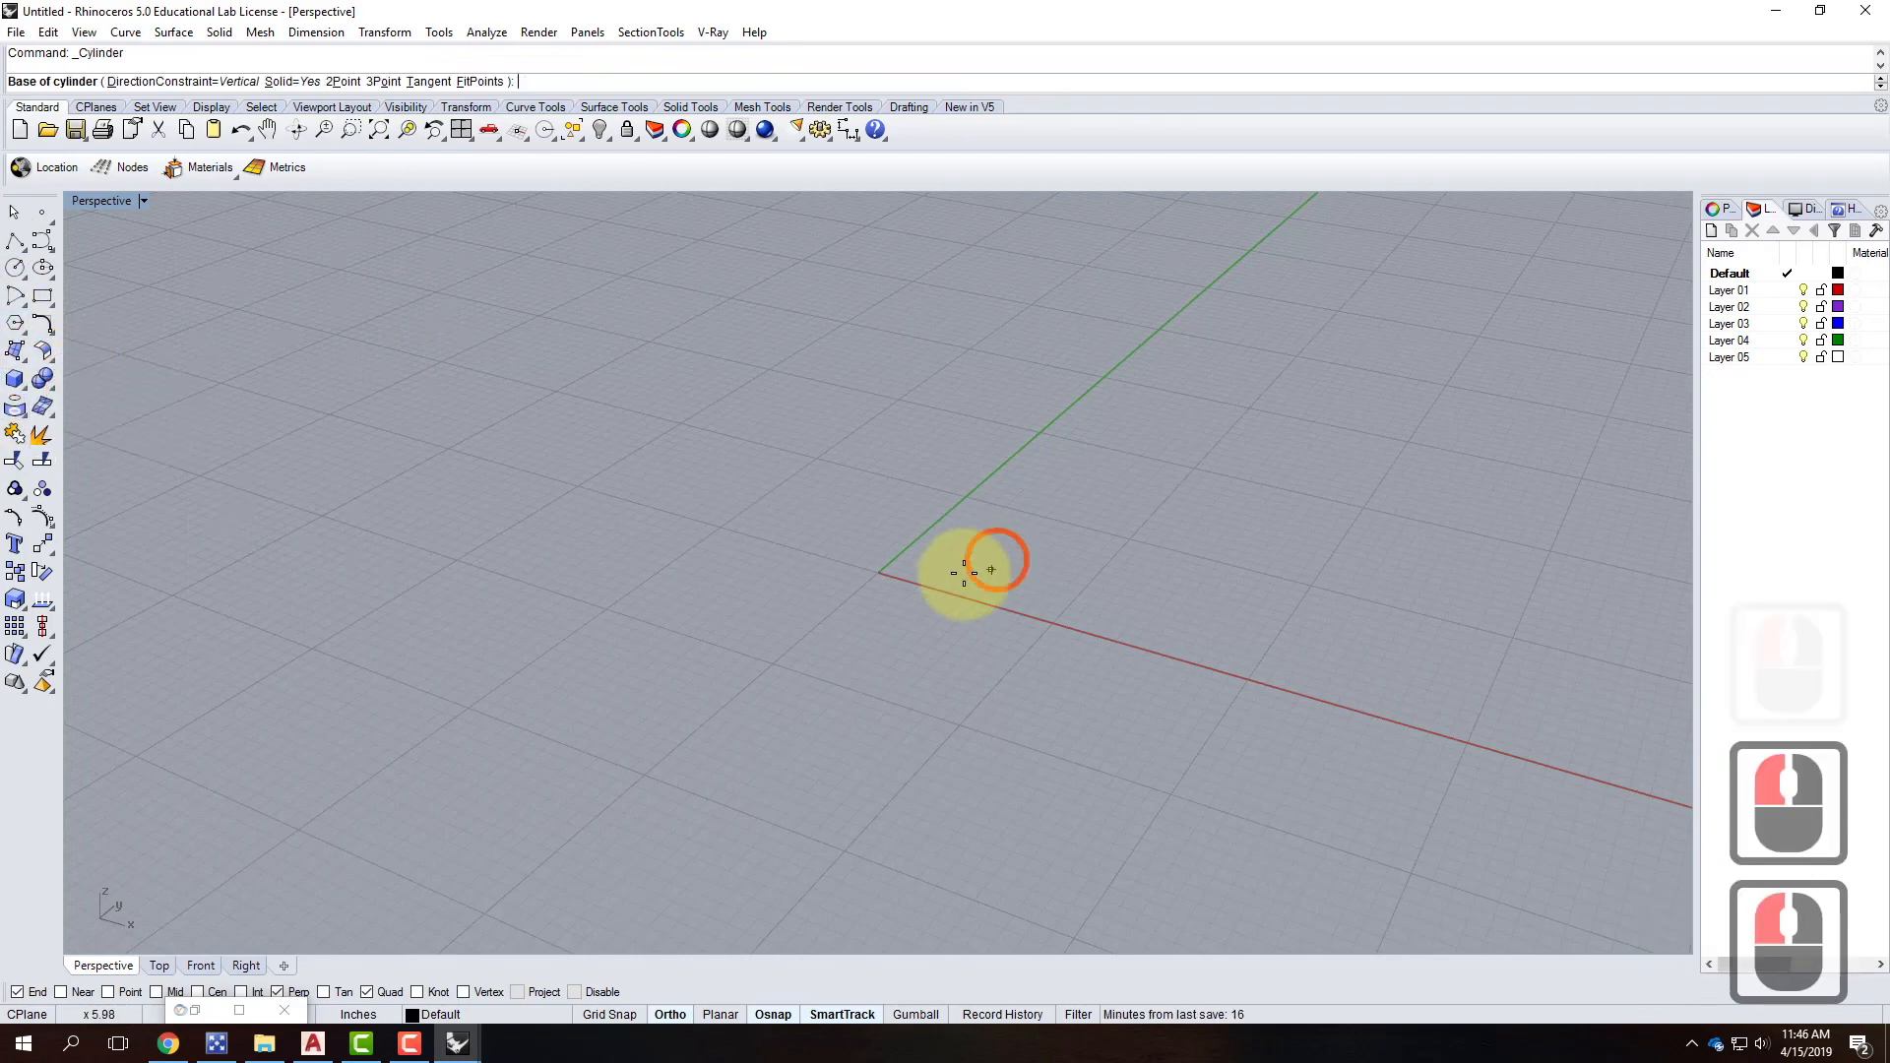
pyautogui.write('0,0')
pyautogui.press('Return')
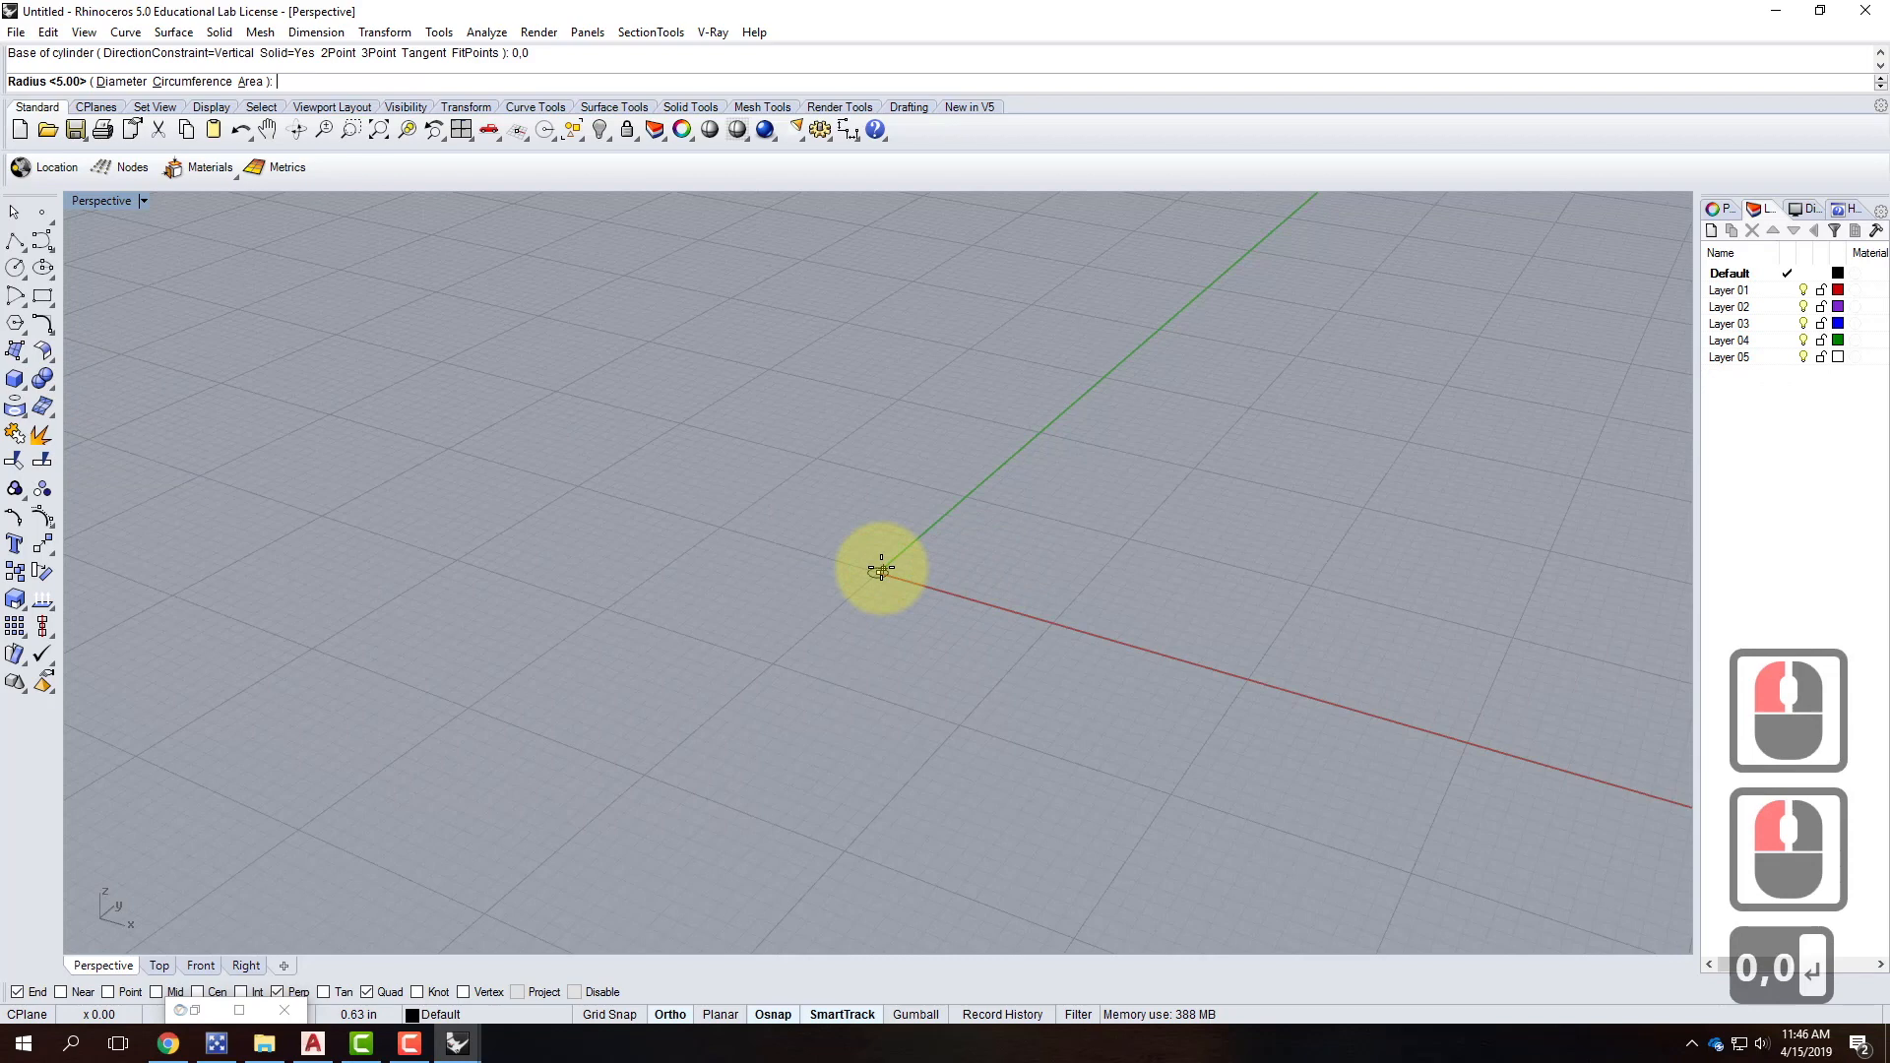
# Finish the trial cylinder at 1' diameter and 1" height, then delete it.
pyautogui.write('1')
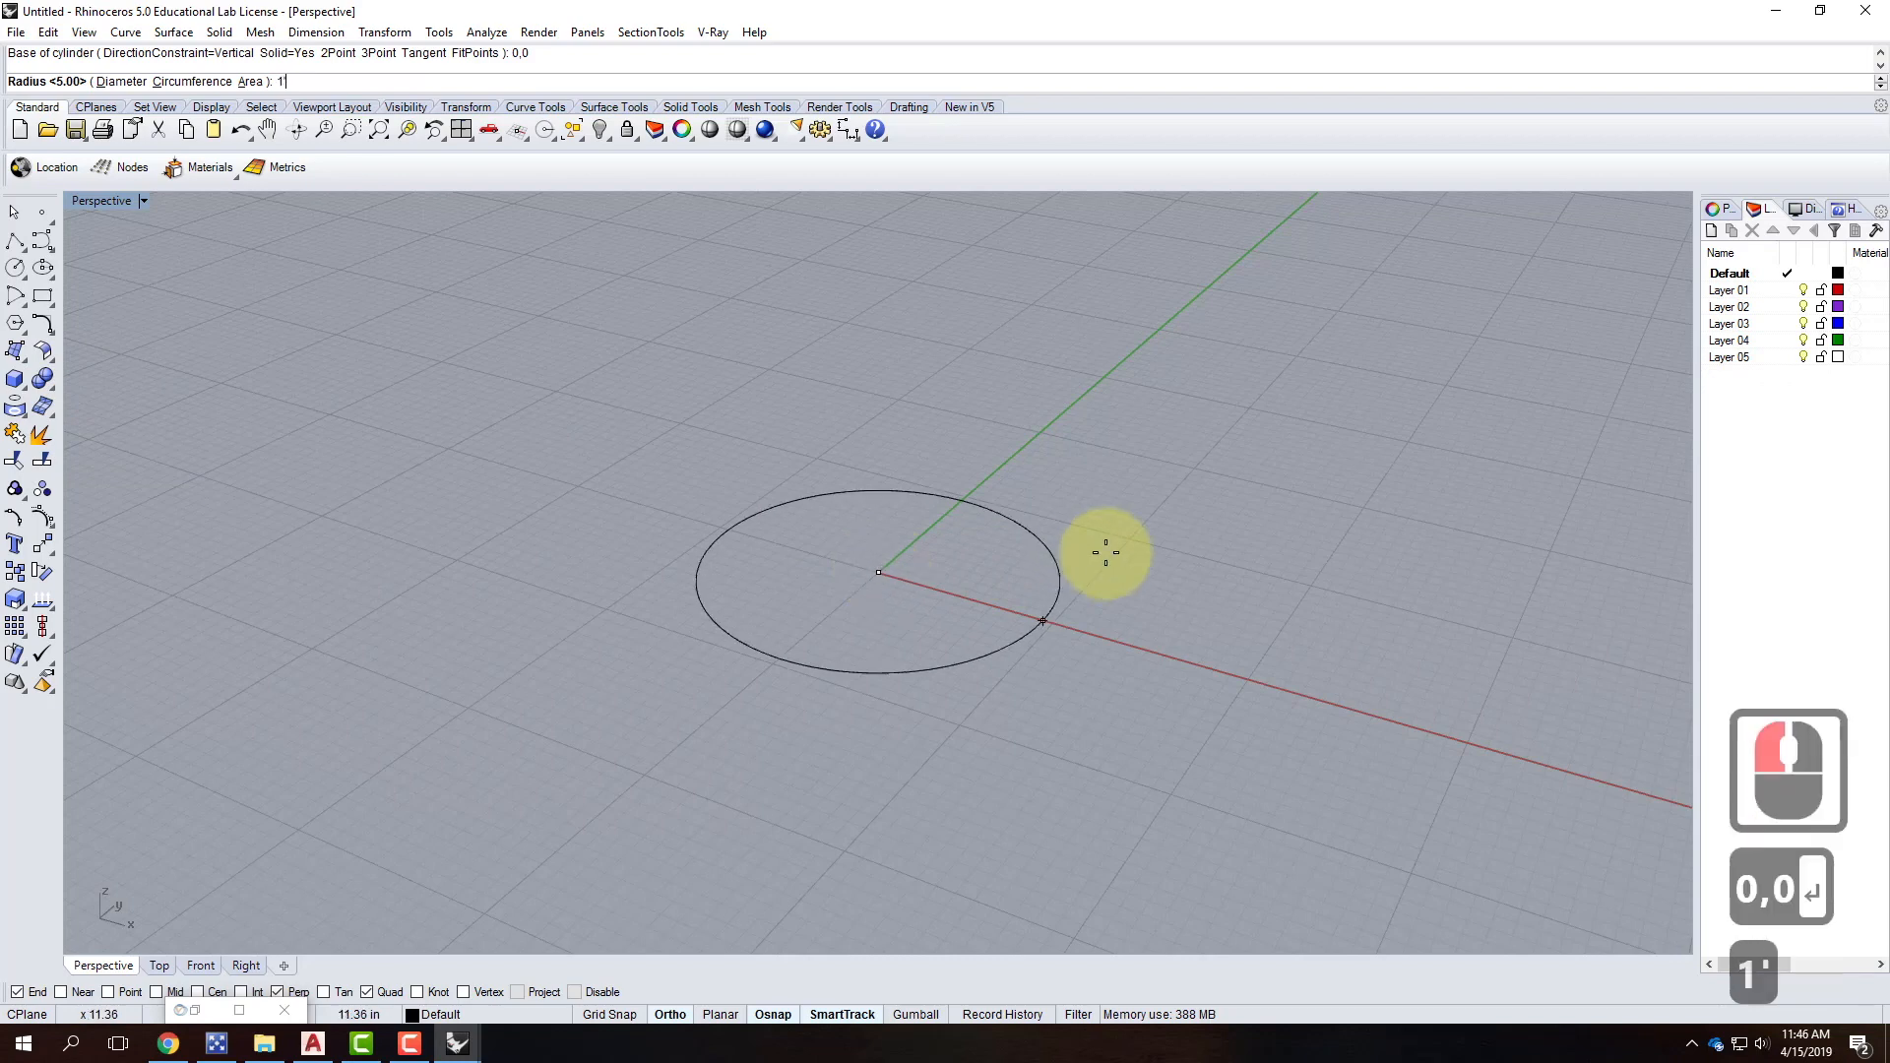
pyautogui.press('BackSpace')
pyautogui.press('BackSpace')
pyautogui.press('BackSpace')
pyautogui.write('d')
pyautogui.press('Return')
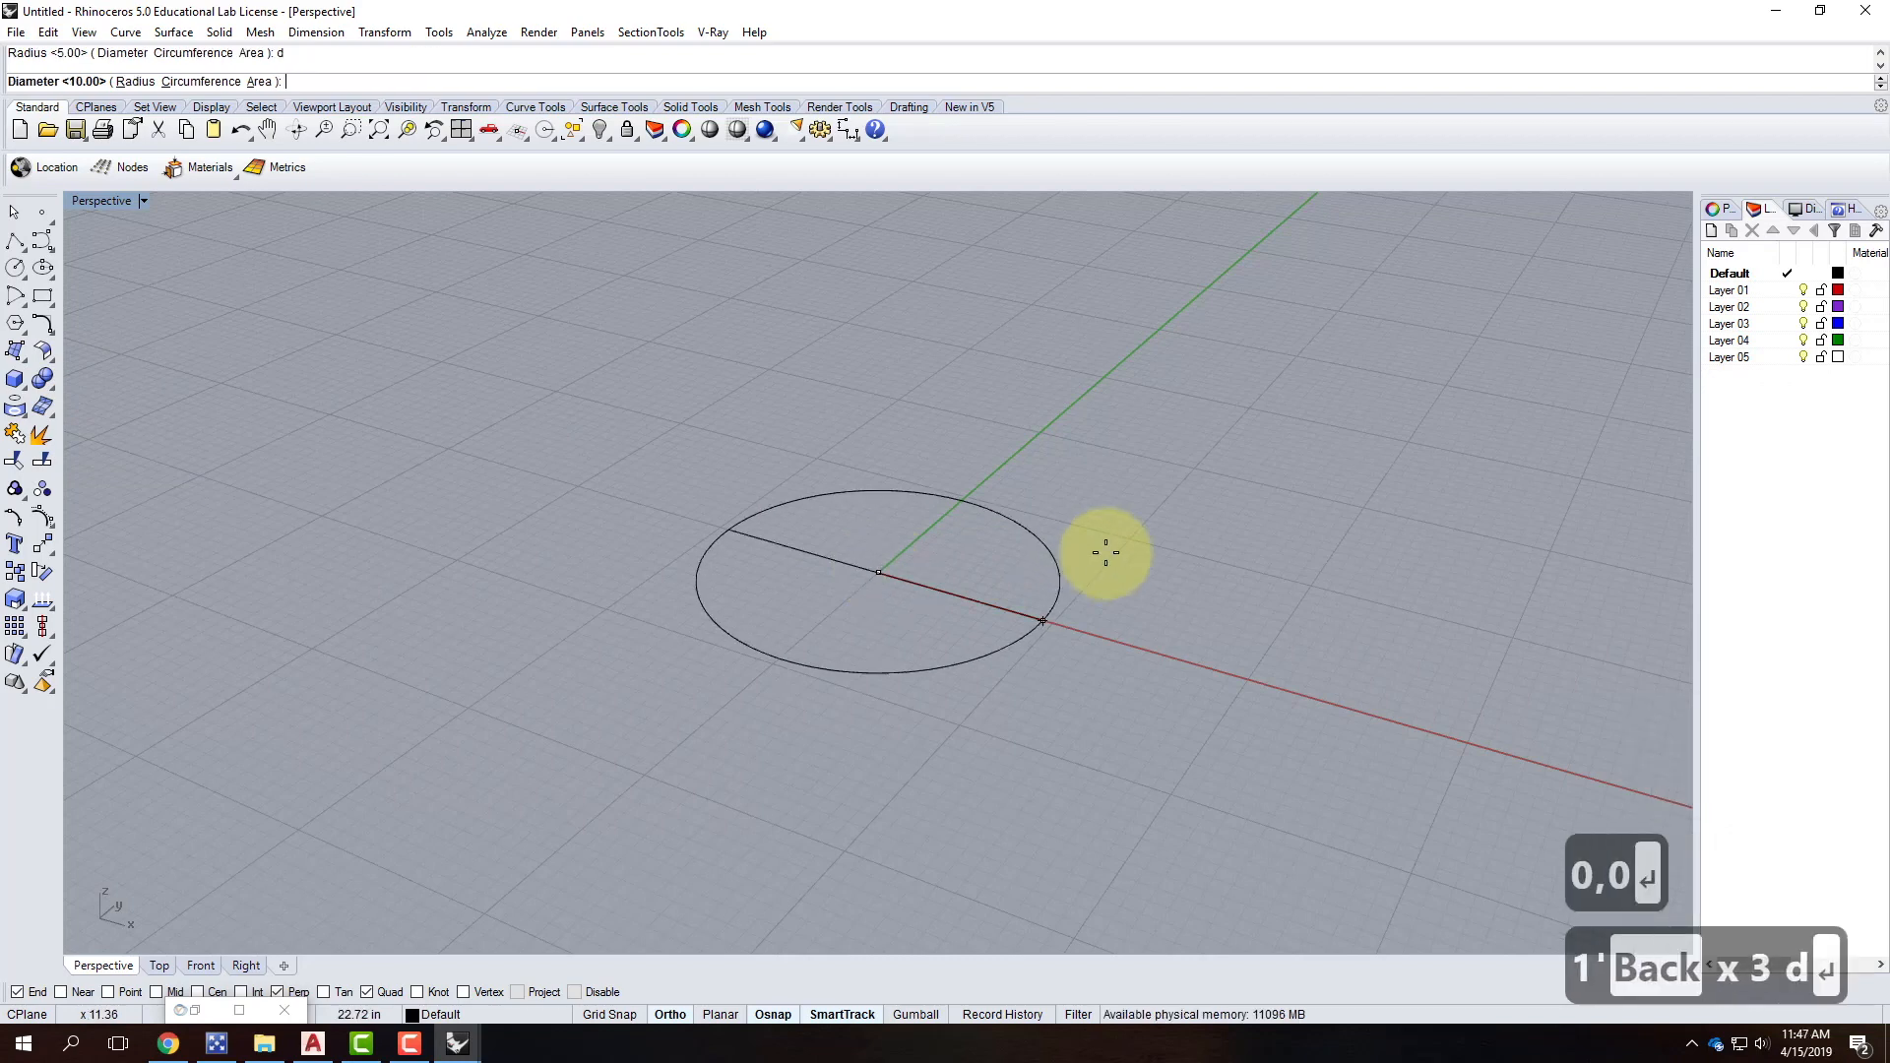
pyautogui.write("1'")
pyautogui.press('Return')
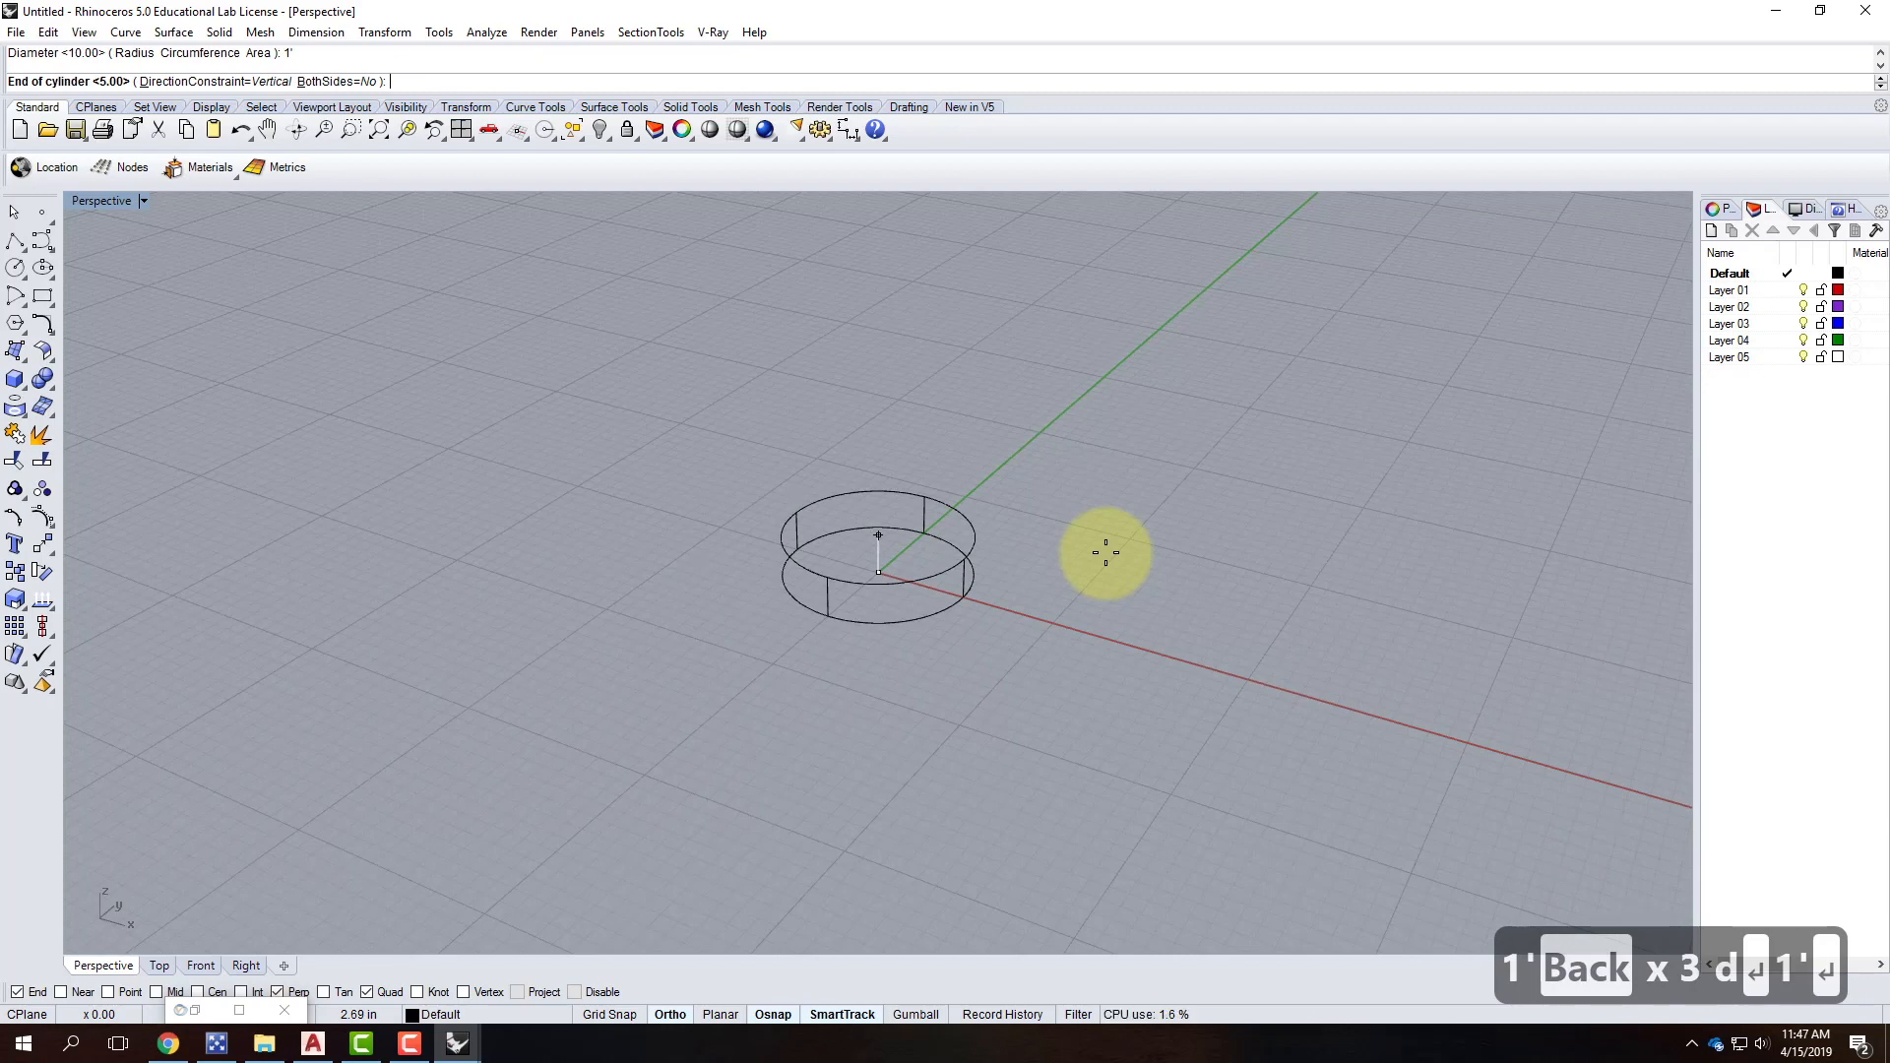
pyautogui.write('1"')
pyautogui.press('Return')
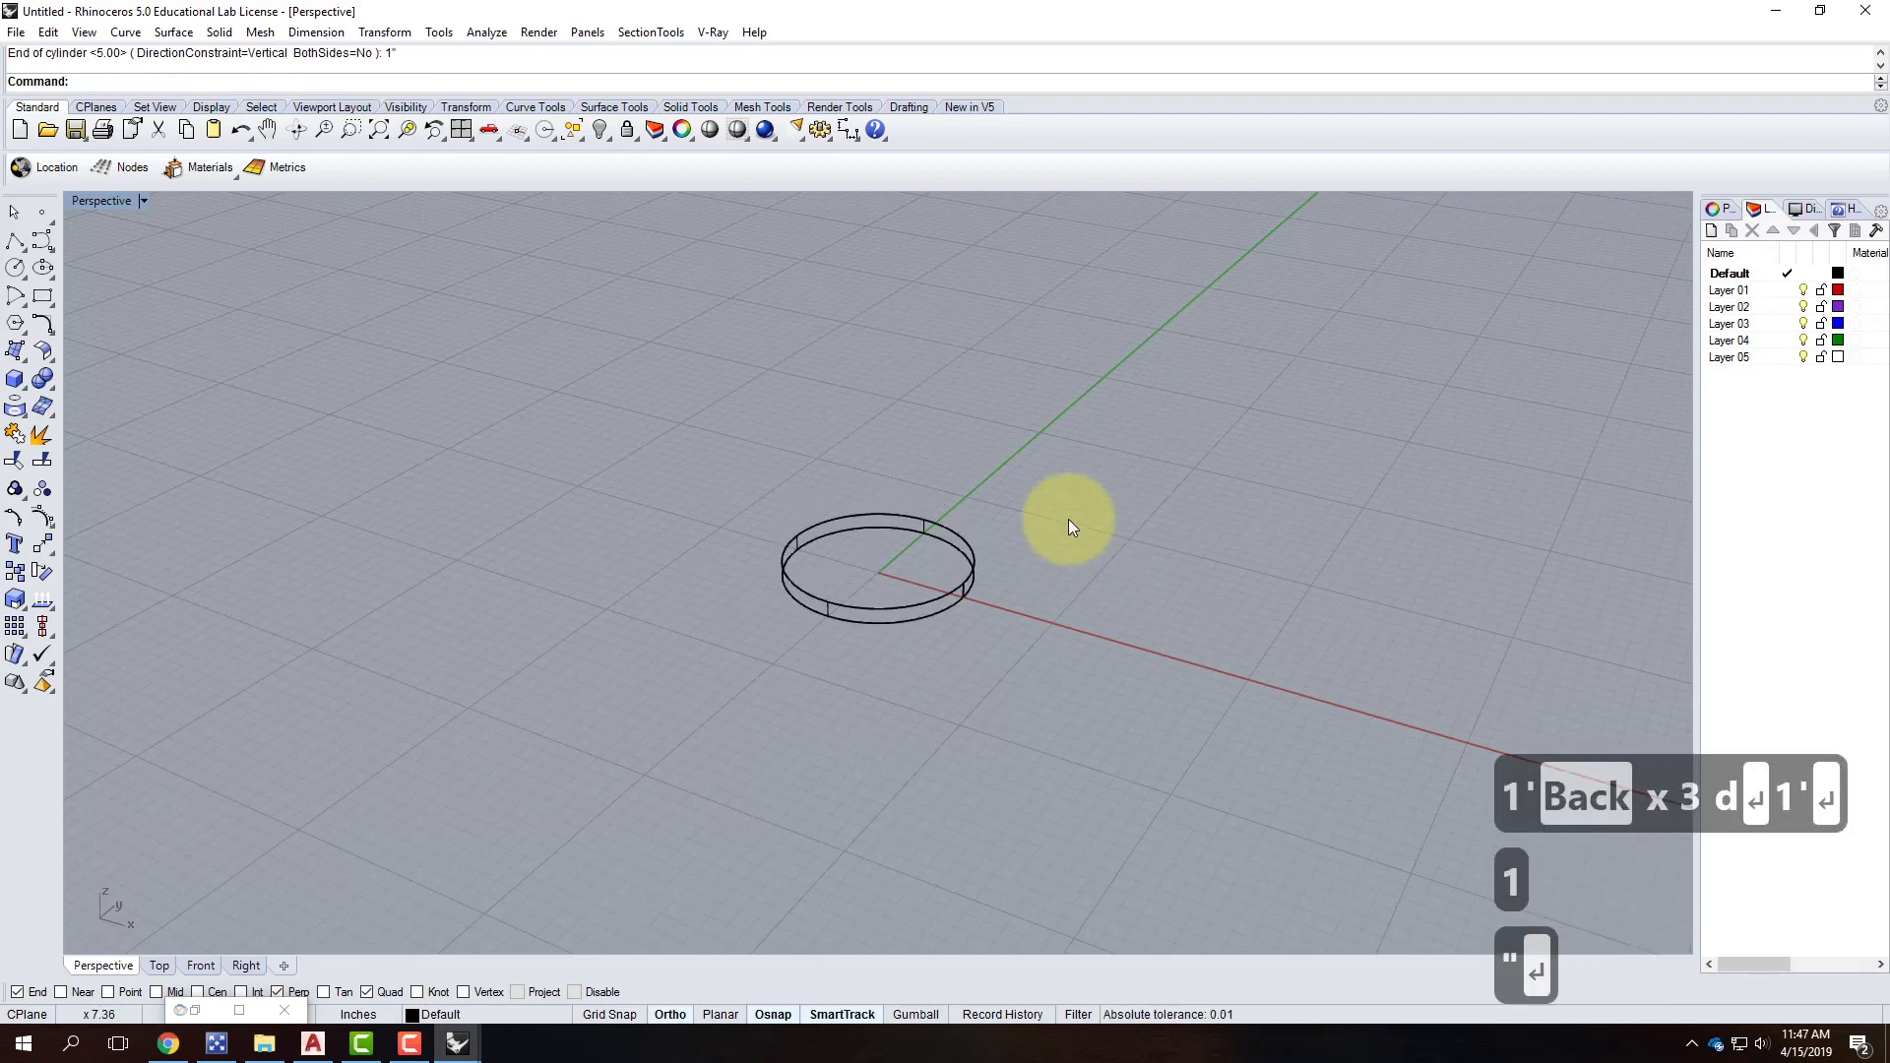
pyautogui.click(908, 615)
pyautogui.press('Delete')
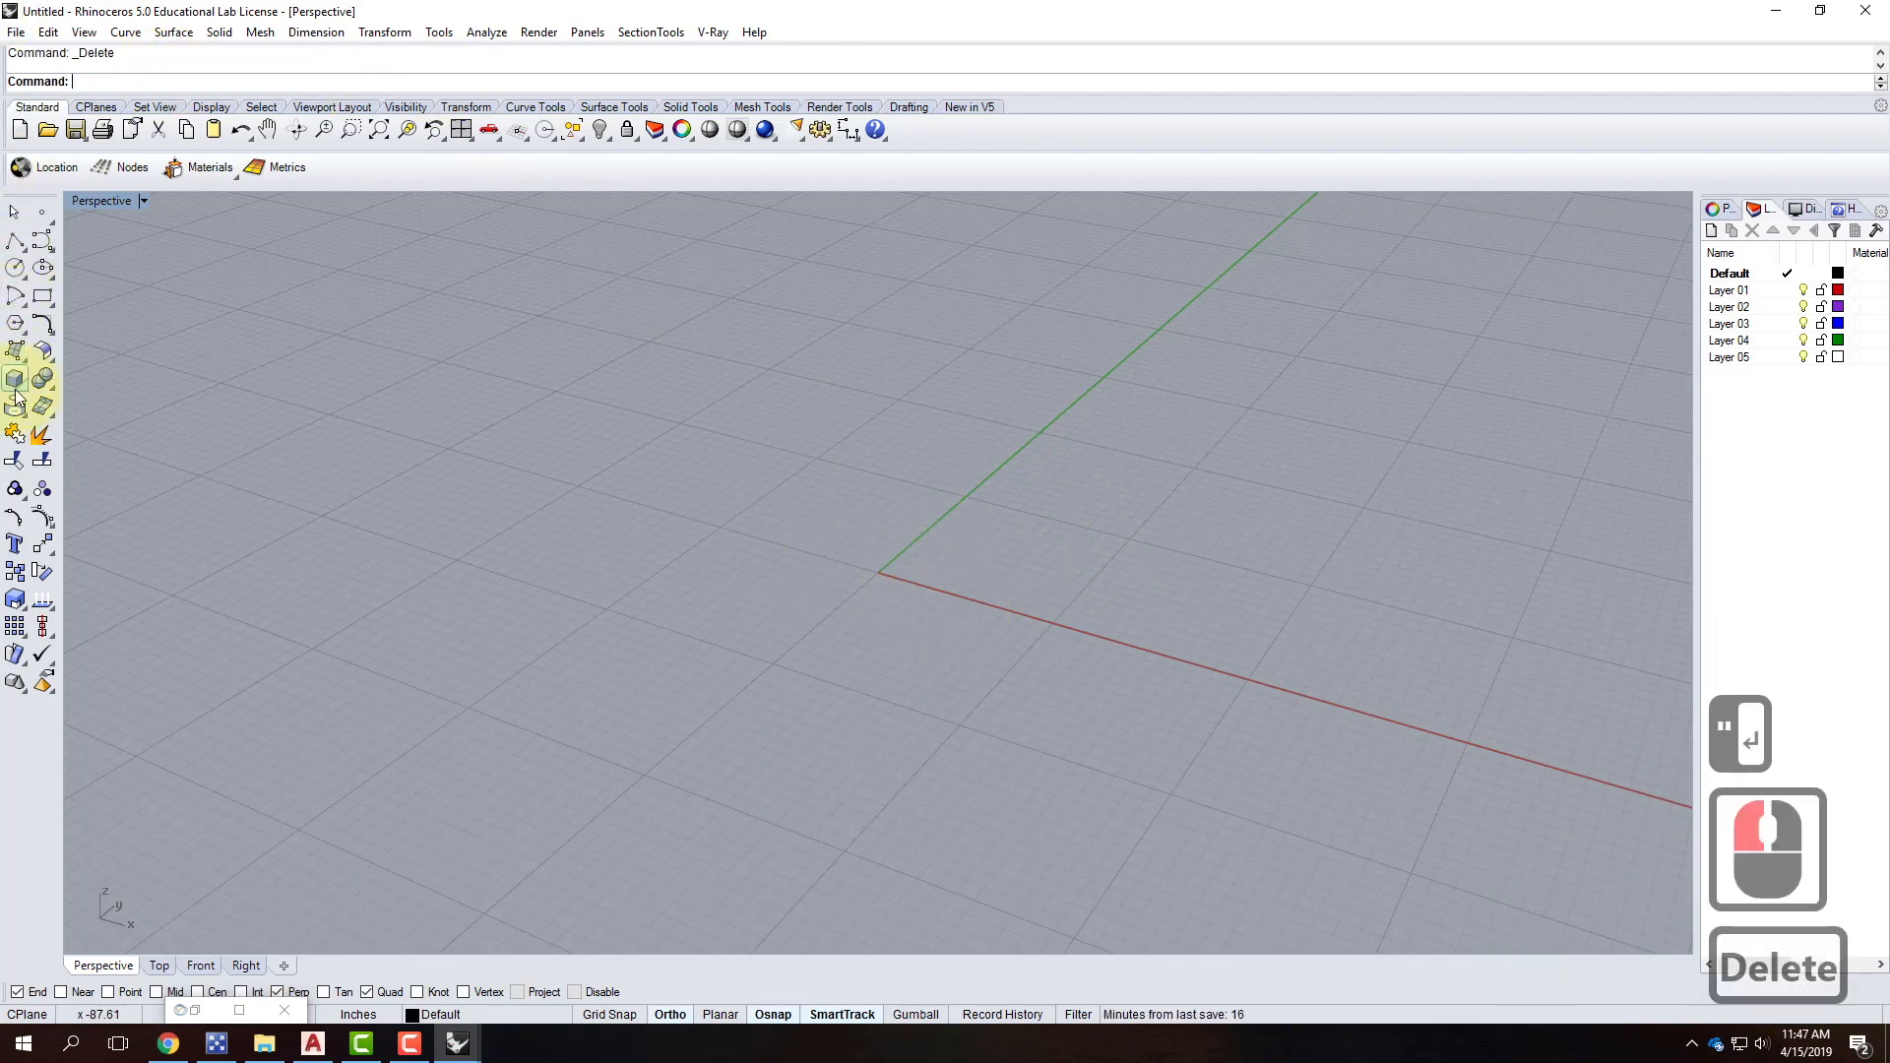
# Create a 1' diameter, 1" thick base disc at the origin and shade the Perspective view.
pyautogui.click(16, 383)
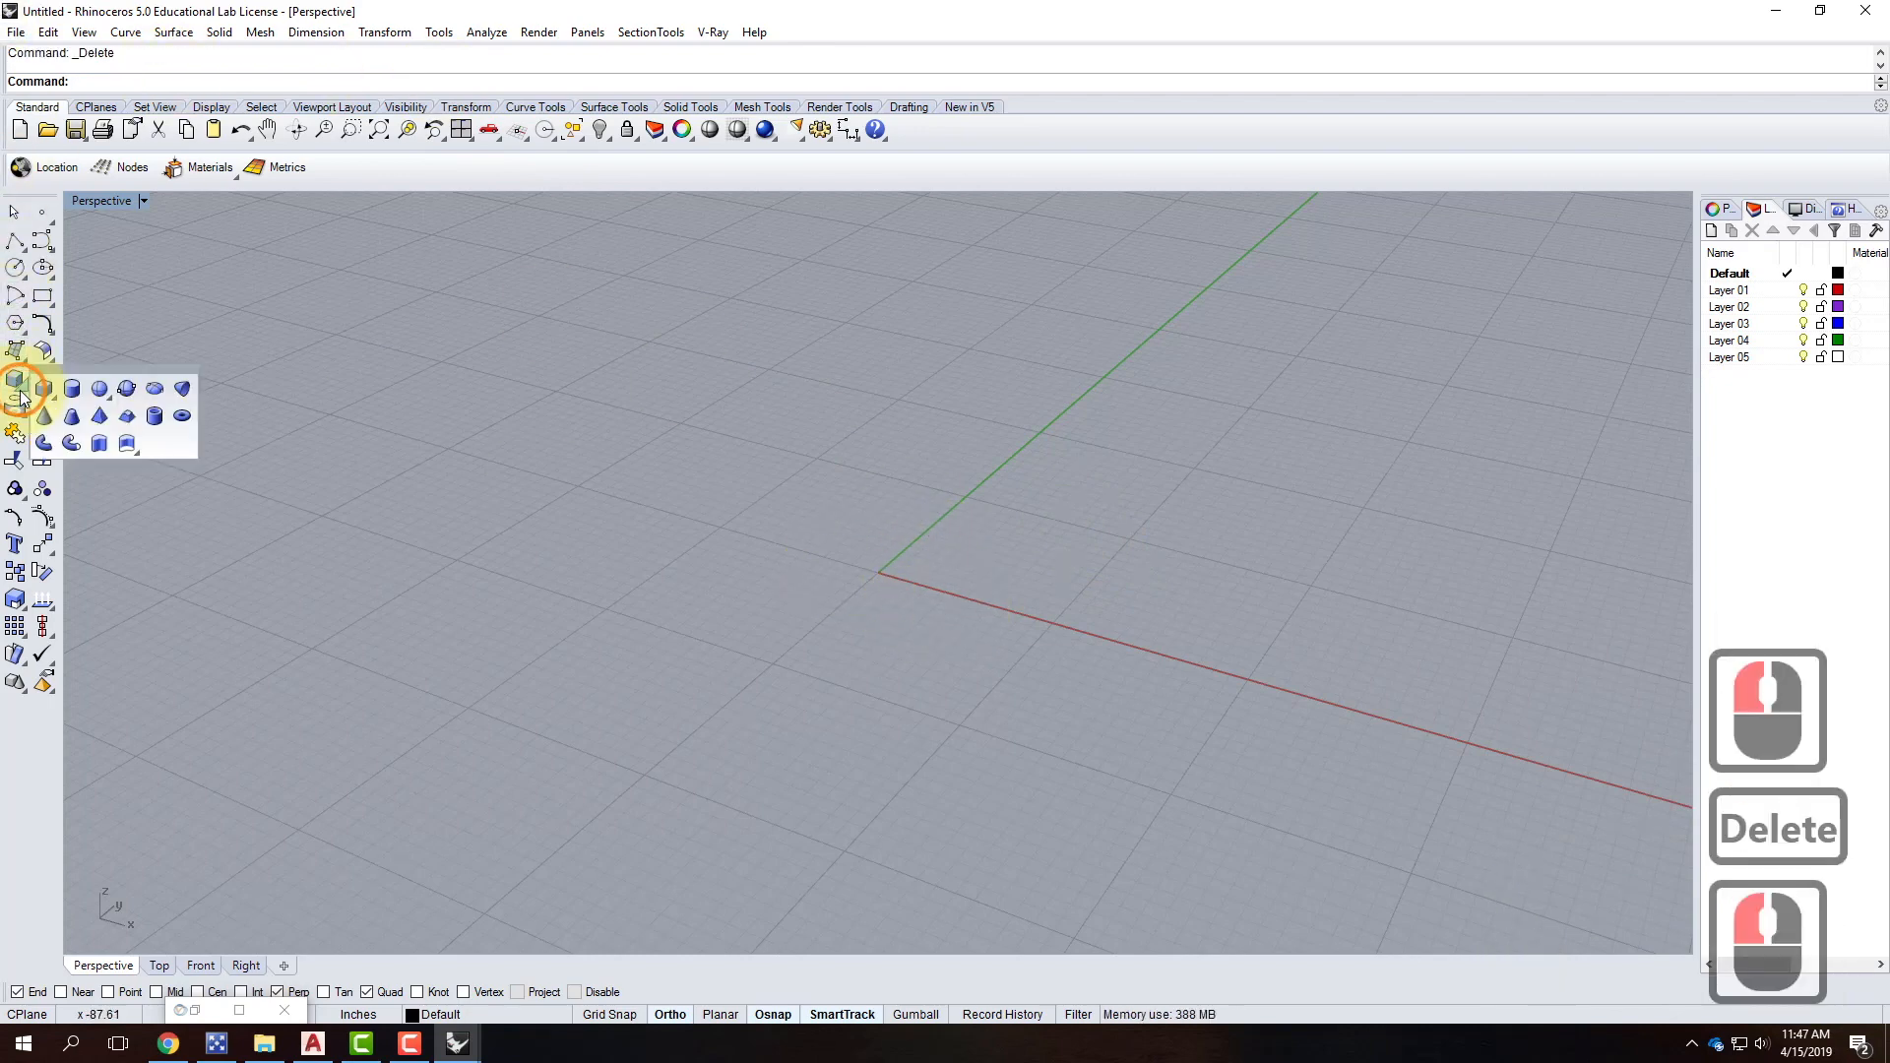
pyautogui.click(70, 393)
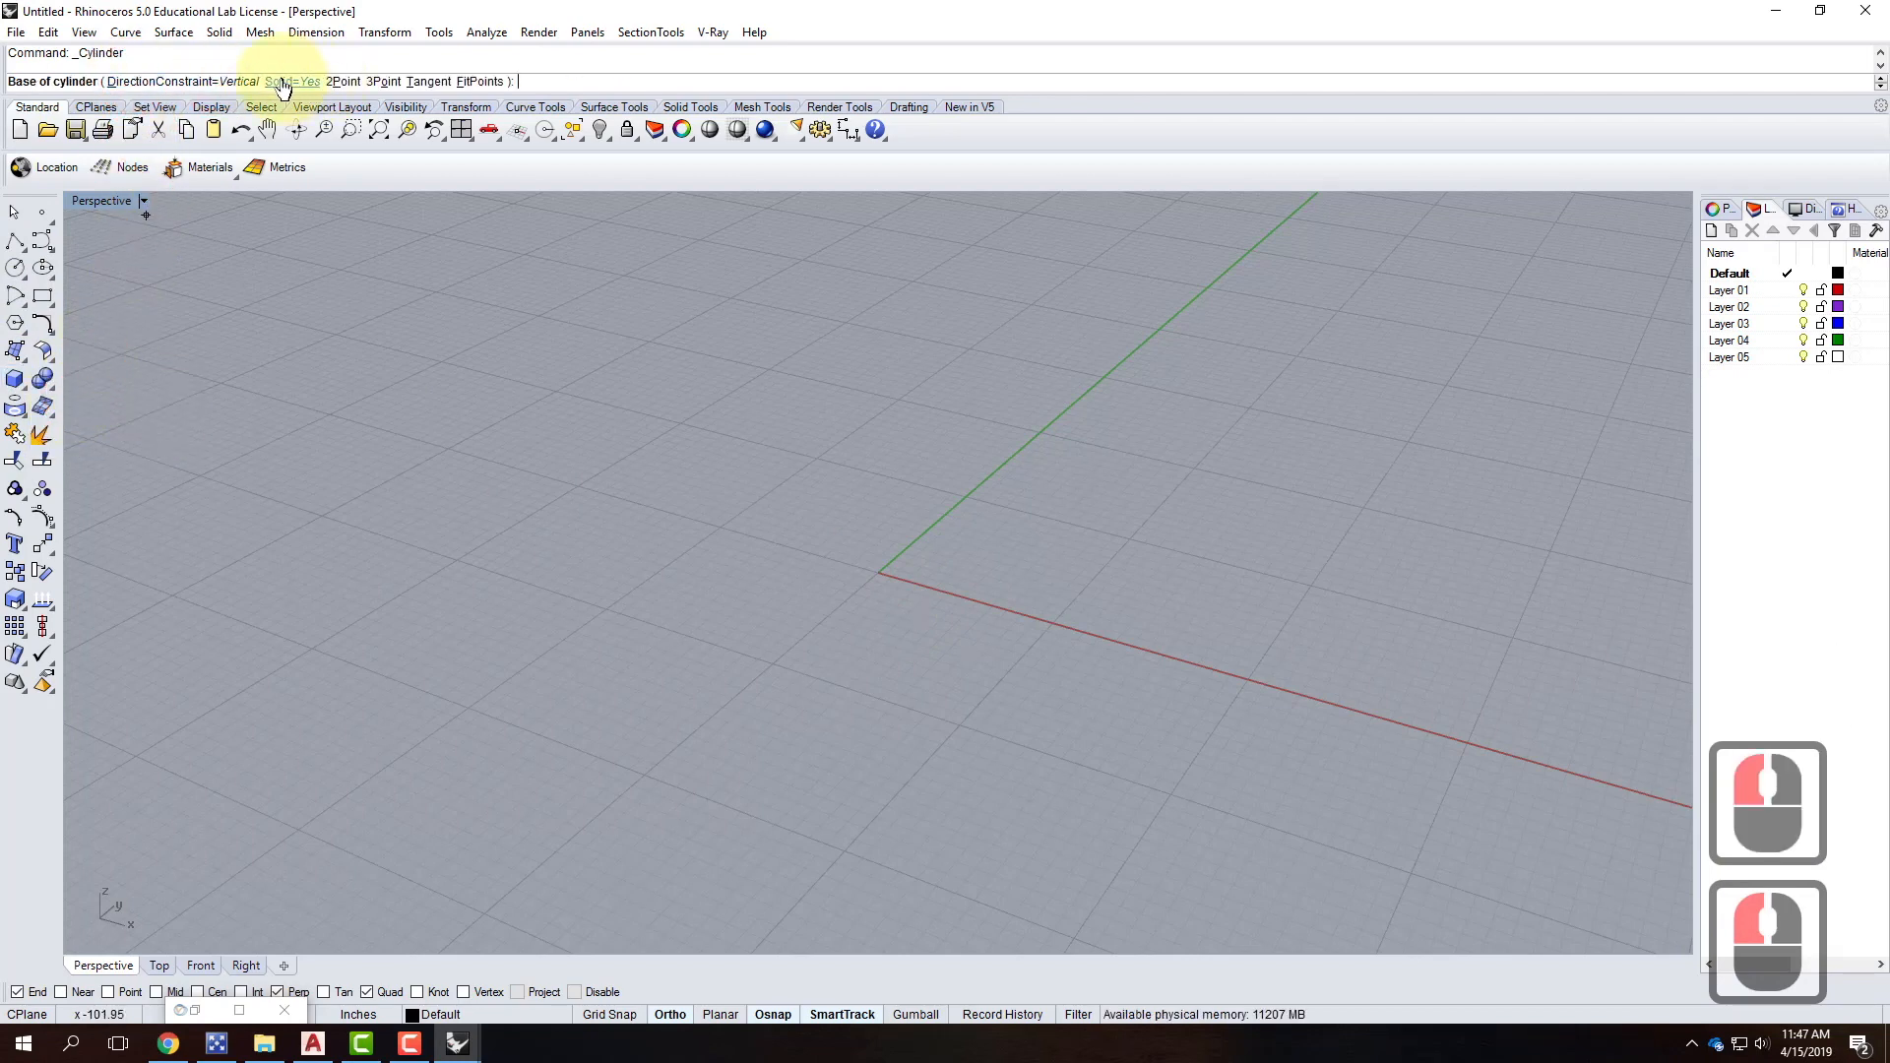
pyautogui.write('0,0')
pyautogui.press('Return')
pyautogui.write("1'")
pyautogui.press('Return')
pyautogui.write('1')
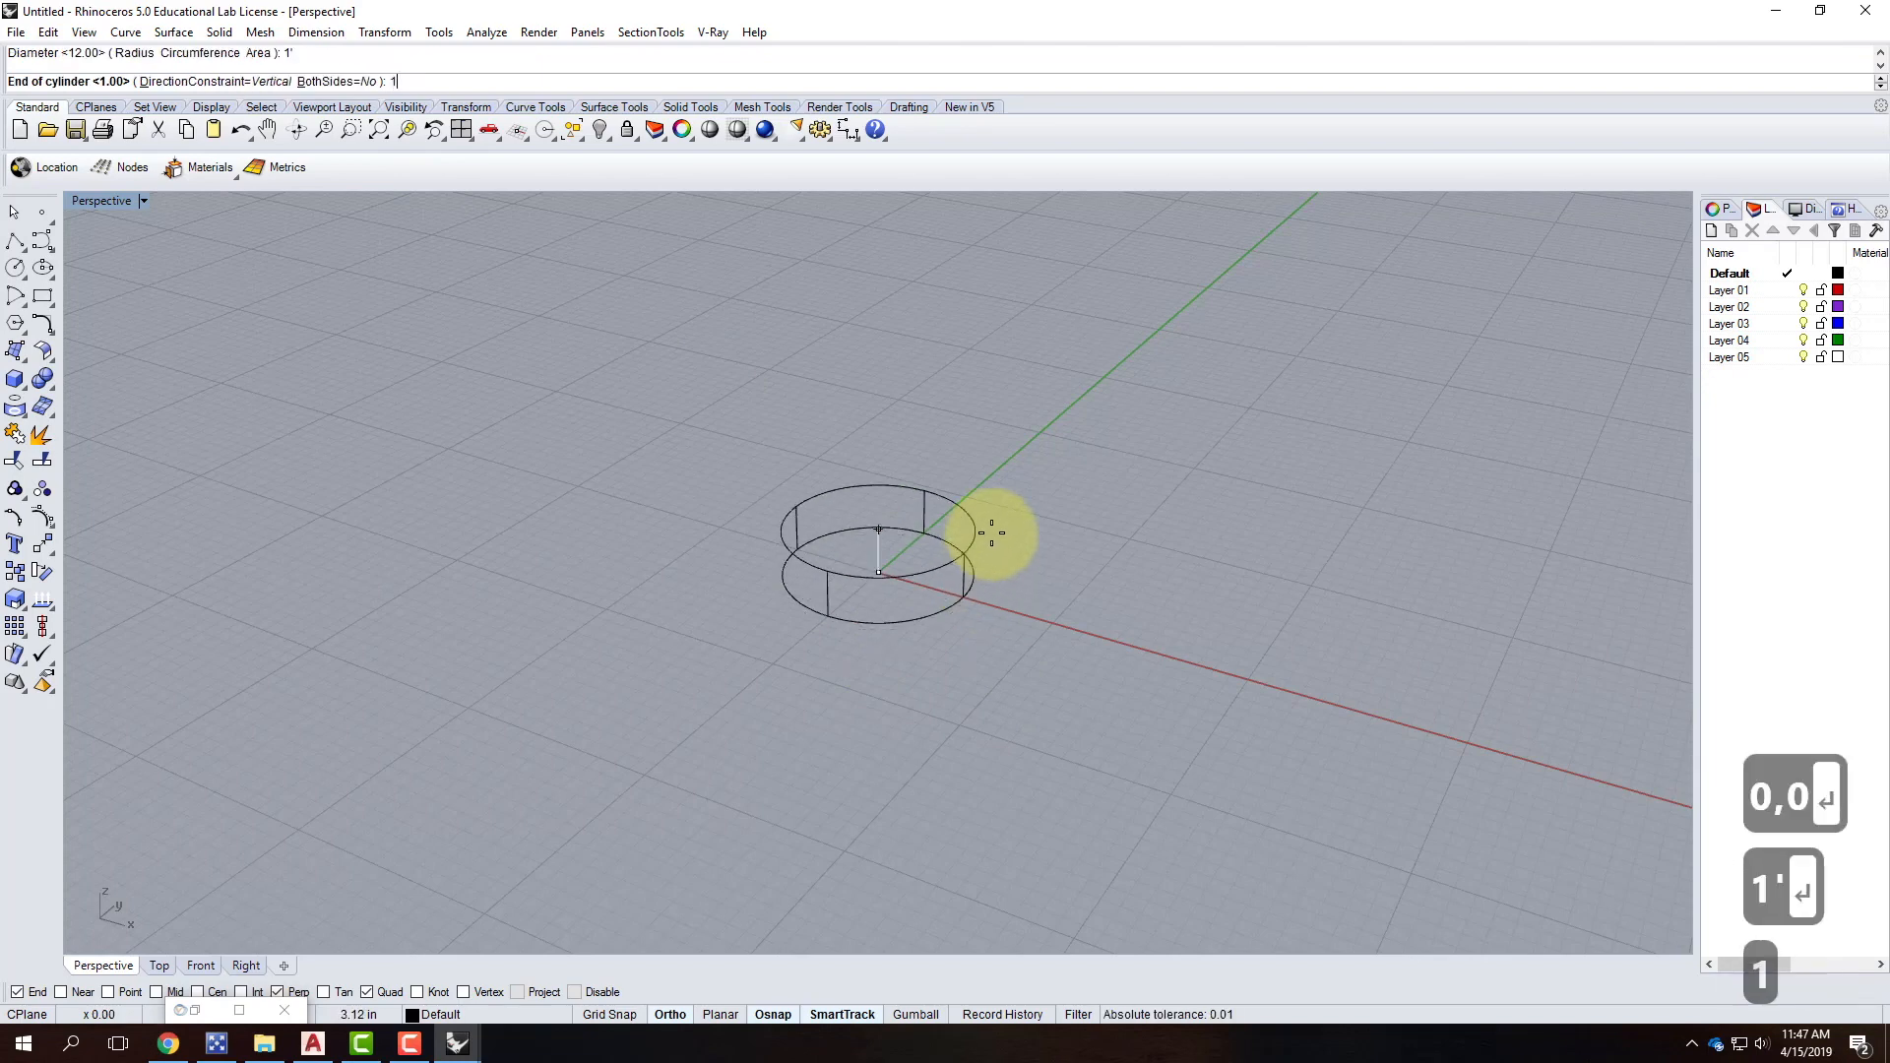
pyautogui.write('"')
pyautogui.press('Return')
pyautogui.click(142, 201)
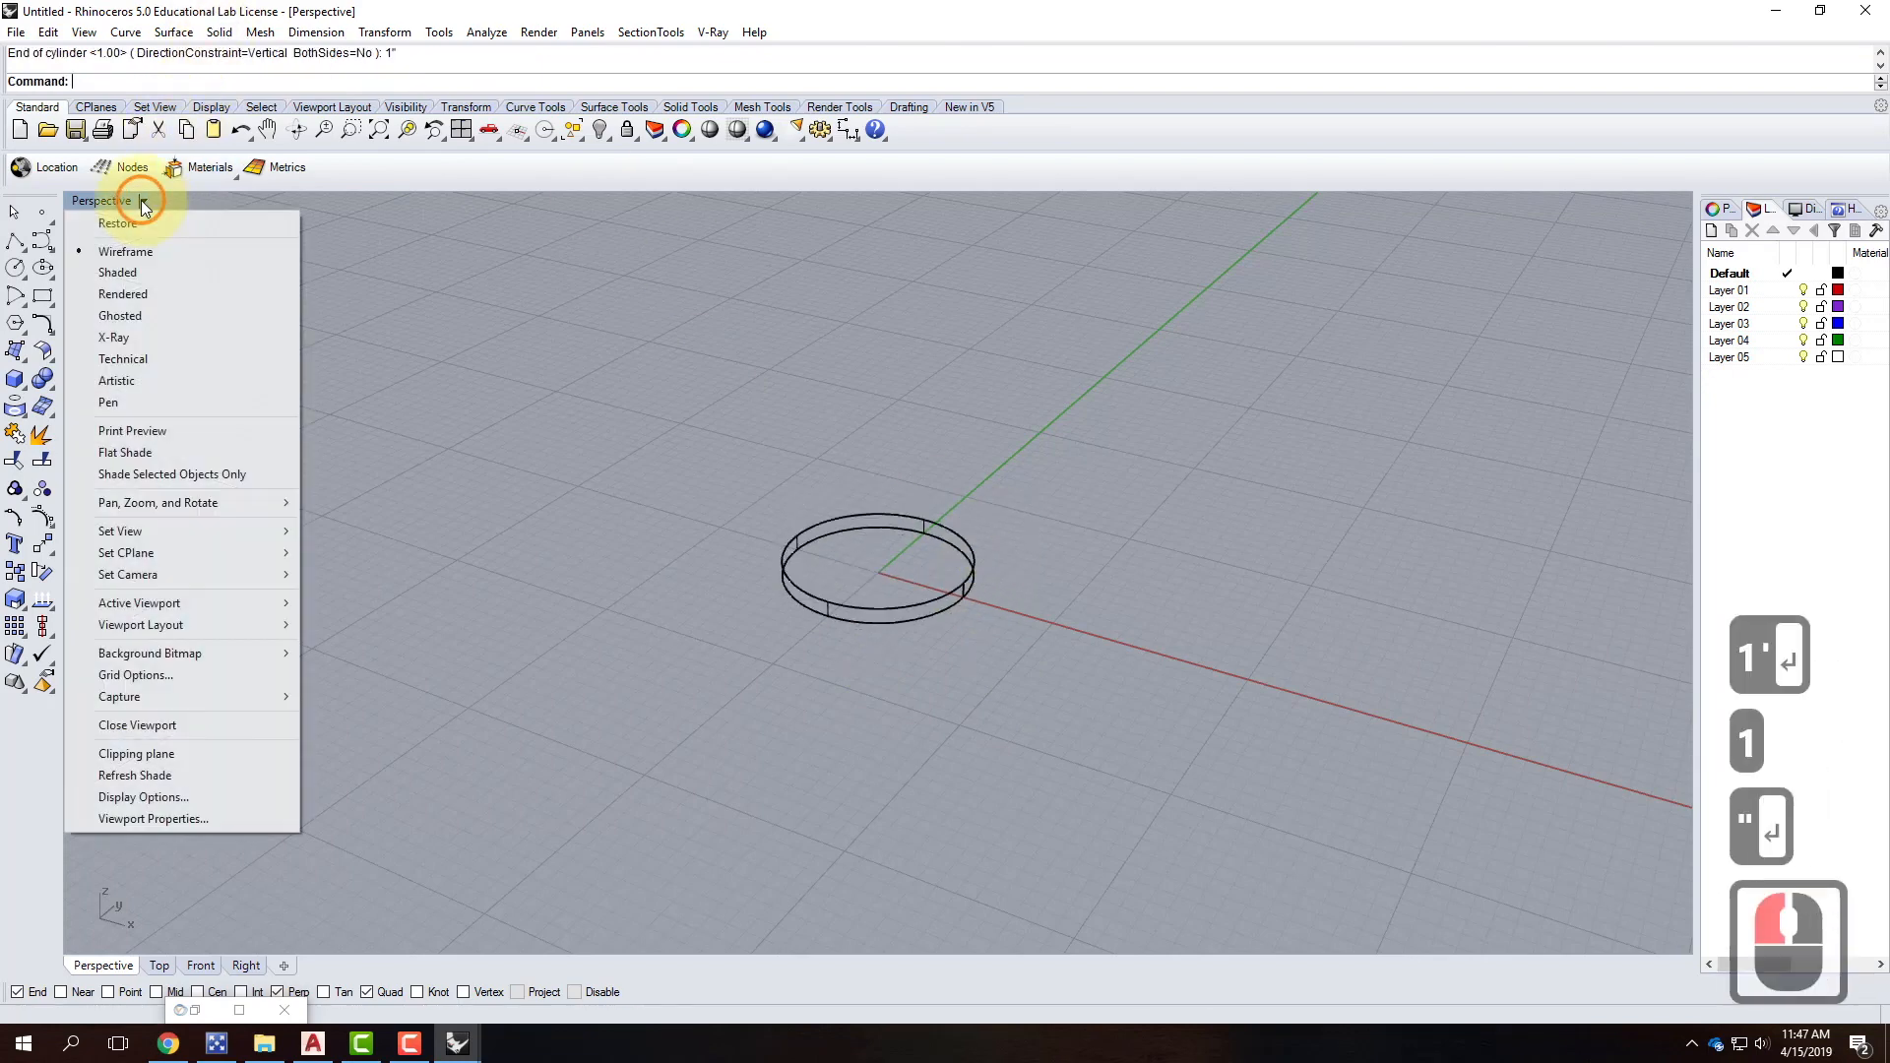
pyautogui.click(189, 270)
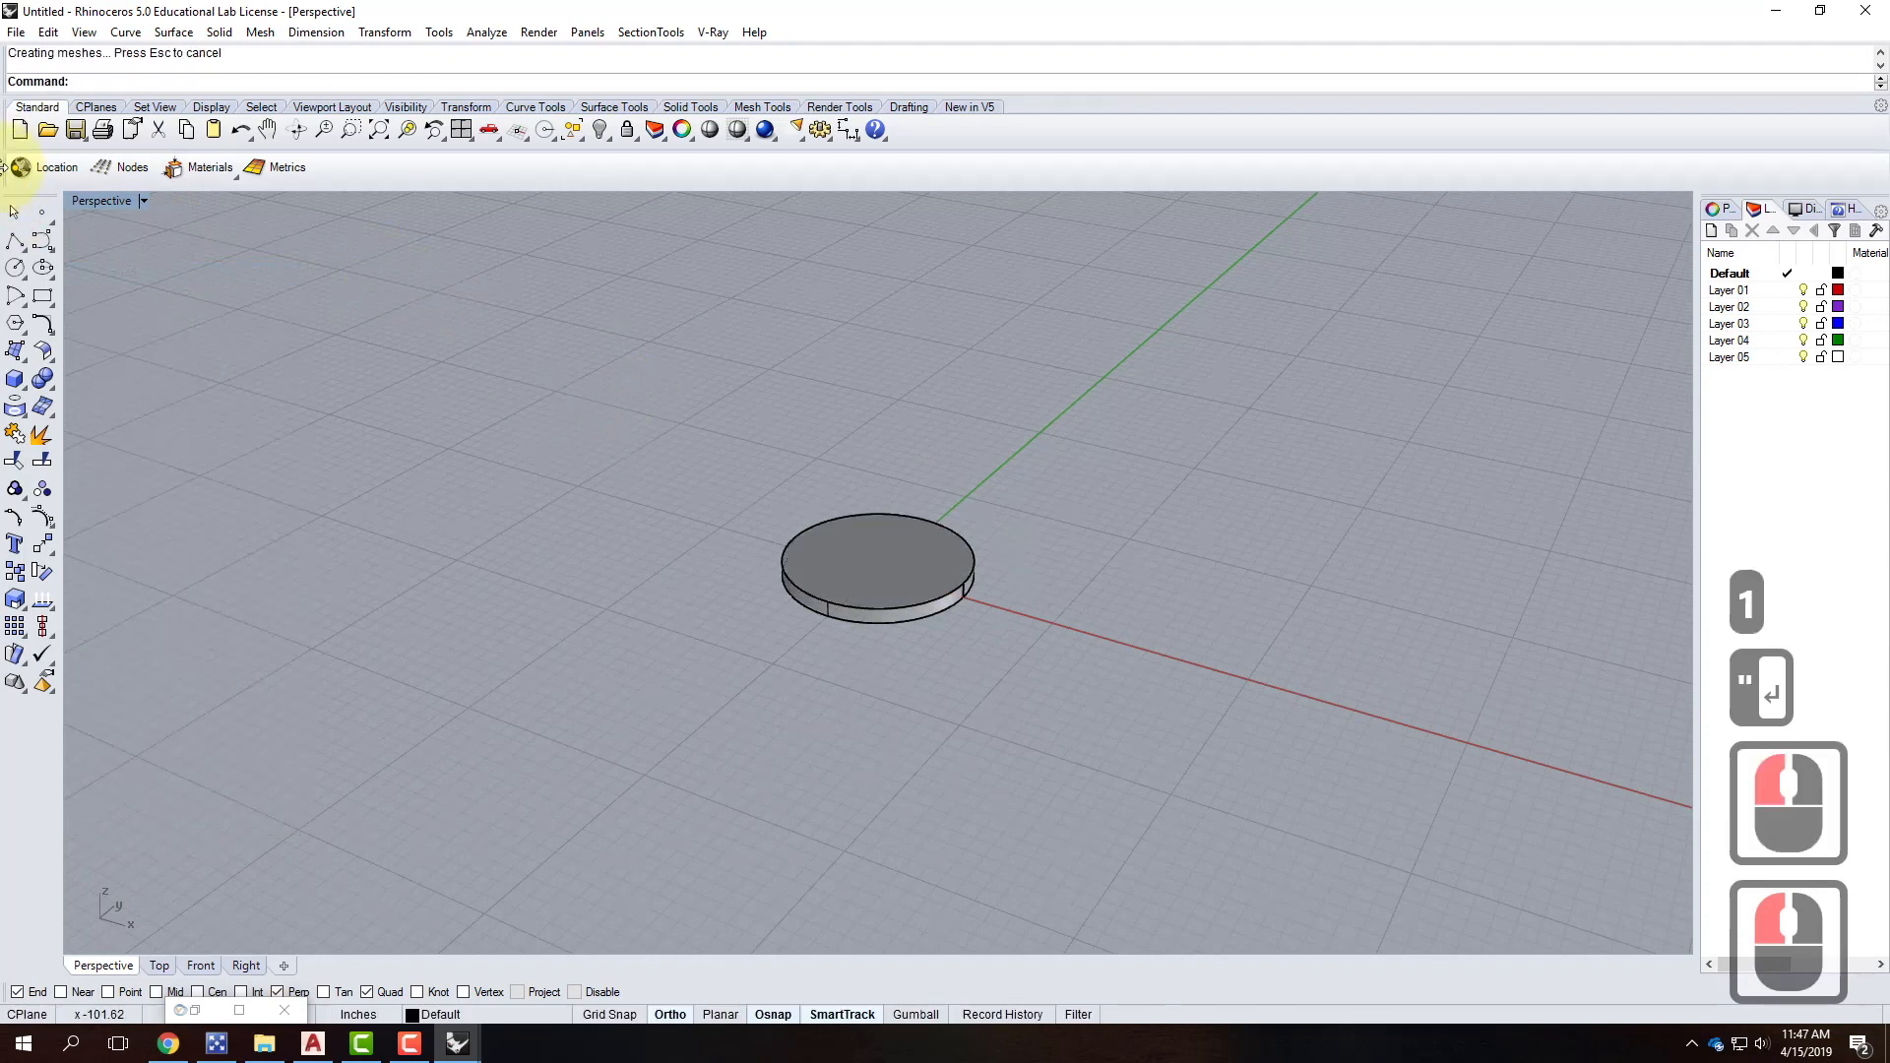
# Turn on Center object snap and start the pole cylinder at the disc's centre.
pyautogui.click(15, 379)
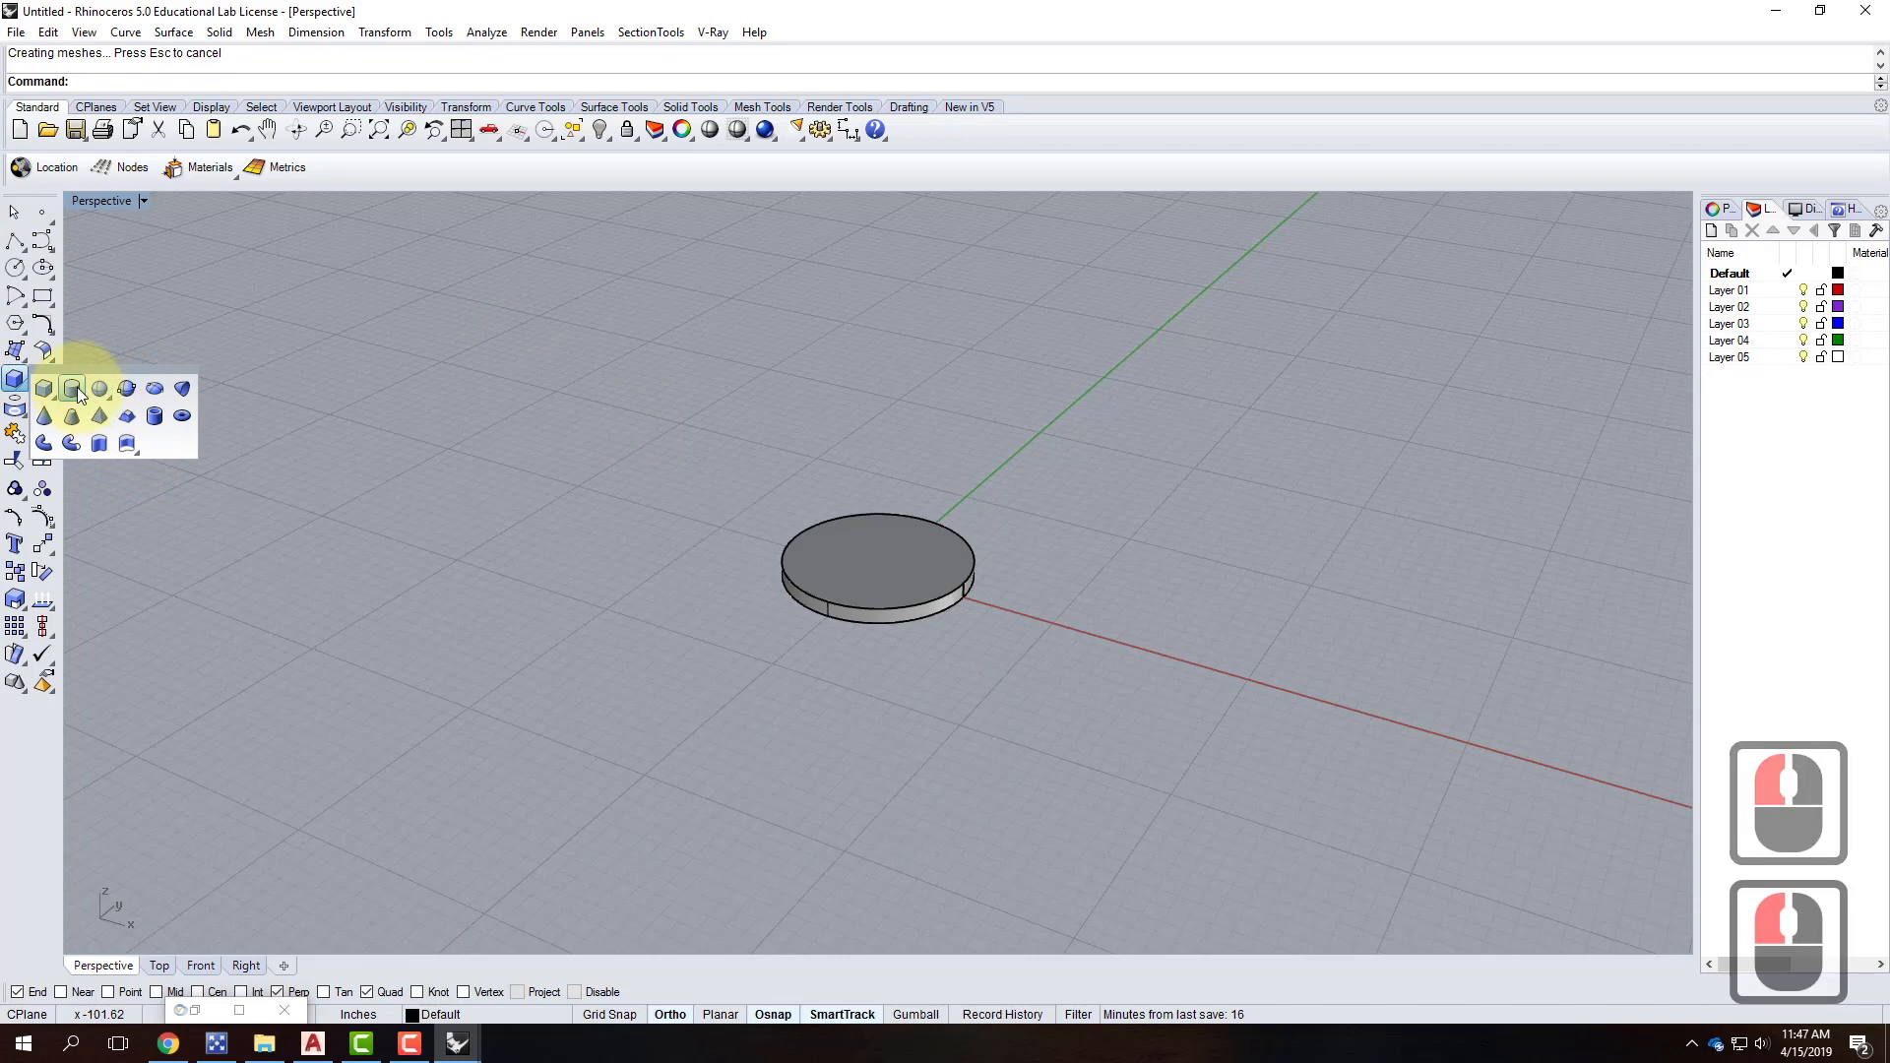
pyautogui.click(73, 392)
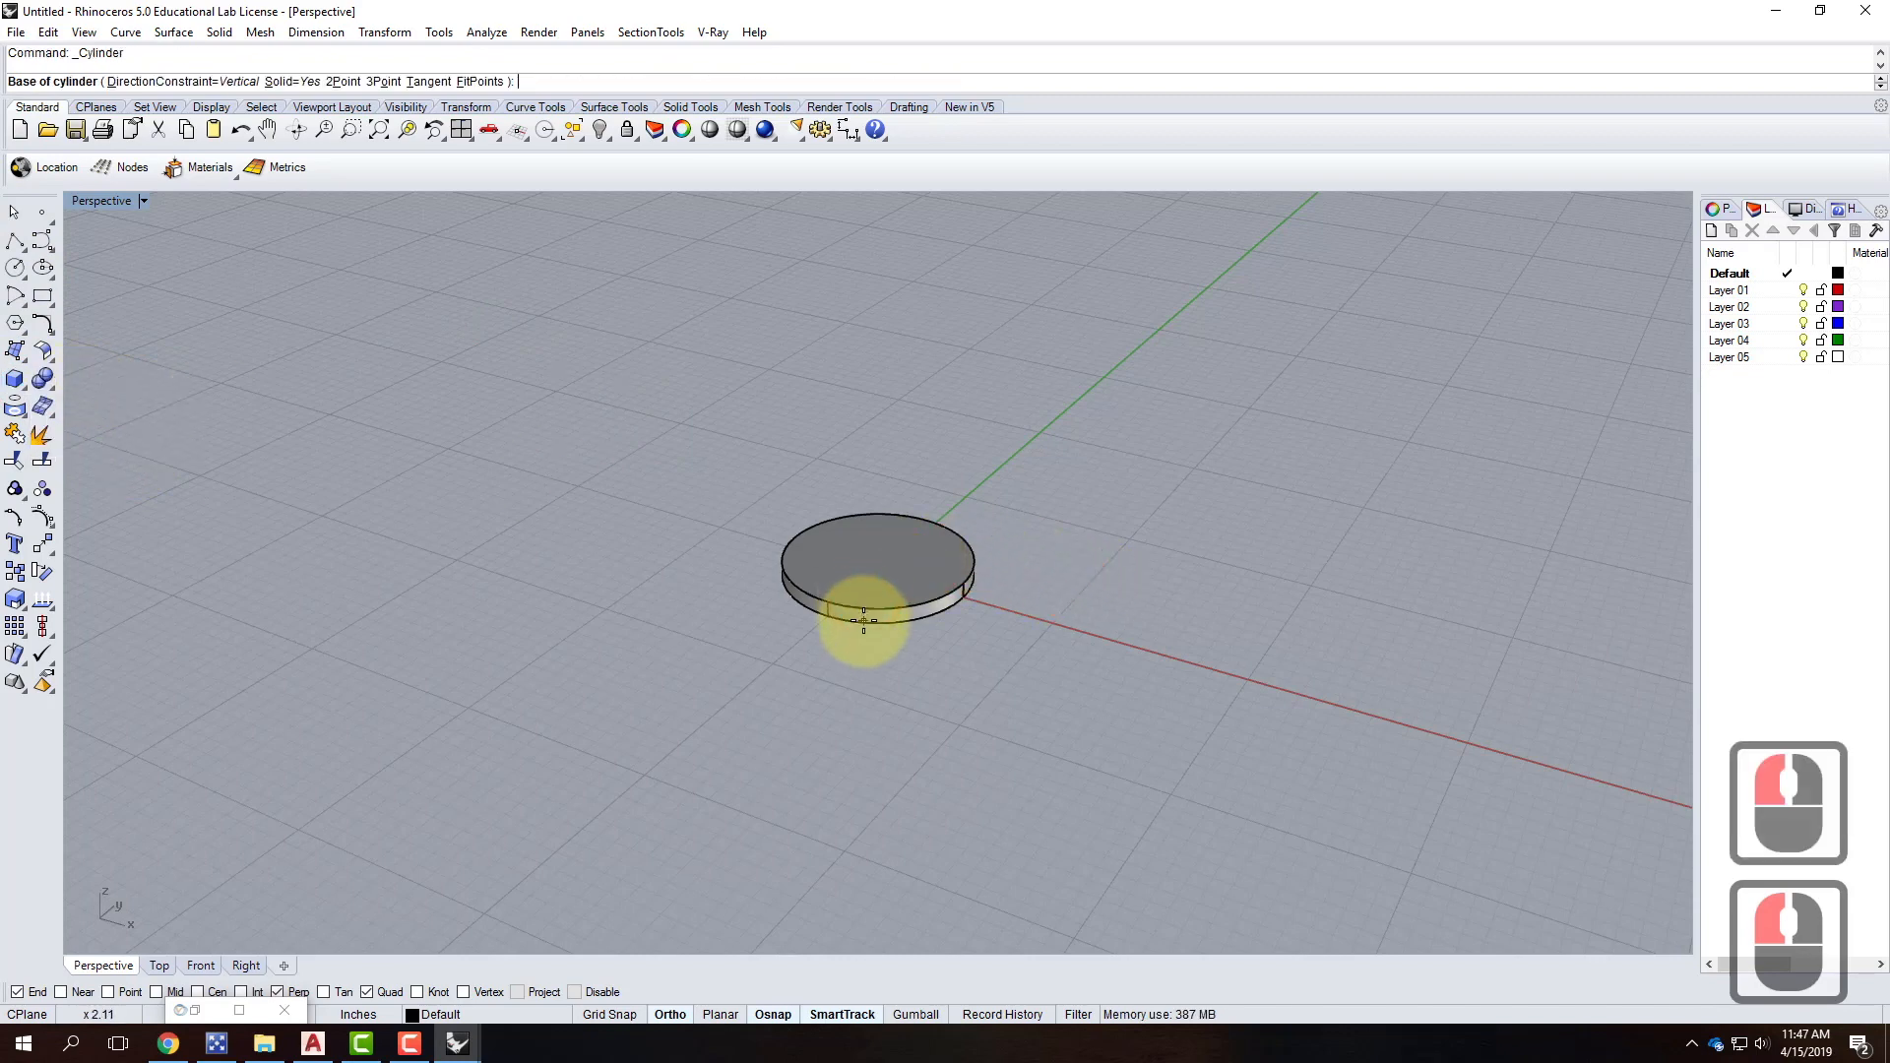
pyautogui.click(770, 1014)
pyautogui.click(770, 1014)
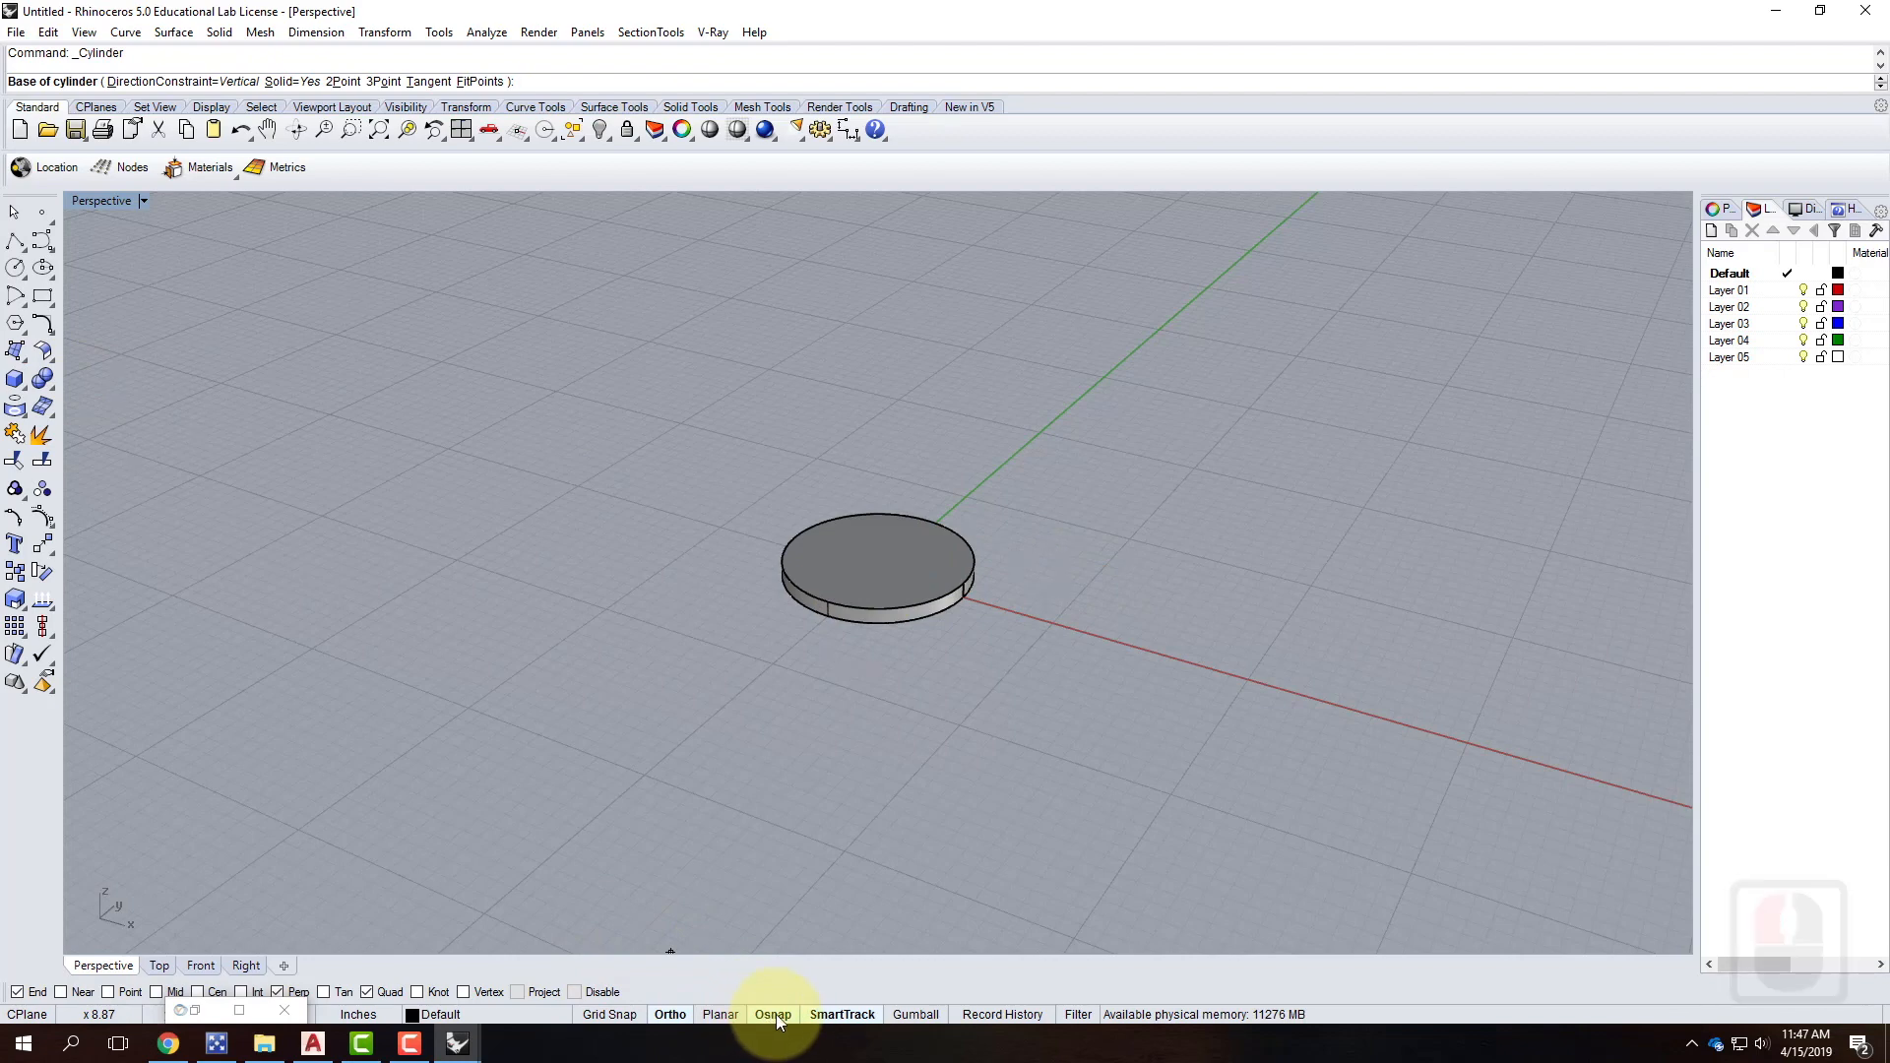
pyautogui.click(197, 991)
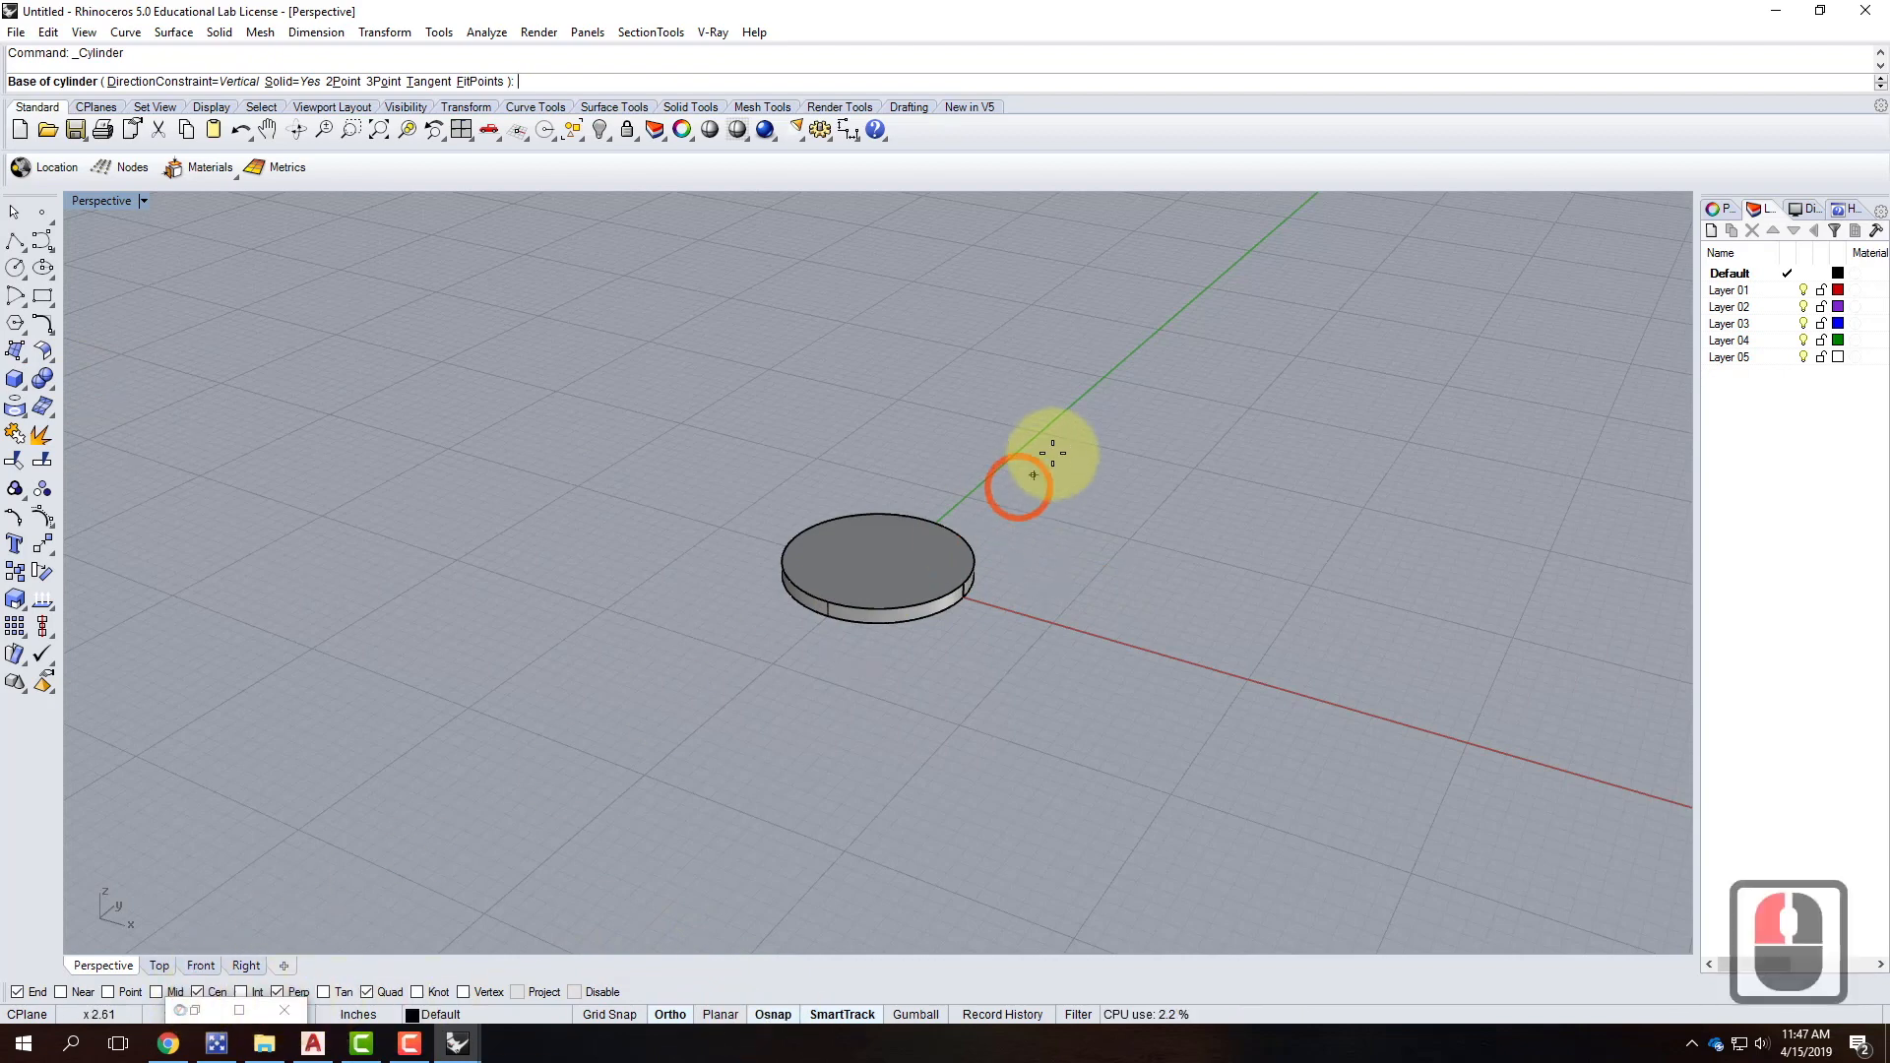
pyautogui.click(877, 589)
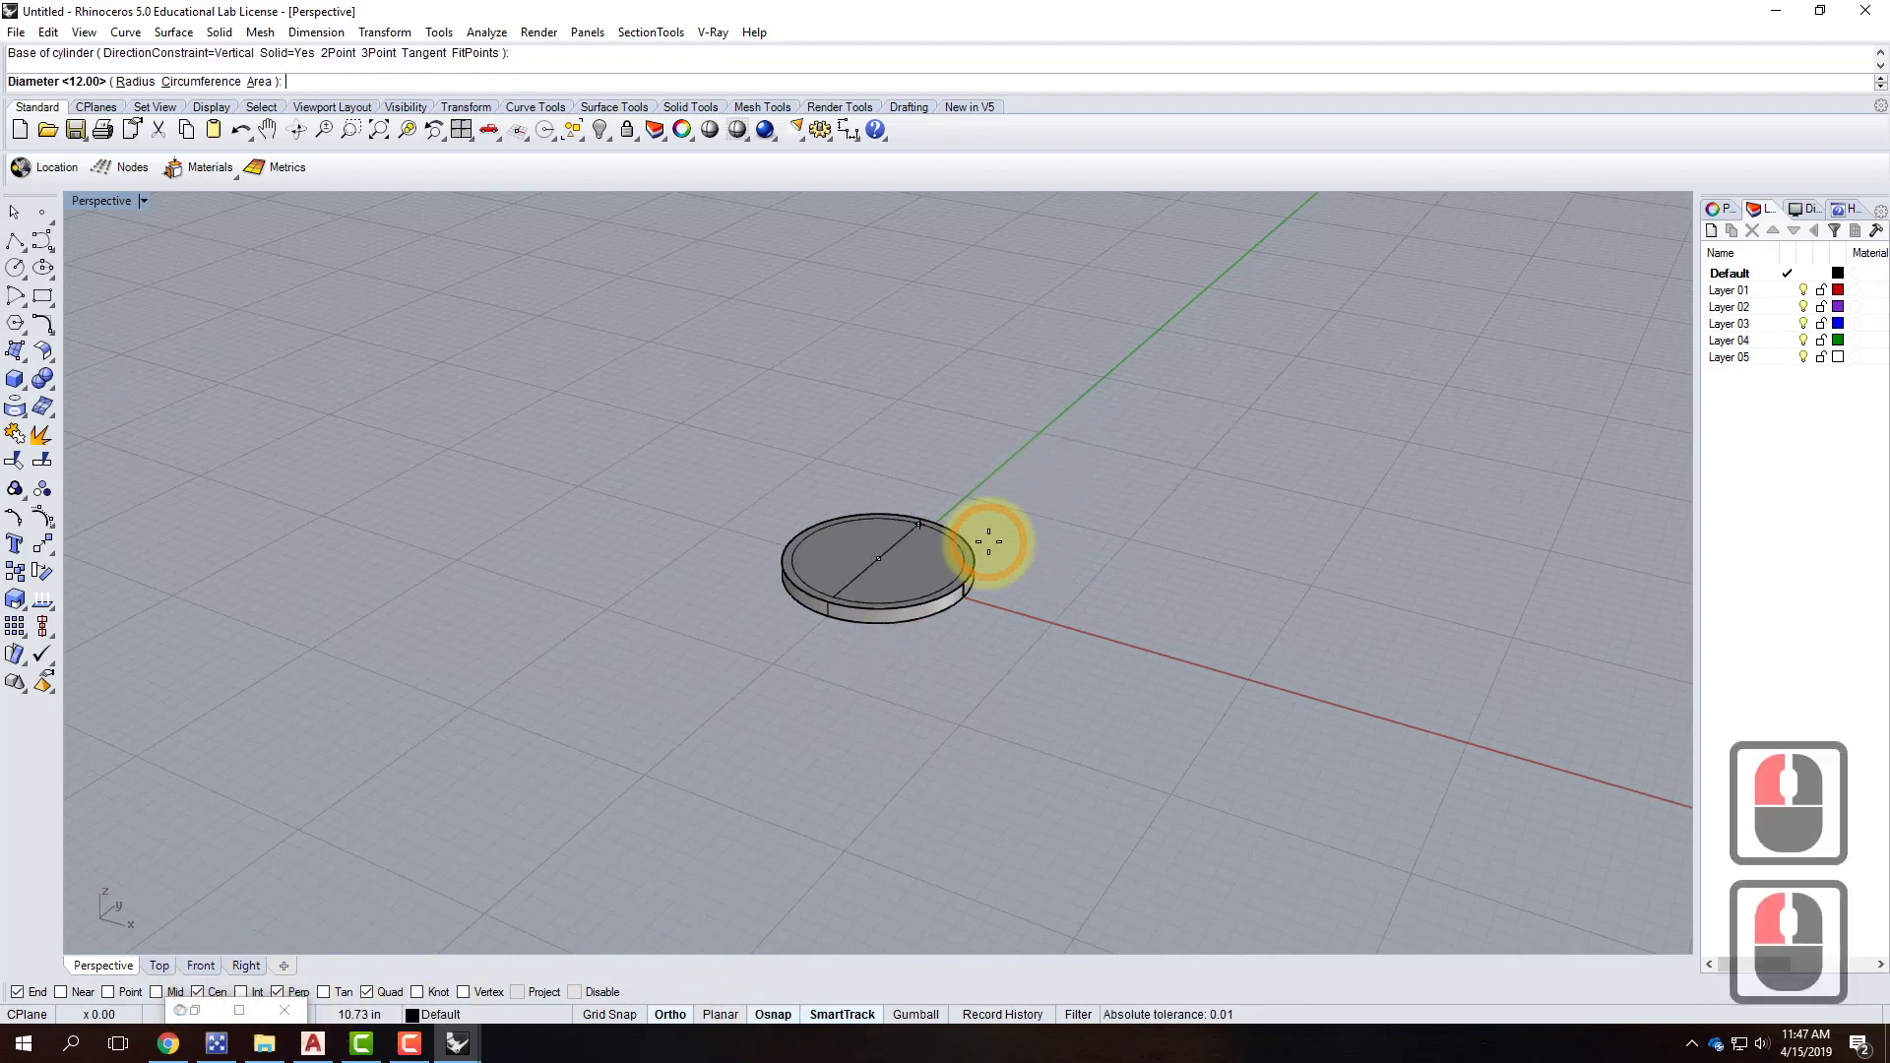
# Make the pole 1" in diameter and 4' tall.
pyautogui.write('d')
pyautogui.press('Return')
pyautogui.write('12')
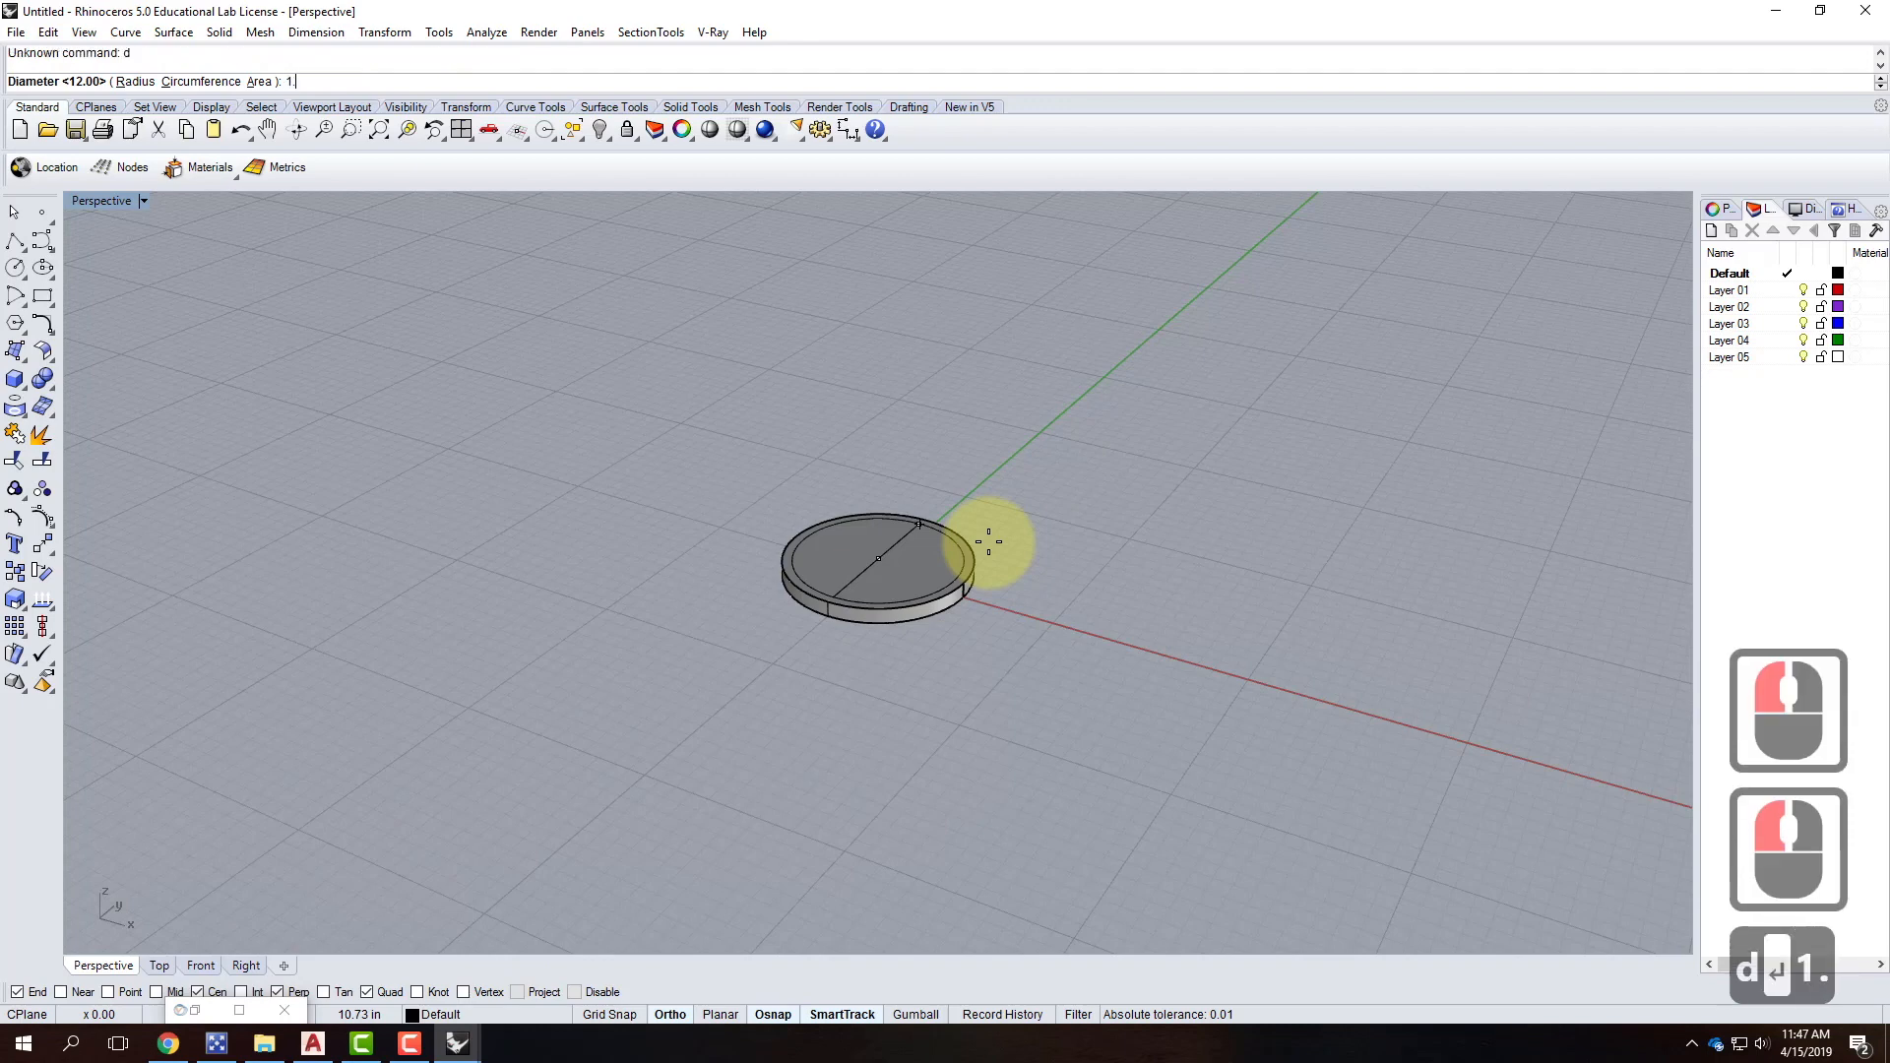
pyautogui.write('.')
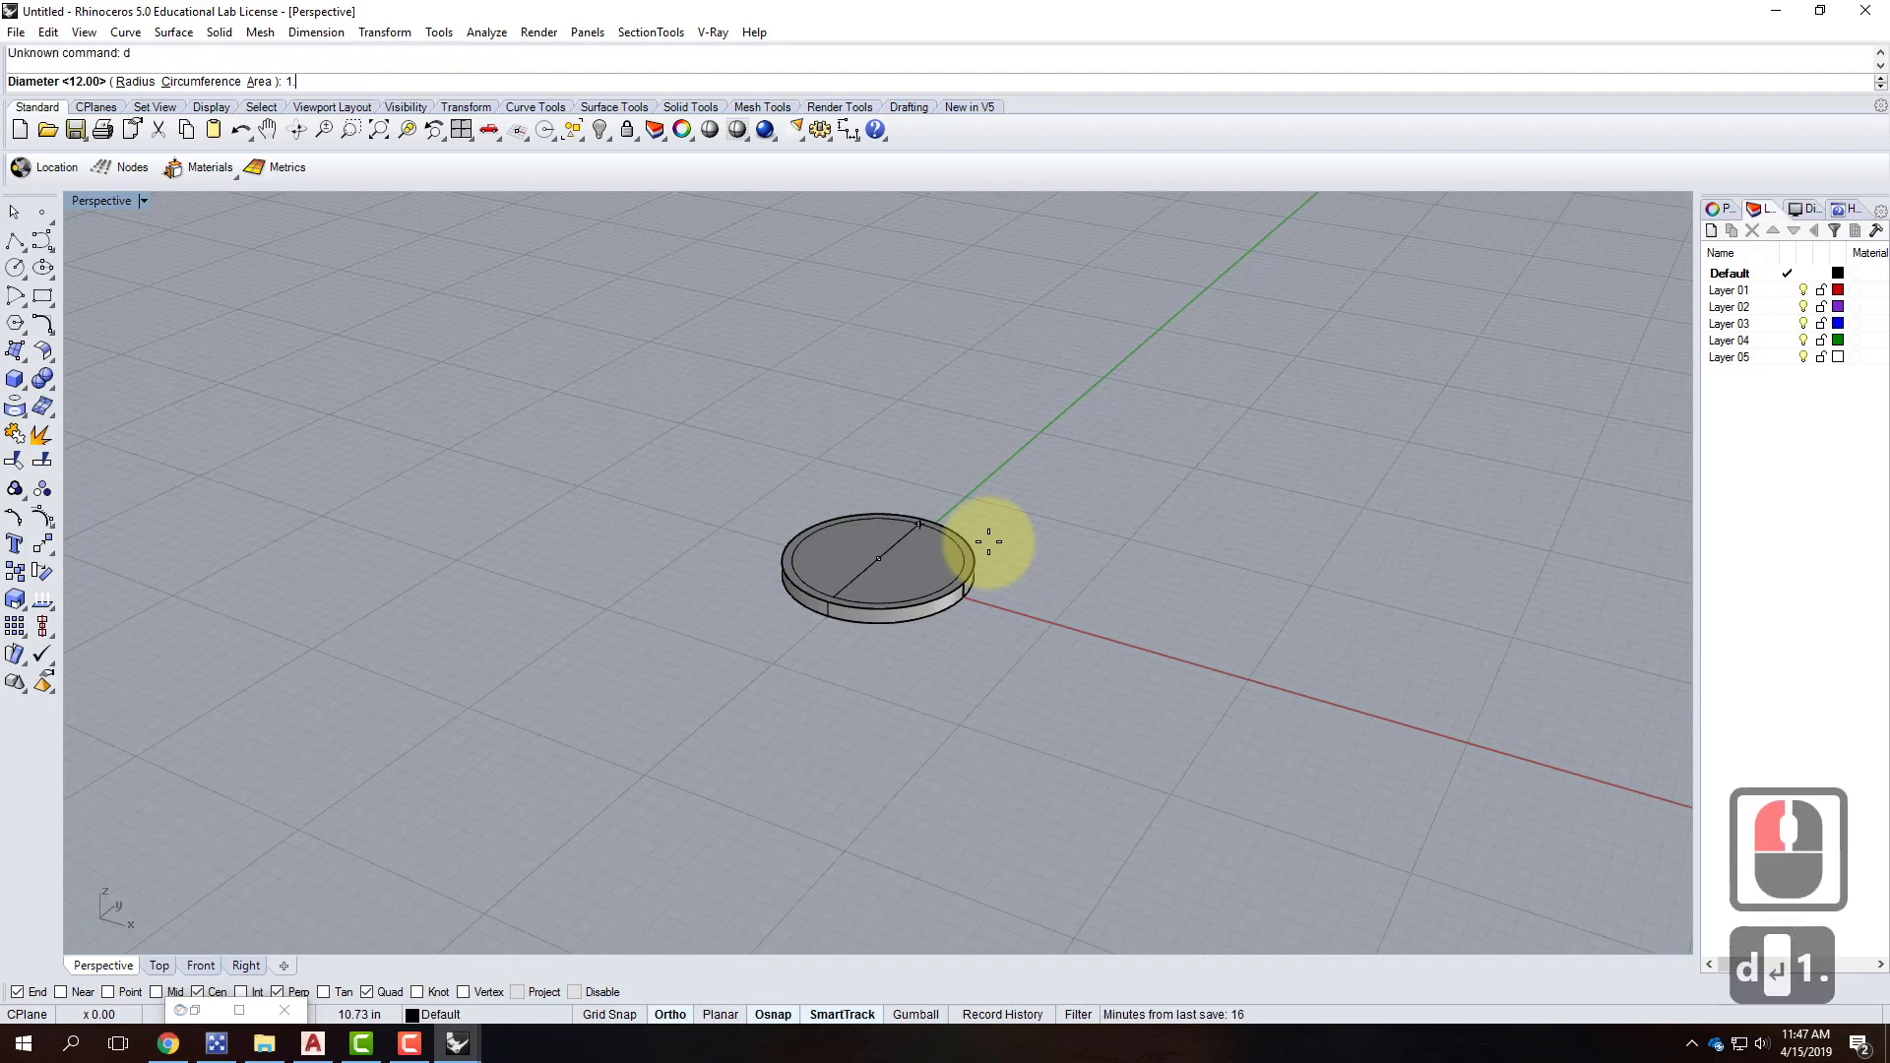
pyautogui.press('BackSpace')
pyautogui.write('"')
pyautogui.press('Return')
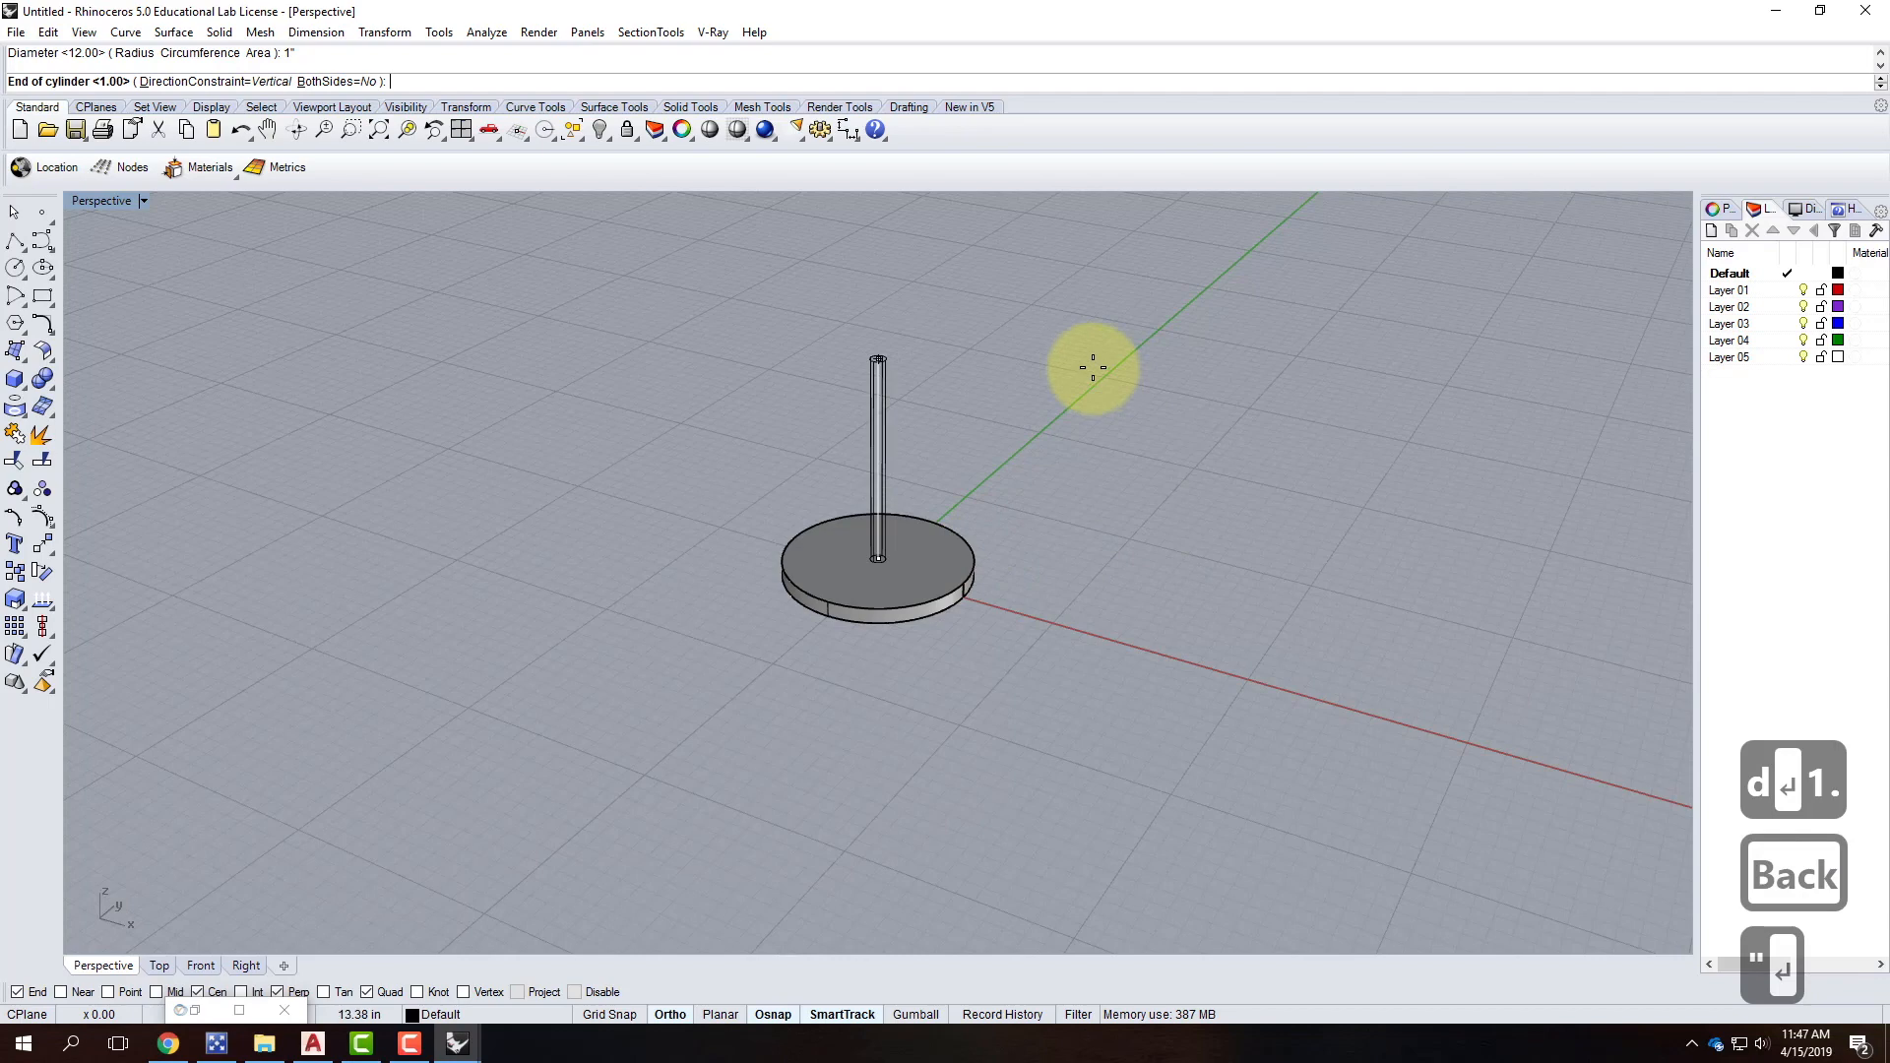
pyautogui.write("4'")
pyautogui.press('Return')
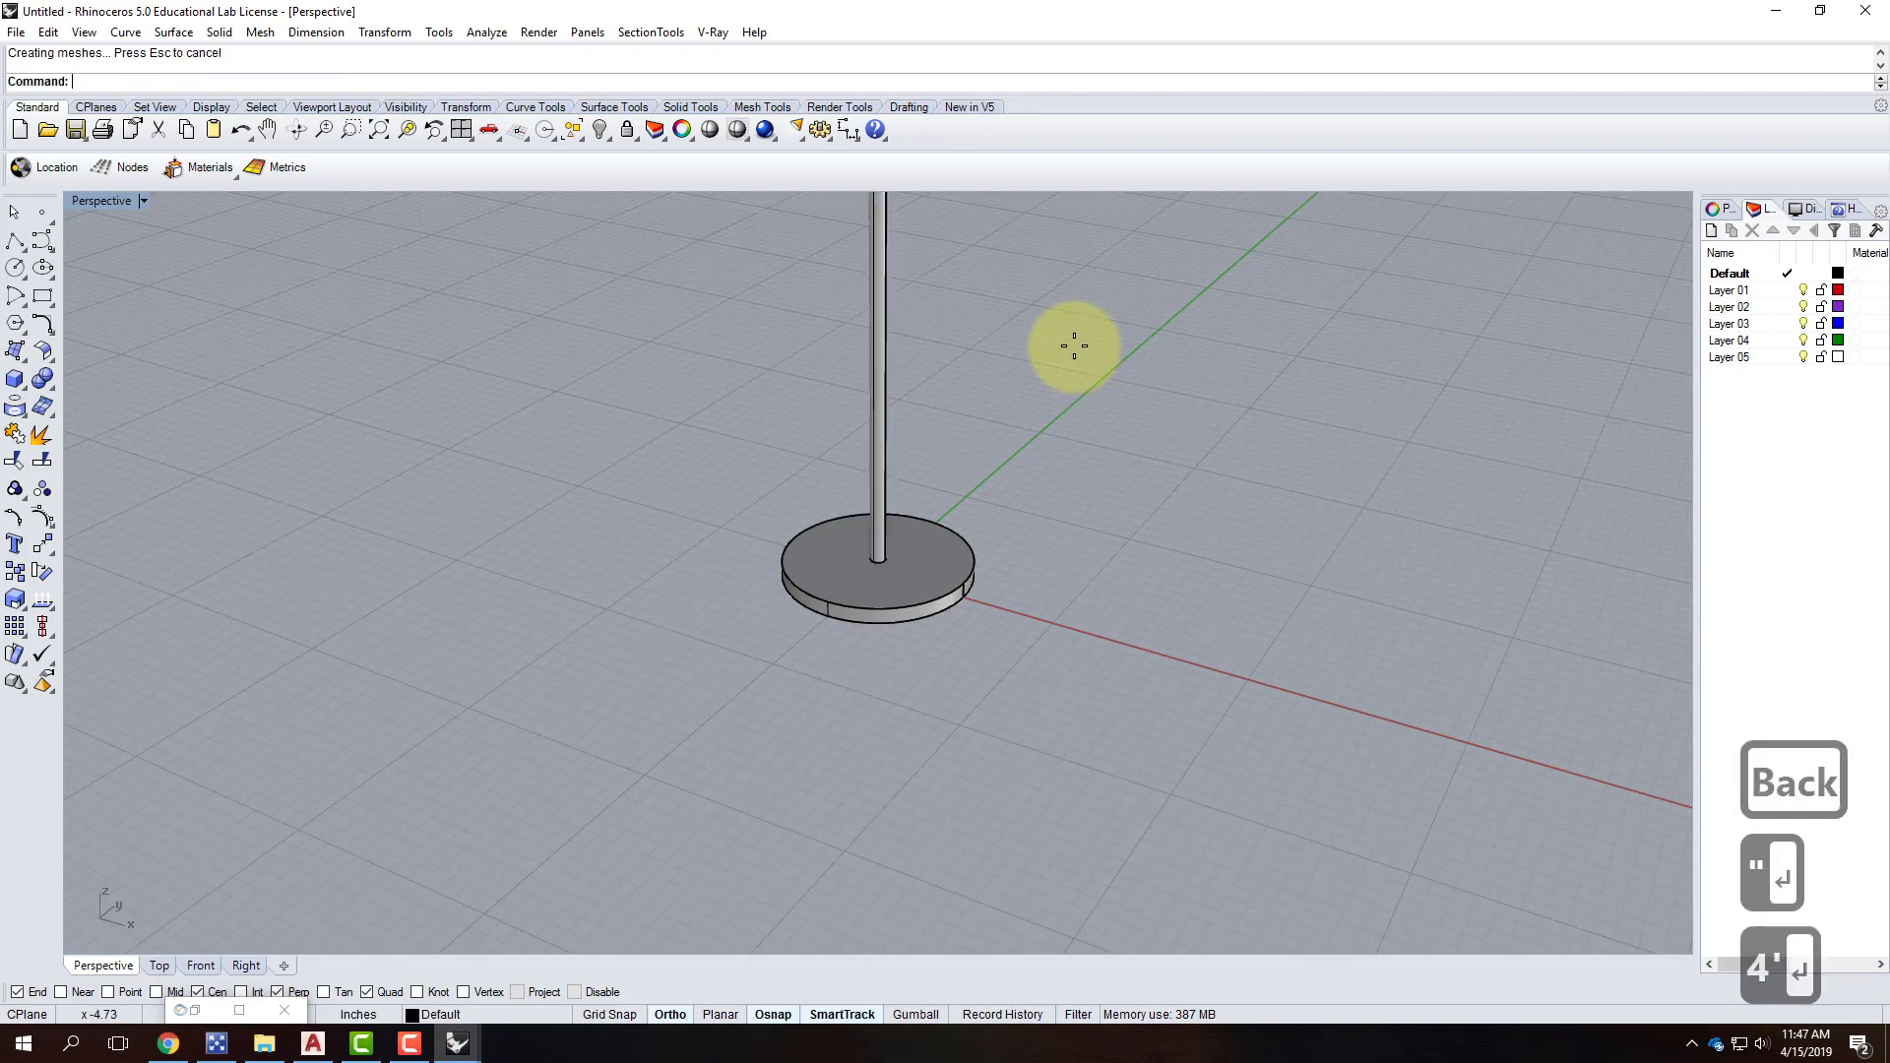
pyautogui.scroll(-4, 693, 708)
pyautogui.scroll(-1, 800, 472)
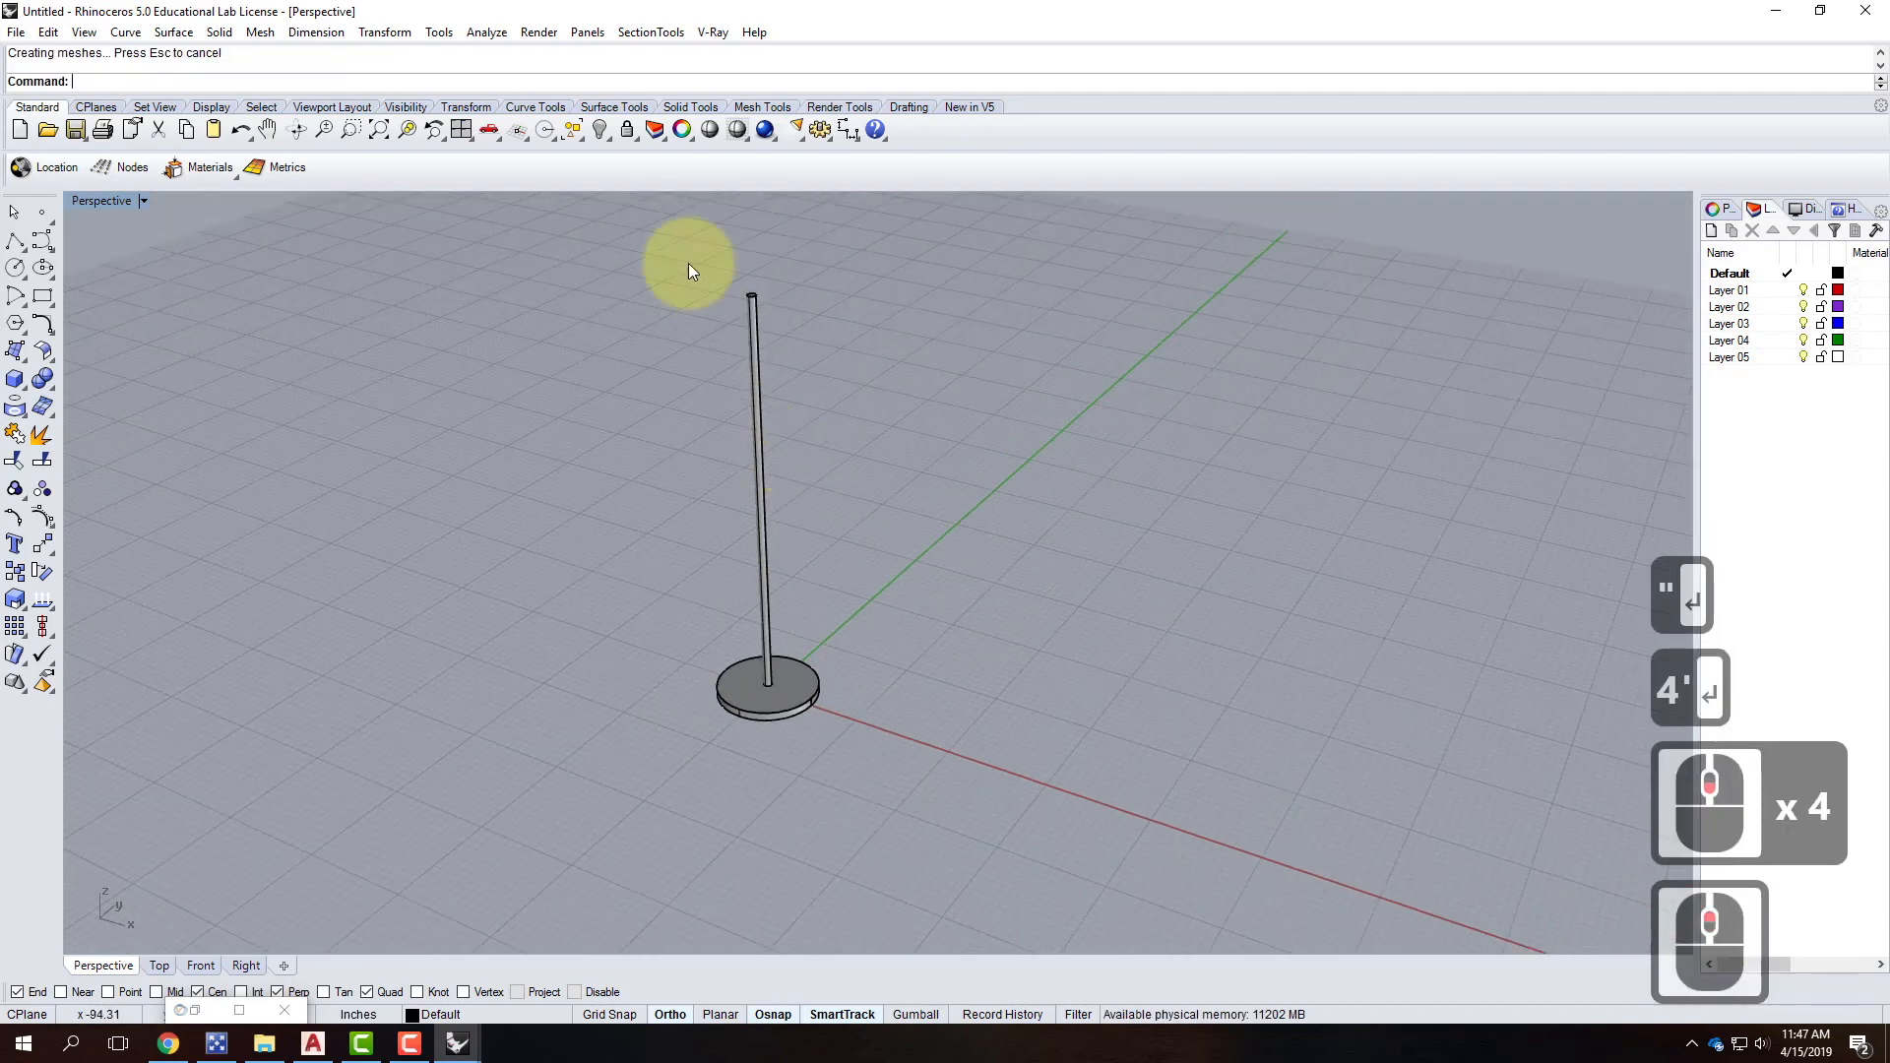
pyautogui.scroll(-2, 752, 549)
pyautogui.scroll(-1, 739, 397)
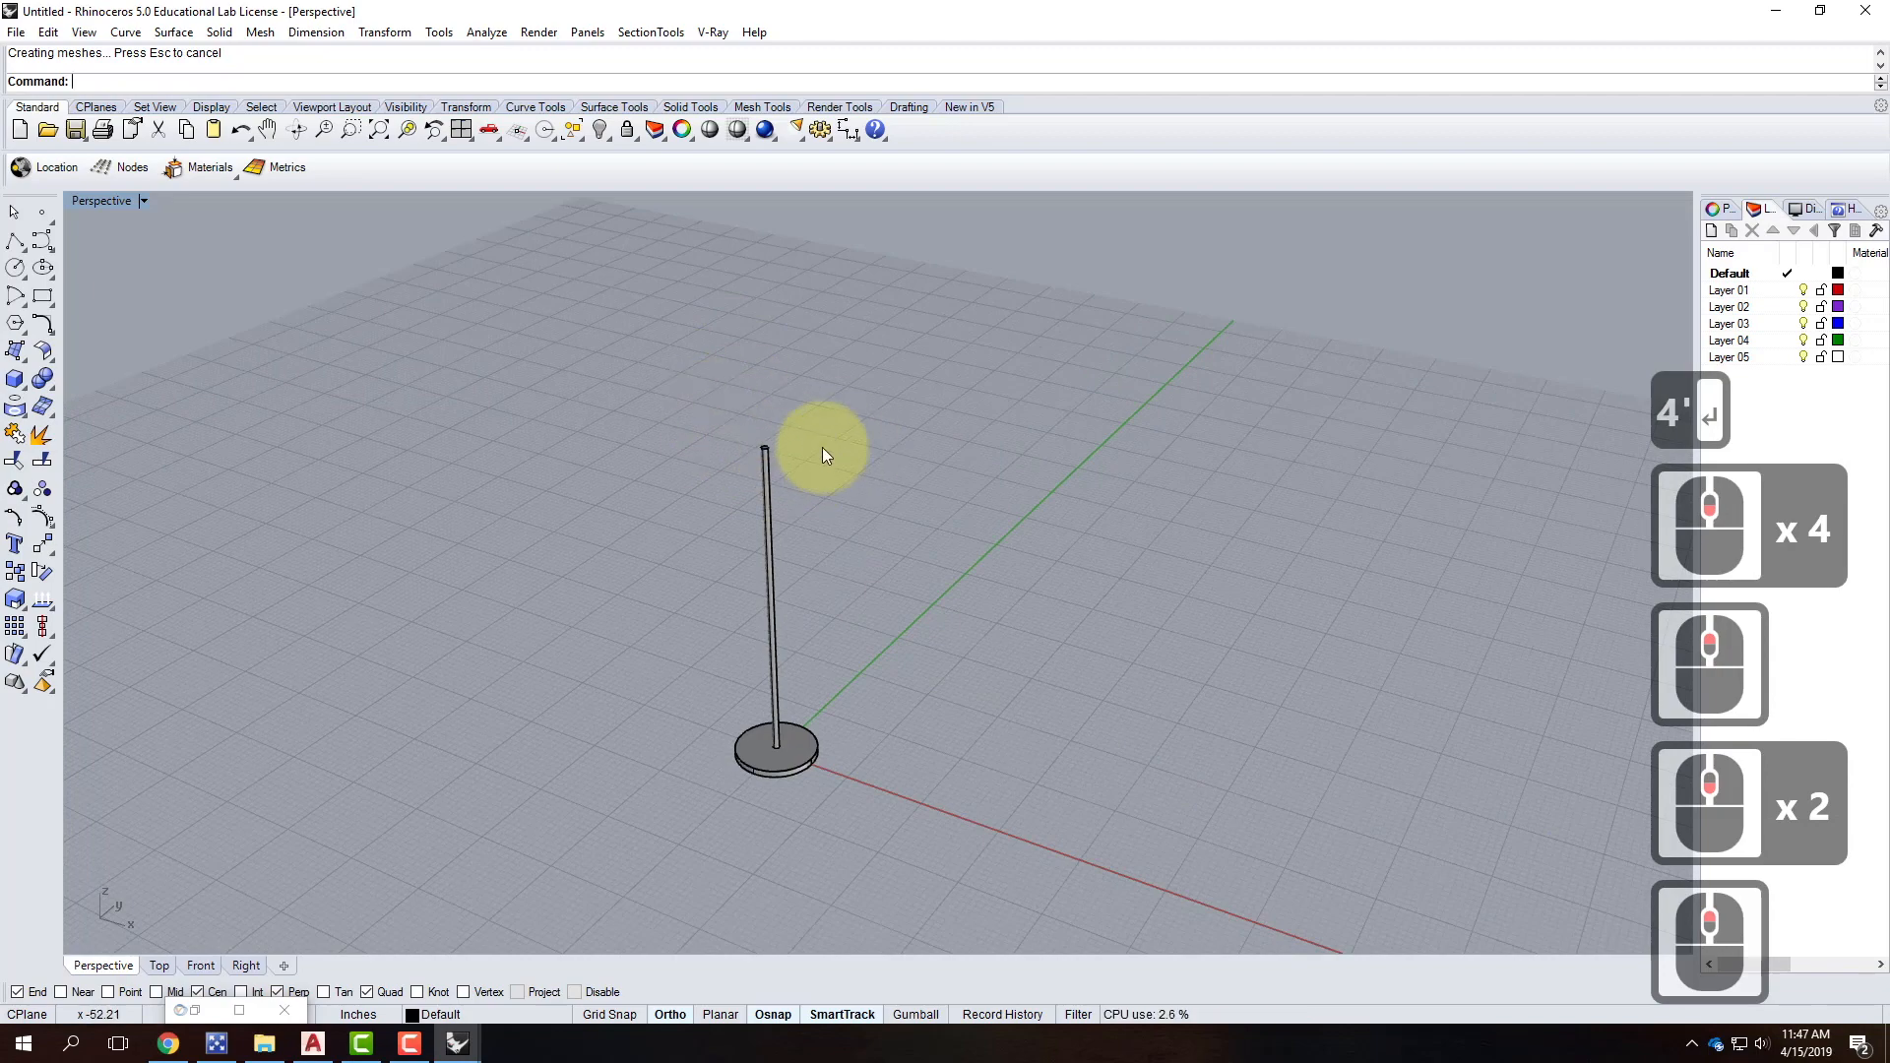
# Draw a 1' diameter circle centred on the top of the pole.
pyautogui.click(14, 273)
pyautogui.scroll(5, 781, 389)
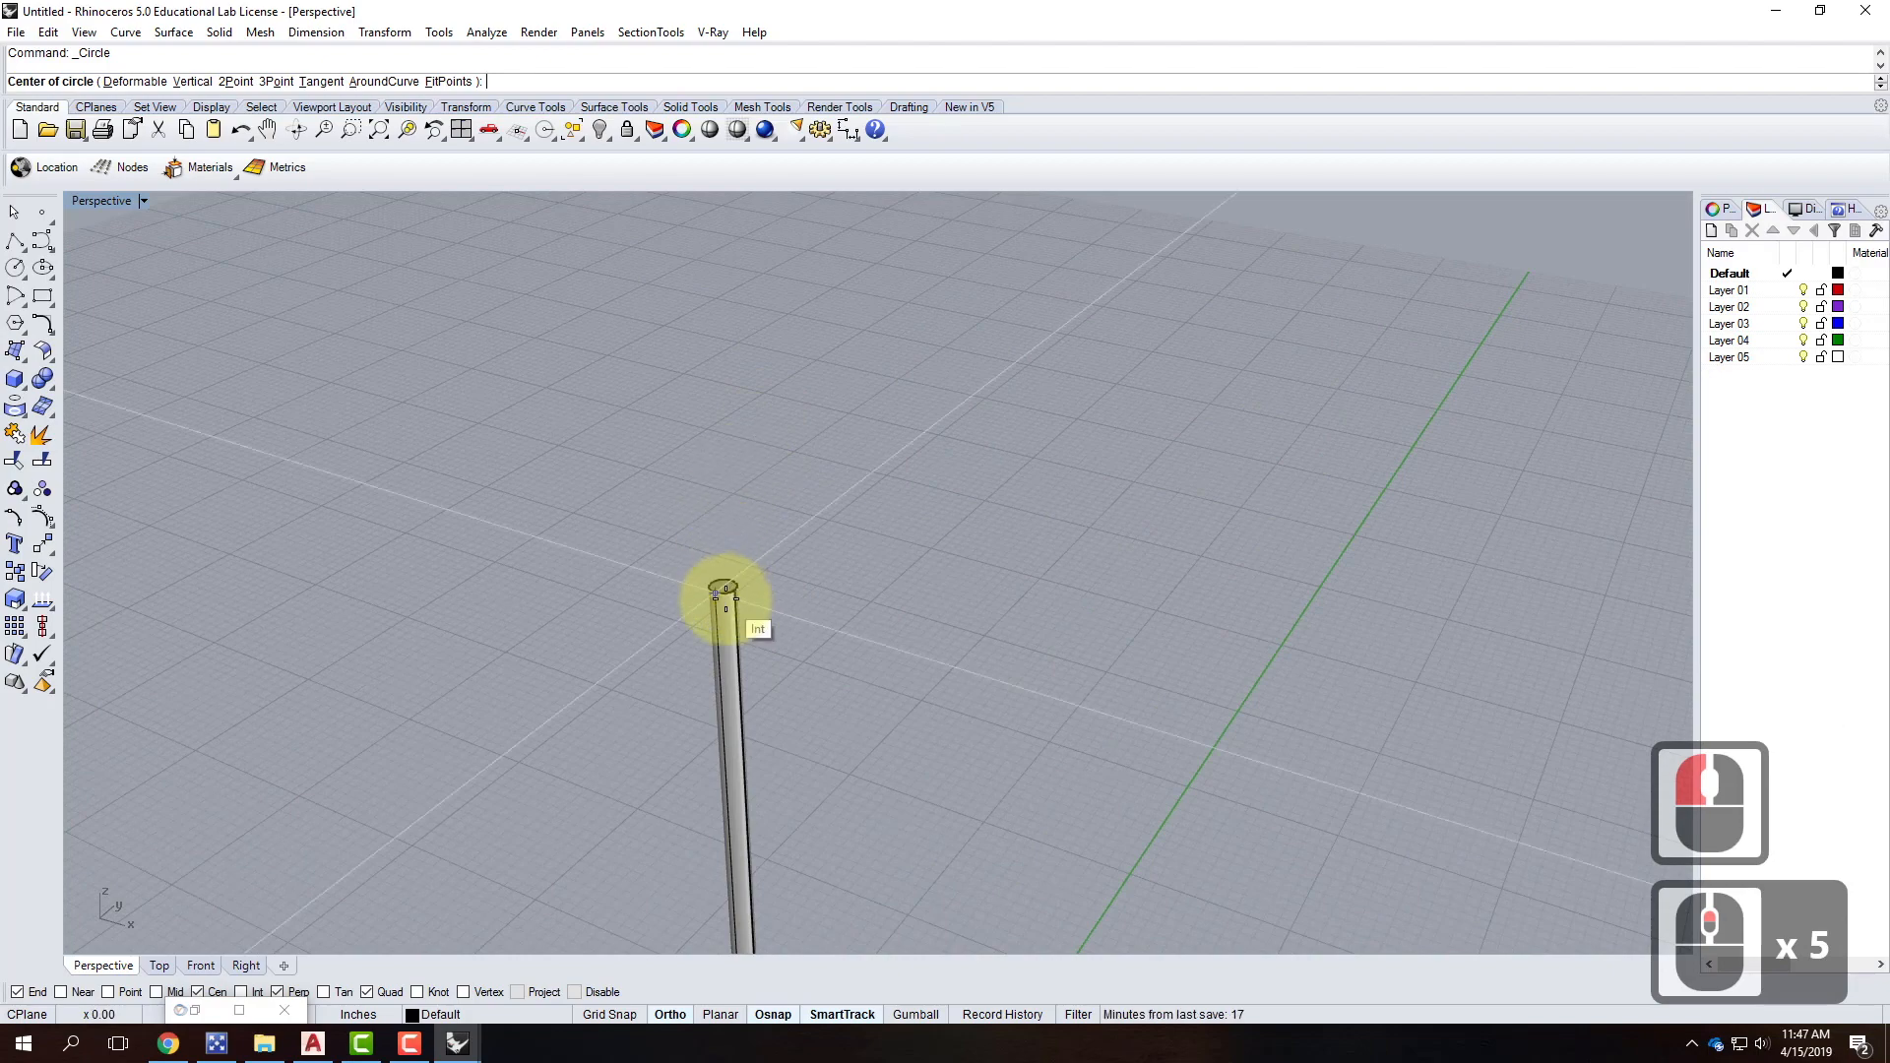
pyautogui.scroll(3, 726, 589)
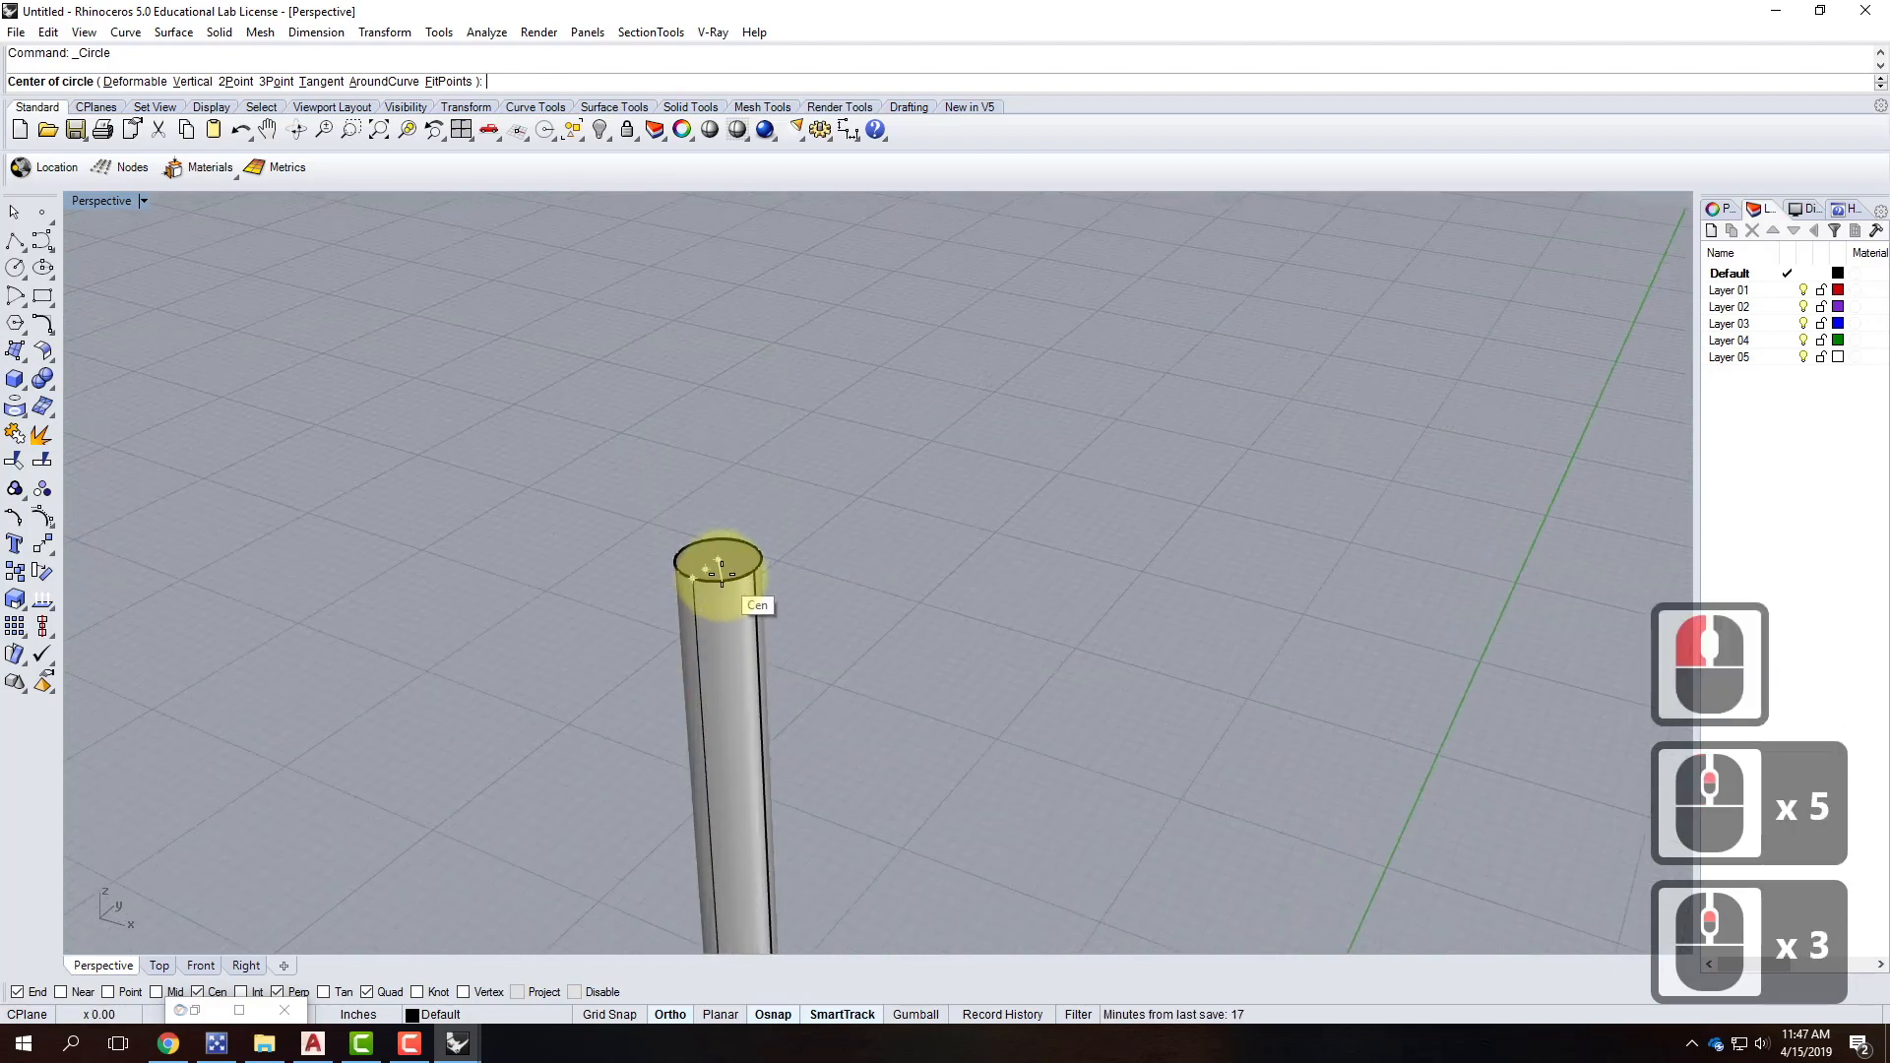
pyautogui.click(719, 561)
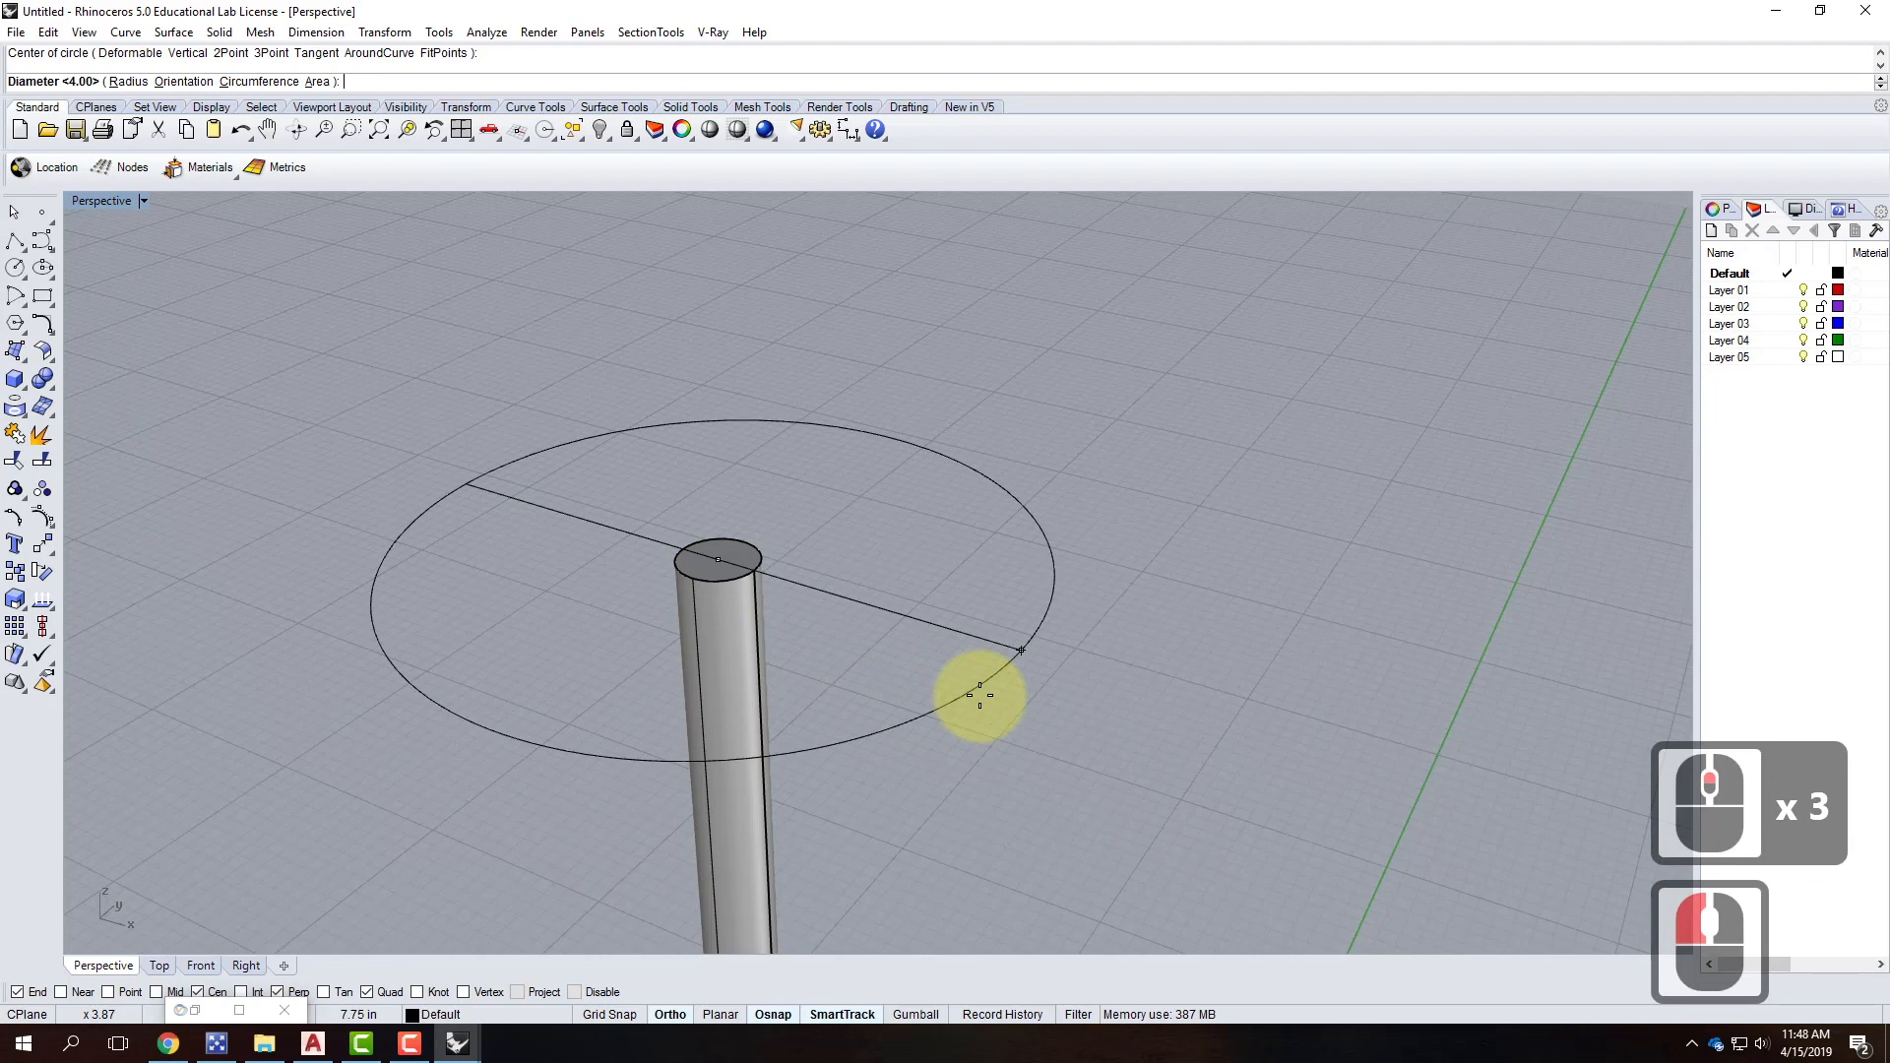
pyautogui.write('d')
pyautogui.press('Return')
pyautogui.write("1'")
pyautogui.press('Return')
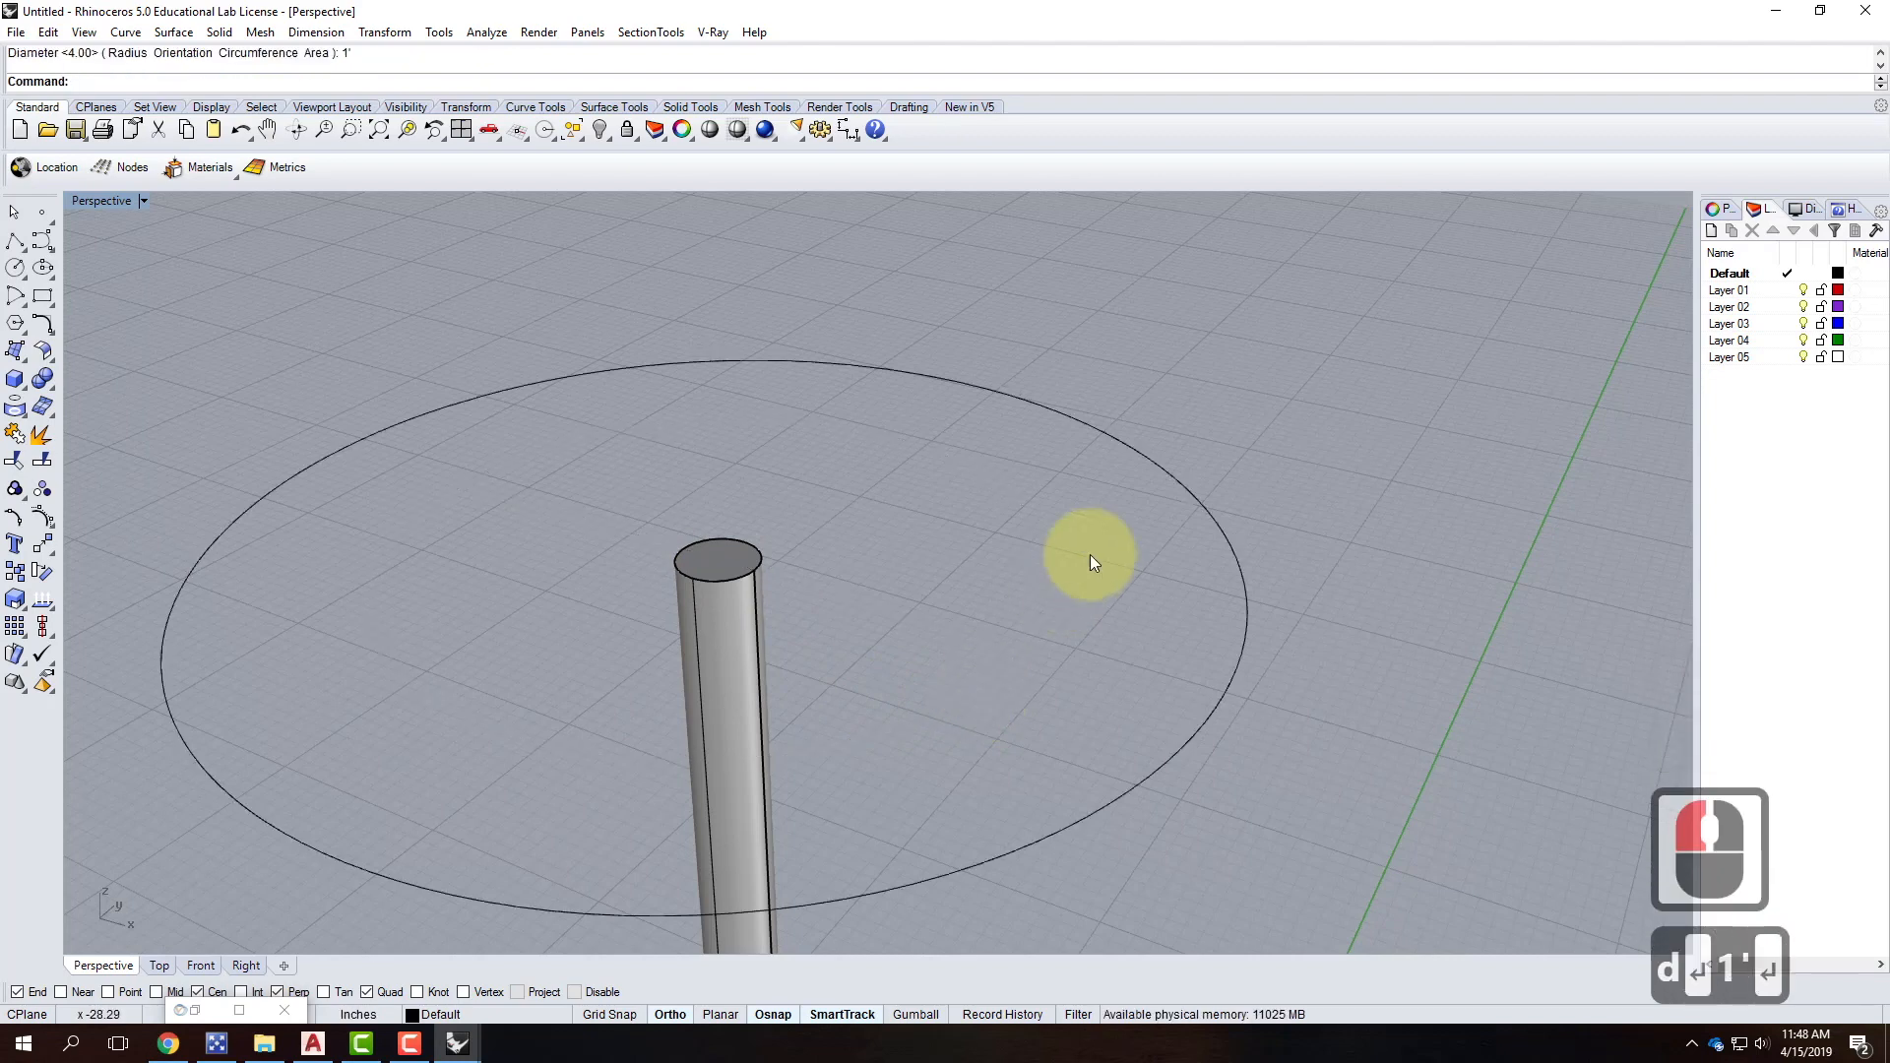
pyautogui.scroll(-3, 512, 389)
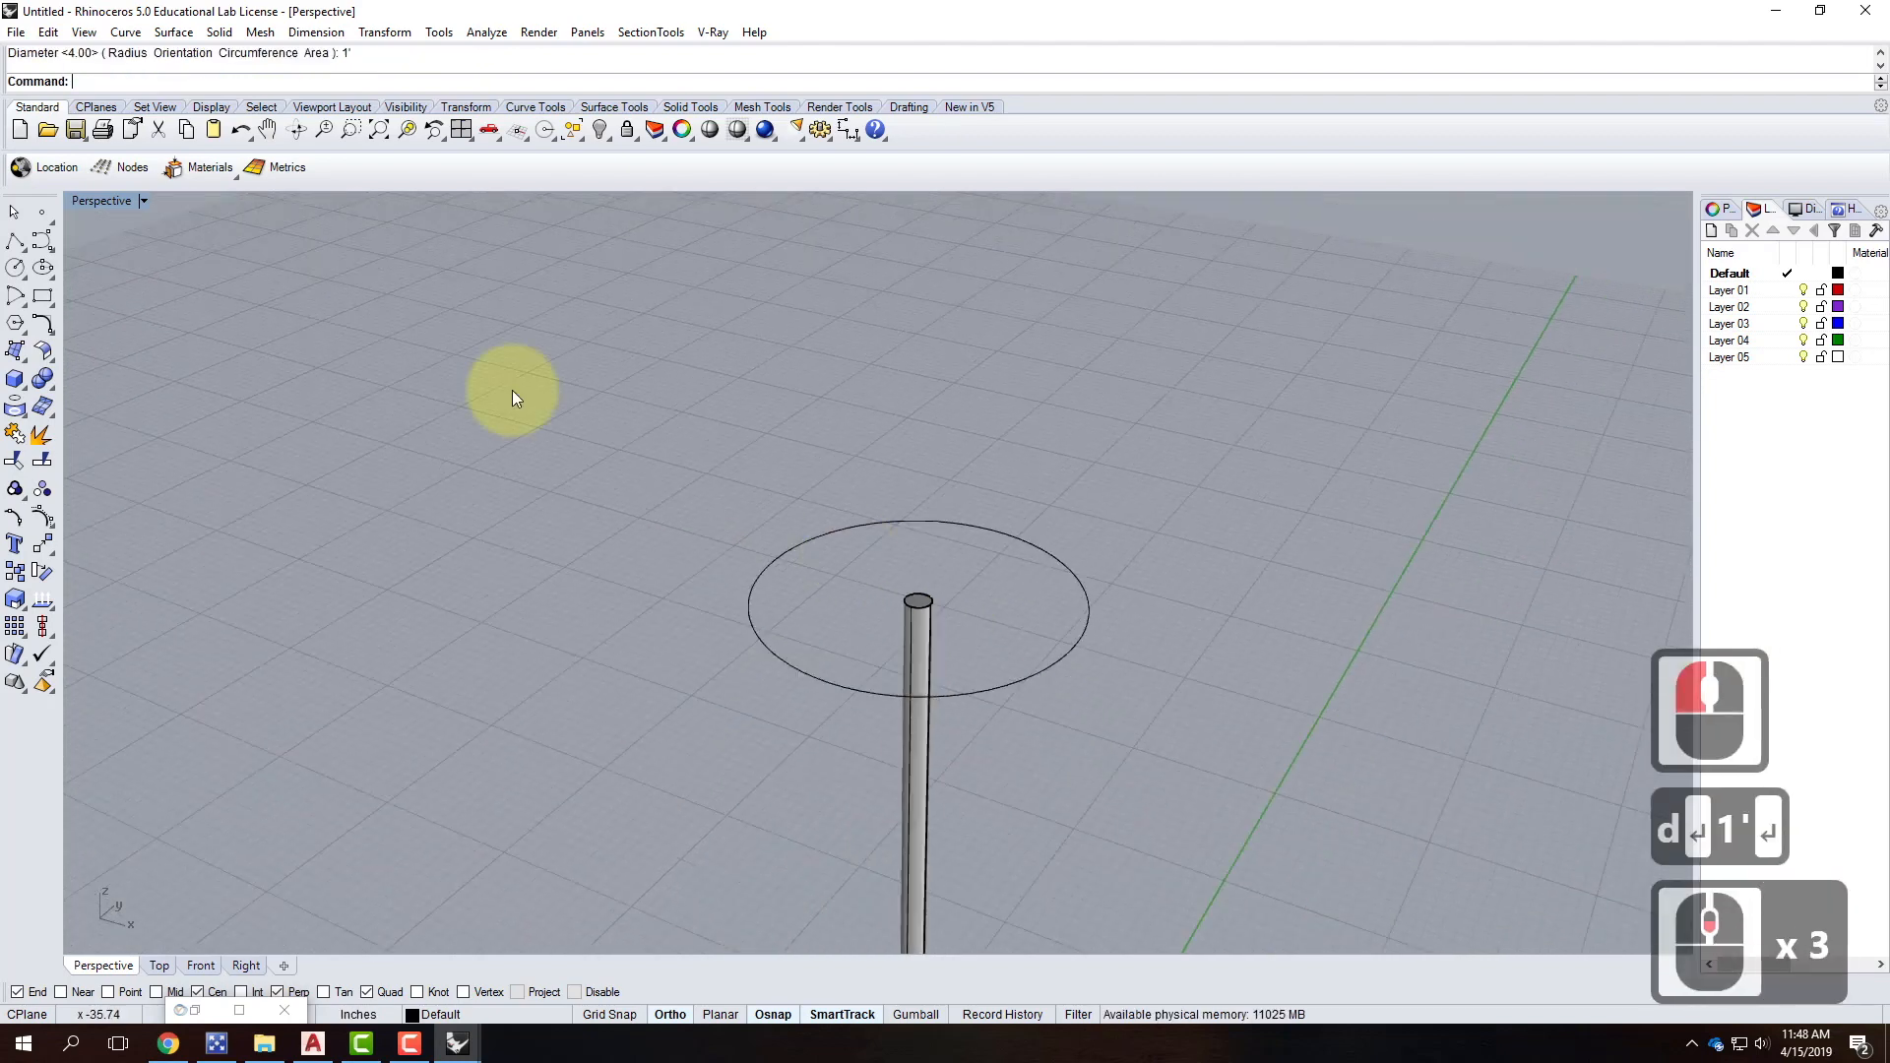
# Move the circle vertically up 3 inches.
pyautogui.click(1012, 682)
pyautogui.write('move')
pyautogui.press('Return')
pyautogui.write('v')
pyautogui.press('Return')
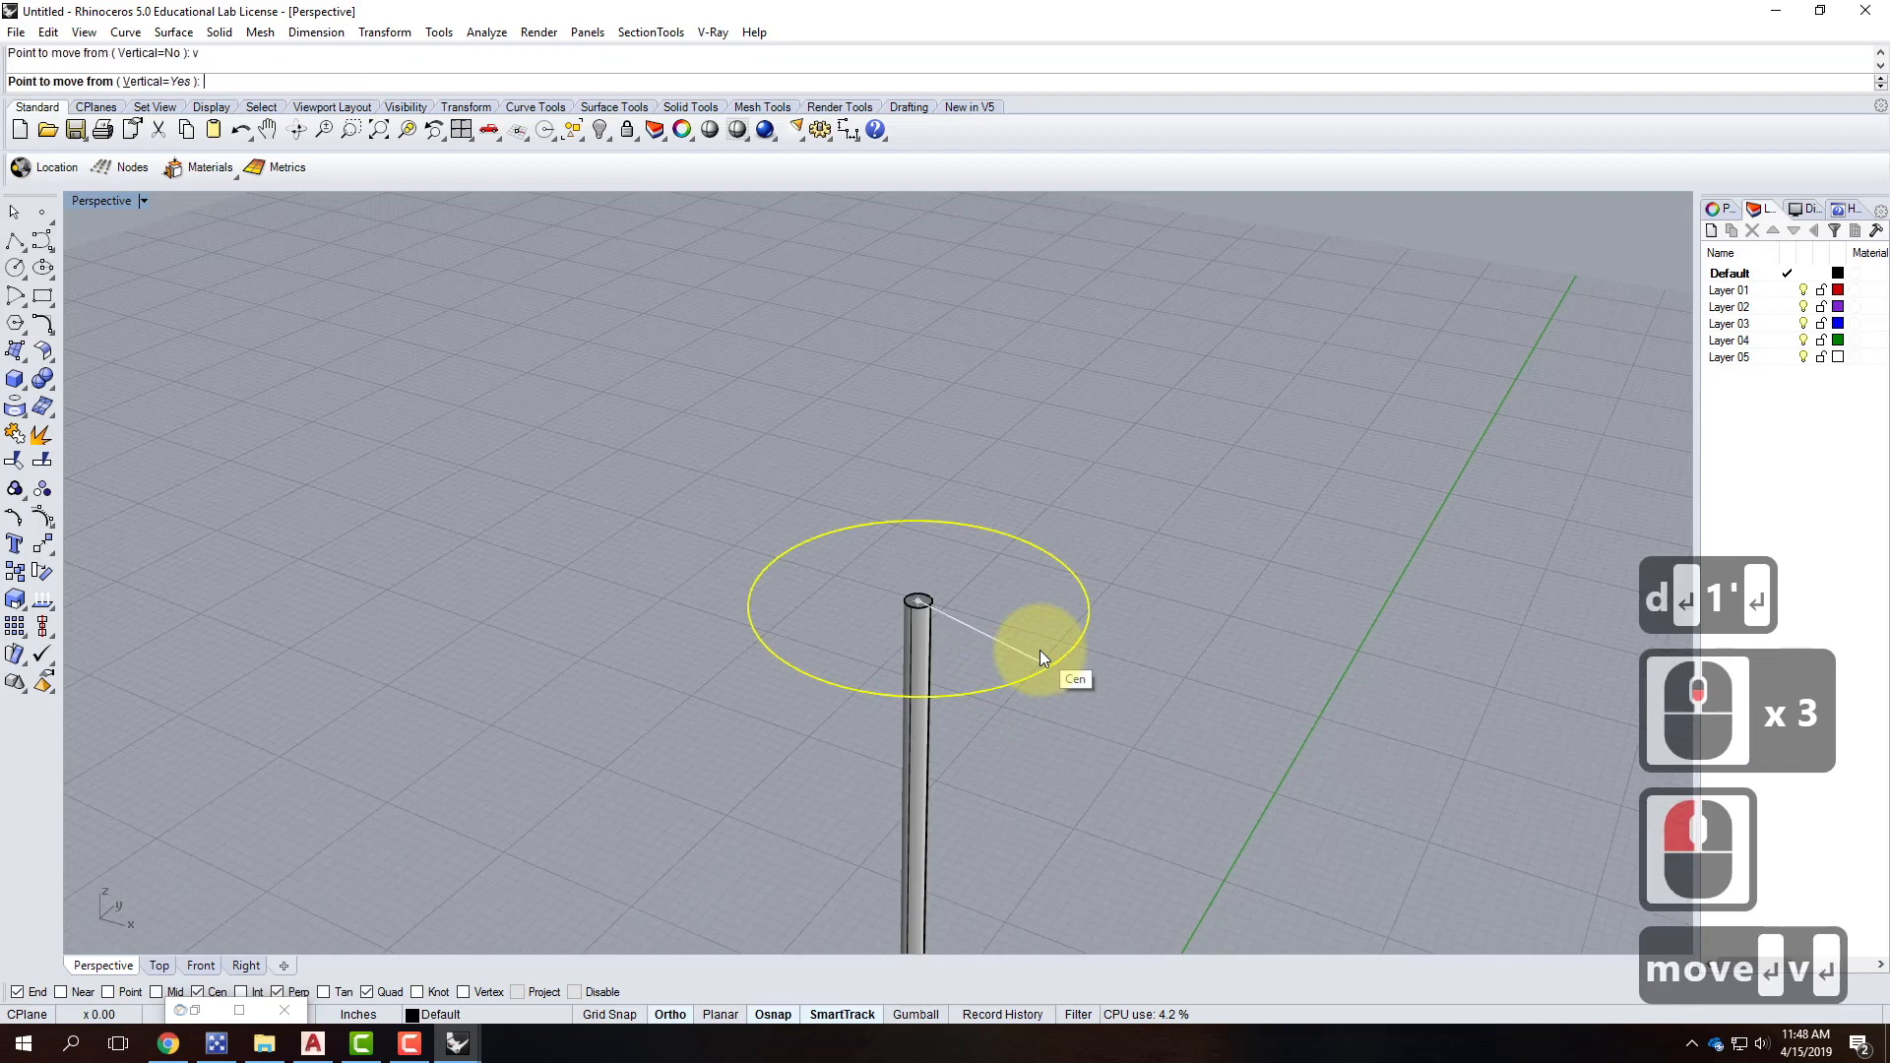
pyautogui.click(1039, 650)
pyautogui.write('3"')
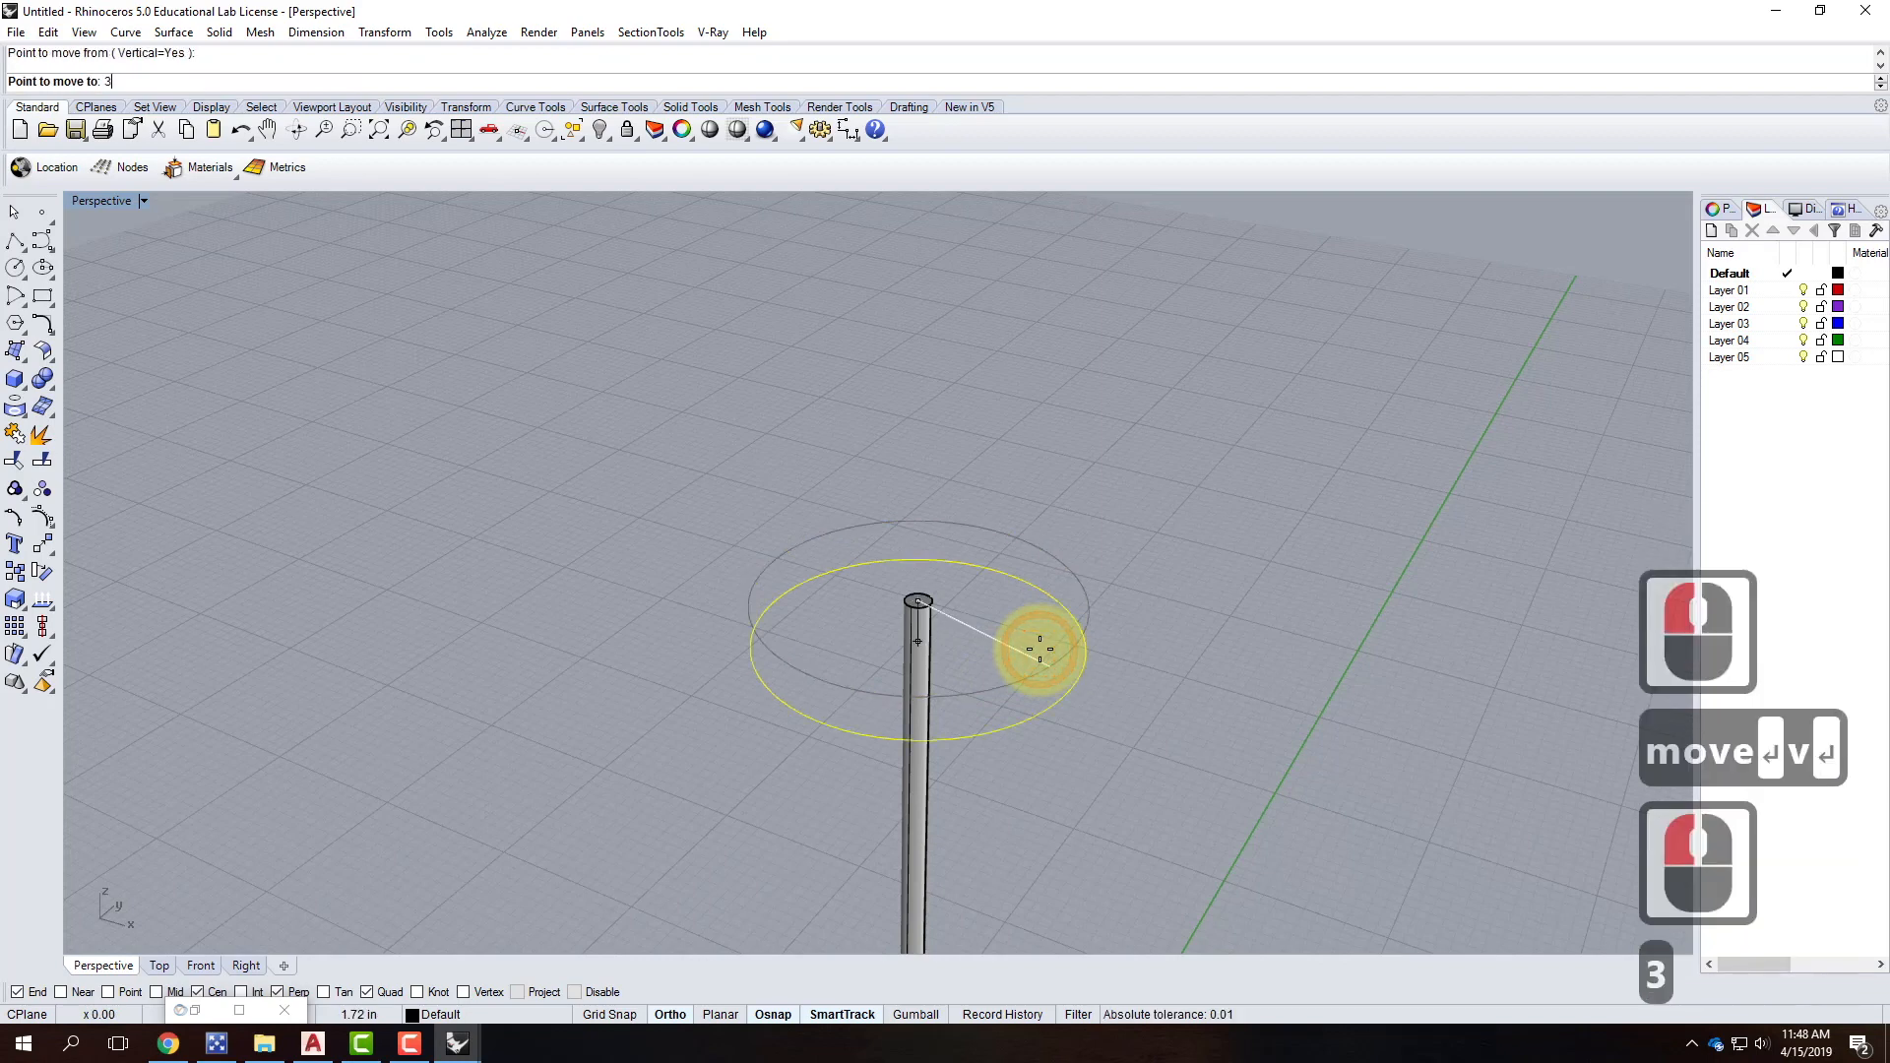
pyautogui.press('Return')
# Move the circle vertically down 6 inches.
pyautogui.rightClick(1038, 616)
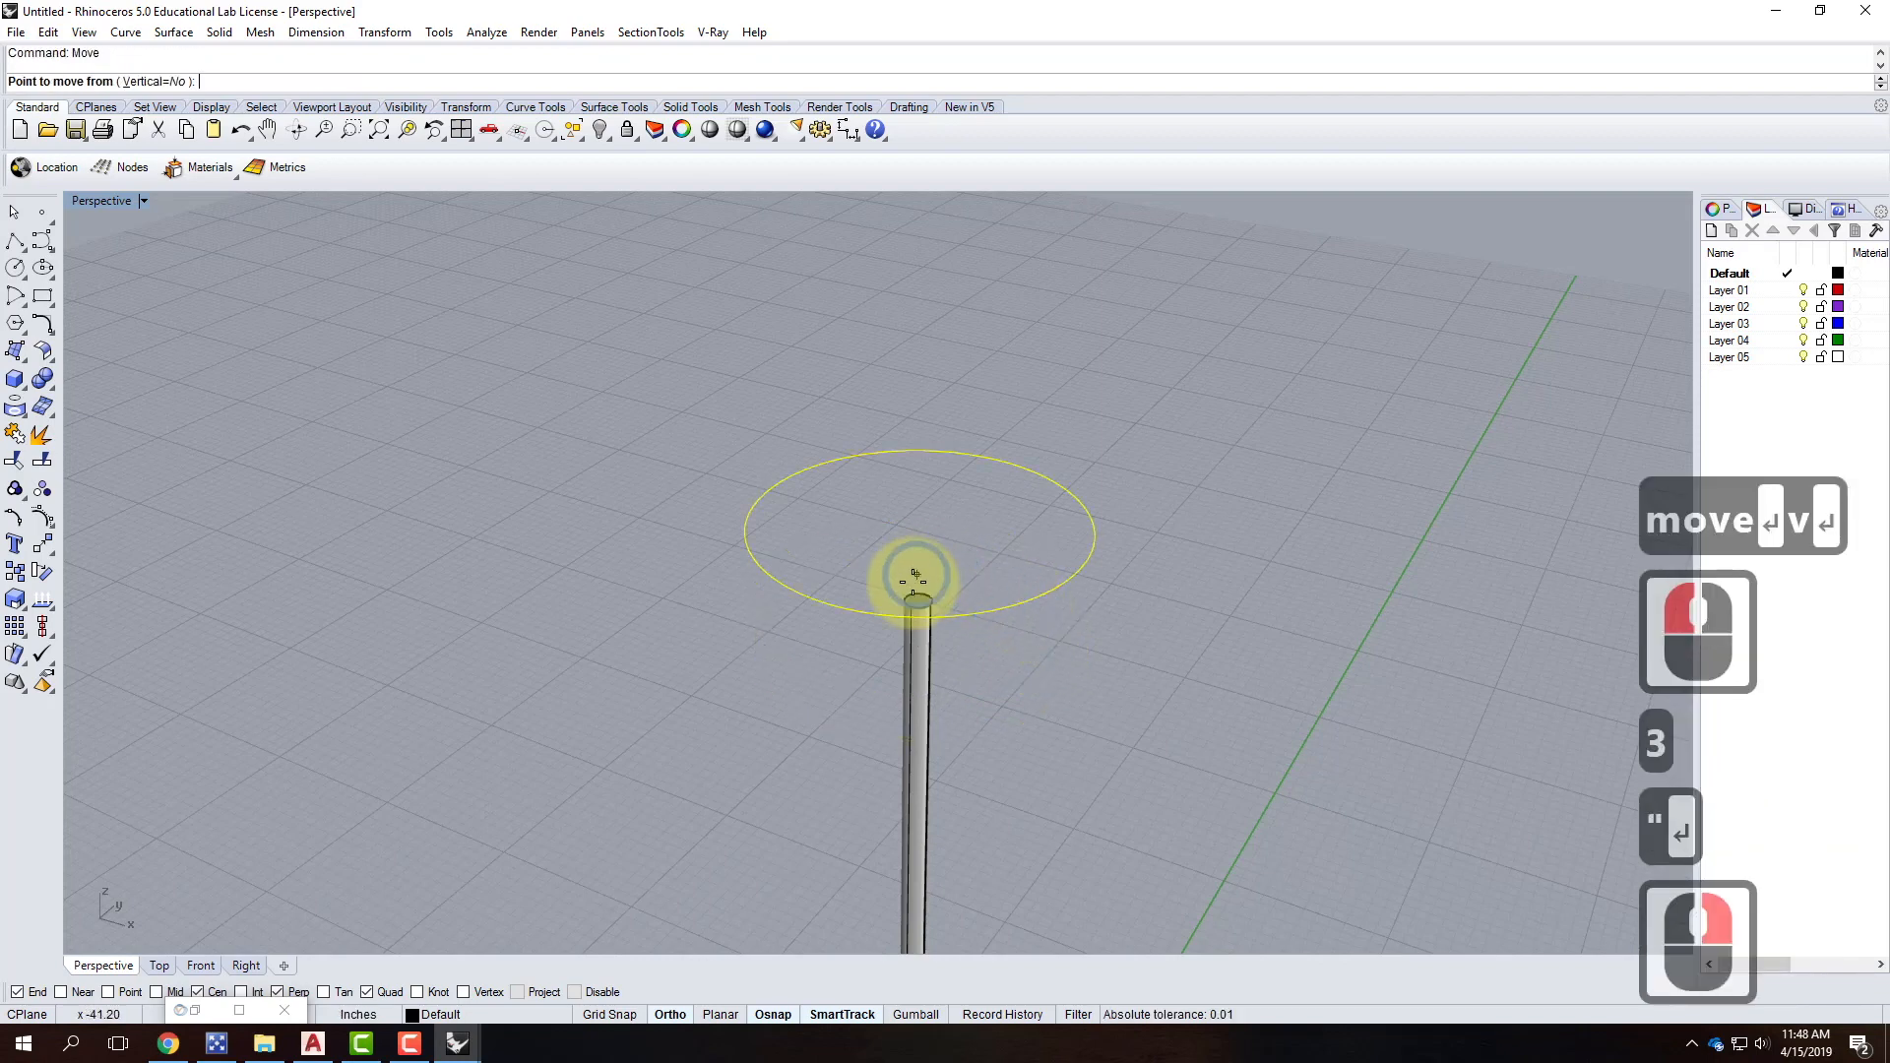
pyautogui.write('v')
pyautogui.press('Return')
pyautogui.click(936, 620)
pyautogui.write('-6"')
pyautogui.press('Return')
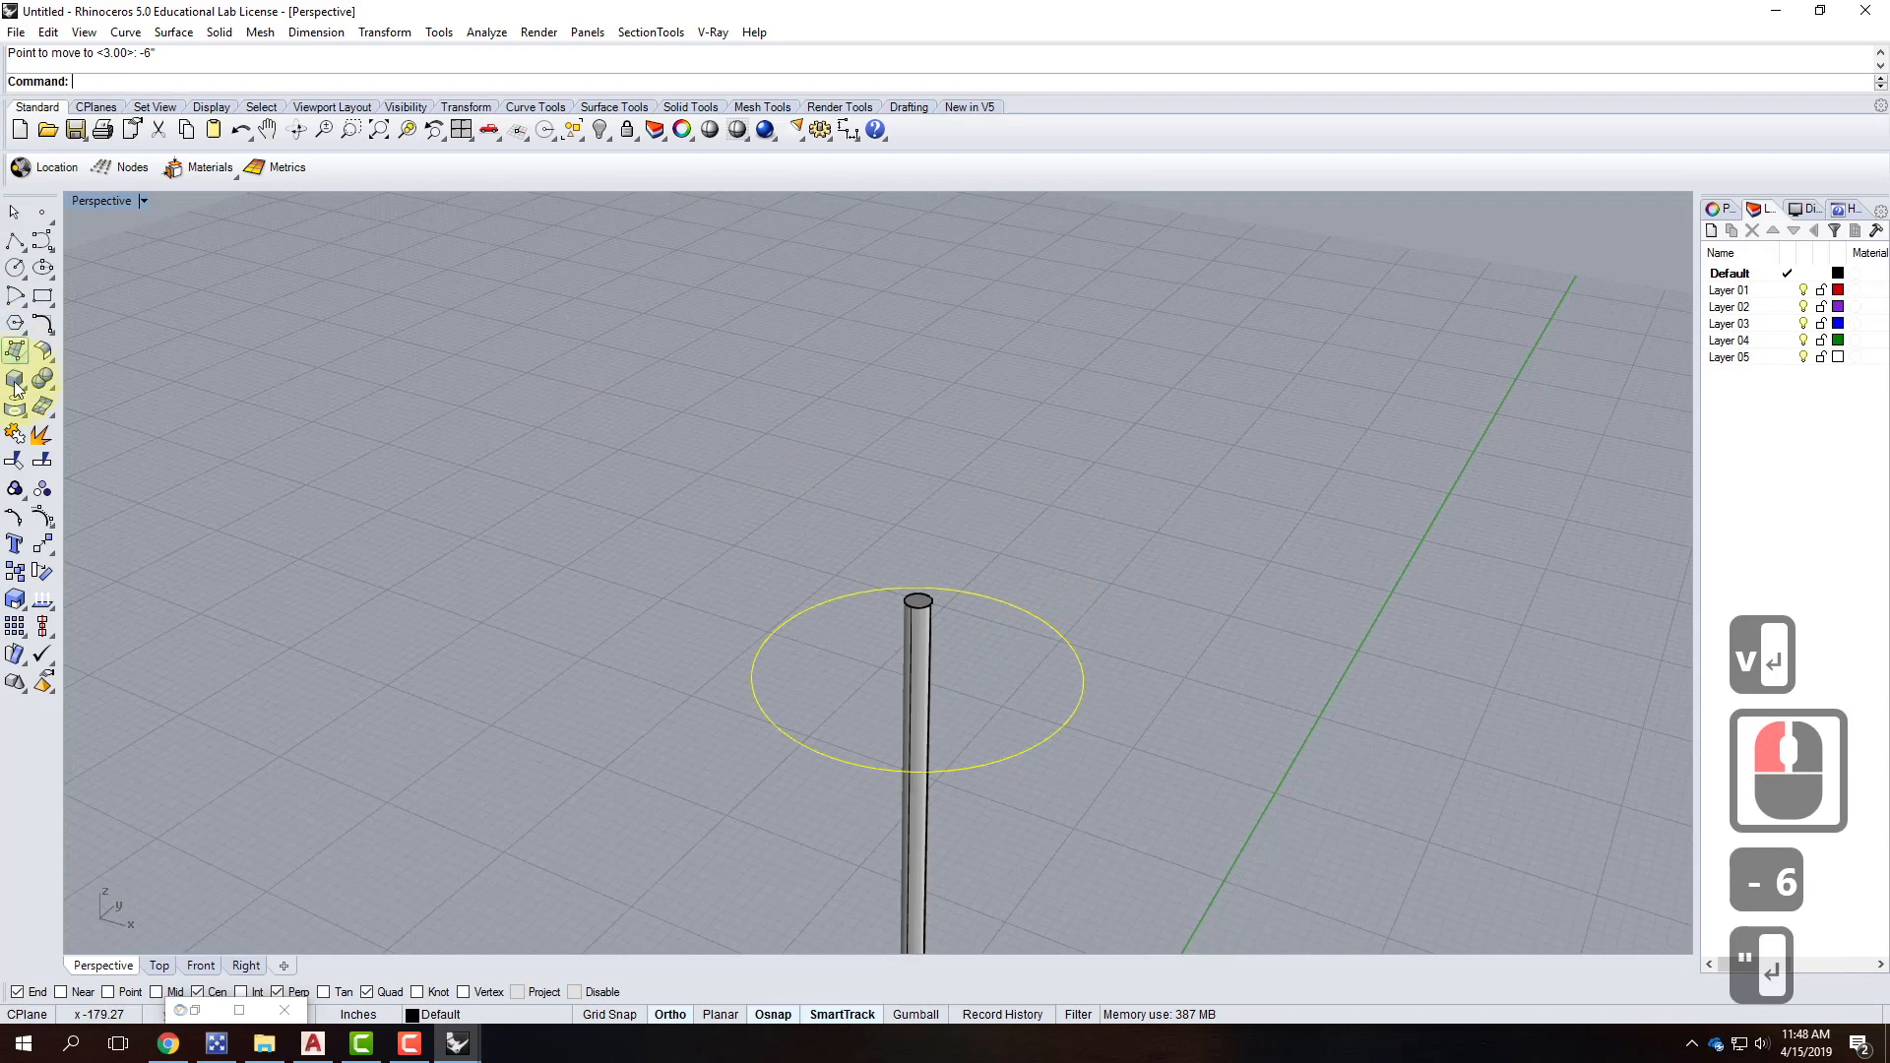
# Draw a 9" diameter circle centred on the pole top.
pyautogui.click(16, 270)
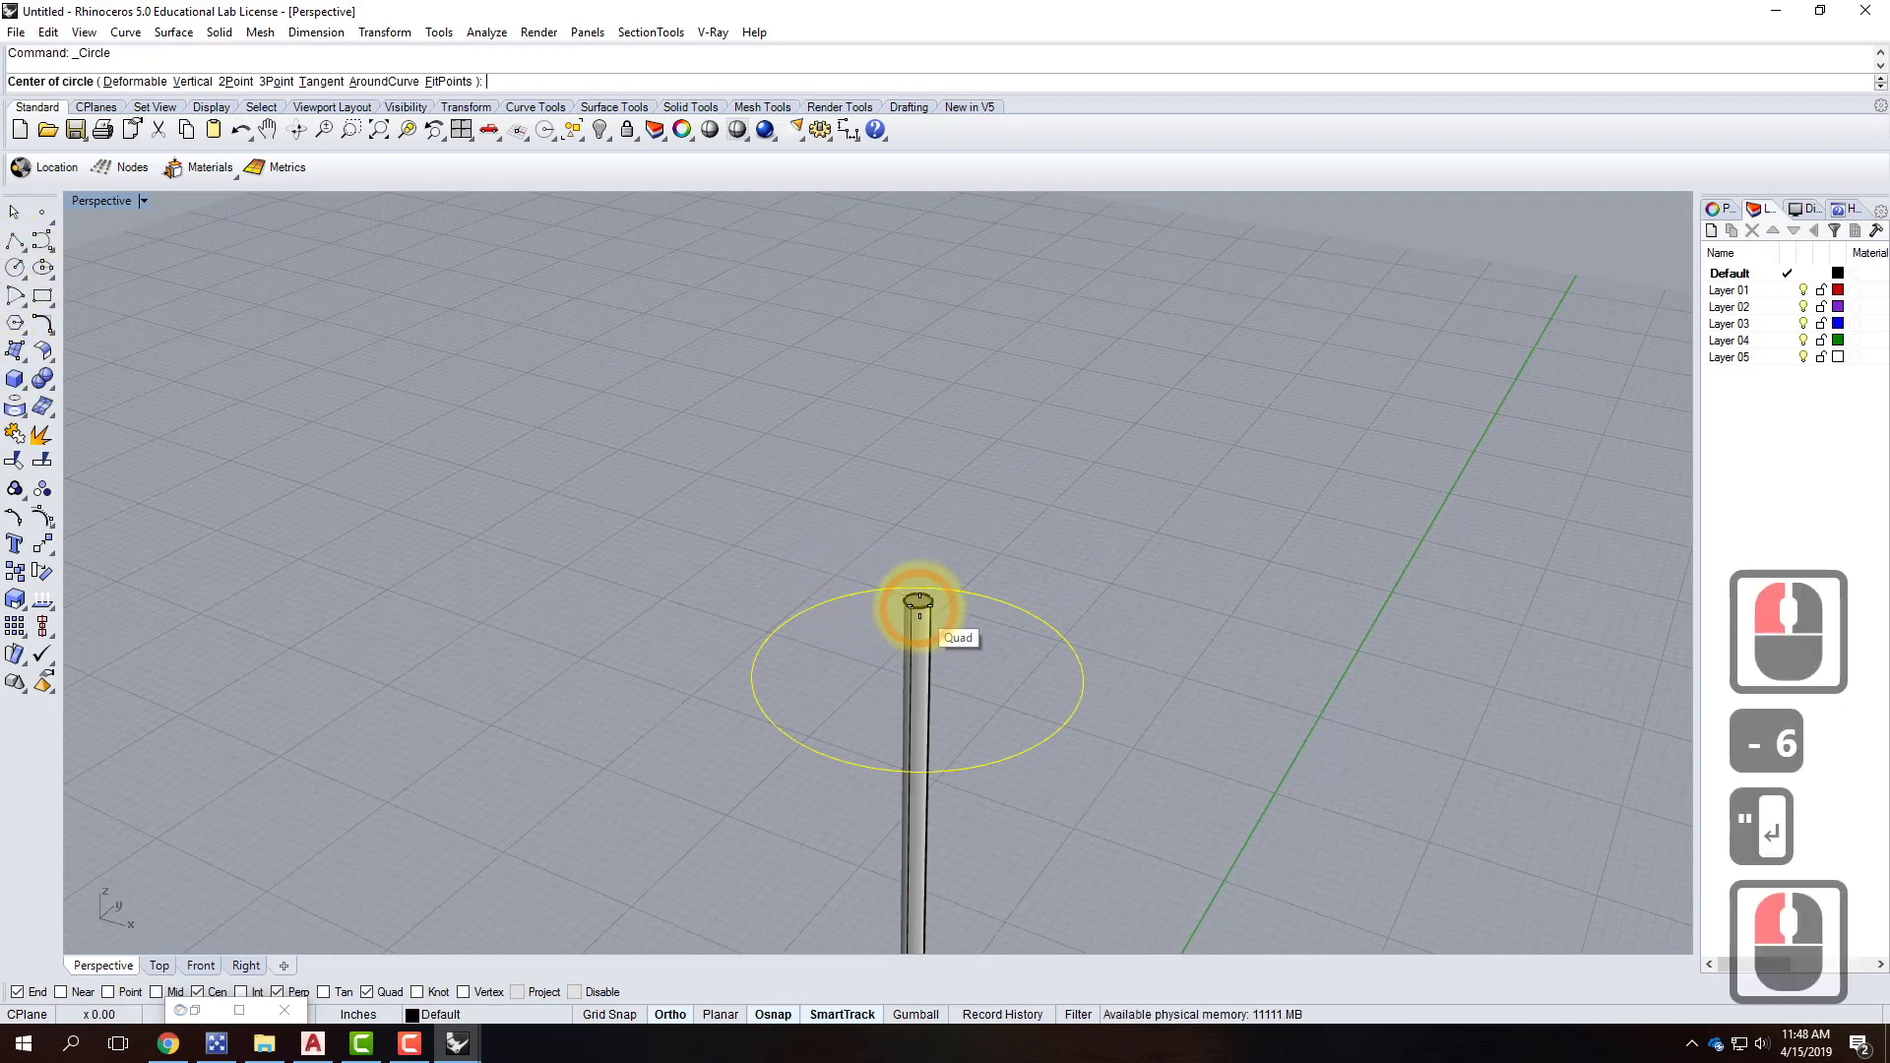
pyautogui.scroll(4, 933, 605)
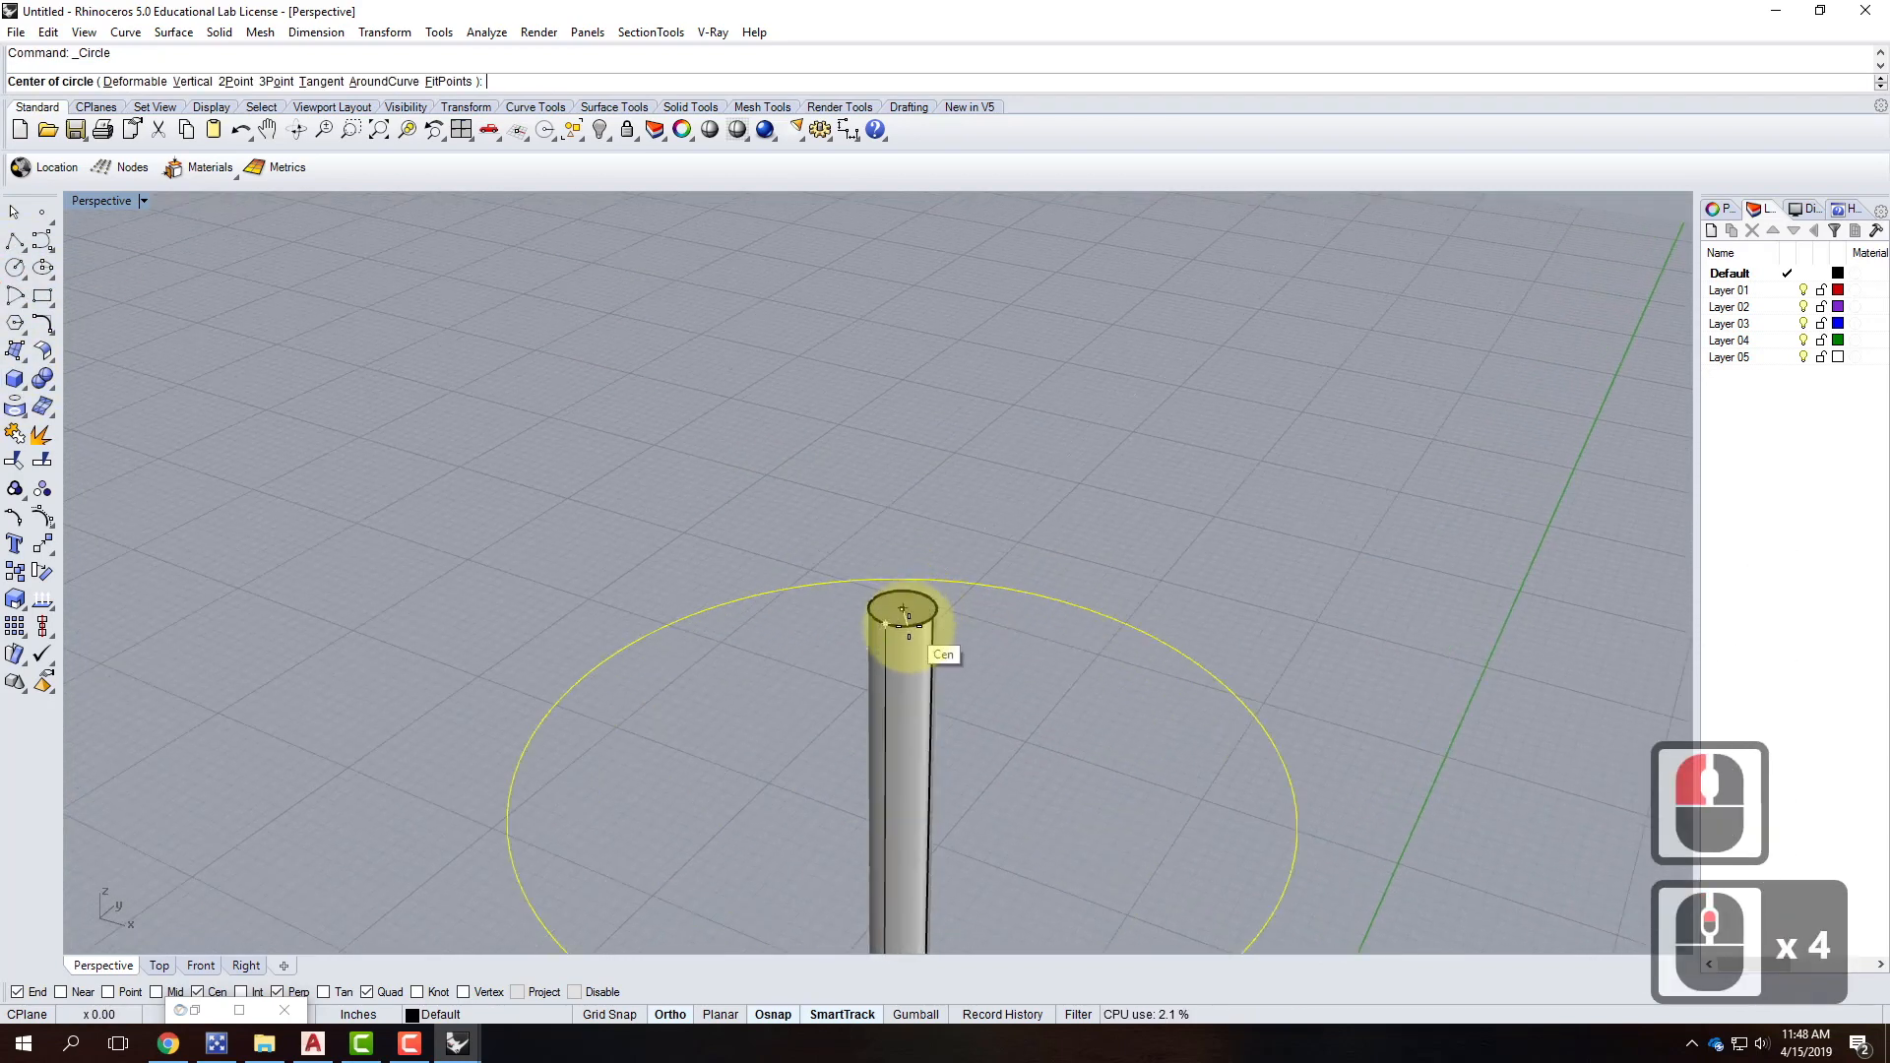
pyautogui.click(903, 610)
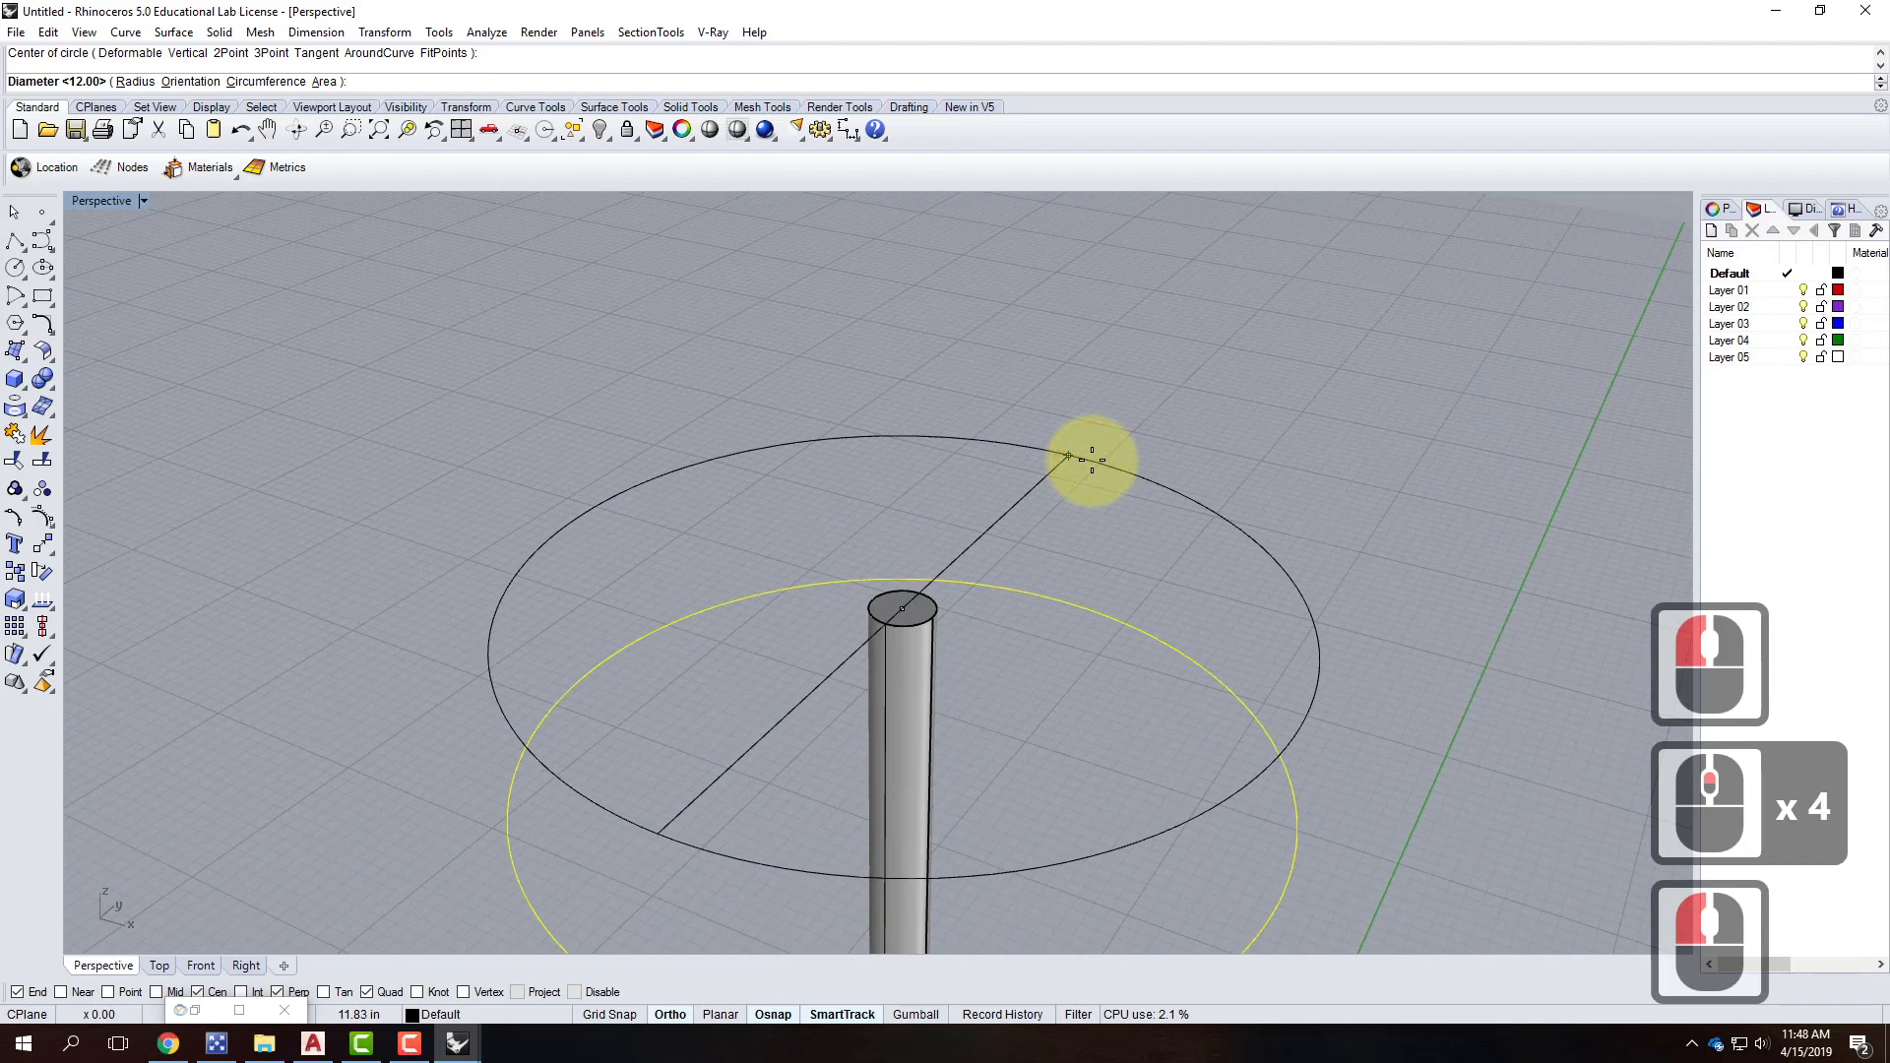
pyautogui.write('d')
pyautogui.press('Return')
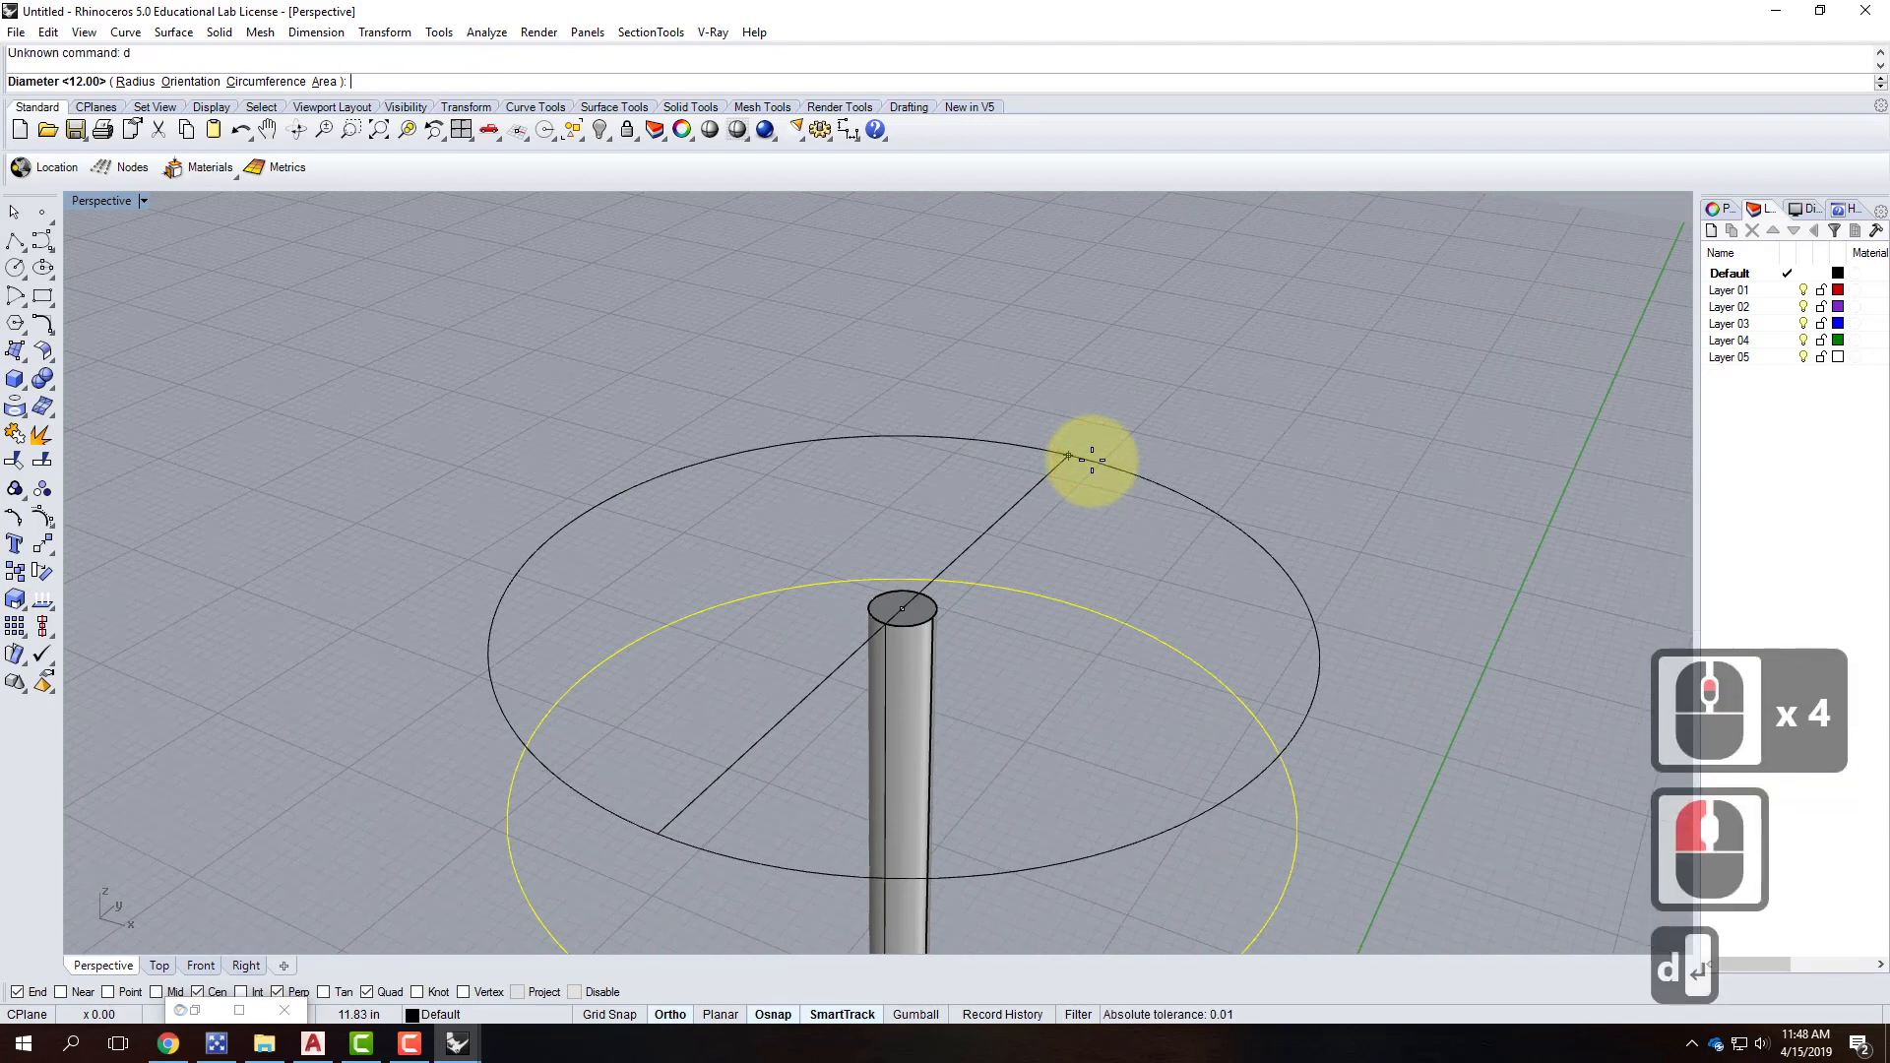
pyautogui.write('9"')
pyautogui.press('Return')
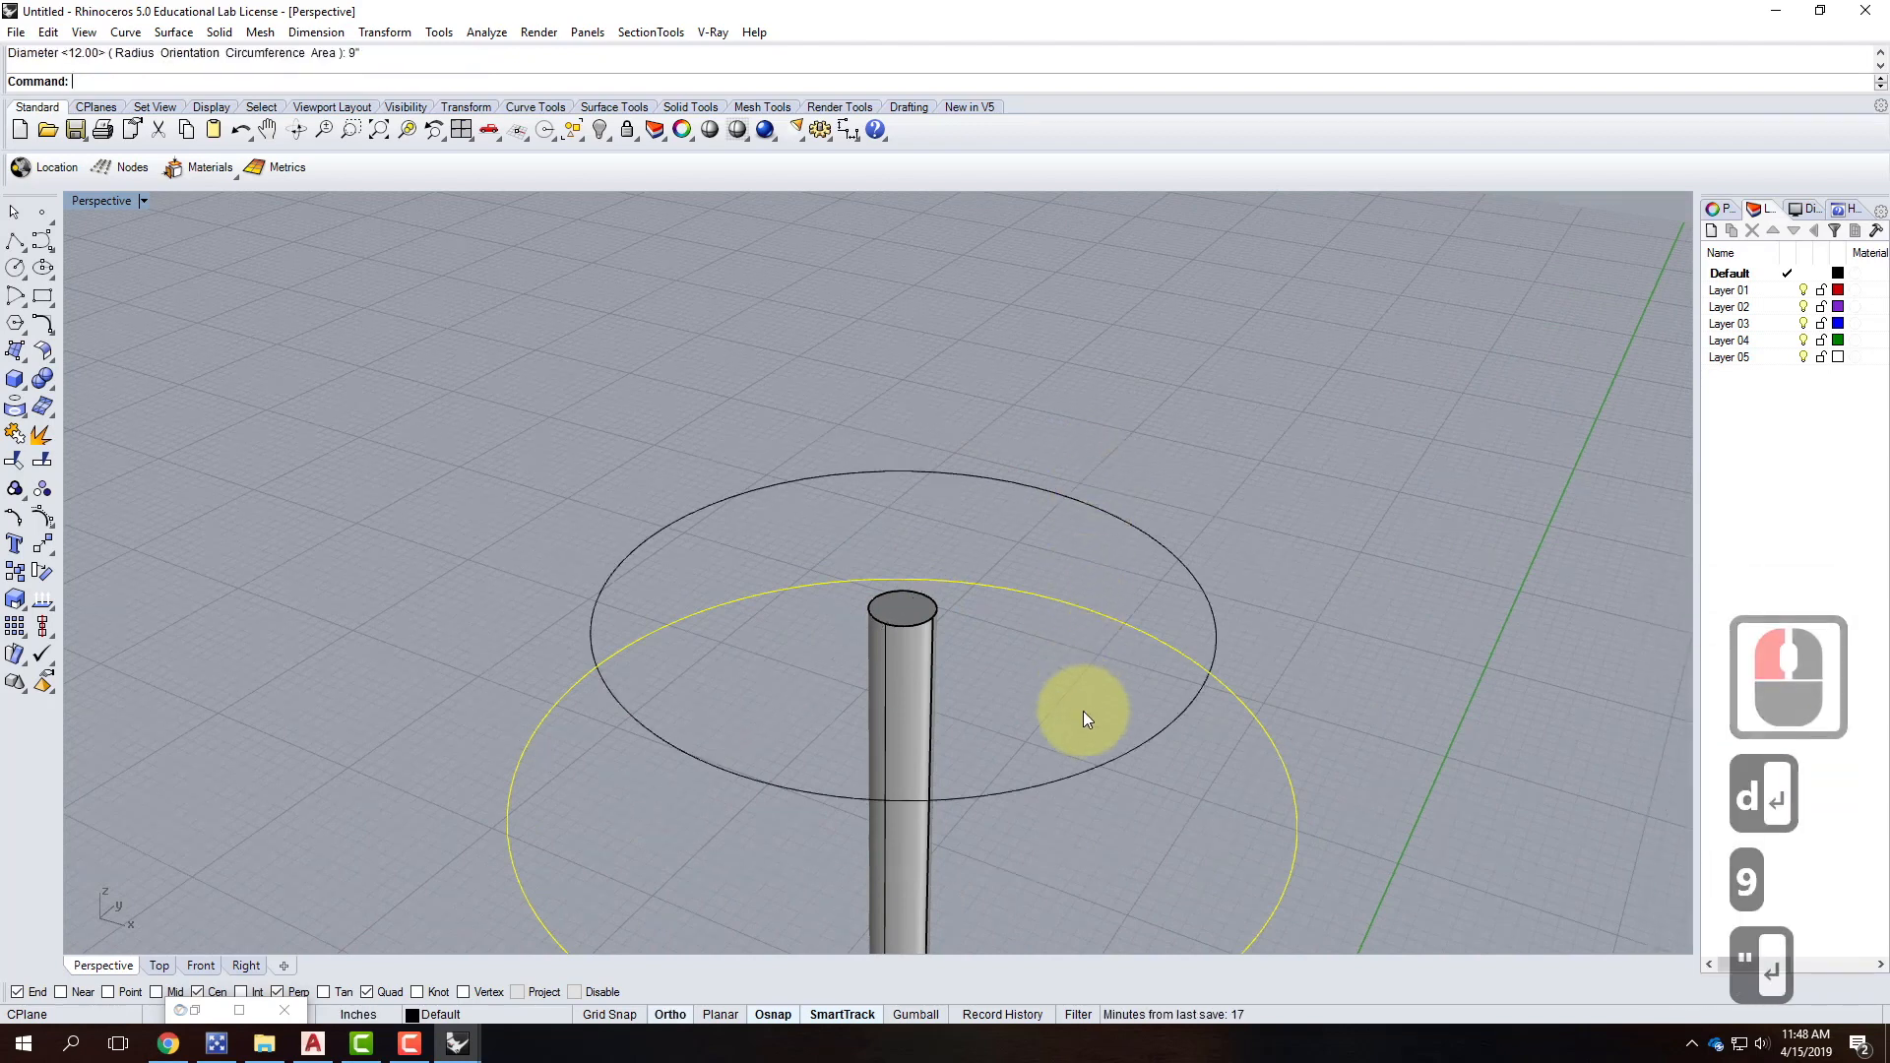
# Move the 9-inch circle vertically up 9 inches.
pyautogui.click(1107, 764)
pyautogui.write('move')
pyautogui.press('Return')
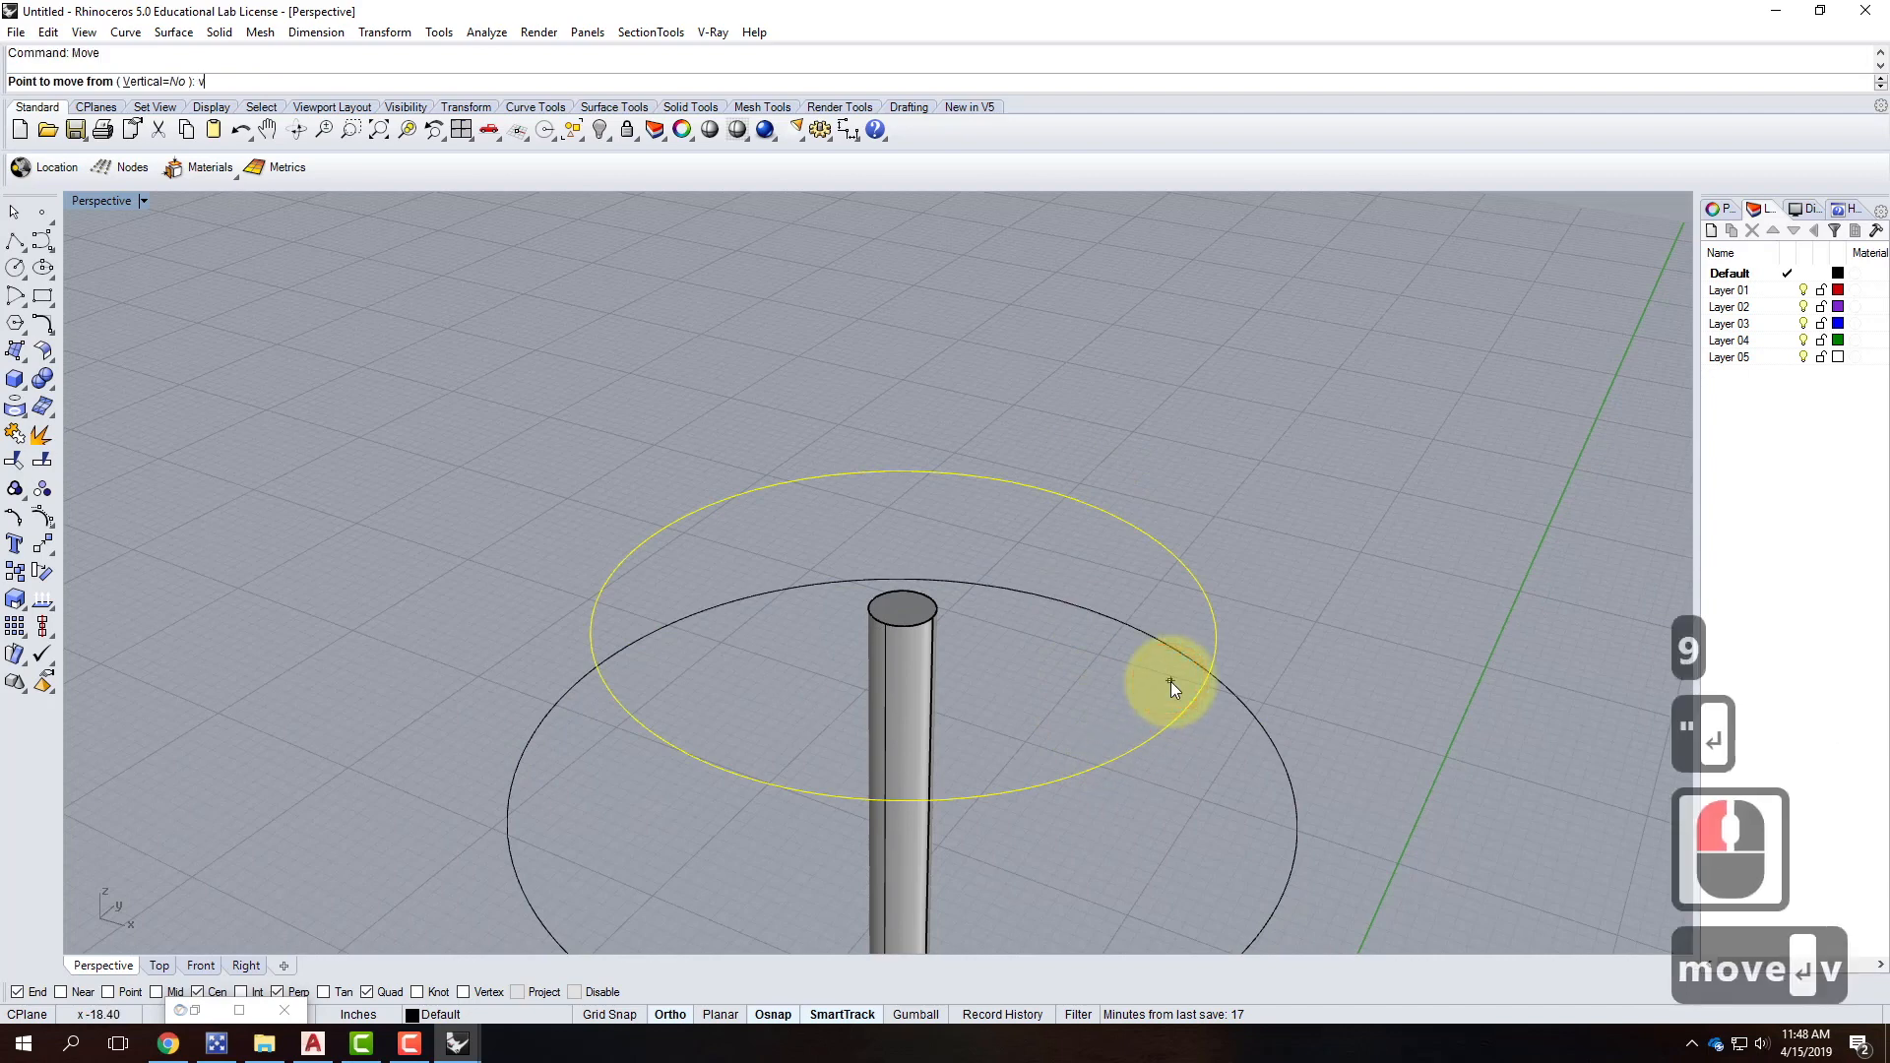
pyautogui.write('v')
pyautogui.press('Return')
pyautogui.click(1157, 733)
pyautogui.write('9"')
pyautogui.press('Return')
# Orbit the view and select both the raised 9-inch and lower 1-foot circles.
pyautogui.scroll(-5, 991, 709)
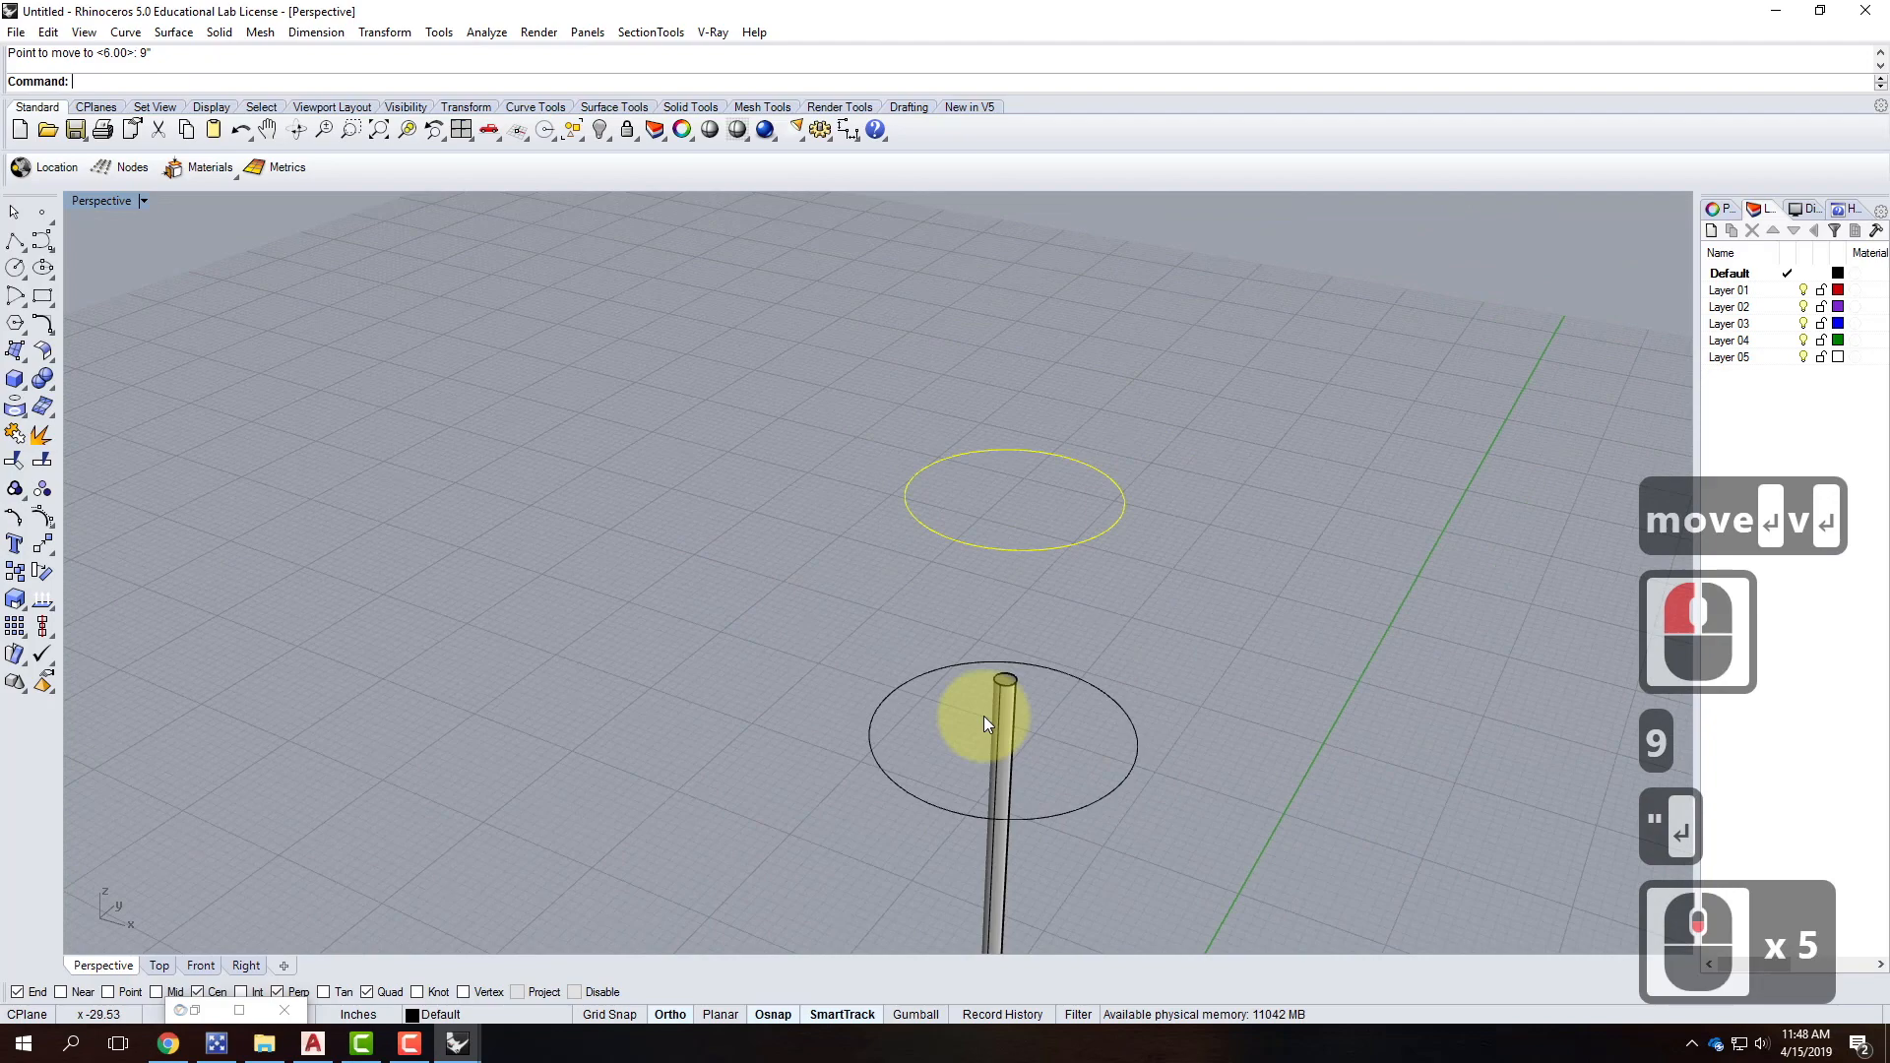
pyautogui.press('Escape')
pyautogui.press('Escape')
pyautogui.moveTo(1105, 683); pyautogui.dragTo(1093, 465, button='right')
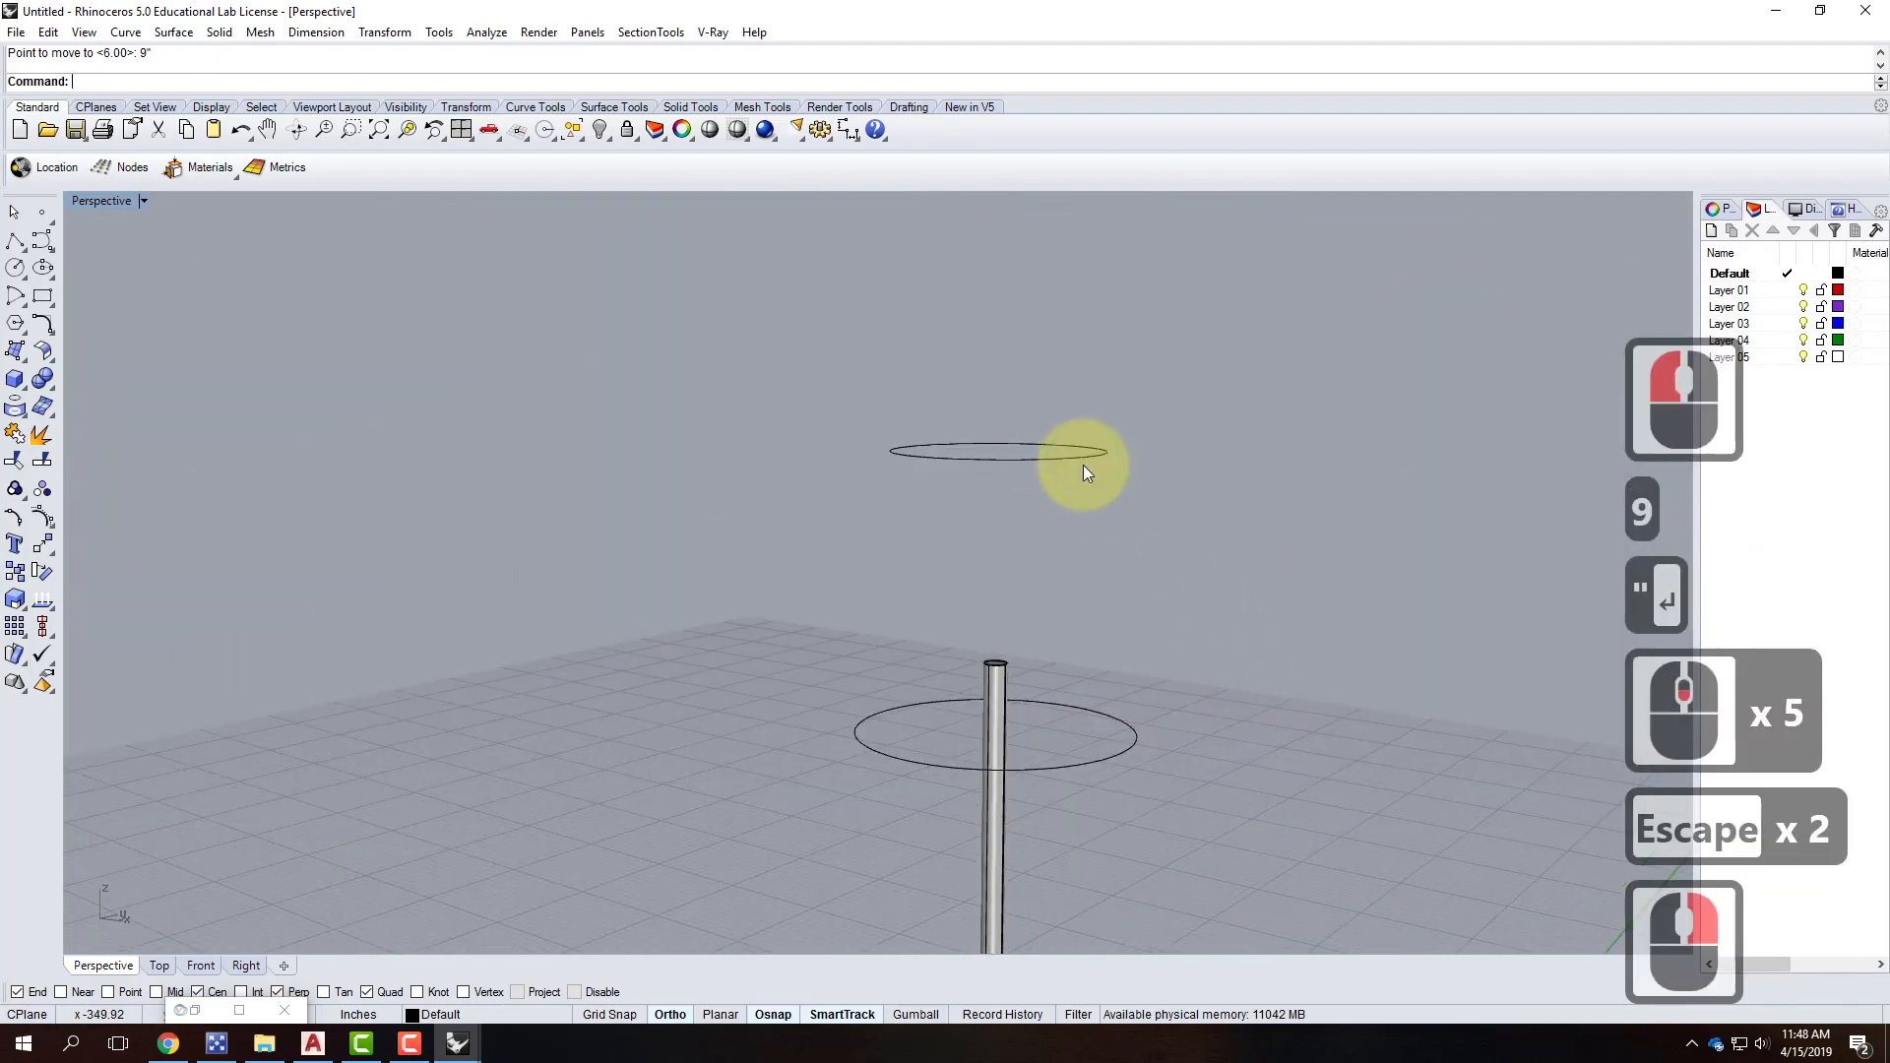
pyautogui.click(1087, 657)
pyautogui.click(1047, 461)
pyautogui.keyDown('shift'); pyautogui.click(1075, 765); pyautogui.keyUp('shift')
# Loft the 1-foot and 9-inch circles with default options into the shade surface.
pyautogui.write('loft')
pyautogui.press('Return')
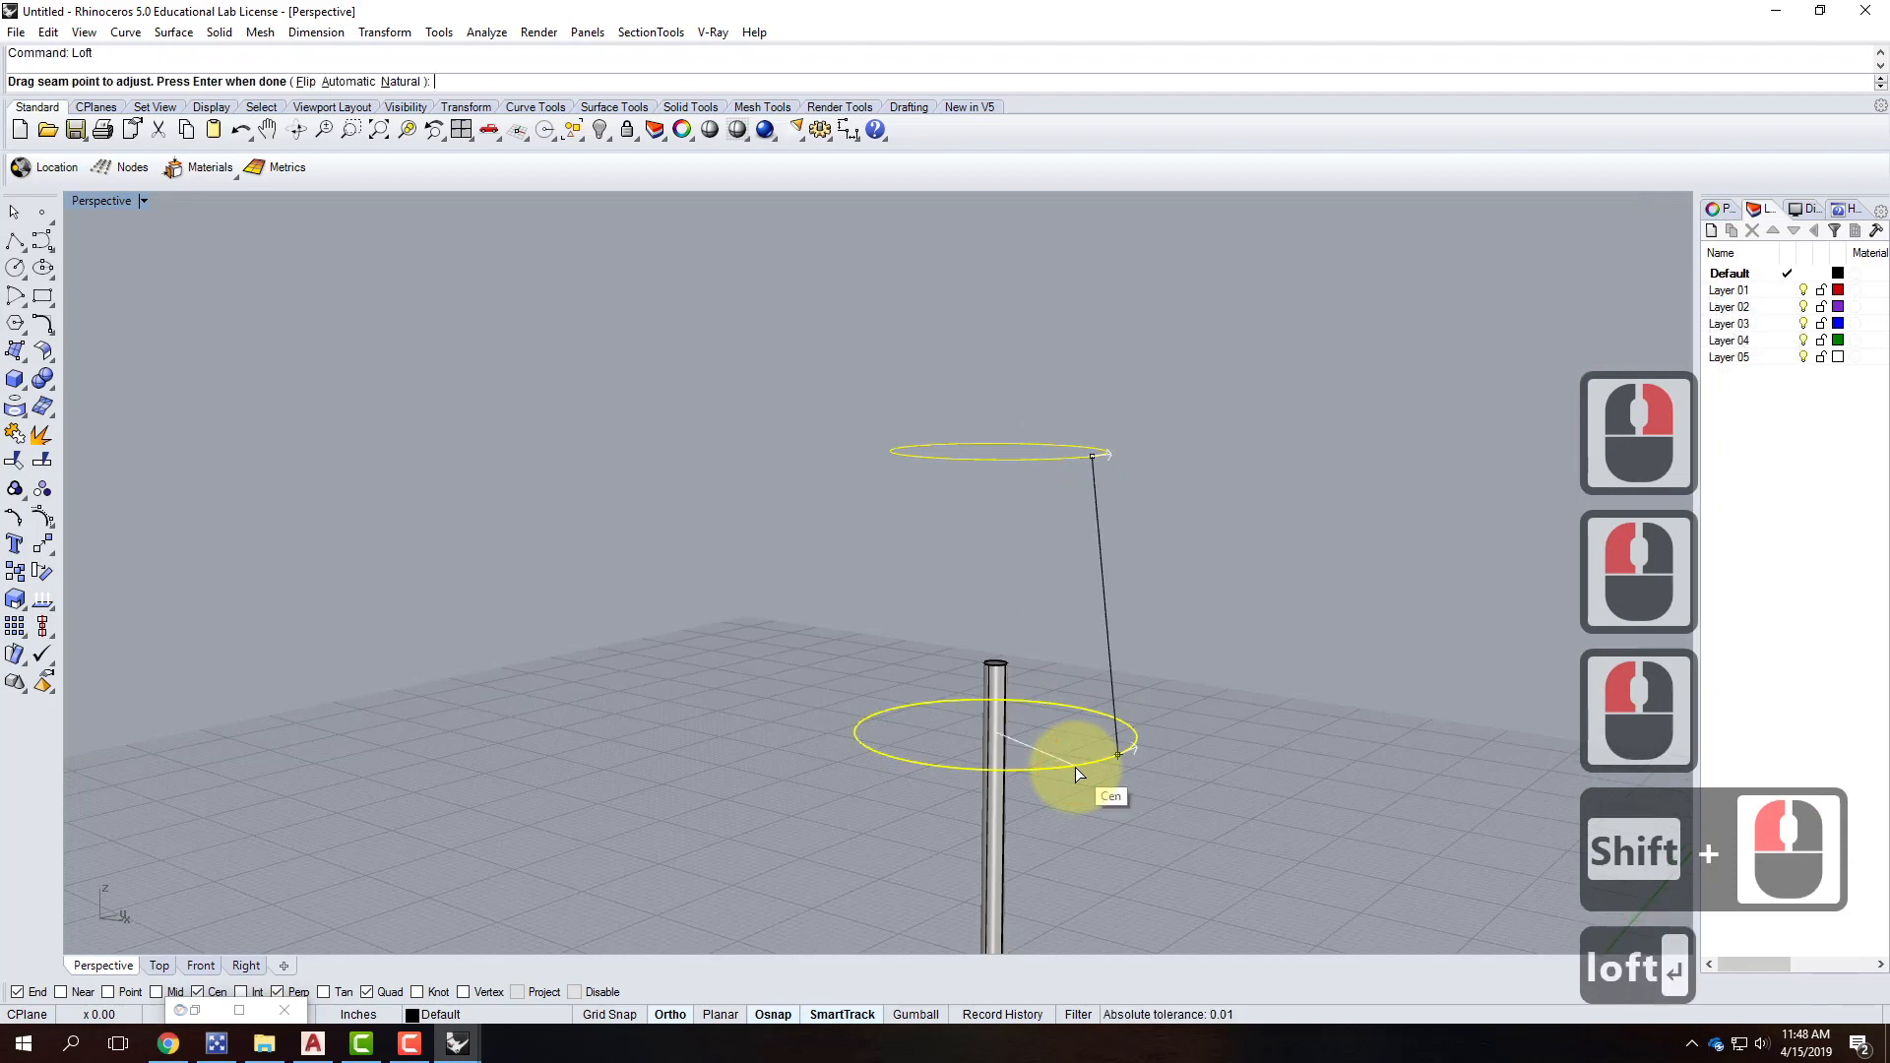
pyautogui.press('Return')
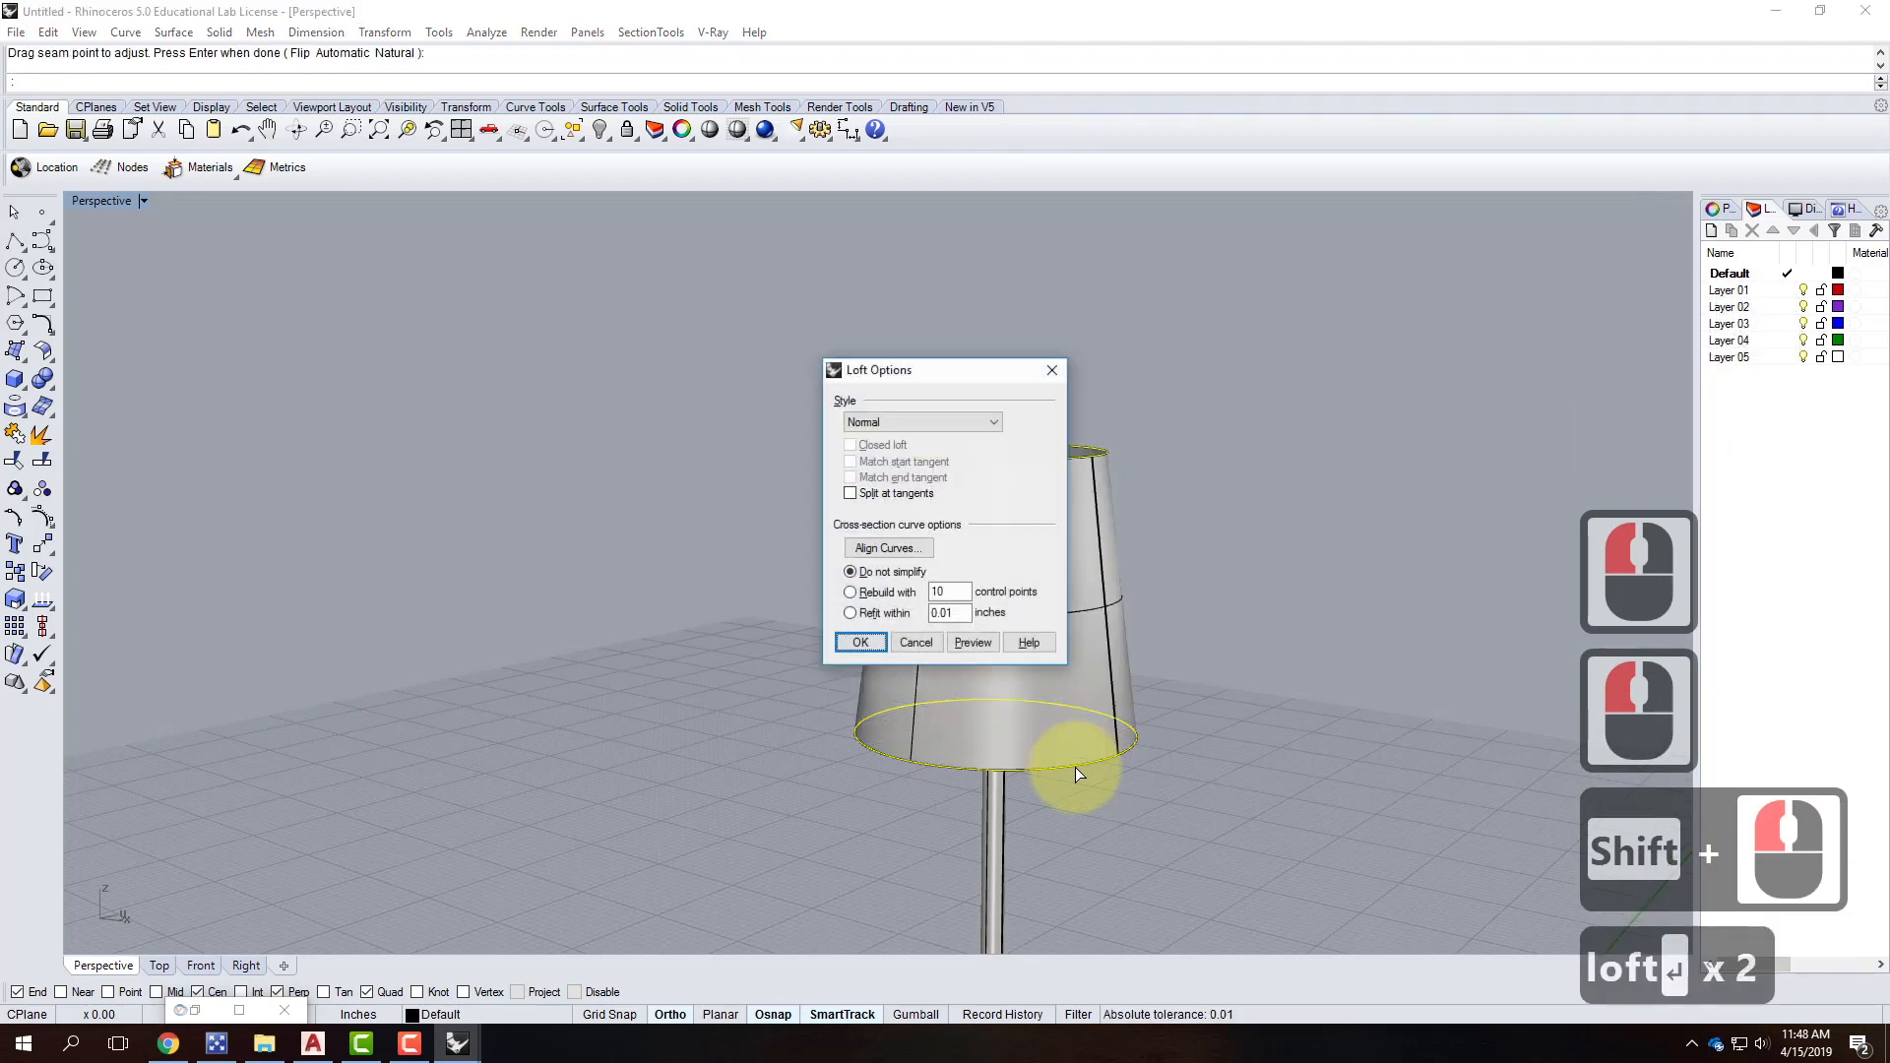
pyautogui.click(866, 644)
pyautogui.click(1249, 541)
pyautogui.scroll(-2, 964, 546)
pyautogui.scroll(-2, 838, 547)
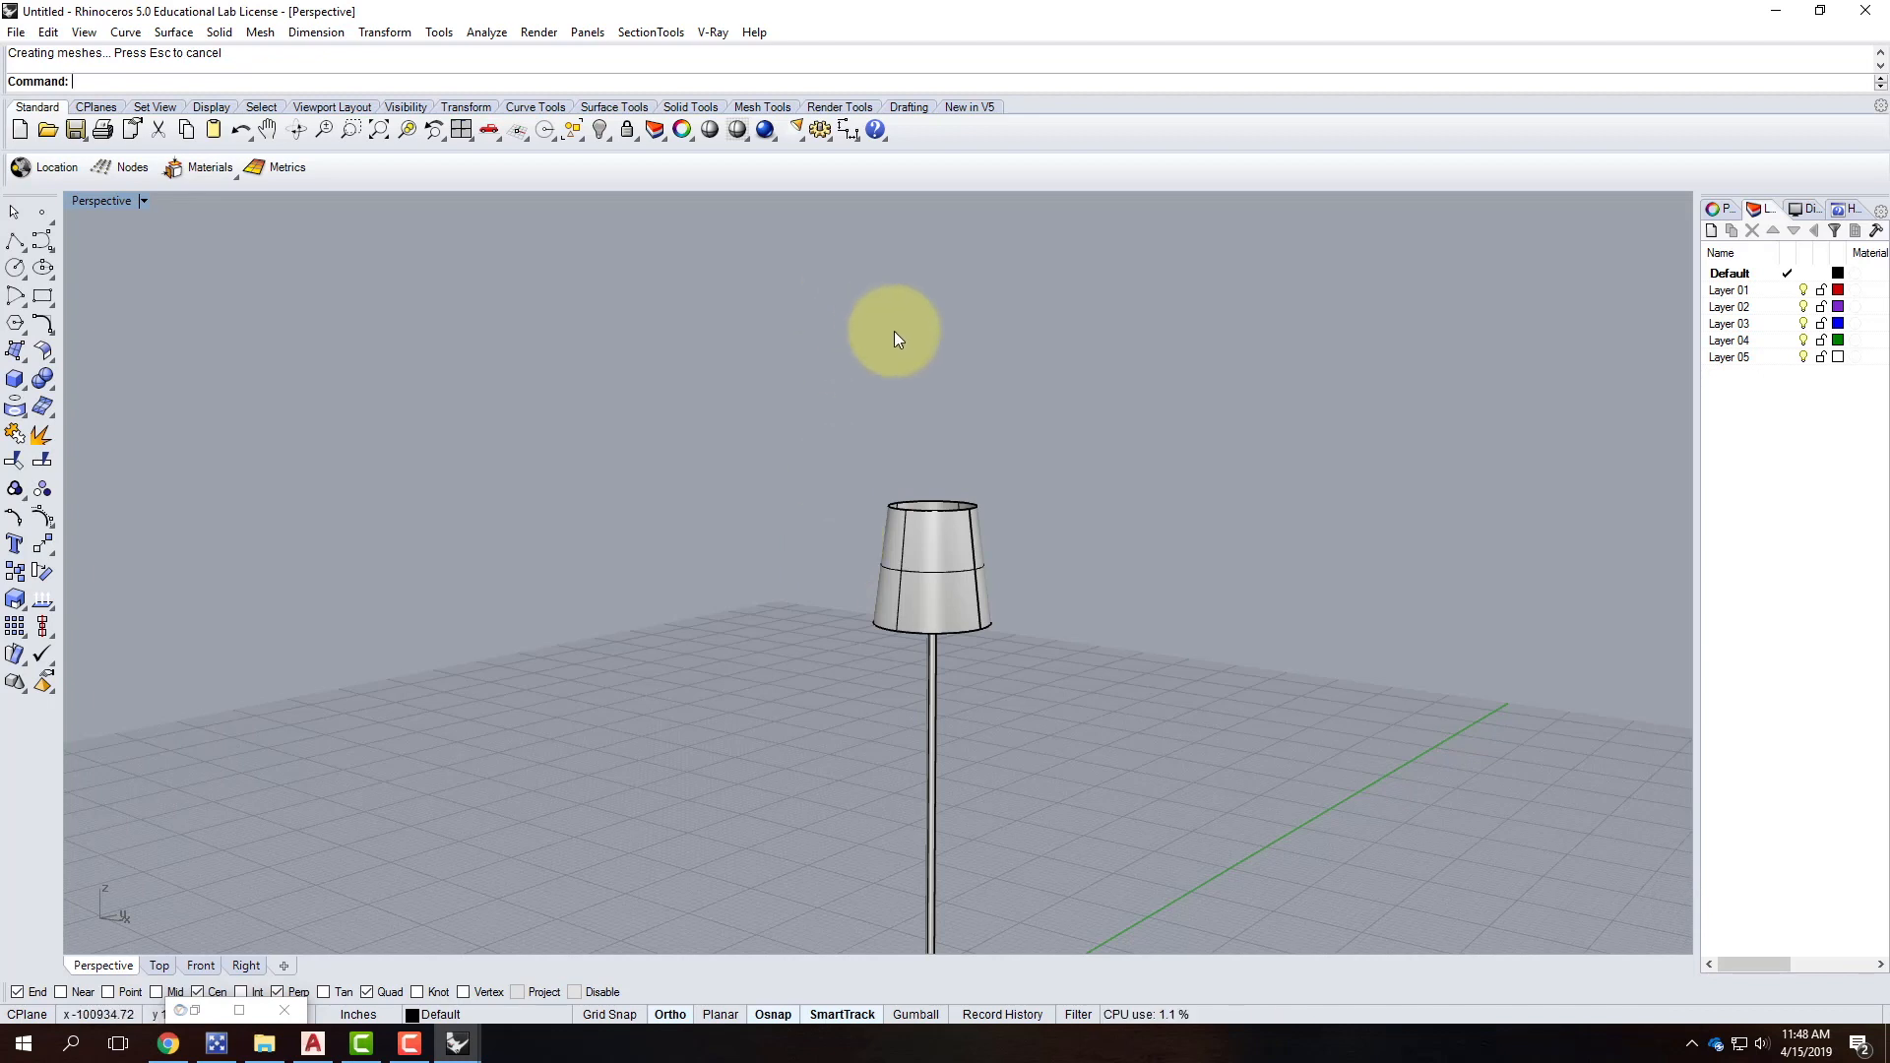
pyautogui.scroll(-2, 834, 341)
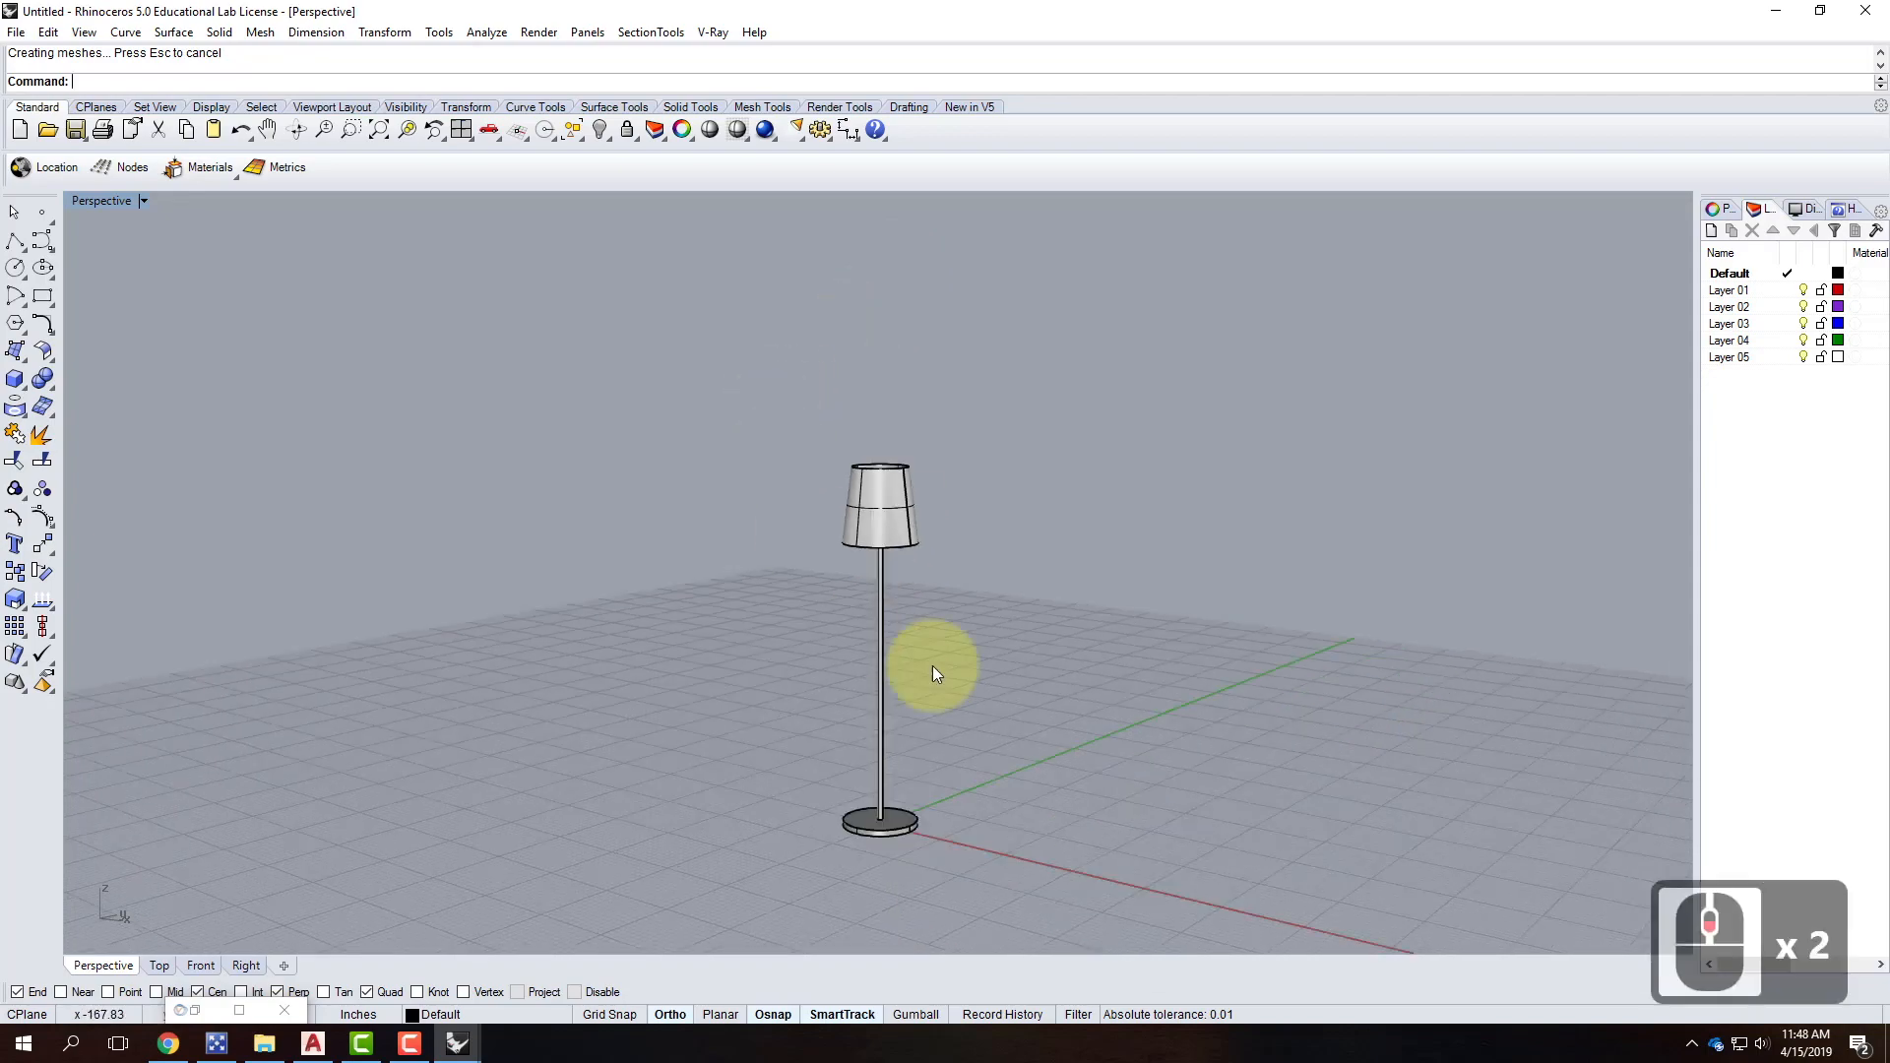
pyautogui.moveTo(1076, 565); pyautogui.dragTo(677, 506, button='right')
pyautogui.scroll(4, 888, 510)
pyautogui.scroll(-4, 1036, 579)
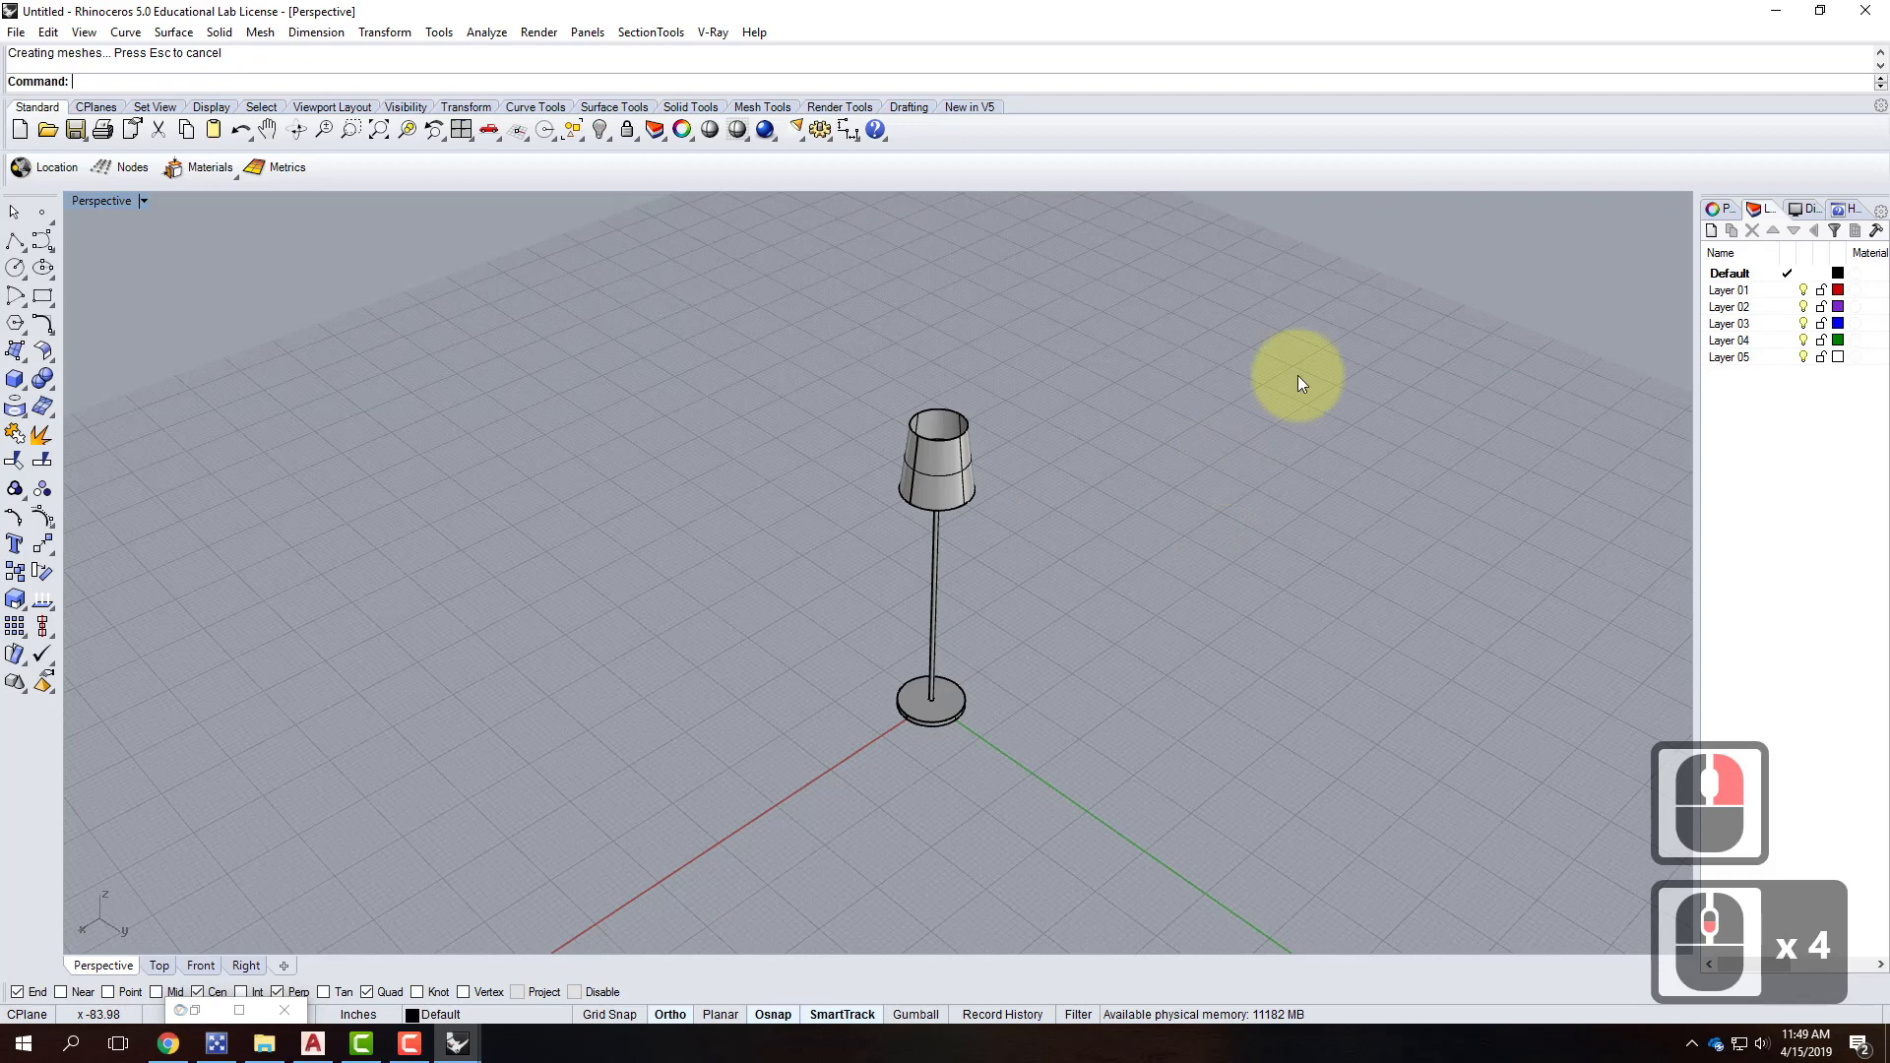
# Rename the Default layer to Floor Lamp and nest Layer 01 under it.
pyautogui.doubleClick(1734, 274)
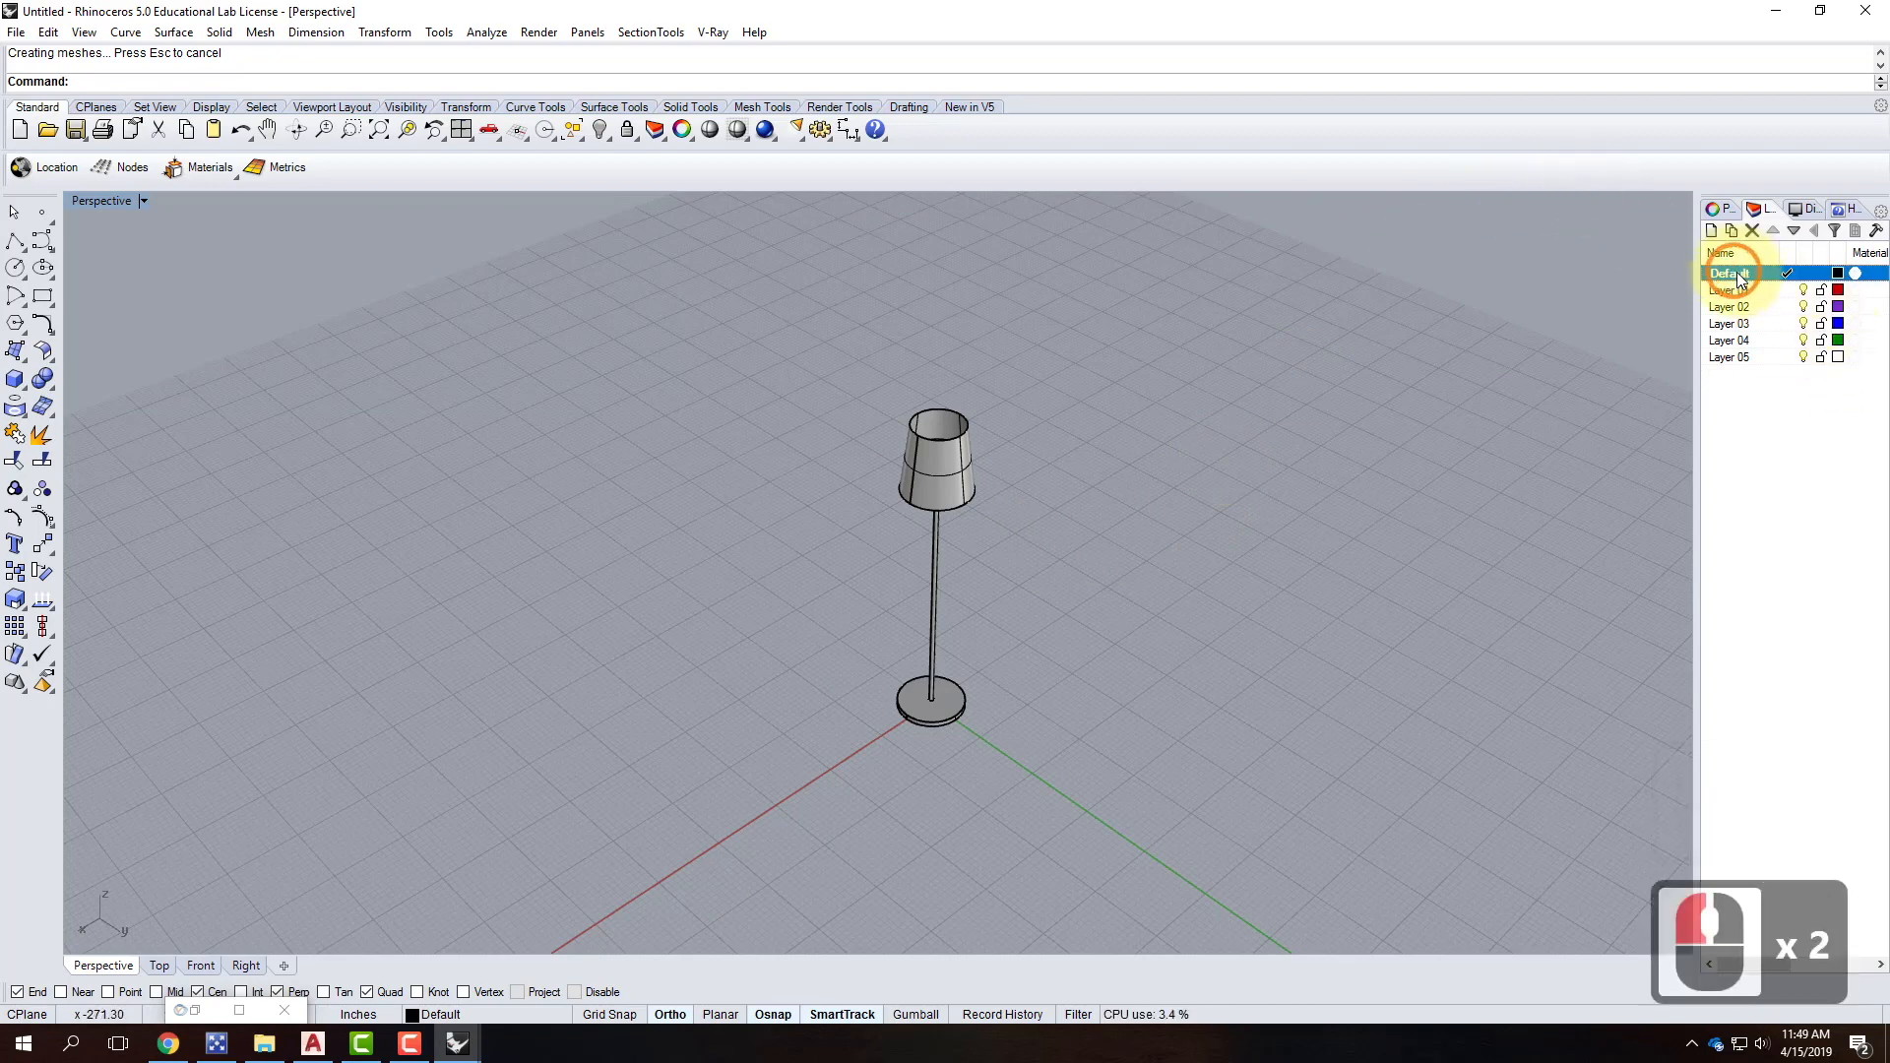
pyautogui.click(1740, 275)
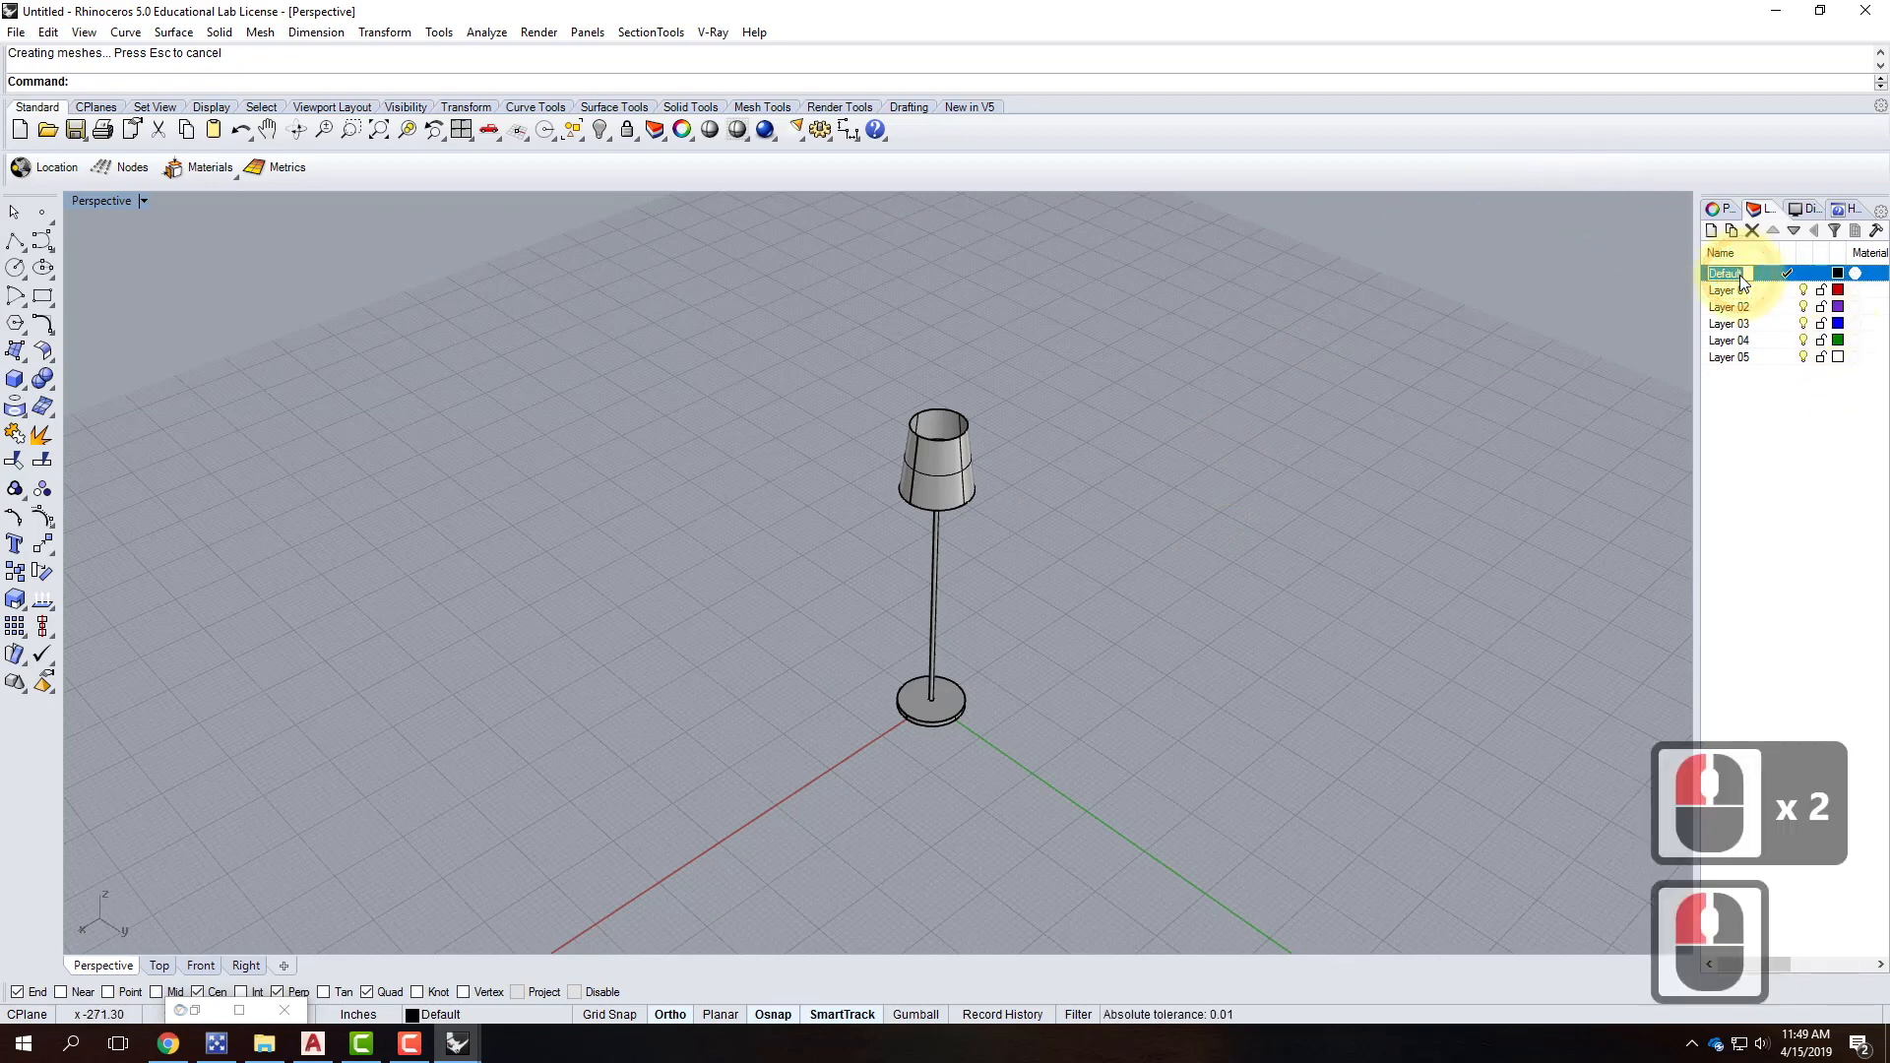
pyautogui.write('Floor Lamp')
pyautogui.press('Return')
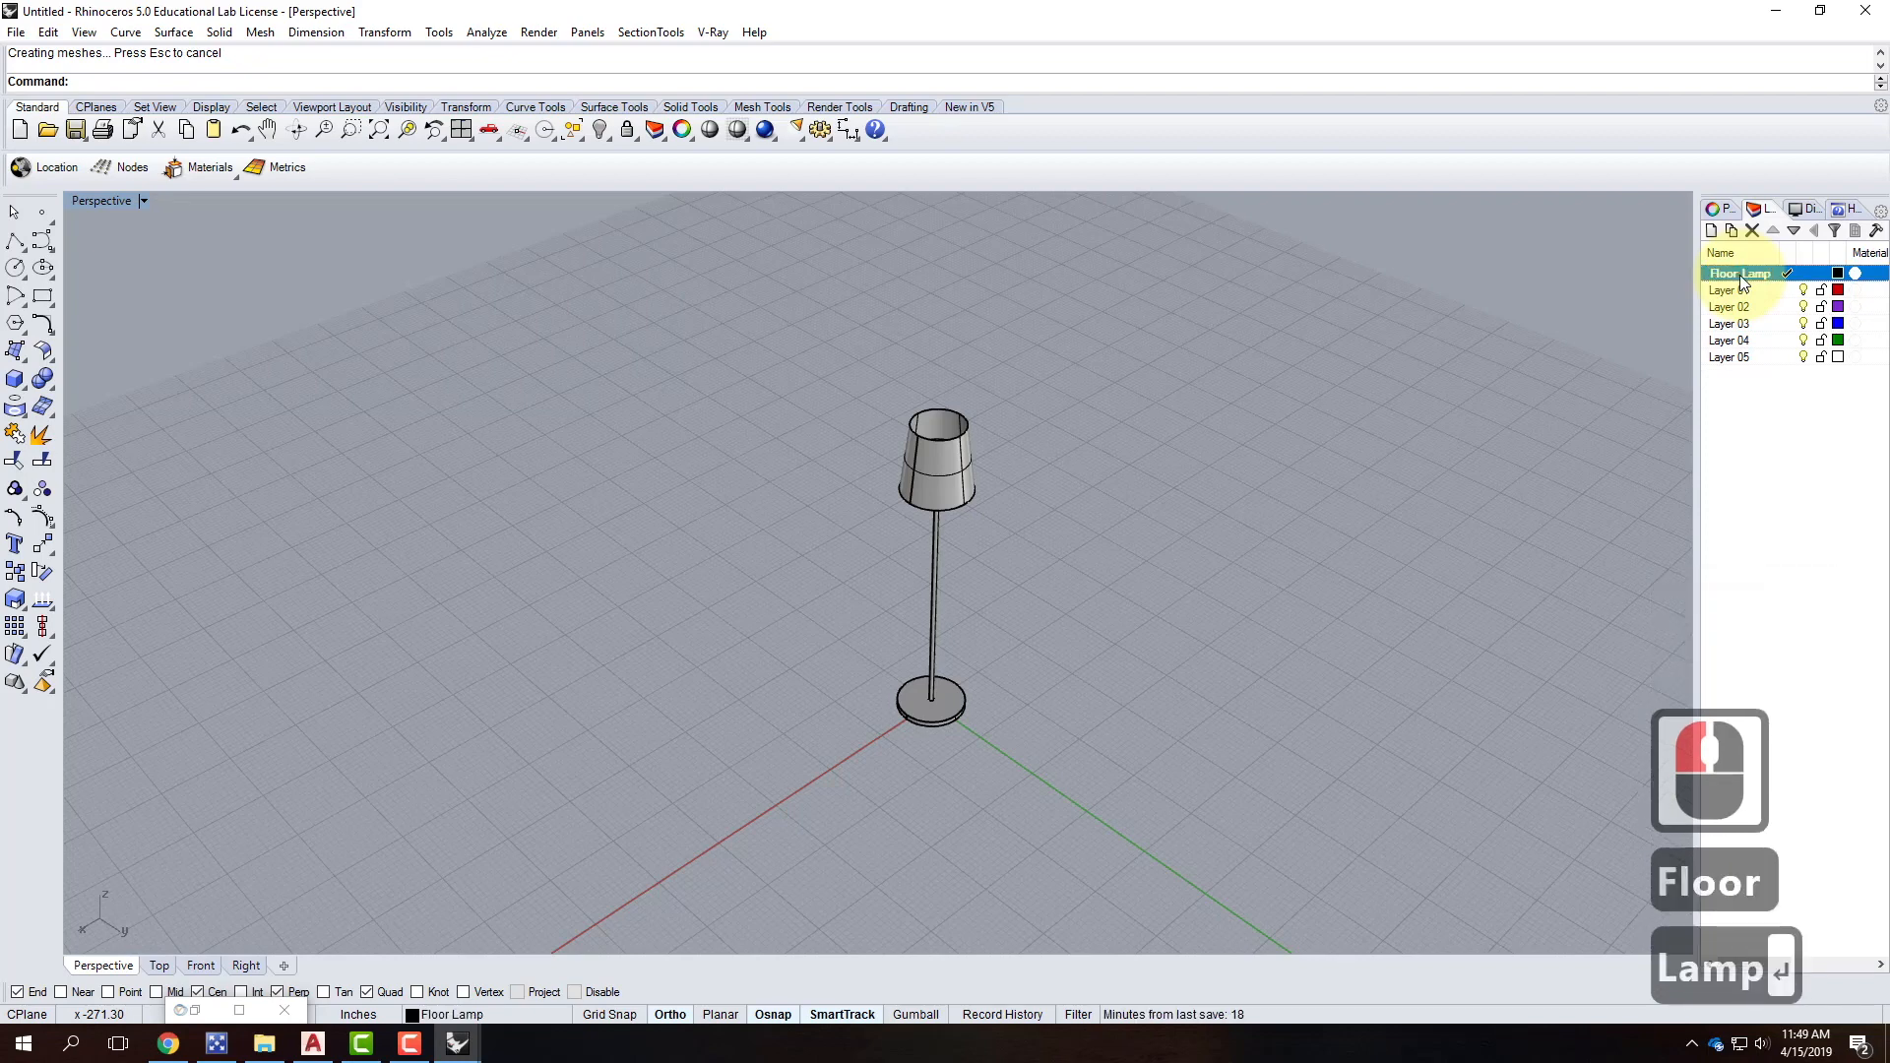
pyautogui.click(1737, 293)
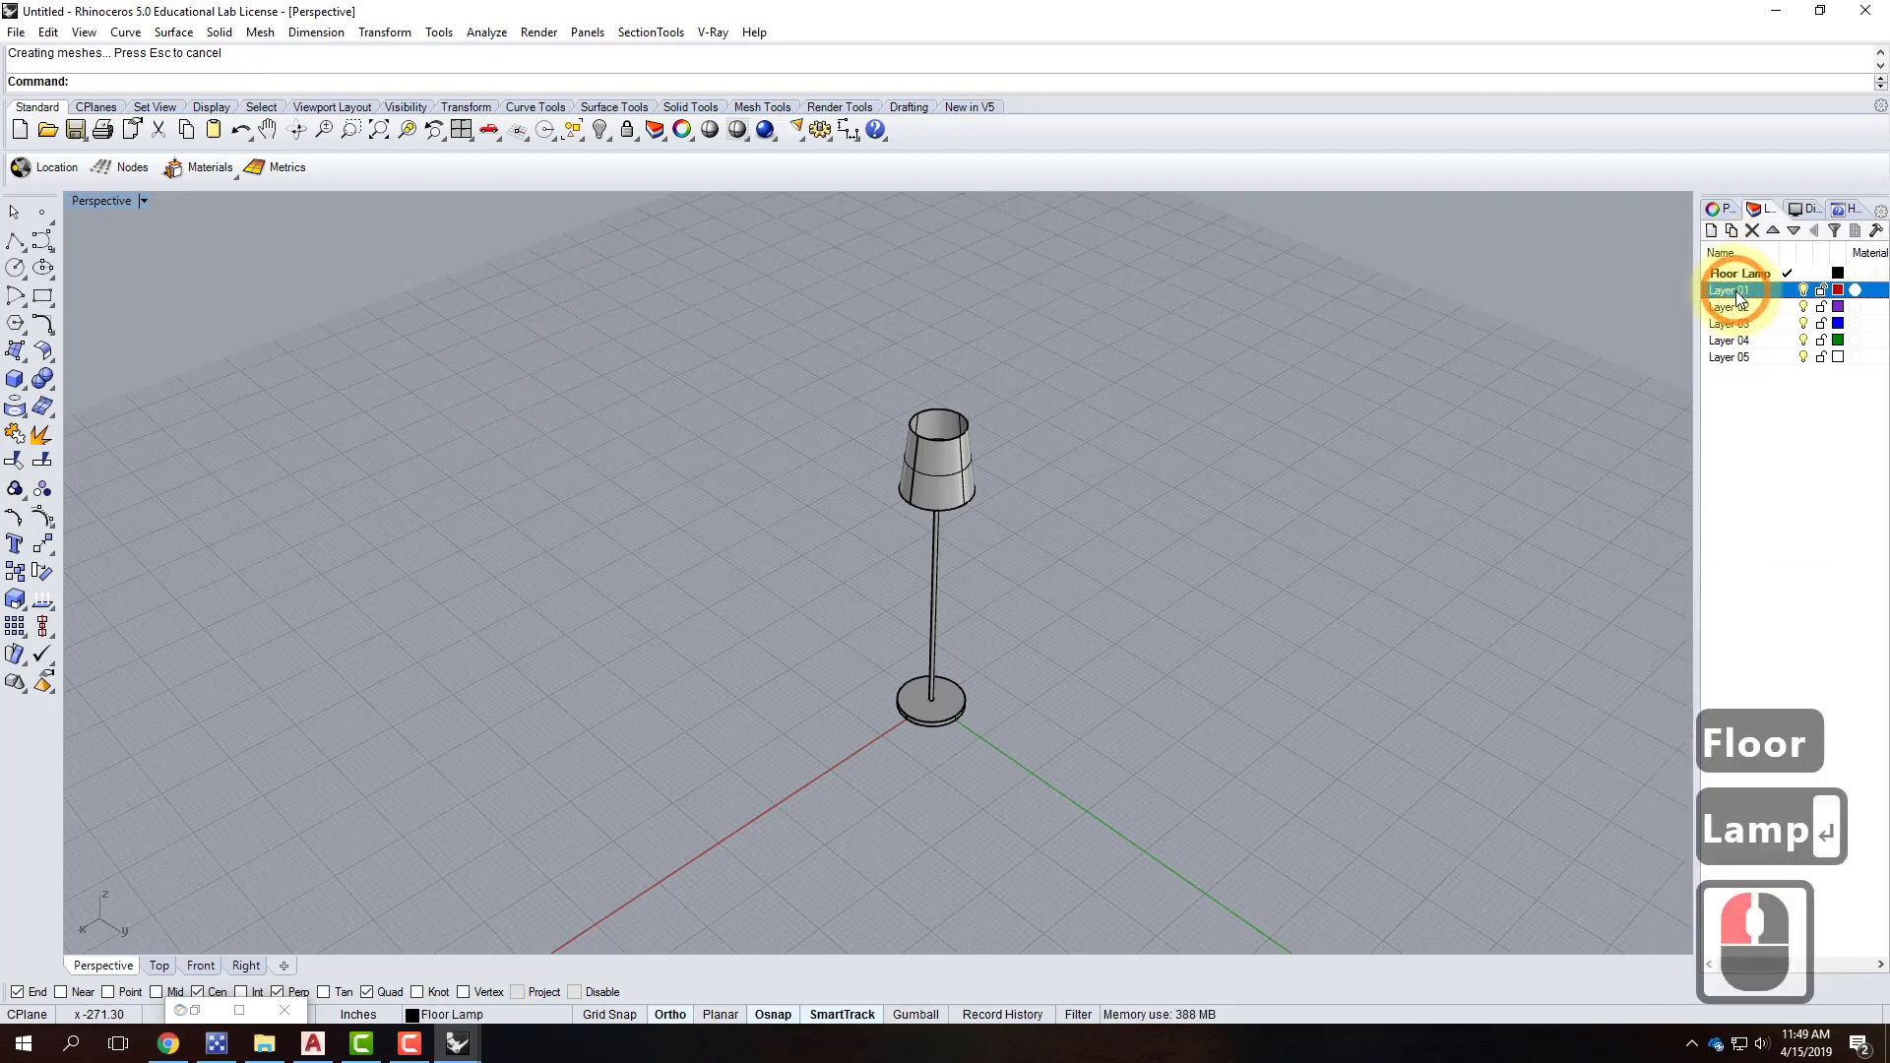
pyautogui.moveTo(1738, 295); pyautogui.dragTo(1749, 275)
# Rename Layer 01 to Stand and Layer 02 to Shade.
pyautogui.click(1750, 291)
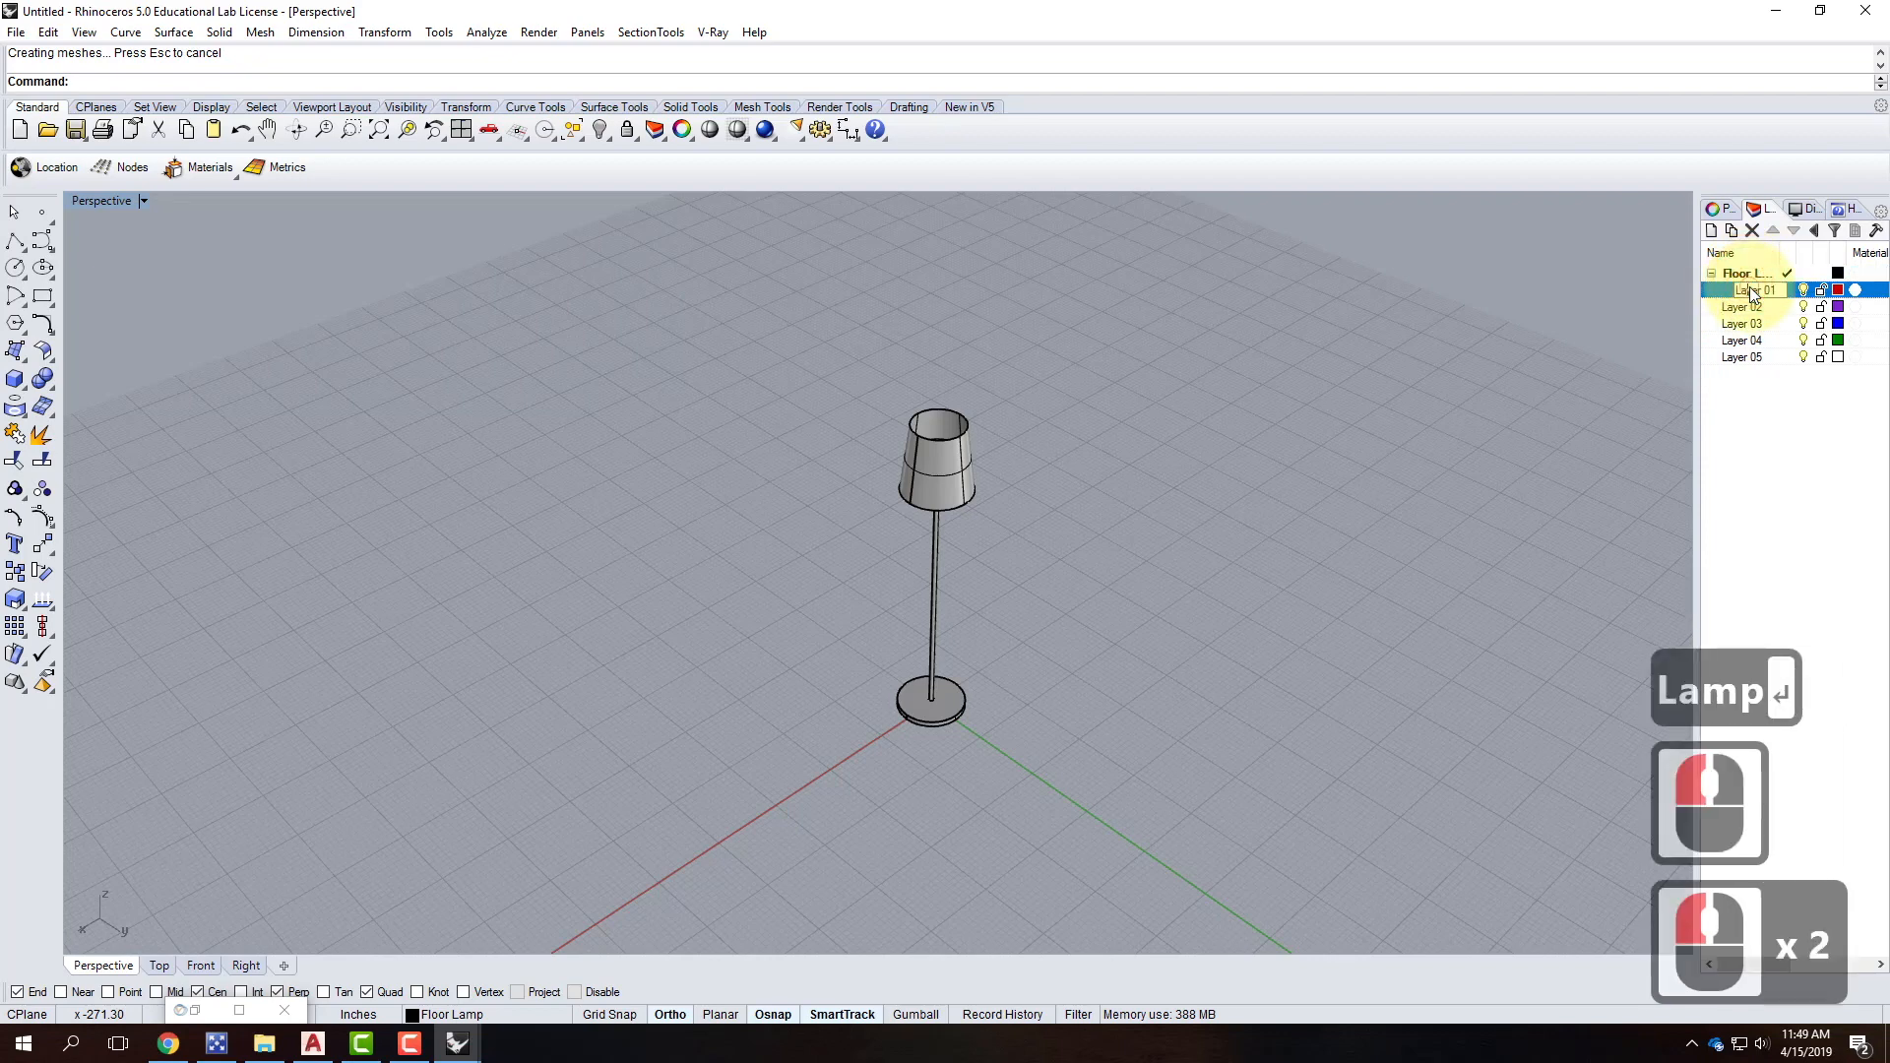
pyautogui.click(1740, 293)
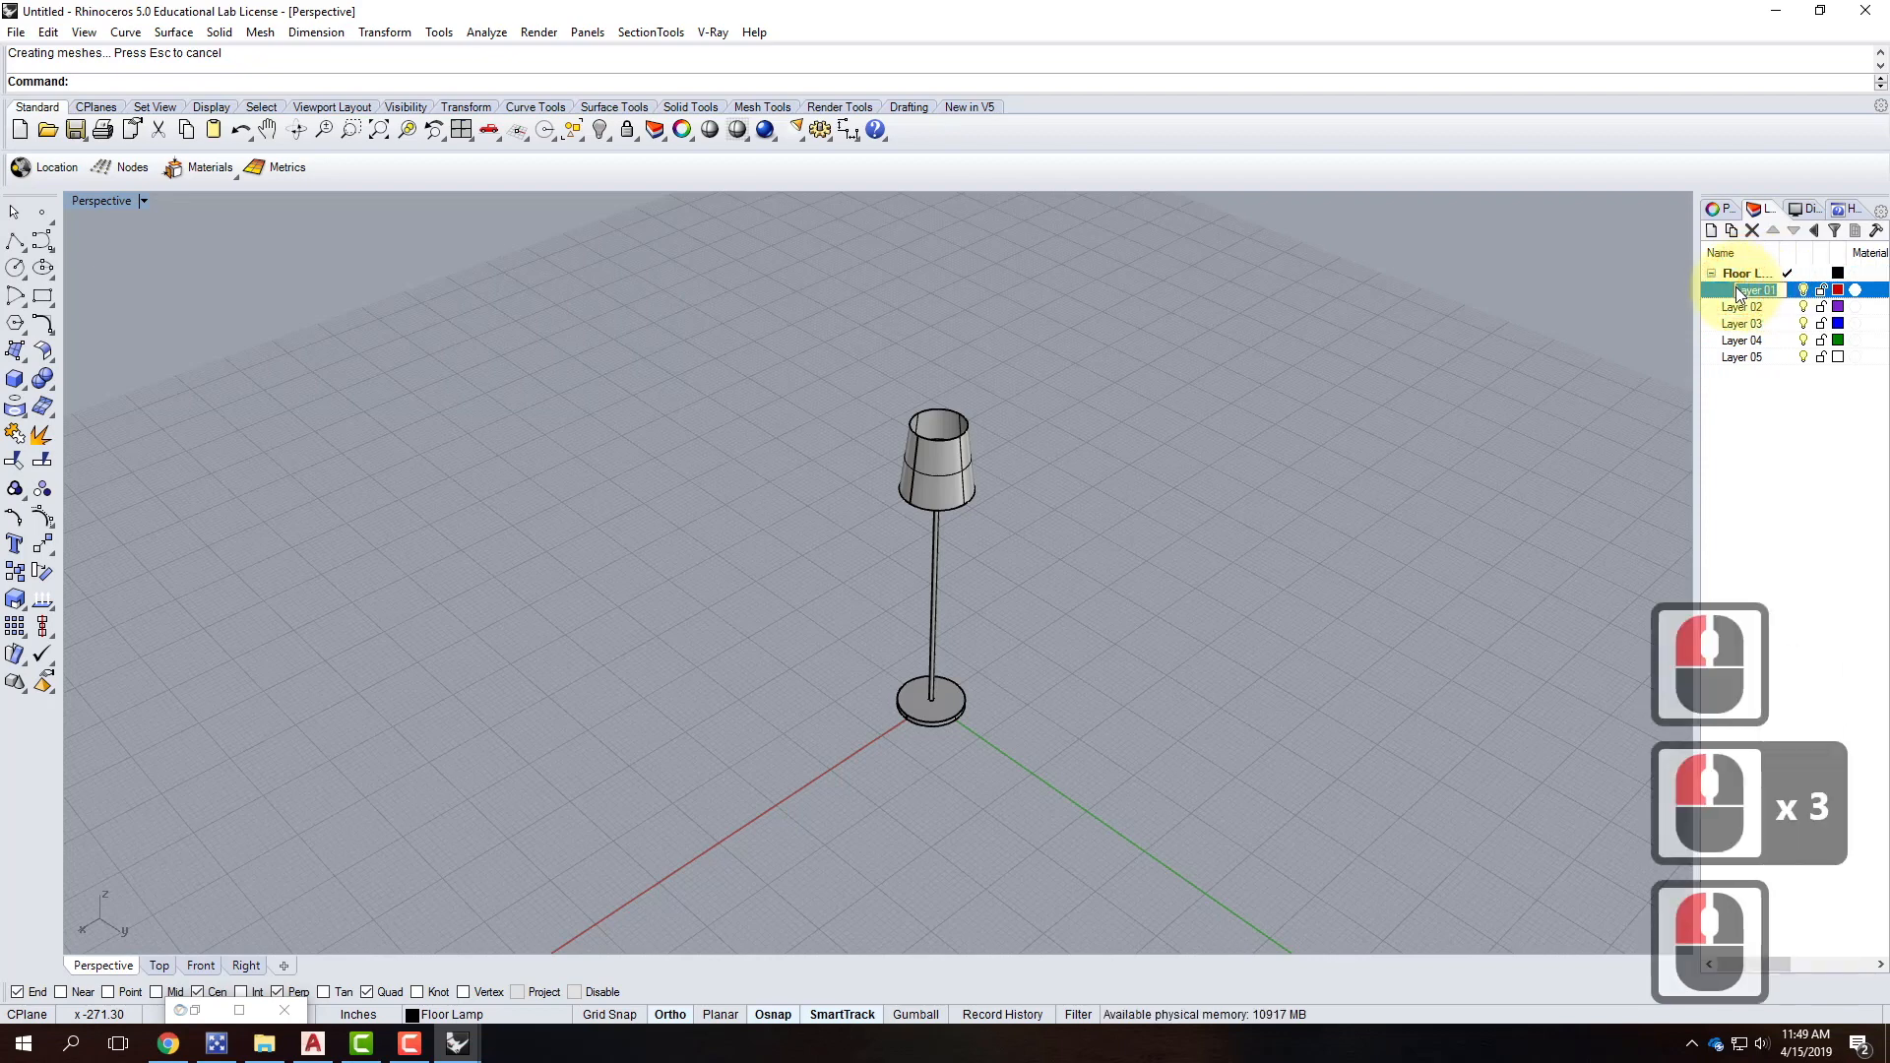
pyautogui.write('Stand')
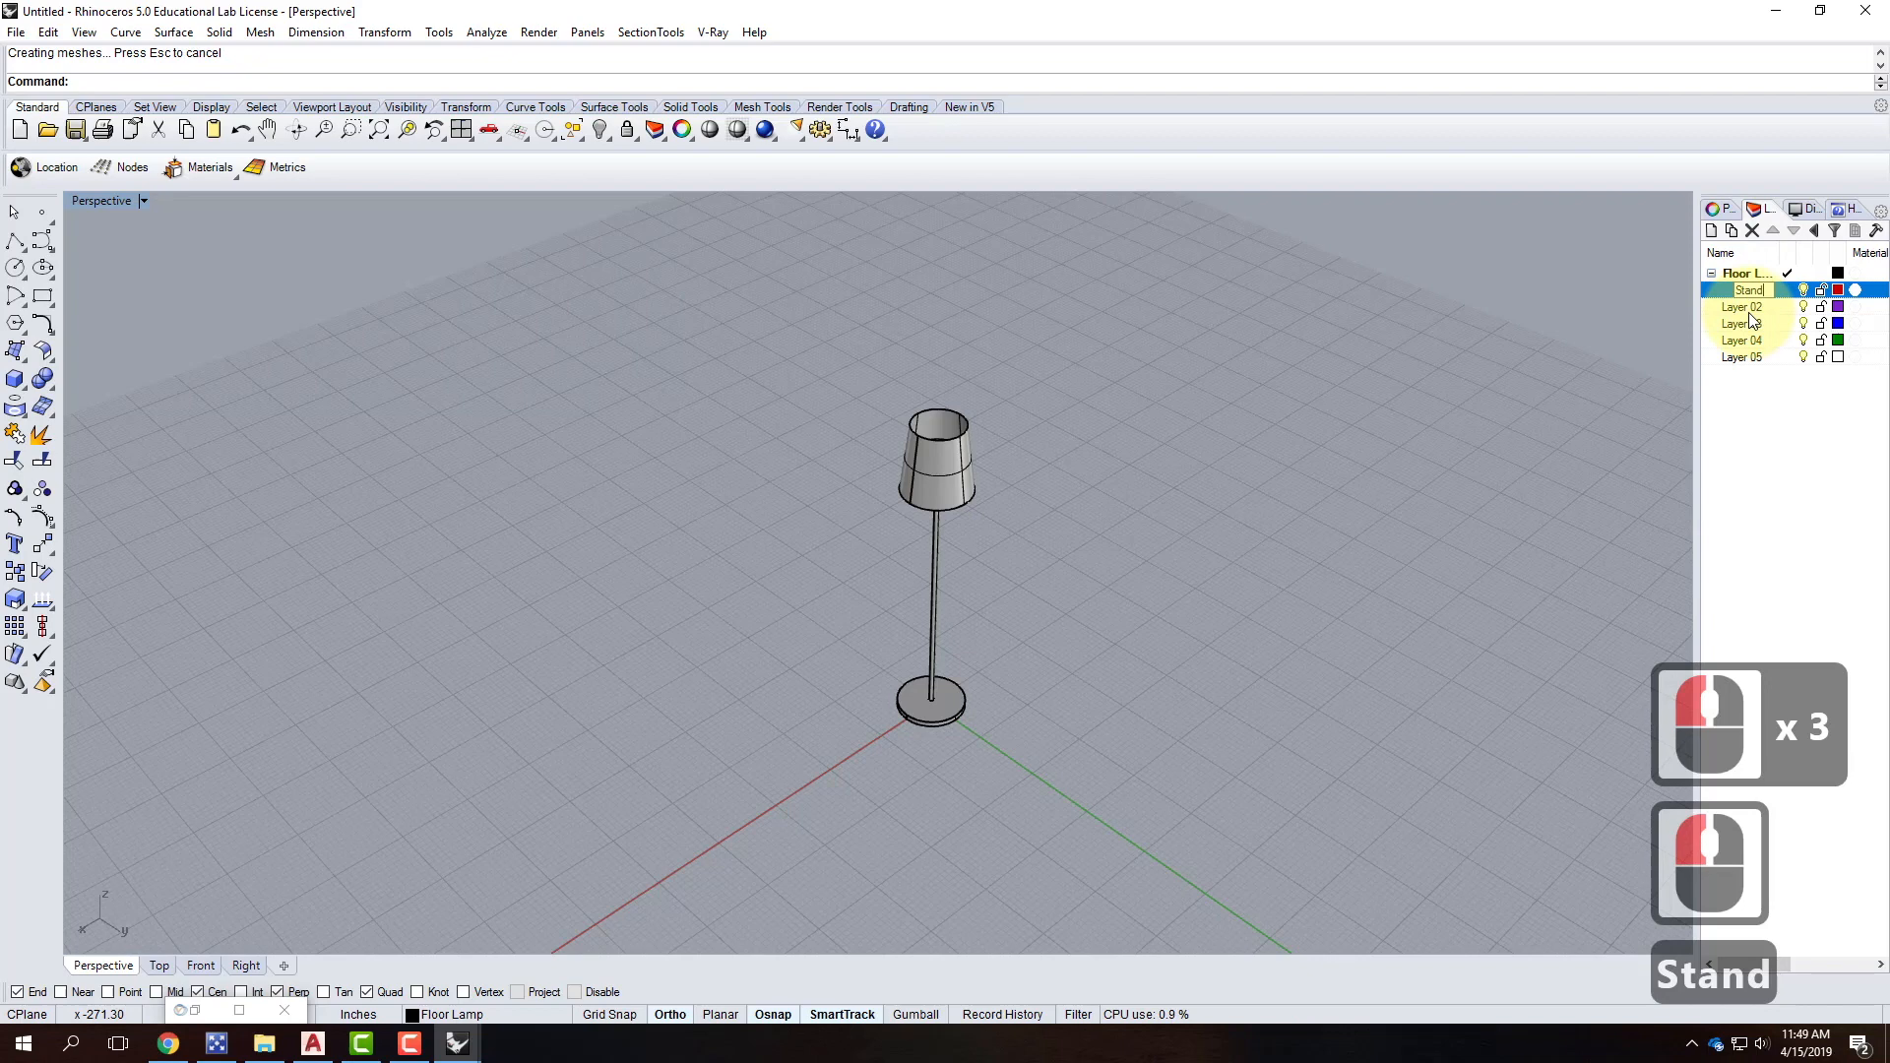
pyautogui.click(1762, 309)
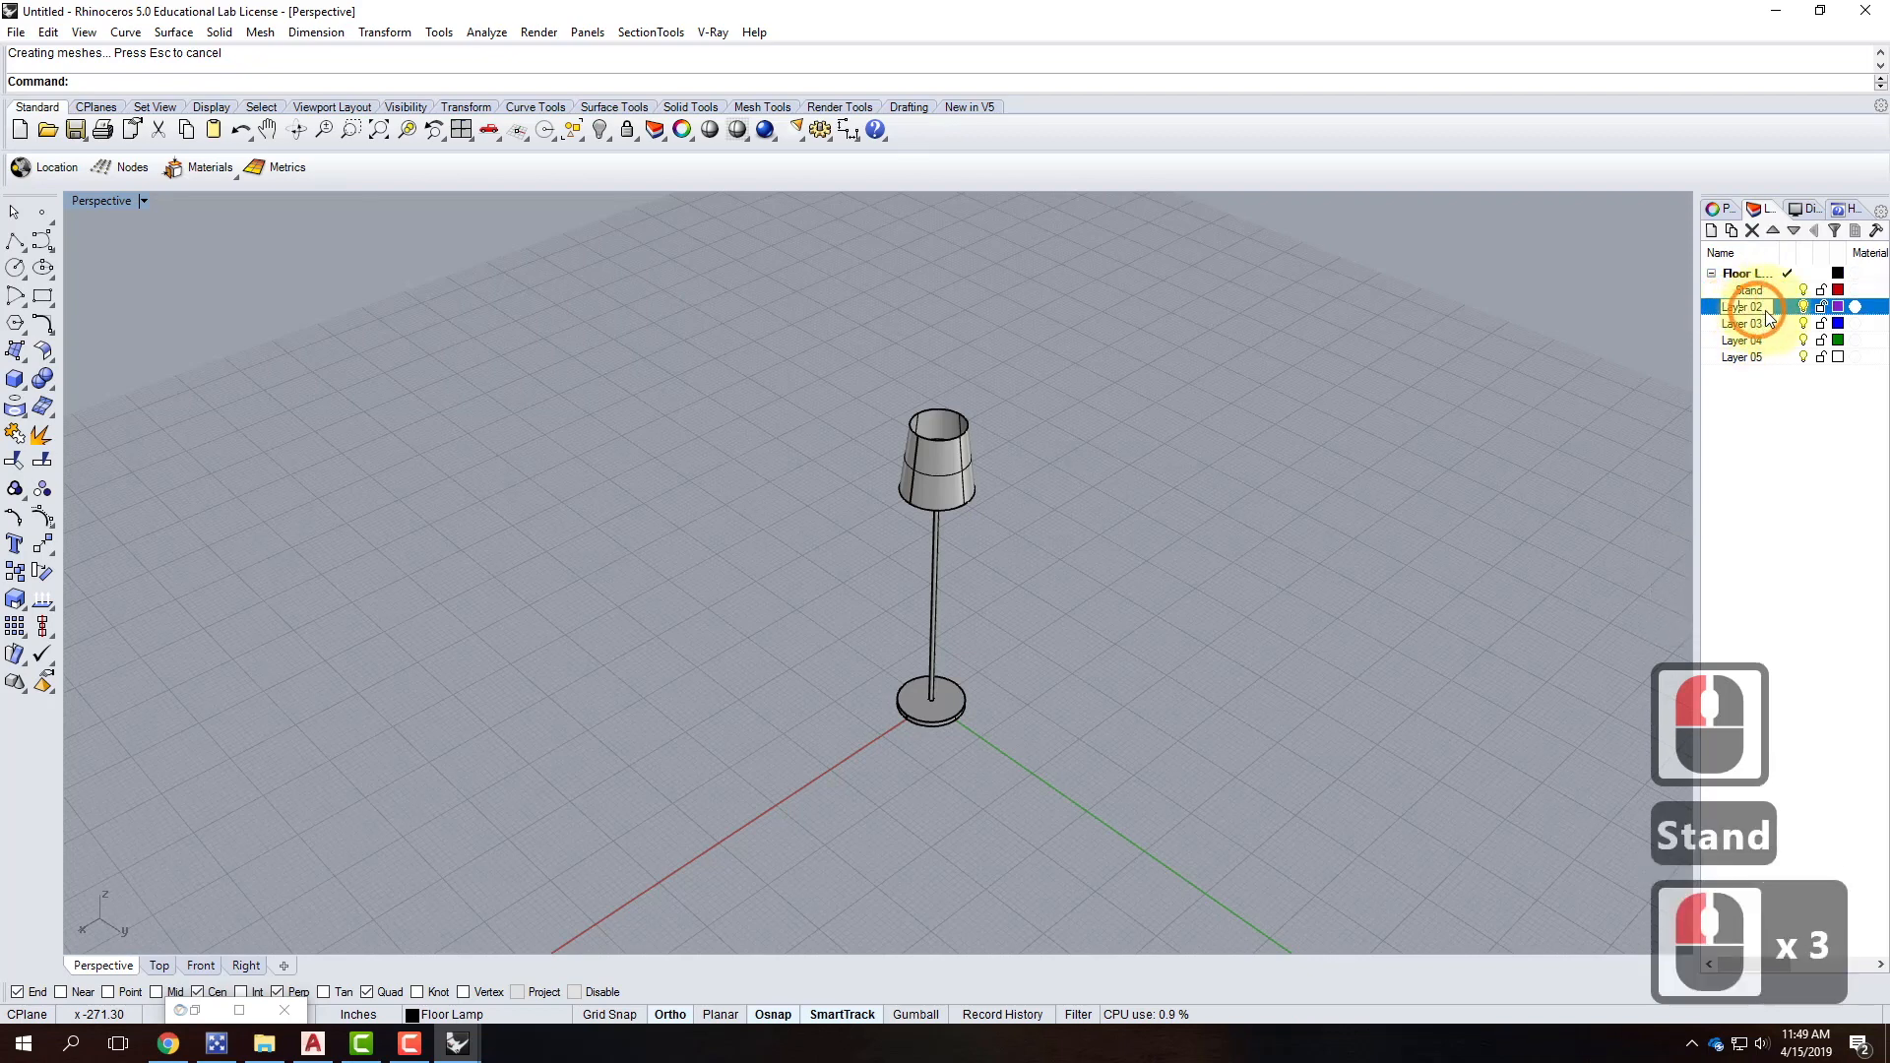
pyautogui.click(1642, 299)
pyautogui.write('Shade')
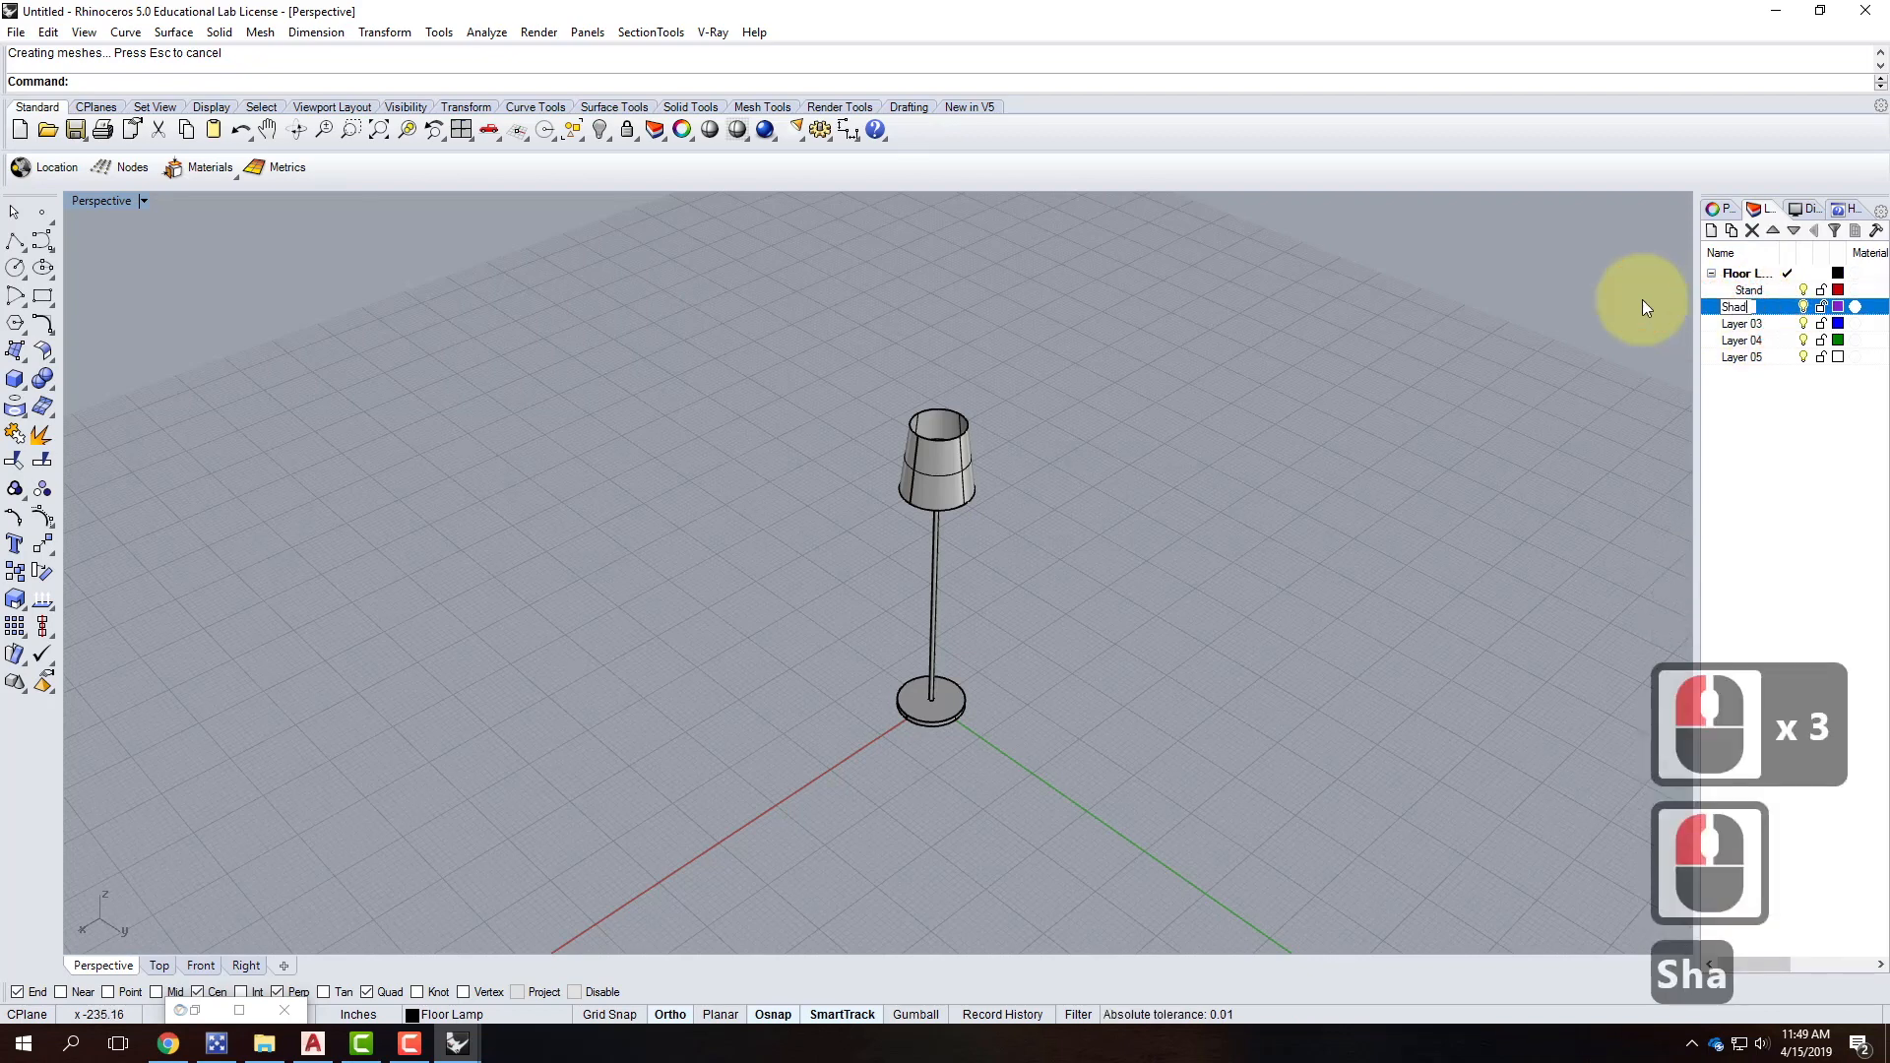
pyautogui.press('Return')
# Delete the leftover Layers 03 through 05.
pyautogui.click(1744, 276)
pyautogui.click(1741, 324)
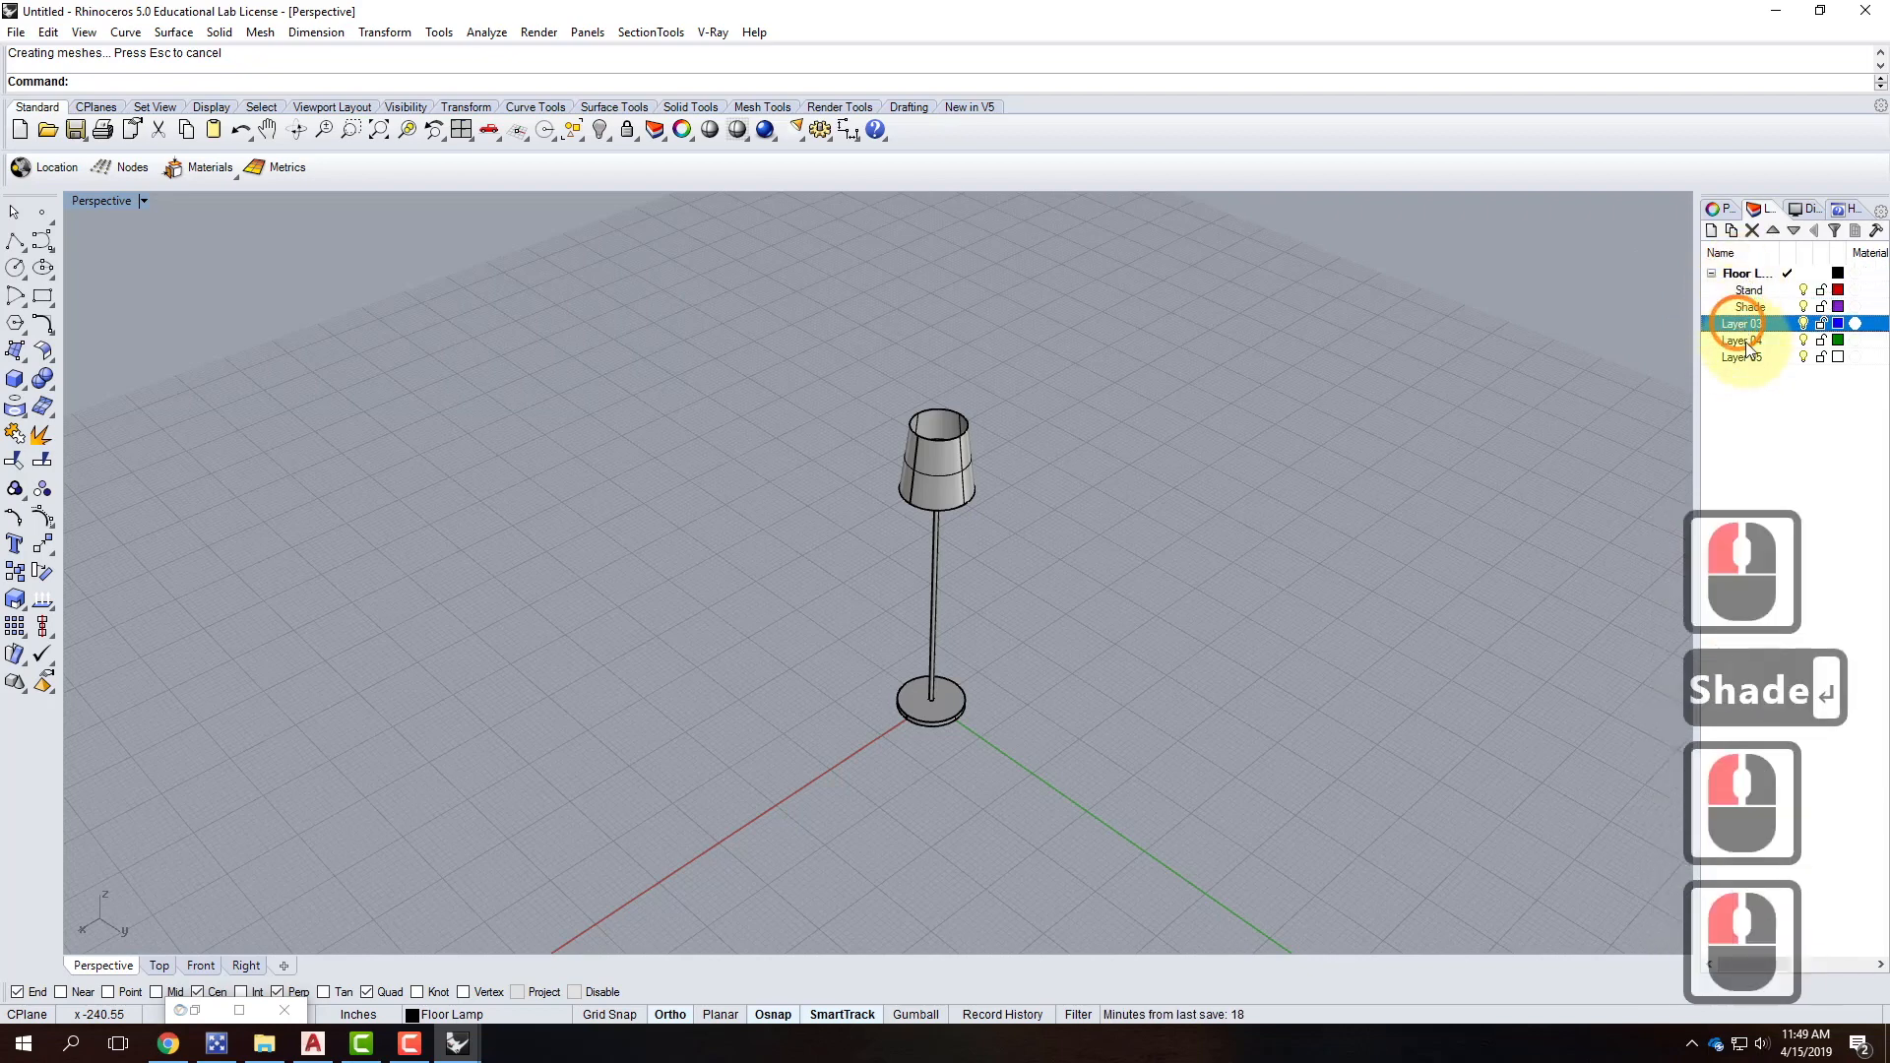
pyautogui.keyDown('shift'); pyautogui.click(1750, 360); pyautogui.keyUp('shift')
pyautogui.click(1752, 231)
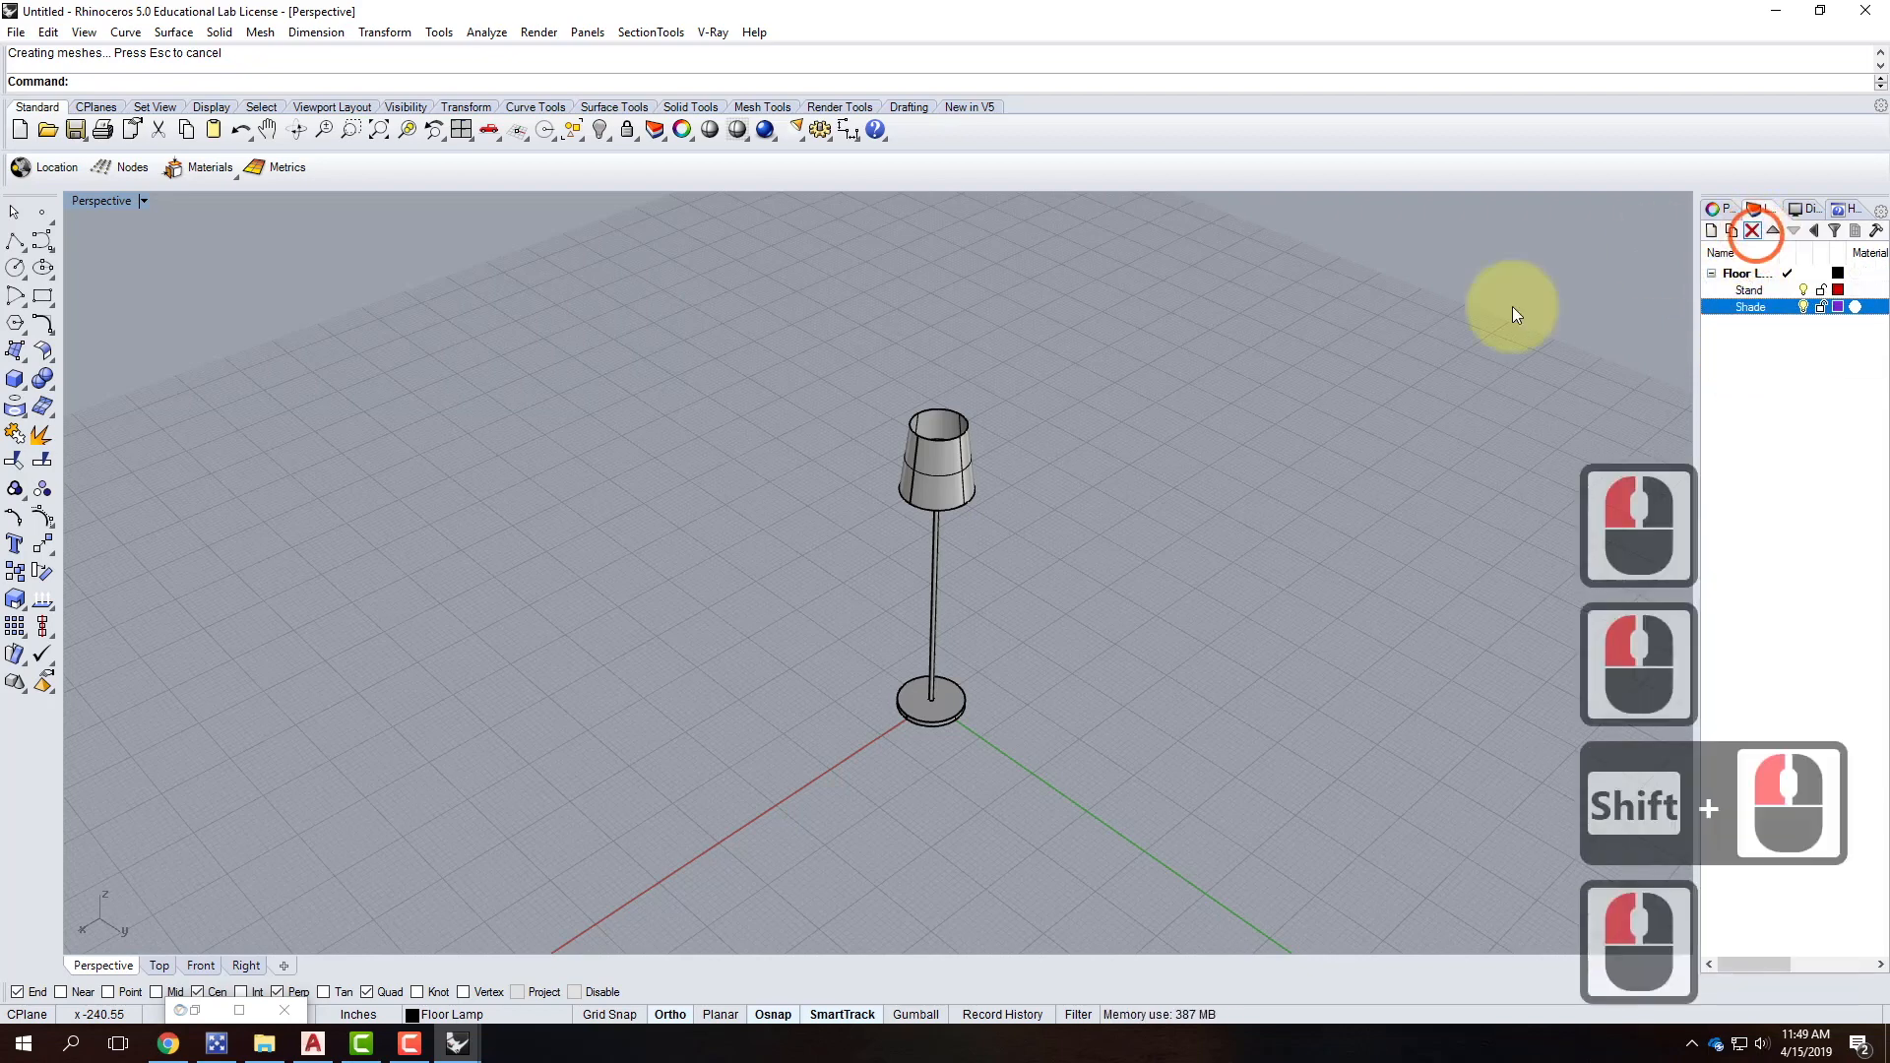
pyautogui.scroll(2, 1008, 557)
# Orbit around the lamp to inspect the selected shade, deselect it, and bring up the V-Ray menu.
pyautogui.click(1118, 634)
pyautogui.moveTo(1118, 634); pyautogui.dragTo(989, 488, button='right')
pyautogui.click(963, 447)
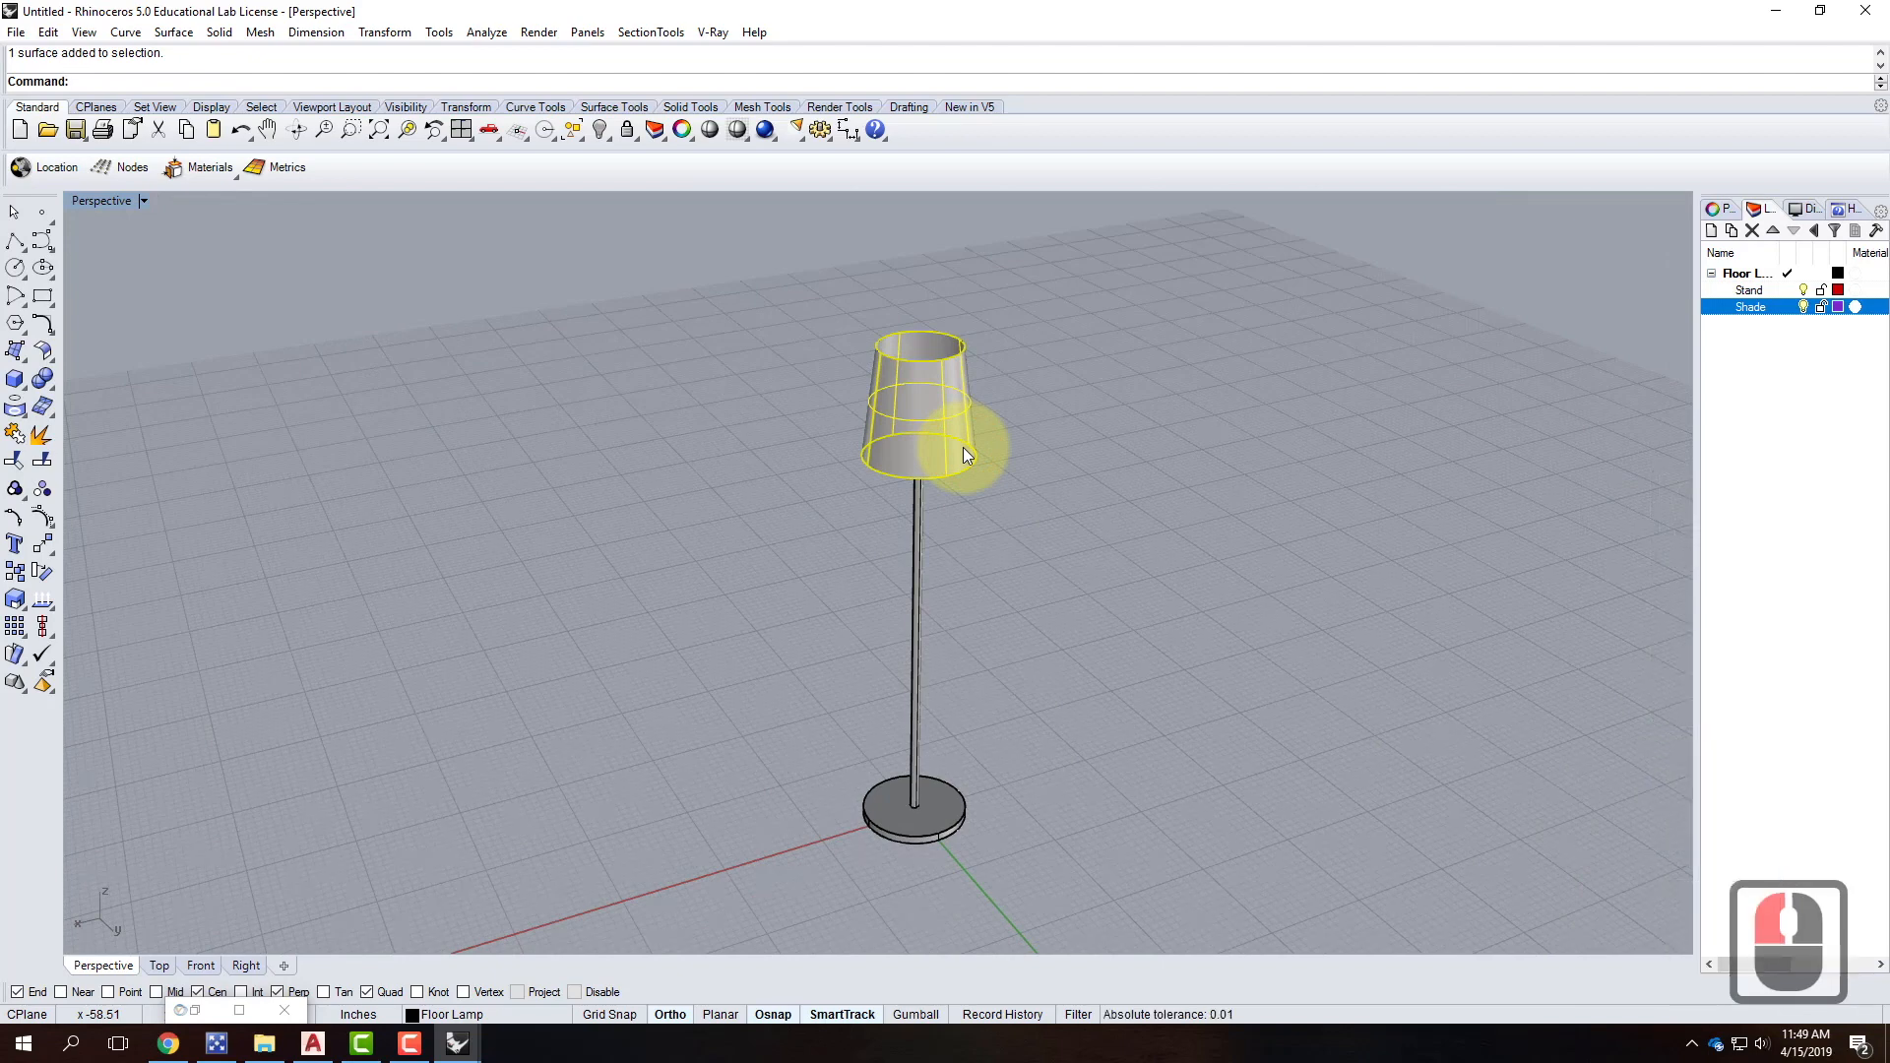
pyautogui.moveTo(900, 423); pyautogui.dragTo(908, 496, button='right')
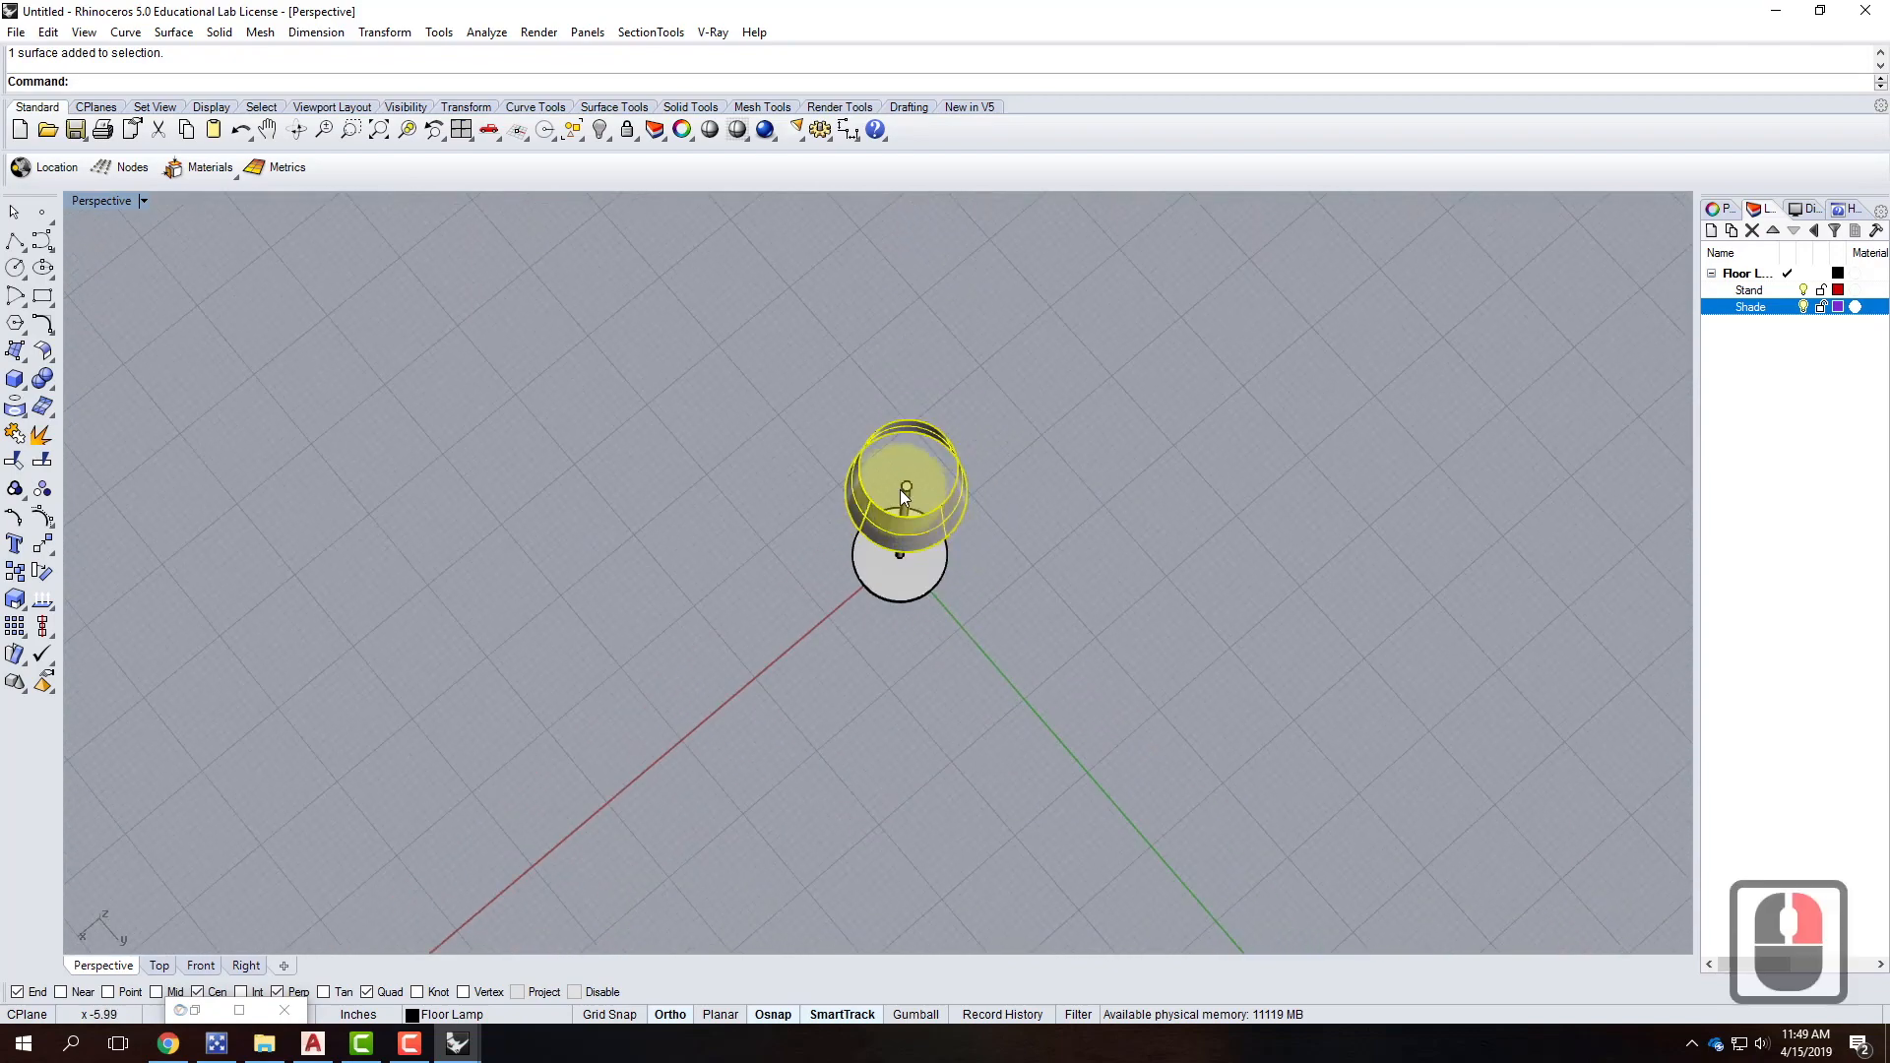
pyautogui.moveTo(1072, 586); pyautogui.dragTo(1119, 451, button='right')
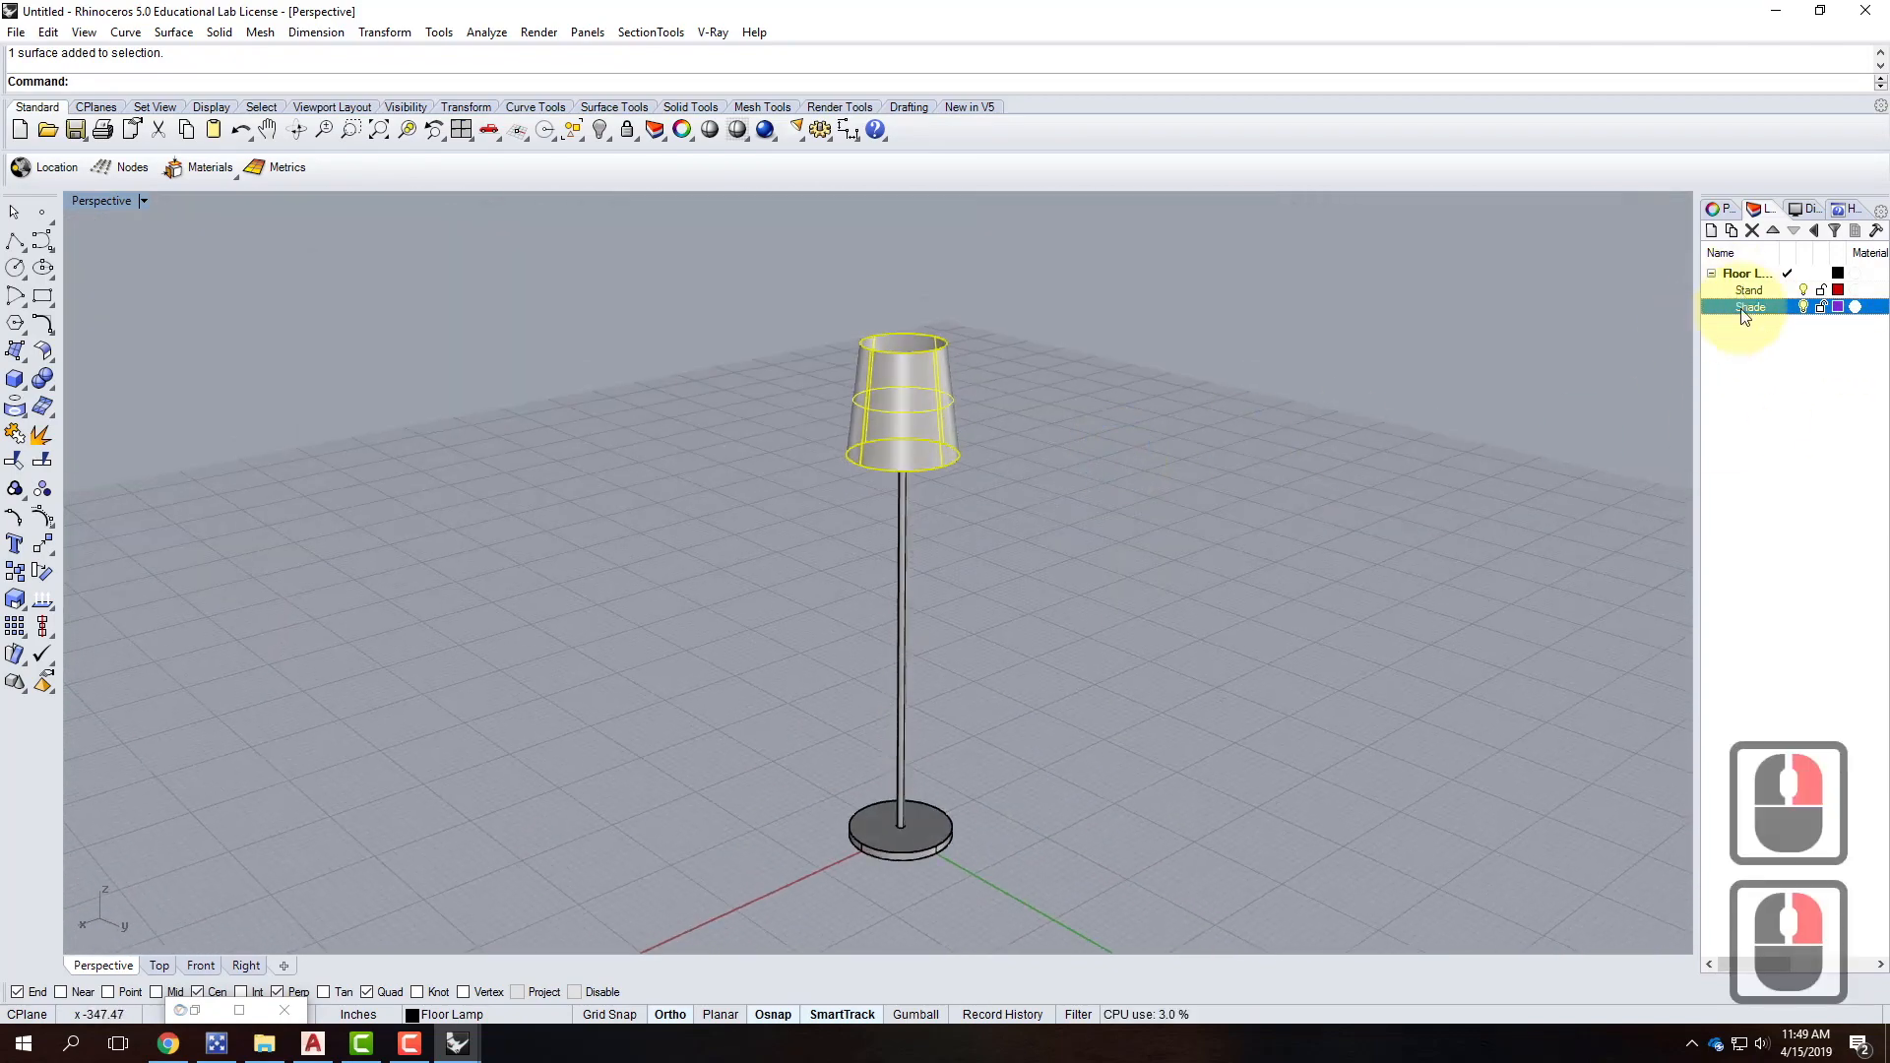
pyautogui.click(983, 352)
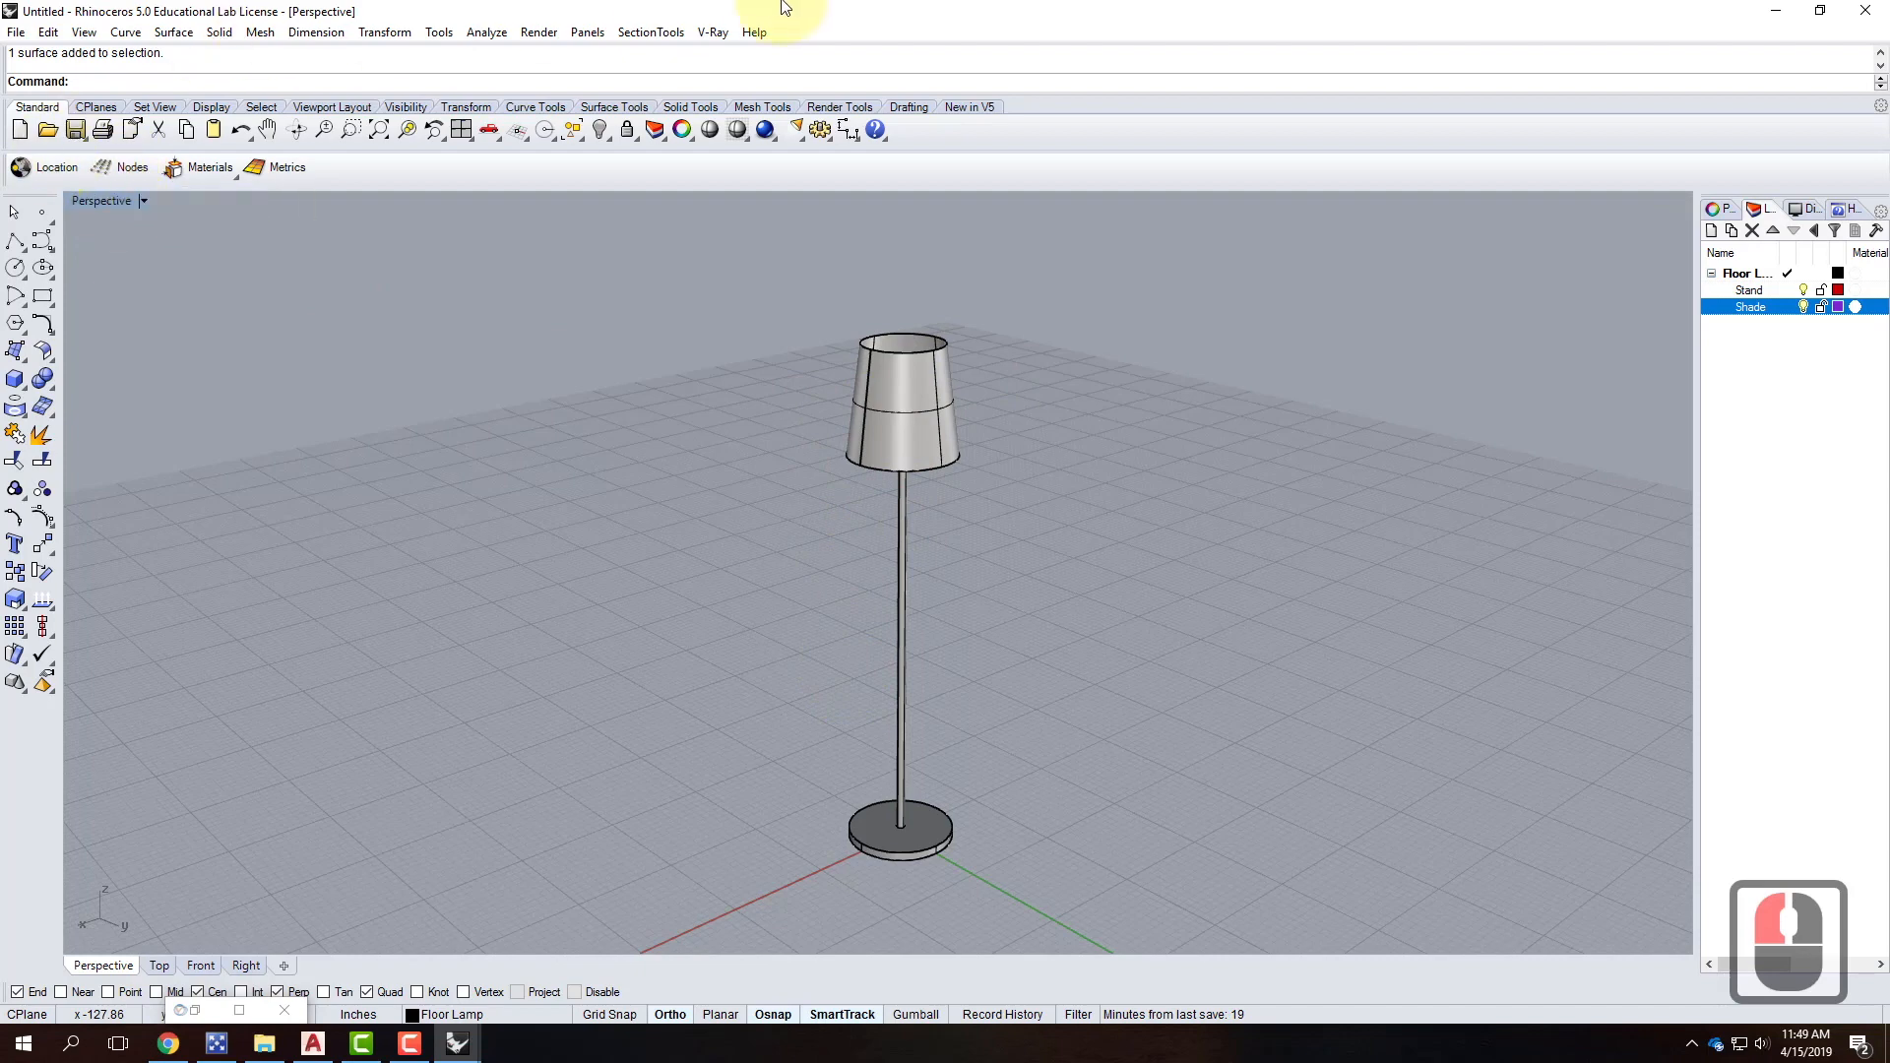
pyautogui.click(713, 32)
# Load Brushed Metal.vismat from V-Ray Materials > Metal > Brushed Metals into Scene Materials.
pyautogui.click(752, 77)
pyautogui.click(283, 224)
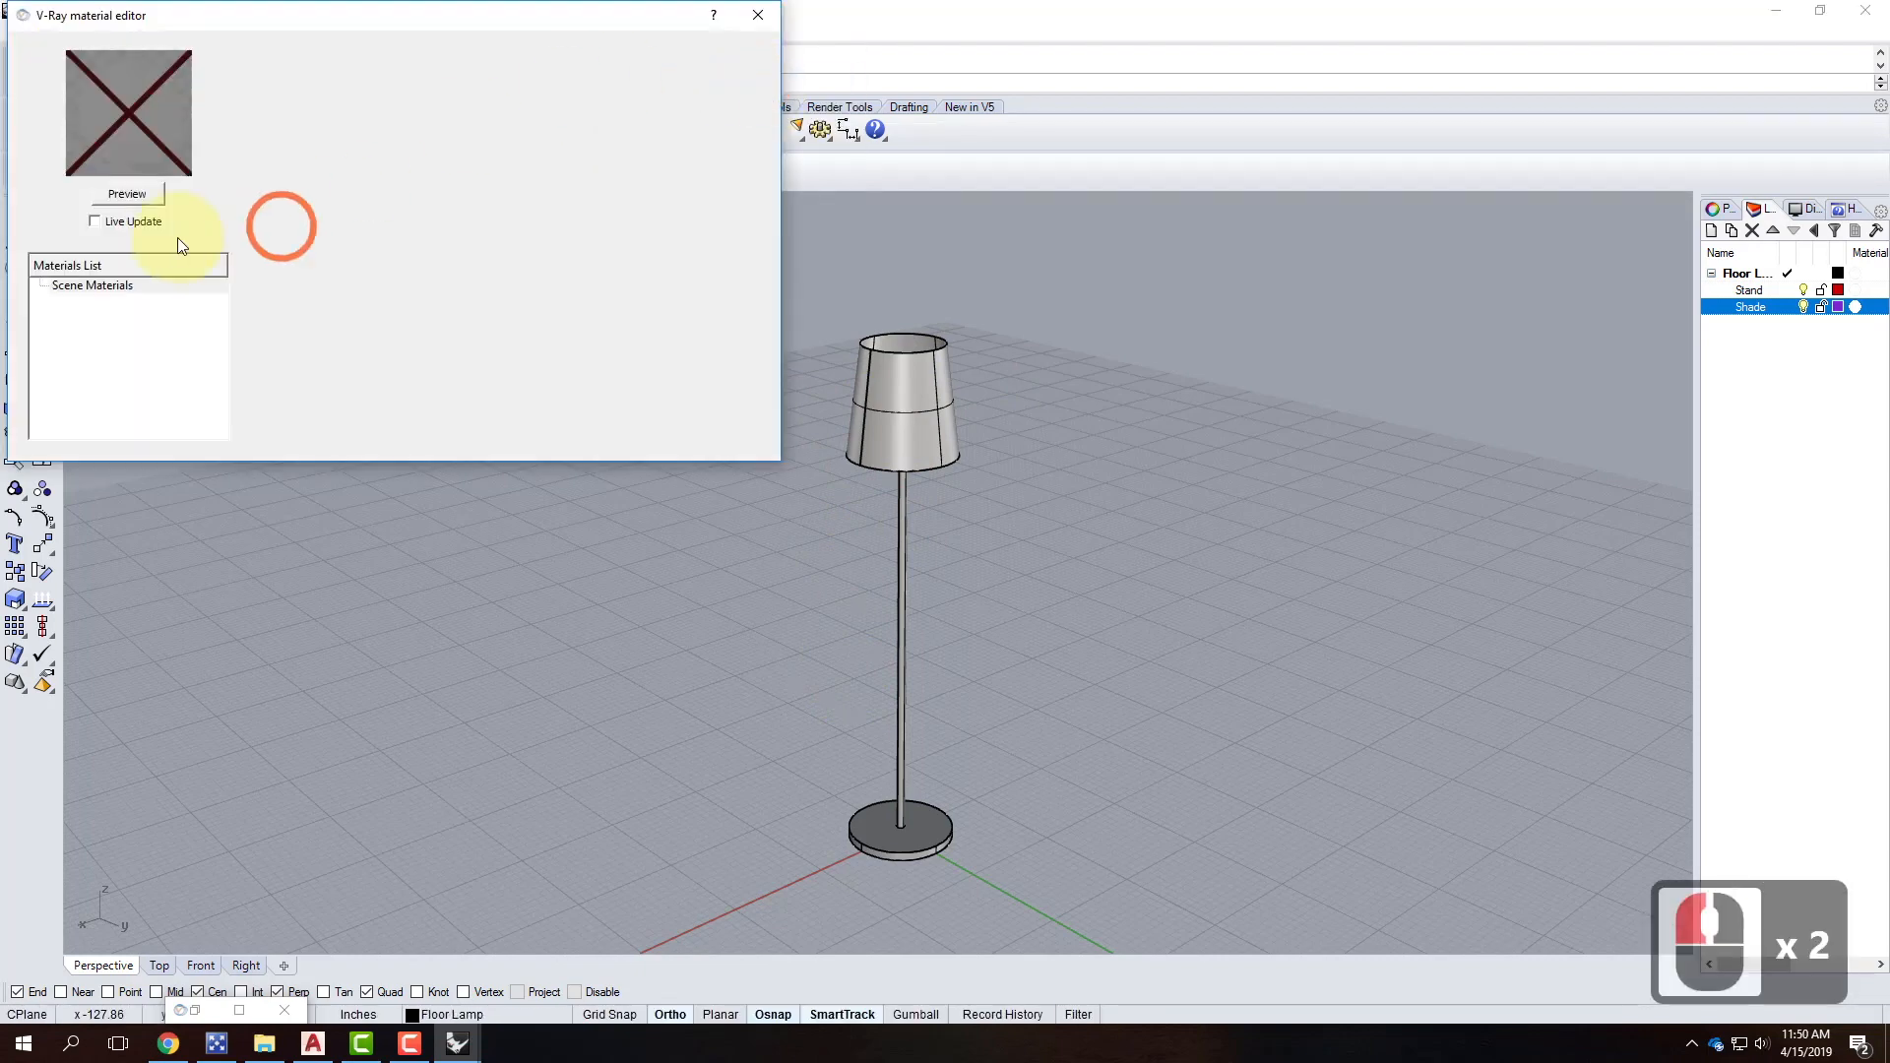
pyautogui.rightClick(90, 288)
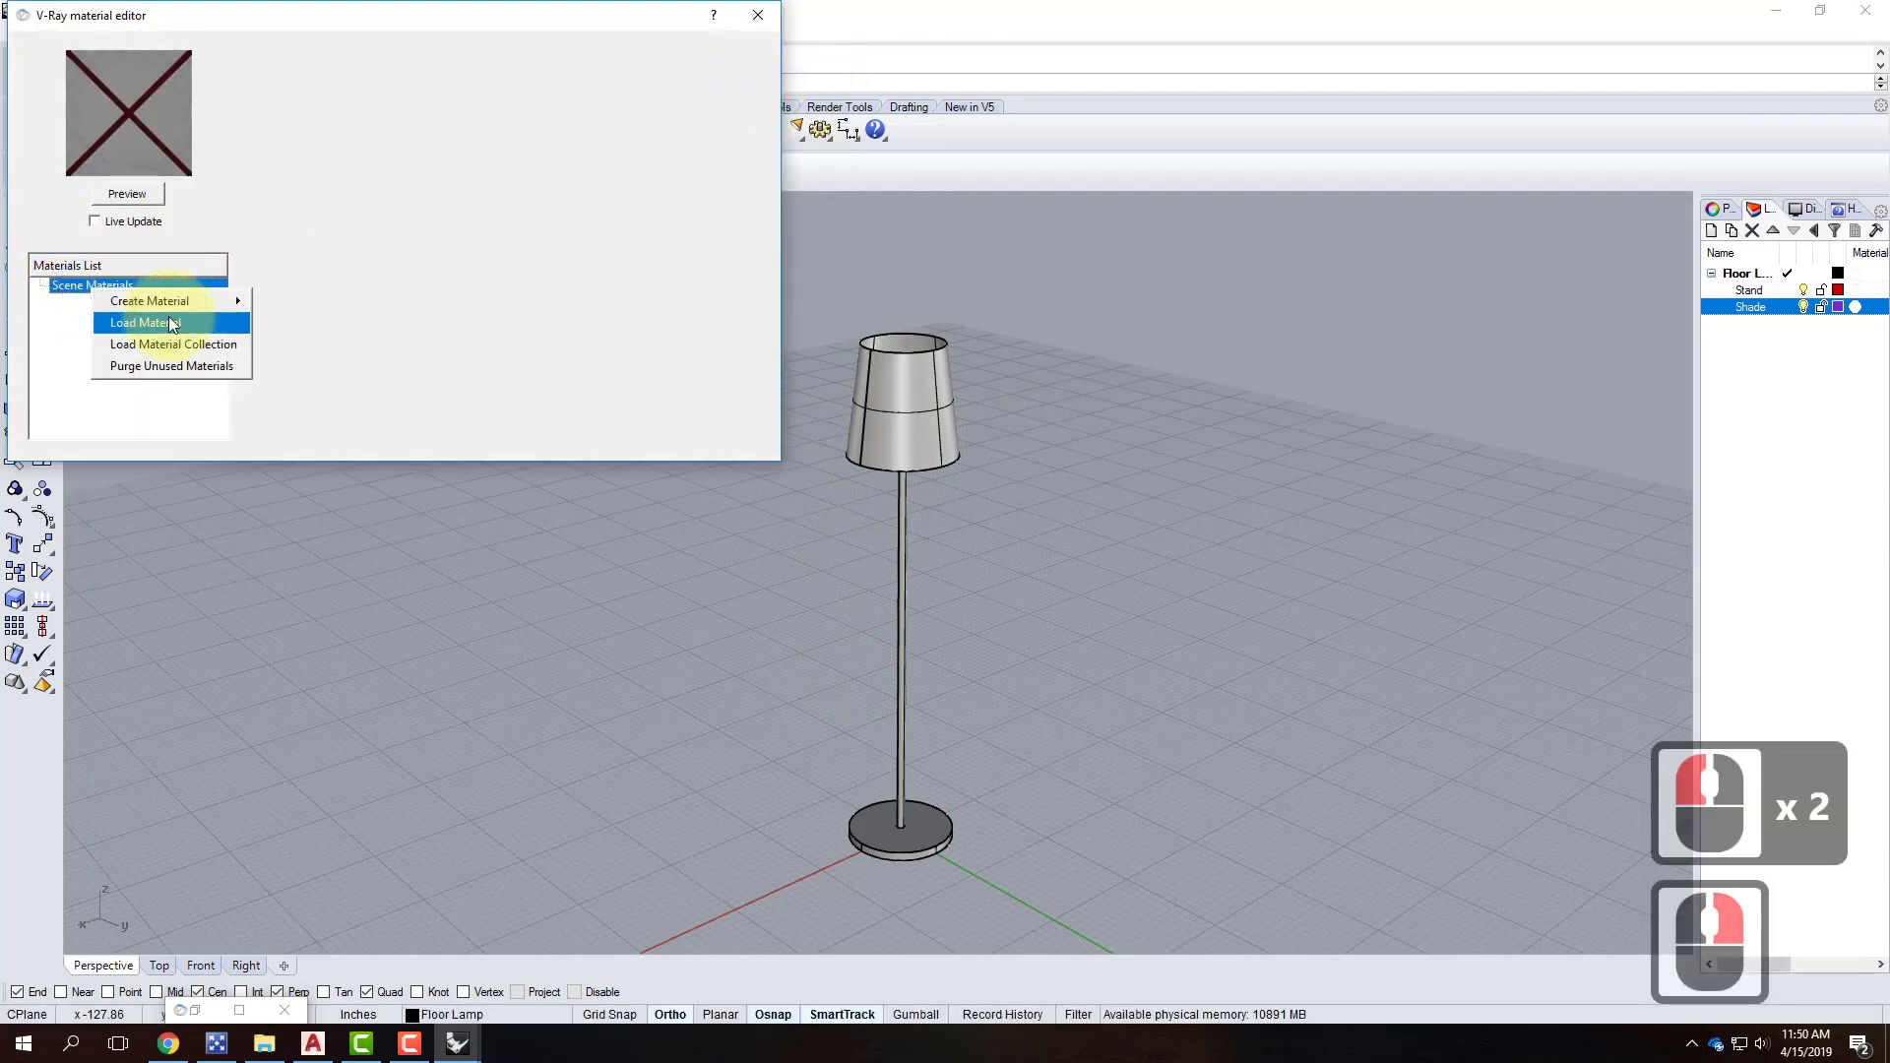
pyautogui.click(169, 316)
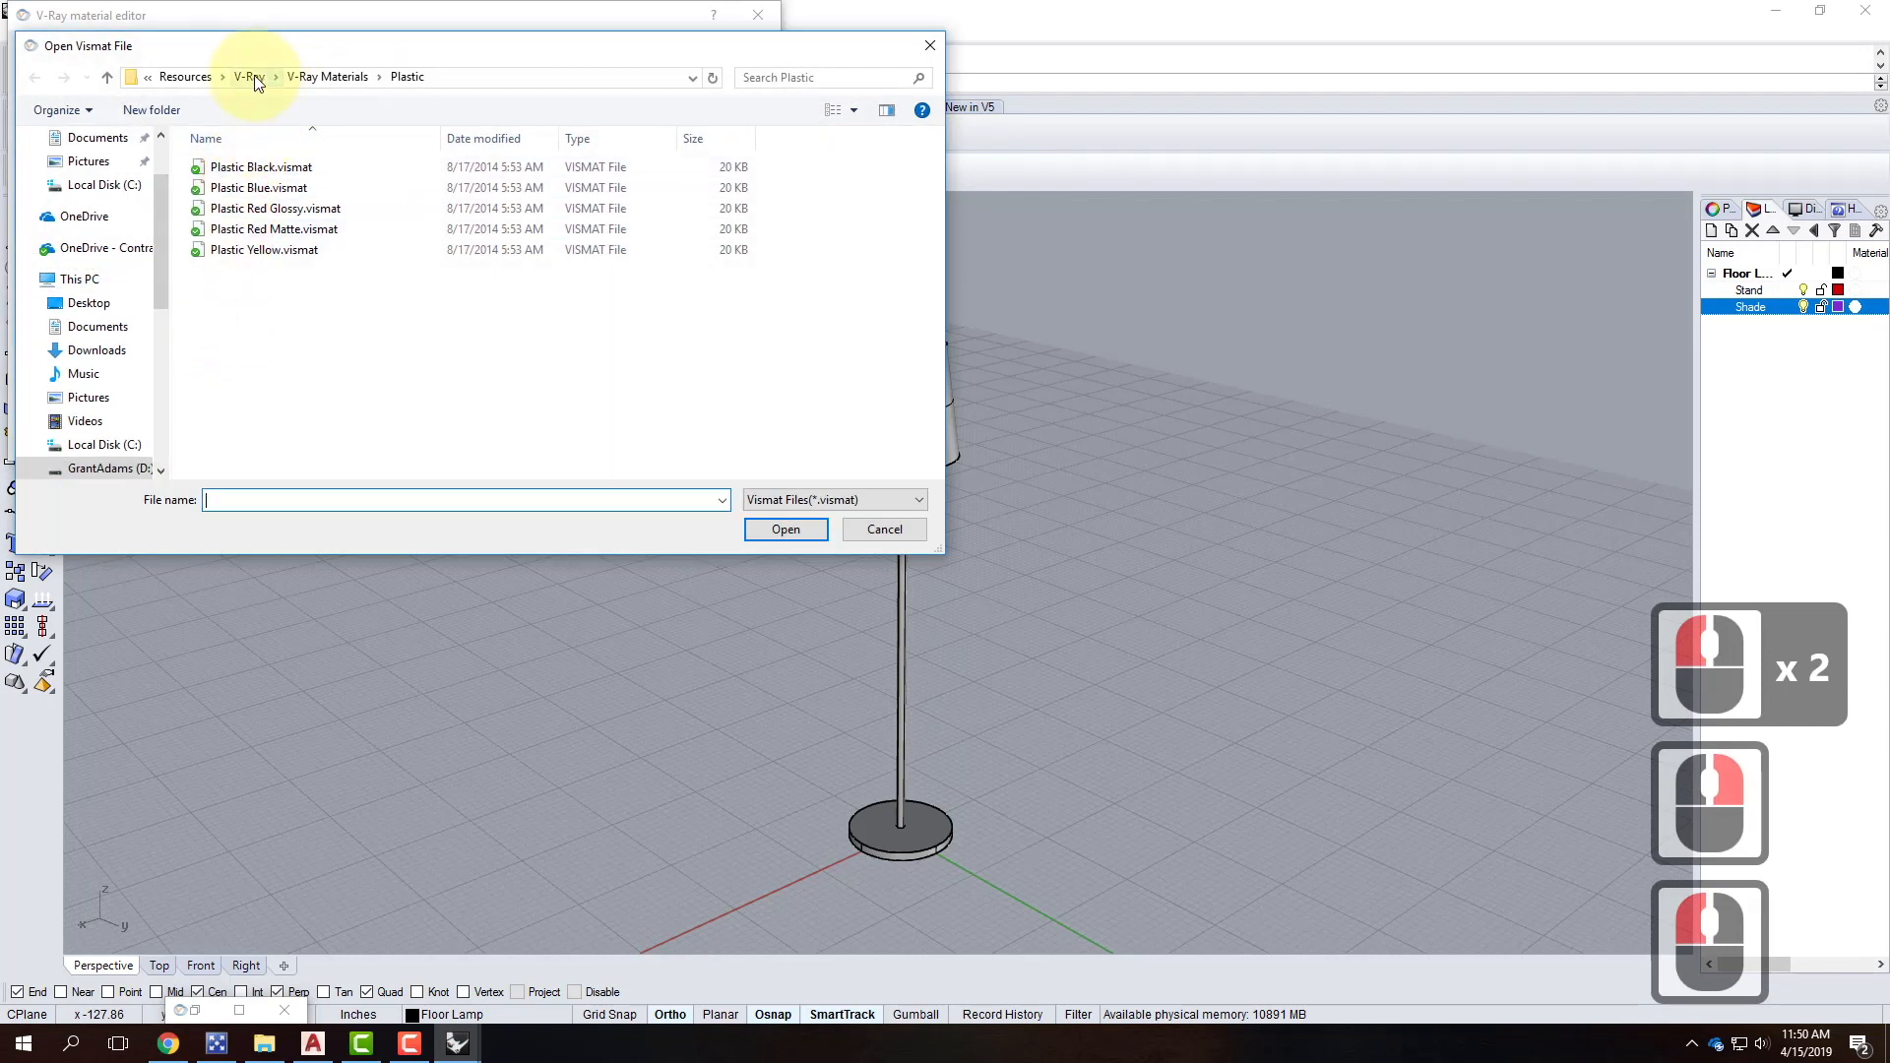
pyautogui.click(320, 77)
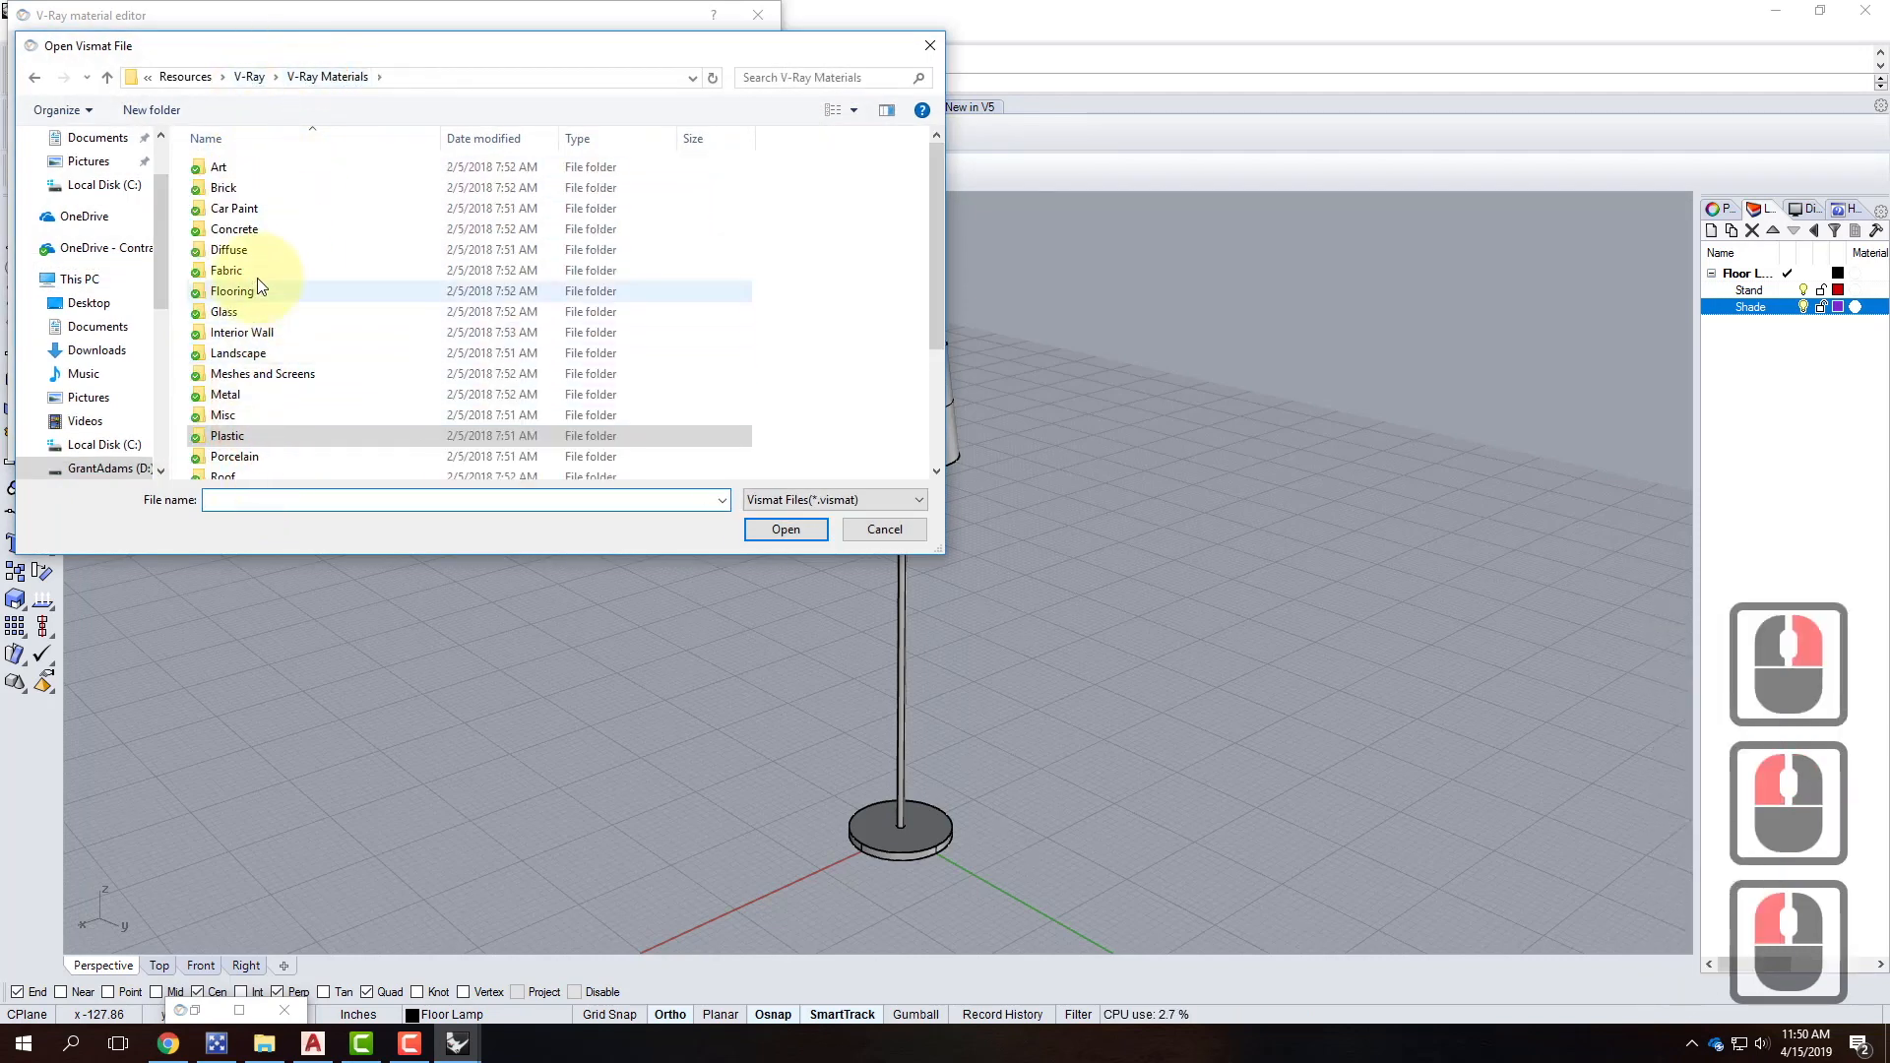
pyautogui.doubleClick(237, 393)
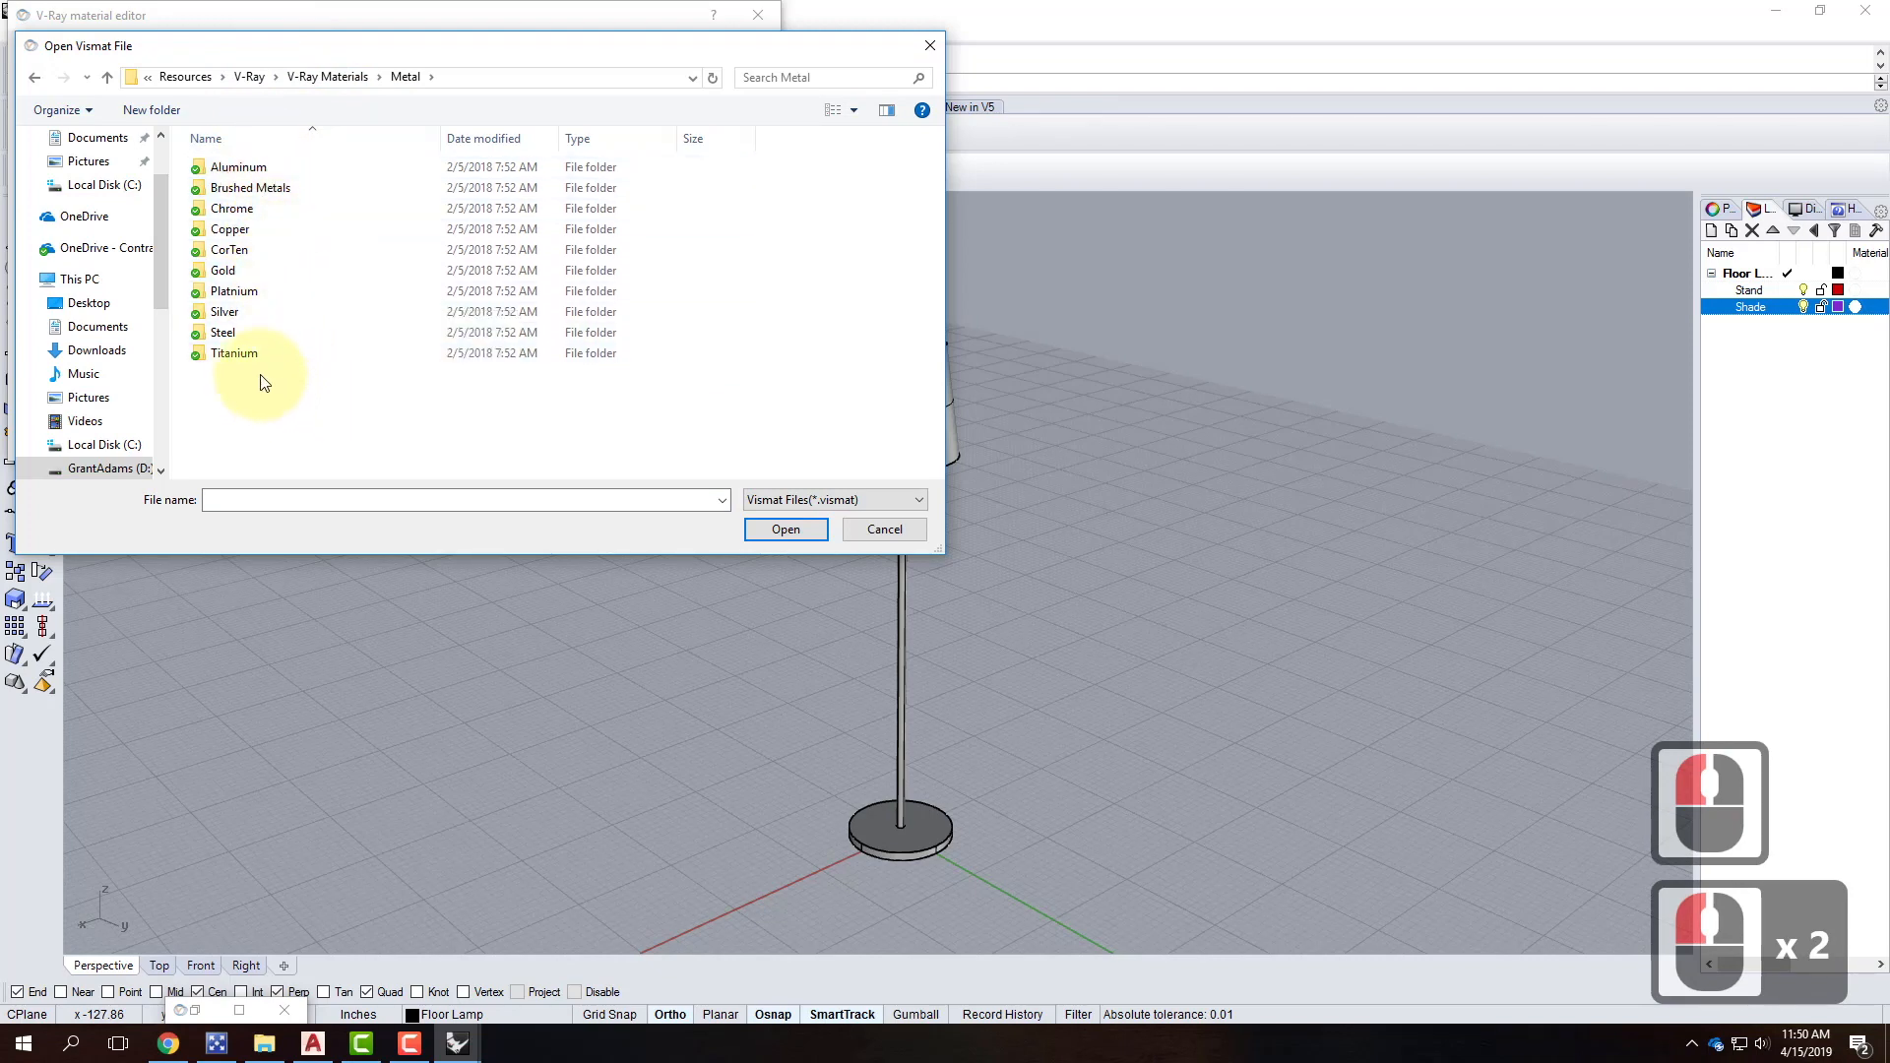
pyautogui.click(267, 190)
pyautogui.doubleClick(266, 190)
pyautogui.click(246, 168)
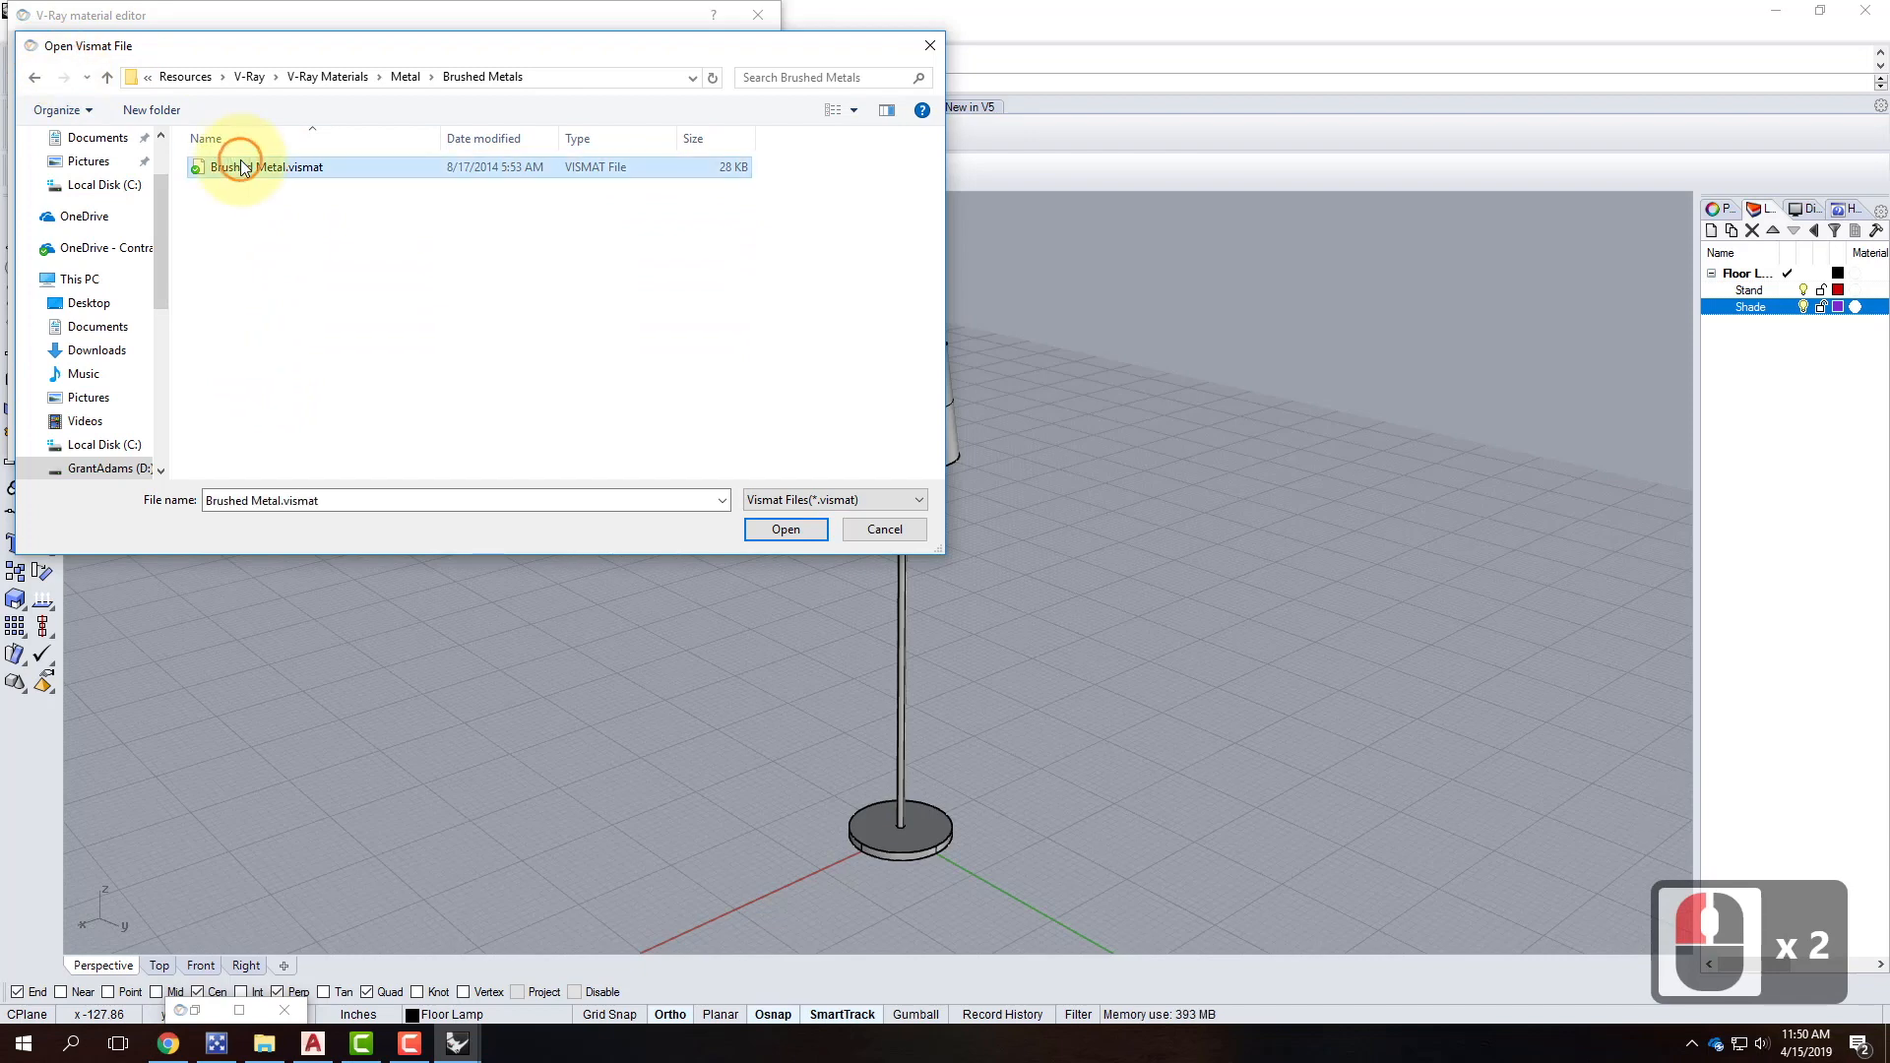
pyautogui.click(793, 533)
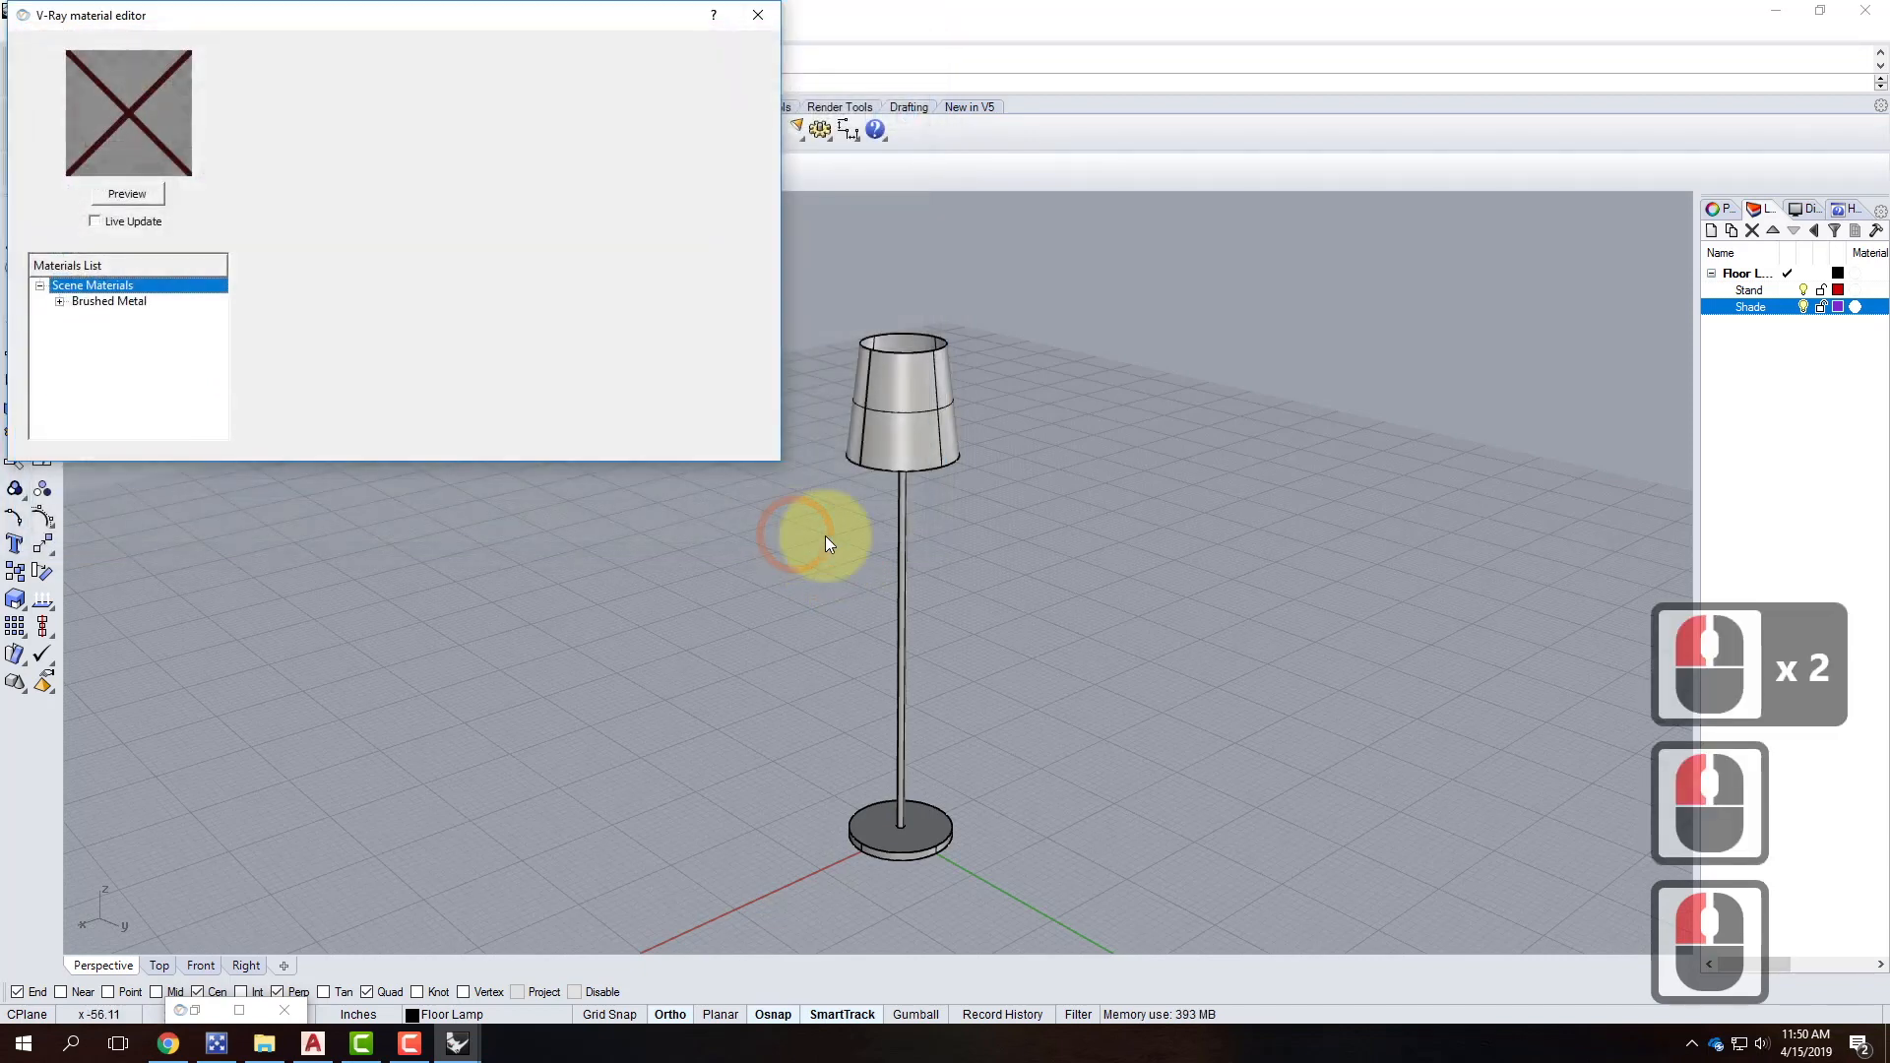
# Apply the Brushed Metal material to the Stand layer.
pyautogui.click(130, 301)
pyautogui.rightClick(132, 301)
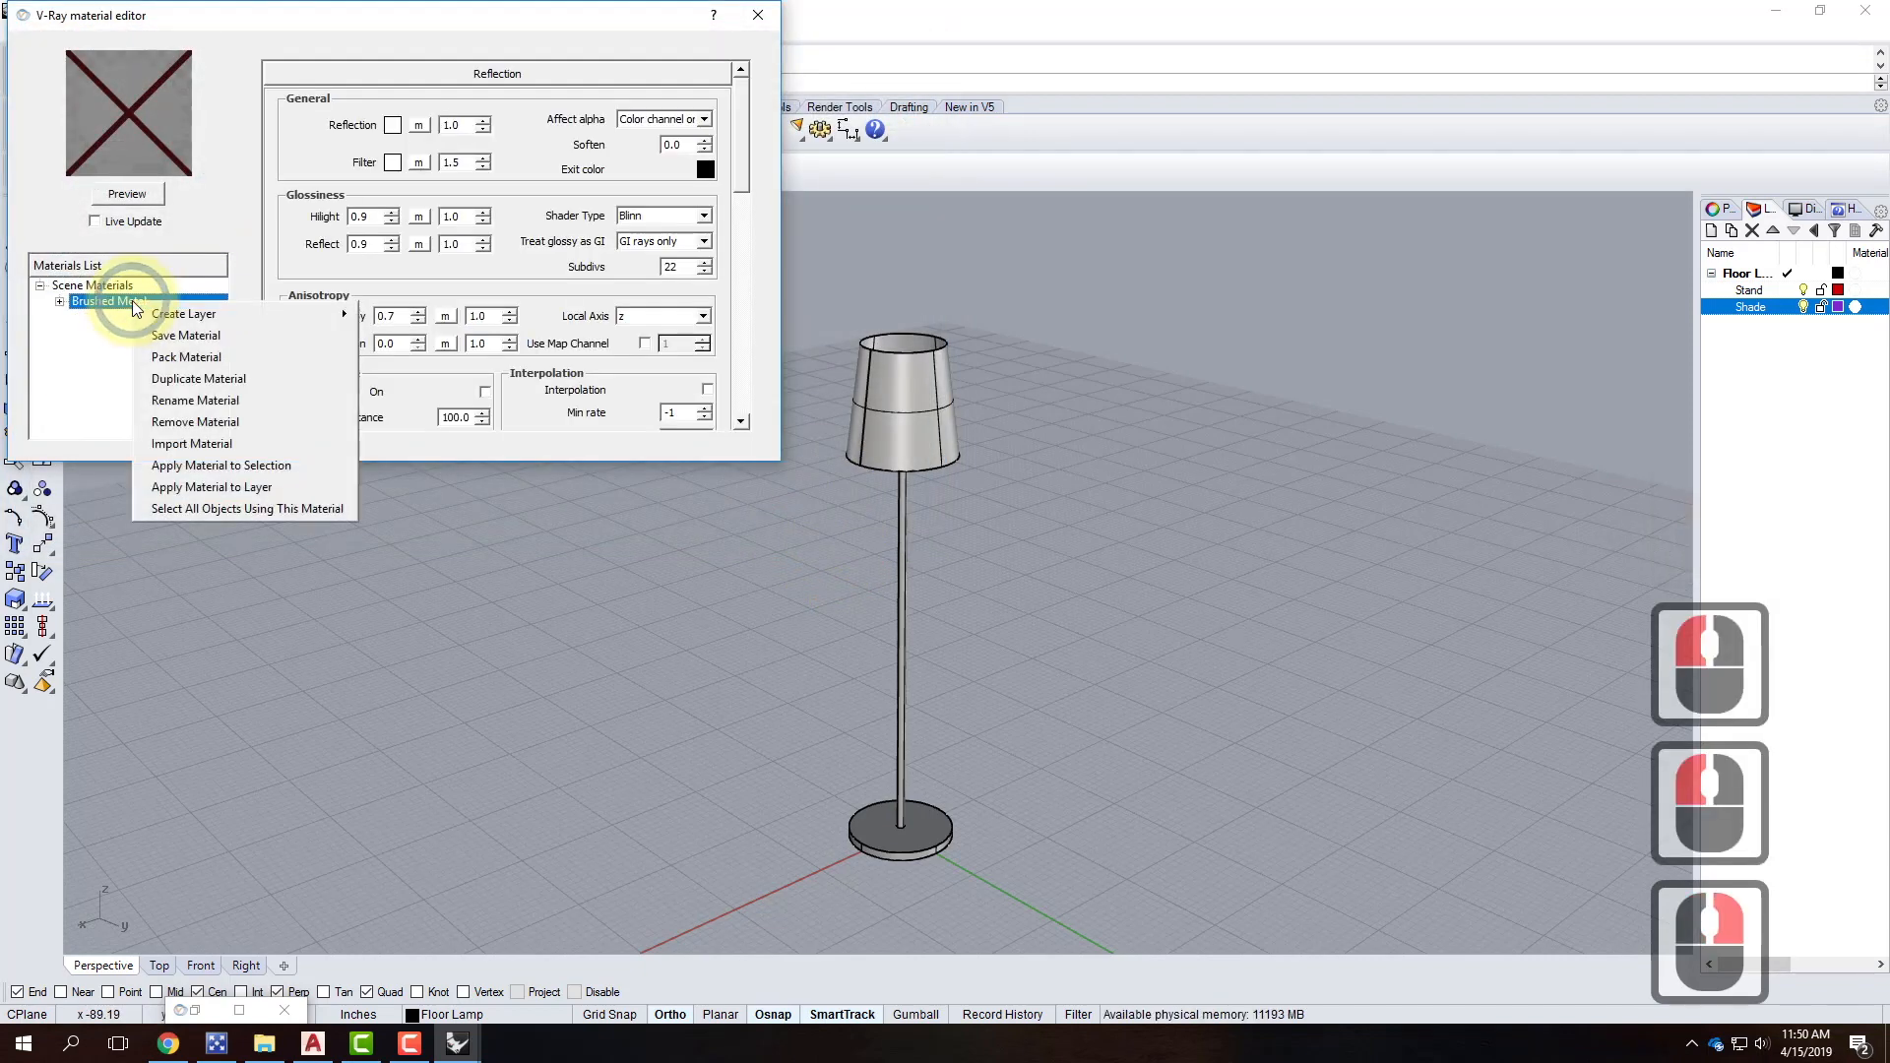
pyautogui.click(244, 486)
pyautogui.click(841, 437)
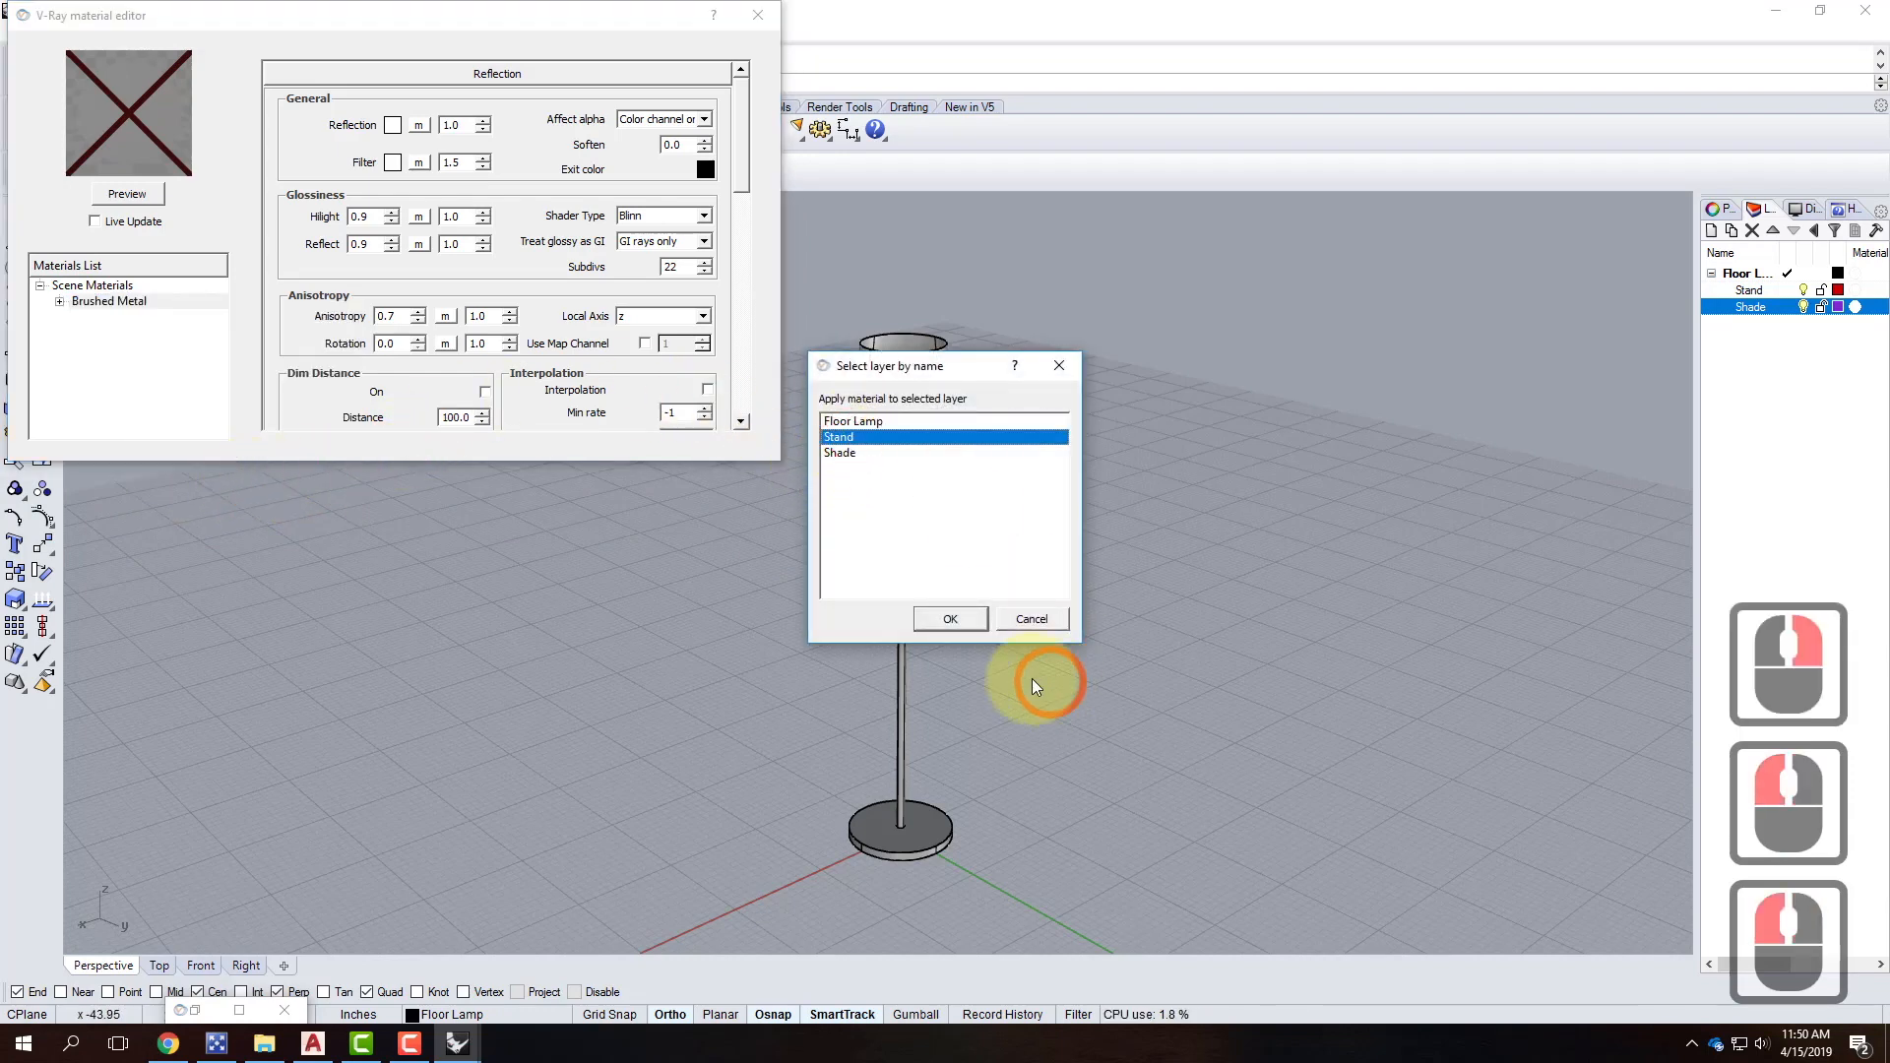
pyautogui.click(949, 619)
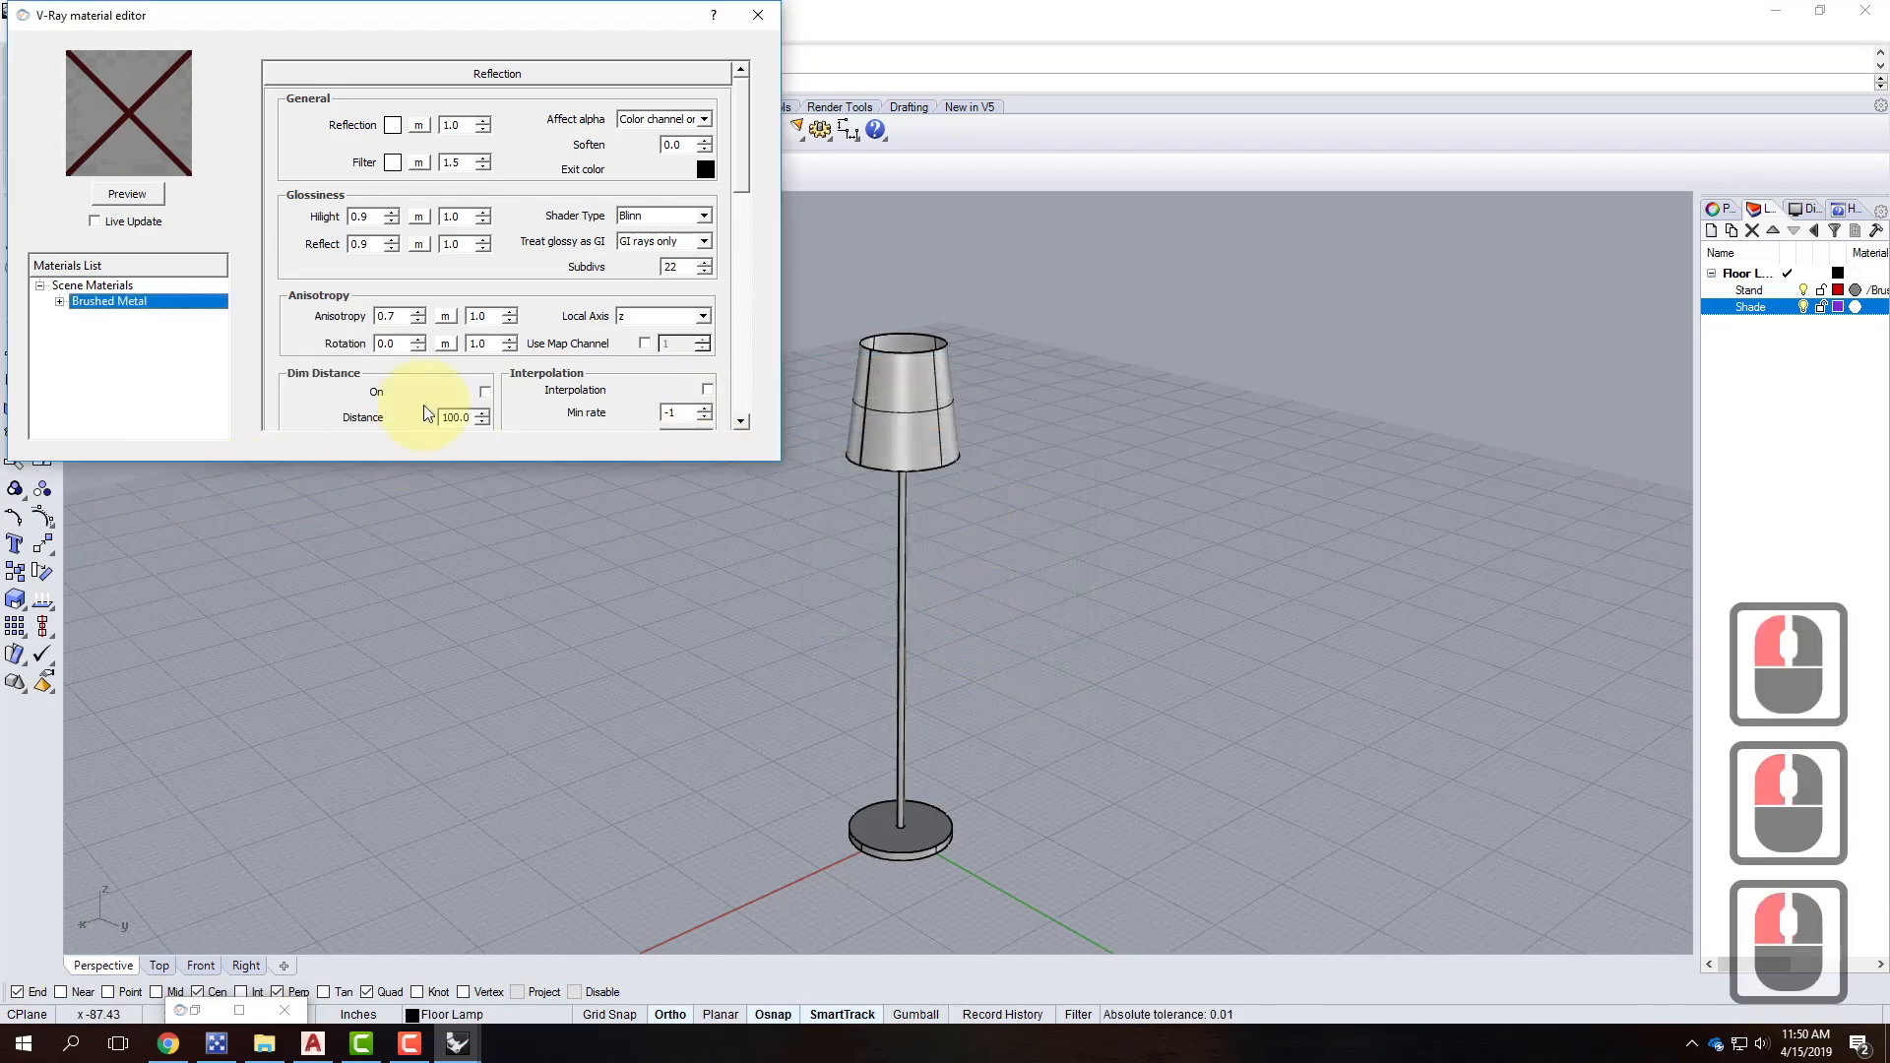
pyautogui.click(874, 376)
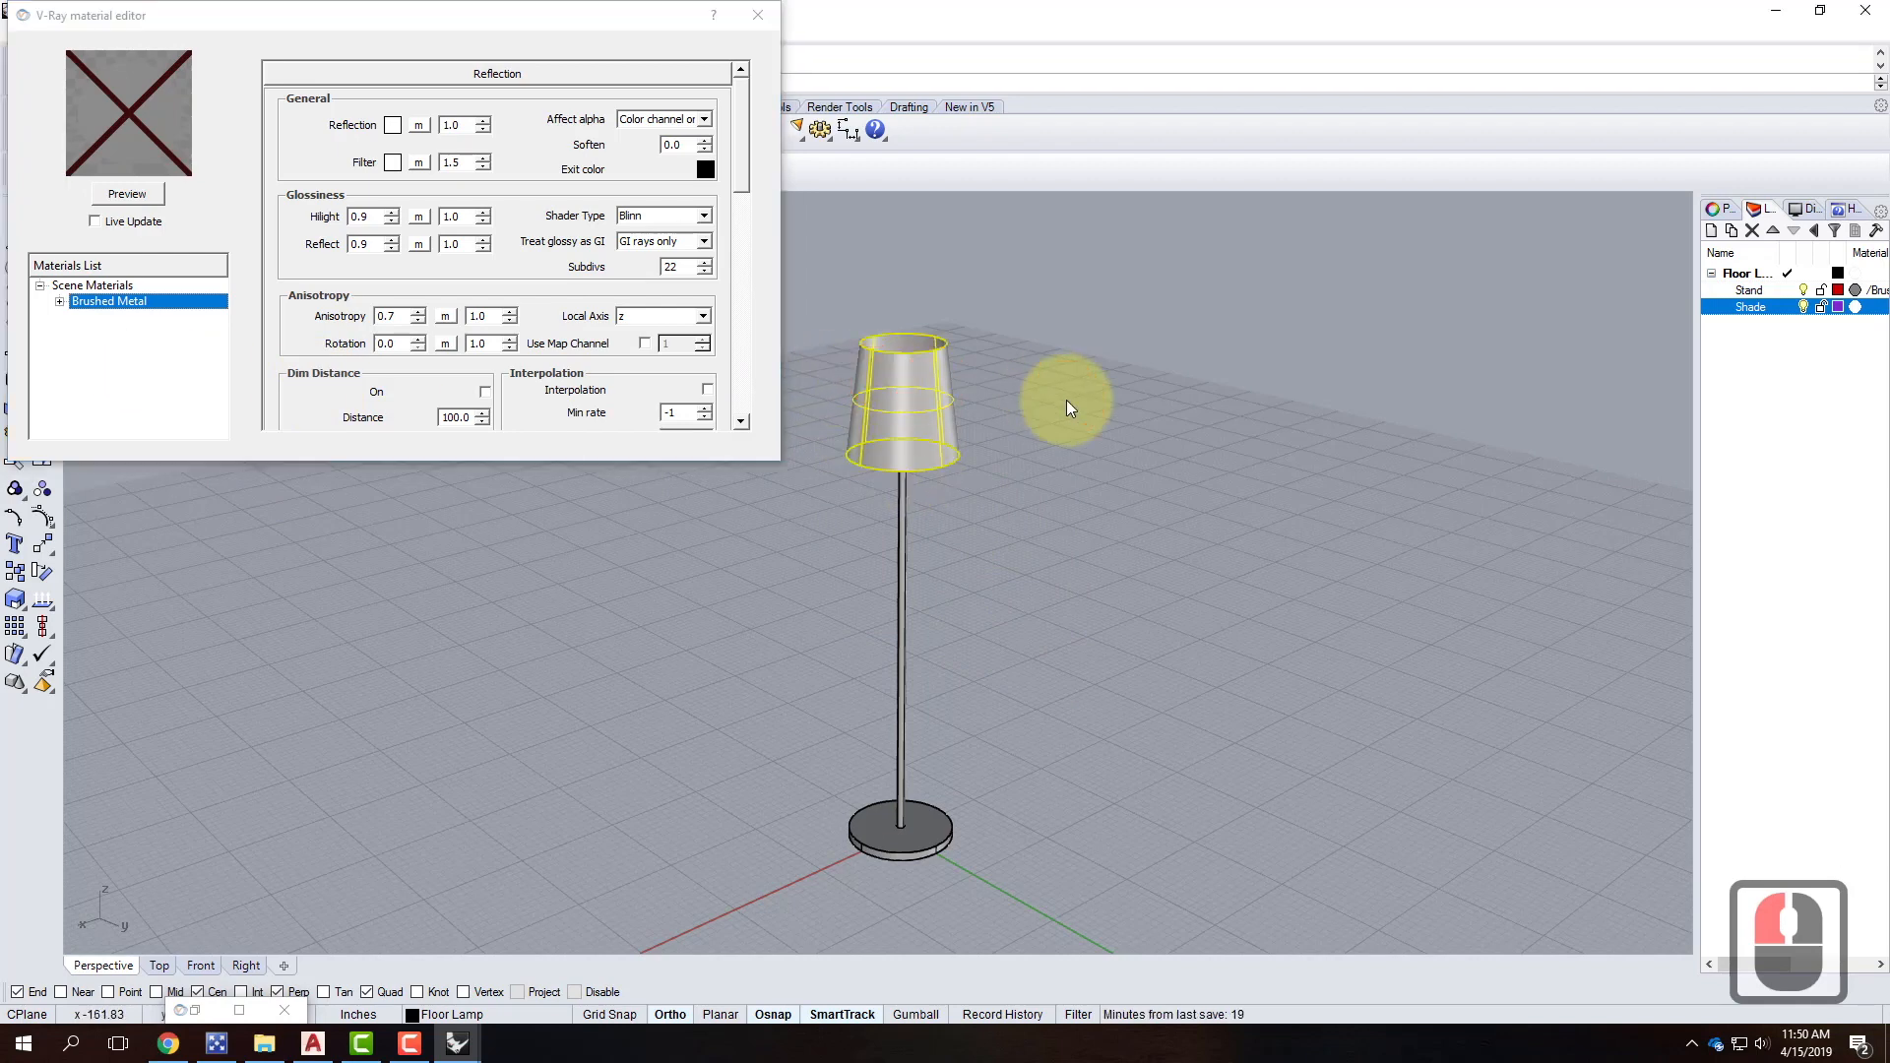
pyautogui.click(1108, 364)
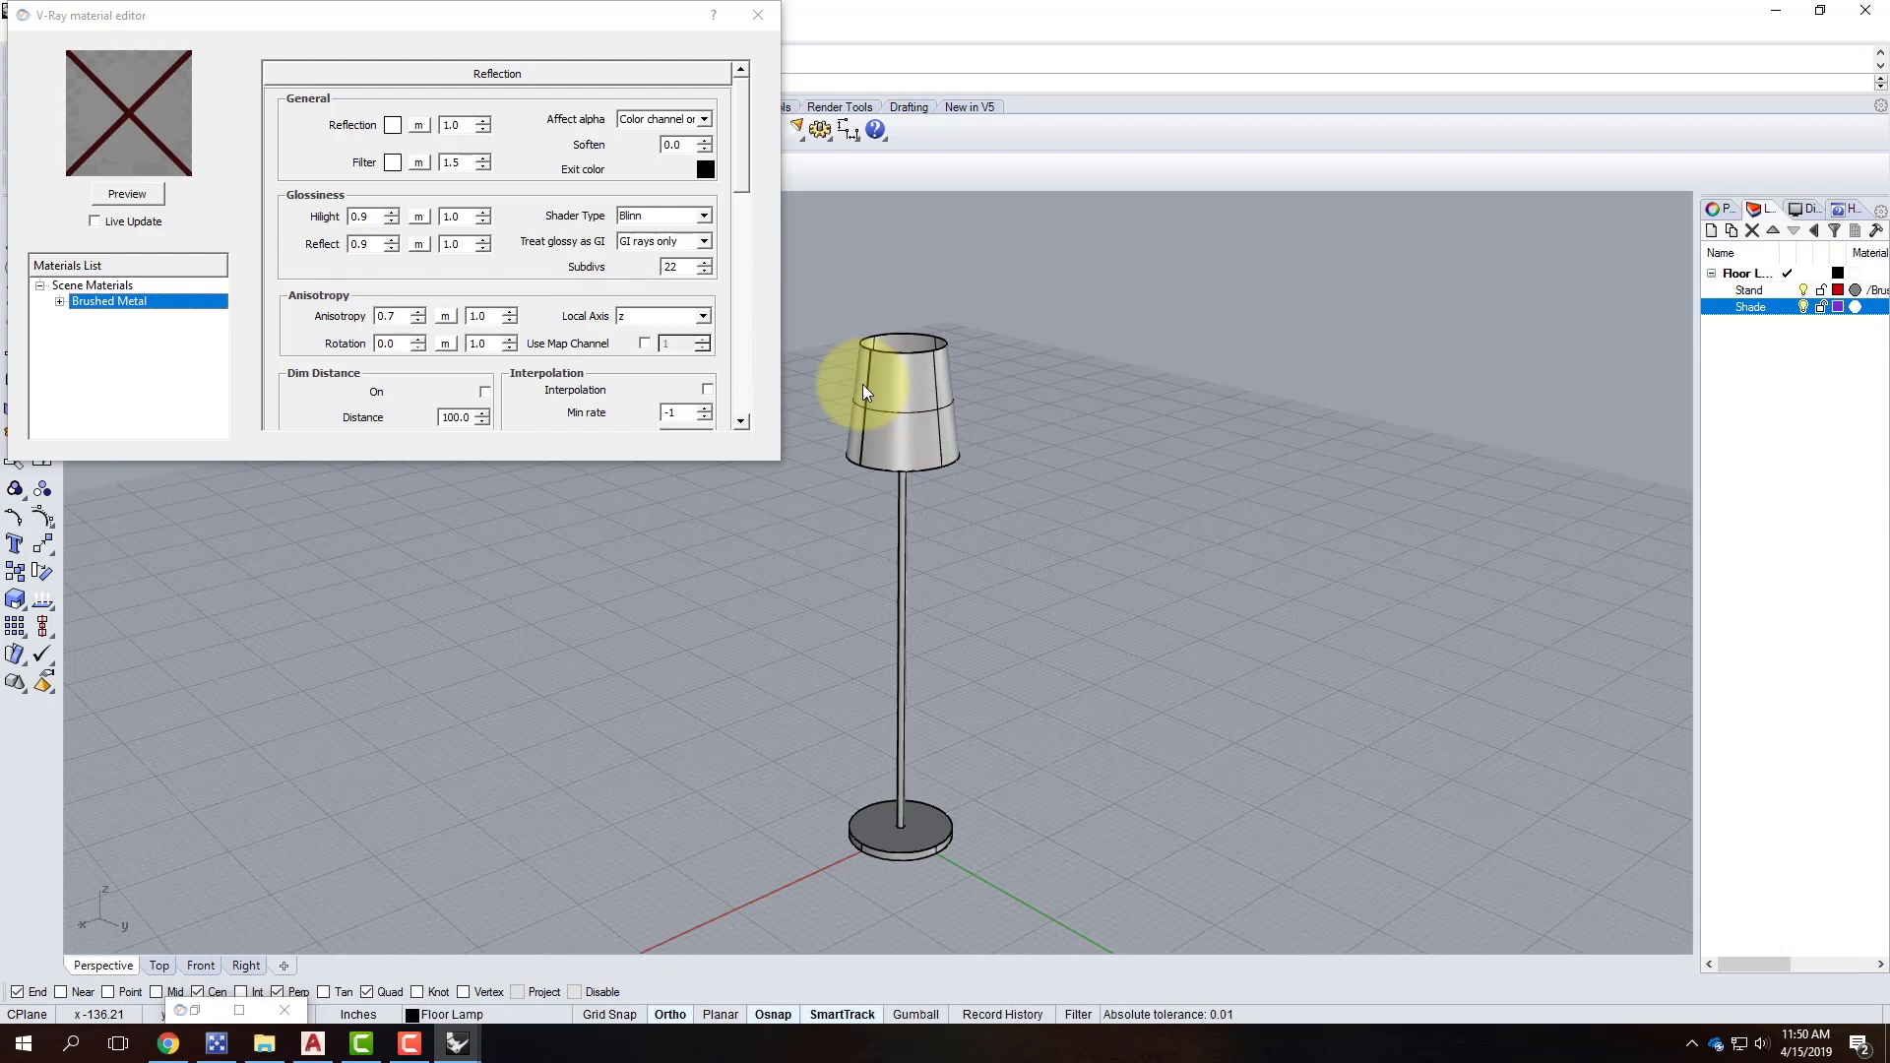
# Create a new scene material and name it LampShade.
pyautogui.click(118, 284)
pyautogui.rightClick(108, 280)
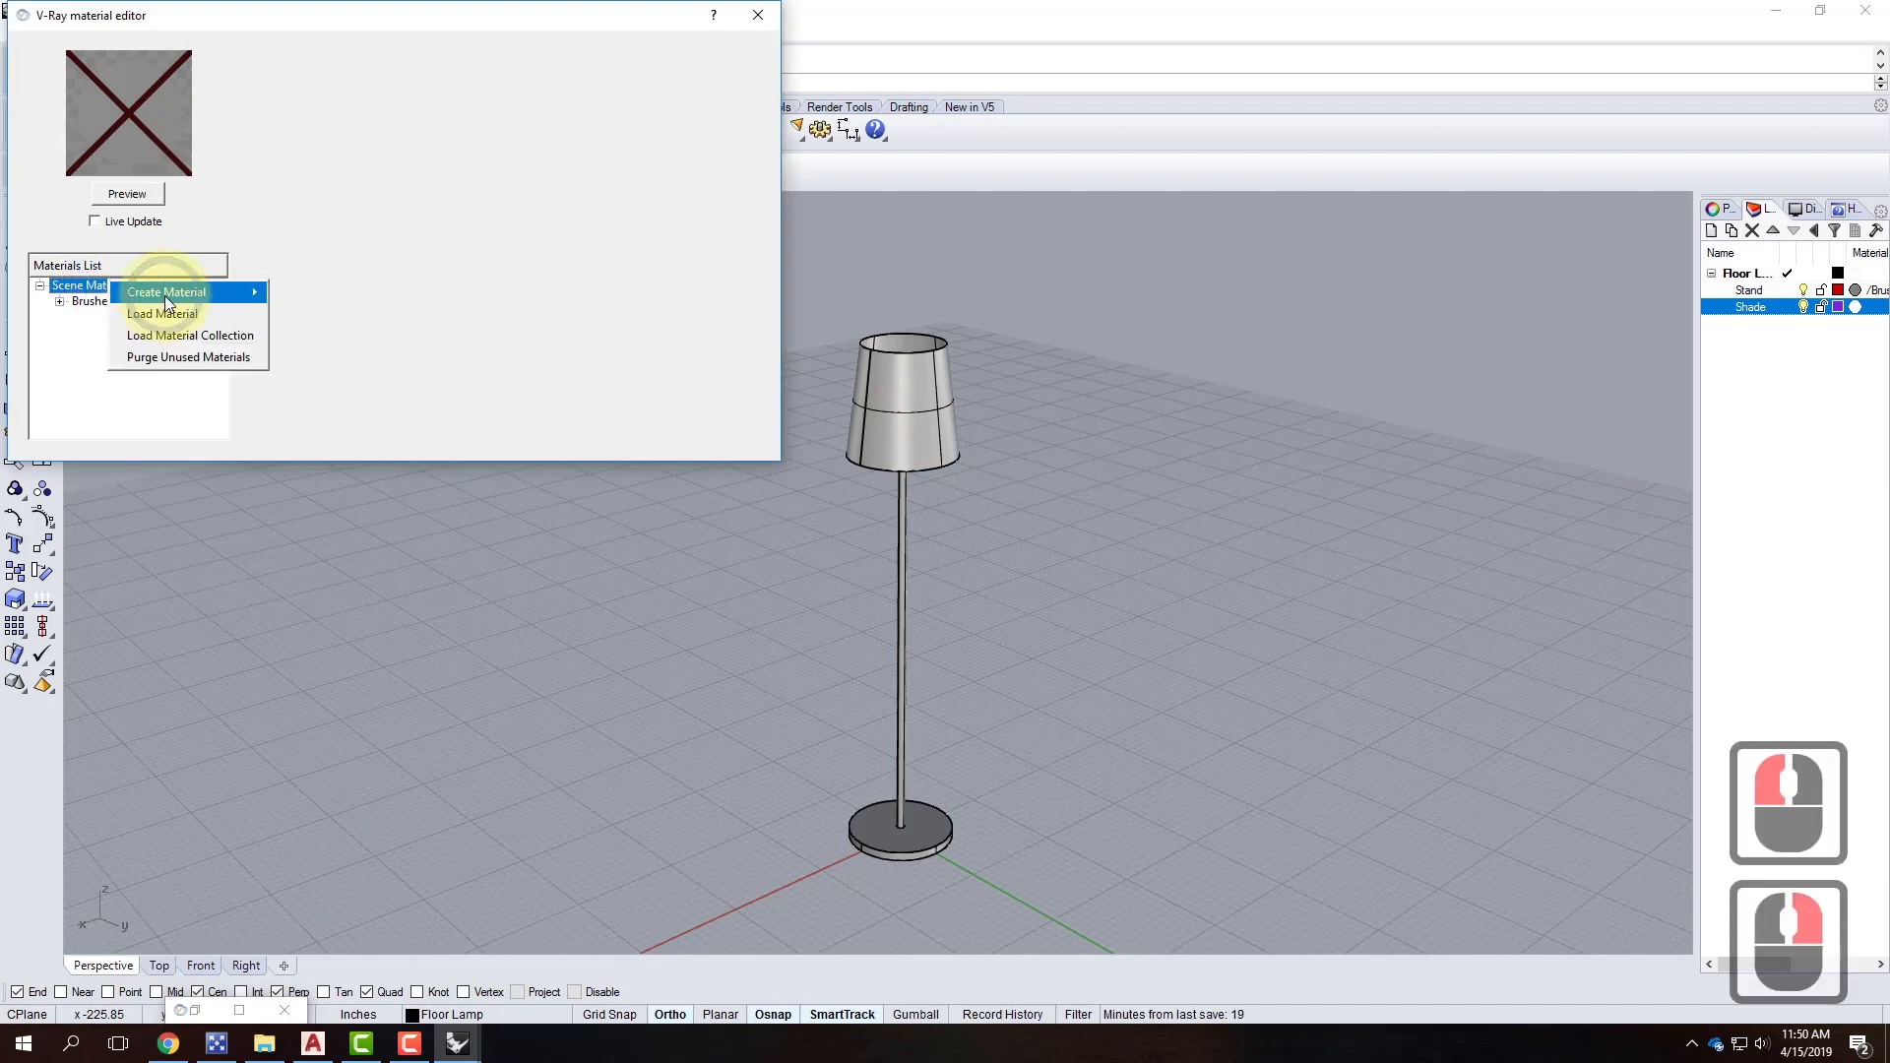
pyautogui.moveTo(164, 295)
pyautogui.click(315, 356)
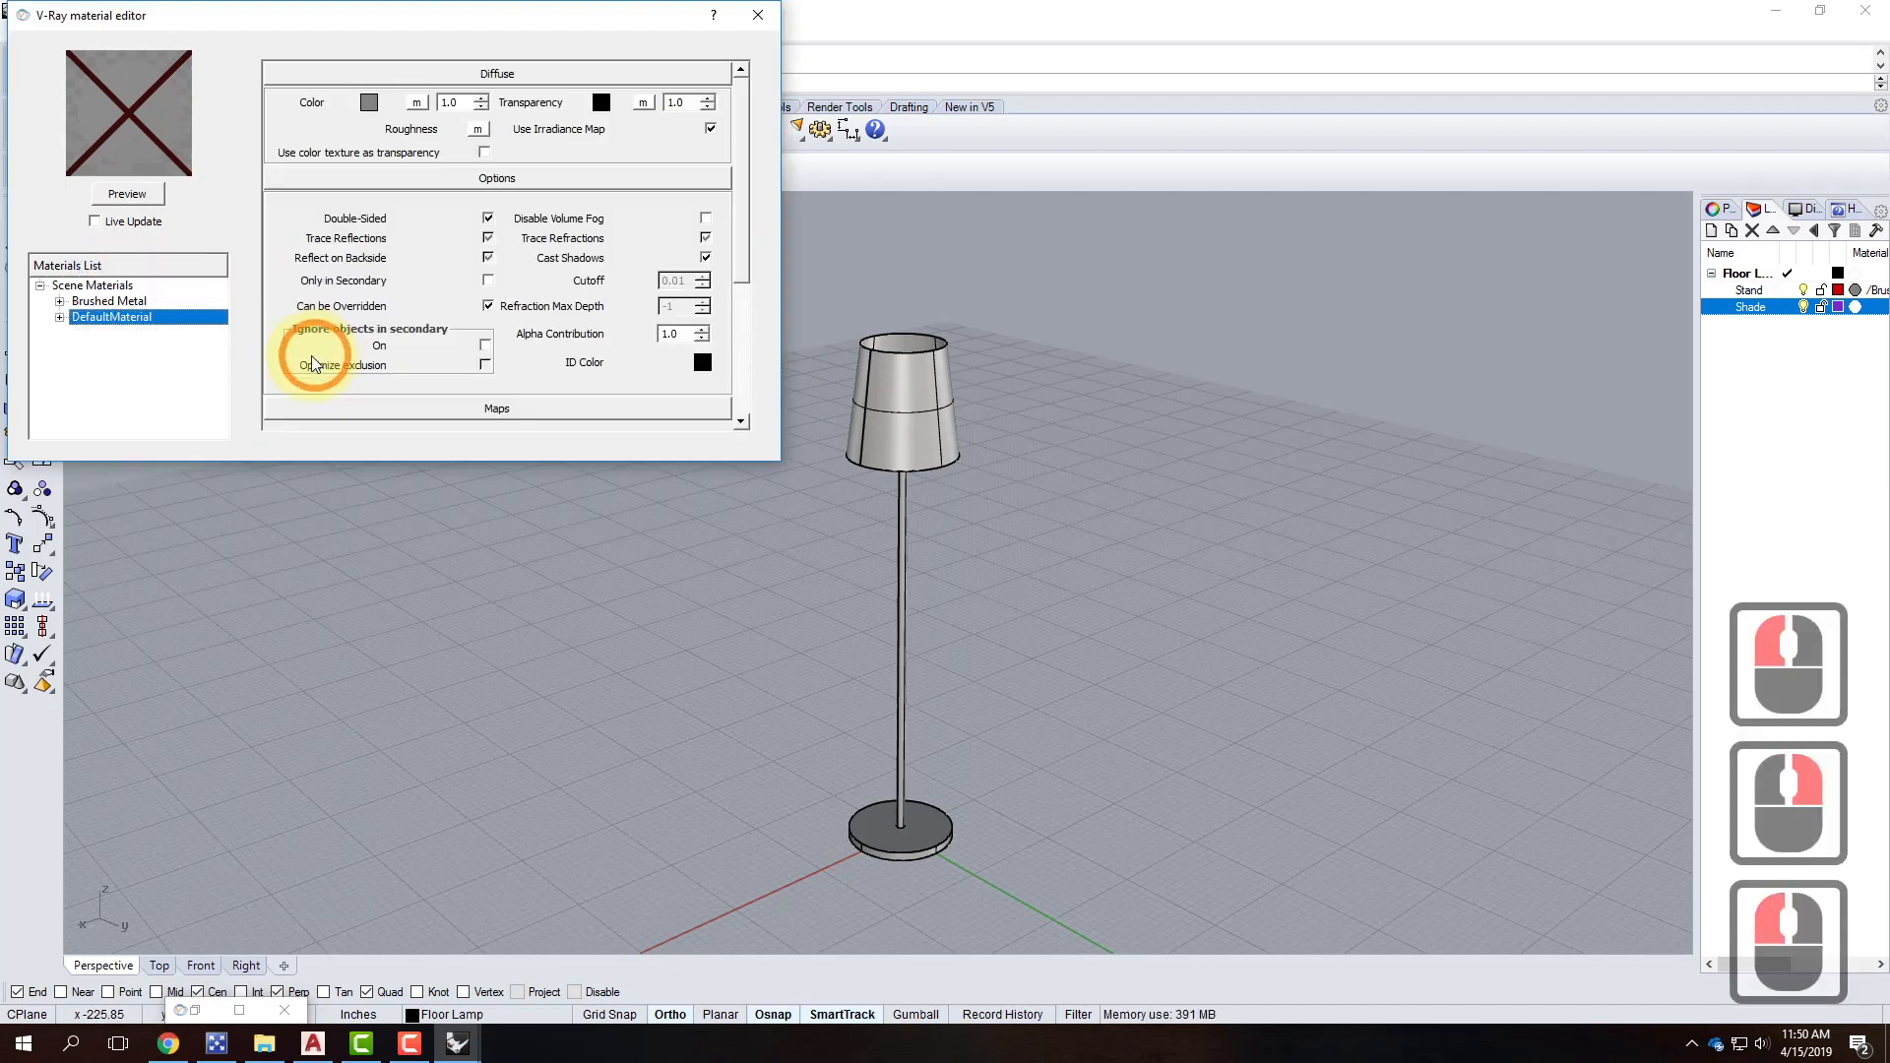
pyautogui.doubleClick(109, 316)
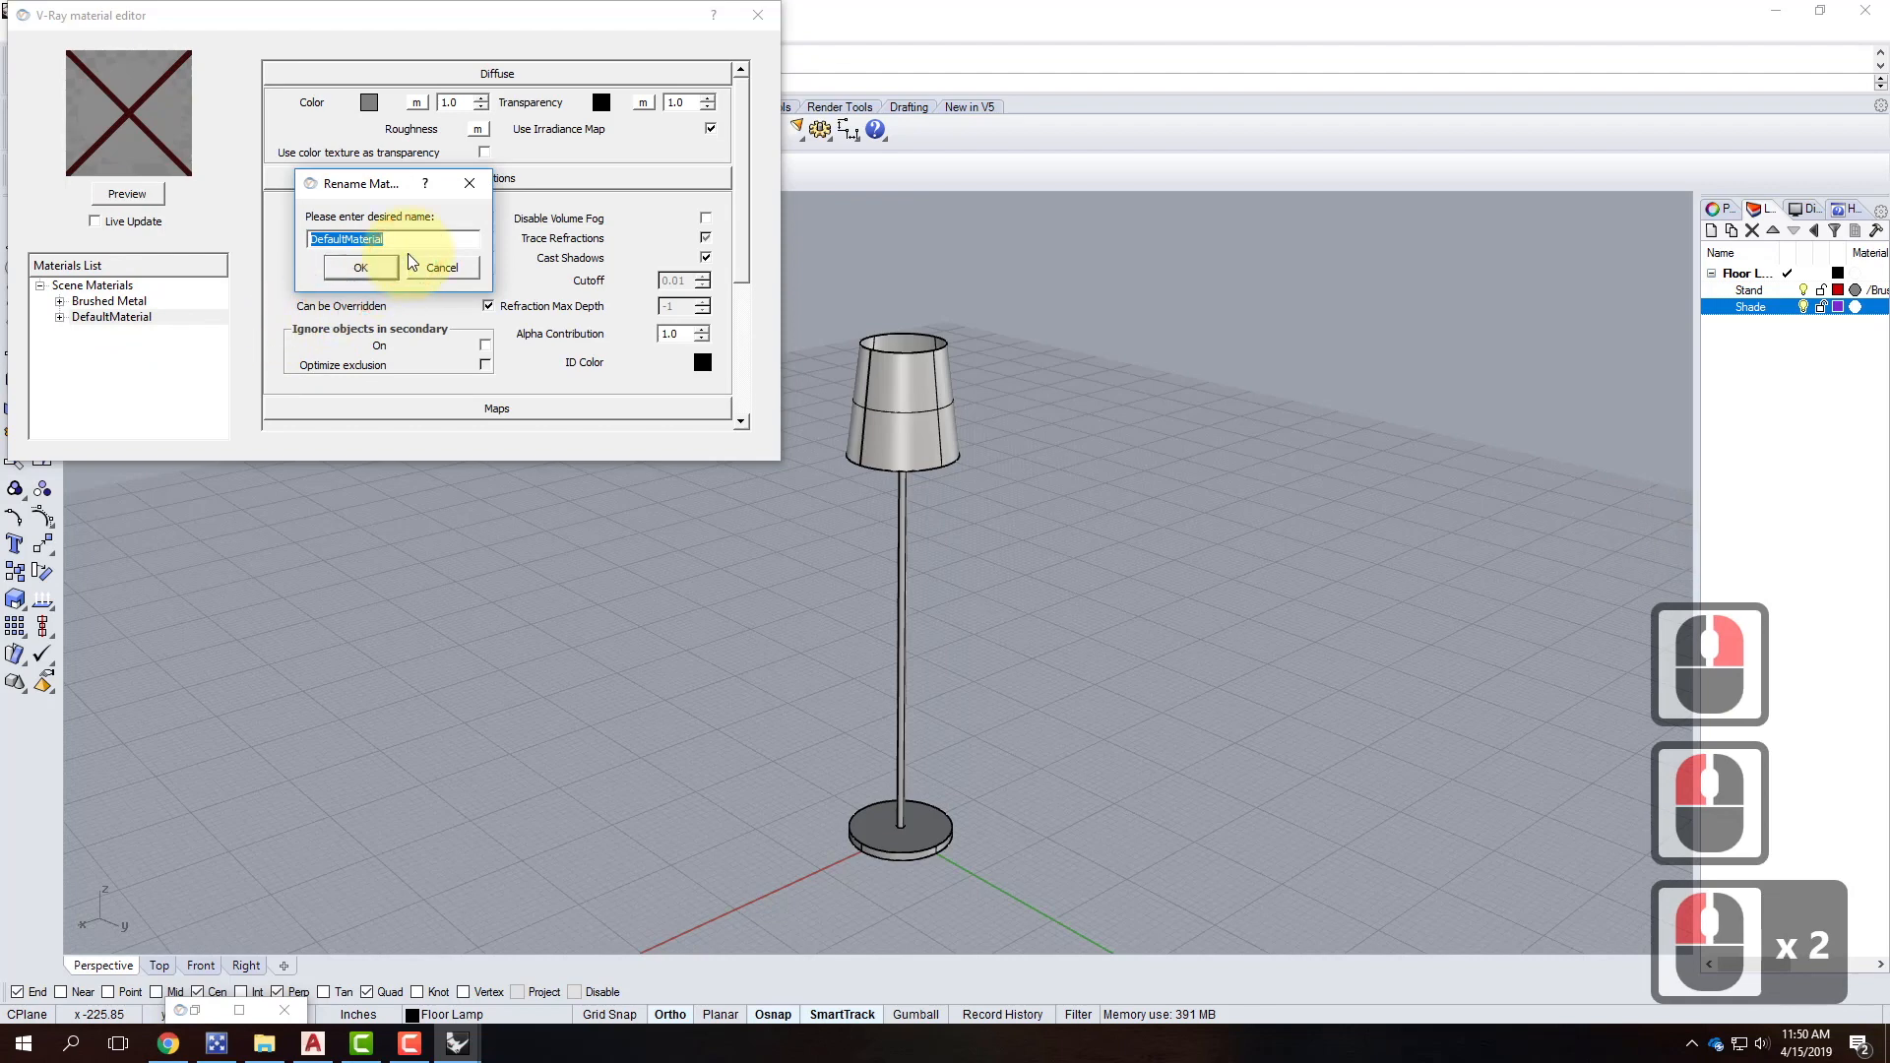
pyautogui.write('LampShade')
pyautogui.press('Return')
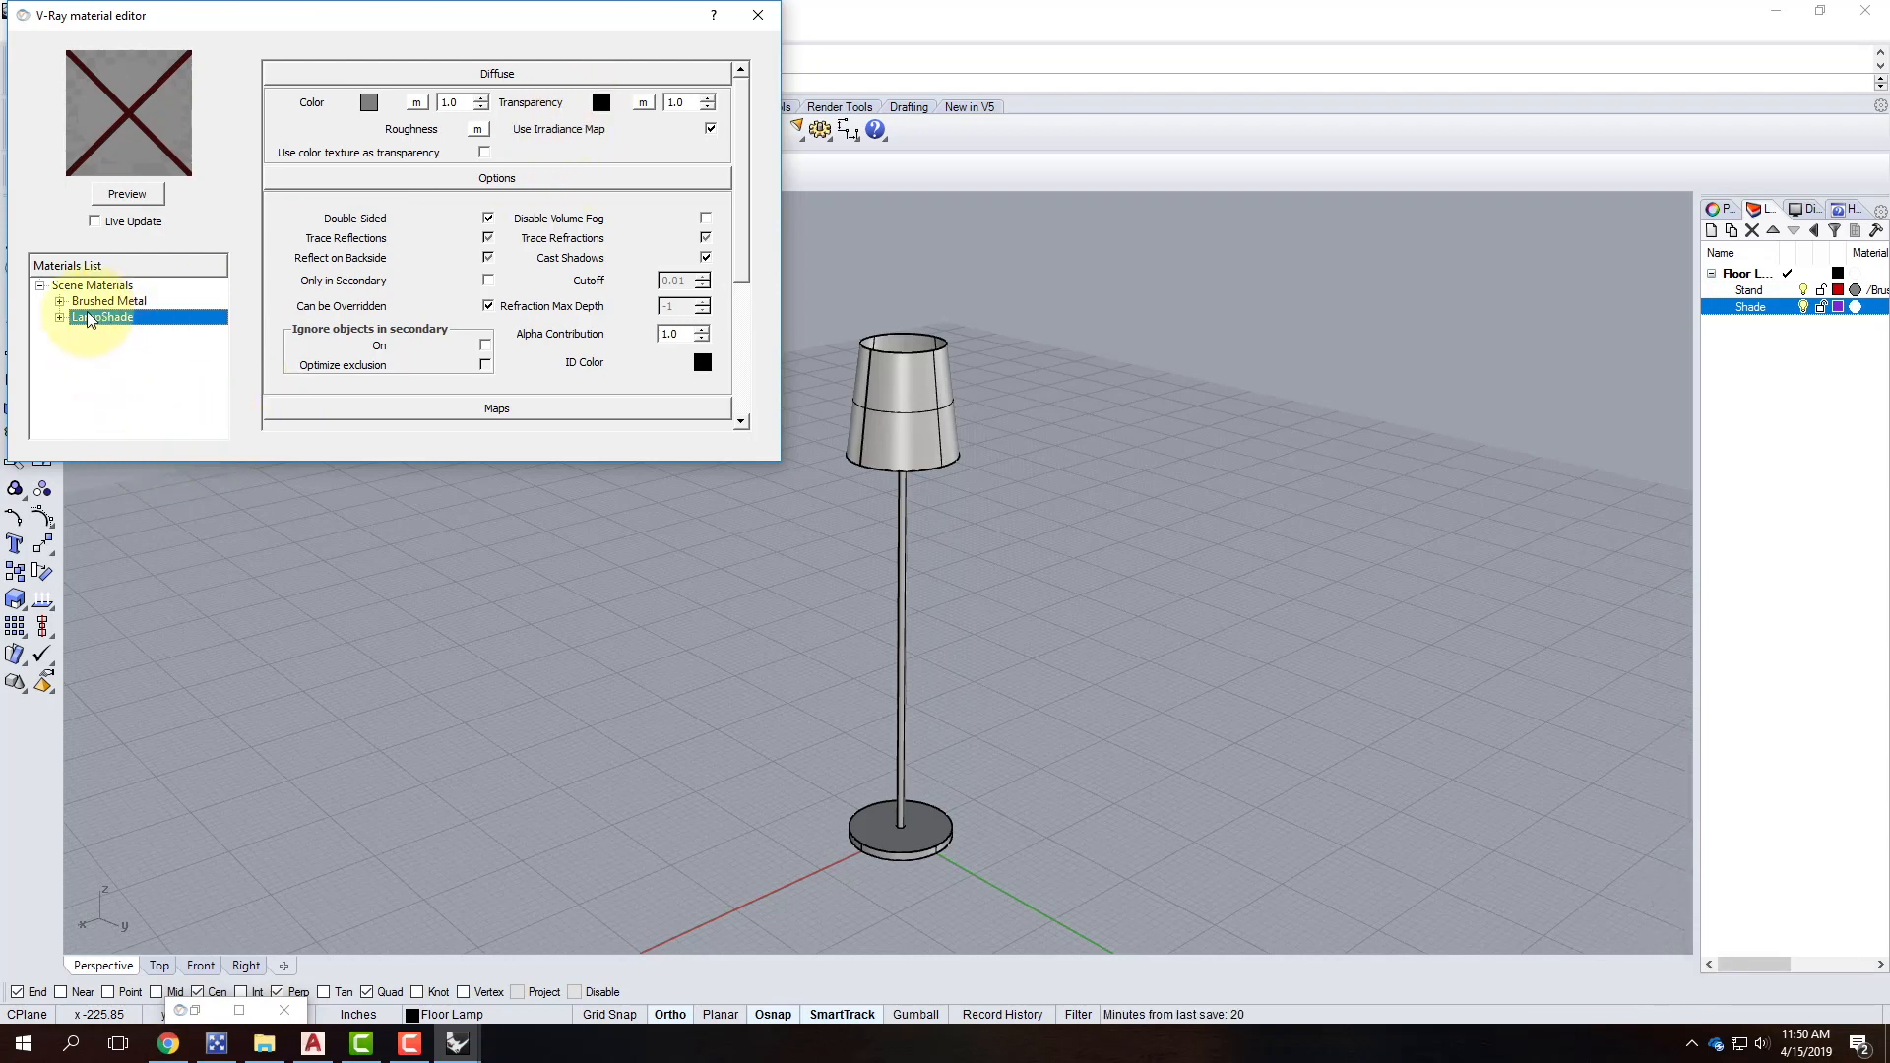
# Set LampShade's diffuse colour to a light tan (238/207/161).
pyautogui.click(369, 104)
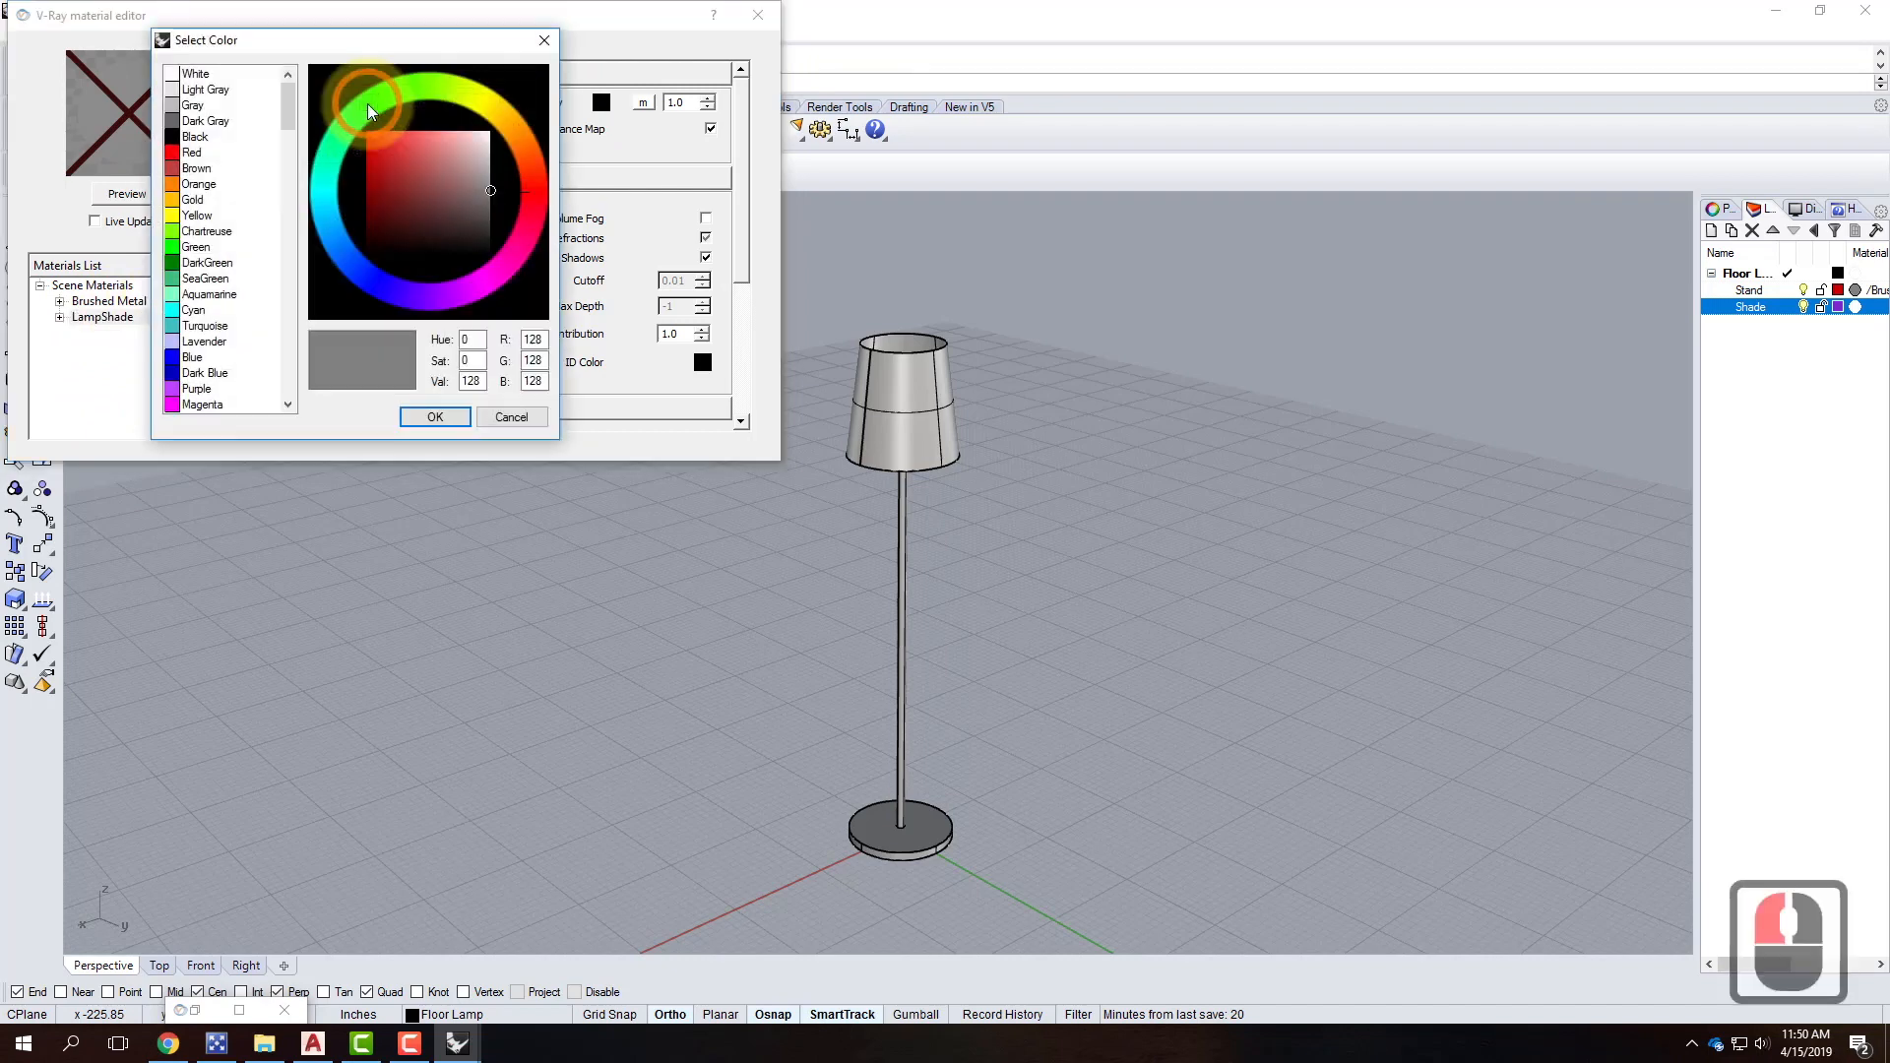
pyautogui.scroll(-4, 242, 253)
pyautogui.scroll(-14, 243, 253)
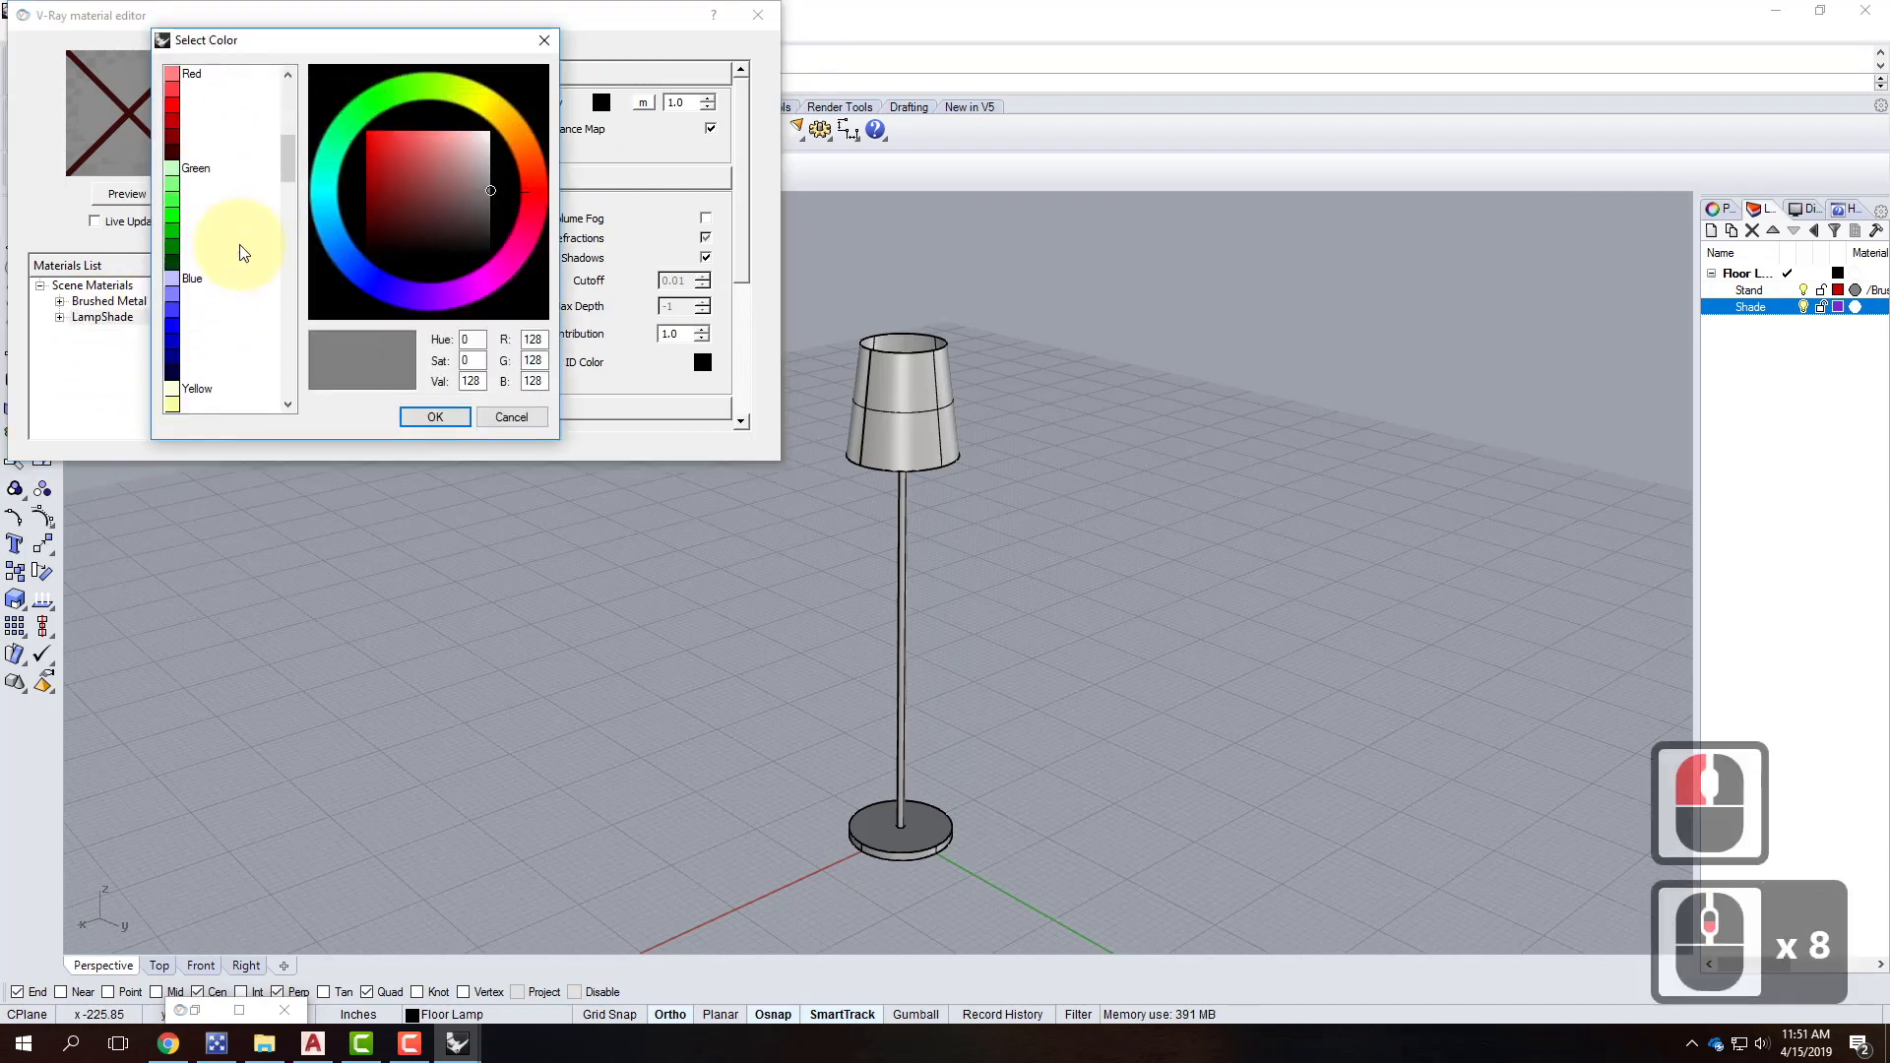
pyautogui.scroll(-5, 243, 253)
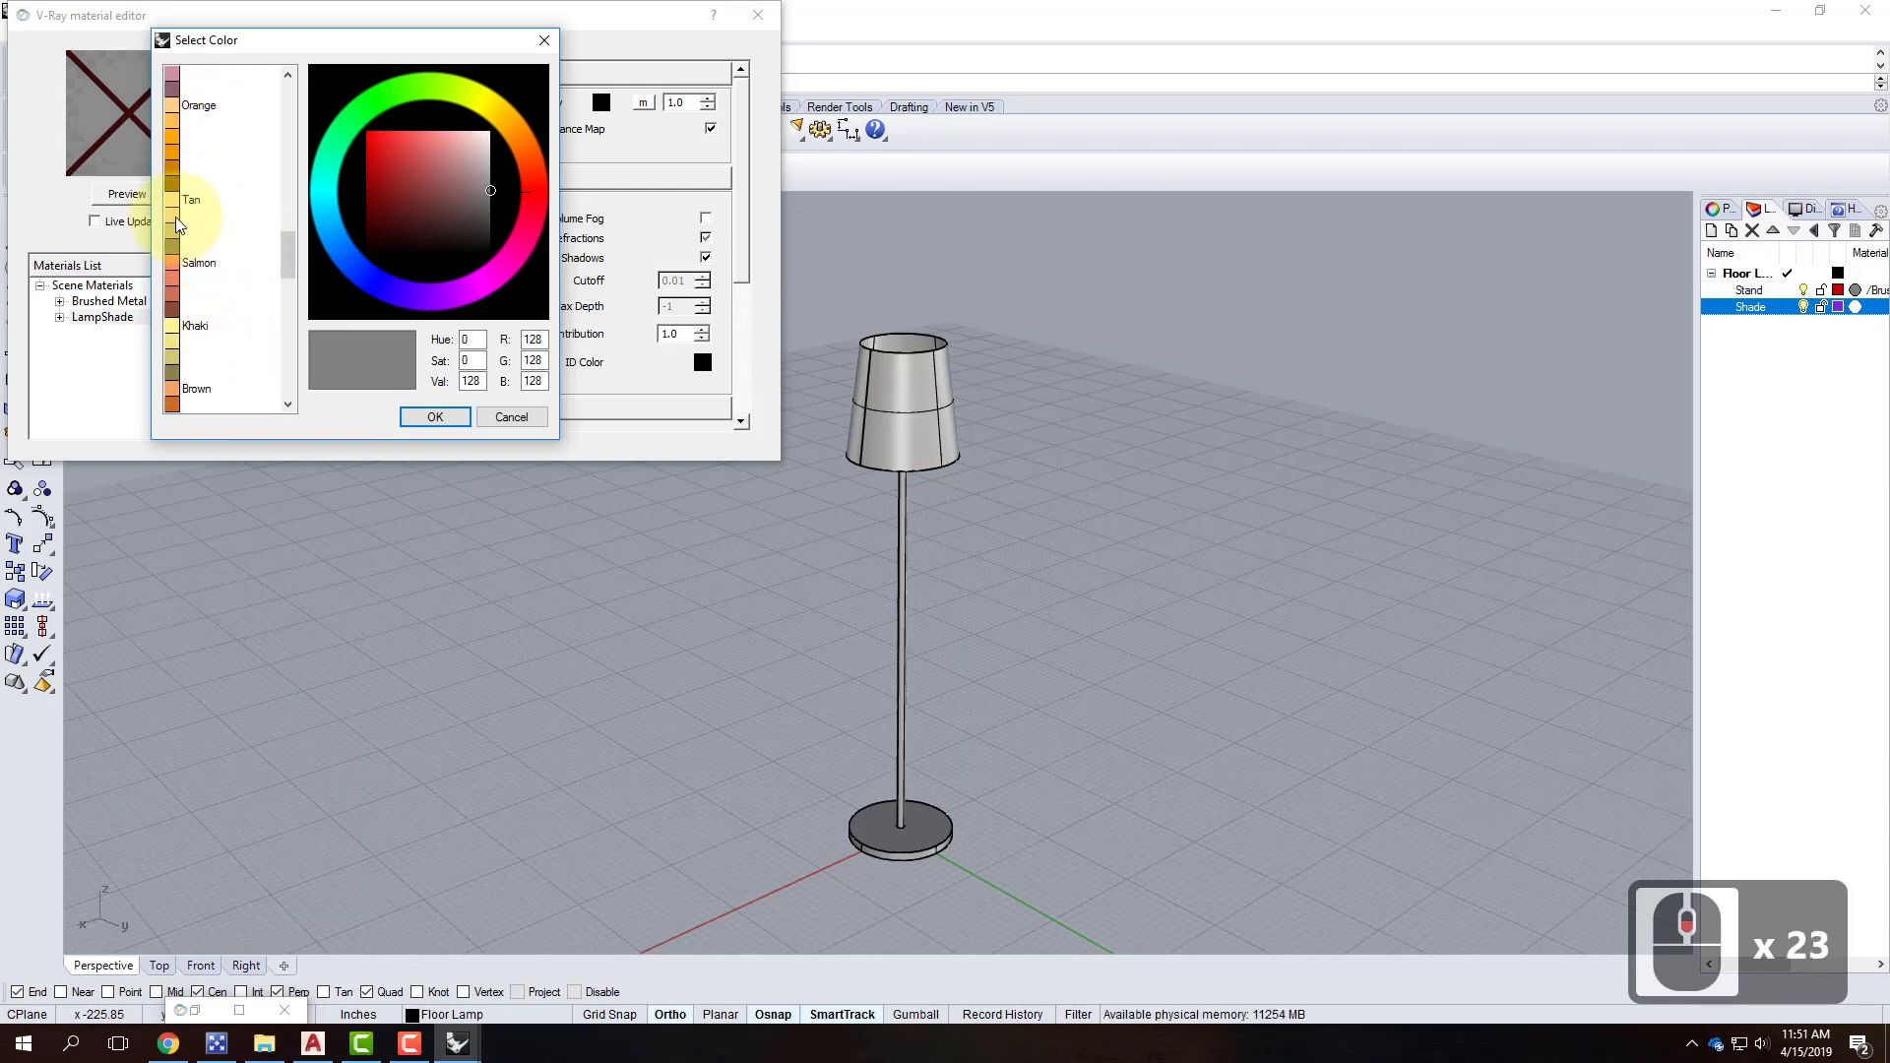
pyautogui.click(182, 342)
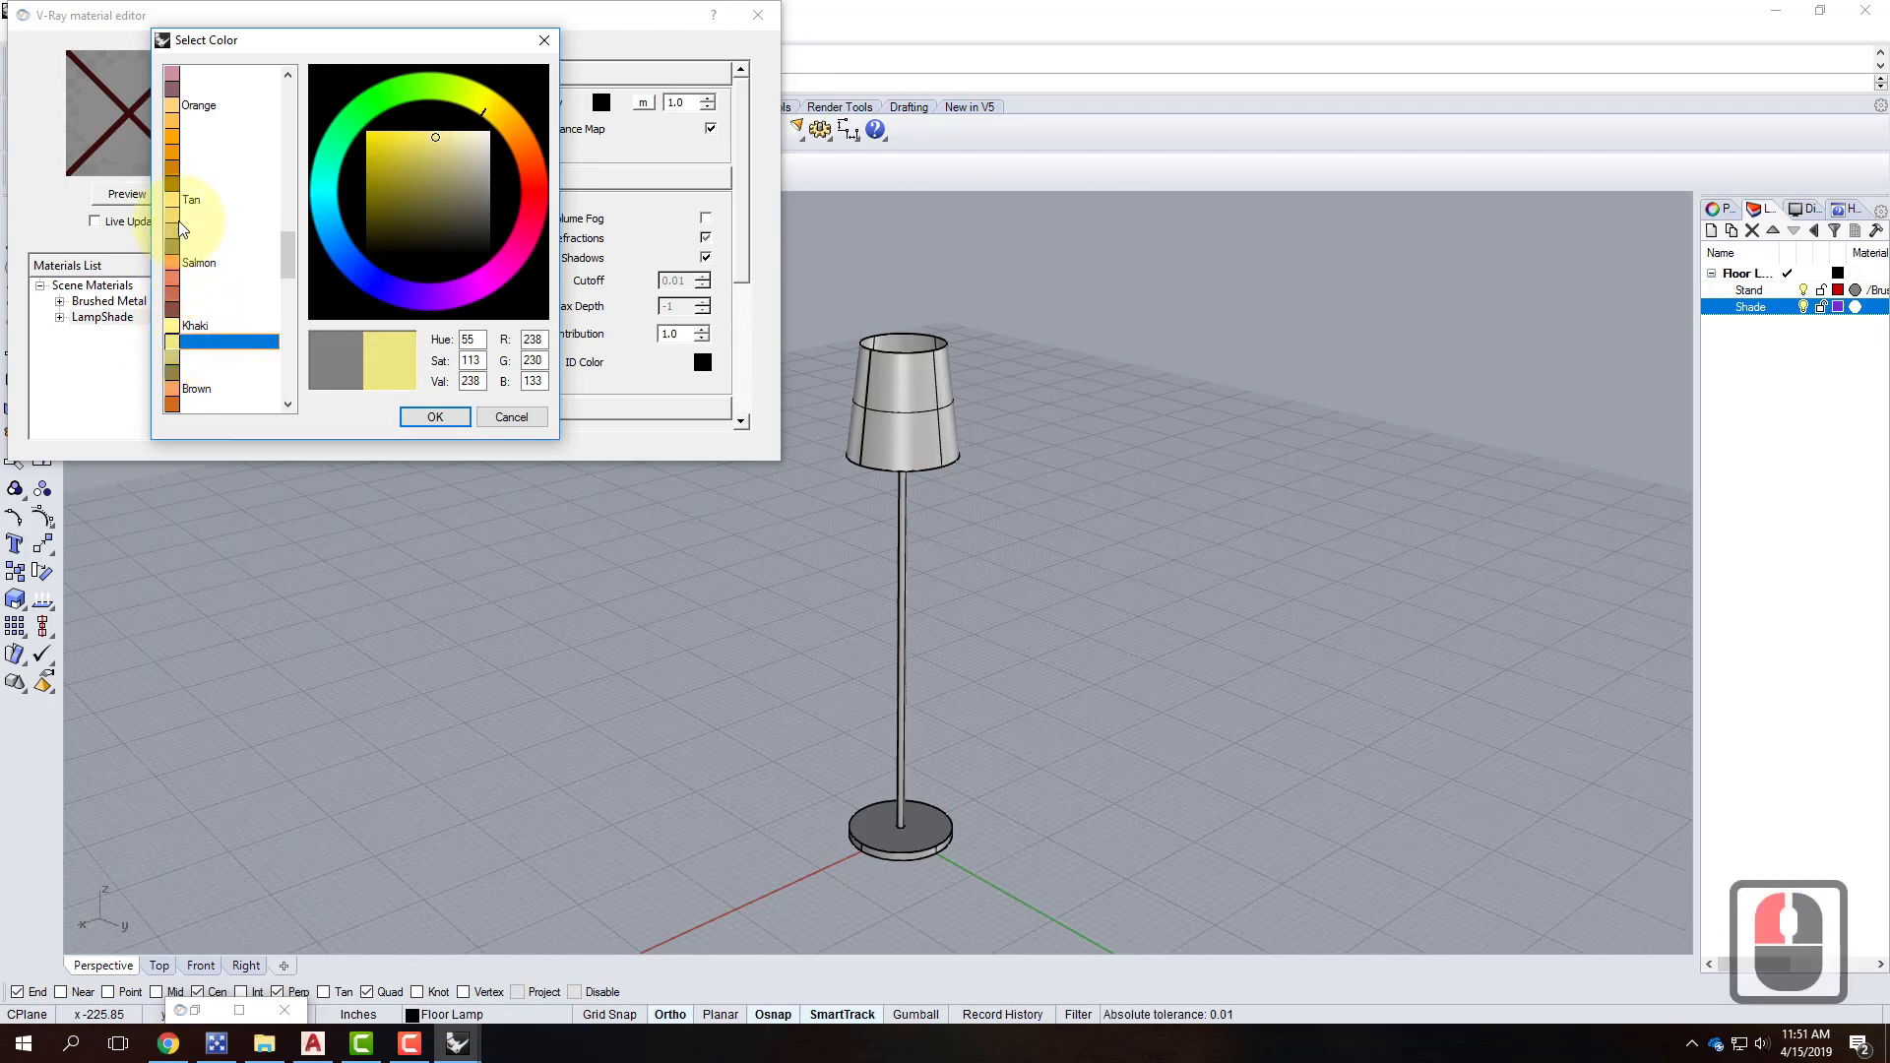
pyautogui.click(180, 216)
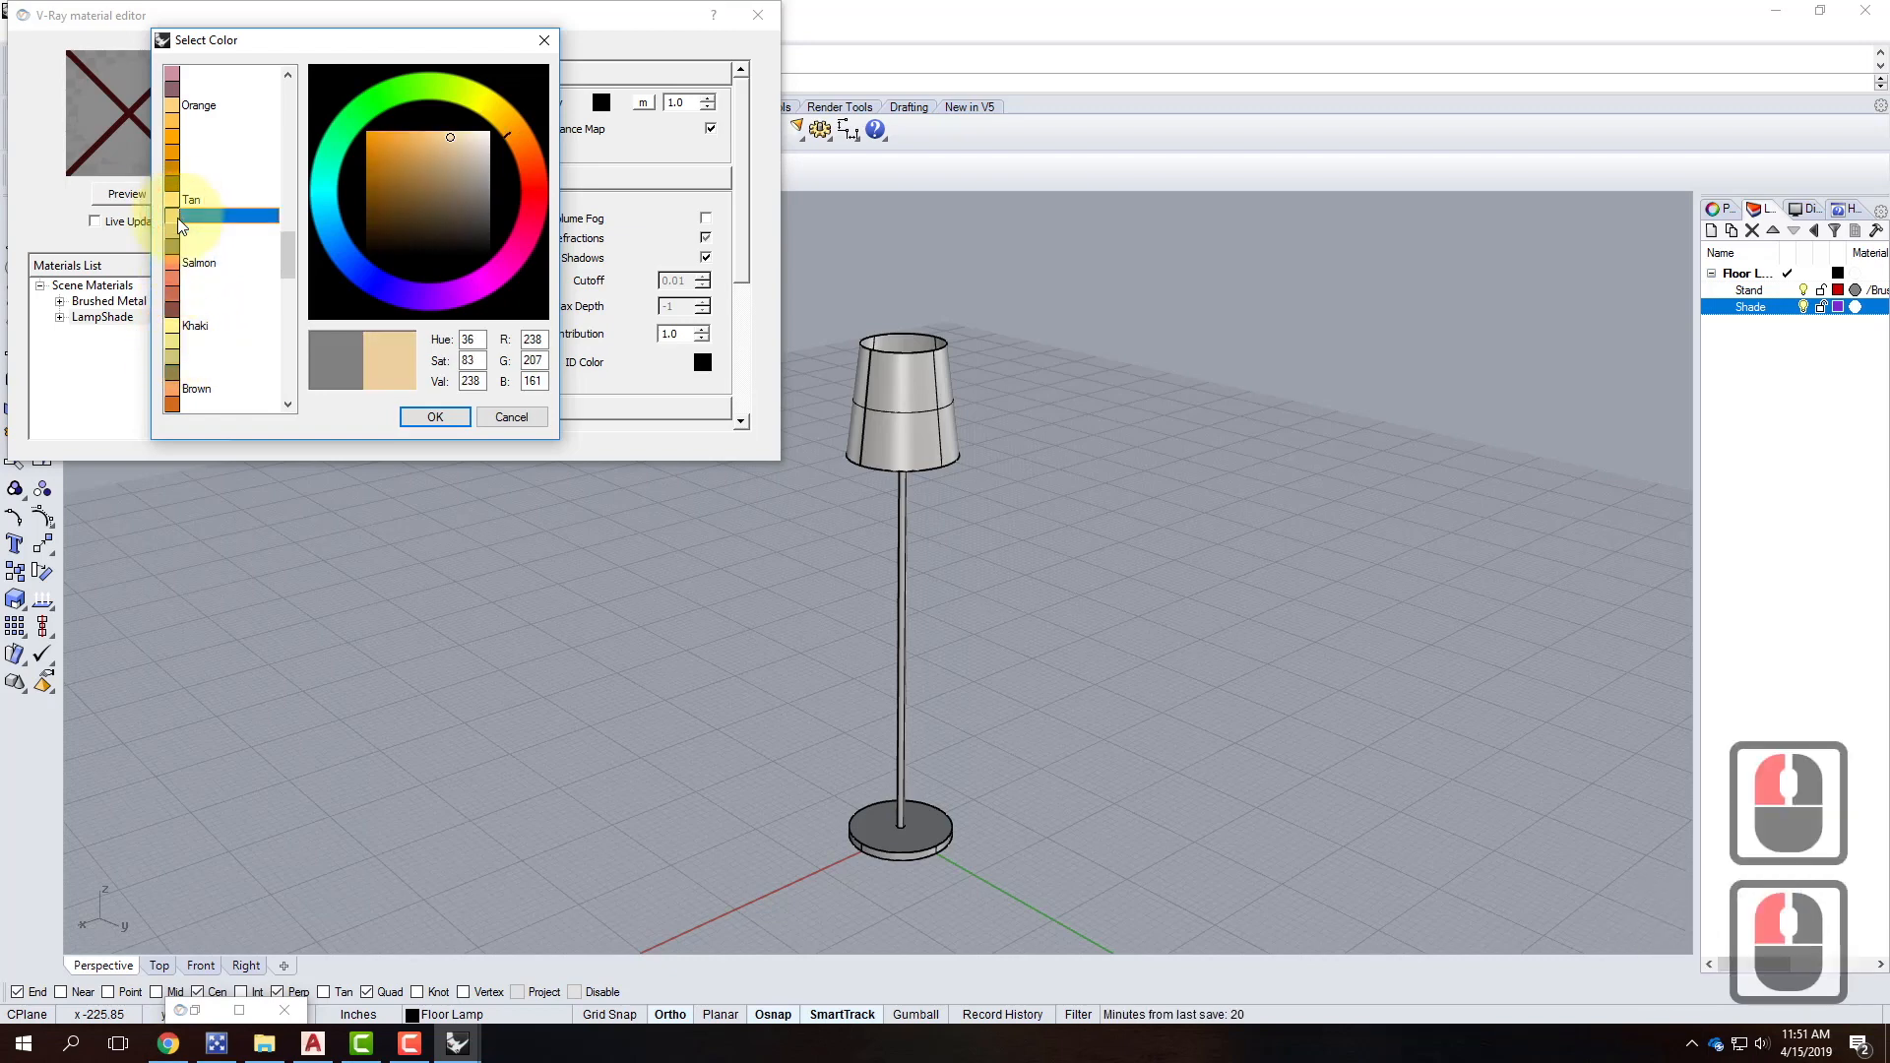
pyautogui.click(436, 418)
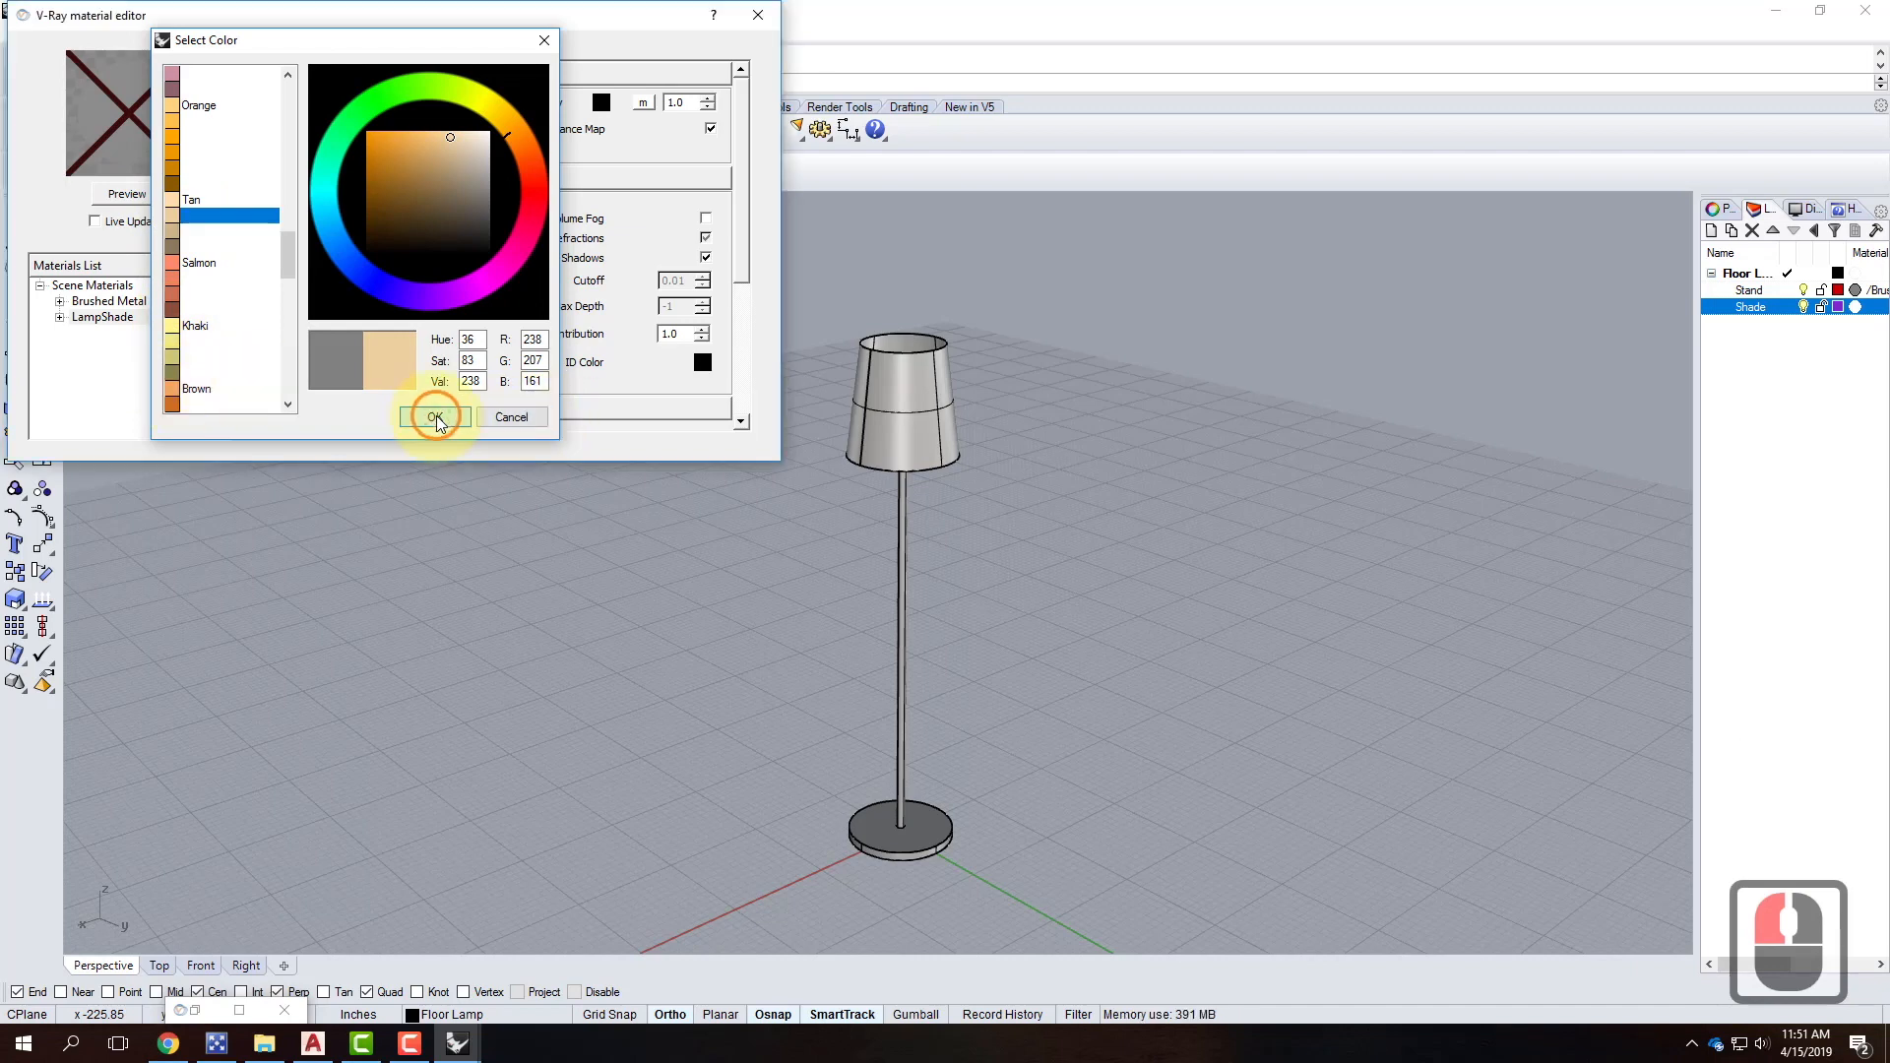
# Give LampShade a dark grey (RGB 45) transparency colour and render its preview sphere.
pyautogui.click(604, 103)
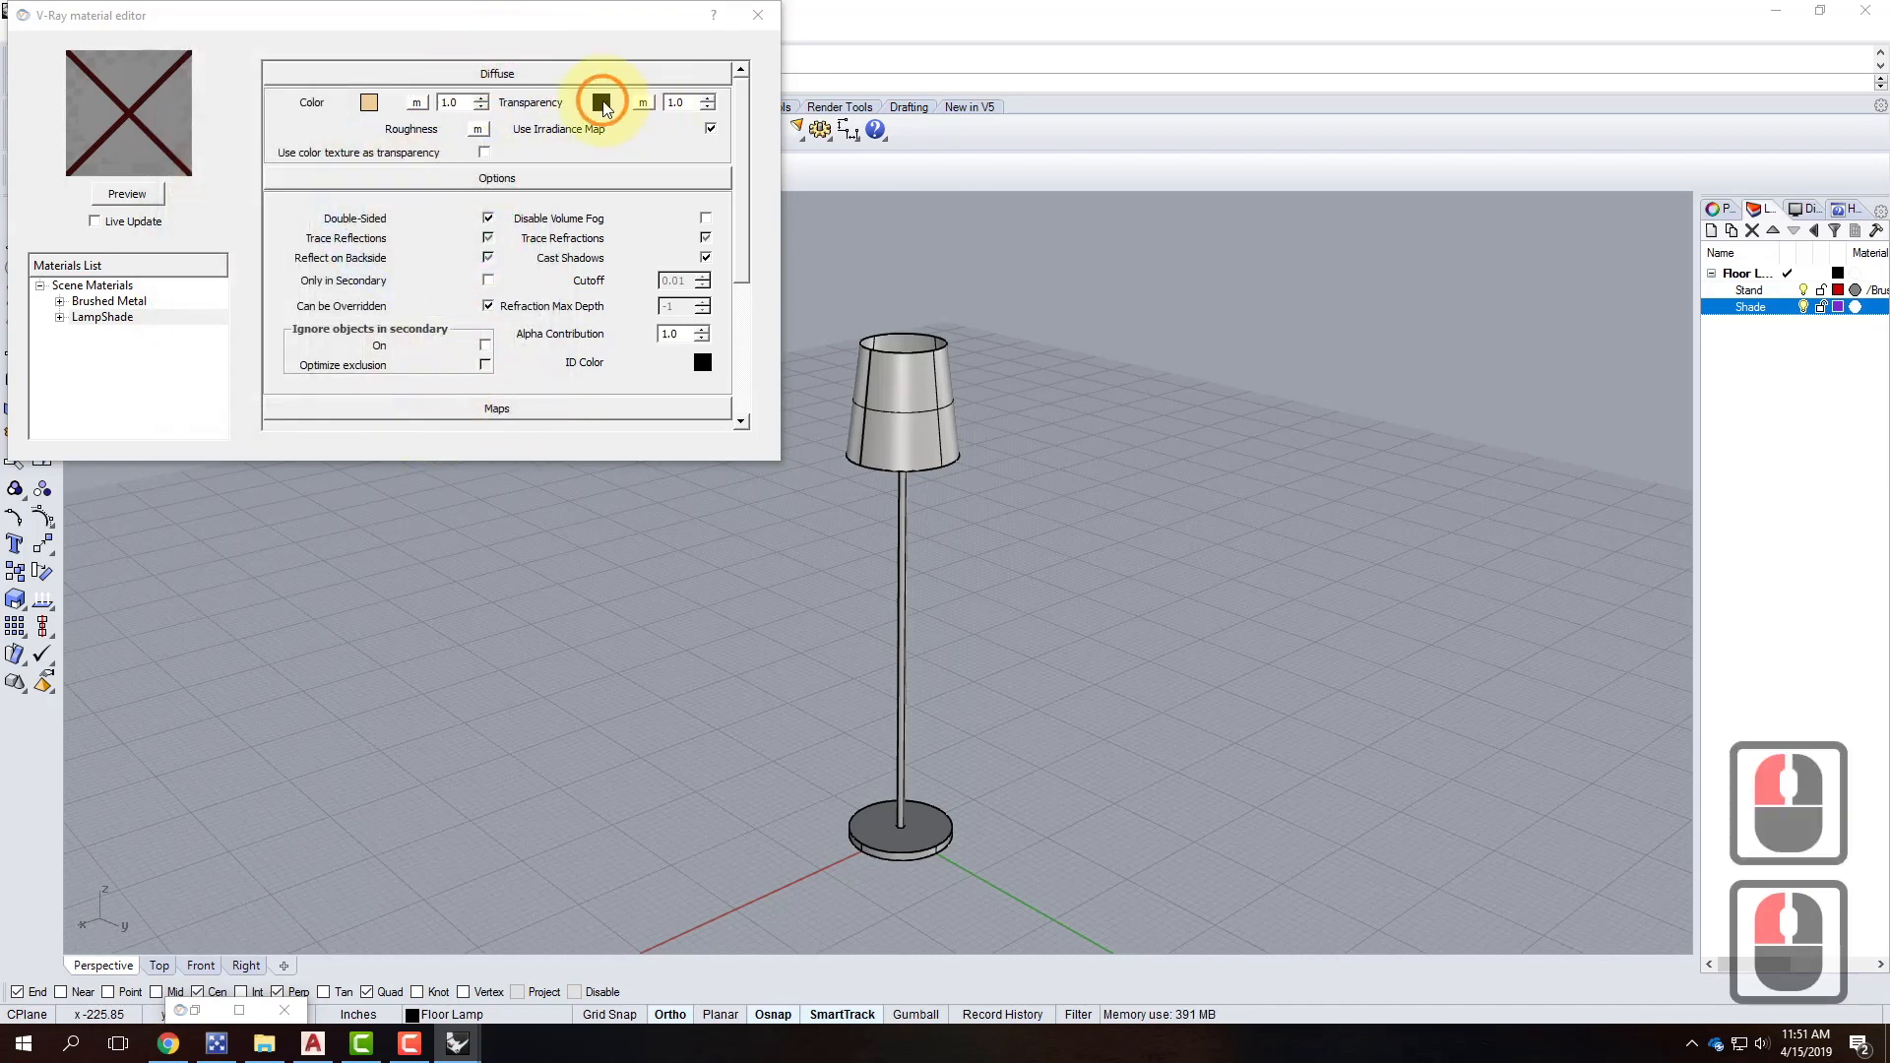
pyautogui.moveTo(293, 118); pyautogui.dragTo(311, 400)
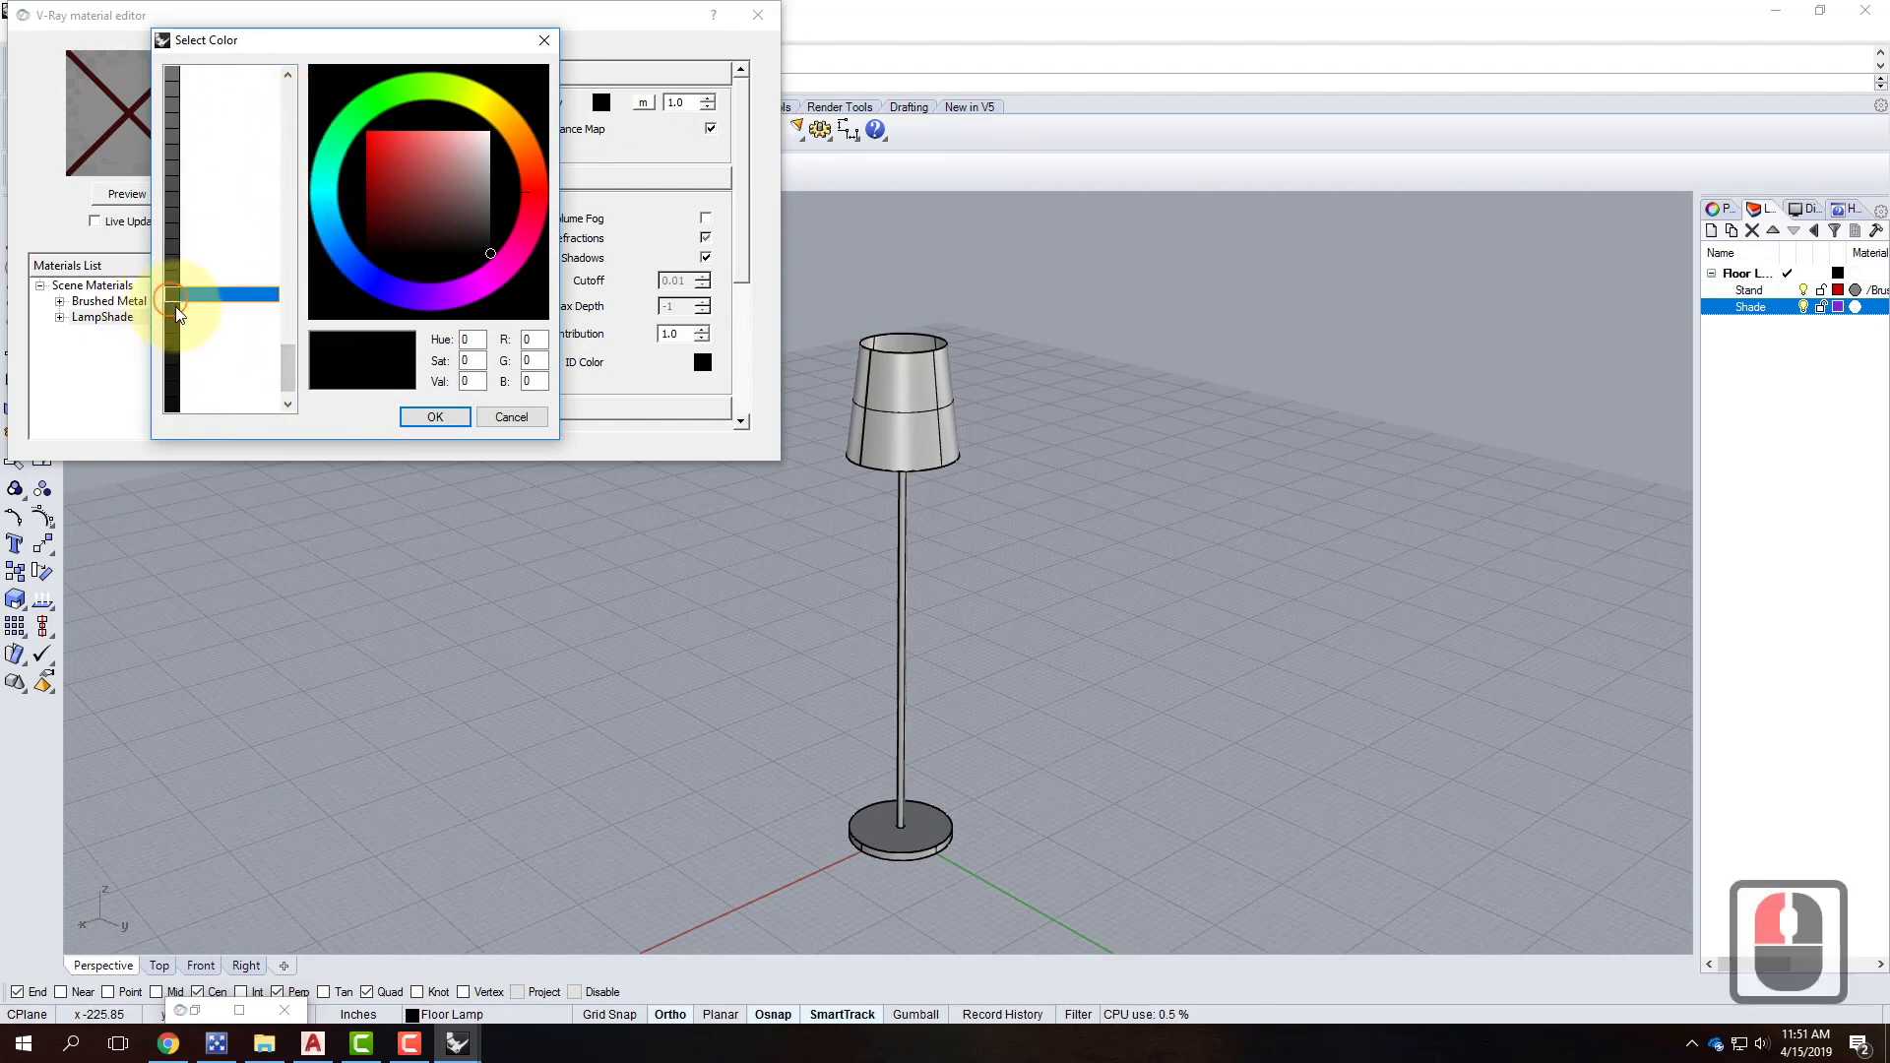
pyautogui.doubleClick(204, 320)
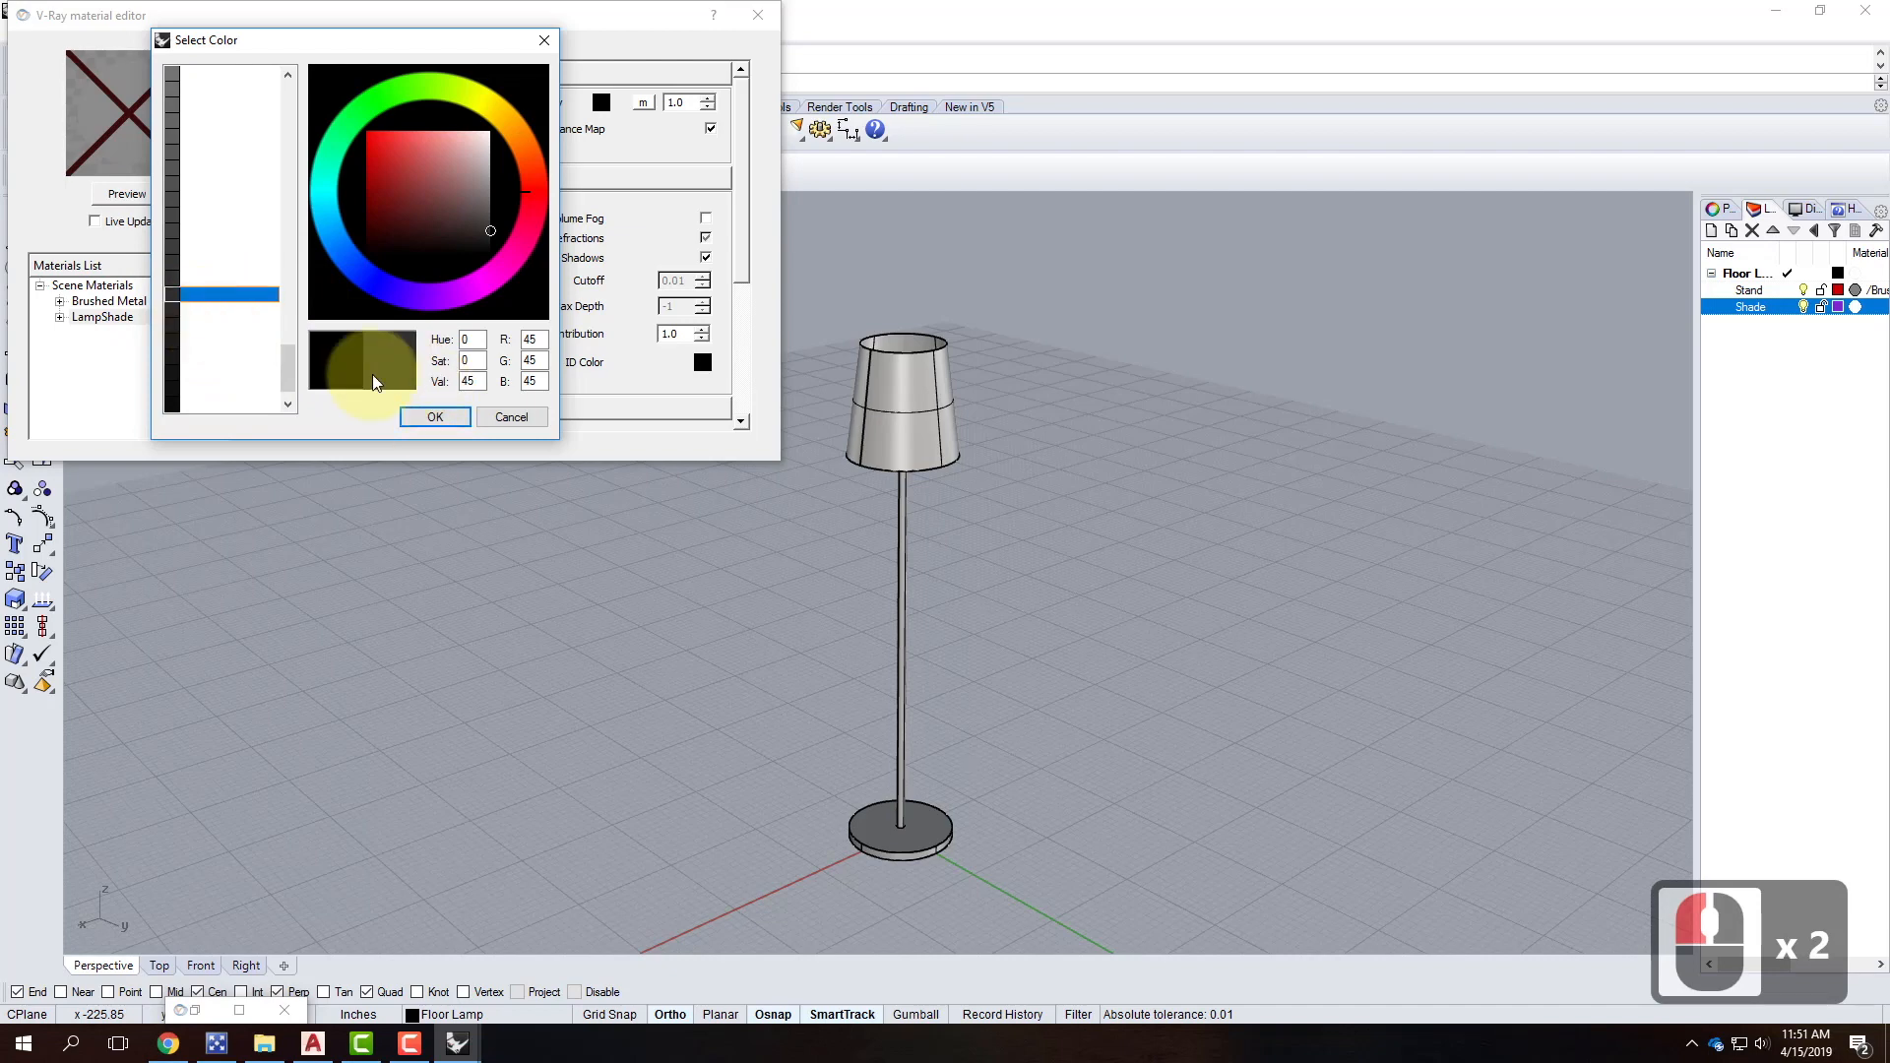
pyautogui.click(436, 415)
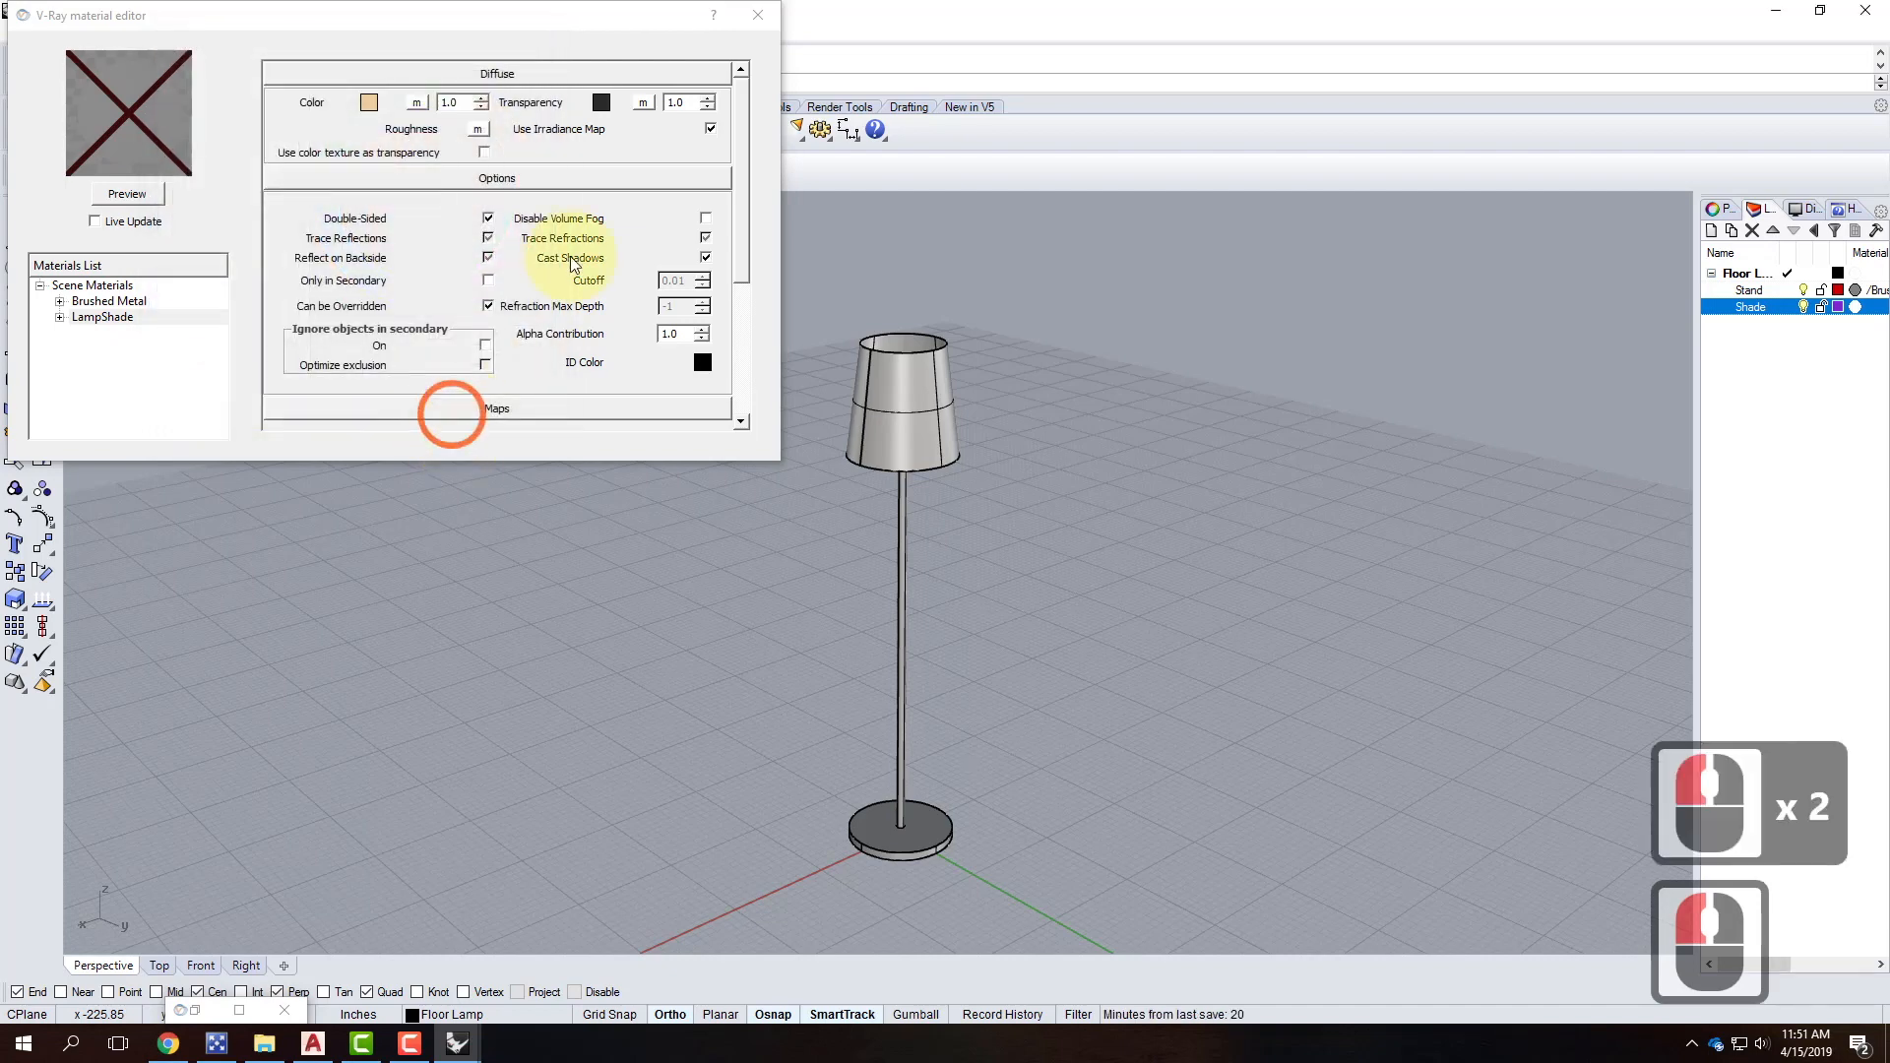
pyautogui.click(127, 193)
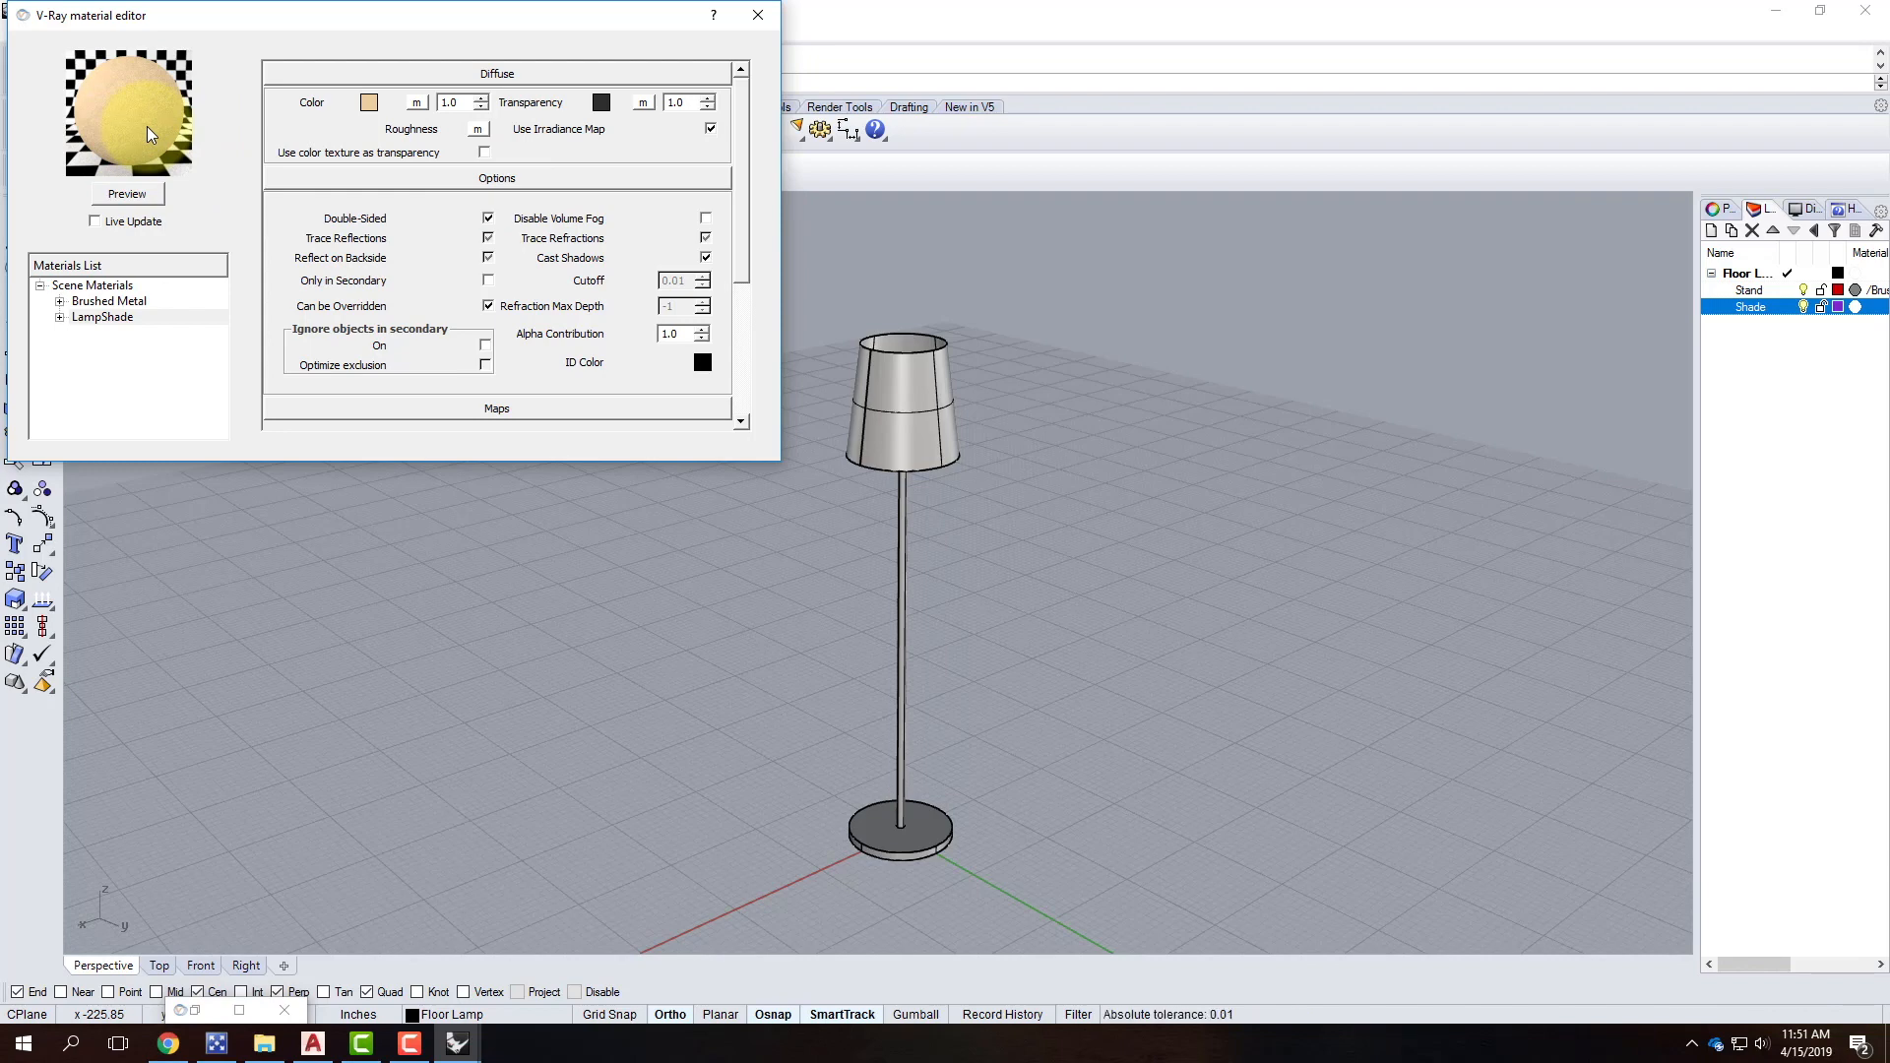
# Apply the LampShade material to the Shade layer and close the material editor.
pyautogui.rightClick(109, 329)
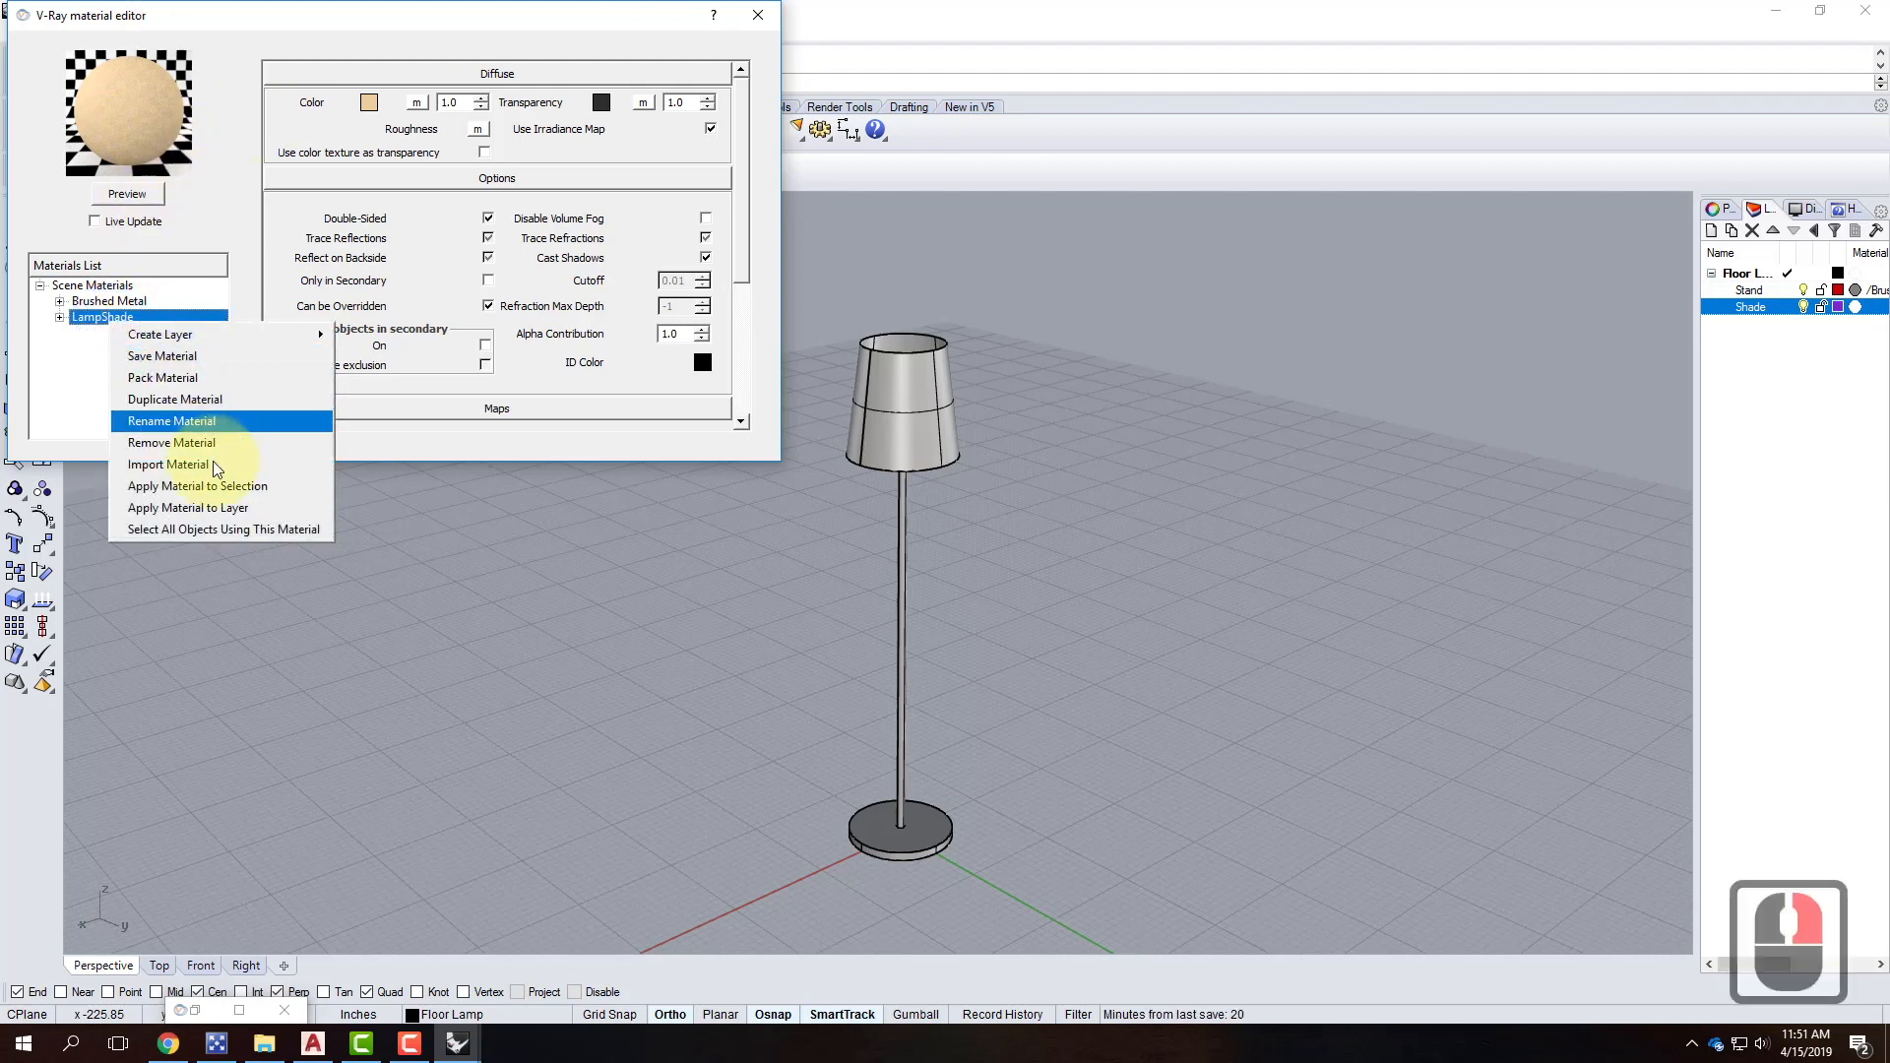
pyautogui.click(245, 509)
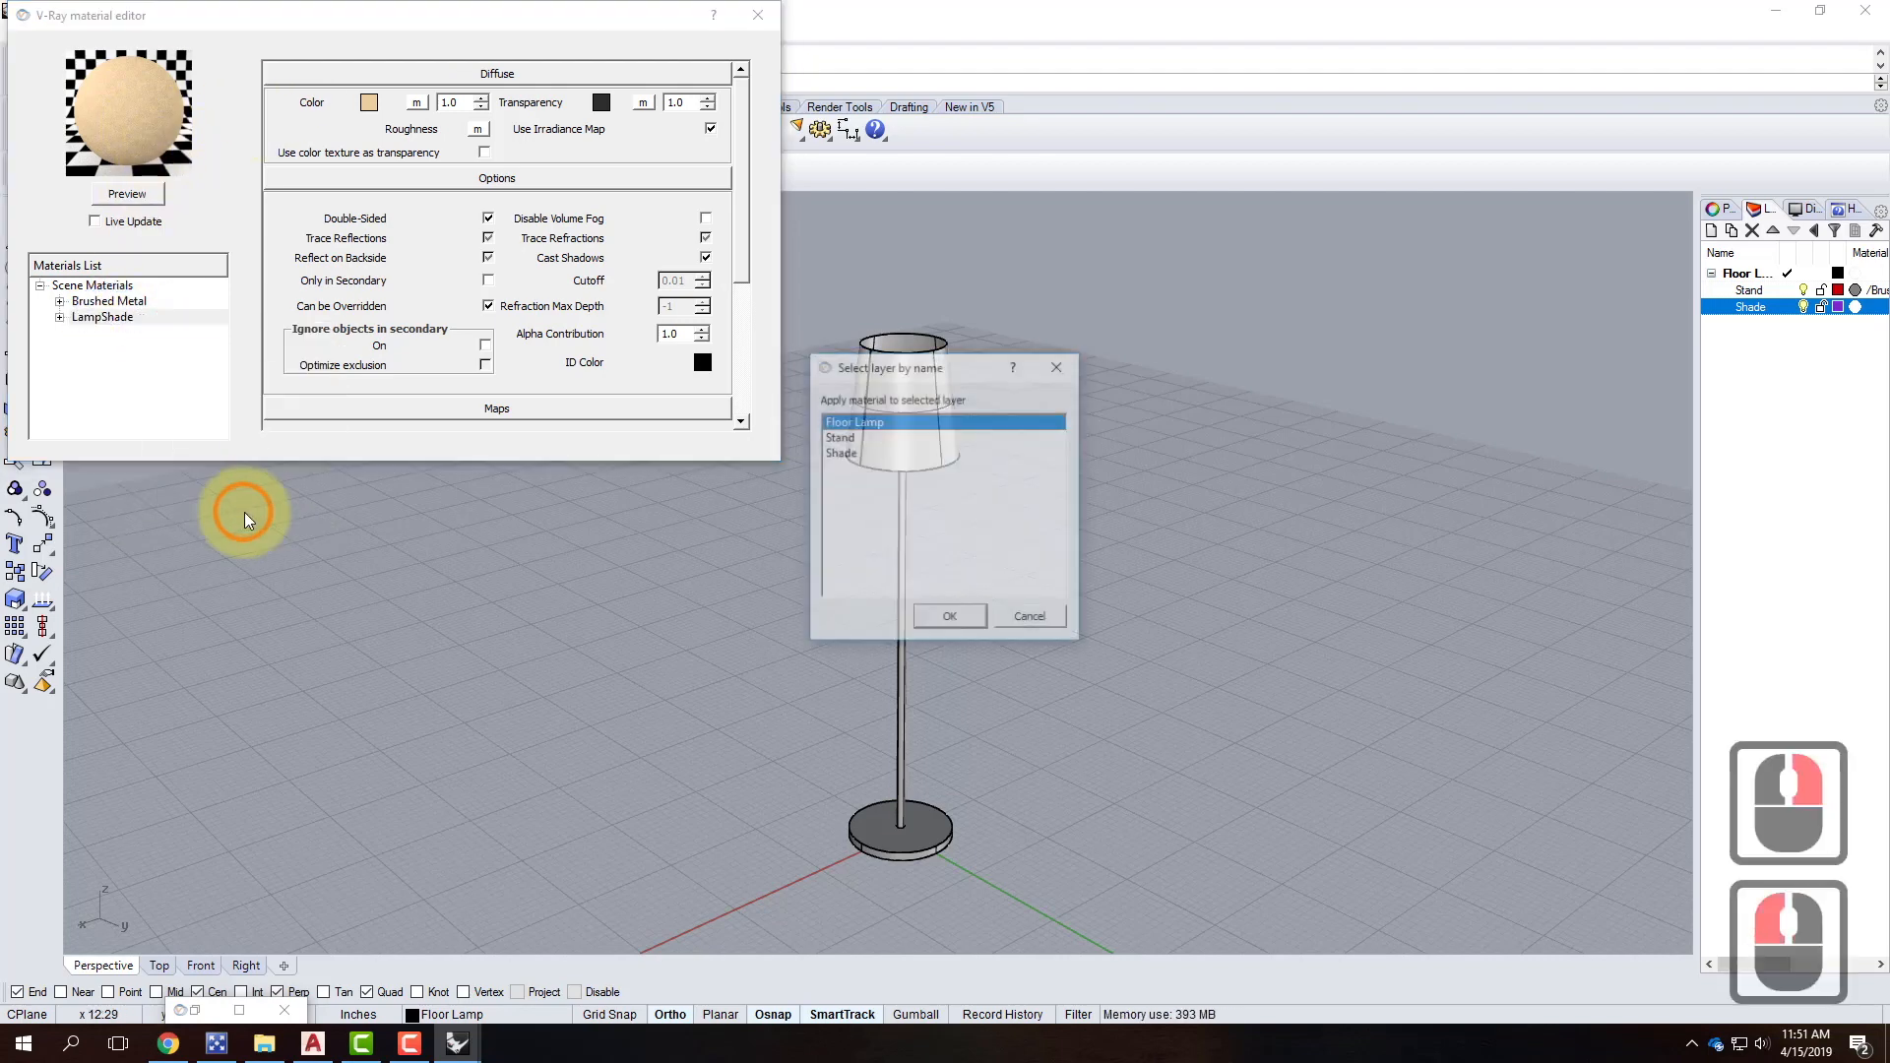
pyautogui.click(871, 453)
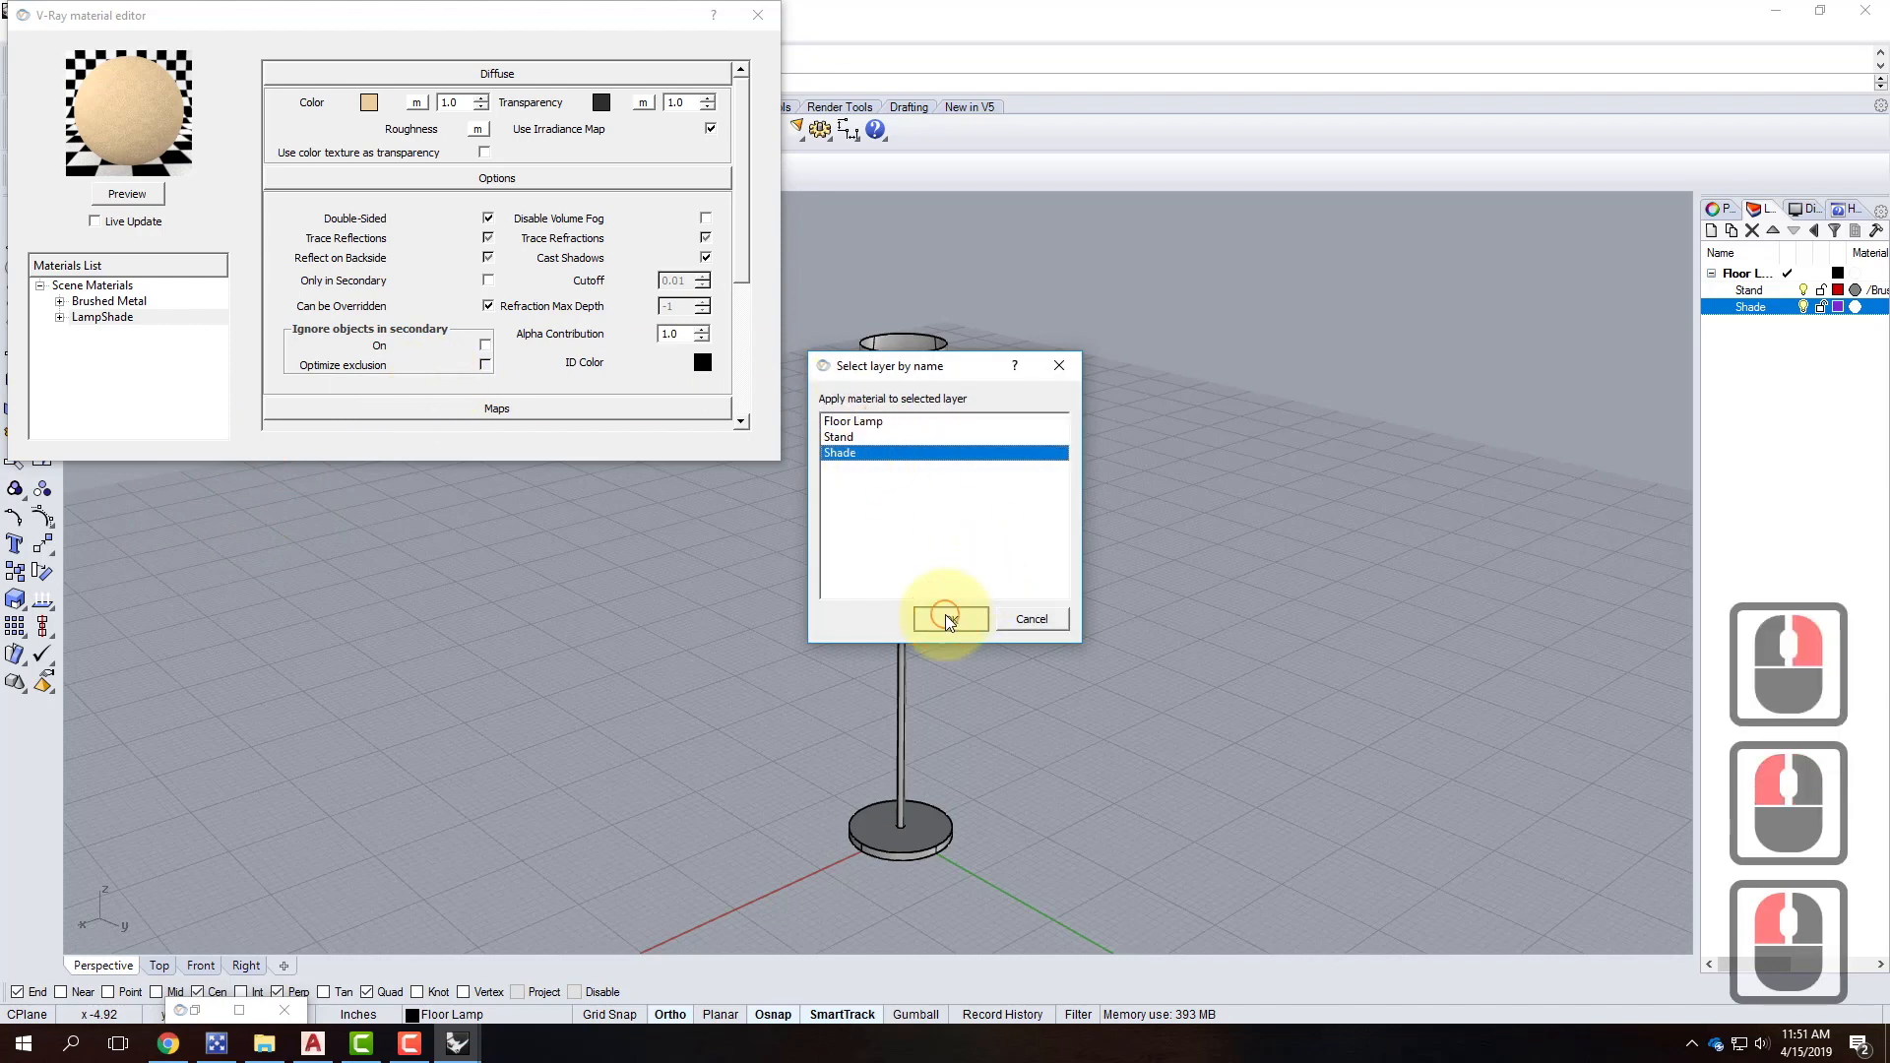
pyautogui.click(950, 618)
pyautogui.click(754, 14)
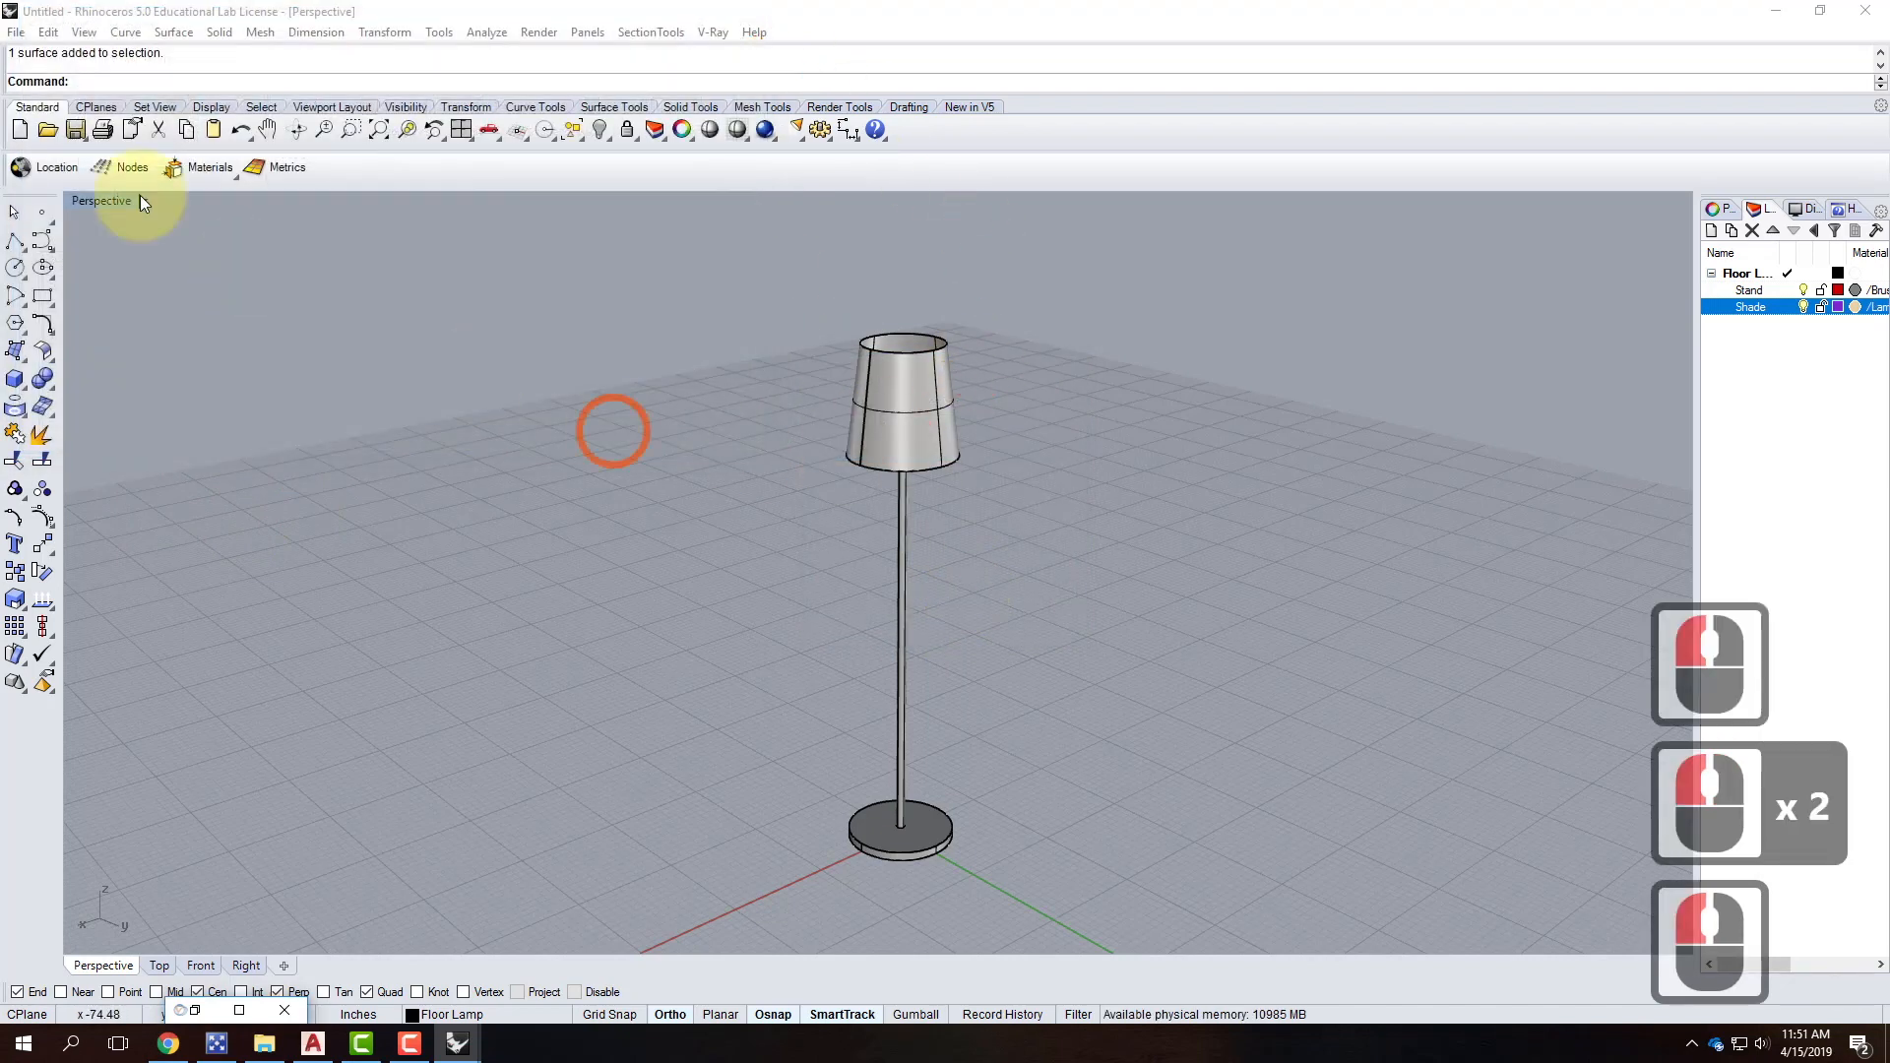
# Save the model as FloorLamp2.3dm in the Lighting blocks folder.
pyautogui.click(47, 32)
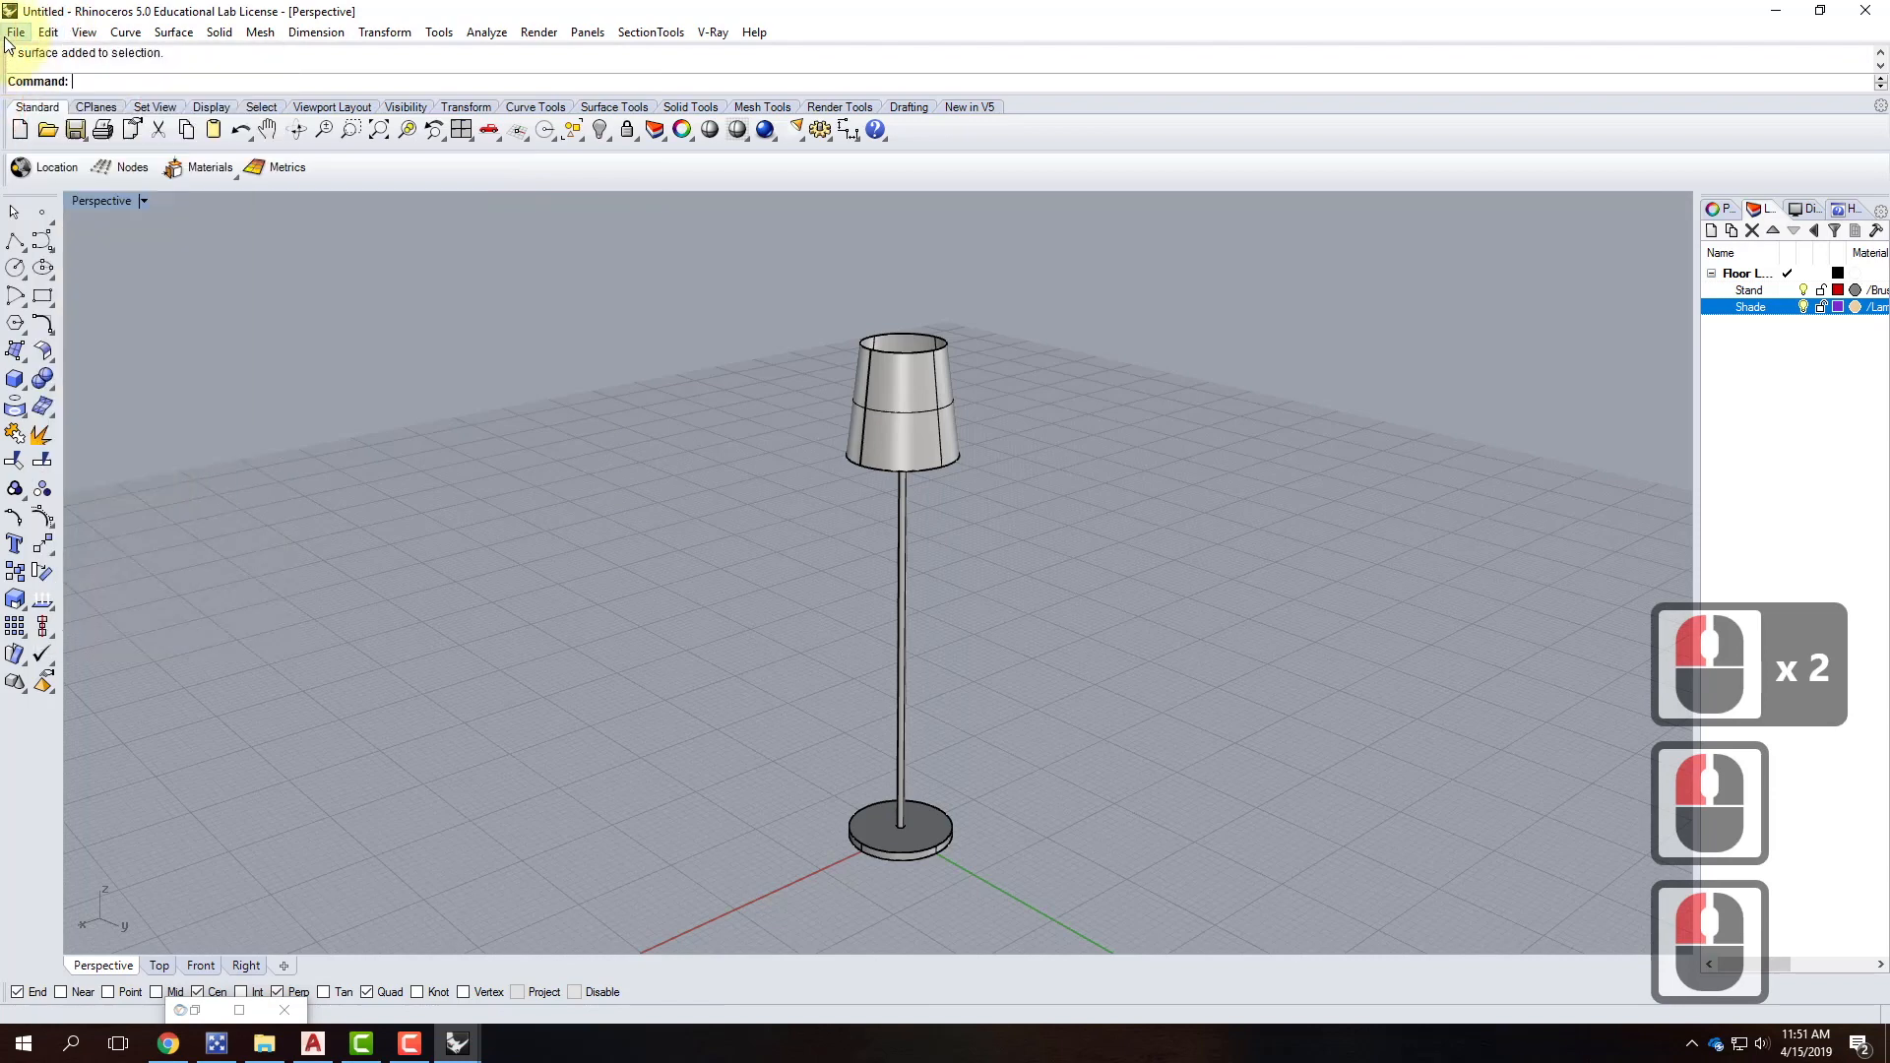
pyautogui.click(135, 190)
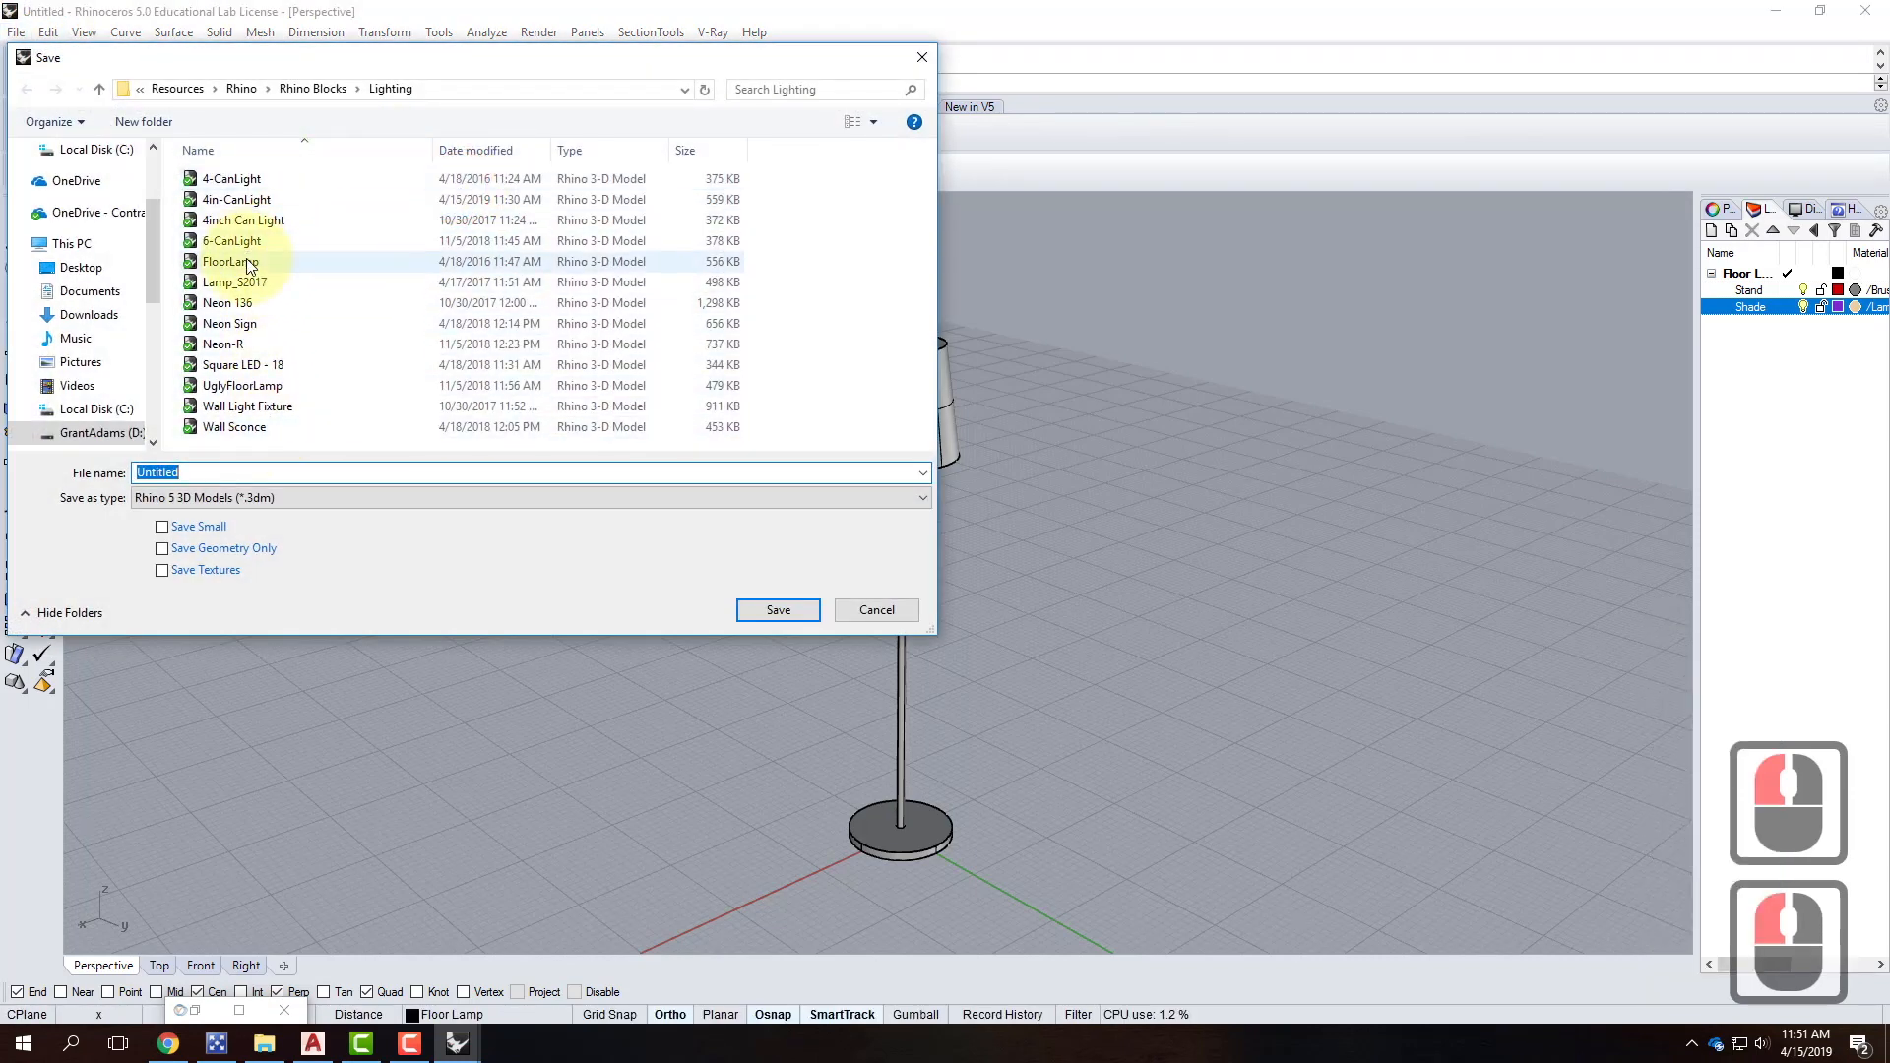
pyautogui.click(232, 262)
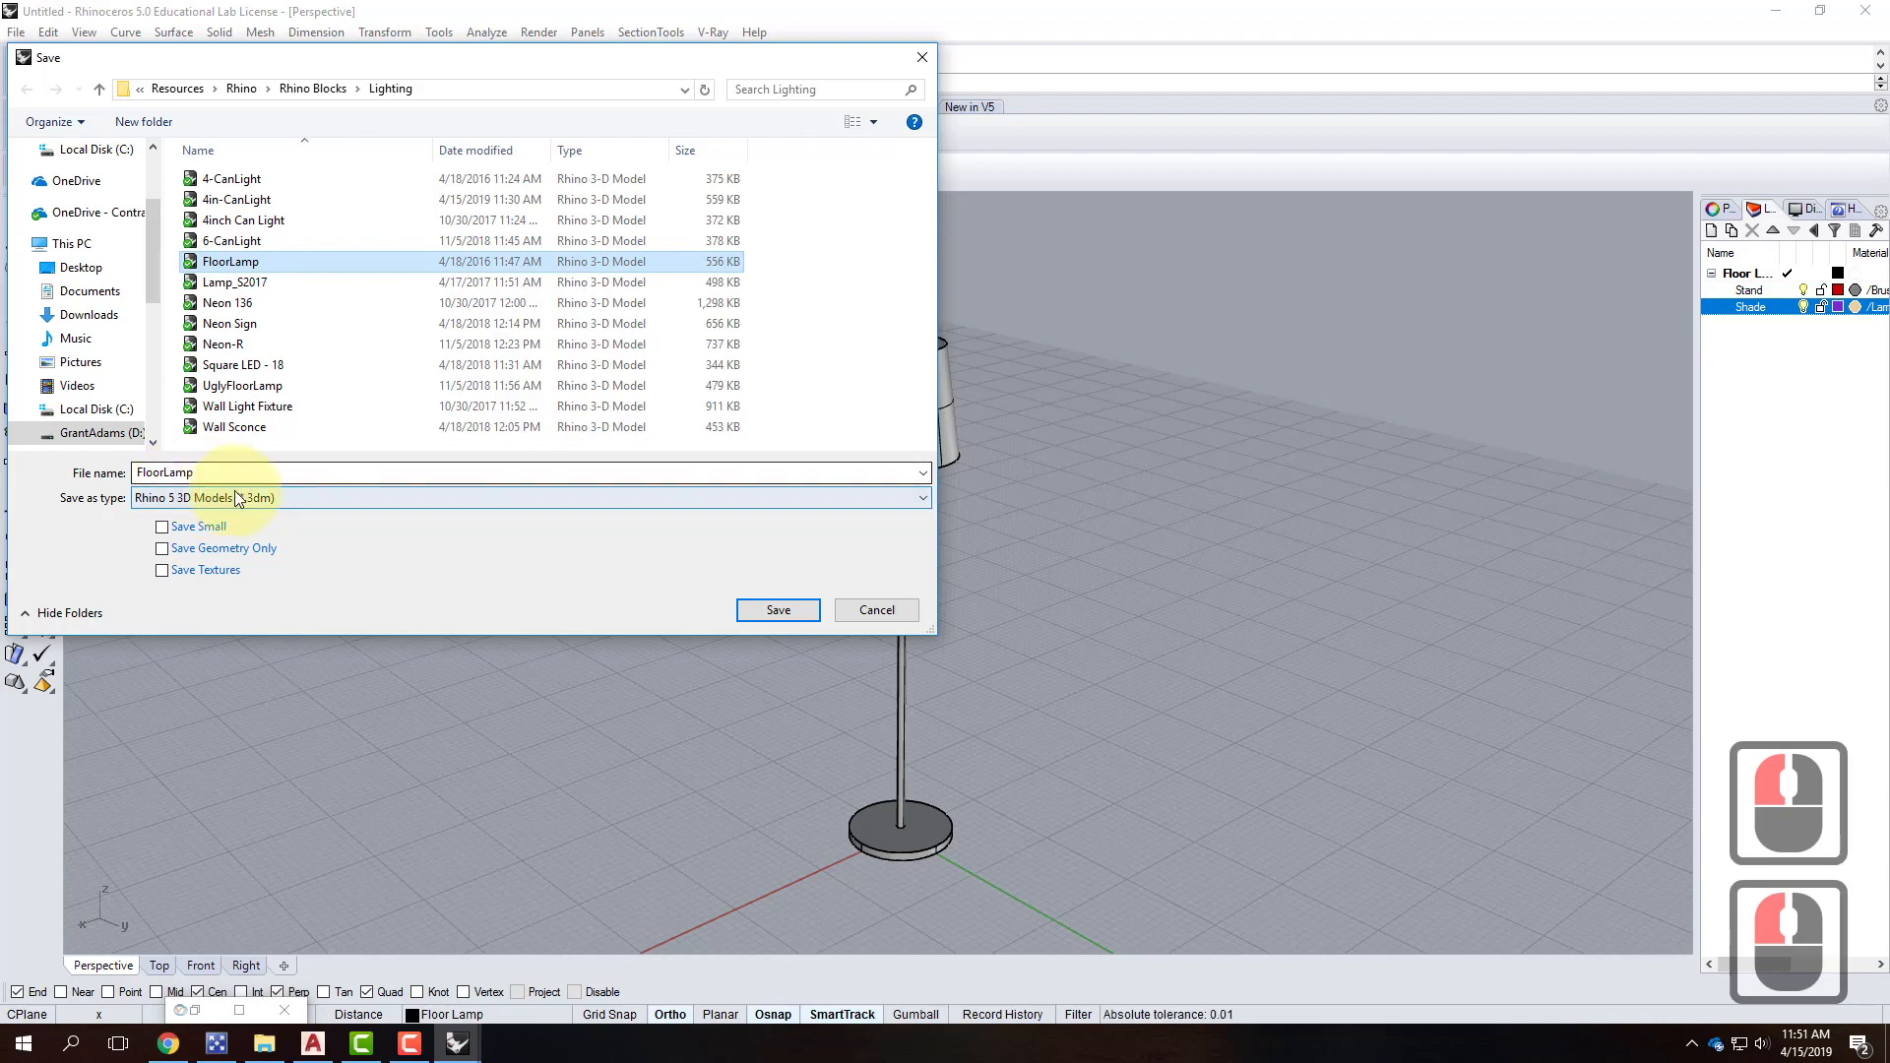
pyautogui.doubleClick(220, 472)
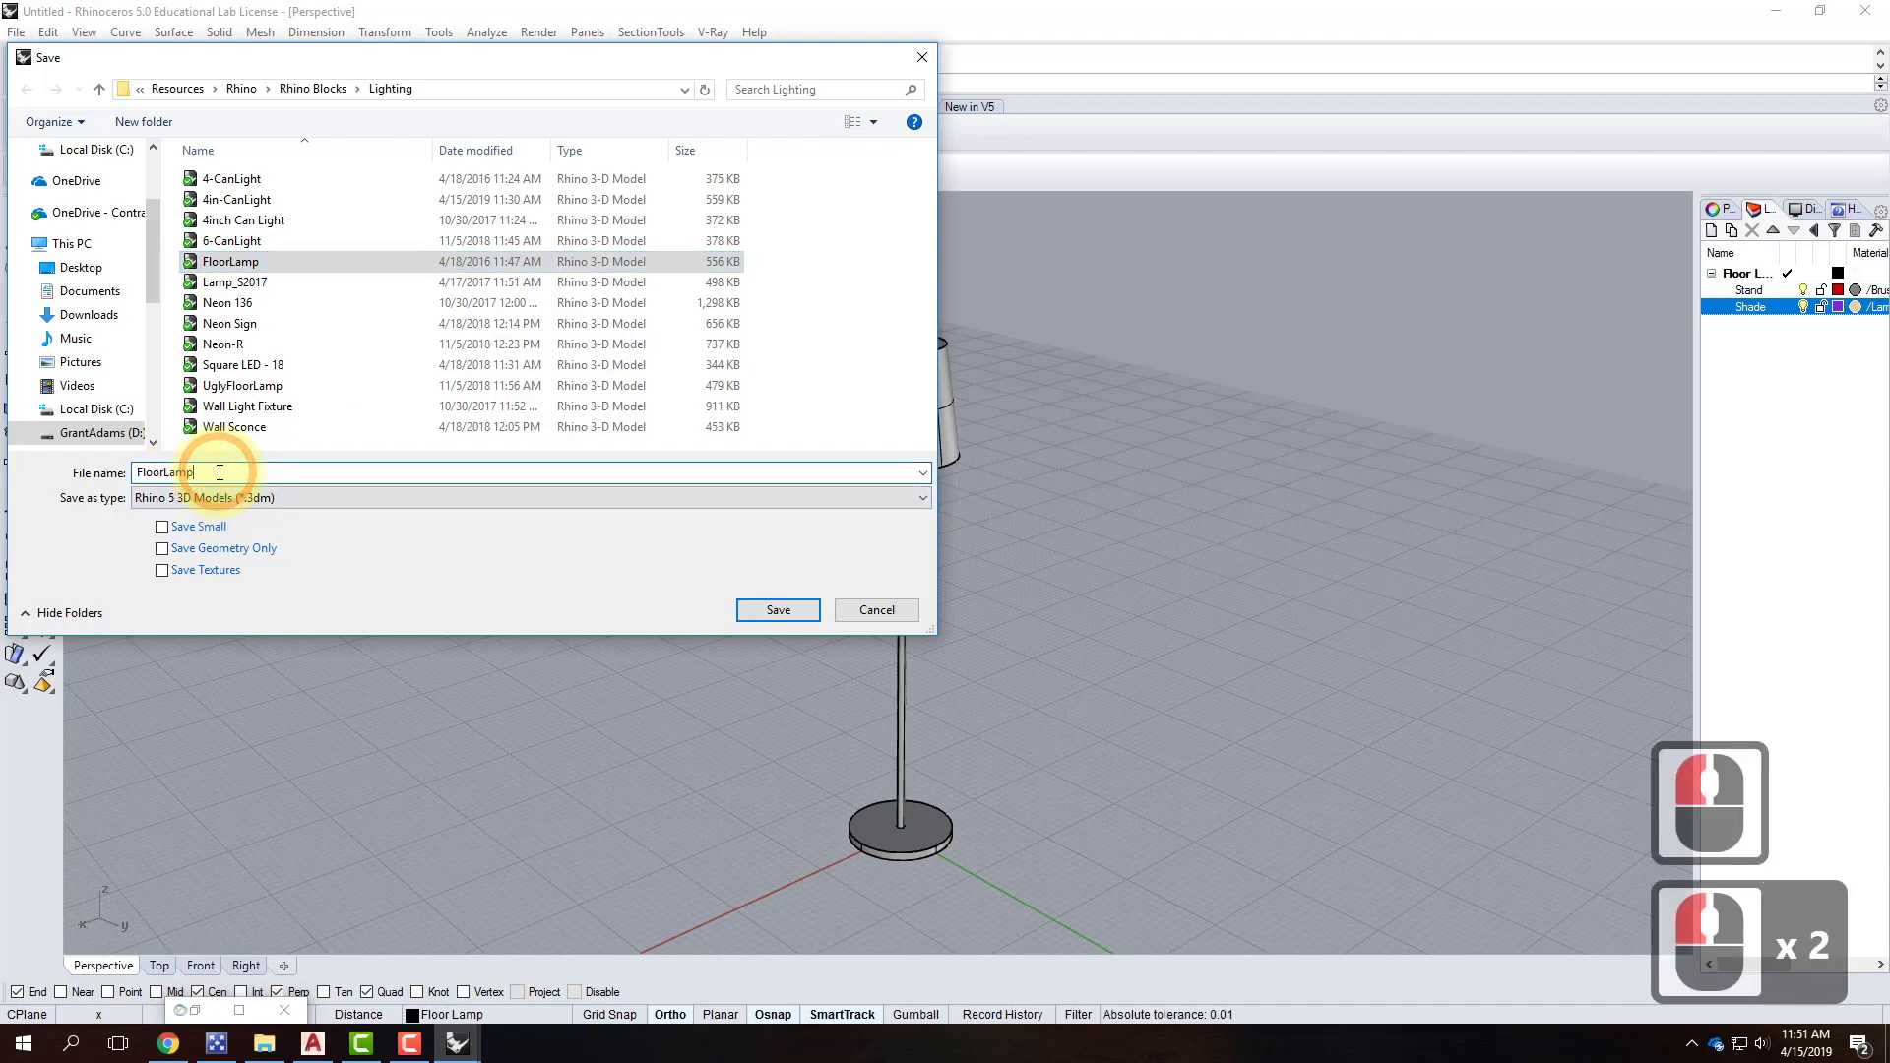
pyautogui.write('2')
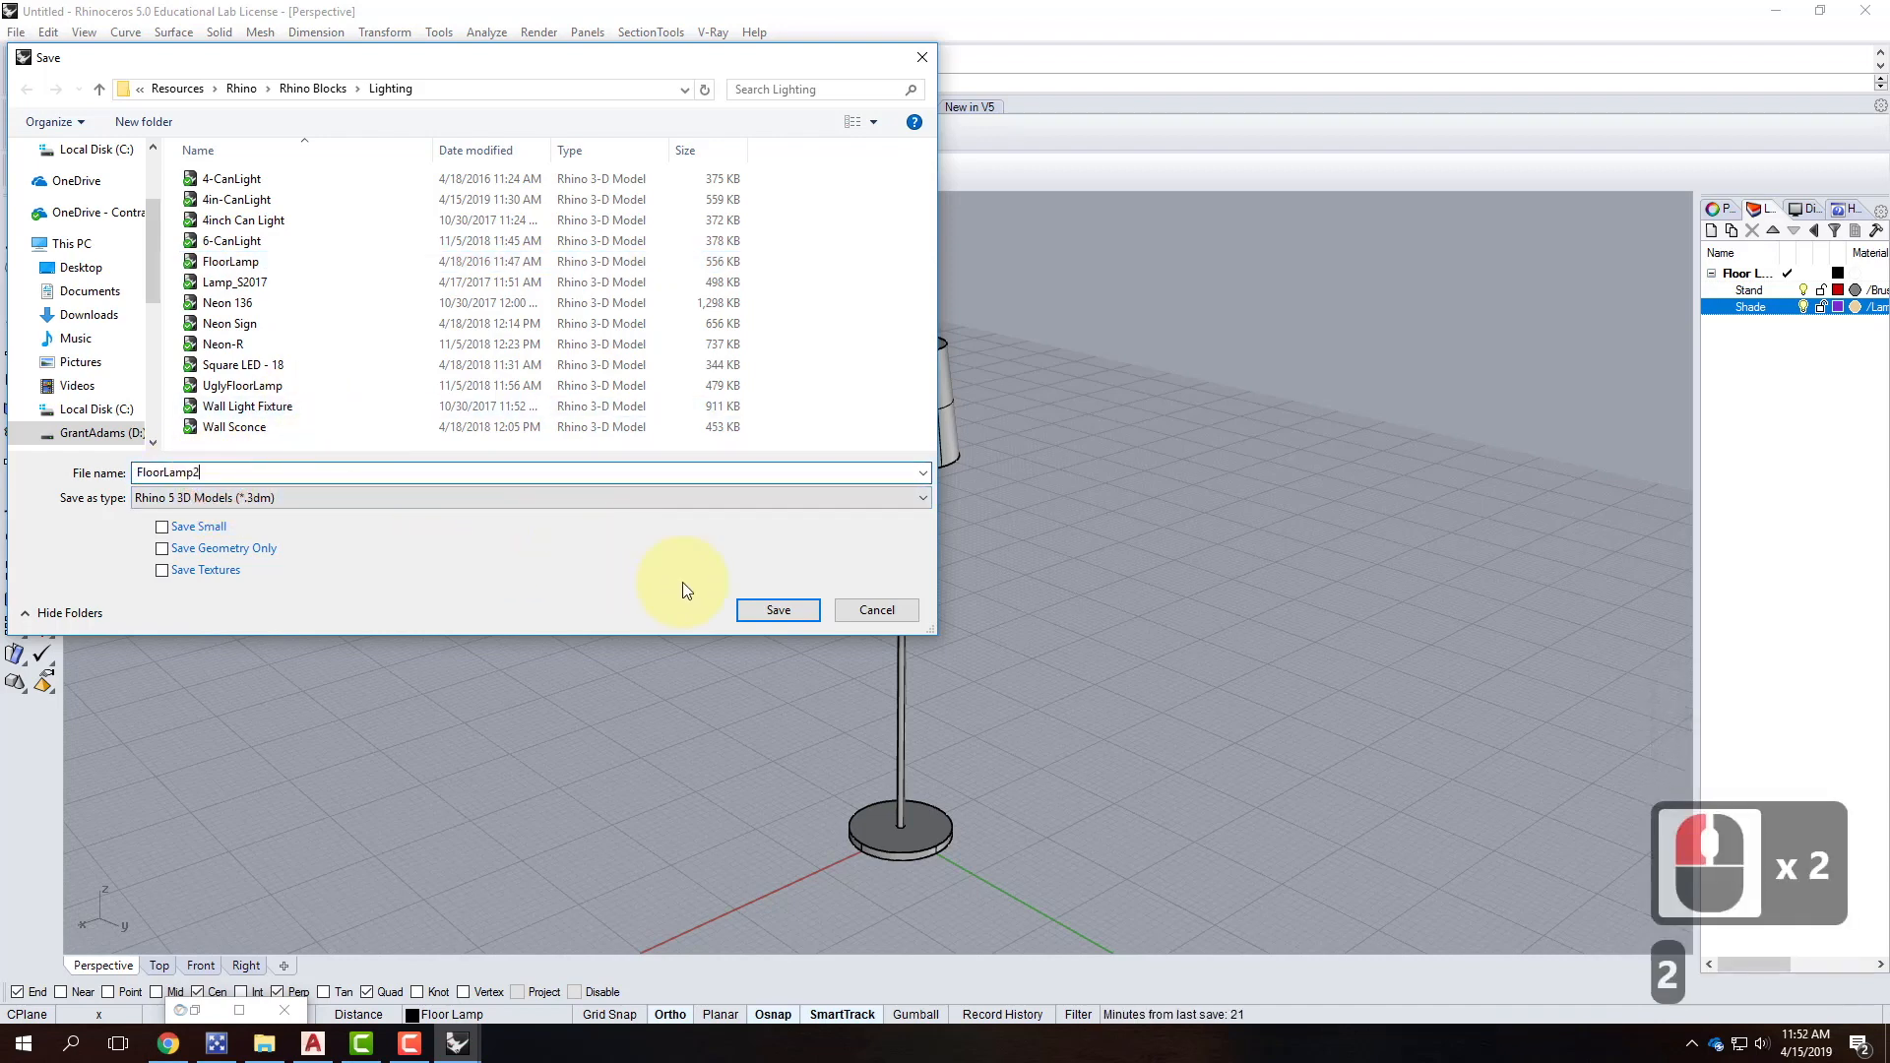
pyautogui.click(778, 612)
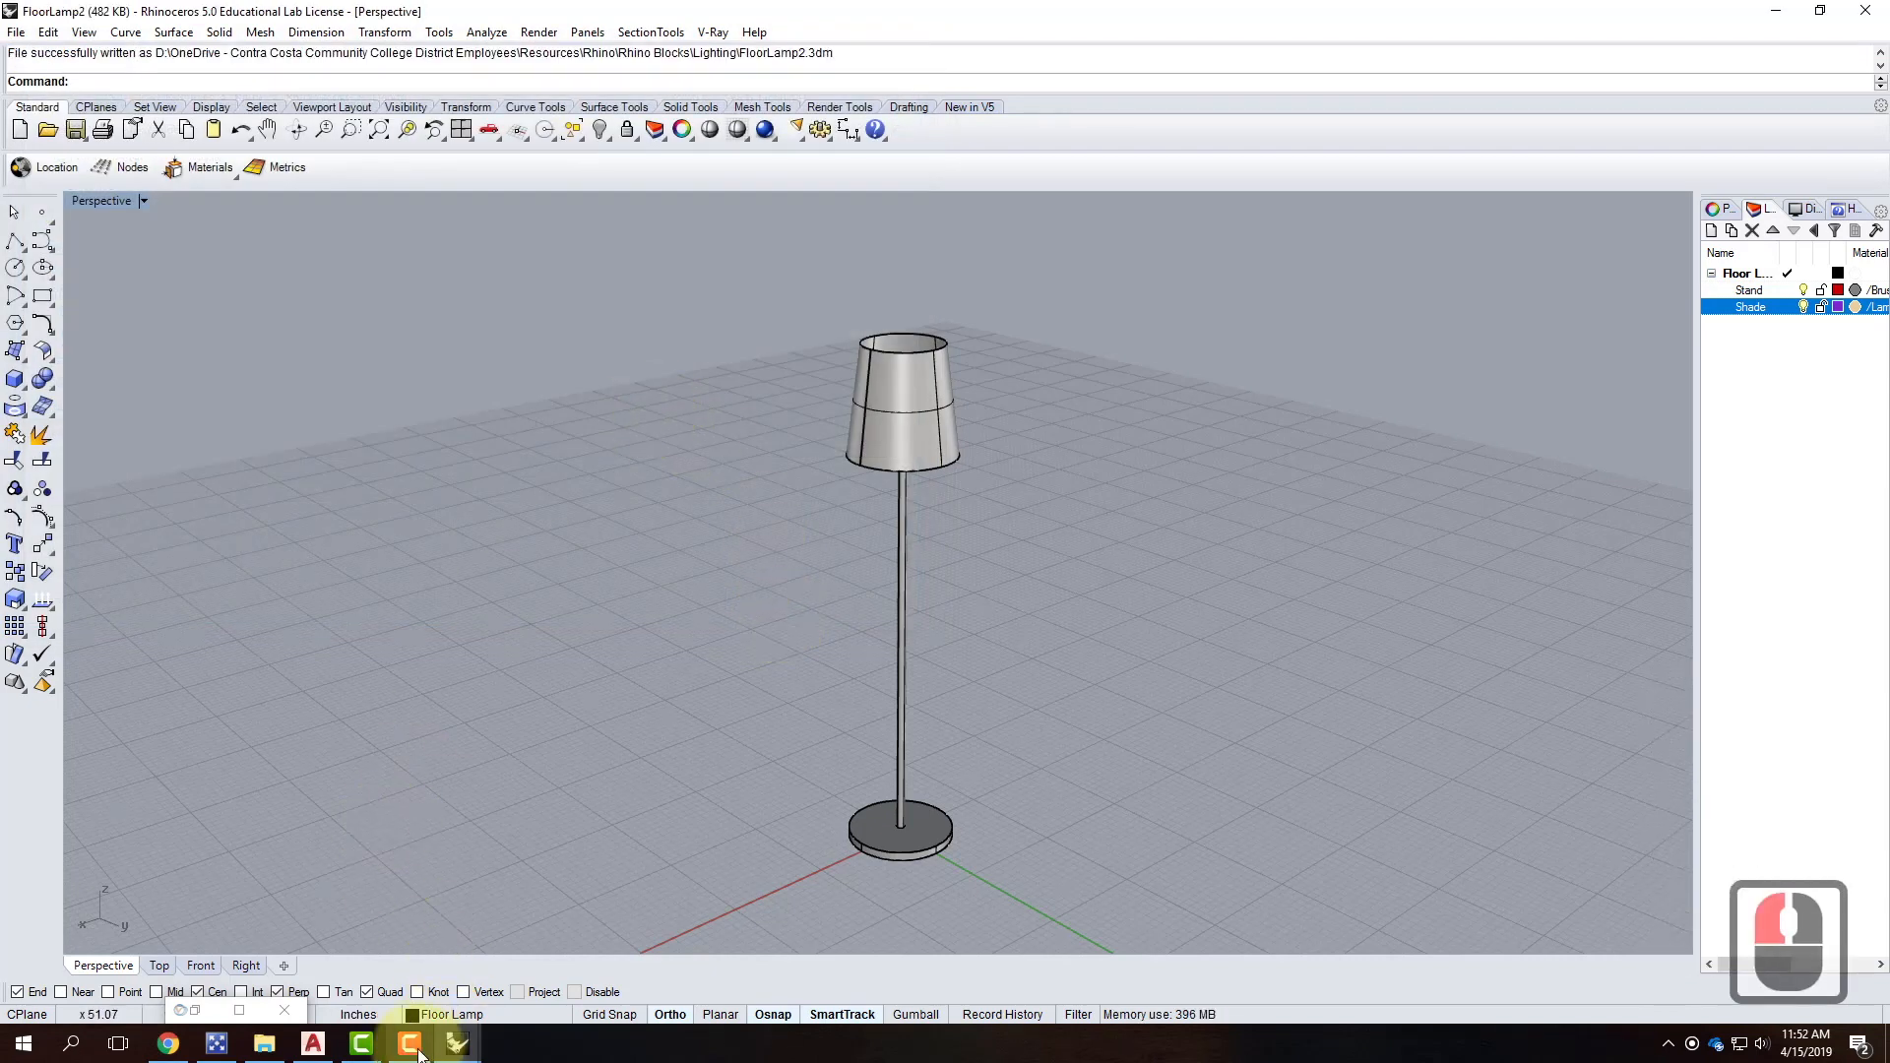
pyautogui.click(459, 1041)
# Switch to the SampleNightScene model and orbit to look down on it.
pyautogui.click(551, 939)
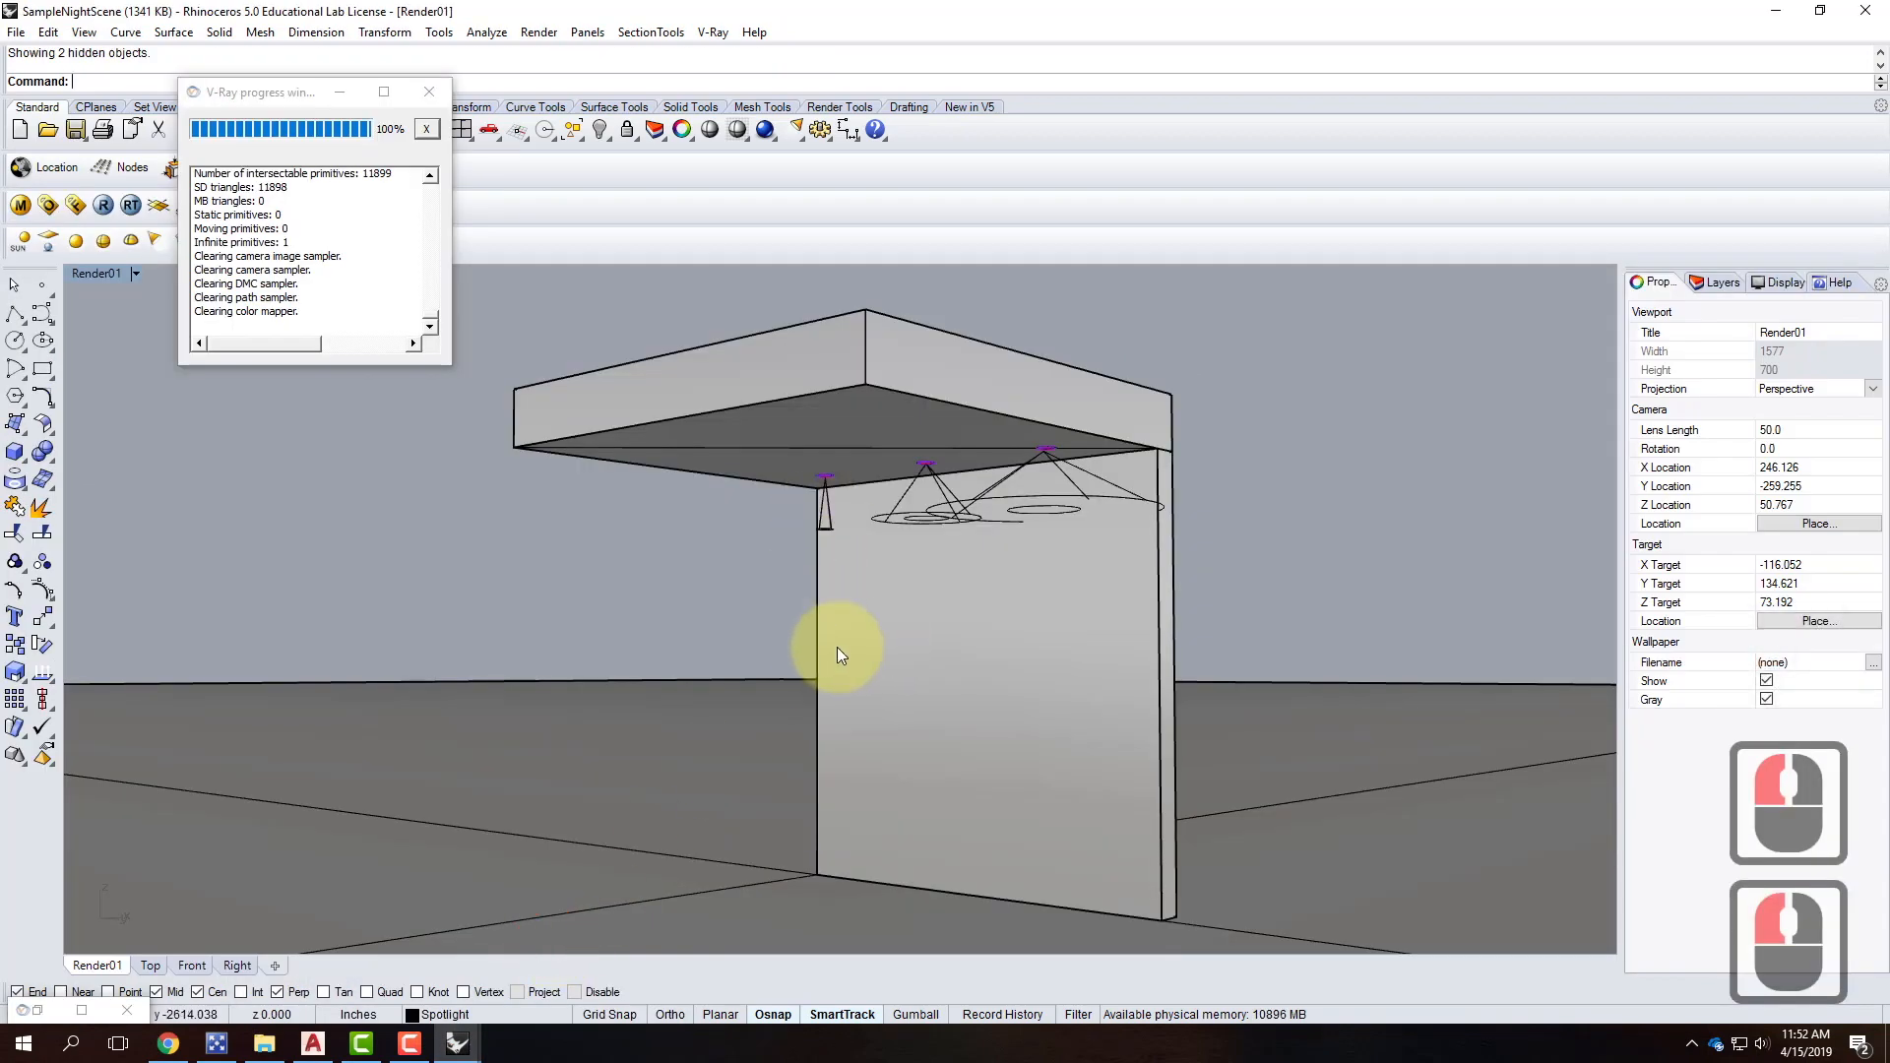
pyautogui.moveTo(837, 647); pyautogui.dragTo(823, 717, button='right')
pyautogui.scroll(-4, 801, 599)
pyautogui.scroll(3, 853, 747)
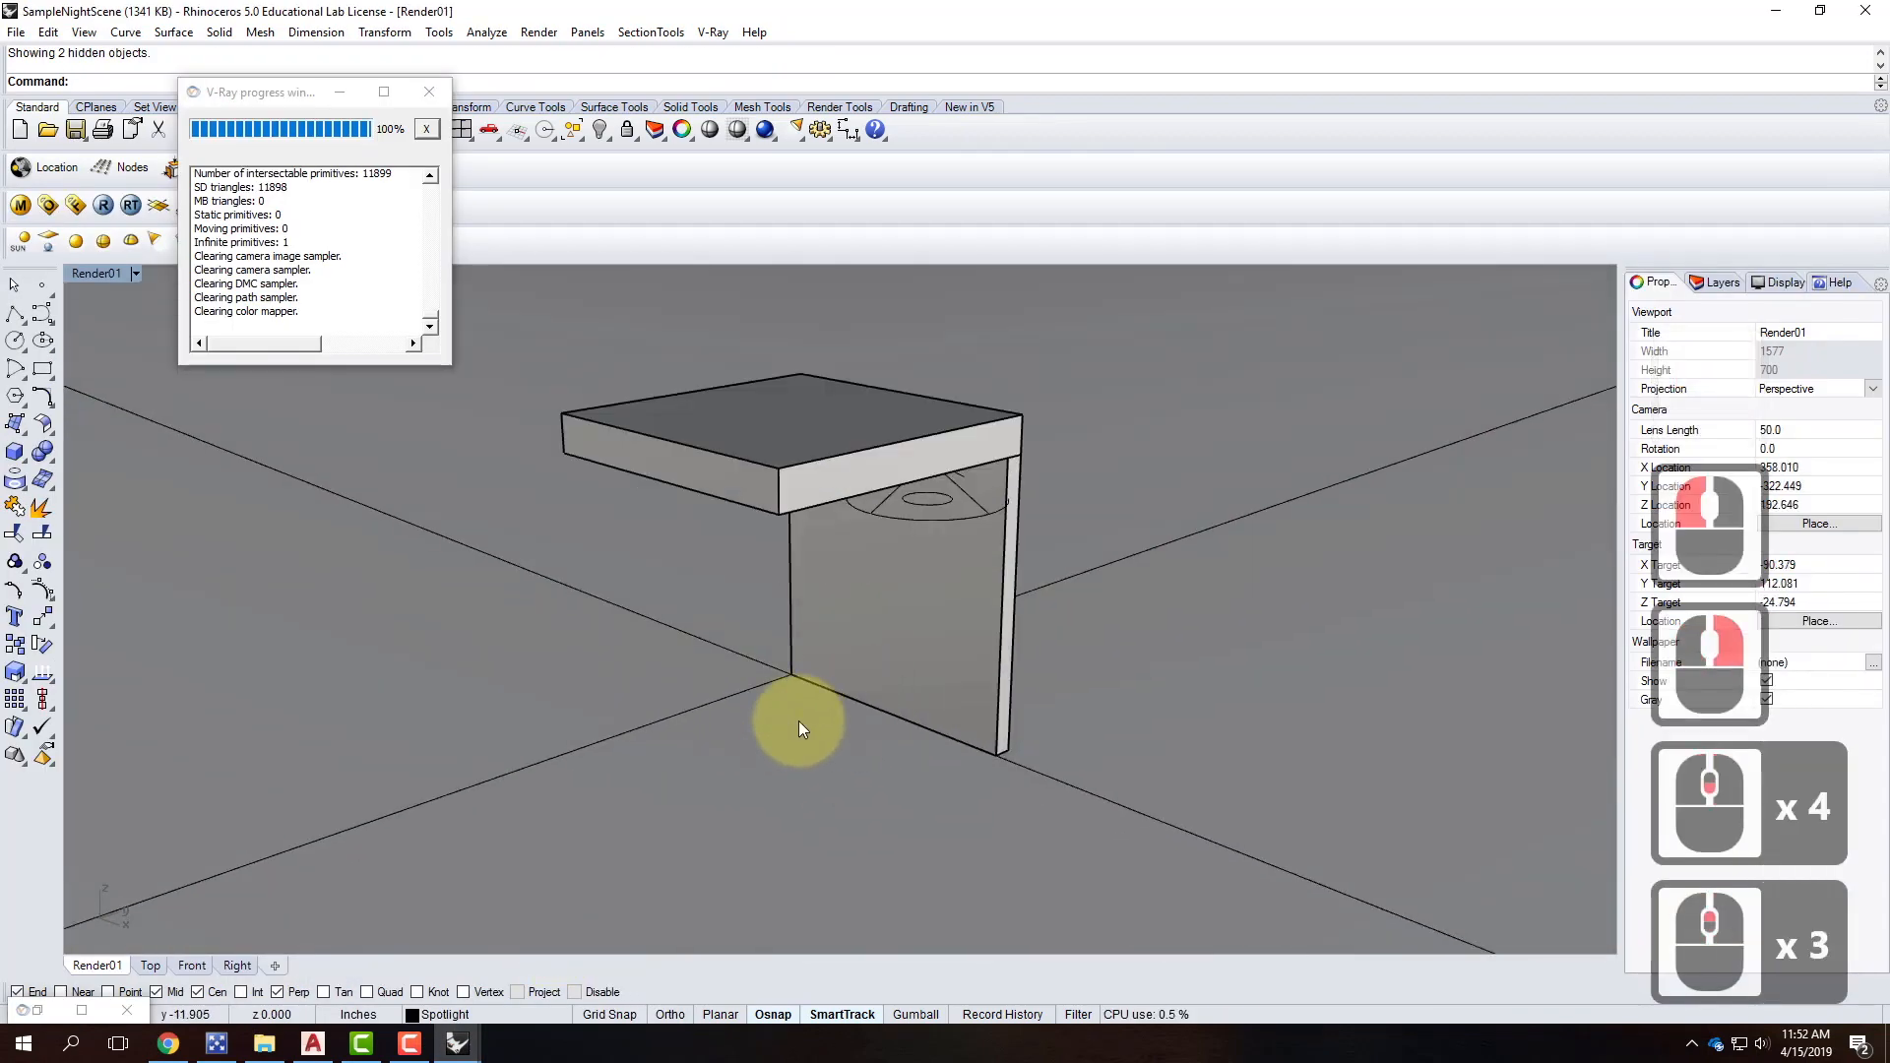
# Insert FloorLamp2 as a block instance, accepting the insert settings.
pyautogui.click(47, 32)
pyautogui.moveTo(223, 380)
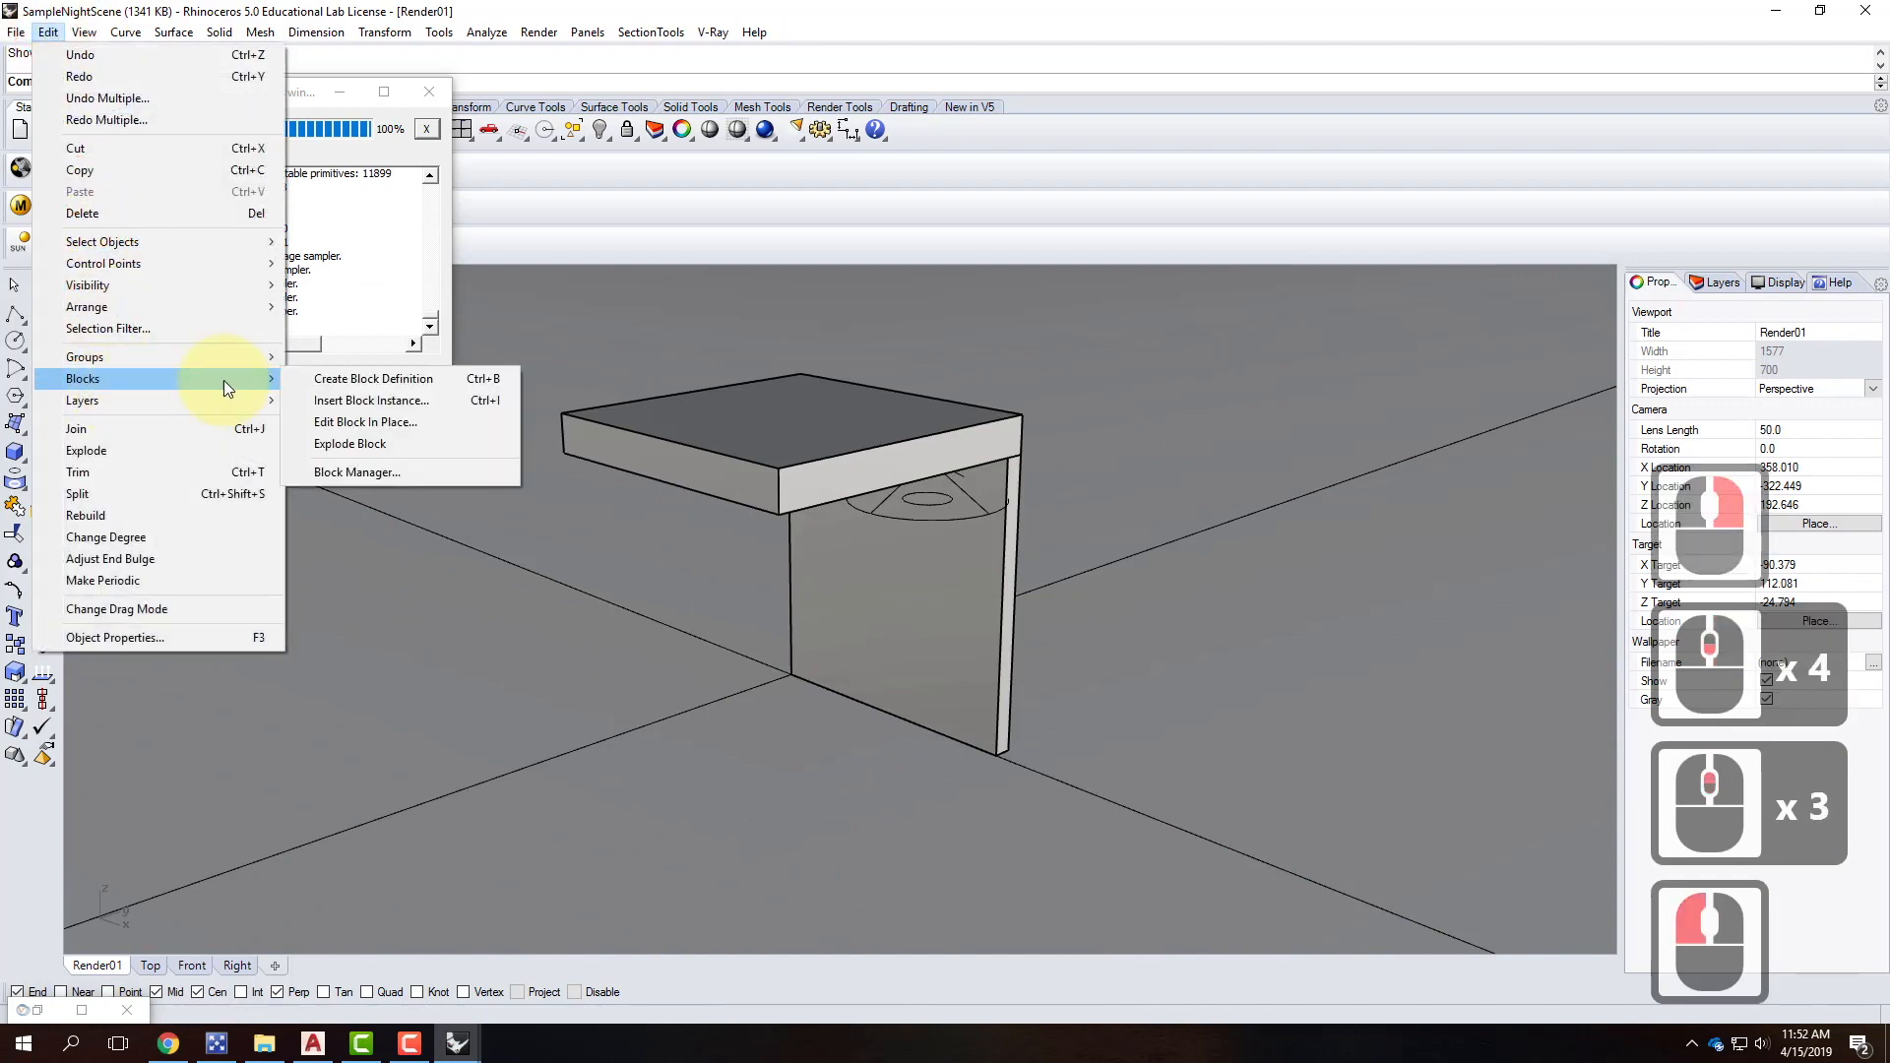
pyautogui.click(368, 399)
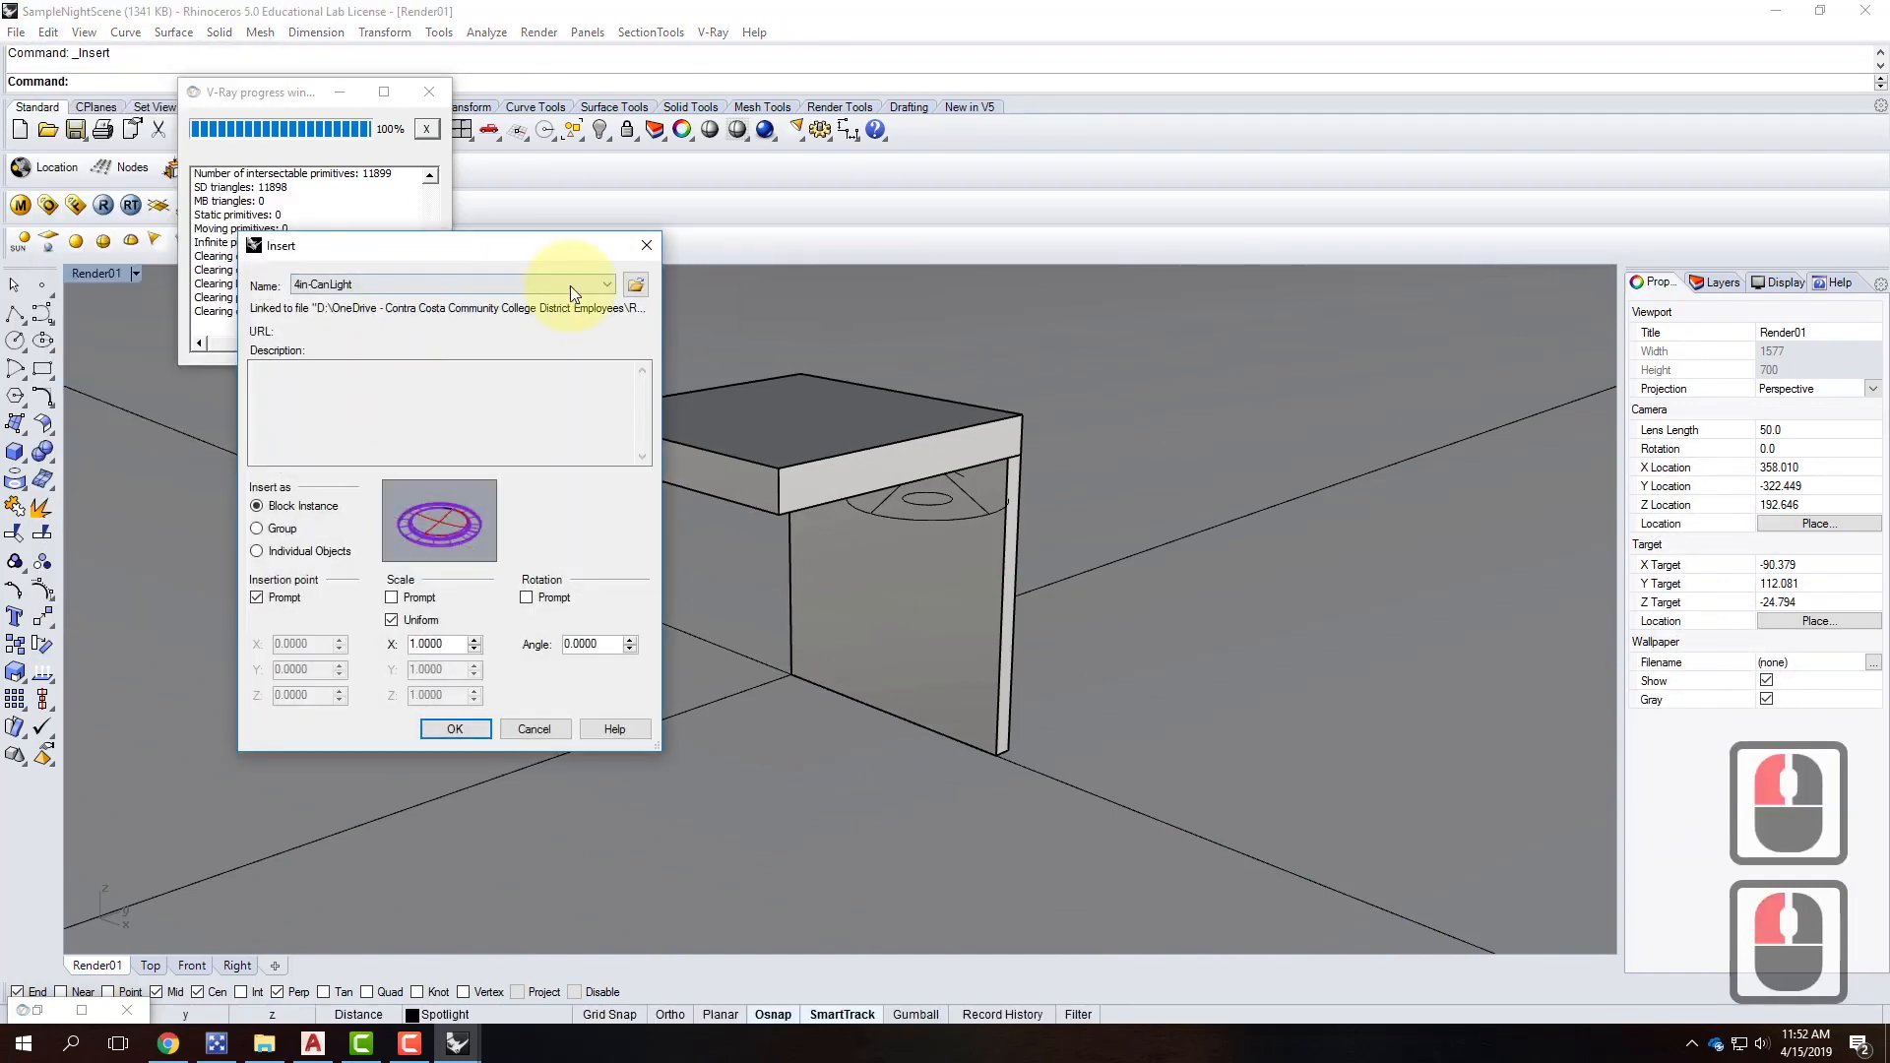
pyautogui.click(635, 284)
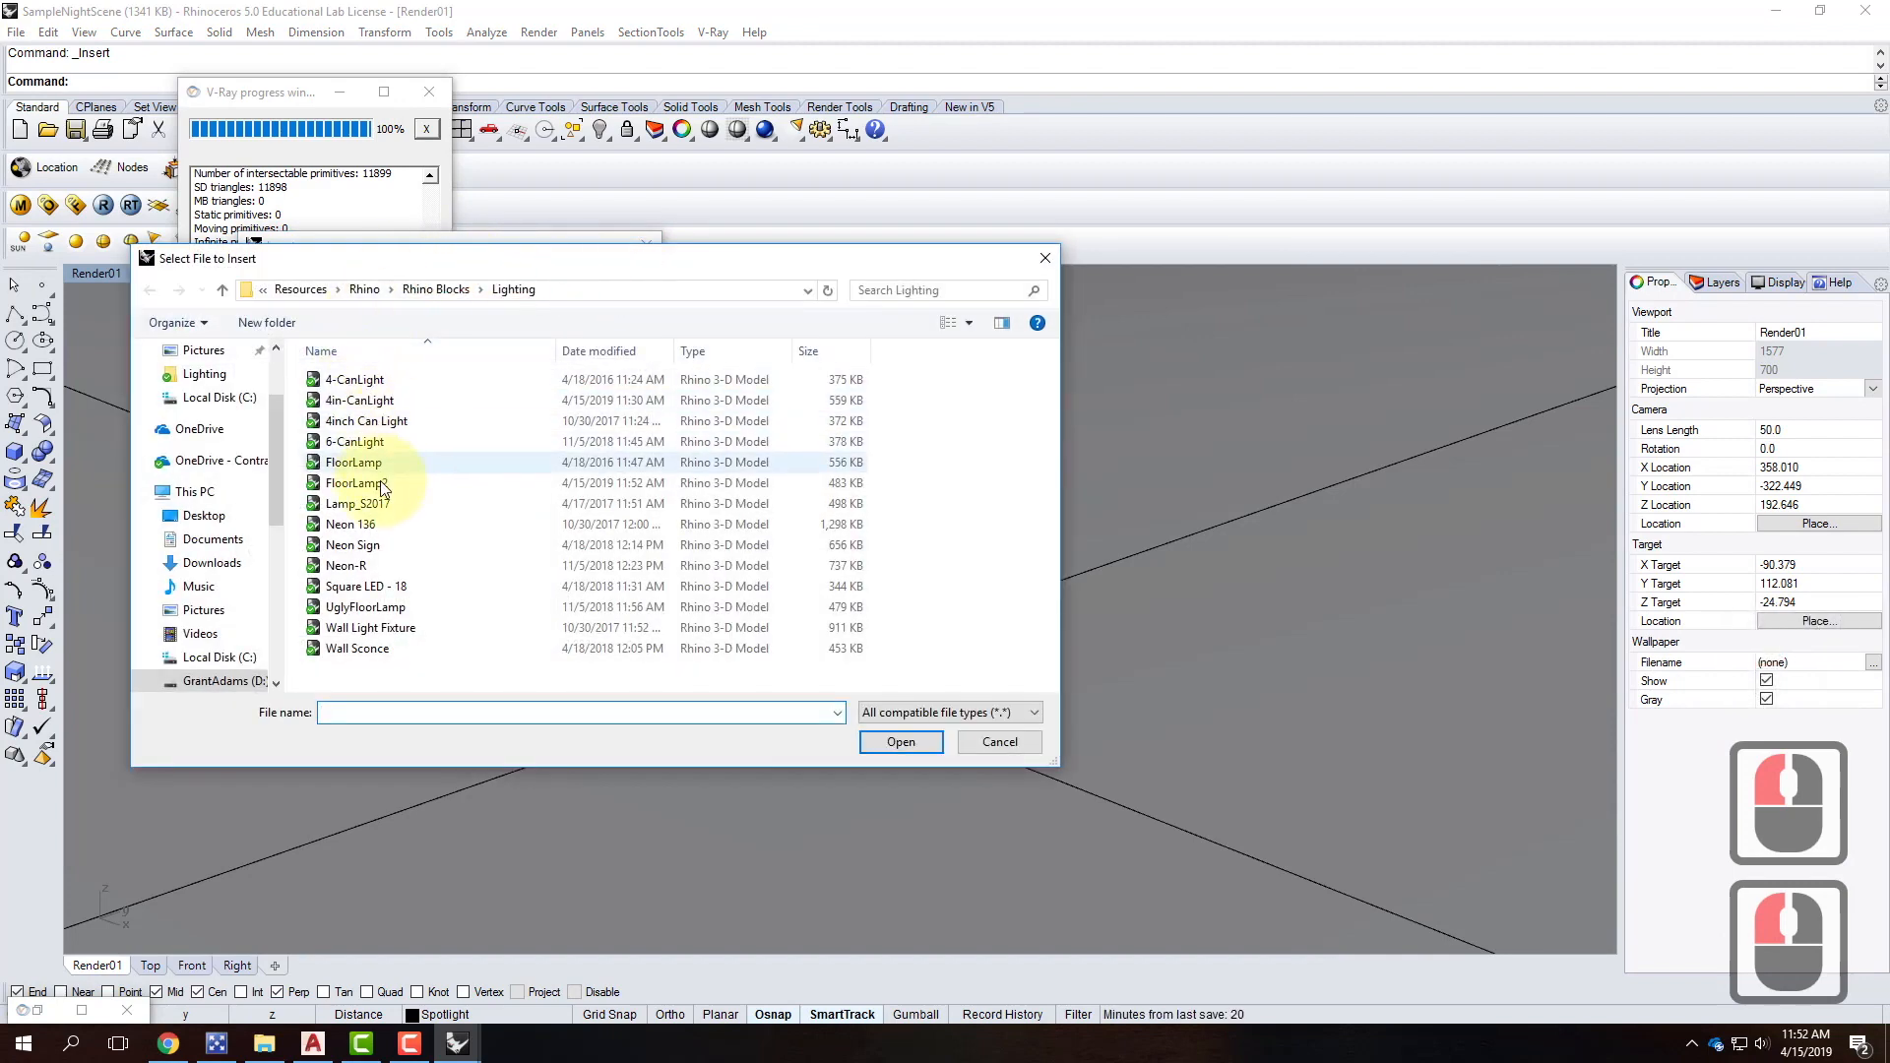
pyautogui.click(382, 484)
pyautogui.click(901, 742)
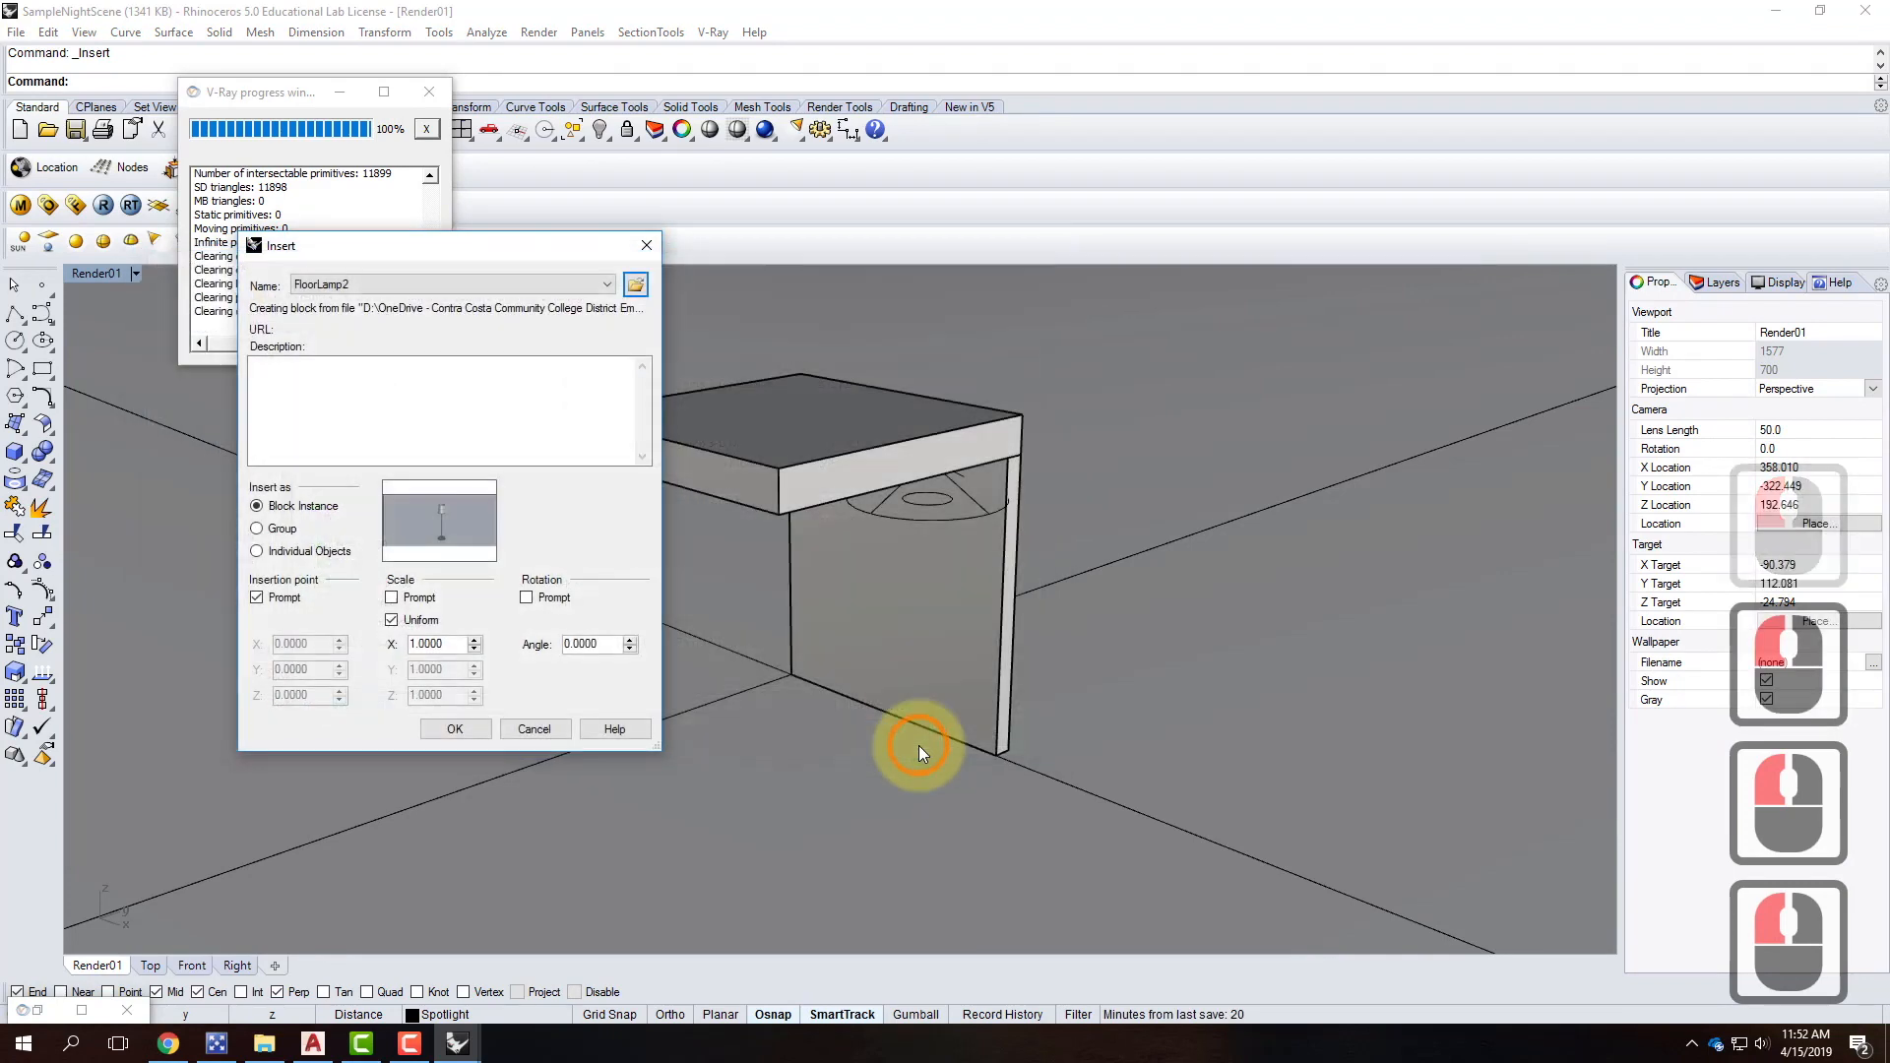
pyautogui.click(464, 729)
pyautogui.click(246, 436)
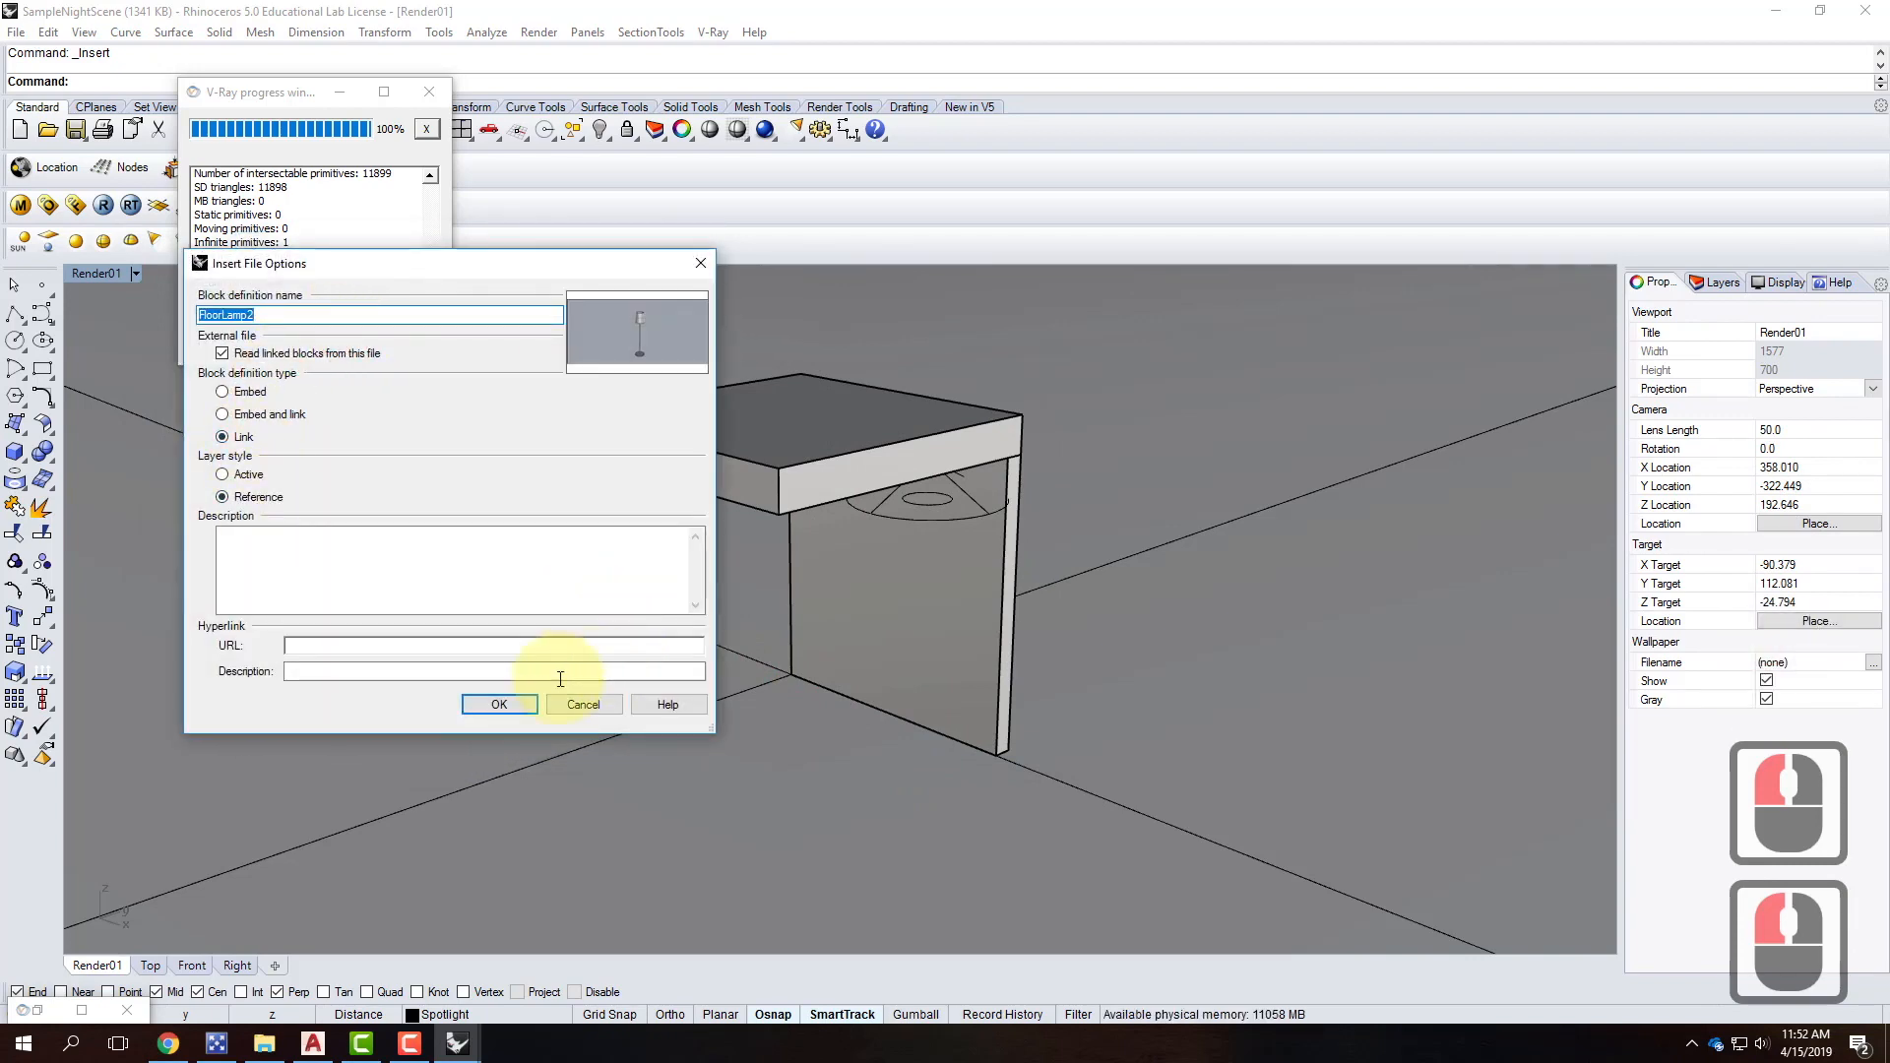
# Link the file, replace the existing LampShade material for all conflicts, and place the lamp.
pyautogui.click(500, 705)
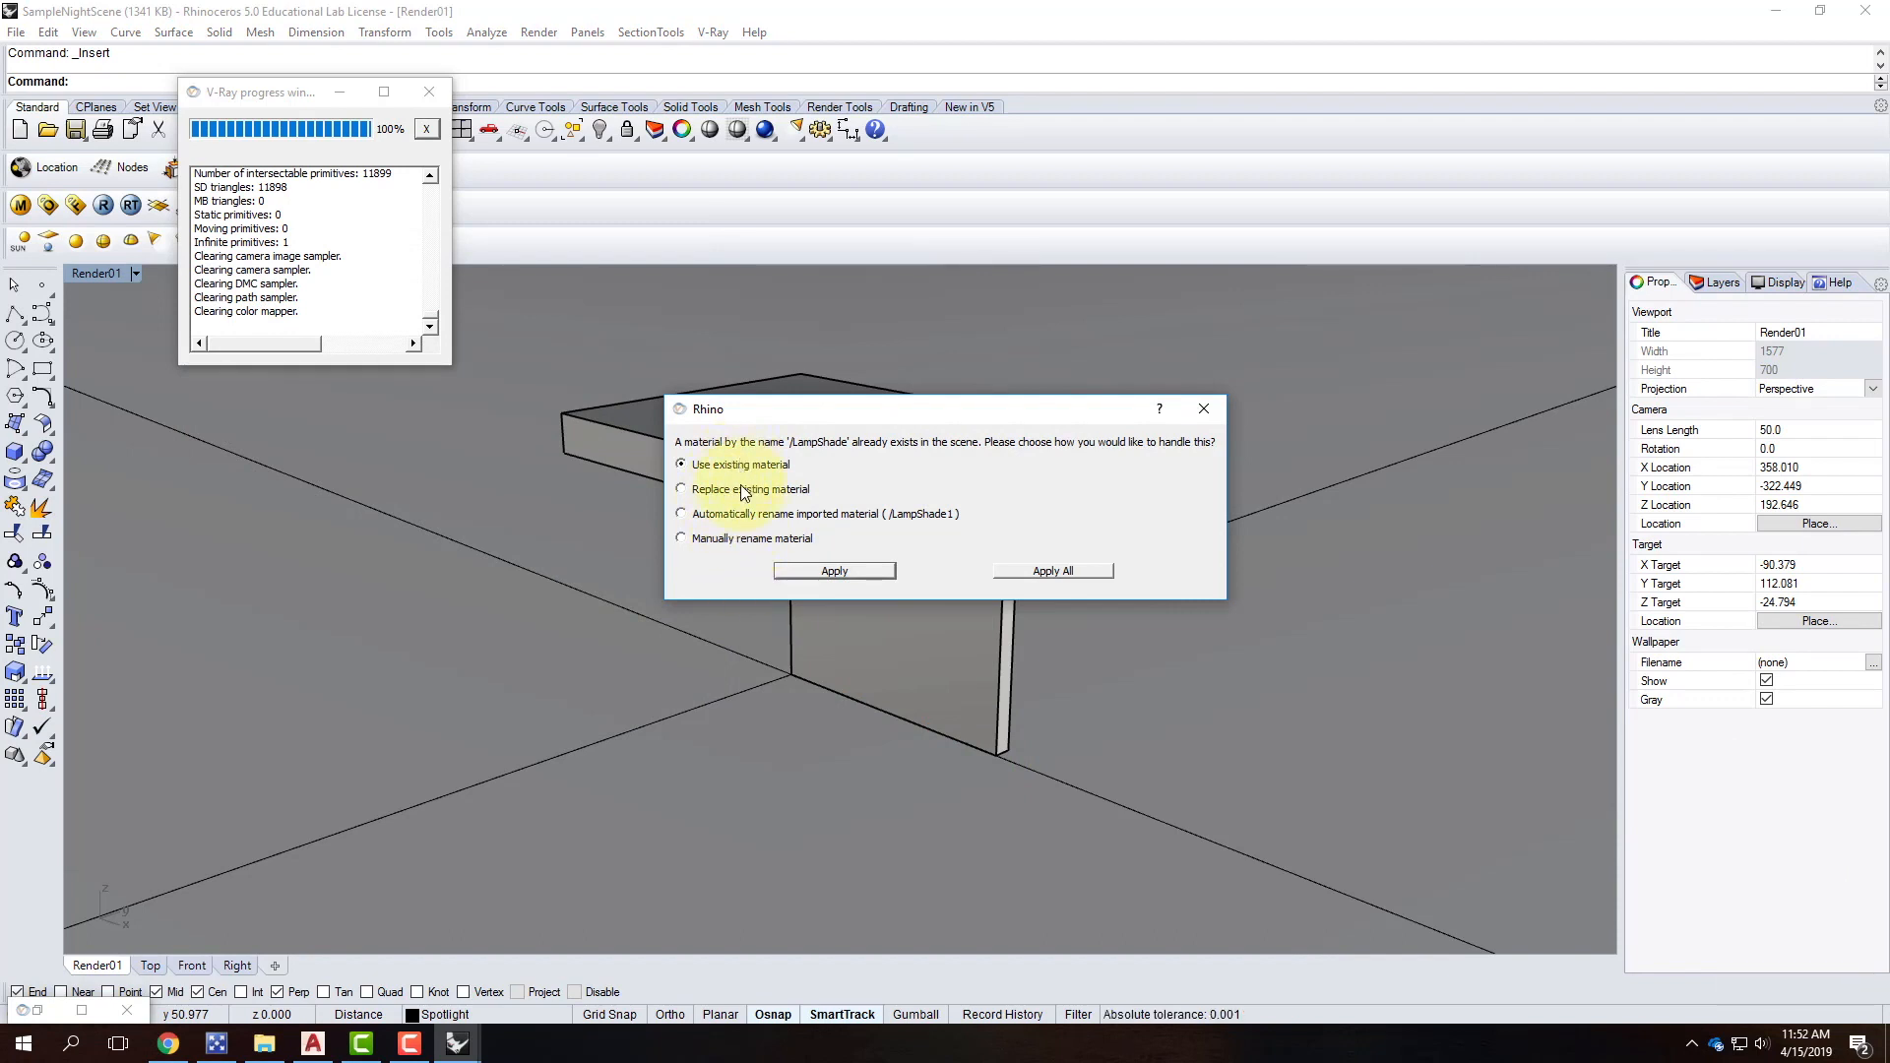
pyautogui.click(740, 494)
pyautogui.click(1099, 571)
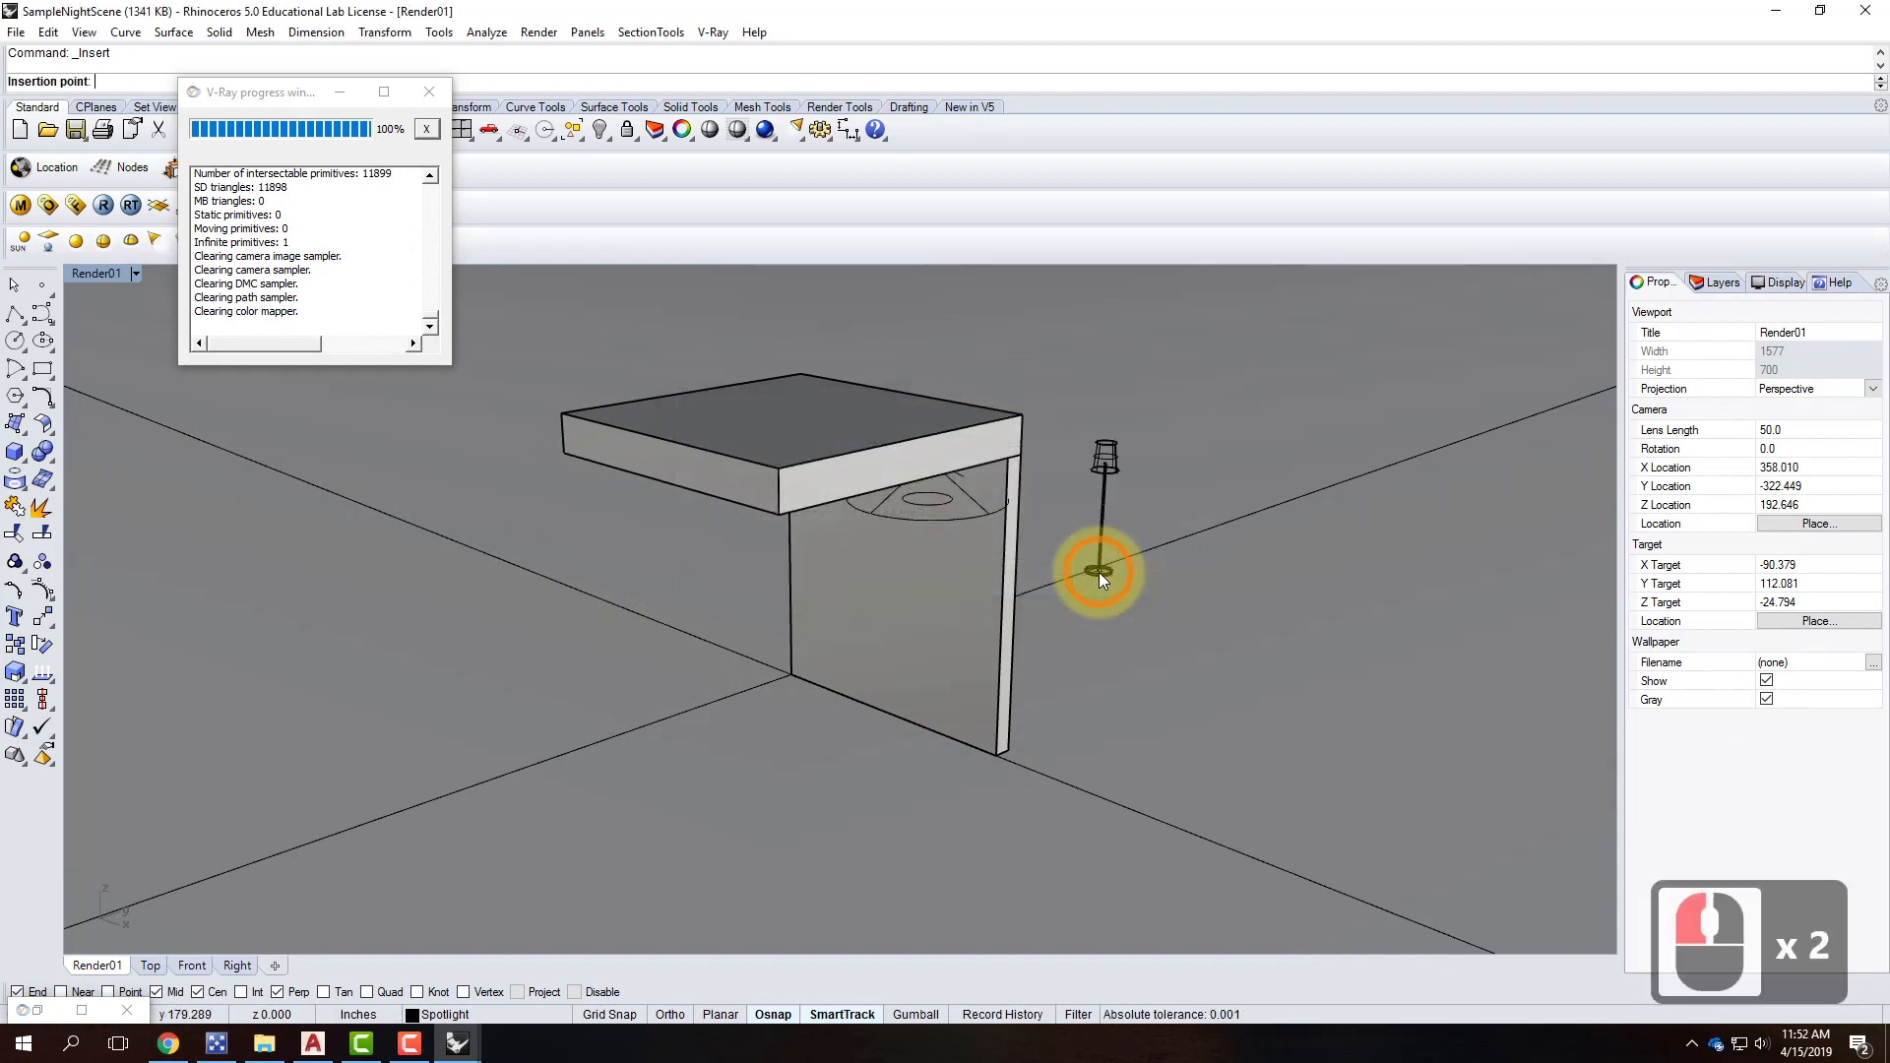
pyautogui.click(995, 752)
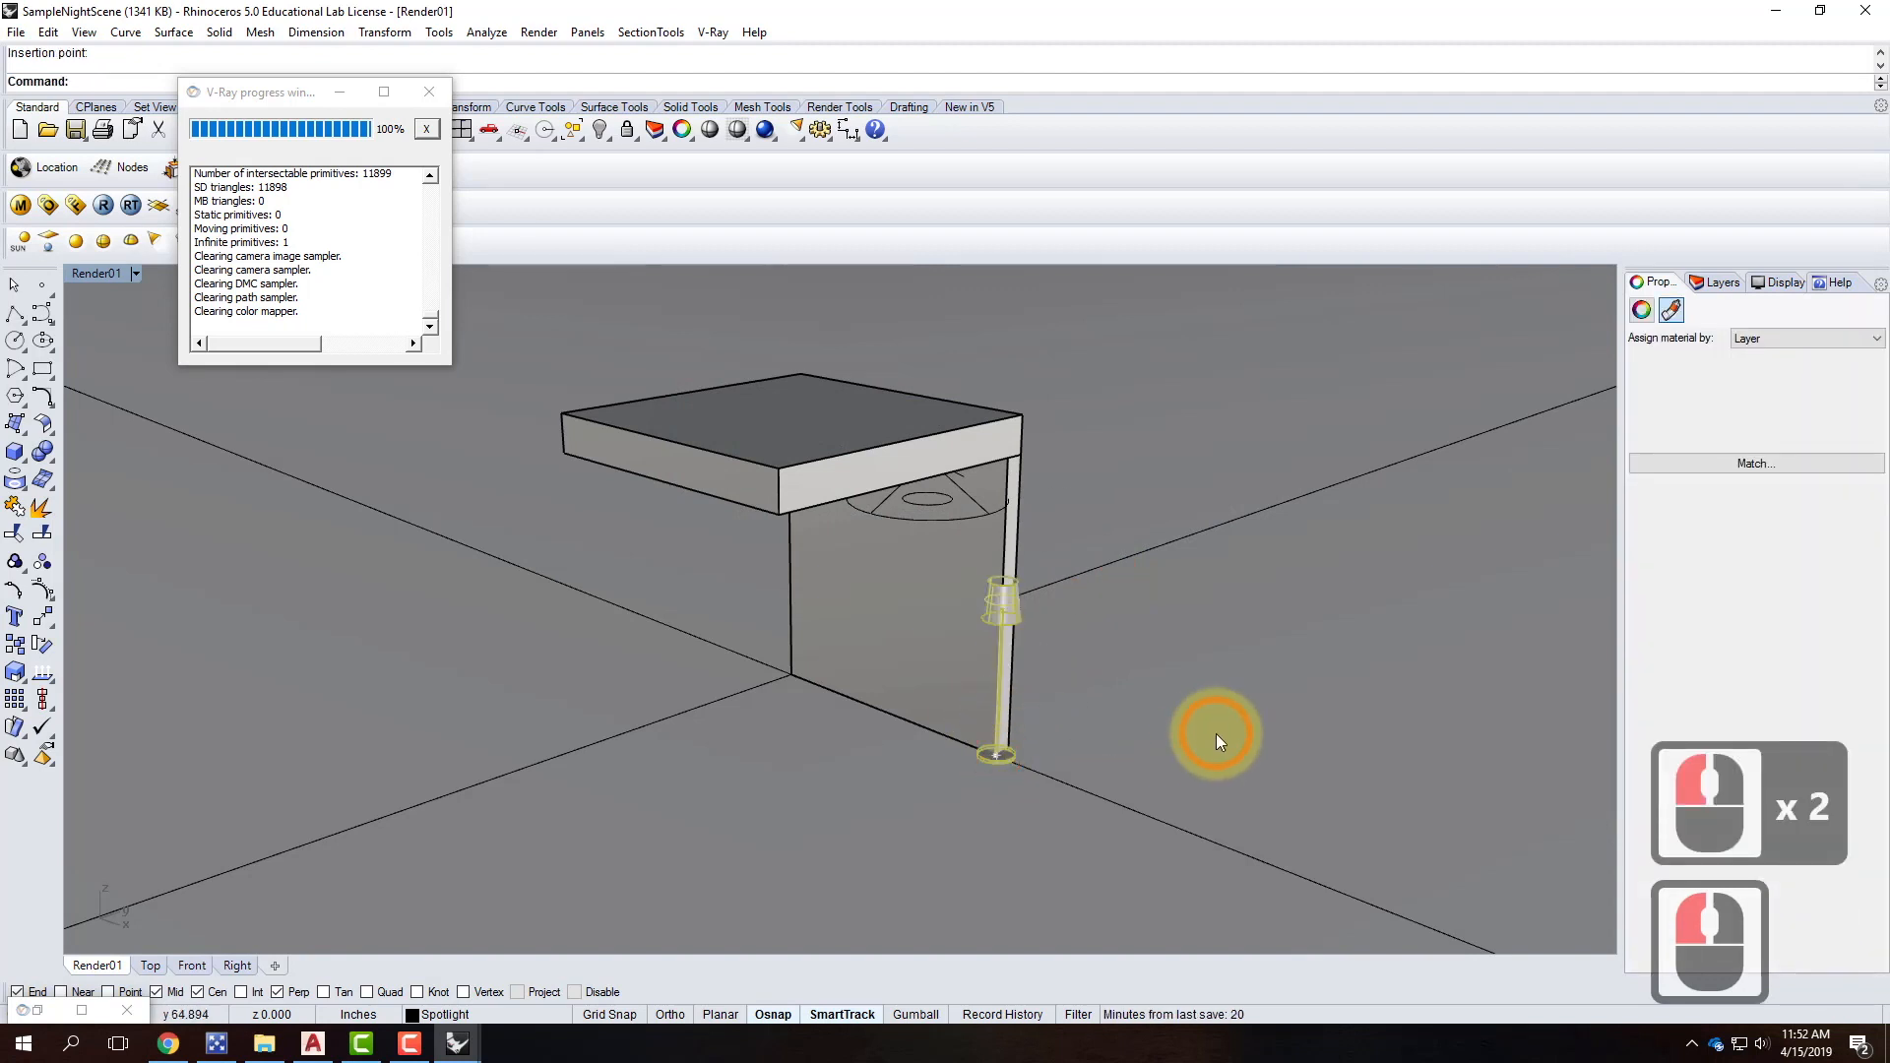
# Move the floor lamp twice to set it down close to the wall.
pyautogui.scroll(2, 1215, 734)
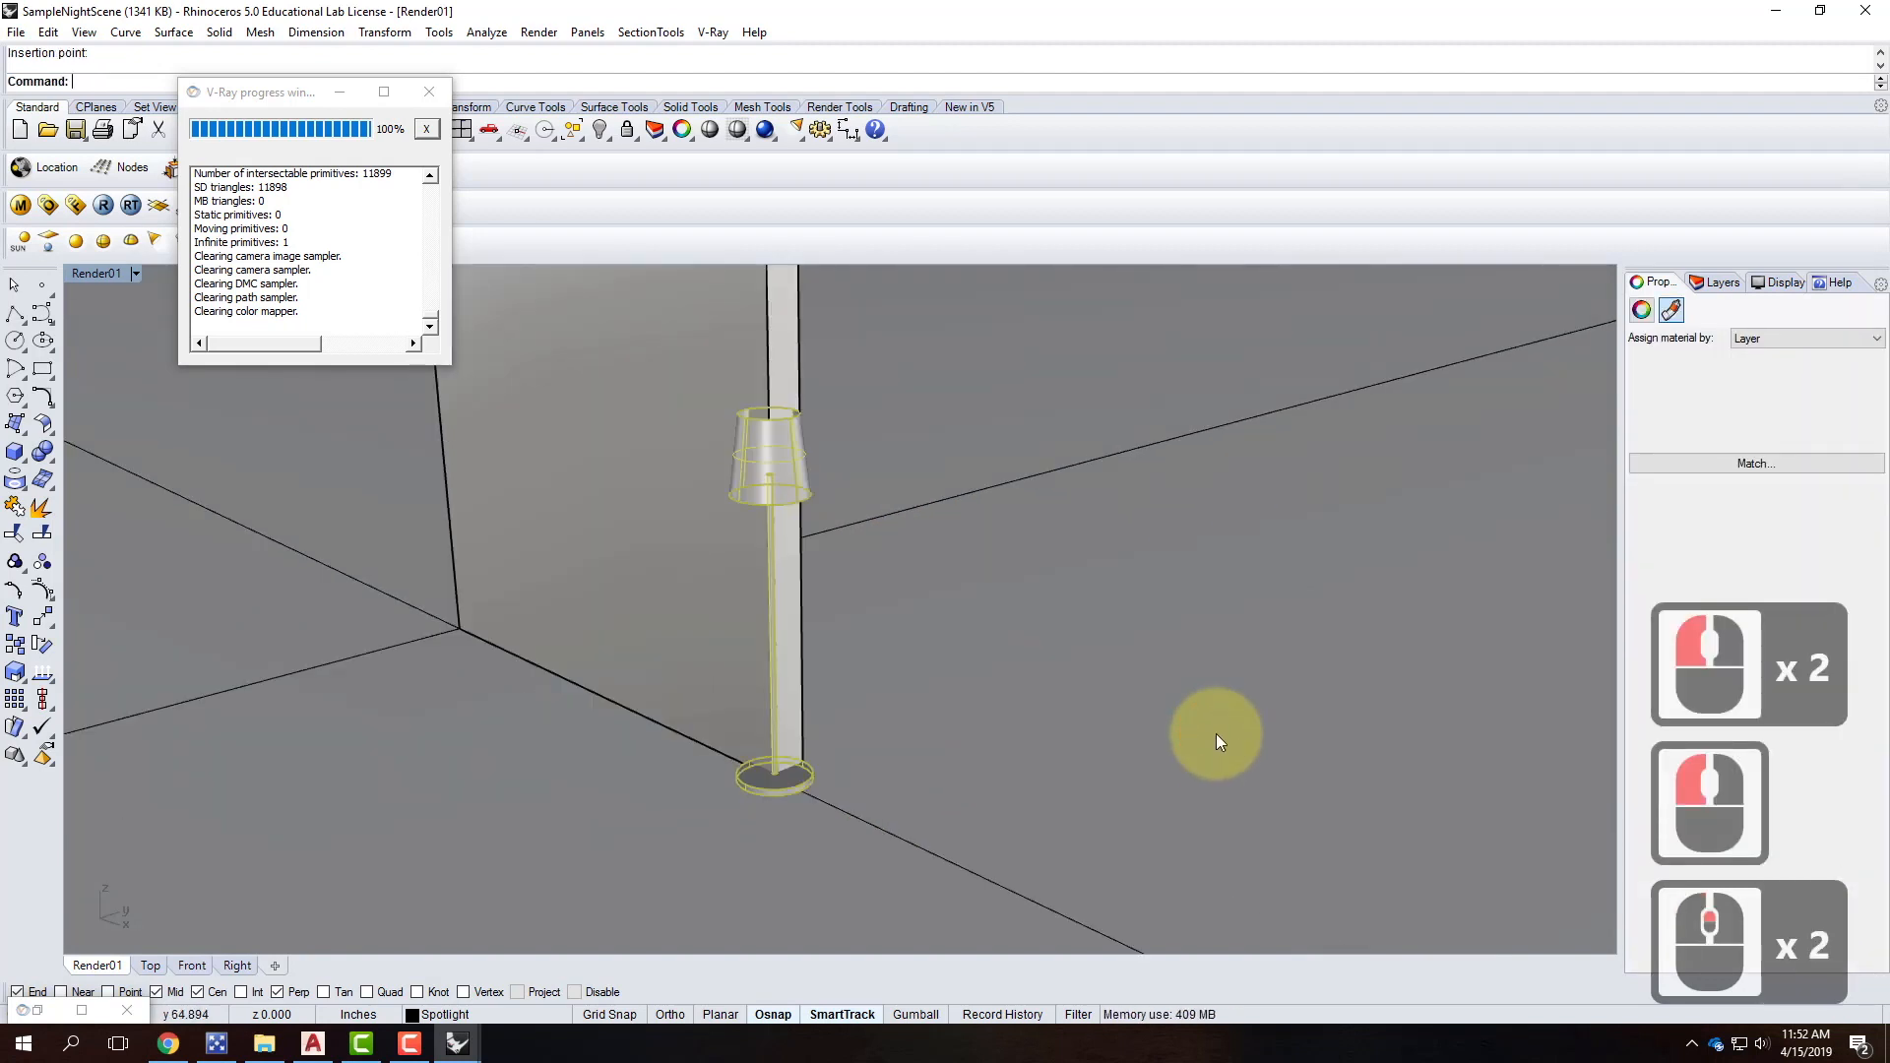
pyautogui.write('move')
pyautogui.press('Return')
pyautogui.click(1187, 725)
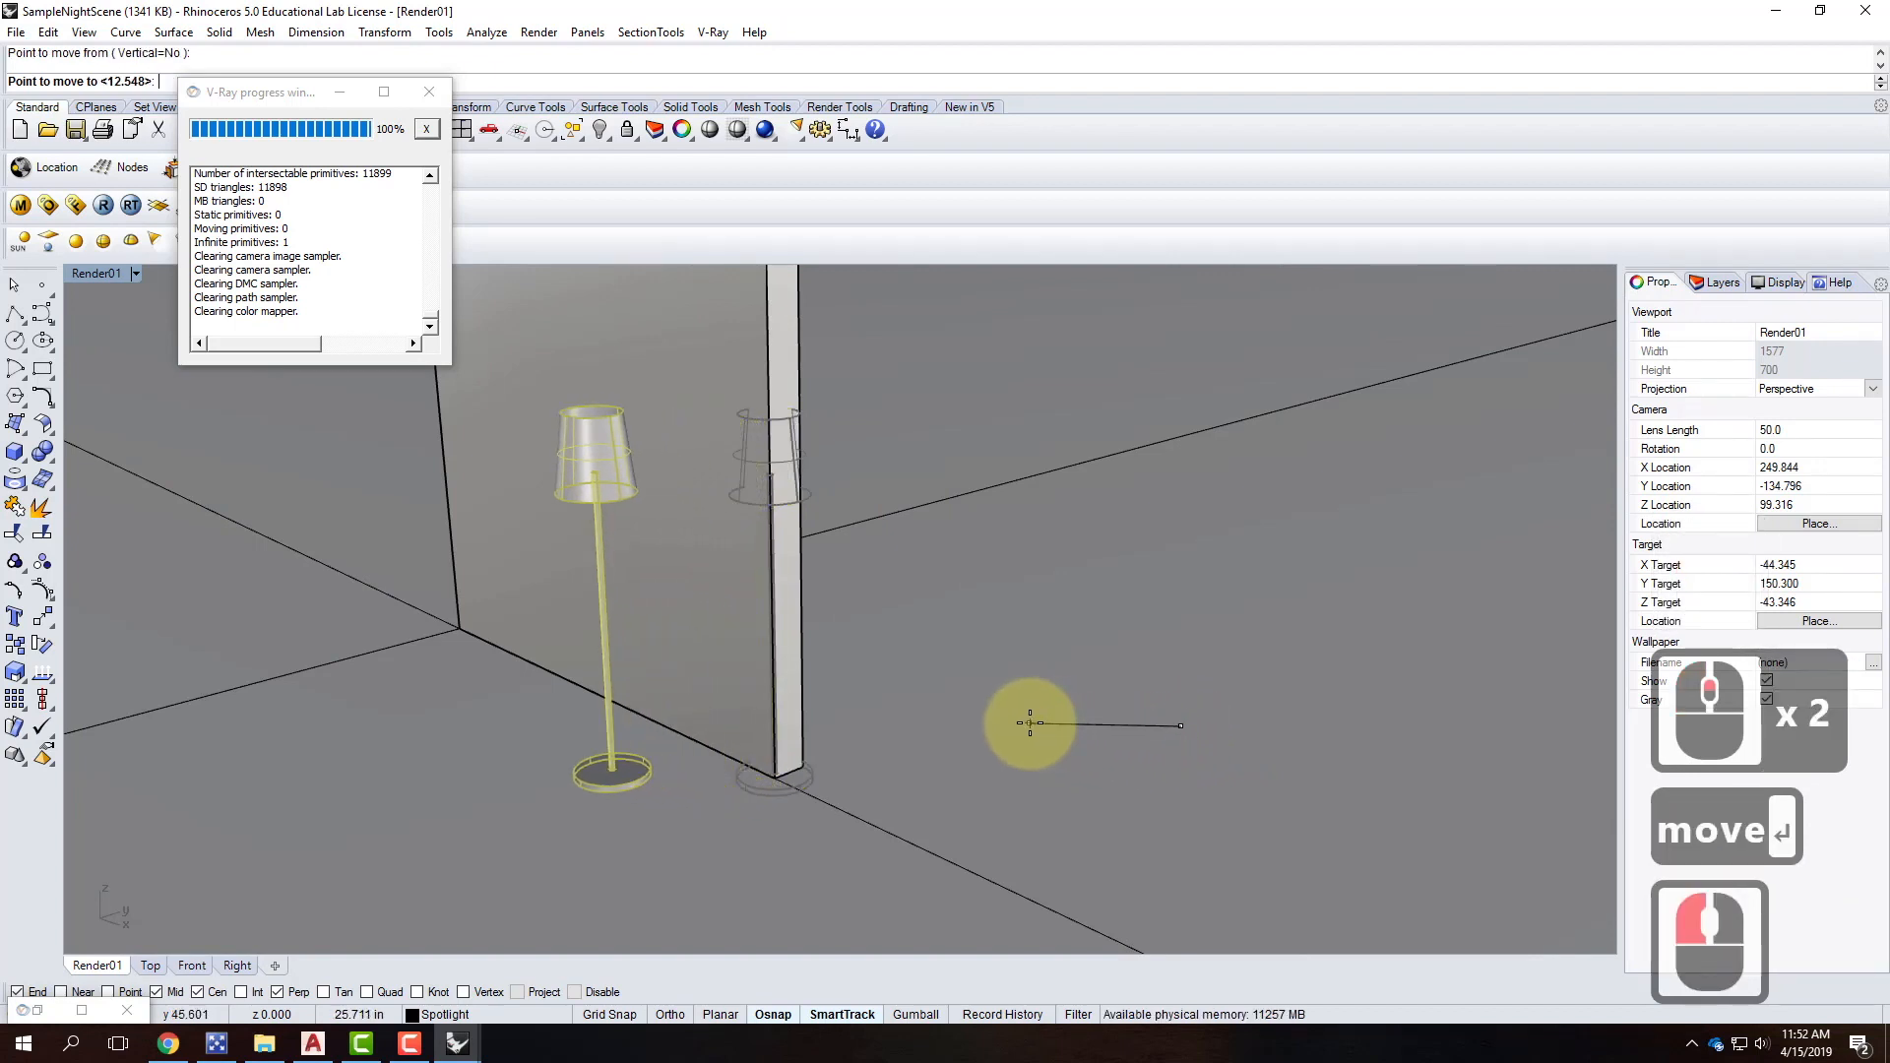
pyautogui.click(1030, 723)
pyautogui.moveTo(928, 802); pyautogui.dragTo(1000, 785, button='right')
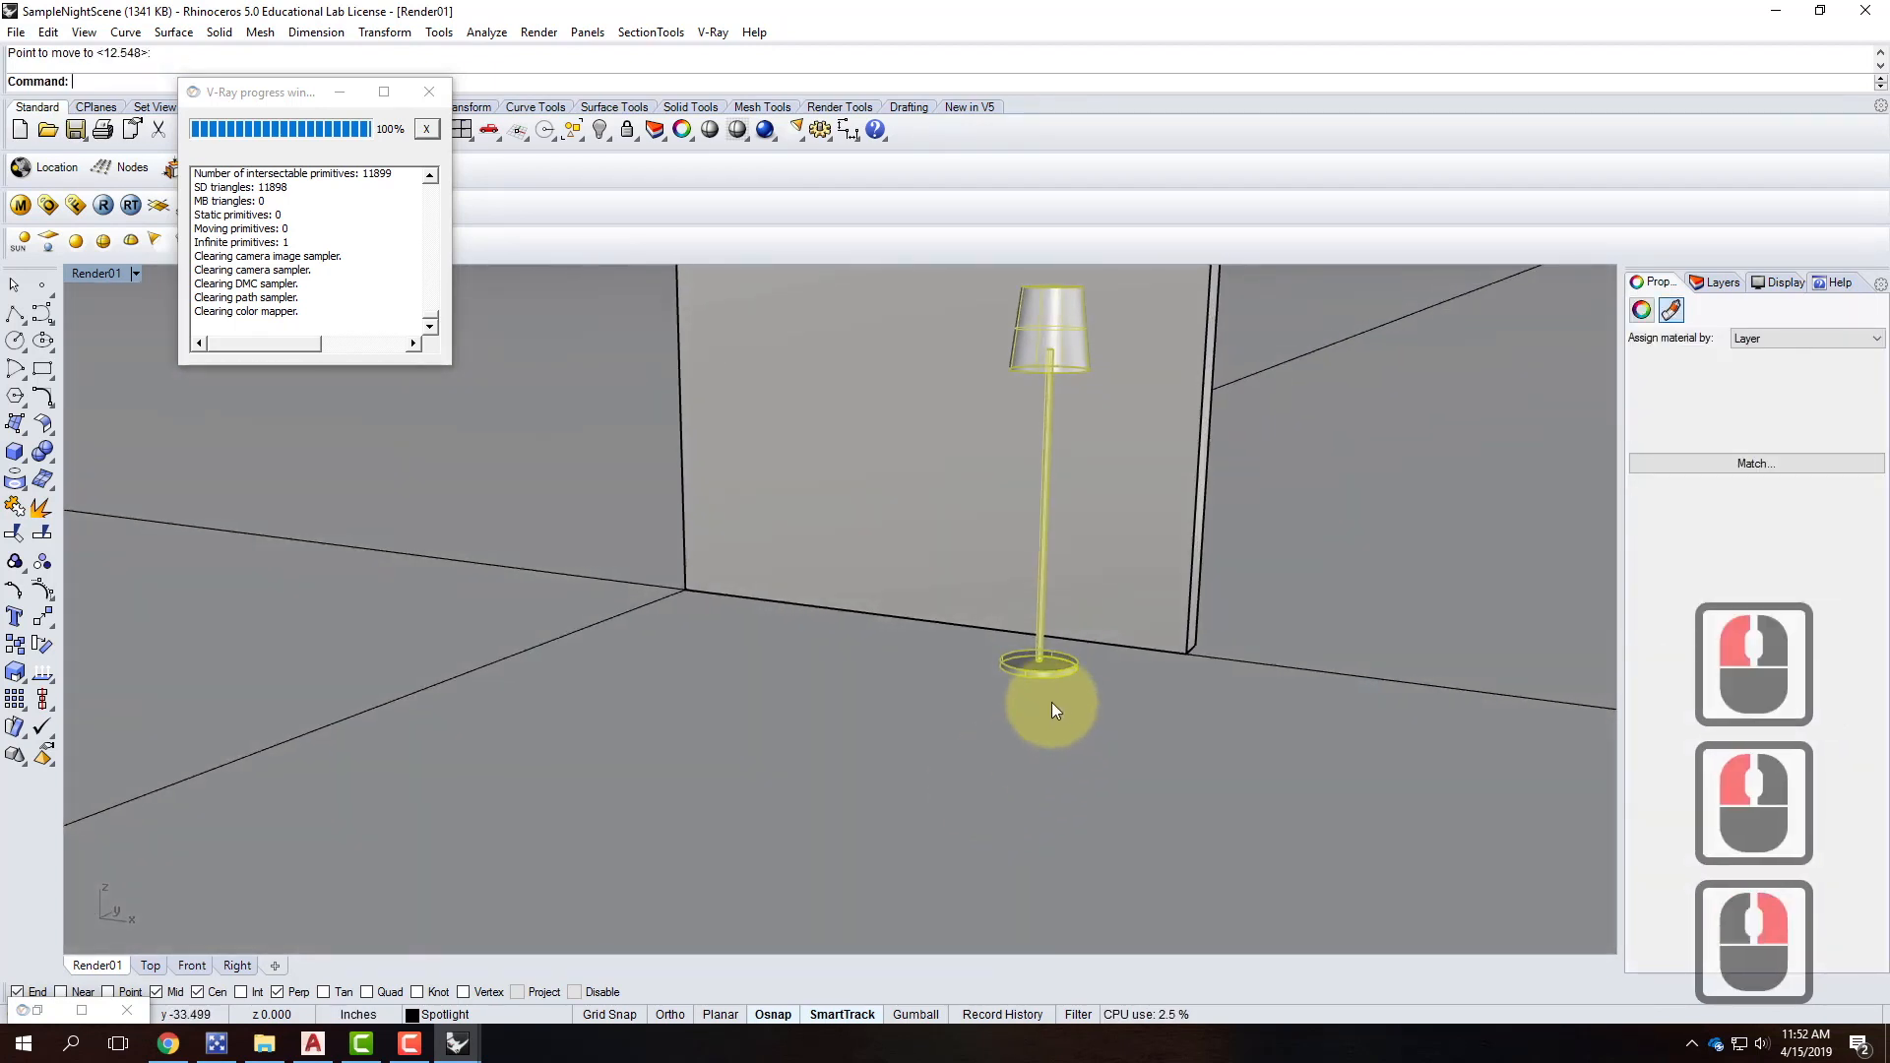
pyautogui.write('move')
pyautogui.press('Return')
pyautogui.click(1129, 710)
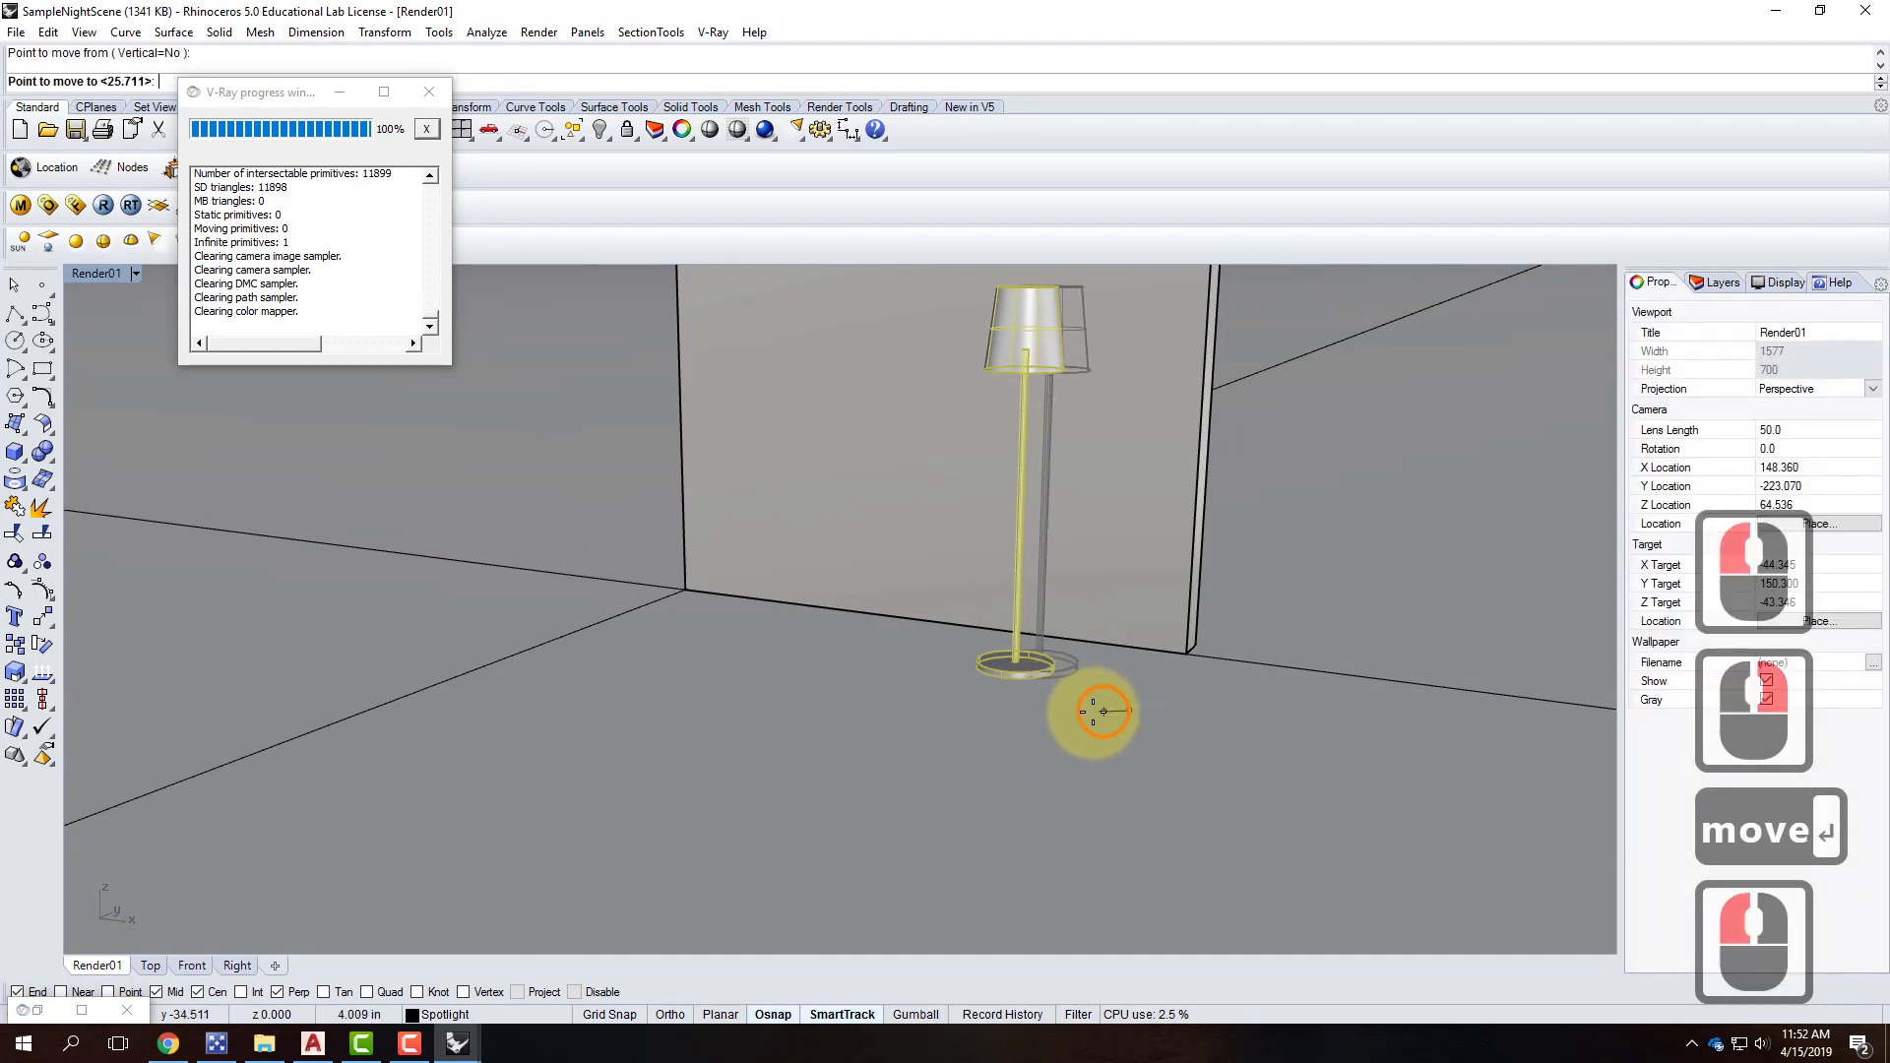
pyautogui.click(920, 763)
pyautogui.scroll(-5, 949, 771)
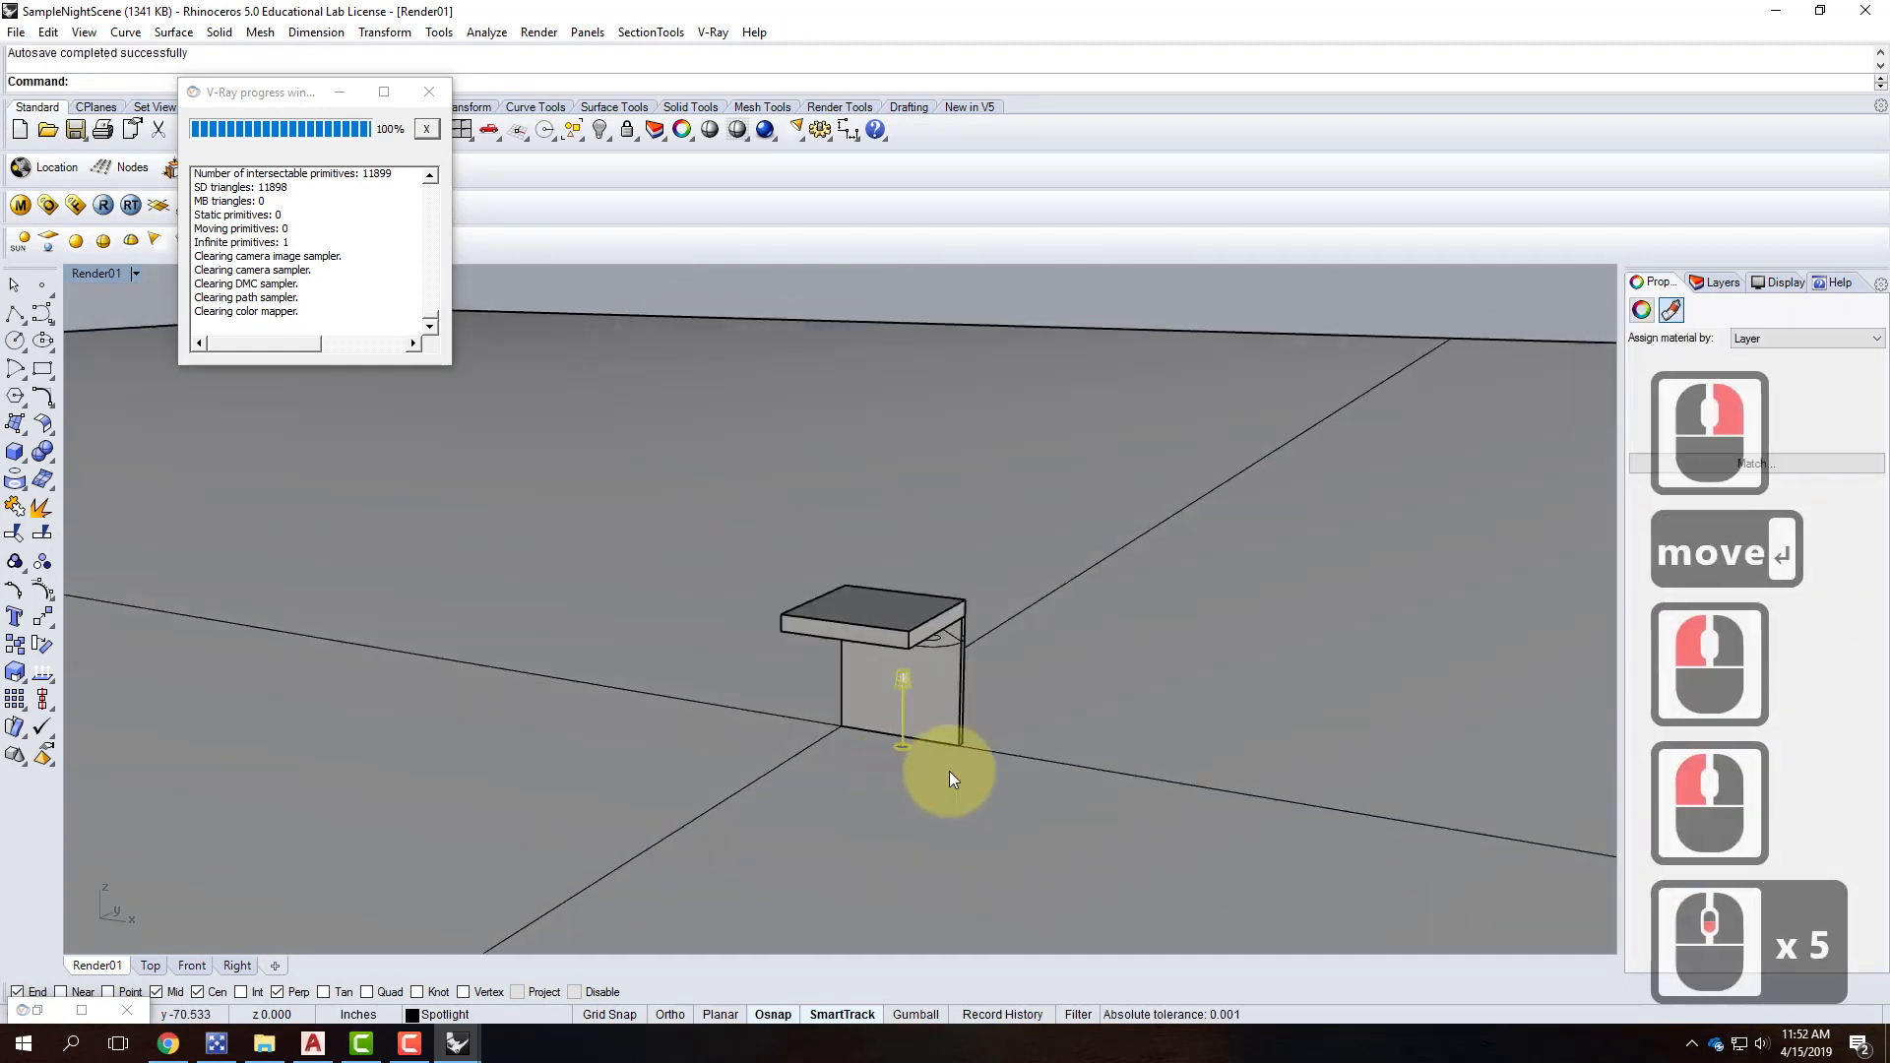
pyautogui.press('Escape')
# Select two of the ceiling spotlights, including the left one.
pyautogui.moveTo(1005, 737); pyautogui.dragTo(935, 572, button='right')
pyautogui.scroll(6, 894, 661)
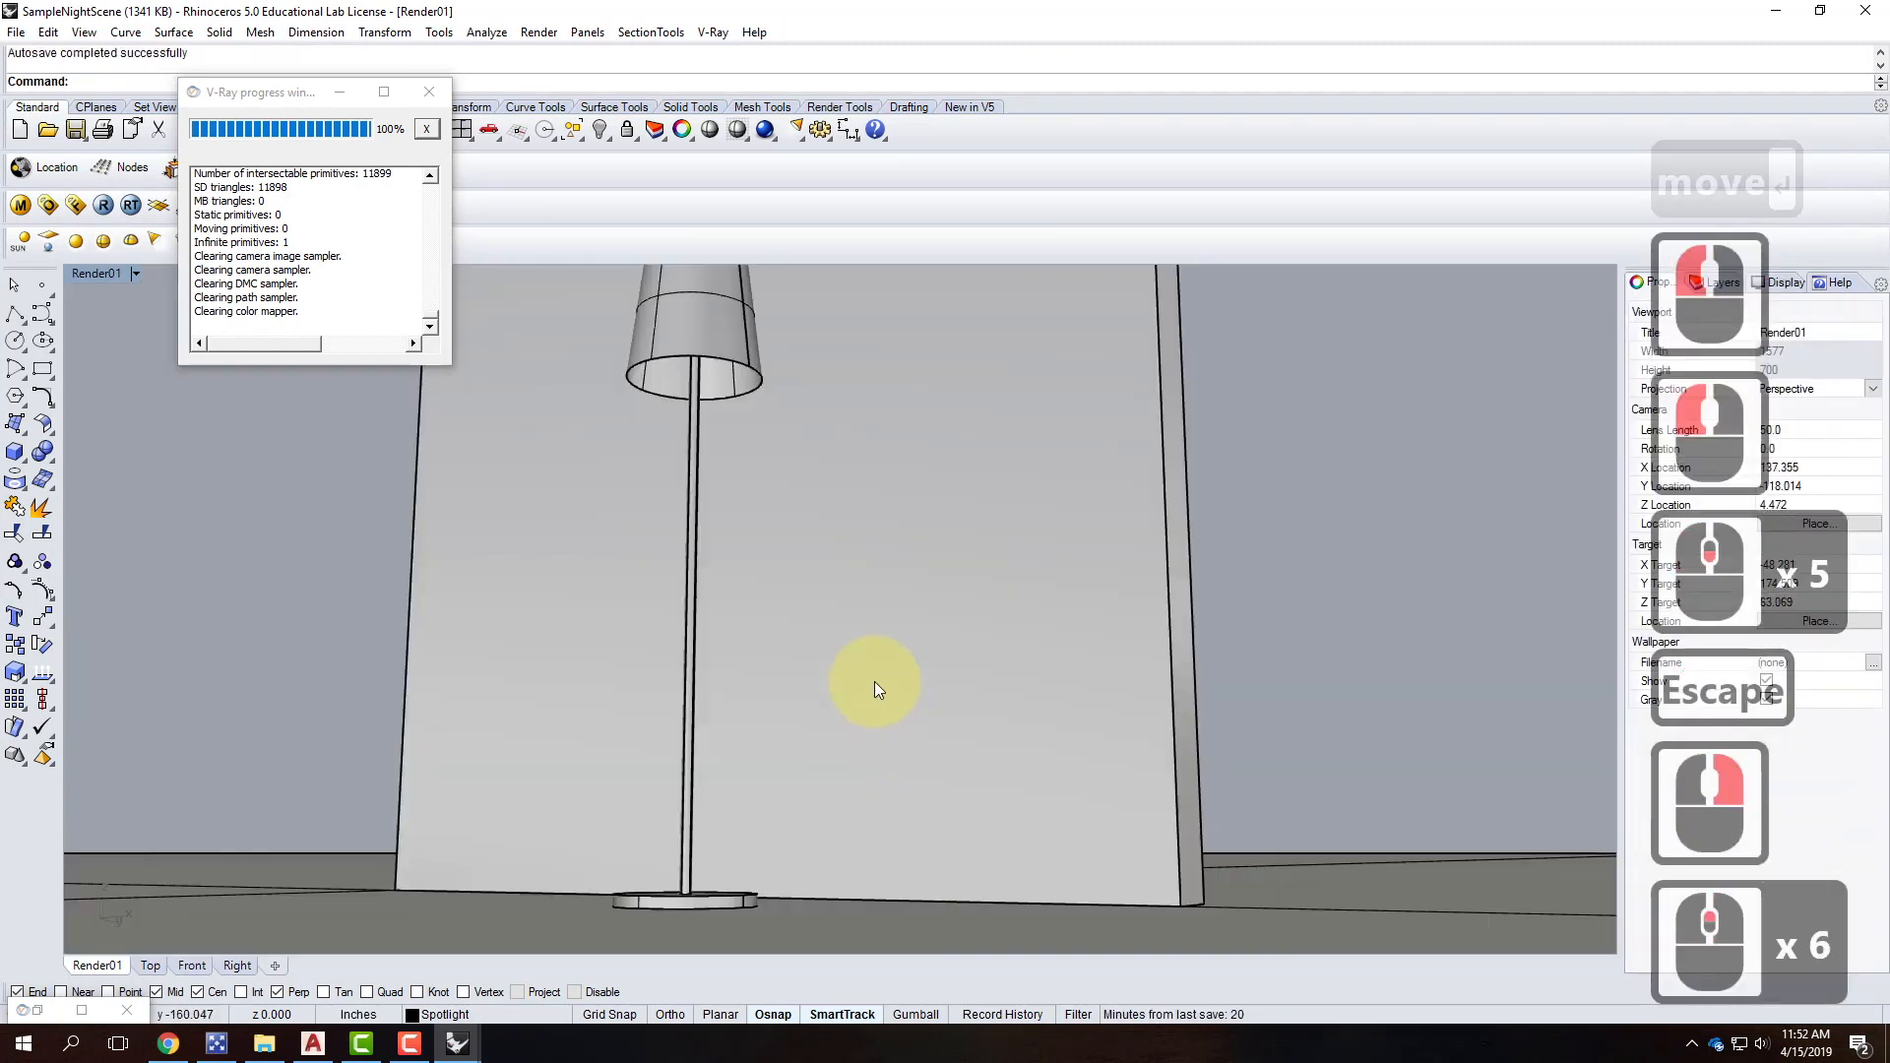
pyautogui.scroll(-2, 865, 669)
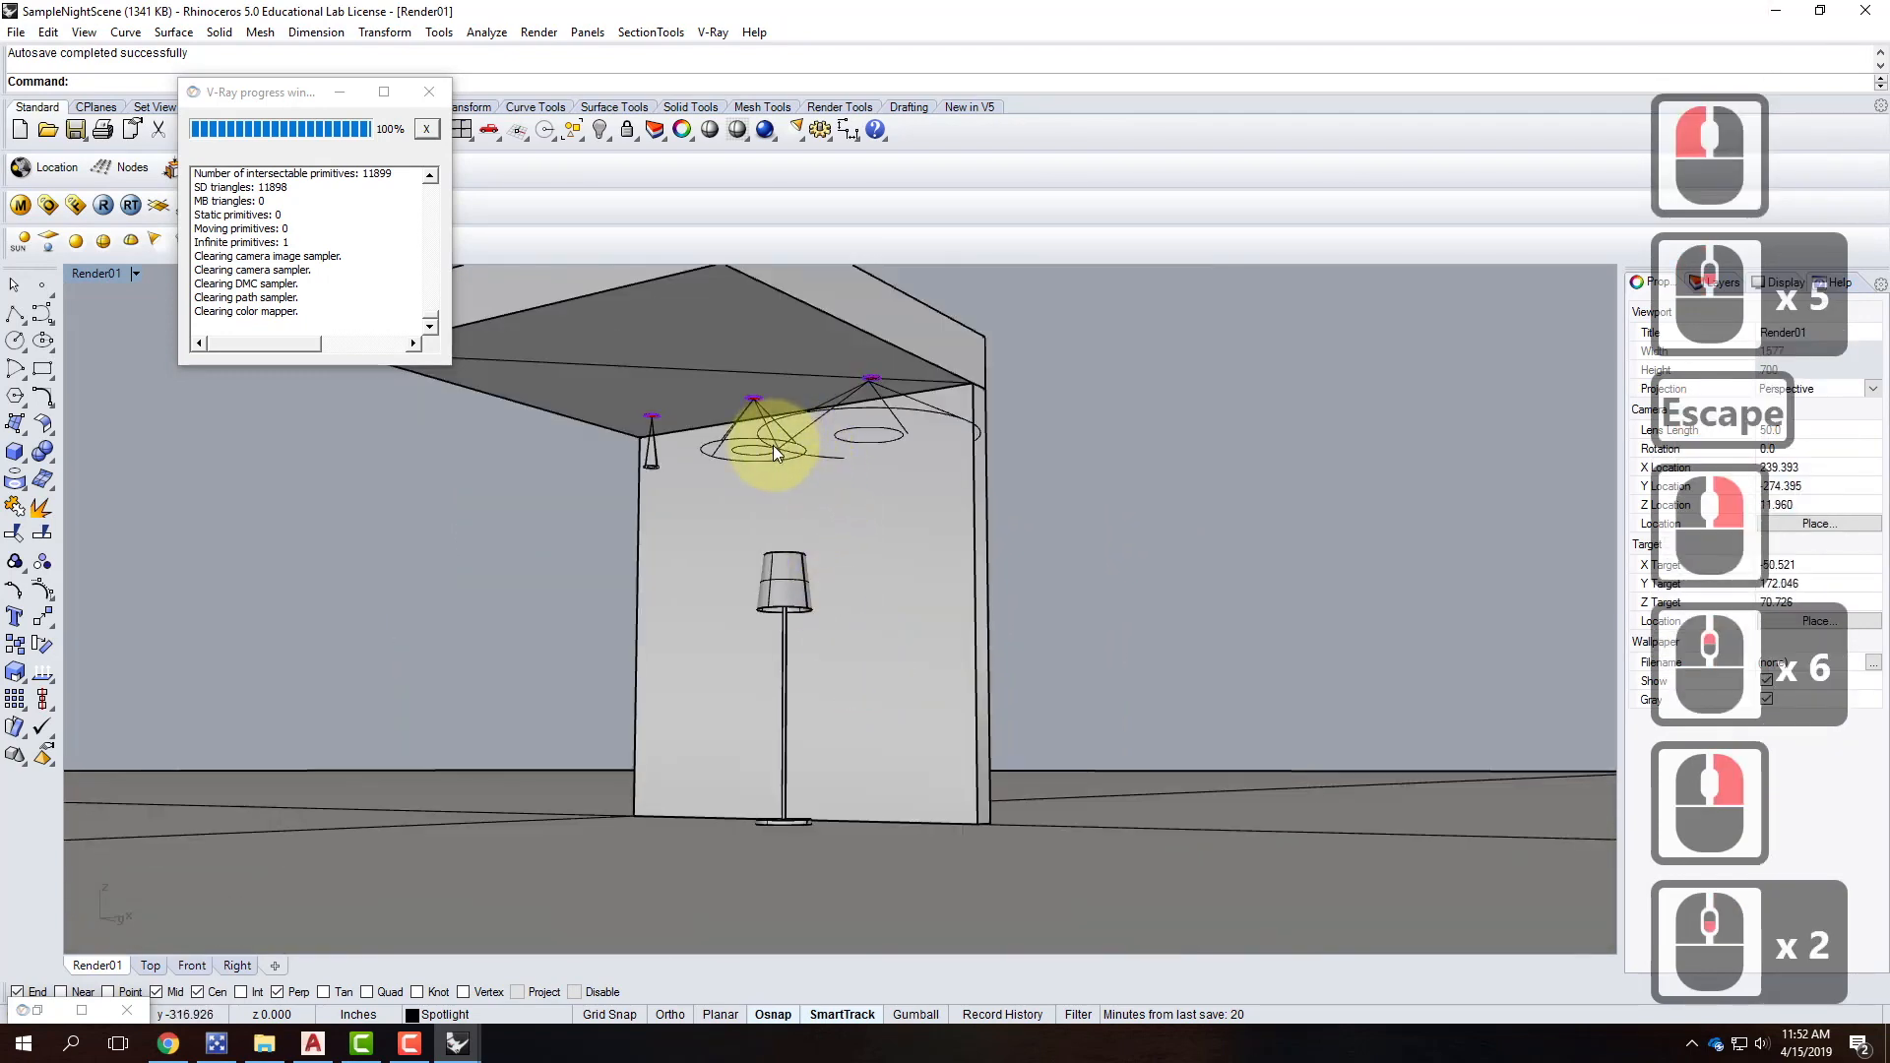
pyautogui.keyDown('shift'); pyautogui.click(799, 415); pyautogui.keyUp('shift')
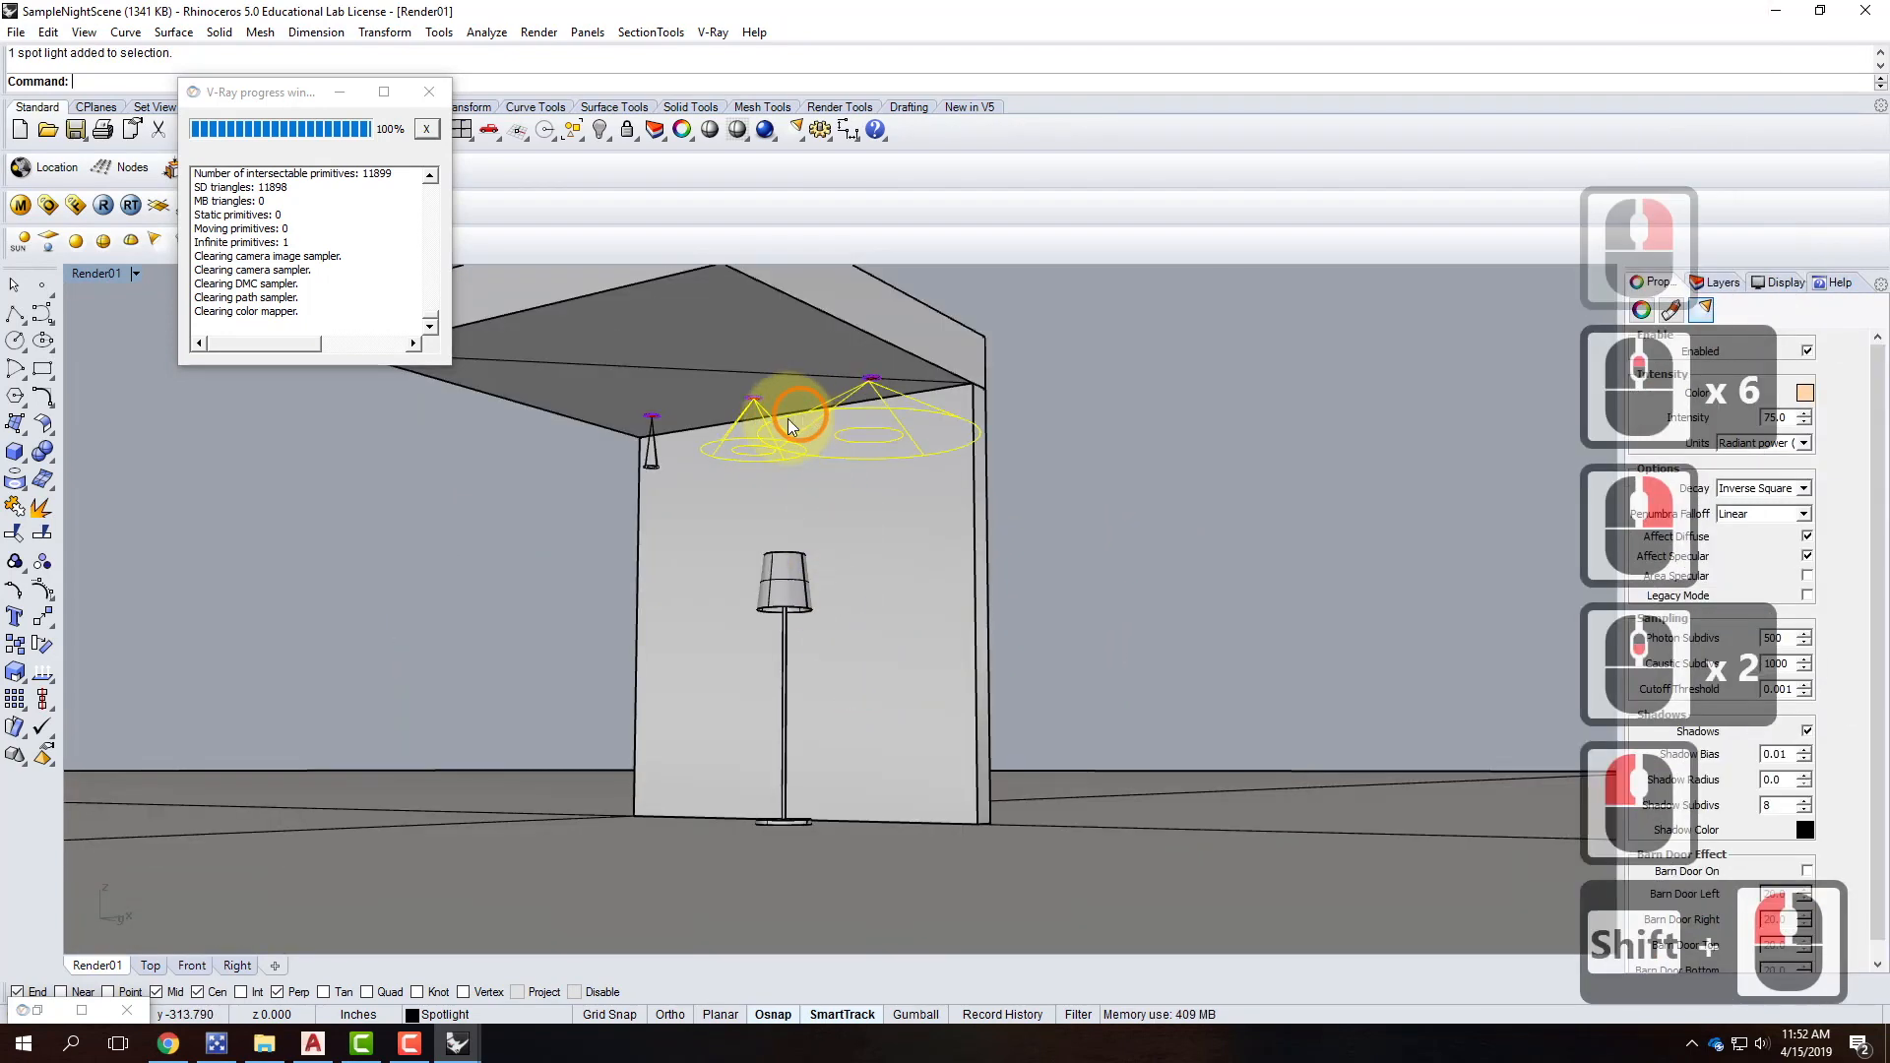
pyautogui.keyDown('shift'); pyautogui.click(652, 448); pyautogui.keyUp('shift')
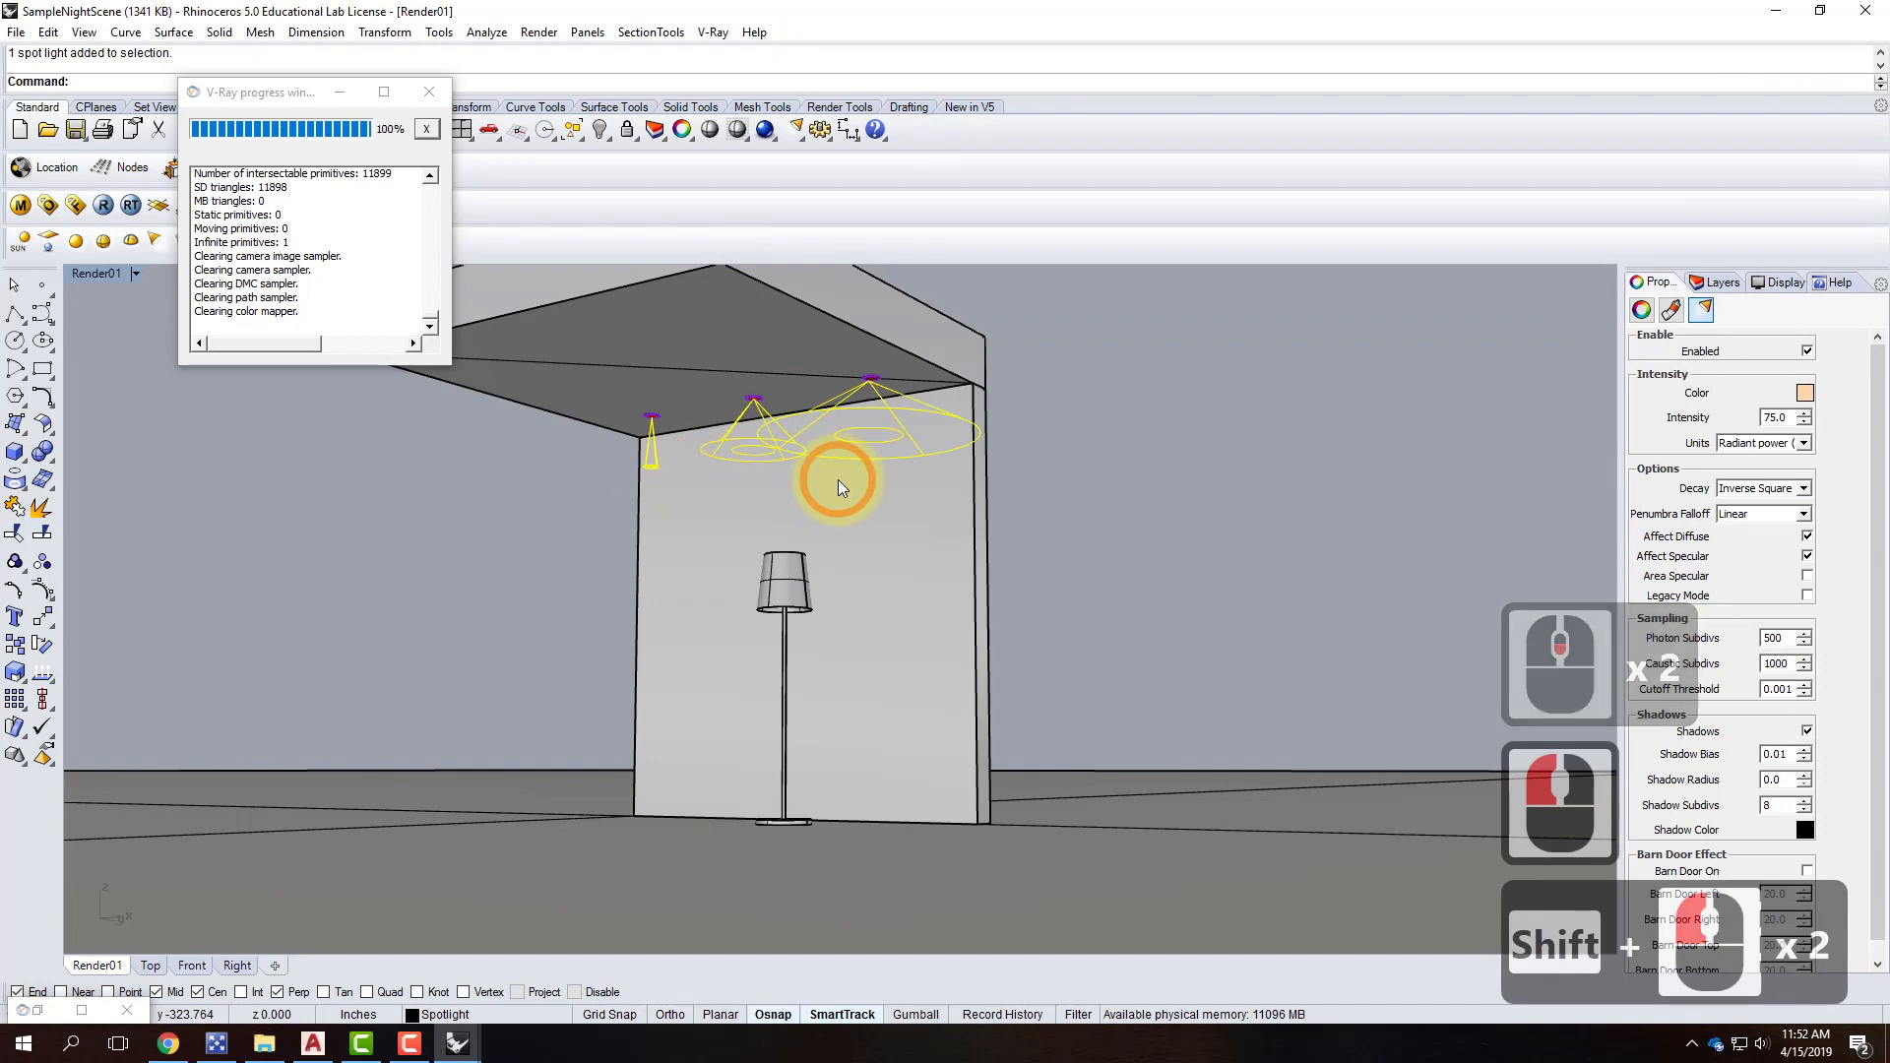
# Hide the two selected ceiling spotlights with the Hide command.
pyautogui.write('hide')
pyautogui.press('Return')
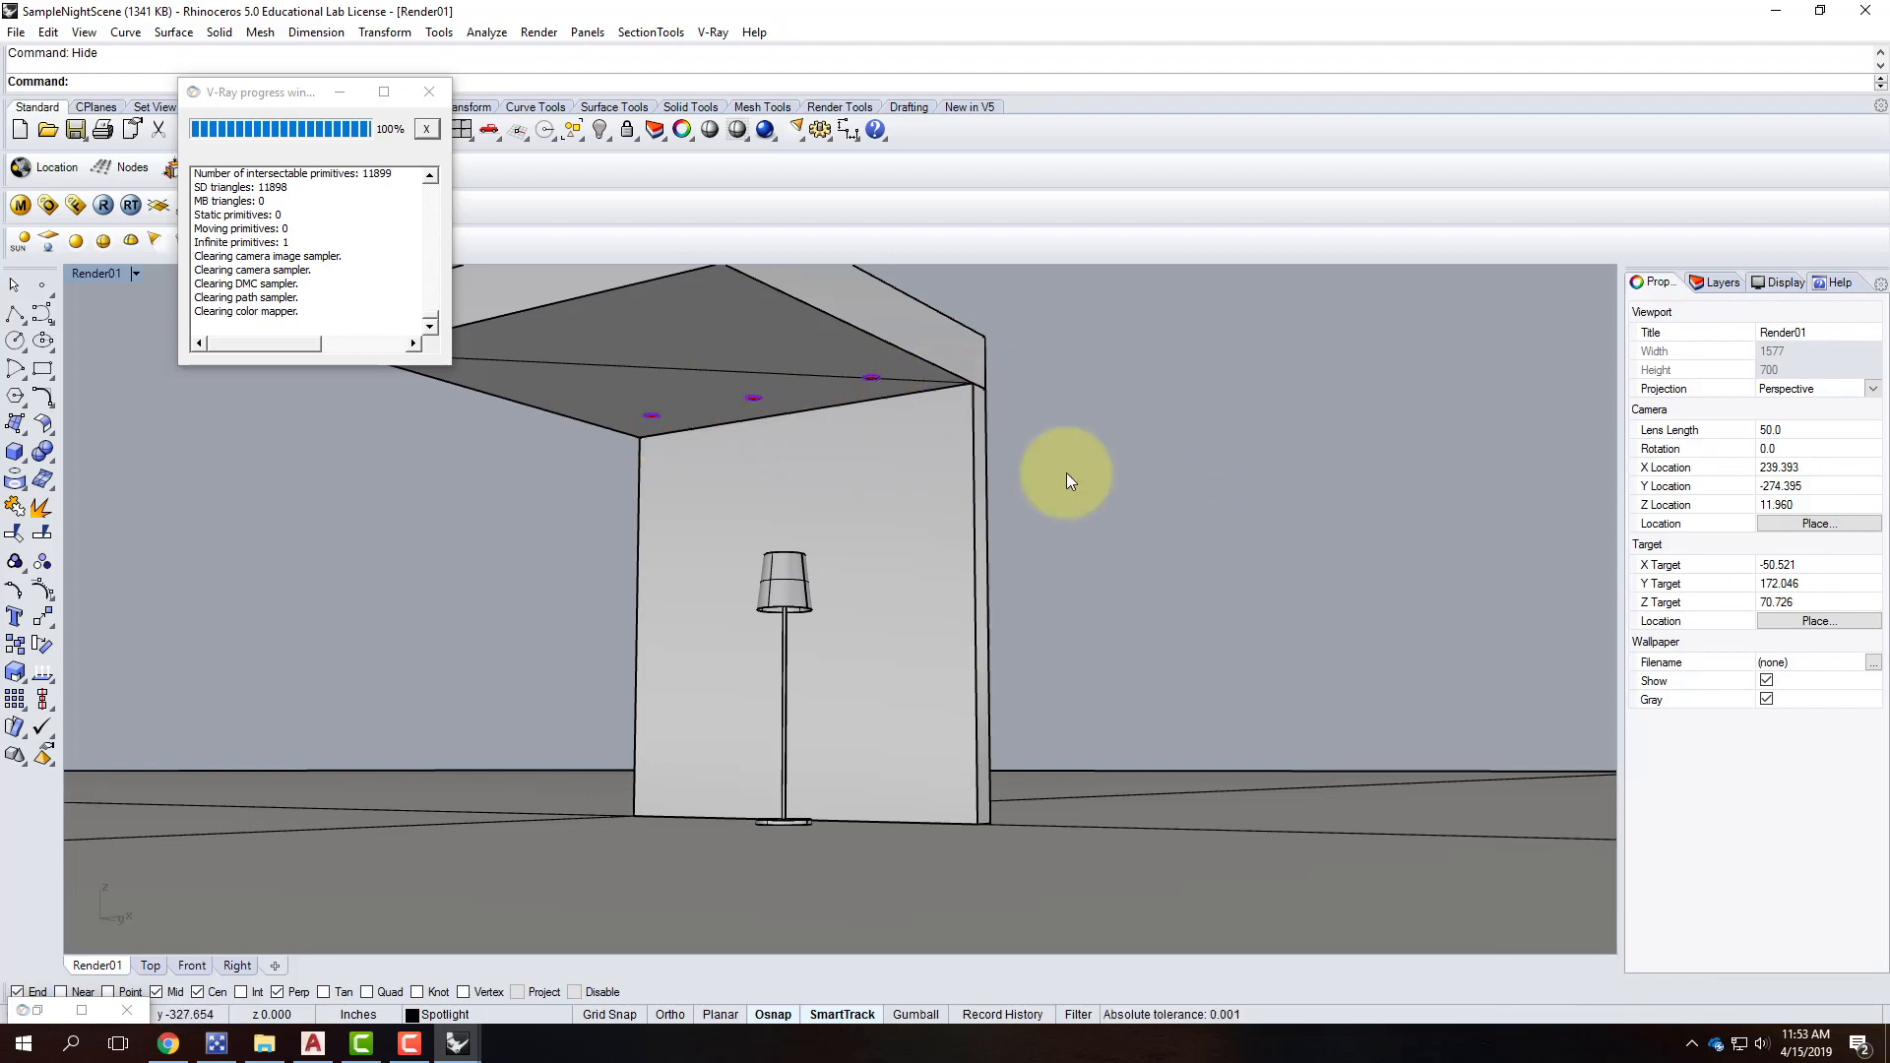
pyautogui.moveTo(1102, 466); pyautogui.dragTo(1104, 472, button='right')
pyautogui.press('Escape')
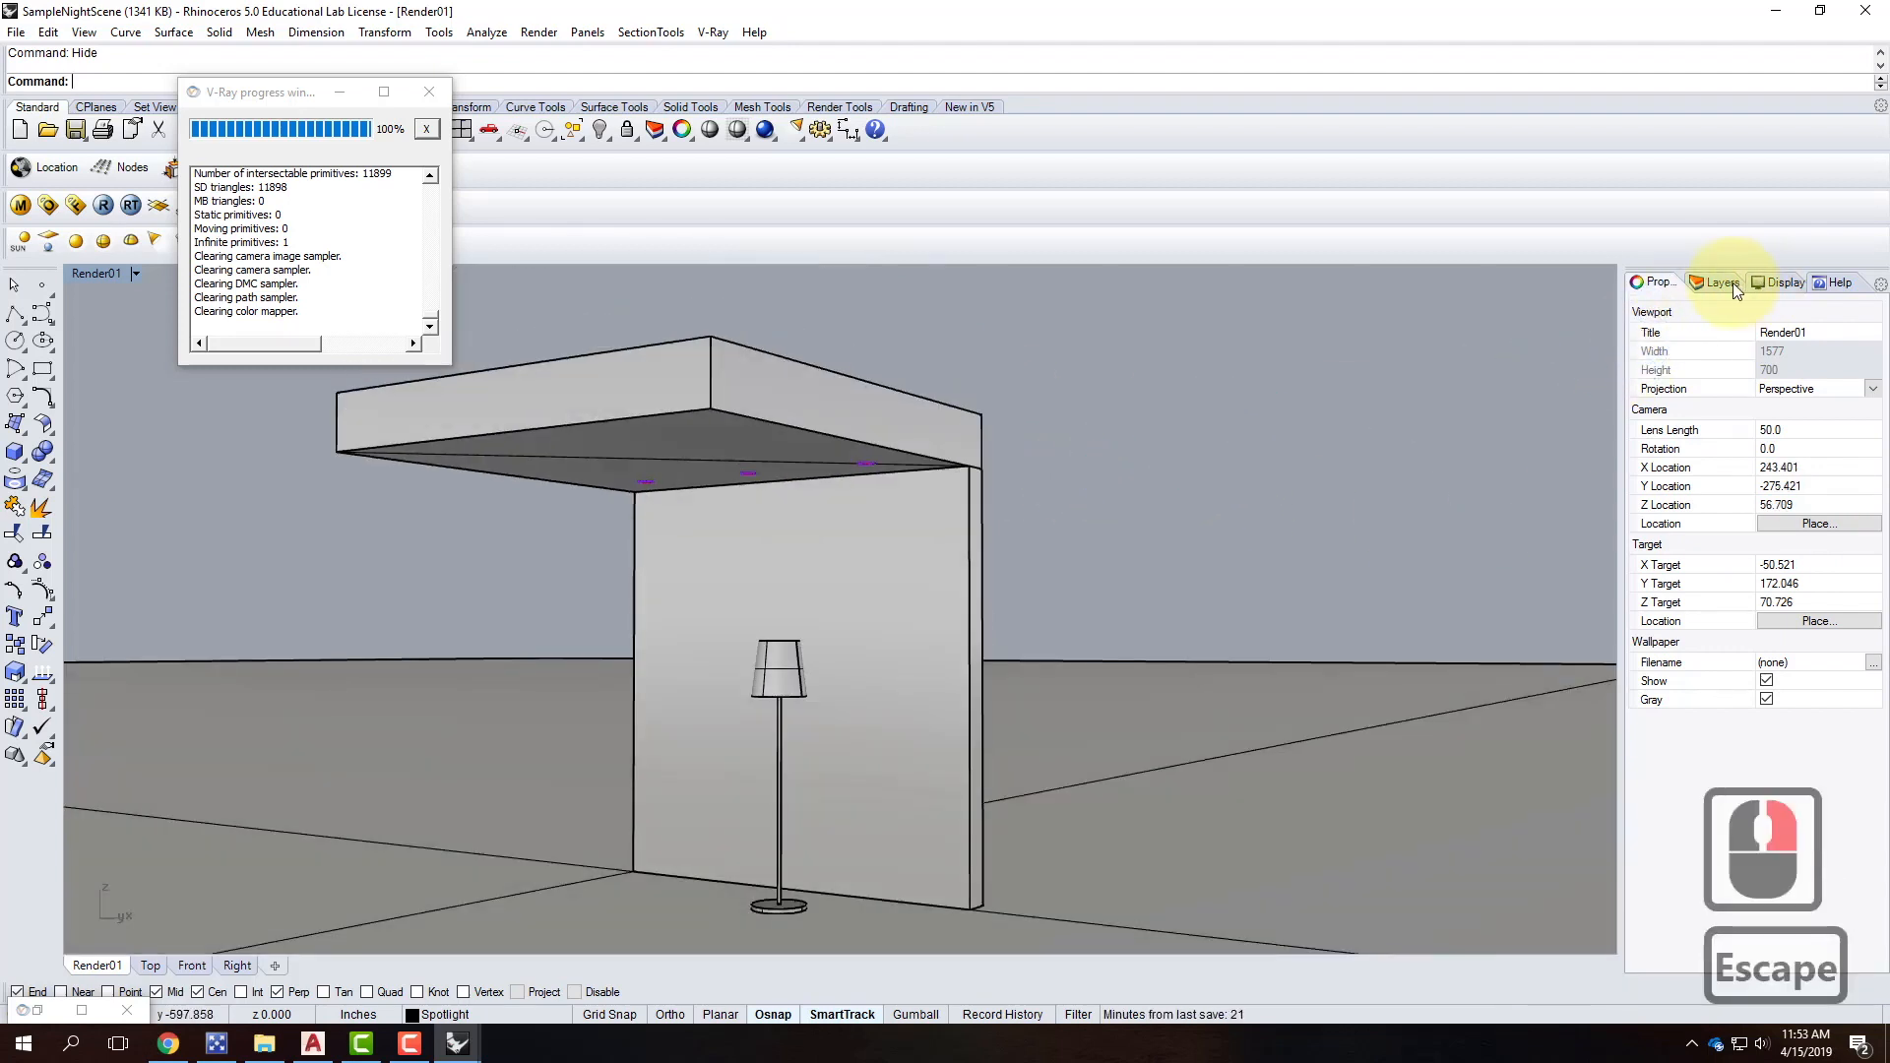
# Add a new layer named PointLight and make it the current layer.
pyautogui.click(1722, 283)
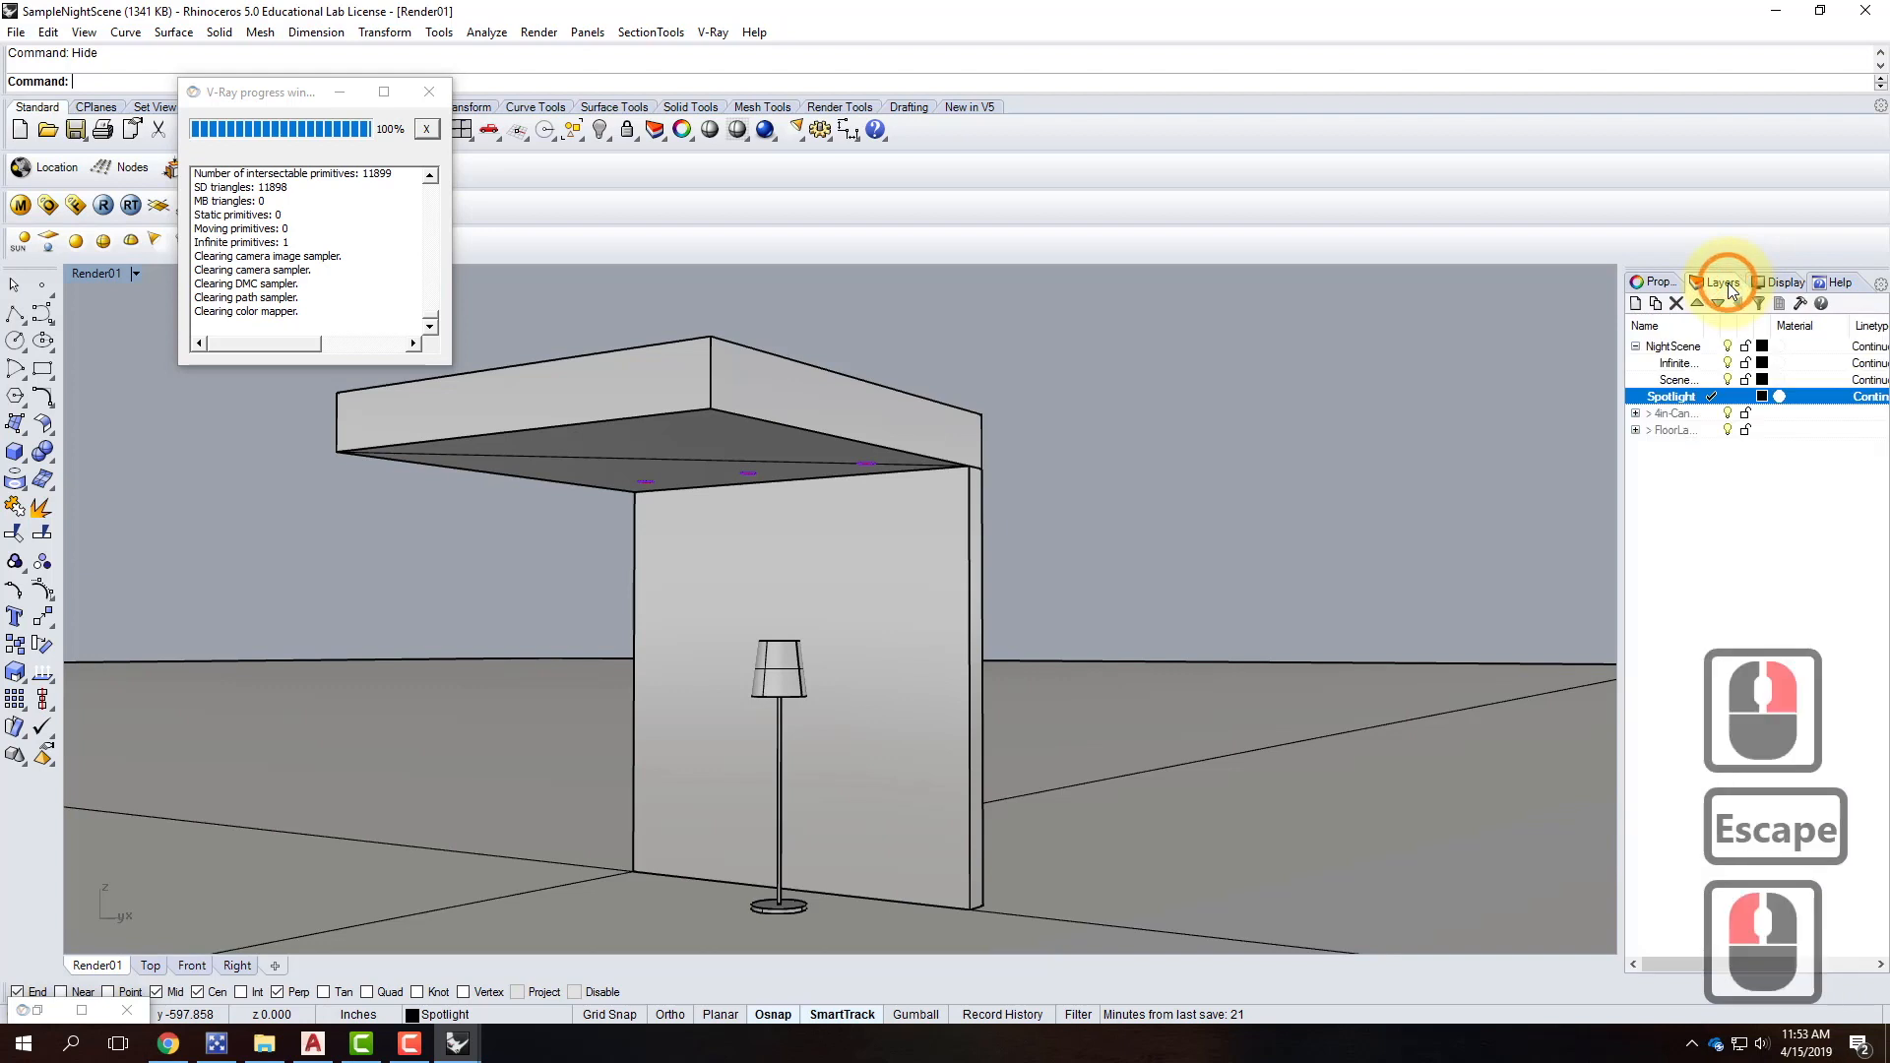
pyautogui.click(1654, 304)
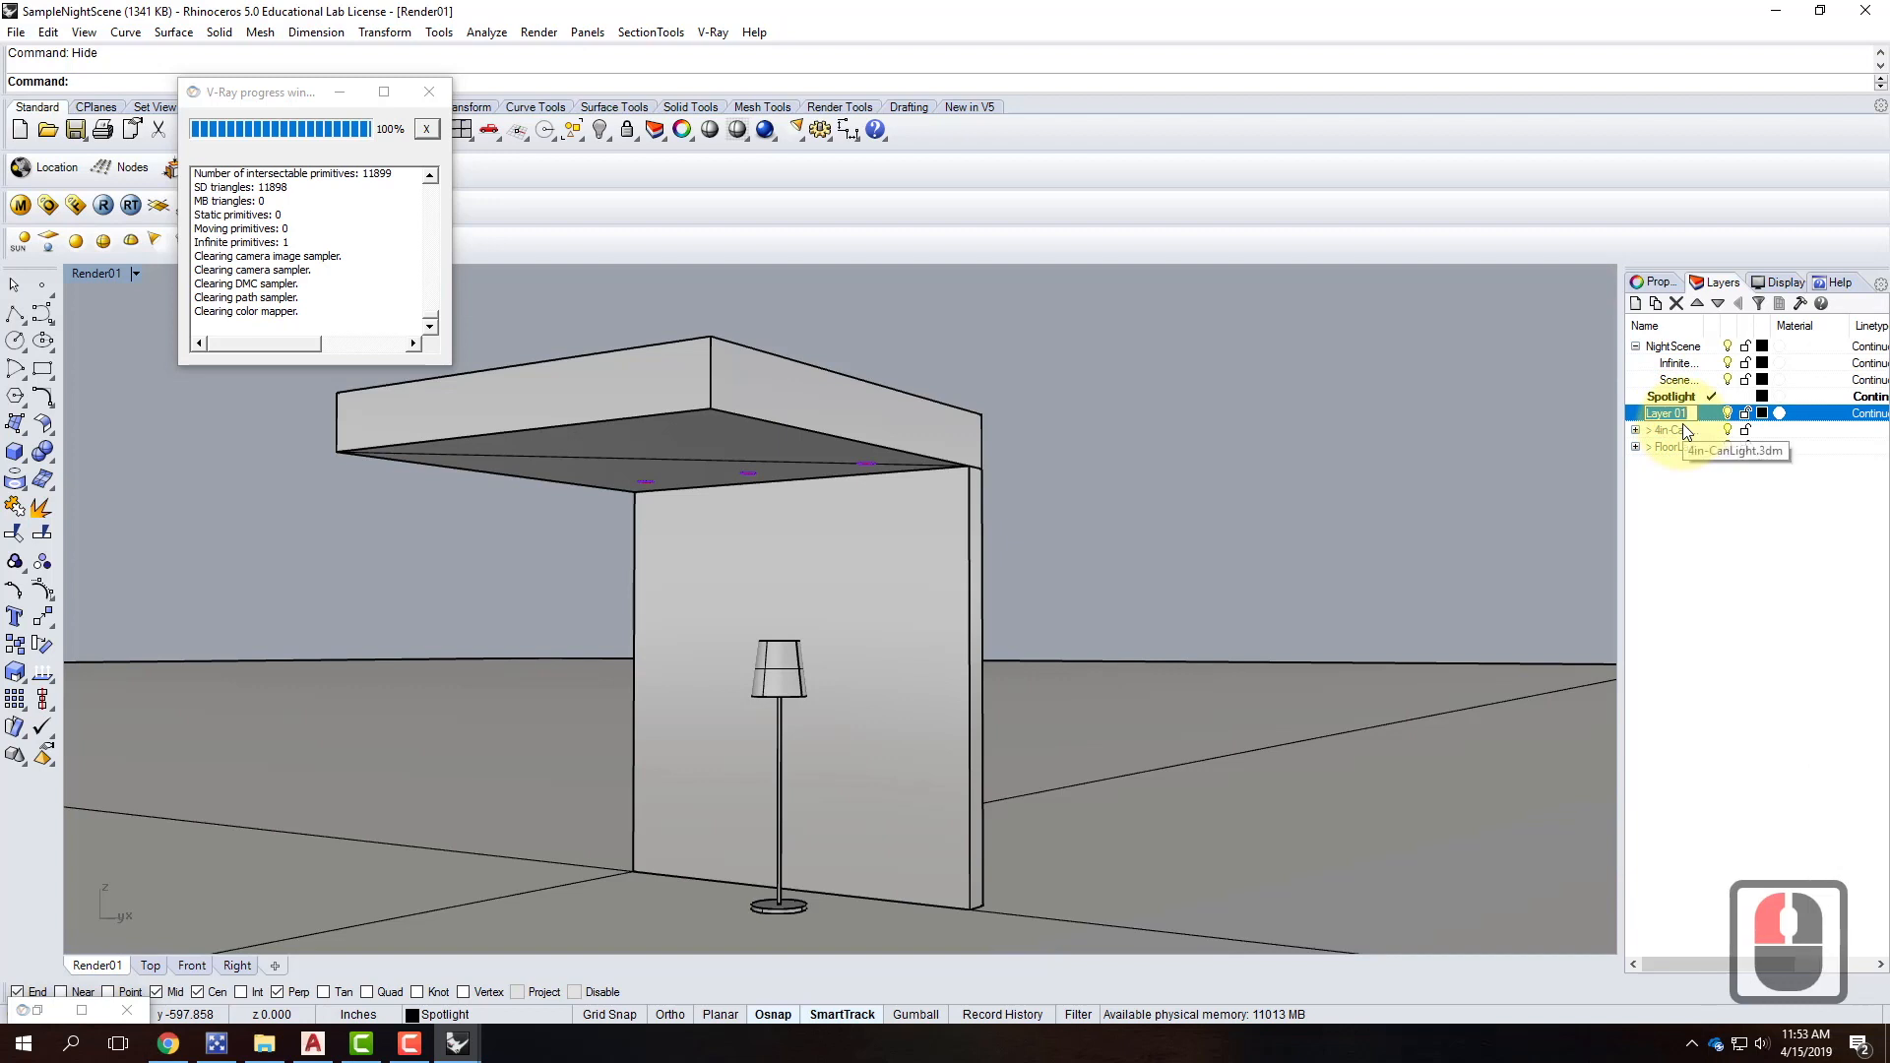
pyautogui.write('Poitn')
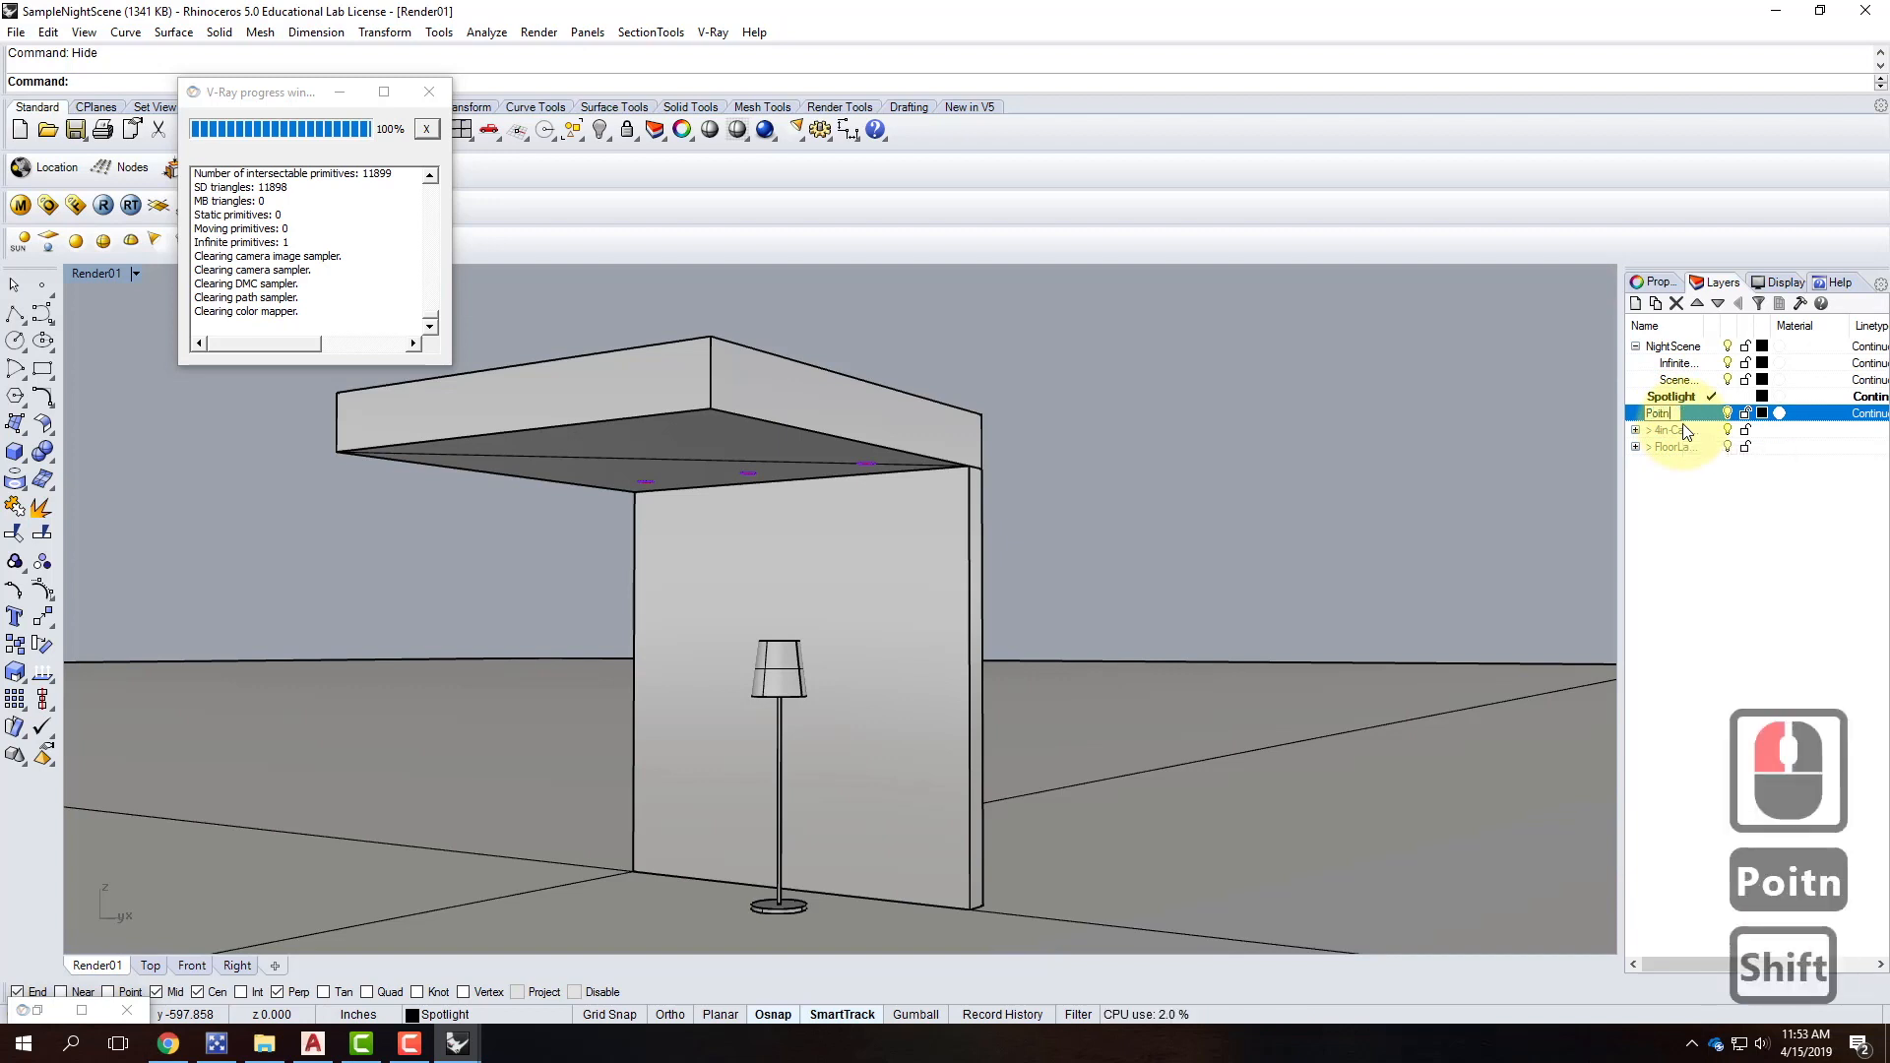
pyautogui.press('BackSpace')
pyautogui.press('BackSpace')
pyautogui.write('intLight')
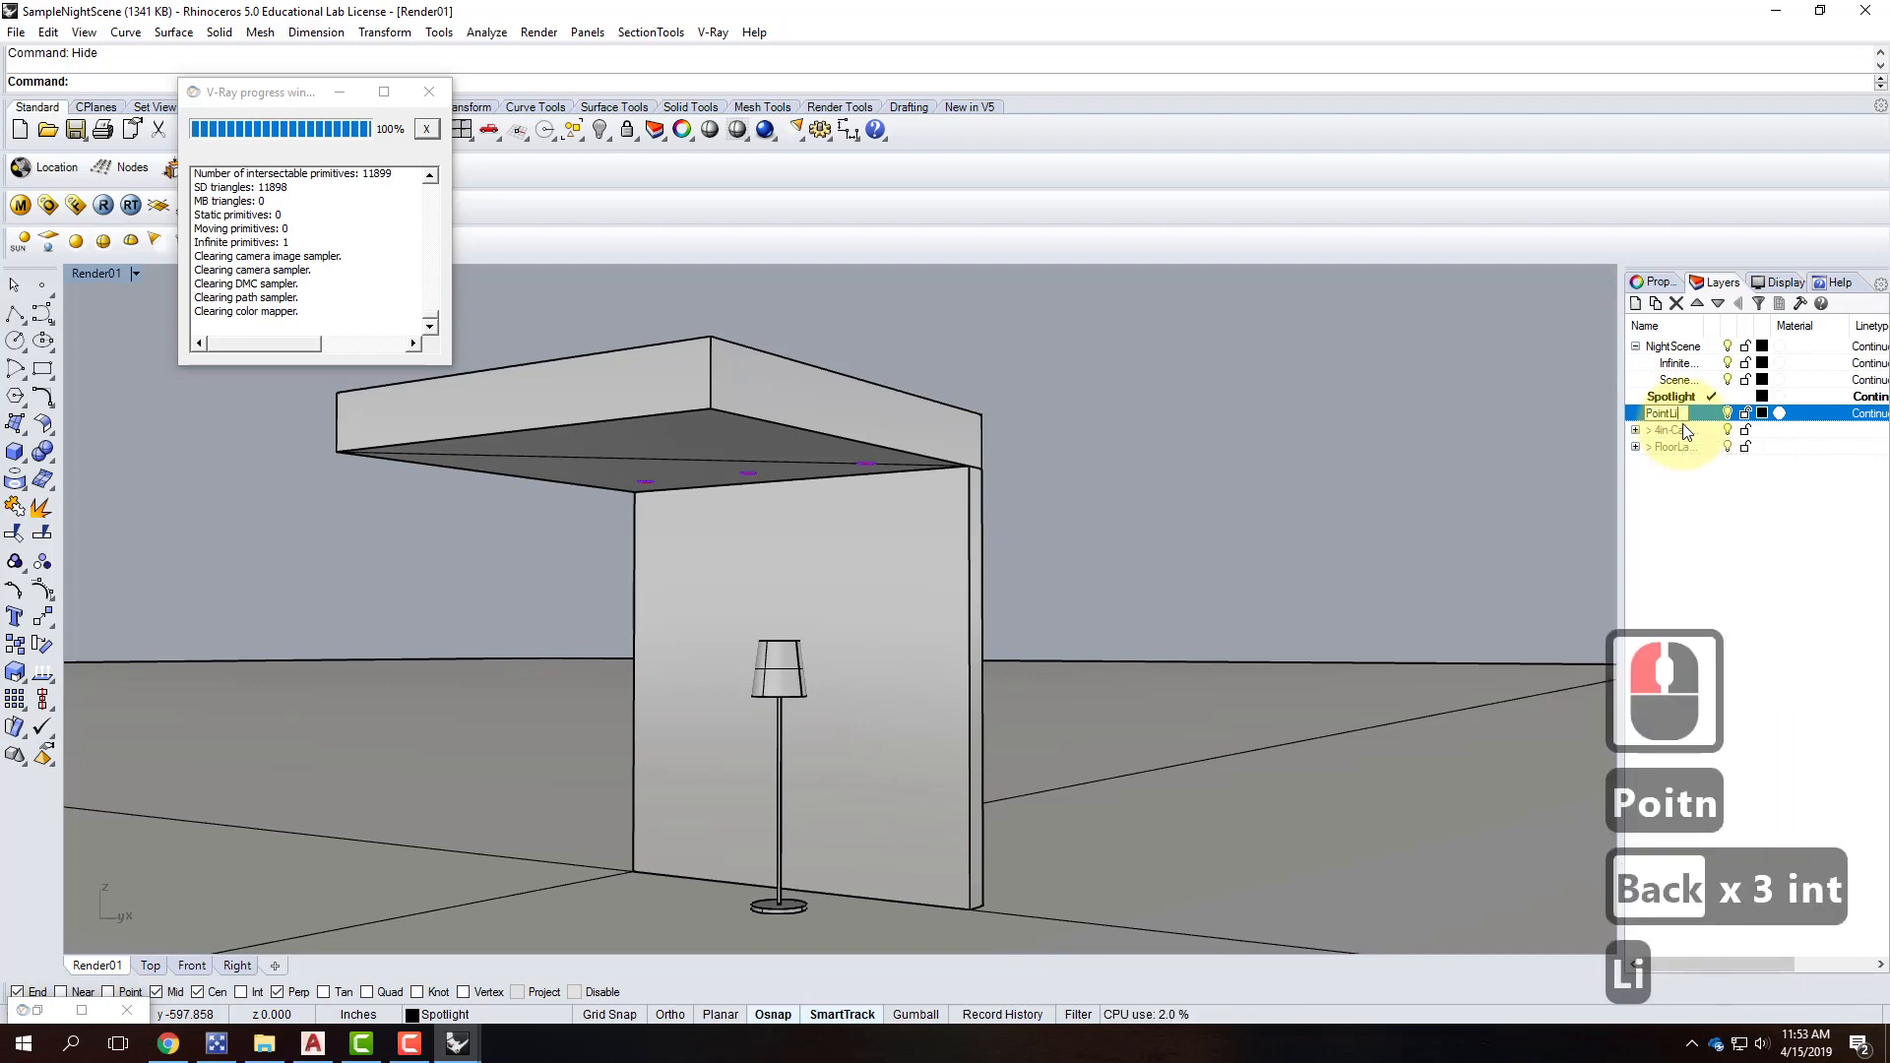
pyautogui.press('Return')
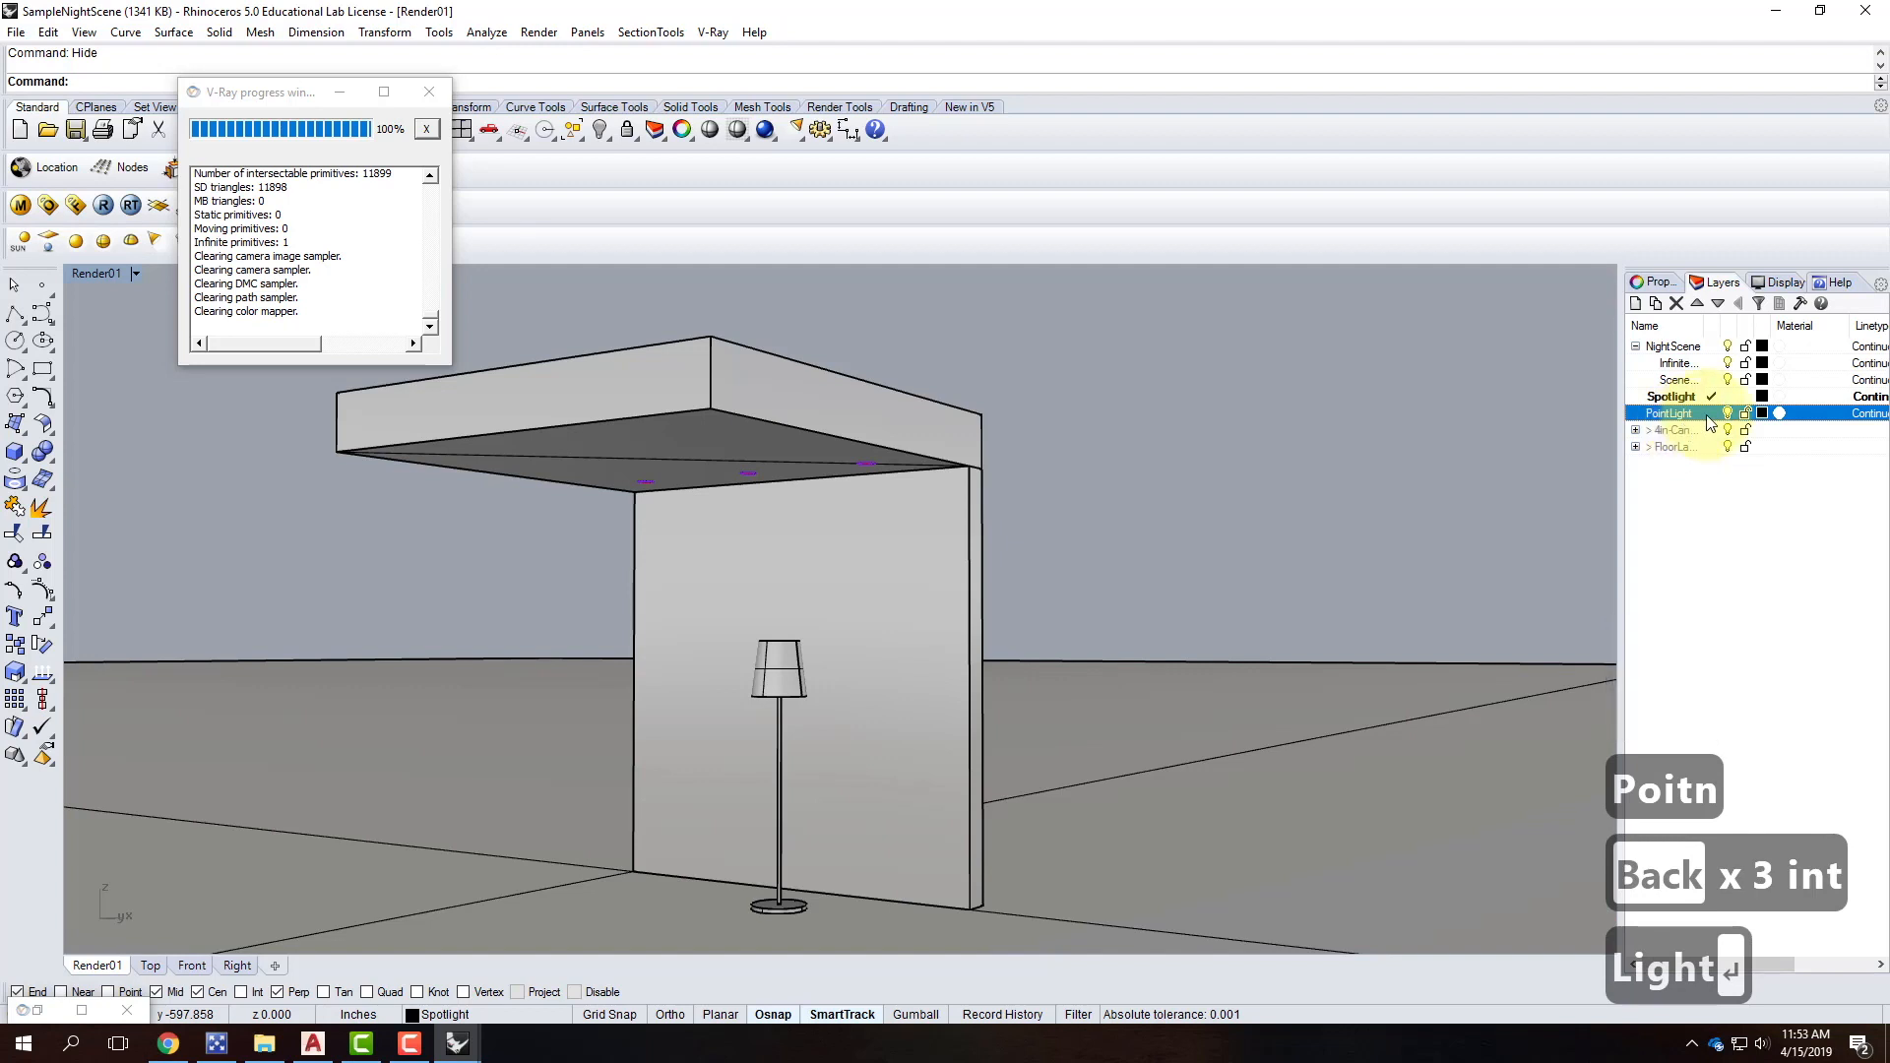
pyautogui.click(1711, 414)
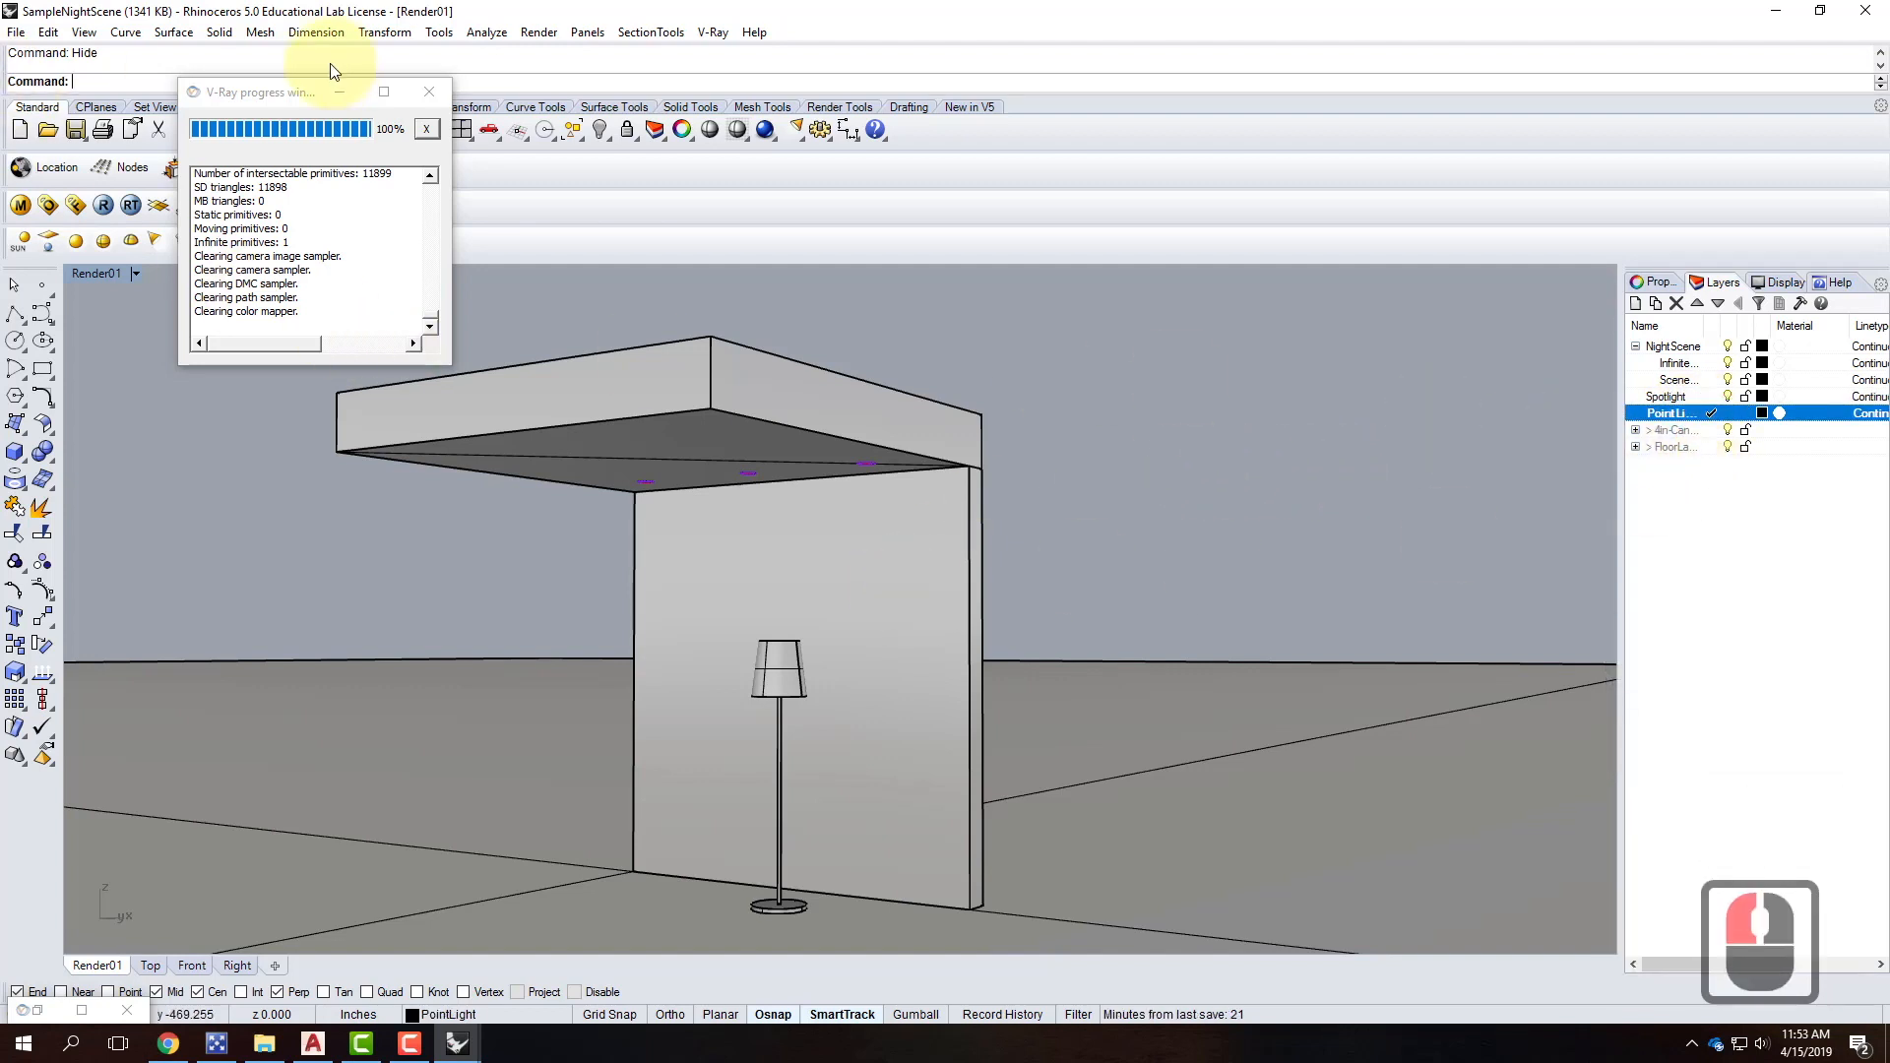
pyautogui.moveTo(286, 97); pyautogui.dragTo(1206, 85)
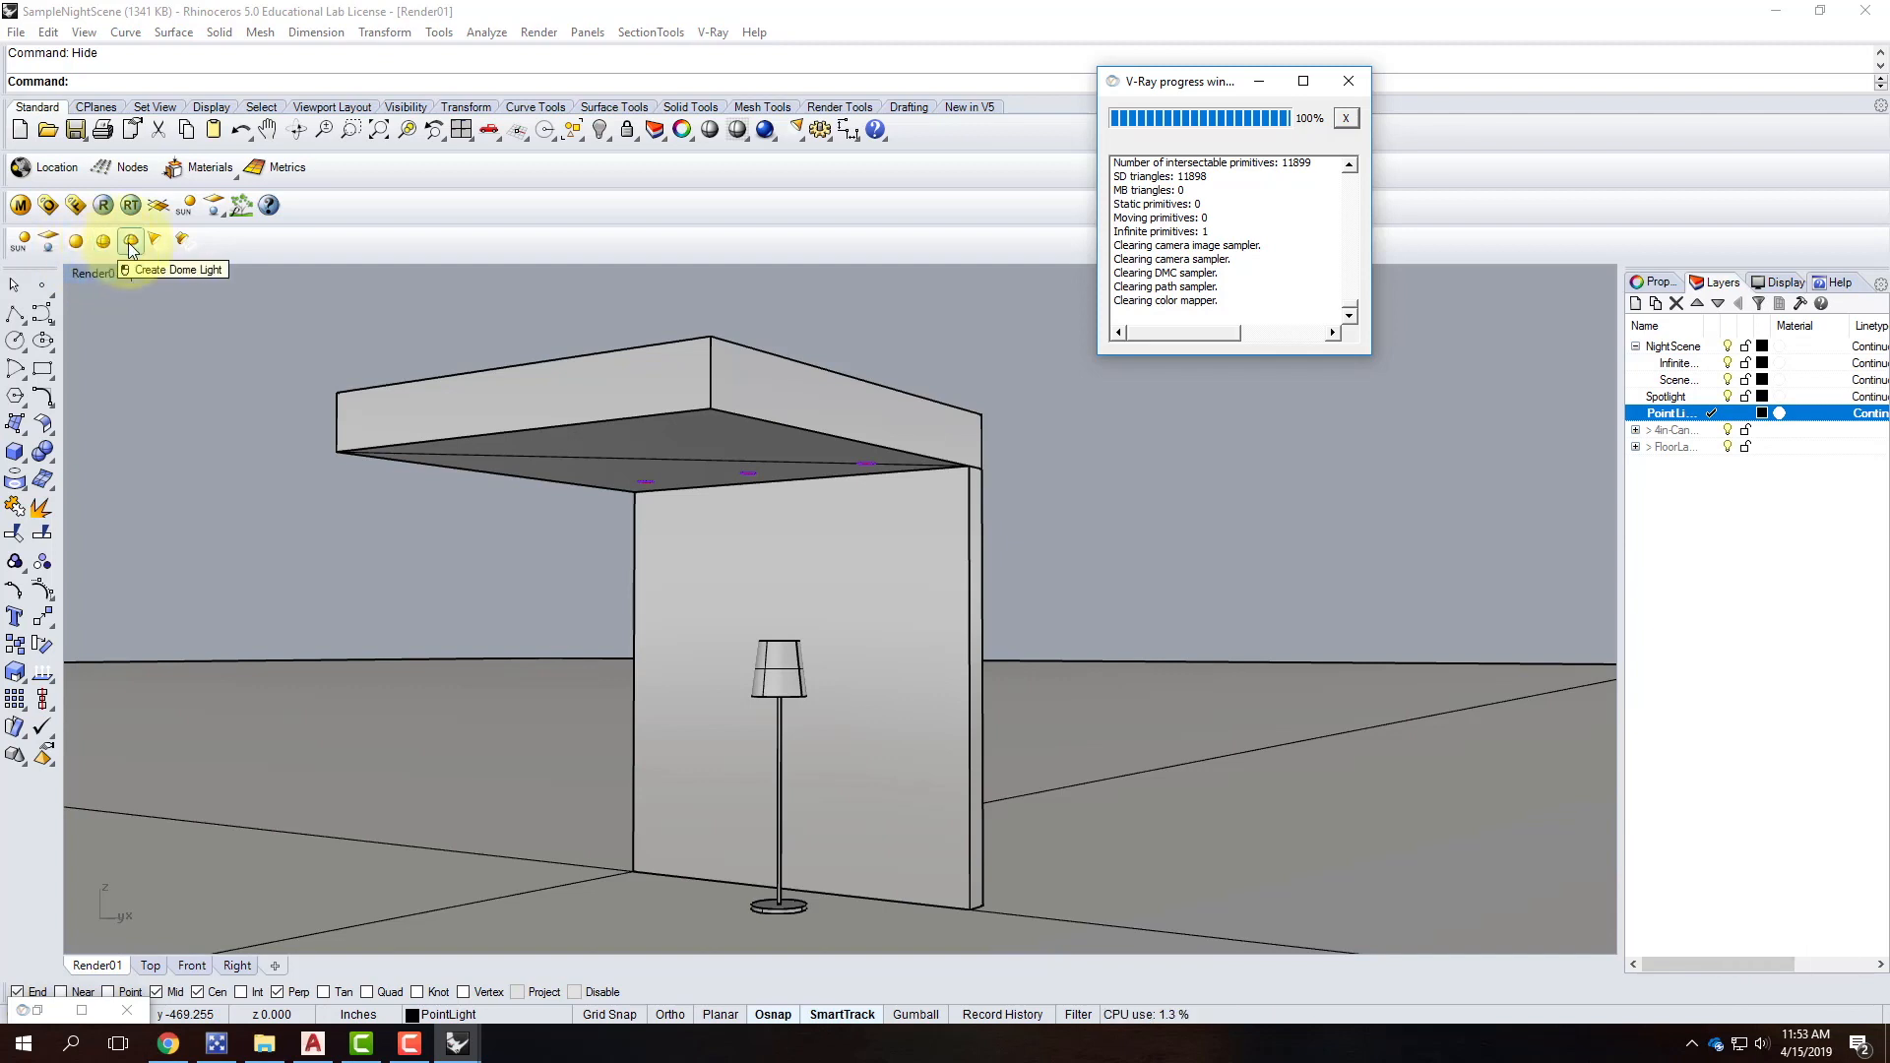
# Place a point light at the centre of the lampshade's top opening.
pyautogui.click(78, 244)
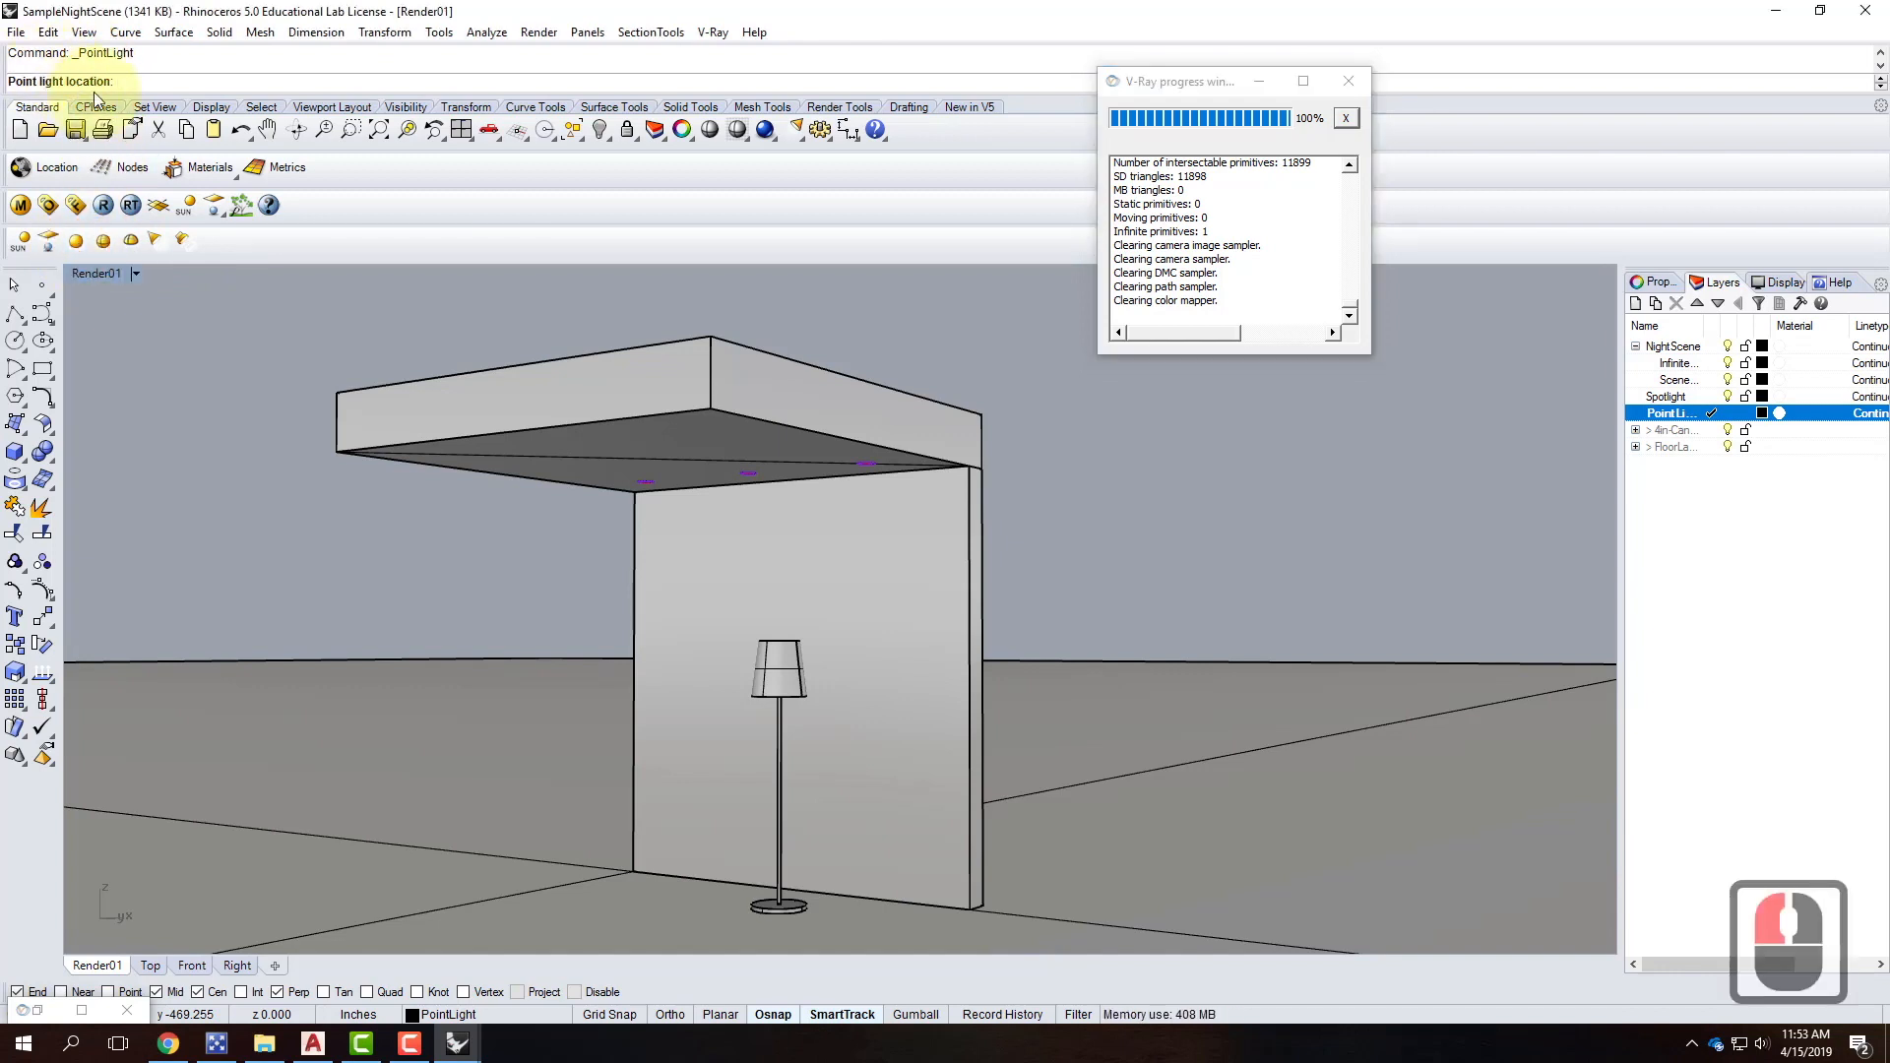
pyautogui.moveTo(814, 577); pyautogui.dragTo(801, 624, button='right')
pyautogui.scroll(2, 785, 903)
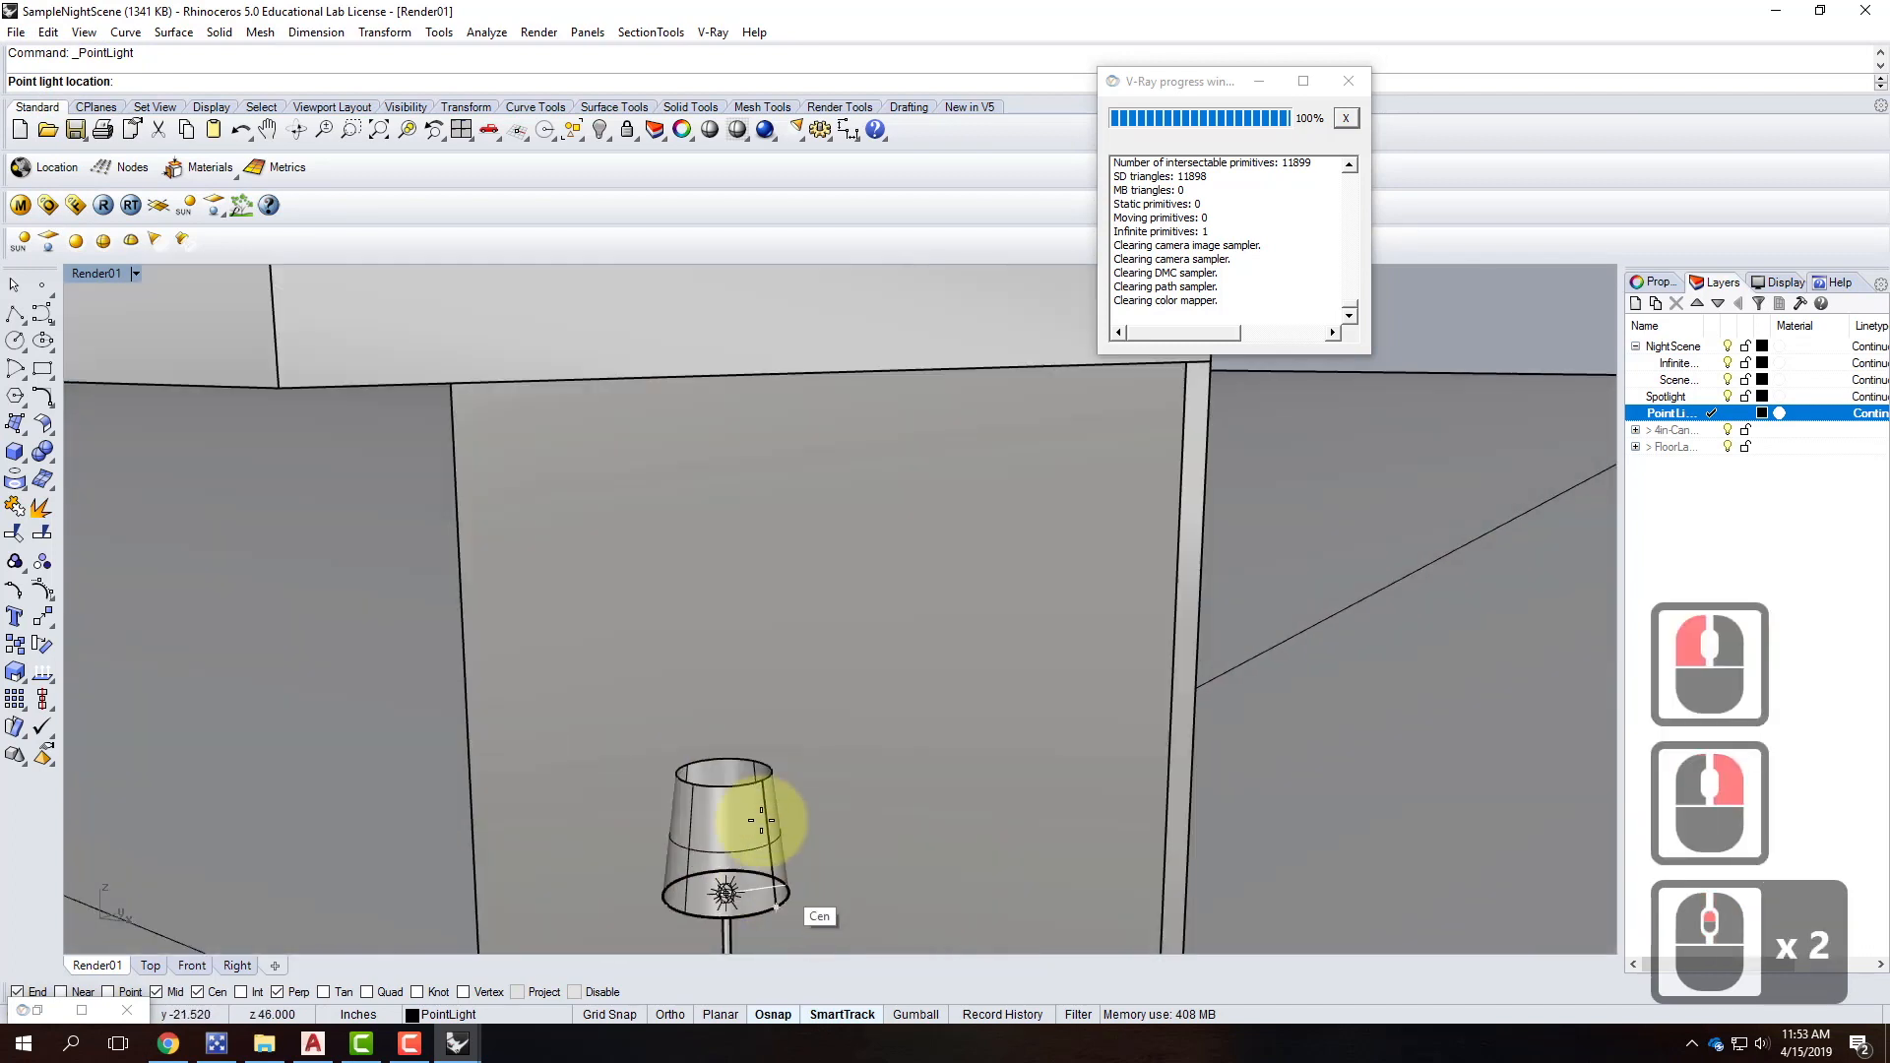
pyautogui.click(725, 772)
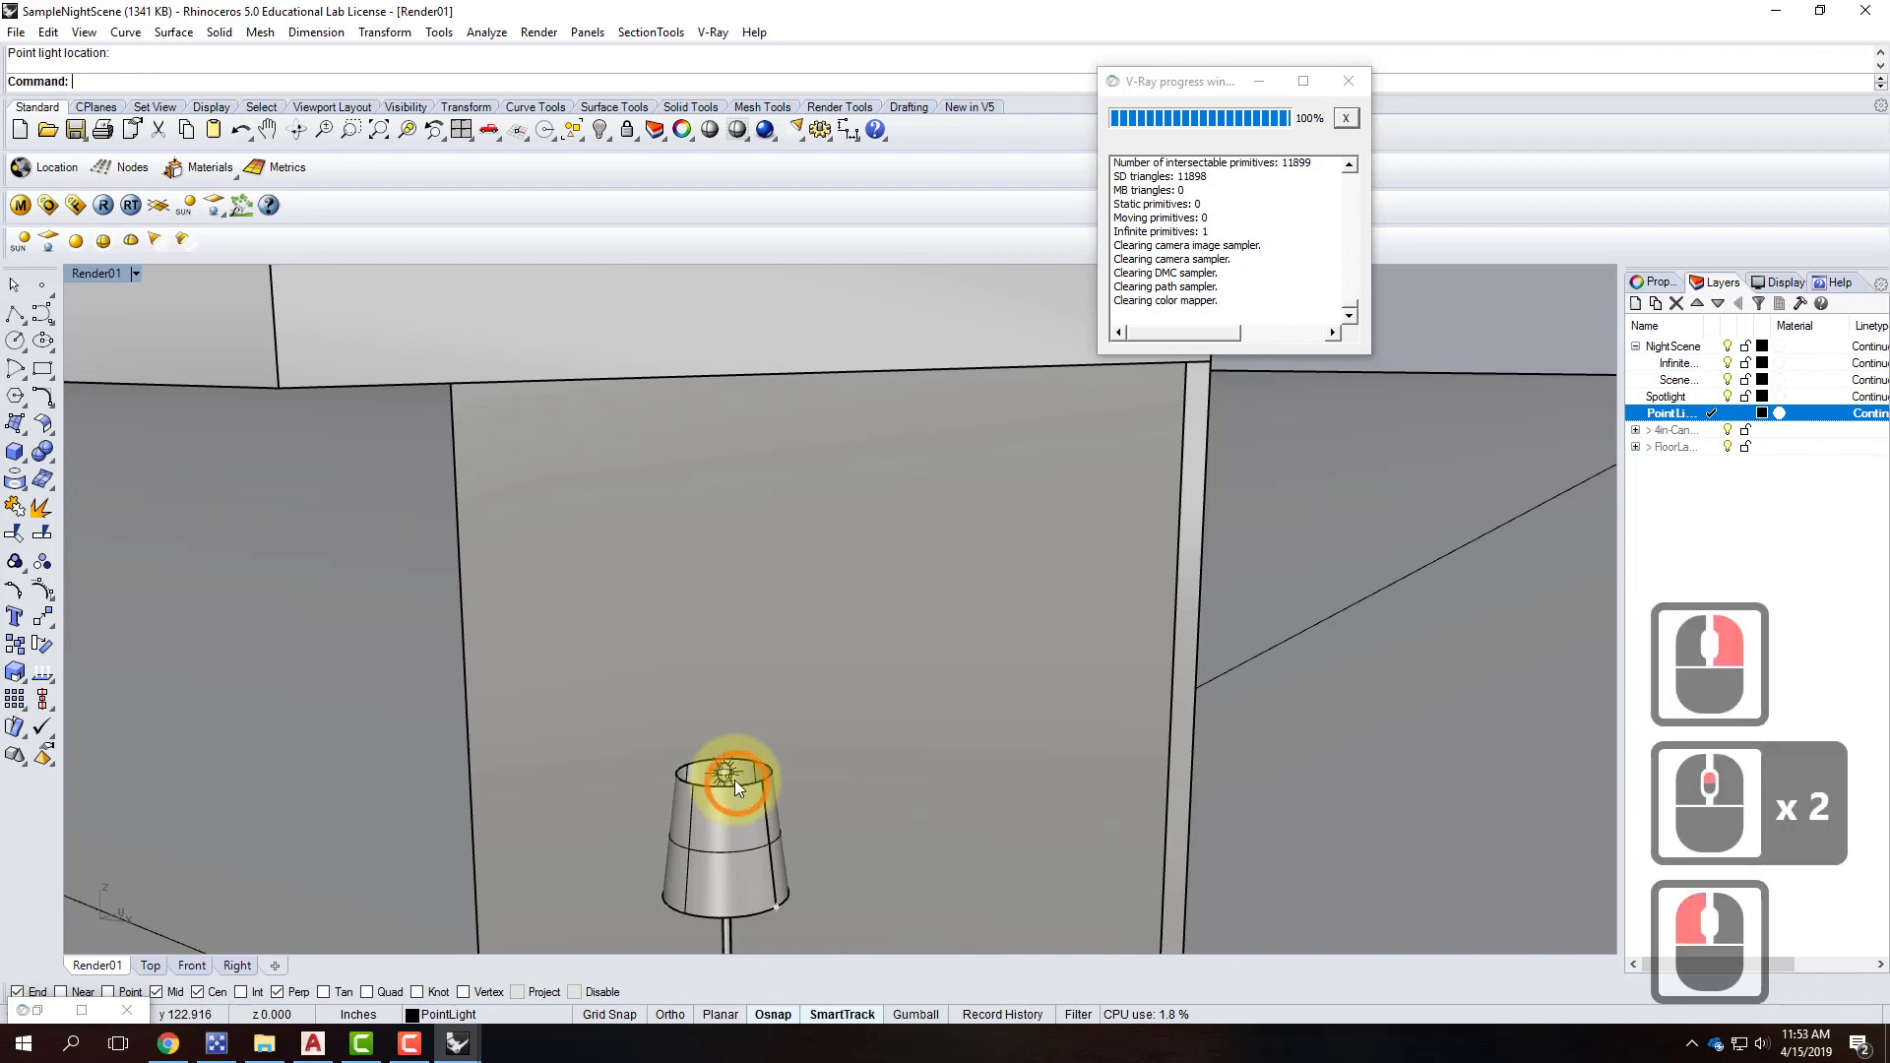
# Select the new point light and reorient the view to look down over the lamp.
pyautogui.click(783, 789)
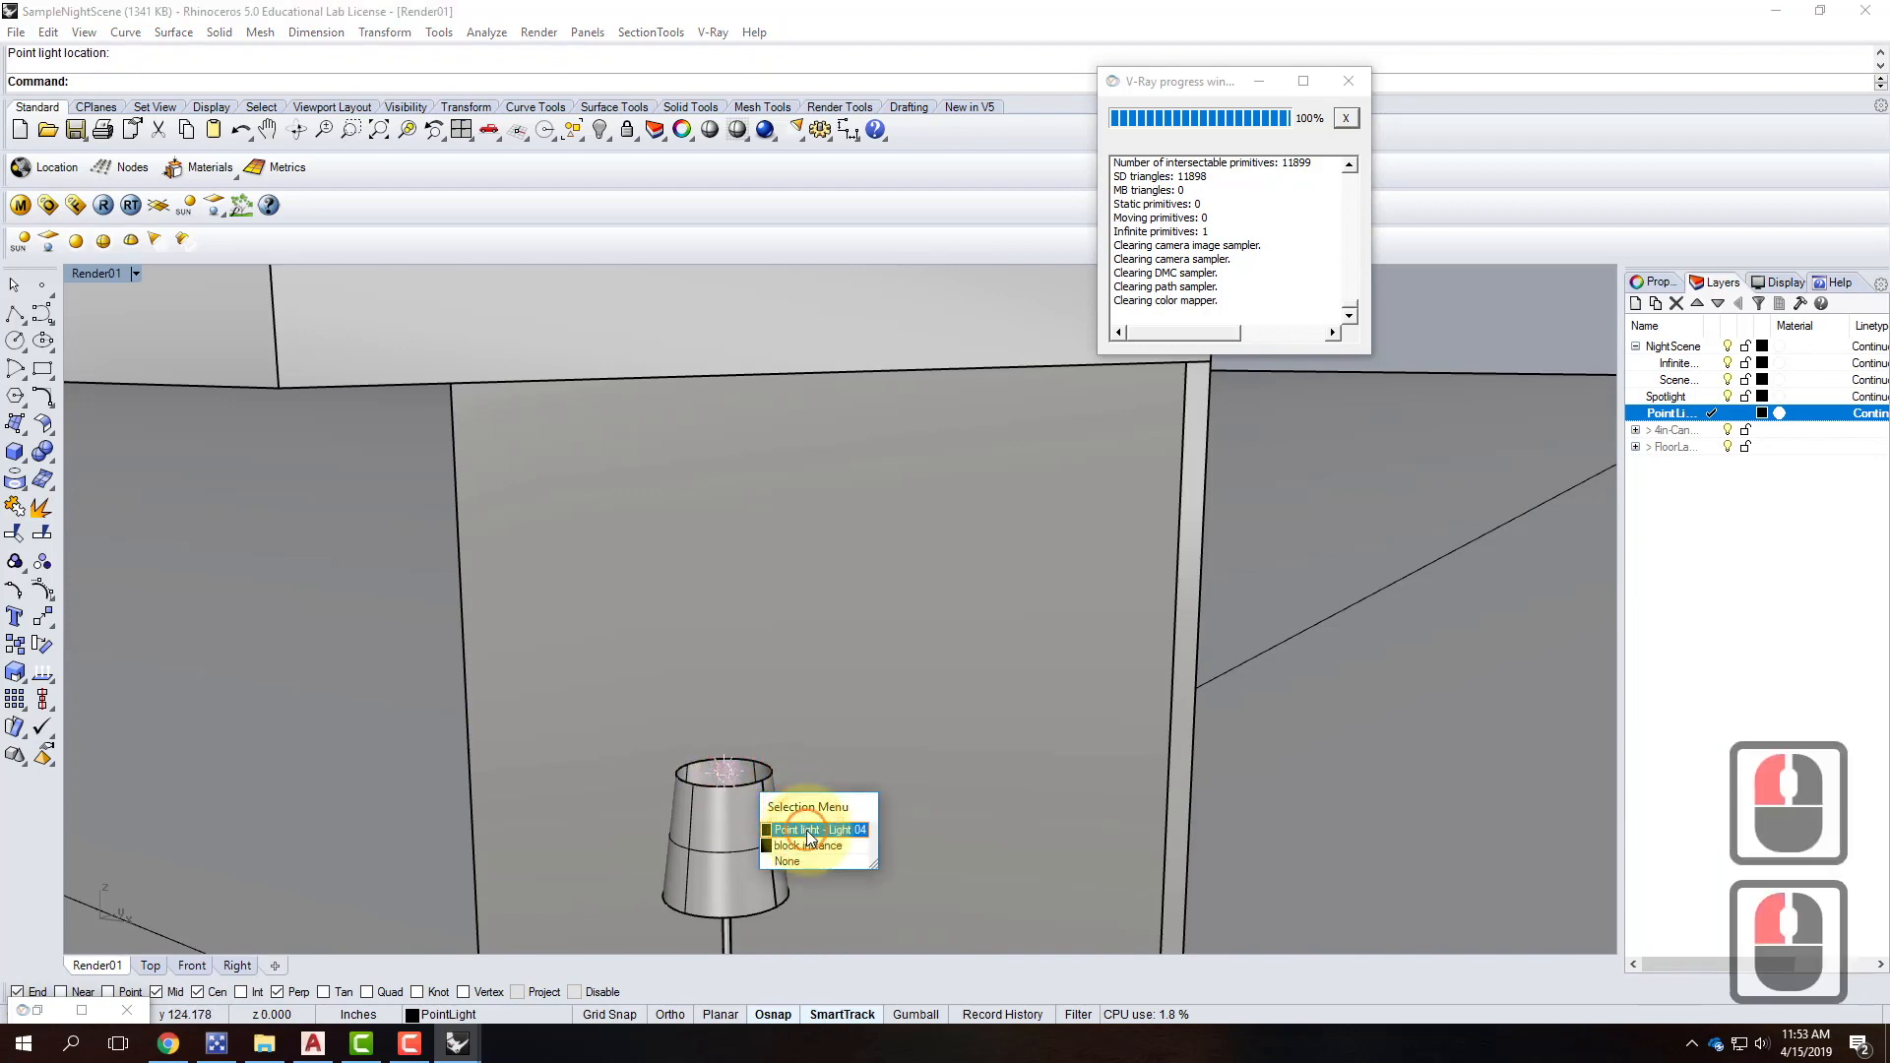
pyautogui.click(768, 723)
pyautogui.moveTo(772, 778); pyautogui.dragTo(713, 650, button='right')
pyautogui.scroll(-3, 620, 630)
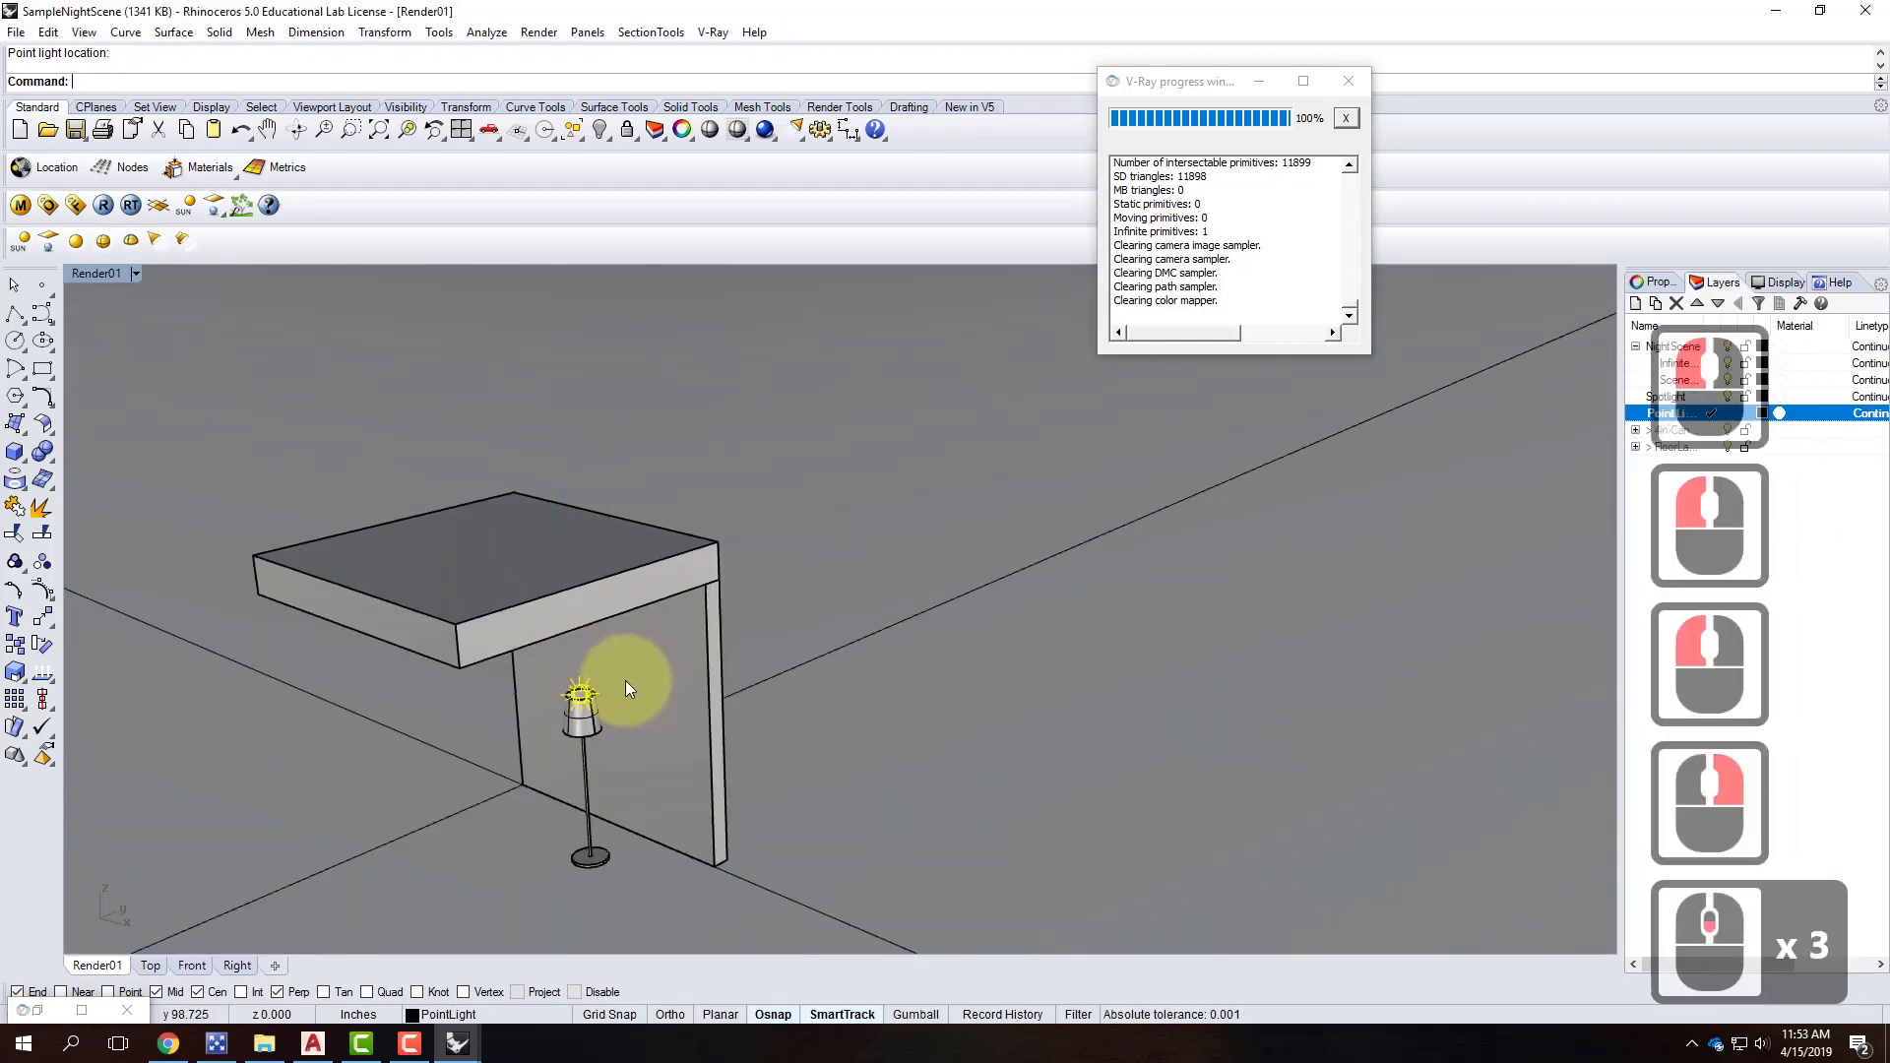
pyautogui.scroll(3, 601, 694)
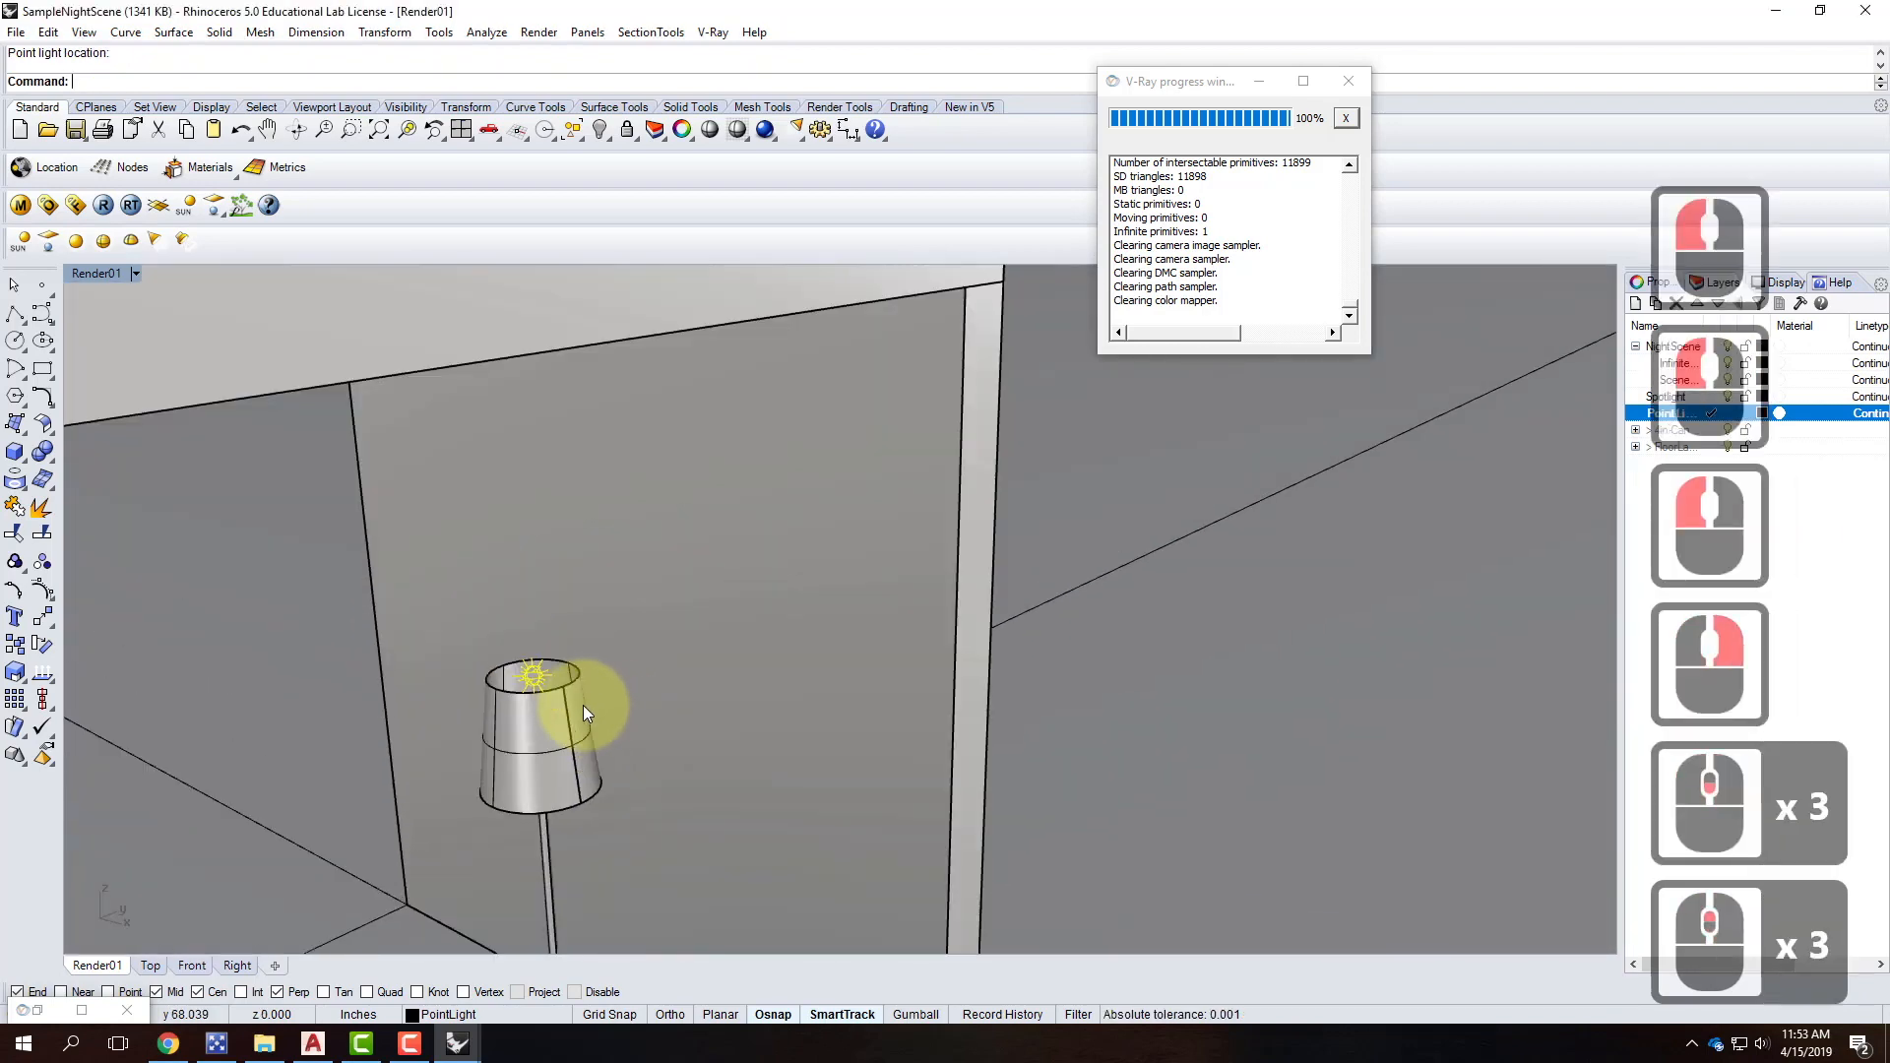
pyautogui.click(135, 274)
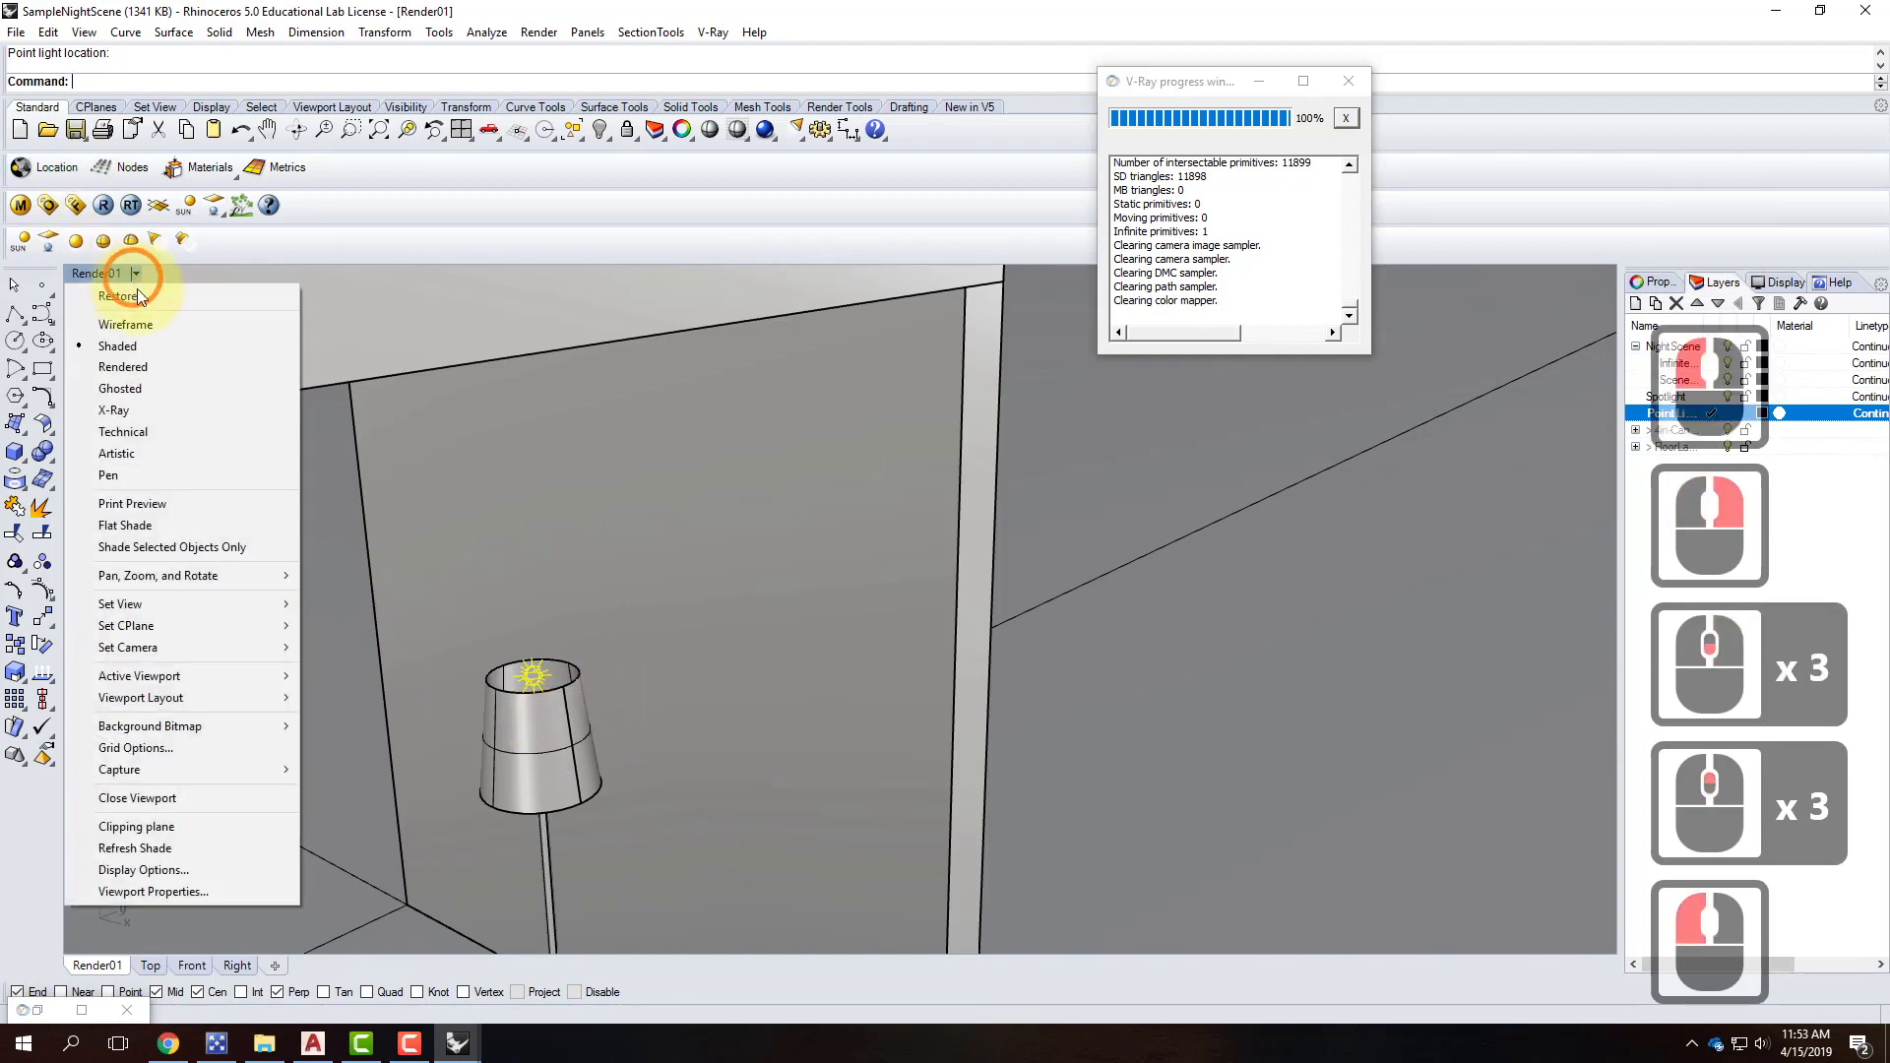
# Switch the Render01 viewport to Ghosted display.
pyautogui.click(142, 388)
pyautogui.moveTo(613, 795)
pyautogui.mouseDown(button='right')
pyautogui.moveTo(569, 780)
pyautogui.moveTo(591, 779)
pyautogui.mouseUp(button='right')
pyautogui.scroll(3, 504, 539)
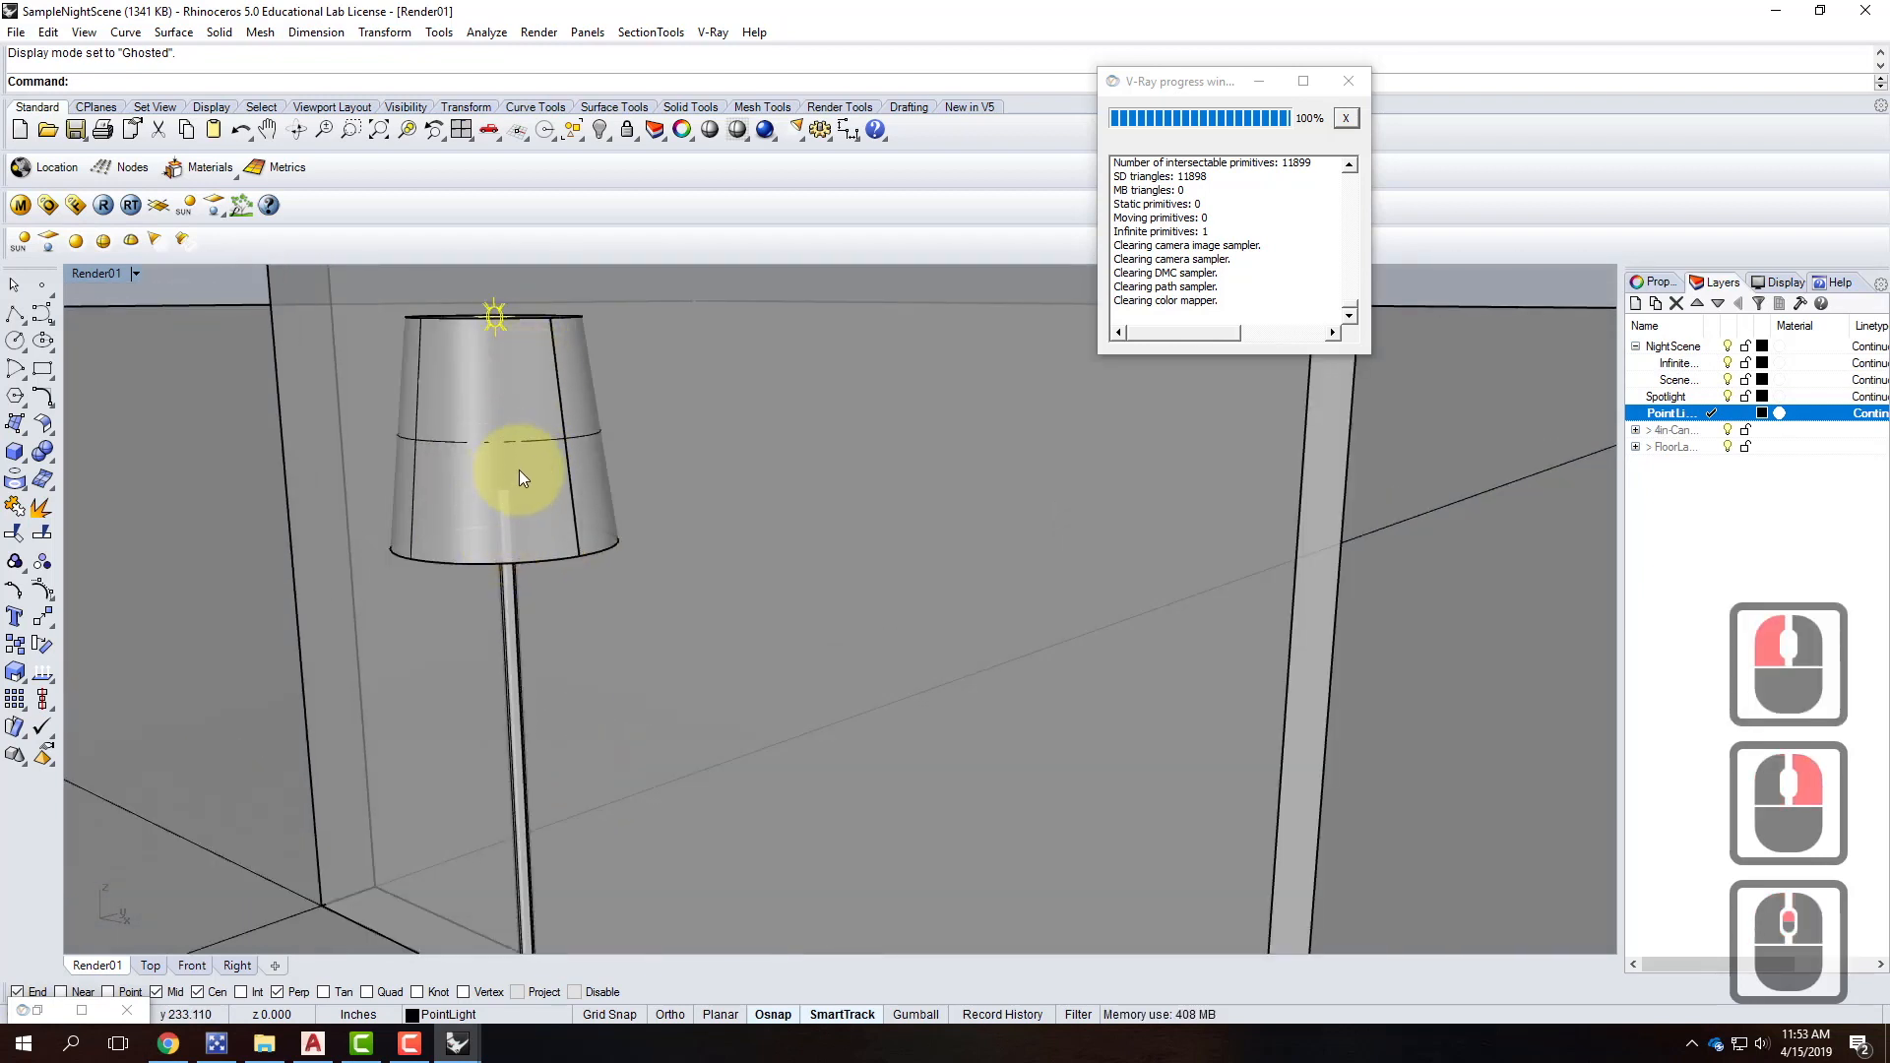
# Move the point light vertically down into the middle of the lampshade.
pyautogui.write('move')
pyautogui.press('Return')
pyautogui.write('v')
pyautogui.press('Return')
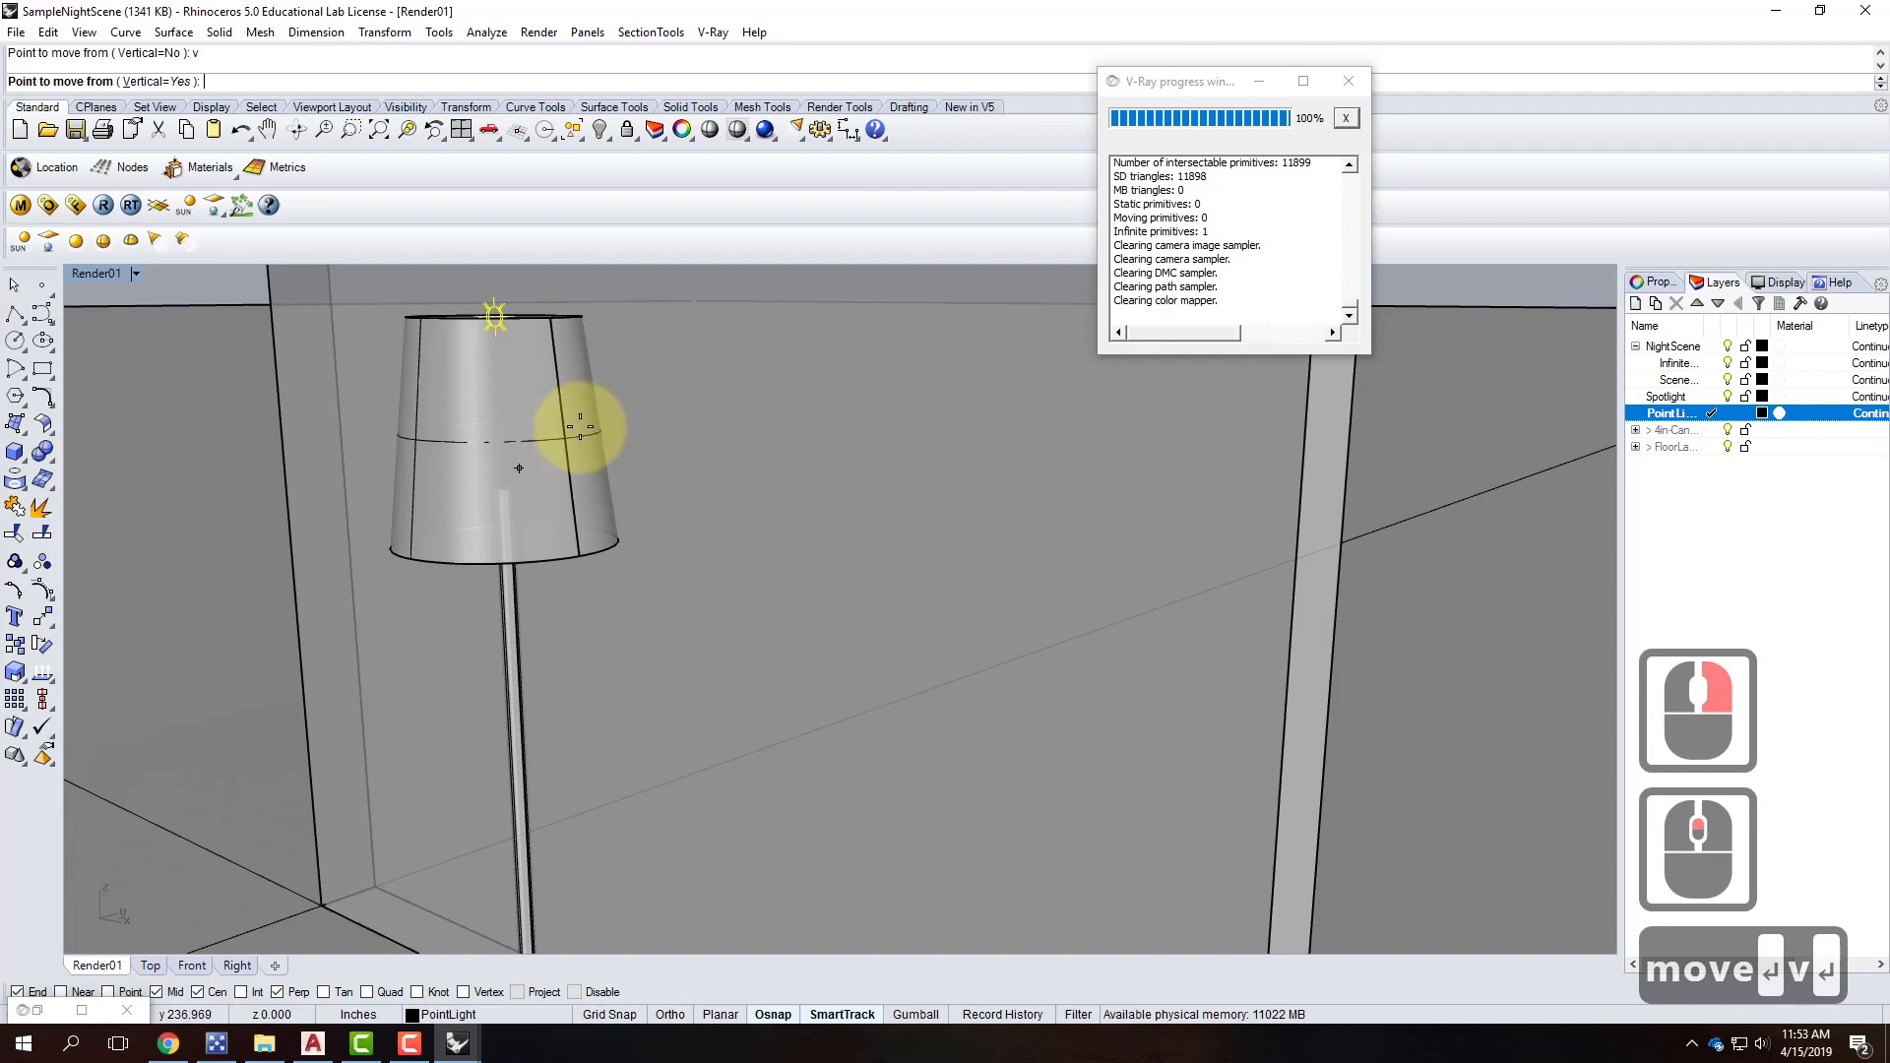
pyautogui.click(727, 474)
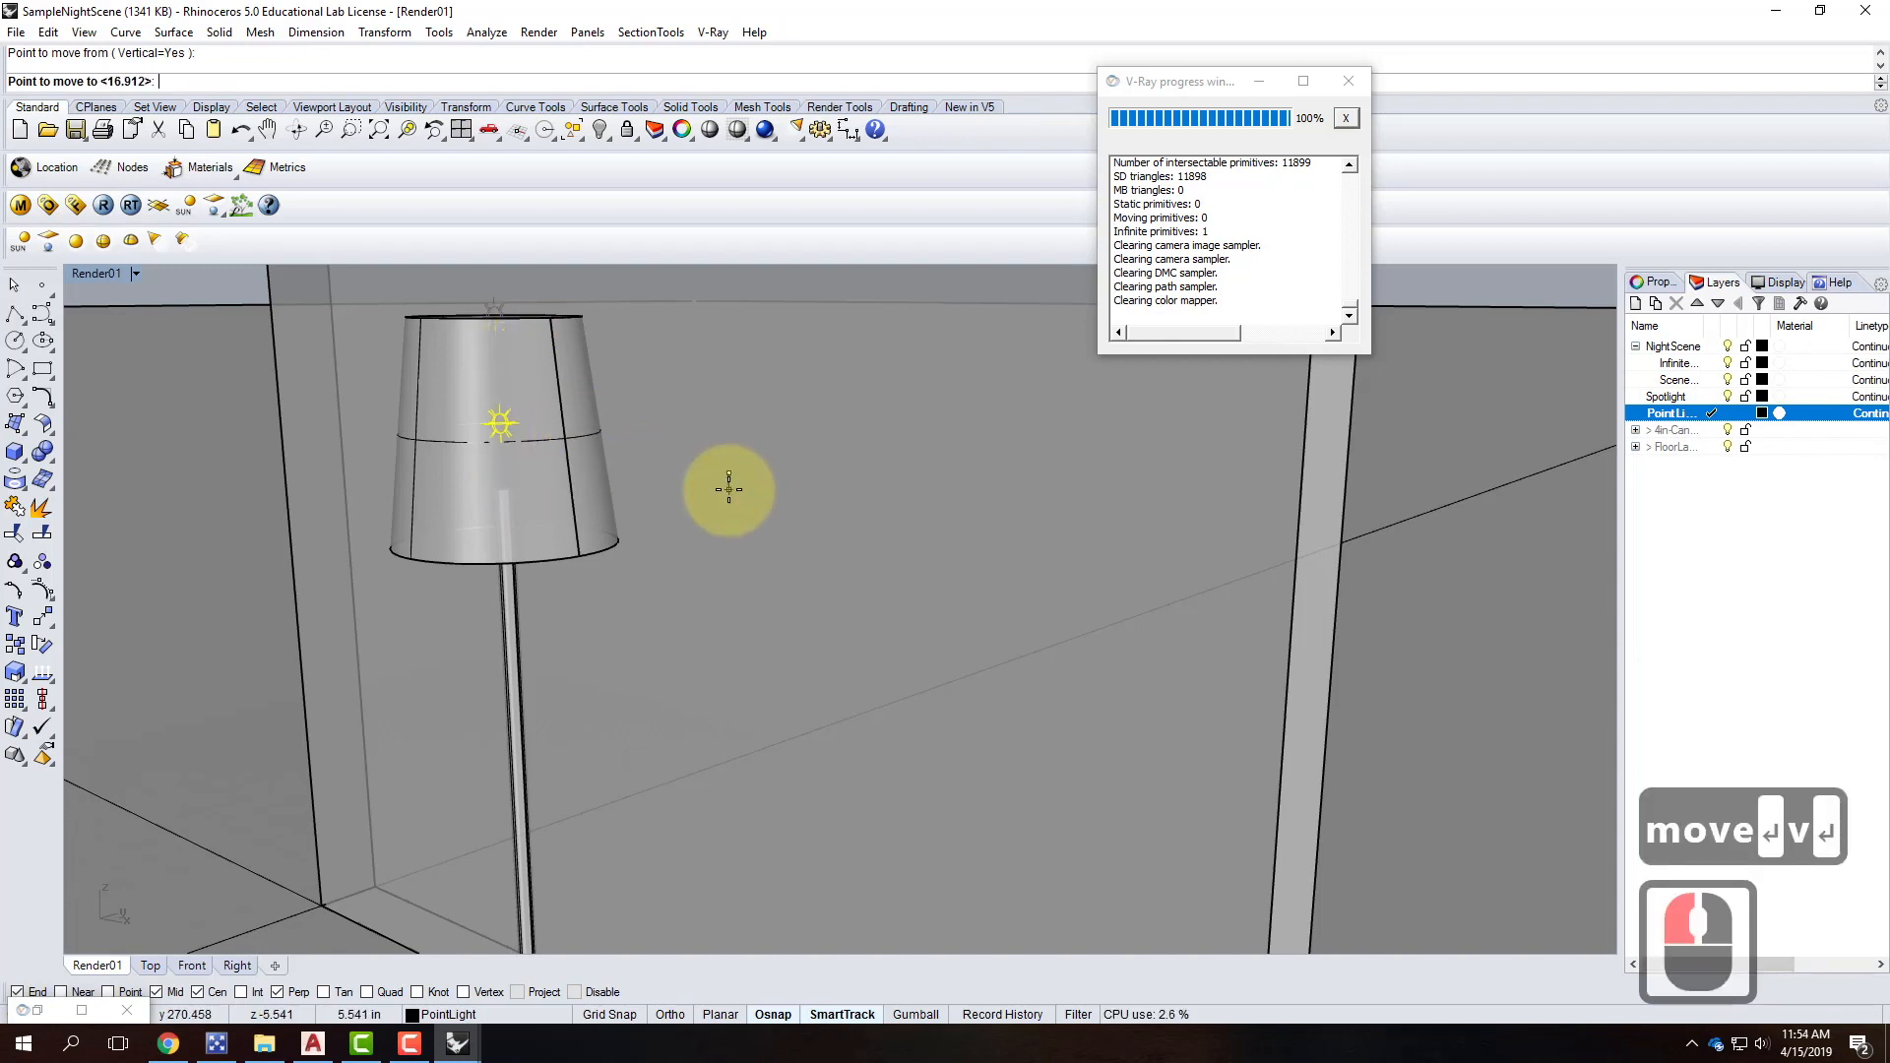
pyautogui.click(852, 506)
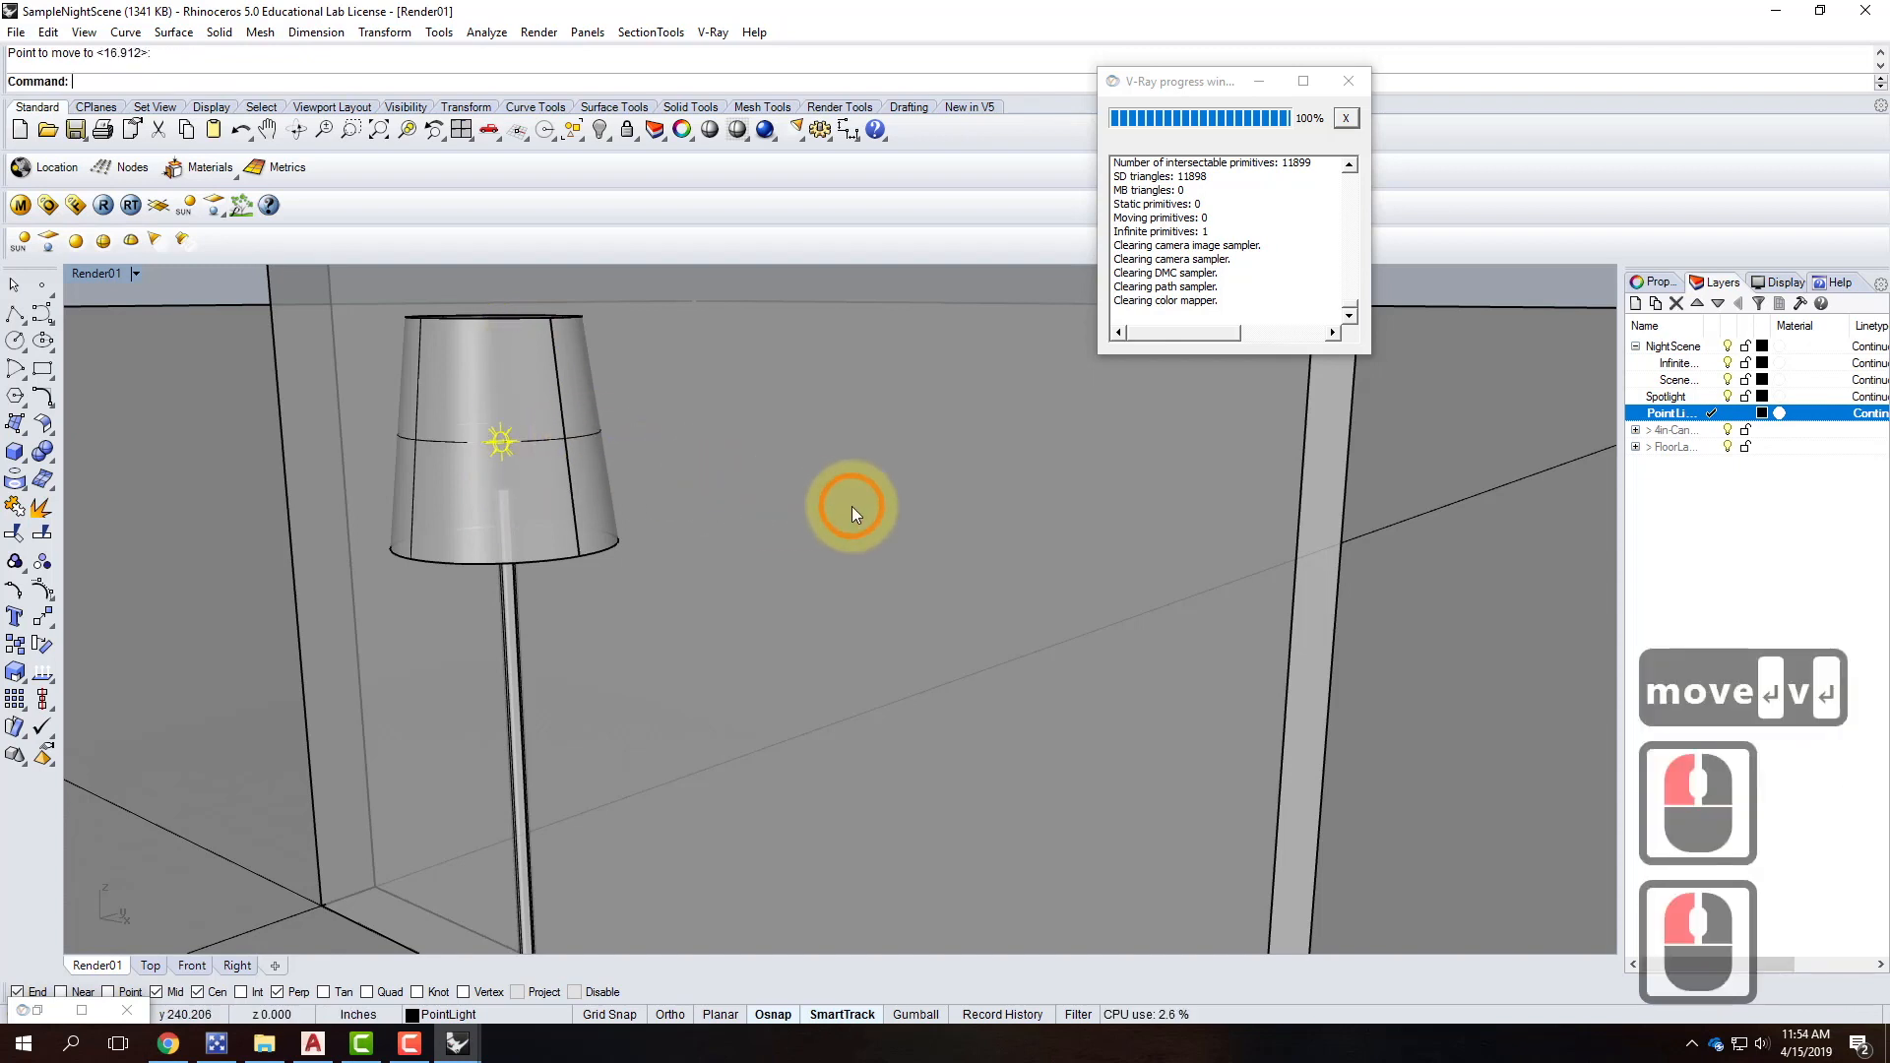
pyautogui.press('Escape')
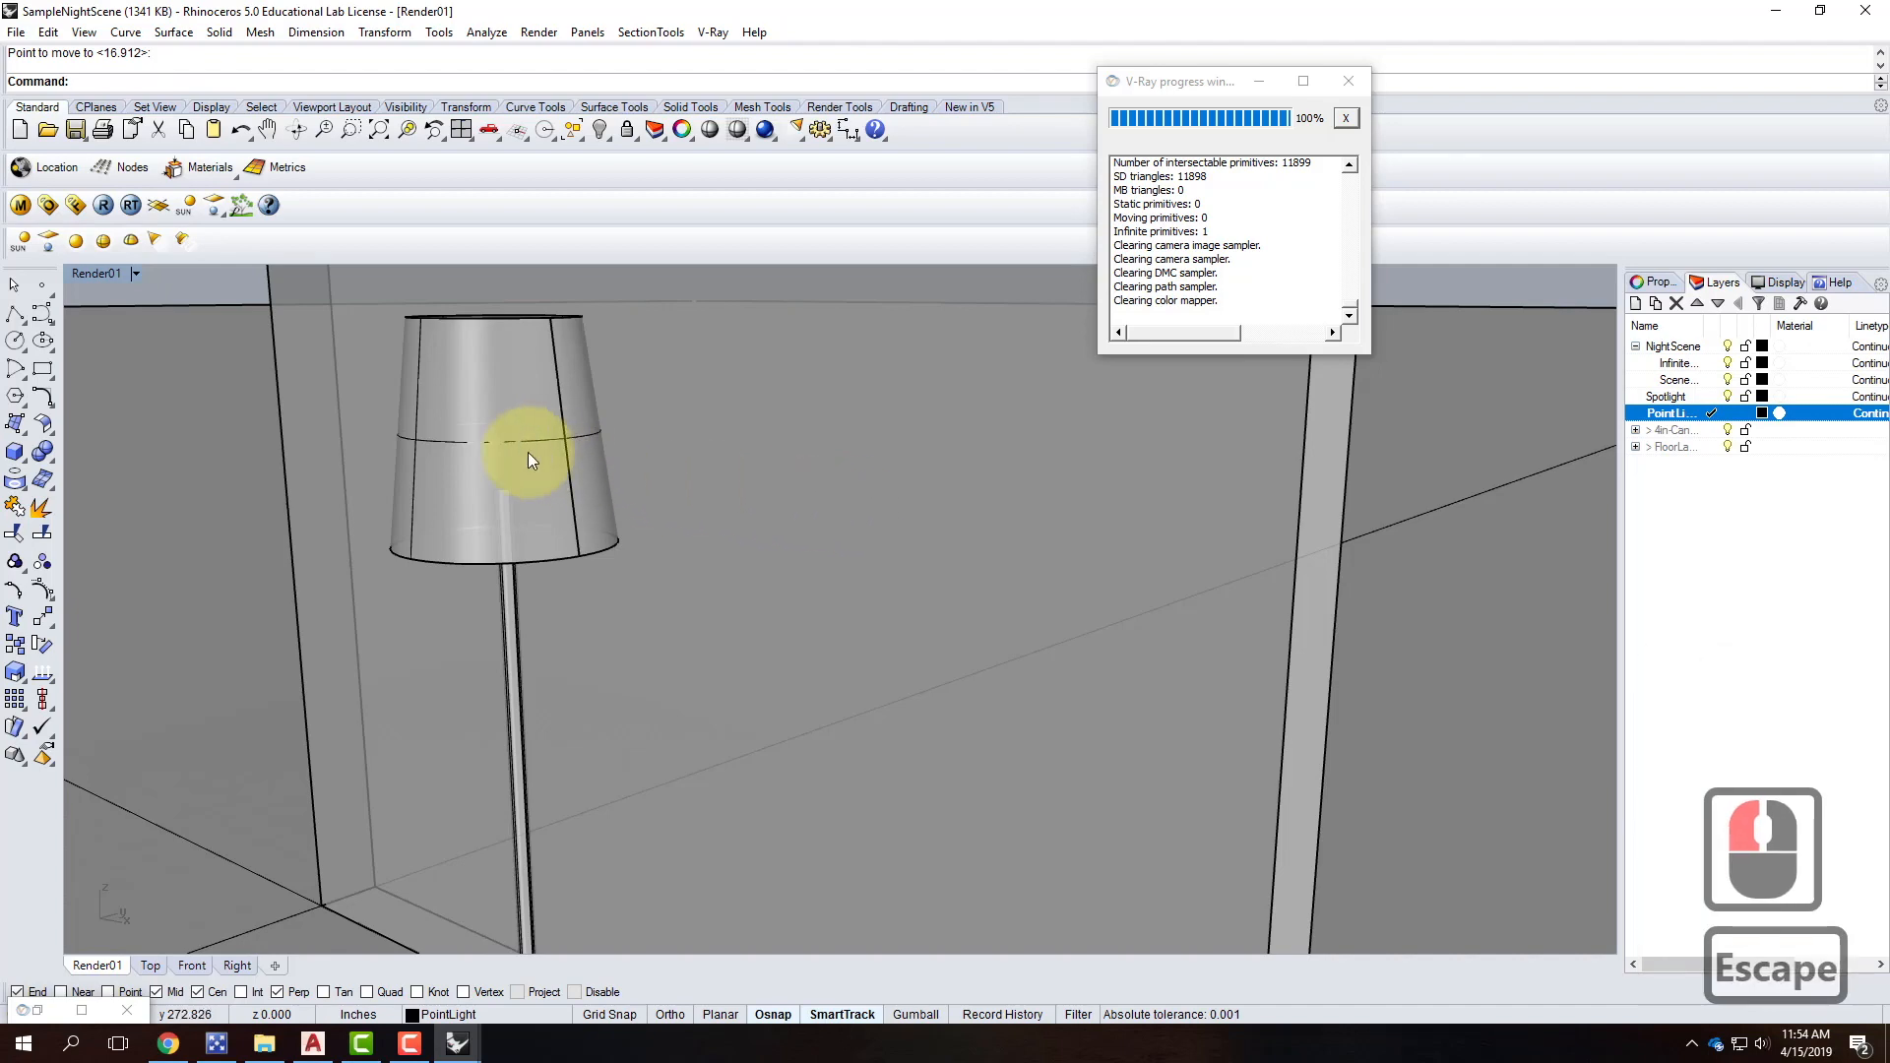
# Orbit to frame the room corner and lamp, then select the point light inside the shade.
pyautogui.moveTo(513, 392); pyautogui.dragTo(464, 409, button='right')
pyautogui.scroll(-2, 427, 553)
pyautogui.scroll(1, 427, 553)
pyautogui.moveTo(469, 530); pyautogui.dragTo(331, 603, button='right')
pyautogui.scroll(2, 371, 730)
pyautogui.scroll(4, 506, 611)
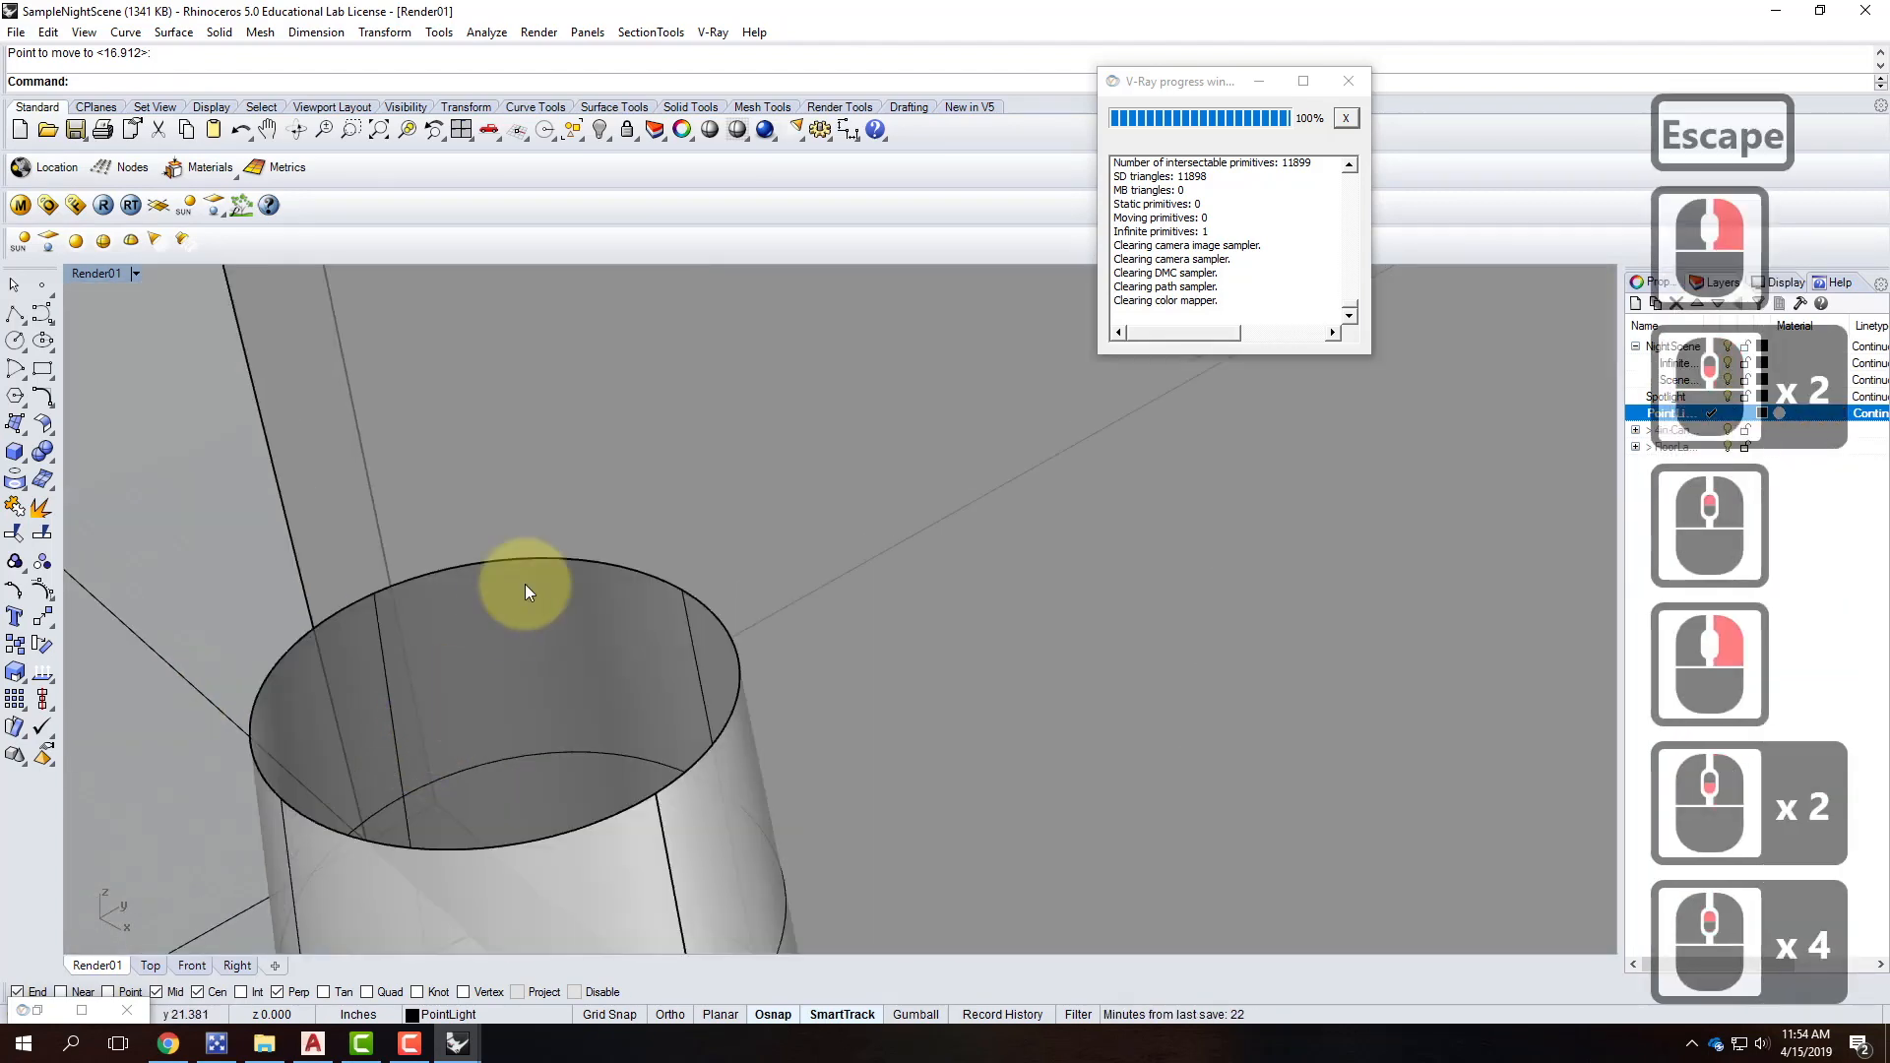
pyautogui.moveTo(516, 615); pyautogui.dragTo(516, 611, button='right')
pyautogui.scroll(-3, 449, 453)
pyautogui.scroll(2, 400, 724)
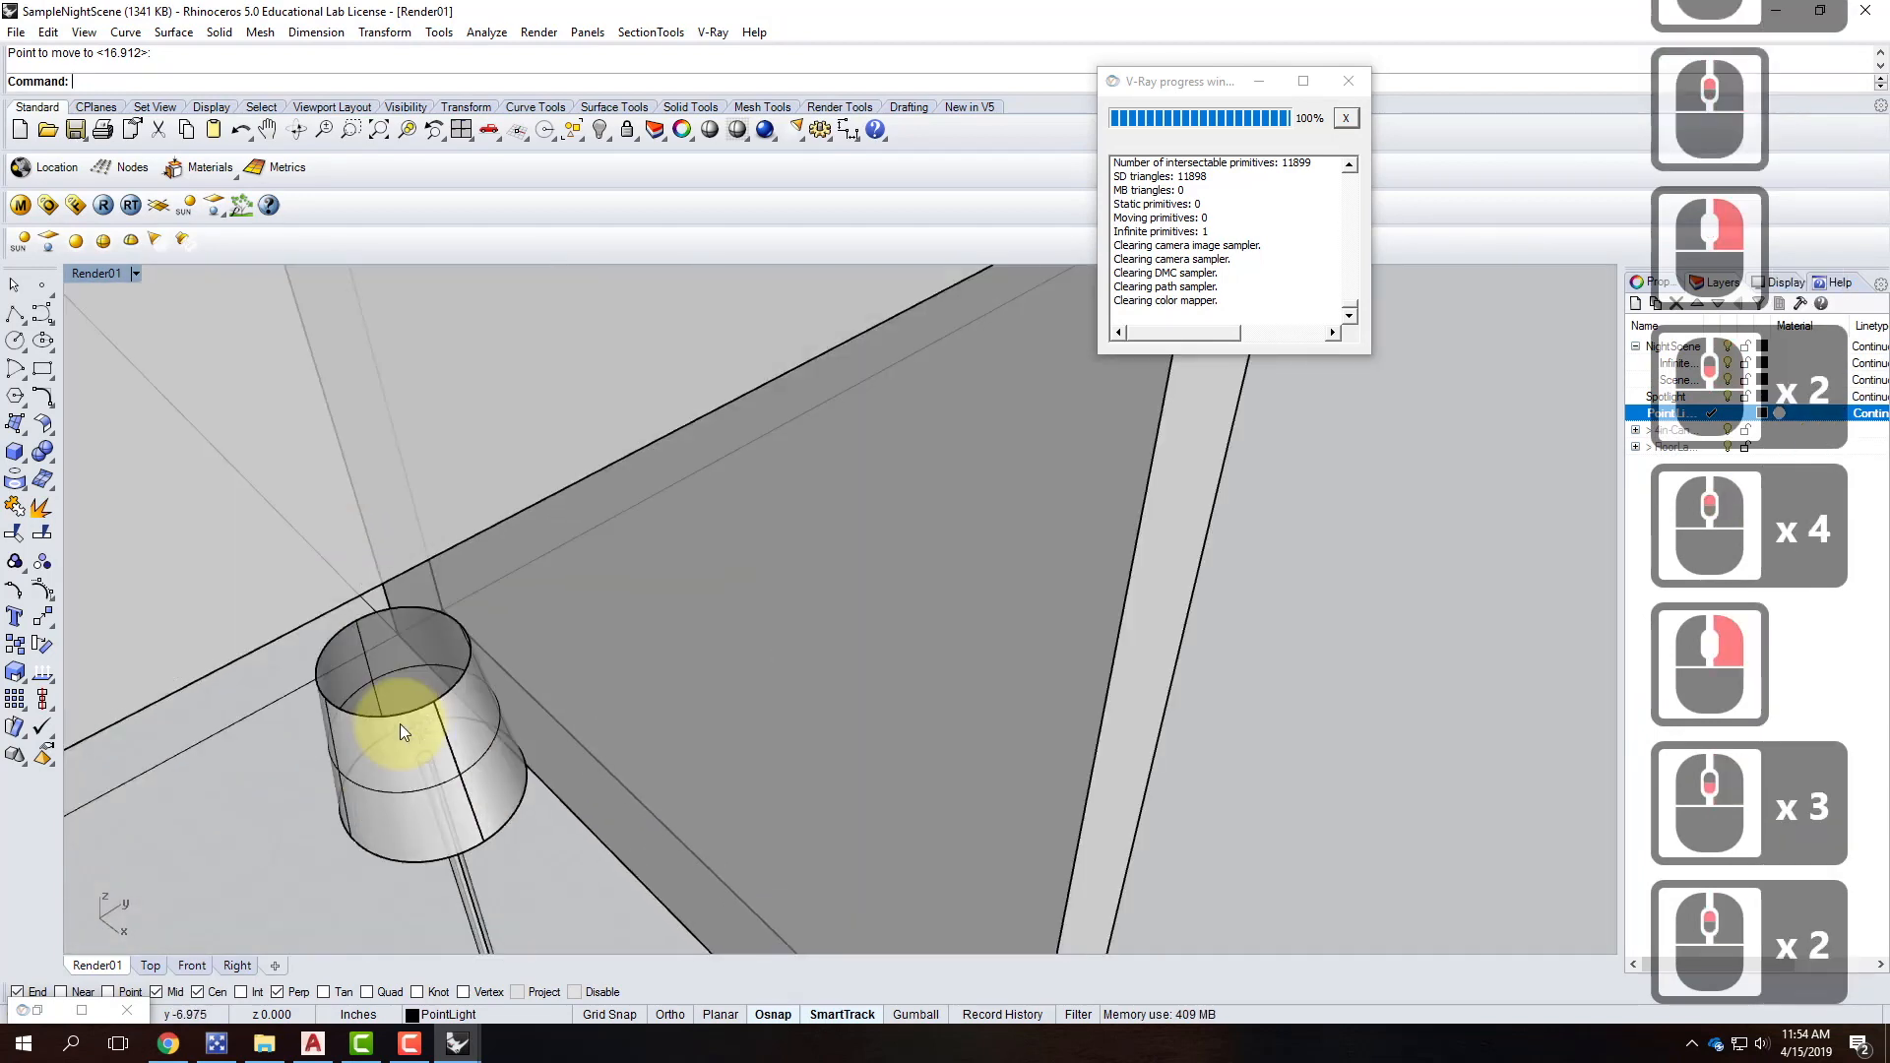
pyautogui.moveTo(461, 676); pyautogui.dragTo(407, 650, button='right')
pyautogui.scroll(-2, 339, 610)
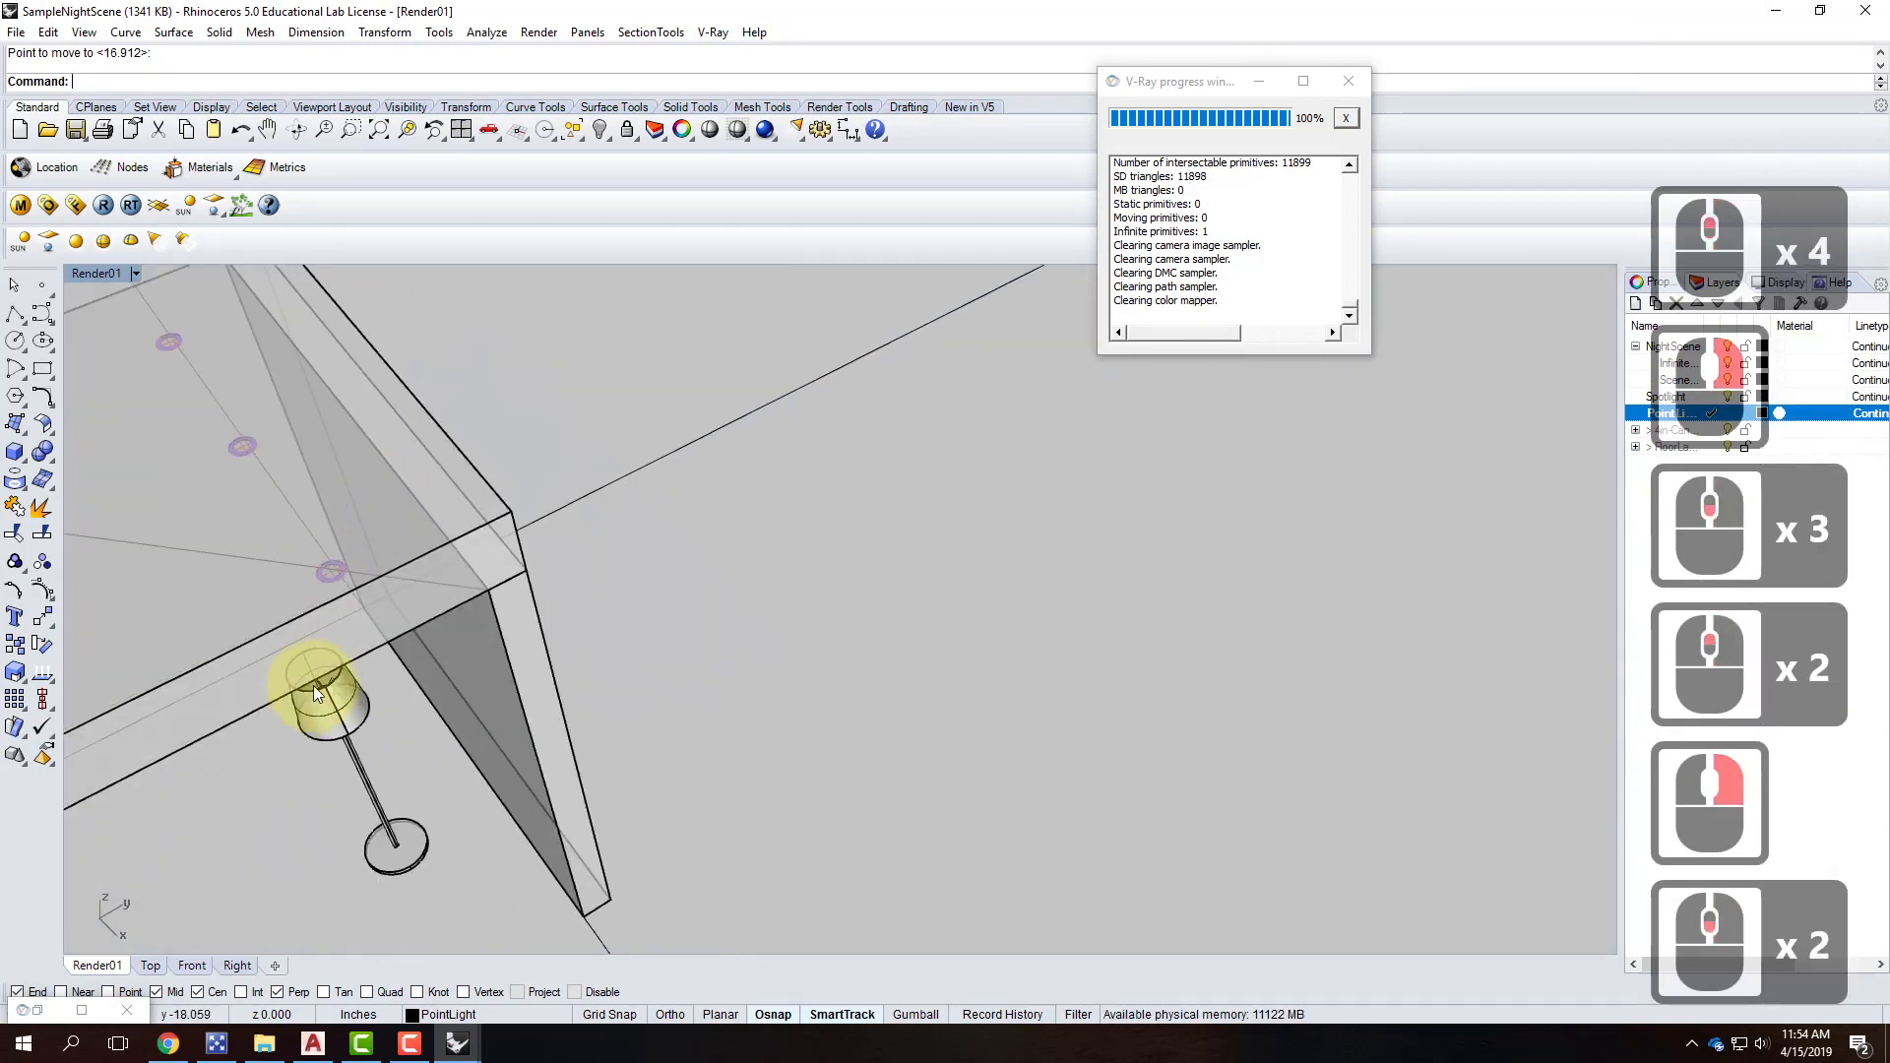
pyautogui.scroll(1, 325, 691)
pyautogui.scroll(2, 330, 694)
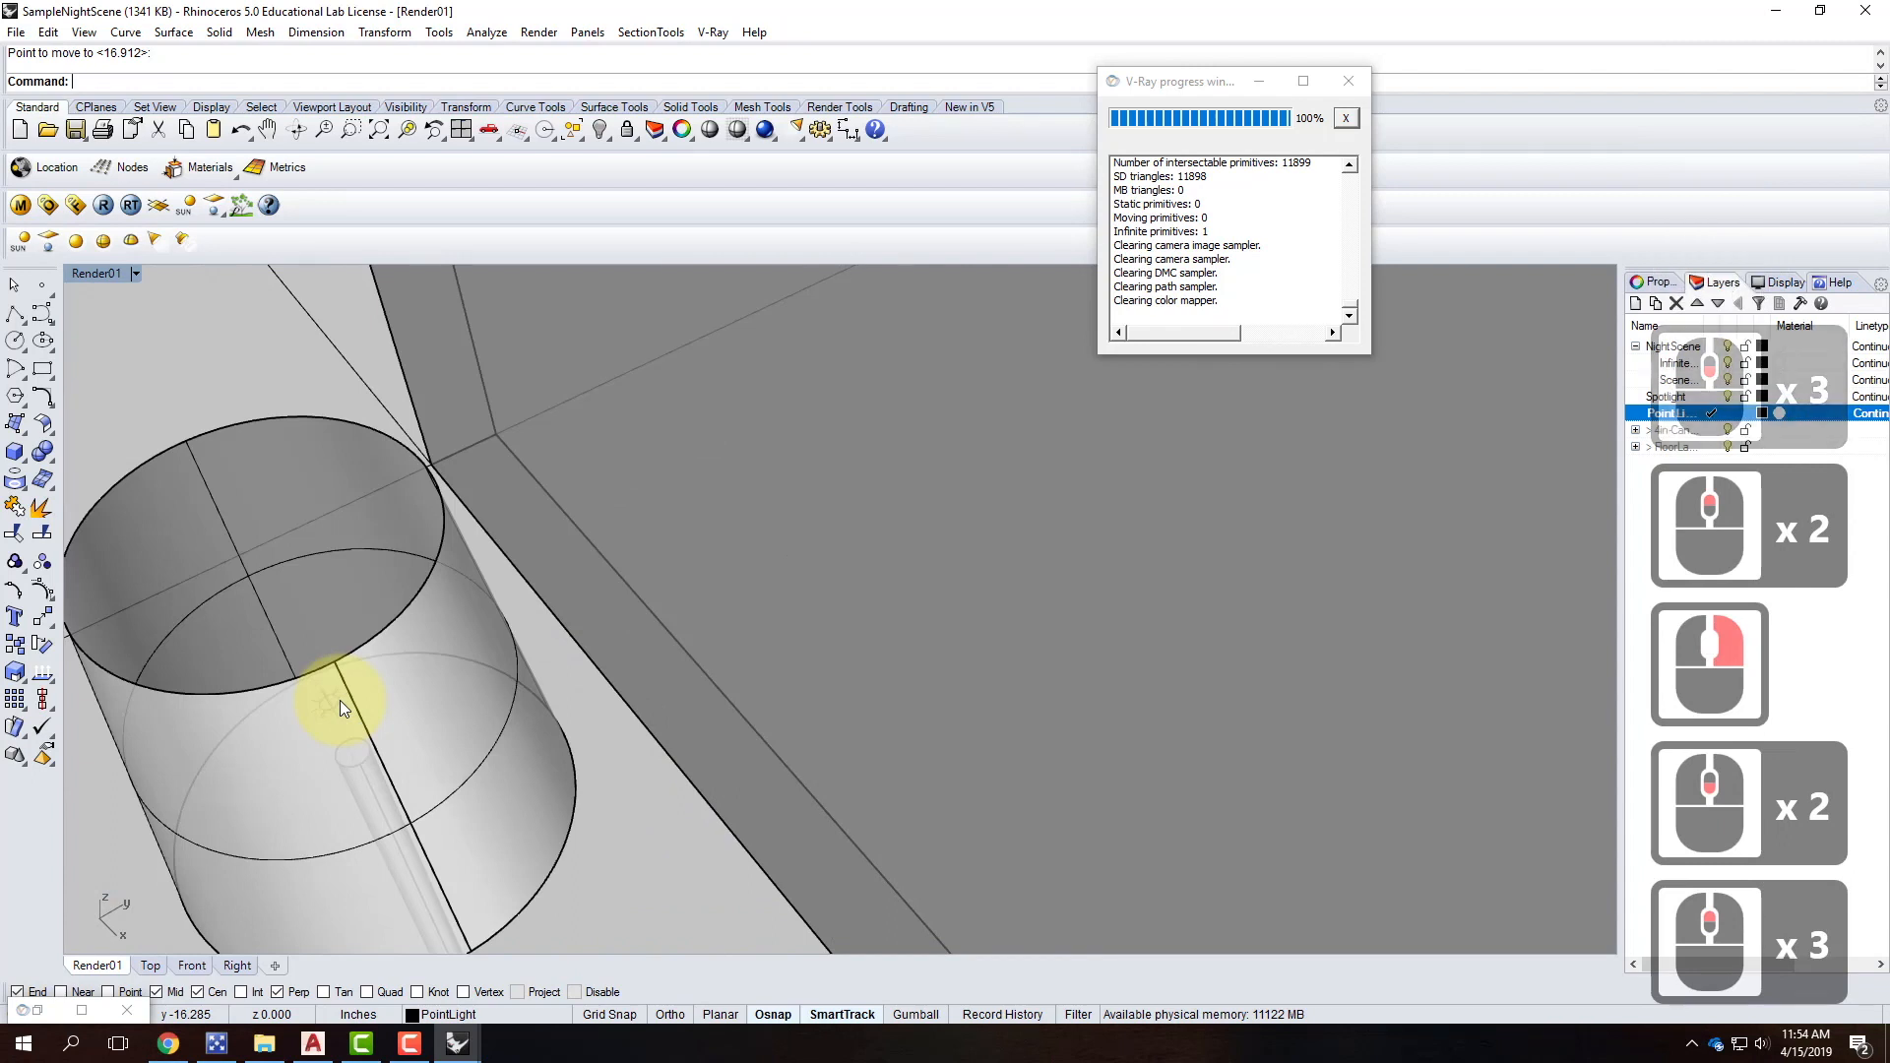
pyautogui.click(333, 703)
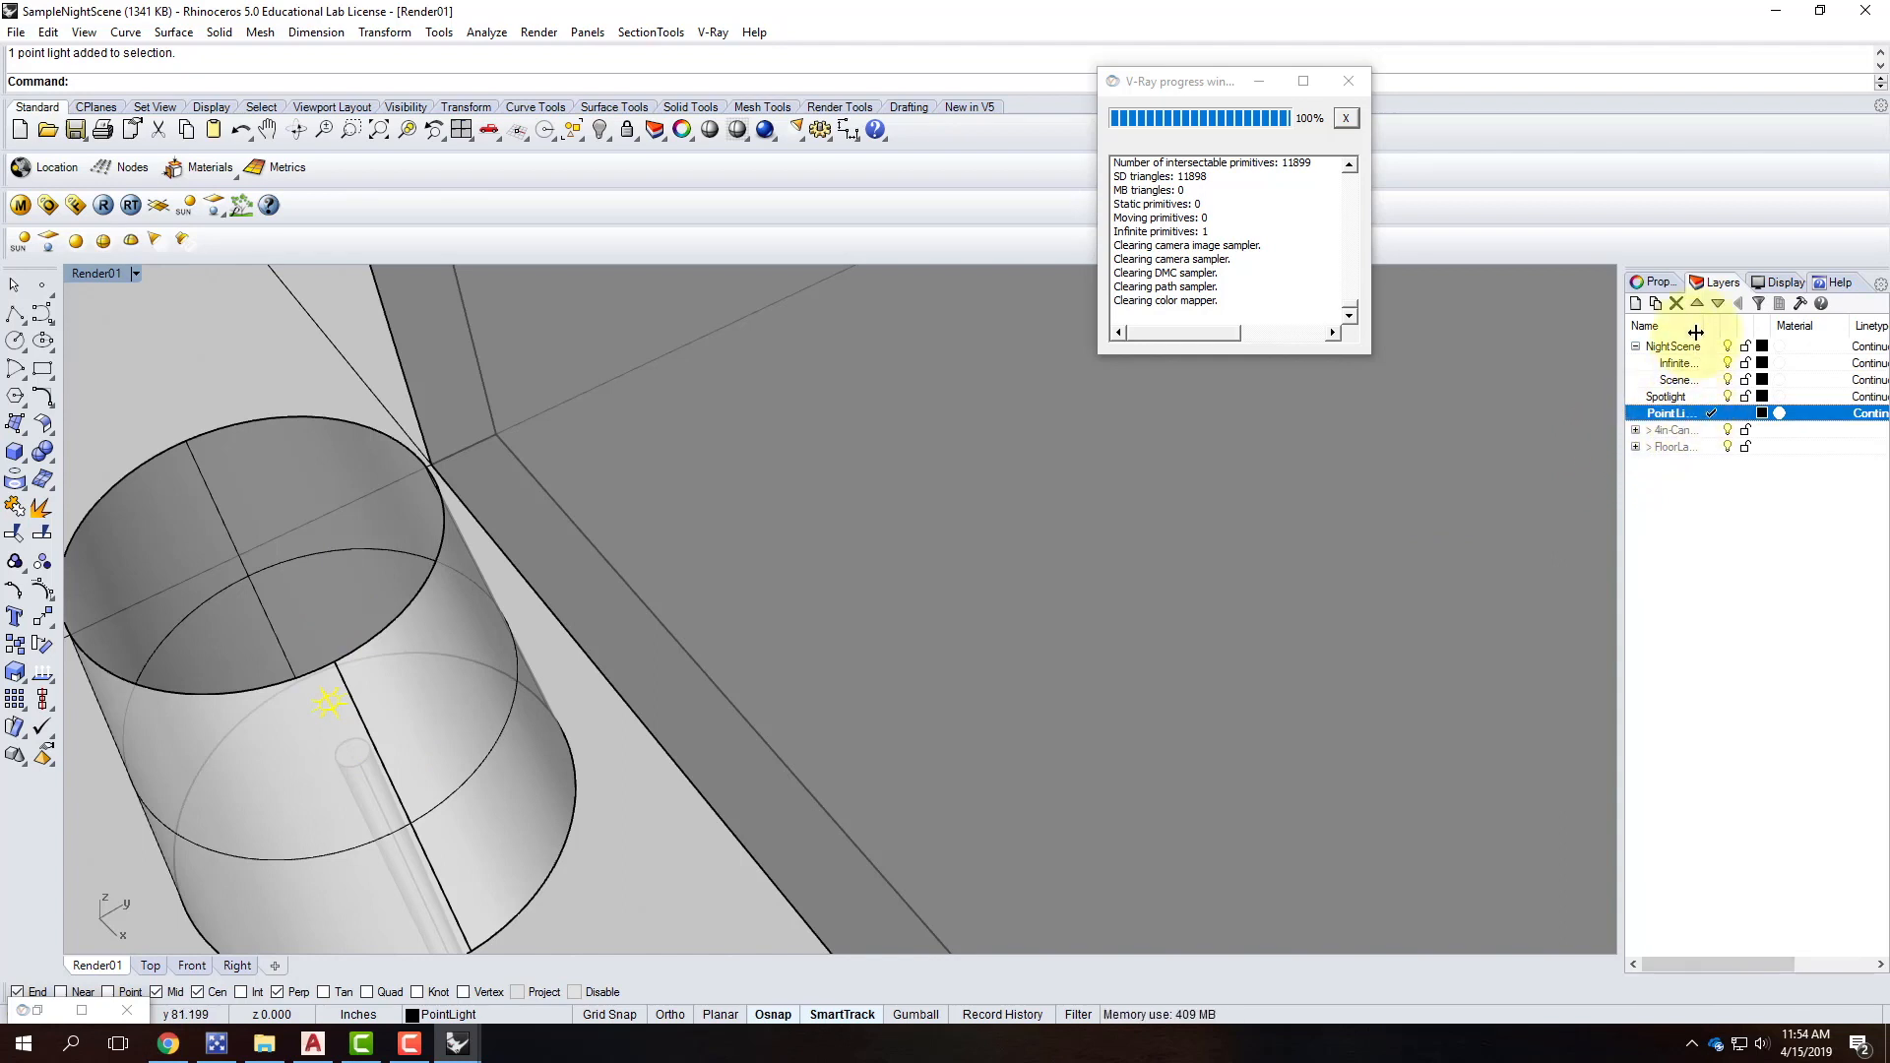
# Set the point light's colour to warm peach R255 G214 B170.
pyautogui.click(1642, 285)
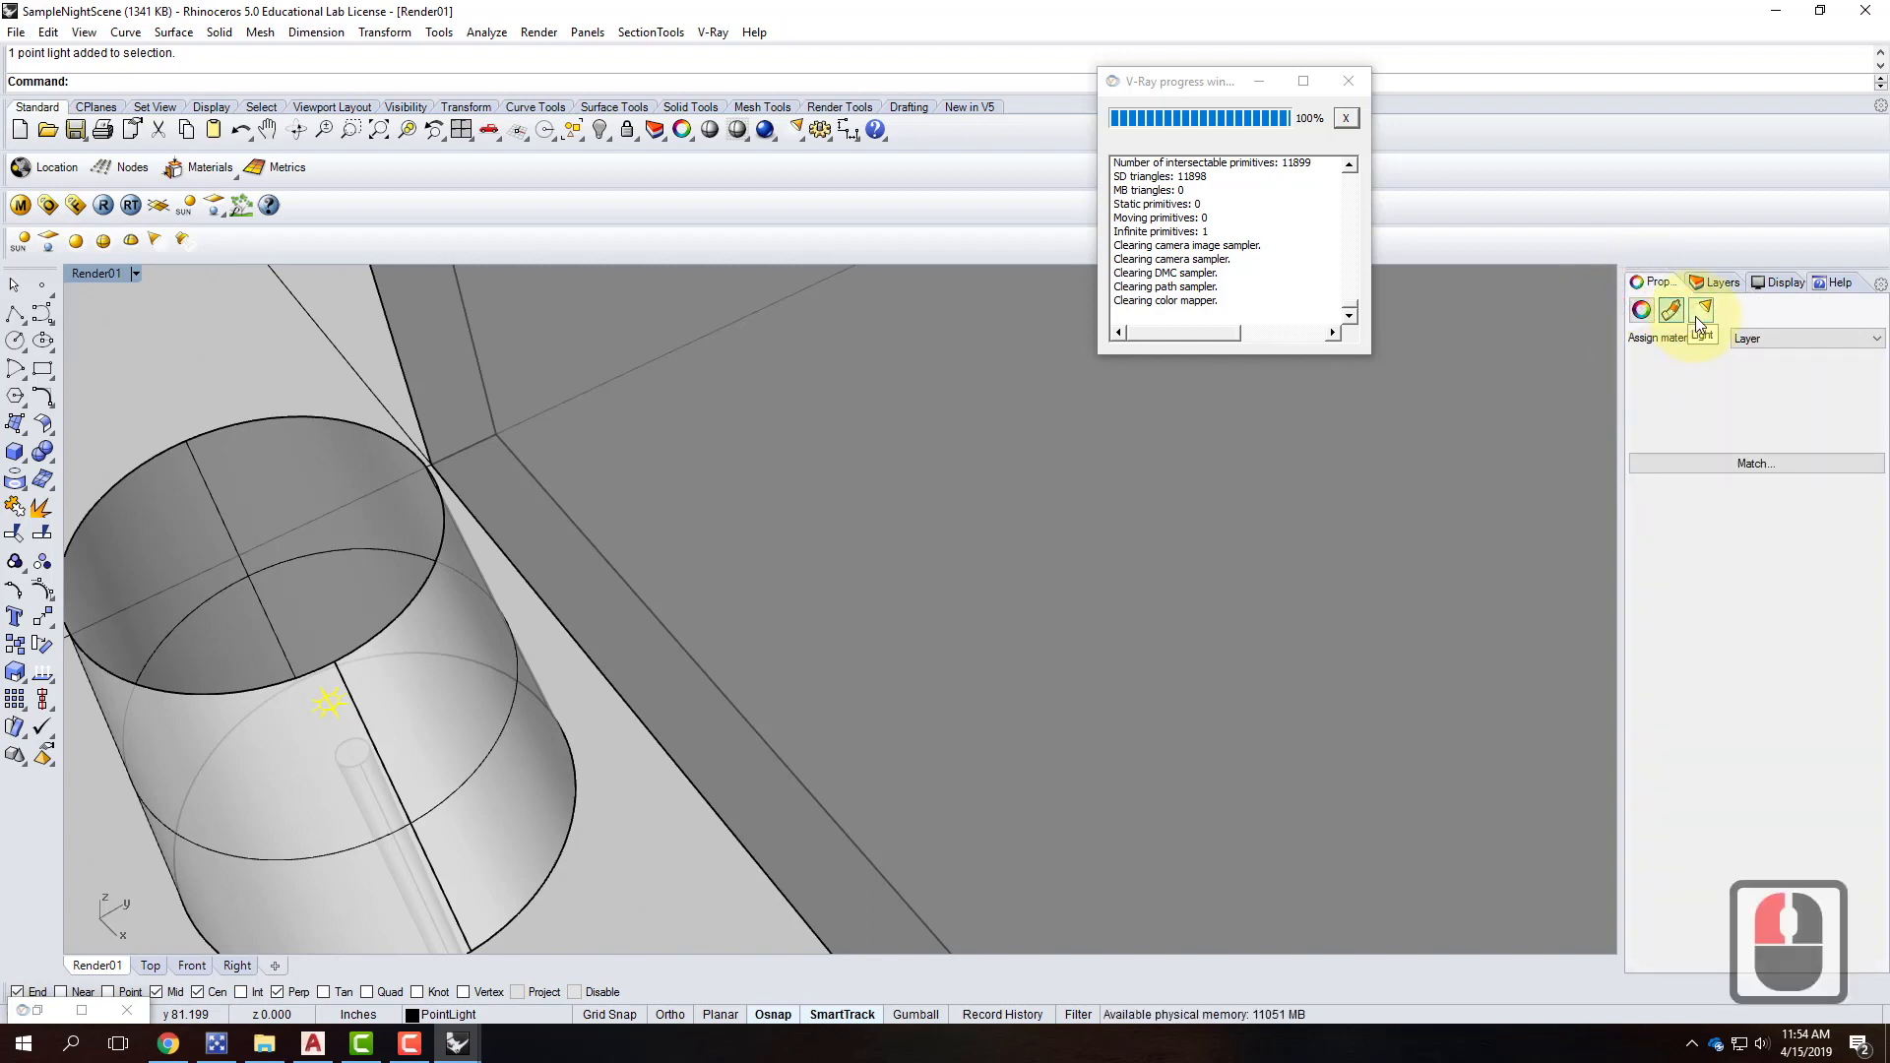
pyautogui.click(1698, 317)
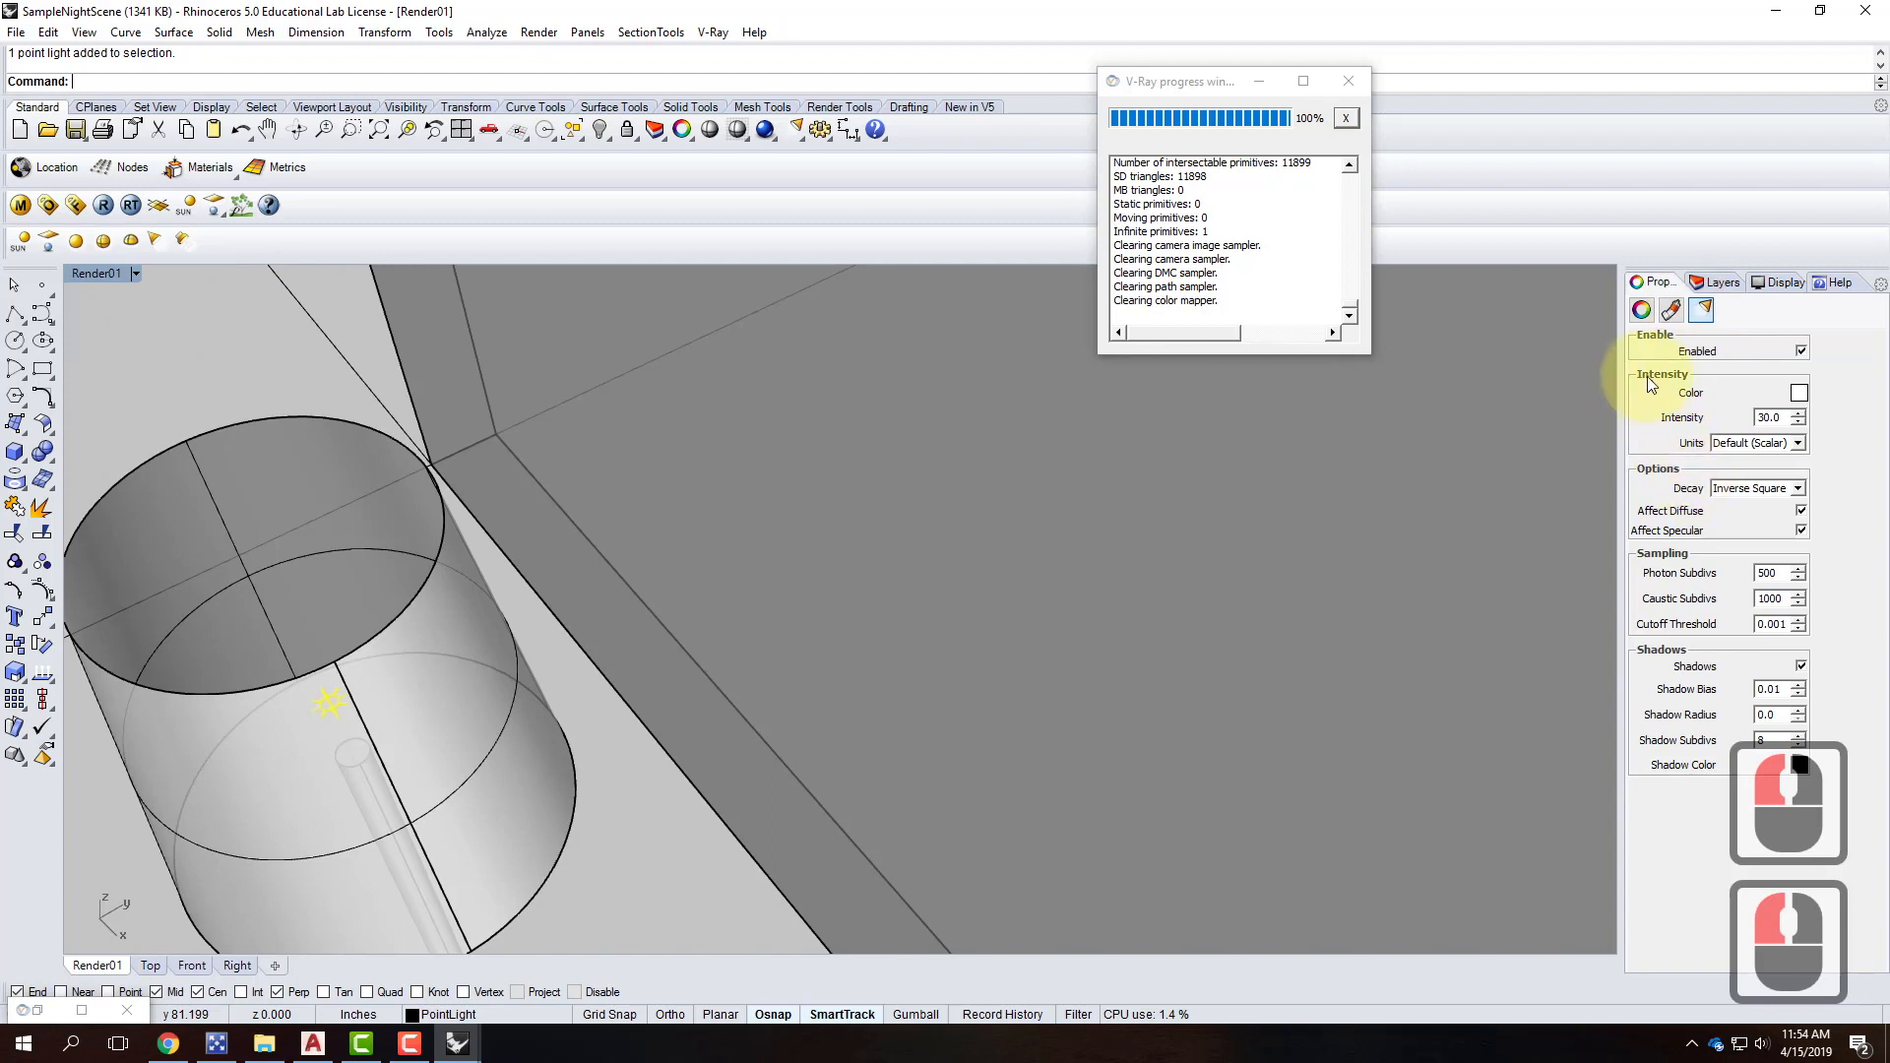
pyautogui.click(1799, 393)
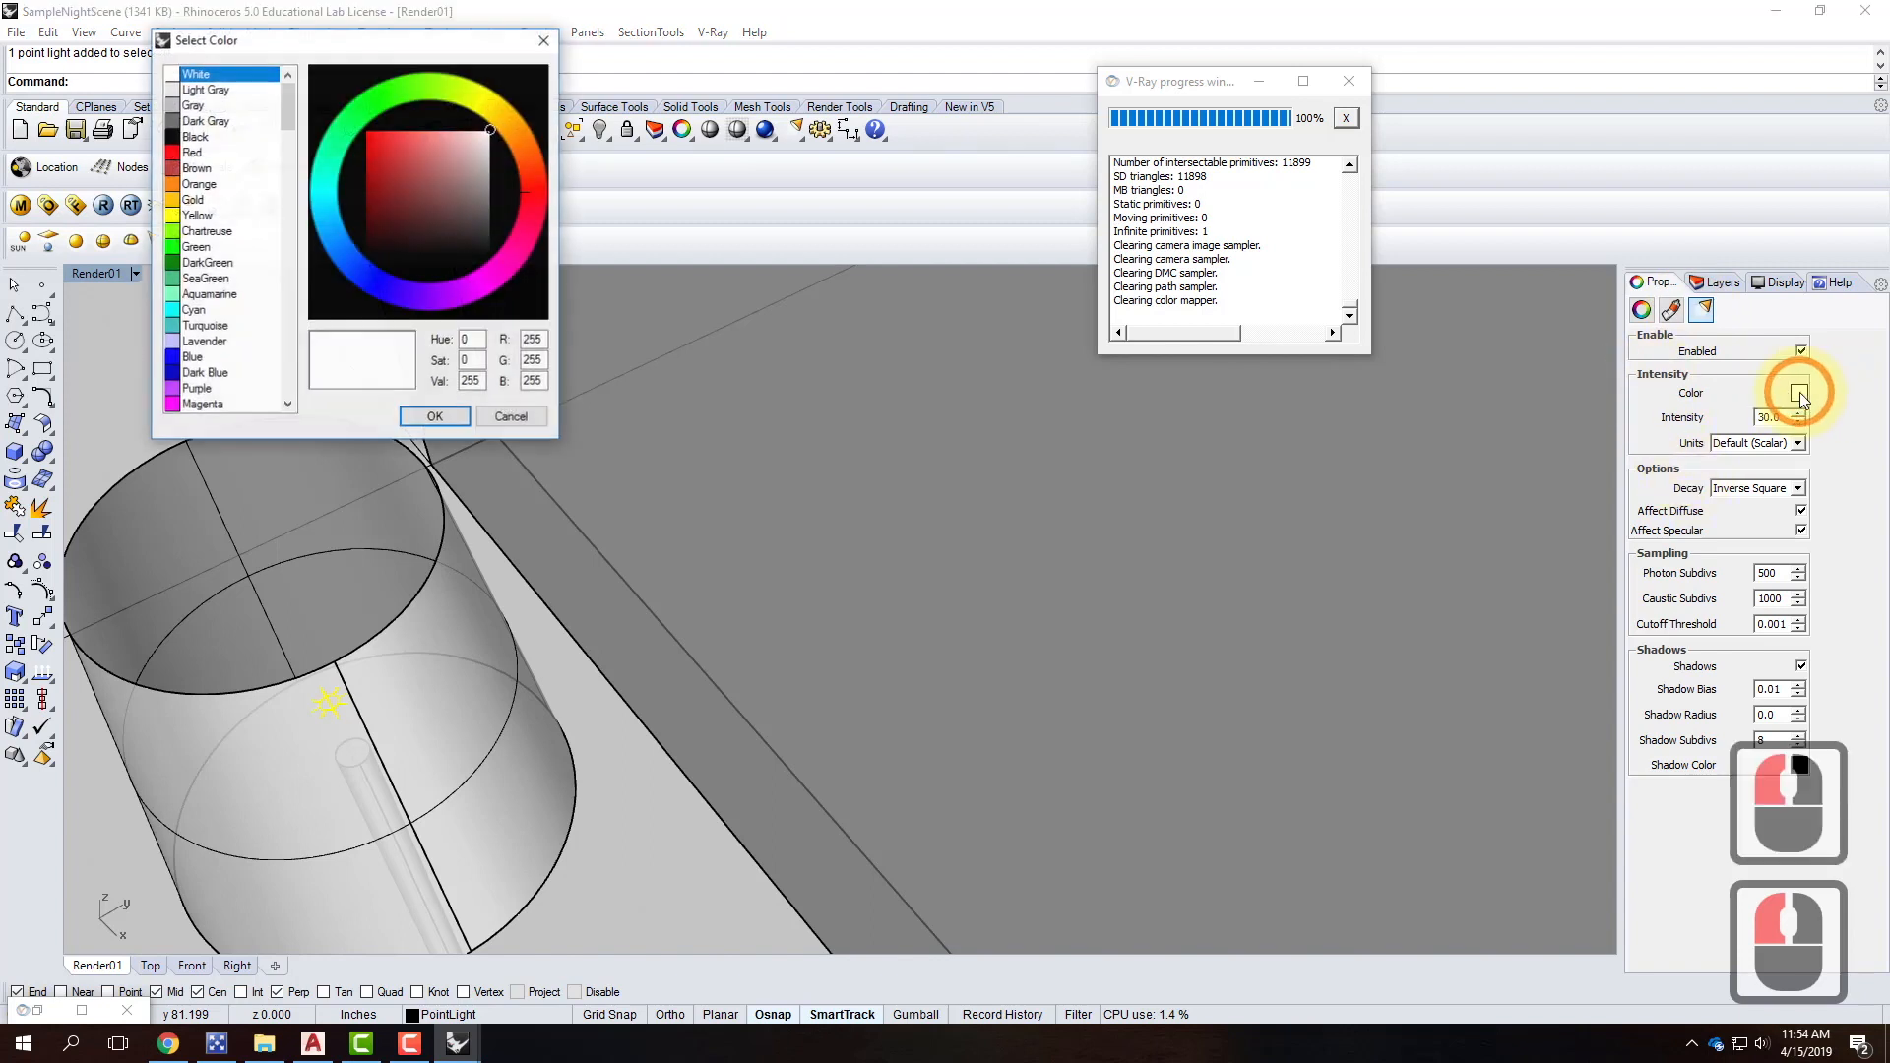
pyautogui.doubleClick(530, 361)
pyautogui.write('214')
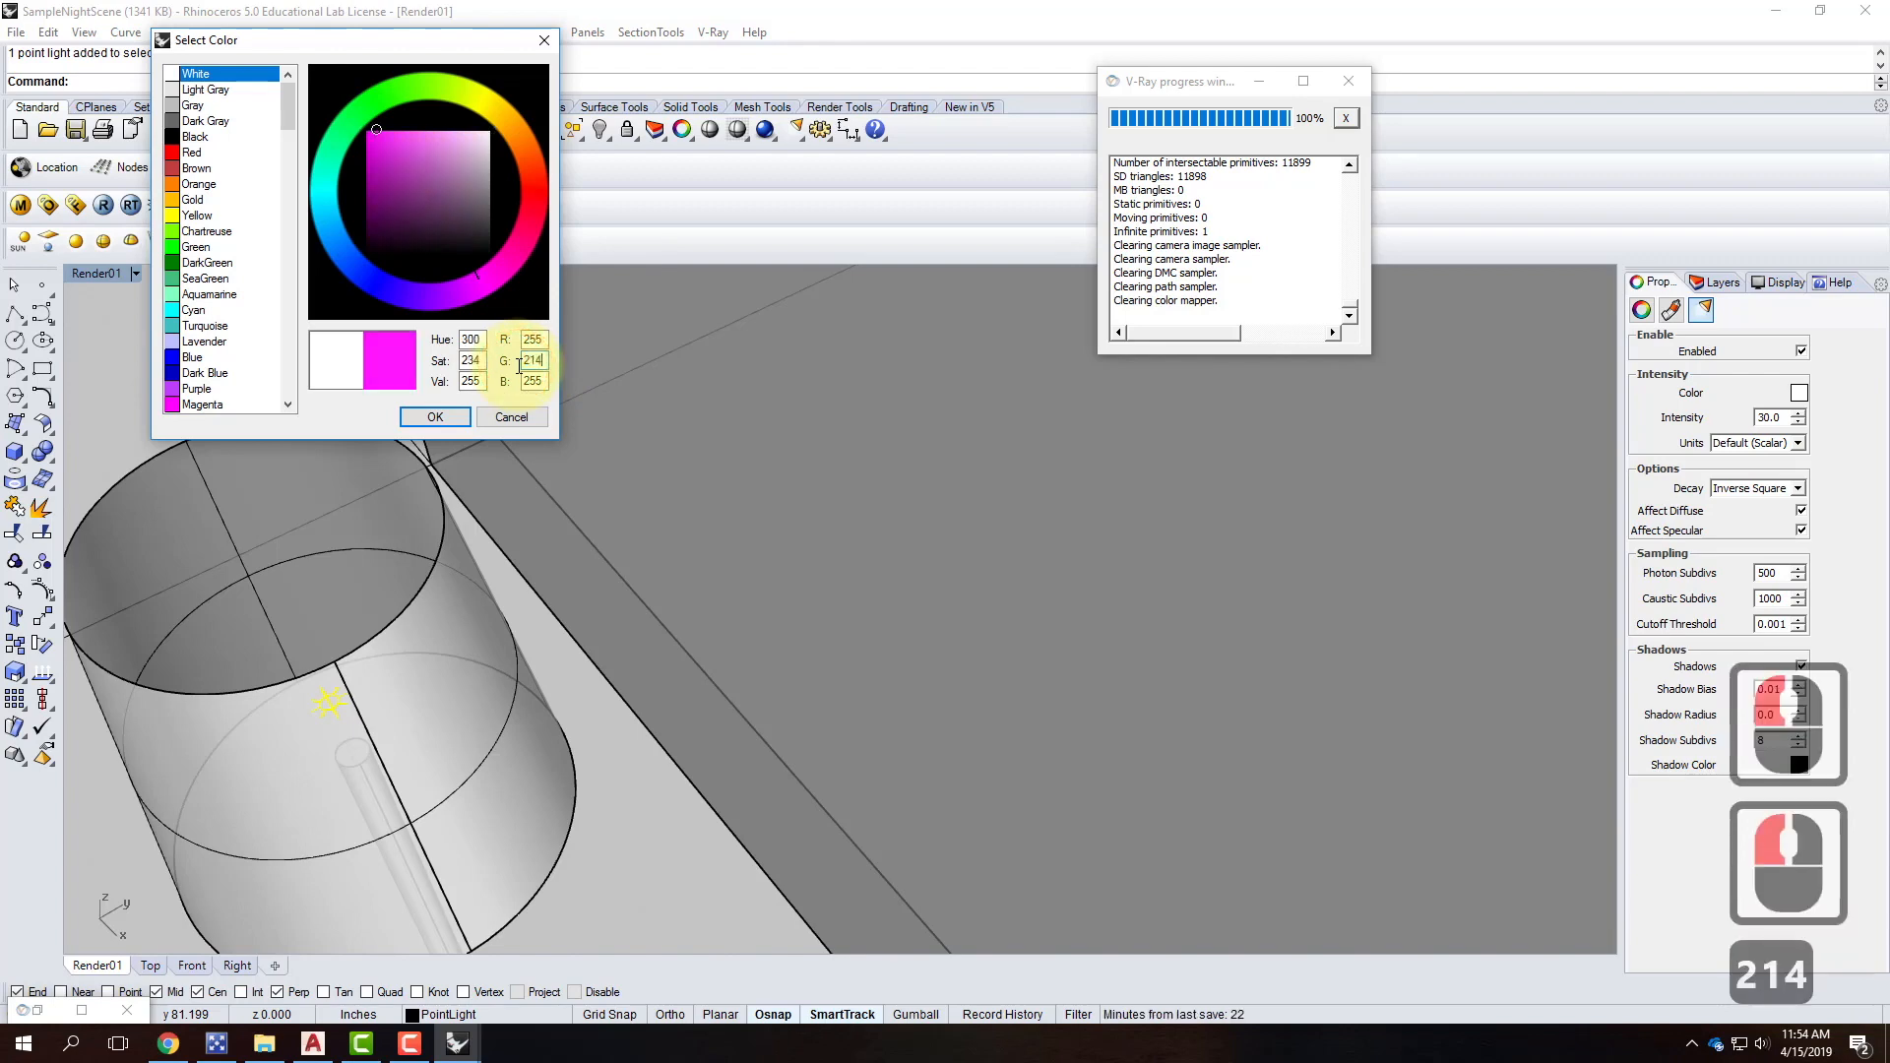
pyautogui.press('Tab')
pyautogui.write('170')
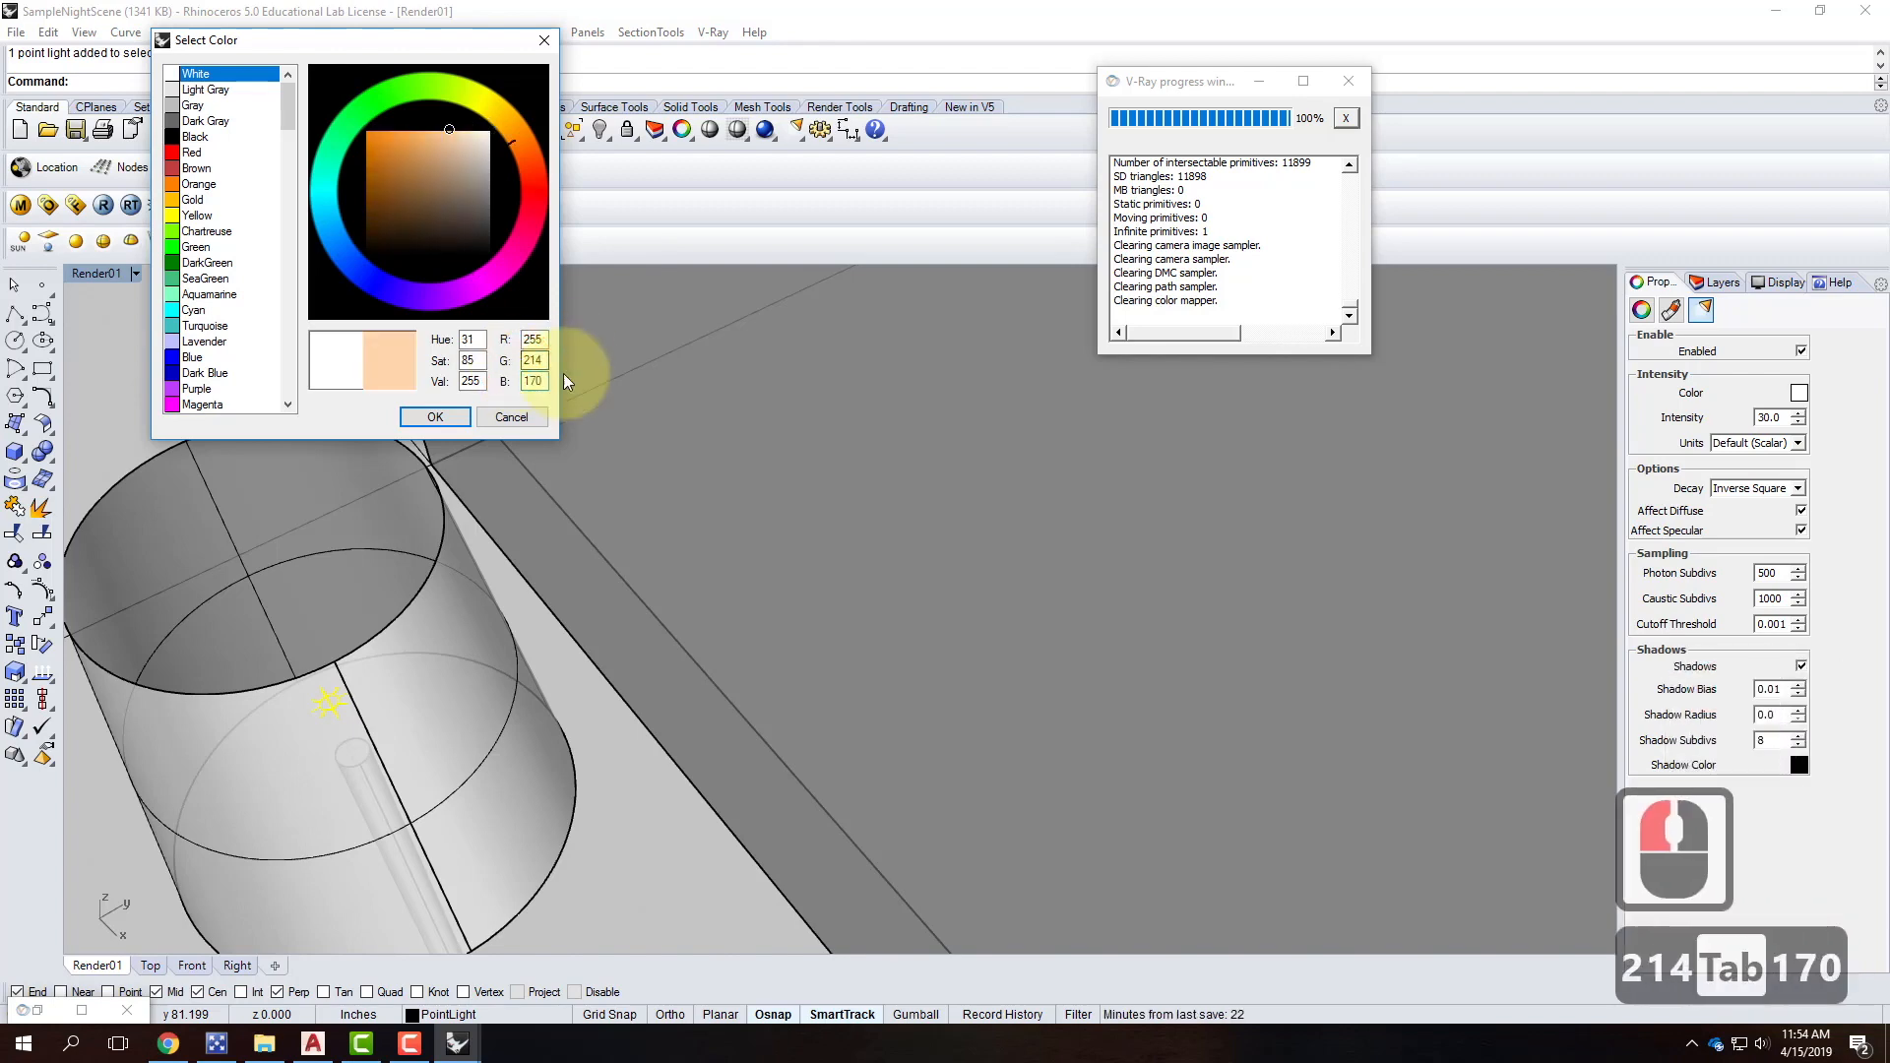
pyautogui.click(431, 416)
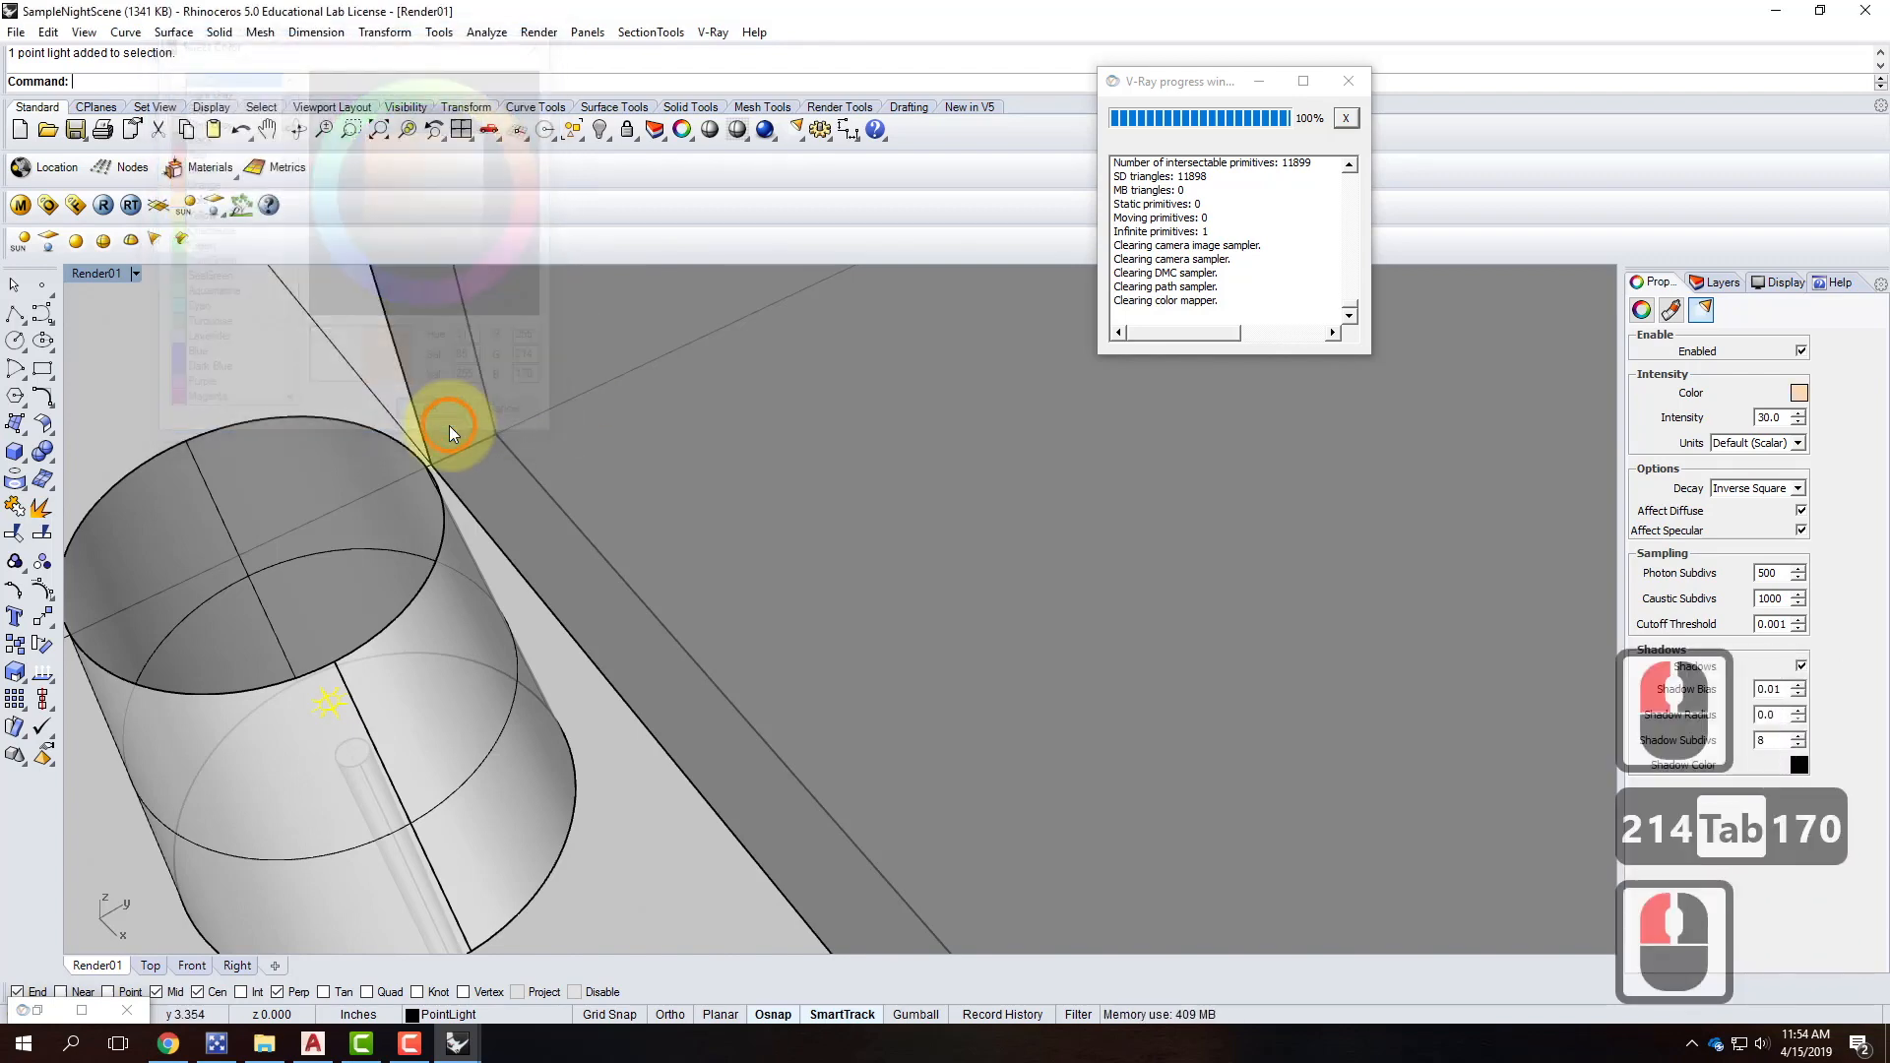
# Set the light's intensity units to Radiant power with intensity 60.
pyautogui.click(1797, 443)
pyautogui.click(1762, 497)
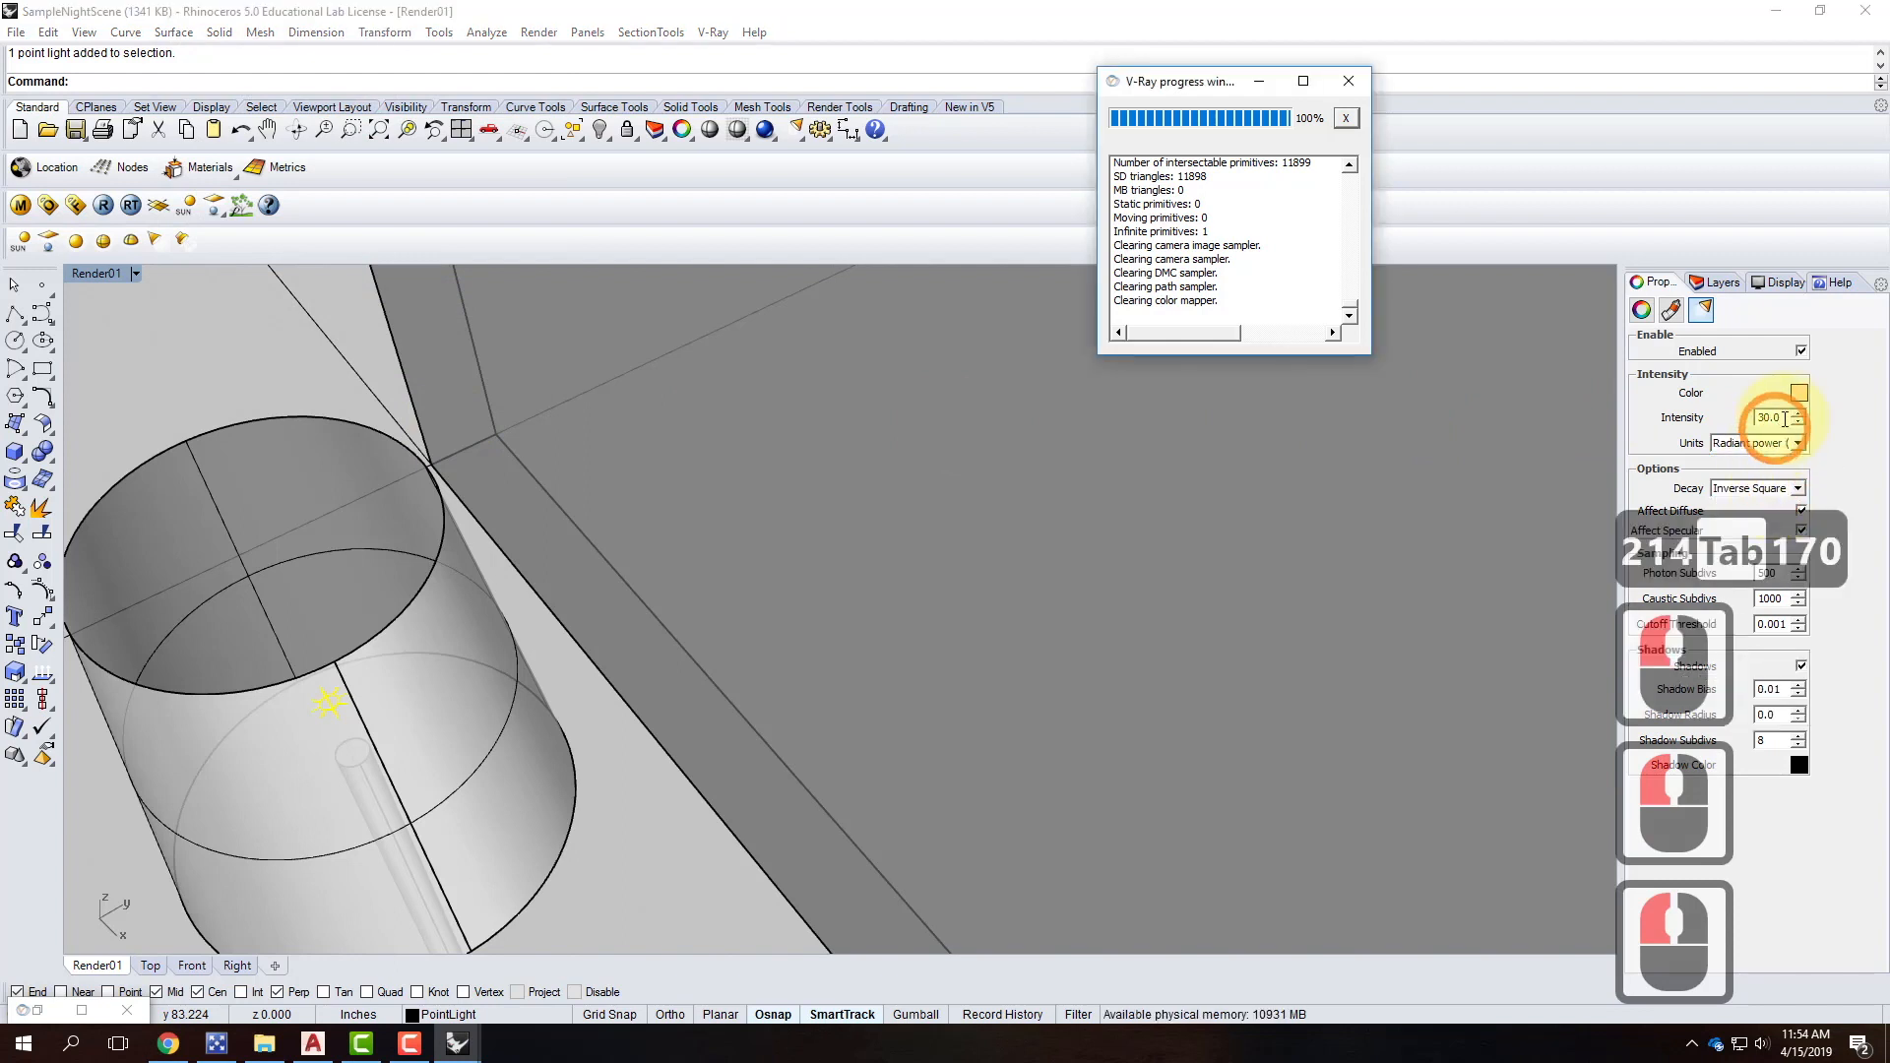
pyautogui.moveTo(1784, 418); pyautogui.dragTo(1722, 414)
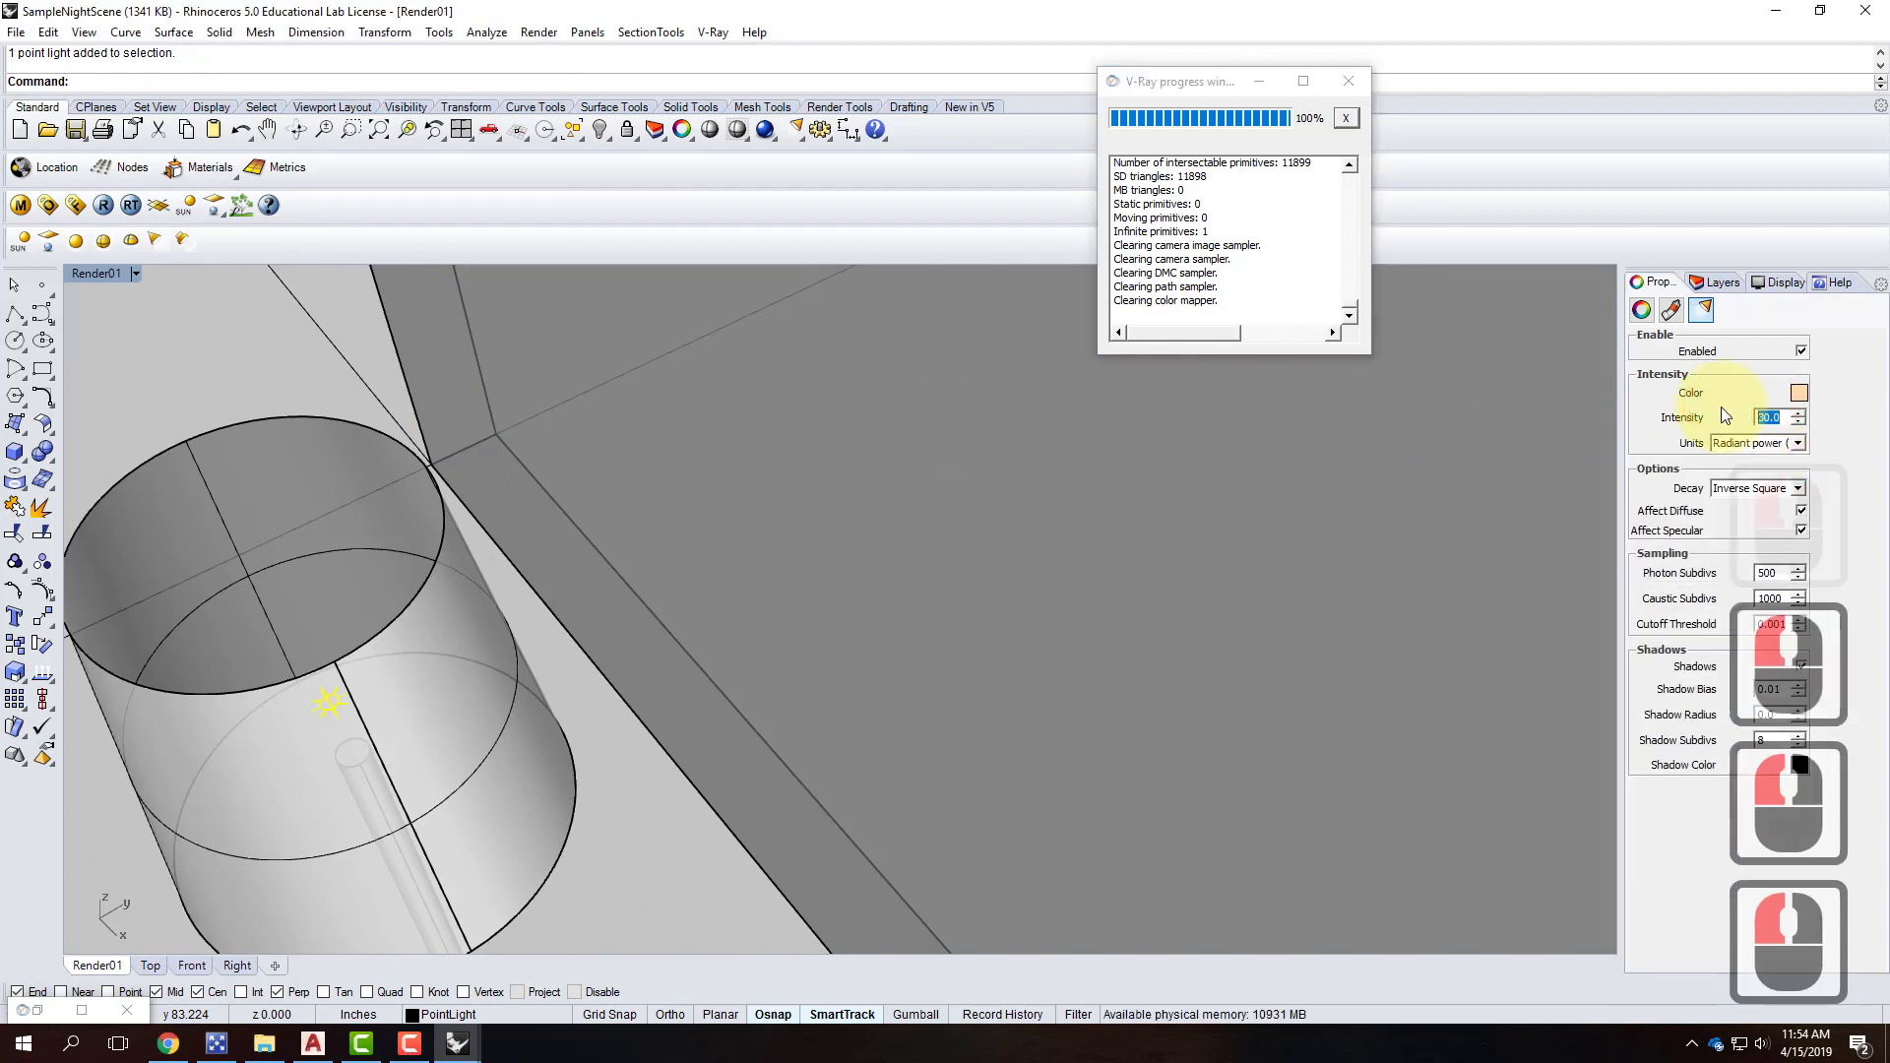
pyautogui.write('60')
pyautogui.click(1676, 497)
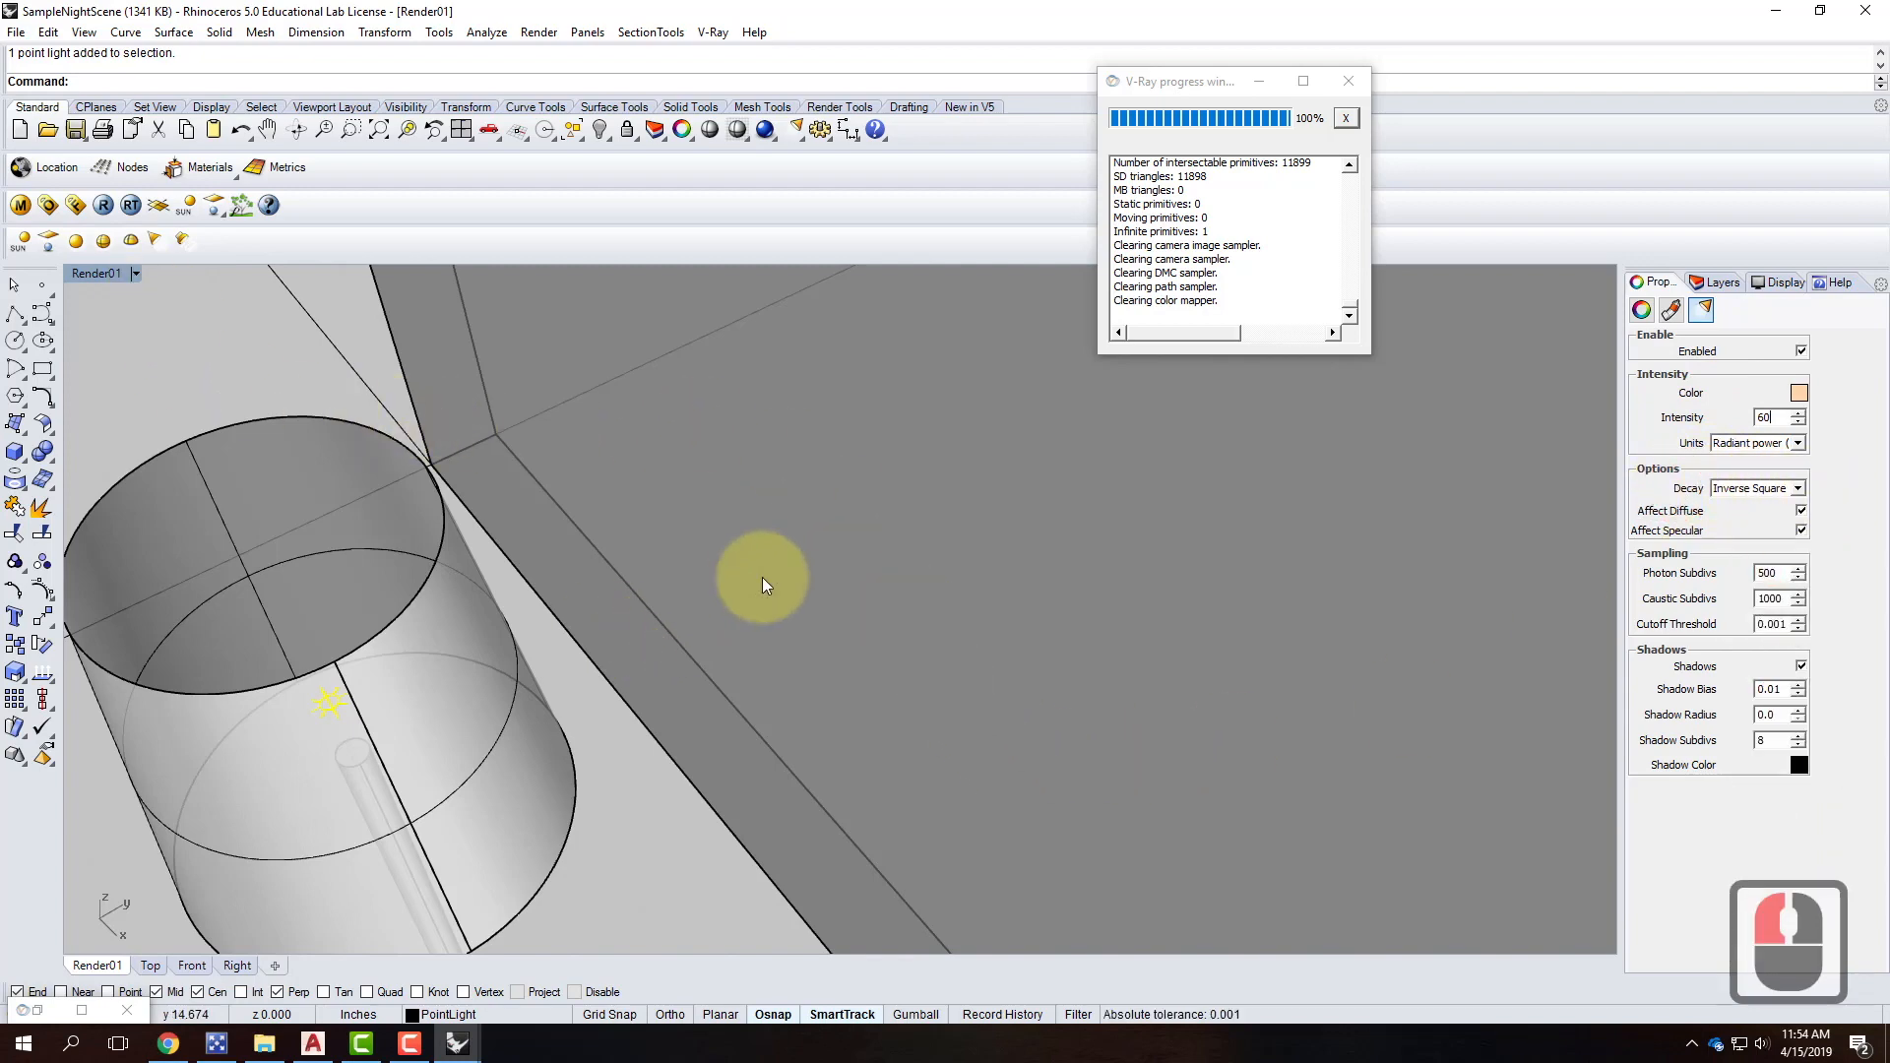
# Orbit the Render01 view to frame the wall and floor lamp.
pyautogui.scroll(-2, 759, 578)
pyautogui.moveTo(751, 675); pyautogui.dragTo(795, 540, button='right')
pyautogui.scroll(-4, 794, 540)
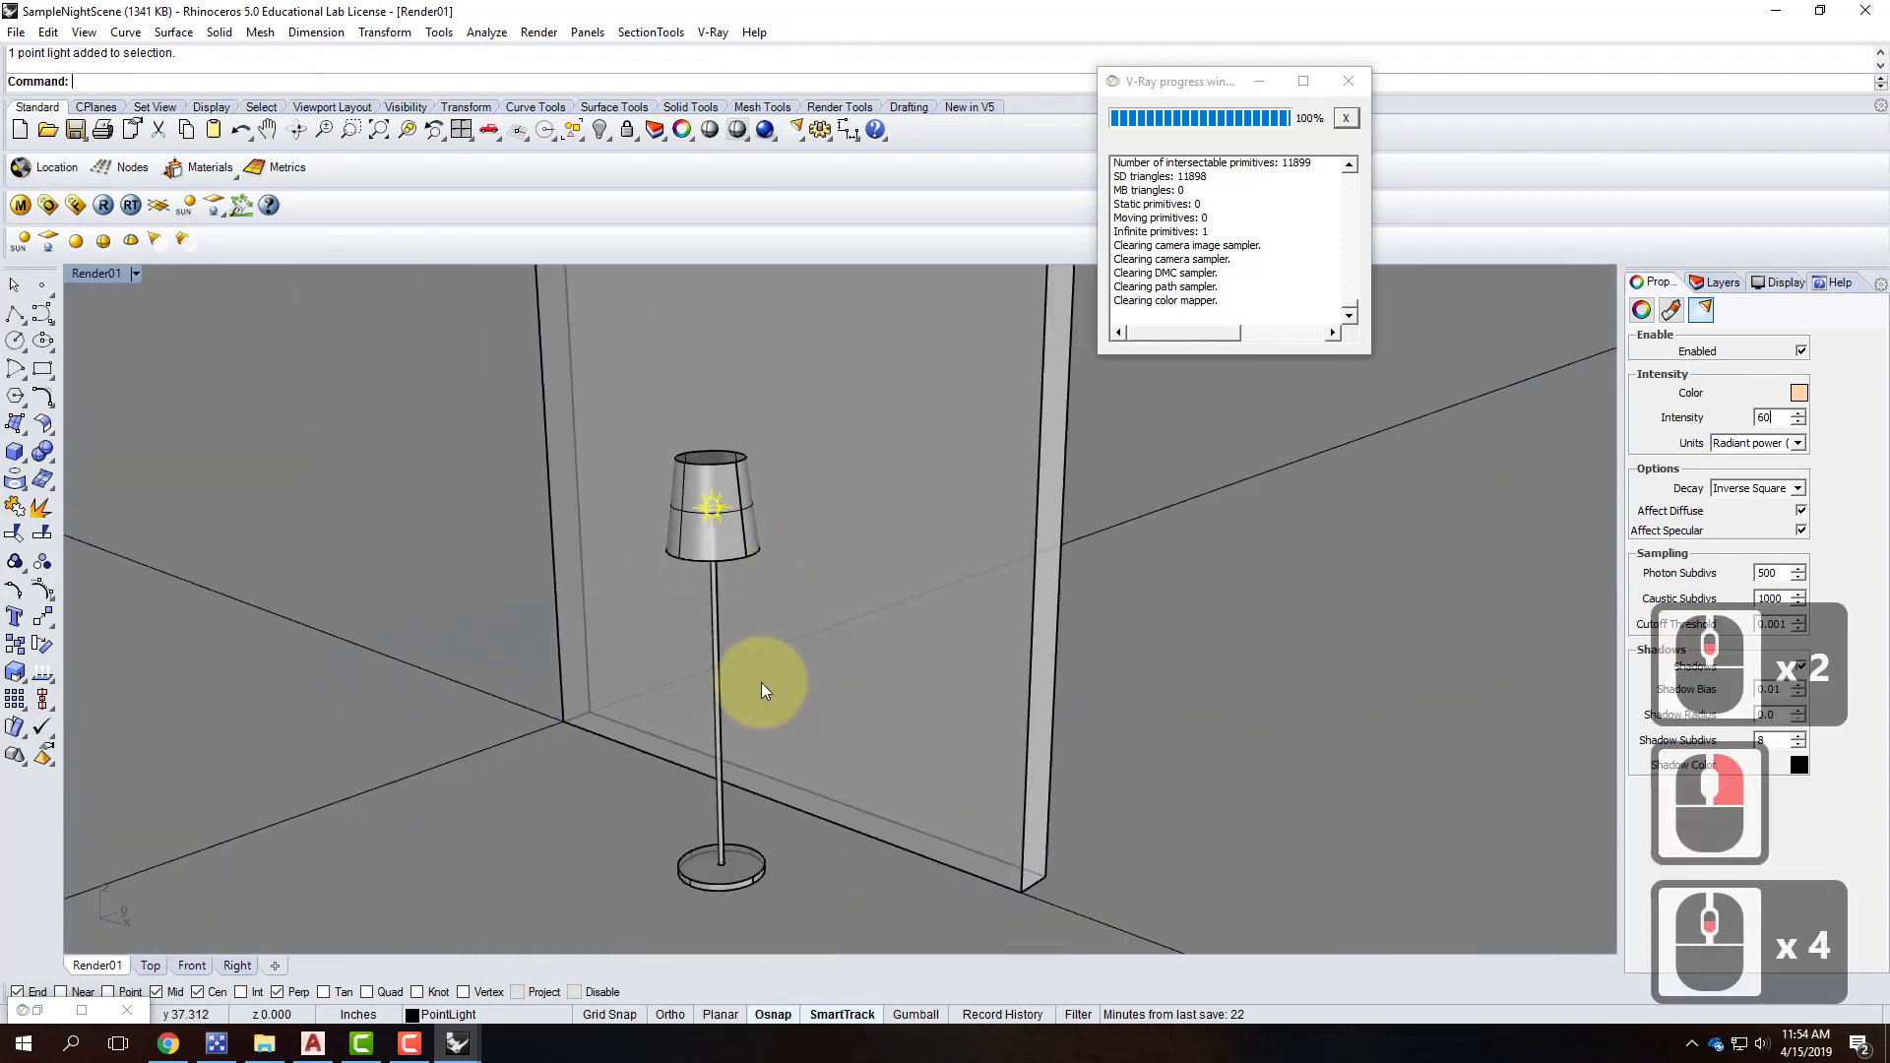
pyautogui.moveTo(764, 688); pyautogui.dragTo(764, 654, button='right')
pyautogui.scroll(-3, 746, 574)
pyautogui.scroll(1, 741, 597)
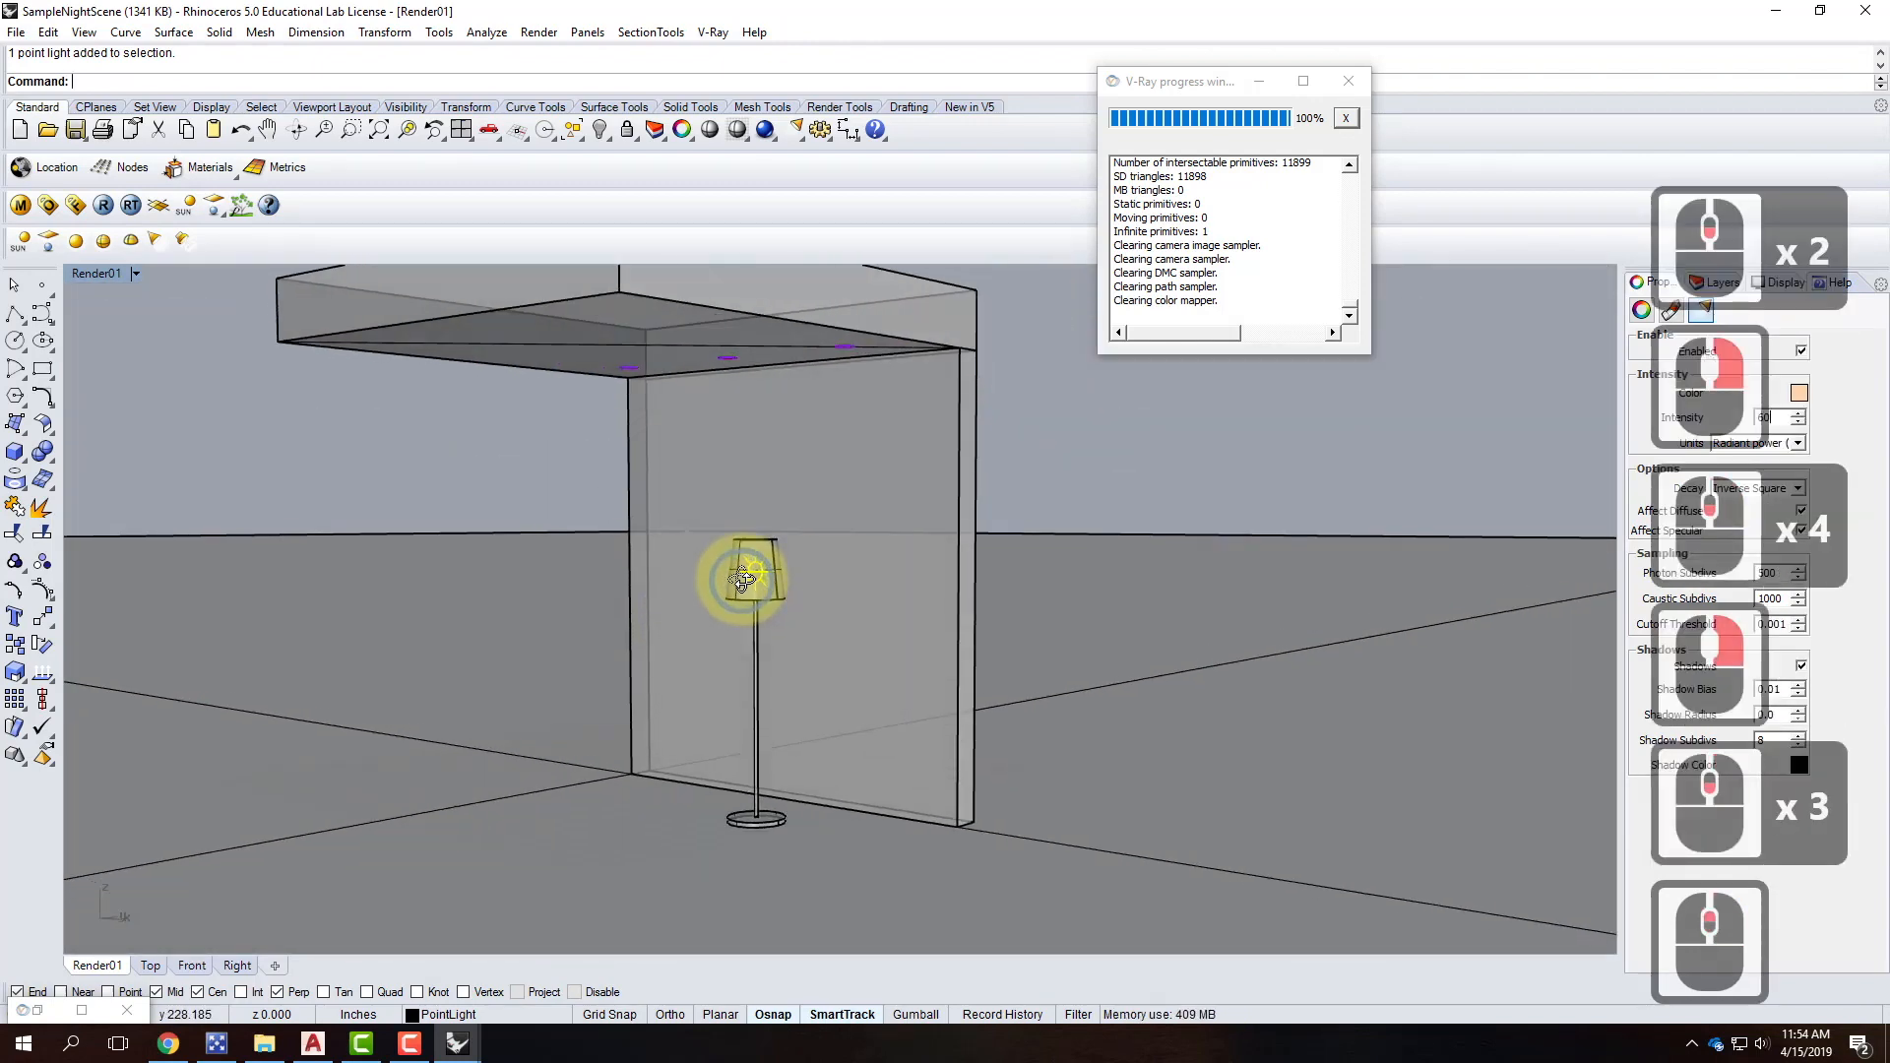
pyautogui.moveTo(1073, 724); pyautogui.dragTo(539, 506, button='right')
# Render the night scene with V-Ray and view it in the V-Ray frame buffer.
pyautogui.scroll(2, 539, 506)
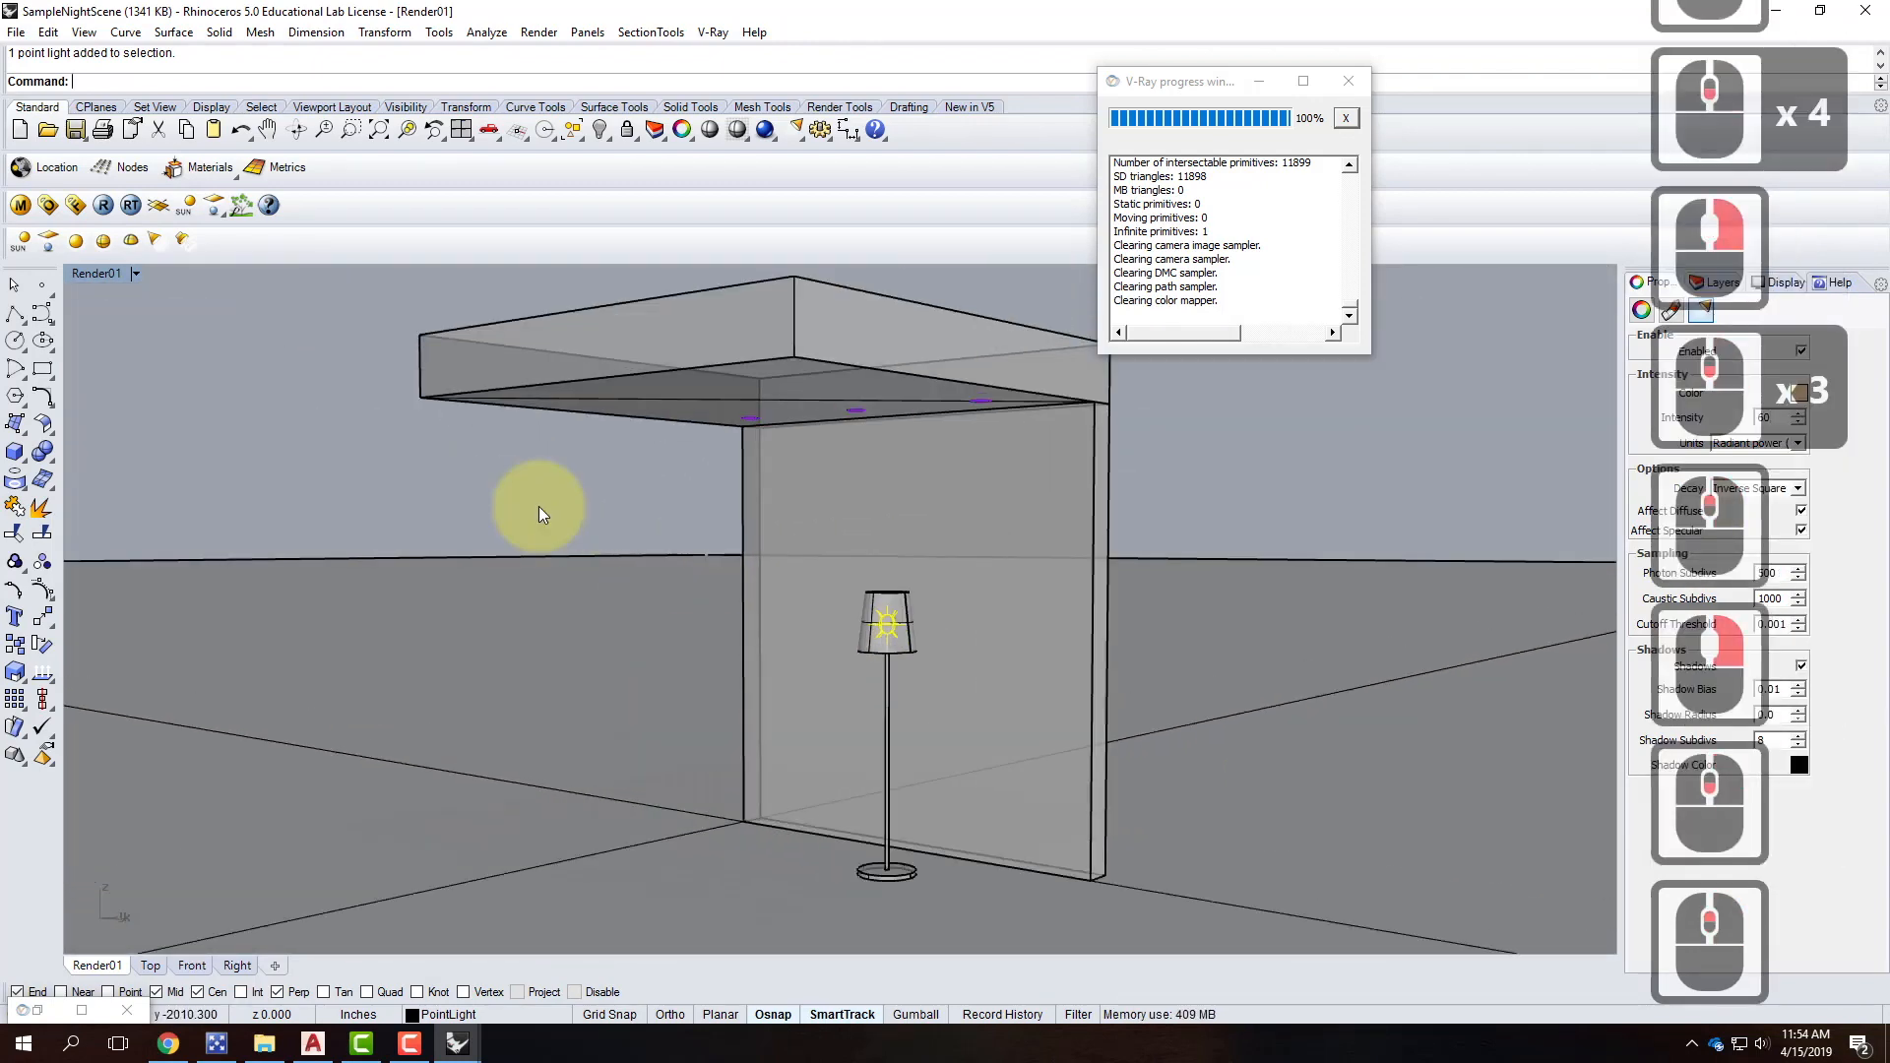
pyautogui.click(103, 207)
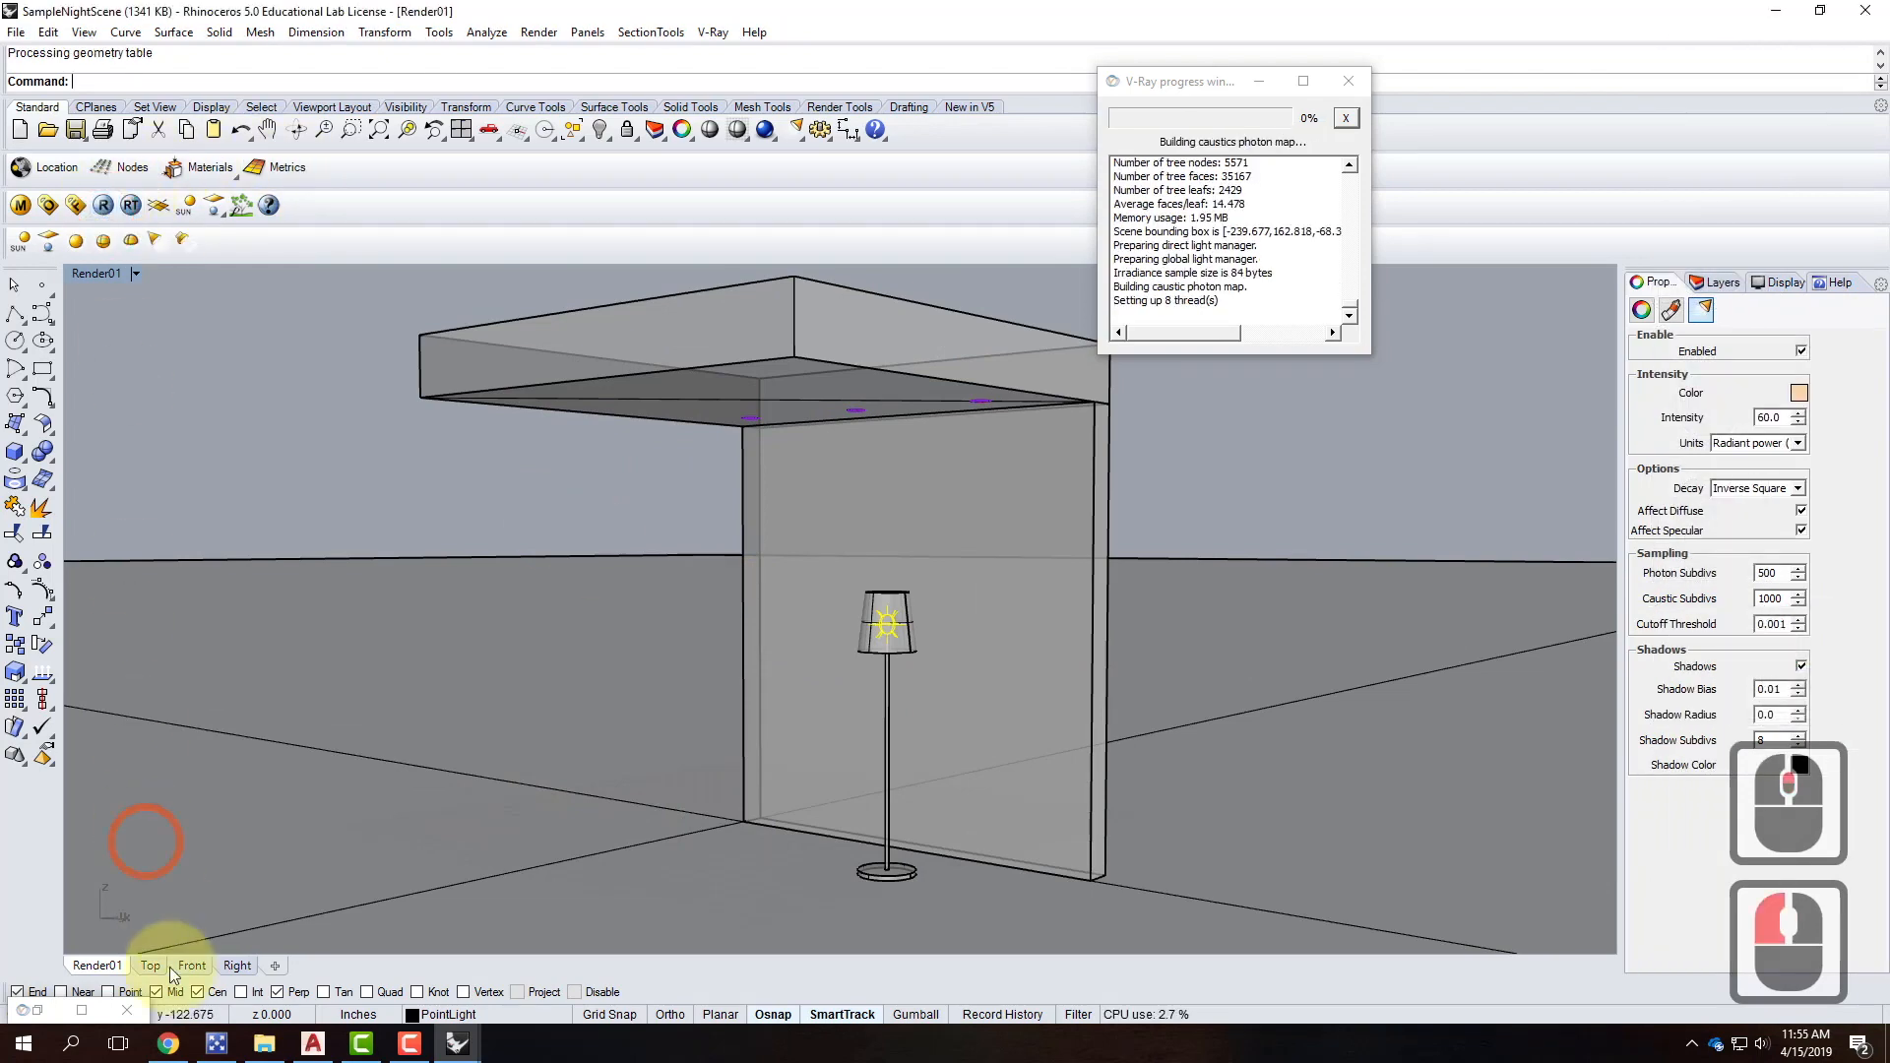
pyautogui.click(79, 1011)
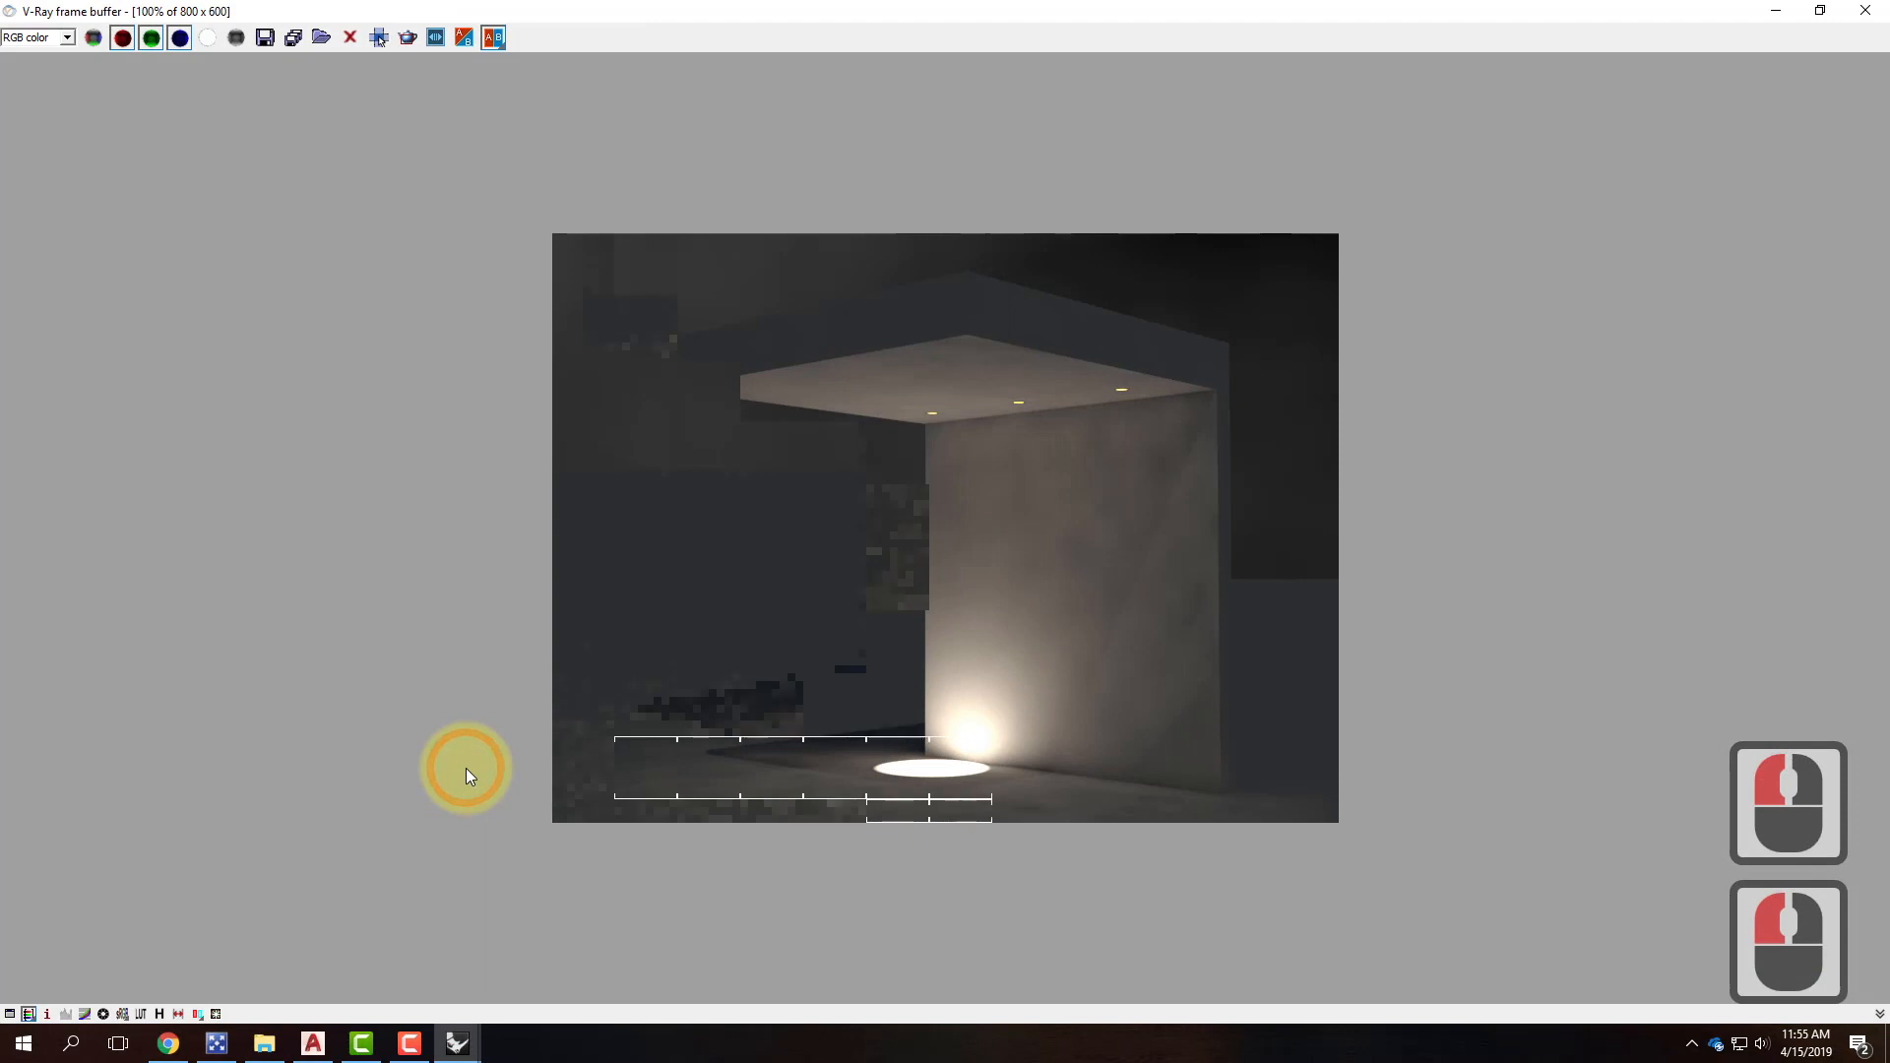
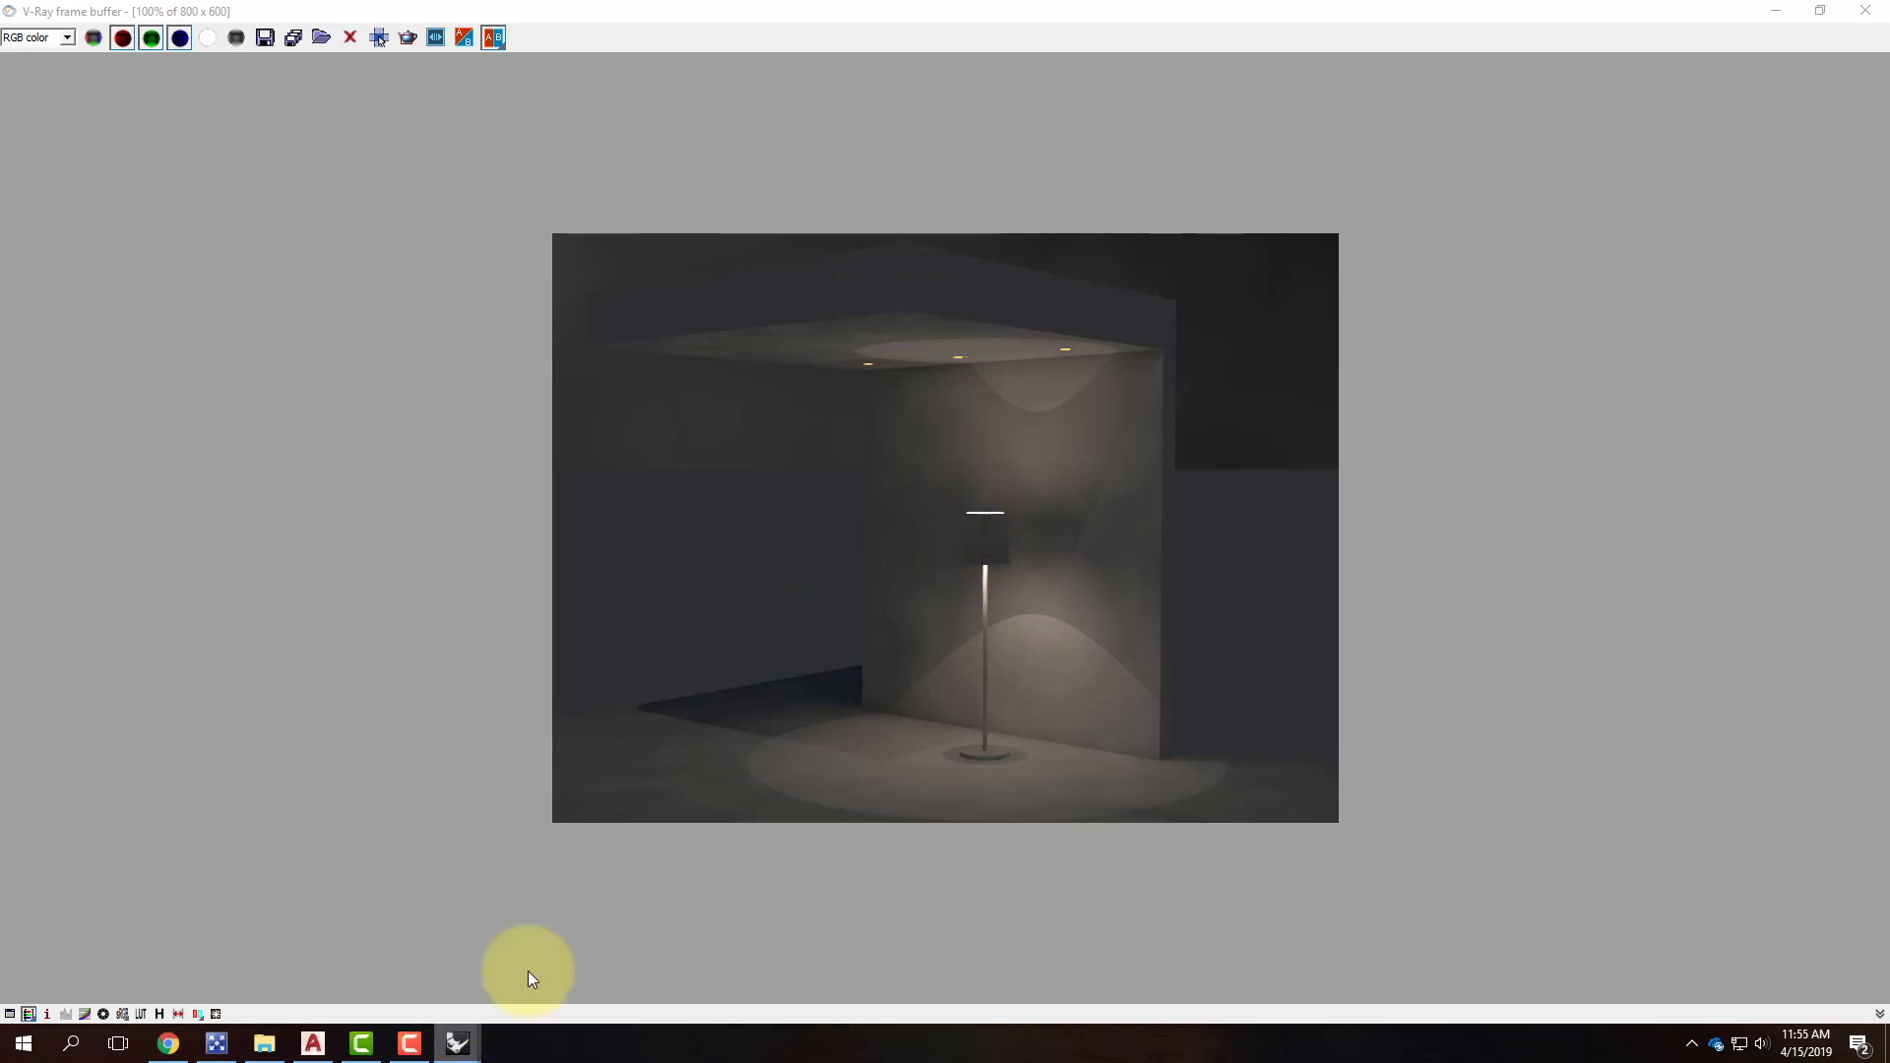
# Restore the V-Ray frame buffer and switch back to the FloorLamp2 window.
pyautogui.click(1819, 11)
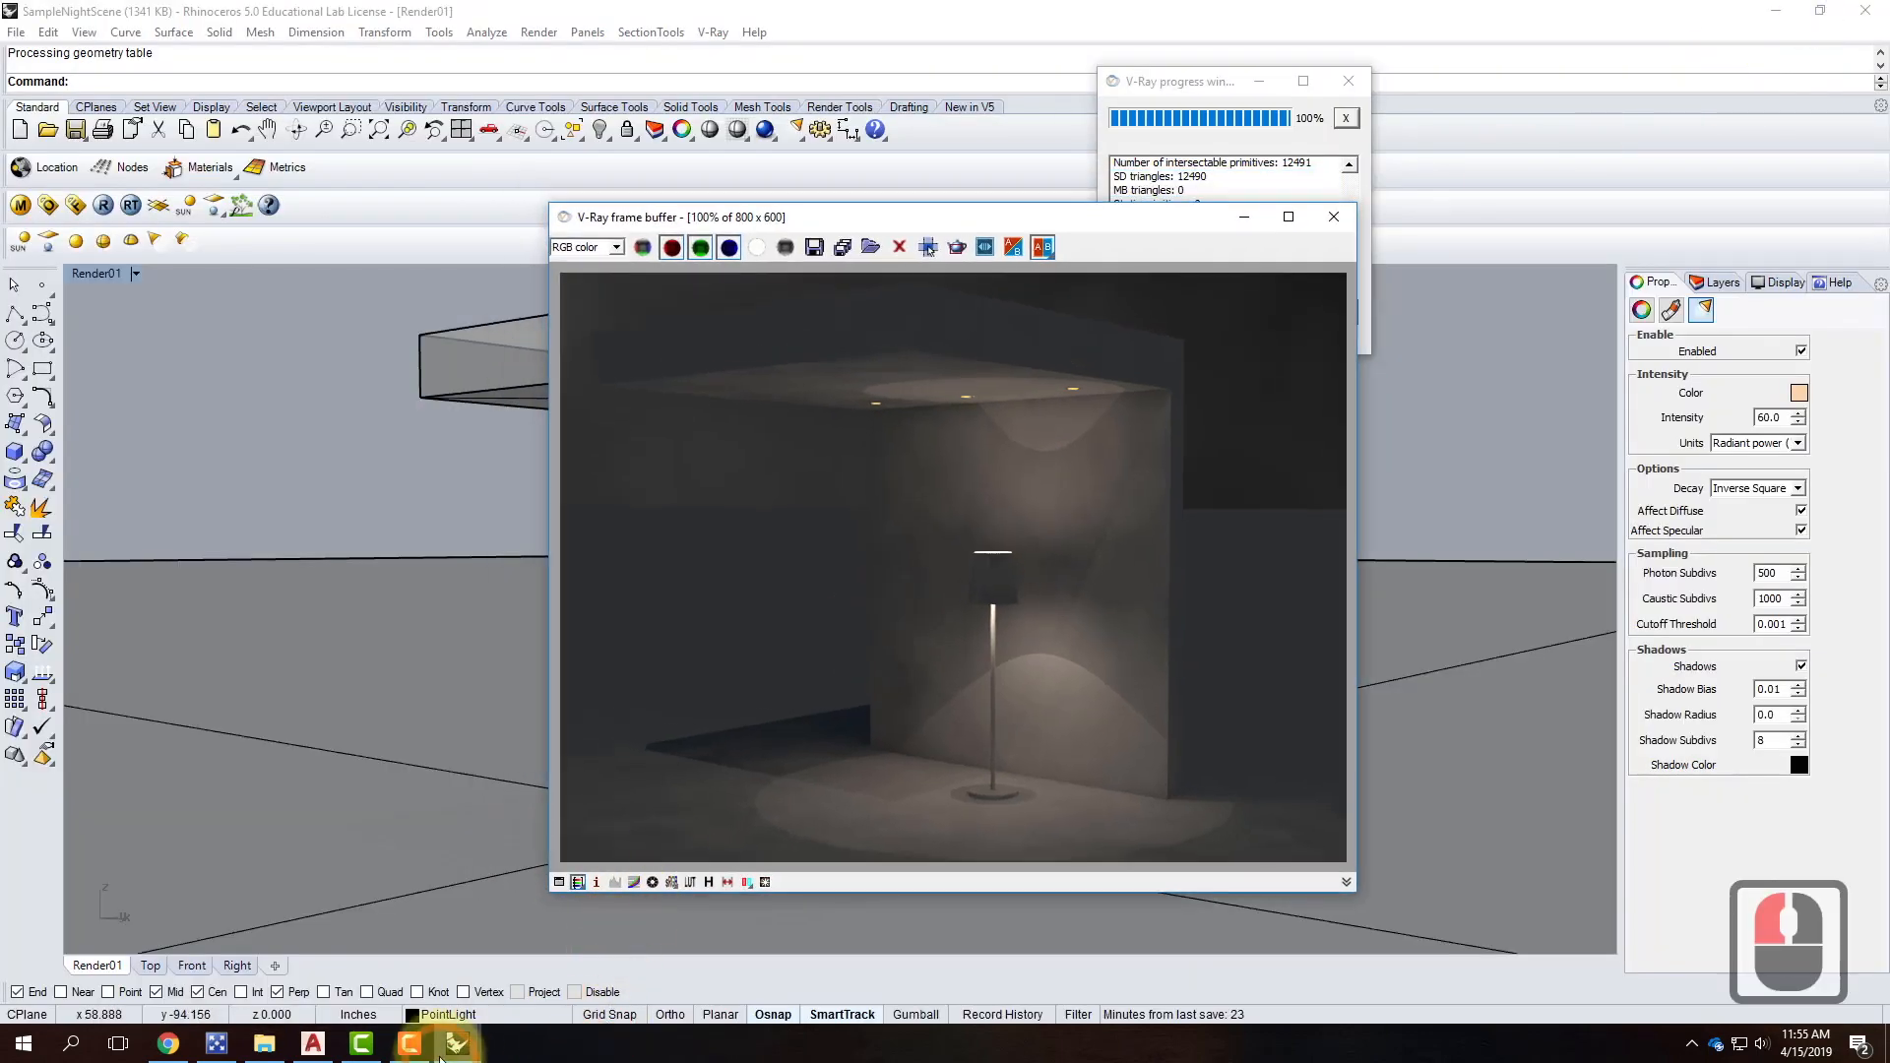
pyautogui.click(439, 1049)
pyautogui.click(382, 975)
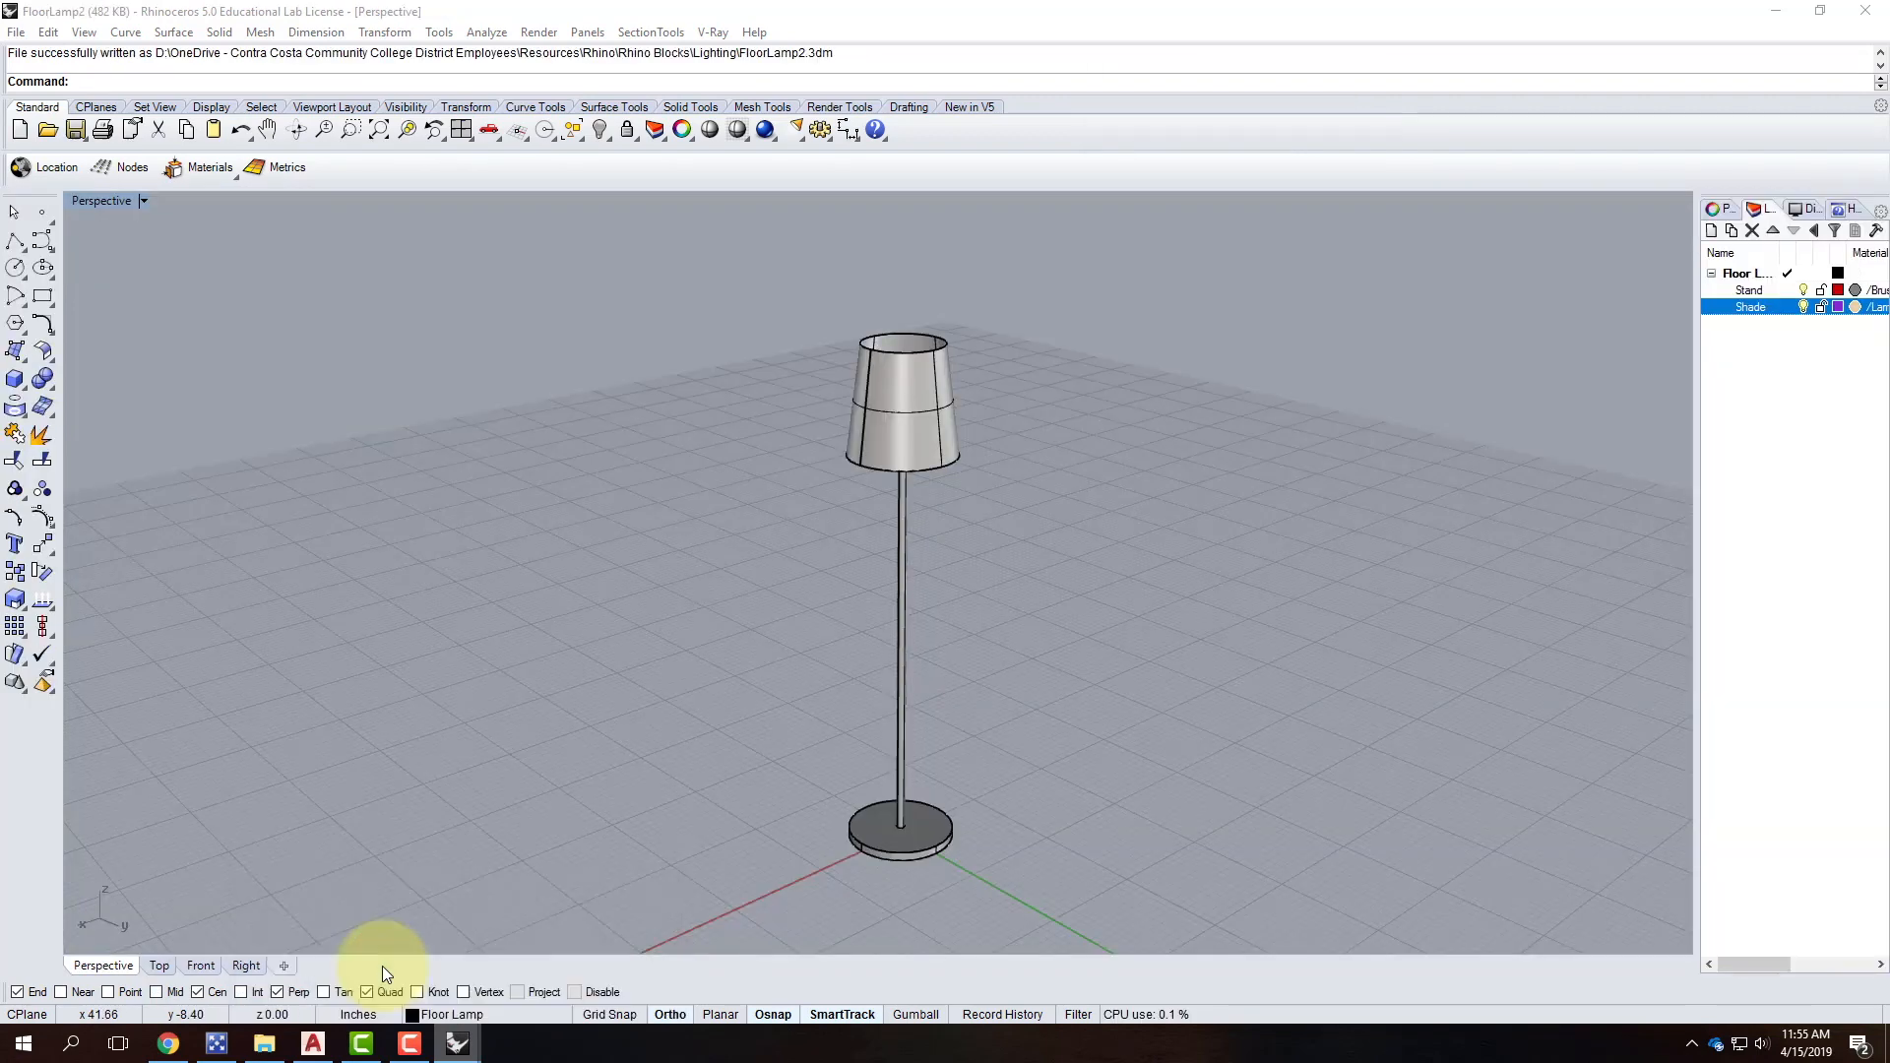
# Give the LampShade V-Ray material a light grey transparency and refresh its preview.
pyautogui.click(712, 32)
pyautogui.click(753, 55)
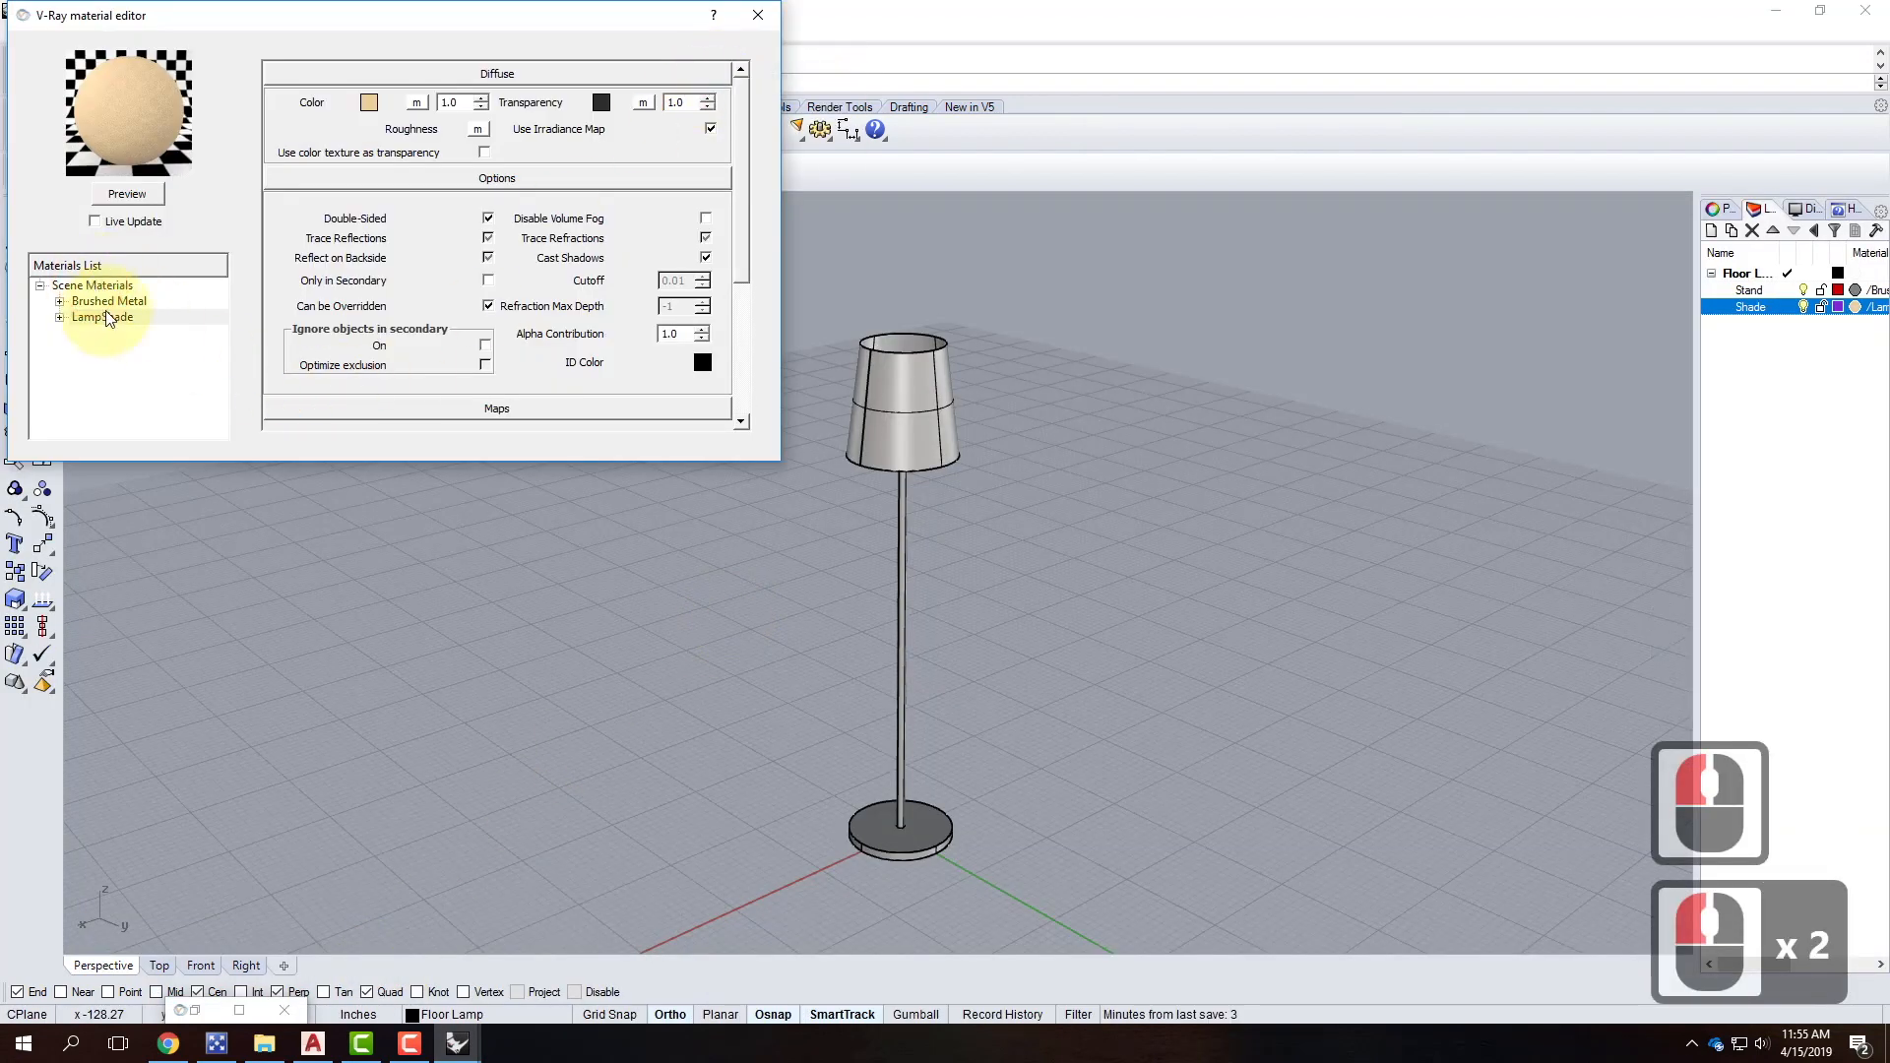
pyautogui.click(103, 317)
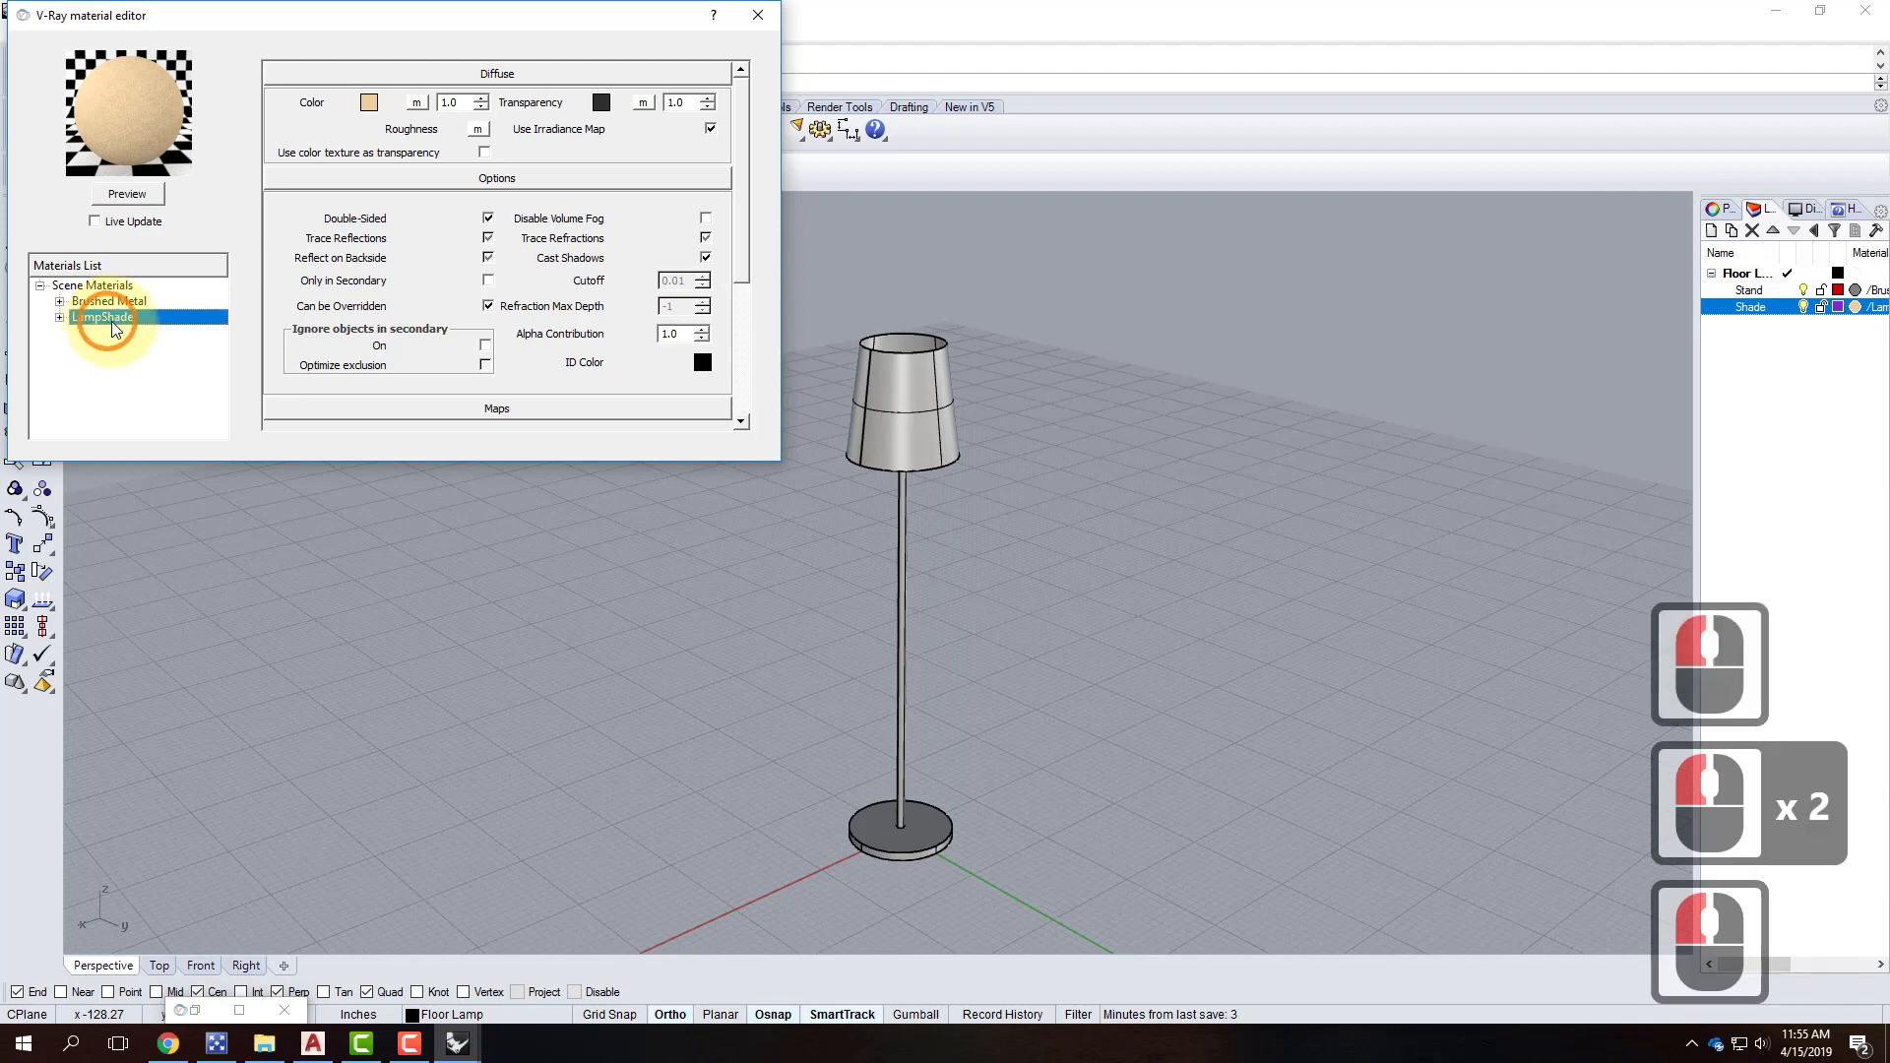
pyautogui.doubleClick(608, 102)
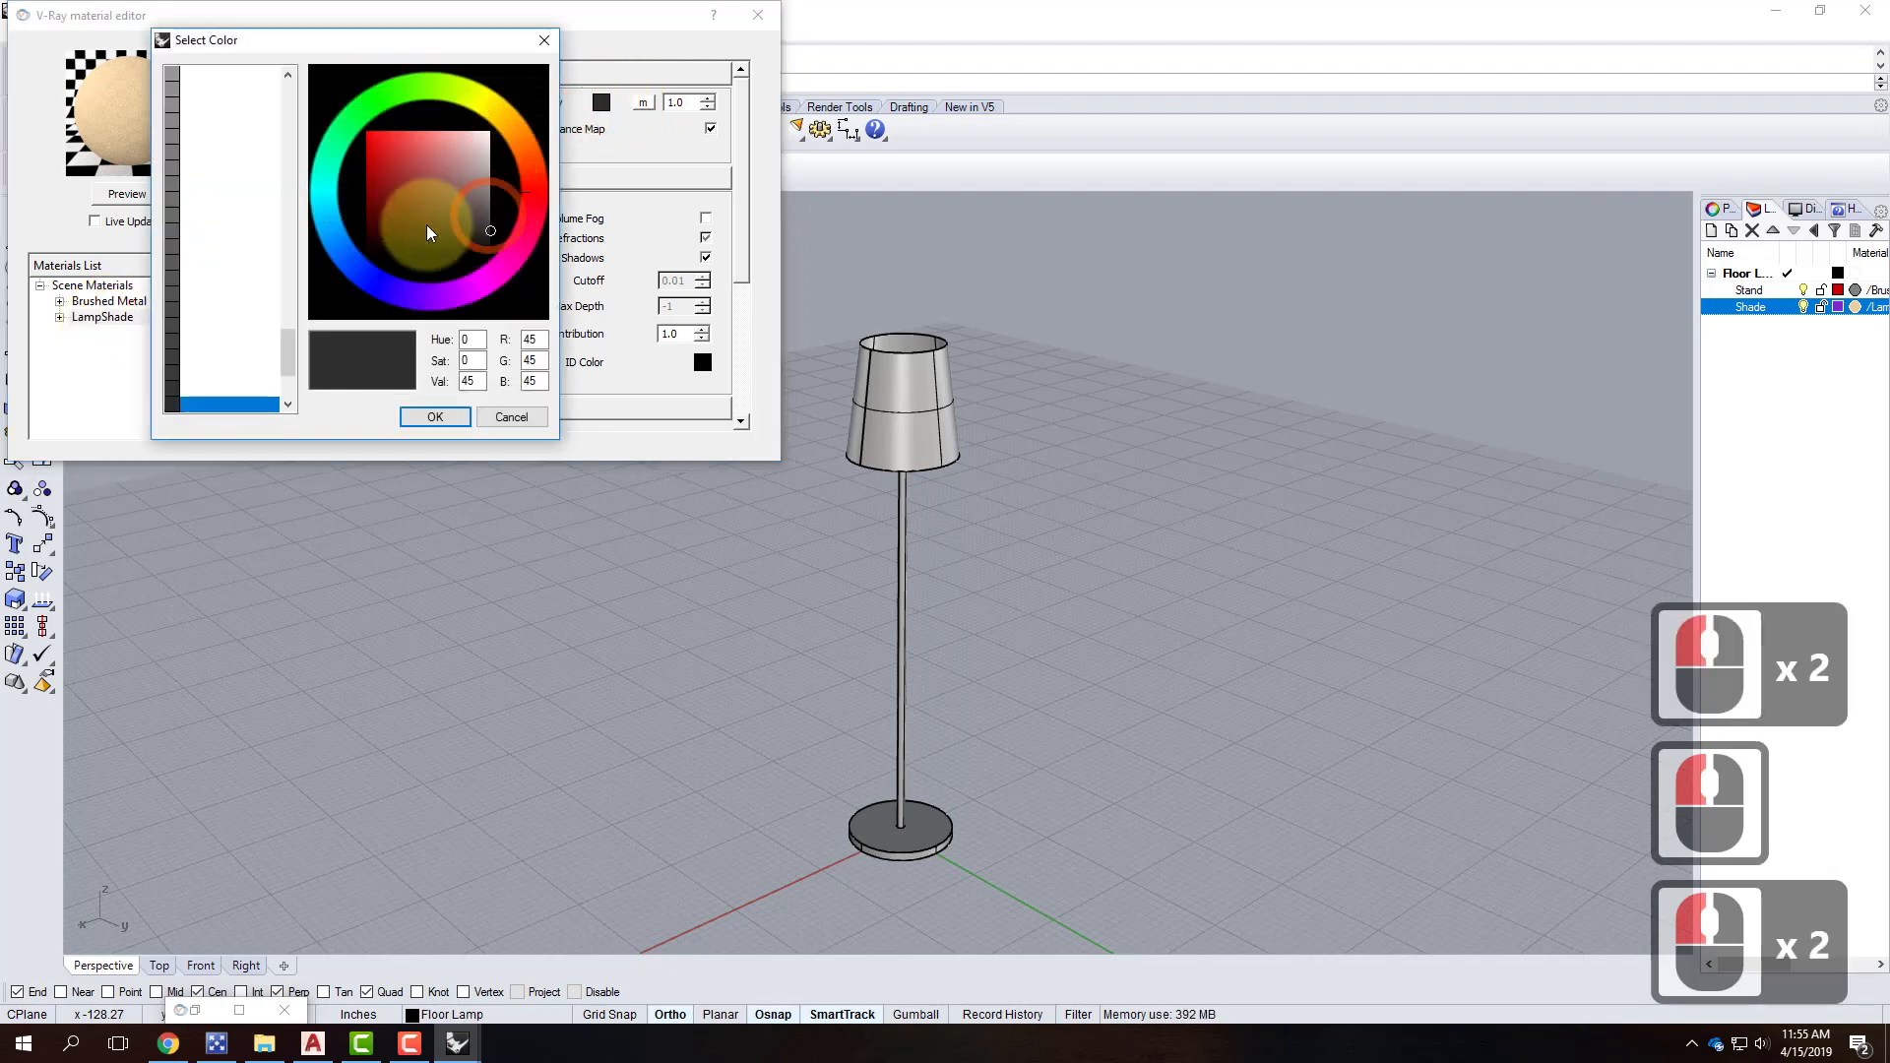
pyautogui.scroll(10, 240, 127)
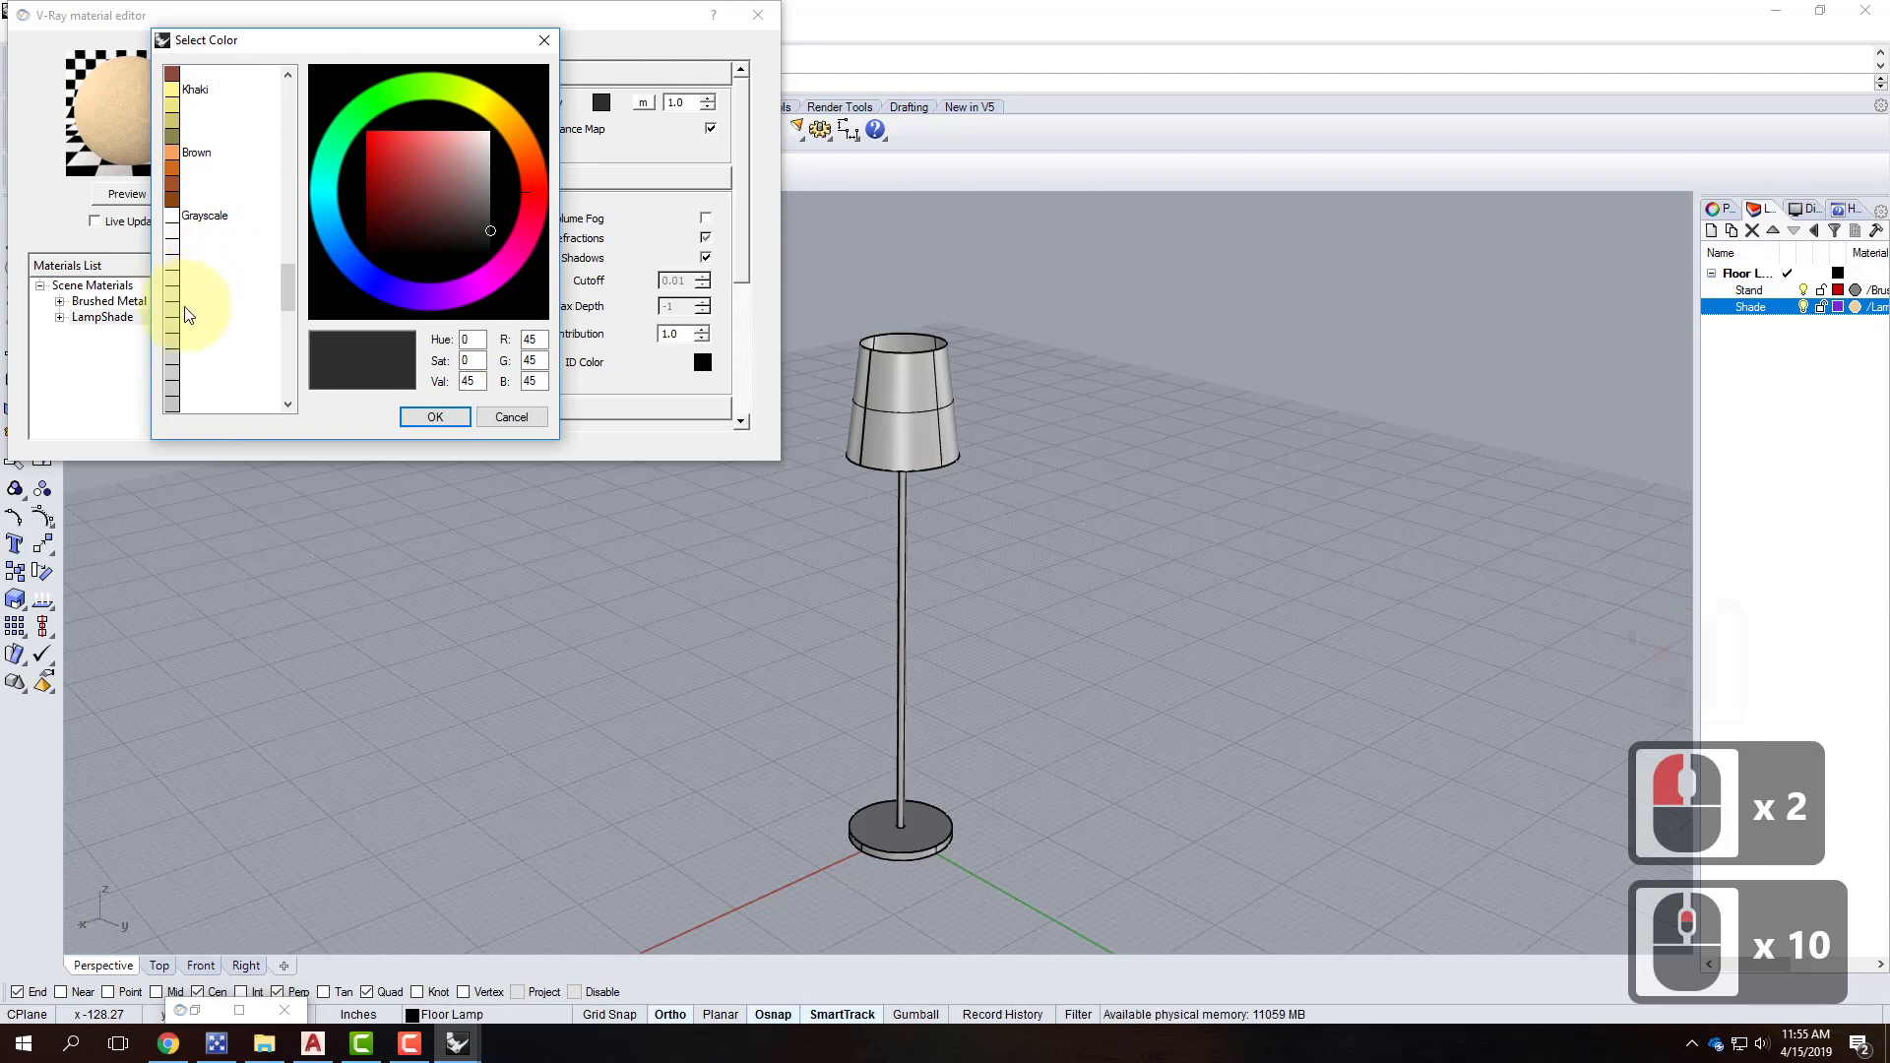
pyautogui.click(188, 310)
pyautogui.click(445, 422)
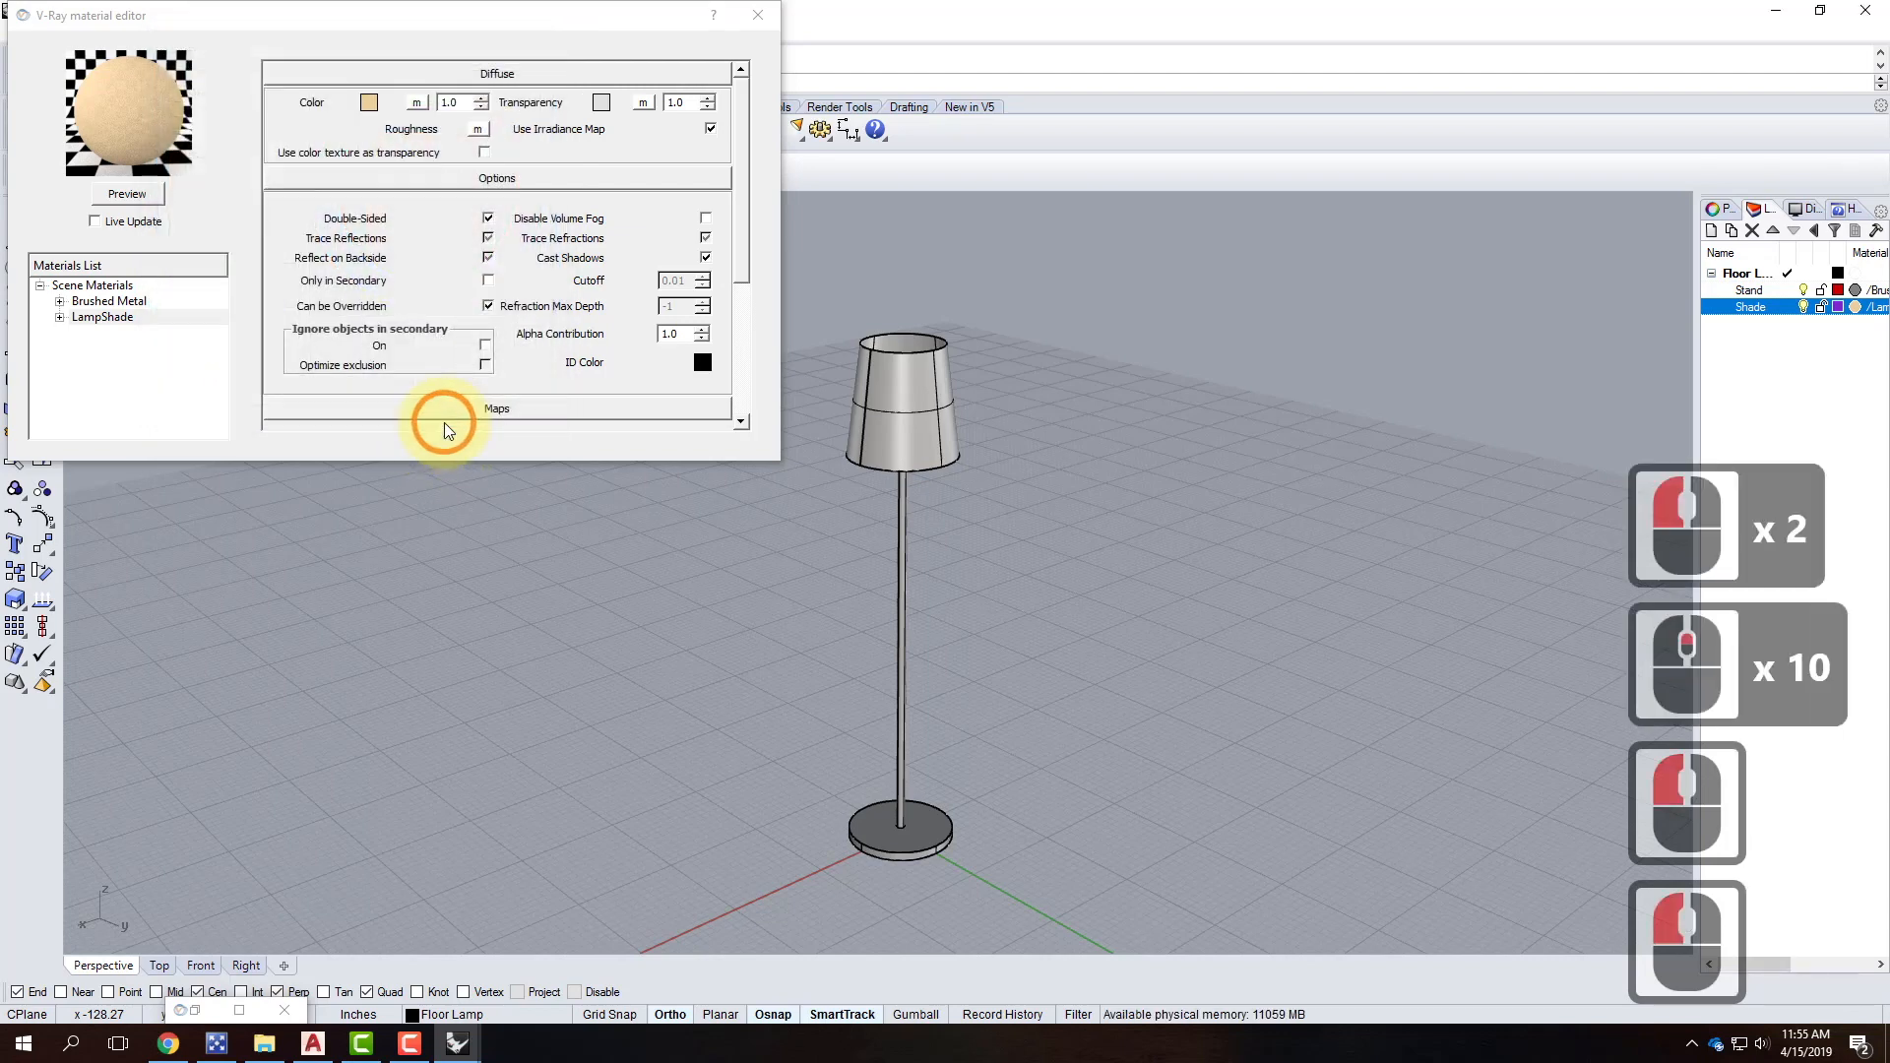
pyautogui.click(138, 189)
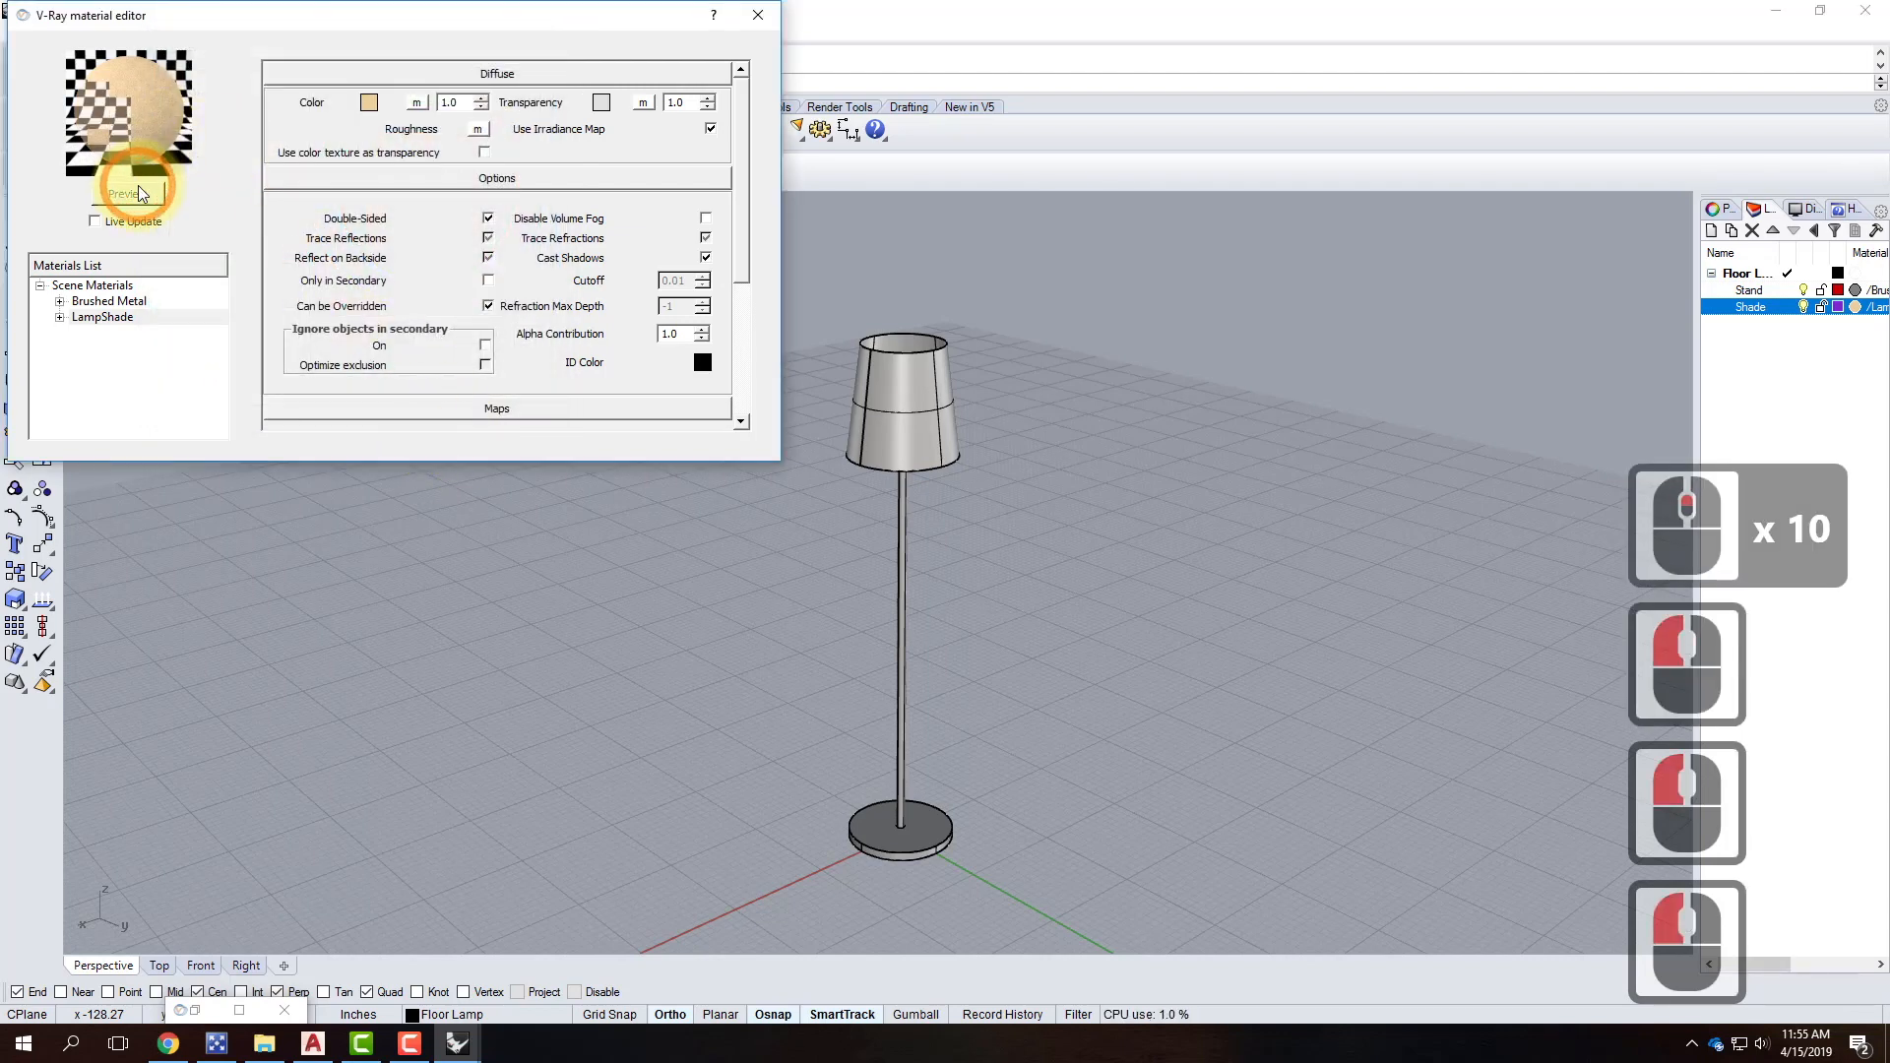
# Change LampShade's transparency to a darker grey, refresh the preview and close the editor.
pyautogui.click(368, 105)
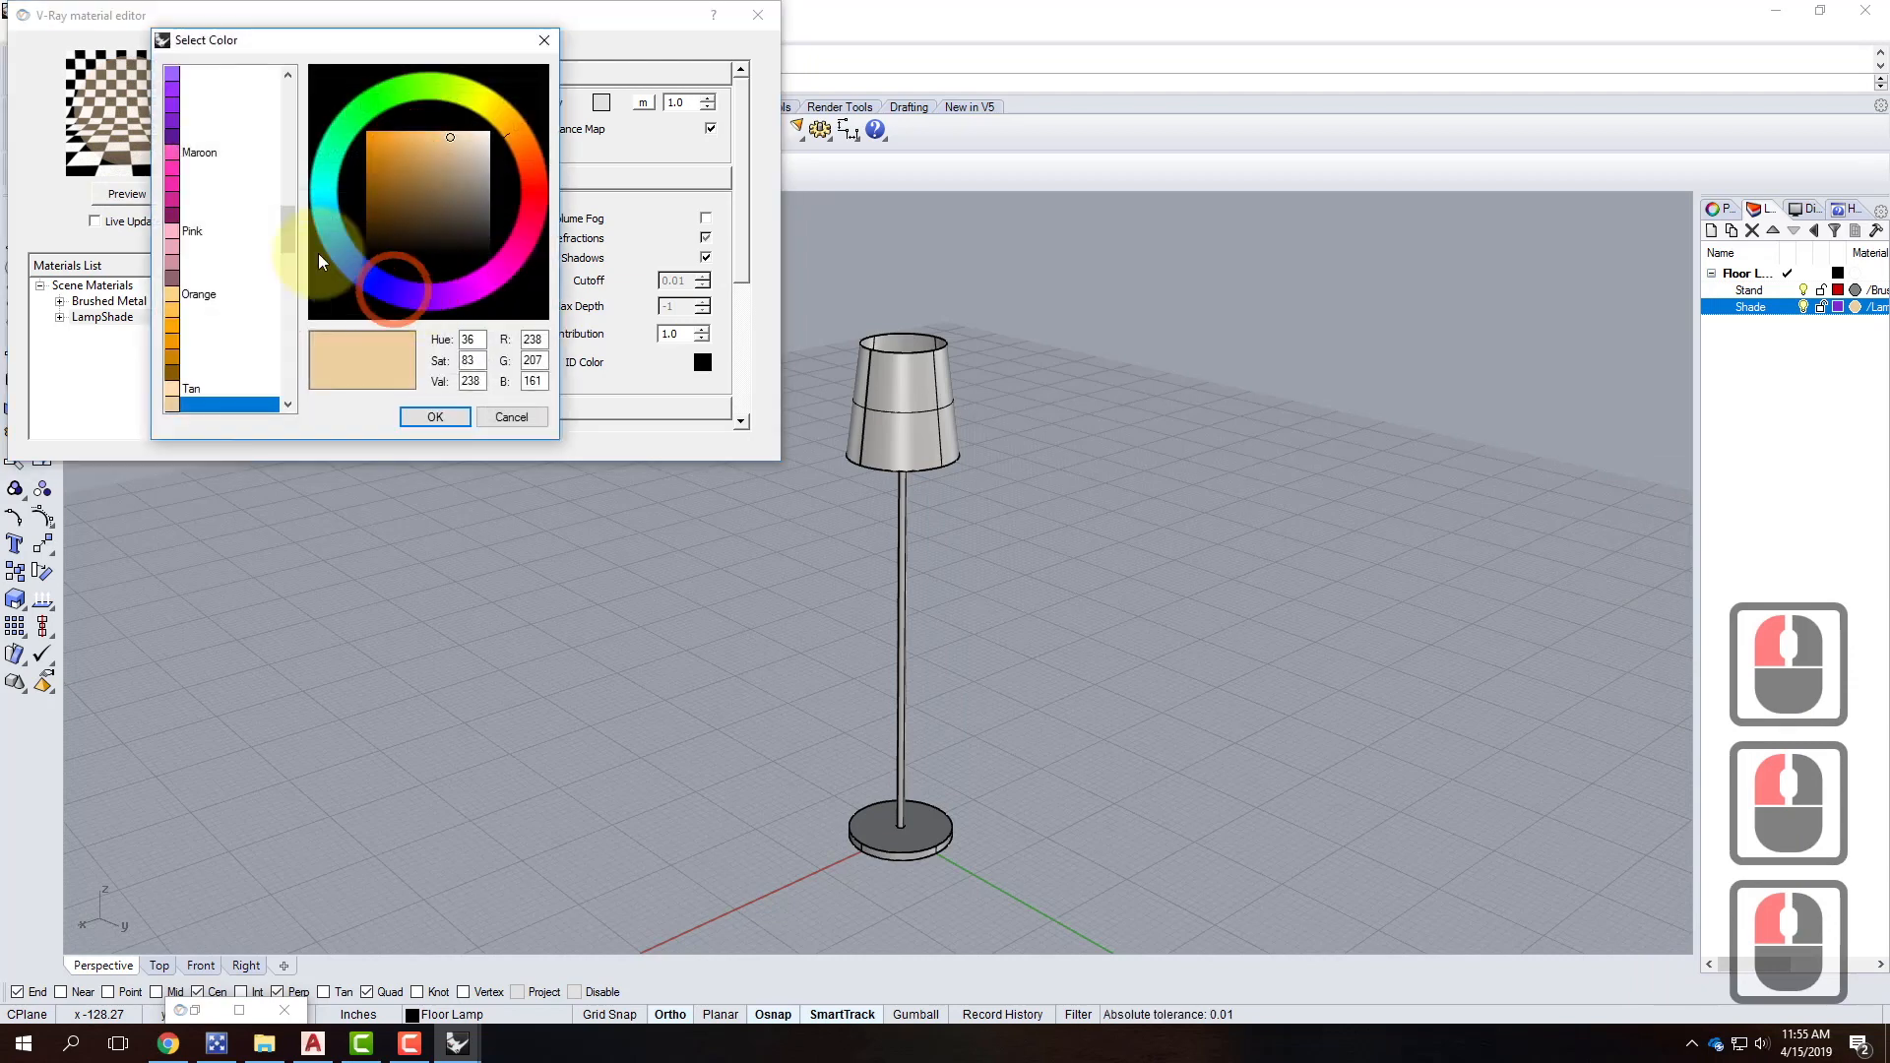
pyautogui.click(512, 416)
pyautogui.click(602, 103)
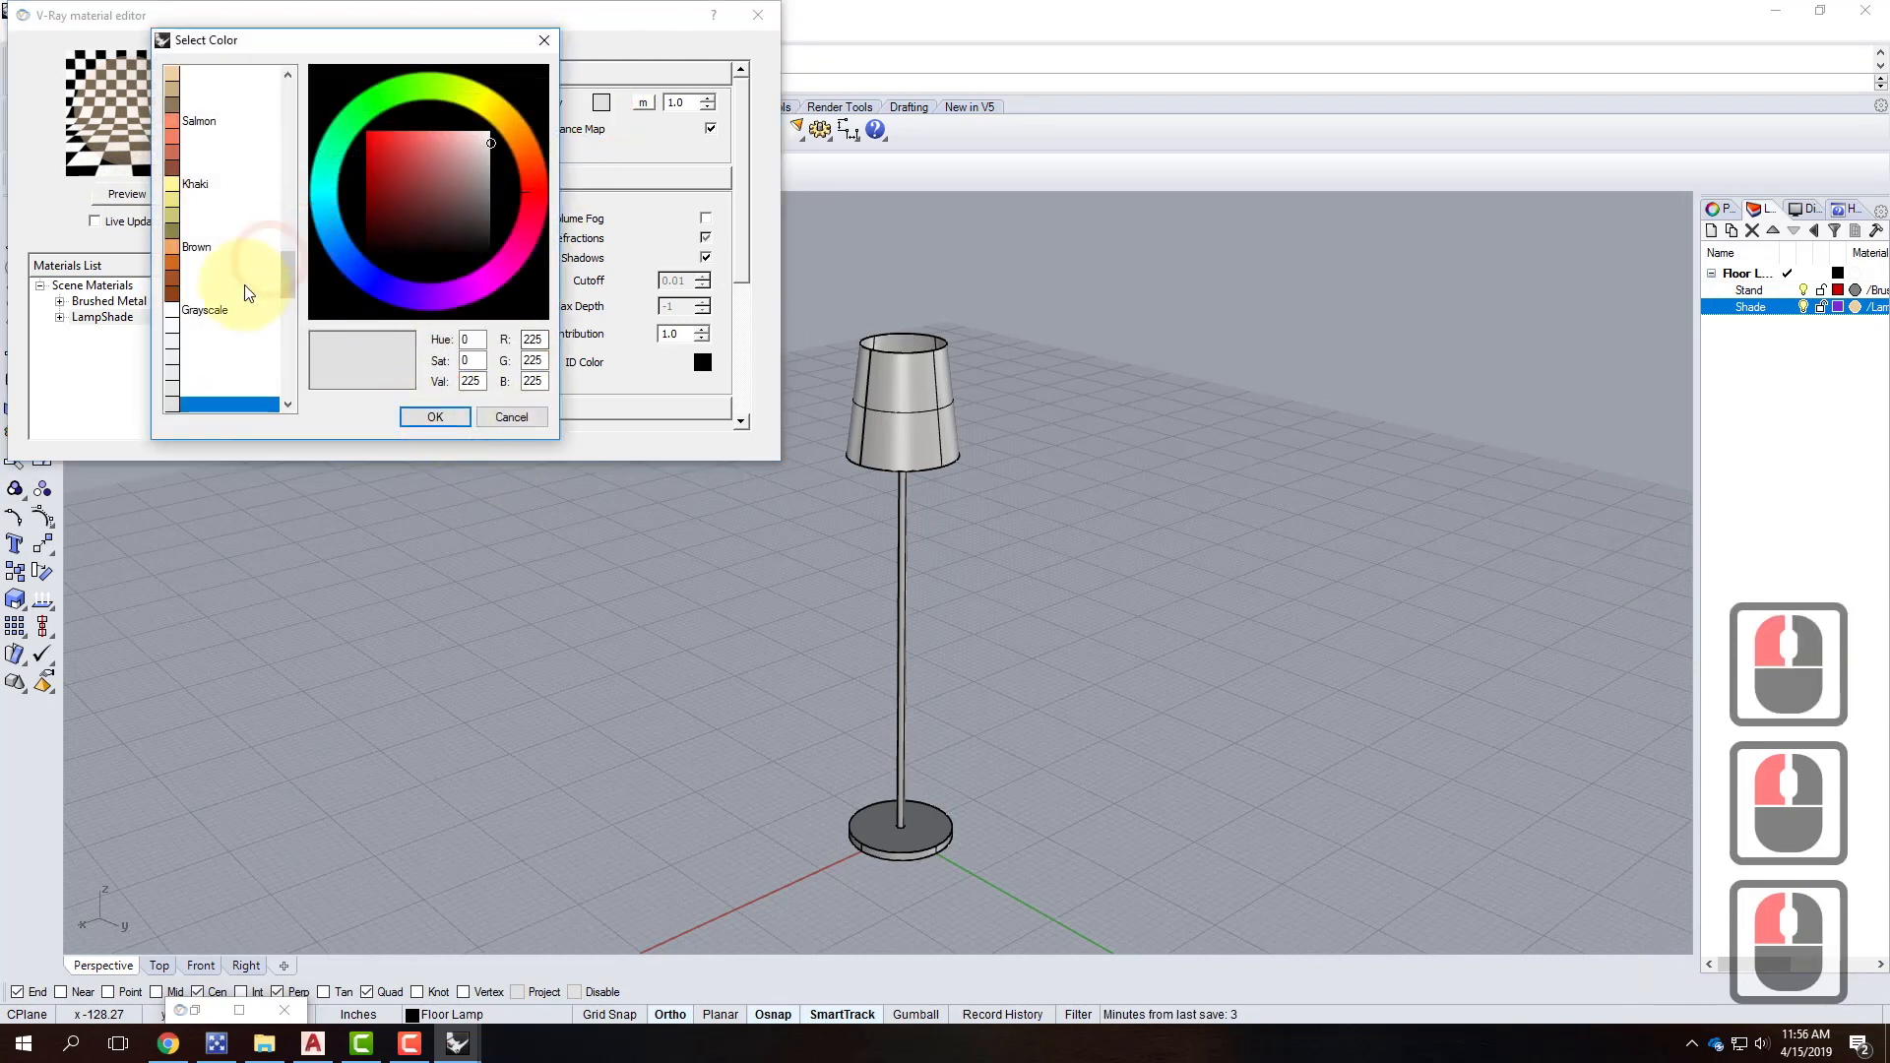
pyautogui.moveTo(293, 275); pyautogui.dragTo(298, 352)
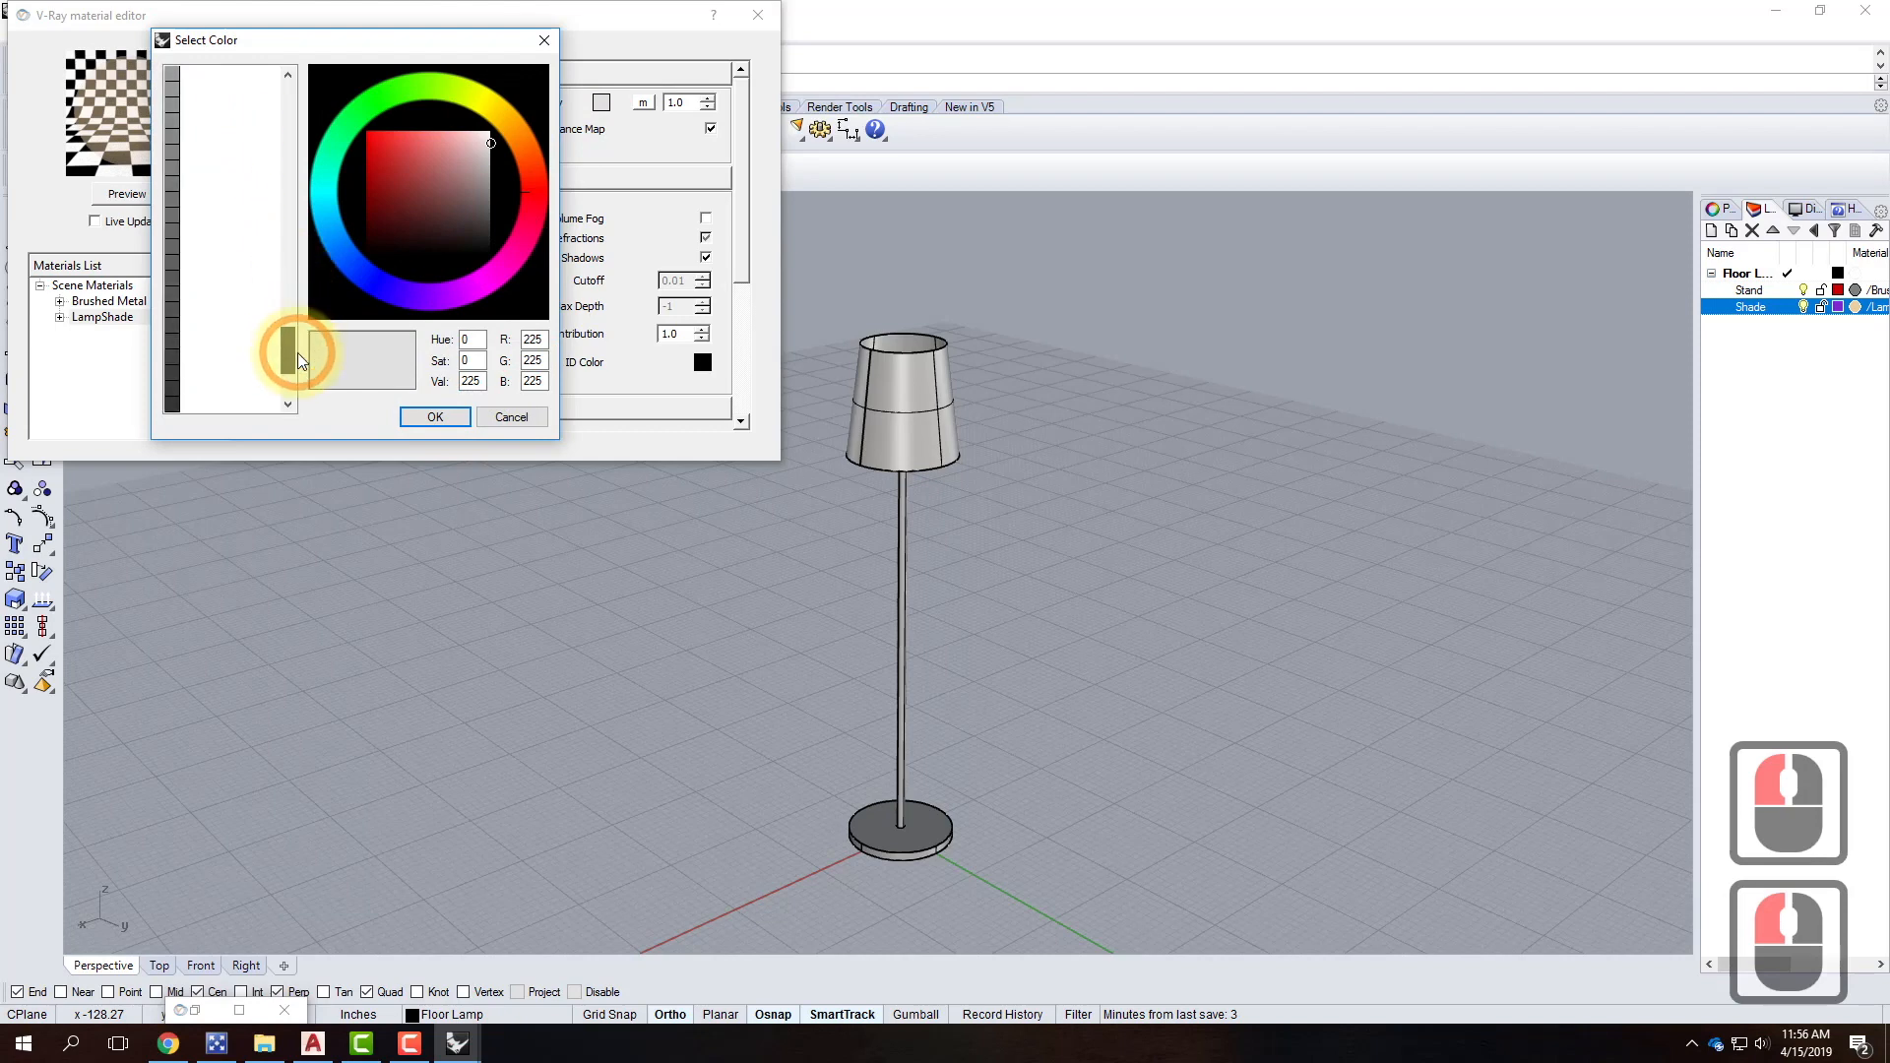
pyautogui.doubleClick(169, 197)
pyautogui.click(425, 415)
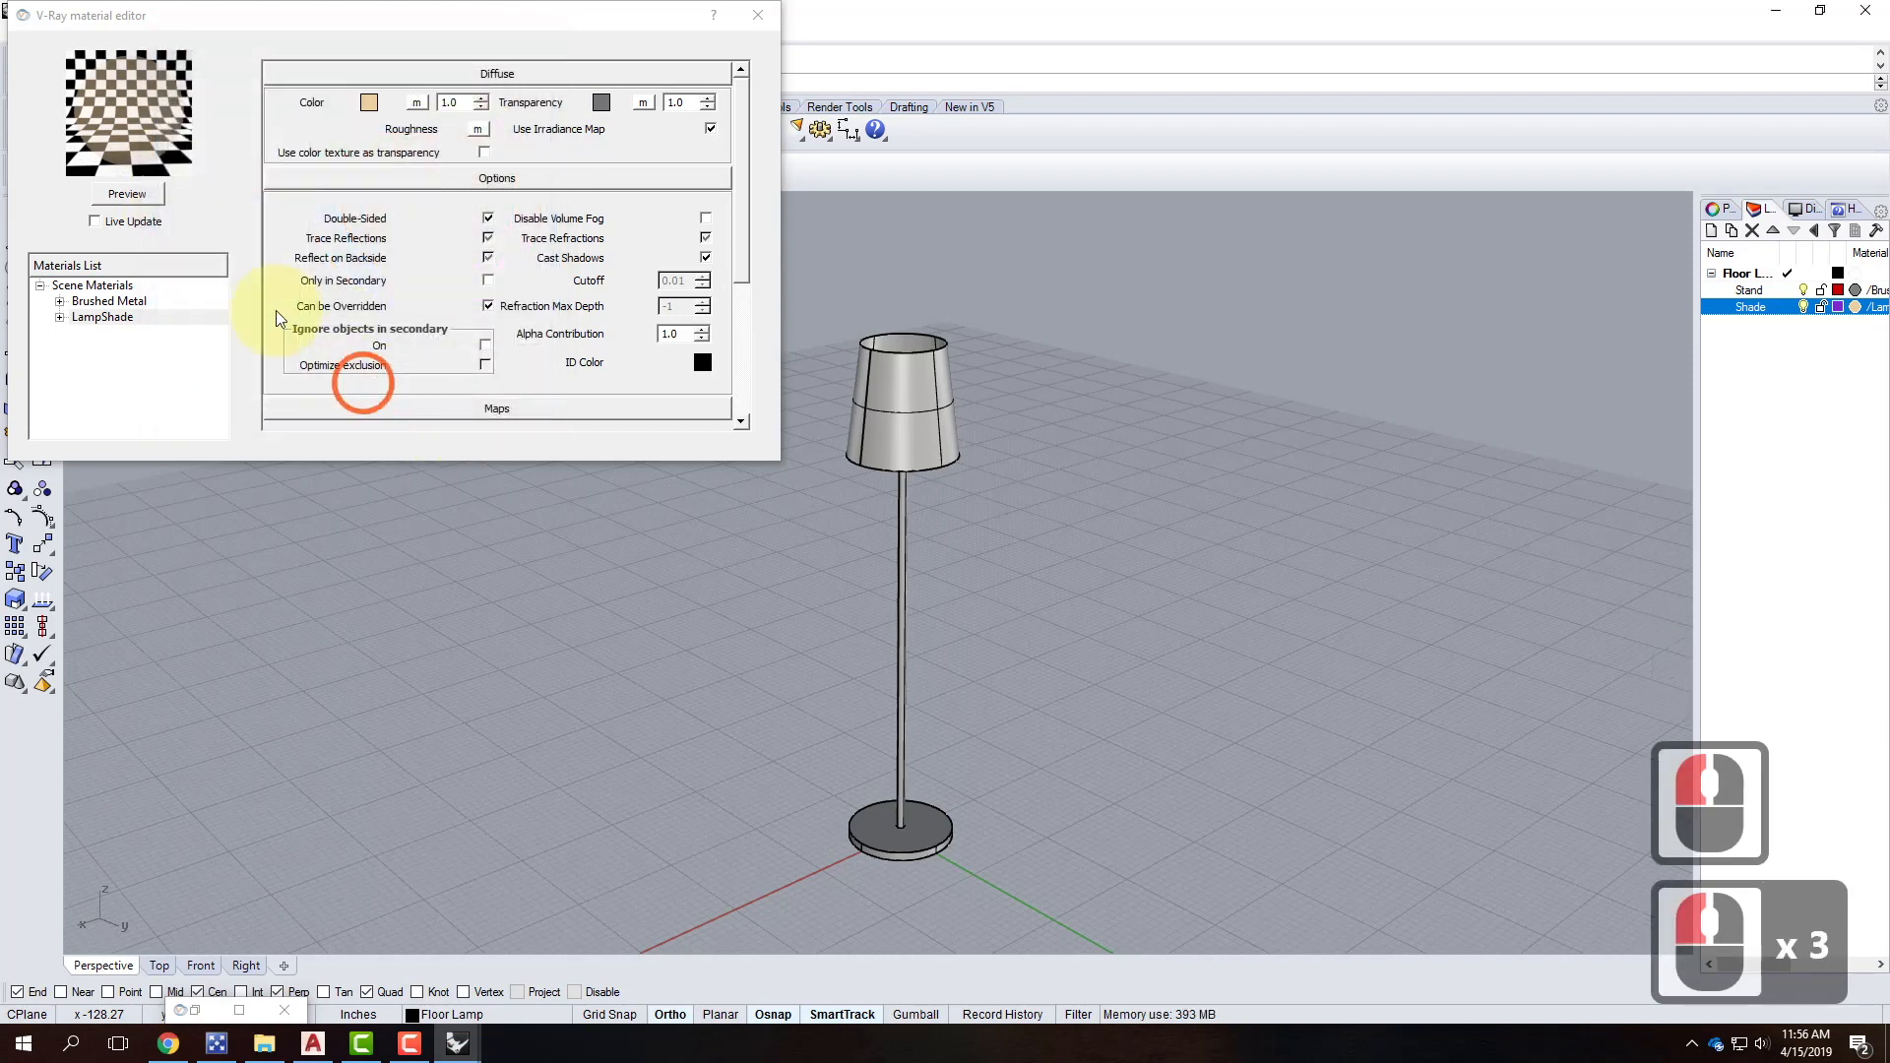
pyautogui.click(132, 201)
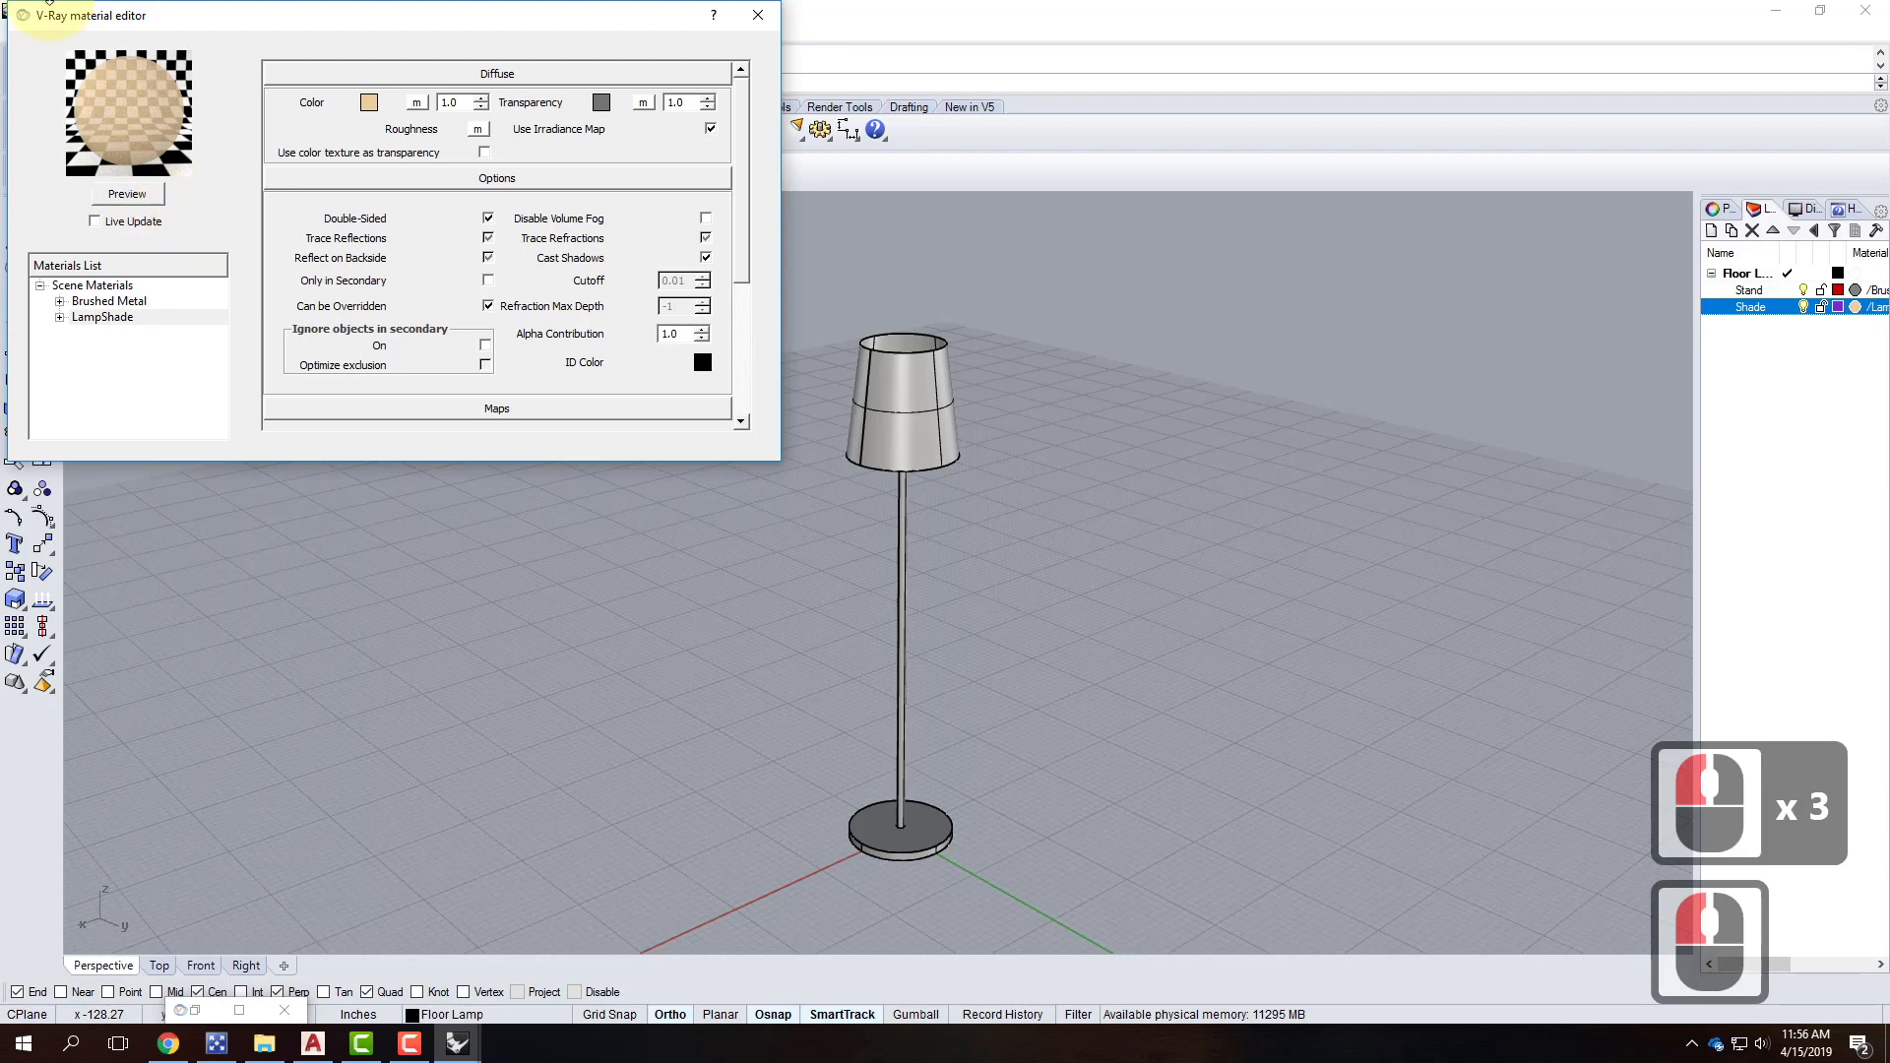
pyautogui.click(744, 23)
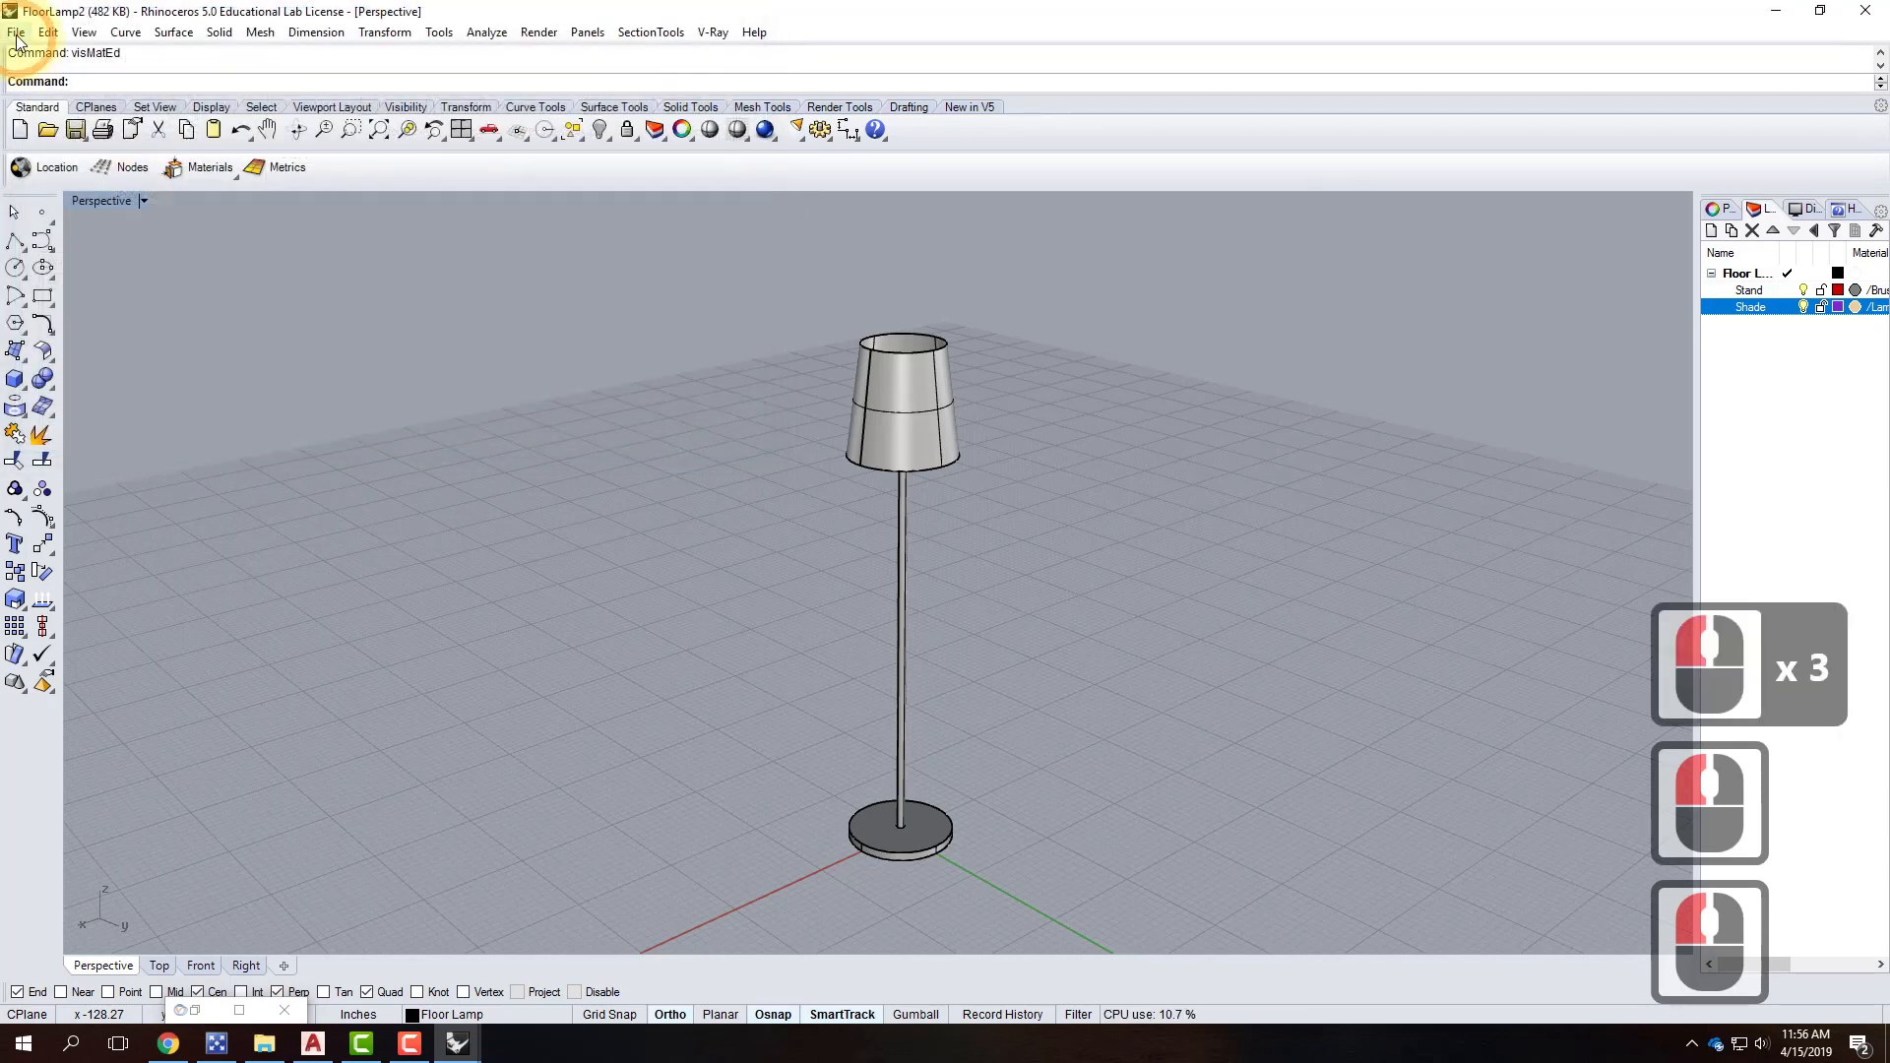
# Save FloorLamp2 and switch to the SampleNightScene window.
pyautogui.click(16, 33)
pyautogui.click(59, 124)
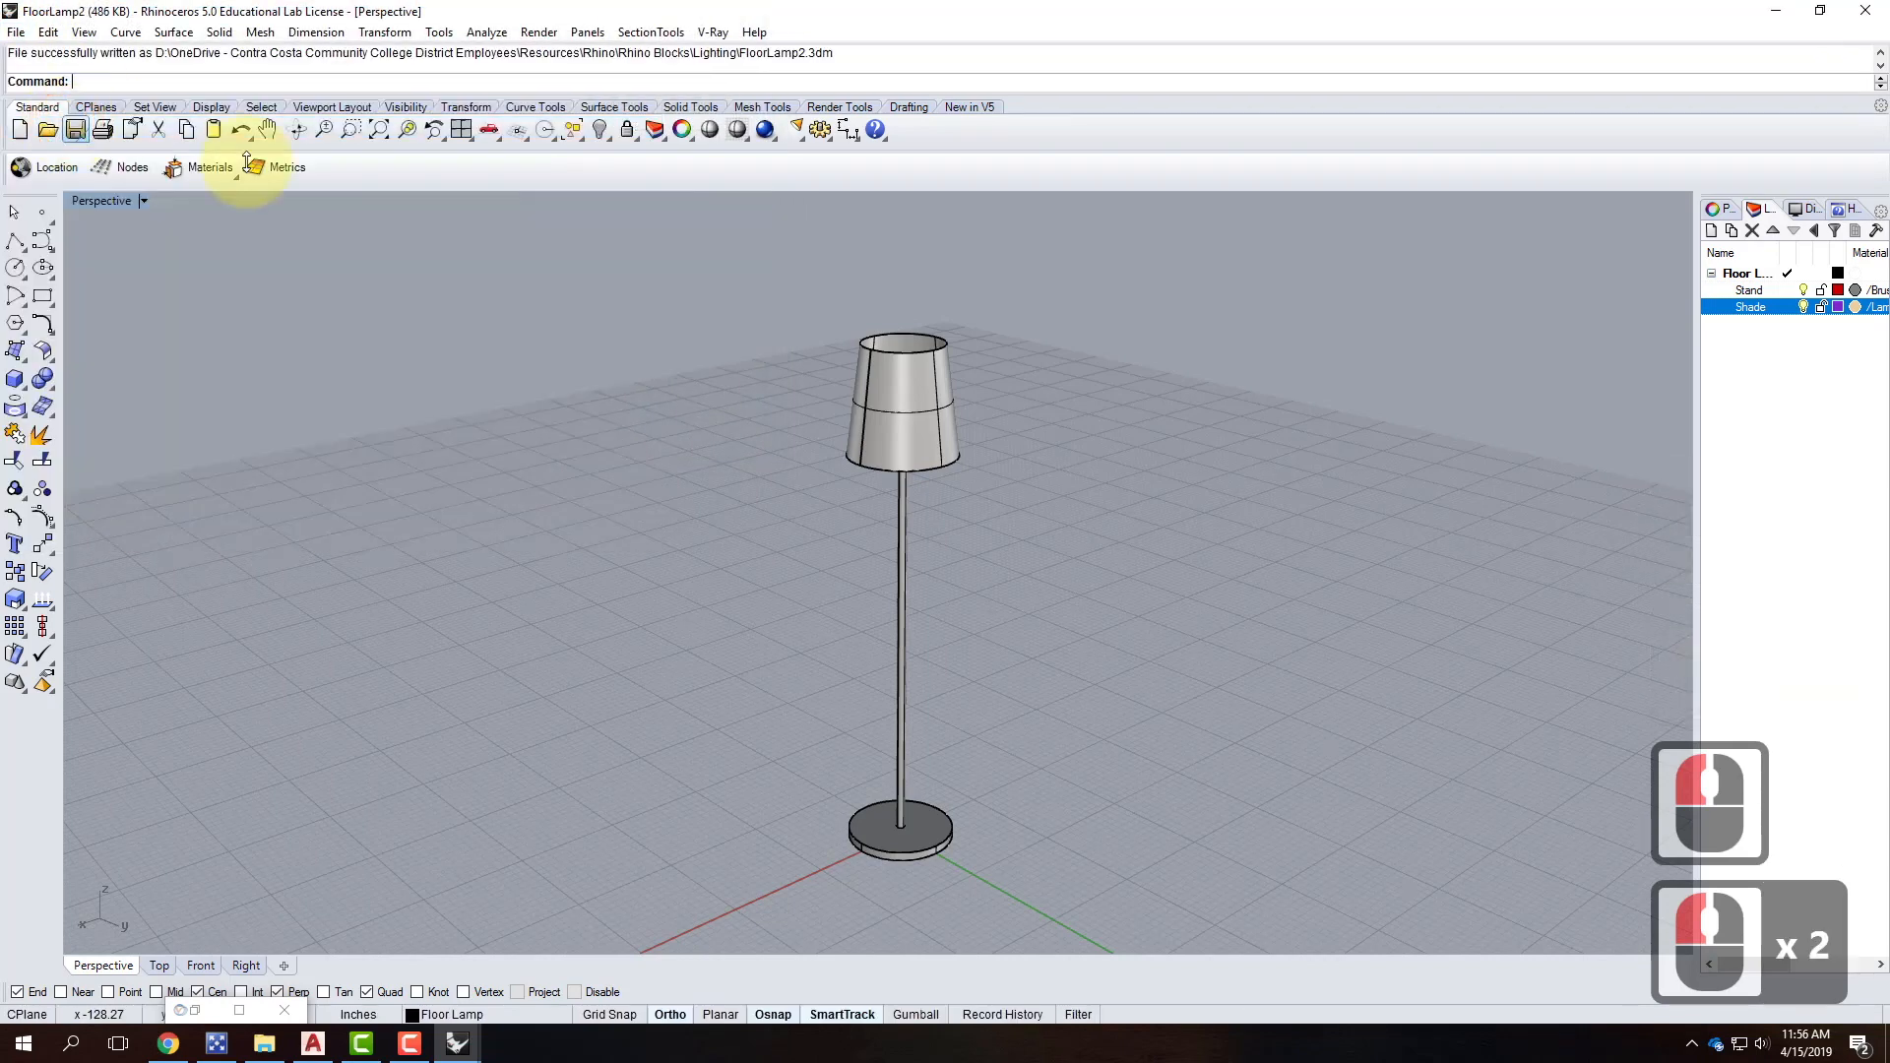
pyautogui.click(455, 1051)
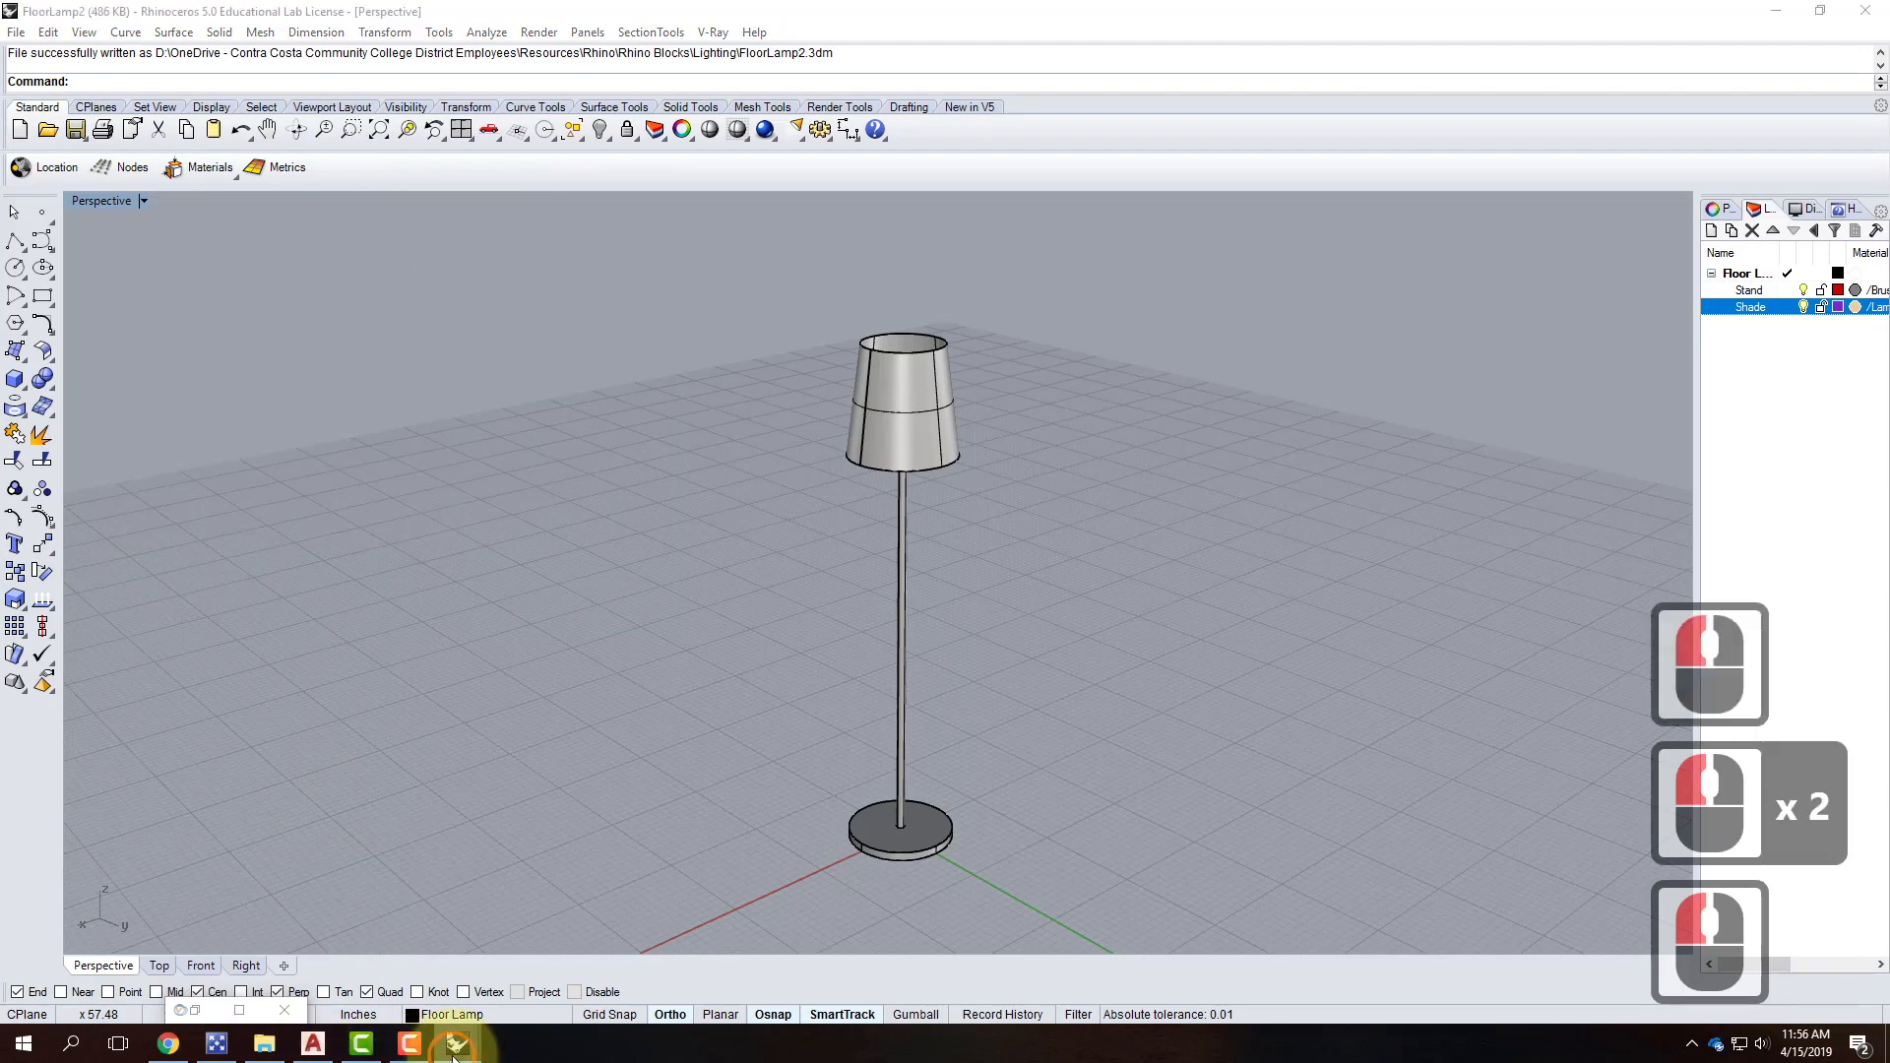
pyautogui.click(522, 986)
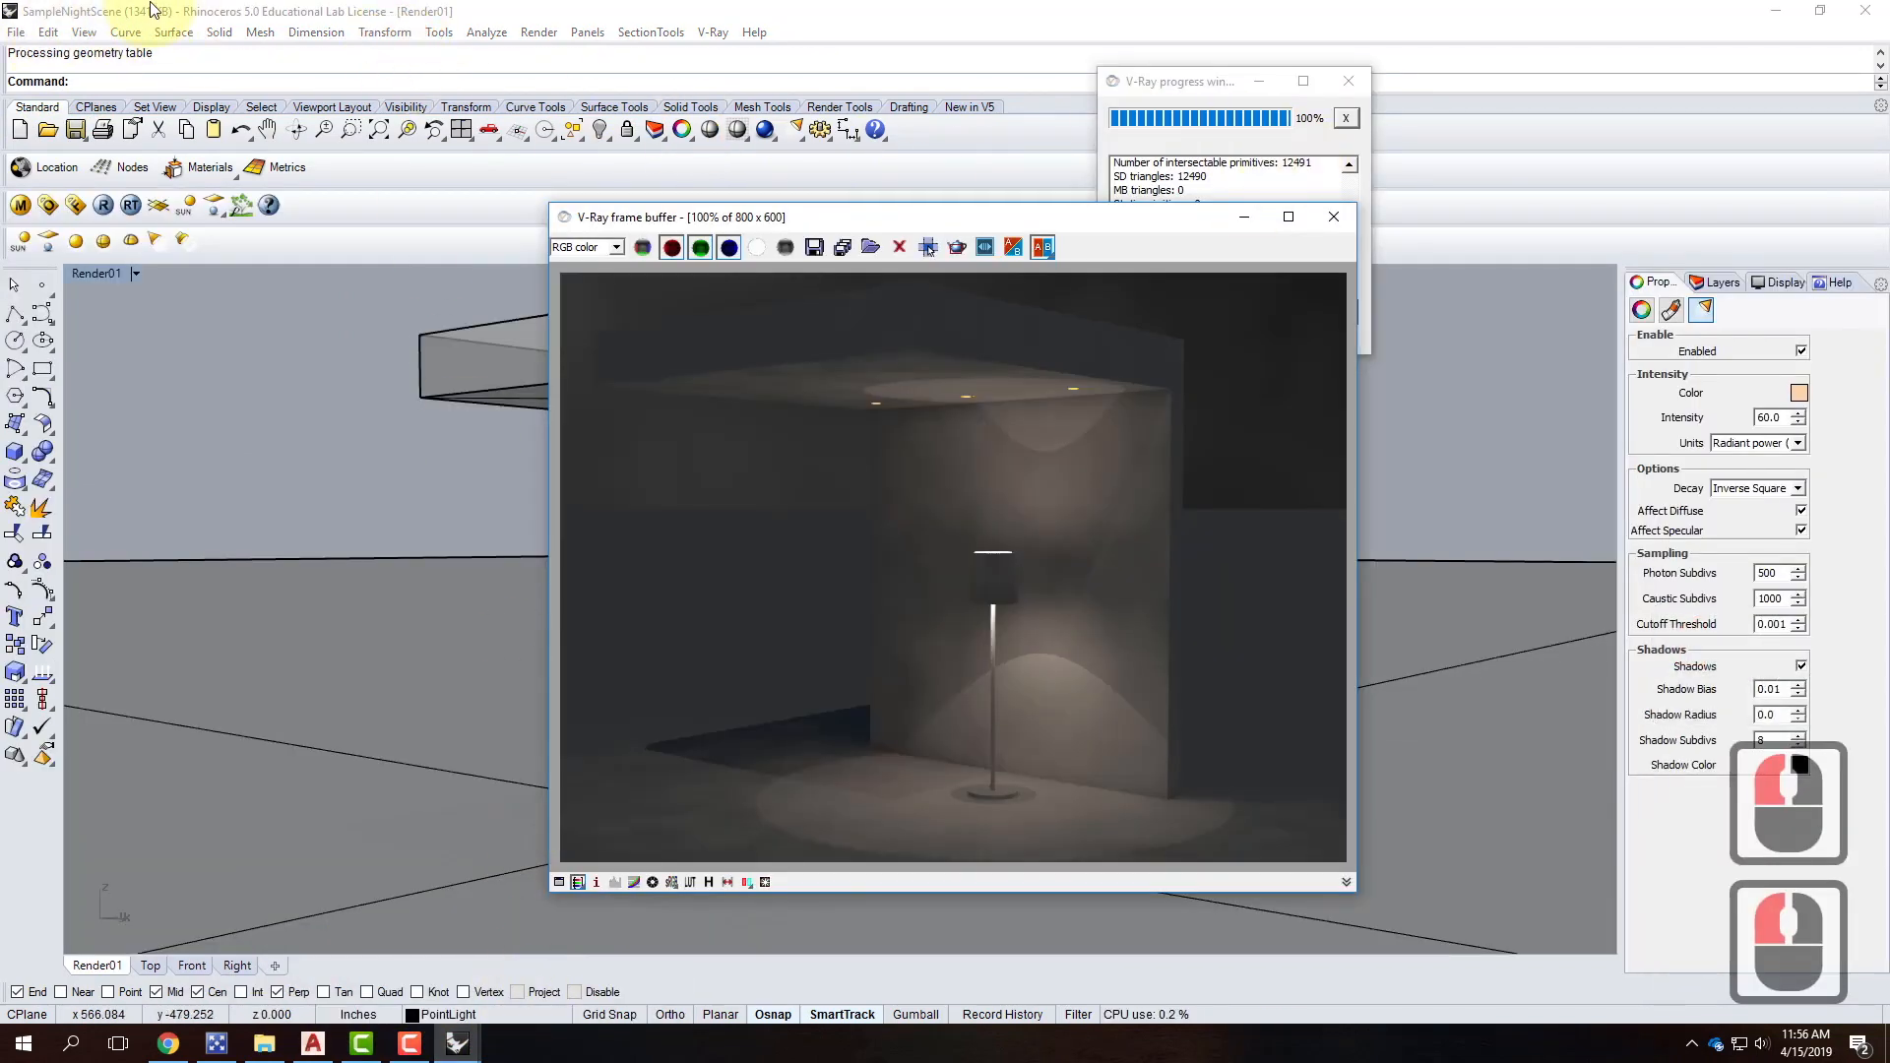
# Update the linked FloorLamp2 block from its file in the Block Manager.
pyautogui.click(48, 31)
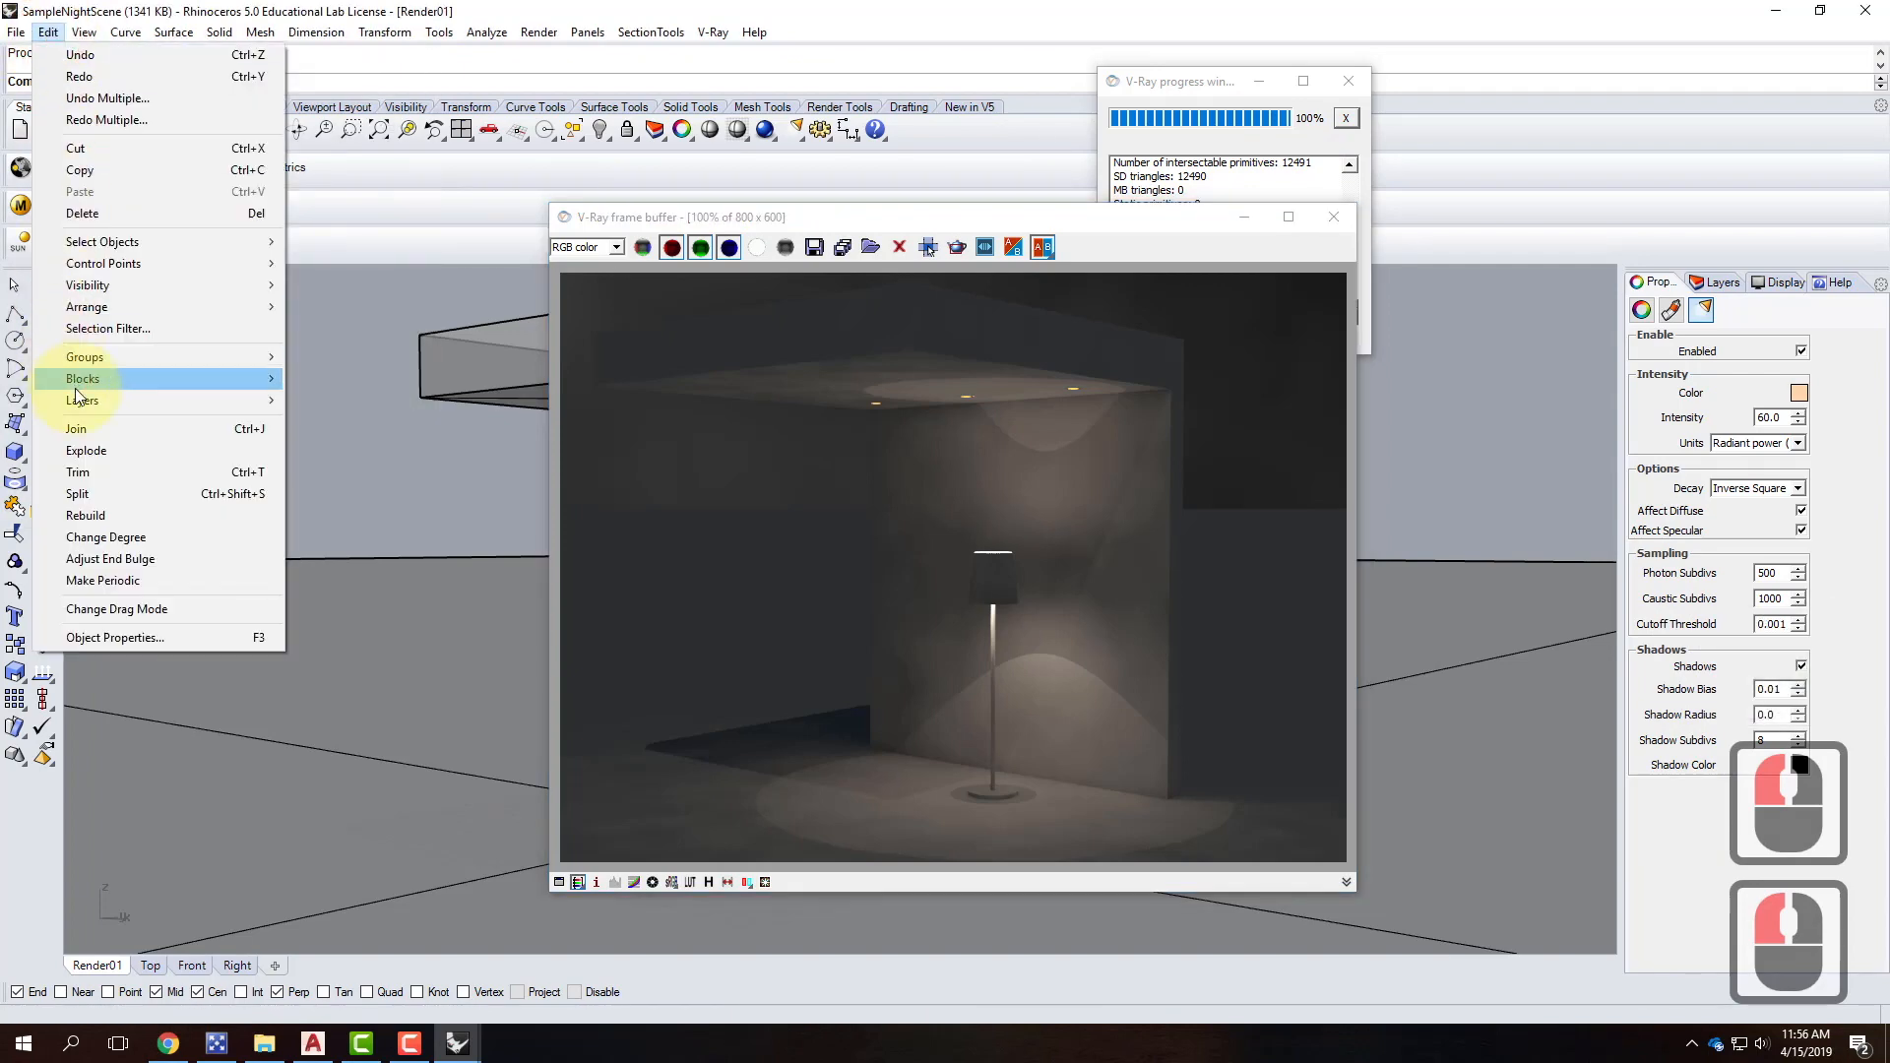
pyautogui.moveTo(172, 382)
pyautogui.click(340, 473)
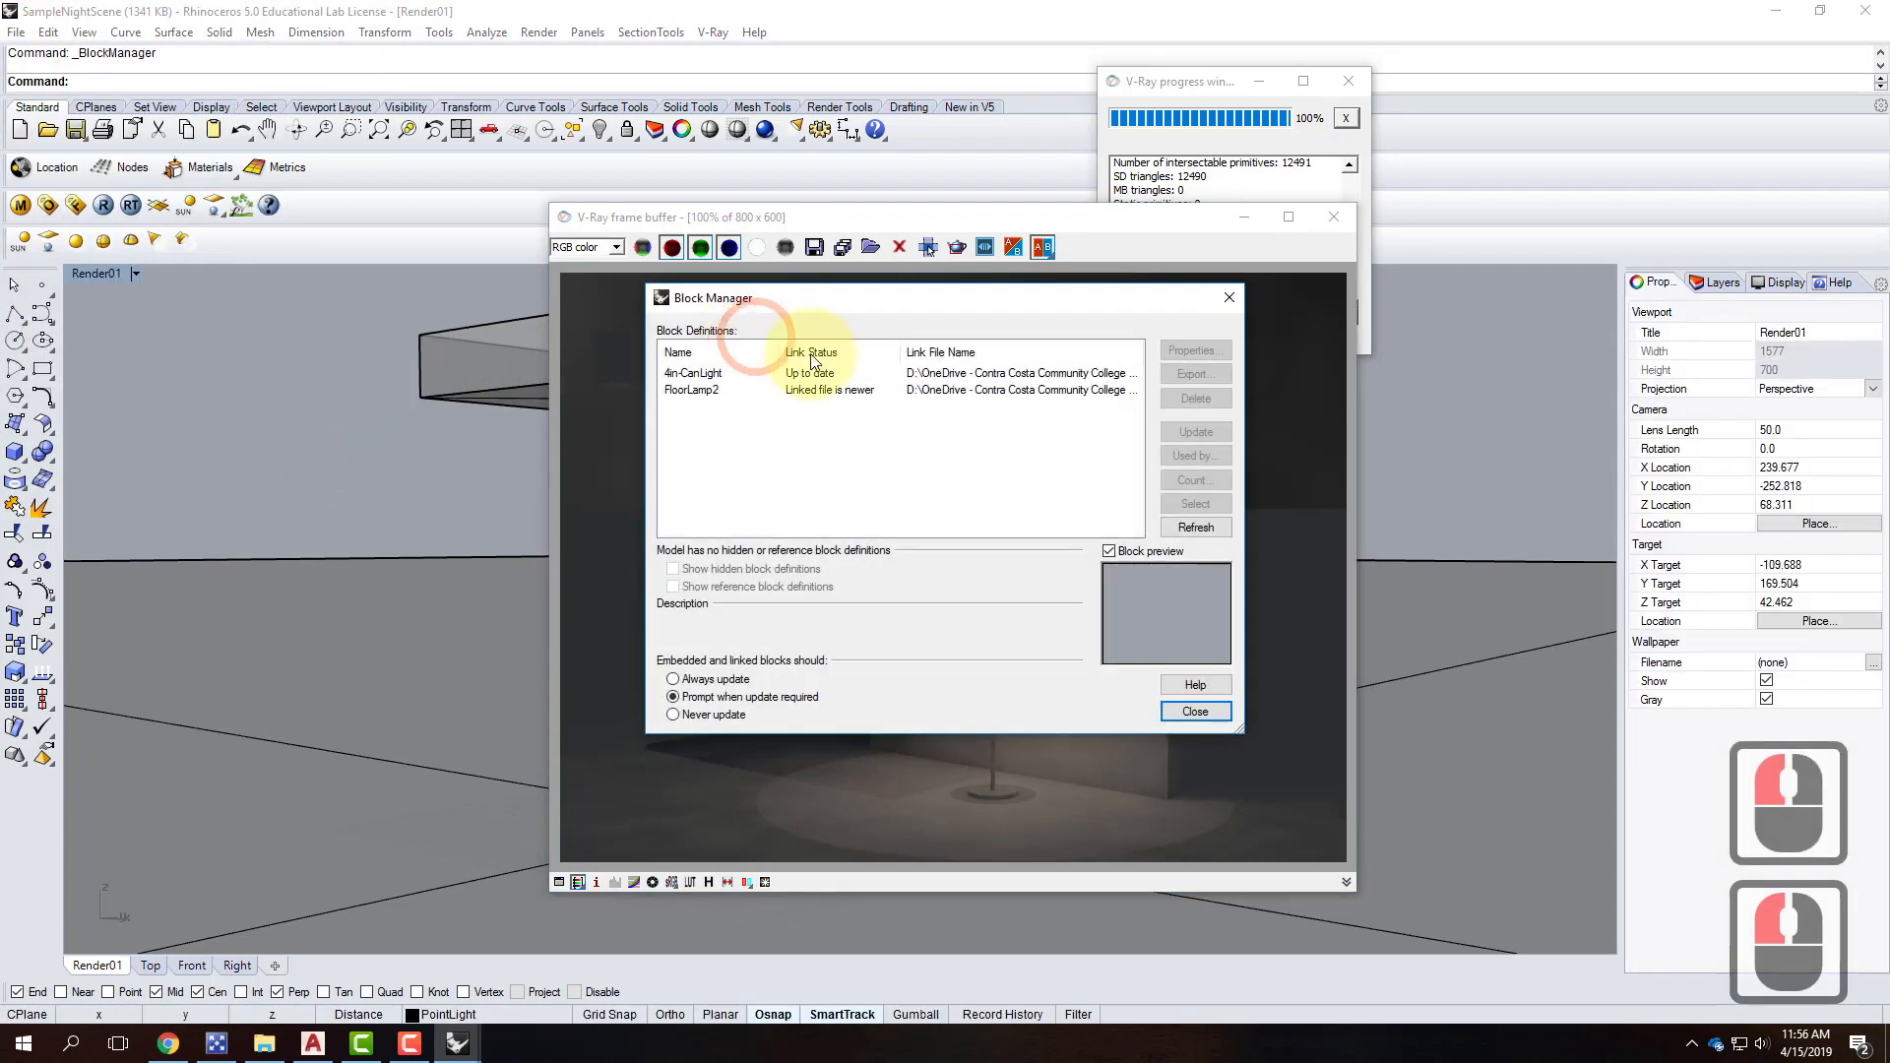
pyautogui.click(870, 394)
pyautogui.click(1189, 430)
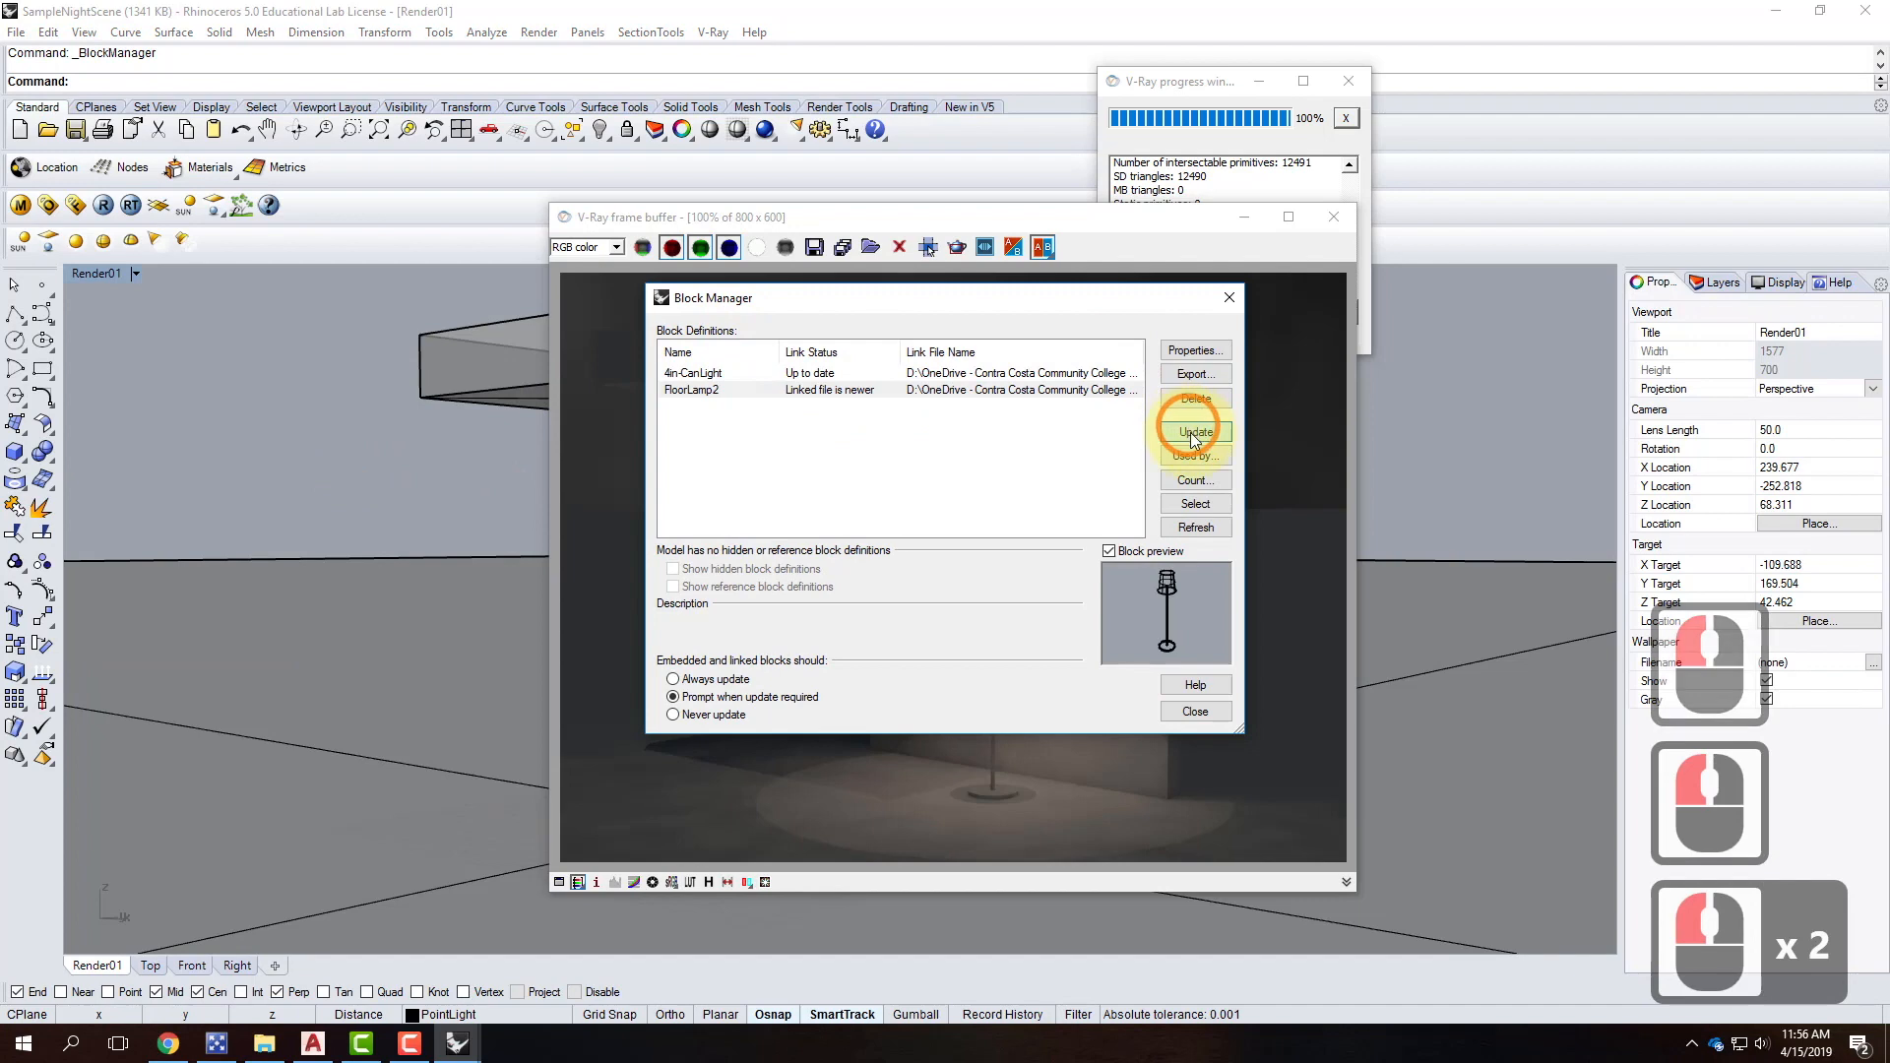
pyautogui.click(1012, 564)
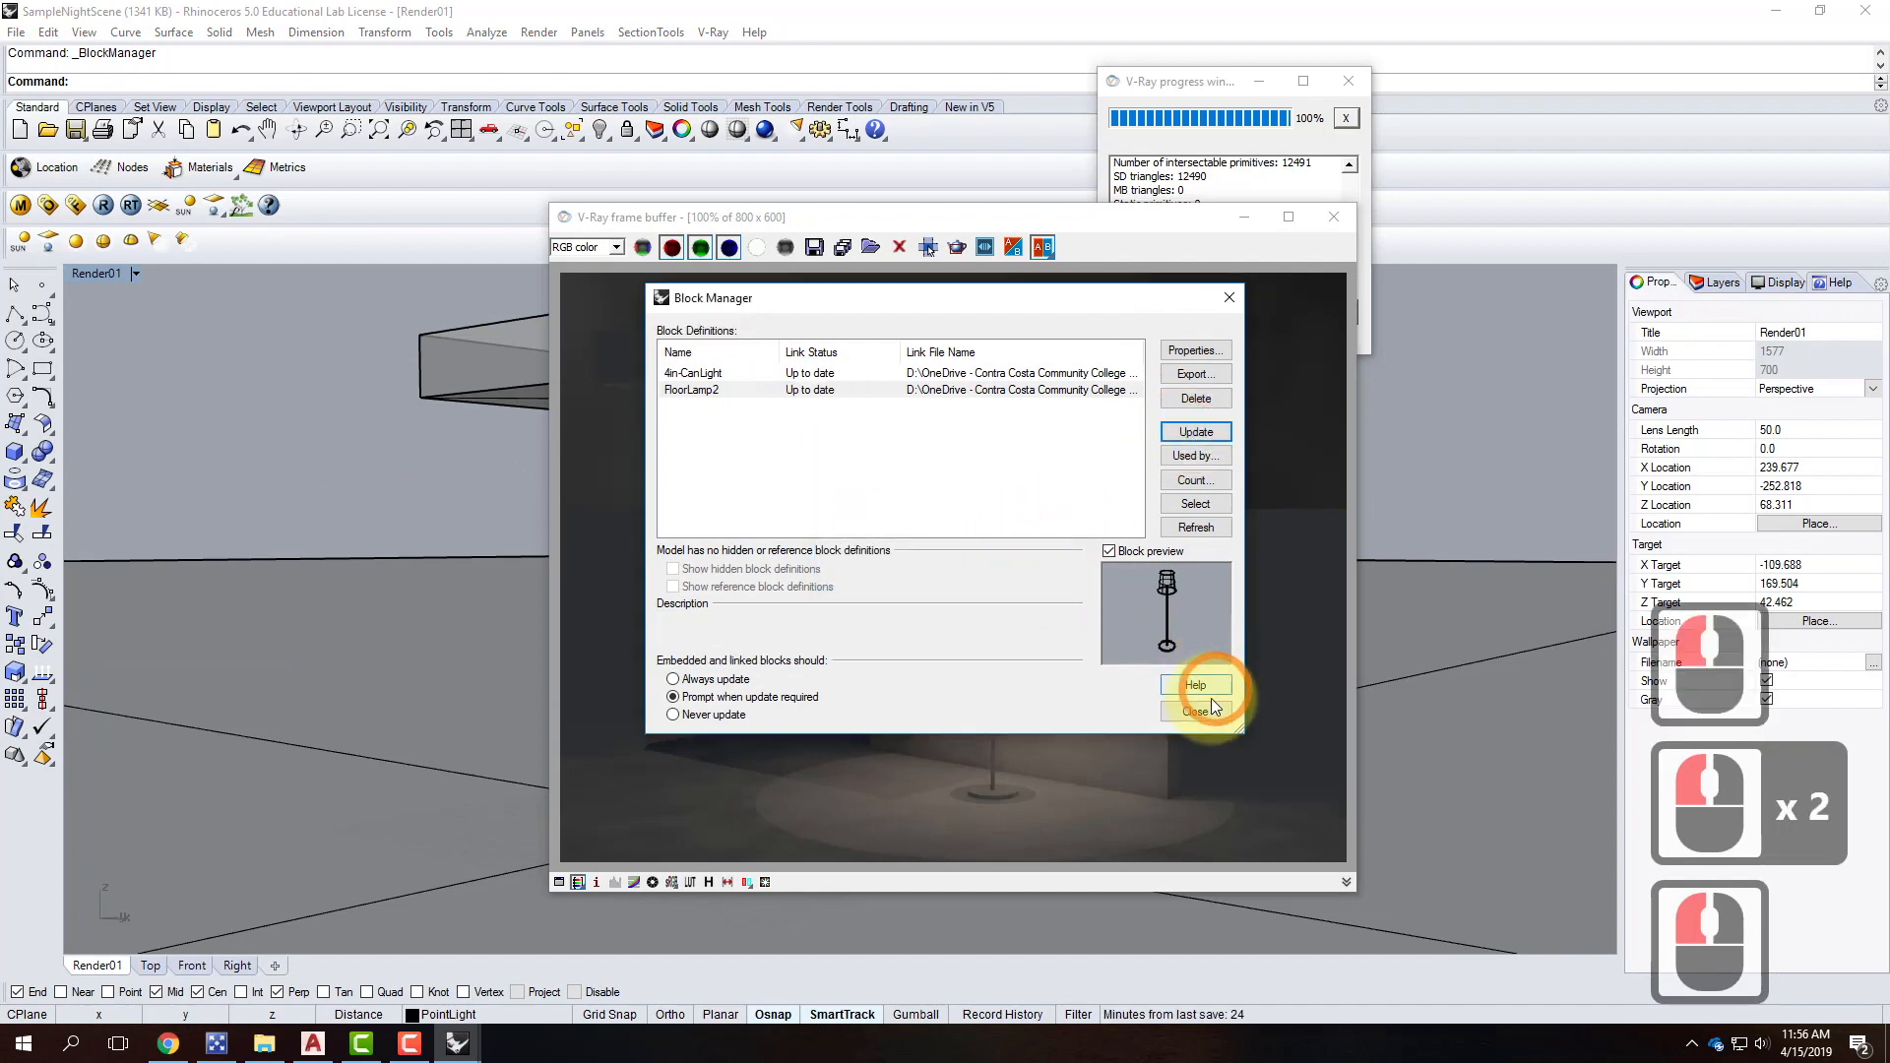
pyautogui.click(1195, 708)
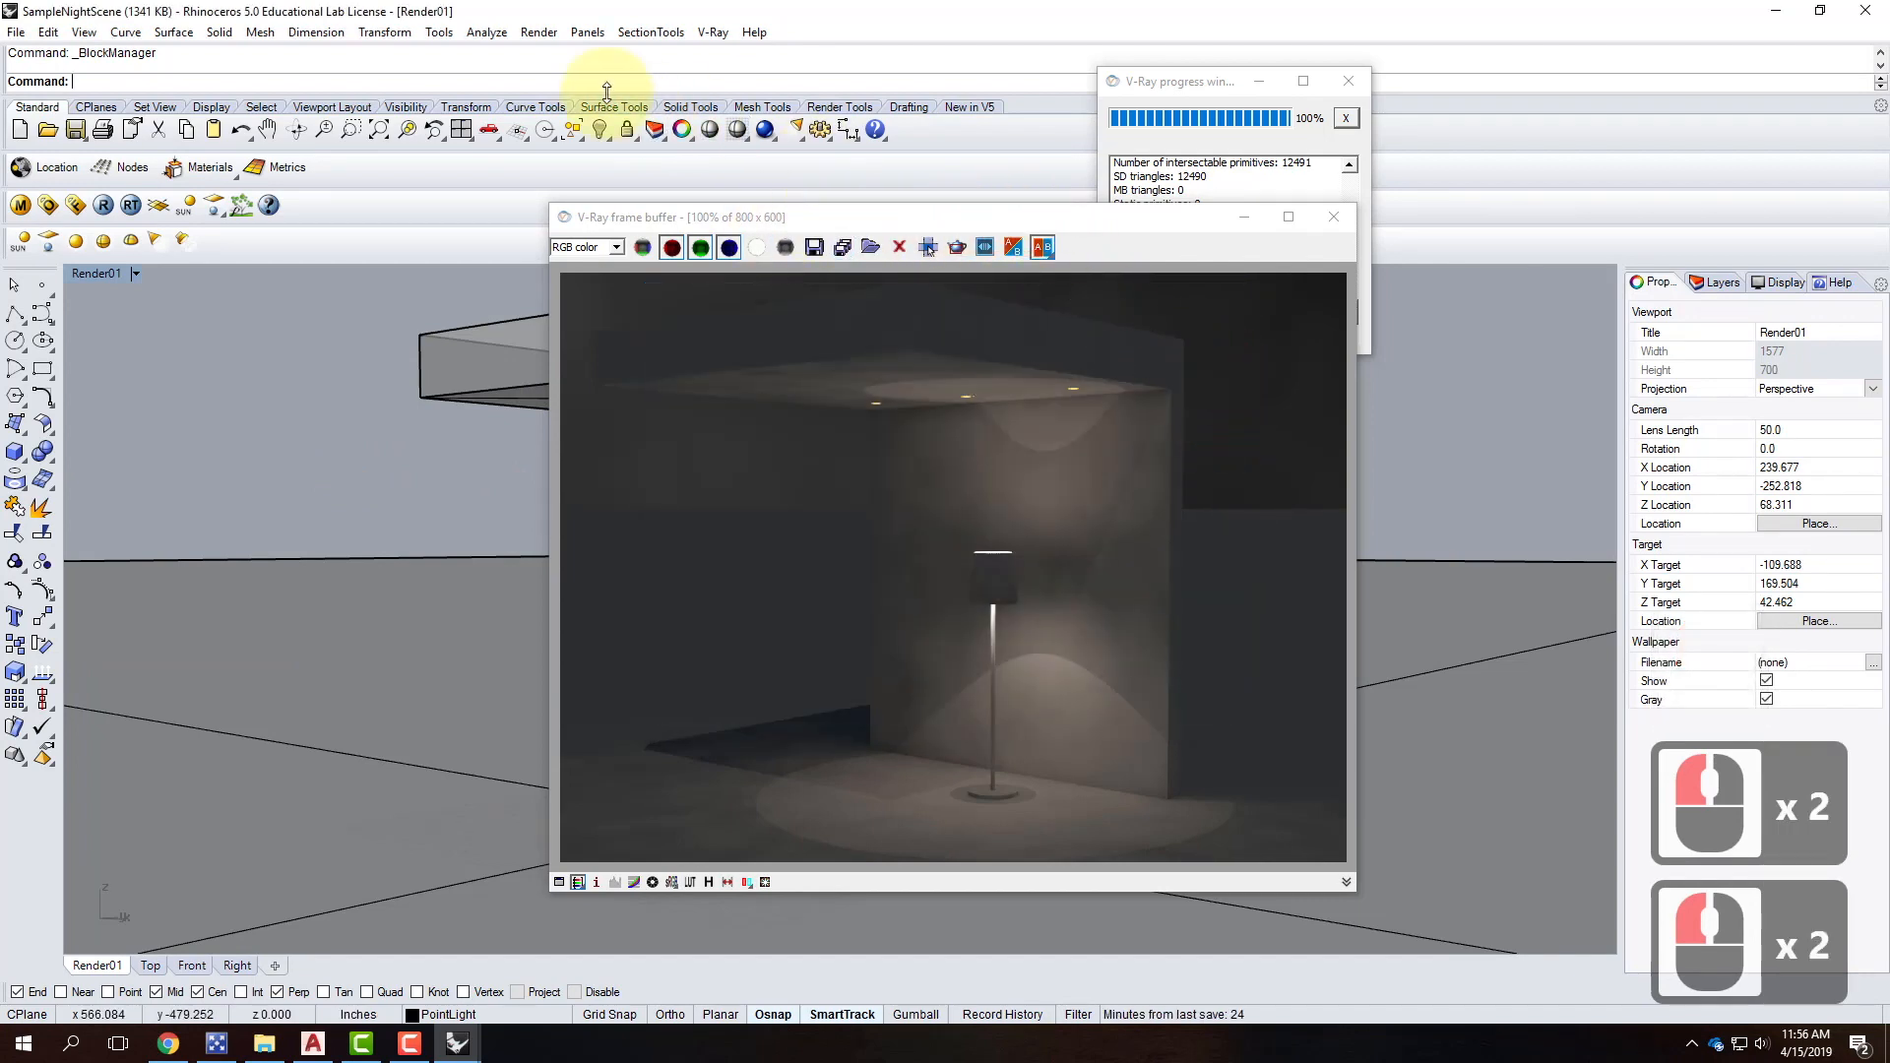
# Re-render the night scene with V-Ray, then return to the FloorLamp2 window.
pyautogui.click(766, 131)
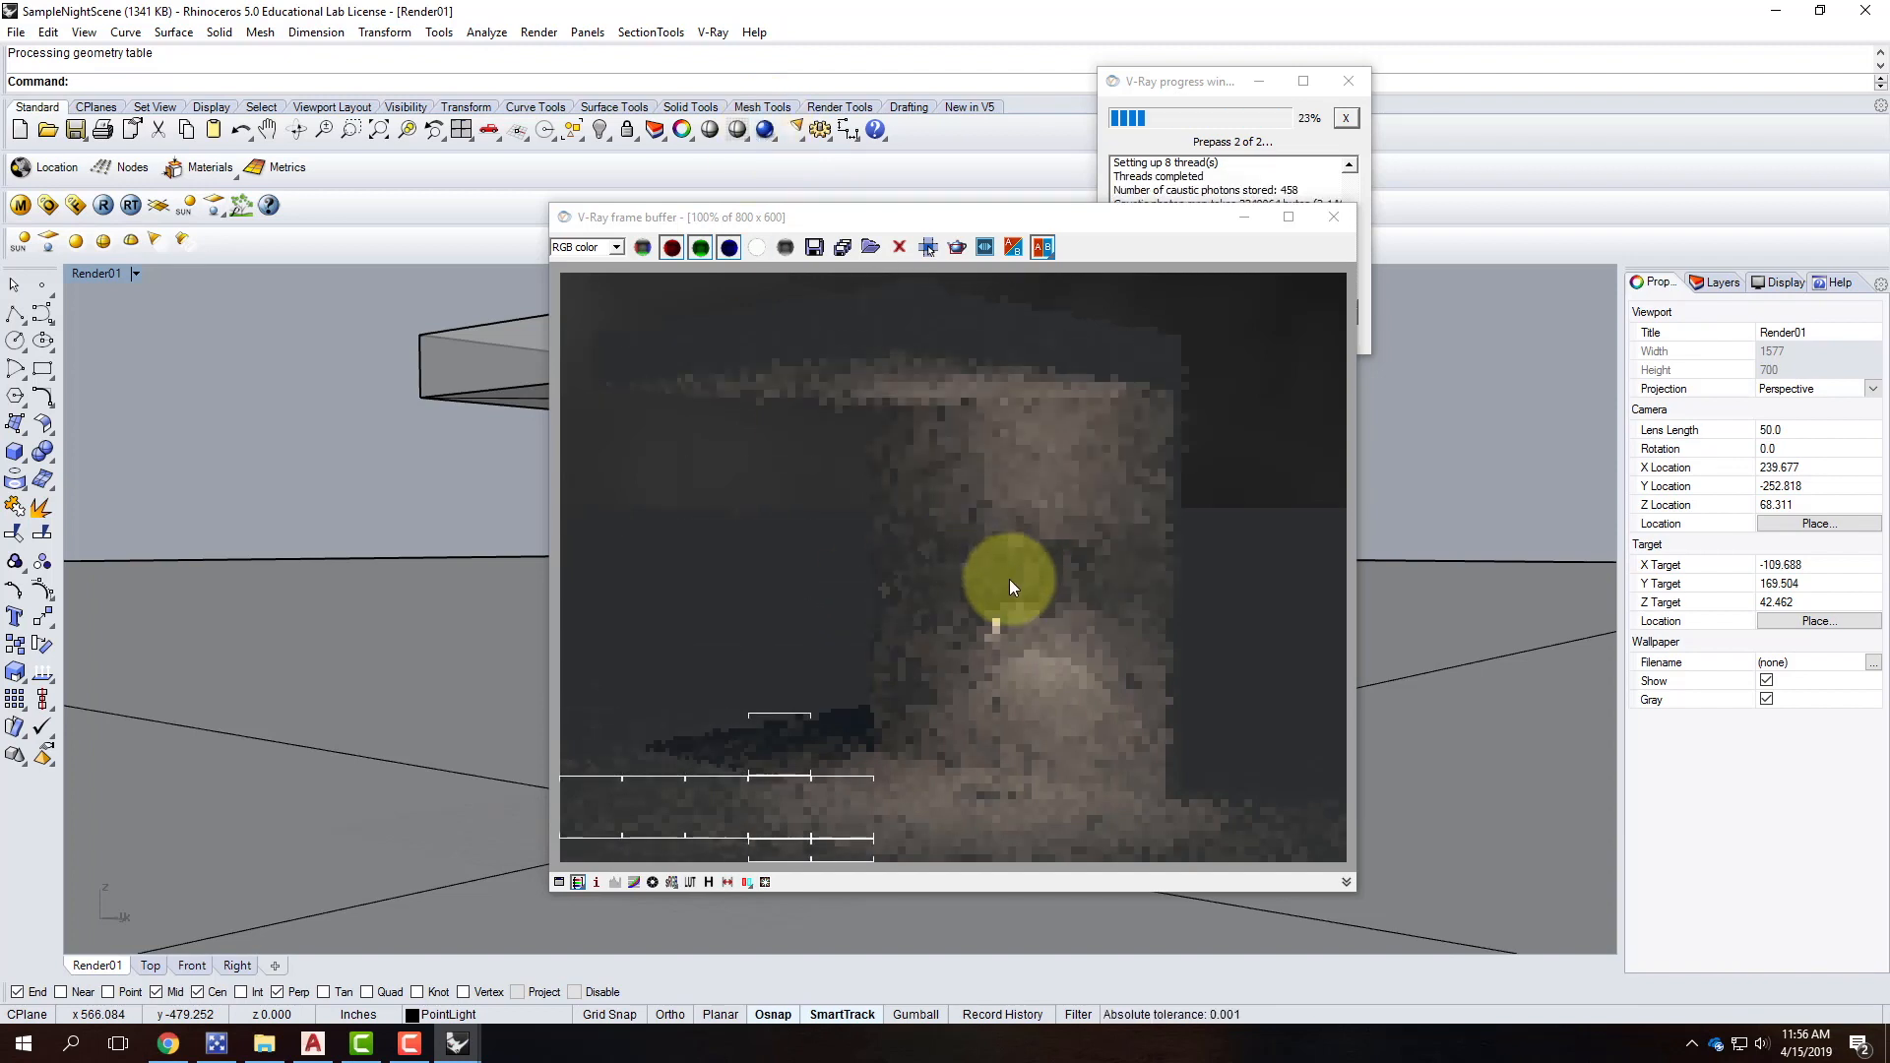
pyautogui.click(457, 1043)
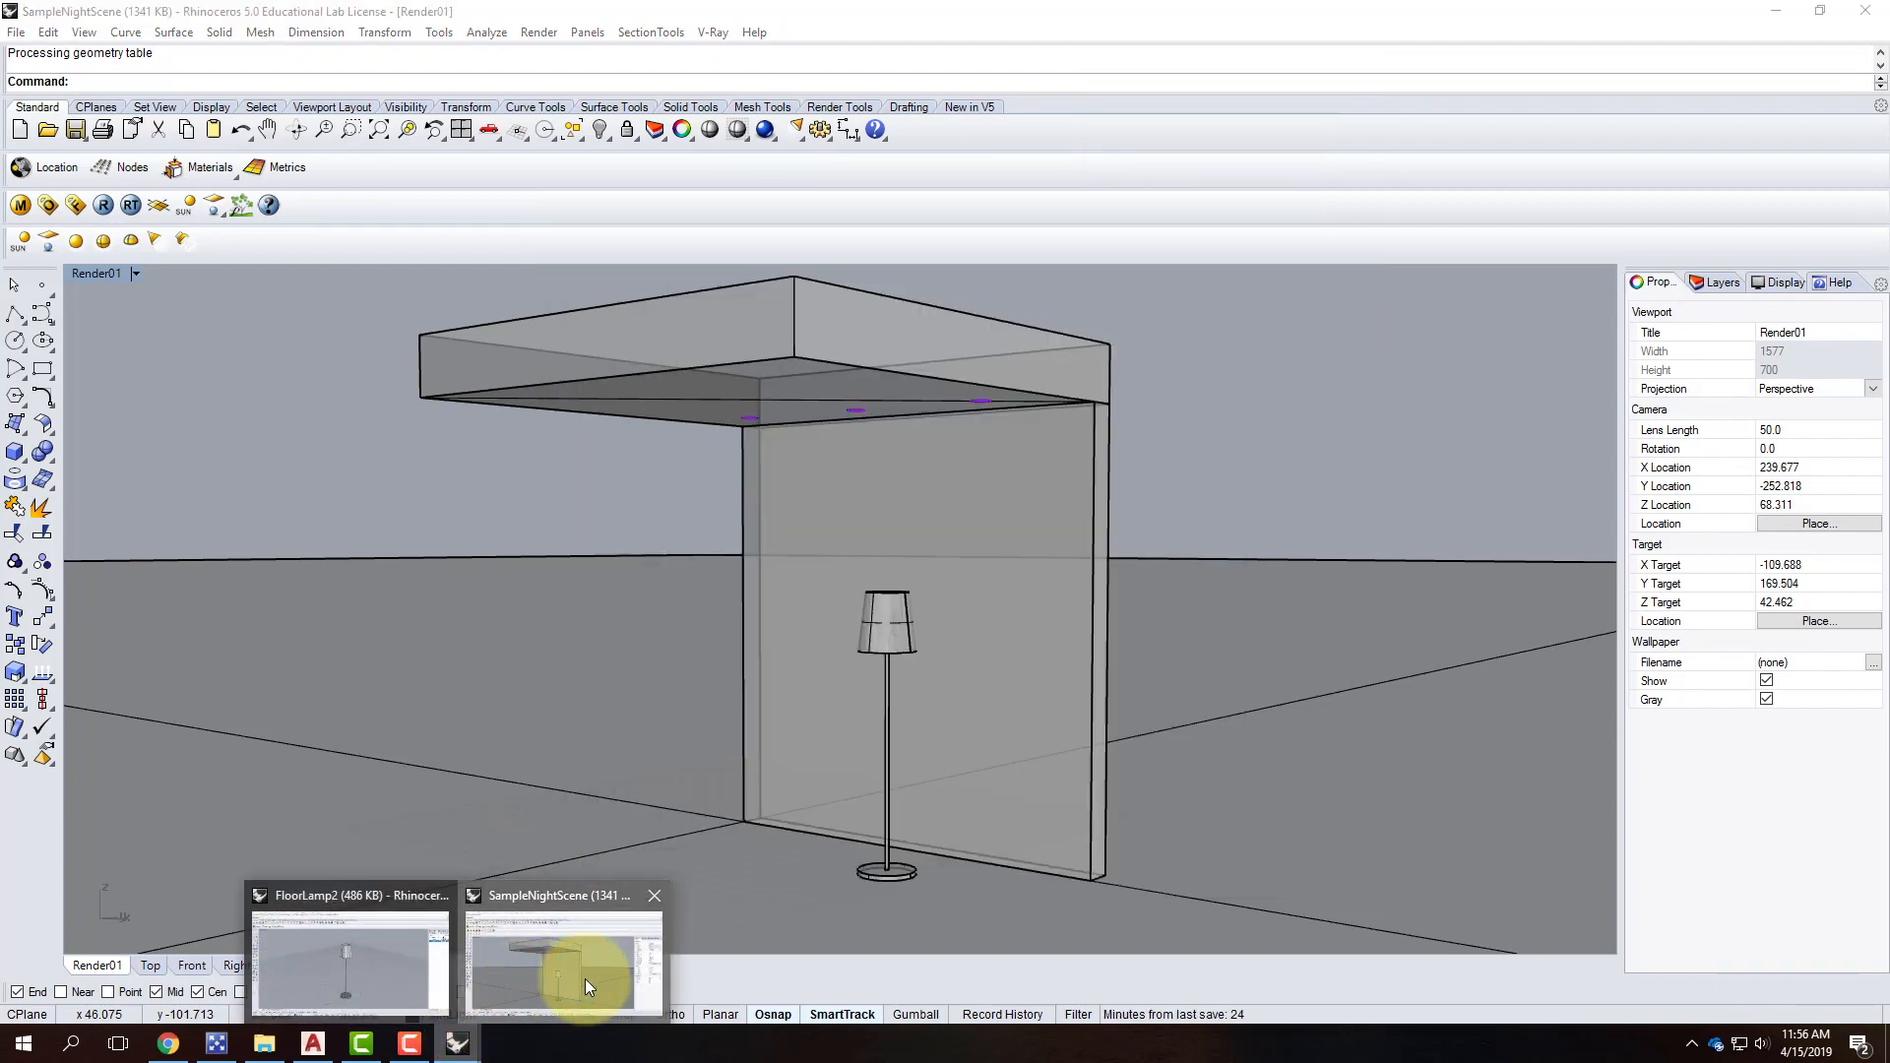
pyautogui.click(584, 980)
pyautogui.click(925, 589)
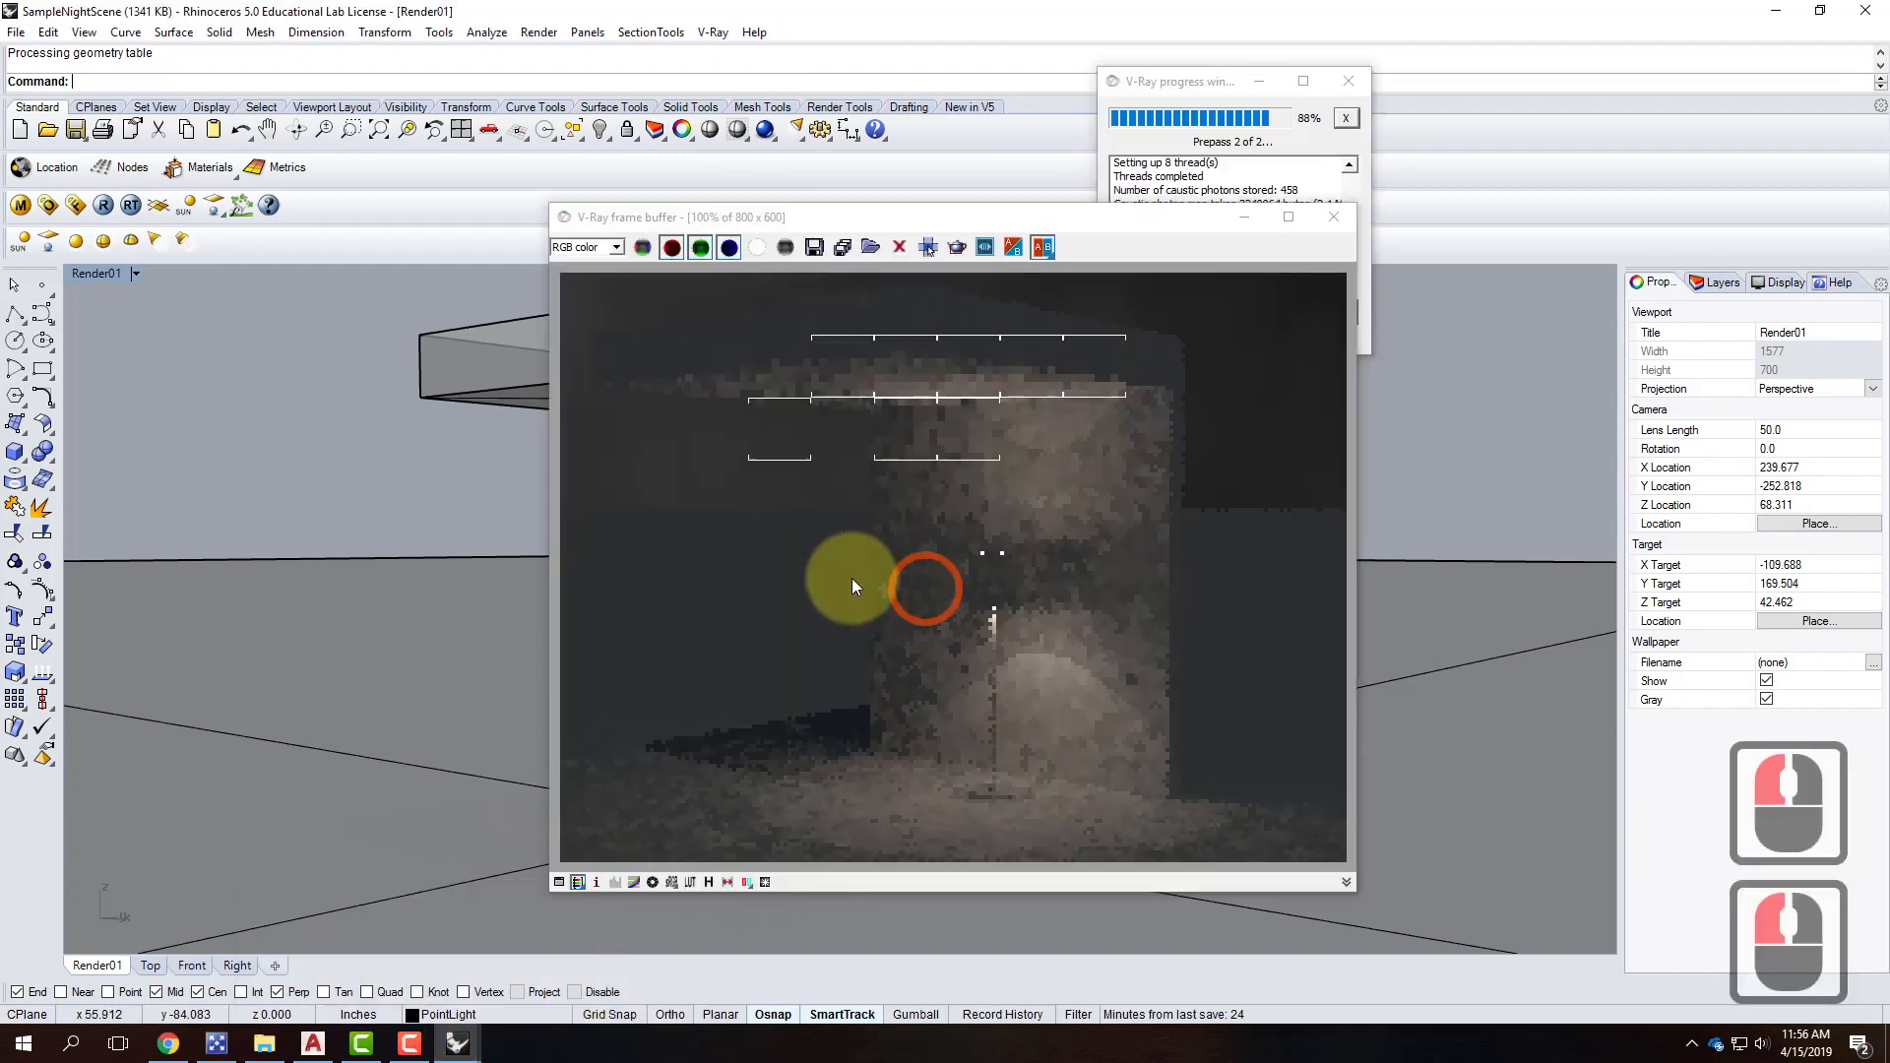
pyautogui.click(21, 205)
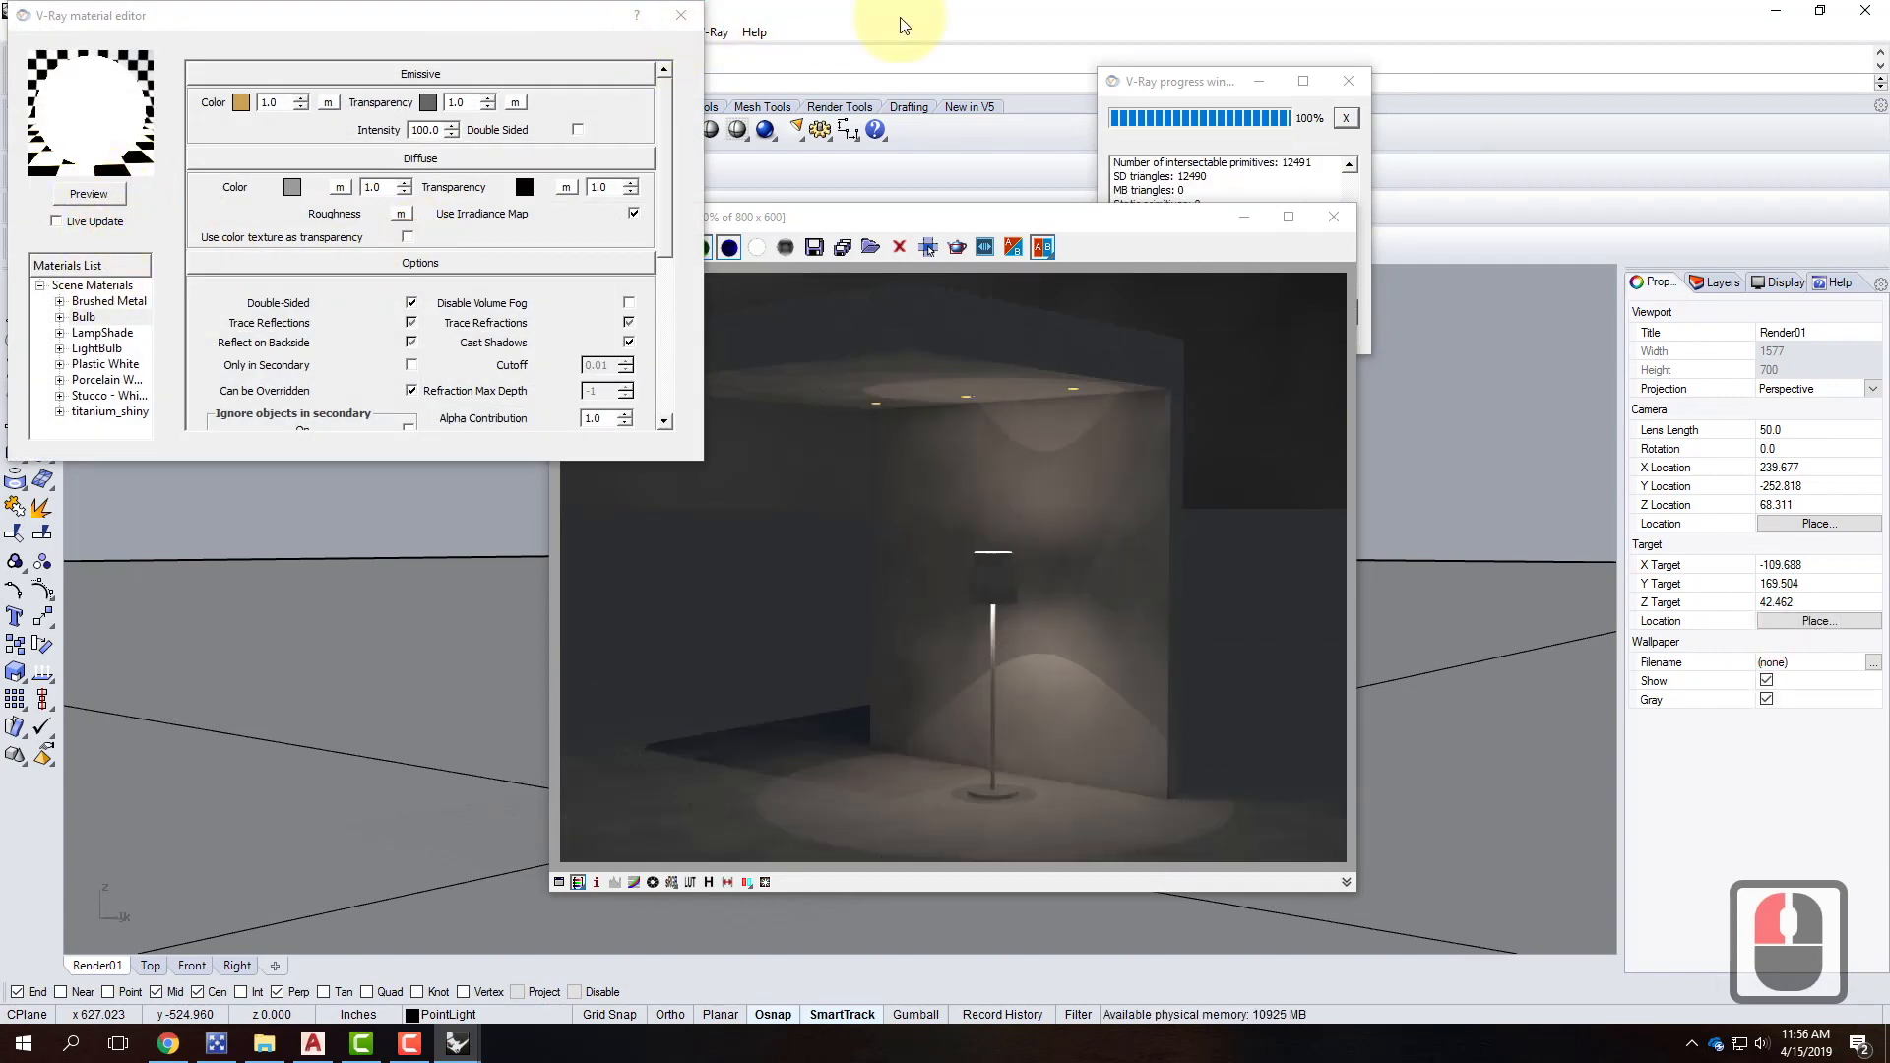
pyautogui.click(456, 1043)
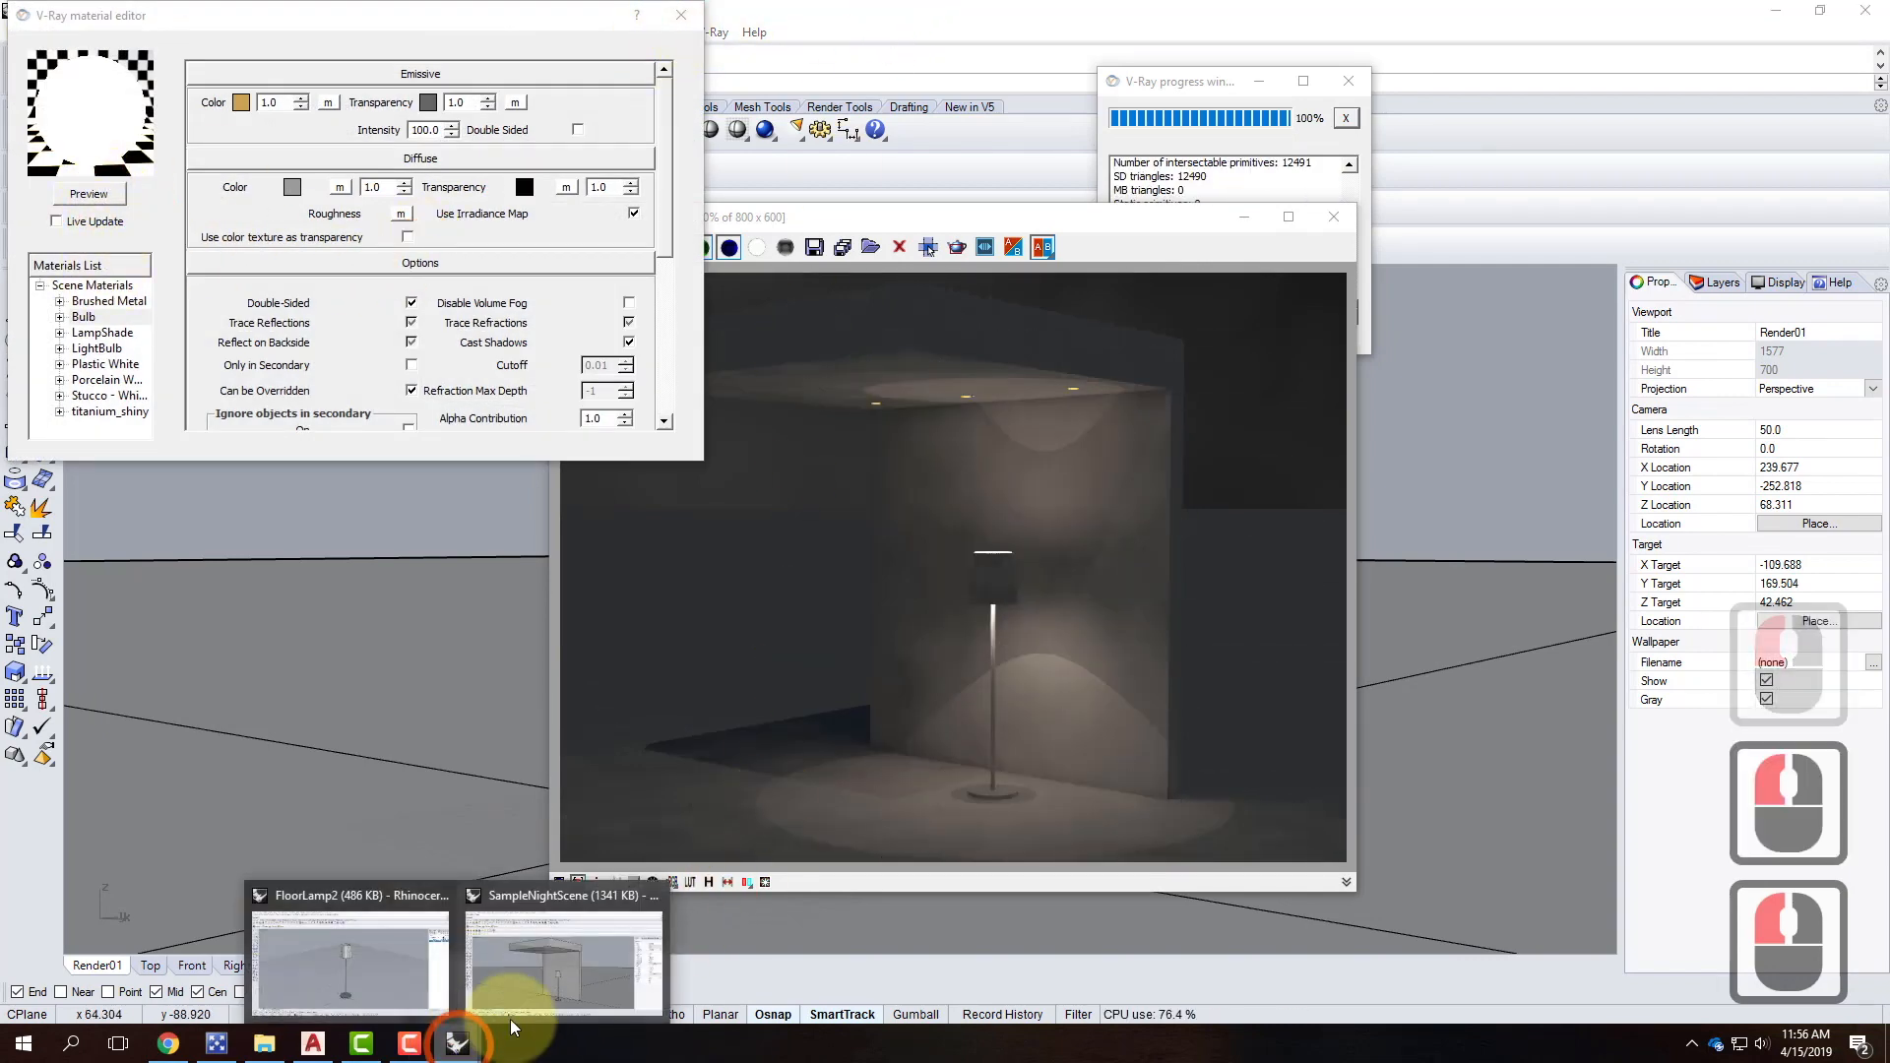
pyautogui.click(410, 966)
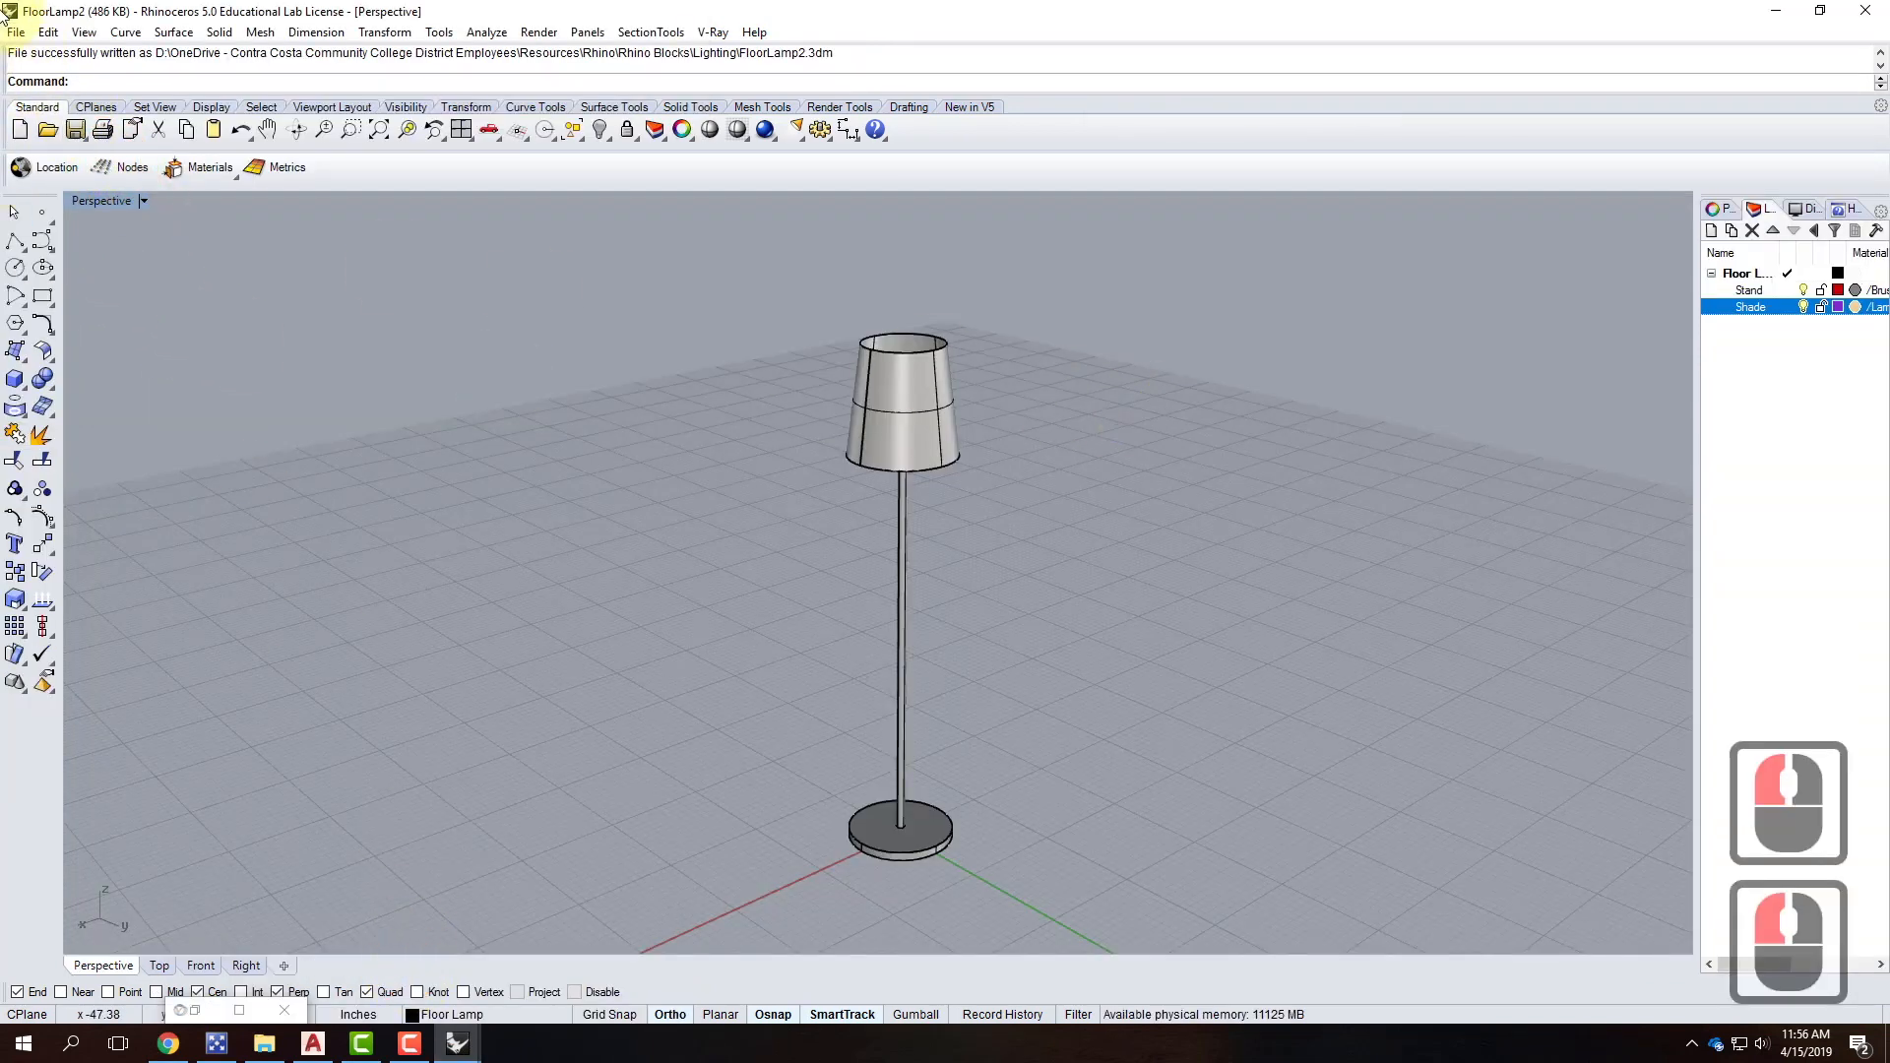
# Set LampShade's transparency to a lighter grey of 215 and refresh the preview.
pyautogui.click(716, 31)
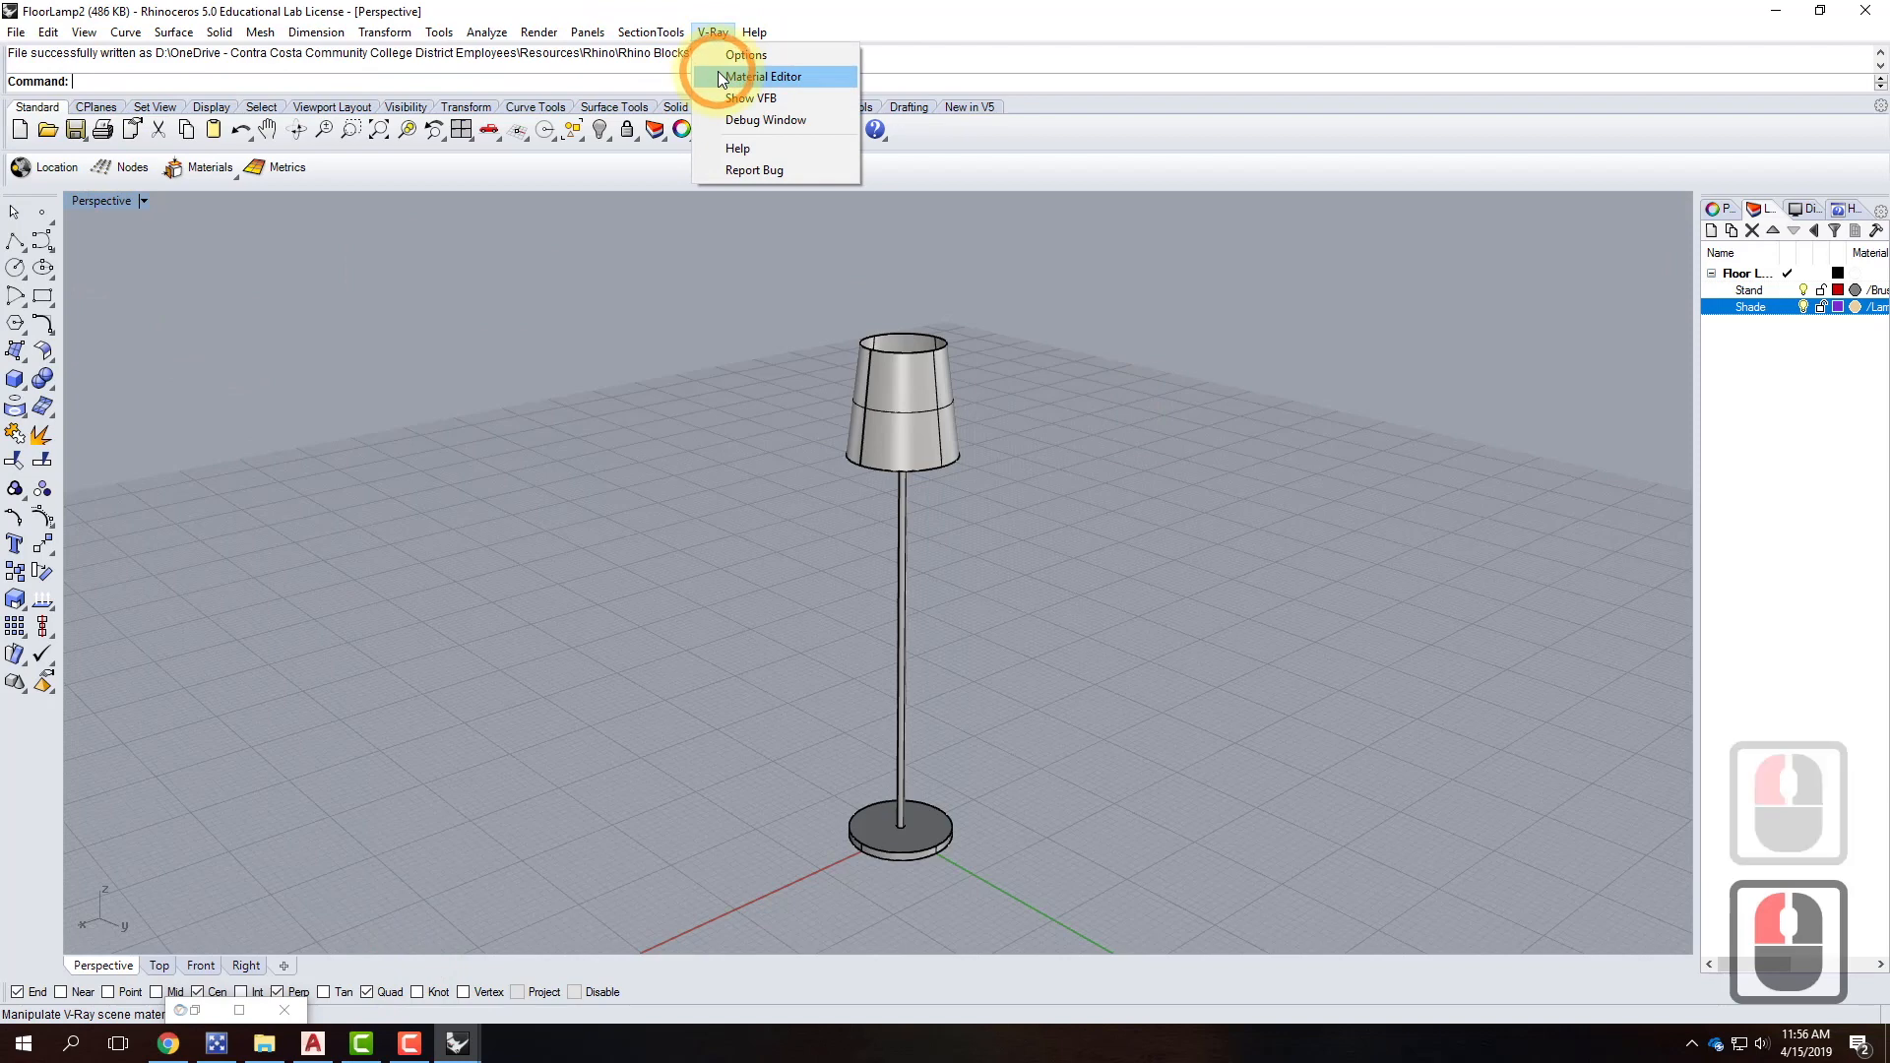
pyautogui.click(717, 72)
pyautogui.click(172, 317)
pyautogui.click(420, 104)
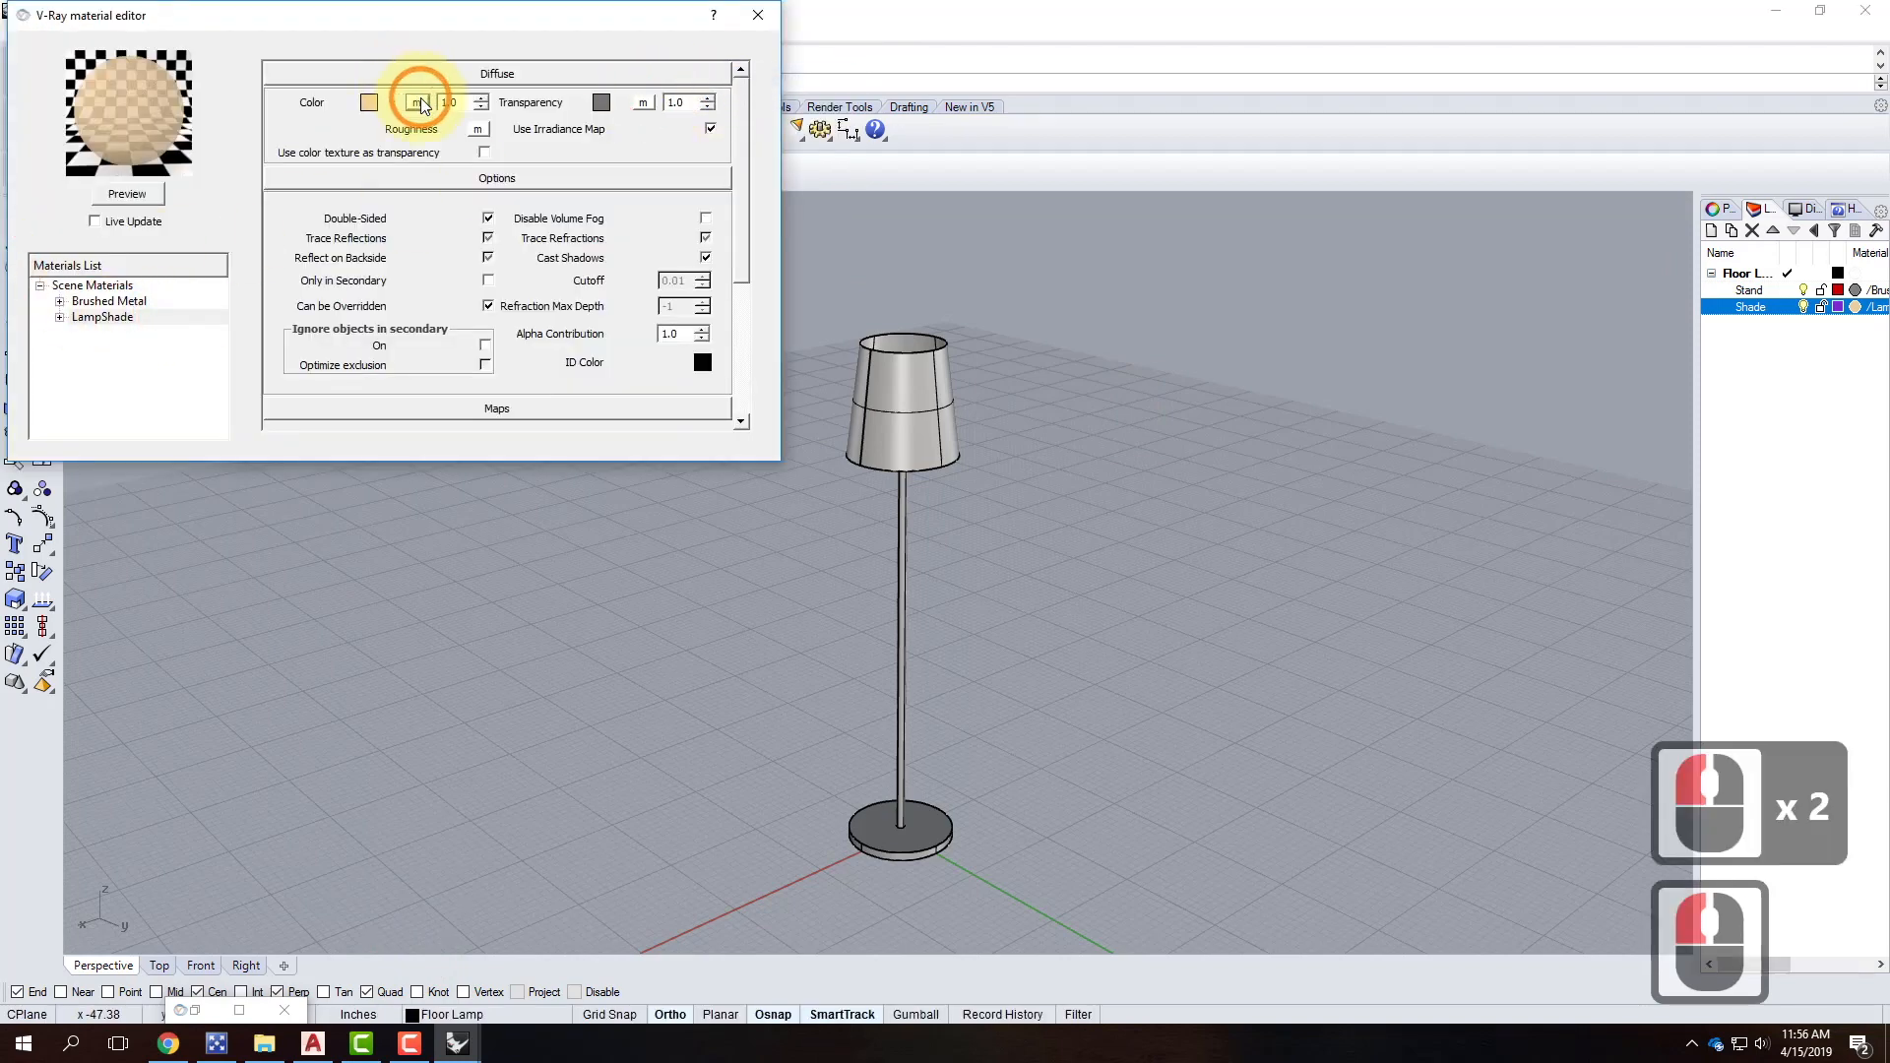
pyautogui.click(514, 330)
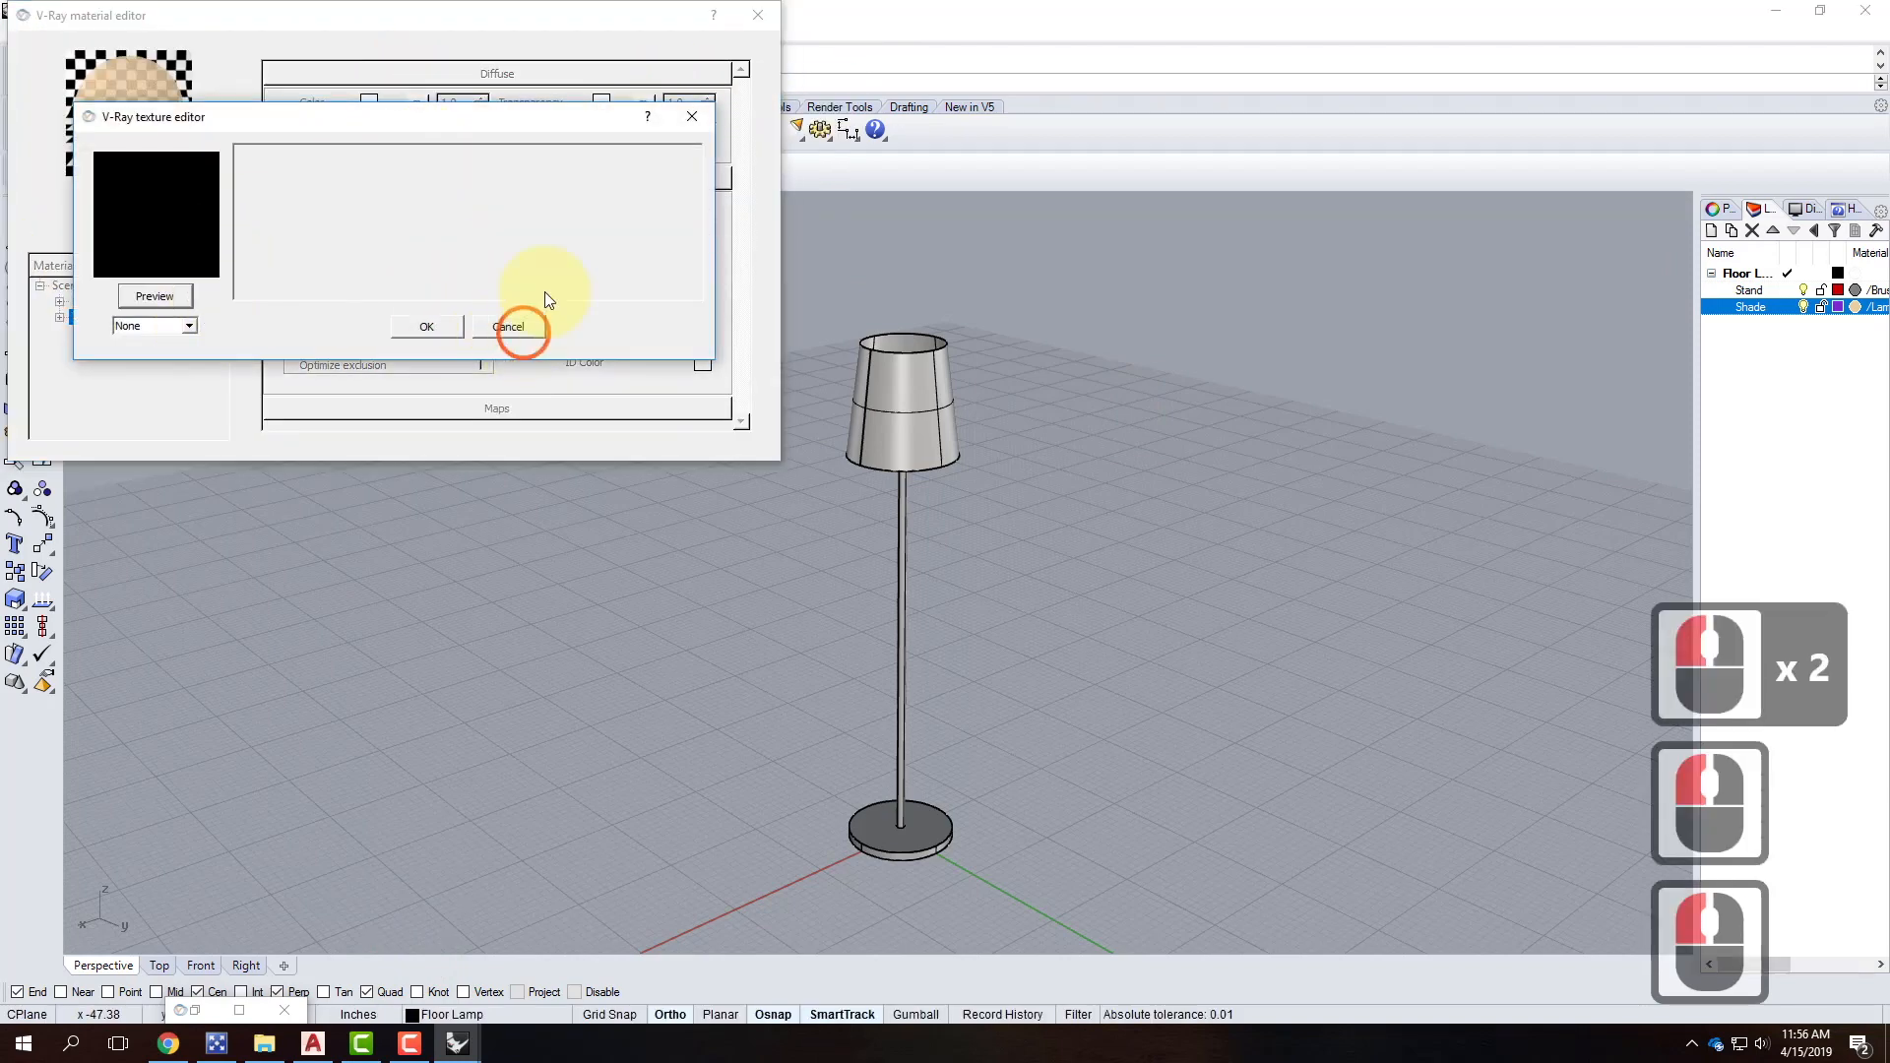
pyautogui.doubleClick(602, 102)
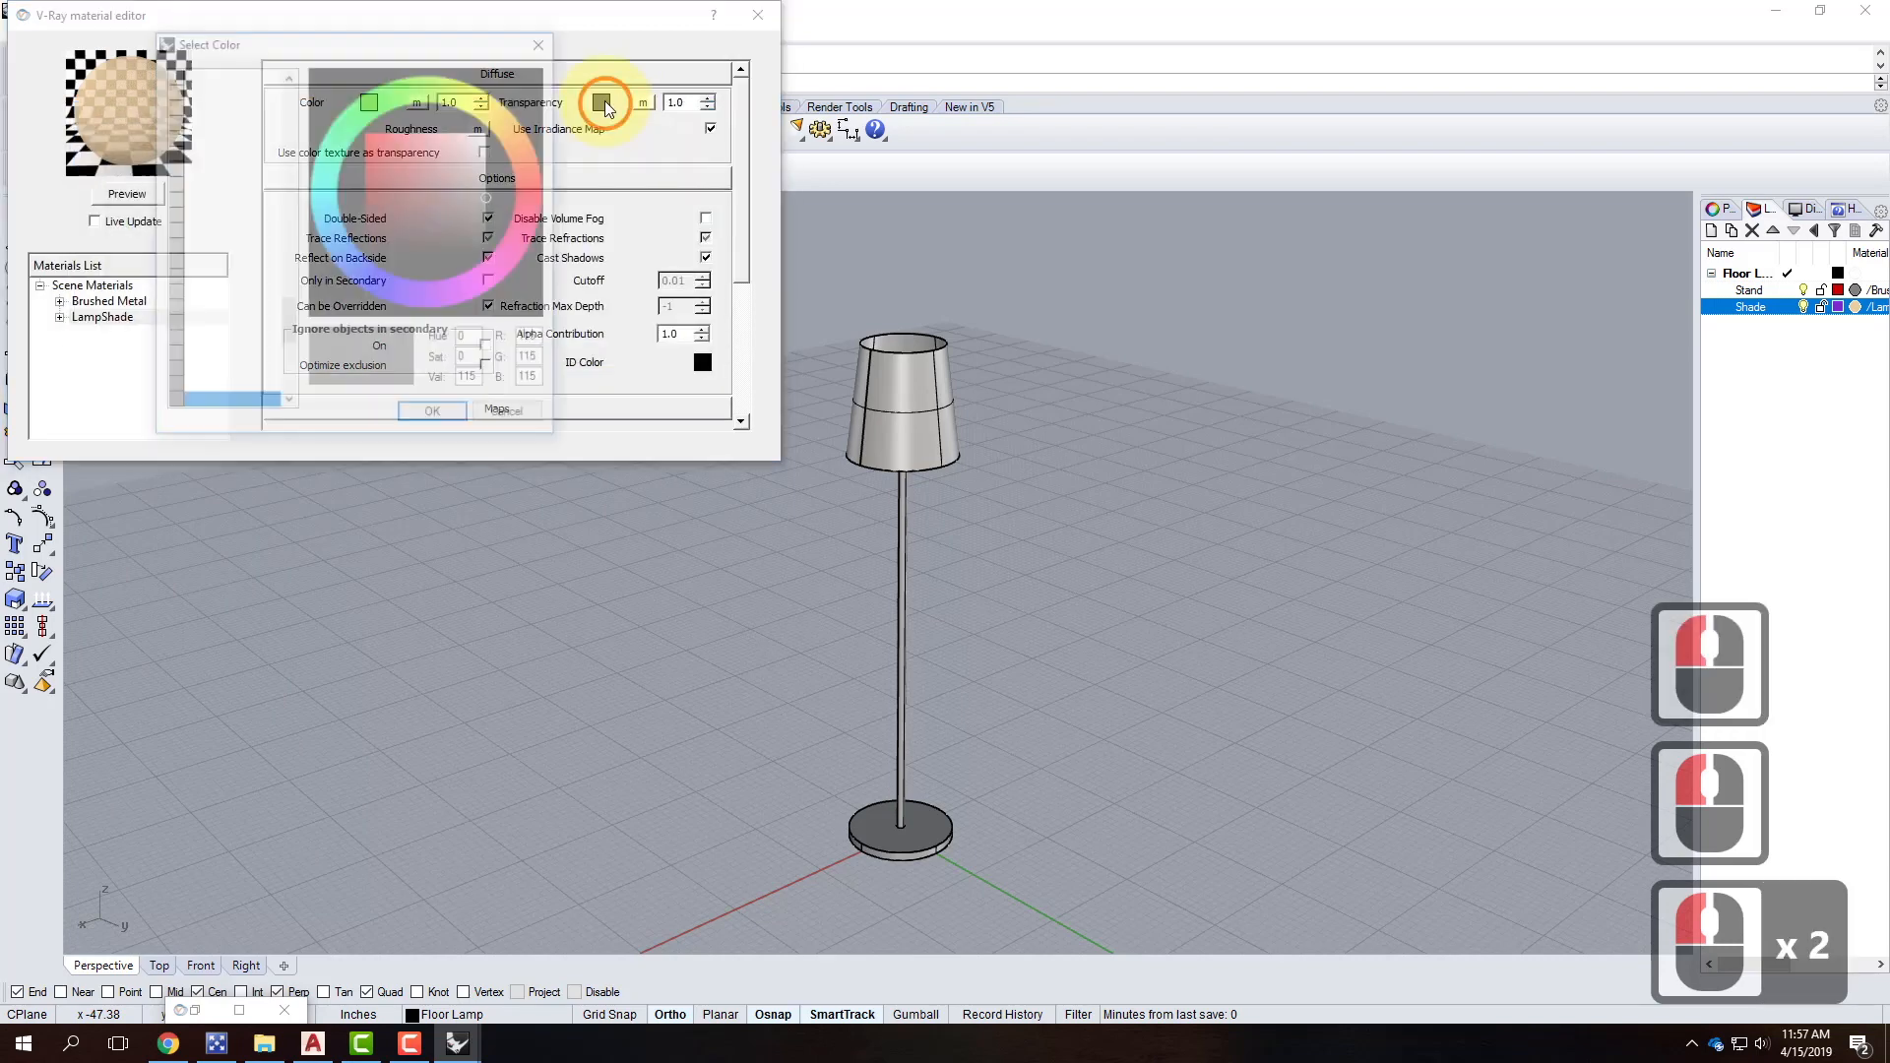
pyautogui.click(178, 88)
pyautogui.click(434, 415)
pyautogui.click(130, 191)
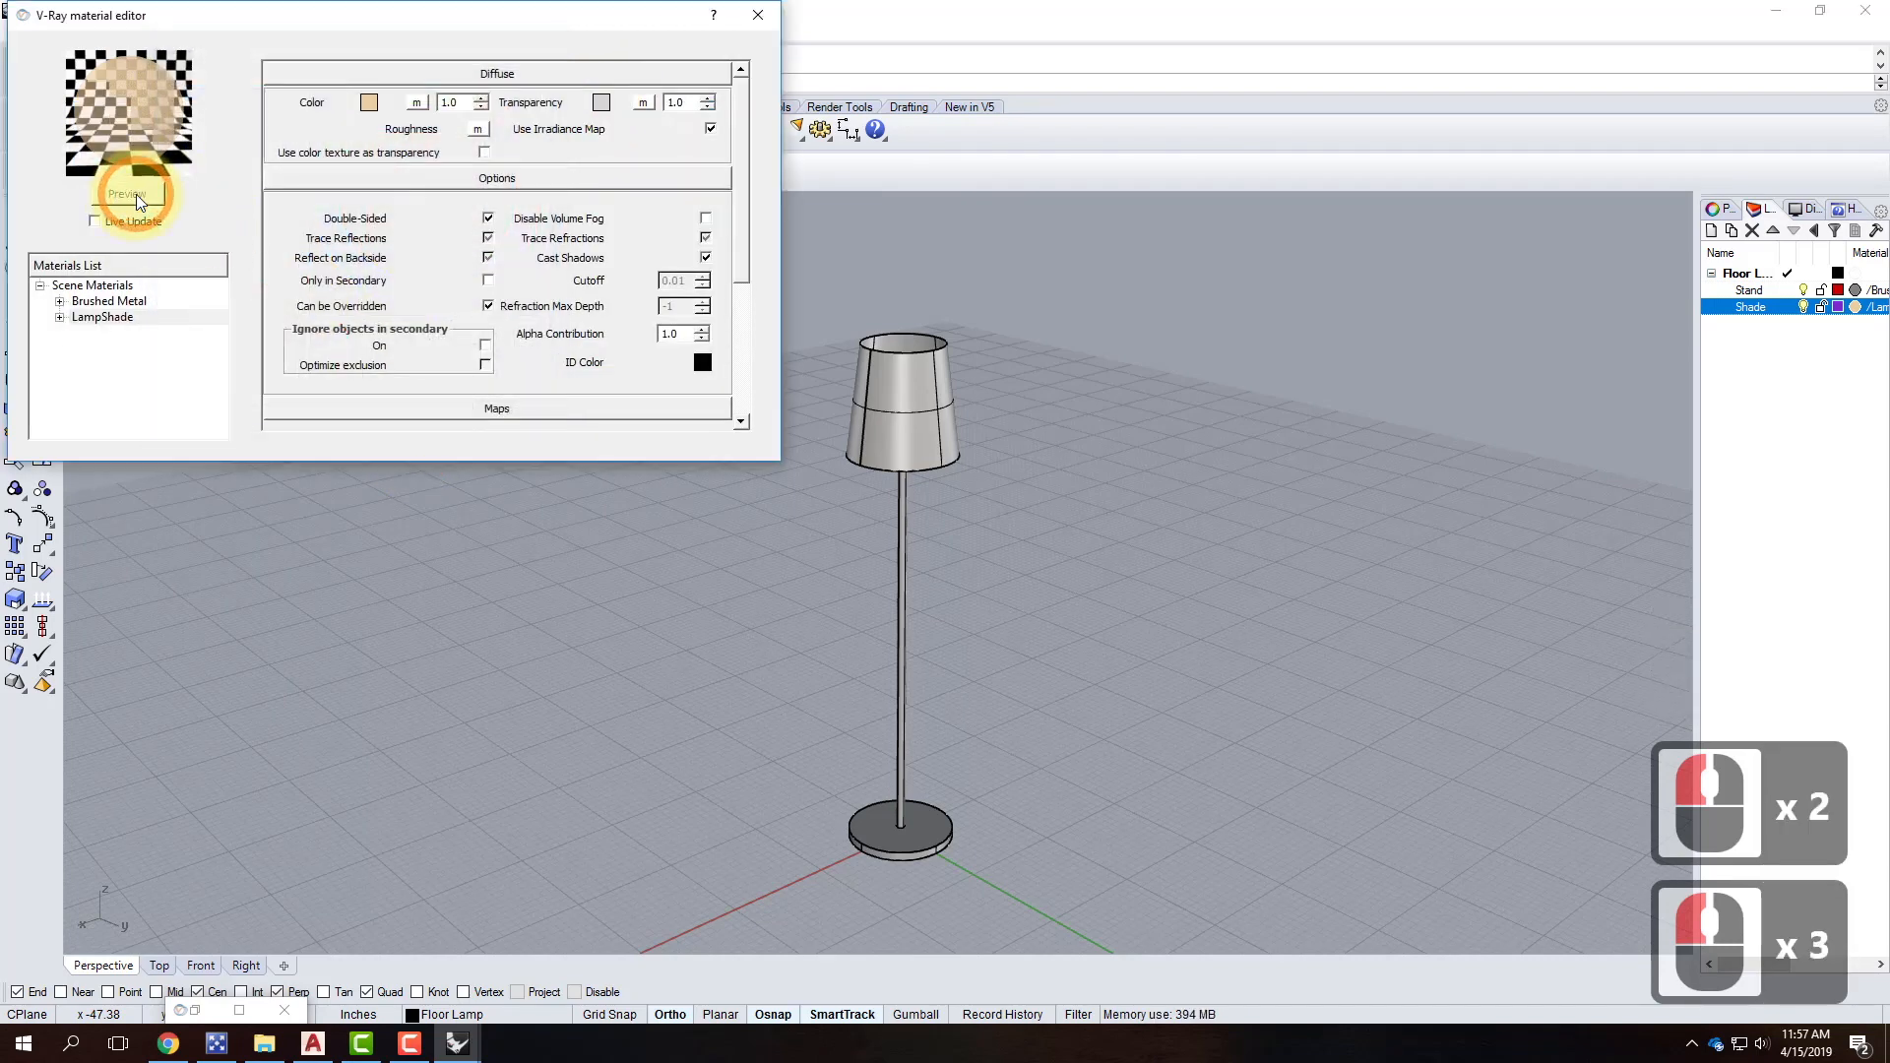
pyautogui.click(758, 17)
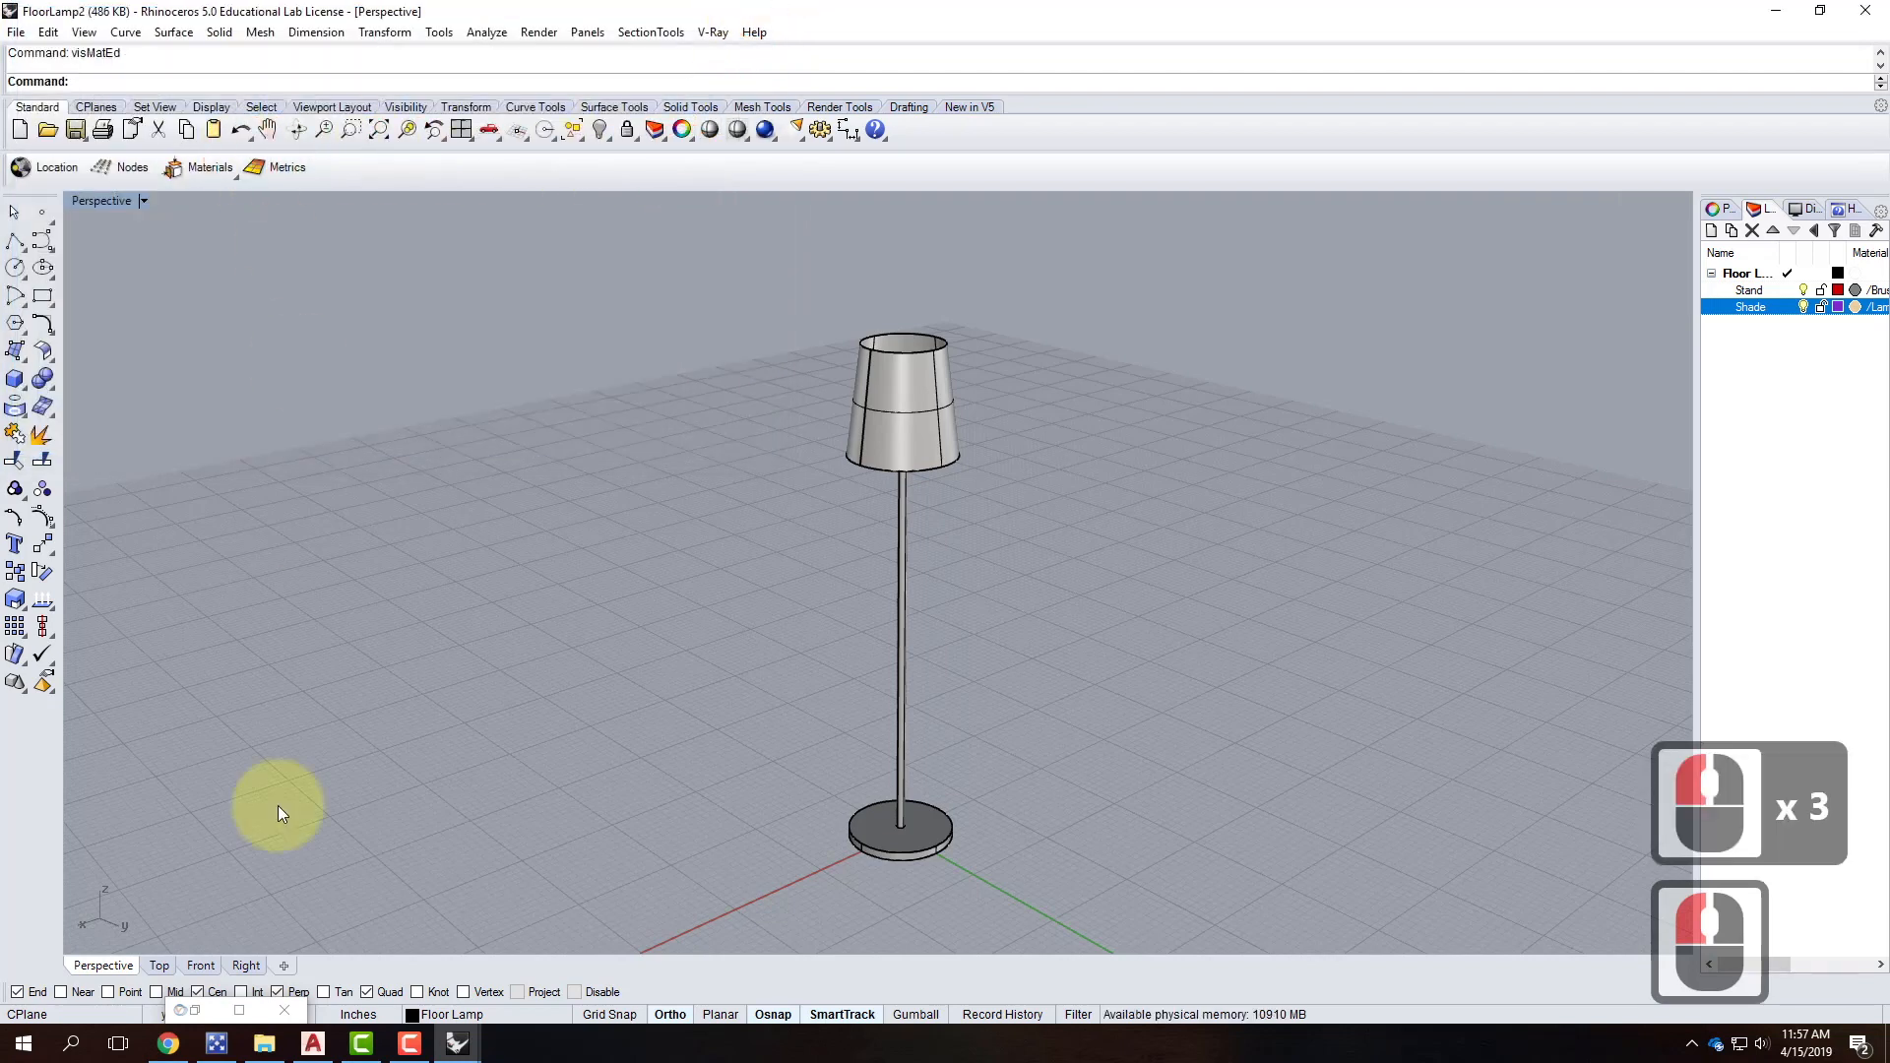
# Save FloorLamp2.3dm and switch to the night scene window.
pyautogui.click(16, 32)
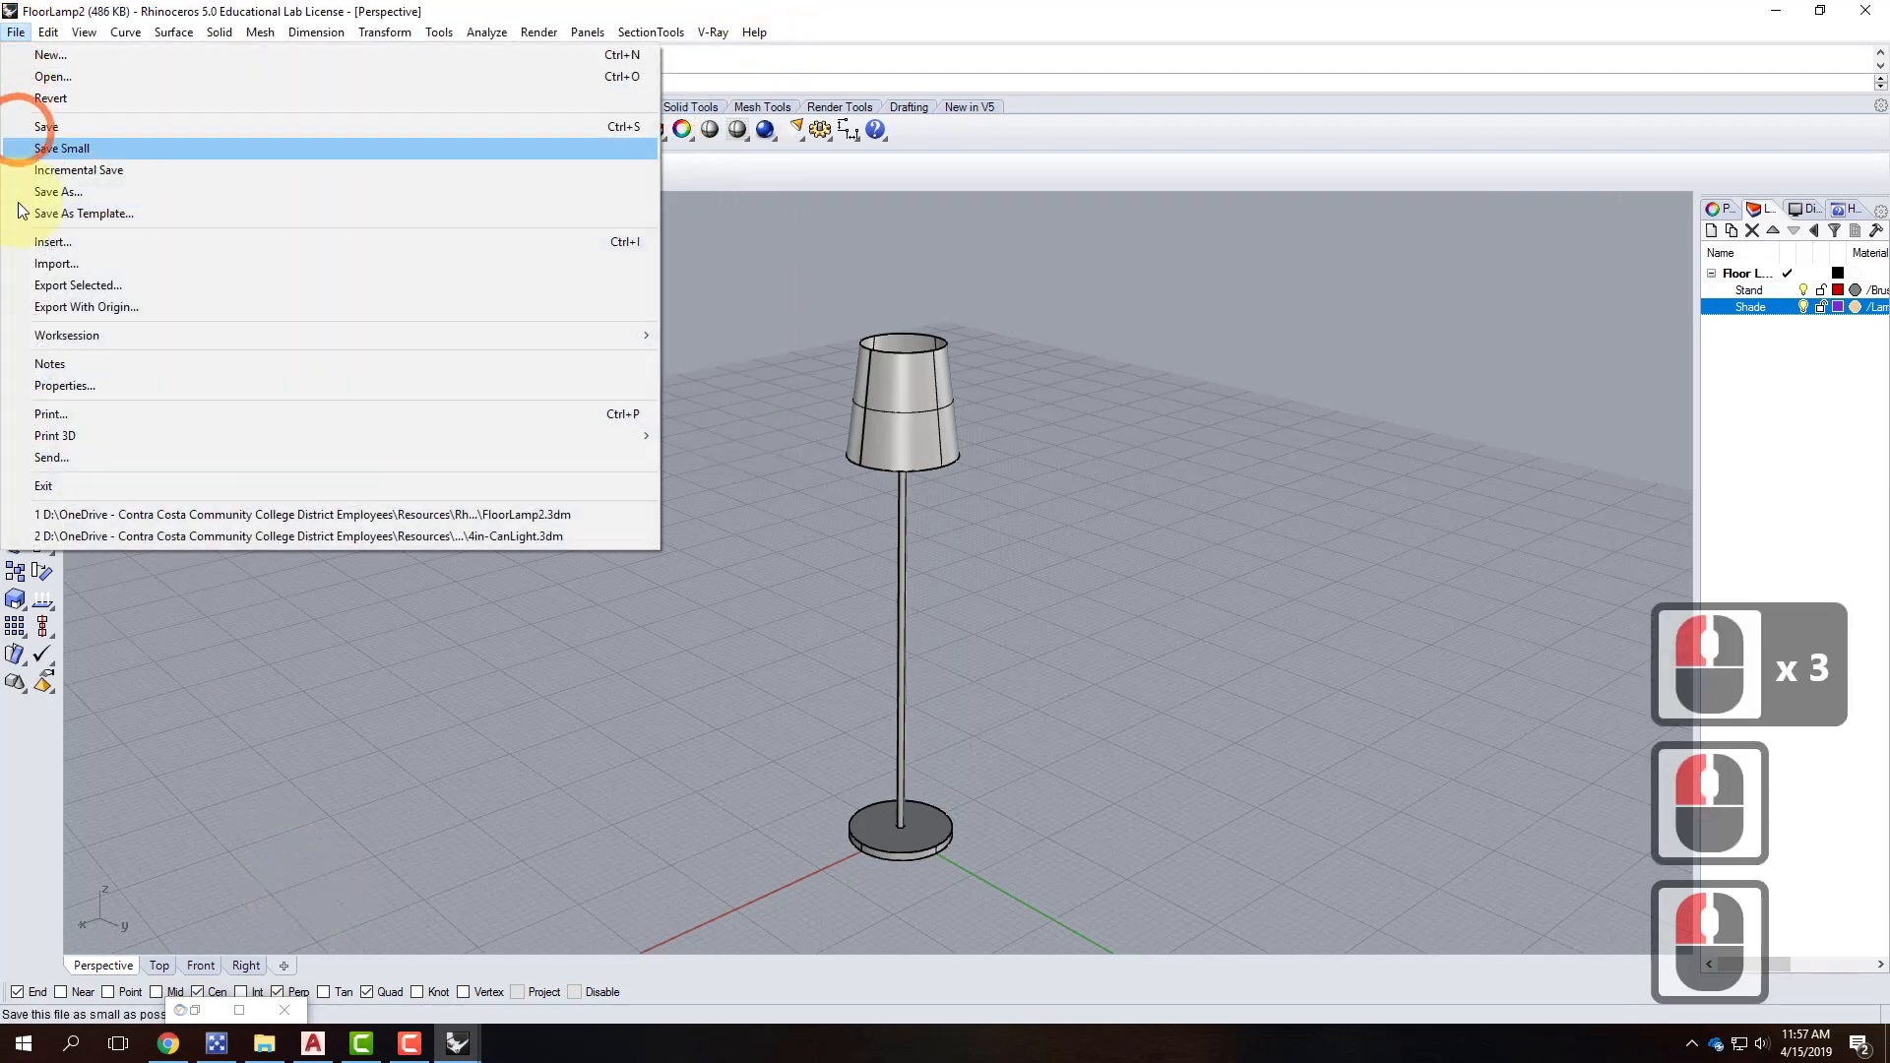
pyautogui.click(30, 124)
pyautogui.moveTo(459, 1040)
pyautogui.click(542, 986)
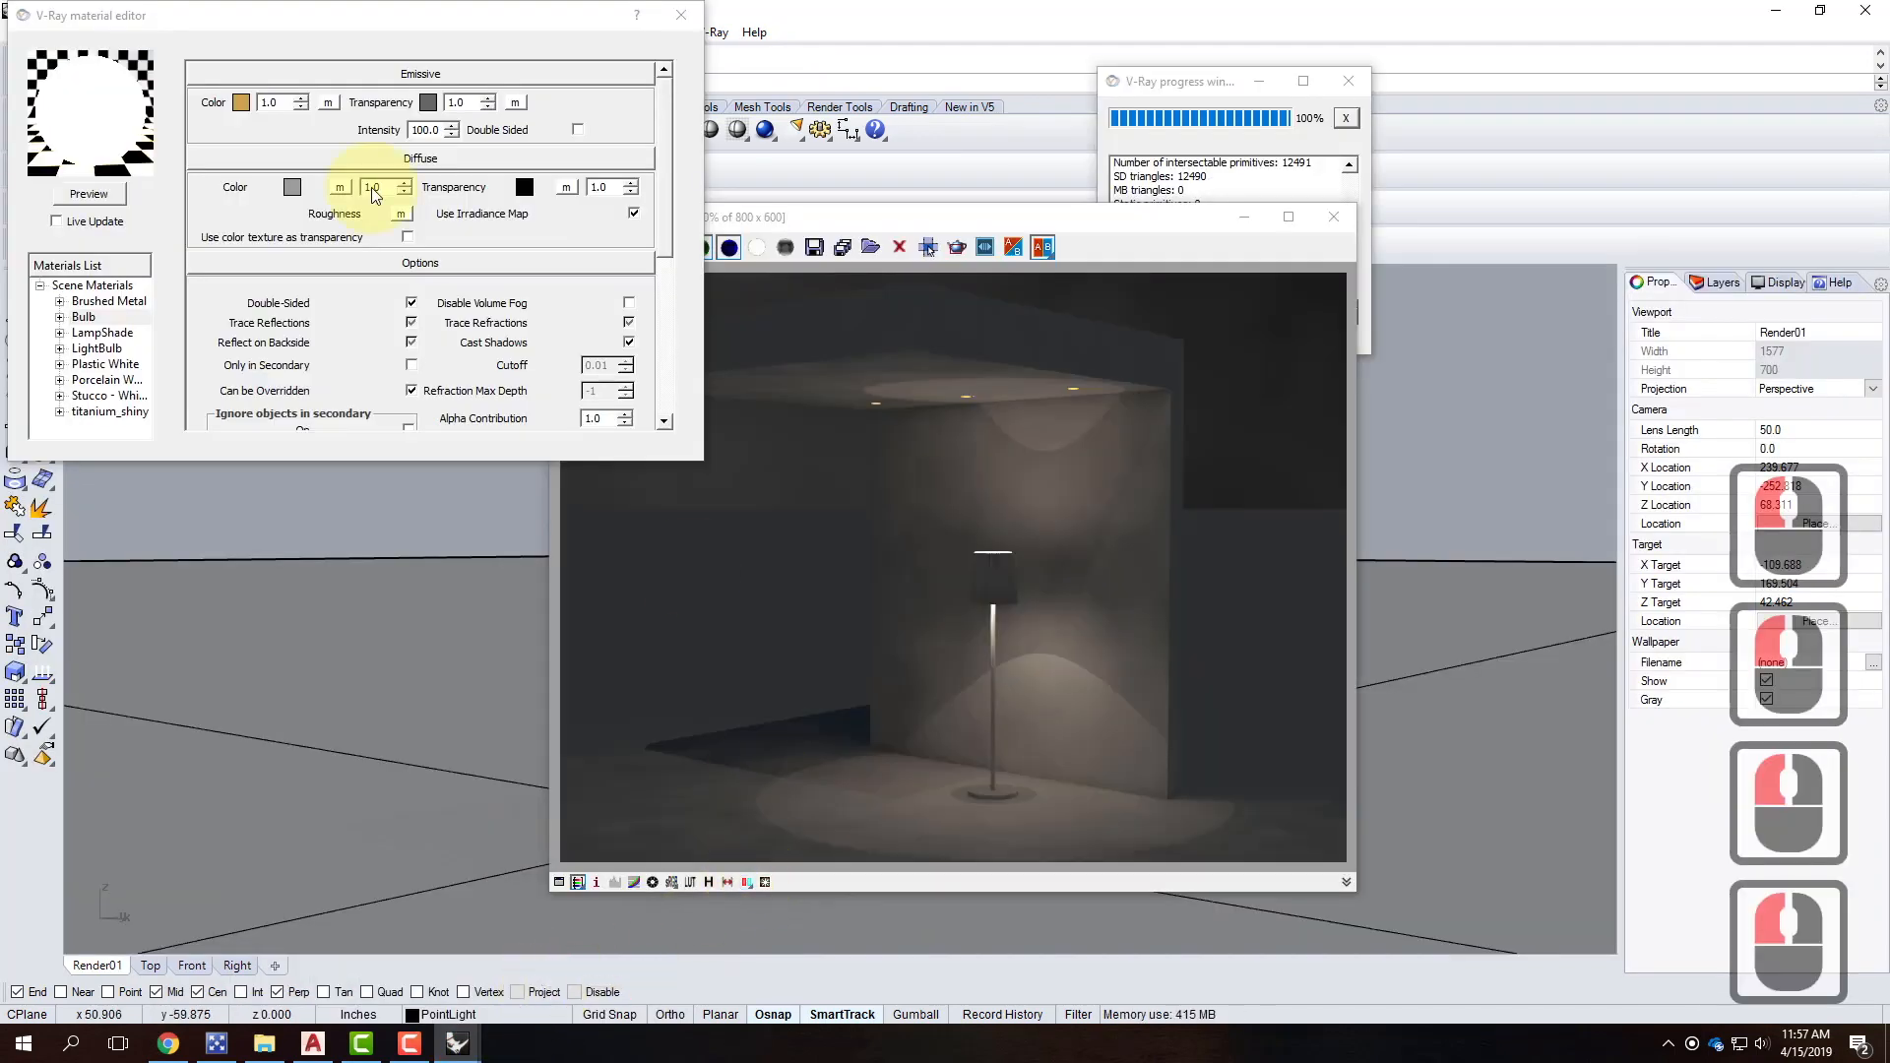
# Close the material editor and update the FloorLamp2 block so it reads Up to date.
pyautogui.click(680, 14)
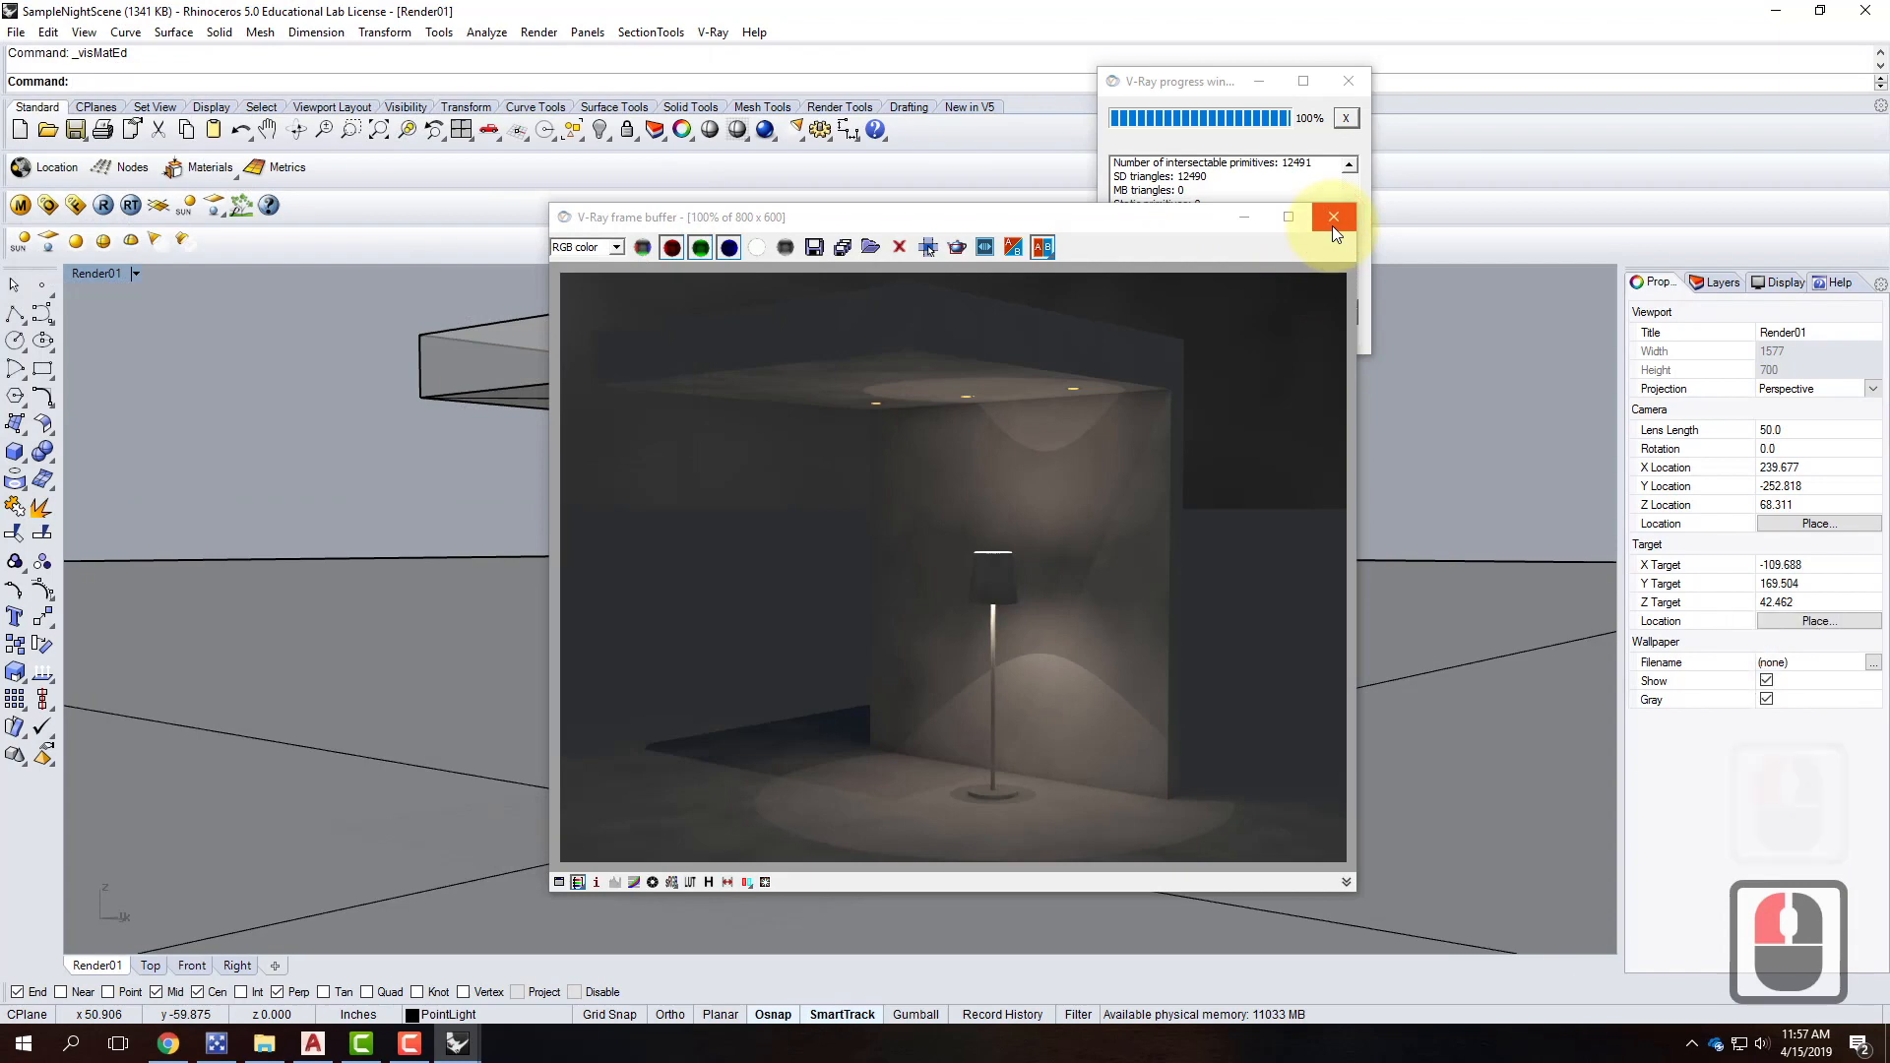
pyautogui.click(15, 31)
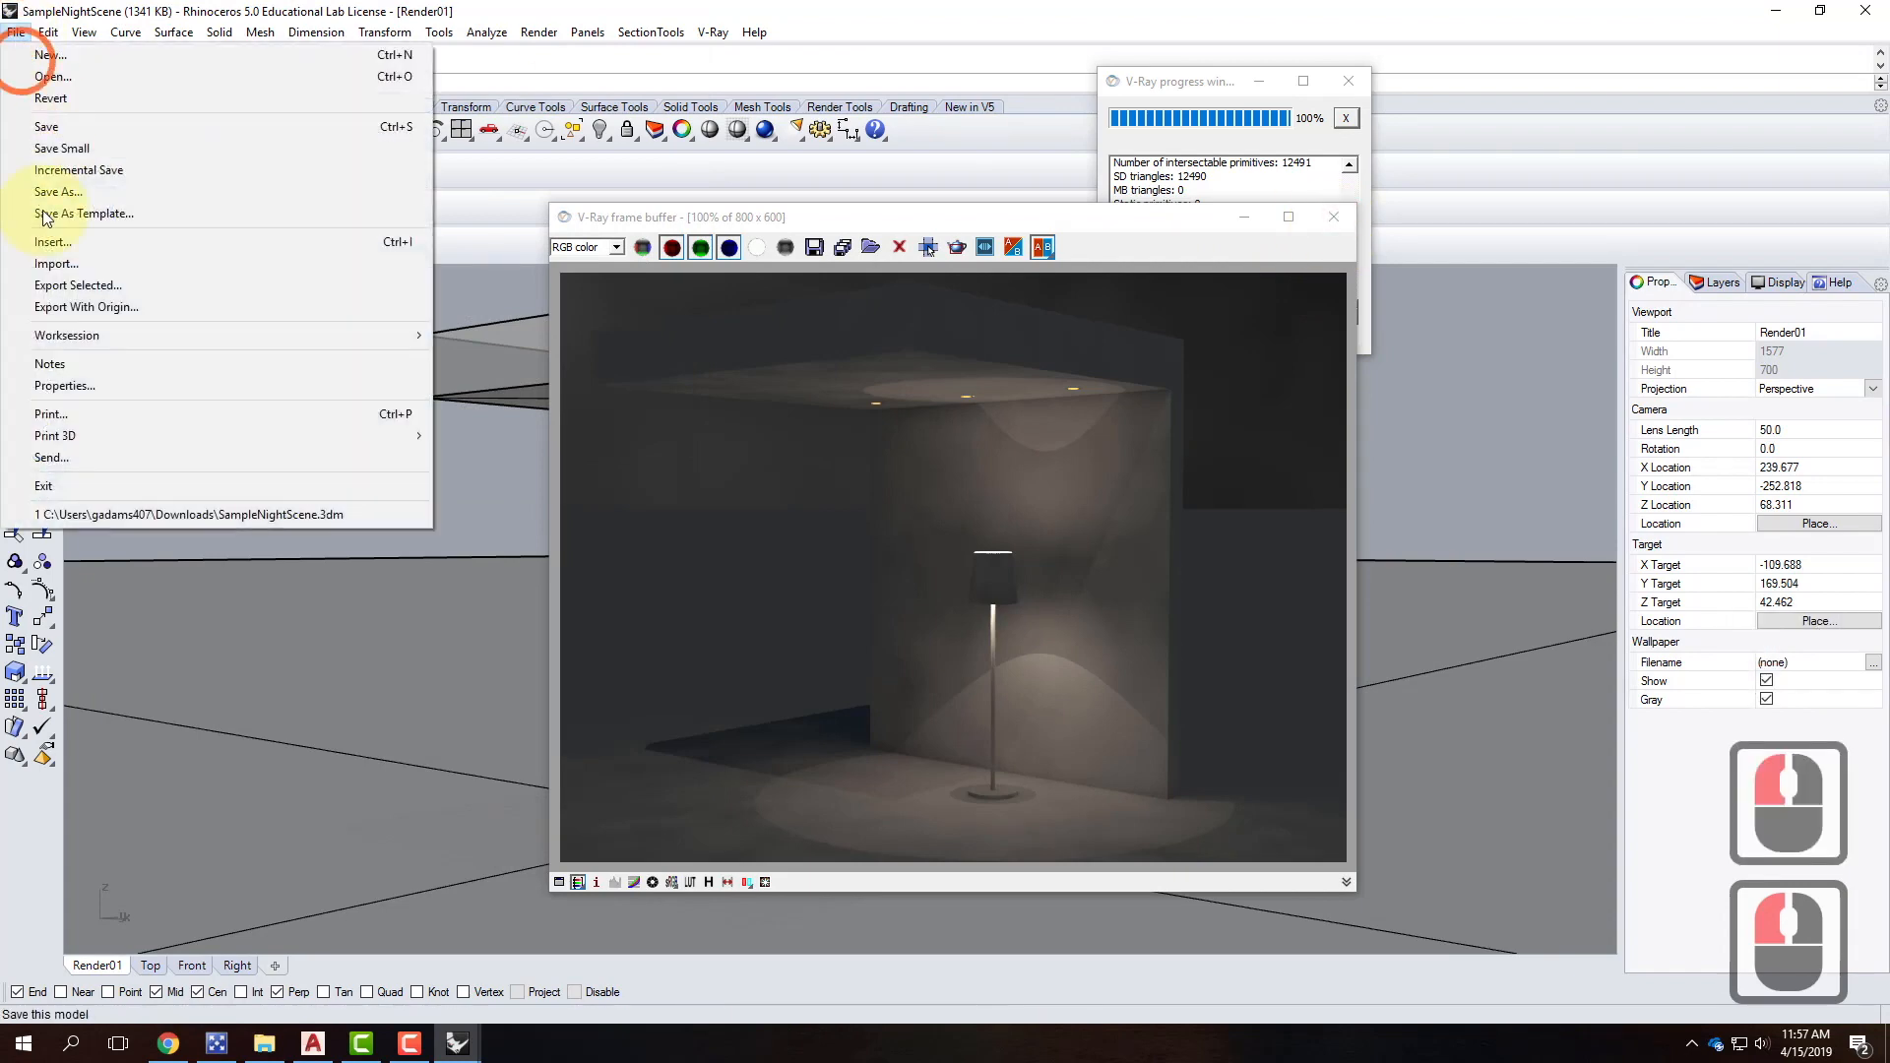
pyautogui.moveTo(48, 31)
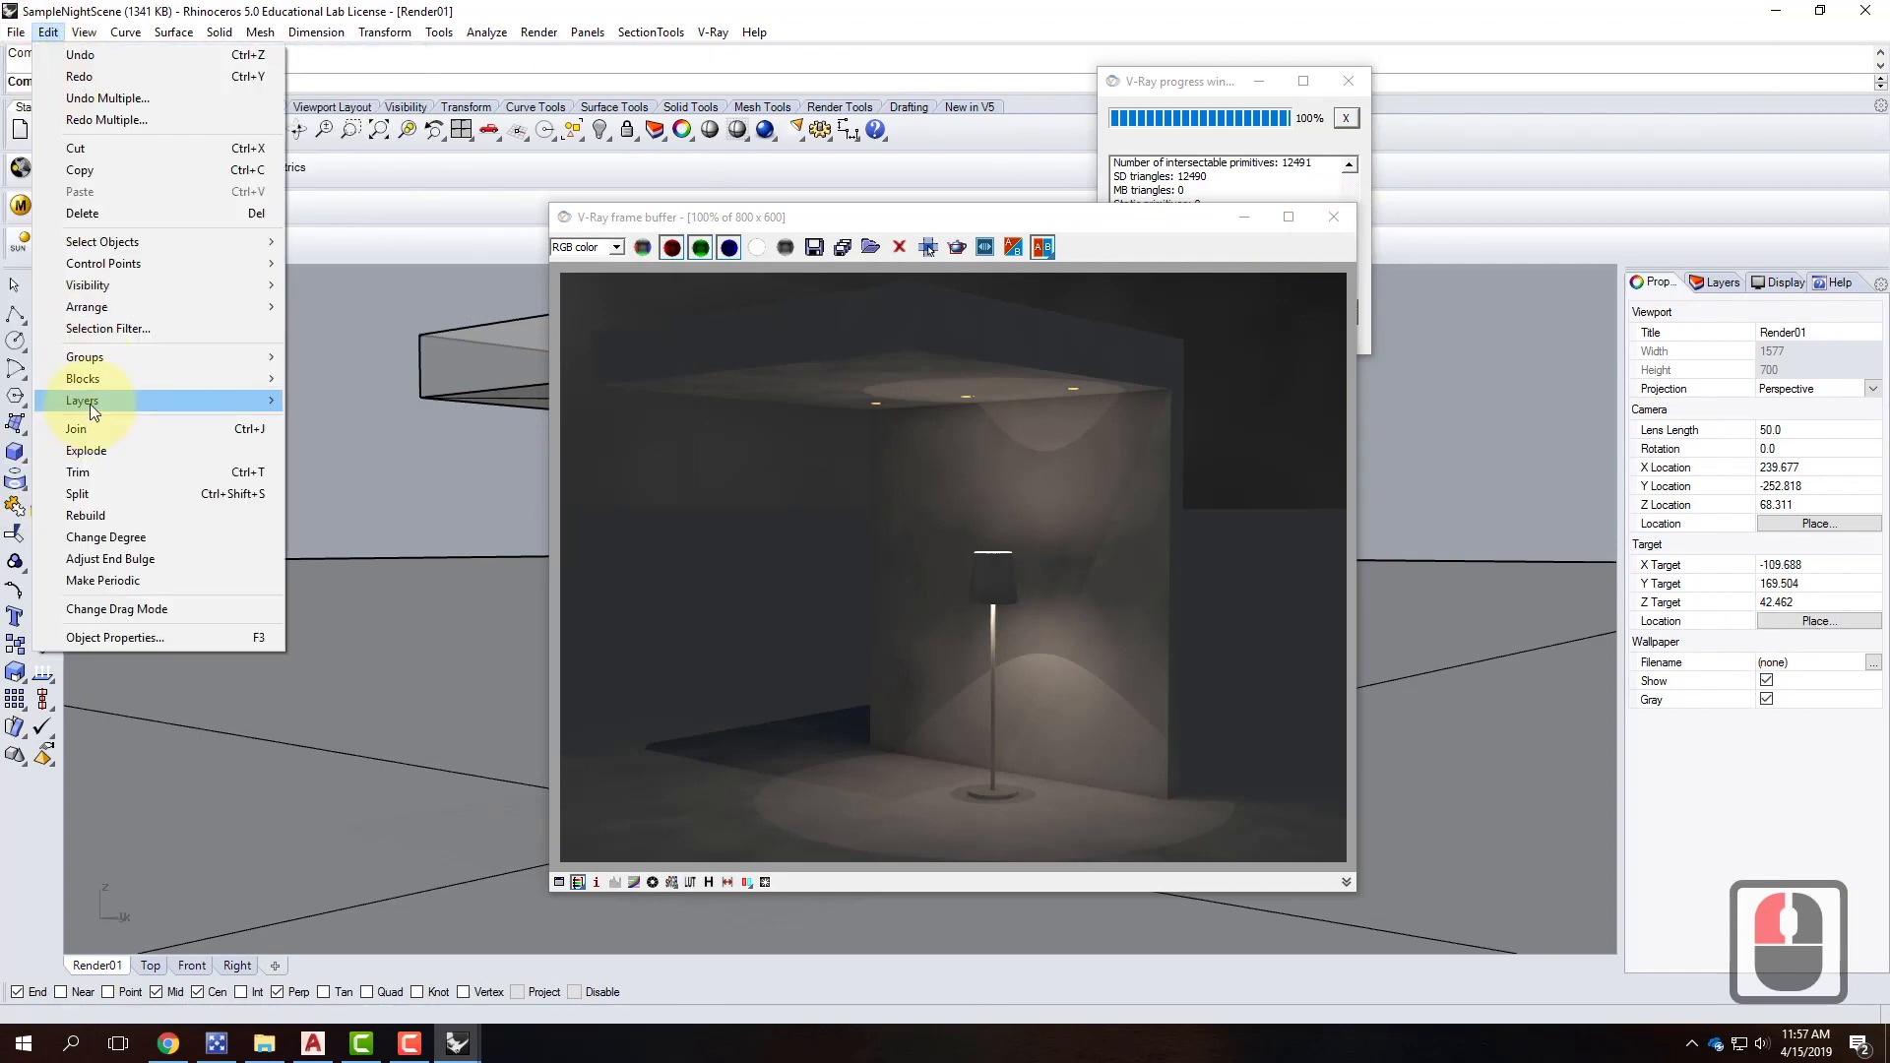
pyautogui.moveTo(91, 378)
pyautogui.click(341, 470)
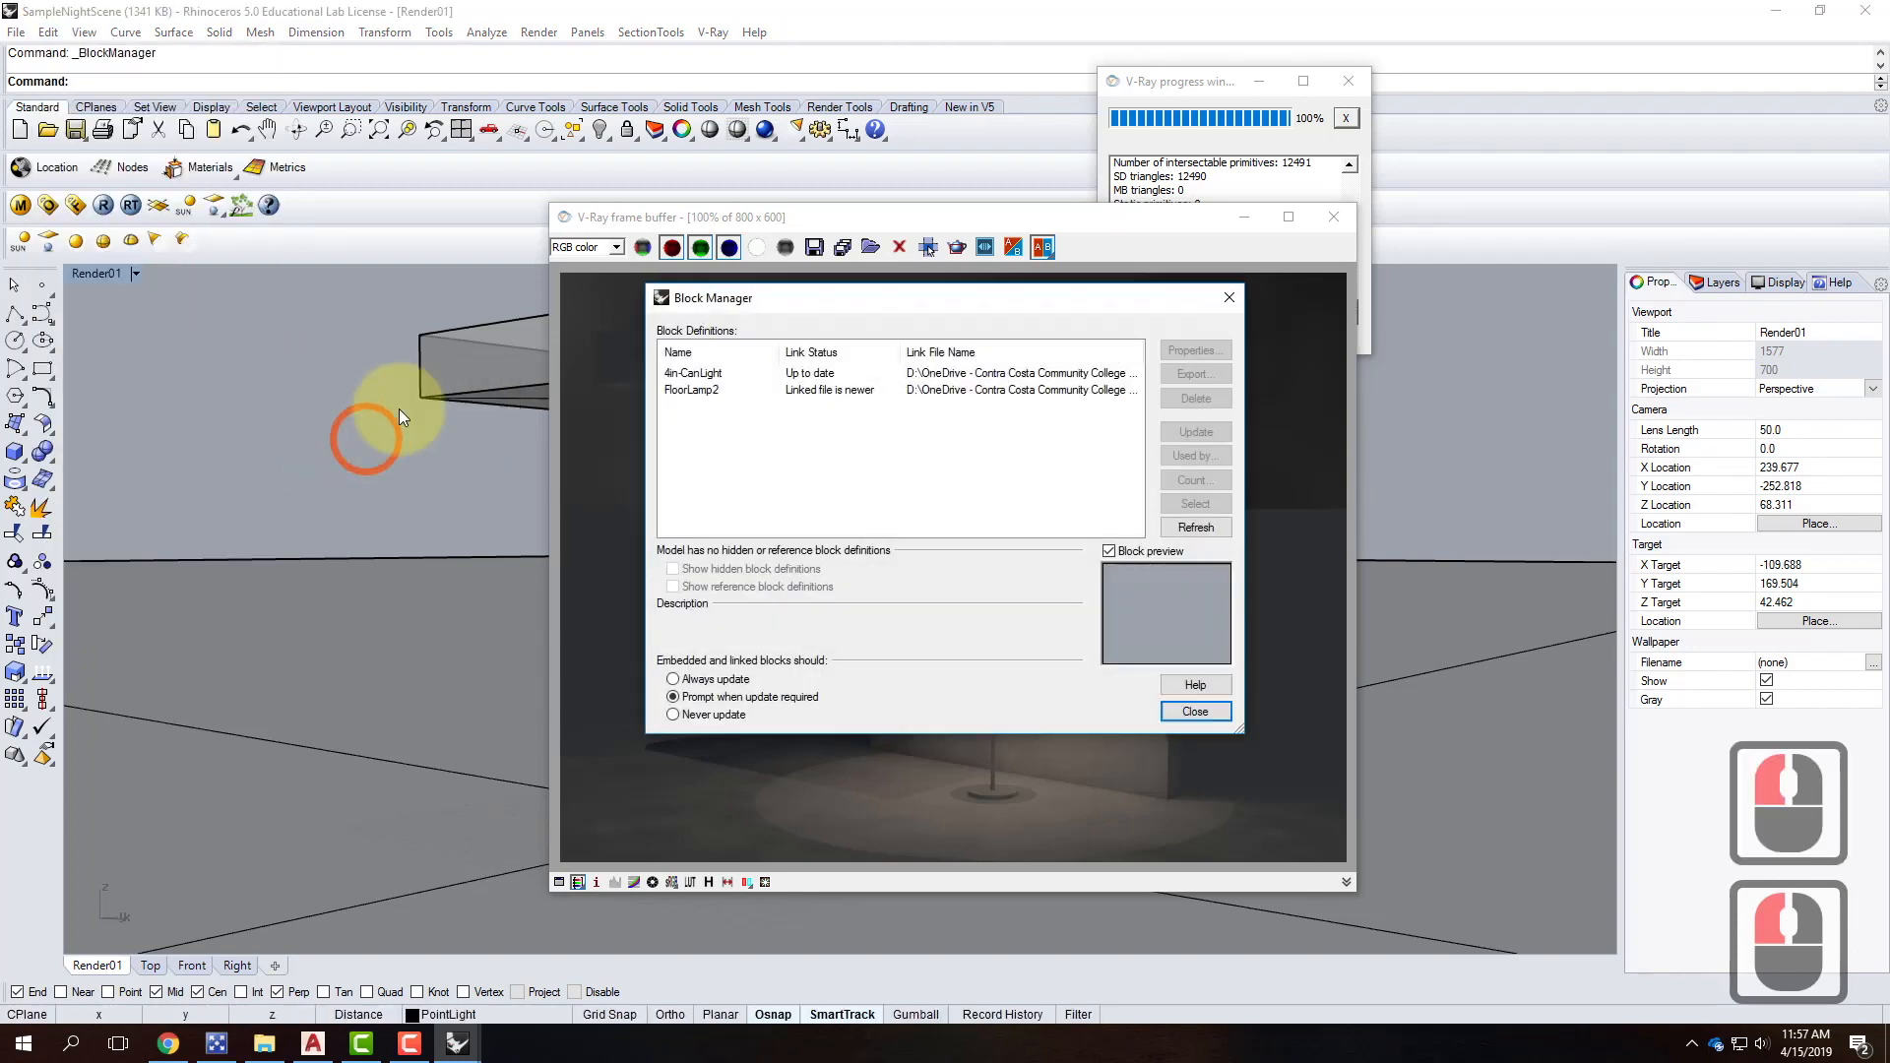
pyautogui.click(856, 394)
pyautogui.doubleClick(1196, 432)
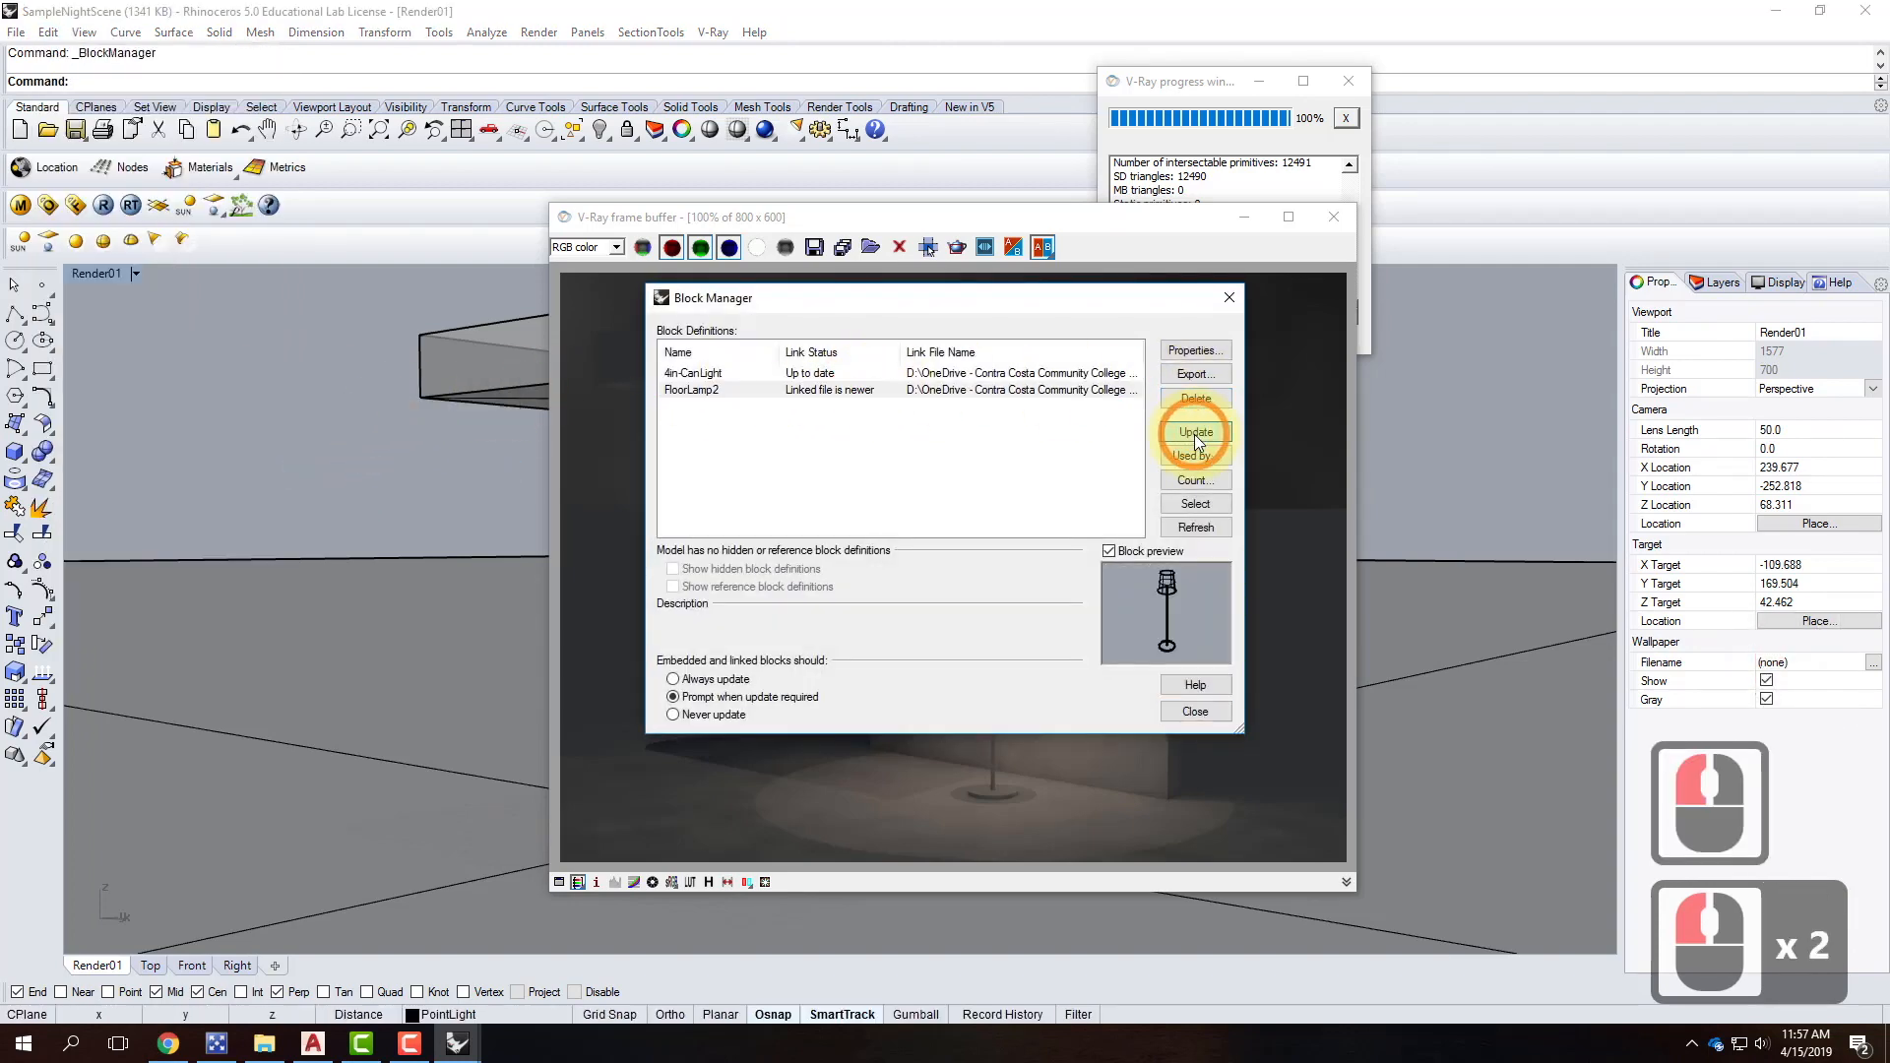
pyautogui.click(1012, 565)
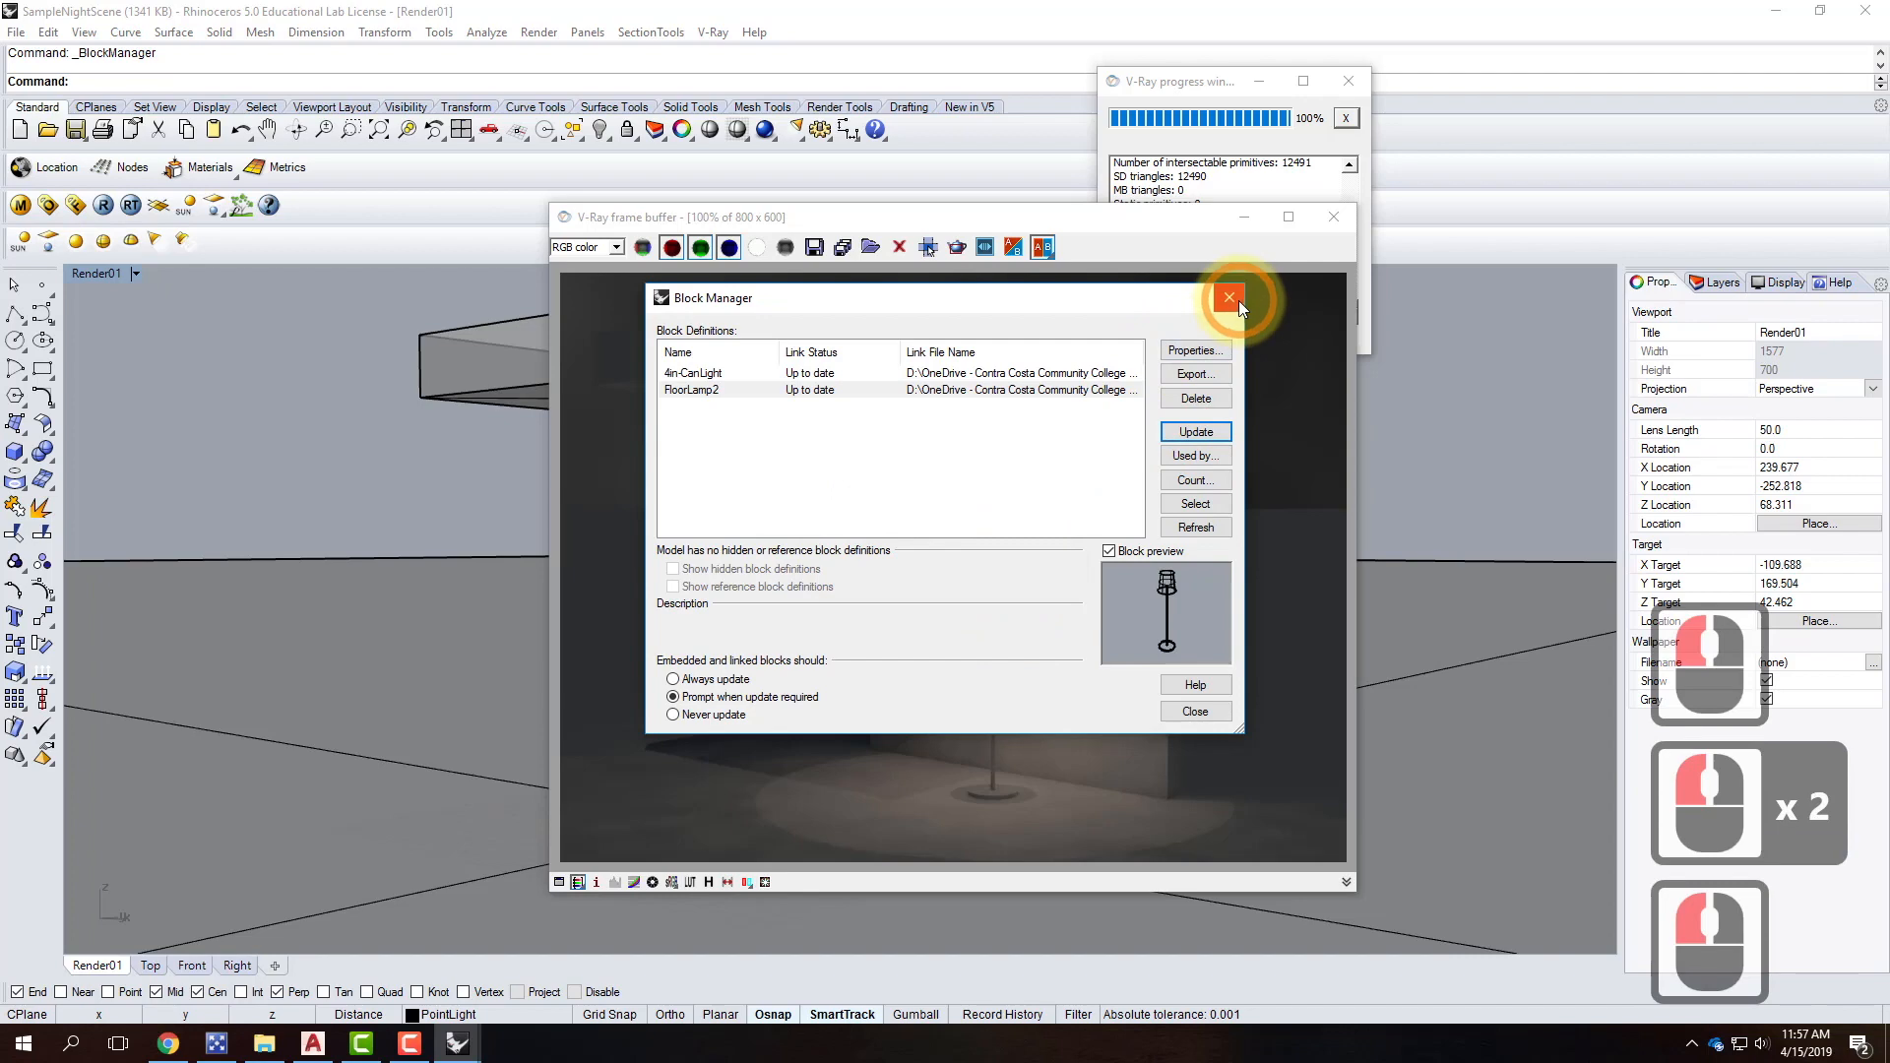
pyautogui.click(1230, 297)
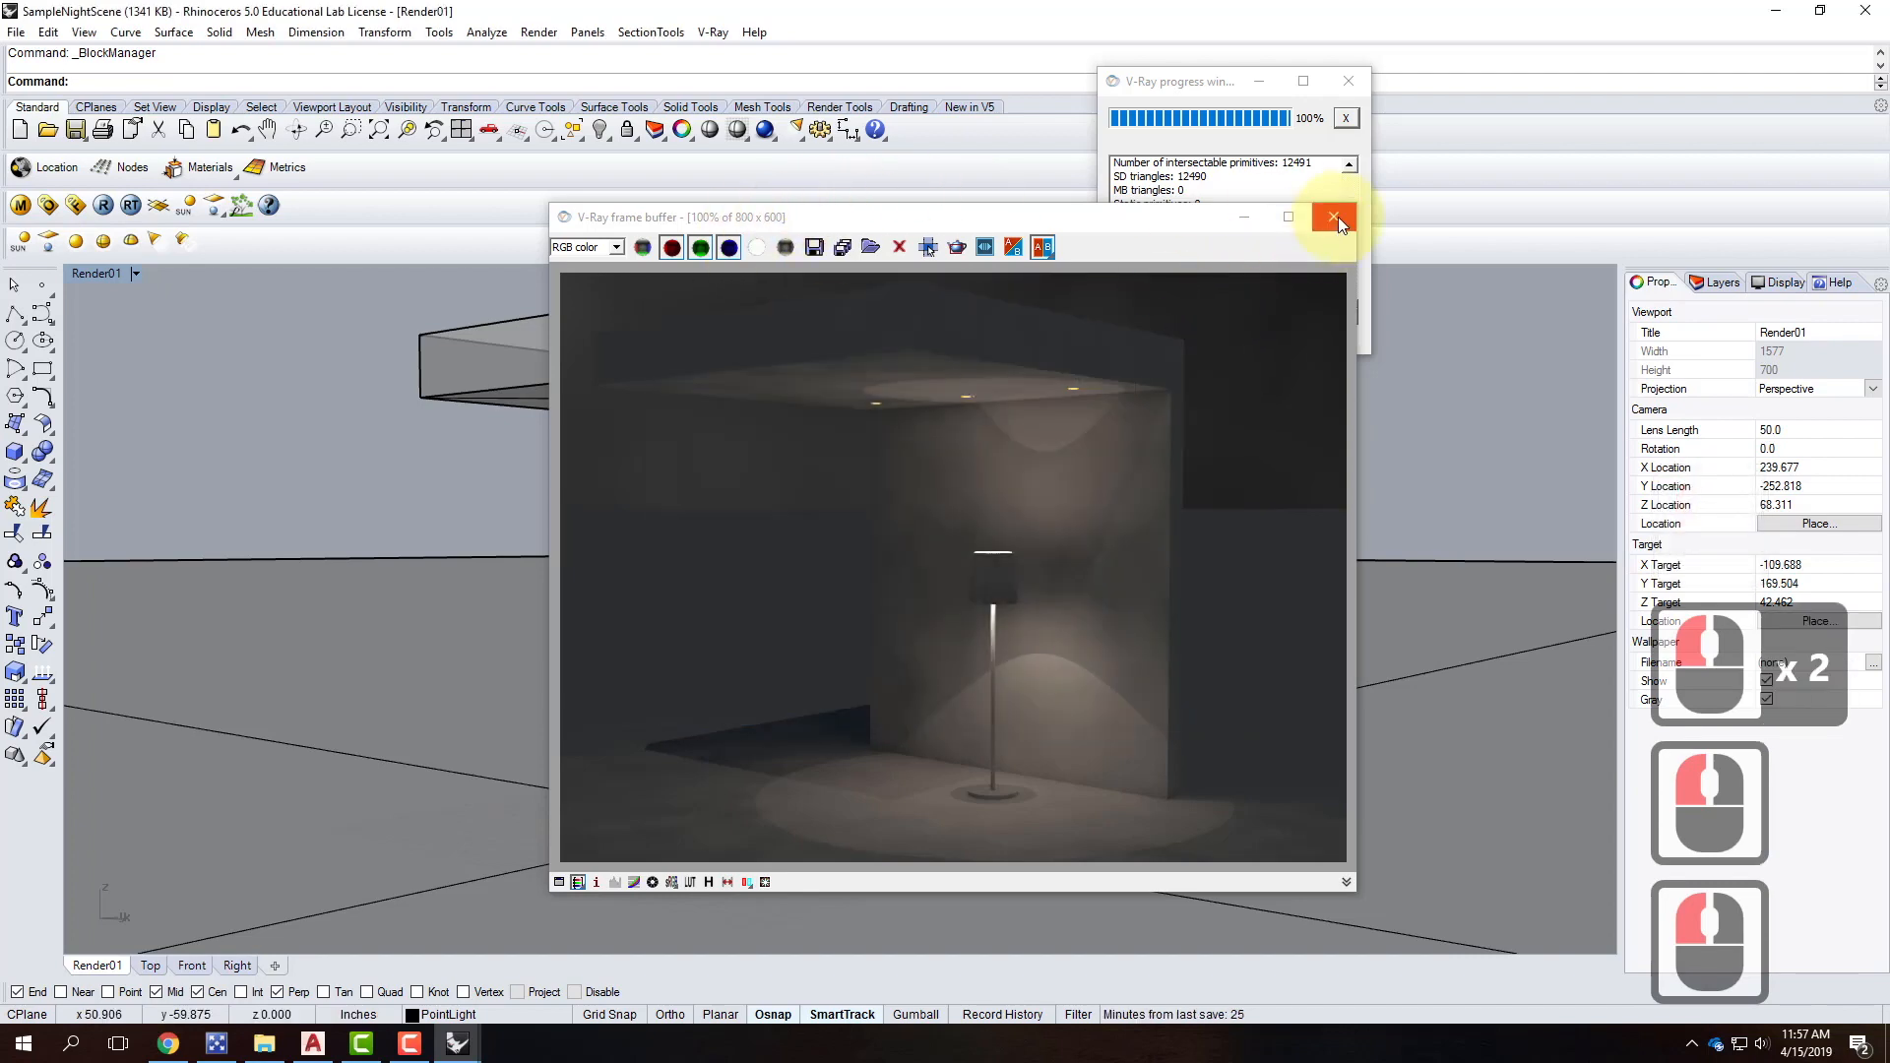
# Re-render the night scene with V-Ray and minimize the frame buffer.
pyautogui.click(100, 206)
pyautogui.click(992, 654)
pyautogui.click(993, 626)
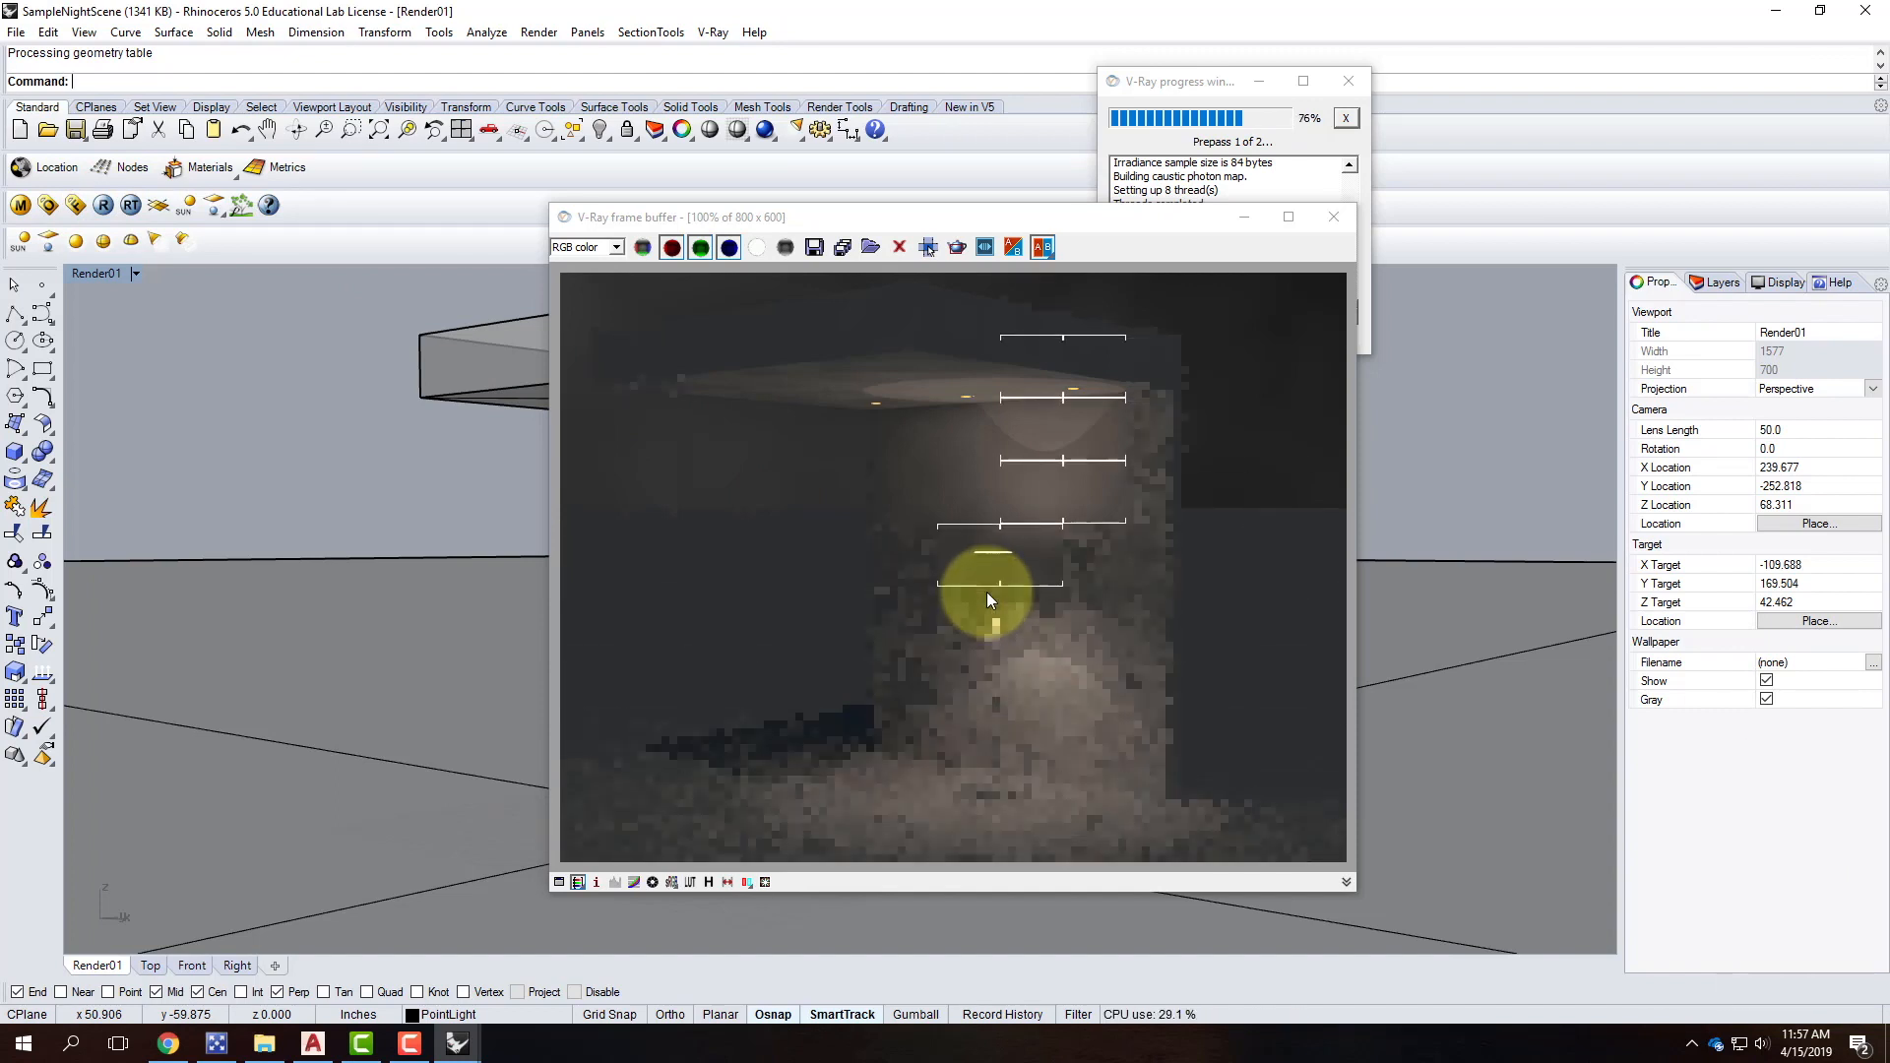
pyautogui.click(1244, 217)
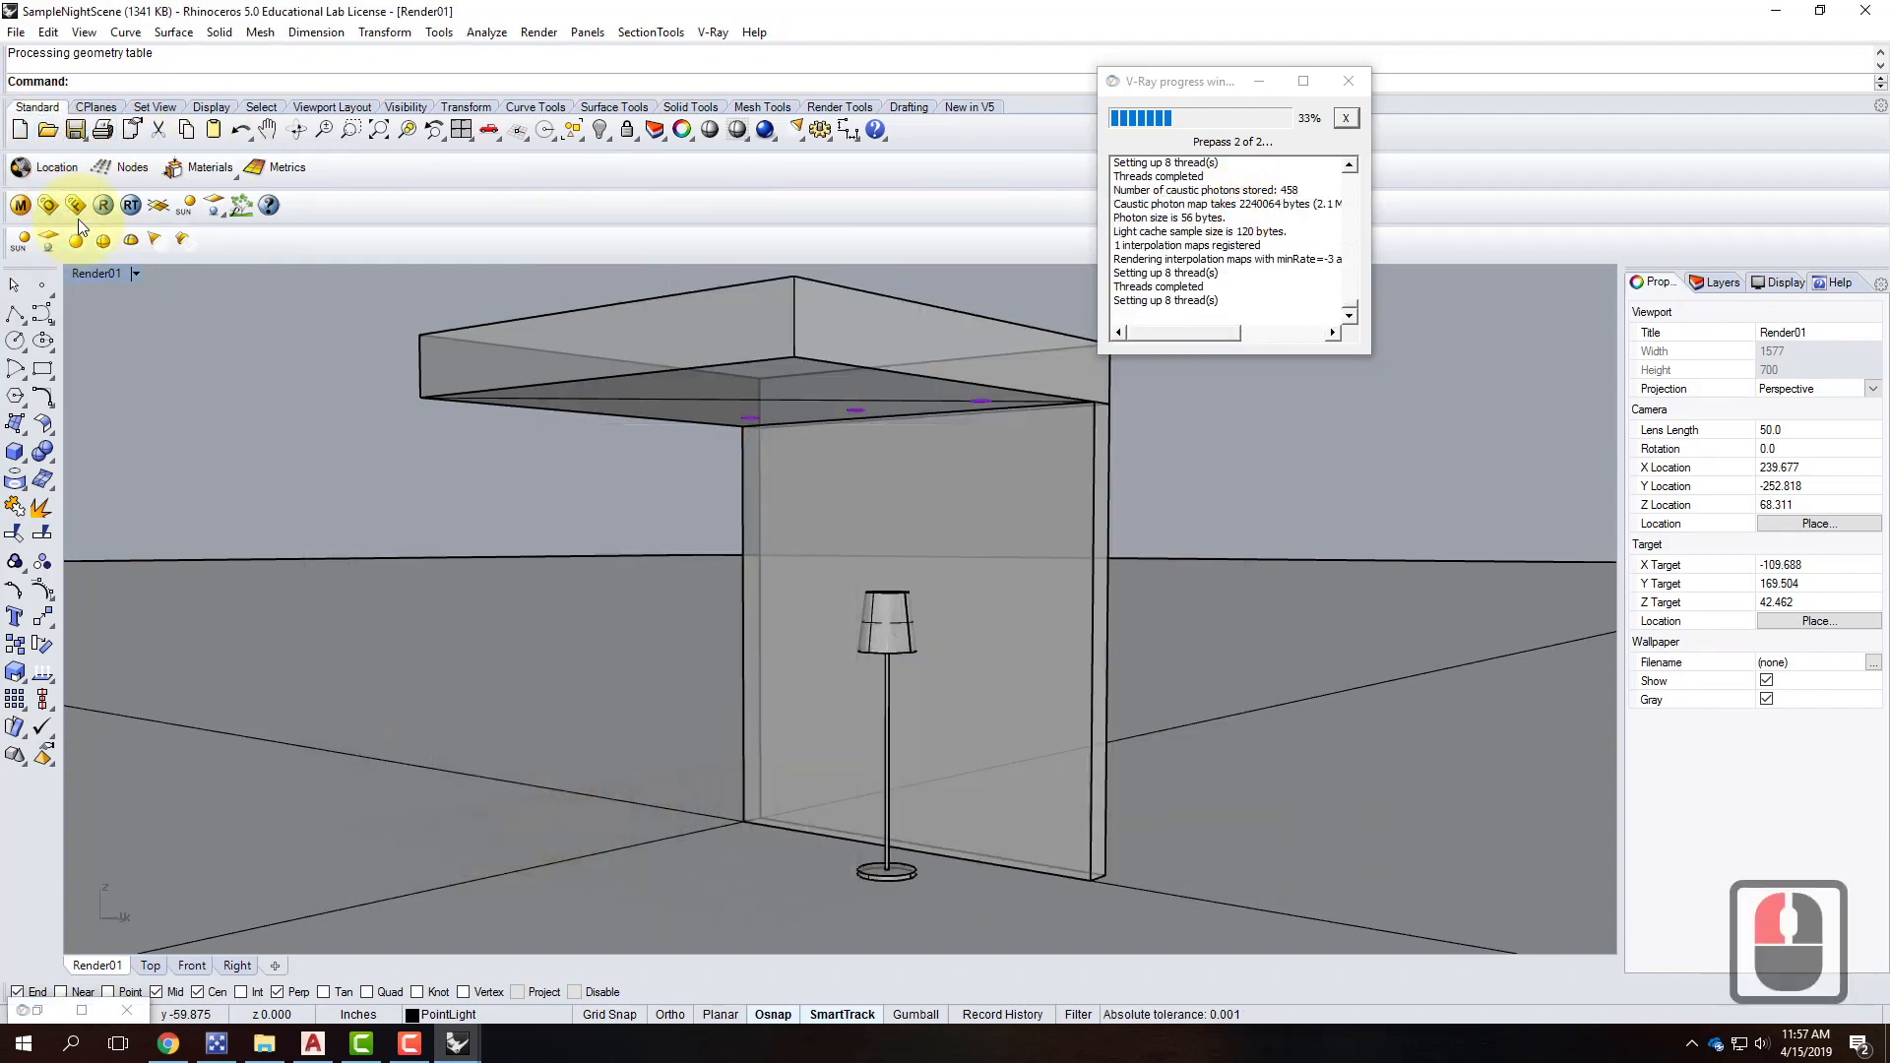
# Set LampShade's transparency to a pale grey of 250 and refresh the preview.
pyautogui.click(22, 208)
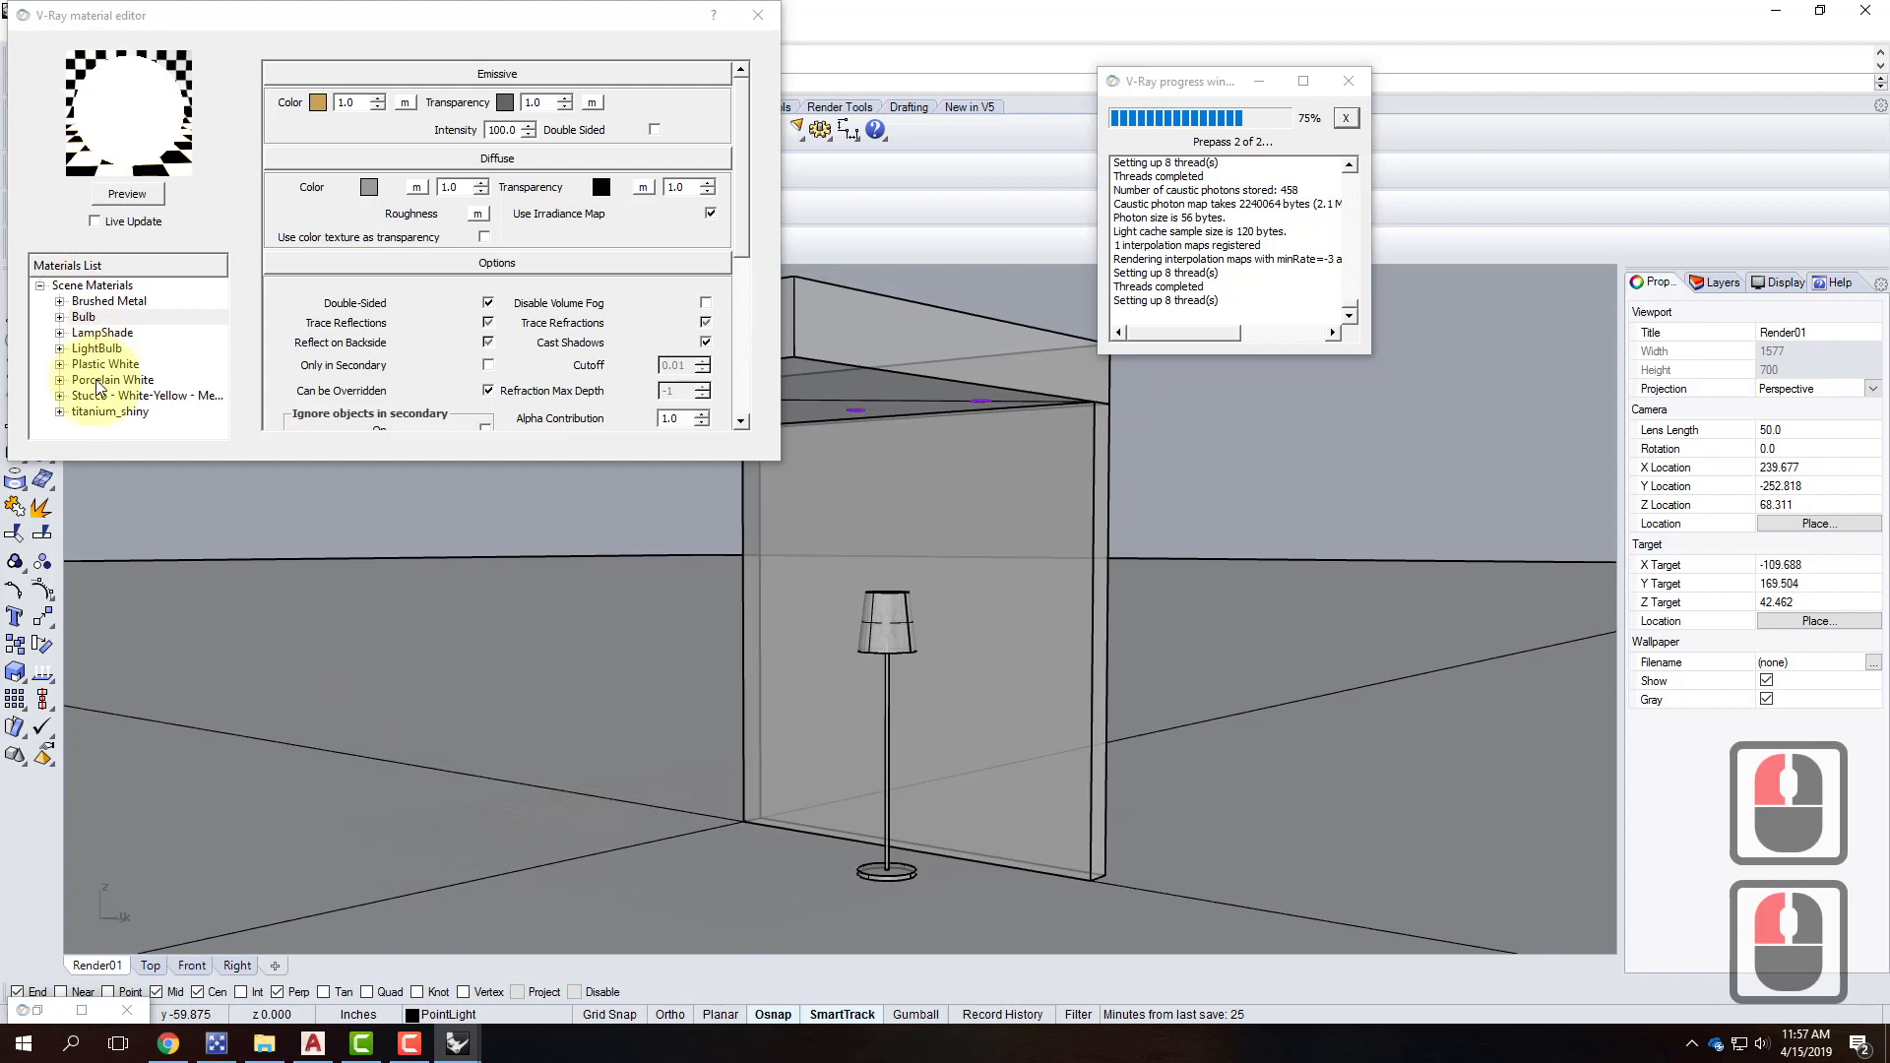
pyautogui.click(98, 335)
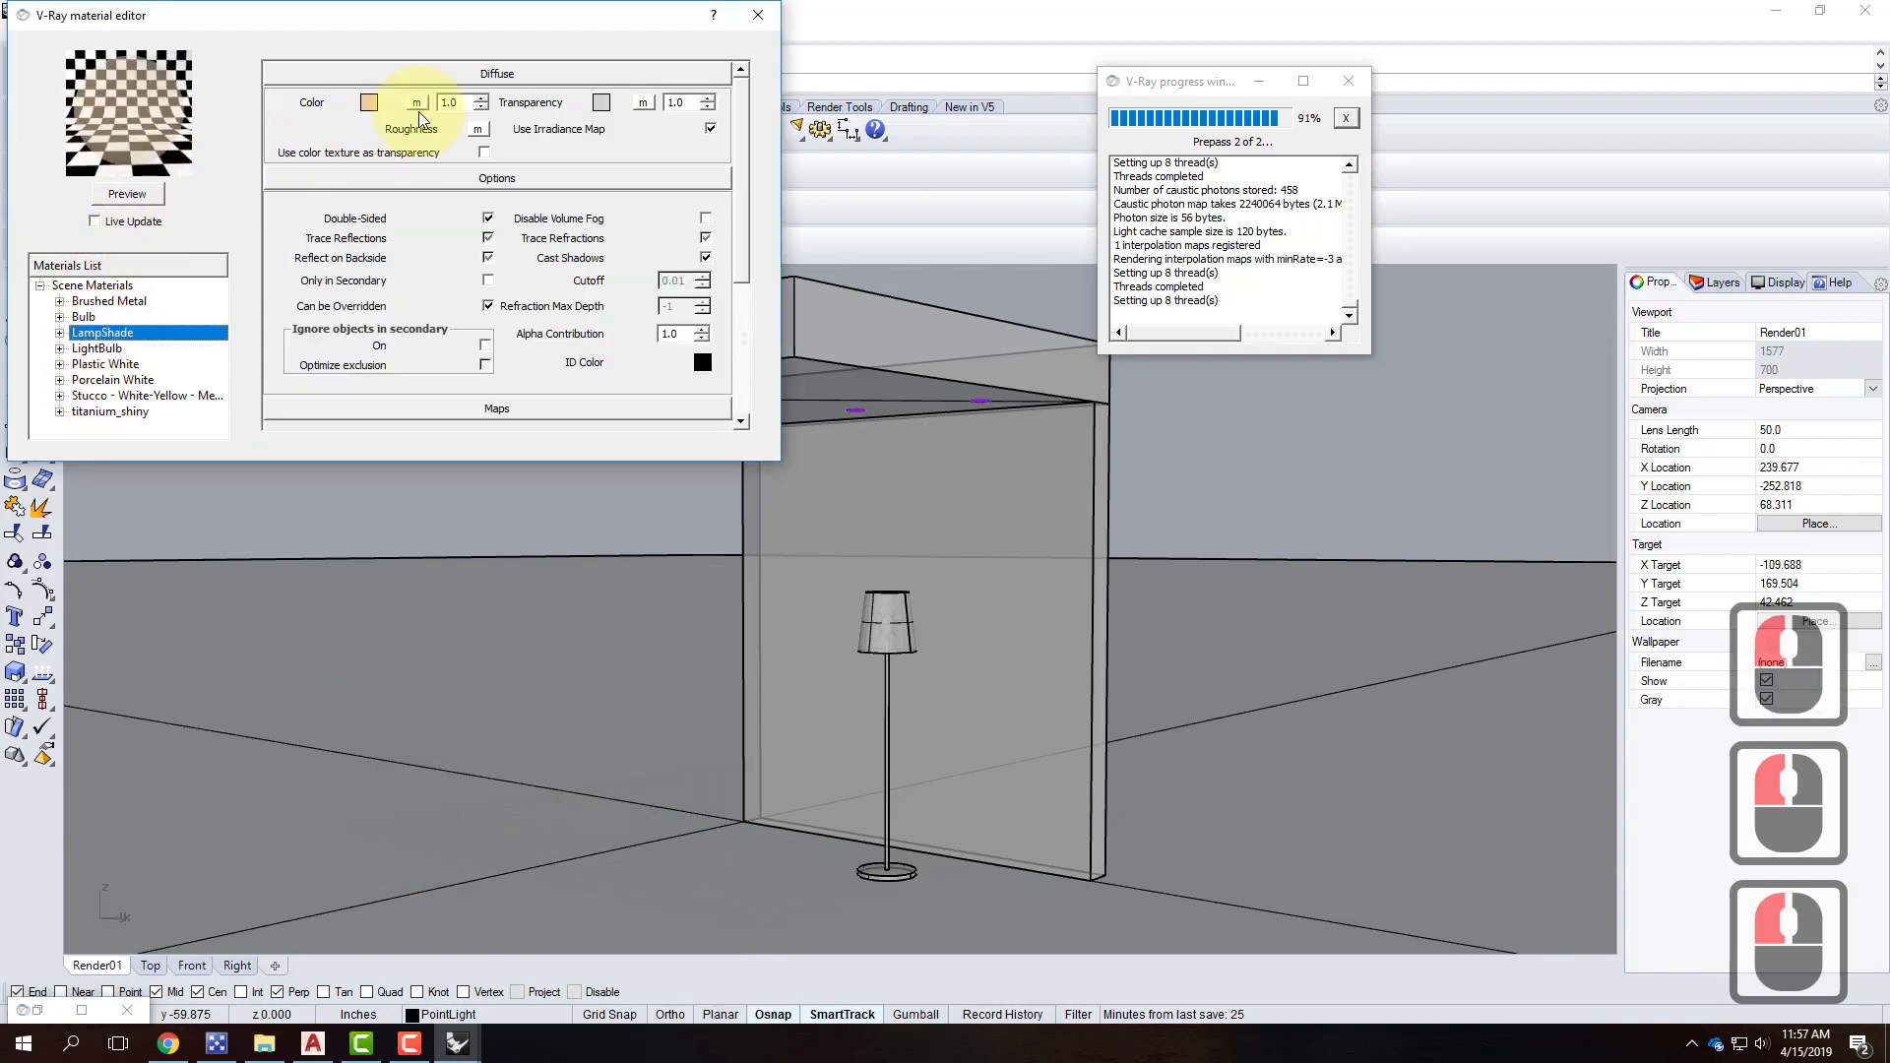
pyautogui.click(600, 103)
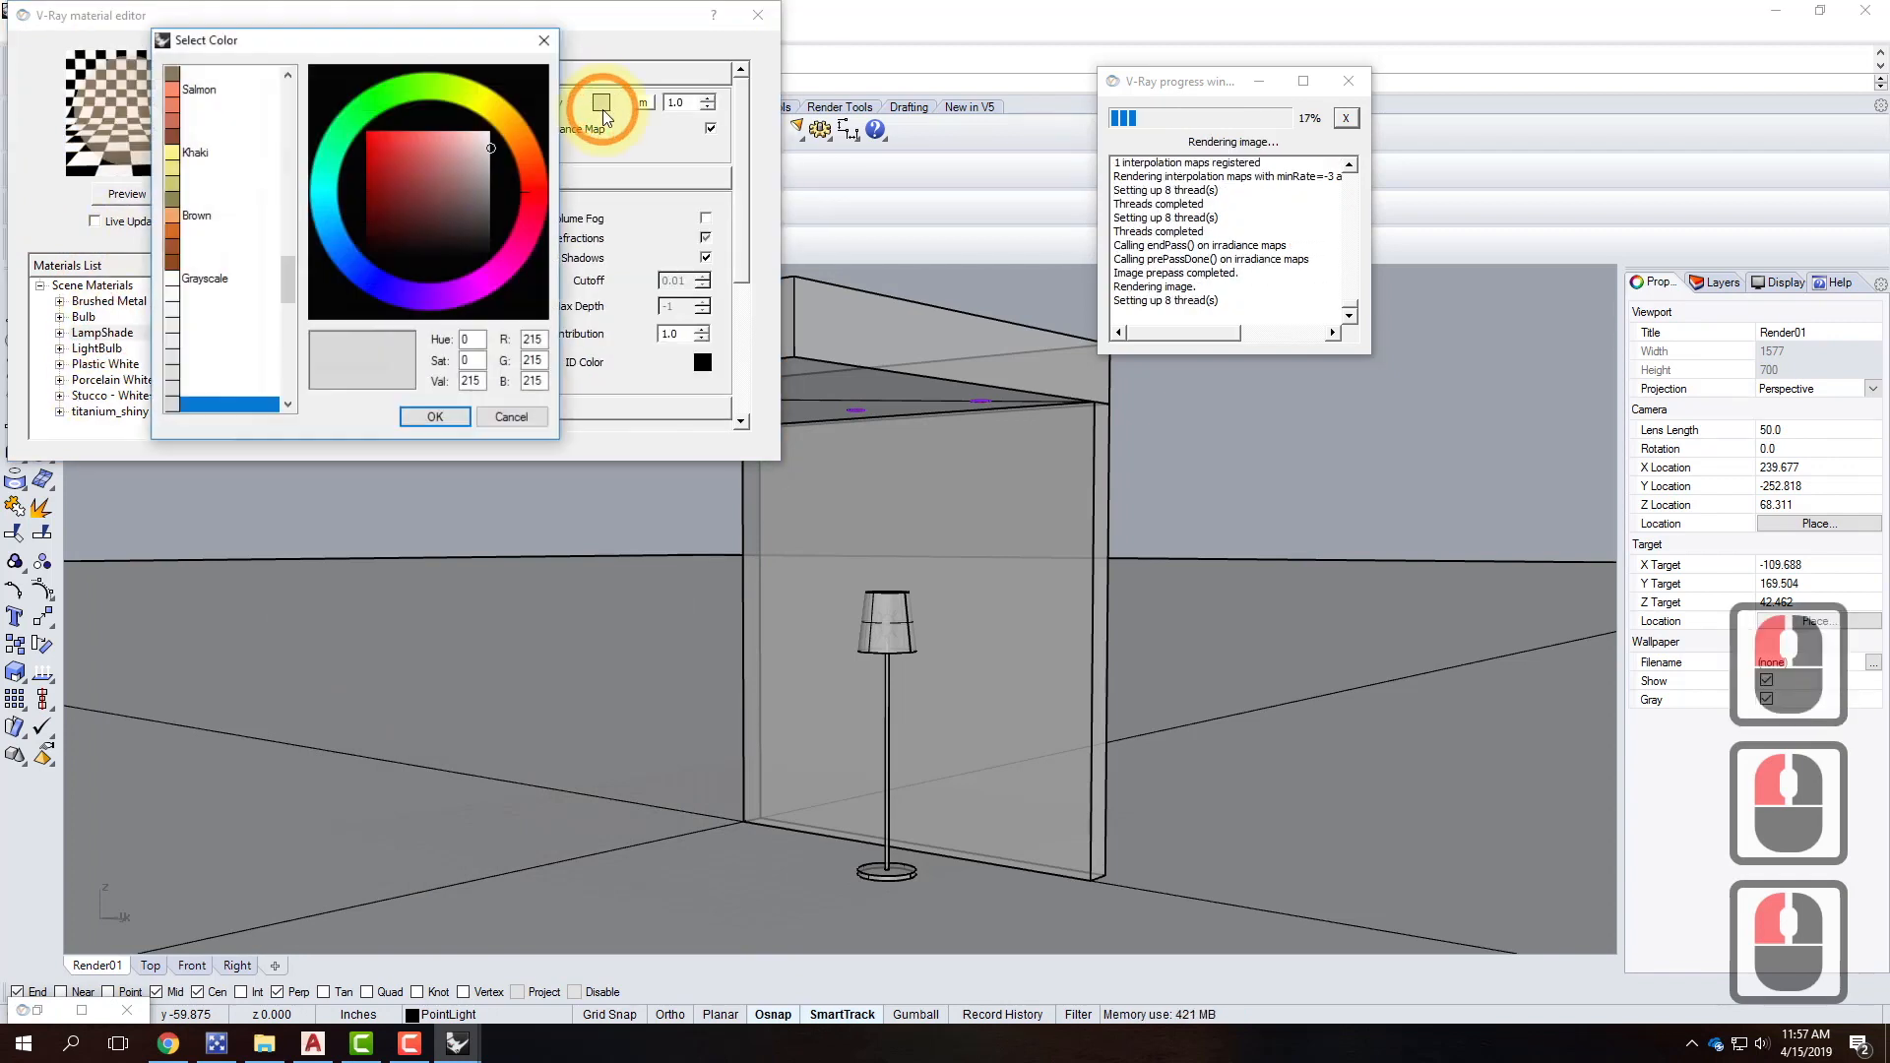
pyautogui.click(197, 293)
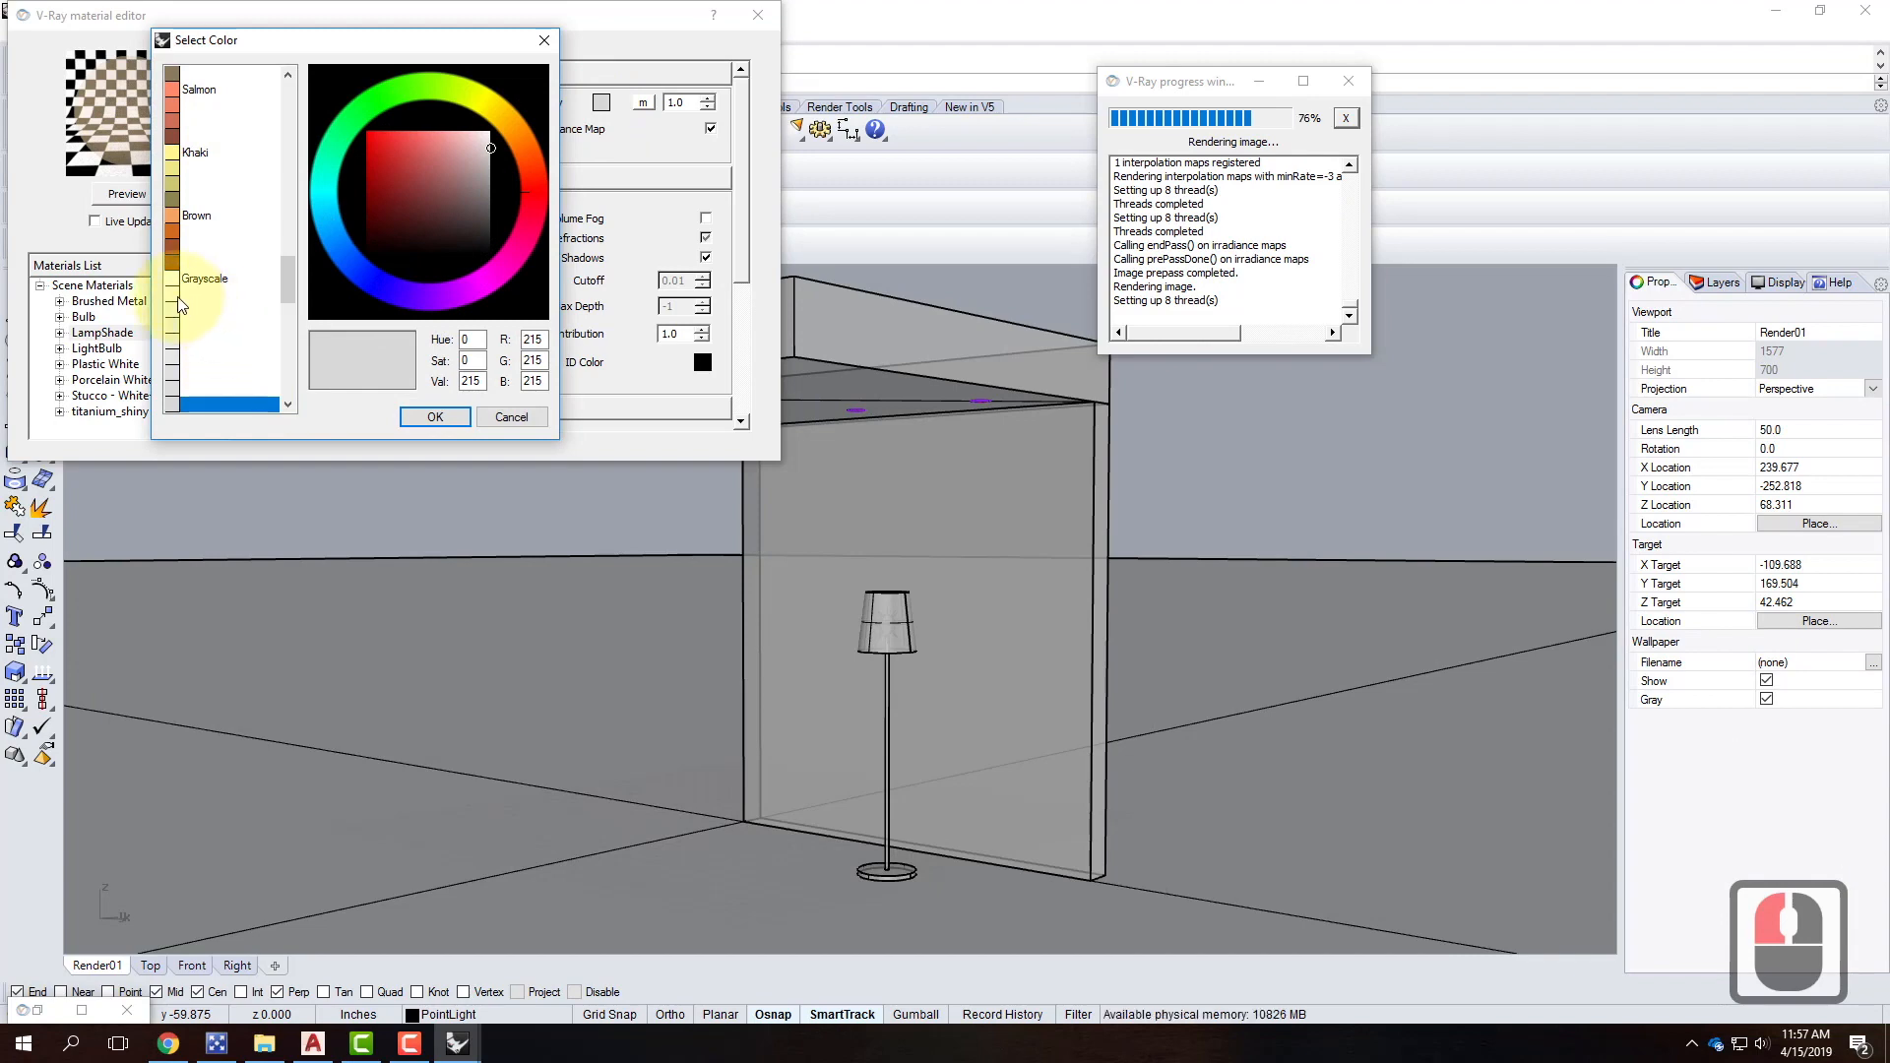
pyautogui.click(434, 417)
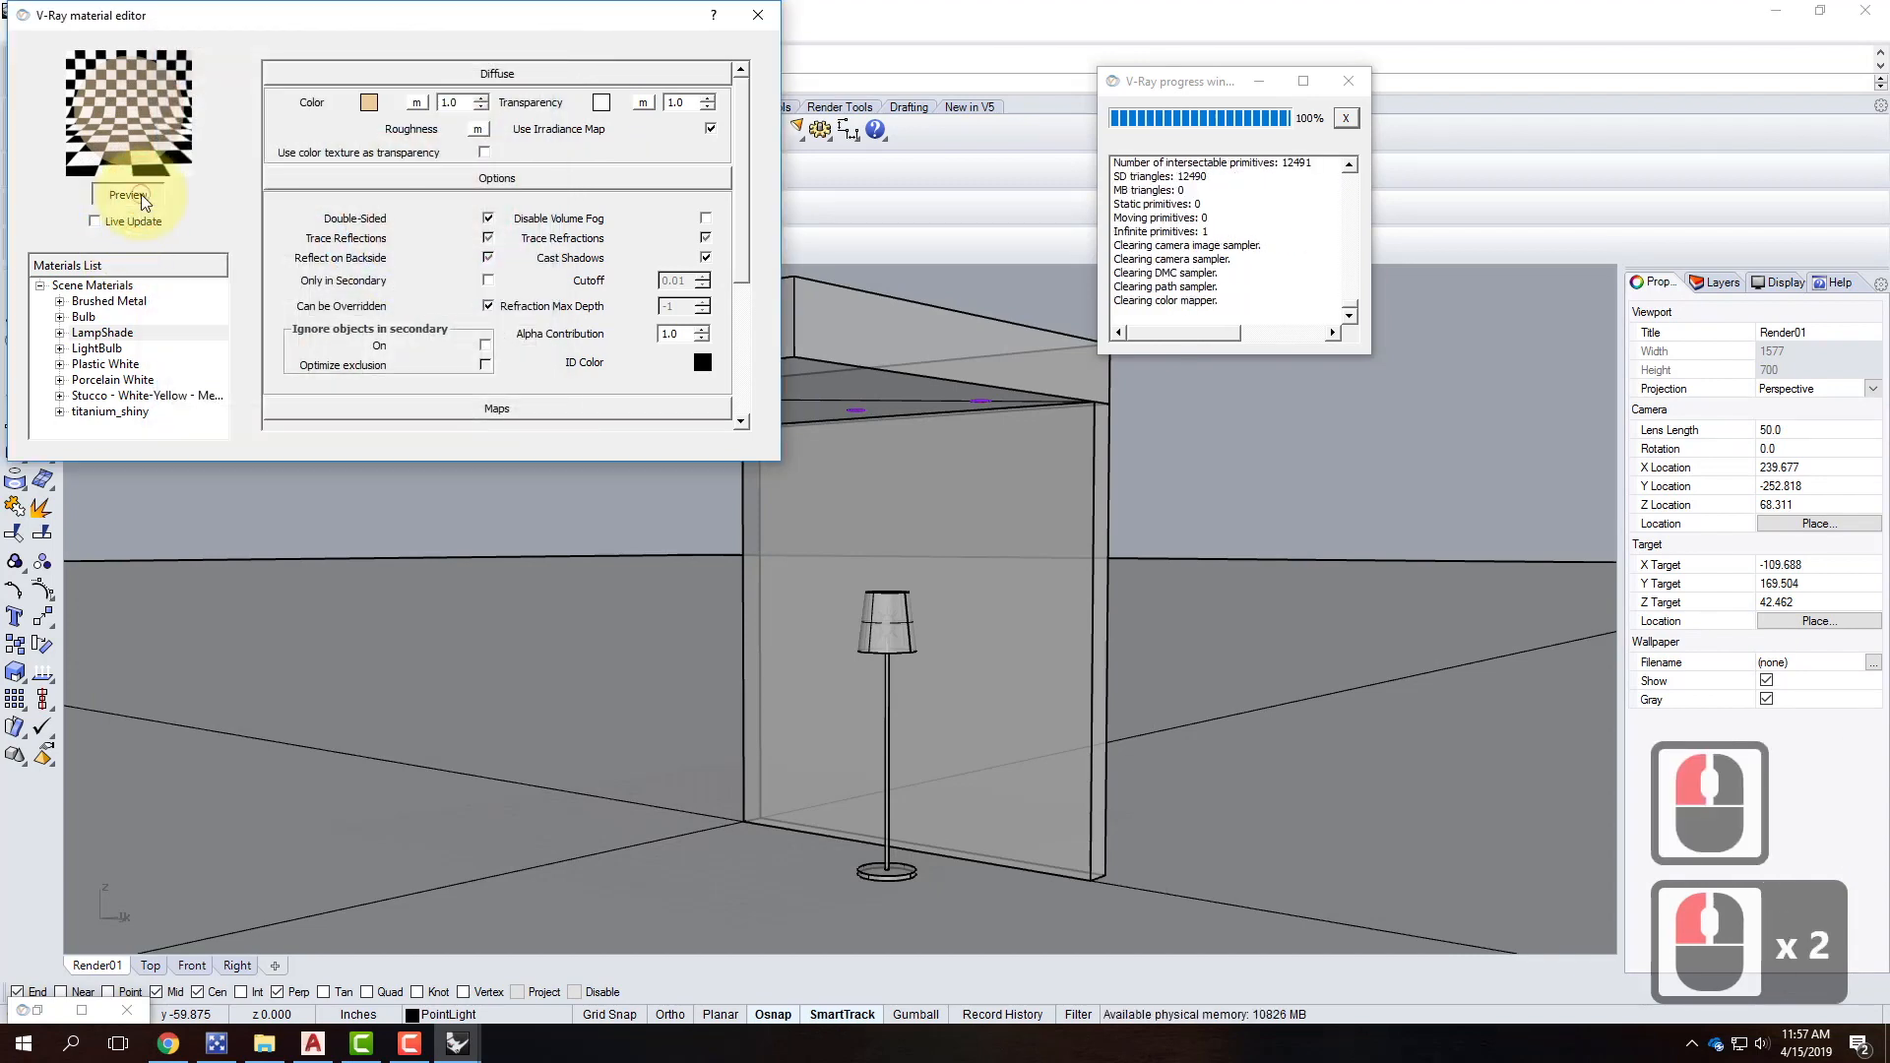
pyautogui.click(138, 193)
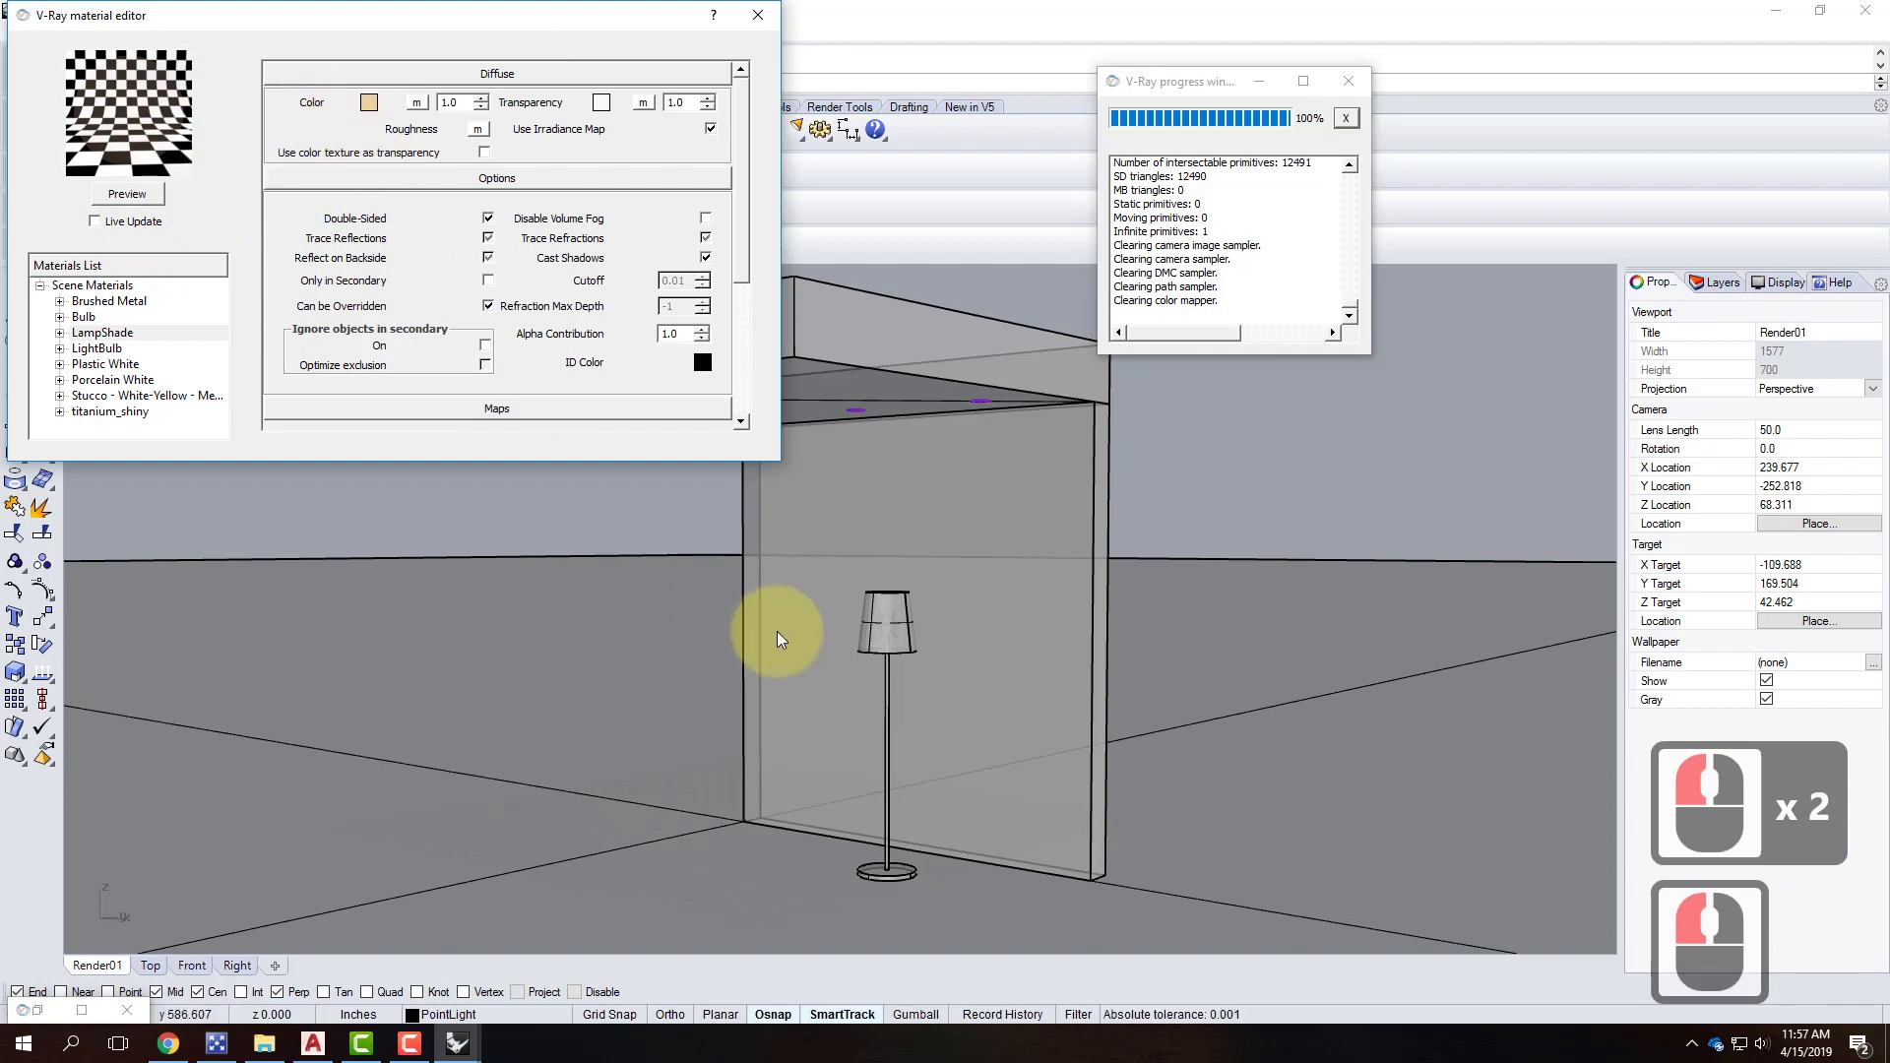
pyautogui.click(759, 17)
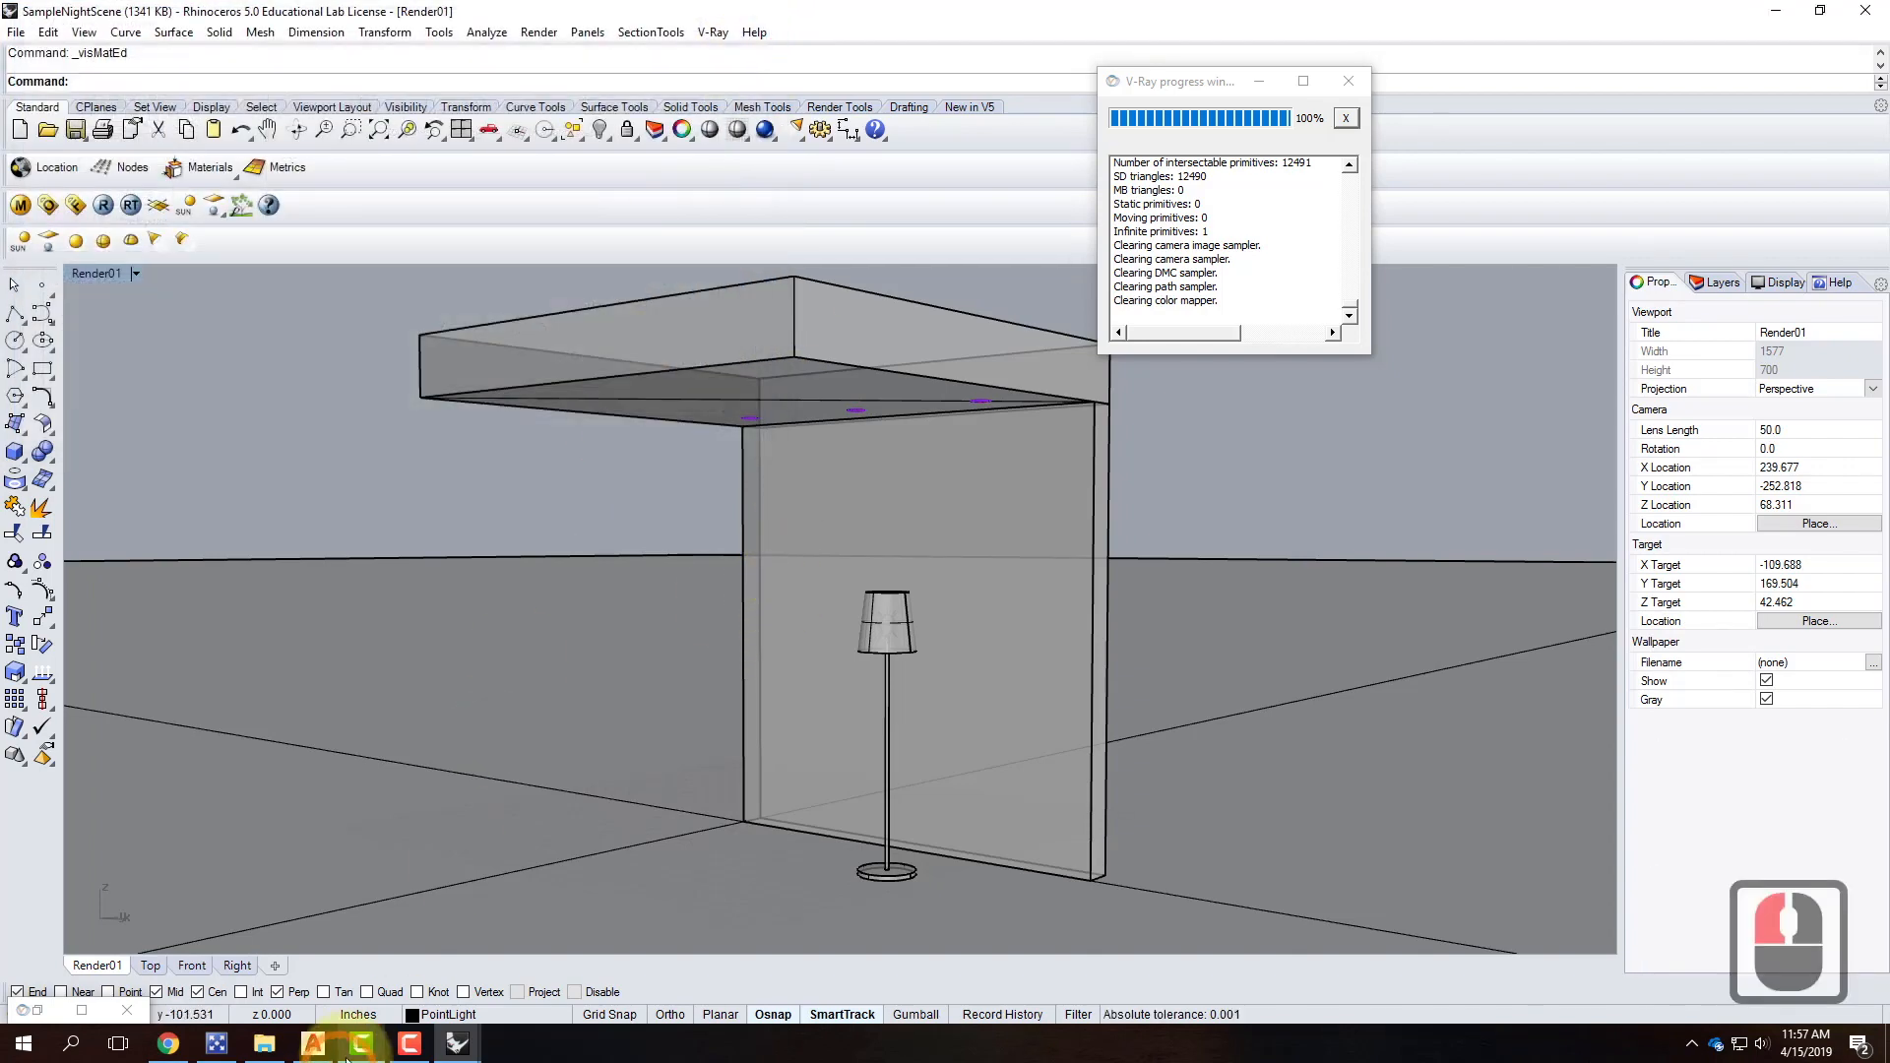
# In FloorLamp2, move the lamp shade onto the purple Shade layer.
pyautogui.moveTo(459, 1046)
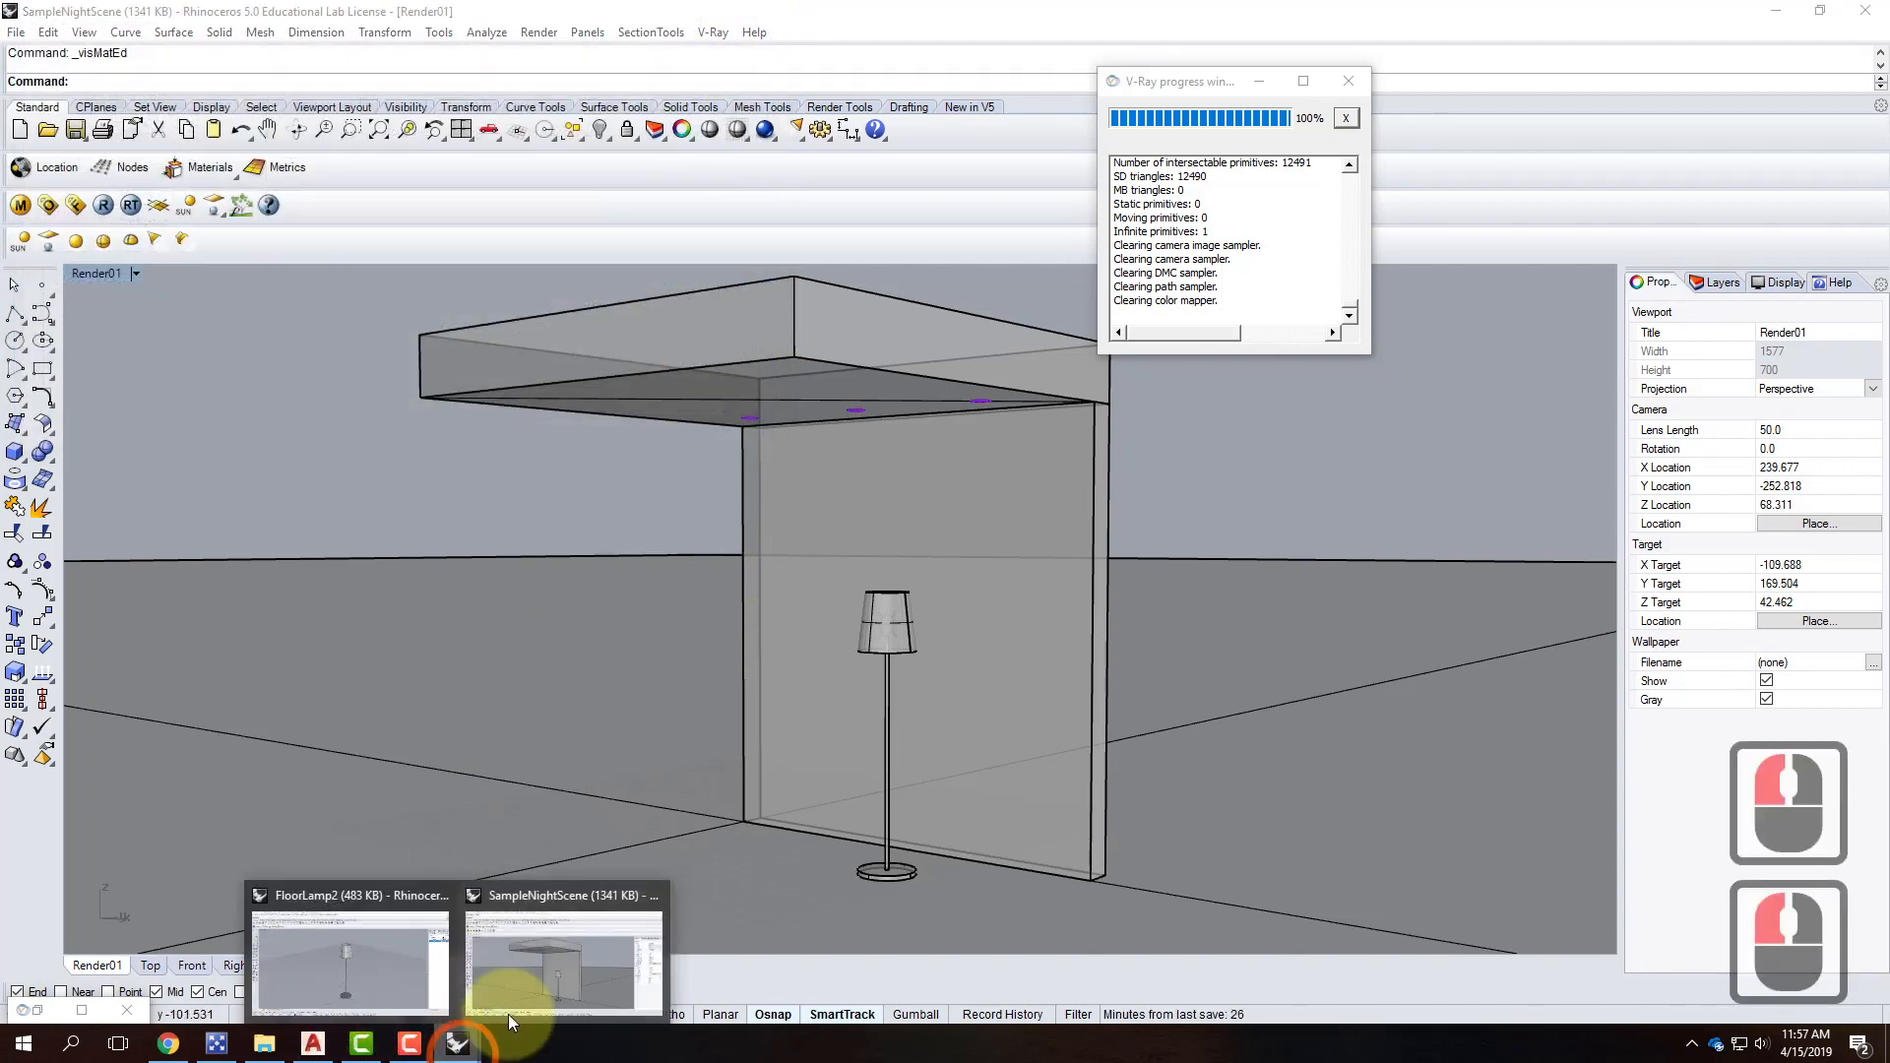
pyautogui.click(394, 972)
pyautogui.click(917, 379)
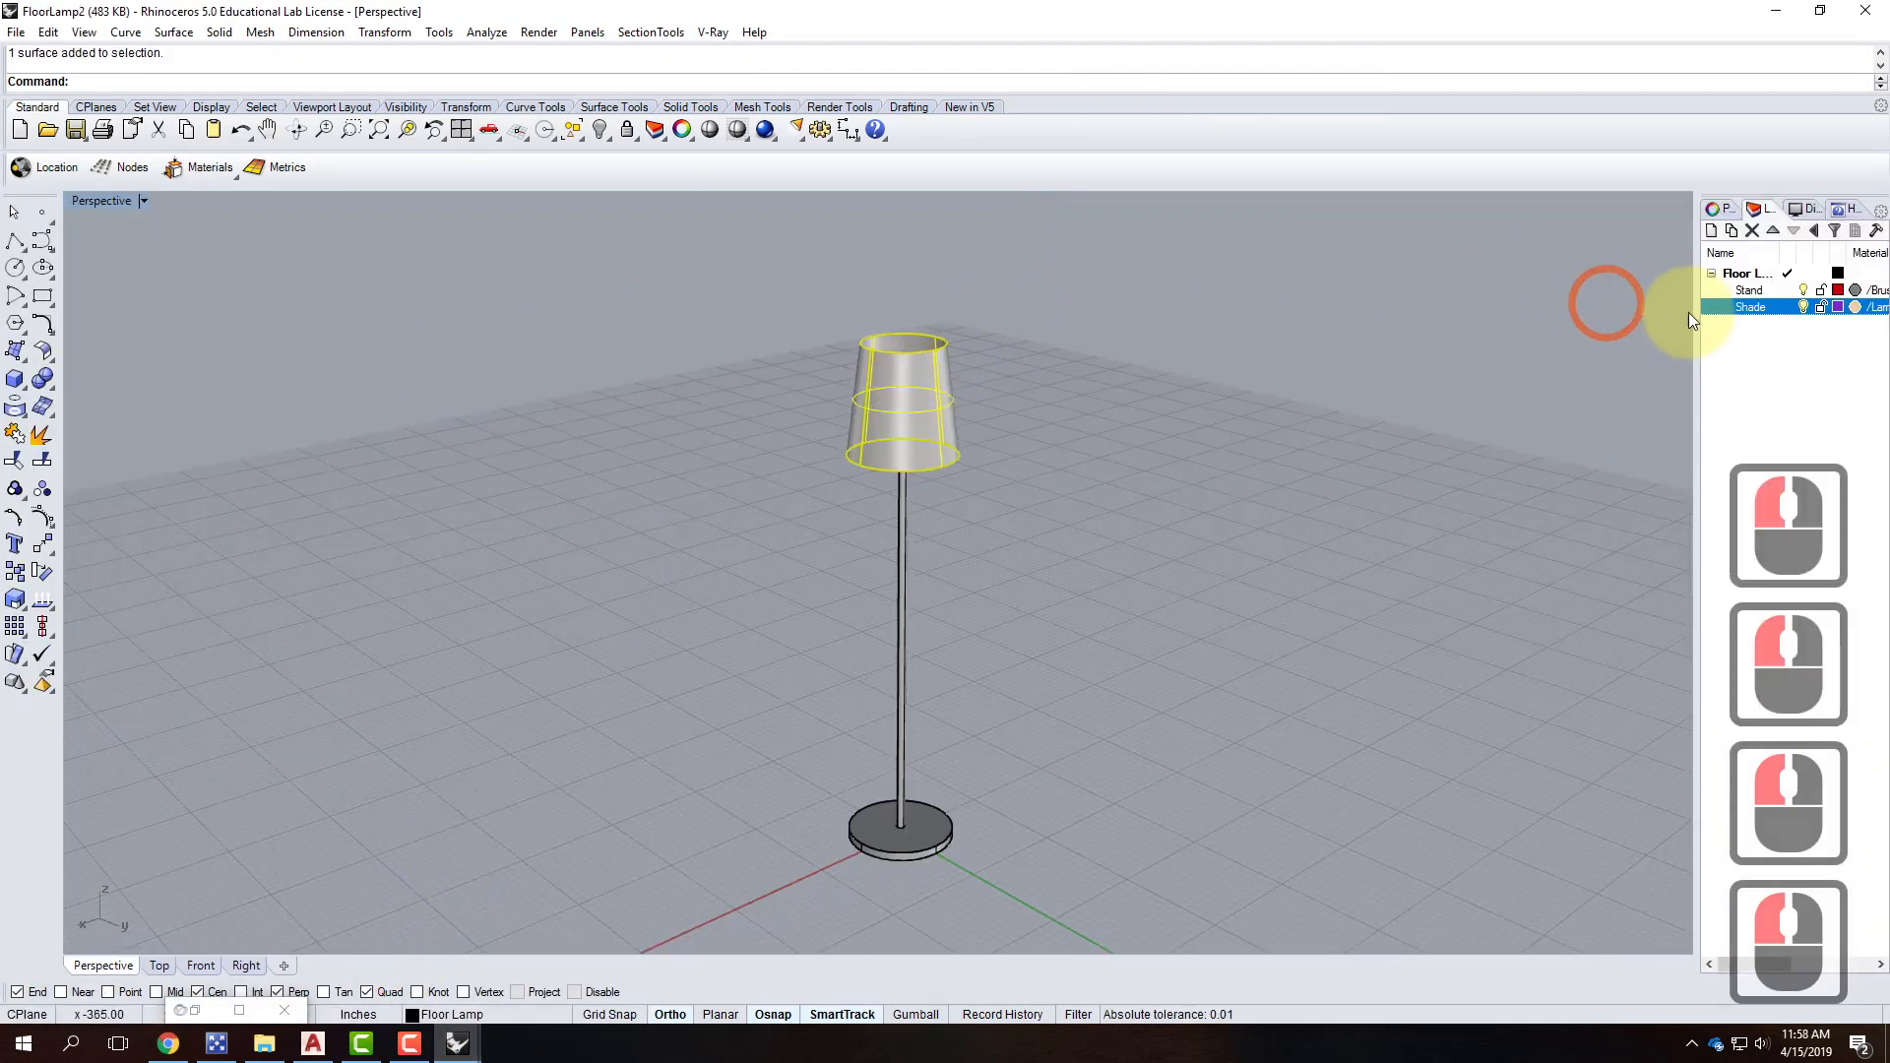
pyautogui.rightClick(1763, 306)
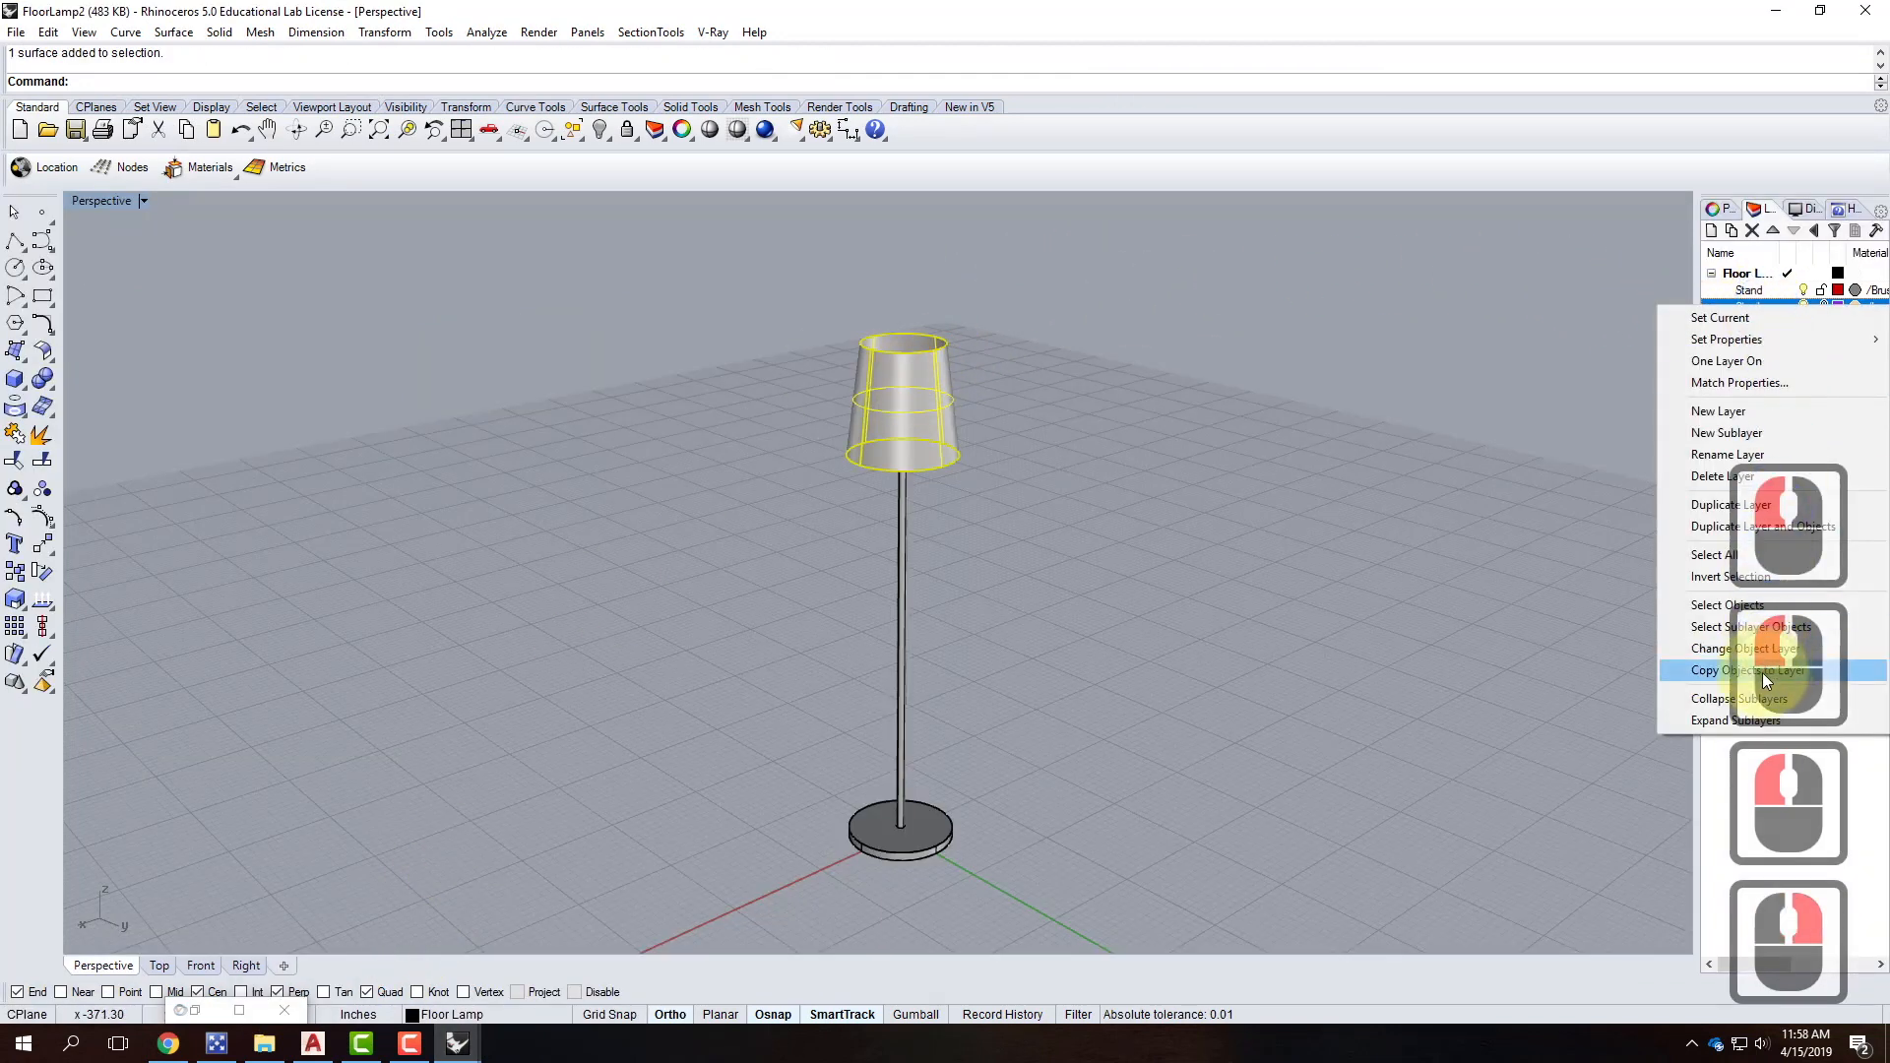
pyautogui.click(1742, 648)
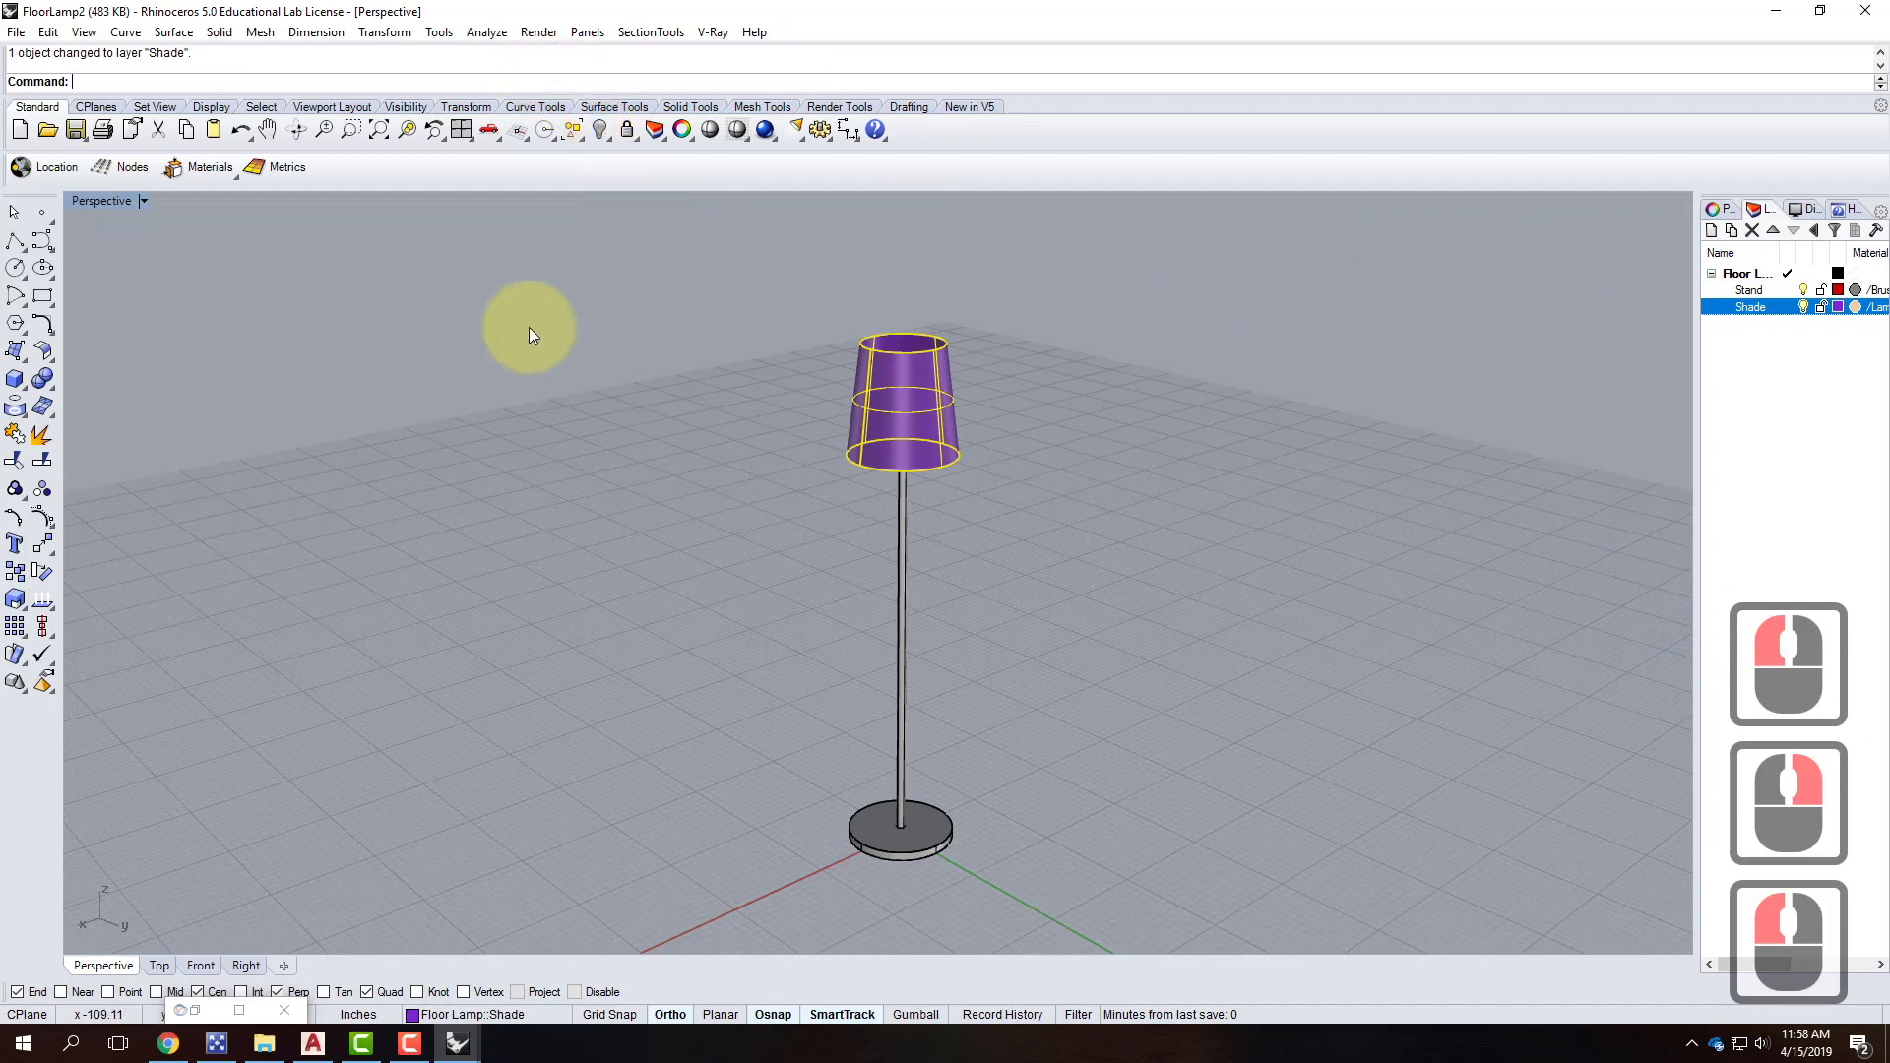
# Move the lamp's pole and base onto the red Stand layer.
pyautogui.moveTo(748, 889); pyautogui.dragTo(748, 889)
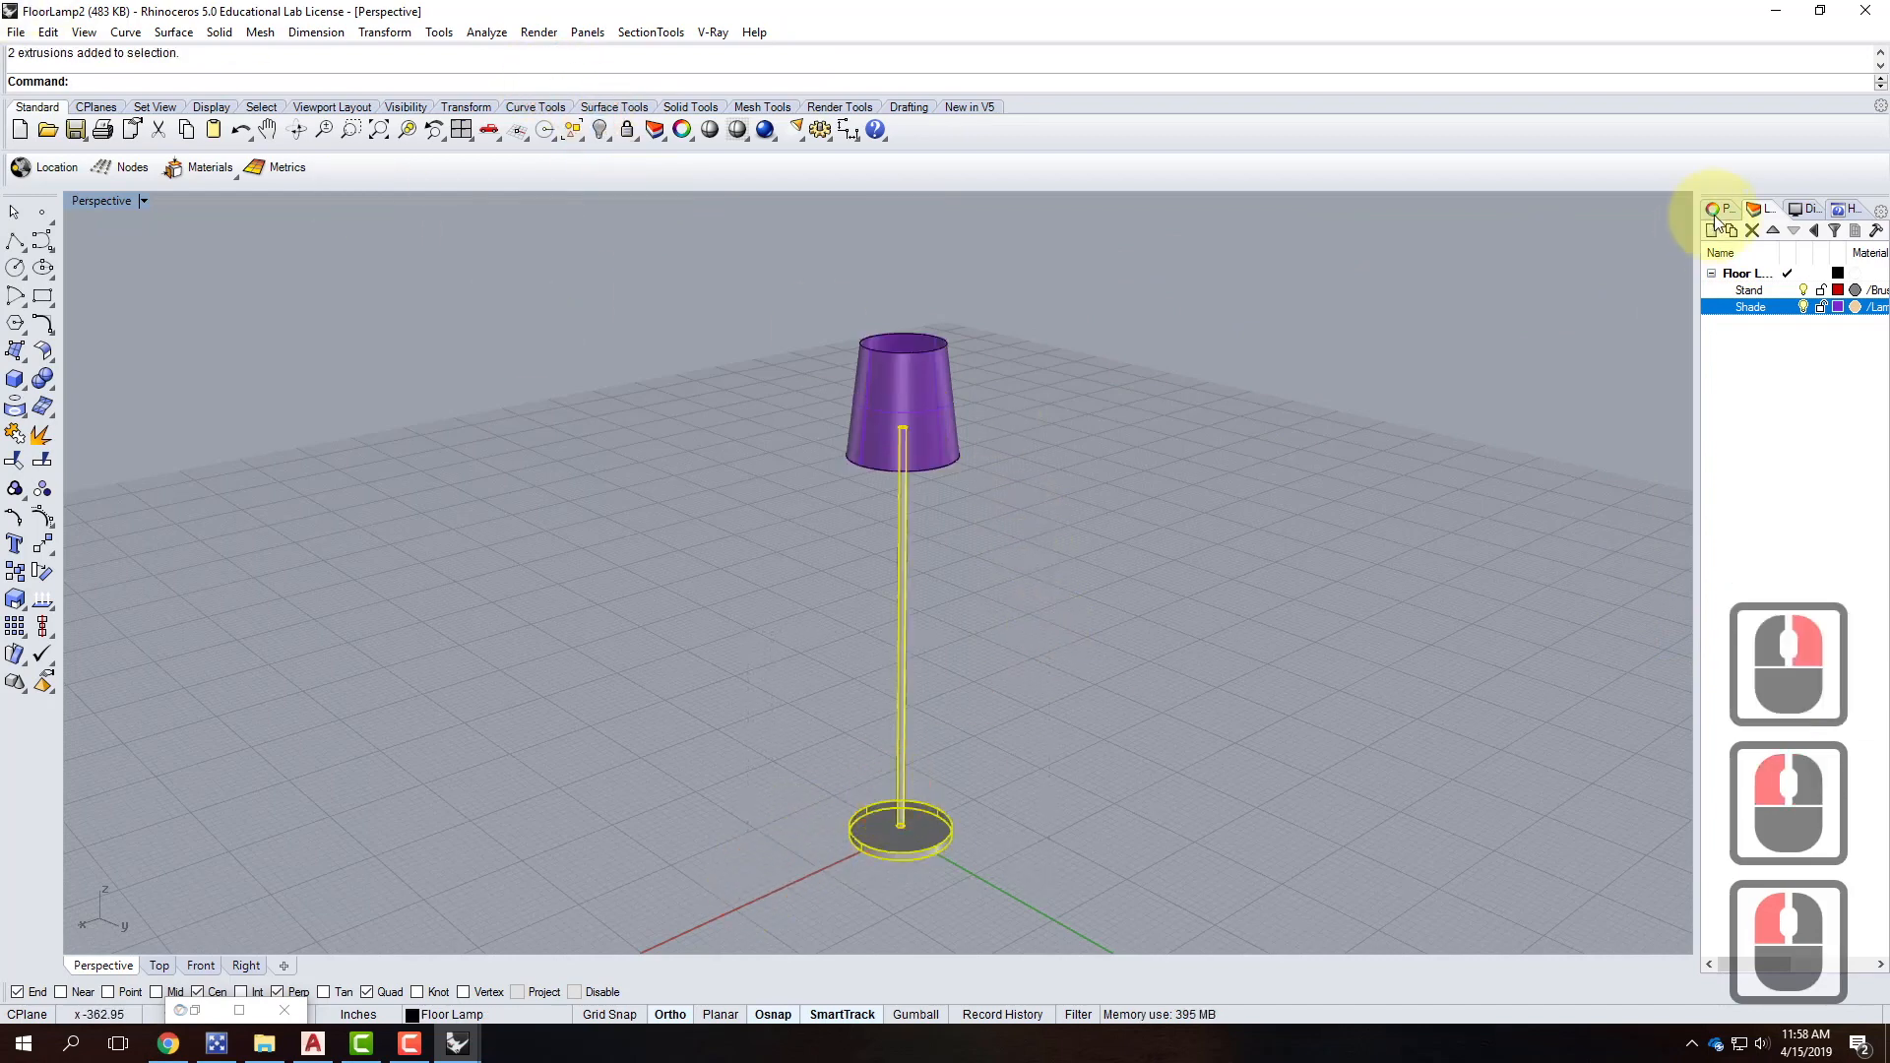
pyautogui.rightClick(1744, 290)
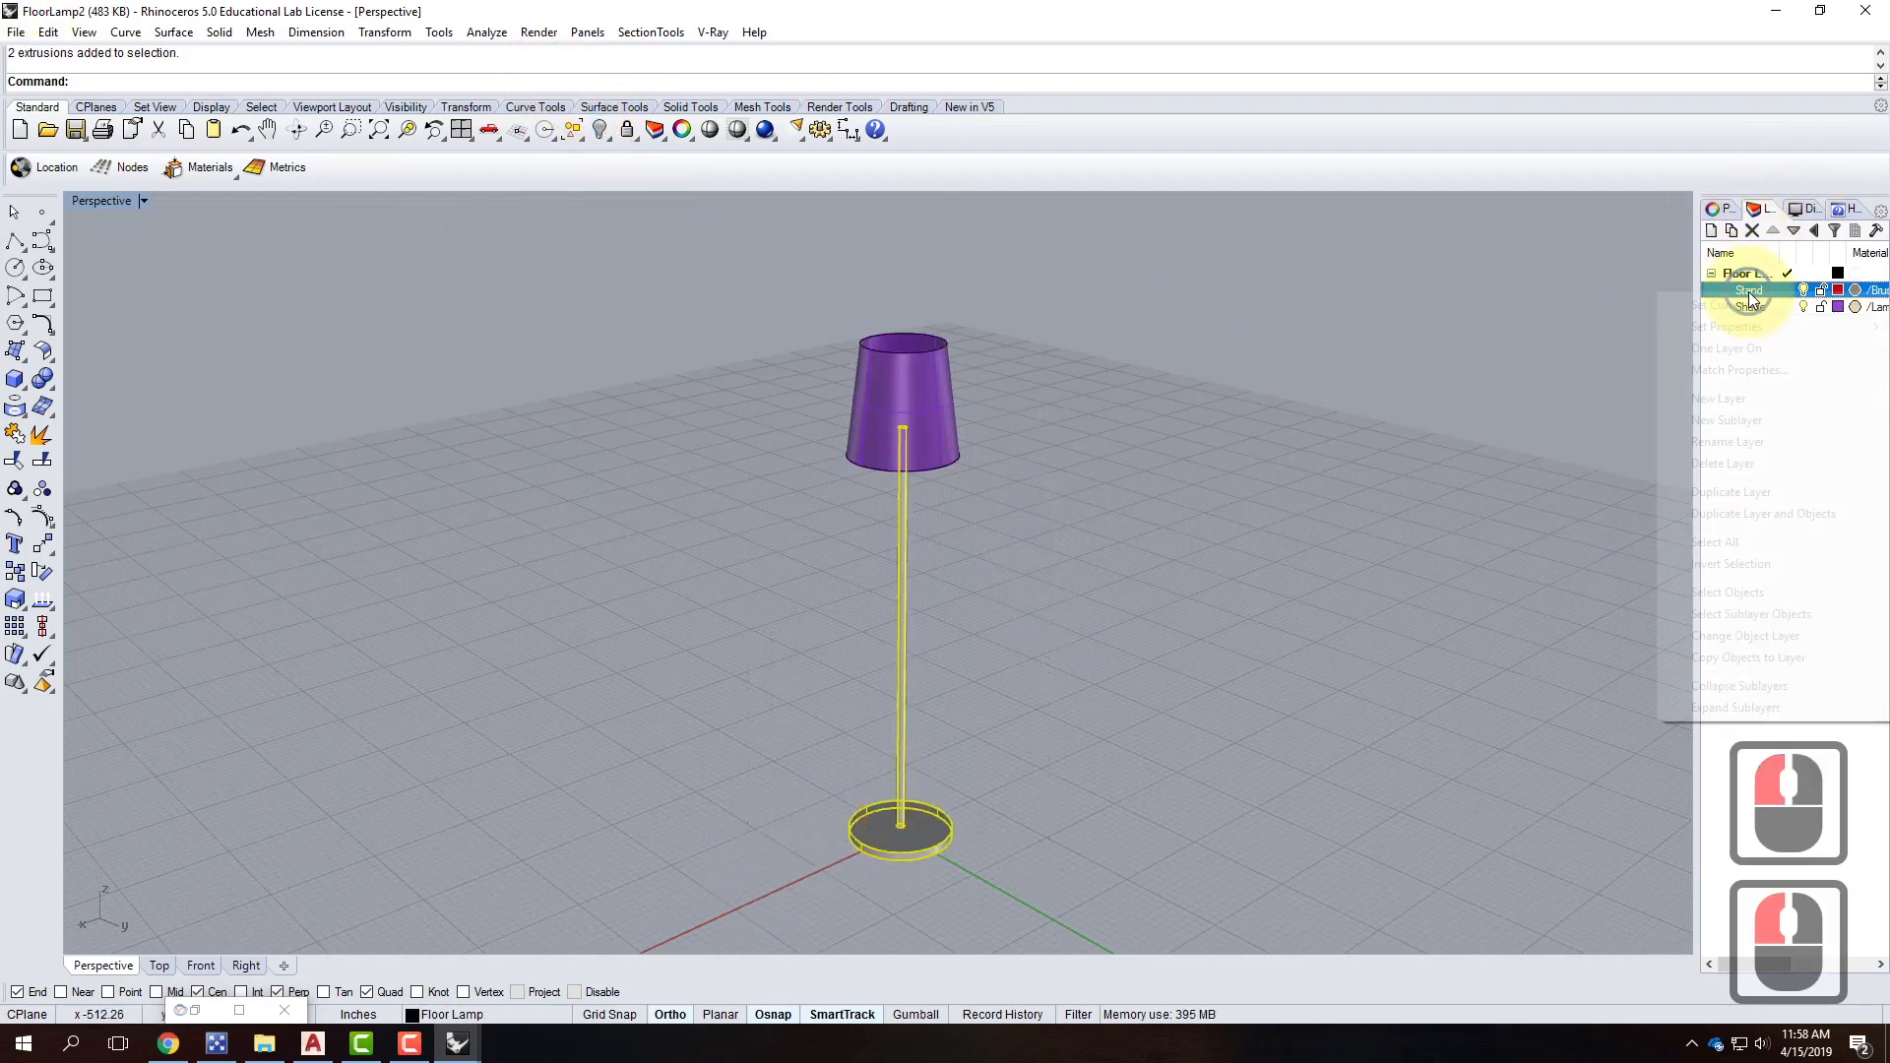
pyautogui.click(1697, 635)
pyautogui.click(152, 59)
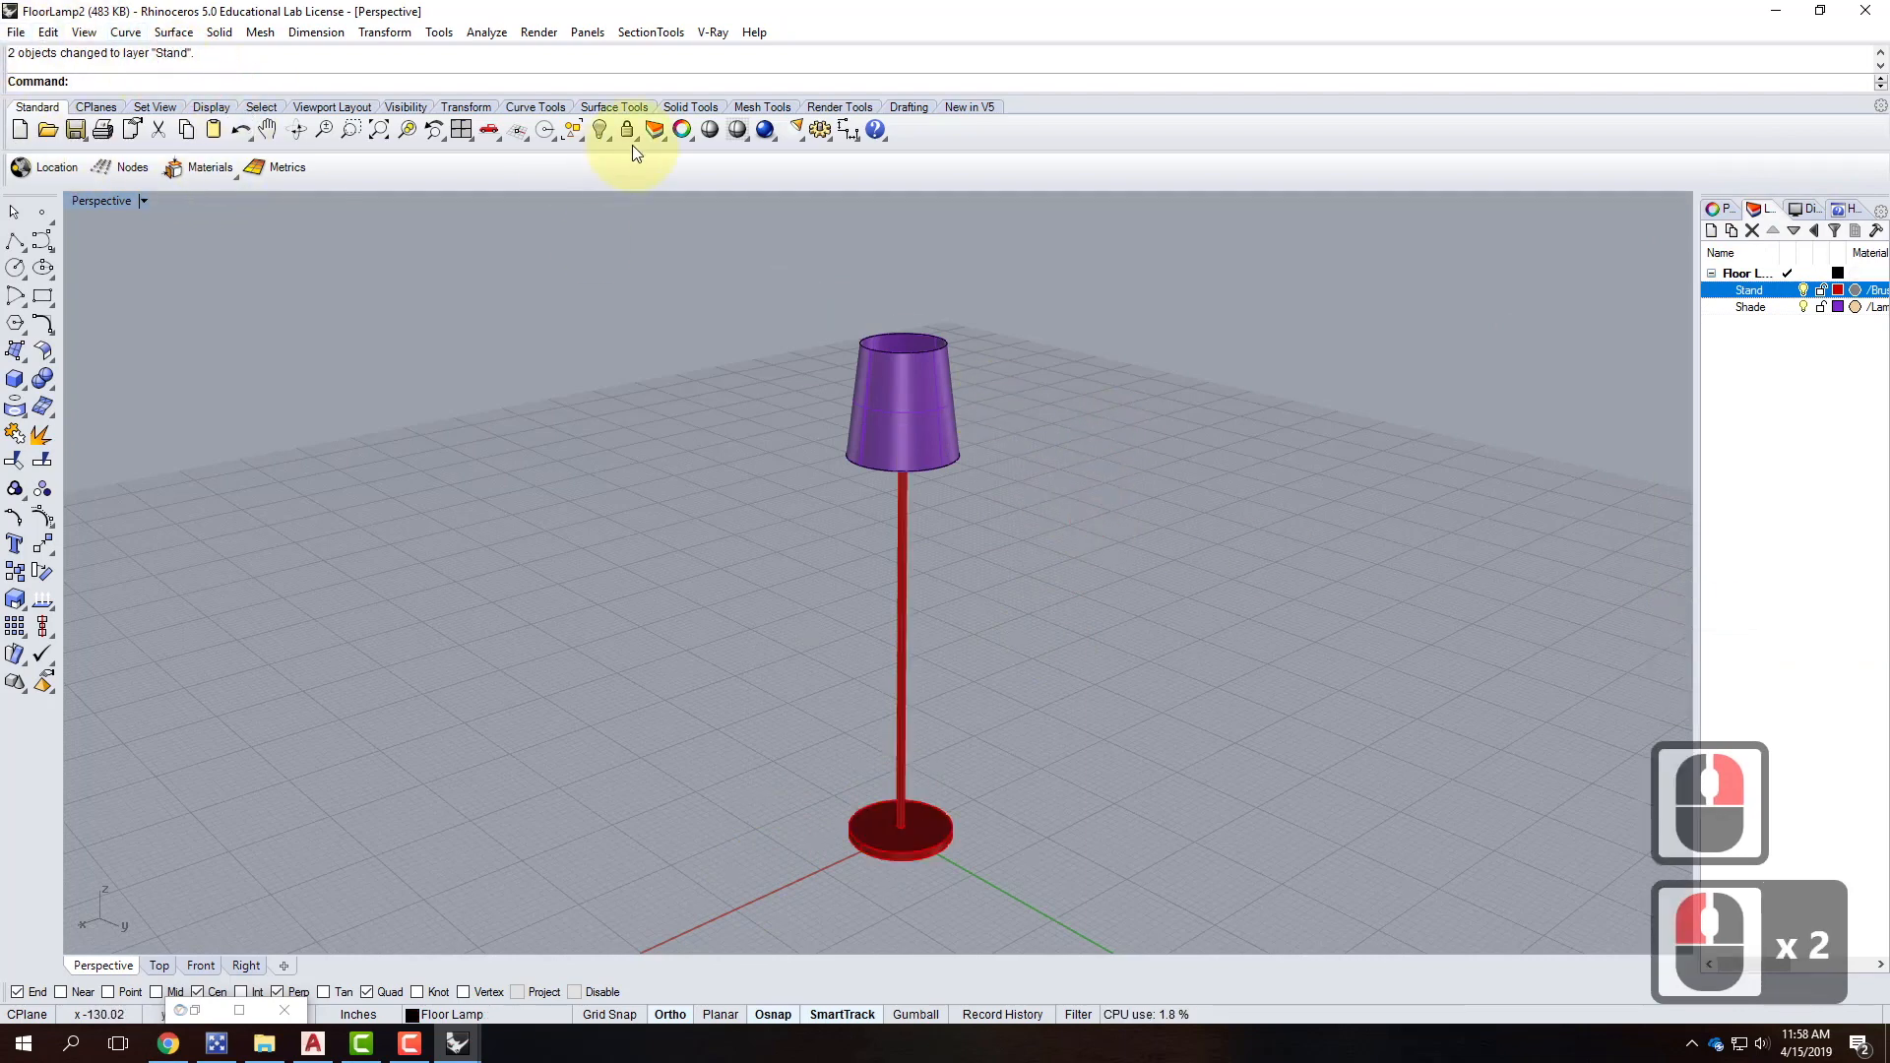
pyautogui.click(665, 35)
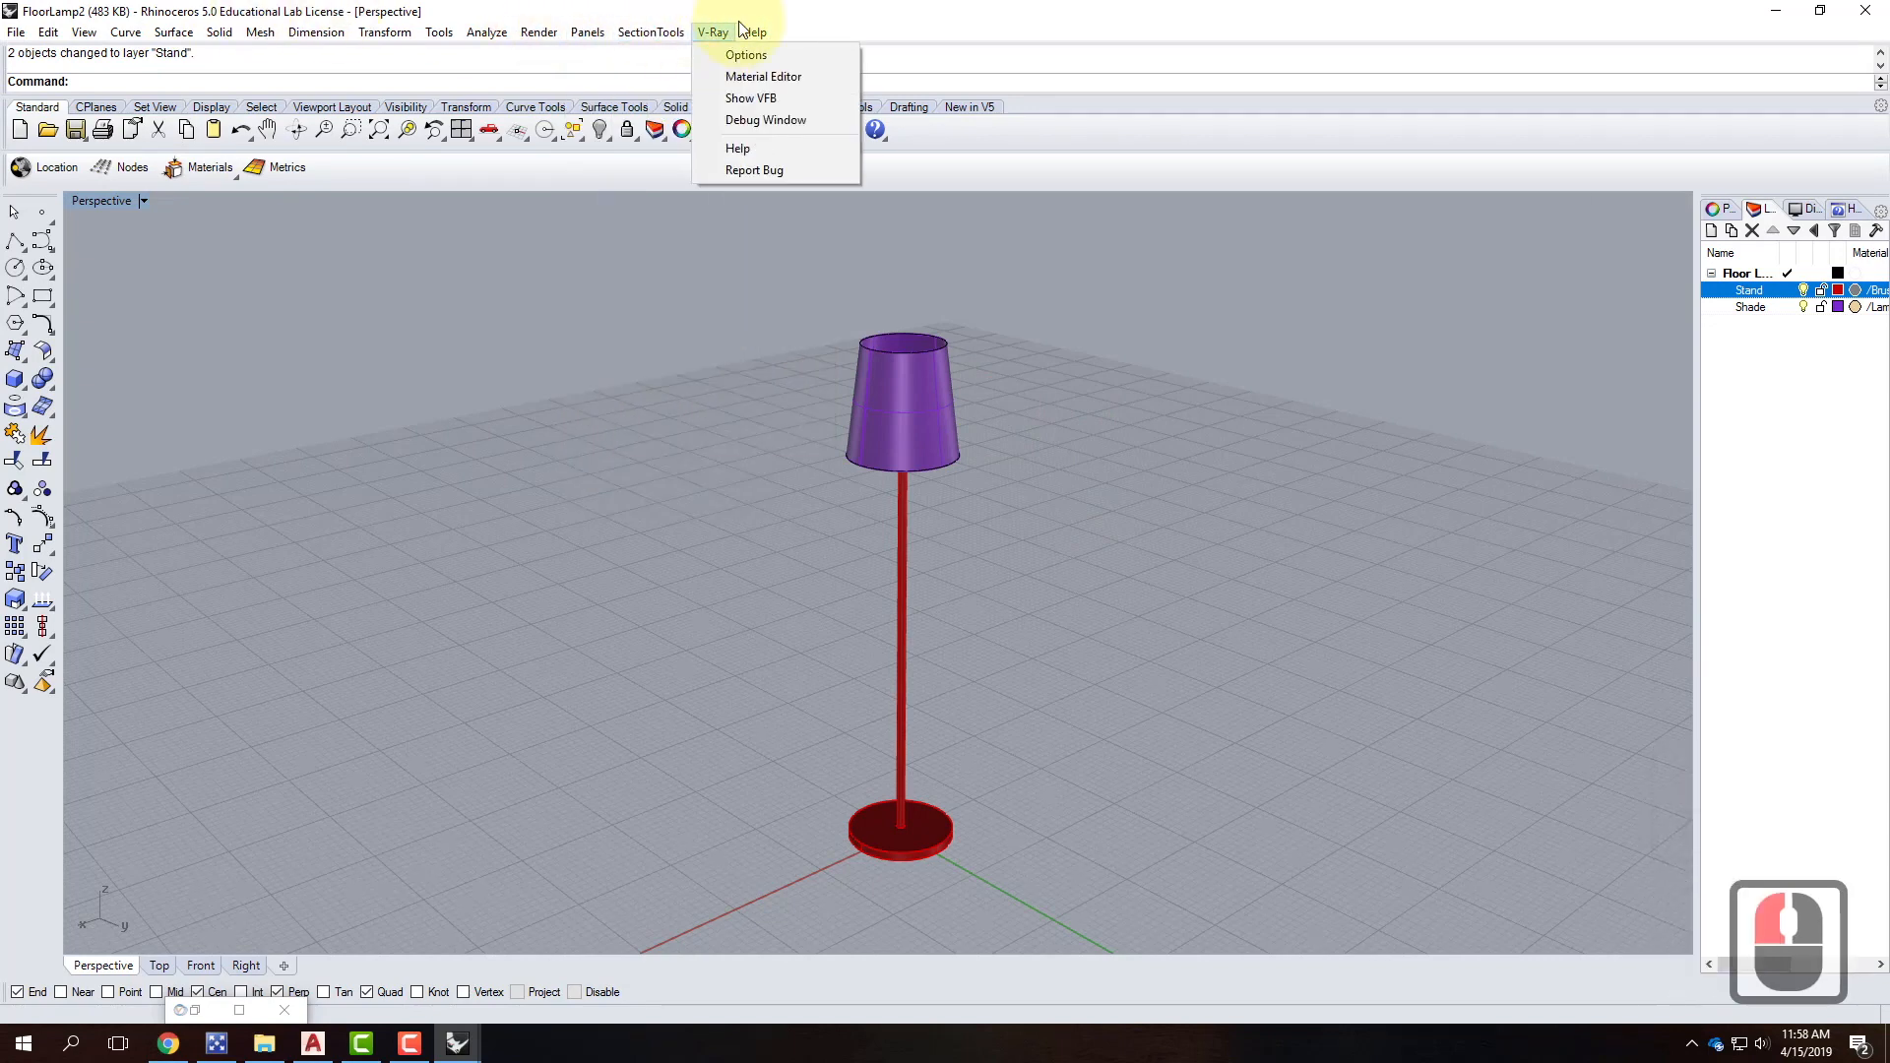
# Set LampShade's transparency to a dark grey of 35 and close the editor.
pyautogui.click(714, 73)
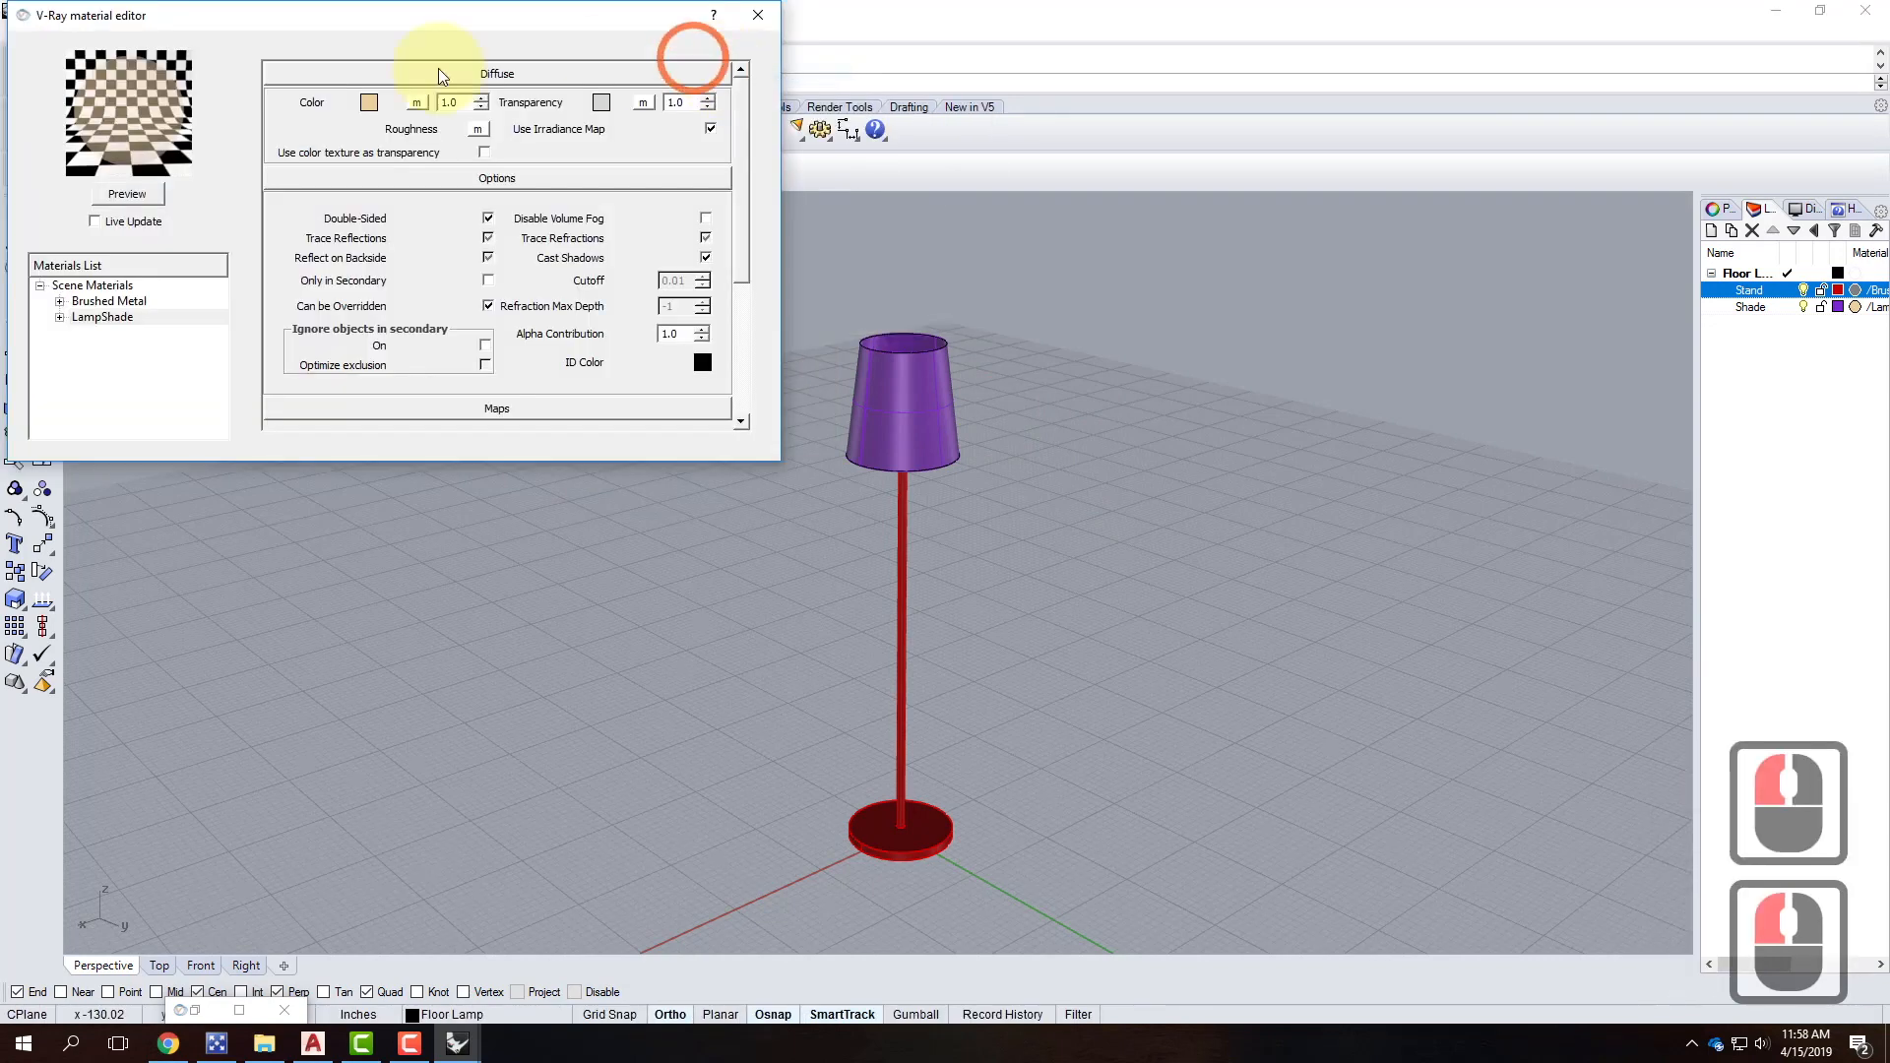
pyautogui.click(103, 316)
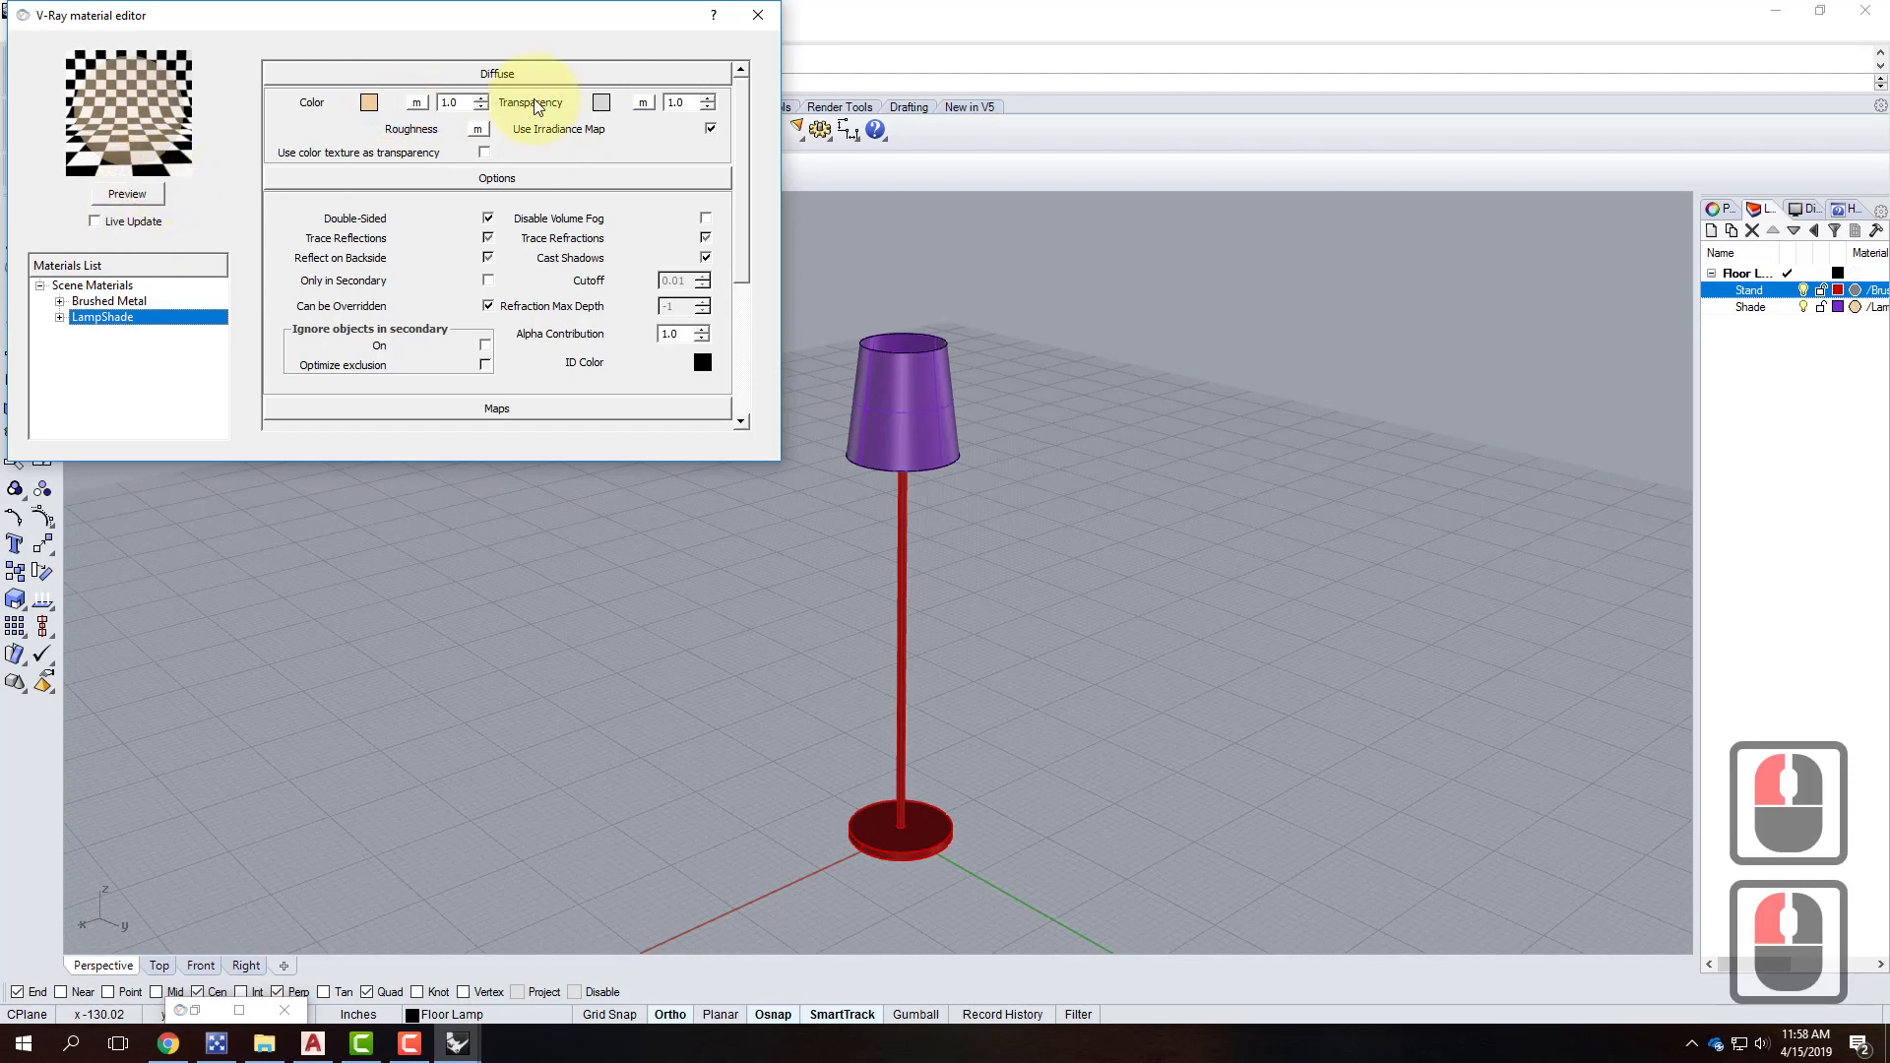
pyautogui.click(599, 103)
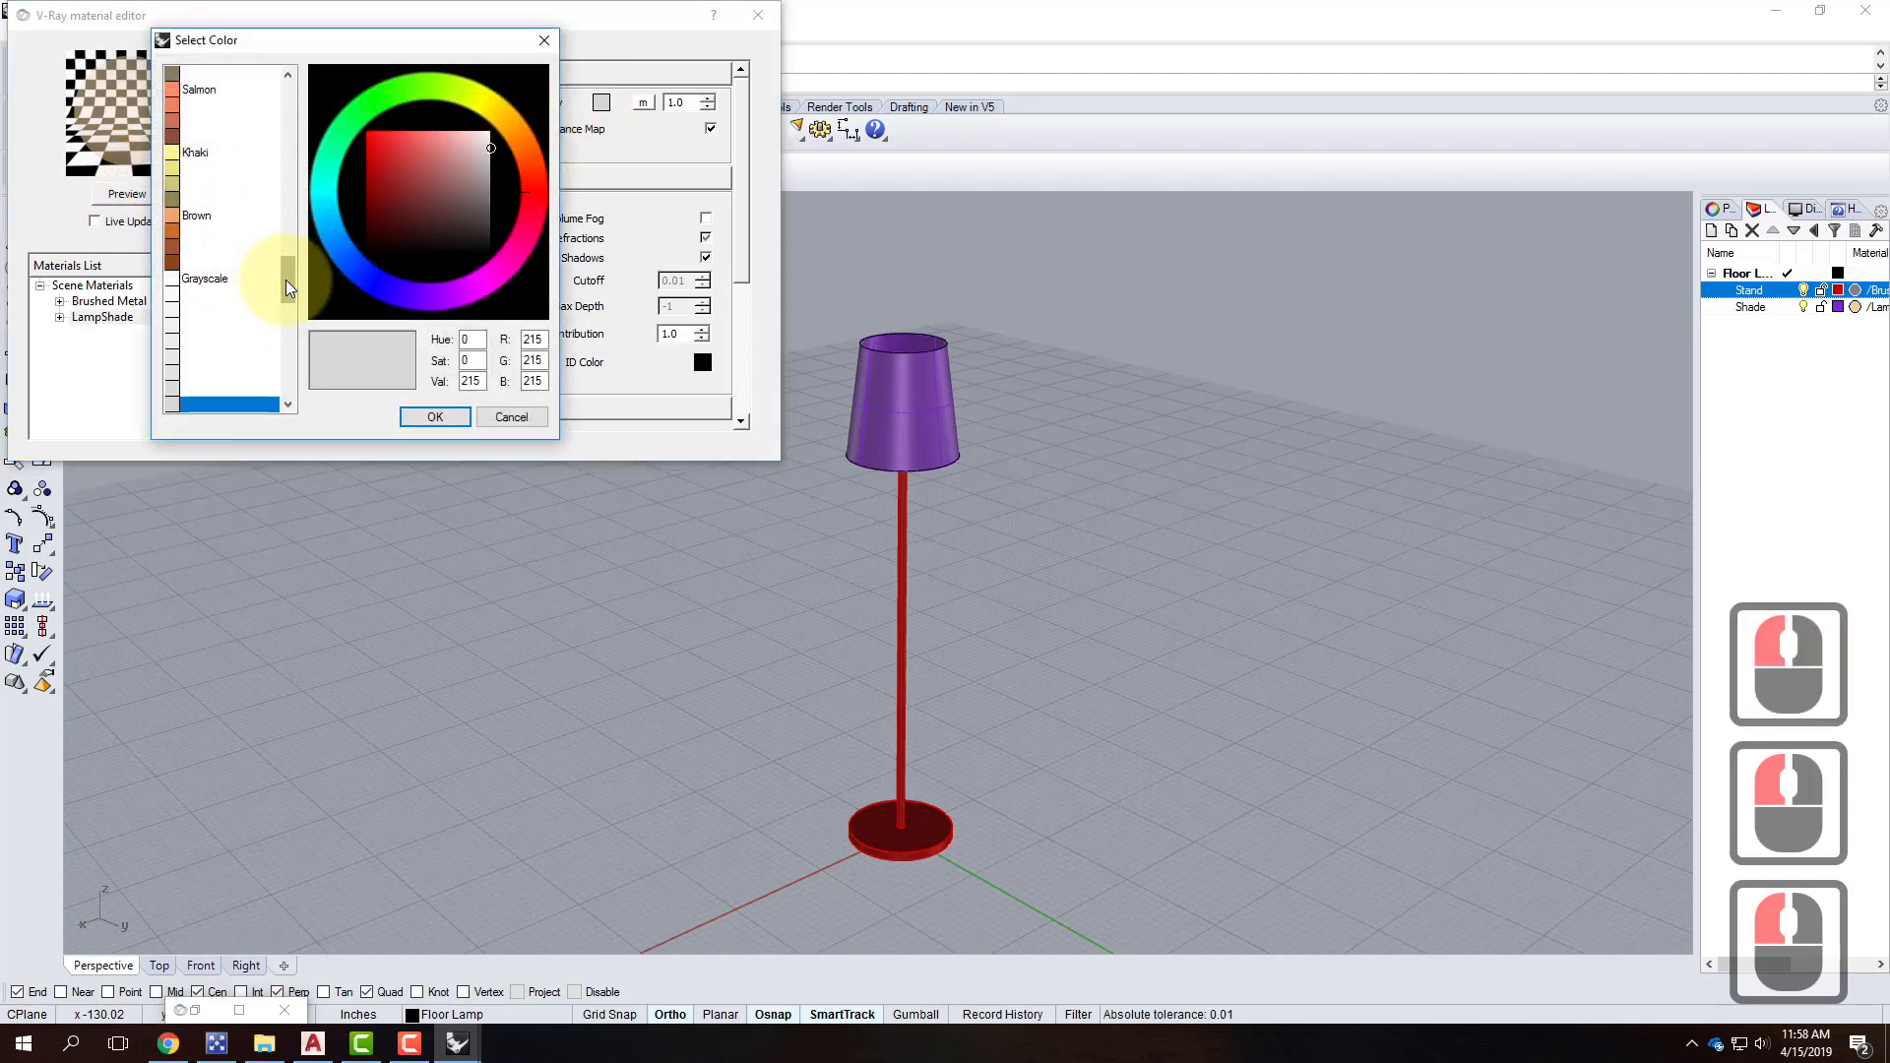
pyautogui.moveTo(285, 280); pyautogui.dragTo(282, 398)
pyautogui.doubleClick(169, 297)
pyautogui.click(430, 419)
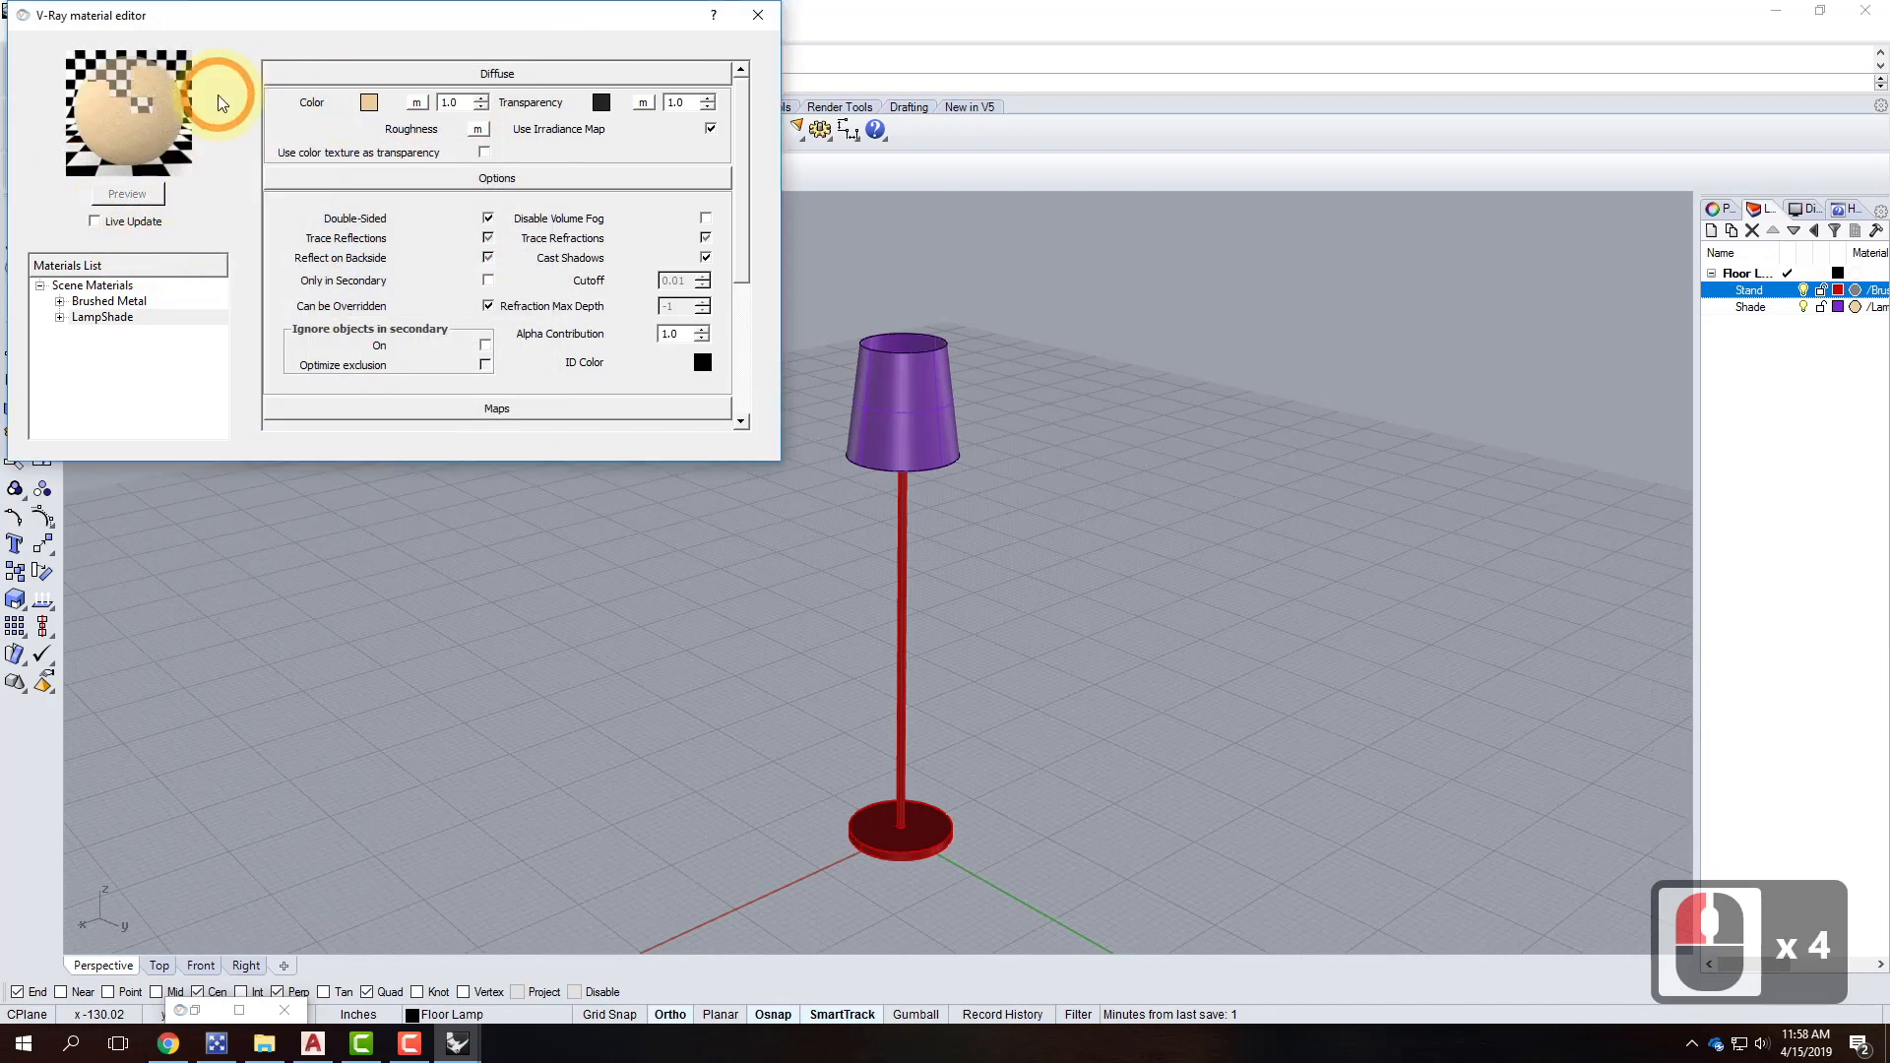
pyautogui.click(759, 14)
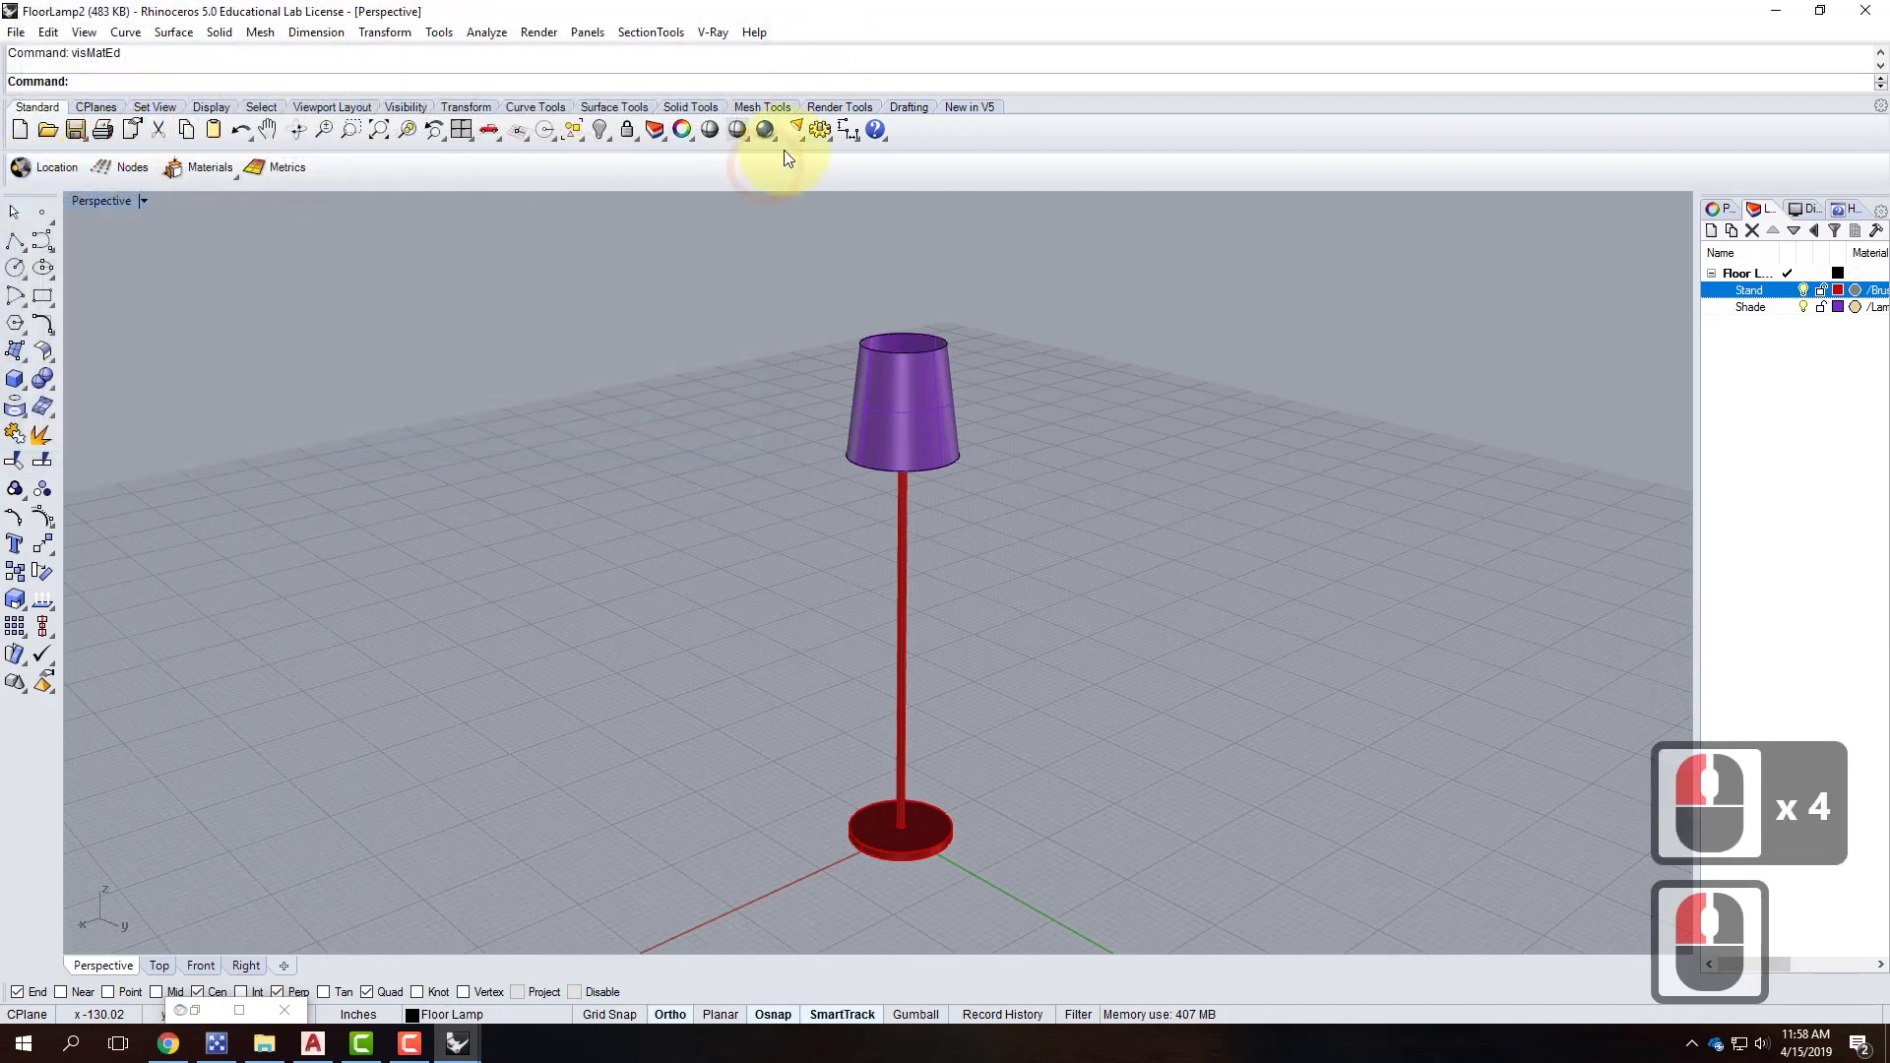
# Save the FloorLamp2.3dm floor lamp file.
pyautogui.click(18, 34)
pyautogui.click(59, 124)
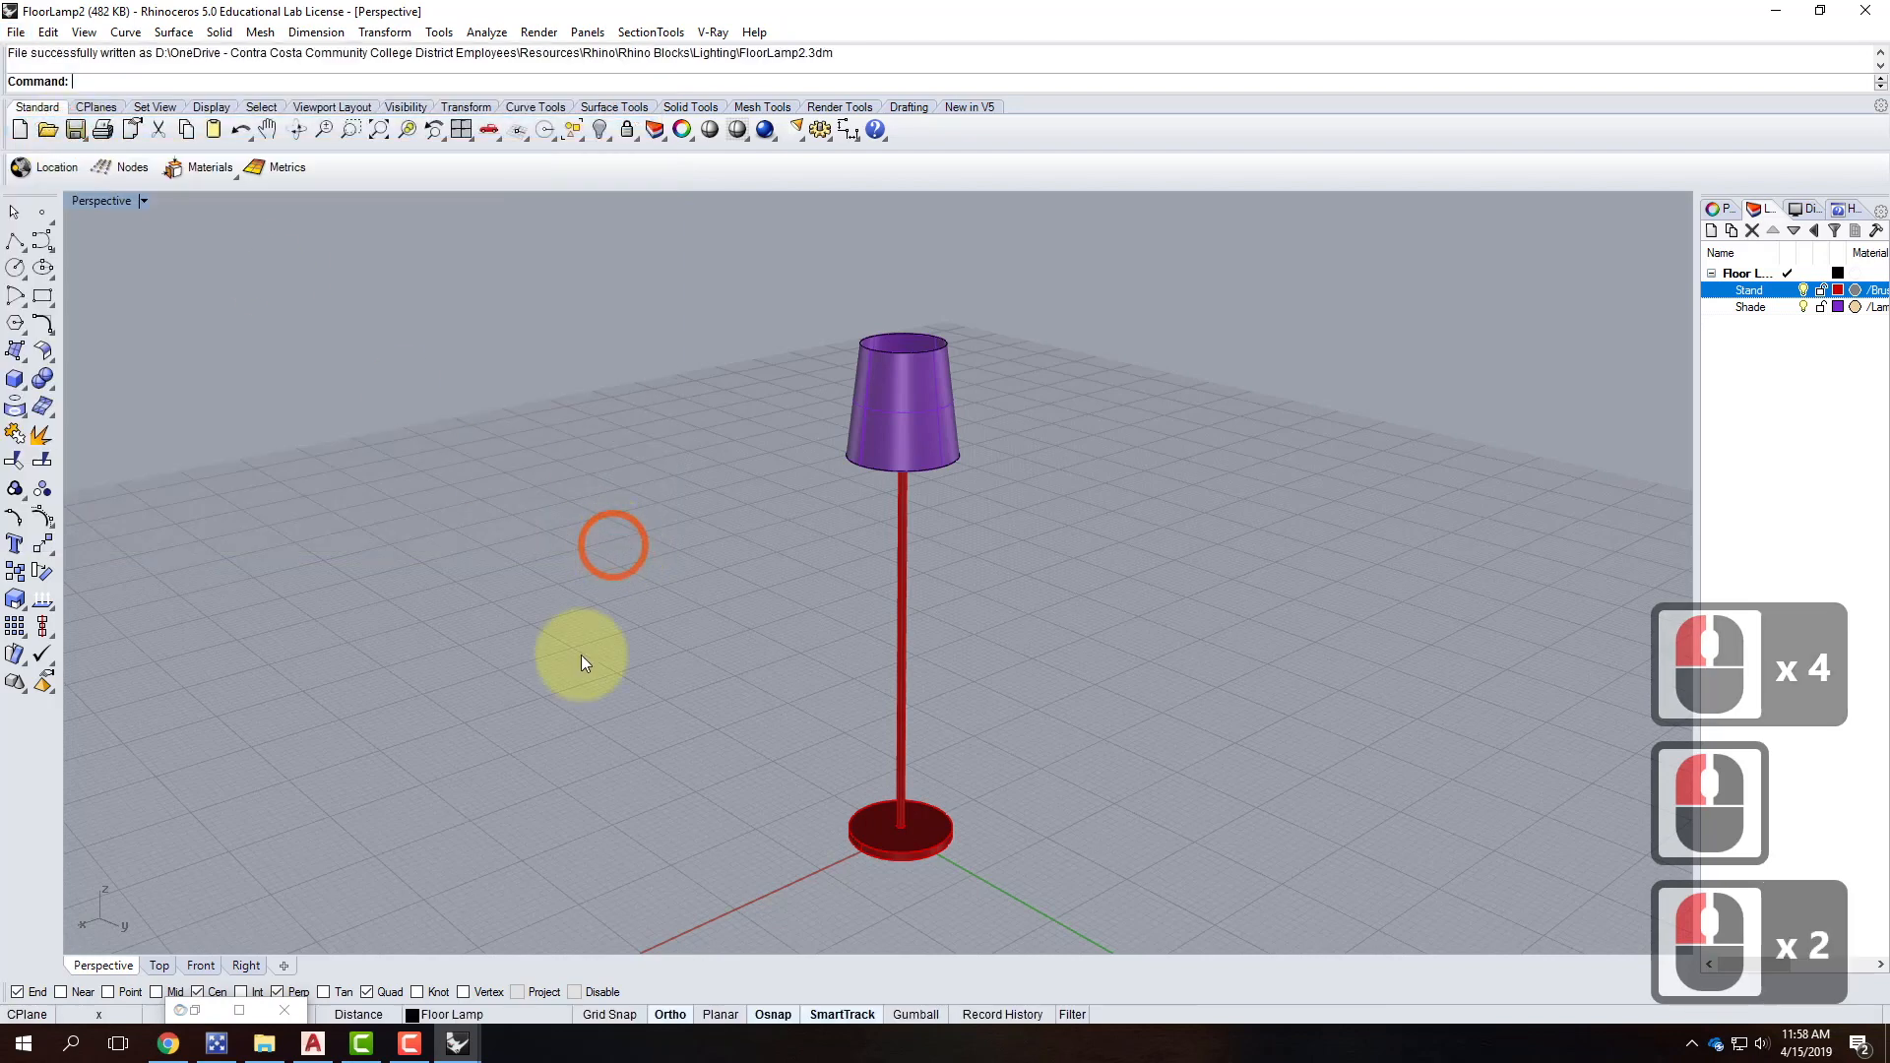
pyautogui.click(459, 1043)
# In SampleNightScene, reload the FloorLamp2 block from its linked file via the Block Manager.
pyautogui.click(582, 977)
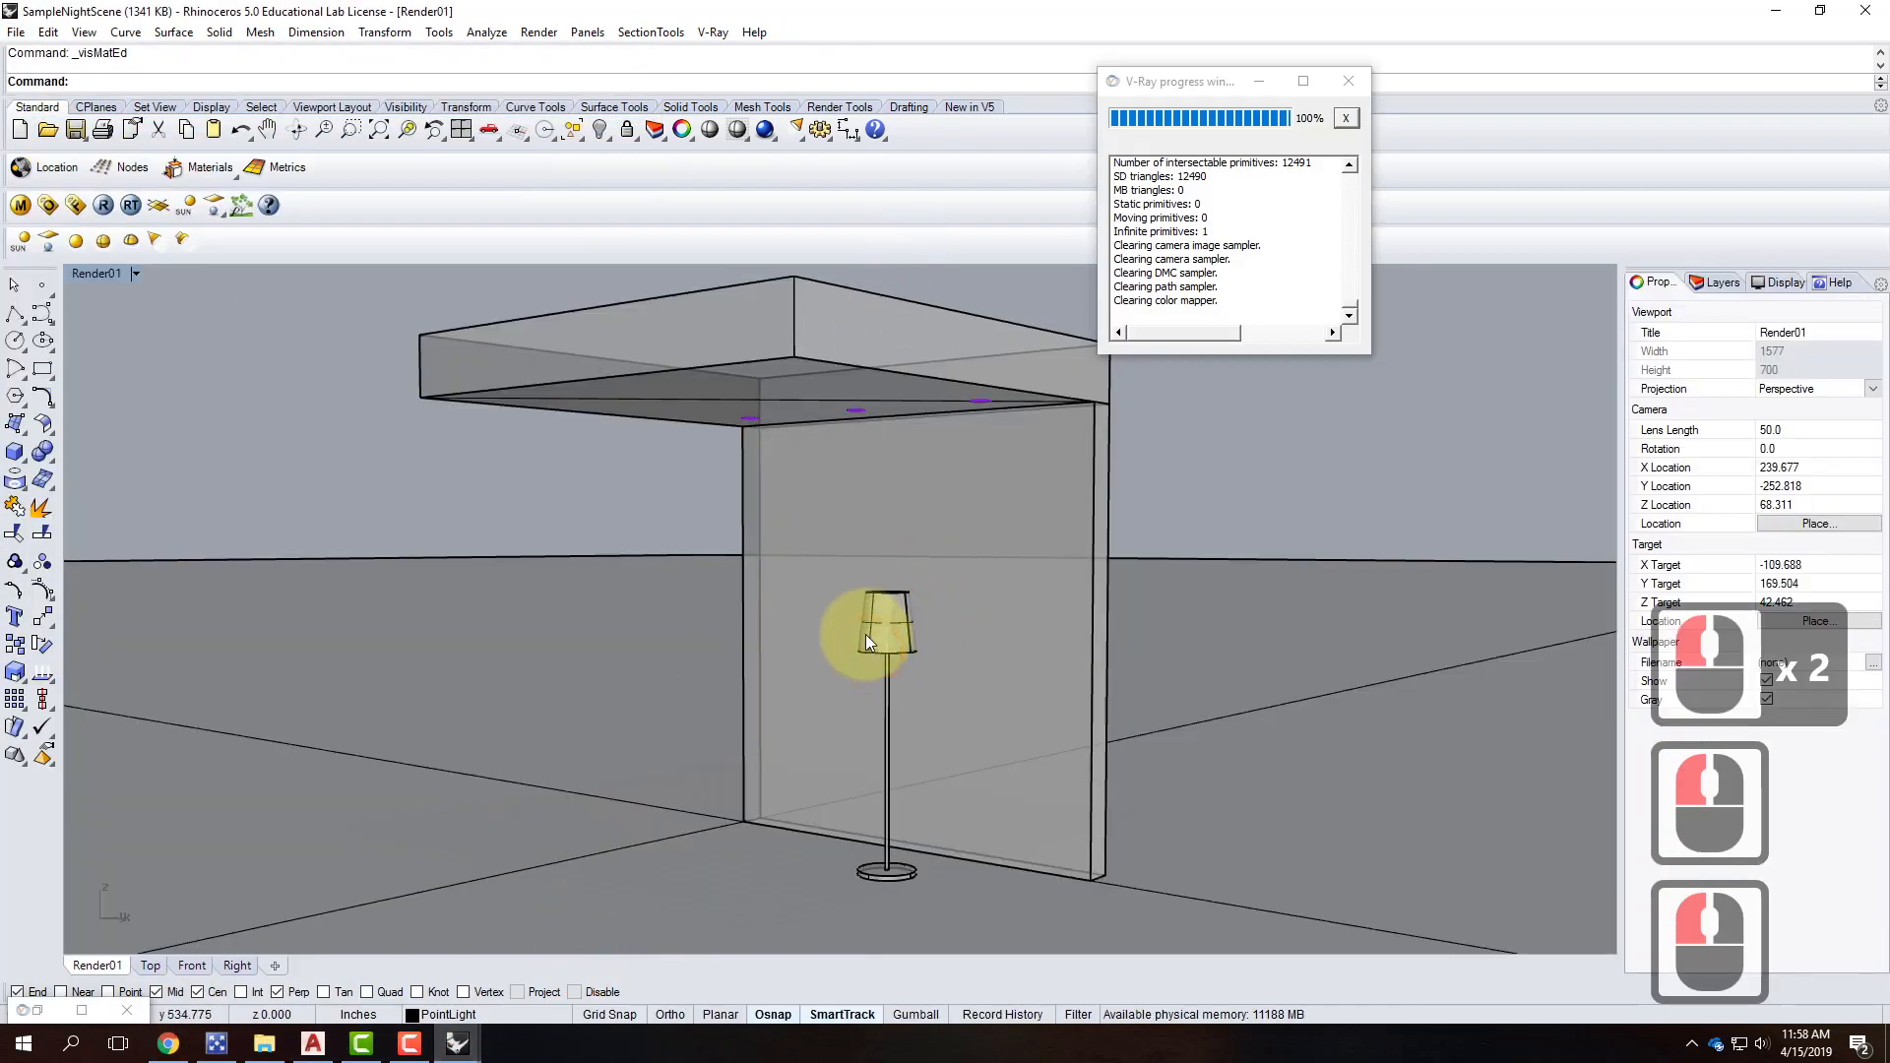
pyautogui.click(47, 33)
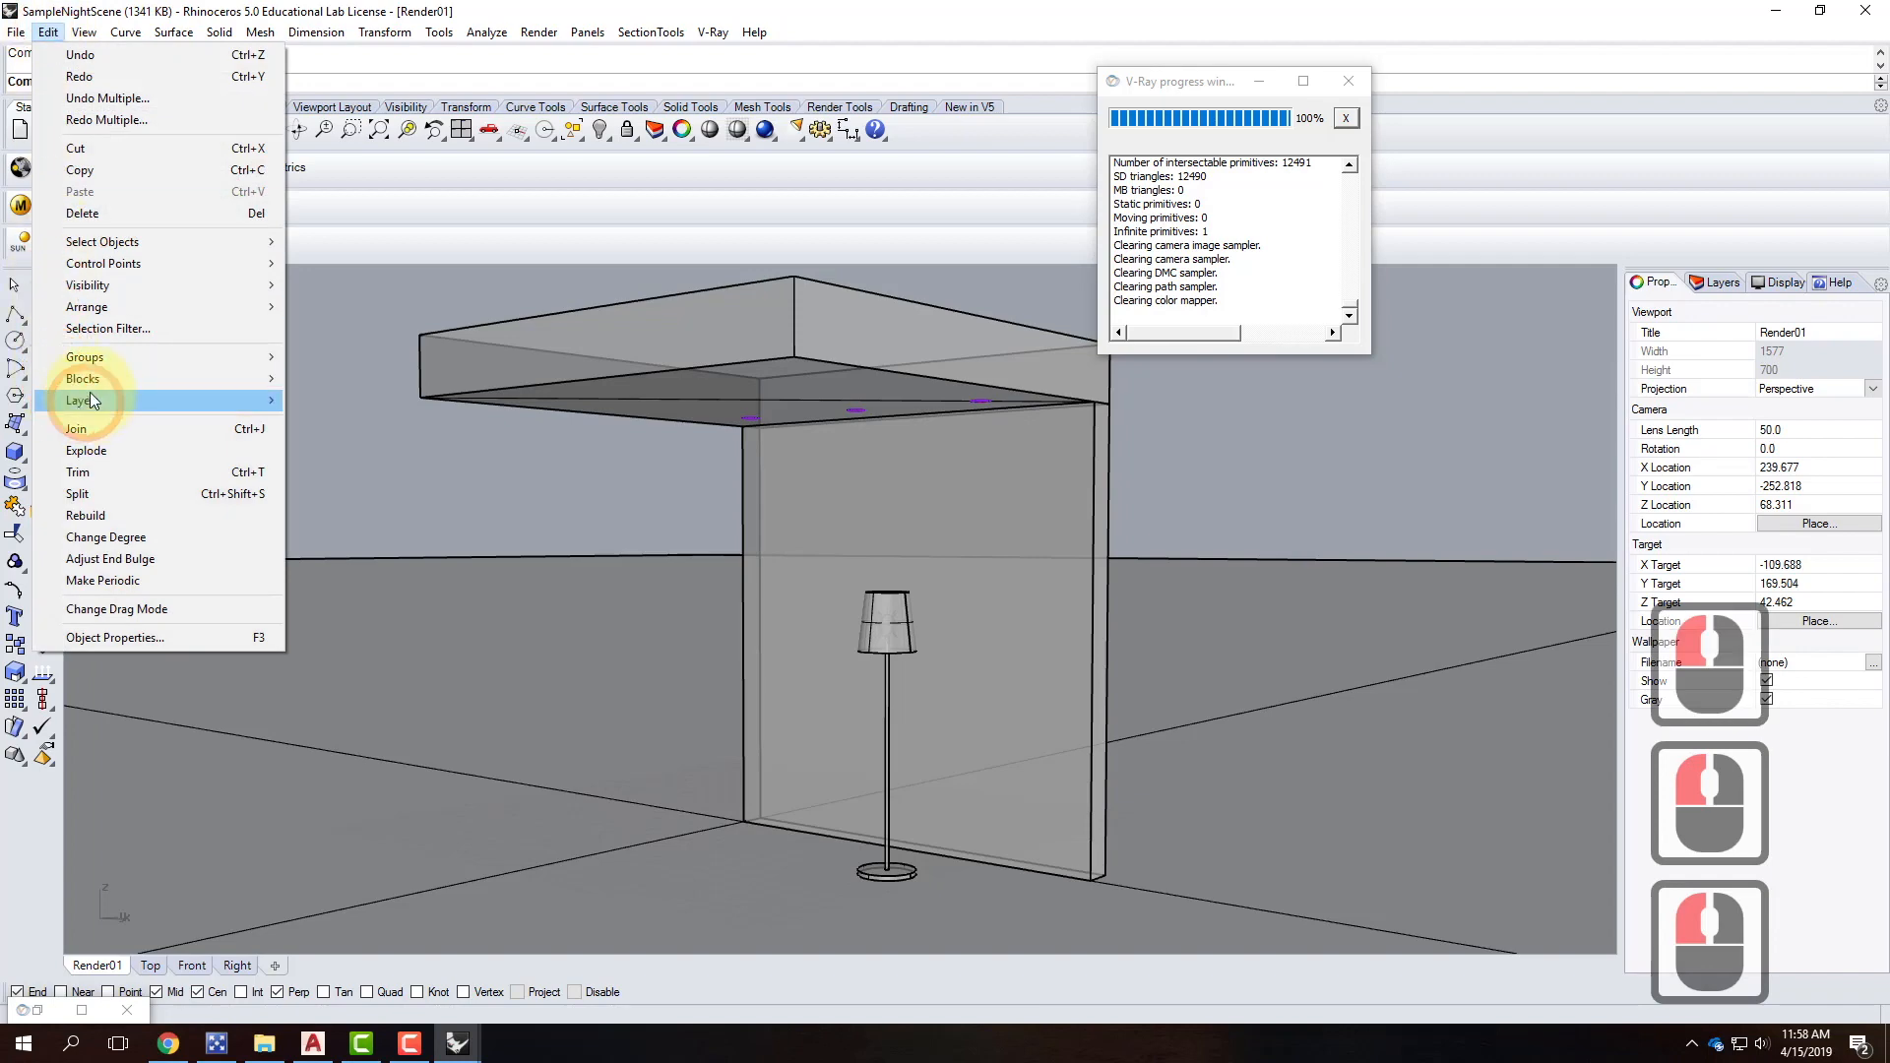
pyautogui.moveTo(91, 380)
pyautogui.click(358, 470)
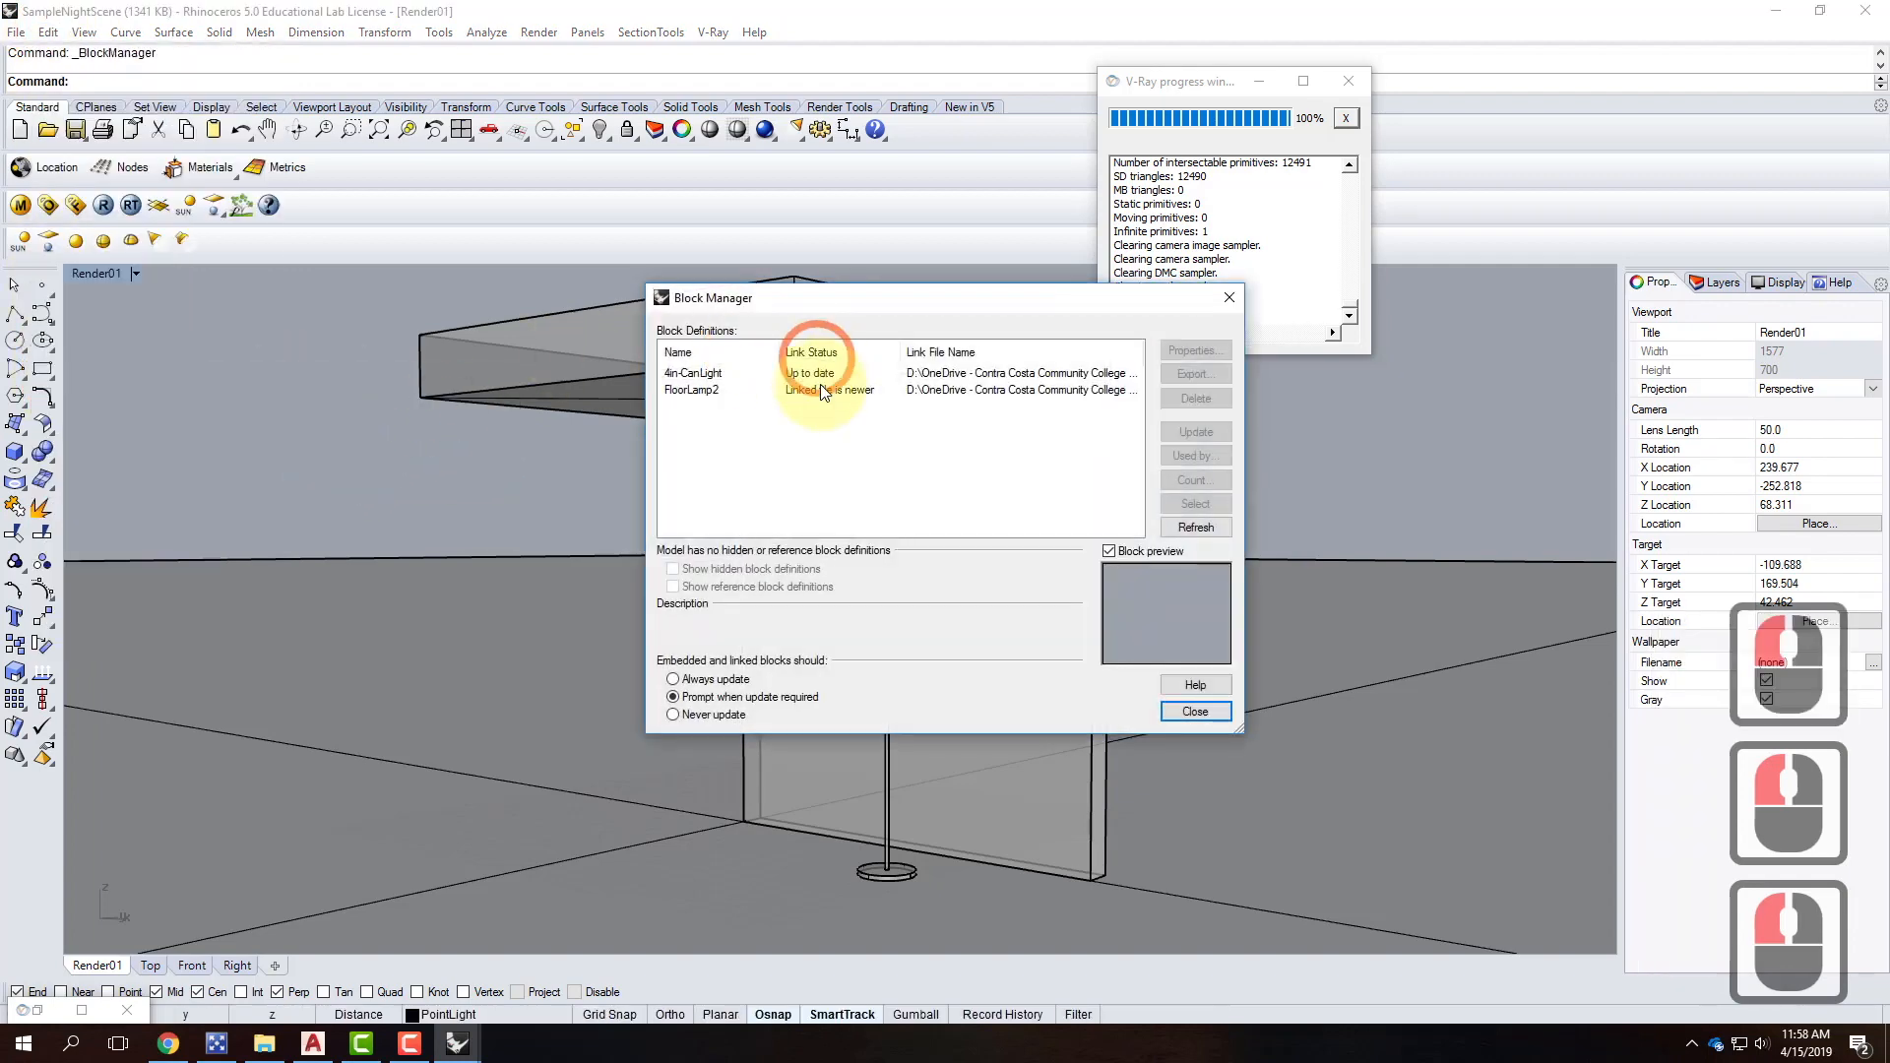
pyautogui.click(701, 390)
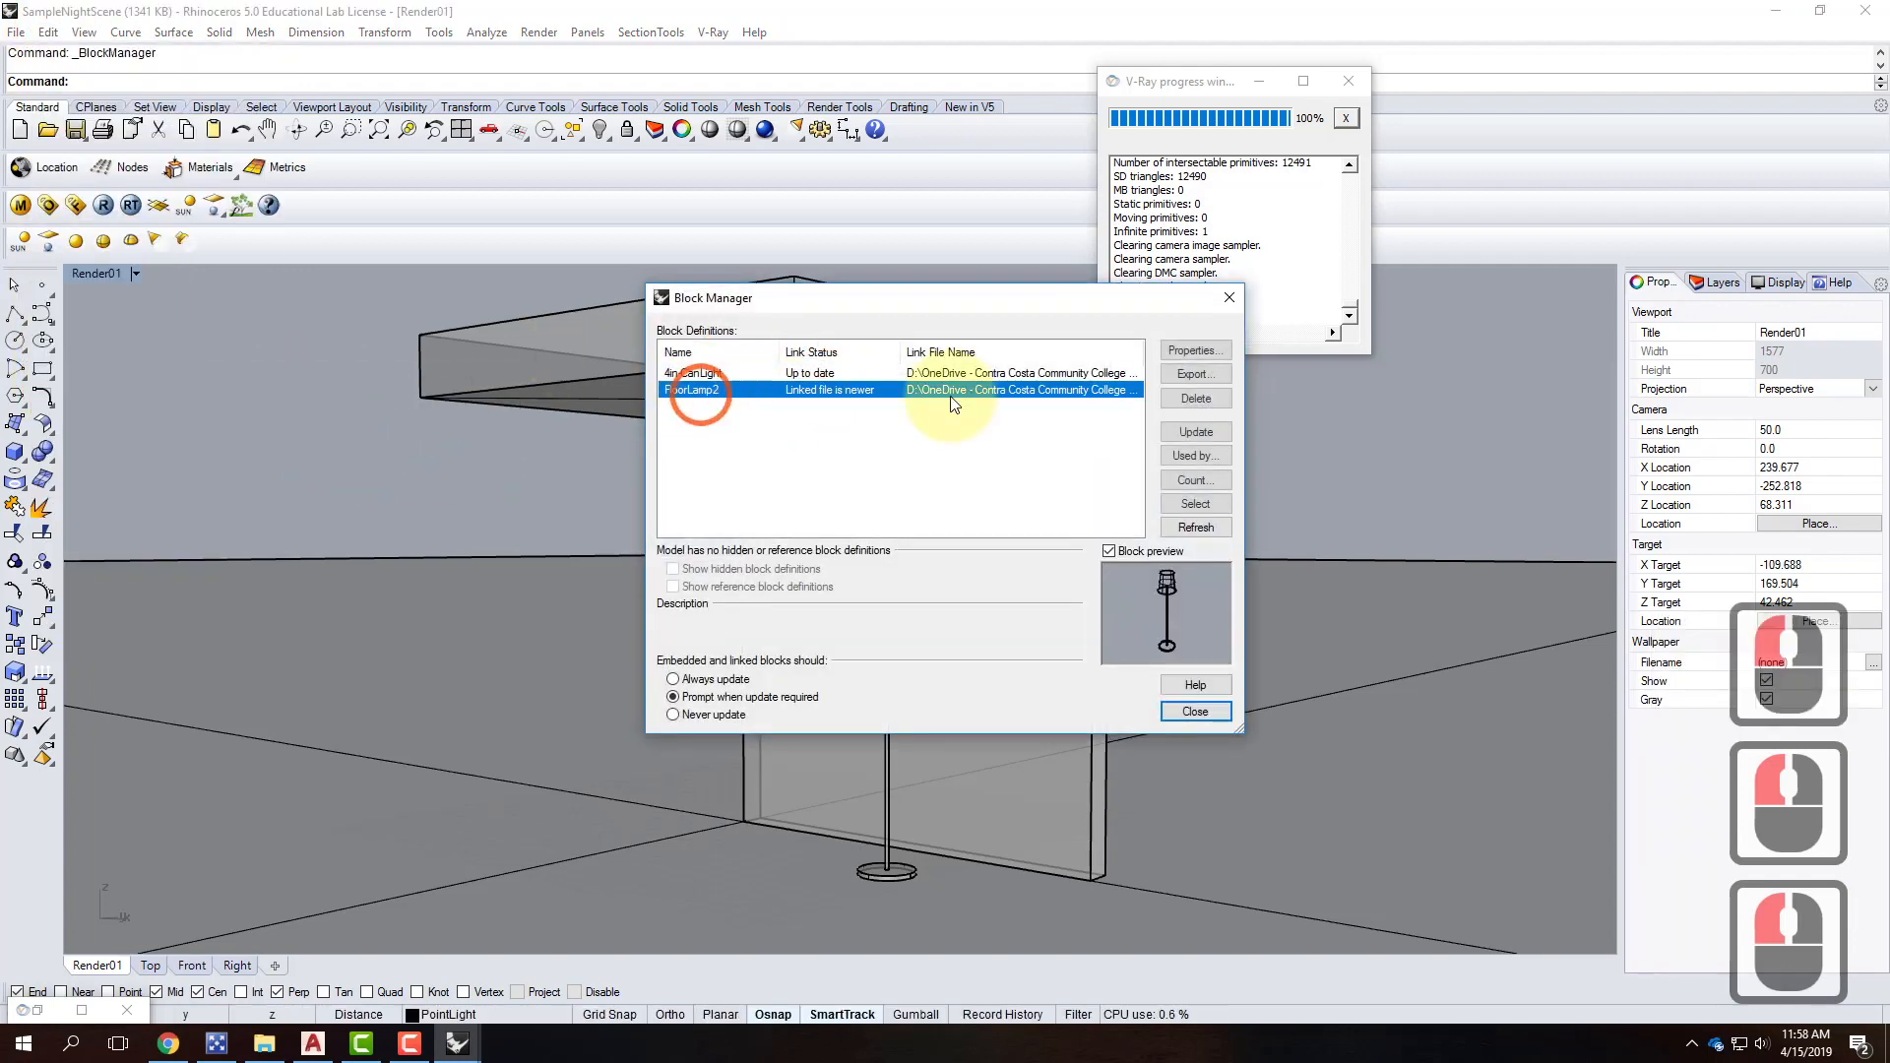
pyautogui.click(1226, 430)
pyautogui.click(1014, 564)
pyautogui.click(1192, 713)
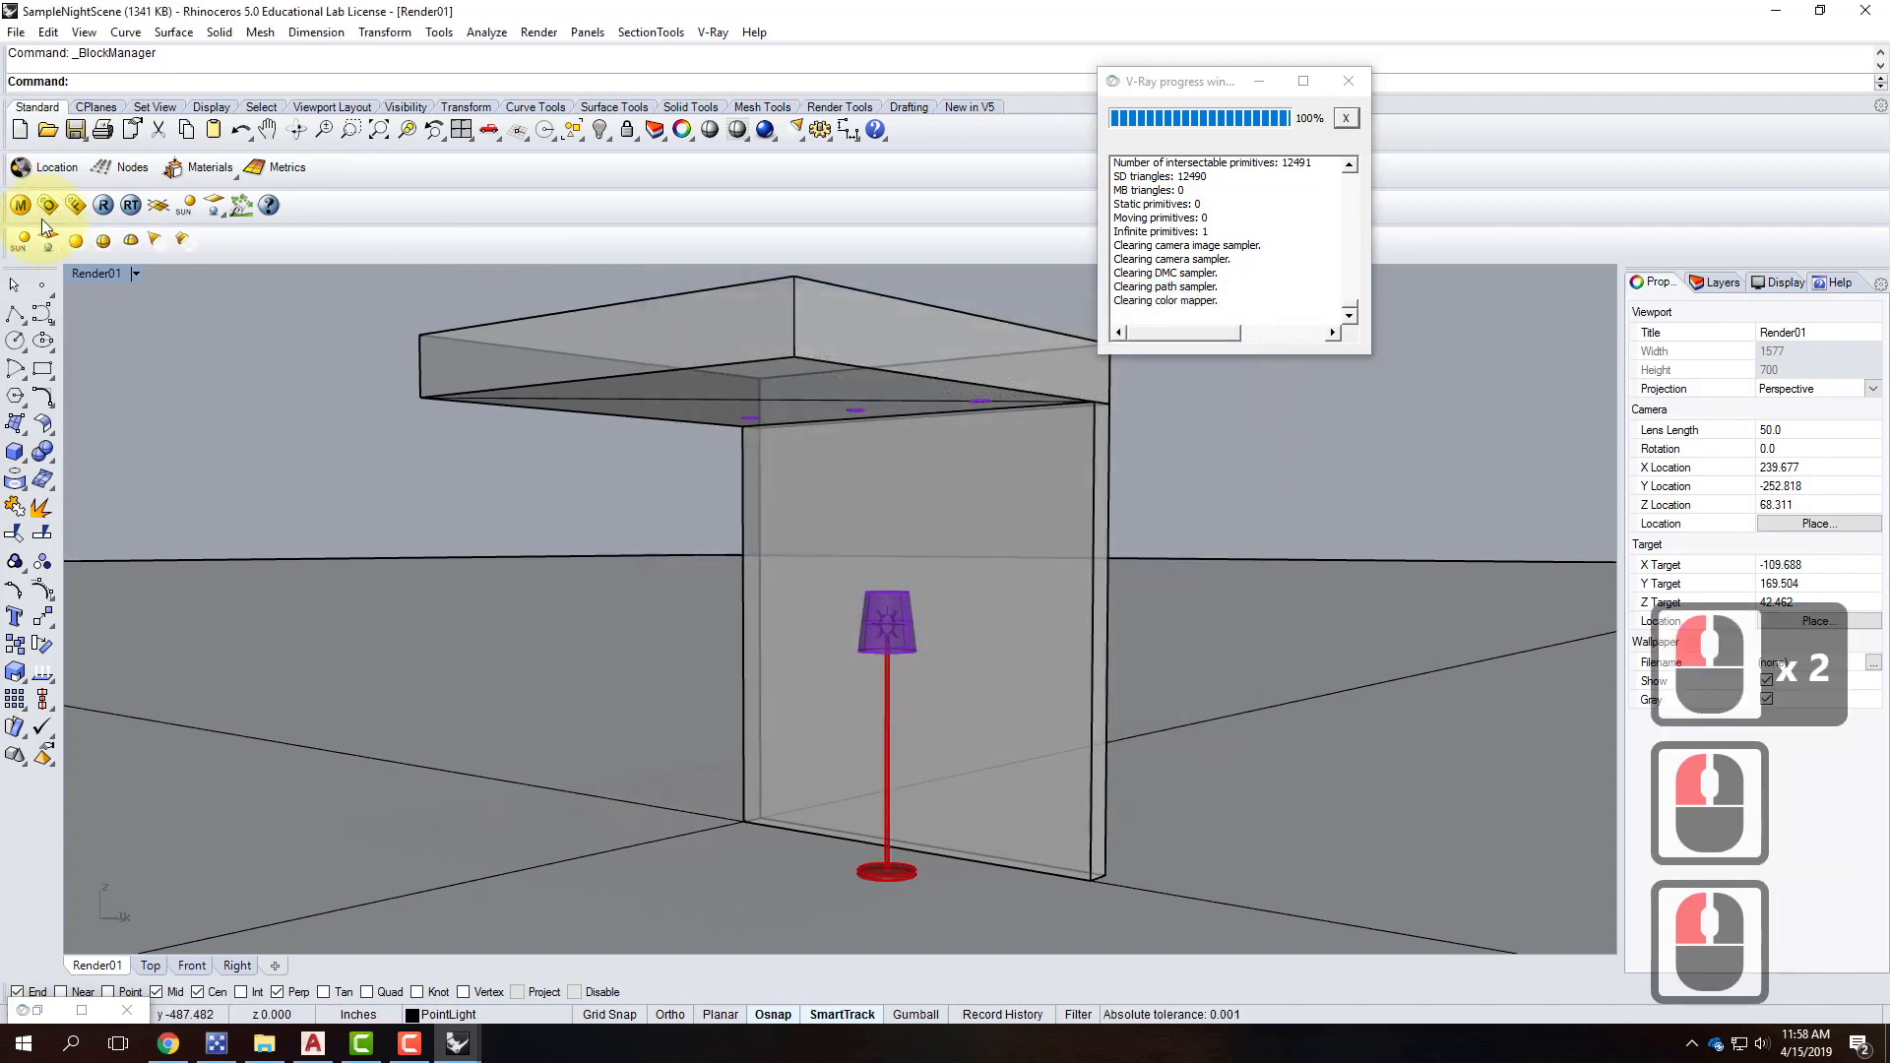
# Review the V-Ray options and LampShade material, then view the night-scene render in the frame buffer.
pyautogui.click(47, 205)
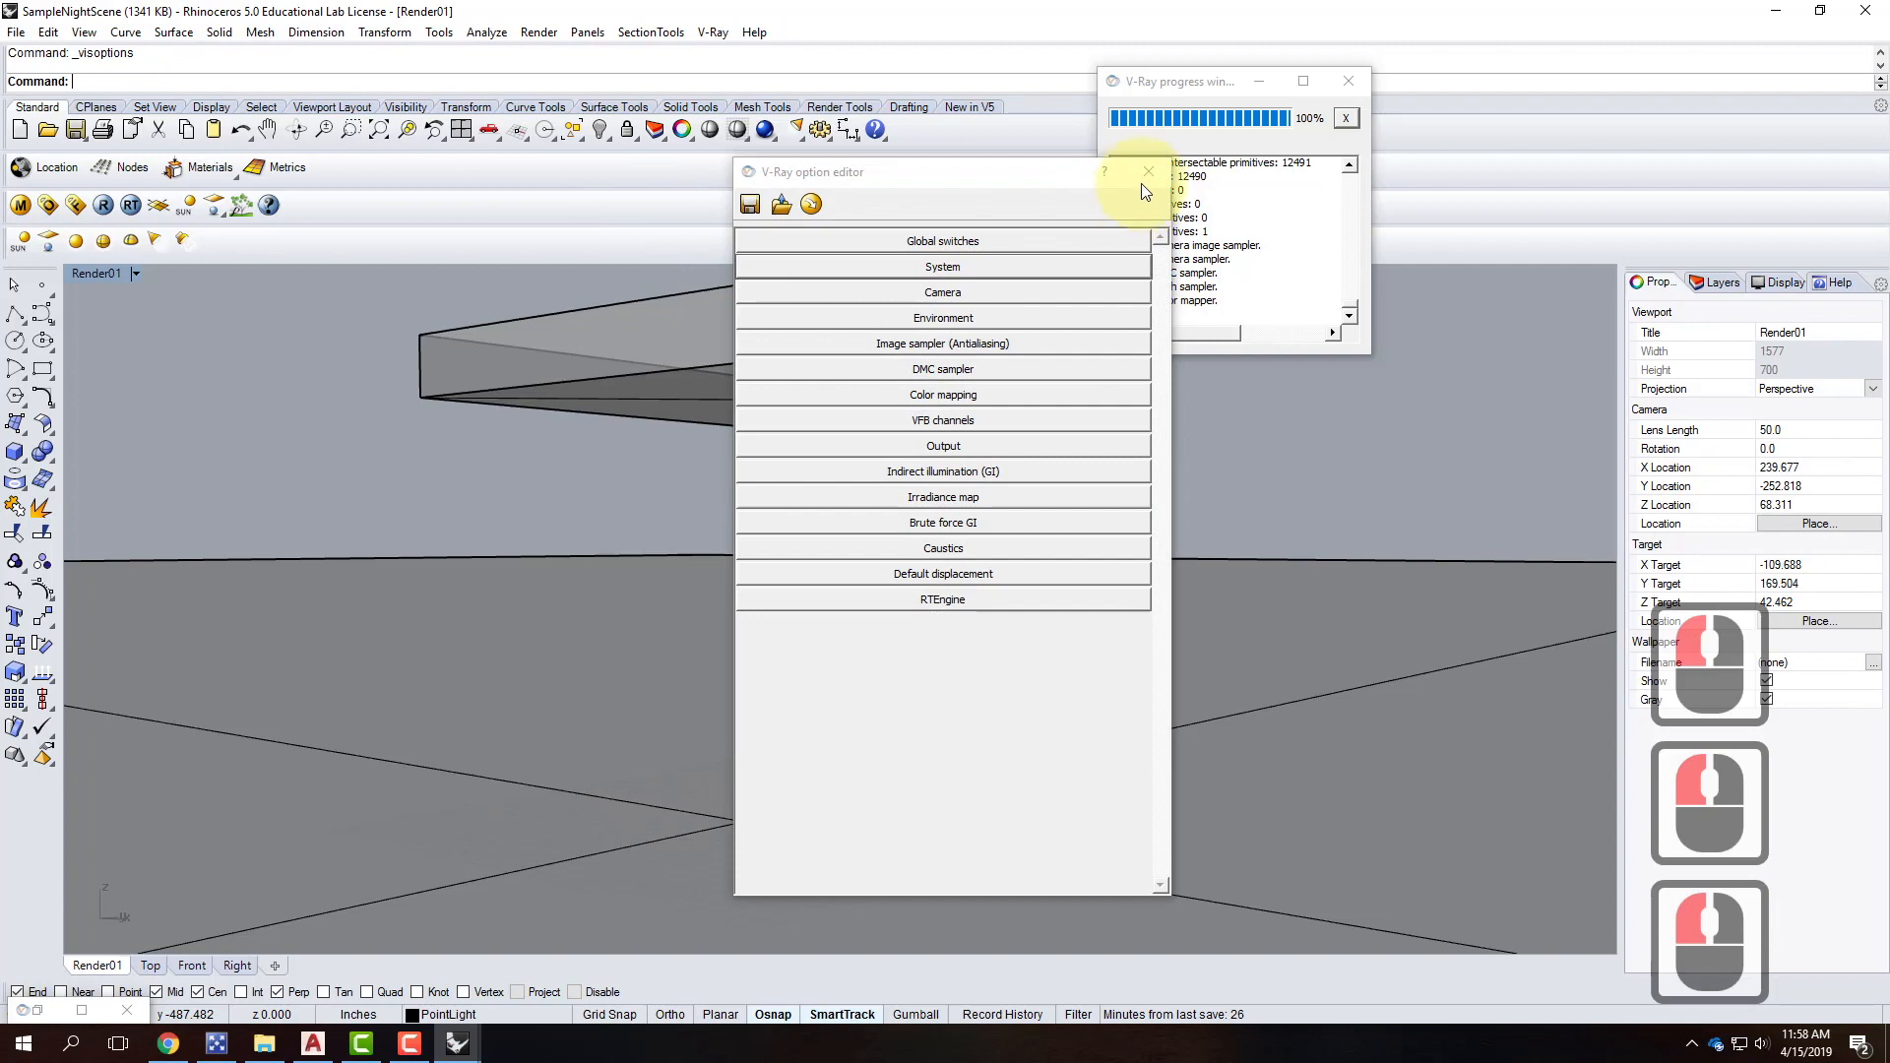
pyautogui.click(1148, 171)
pyautogui.click(20, 205)
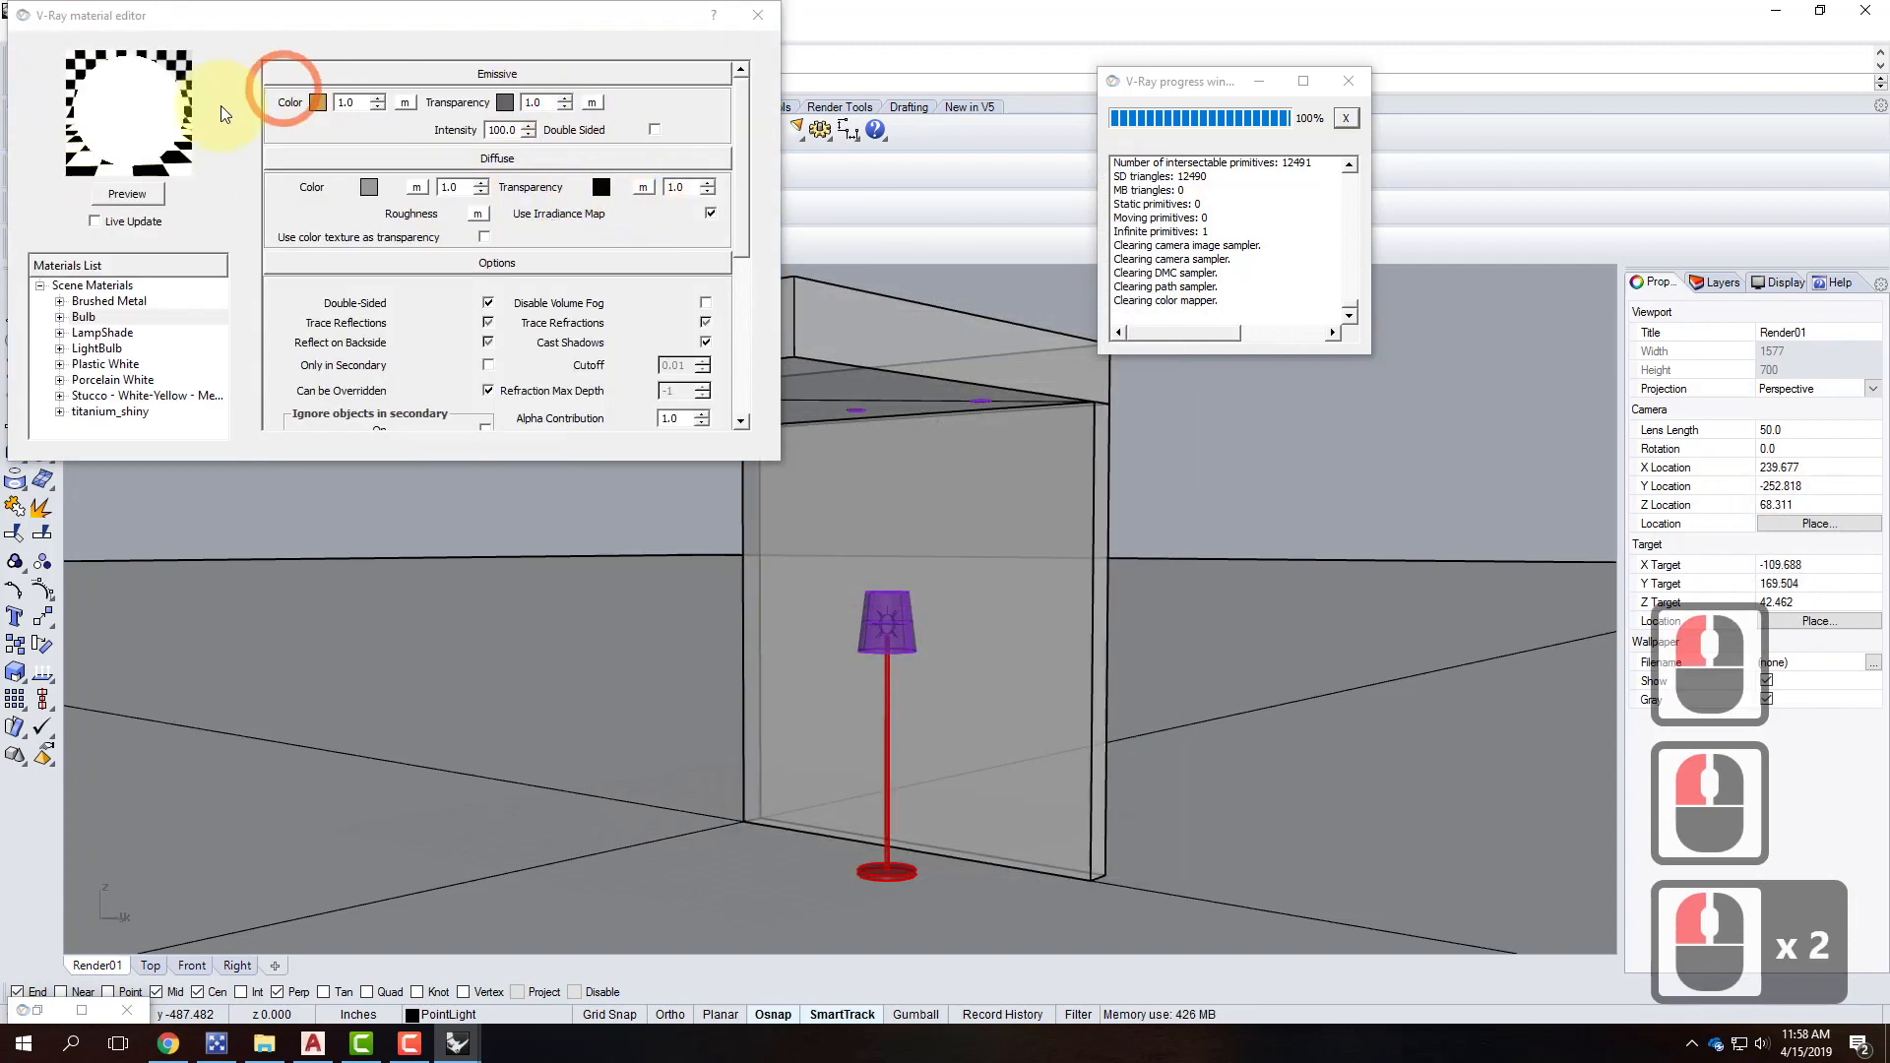
pyautogui.doubleClick(110, 333)
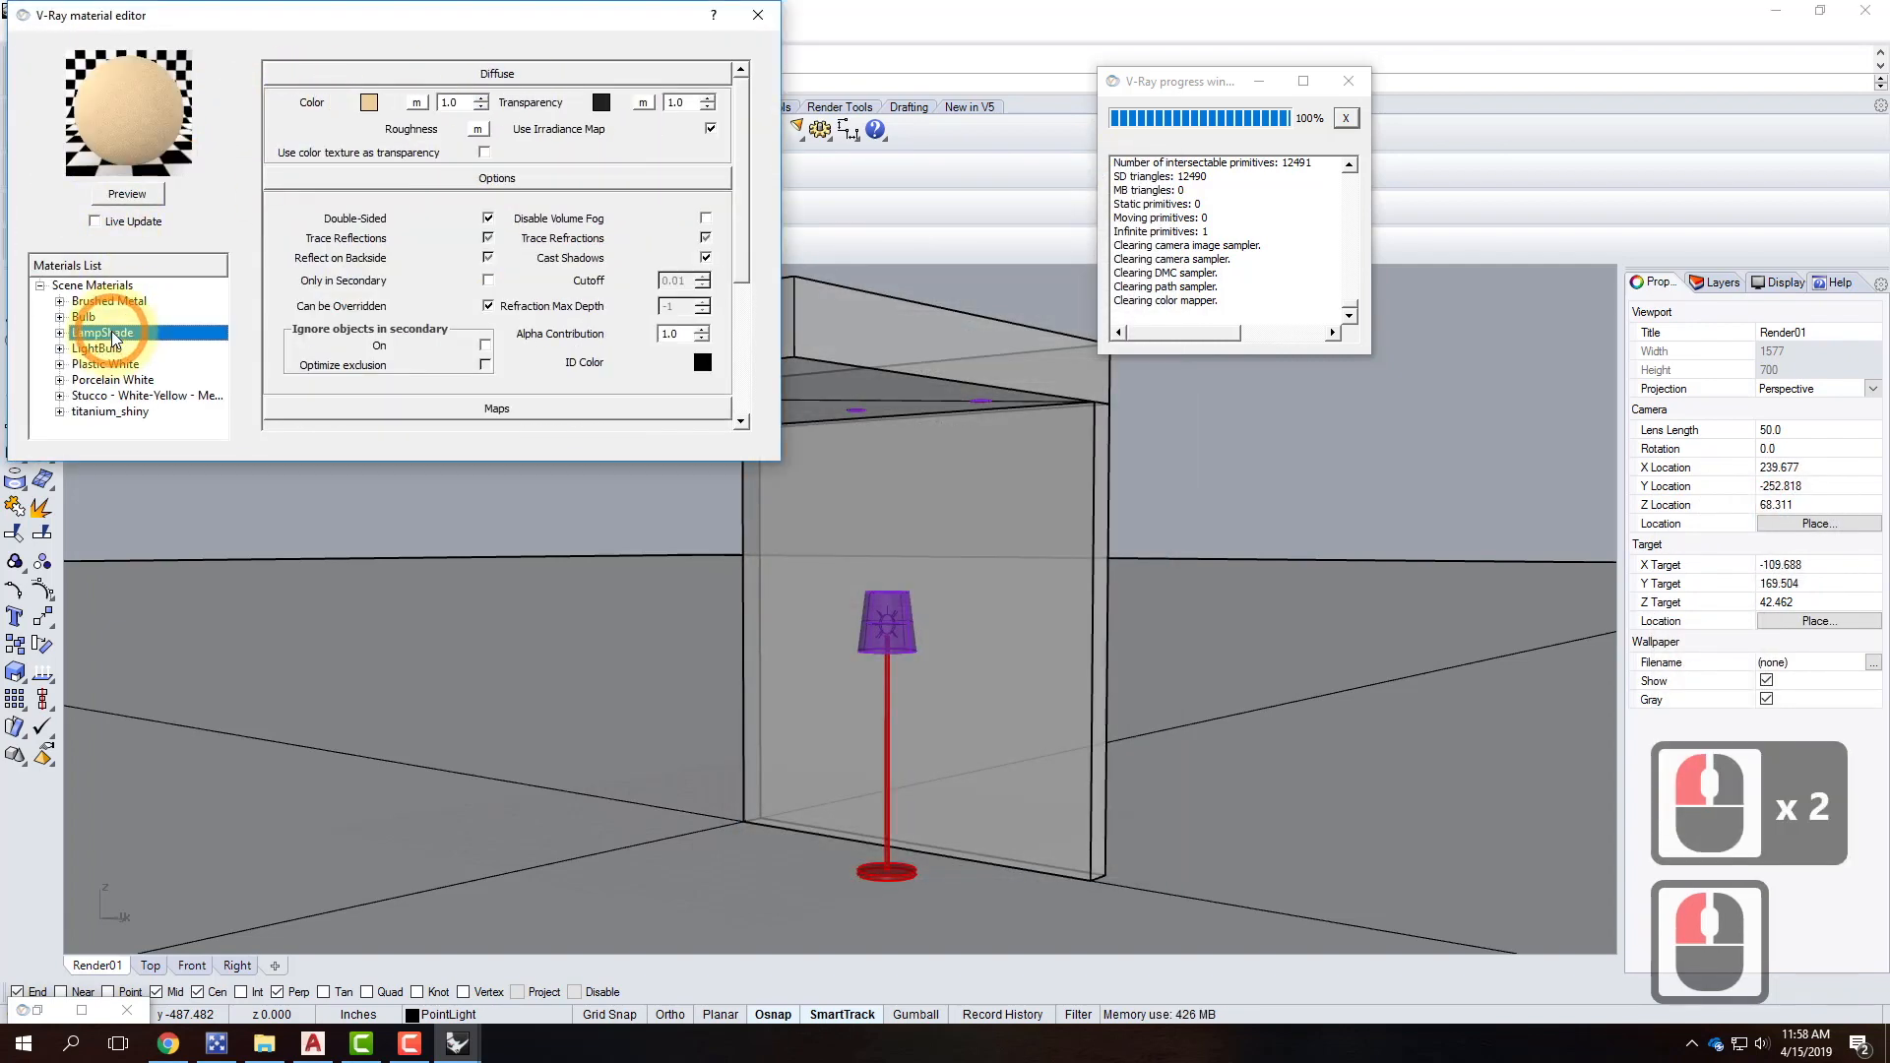
pyautogui.click(756, 17)
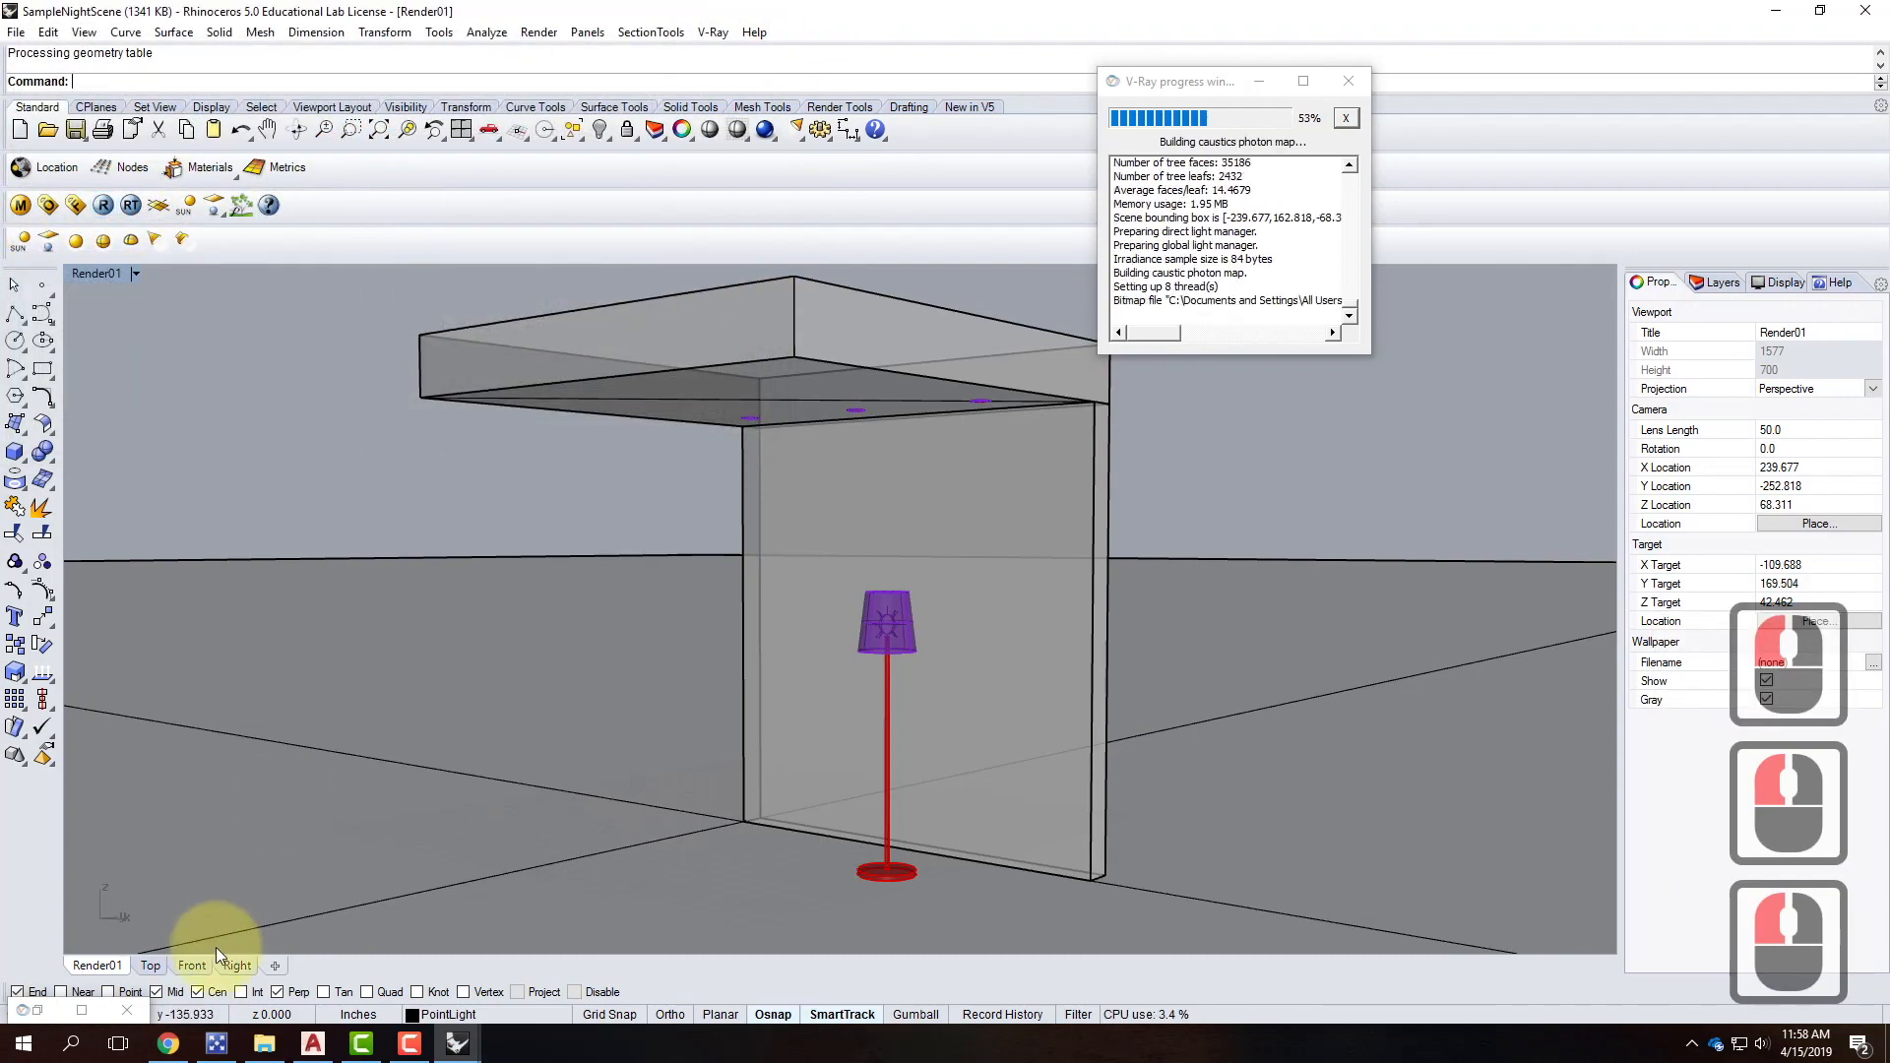
pyautogui.click(86, 1010)
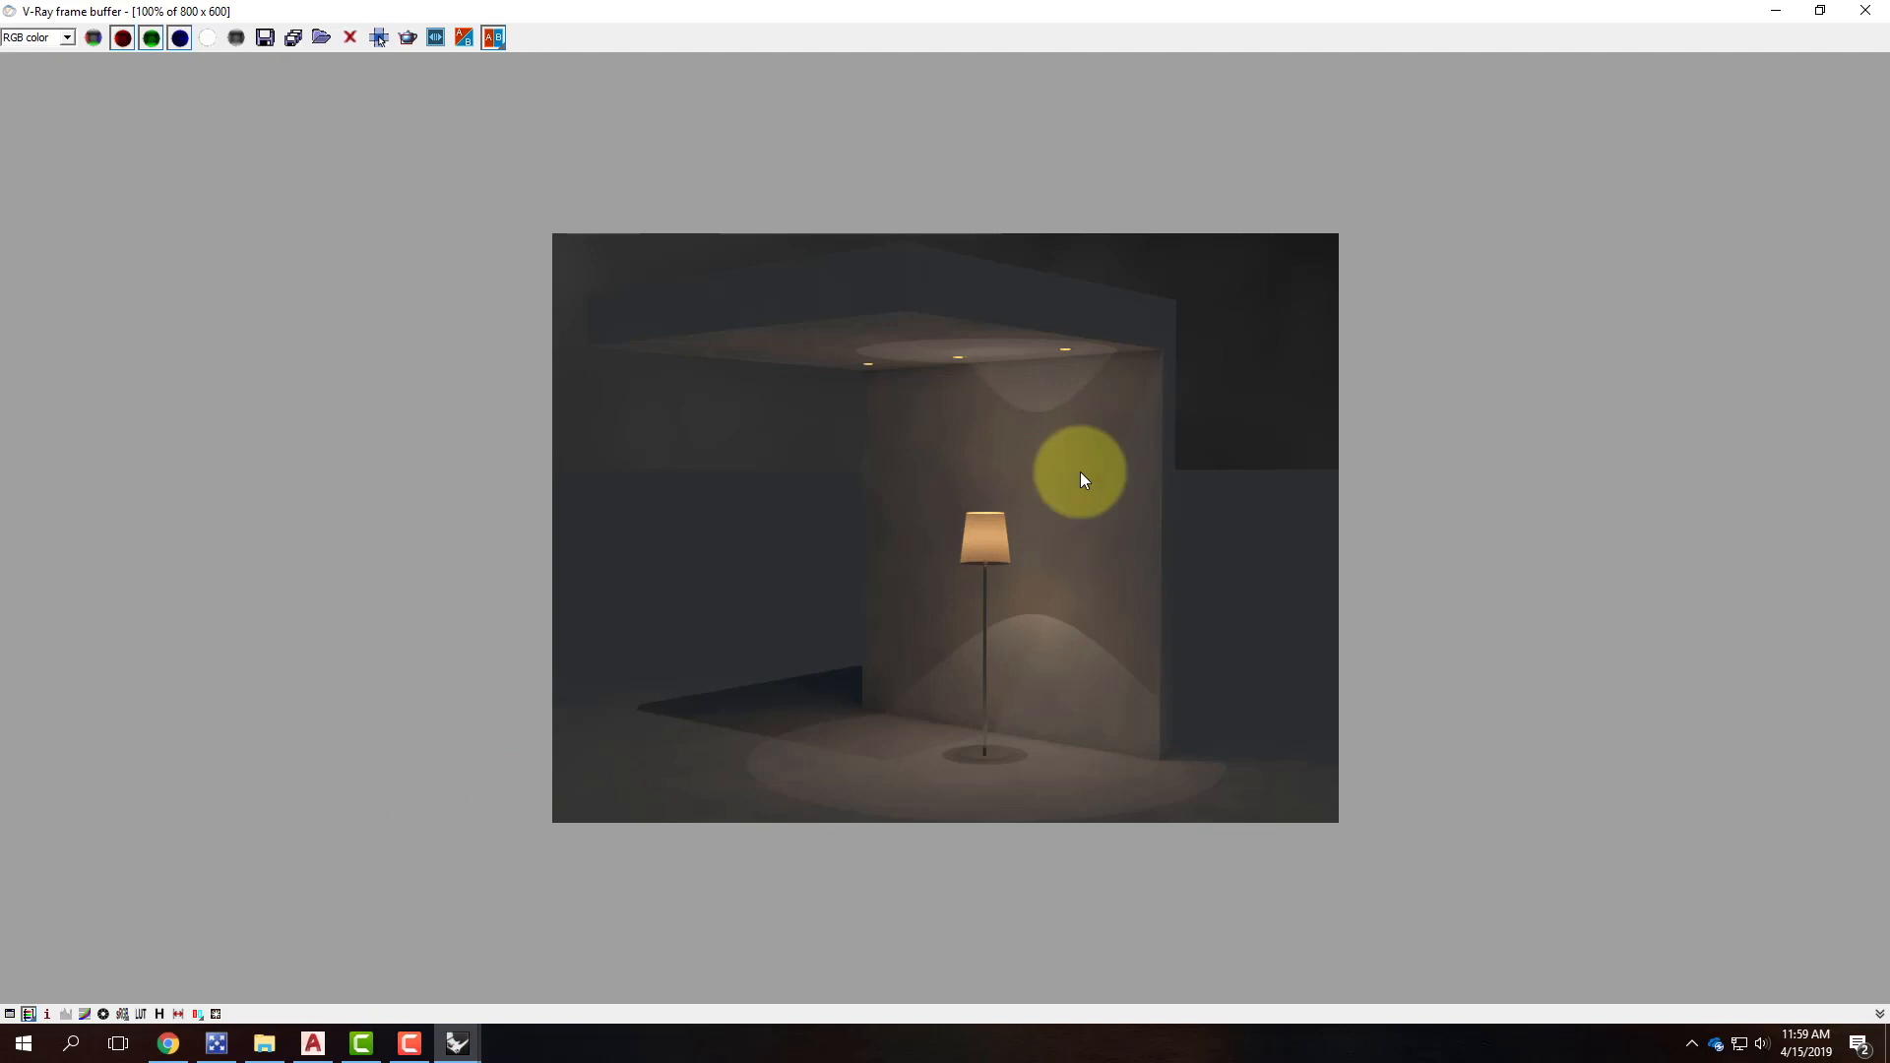
# In FloorLamp2, change the LampShade V-Ray material's diffuse colour to a darker green.
pyautogui.click(460, 1035)
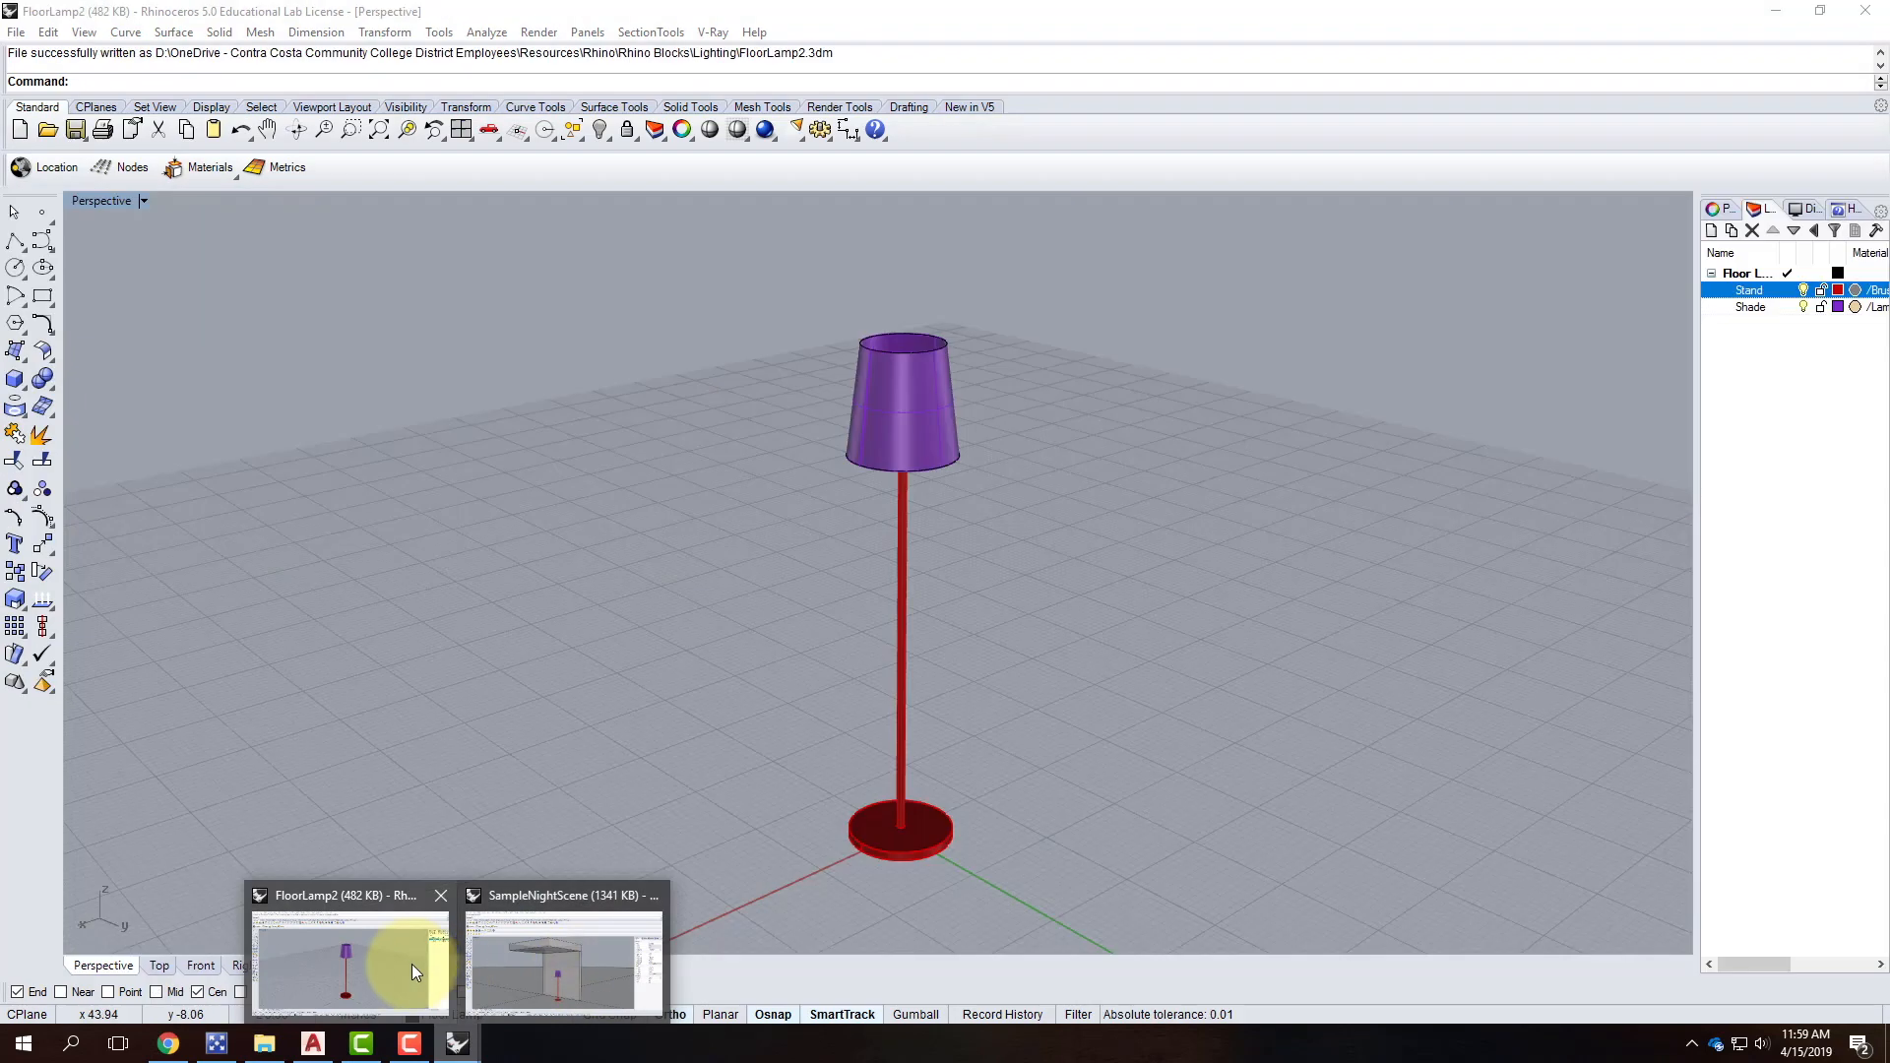
pyautogui.click(399, 964)
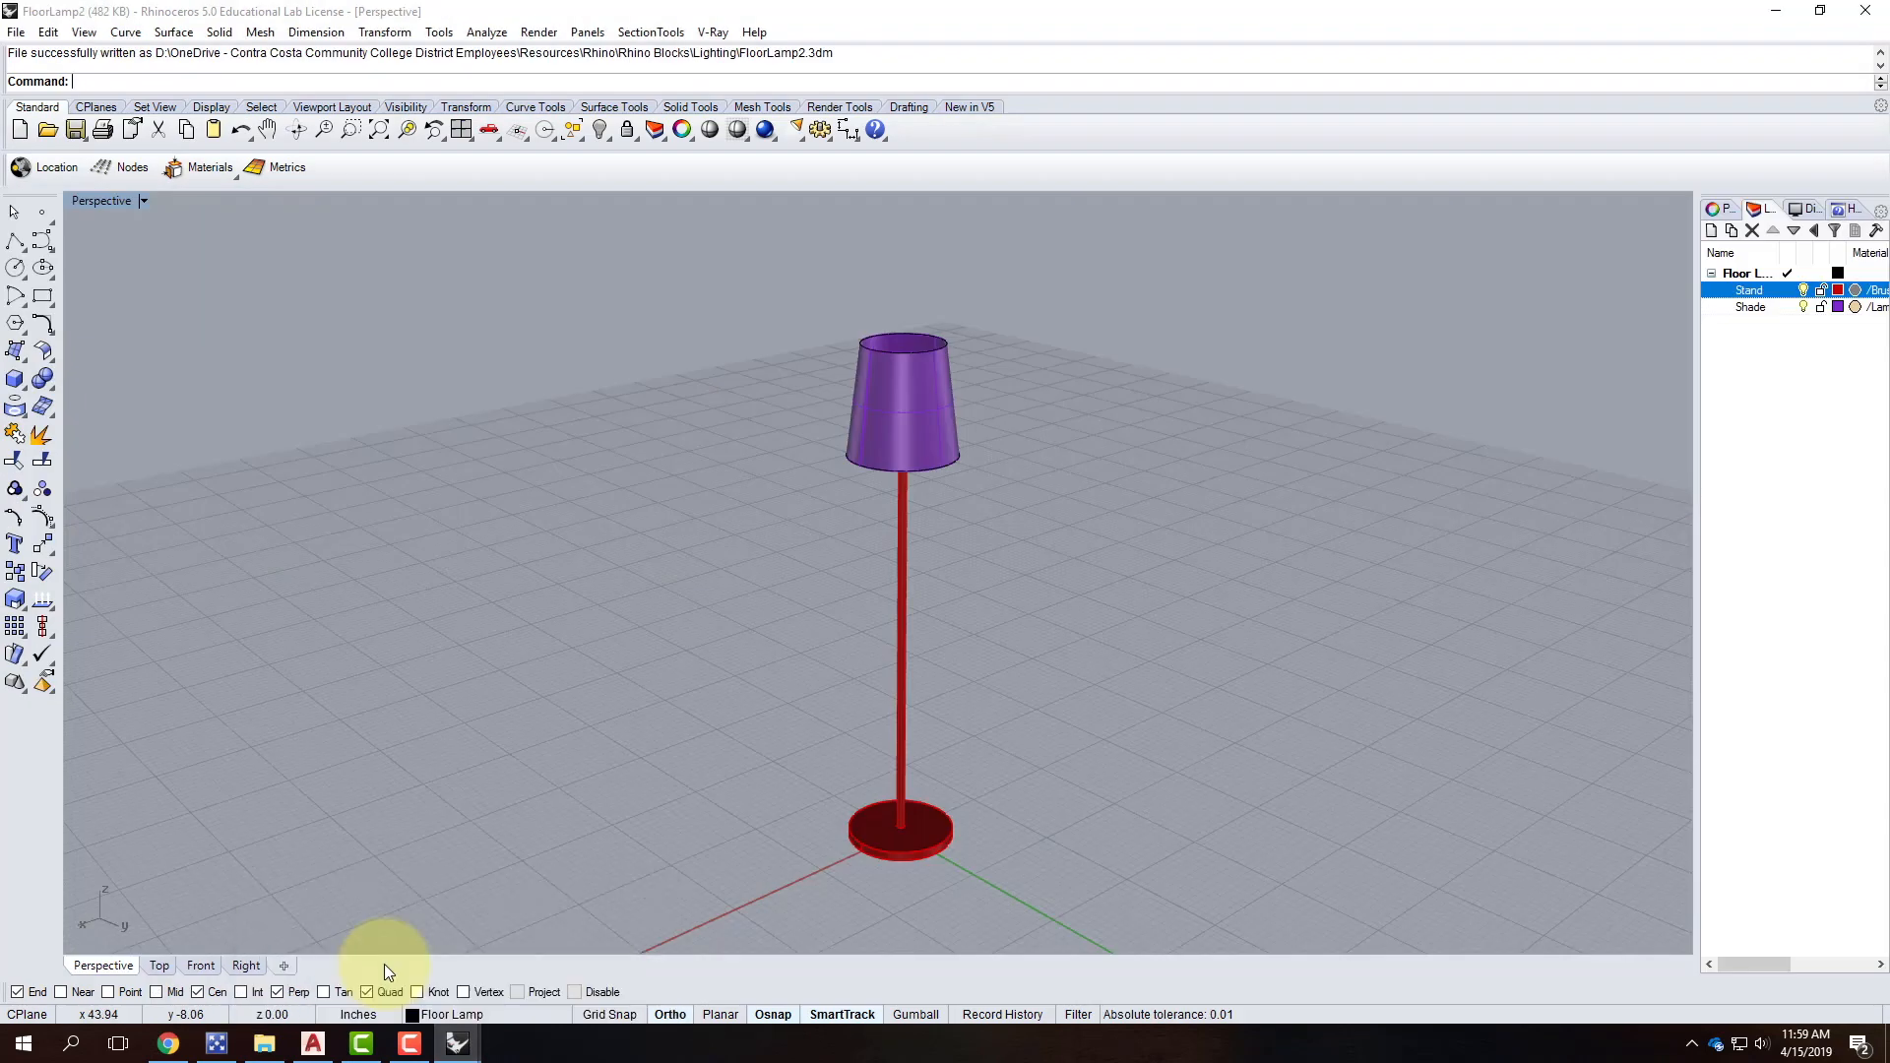
pyautogui.click(710, 32)
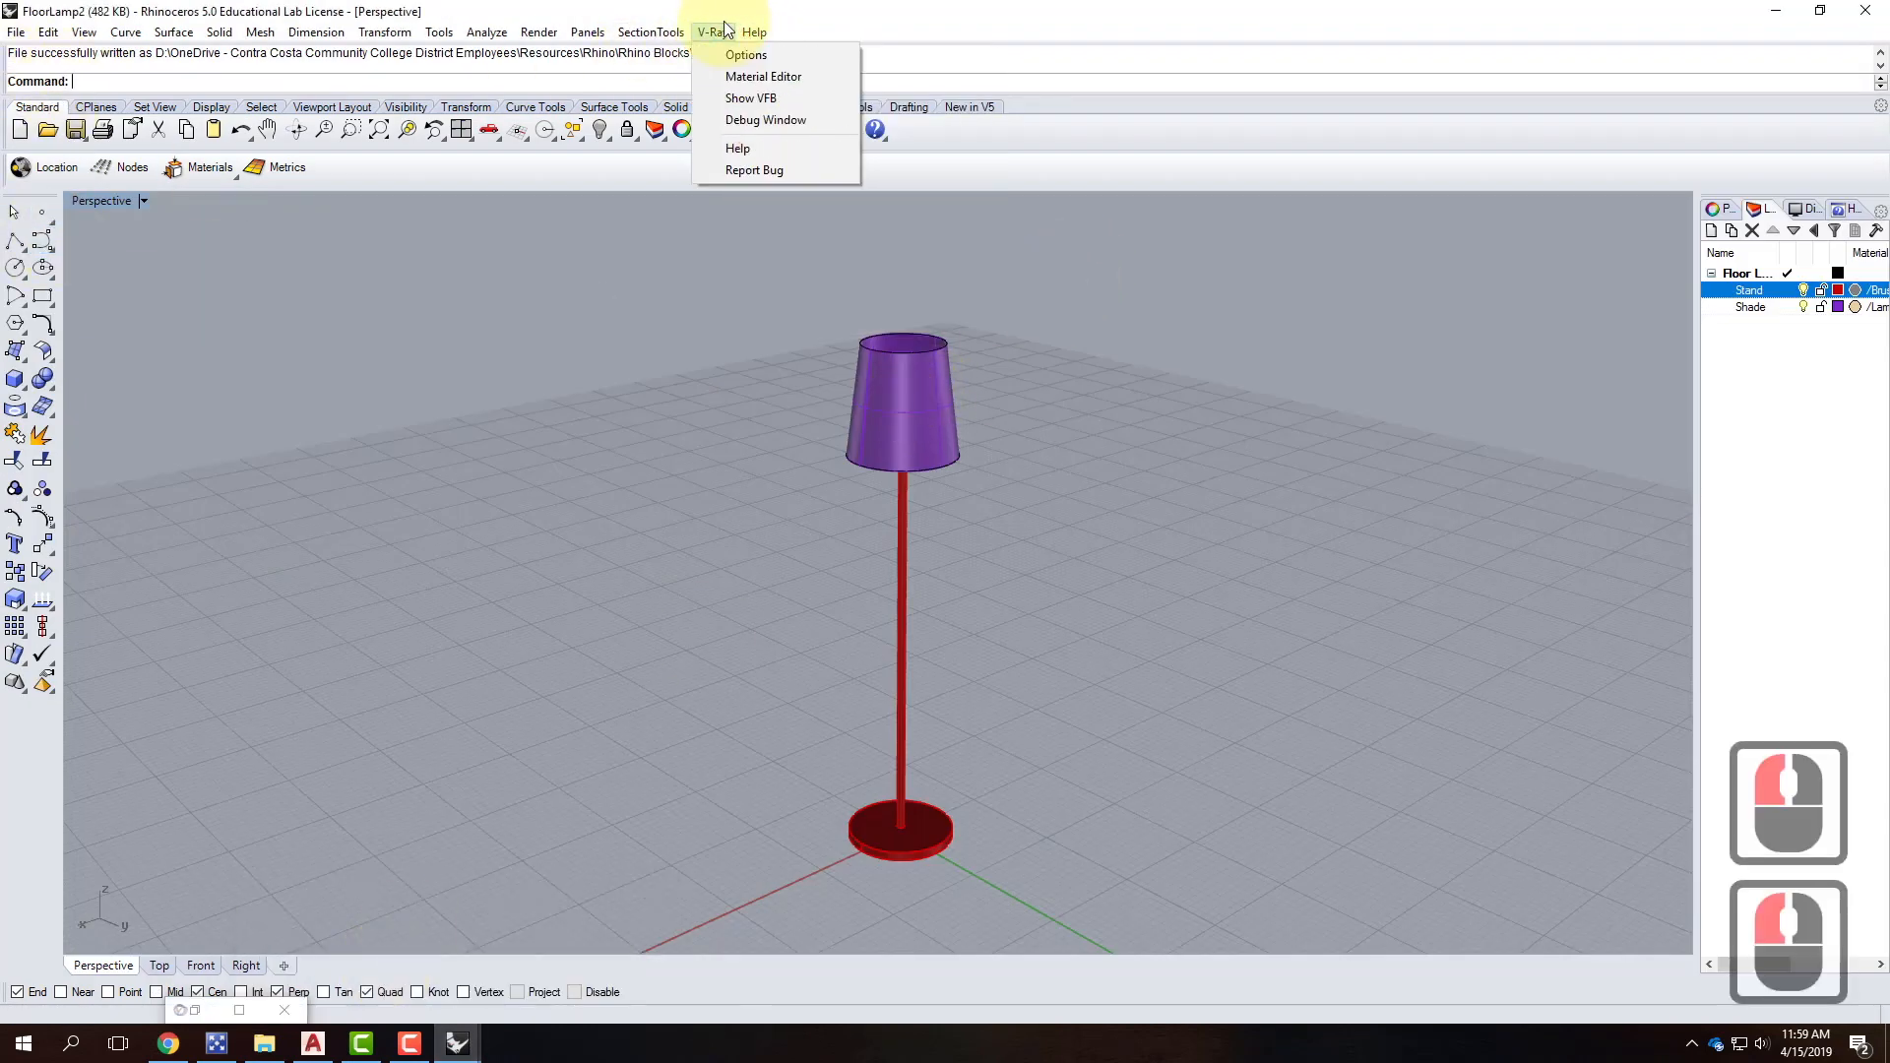
pyautogui.click(730, 76)
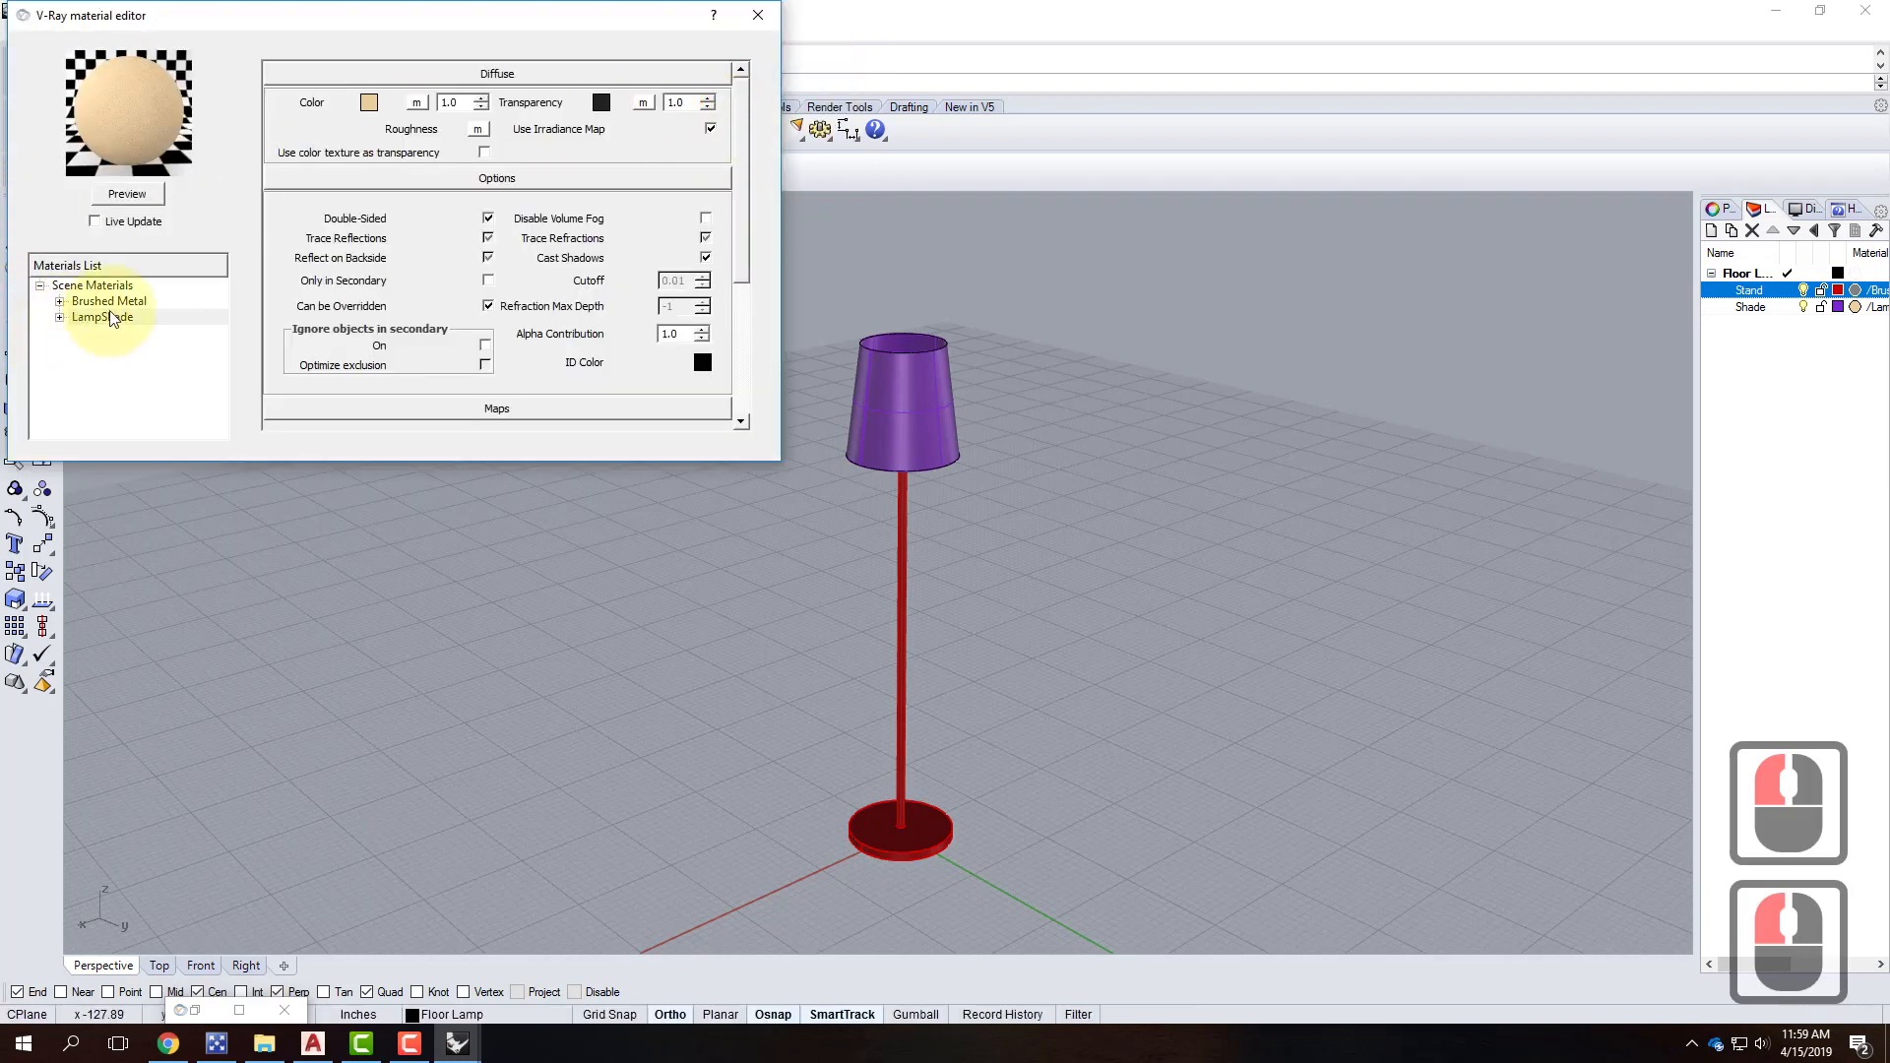
pyautogui.click(370, 103)
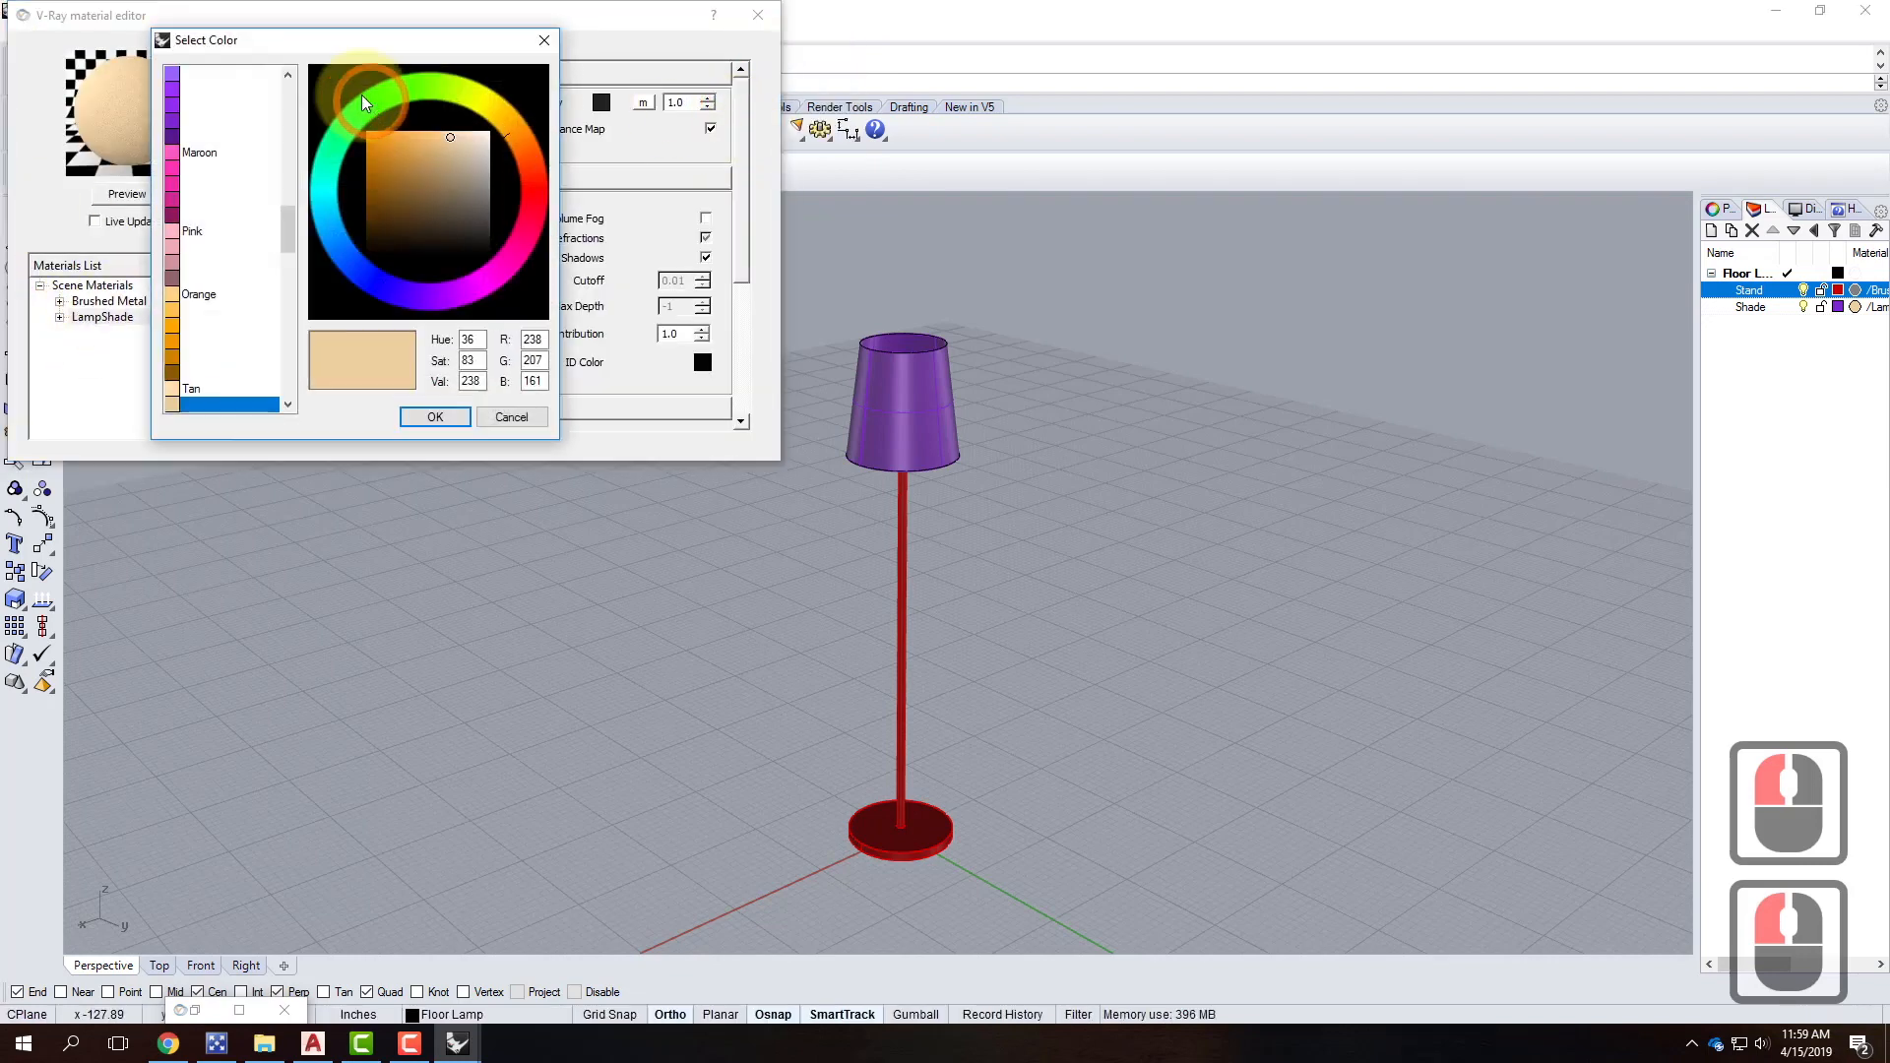
pyautogui.moveTo(287, 228); pyautogui.dragTo(287, 167)
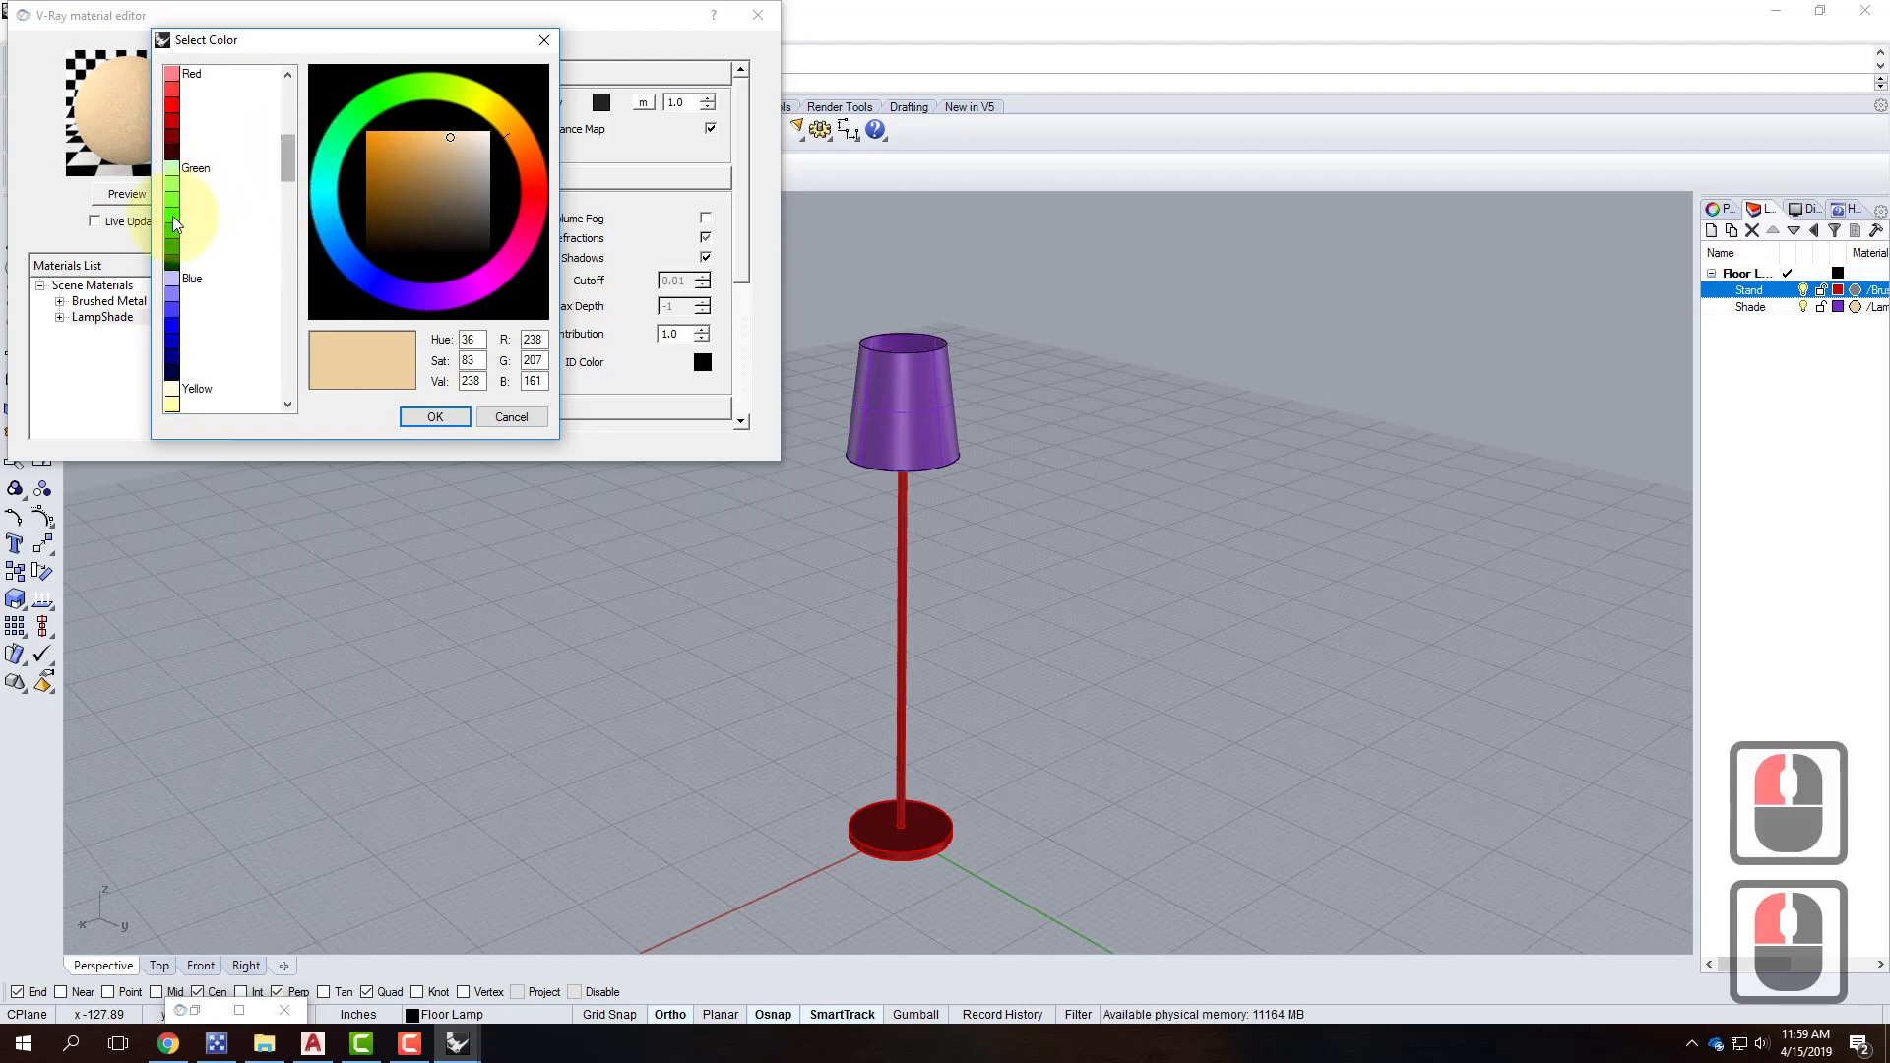
pyautogui.doubleClick(217, 216)
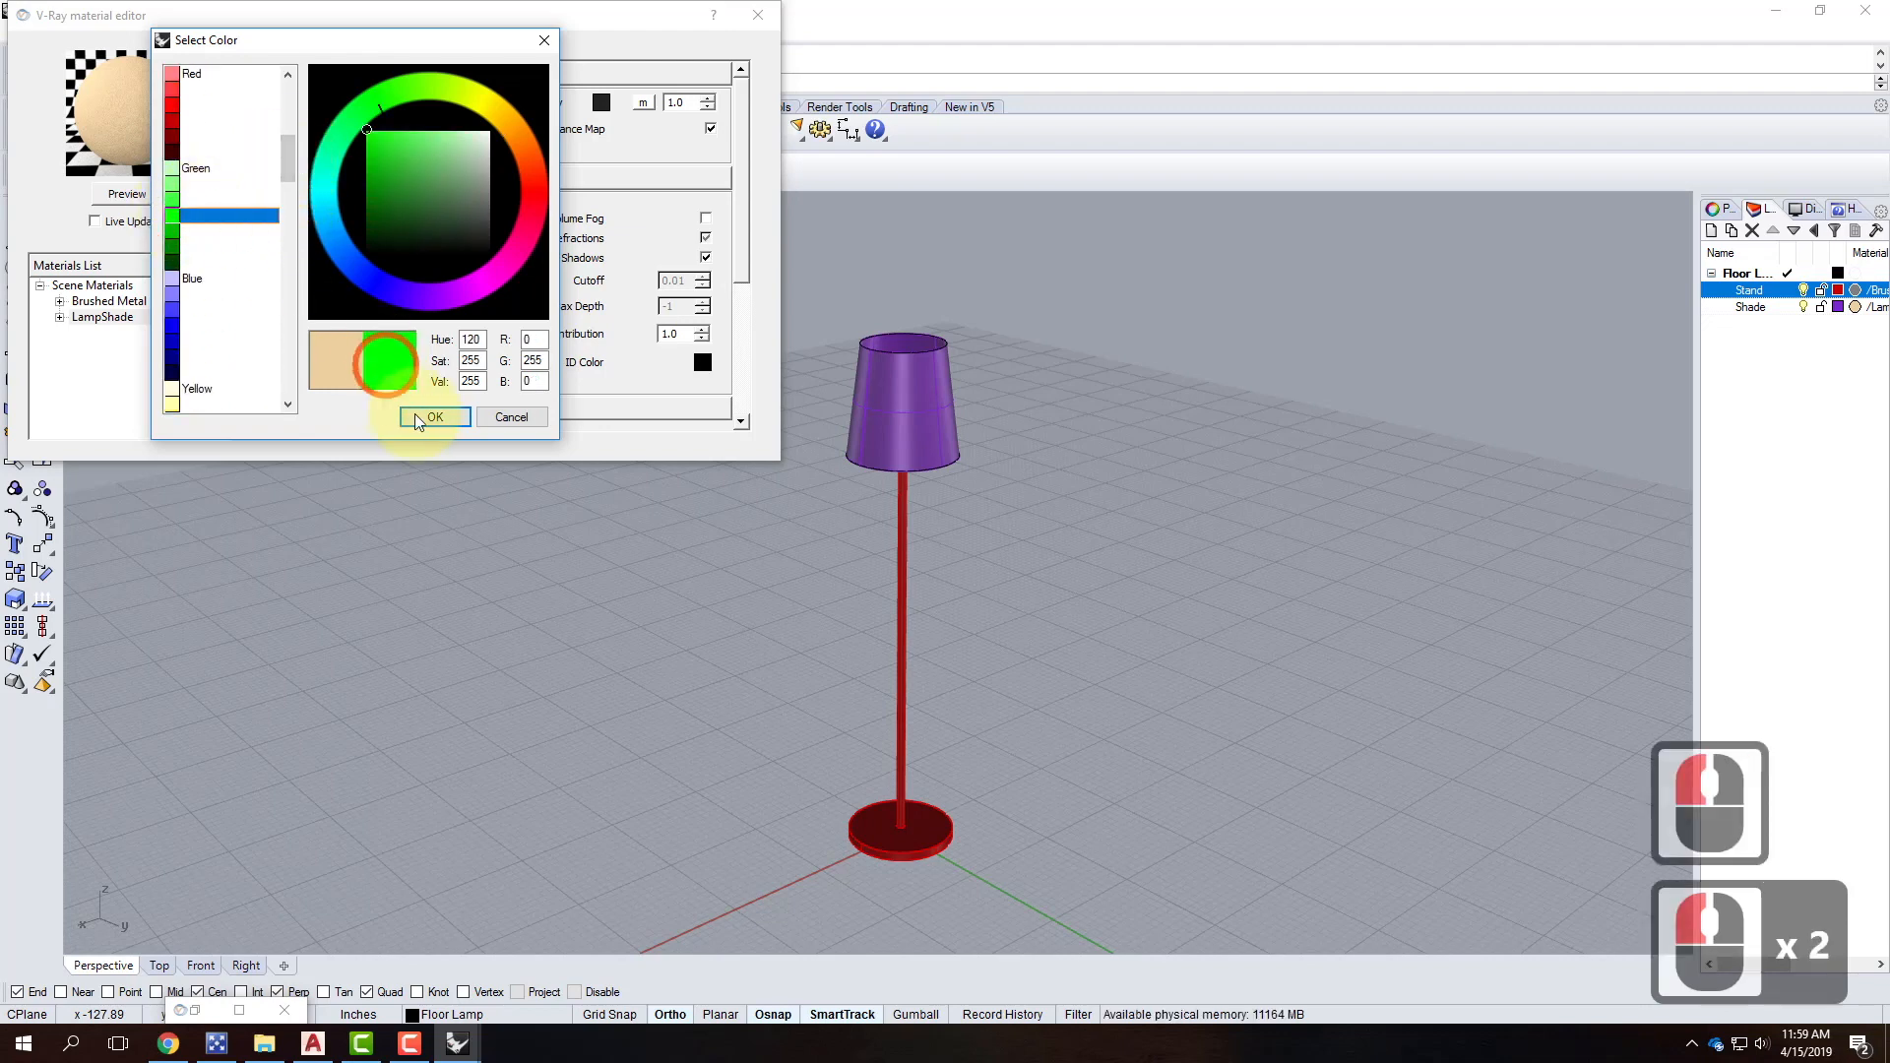
pyautogui.click(178, 231)
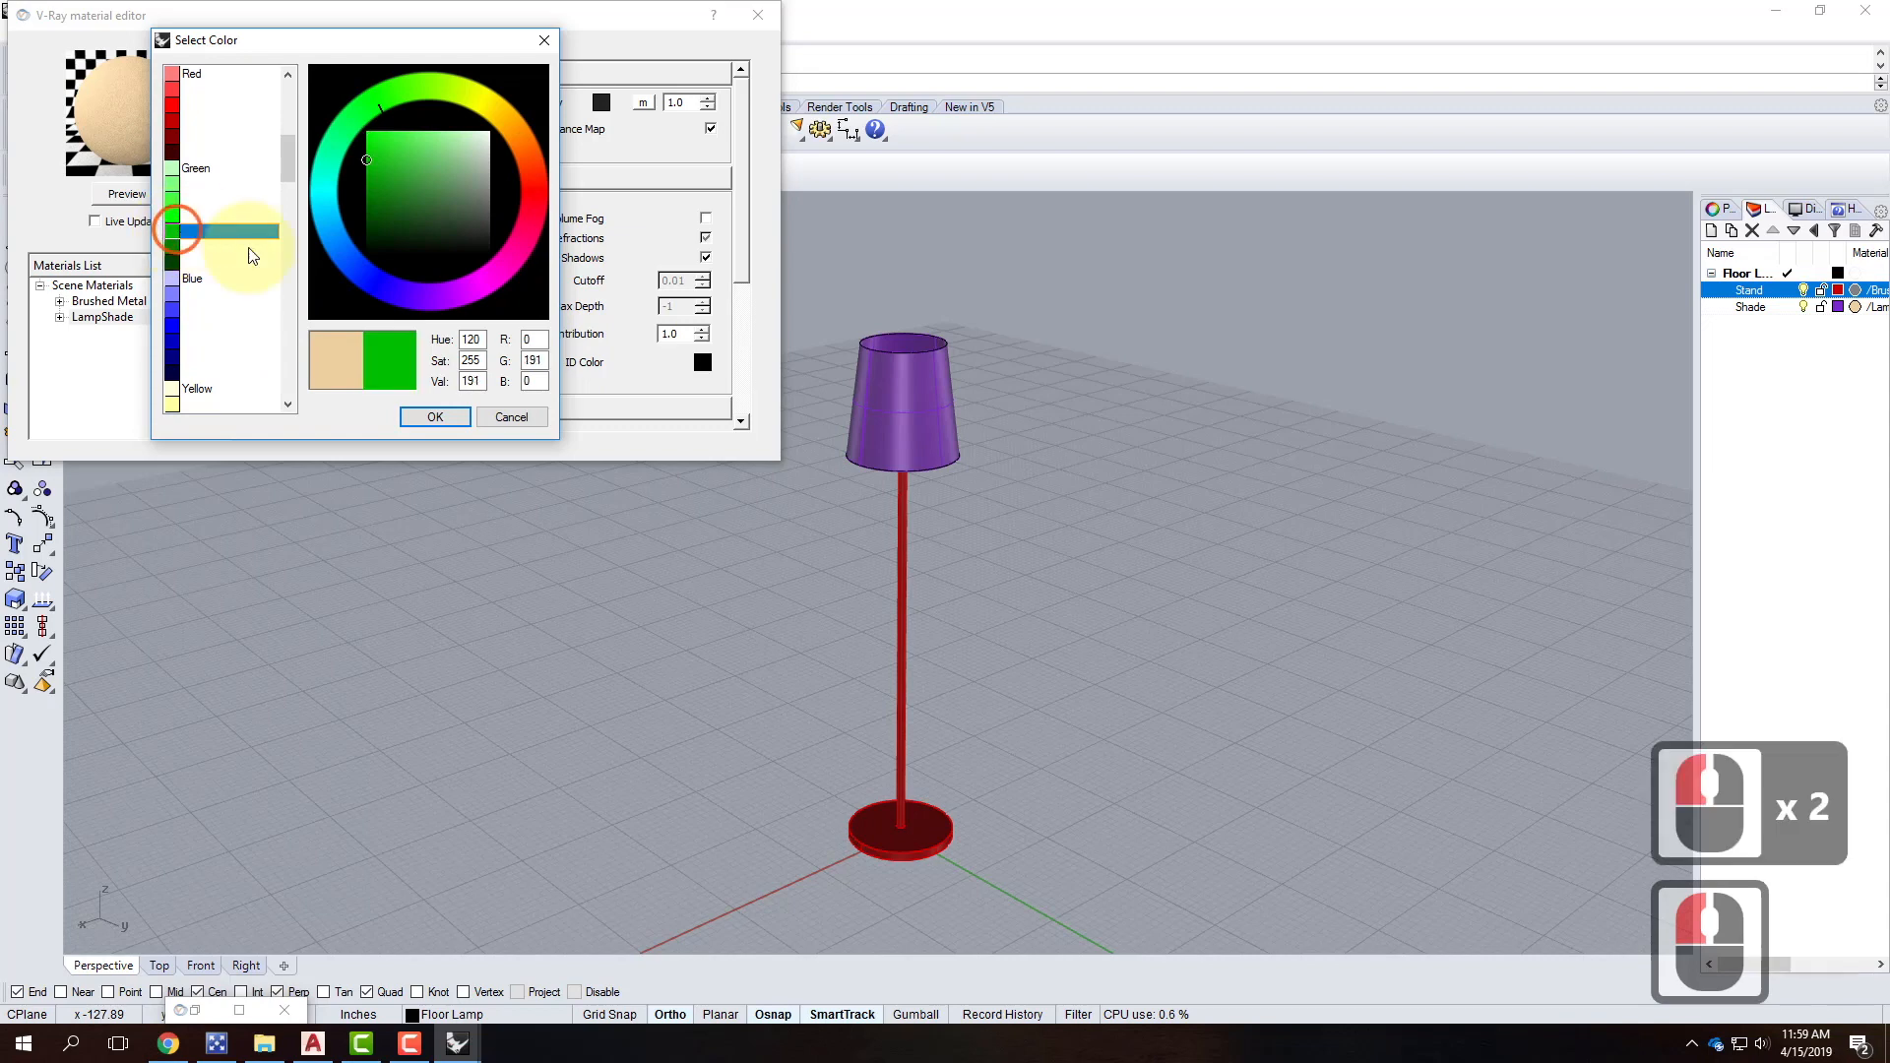
pyautogui.click(449, 418)
pyautogui.click(127, 193)
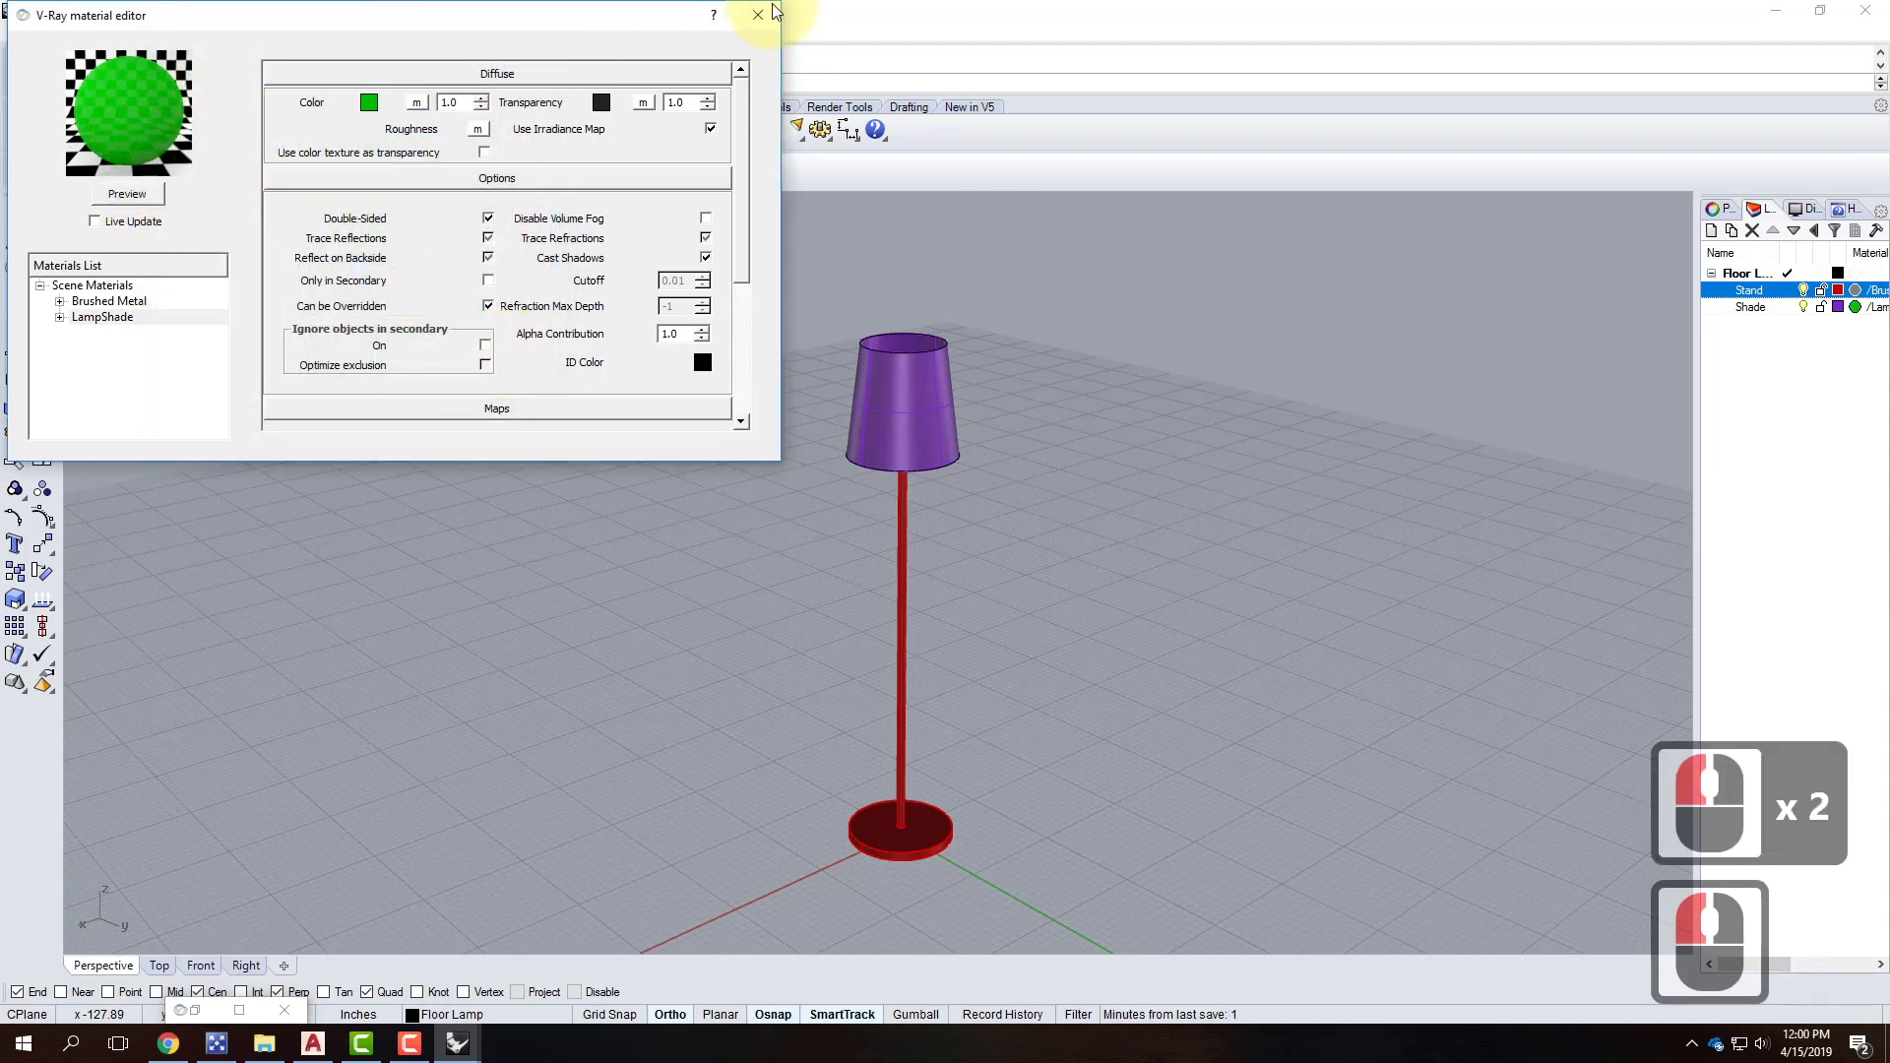
pyautogui.click(748, 13)
# Save FloorLamp2.3dm and return to the SampleNightScene window.
pyautogui.click(16, 31)
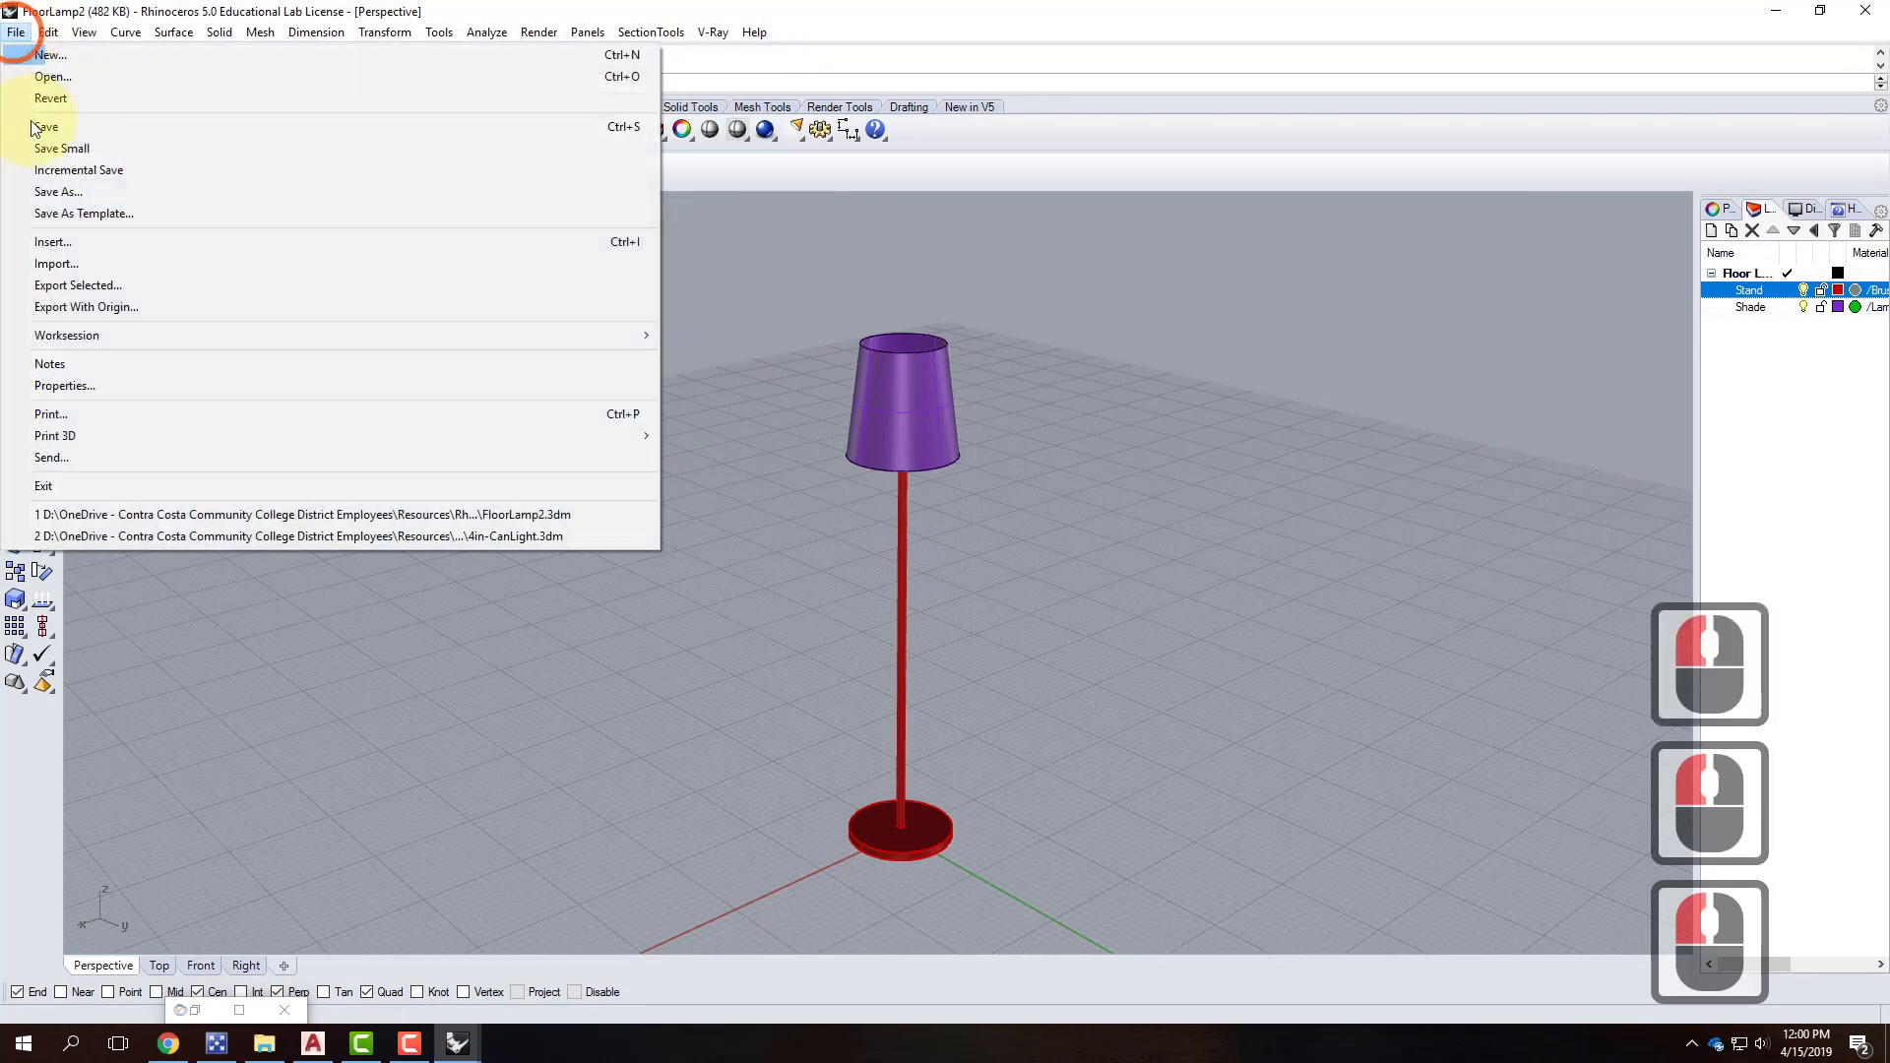
pyautogui.click(46, 127)
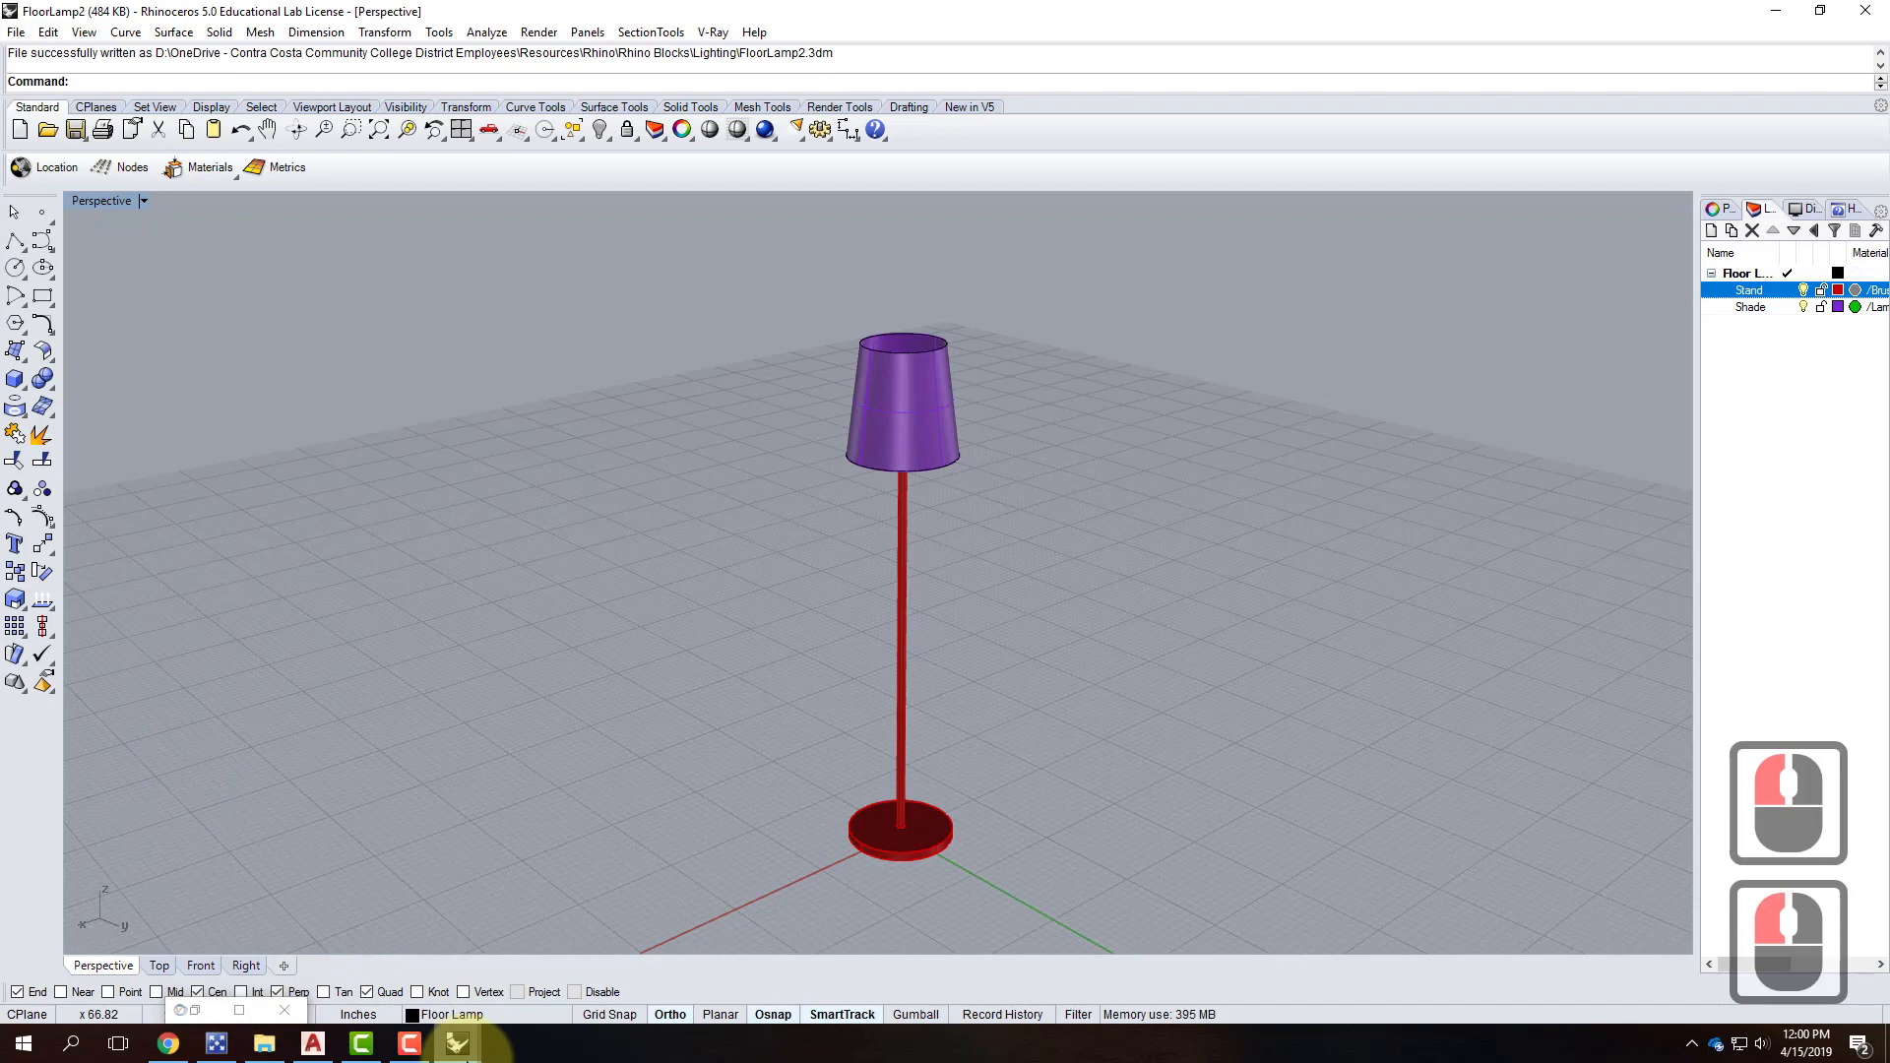
pyautogui.click(465, 1051)
pyautogui.click(571, 971)
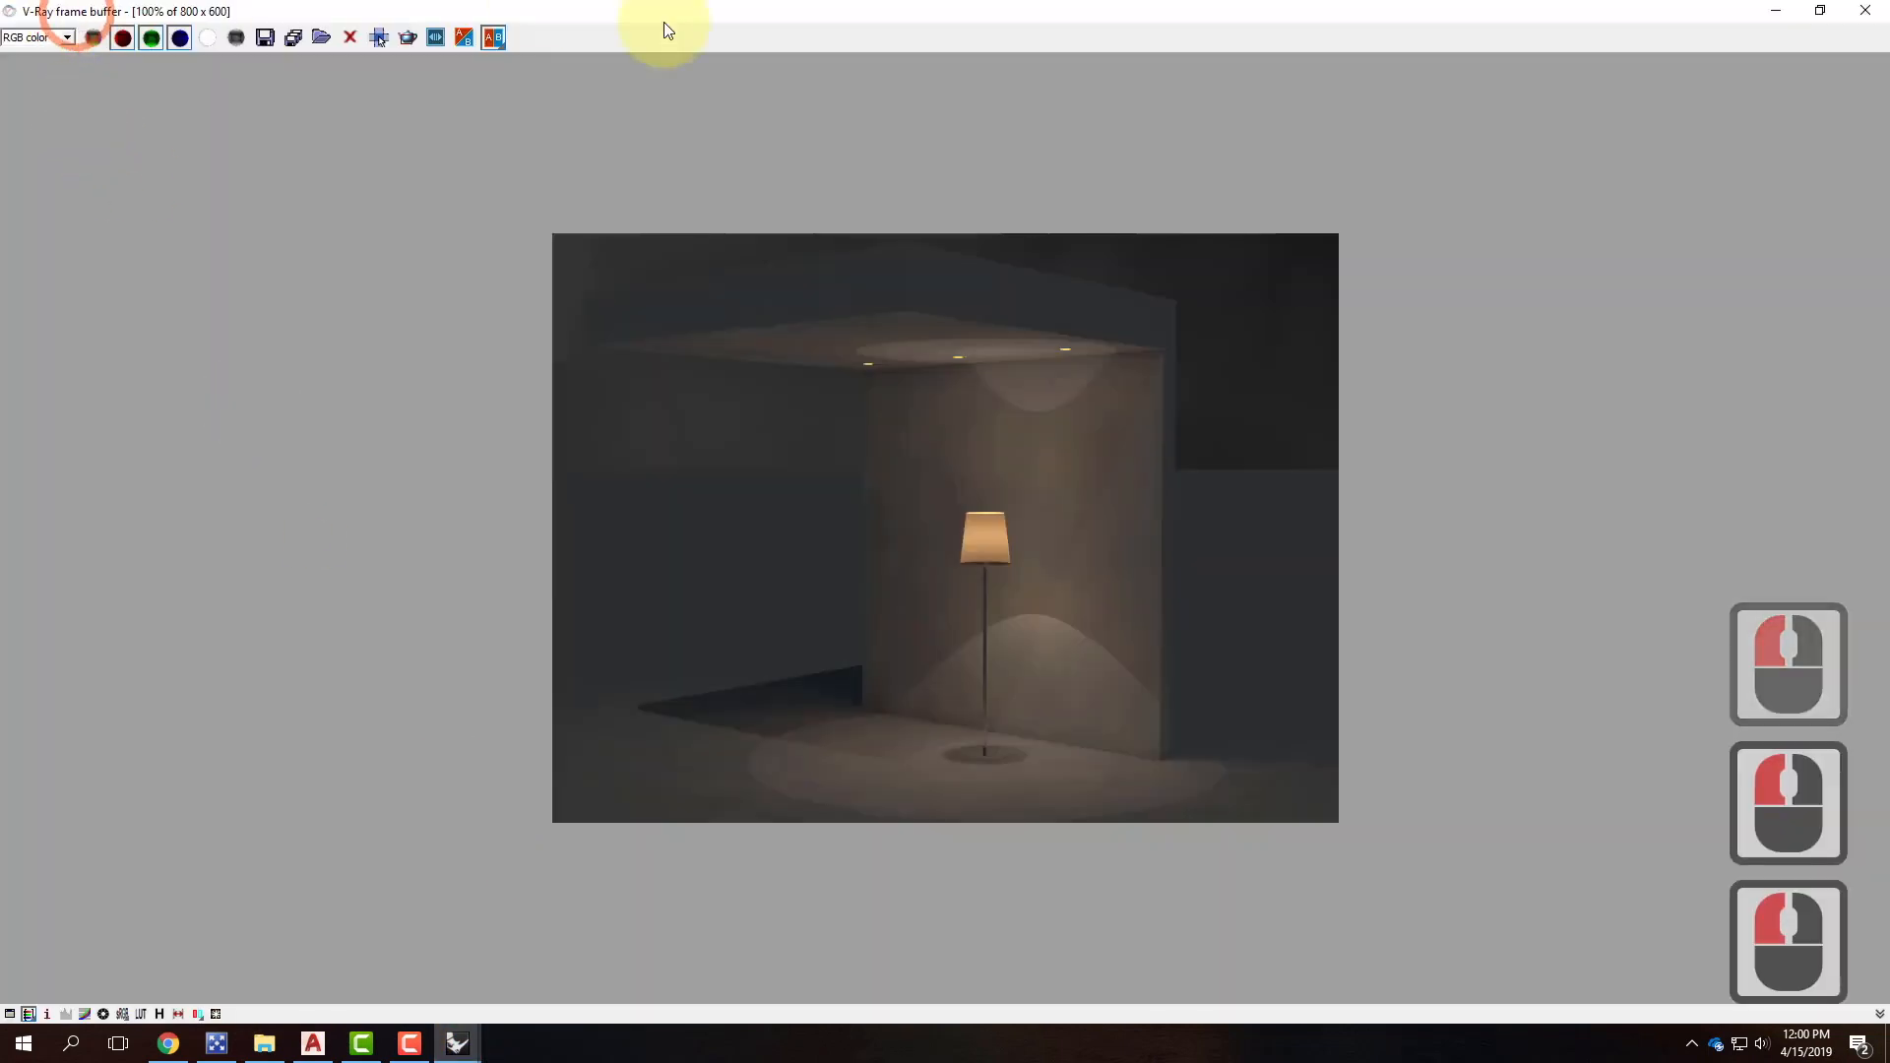
# Update the FloorLamp2 block from its saved file in Block Manager, then re-render with V-Ray.
pyautogui.click(1820, 10)
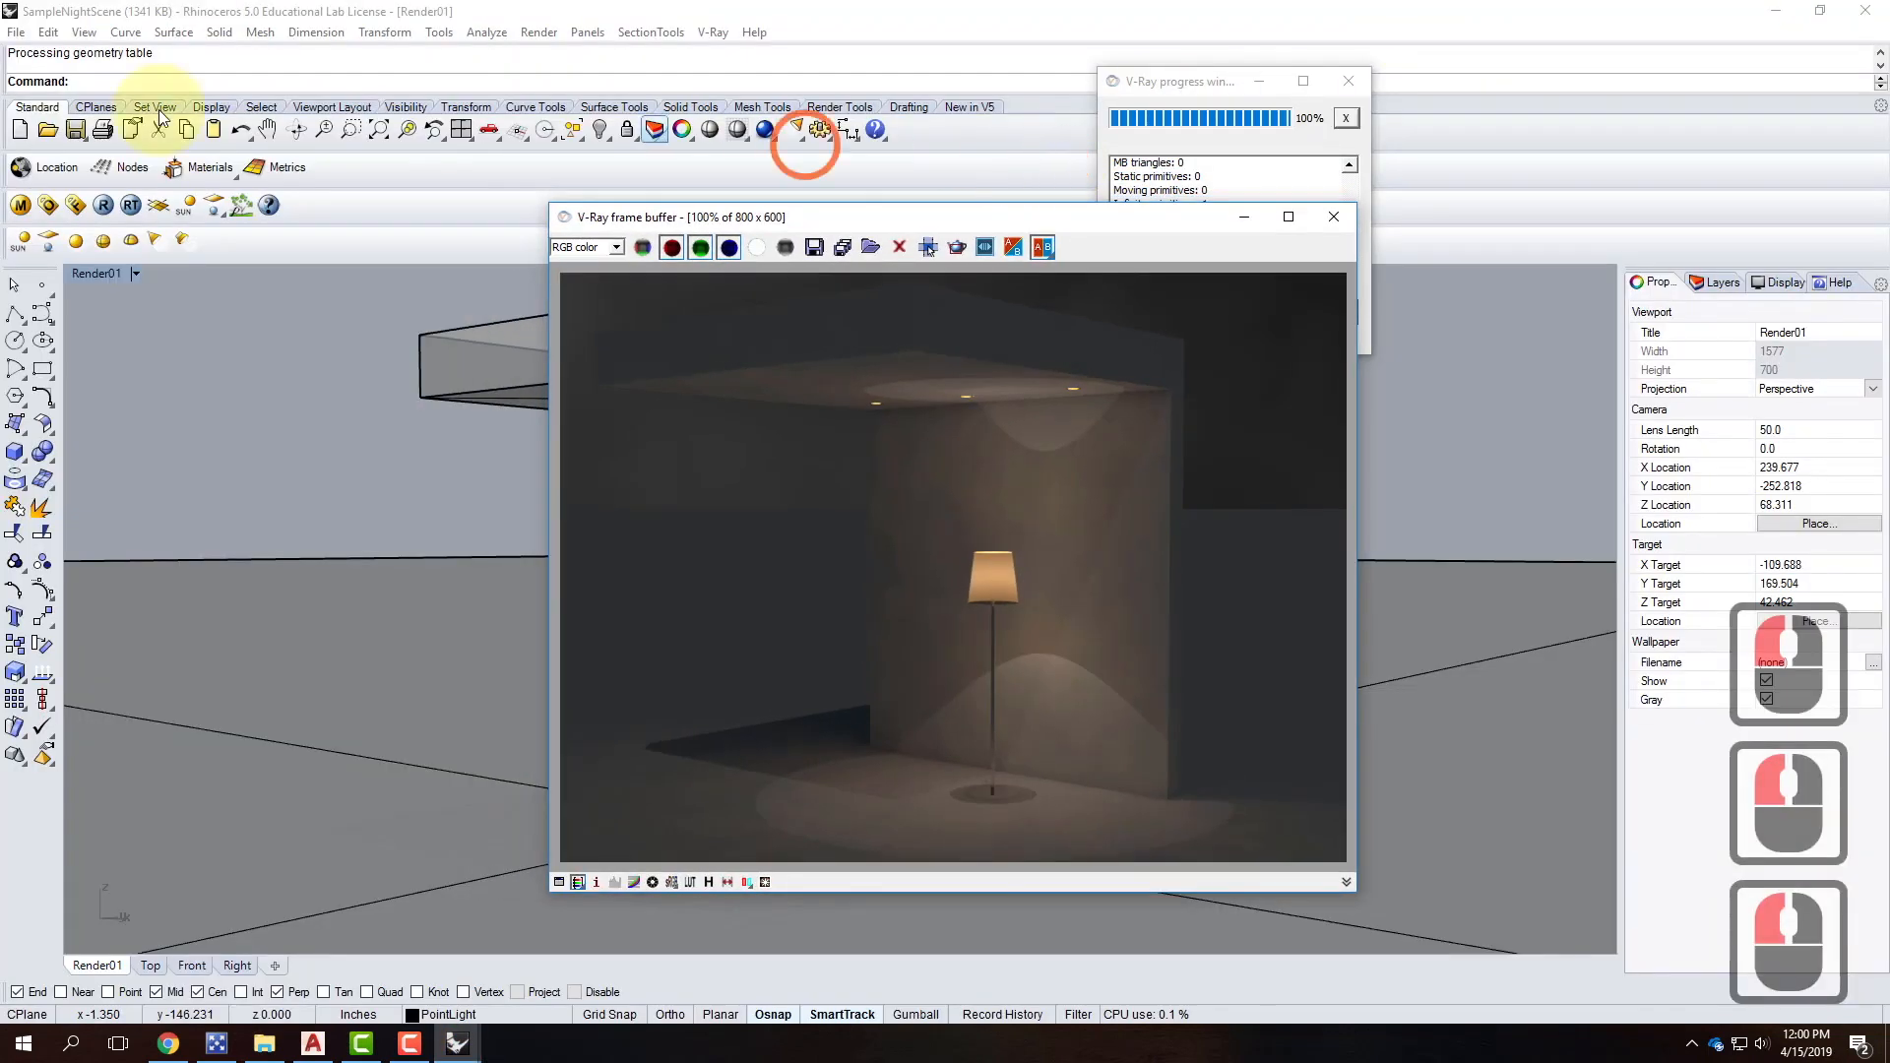
pyautogui.click(60, 34)
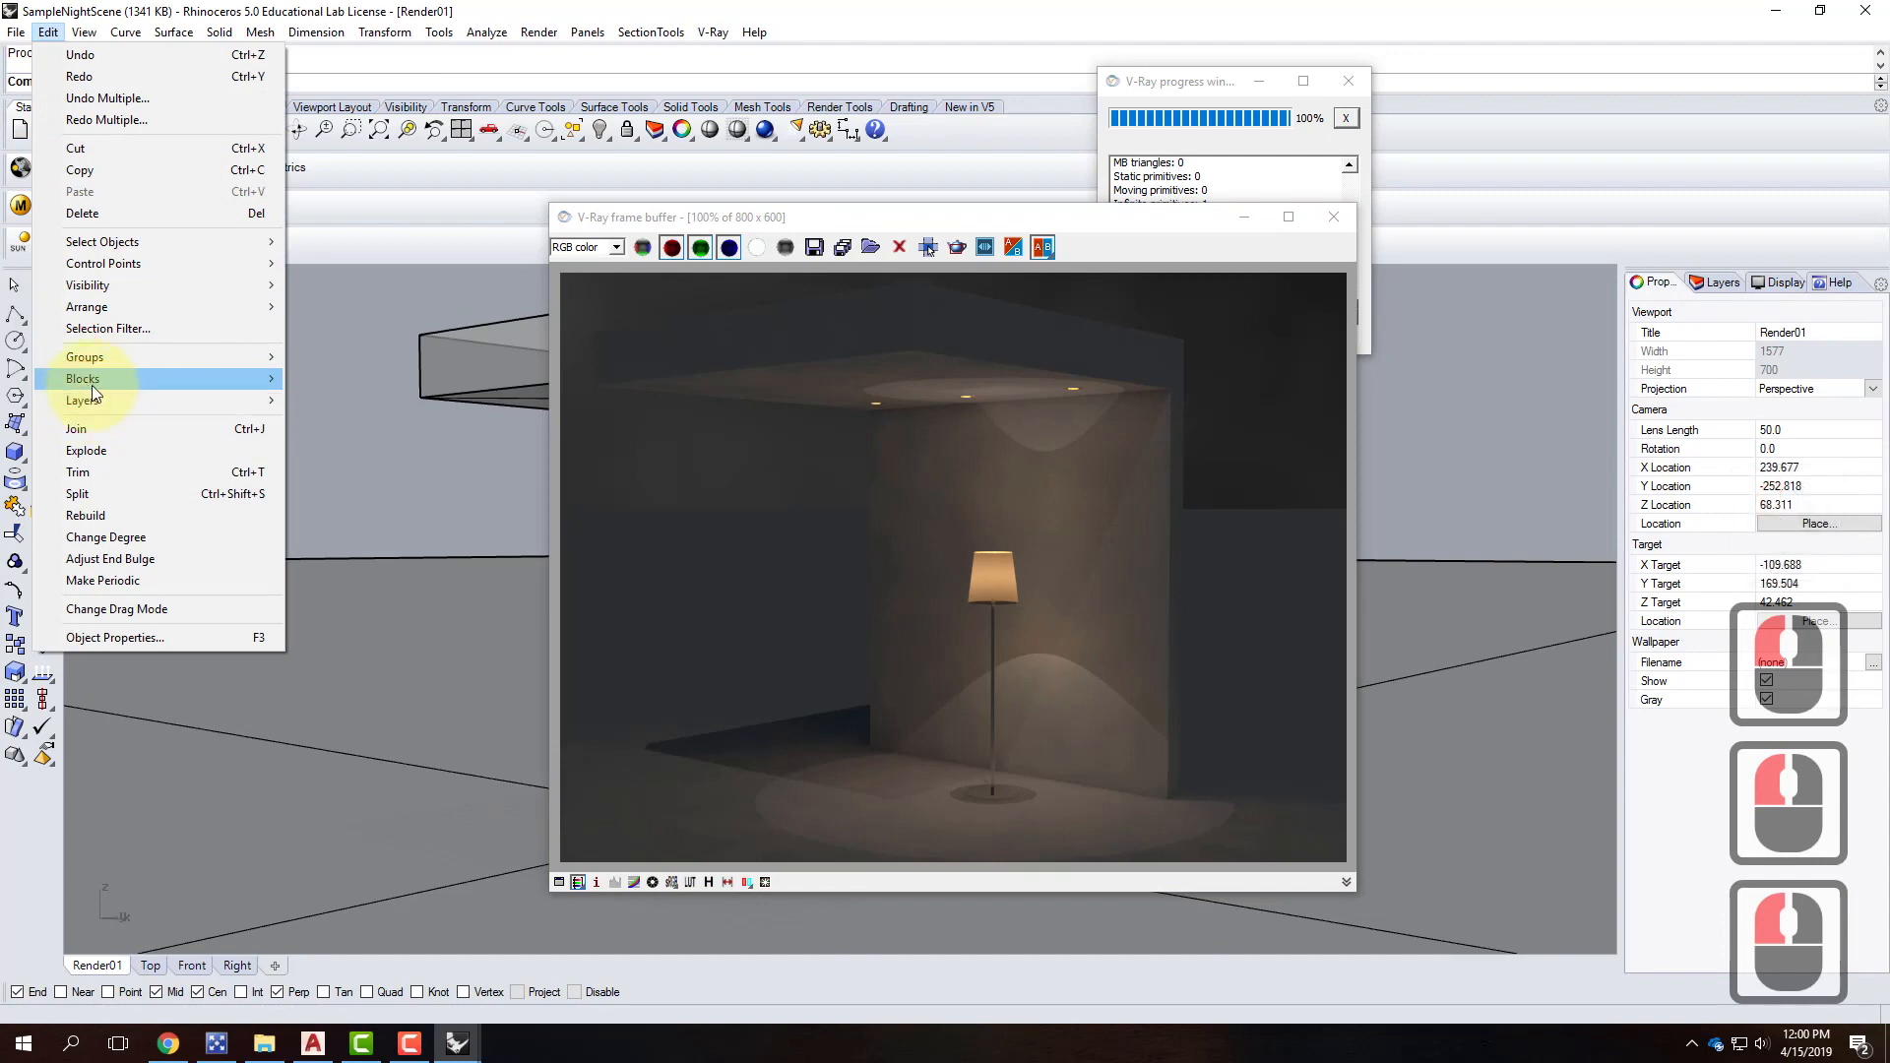
pyautogui.moveTo(87, 385)
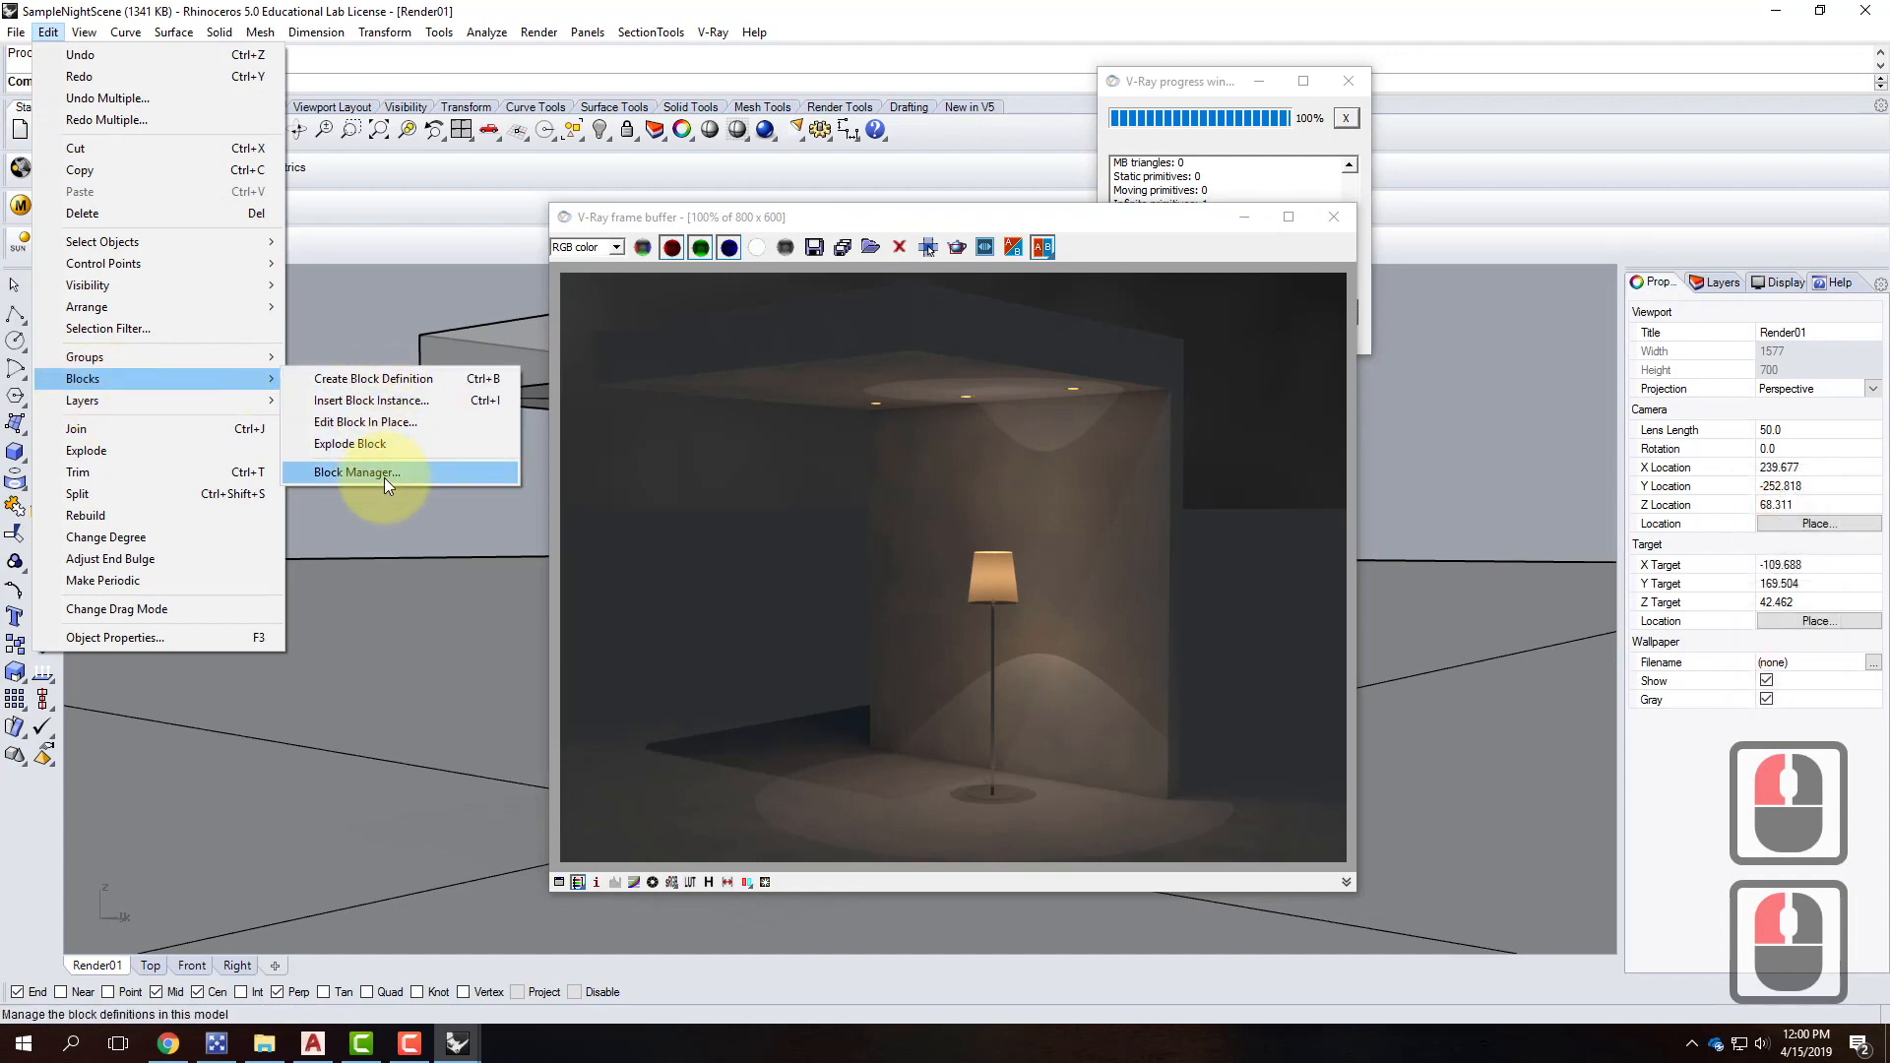
pyautogui.click(384, 474)
pyautogui.click(832, 391)
pyautogui.click(1197, 432)
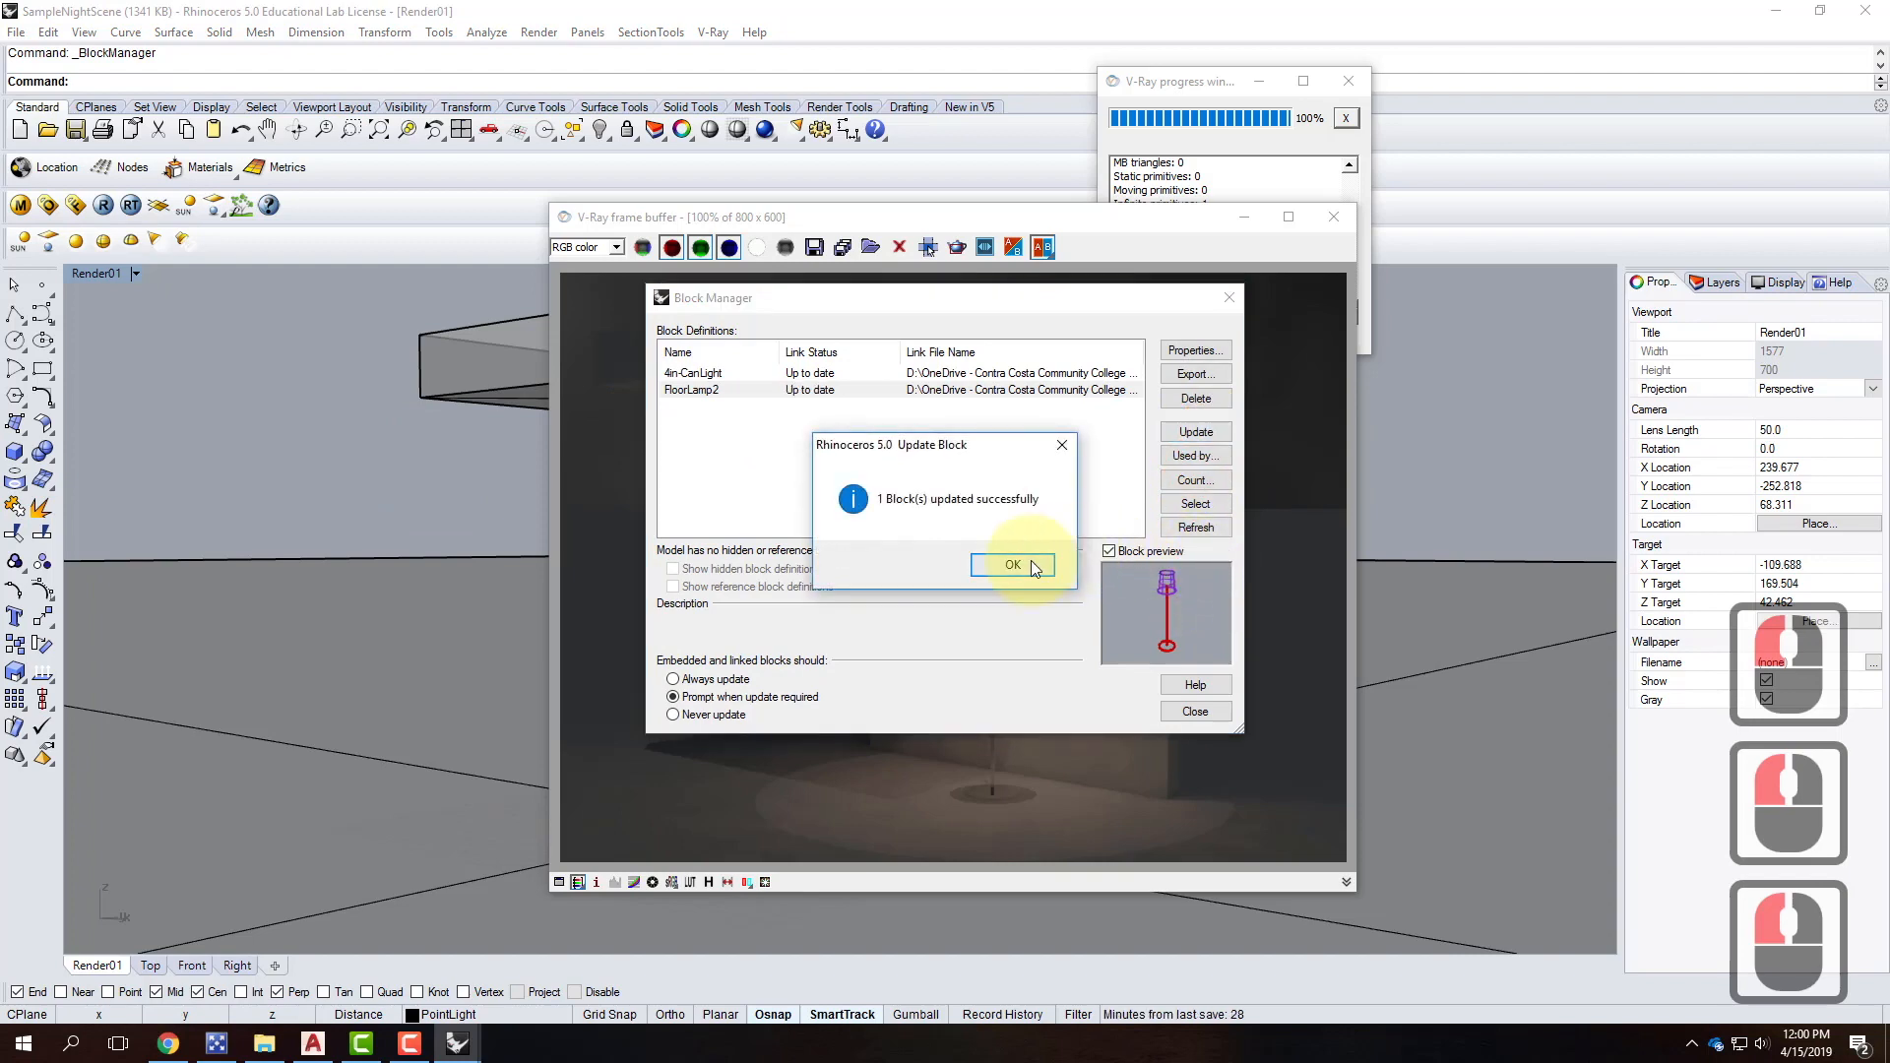
pyautogui.click(1012, 563)
pyautogui.click(1195, 712)
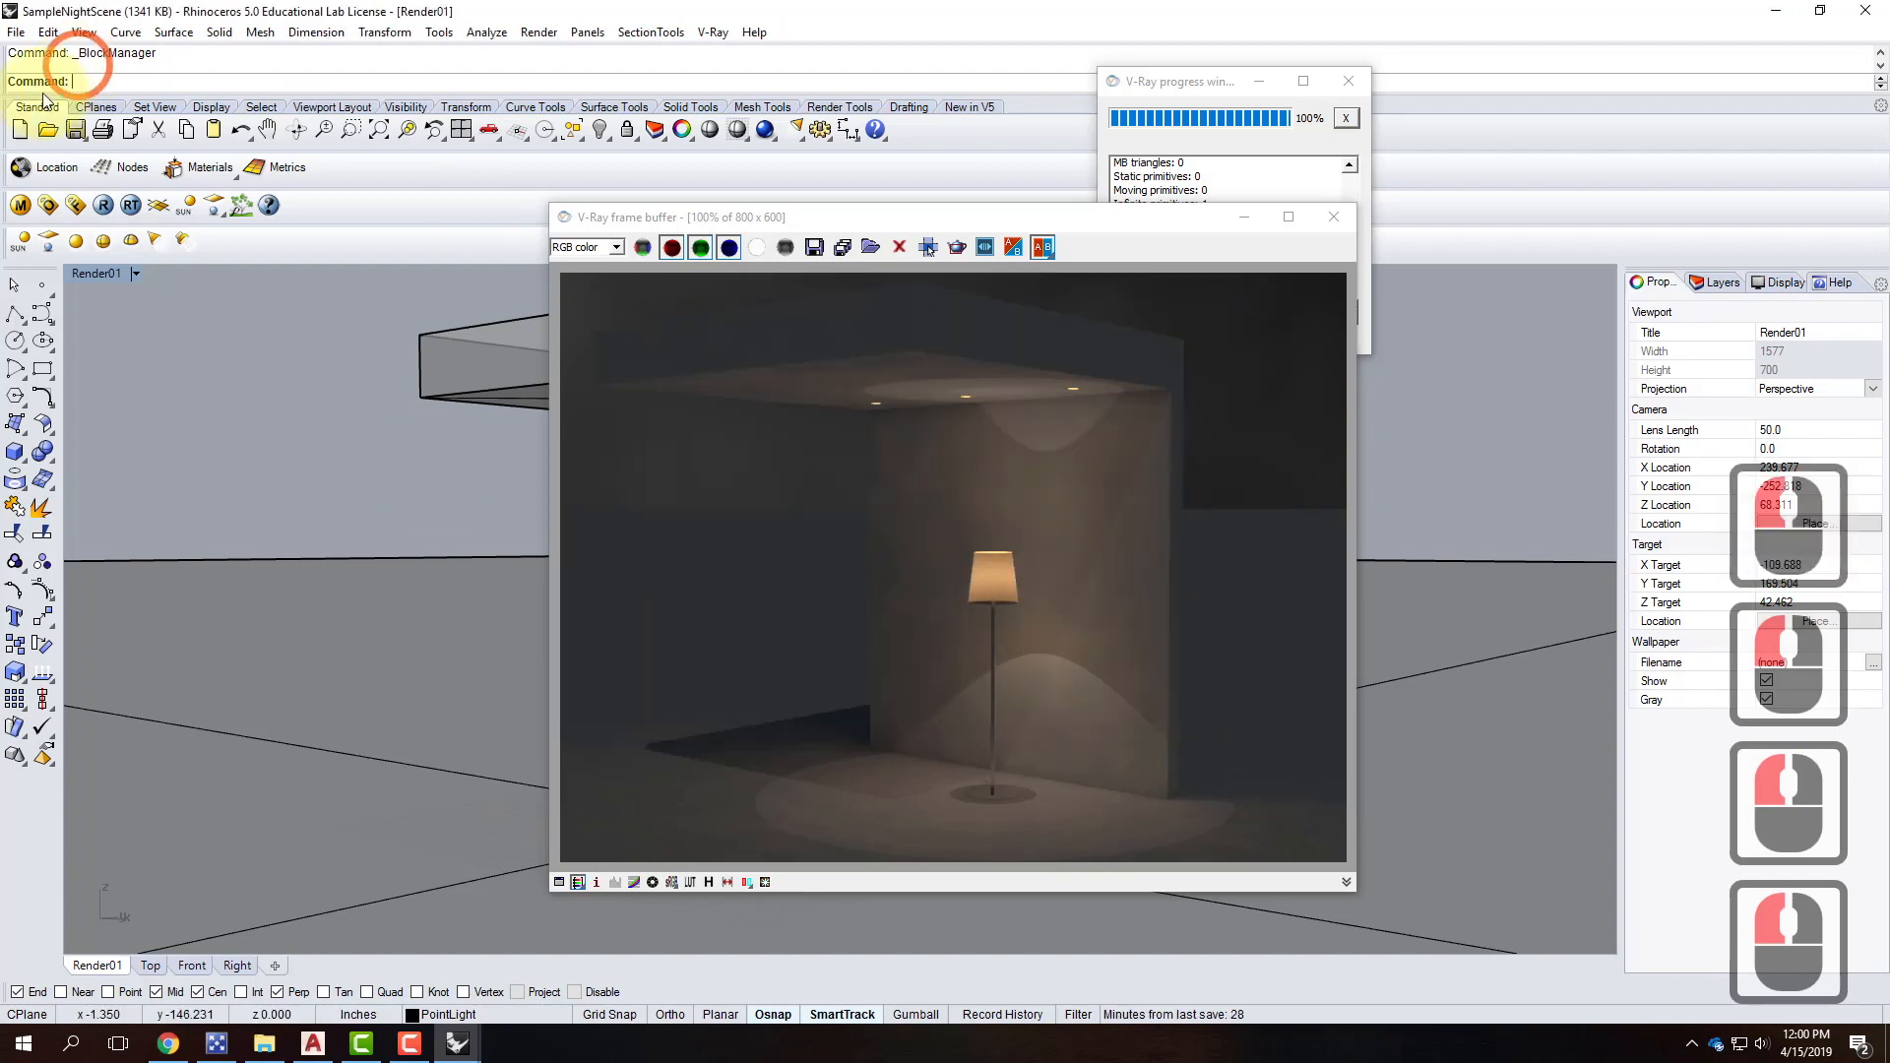
pyautogui.click(104, 209)
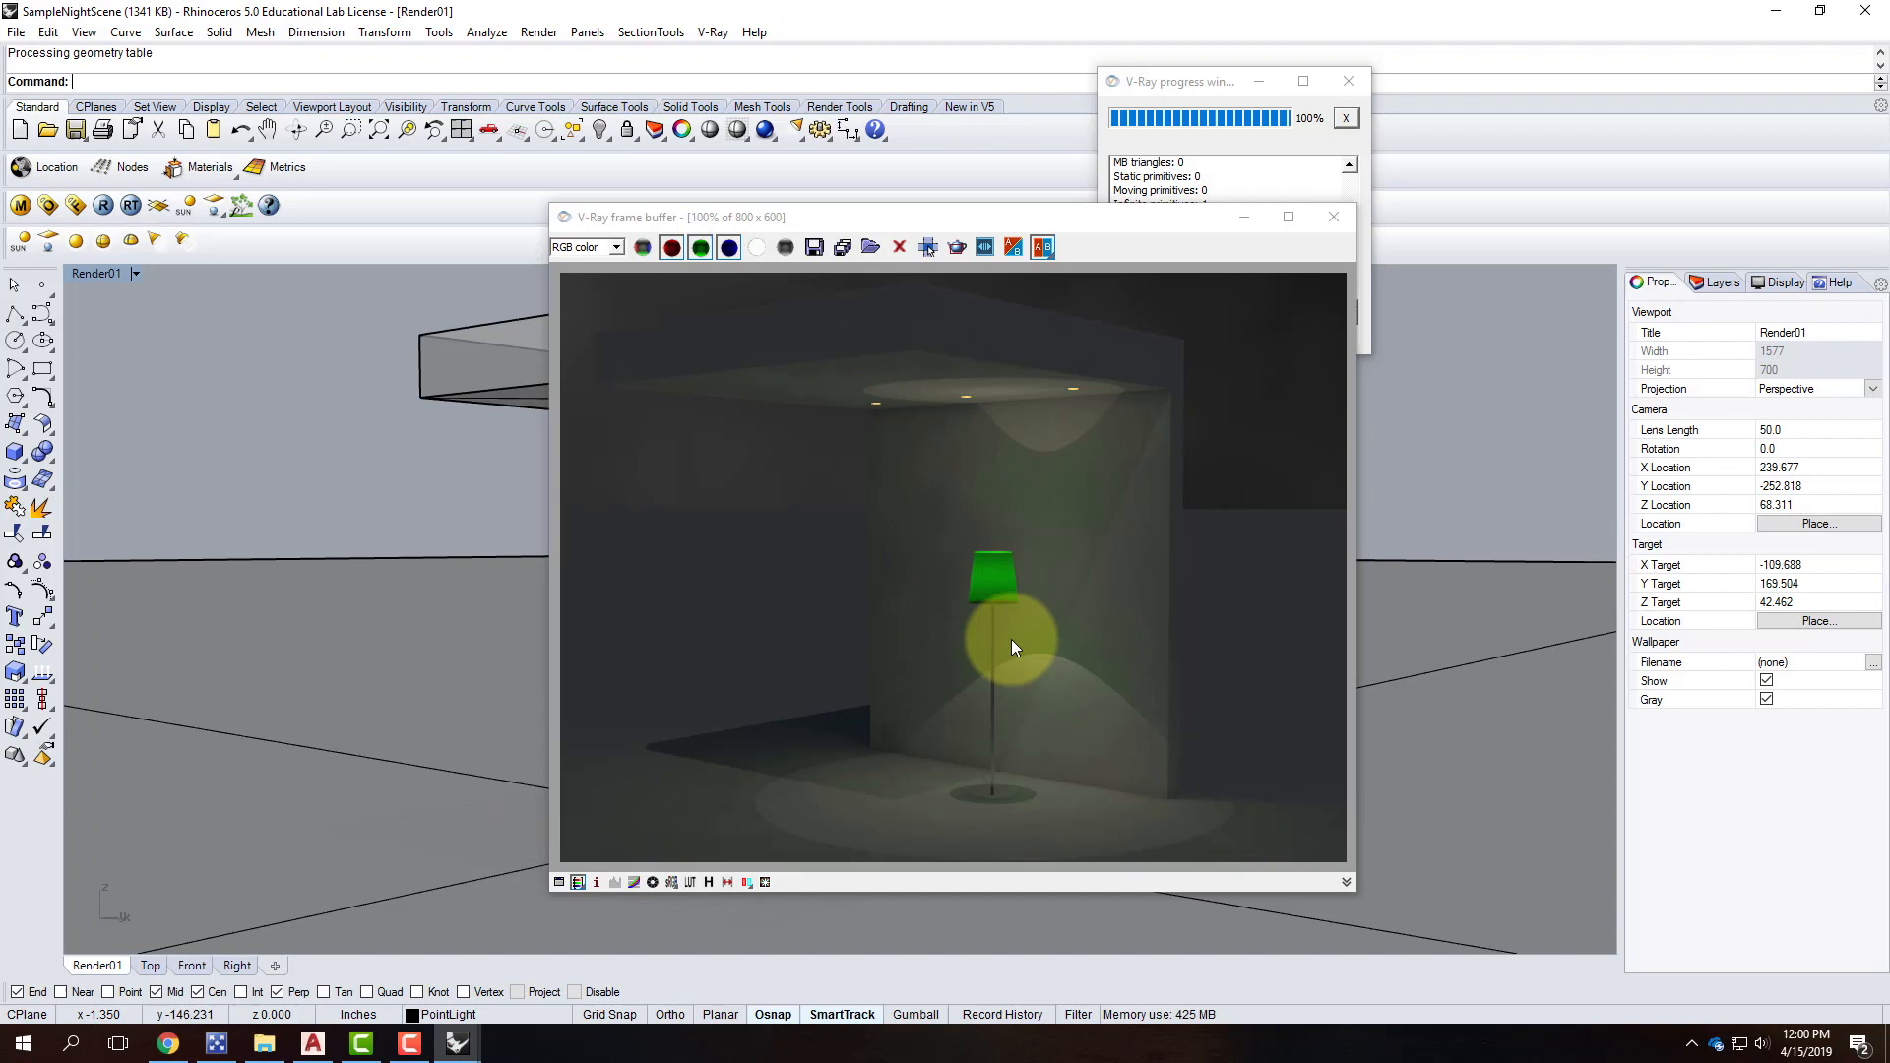
# Set the lamp's point light colour to green and view the resulting green-lit V-Ray render.
pyautogui.click(1244, 216)
pyautogui.click(797, 677)
pyautogui.click(877, 629)
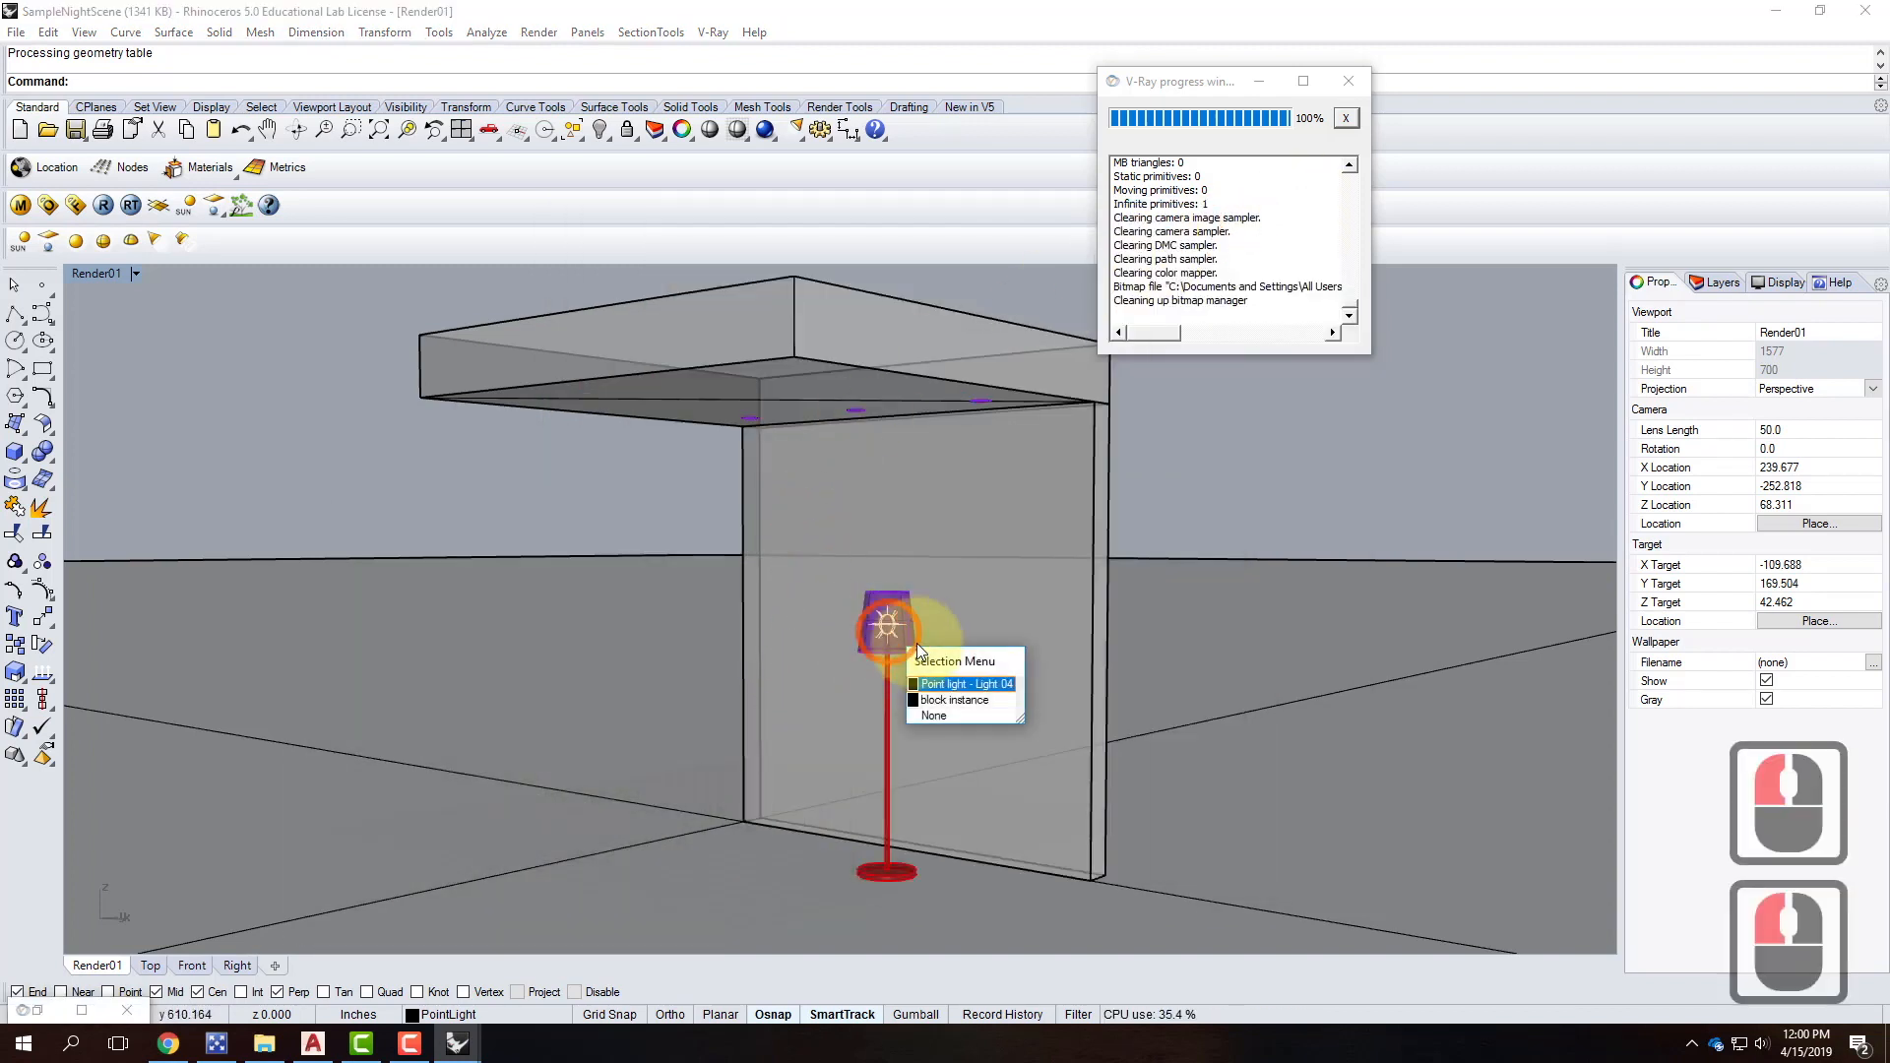
pyautogui.click(935, 689)
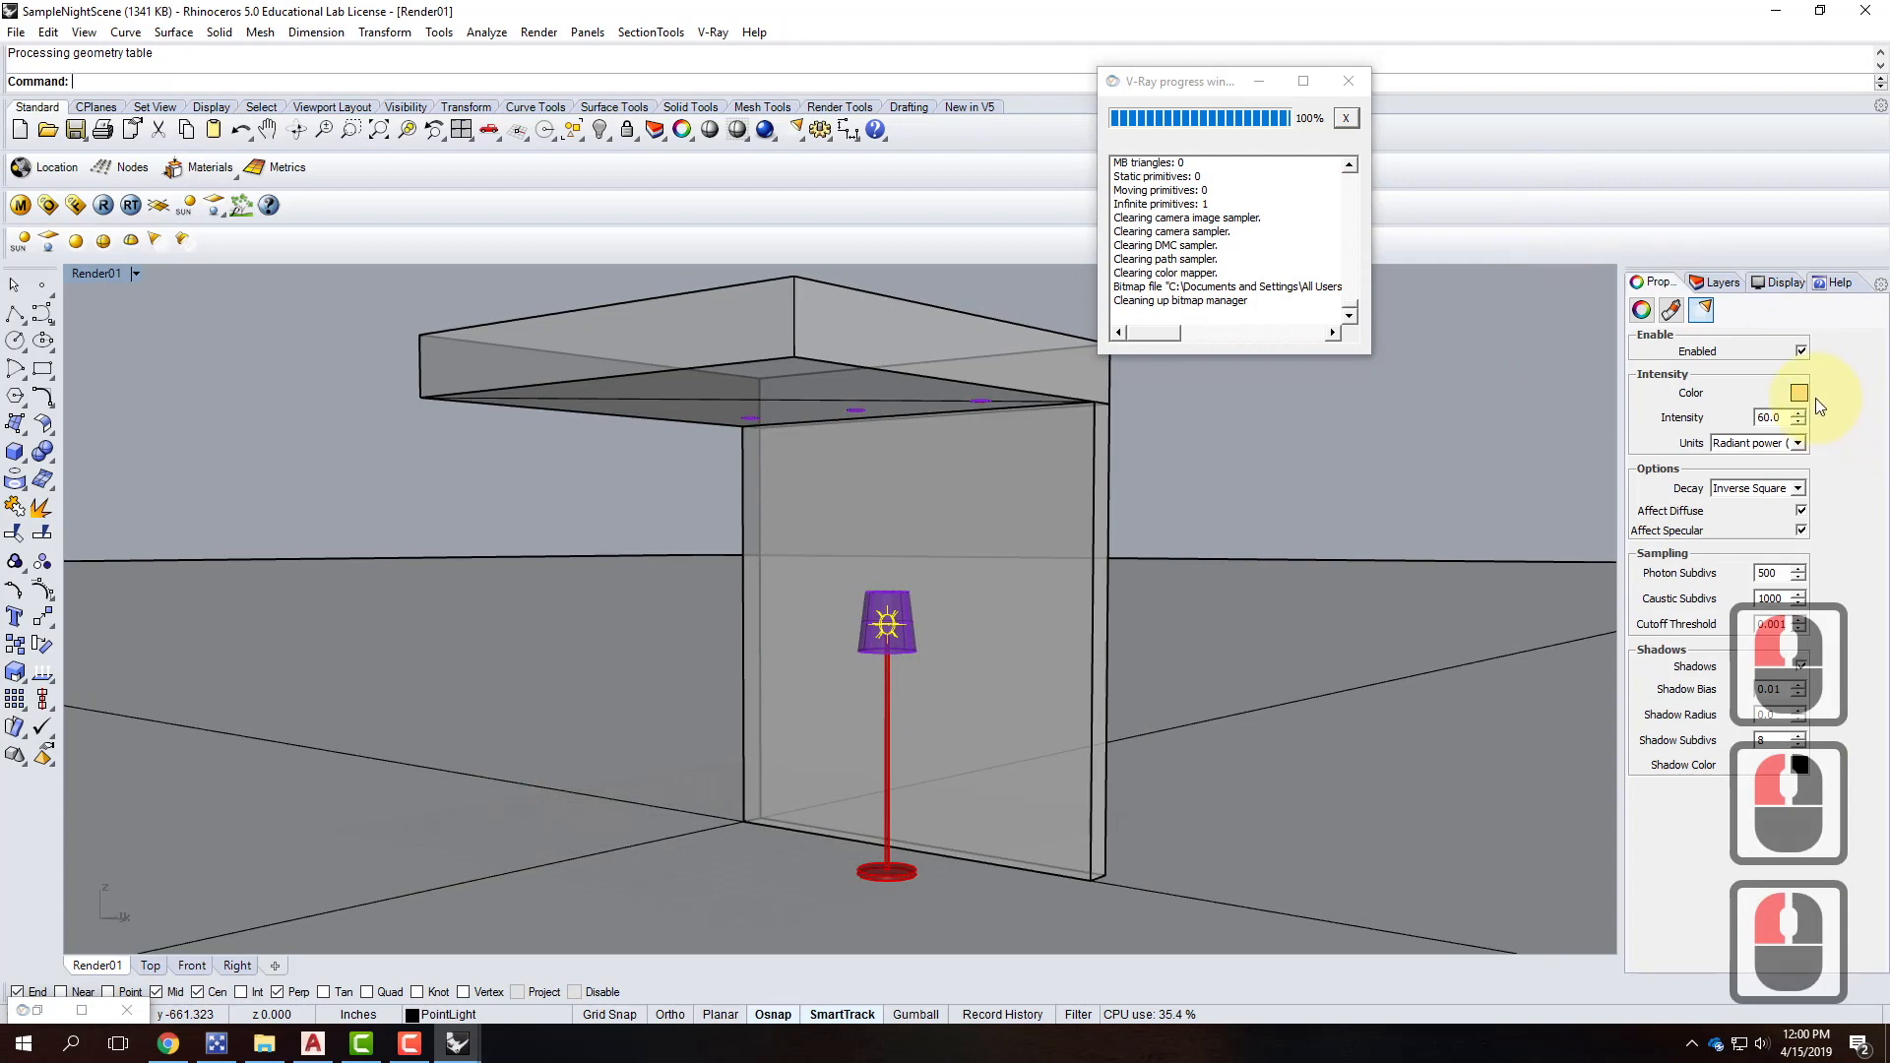
pyautogui.click(1801, 393)
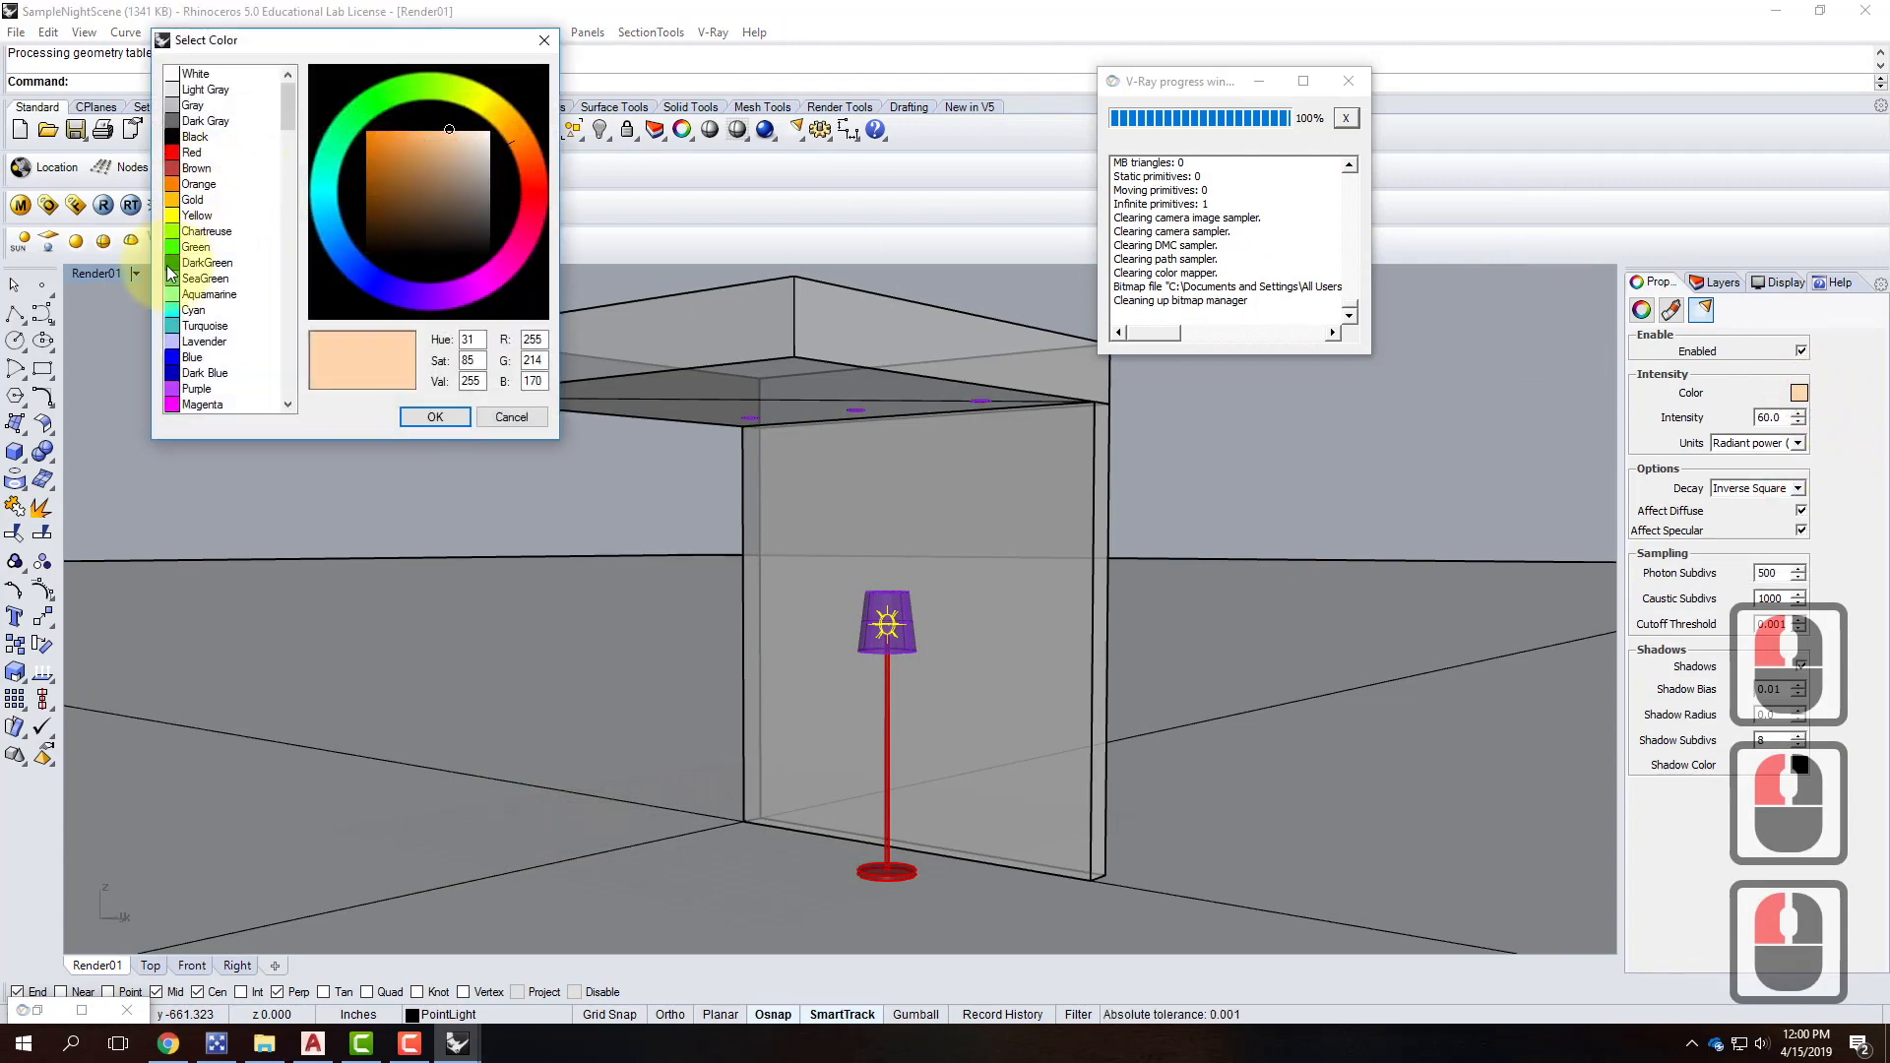
pyautogui.click(197, 247)
pyautogui.click(434, 417)
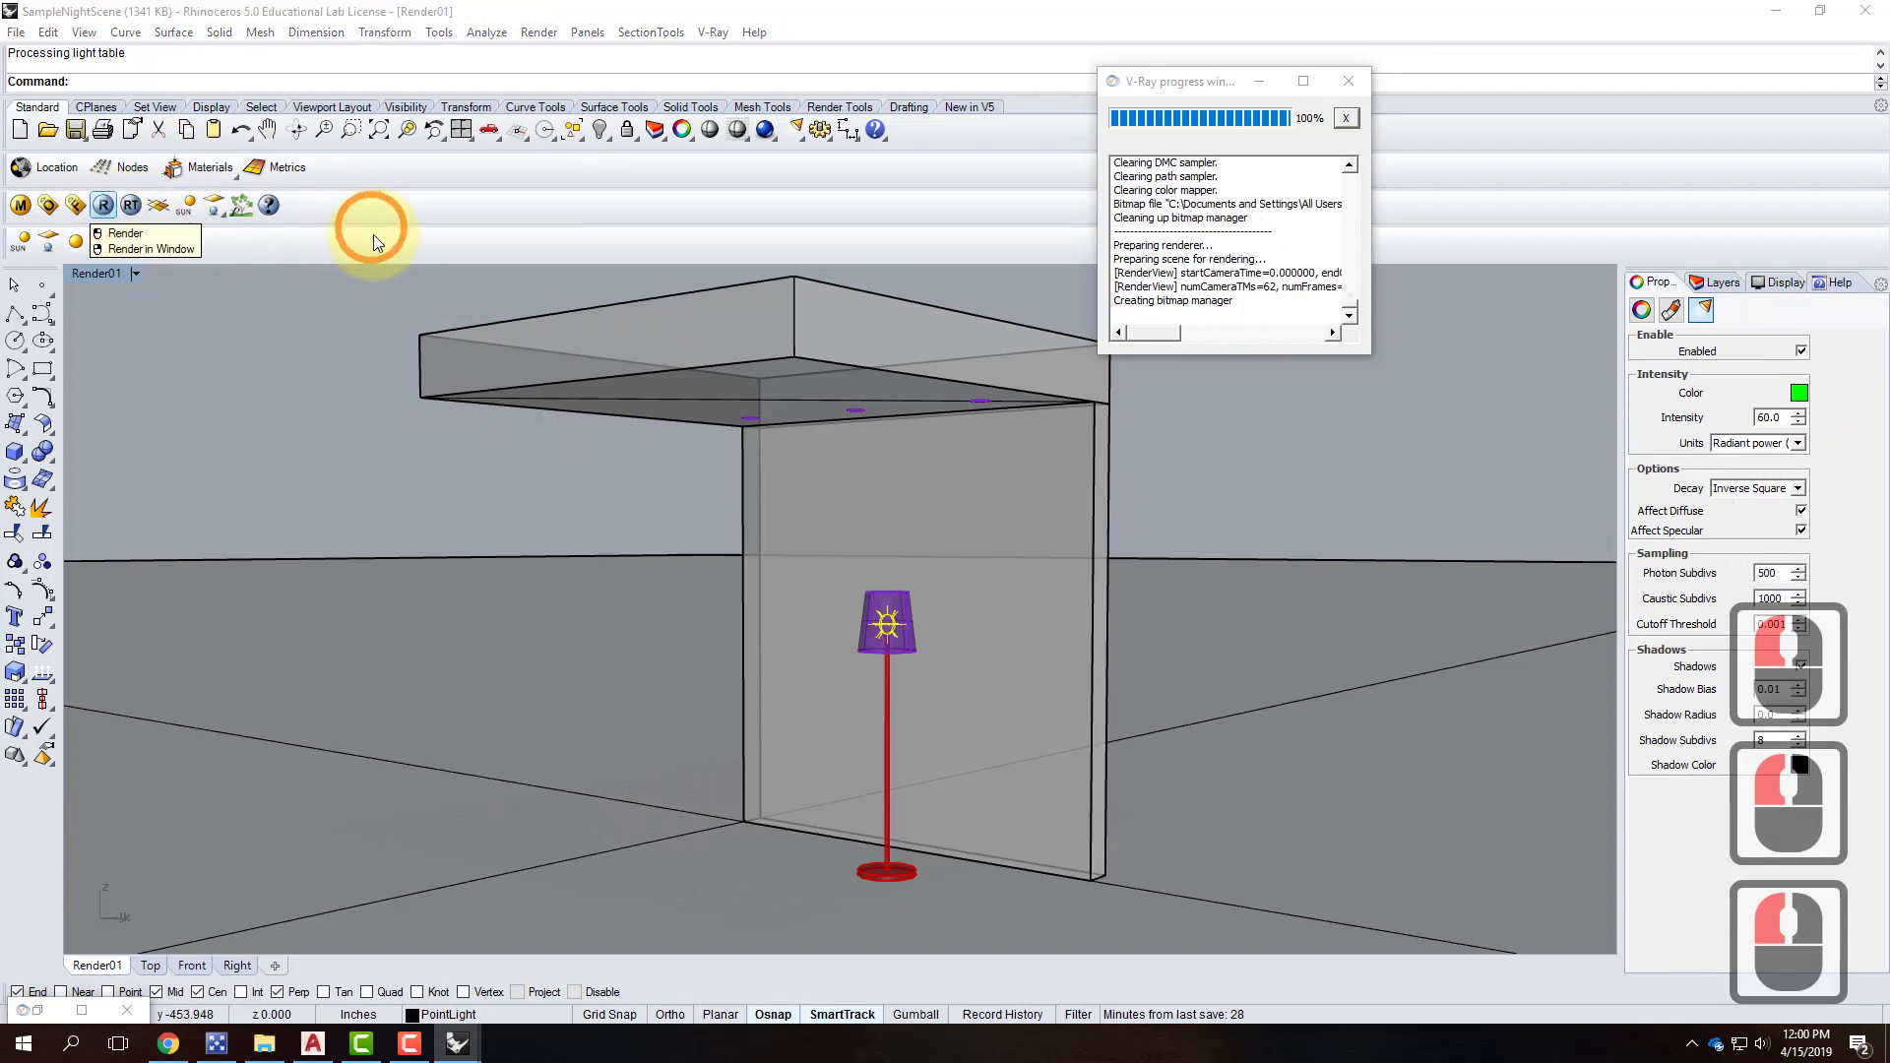
pyautogui.click(84, 1010)
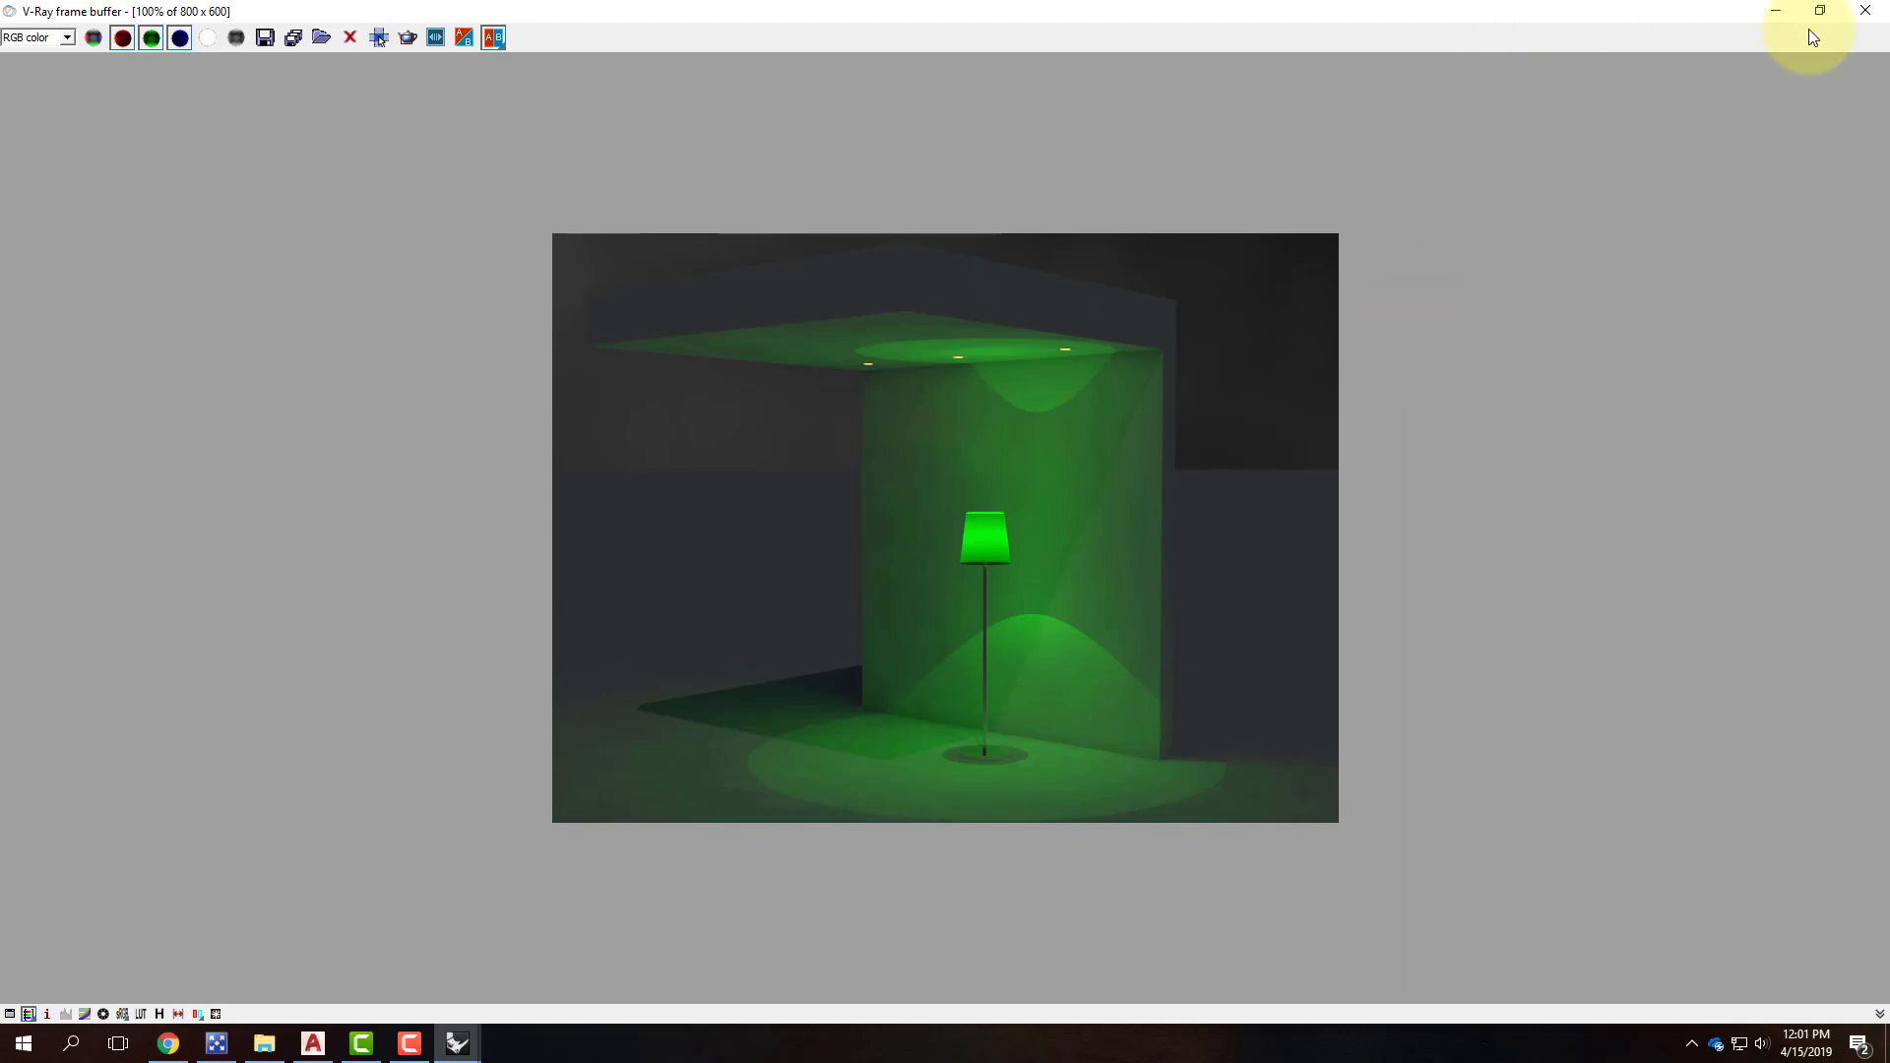
pyautogui.click(1780, 14)
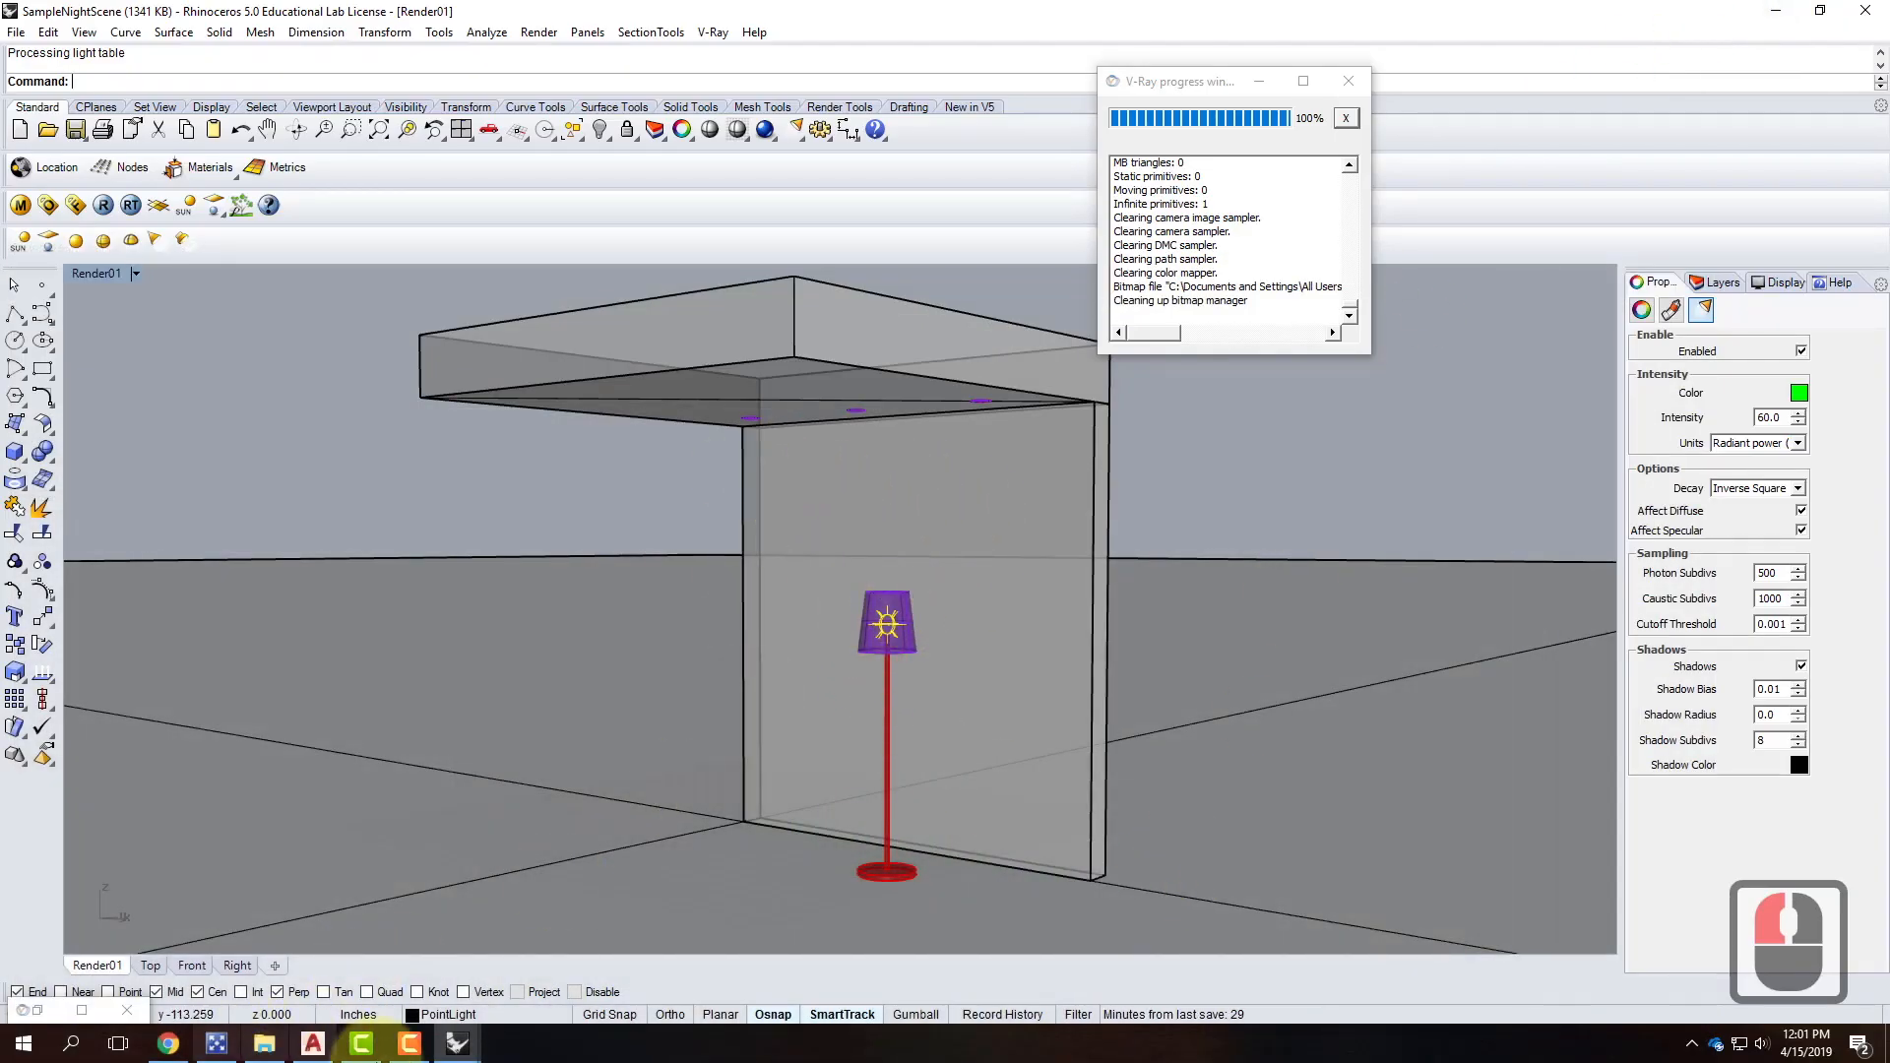
pyautogui.click(419, 1046)
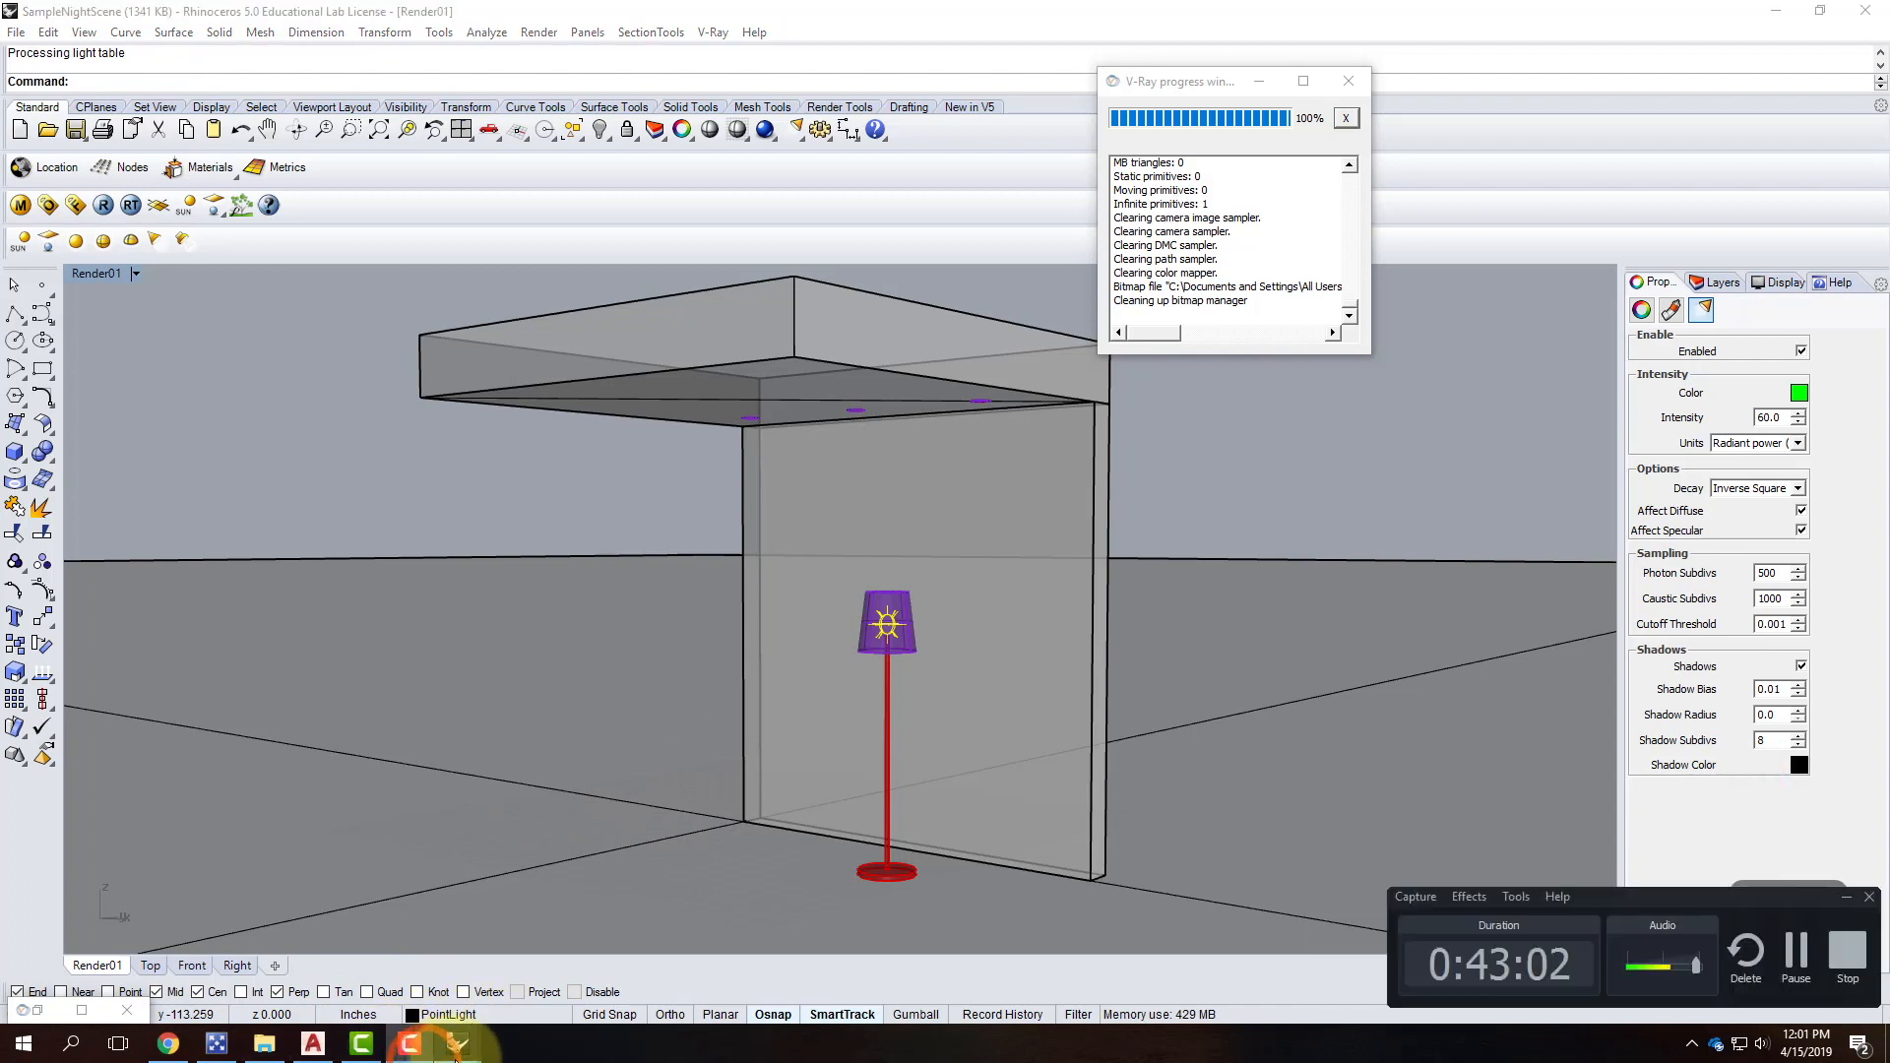
pyautogui.moveTo(456, 1057)
pyautogui.moveTo(542, 979)
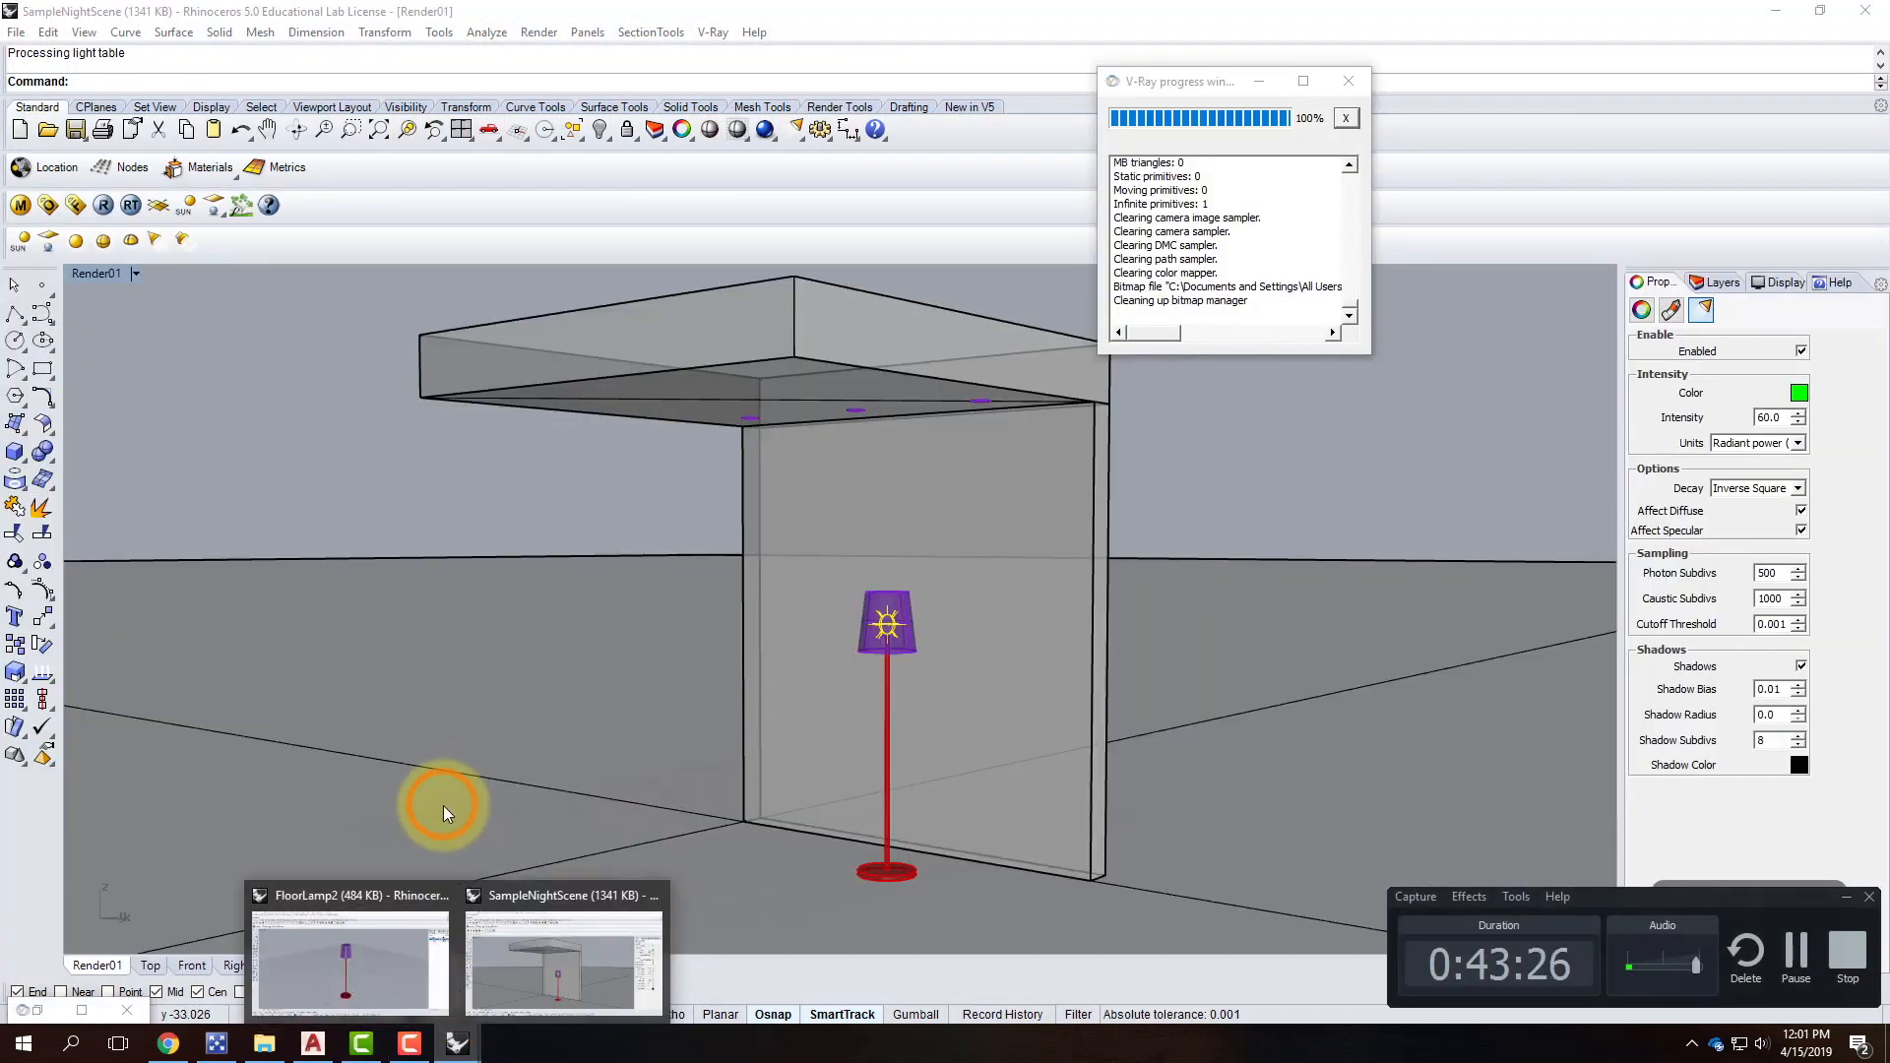
# From FloorLamp2, create a new model from Large Objects - Inches and maximize the Perspective view.
pyautogui.doubleClick(439, 964)
pyautogui.click(16, 32)
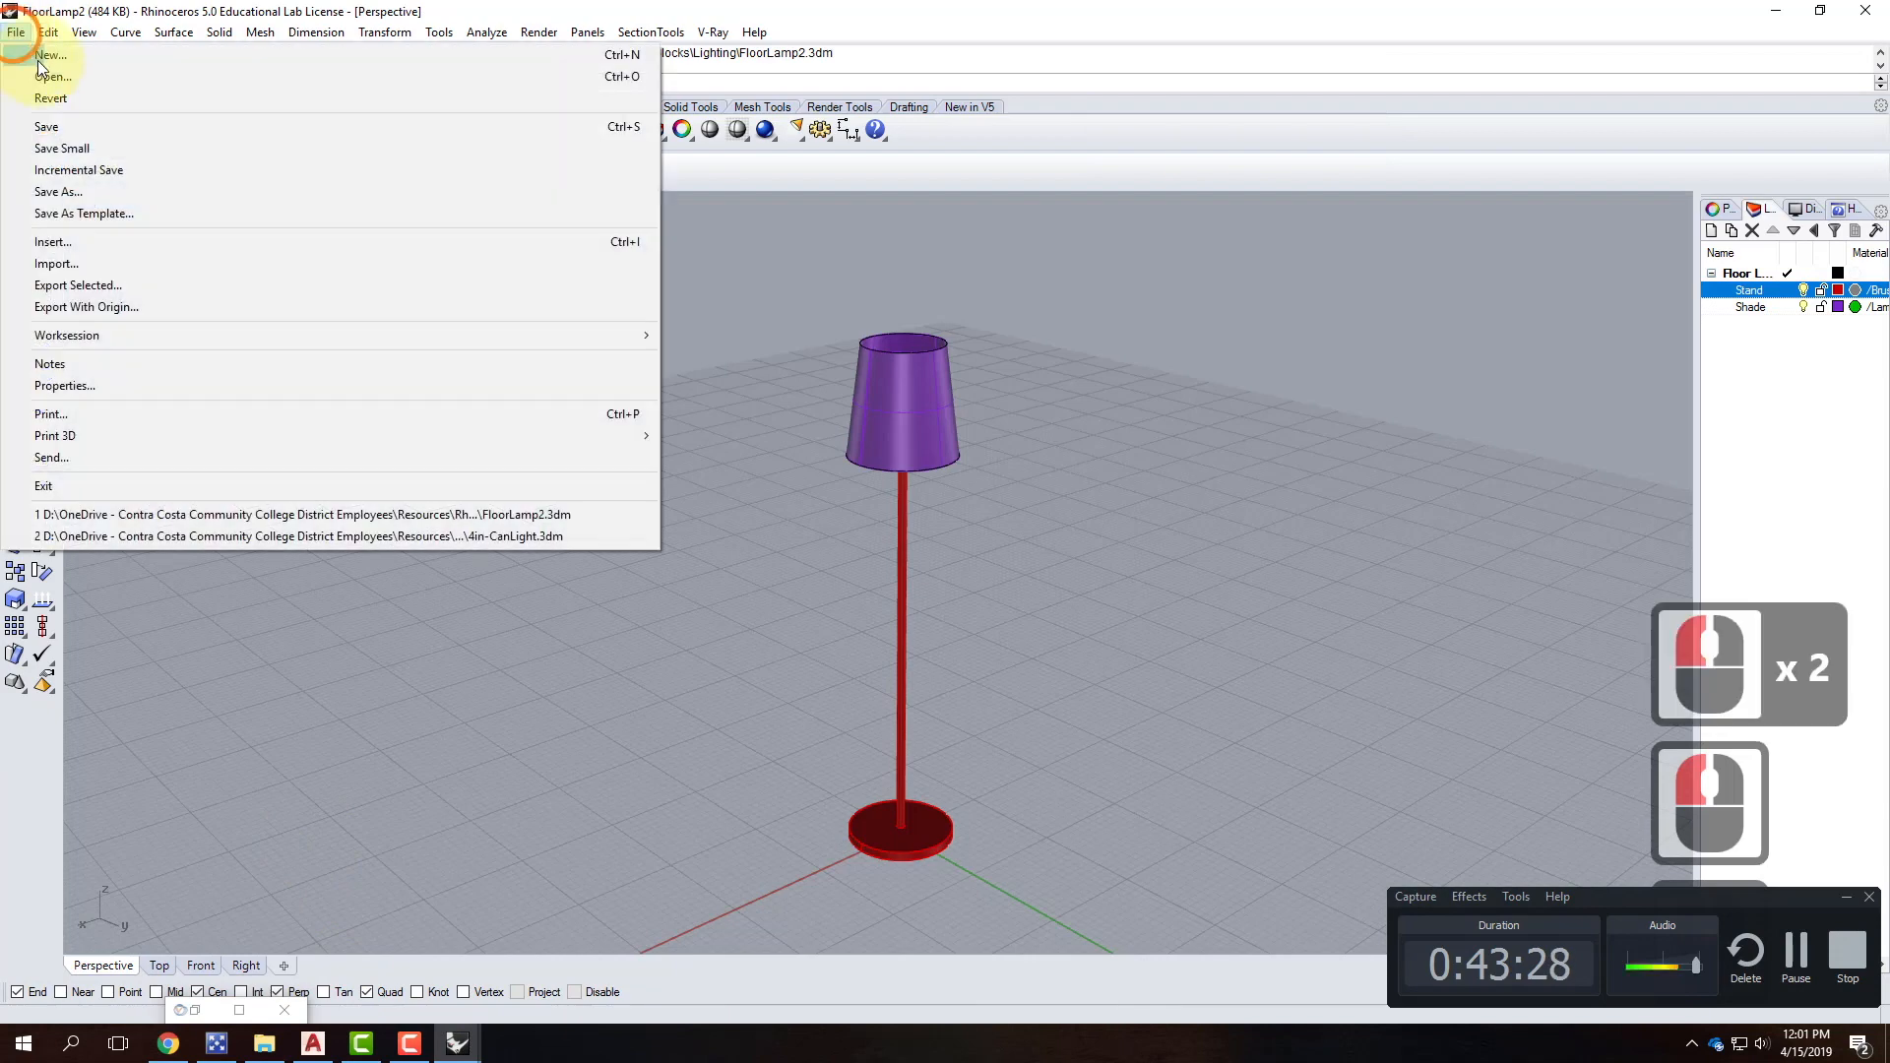
pyautogui.click(39, 56)
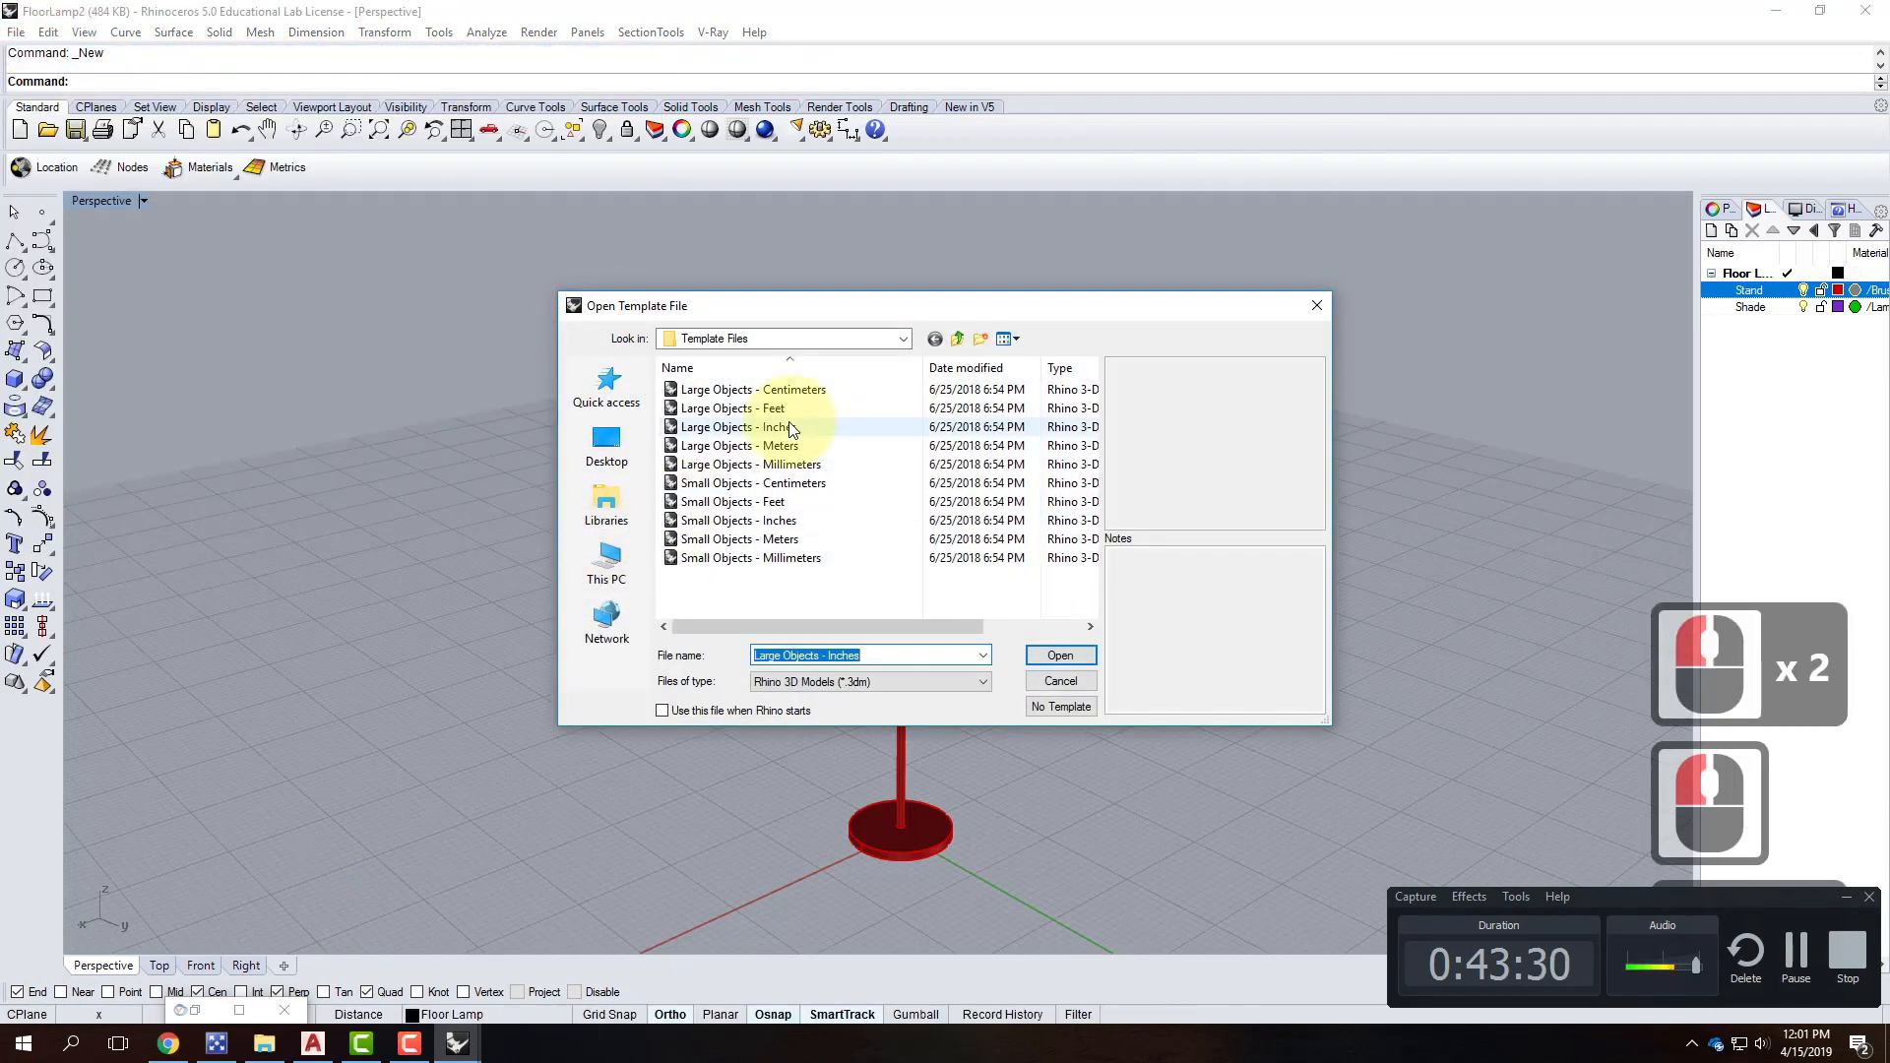
pyautogui.click(781, 427)
pyautogui.click(1061, 660)
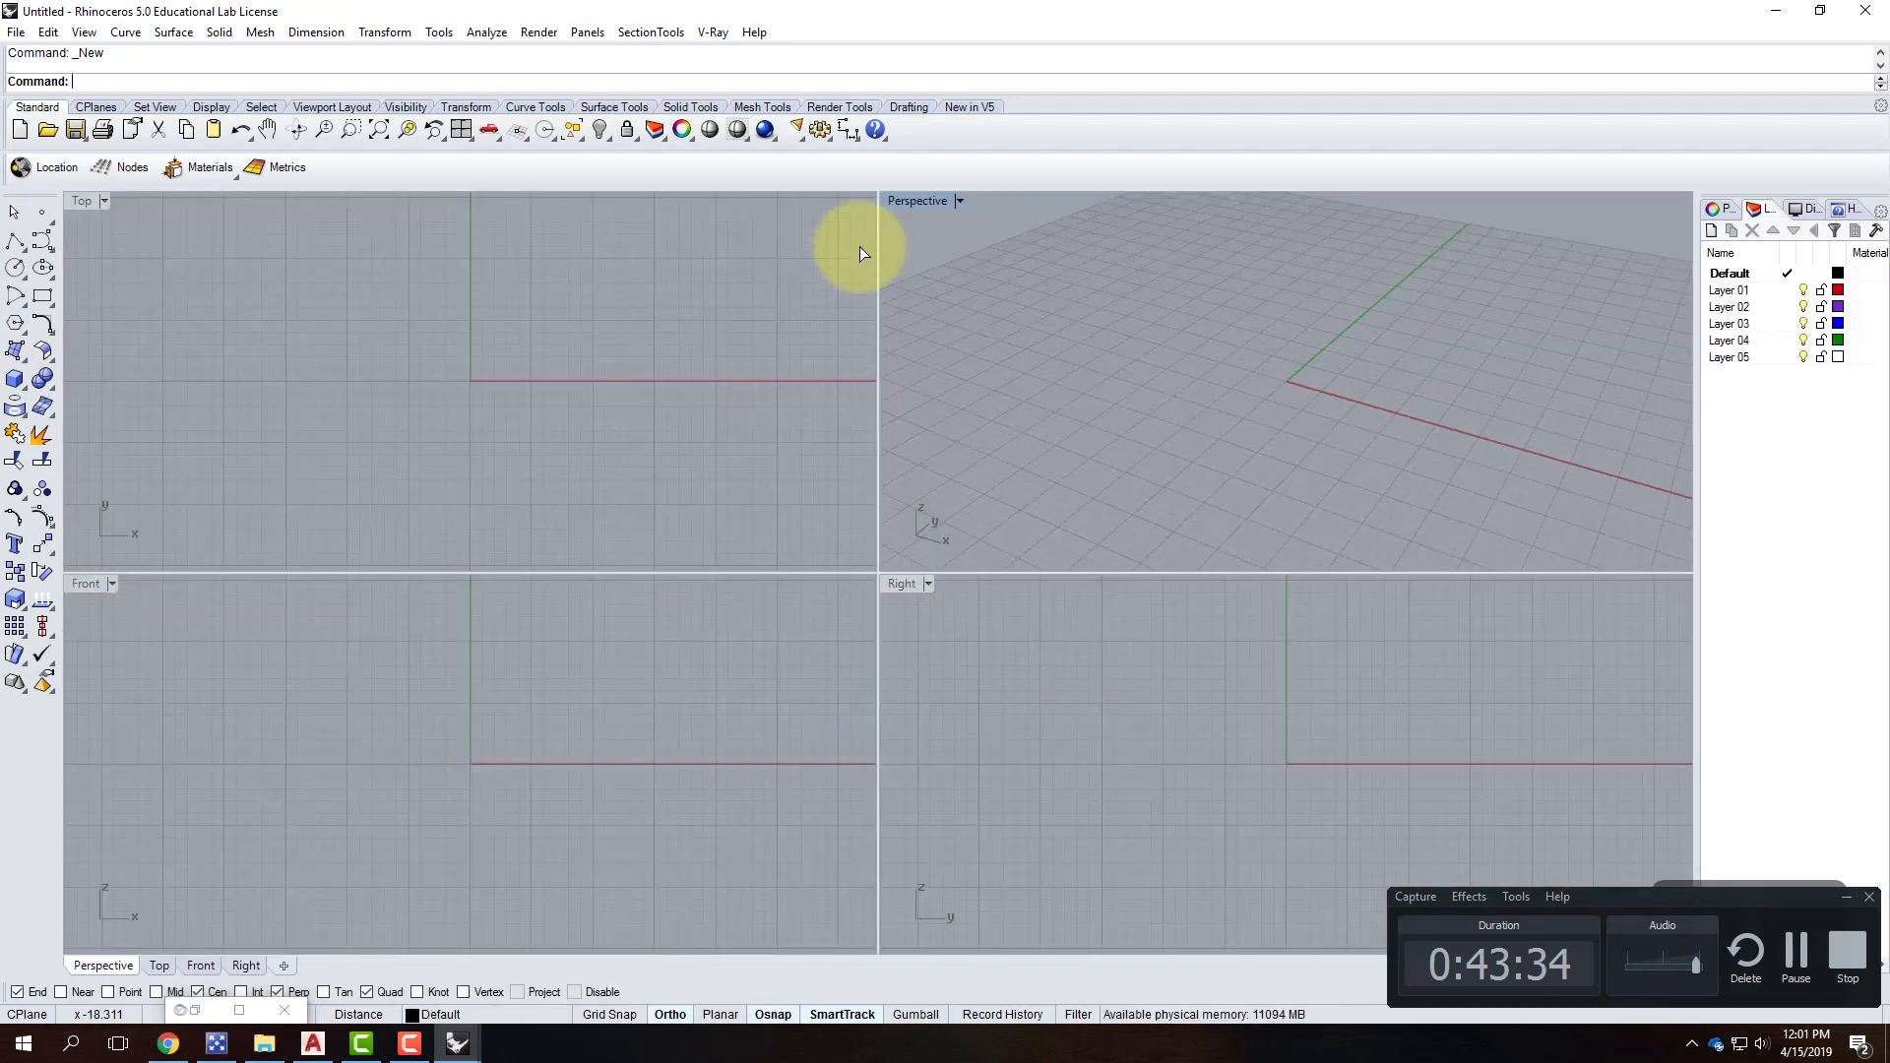
pyautogui.doubleClick(924, 199)
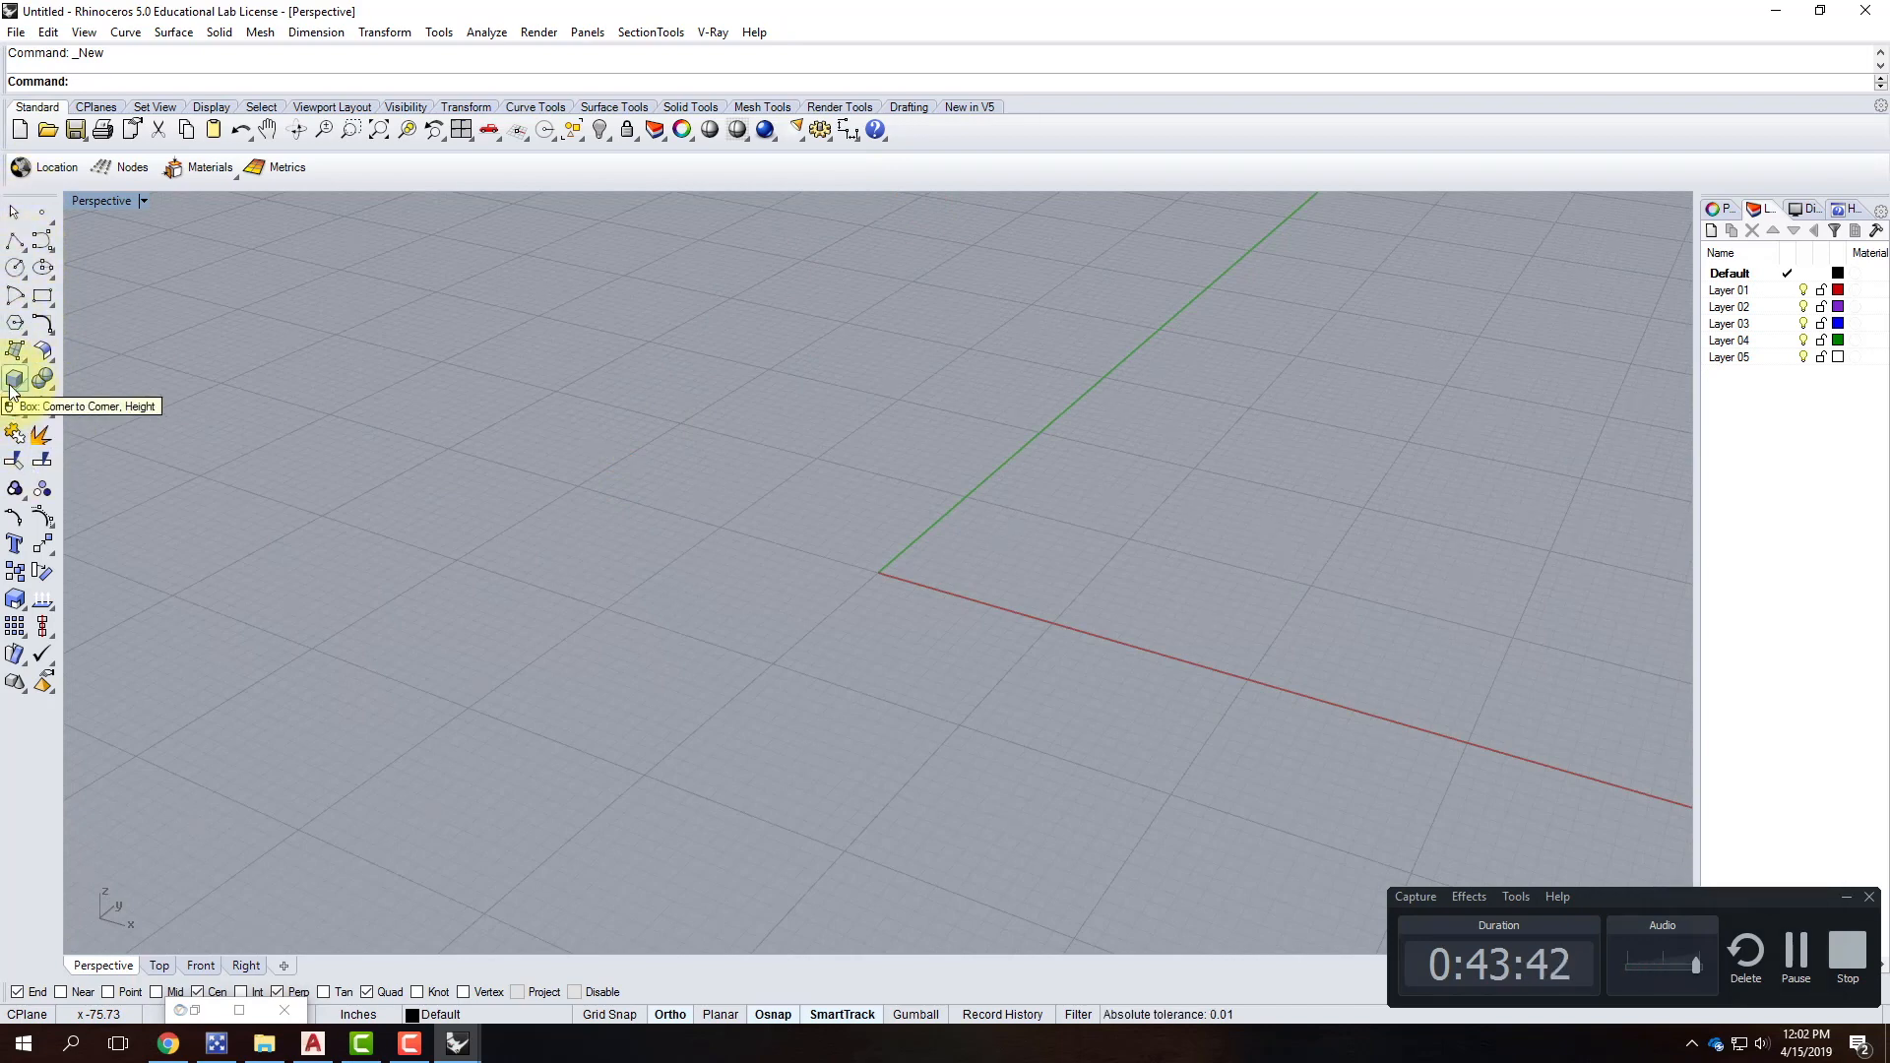
# Draw a 12-inch square rectangle with its first corner at 0,0.
pyautogui.click(14, 240)
pyautogui.click(42, 299)
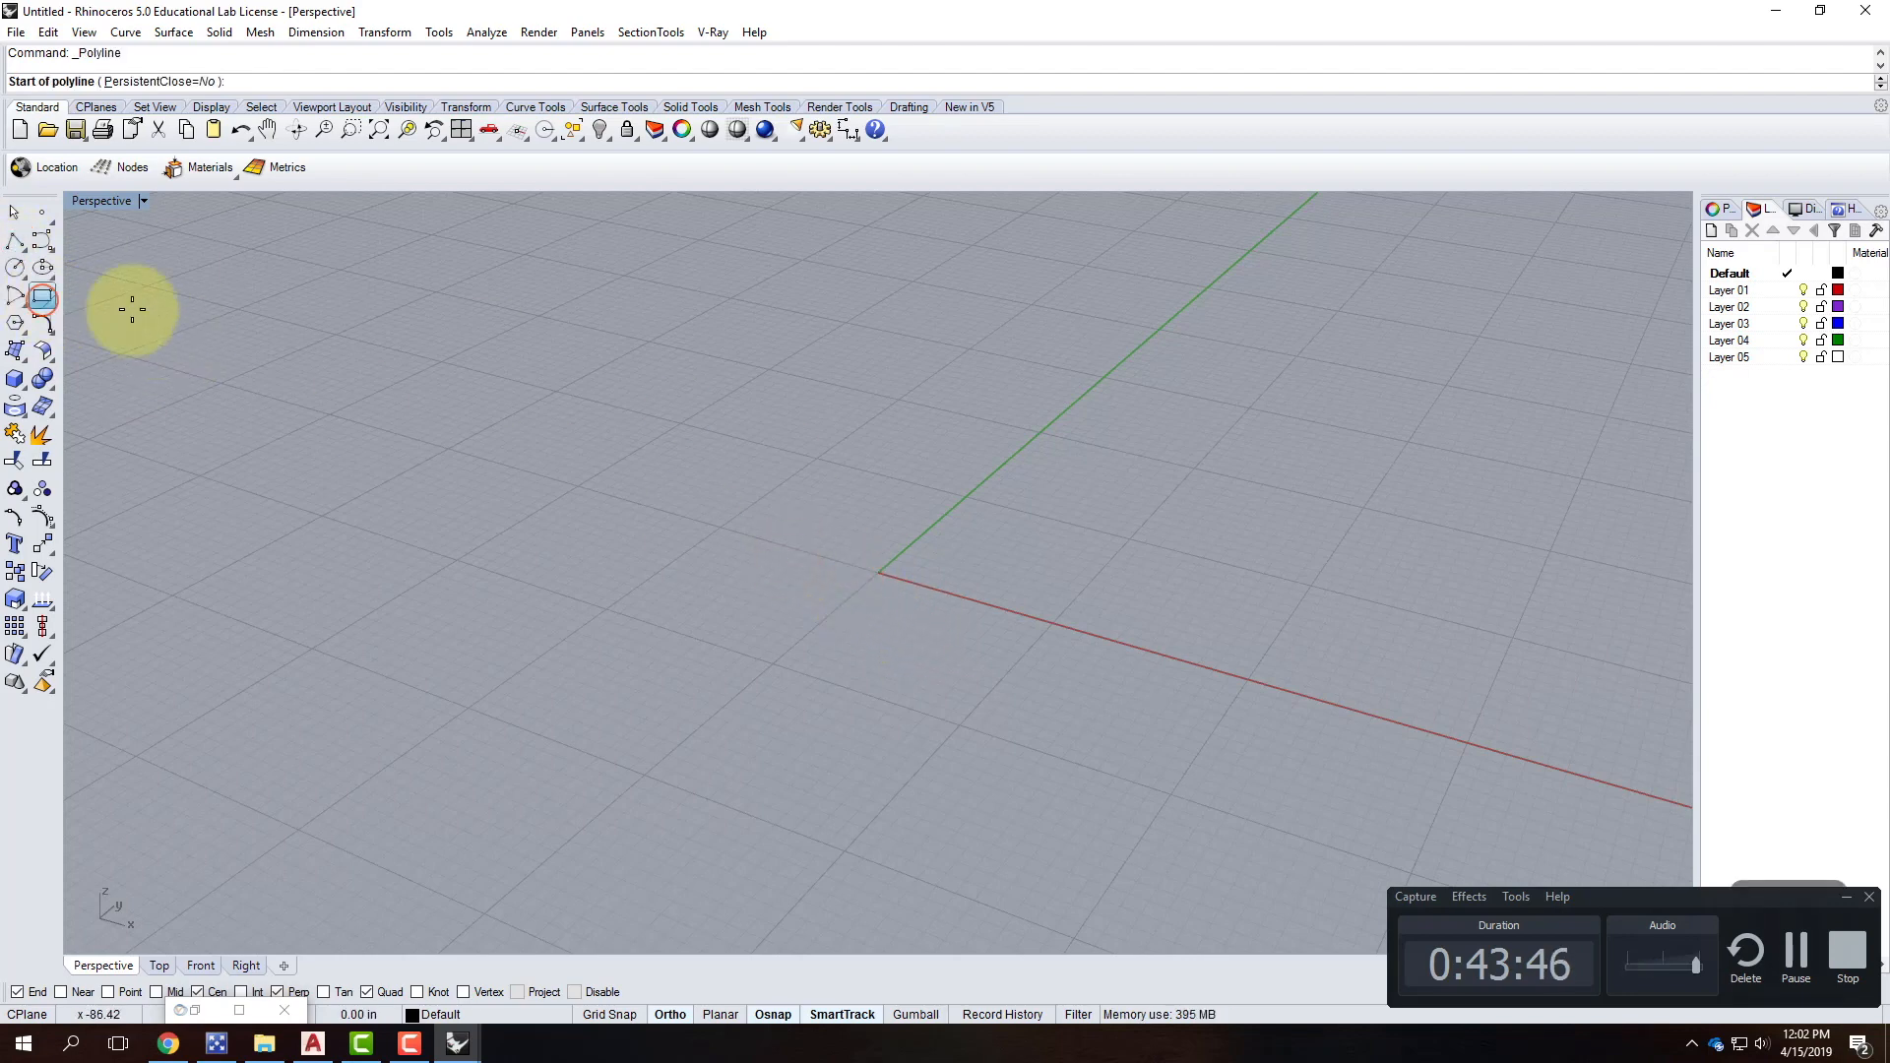
pyautogui.click(726, 649)
pyautogui.write('0,0')
pyautogui.press('Return')
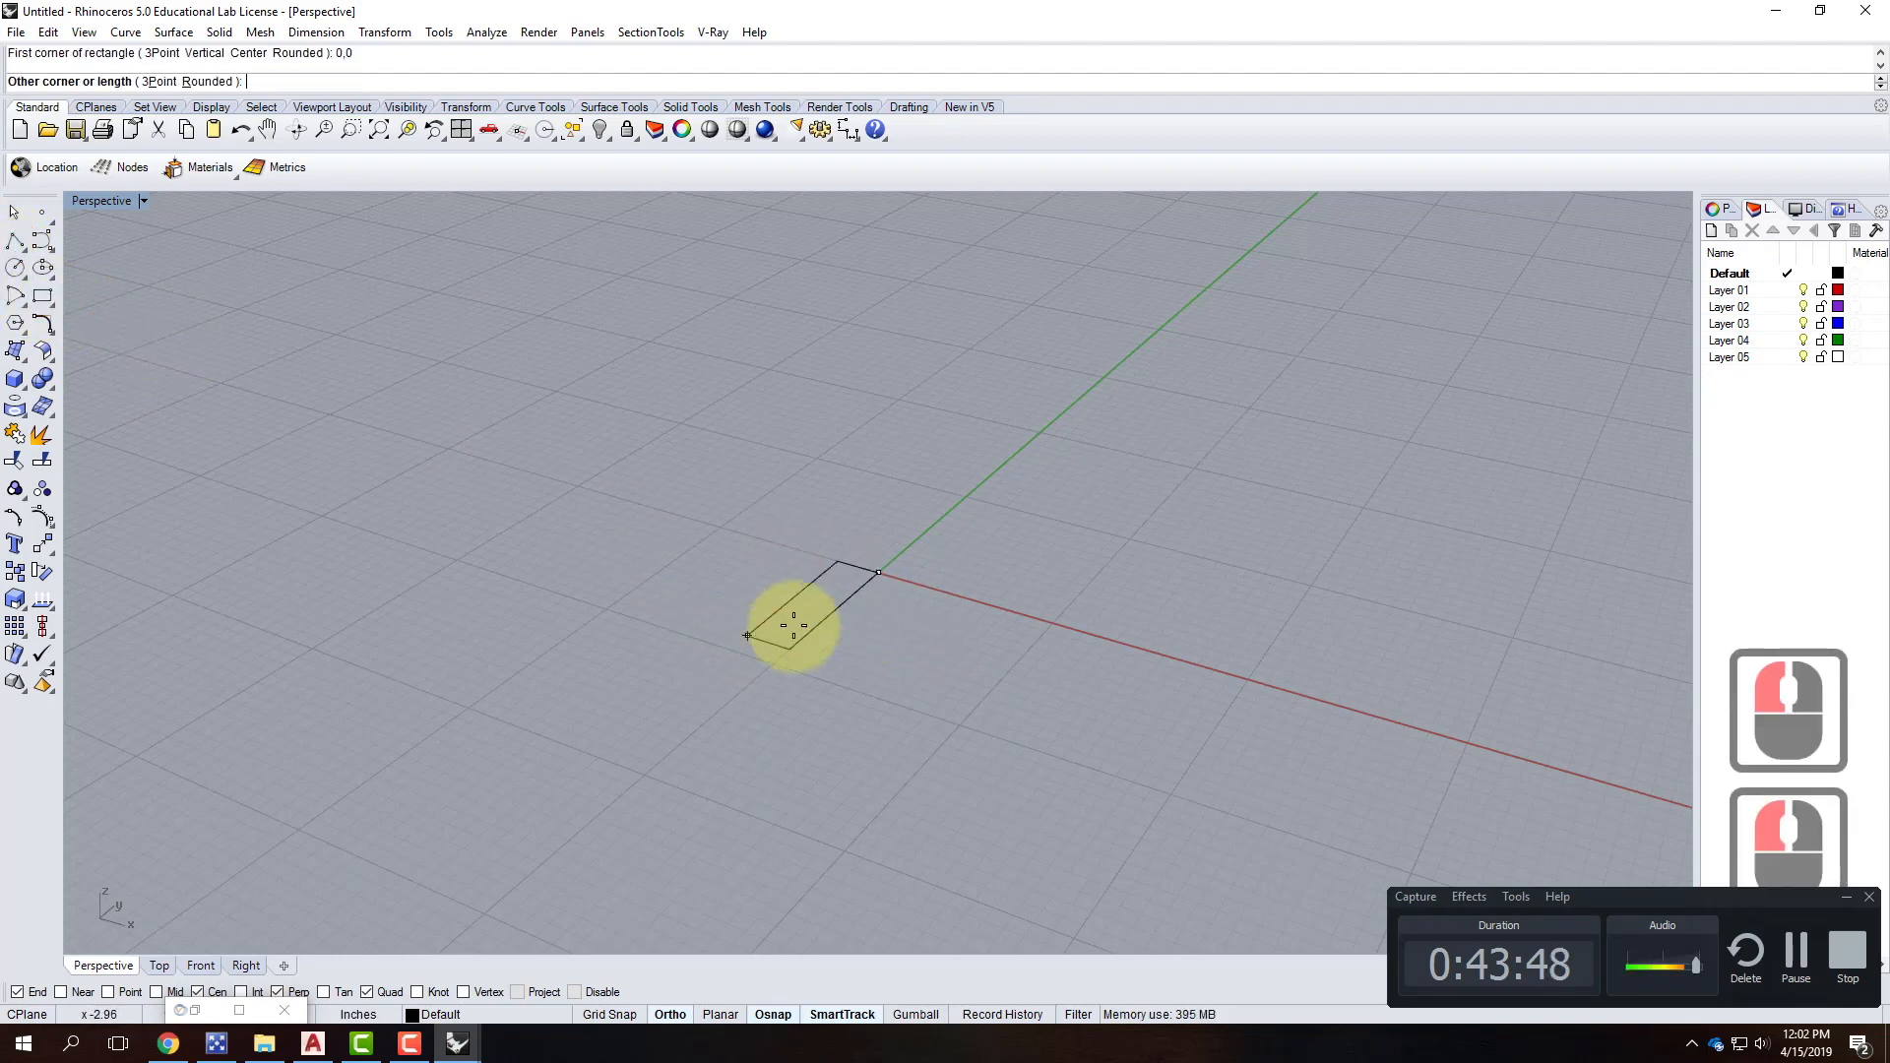
pyautogui.write('@12')
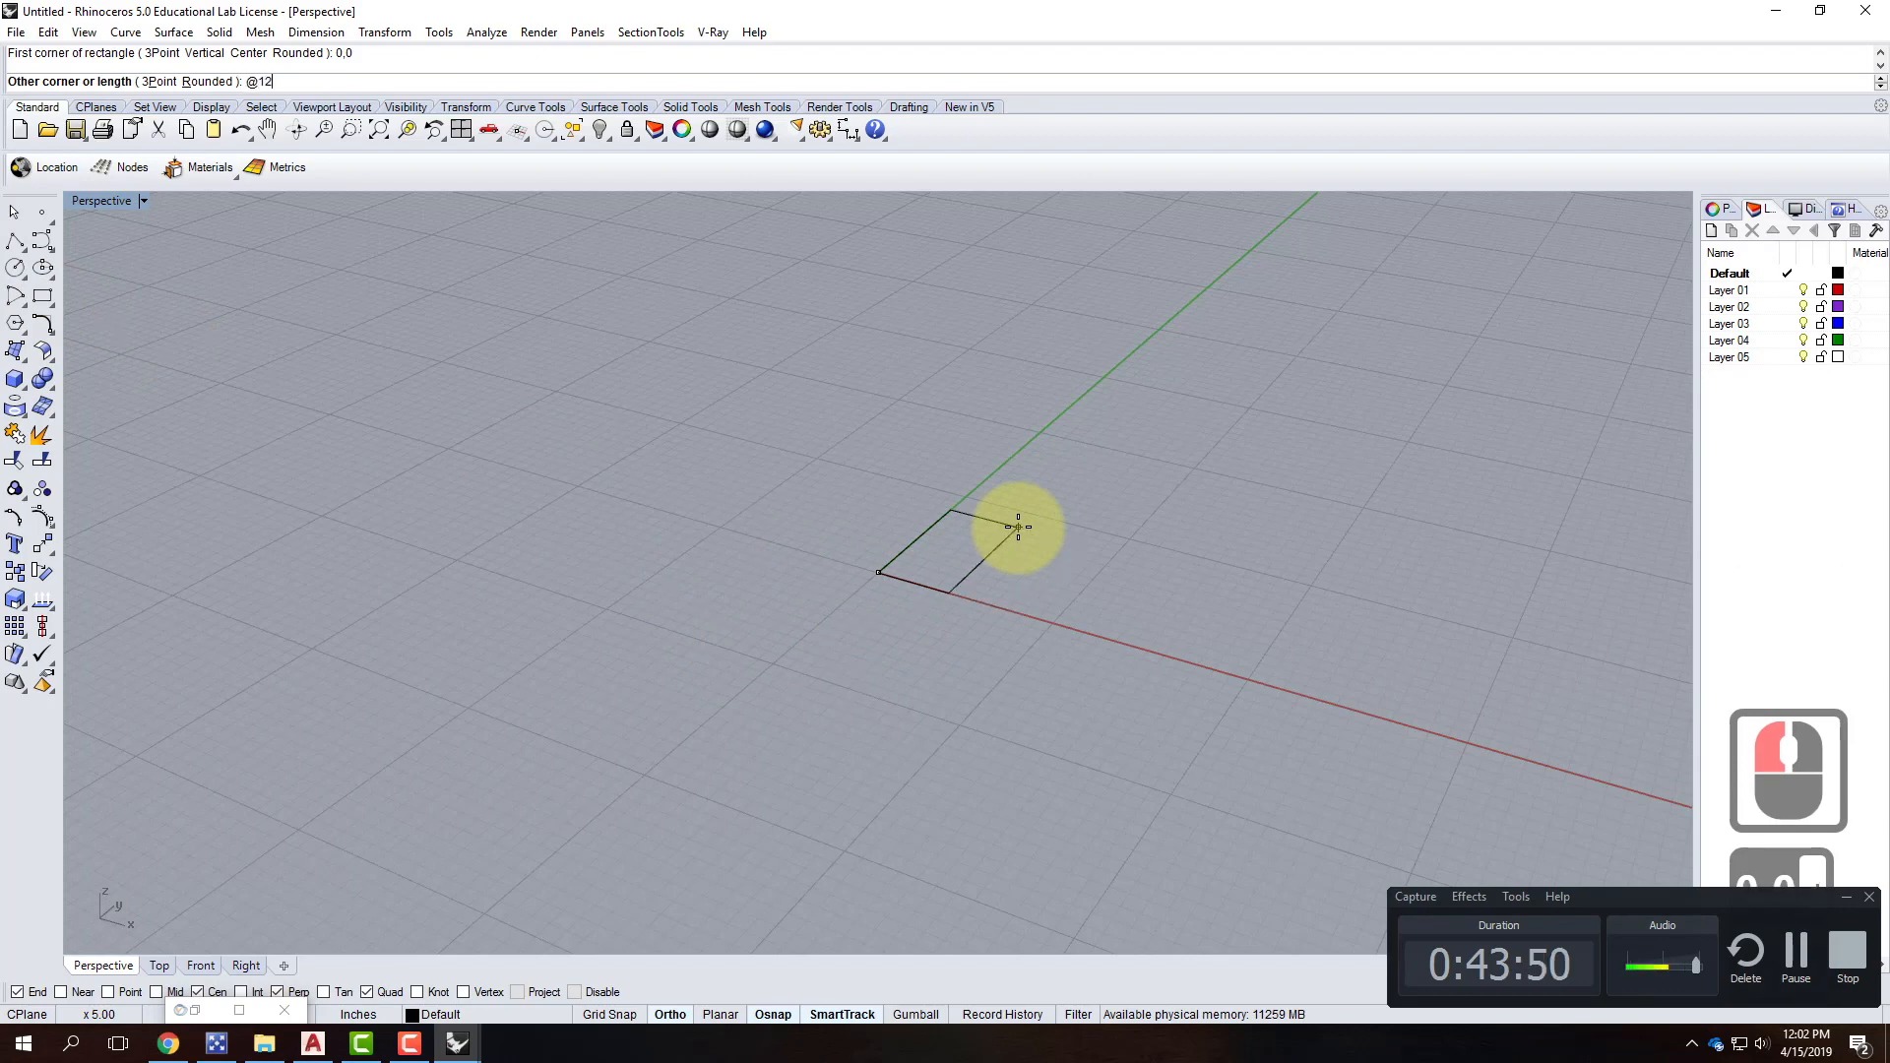
pyautogui.write('\',12"')
pyautogui.press('Return')
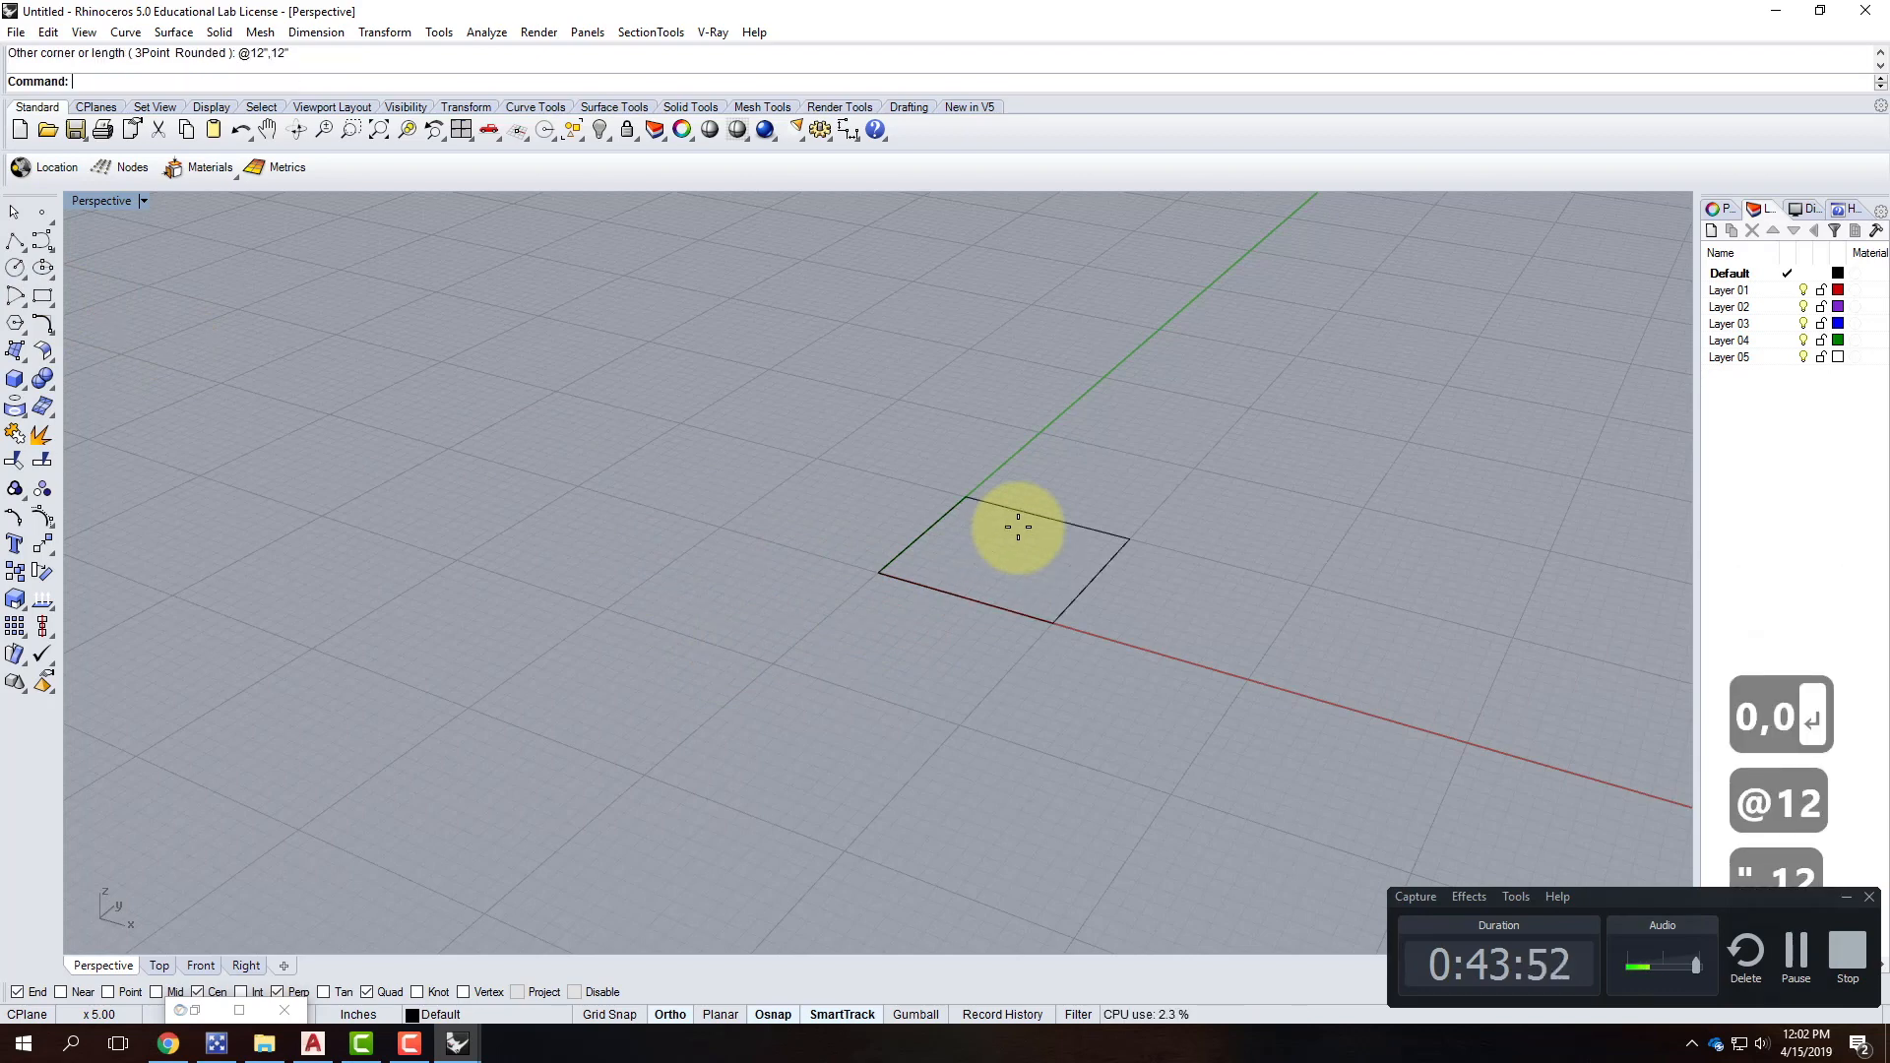
# Draw an upright 3/8 by 3/8 inch three-point rectangle at the square's origin corner.
pyautogui.click(45, 297)
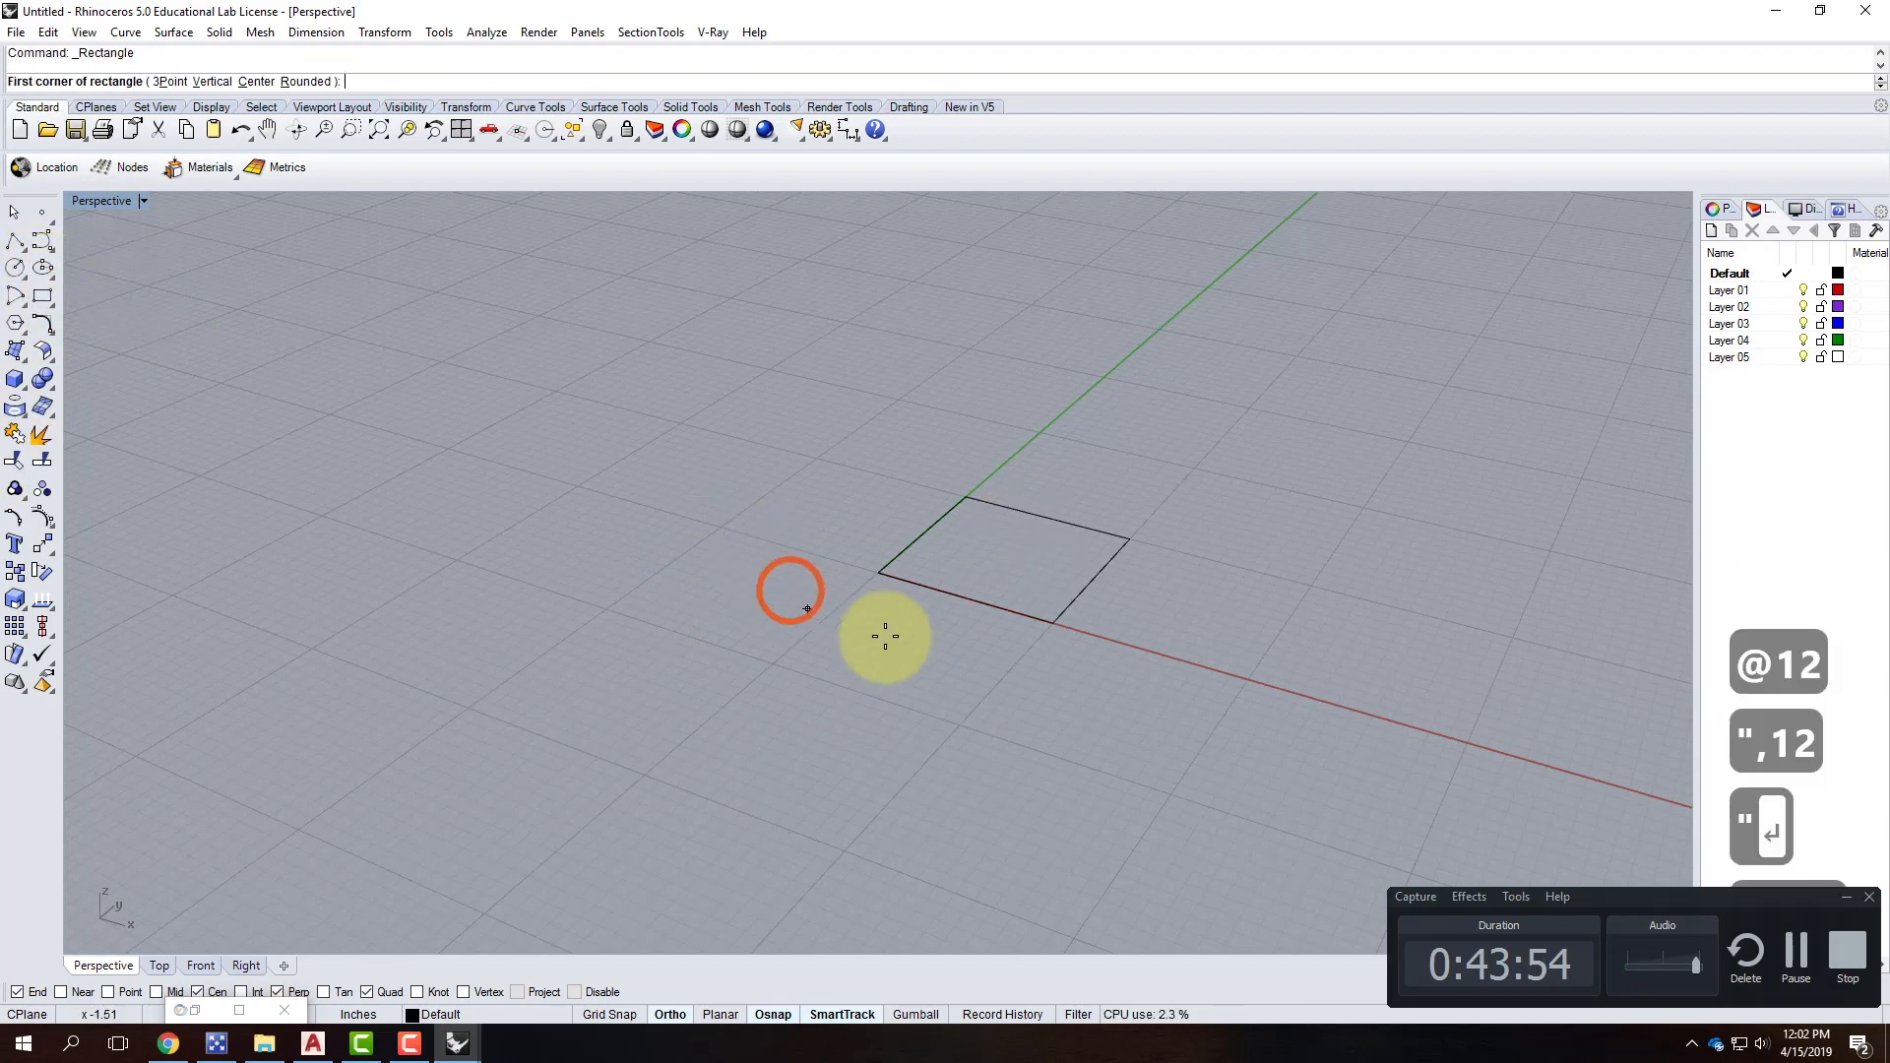
pyautogui.click(46, 302)
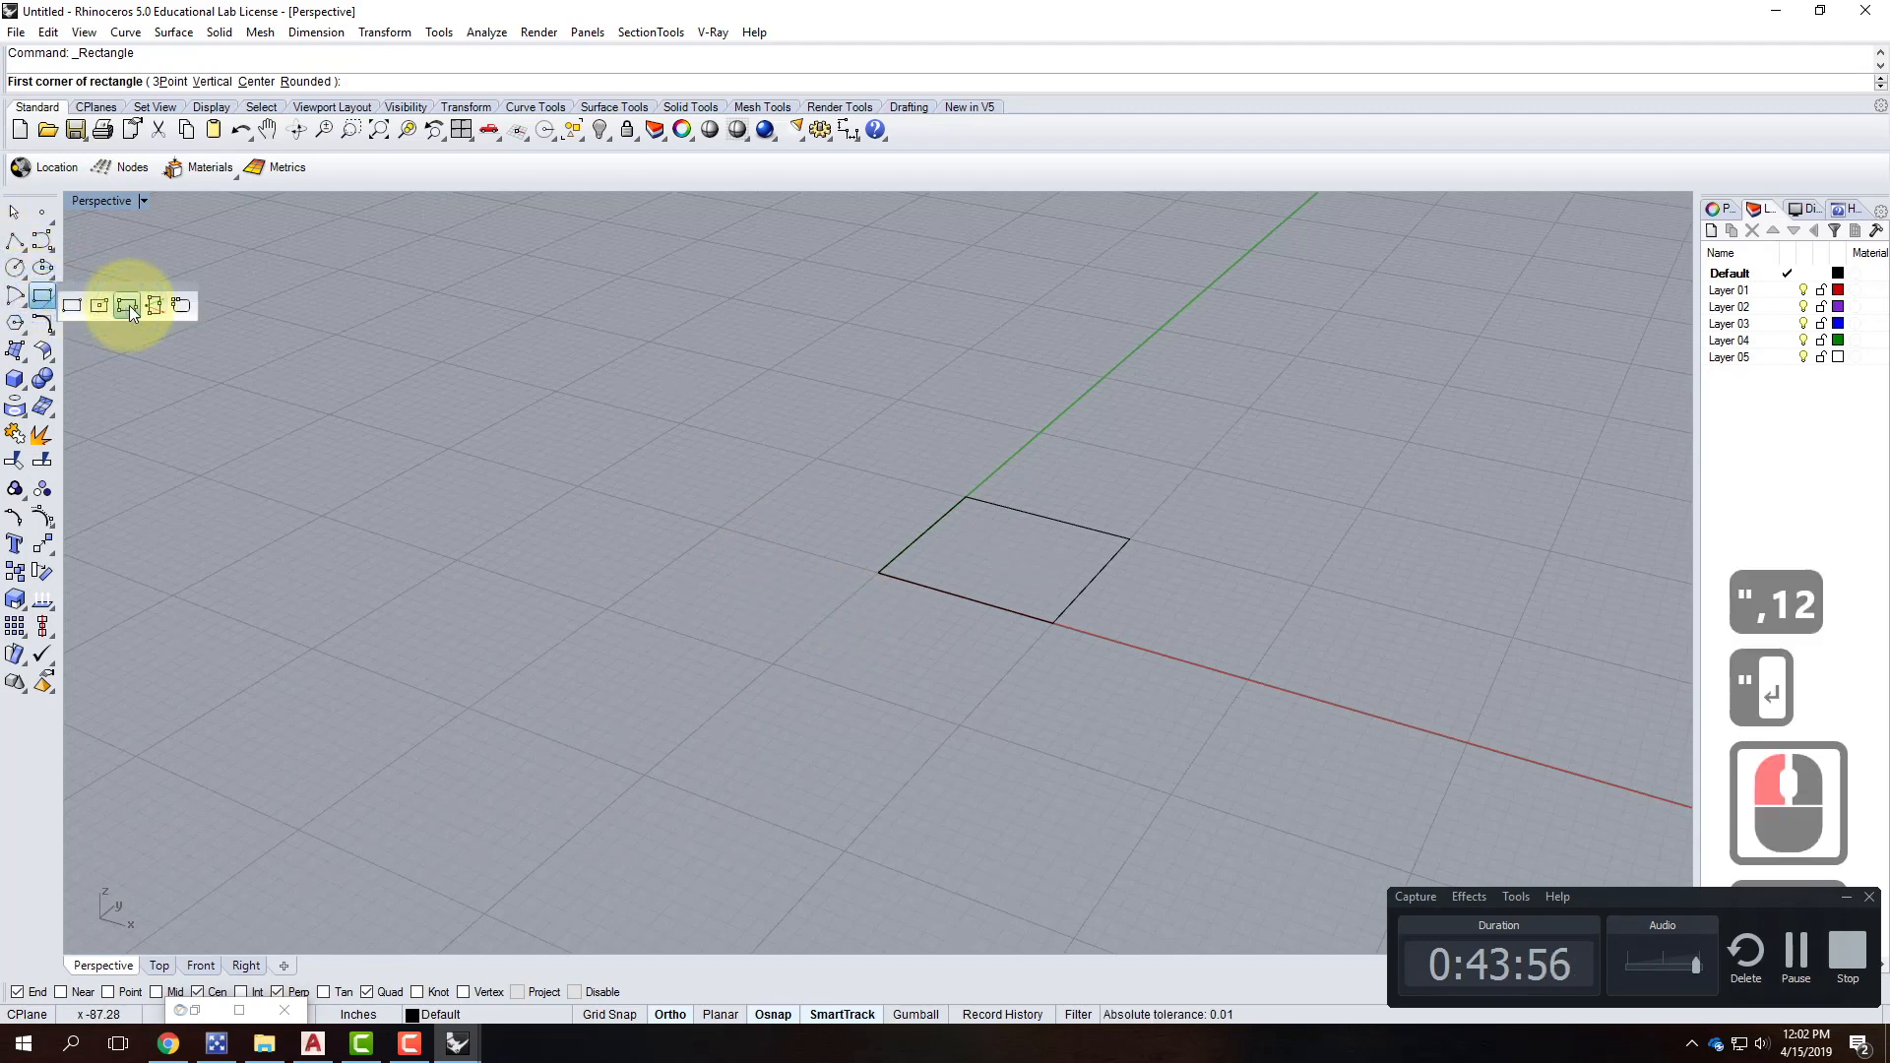
pyautogui.click(127, 305)
pyautogui.click(877, 572)
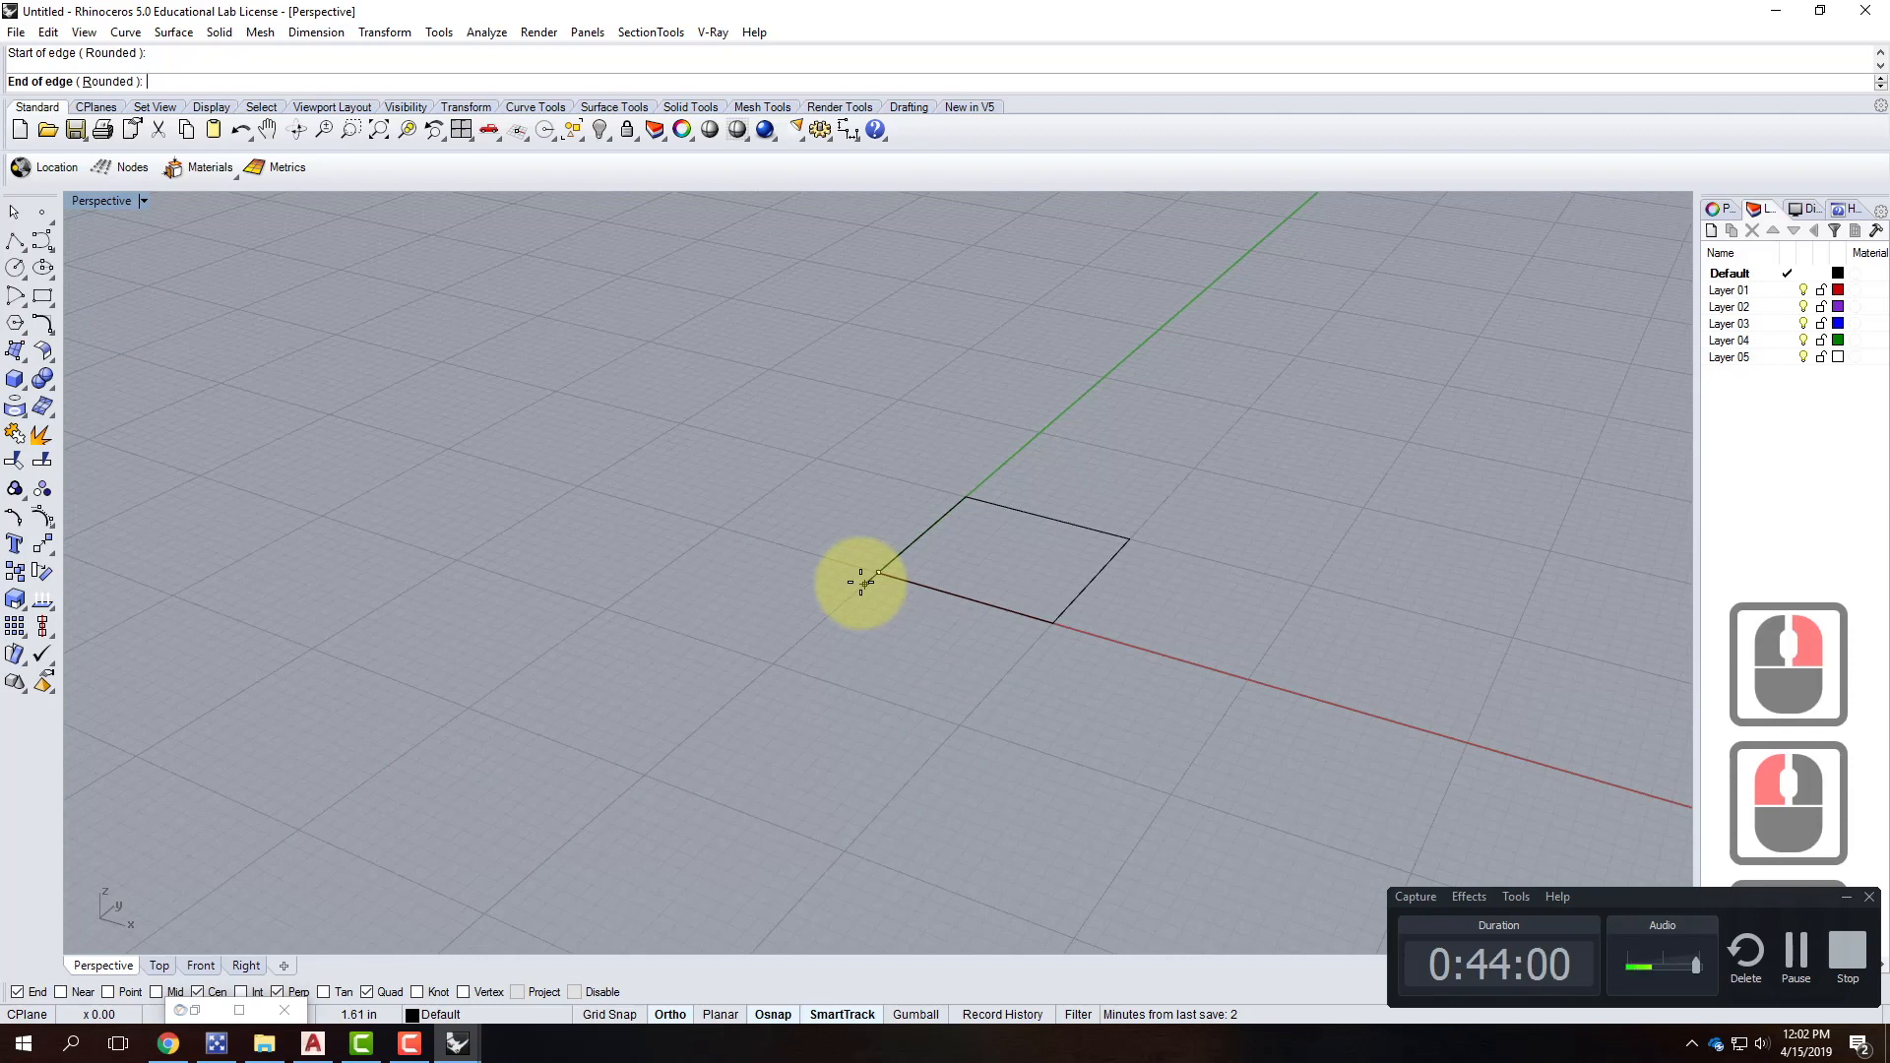
pyautogui.write('3/8"')
pyautogui.press('Return')
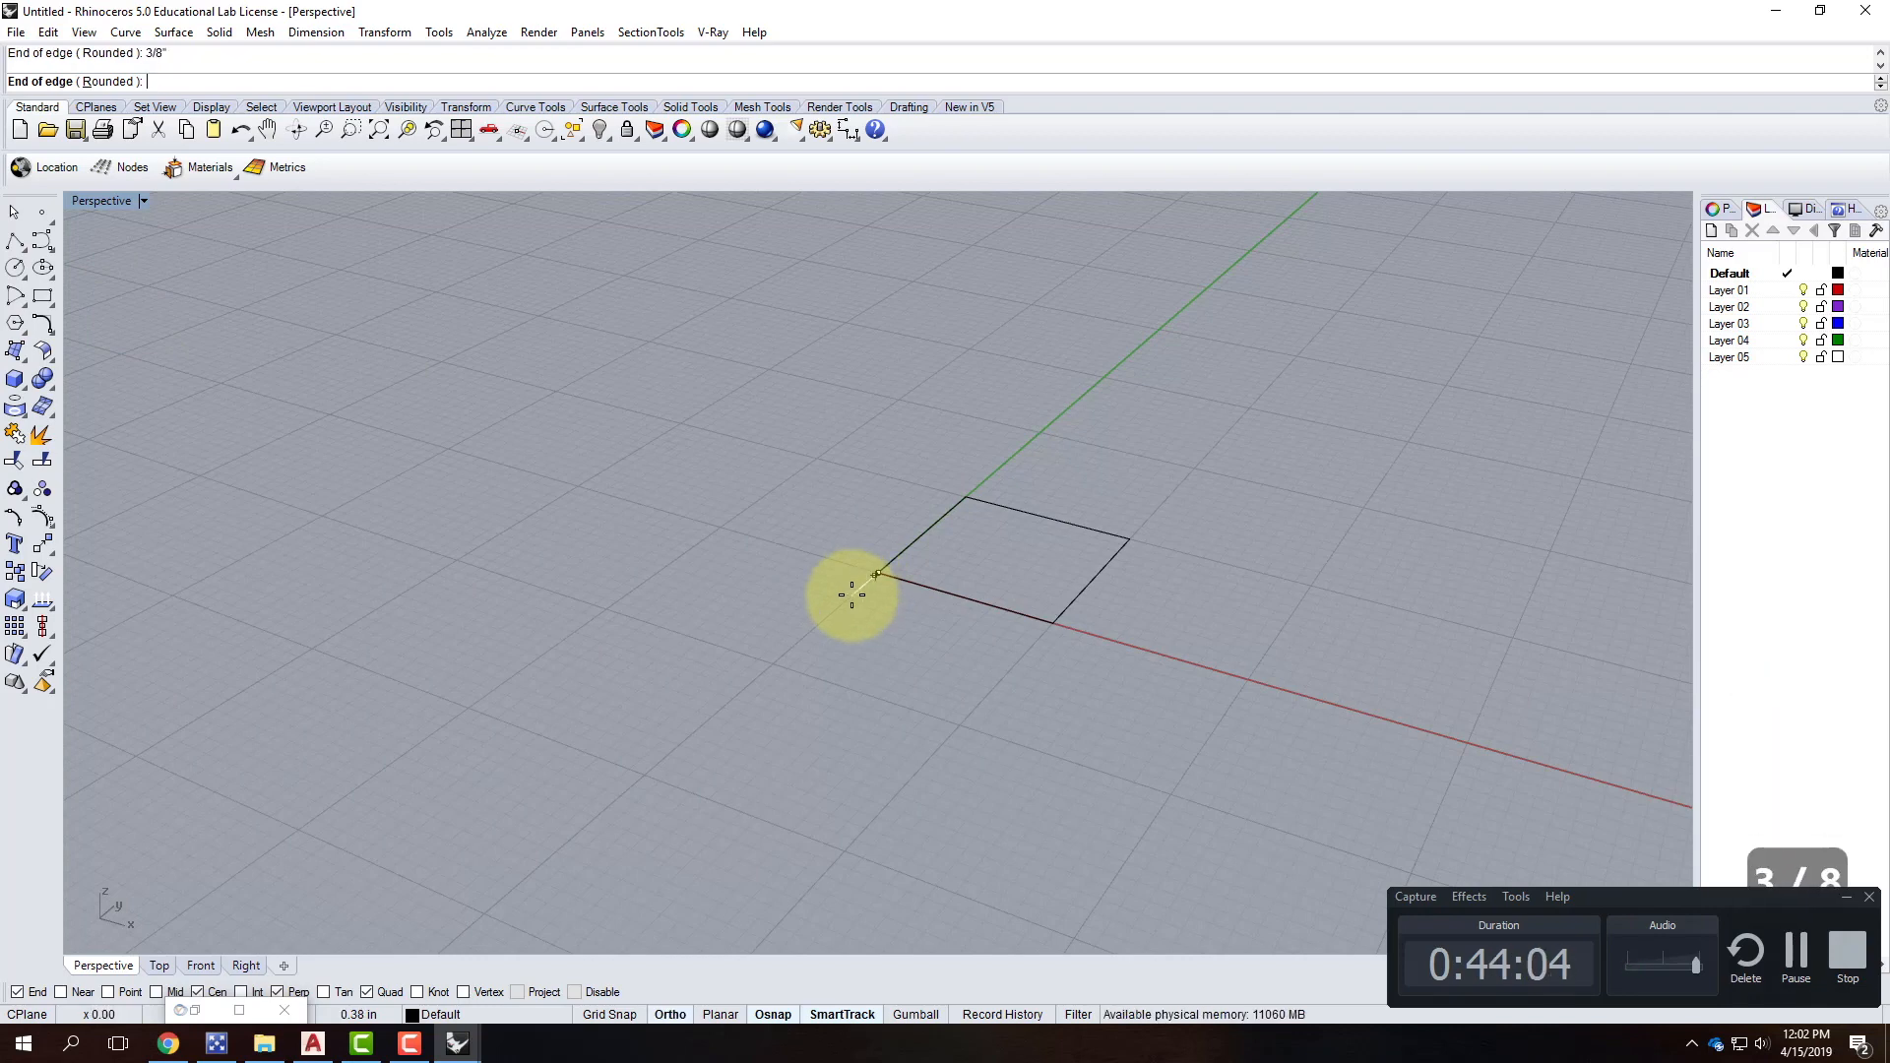
pyautogui.press('Return')
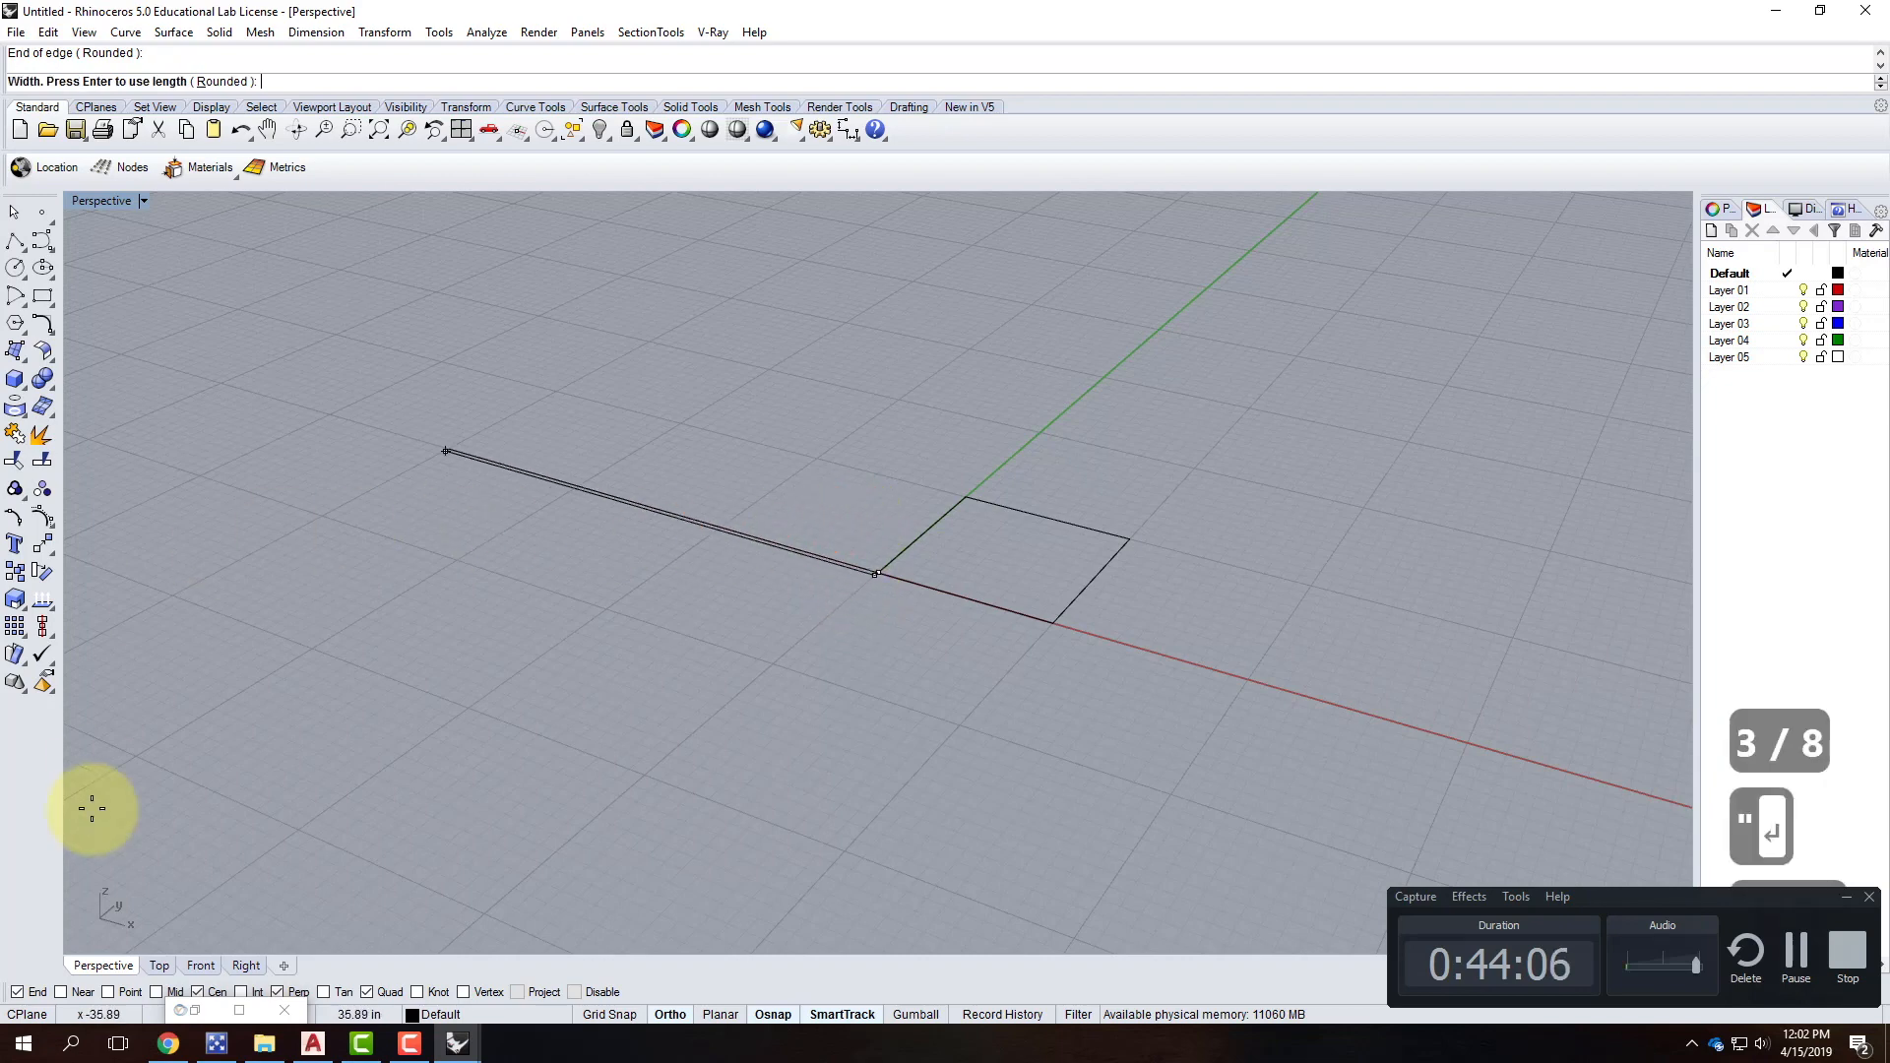
pyautogui.doubleClick(116, 203)
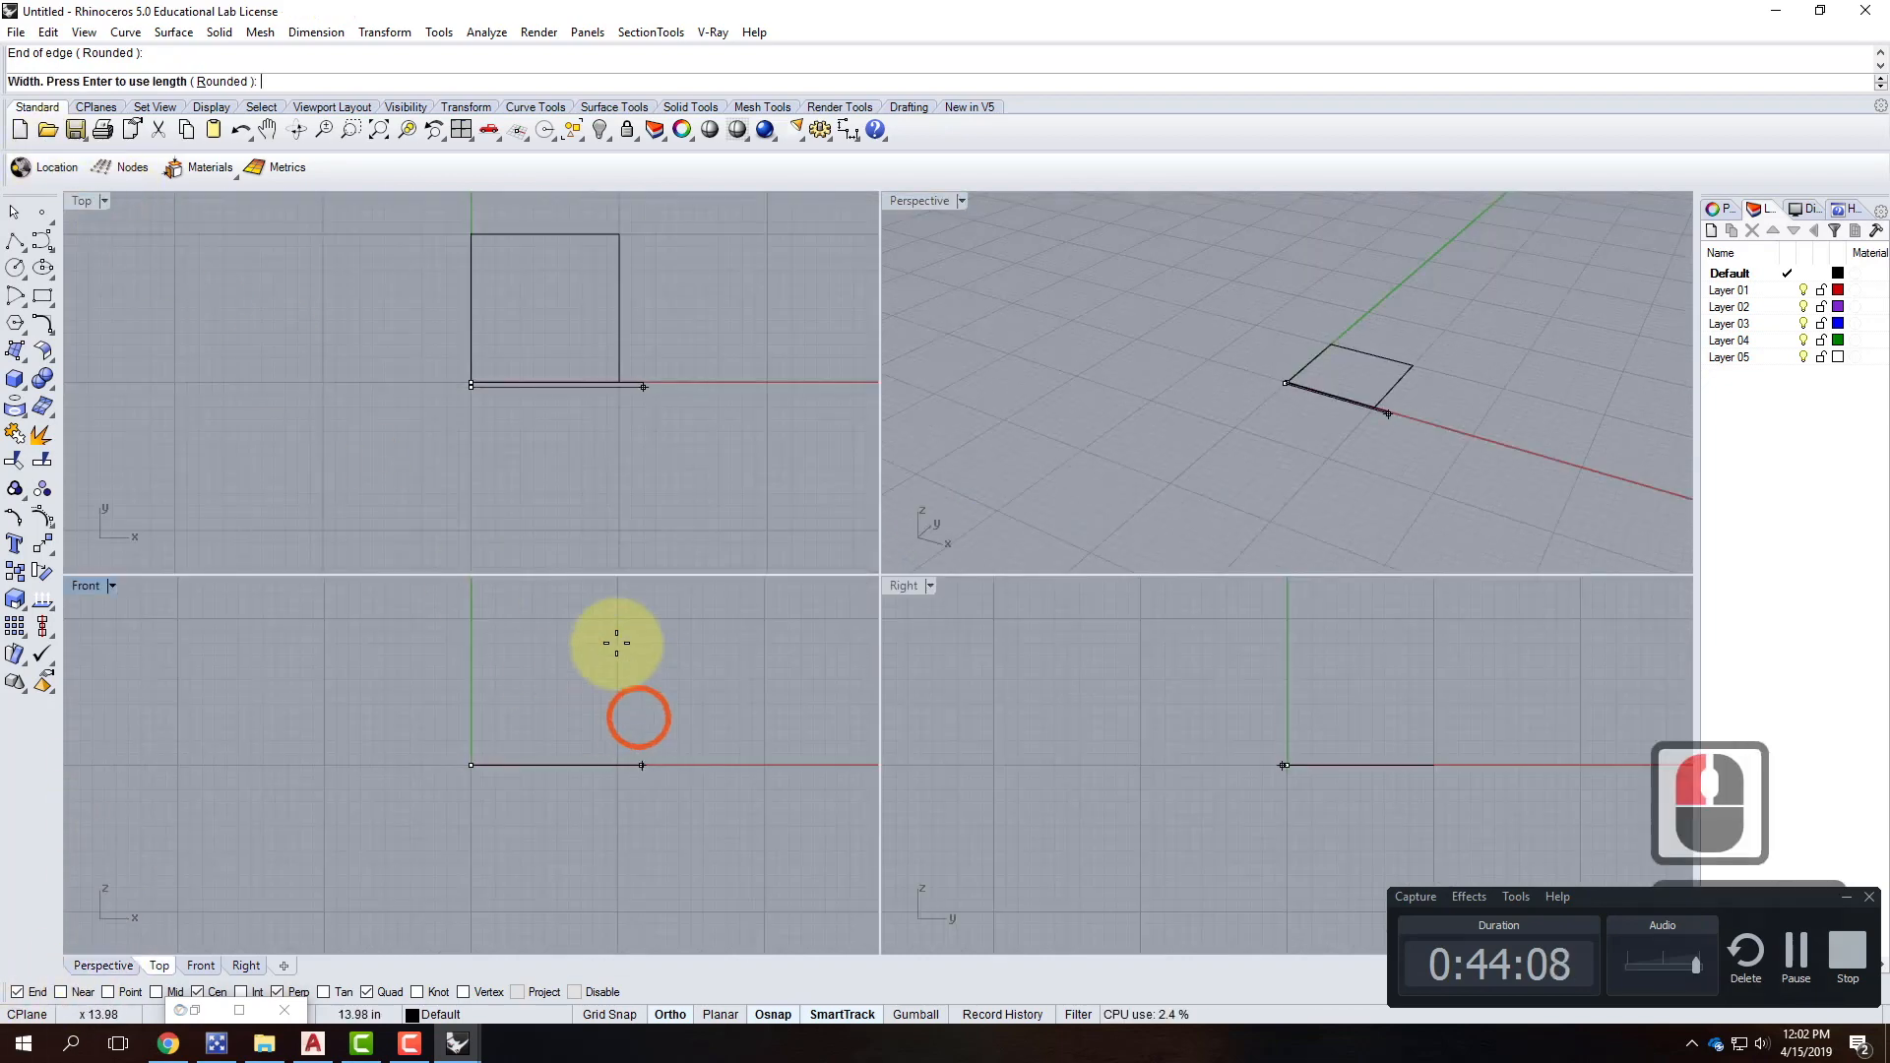
pyautogui.write('3')
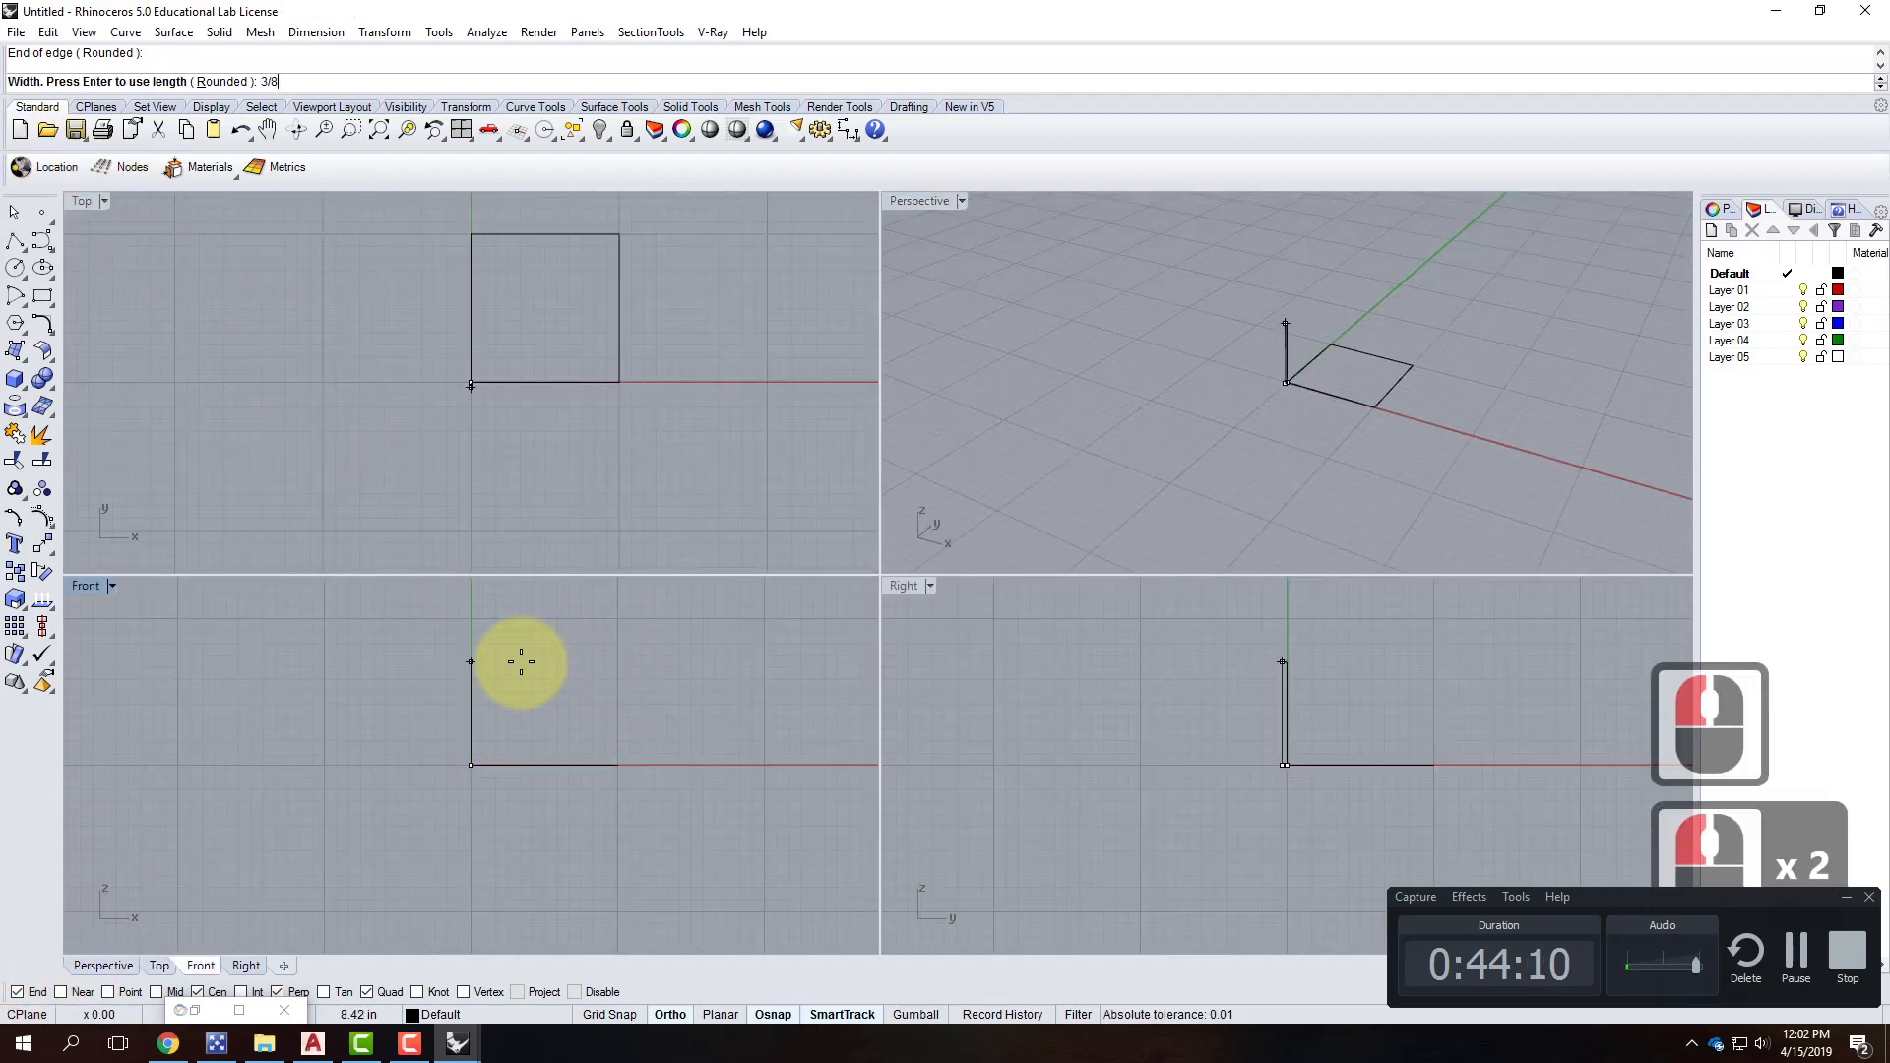
pyautogui.write('/8')
pyautogui.press('Return')
pyautogui.press('Return')
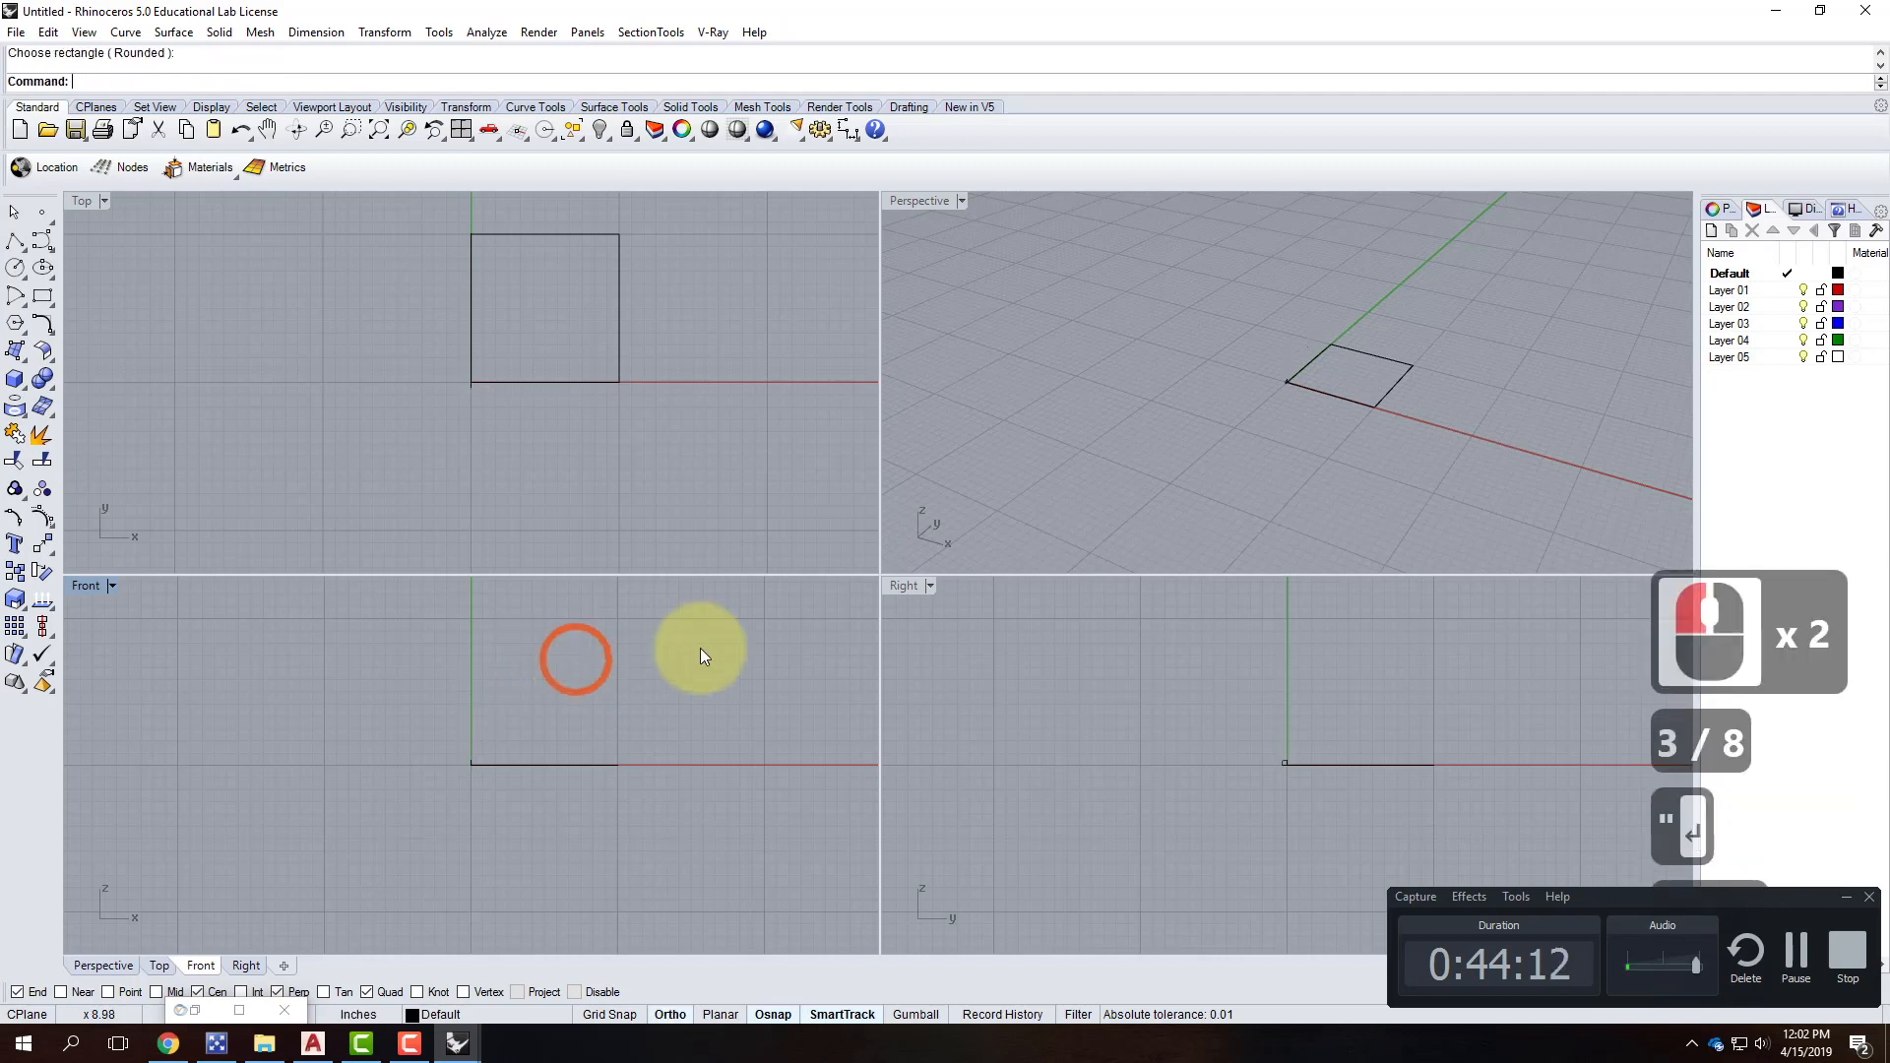
pyautogui.scroll(2, 1315, 363)
pyautogui.scroll(3, 1267, 398)
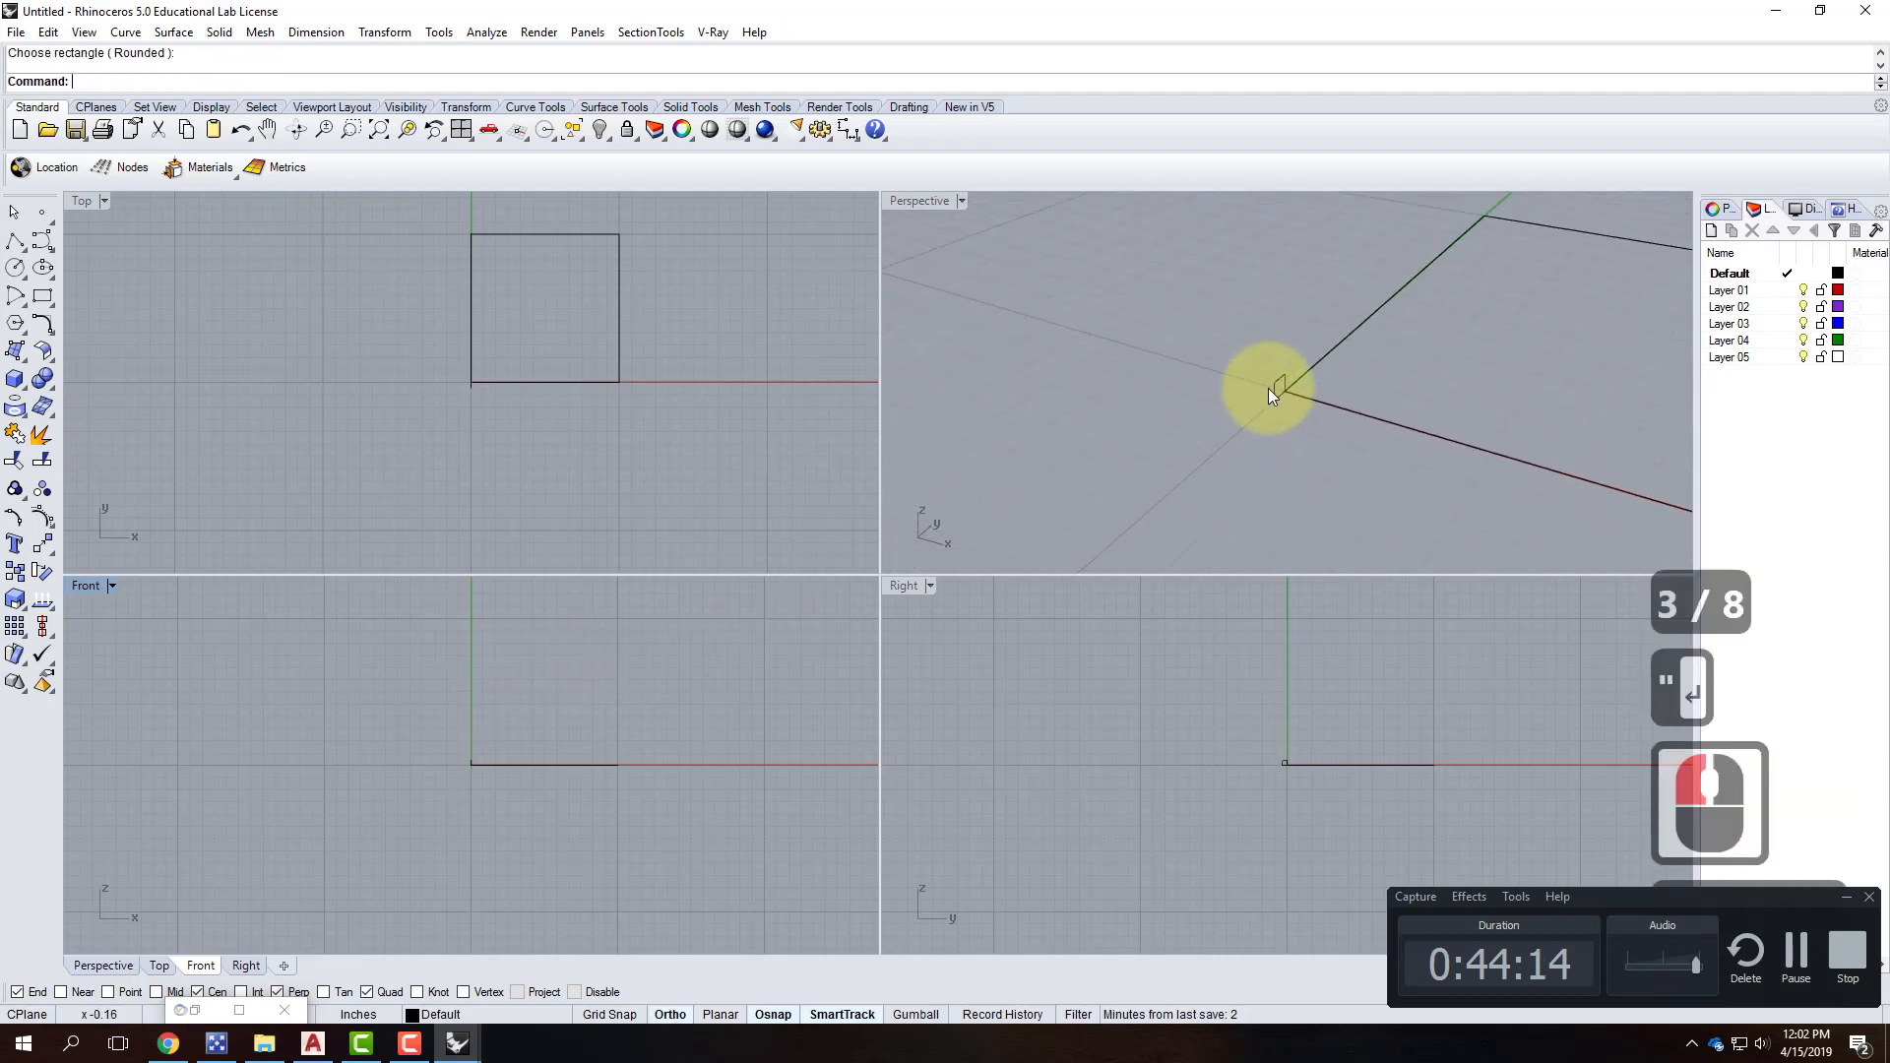
# Rotate the small upright rectangle -45 degrees about its centre.
pyautogui.doubleClick(919, 201)
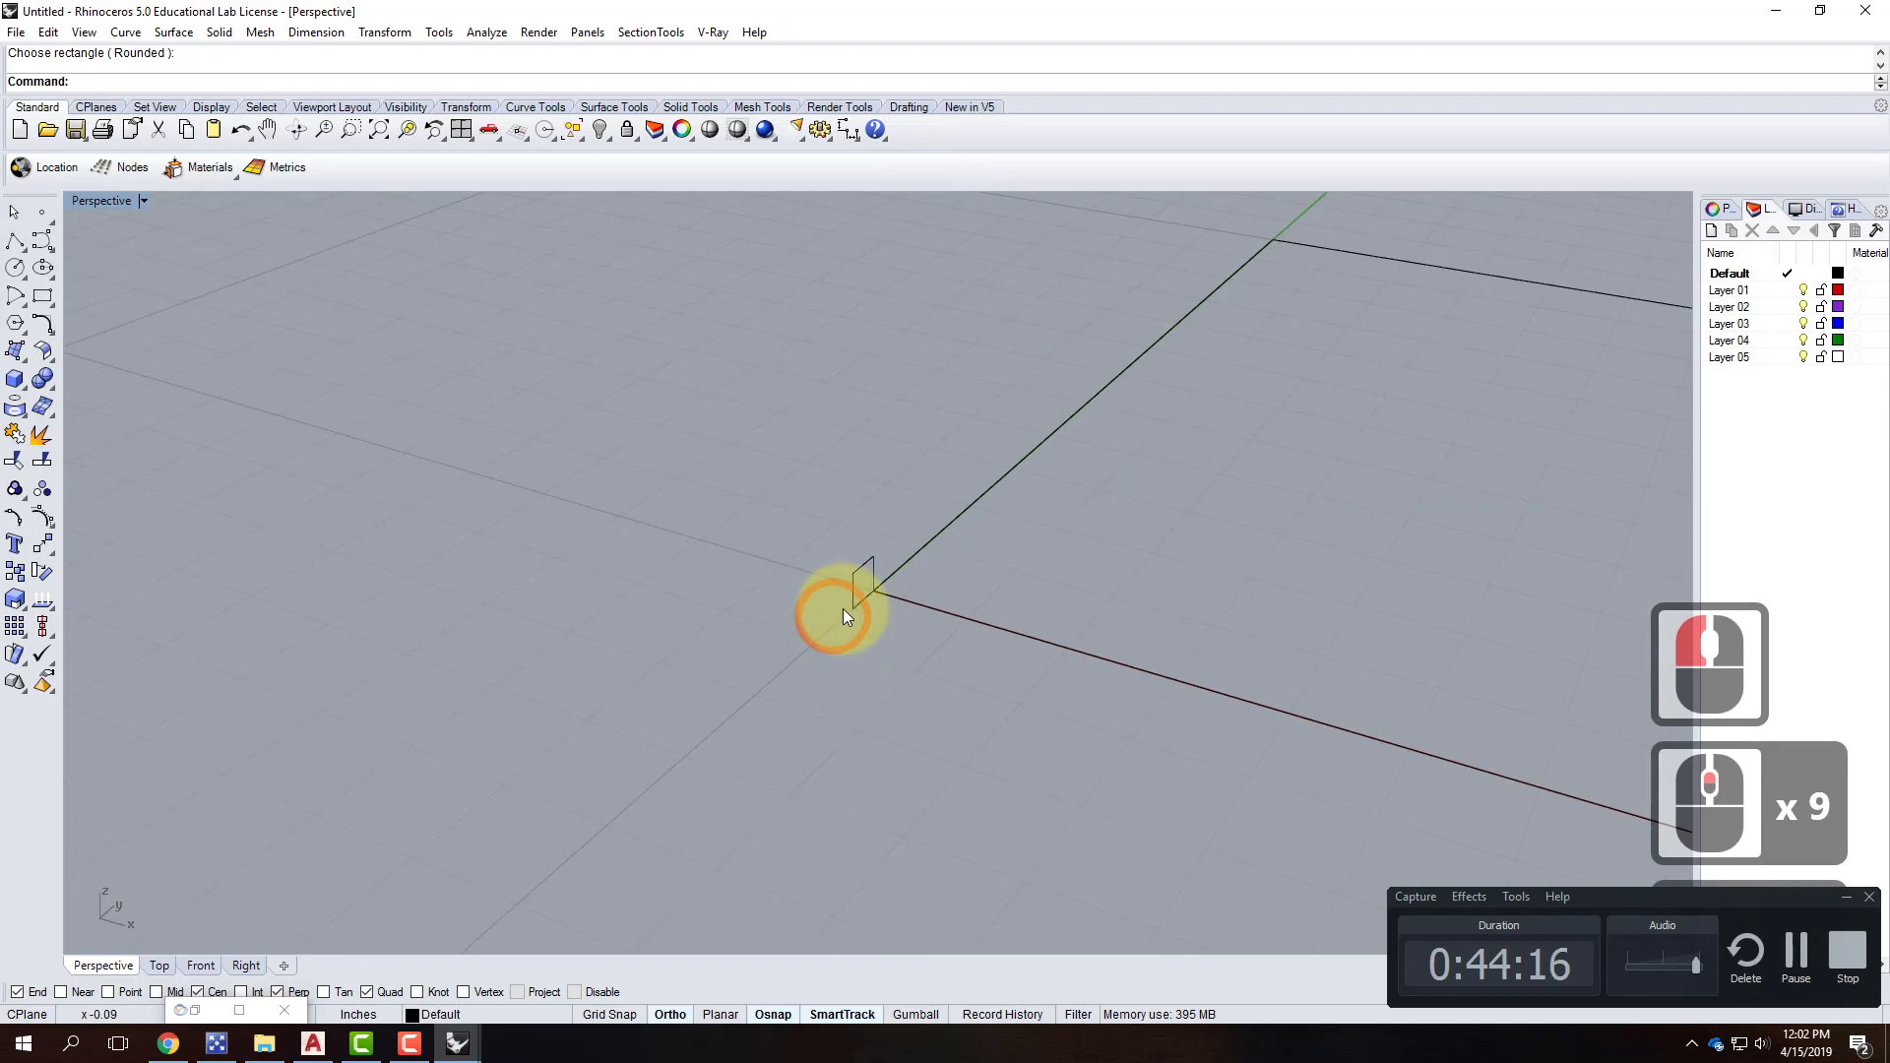
pyautogui.click(851, 605)
pyautogui.write('Rotate')
pyautogui.press('Return')
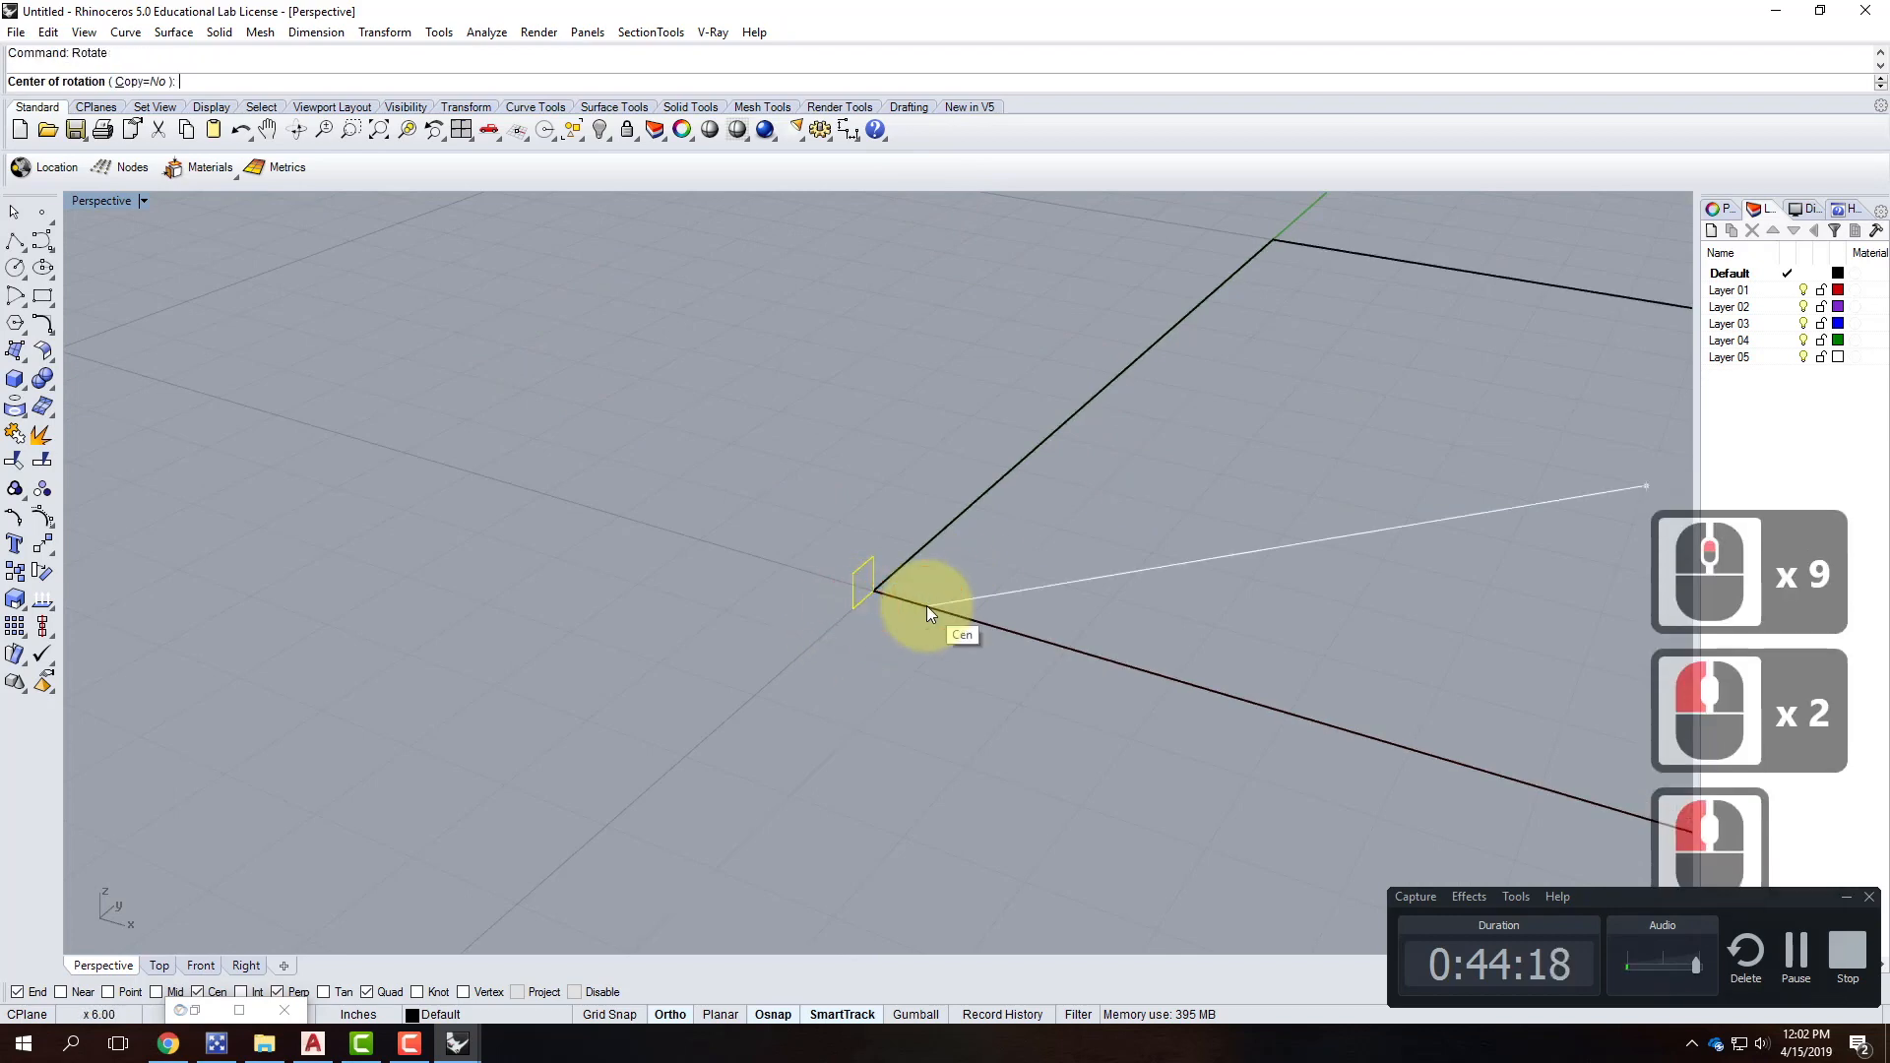
pyautogui.click(868, 589)
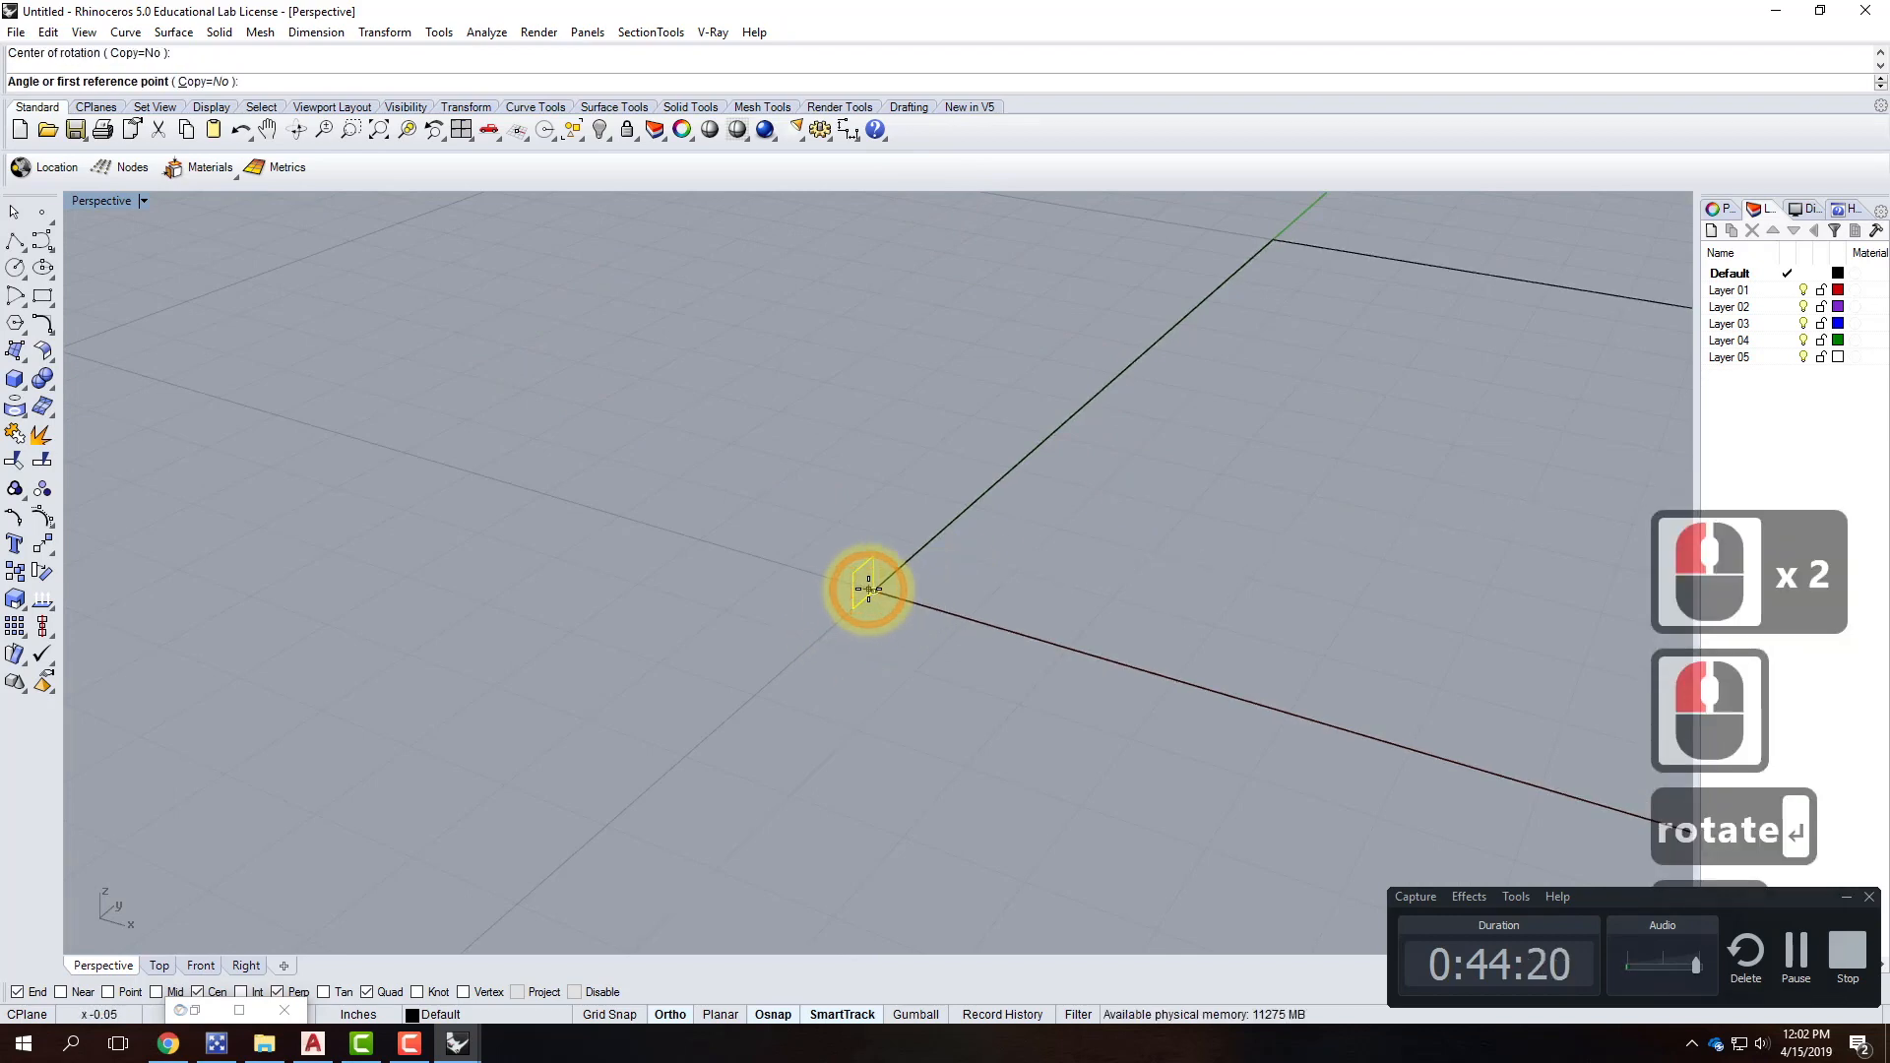
pyautogui.write('-45')
pyautogui.press('Return')
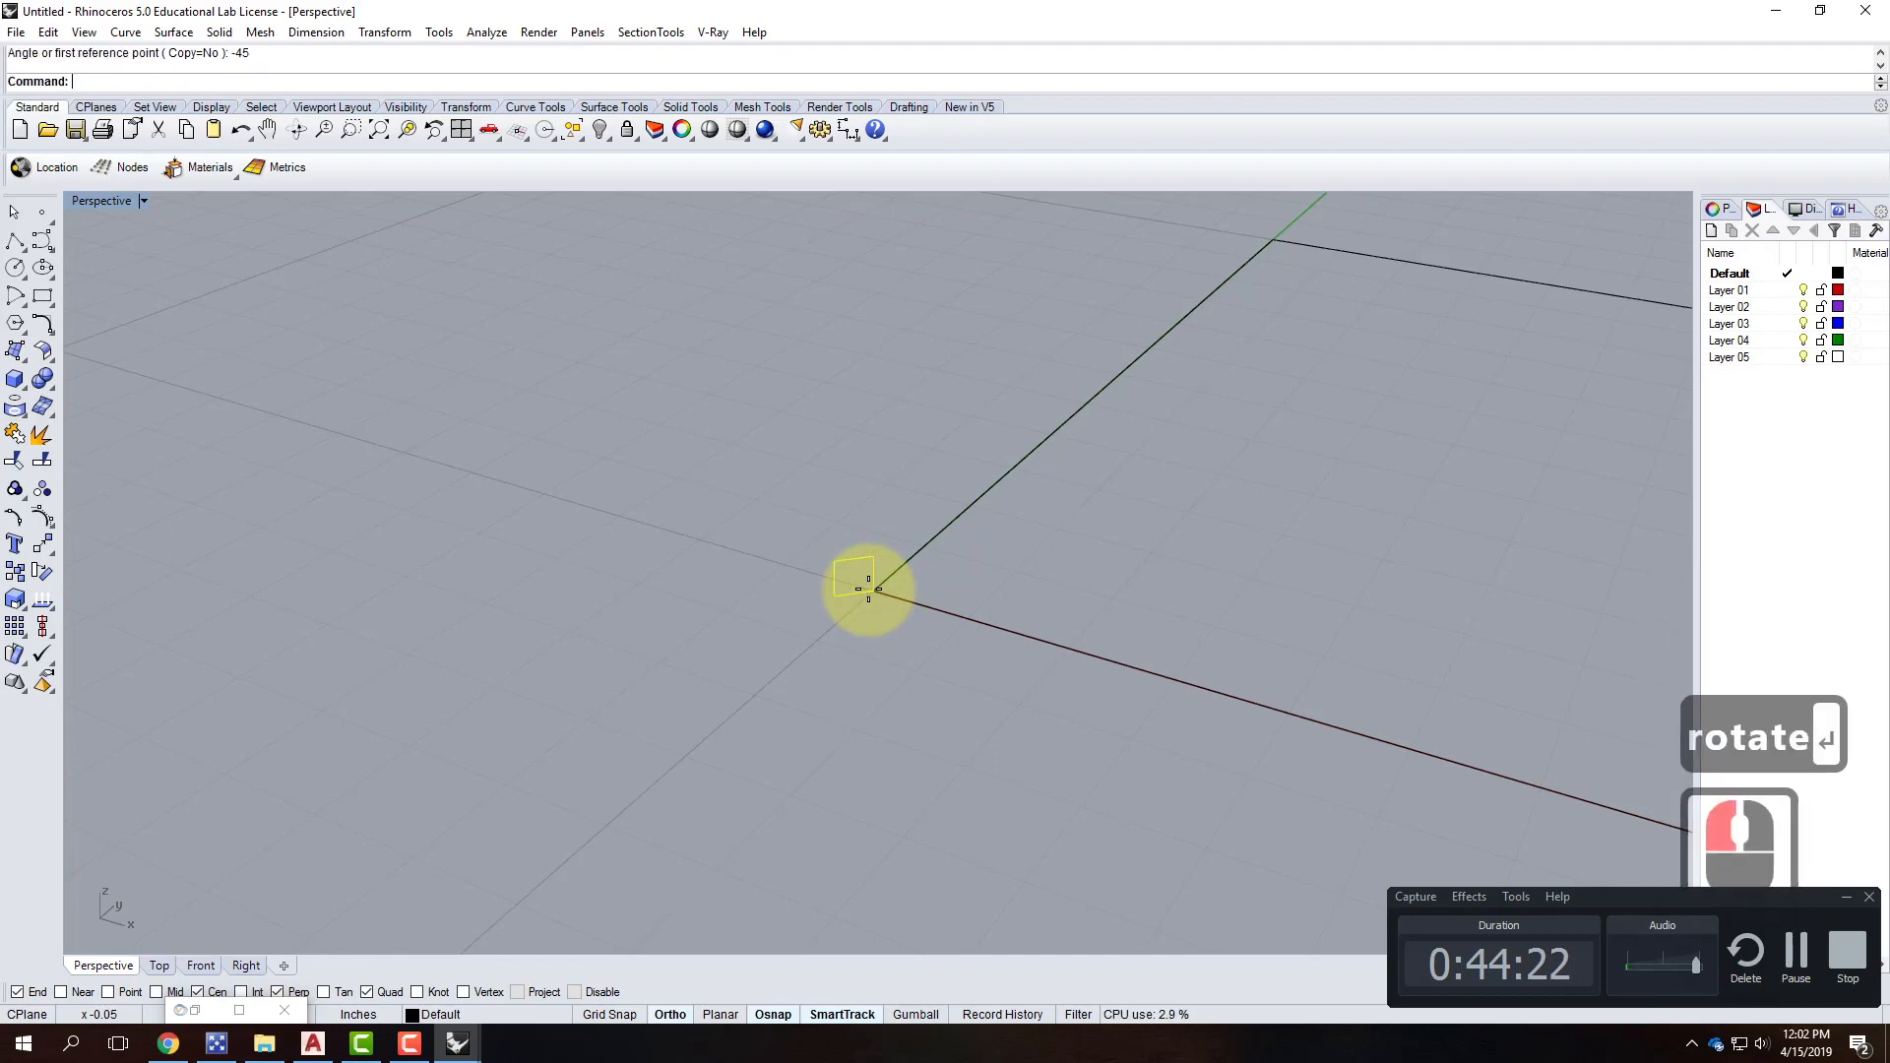
# Sweep1 the small rectangle along the 12-inch square to create the square frame.
pyautogui.click(895, 652)
pyautogui.write('Sweep1')
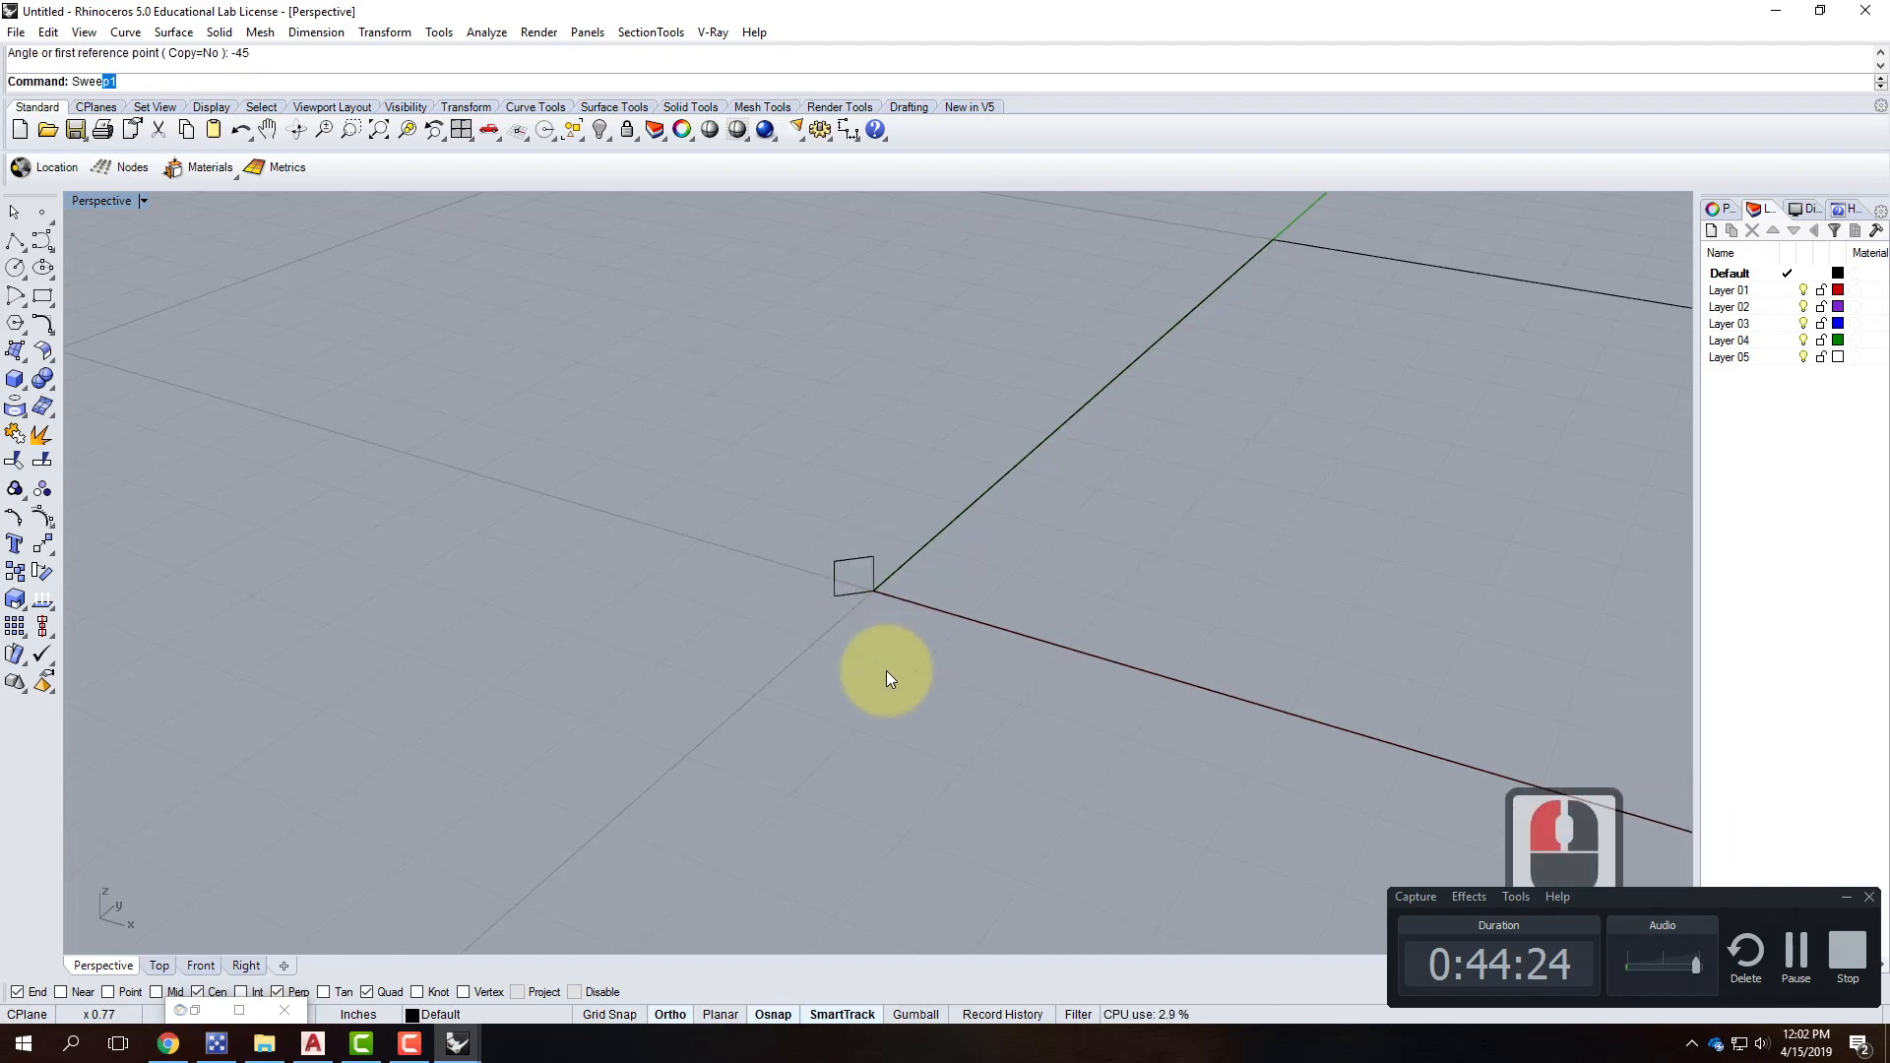
pyautogui.press('Return')
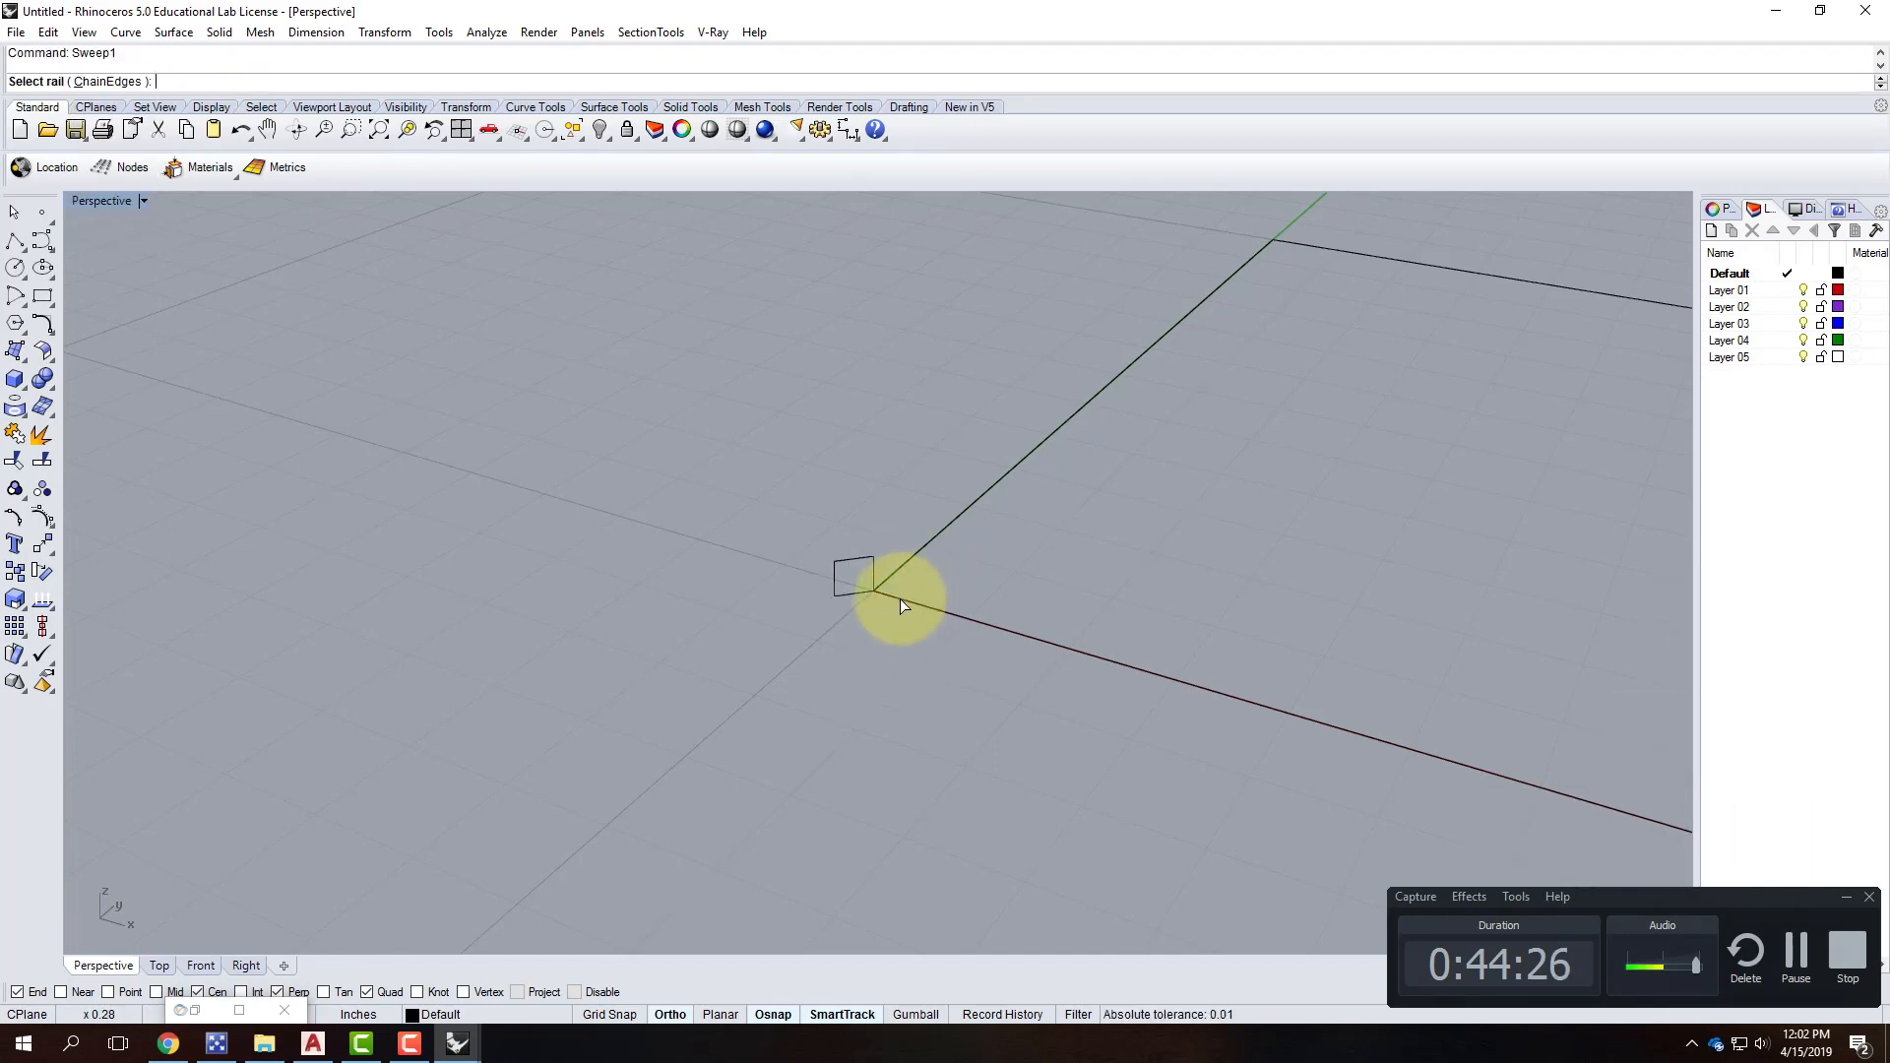
pyautogui.click(858, 588)
pyautogui.press('Return')
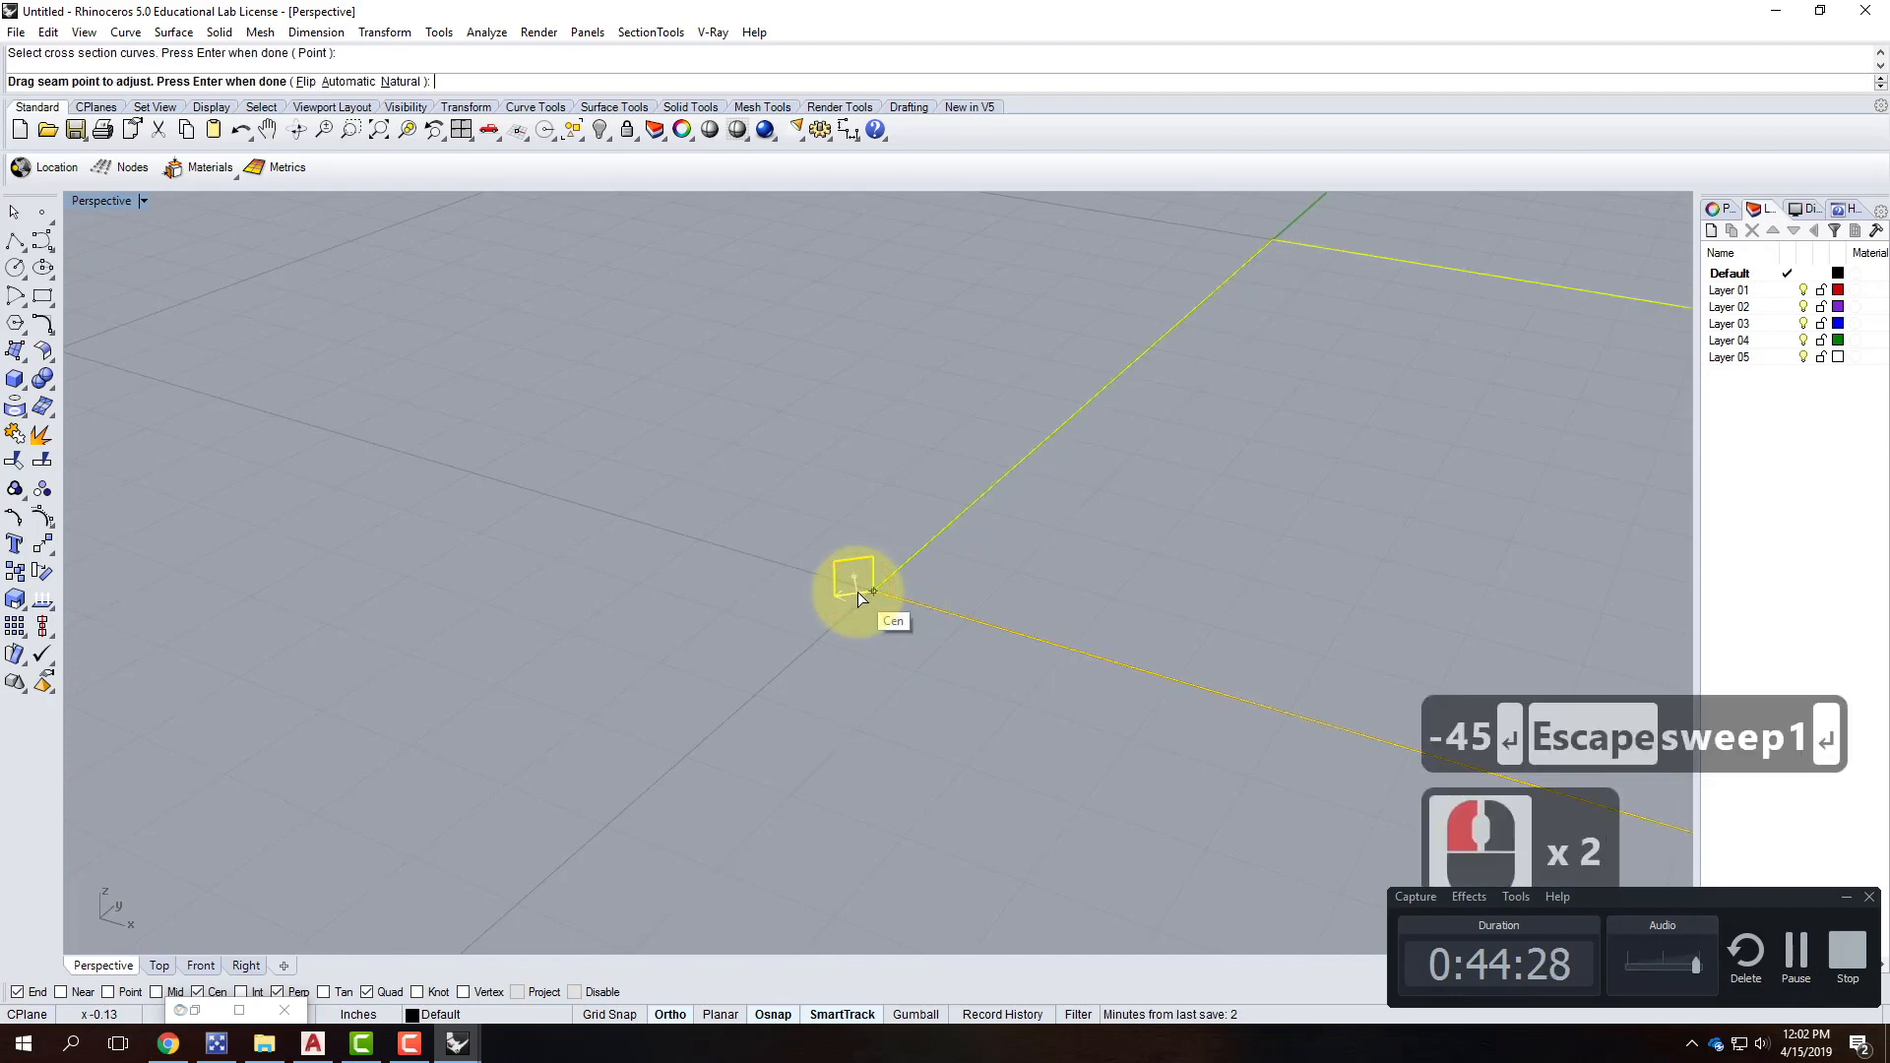
pyautogui.press('Return')
pyautogui.click(858, 657)
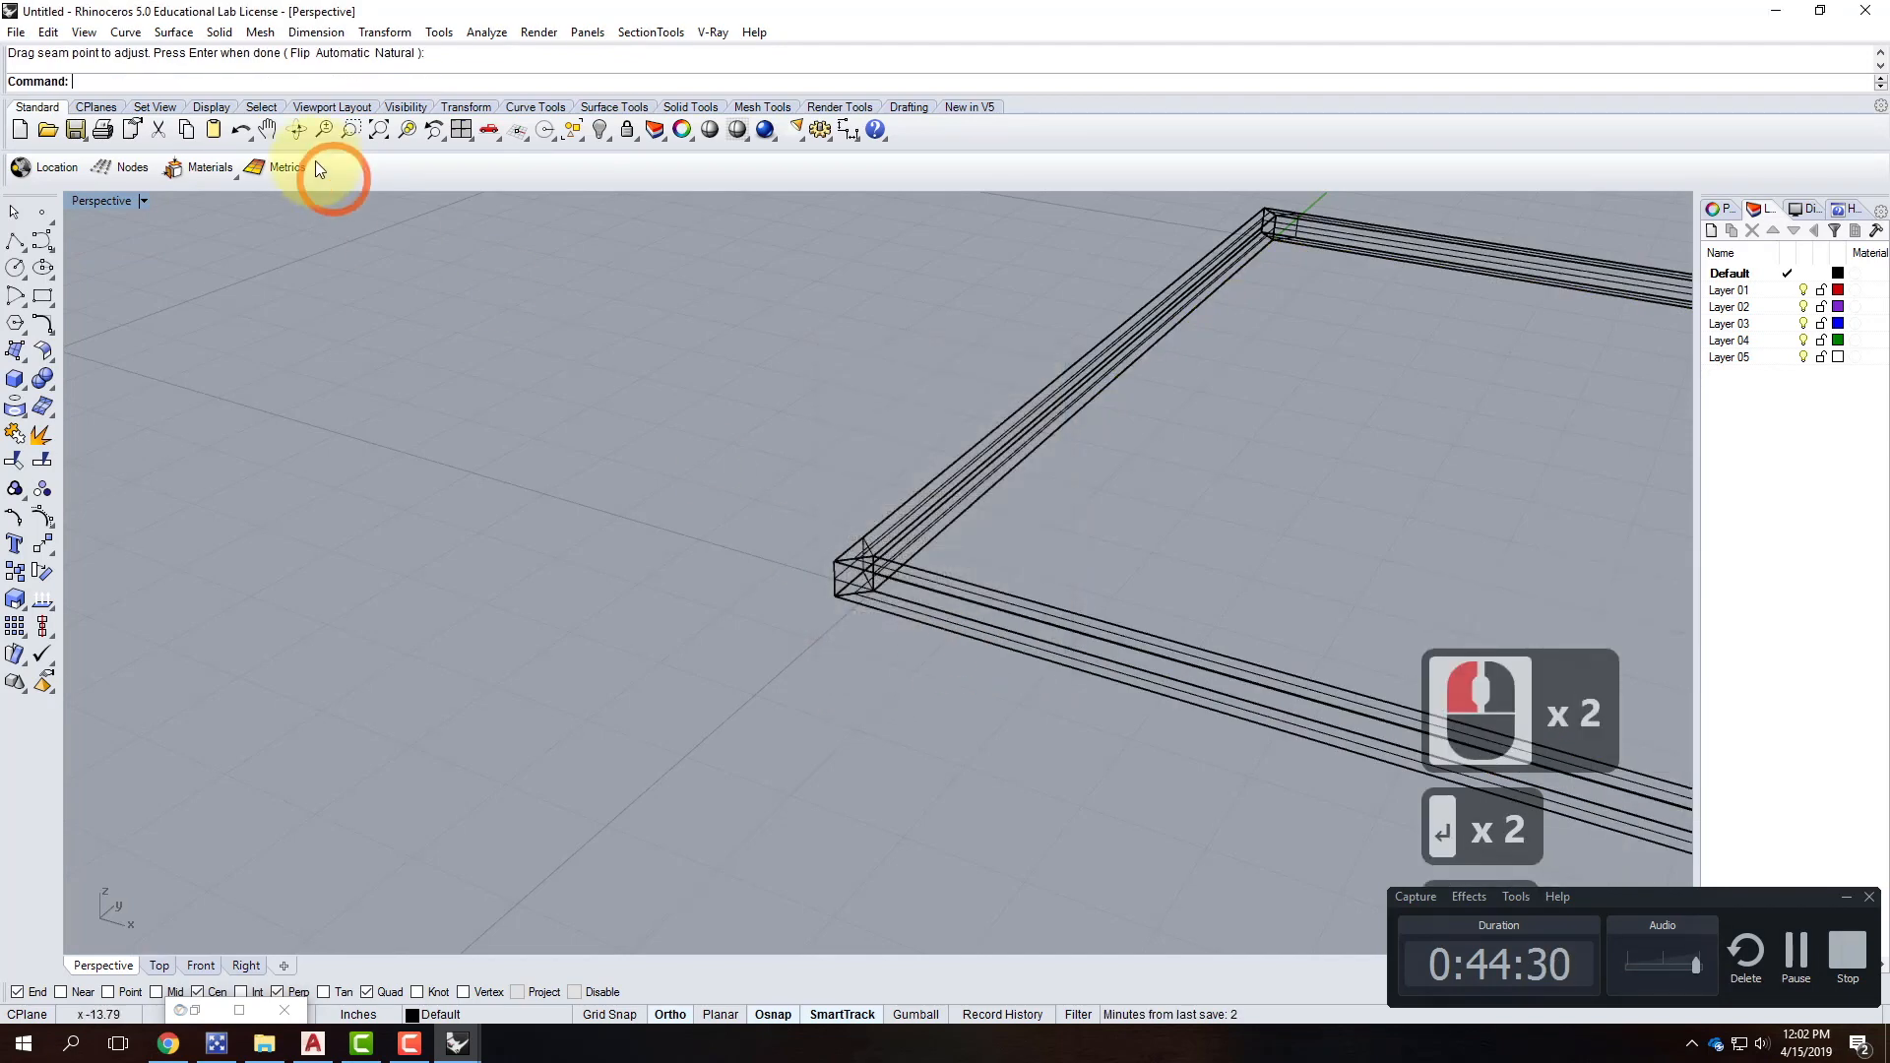
# Switch the Perspective view to Shaded display and select the square frame.
pyautogui.click(144, 201)
pyautogui.click(145, 275)
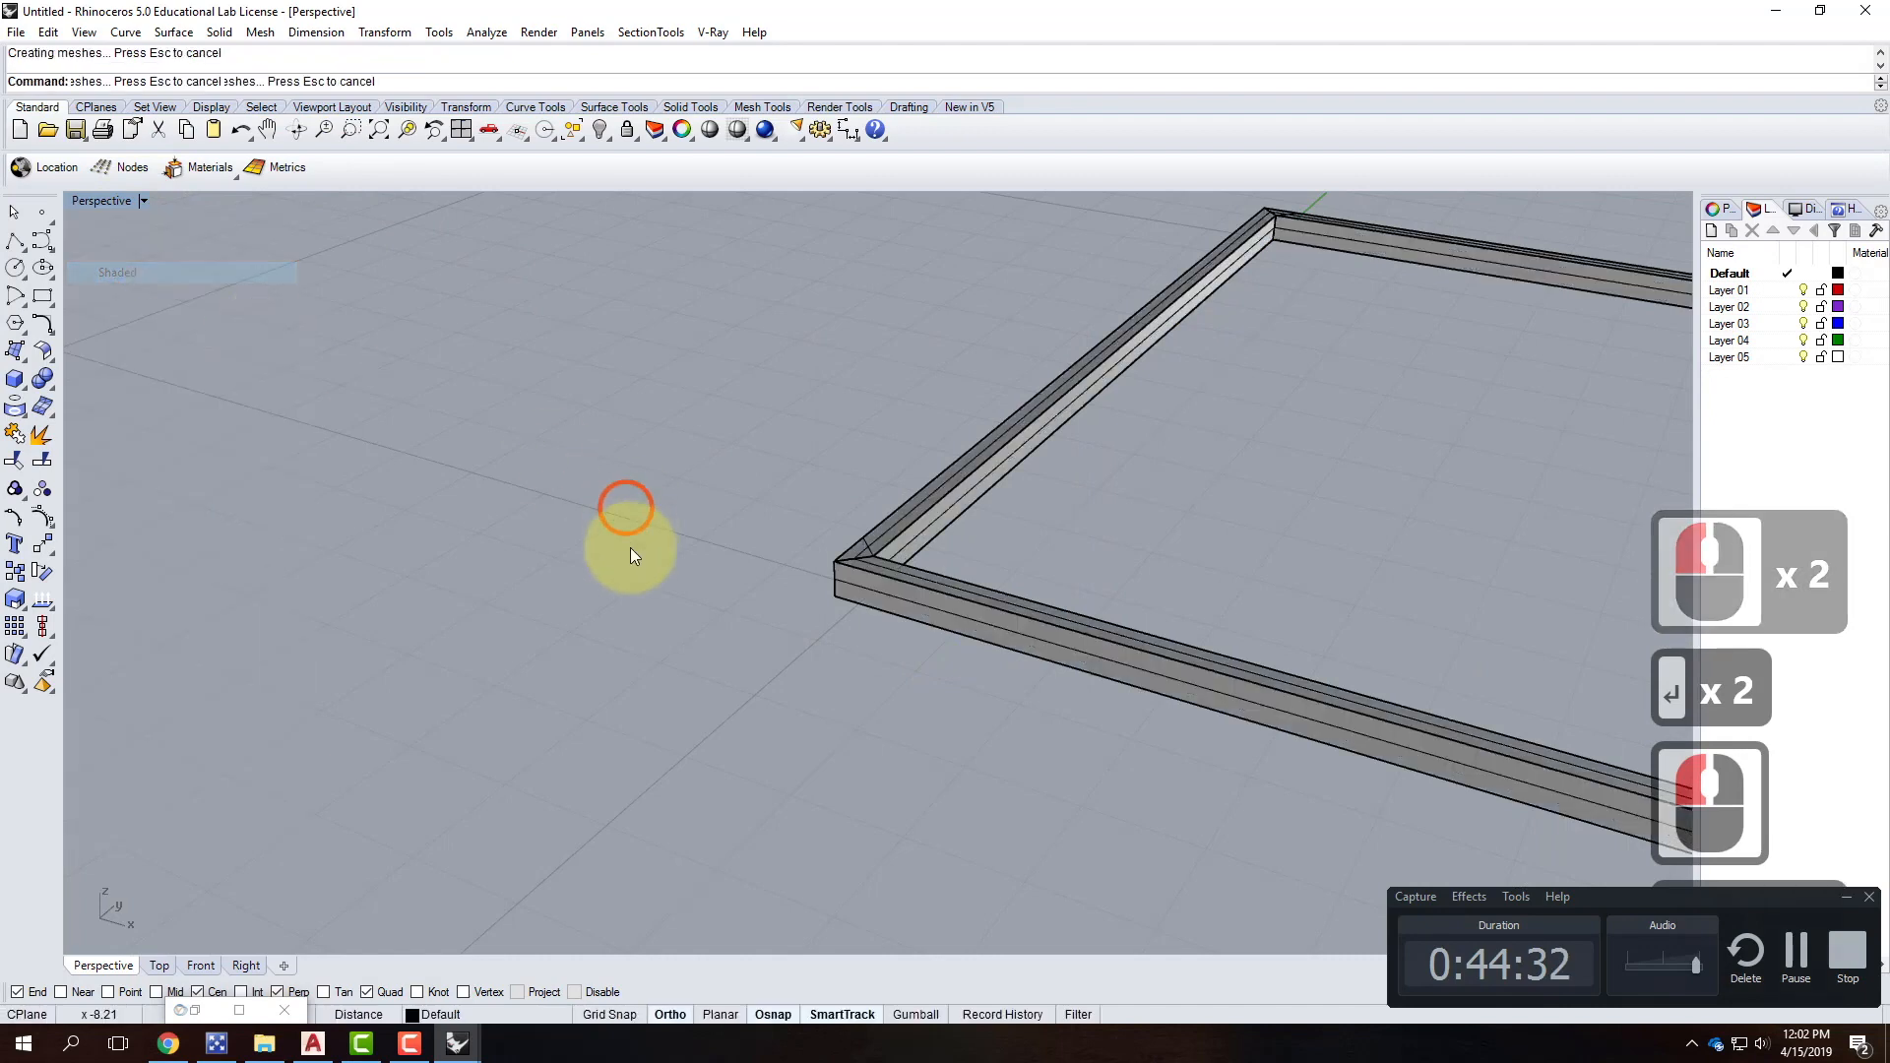
pyautogui.scroll(-4, 298, 641)
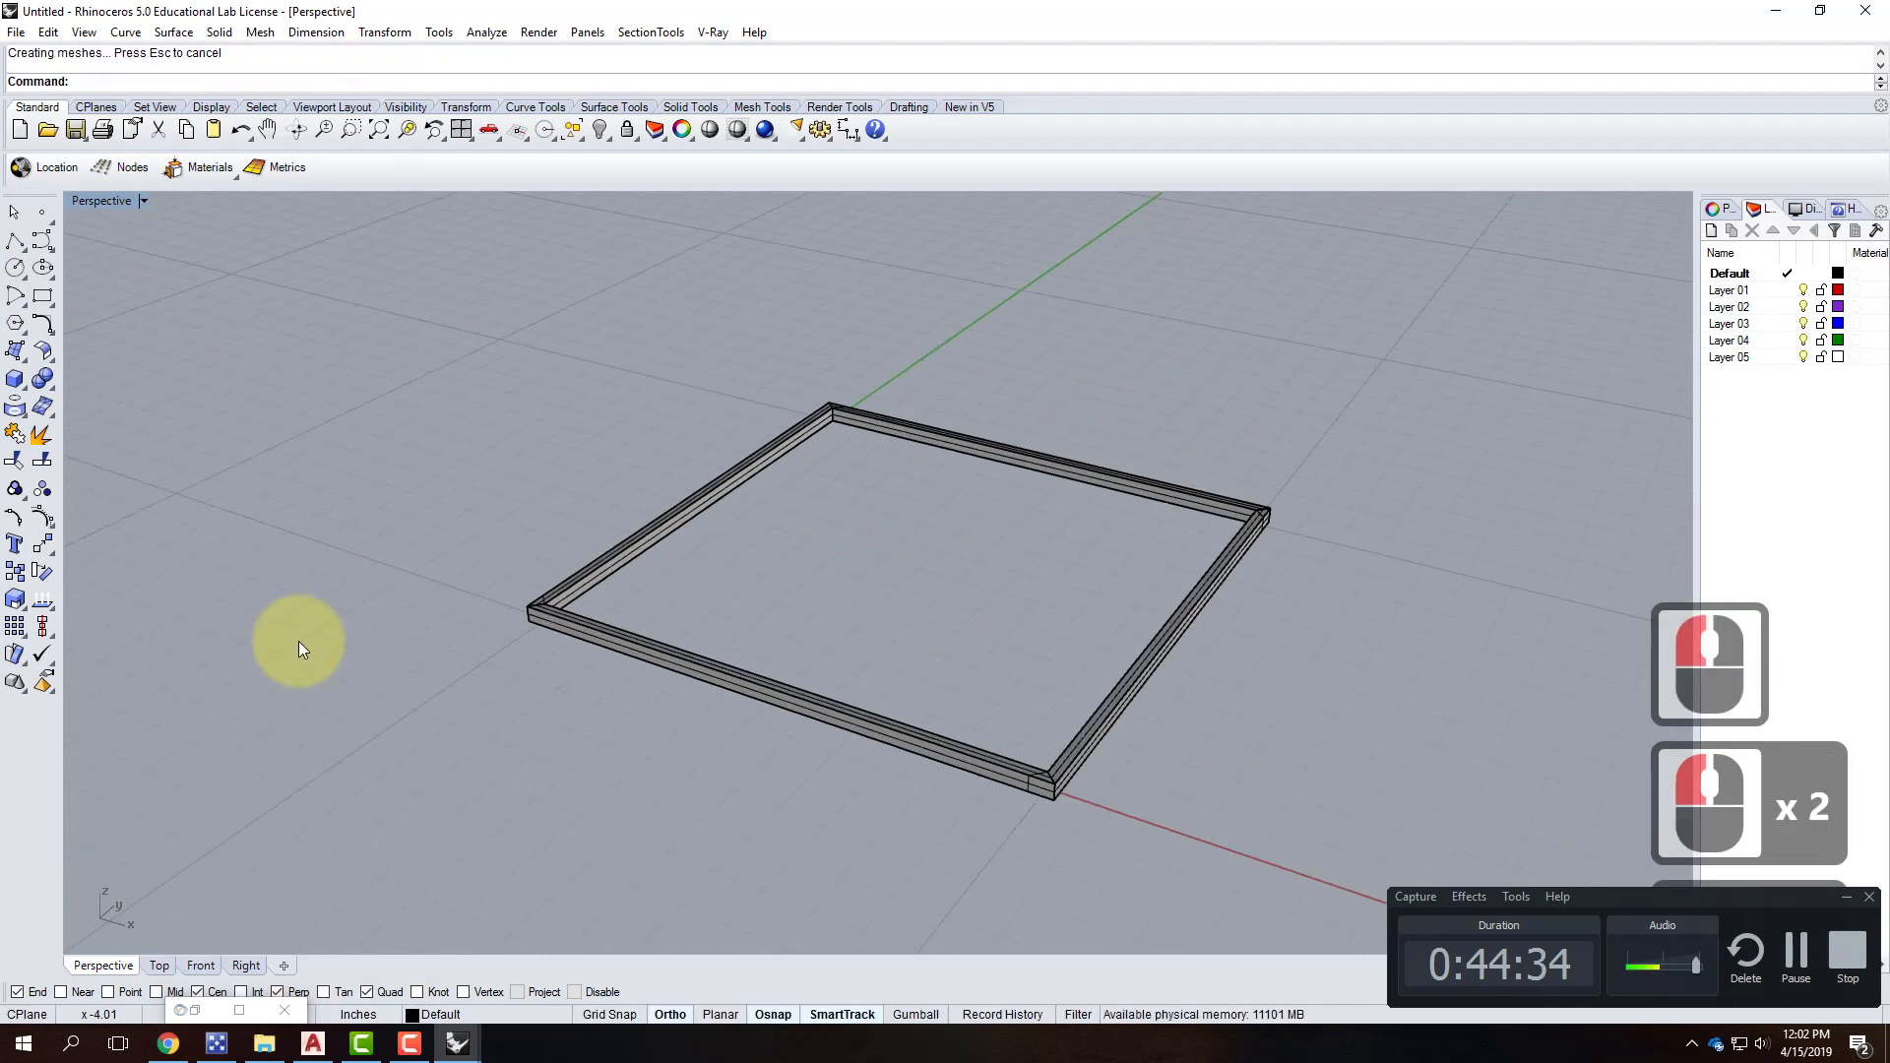
pyautogui.press('Escape')
pyautogui.press('Escape')
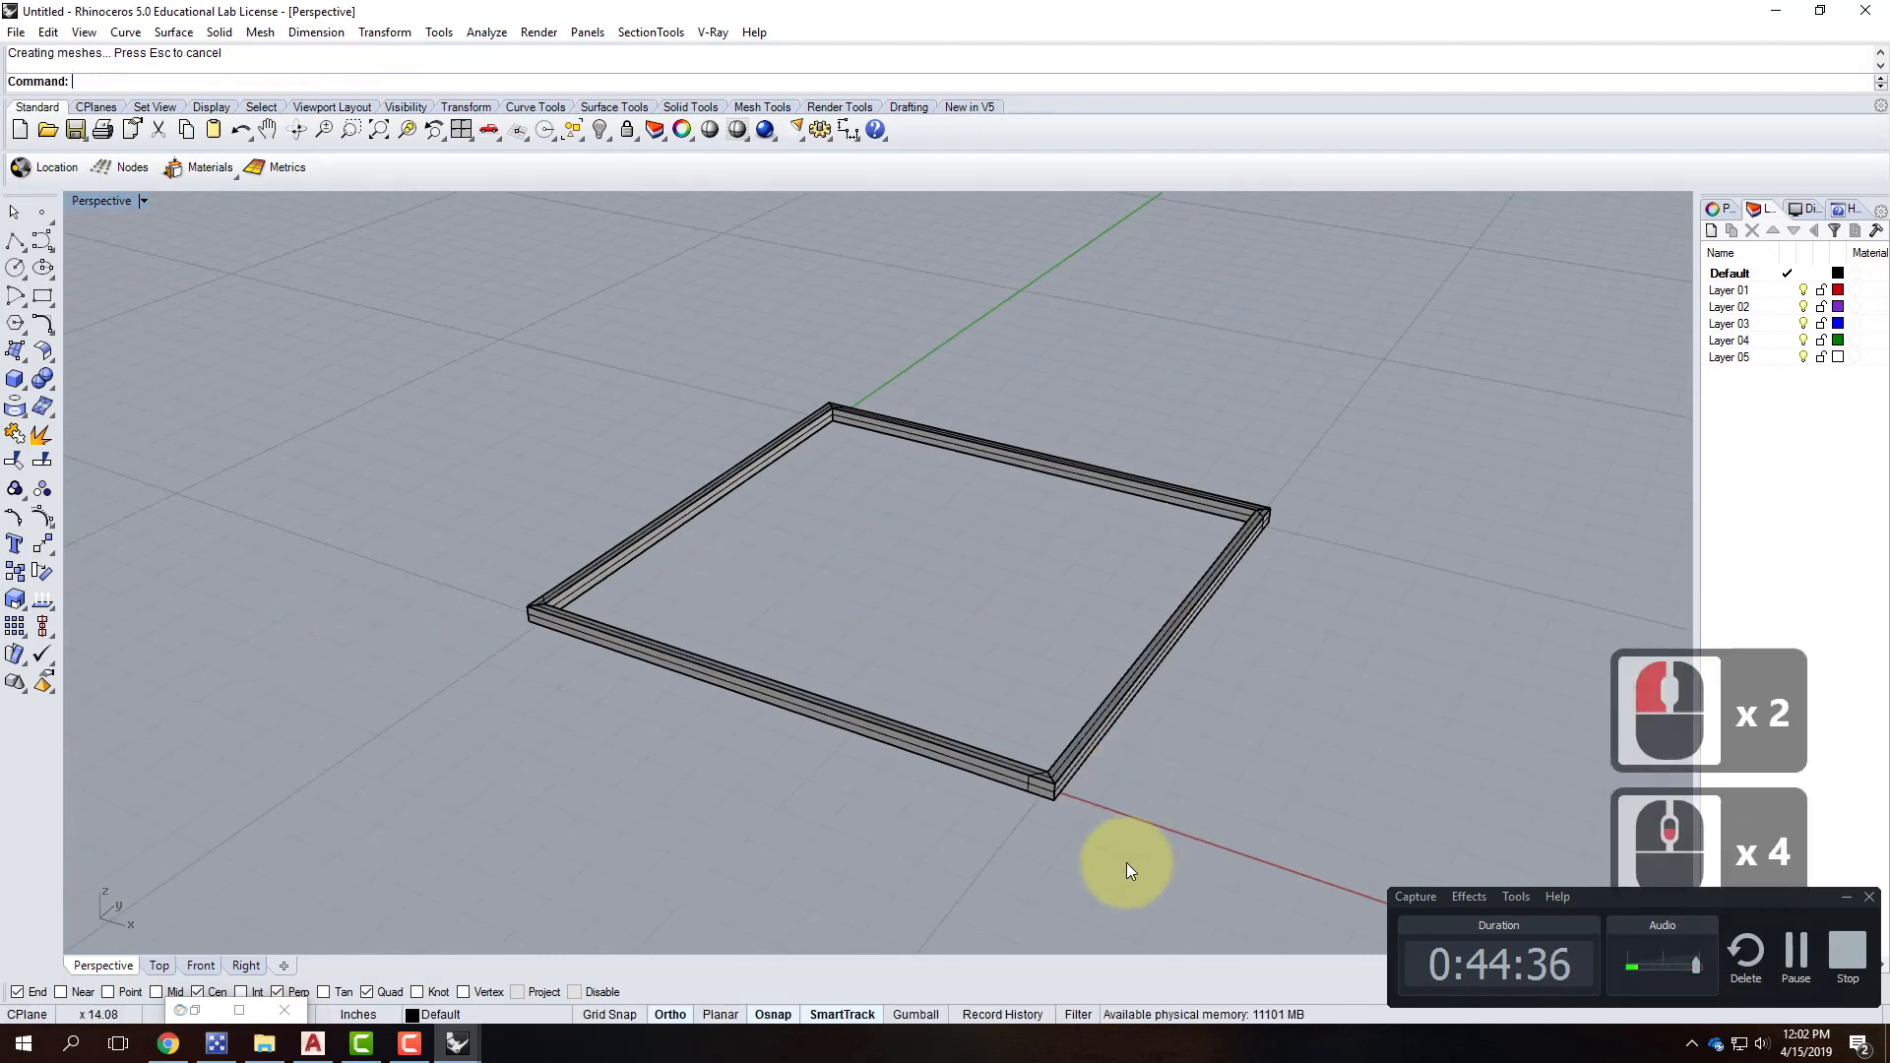
pyautogui.moveTo(1126, 862); pyautogui.dragTo(961, 661)
# Copy the square frame vertically 1' above the original.
pyautogui.write('Copy')
pyautogui.press('Return')
pyautogui.write('v')
pyautogui.press('Return')
pyautogui.click(1051, 787)
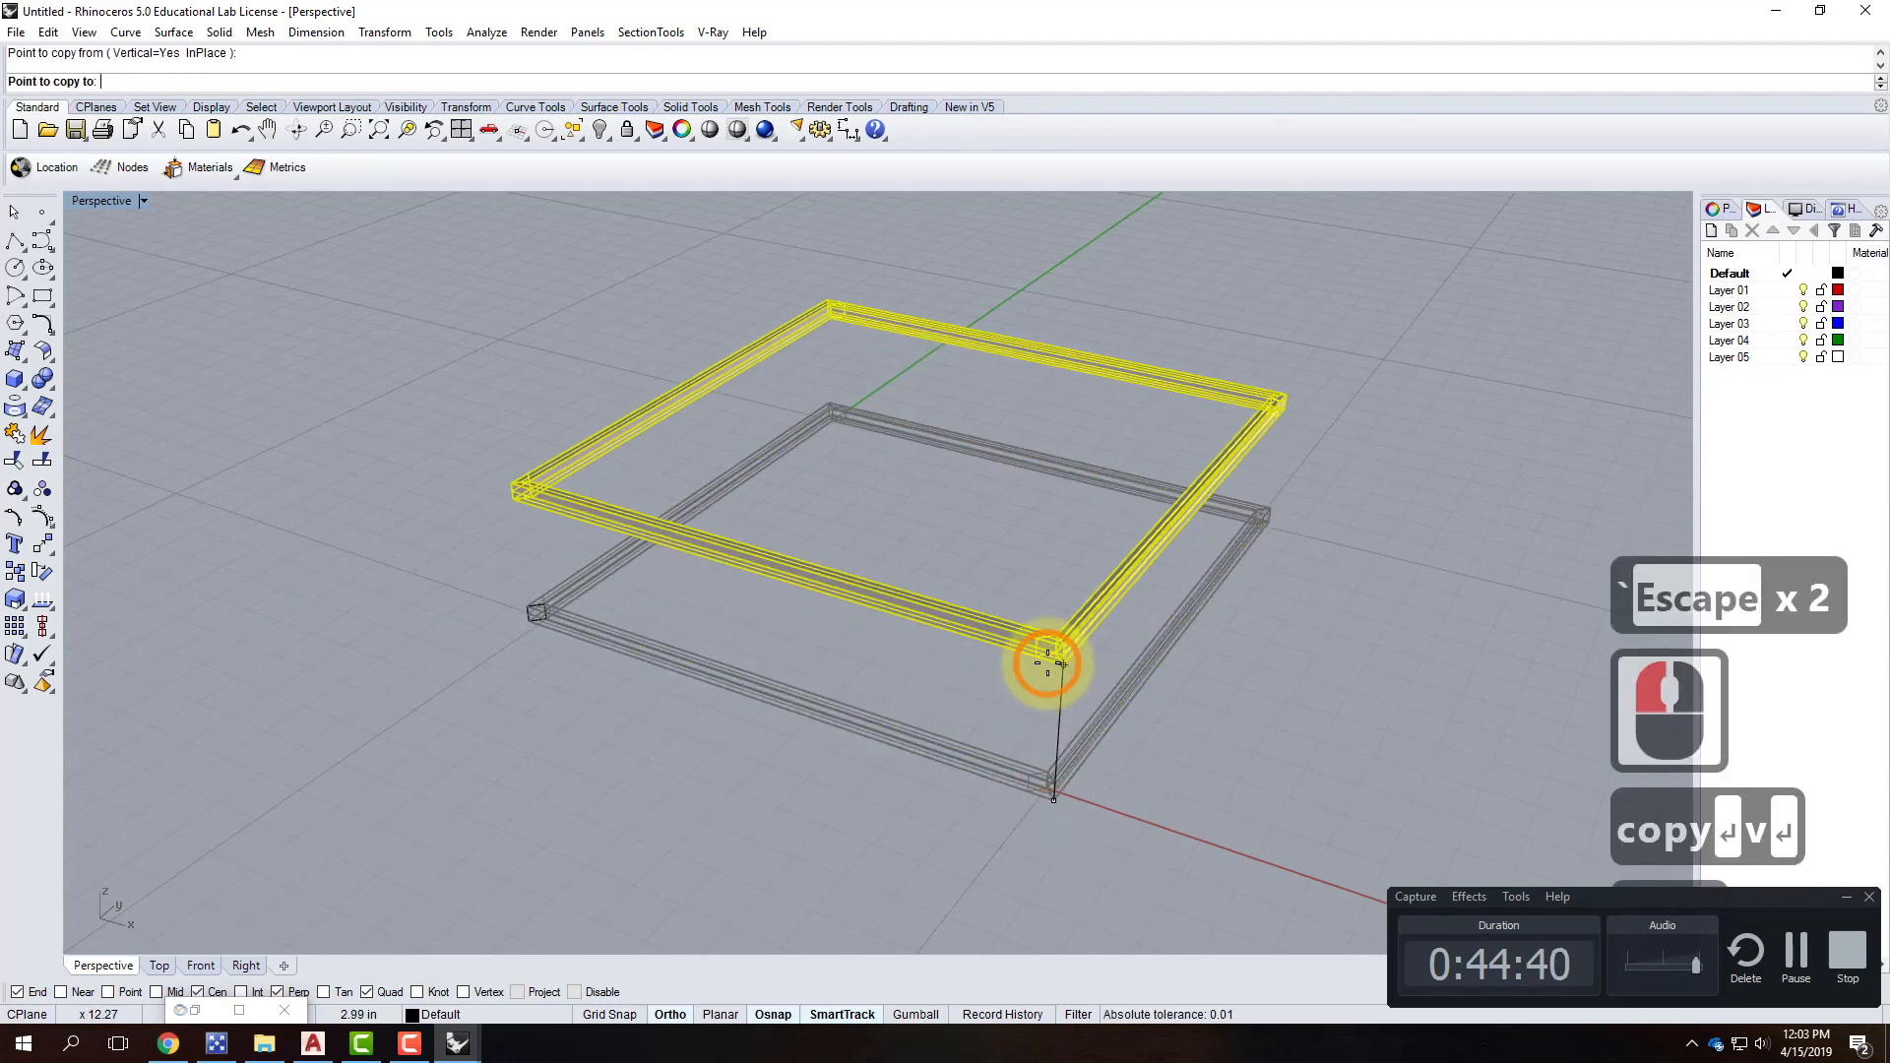
pyautogui.write("1'")
pyautogui.press('Return')
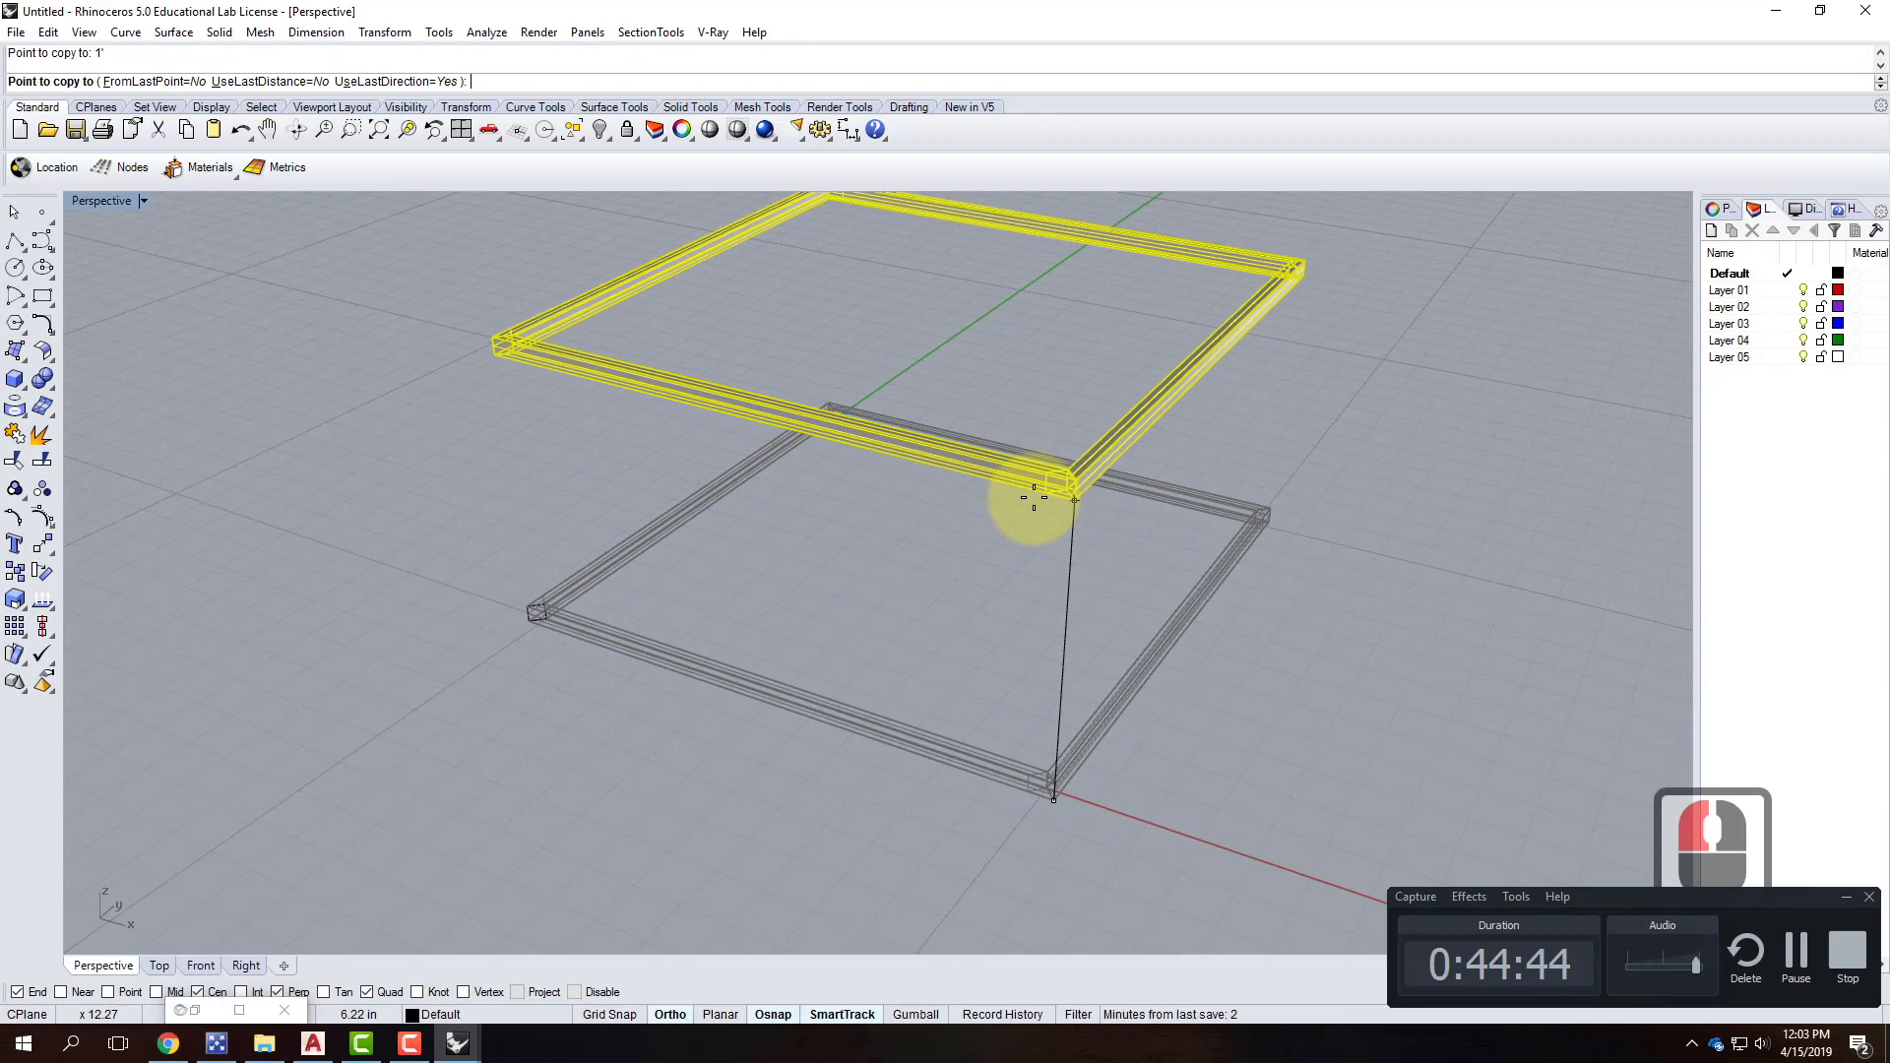
pyautogui.scroll(-4, 1033, 499)
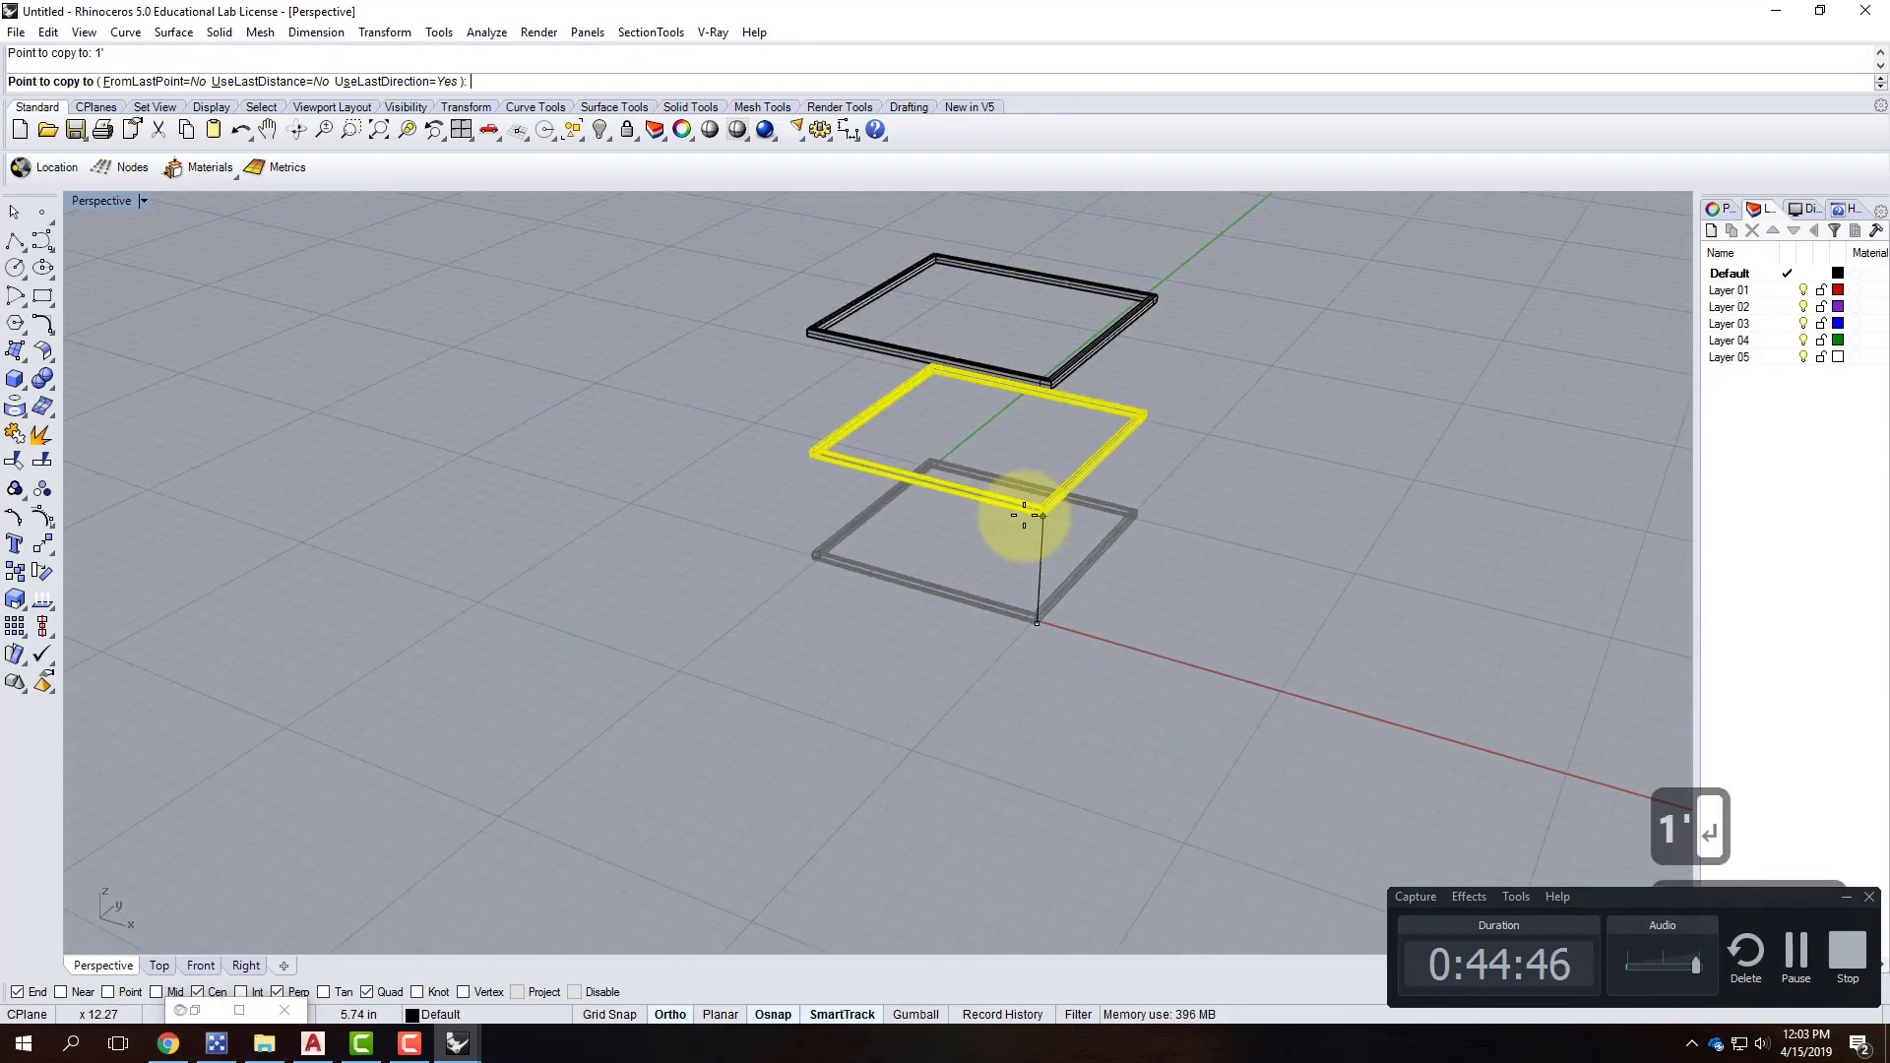
pyautogui.press('Escape')
pyautogui.press('Escape')
# Draw a box post at one corner, extending from the base frame to the top frame.
pyautogui.moveTo(1087, 404); pyautogui.dragTo(577, 374, button='right')
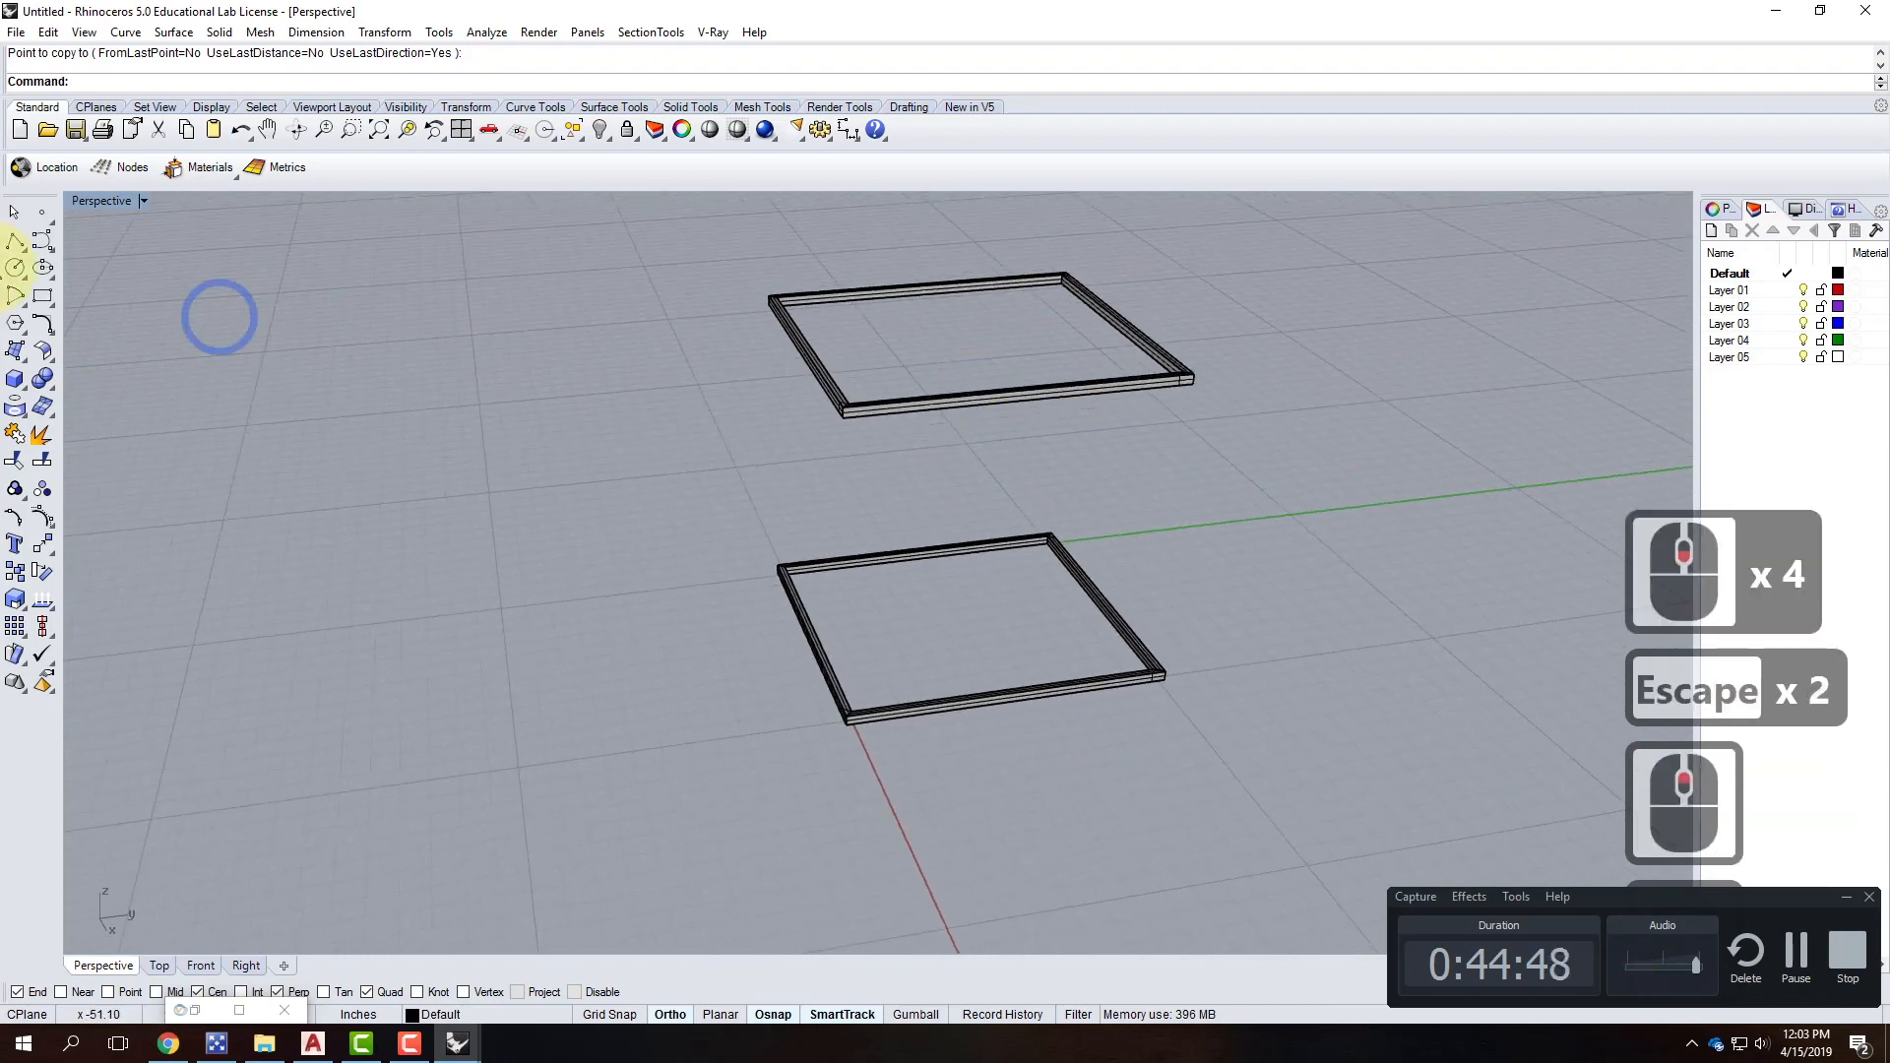
pyautogui.click(15, 379)
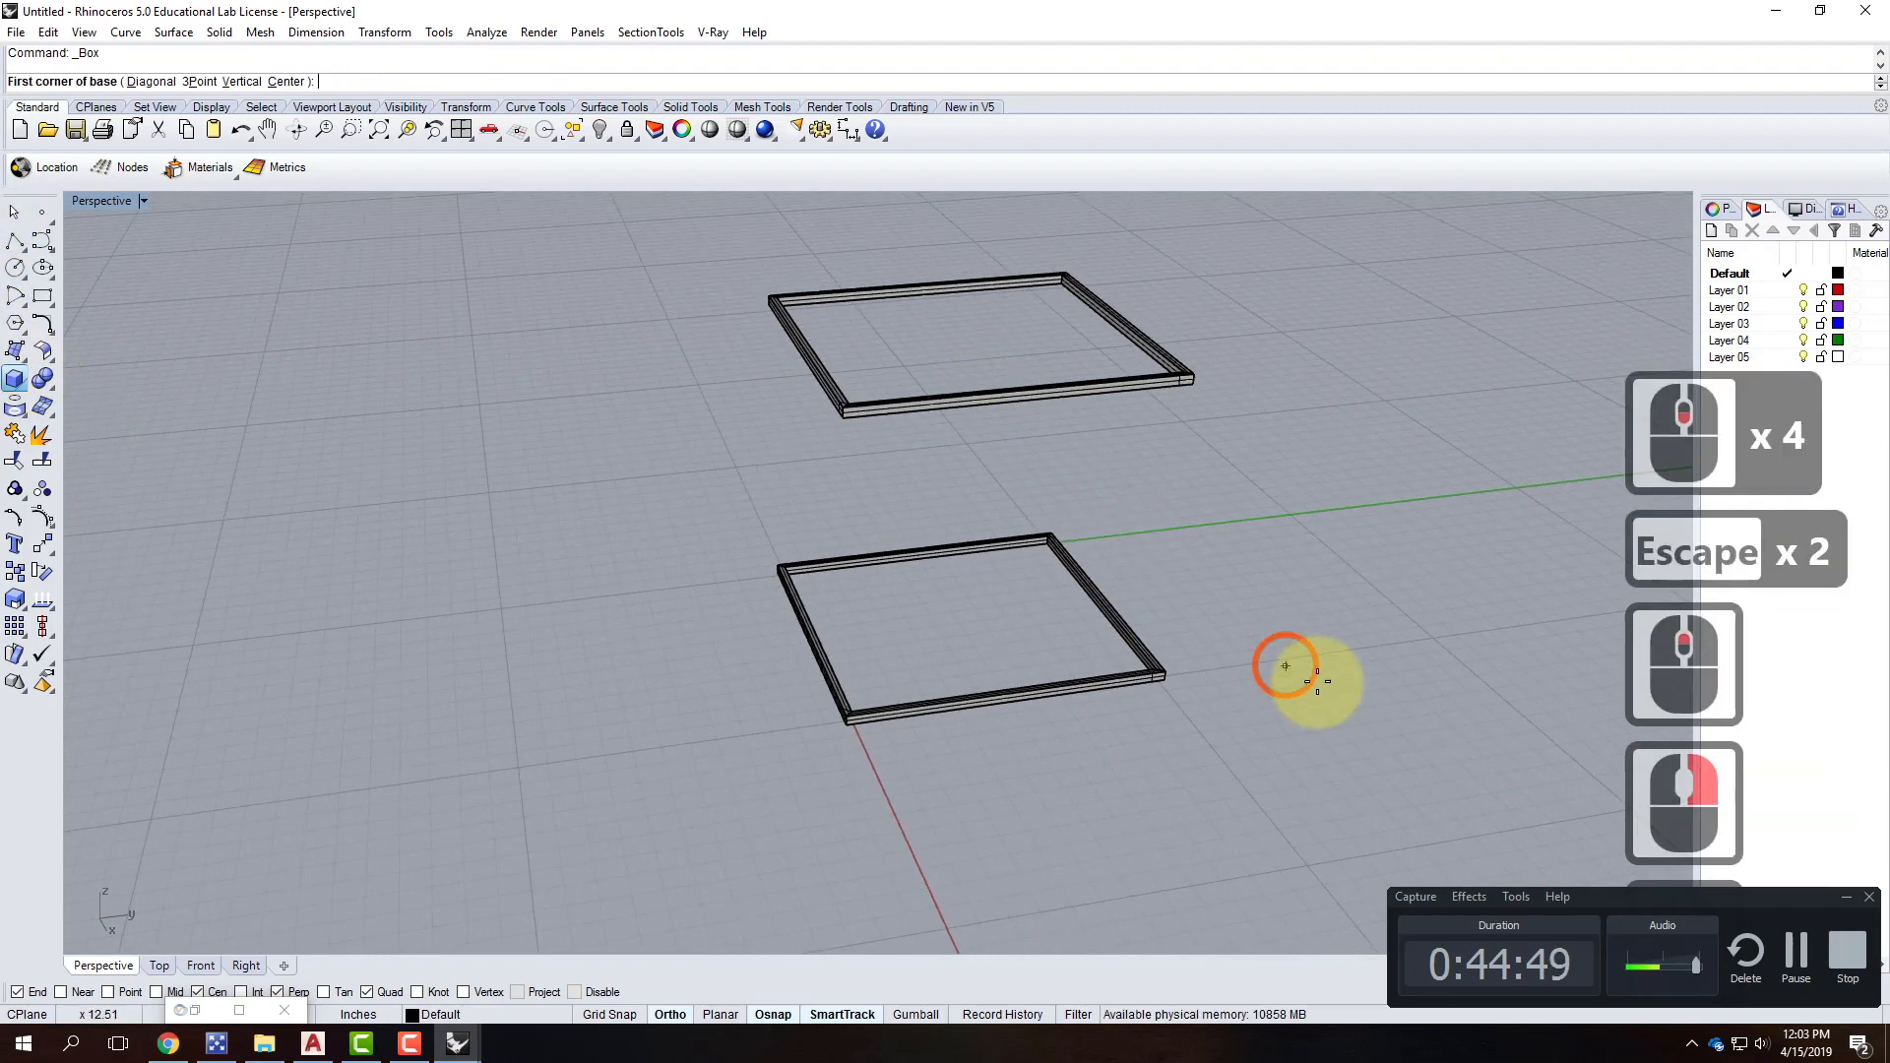
pyautogui.click(1169, 667)
pyautogui.scroll(4, 1169, 668)
pyautogui.click(1137, 712)
pyautogui.scroll(-3, 1132, 753)
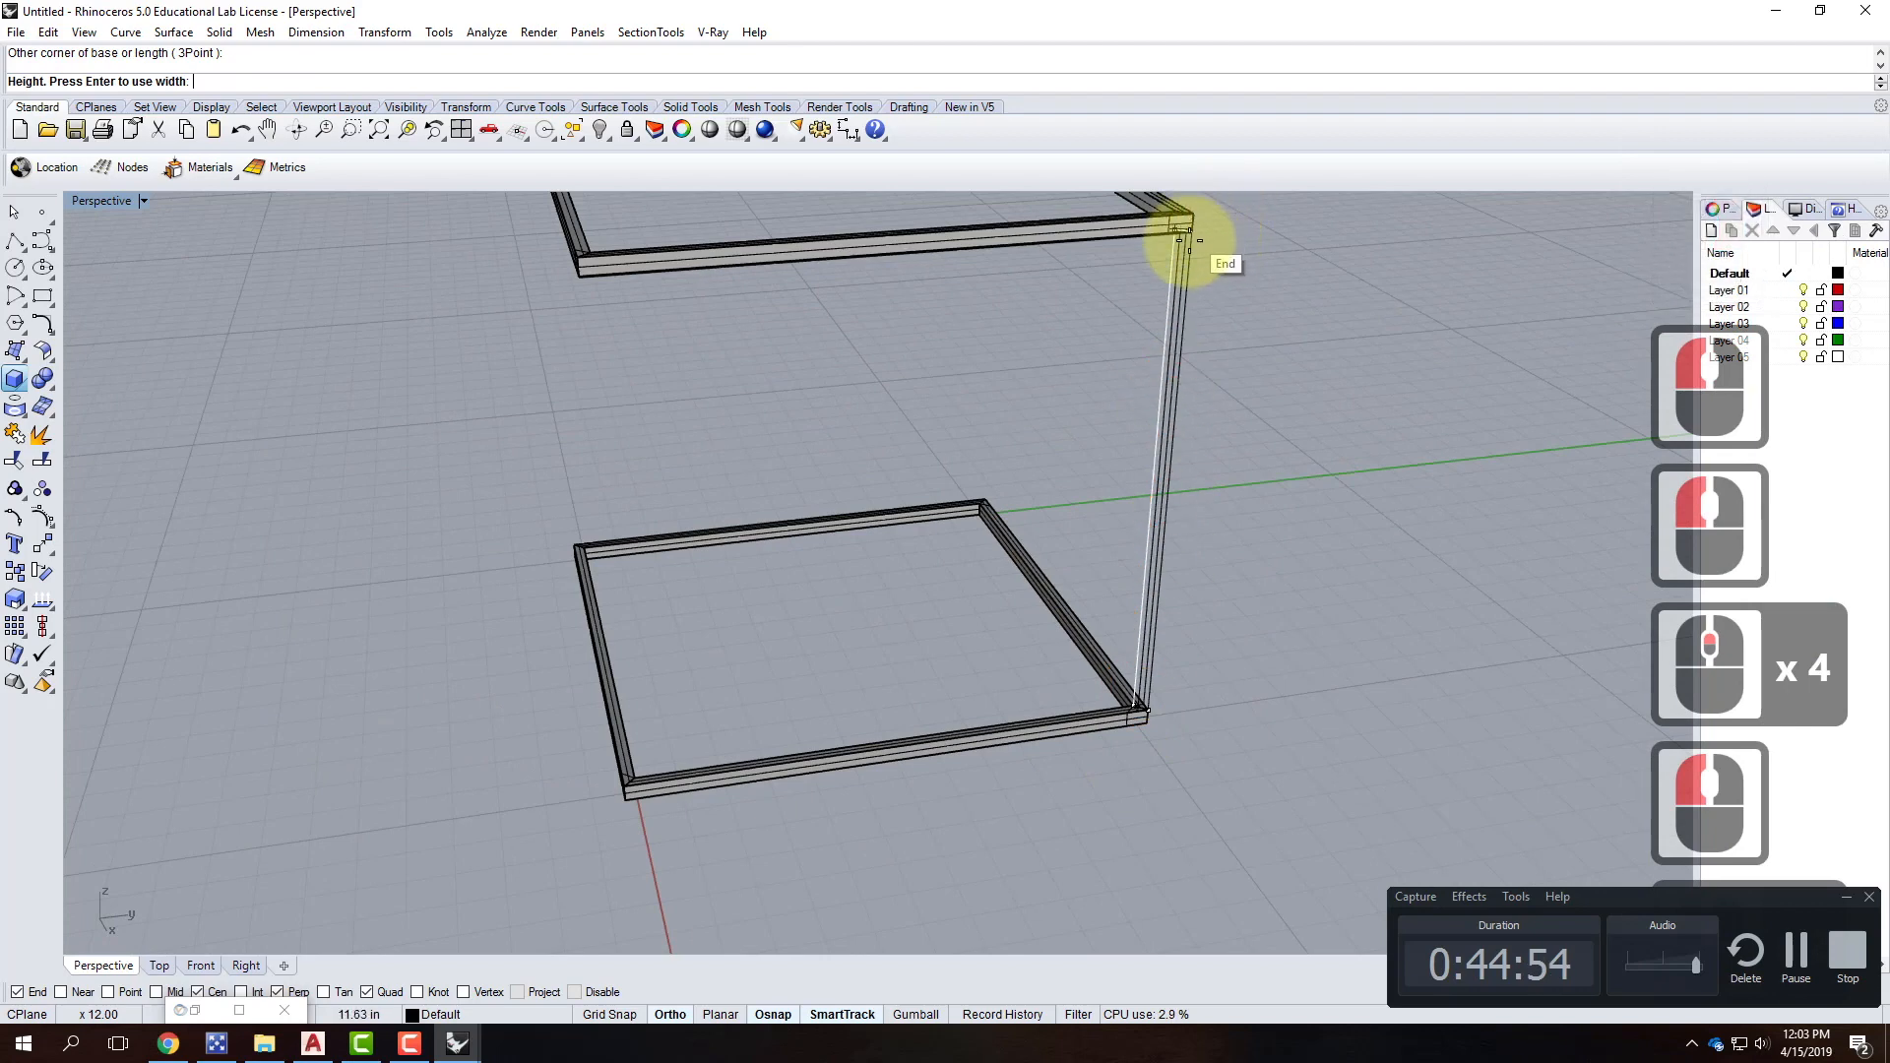
pyautogui.click(1189, 234)
# Copy the corner post to the remaining three corners of the frame.
pyautogui.click(1164, 462)
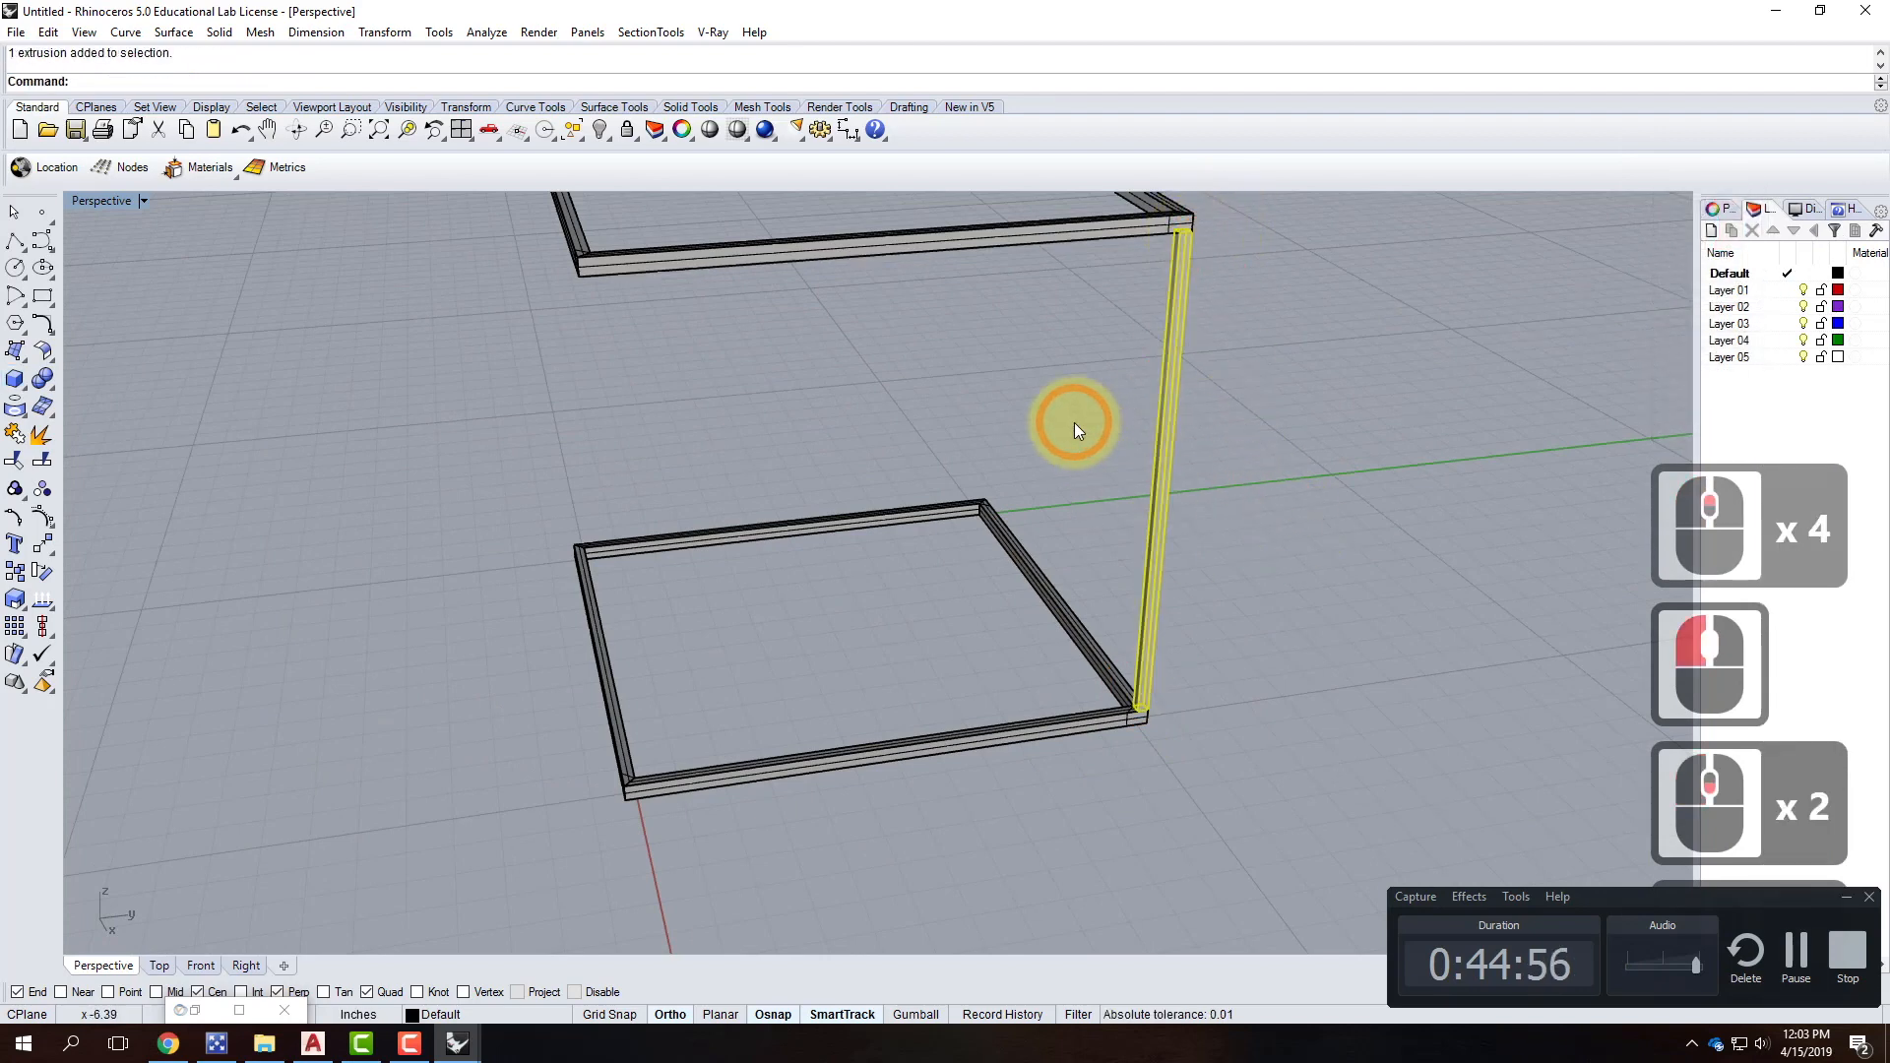
pyautogui.write('Copy')
pyautogui.press('Return')
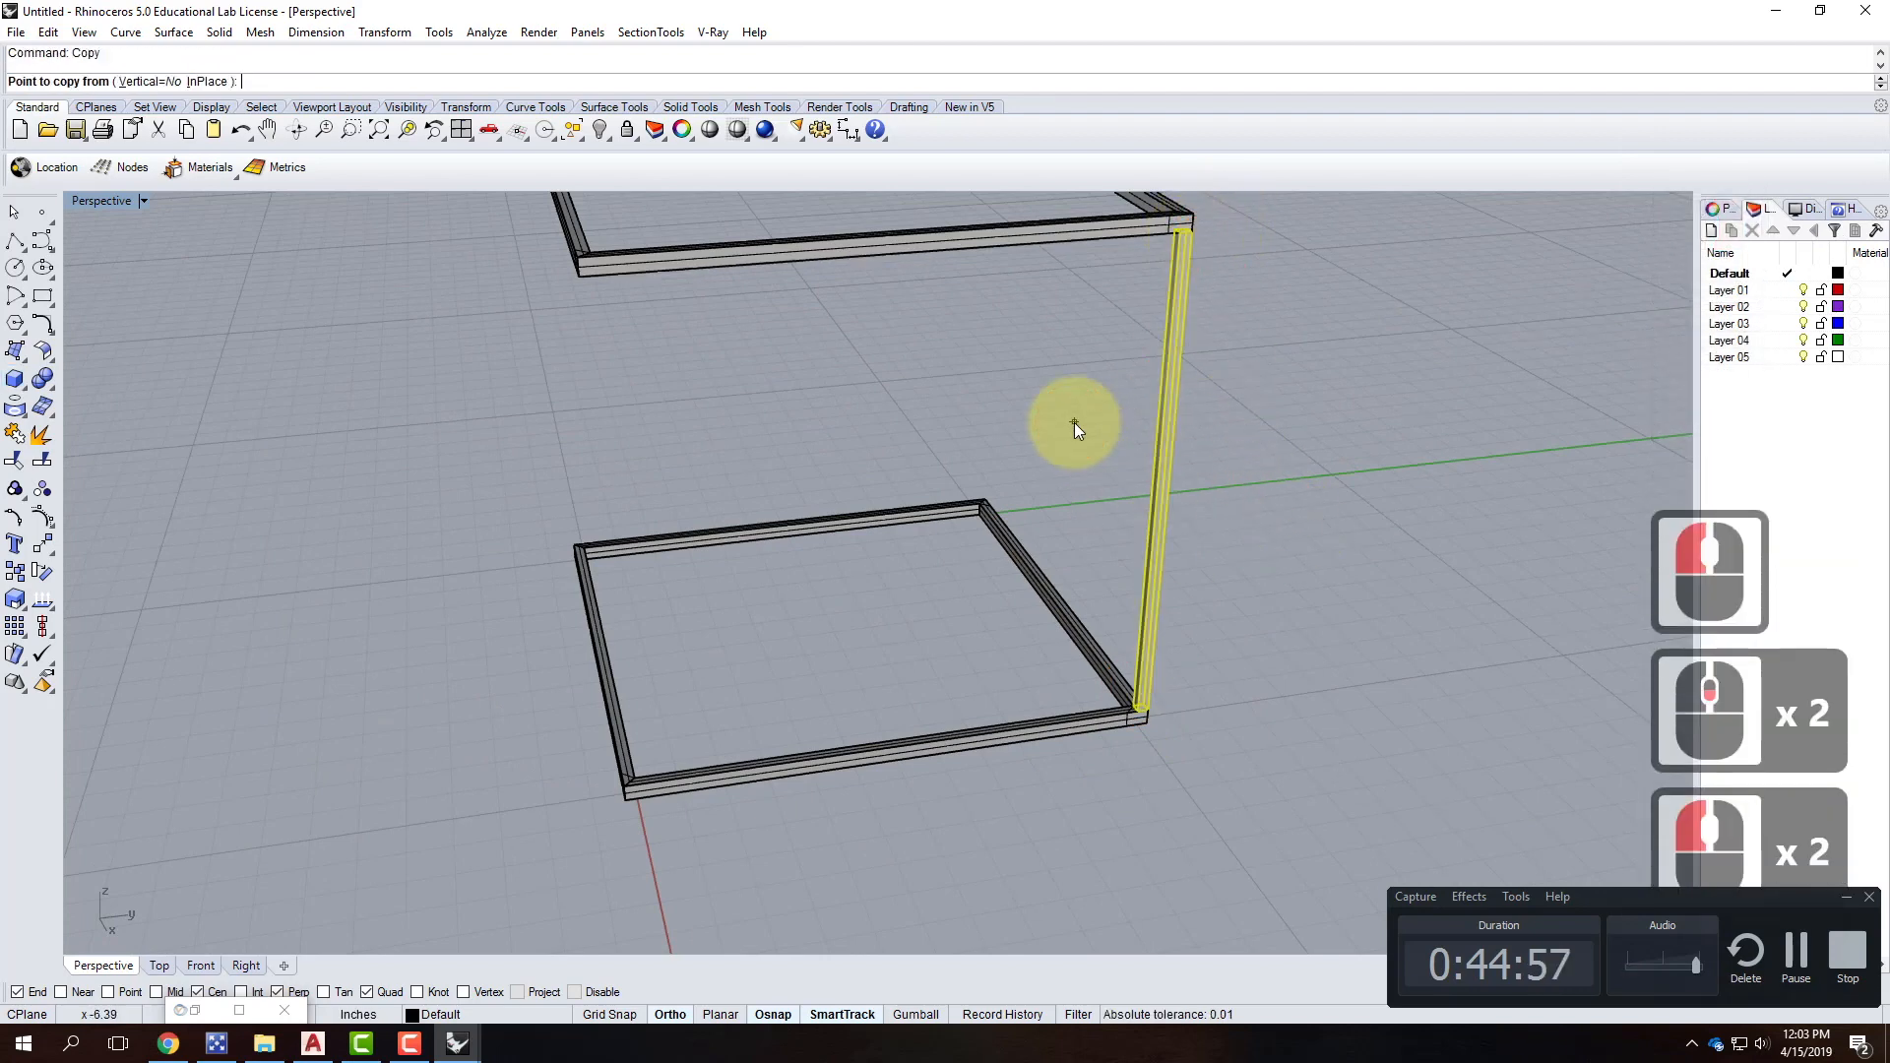
pyautogui.click(1138, 706)
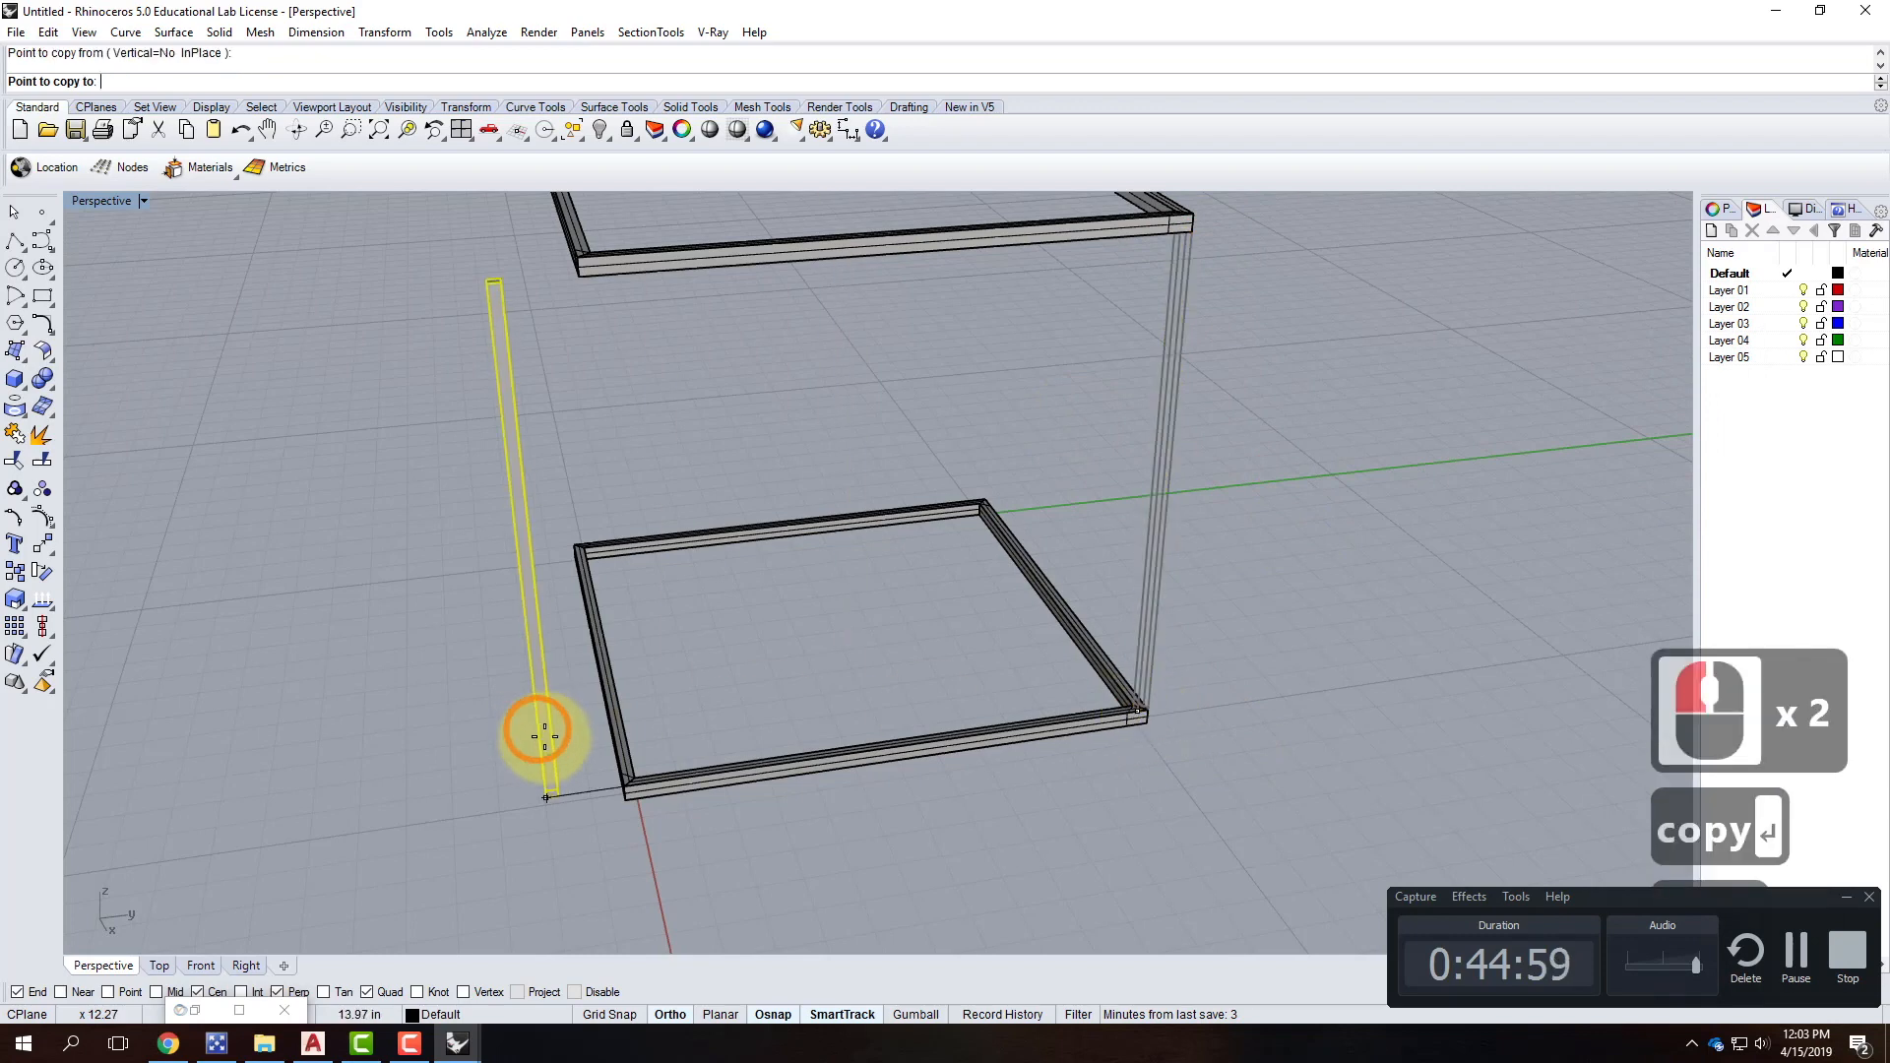
pyautogui.click(624, 785)
pyautogui.press('Escape')
pyautogui.moveTo(1314, 409); pyautogui.dragTo(527, 392)
pyautogui.rightClick(528, 392)
pyautogui.moveTo(527, 392); pyautogui.dragTo(825, 602, button='right')
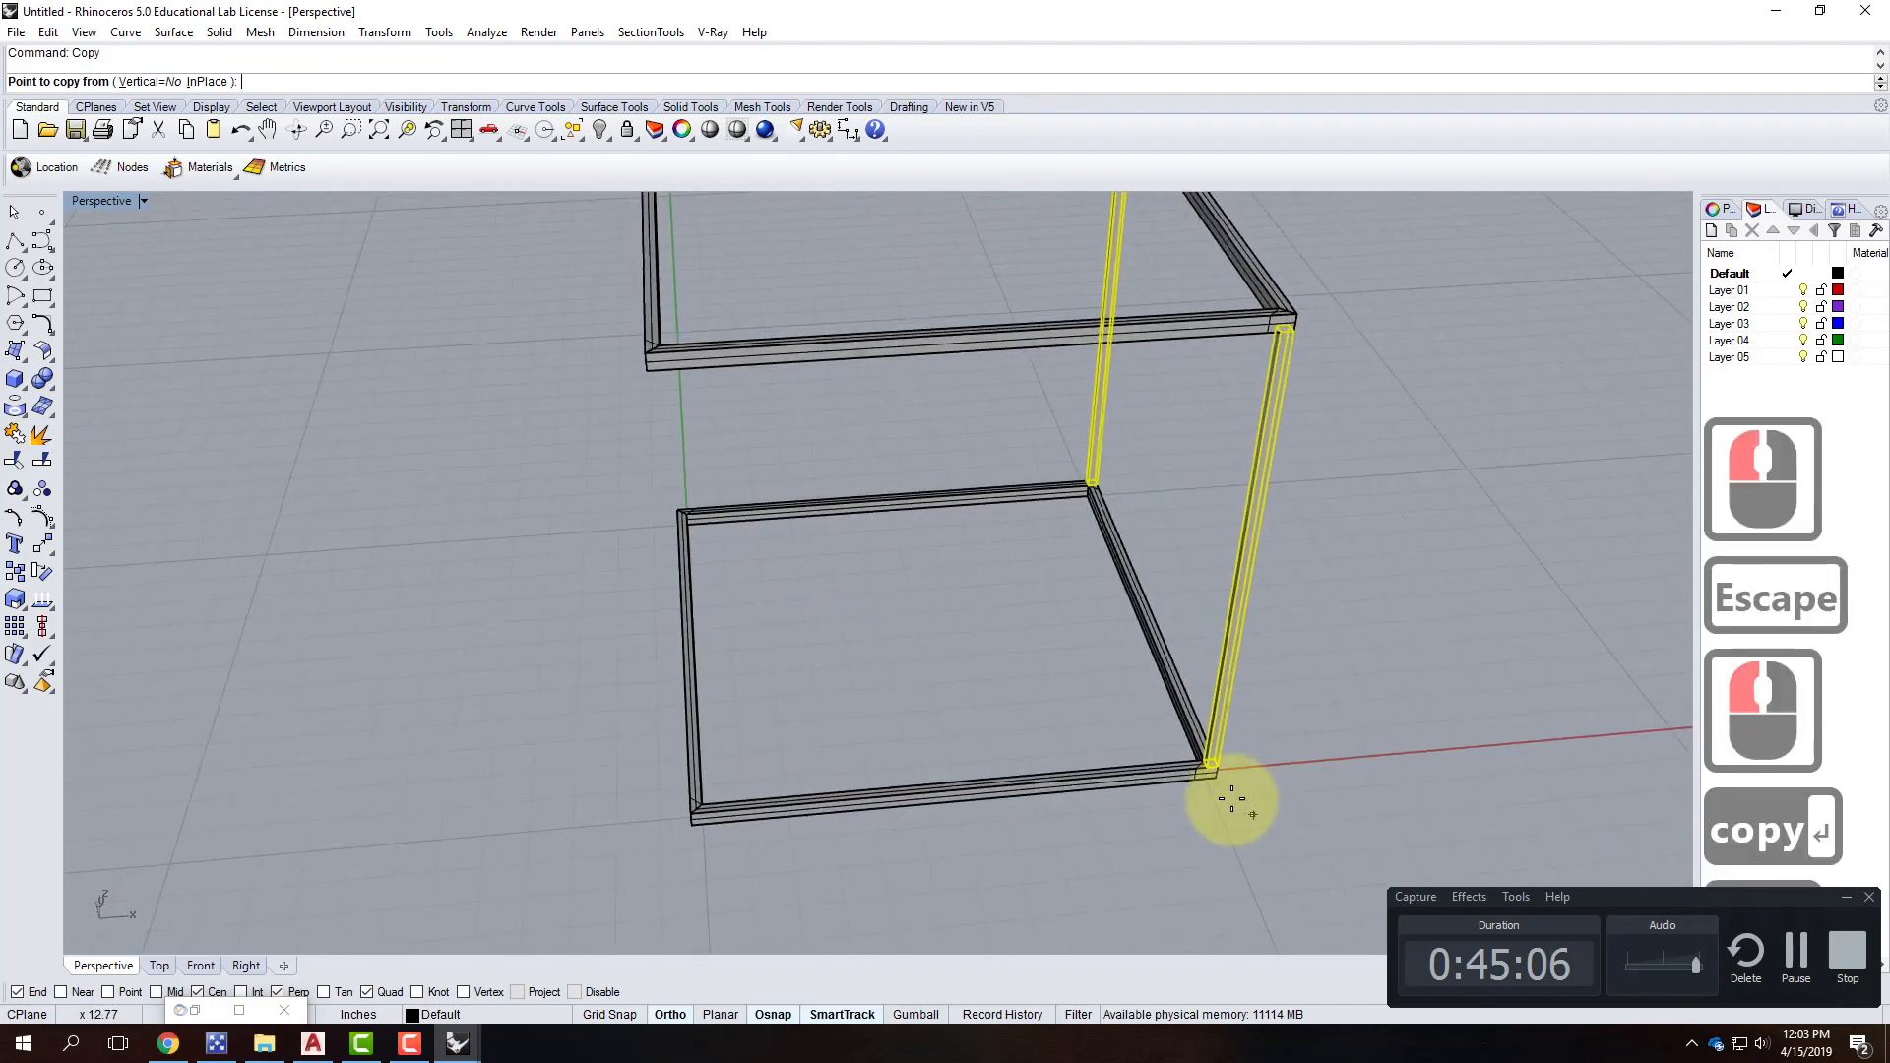
pyautogui.click(1209, 767)
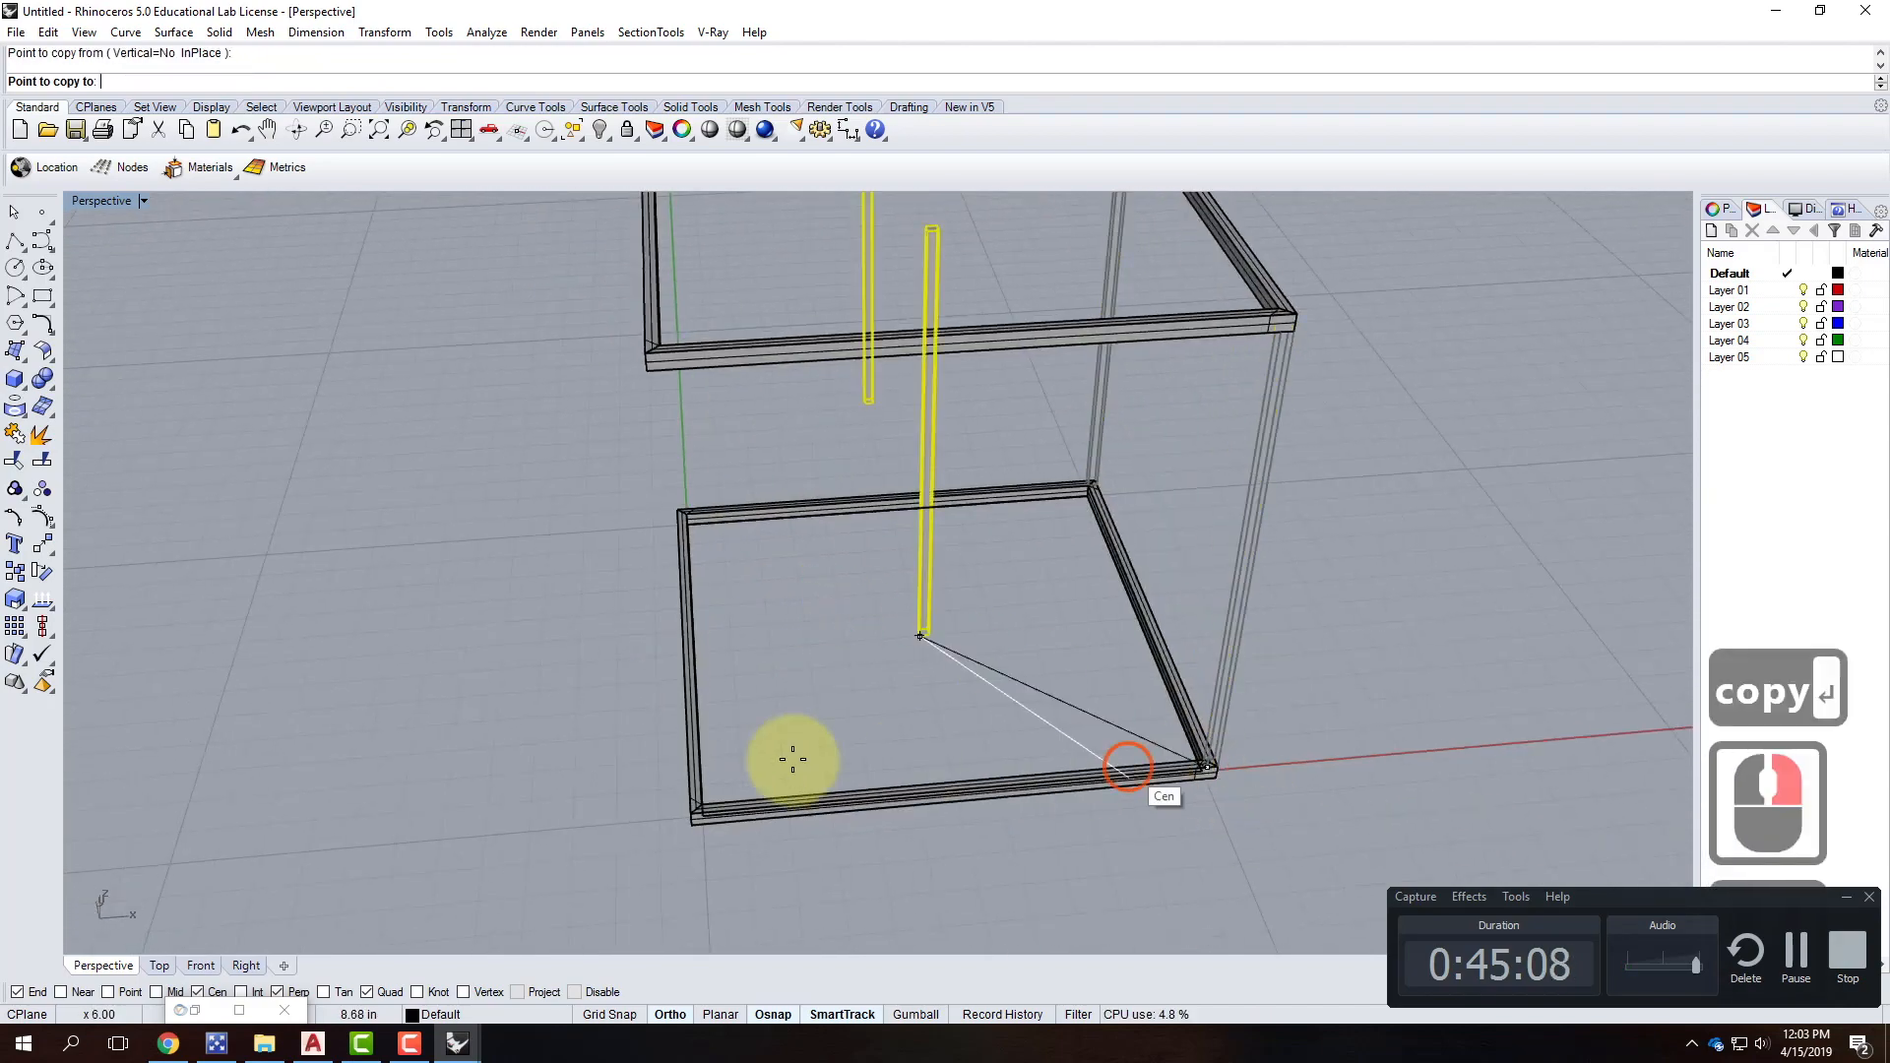
pyautogui.click(688, 808)
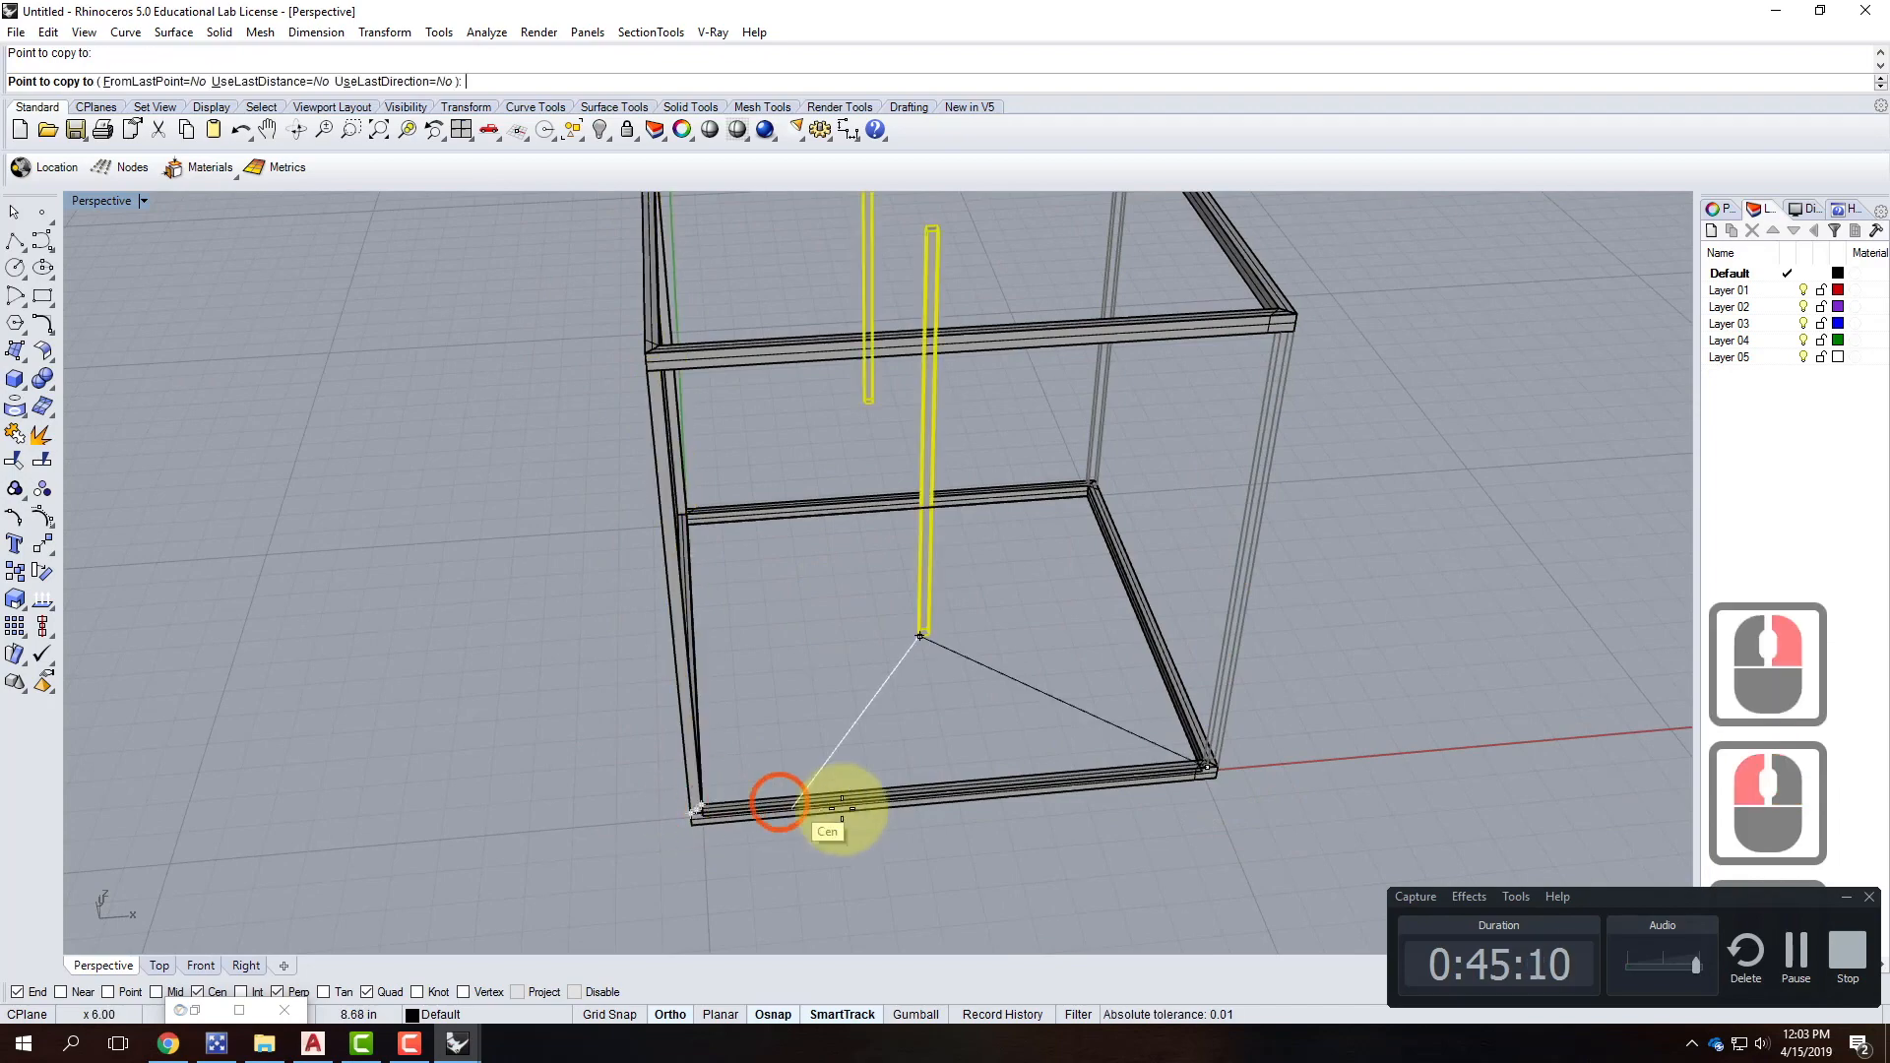
pyautogui.press('Escape')
pyautogui.press('Escape')
# Orbit and zoom around the finished cube frame to inspect it from a corner.
pyautogui.scroll(5, 1195, 778)
pyautogui.scroll(3, 1195, 777)
pyautogui.moveTo(1181, 788); pyautogui.dragTo(853, 771, button='right')
pyautogui.scroll(-5, 776, 759)
pyautogui.scroll(4, 1221, 689)
pyautogui.moveTo(1263, 679); pyautogui.dragTo(965, 626, button='right')
pyautogui.scroll(-2, 1083, 635)
pyautogui.scroll(2, 1197, 647)
pyautogui.scroll(-4, 980, 766)
pyautogui.scroll(-3, 980, 765)
pyautogui.scroll(3, 1008, 459)
pyautogui.moveTo(873, 511); pyautogui.dragTo(1023, 497, button='right')
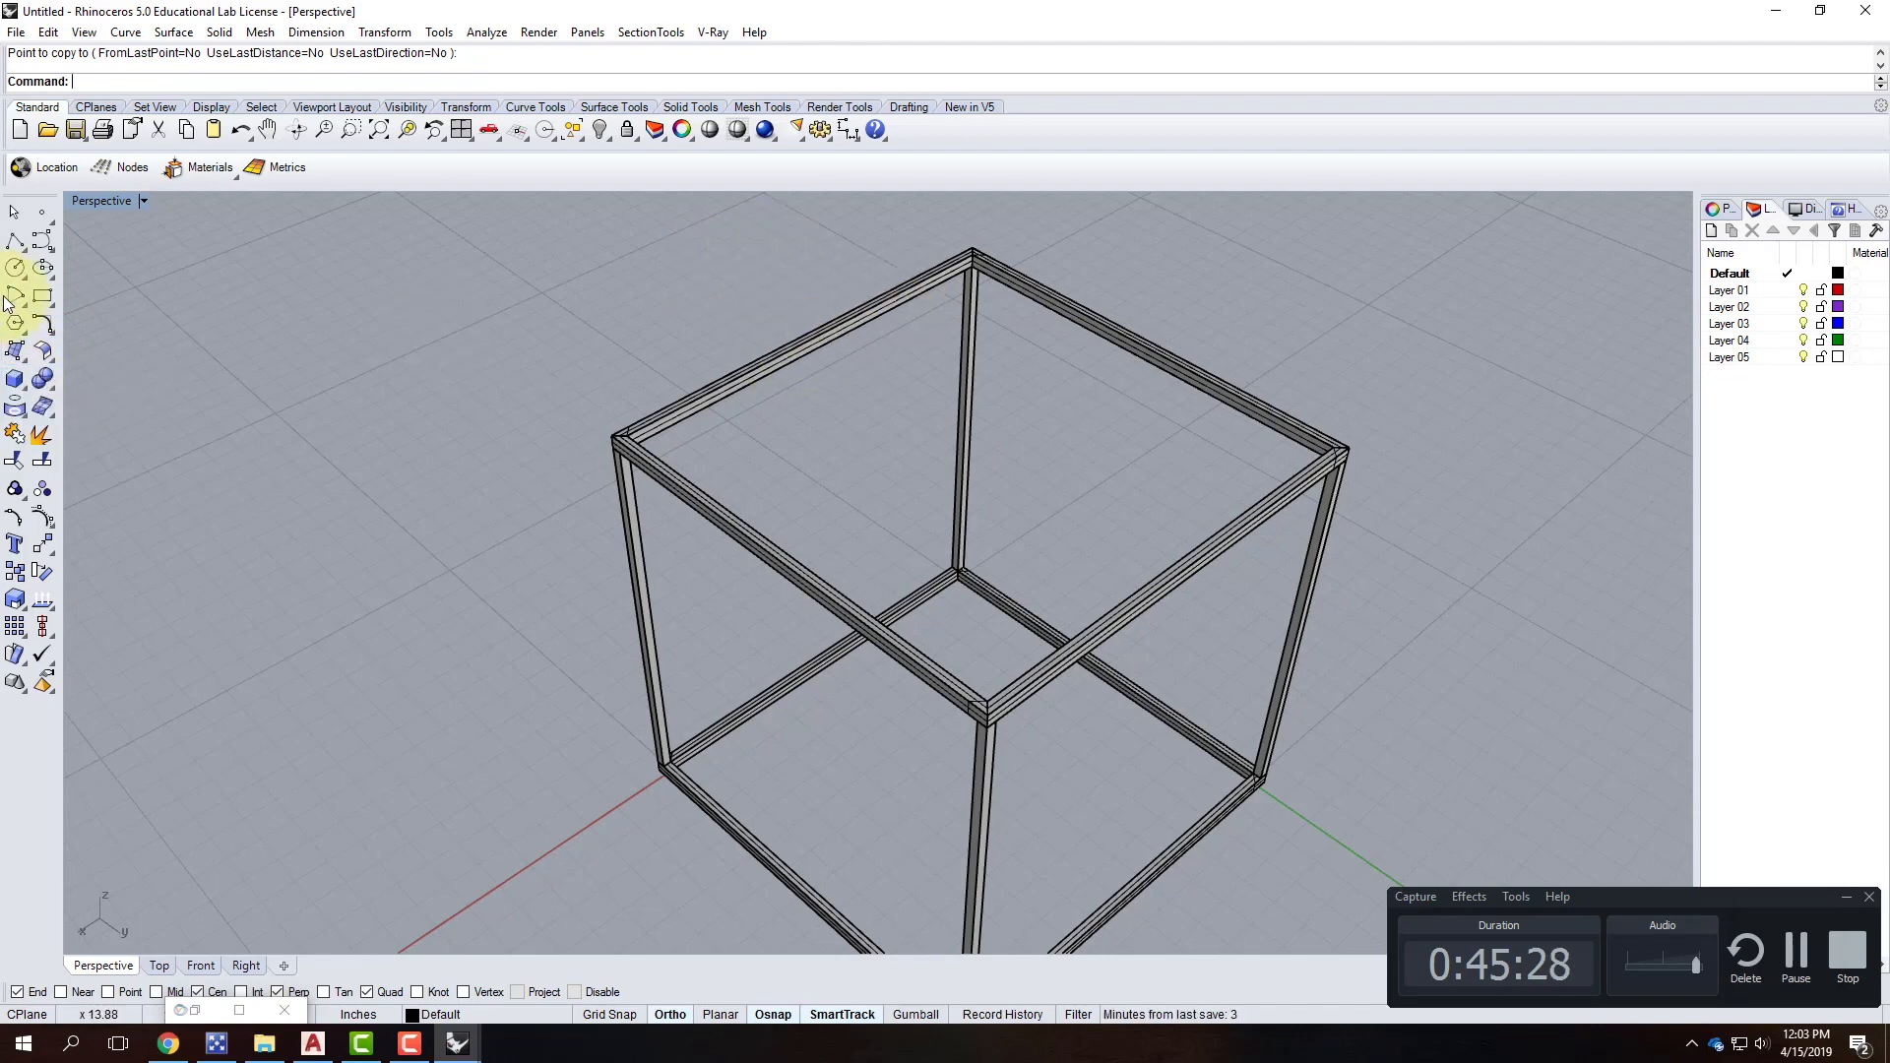
# Draw a thin Box plate from corner to corner across the top of the cube frame.
pyautogui.click(15, 369)
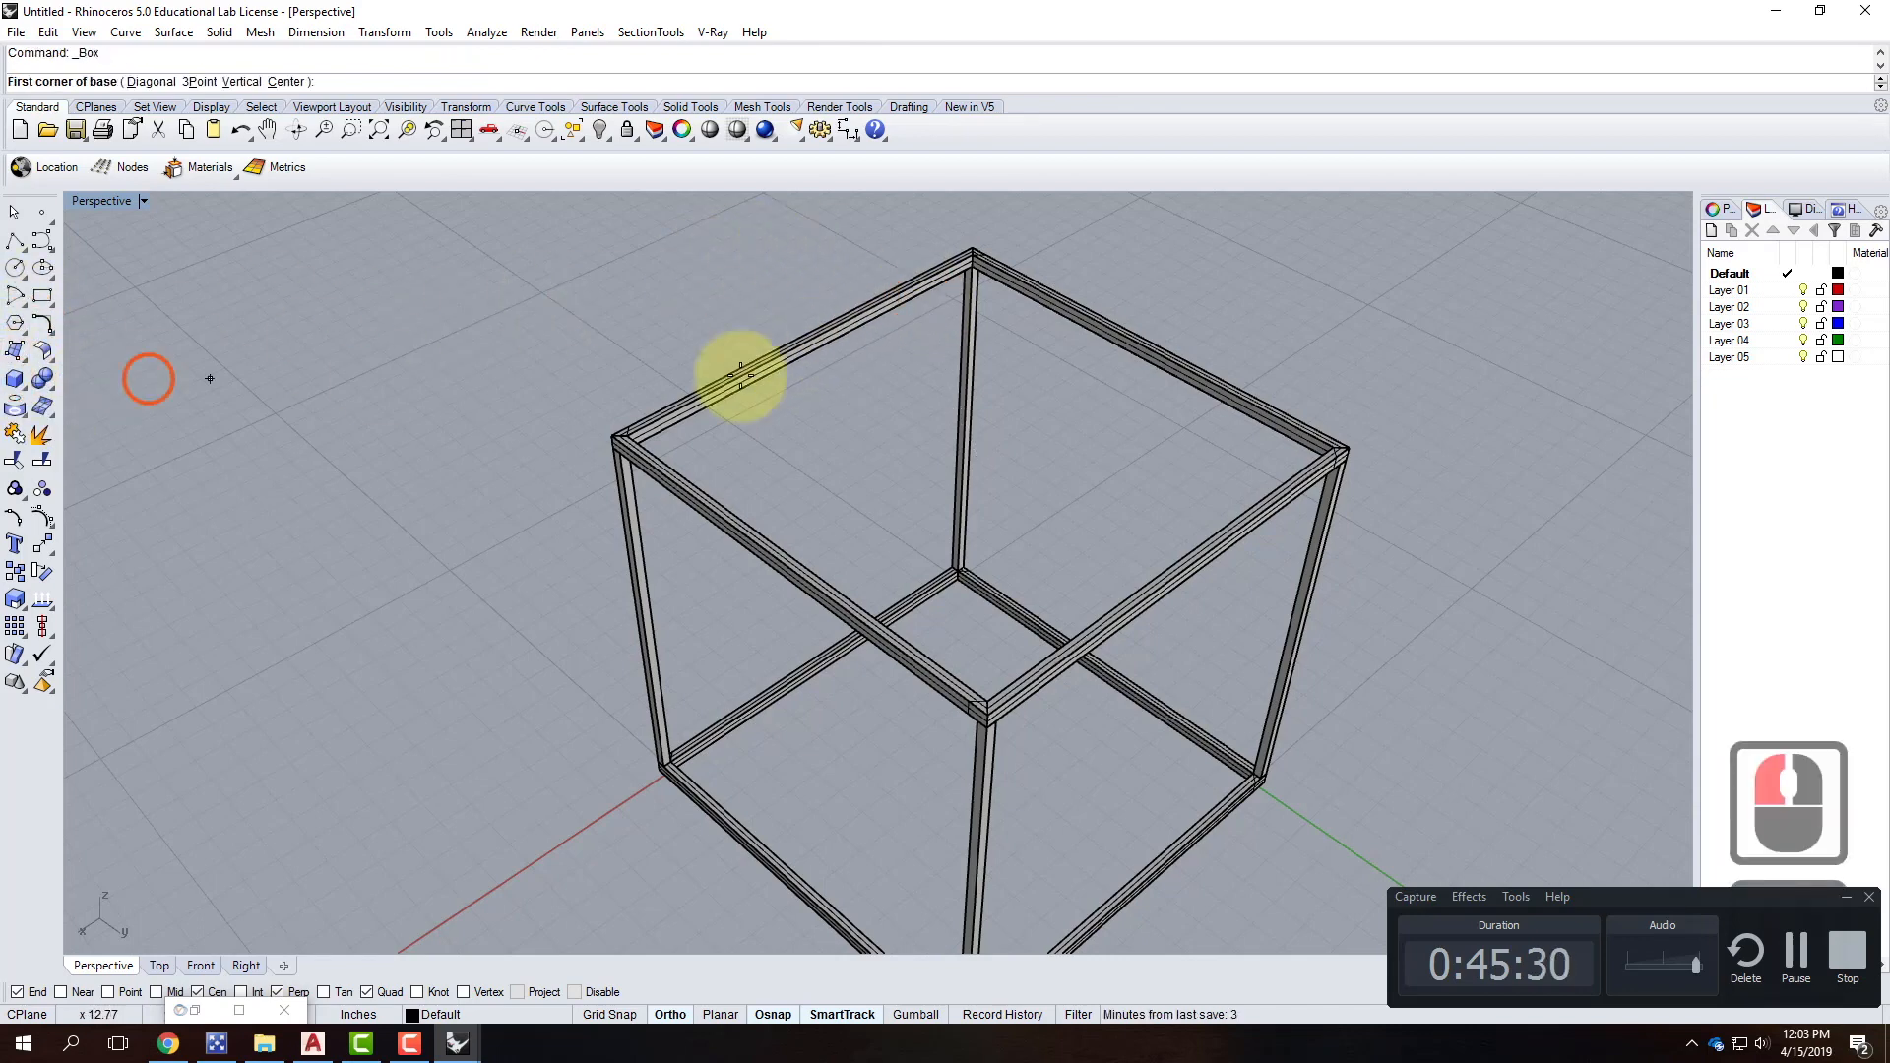
pyautogui.click(977, 450)
pyautogui.scroll(4, 823, 345)
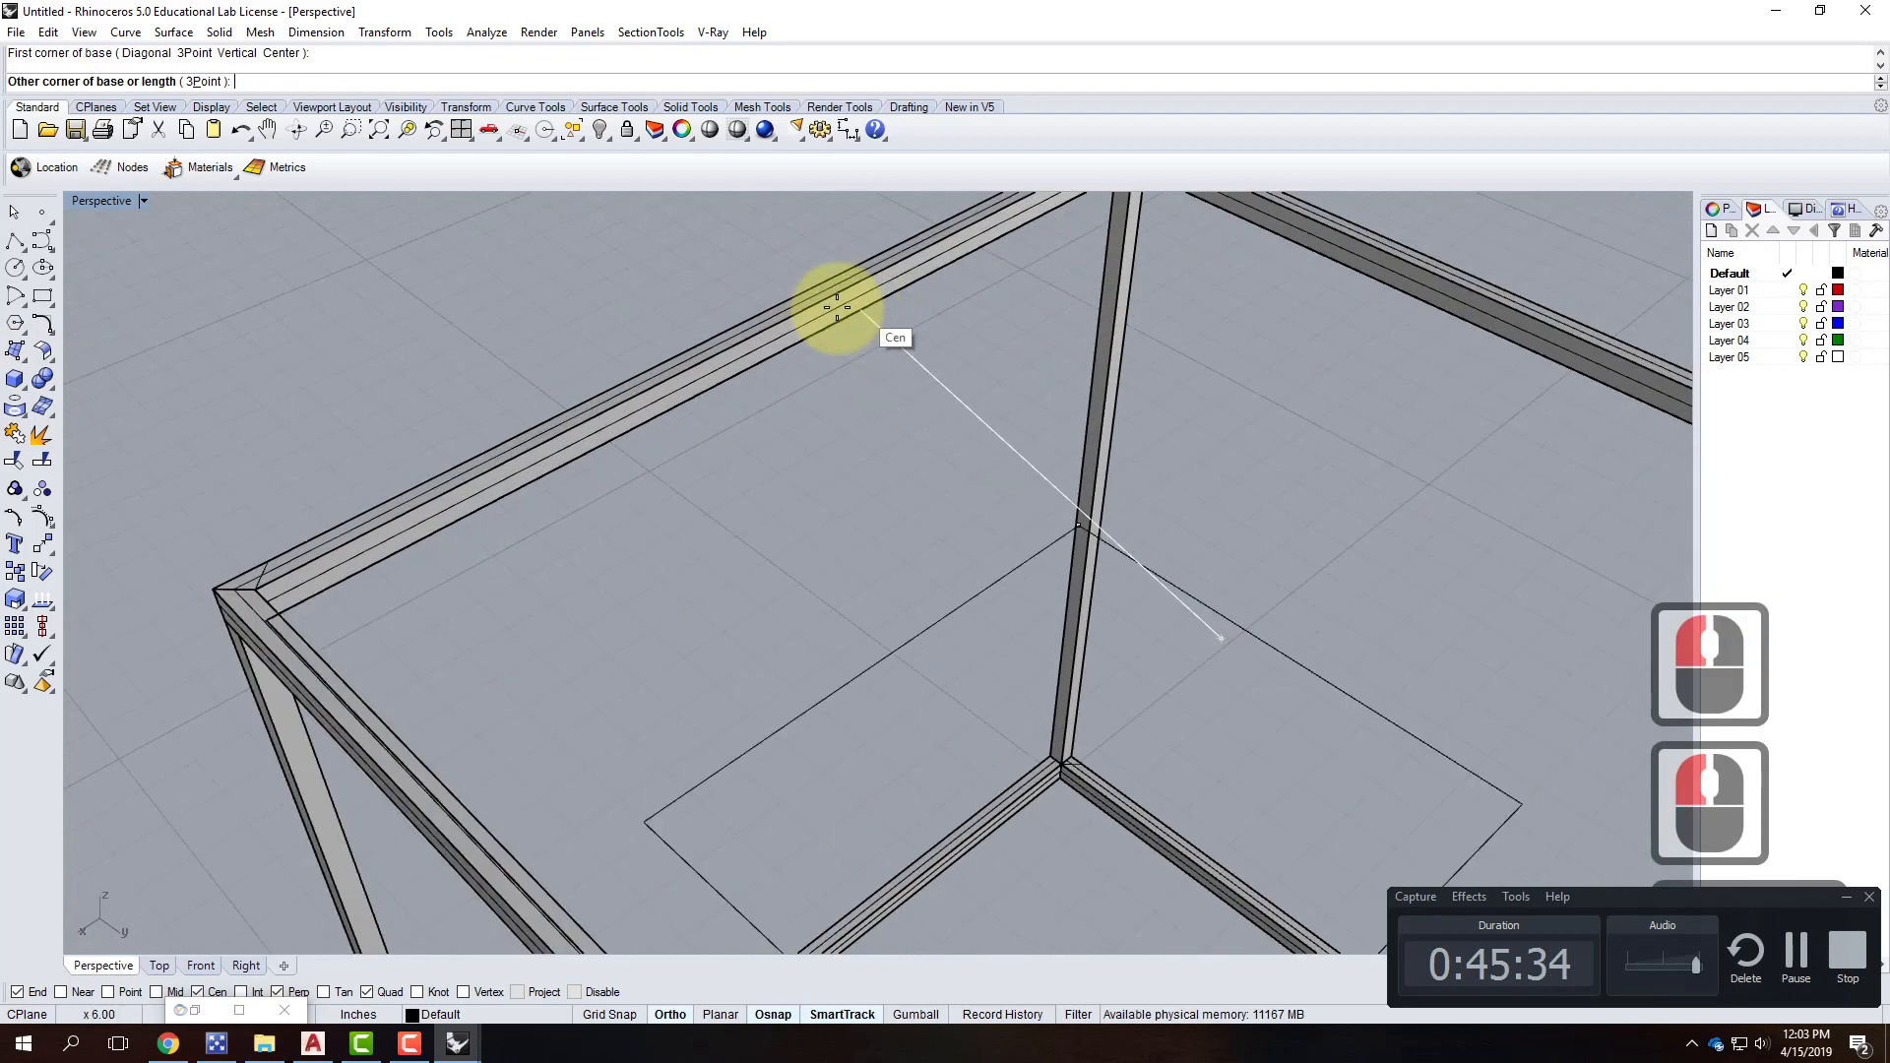
pyautogui.scroll(-4, 970, 307)
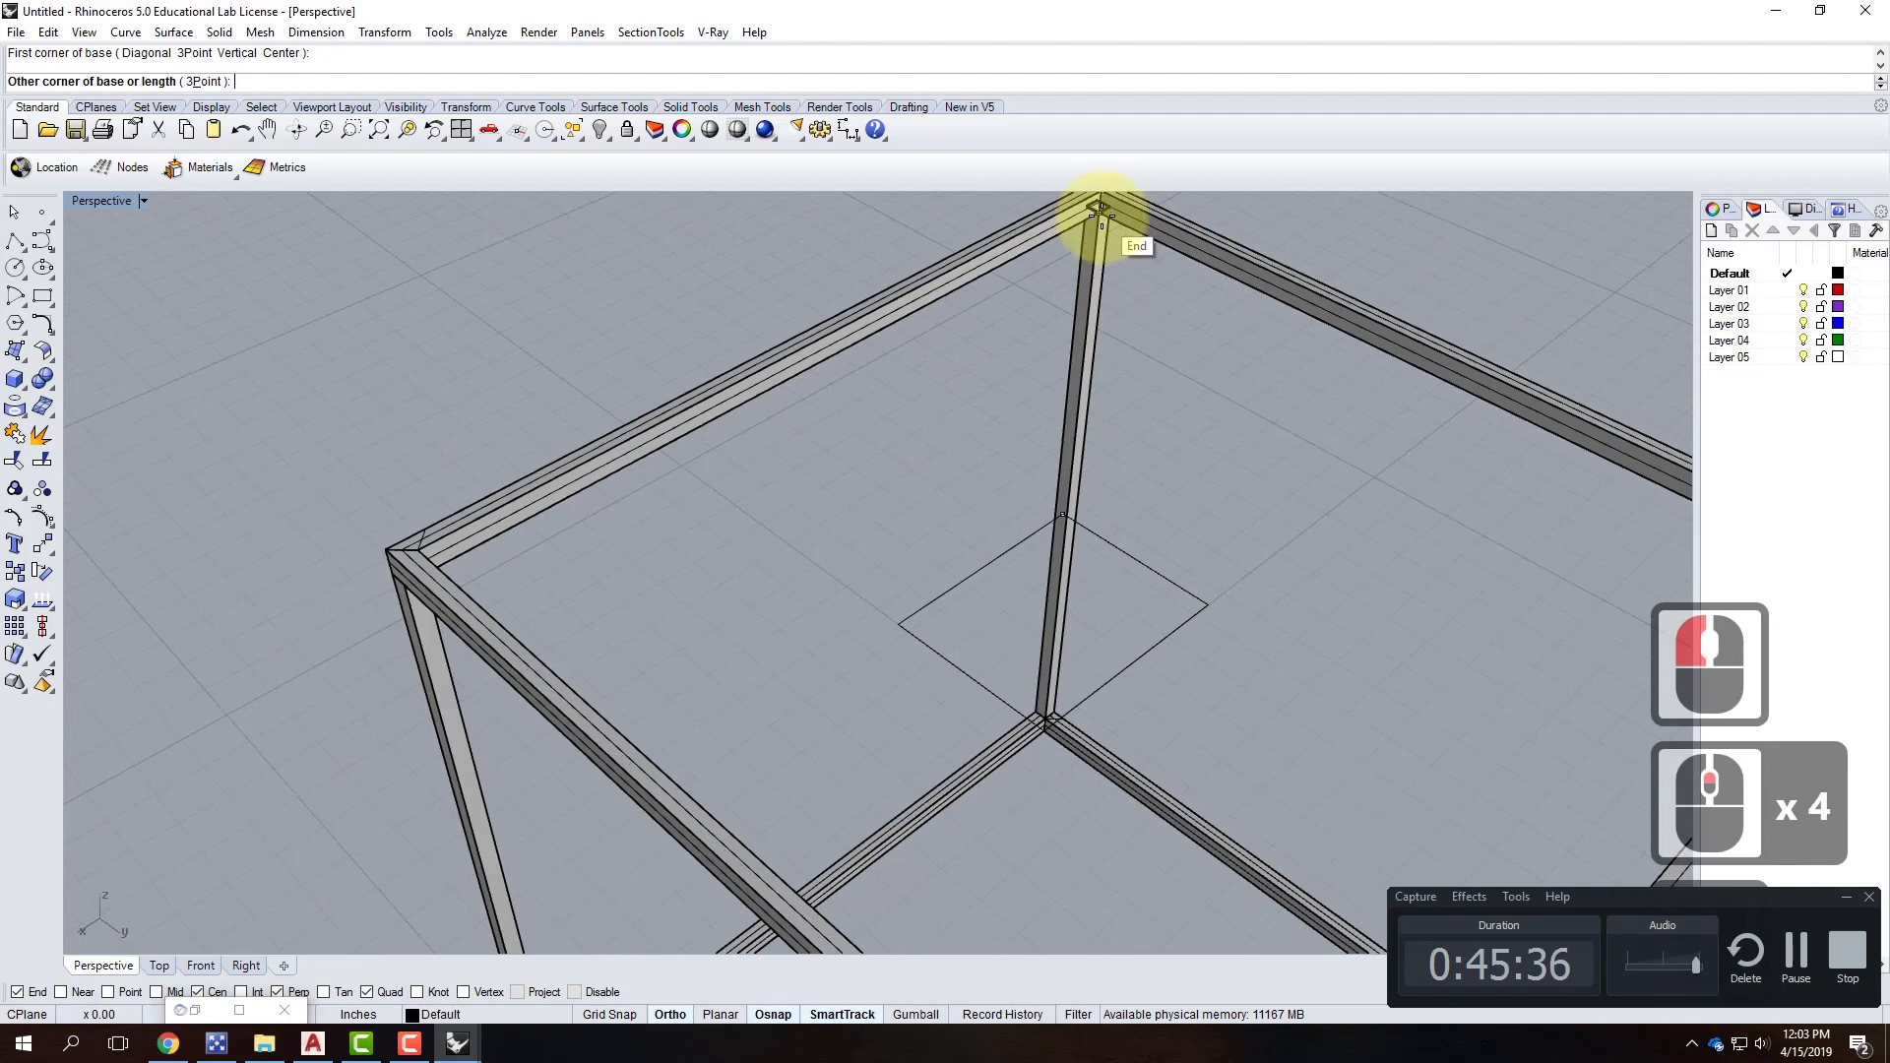
pyautogui.scroll(-4, 1046, 380)
pyautogui.scroll(4, 1063, 316)
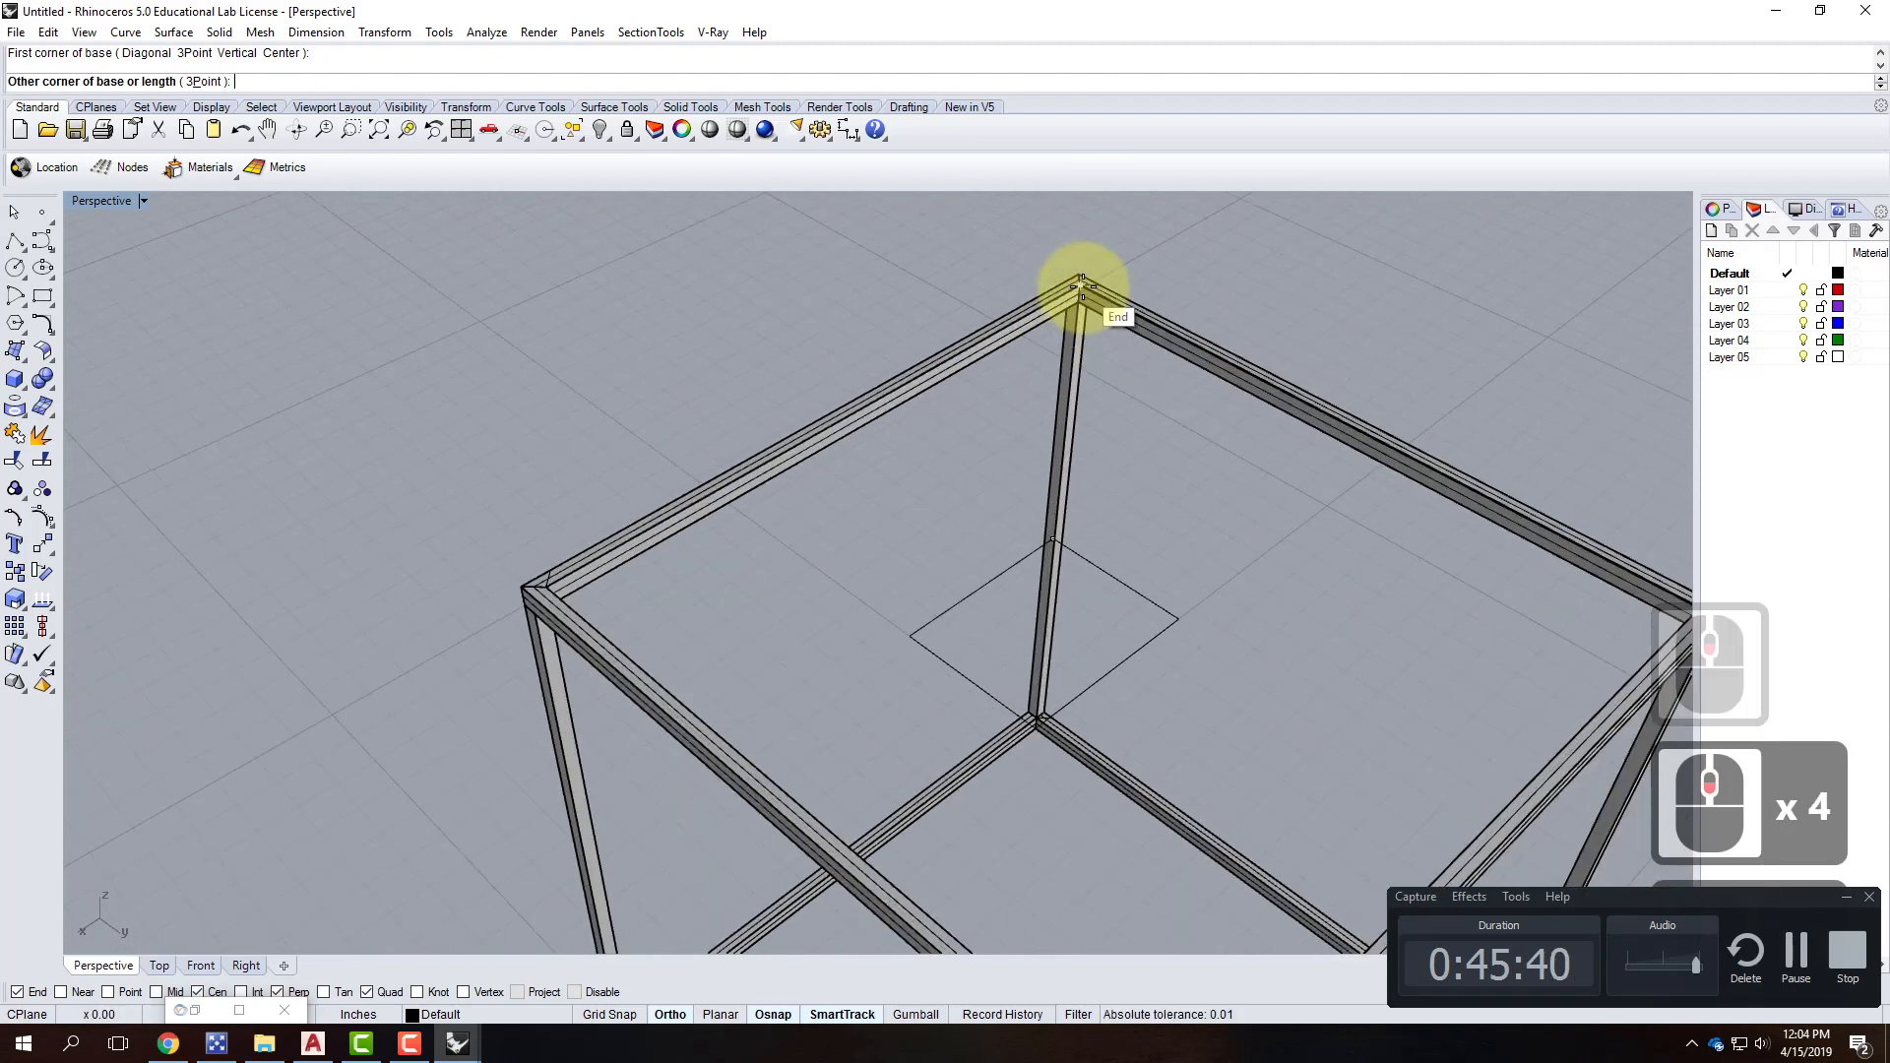
pyautogui.moveTo(1087, 295); pyautogui.dragTo(1237, 269, button='right')
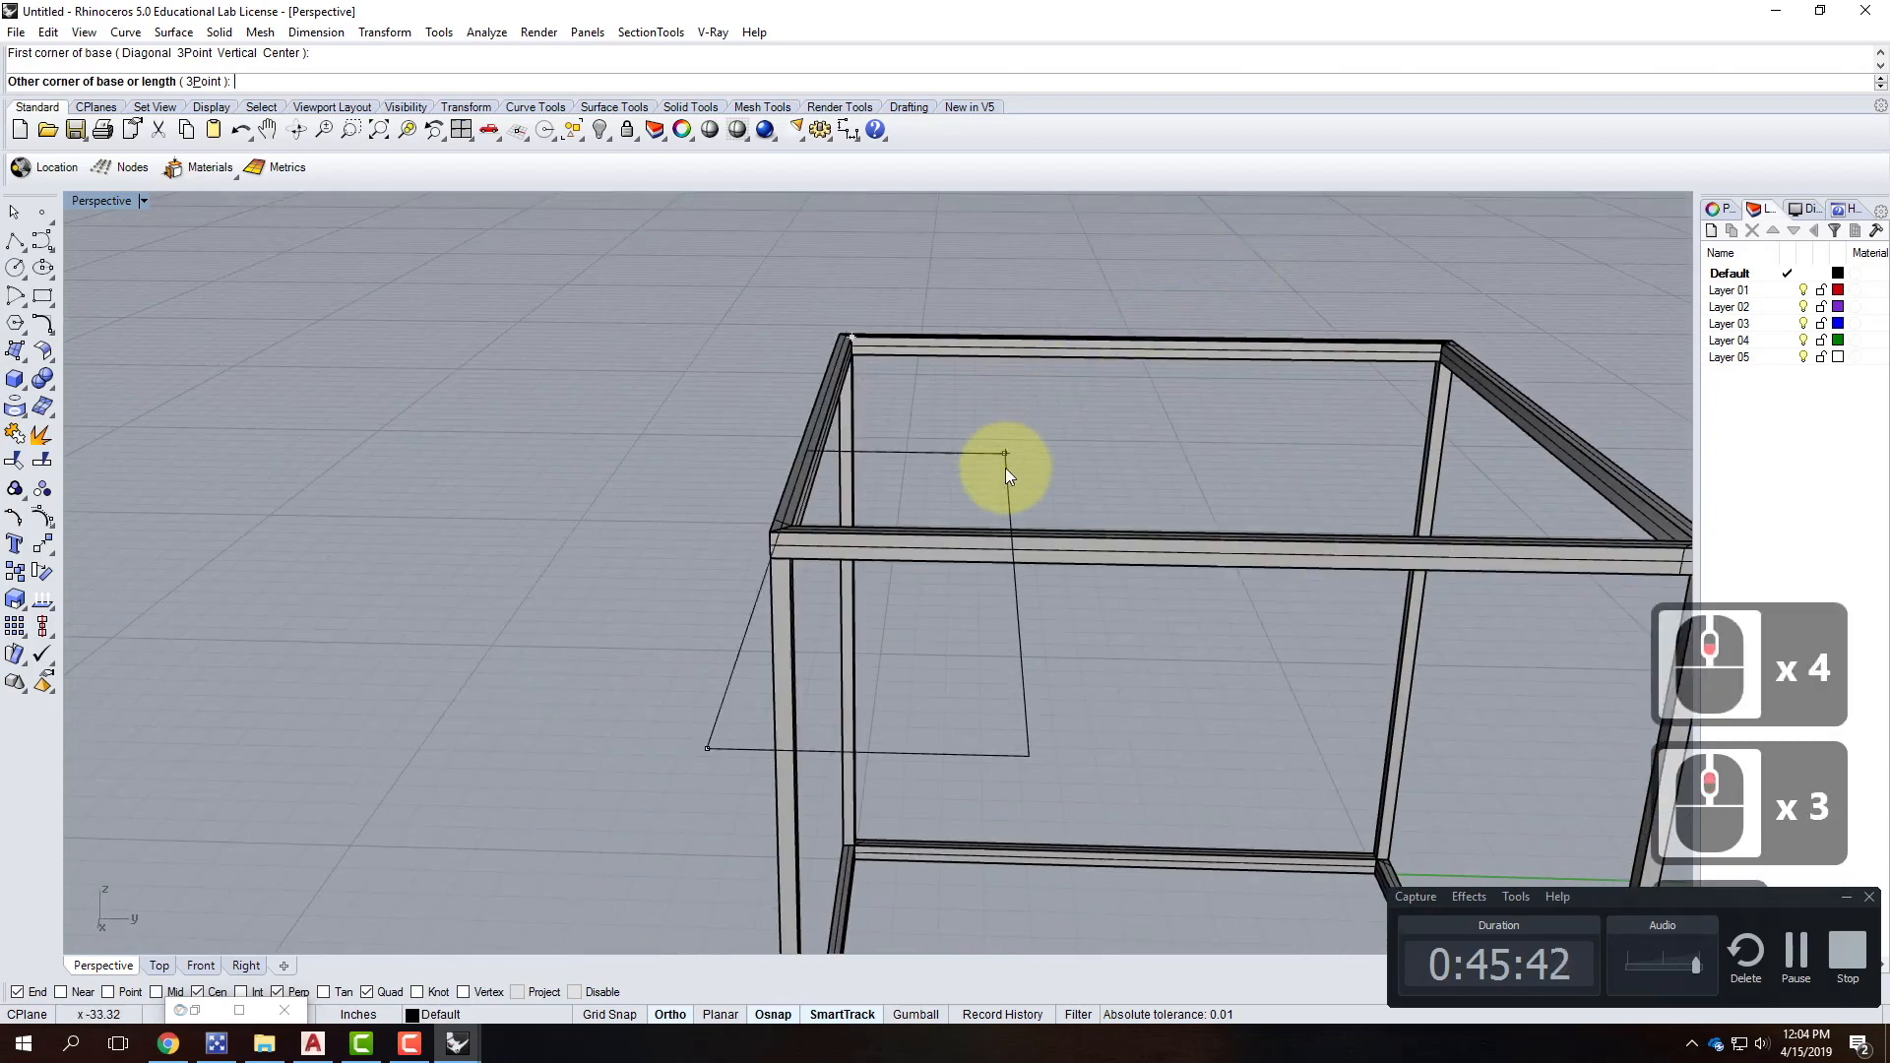
pyautogui.press('Escape')
pyautogui.rightClick(872, 338)
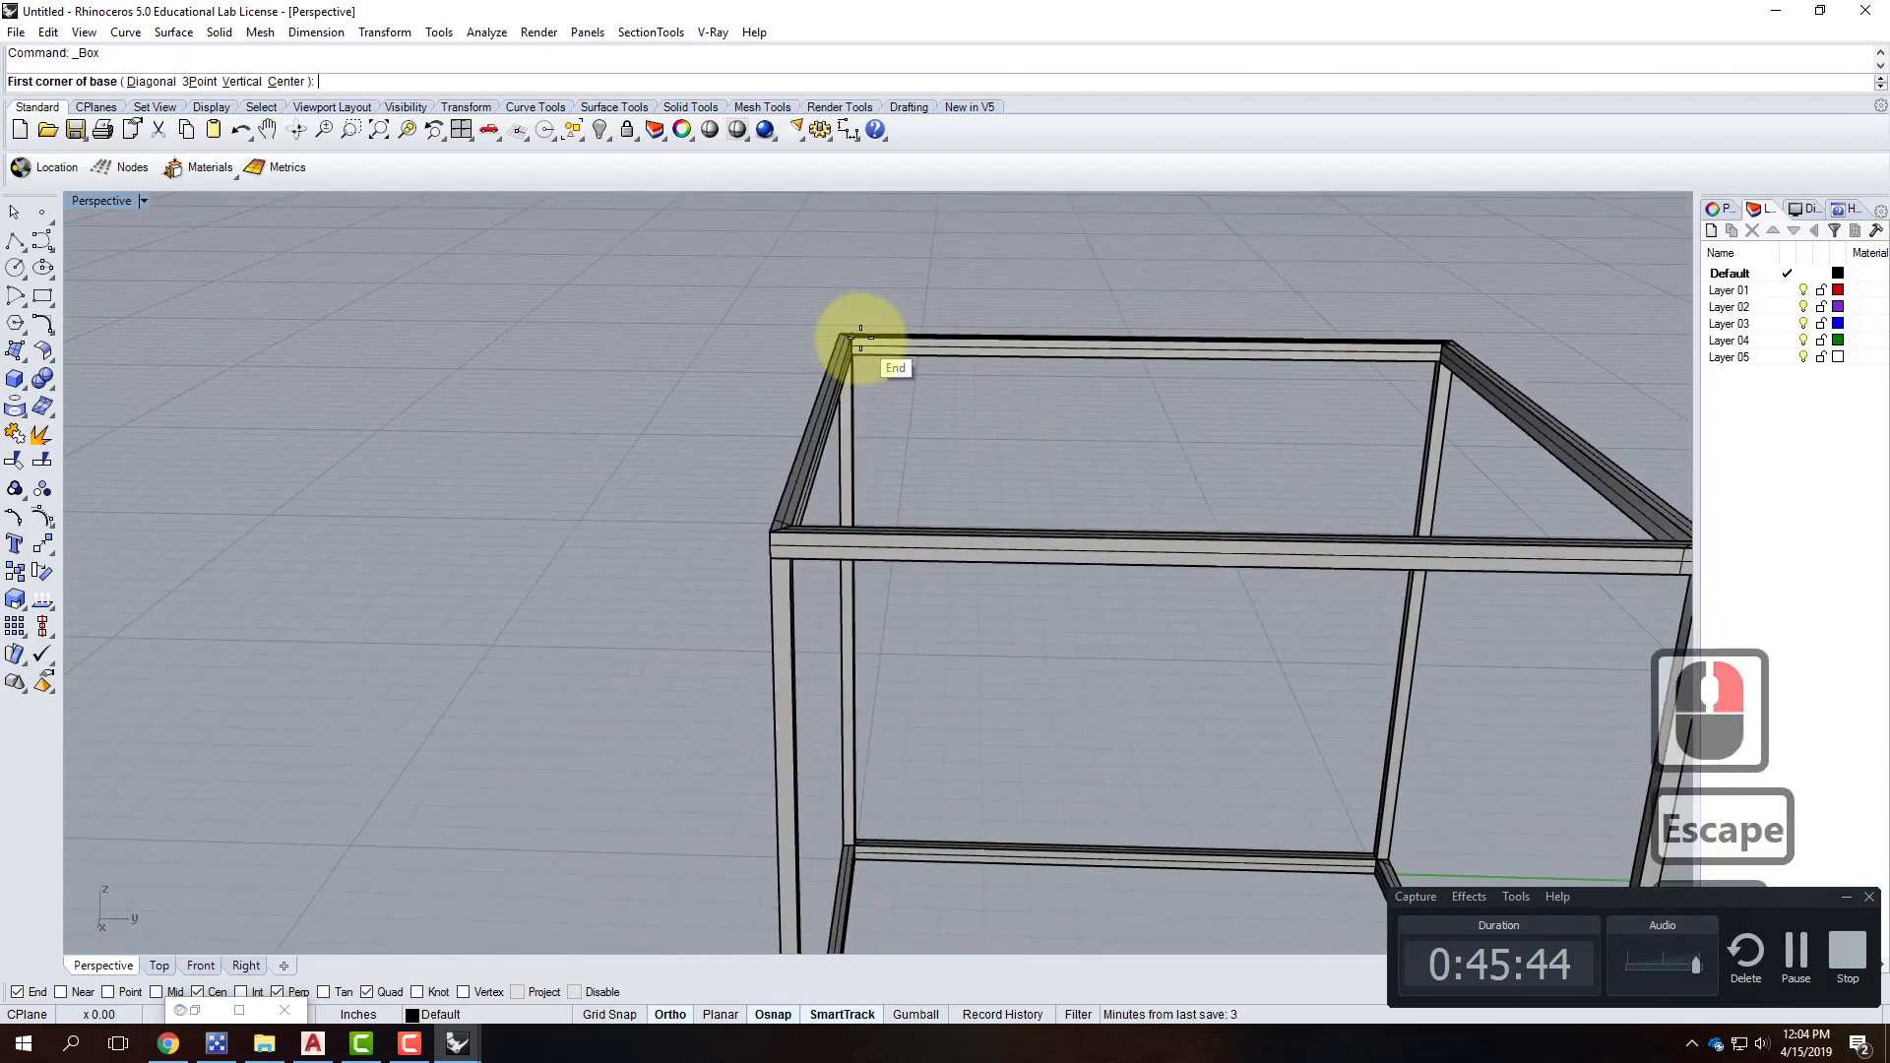
pyautogui.click(852, 336)
pyautogui.scroll(-2, 1105, 392)
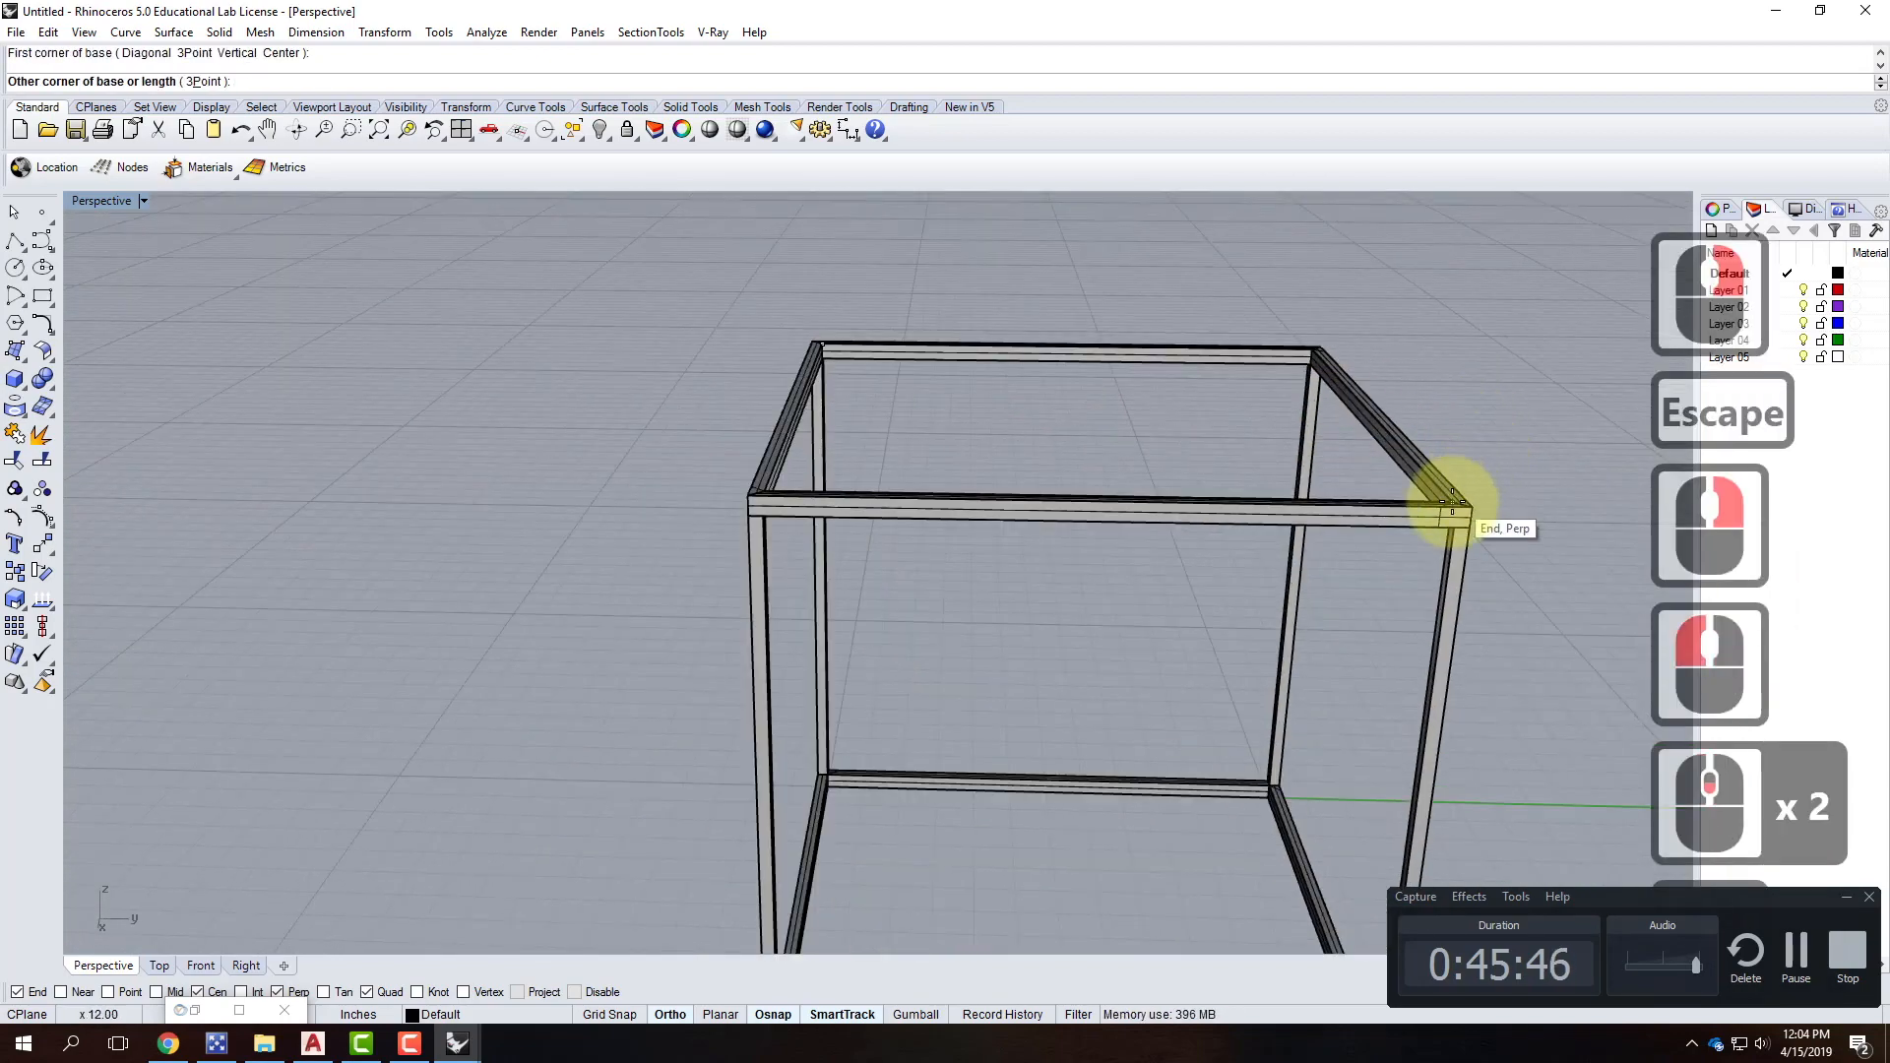
pyautogui.click(1448, 516)
# Select the new top plate and begin a Scale1d with midpoint snapping on.
pyautogui.click(1331, 446)
pyautogui.write('Scale')
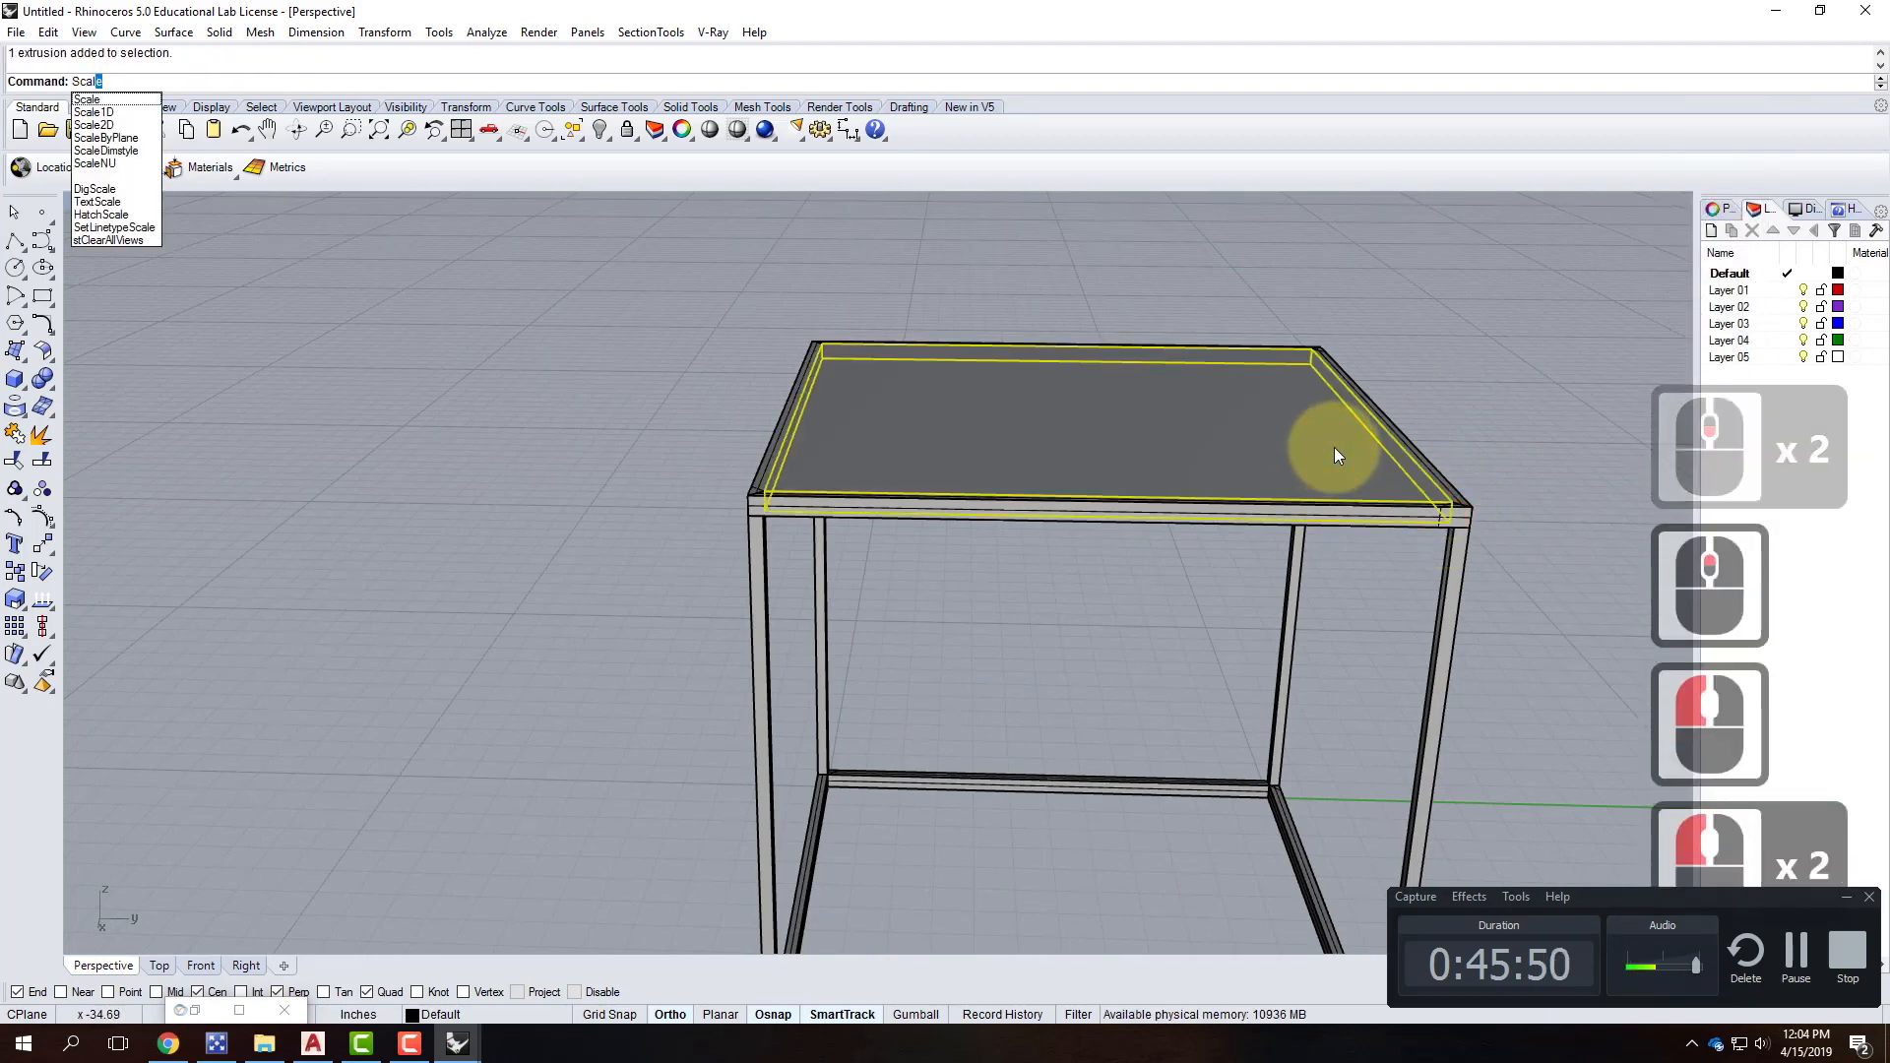
pyautogui.write('1d')
pyautogui.press('Return')
pyautogui.moveTo(1274, 371); pyautogui.dragTo(639, 409, button='right')
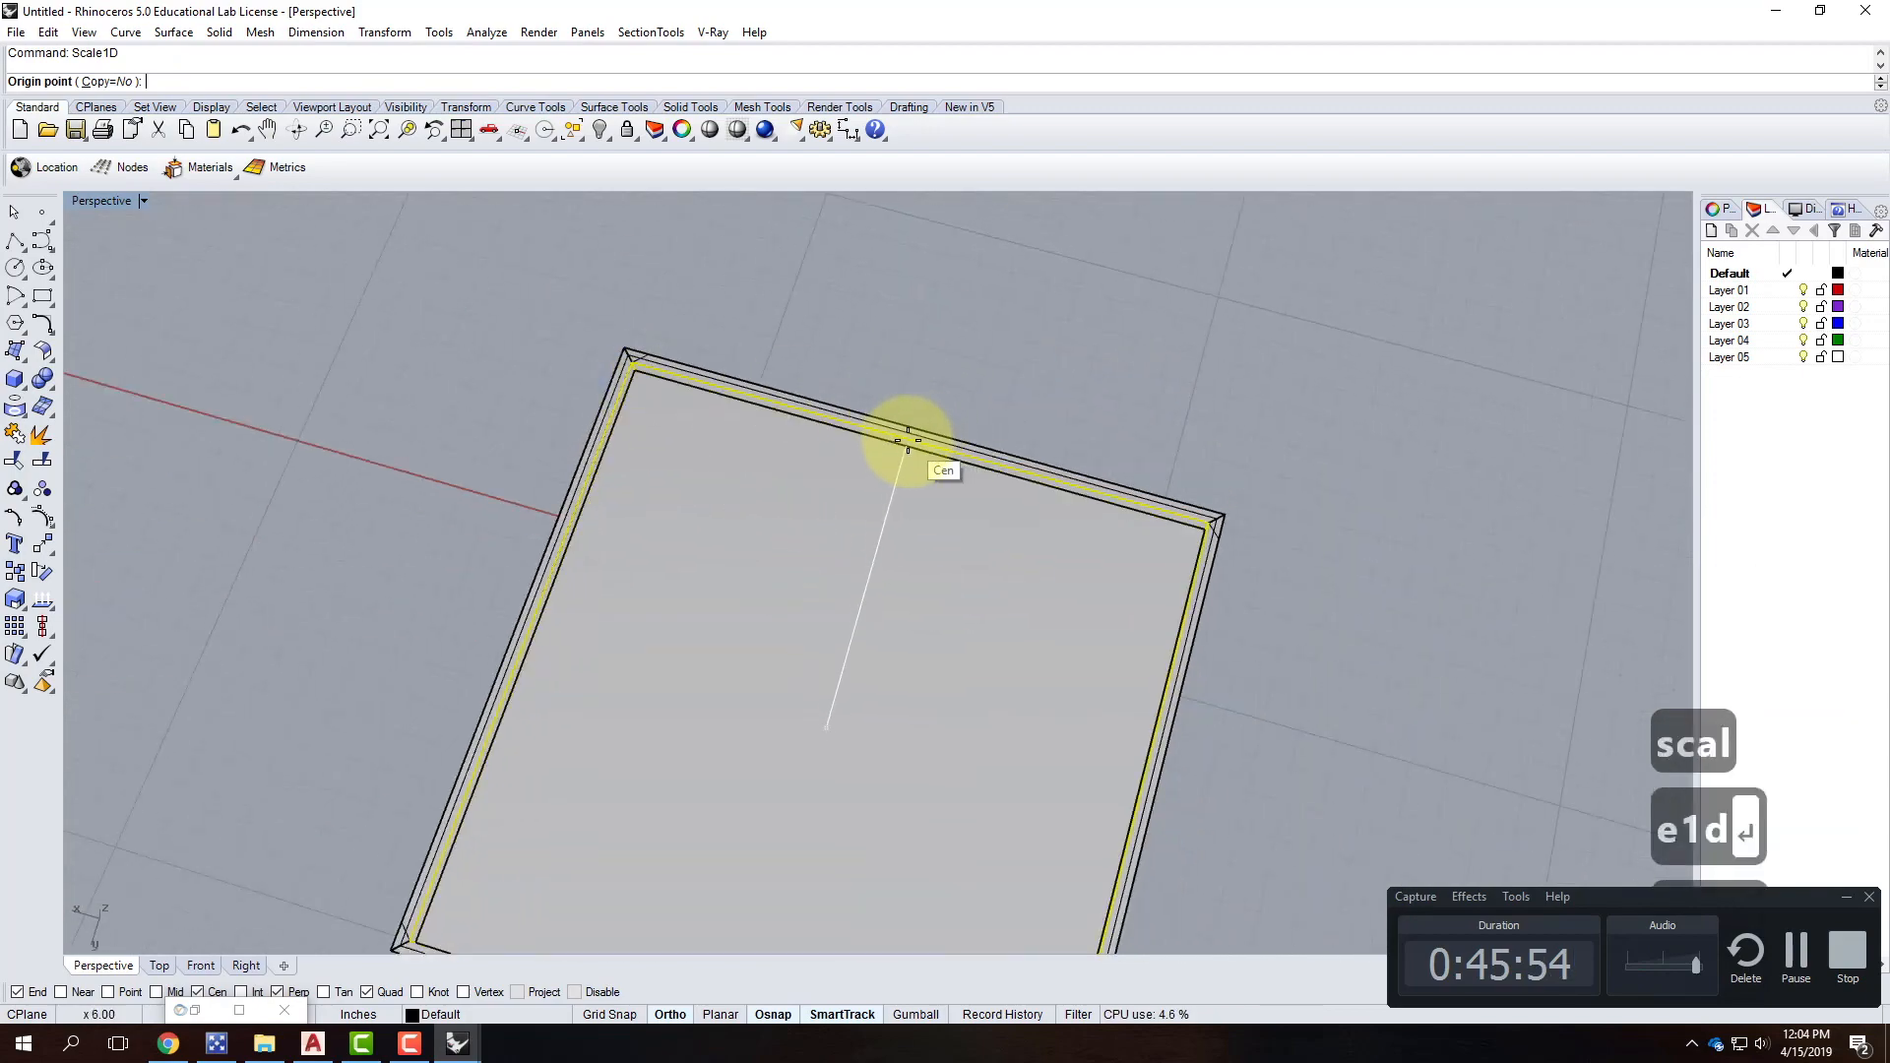
pyautogui.click(155, 991)
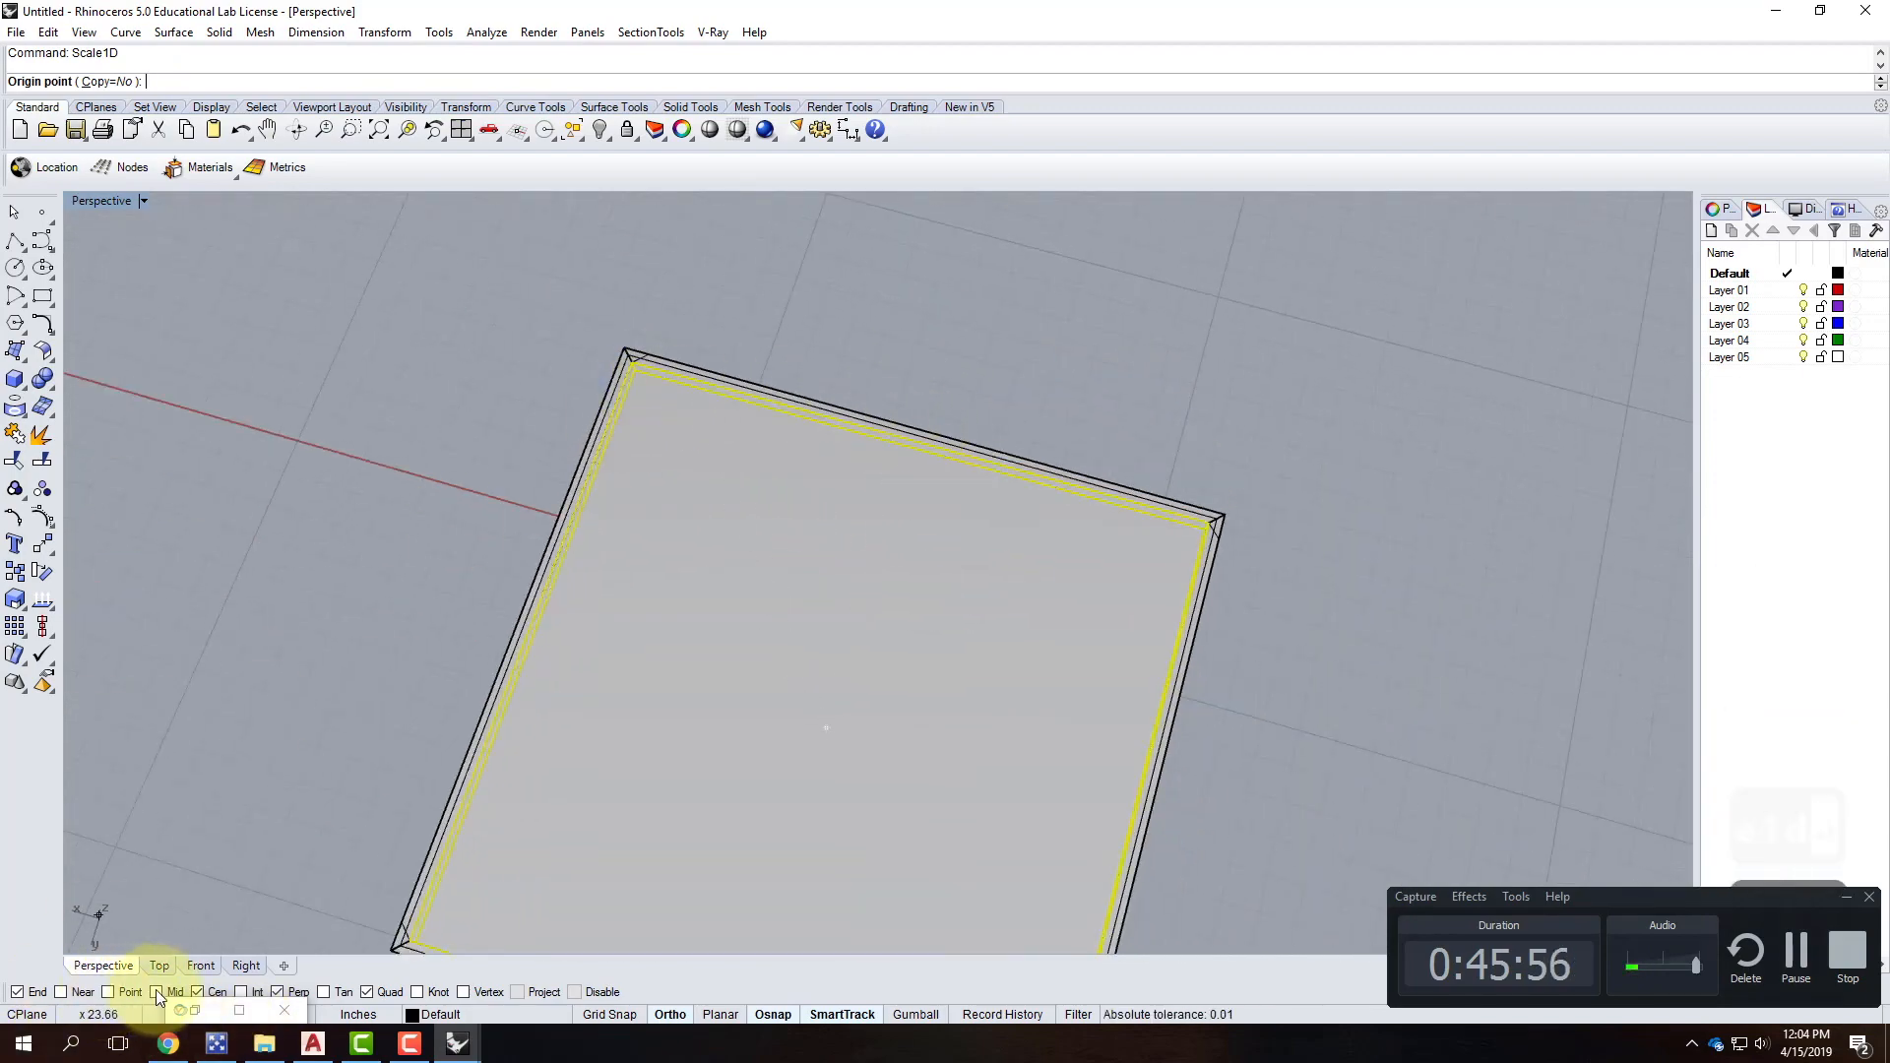
# Scale the plate from its edge midpoint to a 3/16" width, leaving a narrow crossbar.
pyautogui.click(916, 440)
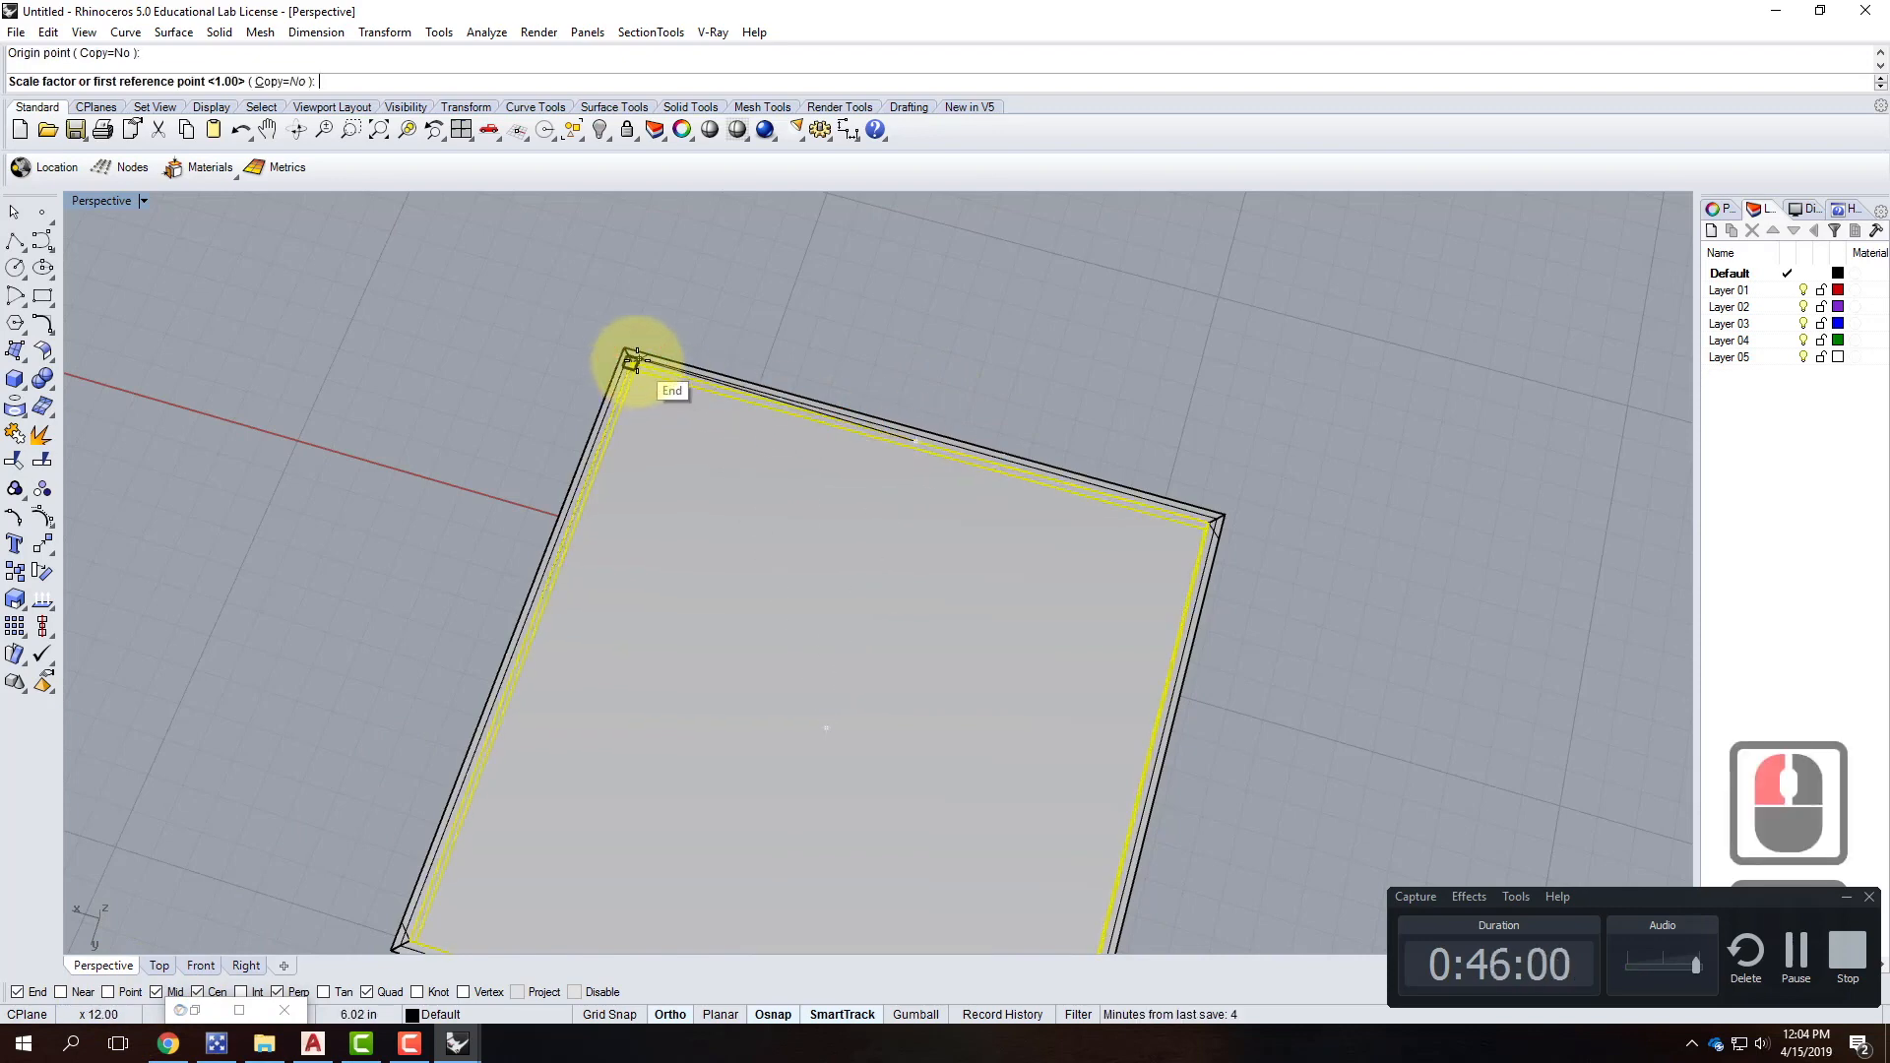
pyautogui.scroll(5, 637, 360)
pyautogui.click(620, 366)
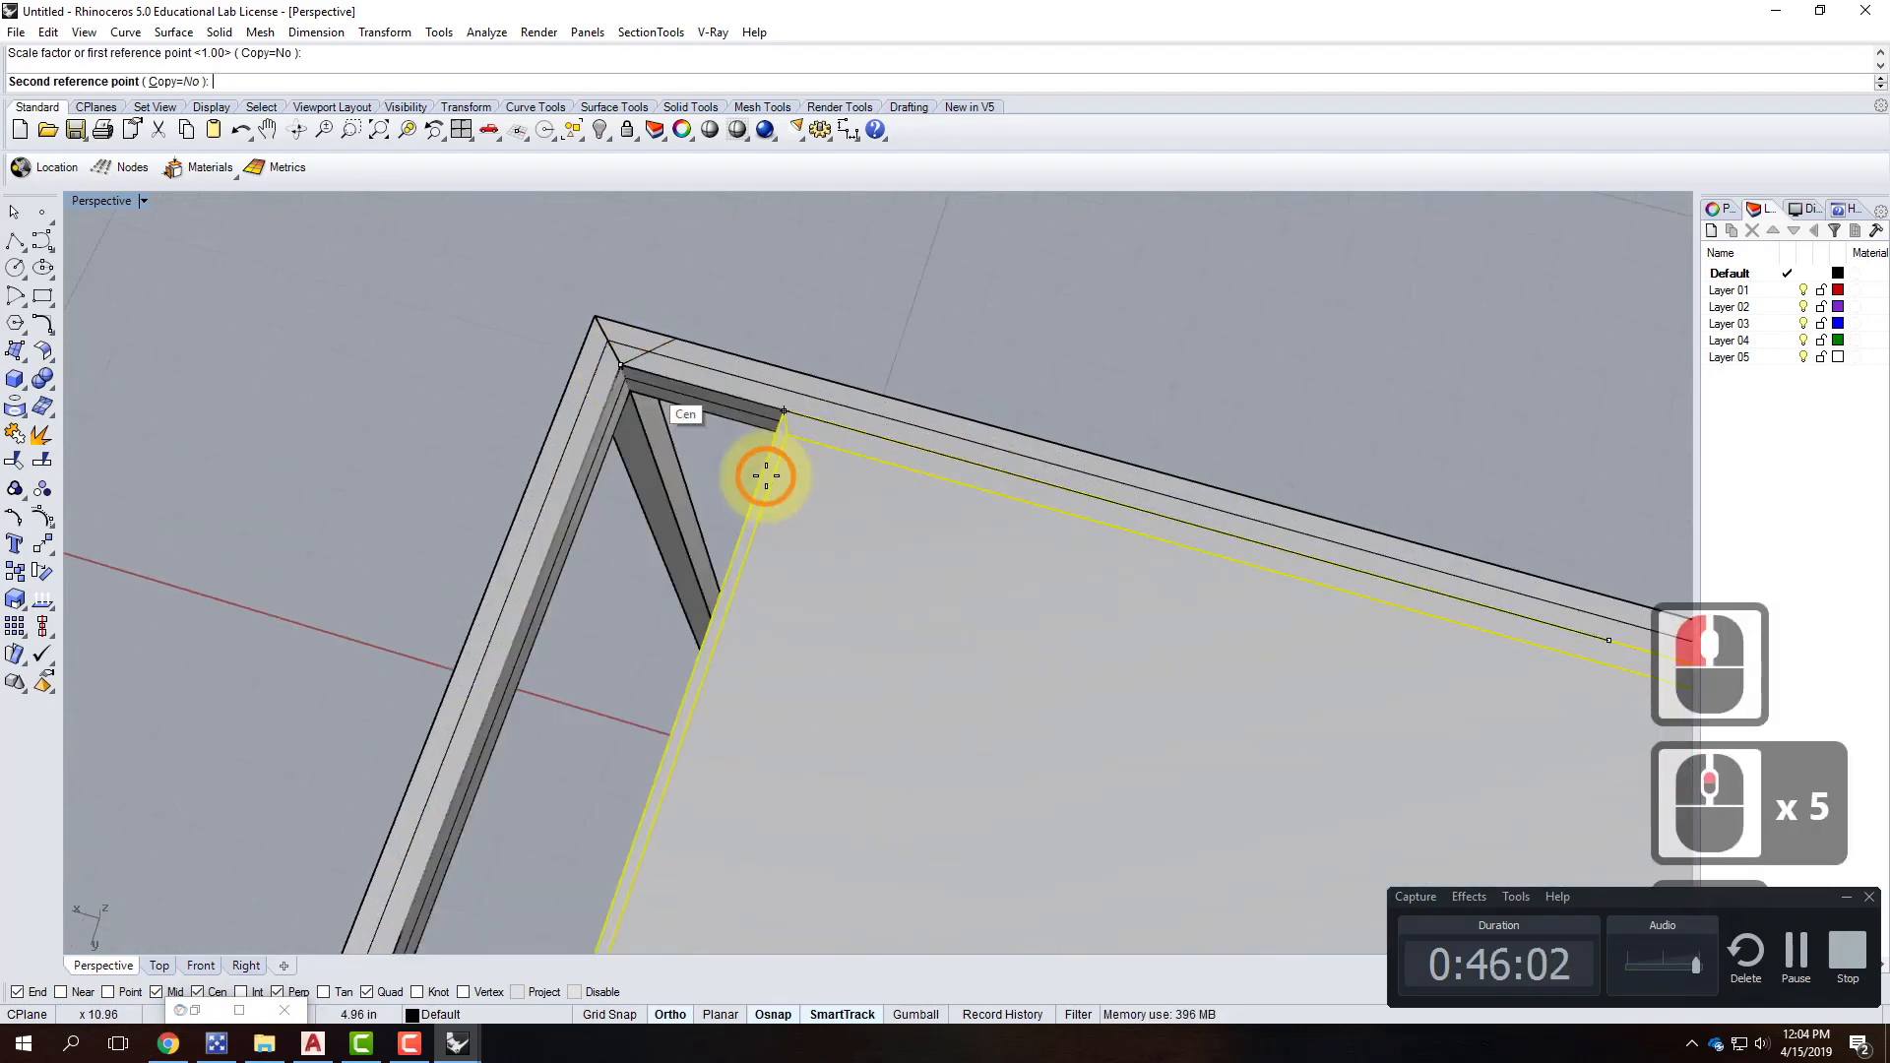
pyautogui.write('3/41')
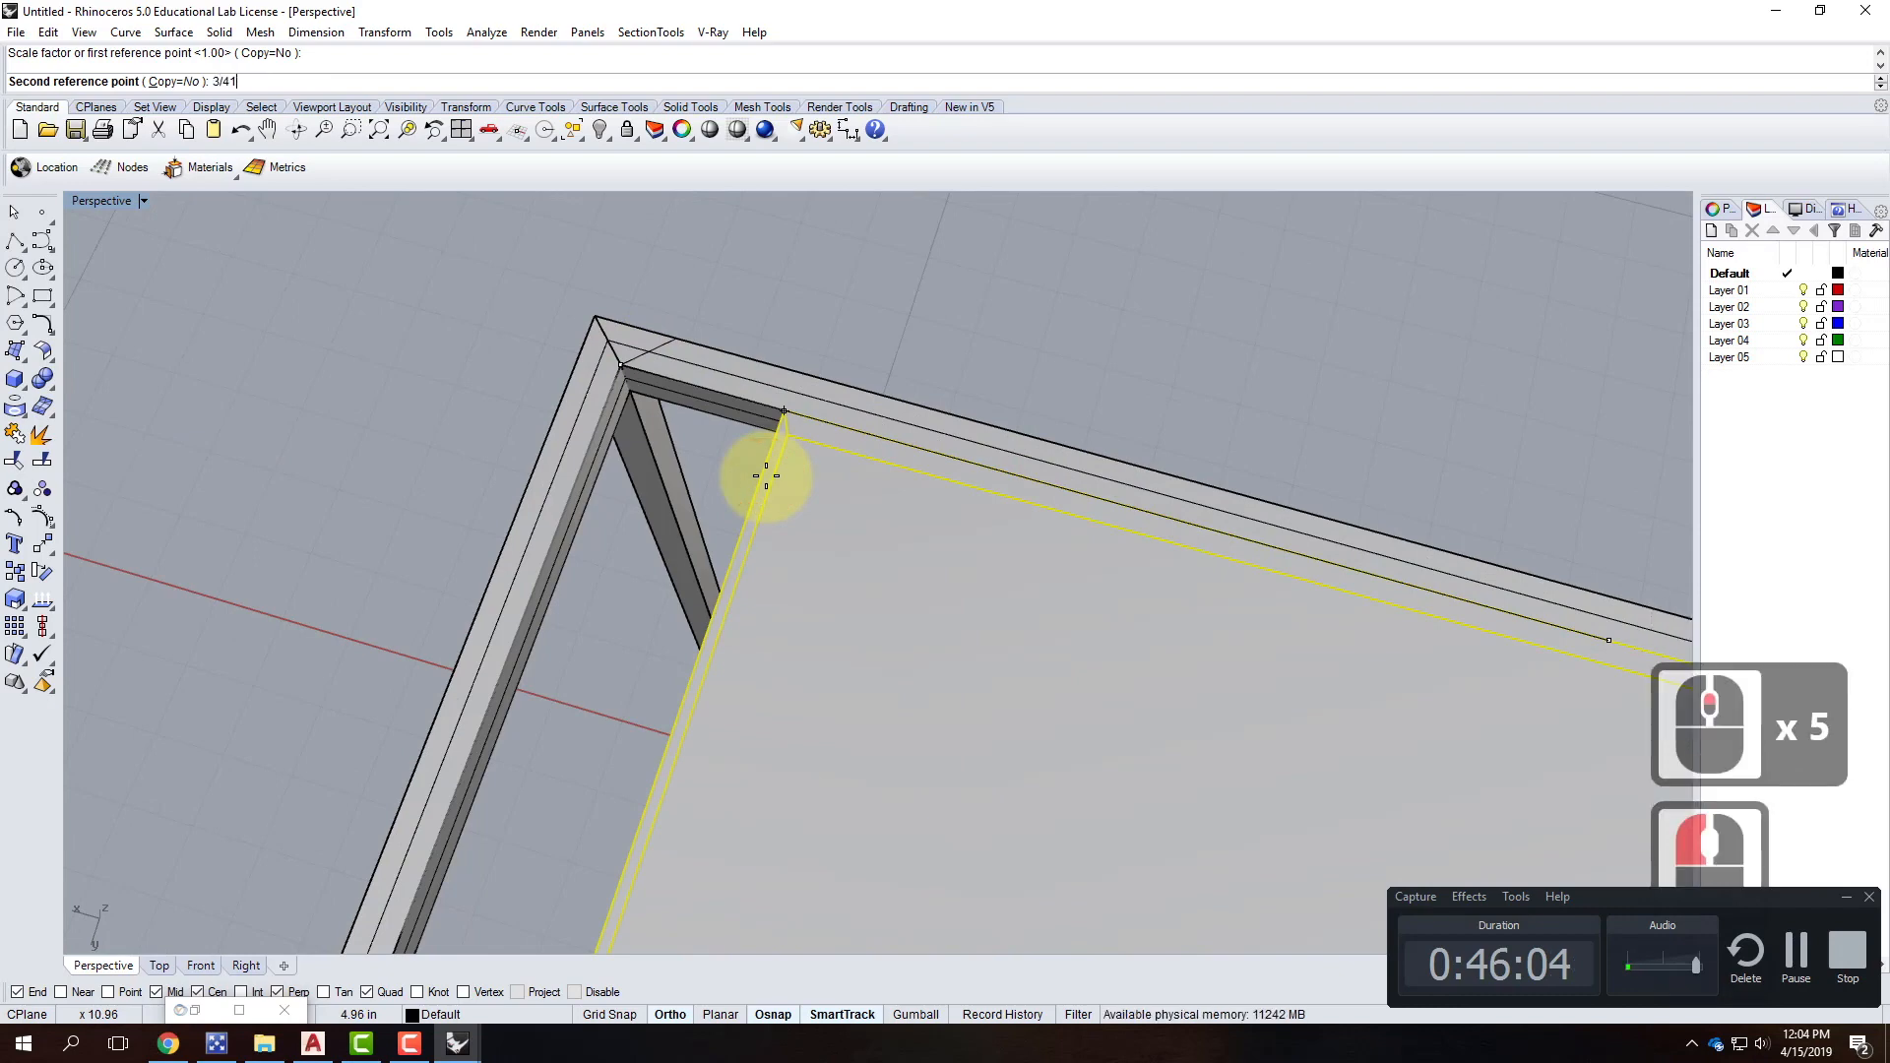
pyautogui.press('BackSpace')
pyautogui.press('BackSpace')
pyautogui.write('16')
pyautogui.press('Return')
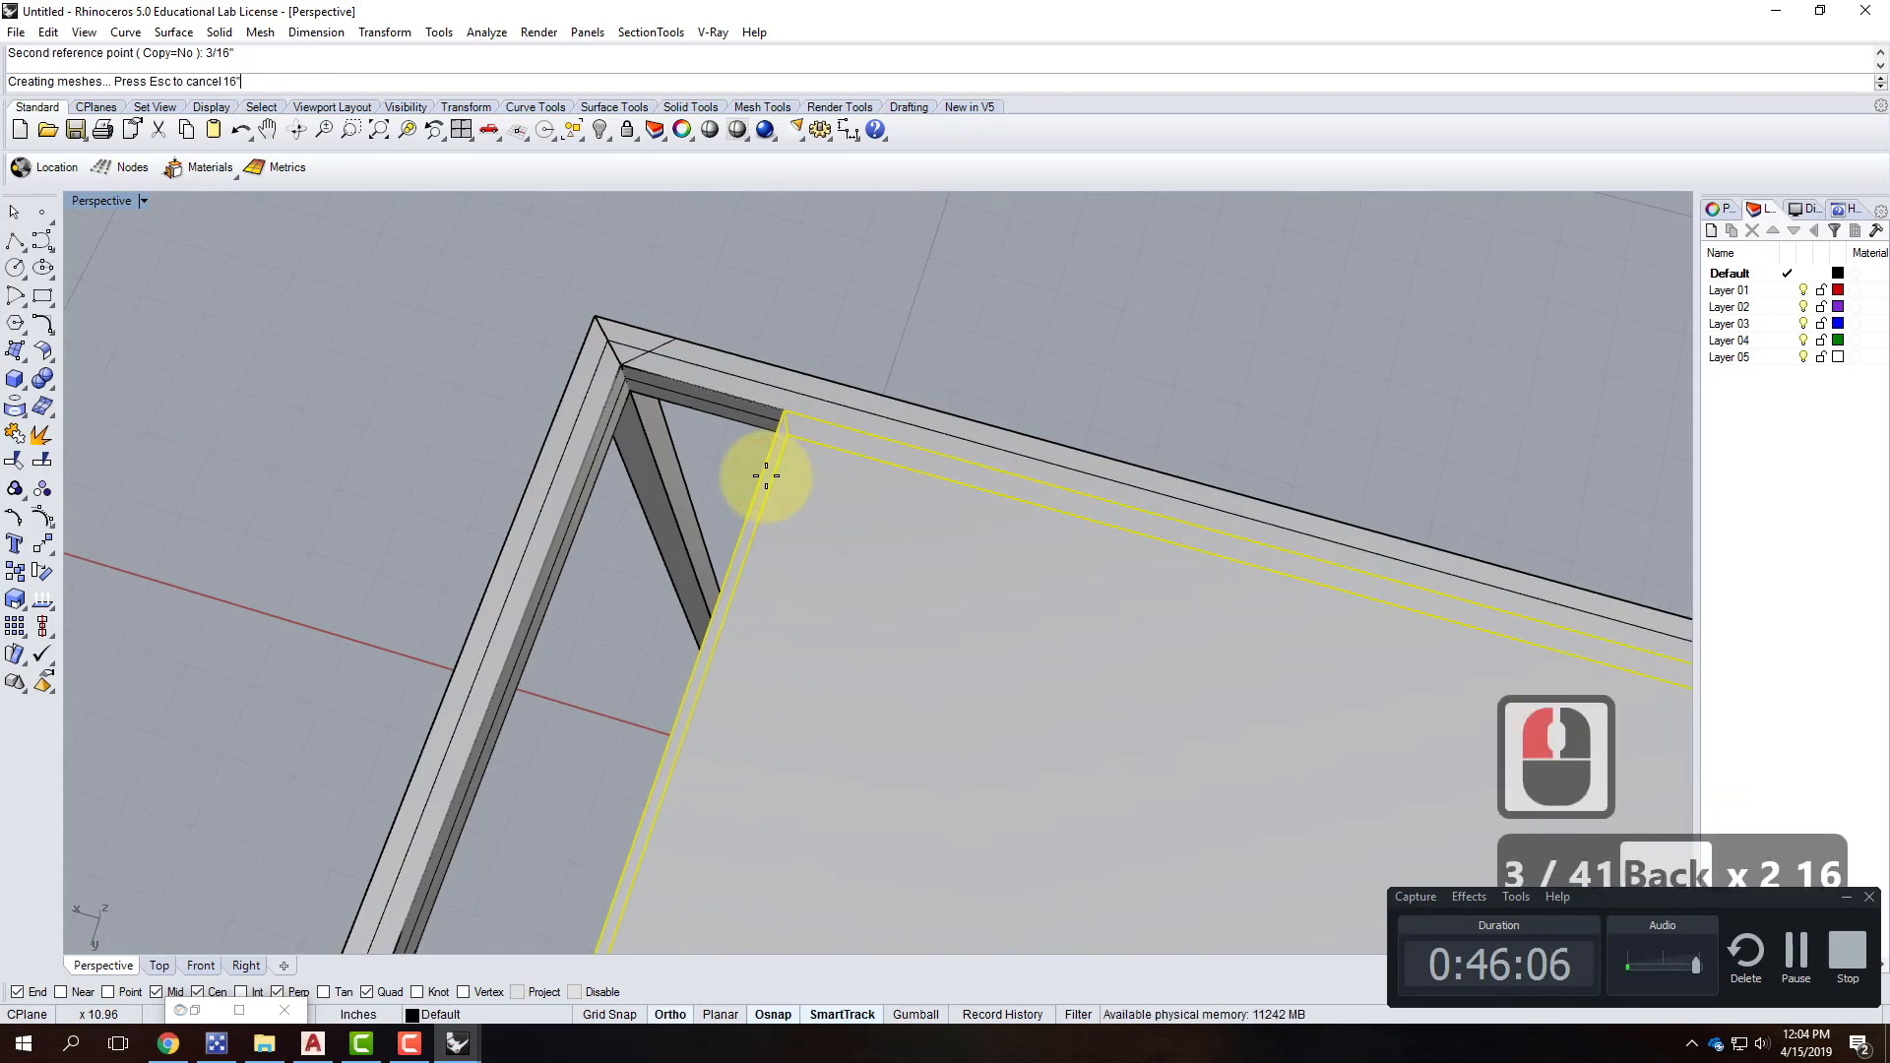
pyautogui.scroll(-5, 848, 363)
pyautogui.moveTo(1307, 382); pyautogui.dragTo(1013, 529, button='right')
pyautogui.press('Escape')
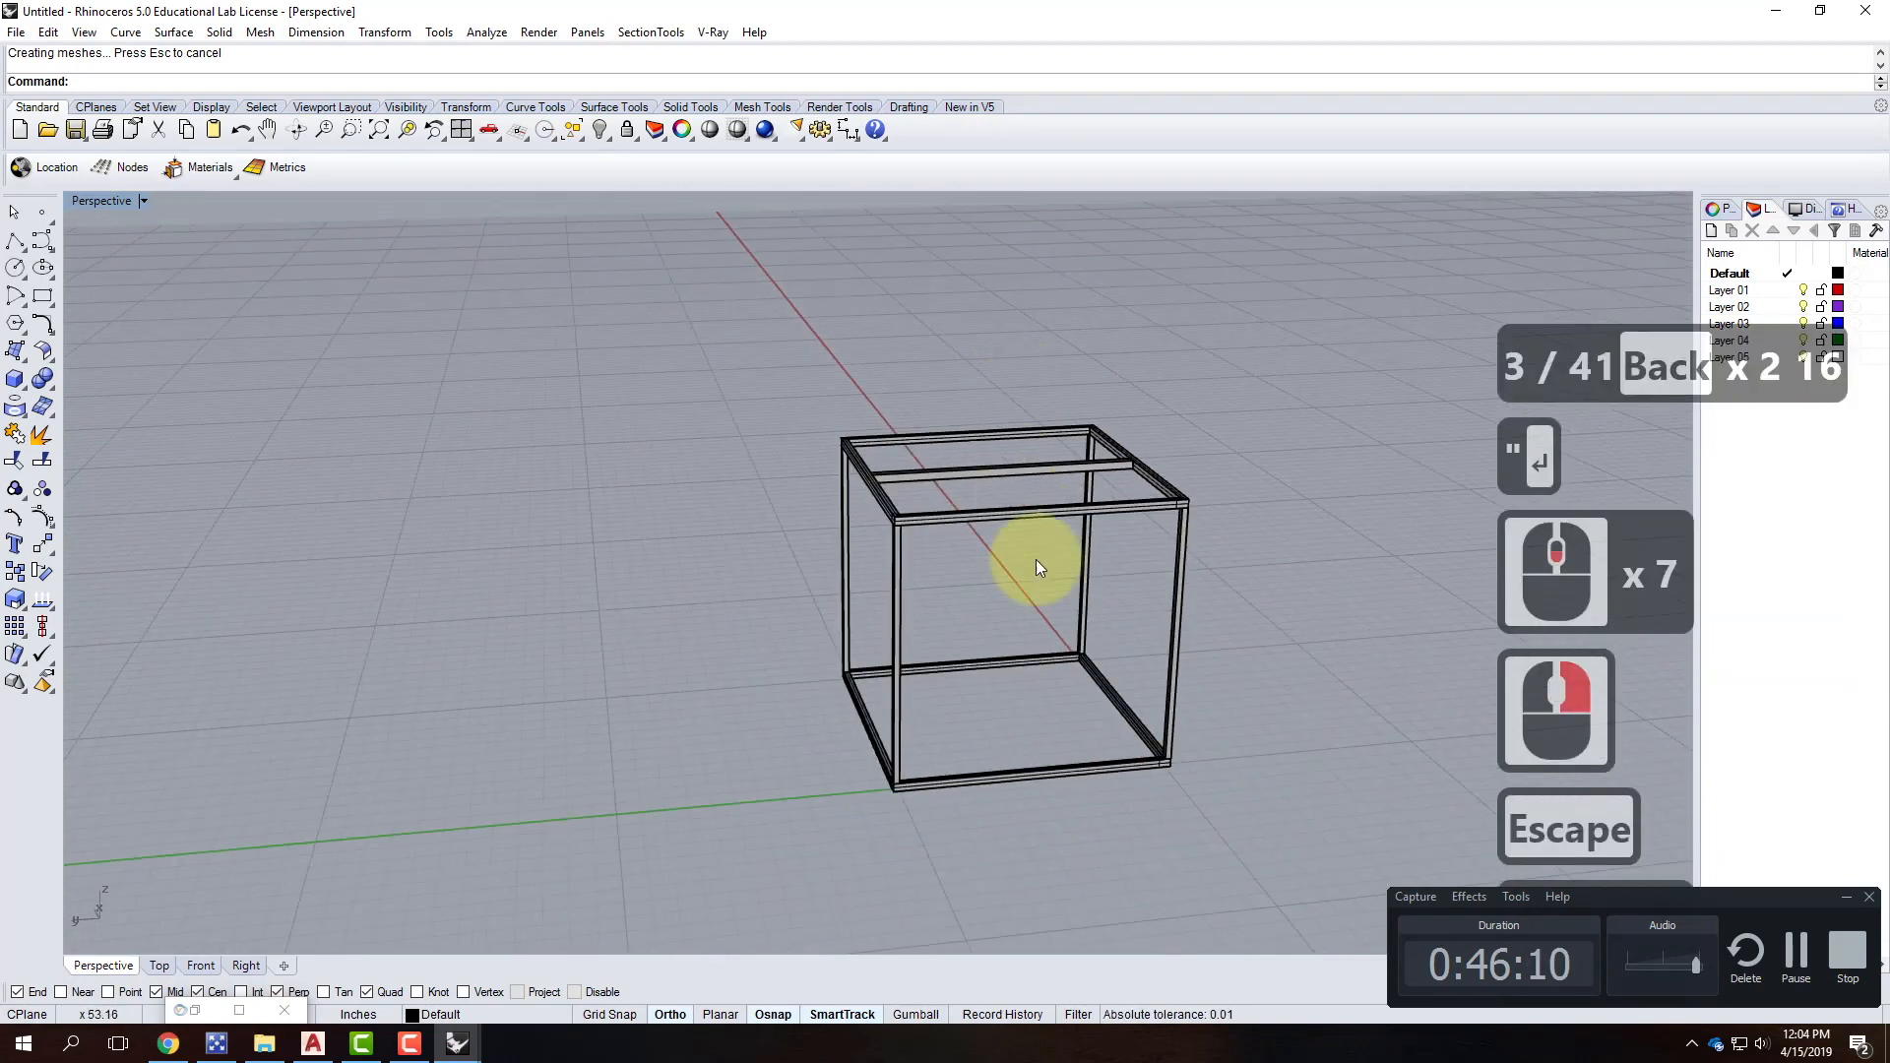
# Copy a corner post from its midpoint to the crossbar's midpoint to make a central rod.
pyautogui.click(15, 379)
pyautogui.moveTo(1042, 388); pyautogui.dragTo(1041, 581, button='right')
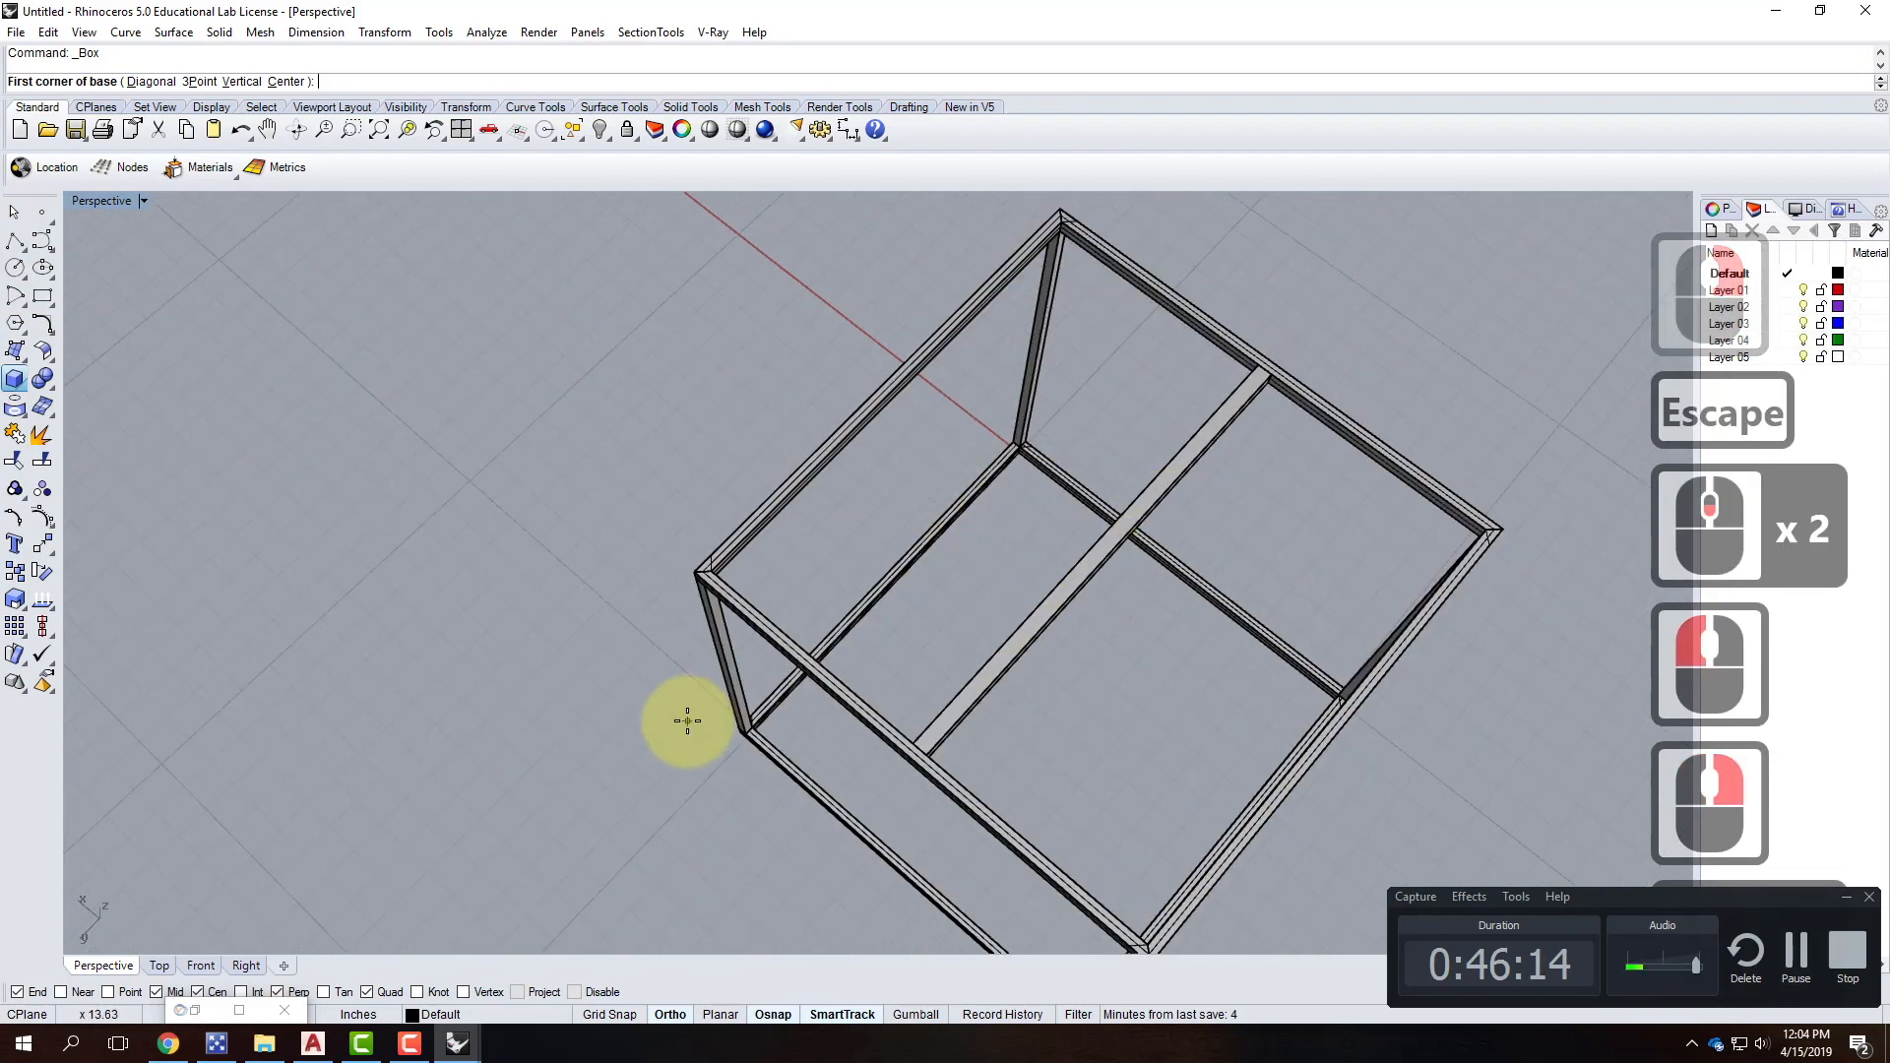
pyautogui.press('Escape')
pyautogui.press('Escape')
pyautogui.click(740, 697)
pyautogui.write('Copy')
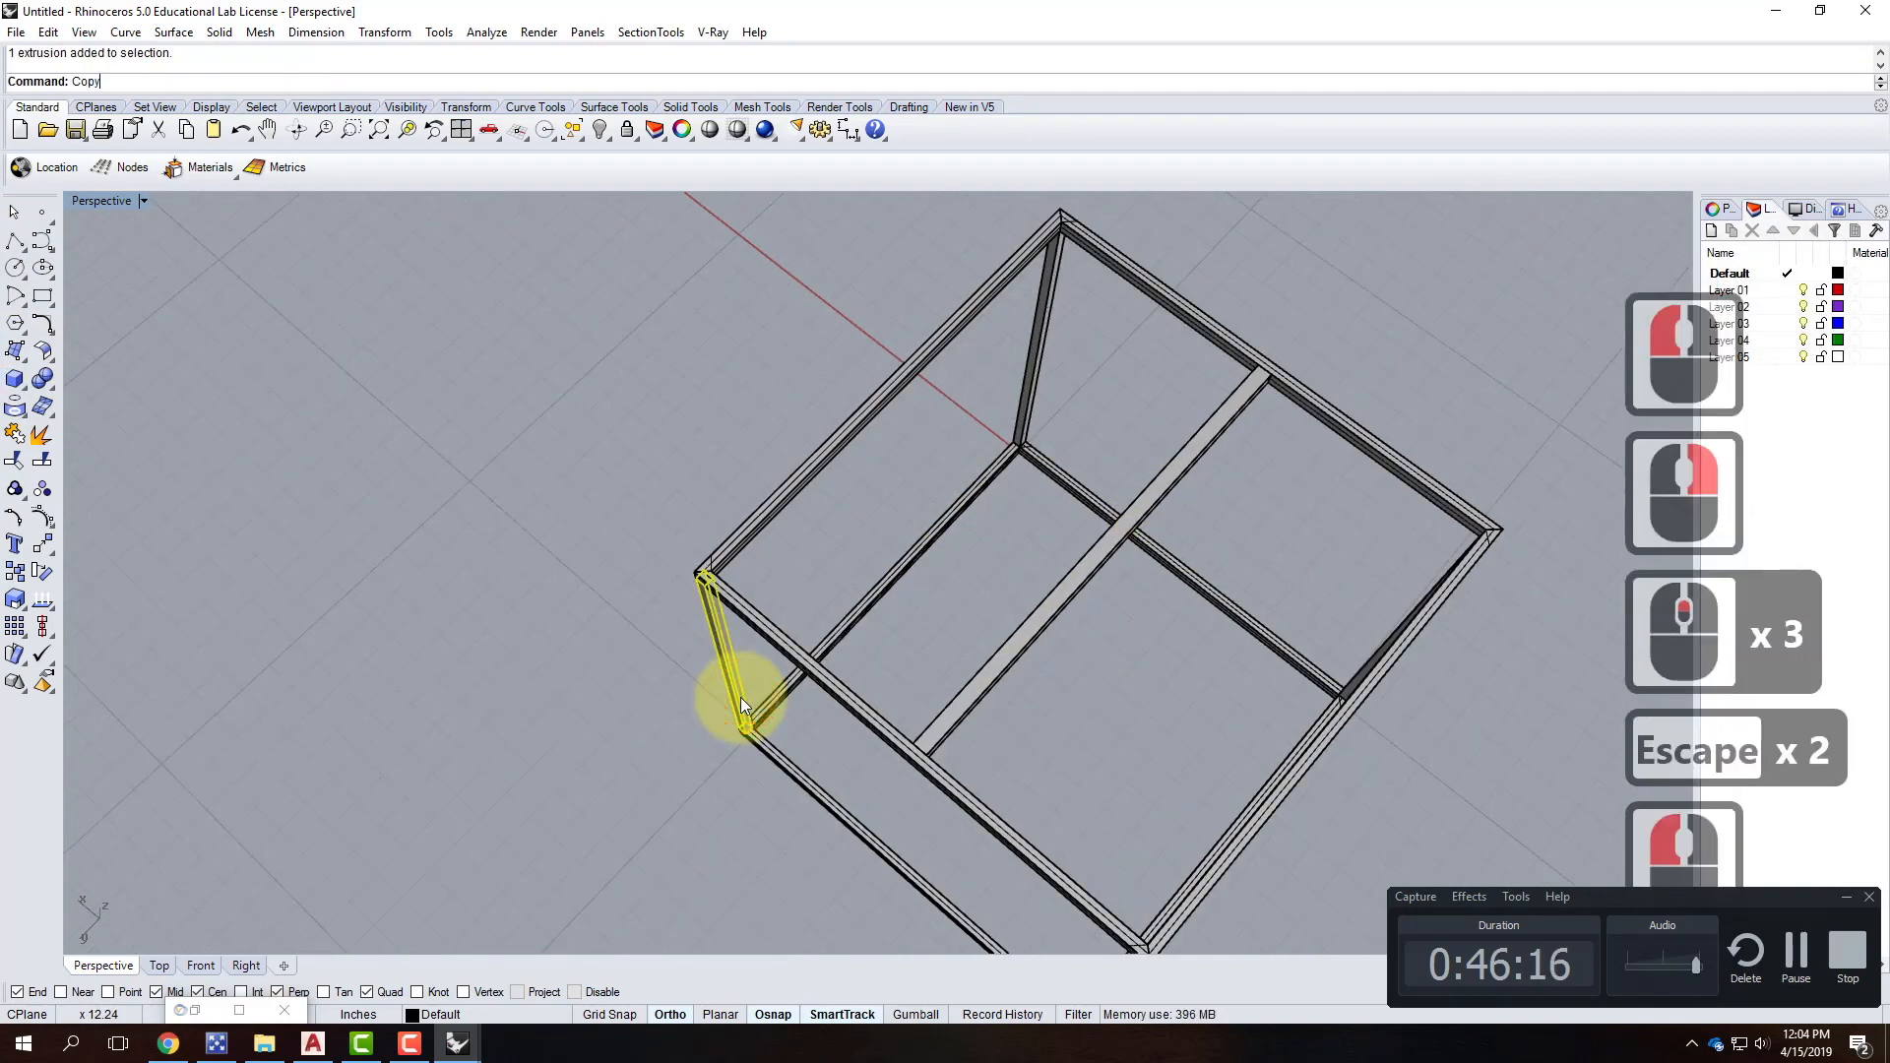
pyautogui.press('Return')
pyautogui.click(713, 661)
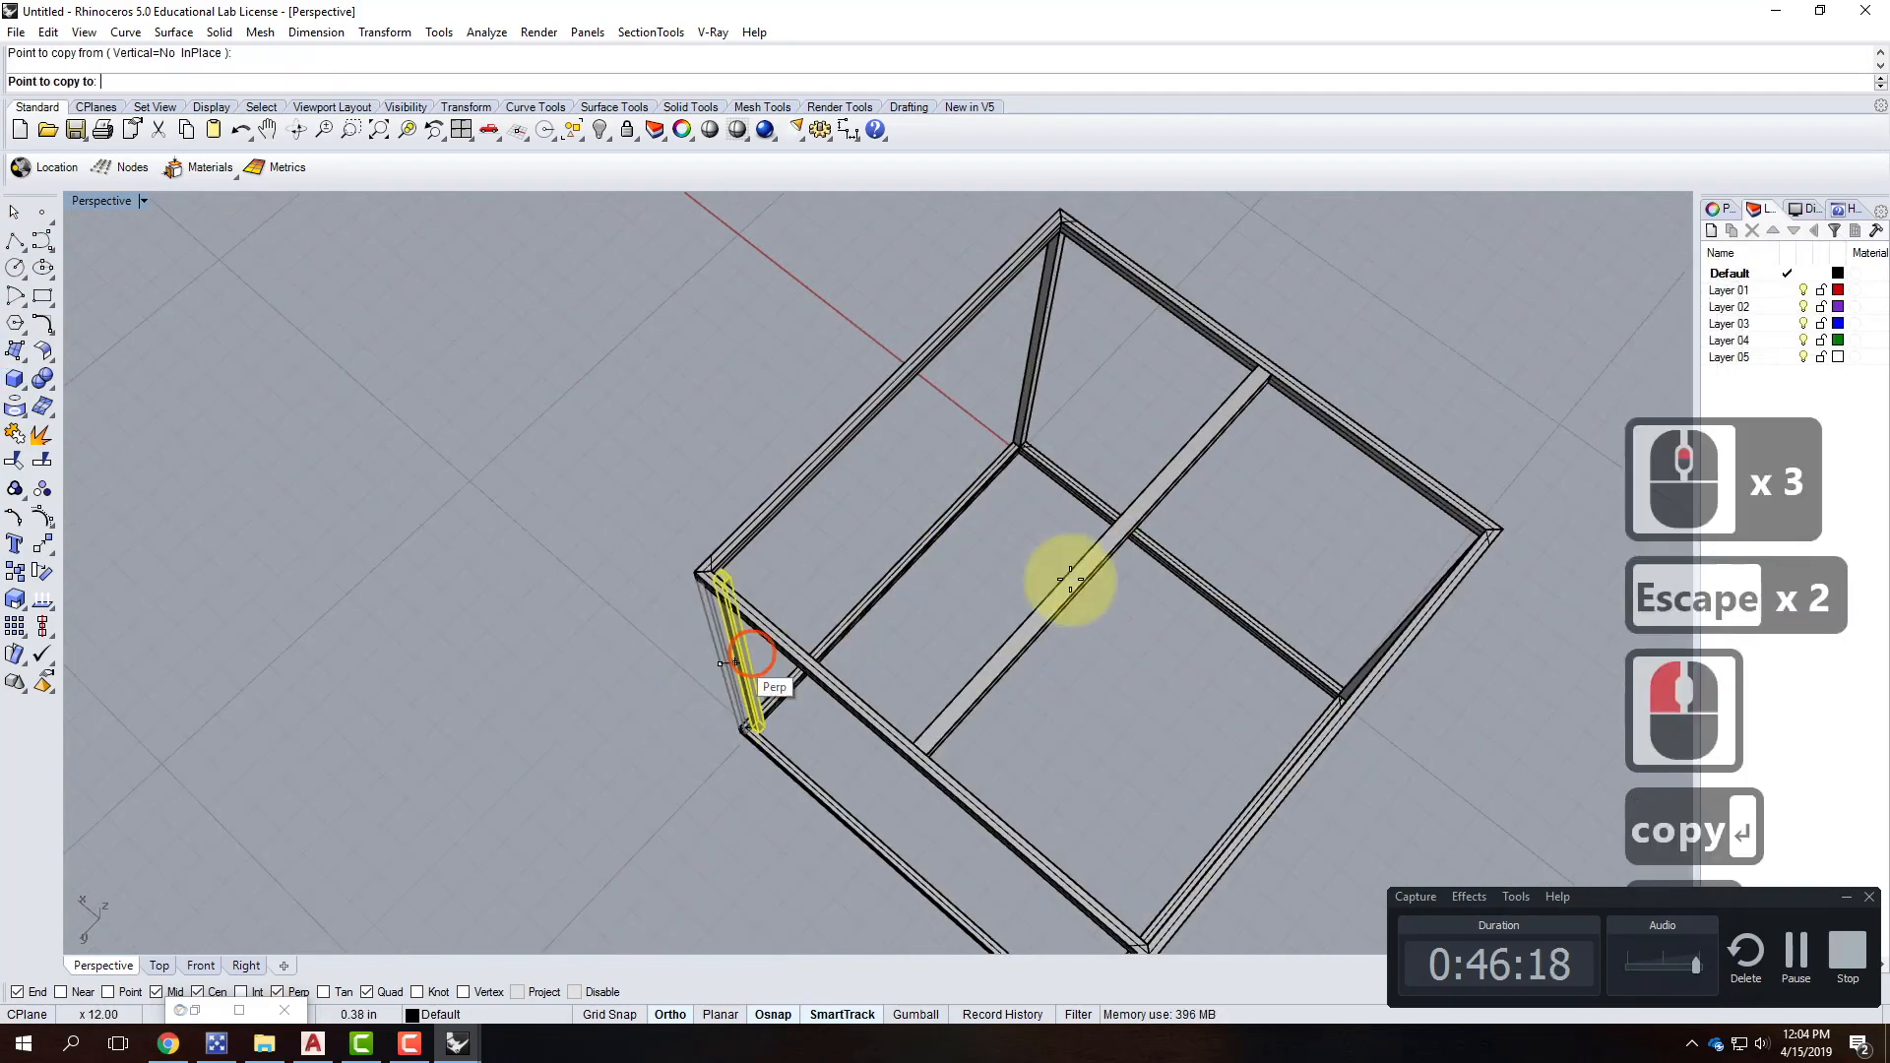
pyautogui.moveTo(1211, 624); pyautogui.dragTo(1071, 343, button='right')
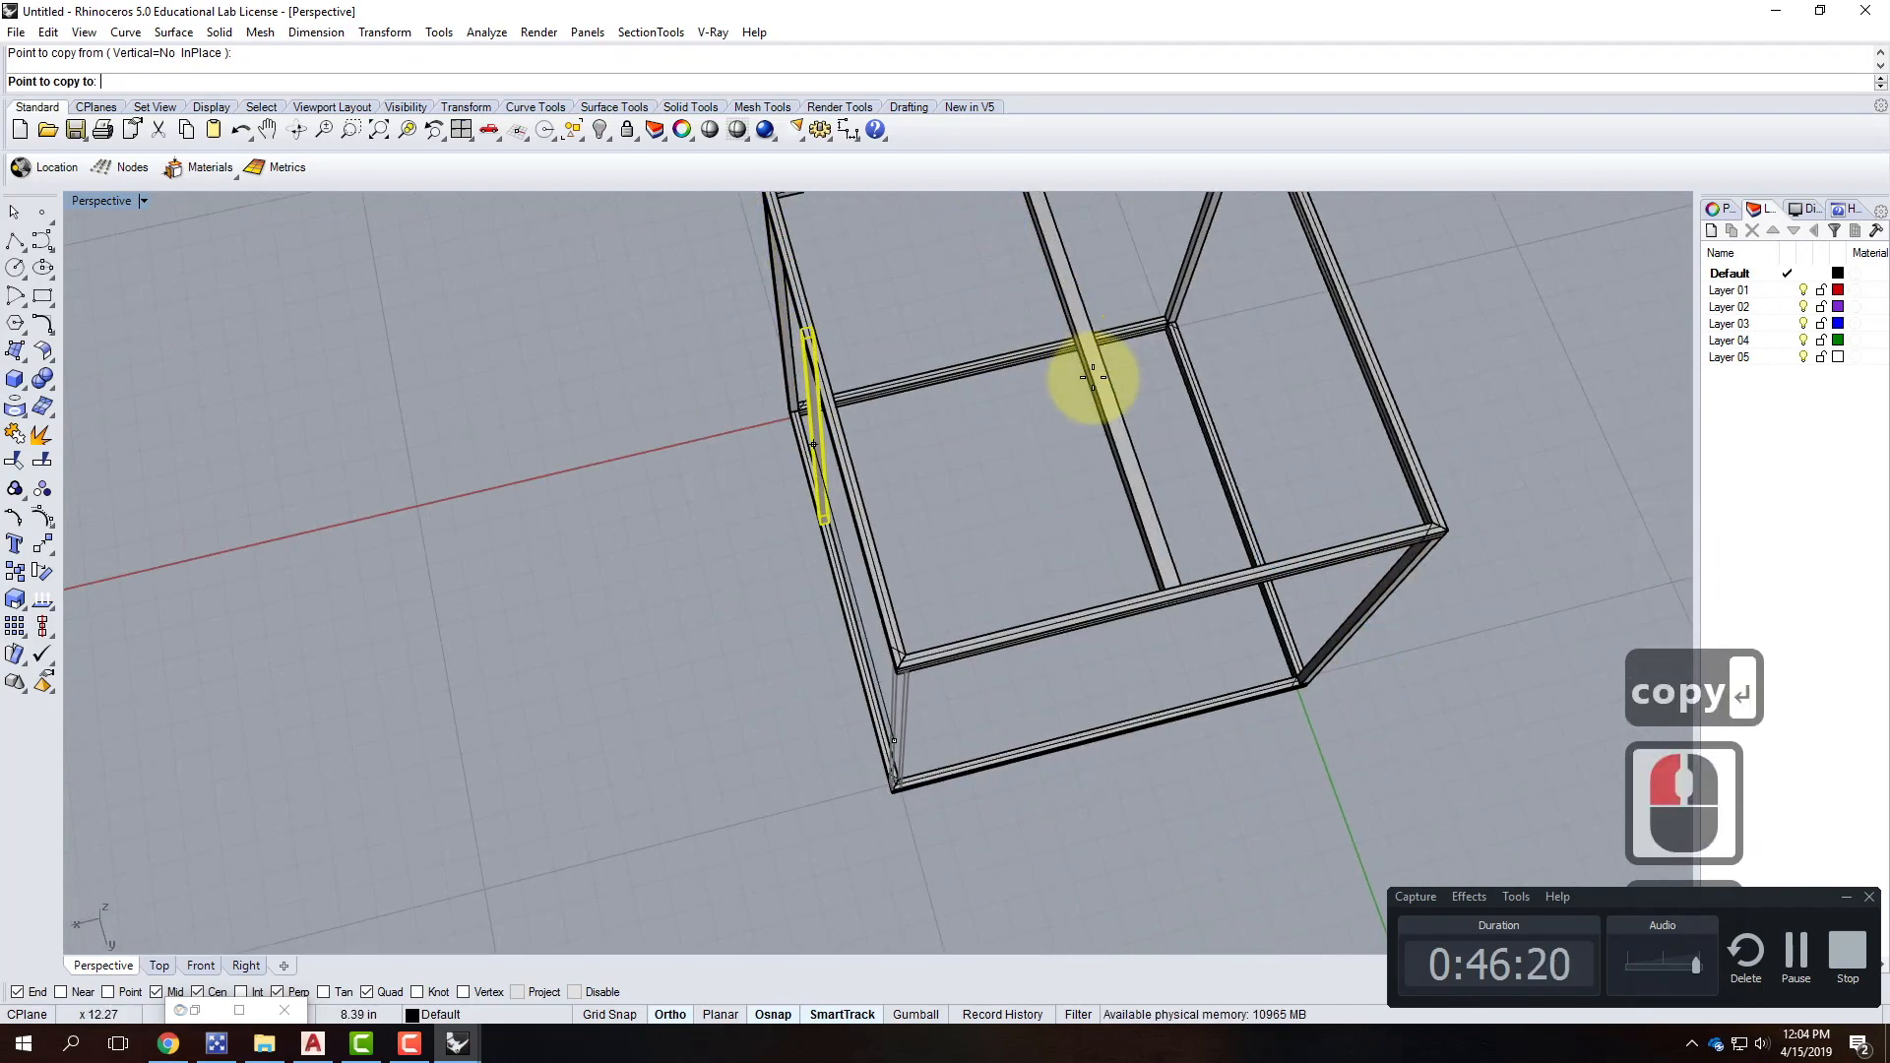
pyautogui.click(1084, 359)
pyautogui.press('Escape')
pyautogui.press('Escape')
# Orbit to a corner view to check the rod and bring up the solid primitives flyout.
pyautogui.moveTo(1142, 613); pyautogui.dragTo(1139, 397, button='right')
pyautogui.scroll(3, 1139, 396)
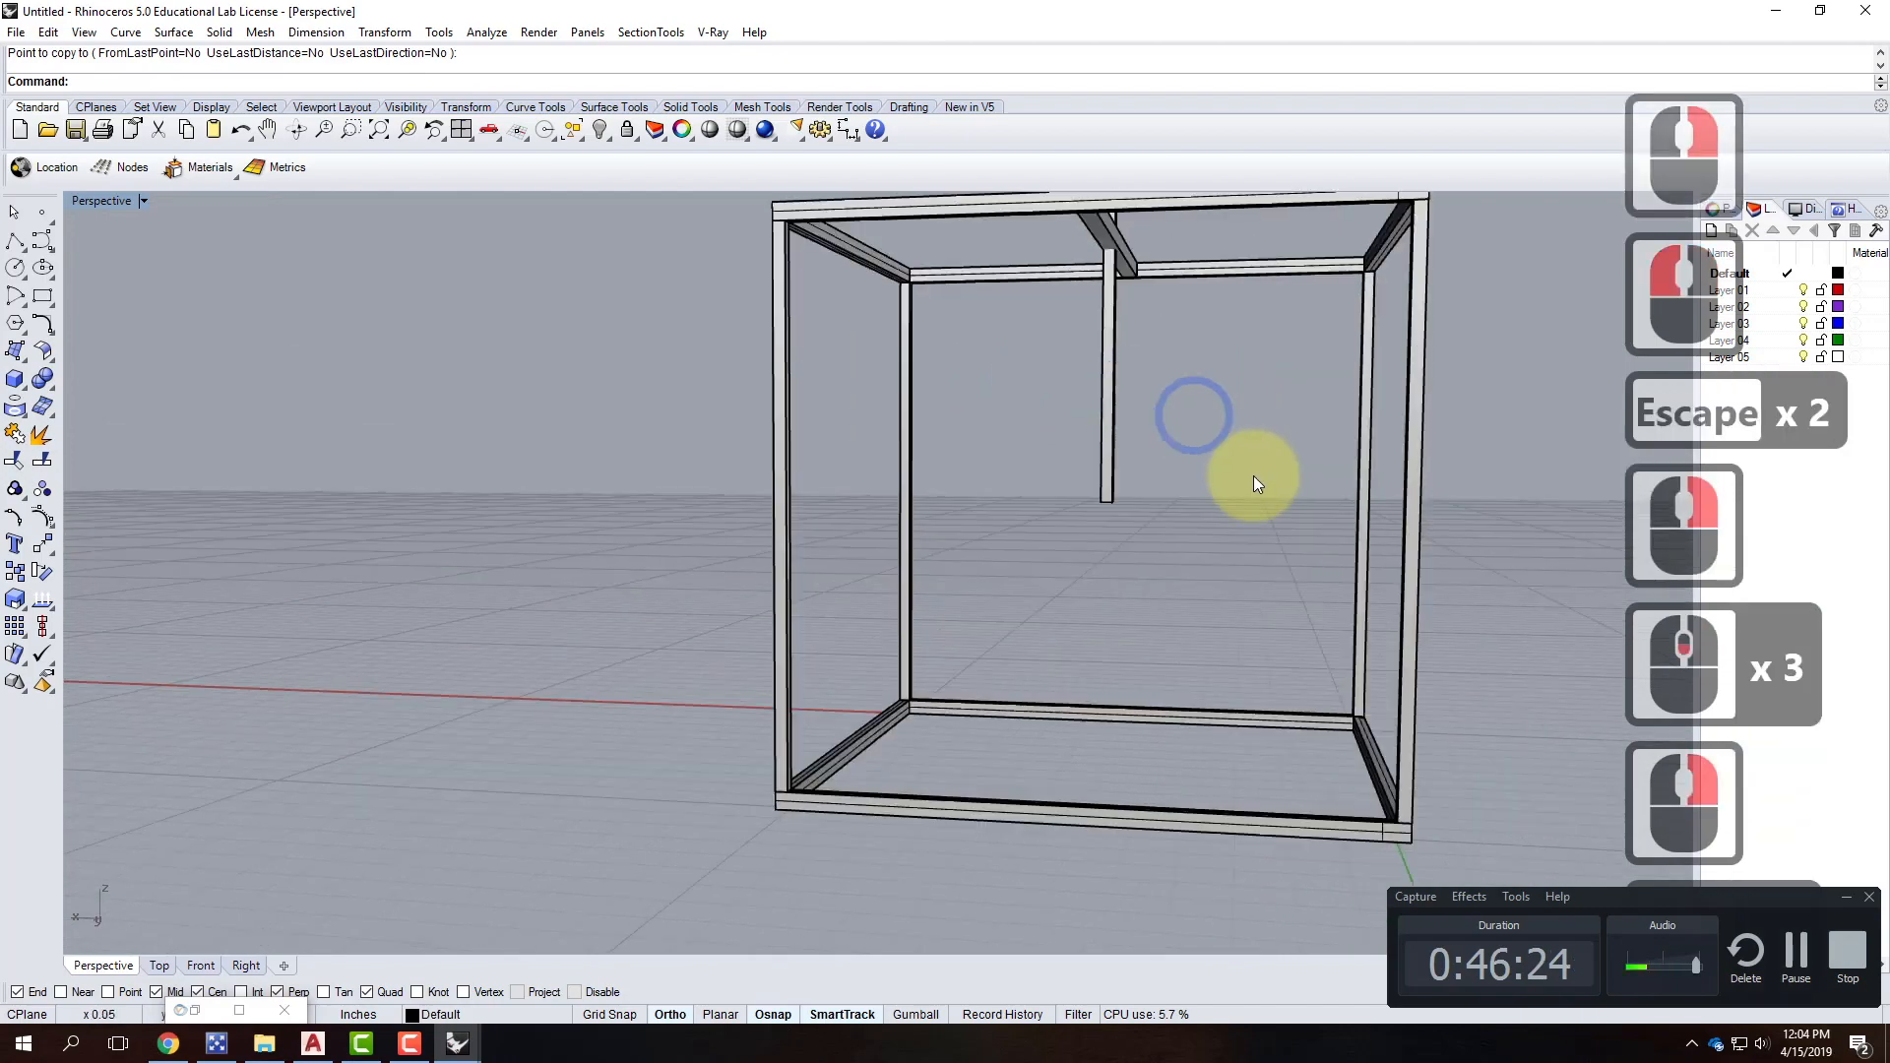
pyautogui.moveTo(1253, 472); pyautogui.dragTo(1187, 495, button='right')
pyautogui.scroll(-3, 817, 495)
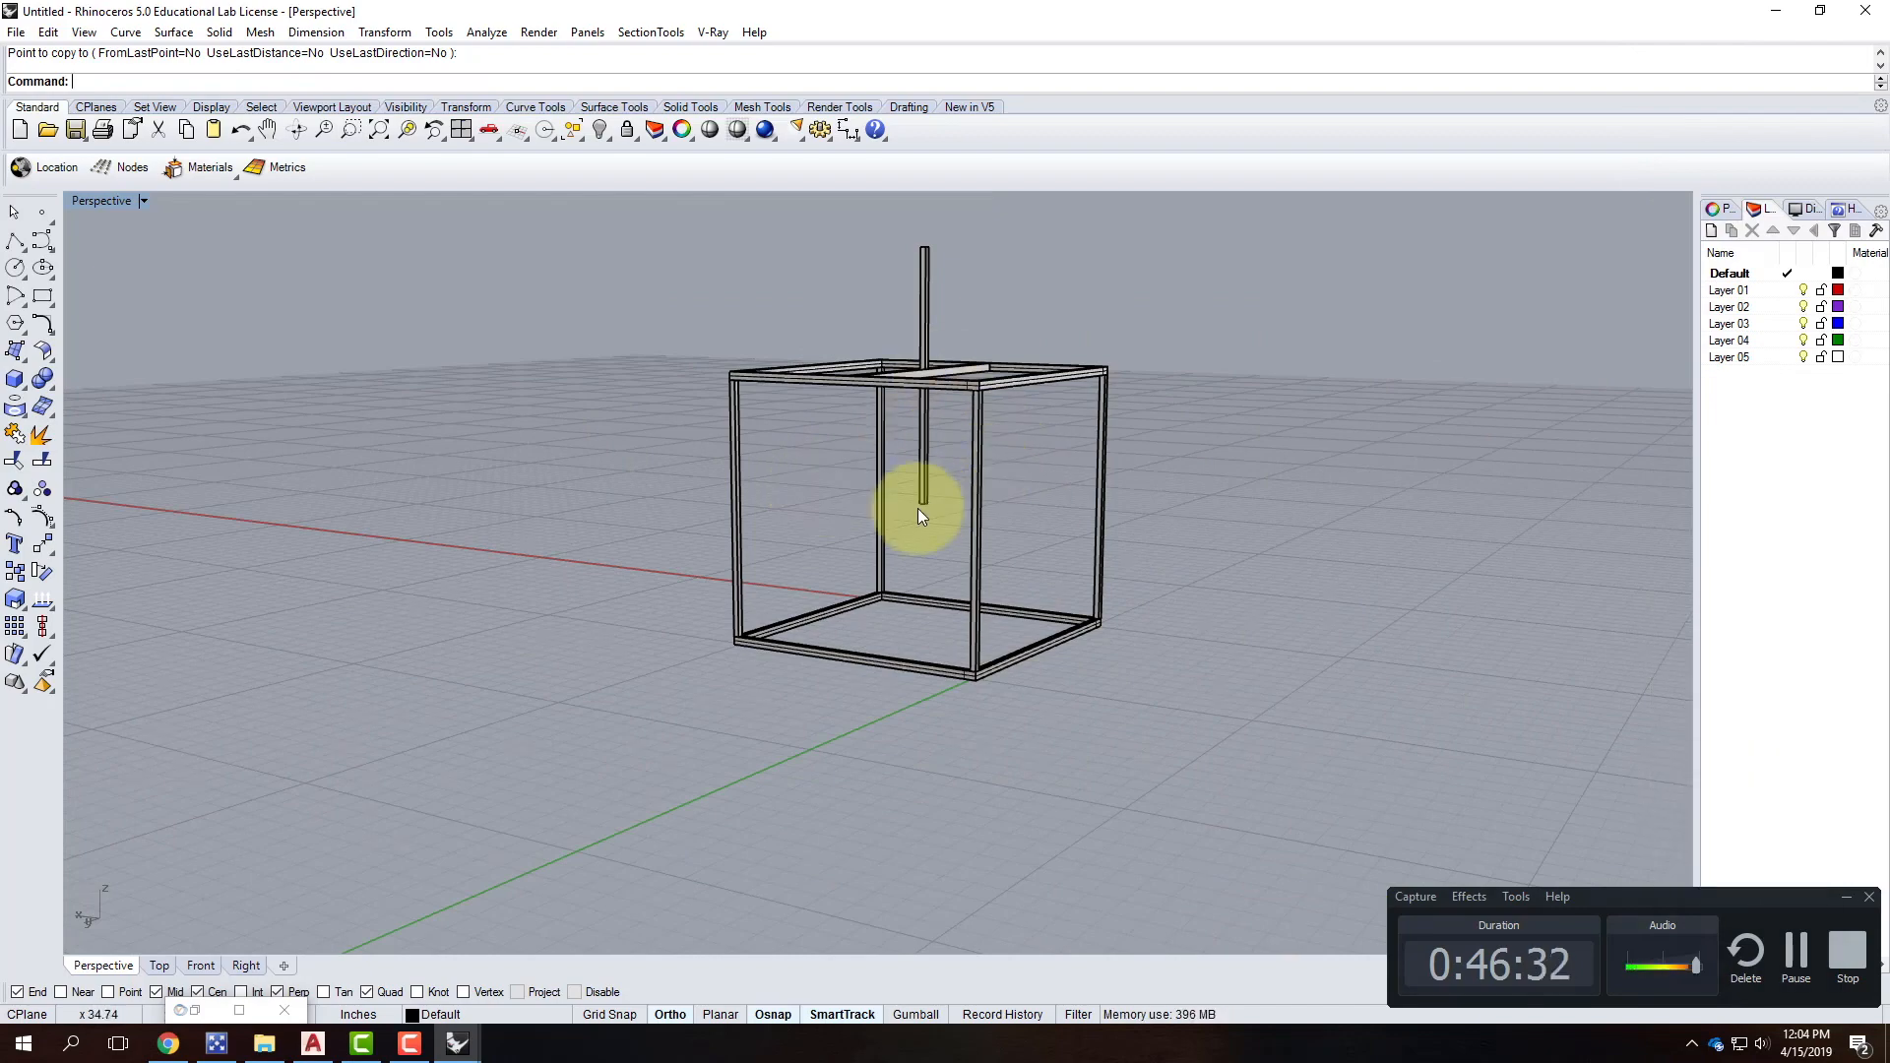
pyautogui.scroll(3, 917, 508)
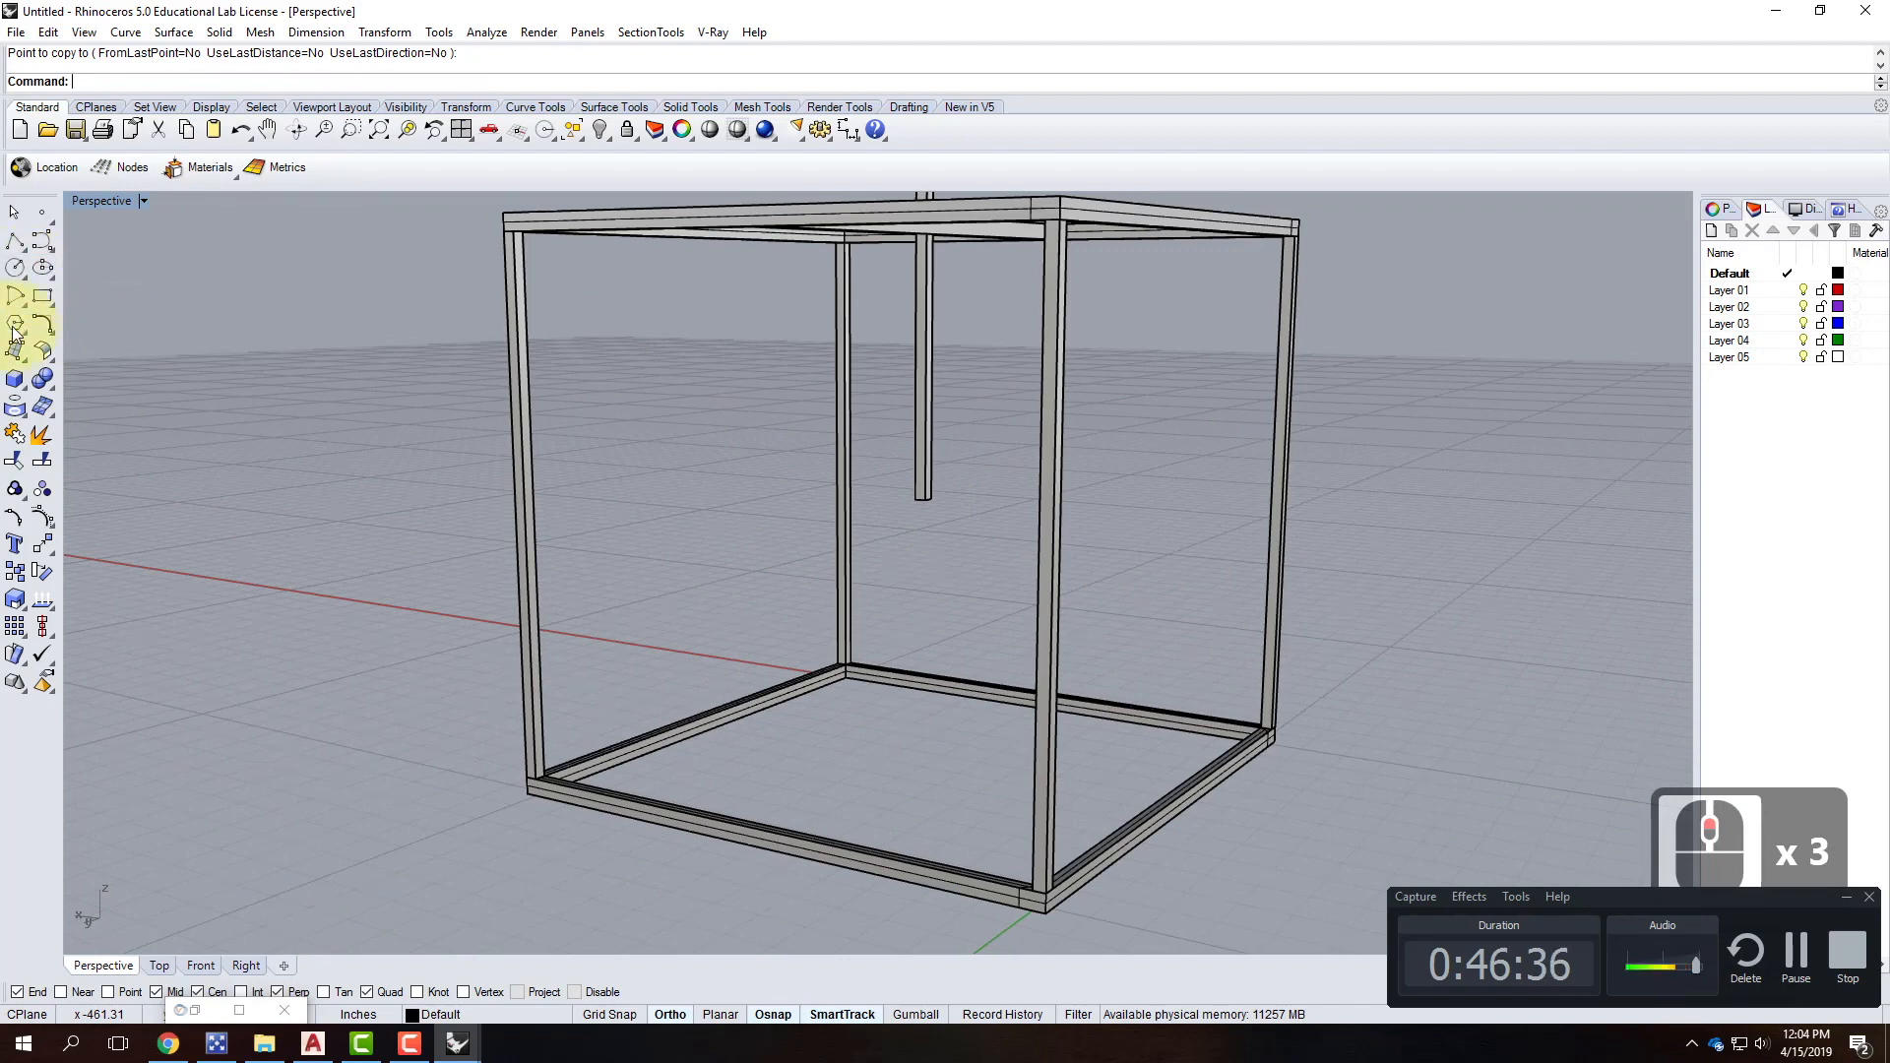
pyautogui.press('Escape')
pyautogui.click(28, 386)
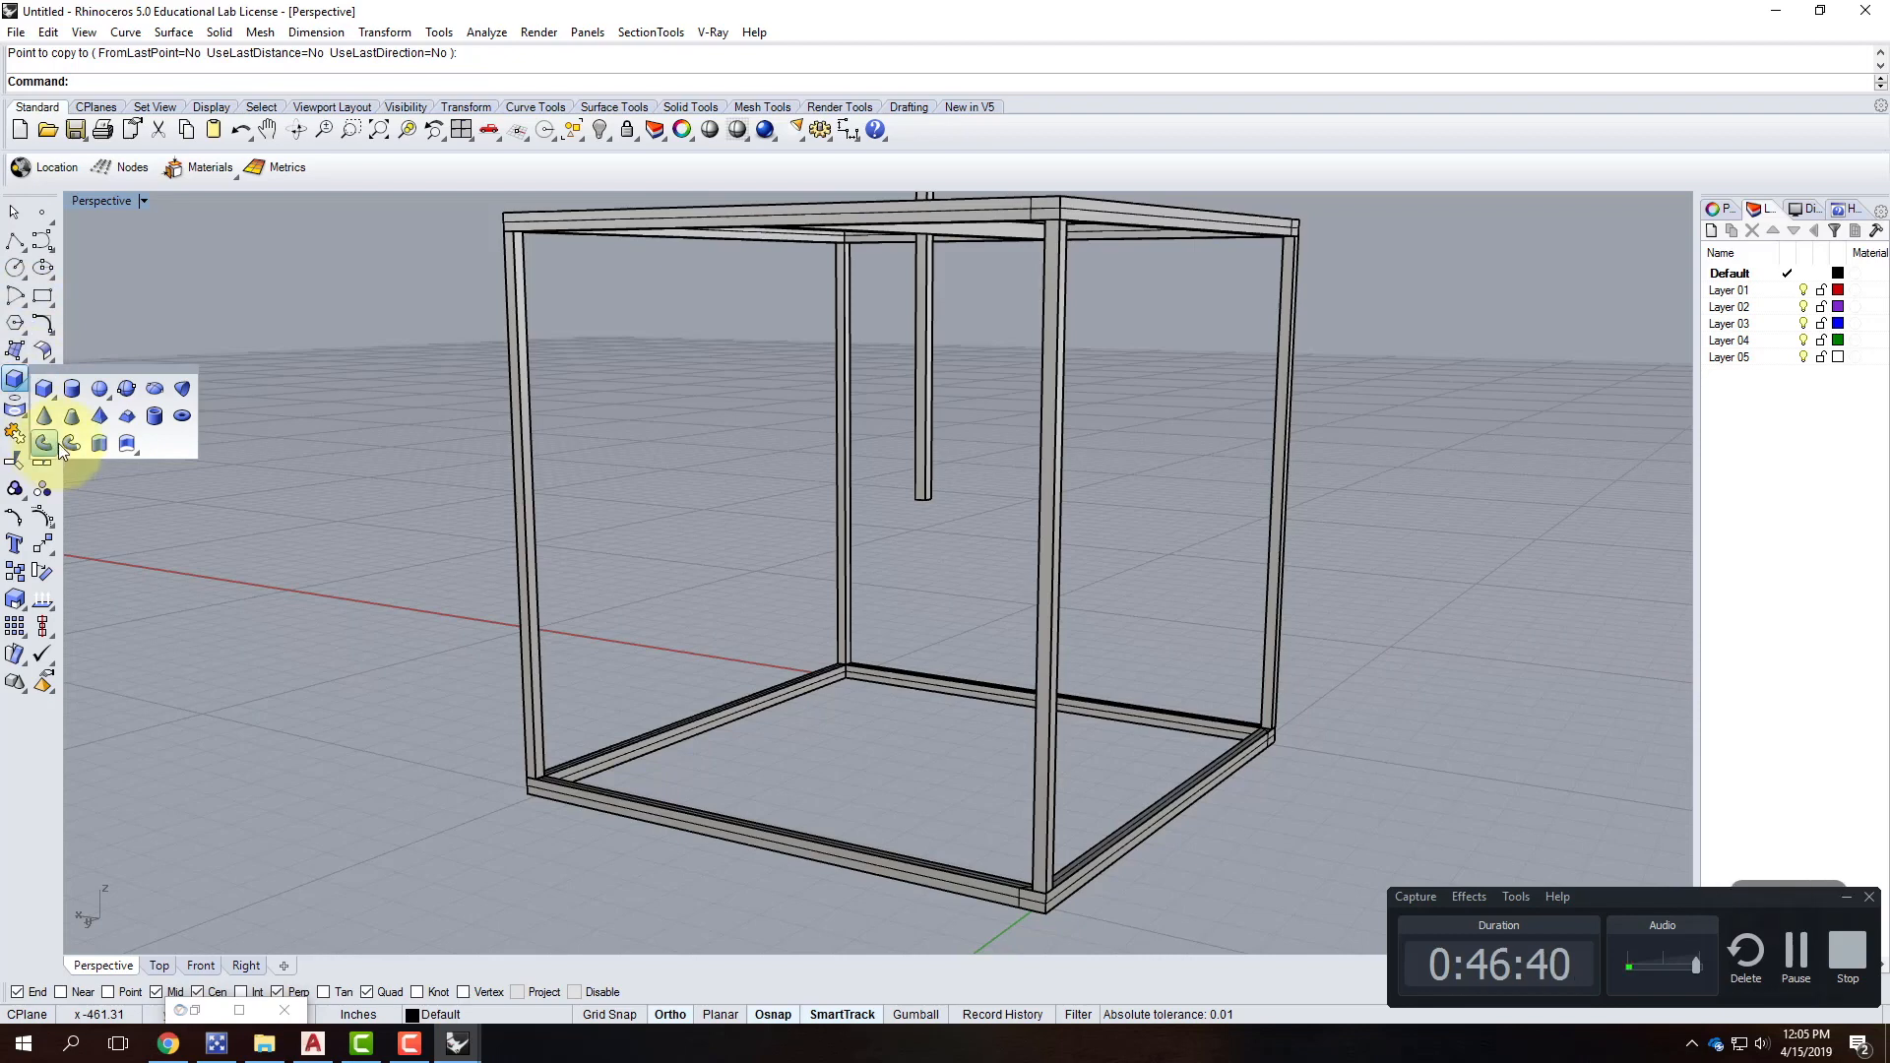
# Create a 2-inch-diameter sphere centred on the rod's bottom end.
pyautogui.click(100, 392)
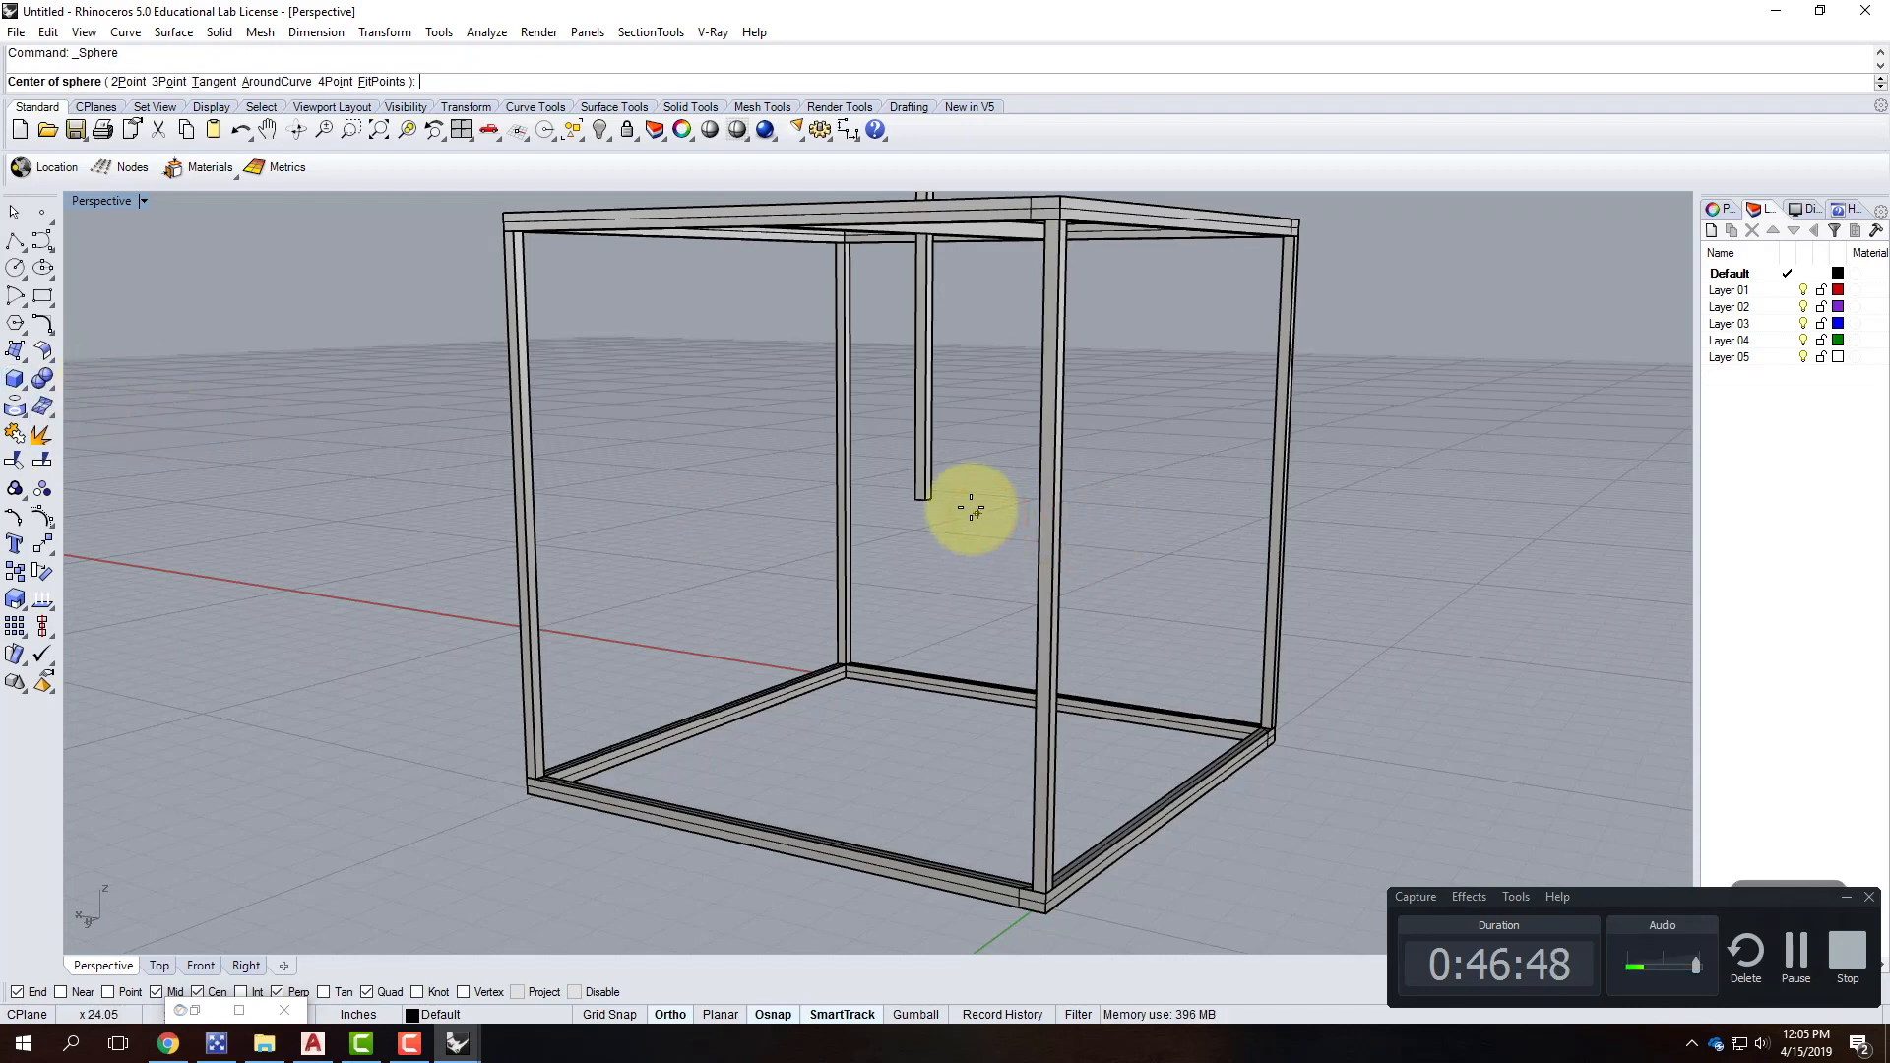
pyautogui.scroll(5, 969, 552)
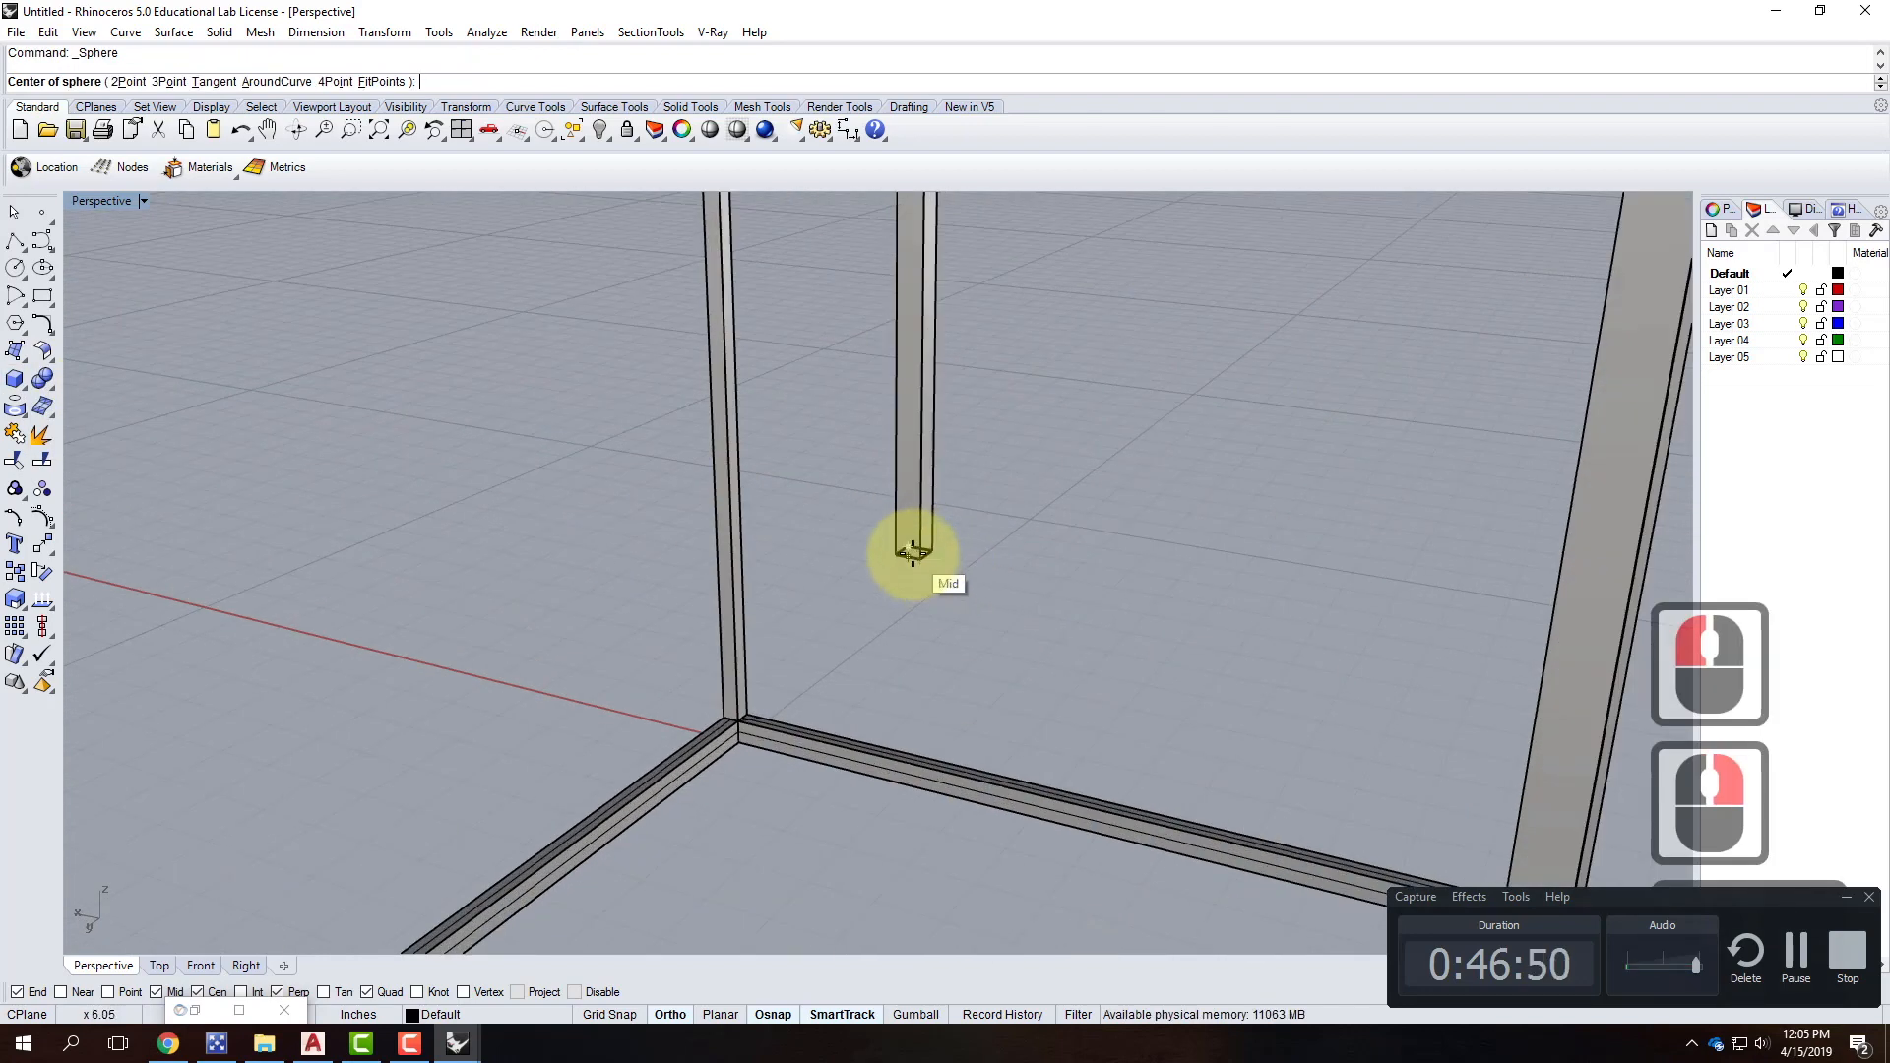
pyautogui.scroll(3, 910, 550)
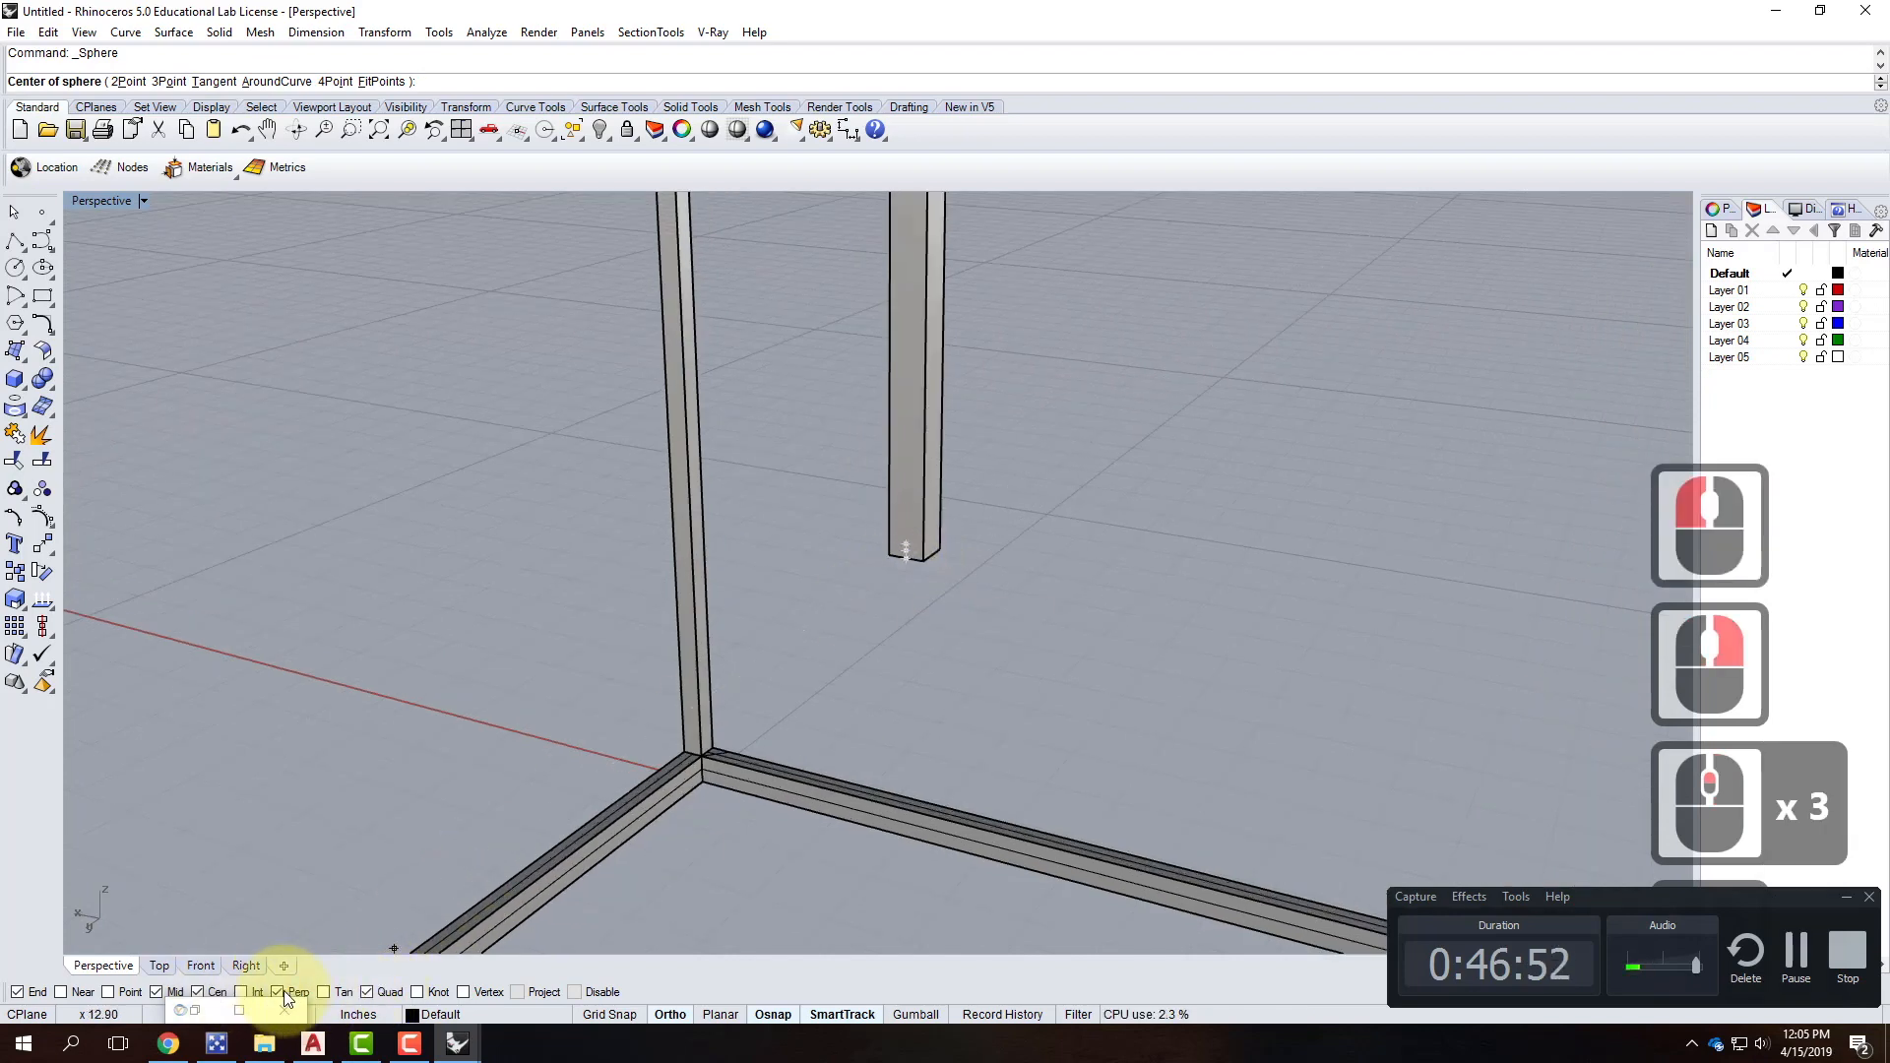
pyautogui.click(924, 559)
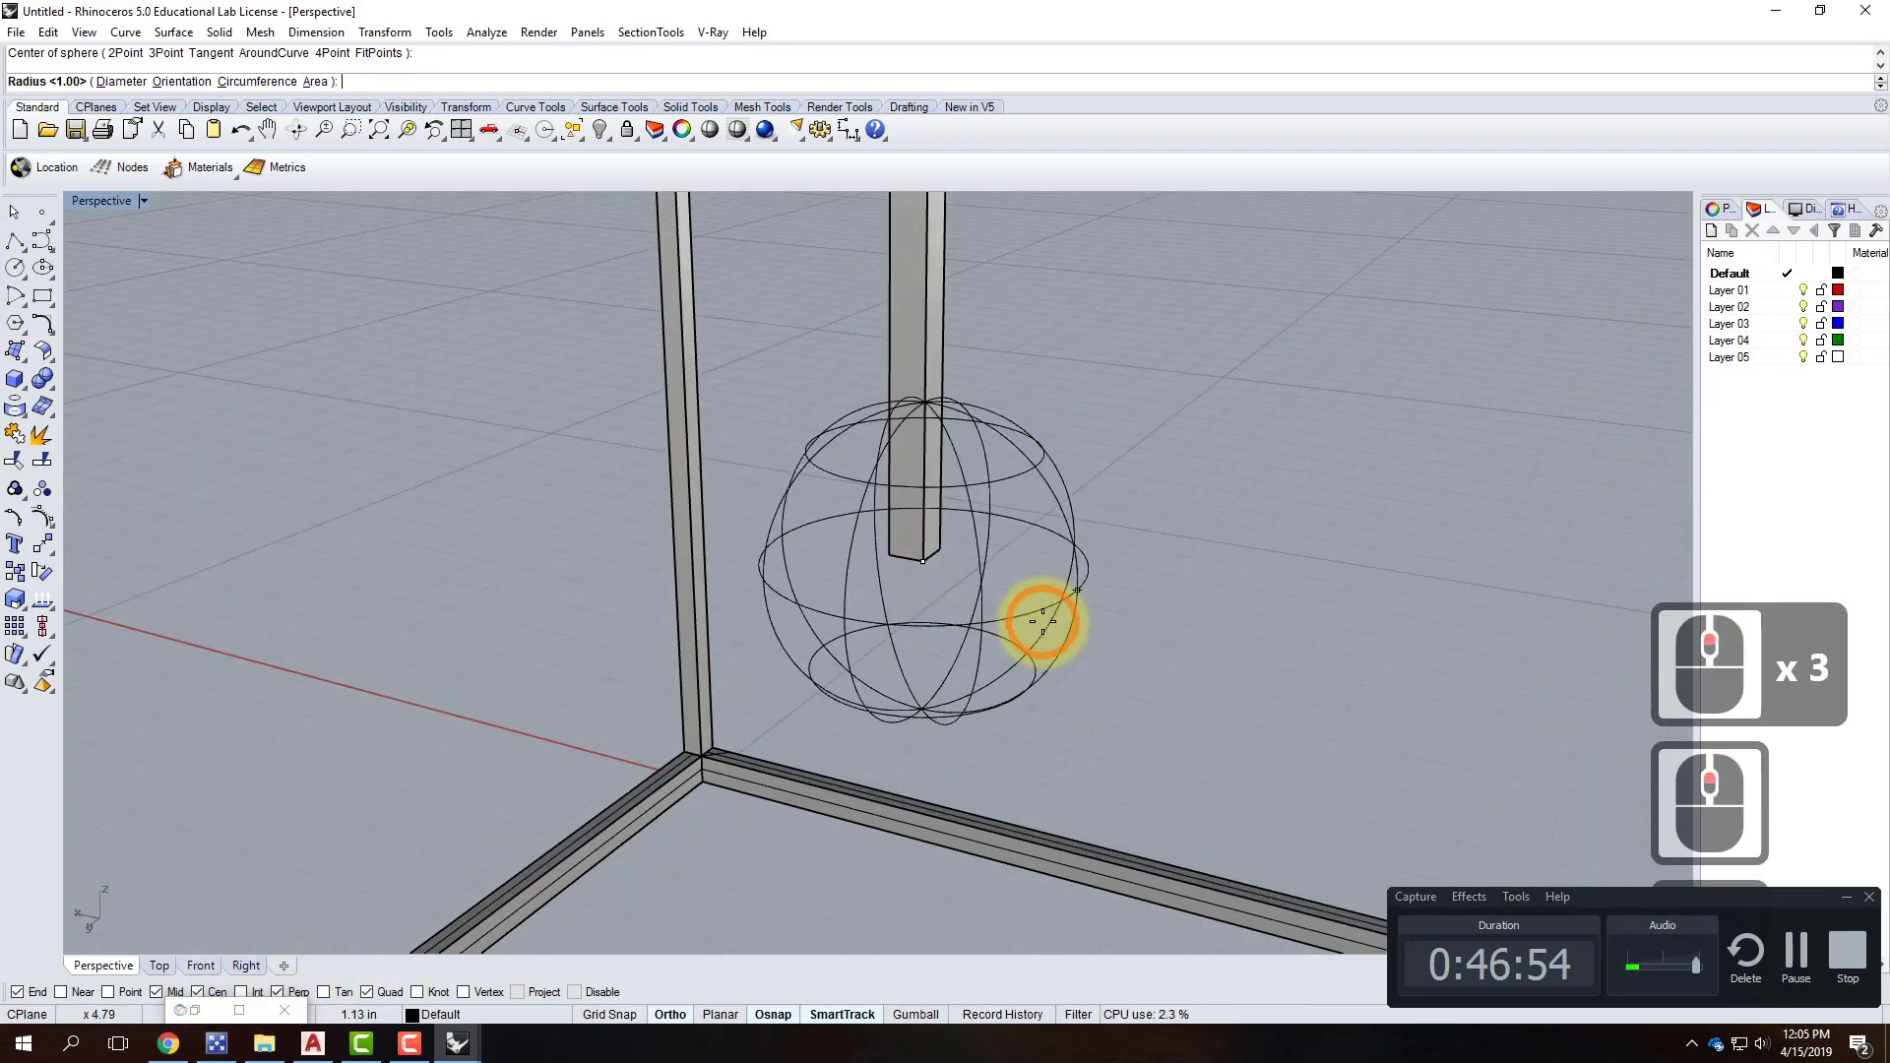
pyautogui.click(1042, 622)
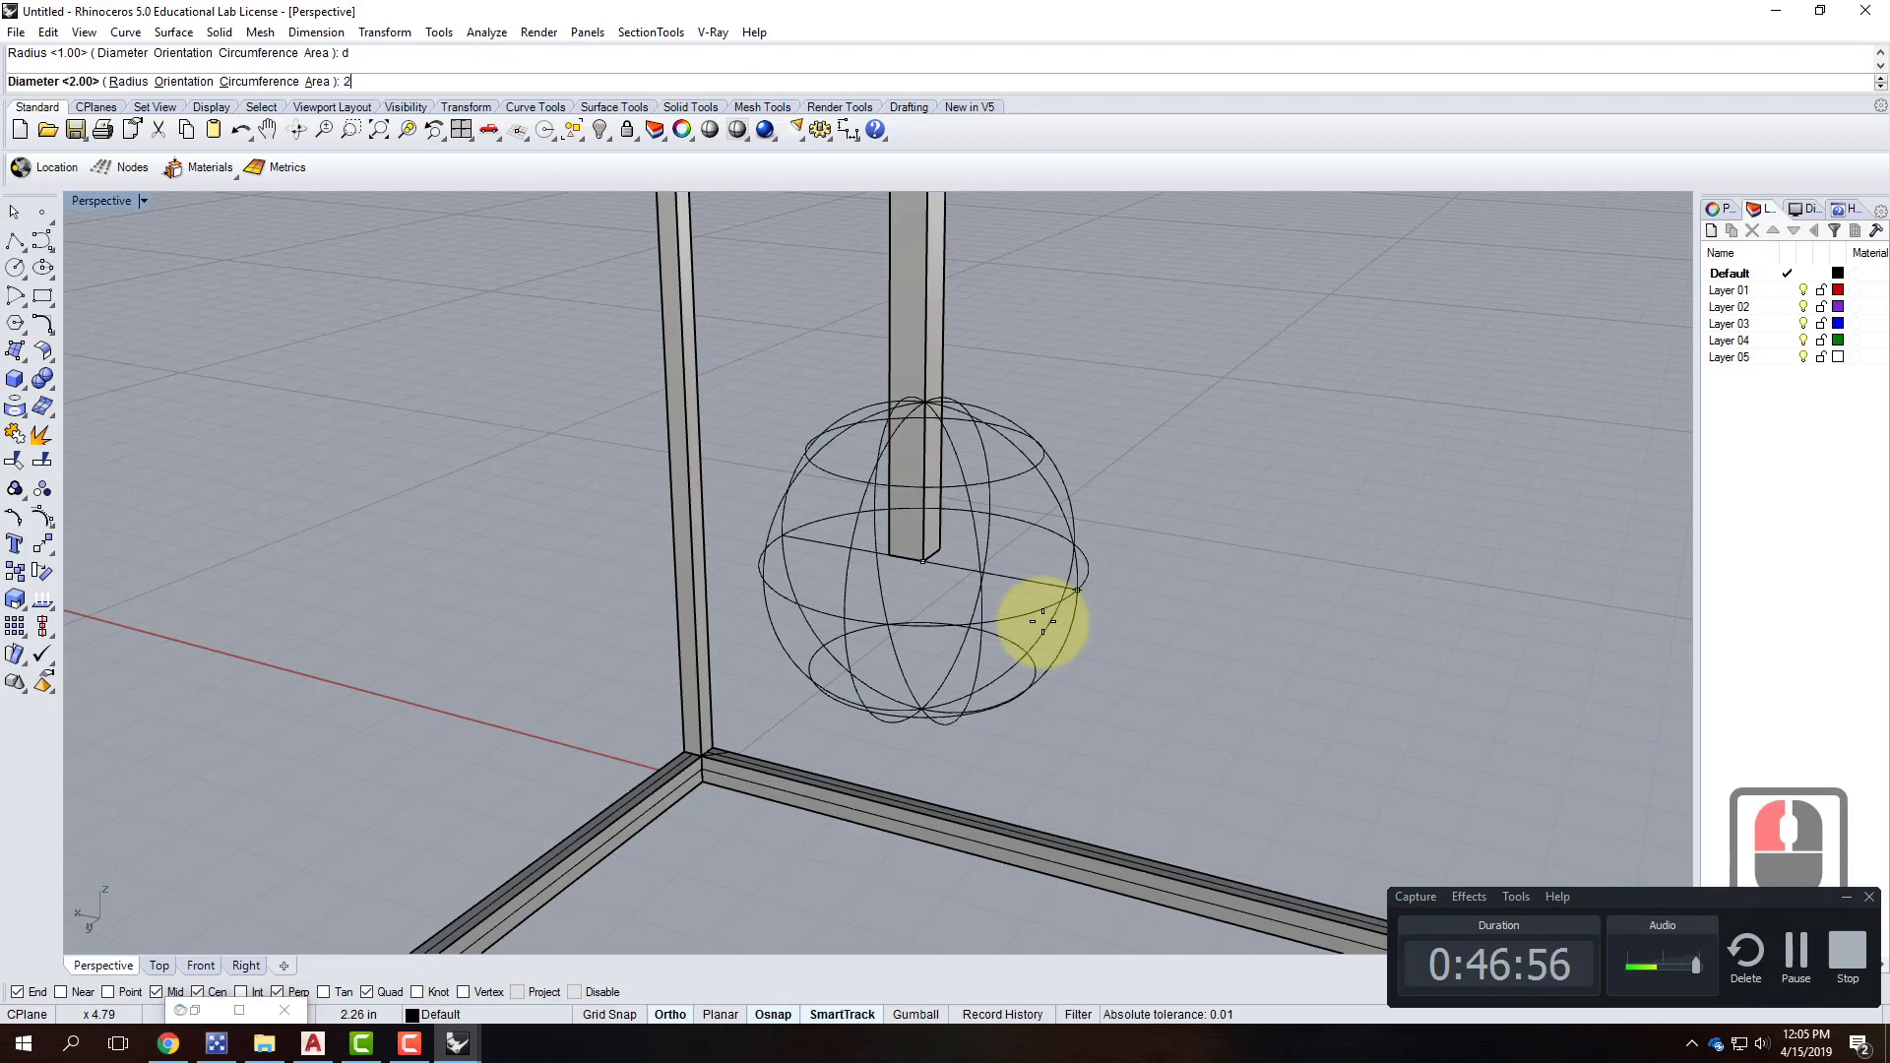
# Move the rod vertically so its end meets the top of the sphere.
pyautogui.click(1060, 502)
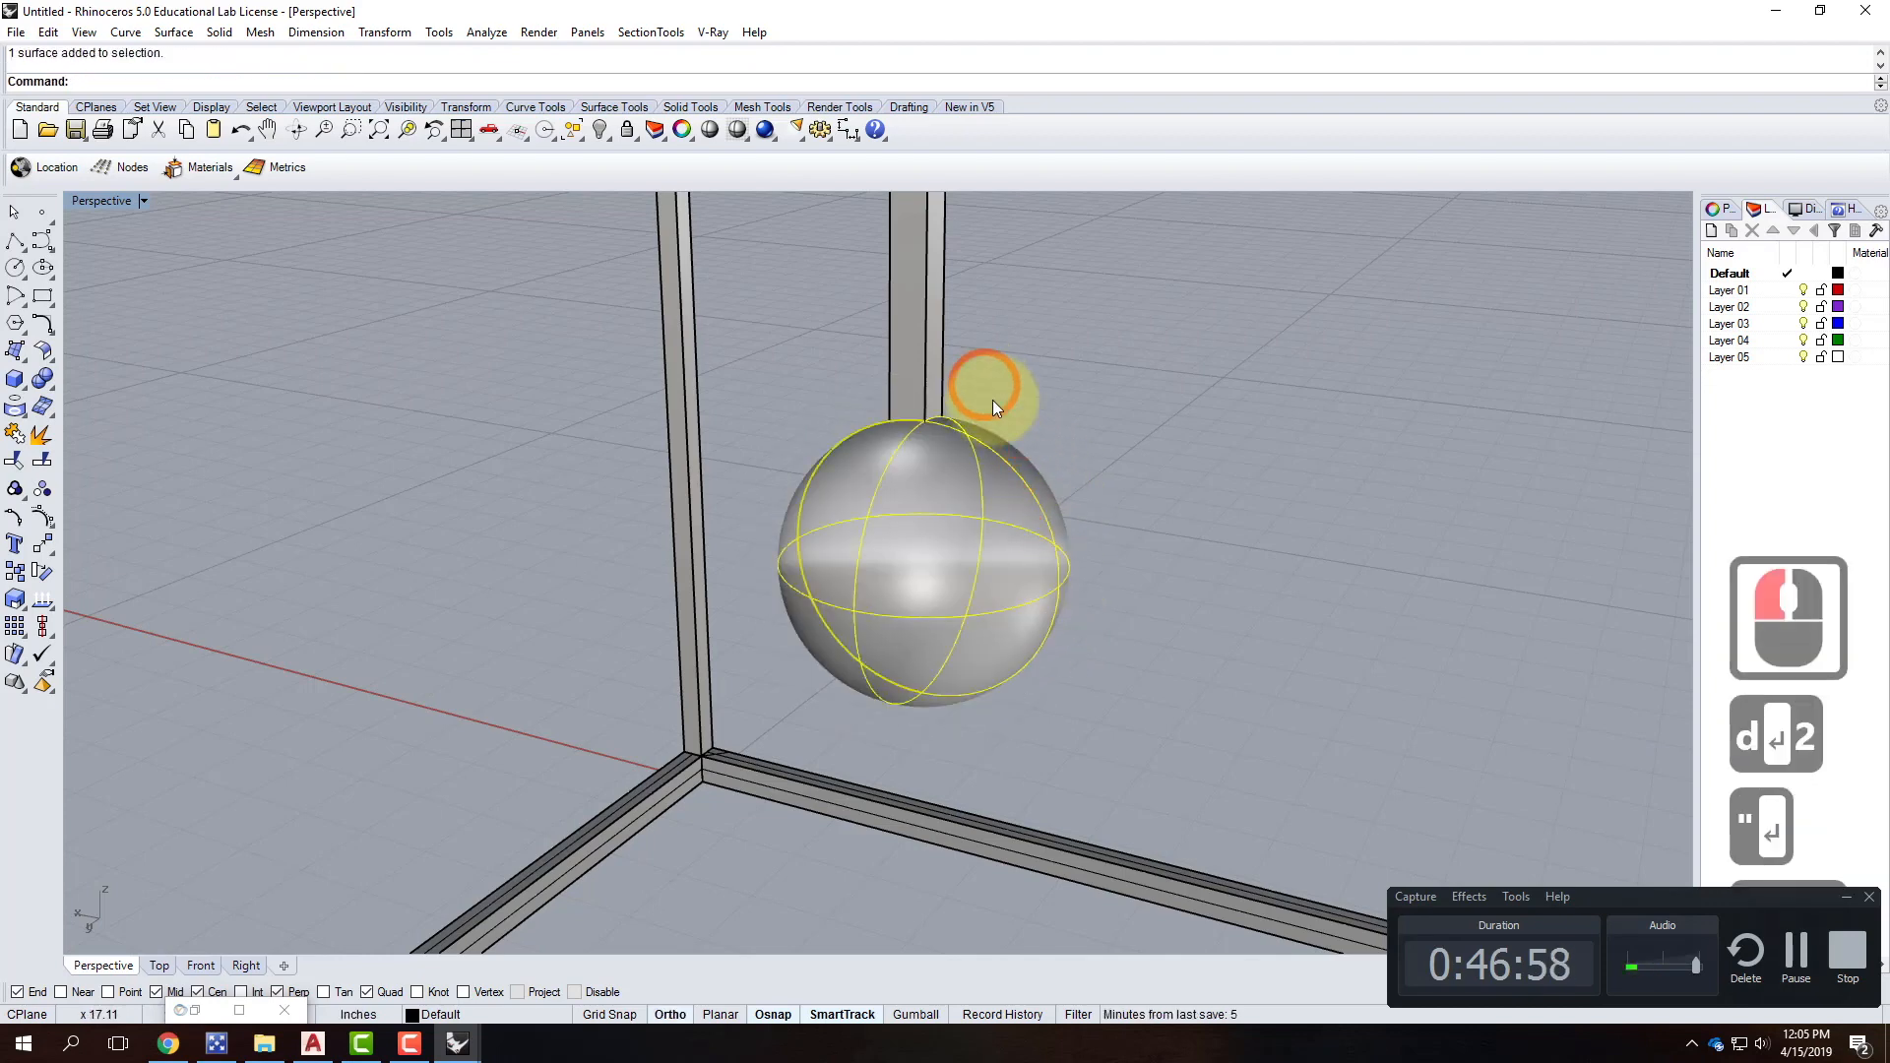
pyautogui.scroll(-5, 937, 464)
pyautogui.click(935, 392)
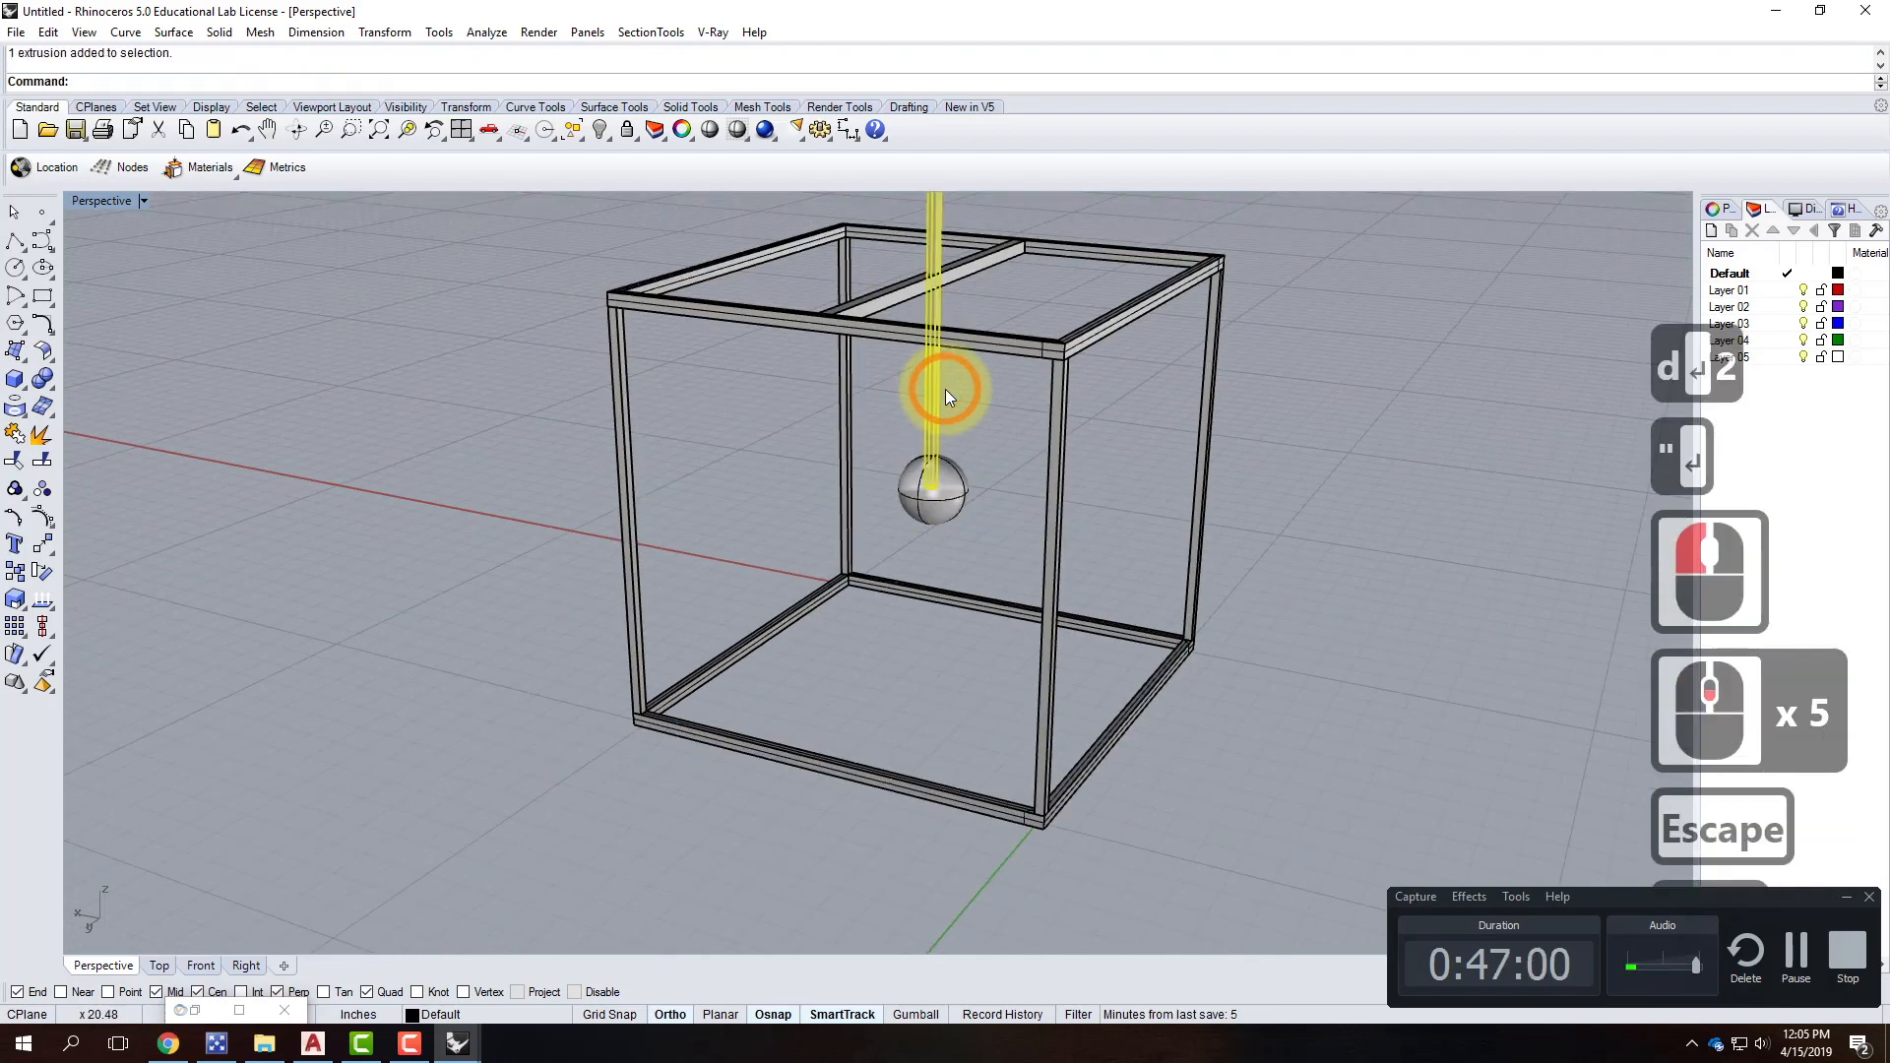
pyautogui.write('m')
pyautogui.press('Return')
pyautogui.write('ve from ( Vertical=No ): v')
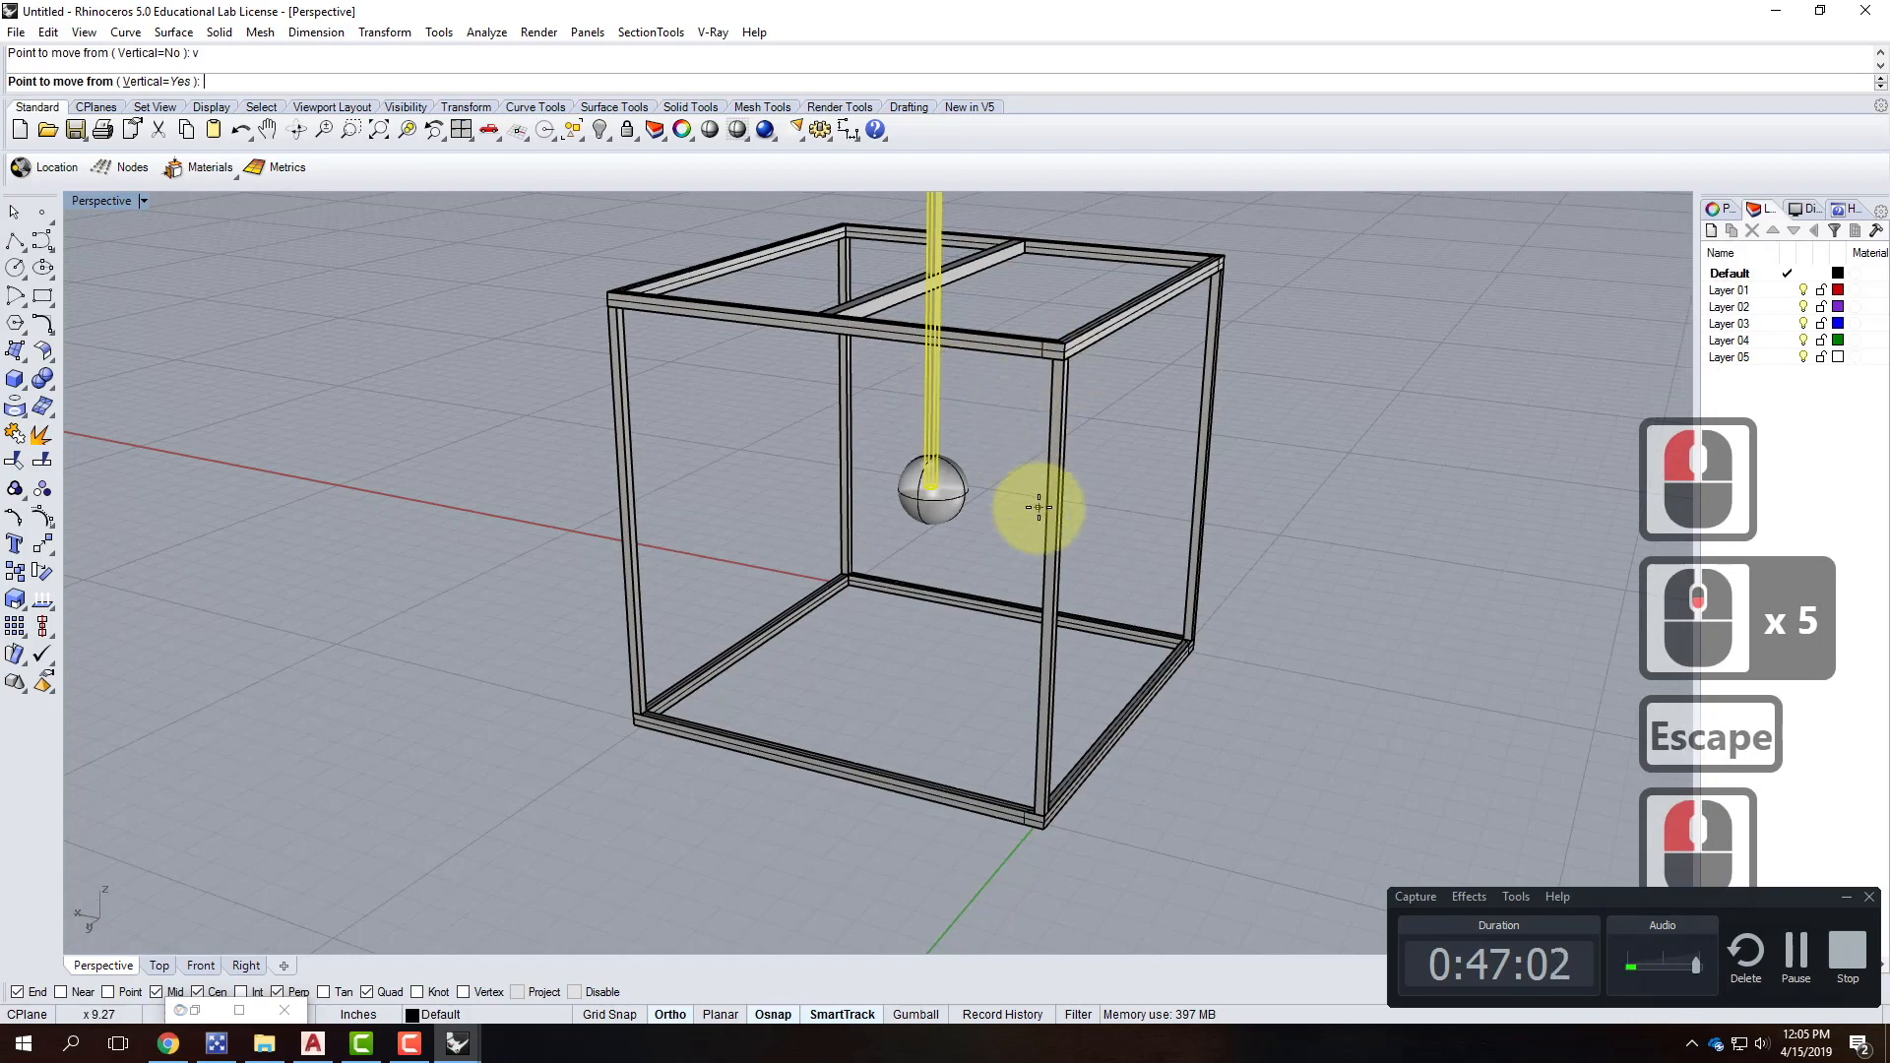
pyautogui.press('Return')
pyautogui.click(1035, 484)
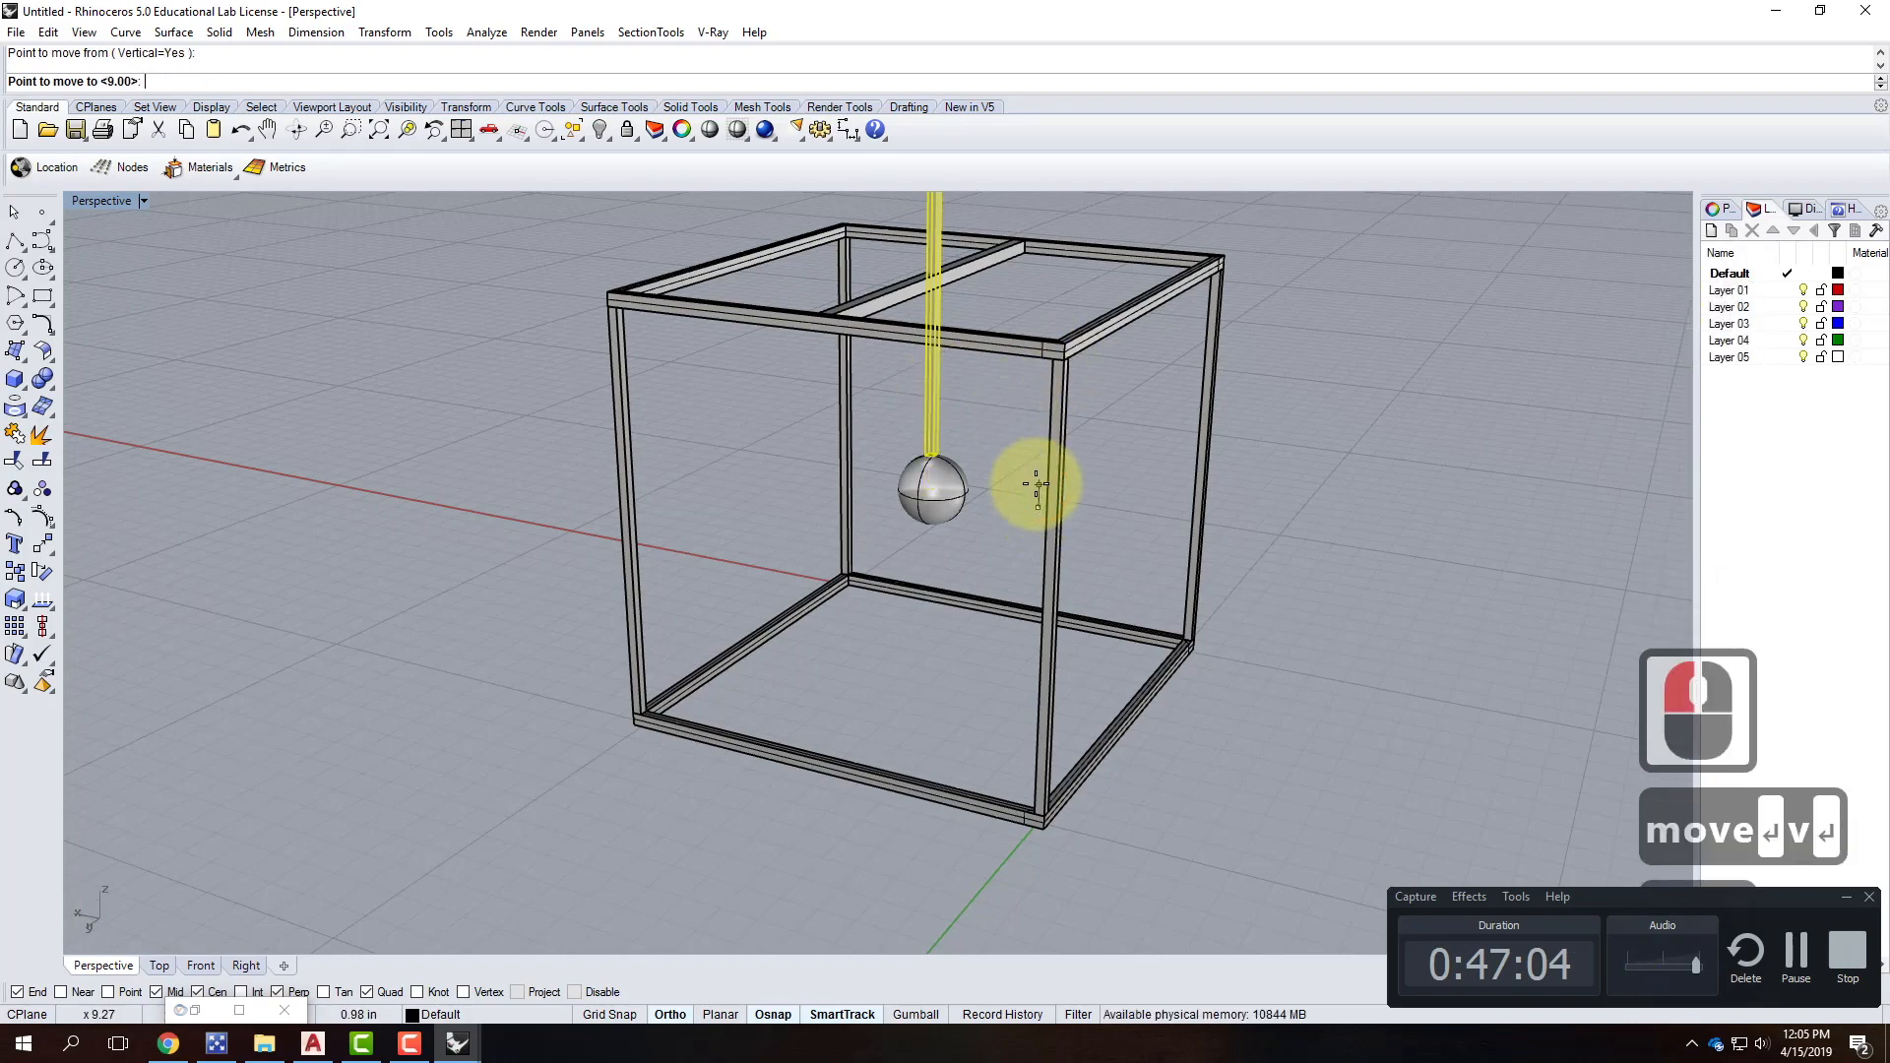
pyautogui.click(977, 457)
pyautogui.press('Escape')
# Select the sphere and return to the four-viewport layout.
pyautogui.scroll(4, 1010, 500)
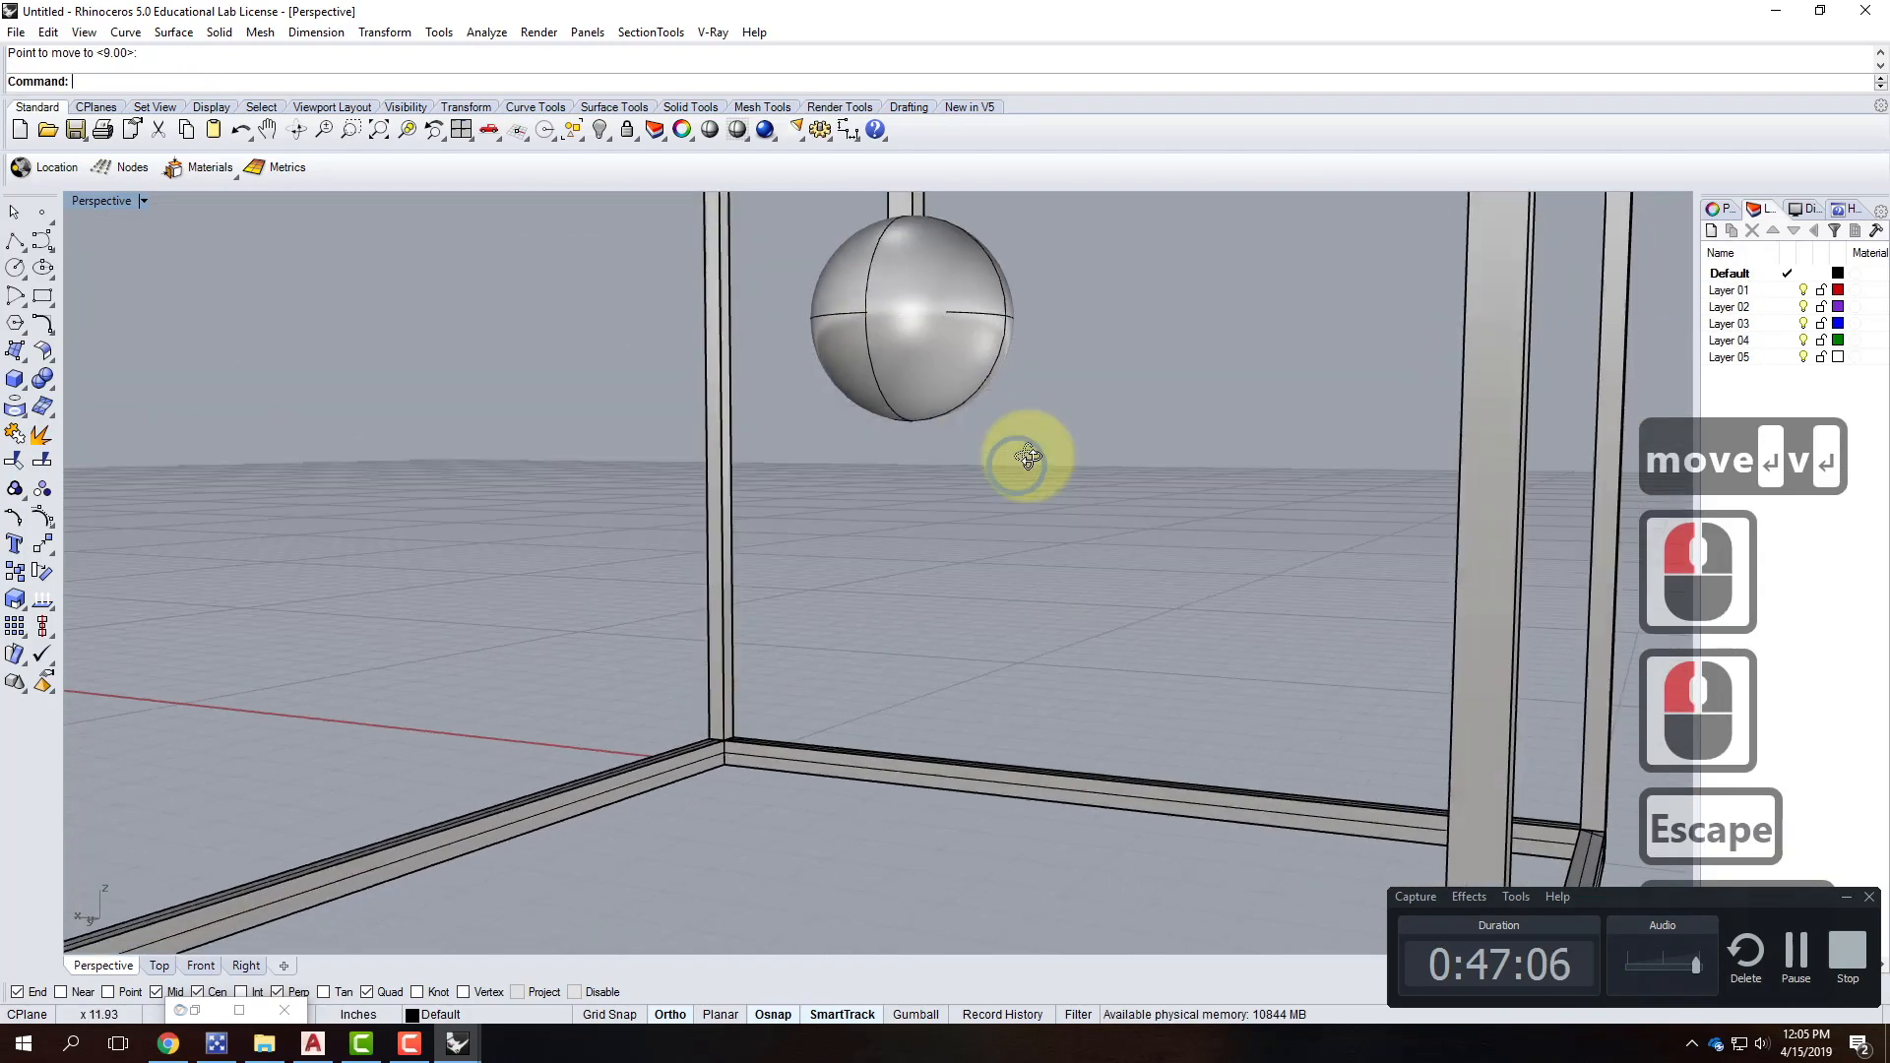
pyautogui.click(1012, 296)
pyautogui.rightClick(584, 313)
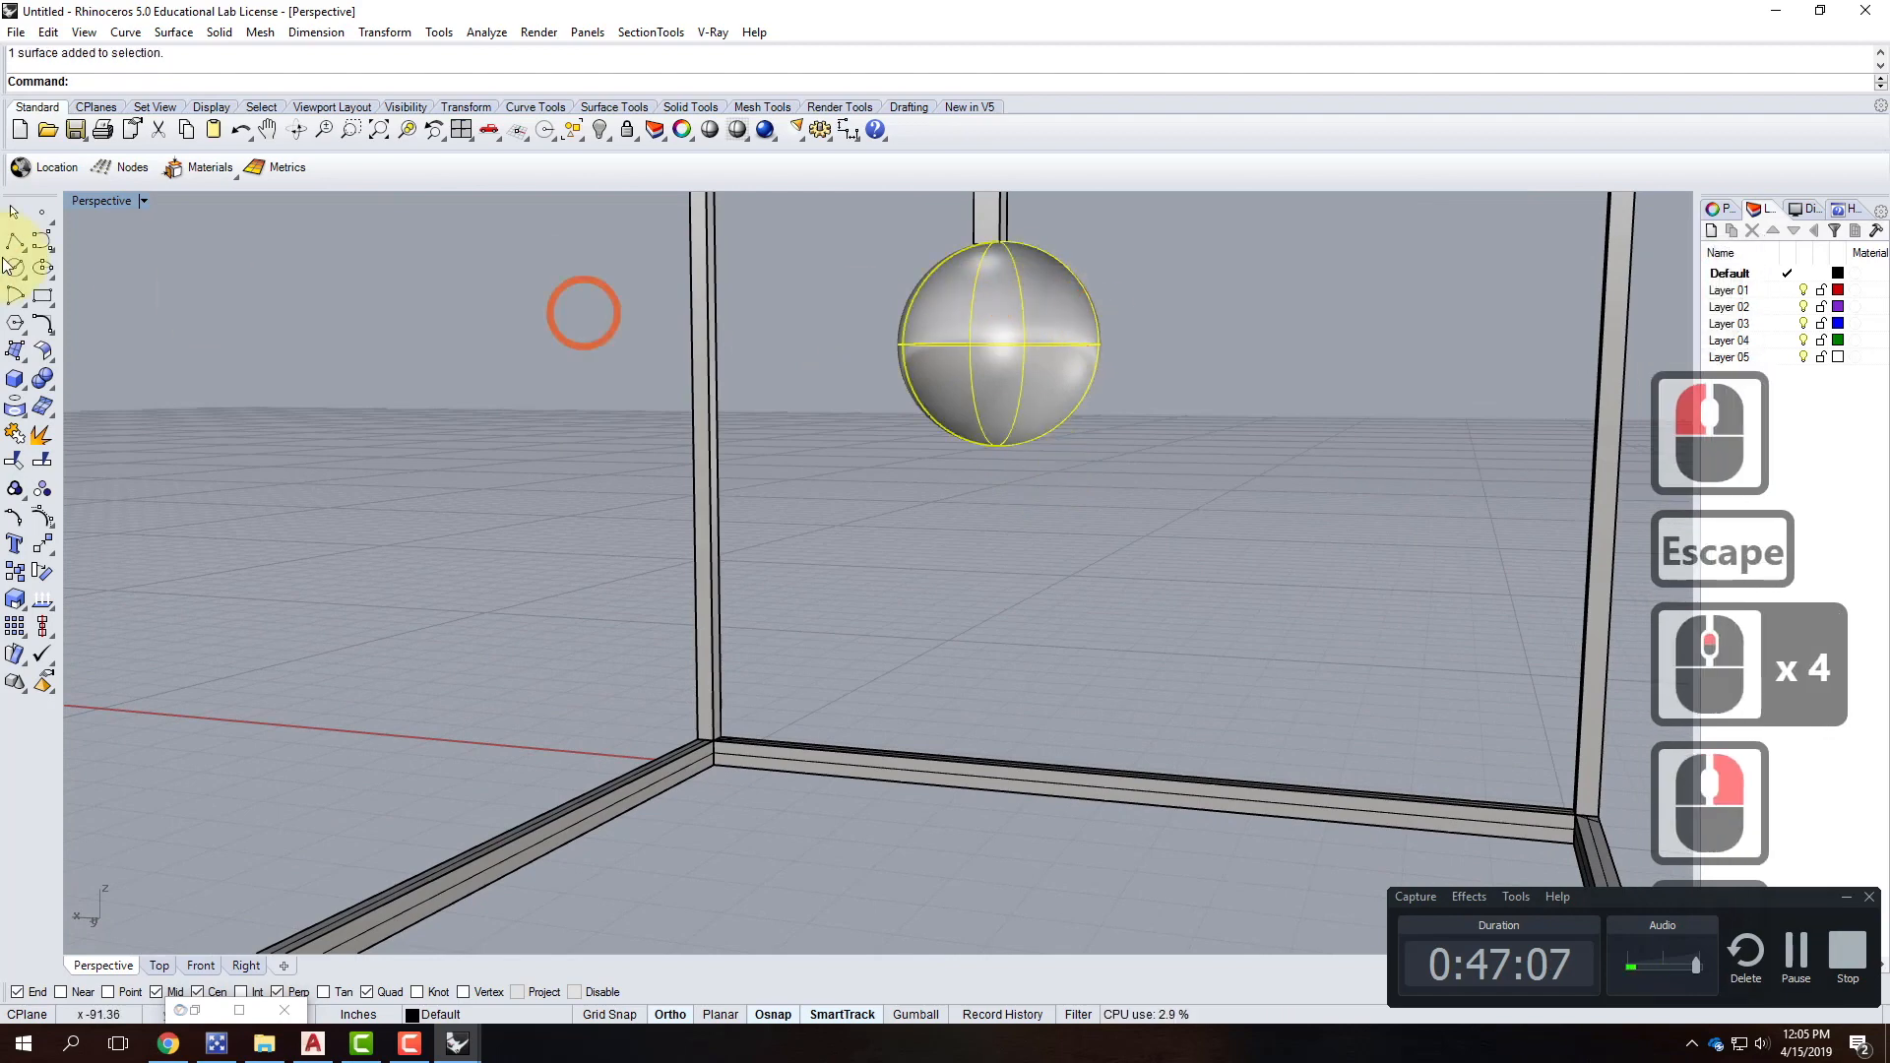
pyautogui.doubleClick(104, 206)
# Move the sphere slightly in the Front view to adjust its position.
pyautogui.scroll(10, 598, 693)
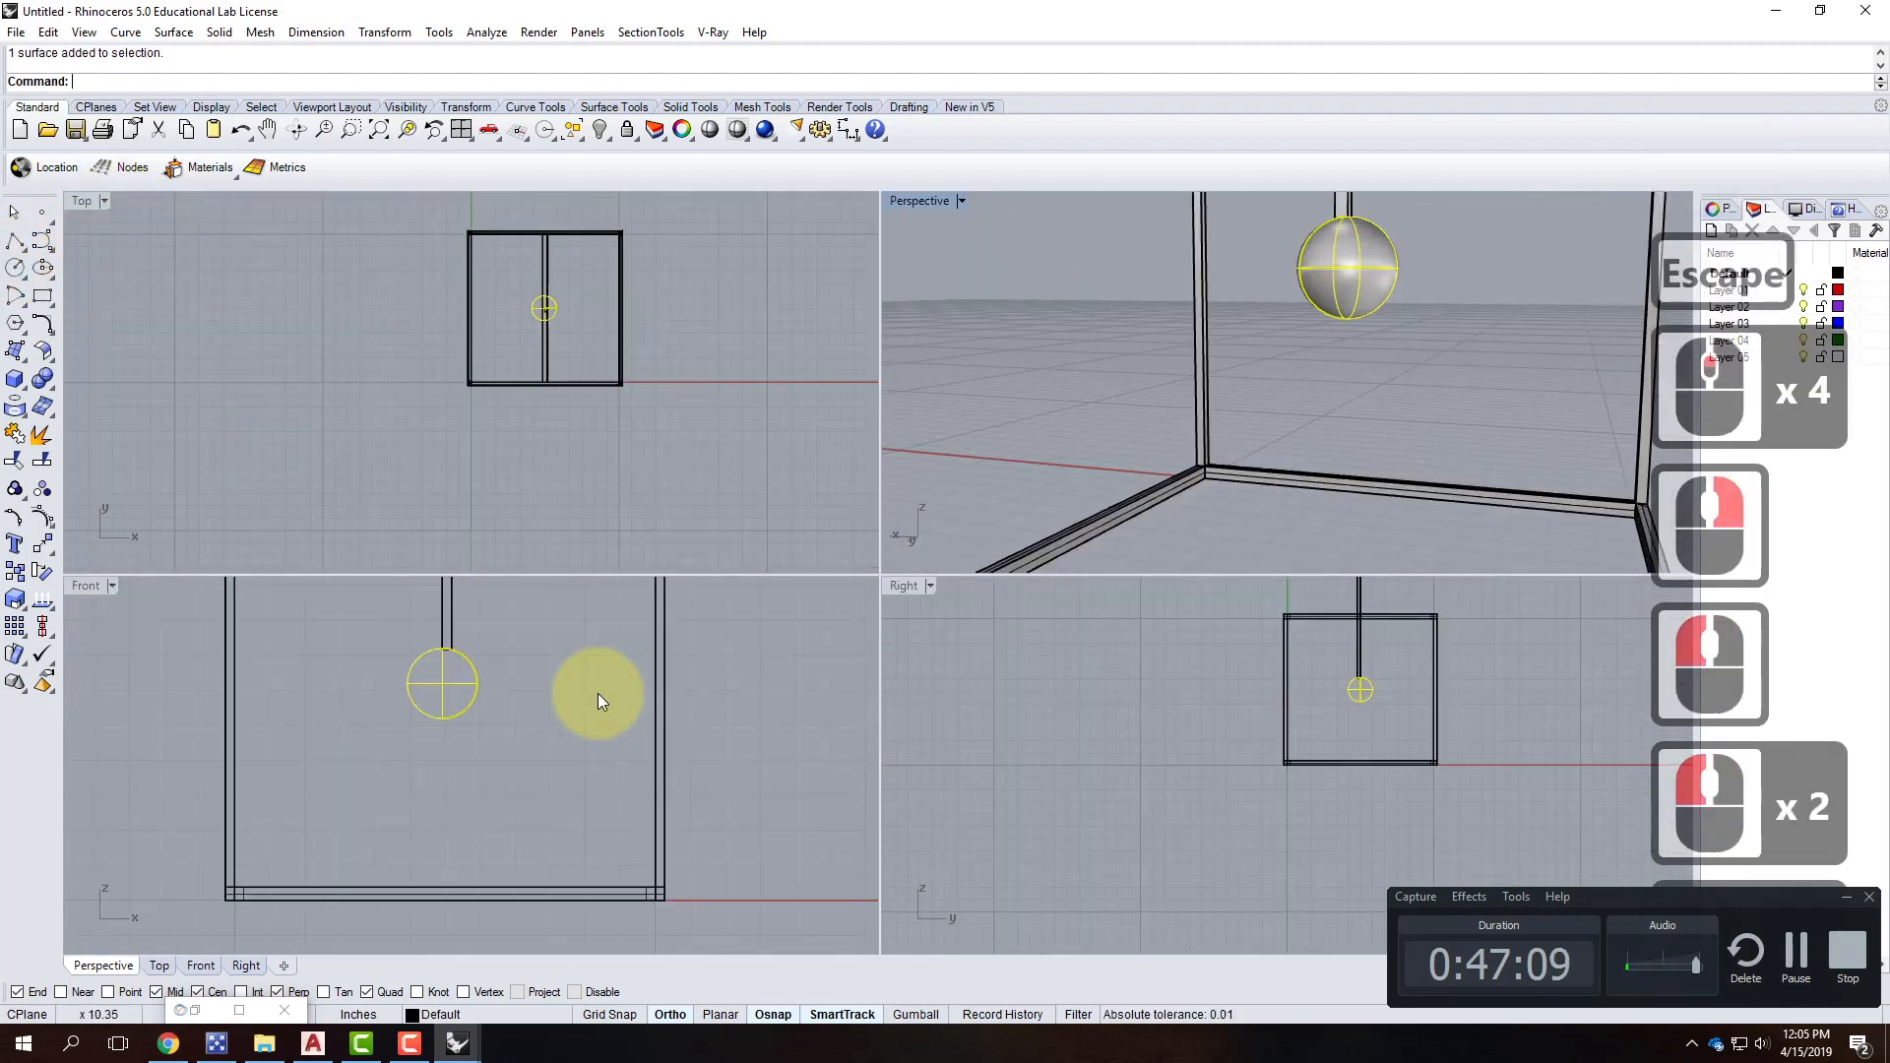
pyautogui.write('move')
pyautogui.press('Return')
pyautogui.click(528, 786)
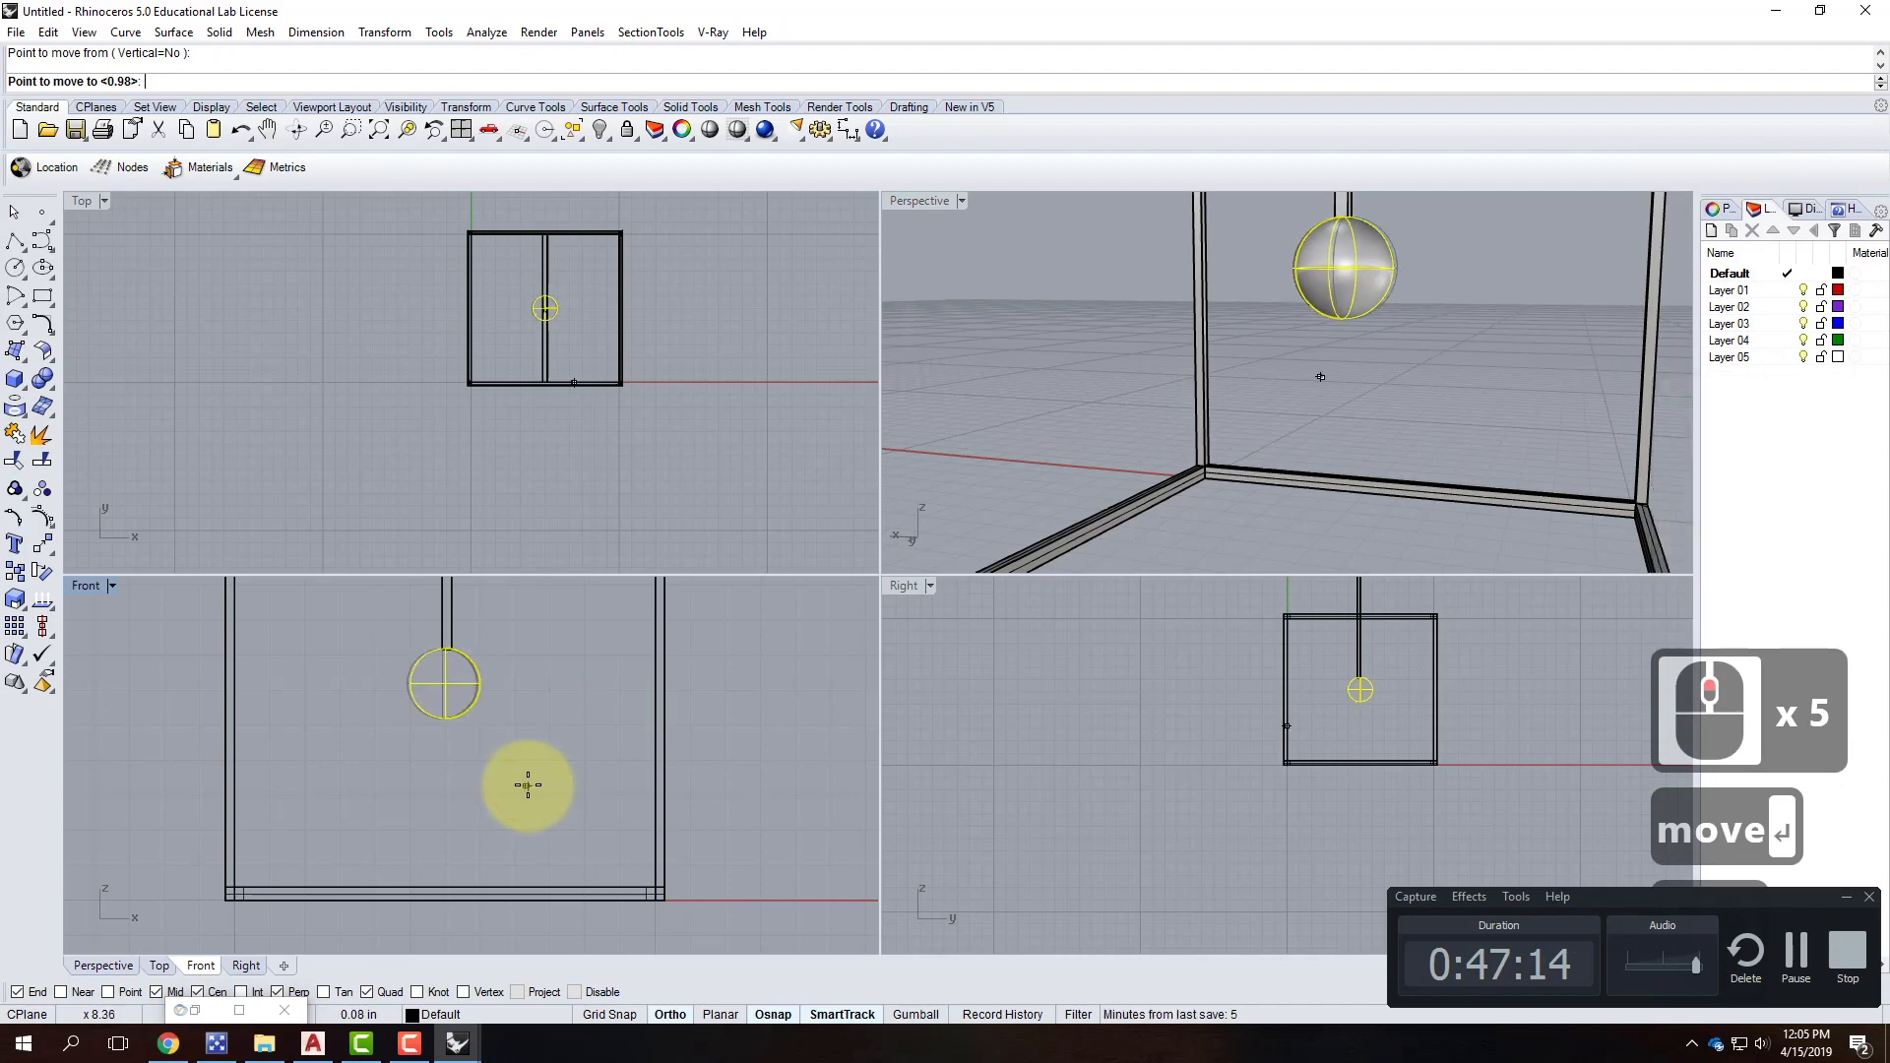
pyautogui.click(552, 784)
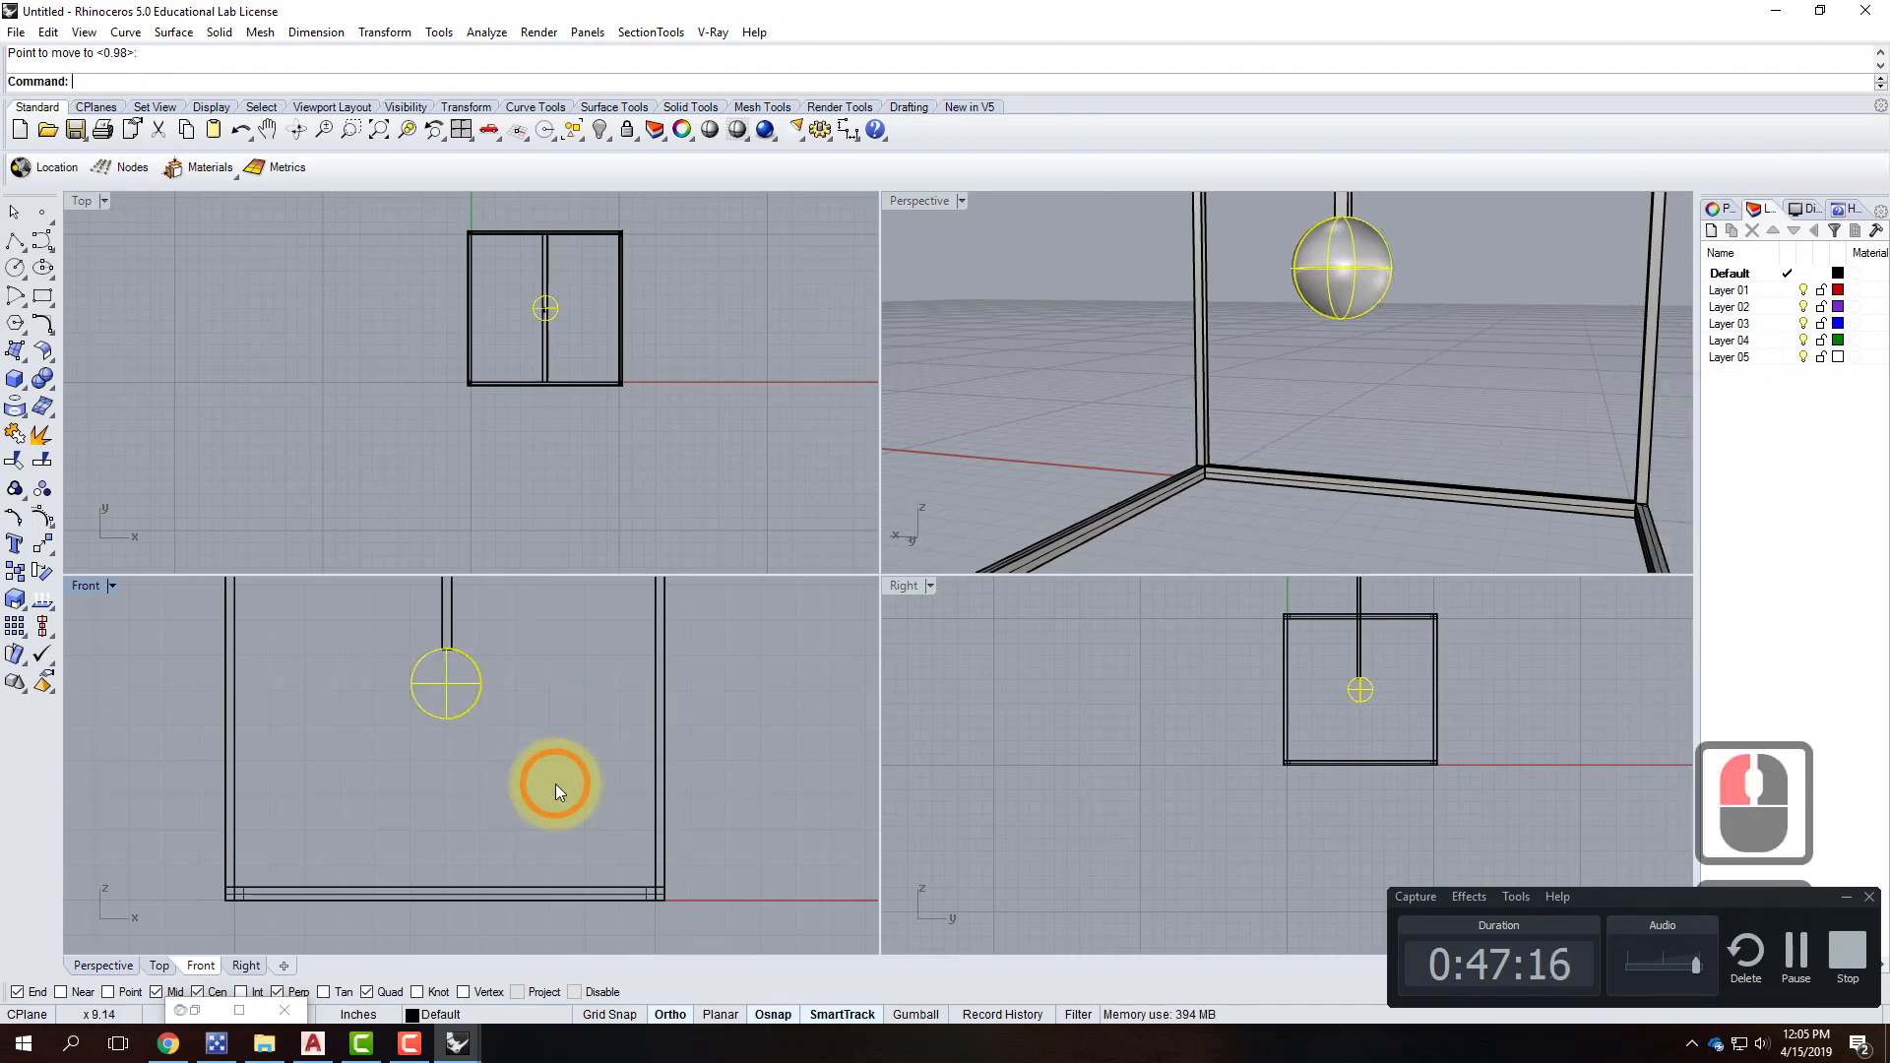
pyautogui.click(622, 691)
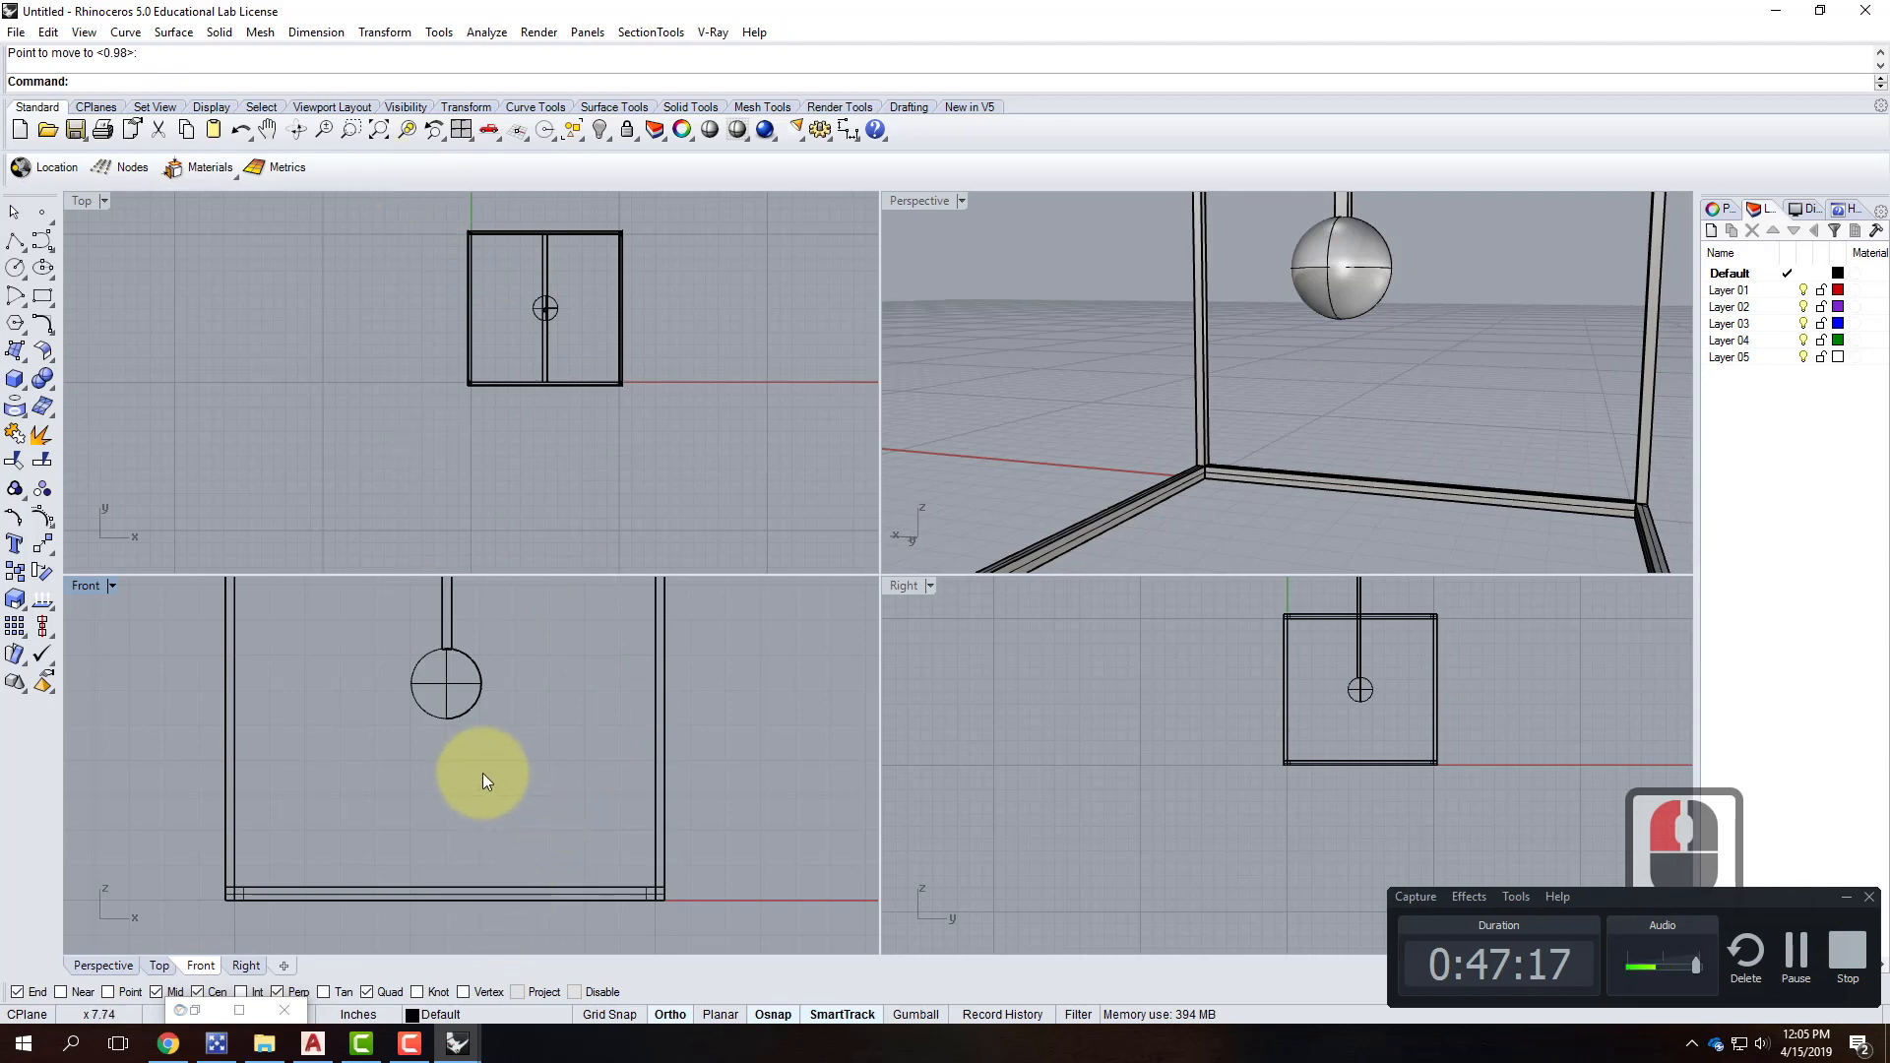
pyautogui.moveTo(452, 695); pyautogui.dragTo(490, 734, button='right')
pyautogui.press('Escape')
pyautogui.press('Escape')
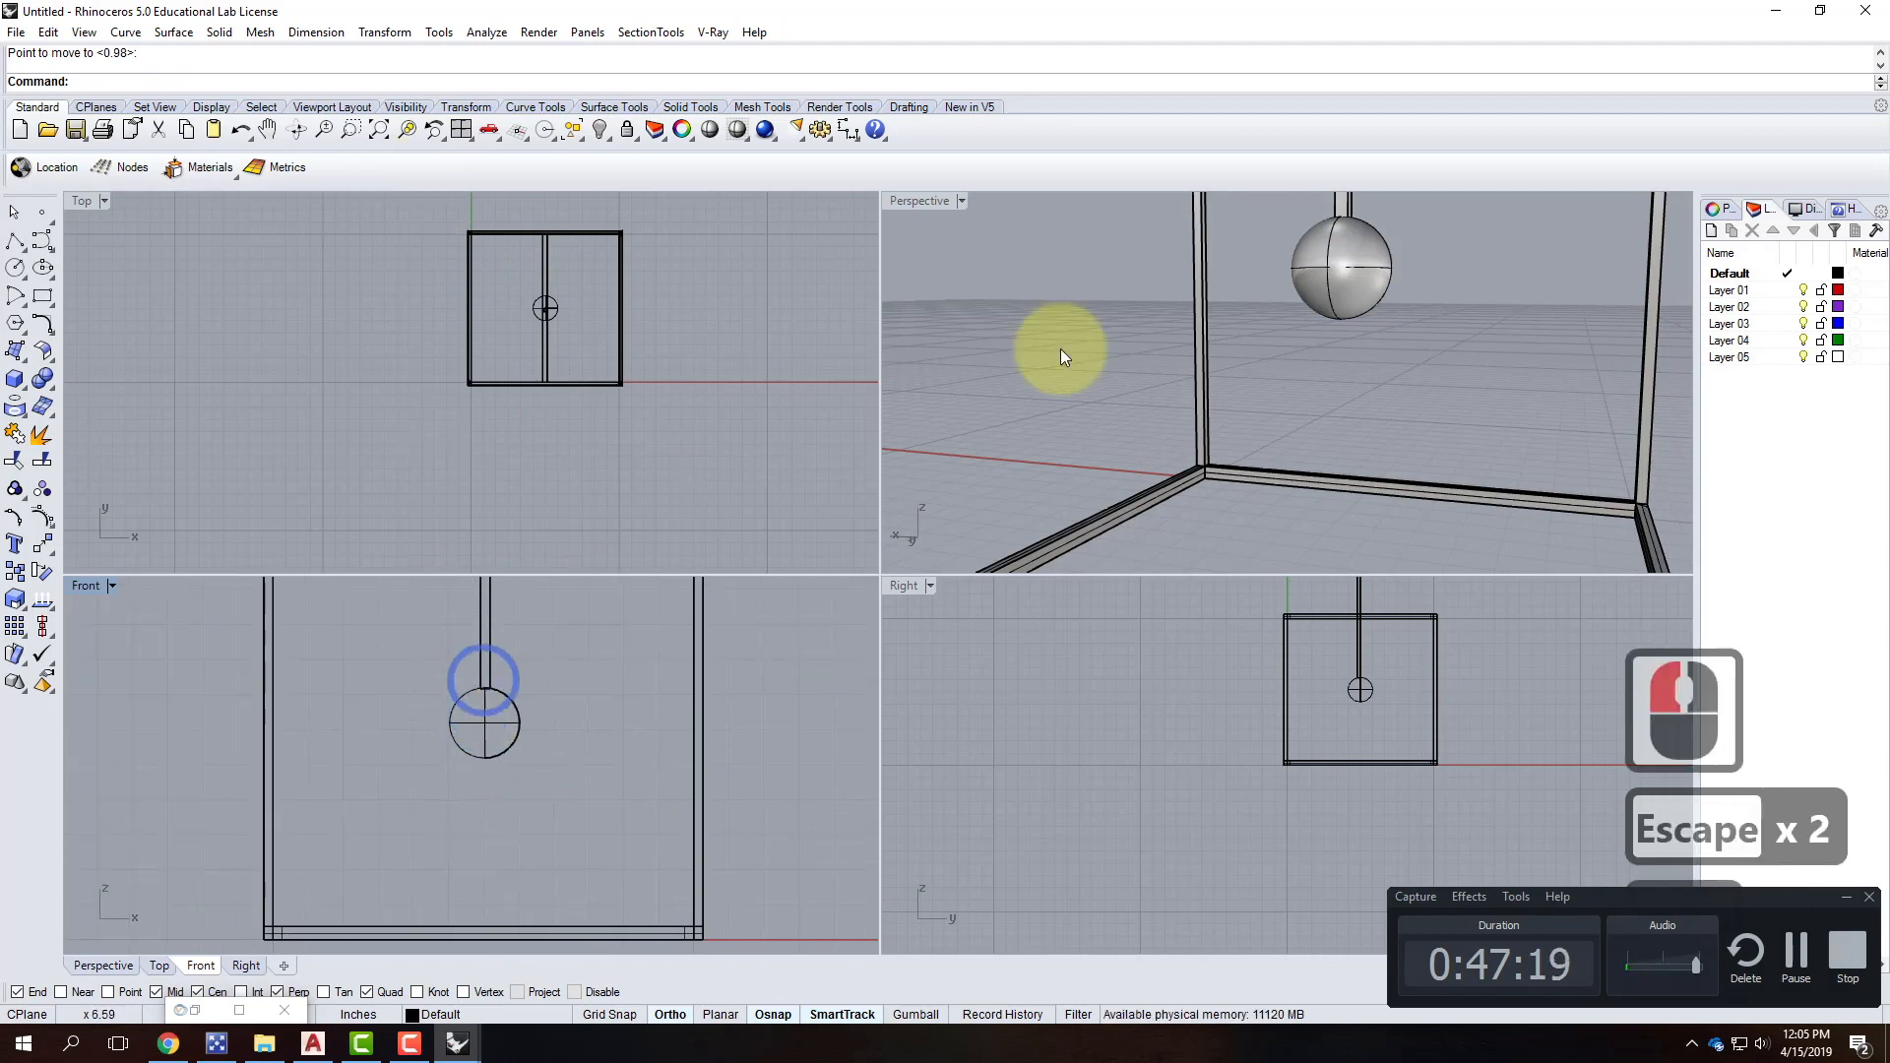
# In a maximised Perspective view, start an ellipsoid on the frame floor with a 1-inch first axis.
pyautogui.doubleClick(931, 202)
pyautogui.moveTo(1075, 280); pyautogui.dragTo(1086, 412, button='right')
pyautogui.scroll(5, 1018, 718)
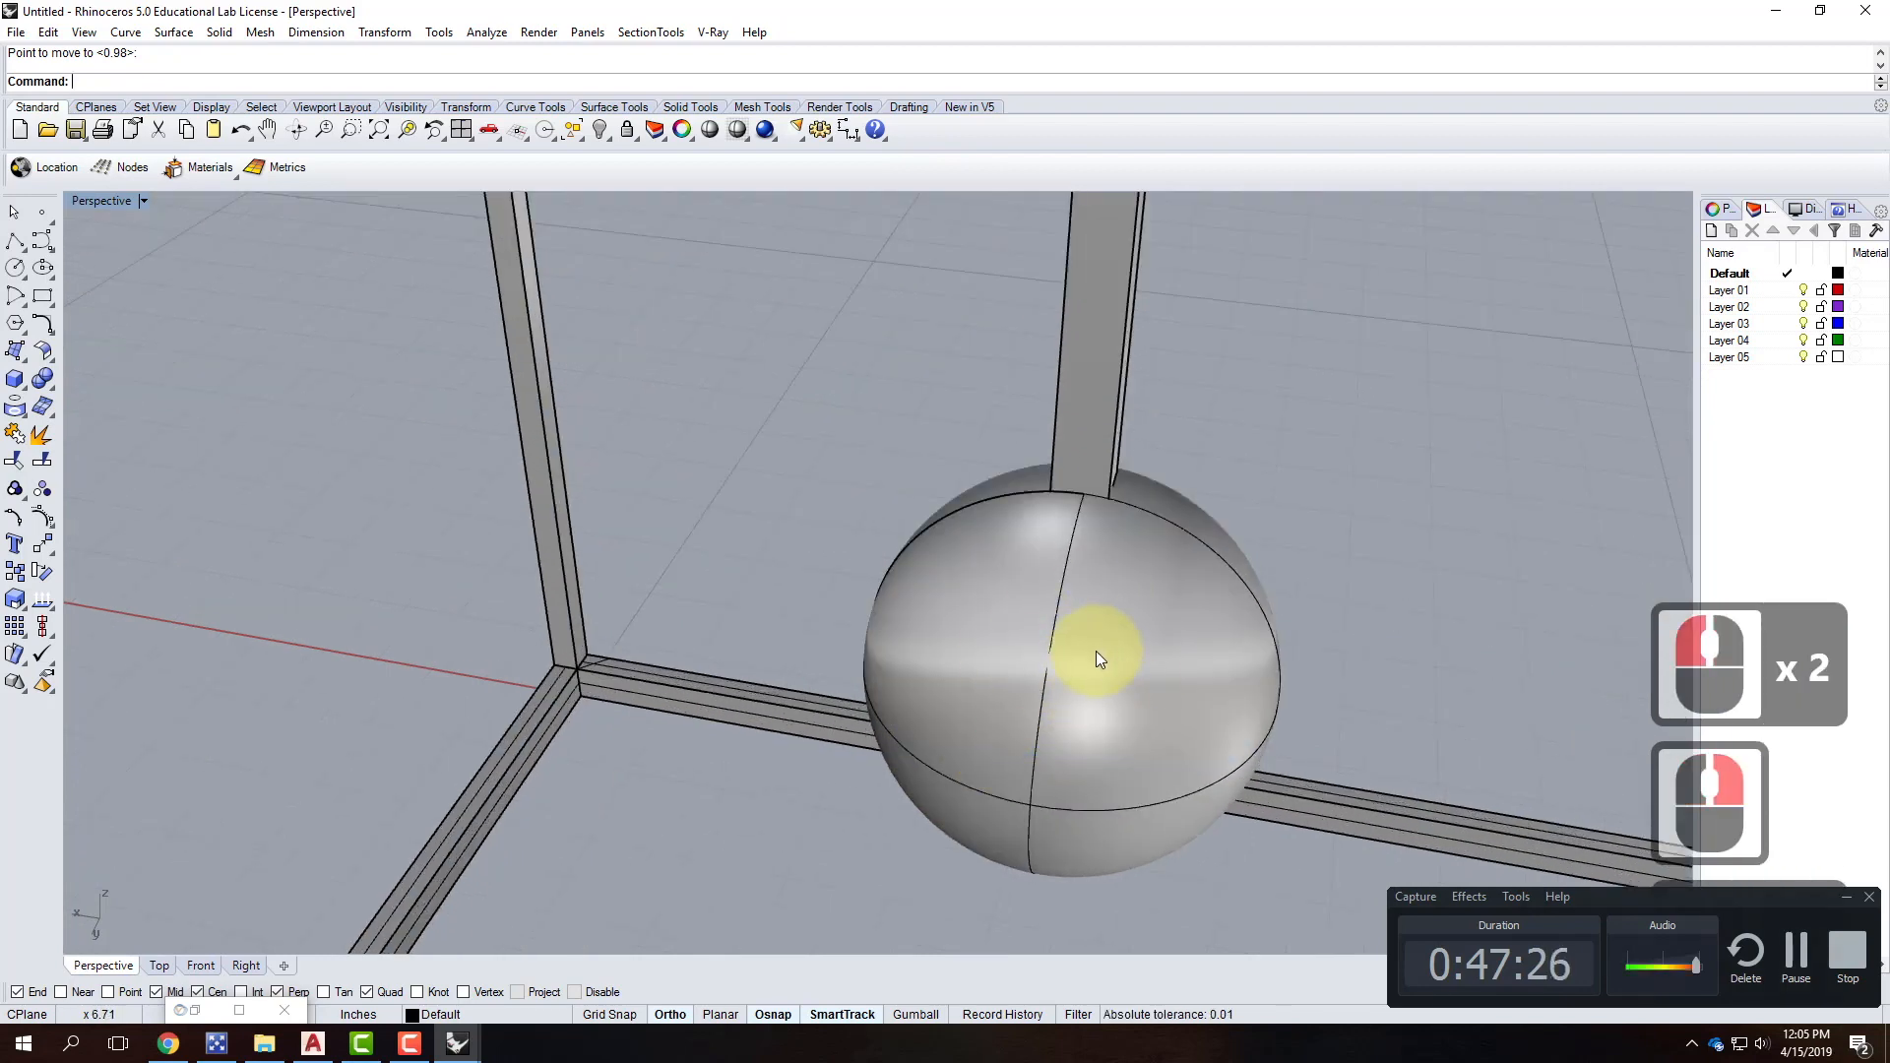
pyautogui.click(46, 382)
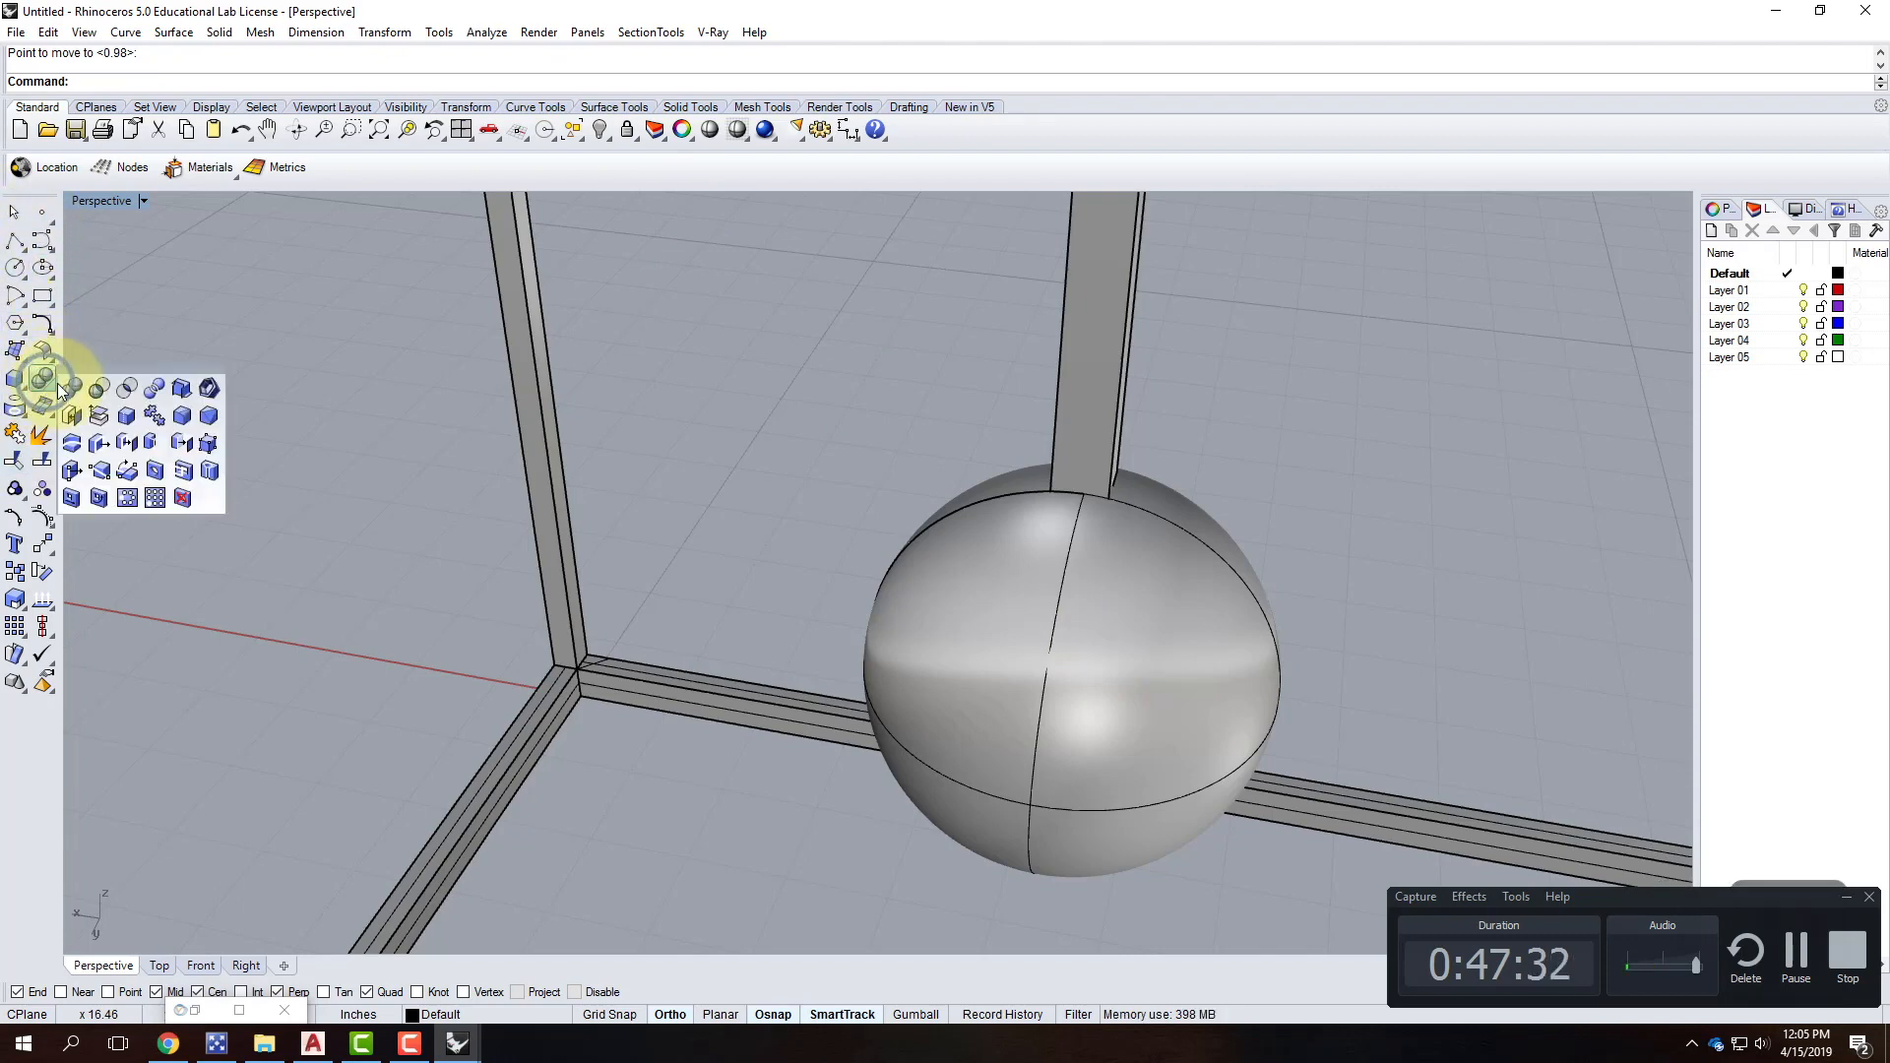
pyautogui.rightClick(20, 394)
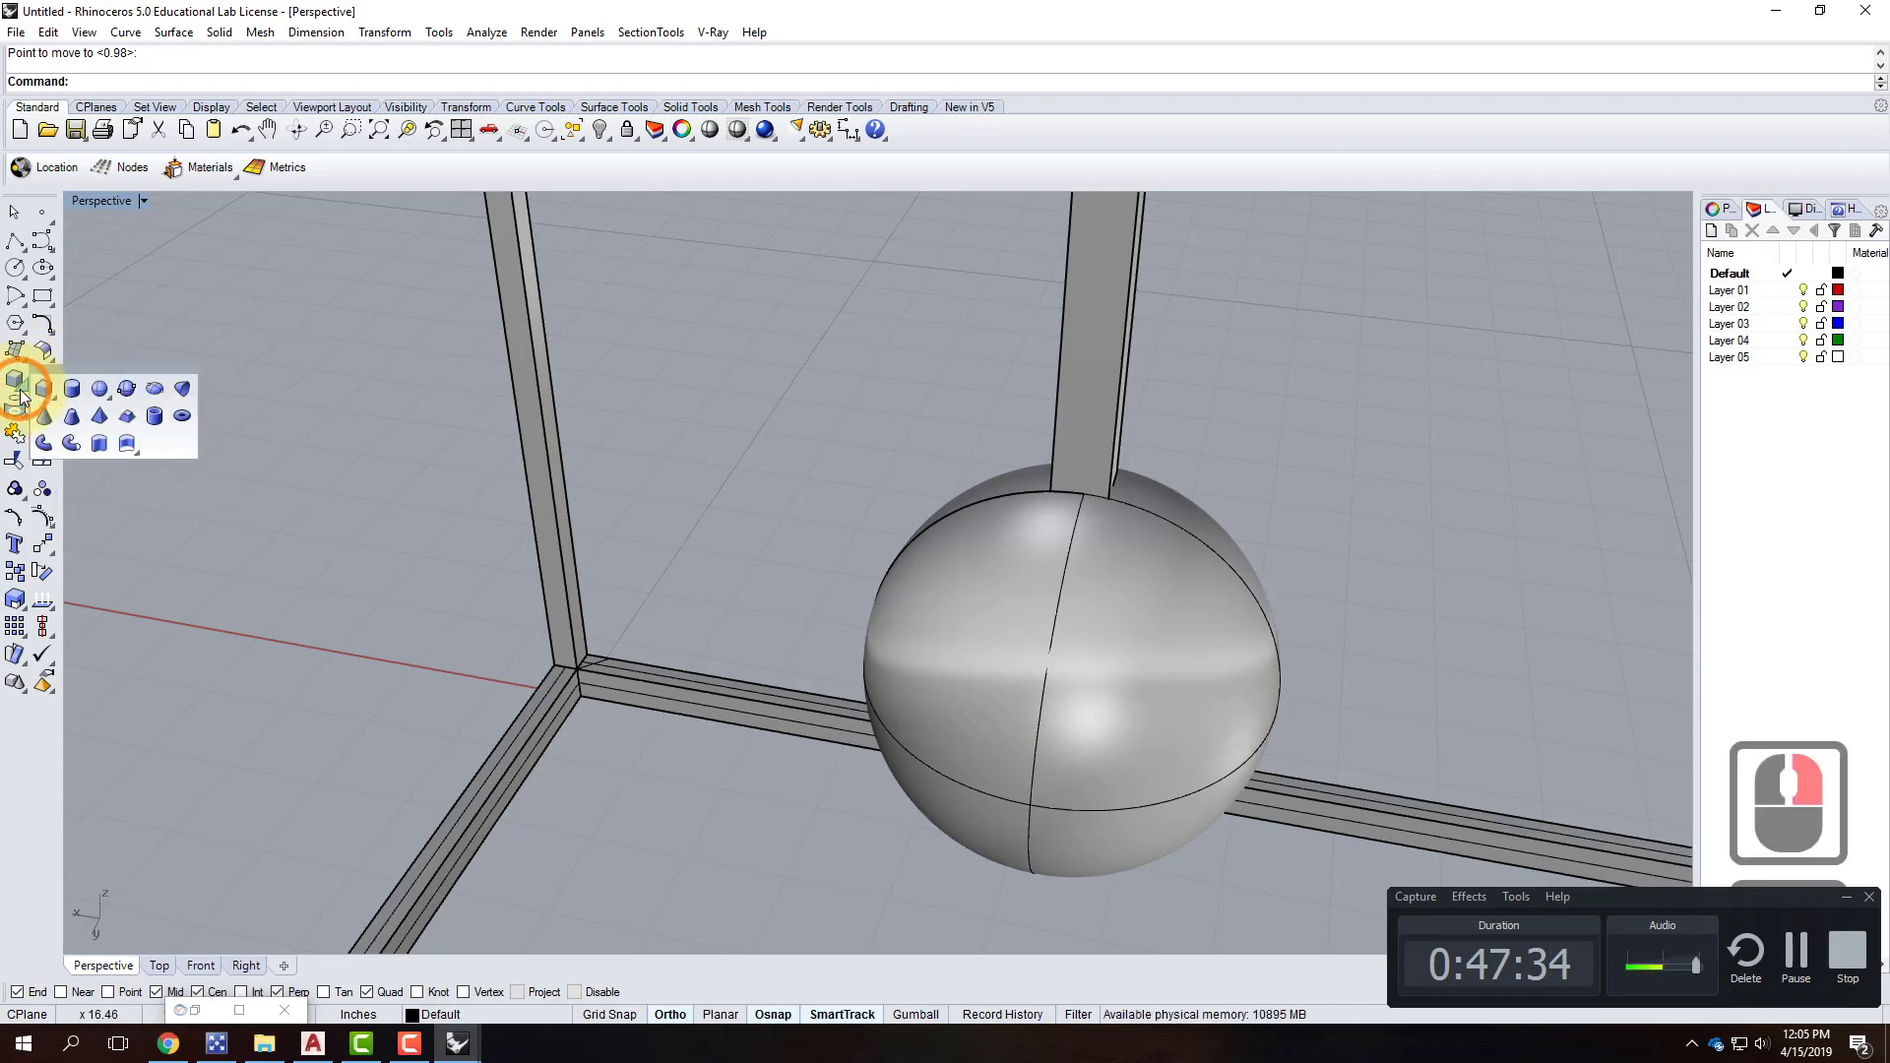
pyautogui.click(150, 388)
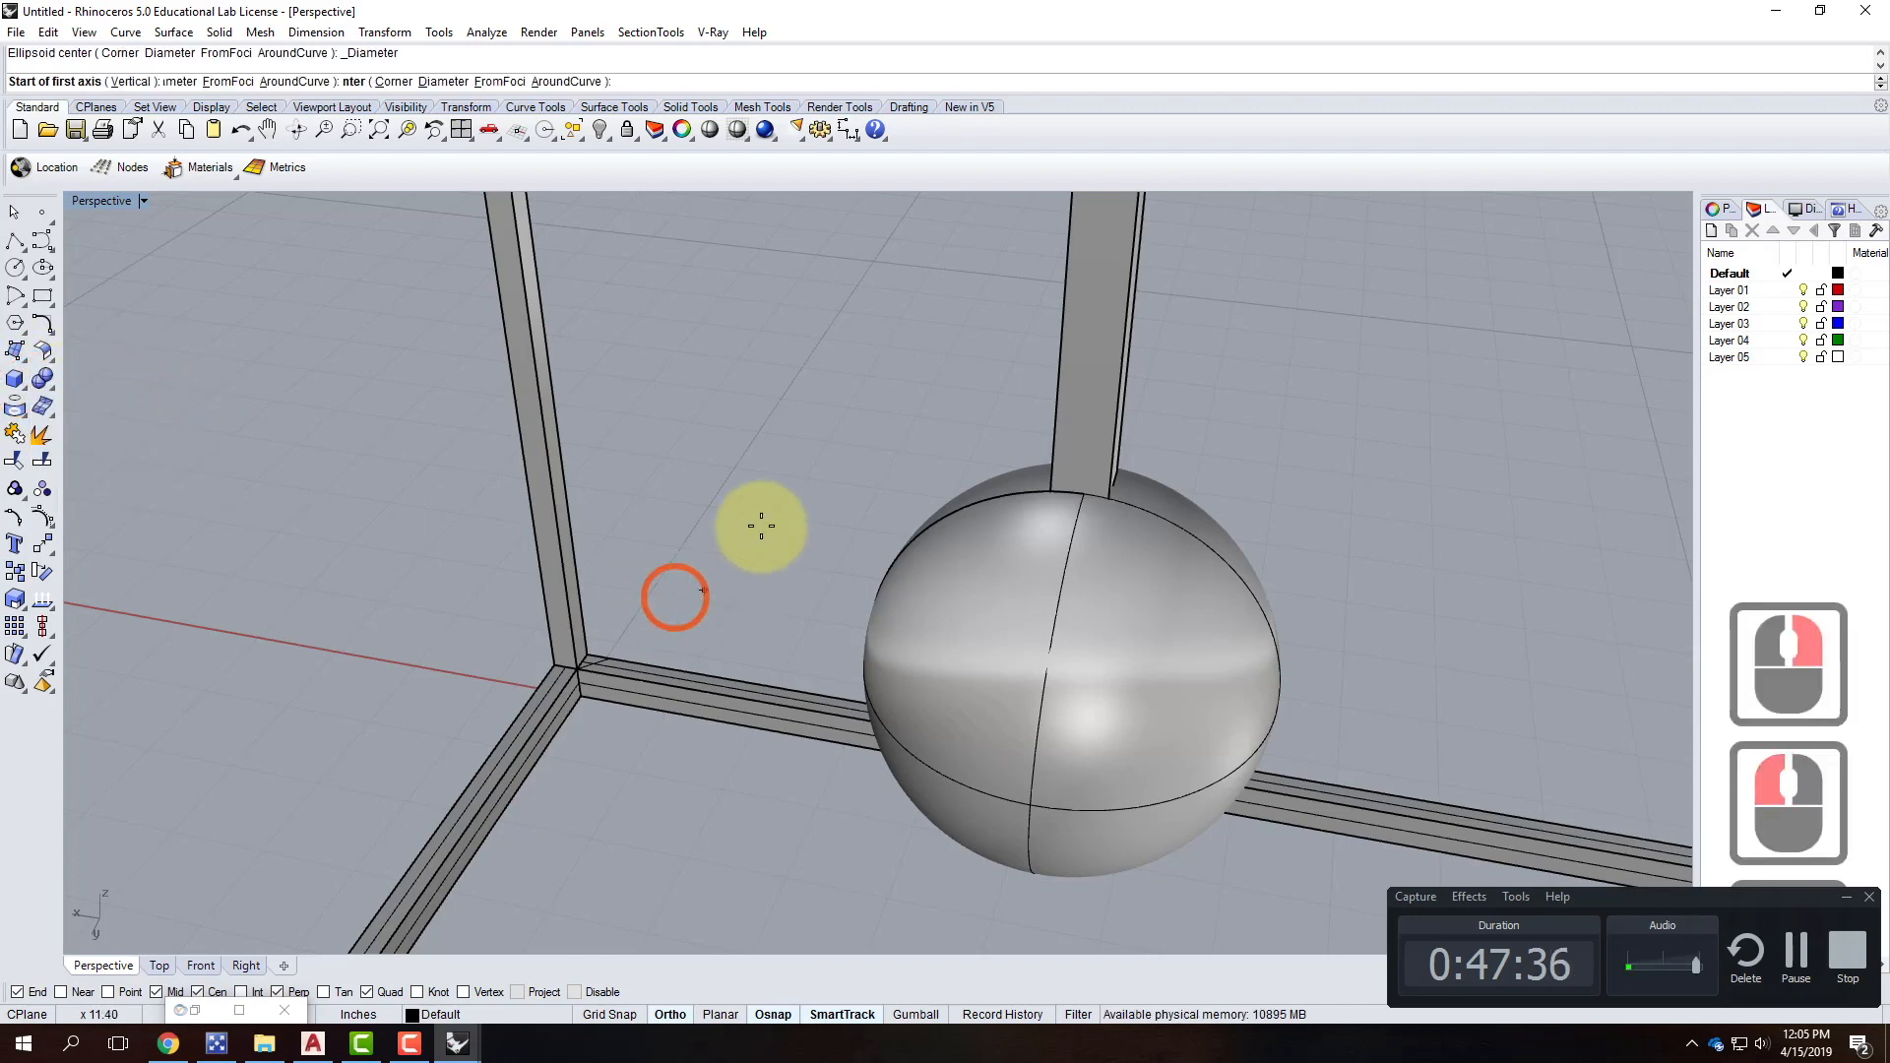
pyautogui.scroll(-5, 772, 541)
pyautogui.click(855, 807)
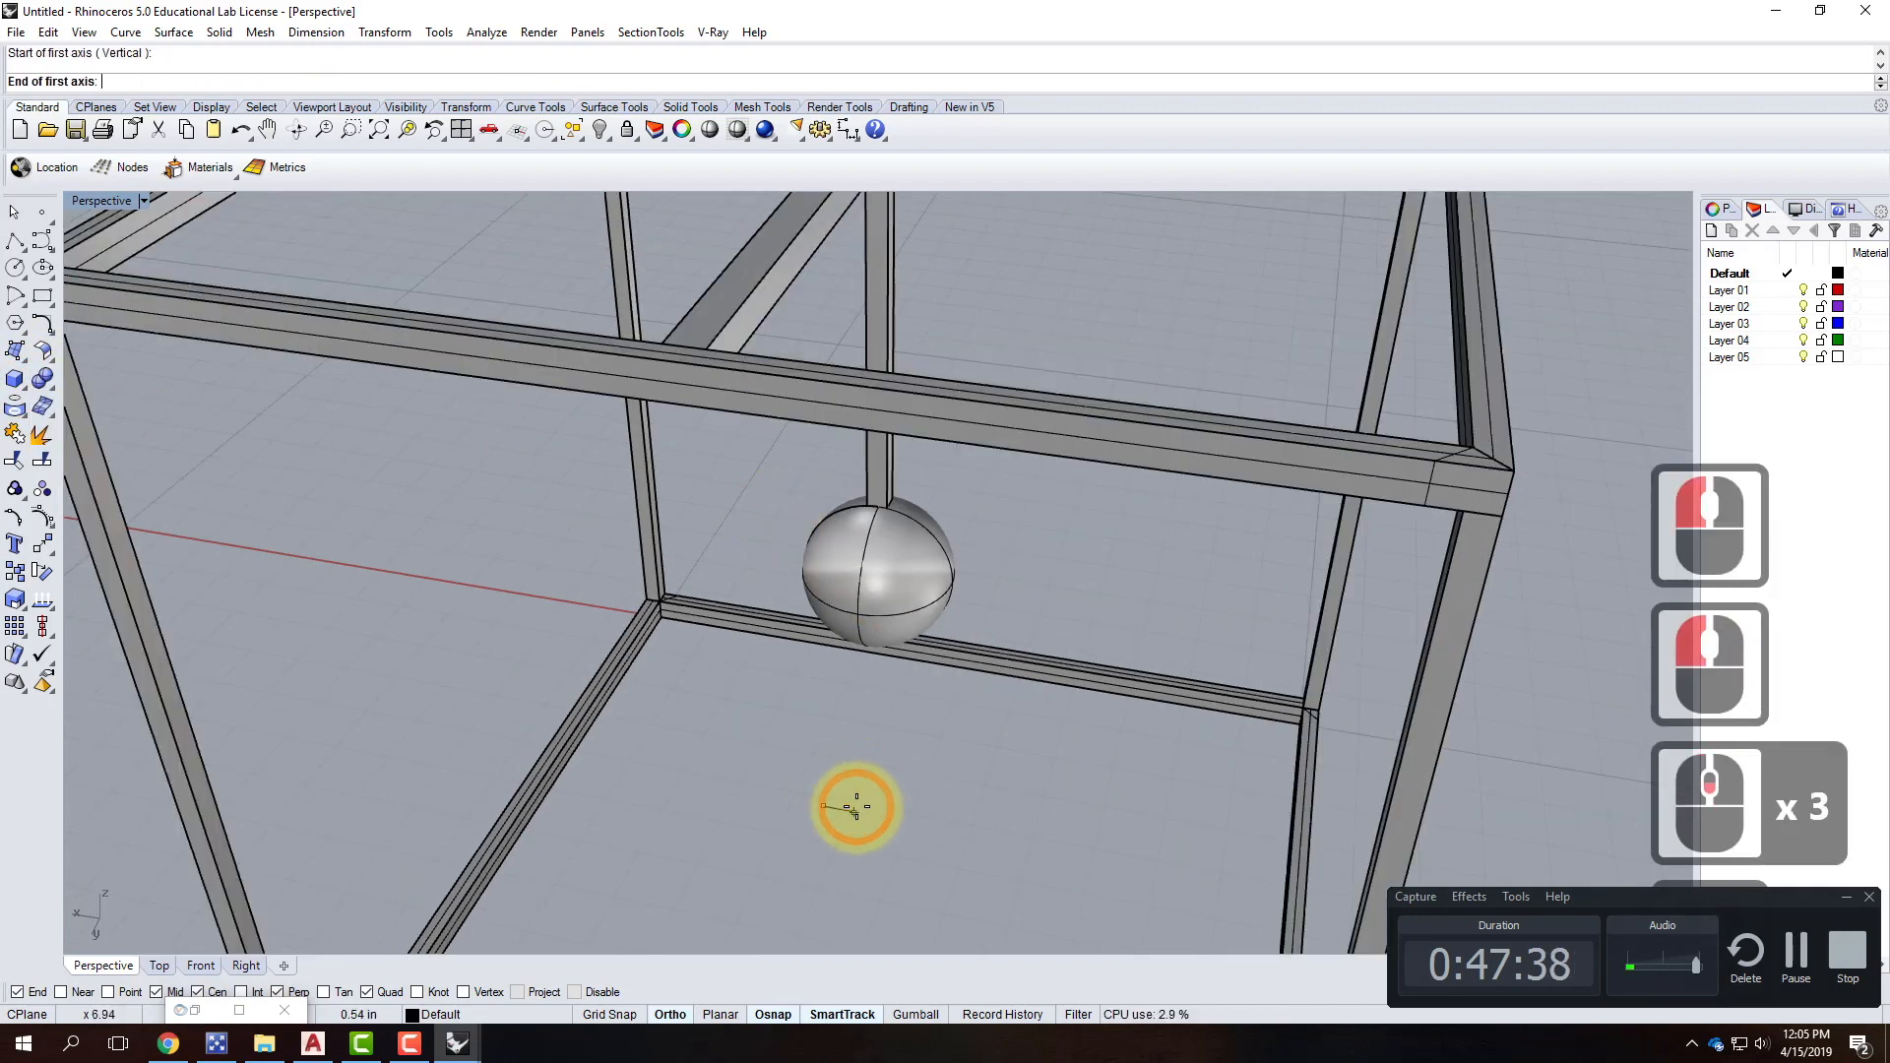
pyautogui.write('1')
pyautogui.press('Return')
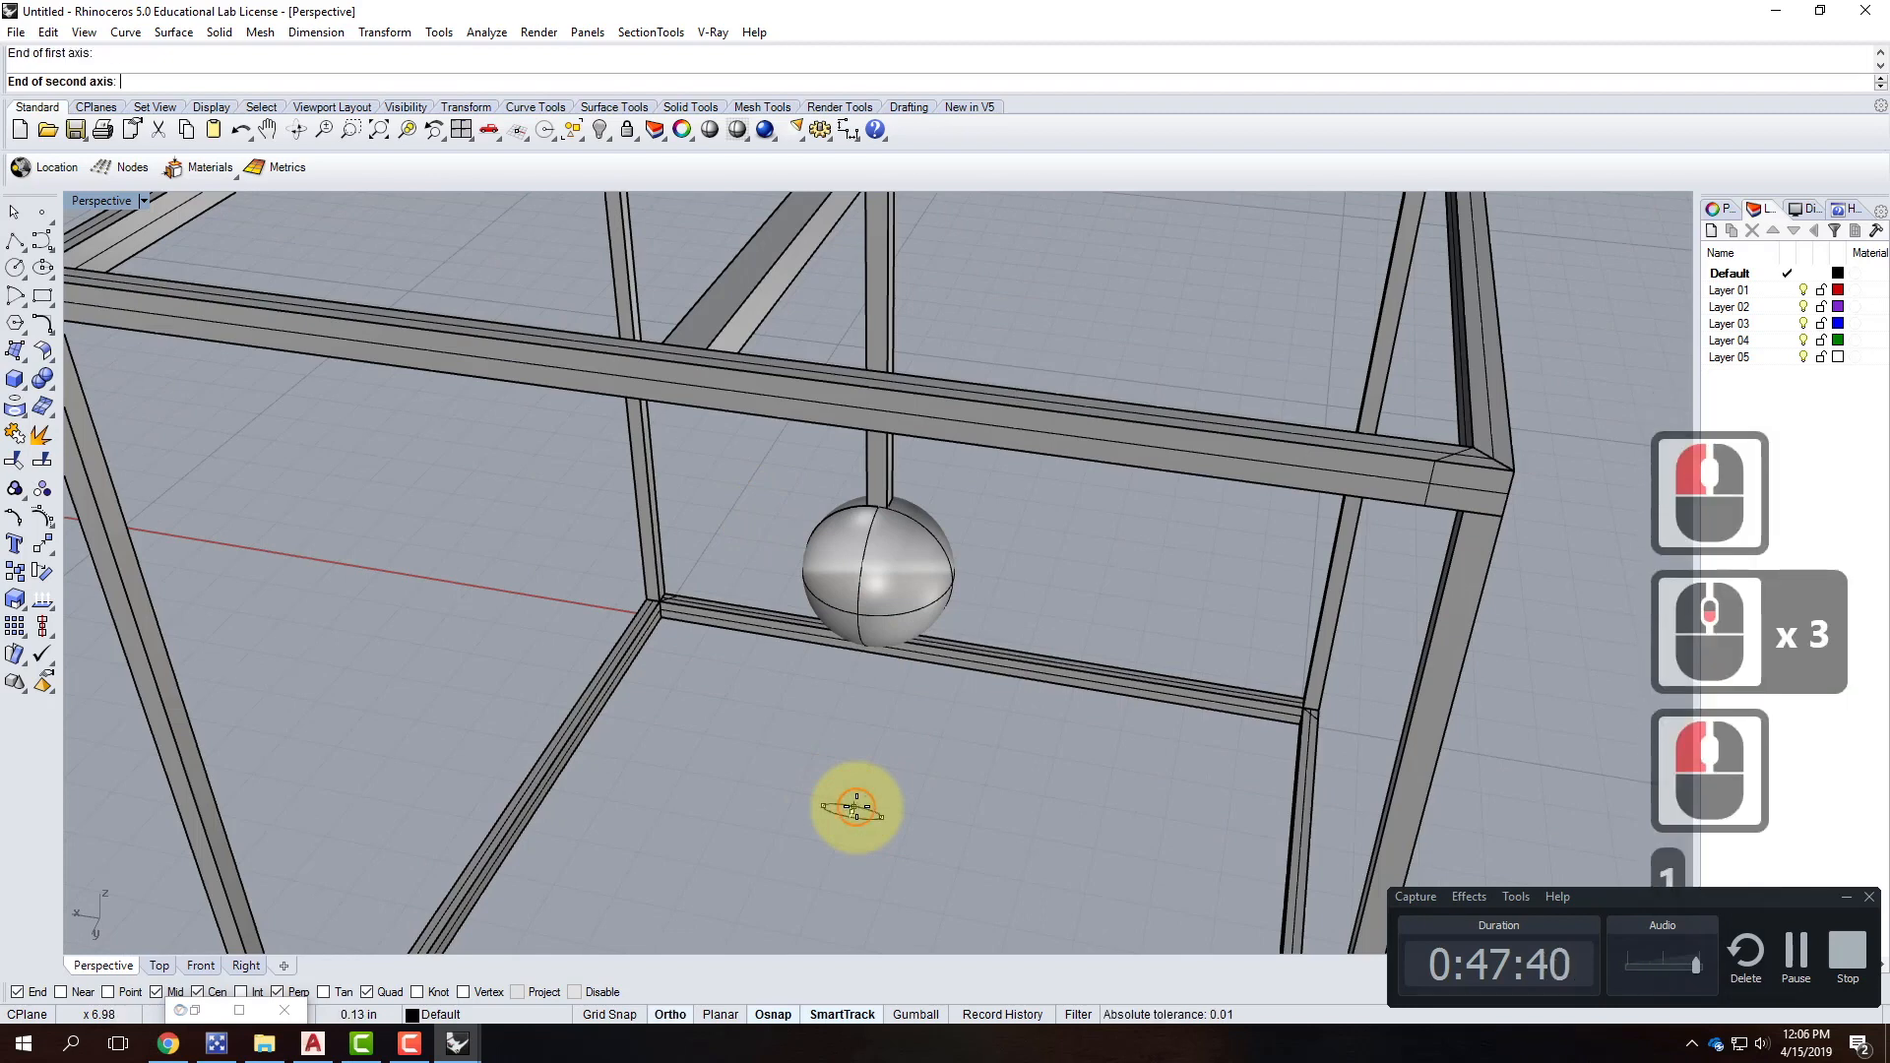
# Give the ellipsoid 1/8-inch remaining axes, then orbit and select the flat disc.
pyautogui.write('1')
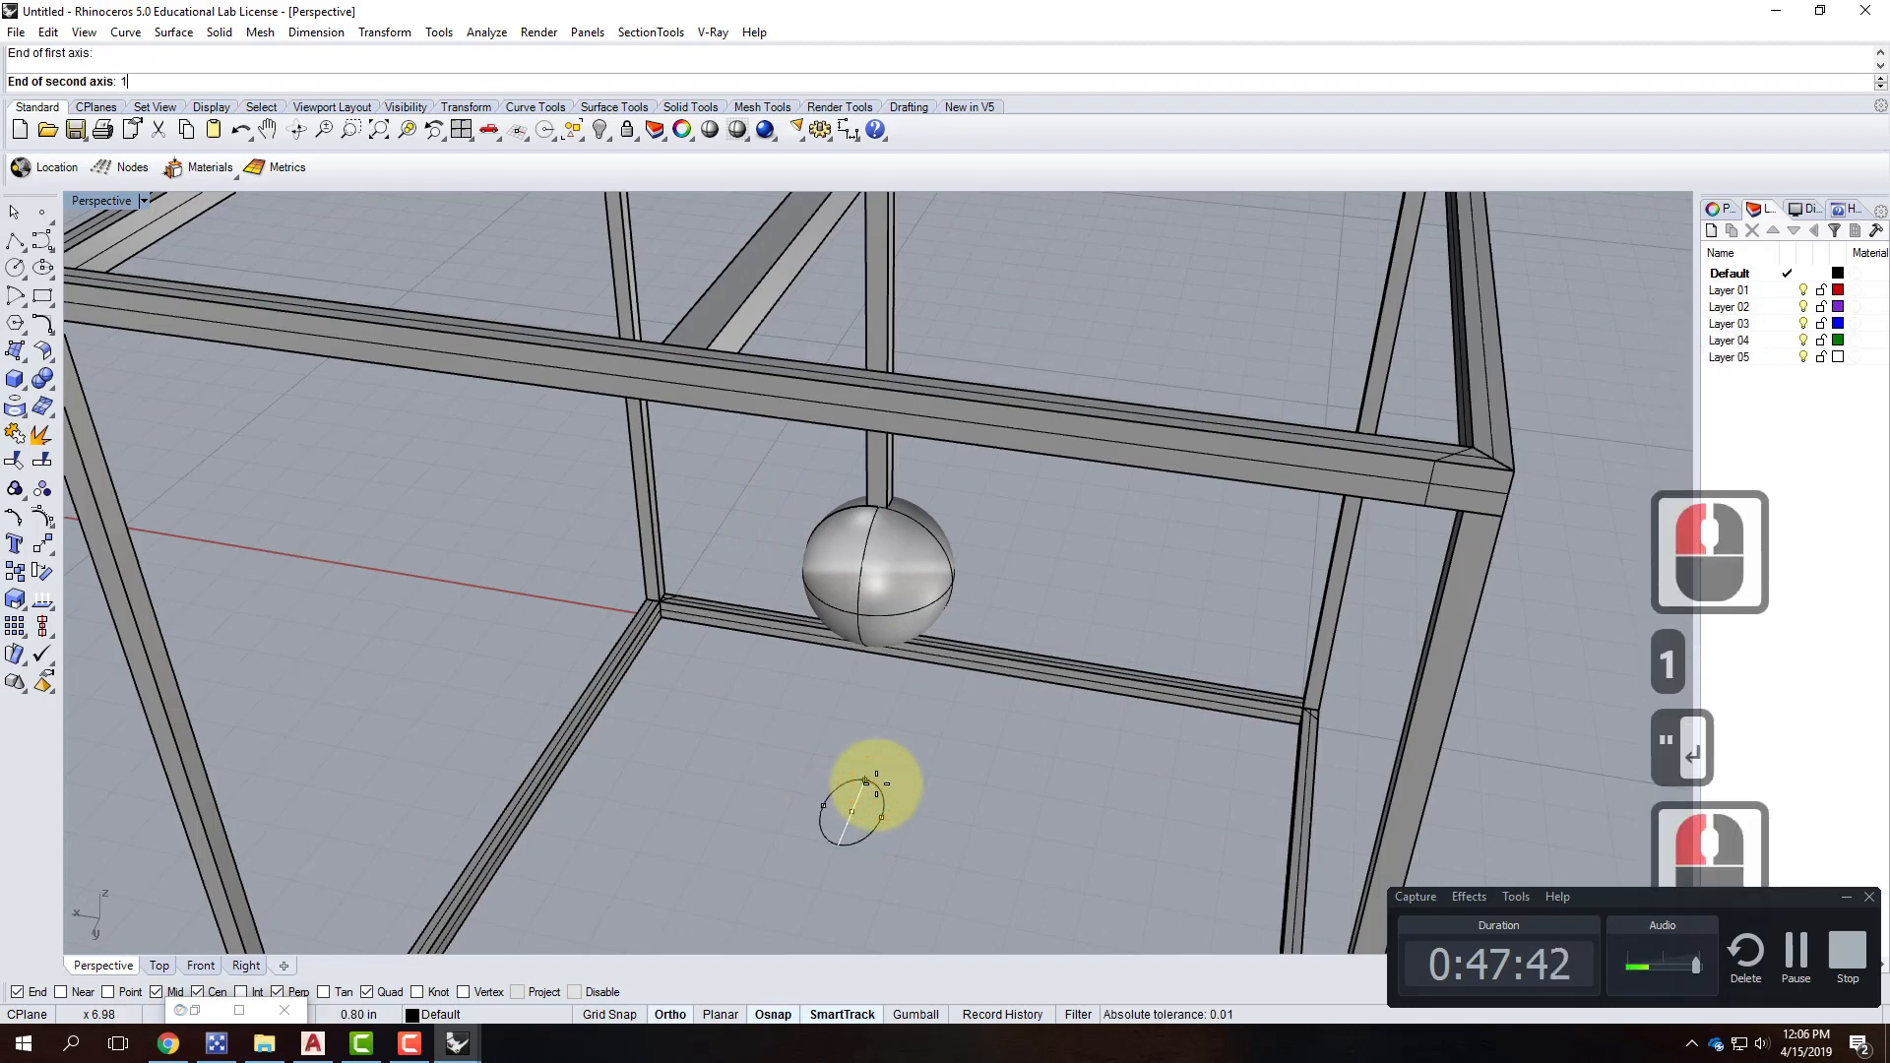
pyautogui.write('/8')
pyautogui.press('Return')
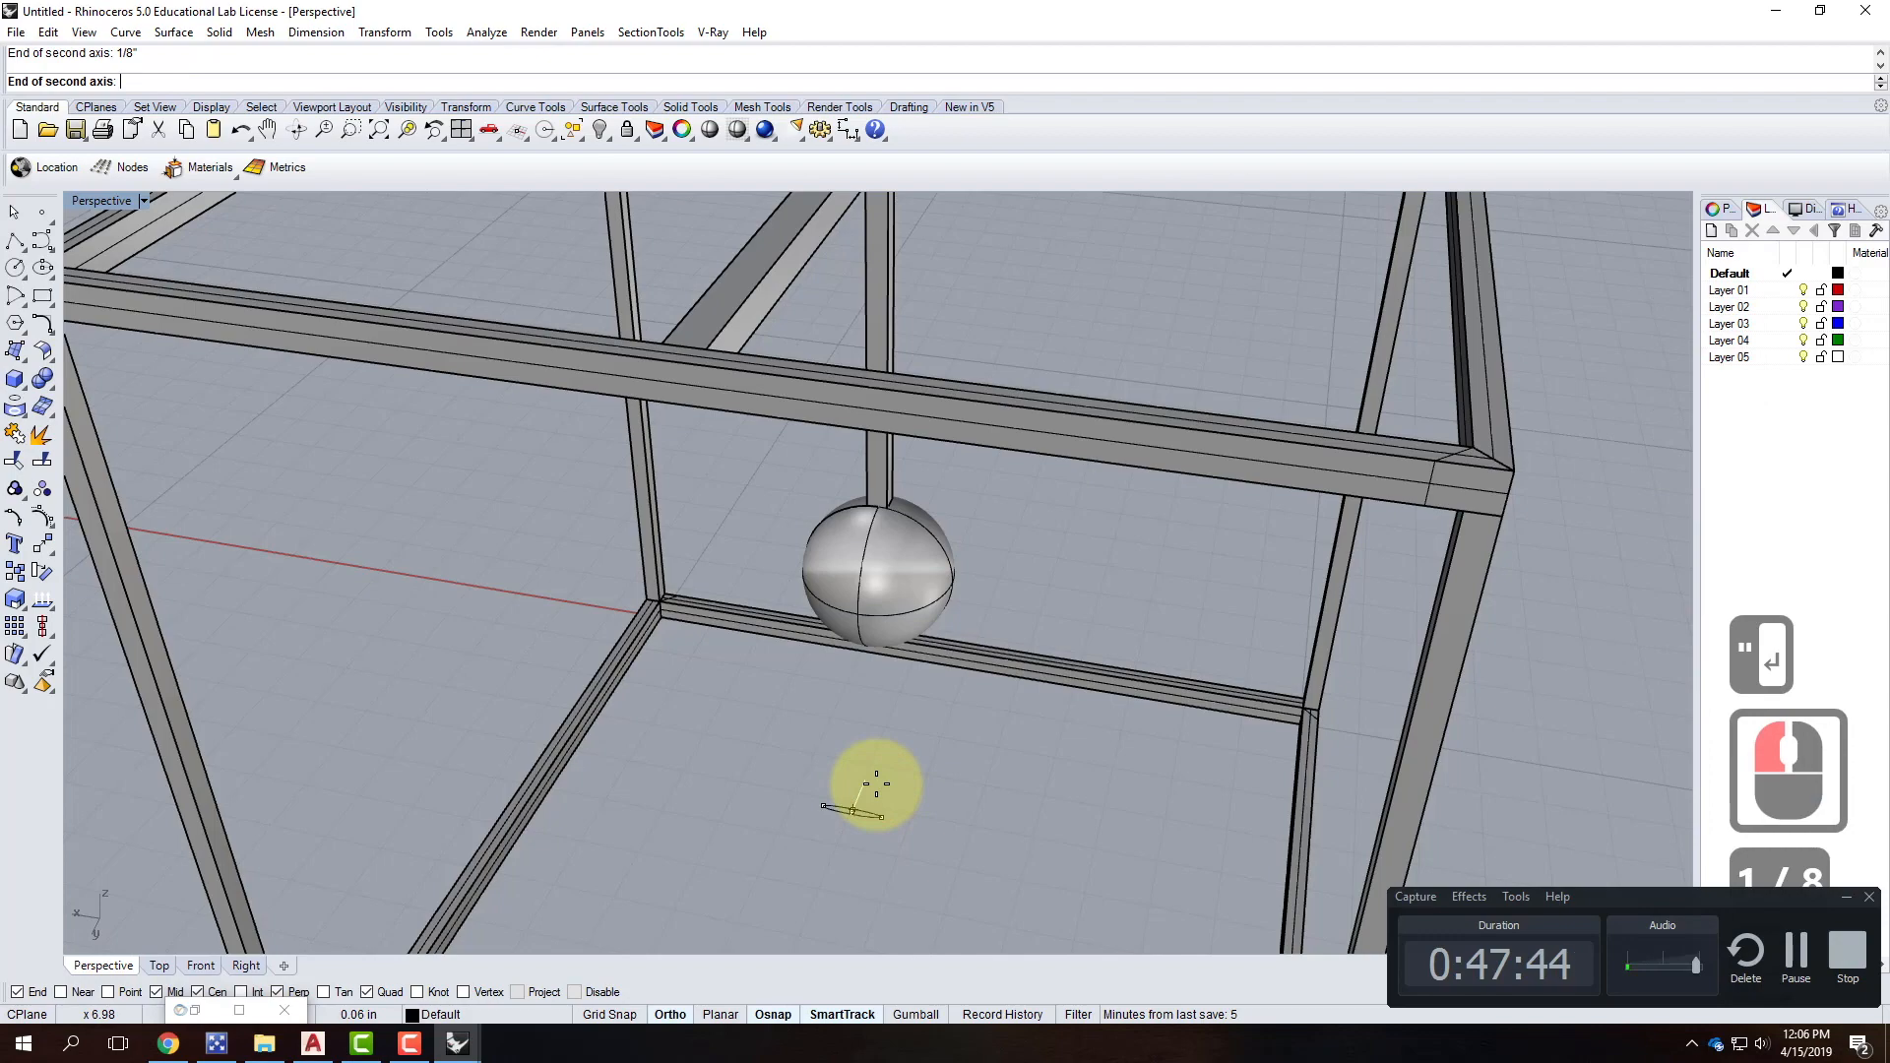
pyautogui.click(850, 768)
pyautogui.write('1/')
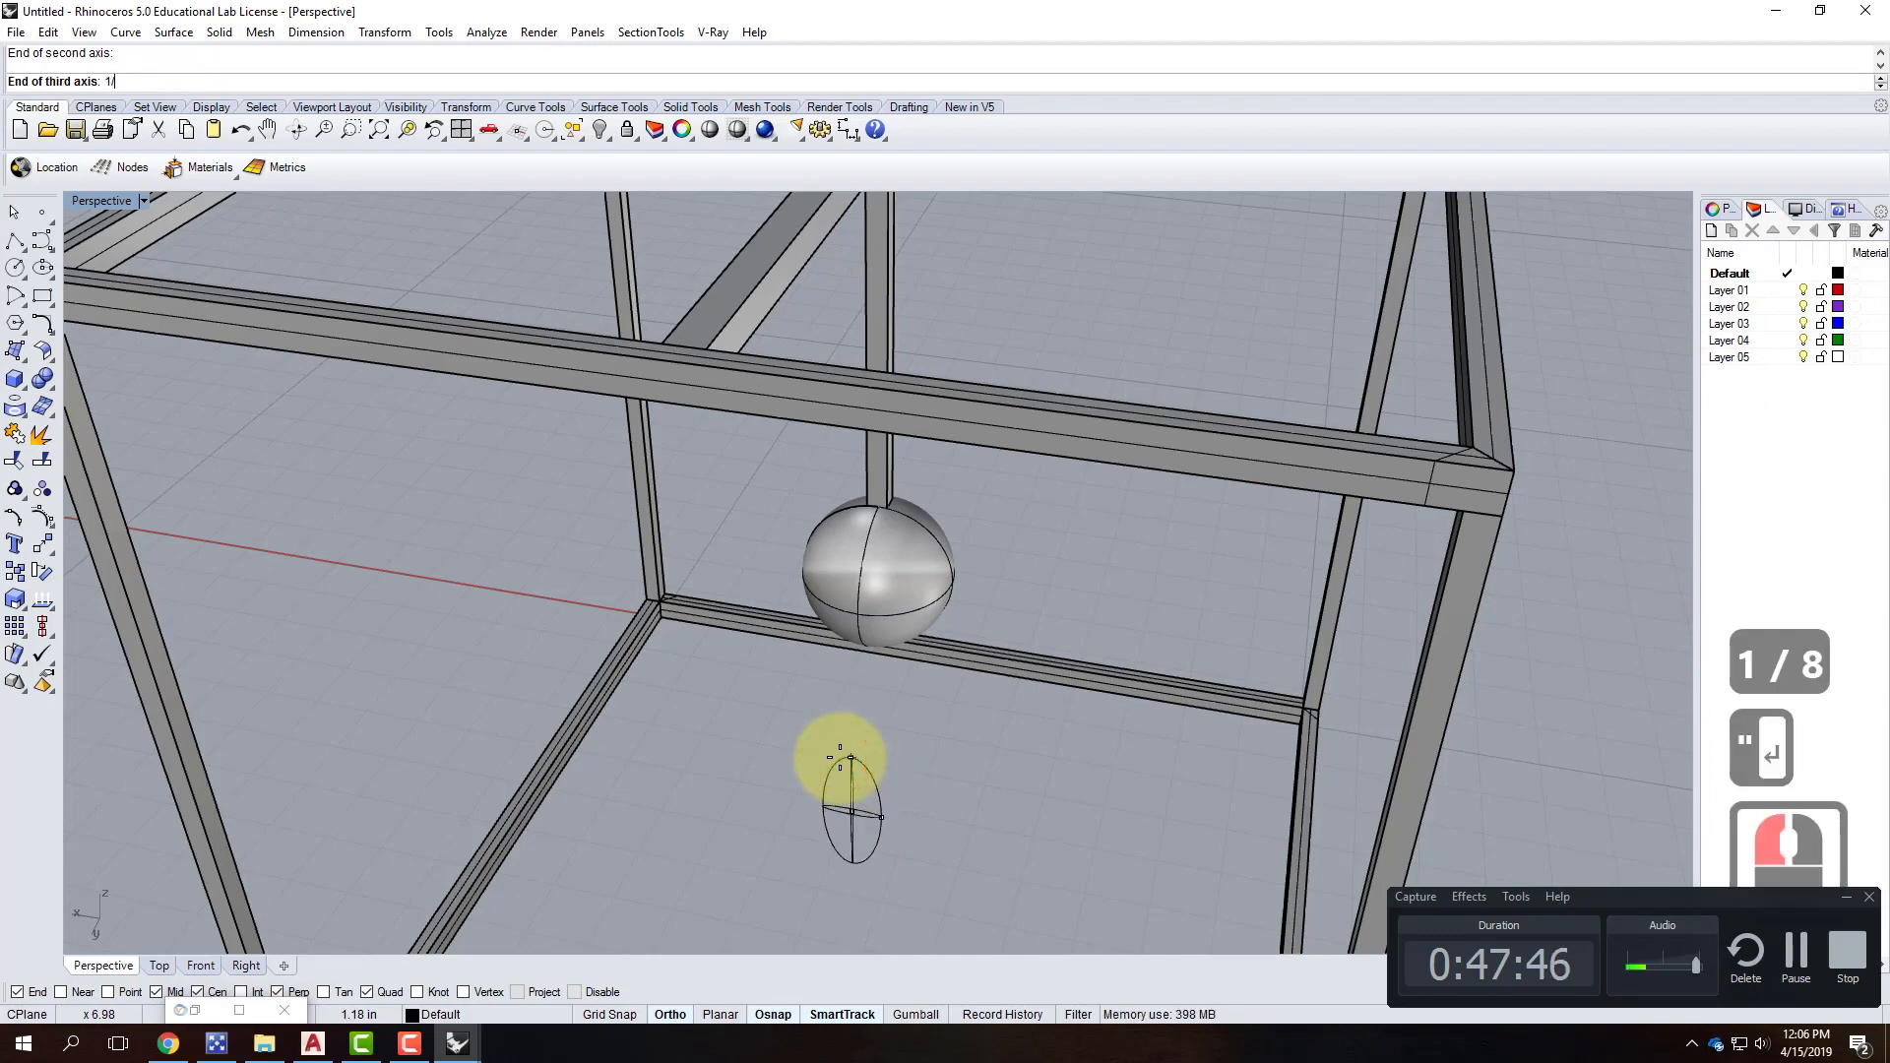
pyautogui.write('8')
pyautogui.moveTo(836, 831); pyautogui.dragTo(803, 733, button='right')
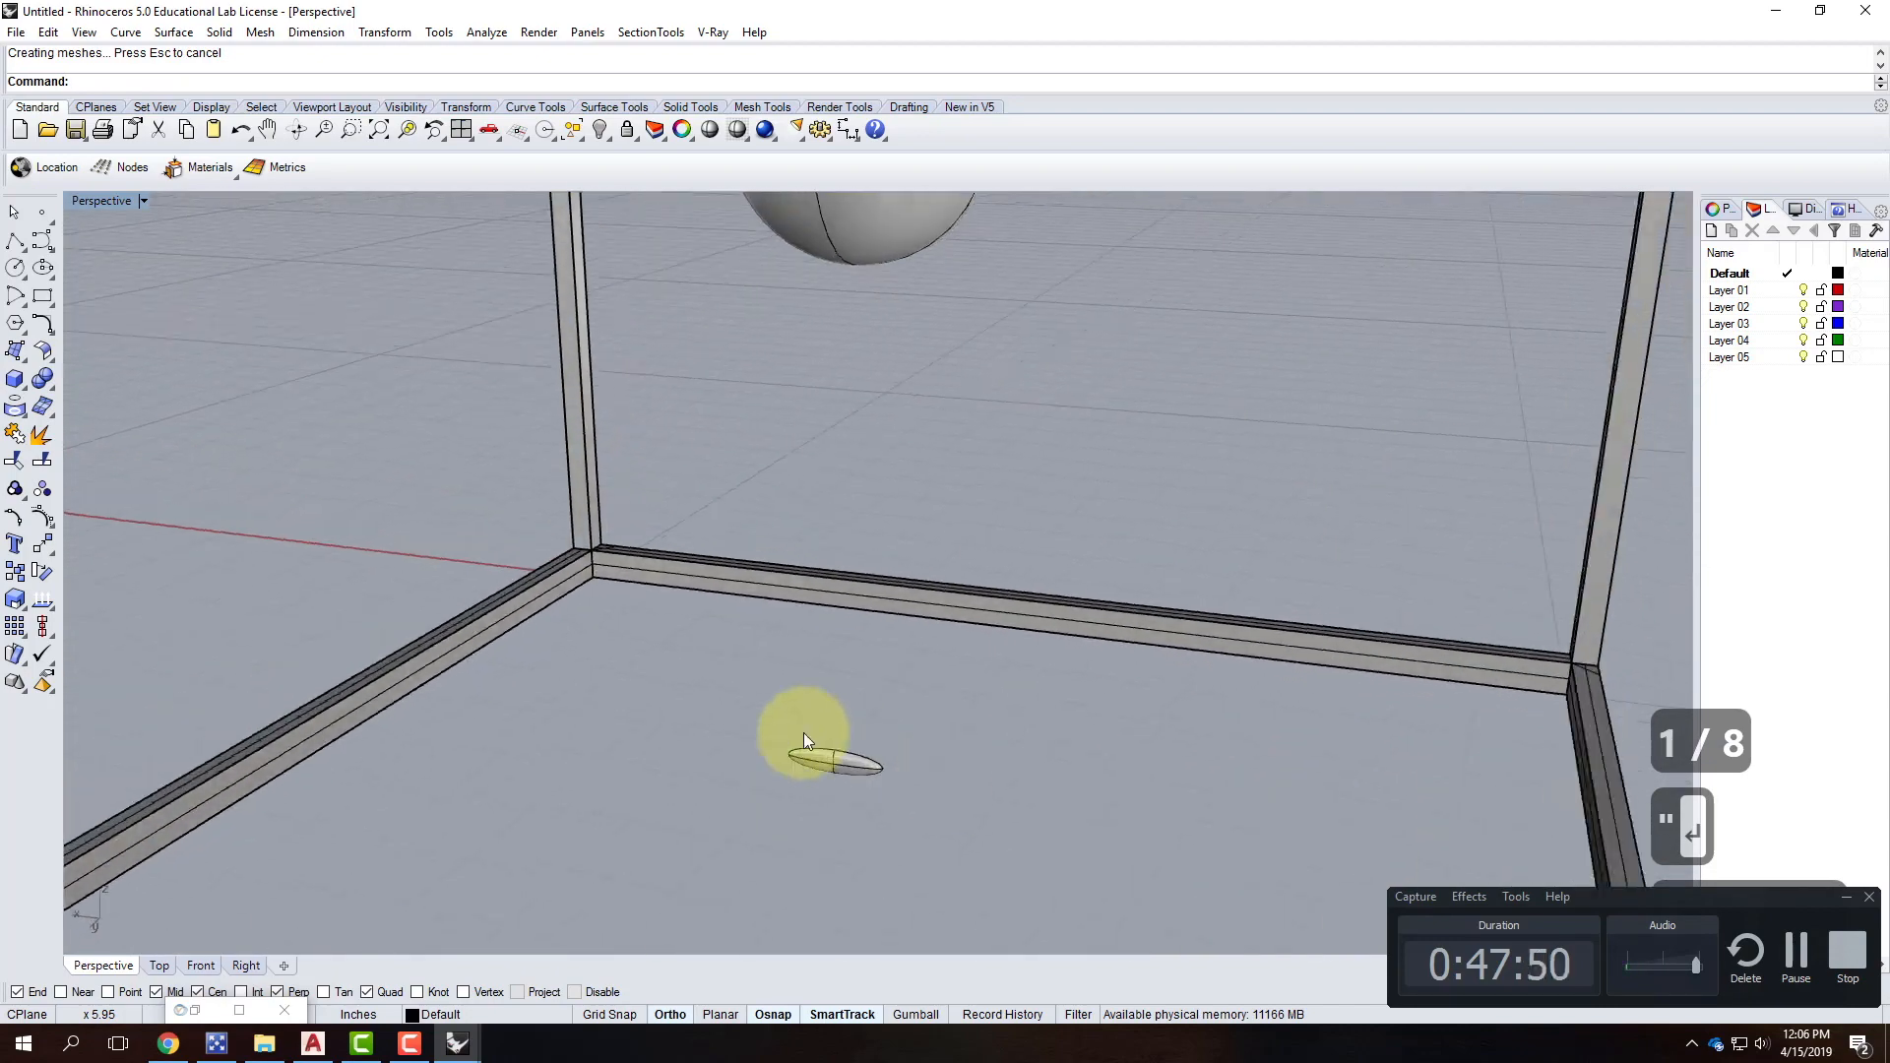
pyautogui.click(846, 759)
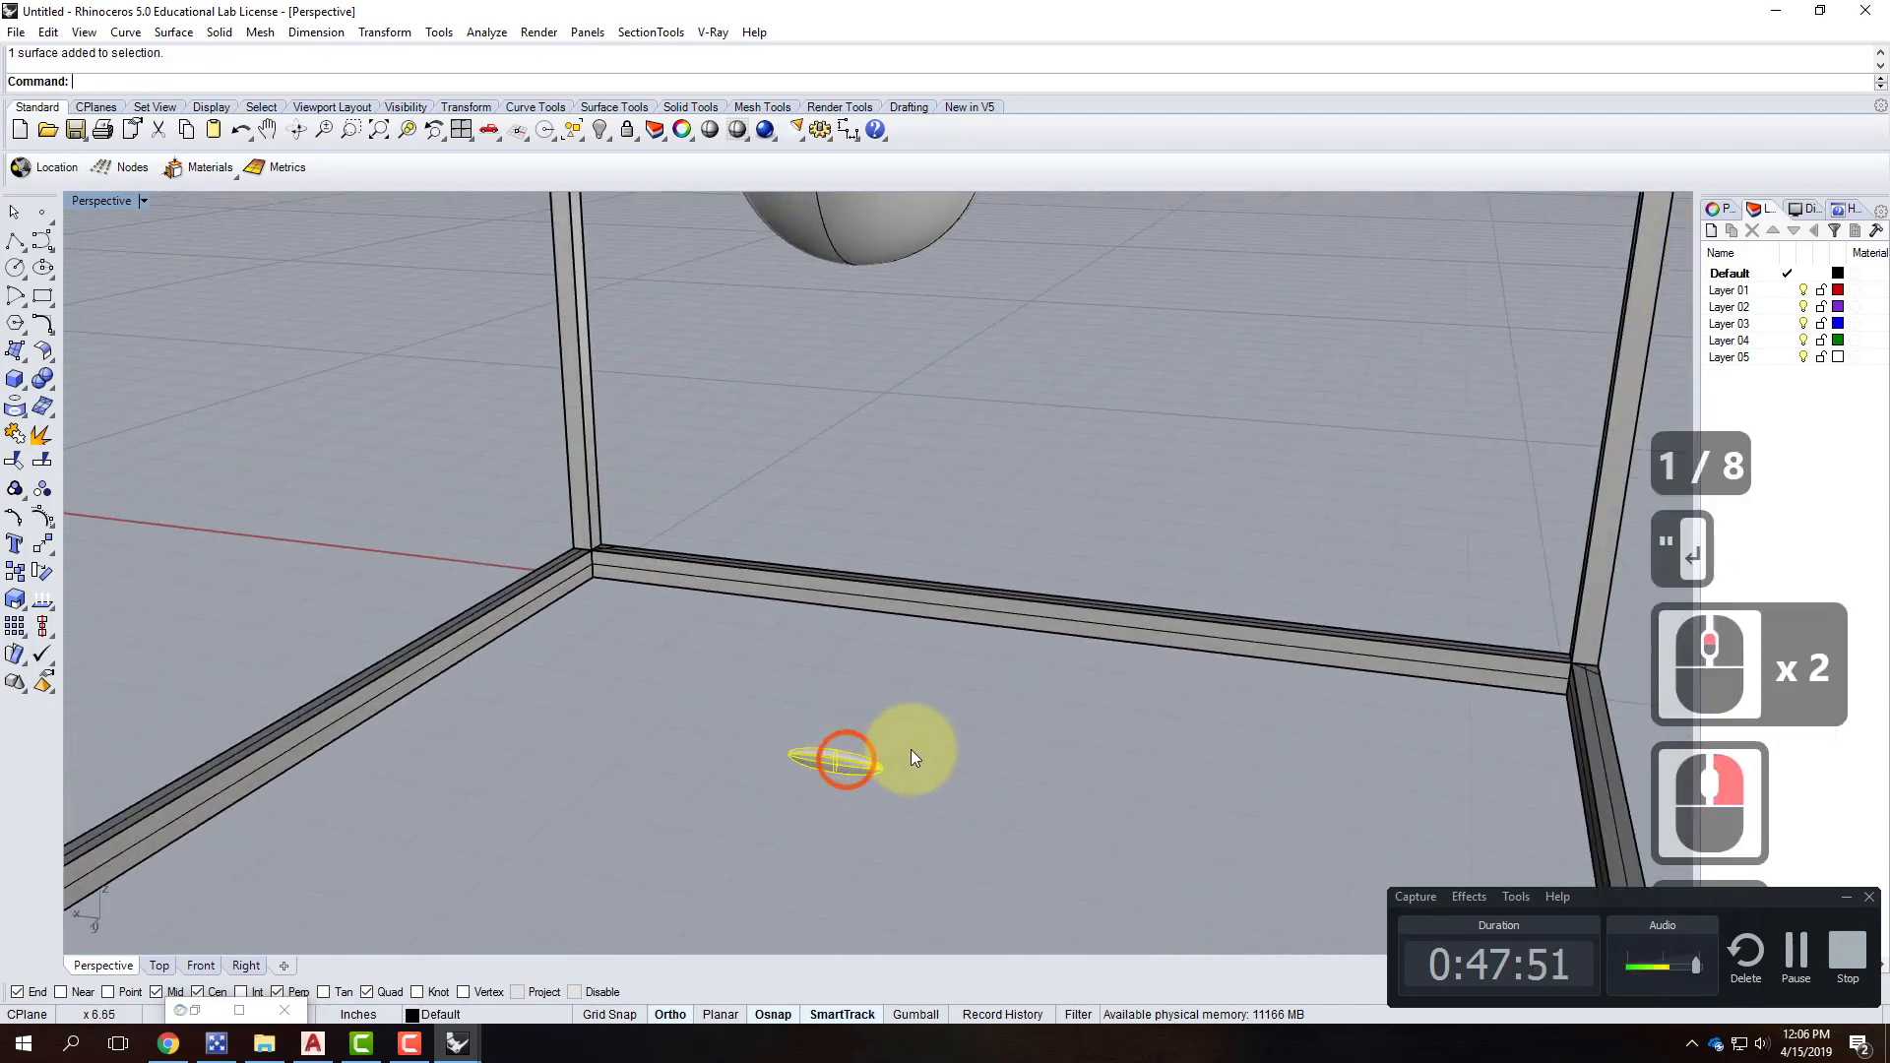
# Set the Perspective viewport display mode to Ghosted.
pyautogui.click(139, 201)
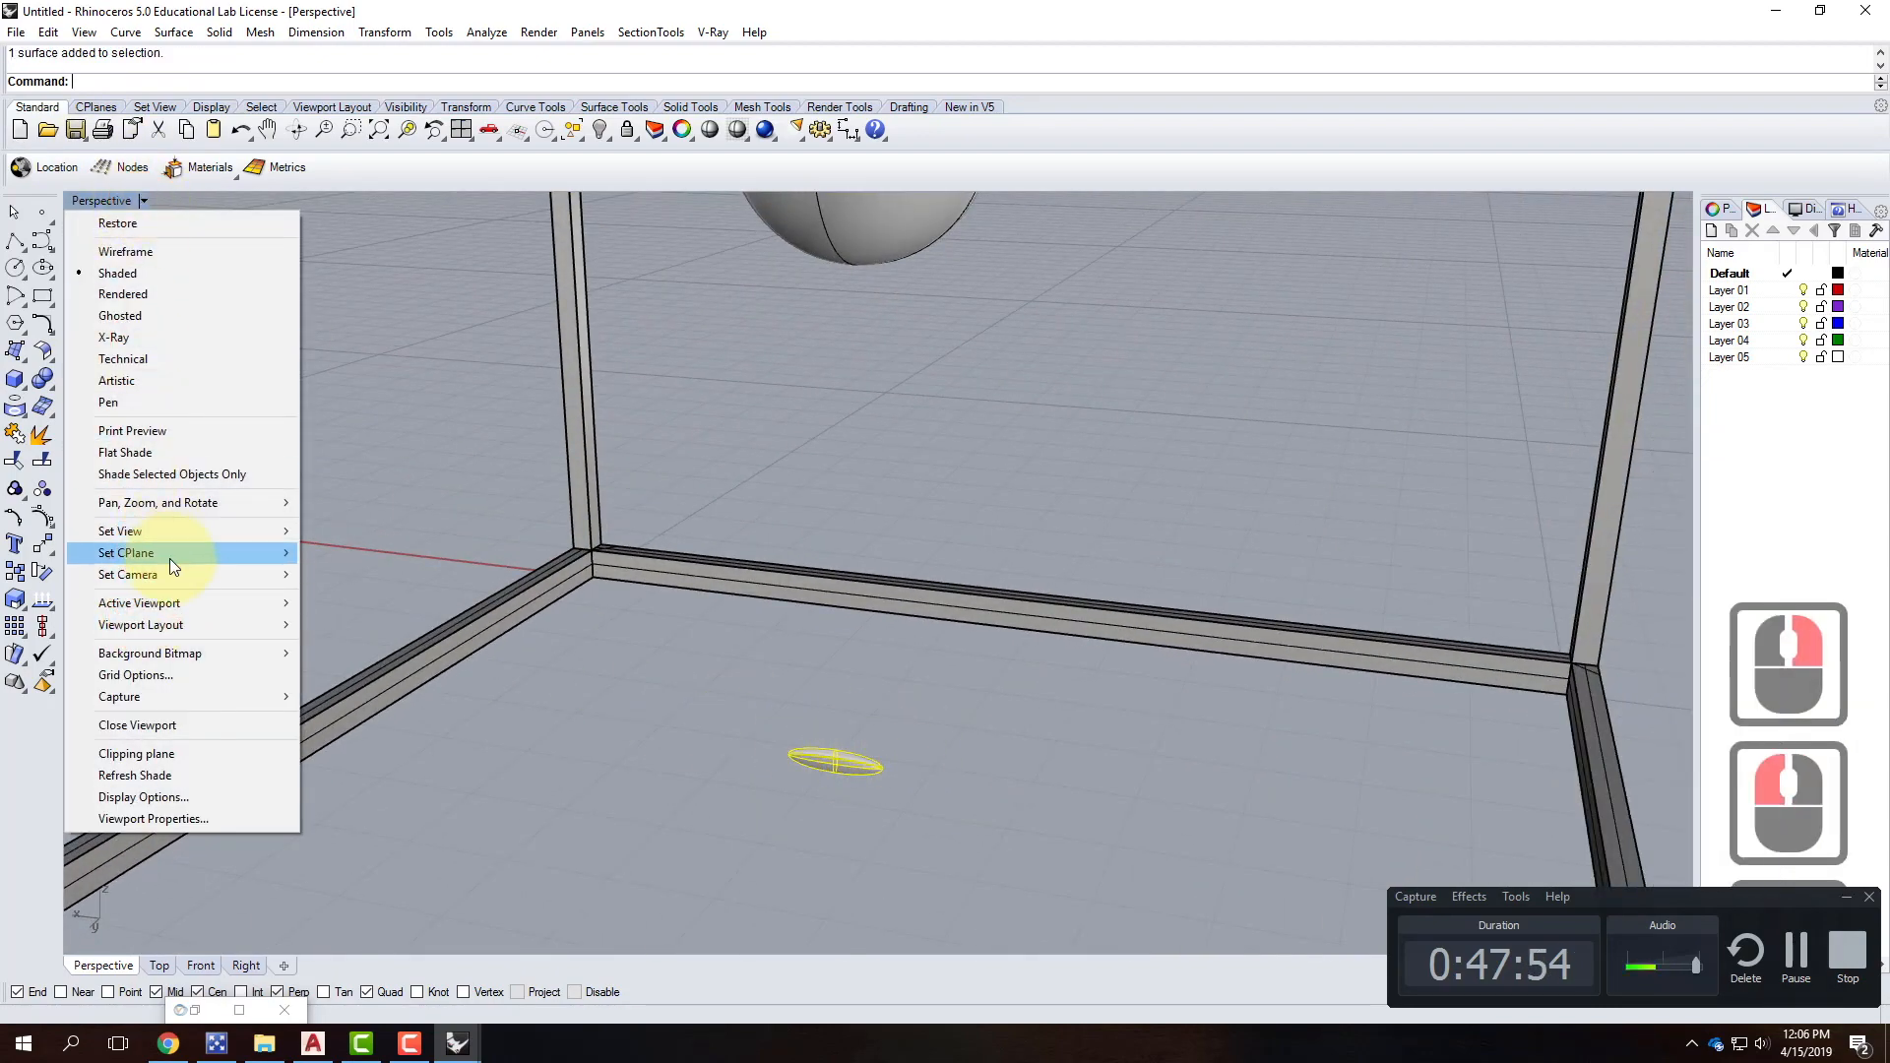
pyautogui.moveTo(170, 558)
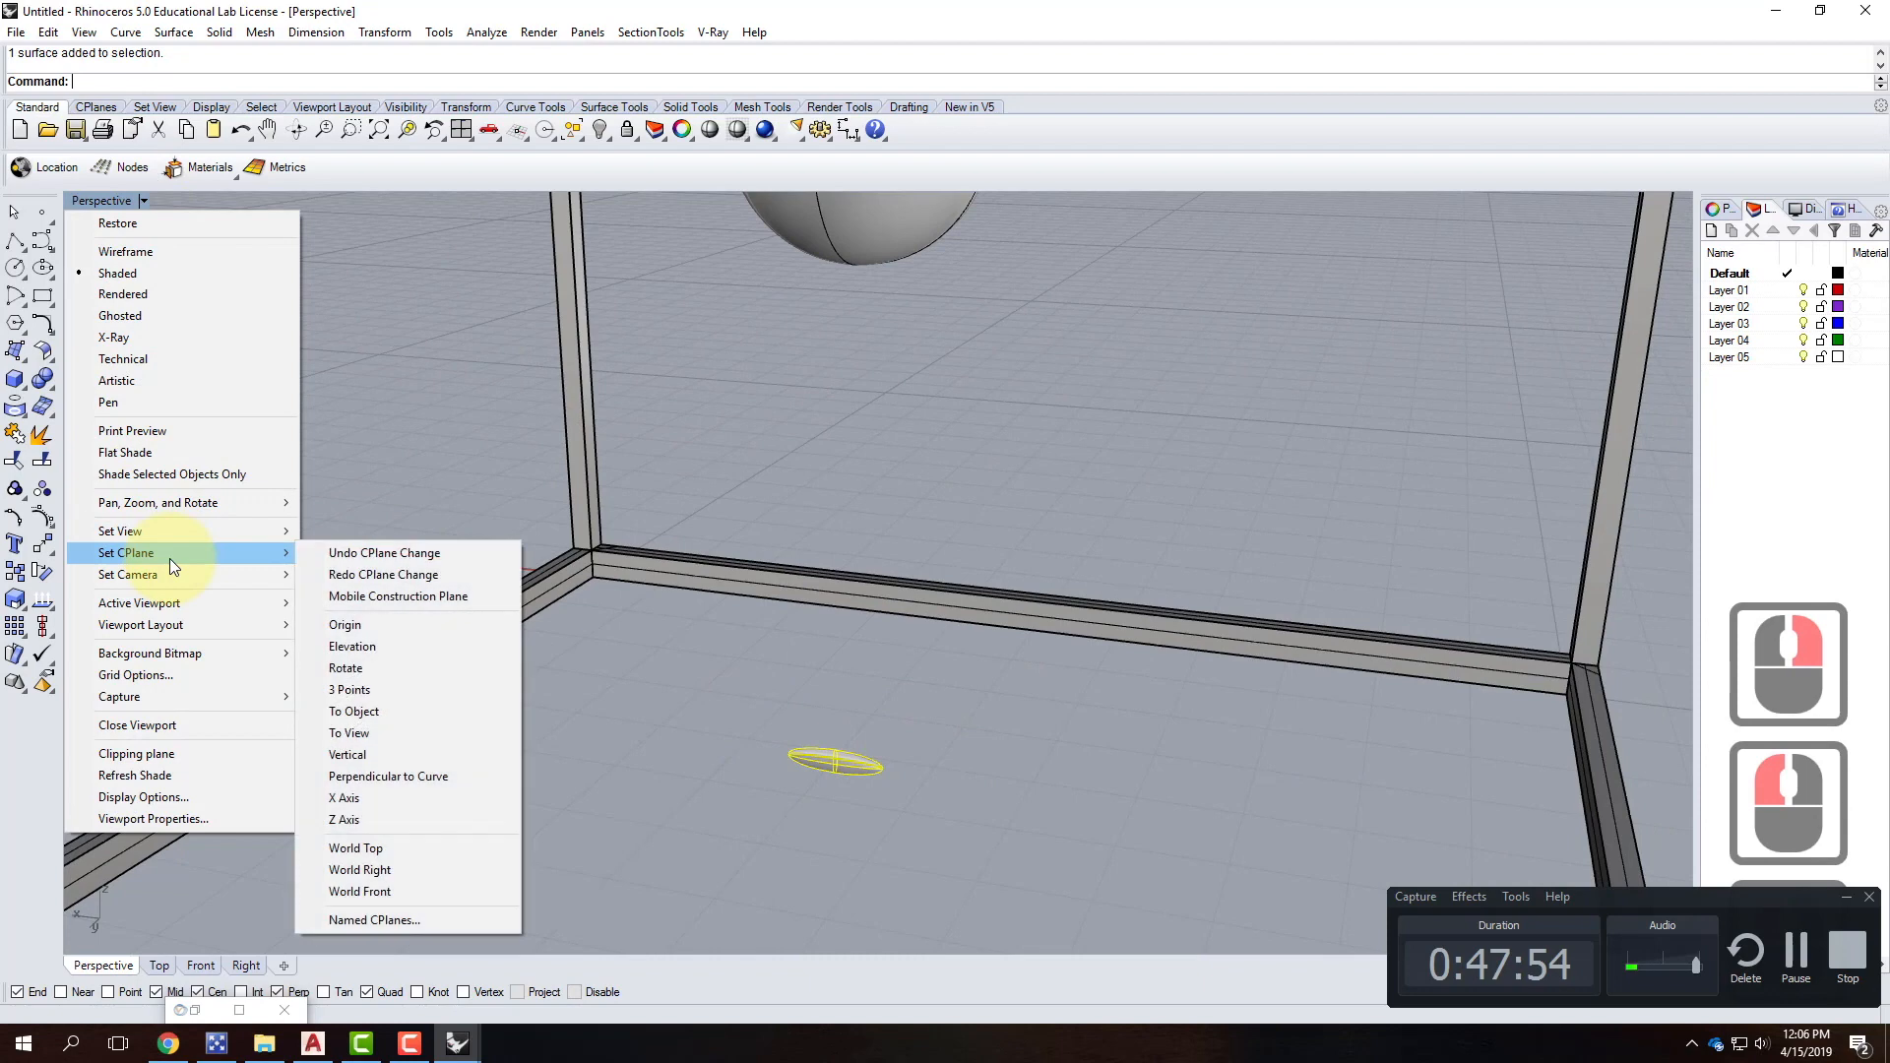
pyautogui.click(158, 315)
# Move the ellipsoid to the sphere's bottom point, then raise it vertically inside the sphere.
pyautogui.write('m')
pyautogui.press('Return')
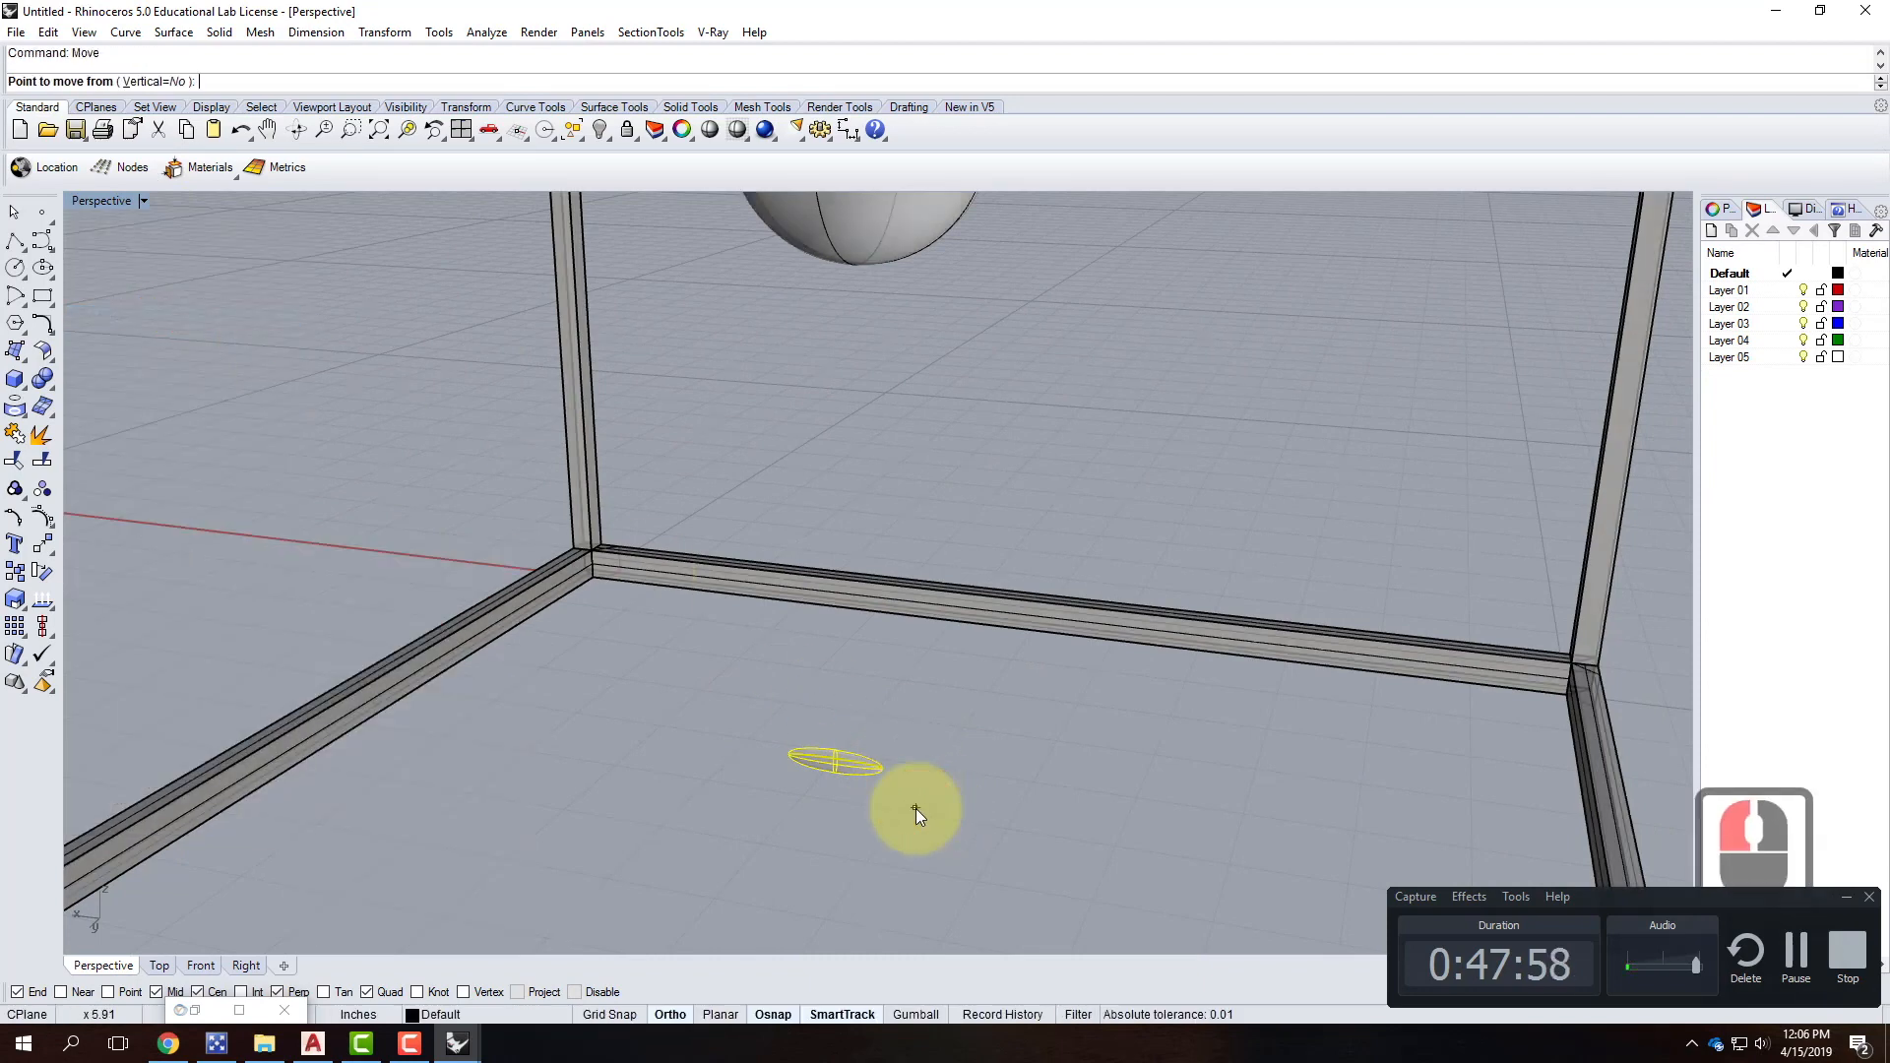
pyautogui.click(837, 758)
pyautogui.scroll(-2, 837, 925)
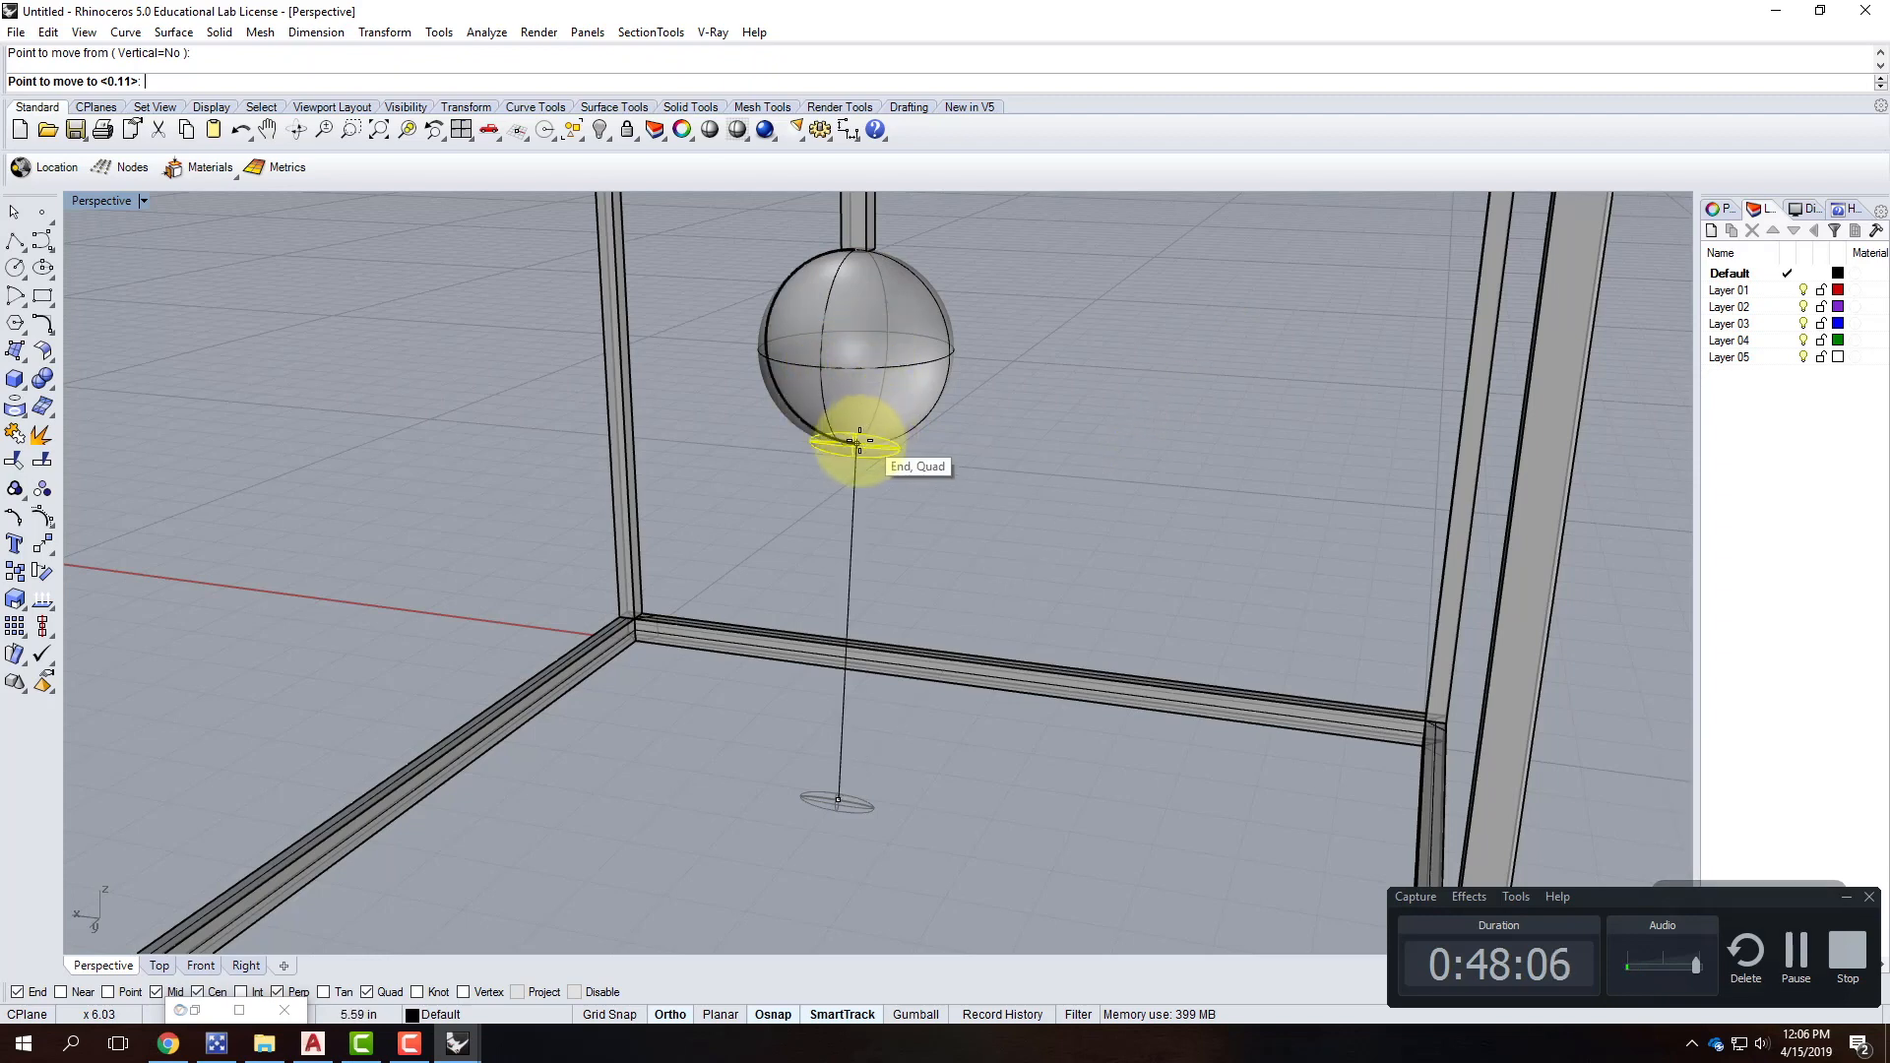
pyautogui.click(855, 442)
pyautogui.rightClick(941, 420)
pyautogui.write('v')
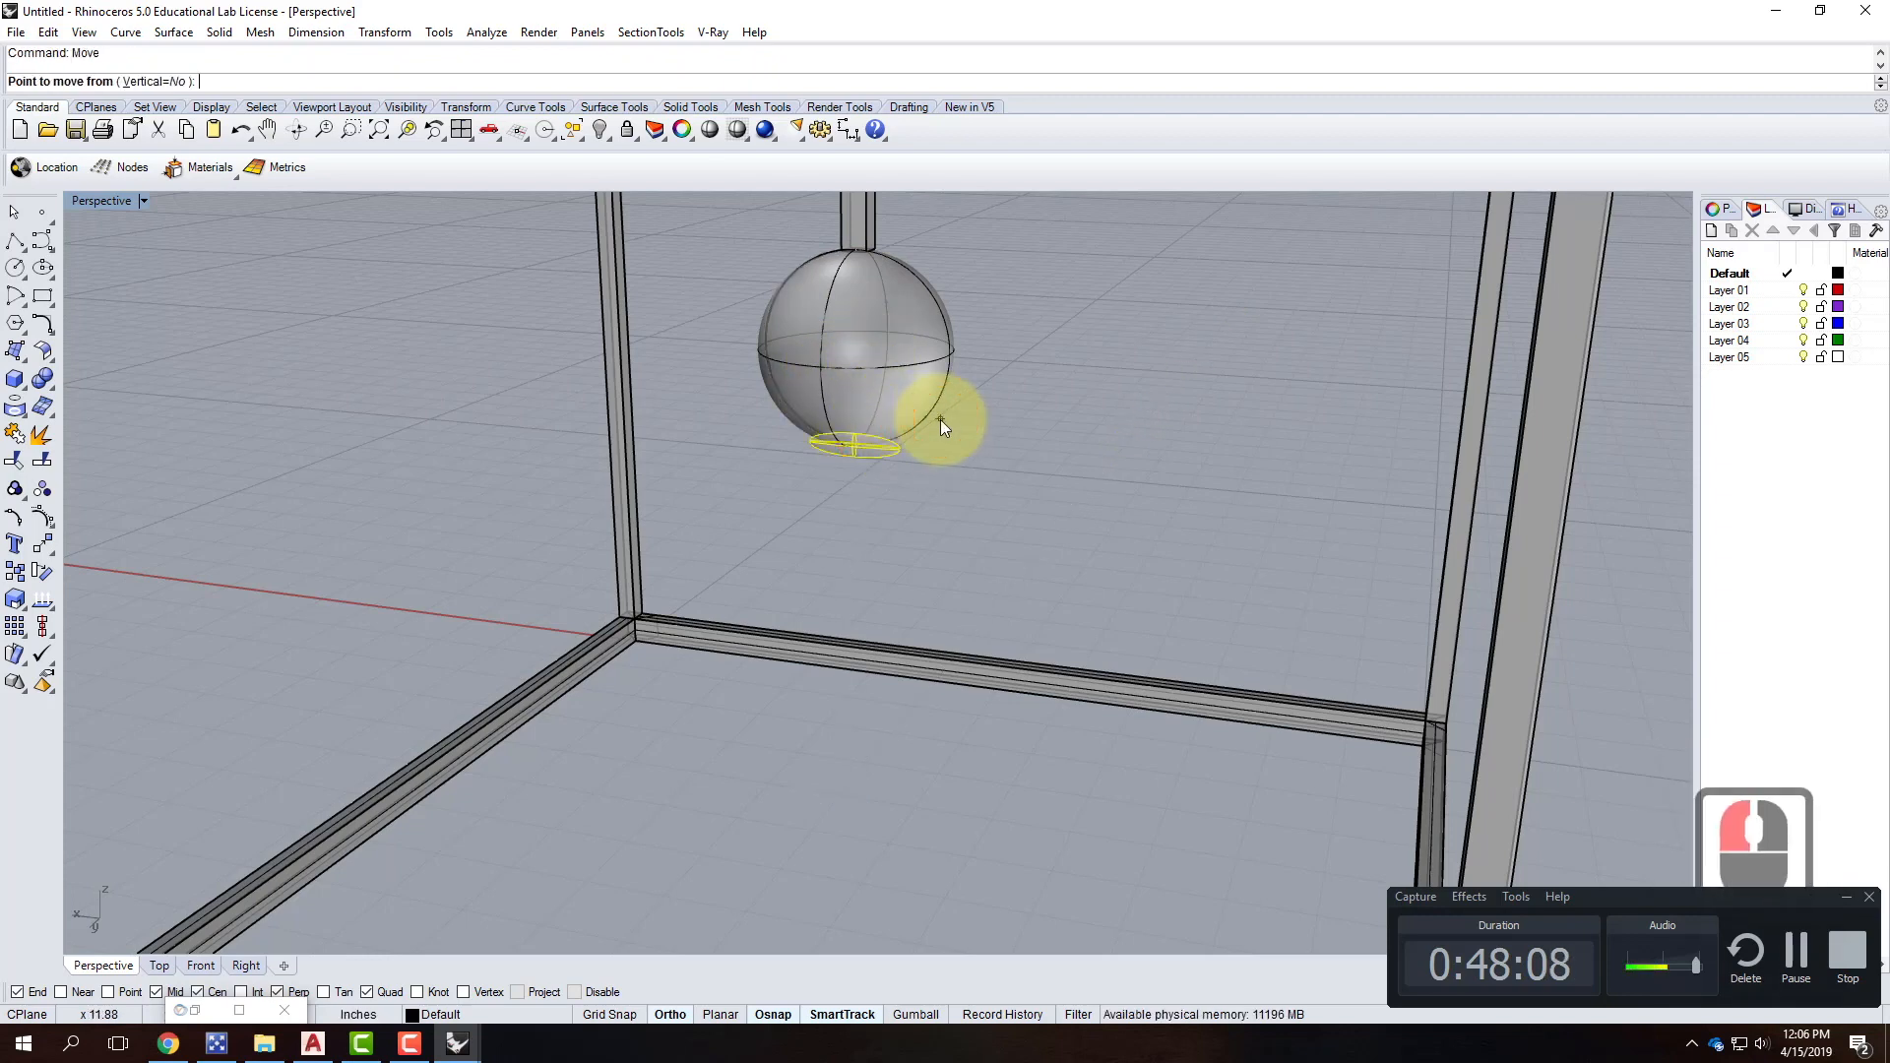
pyautogui.press('Return')
pyautogui.click(1114, 572)
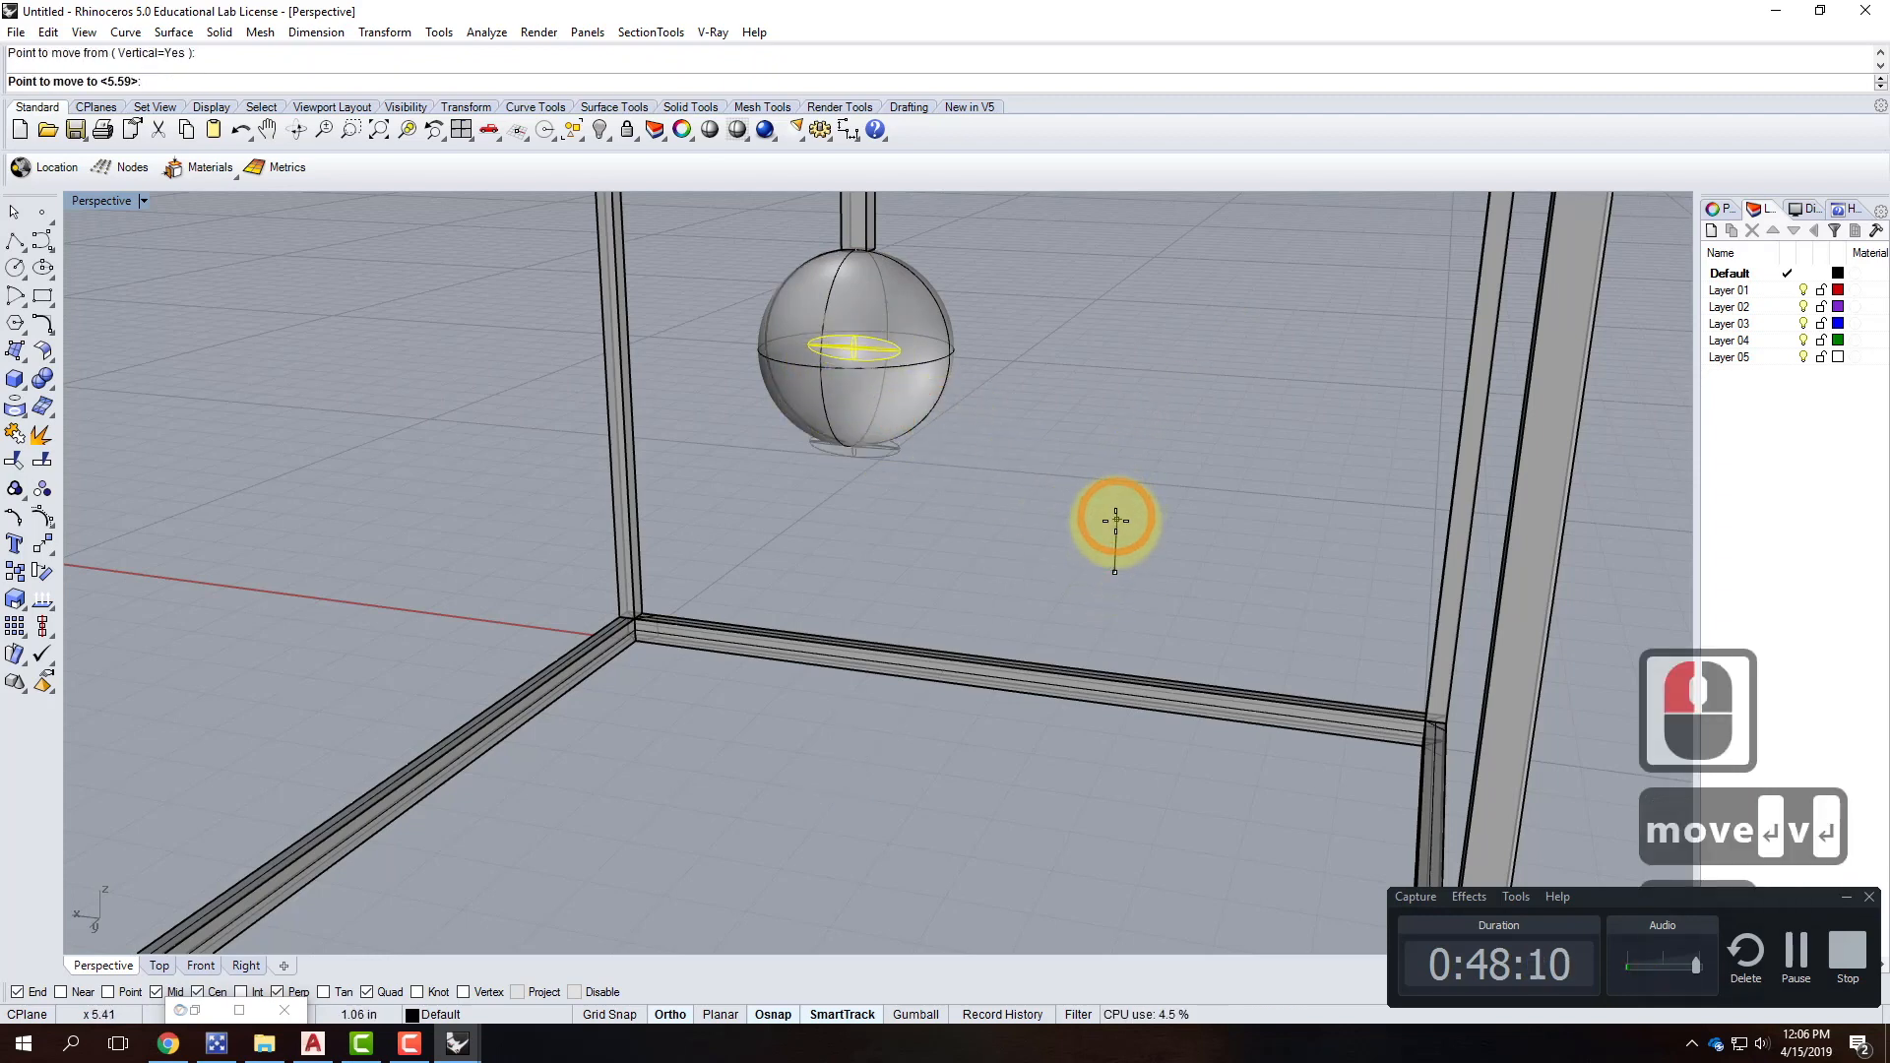
pyautogui.click(1115, 521)
# Copy the ellipsoid above and below, then window-select all three discs and delete them.
pyautogui.moveTo(1215, 435); pyautogui.dragTo(1037, 497, button='right')
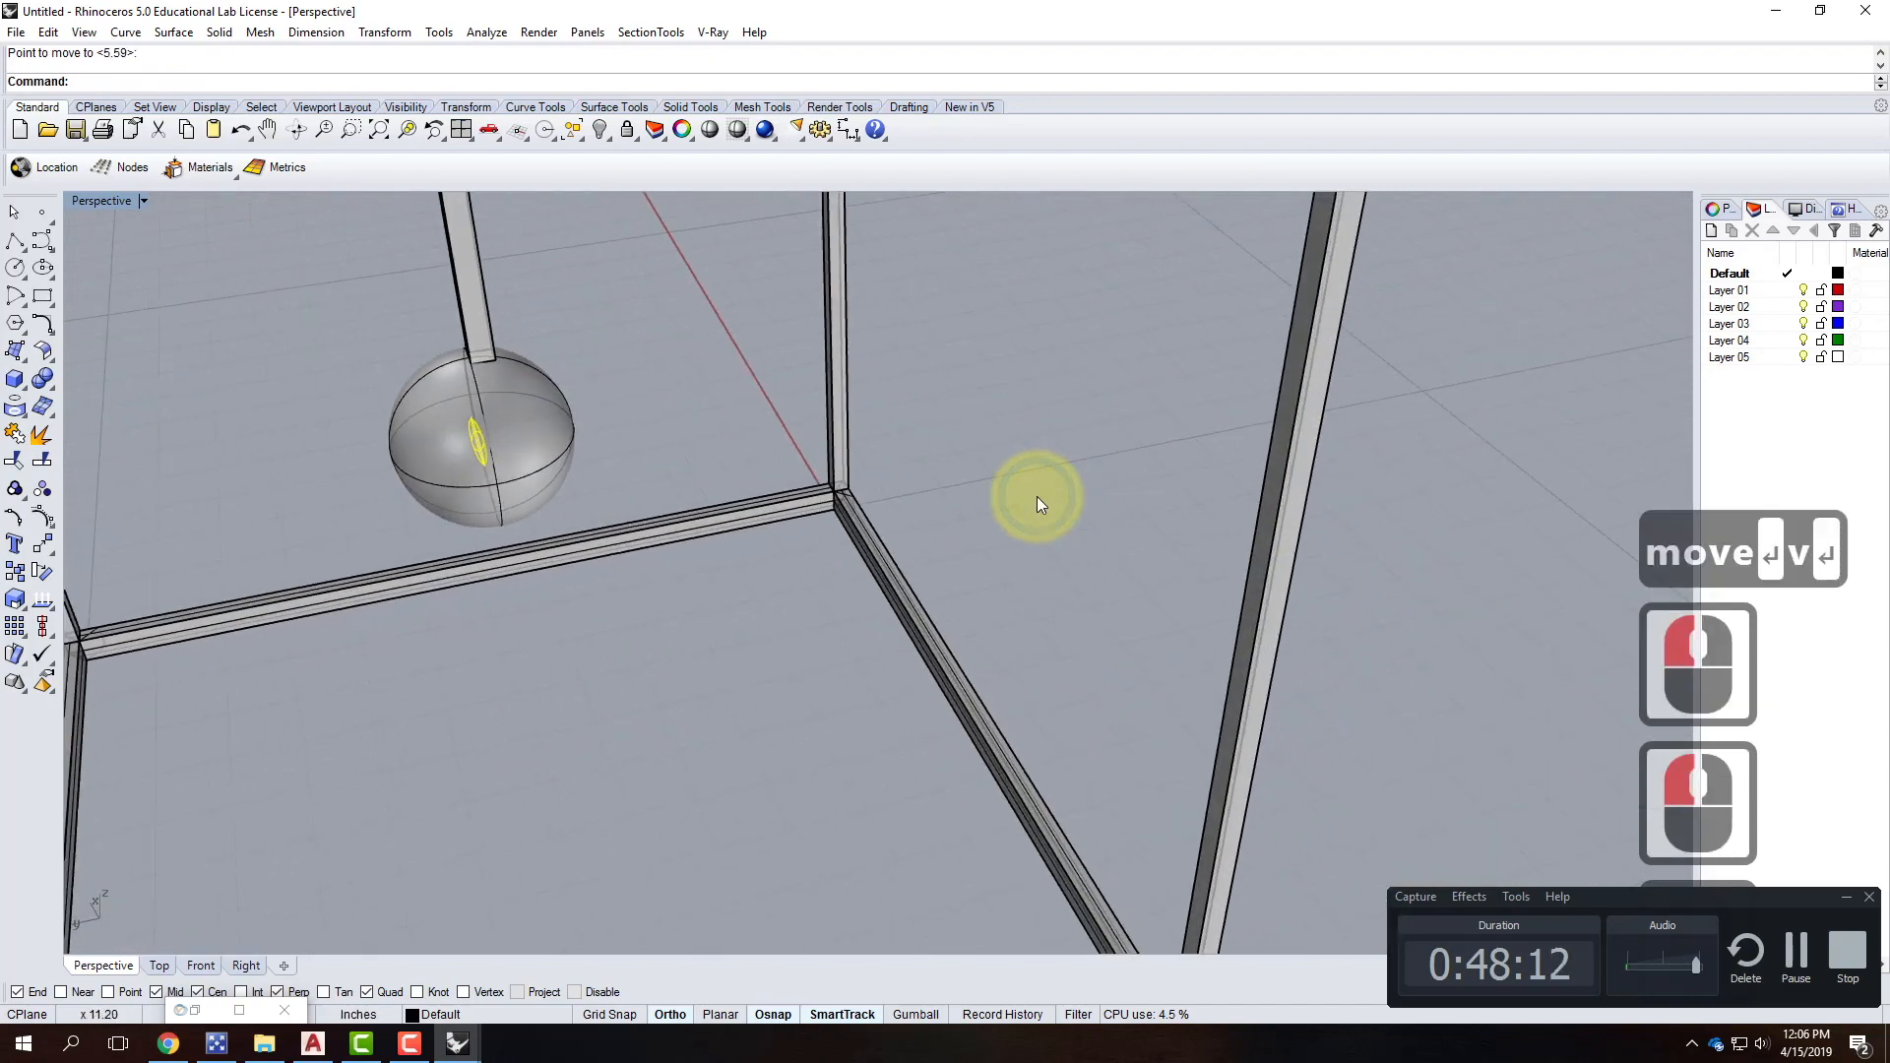
pyautogui.write('Copy')
pyautogui.press('Return')
pyautogui.moveTo(589, 683); pyautogui.dragTo(688, 633, button='right')
pyautogui.click(748, 647)
pyautogui.click(750, 626)
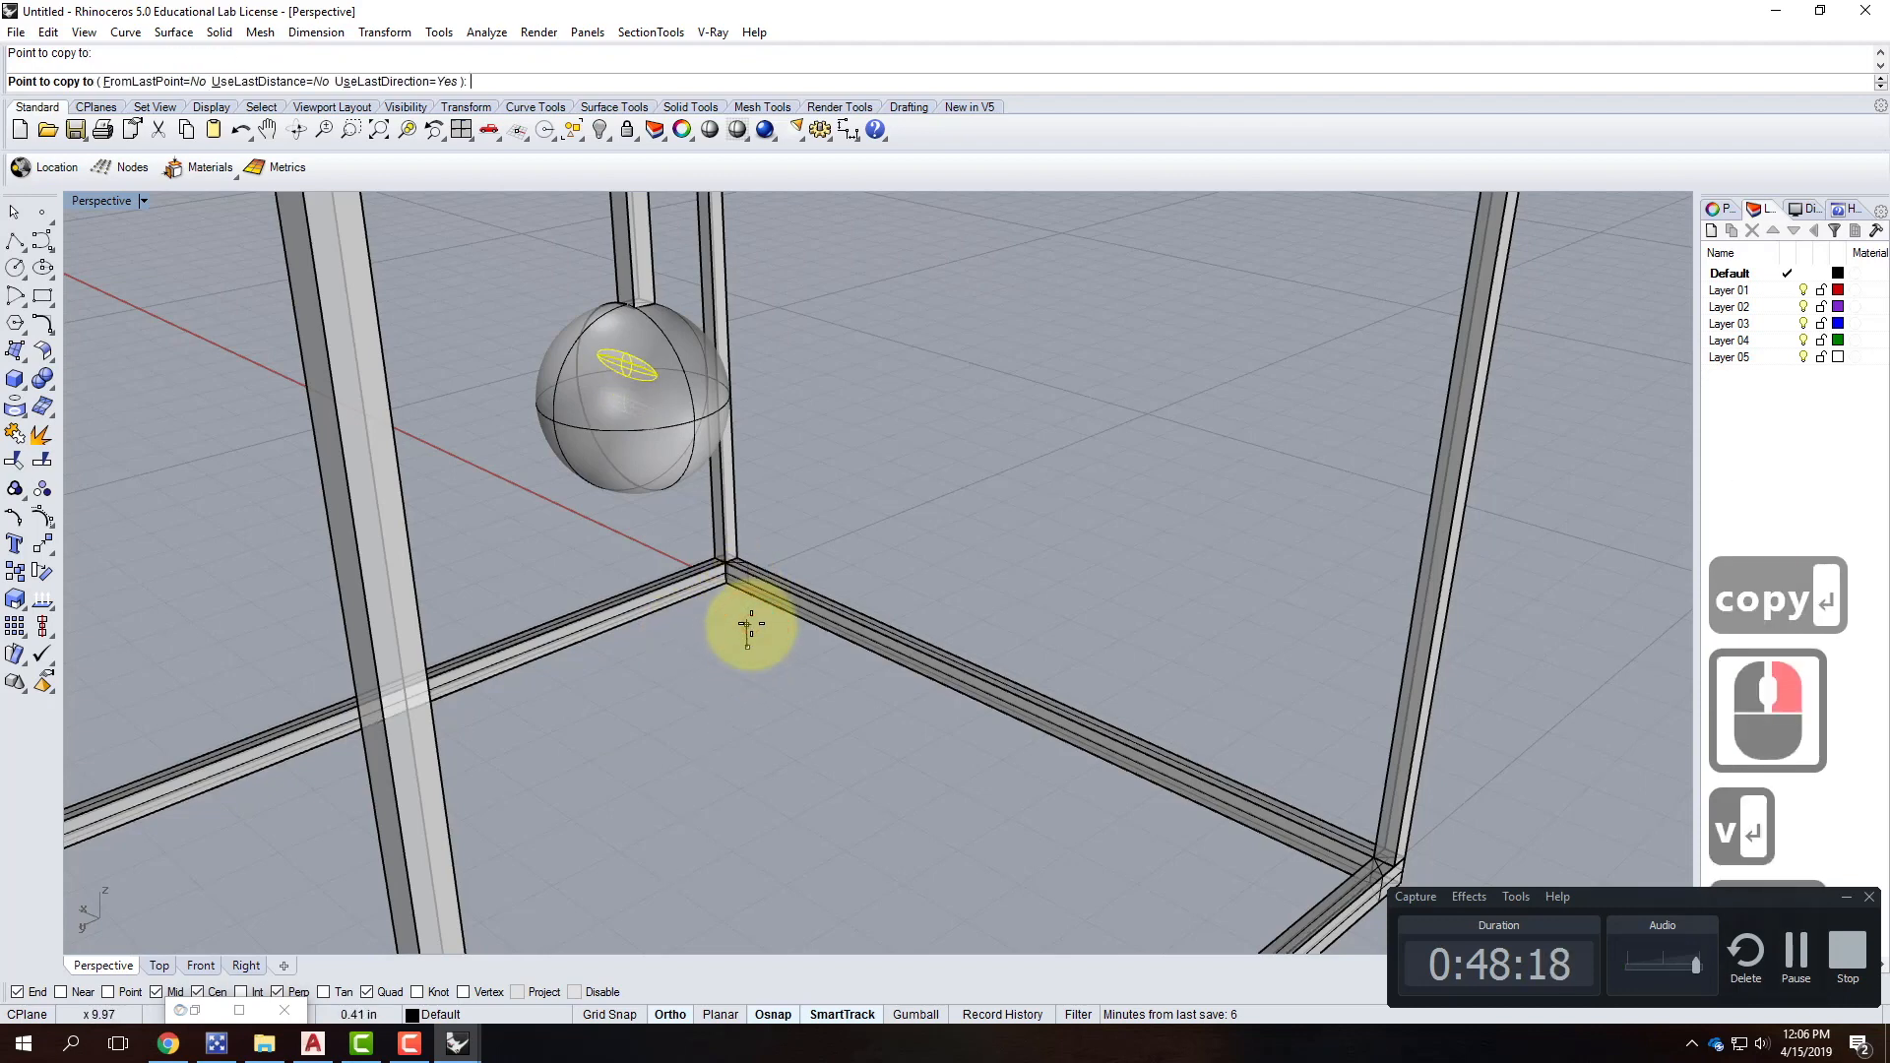
pyautogui.click(757, 674)
pyautogui.rightClick(784, 663)
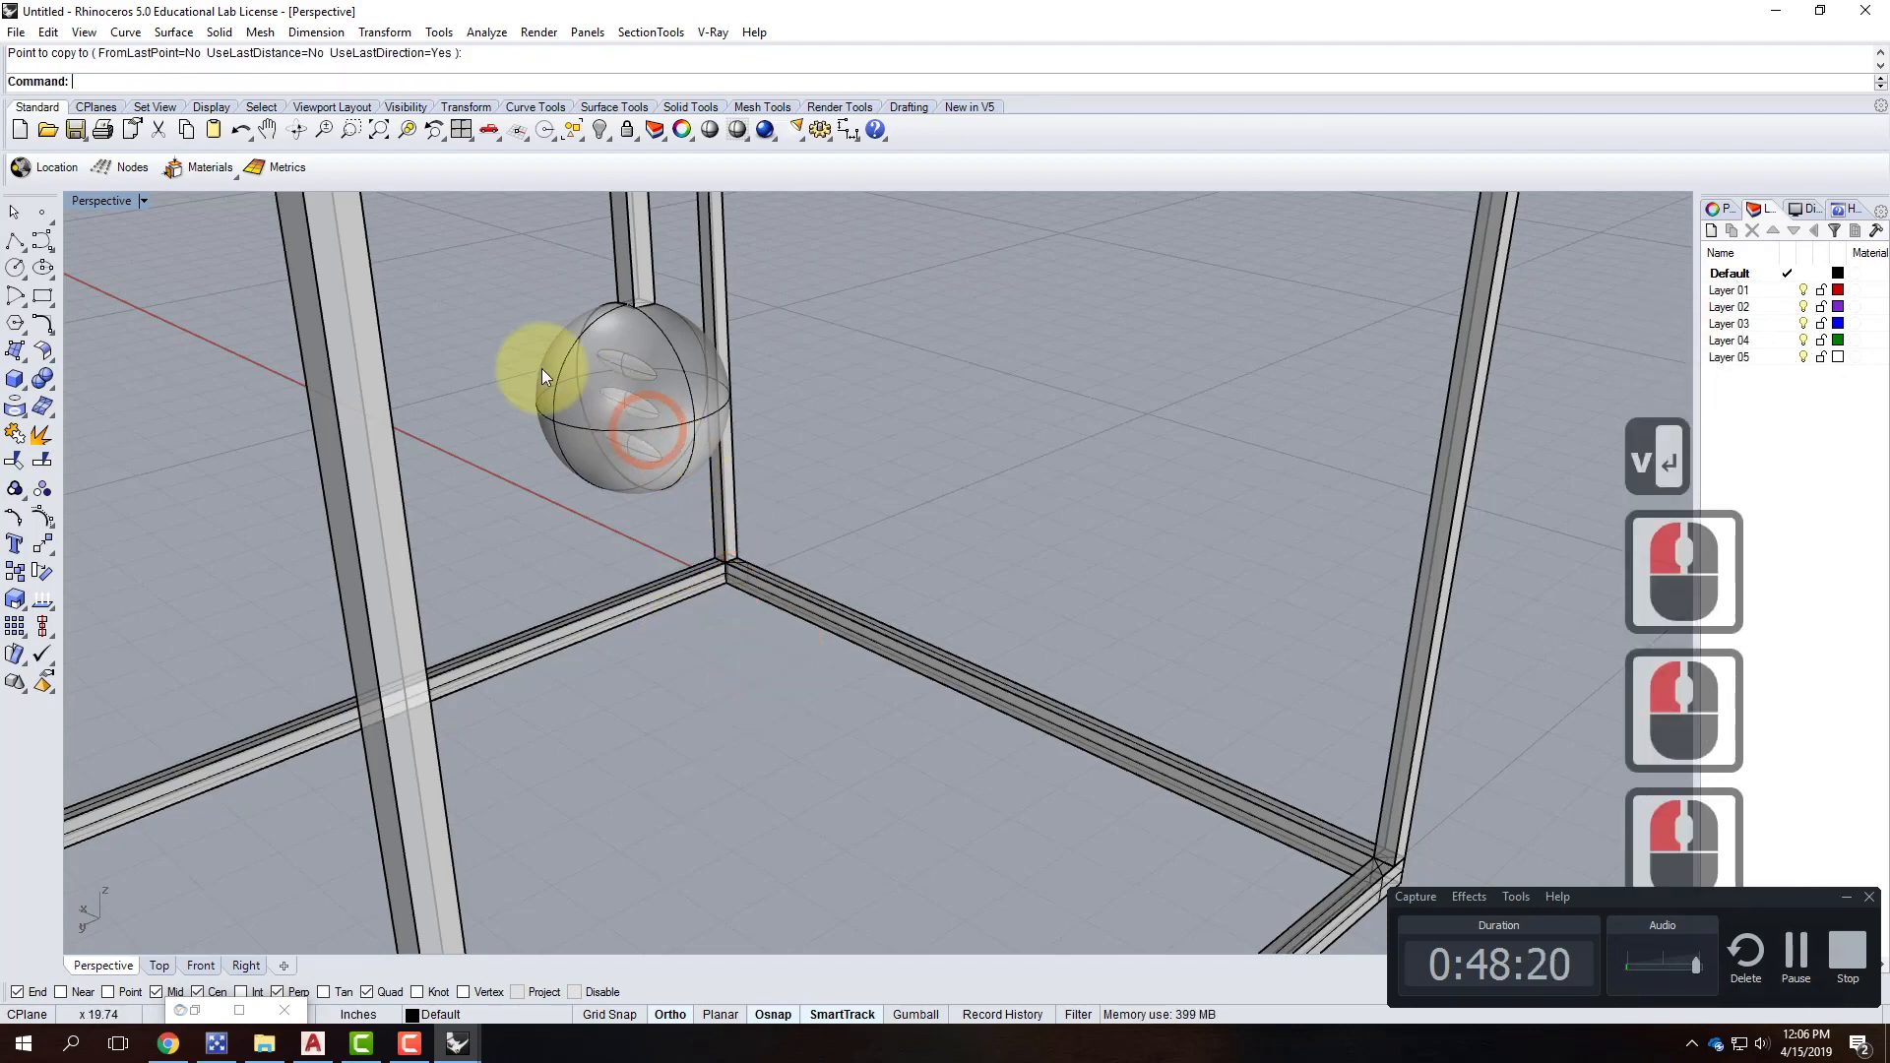
pyautogui.moveTo(476, 317); pyautogui.dragTo(706, 476)
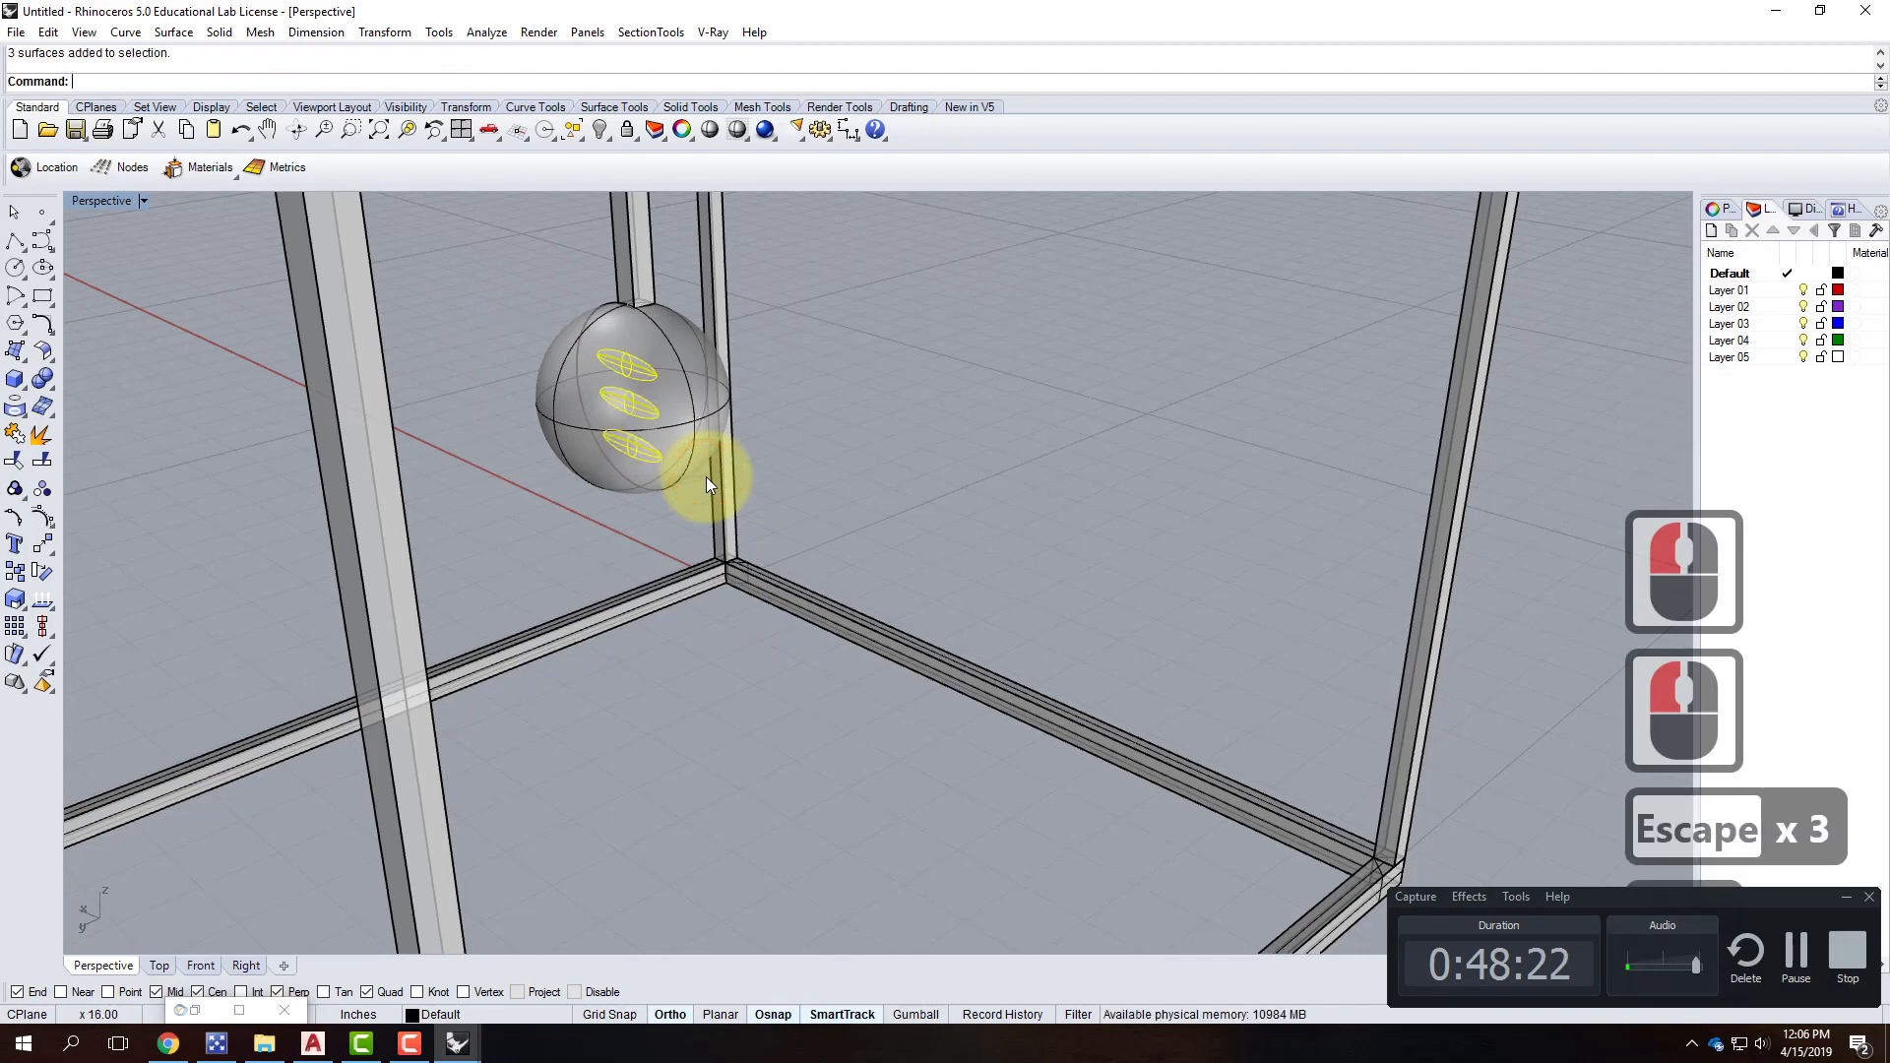
pyautogui.press('Delete')
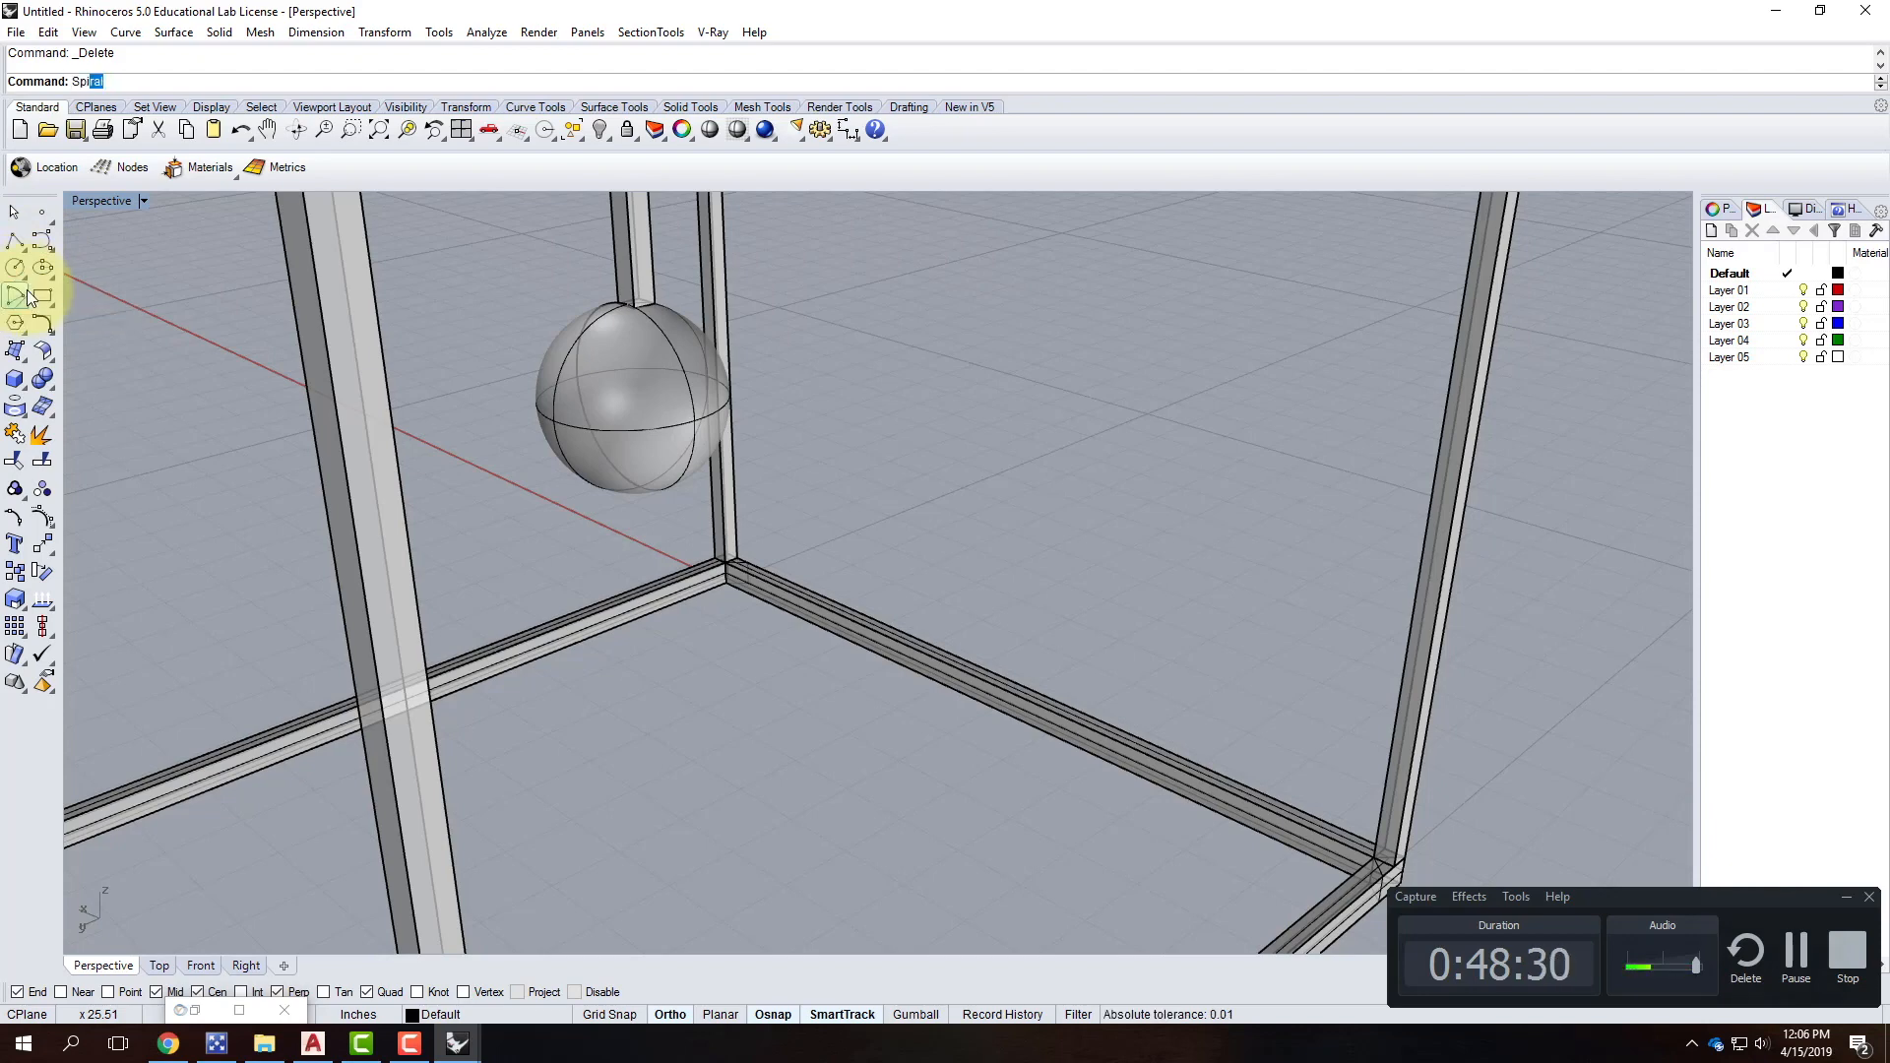
# Start a spiral on the floor and give it a 1" axis in the four-view layout.
pyautogui.press('Return')
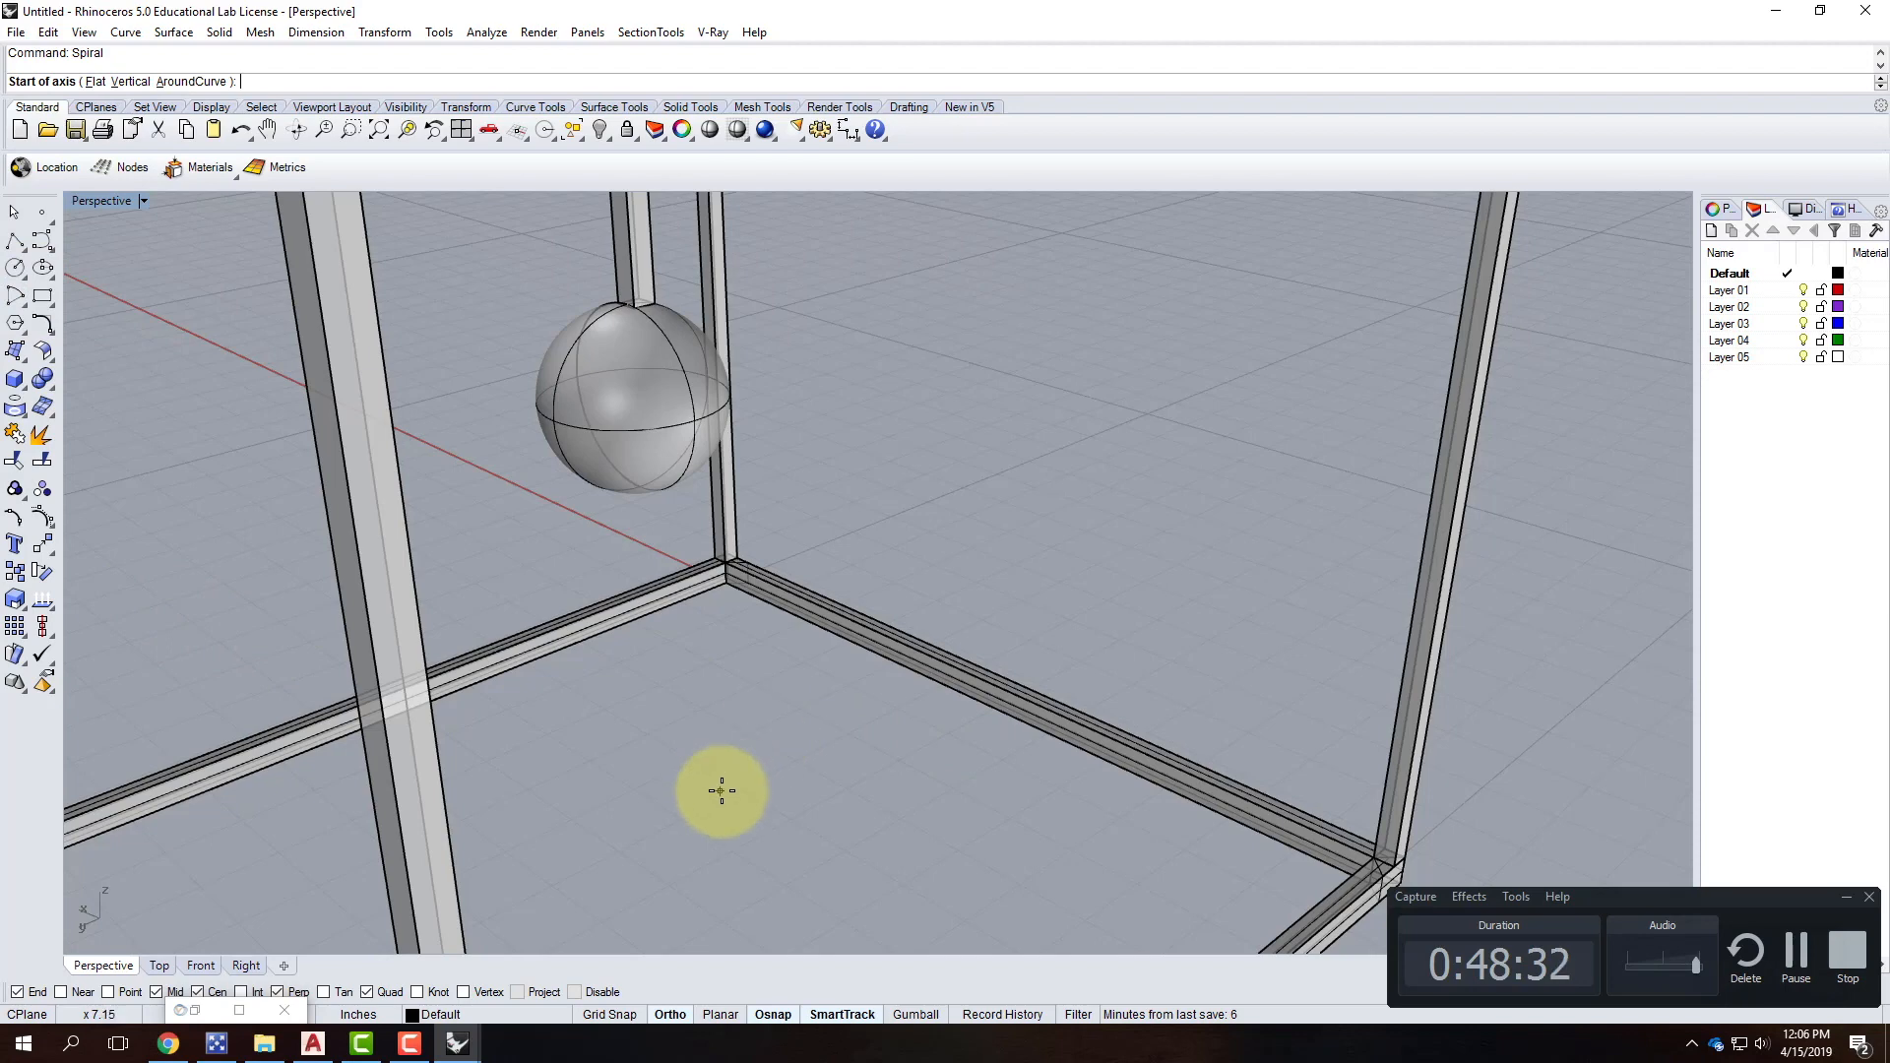
pyautogui.click(722, 790)
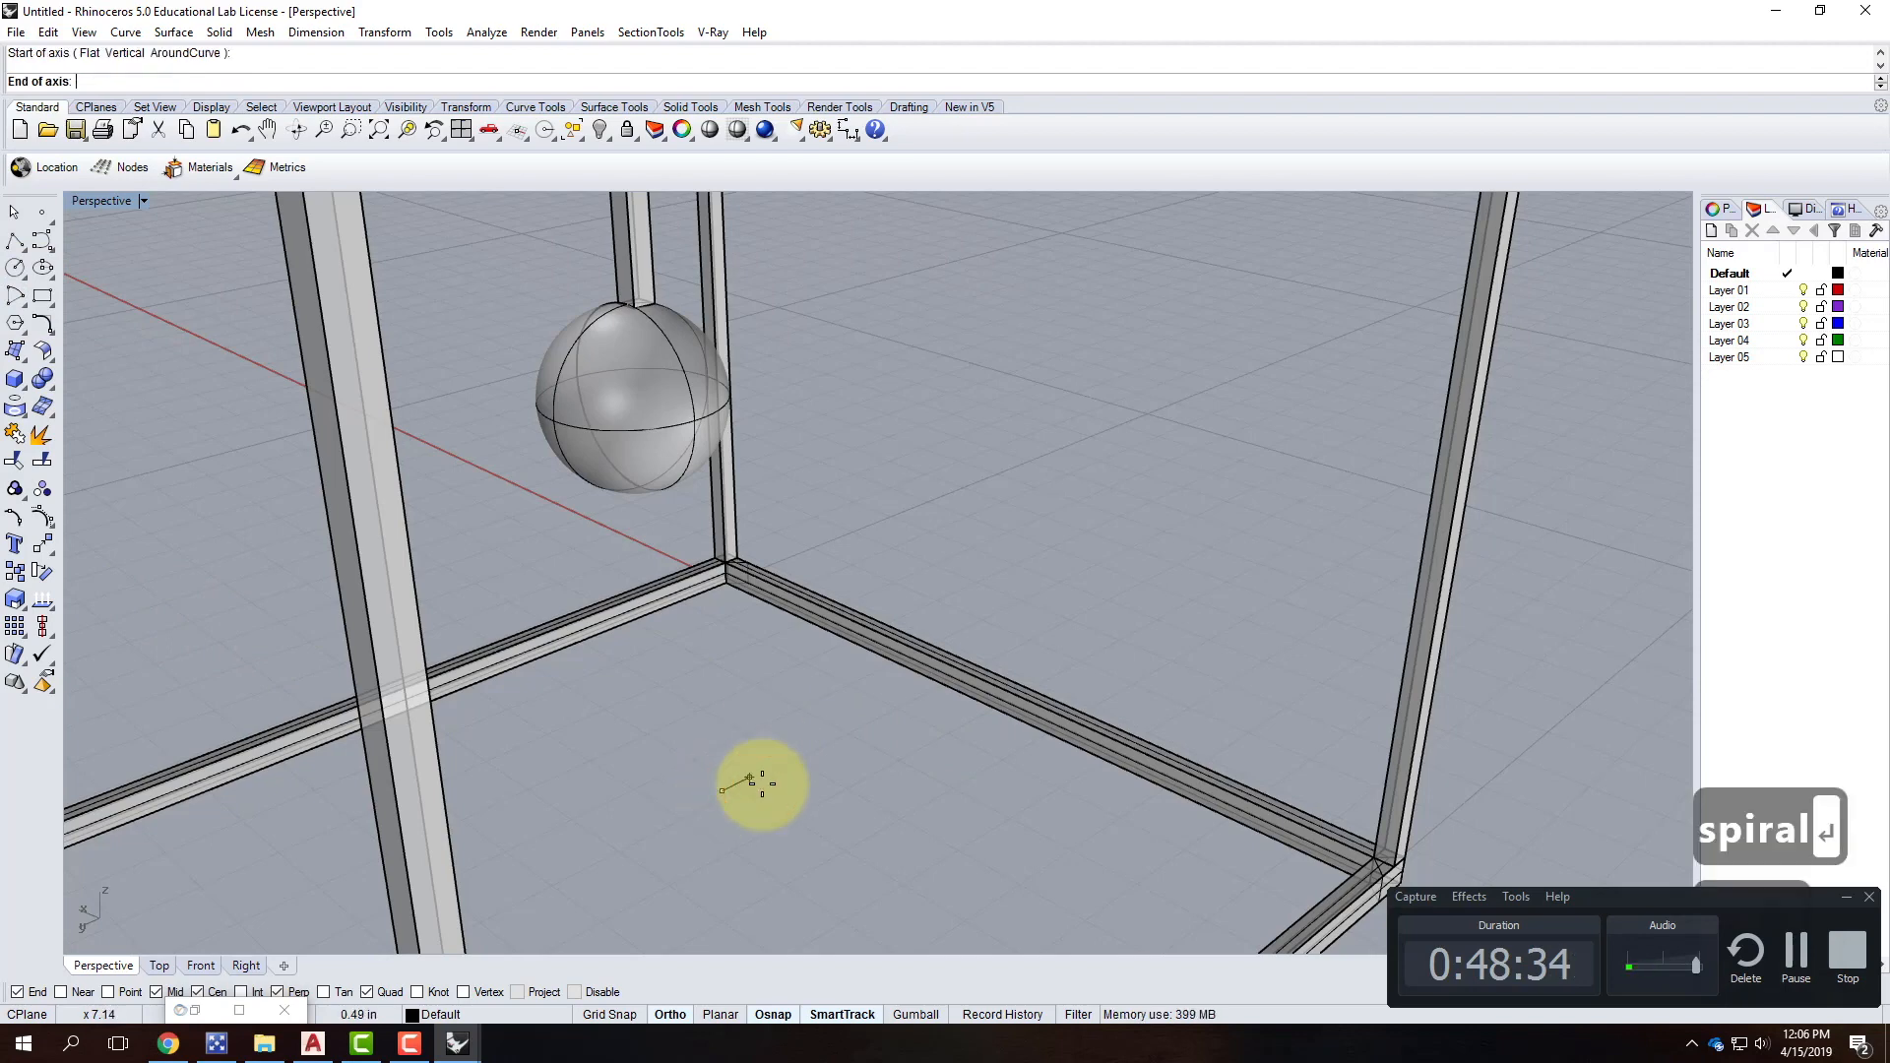
pyautogui.doubleClick(93, 200)
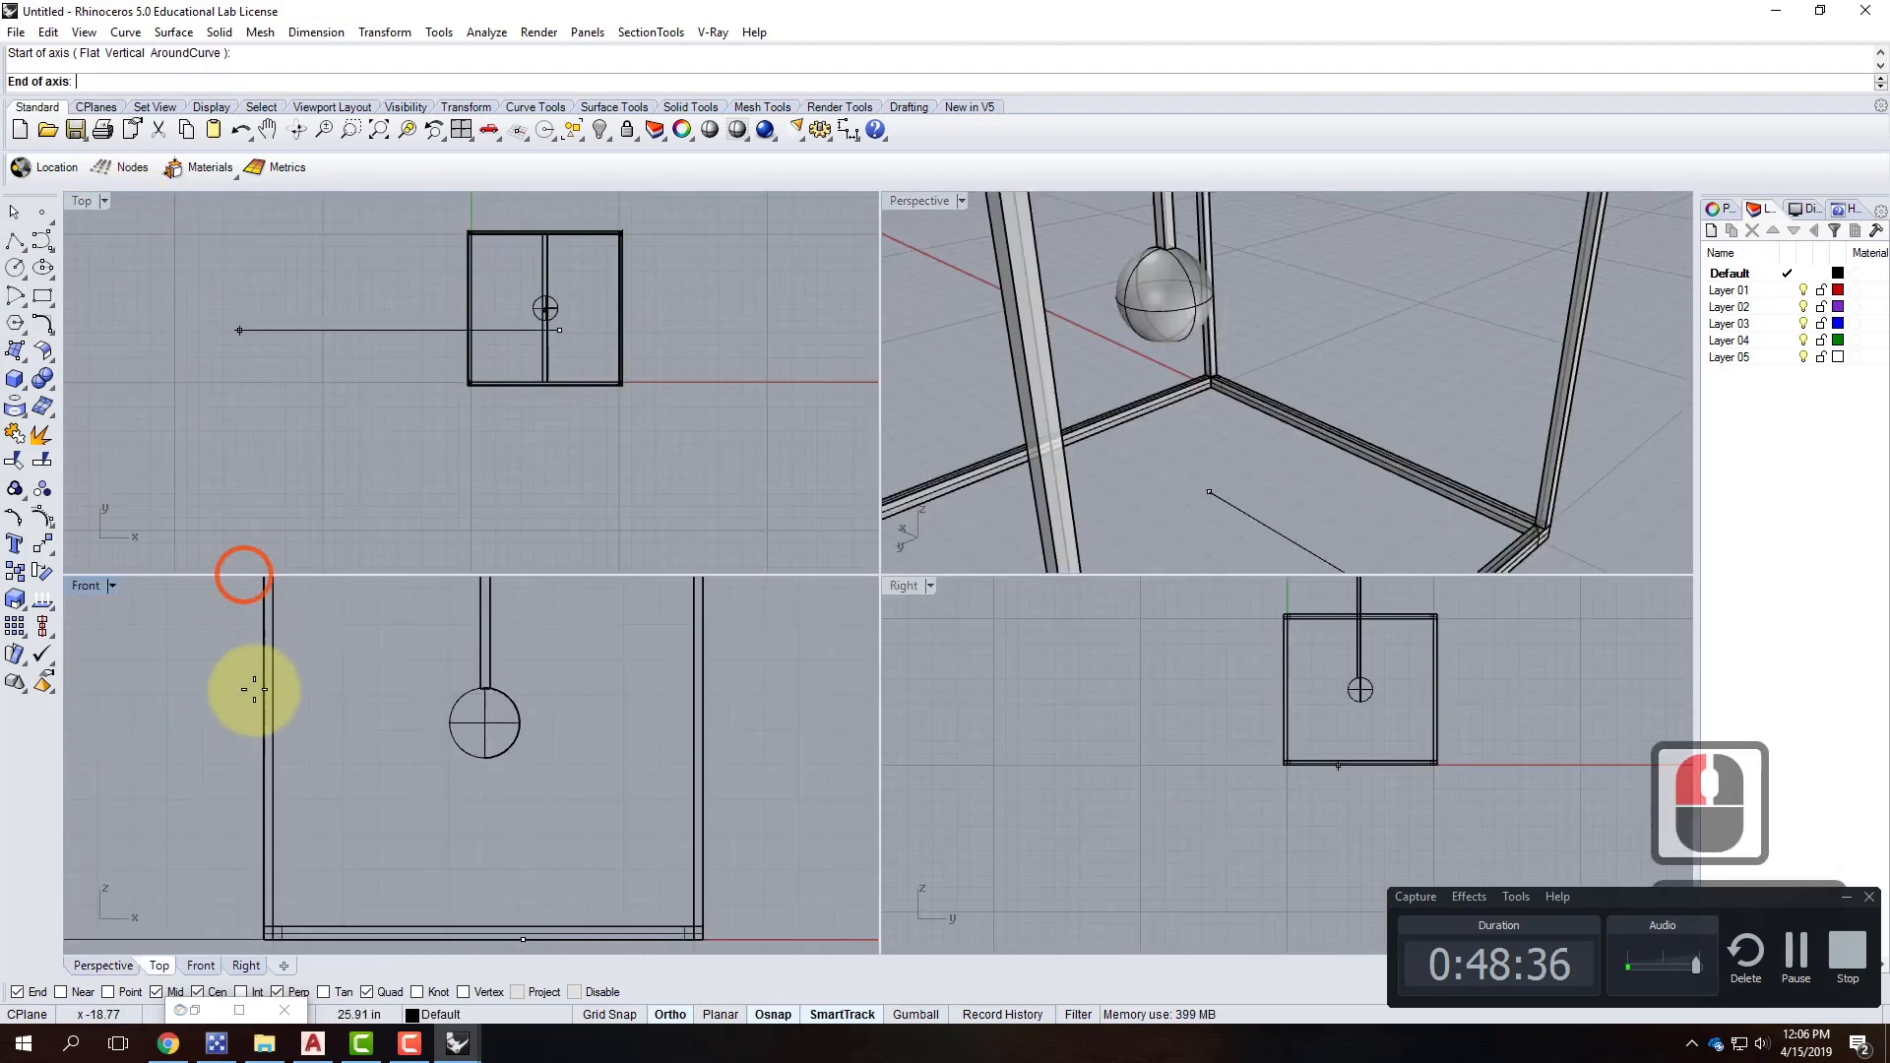
pyautogui.click(521, 832)
pyautogui.write('1"')
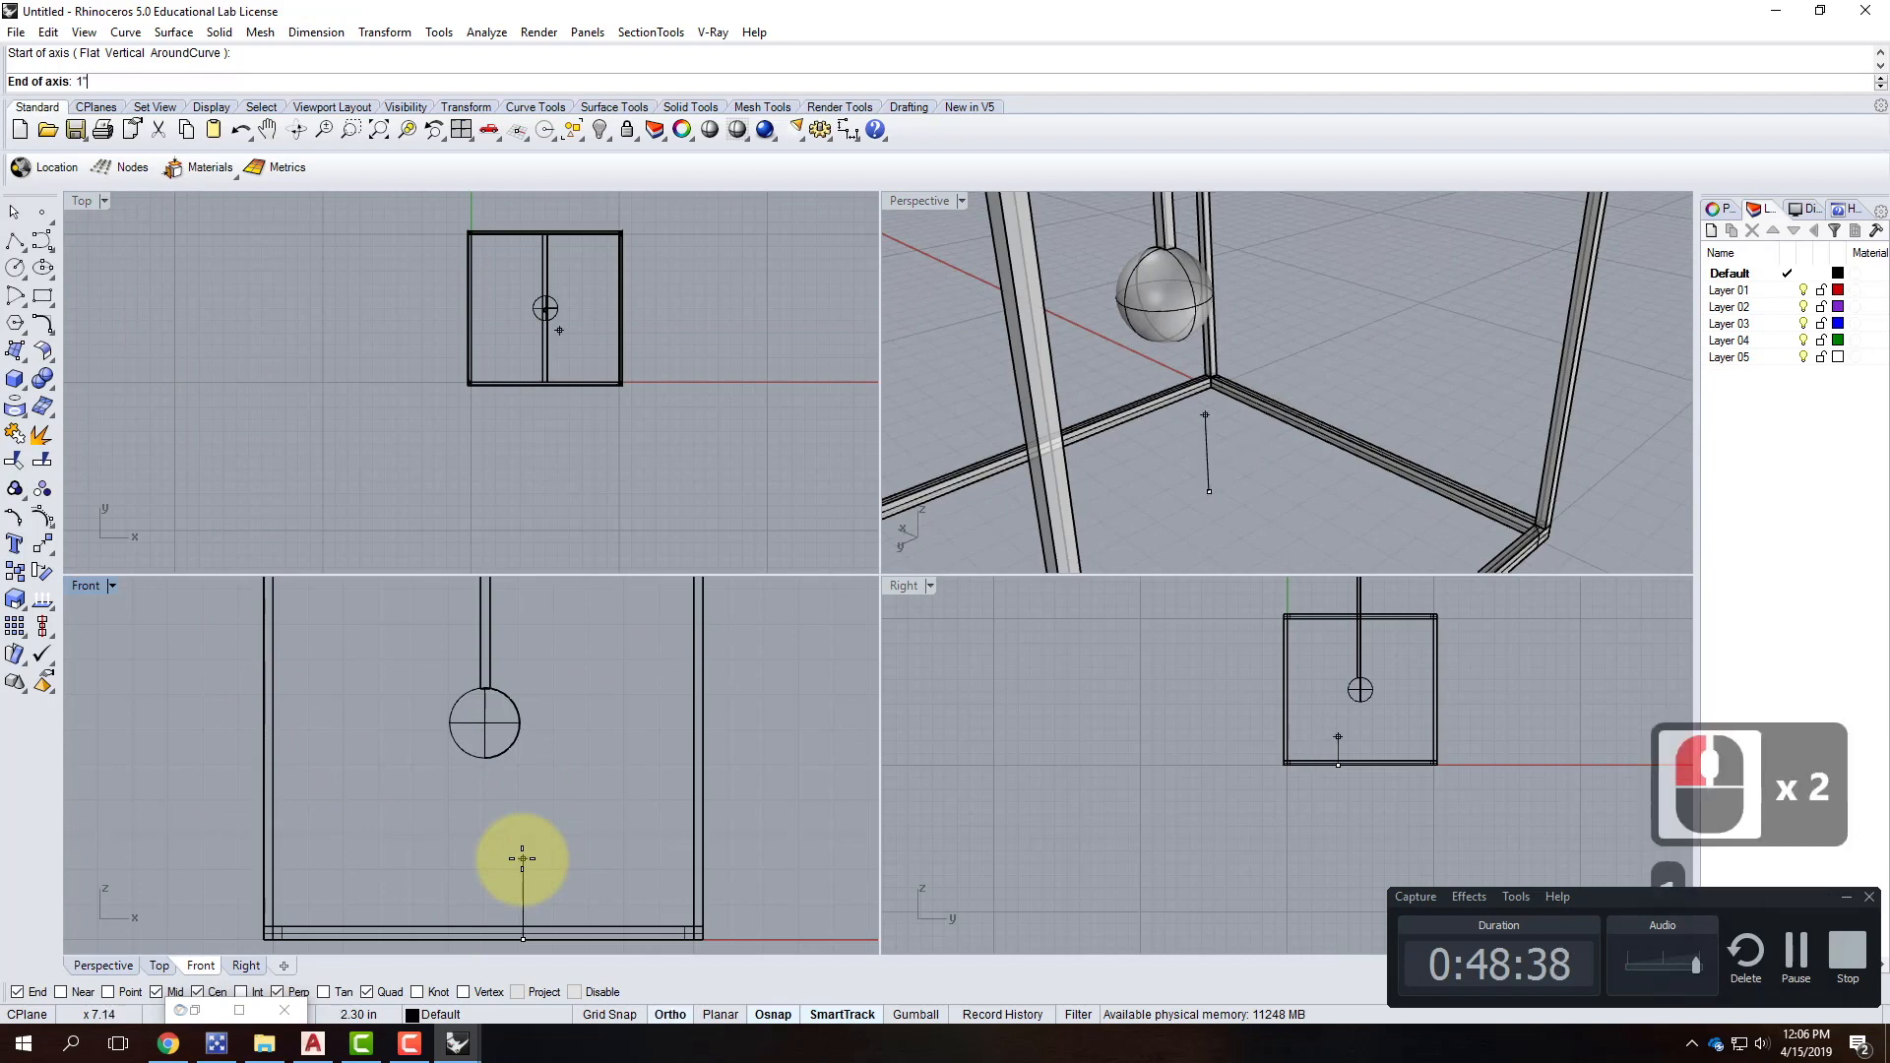
pyautogui.press('Return')
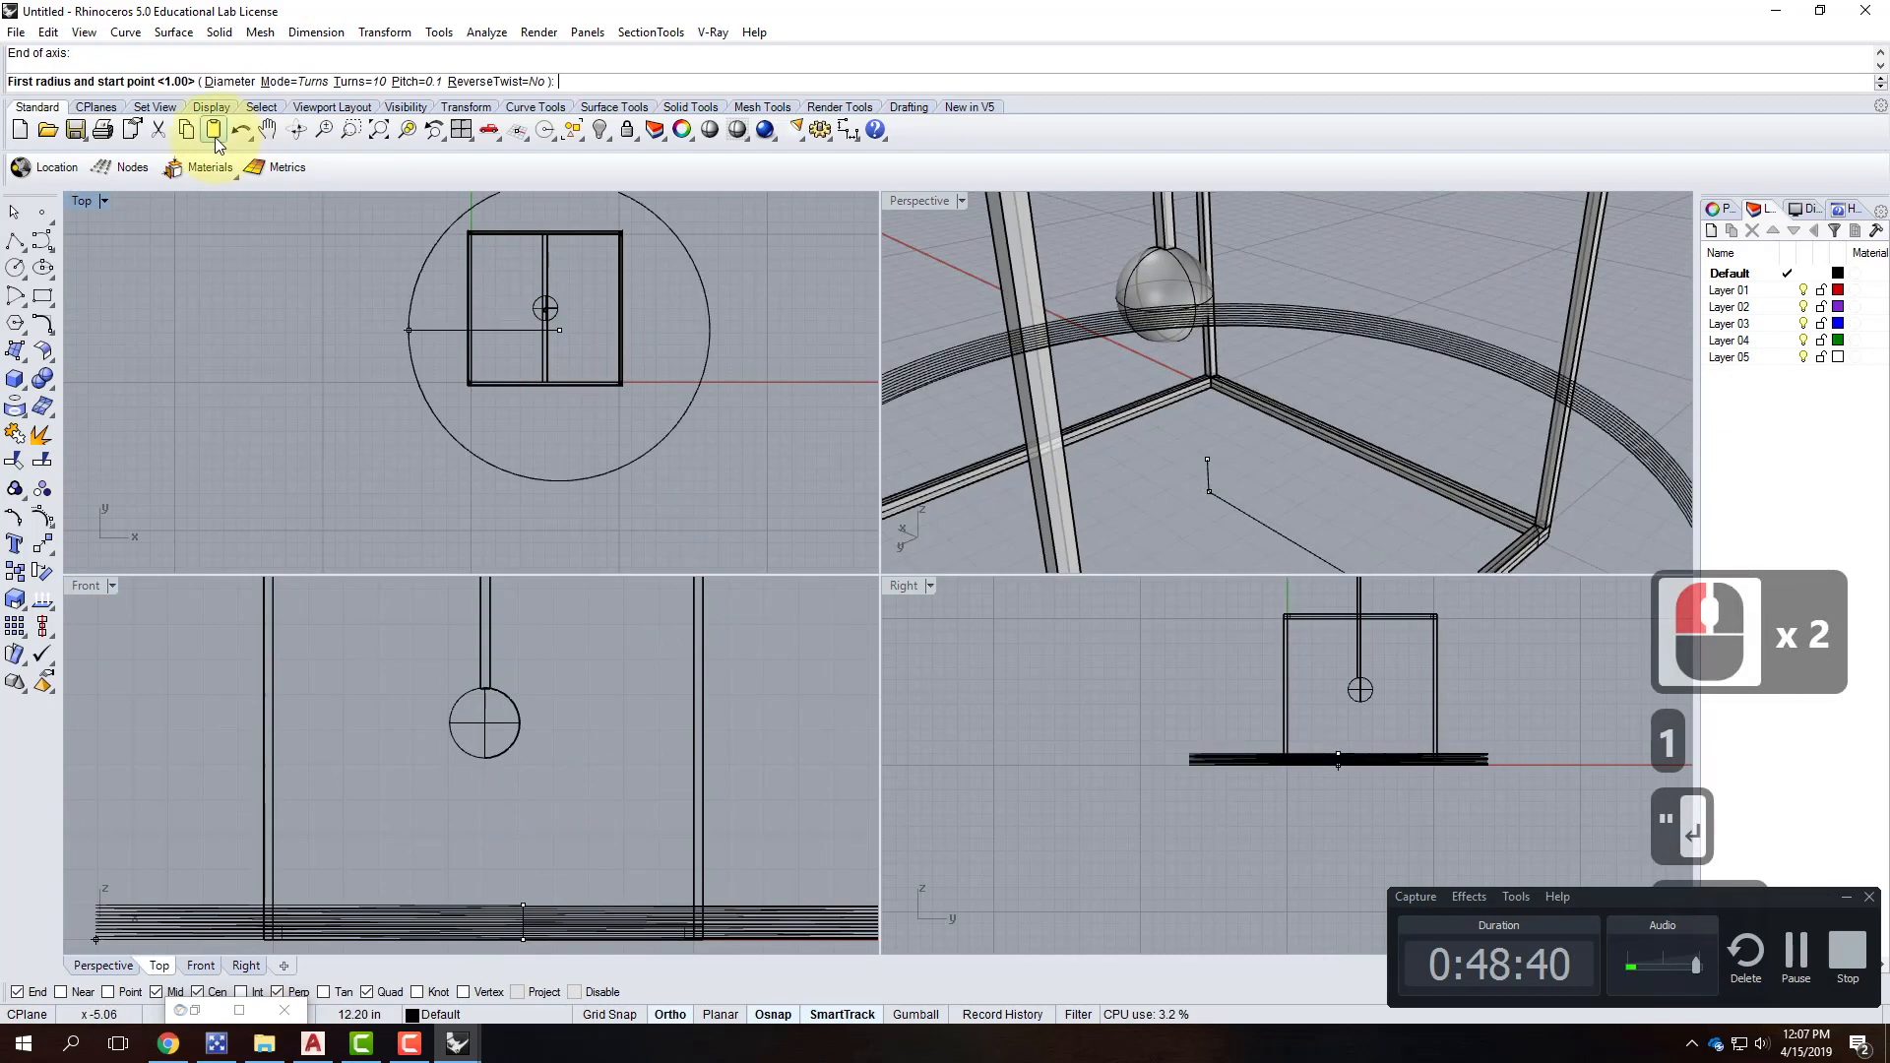
# Switch the spiral to pitch mode with radius 2 and set its turns to 1.
pyautogui.click(308, 81)
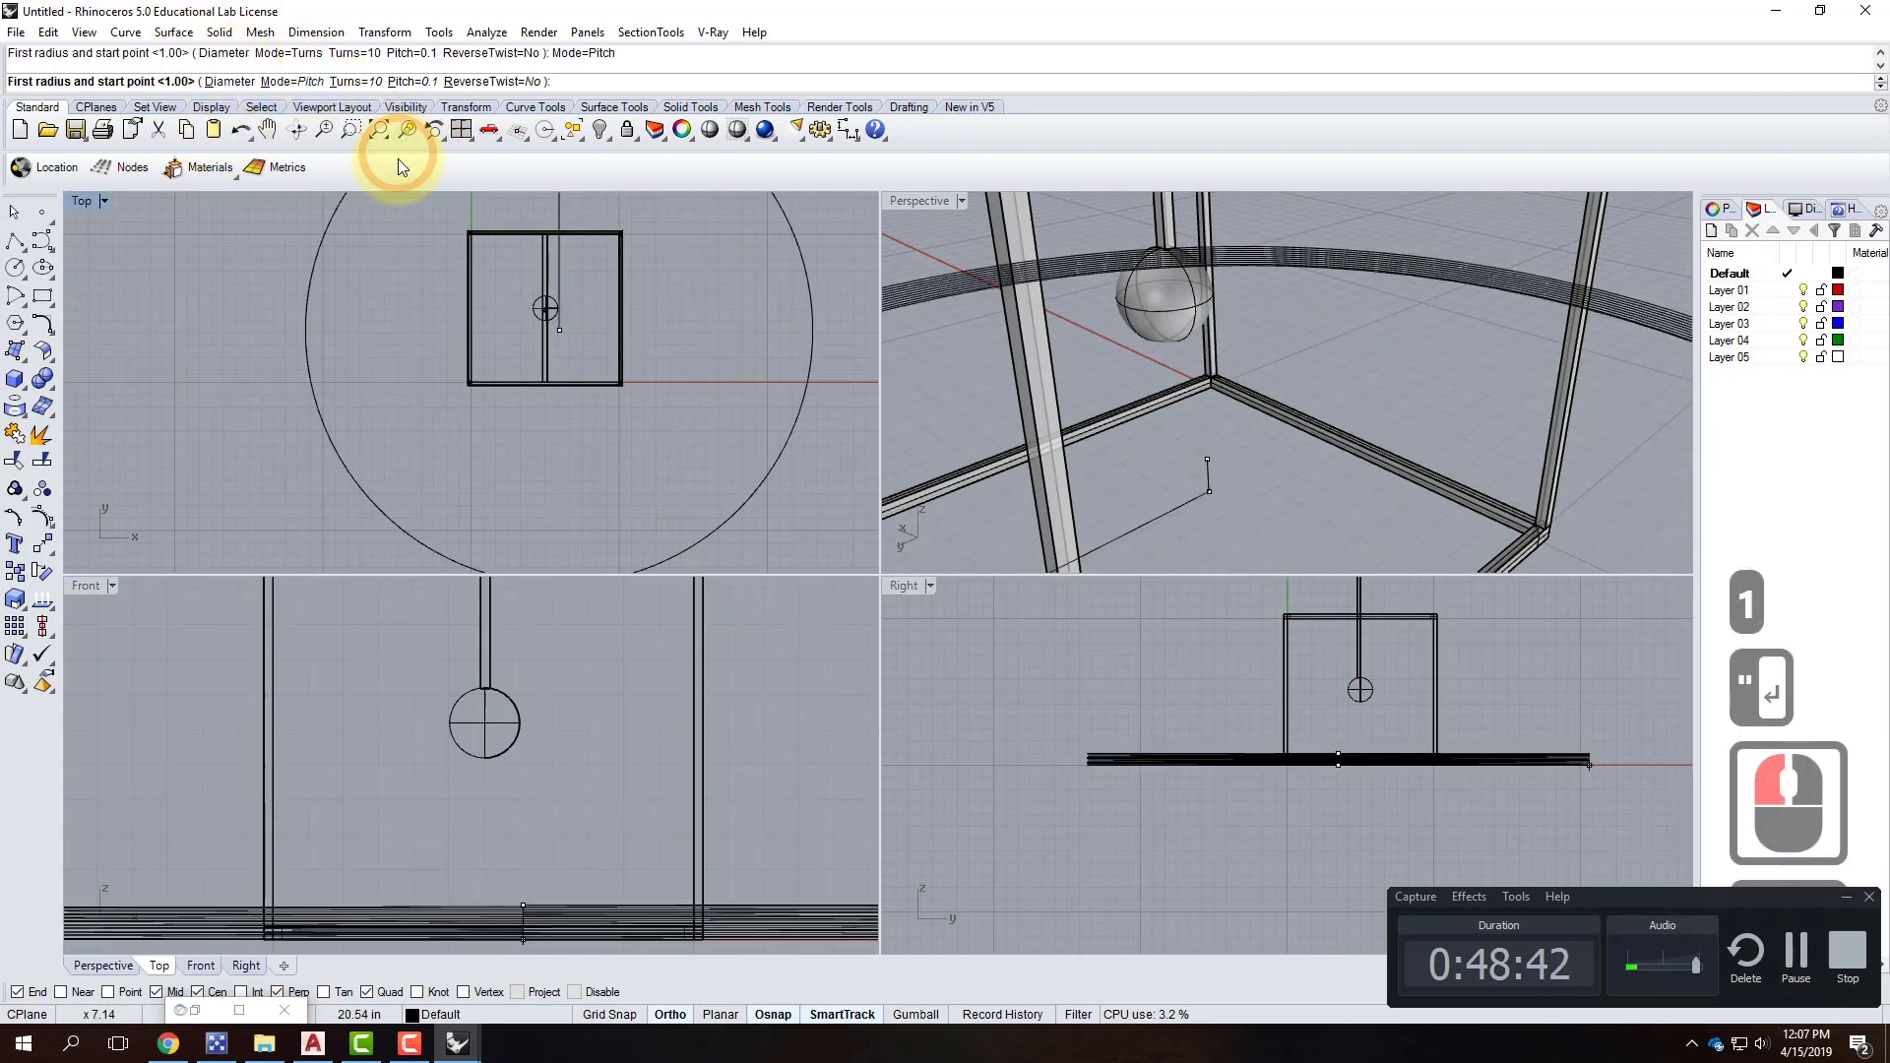
pyautogui.write('2')
pyautogui.press('Return')
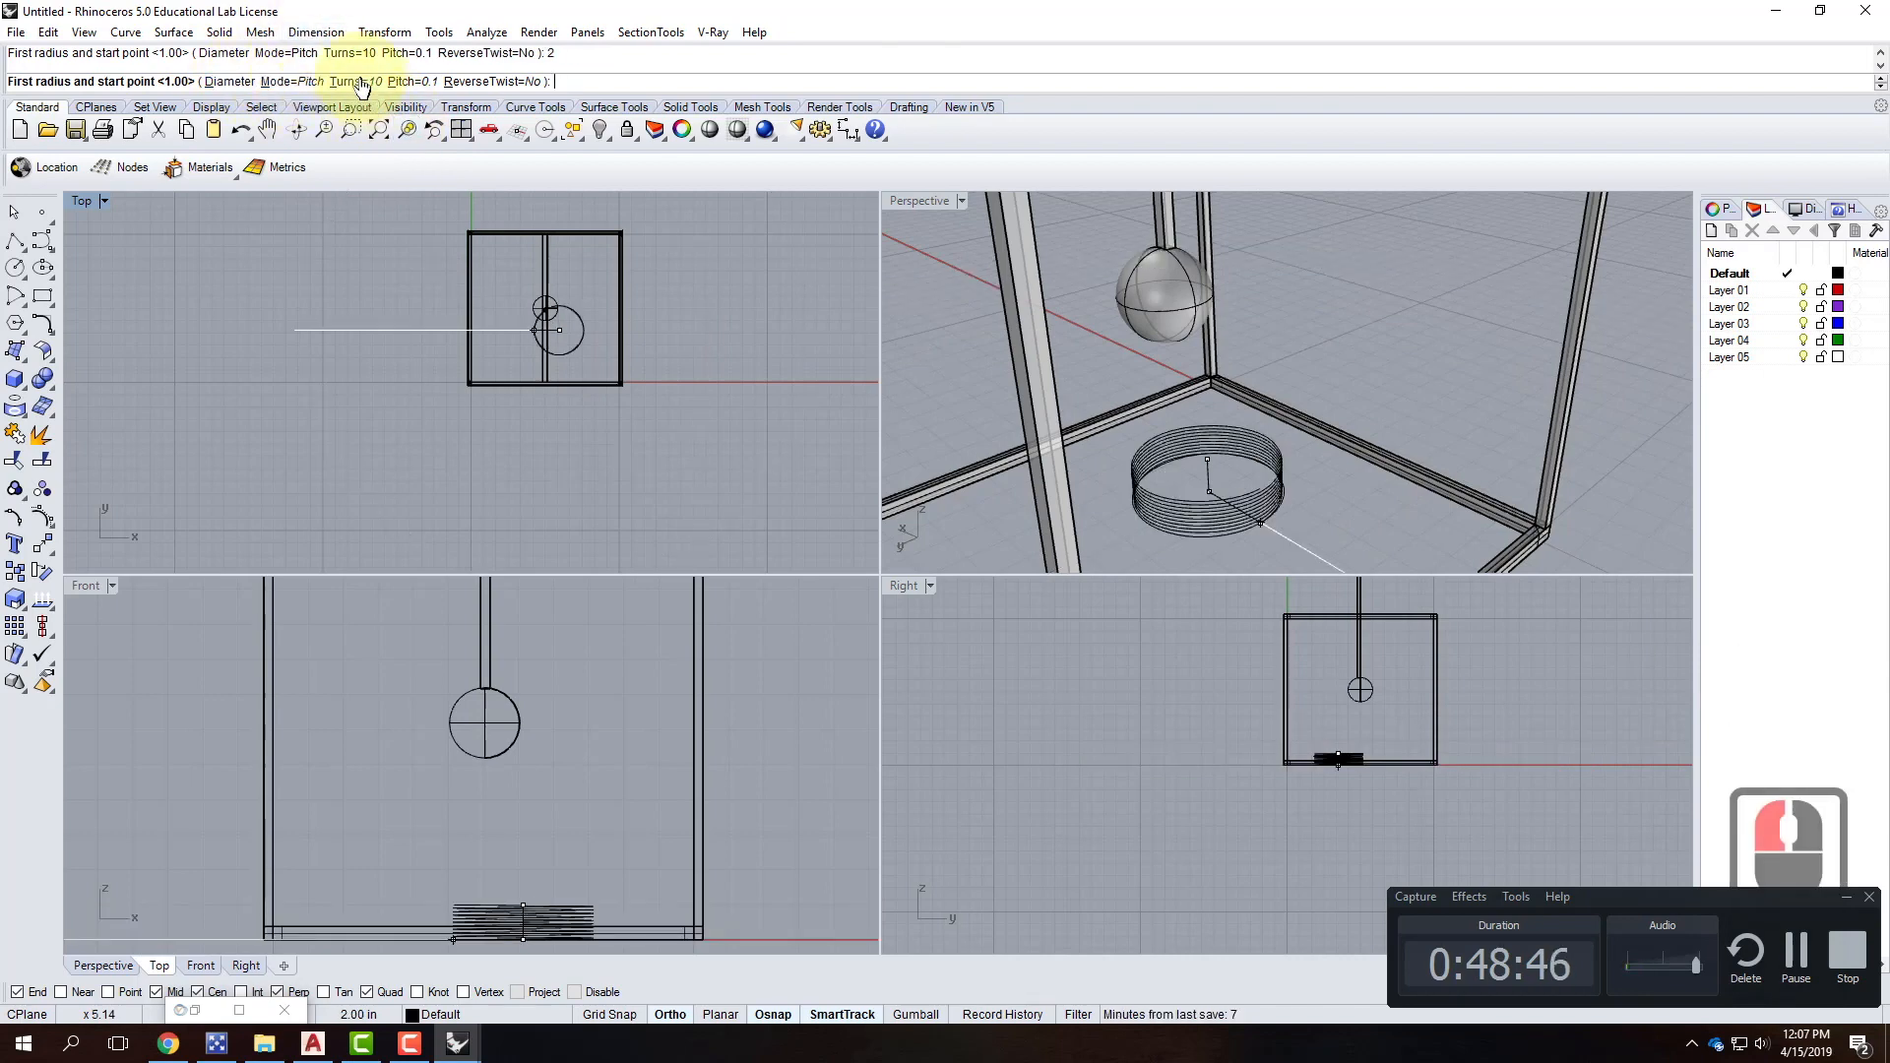
pyautogui.click(360, 80)
pyautogui.write('2')
pyautogui.press('Return')
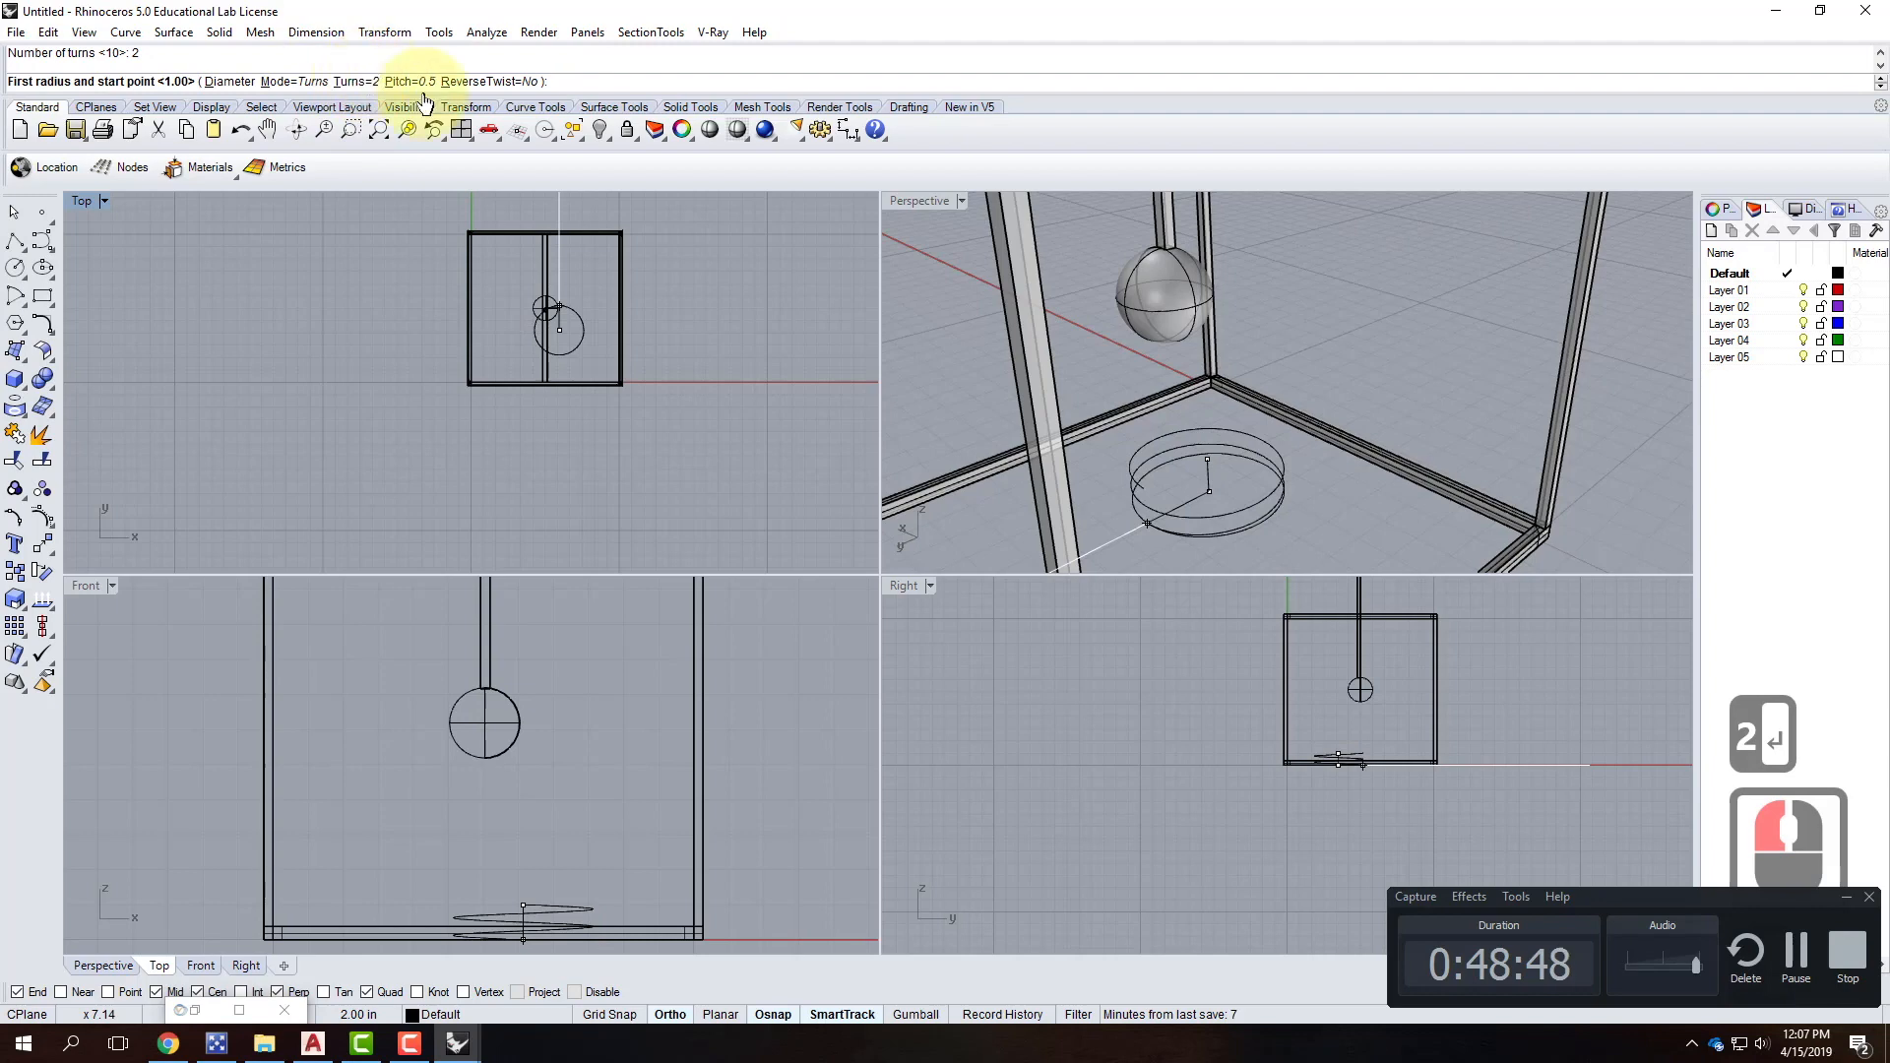
pyautogui.click(351, 80)
pyautogui.write('1')
pyautogui.press('Return')
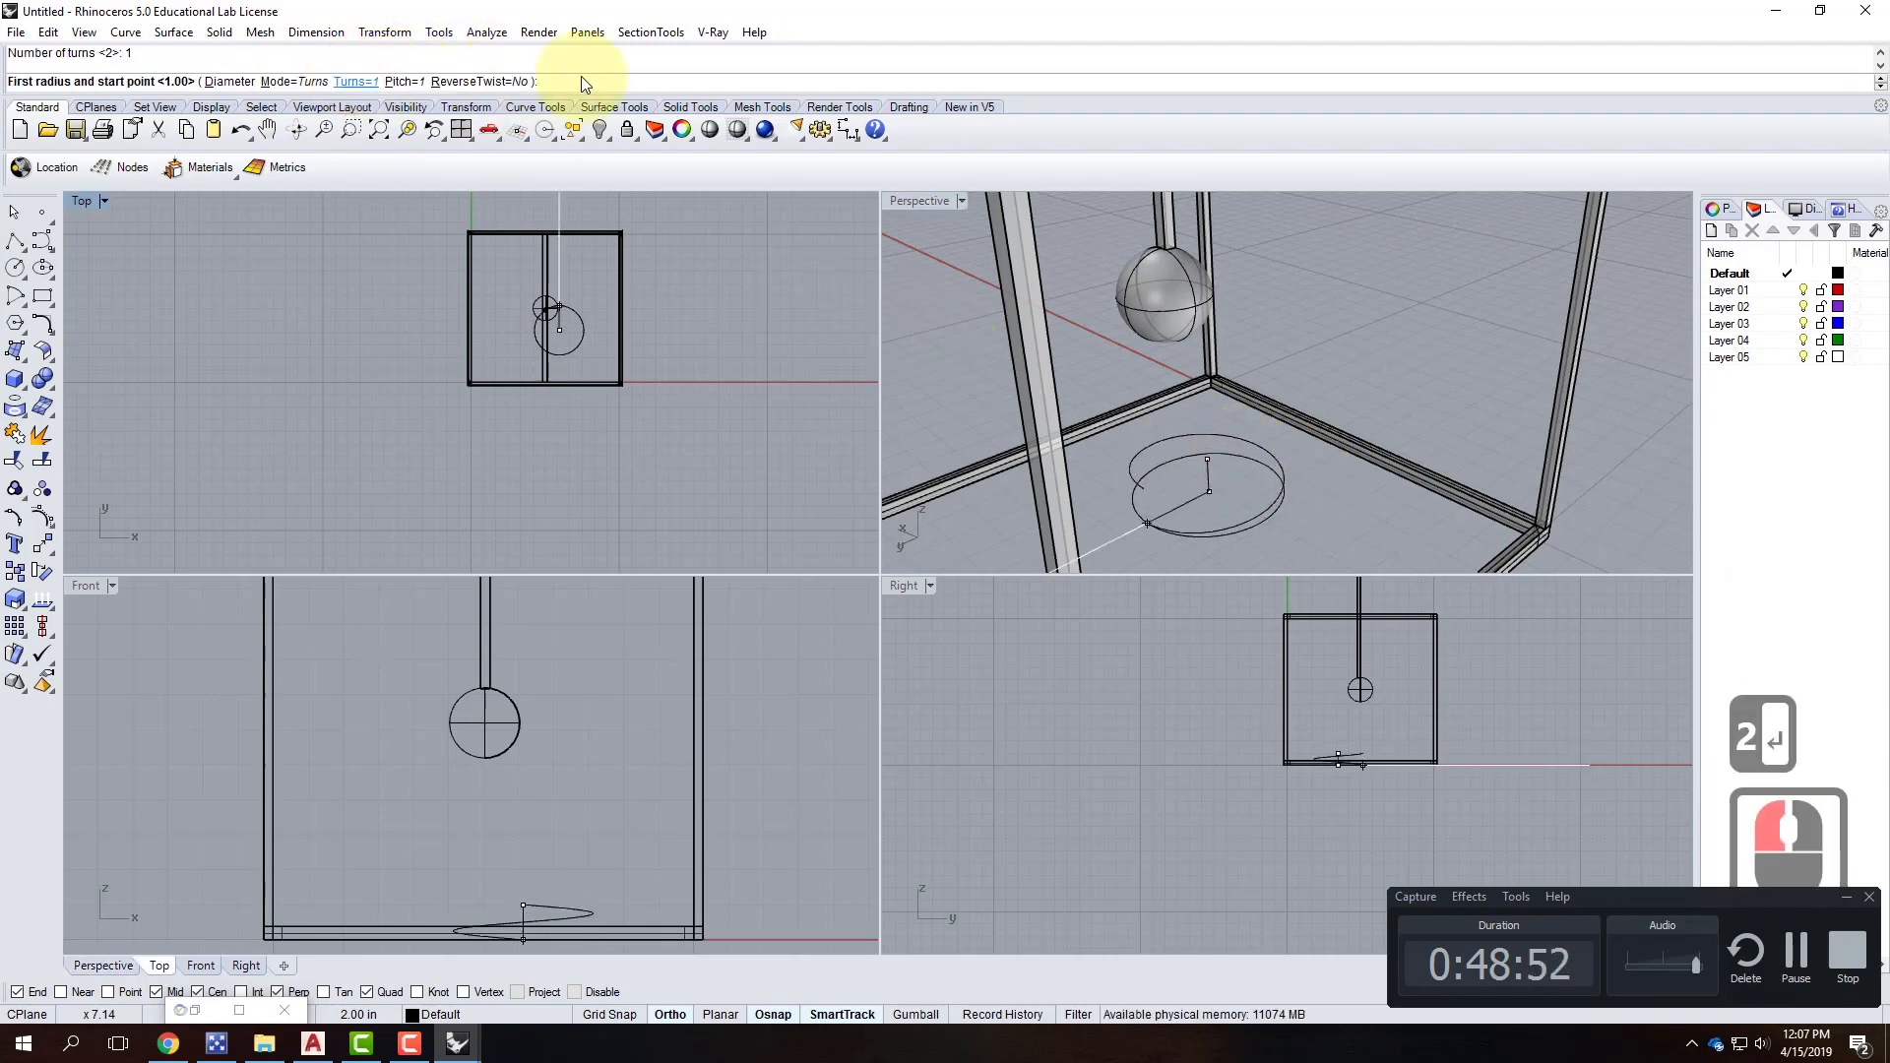
# Pick the first radius and switch to diameter, then cancel the spiral and rerun Spiral.
pyautogui.click(1210, 410)
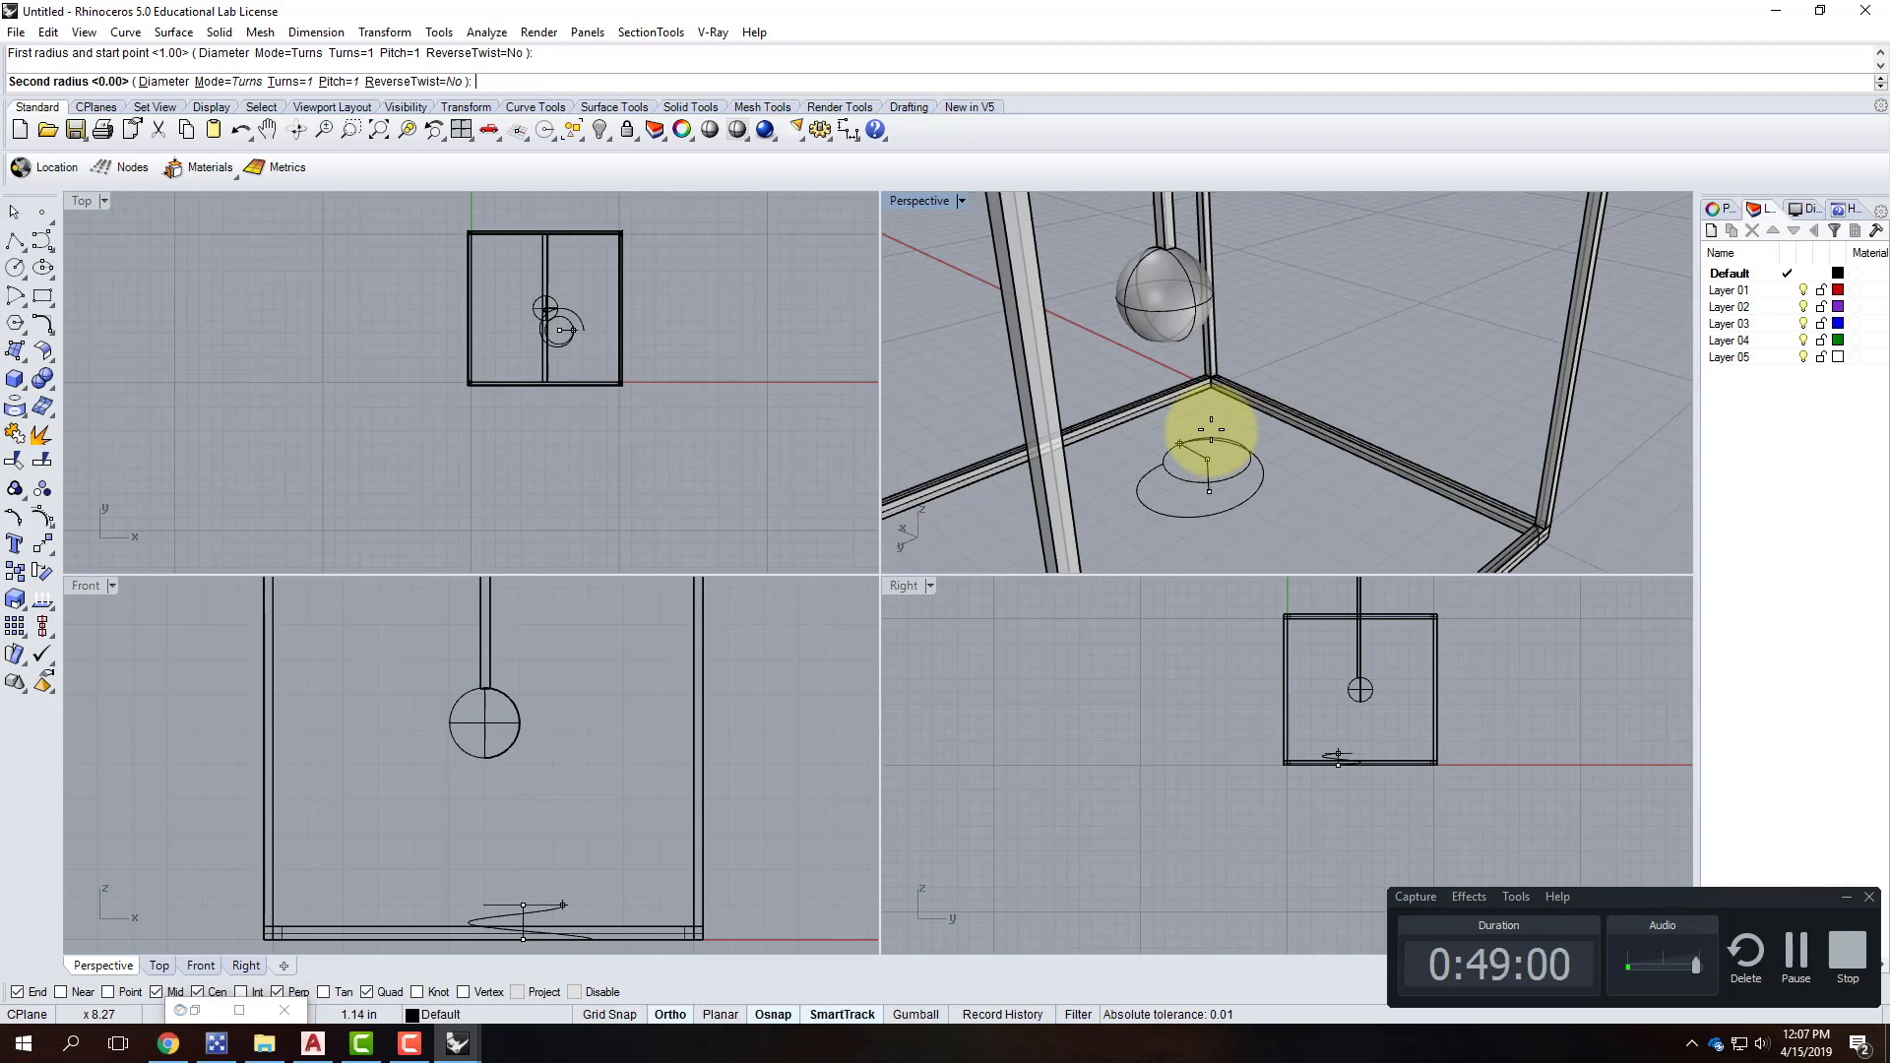
pyautogui.click(167, 83)
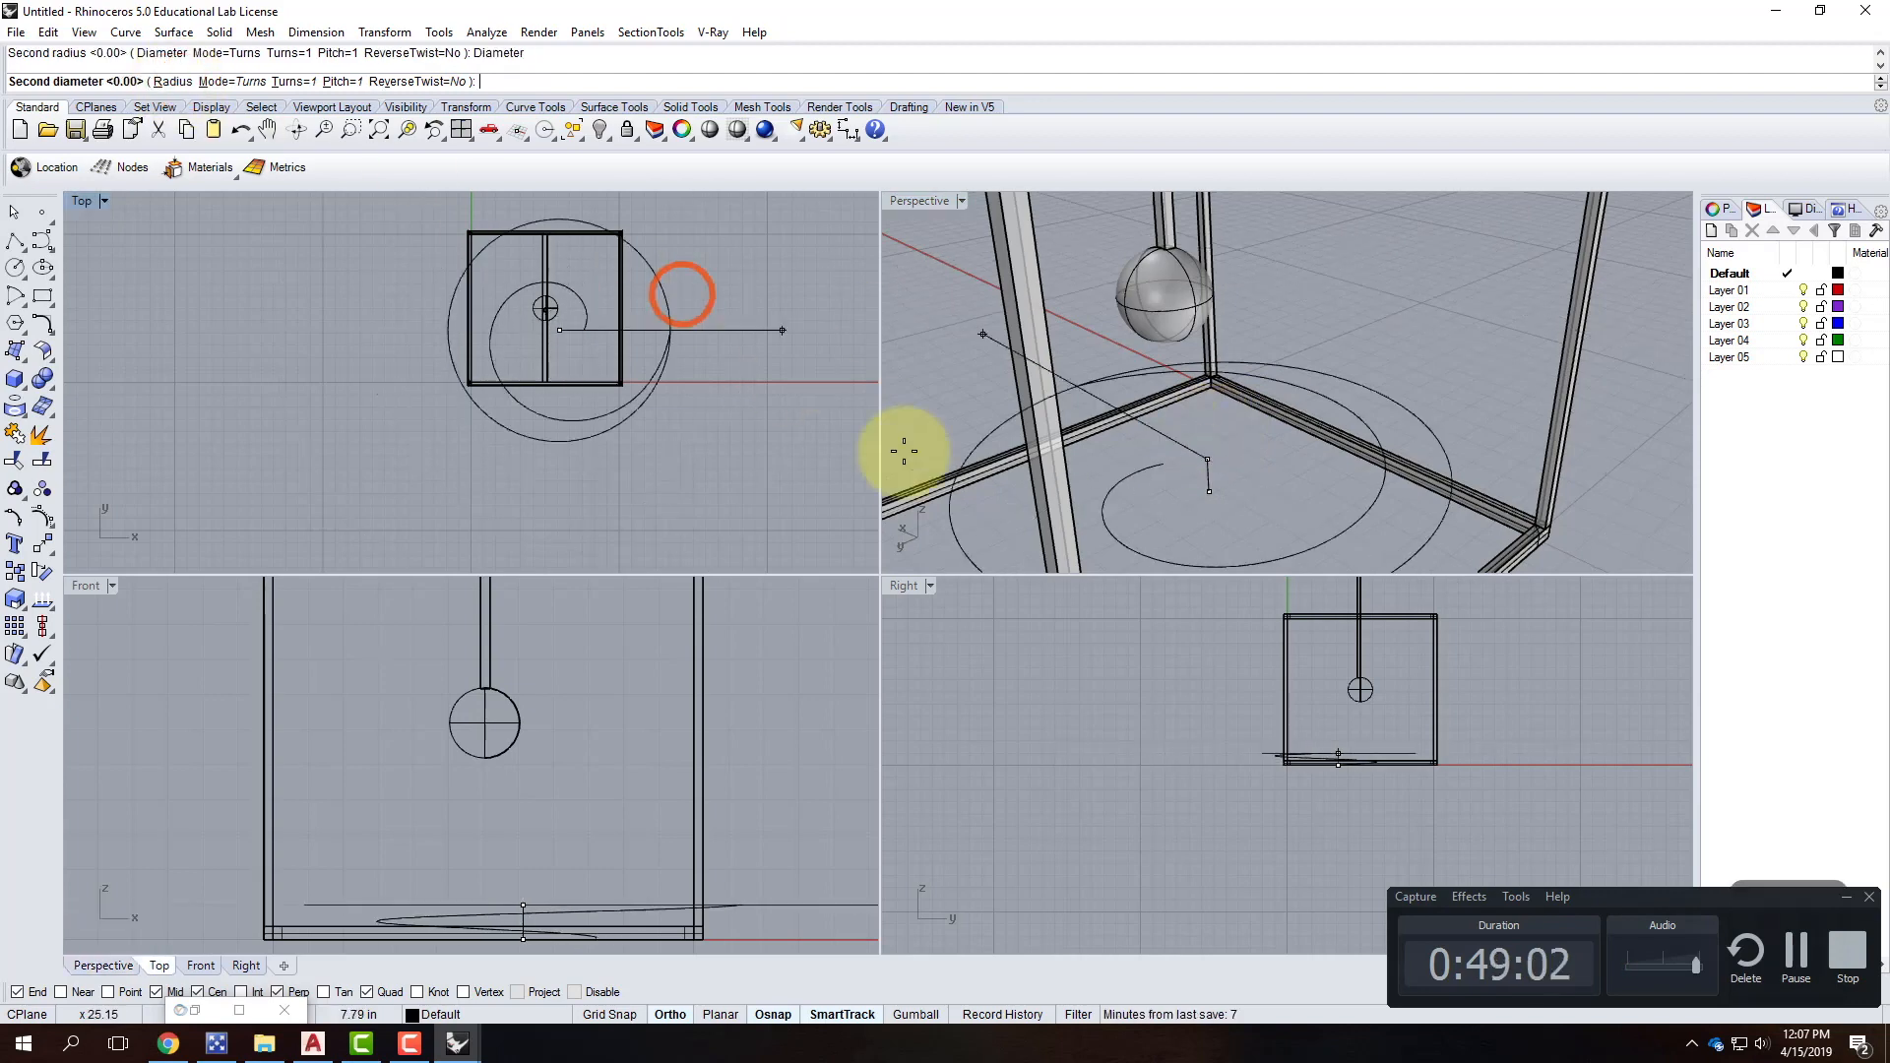
pyautogui.click(1148, 481)
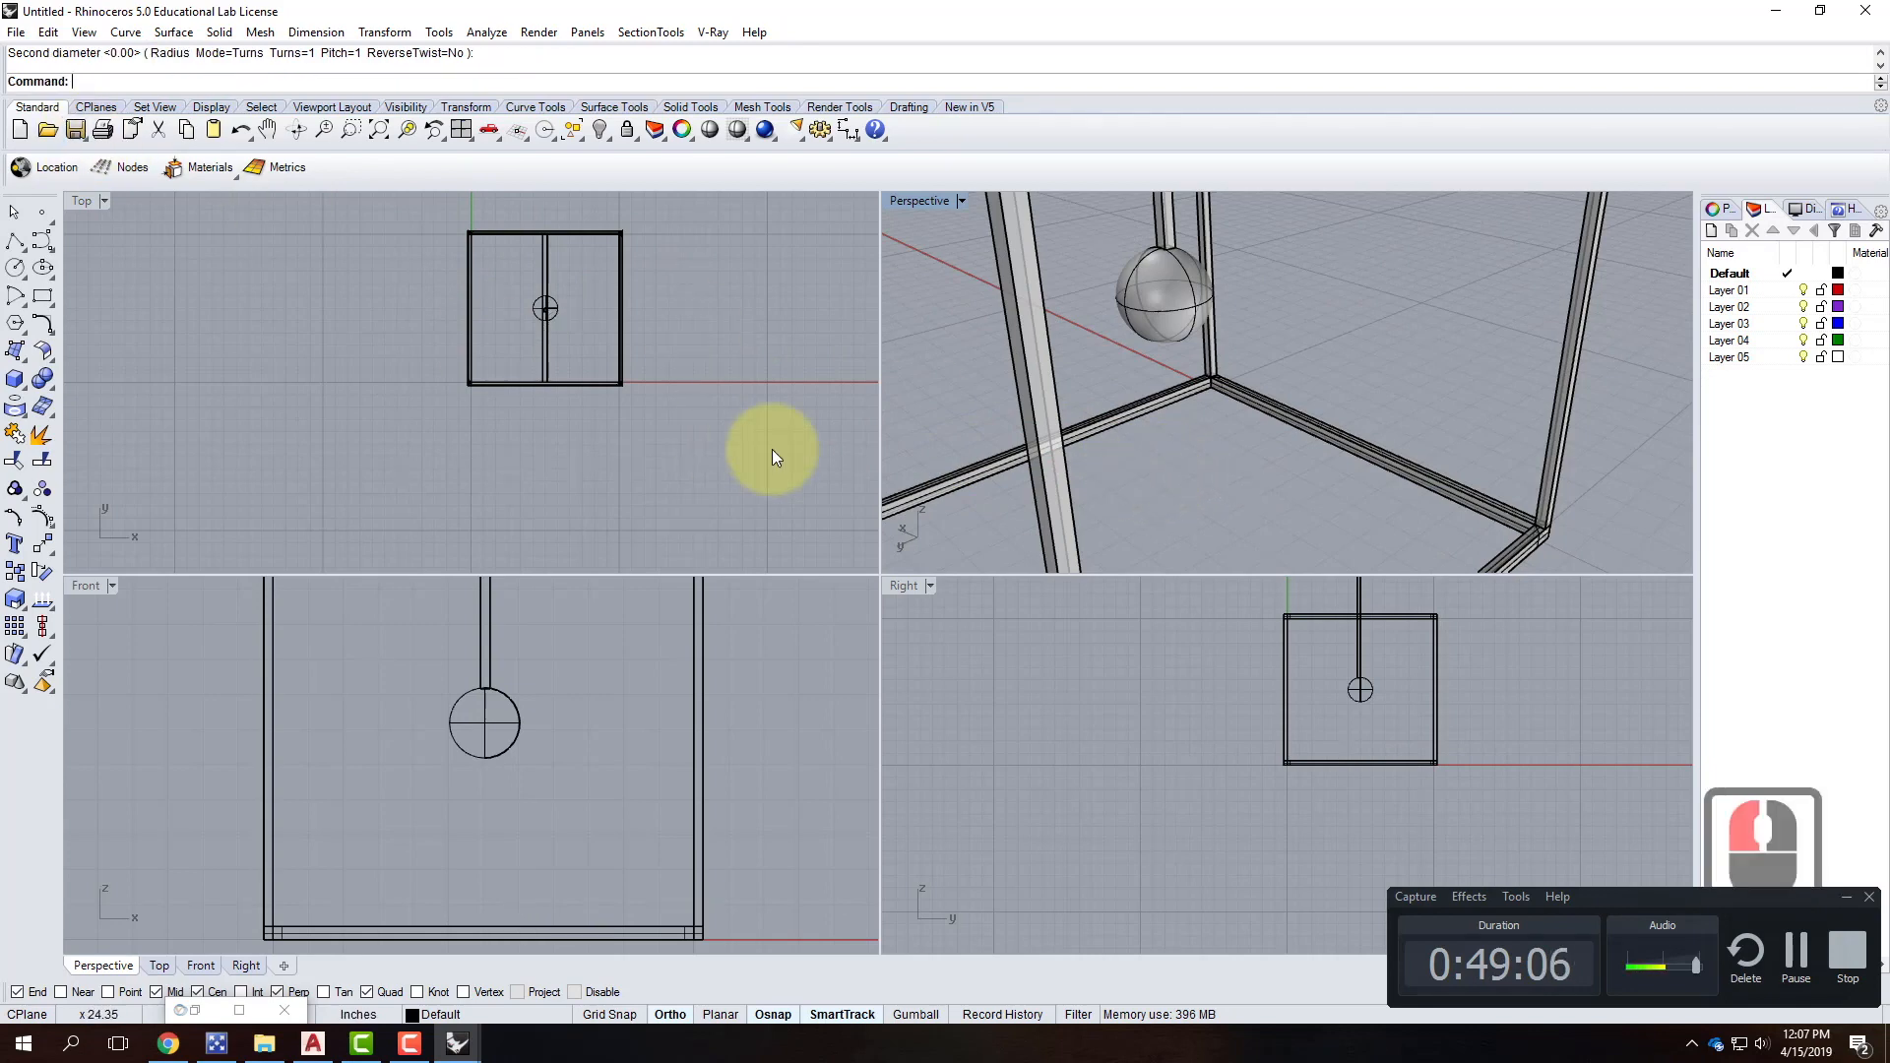
pyautogui.press('Escape')
pyautogui.write('Spiral')
pyautogui.press('Return')
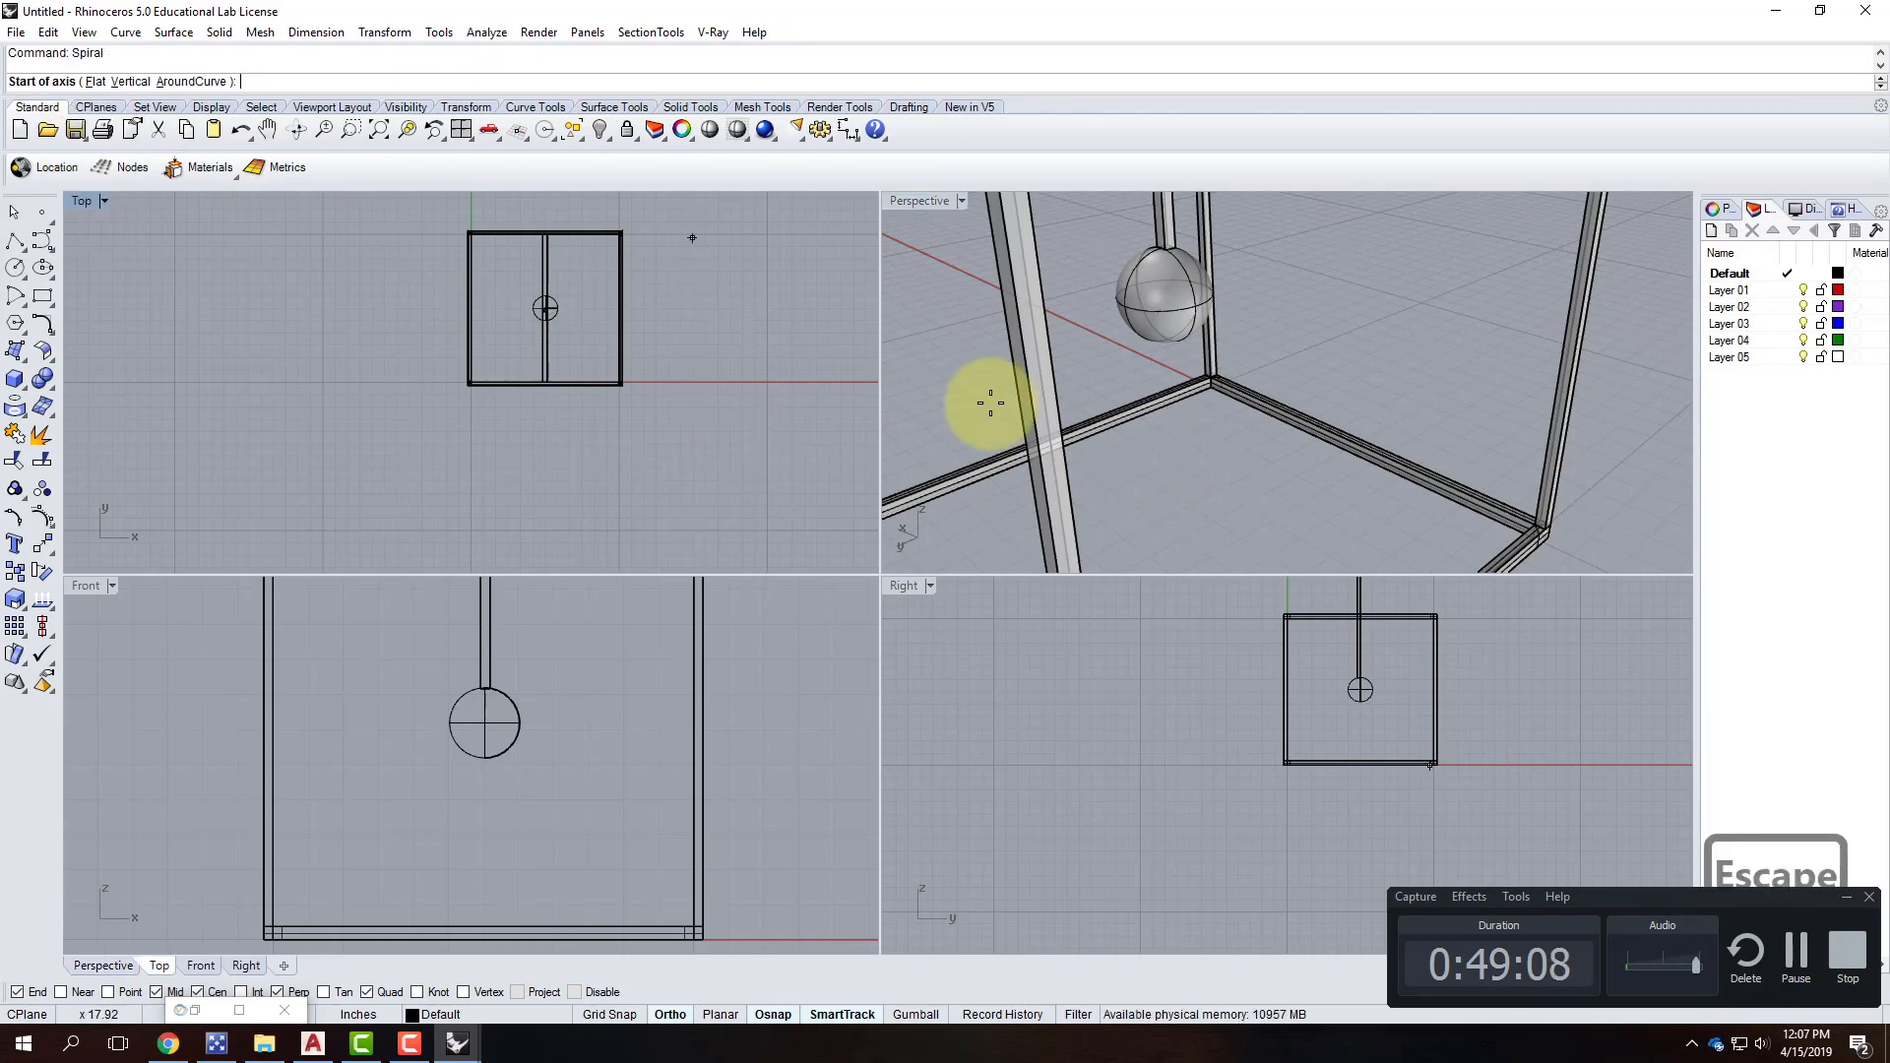
# Begin a spiral axis in Perspective, then cancel the unfinished spiral.
pyautogui.click(1218, 496)
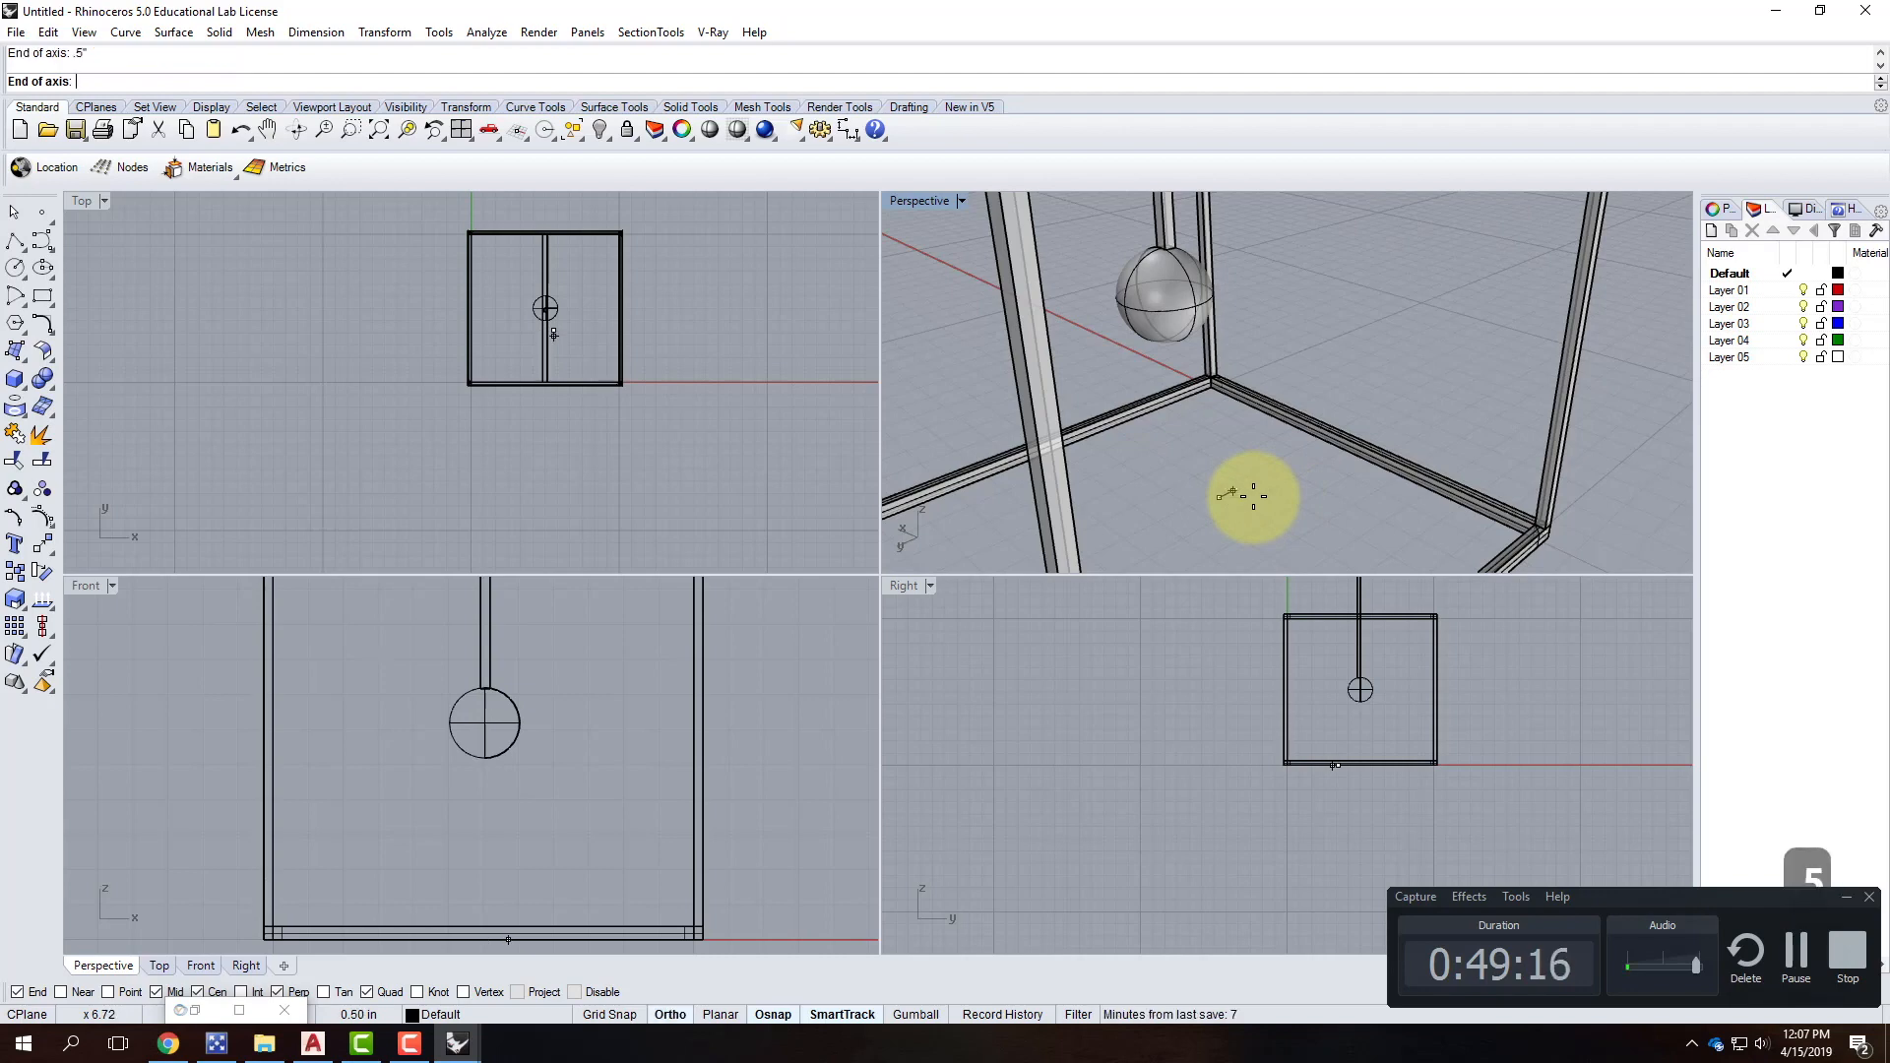
pyautogui.press('Return')
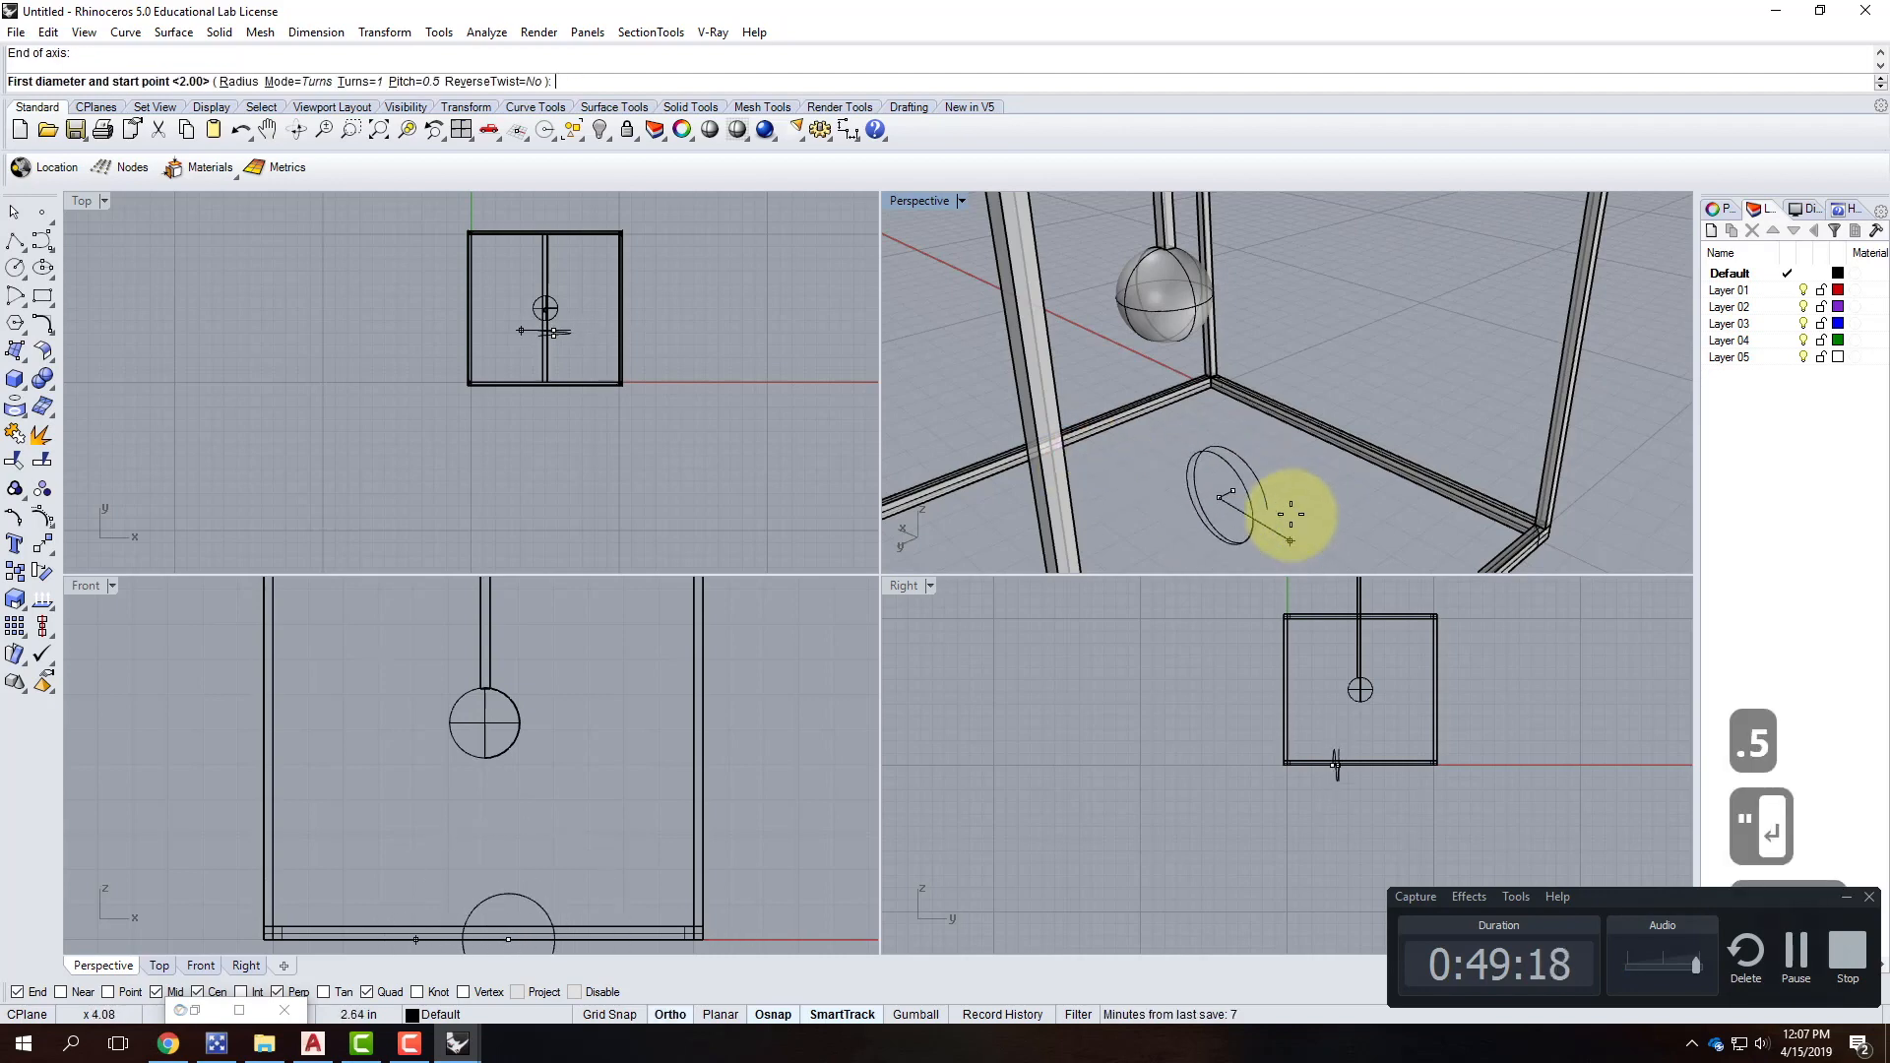
pyautogui.rightClick(534, 832)
# Draw a one-turn spiral on the frame floor with a 1" axis and 1" diameter.
pyautogui.rightClick(1216, 492)
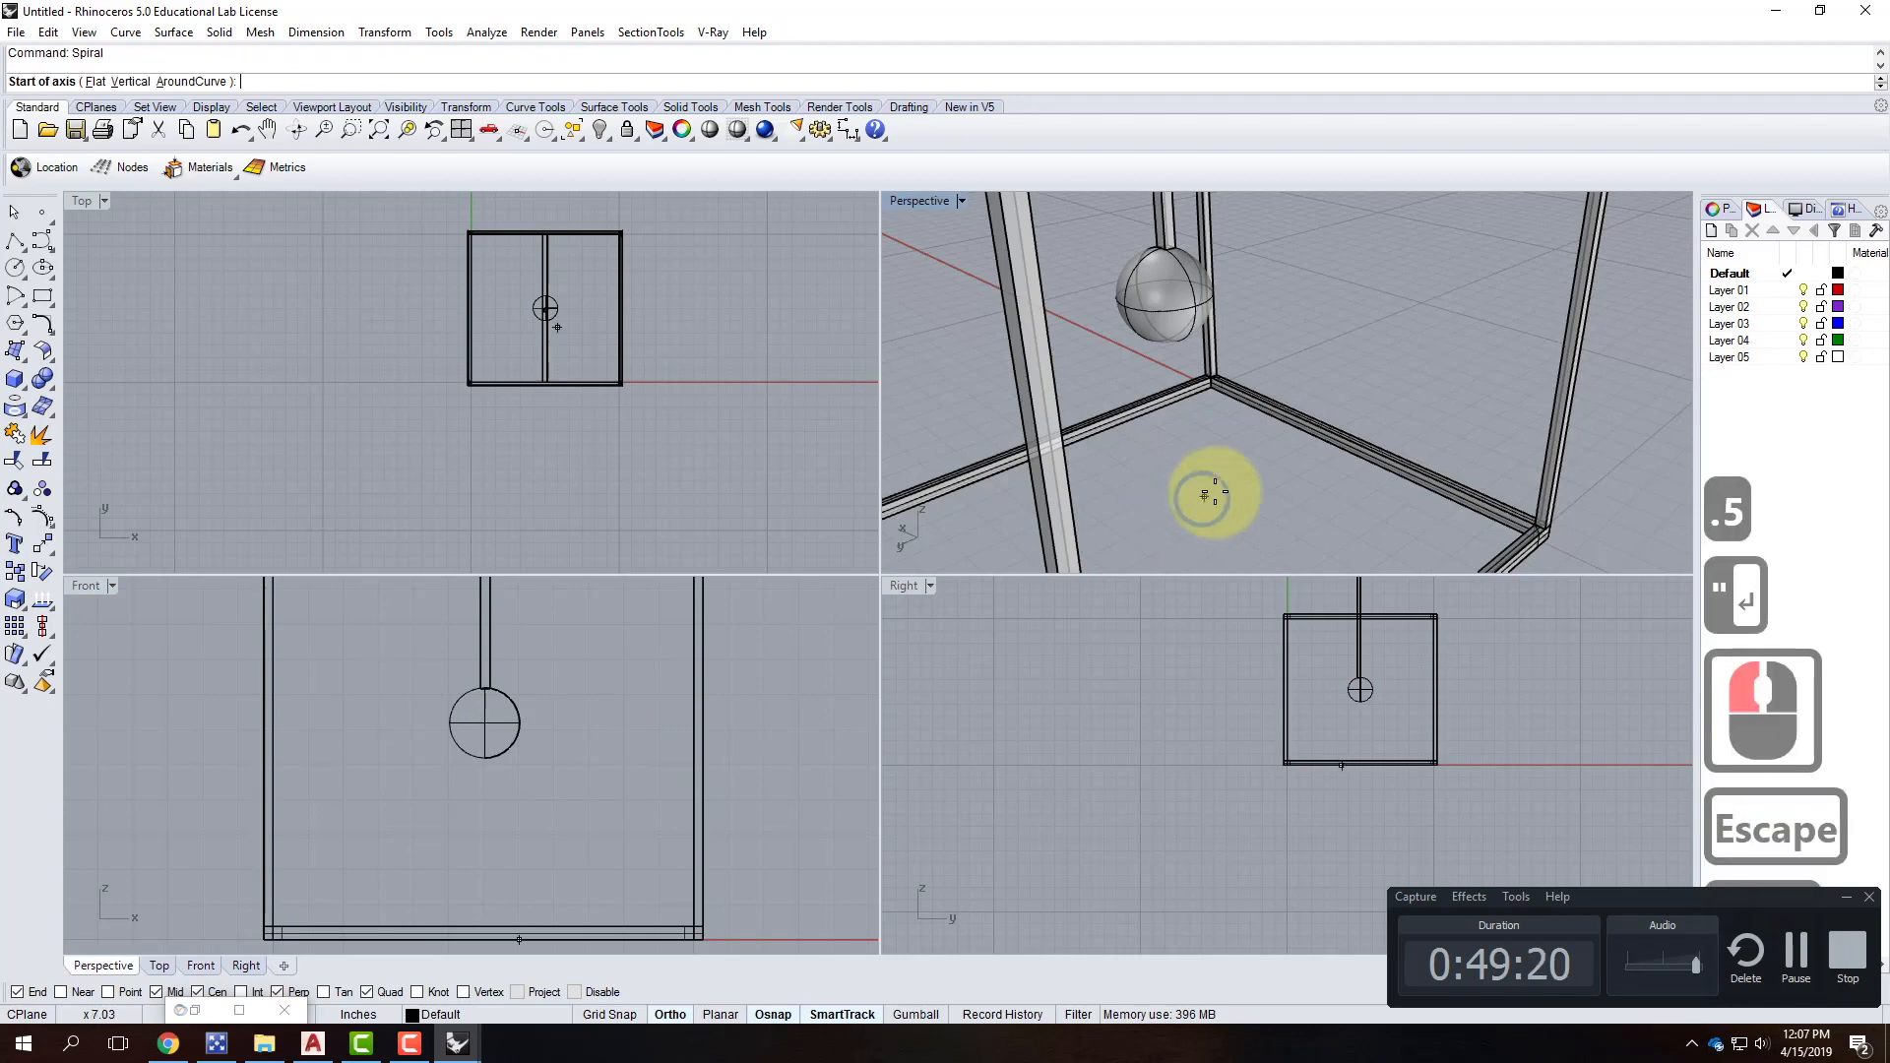
pyautogui.click(1215, 491)
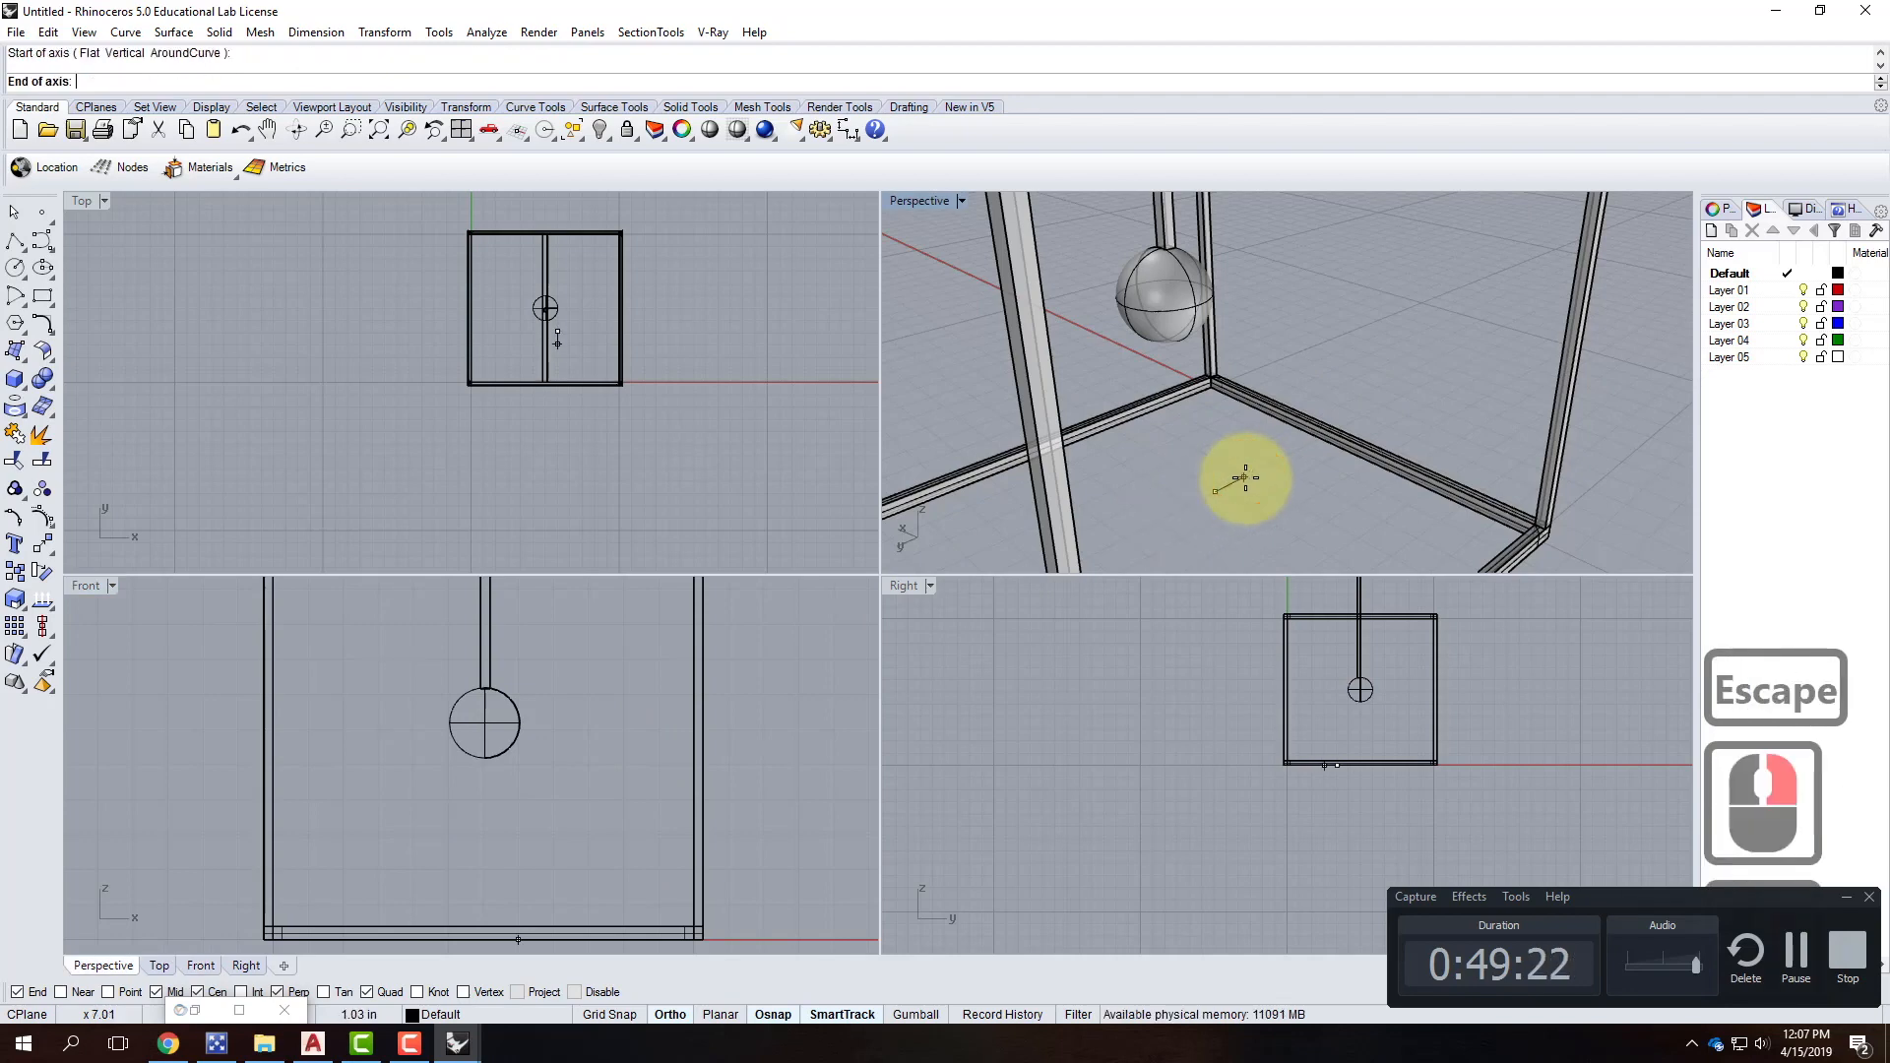
pyautogui.write('1"')
pyautogui.press('Return')
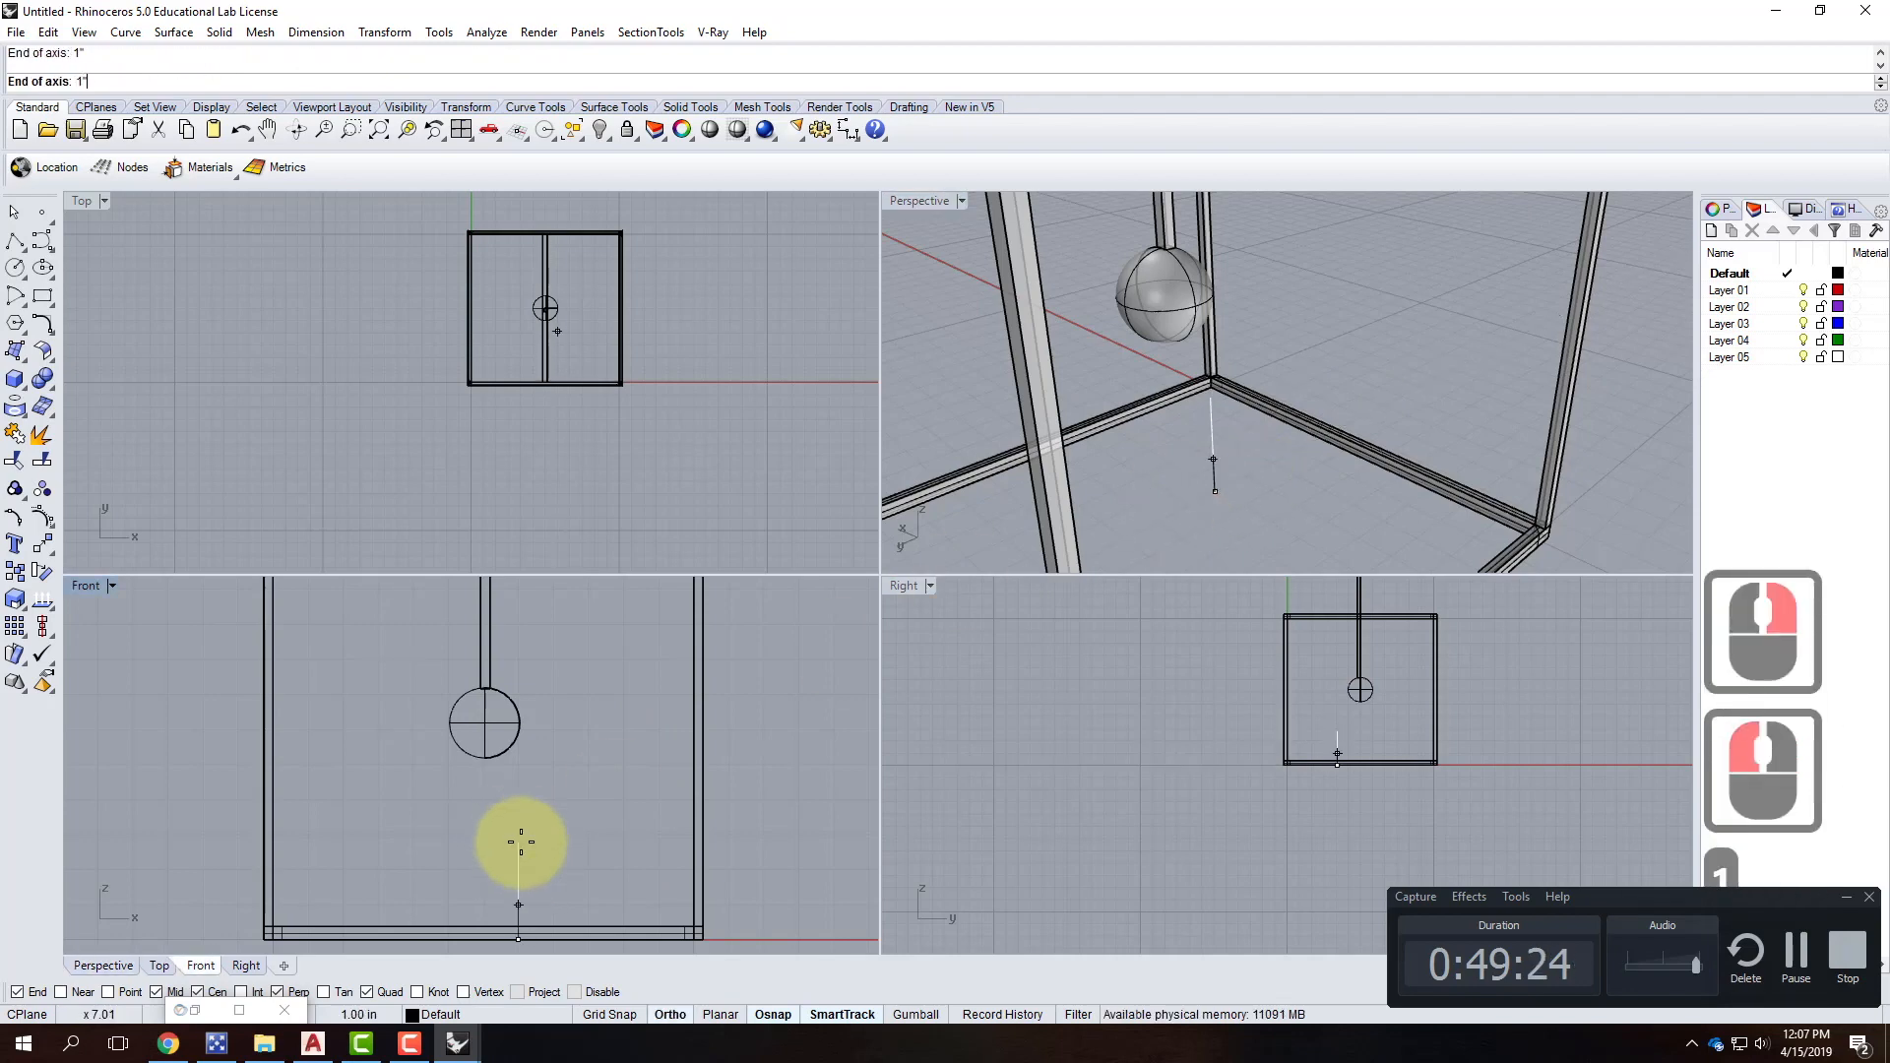
pyautogui.click(587, 818)
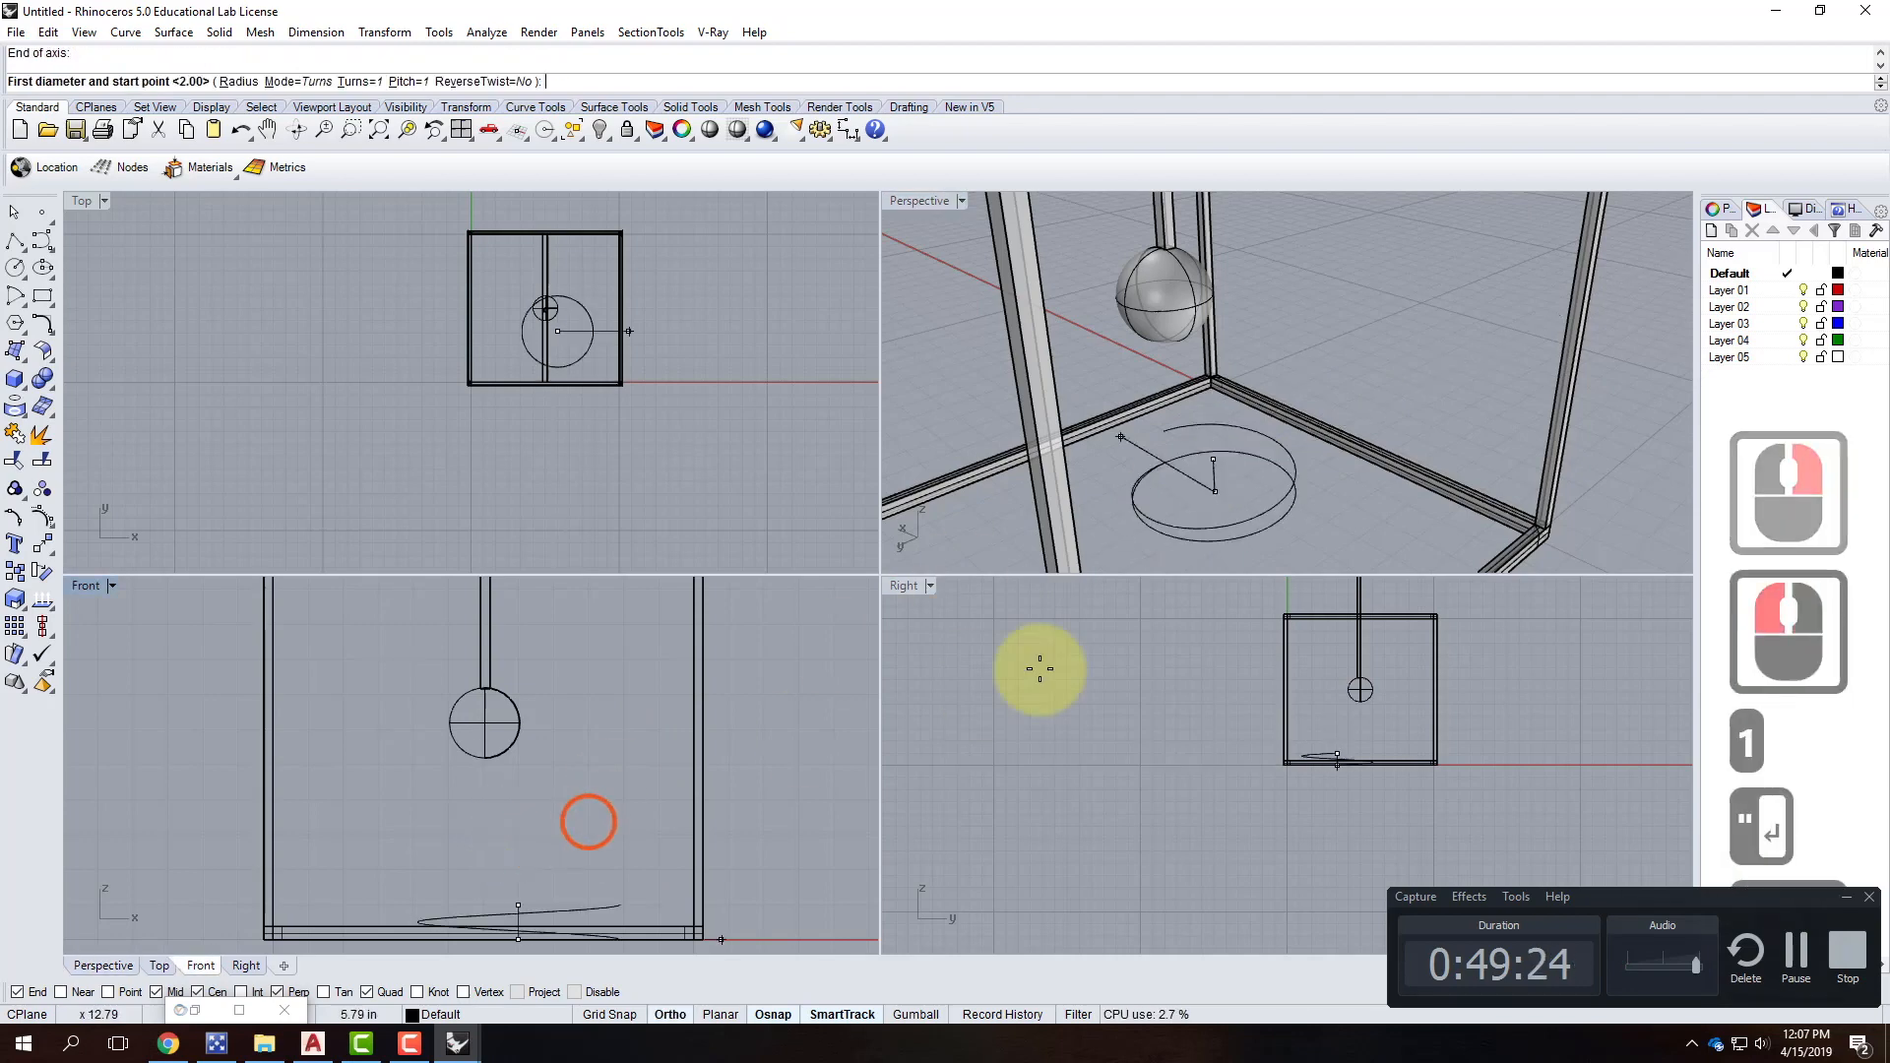
pyautogui.write('1"')
pyautogui.press('Return')
pyautogui.click(1241, 500)
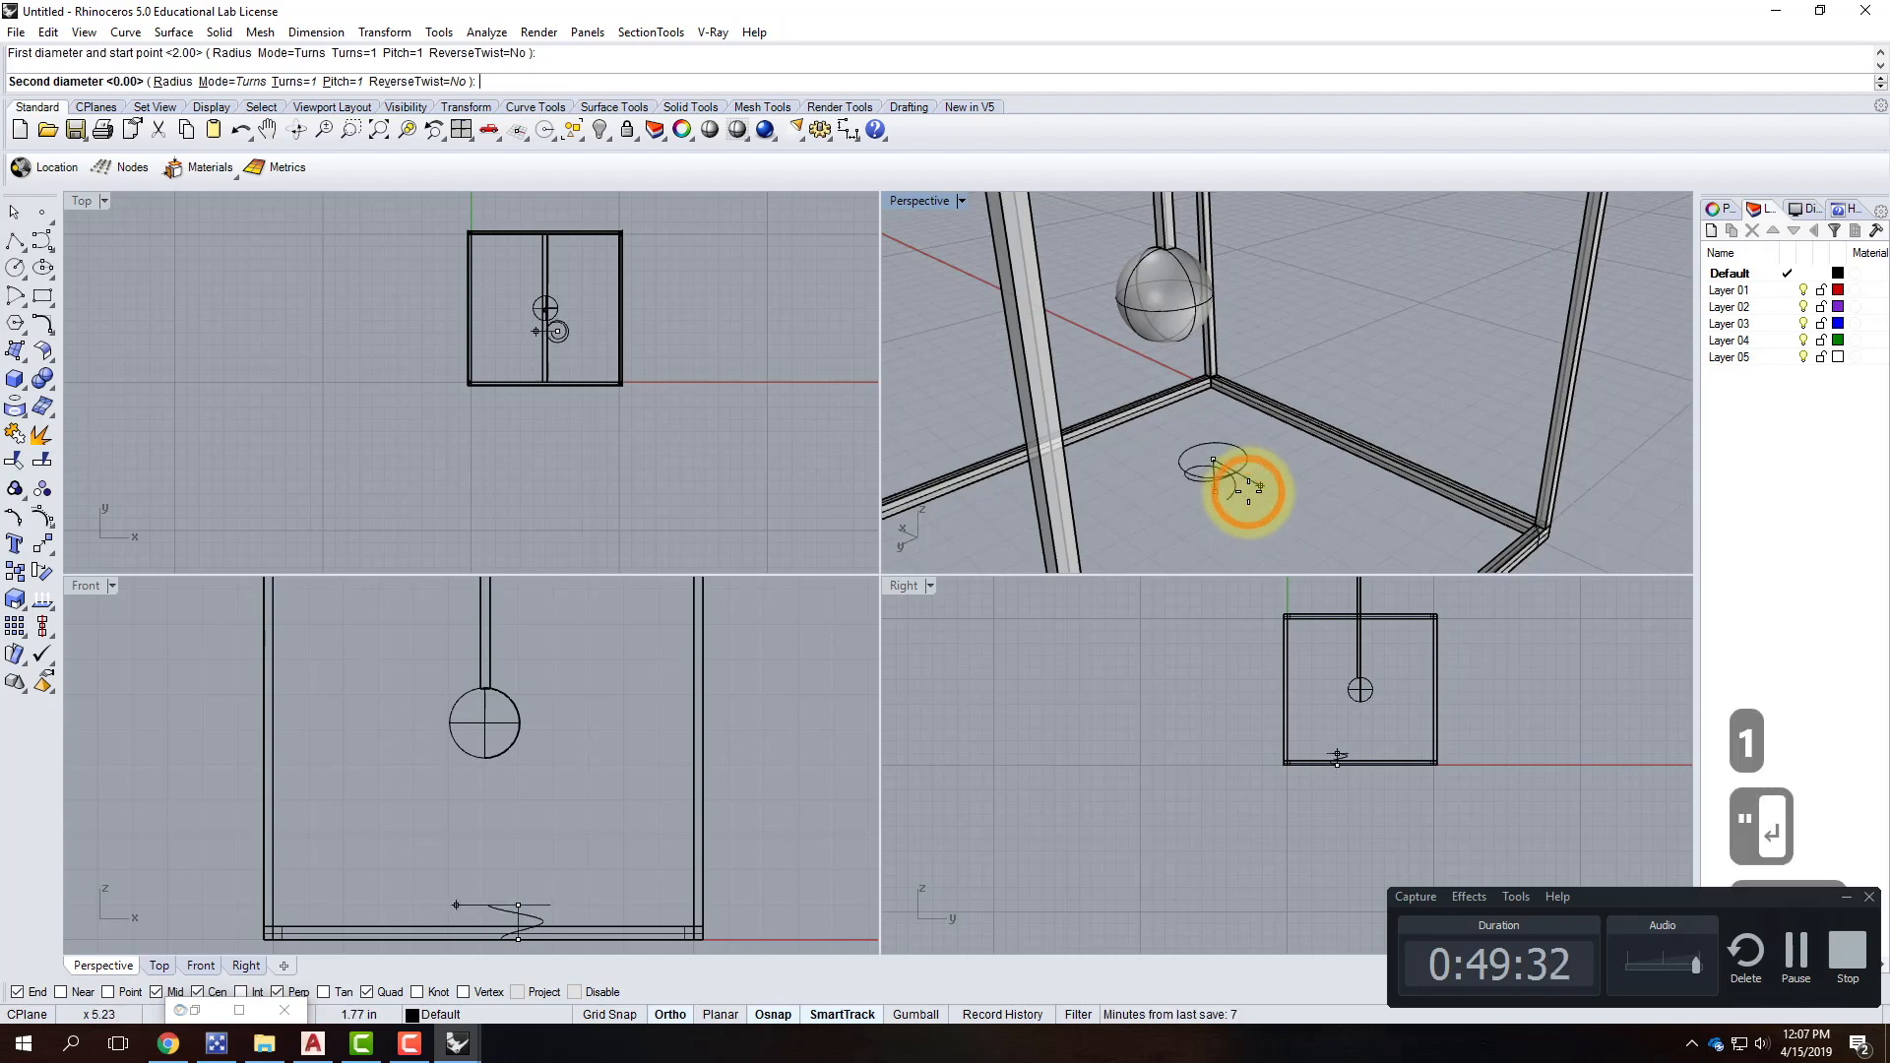
pyautogui.click(1248, 490)
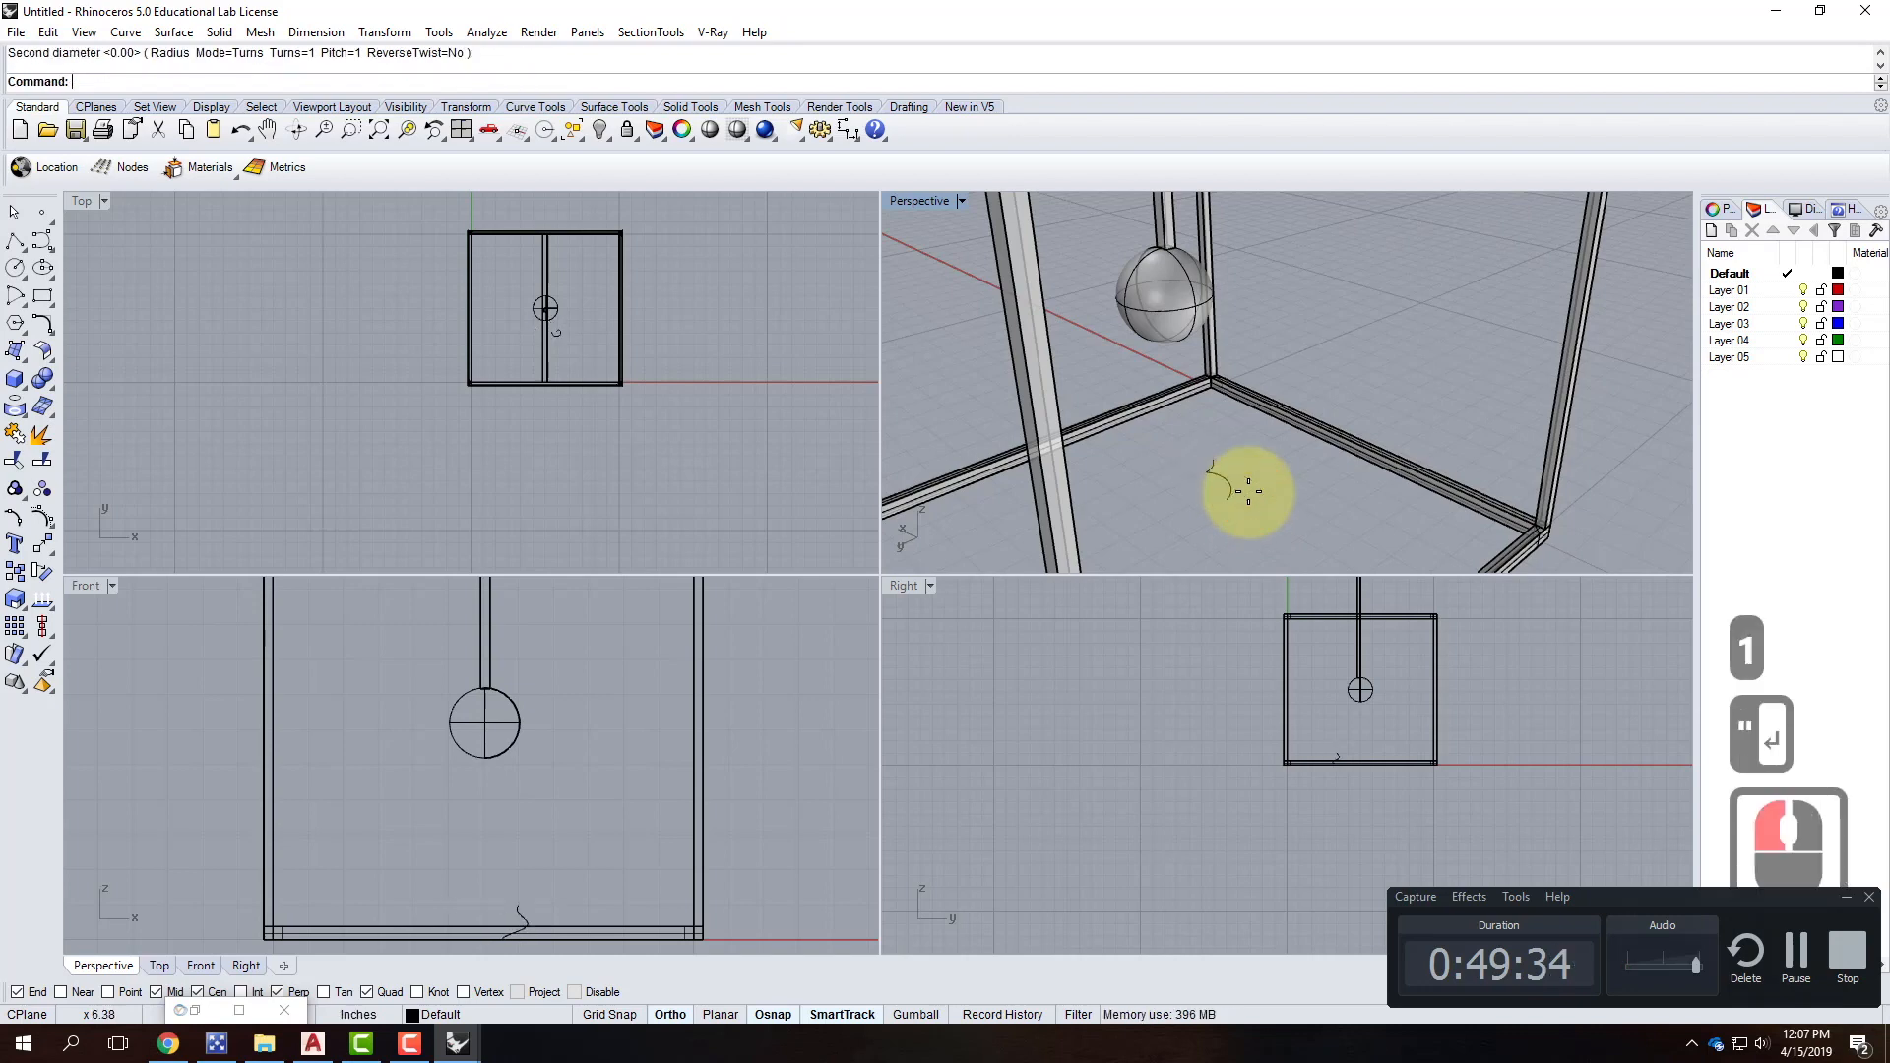
pyautogui.press('Return')
pyautogui.scroll(3, 1149, 493)
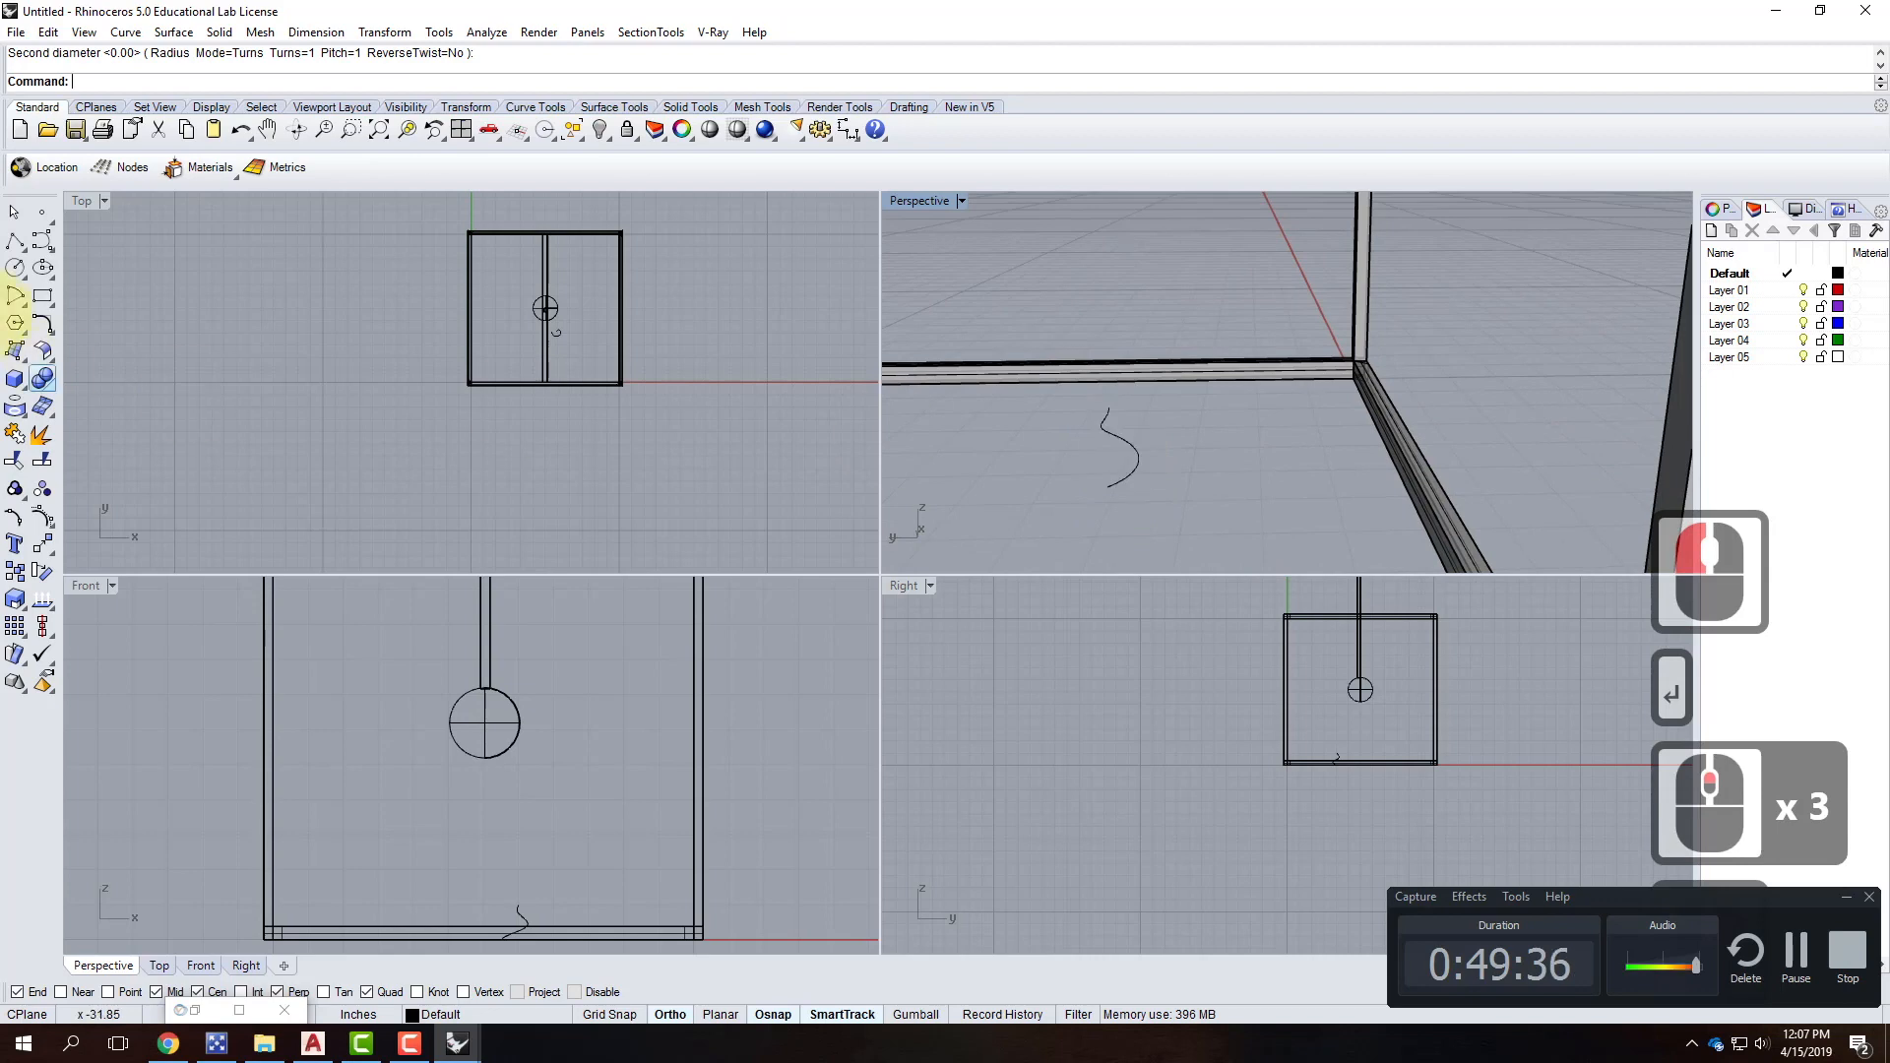
# Draw a 1.8-diameter circle near the spiral base, then delete it as oversized.
pyautogui.rightClick(14, 266)
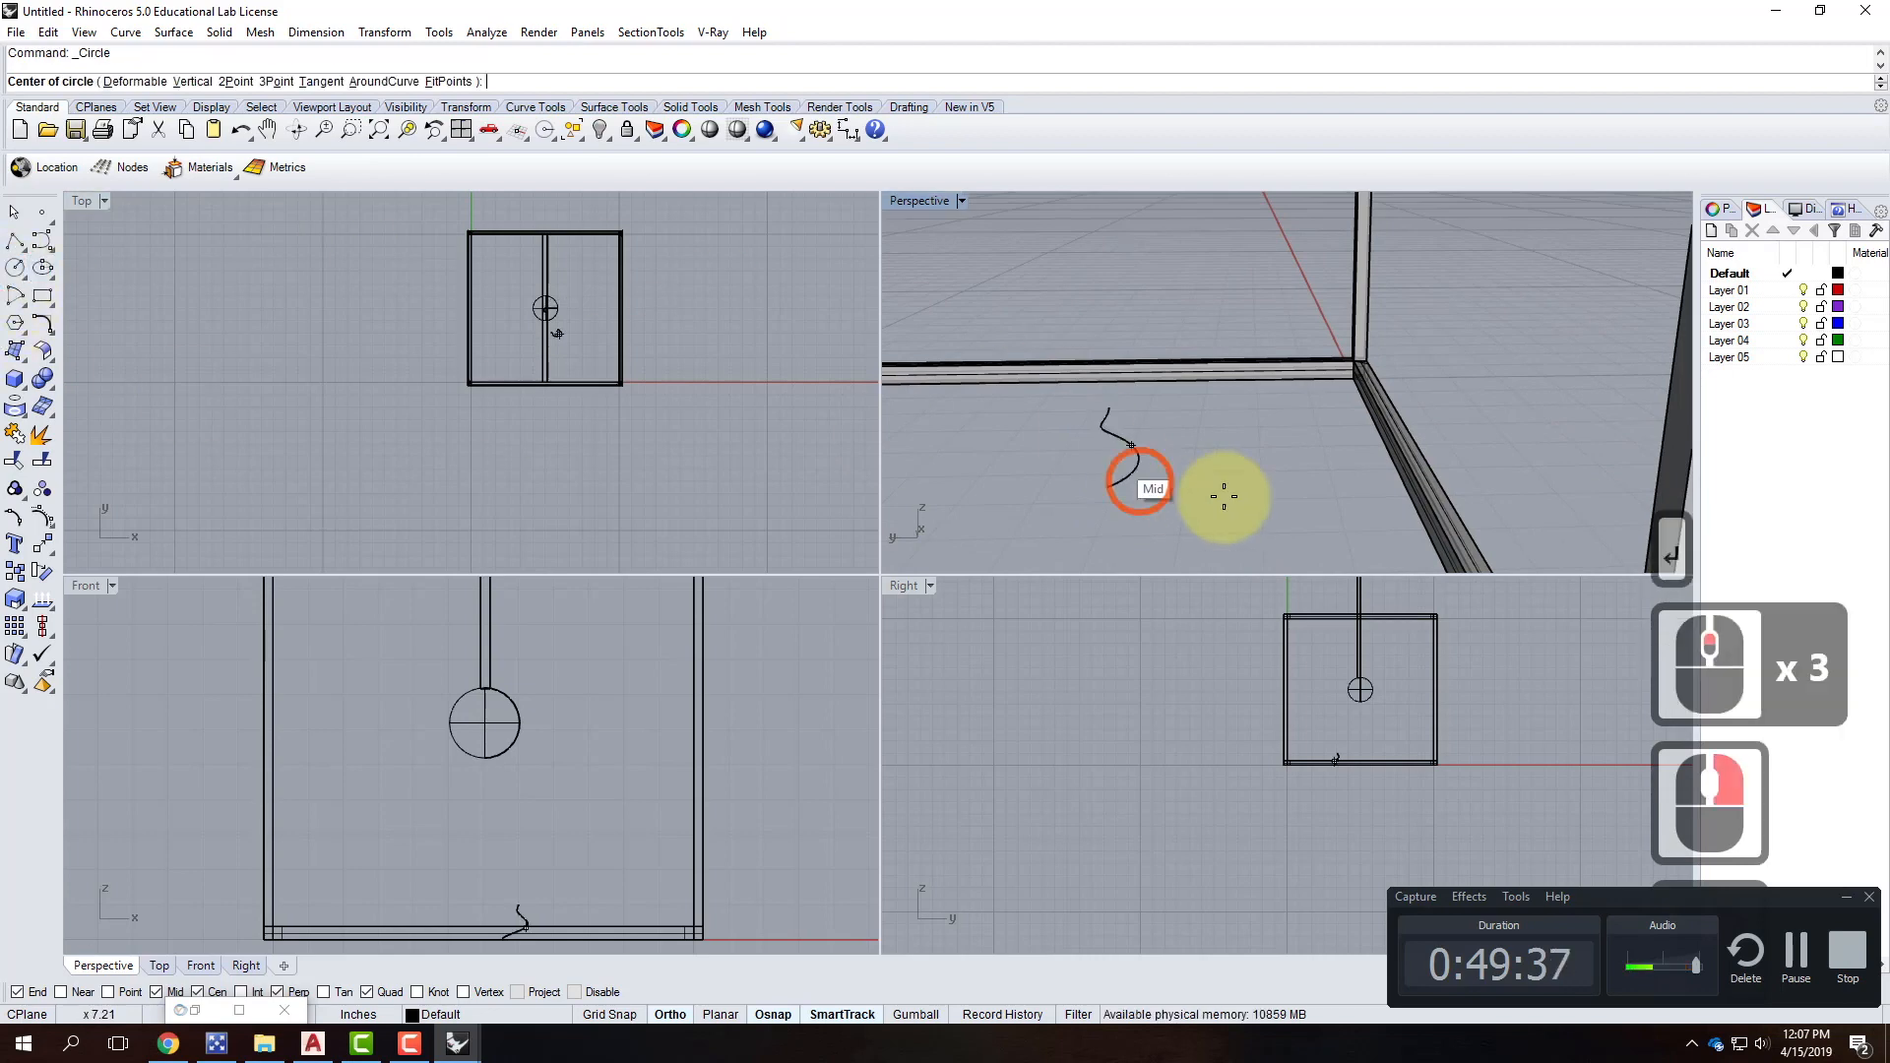
pyautogui.click(1108, 488)
pyautogui.write('d')
pyautogui.press('Return')
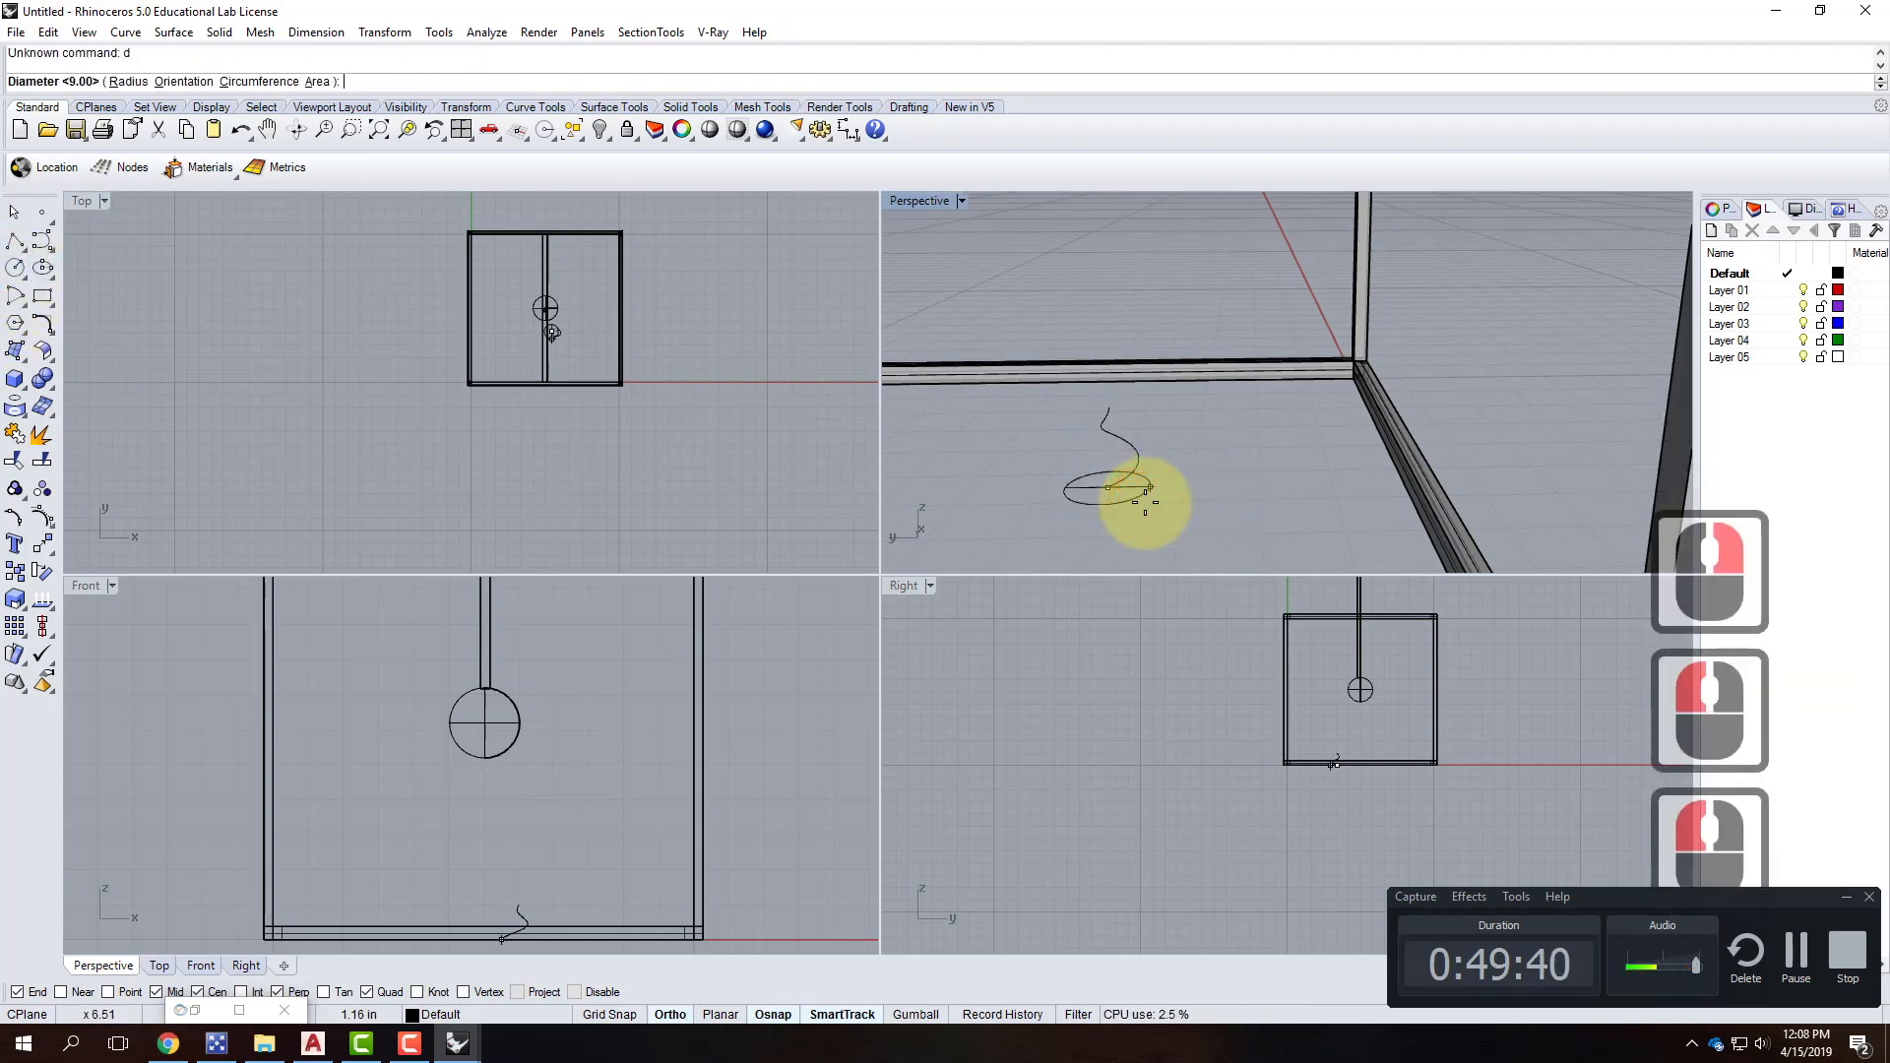
pyautogui.write('1.8')
pyautogui.press('Return')
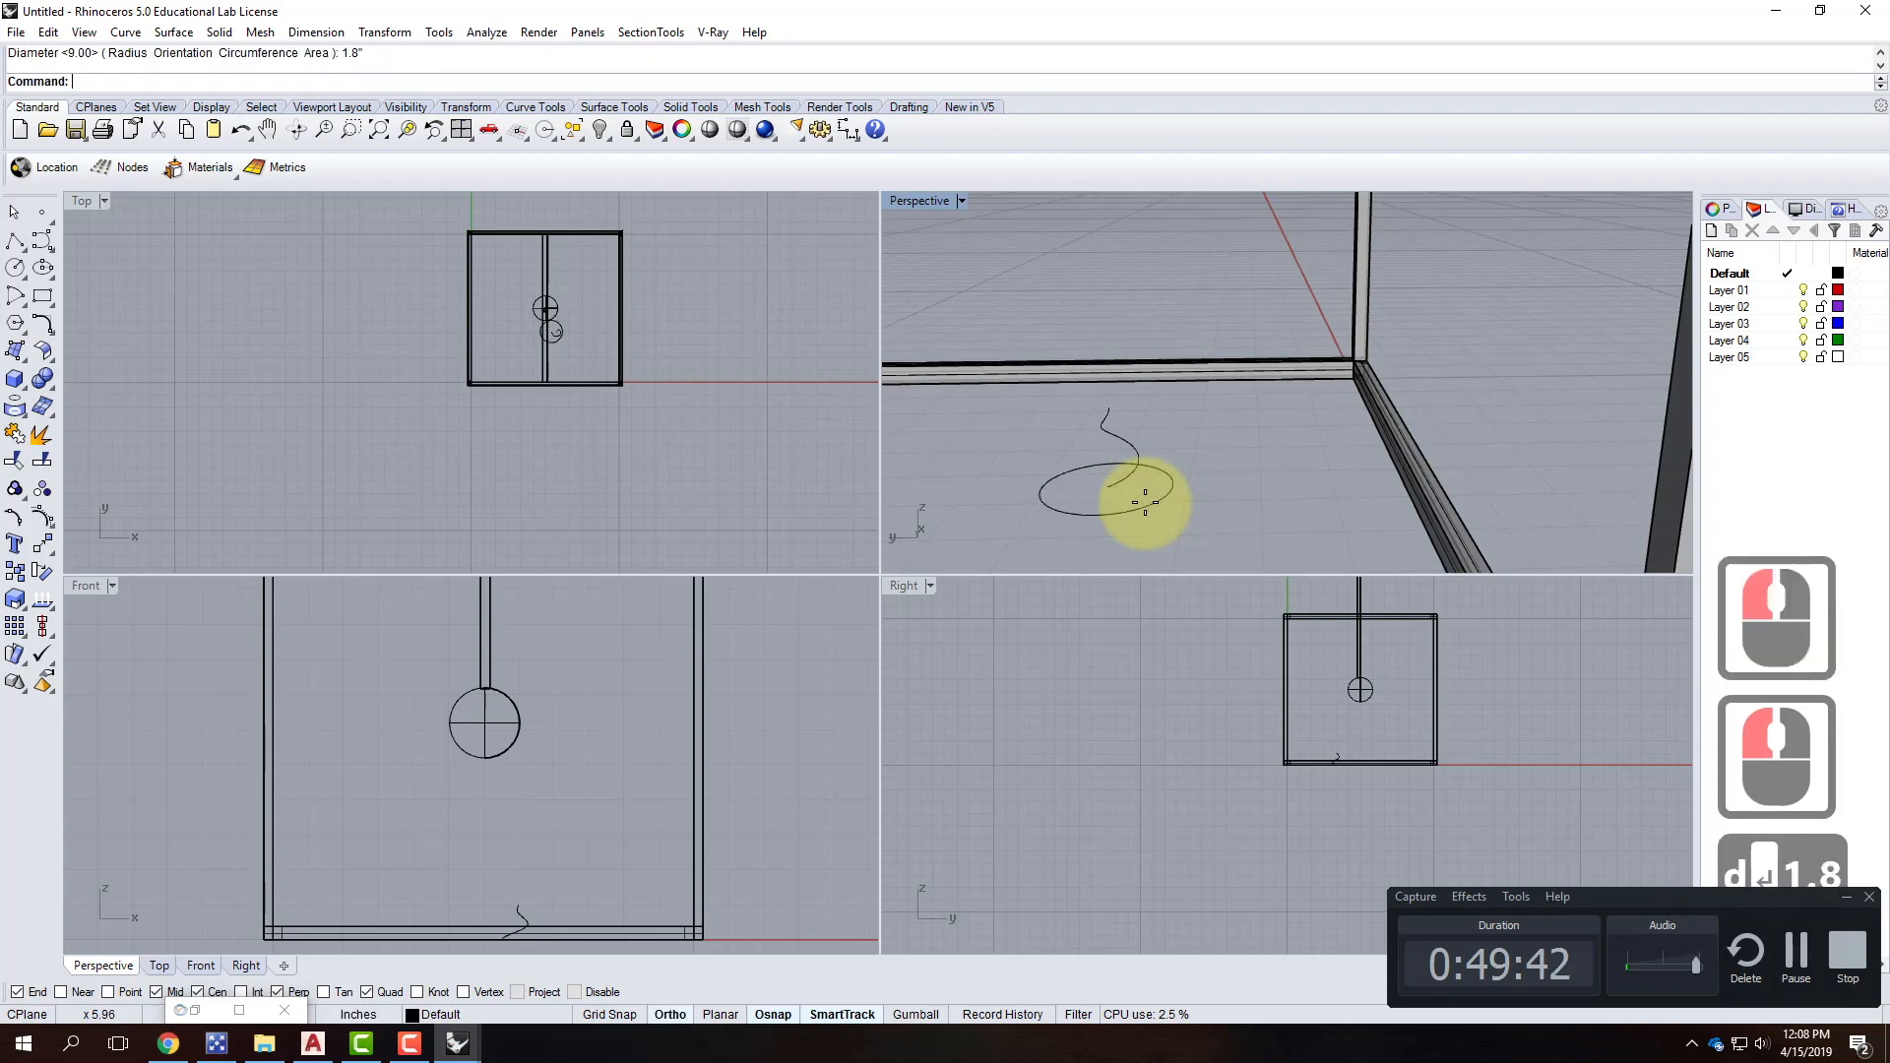
pyautogui.click(1134, 506)
pyautogui.press('Delete')
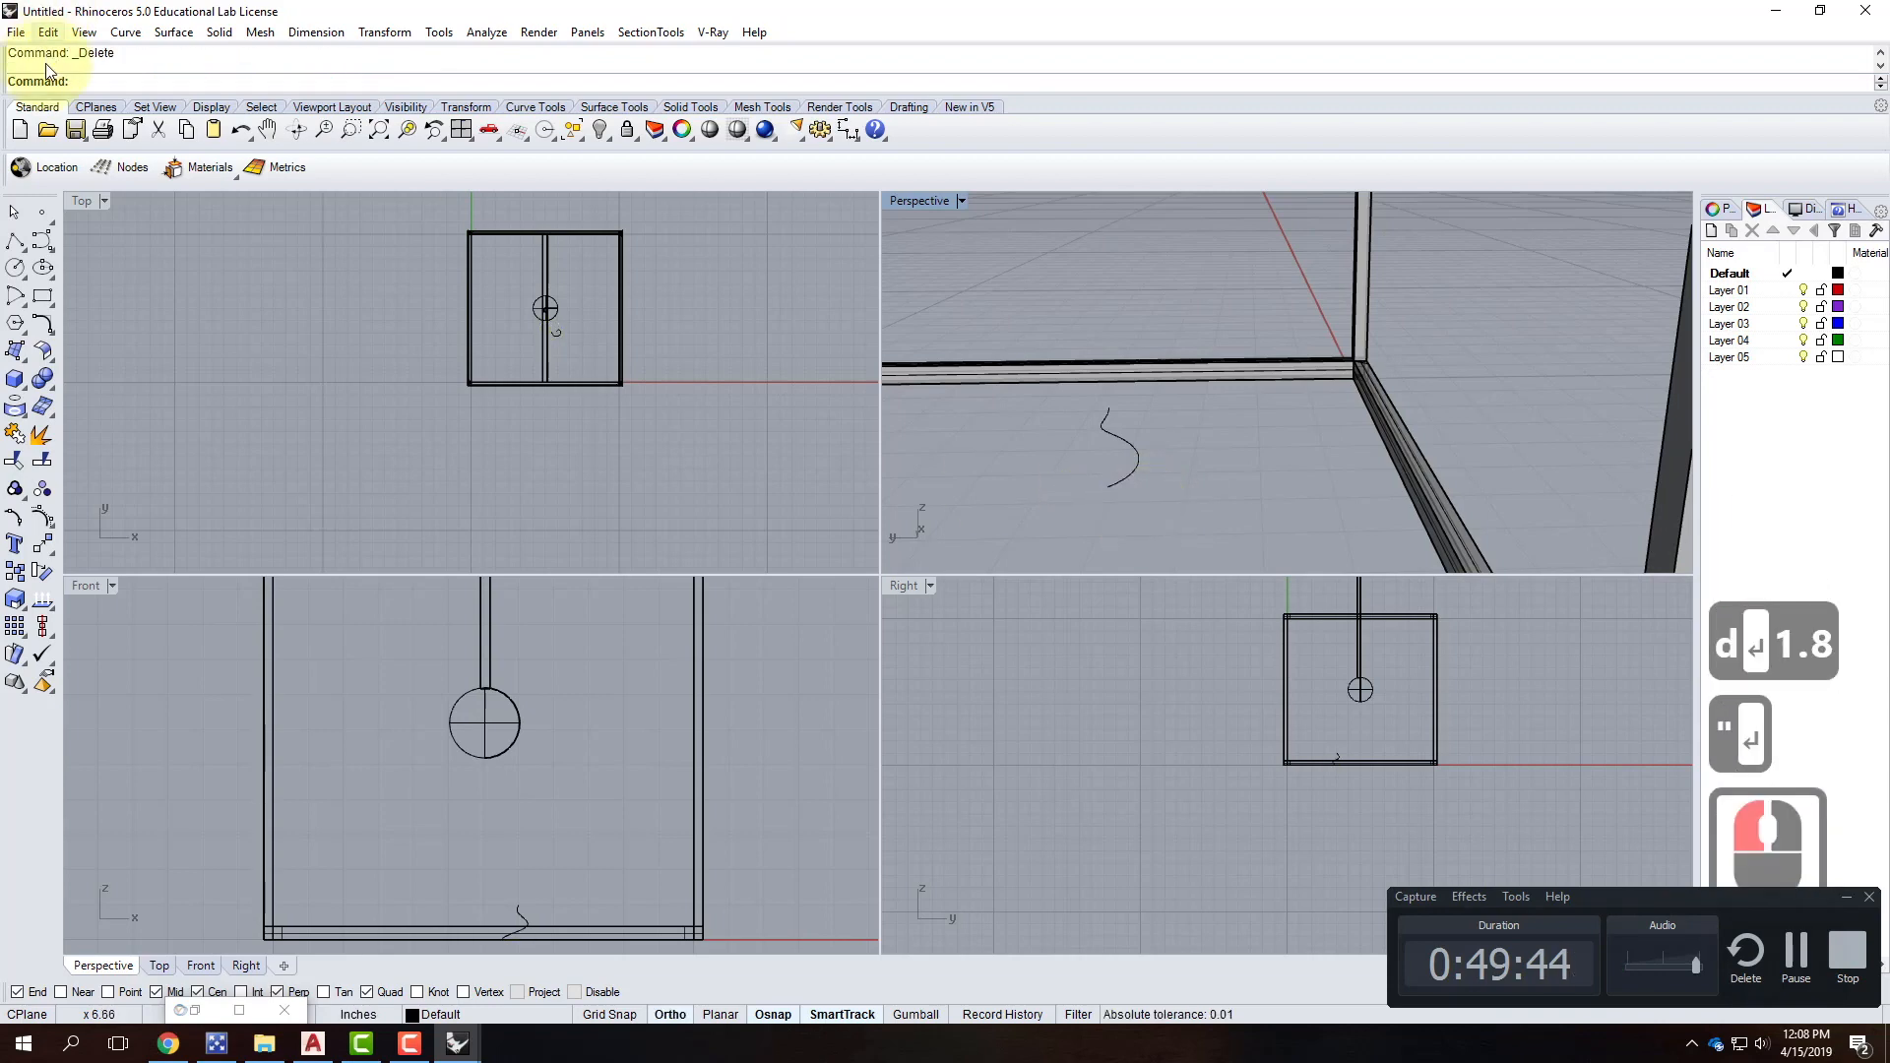
# Draw a 0.125-diameter circle at the spiral's end.
pyautogui.click(13, 266)
pyautogui.click(1115, 492)
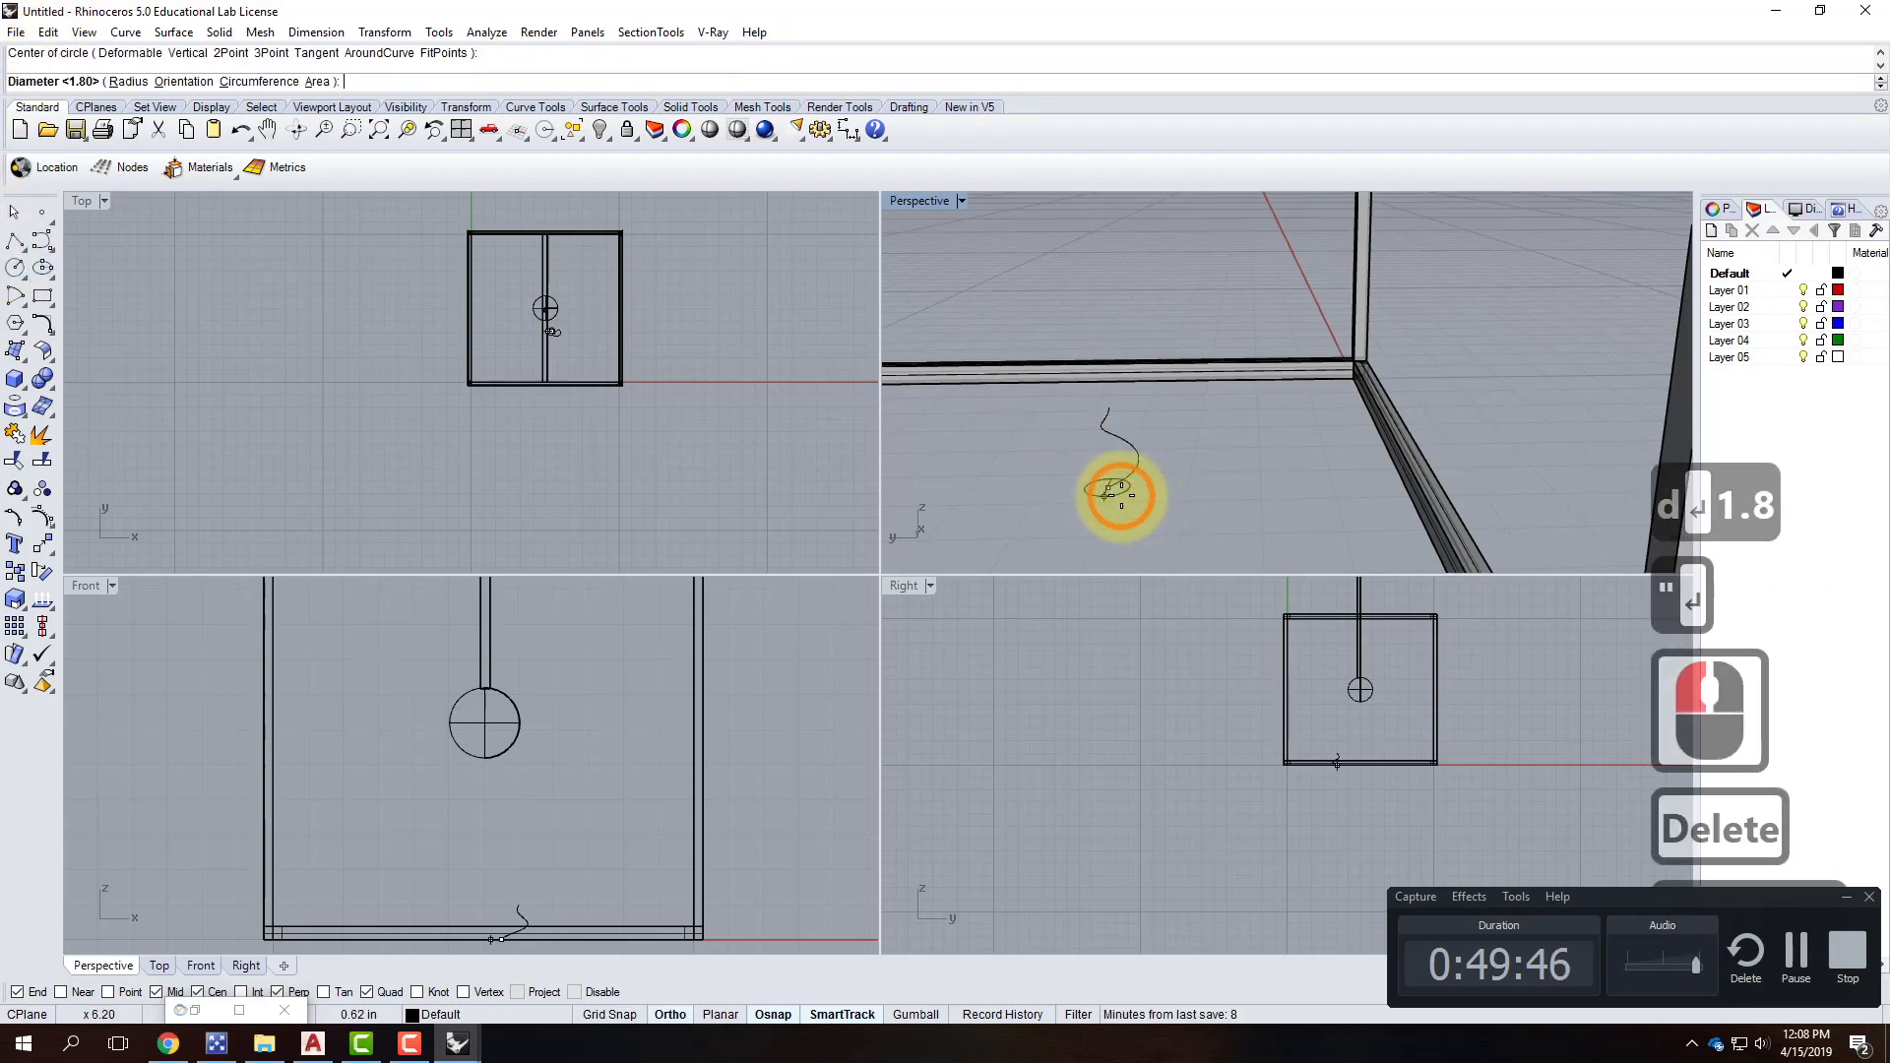
pyautogui.scroll(1, 1110, 489)
pyautogui.scroll(2, 1121, 492)
pyautogui.write('.125')
pyautogui.press('Return')
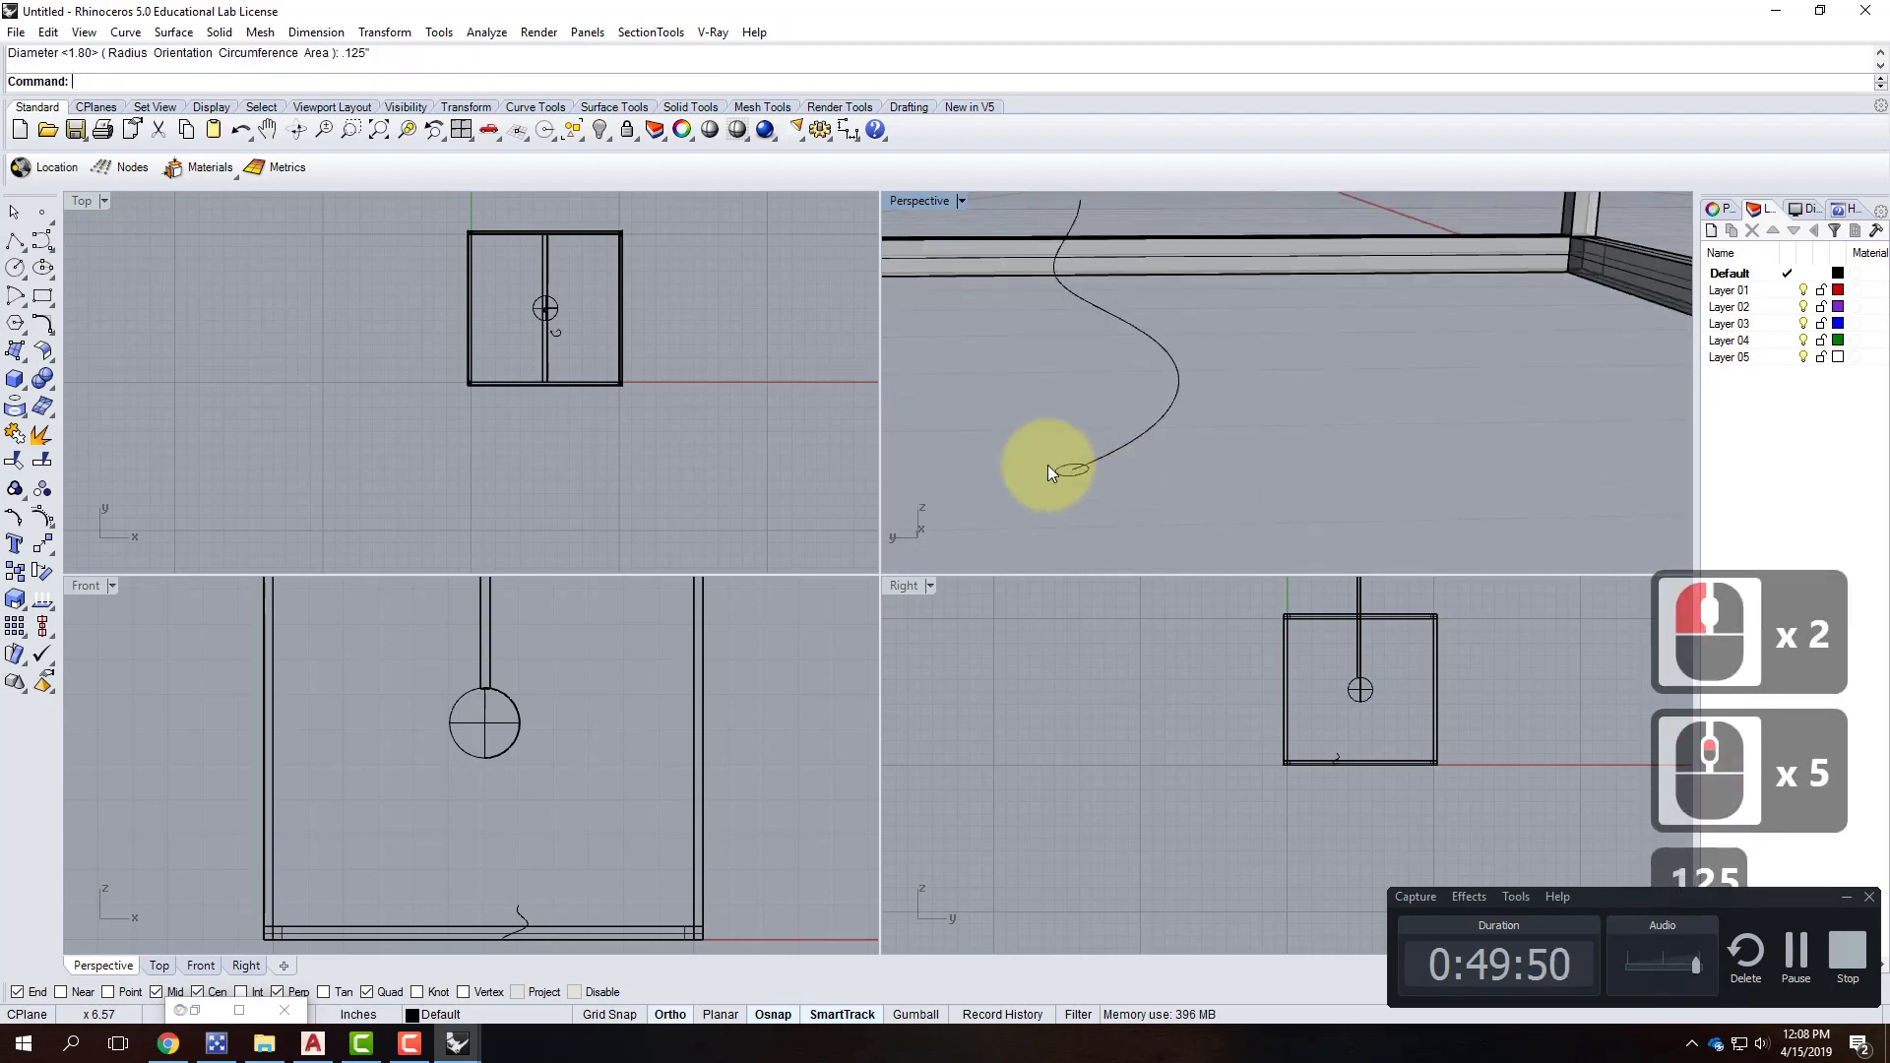
# Try a one-rail Sweep of the circle along the spiral, then cancel it.
pyautogui.click(1166, 435)
pyautogui.write('Sweep1')
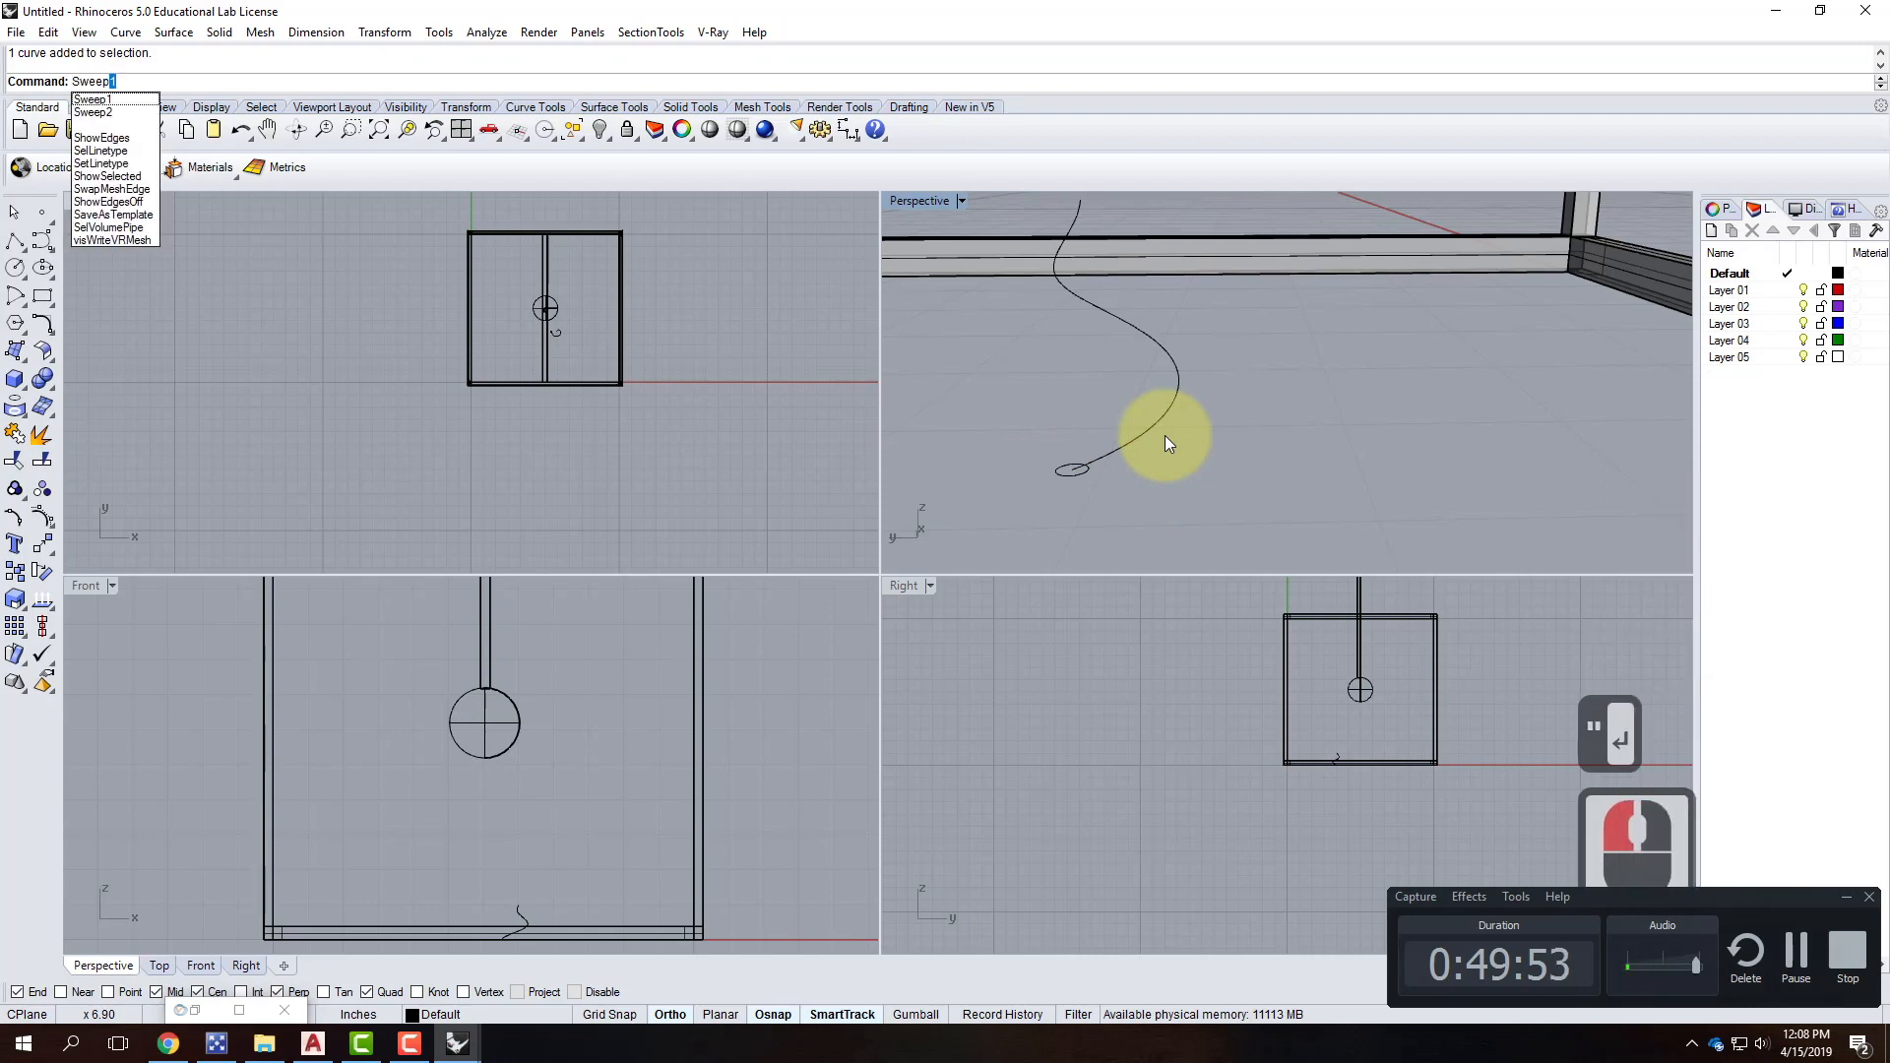
pyautogui.press('Return')
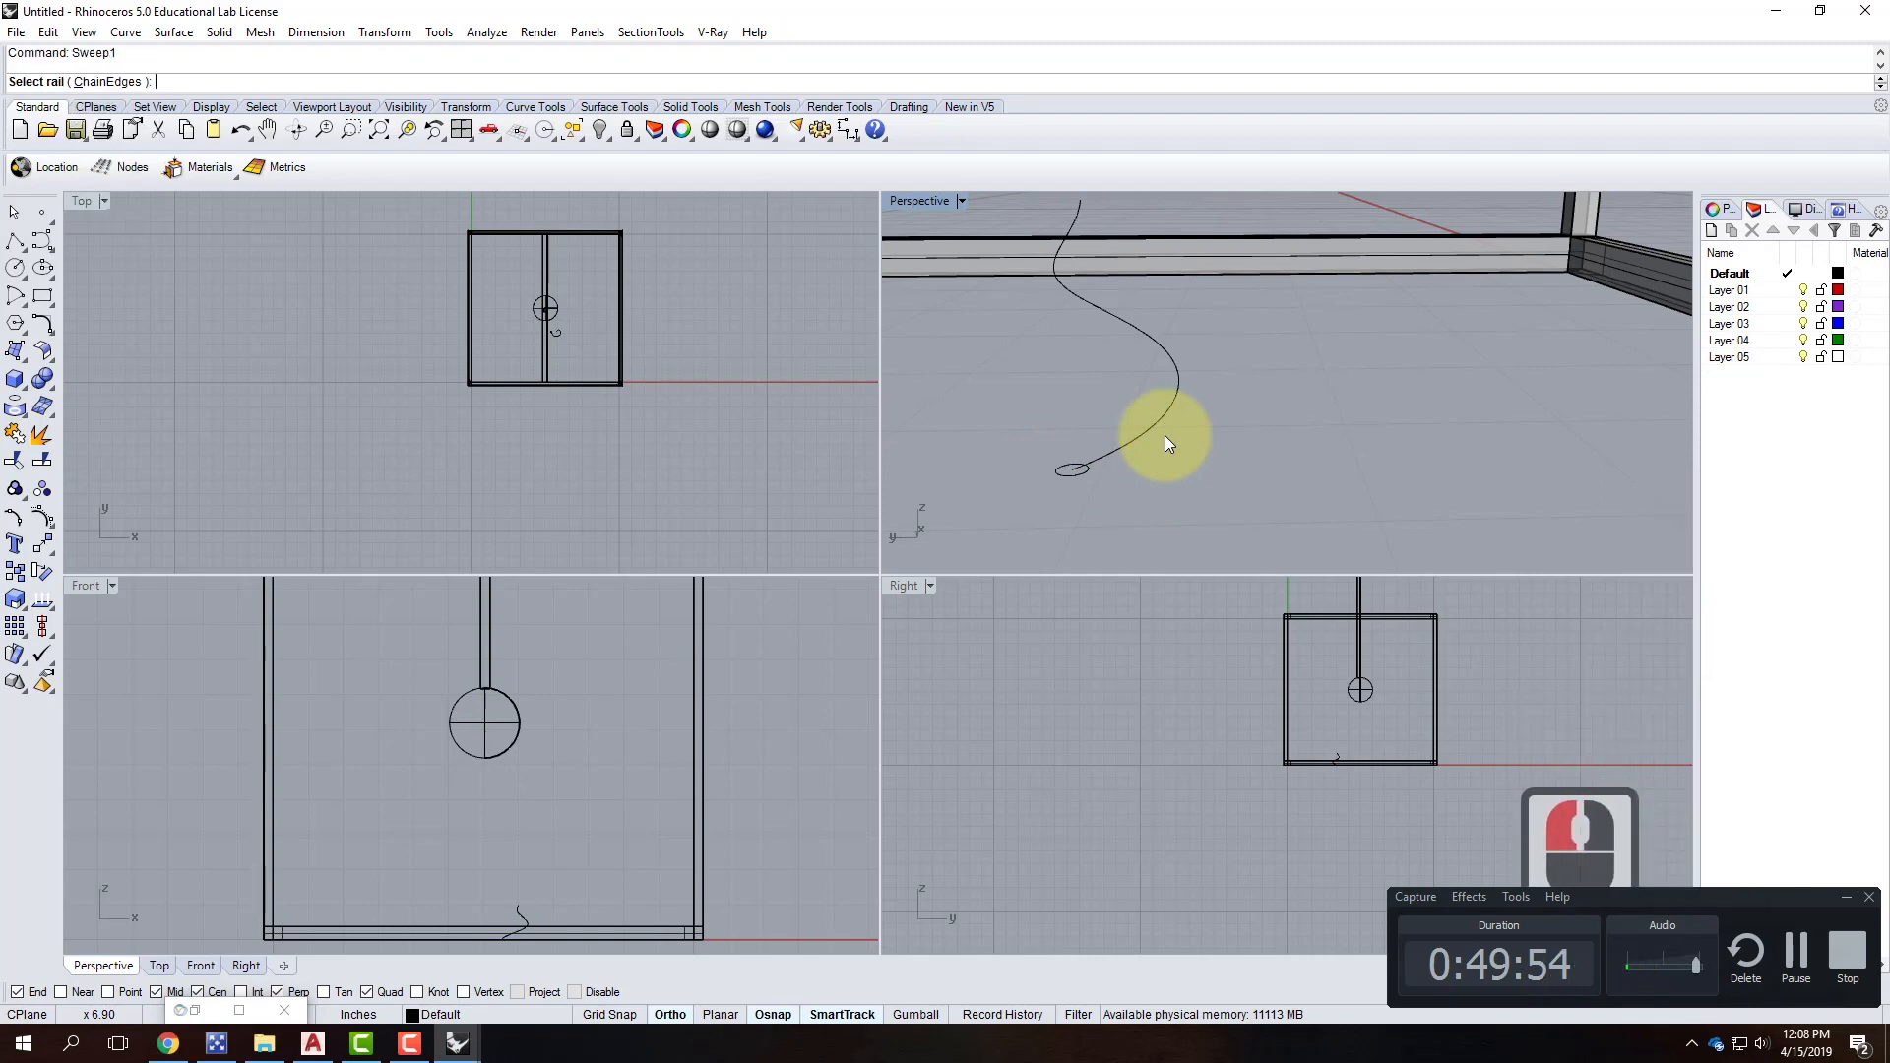
pyautogui.click(1146, 433)
pyautogui.click(1085, 477)
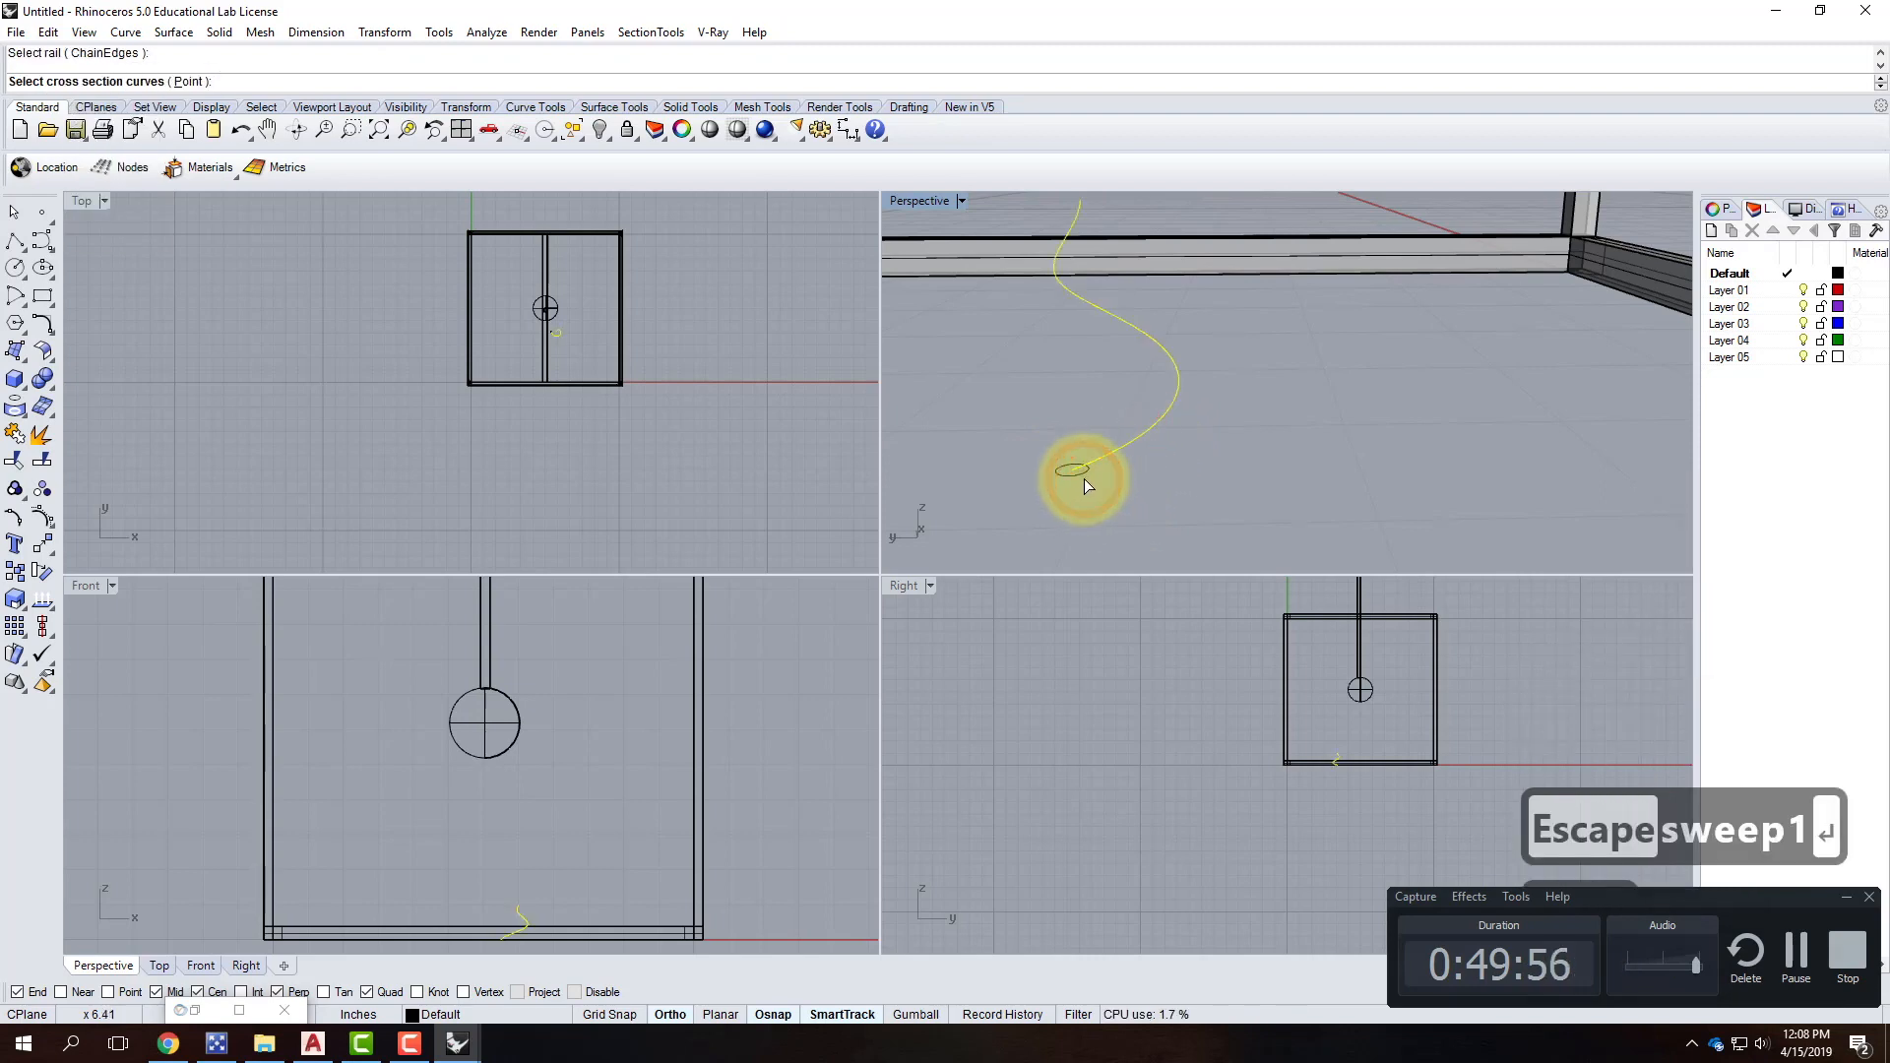
pyautogui.click(1129, 474)
pyautogui.rightClick(1143, 474)
pyautogui.rightClick(1144, 474)
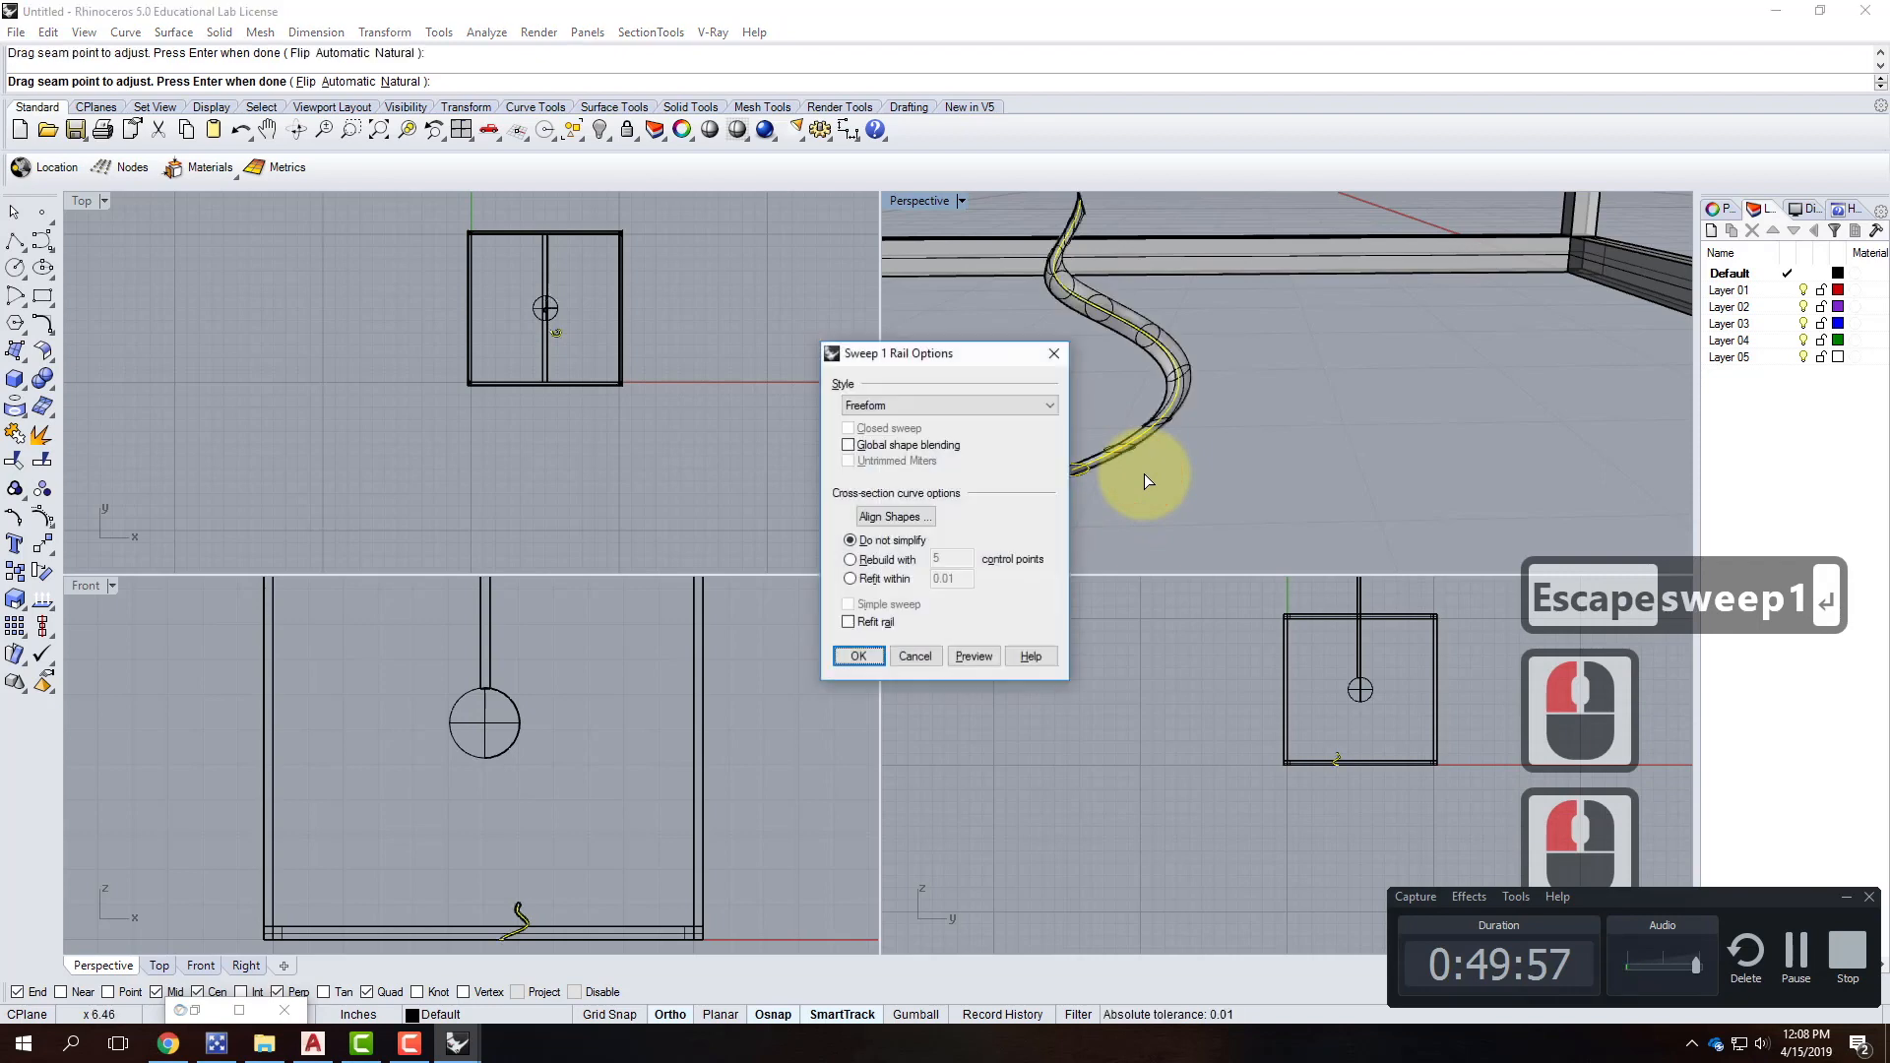
pyautogui.rightClick(1243, 461)
pyautogui.press('Return')
pyautogui.press('Return')
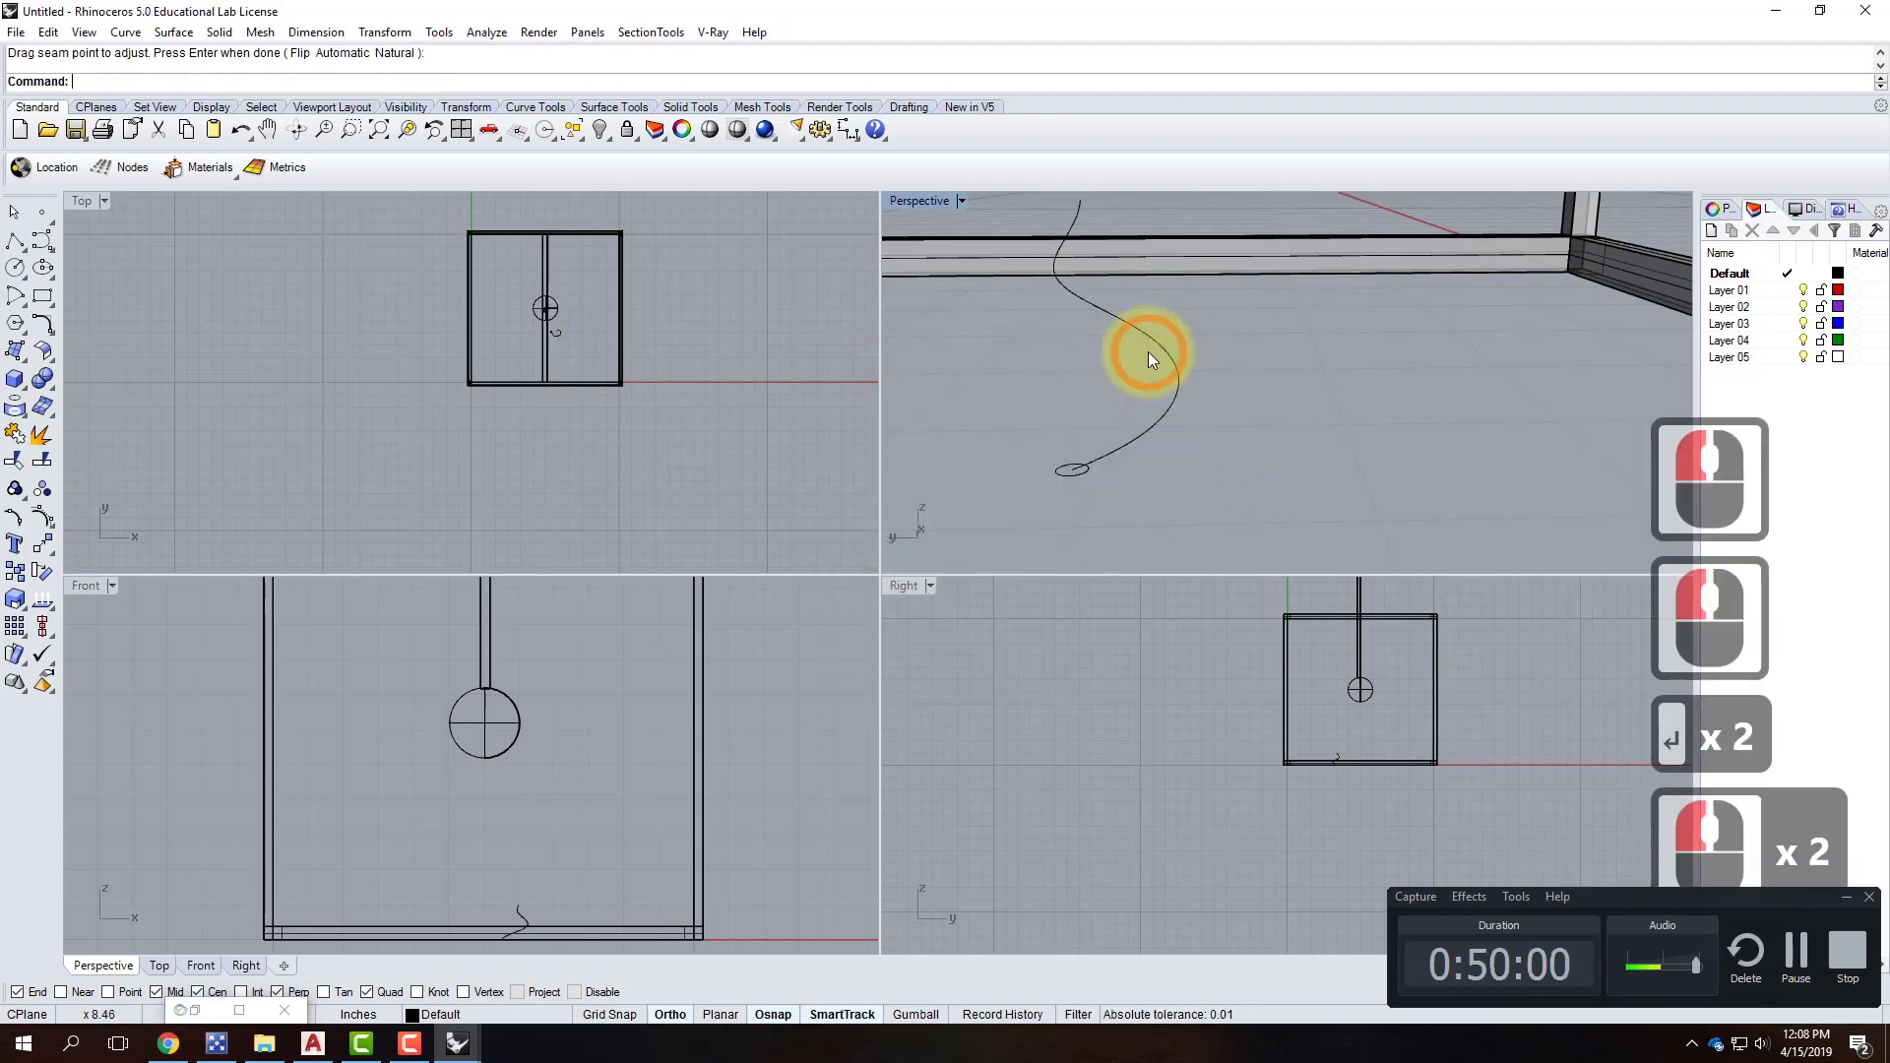
# Sweep1 the 0.125 circle along the spiral rail to create the tube.
pyautogui.rightClick(1109, 475)
pyautogui.click(1118, 449)
pyautogui.click(1070, 474)
pyautogui.rightClick(1071, 475)
pyautogui.rightClick(1071, 475)
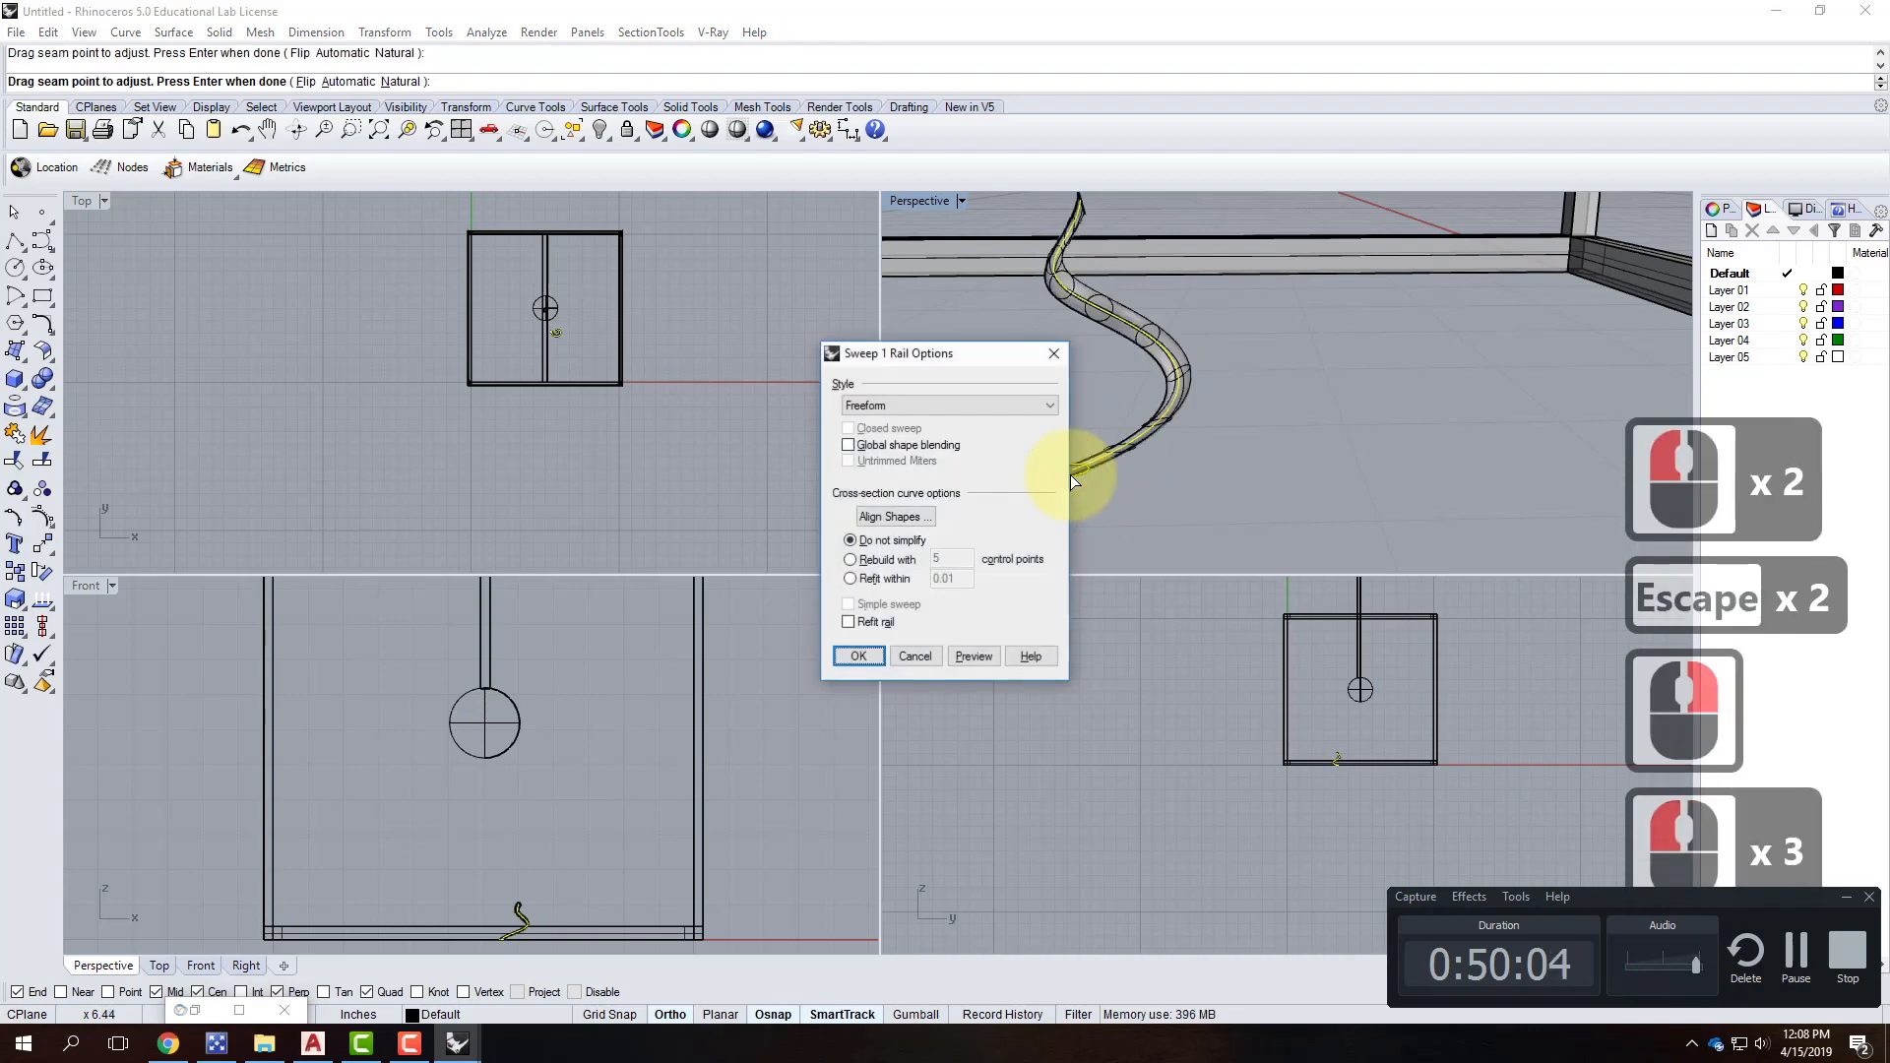
pyautogui.click(858, 655)
# Orbit around the new tube and select its surface.
pyautogui.moveTo(1141, 452); pyautogui.dragTo(1278, 431, button='right')
pyautogui.click(1277, 431)
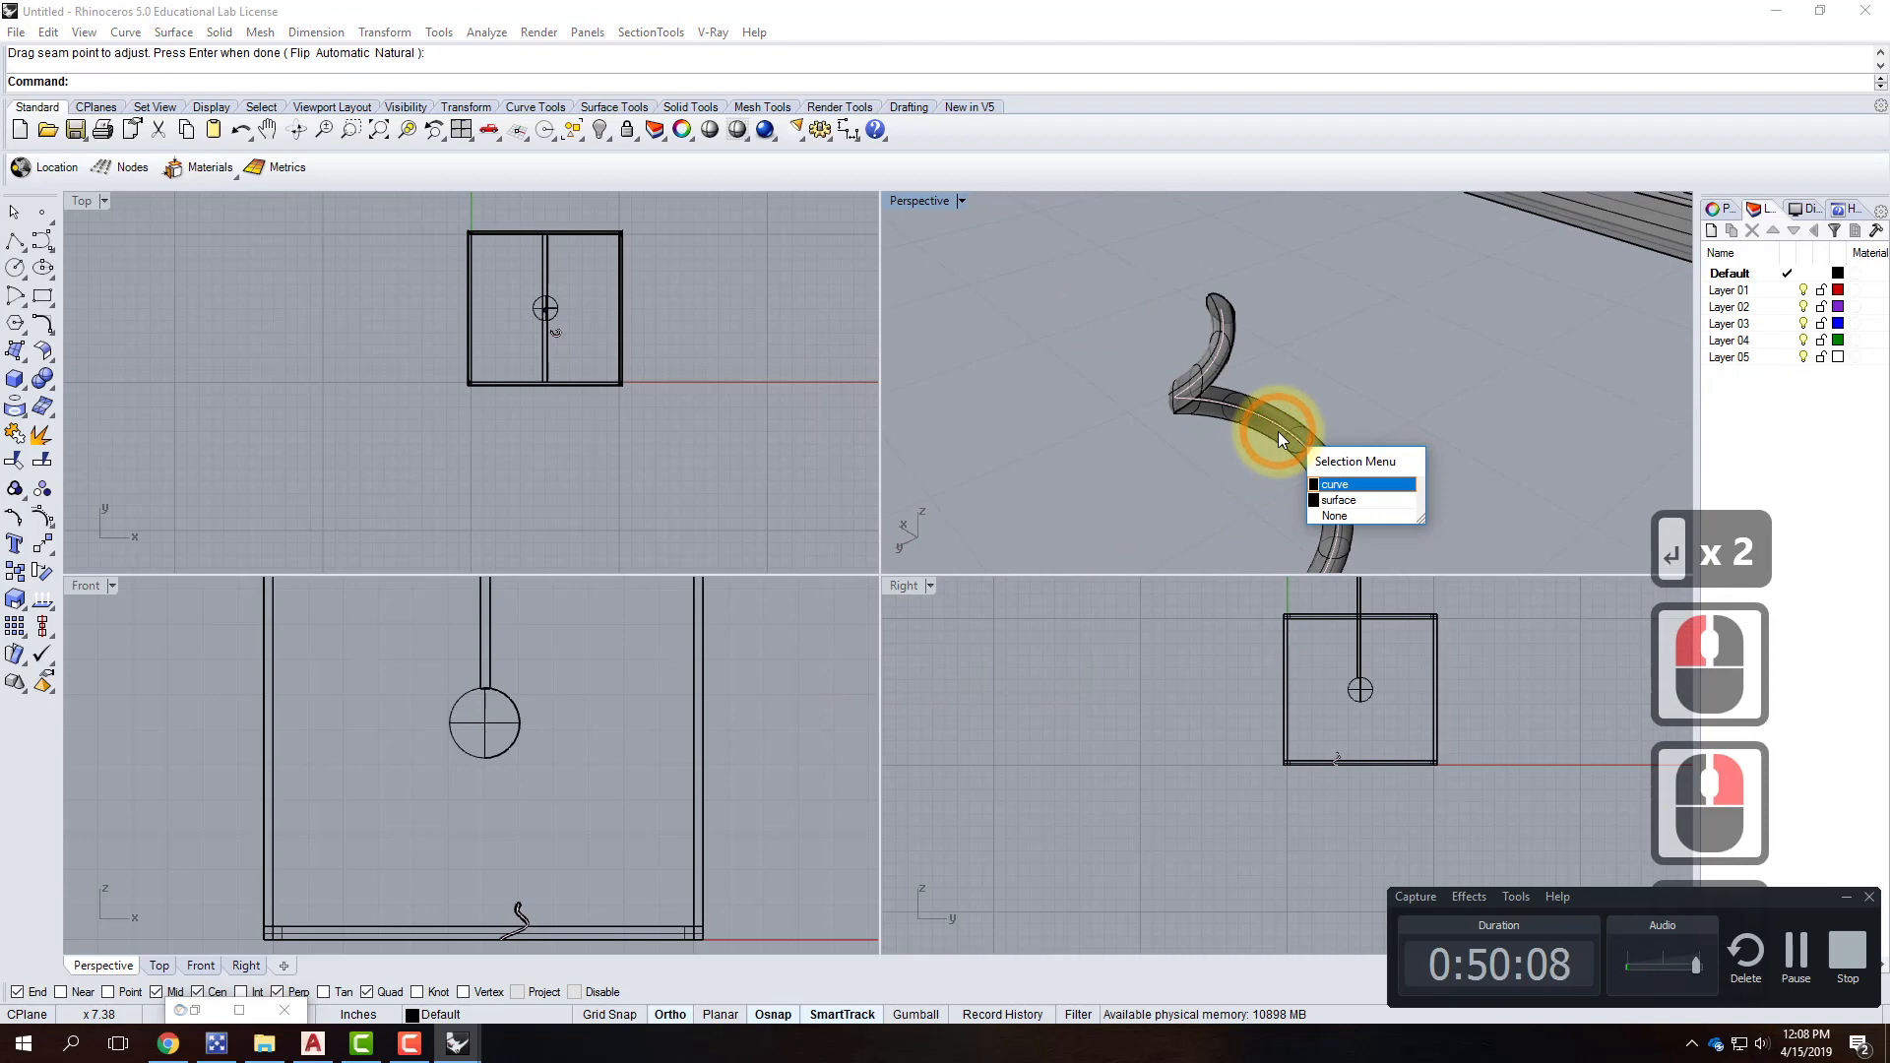
pyautogui.press('Escape')
pyautogui.press('Escape')
pyautogui.click(1279, 415)
pyautogui.scroll(-8, 1214, 376)
# Move the swept tube up to the rod's joint with the bulb sphere.
pyautogui.scroll(-6, 1221, 380)
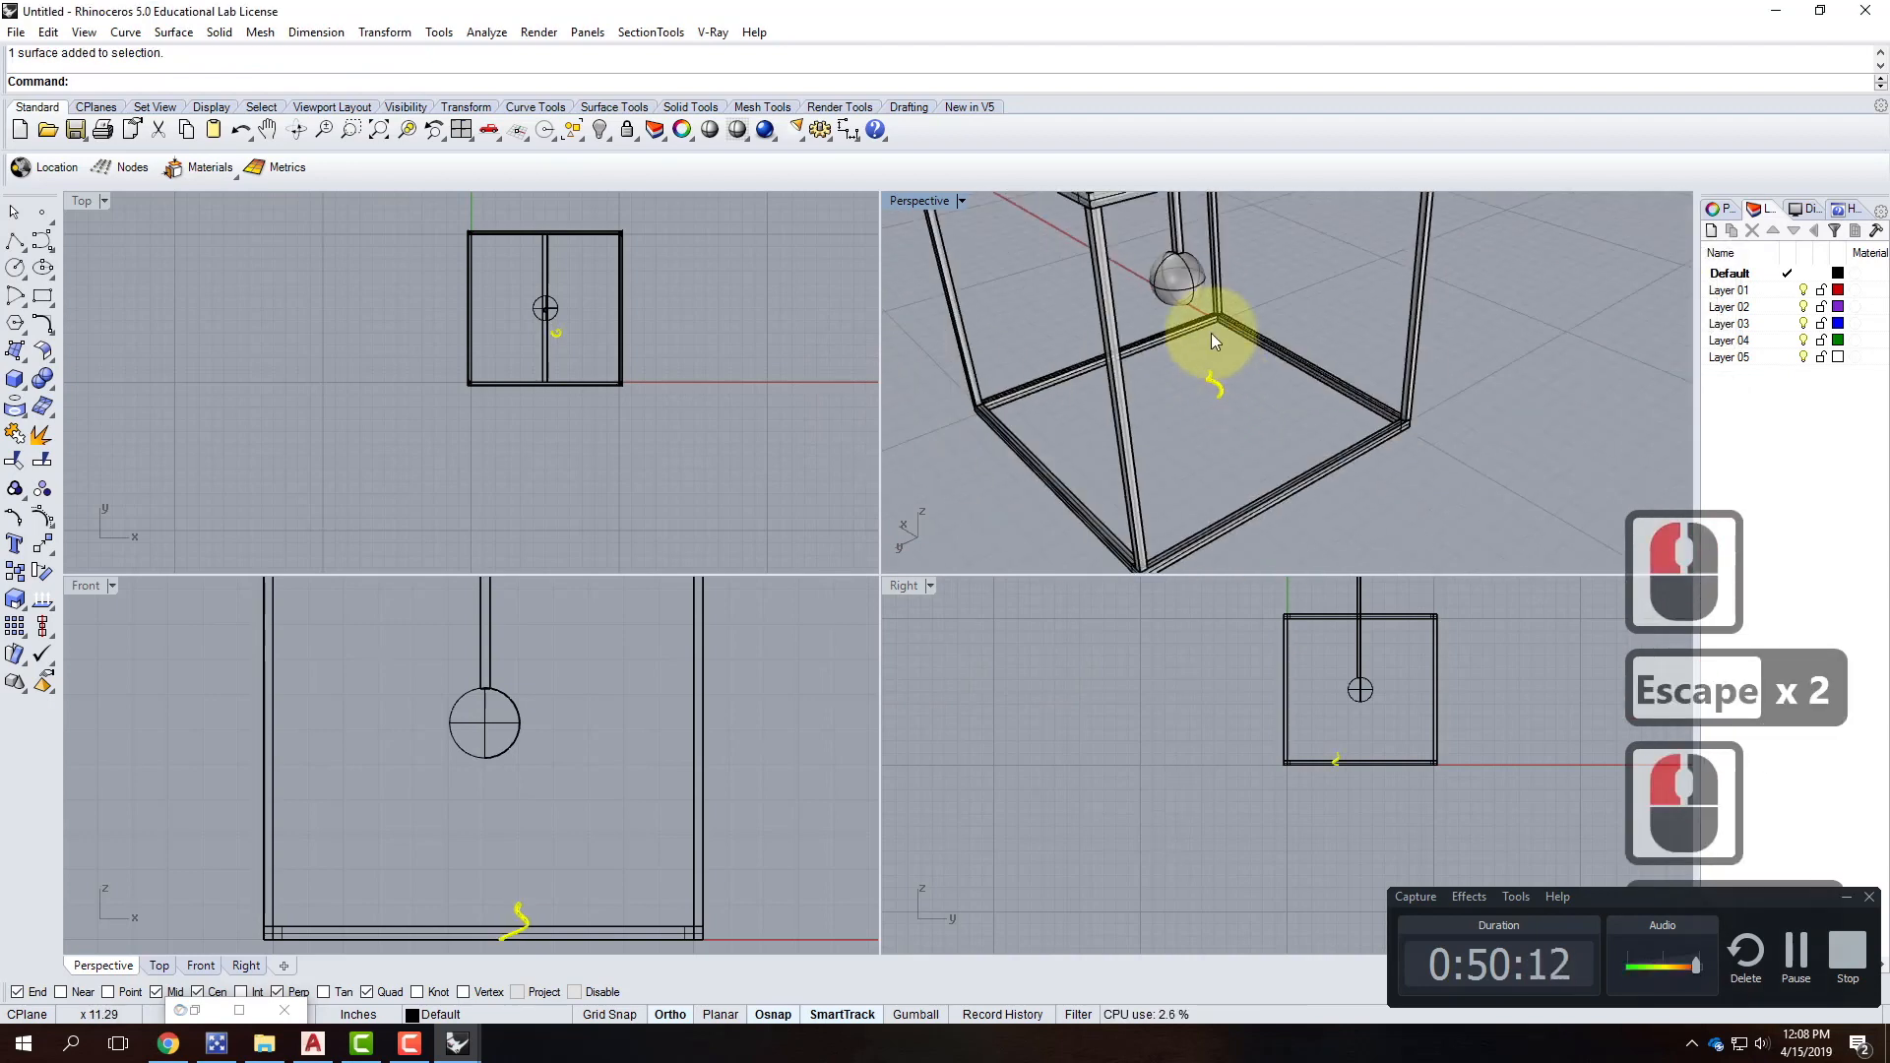
pyautogui.write('move')
pyautogui.press('Return')
pyautogui.scroll(8, 1231, 347)
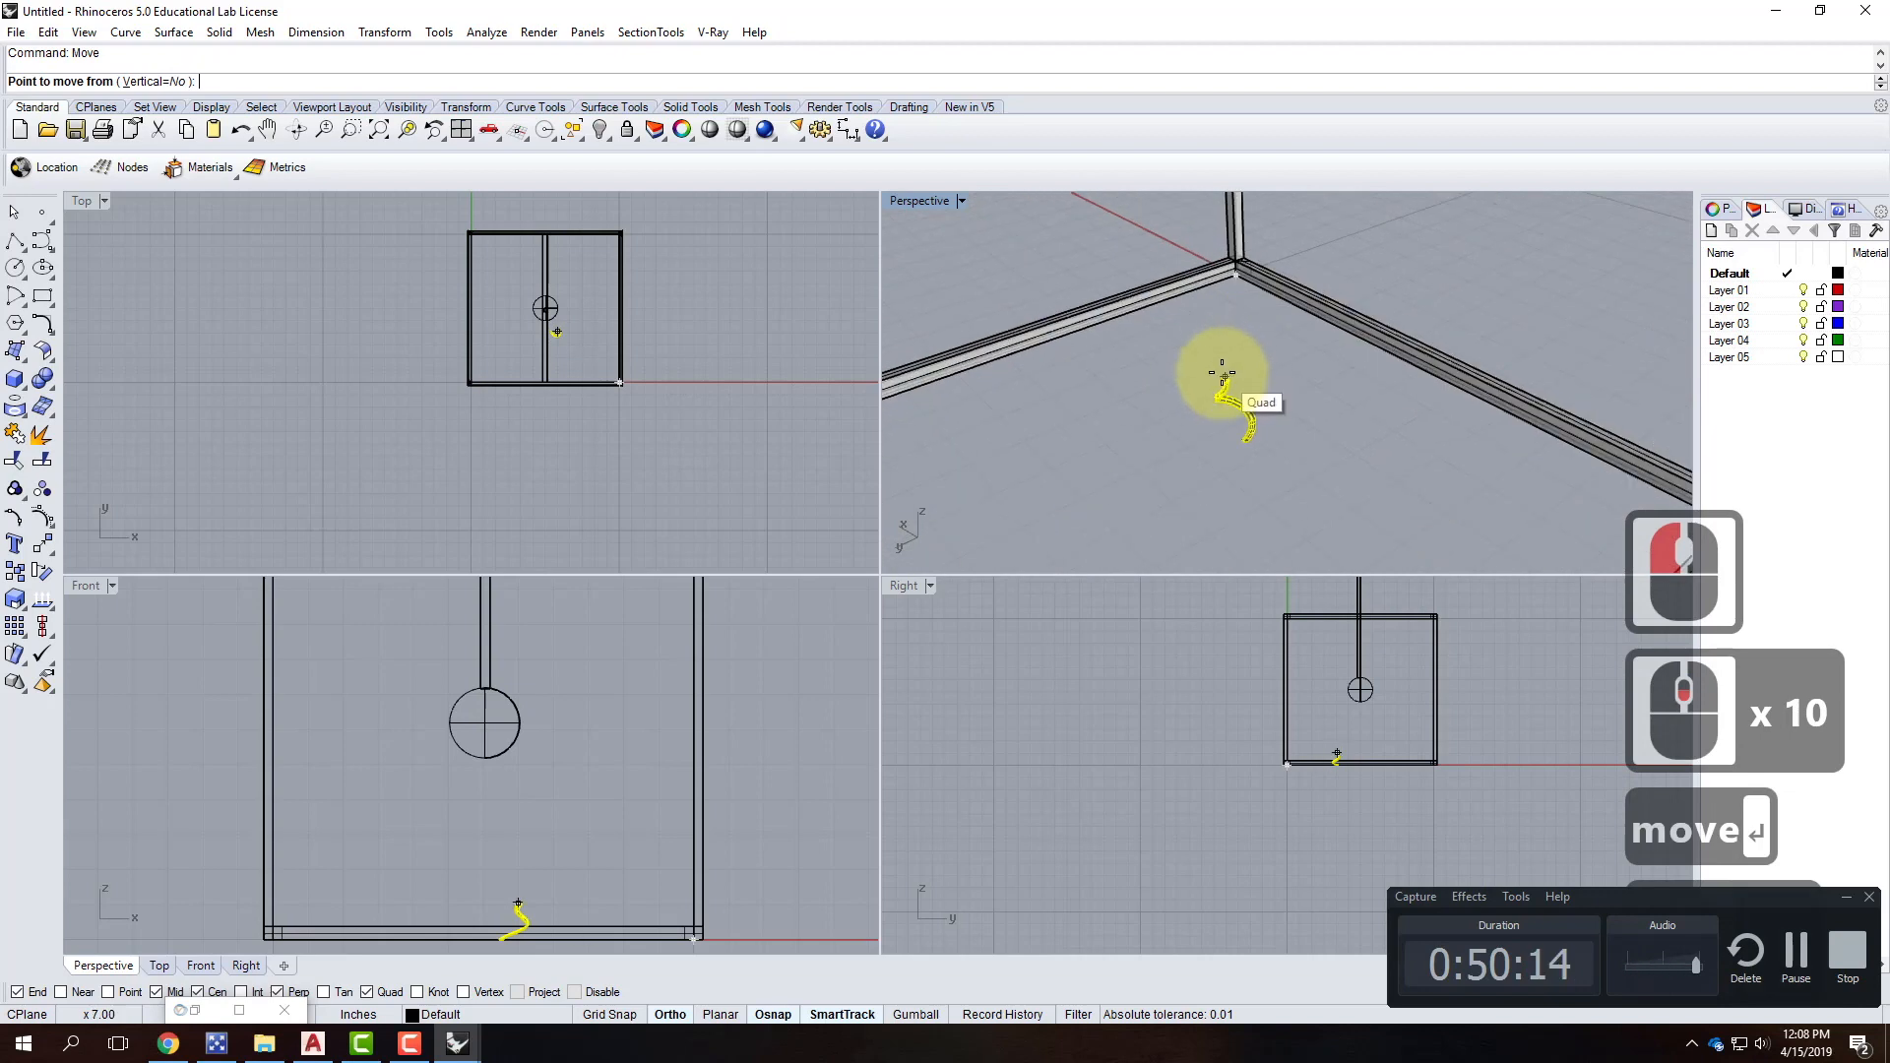
pyautogui.scroll(-4, 1226, 394)
pyautogui.click(1231, 496)
pyautogui.scroll(2, 1196, 268)
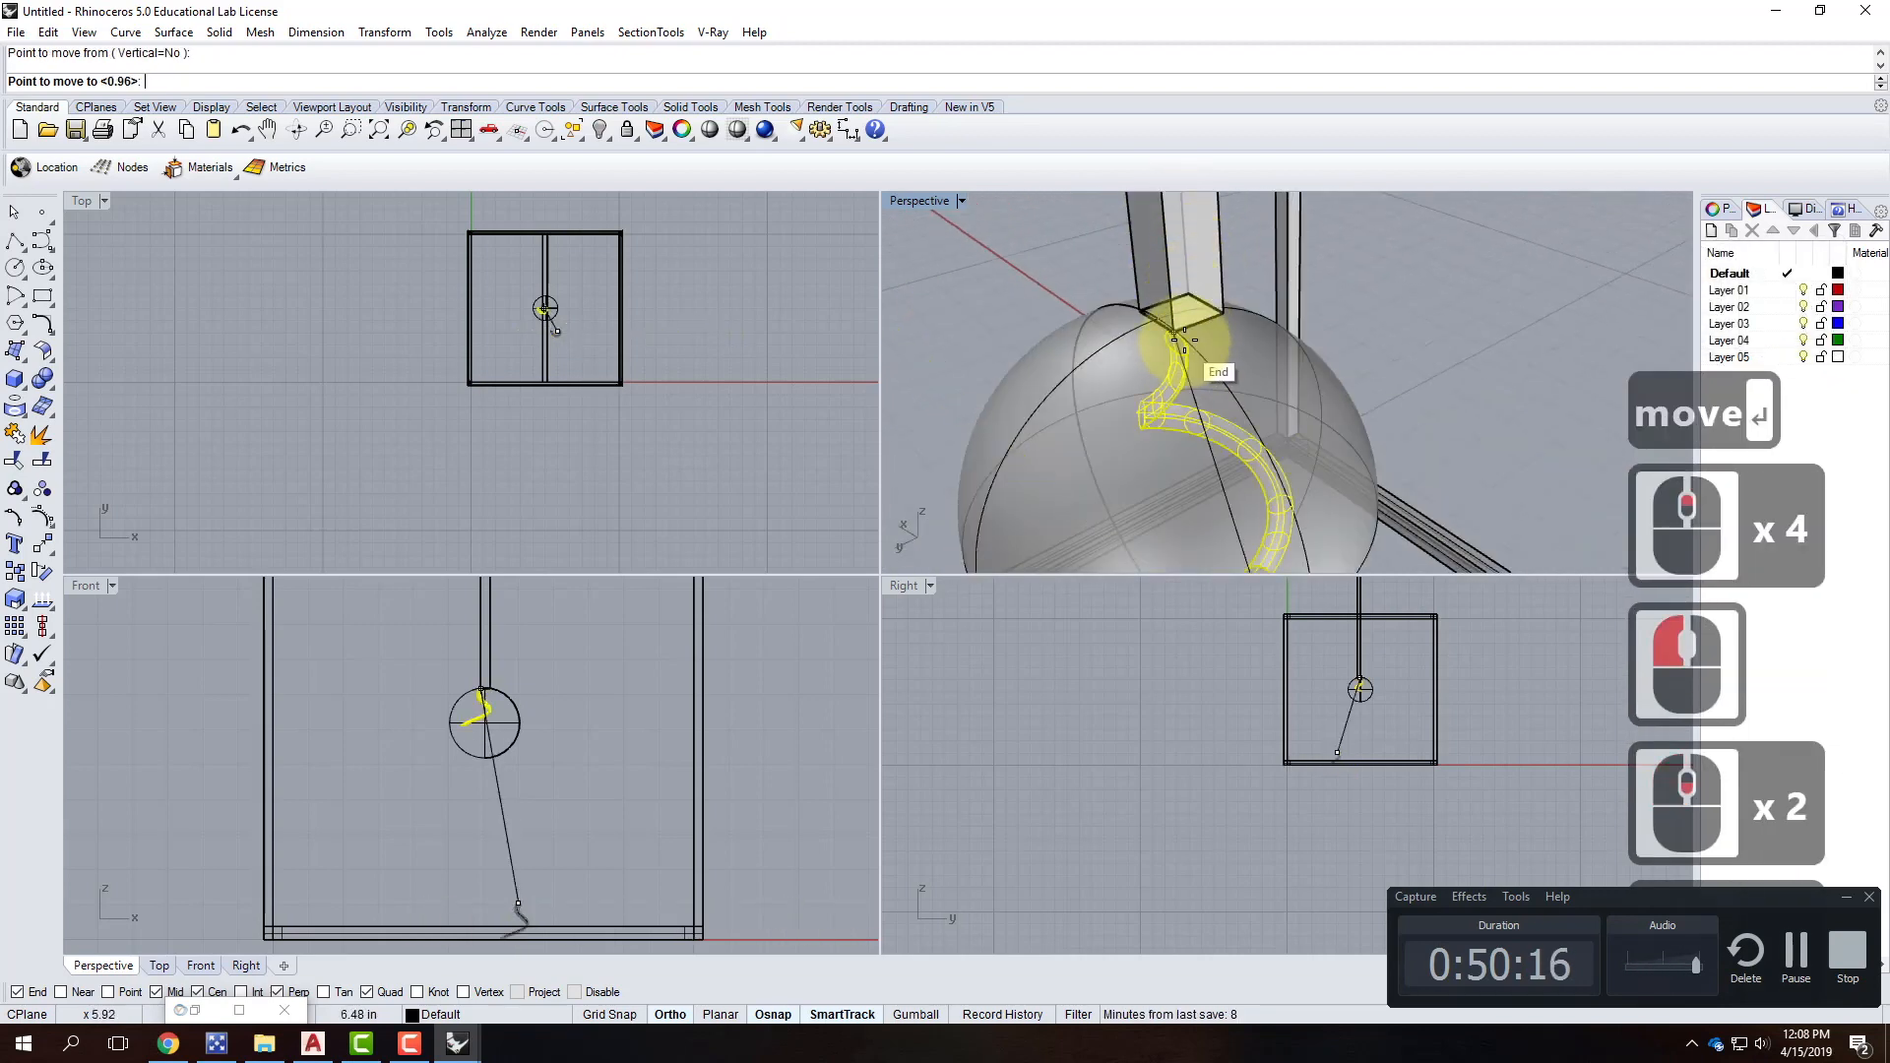
pyautogui.click(1185, 312)
pyautogui.scroll(-7, 1177, 281)
# Delete the leftover spiral curve on the floor.
pyautogui.click(1261, 405)
pyautogui.moveTo(1260, 405); pyautogui.dragTo(1282, 299, button='right')
pyautogui.click(1226, 429)
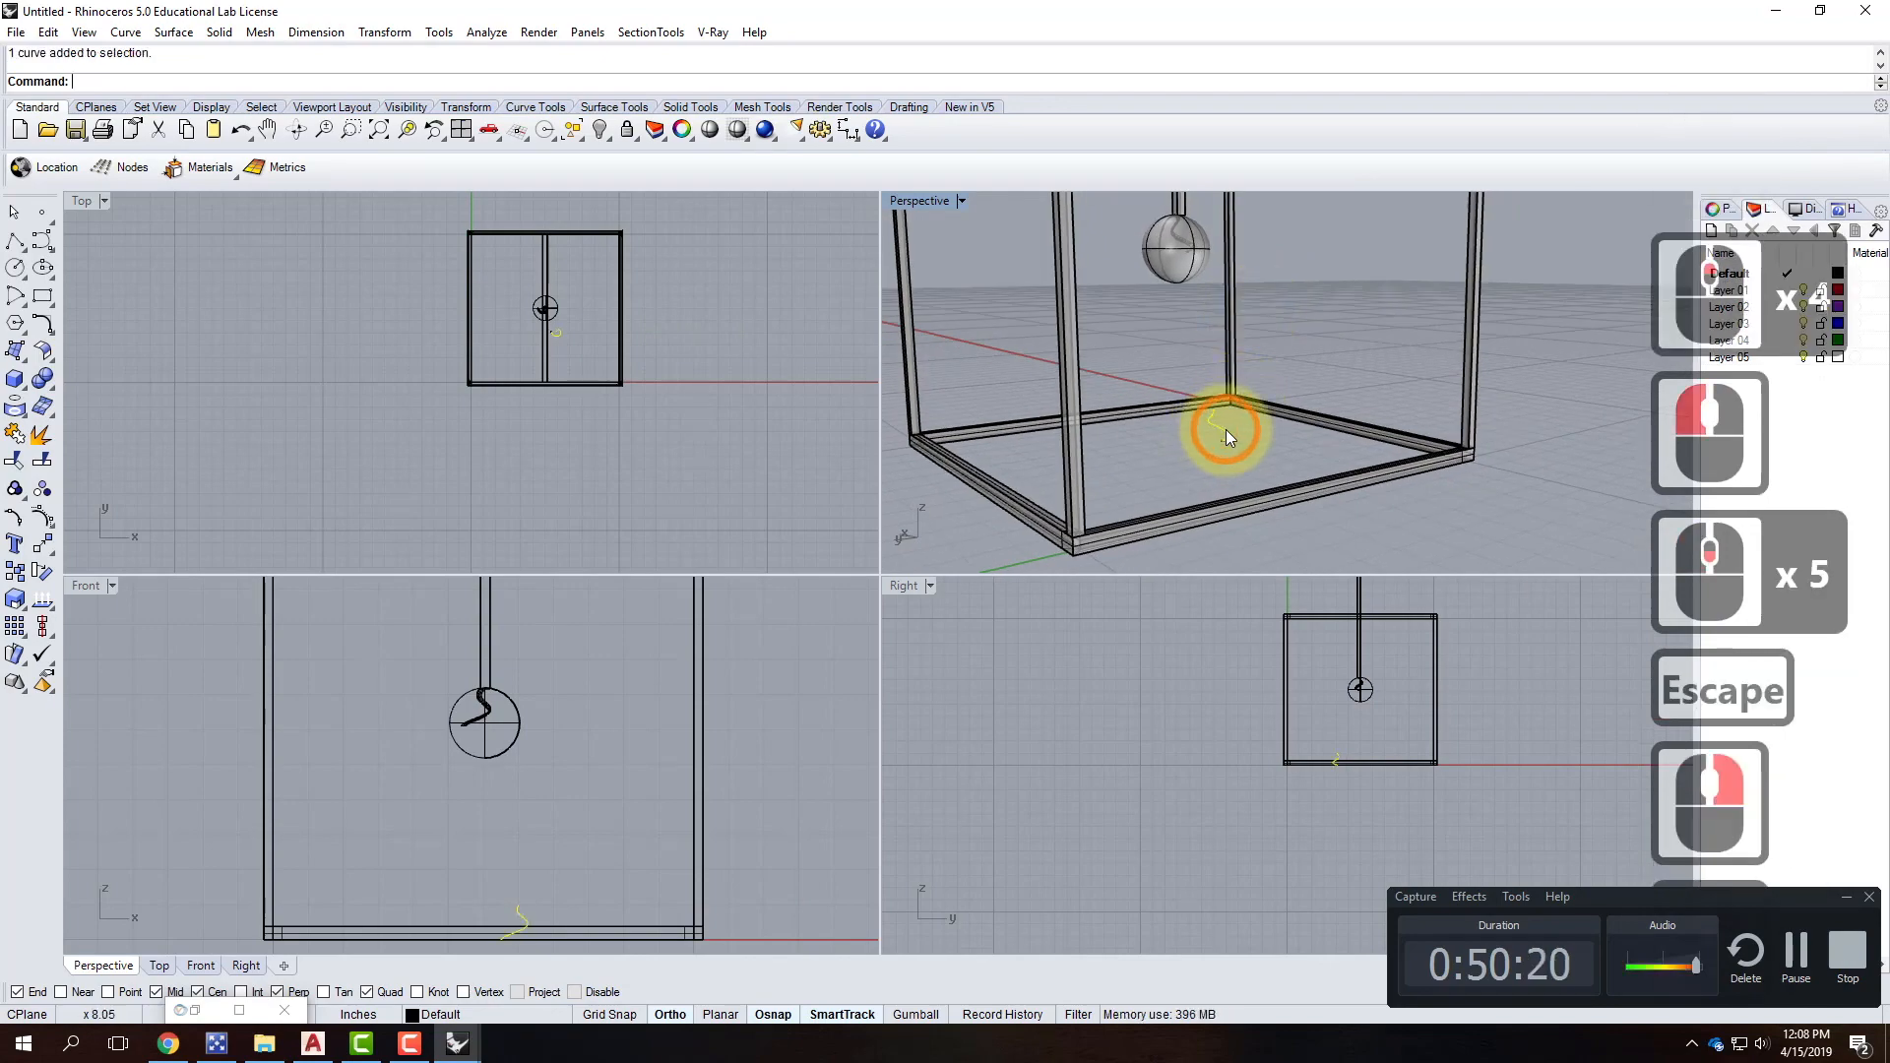
pyautogui.press('Delete')
# Maximize the Perspective viewport.
pyautogui.doubleClick(929, 201)
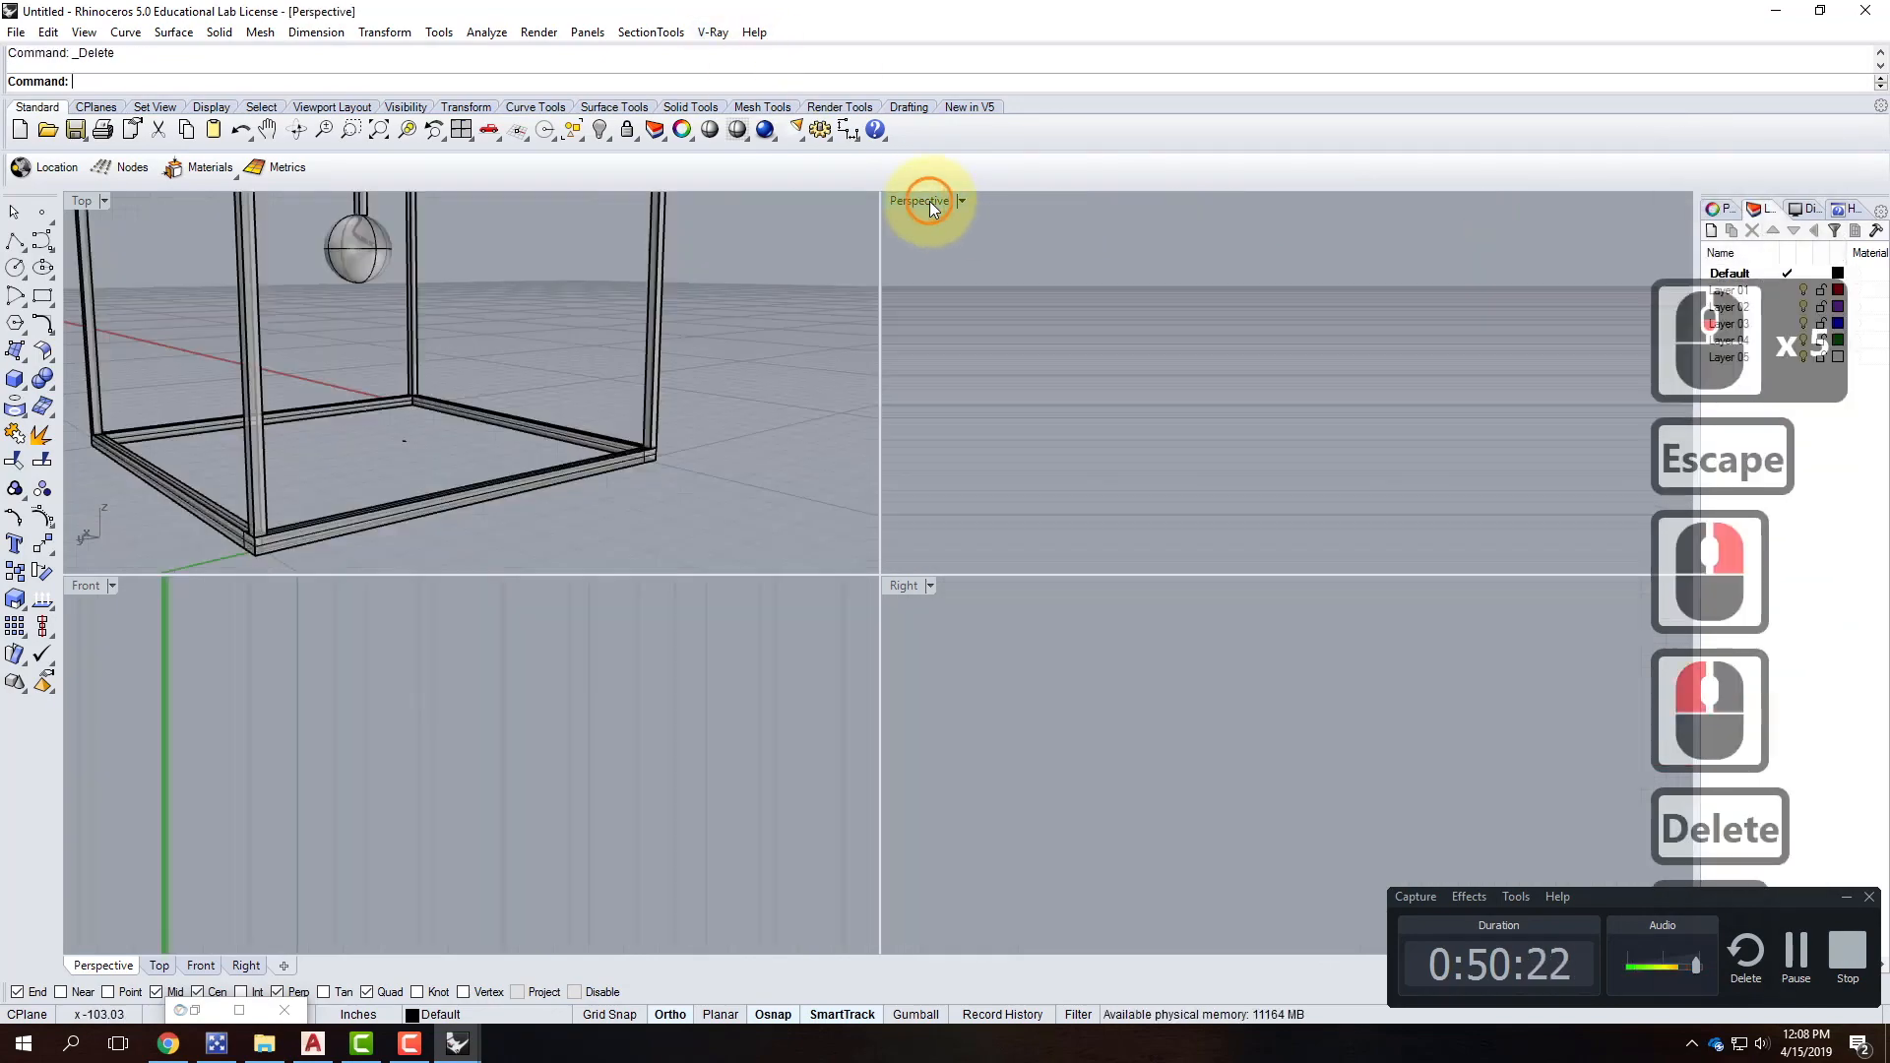
pyautogui.scroll(-4, 638, 534)
pyautogui.scroll(5, 638, 533)
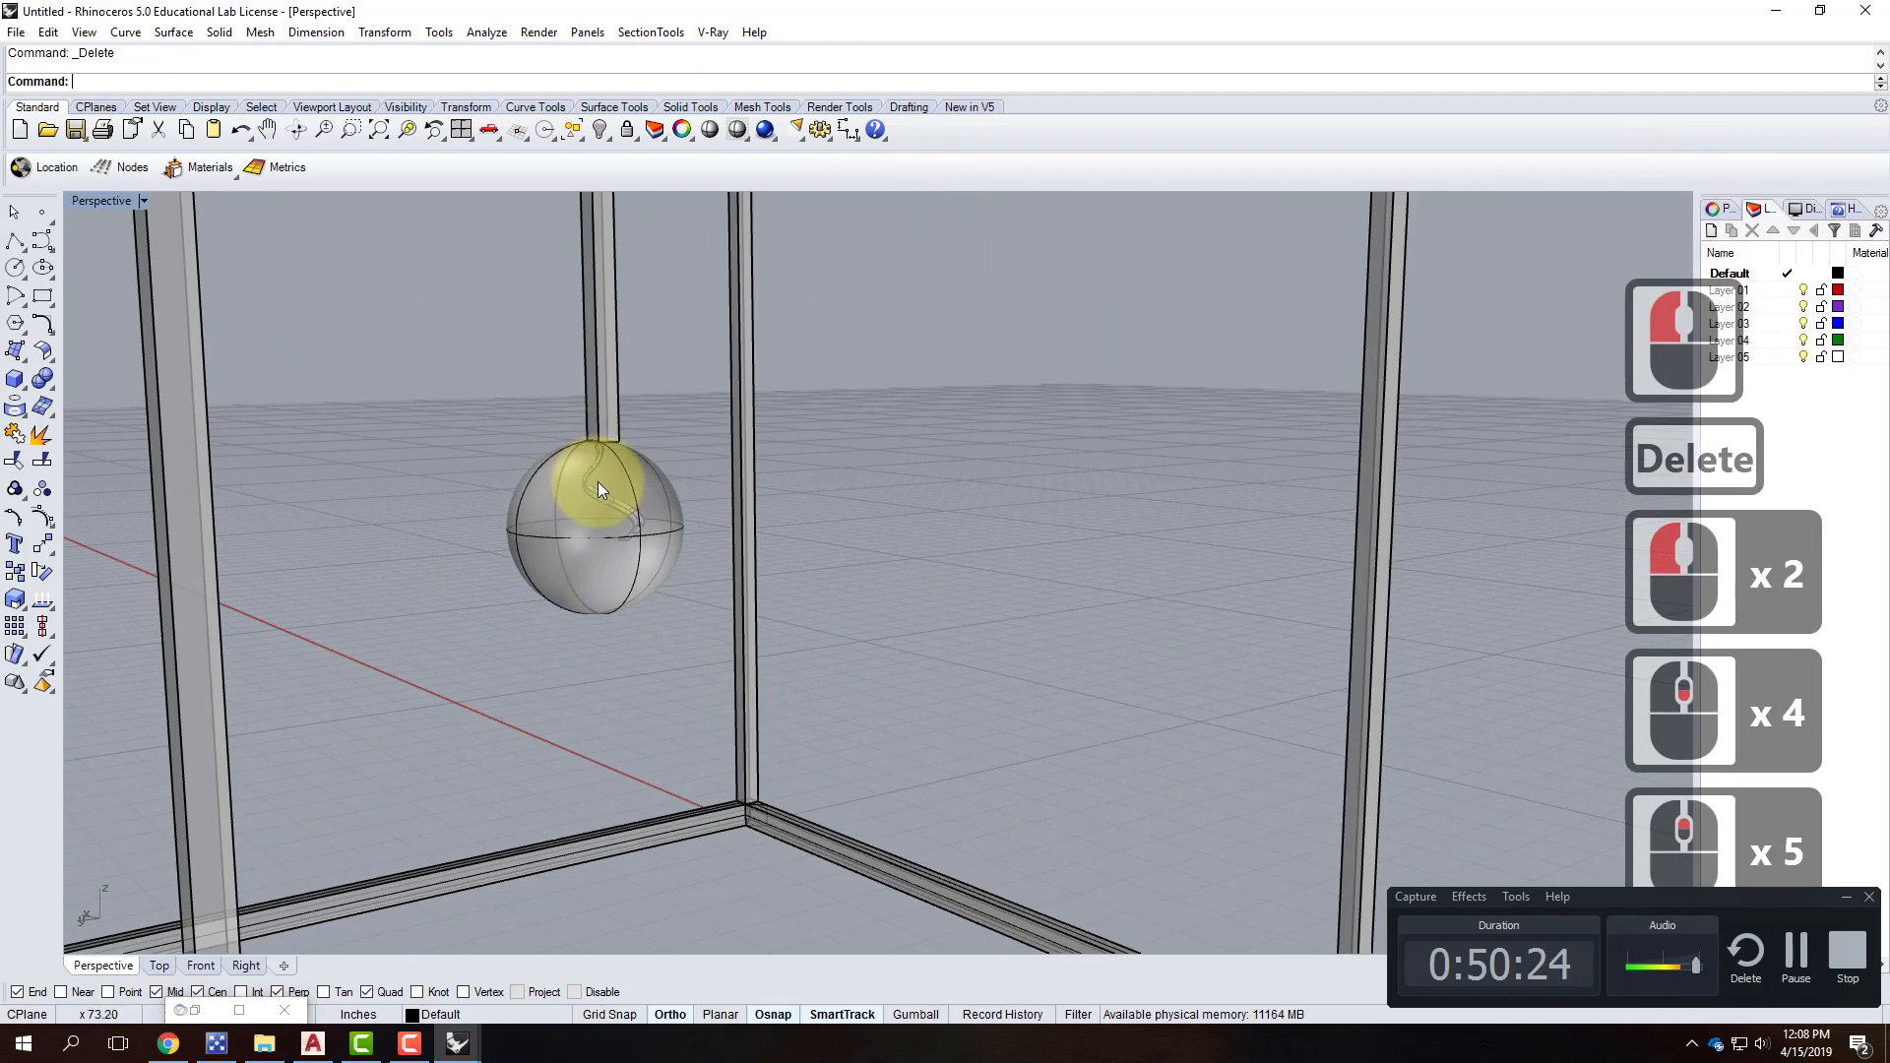
# Move the filament vertically, lowering it inside the bulb.
pyautogui.write('m')
pyautogui.press('Return')
pyautogui.write('v')
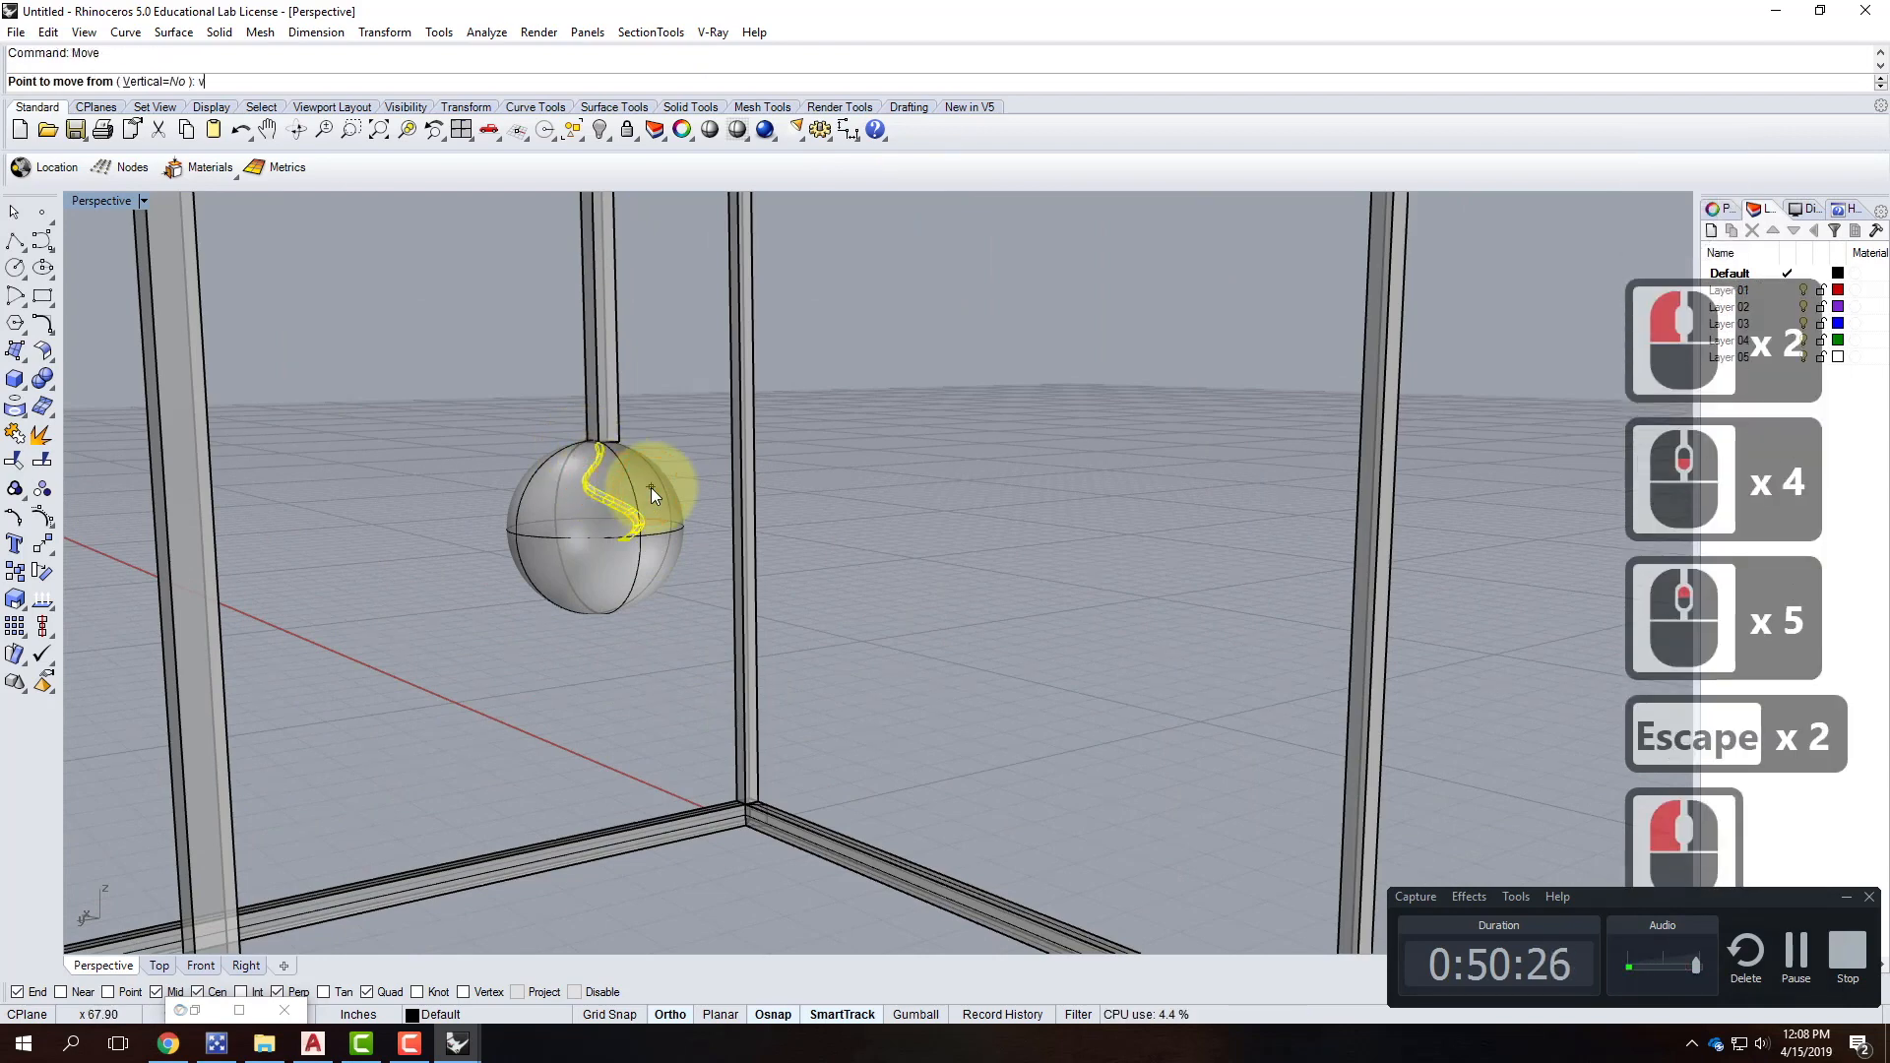
pyautogui.press('Return')
pyautogui.click(1126, 552)
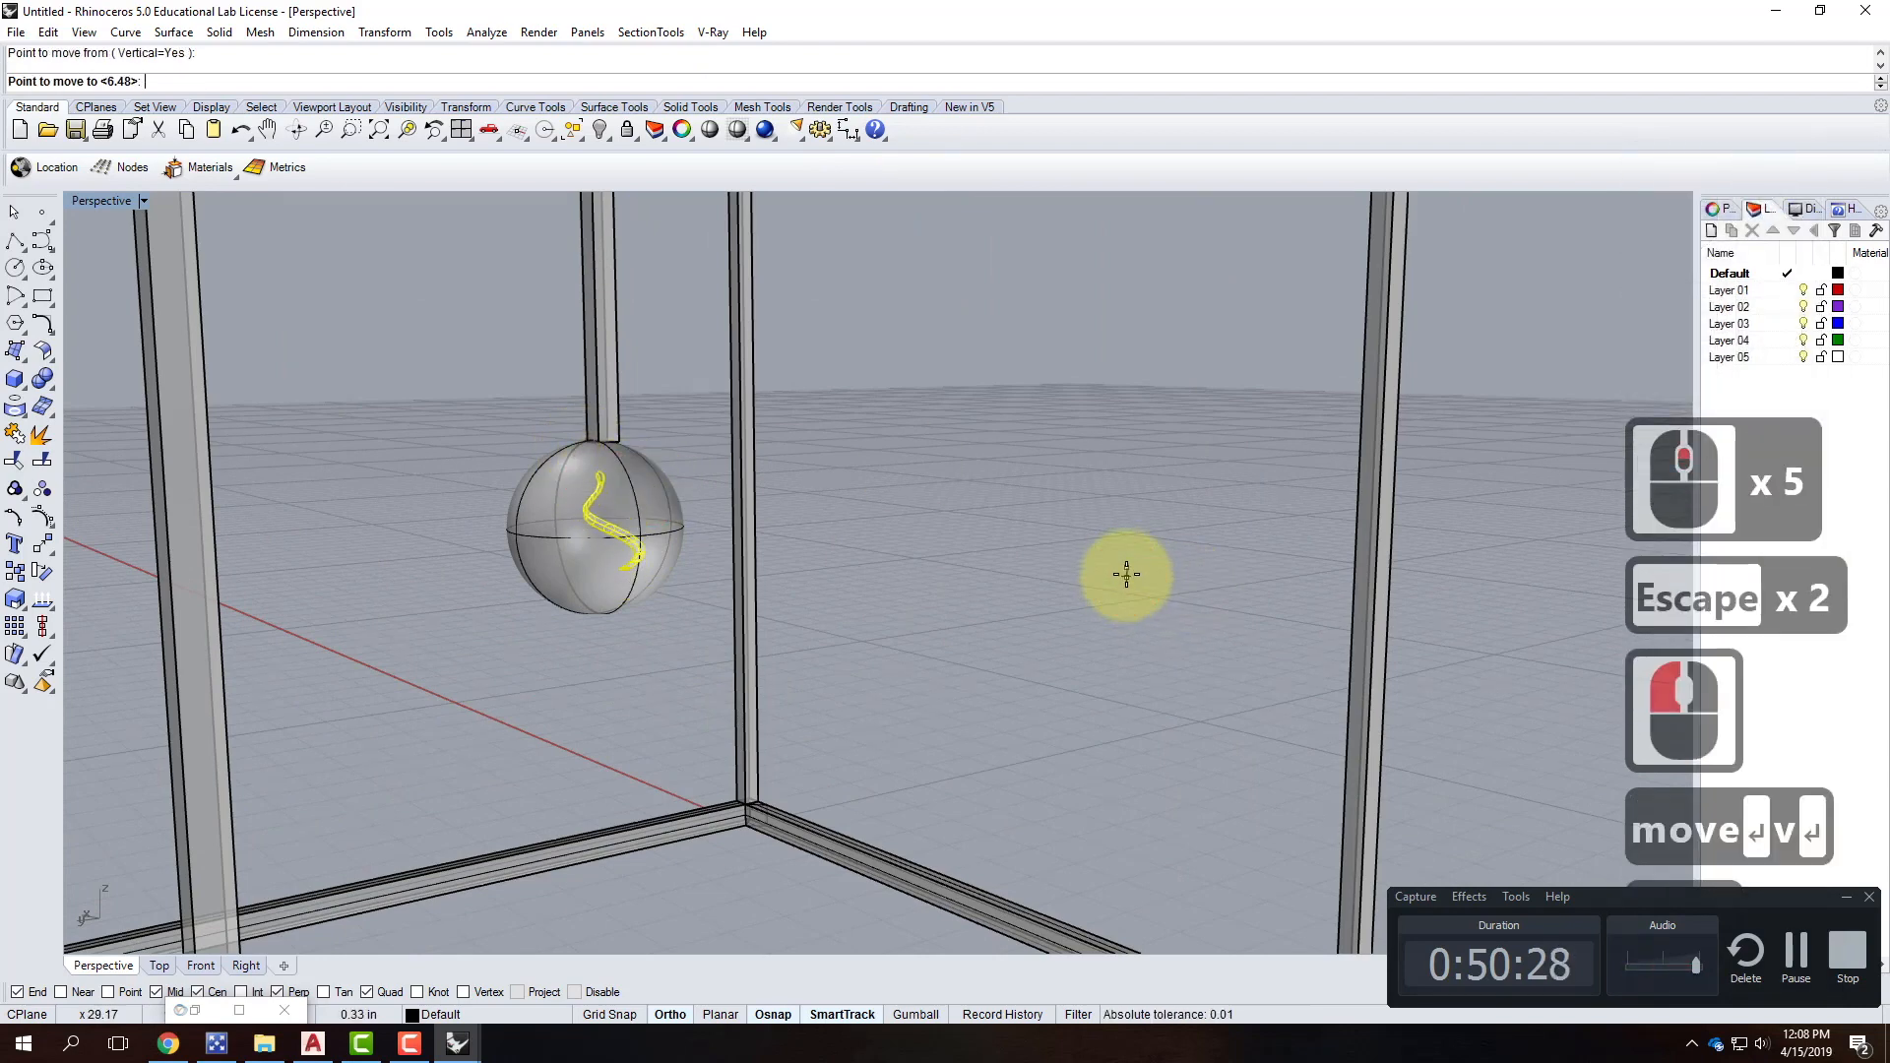
pyautogui.click(1132, 575)
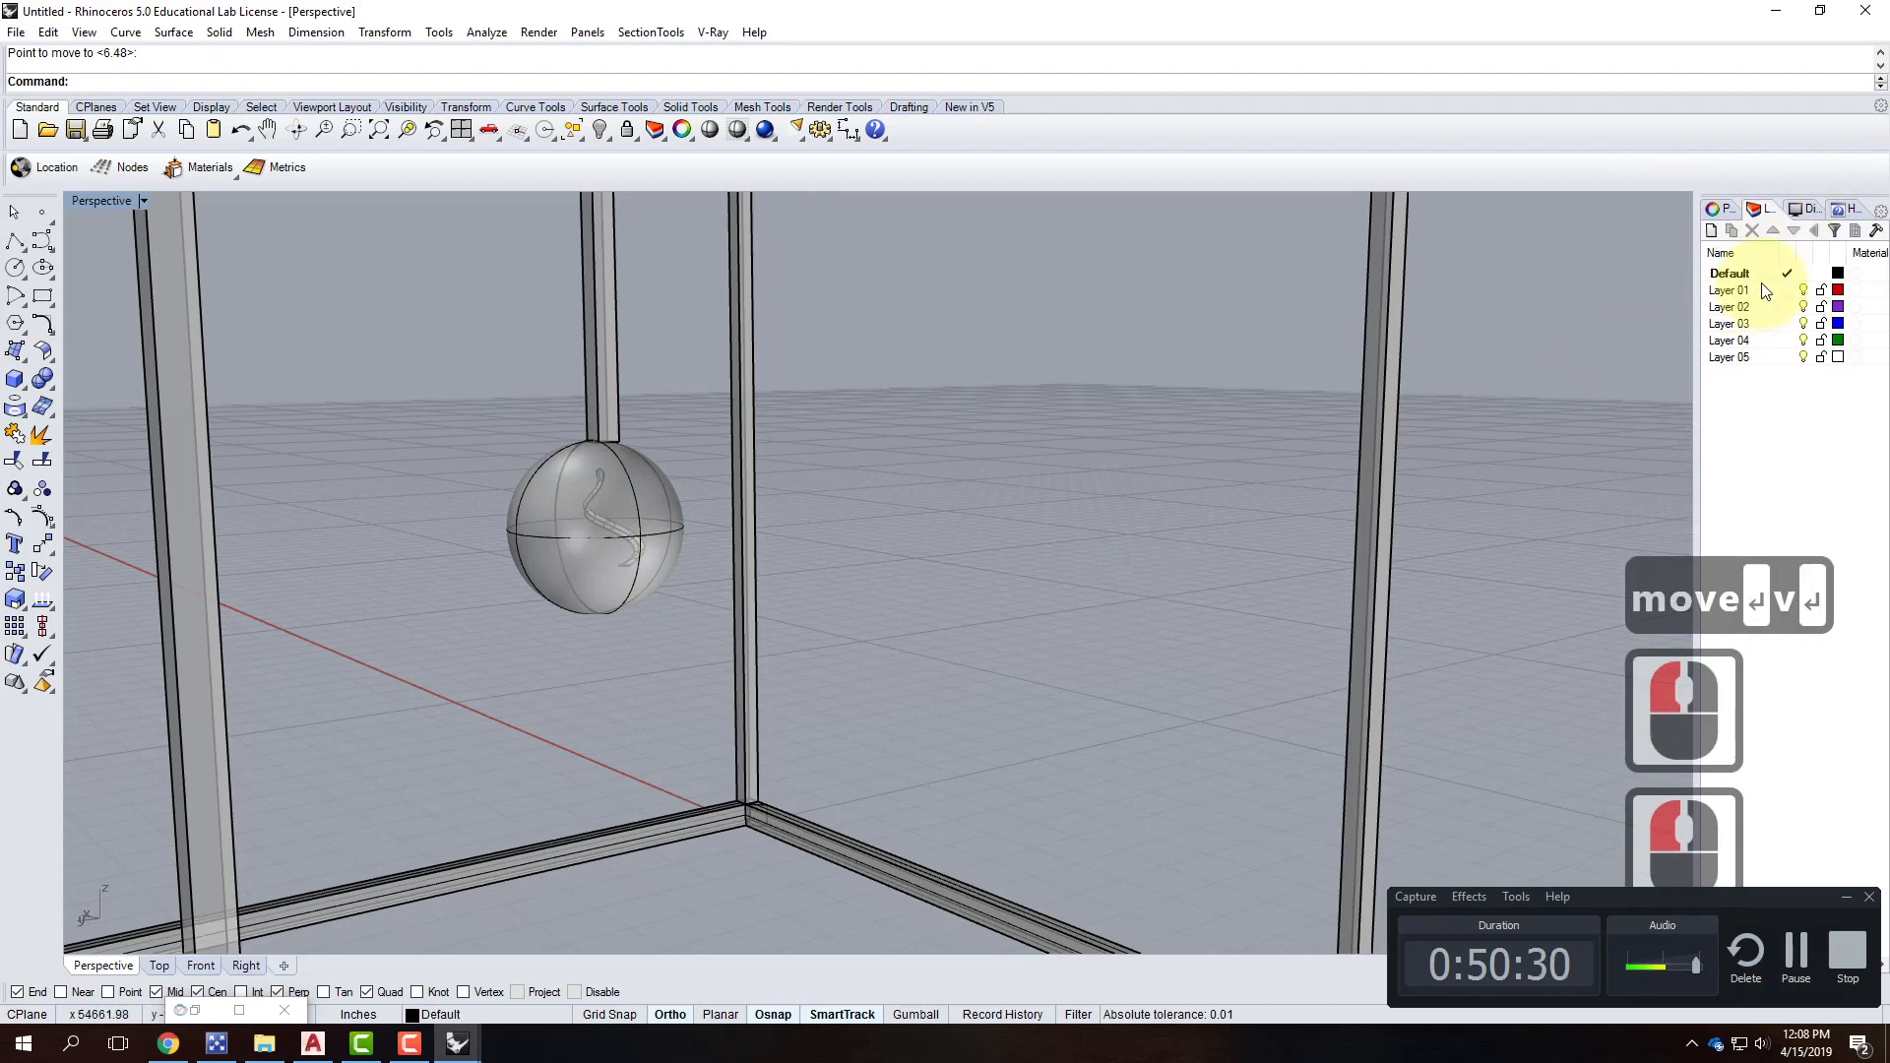
# Rename the Default layer to HangingFixture.
pyautogui.press('Escape')
pyautogui.press('Escape')
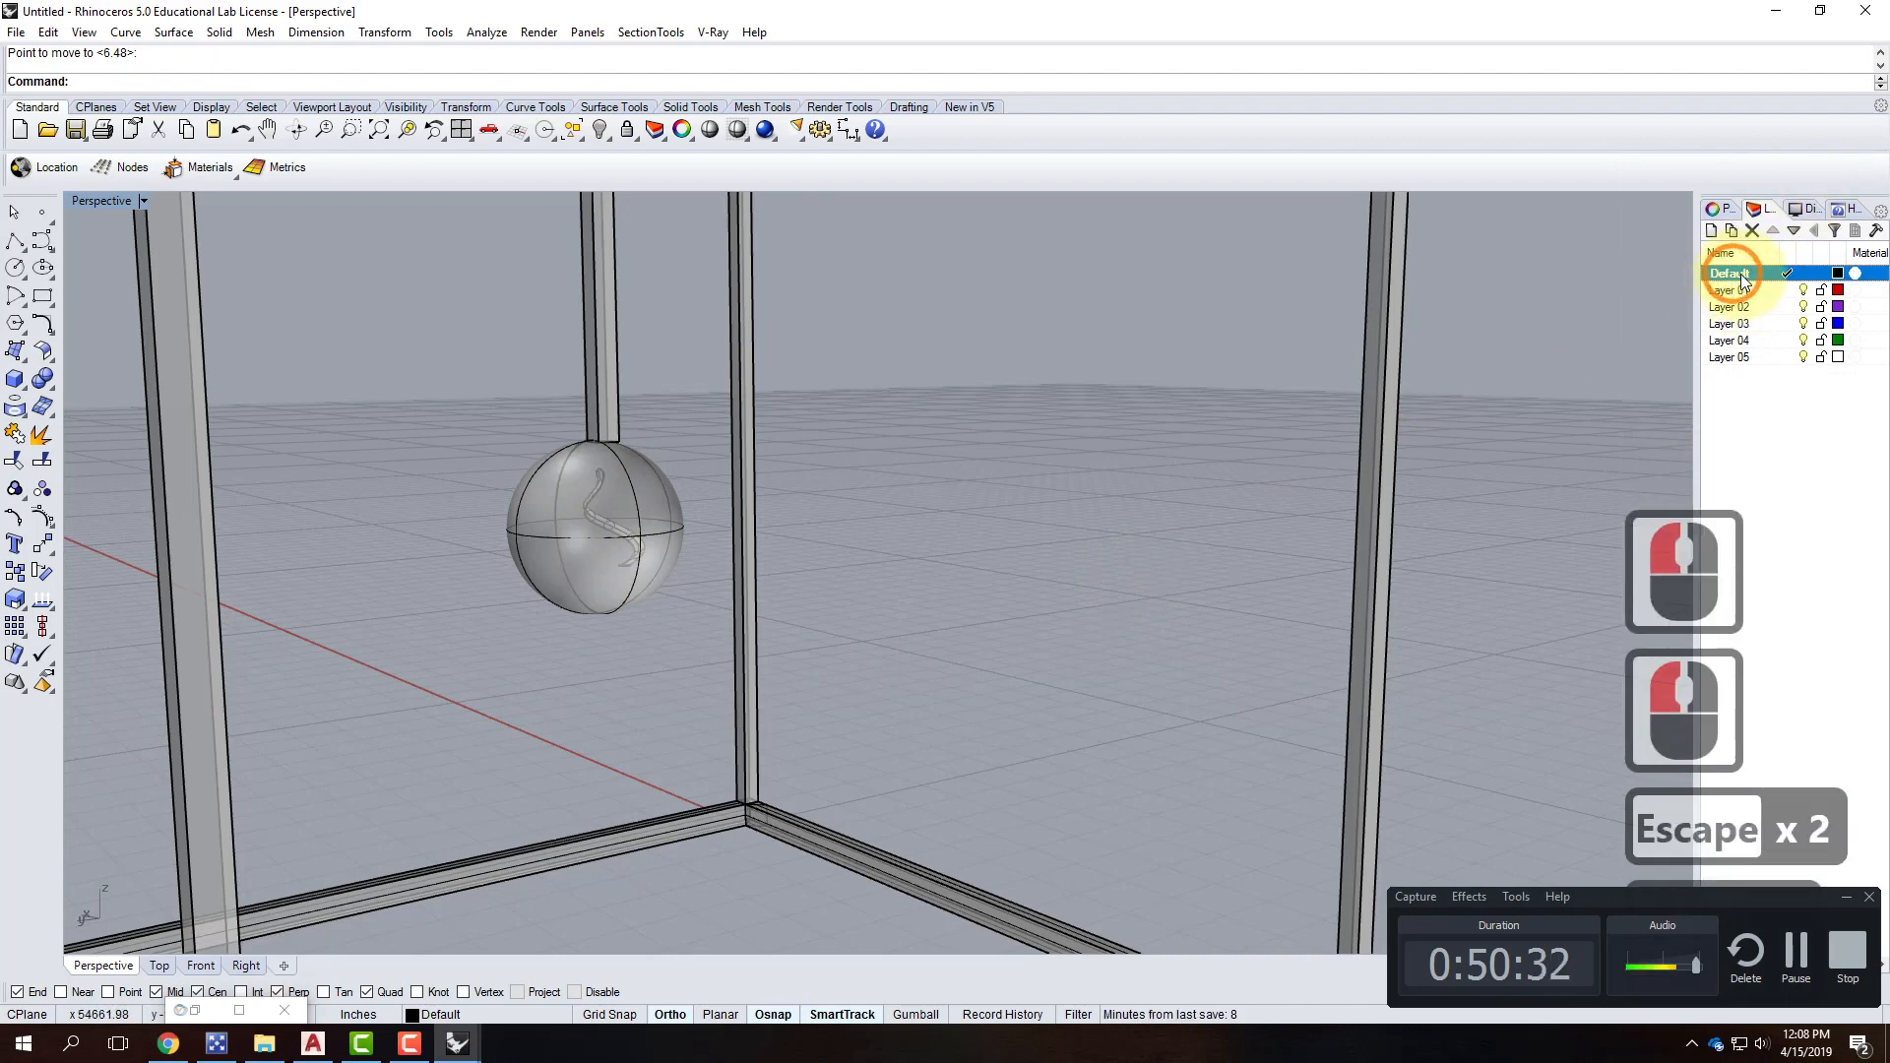
pyautogui.doubleClick(1746, 274)
pyautogui.write('Hang')
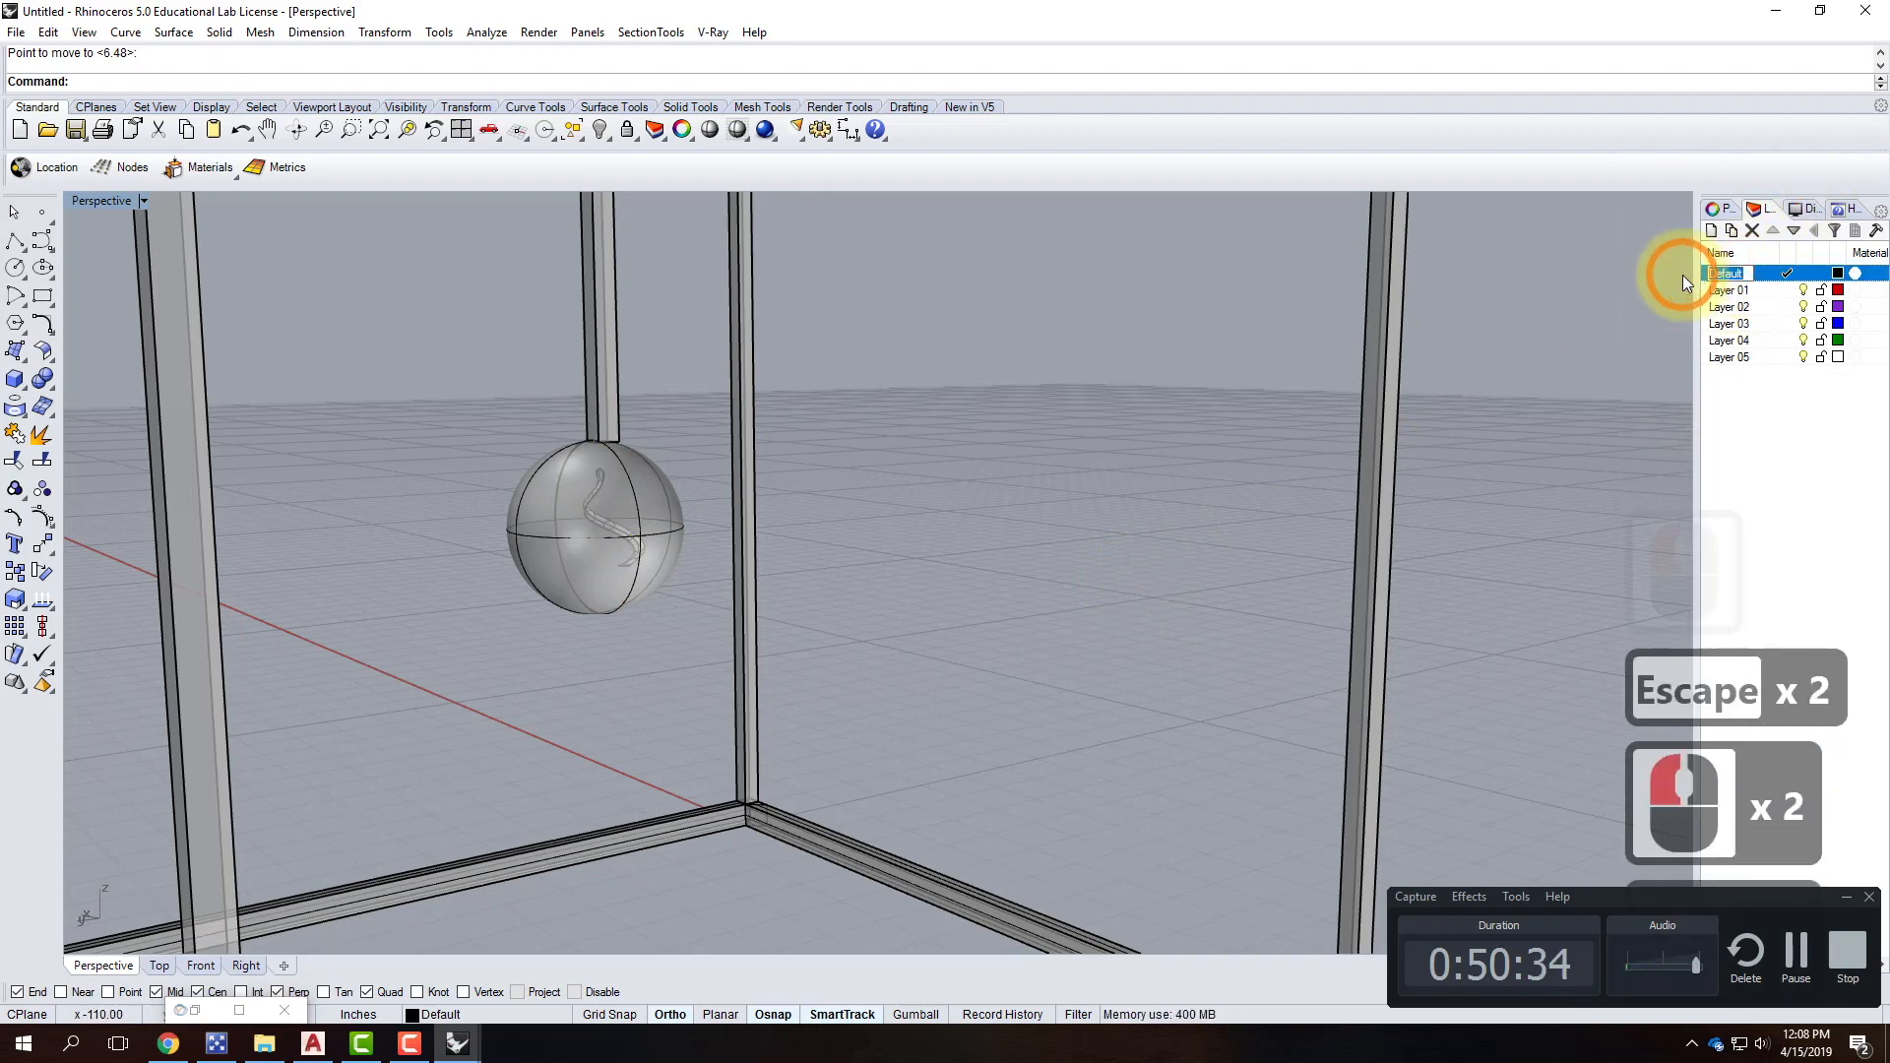
pyautogui.write('ingFixture')
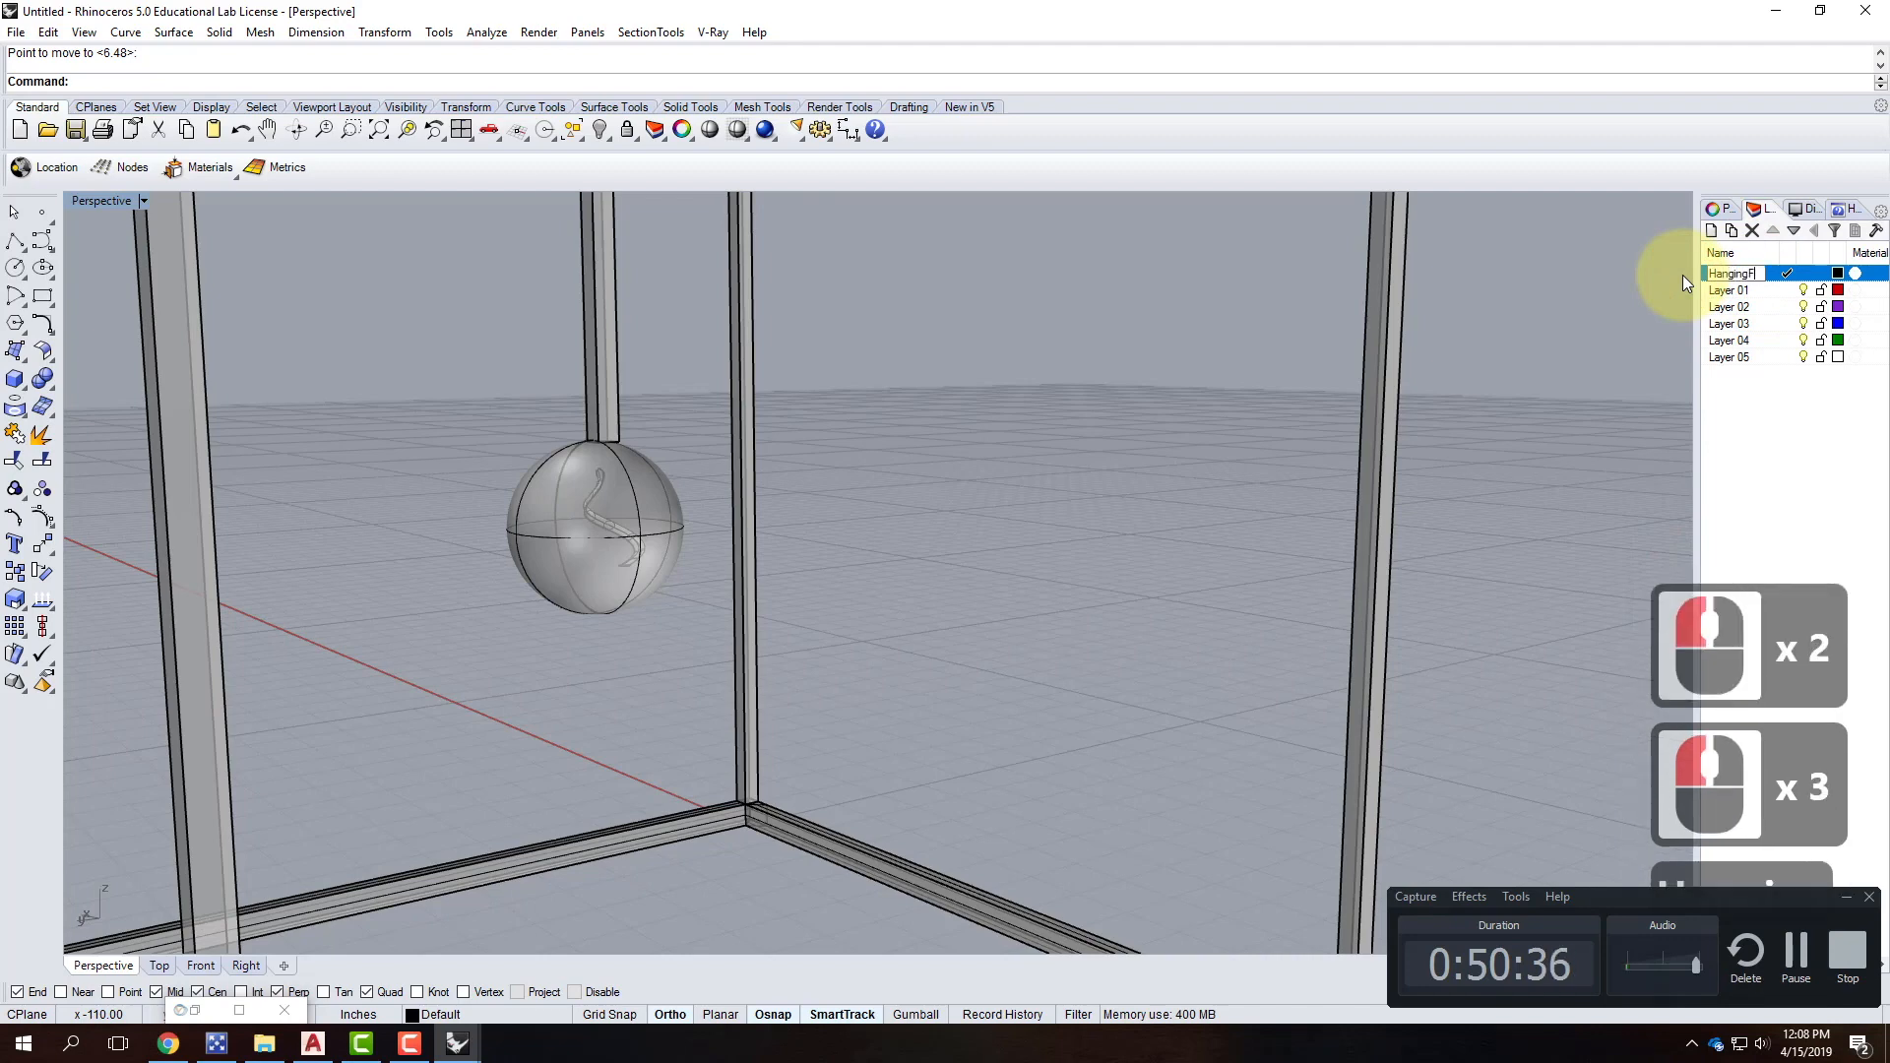
pyautogui.press('Return')
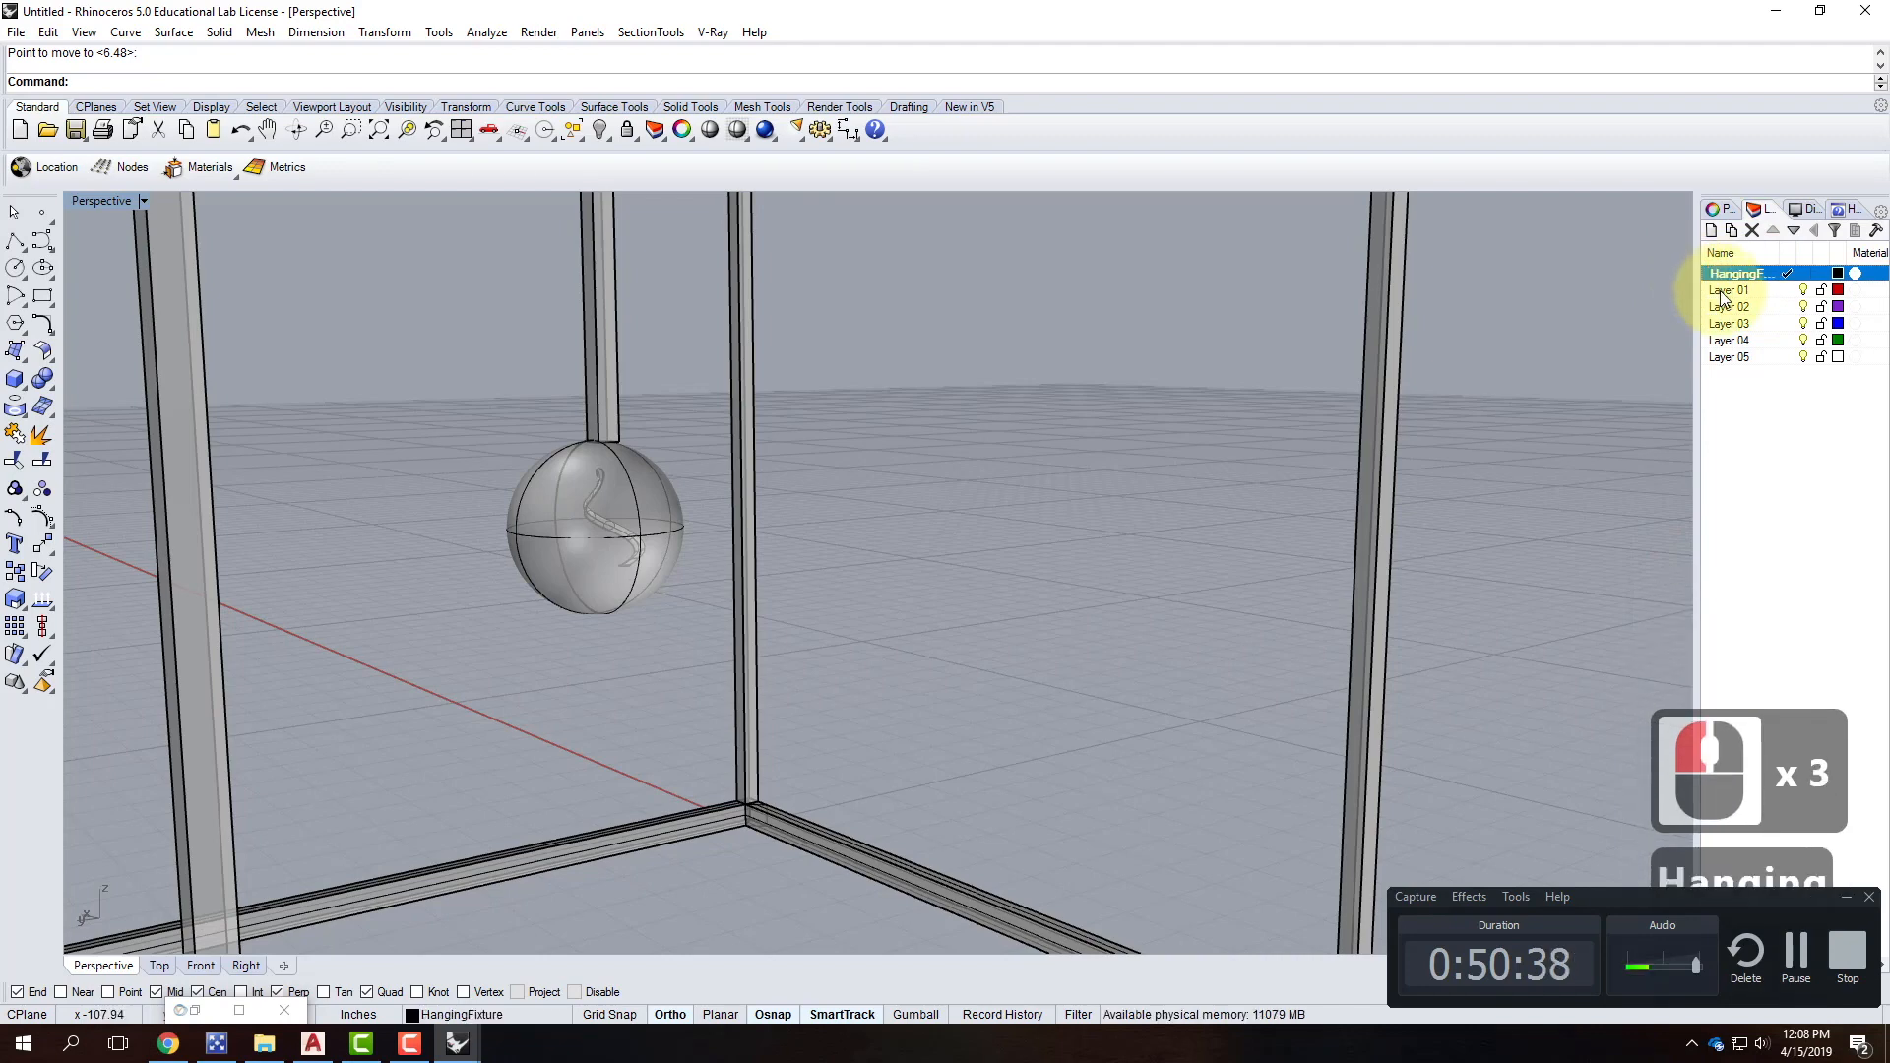
# Rename Layer 01 to Frame and Layer 02 to Bulb.
pyautogui.click(1728, 293)
pyautogui.doubleClick(1728, 291)
pyautogui.write('Frame')
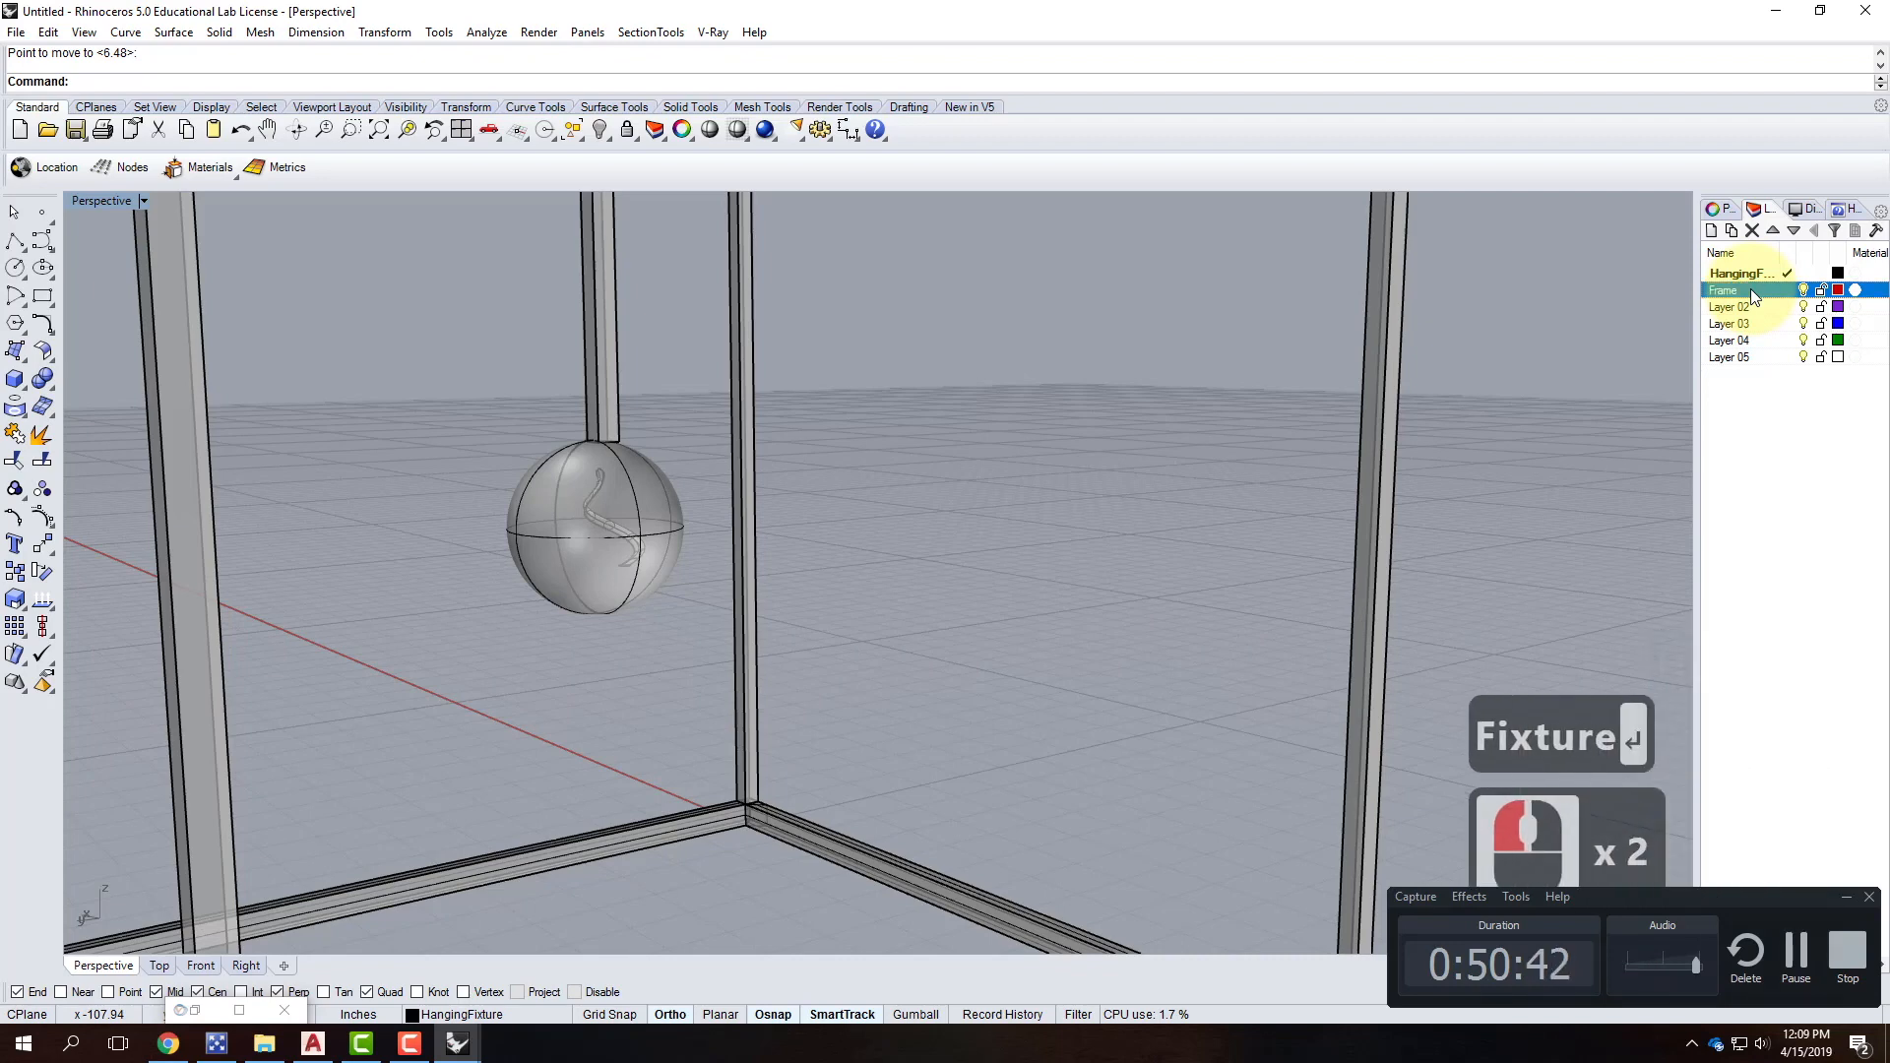
pyautogui.press('Return')
pyautogui.click(1751, 308)
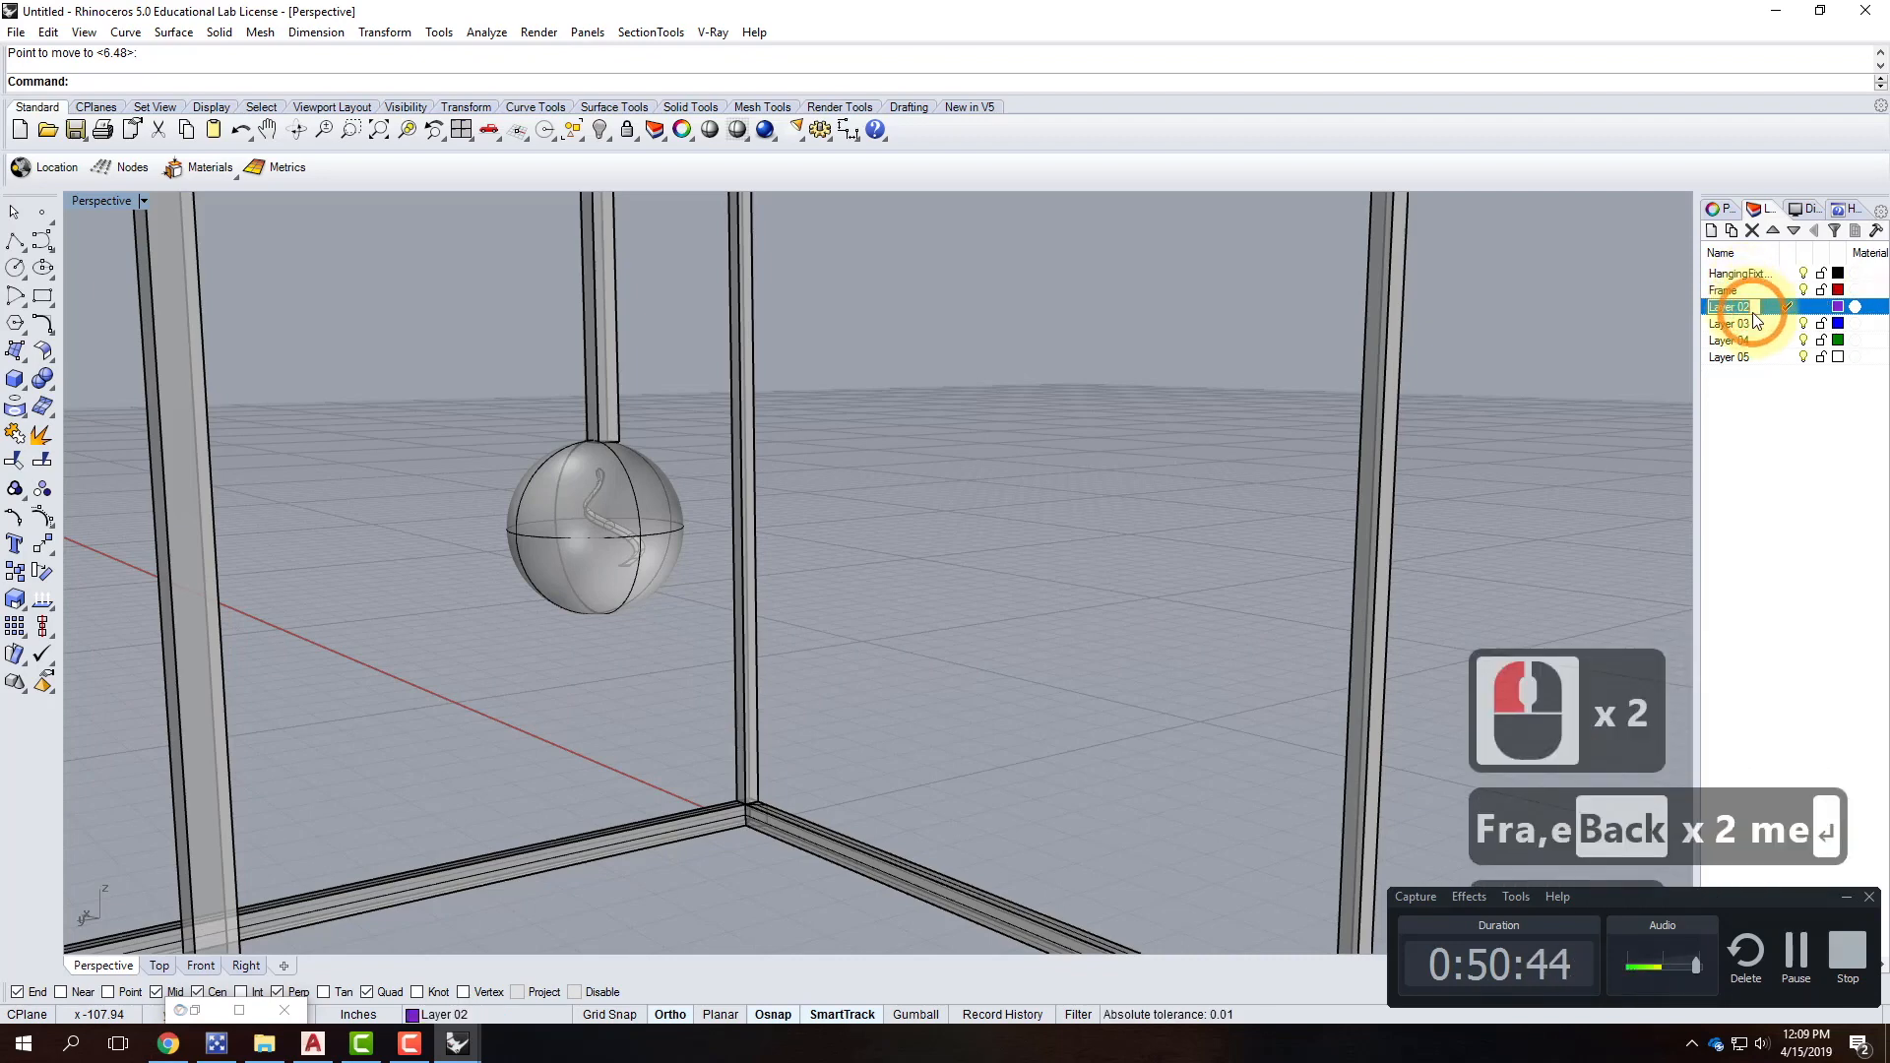
pyautogui.click(1754, 313)
pyautogui.write('Bulb')
pyautogui.press('Return')
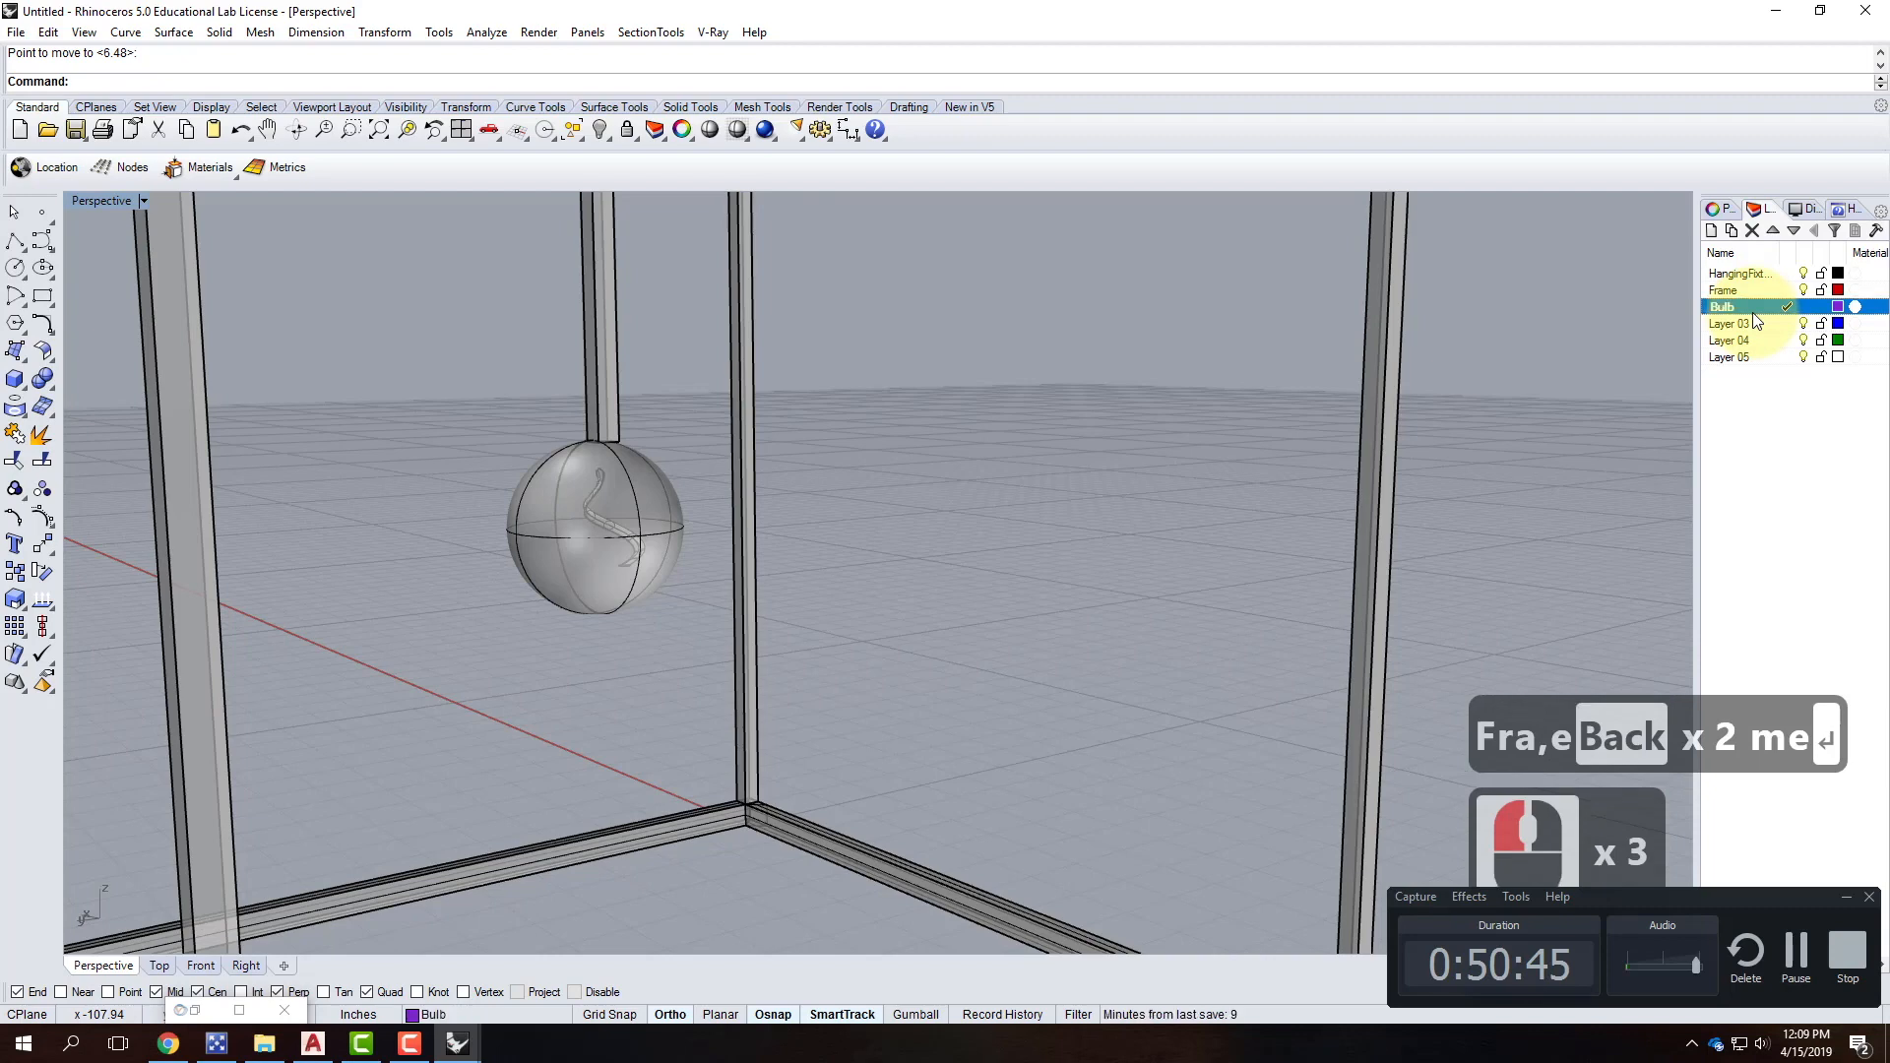
# Rename Layer 03 to Filament, then select the spiral filament.
pyautogui.click(1736, 326)
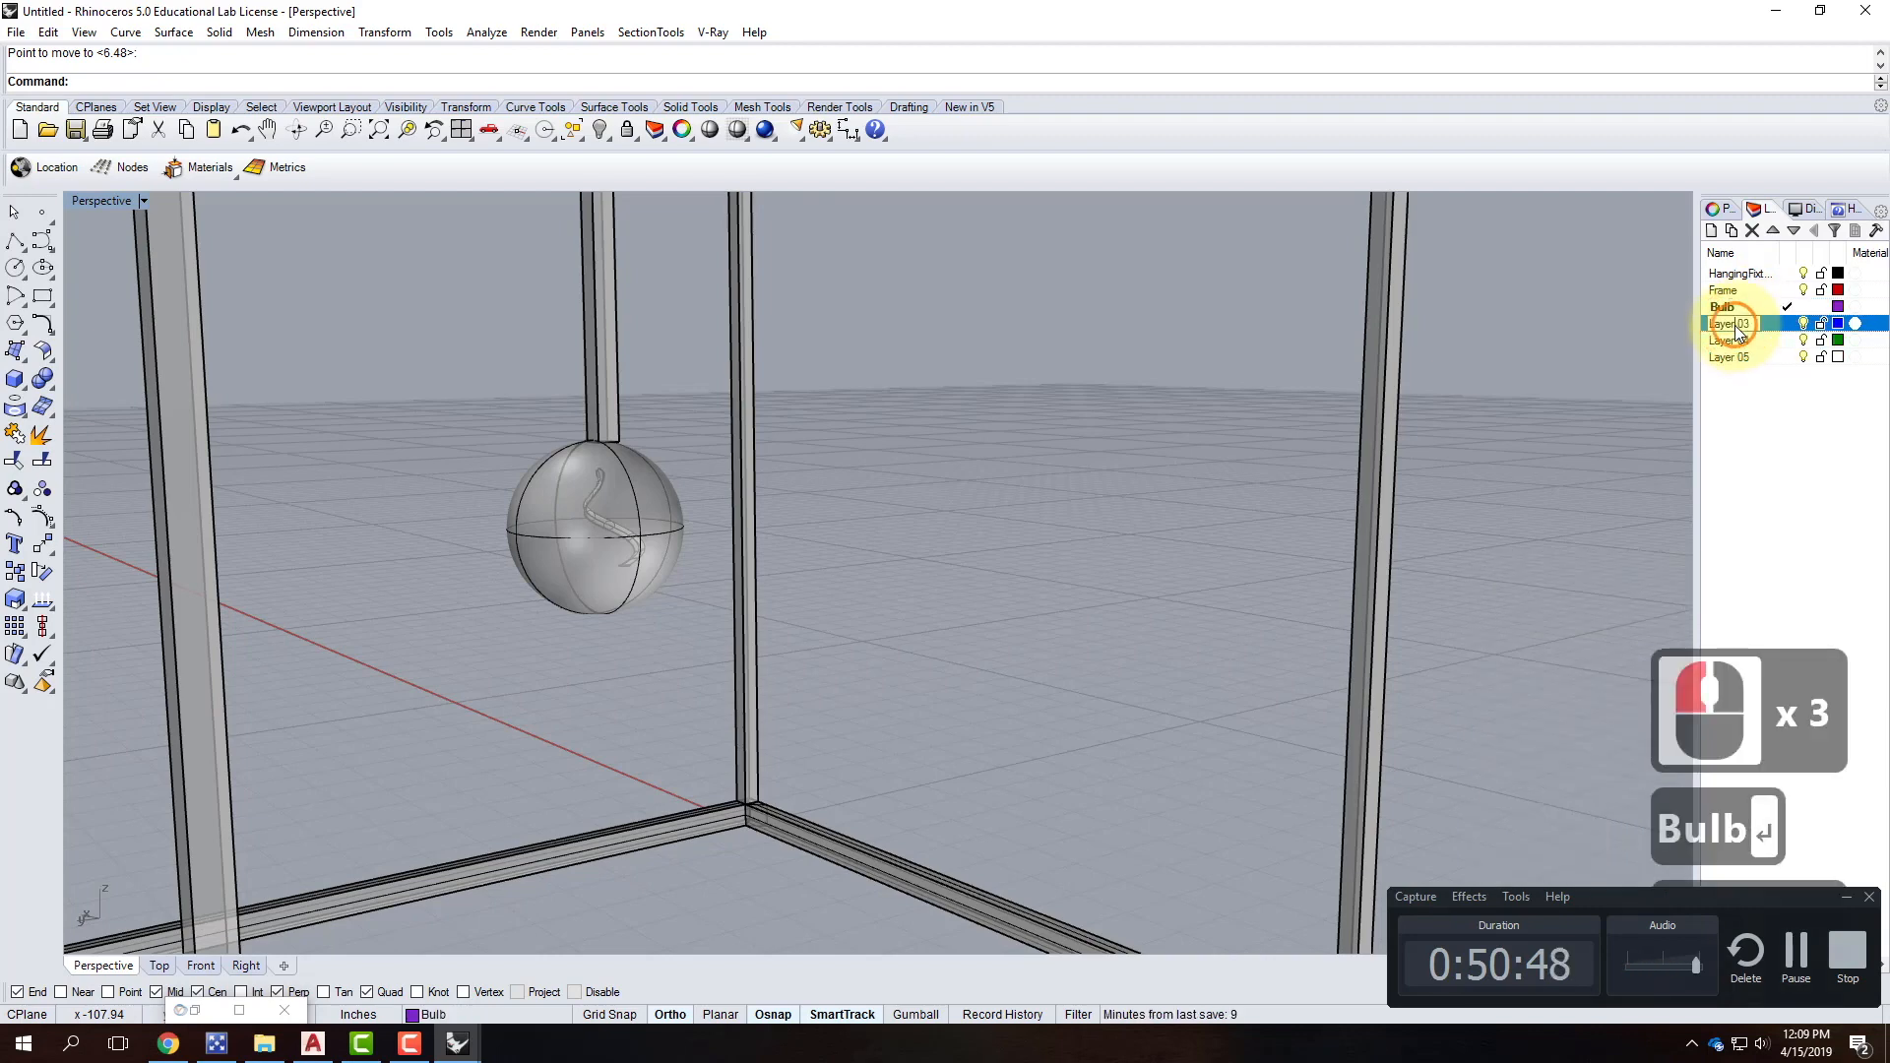
pyautogui.click(1735, 326)
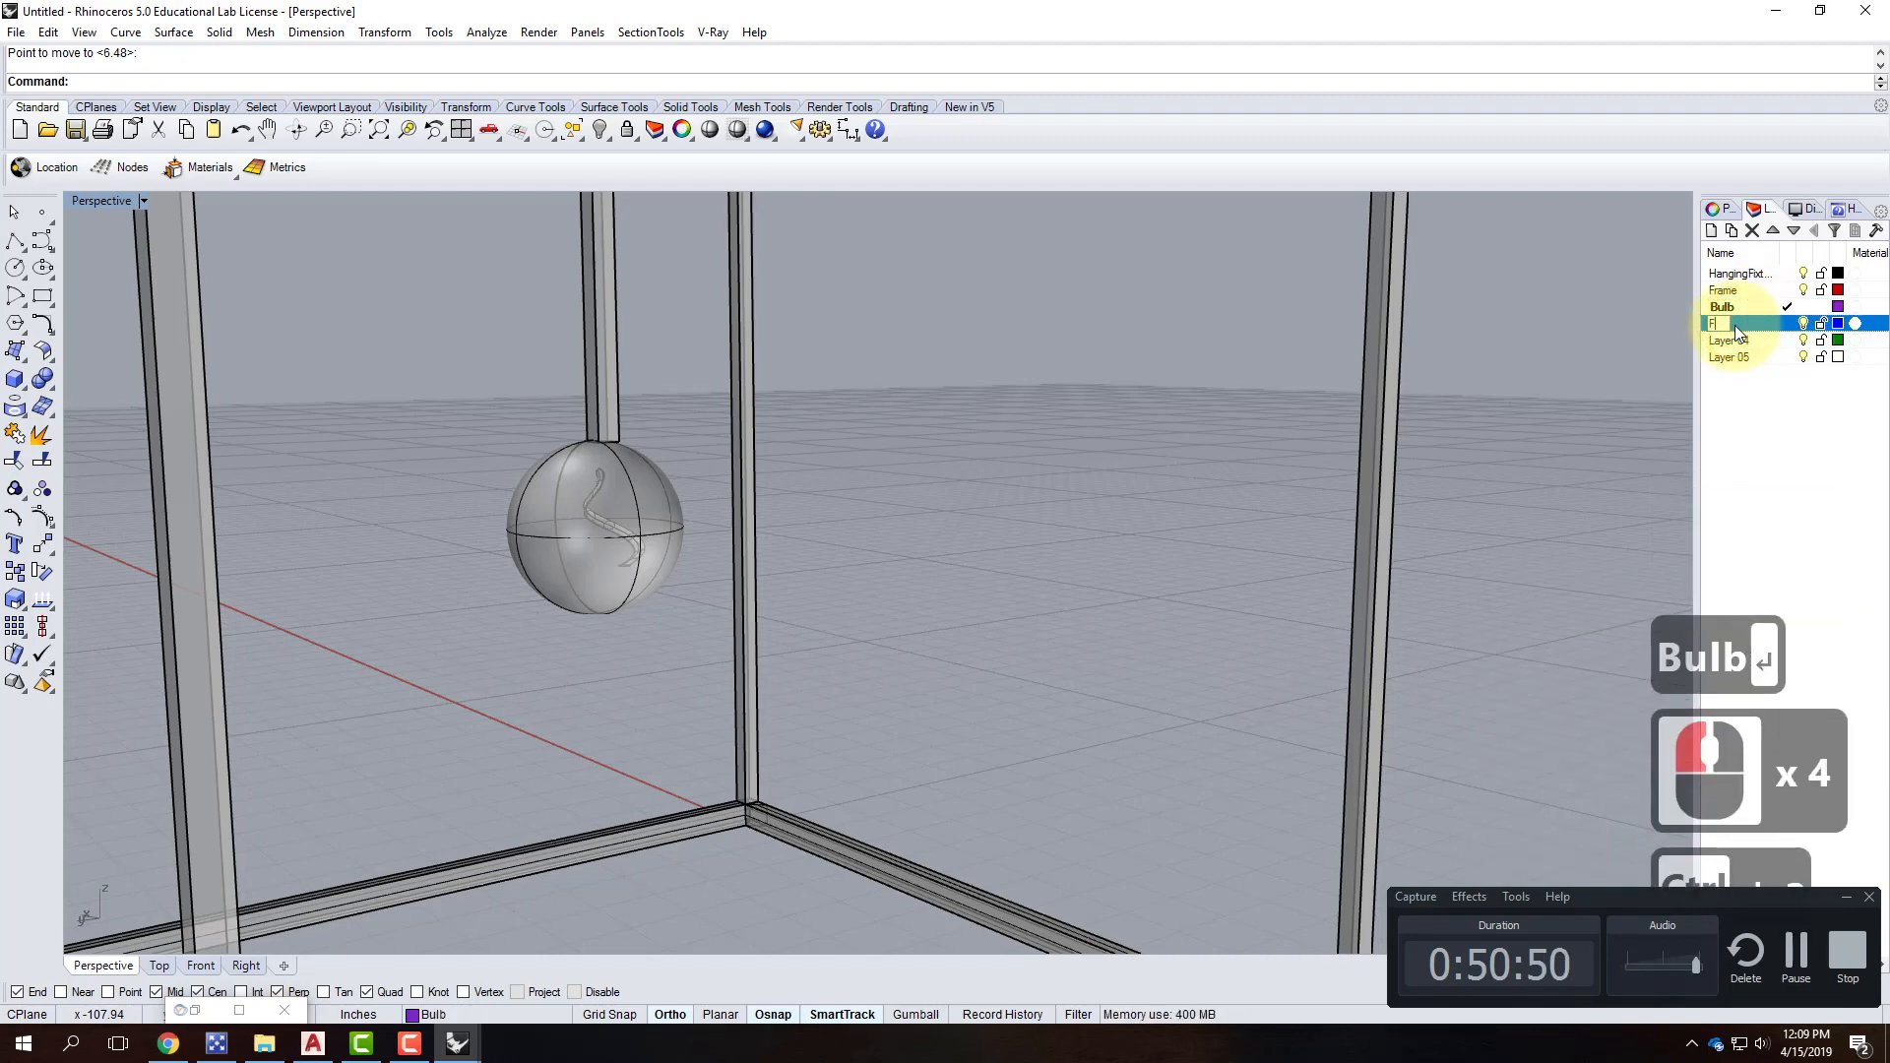
pyautogui.hotkey('ctrl', 'a')
pyautogui.write('Filament')
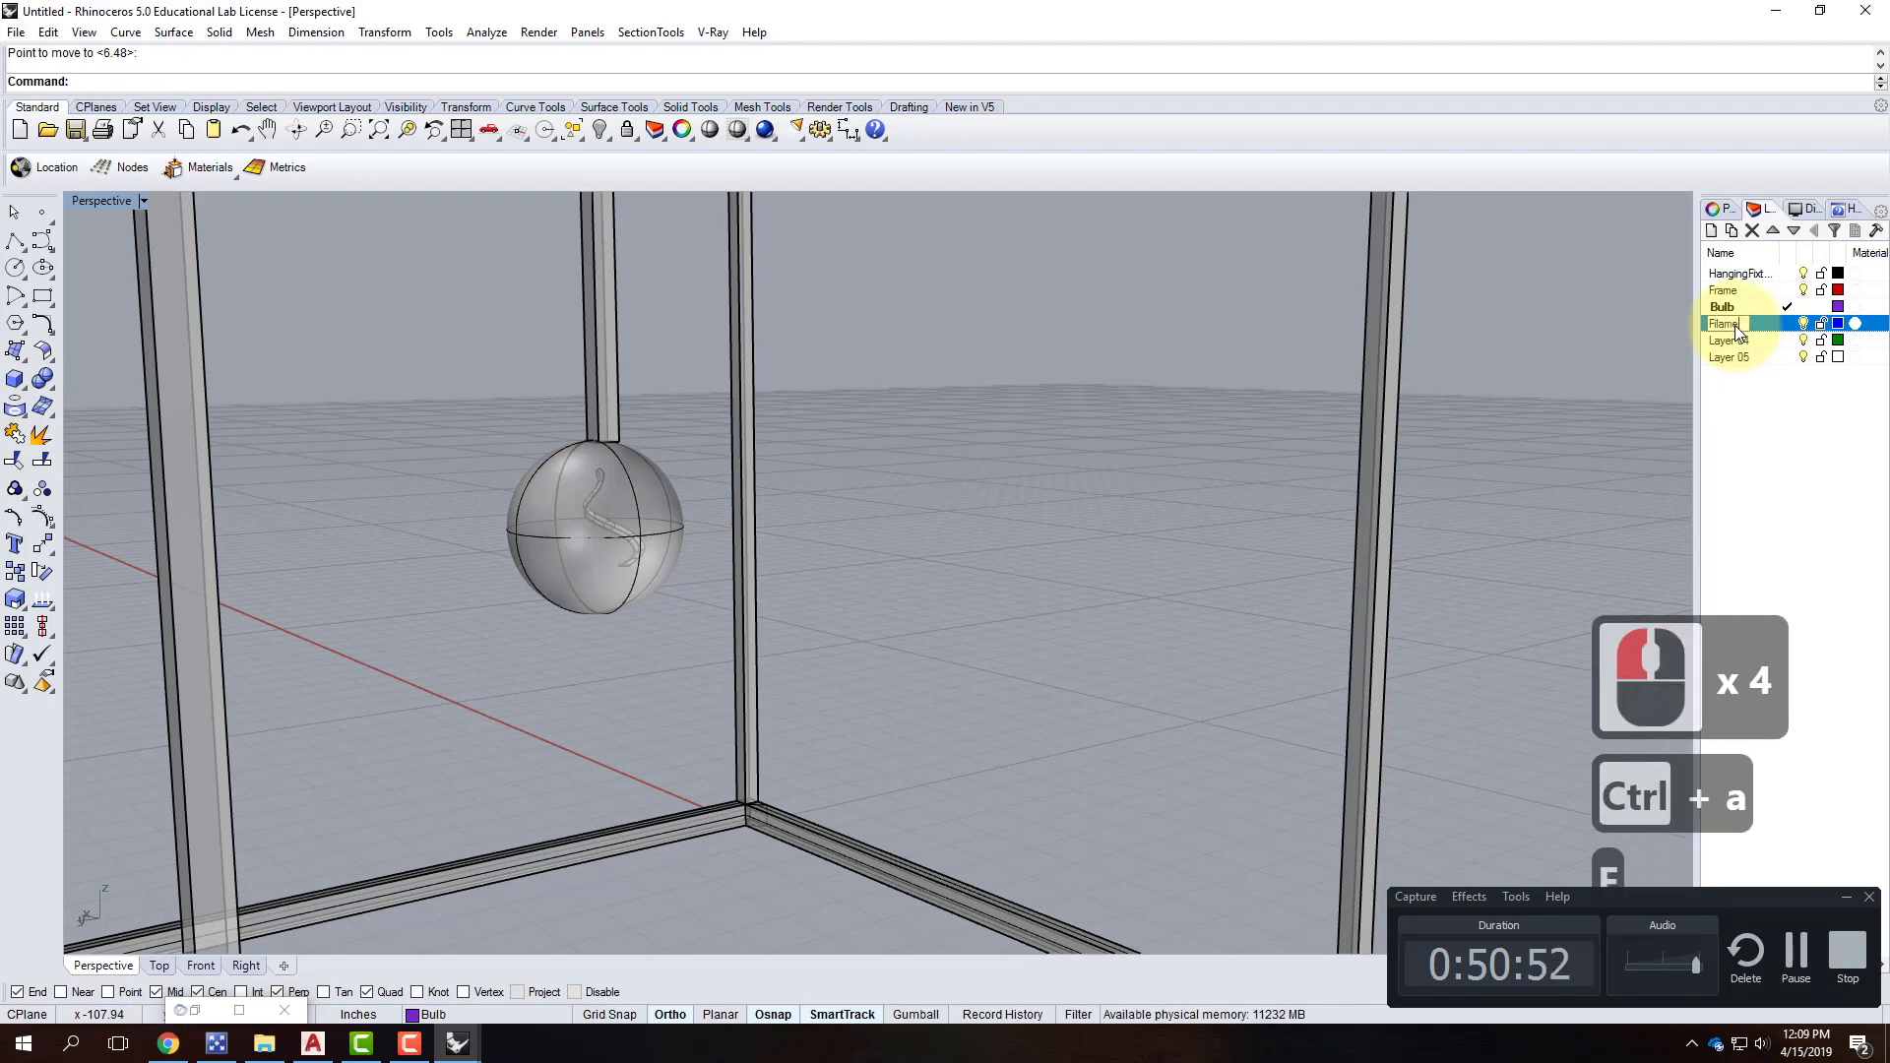
pyautogui.press('Return')
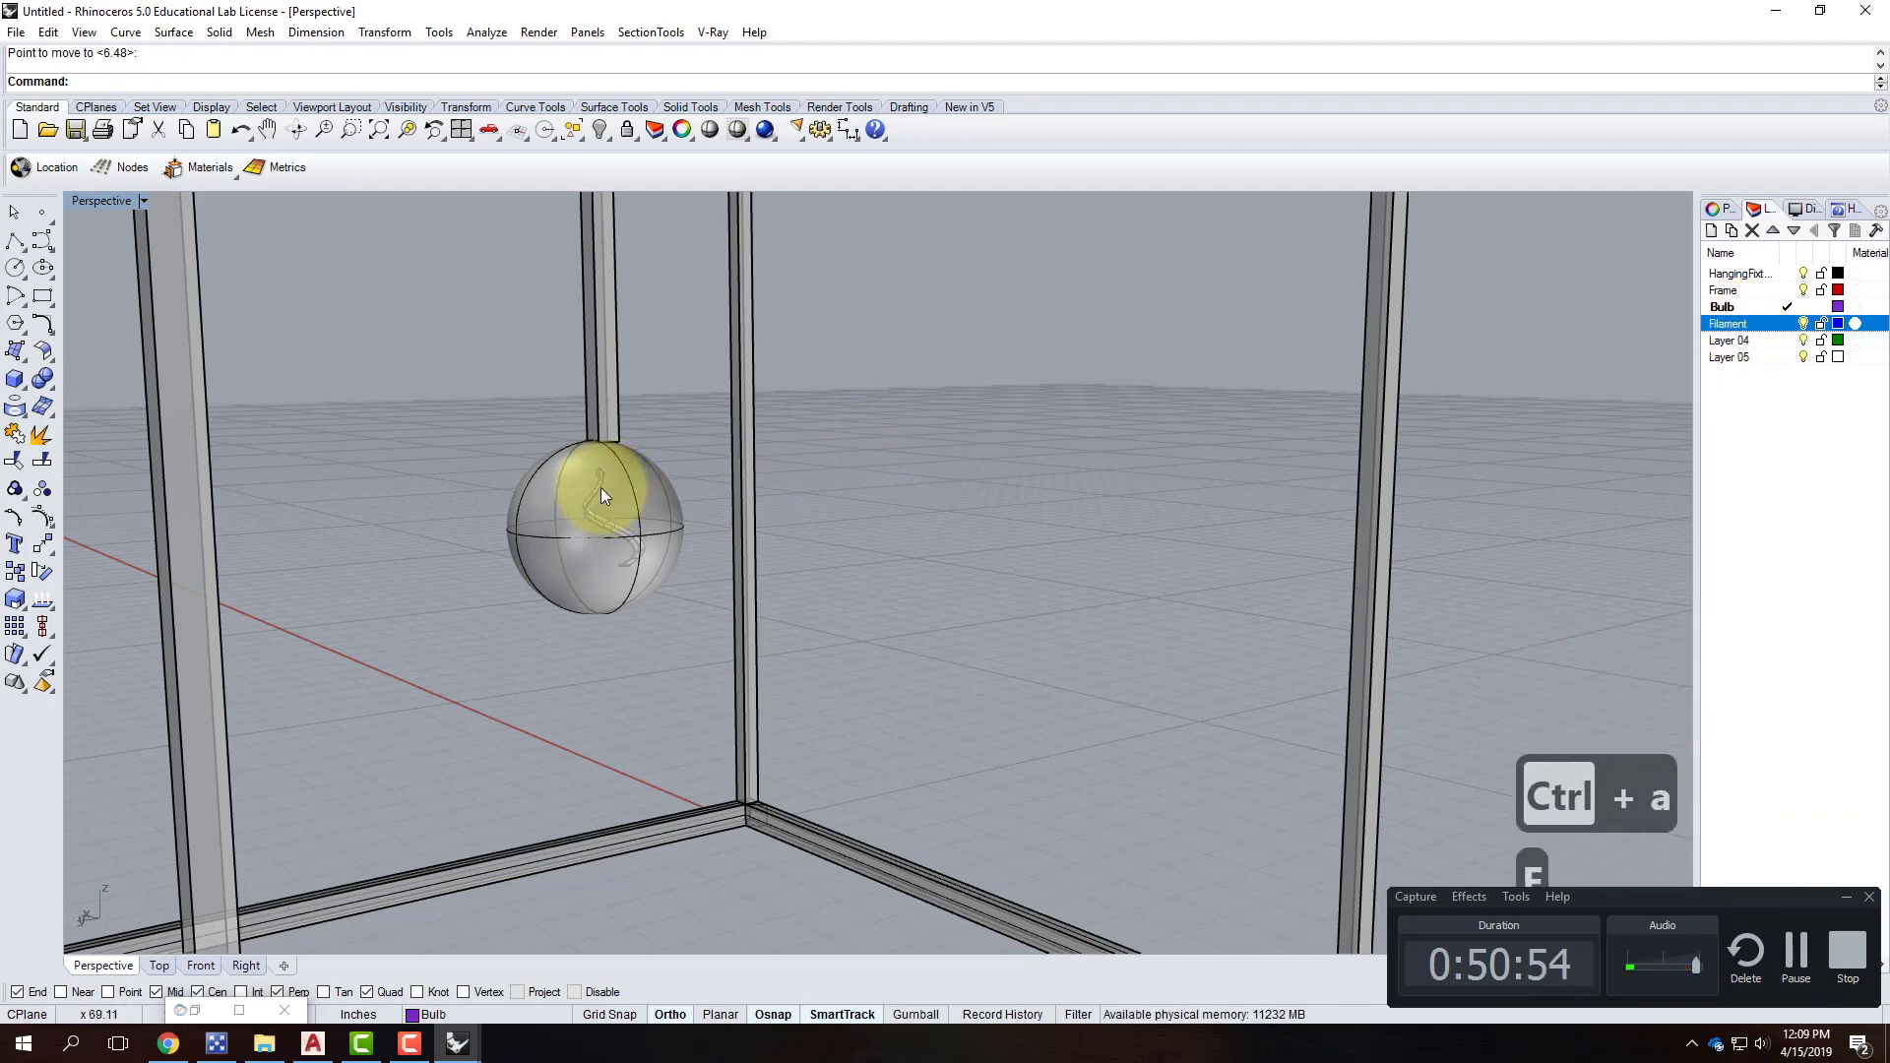
pyautogui.click(600, 487)
# Put the filament on the Filament layer and the bulb sphere on the Bulb layer.
pyautogui.rightClick(1732, 332)
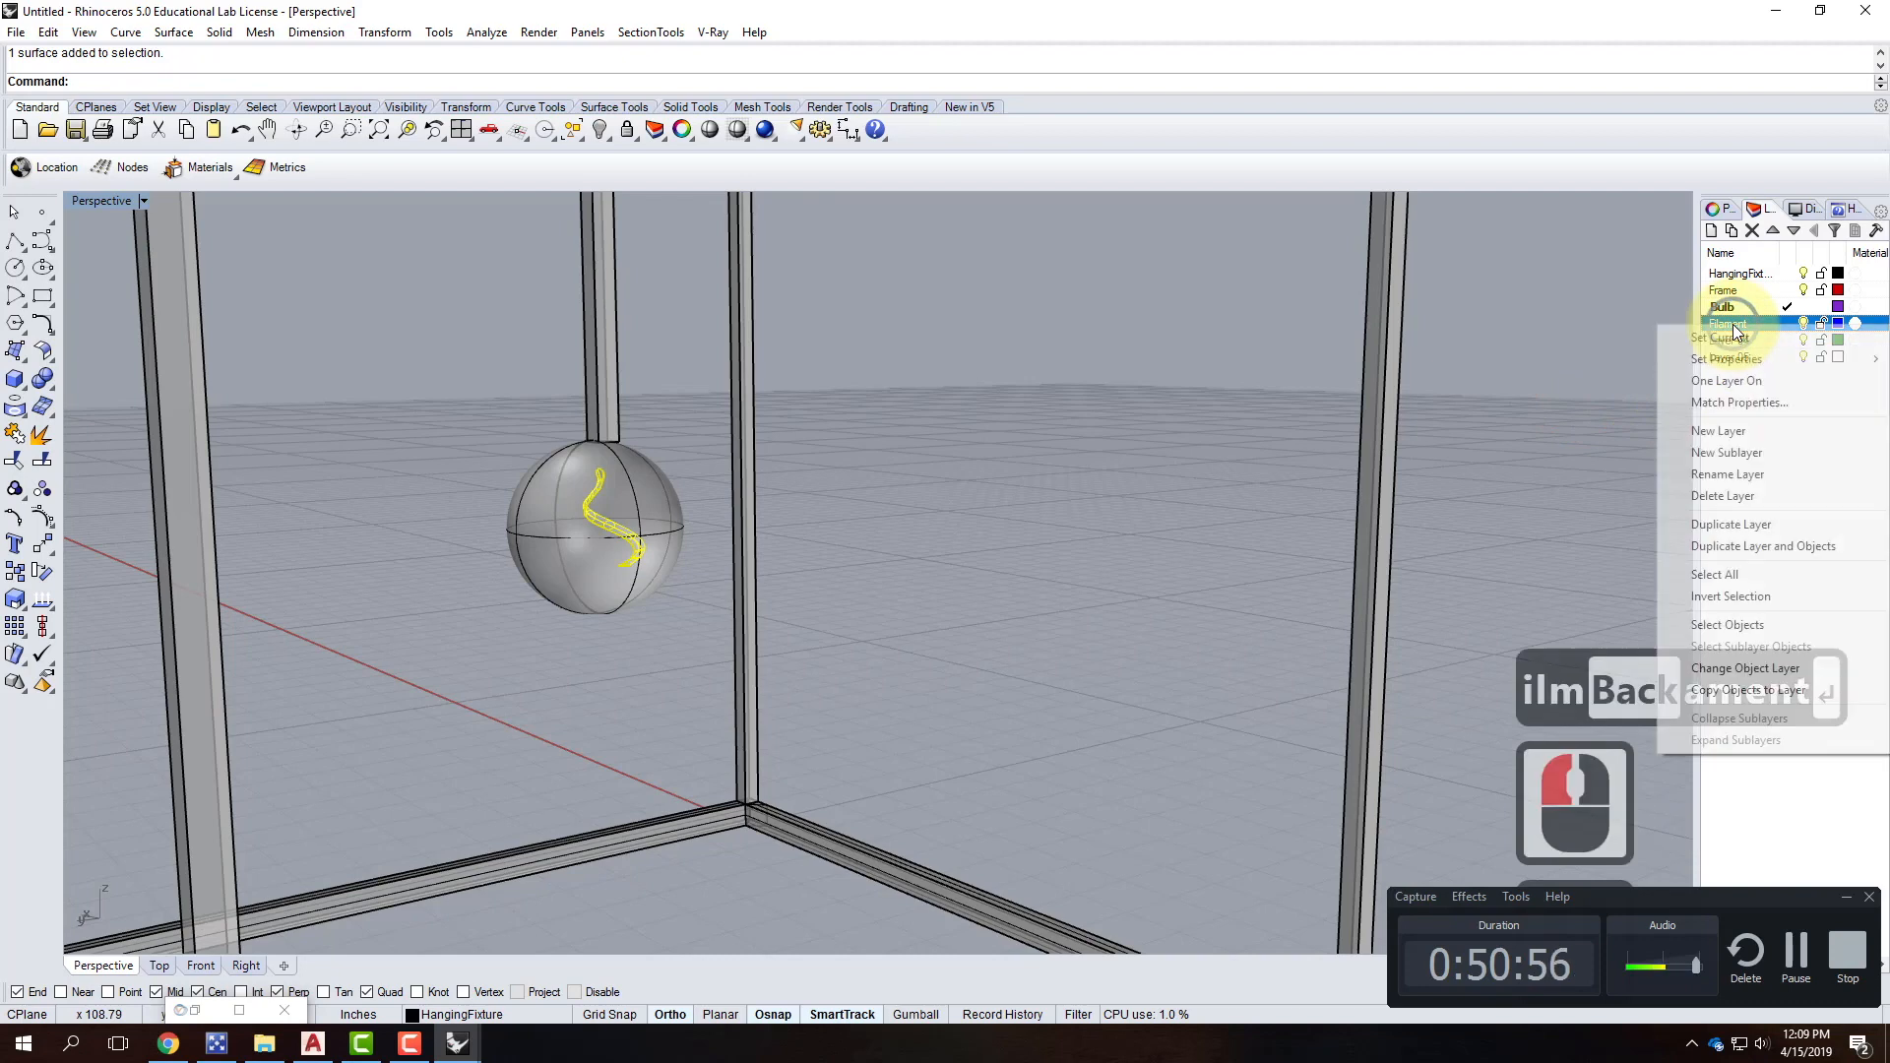
pyautogui.click(1754, 667)
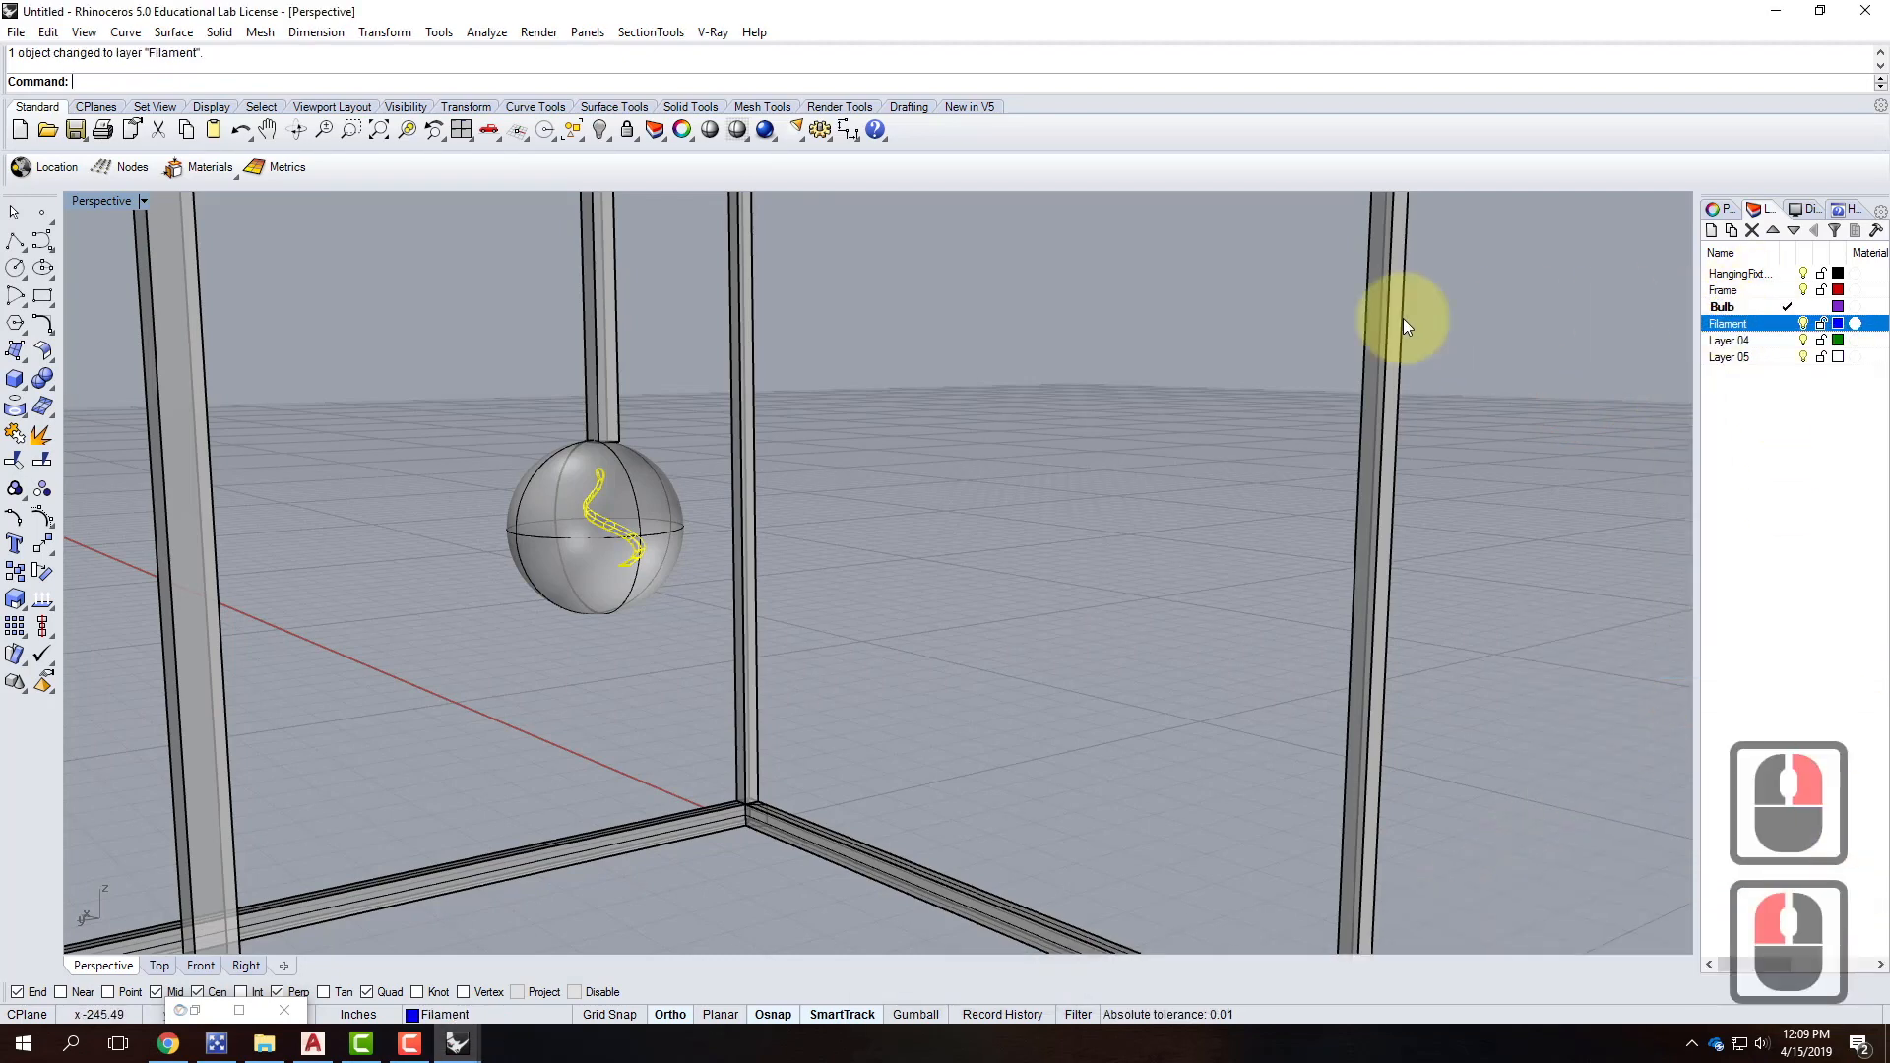
pyautogui.click(553, 507)
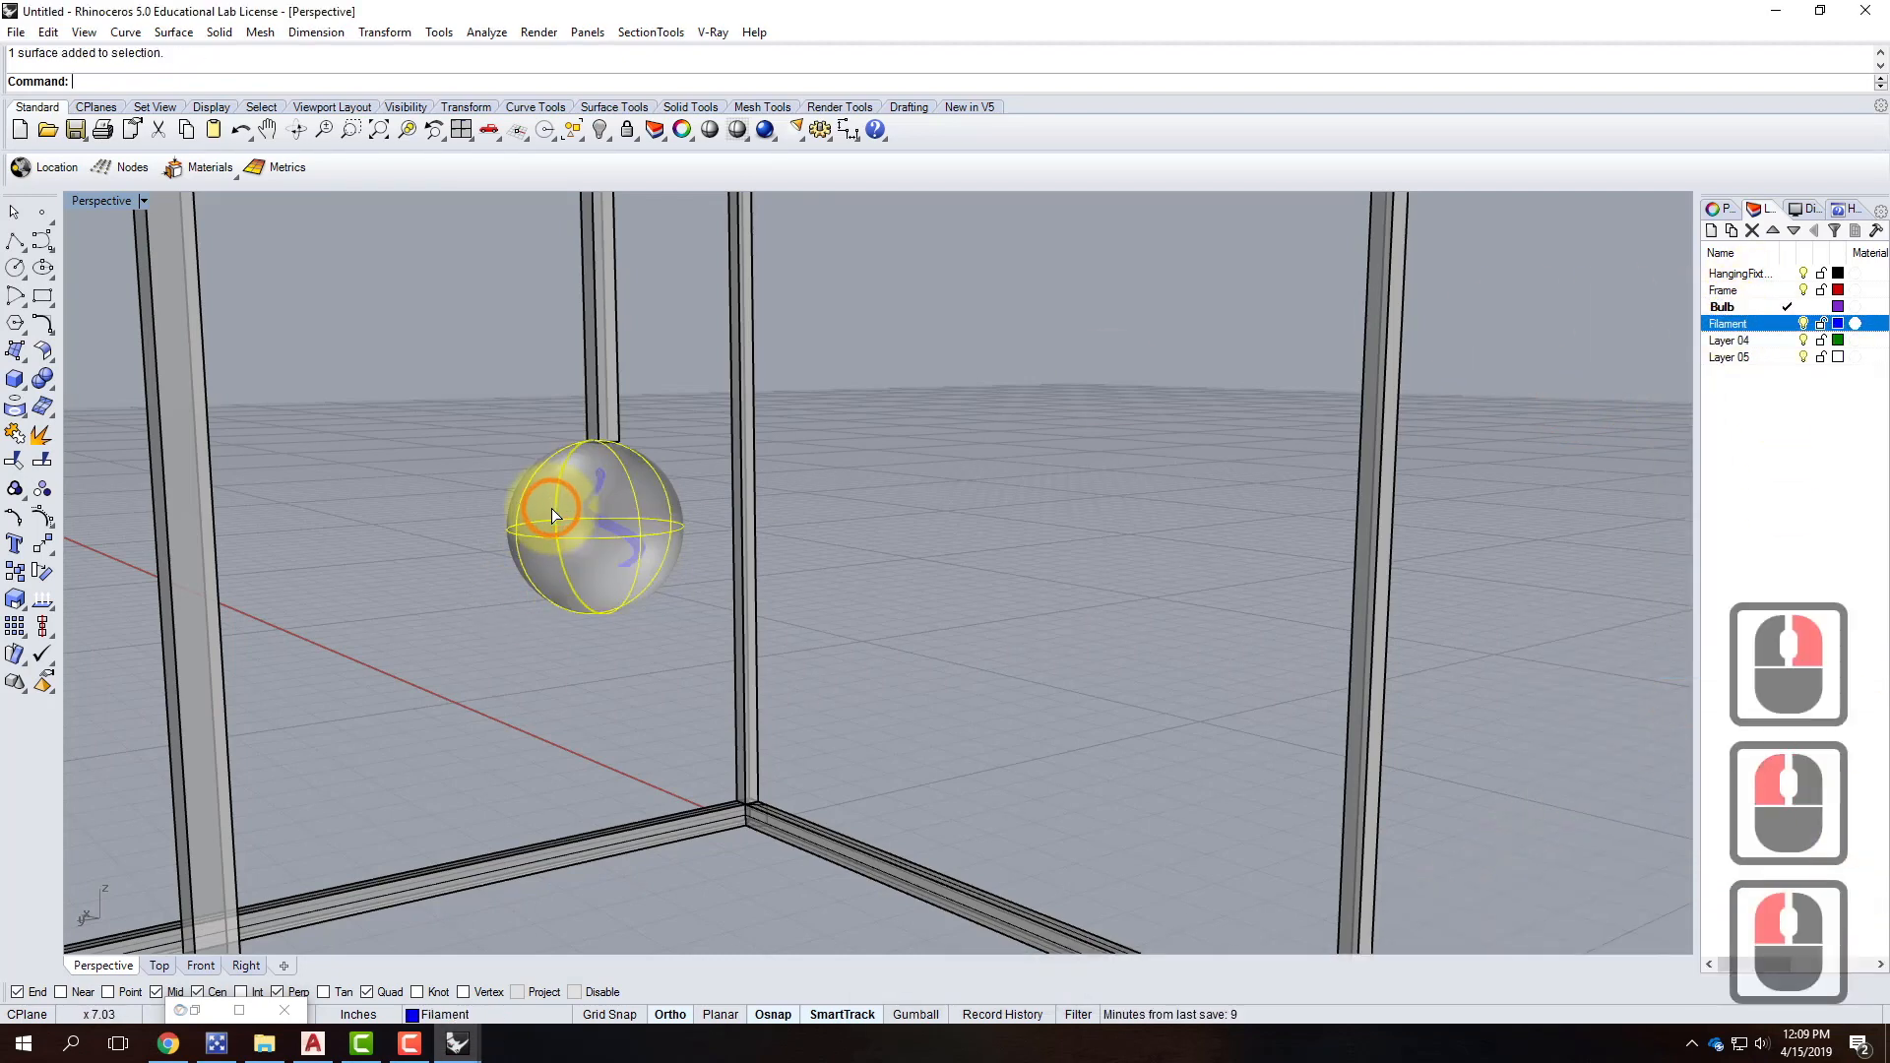
pyautogui.rightClick(1744, 307)
pyautogui.click(1747, 645)
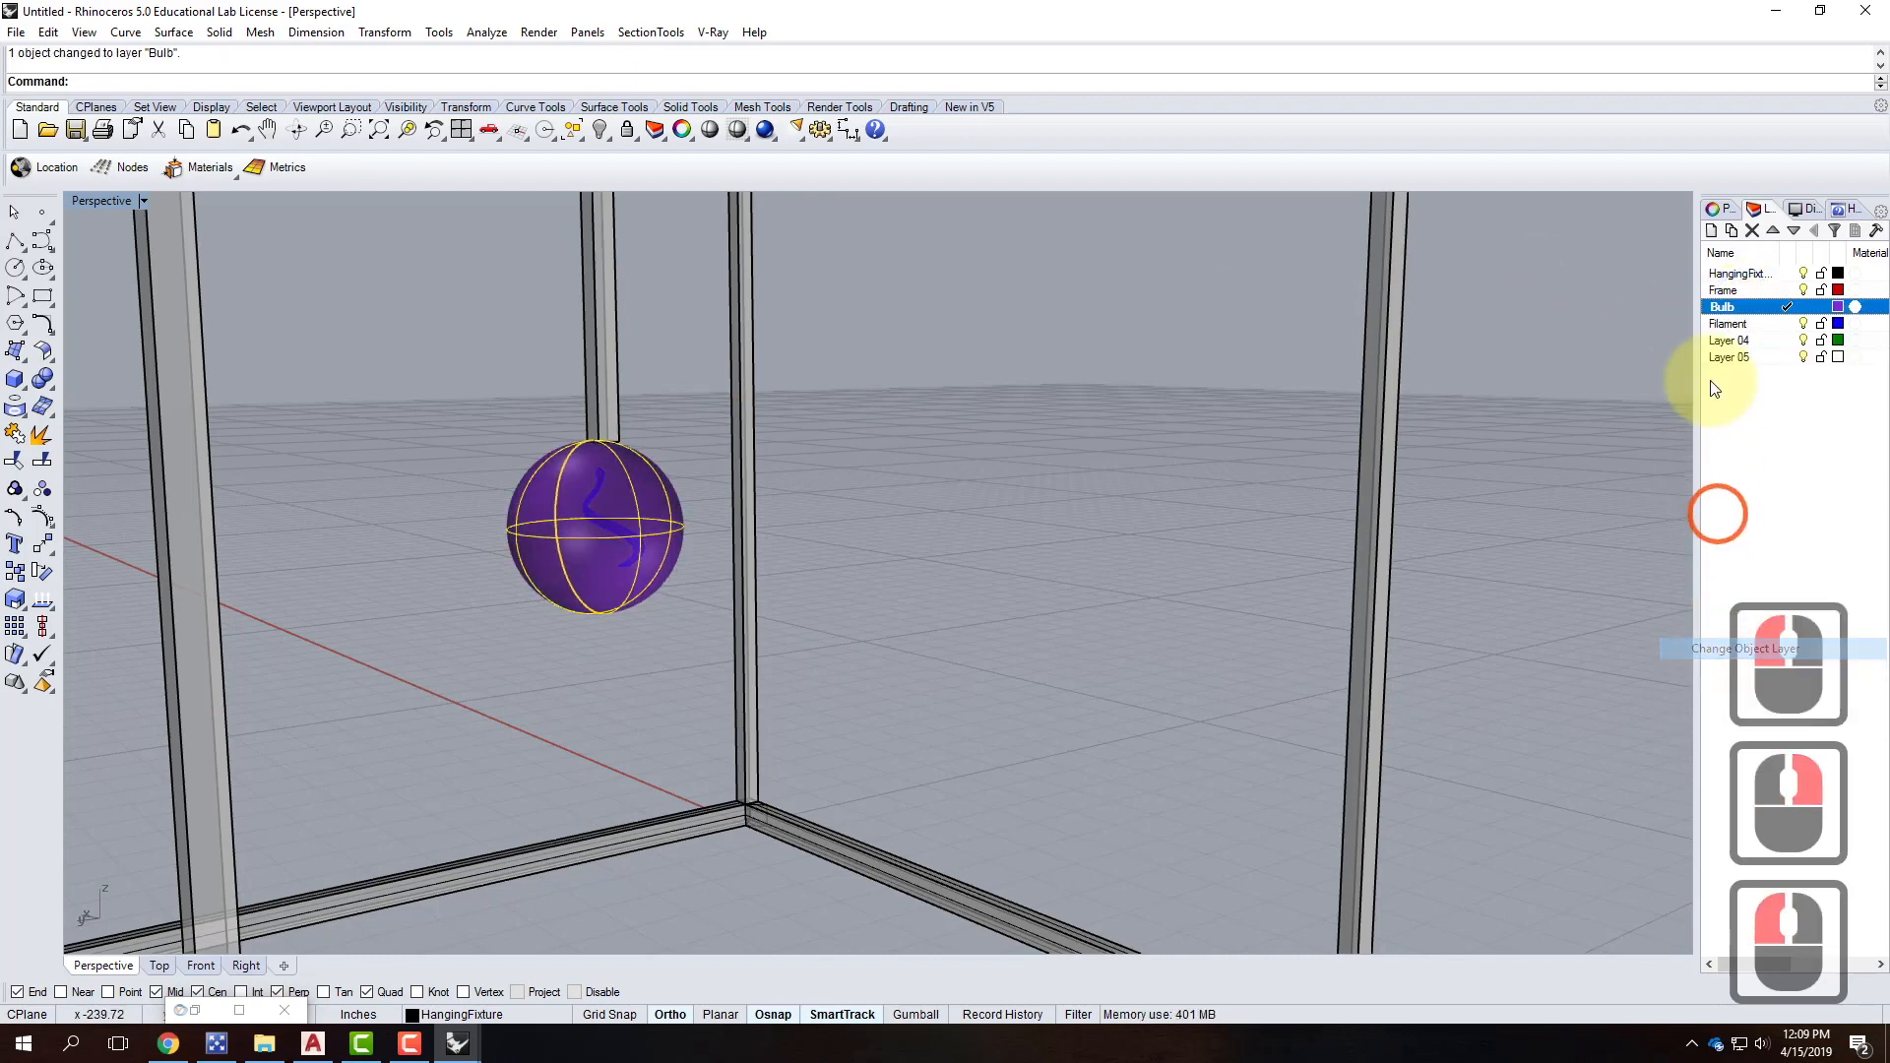
# Move all frame and rod objects, everything except the bulb, onto the Frame layer.
pyautogui.click(602, 353)
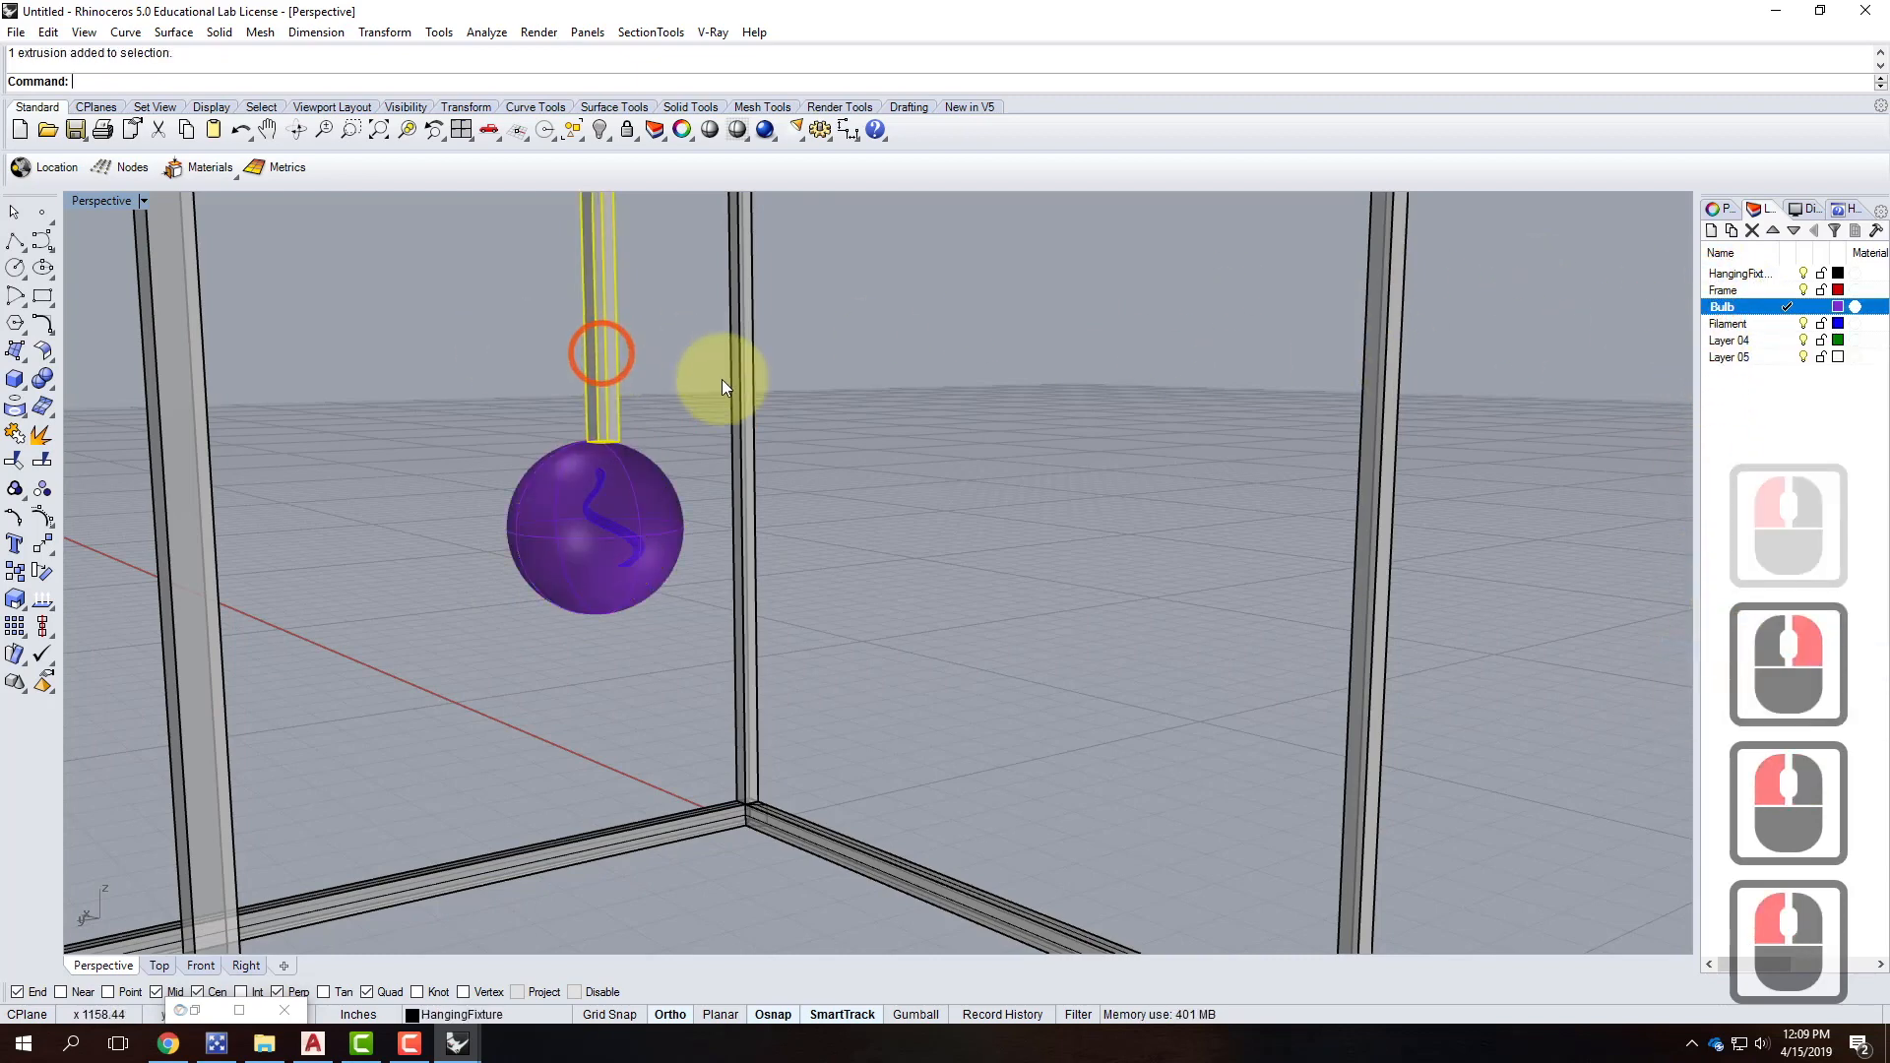
pyautogui.scroll(-4, 787, 355)
pyautogui.hotkey('ctrl', 'a')
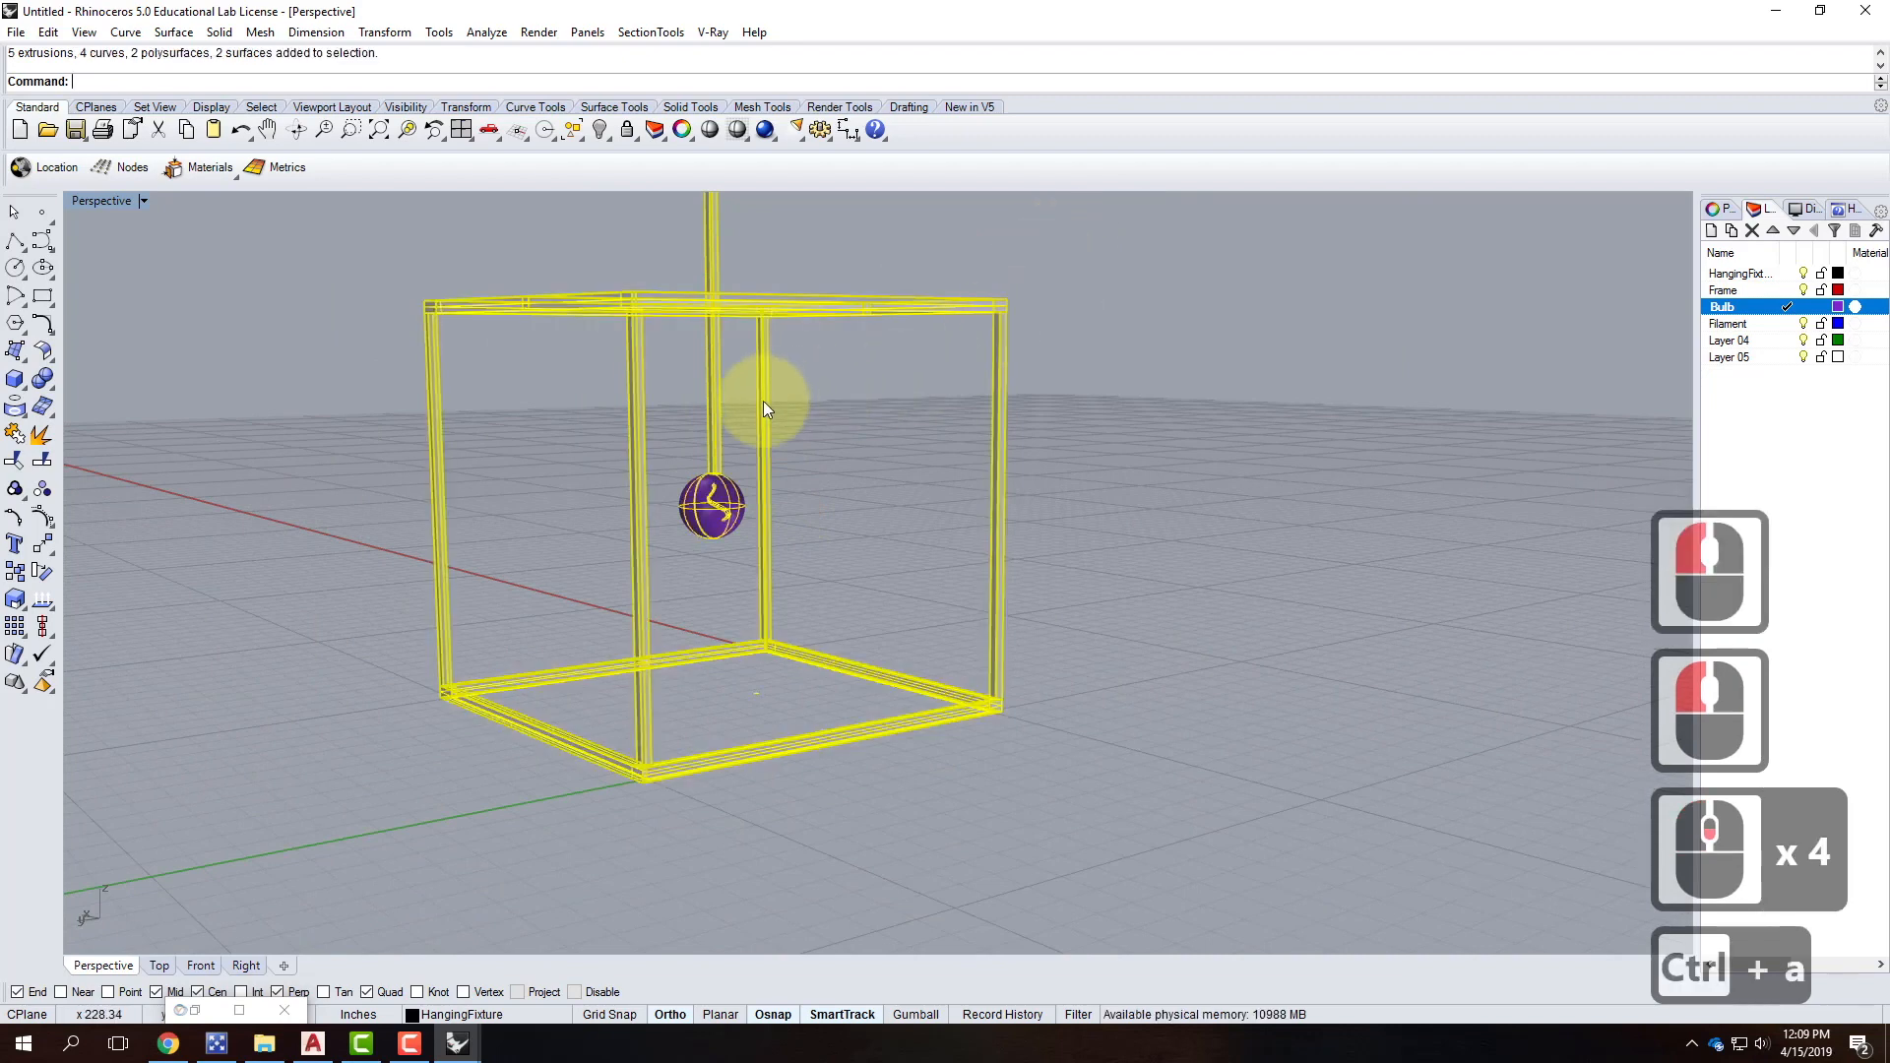
pyautogui.keyDown('ctrl'); pyautogui.click(748, 540); pyautogui.keyUp('ctrl')
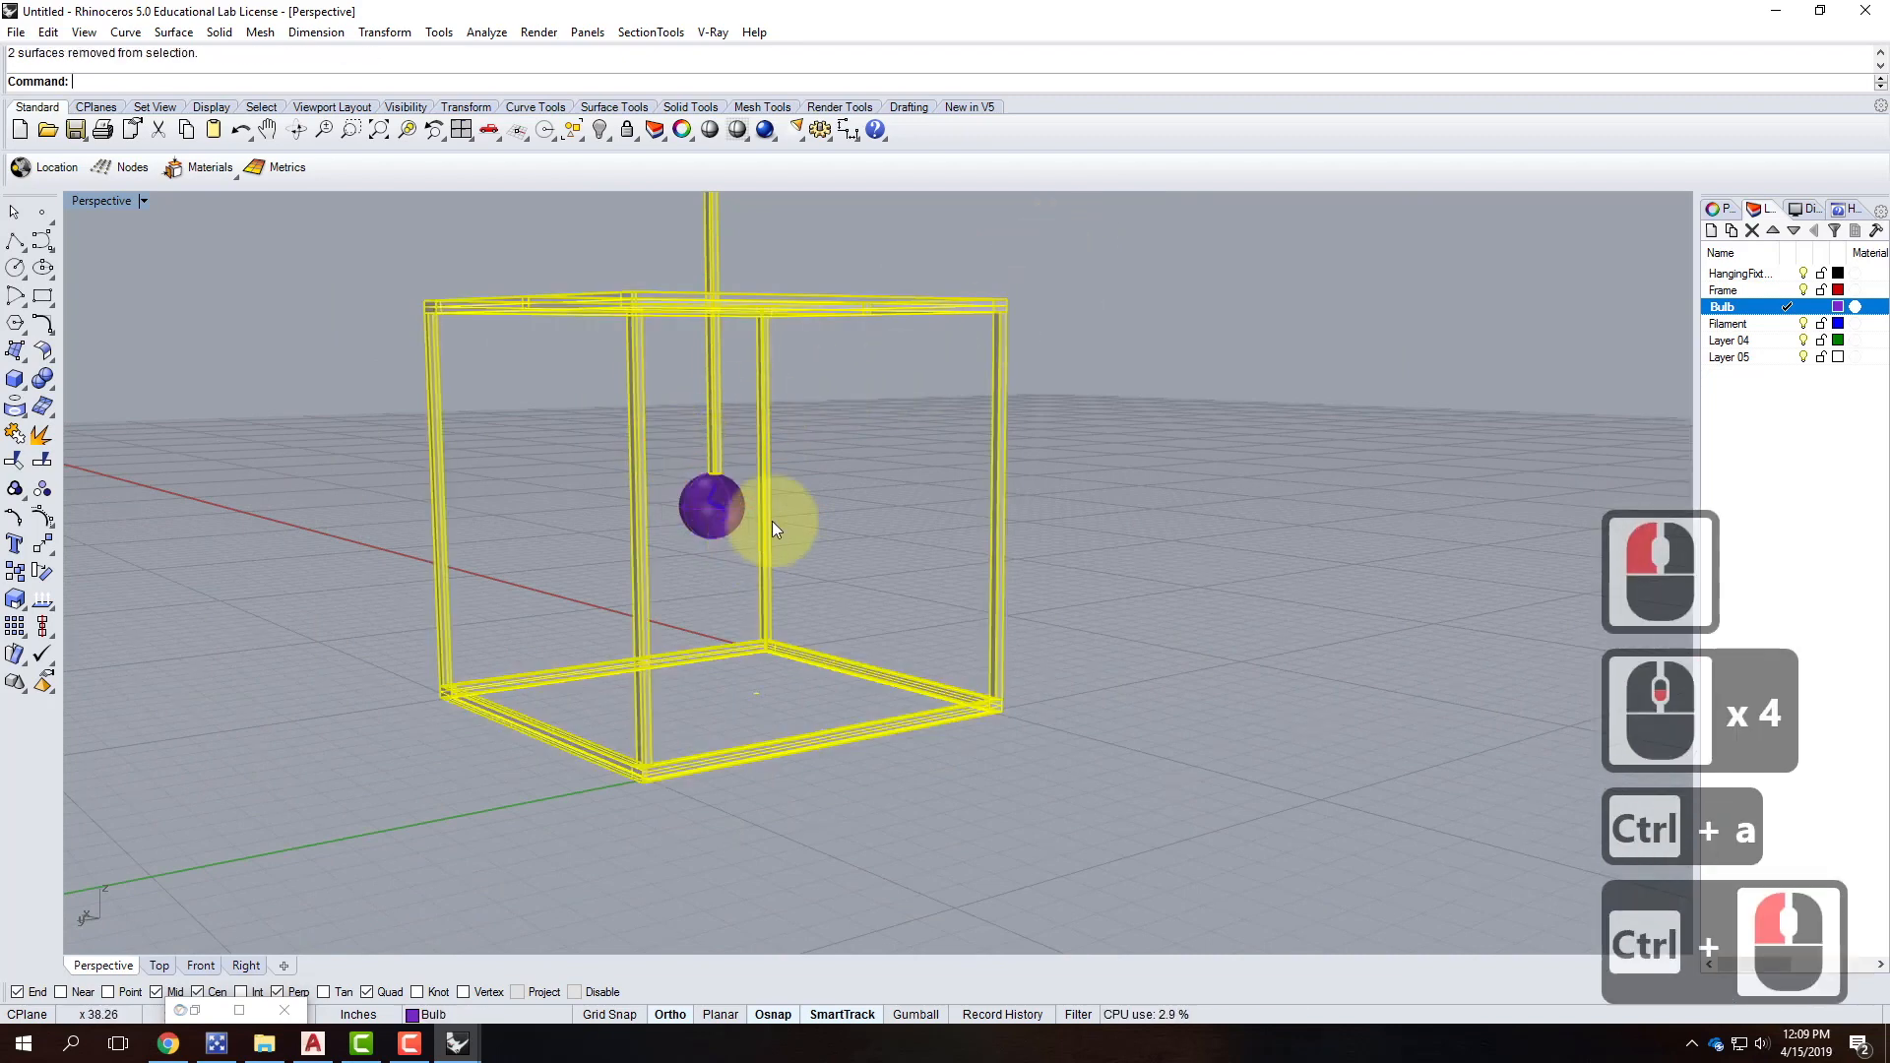
pyautogui.rightClick(1730, 287)
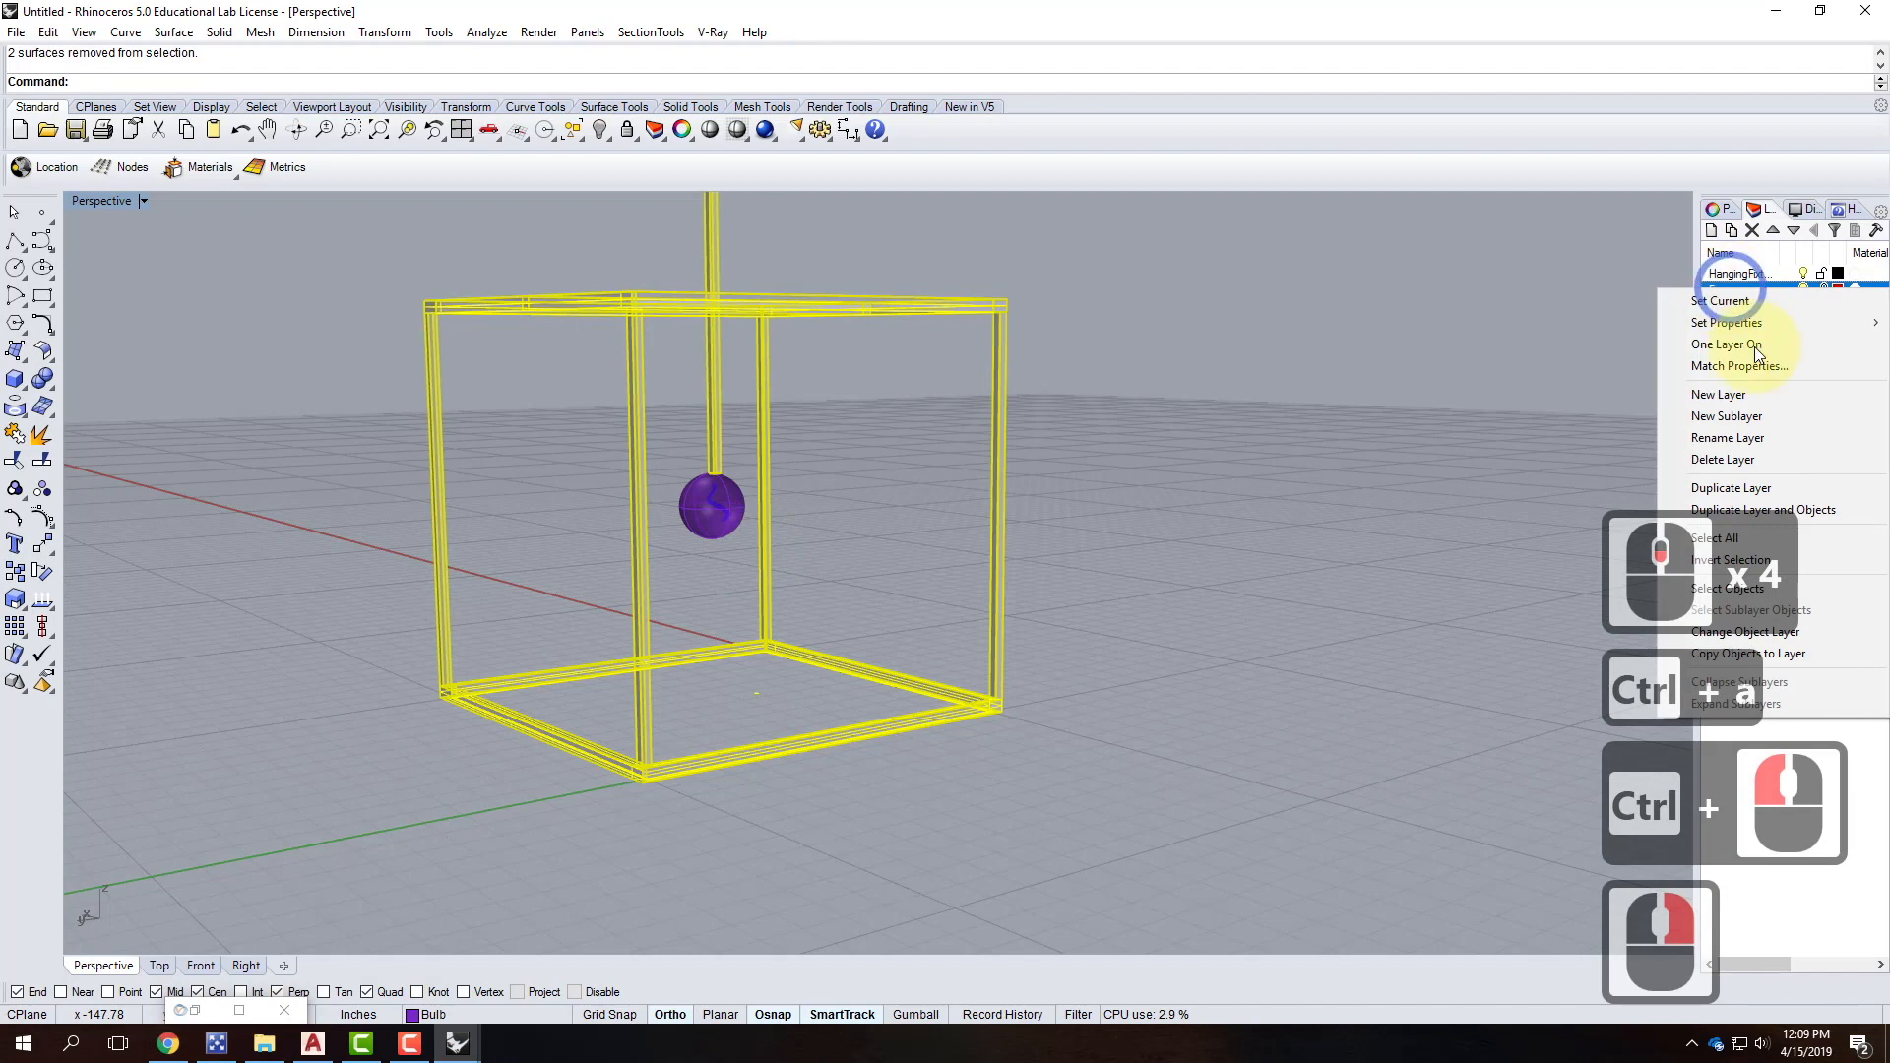
pyautogui.click(1756, 628)
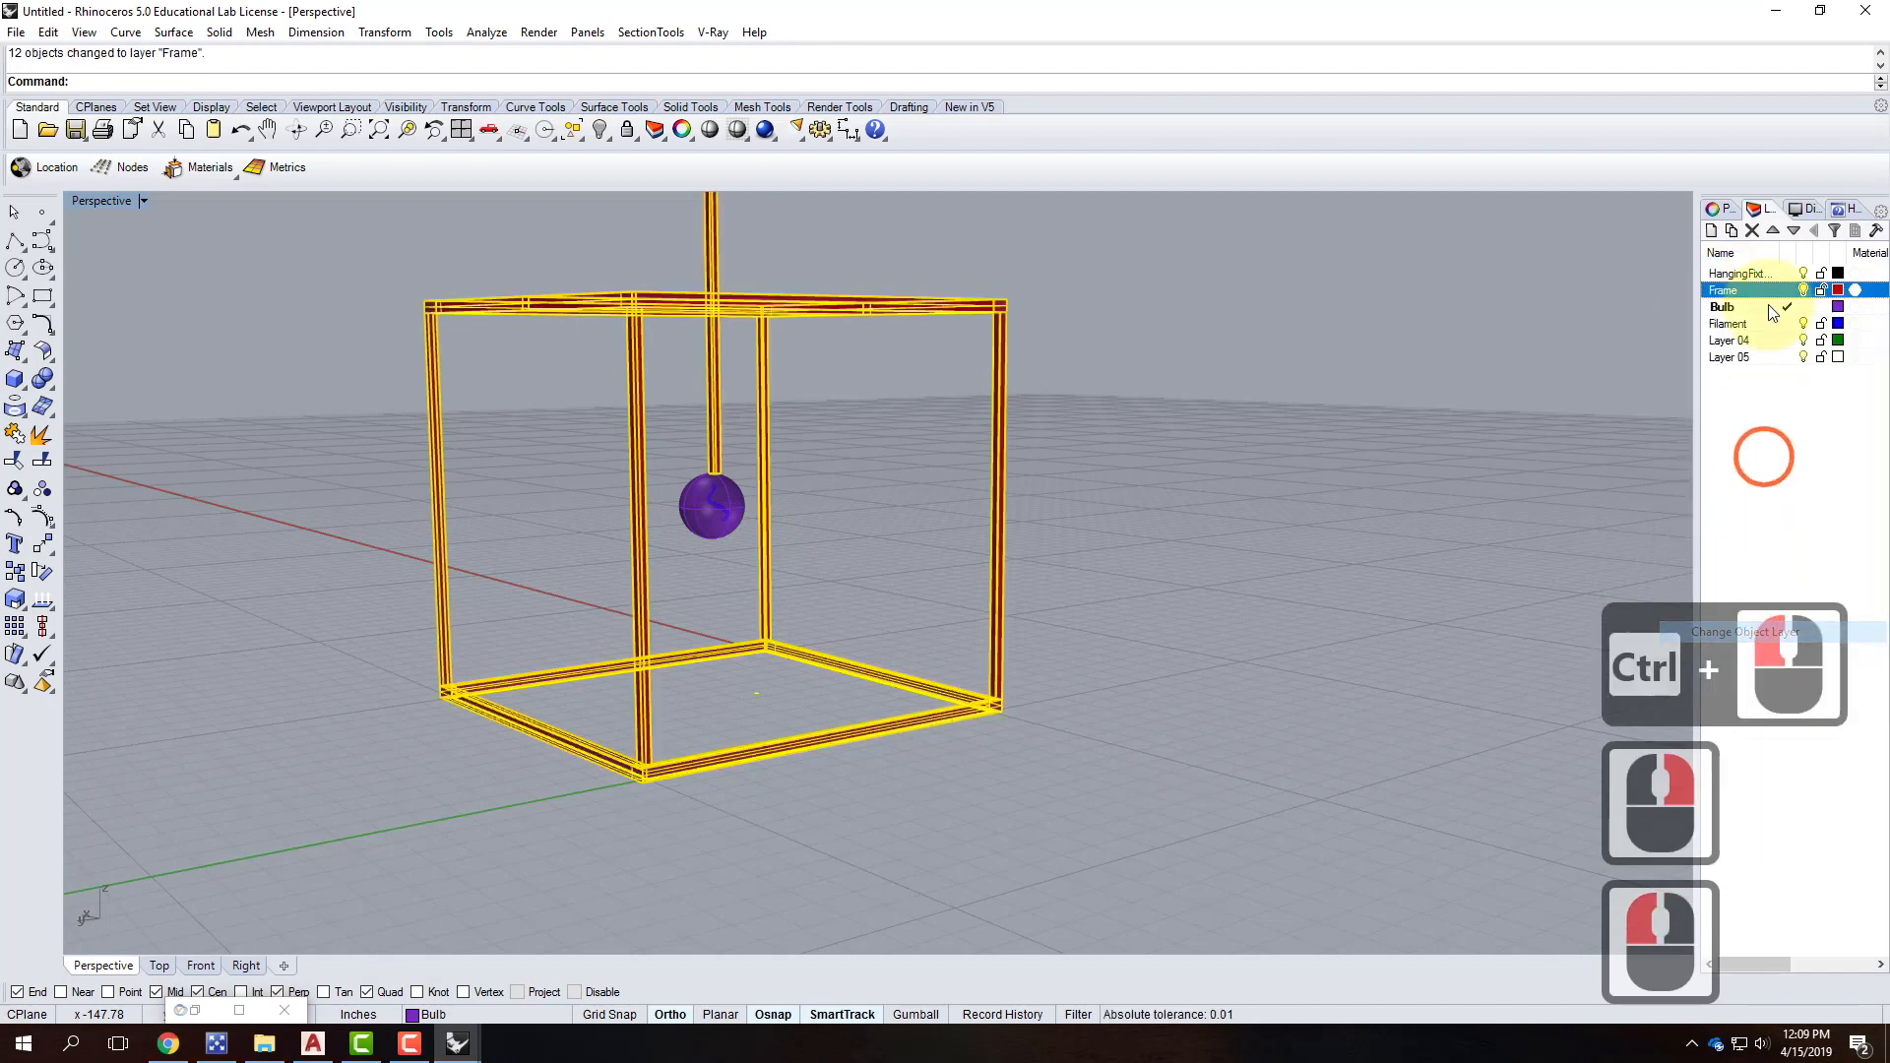
# Nest Frame, Bulb and Filament under HangingFixture and delete Layer 04 and Layer 05.
pyautogui.click(1744, 284)
pyautogui.moveTo(1762, 292)
pyautogui.mouseDown()
pyautogui.moveTo(1759, 320)
pyautogui.moveTo(1755, 273)
pyautogui.mouseUp()
pyautogui.click(1743, 343)
pyautogui.keyDown('shift'); pyautogui.click(1750, 359); pyautogui.keyUp('shift')
pyautogui.keyDown('shift'); pyautogui.click(1752, 232); pyautogui.keyUp('shift')
pyautogui.click(1188, 493)
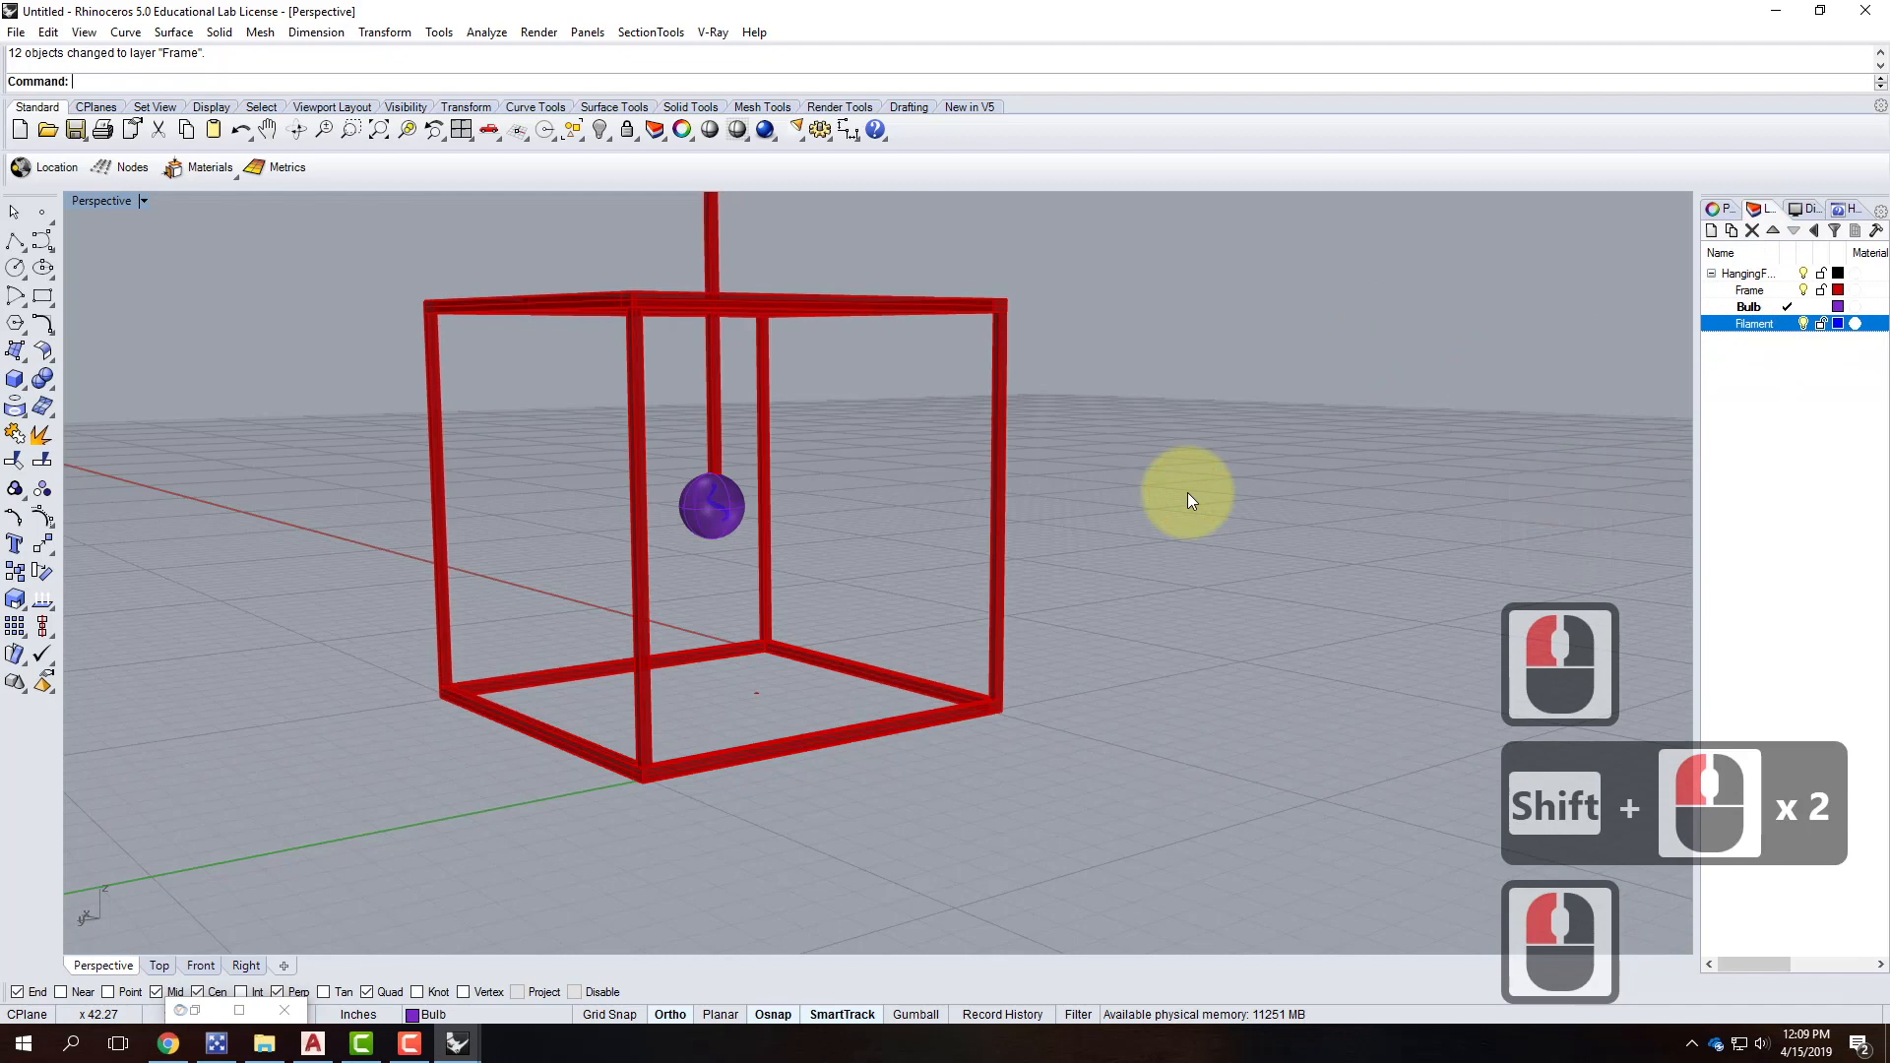
# Load Metal/Chrome/Chrome.vismat into the V-Ray scene materials.
pyautogui.click(713, 32)
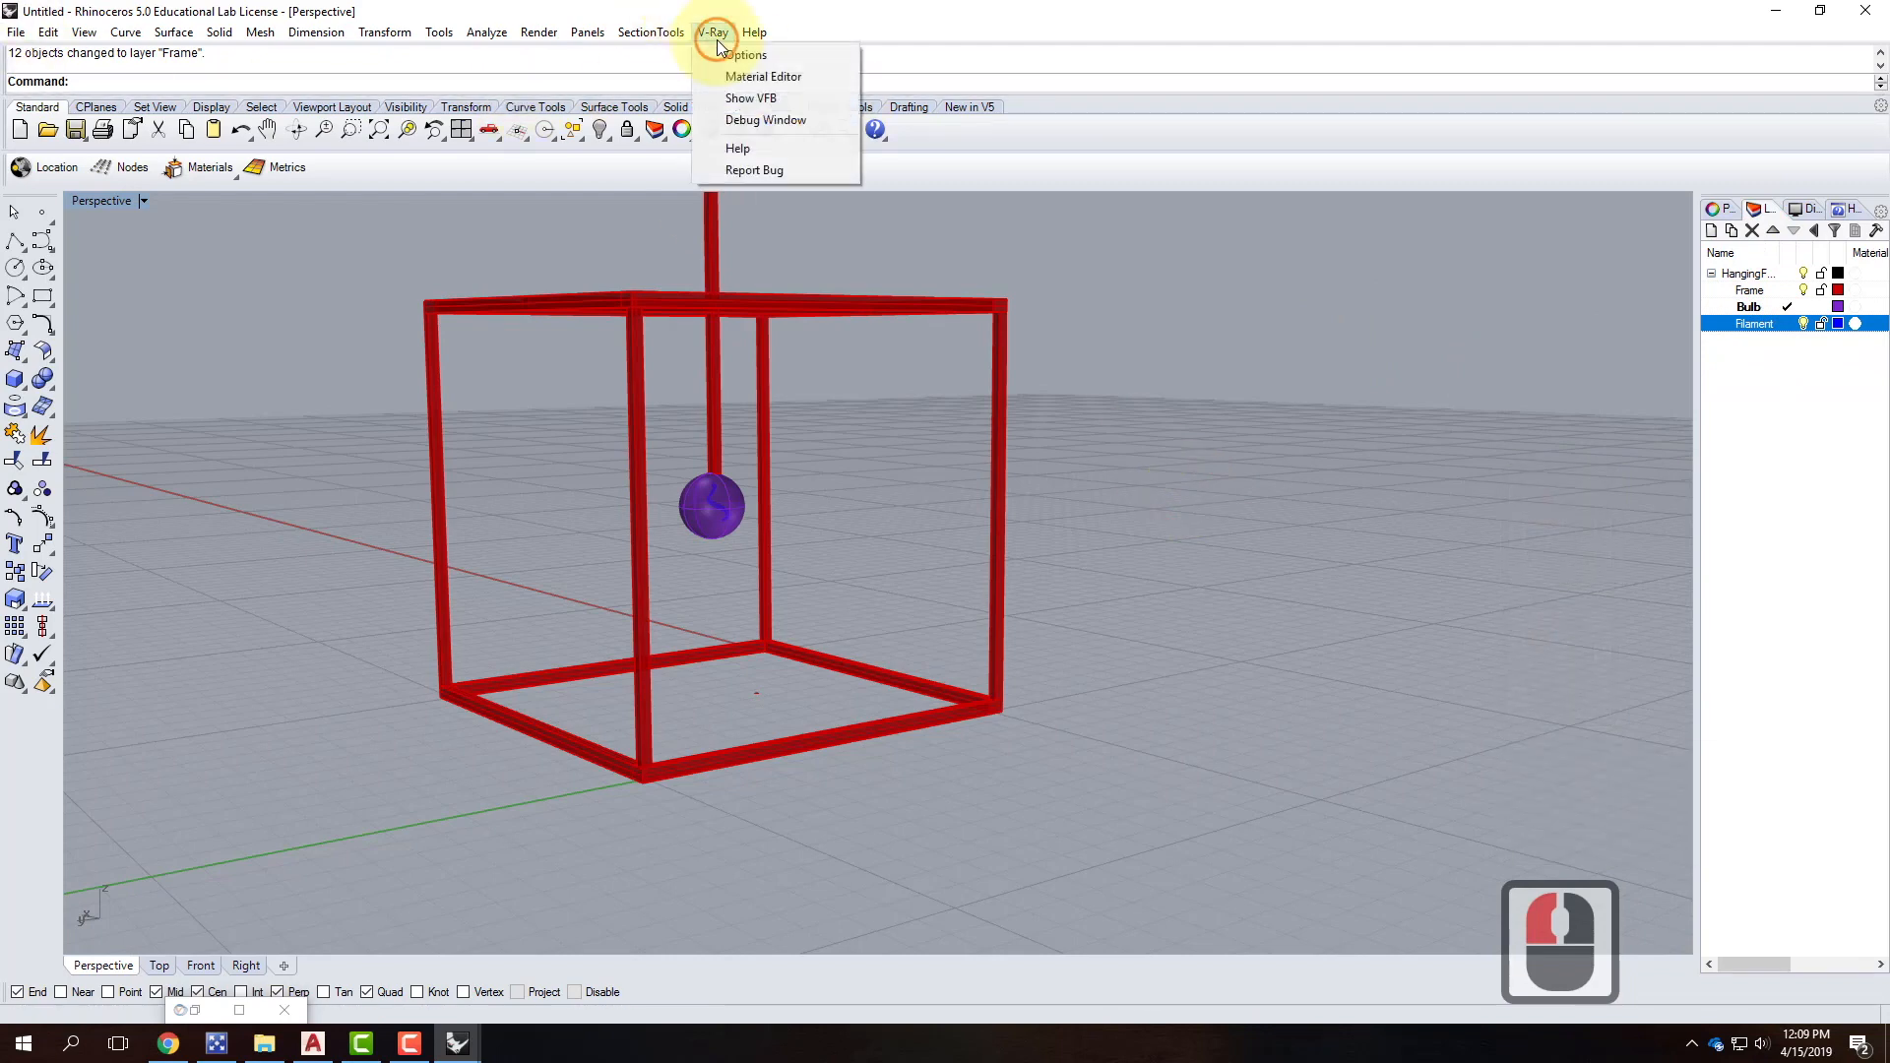
pyautogui.click(731, 79)
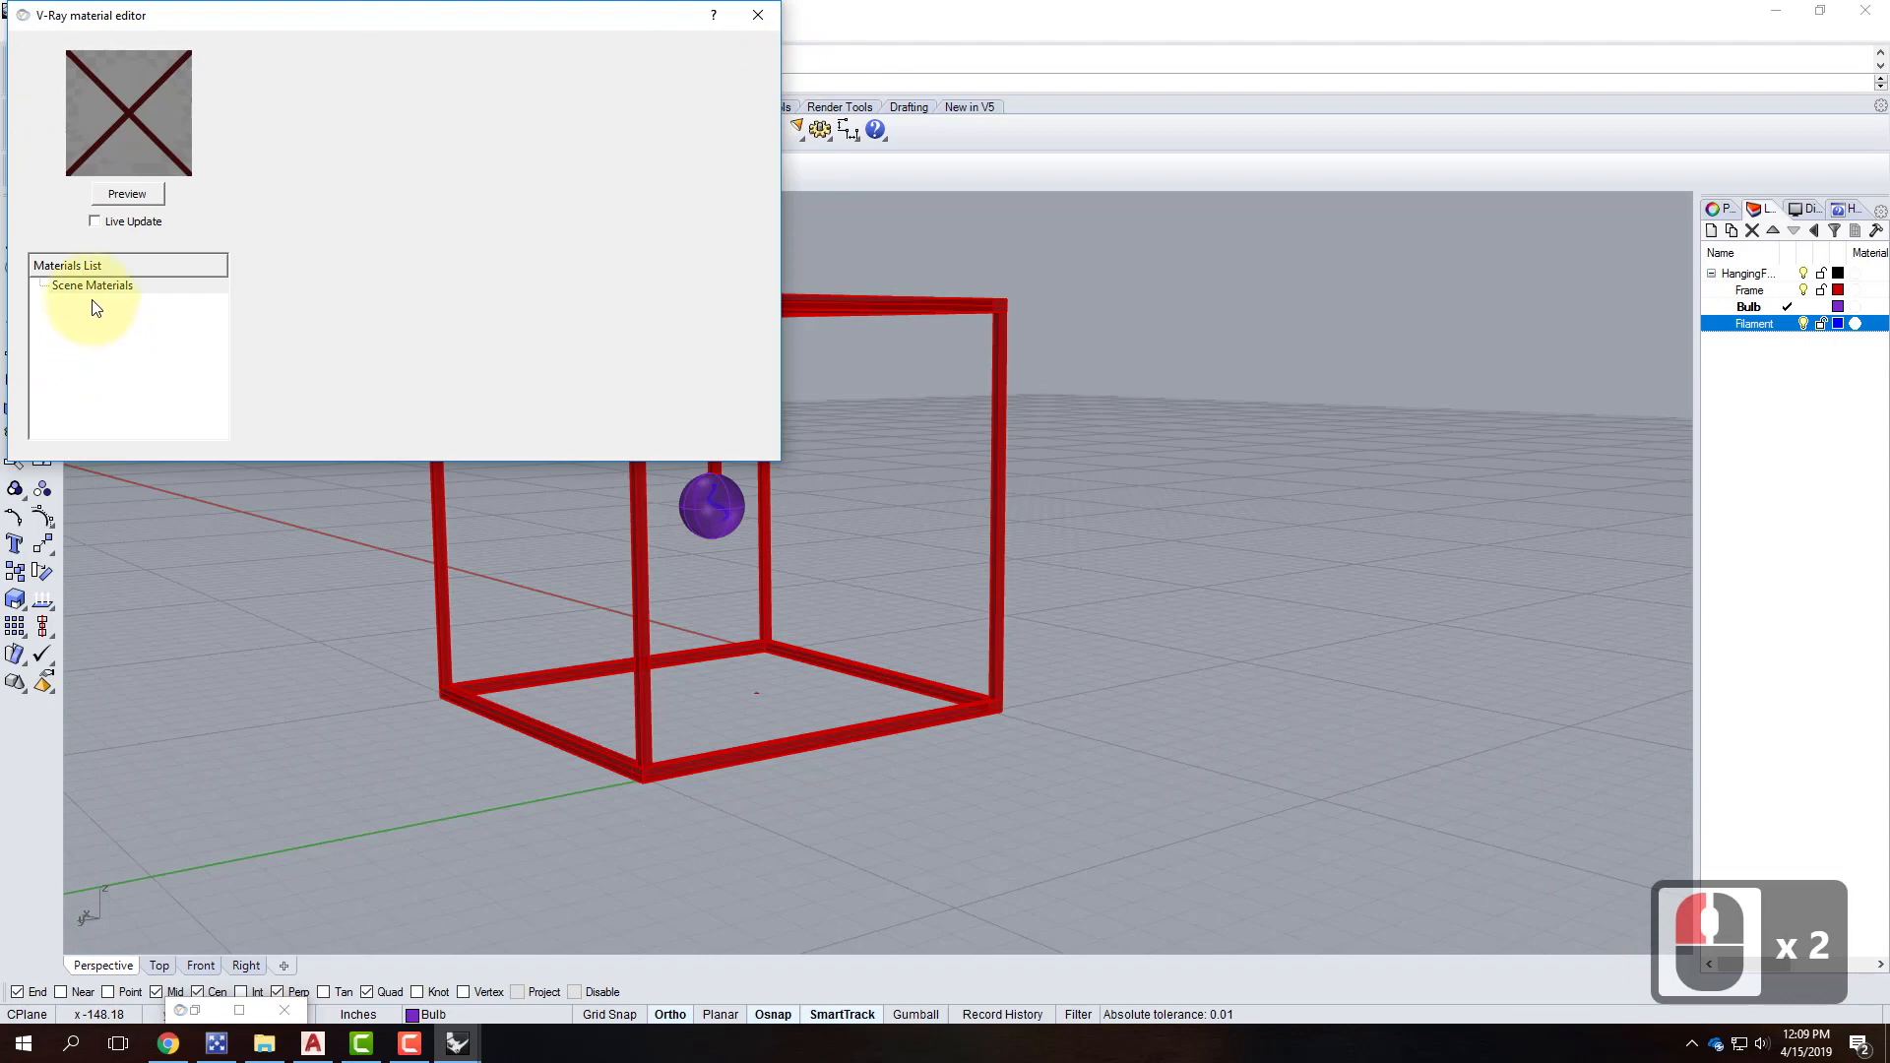
pyautogui.doubleClick(89, 287)
pyautogui.rightClick(85, 286)
pyautogui.moveTo(127, 299)
pyautogui.click(148, 324)
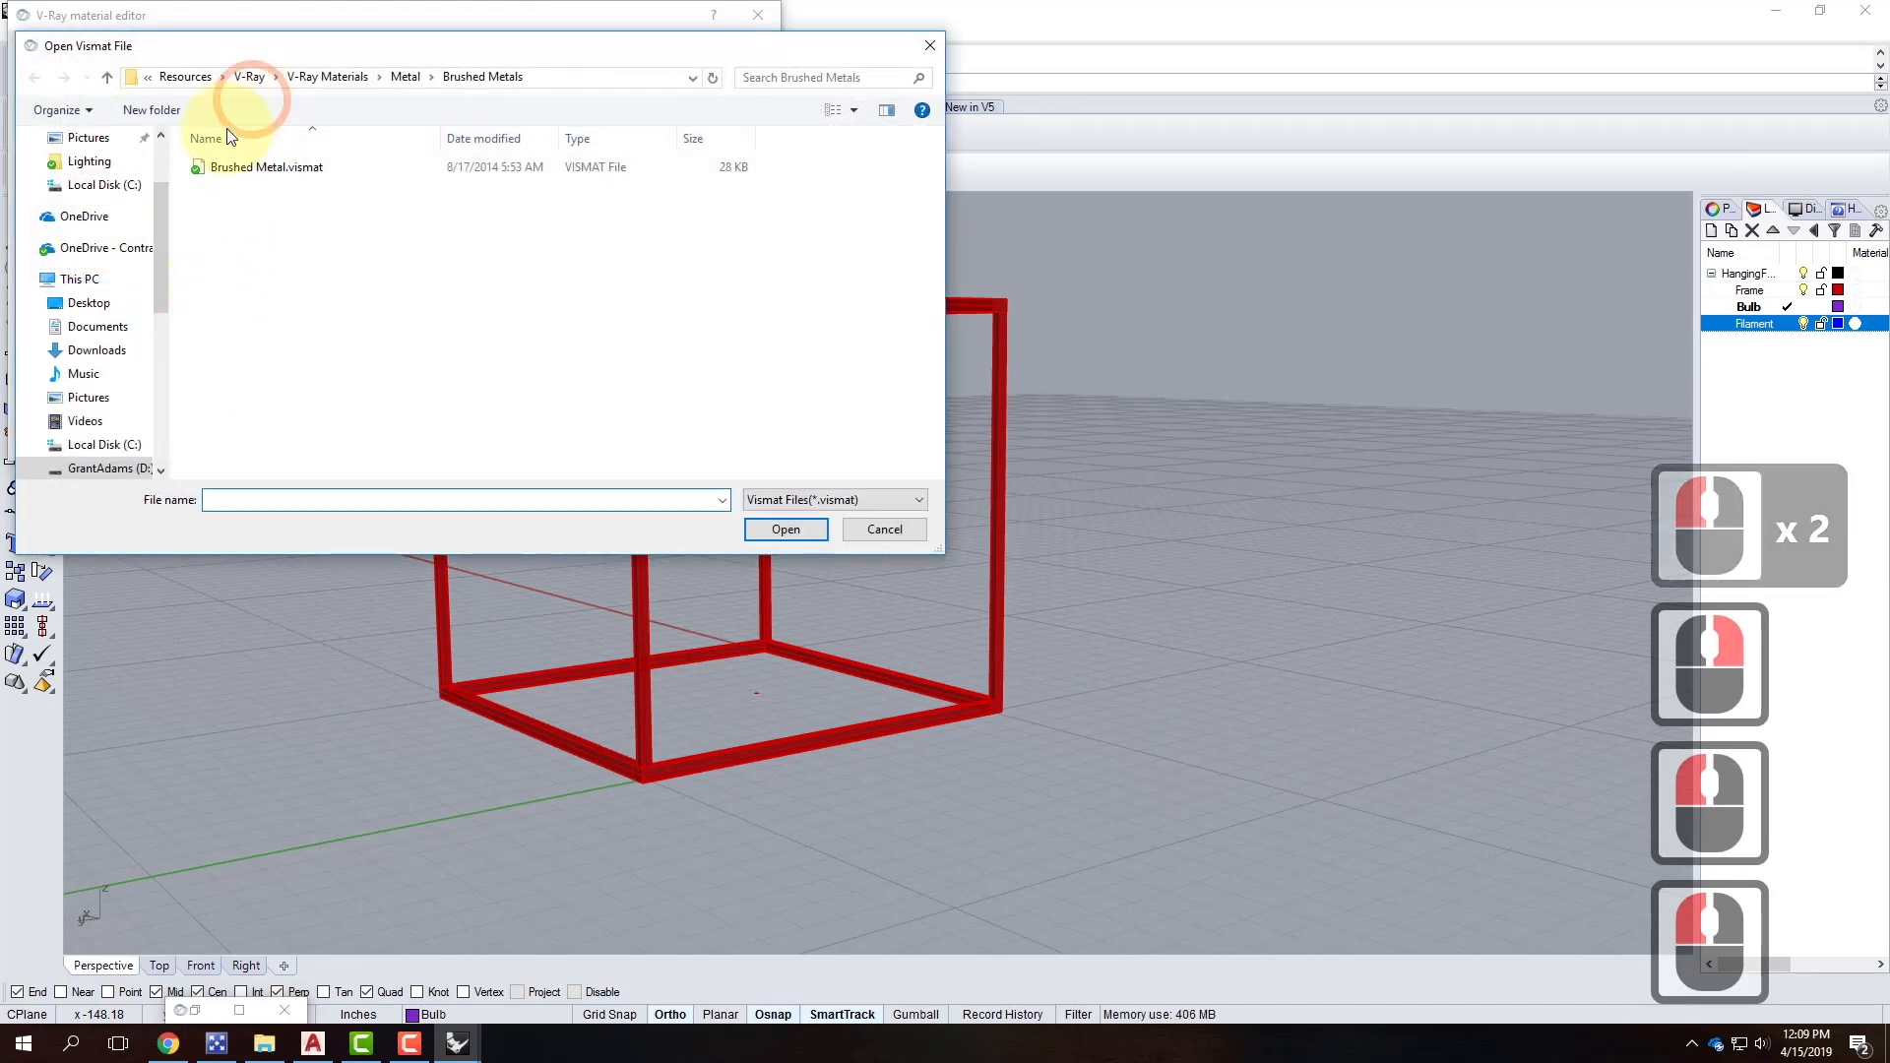
pyautogui.click(405, 77)
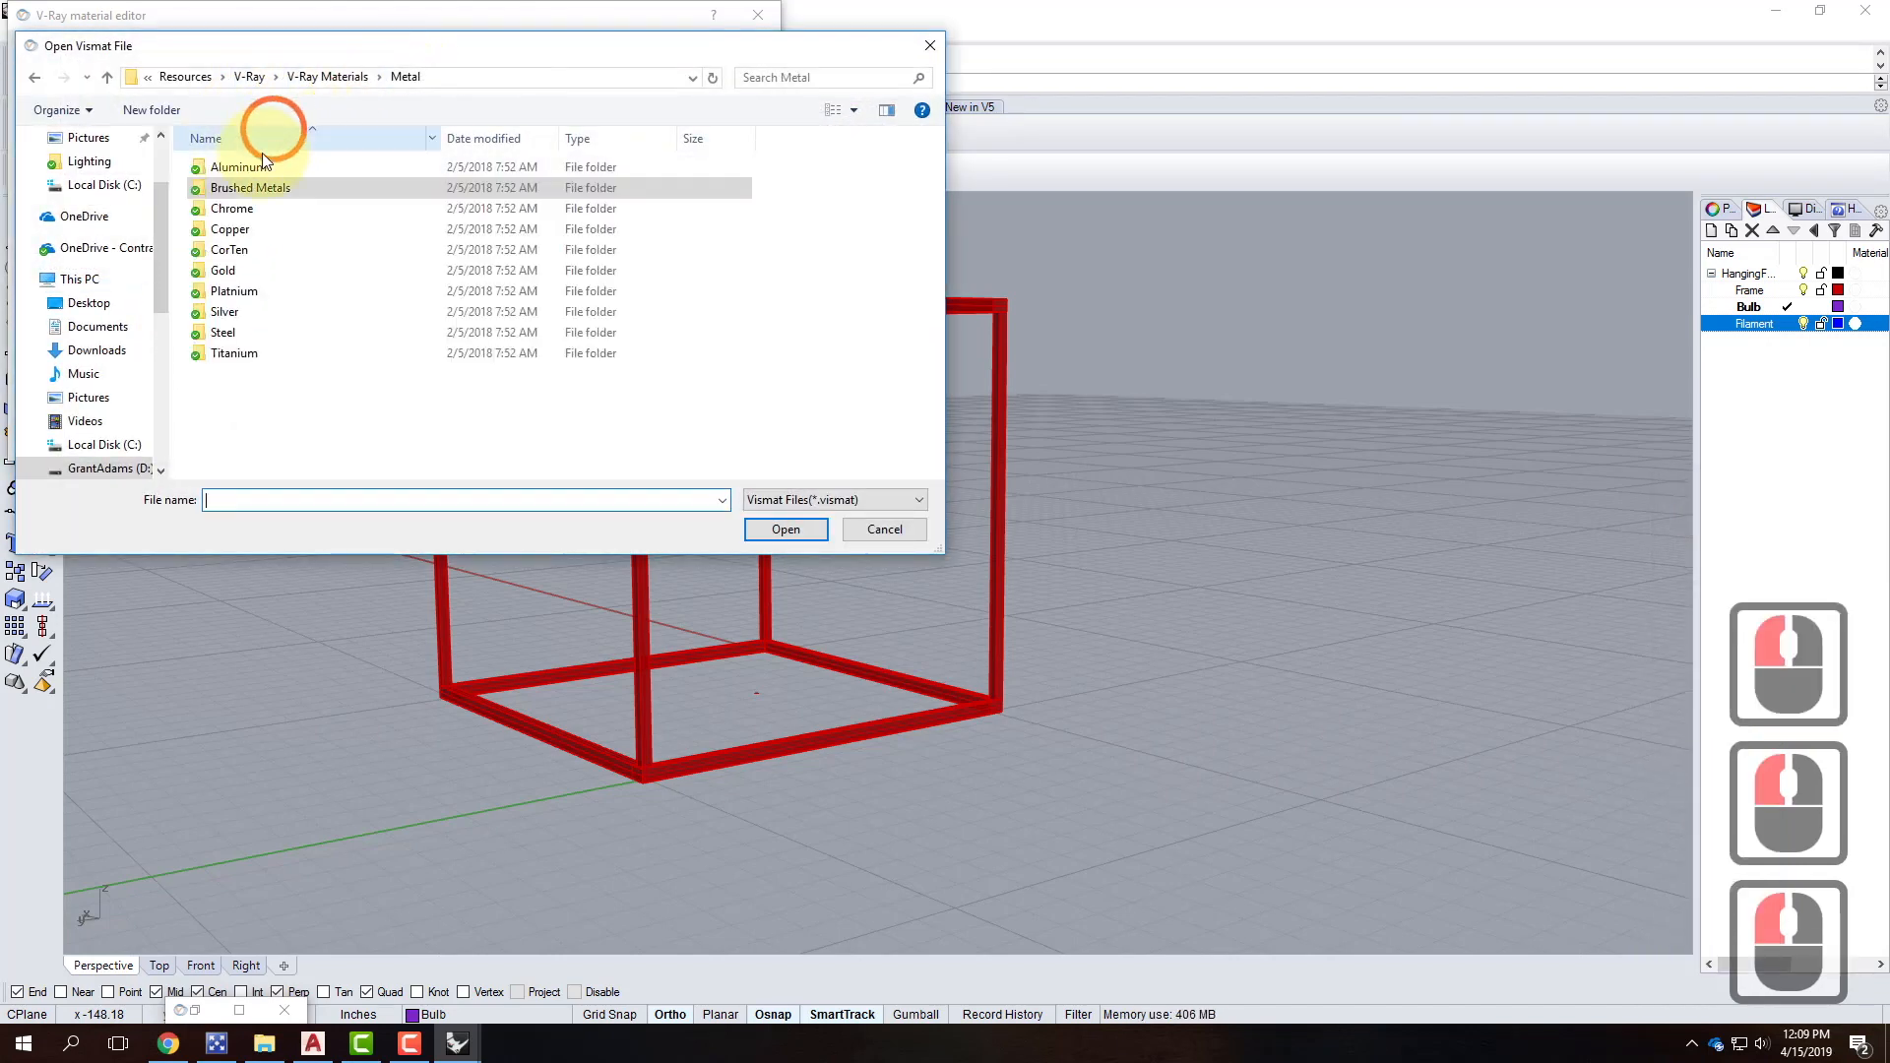
pyautogui.doubleClick(236, 210)
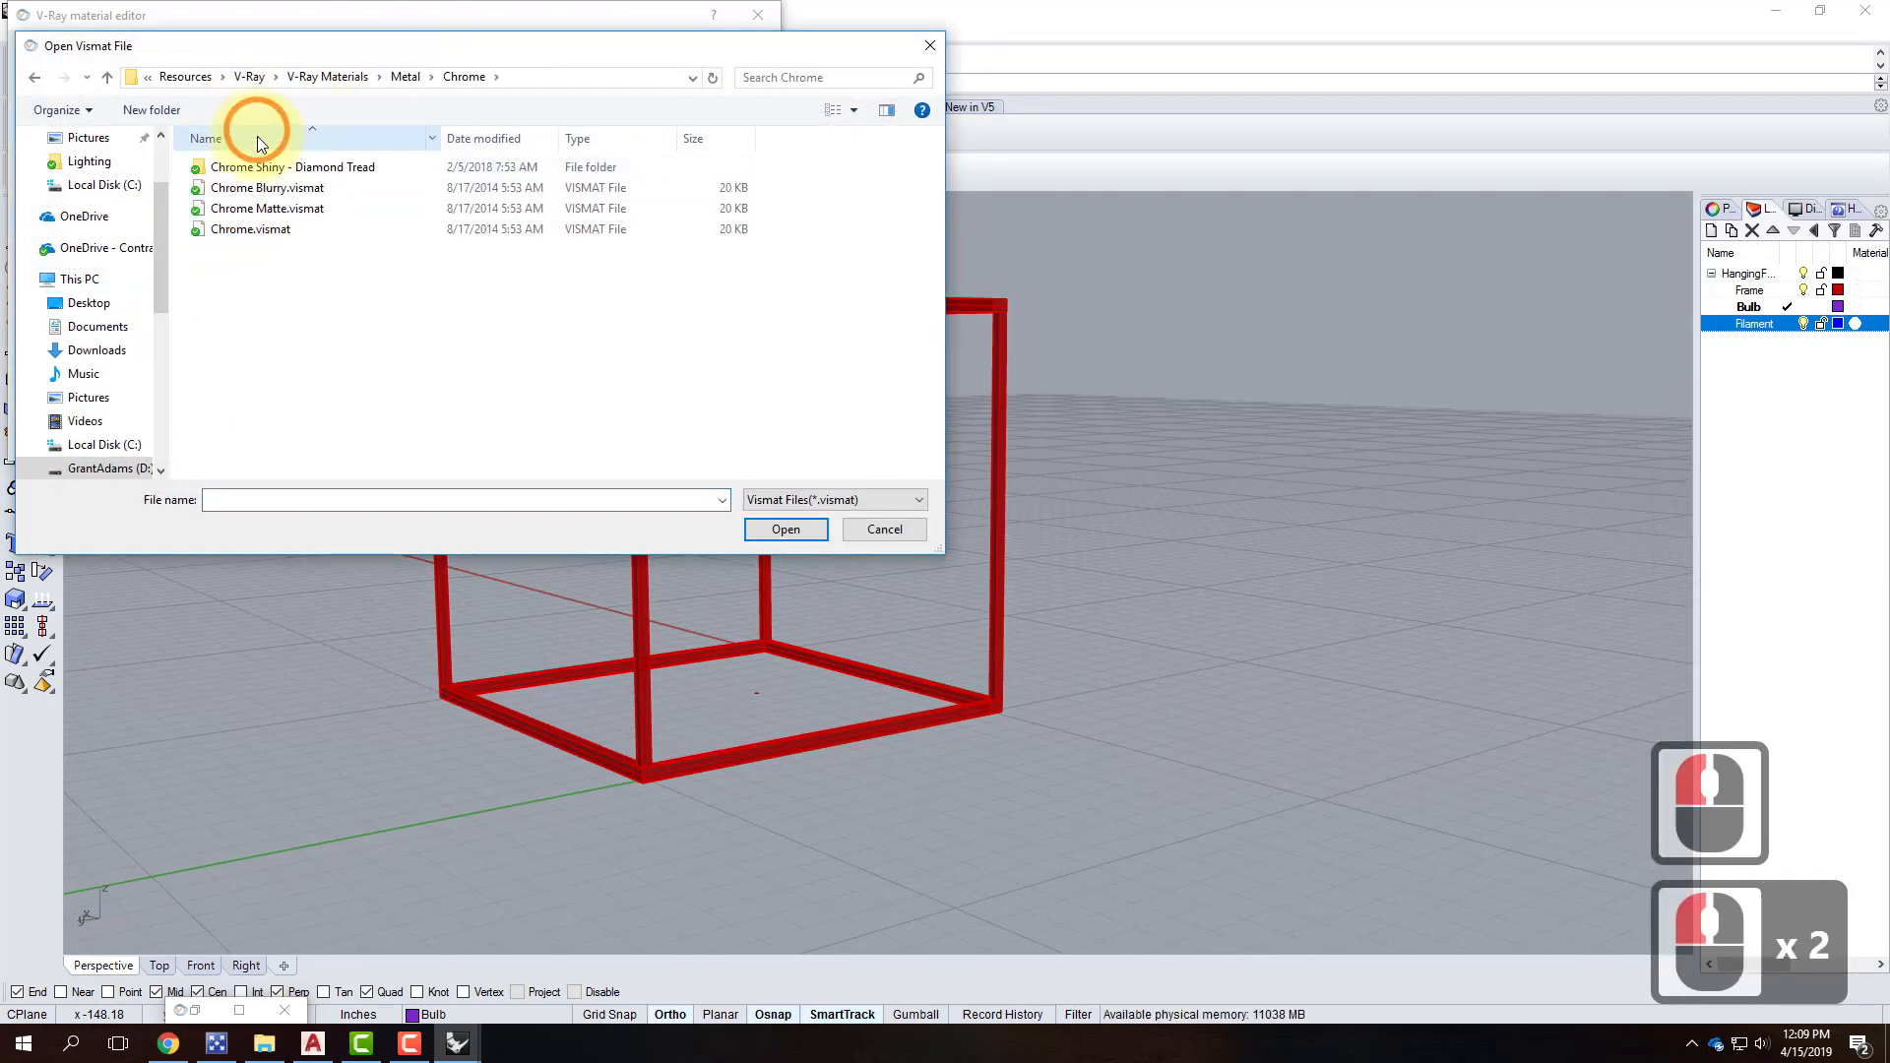
pyautogui.click(251, 229)
pyautogui.click(780, 528)
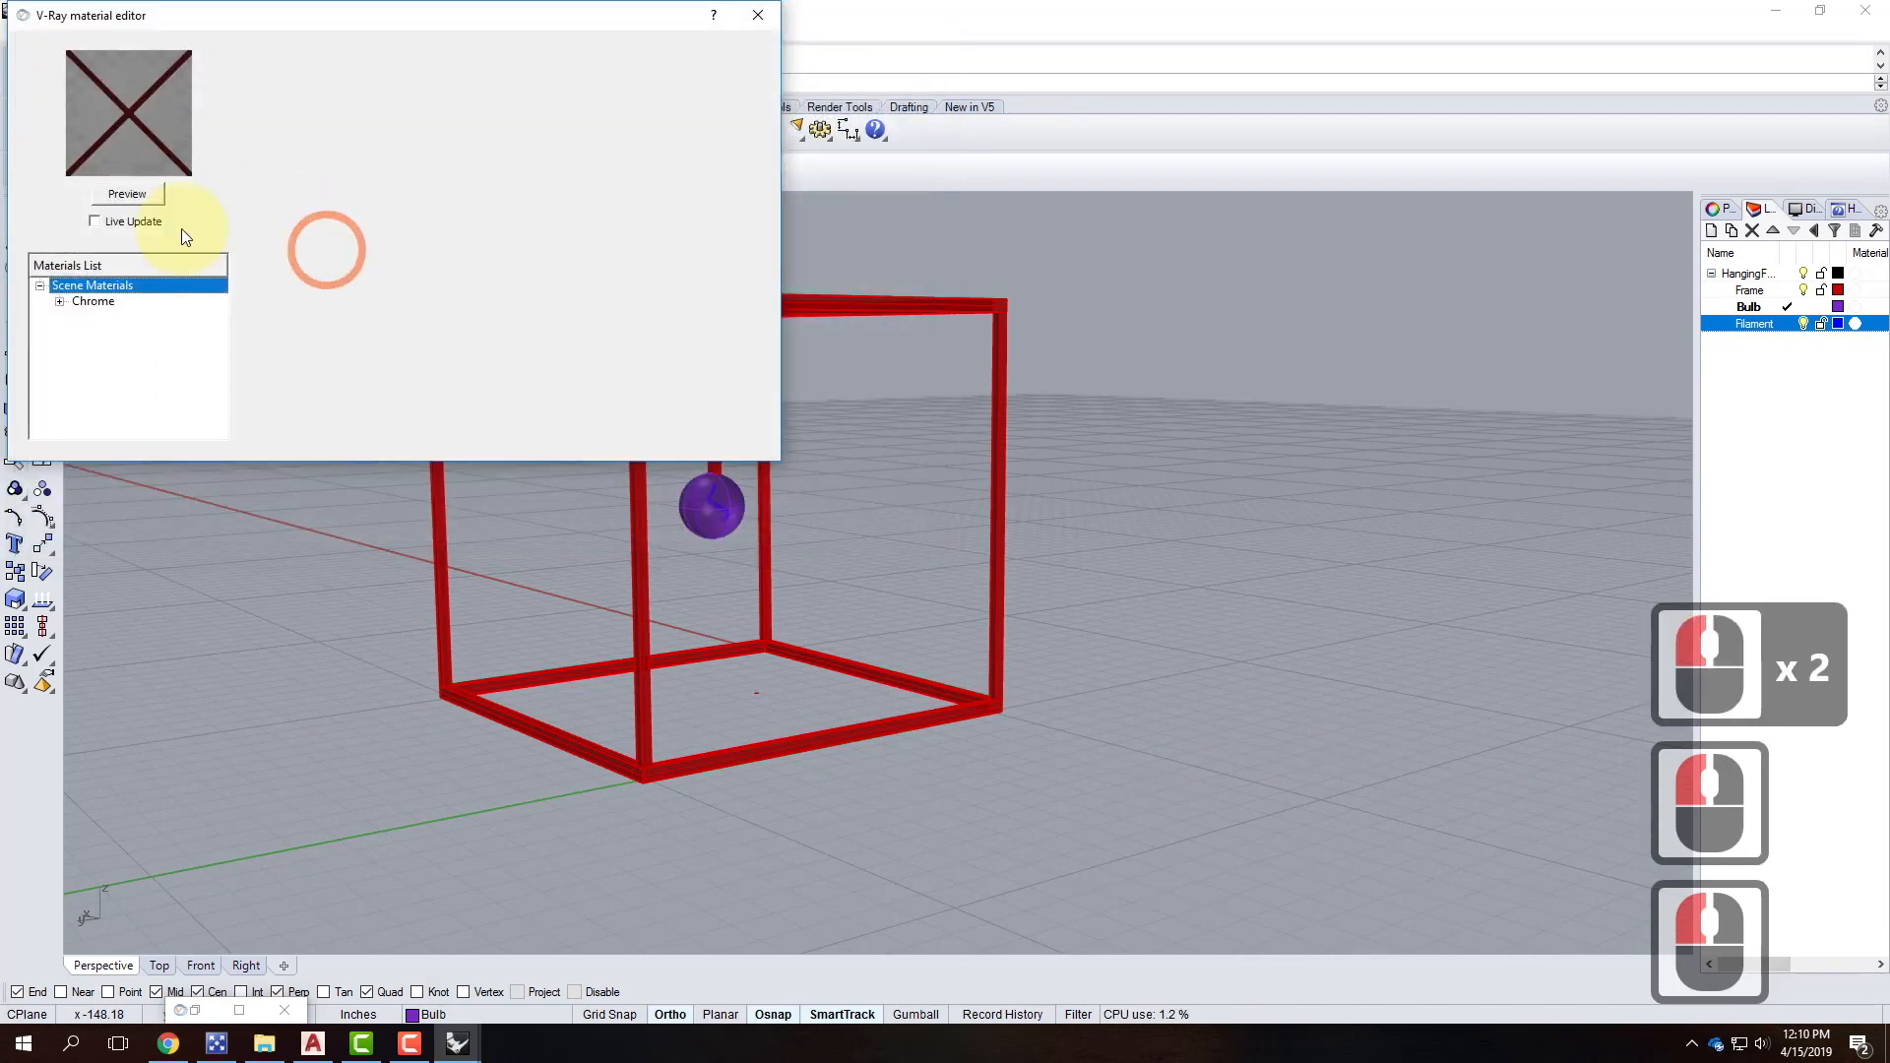
# Apply the Chrome material to the Frame layer, then reopen the material file browser.
pyautogui.click(99, 304)
pyautogui.rightClick(99, 303)
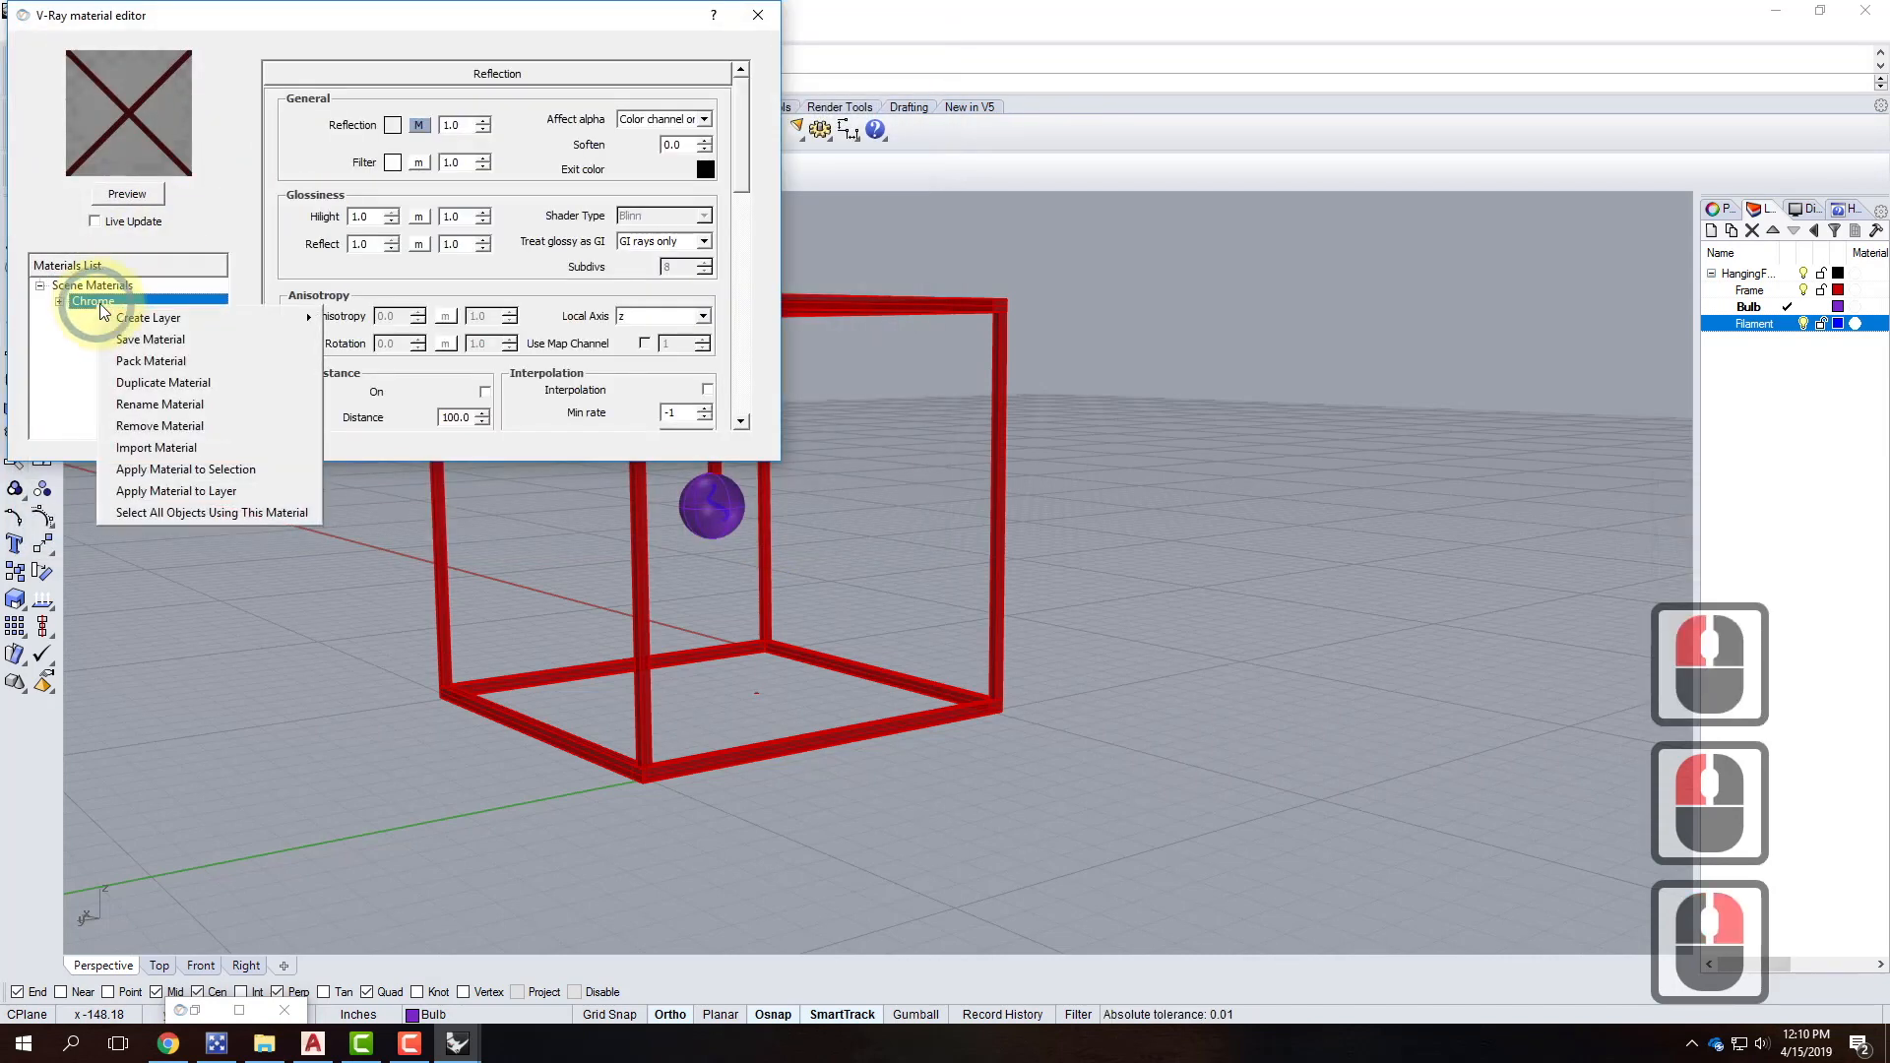
pyautogui.click(249, 490)
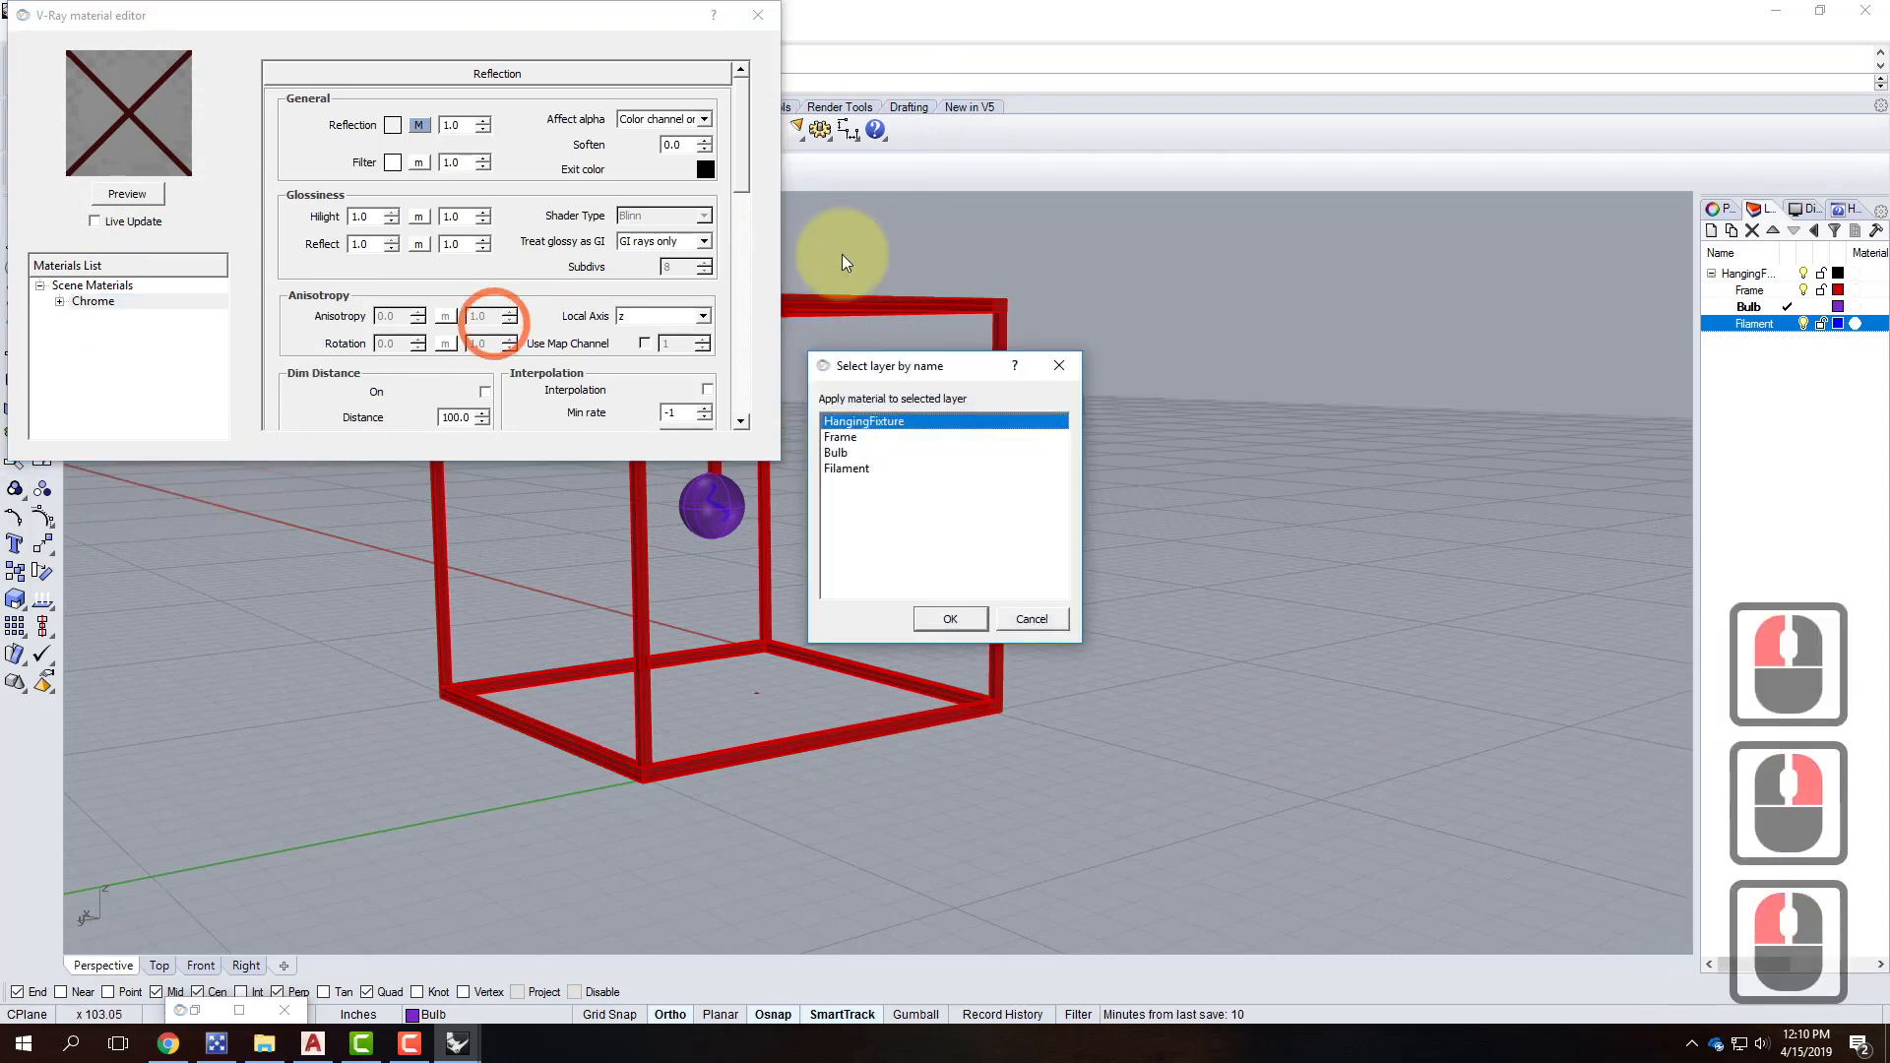
pyautogui.click(844, 438)
pyautogui.click(971, 624)
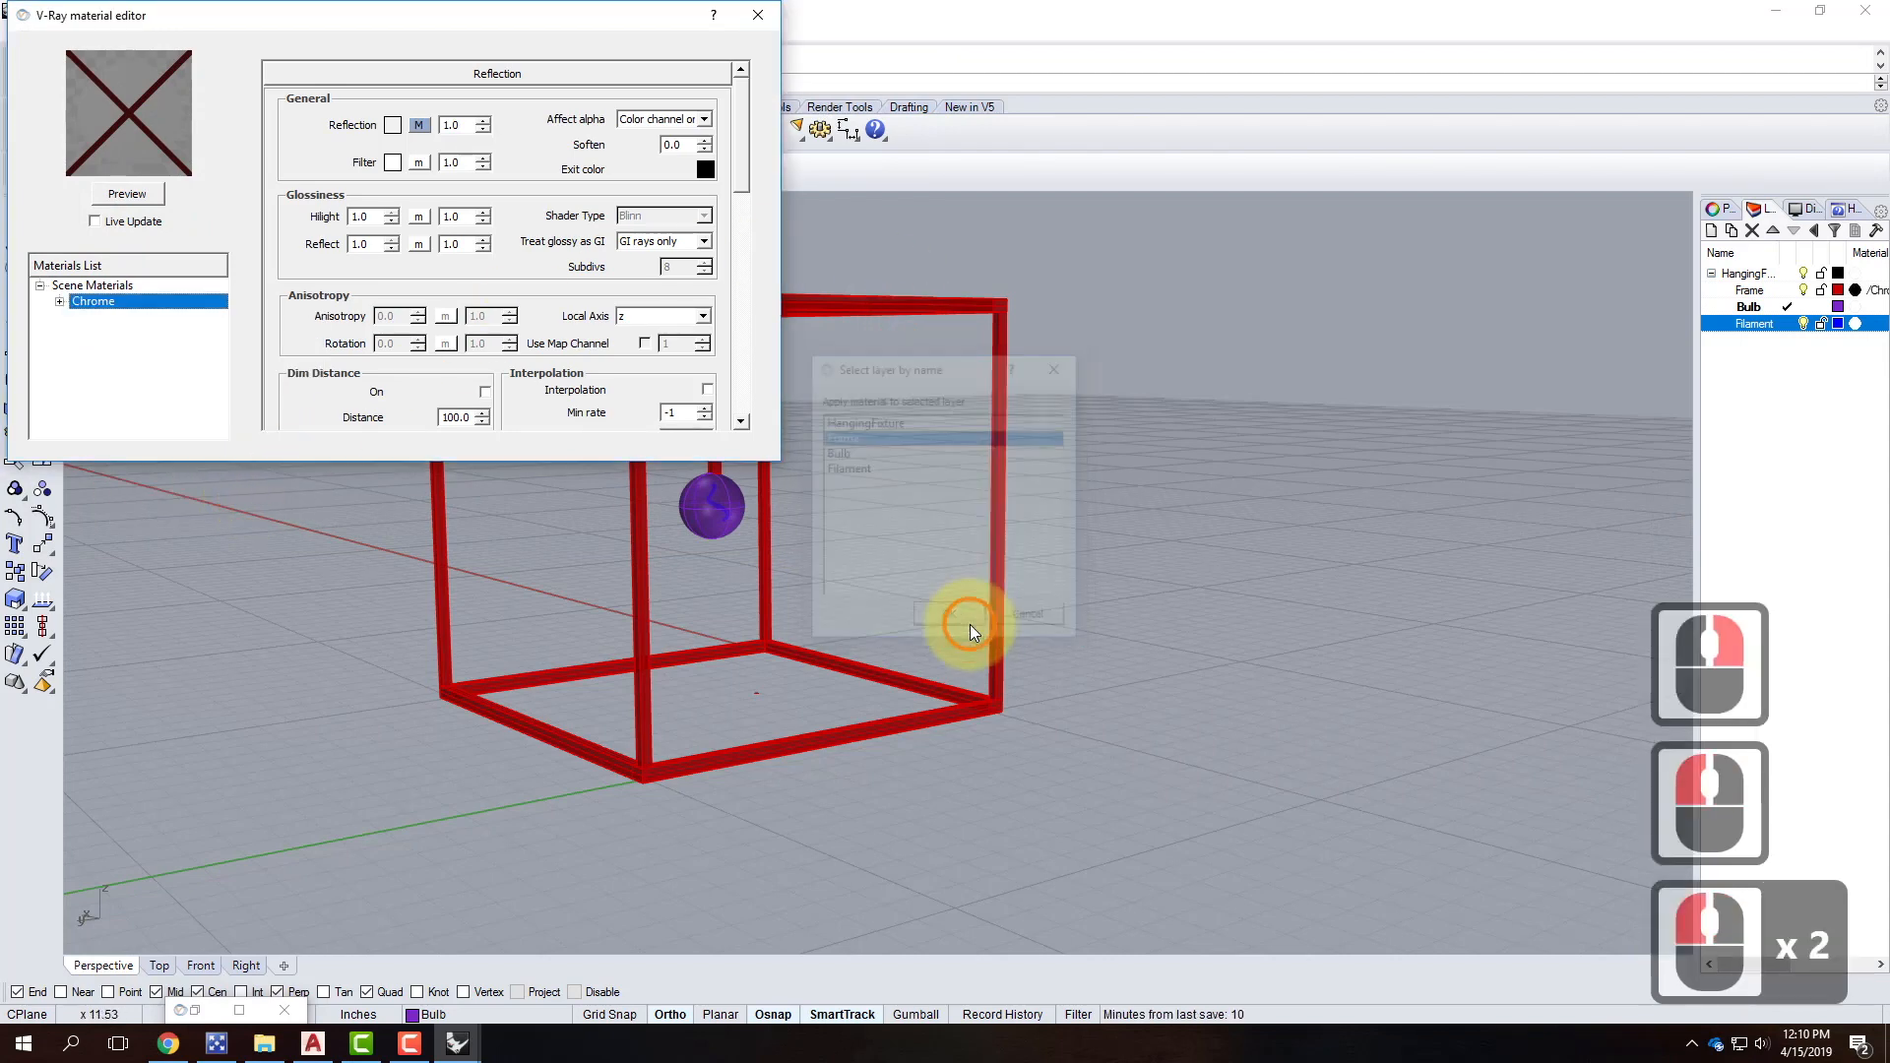
pyautogui.rightClick(115, 287)
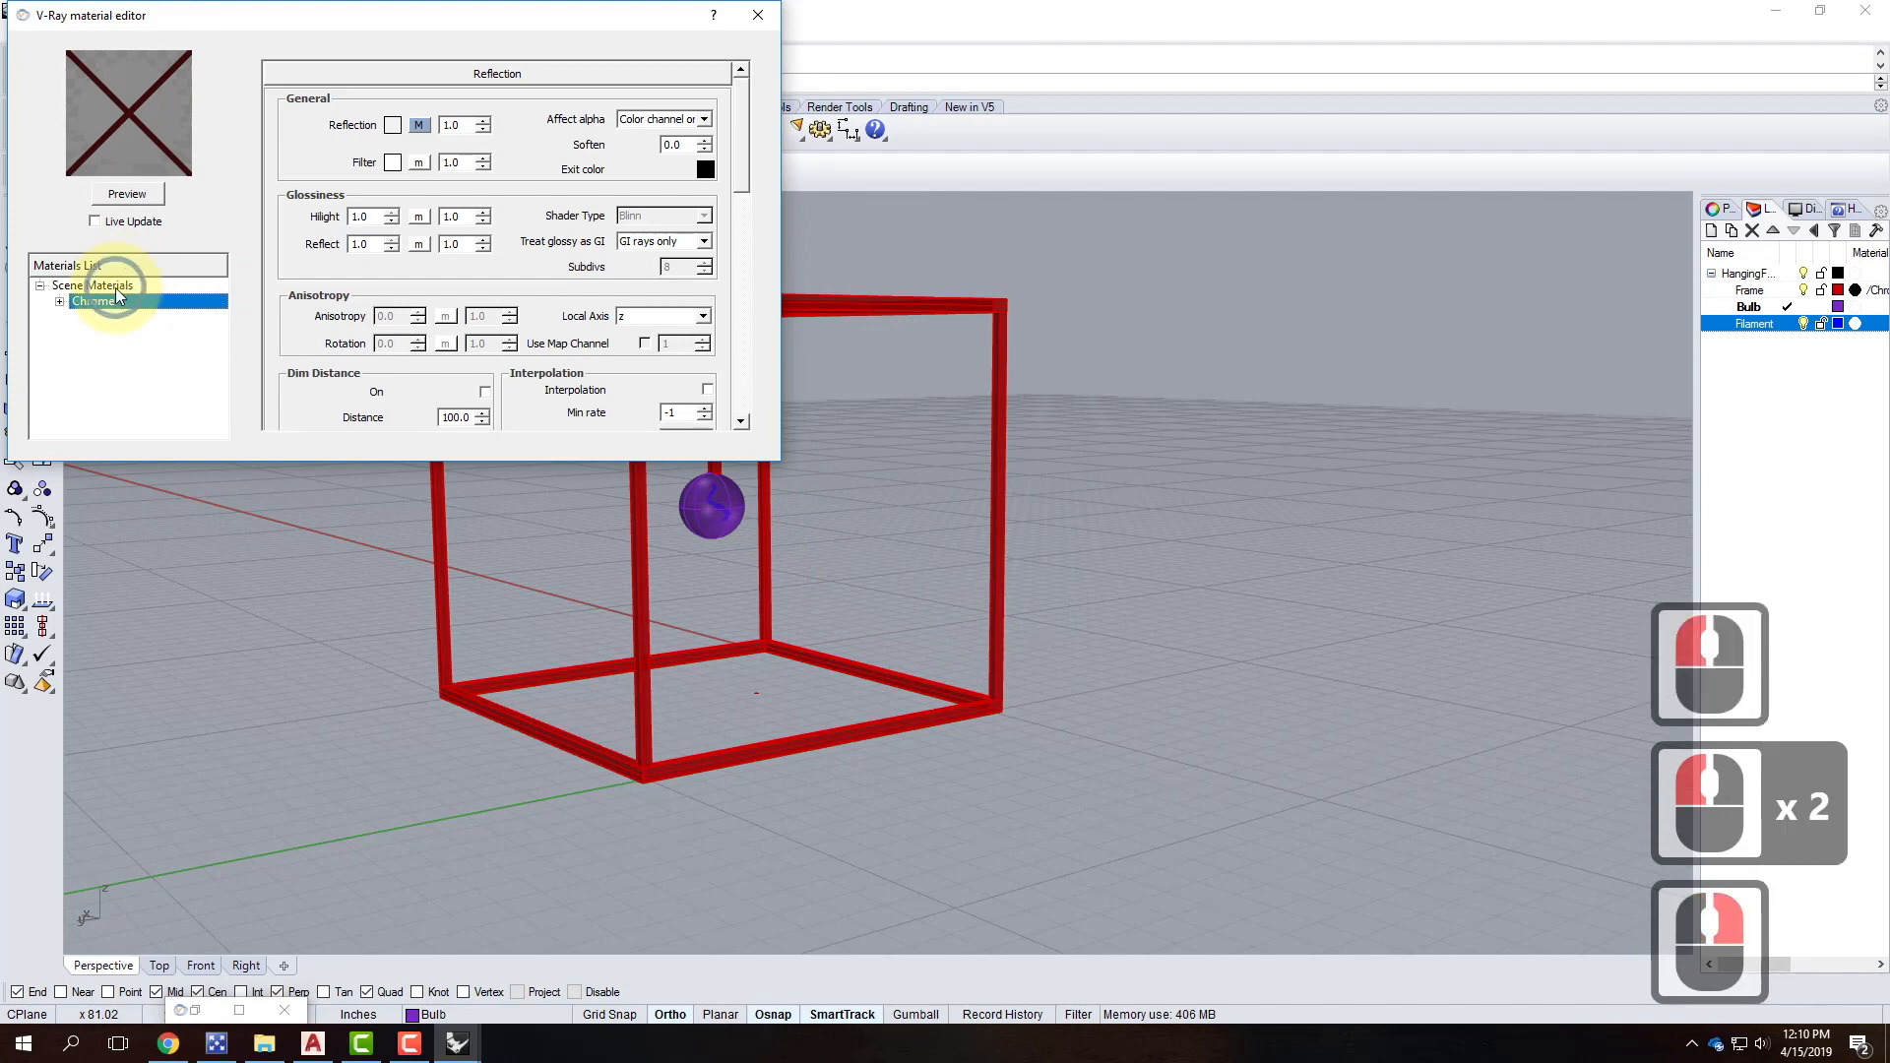
pyautogui.click(178, 327)
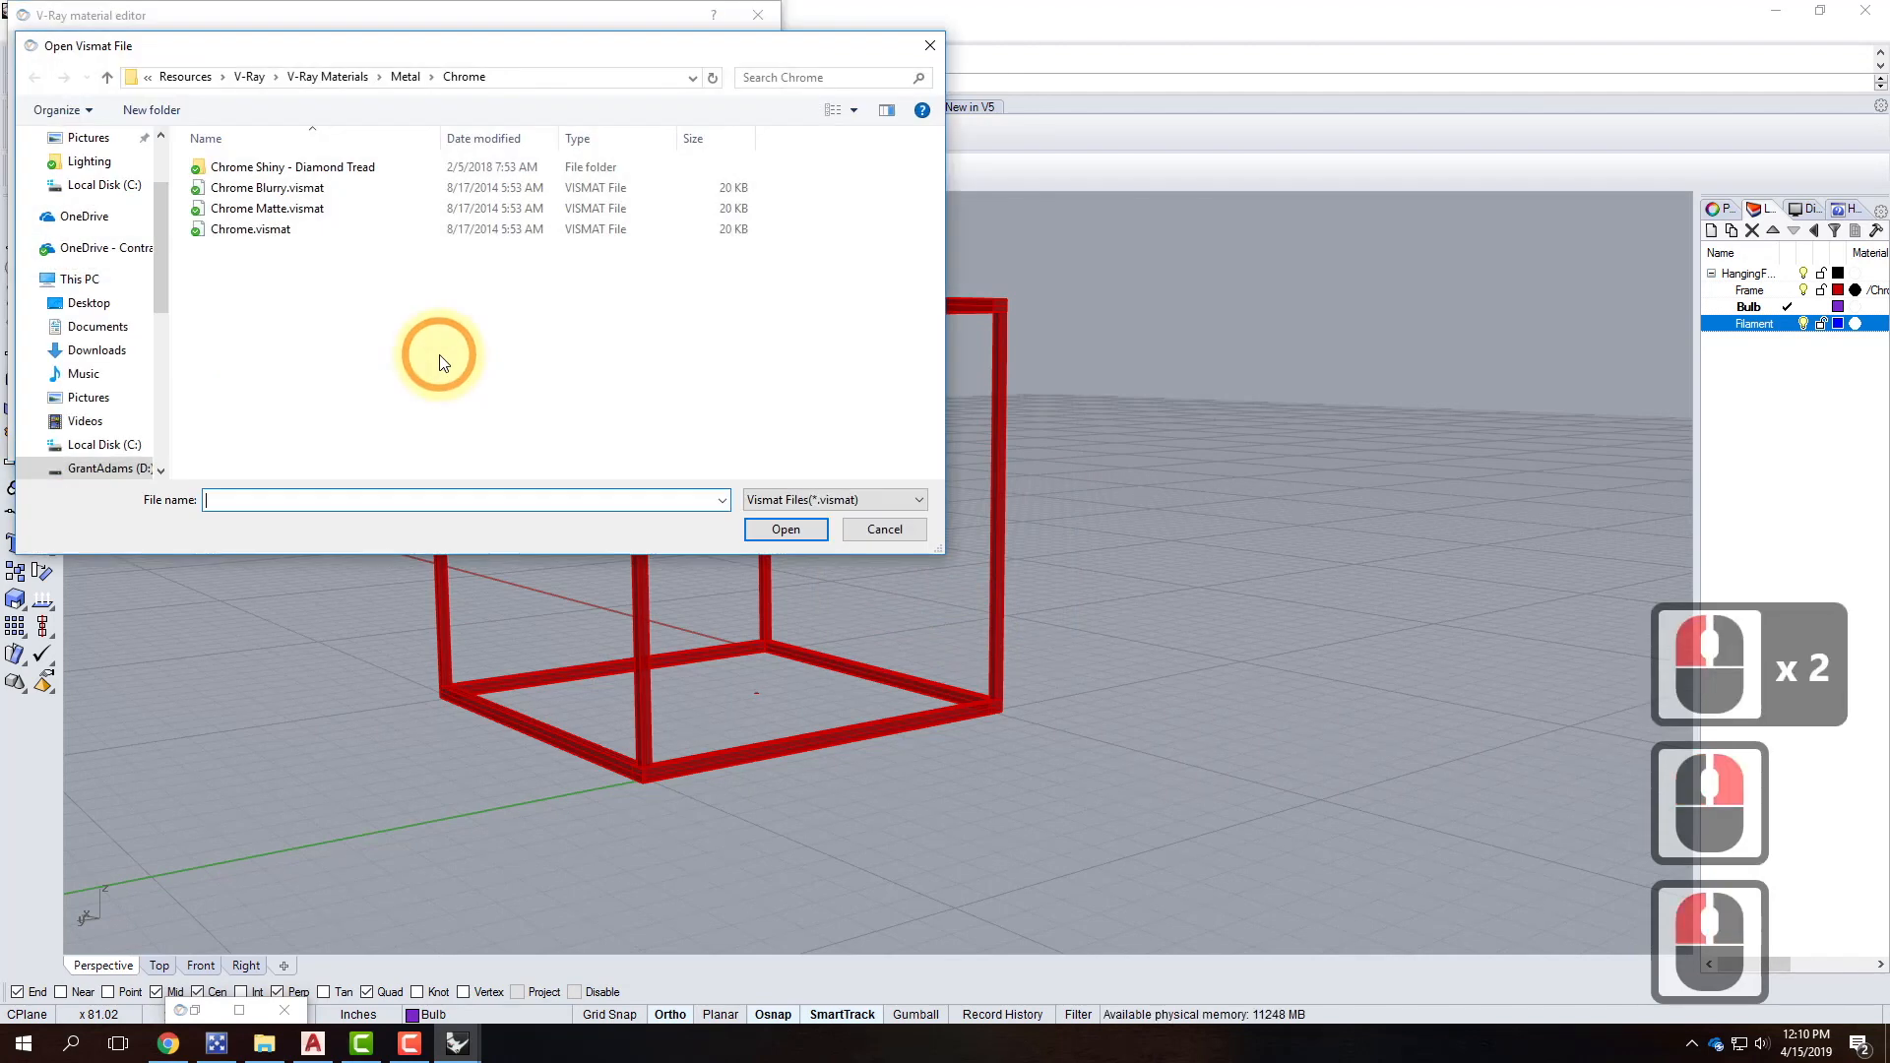
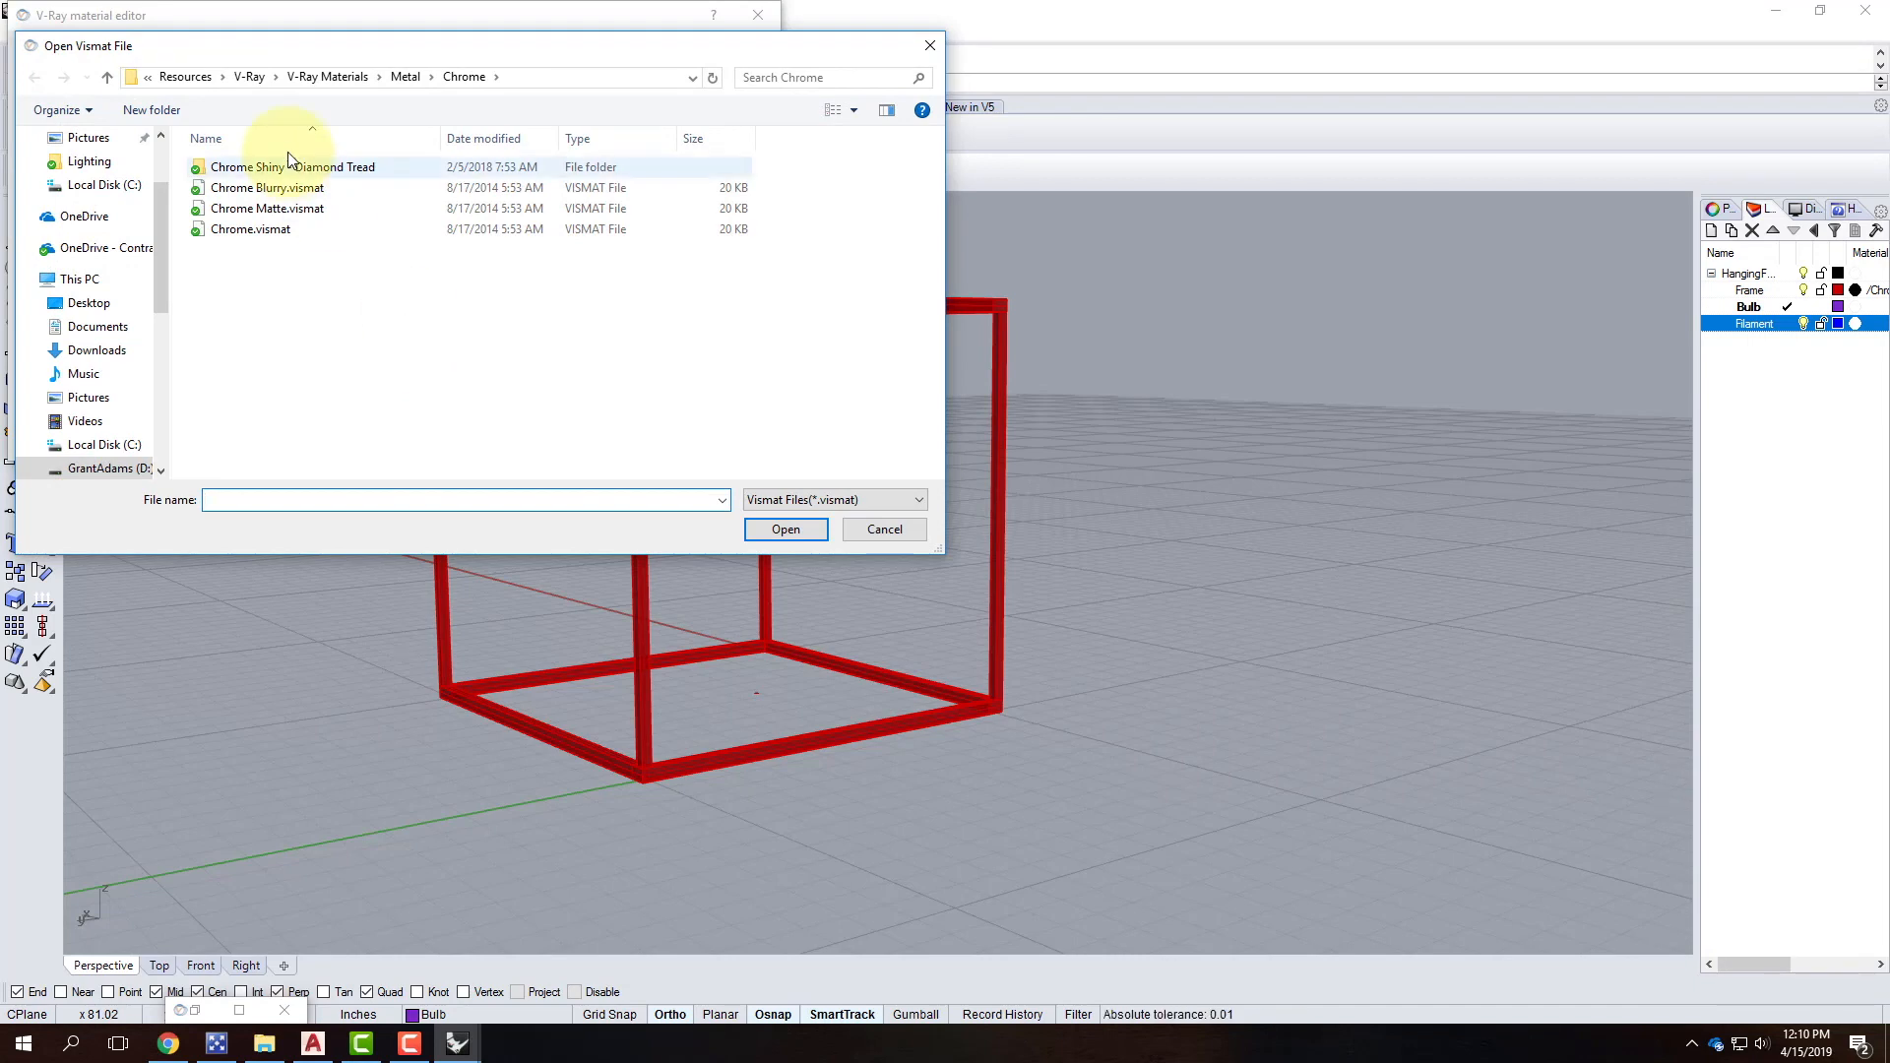
# Load Basic Glass.vismat from the V-Ray Materials Glass library into the scene materials.
pyautogui.click(322, 78)
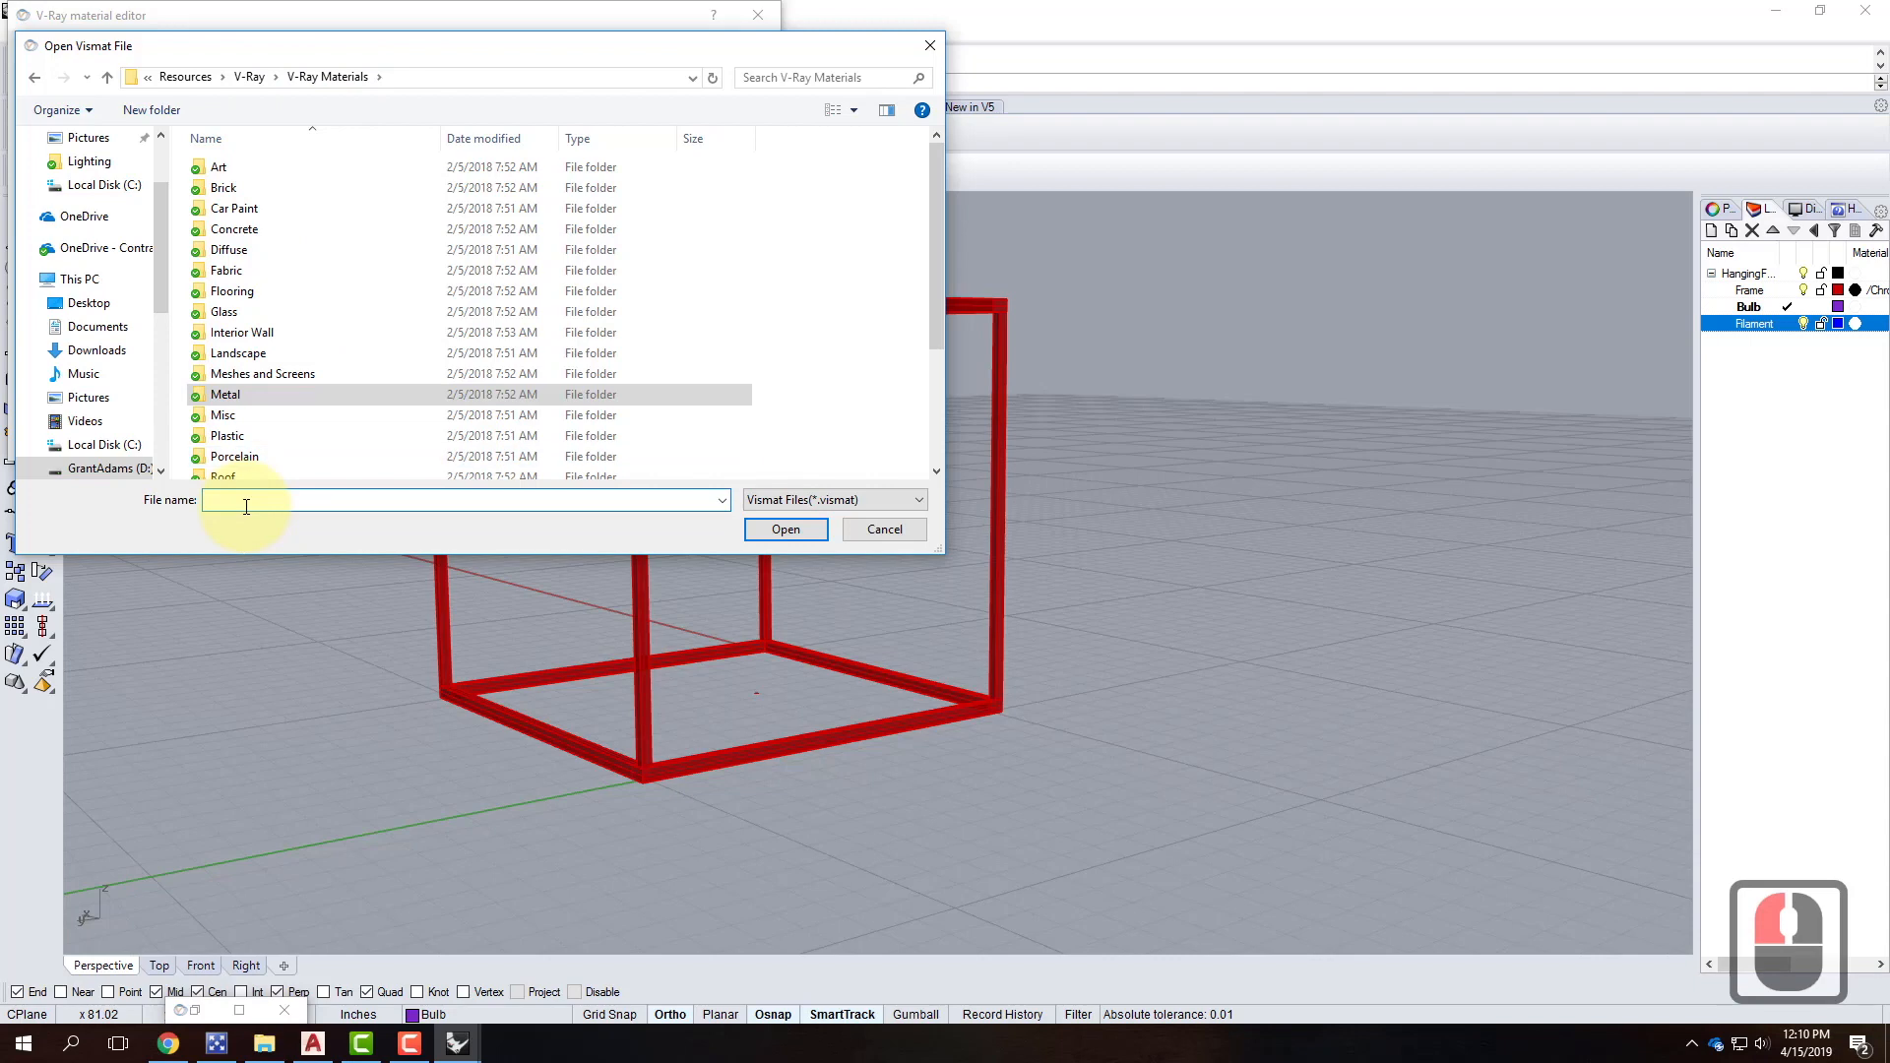
pyautogui.doubleClick(222, 309)
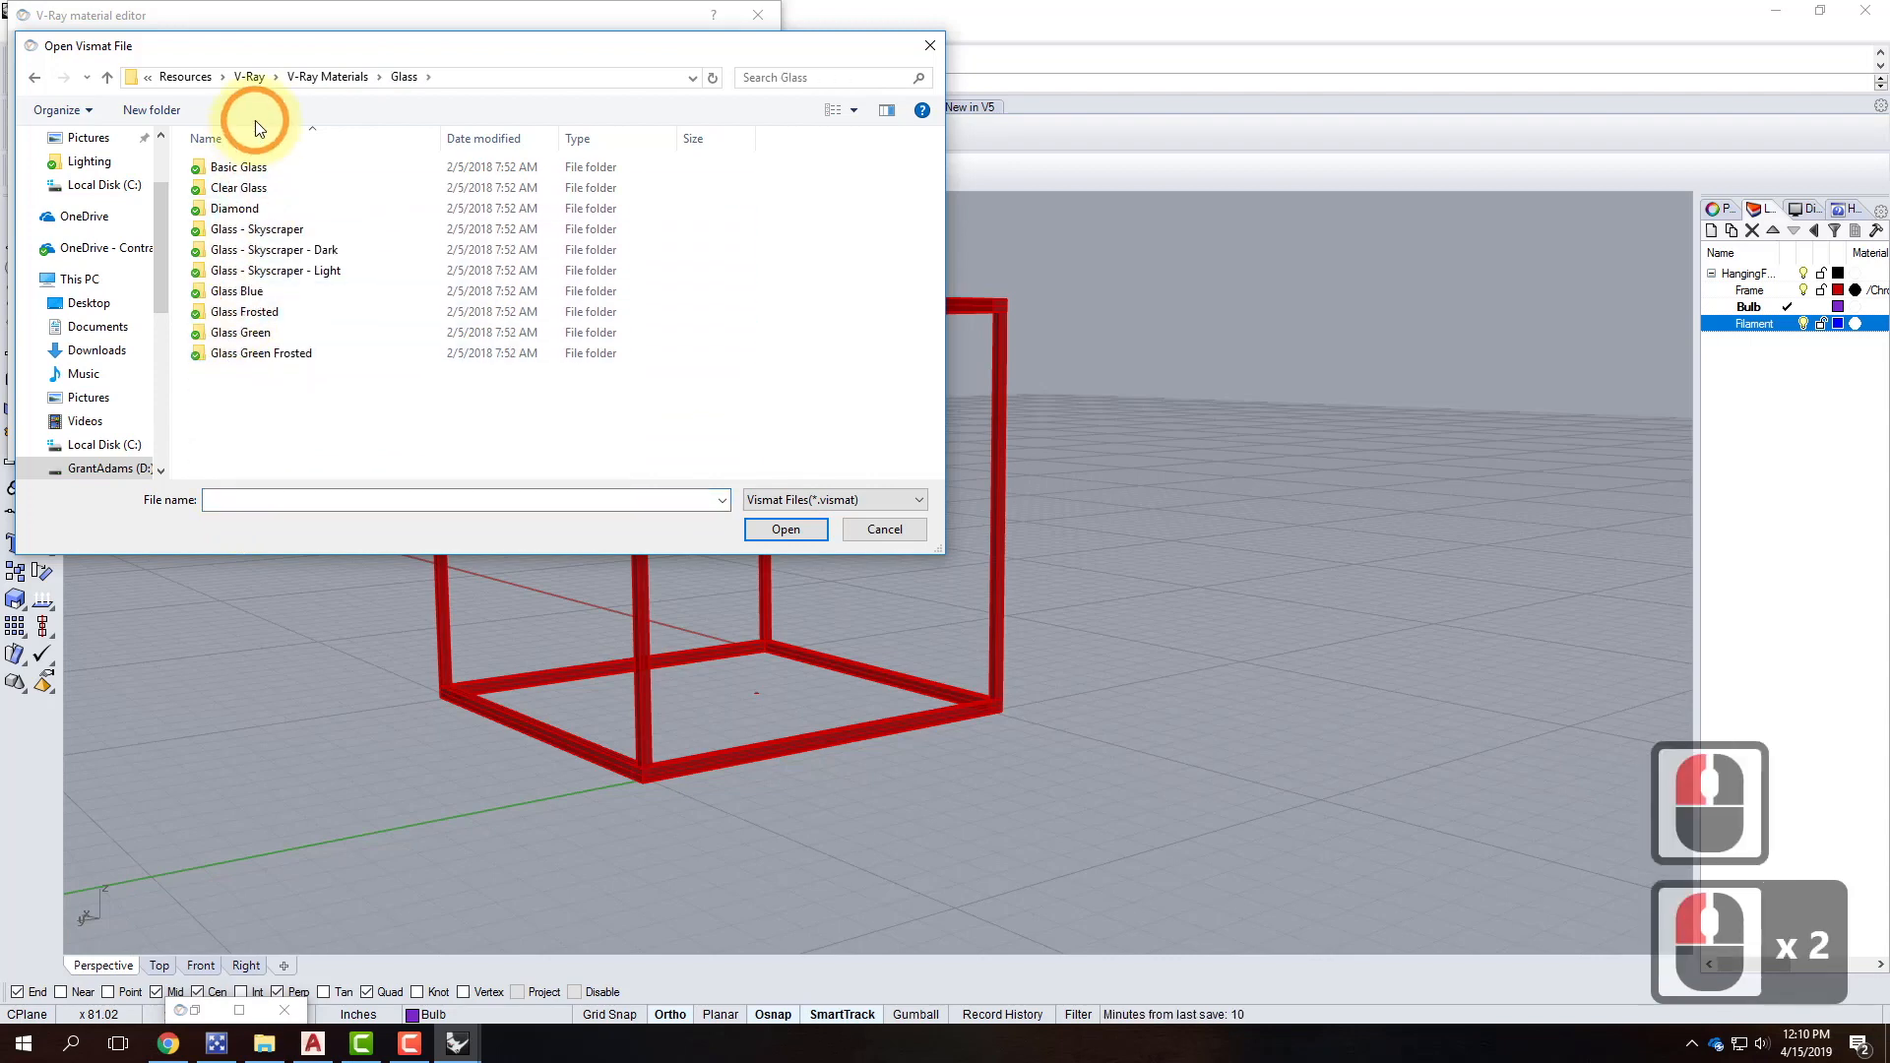
pyautogui.click(246, 169)
pyautogui.doubleClick(246, 169)
pyautogui.doubleClick(252, 165)
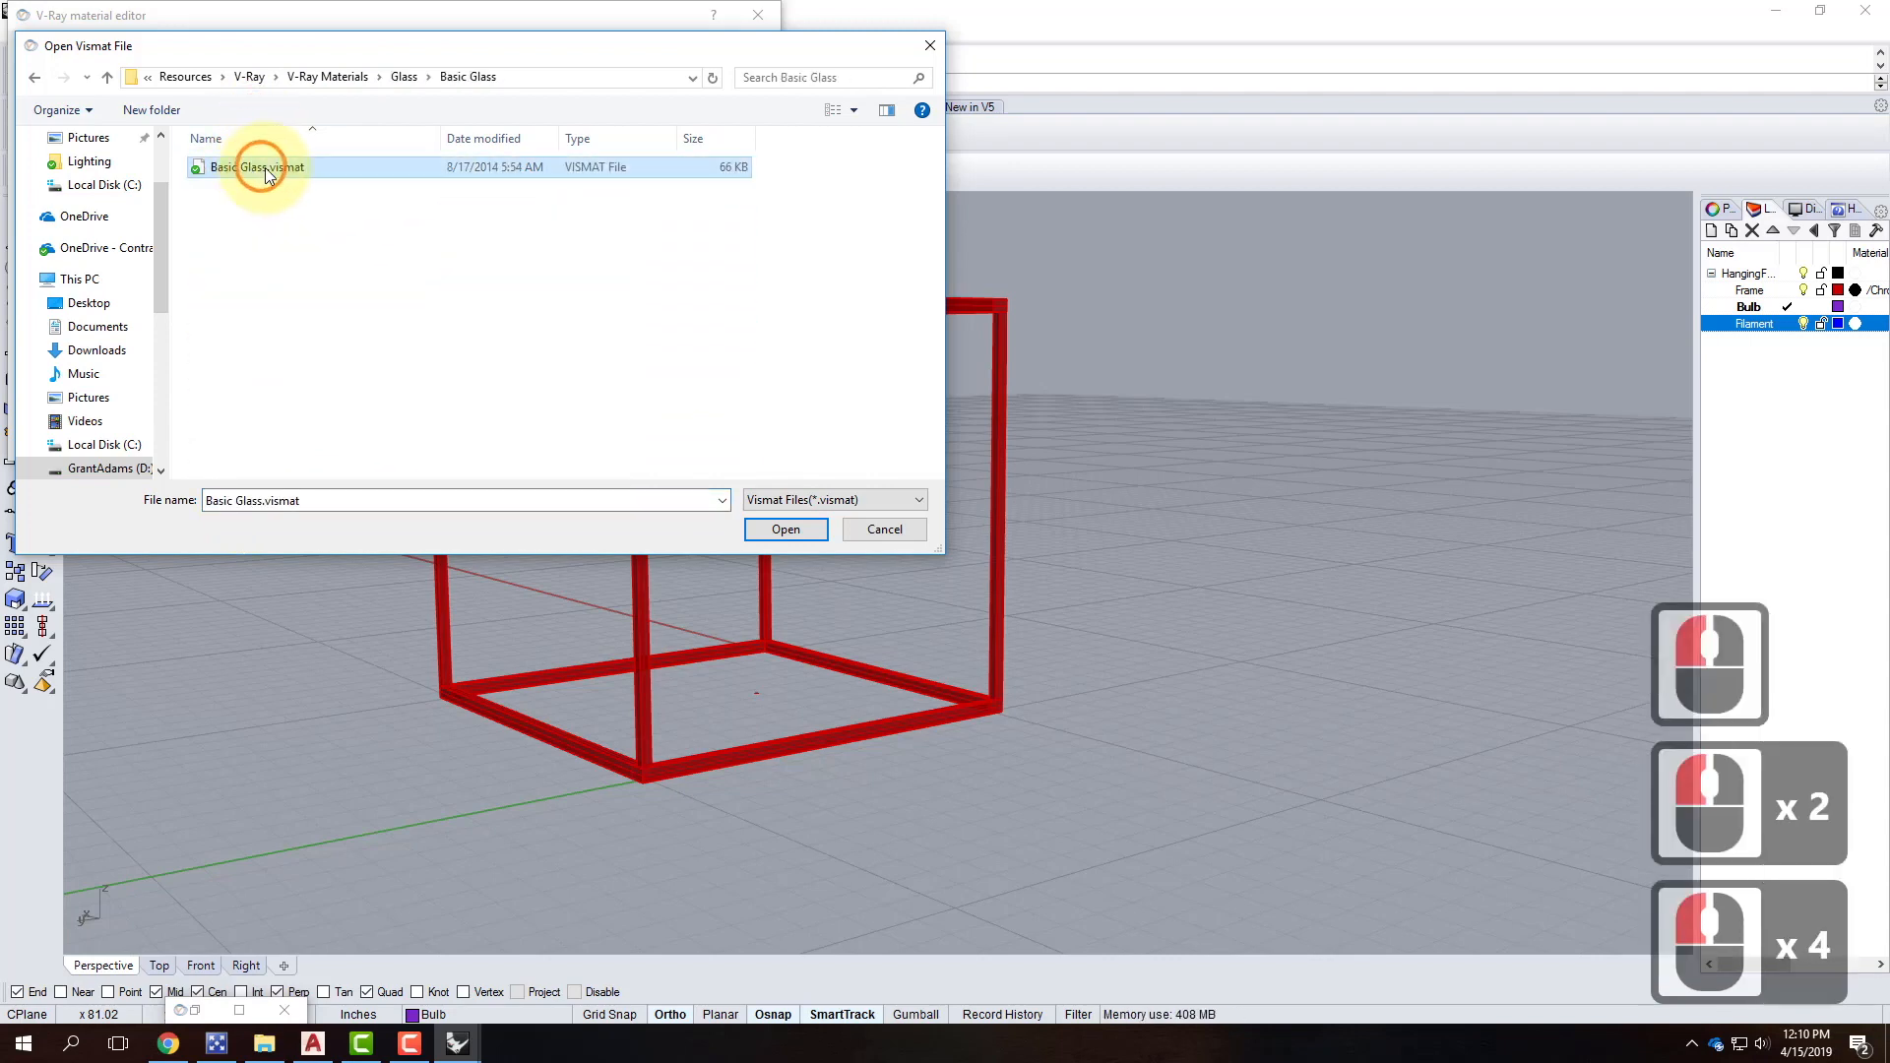
pyautogui.click(110, 304)
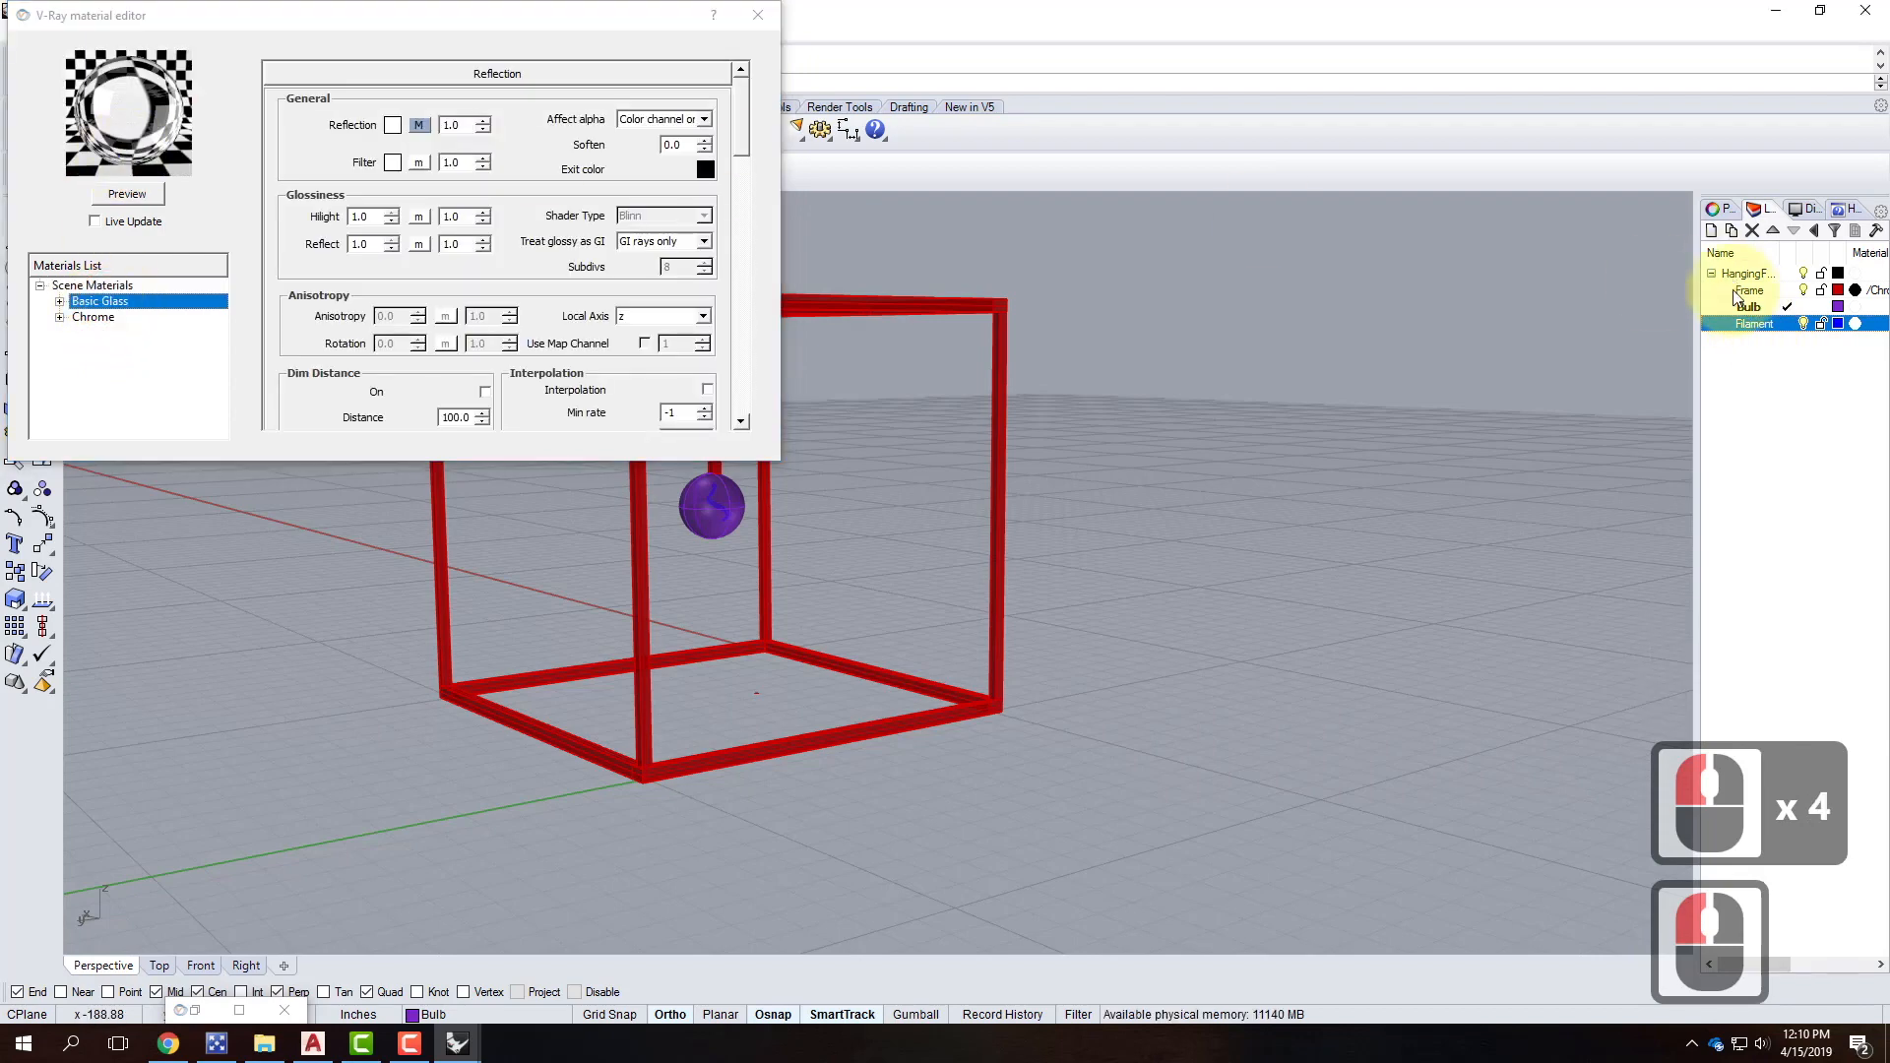
# Apply the Basic Glass material to the Bulb layer.
pyautogui.rightClick(136, 300)
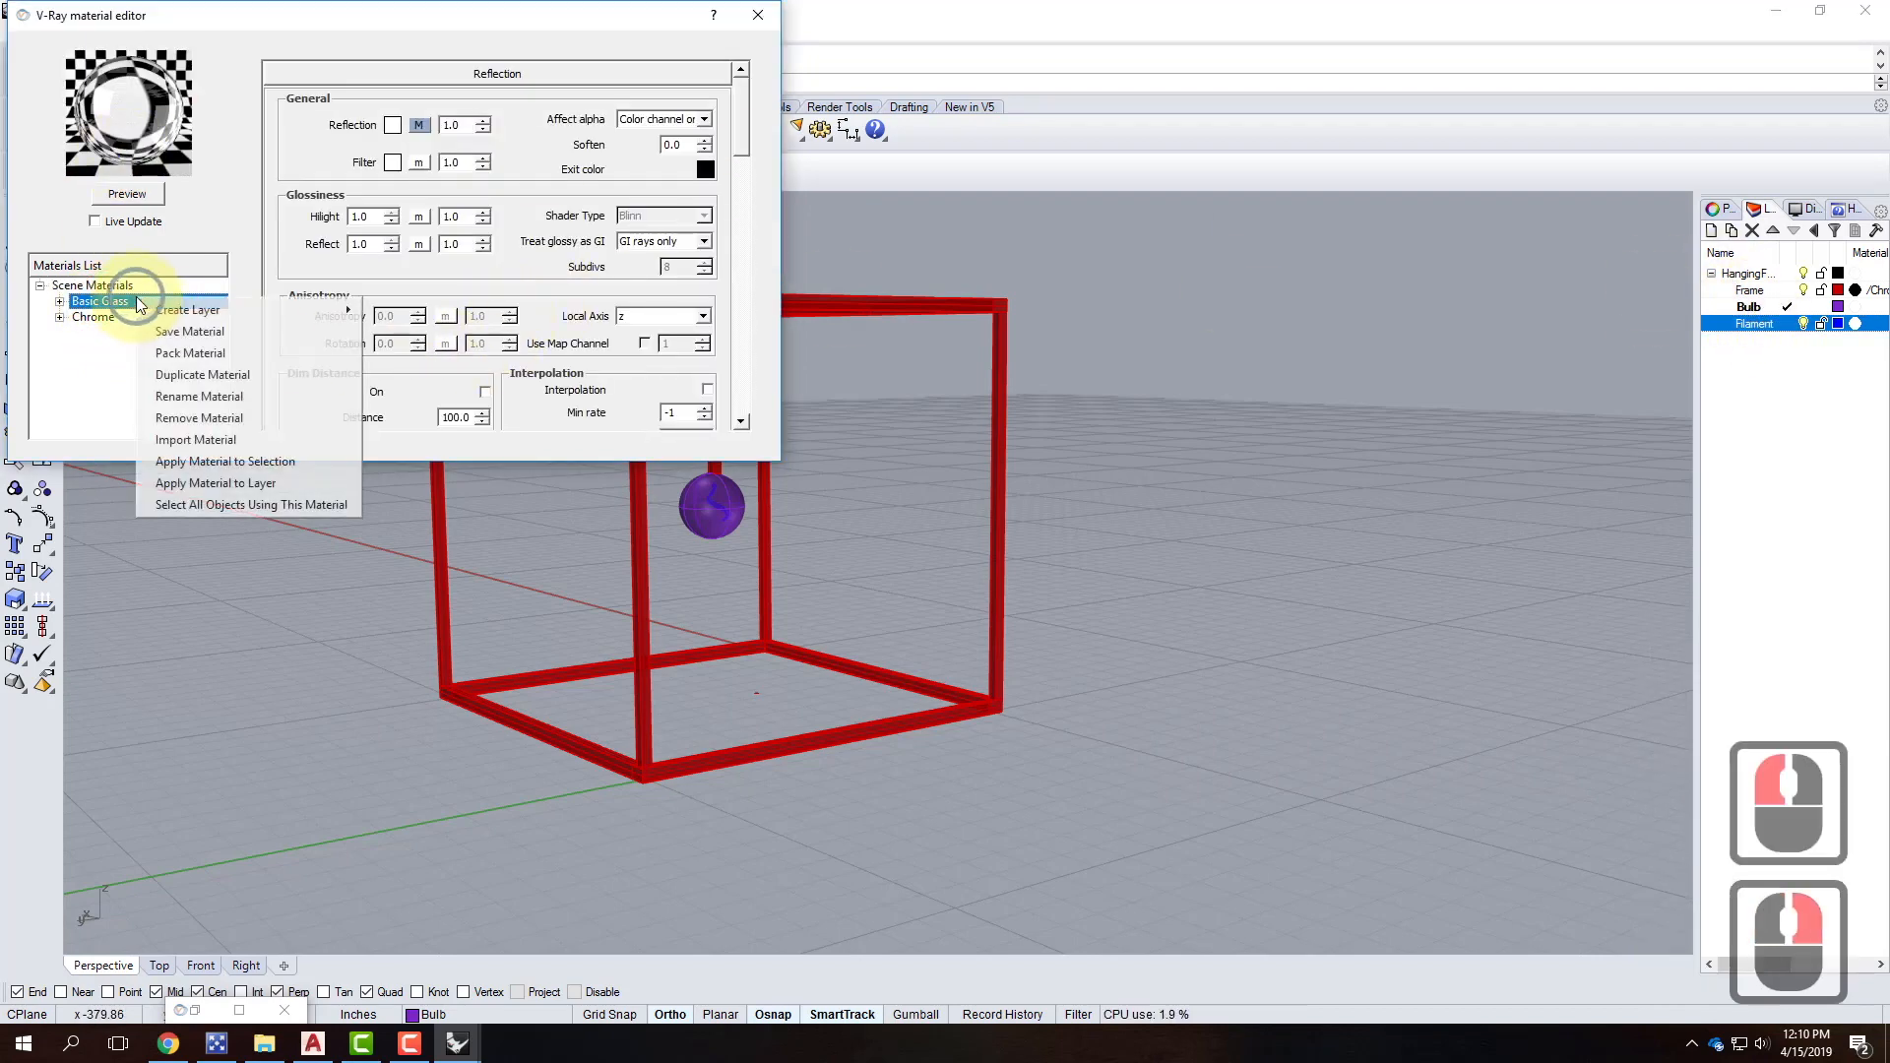
pyautogui.click(278, 461)
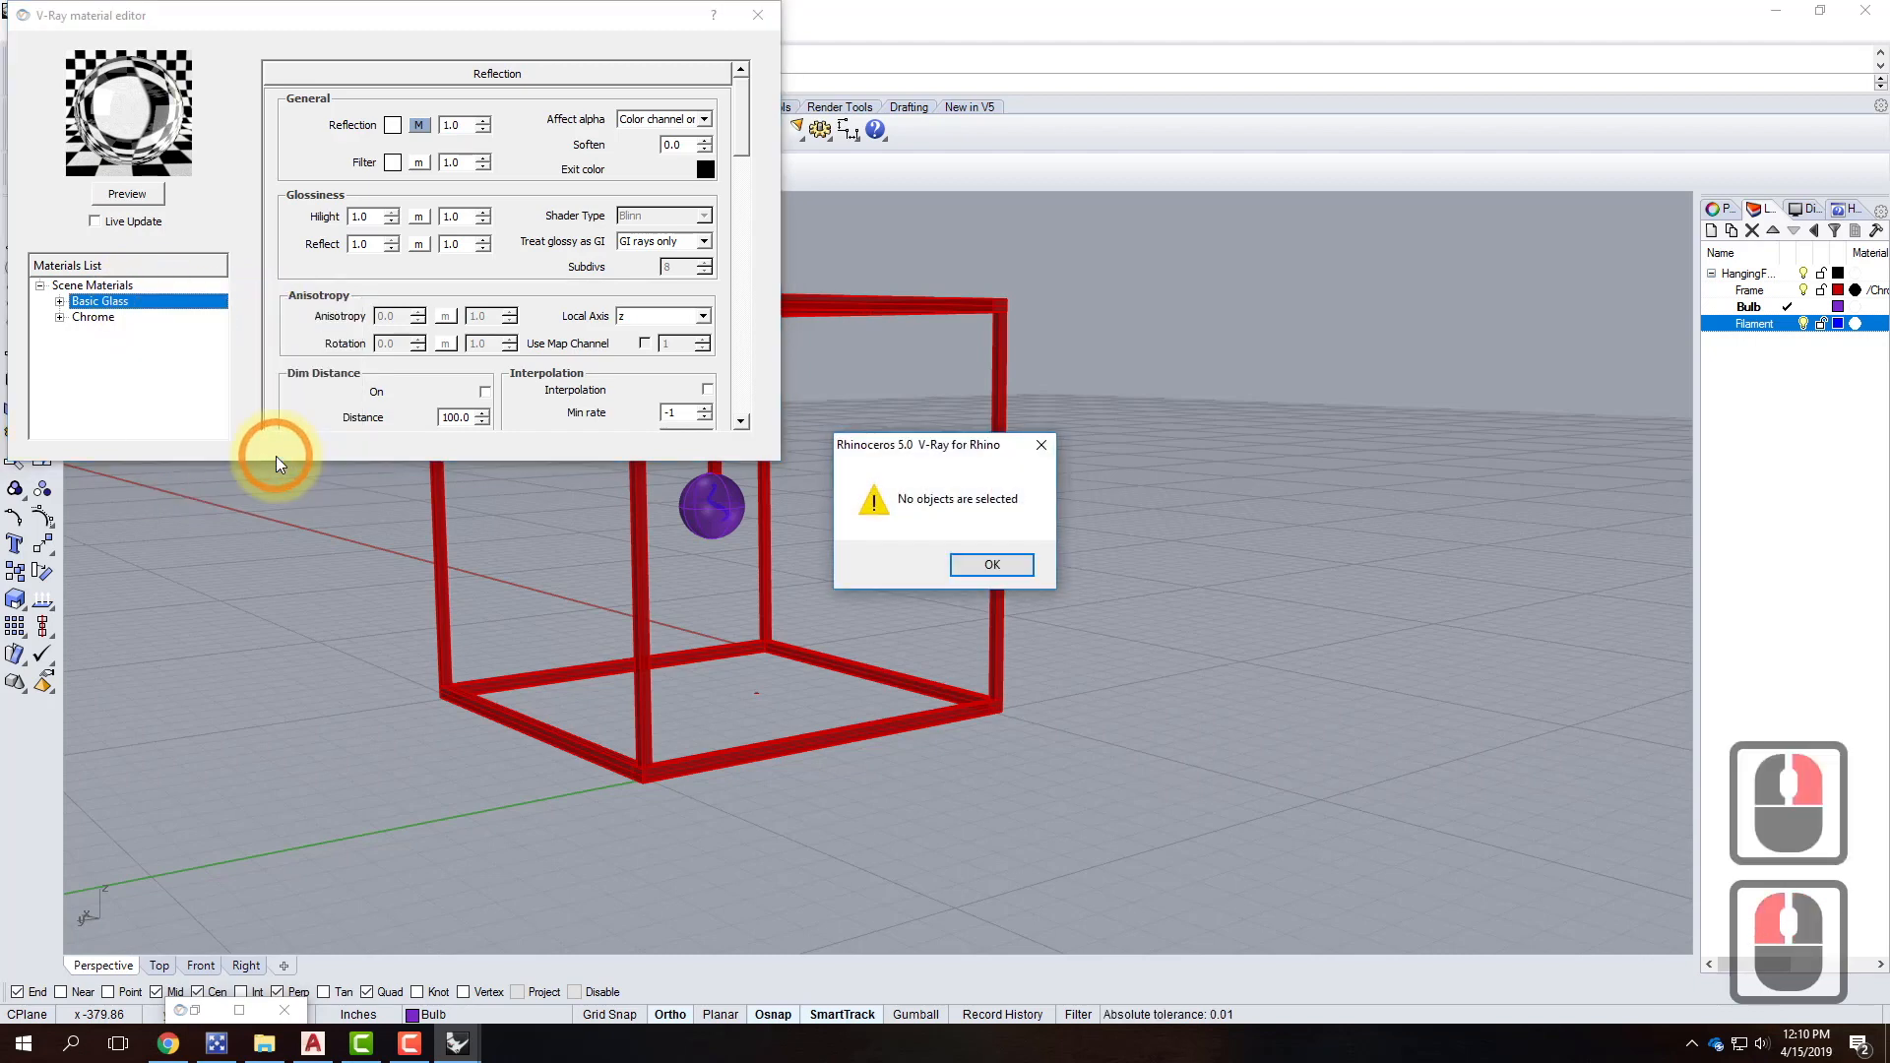
pyautogui.click(1011, 572)
pyautogui.click(158, 315)
pyautogui.click(181, 315)
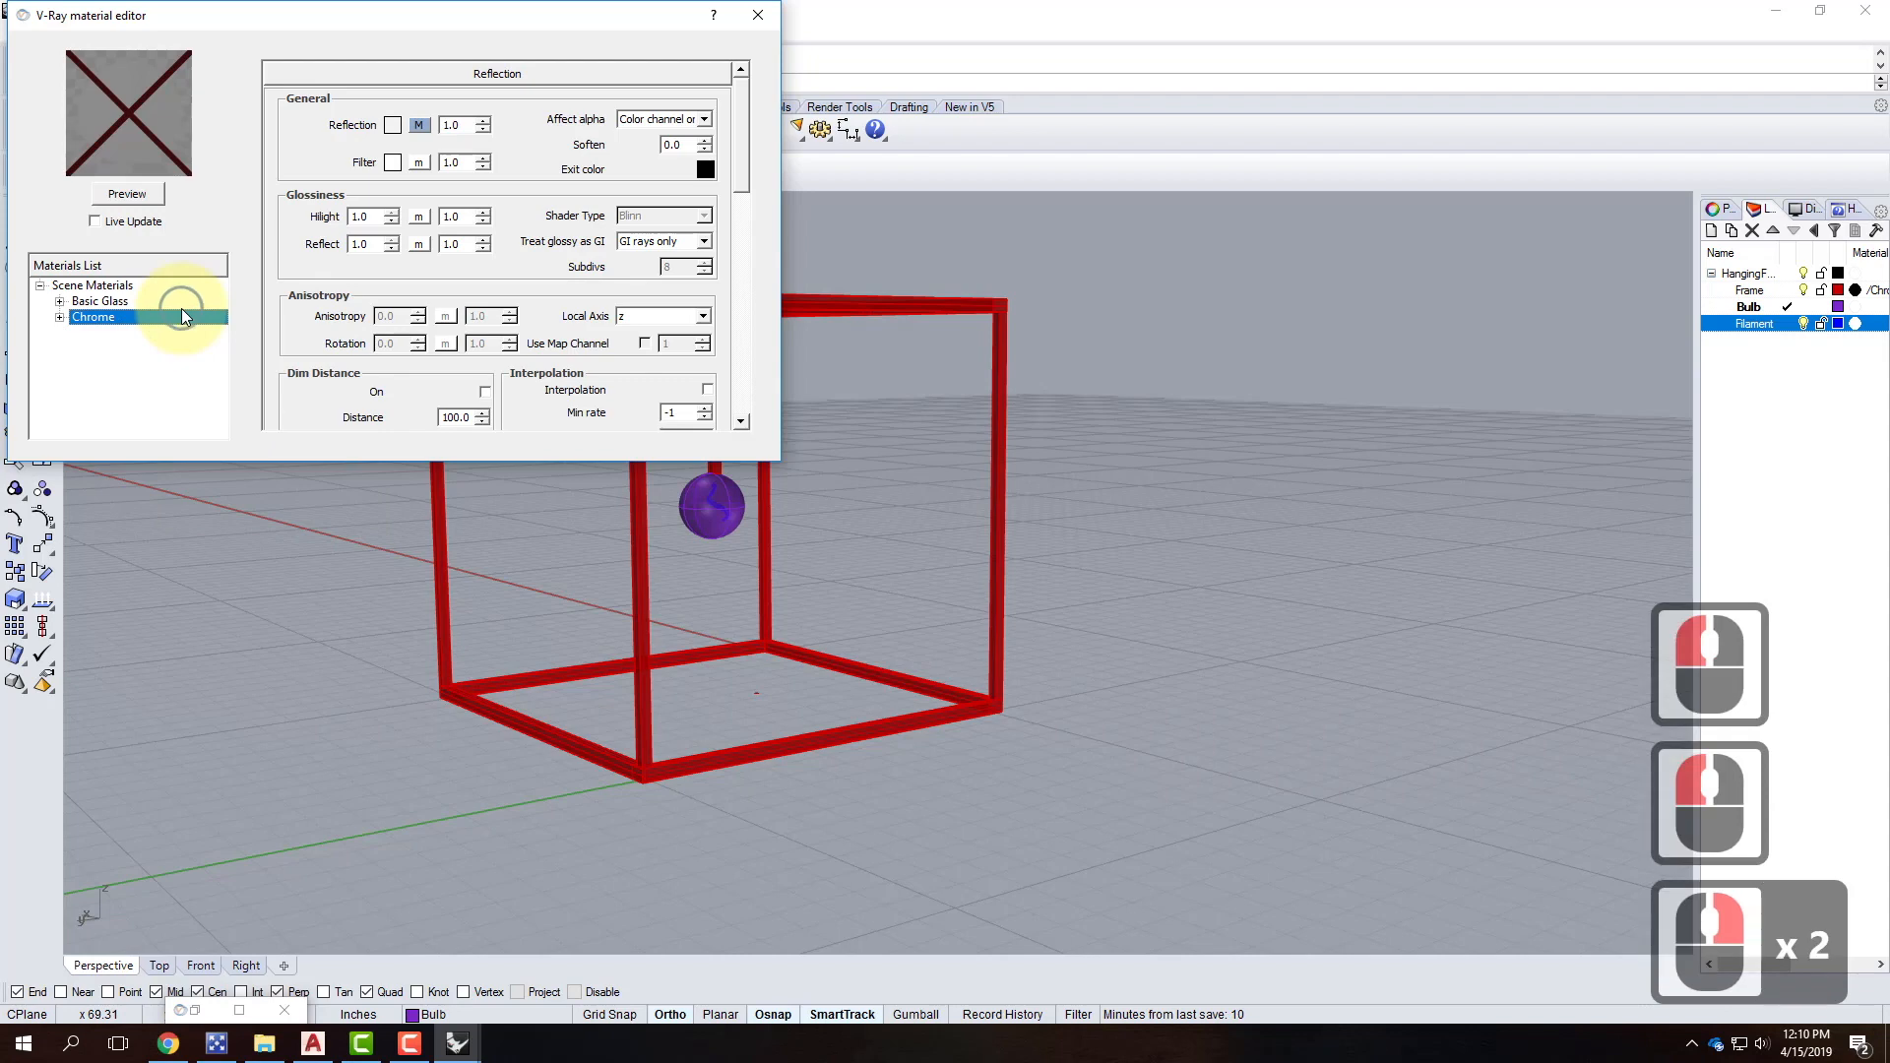
pyautogui.rightClick(143, 301)
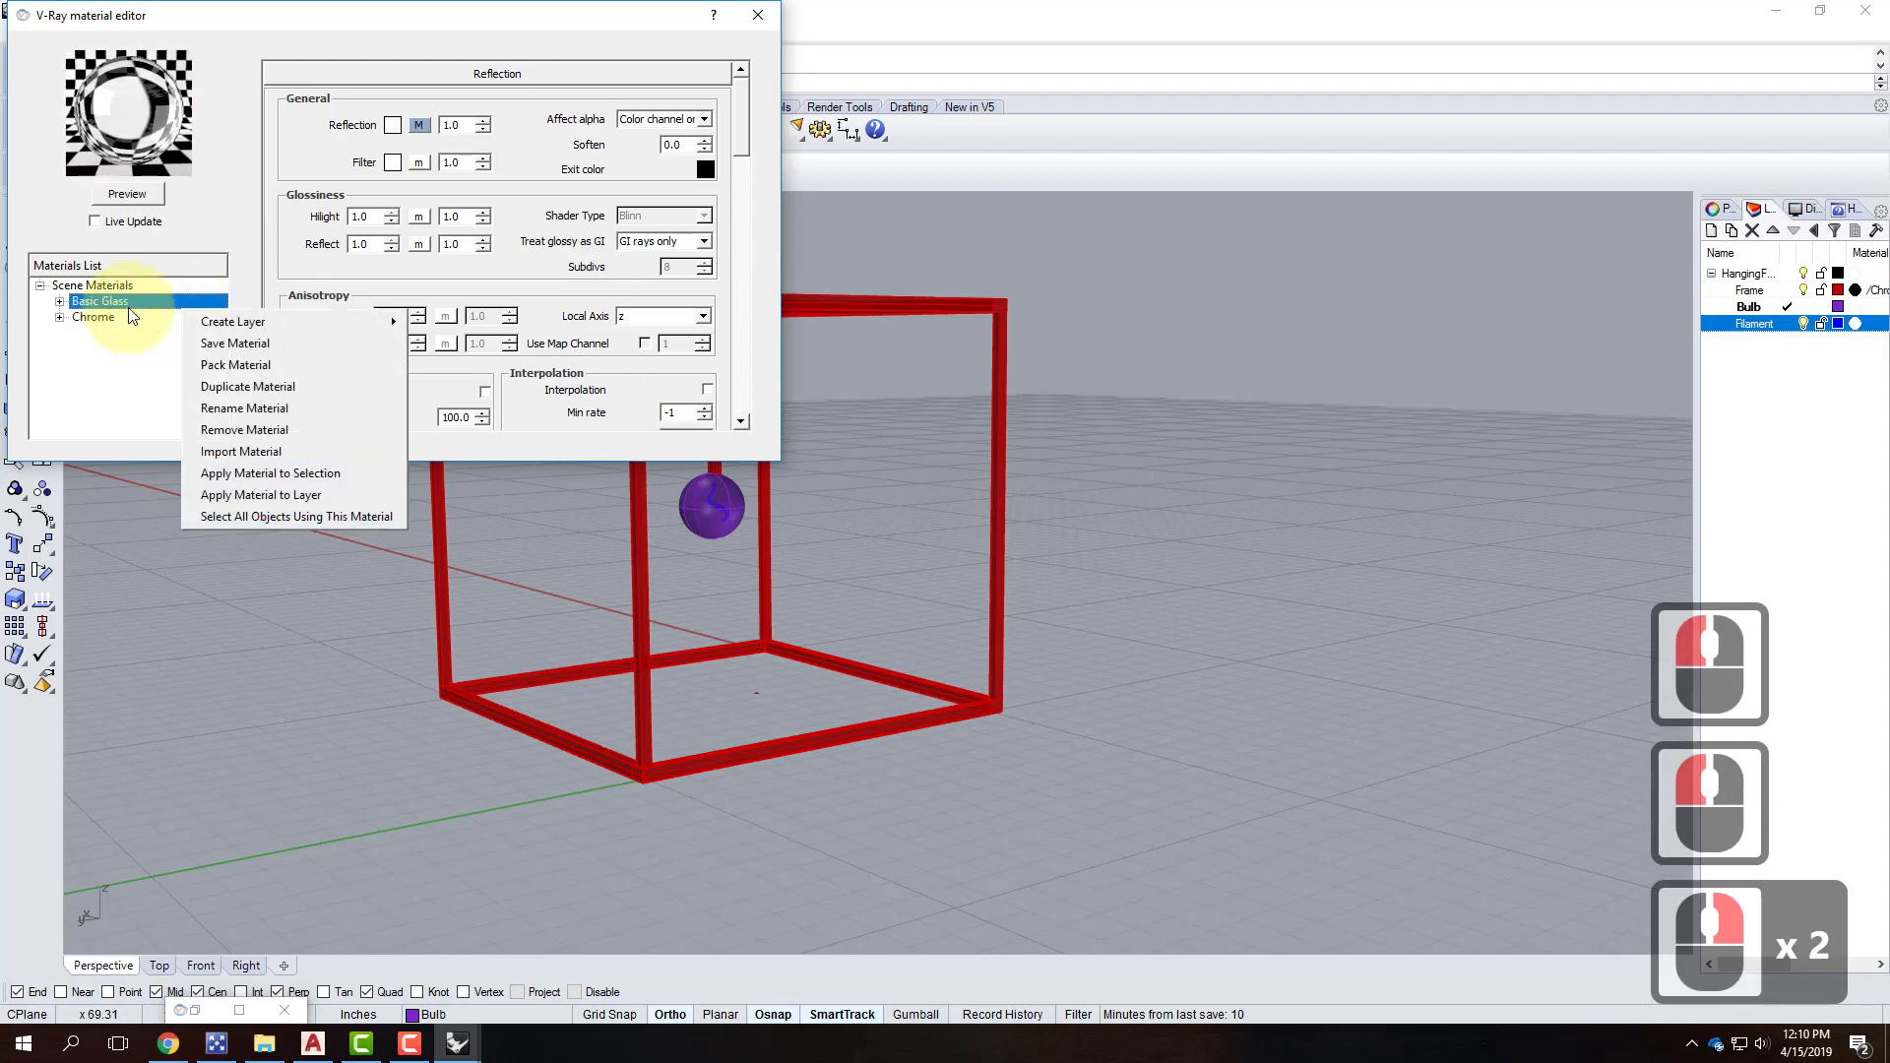
pyautogui.click(302, 494)
pyautogui.click(871, 452)
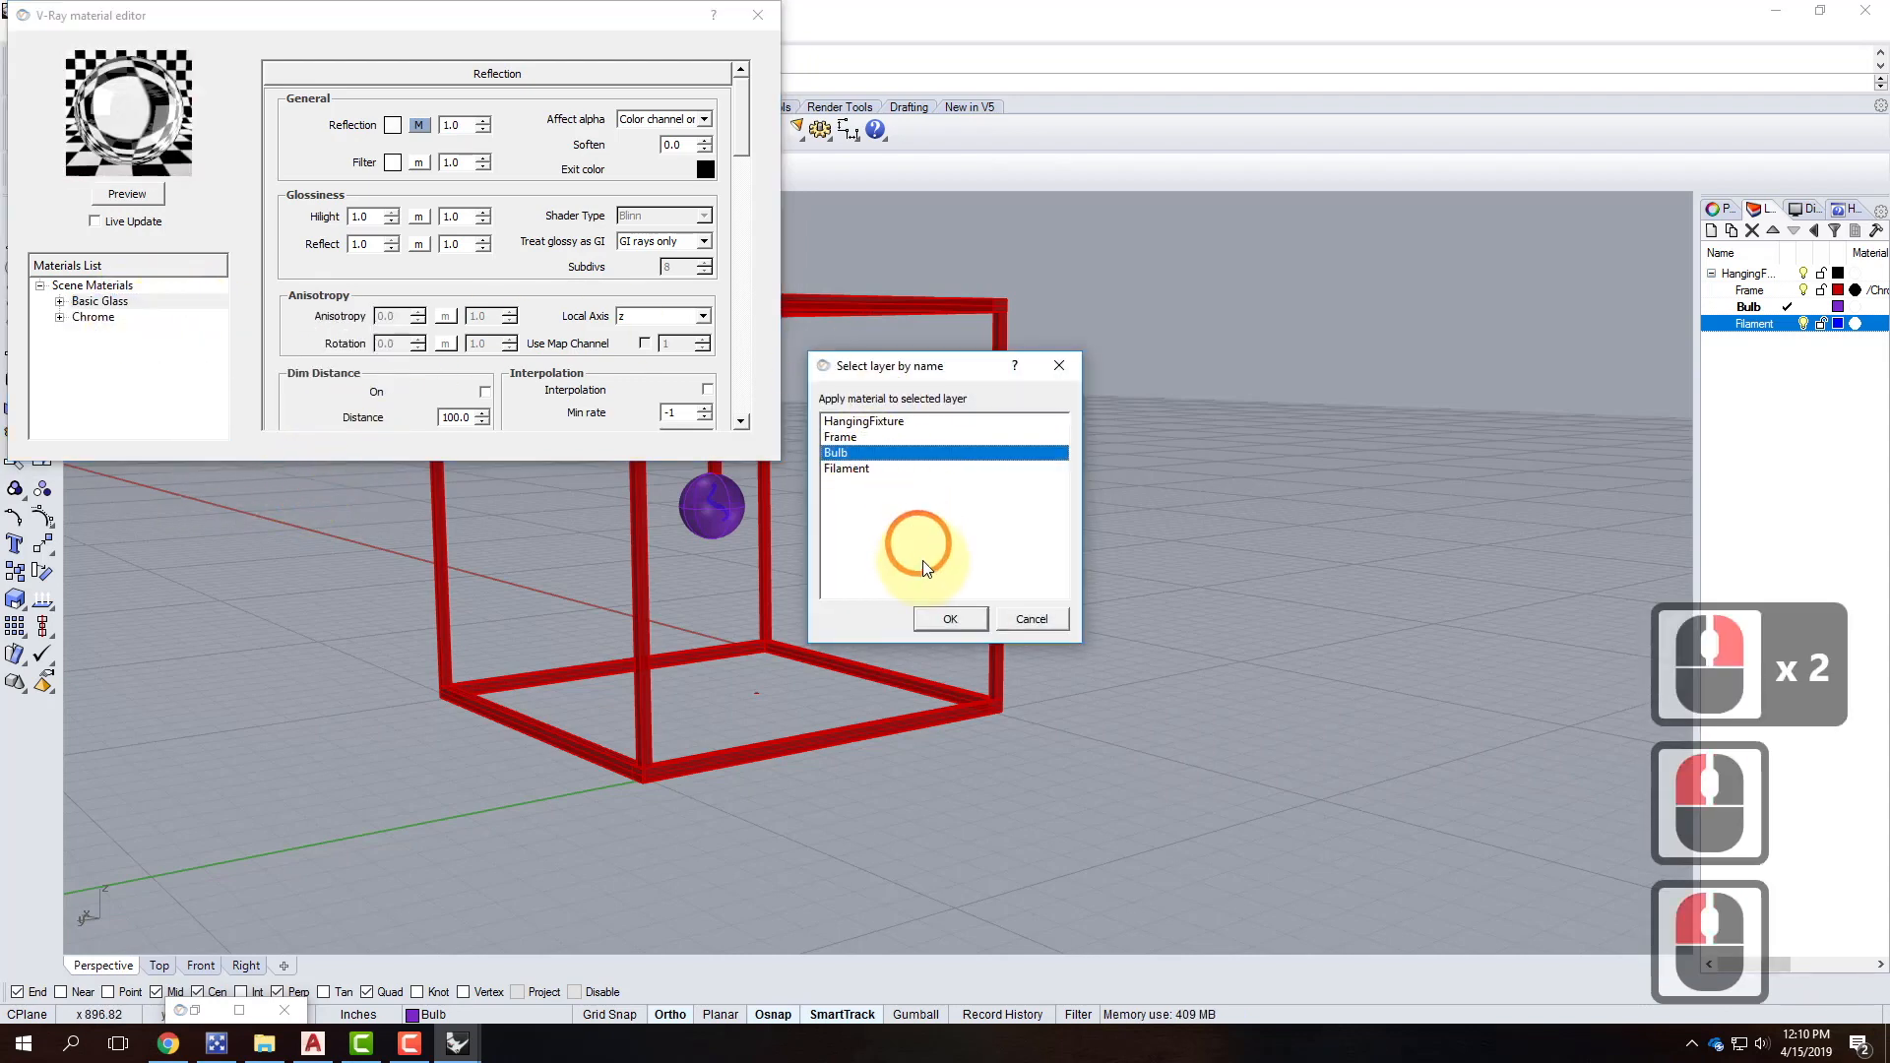
pyautogui.click(951, 618)
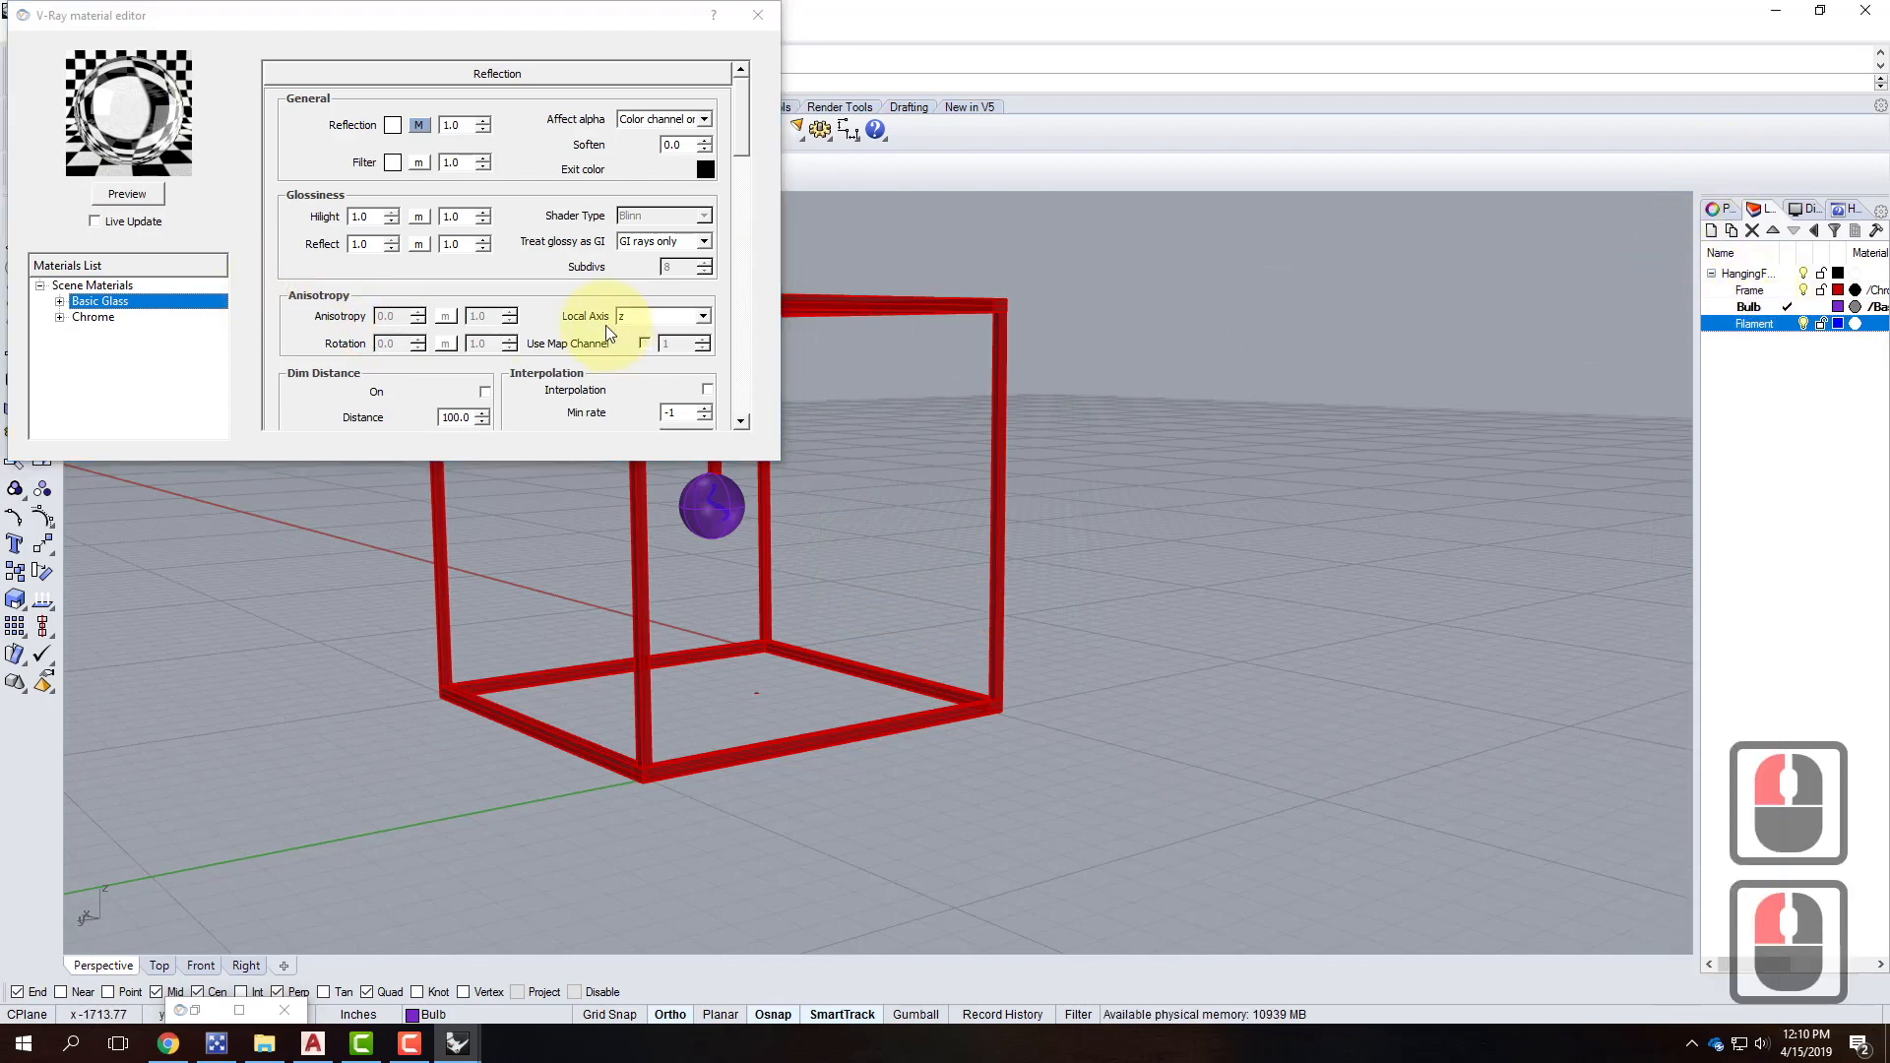
pyautogui.click(108, 284)
# Create a new Standard V-Ray material in Scene Materials and rename it Filament.
pyautogui.rightClick(113, 285)
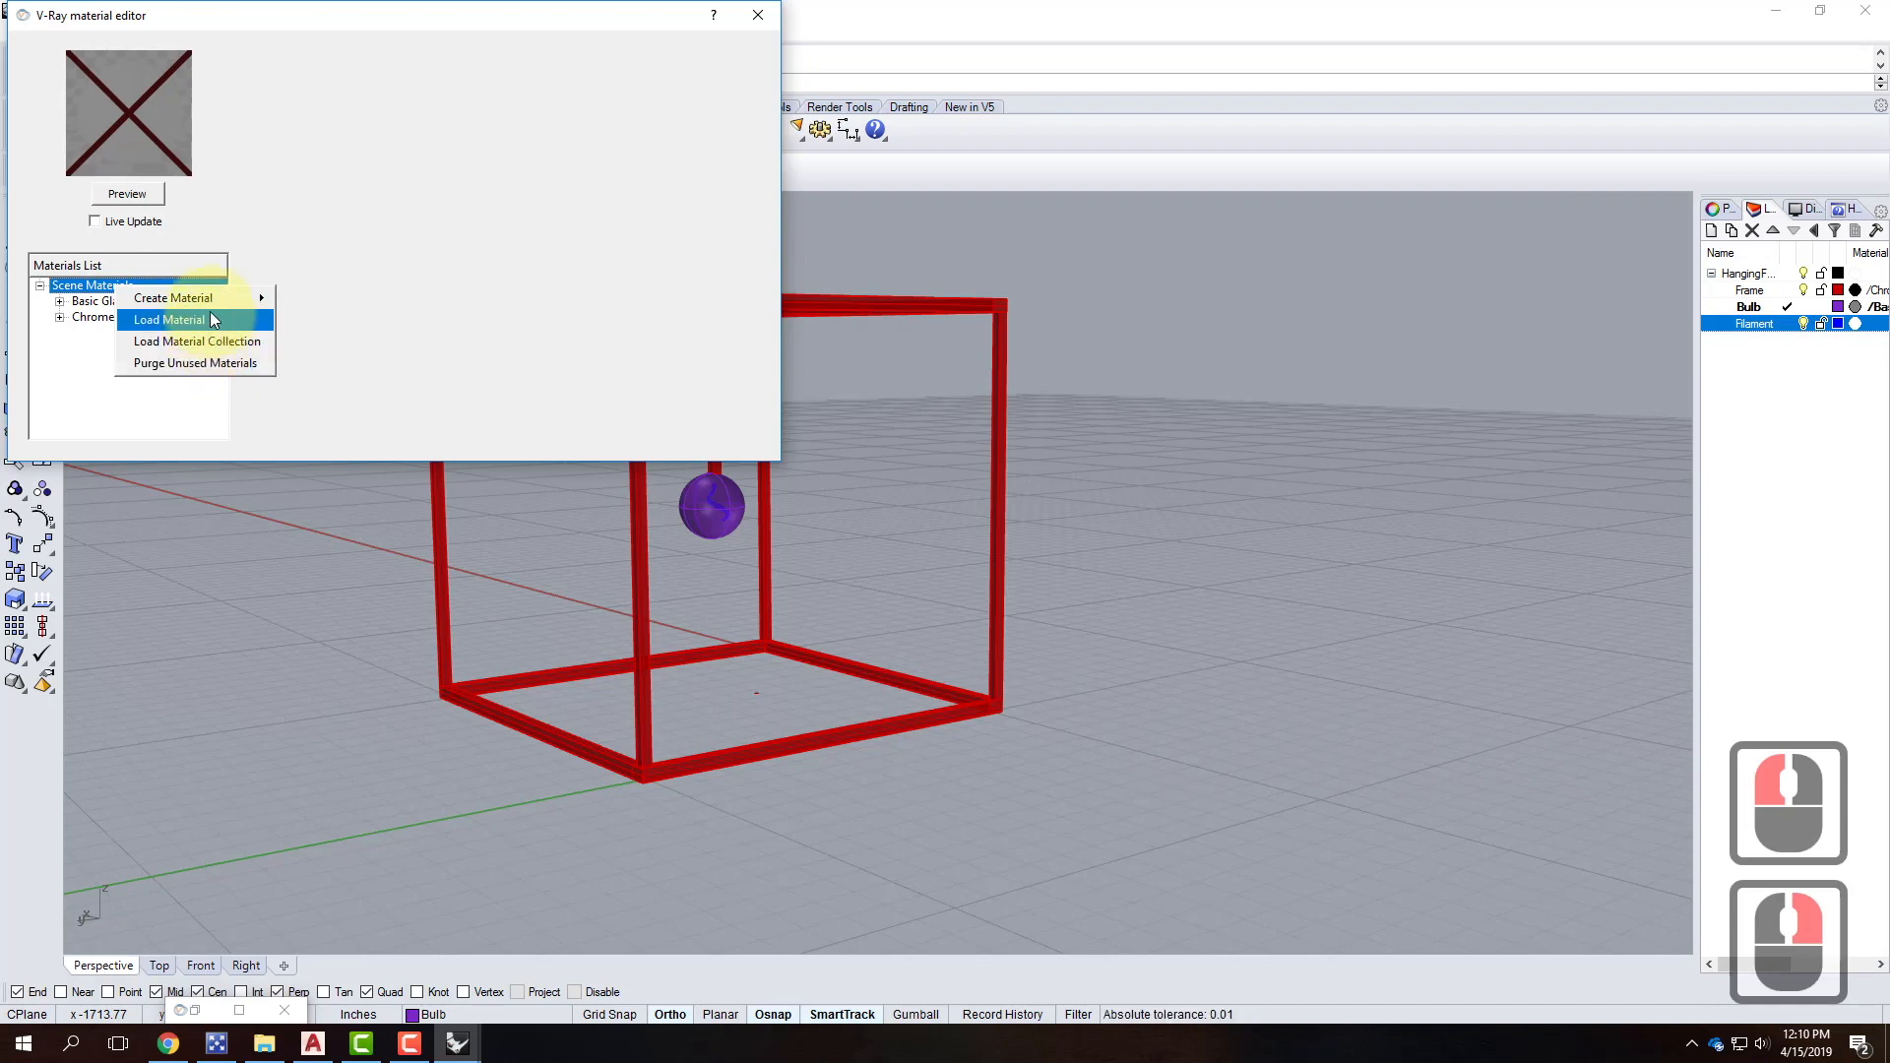
pyautogui.click(209, 320)
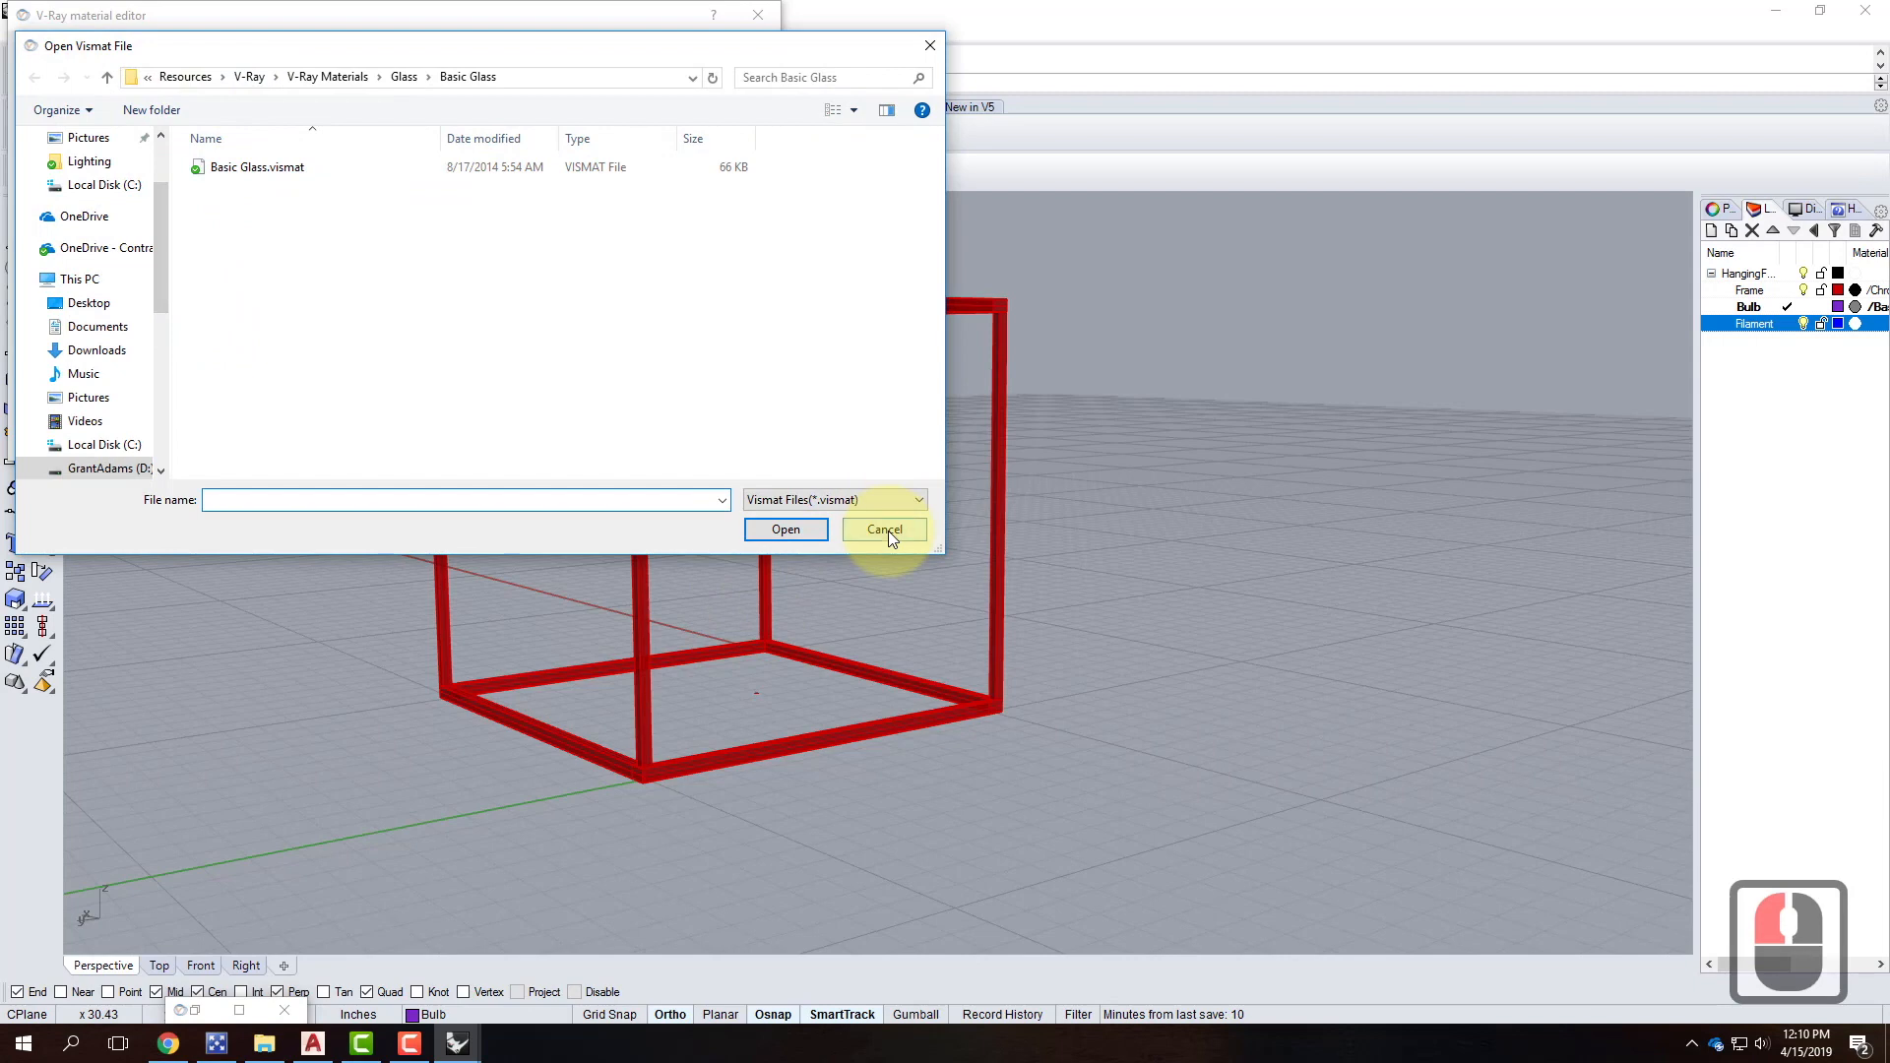
pyautogui.click(885, 529)
pyautogui.click(109, 286)
pyautogui.rightClick(108, 286)
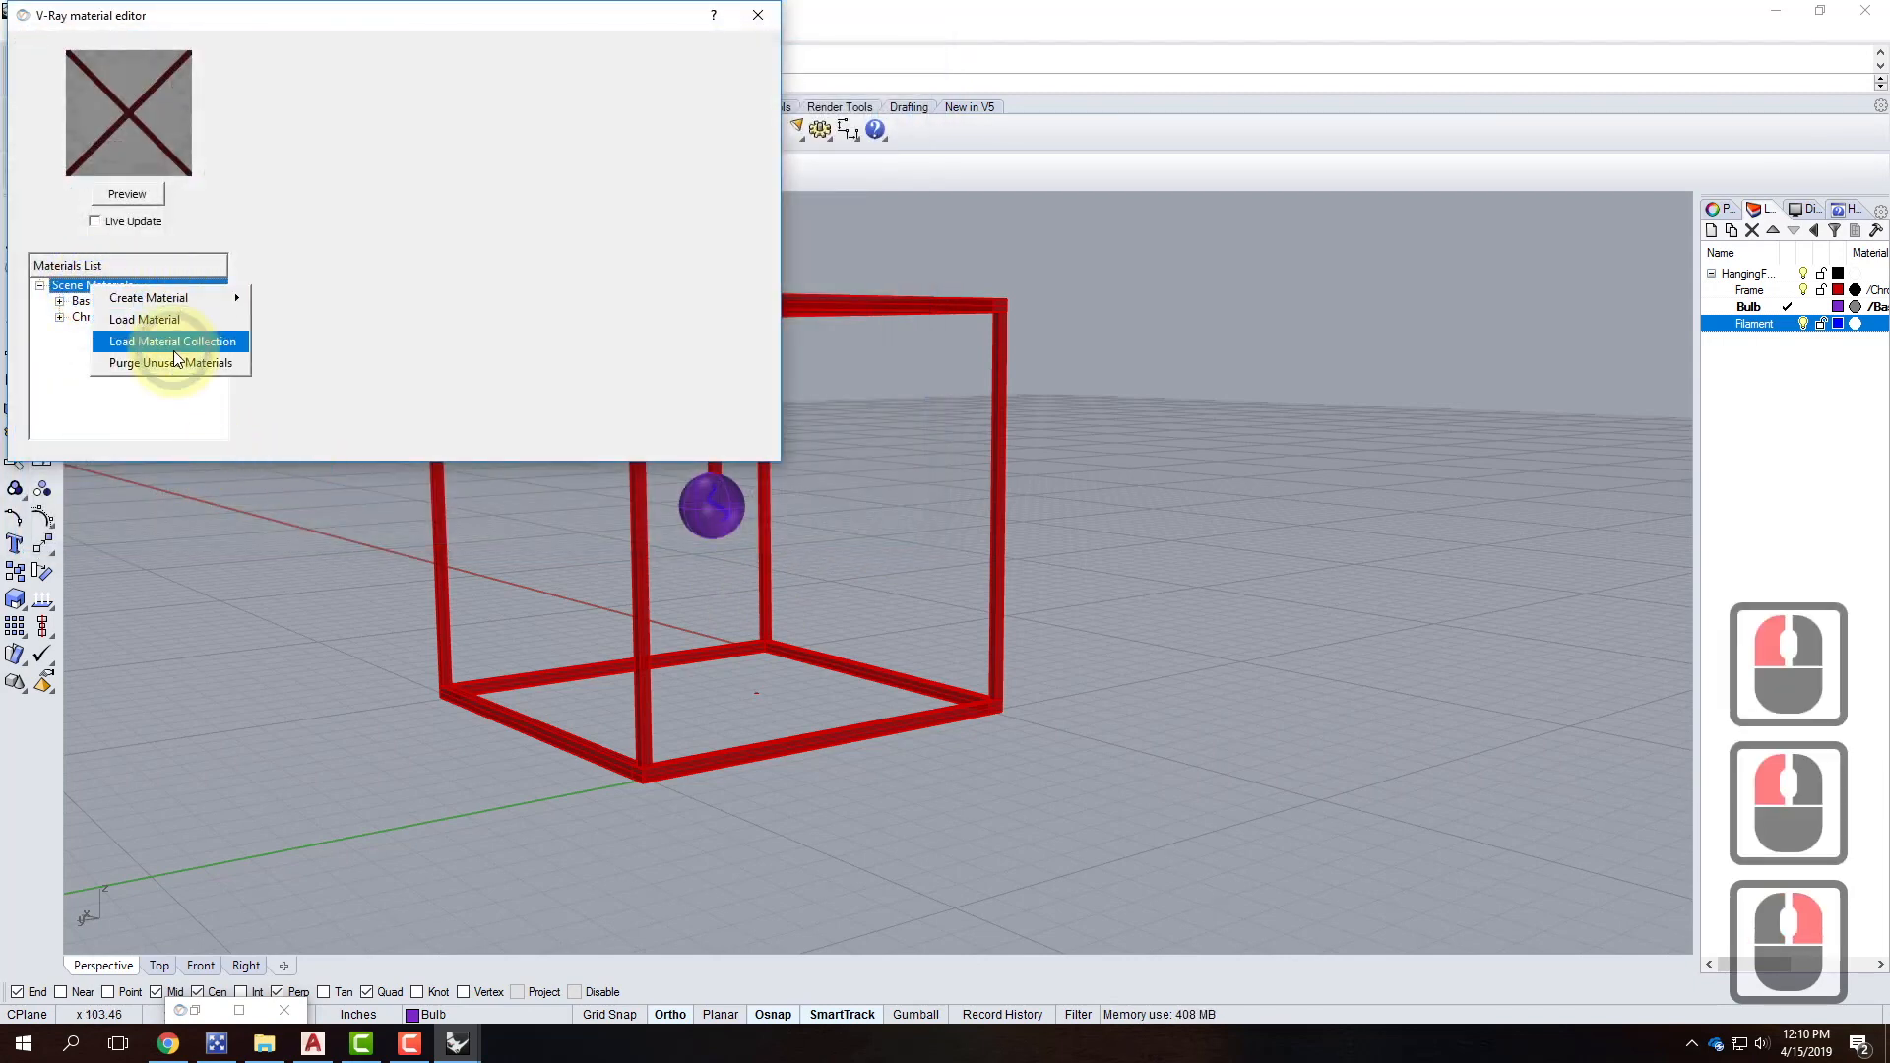
pyautogui.moveTo(171, 299)
pyautogui.click(315, 362)
pyautogui.doubleClick(103, 331)
pyautogui.write('Filament')
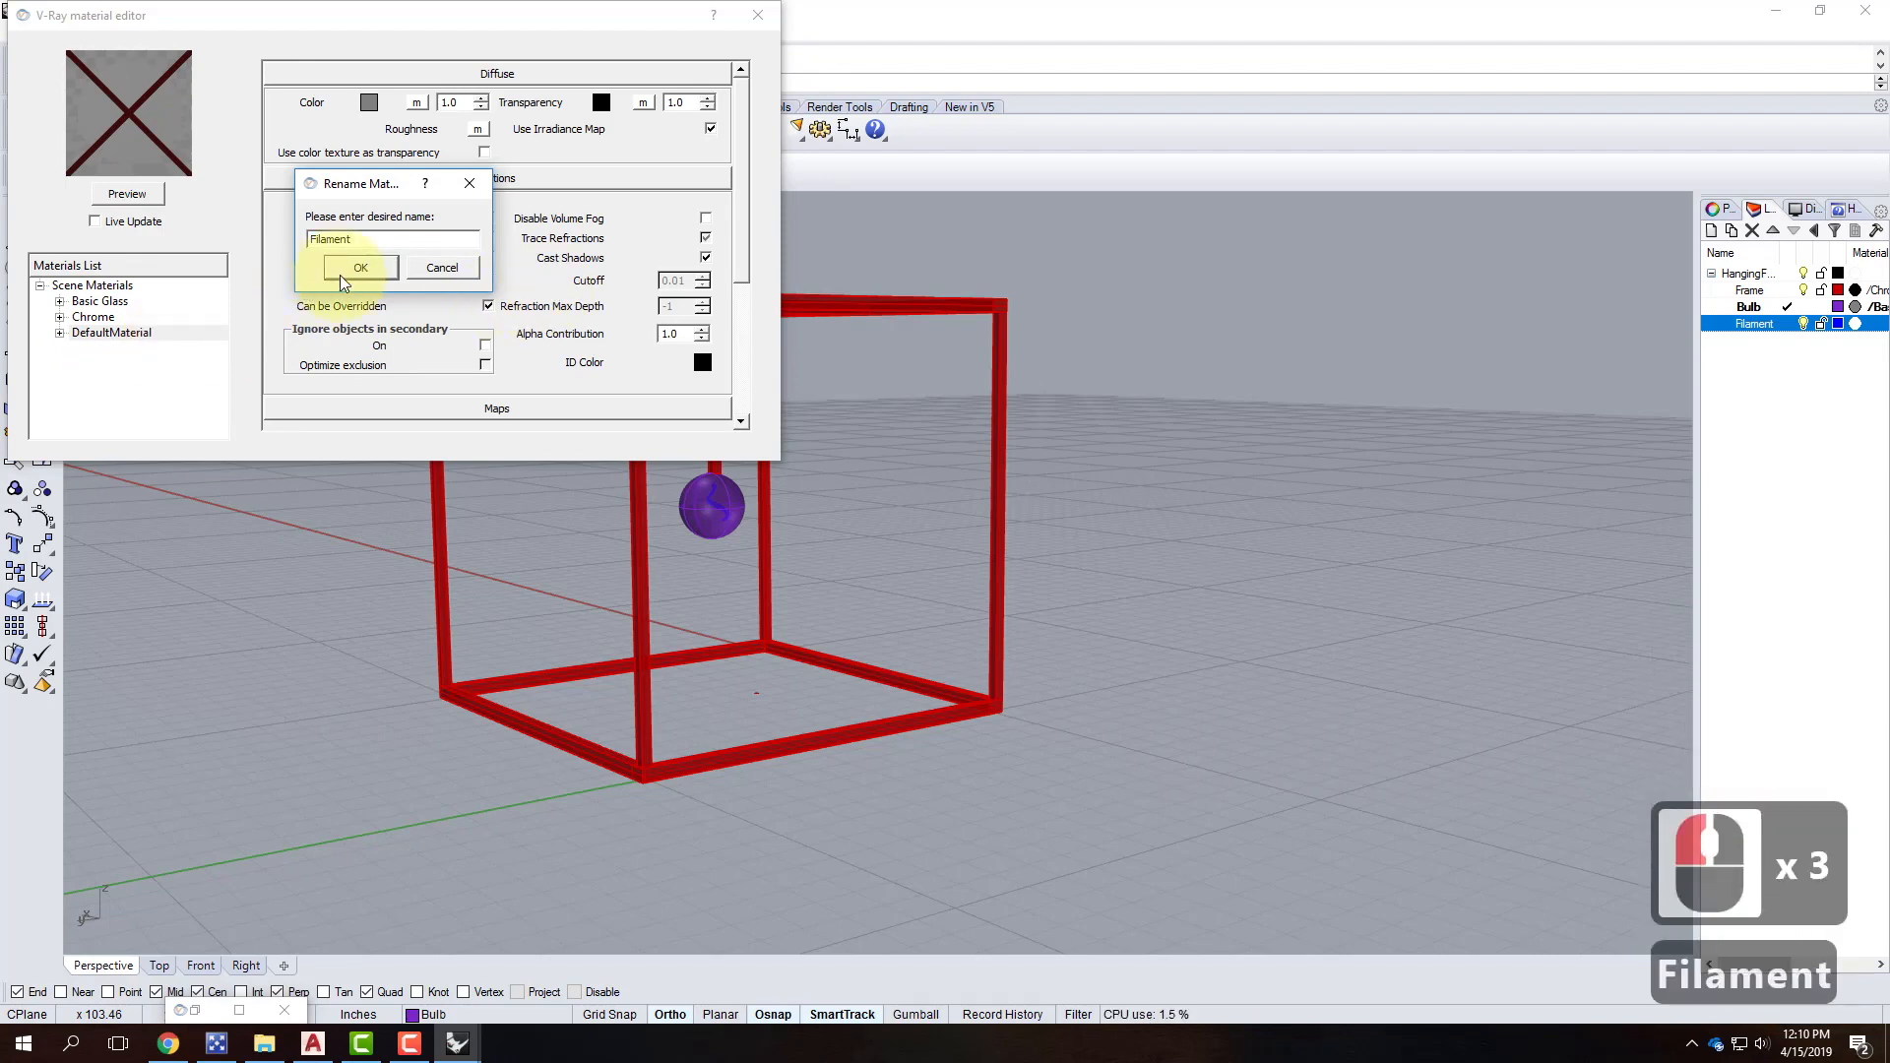
pyautogui.click(361, 268)
pyautogui.click(378, 104)
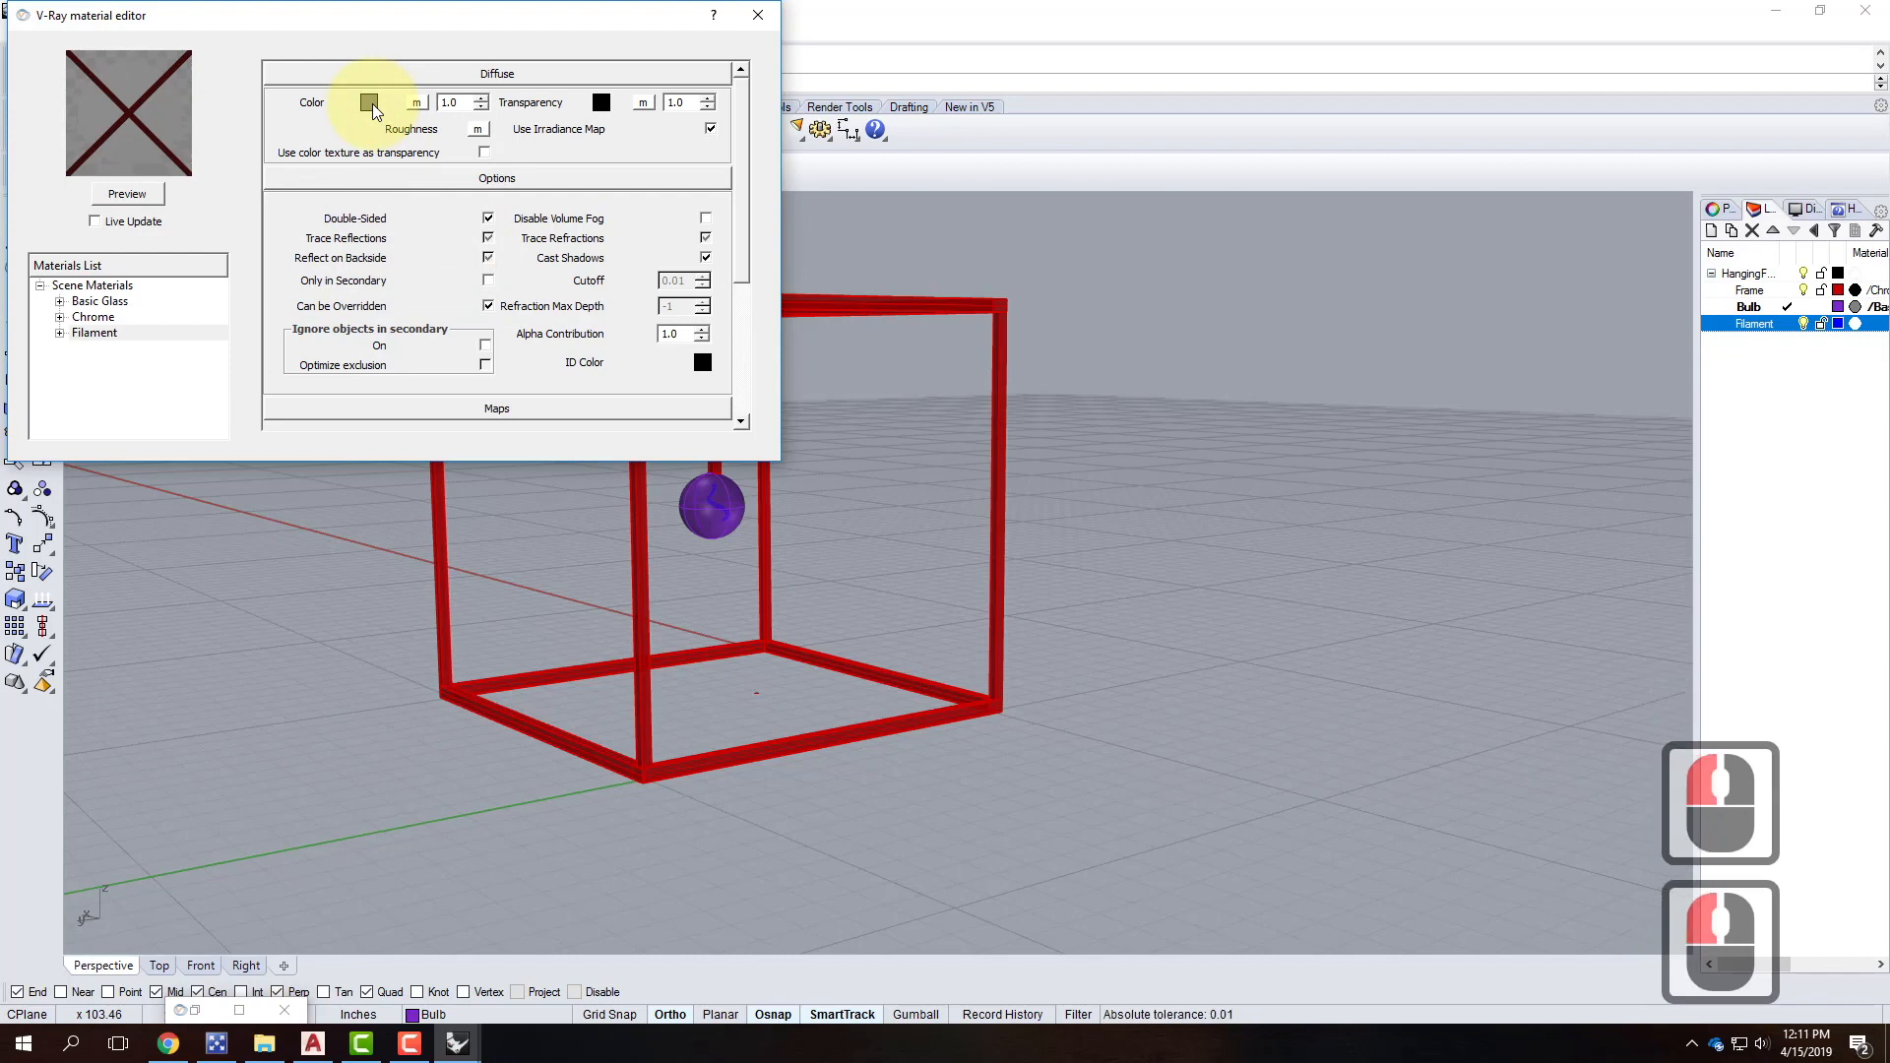
pyautogui.rightClick(103, 334)
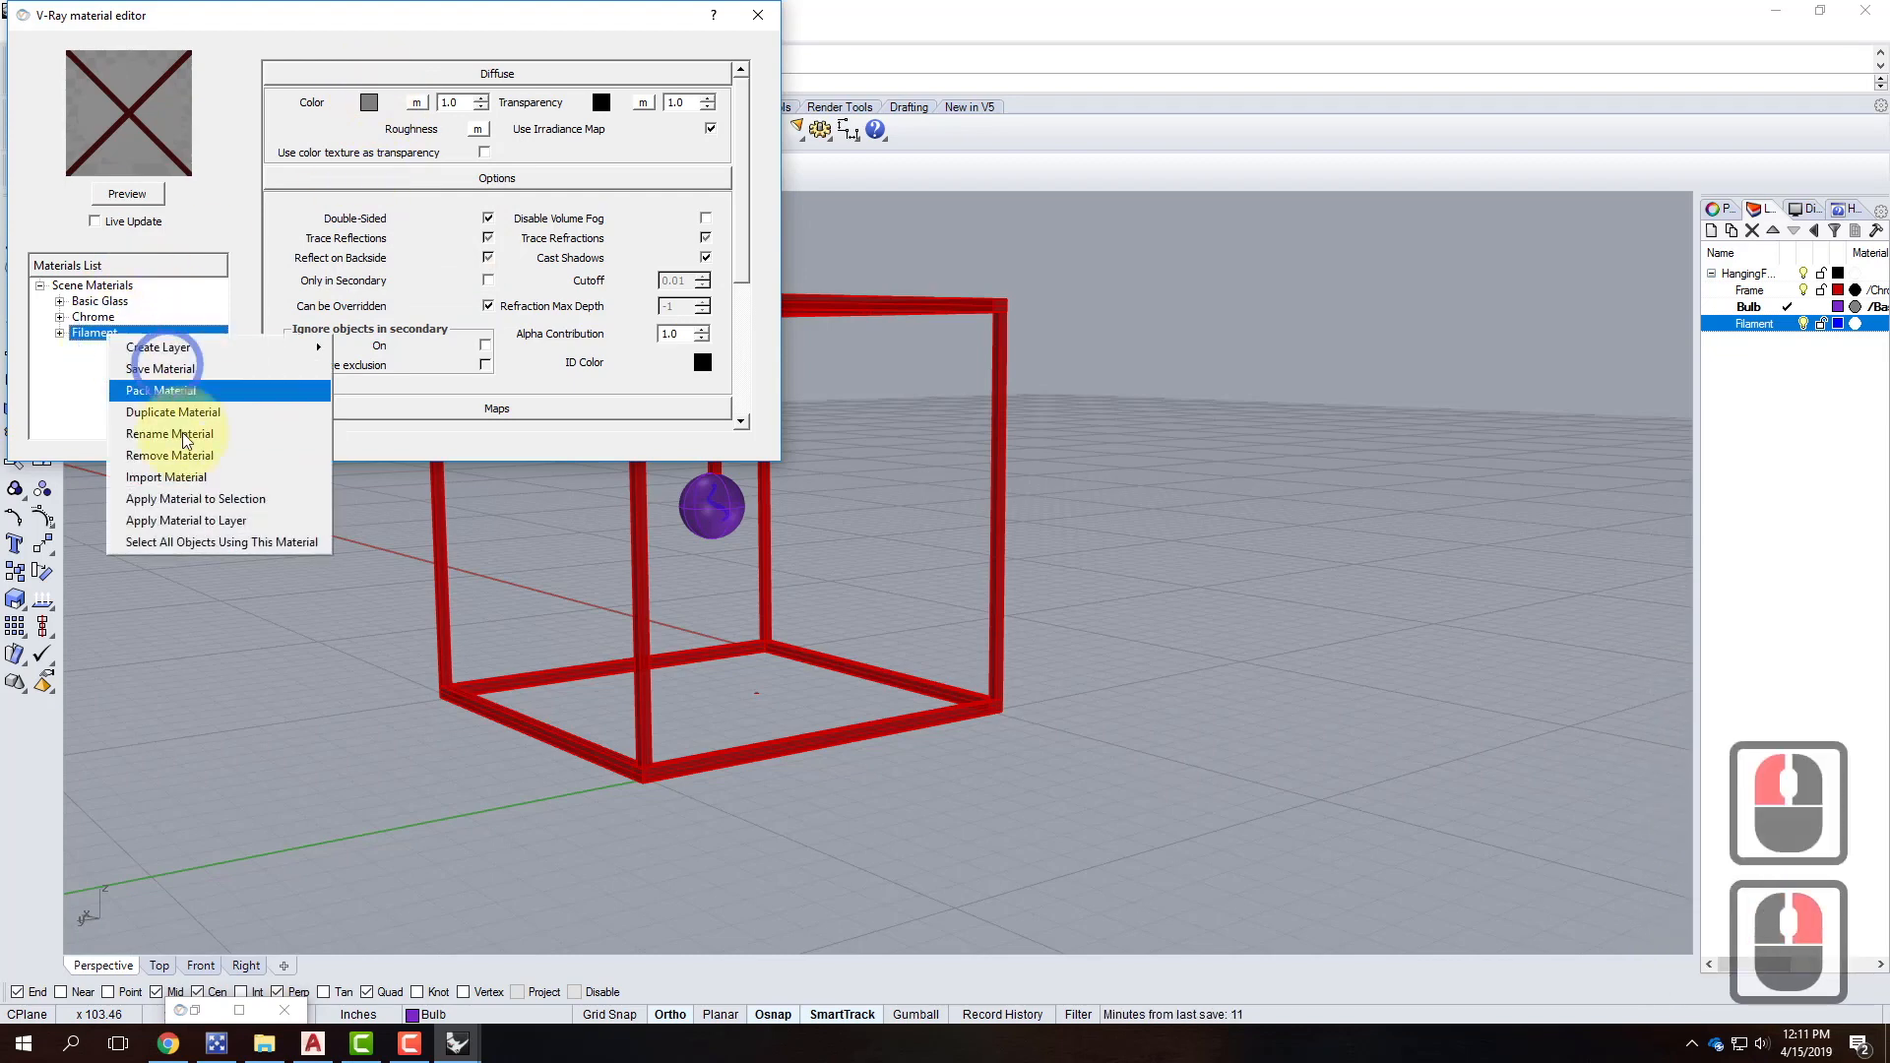
# Add an emissive layer to Filament with an orange glow at intensity 50.
pyautogui.moveTo(226, 348)
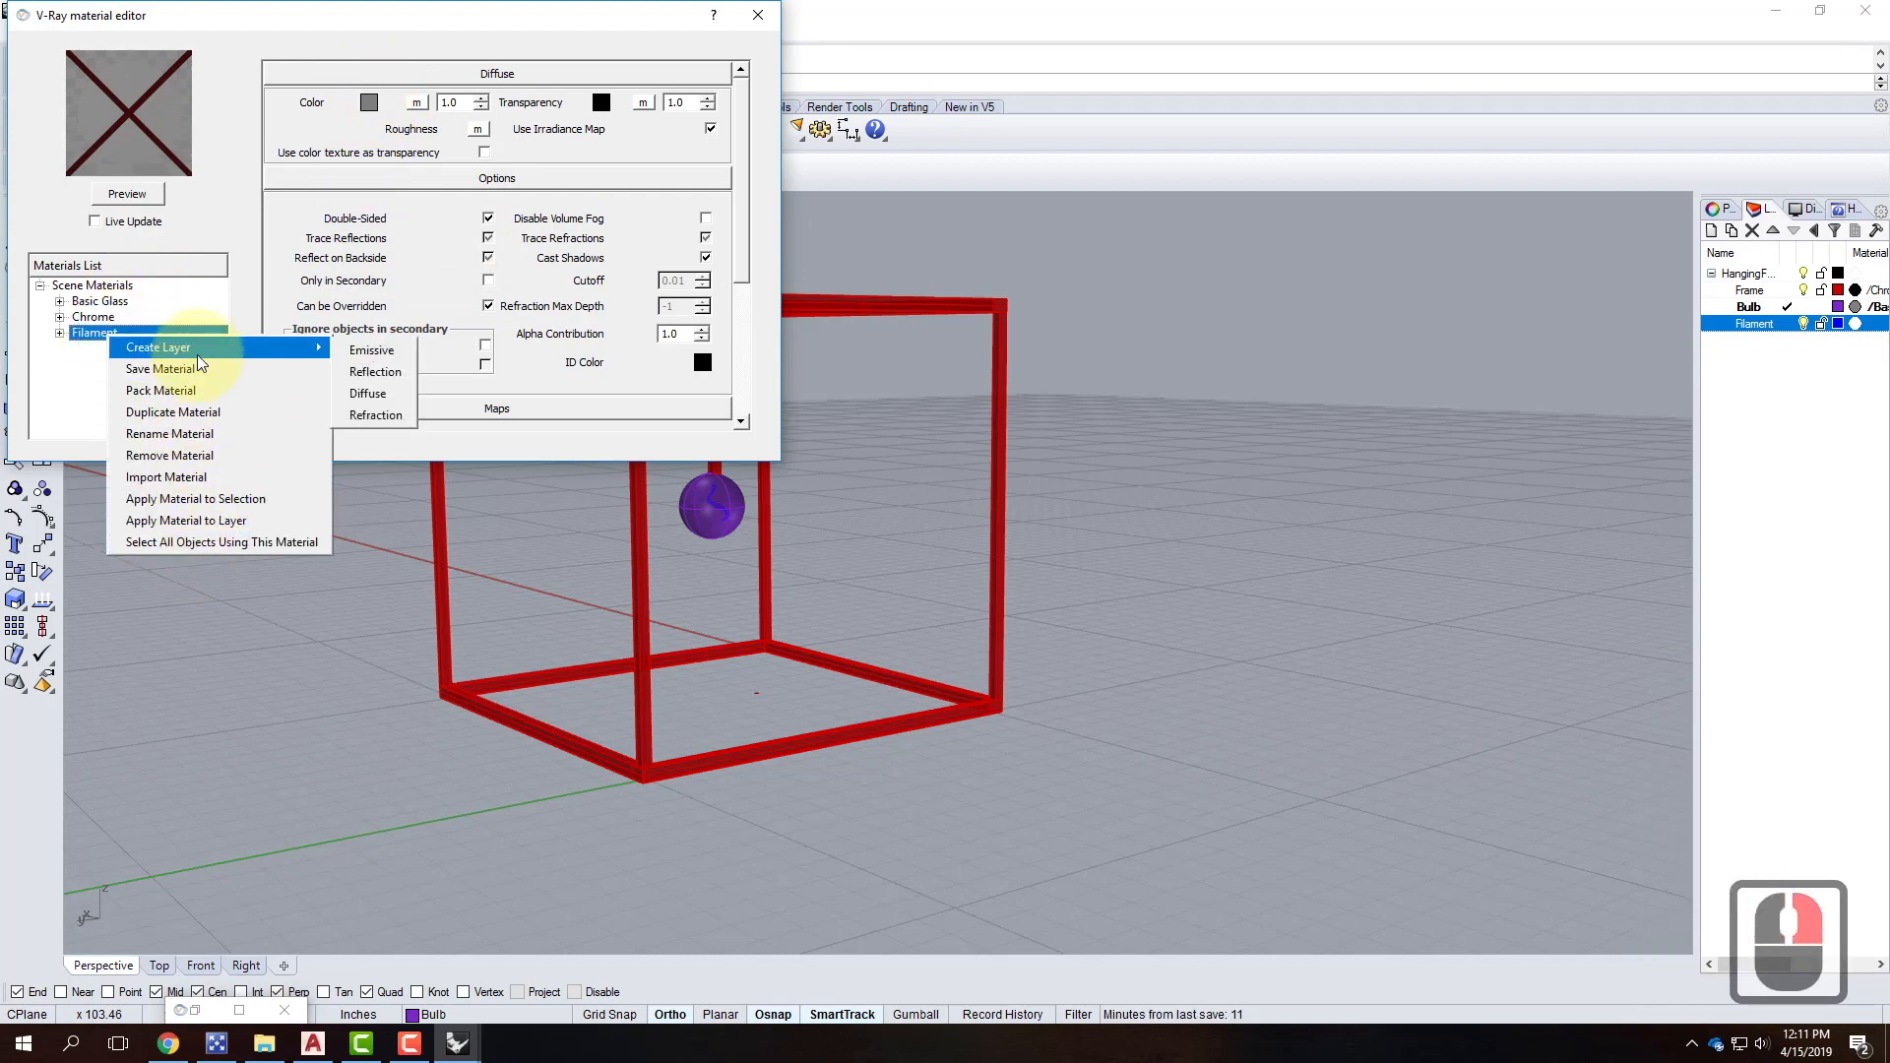
pyautogui.click(379, 354)
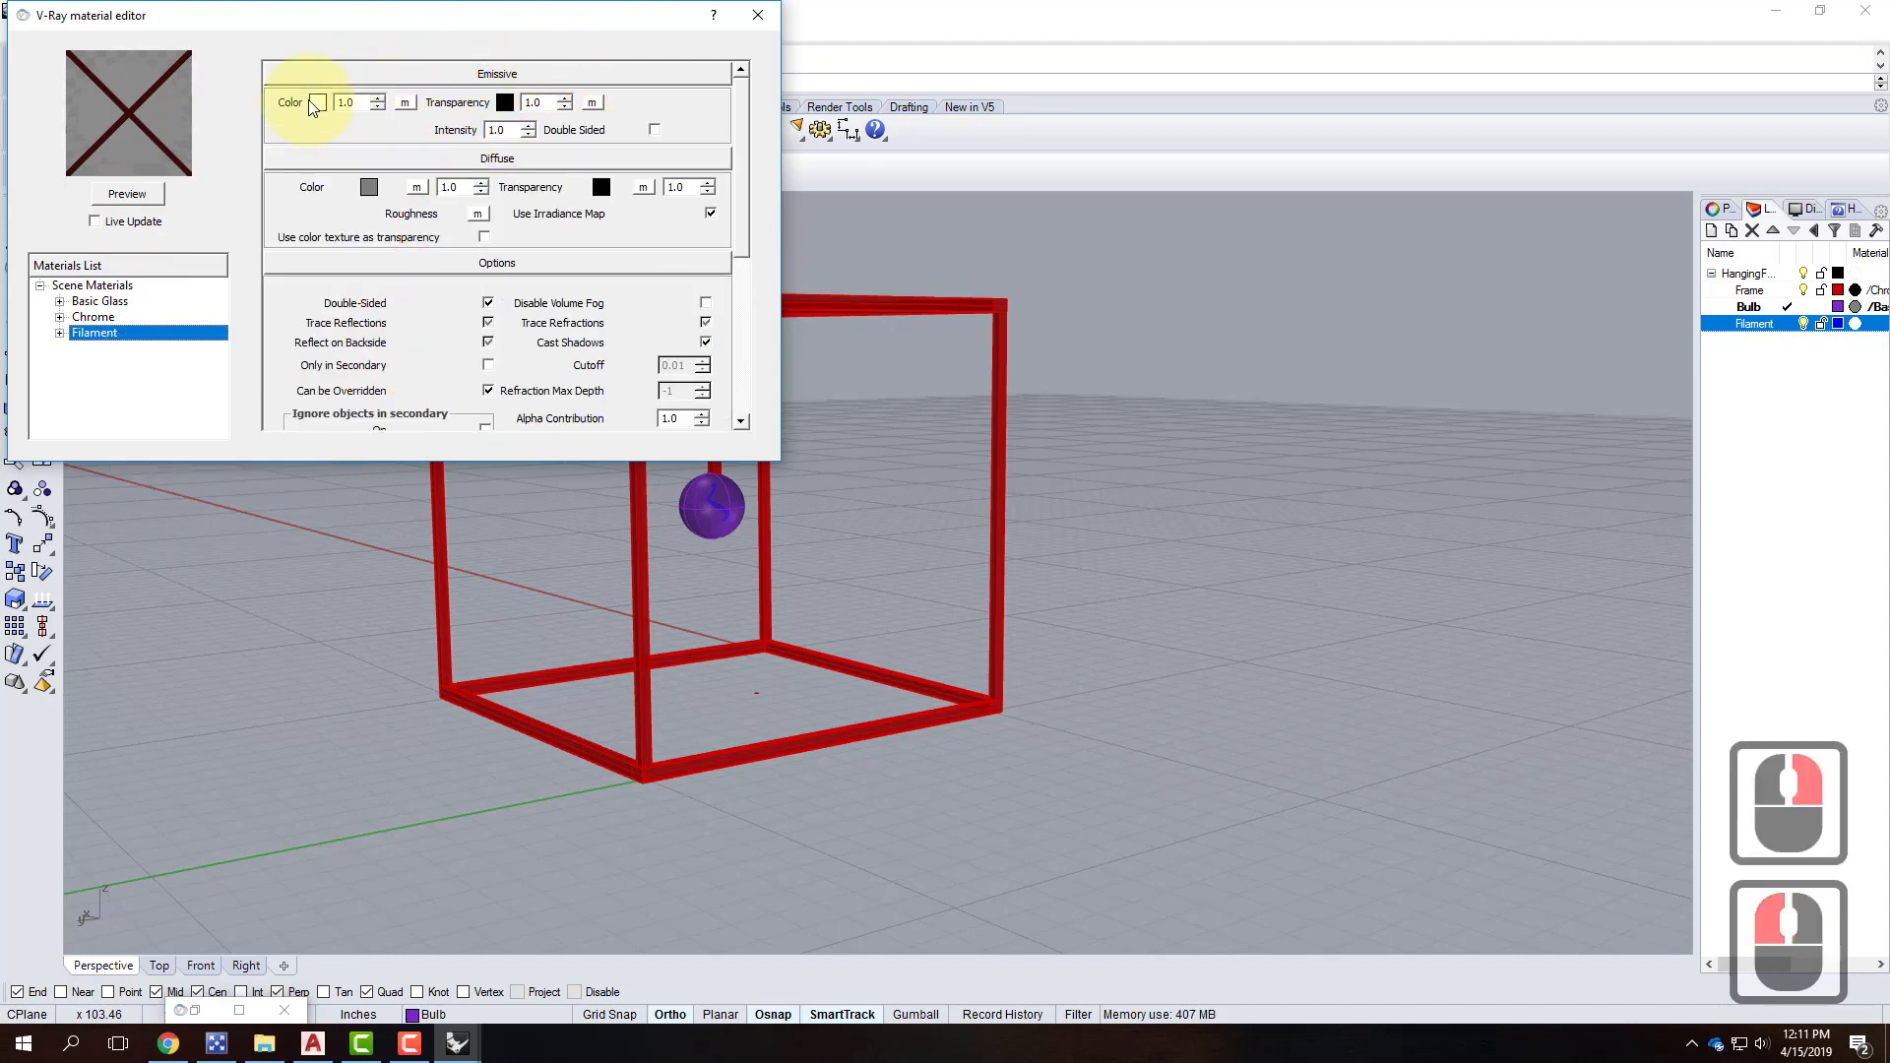
pyautogui.click(318, 104)
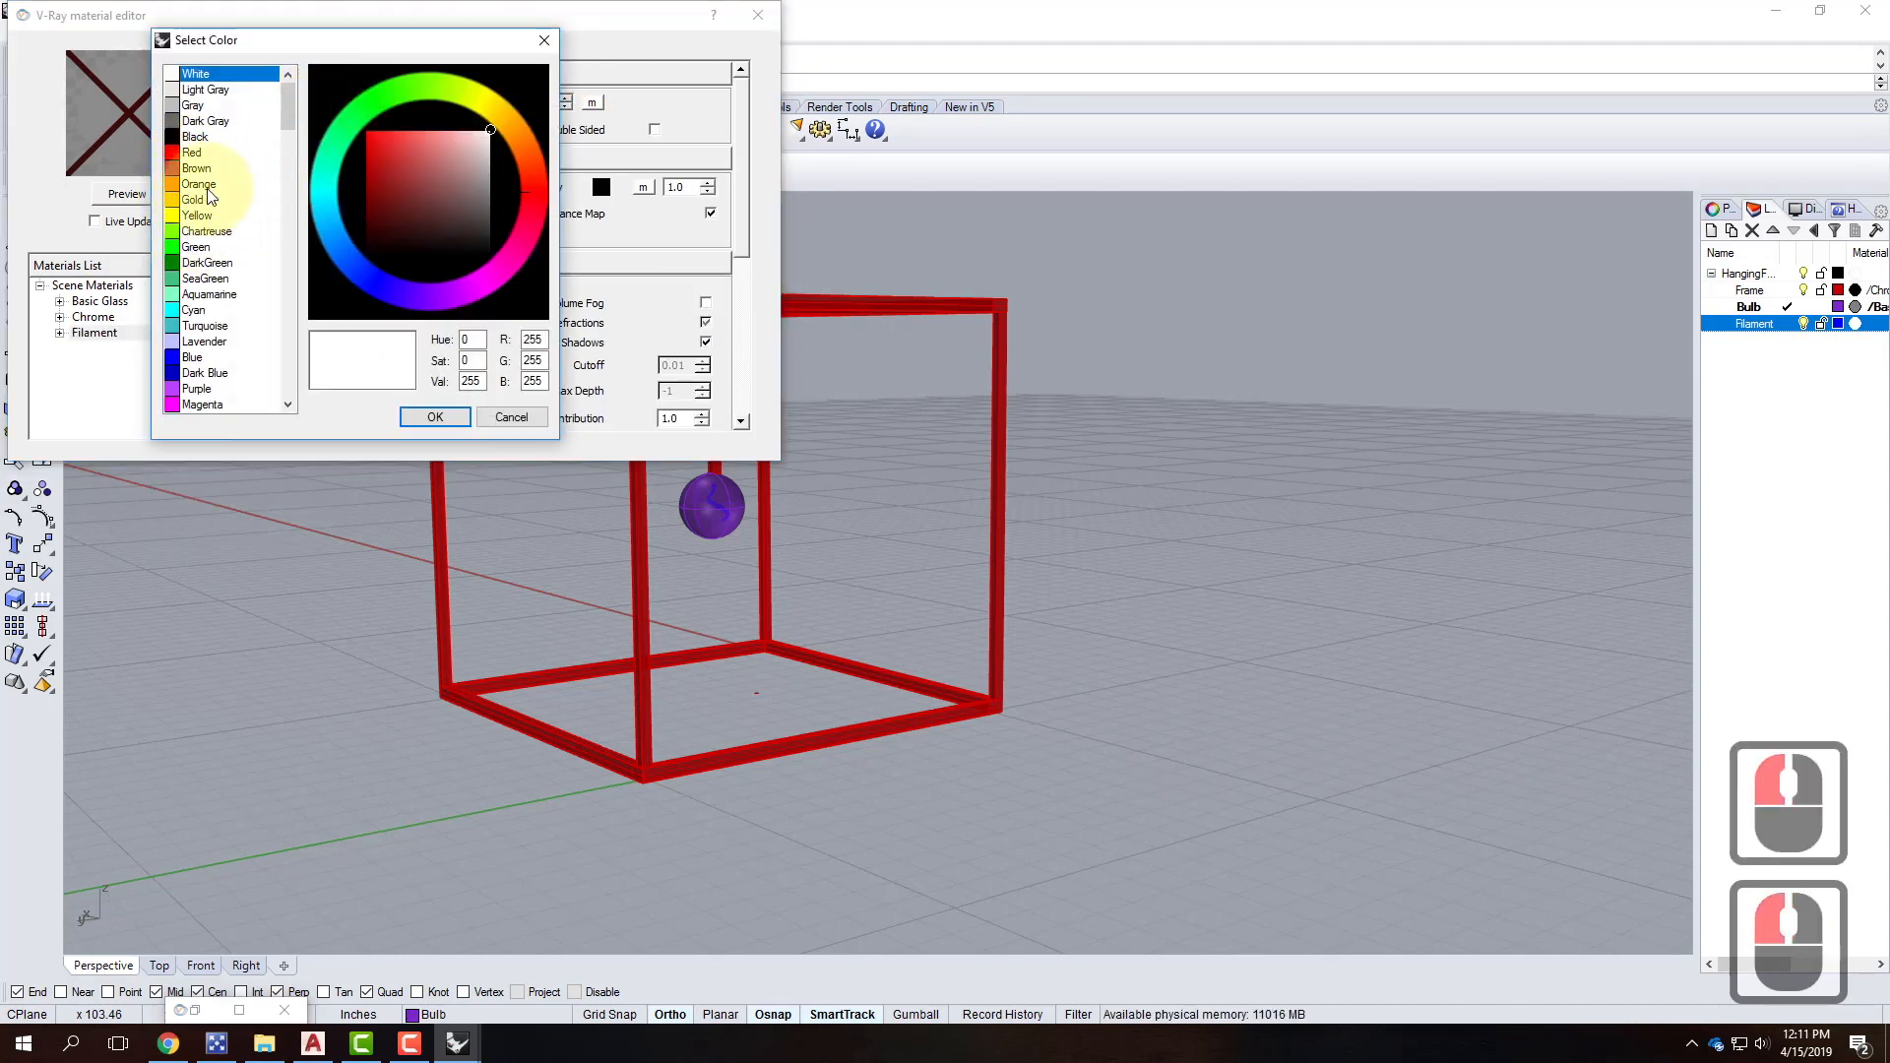
pyautogui.click(519, 137)
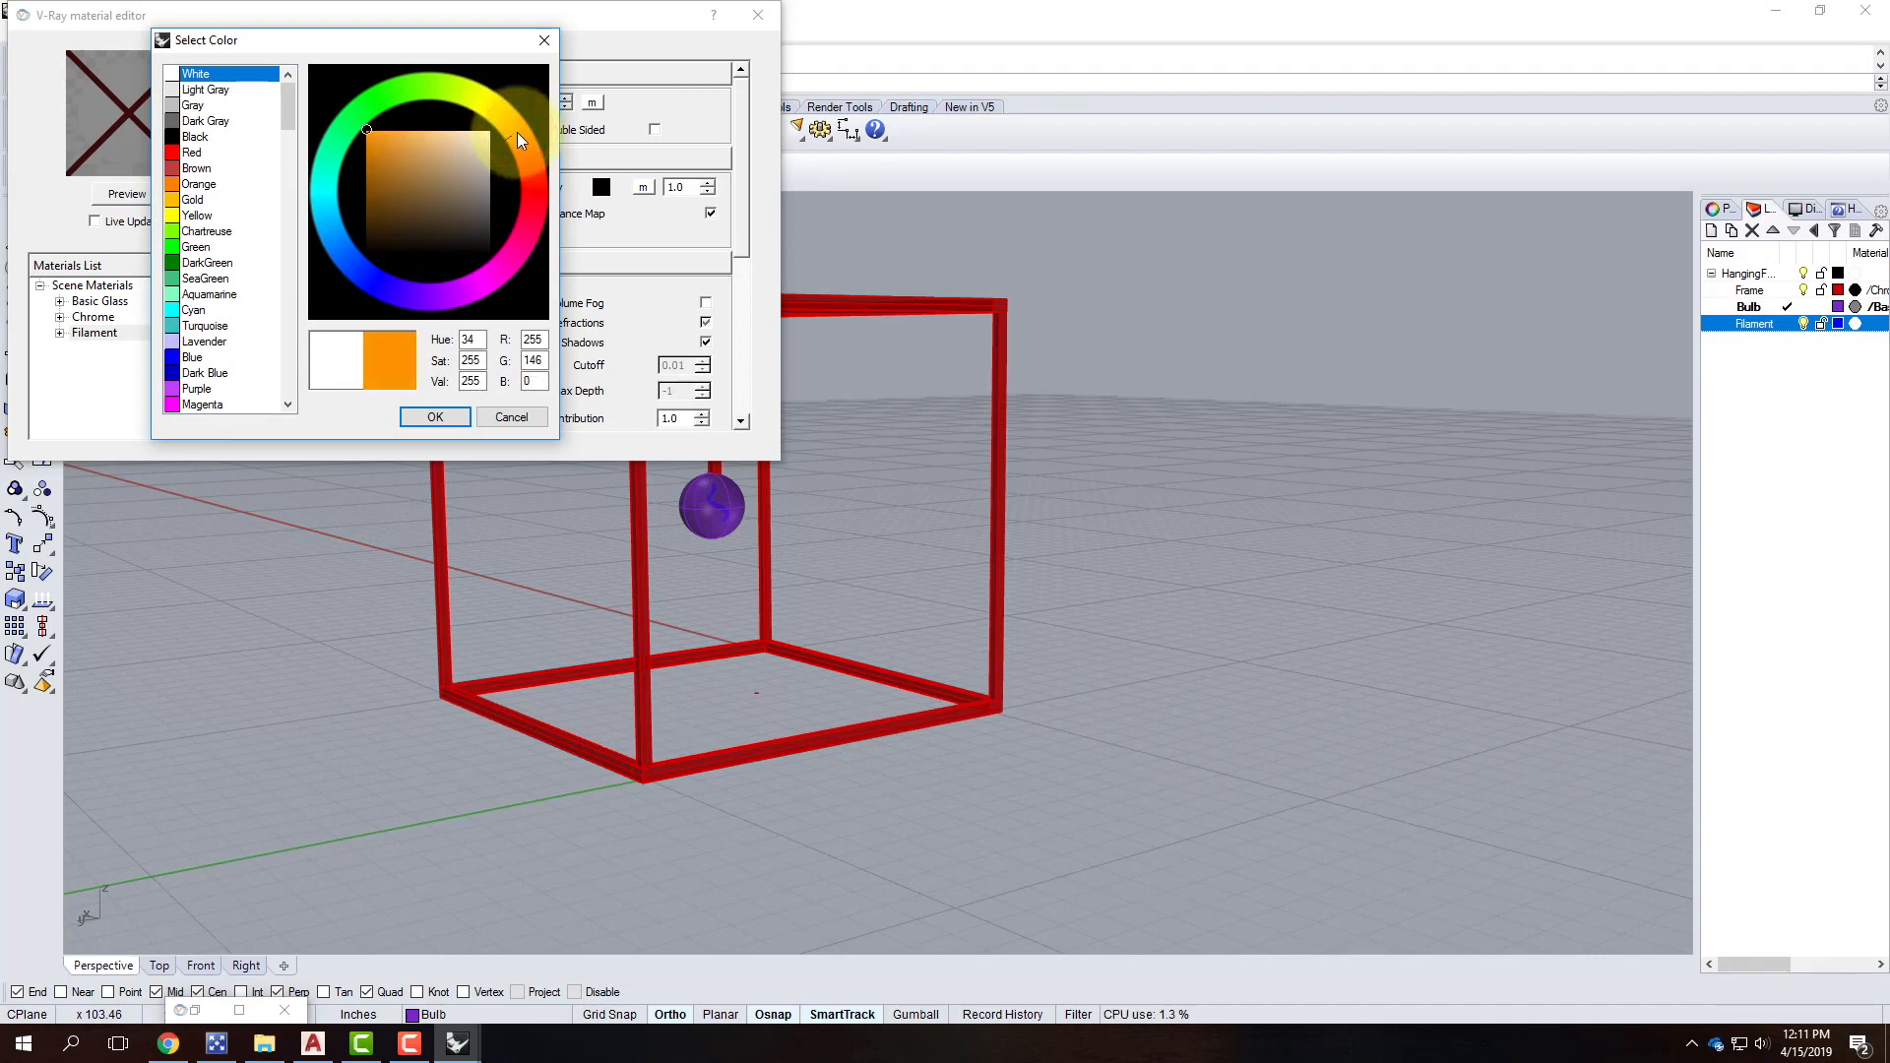
pyautogui.click(438, 435)
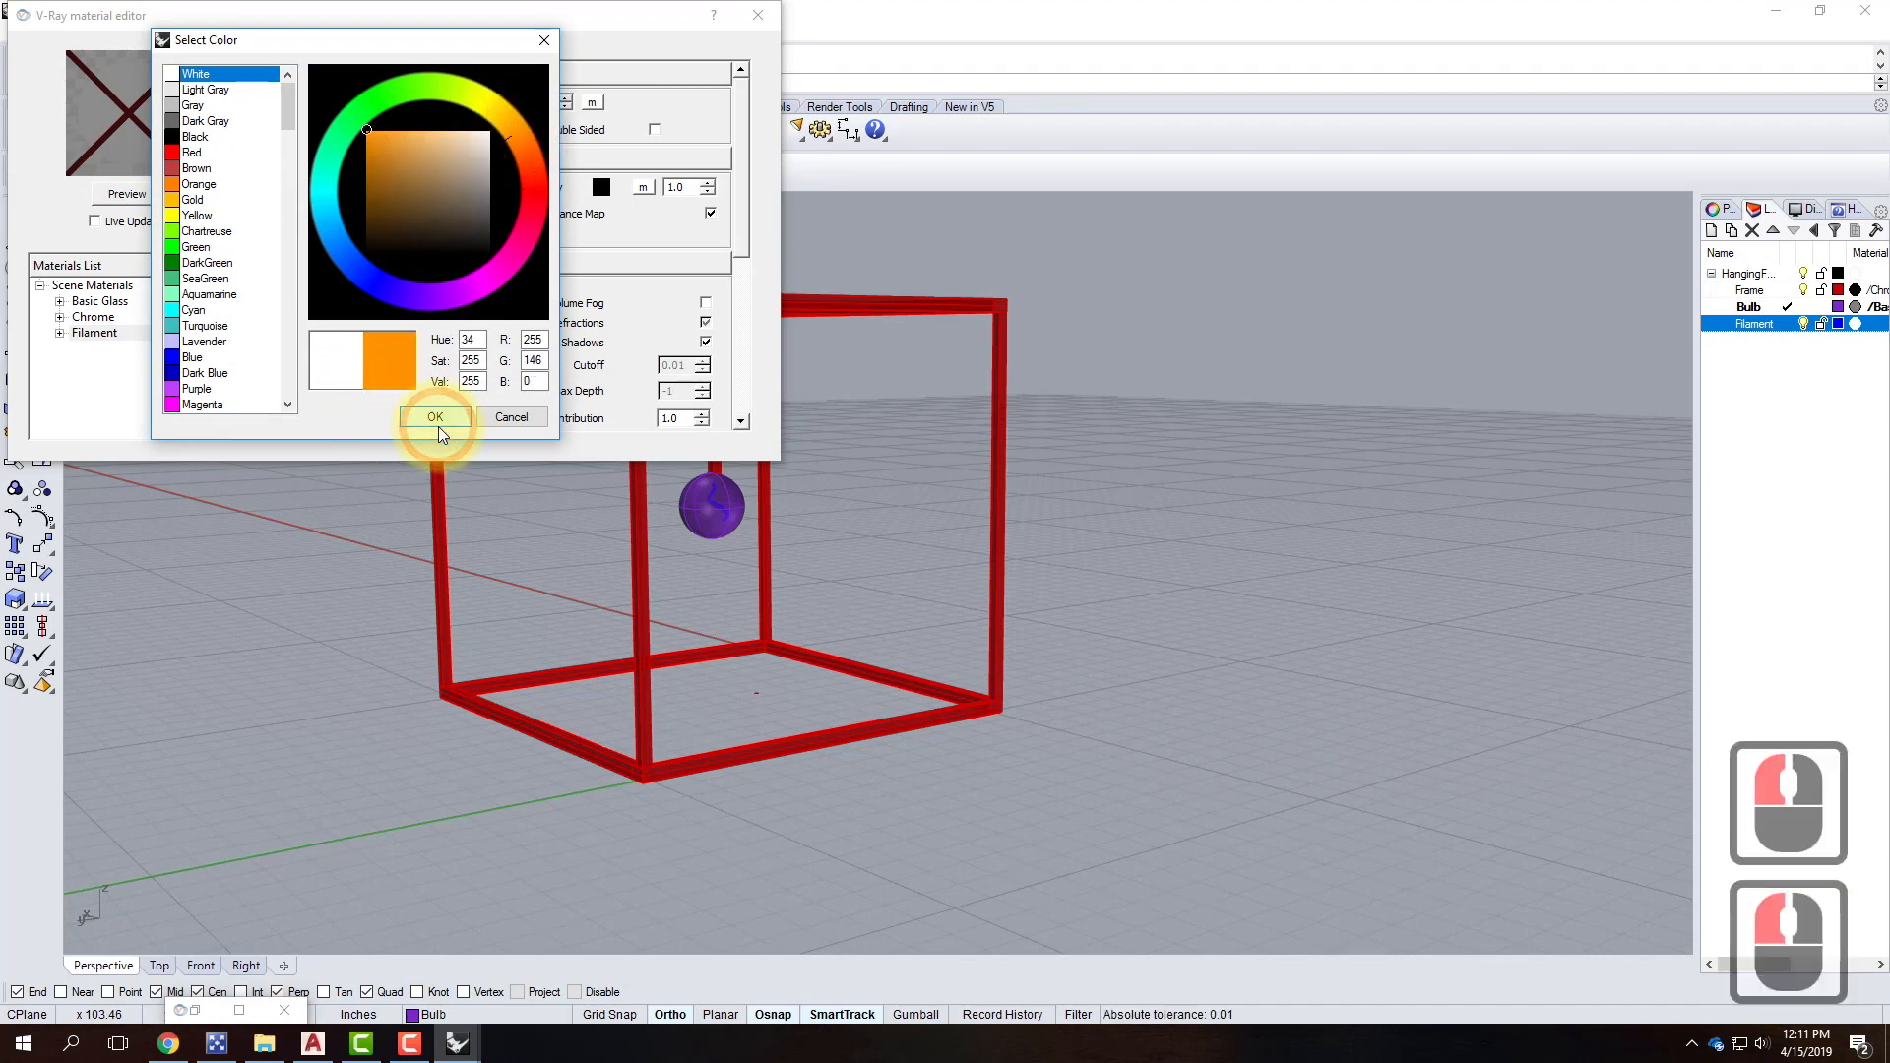
pyautogui.click(440, 418)
pyautogui.click(143, 192)
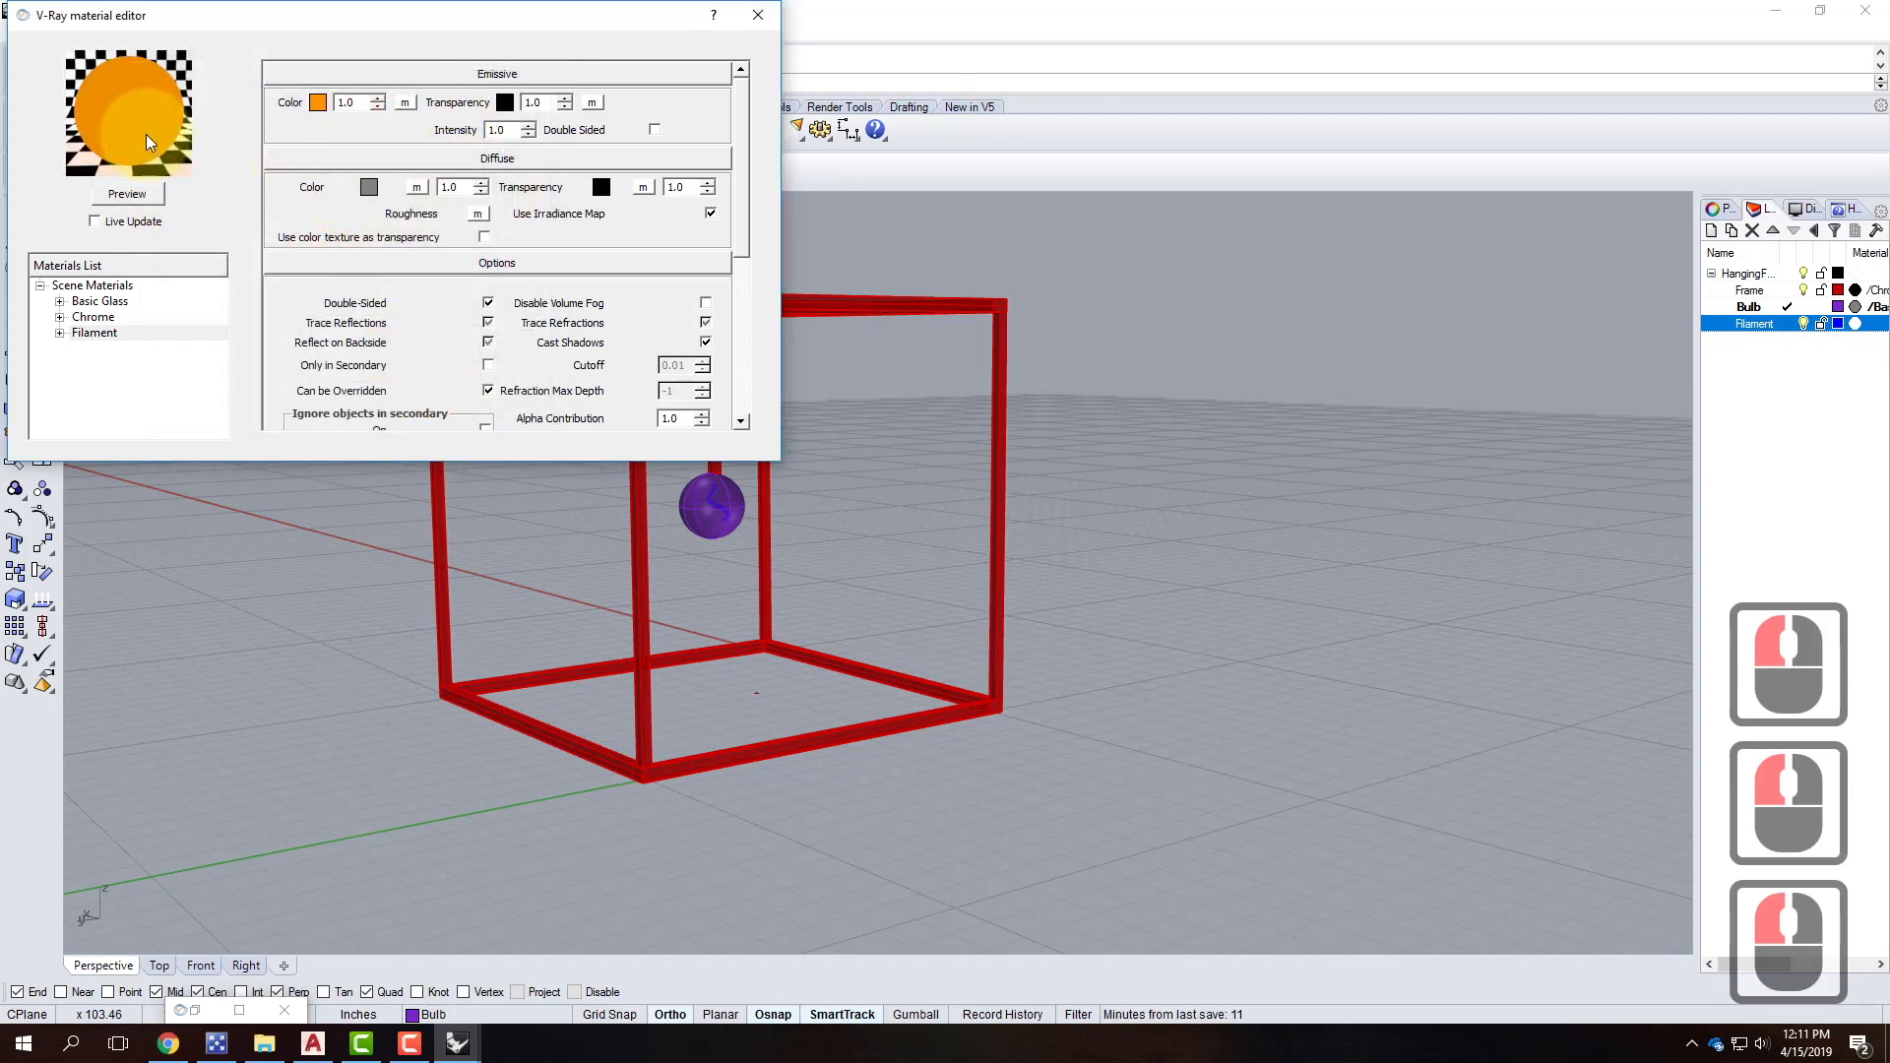
pyautogui.click(348, 101)
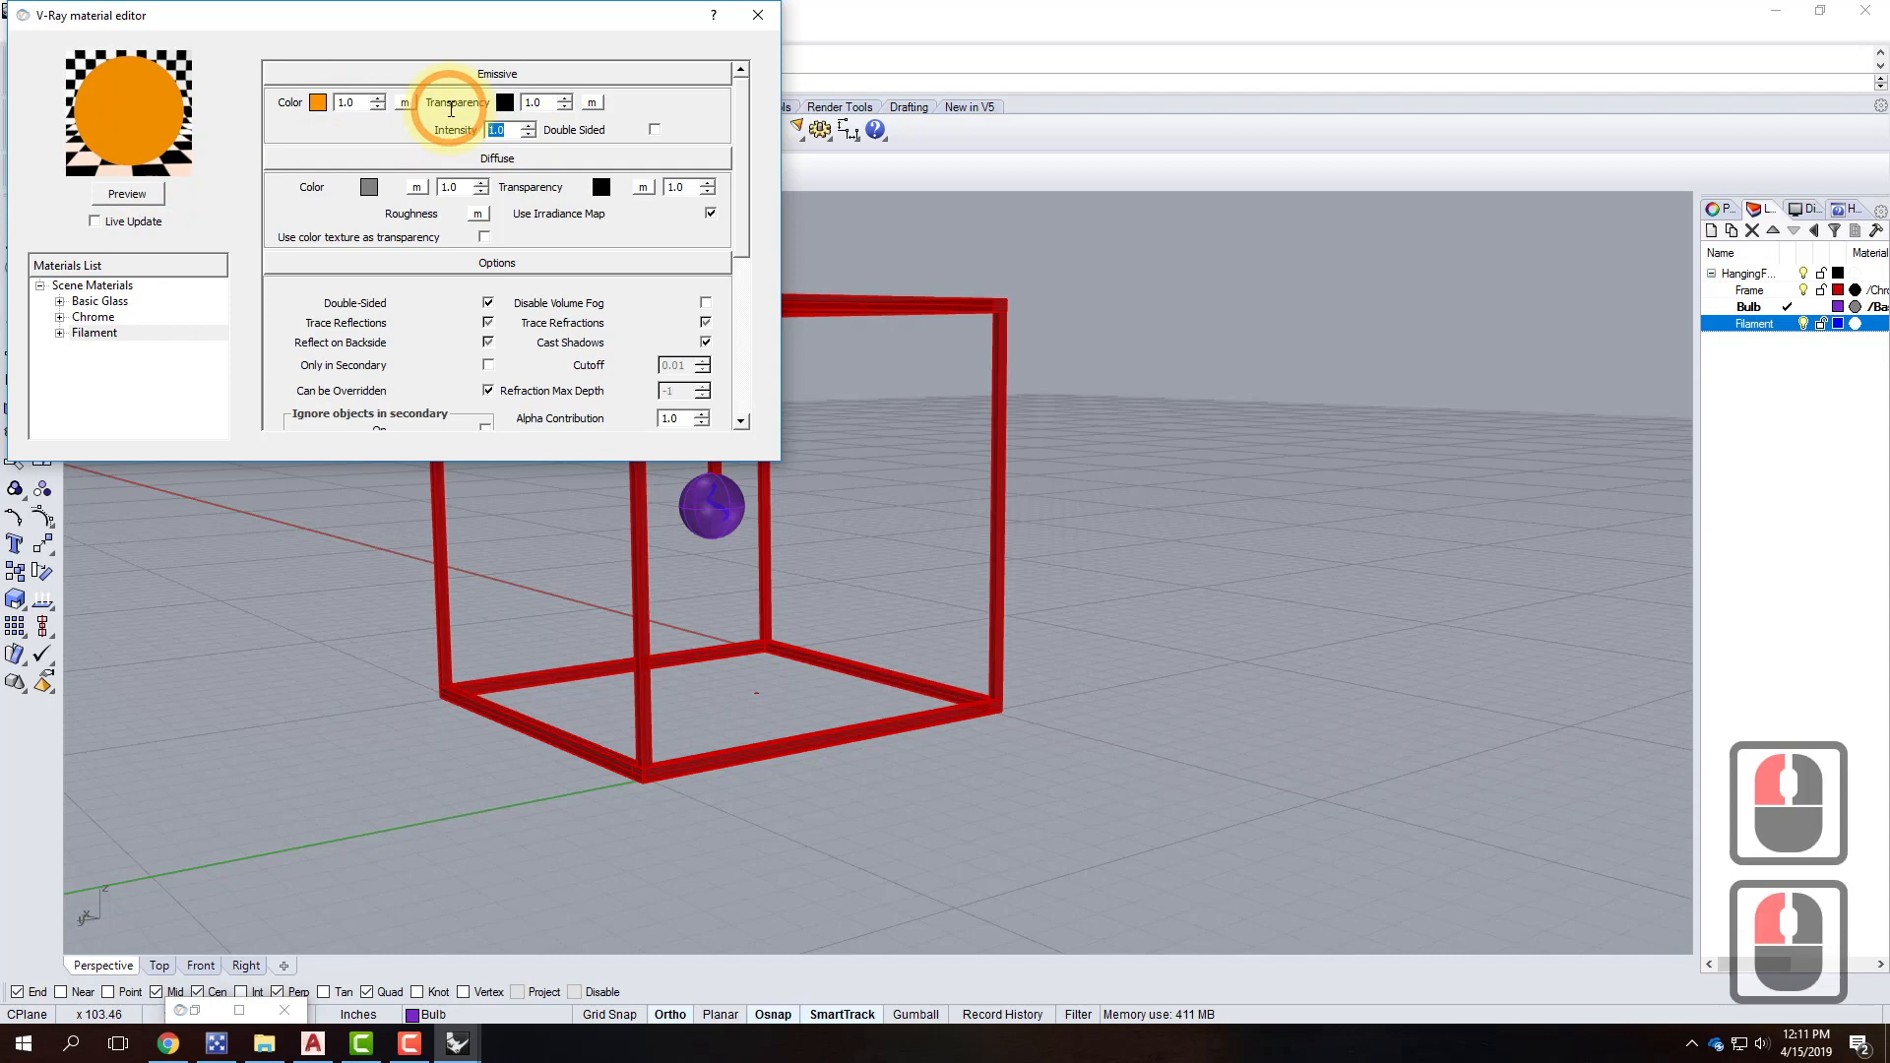
pyautogui.write('50')
pyautogui.click(162, 201)
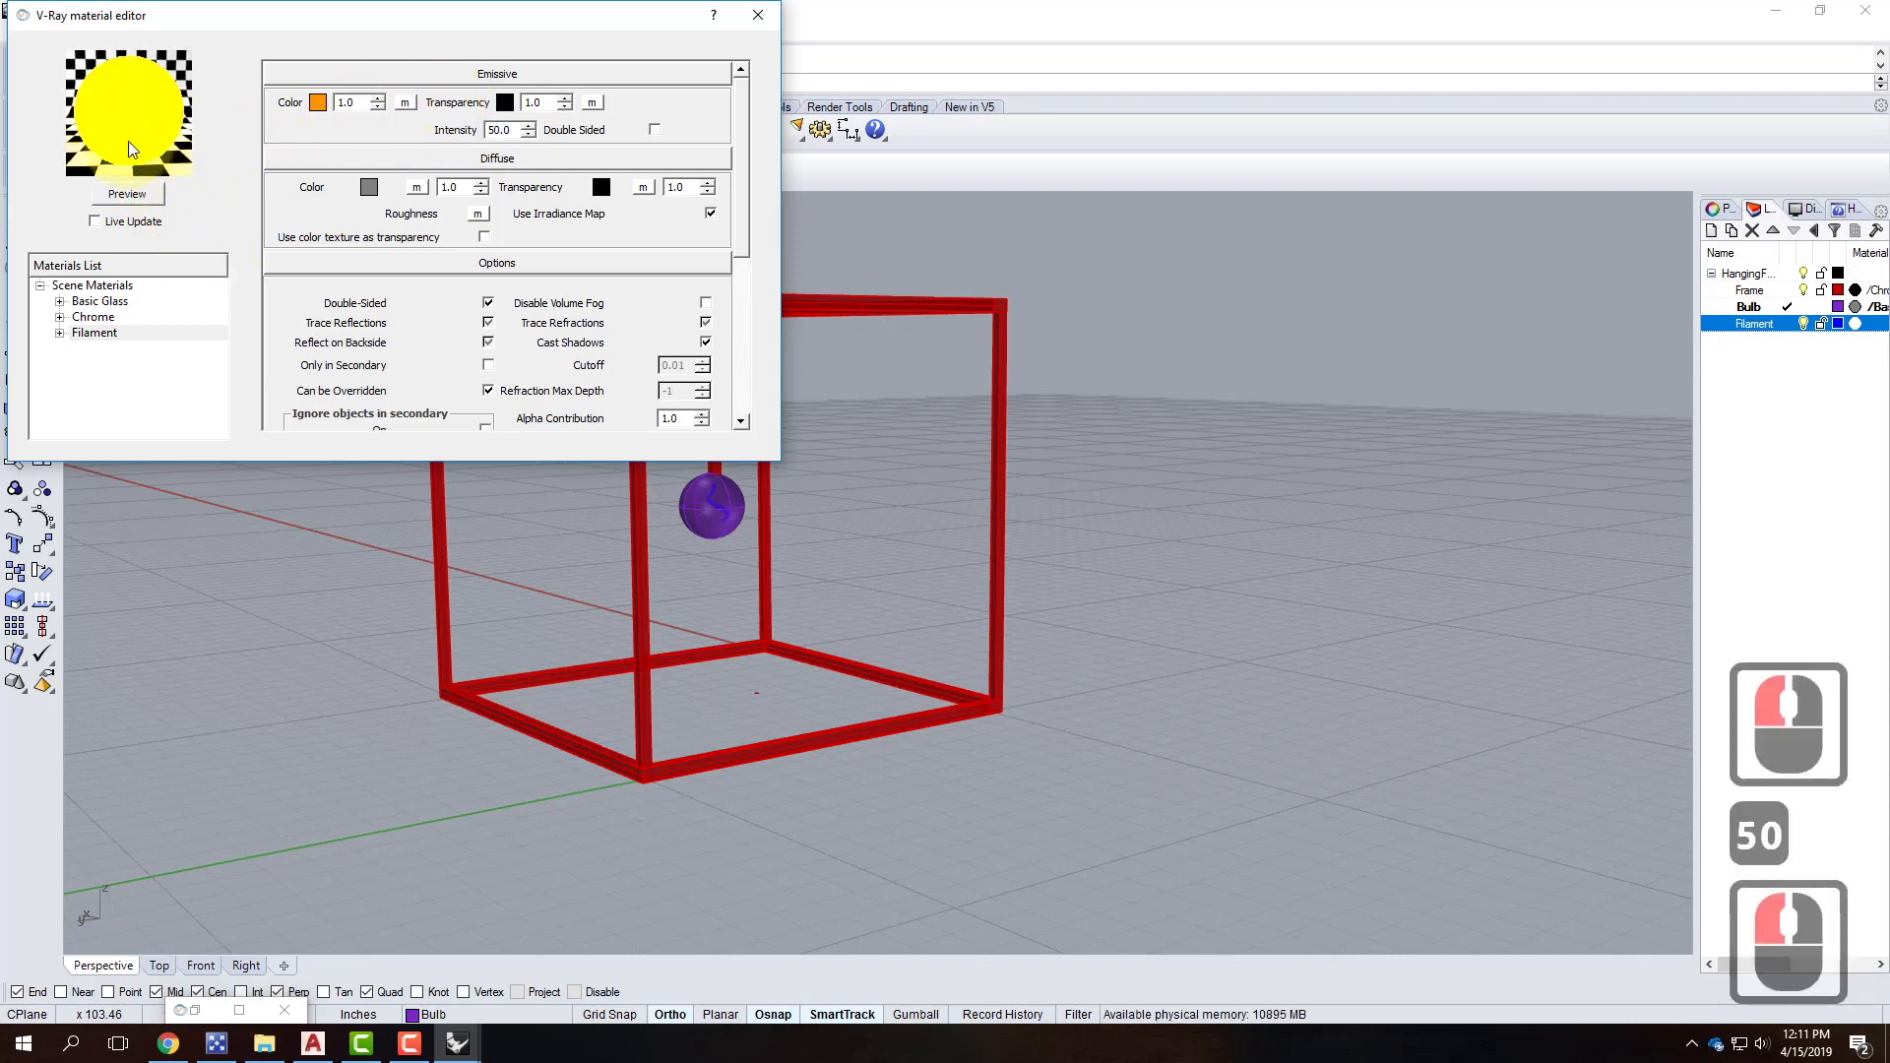
# Refine the Filament glow colour to red-orange and preview the result.
pyautogui.click(317, 103)
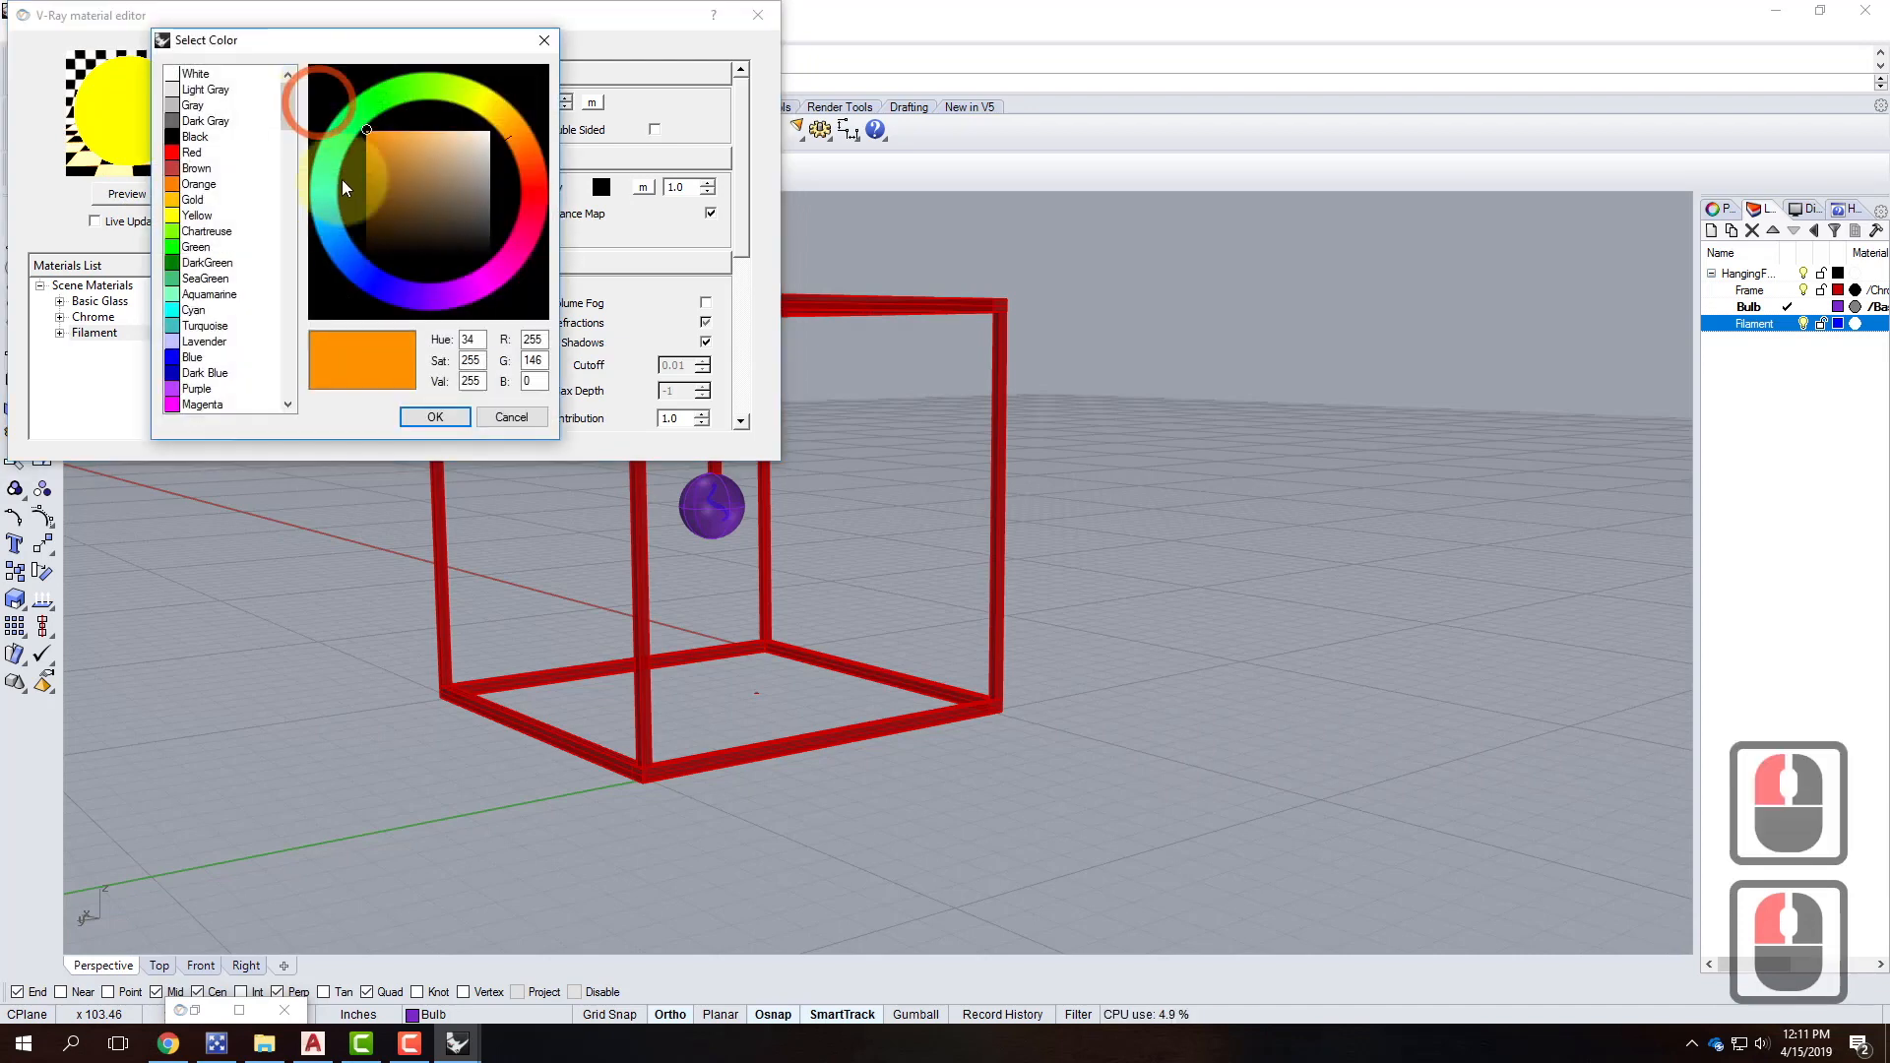
pyautogui.click(423, 134)
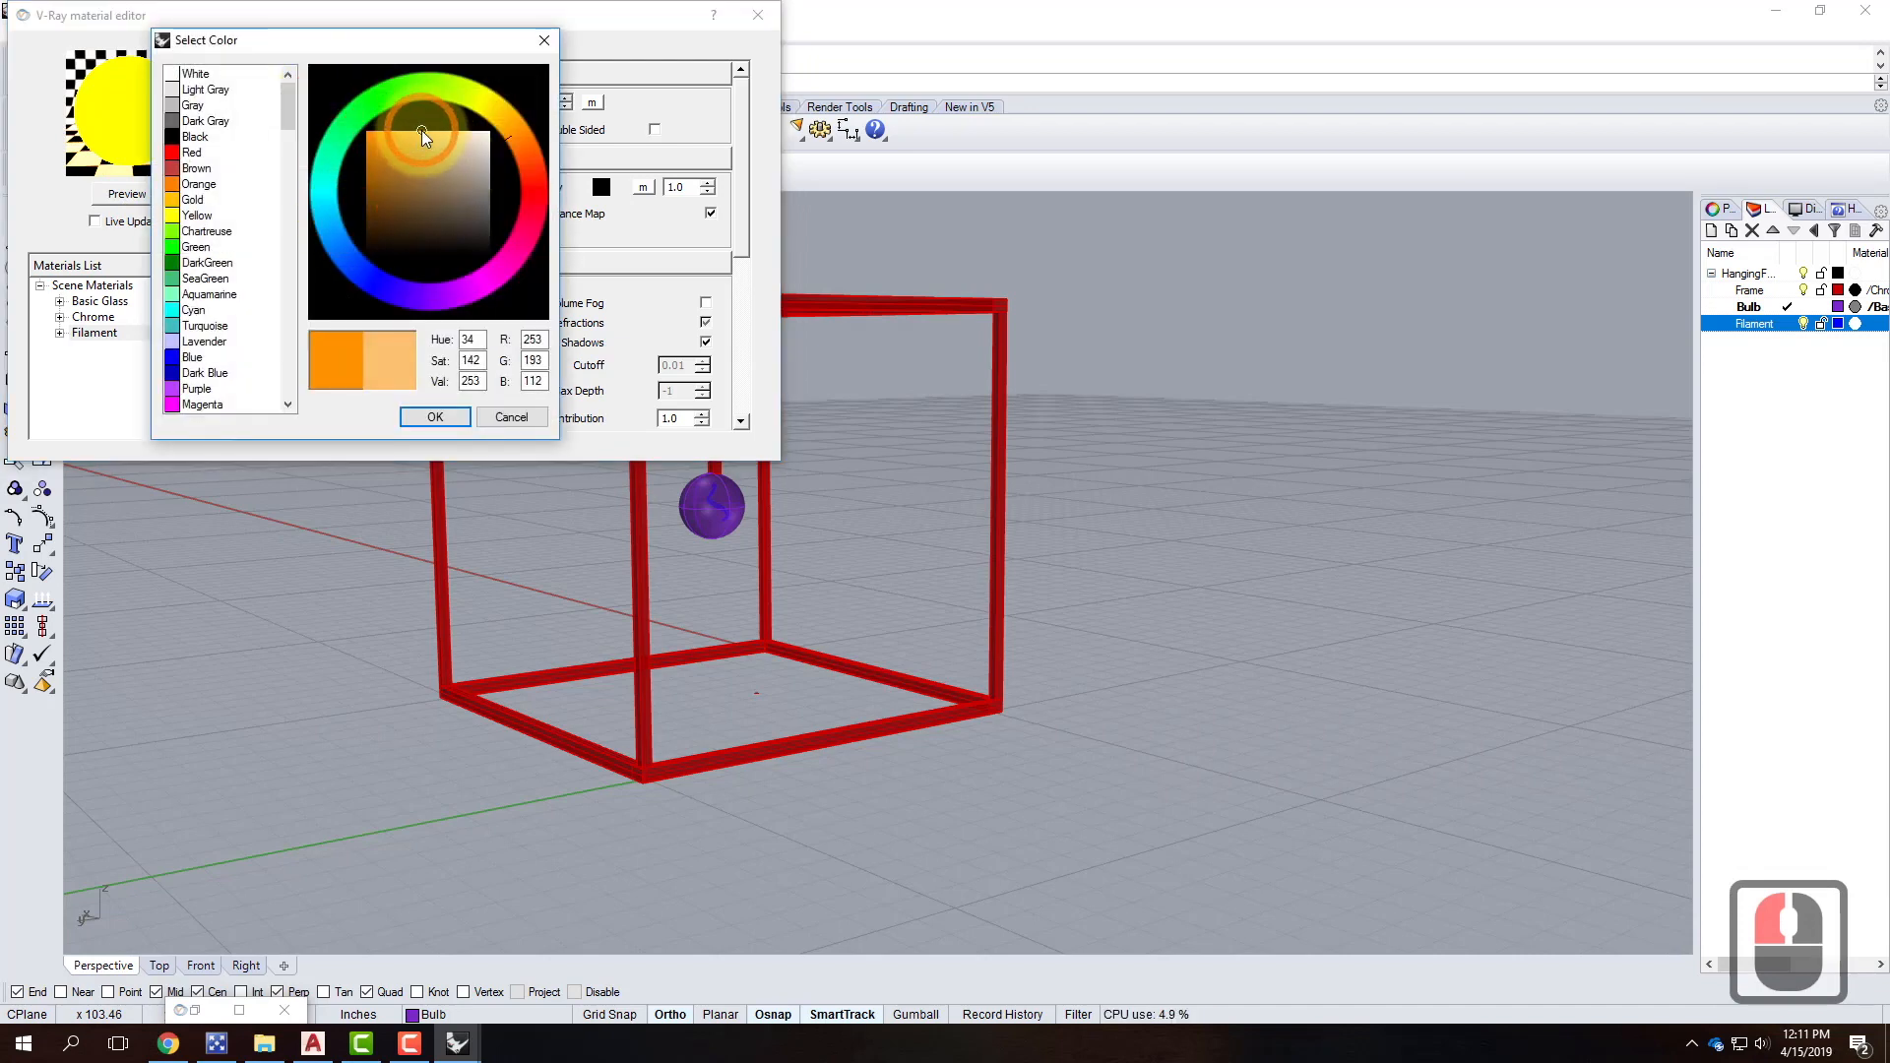
pyautogui.click(435, 418)
pyautogui.click(118, 195)
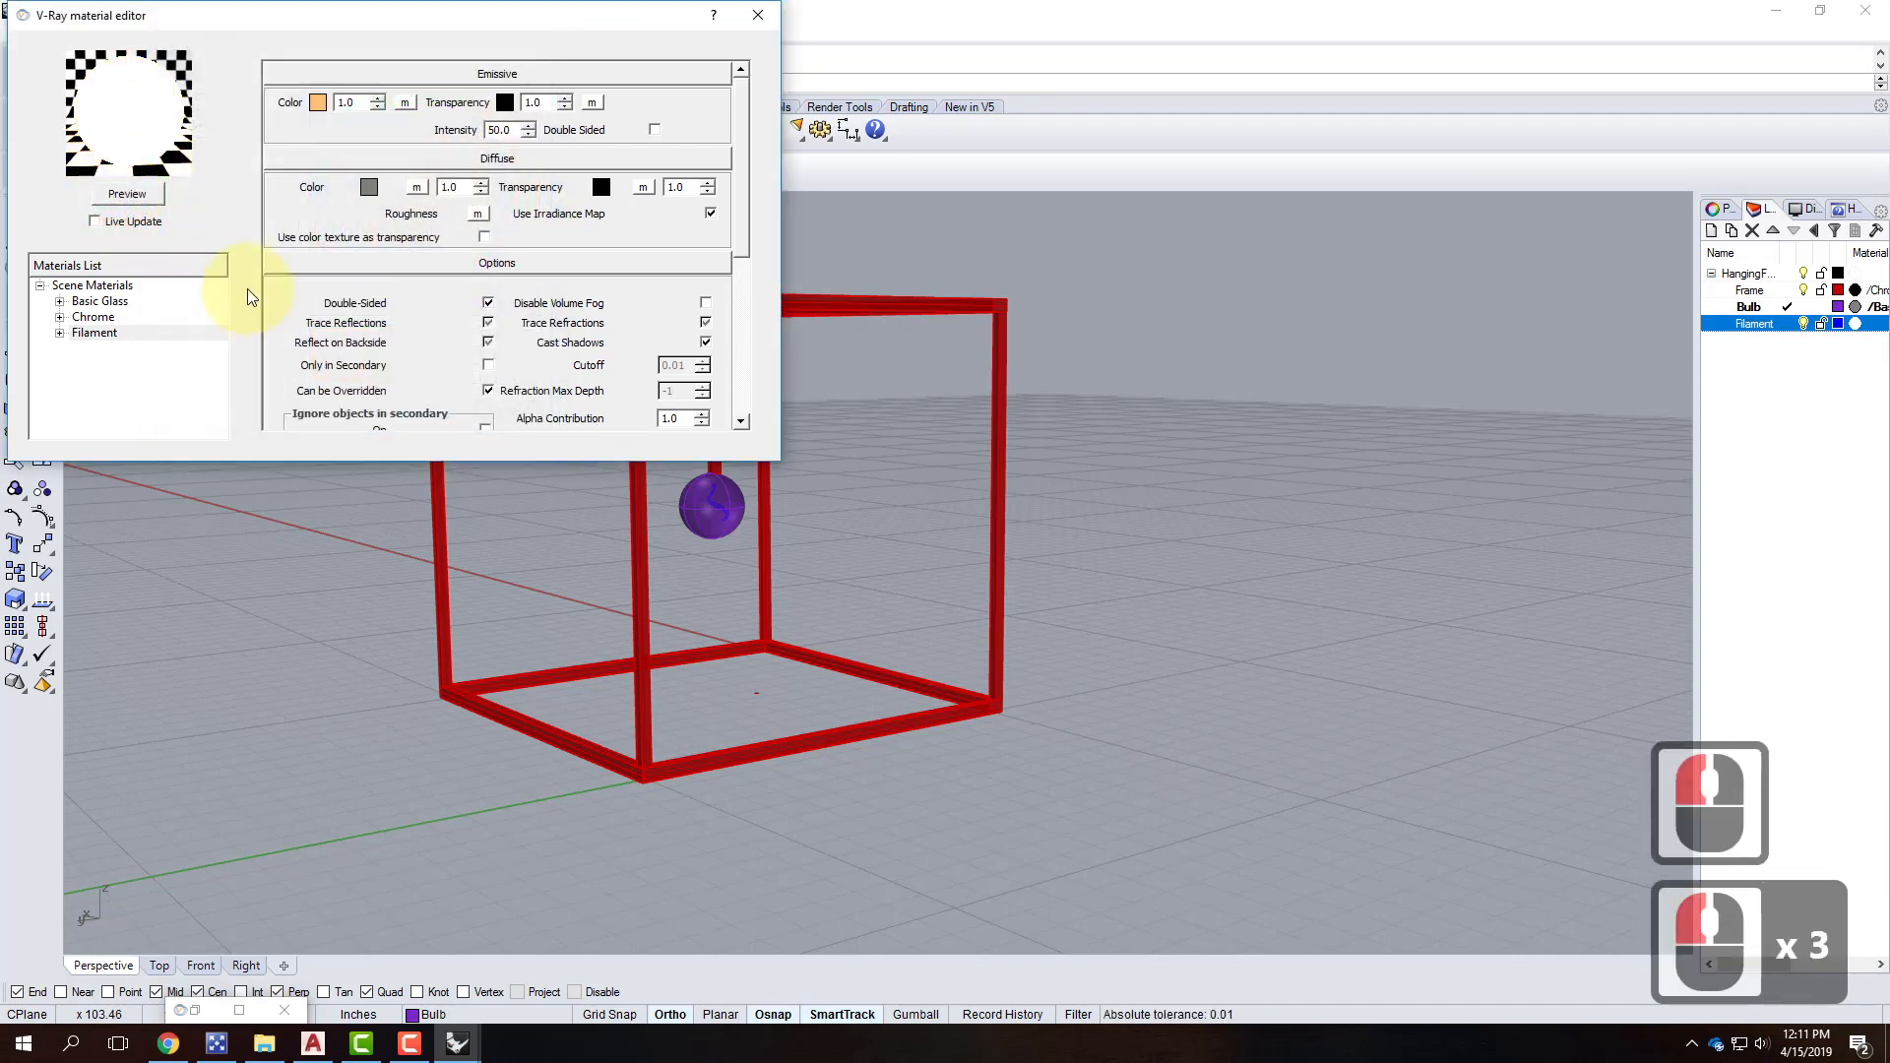
pyautogui.click(318, 102)
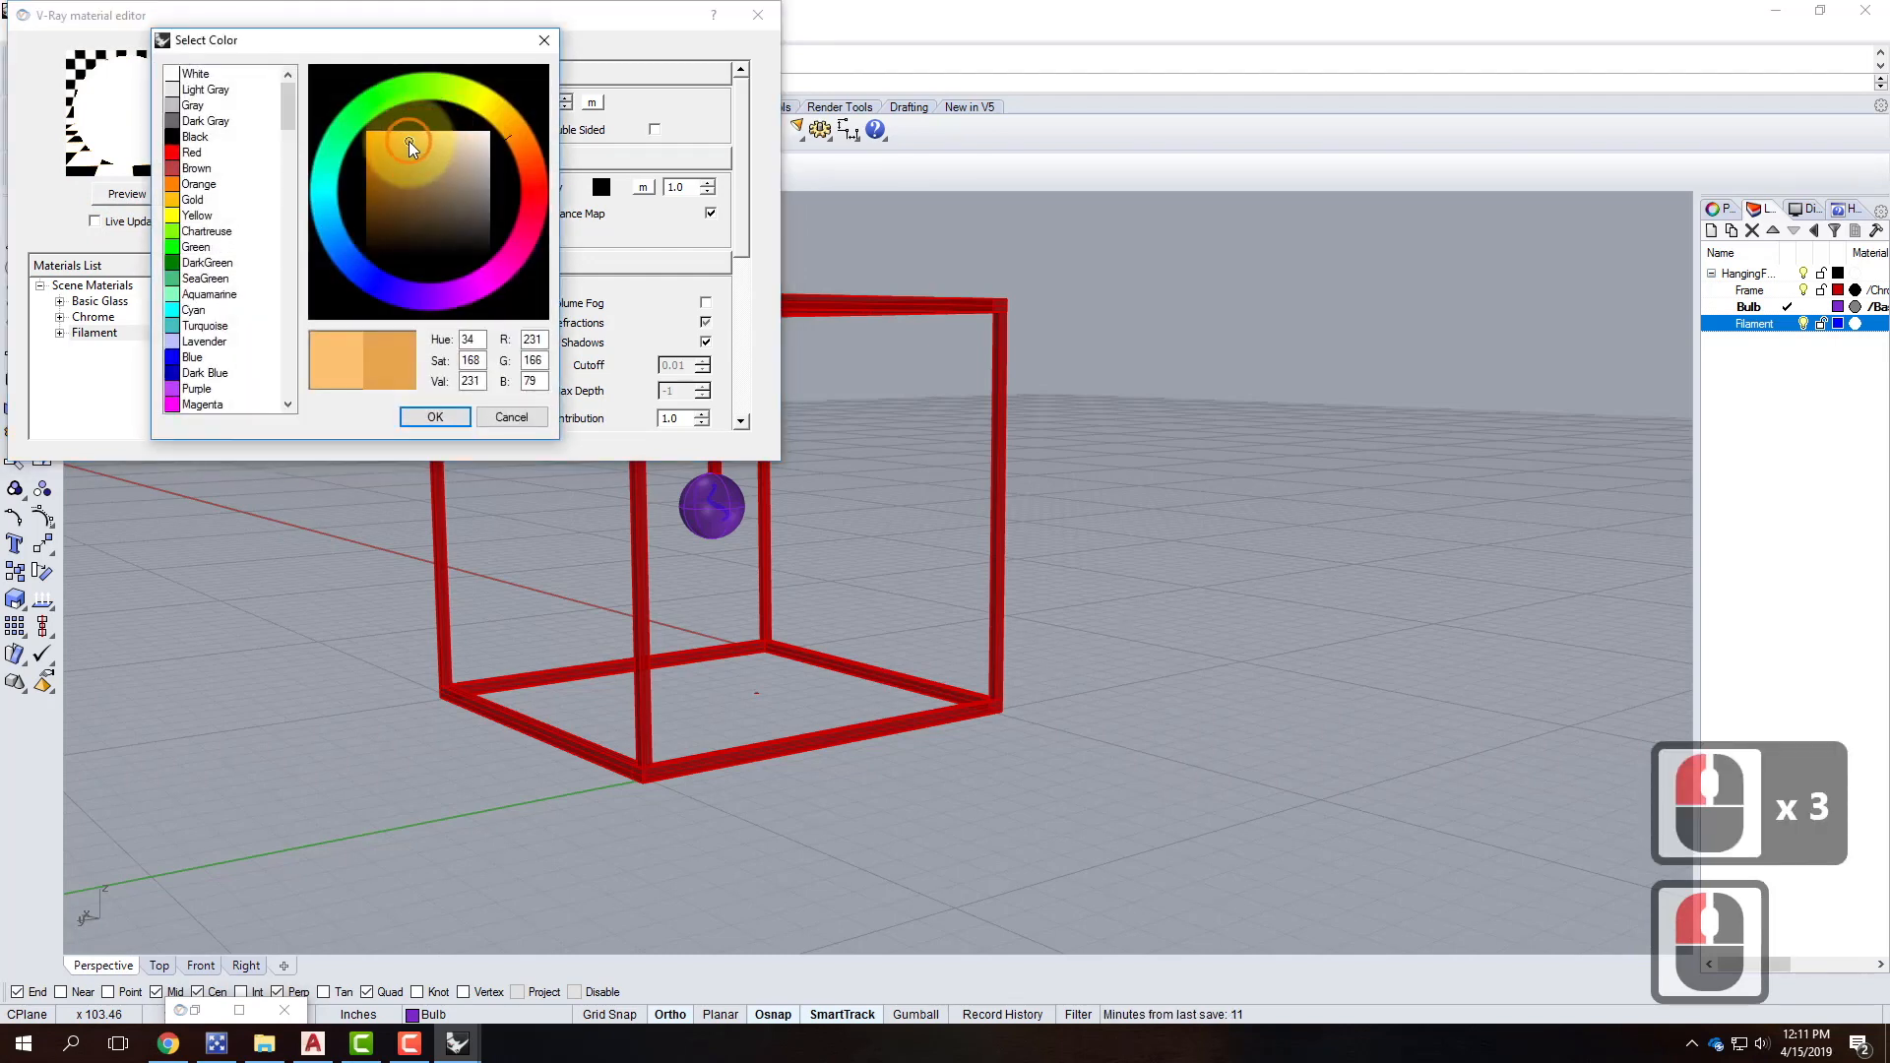
pyautogui.click(522, 165)
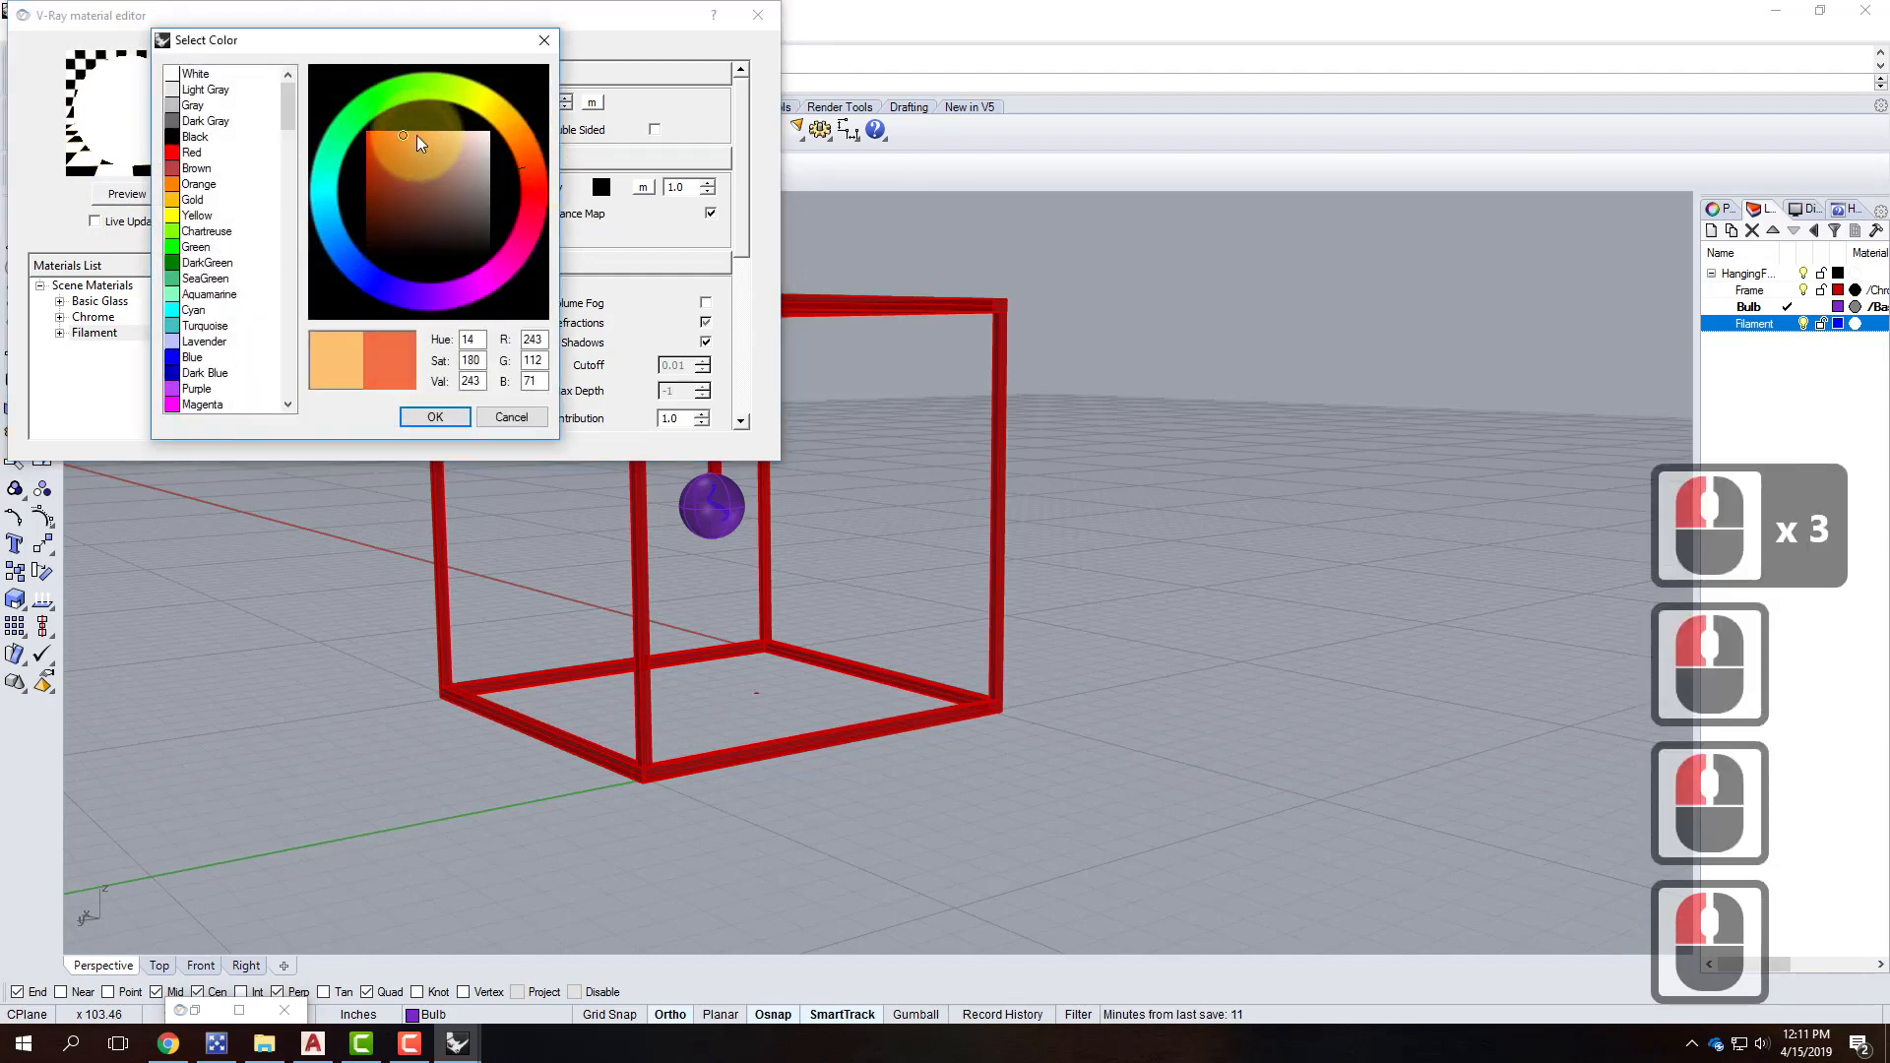
pyautogui.click(433, 417)
pyautogui.click(170, 197)
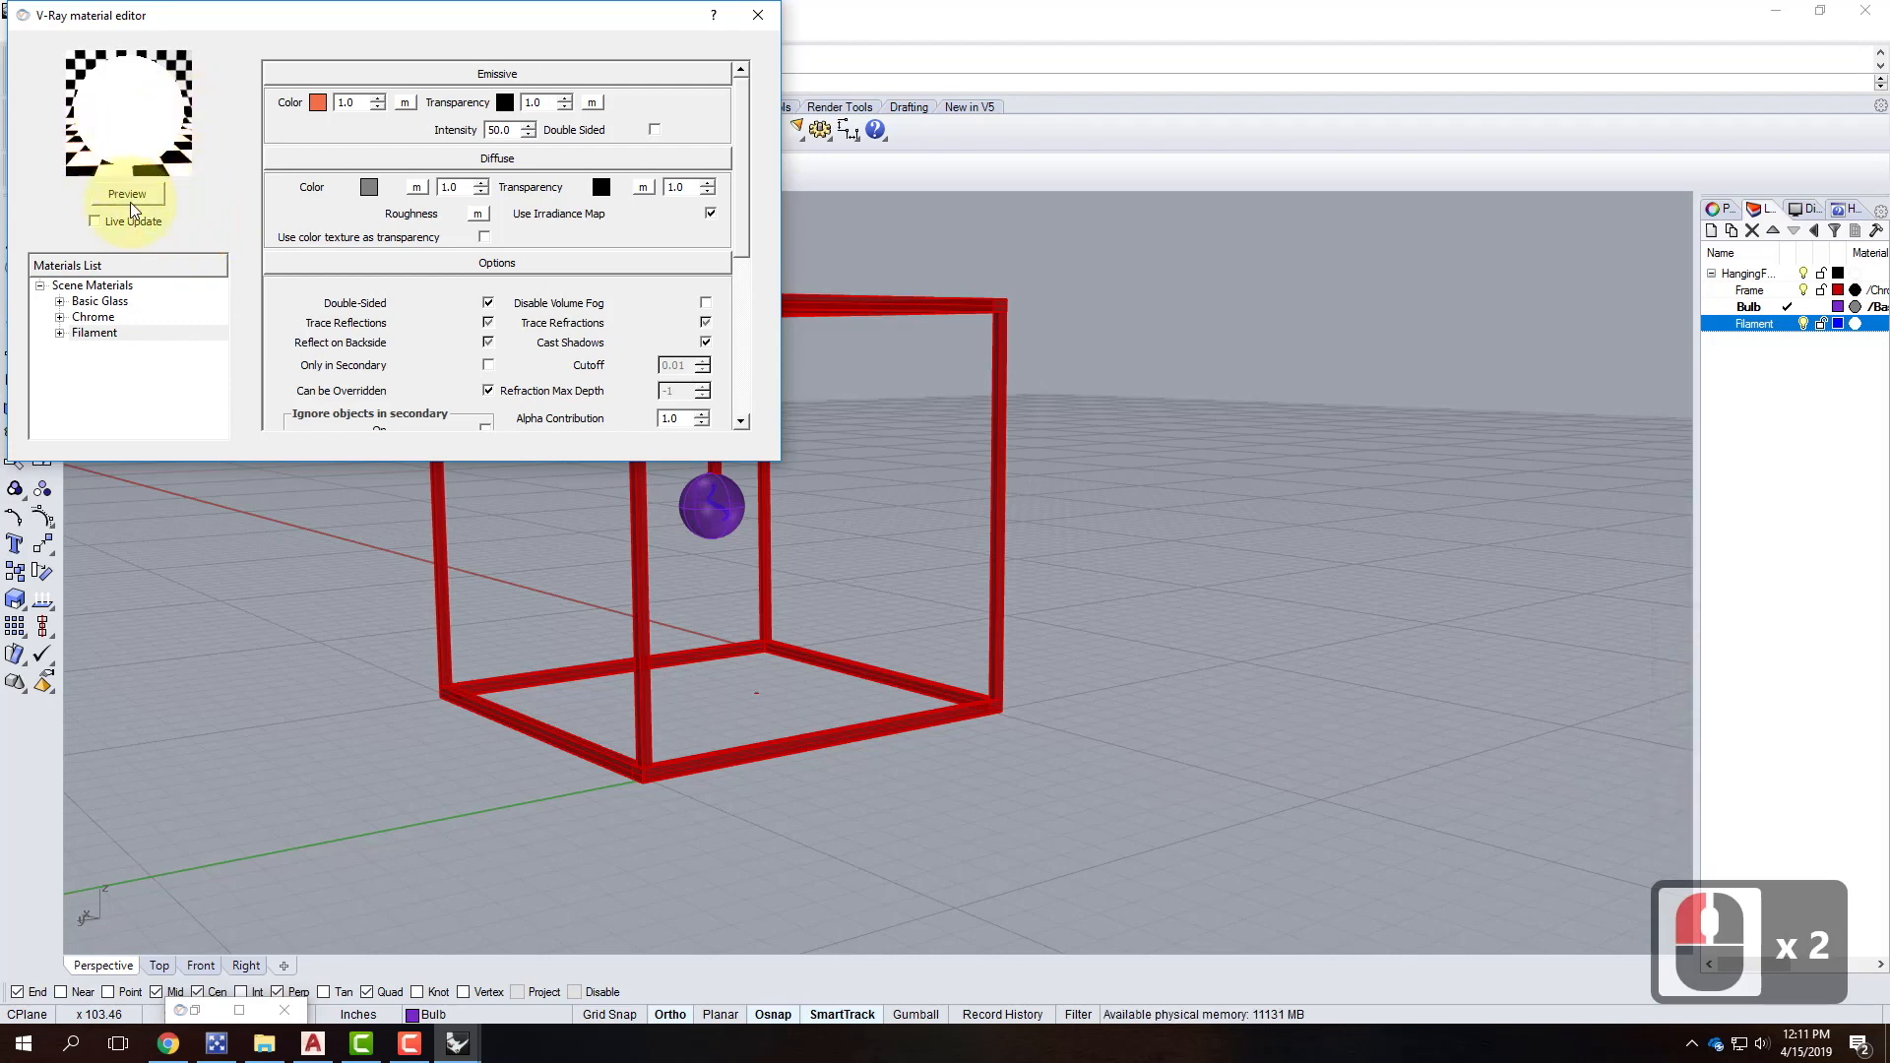
# Apply the Filament material to the Filament layer.
pyautogui.rightClick(98, 335)
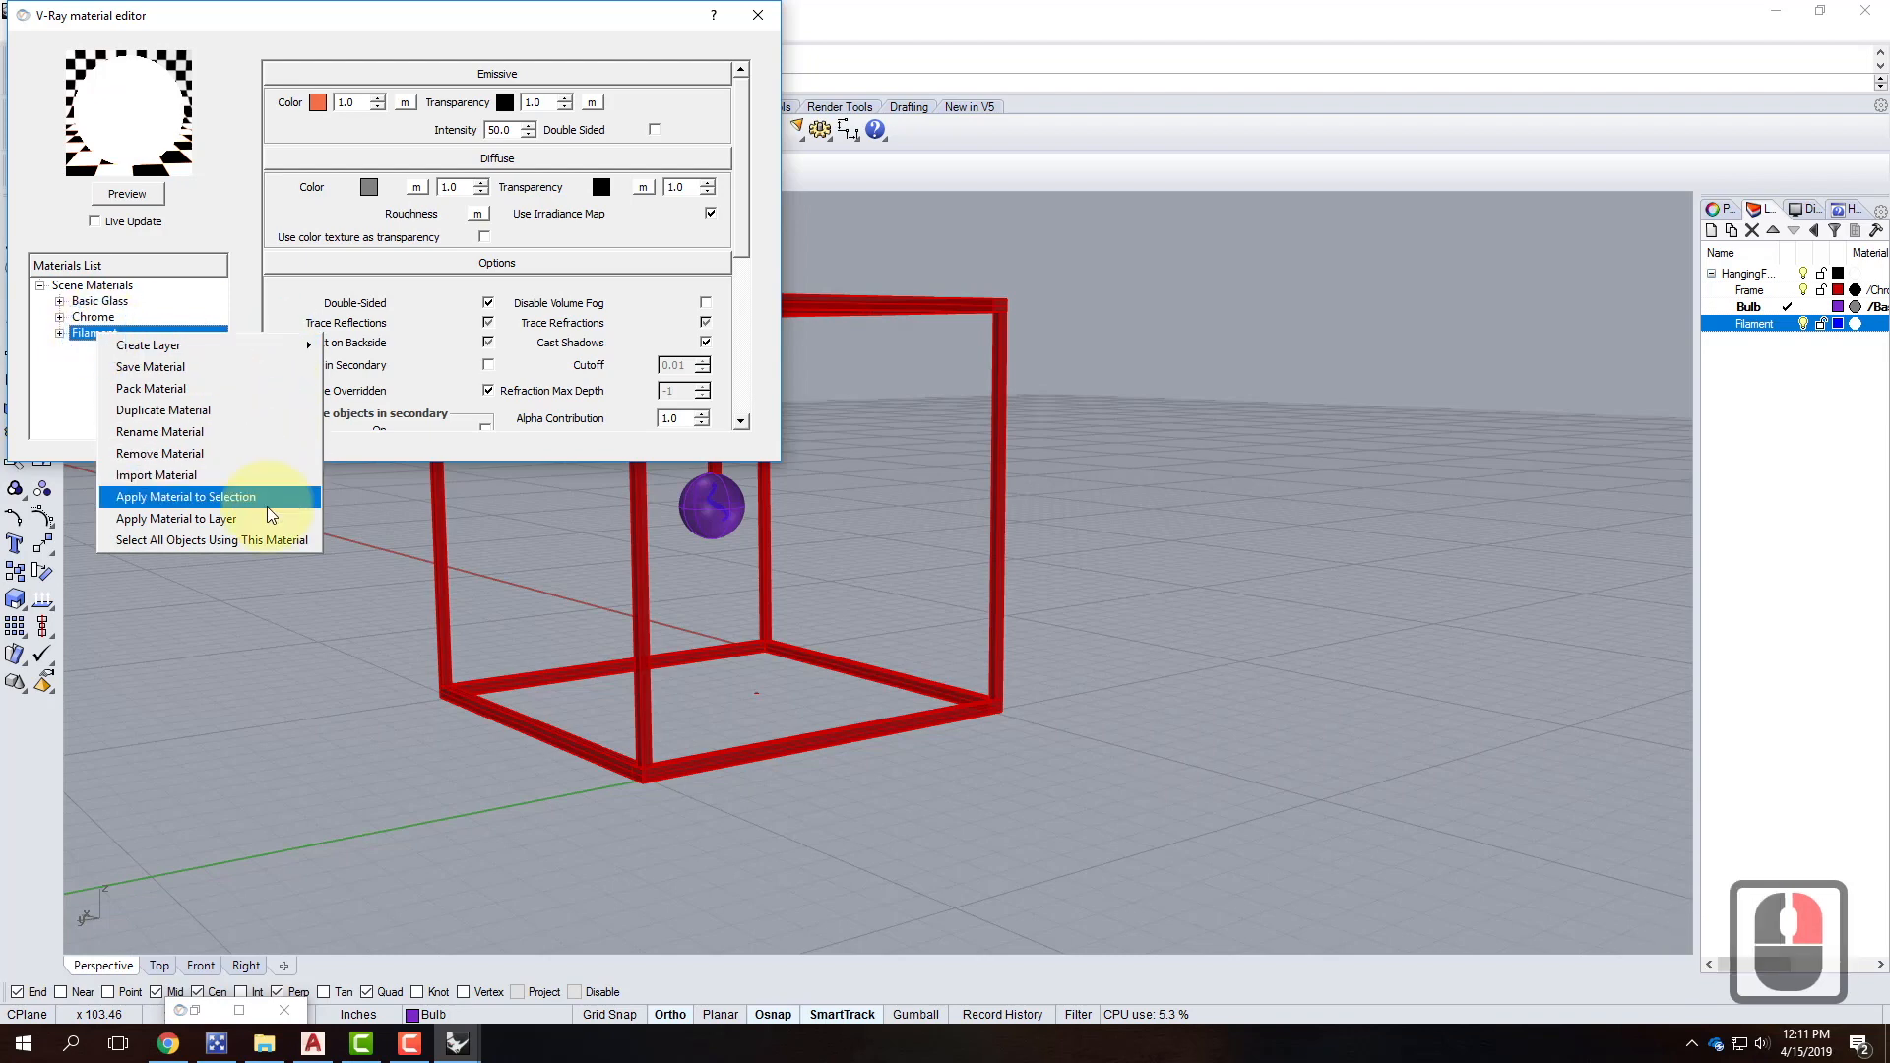
pyautogui.click(271, 519)
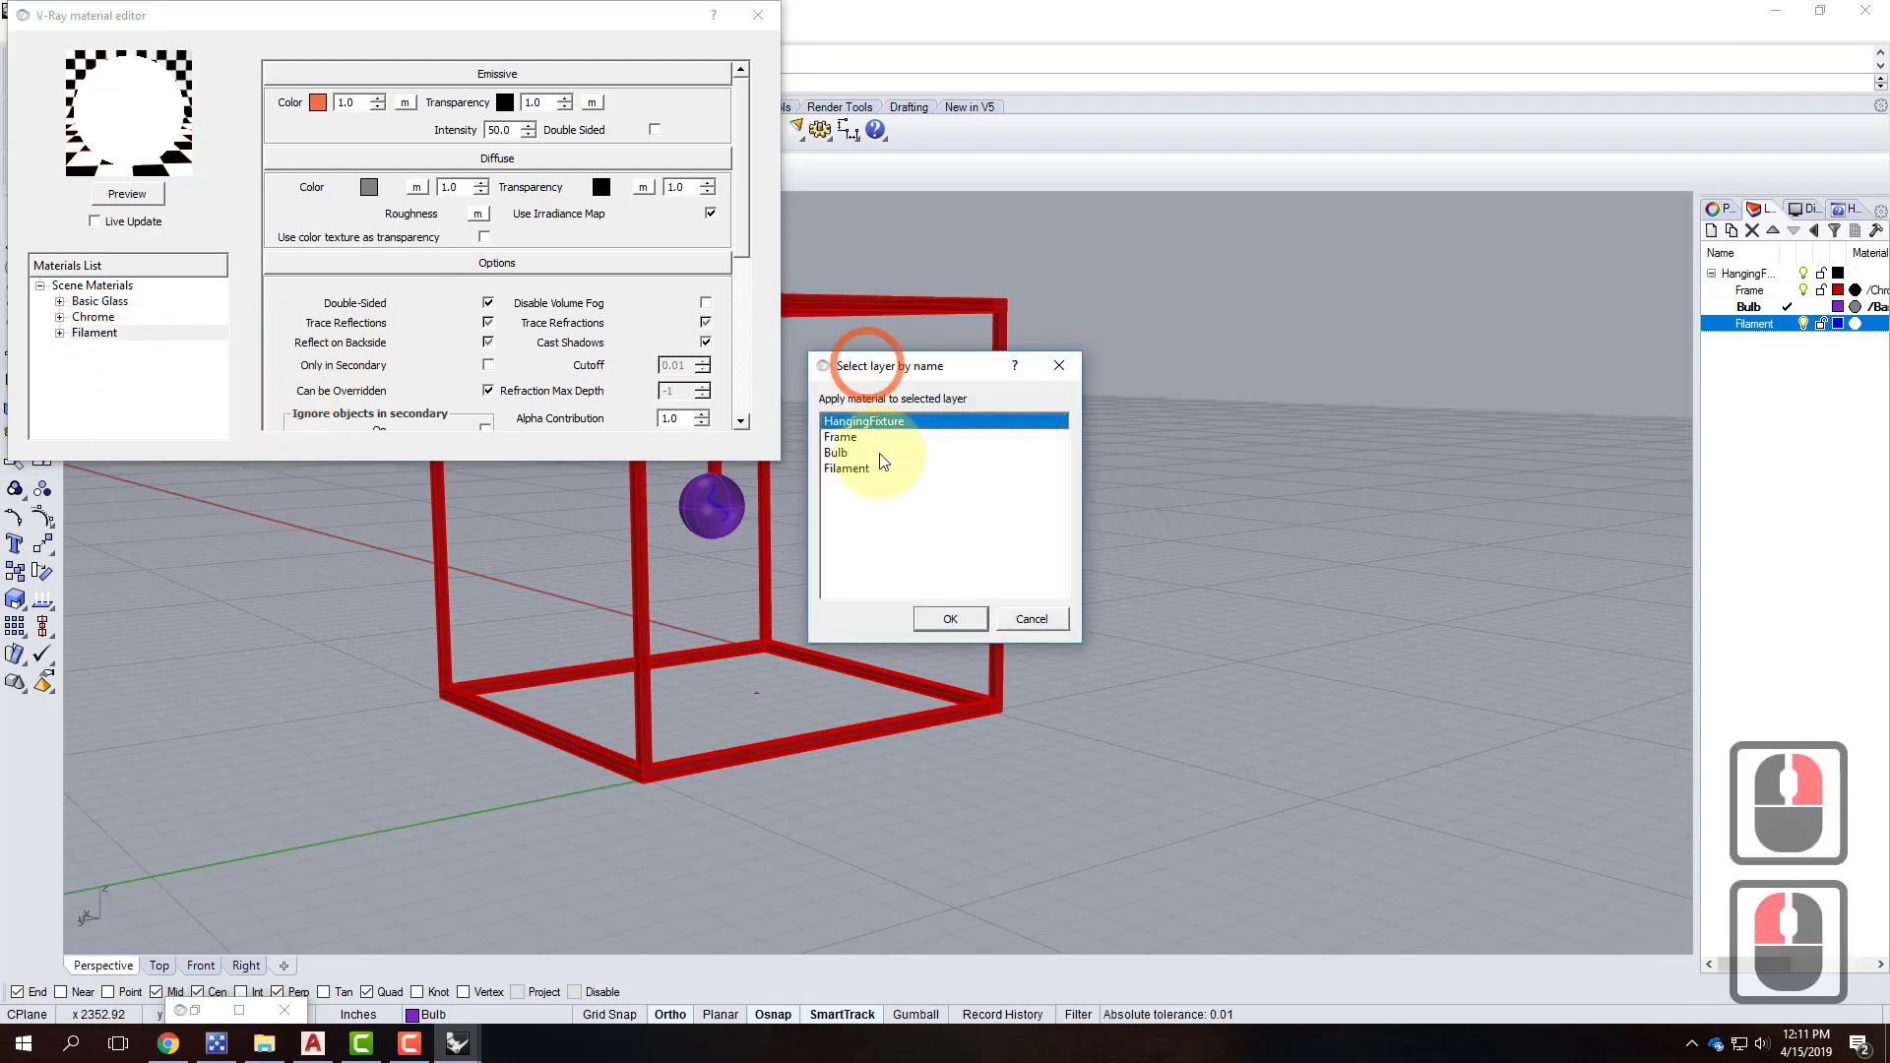
pyautogui.click(845, 468)
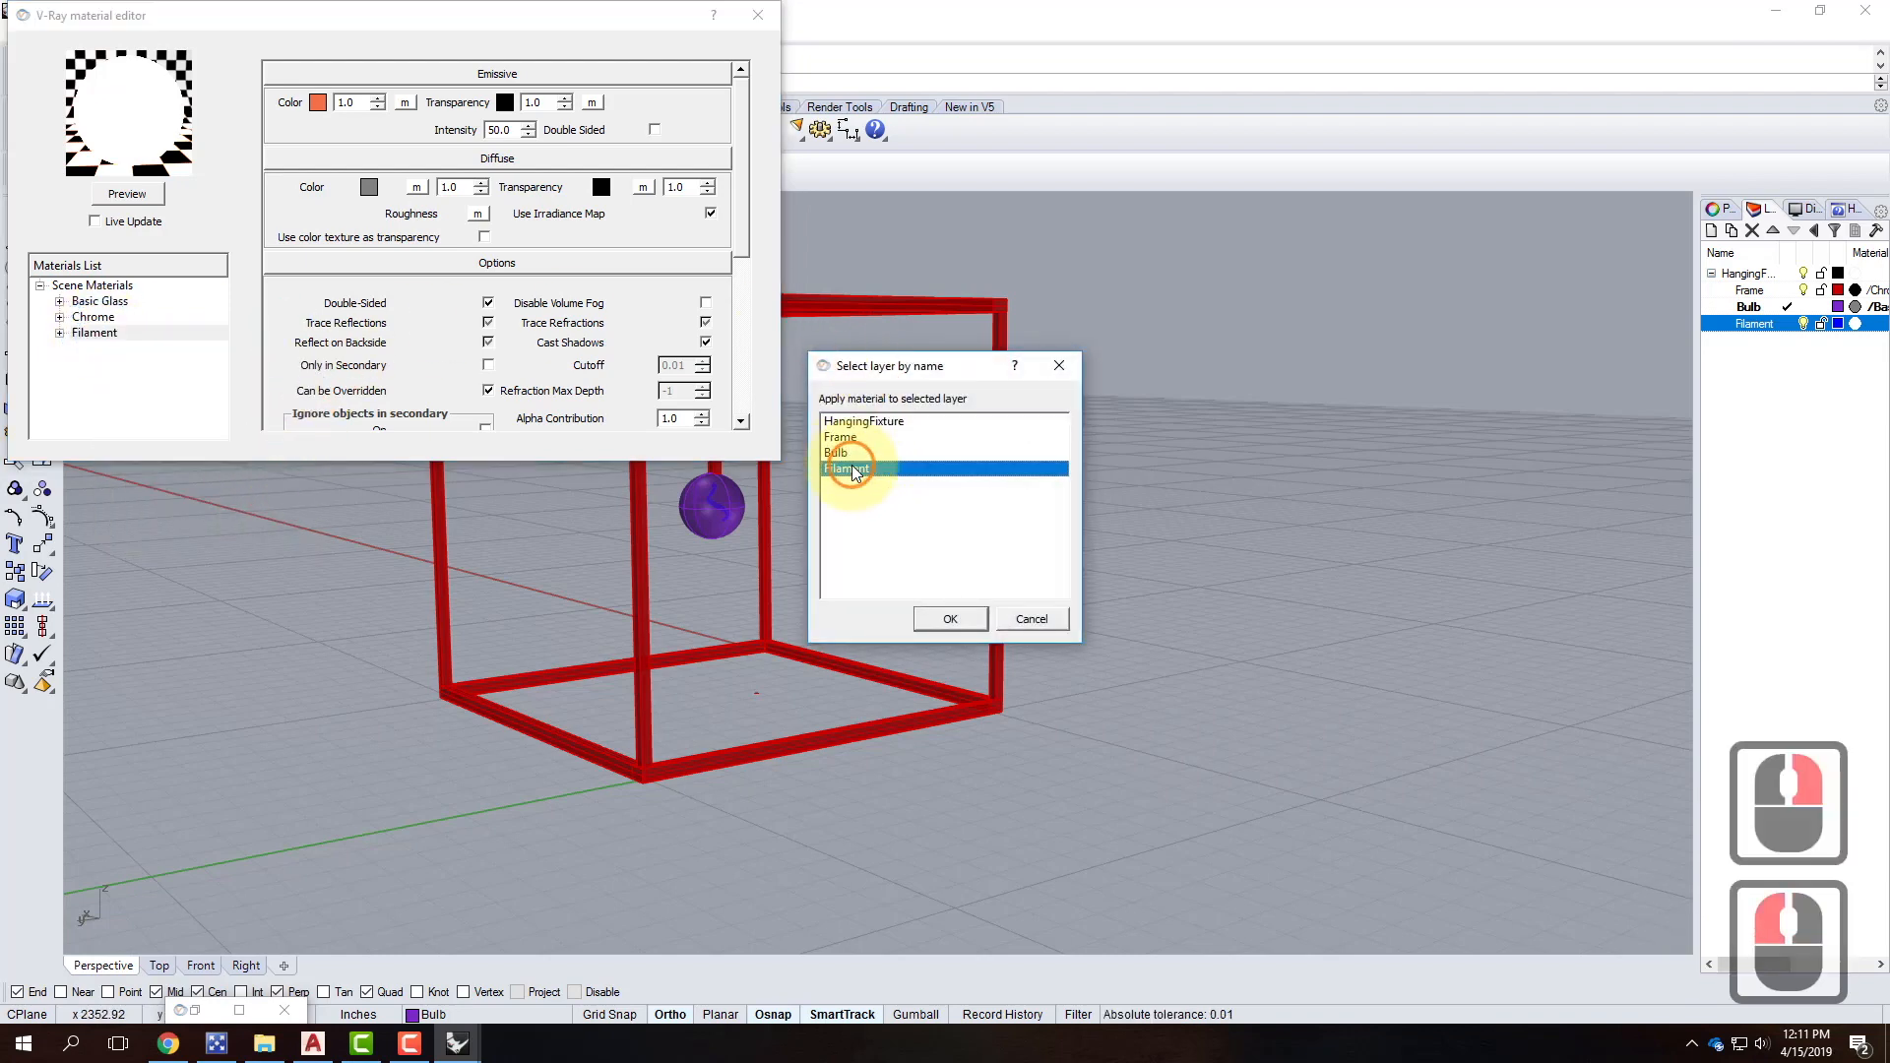
pyautogui.click(948, 617)
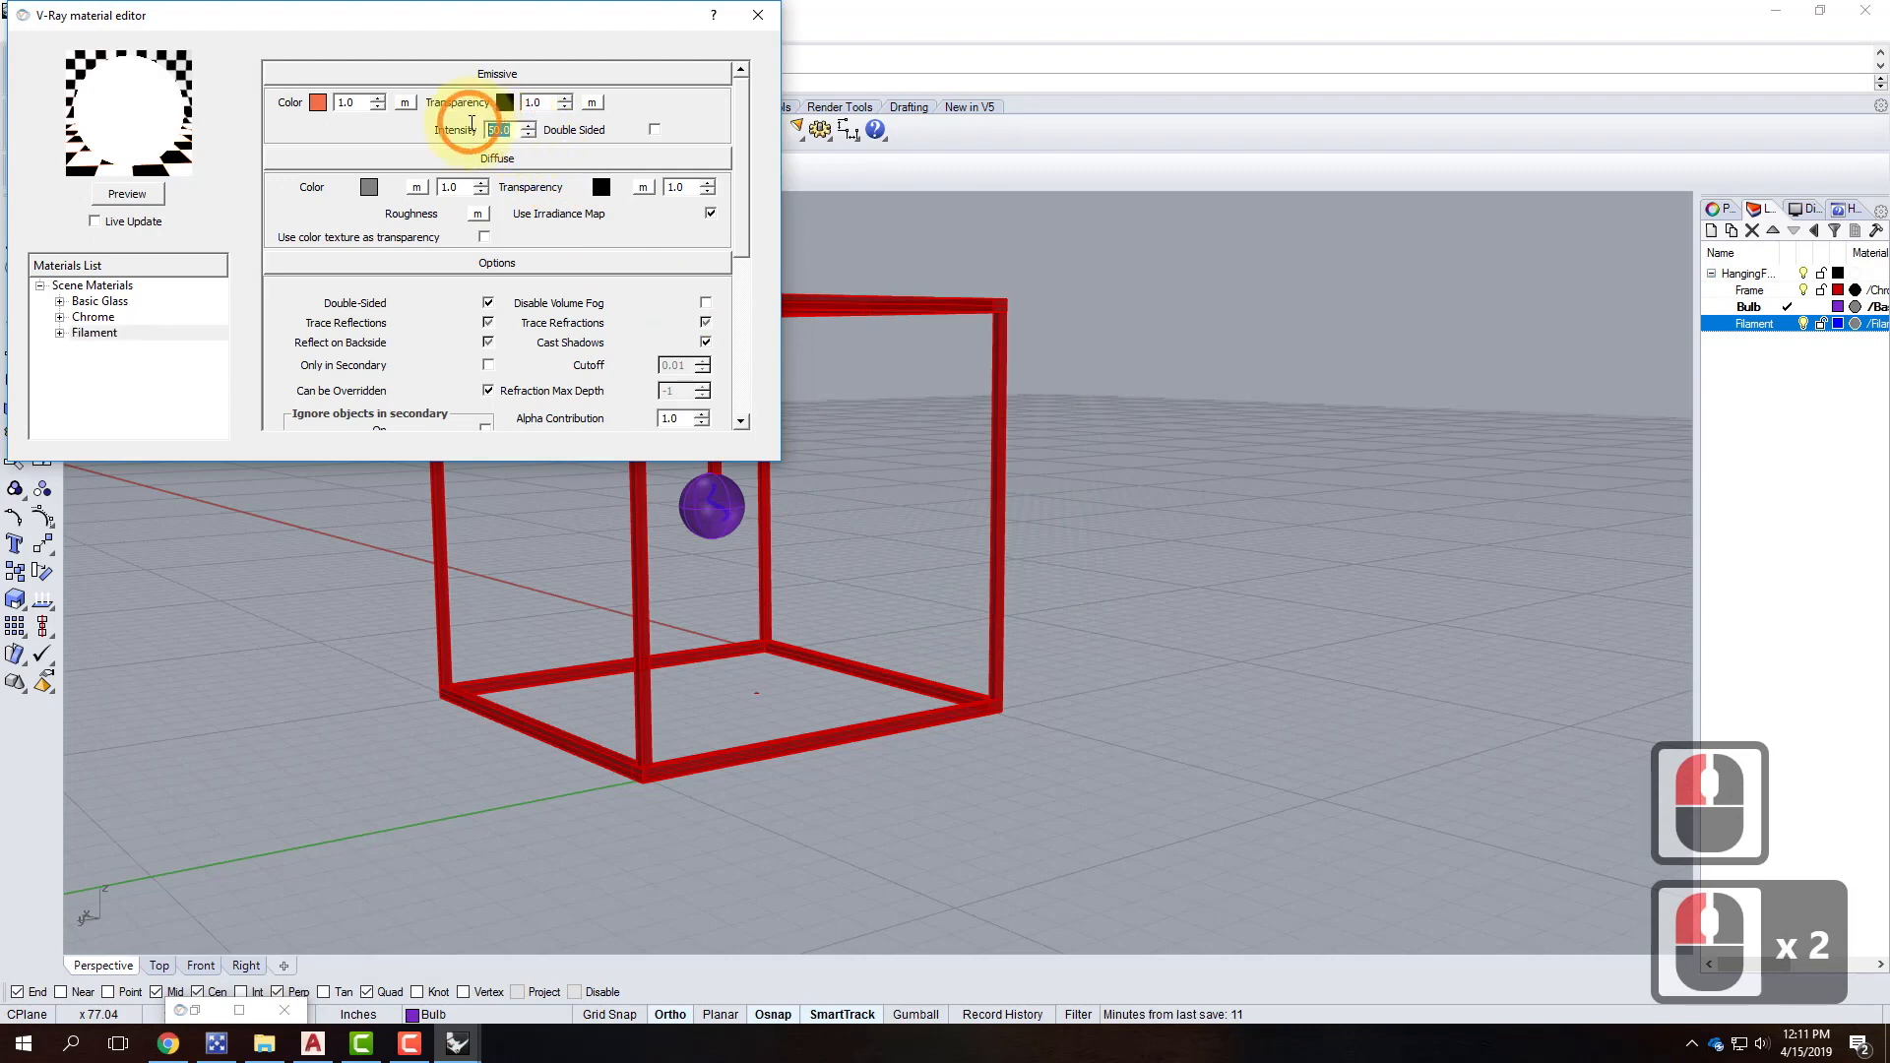
# Lower Filament's emissive intensity to 10, preview it, and close the material editor.
pyautogui.click(474, 125)
pyautogui.write('20')
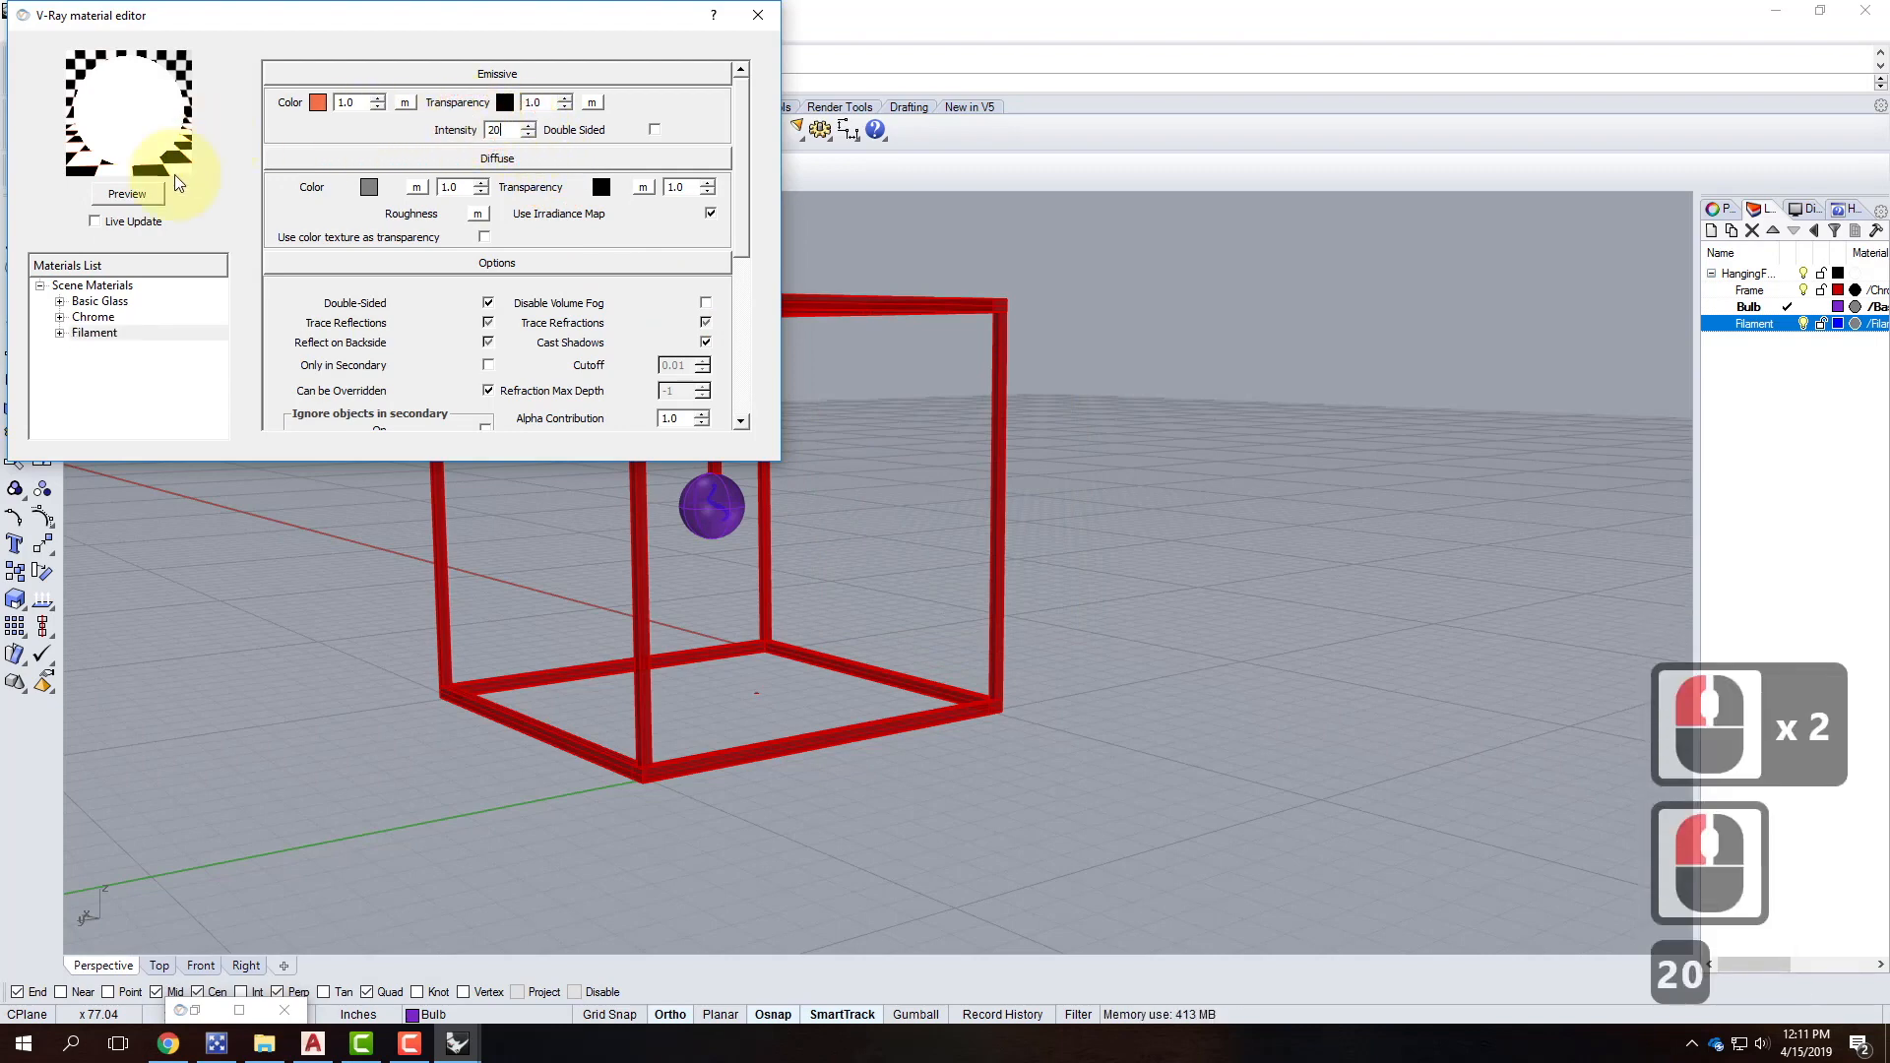
pyautogui.click(135, 196)
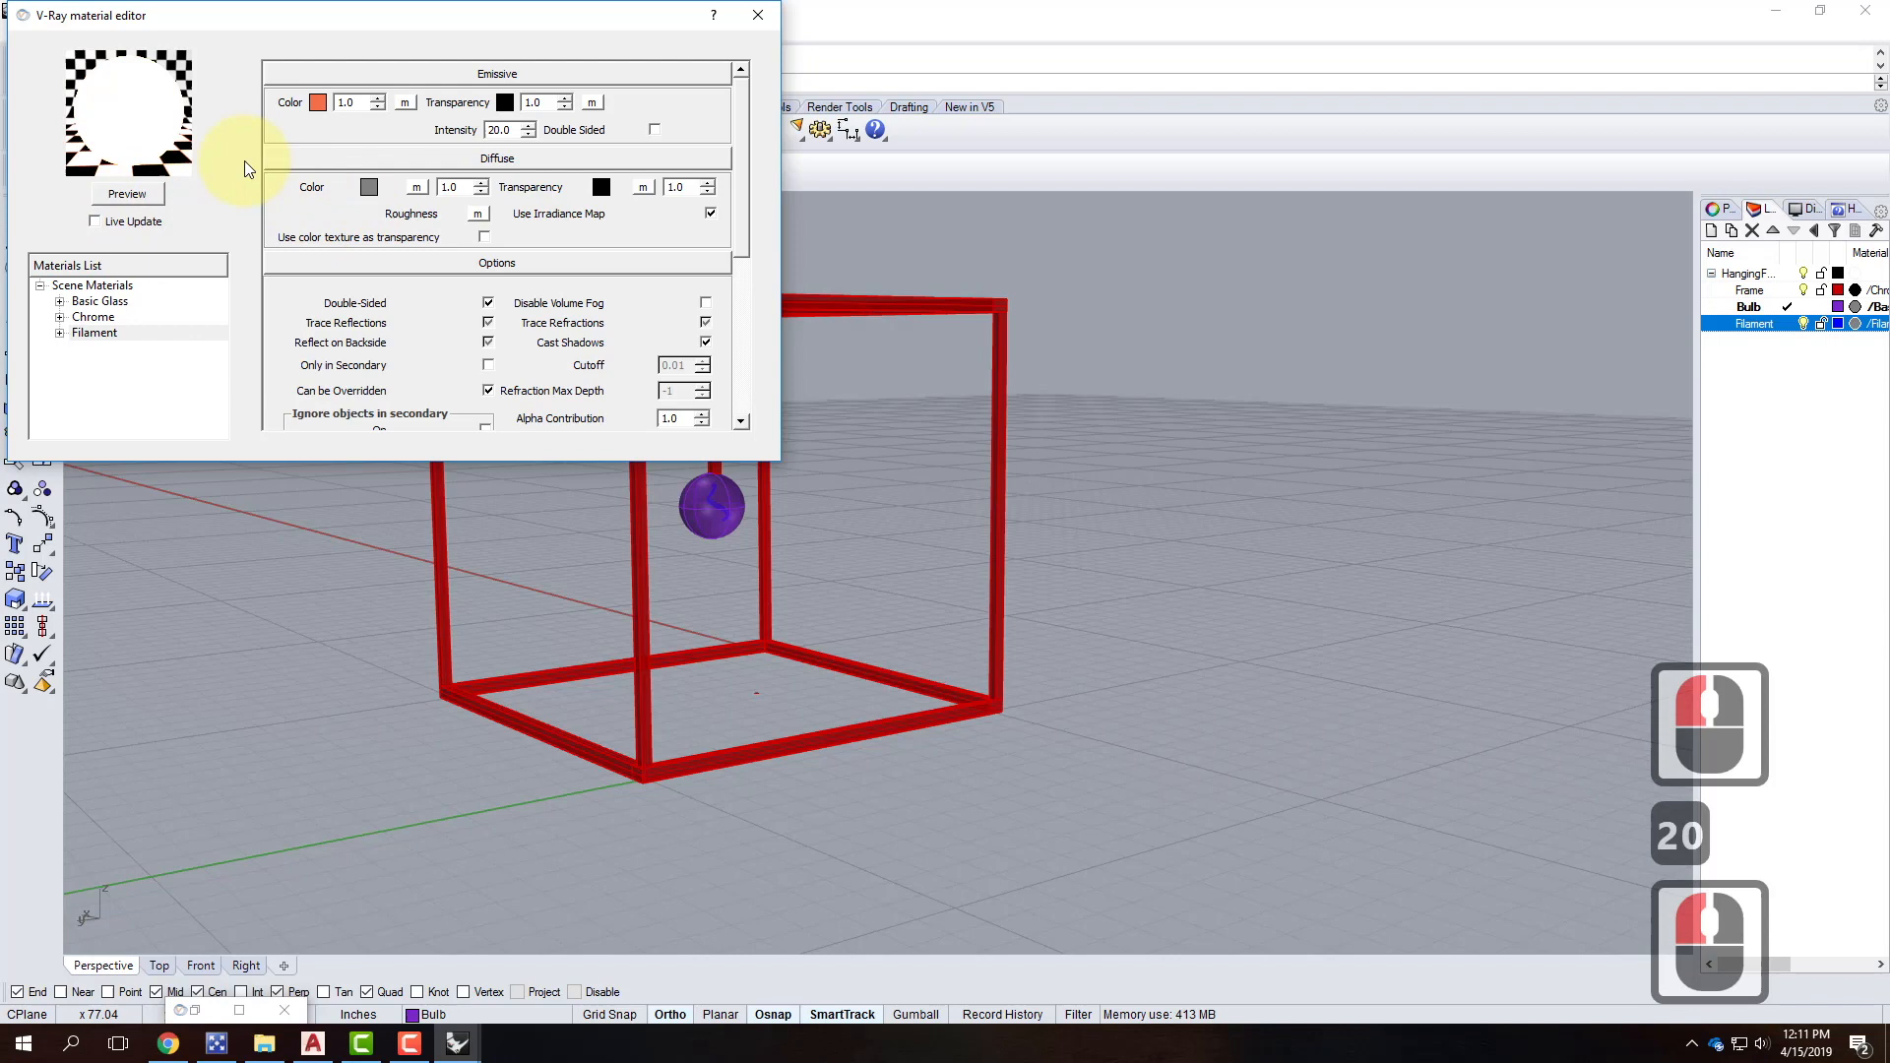
pyautogui.click(127, 193)
pyautogui.click(461, 121)
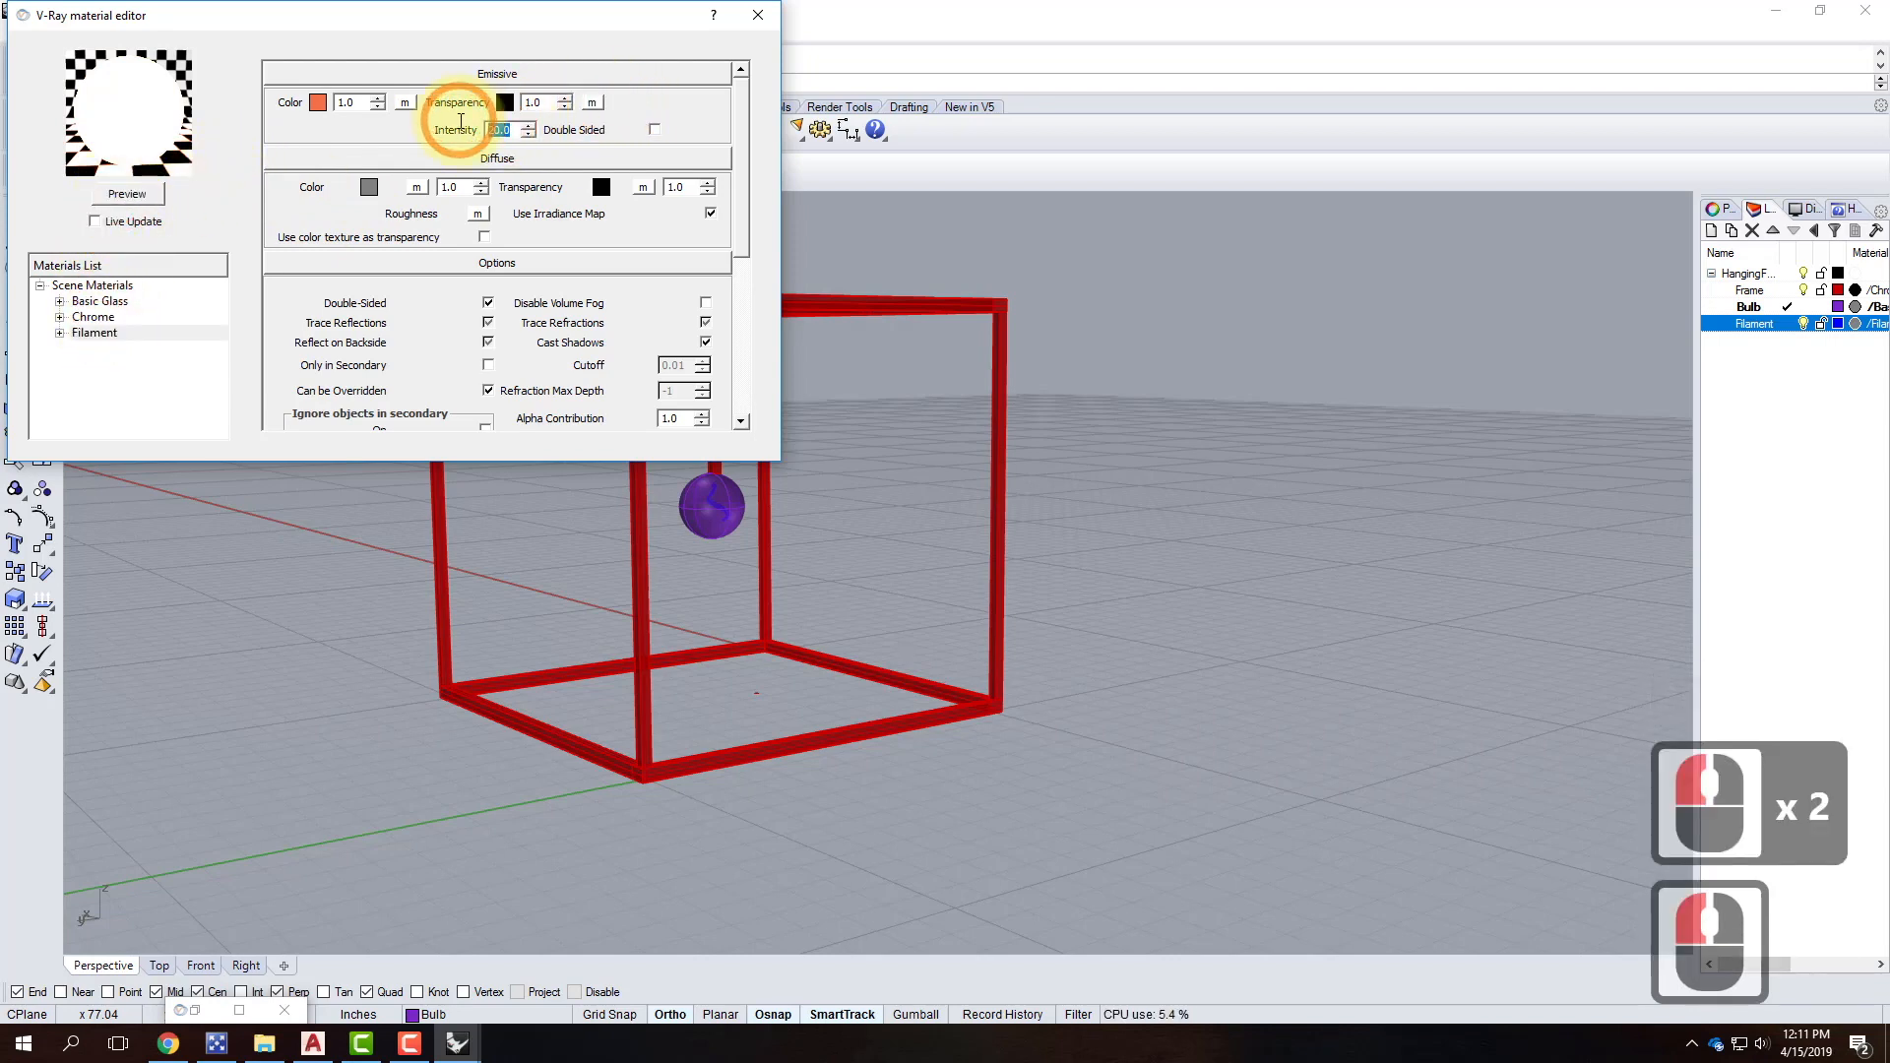
pyautogui.write('10')
pyautogui.click(138, 201)
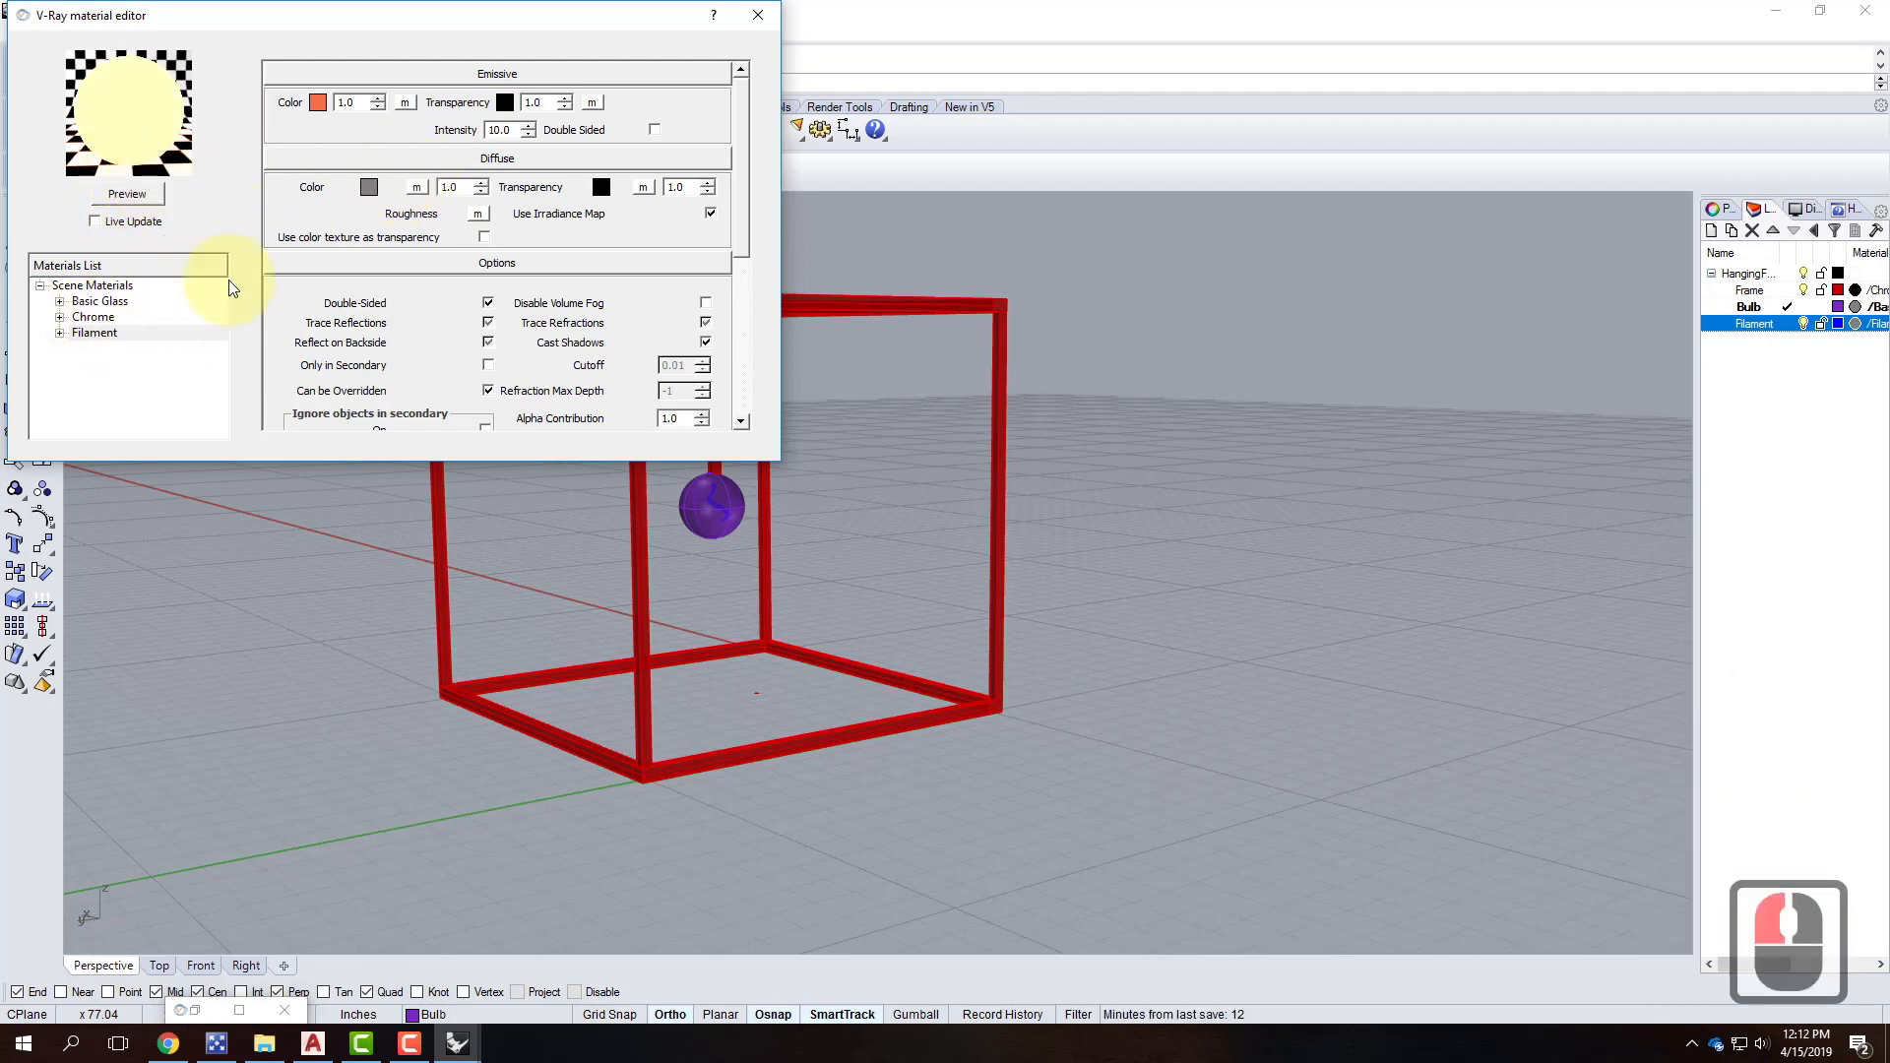
pyautogui.click(756, 15)
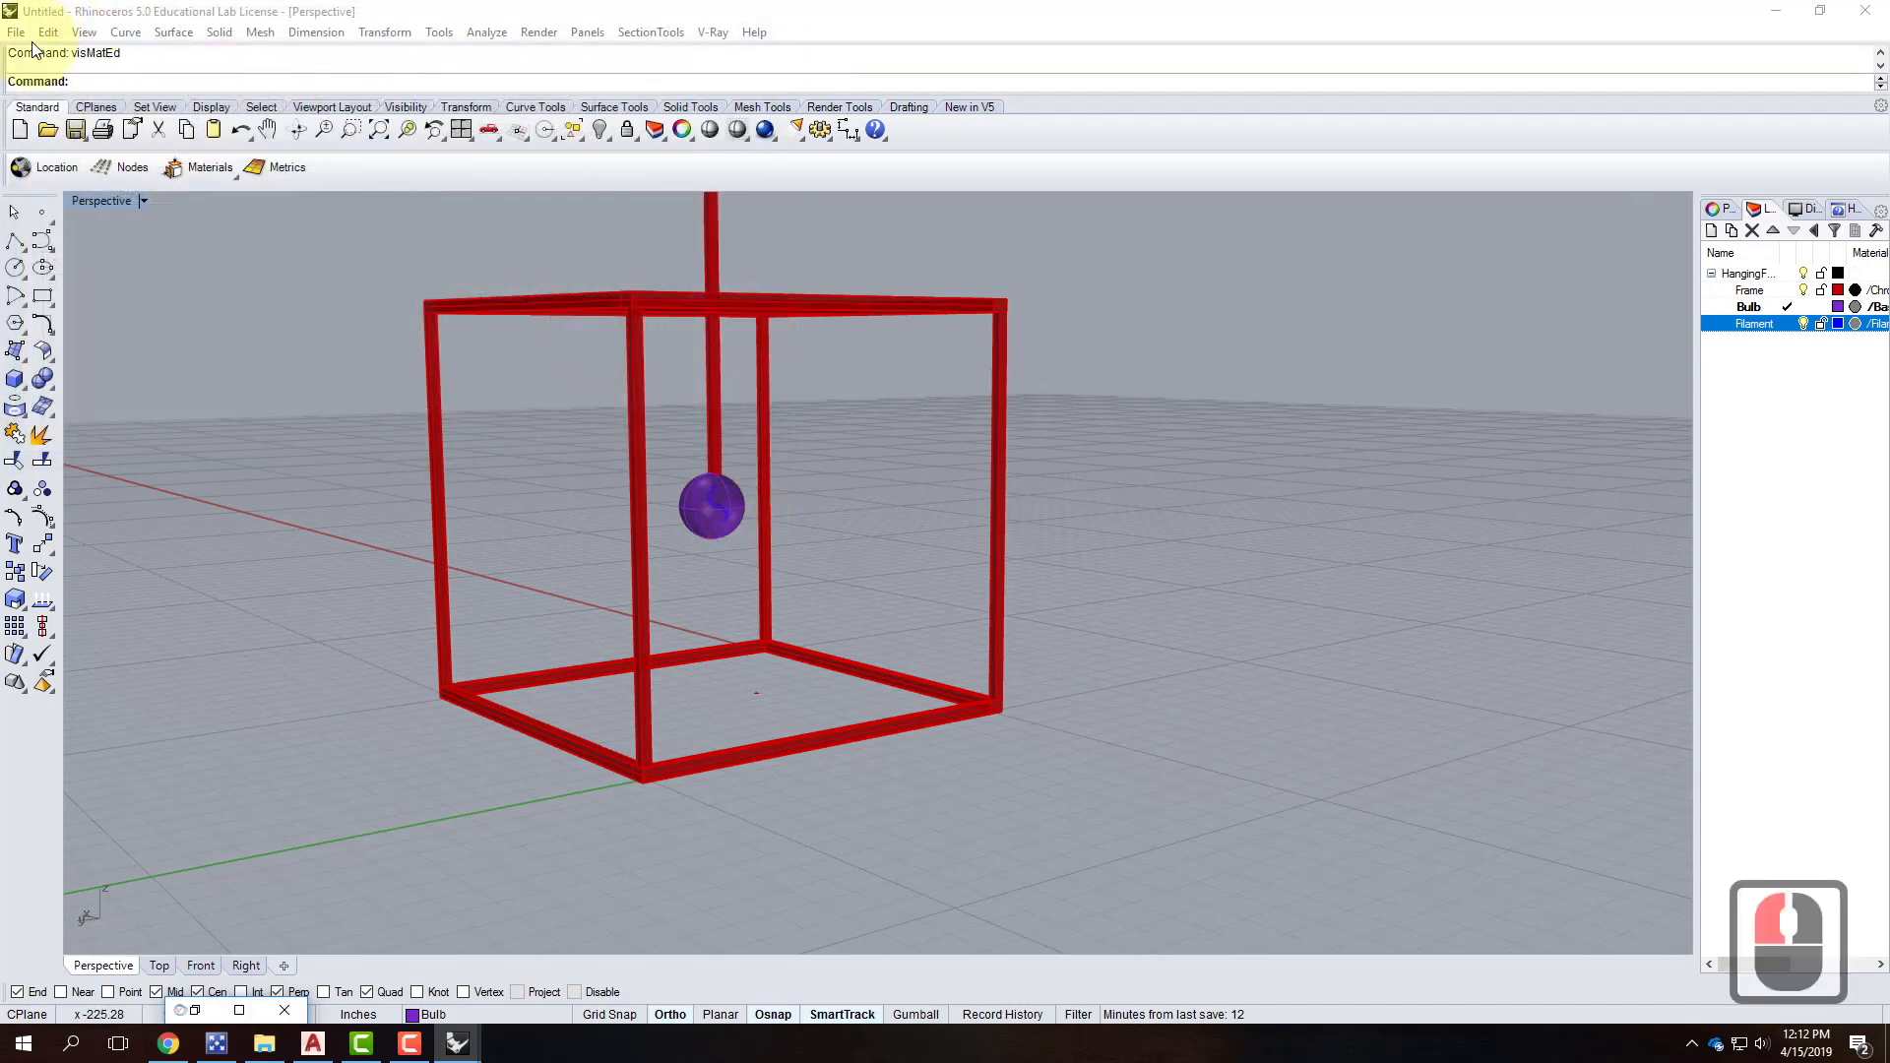
# Save the model as Hanging Fixture 1.
pyautogui.click(16, 31)
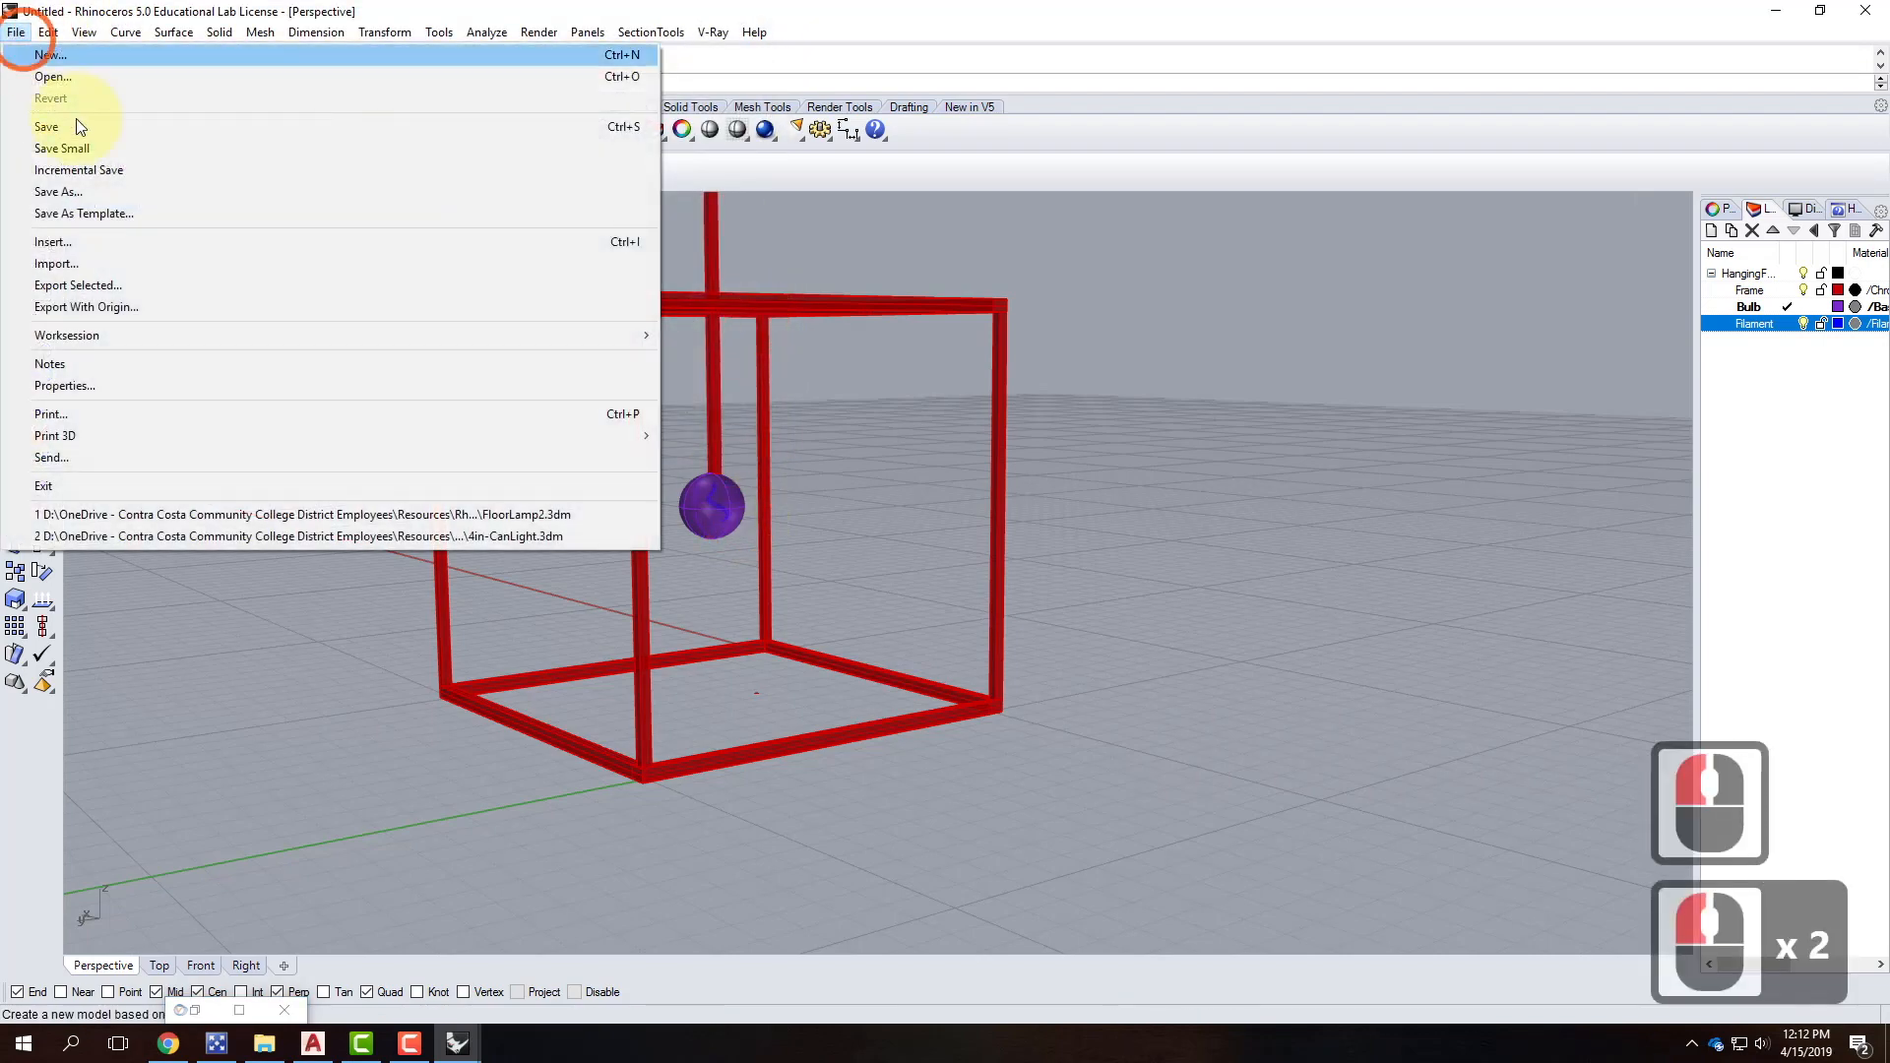
pyautogui.click(87, 192)
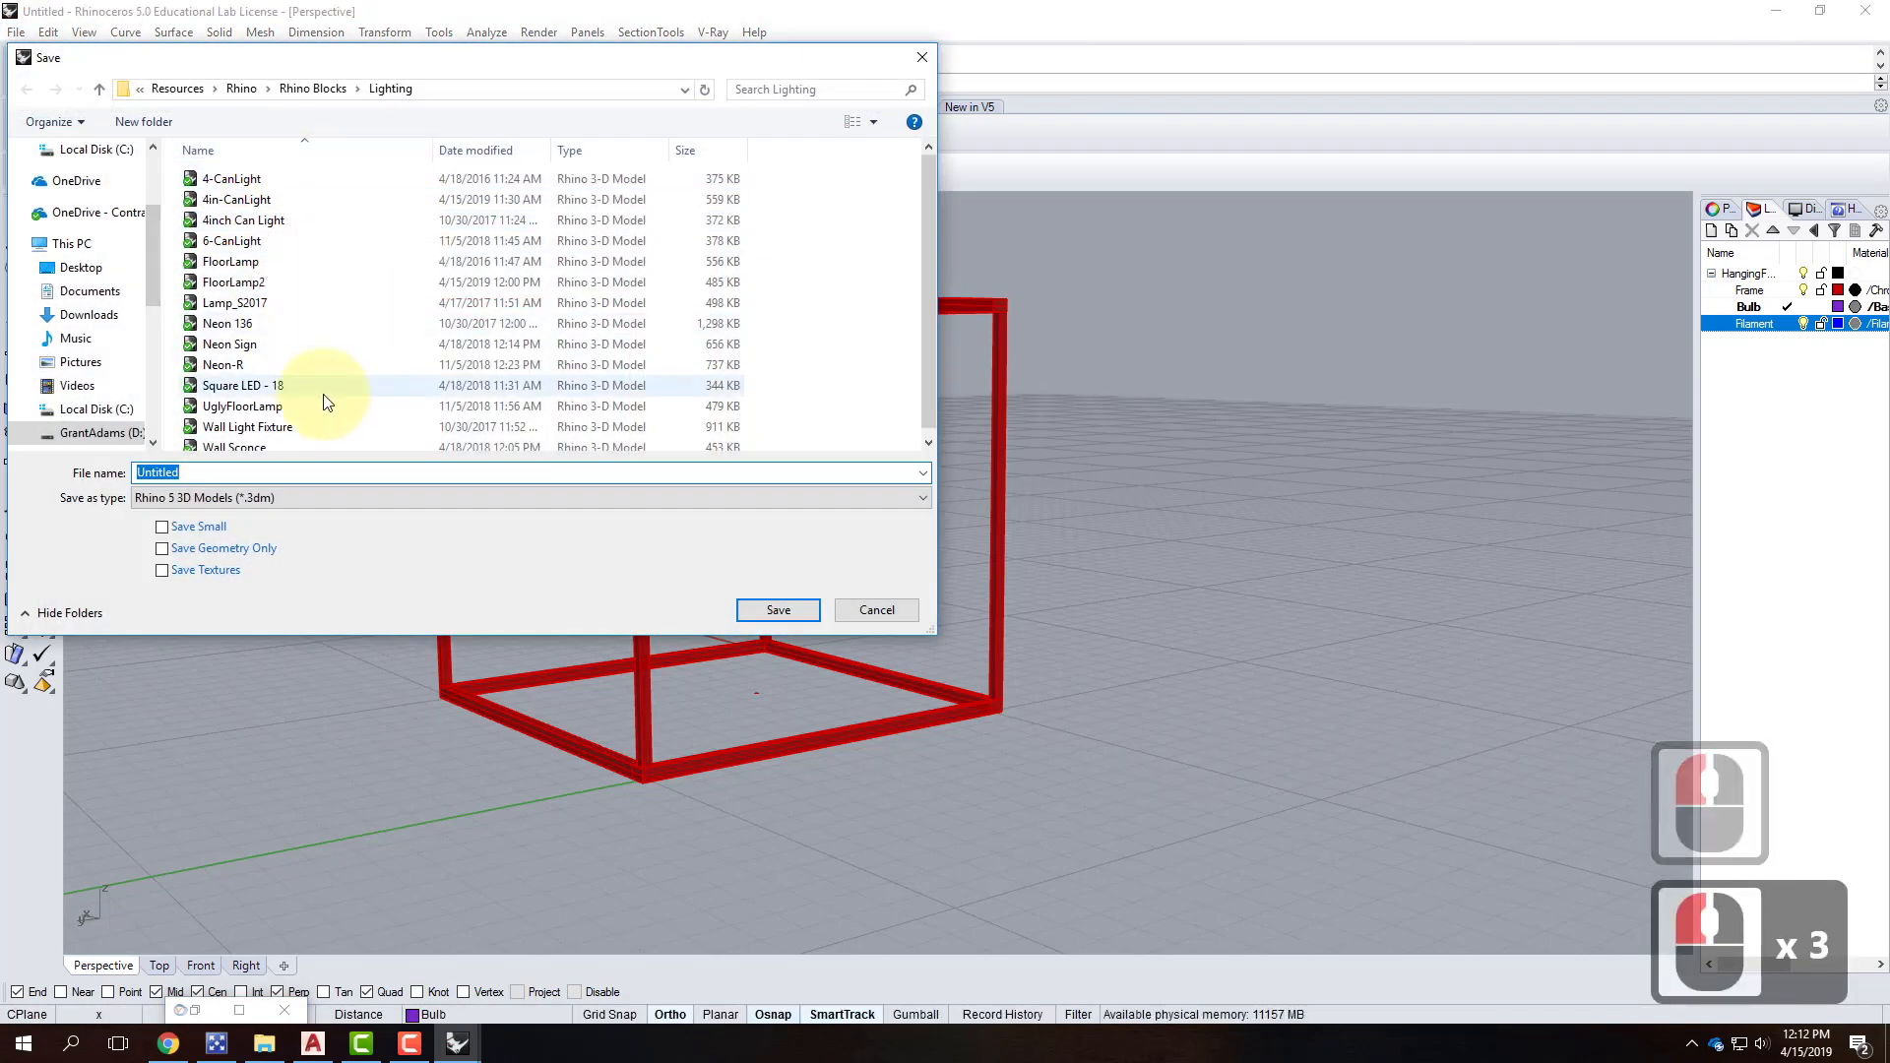
pyautogui.write('Hanging Fixture ')
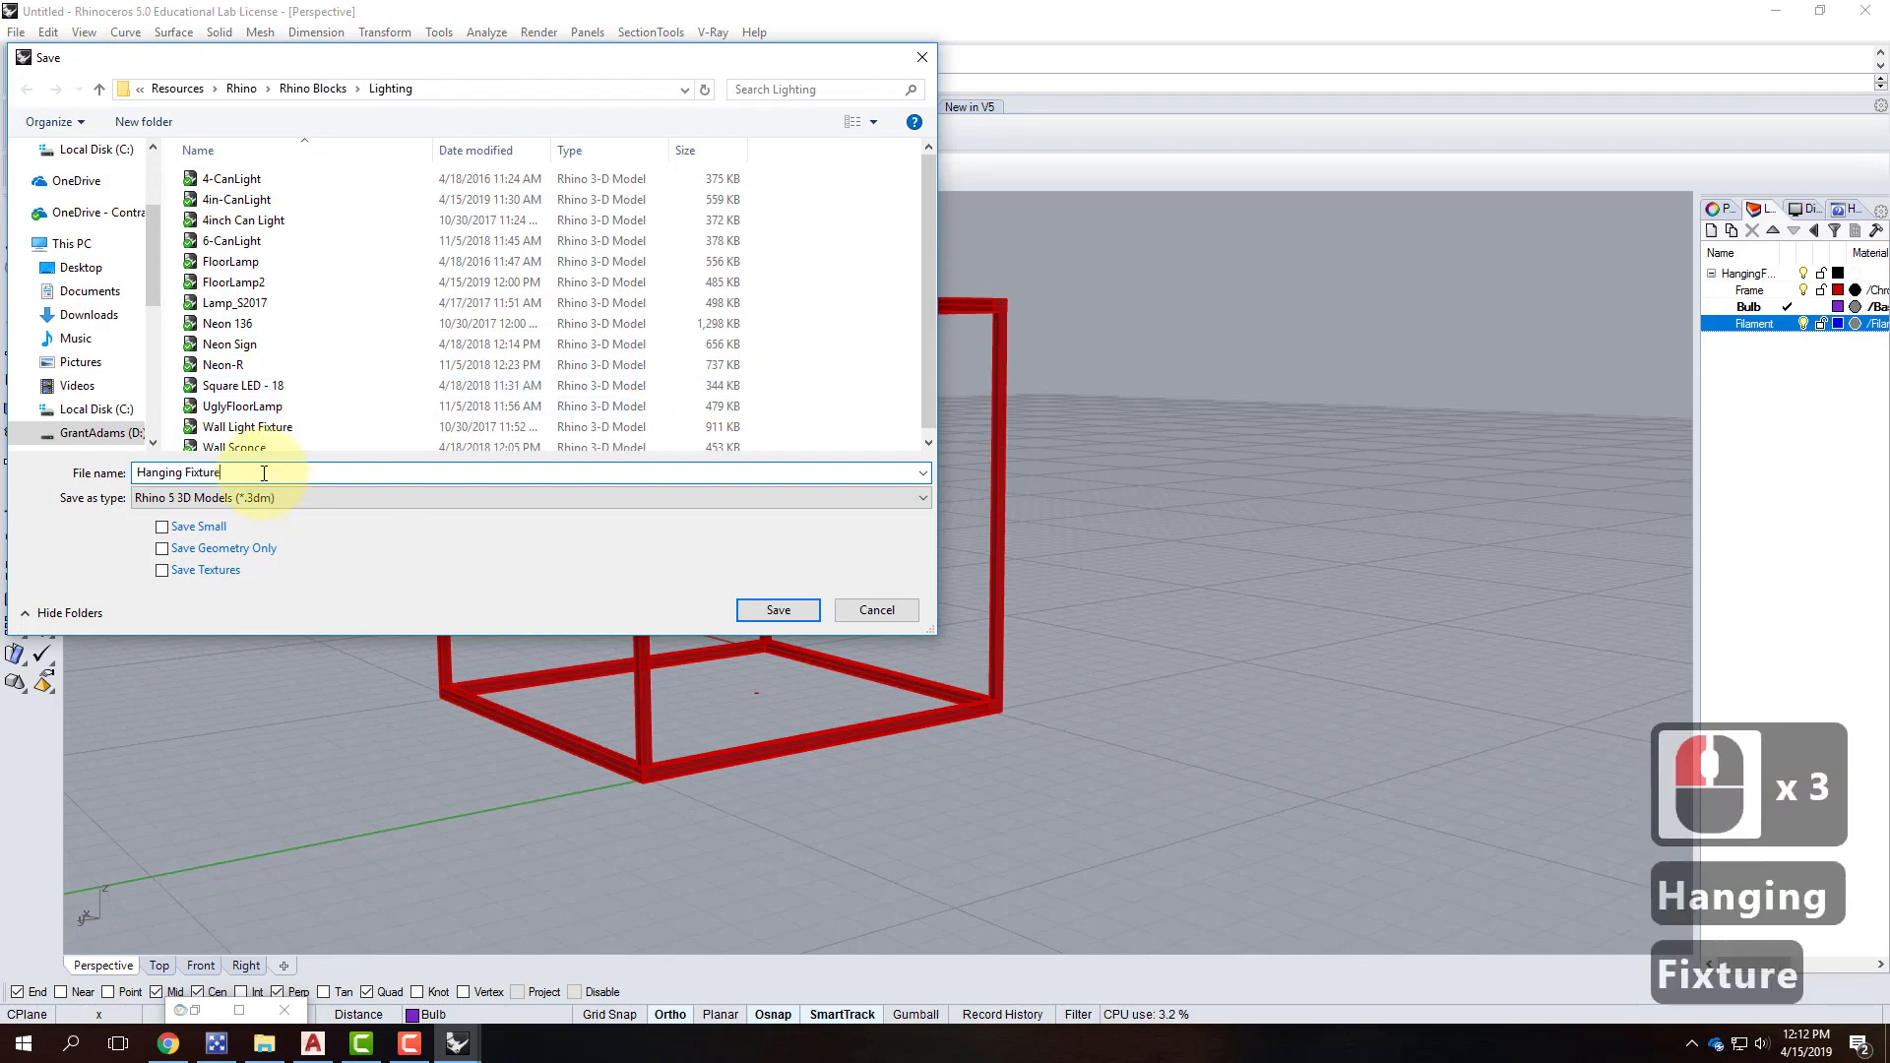
pyautogui.write('1')
pyautogui.click(774, 607)
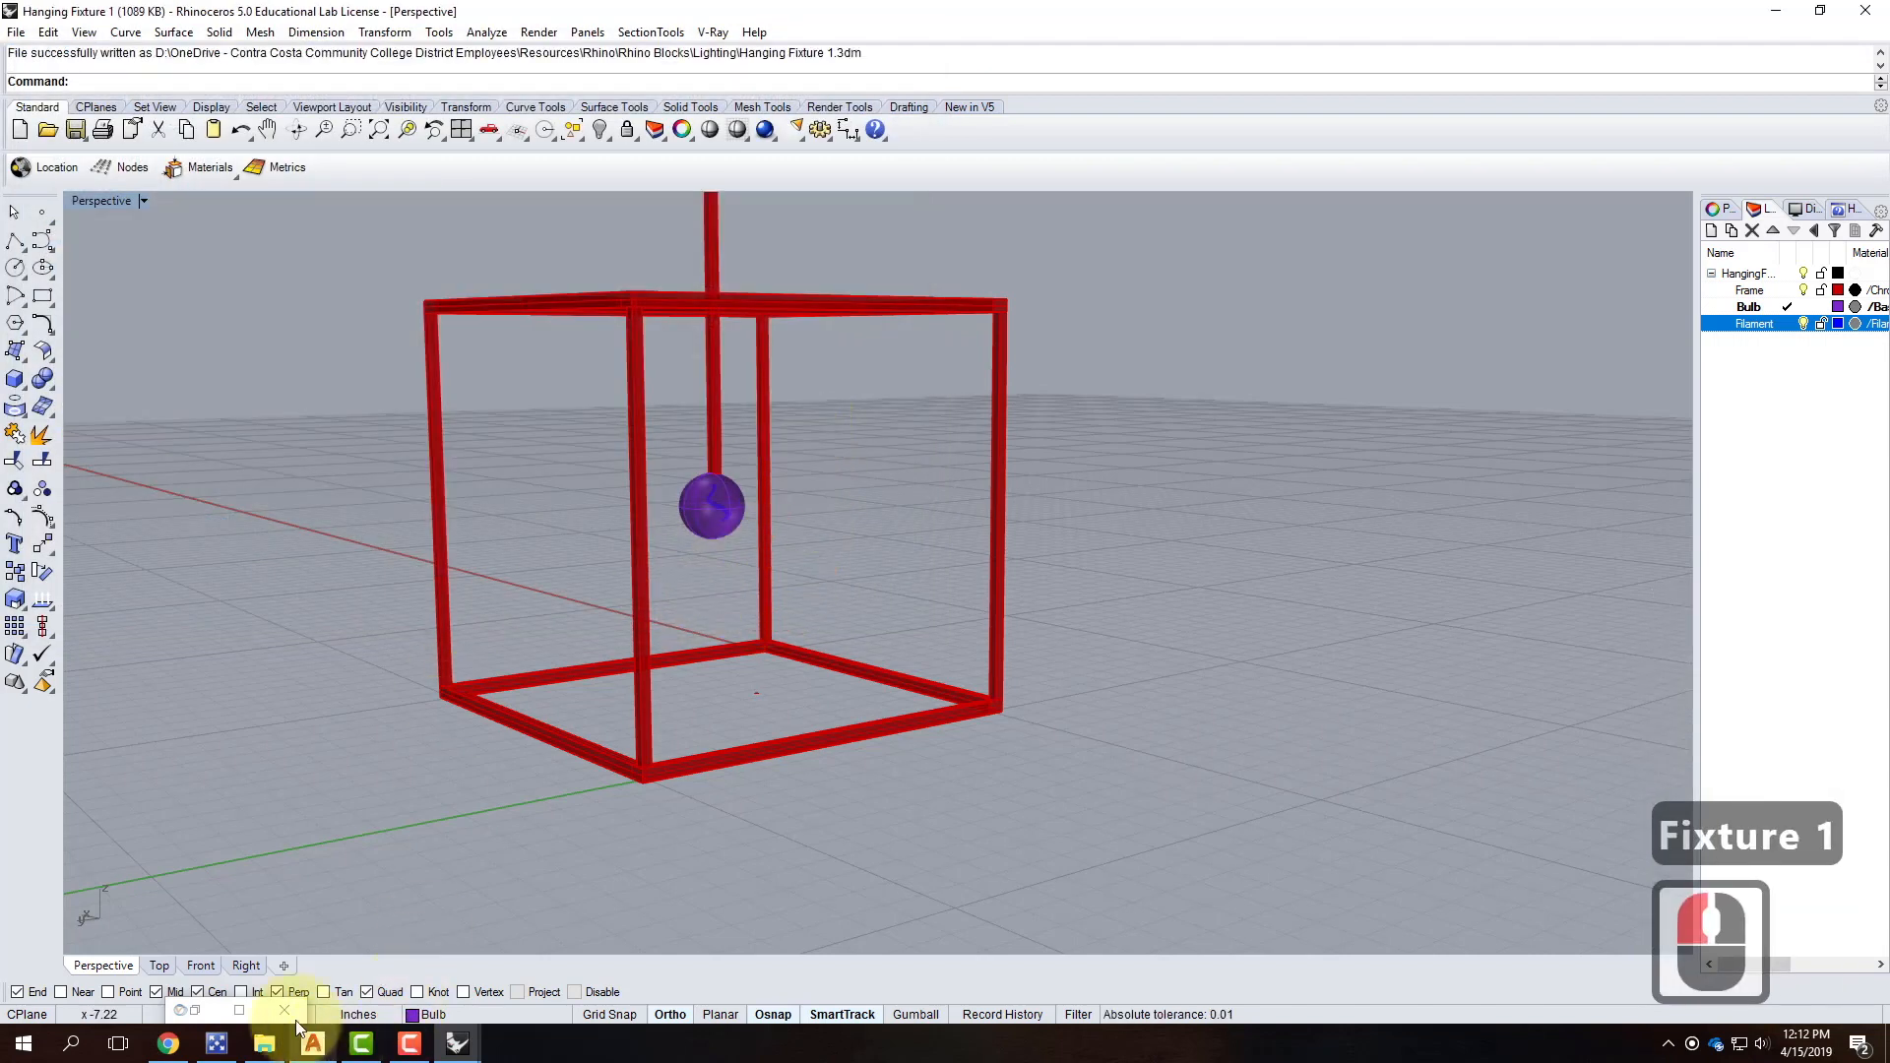
# Switch to the SampleNightScene model.
pyautogui.moveTo(453, 1050)
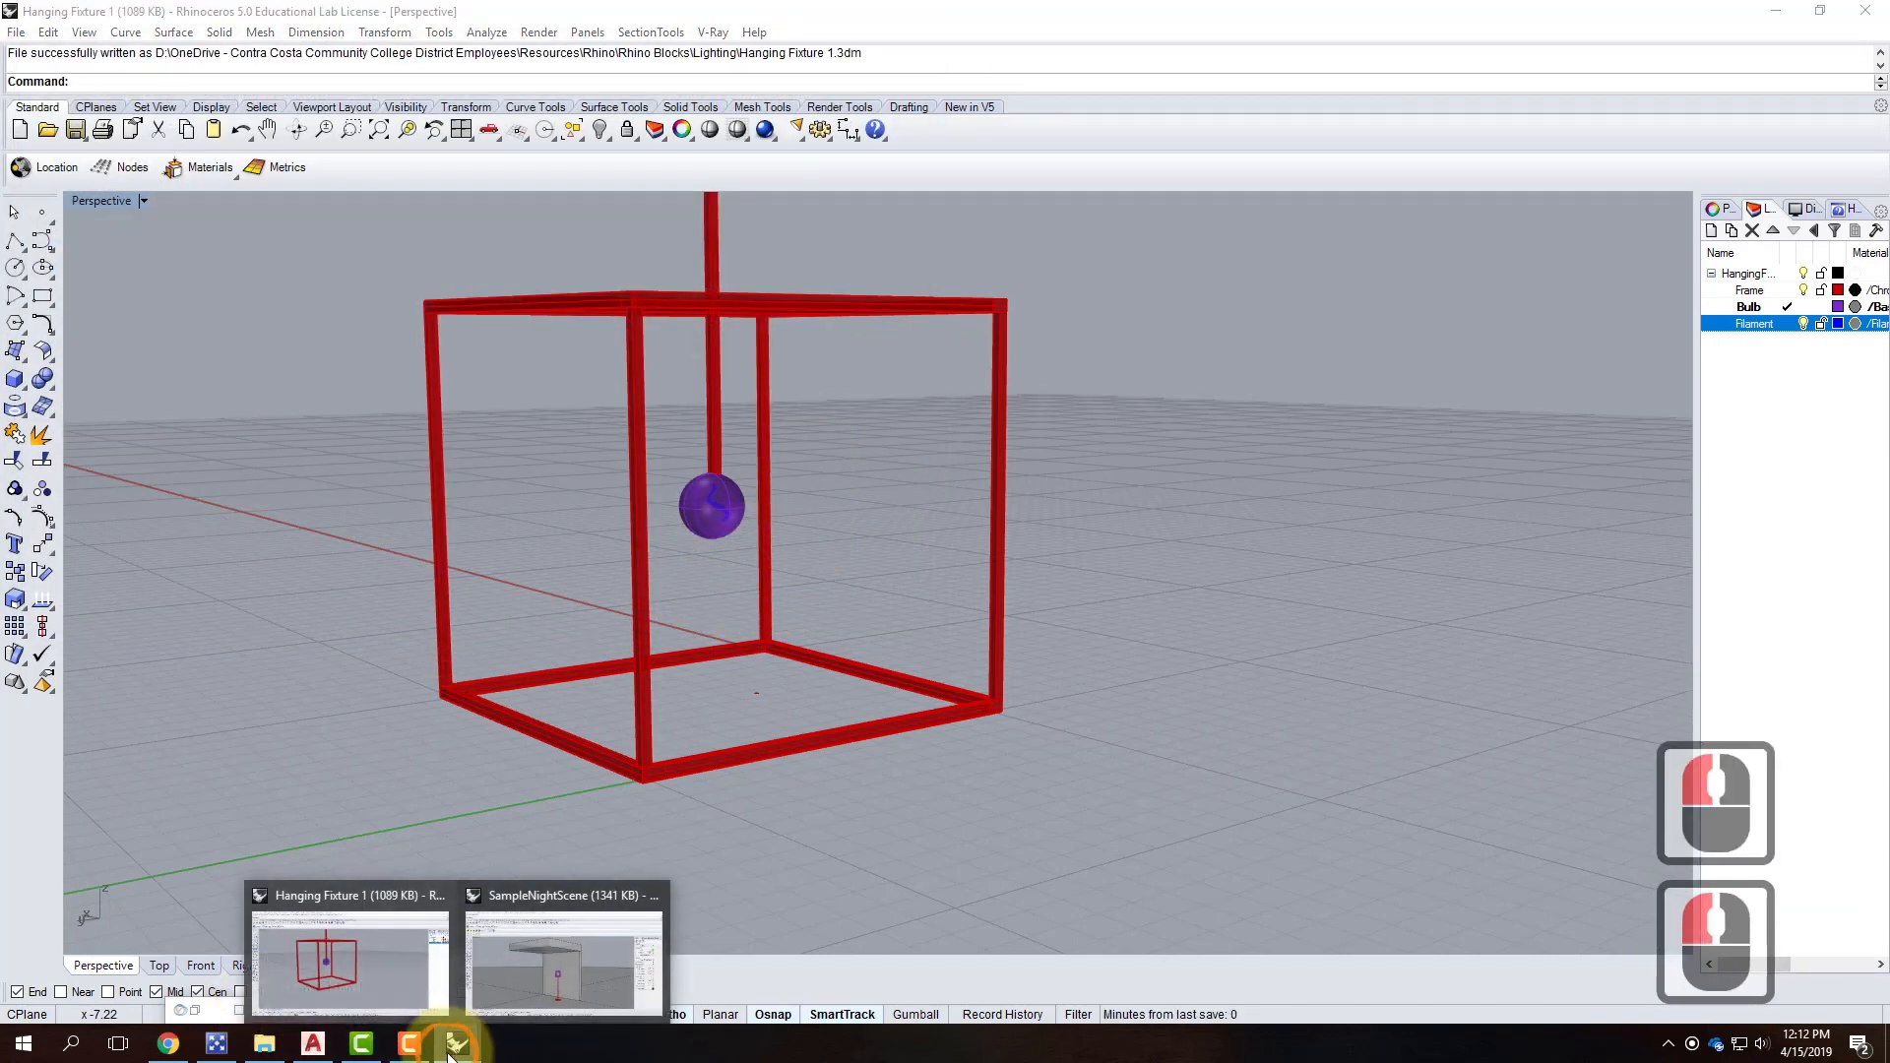
pyautogui.click(545, 977)
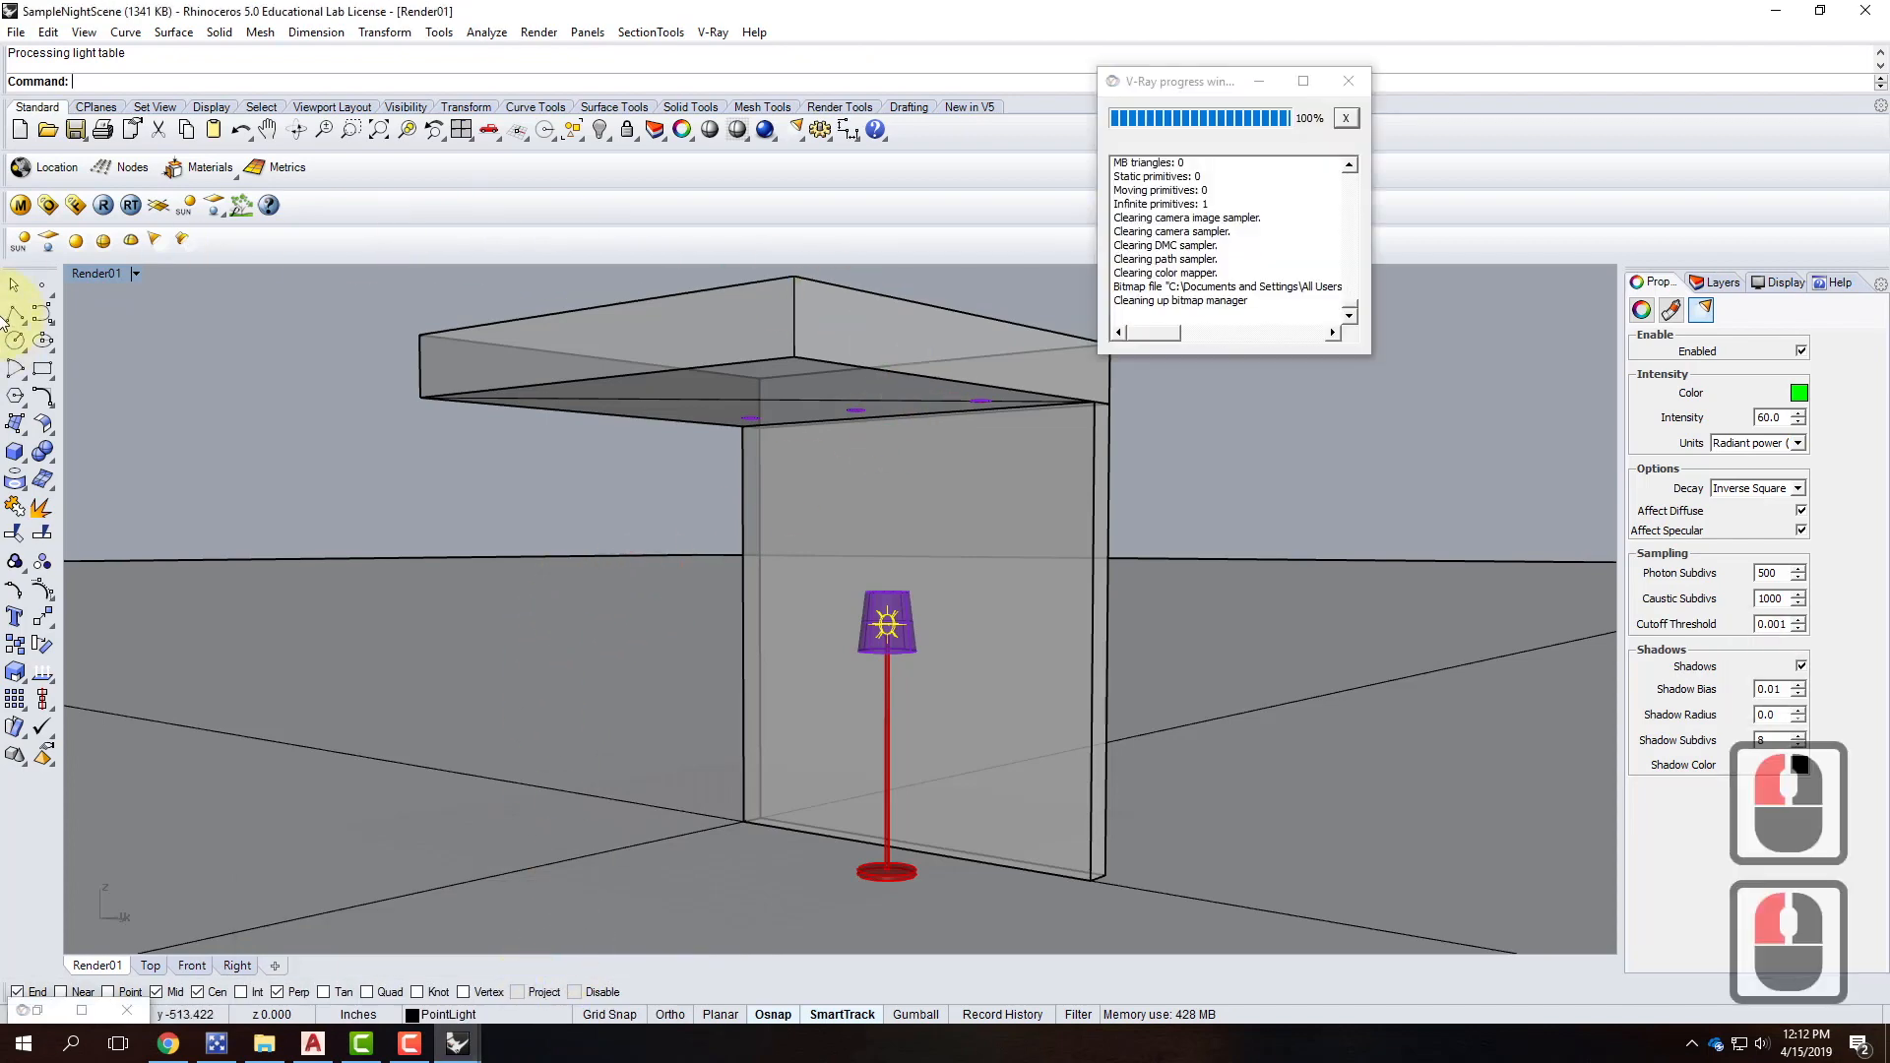
pyautogui.click(47, 32)
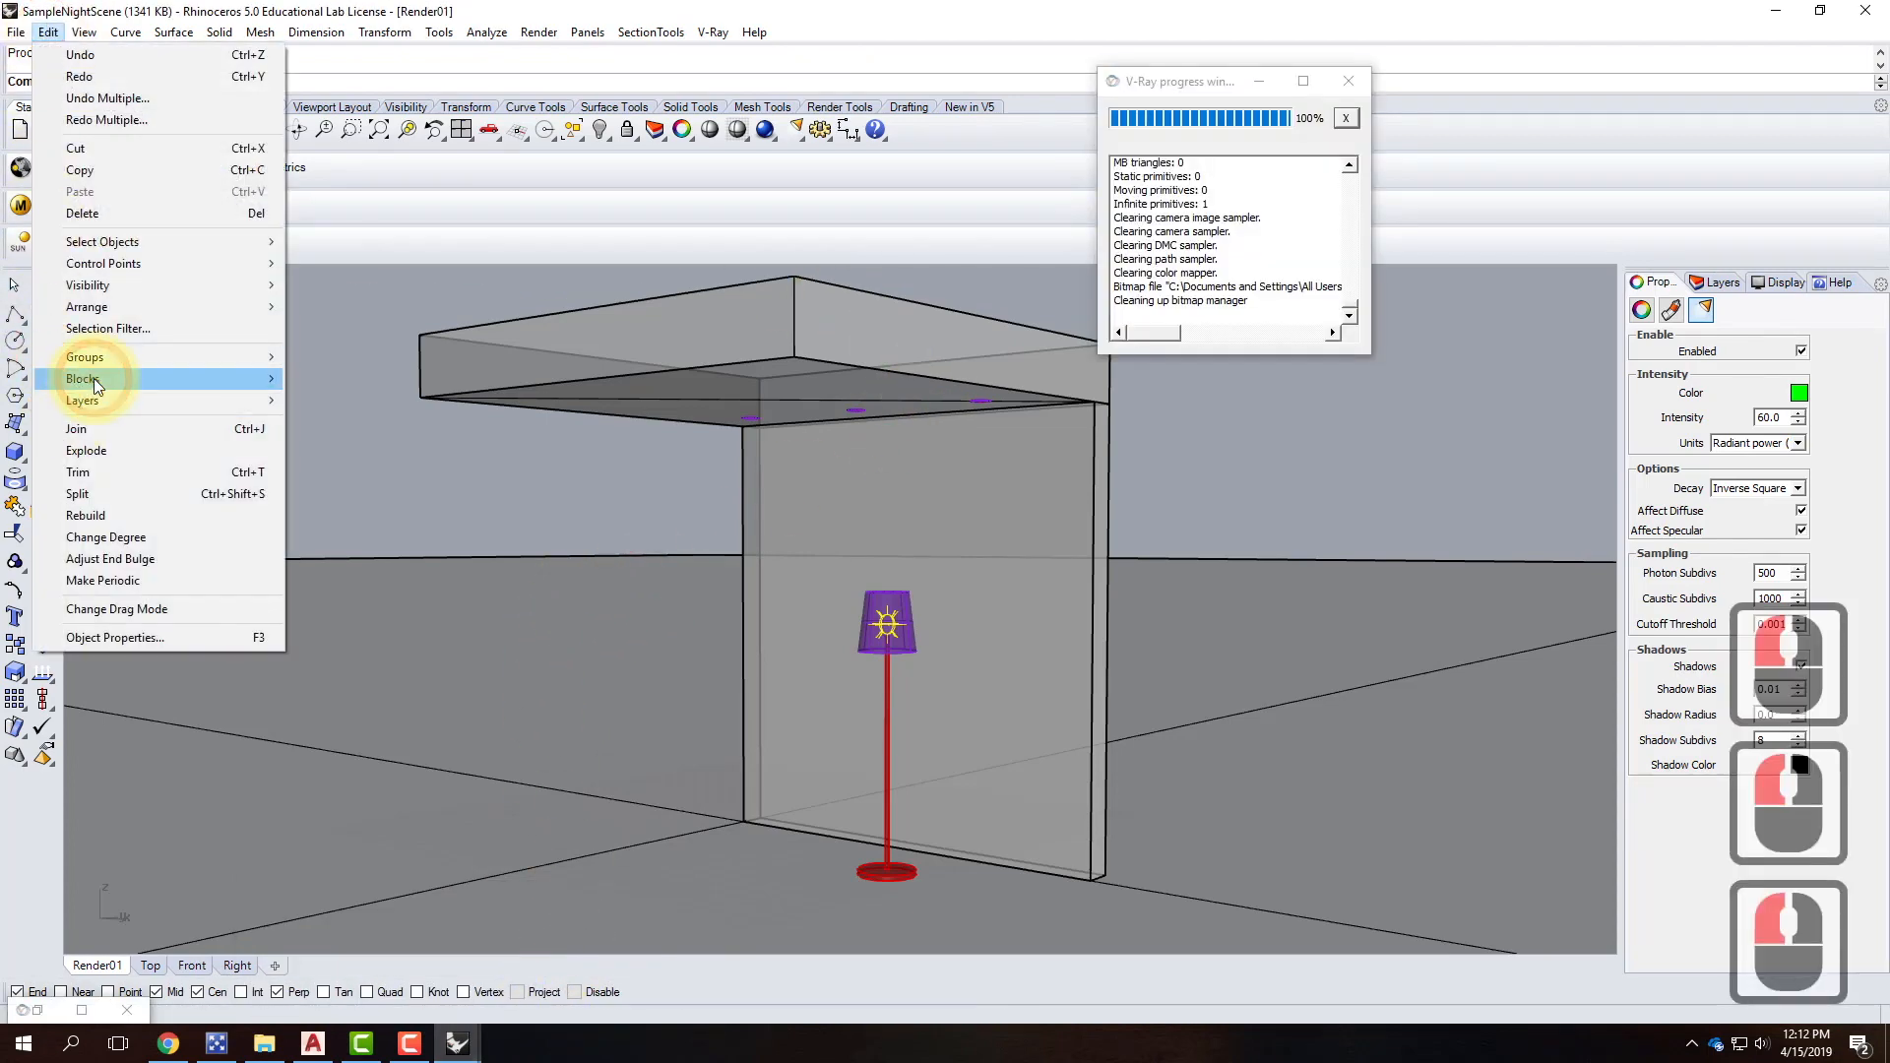
# Insert Hanging Fixture 1 as a linked block on the ceiling slab.
pyautogui.moveTo(93, 378)
pyautogui.click(354, 401)
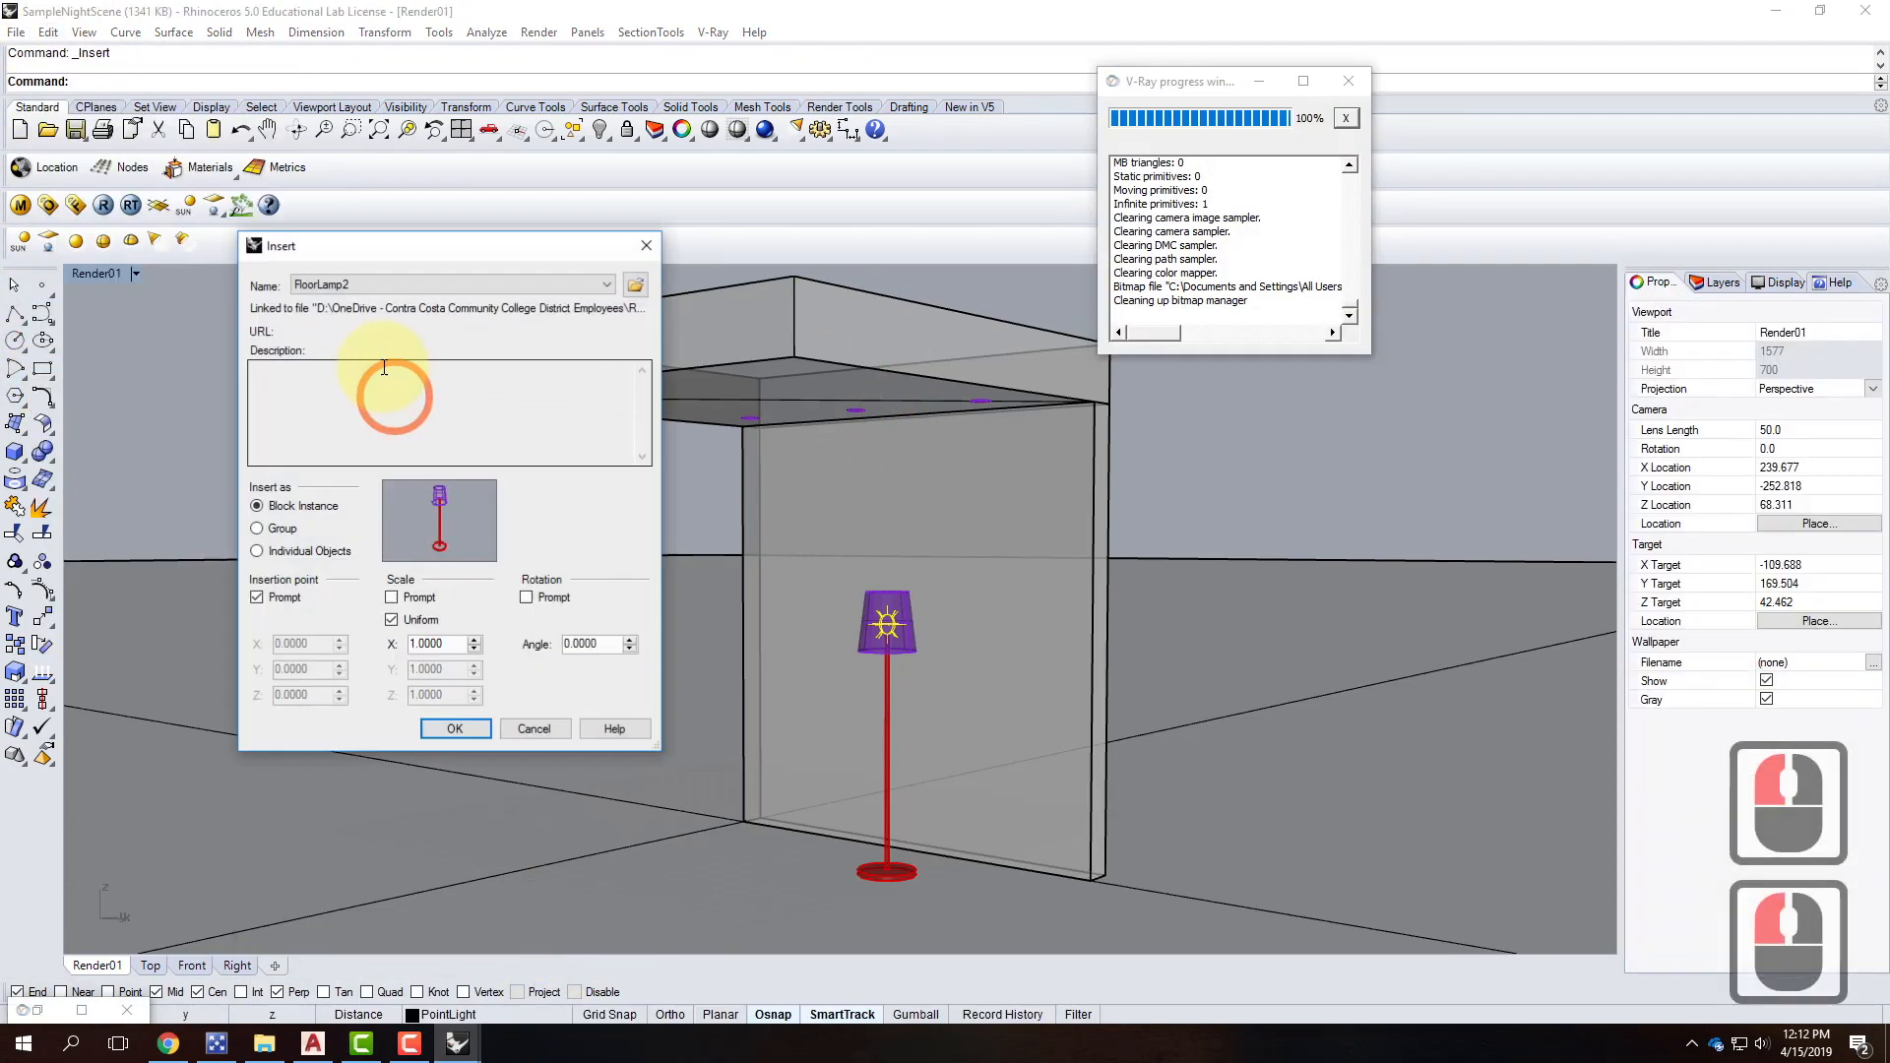
pyautogui.click(638, 284)
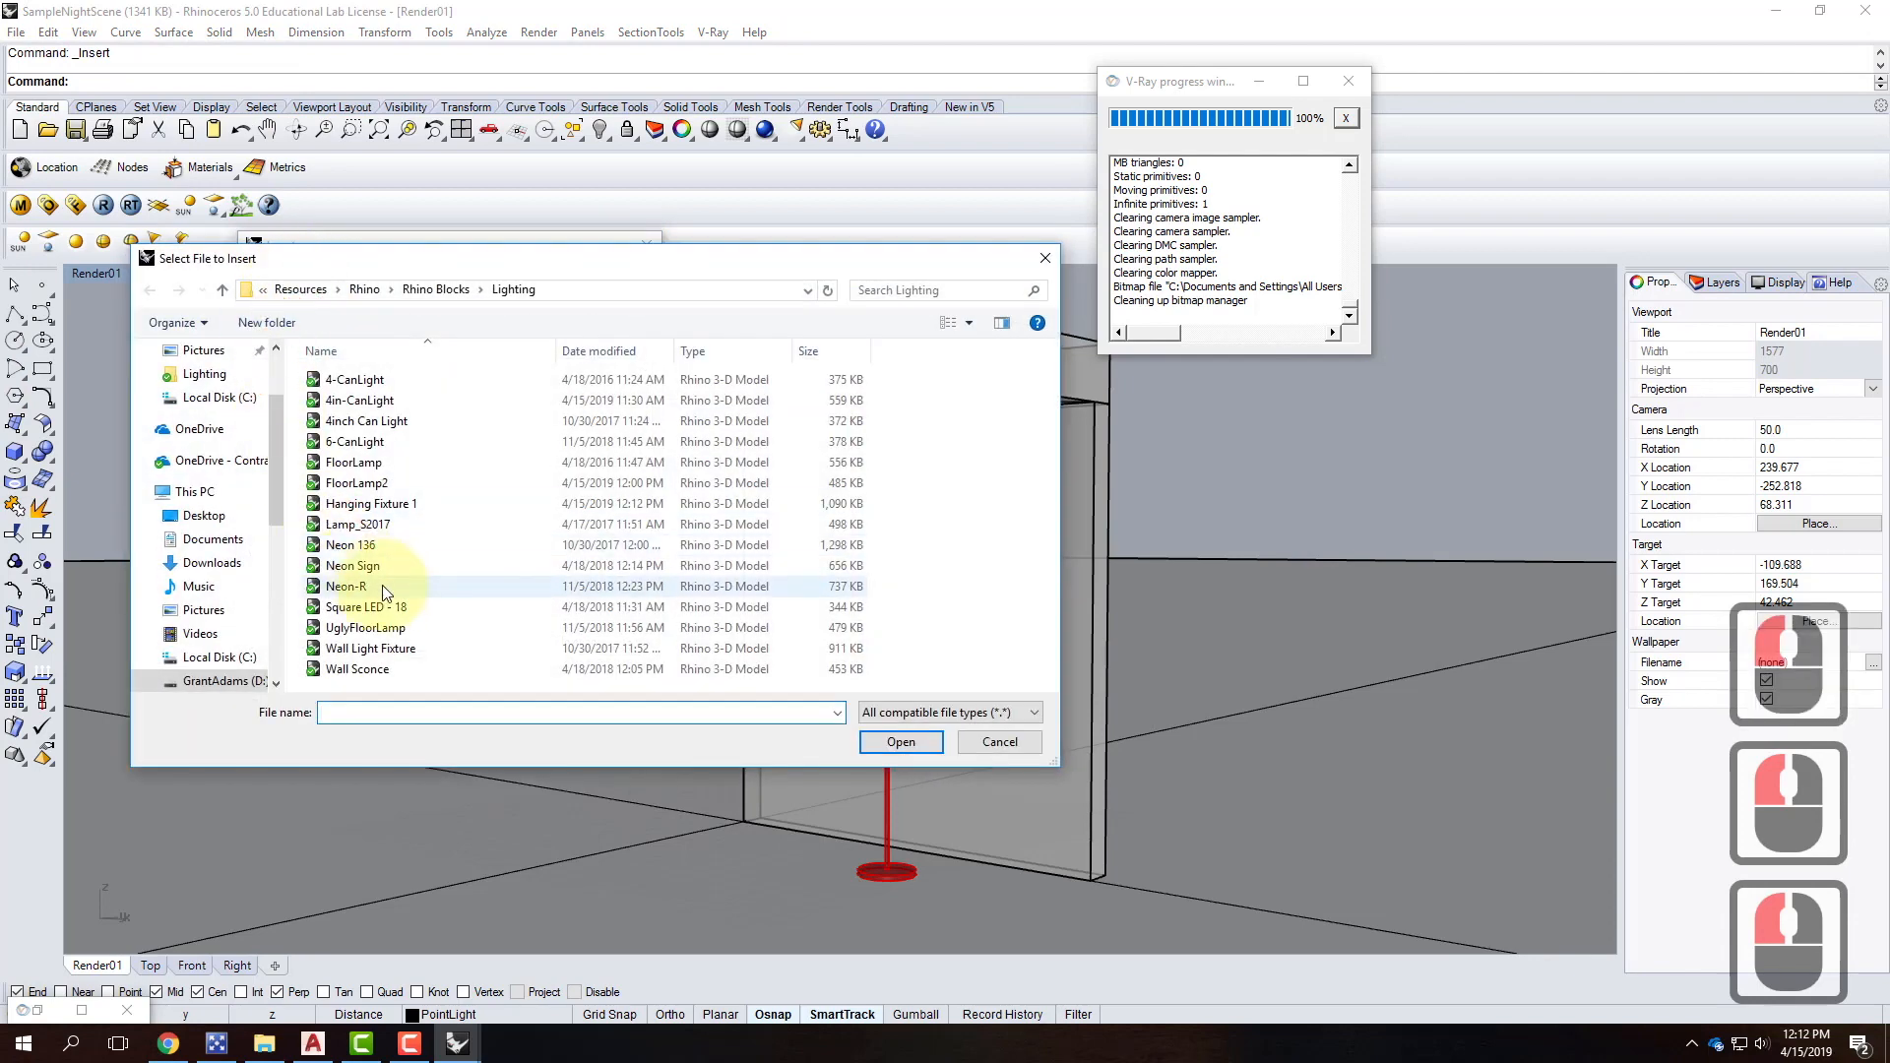
pyautogui.scroll(-4, 380, 670)
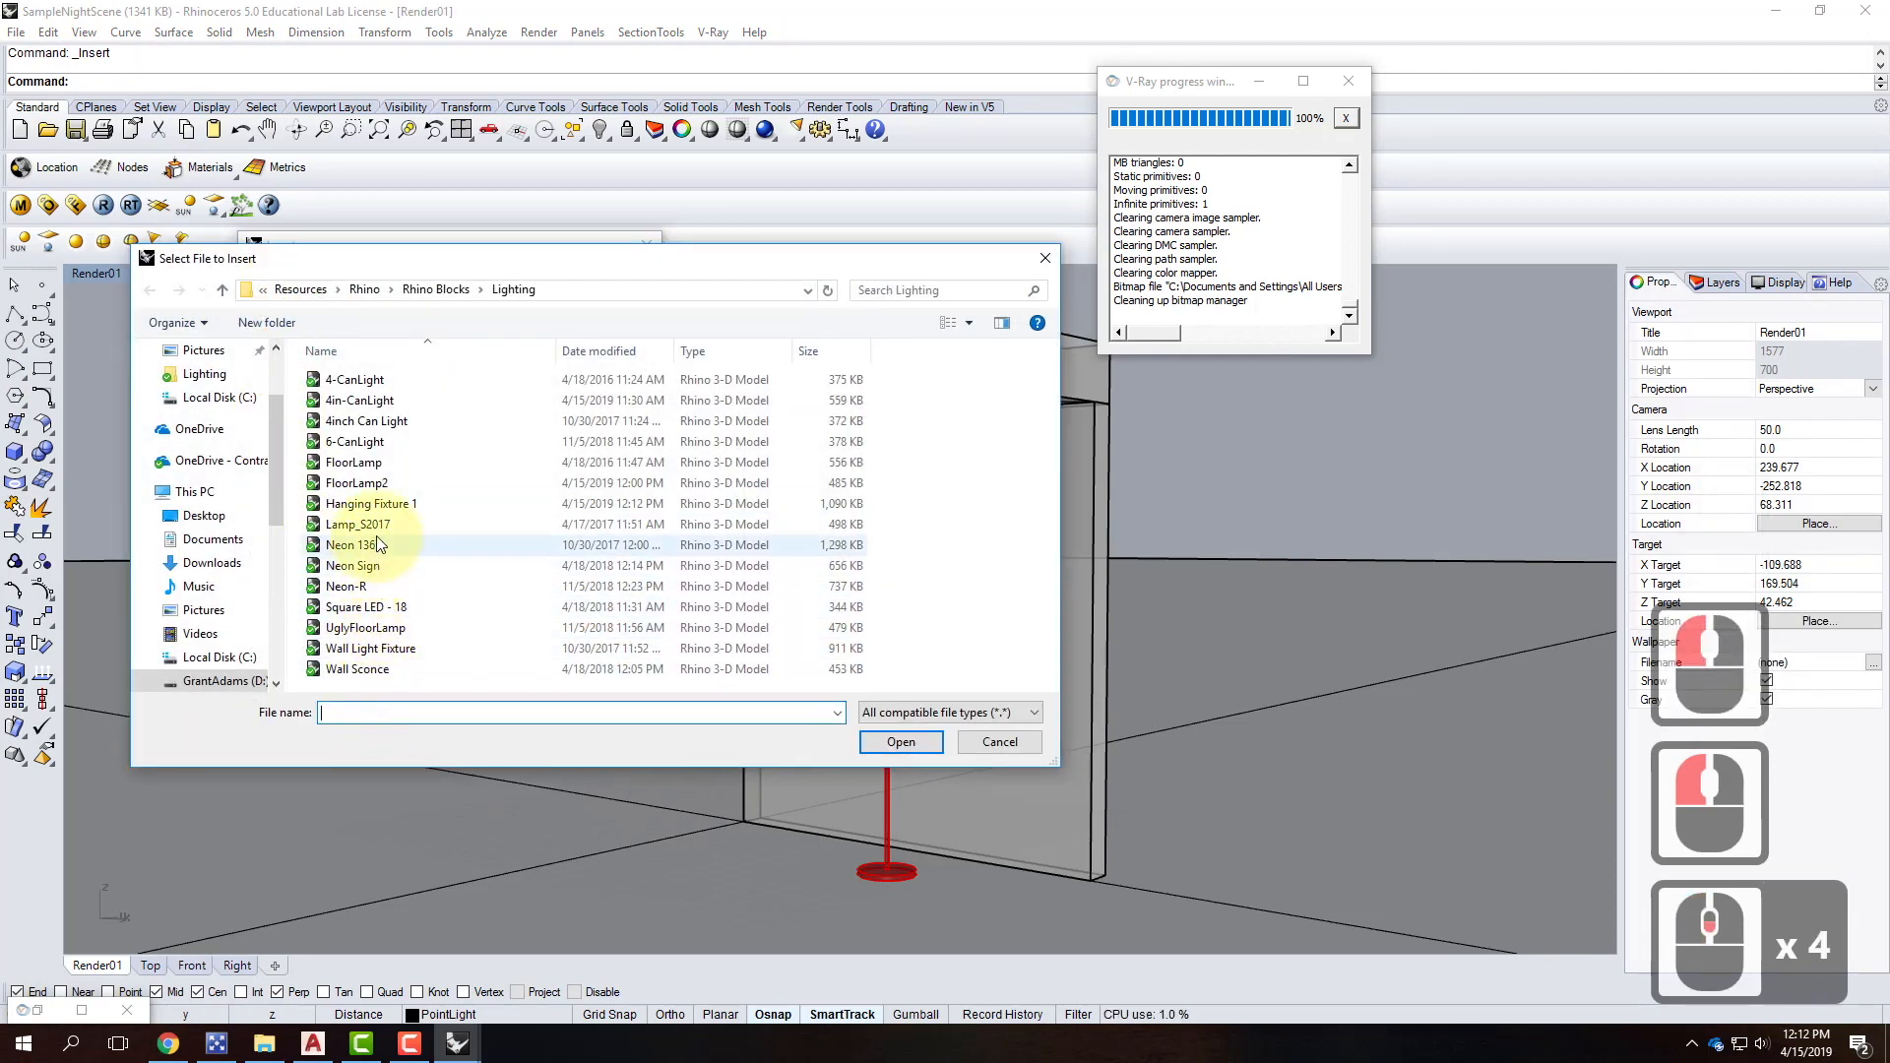
pyautogui.click(378, 502)
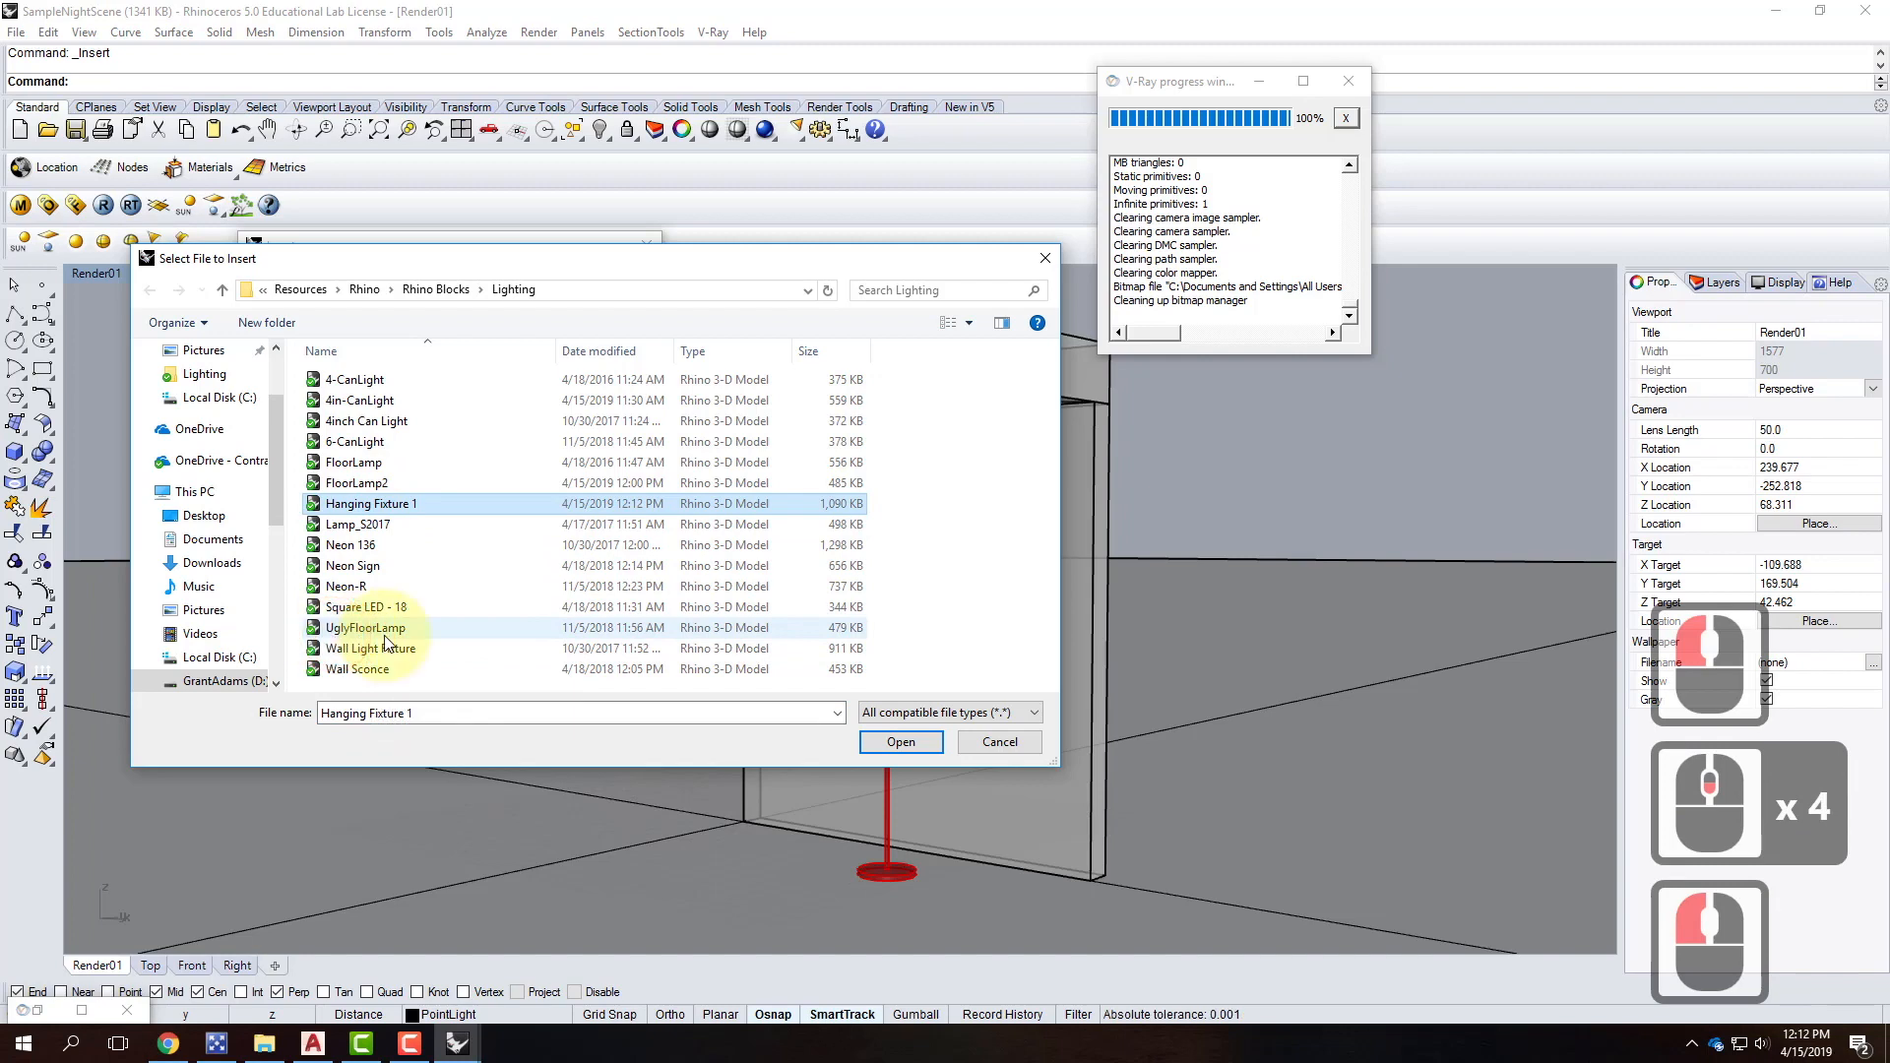
pyautogui.click(895, 747)
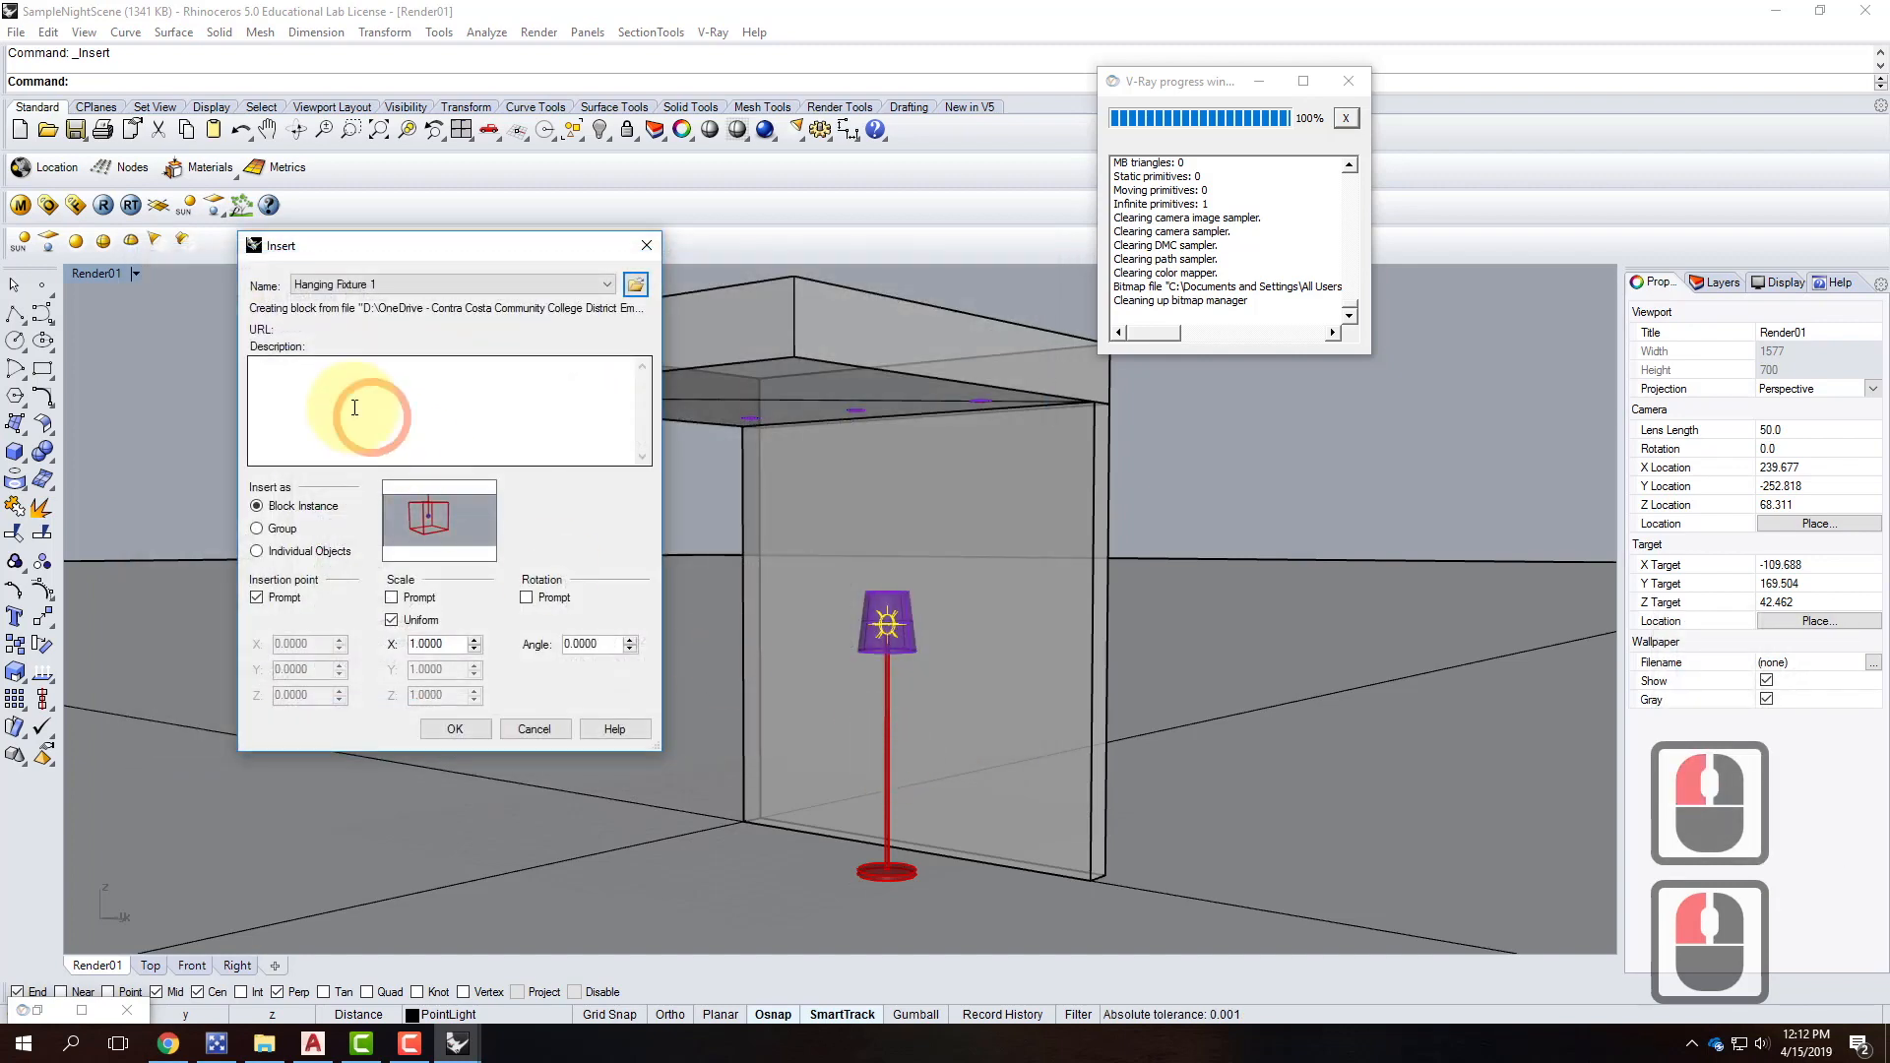
pyautogui.click(455, 730)
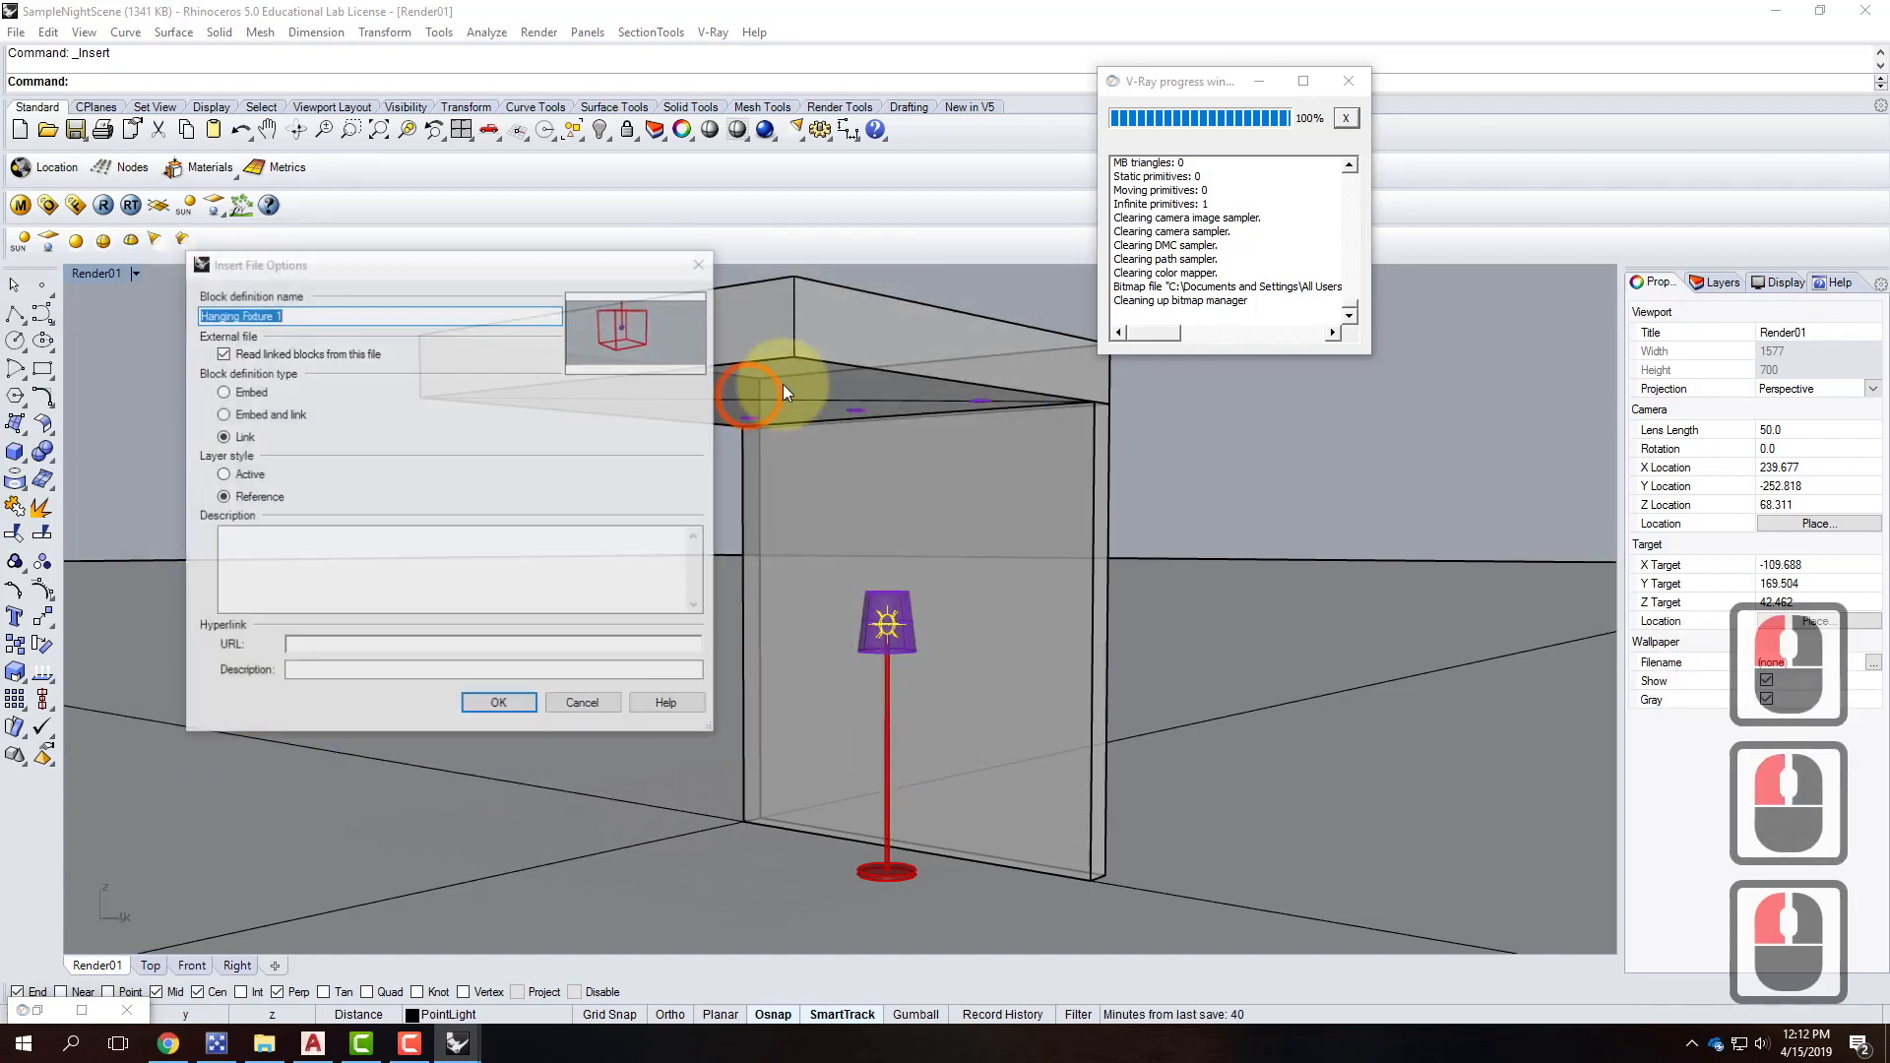
pyautogui.click(506, 705)
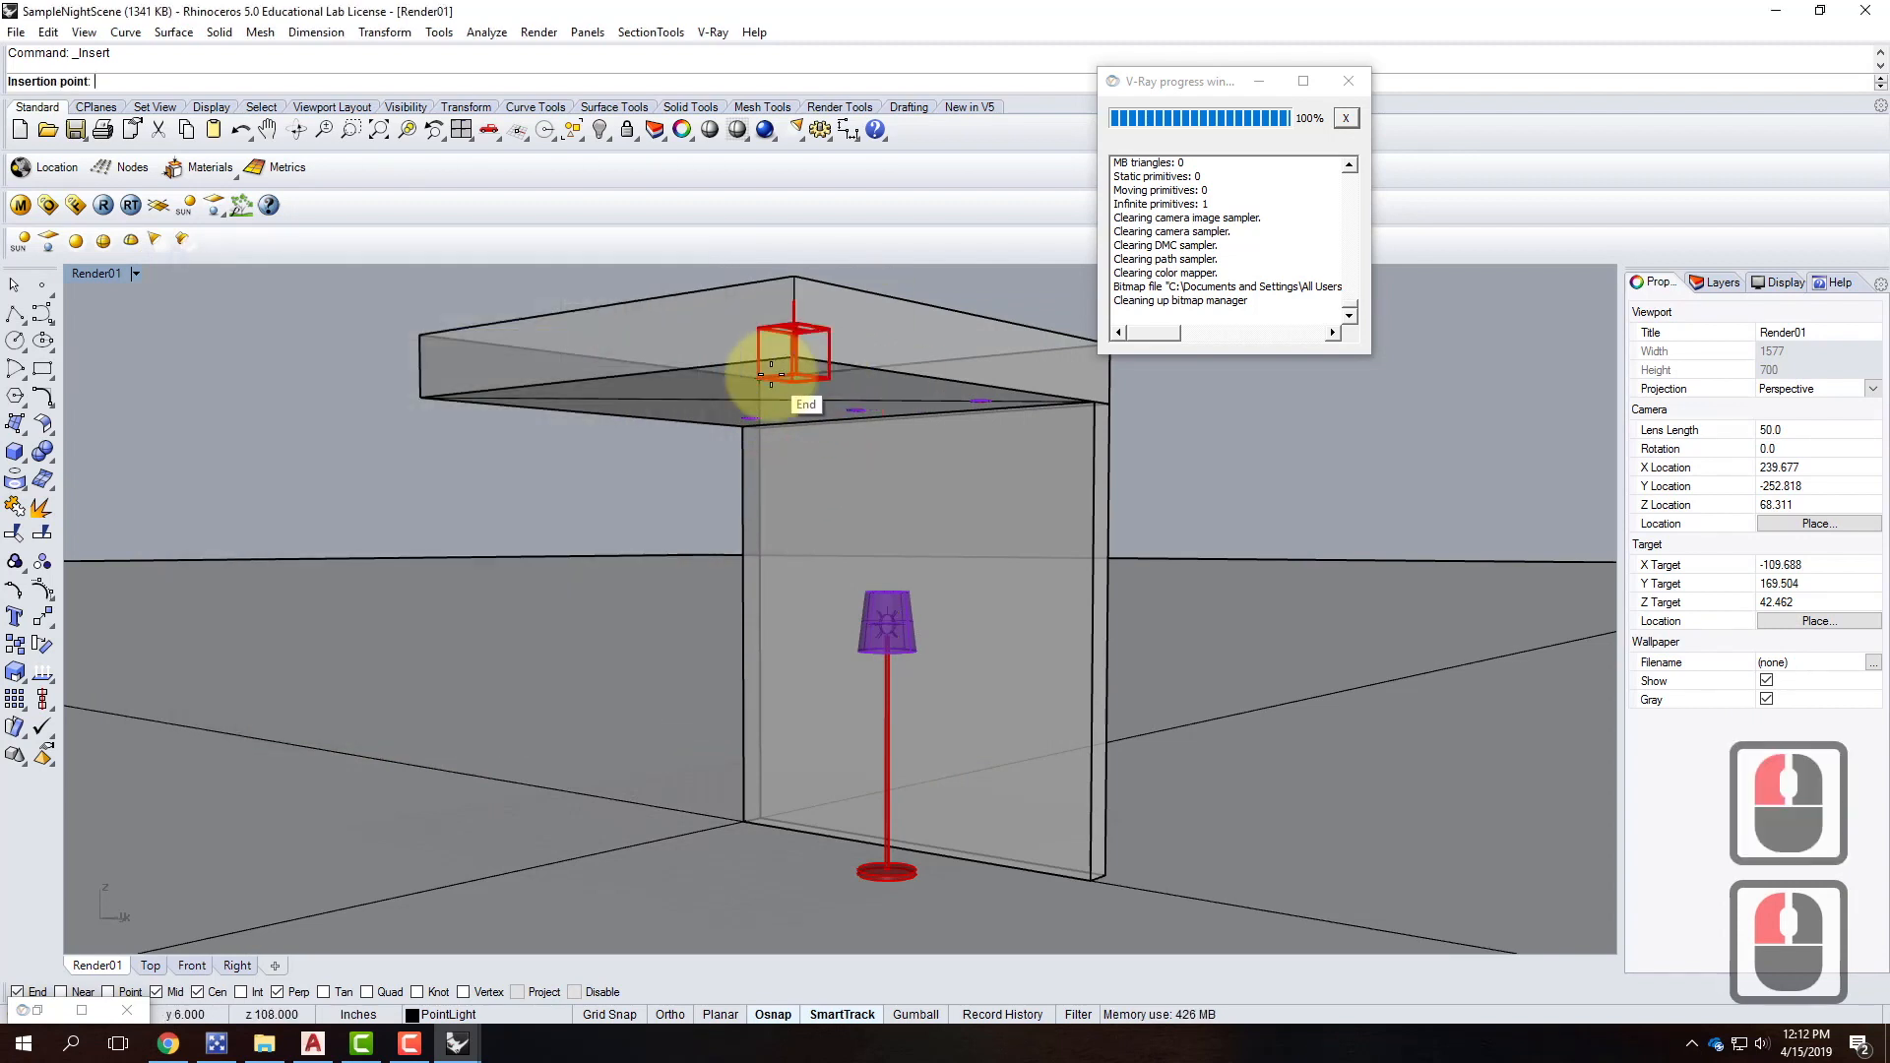
pyautogui.click(790, 351)
# Move the fixture block so it hangs from the underside of the ceiling slab.
pyautogui.scroll(-3, 701, 707)
pyautogui.scroll(4, 697, 659)
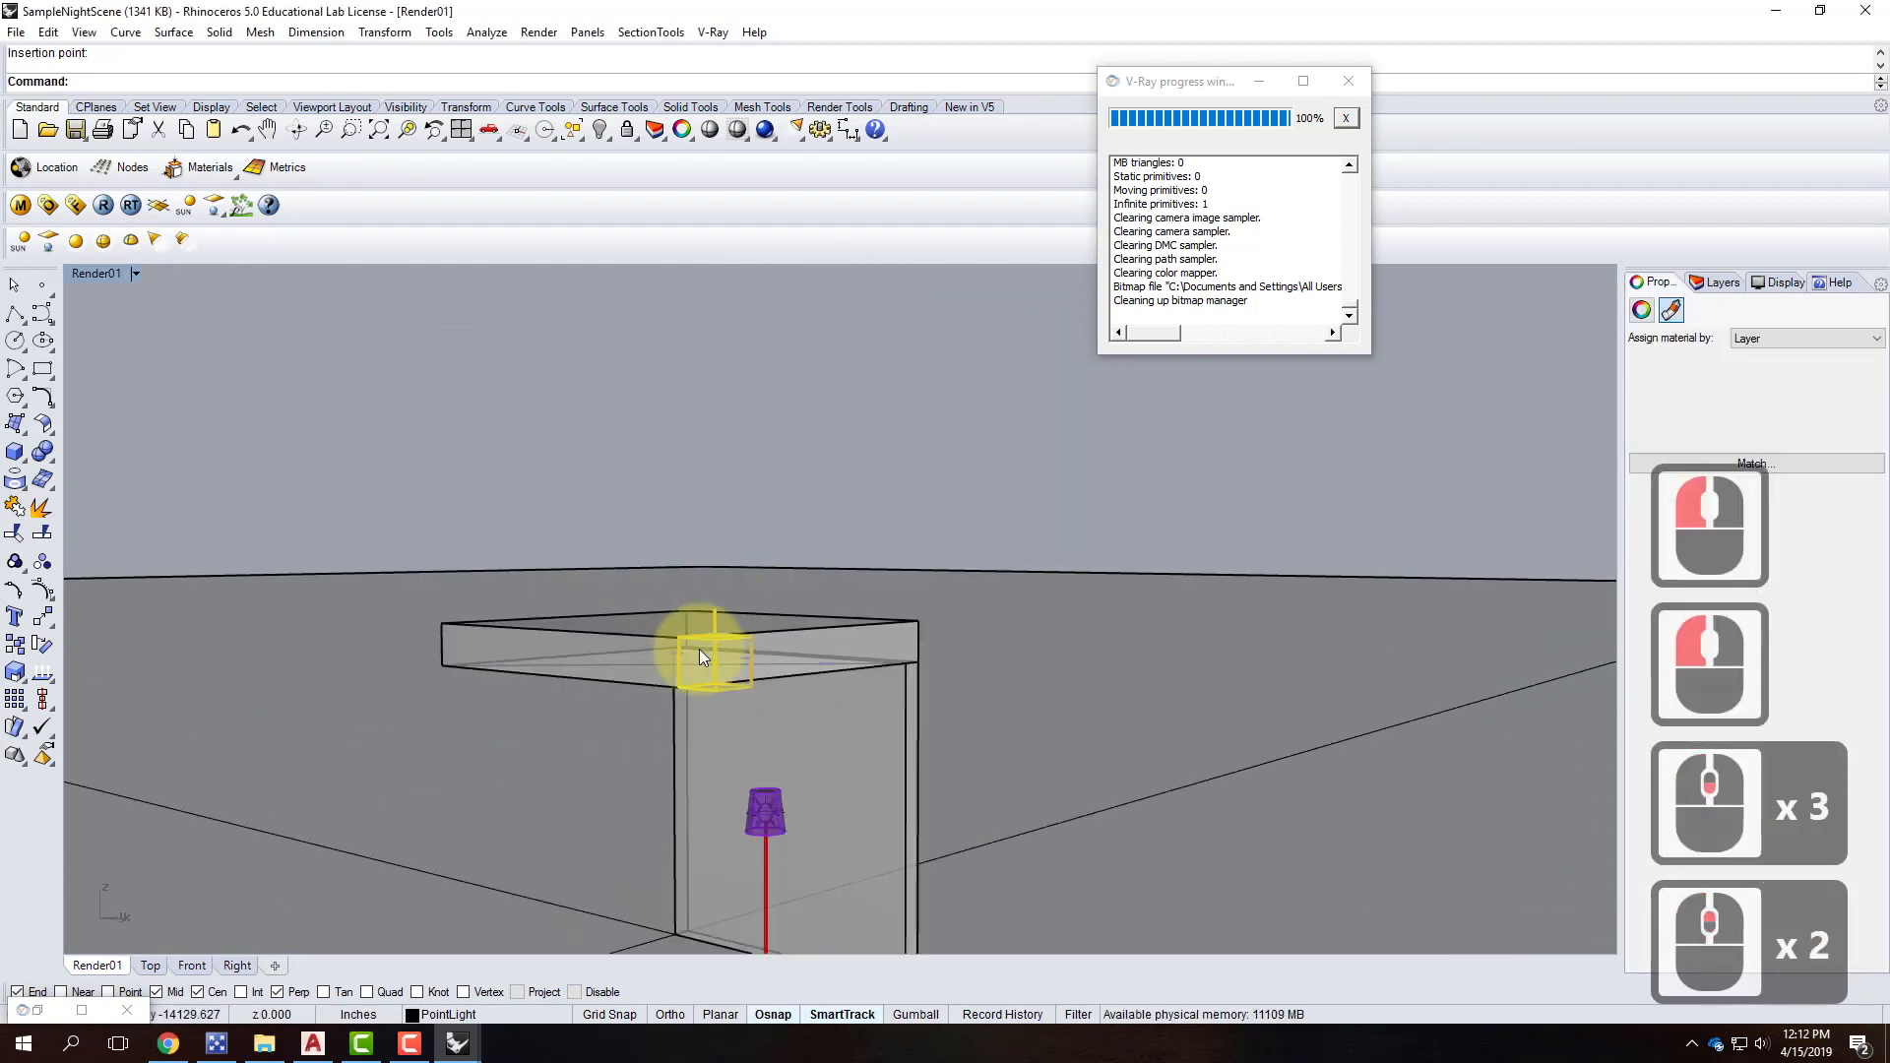
pyautogui.write('move')
pyautogui.press('Return')
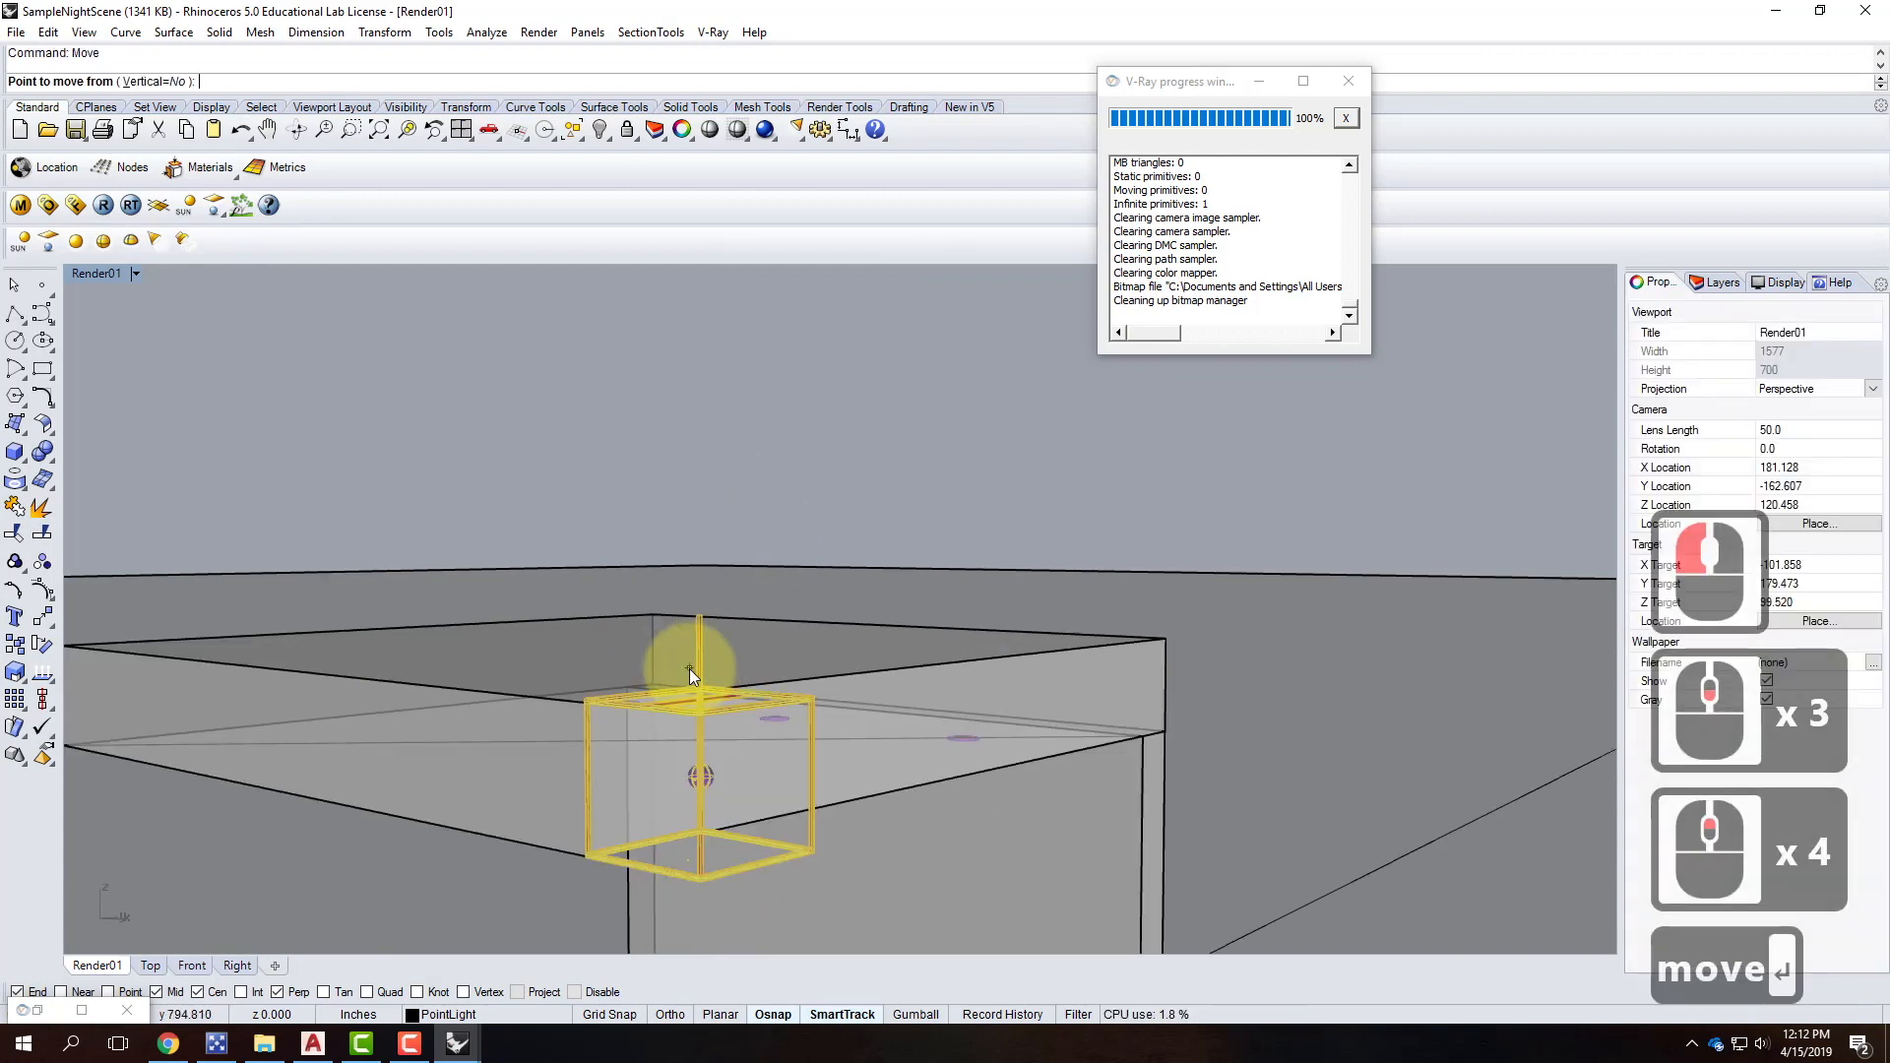
pyautogui.scroll(-2, 726, 641)
pyautogui.scroll(3, 689, 705)
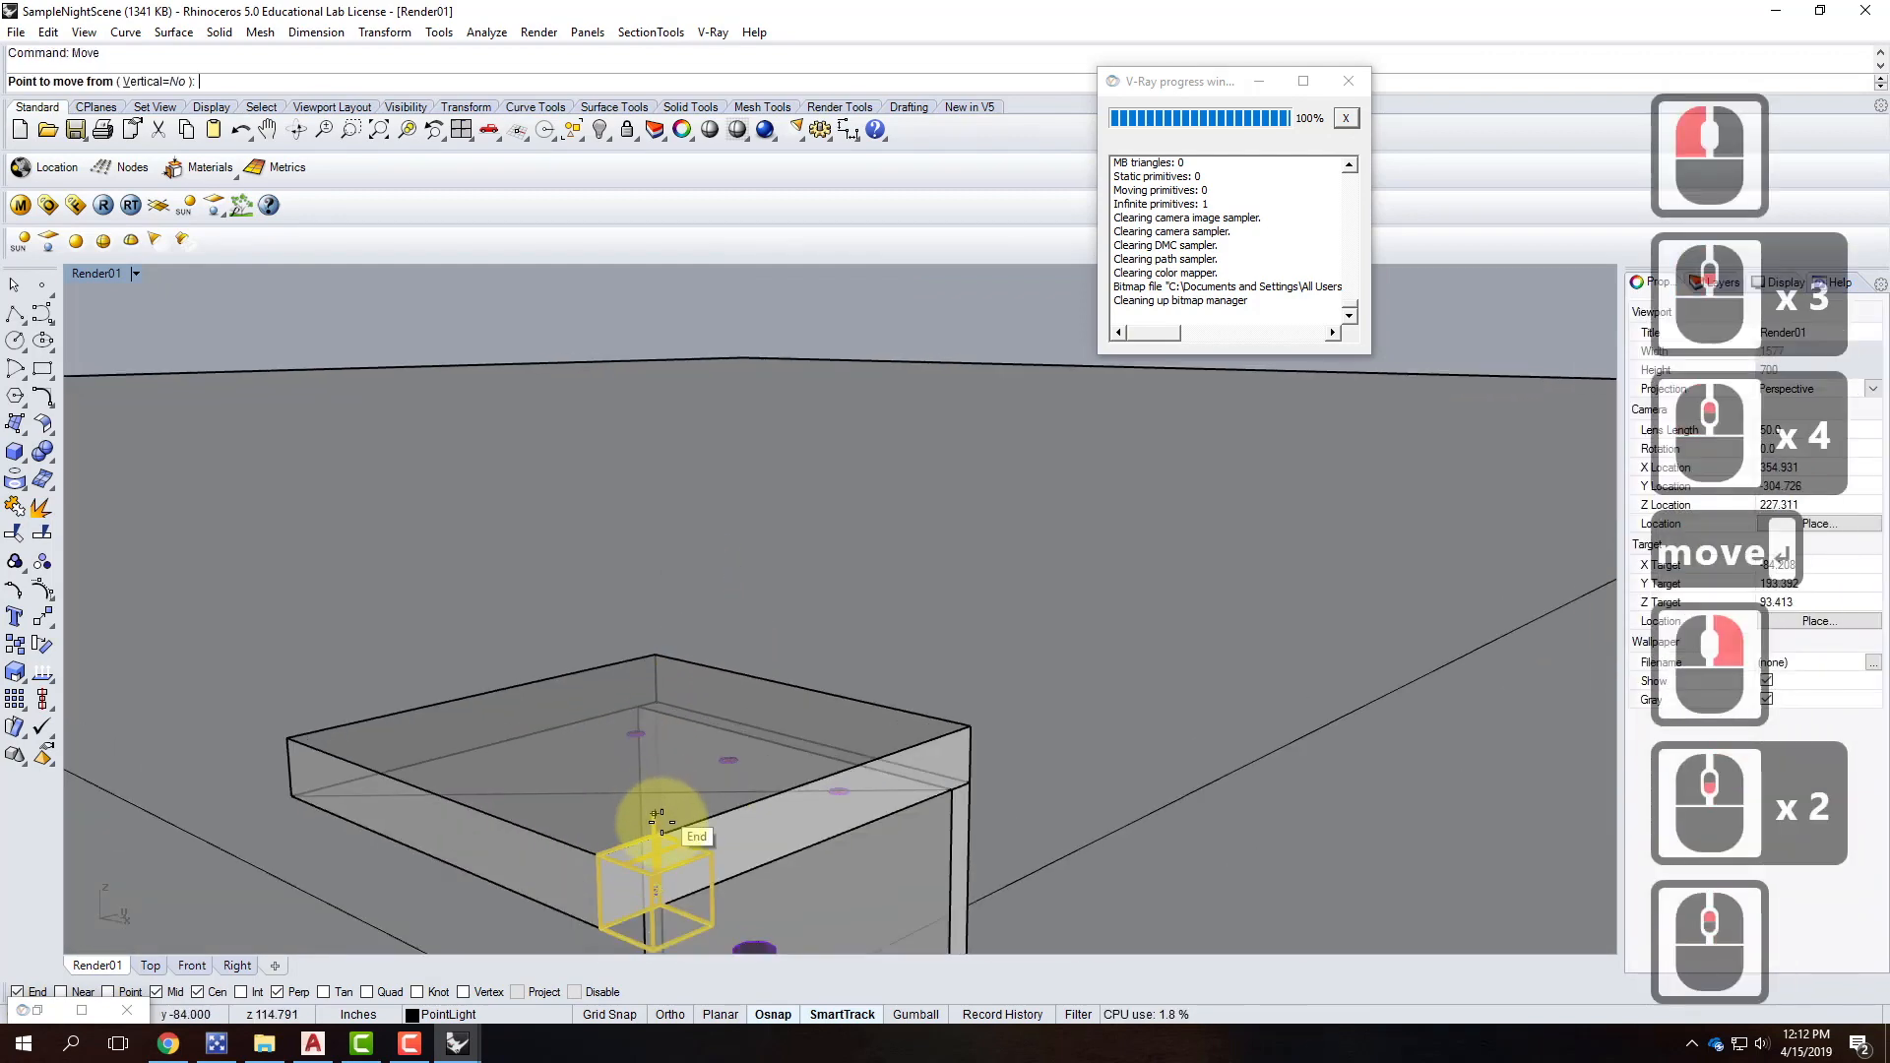
pyautogui.click(643, 693)
pyautogui.scroll(-3, 678, 645)
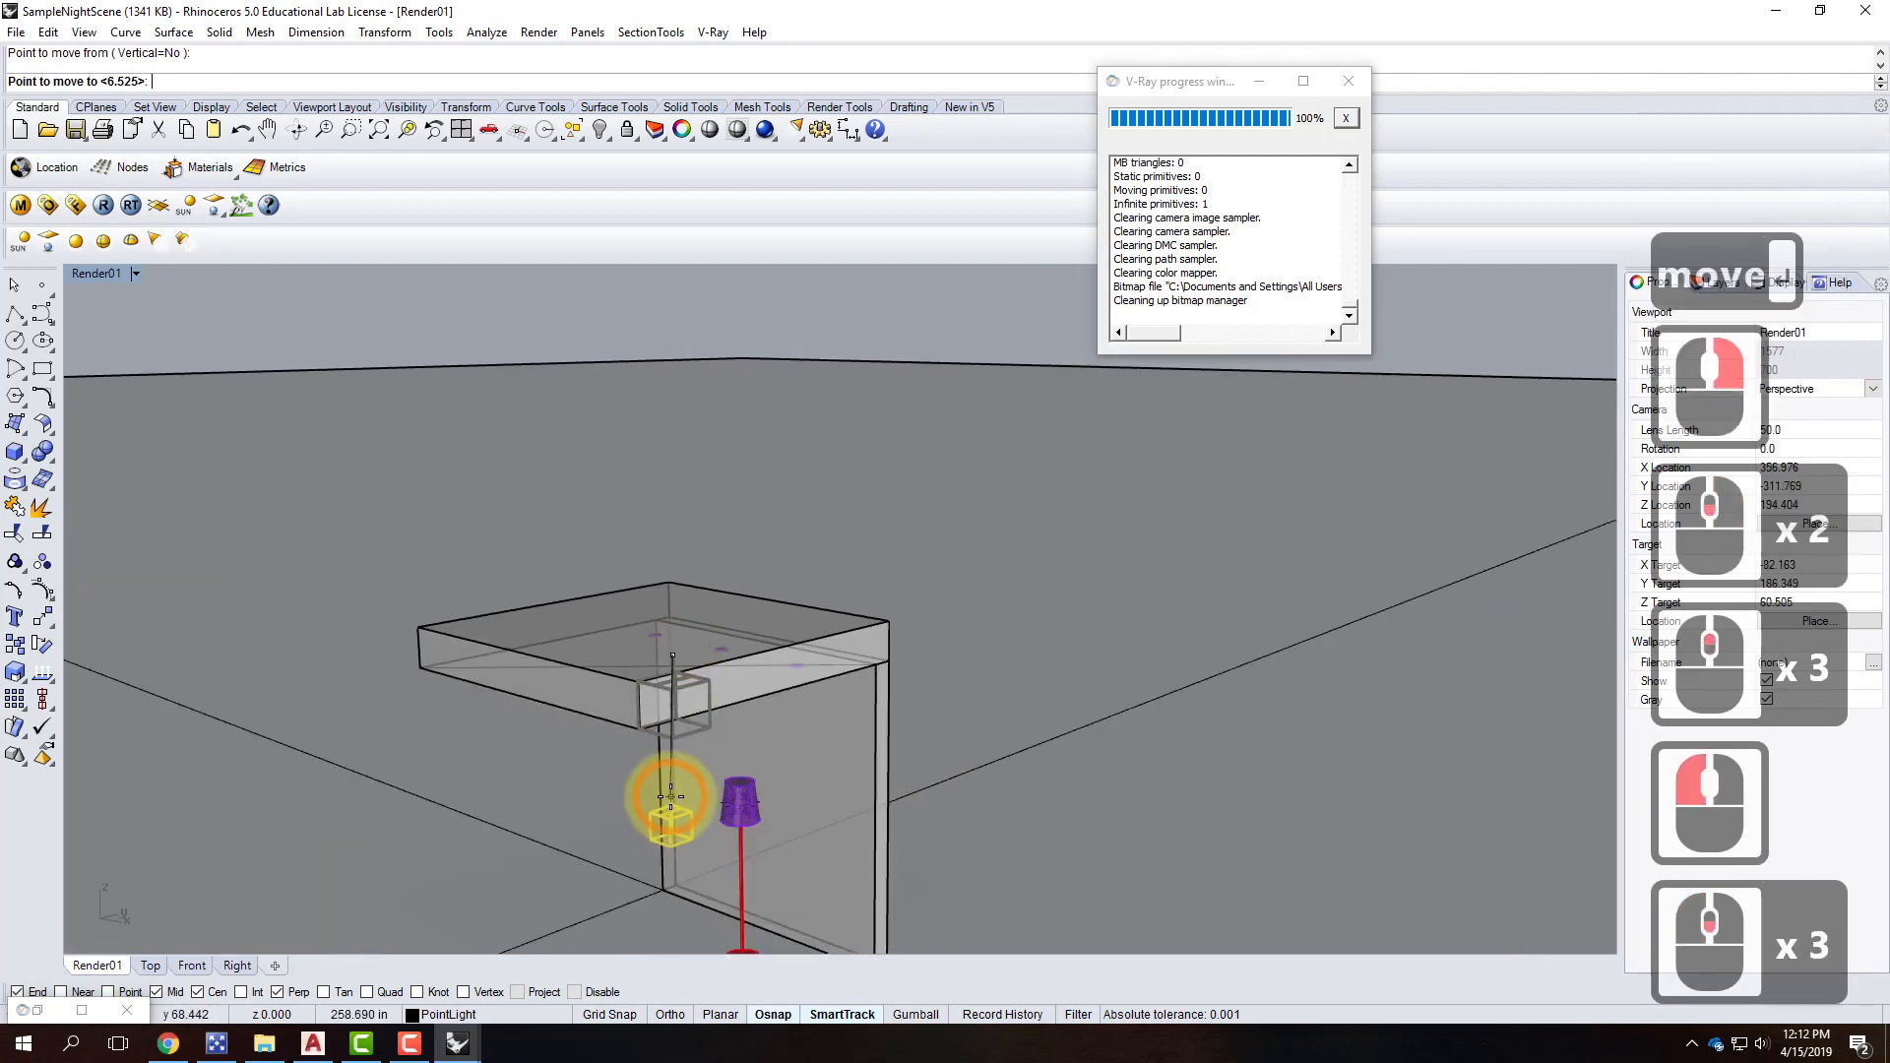
pyautogui.click(718, 572)
pyautogui.press('Escape')
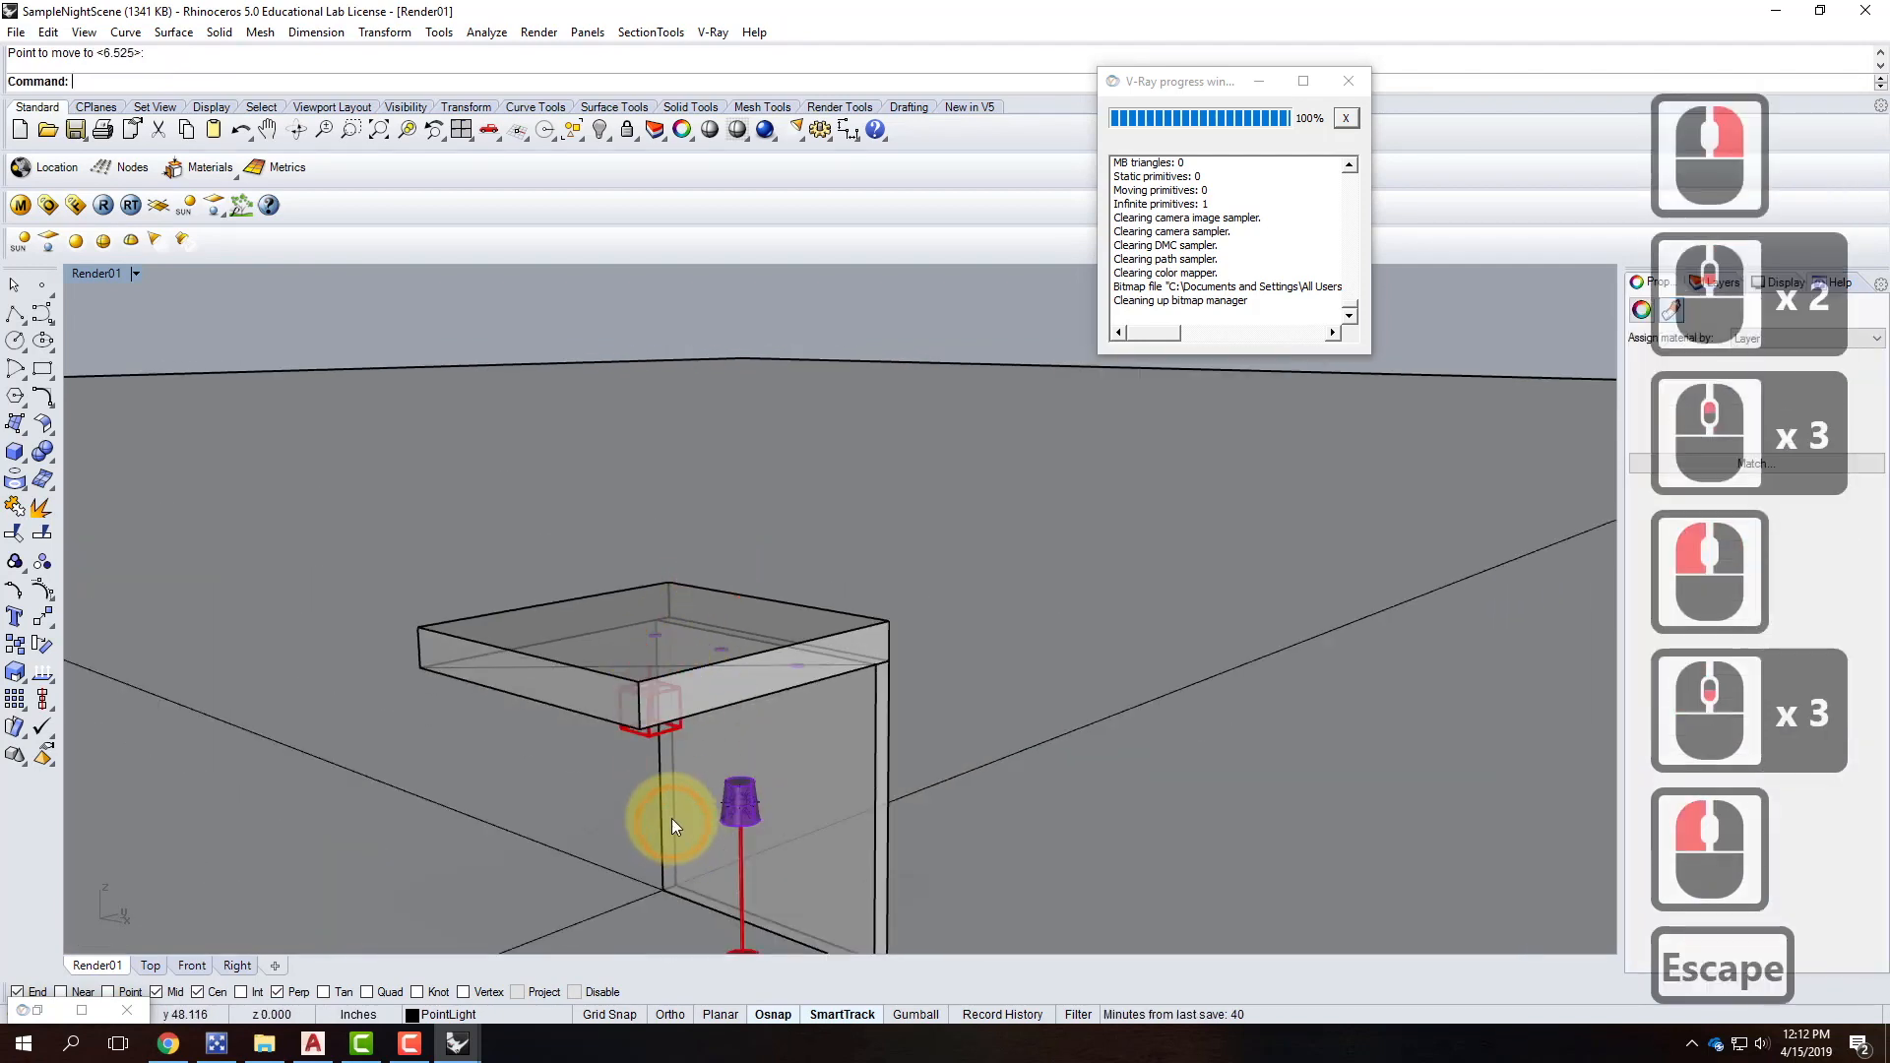
pyautogui.scroll(2, 675, 817)
pyautogui.moveTo(679, 817); pyautogui.dragTo(677, 759, button='right')
pyautogui.scroll(-2, 677, 760)
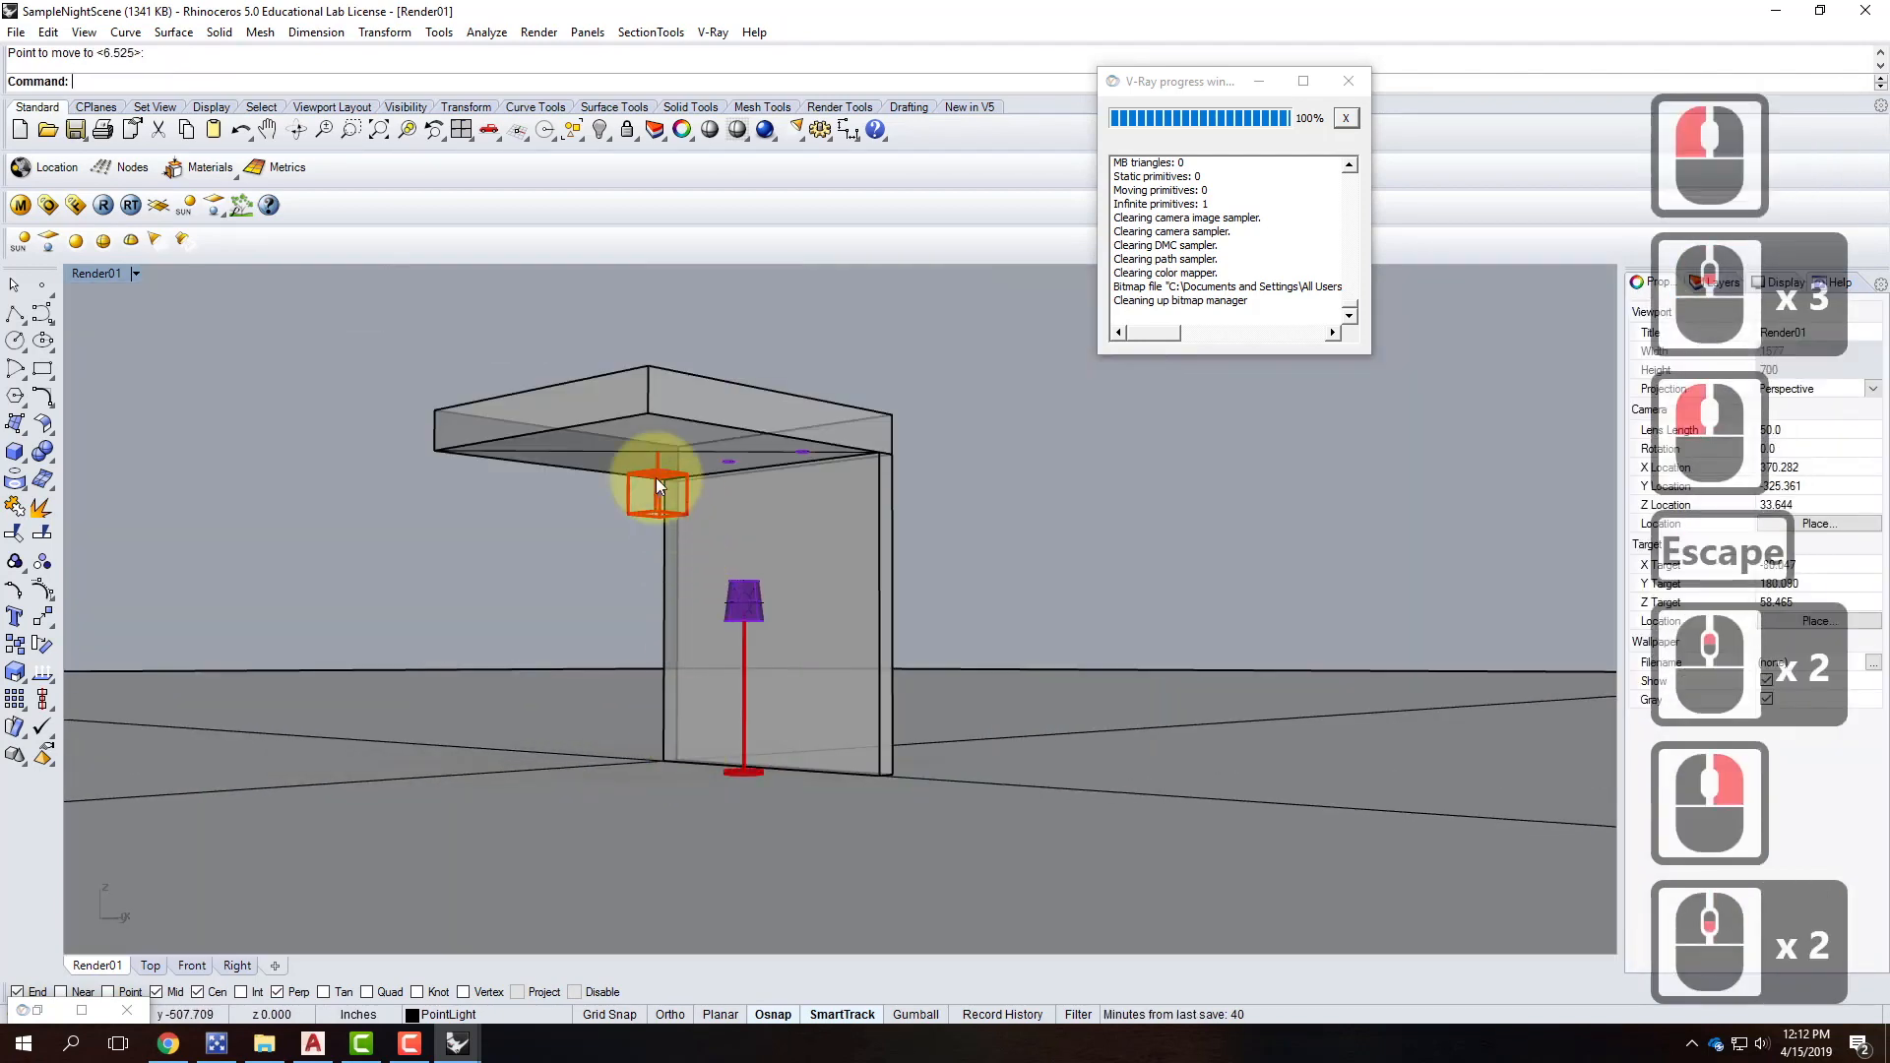
pyautogui.scroll(2, 656, 481)
pyautogui.moveTo(709, 561); pyautogui.dragTo(697, 551, button='right')
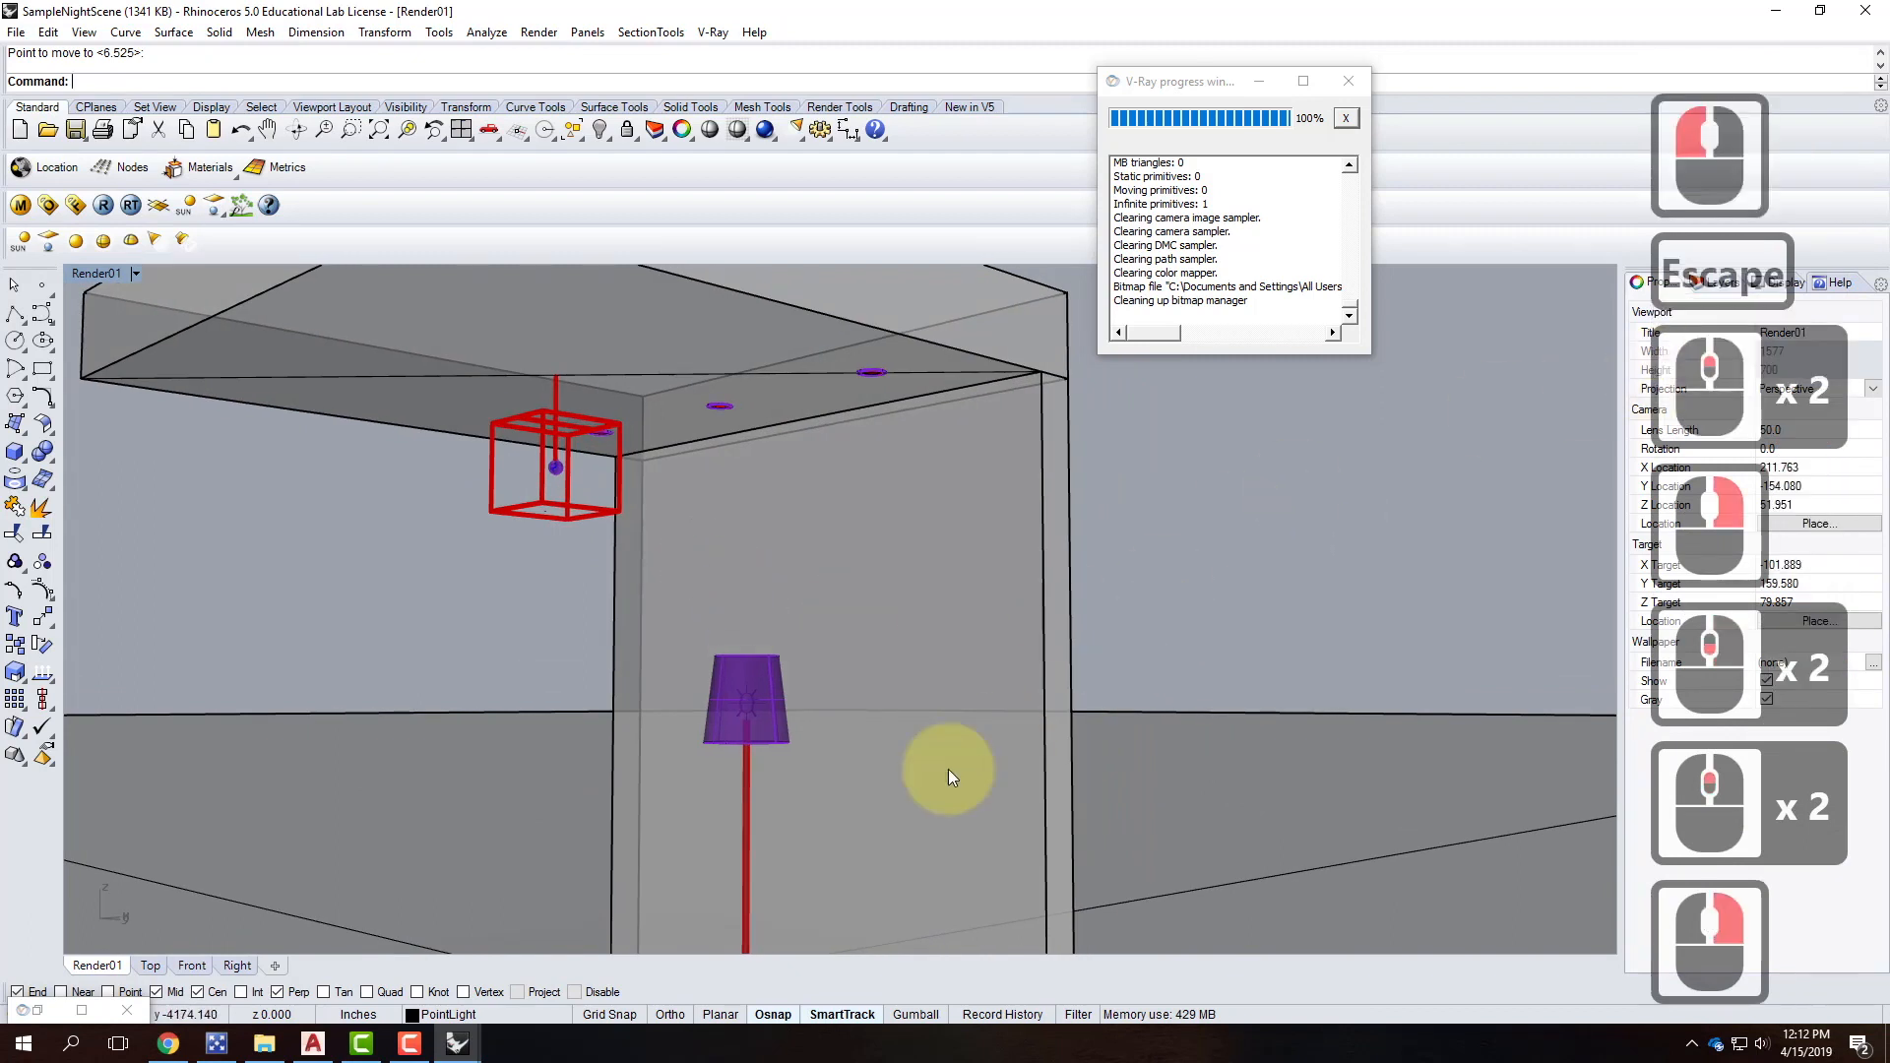
pyautogui.click(754, 694)
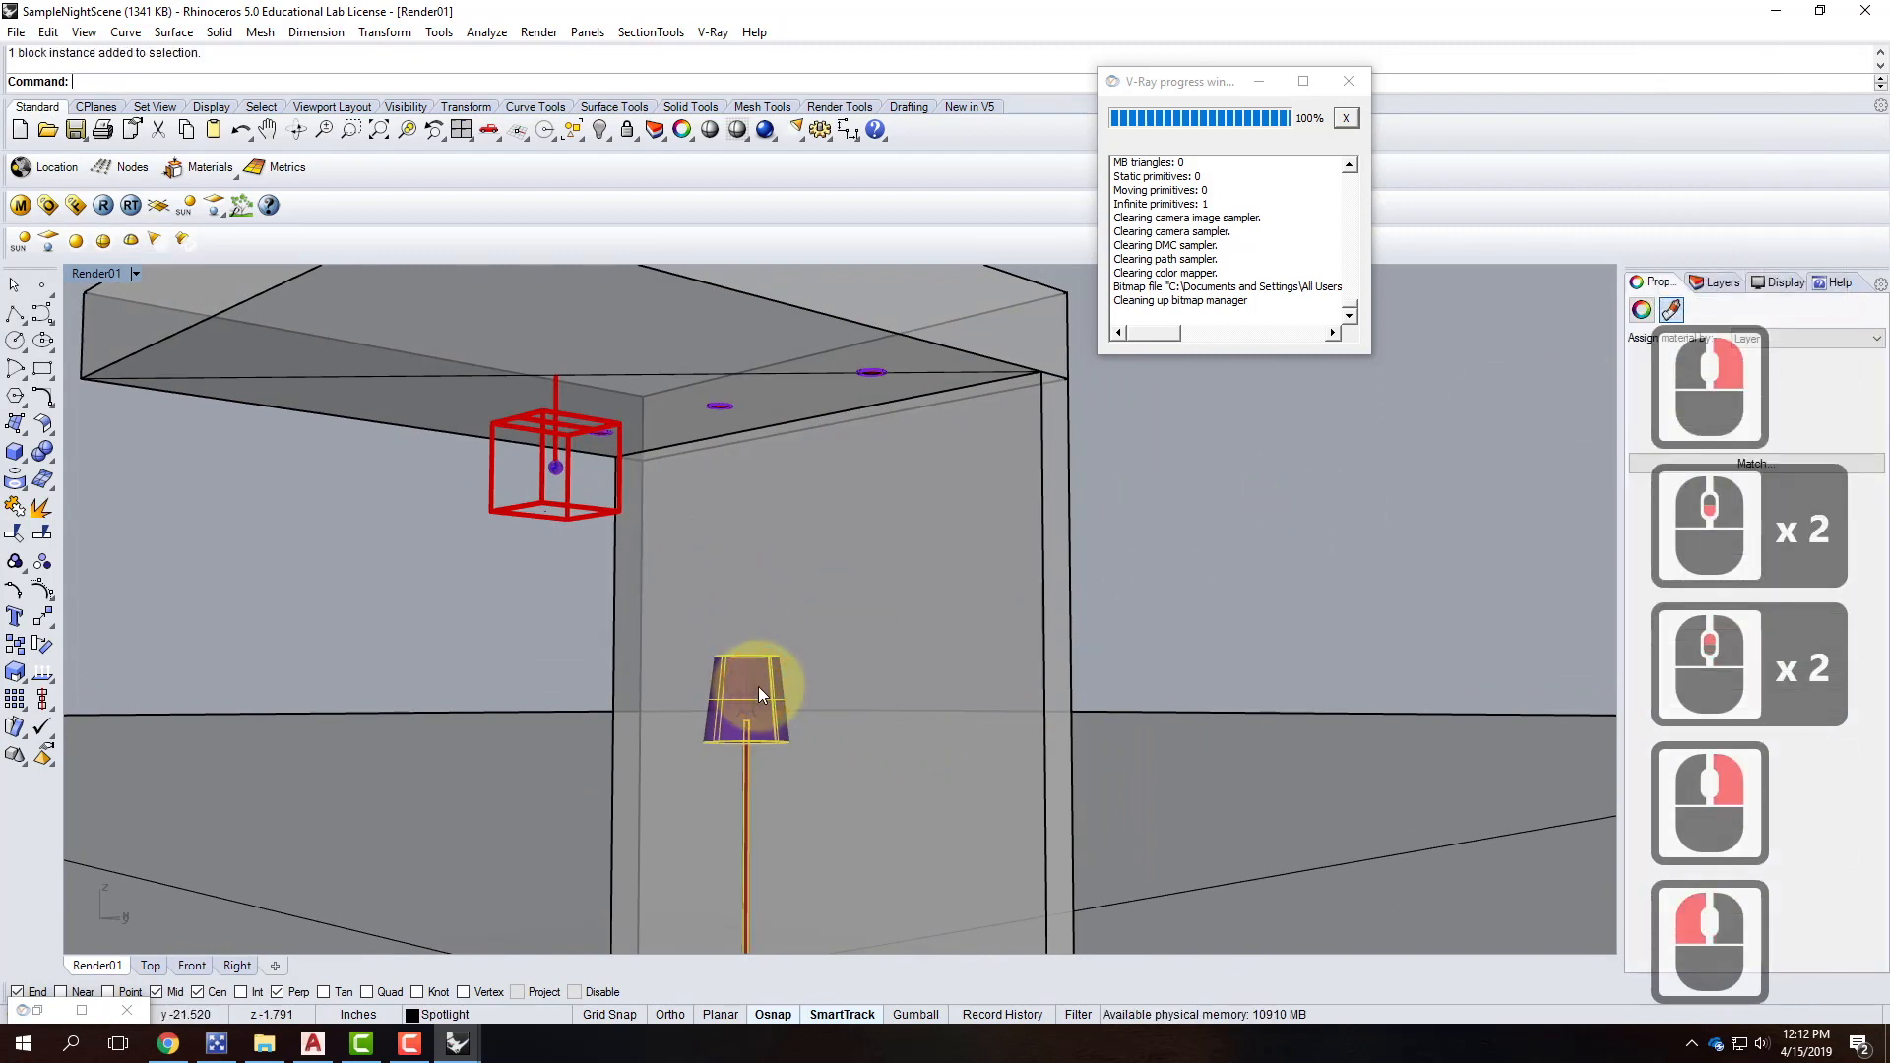
# Hide the point light inside the lampshade and render the night scene with V-Ray.
pyautogui.click(759, 688)
pyautogui.write('hide')
pyautogui.press('Return')
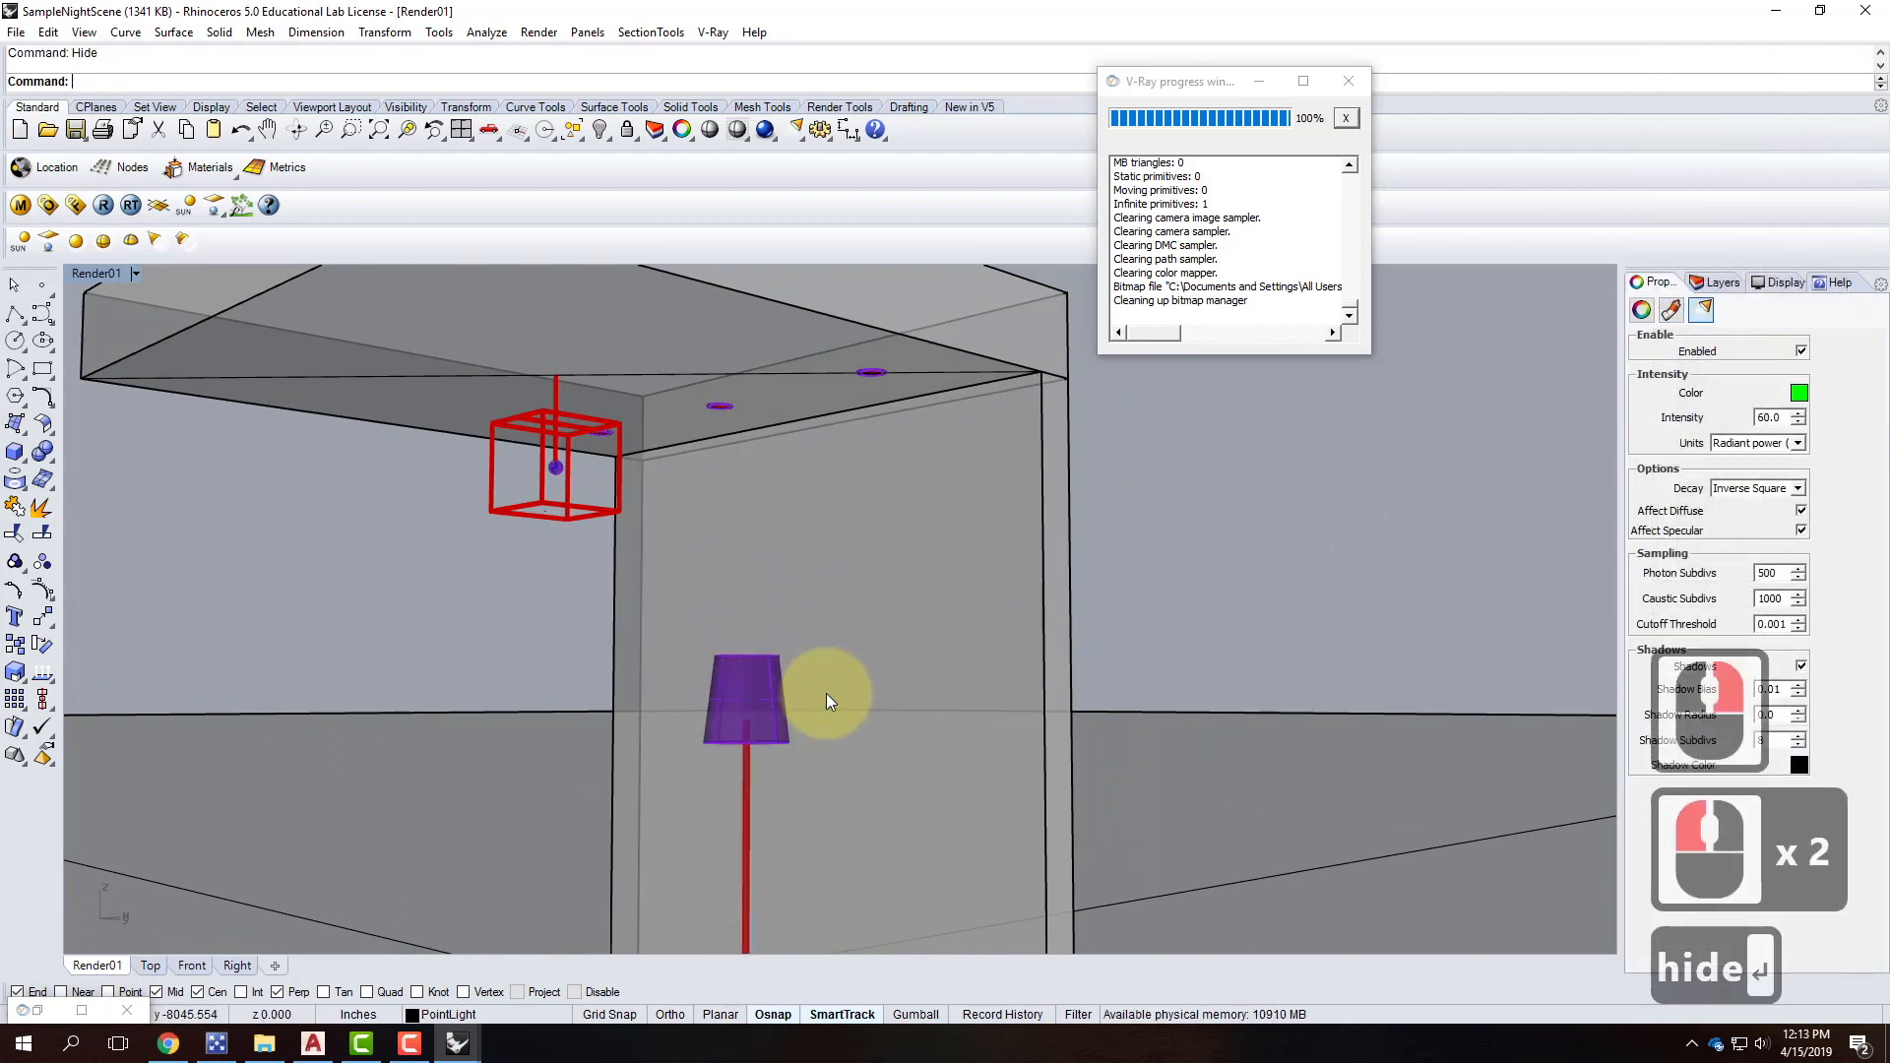
pyautogui.click(827, 695)
pyautogui.click(102, 204)
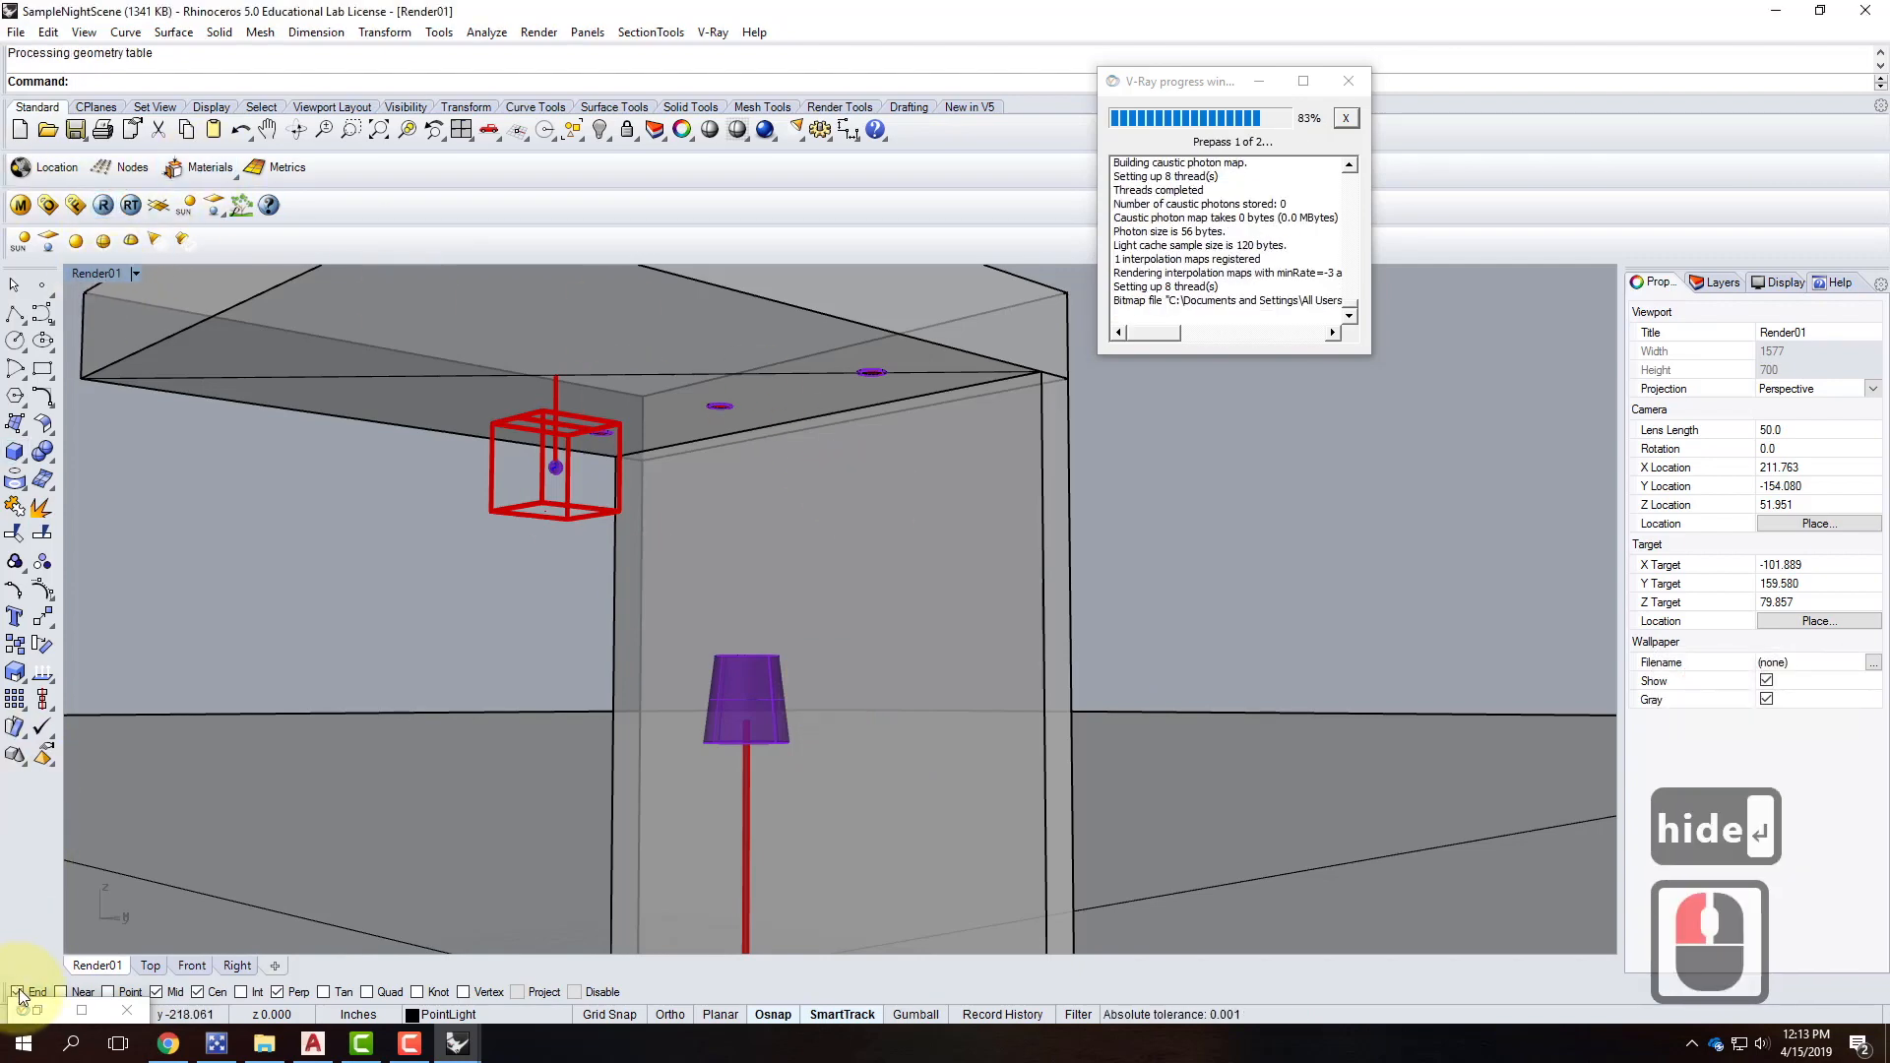
pyautogui.click(82, 1011)
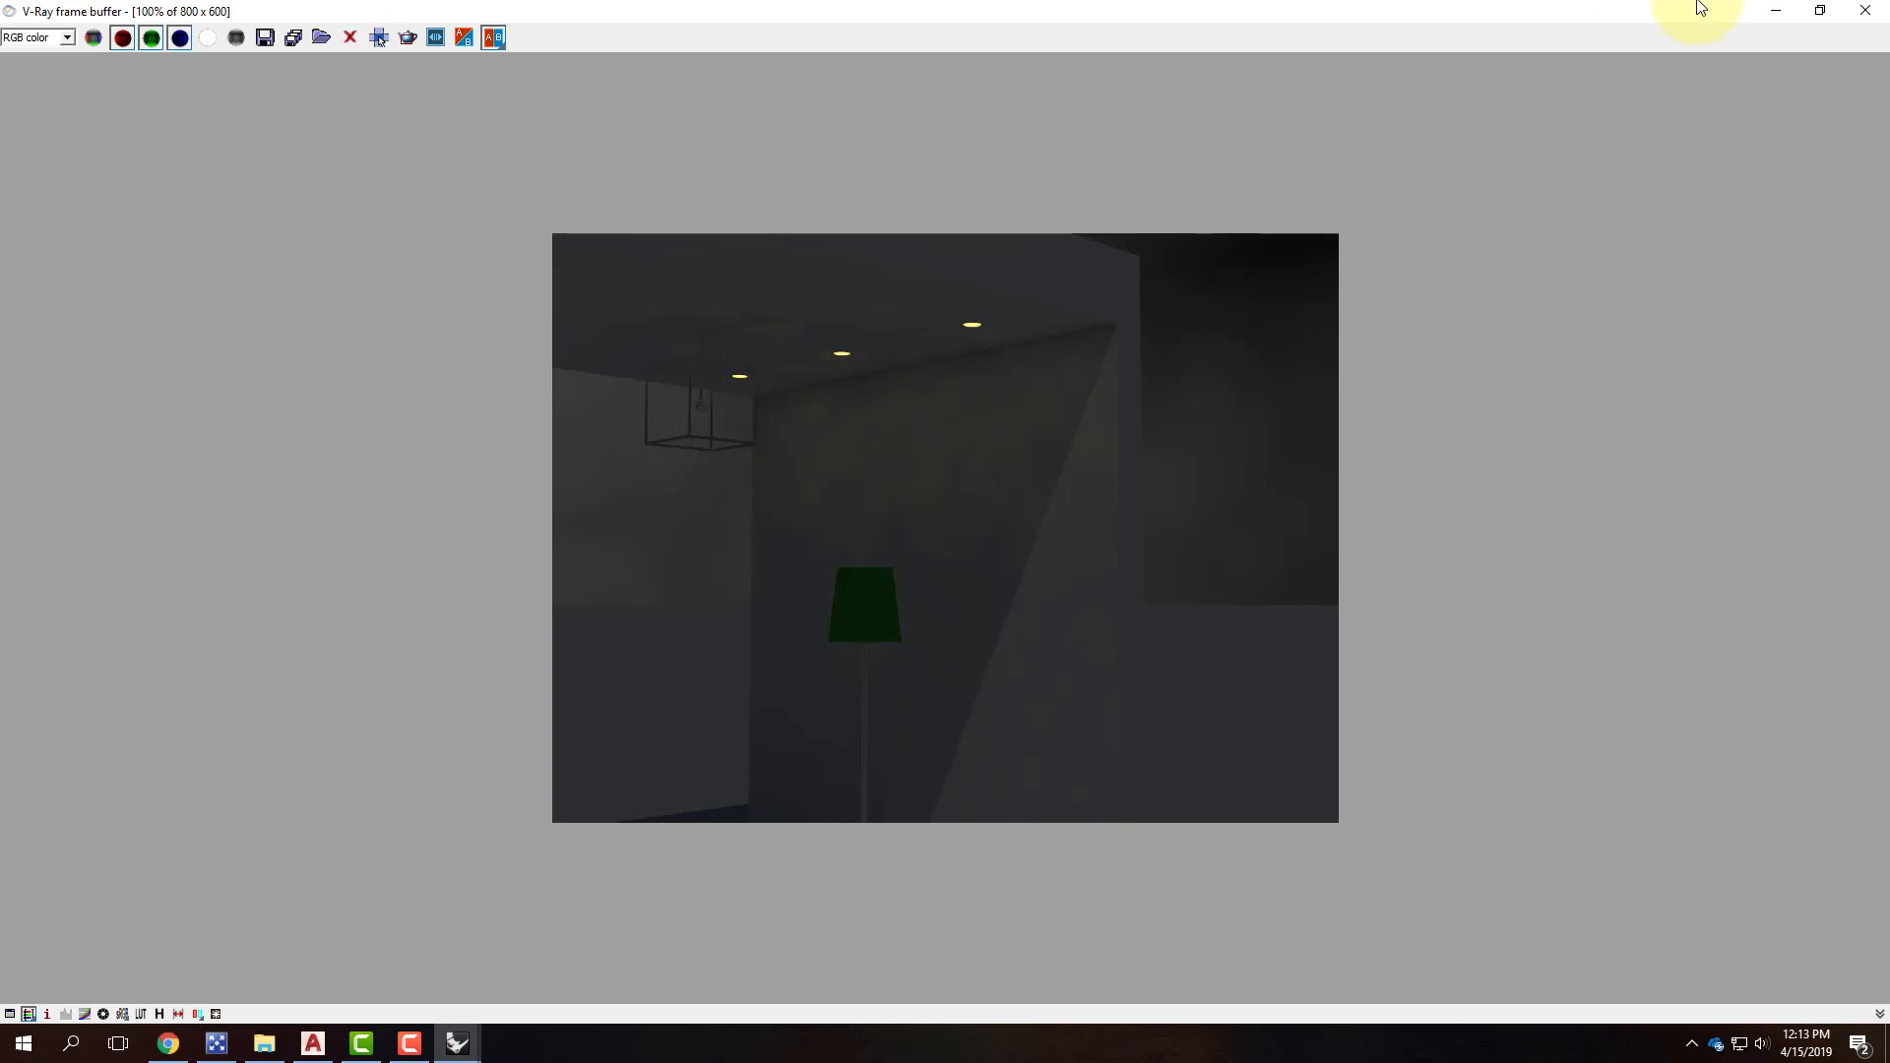
# In the Hanging Fixture 1 file, raise the Filament emissive intensity to 100.
pyautogui.click(1779, 10)
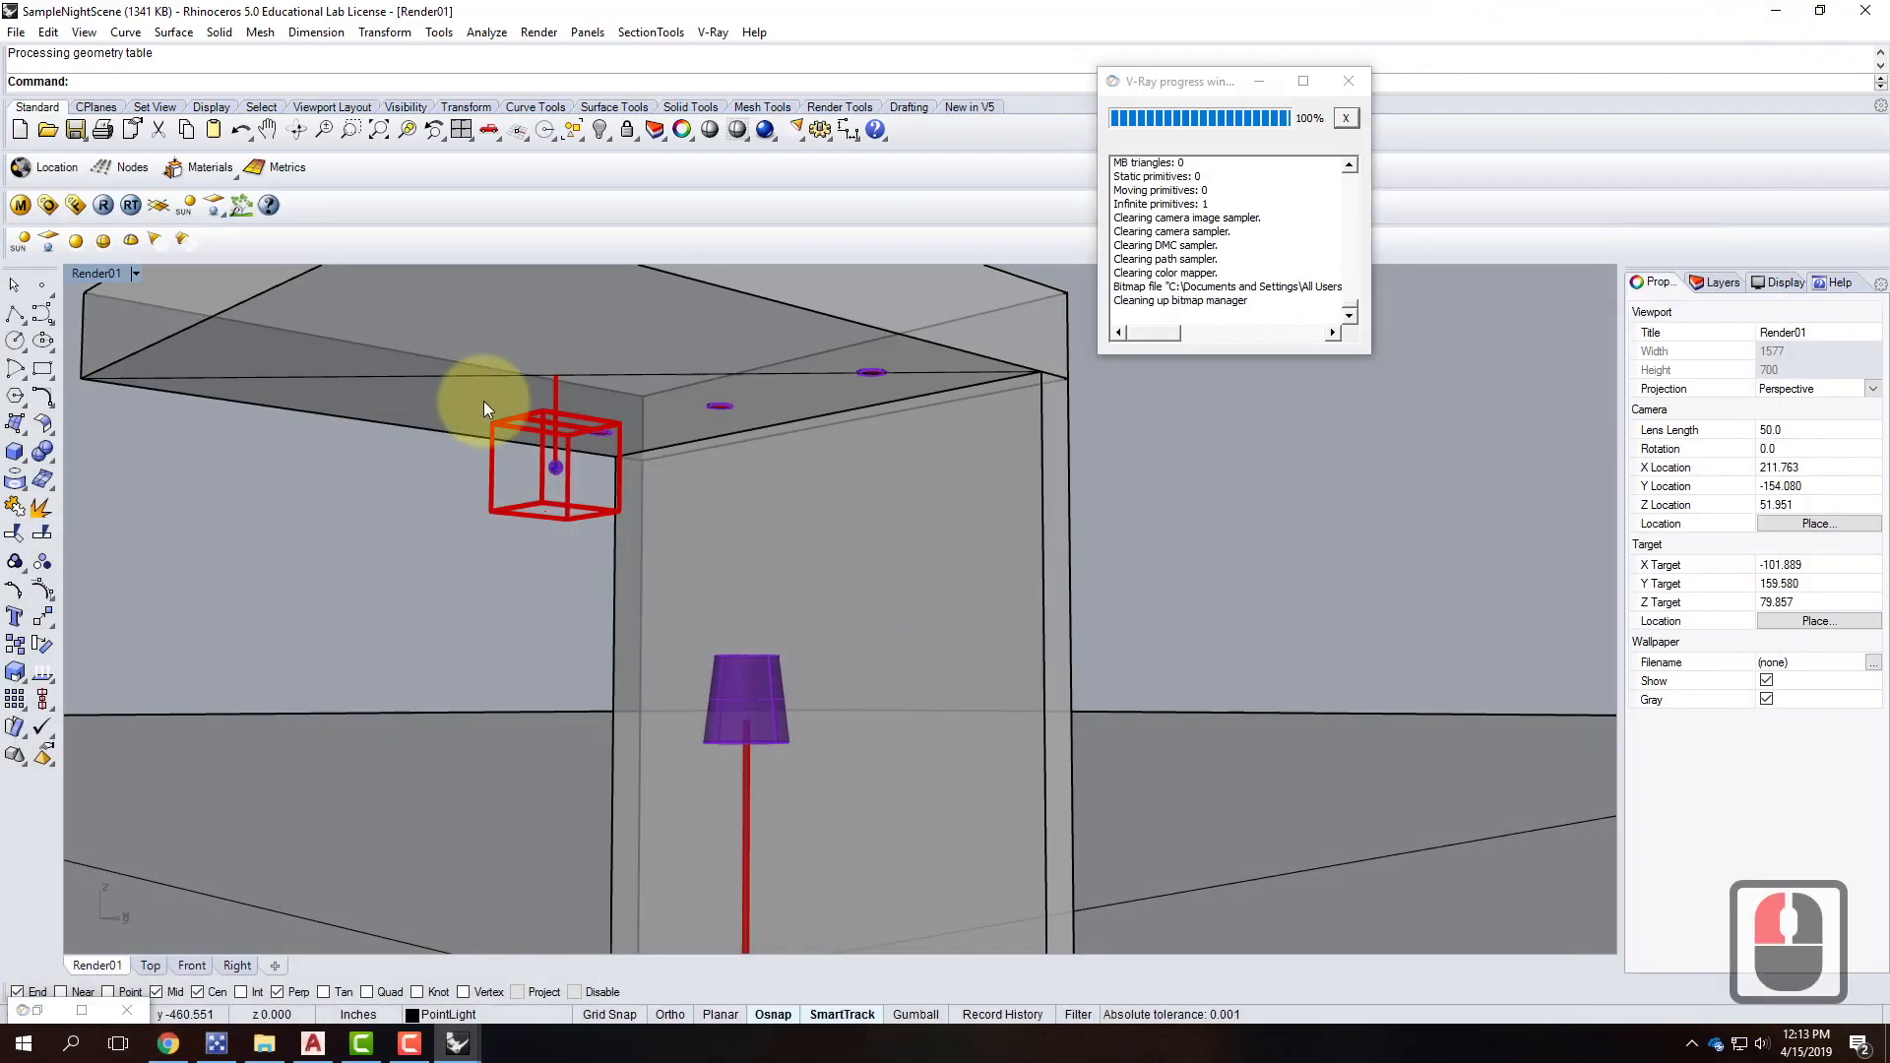
pyautogui.click(457, 1044)
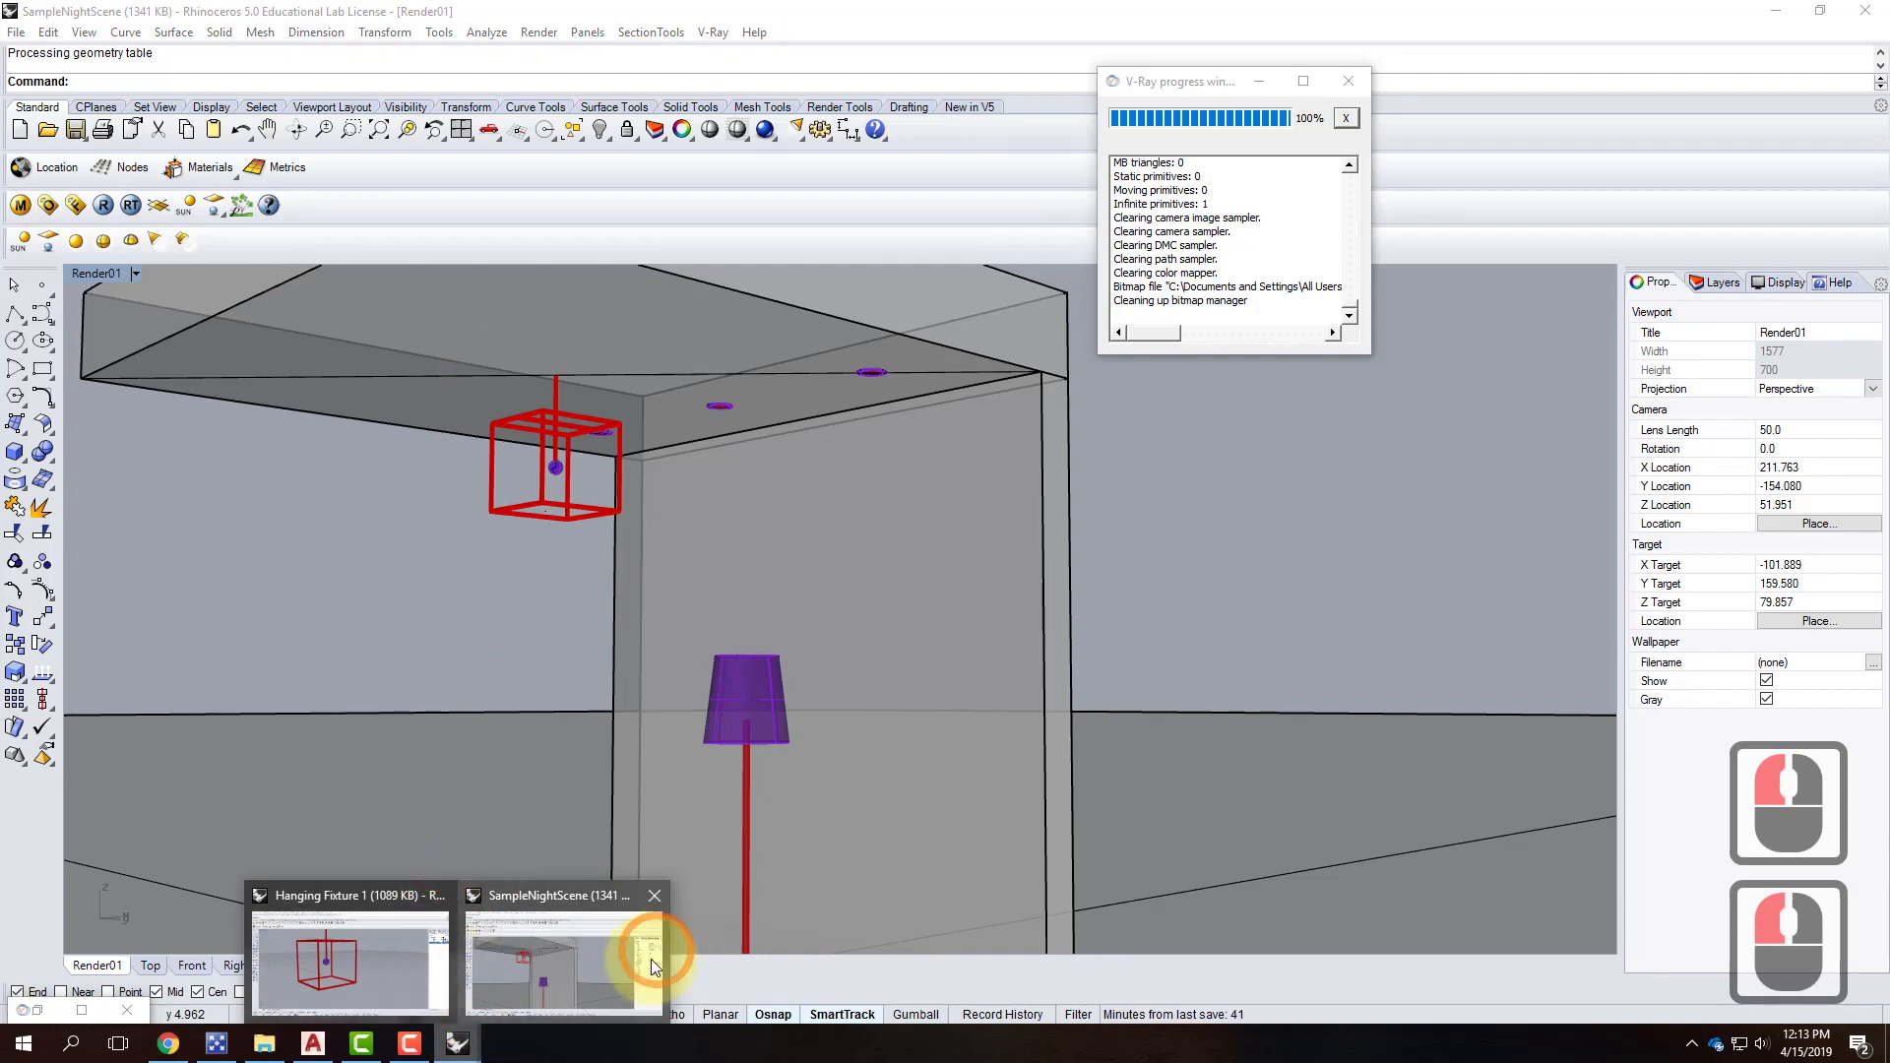
pyautogui.click(378, 974)
pyautogui.click(707, 503)
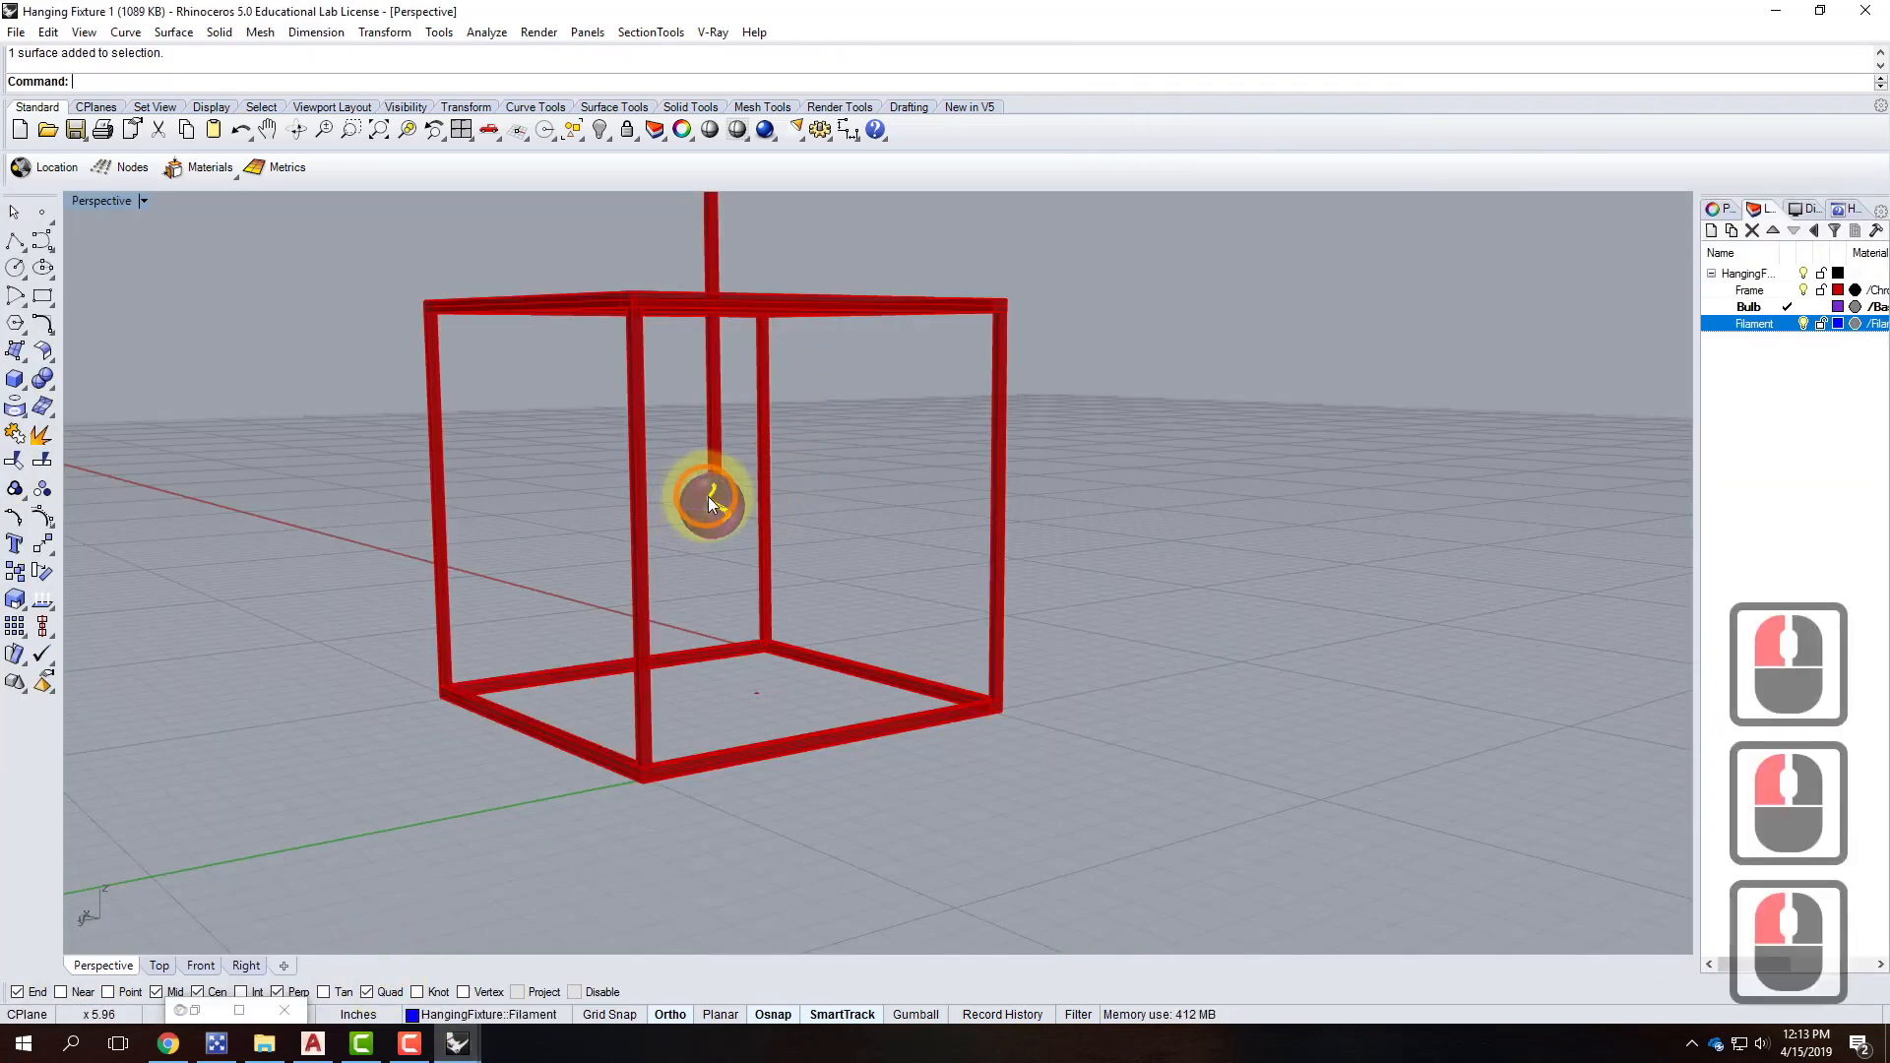
pyautogui.click(711, 32)
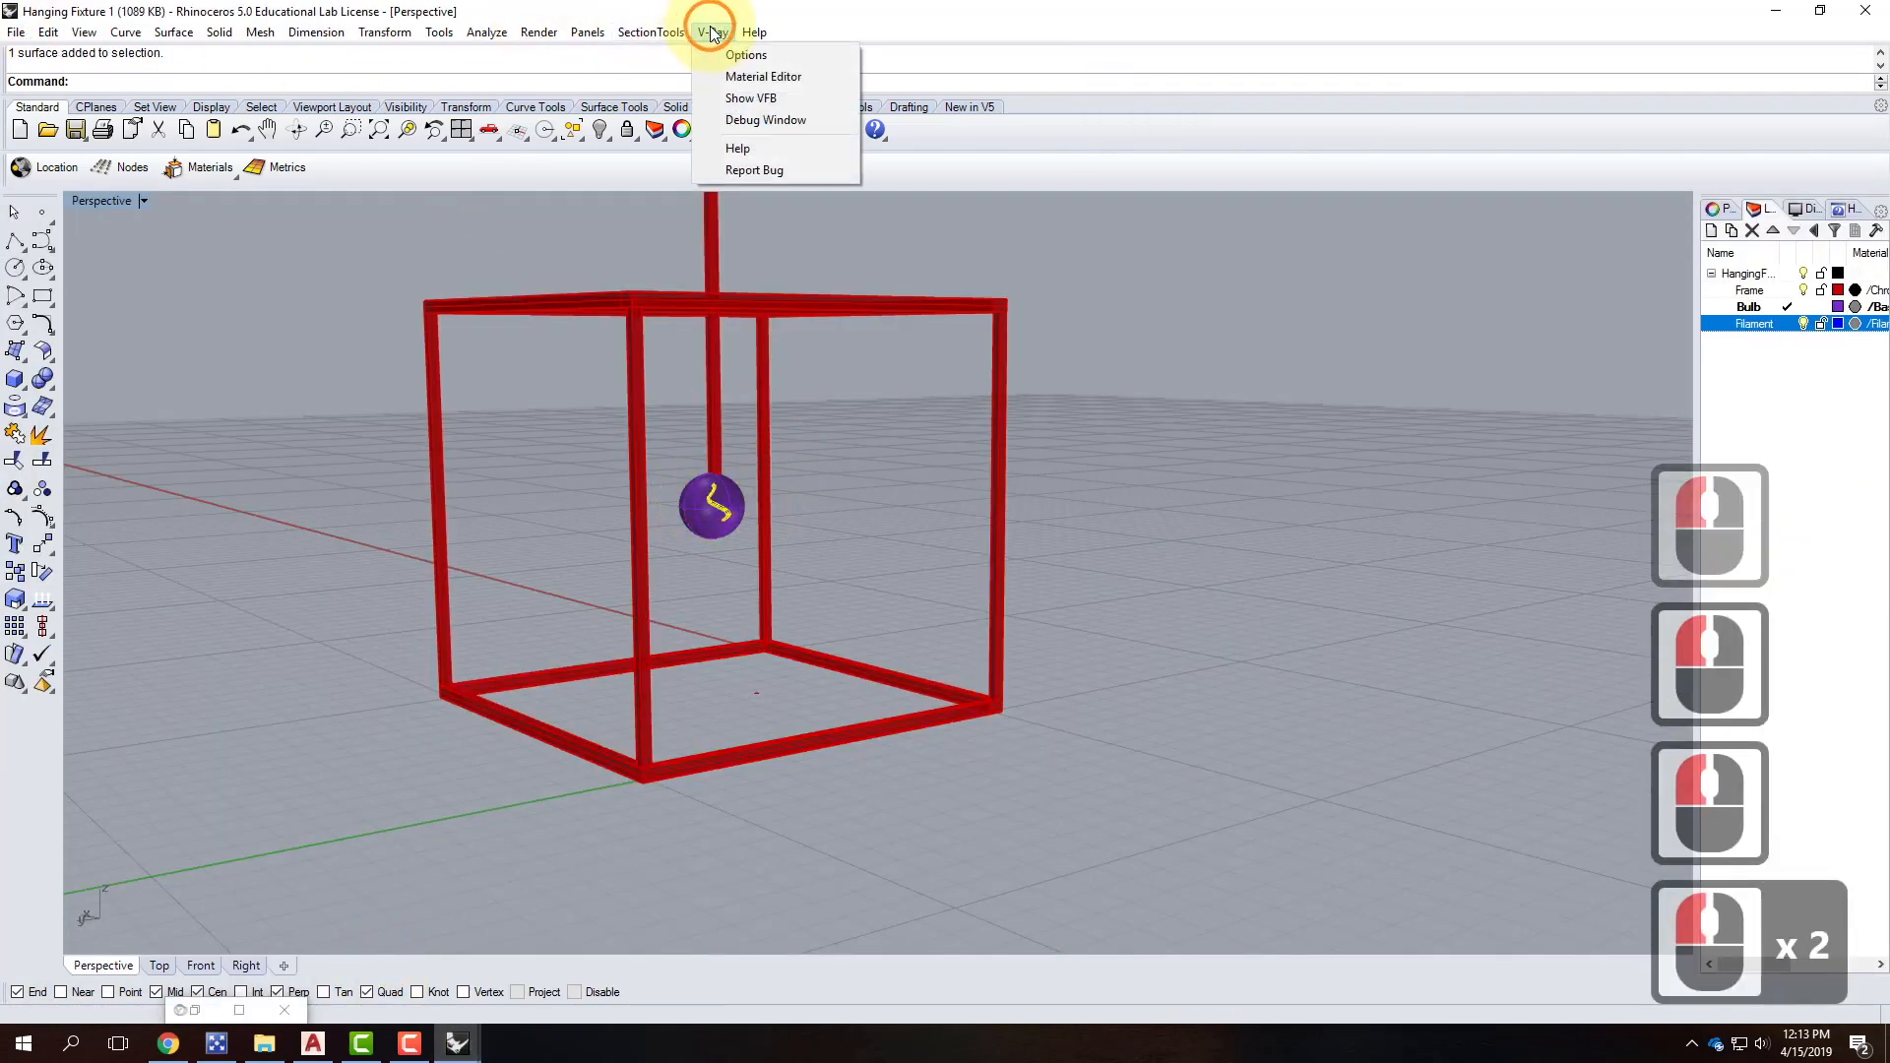
pyautogui.click(768, 79)
pyautogui.click(94, 334)
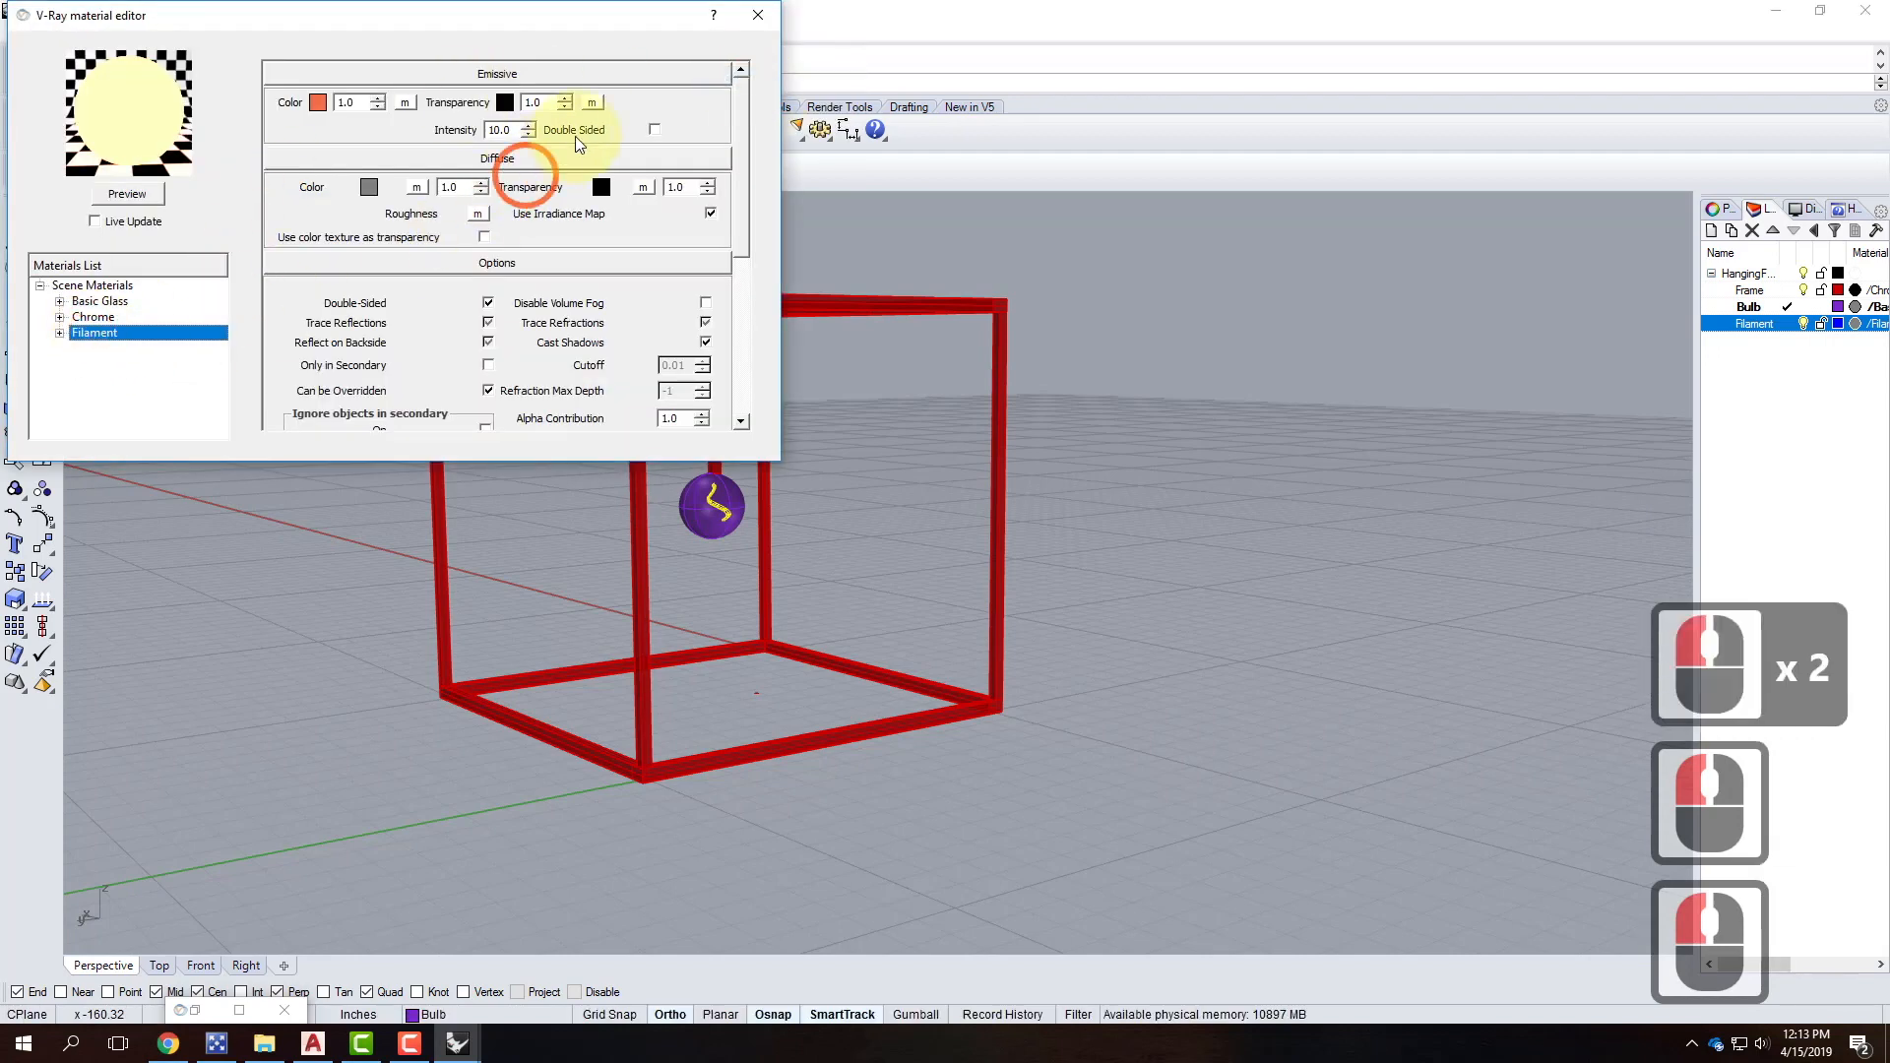
pyautogui.click(440, 129)
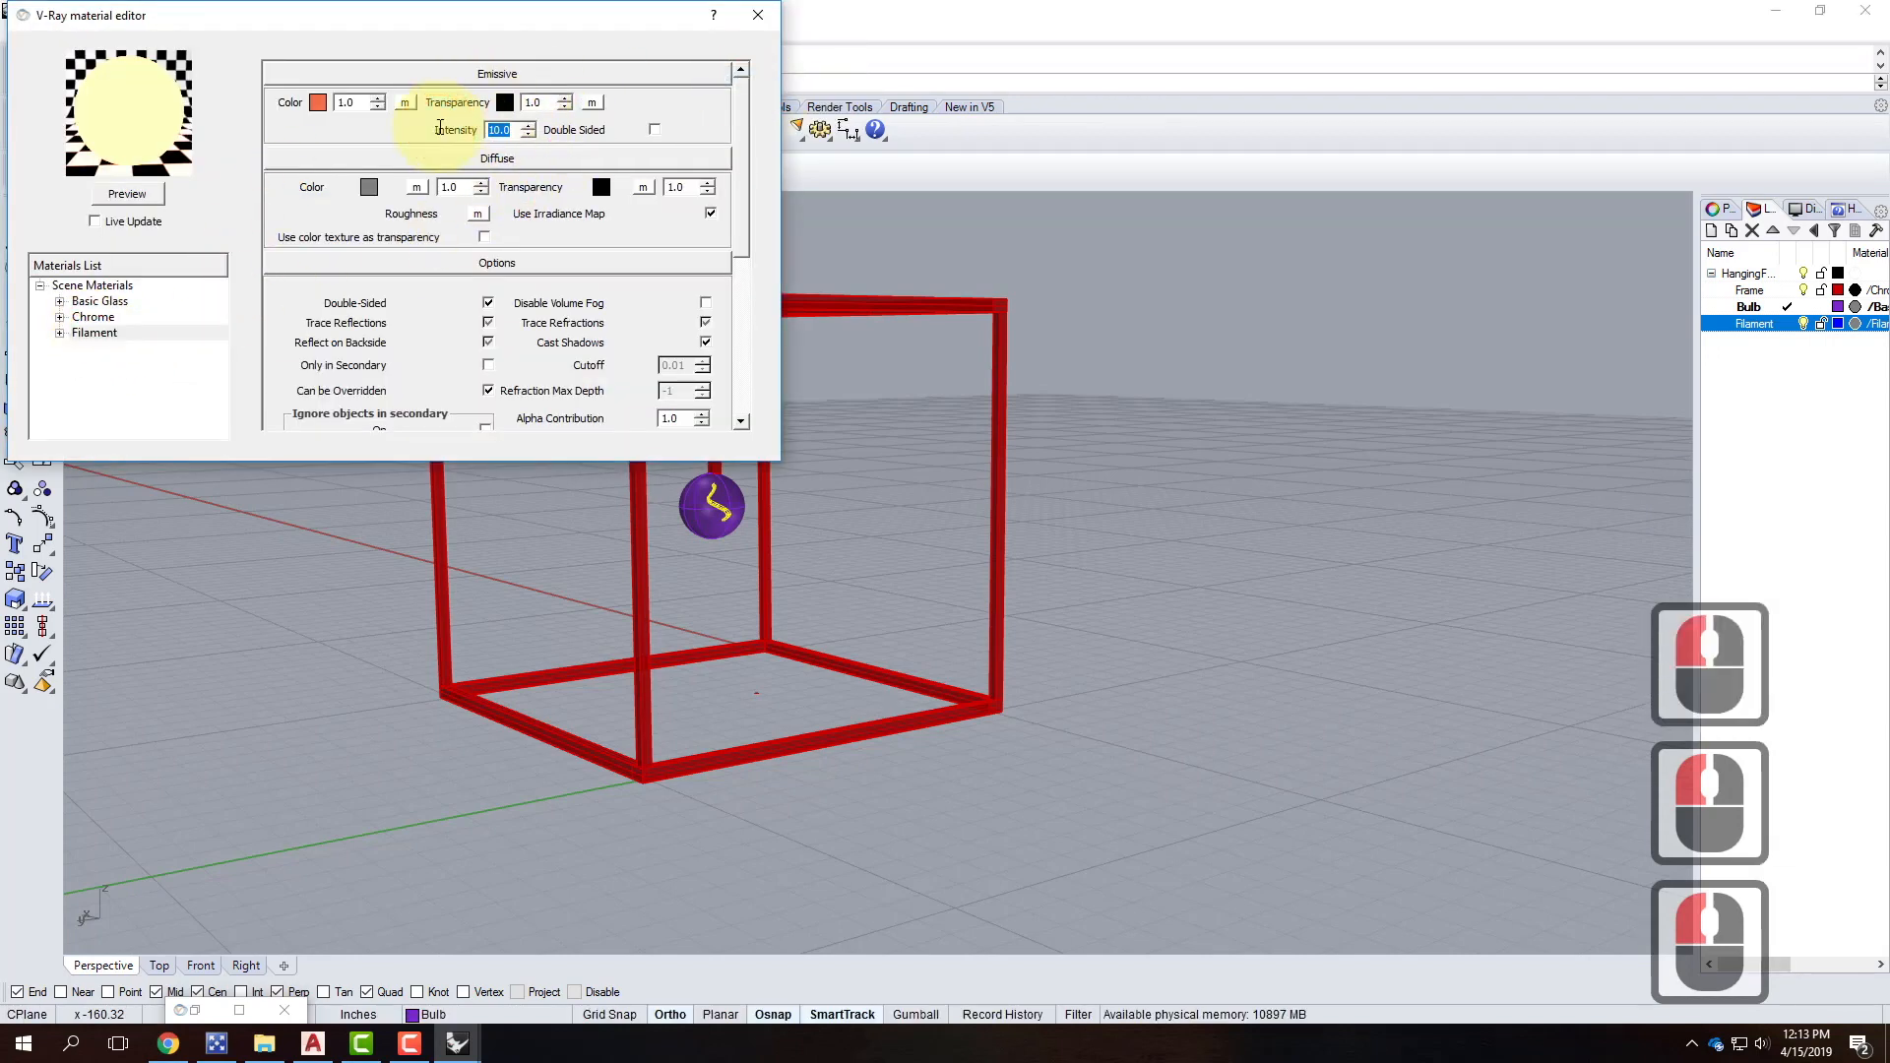
pyautogui.write('100')
pyautogui.click(125, 198)
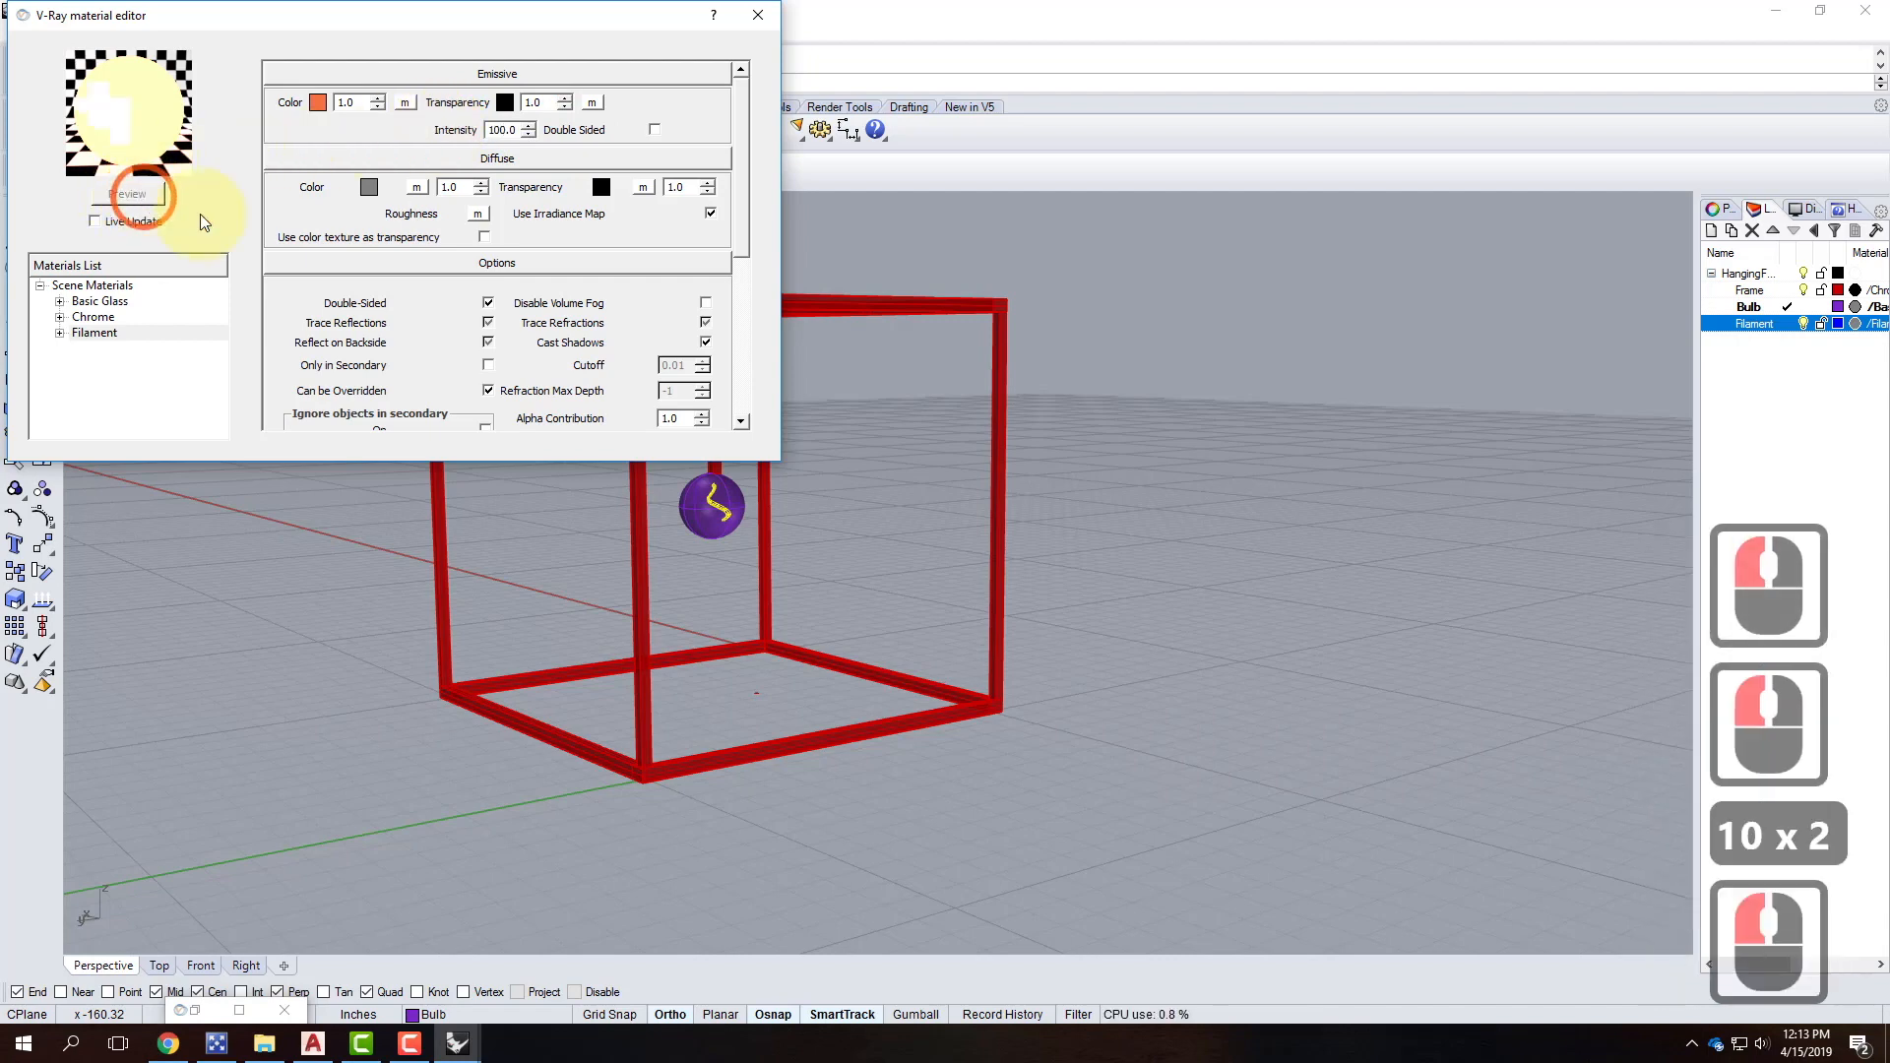
# Close the material editor and save Hanging Fixture 1.3dm.
pyautogui.click(757, 15)
pyautogui.click(16, 32)
pyautogui.click(56, 128)
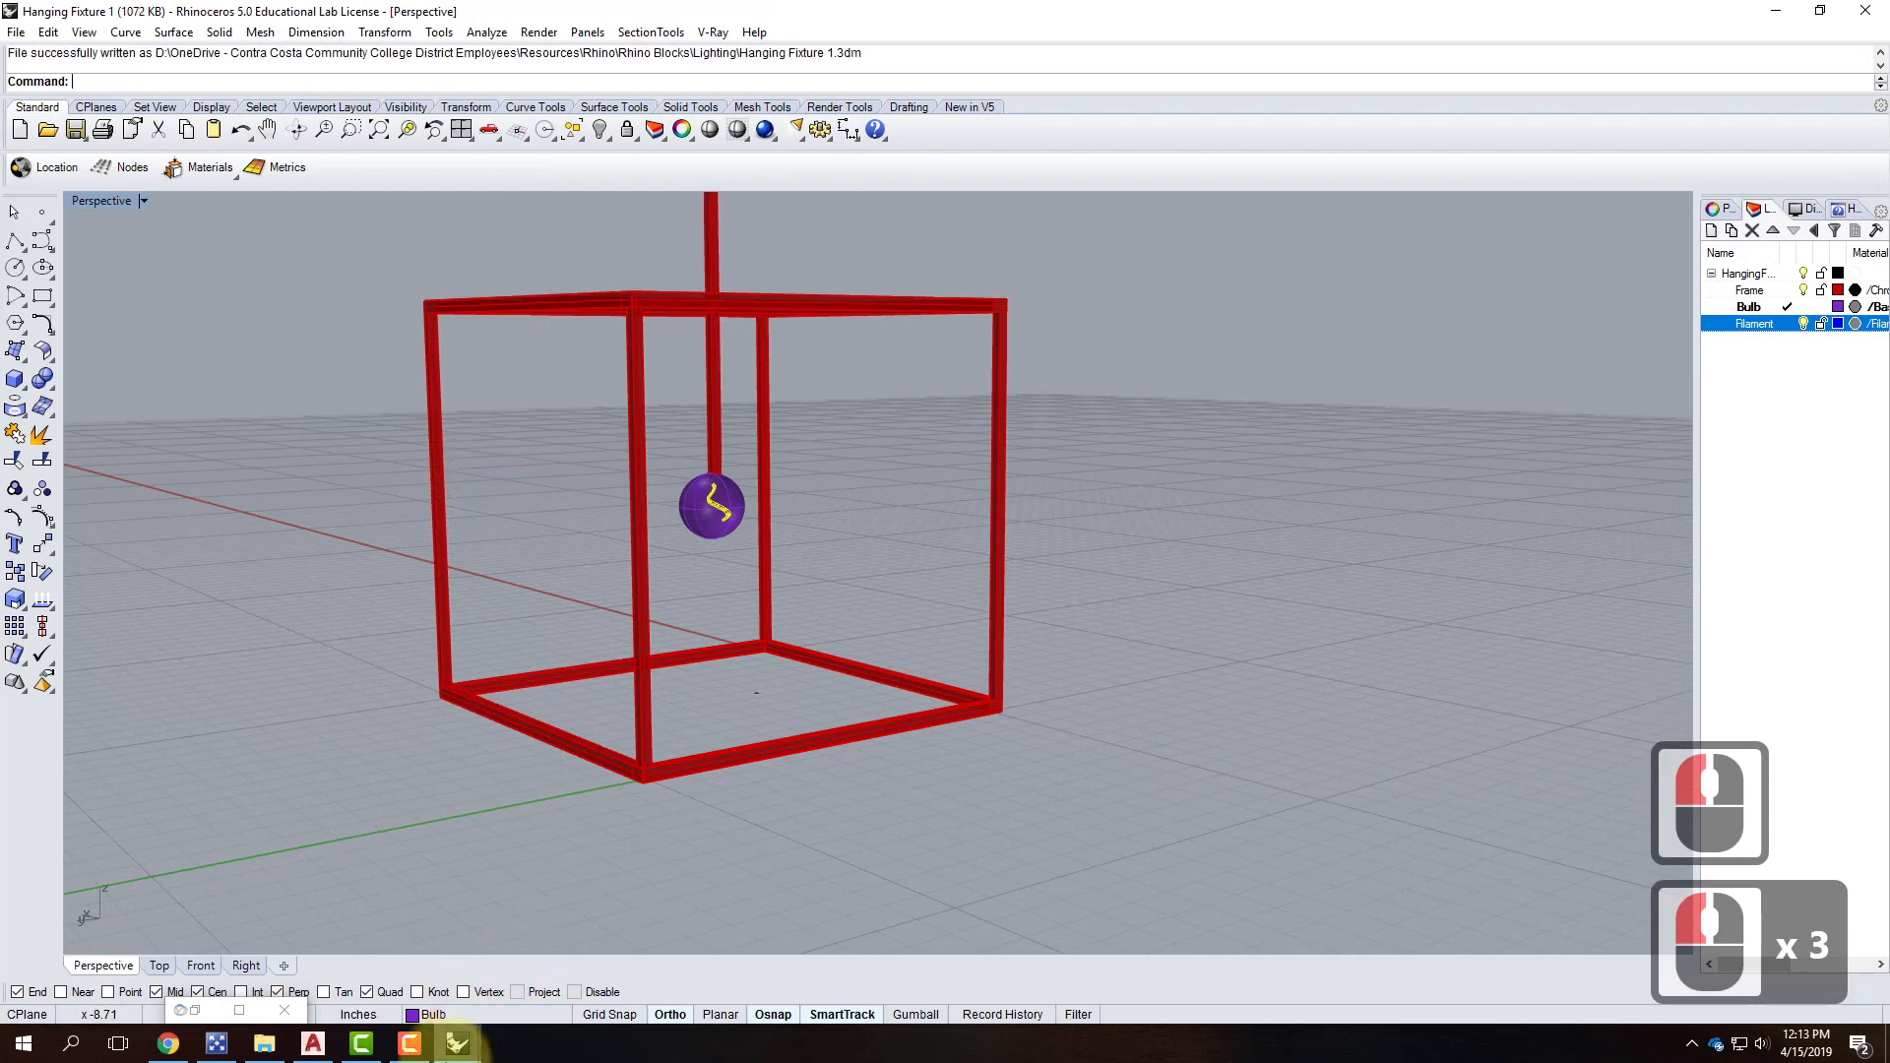
# In SampleNightScene, update the Hanging Fixture 1 block from its file in the Block Manager.
pyautogui.moveTo(445, 1051)
pyautogui.click(542, 960)
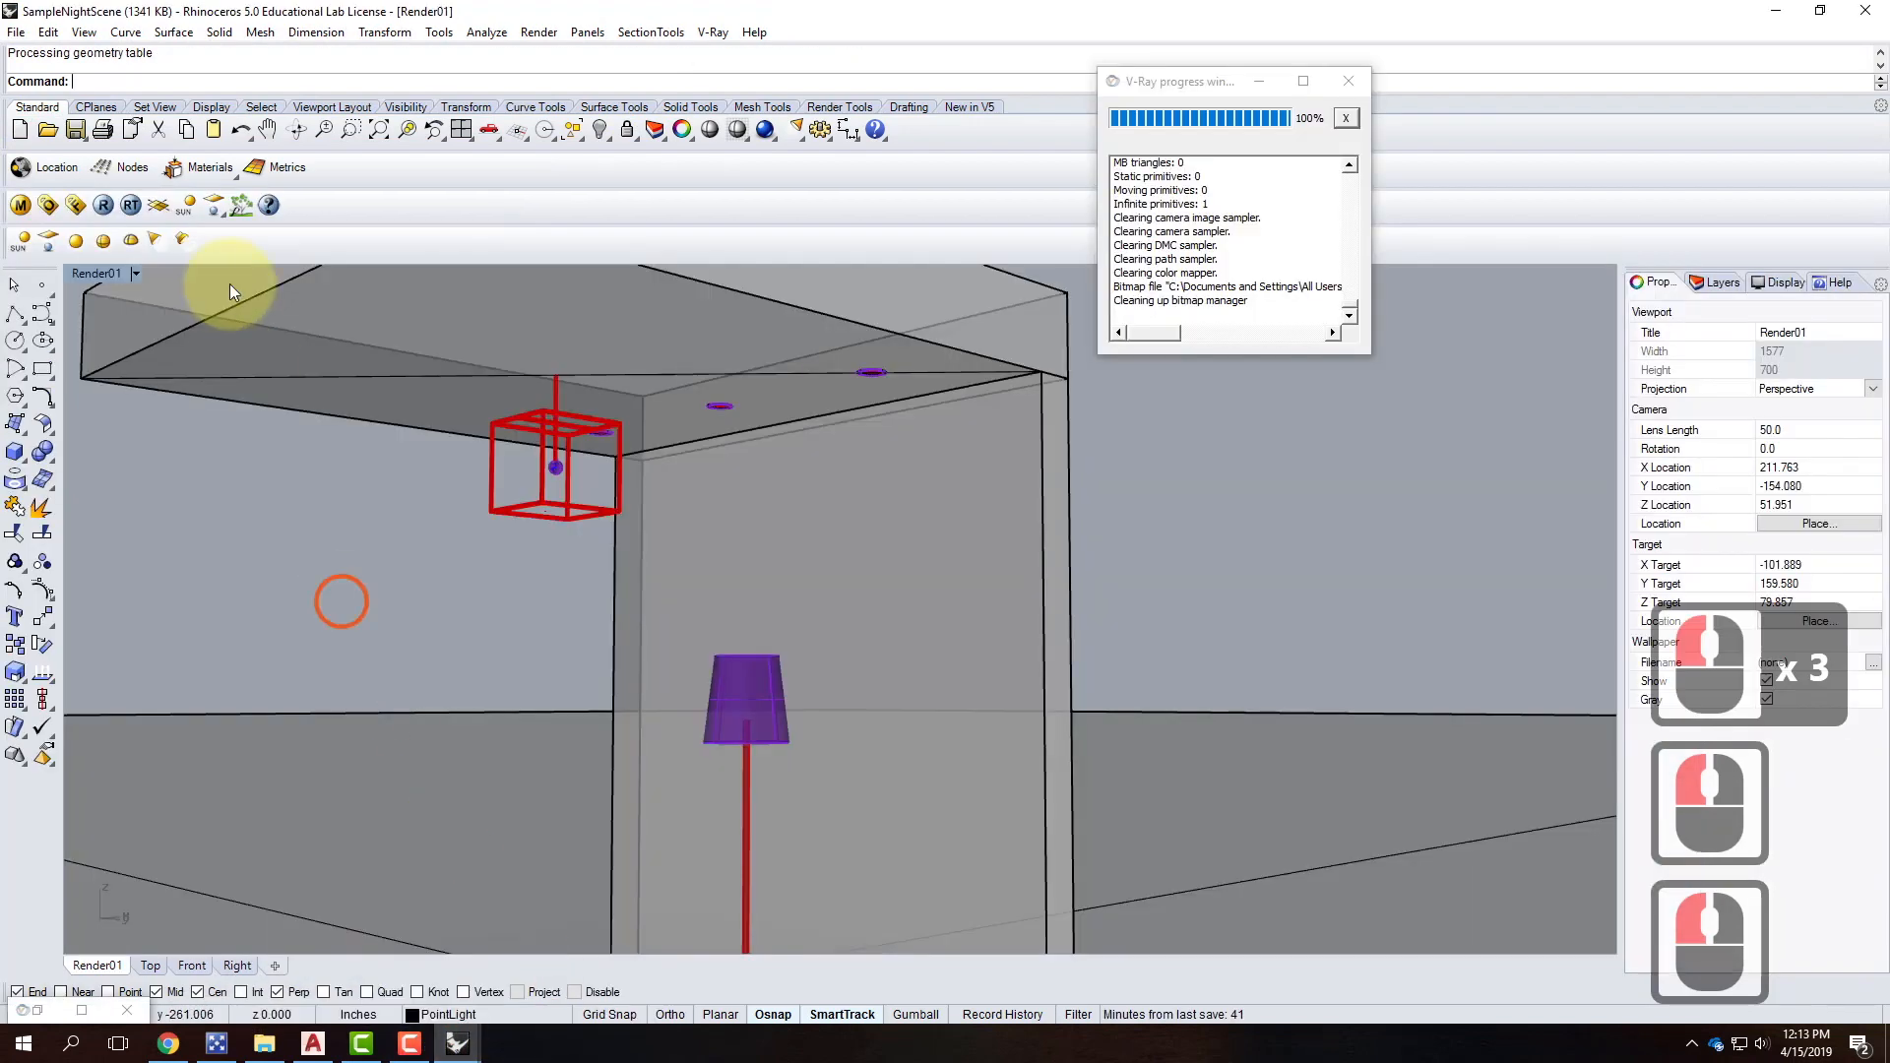
pyautogui.click(48, 32)
pyautogui.moveTo(109, 380)
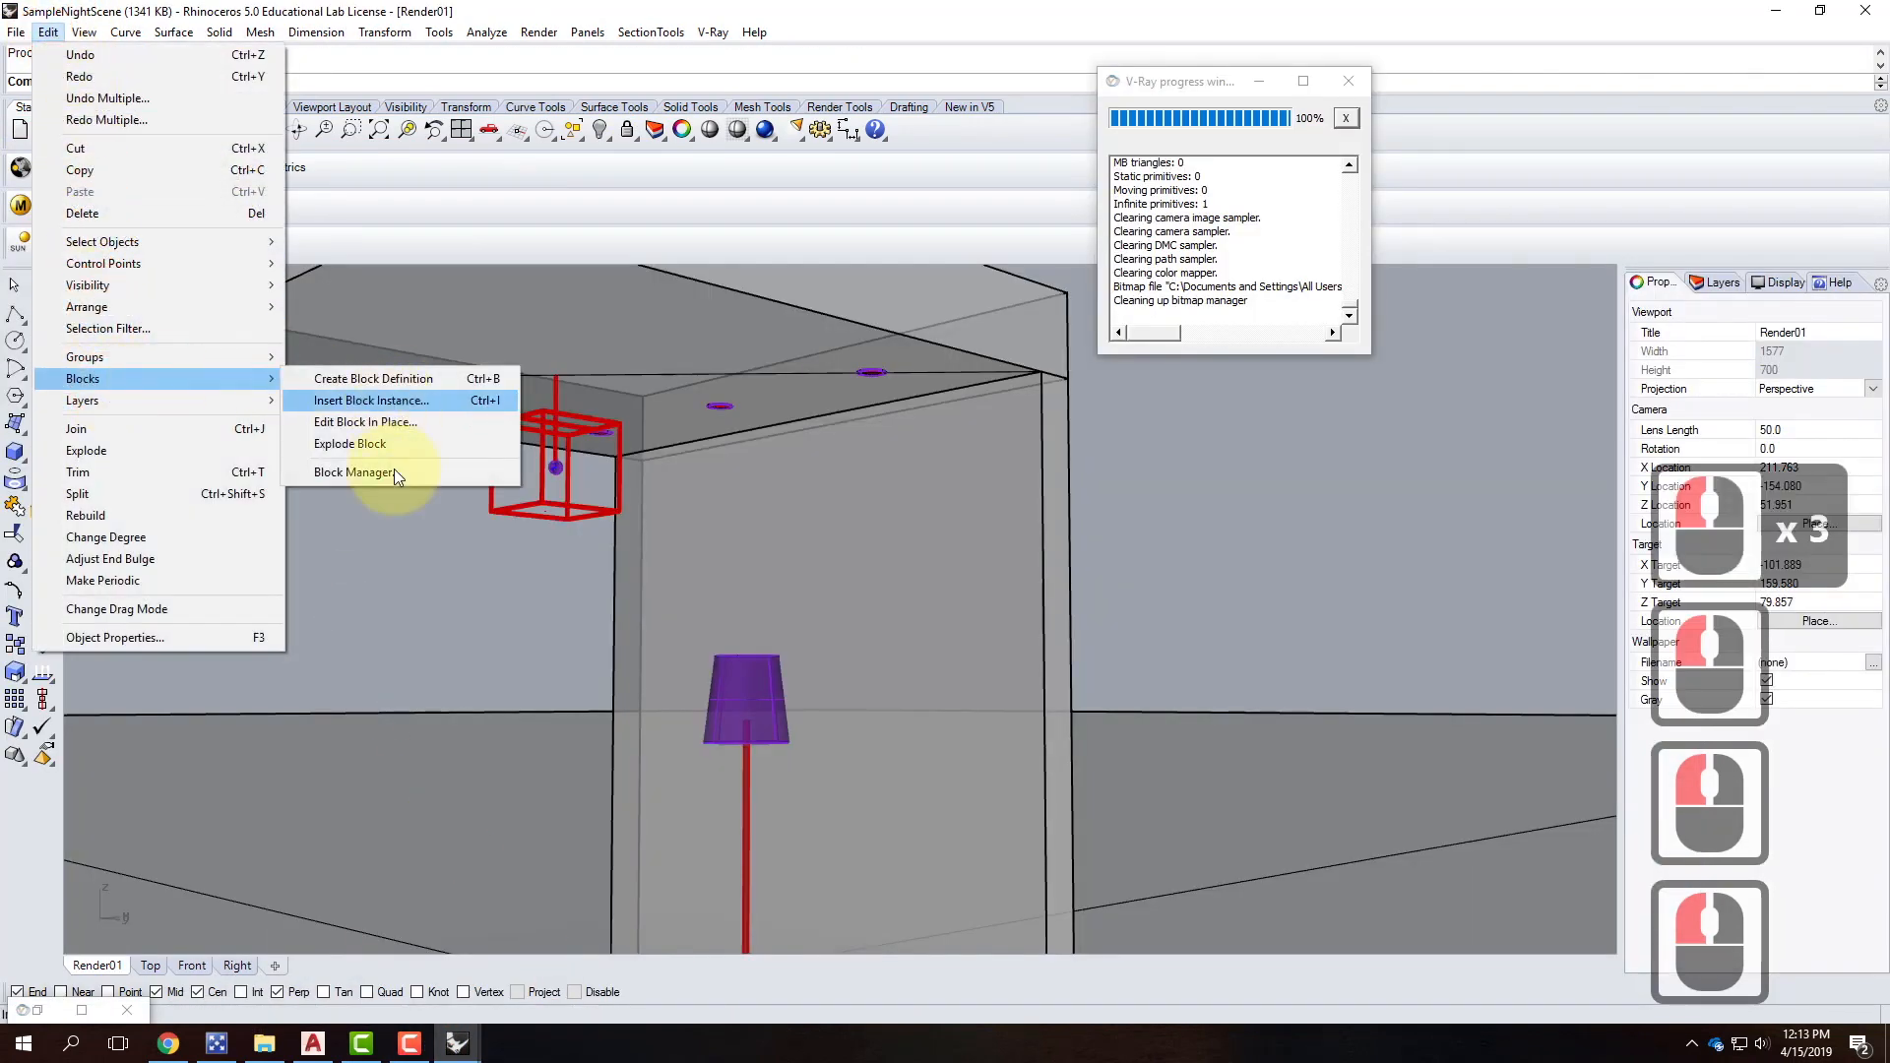
pyautogui.click(394, 471)
pyautogui.click(891, 407)
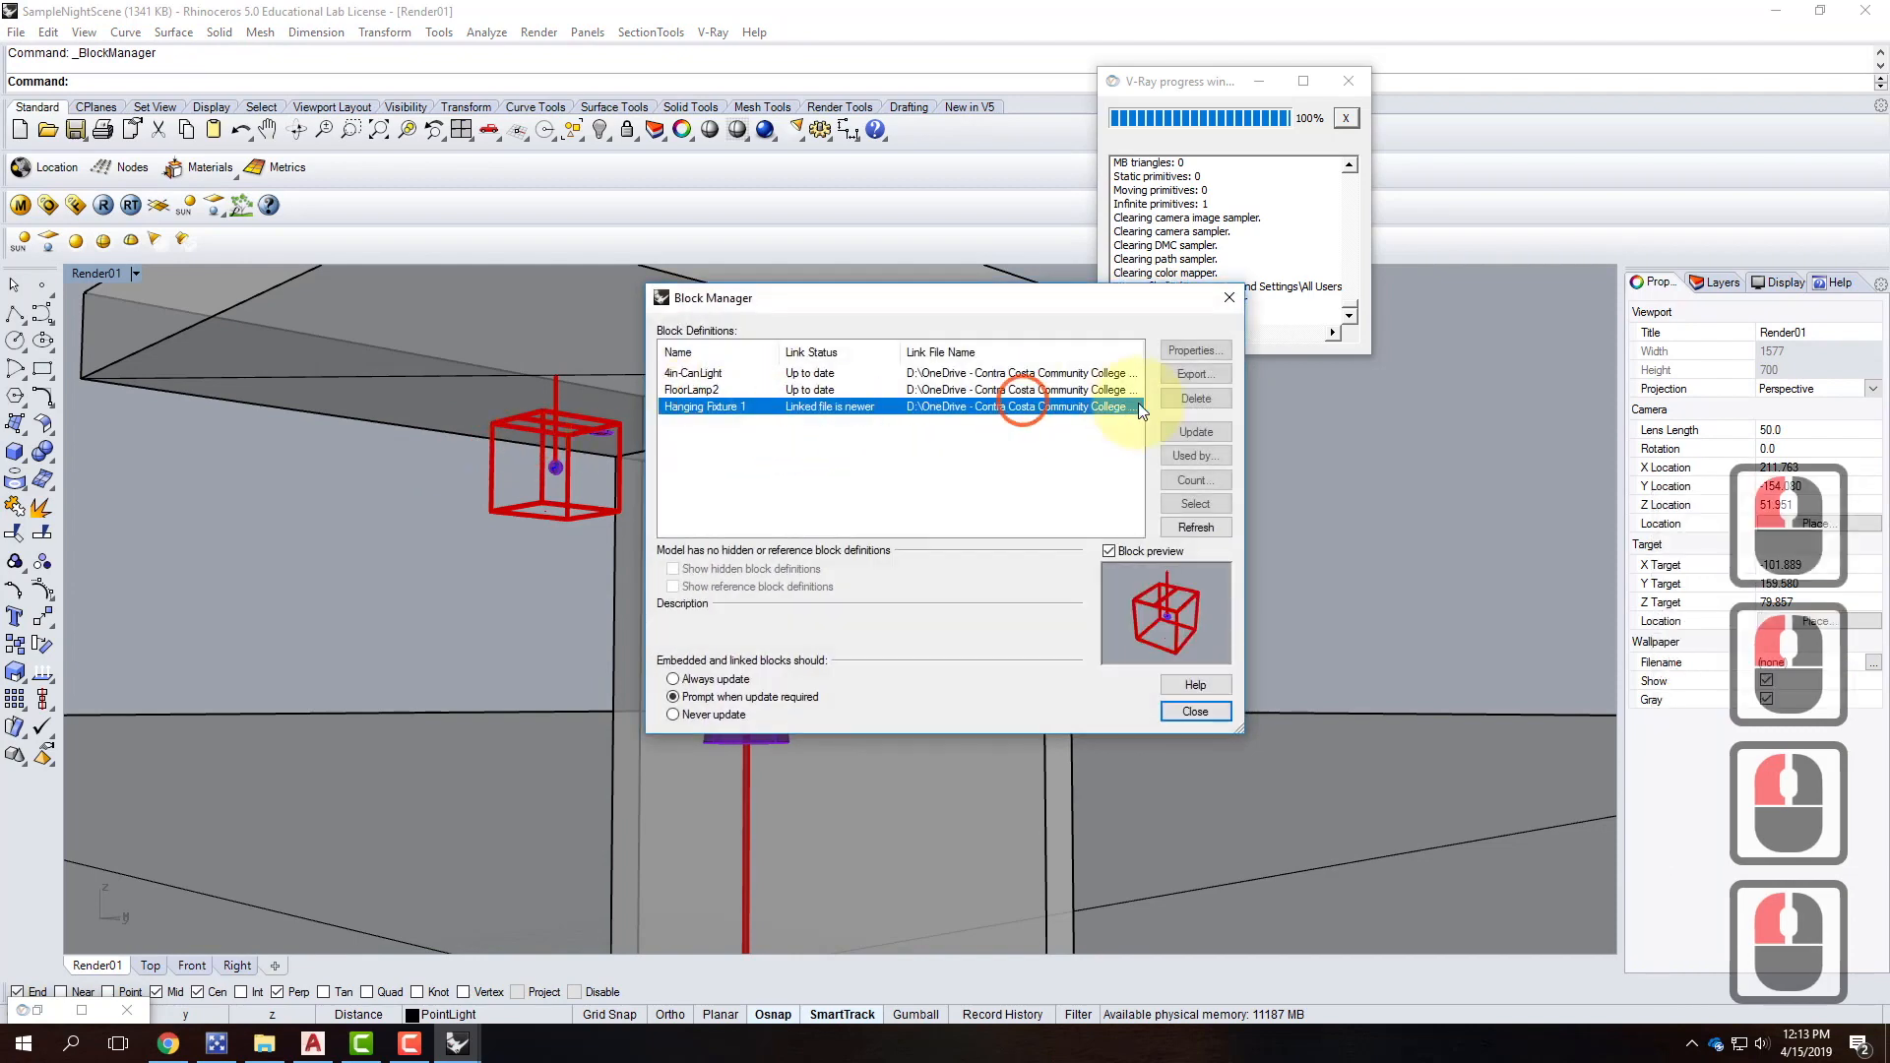
pyautogui.click(1195, 431)
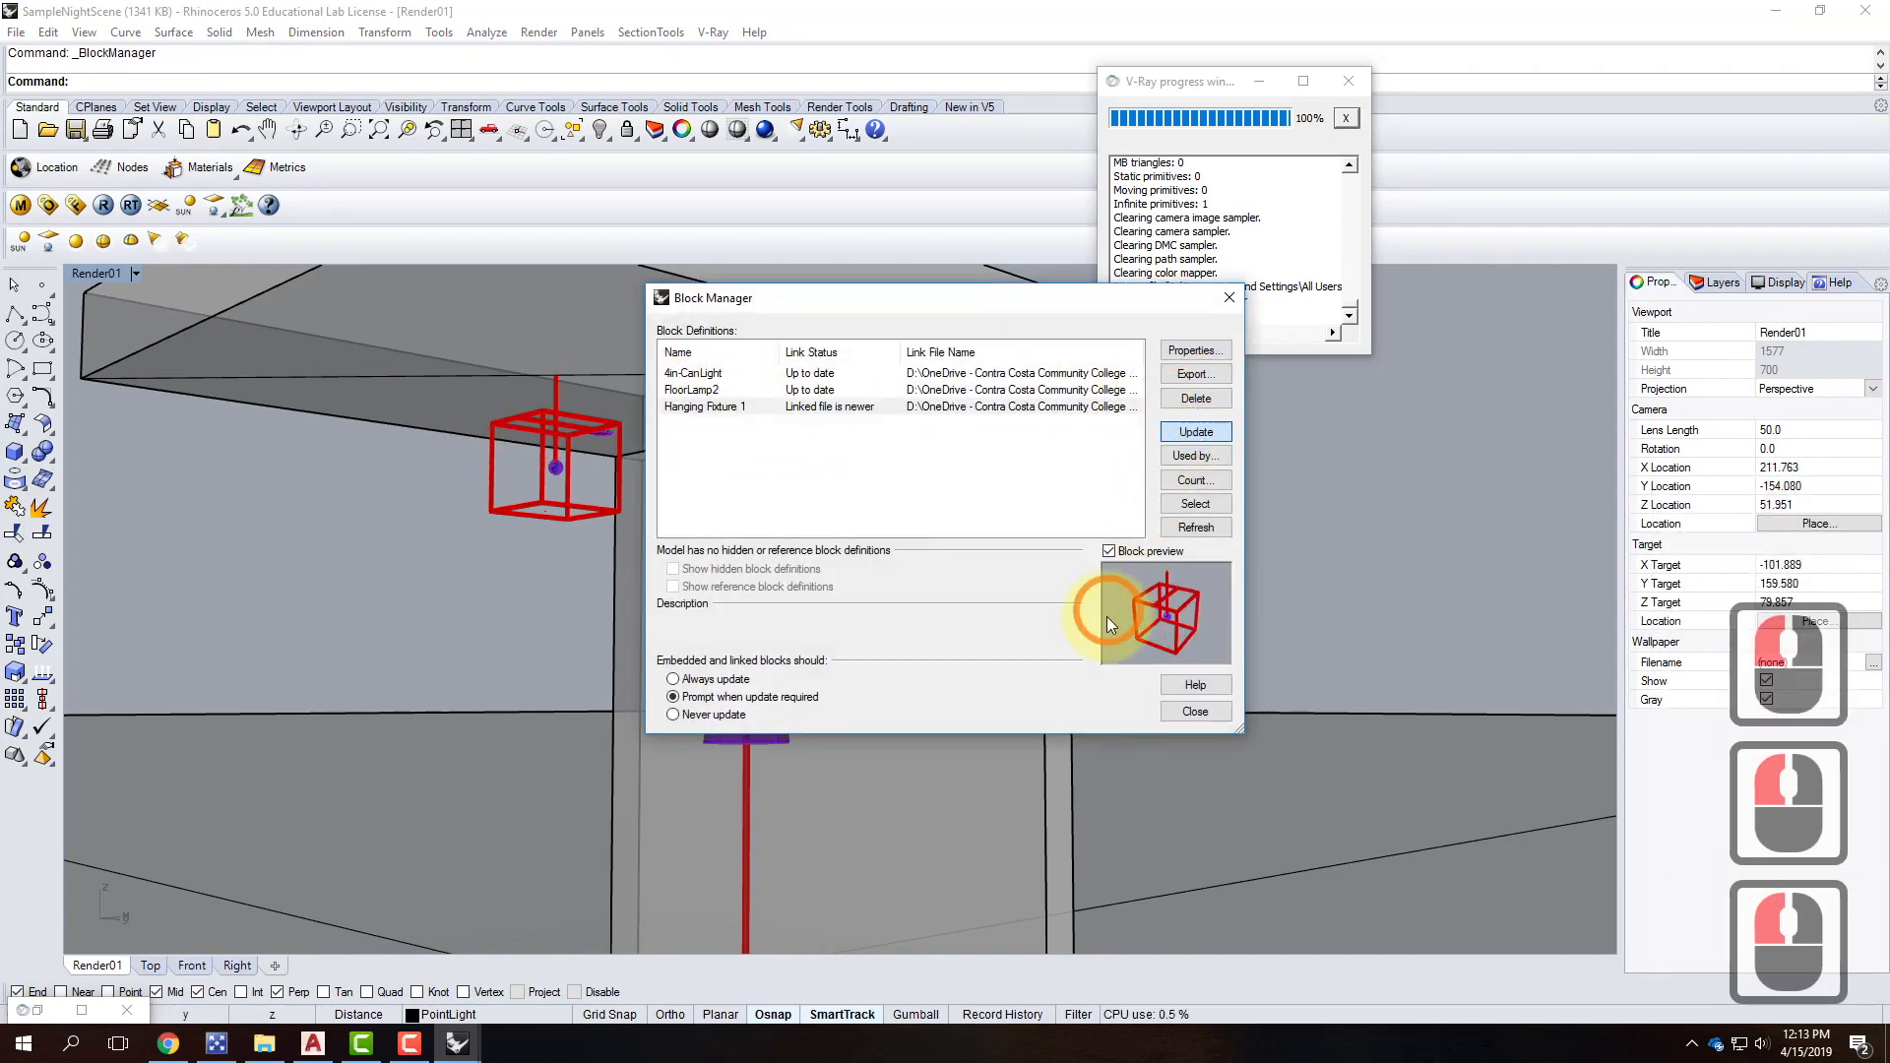
pyautogui.click(1013, 564)
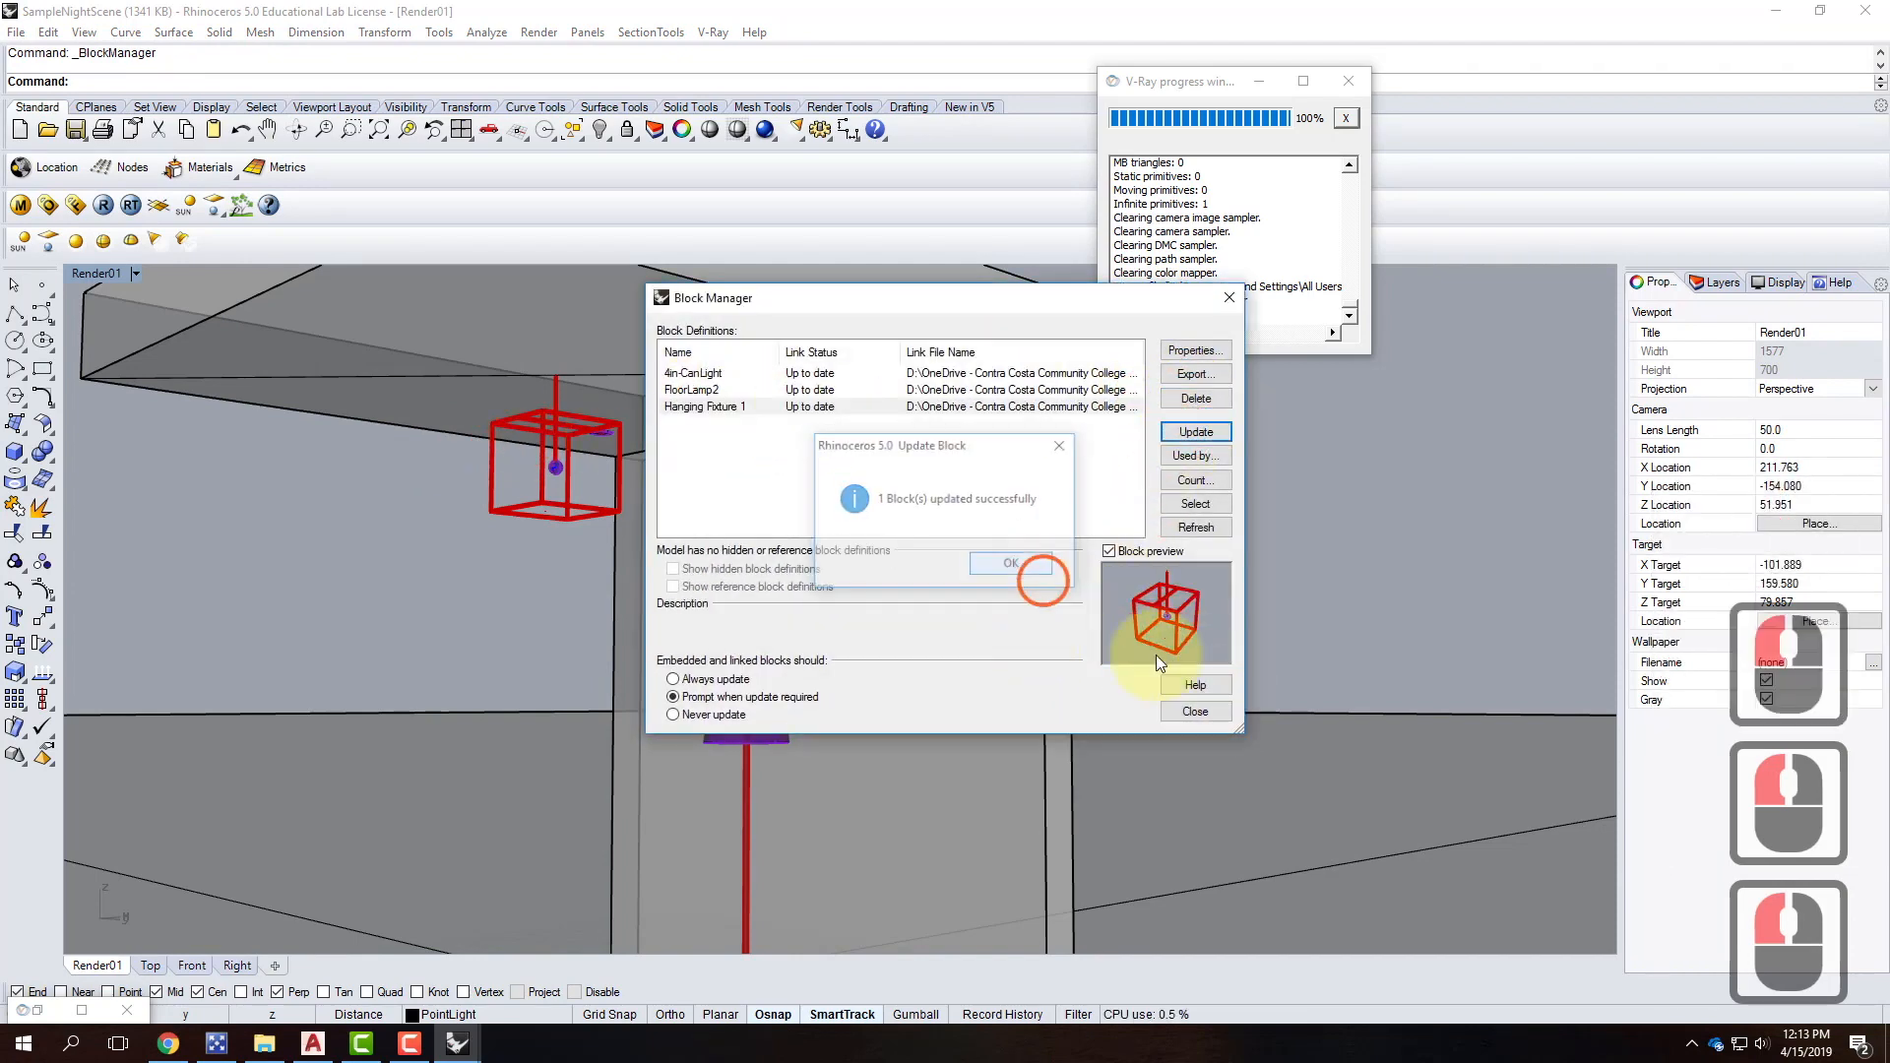
pyautogui.click(1210, 709)
# Render the night scene again with V-Ray and view the result.
pyautogui.doubleClick(102, 205)
pyautogui.click(387, 318)
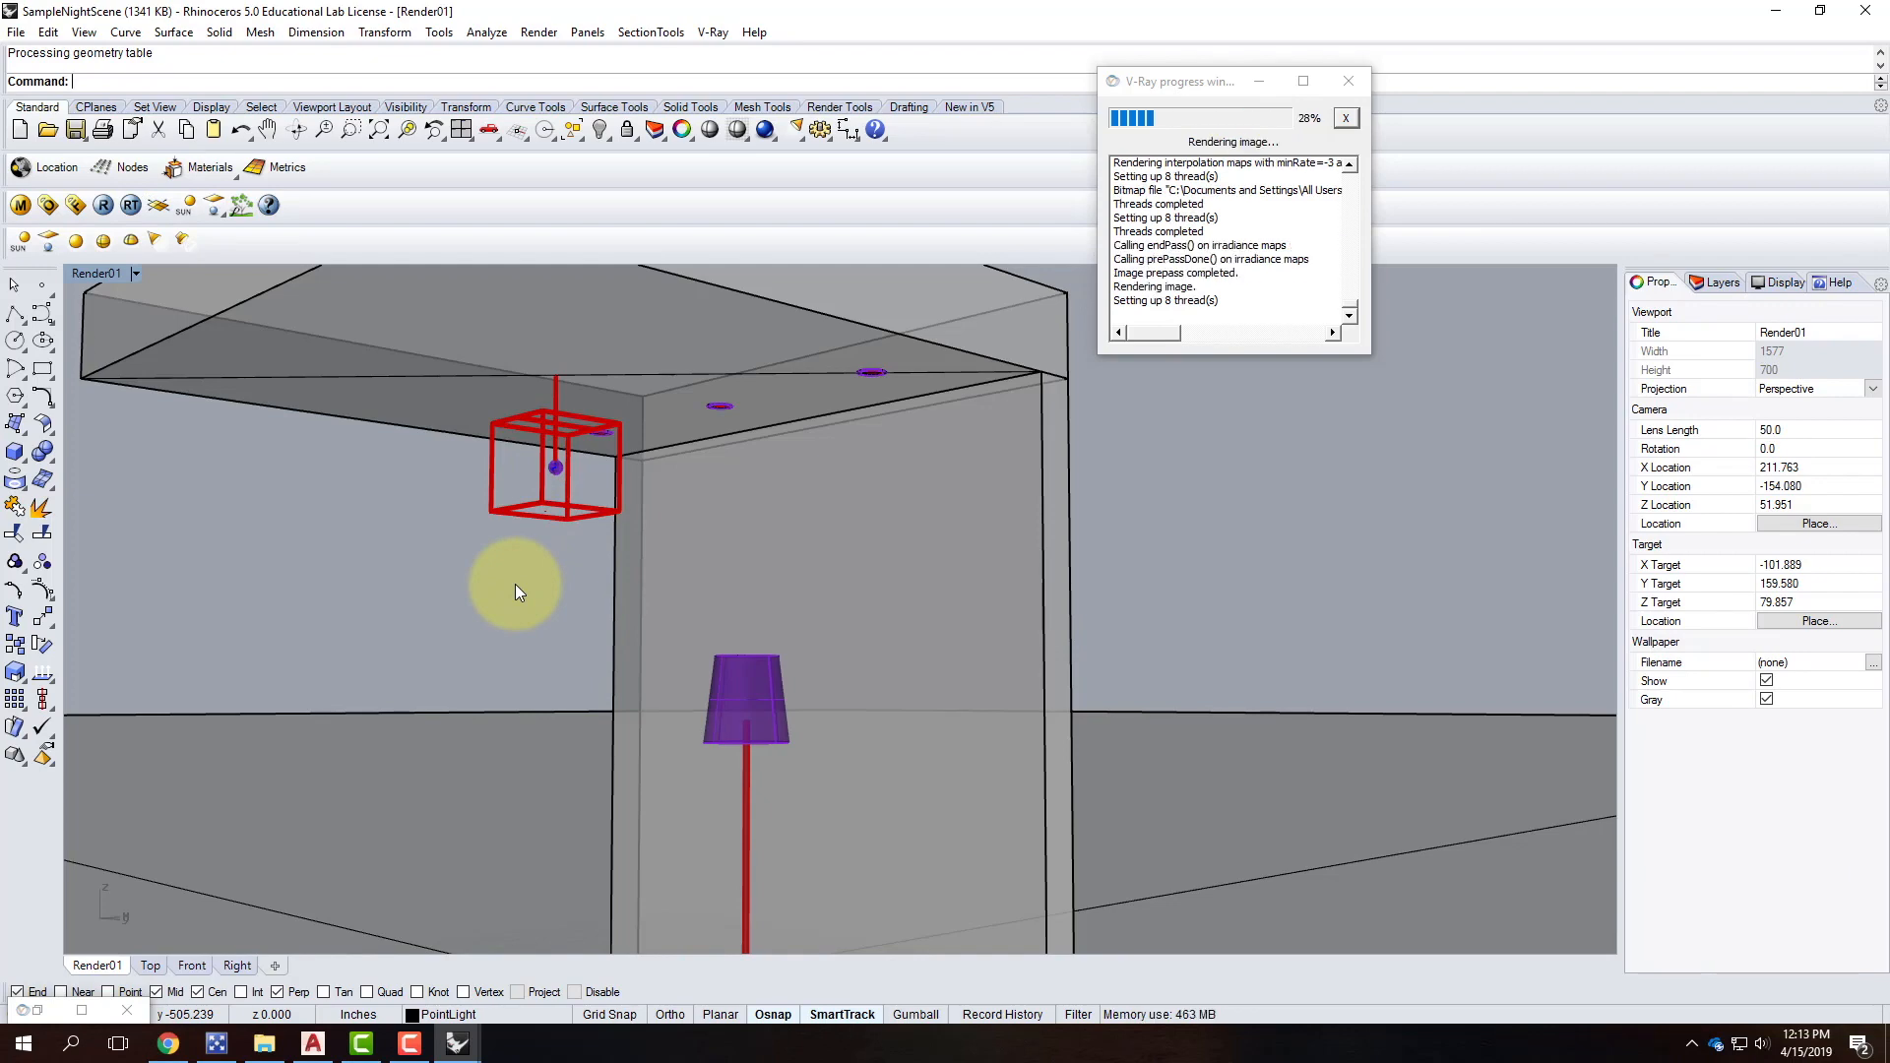
pyautogui.click(274, 809)
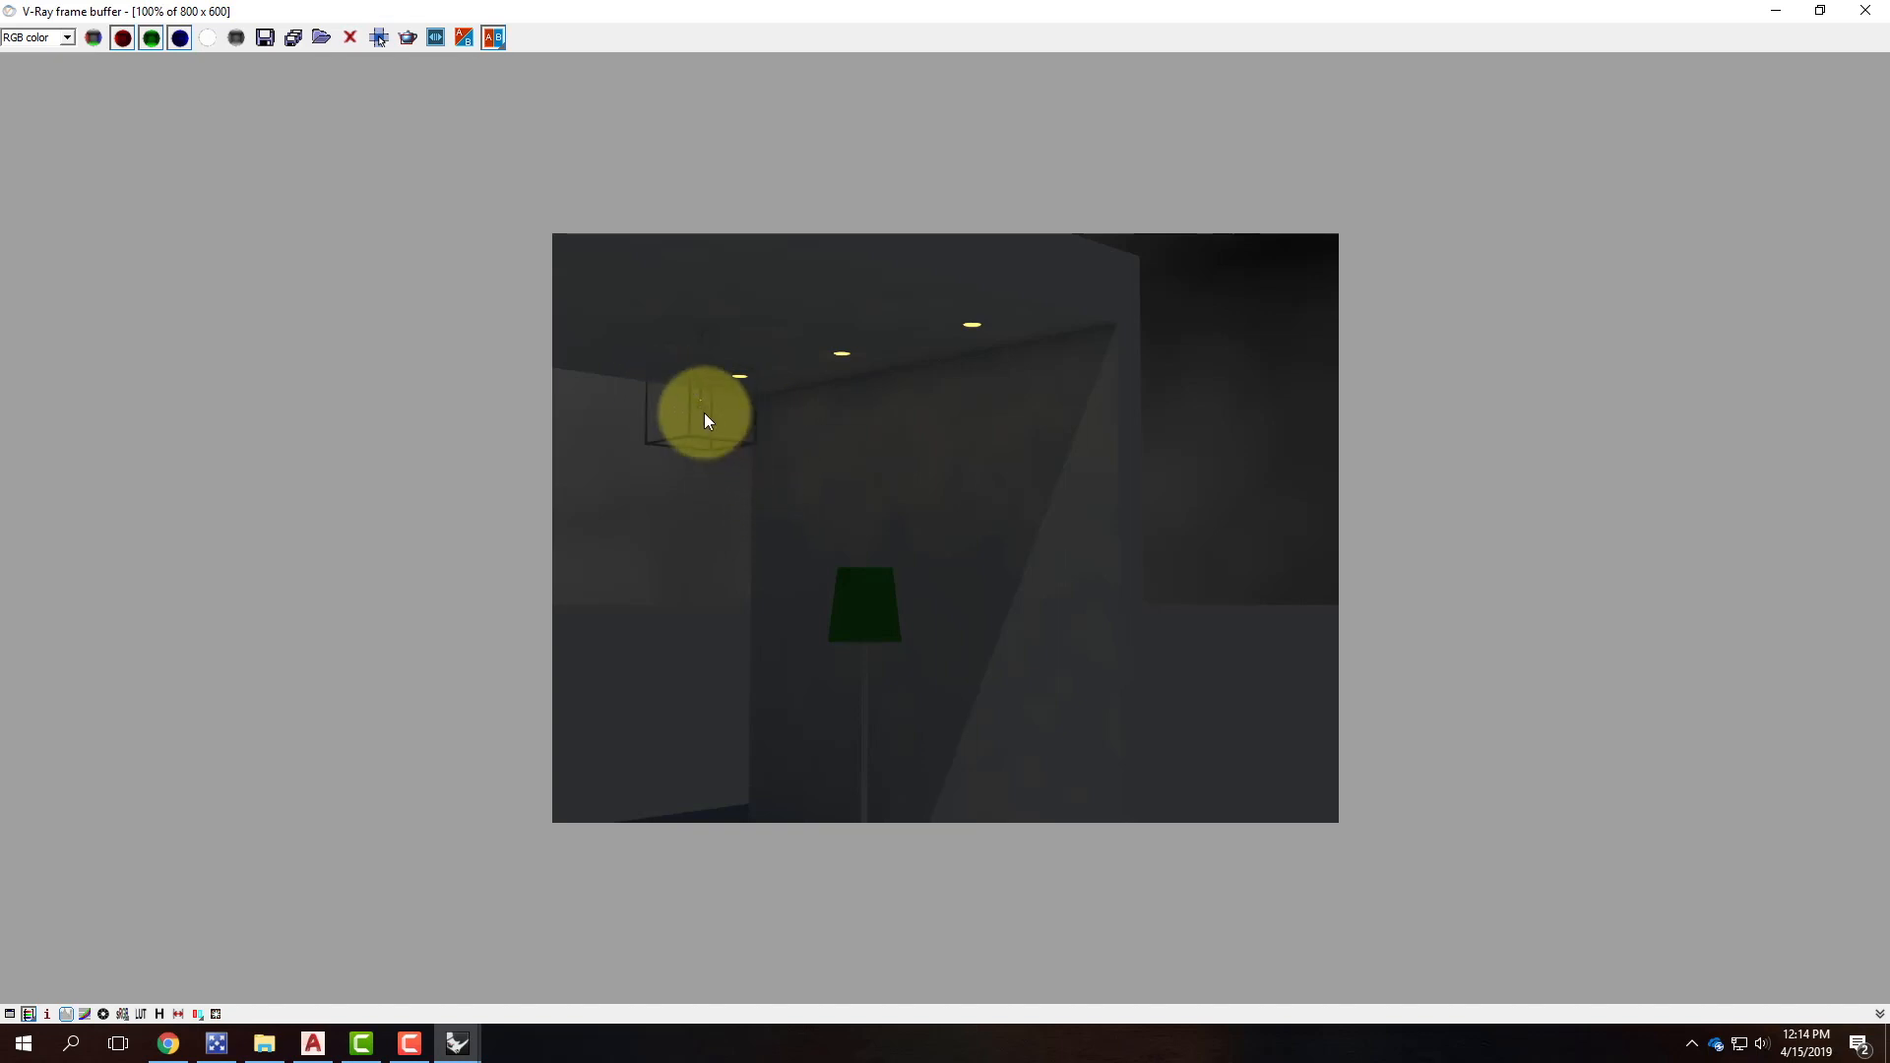
# Return to Rhino and place a new point light at the bottom of the bulb sphere.
pyautogui.click(1783, 10)
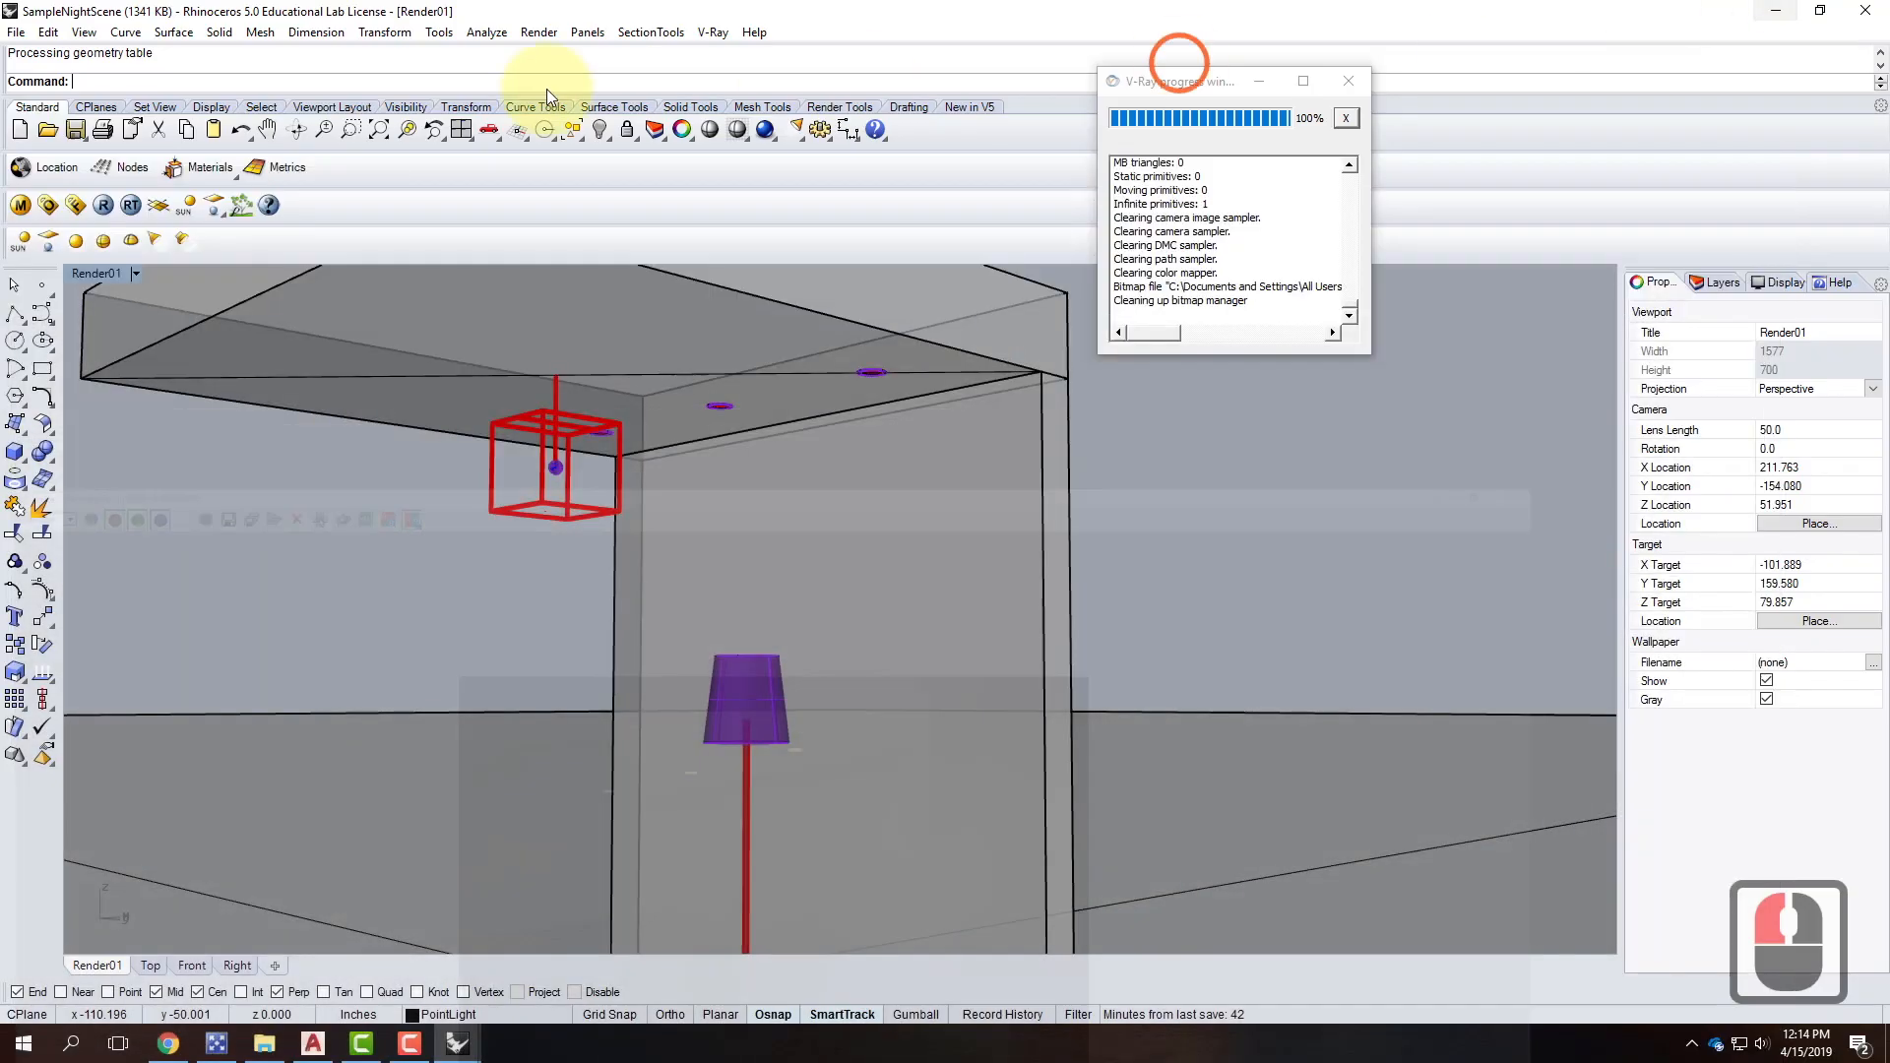
pyautogui.scroll(3, 553, 475)
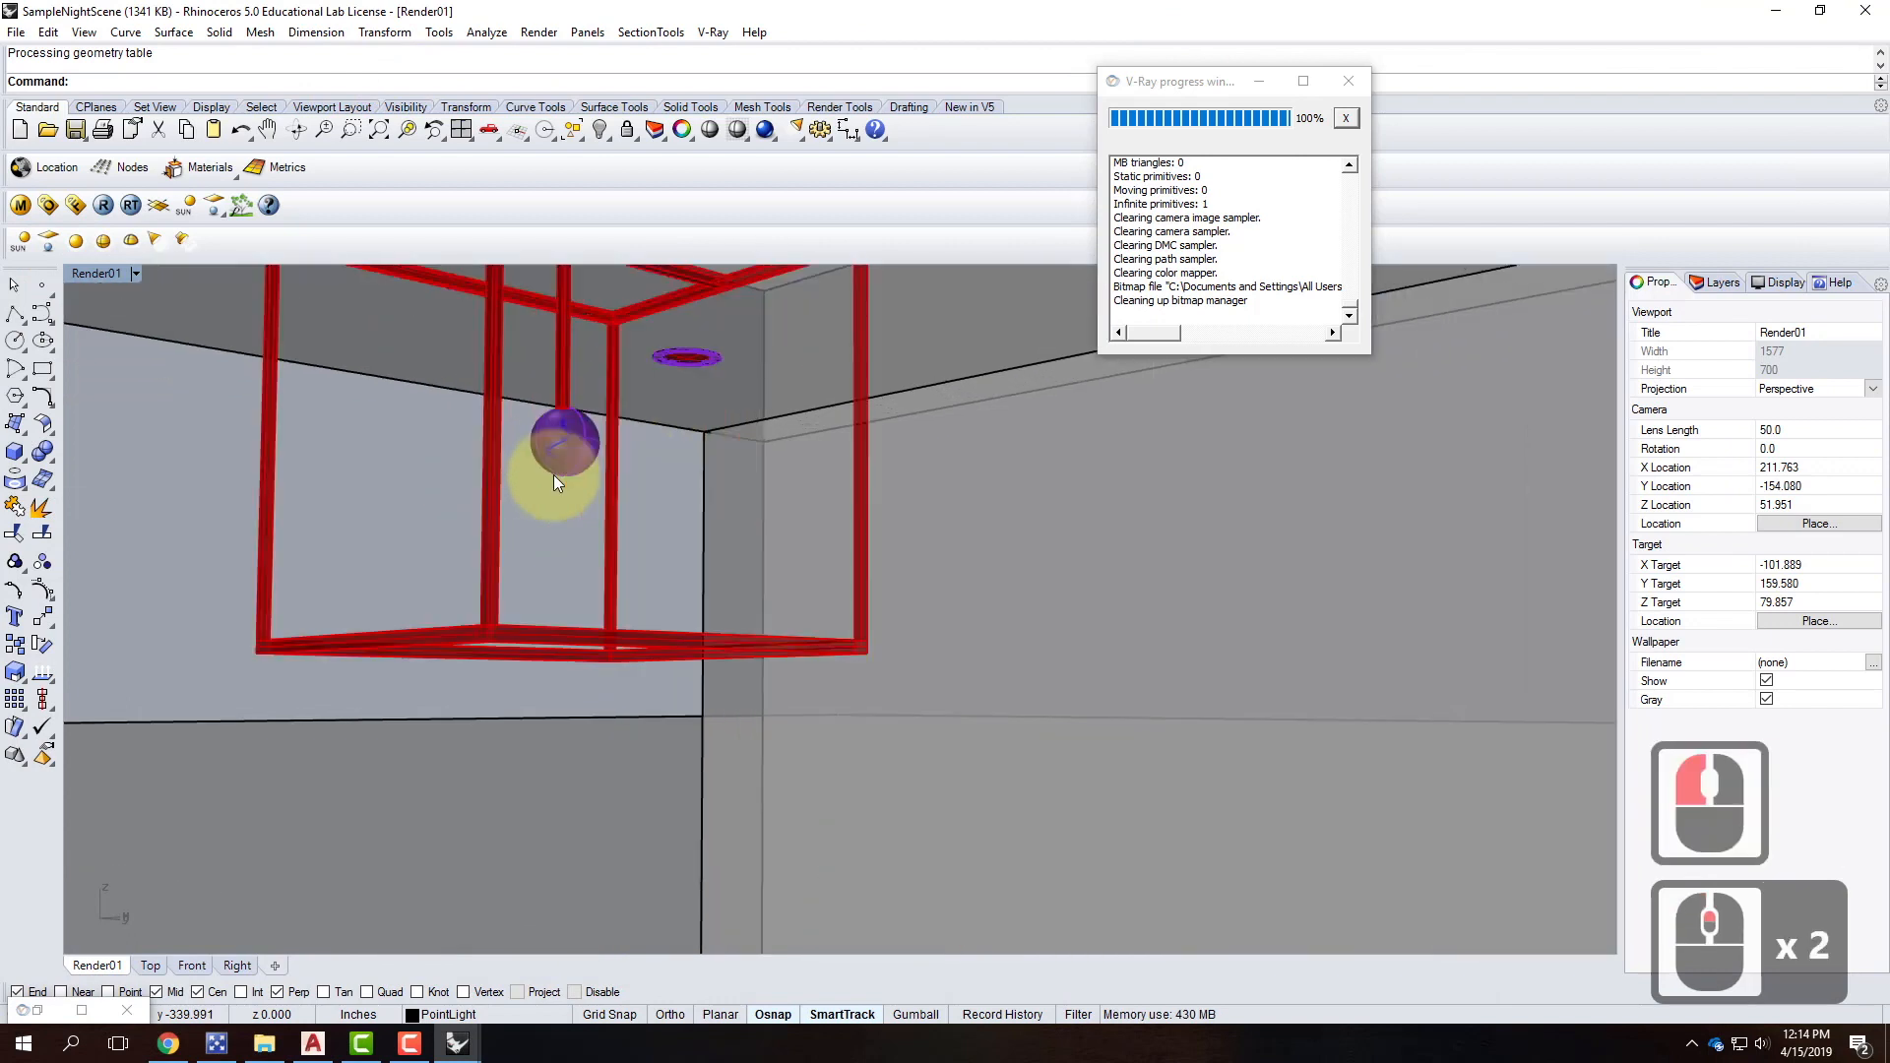
pyautogui.scroll(-1, 553, 475)
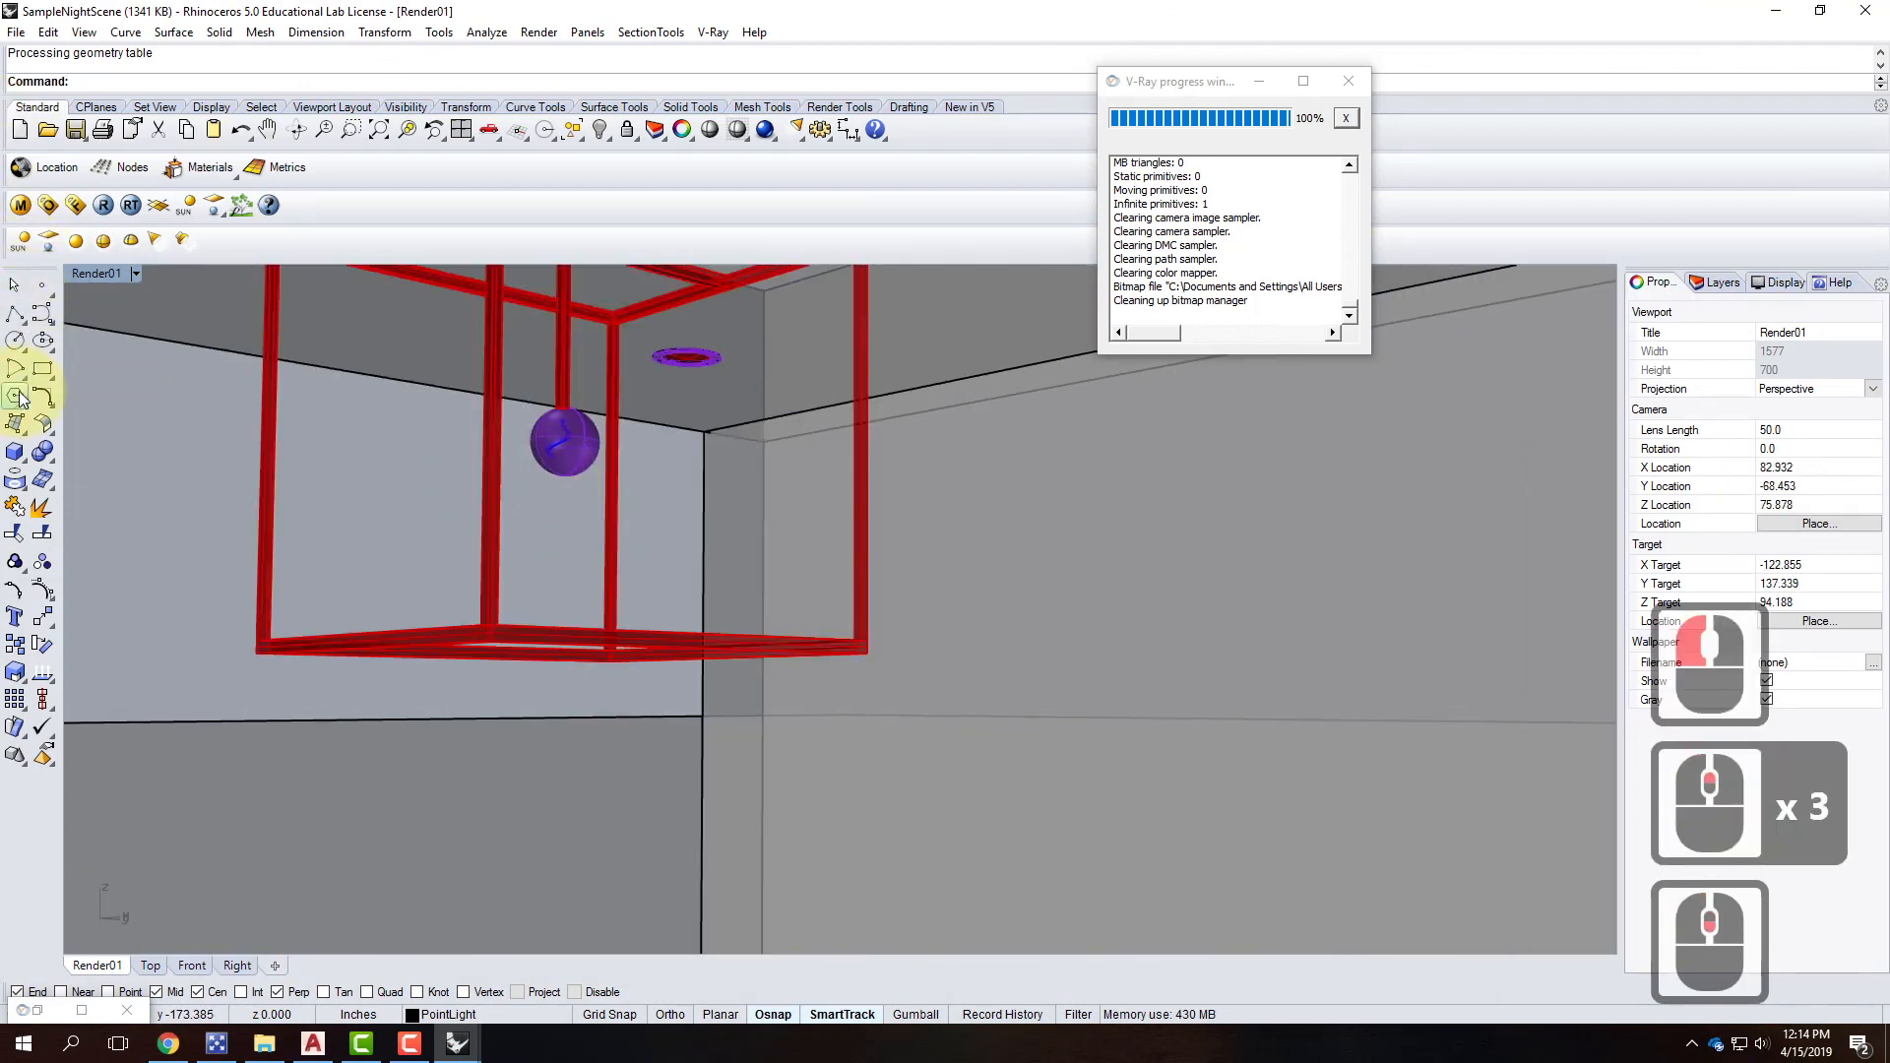
pyautogui.click(77, 242)
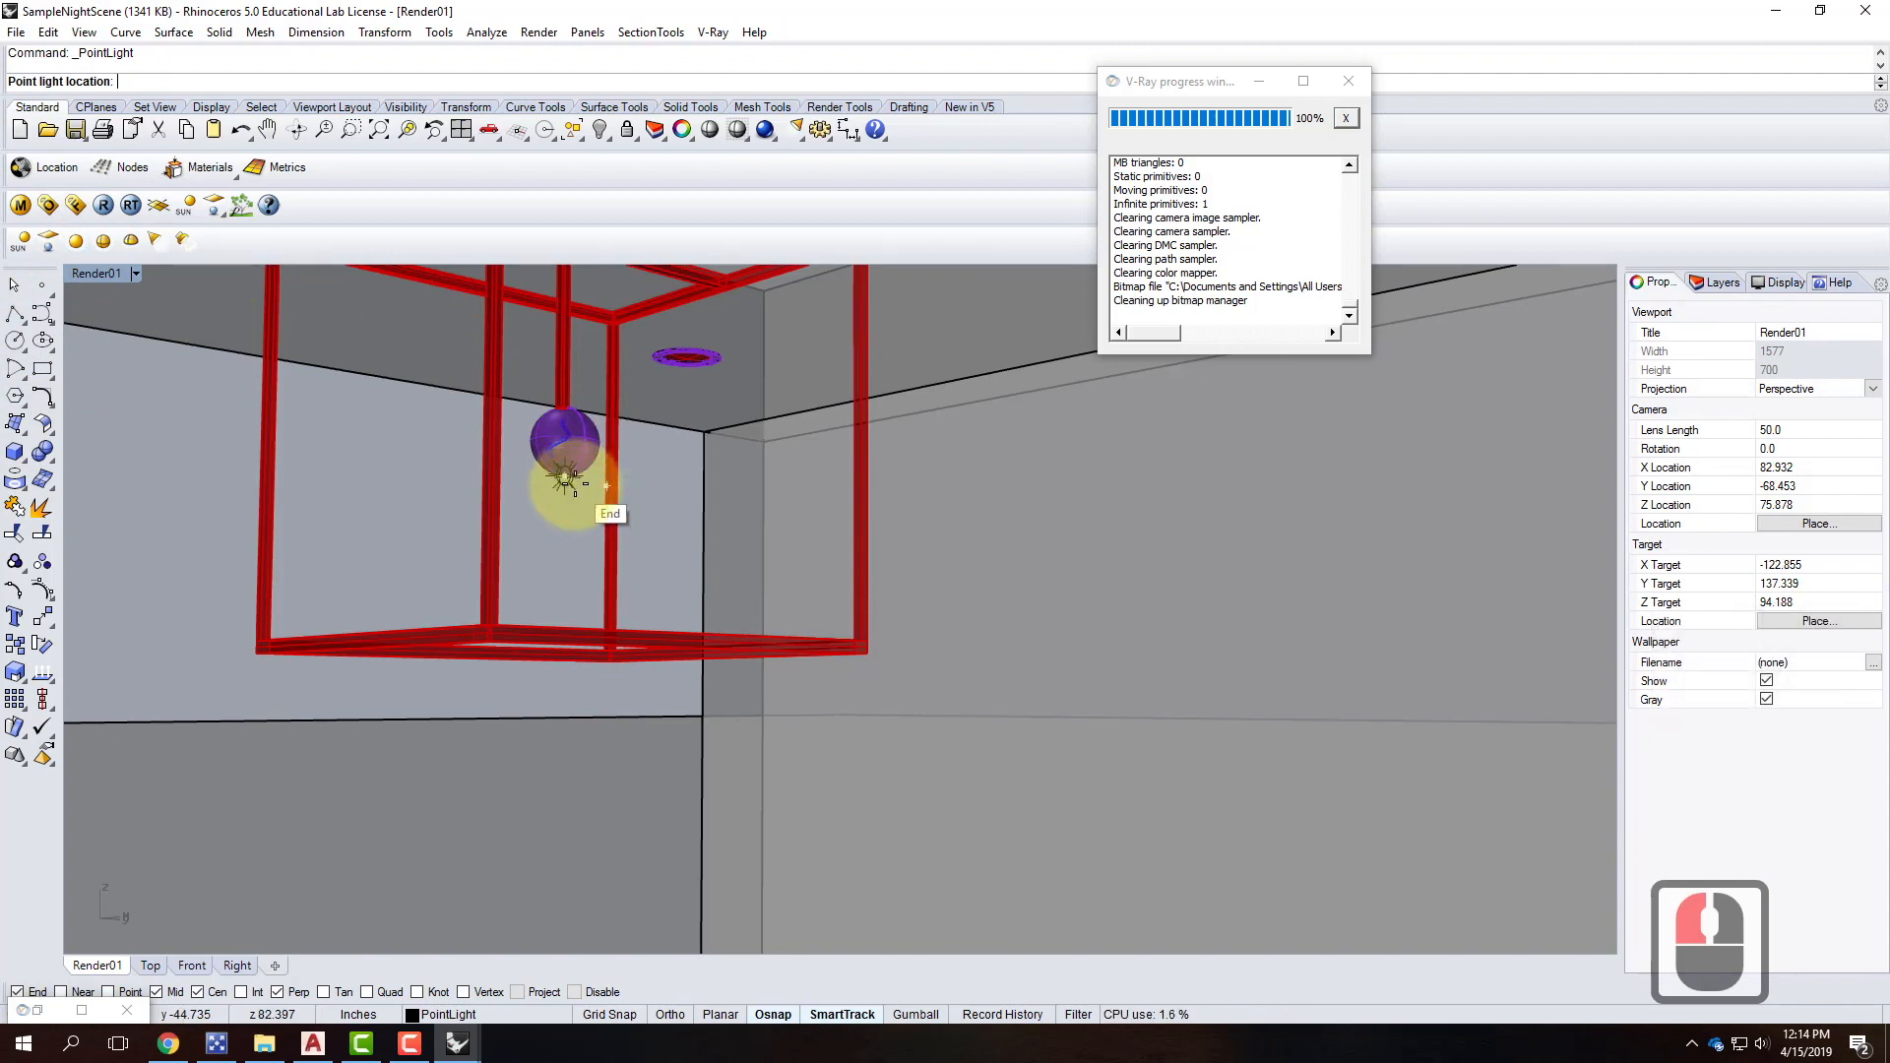
pyautogui.click(566, 480)
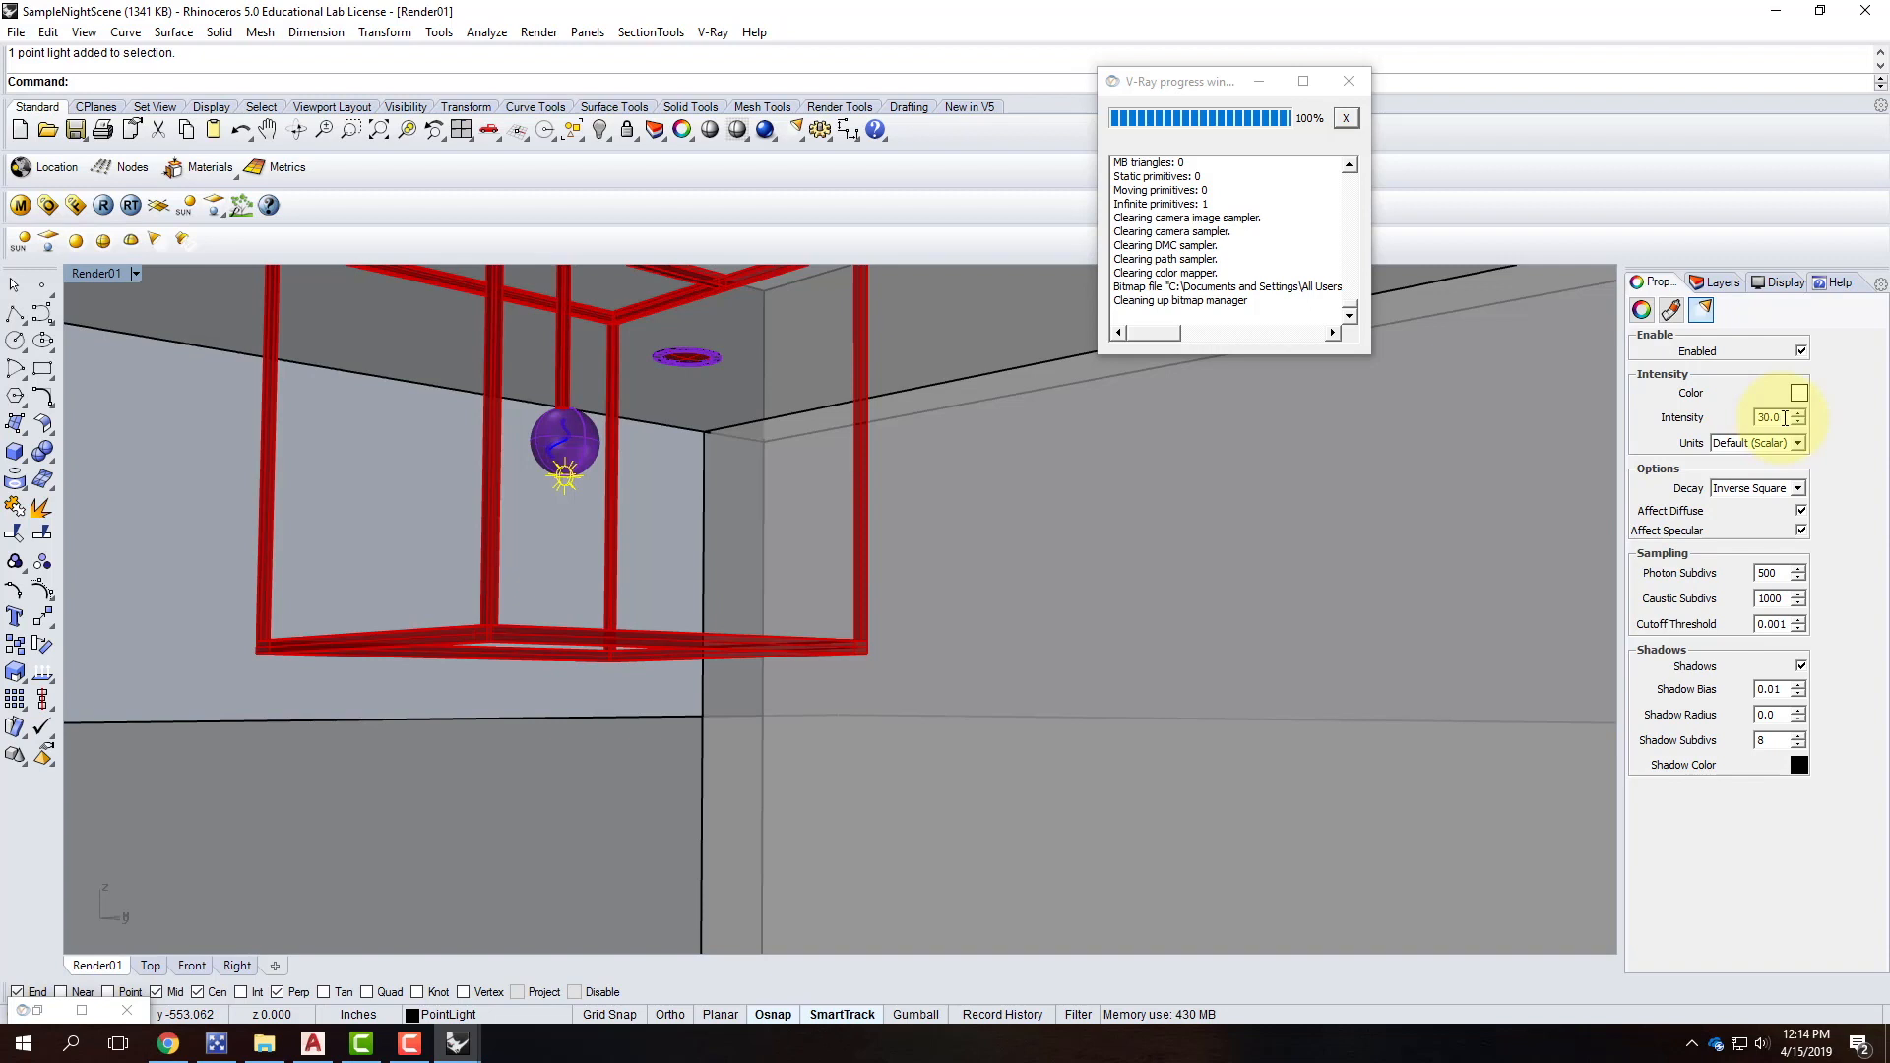
# Set the light's intensity to 60 with Radiant power units.
pyautogui.click(1670, 415)
pyautogui.write('60')
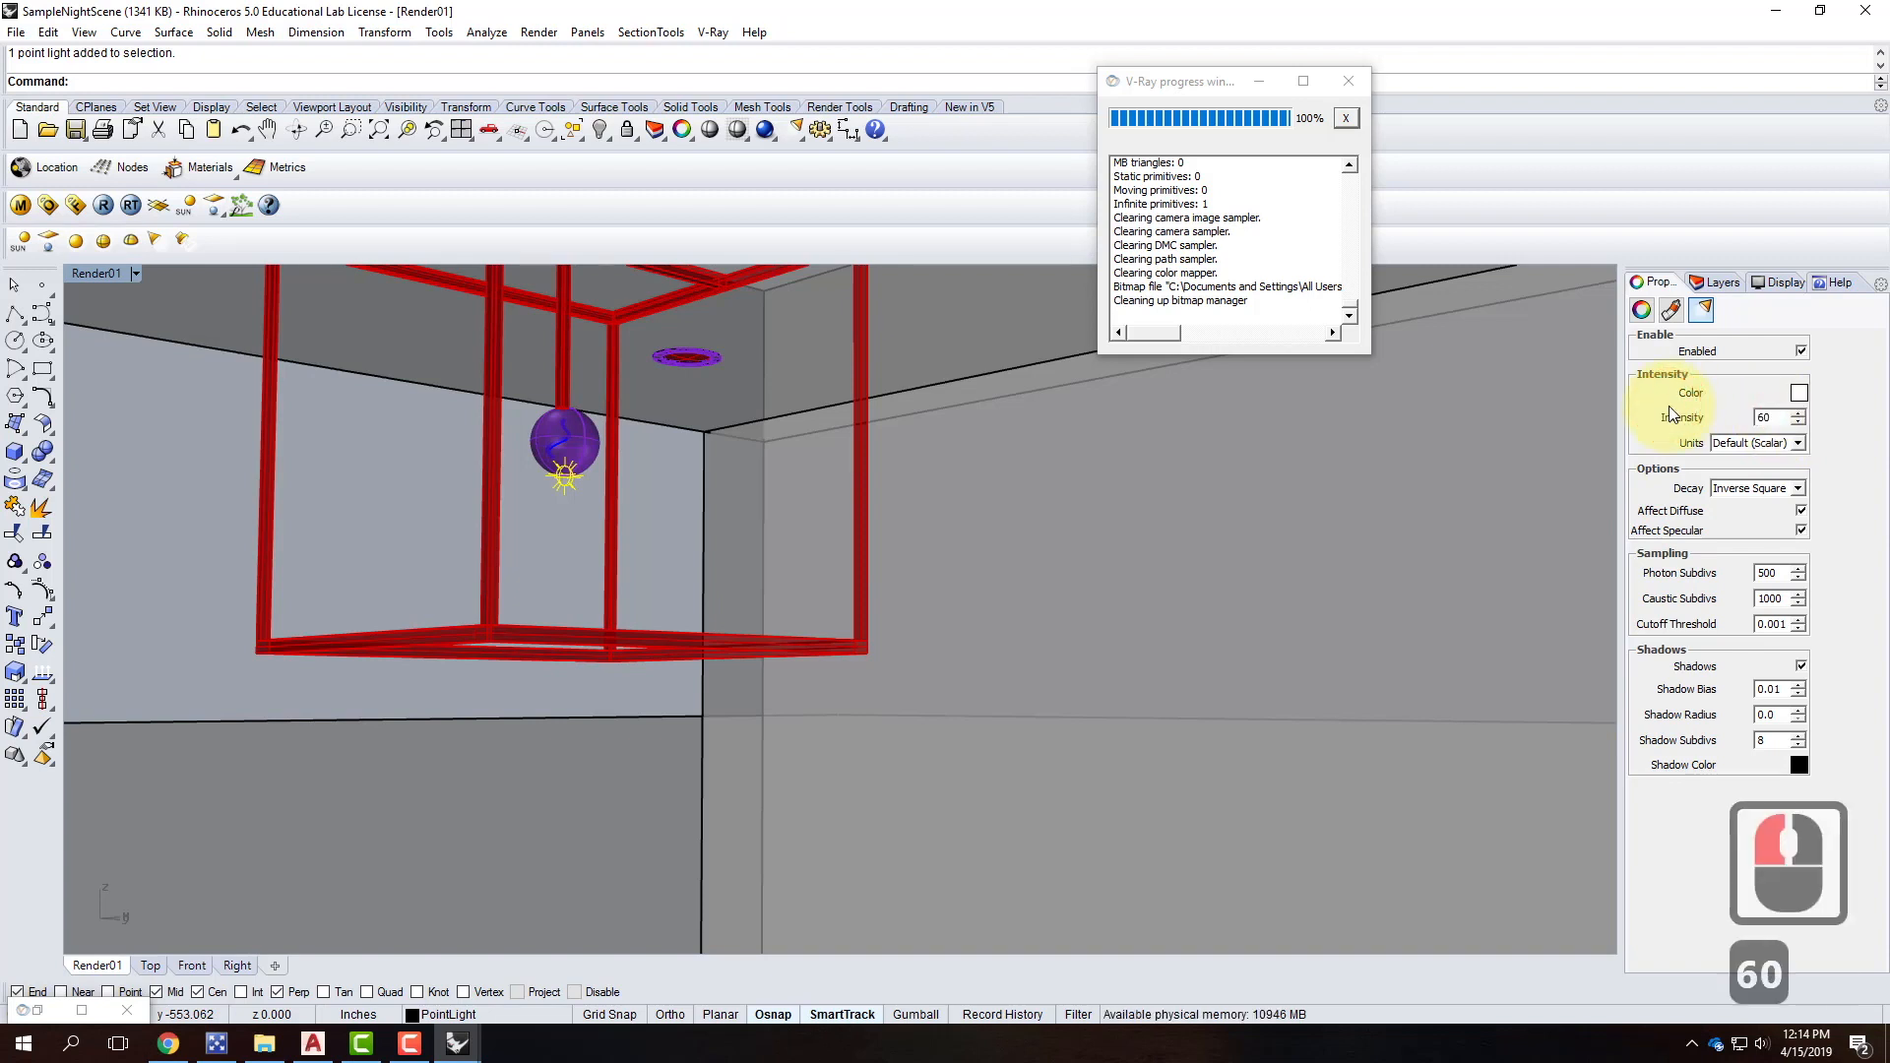
pyautogui.click(1734, 445)
pyautogui.click(1732, 492)
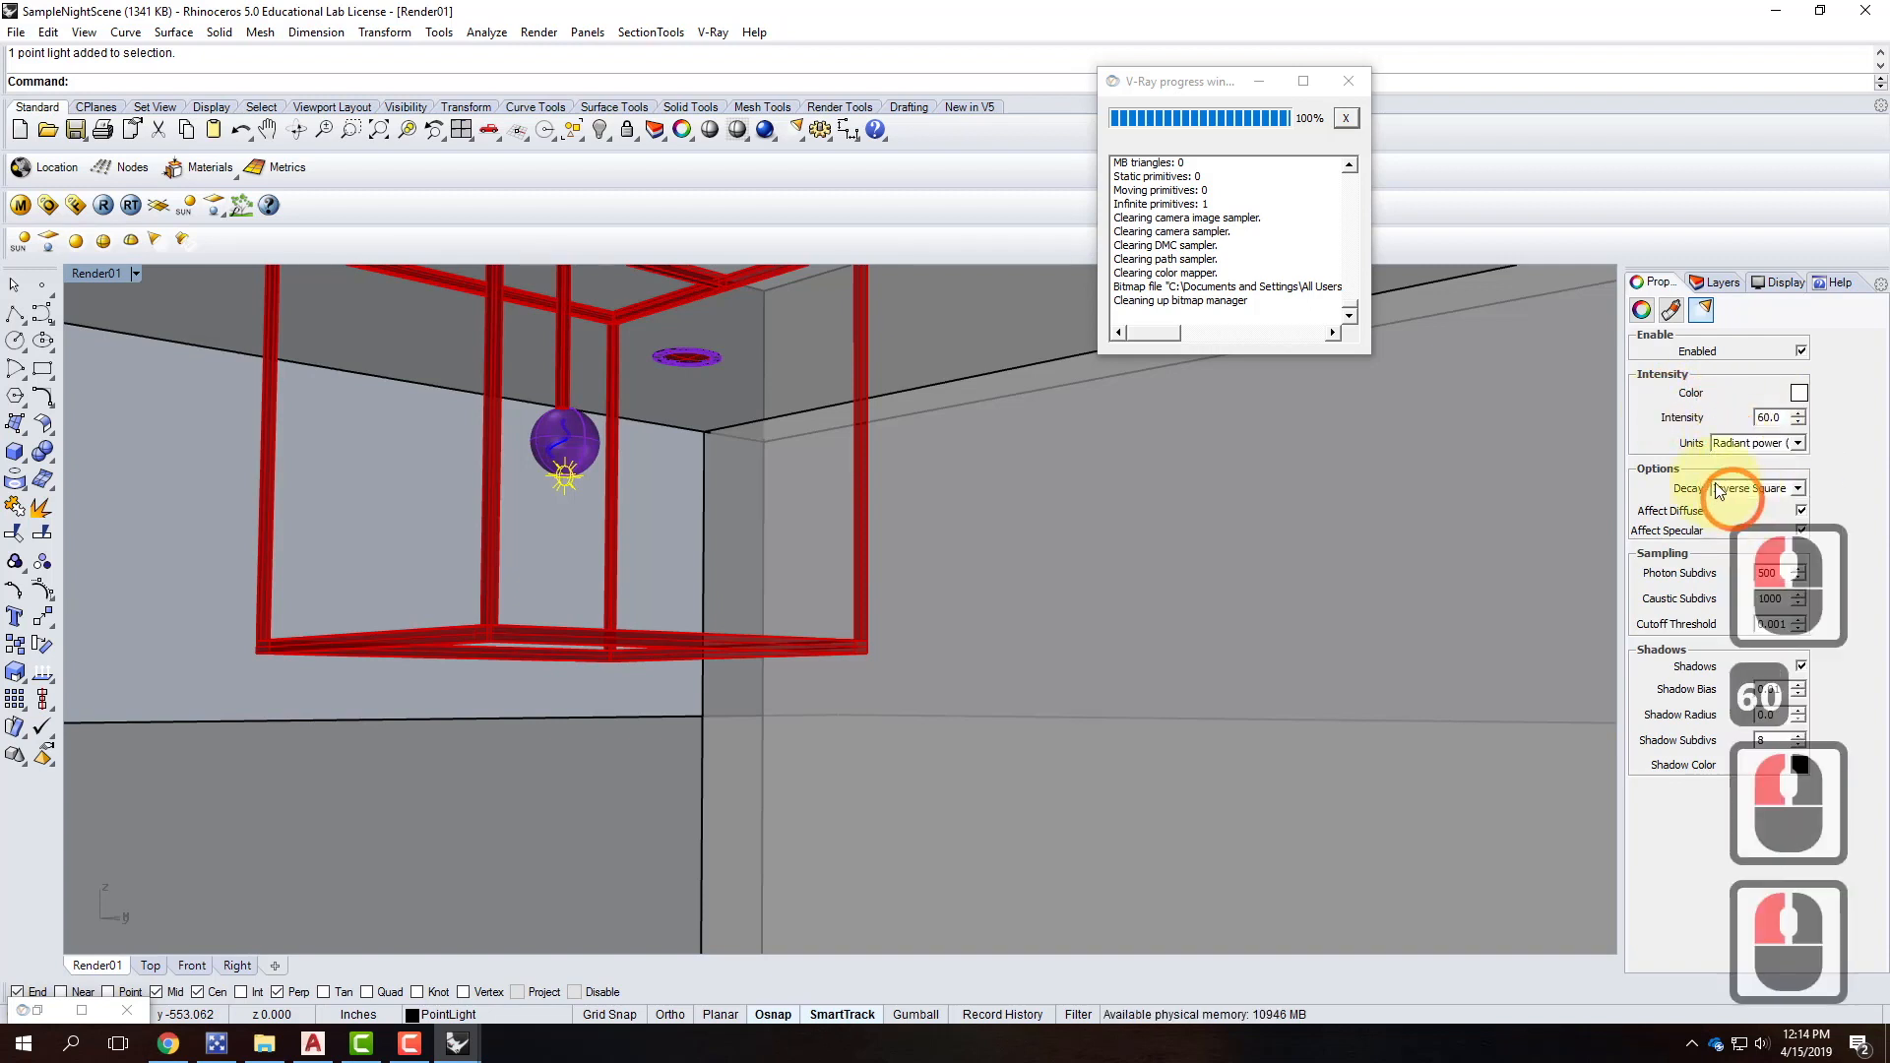
# Give the light a peach colour with green 214 and blue 170.
pyautogui.click(1799, 392)
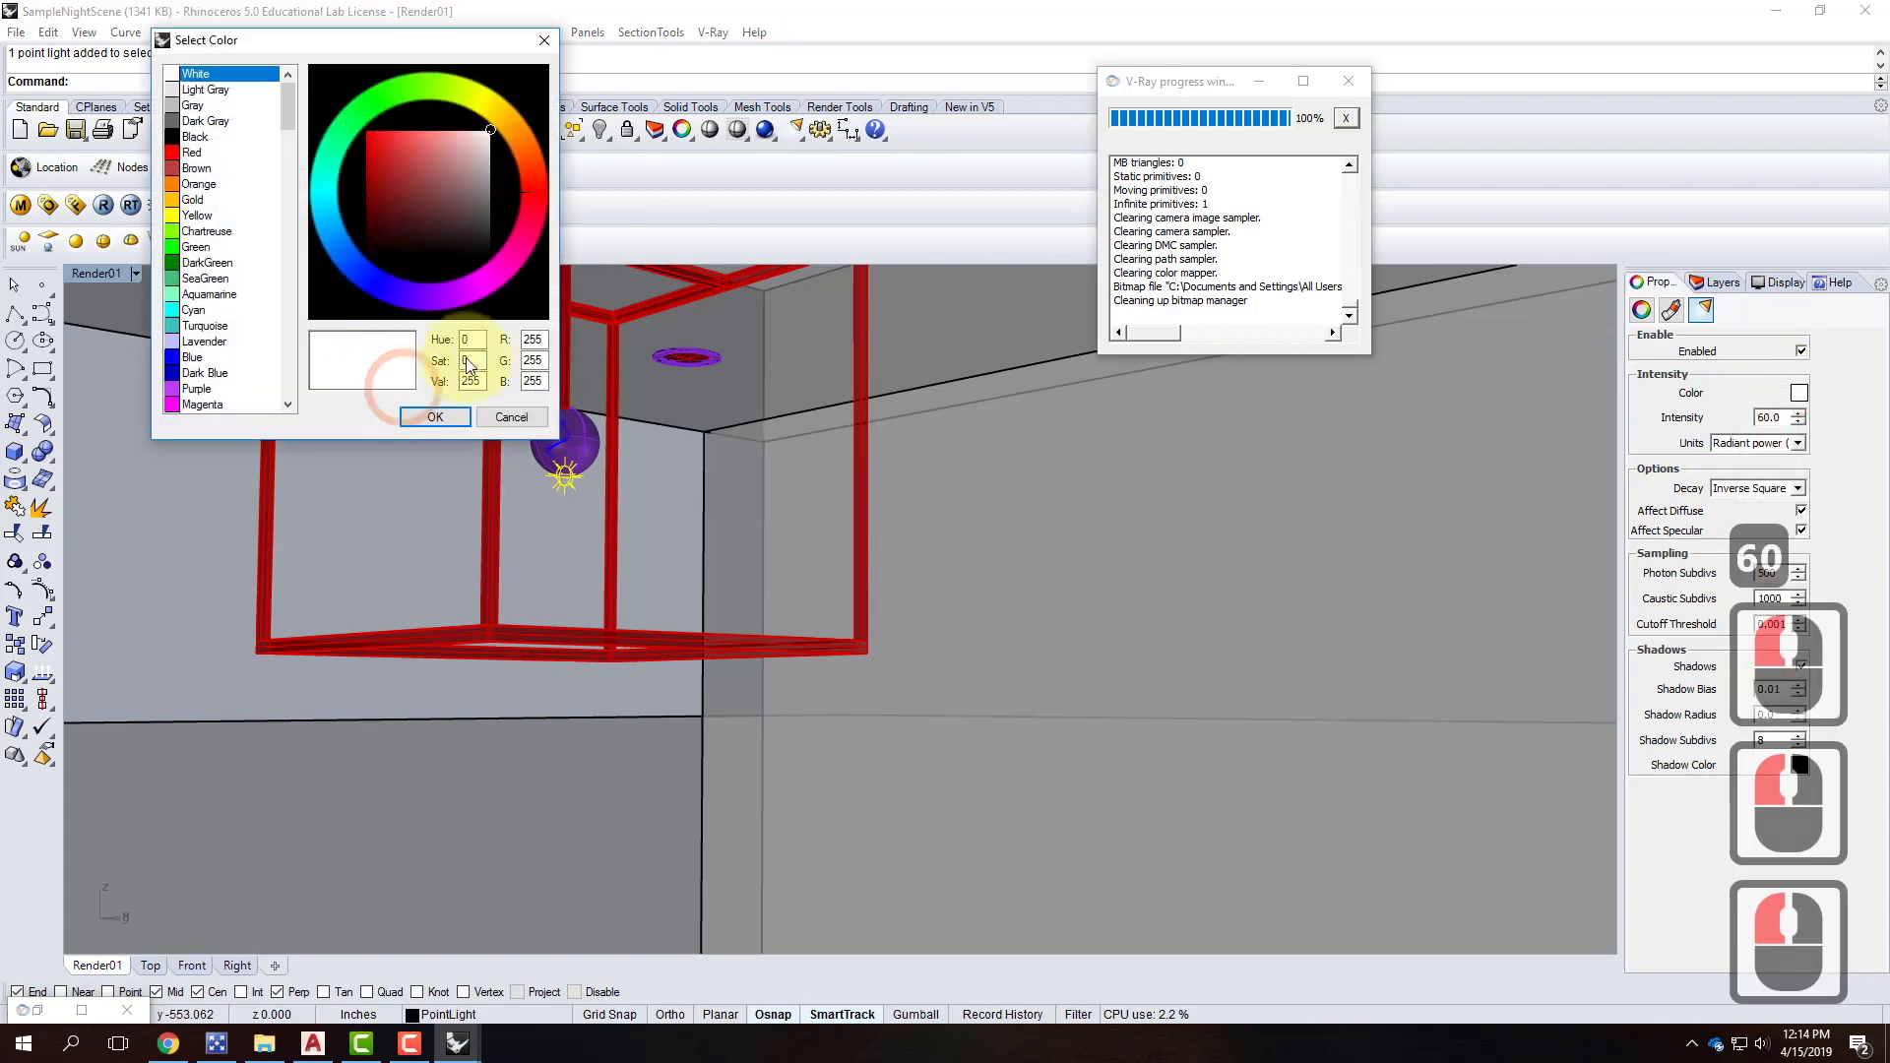
pyautogui.doubleClick(537, 360)
pyautogui.write('214')
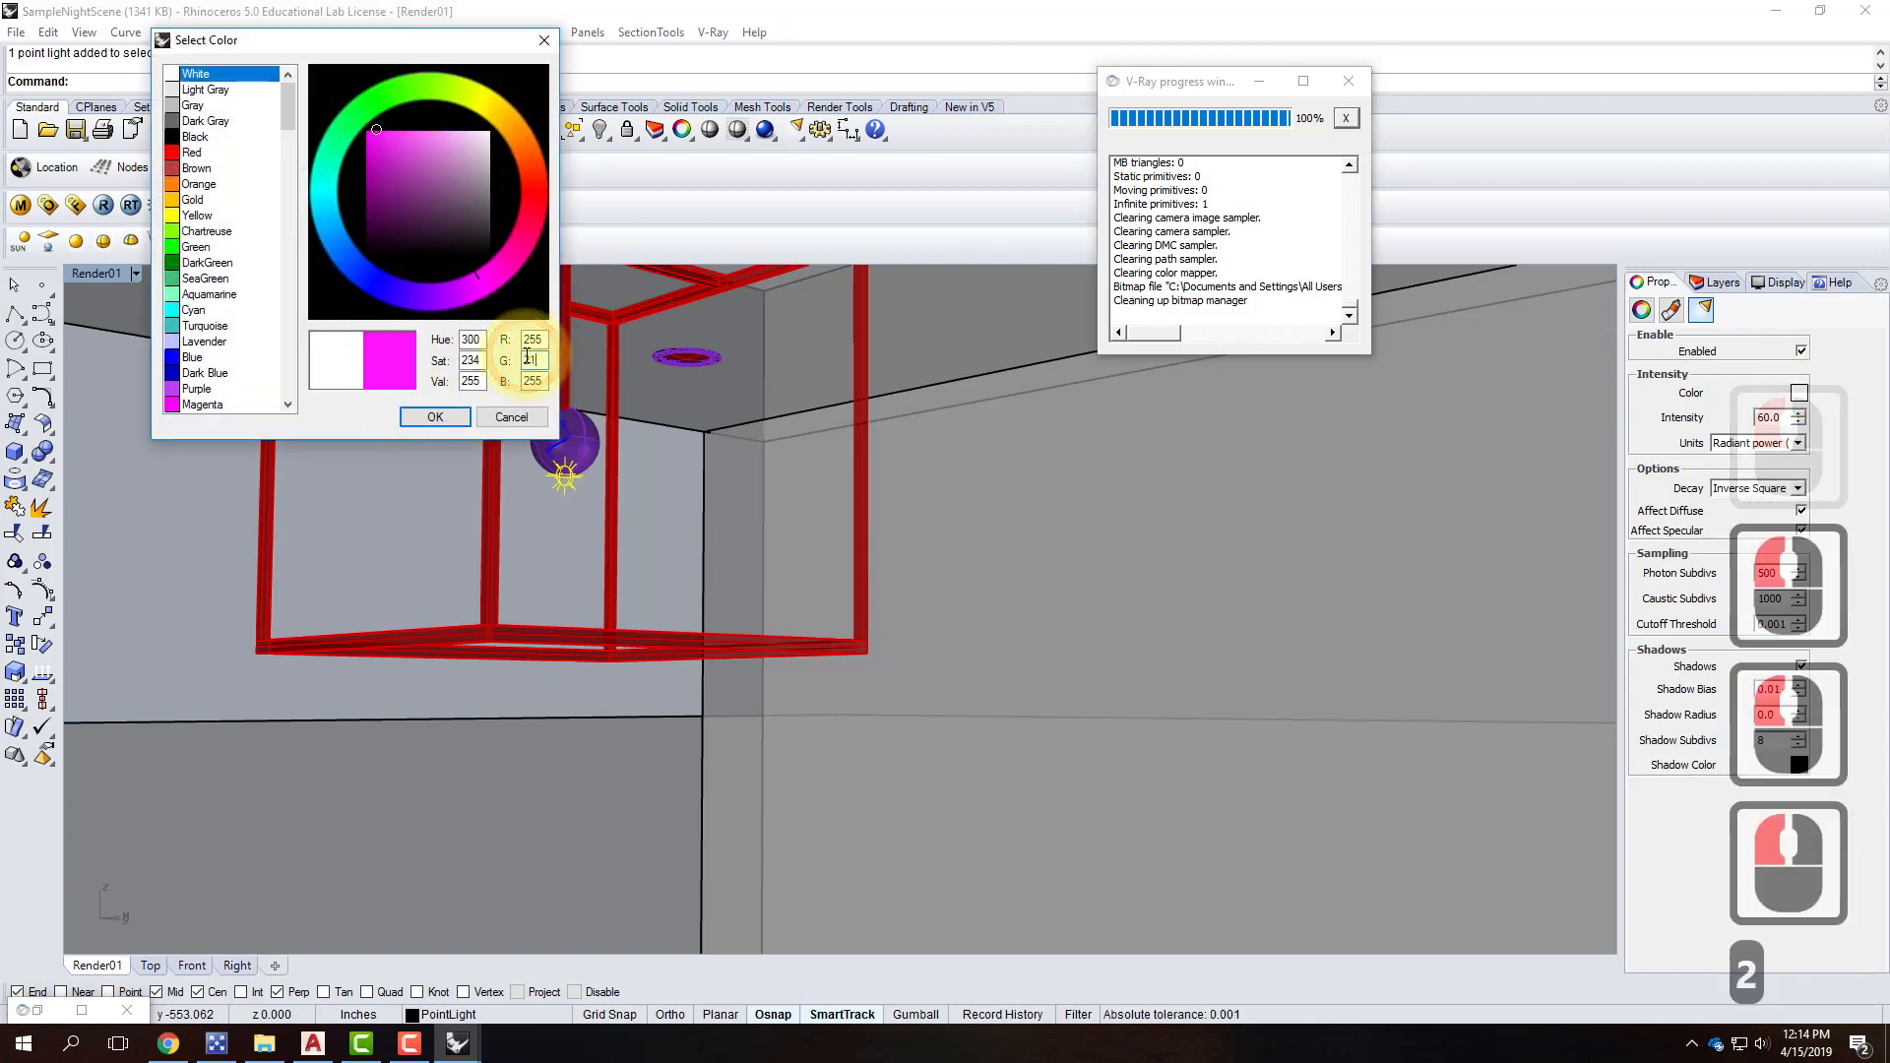
pyautogui.press('Tab')
pyautogui.write('170')
pyautogui.click(434, 416)
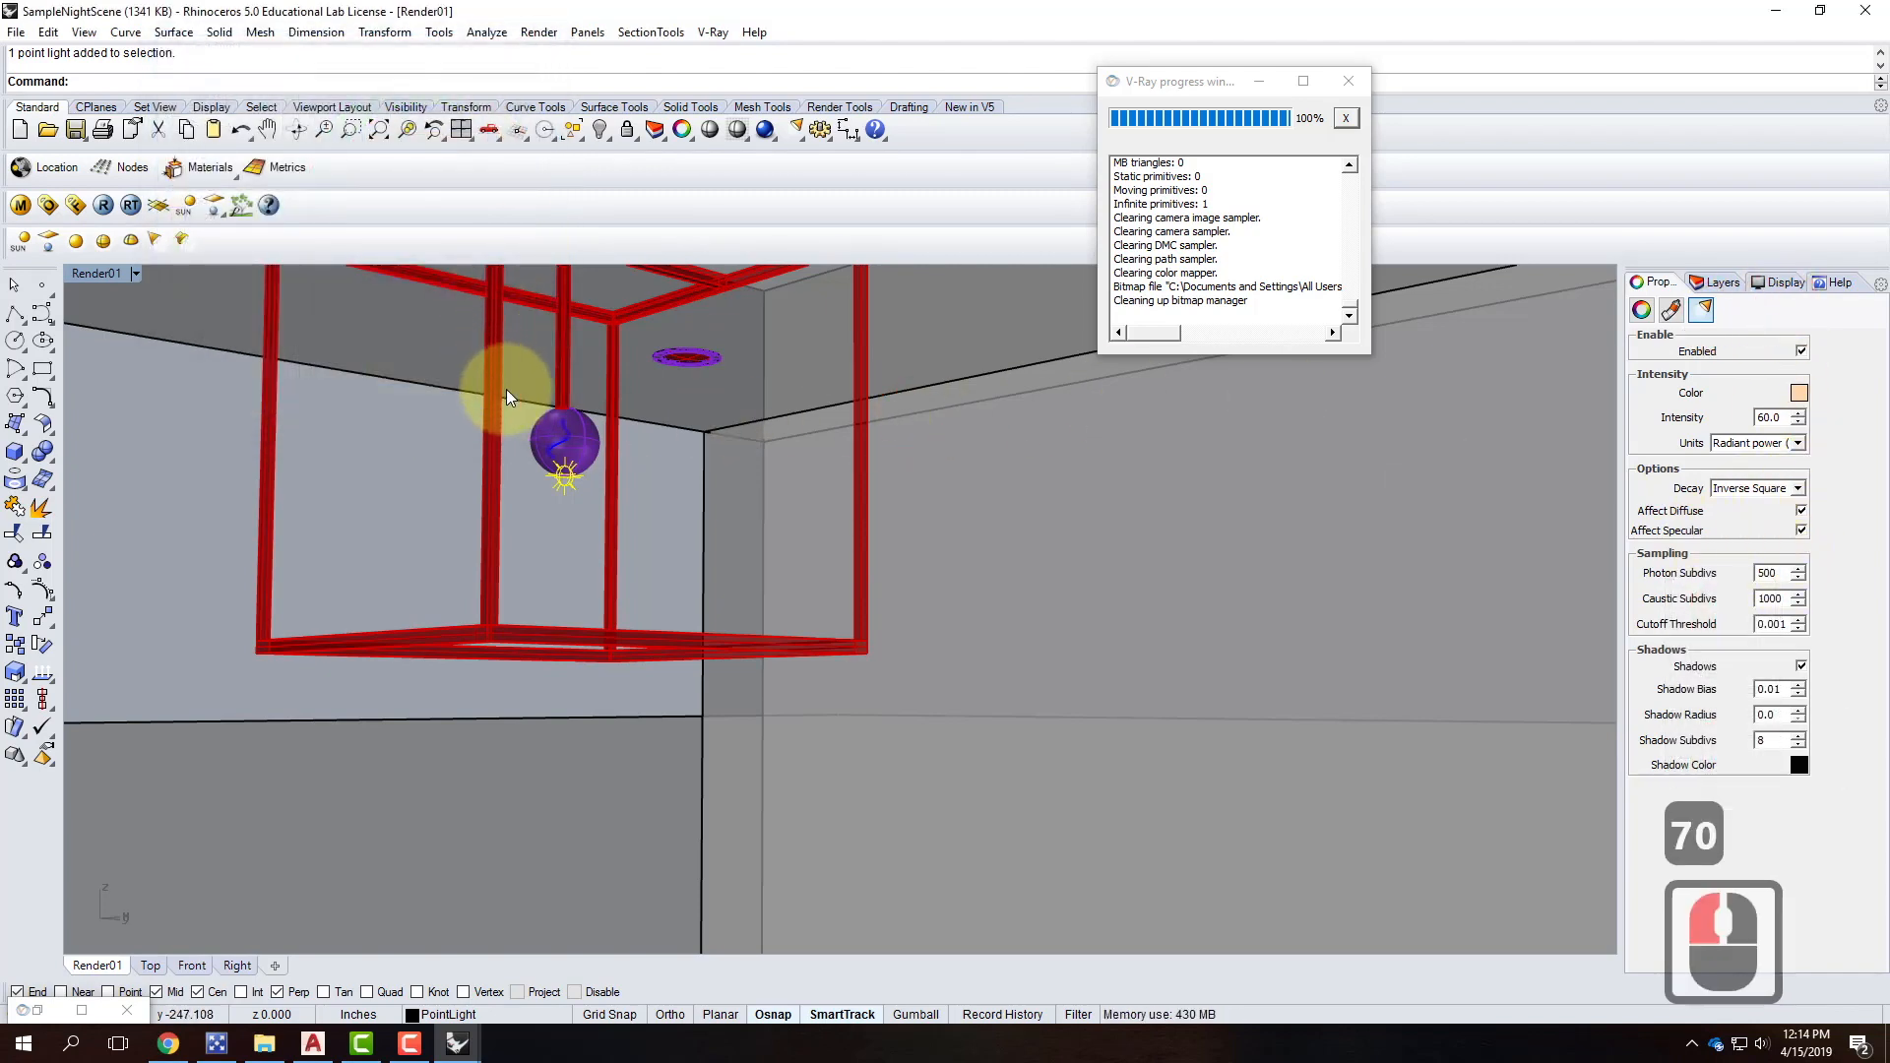
# Move the light slightly higher under the bulb, deselect it, and activate Render01.
pyautogui.doubleClick(99, 273)
pyautogui.scroll(11, 705, 829)
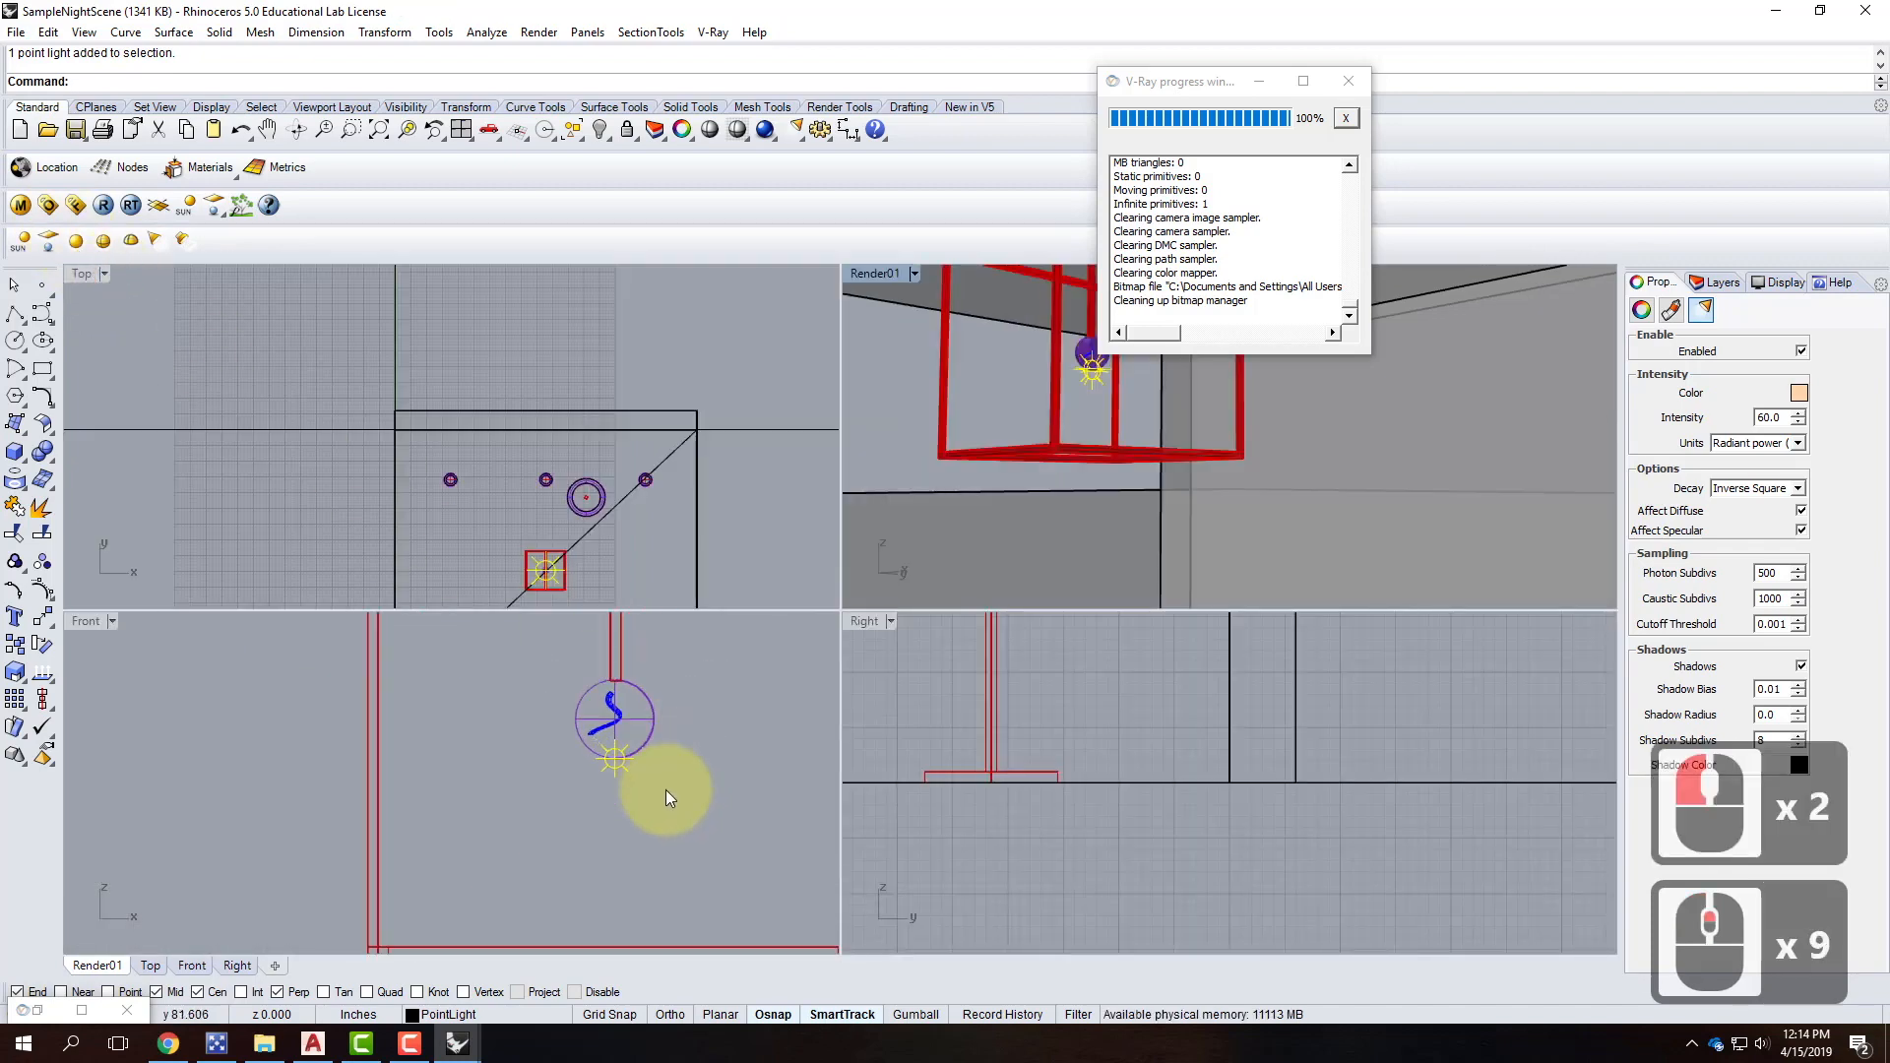
pyautogui.write('move')
pyautogui.press('Return')
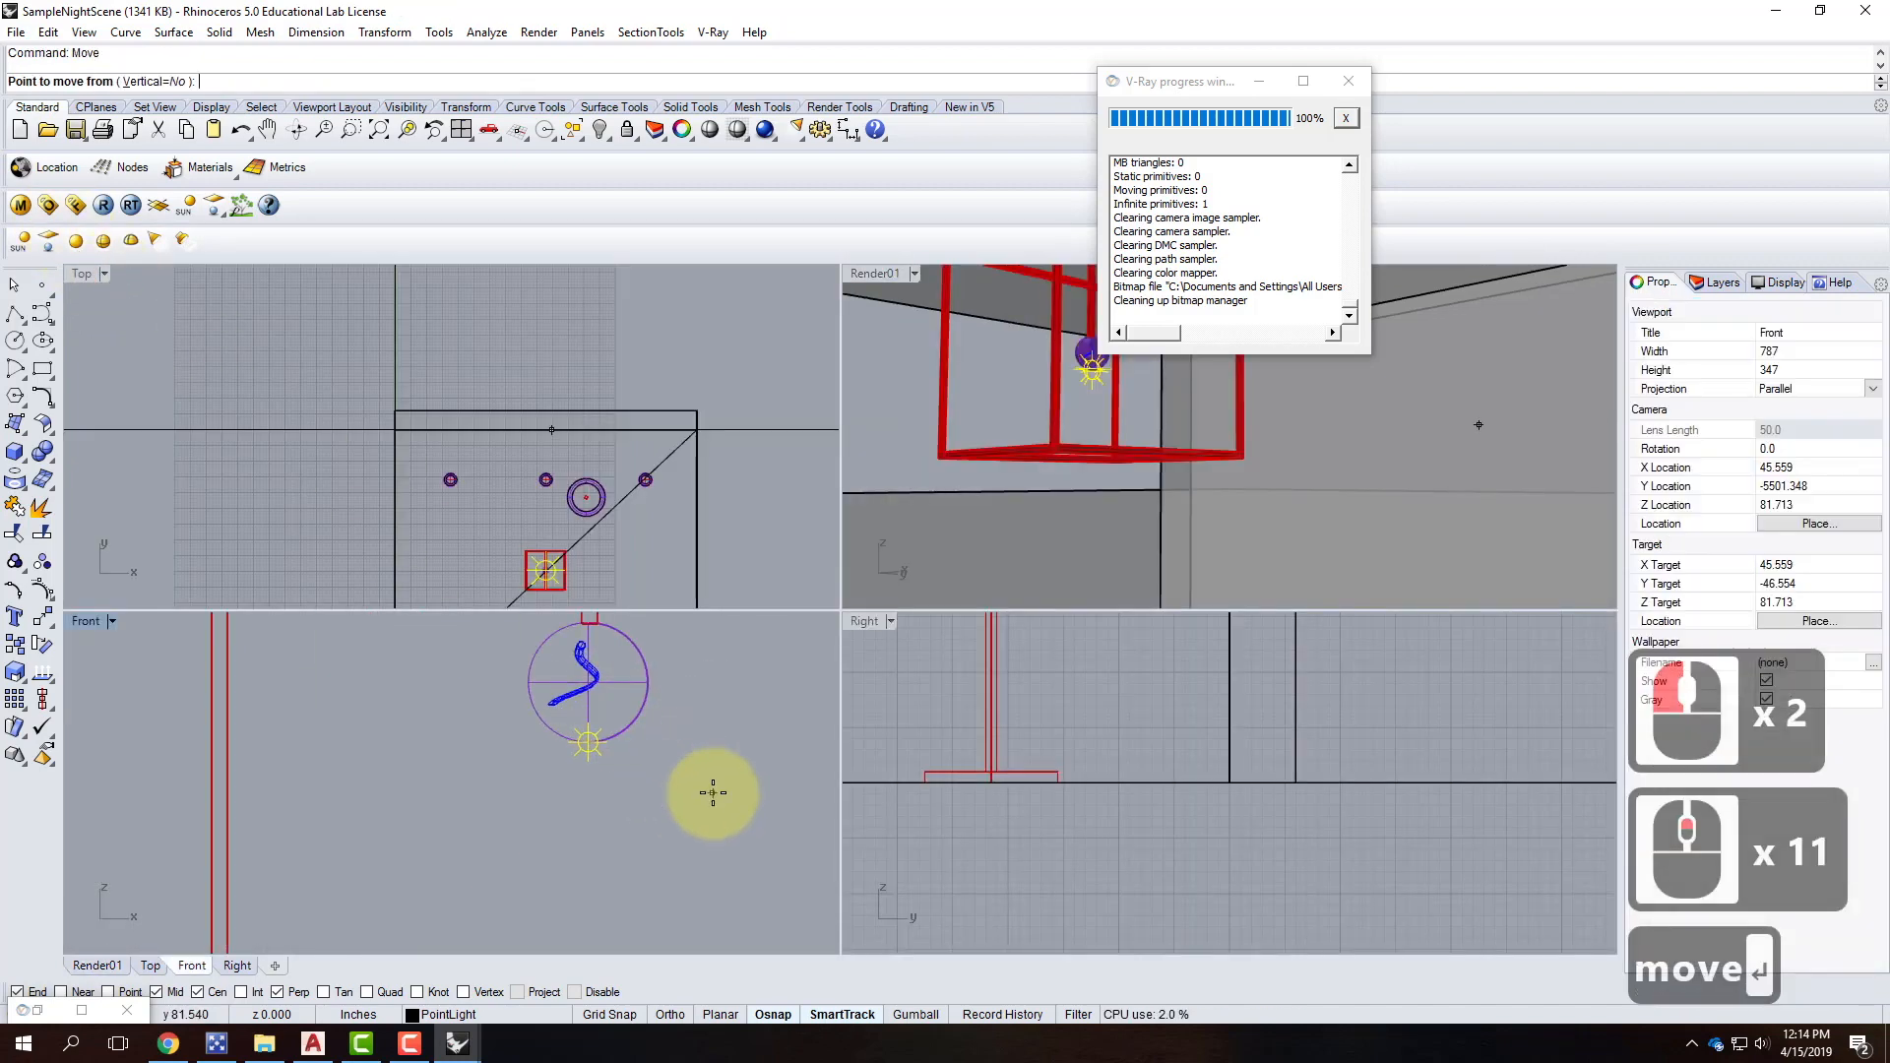
pyautogui.click(716, 790)
pyautogui.click(716, 764)
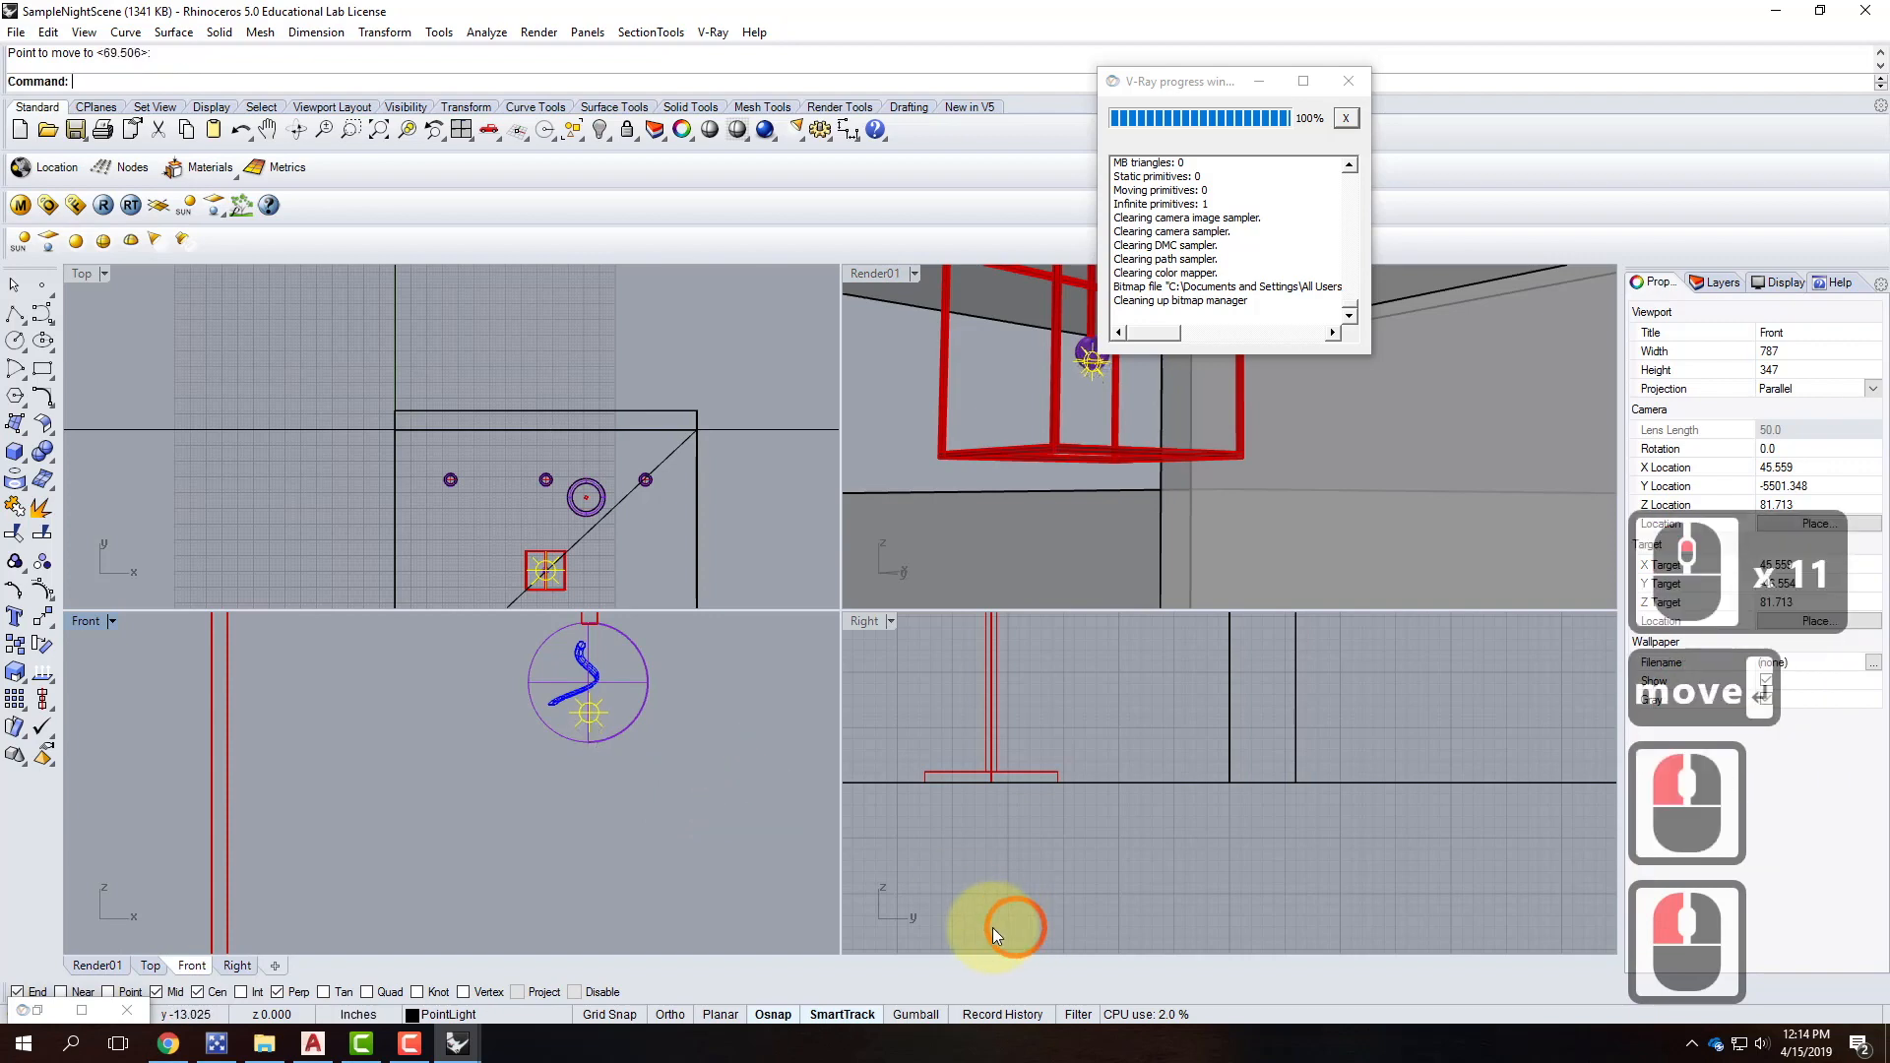
pyautogui.press('Escape')
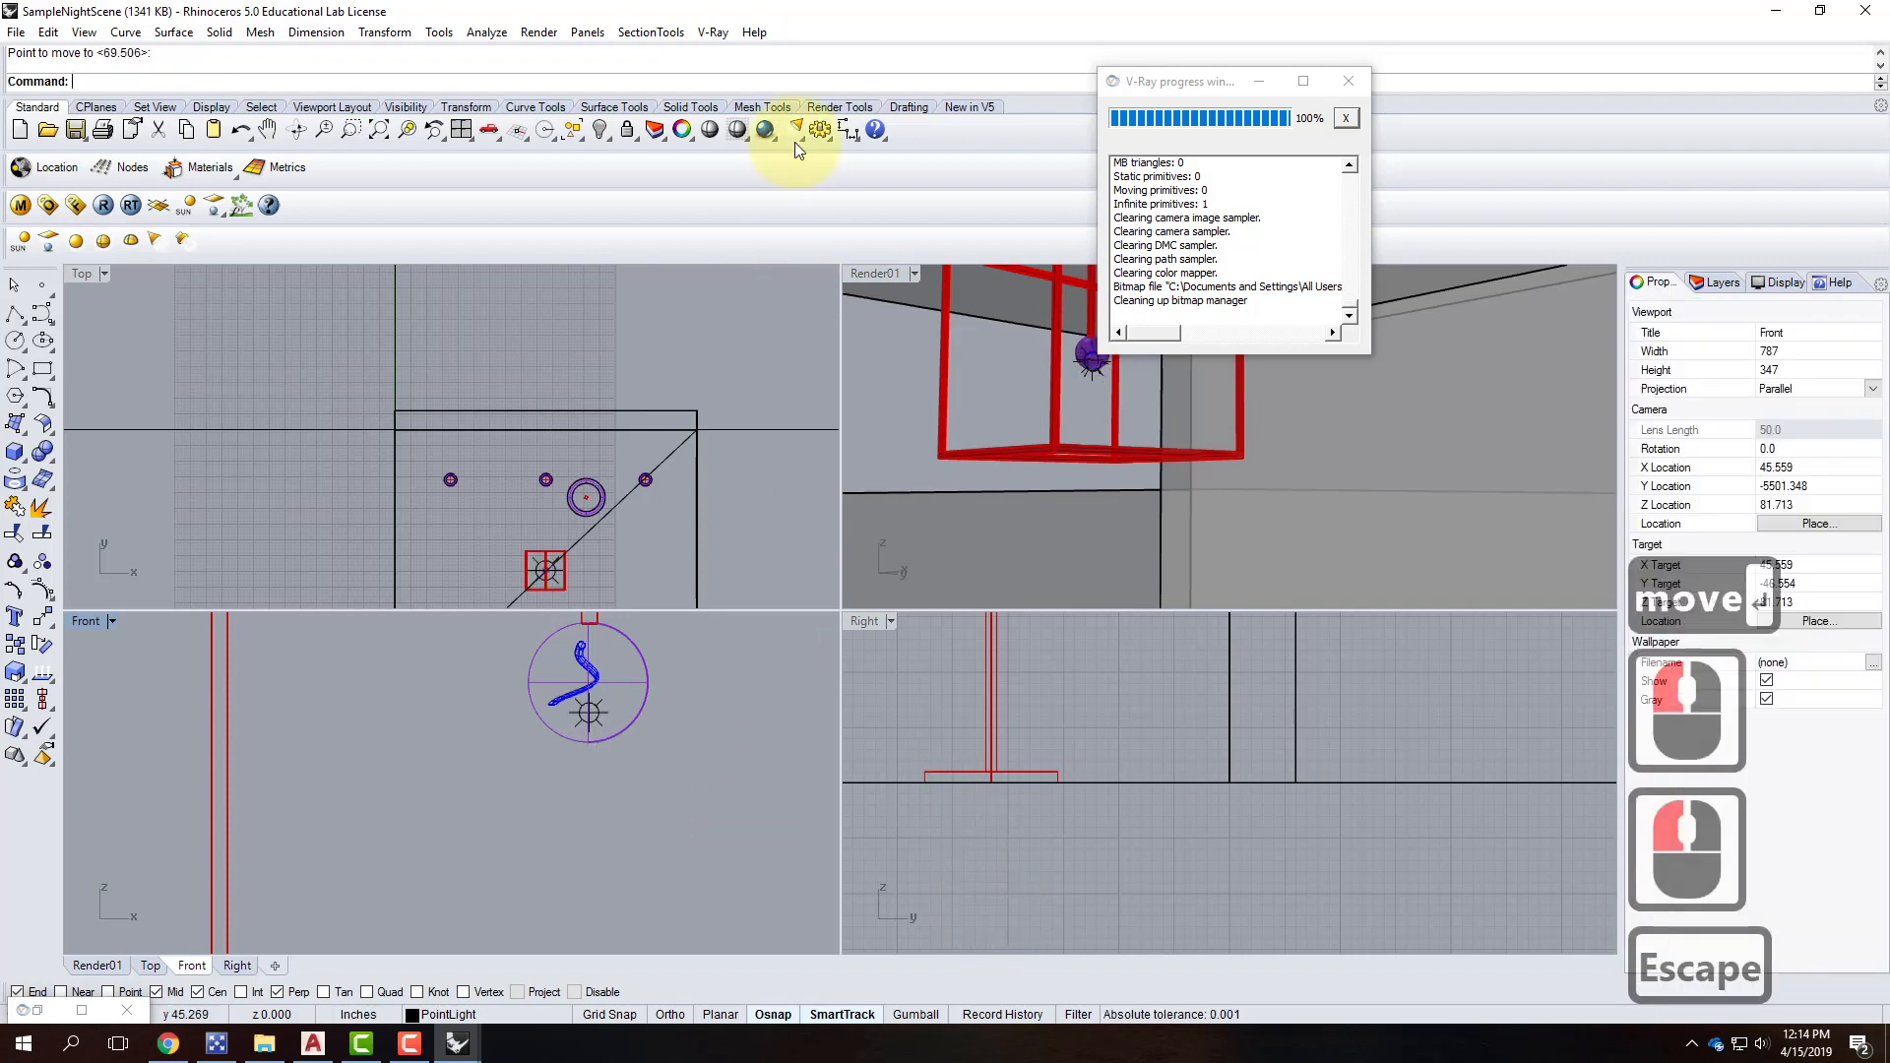
pyautogui.click(878, 269)
# Maximize Render01, orbit toward the hanging fixture and start a V-Ray render.
pyautogui.doubleClick(878, 269)
pyautogui.scroll(-4, 576, 620)
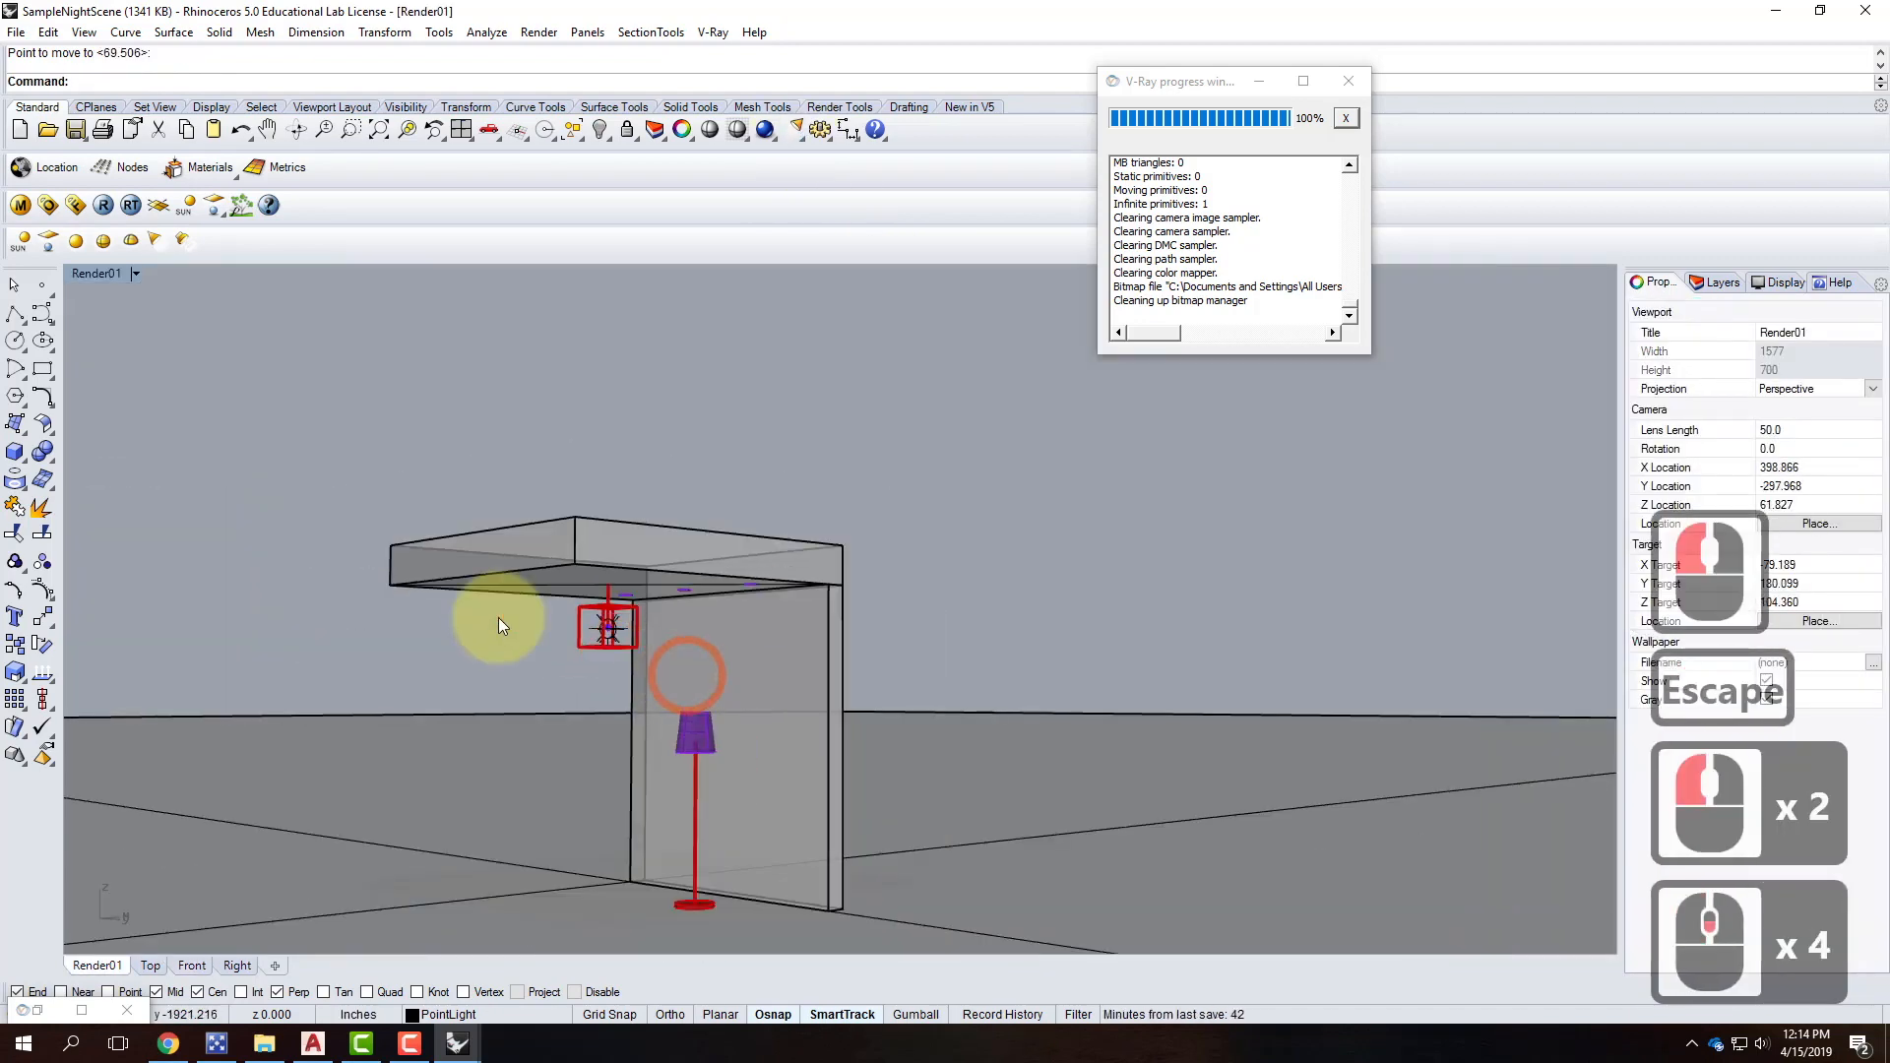
pyautogui.scroll(2, 581, 624)
pyautogui.moveTo(591, 616); pyautogui.dragTo(736, 475, button='right')
pyautogui.scroll(1, 692, 571)
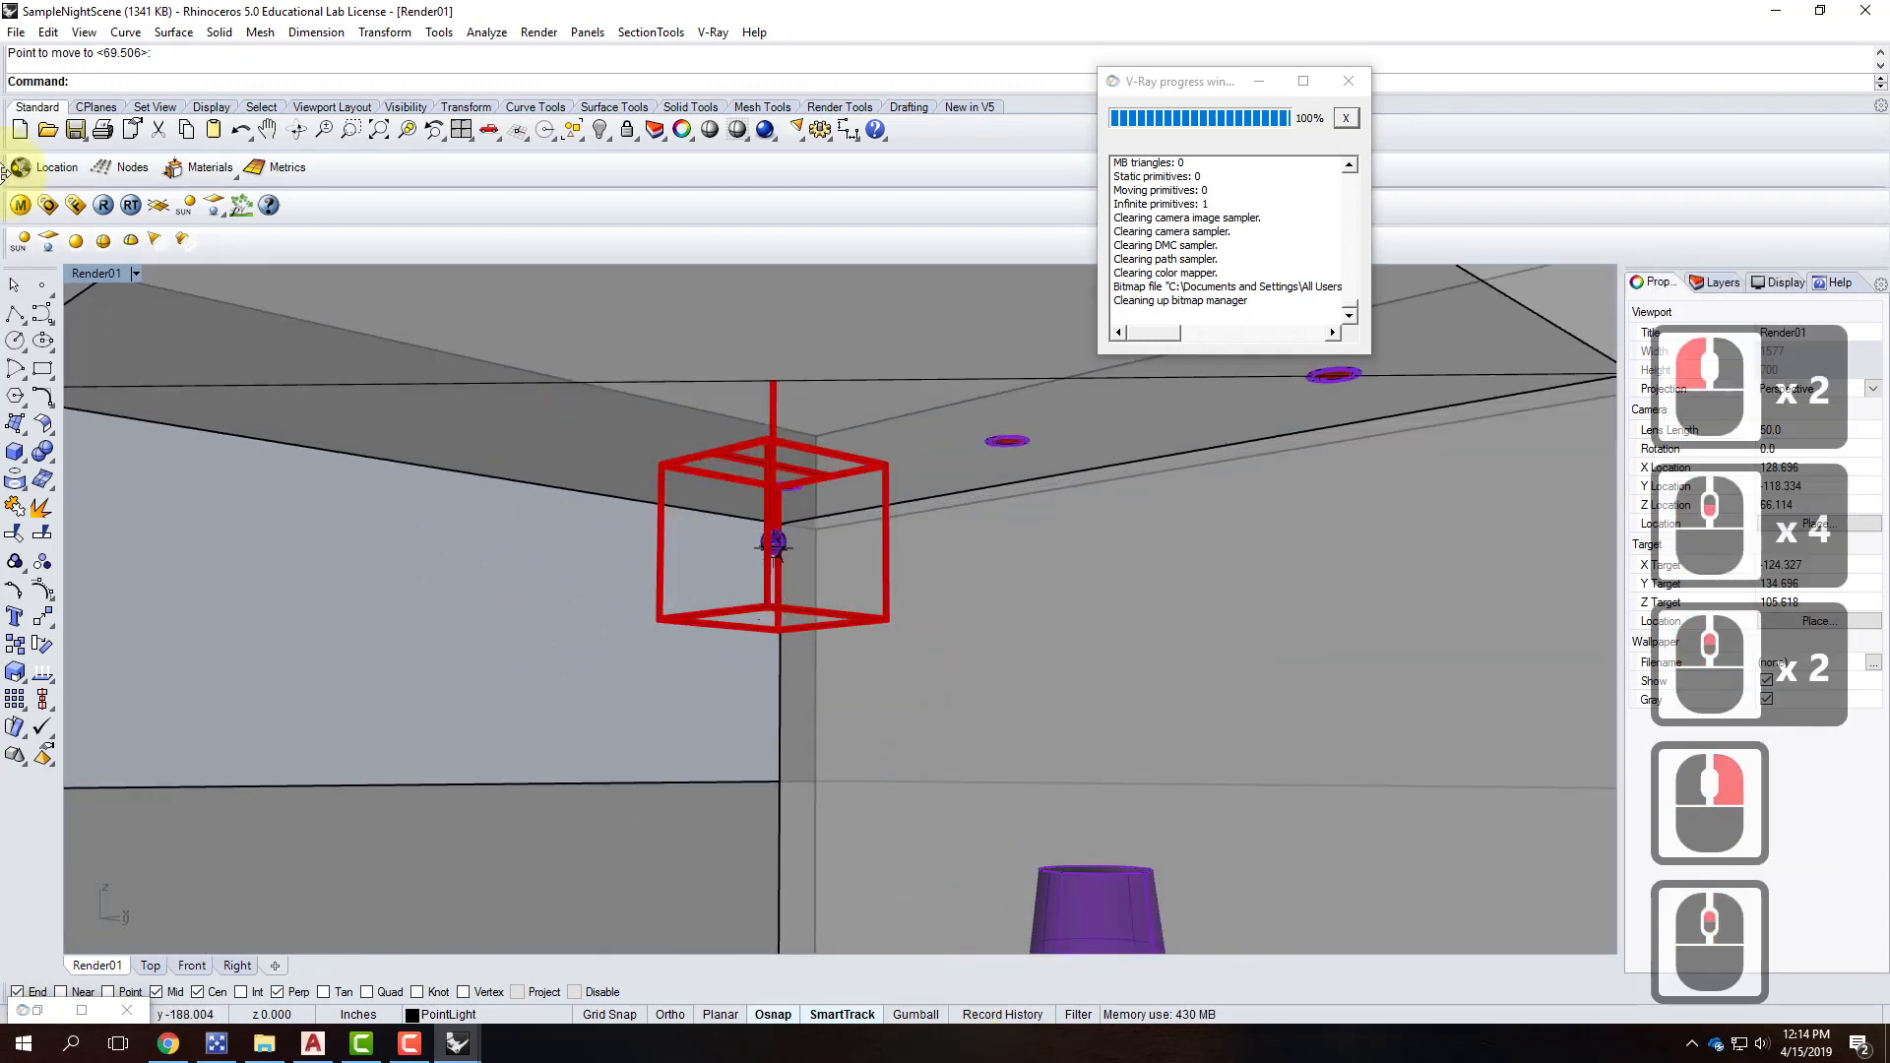
pyautogui.click(104, 205)
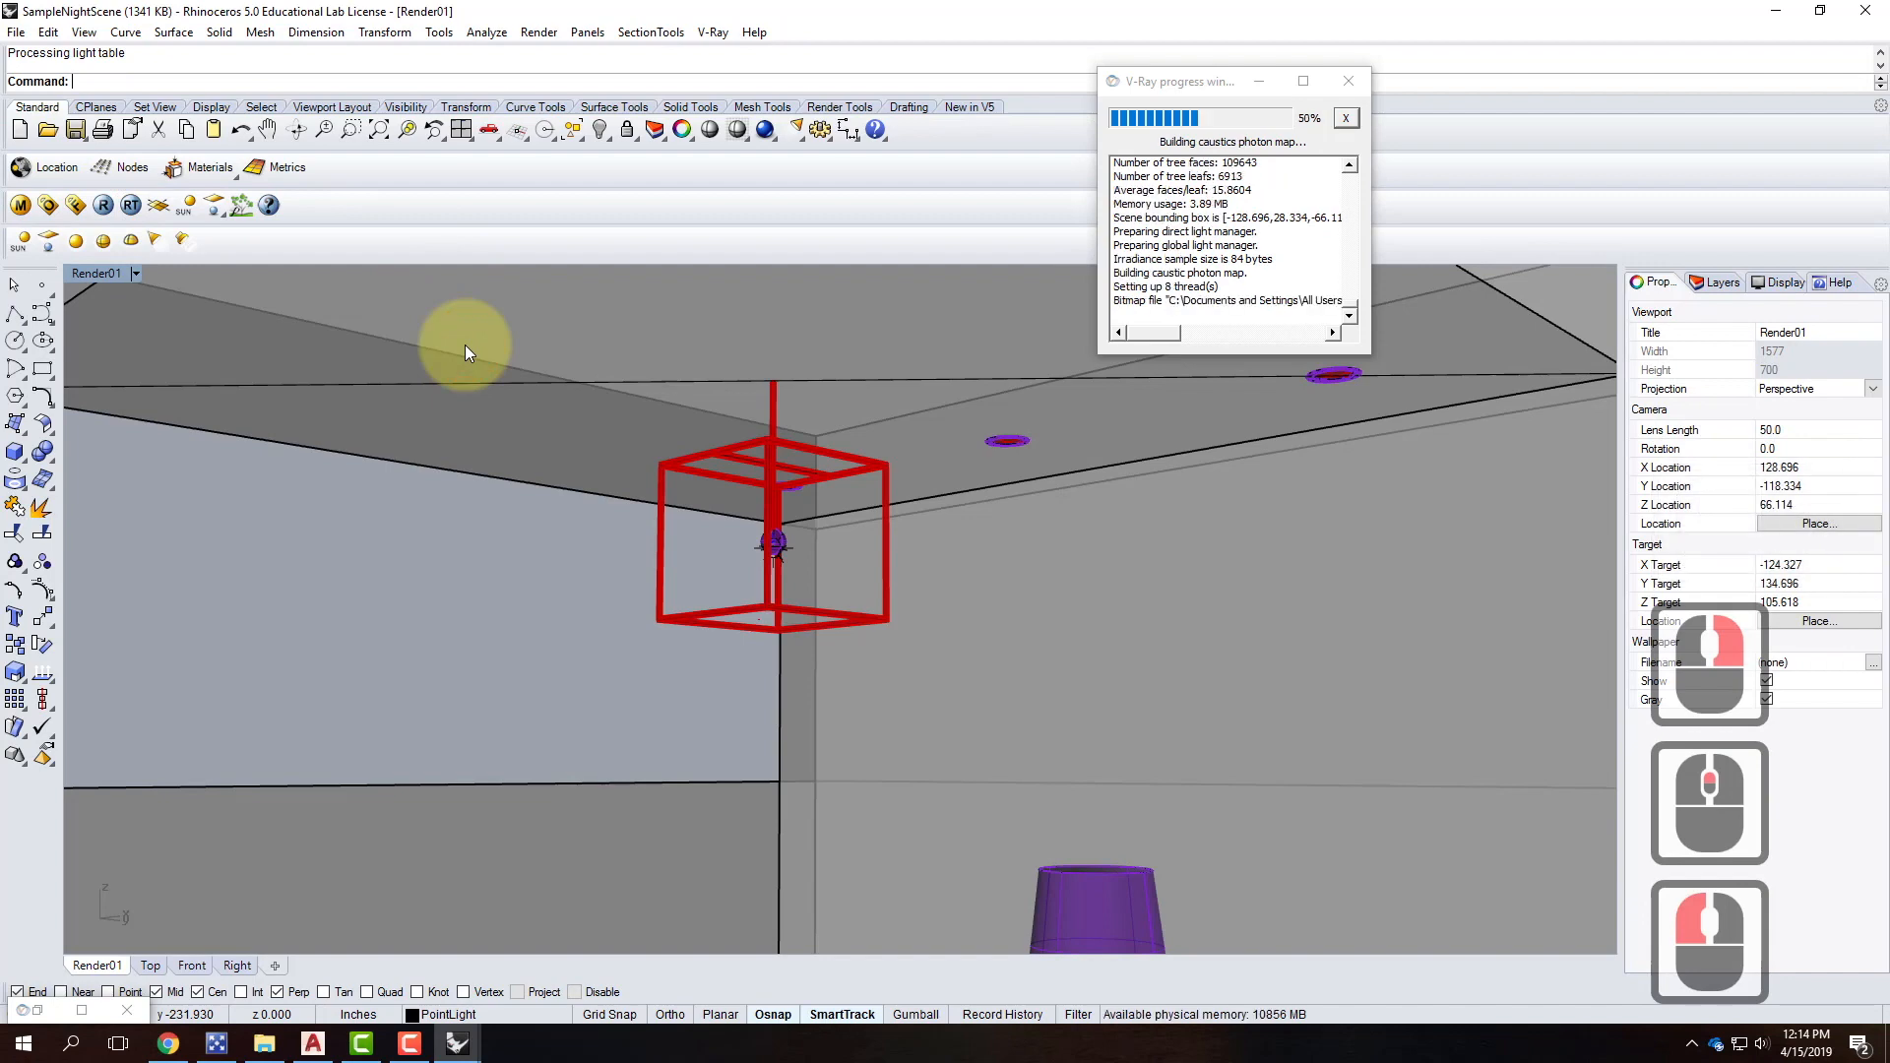
# Inspect the rendered image in the frame buffer, then put it away.
pyautogui.click(82, 1011)
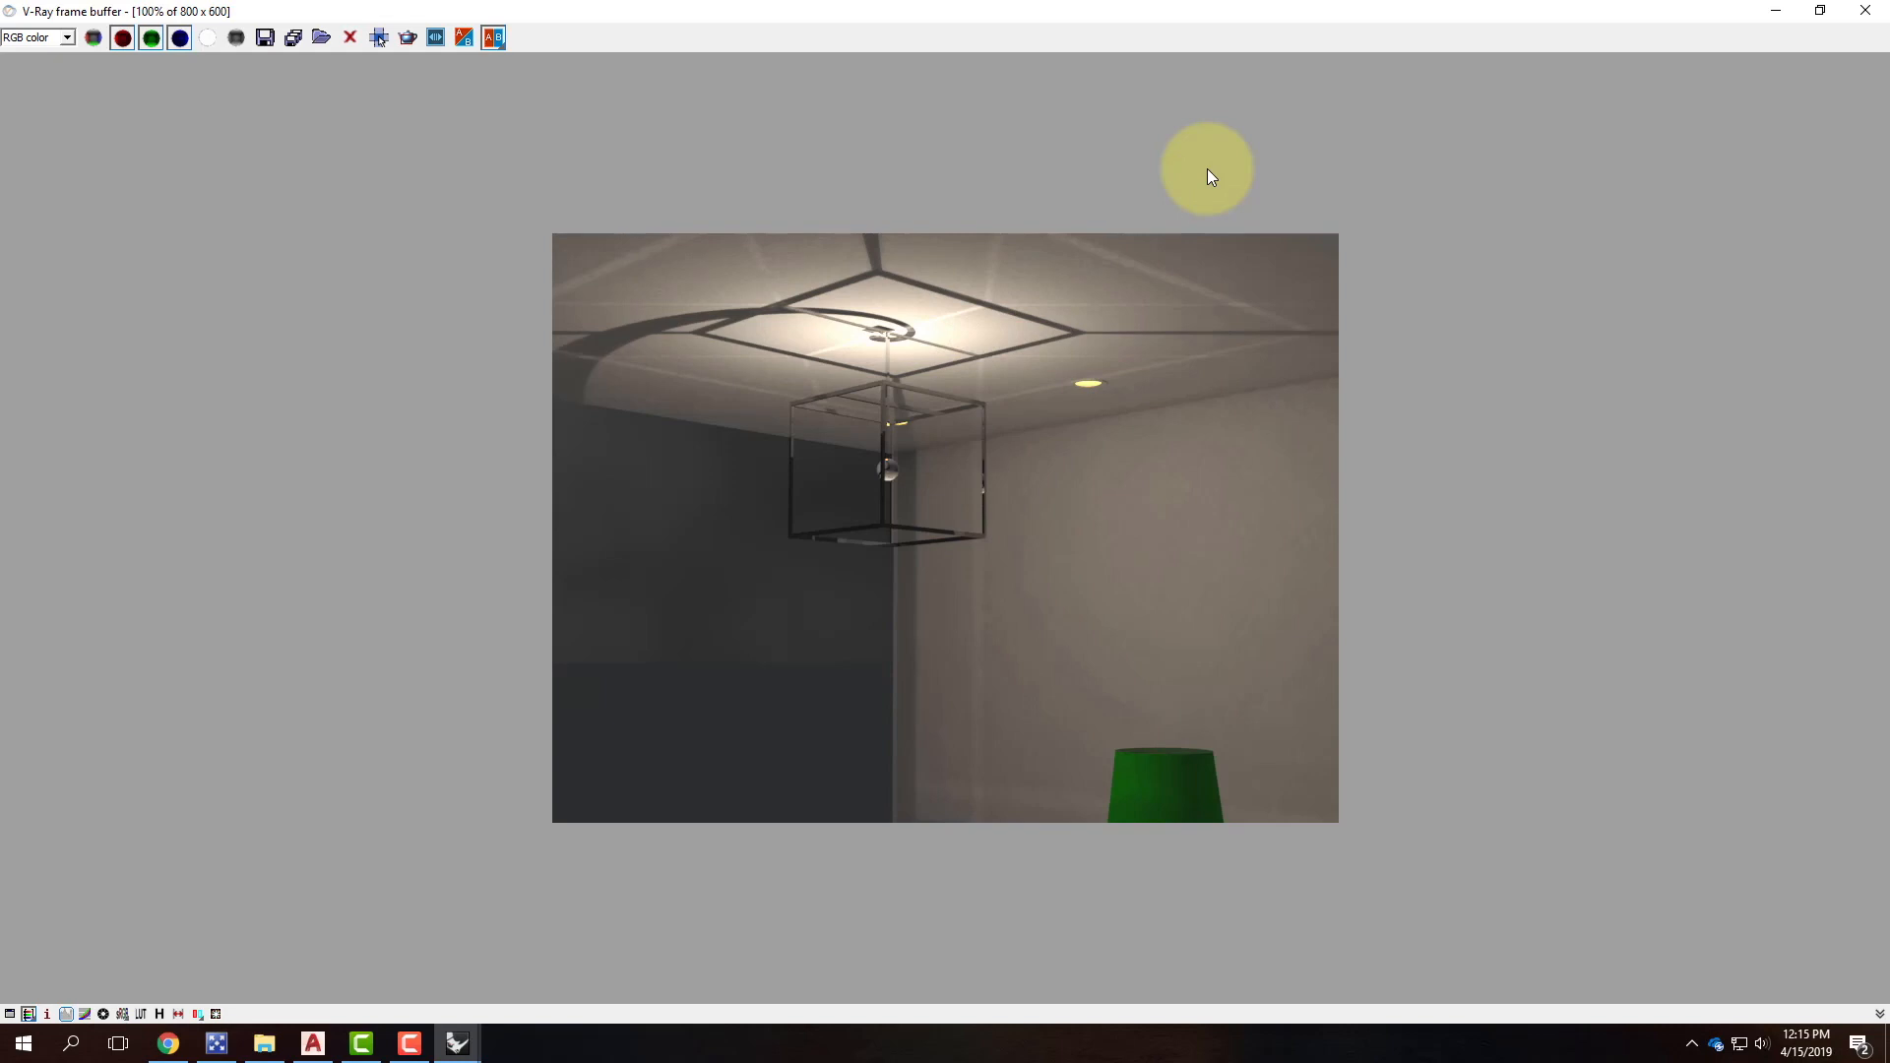
pyautogui.scroll(3, 905, 454)
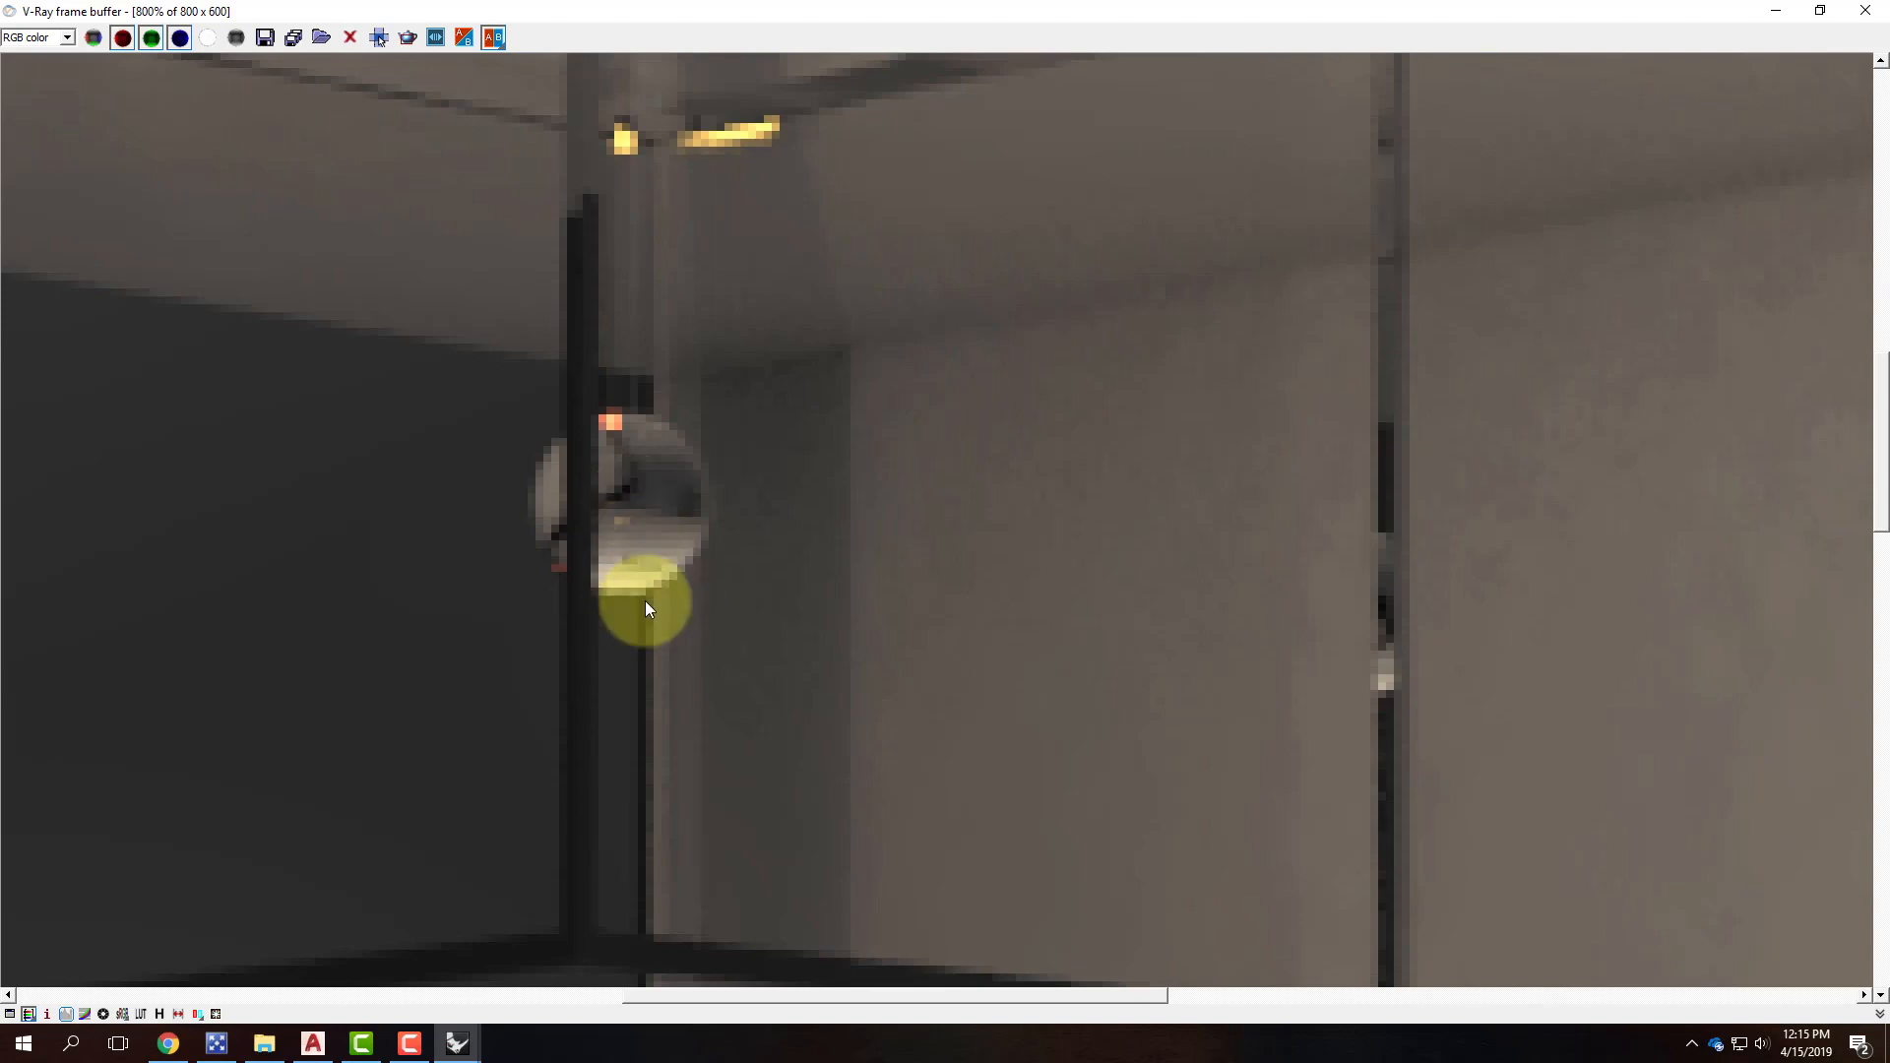
pyautogui.click(1777, 12)
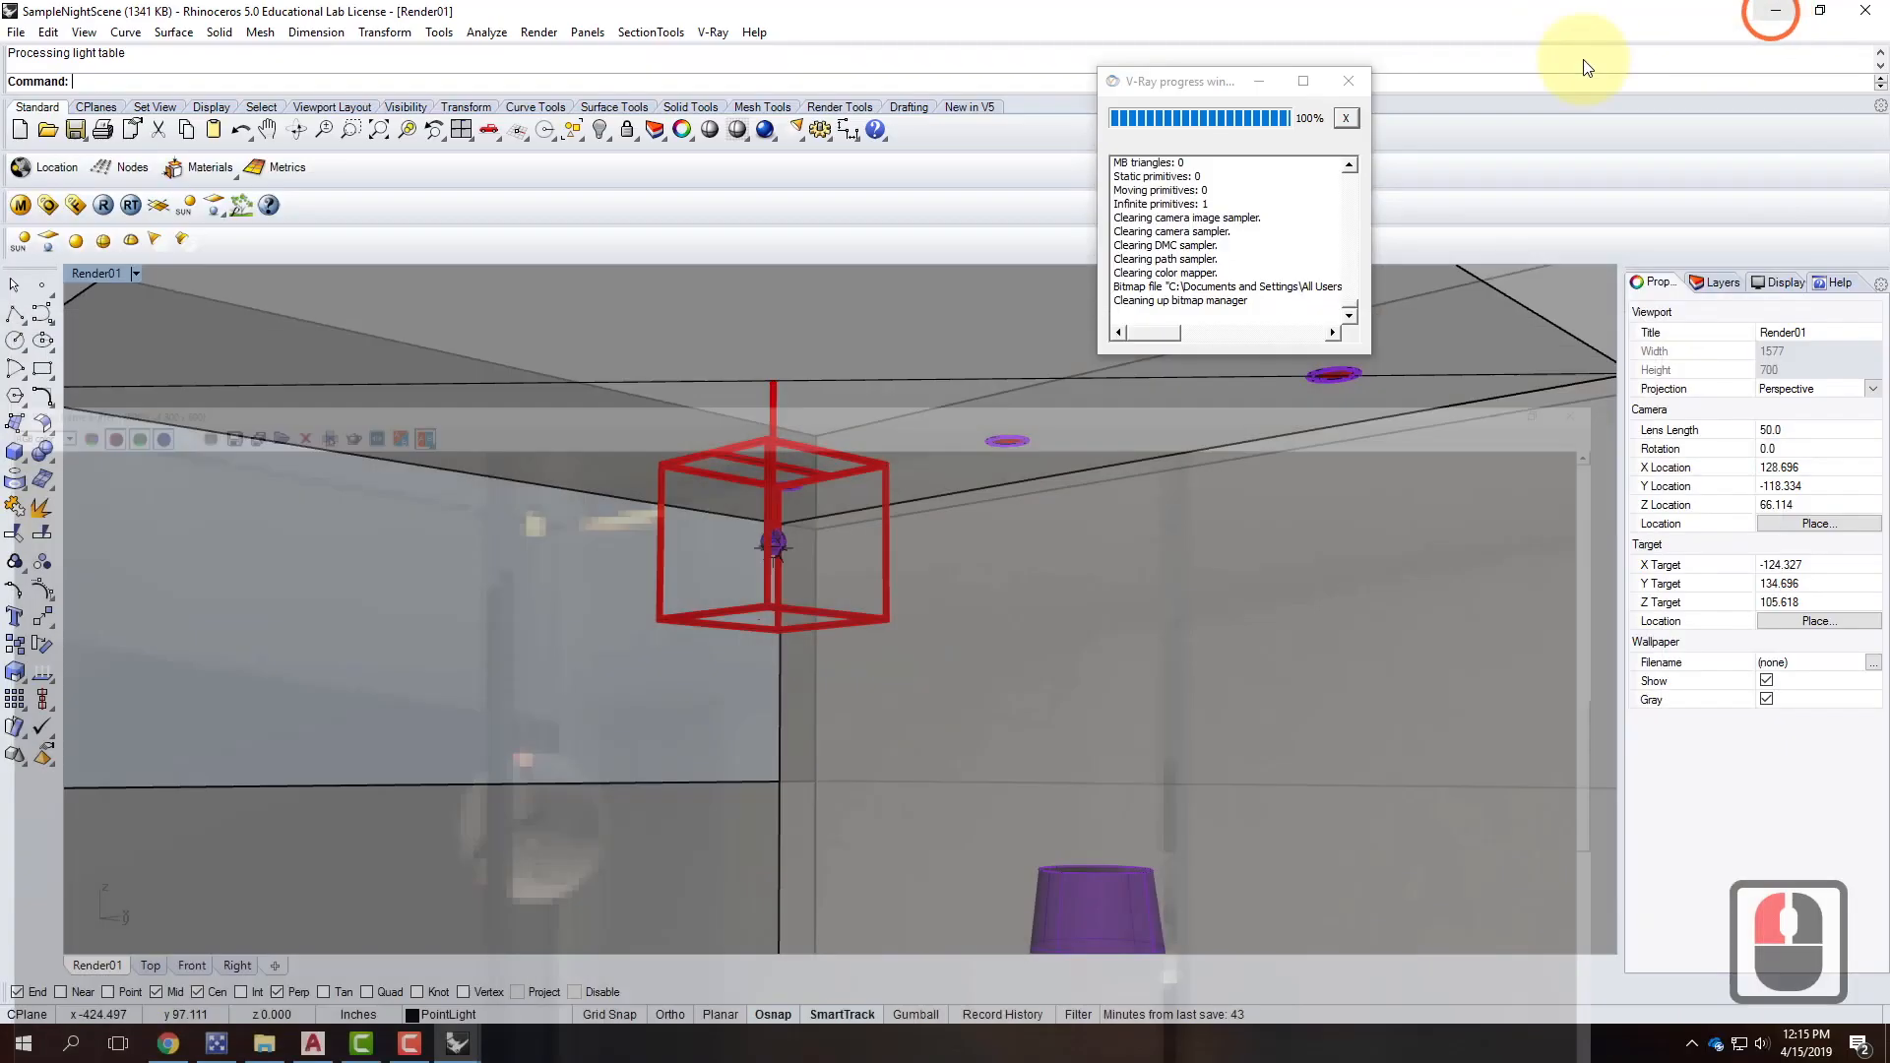
# Select the point light among the overlapping objects and begin a vertical move, then cancel it.
pyautogui.scroll(4, 795, 559)
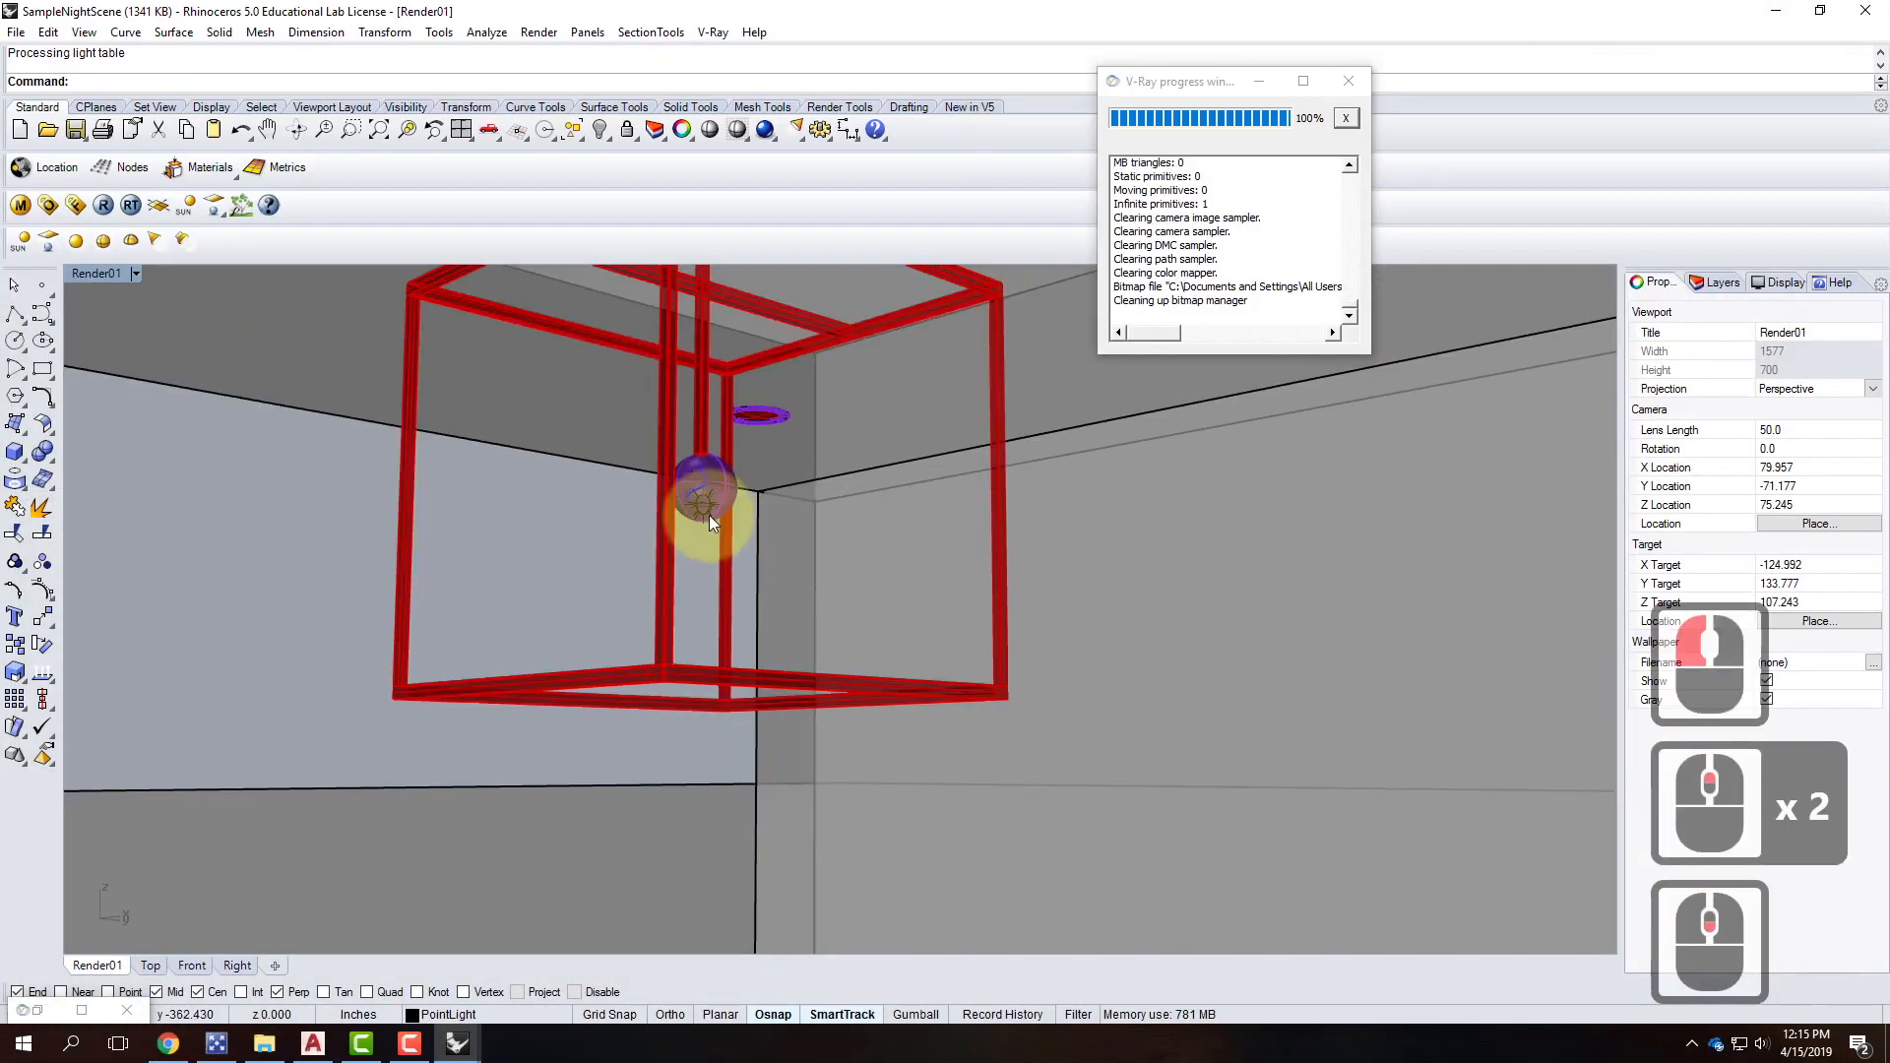
pyautogui.click(714, 530)
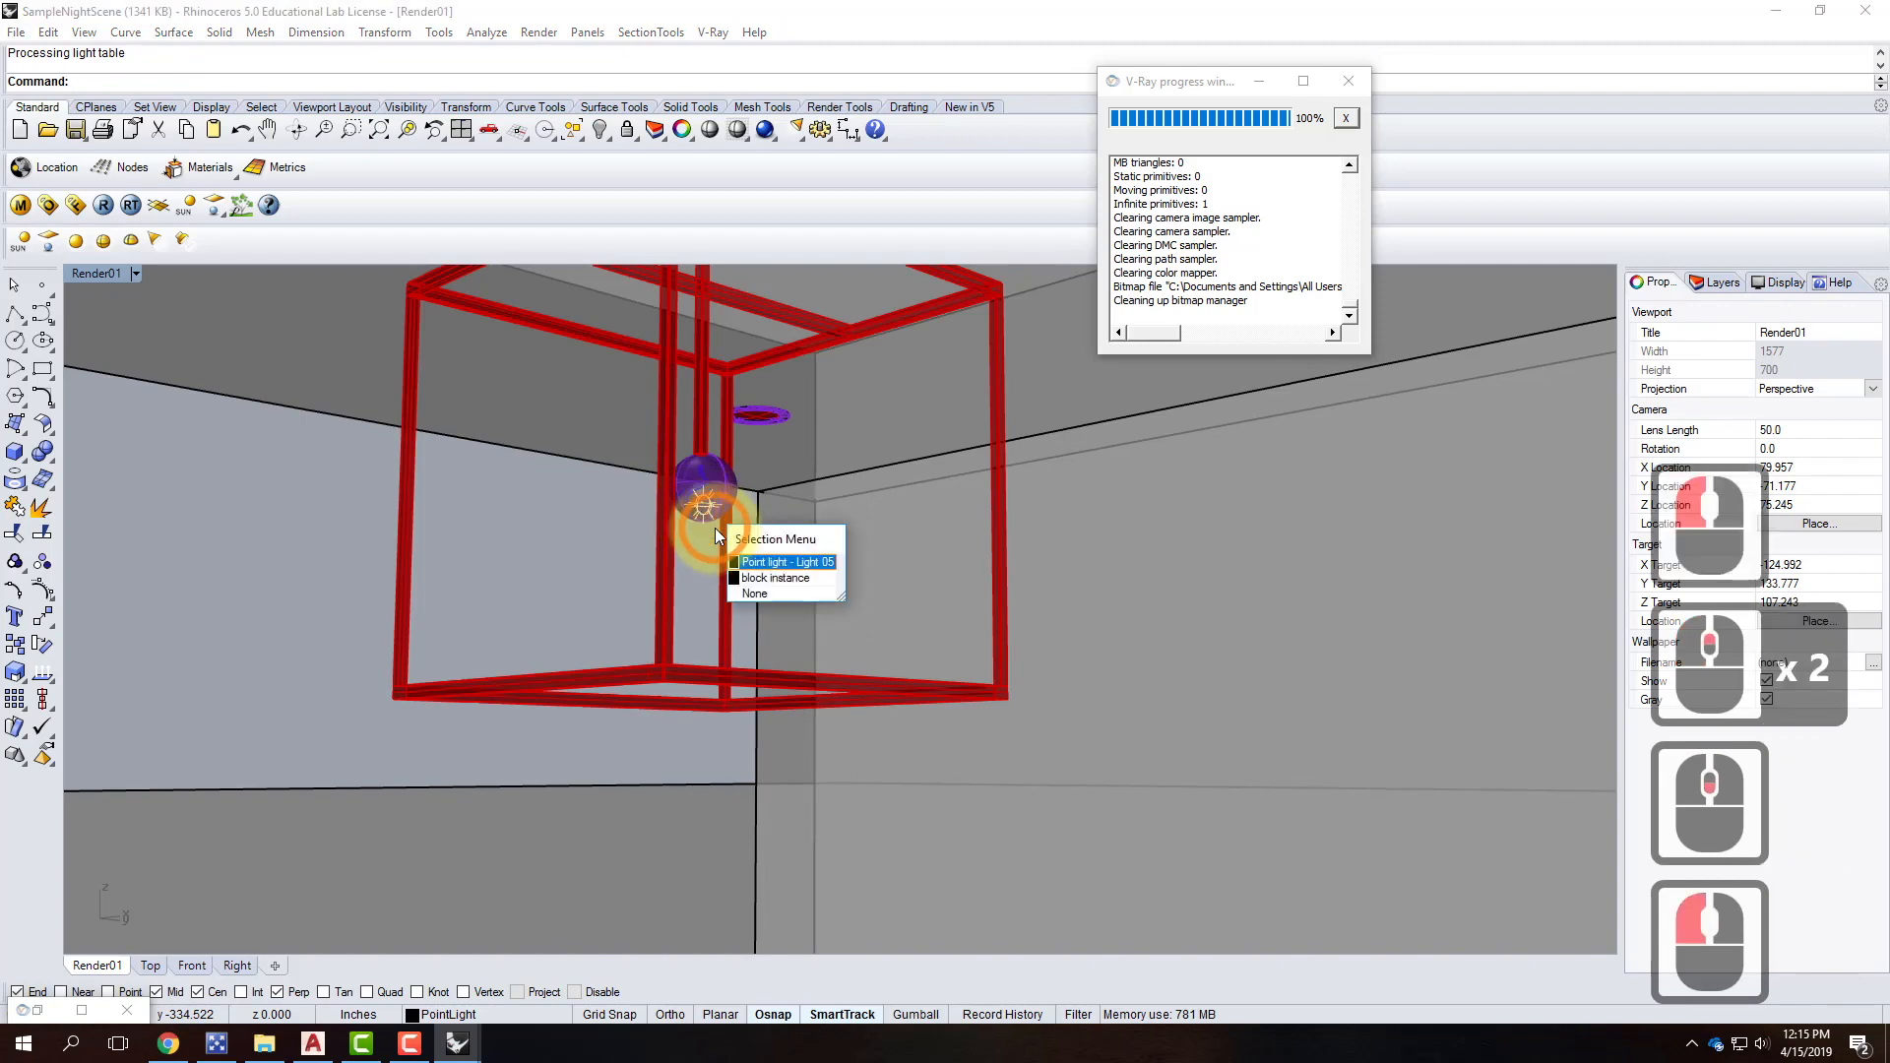
pyautogui.click(768, 564)
pyautogui.write('move')
pyautogui.press('Return')
pyautogui.write('v')
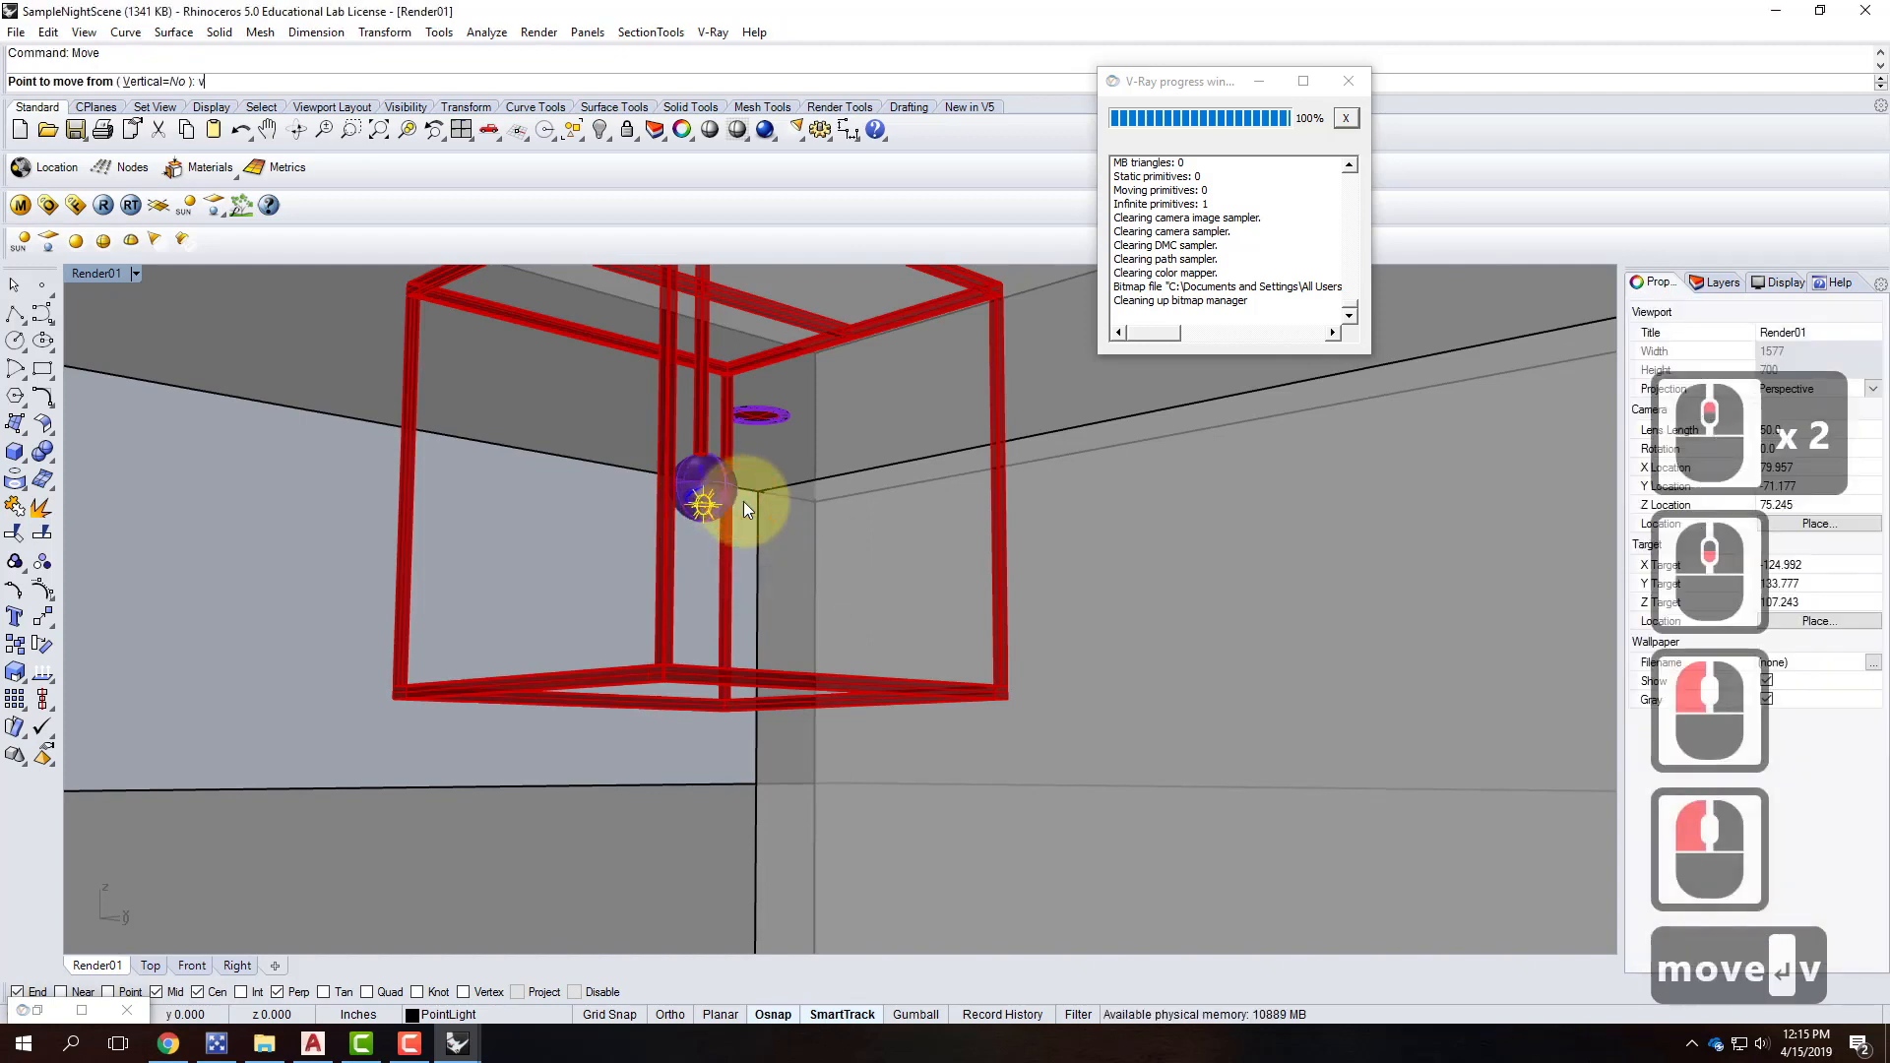
pyautogui.press('Return')
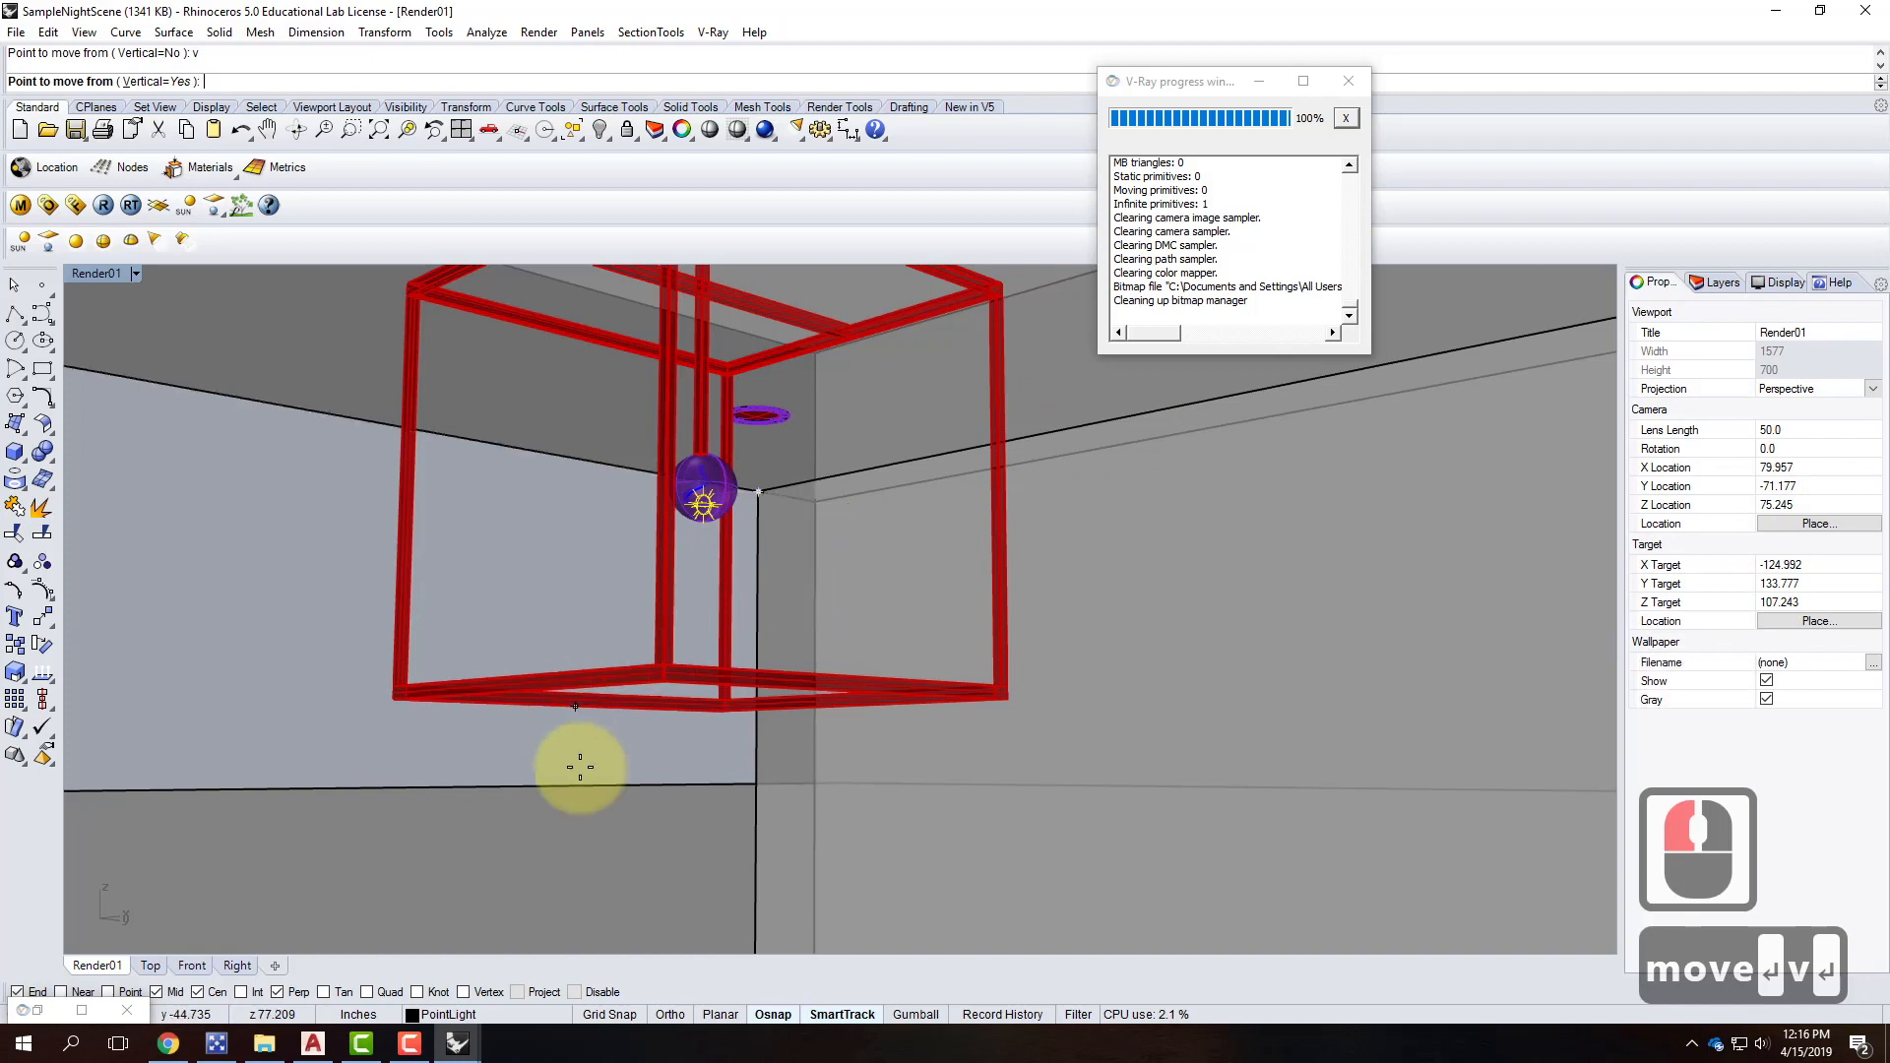
pyautogui.click(700, 827)
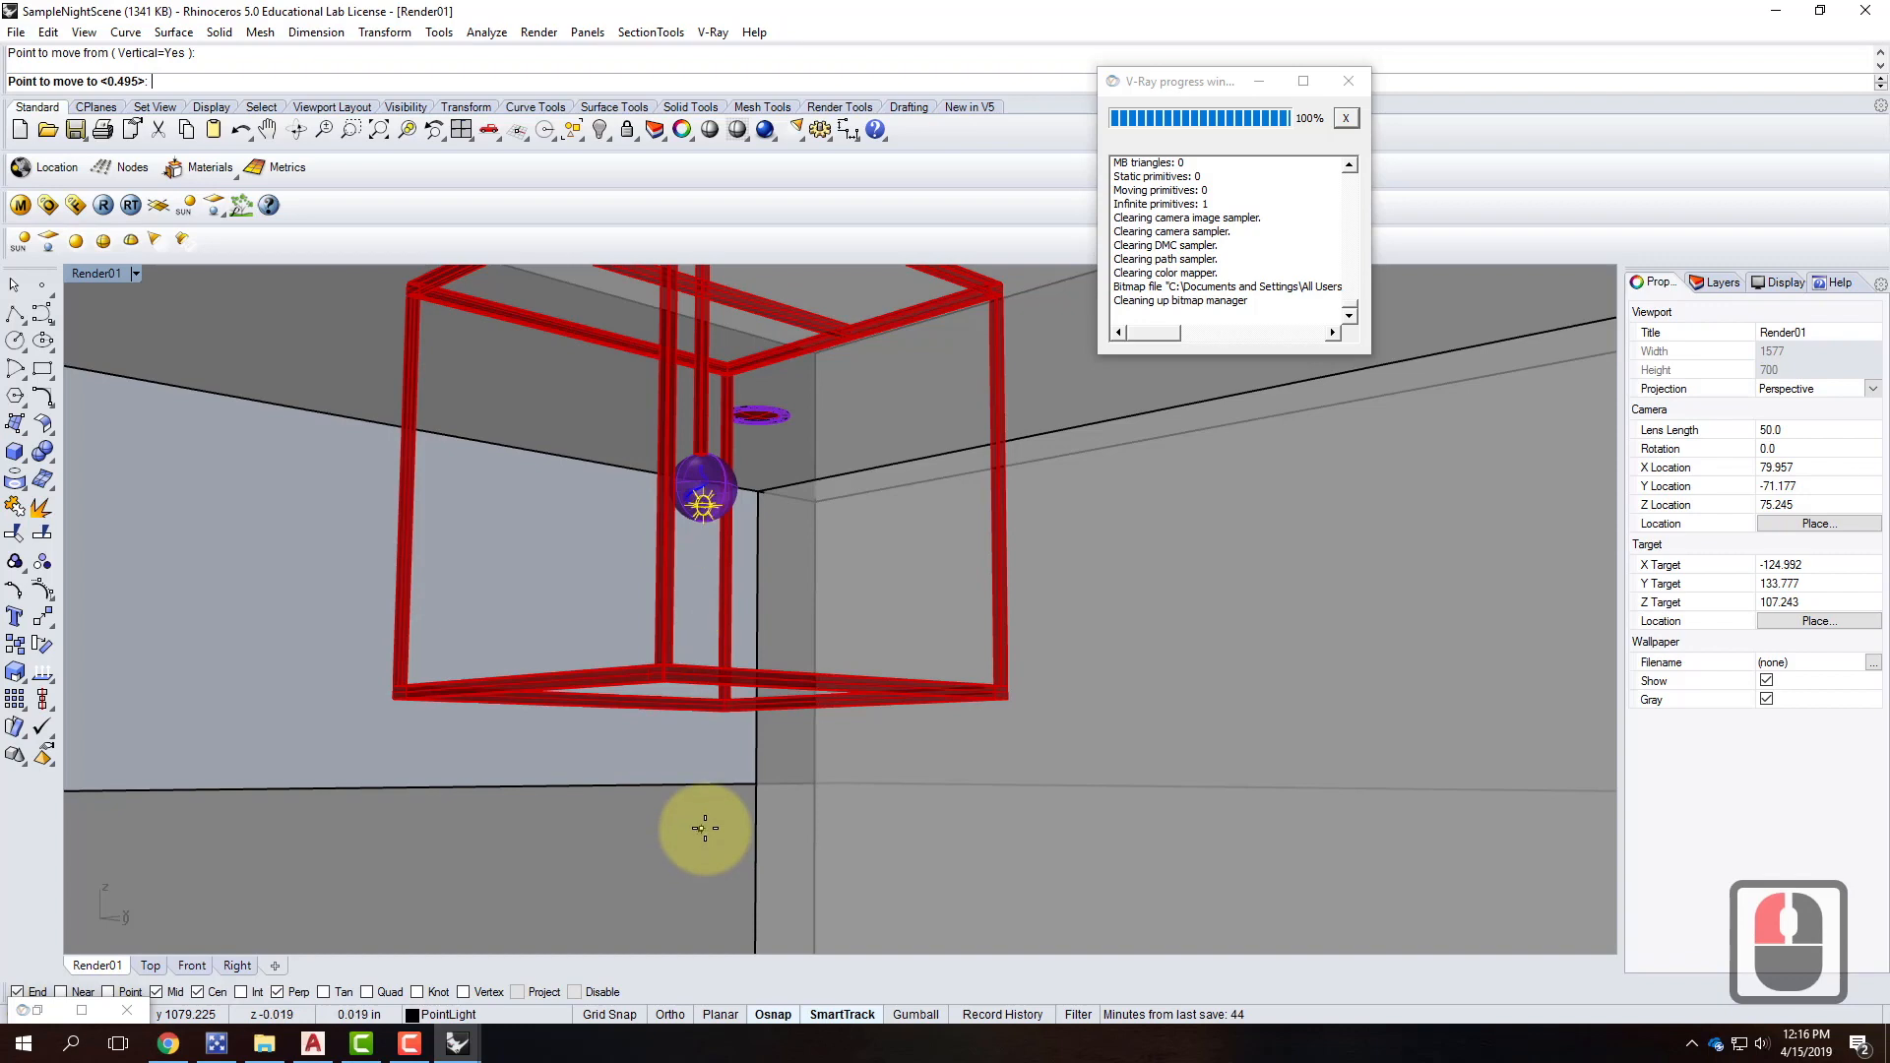
pyautogui.press('Escape')
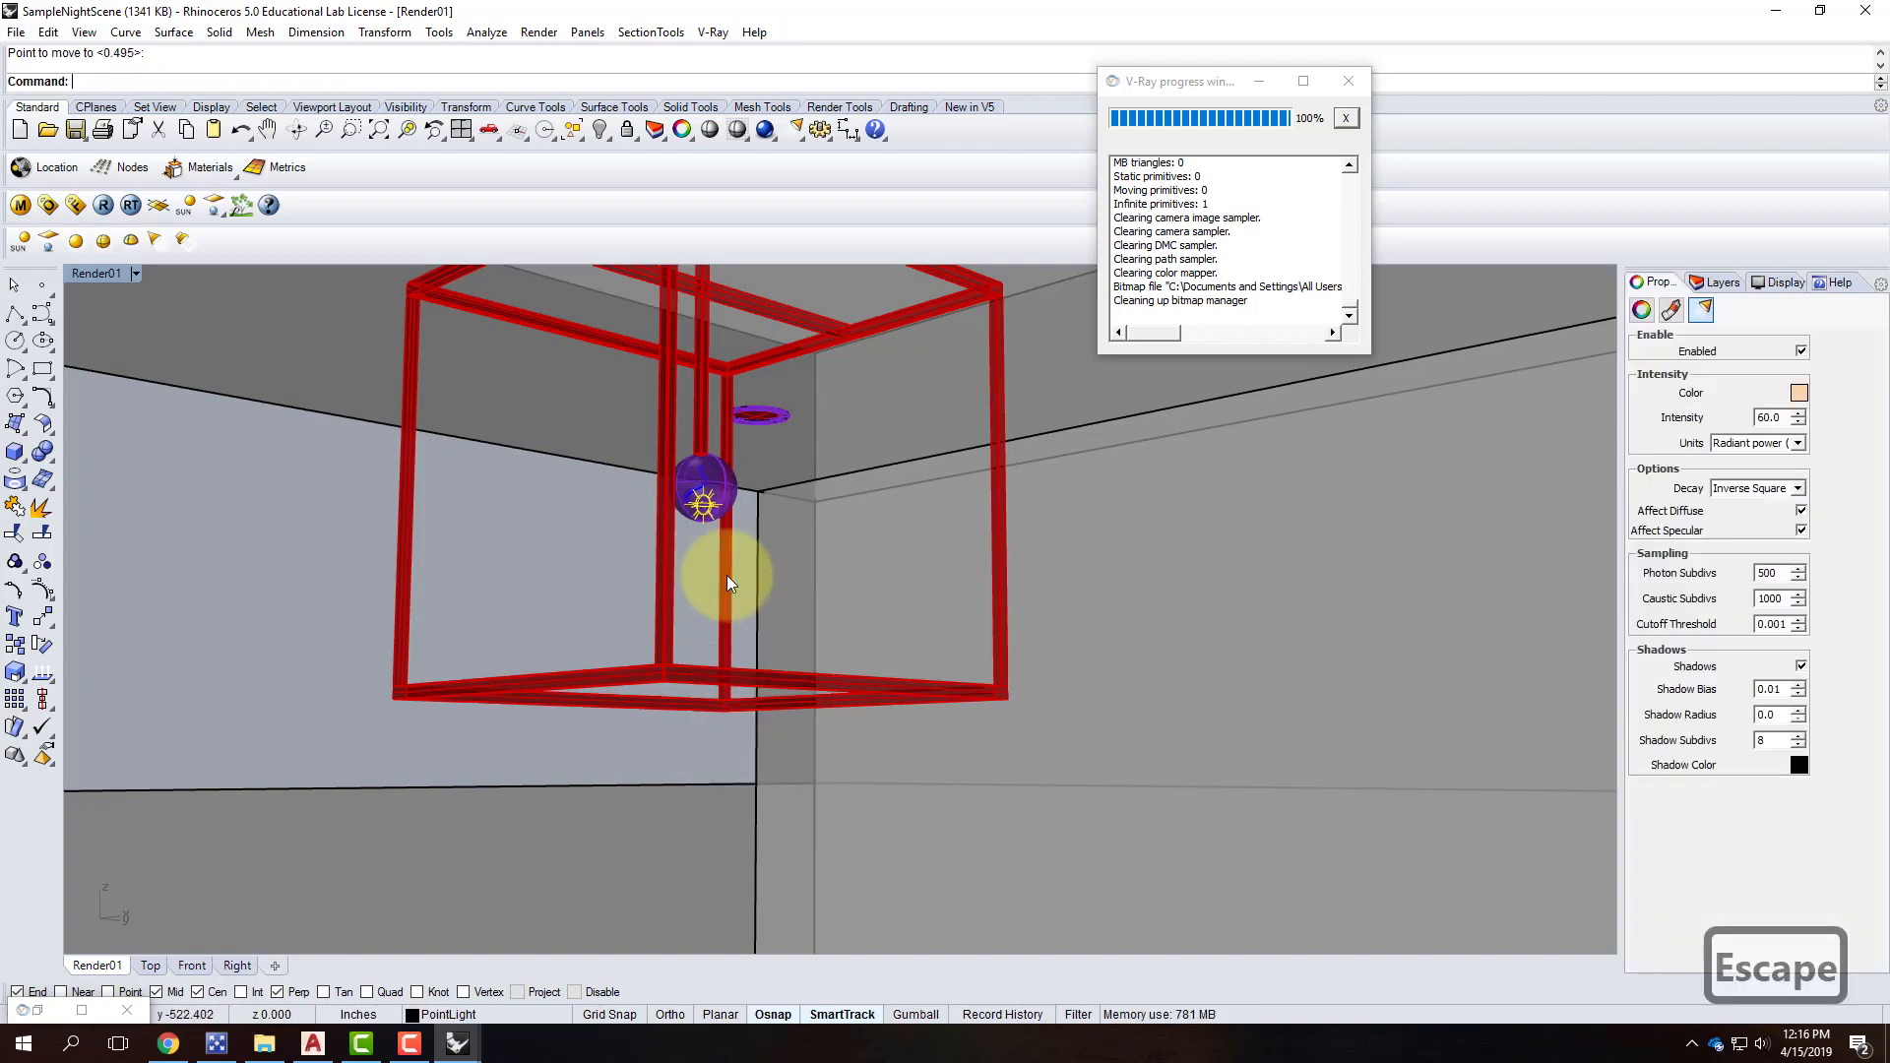
# Move the point light vertically to just below the bulb and deselect it.
pyautogui.write('mov')
pyautogui.press('Return')
pyautogui.write('v')
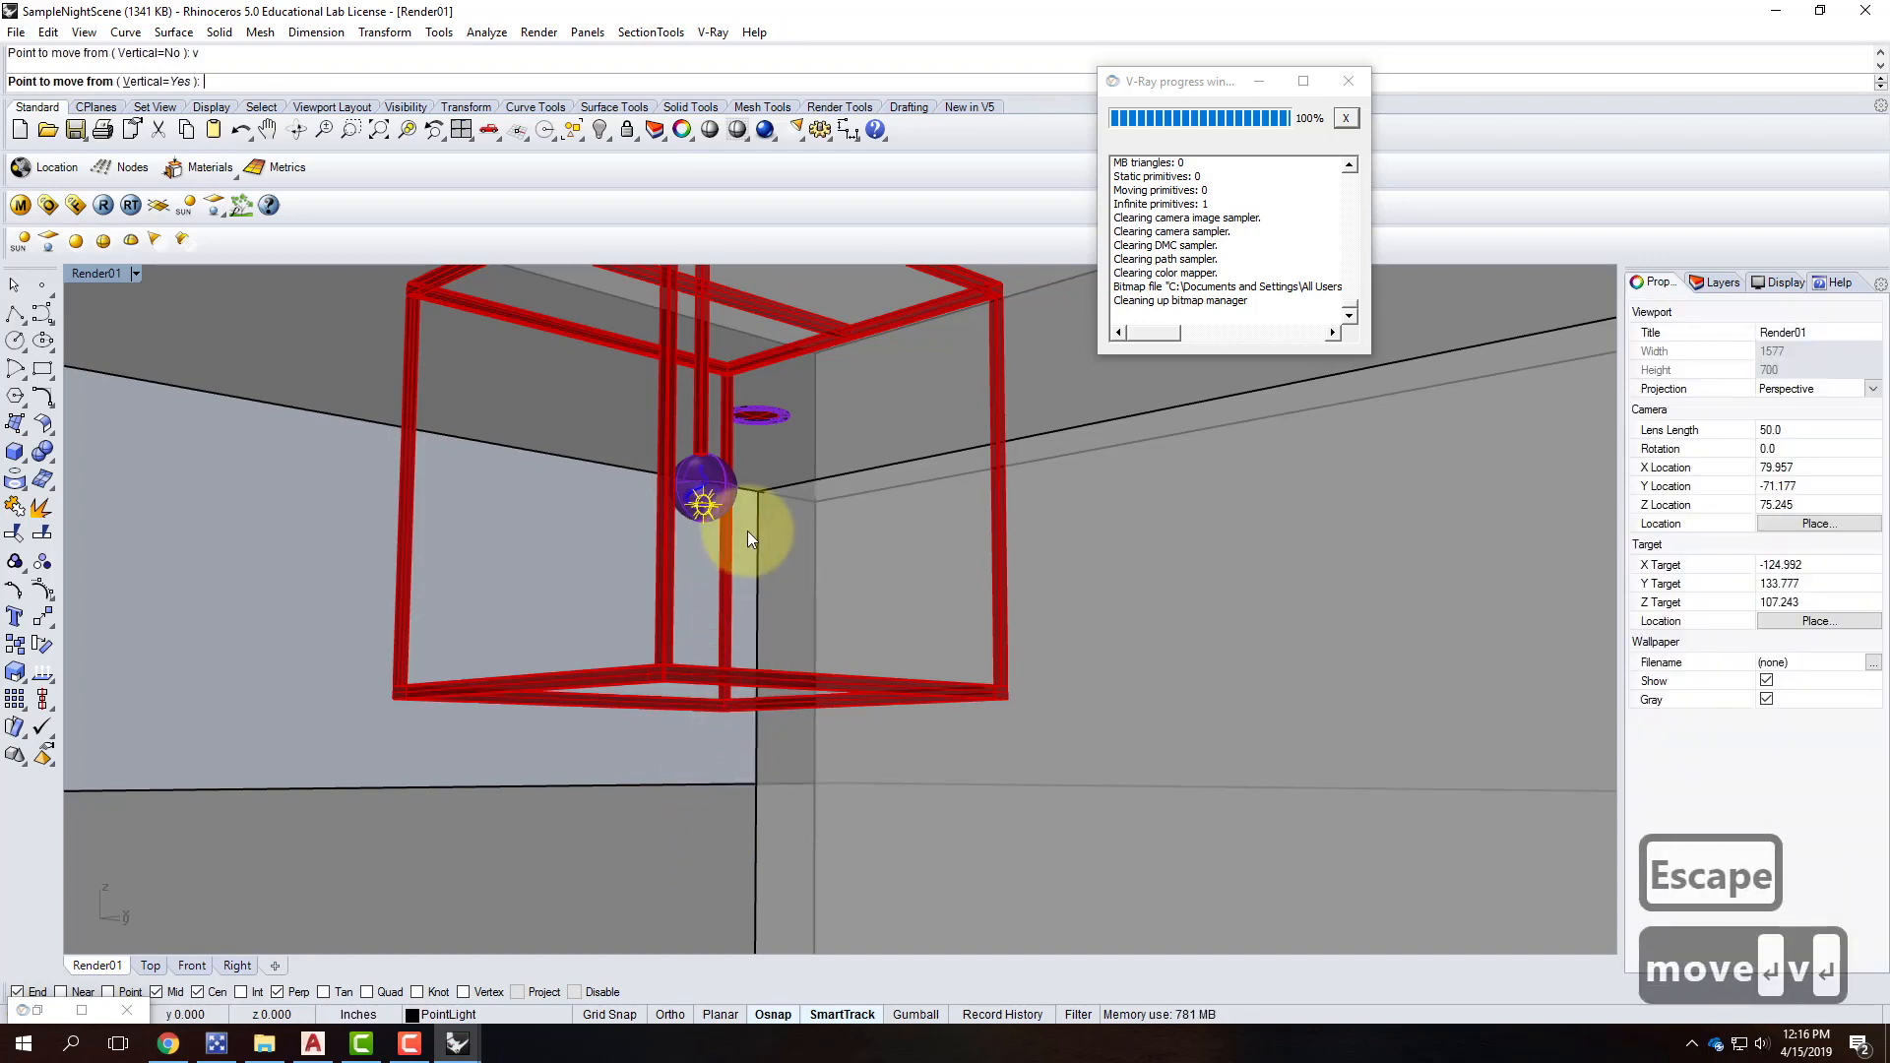
pyautogui.press('Return')
pyautogui.click(913, 842)
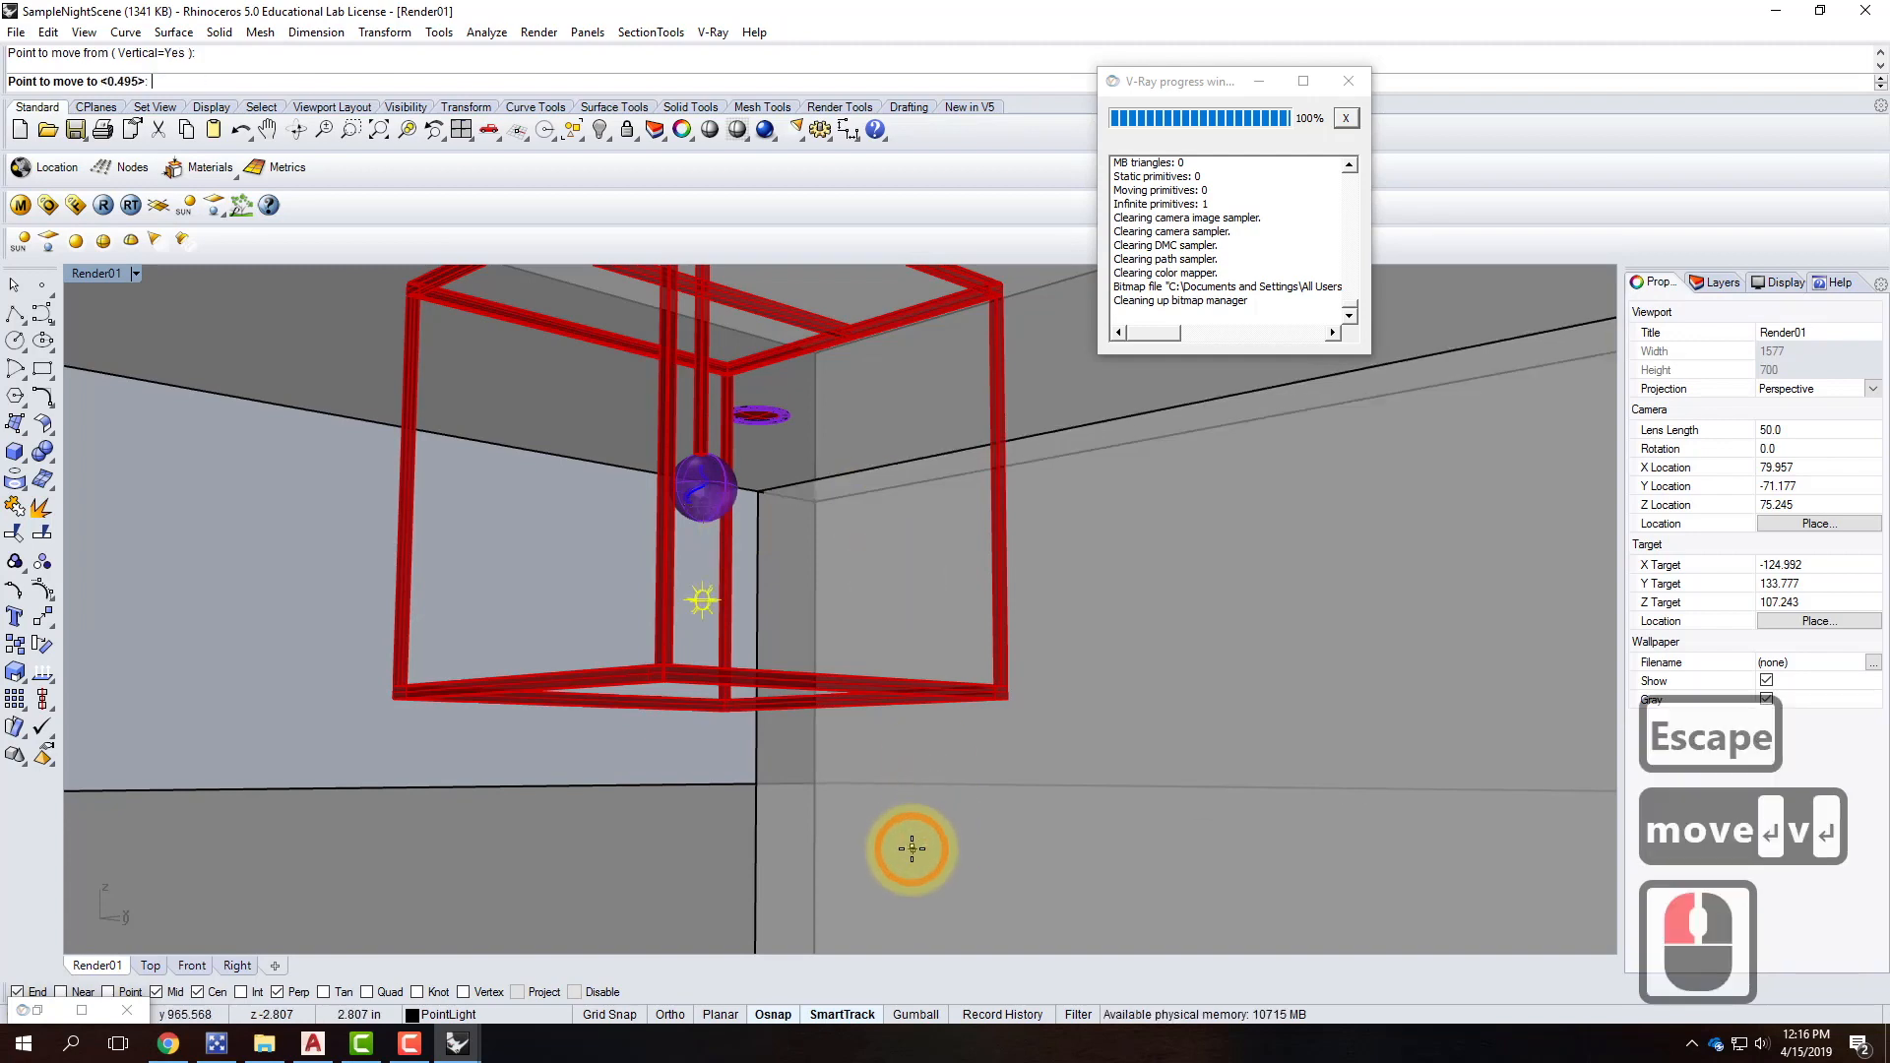
pyautogui.click(1000, 810)
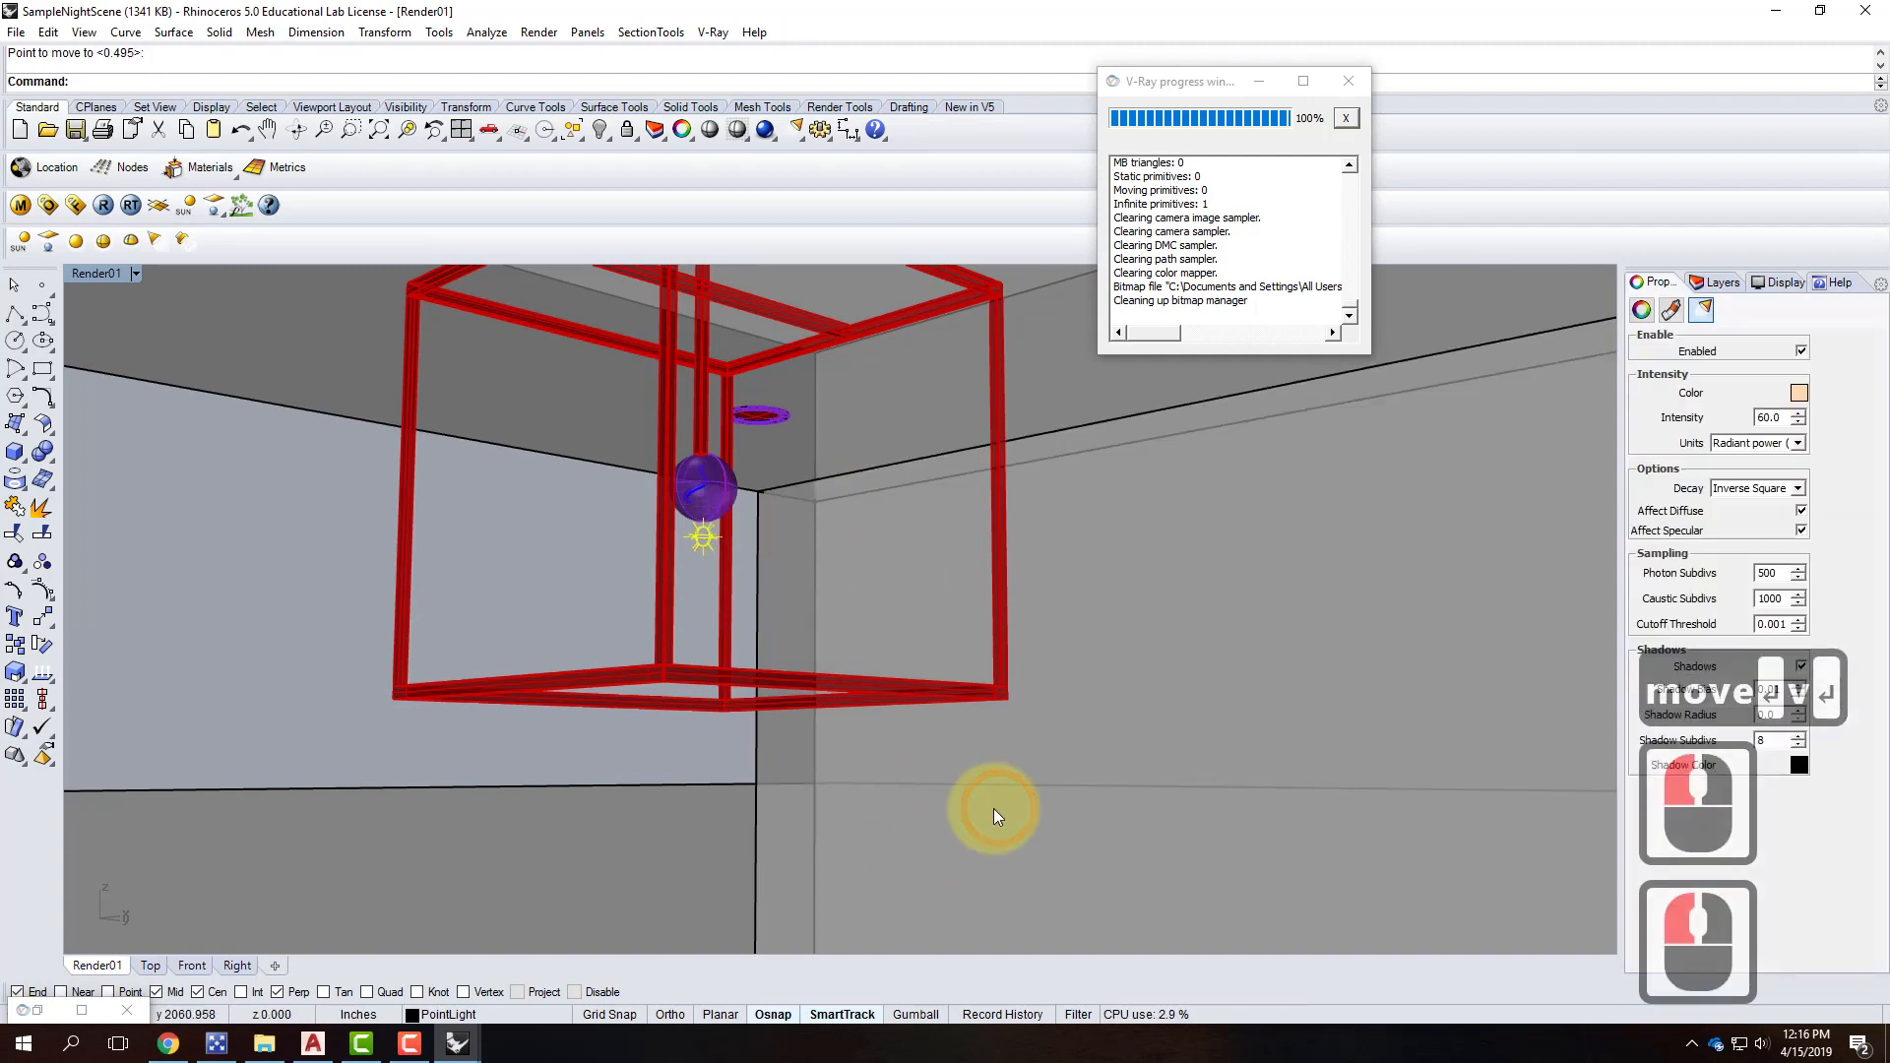
pyautogui.press('Escape')
# Reframe the view around the hanging lamp and start a new V-Ray render.
pyautogui.scroll(-5, 772, 620)
pyautogui.moveTo(759, 578); pyautogui.dragTo(953, 581, button='right')
pyautogui.scroll(-7, 953, 581)
pyautogui.scroll(4, 714, 573)
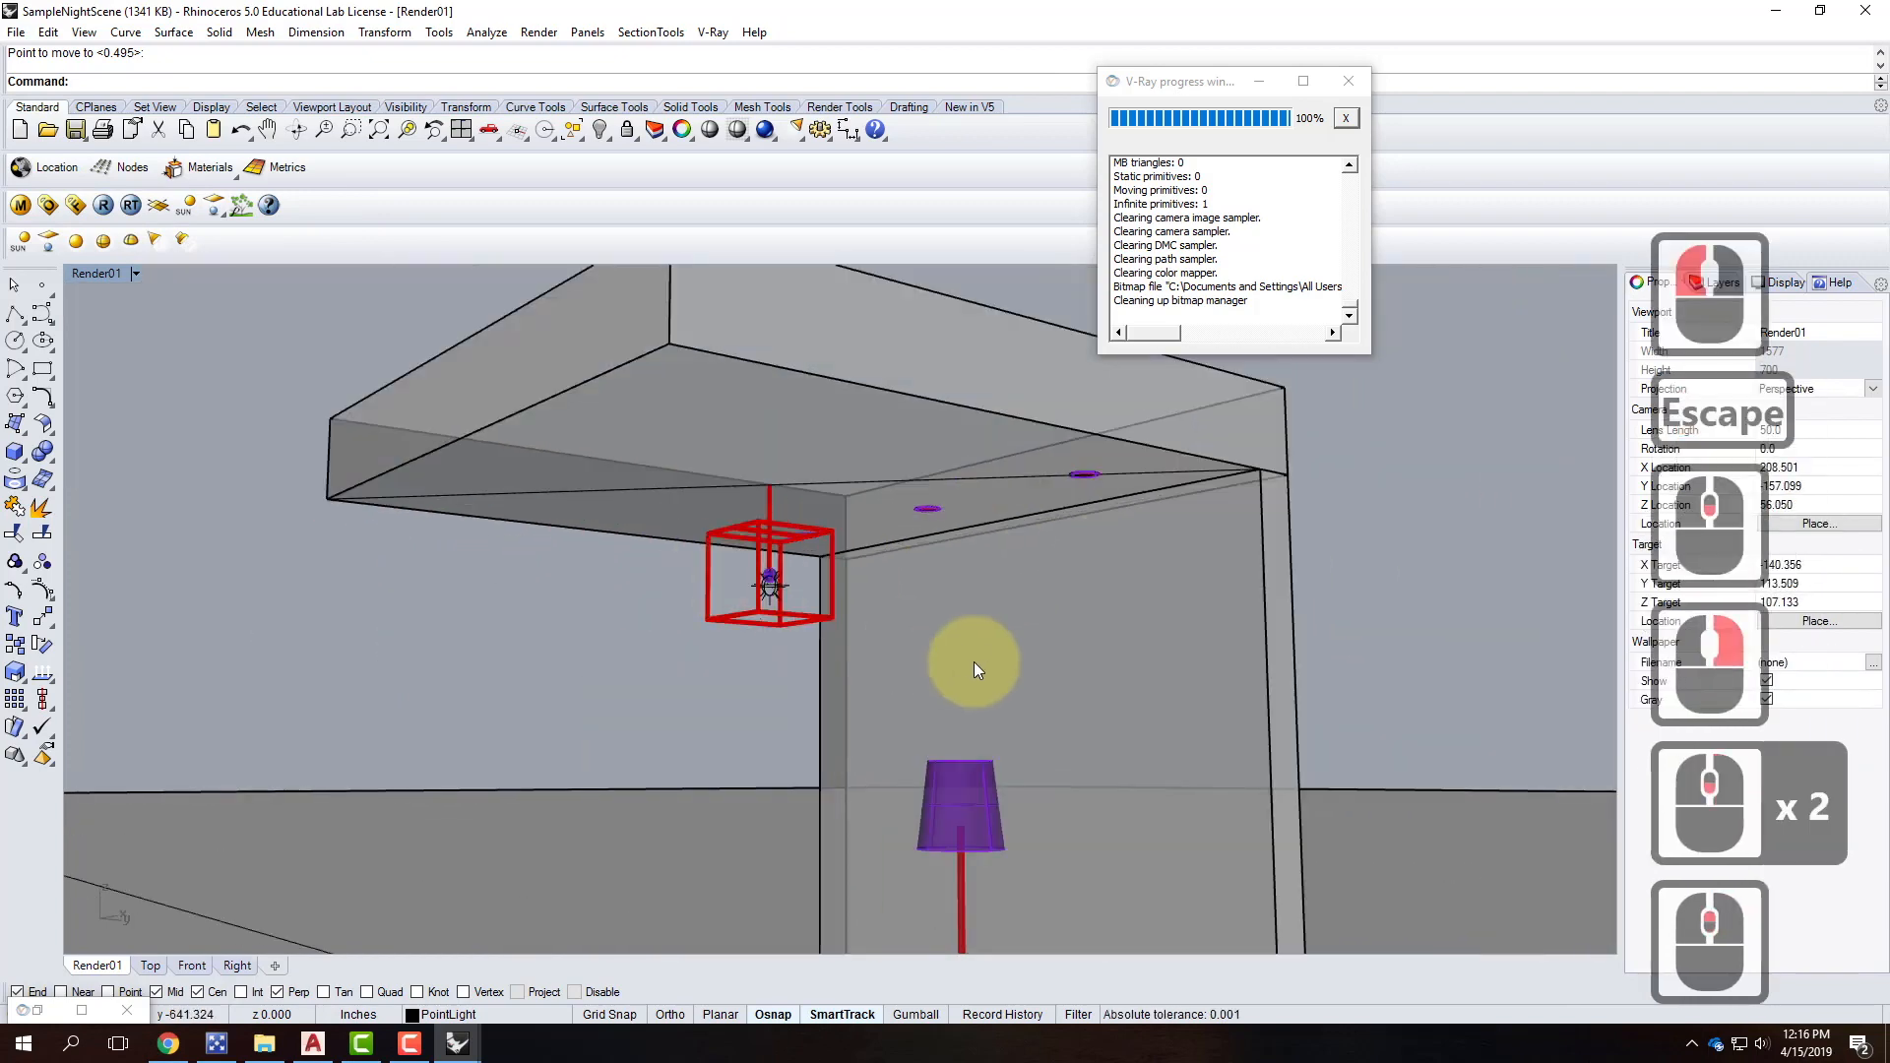
pyautogui.moveTo(973, 661); pyautogui.dragTo(966, 658, button='right')
pyautogui.scroll(5, 704, 590)
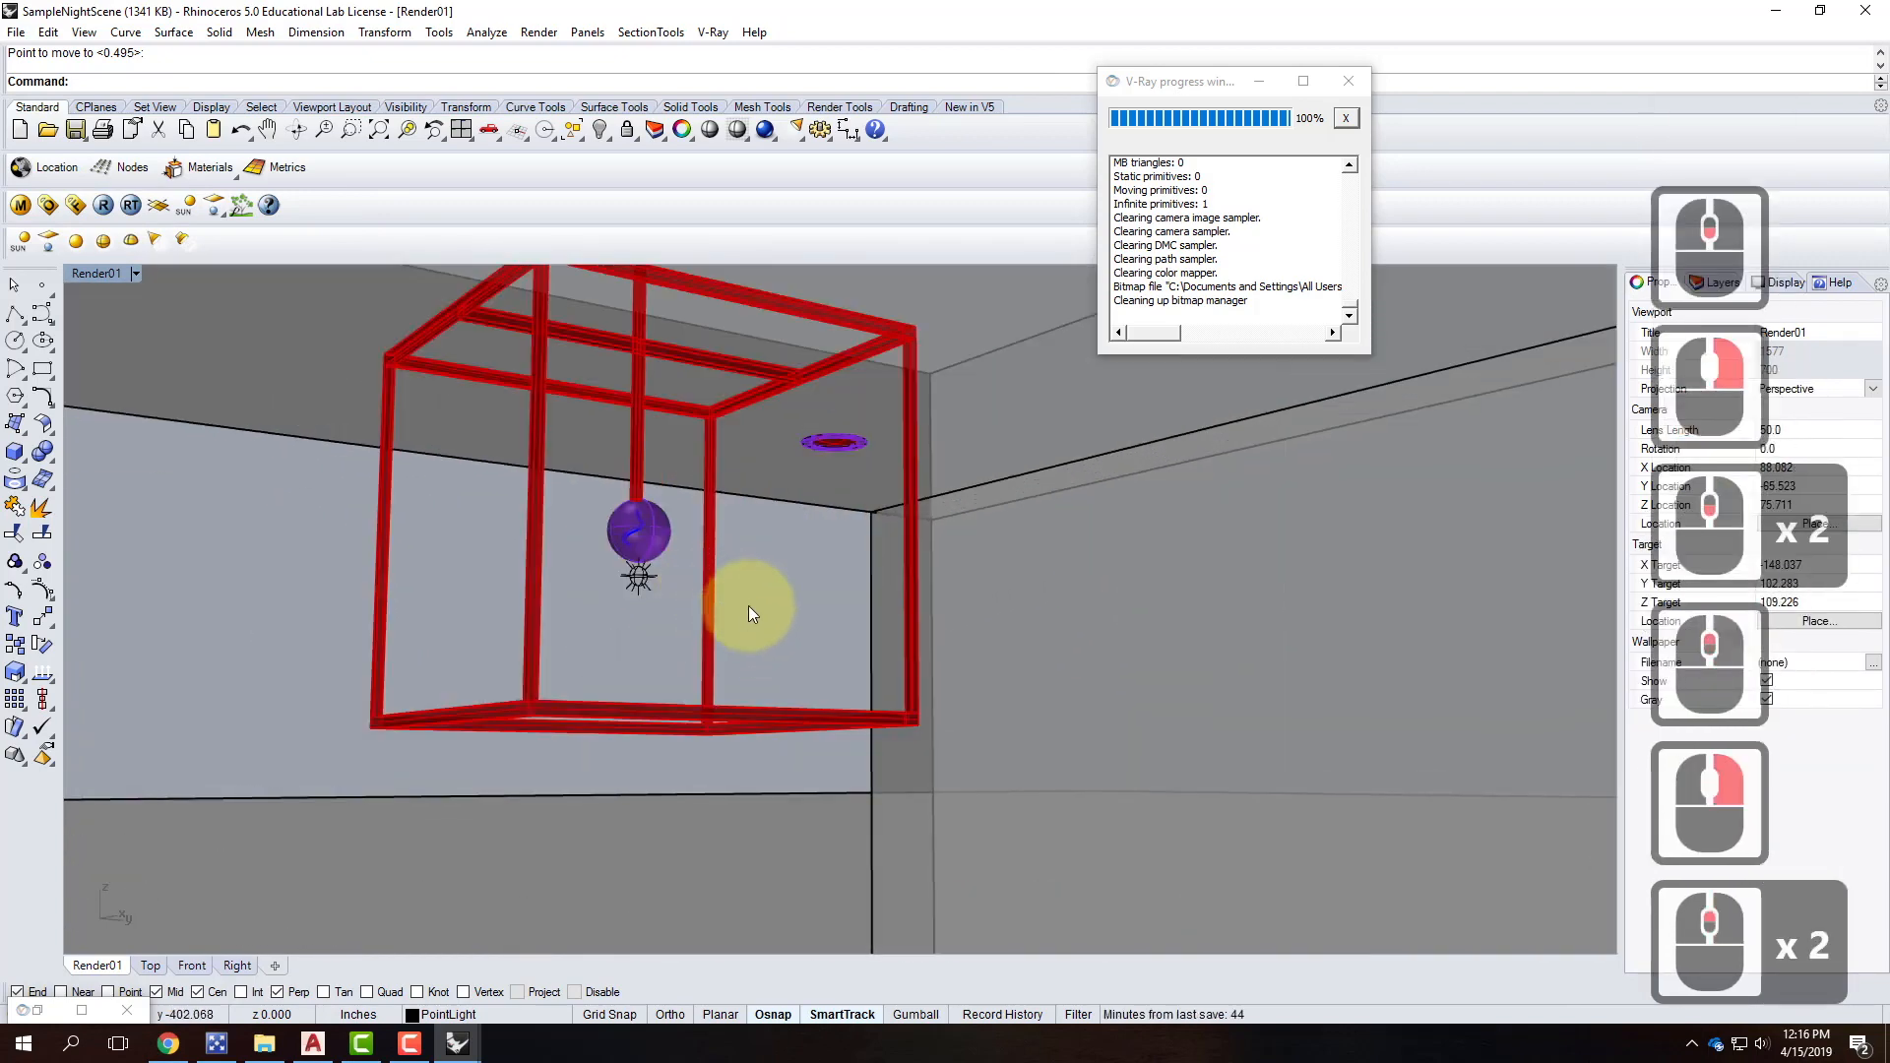
pyautogui.scroll(-5, 748, 605)
pyautogui.scroll(3, 748, 606)
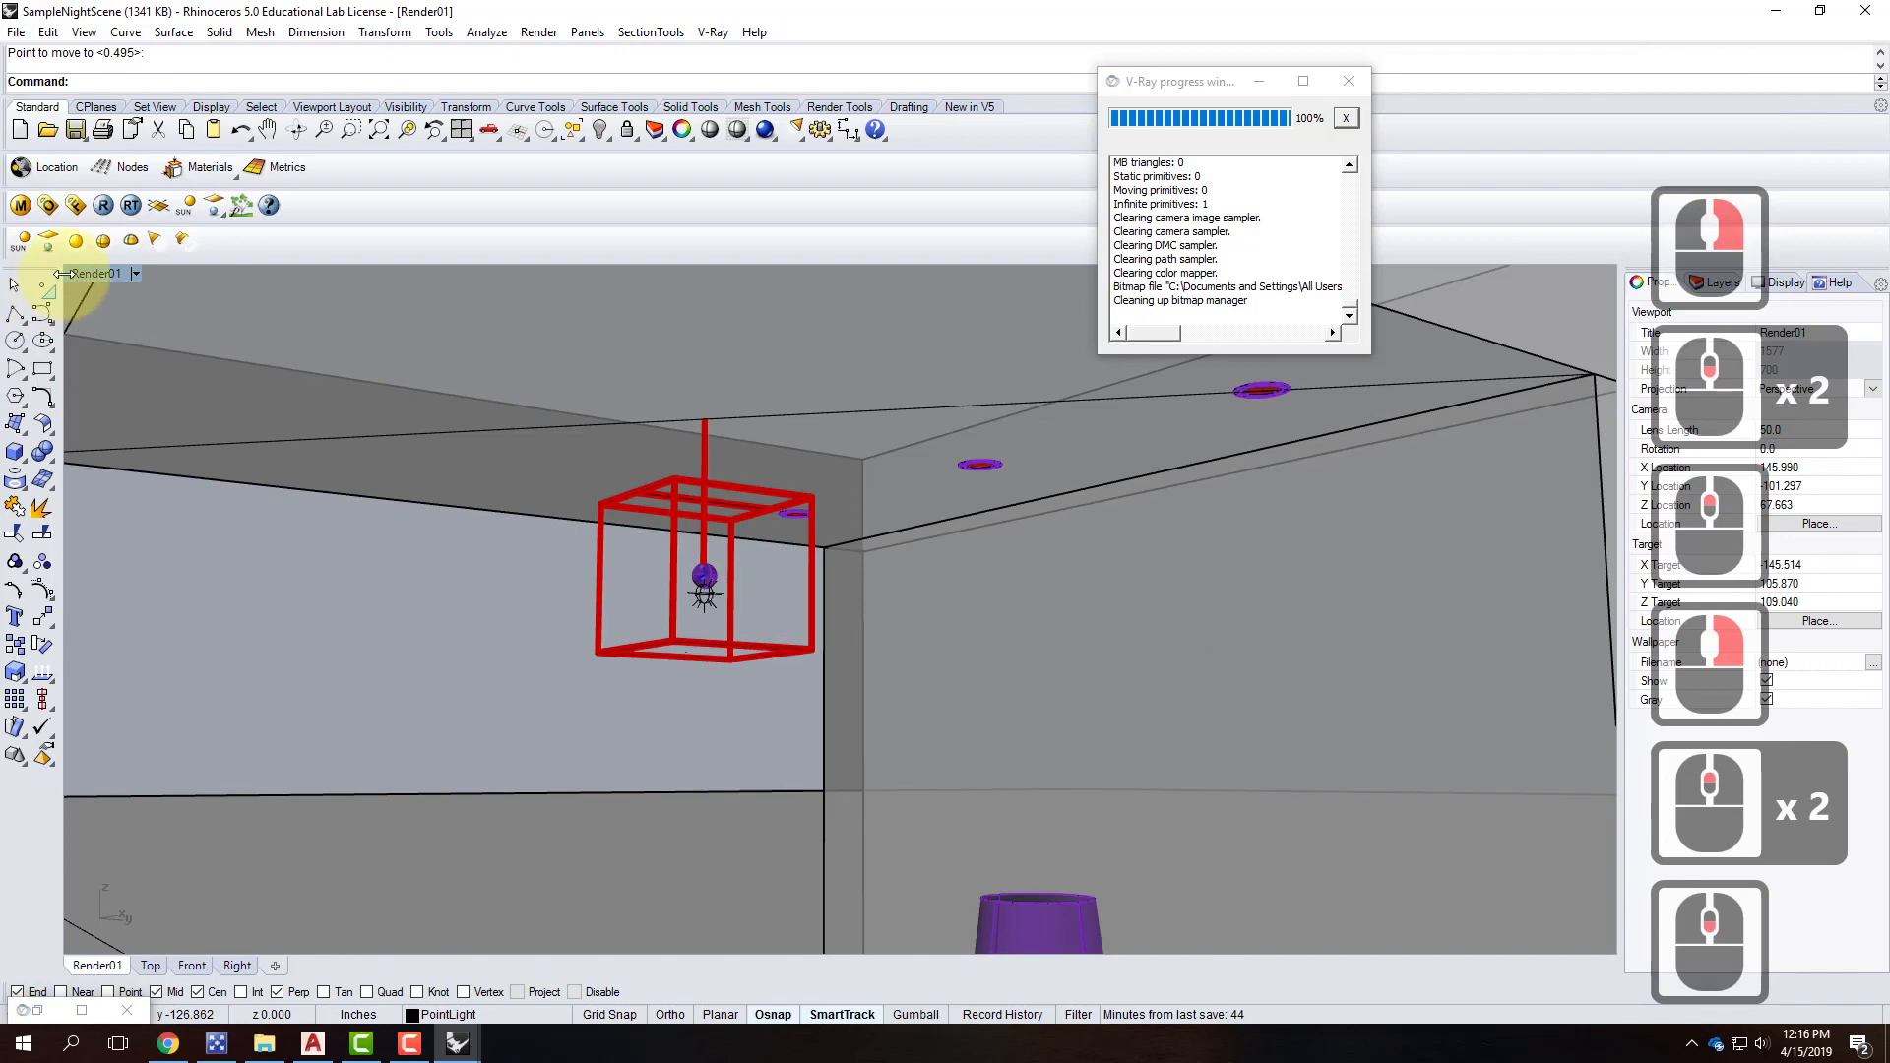
pyautogui.click(103, 205)
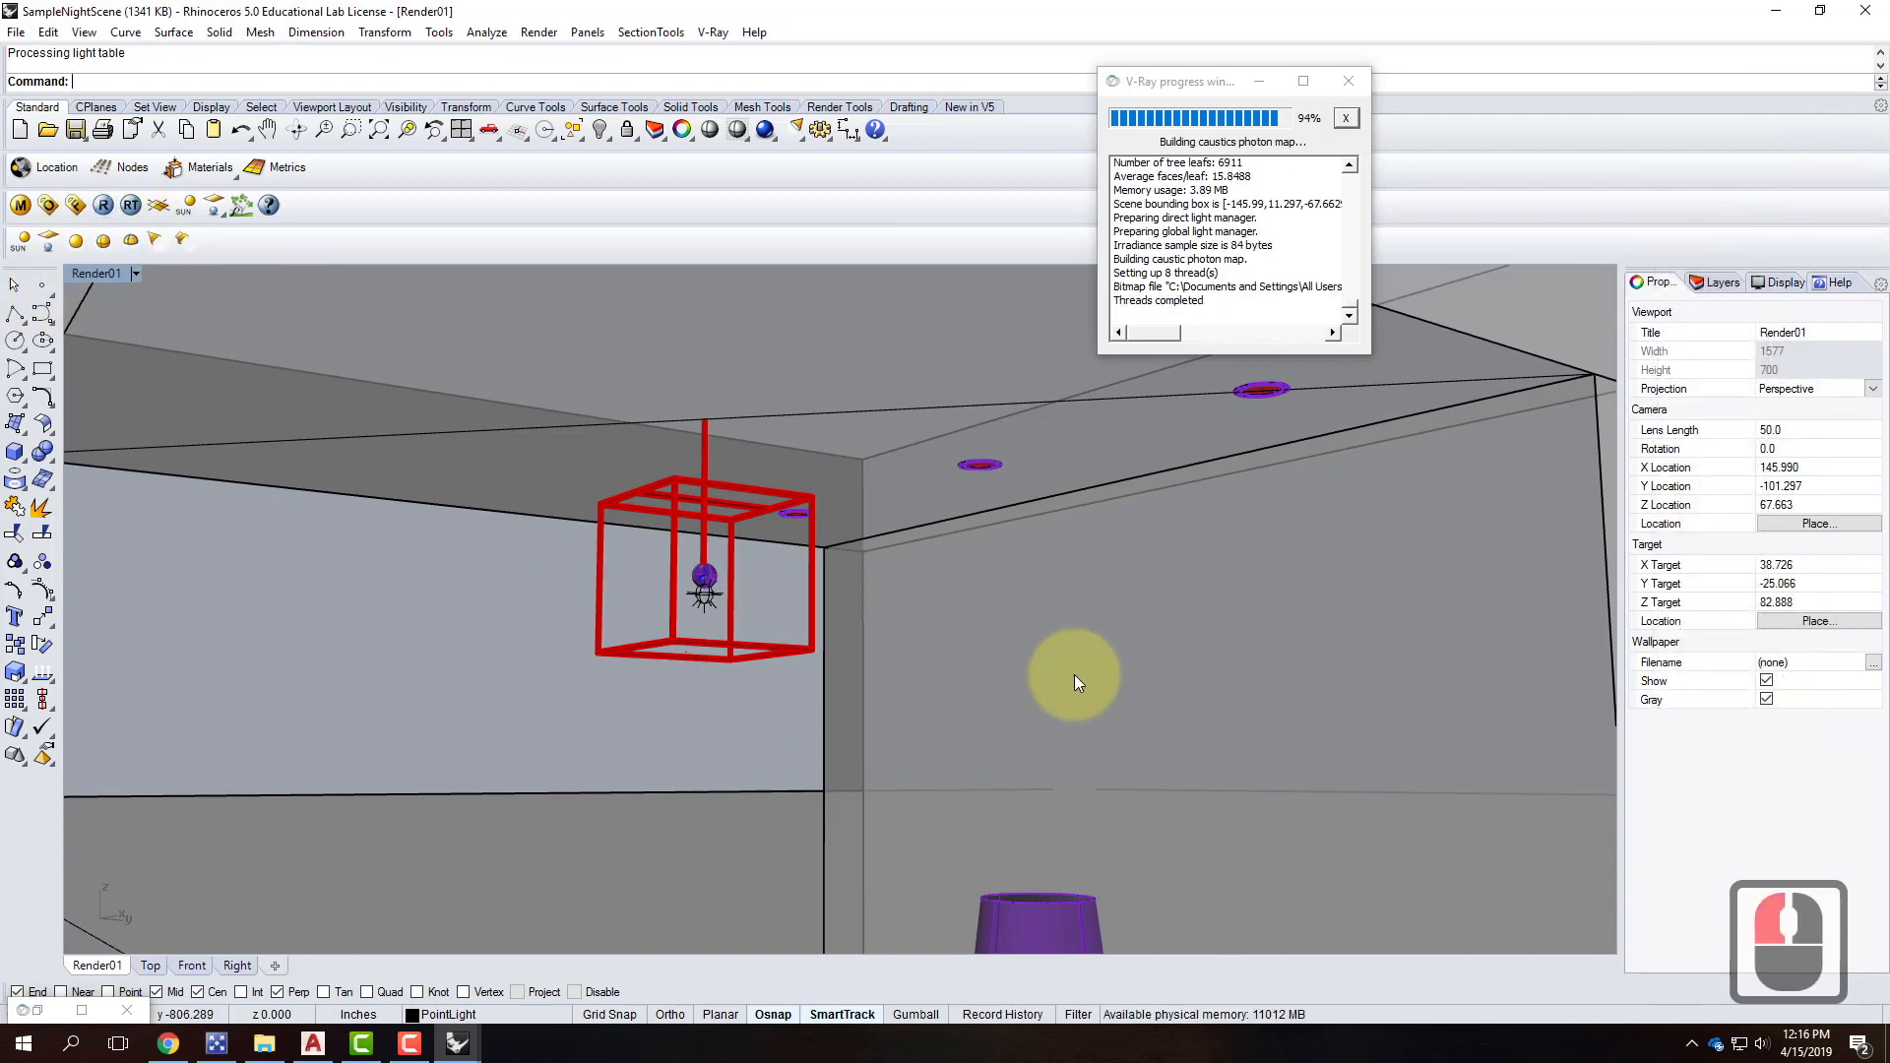
# View the frame buffer zoomed to 100% until the render finishes, then restore it down.
pyautogui.click(79, 1012)
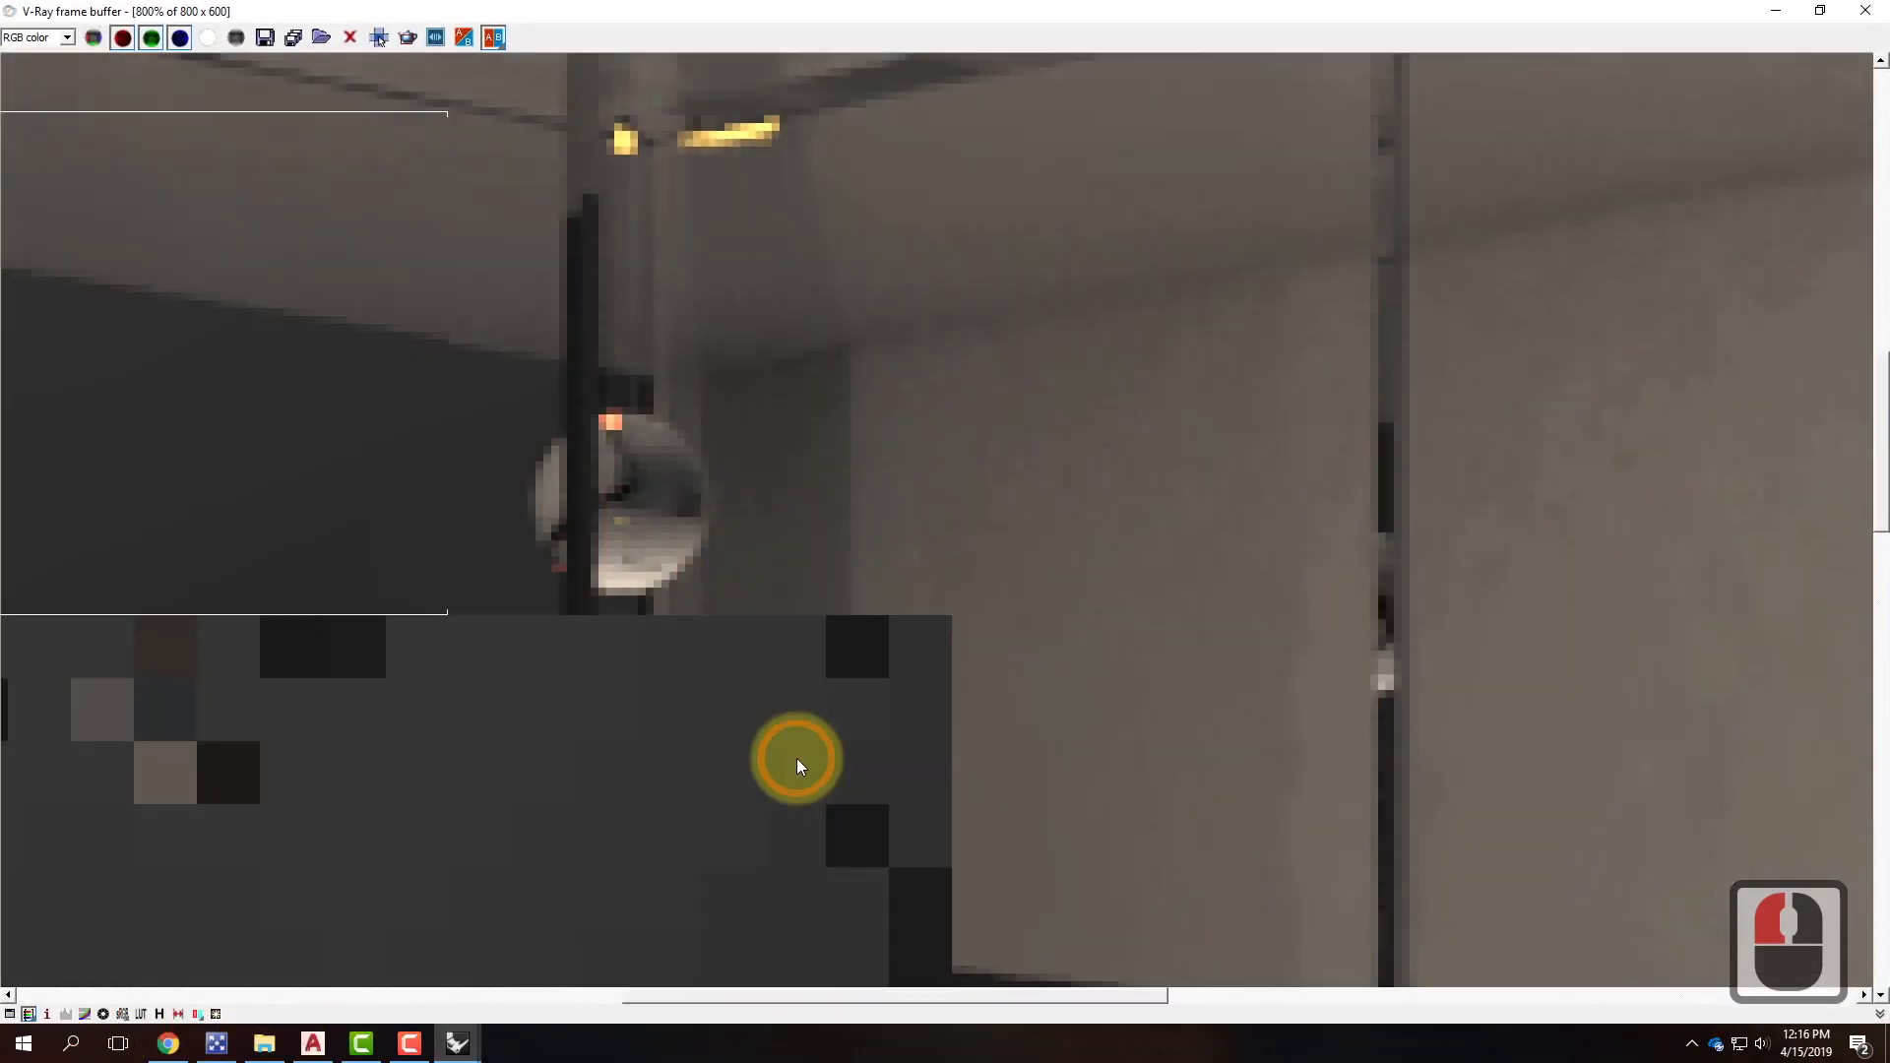
pyautogui.scroll(-2, 924, 588)
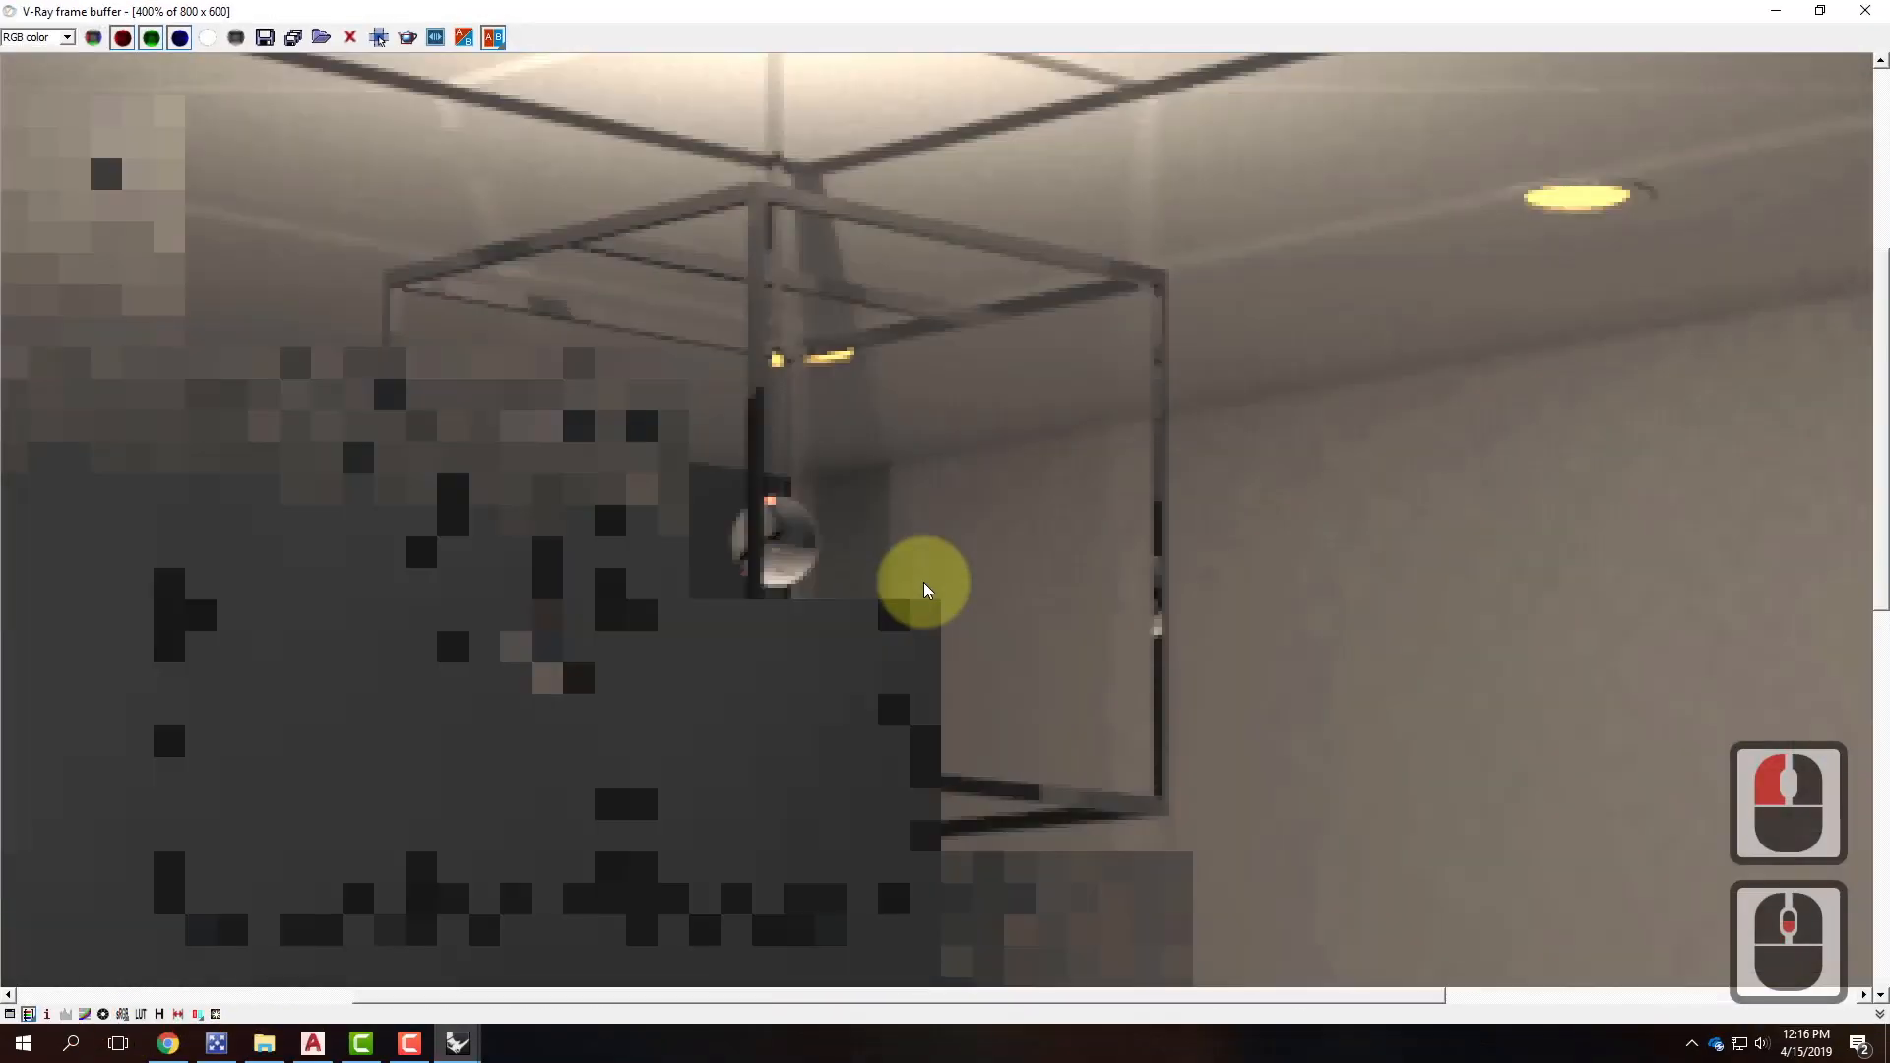
pyautogui.scroll(-1, 925, 587)
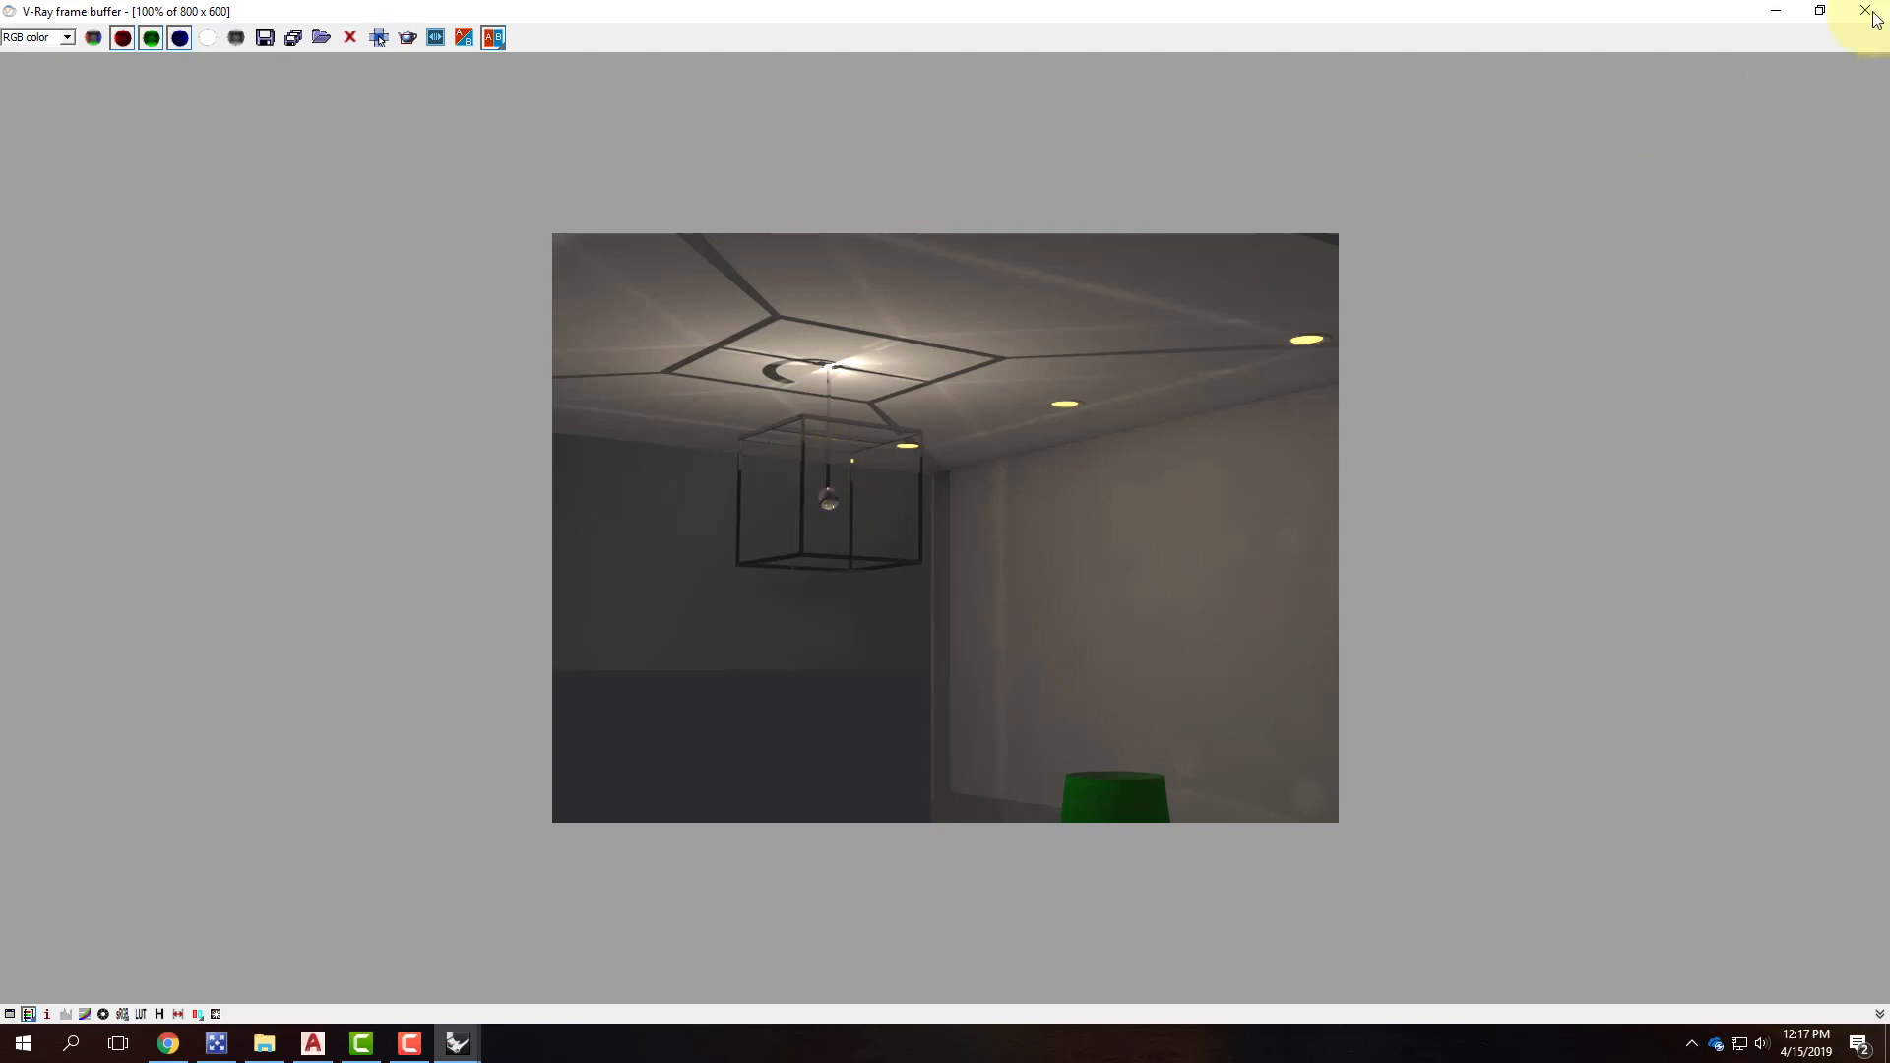
pyautogui.click(1820, 11)
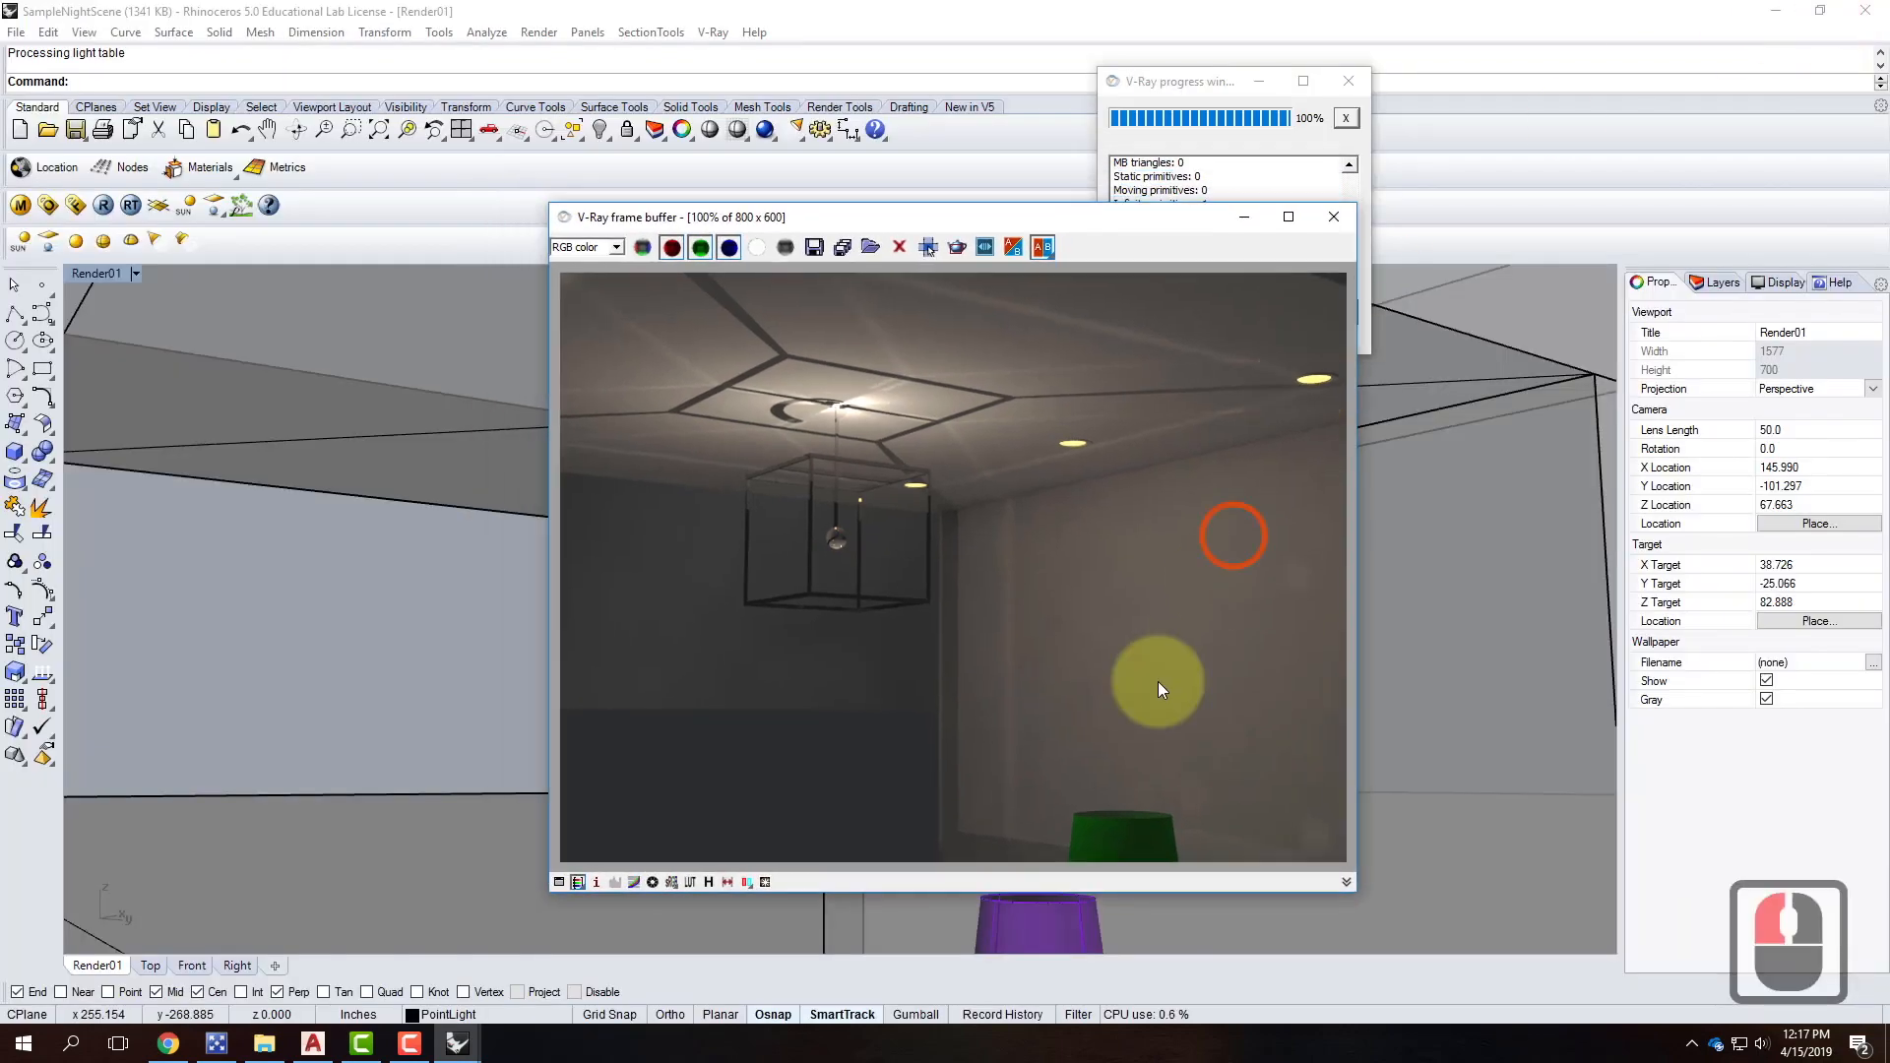
# Minimize the render window and turn on Ortho in the Hanging Fixture 1 file.
pyautogui.click(1244, 216)
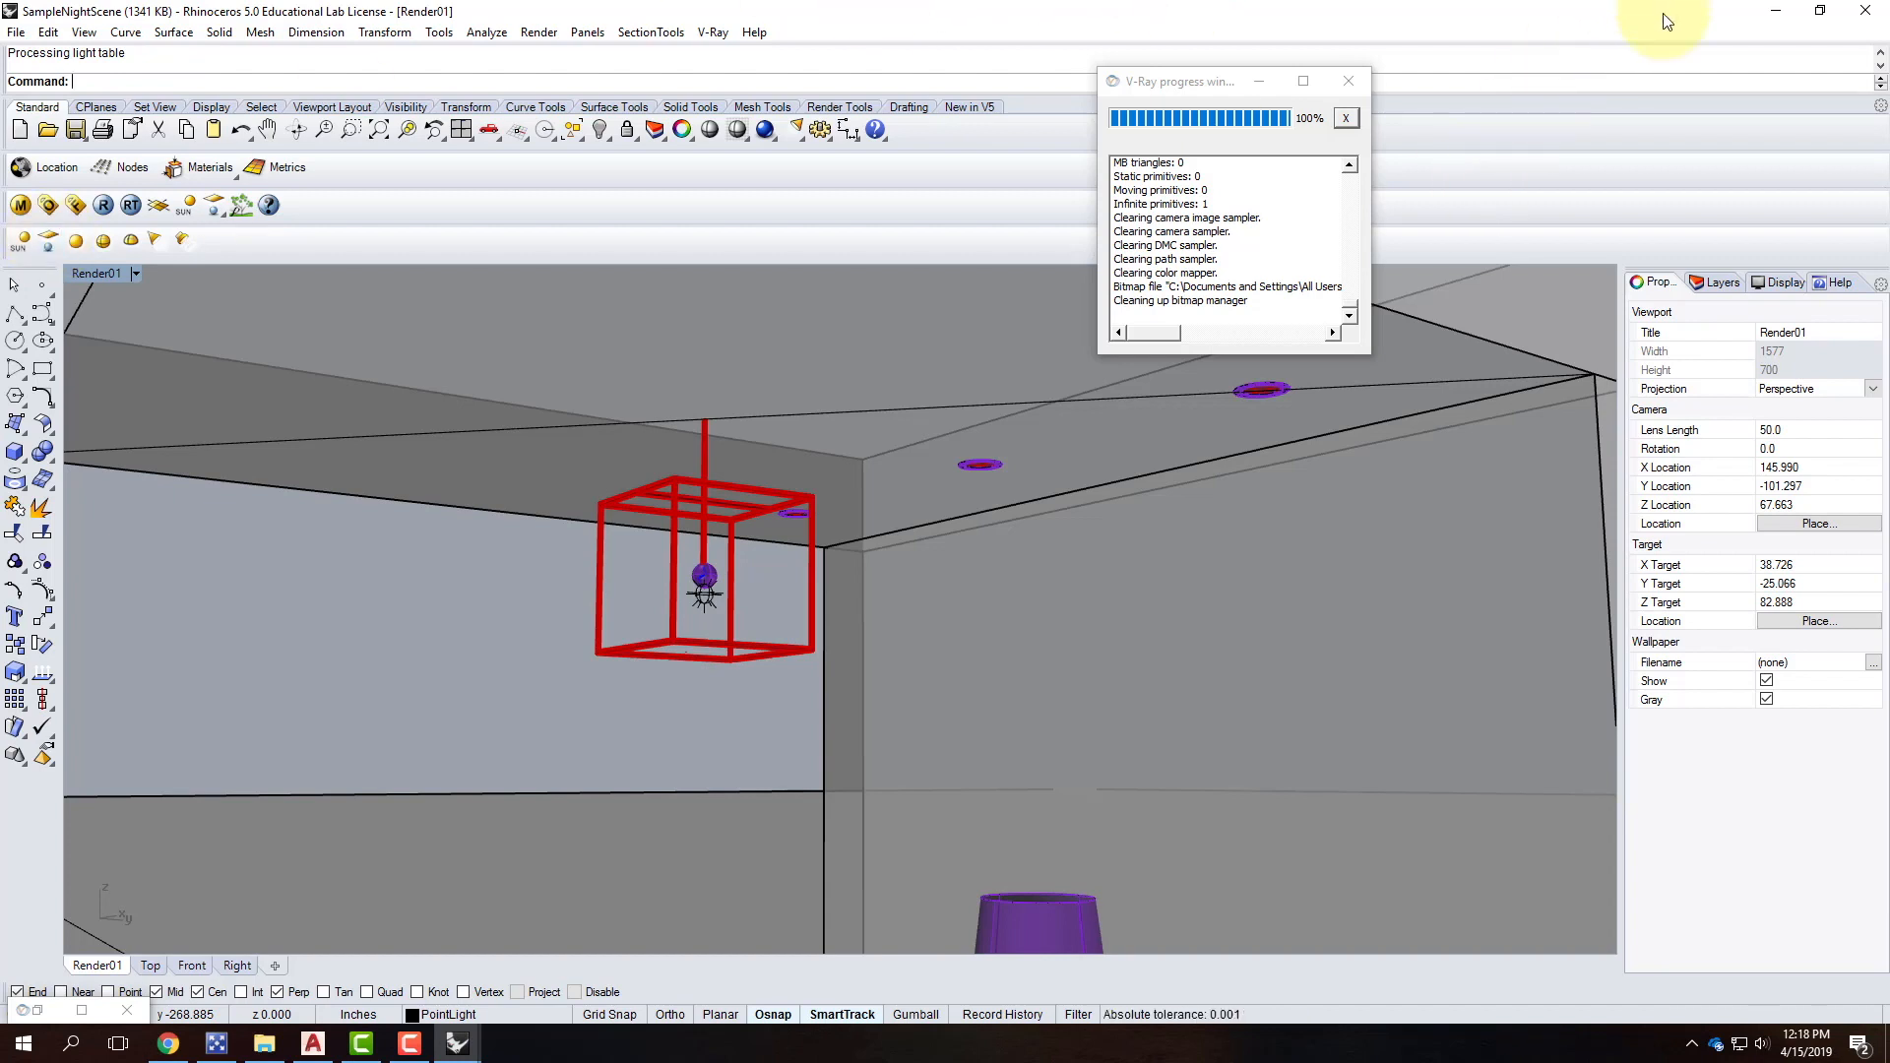
pyautogui.click(661, 1013)
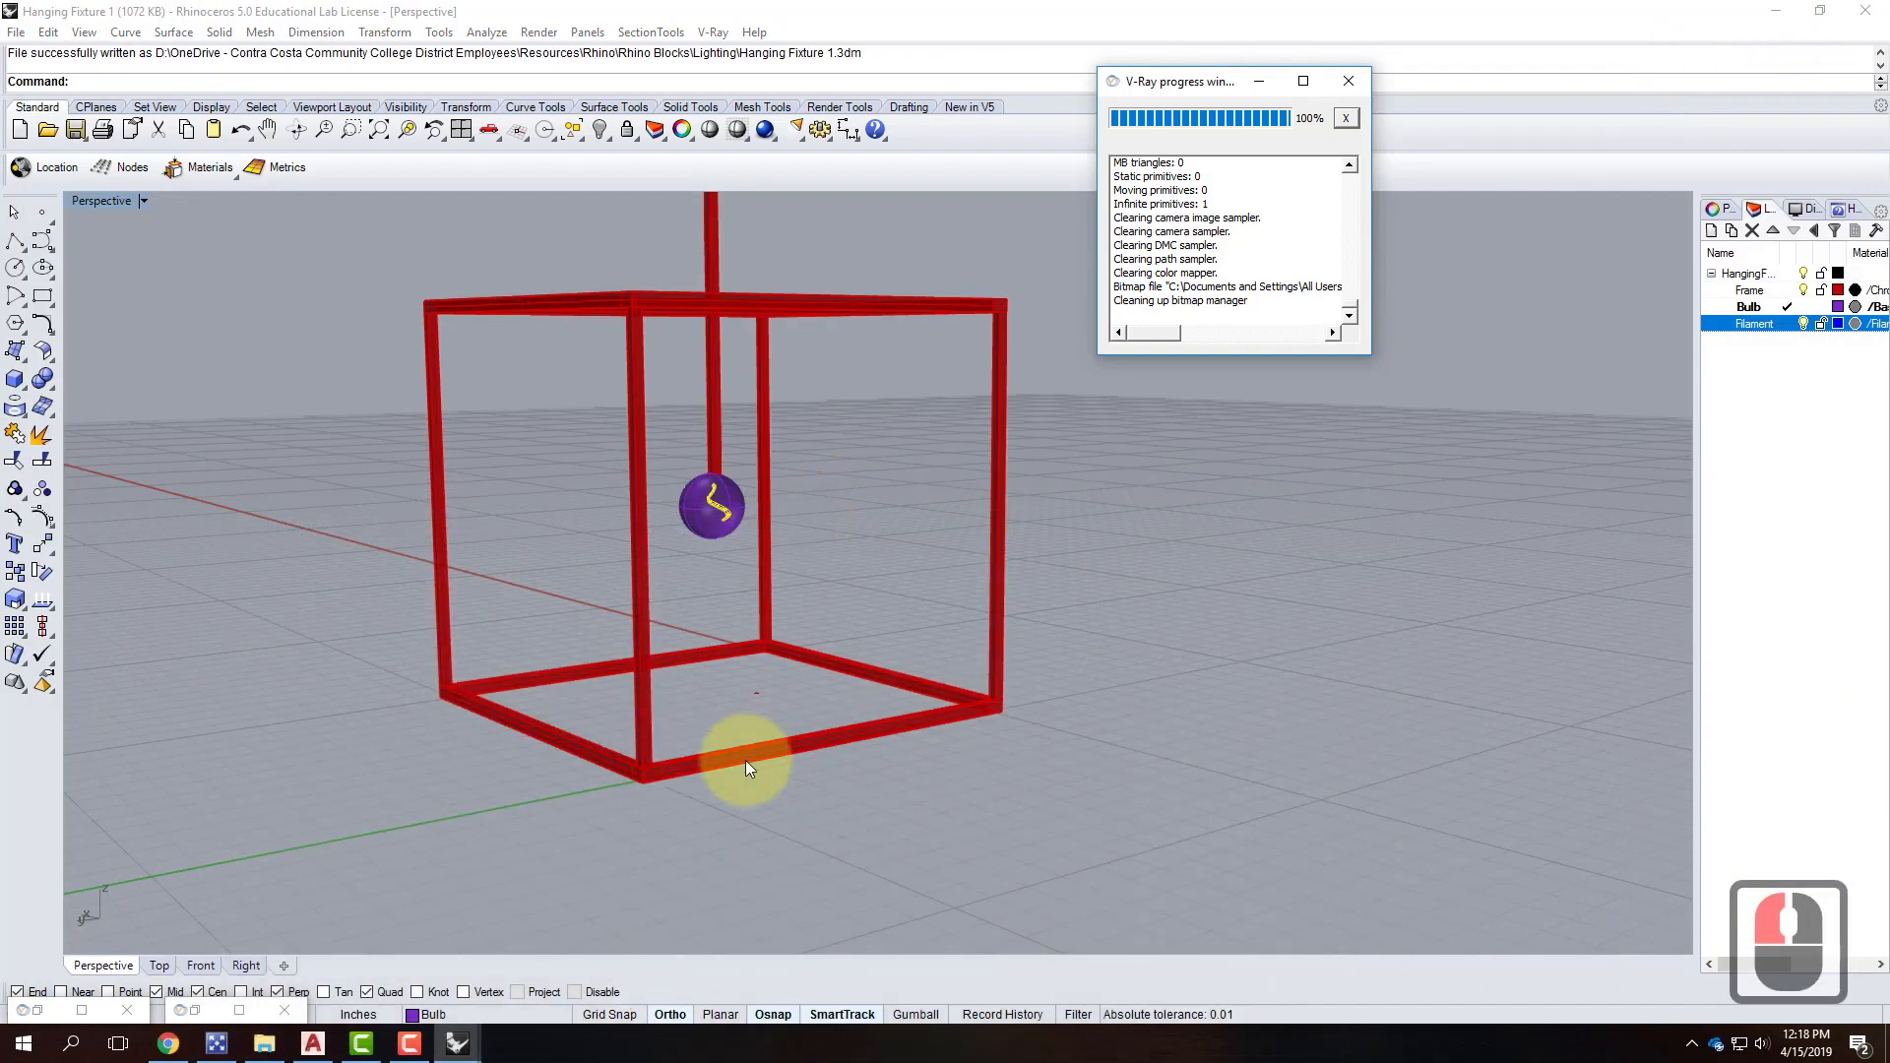
# Save Hanging Fixture 1 and start a new model from the Large Objects - Inches template.
pyautogui.click(16, 31)
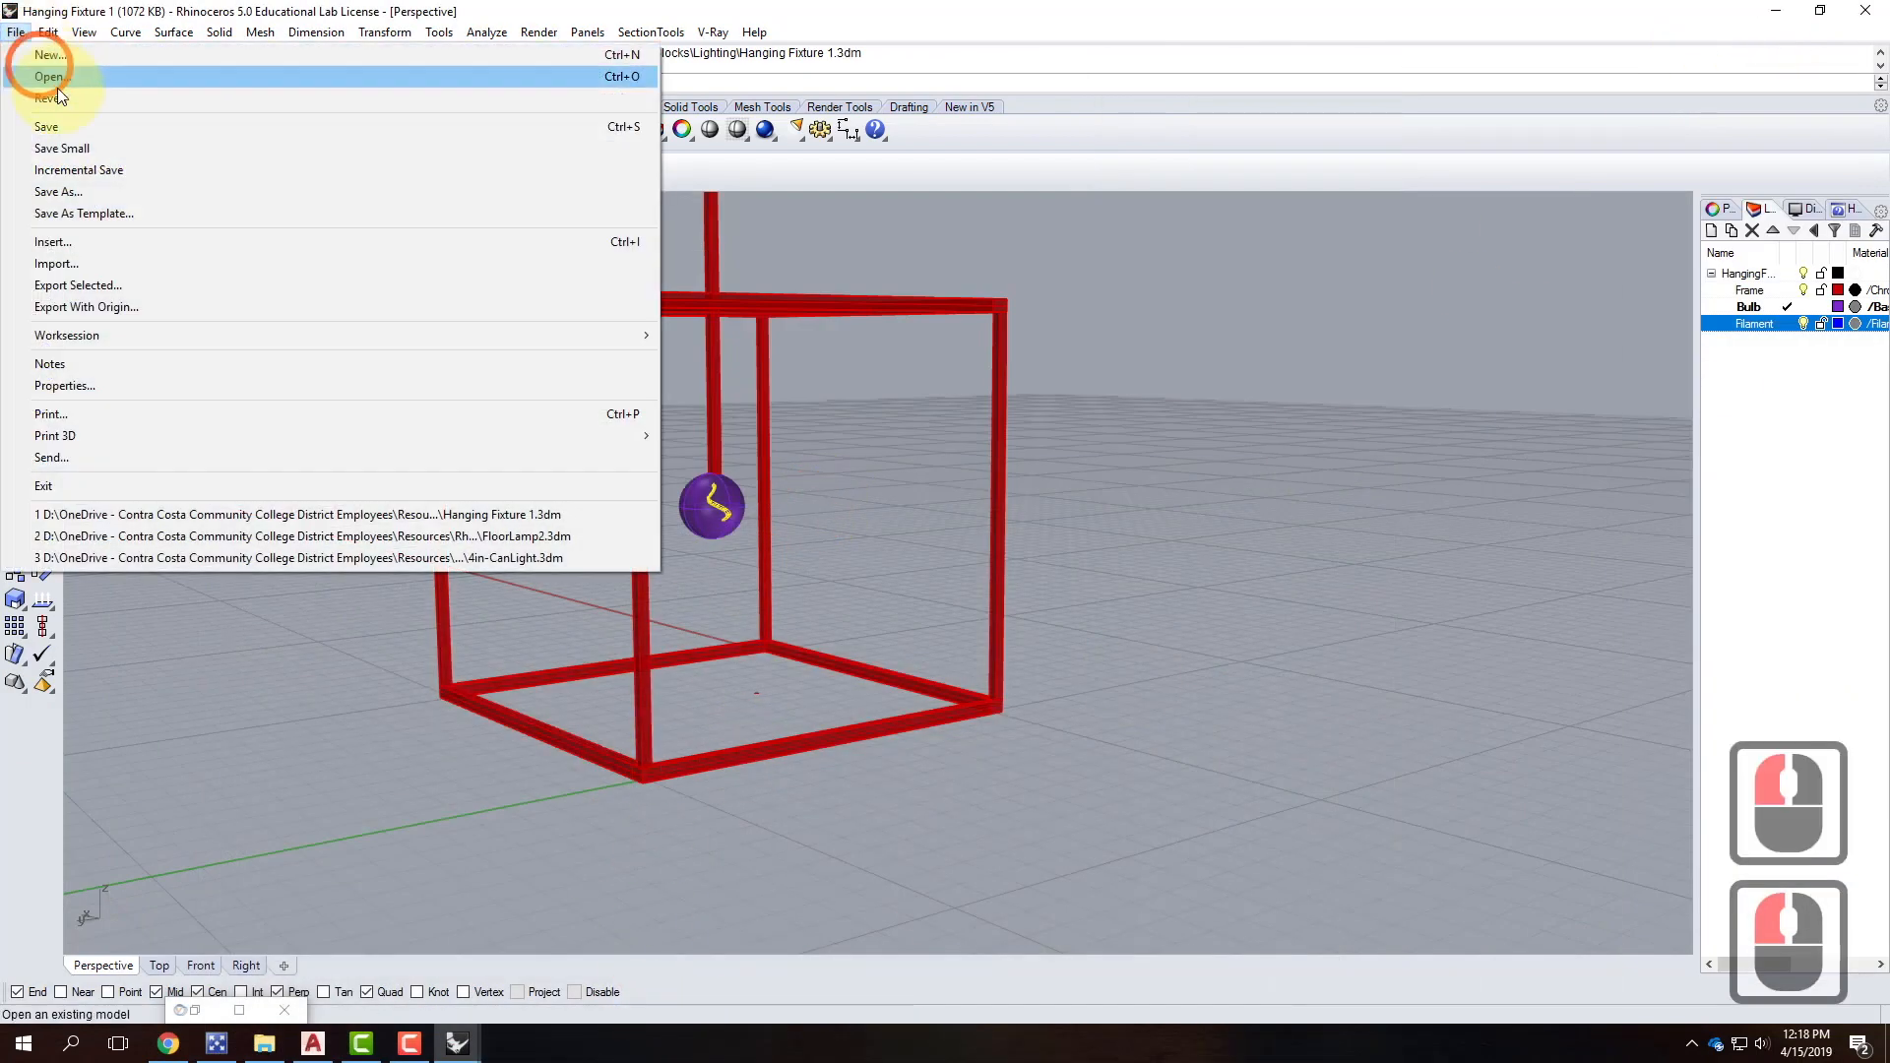
pyautogui.click(62, 136)
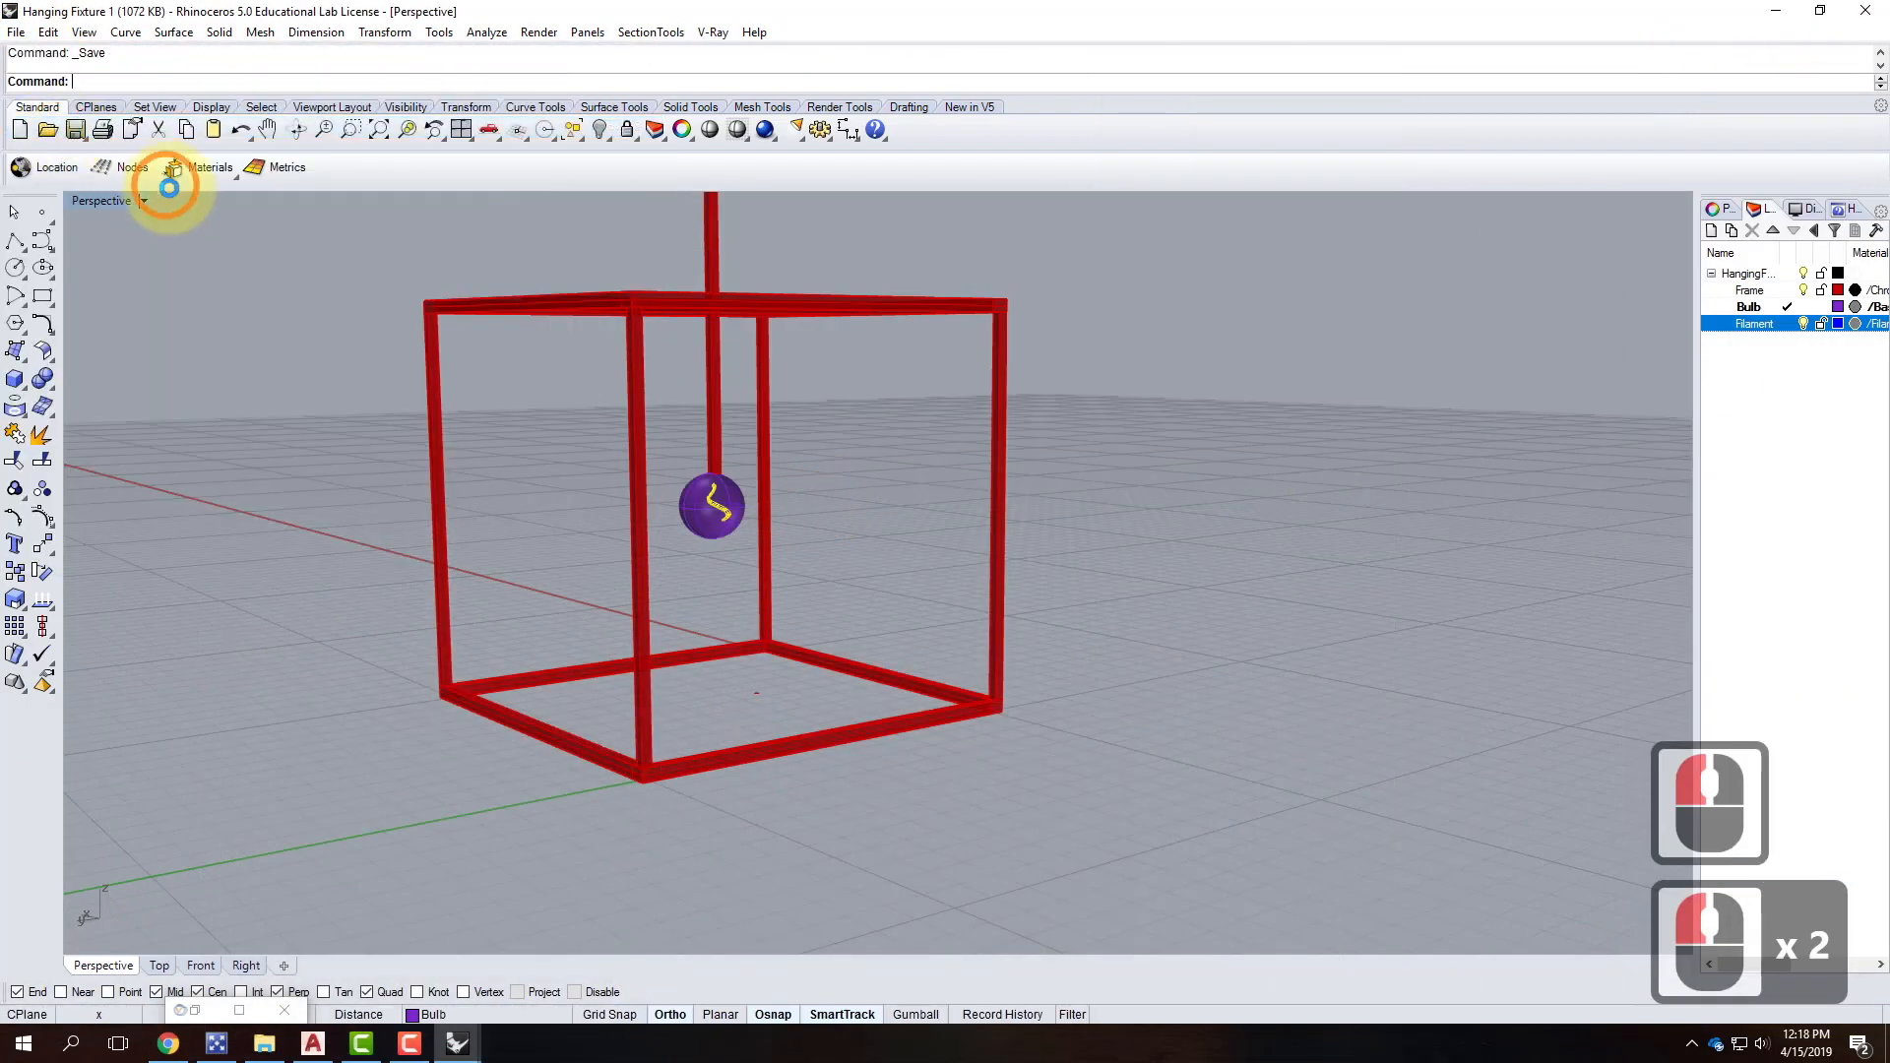
pyautogui.click(17, 33)
pyautogui.click(49, 51)
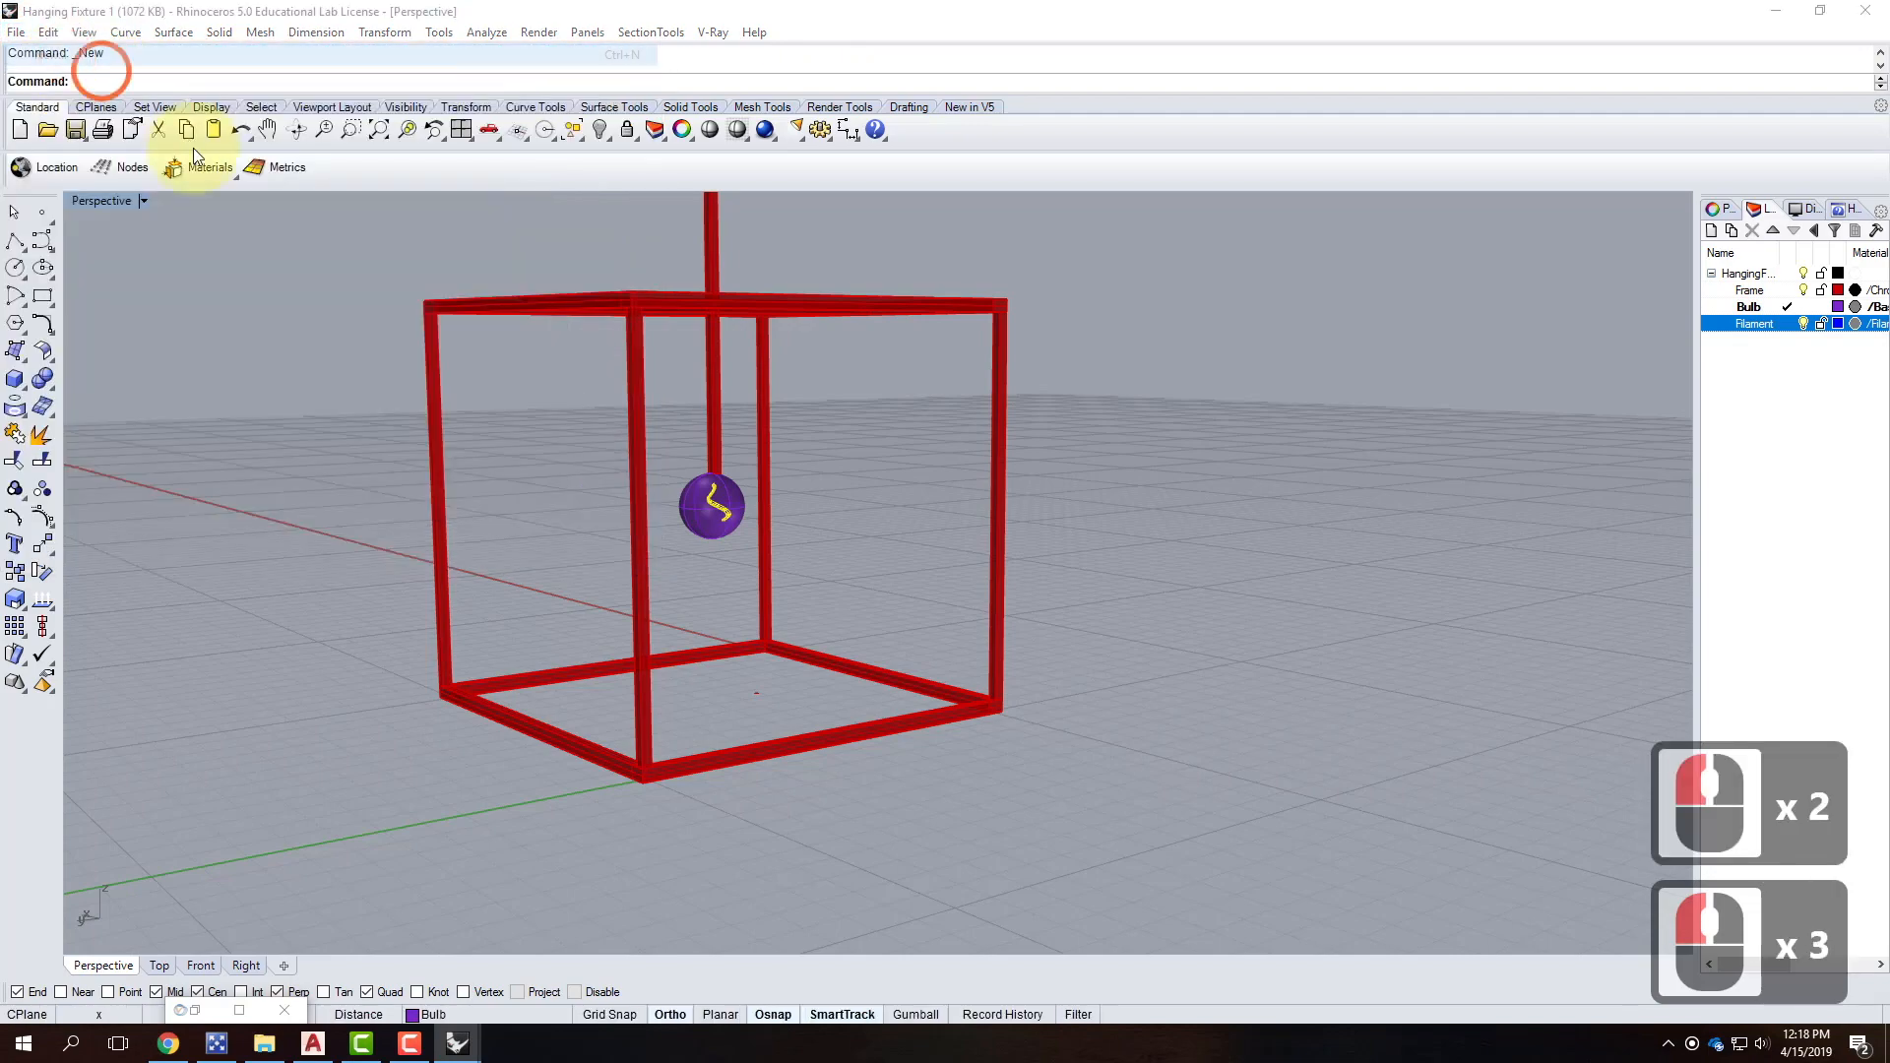
pyautogui.doubleClick(792, 427)
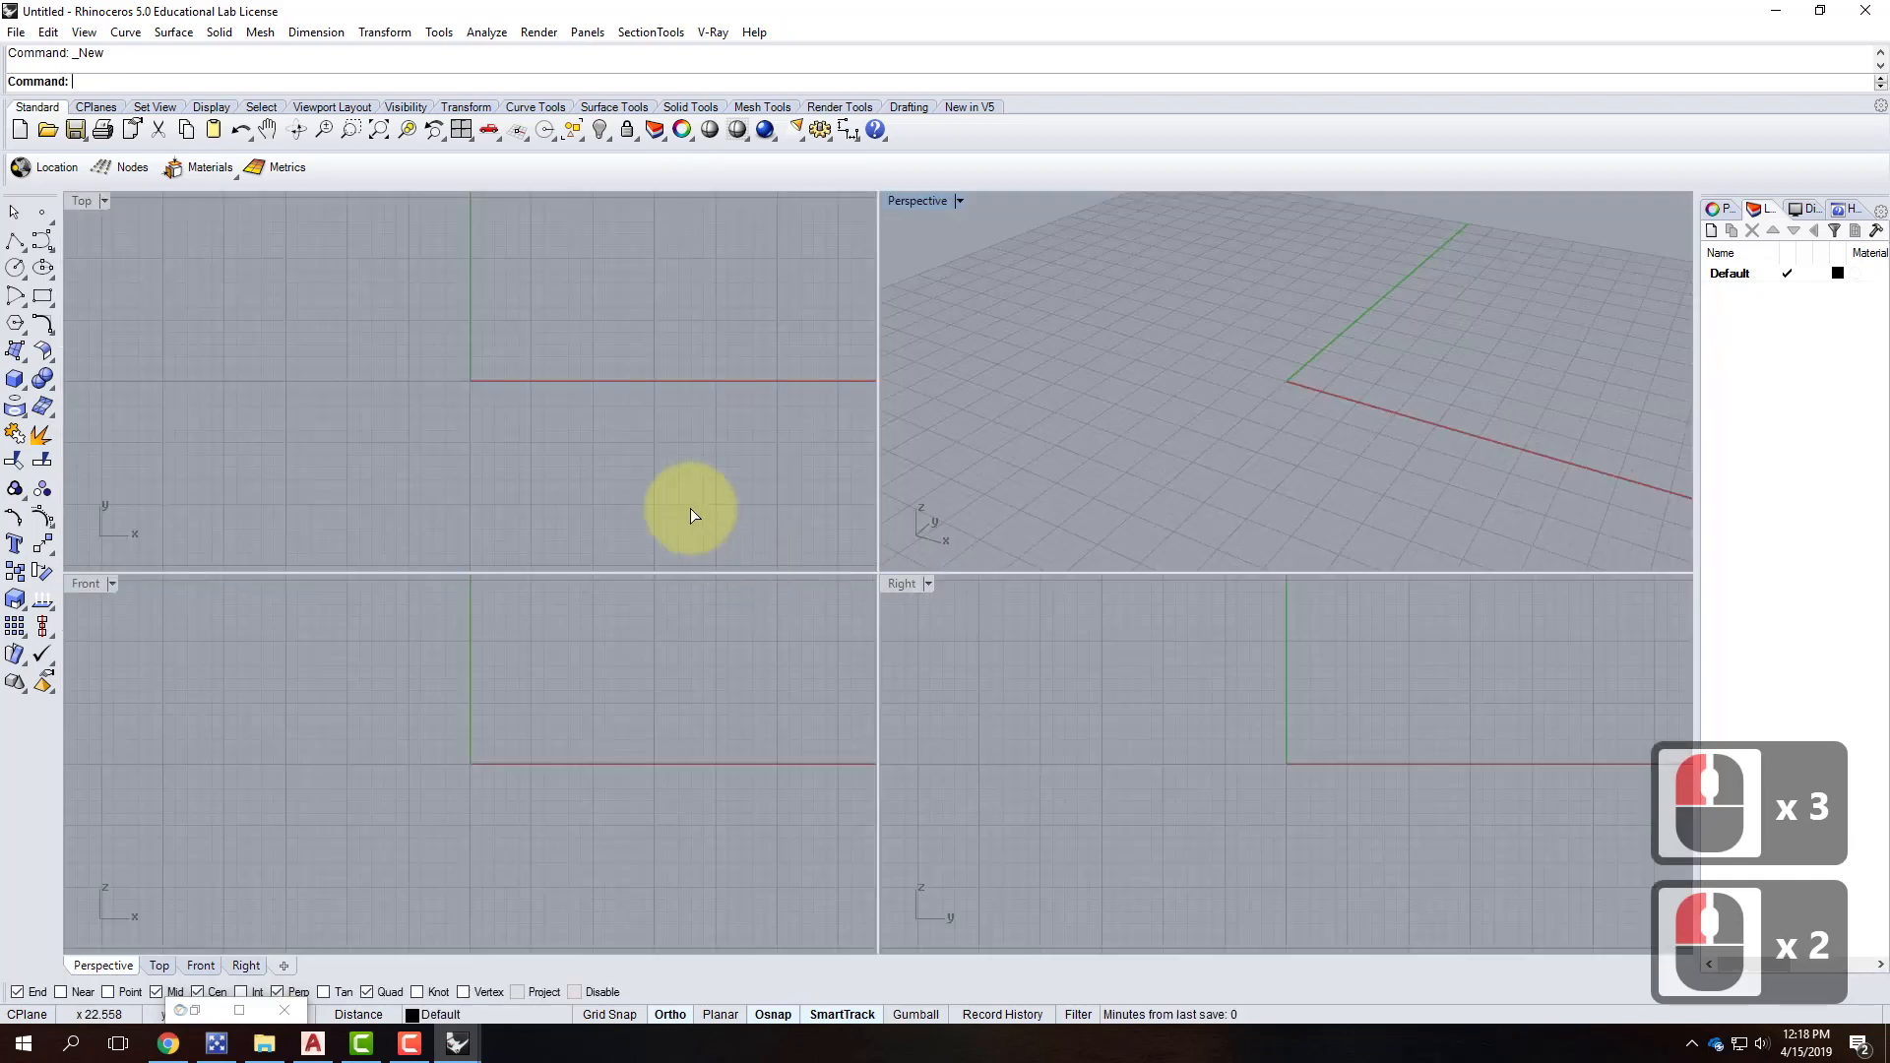
# Maximize the Perspective view and orbit the empty scene.
pyautogui.doubleClick(922, 202)
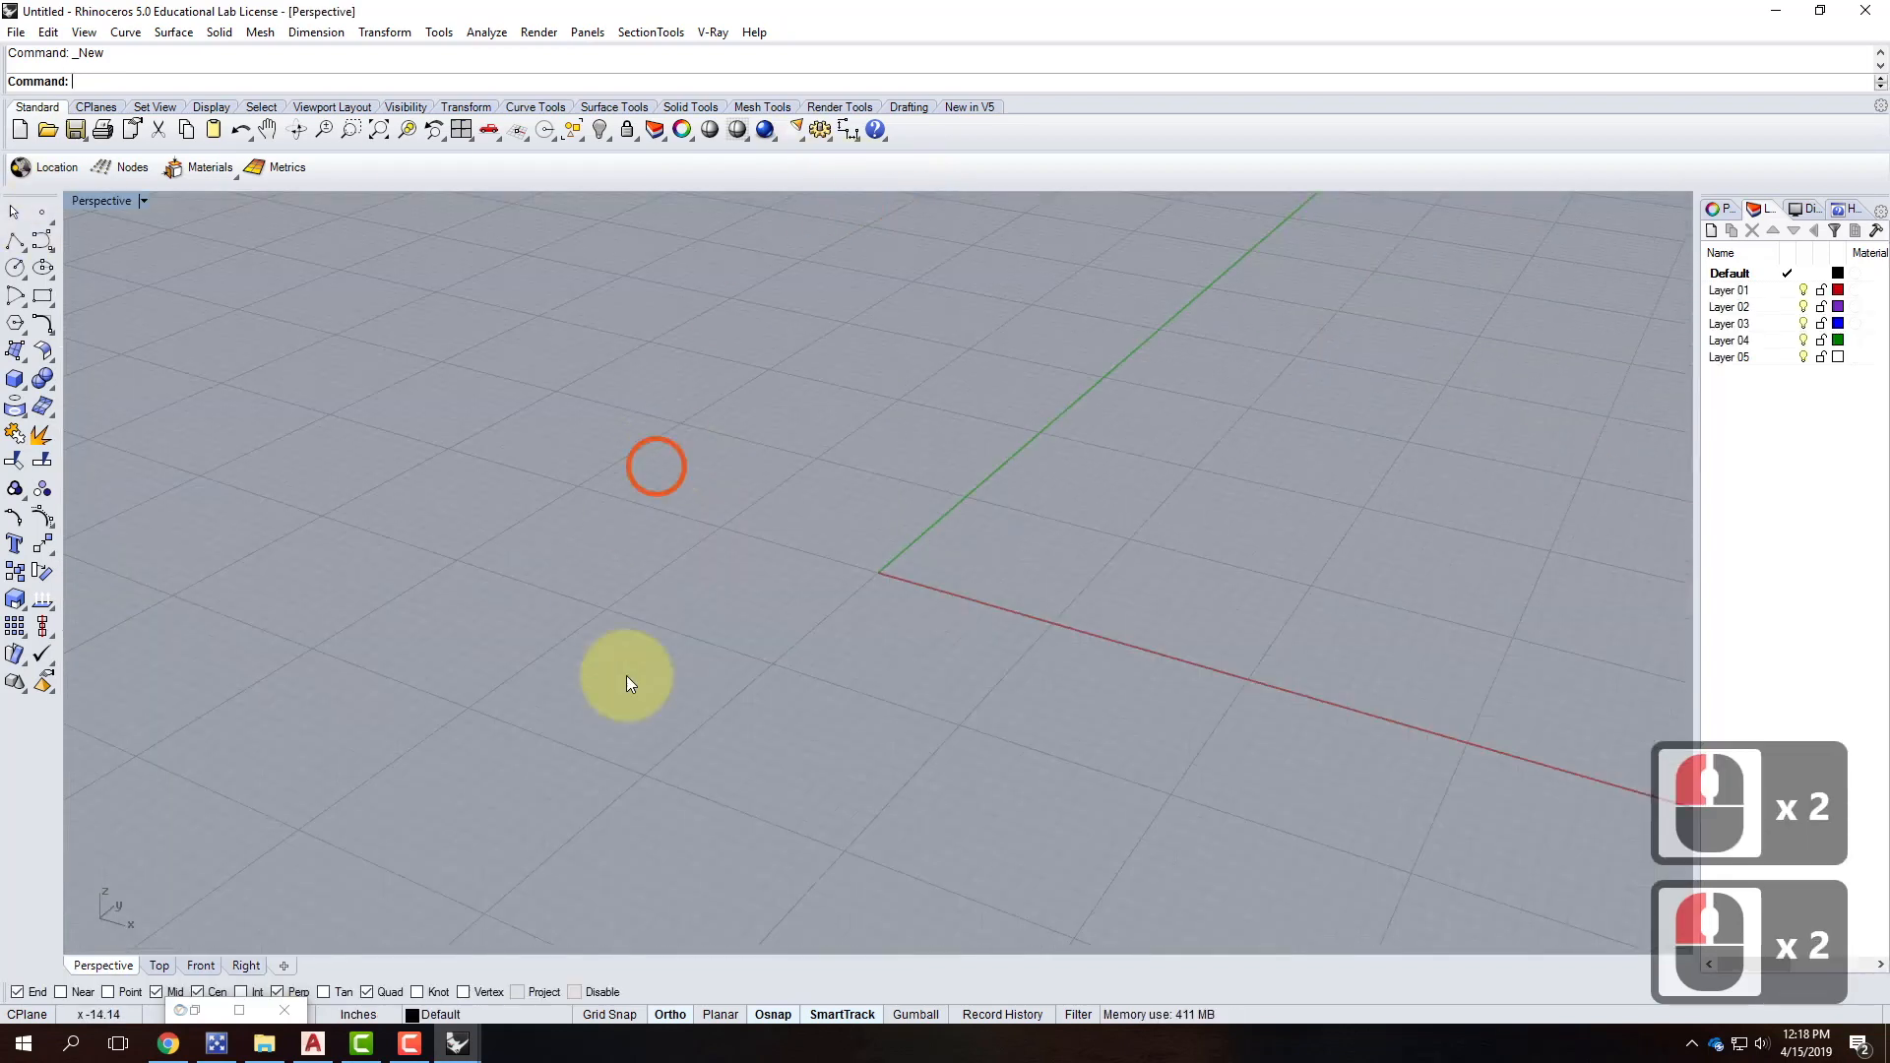
pyautogui.scroll(-2, 433, 652)
pyautogui.moveTo(478, 666); pyautogui.dragTo(565, 701, button='right')
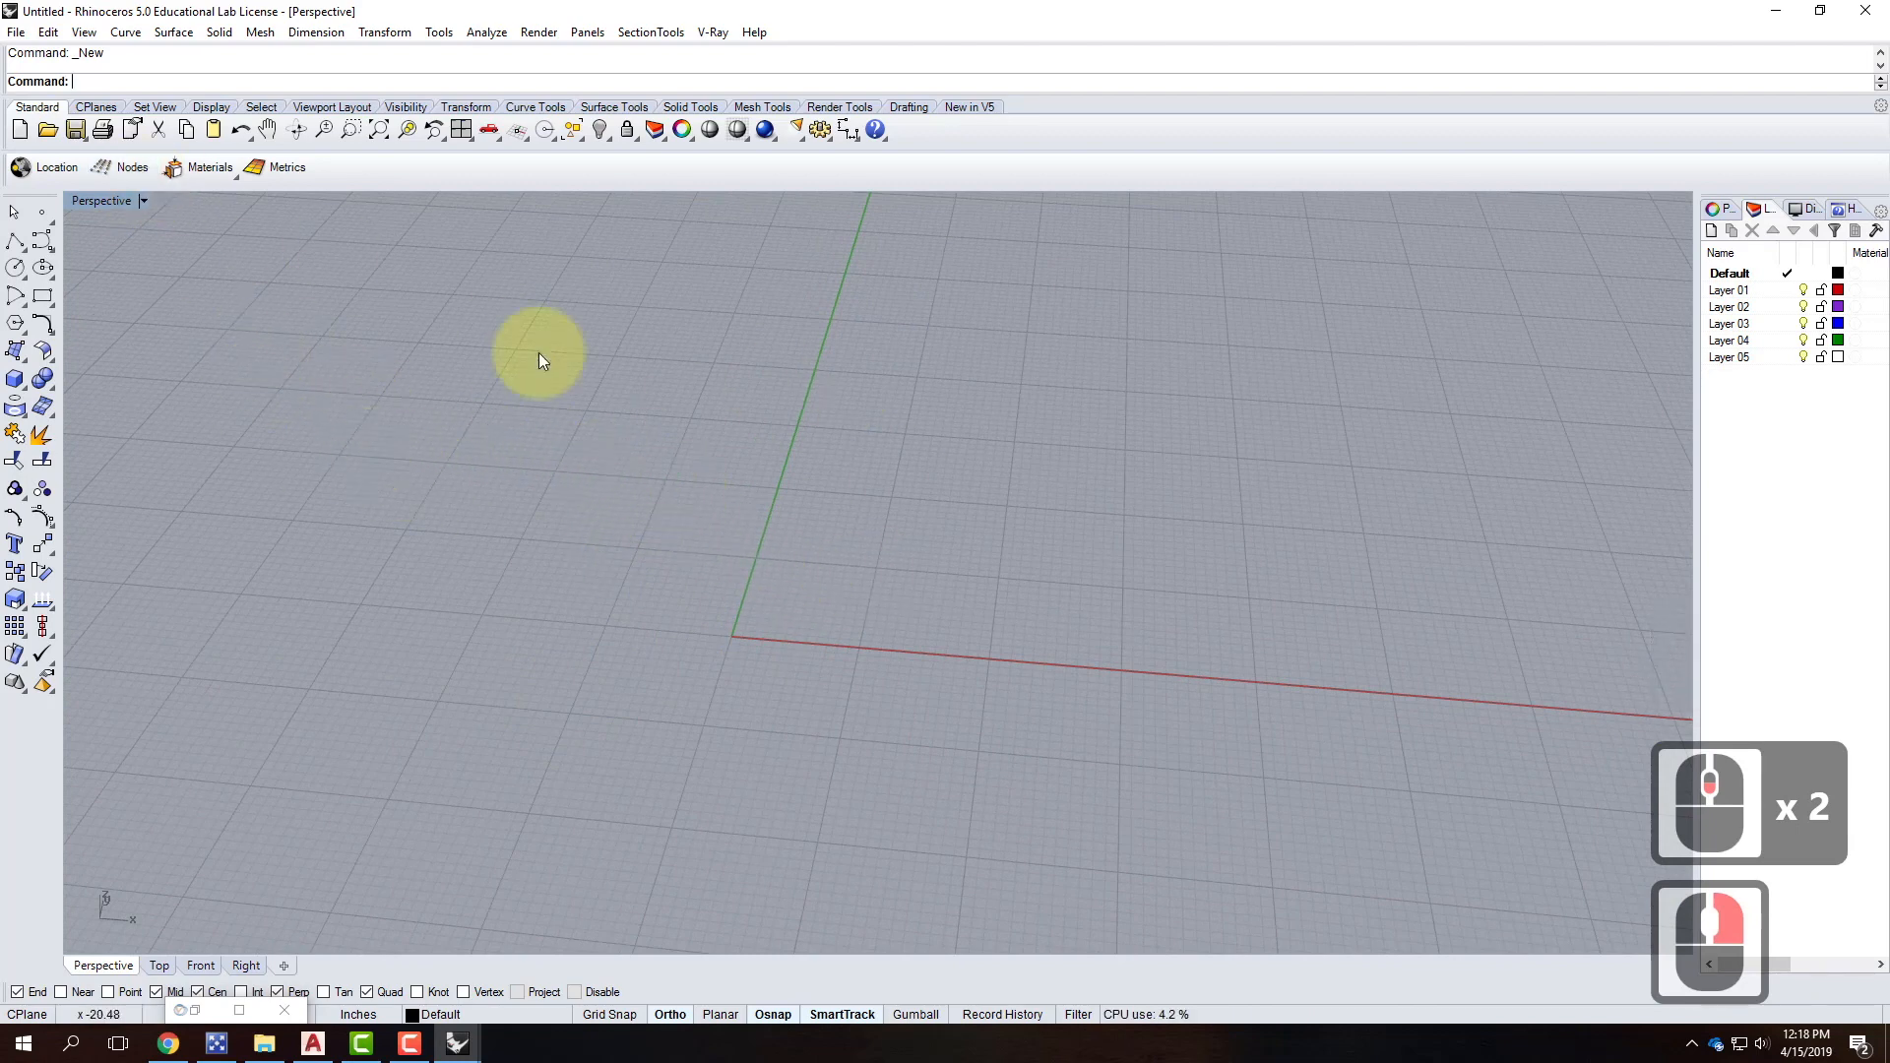
# Create a letter G text in Arial, mask None, height 2.
pyautogui.write('text')
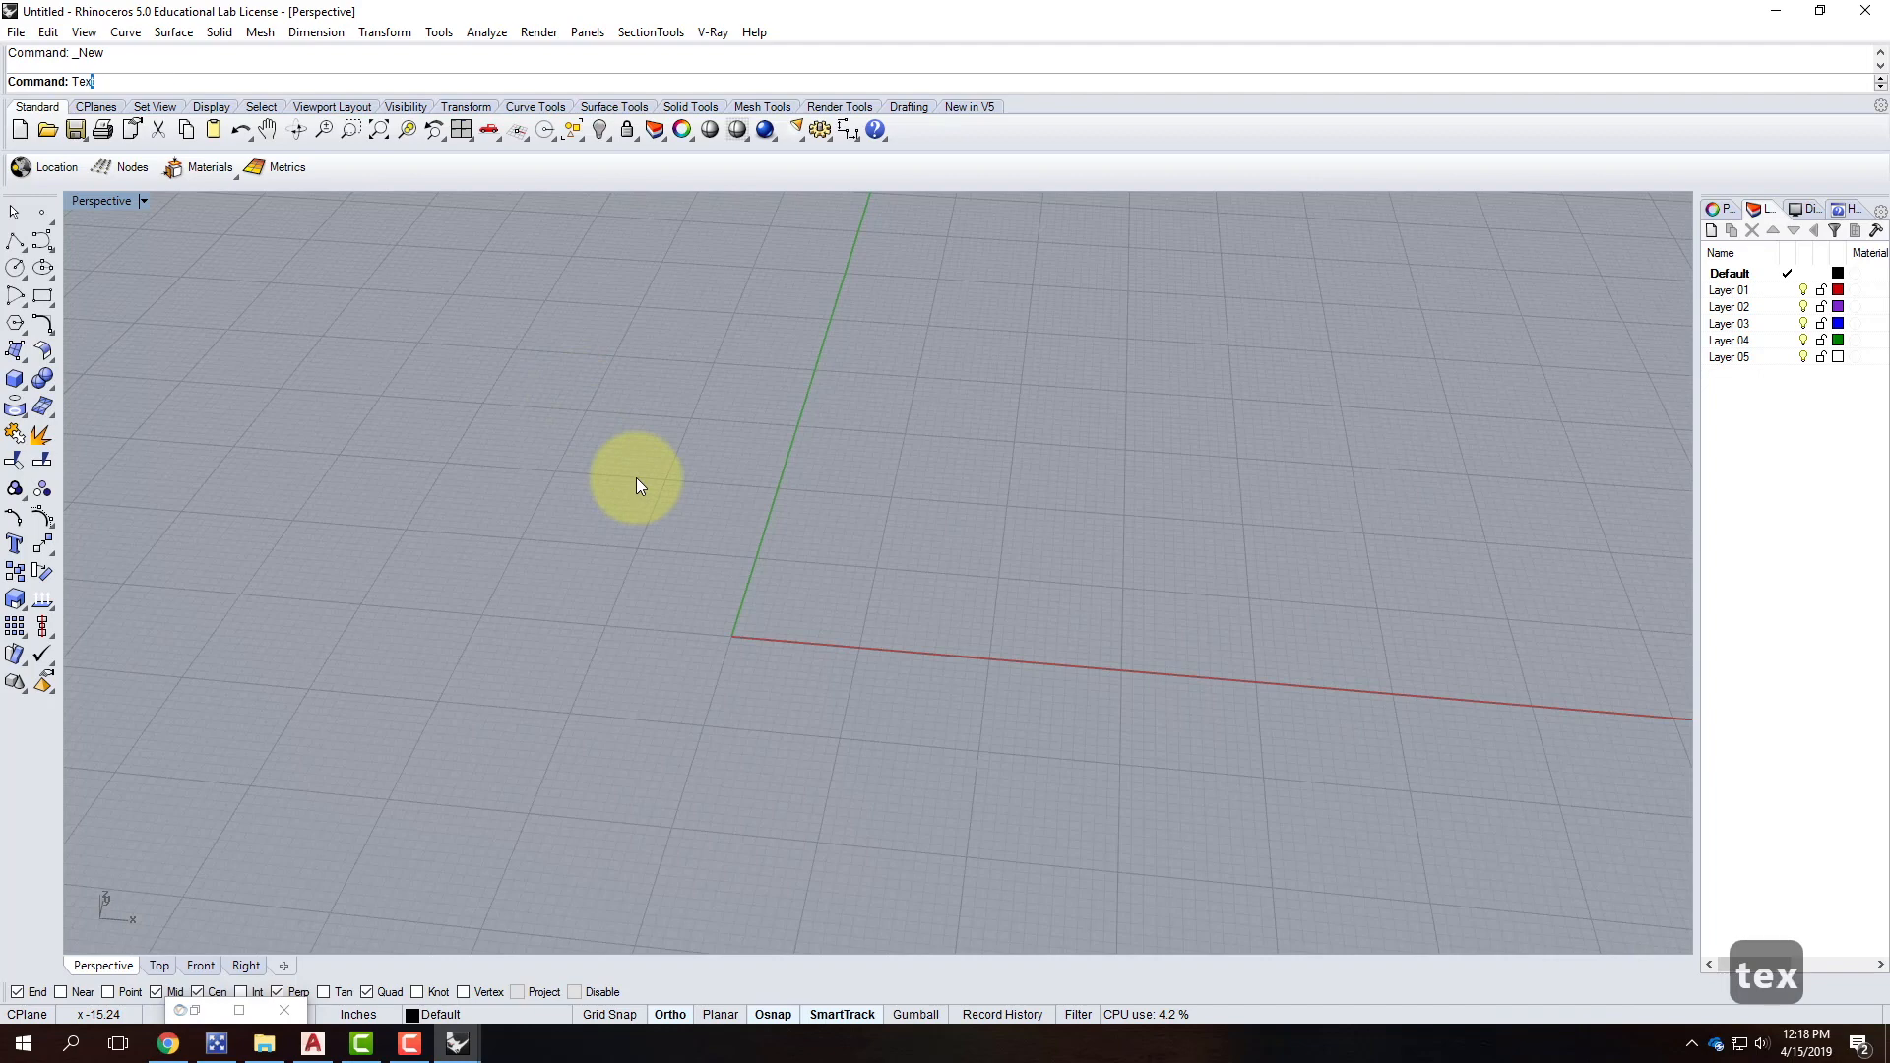
pyautogui.press('Return')
pyautogui.click(690, 473)
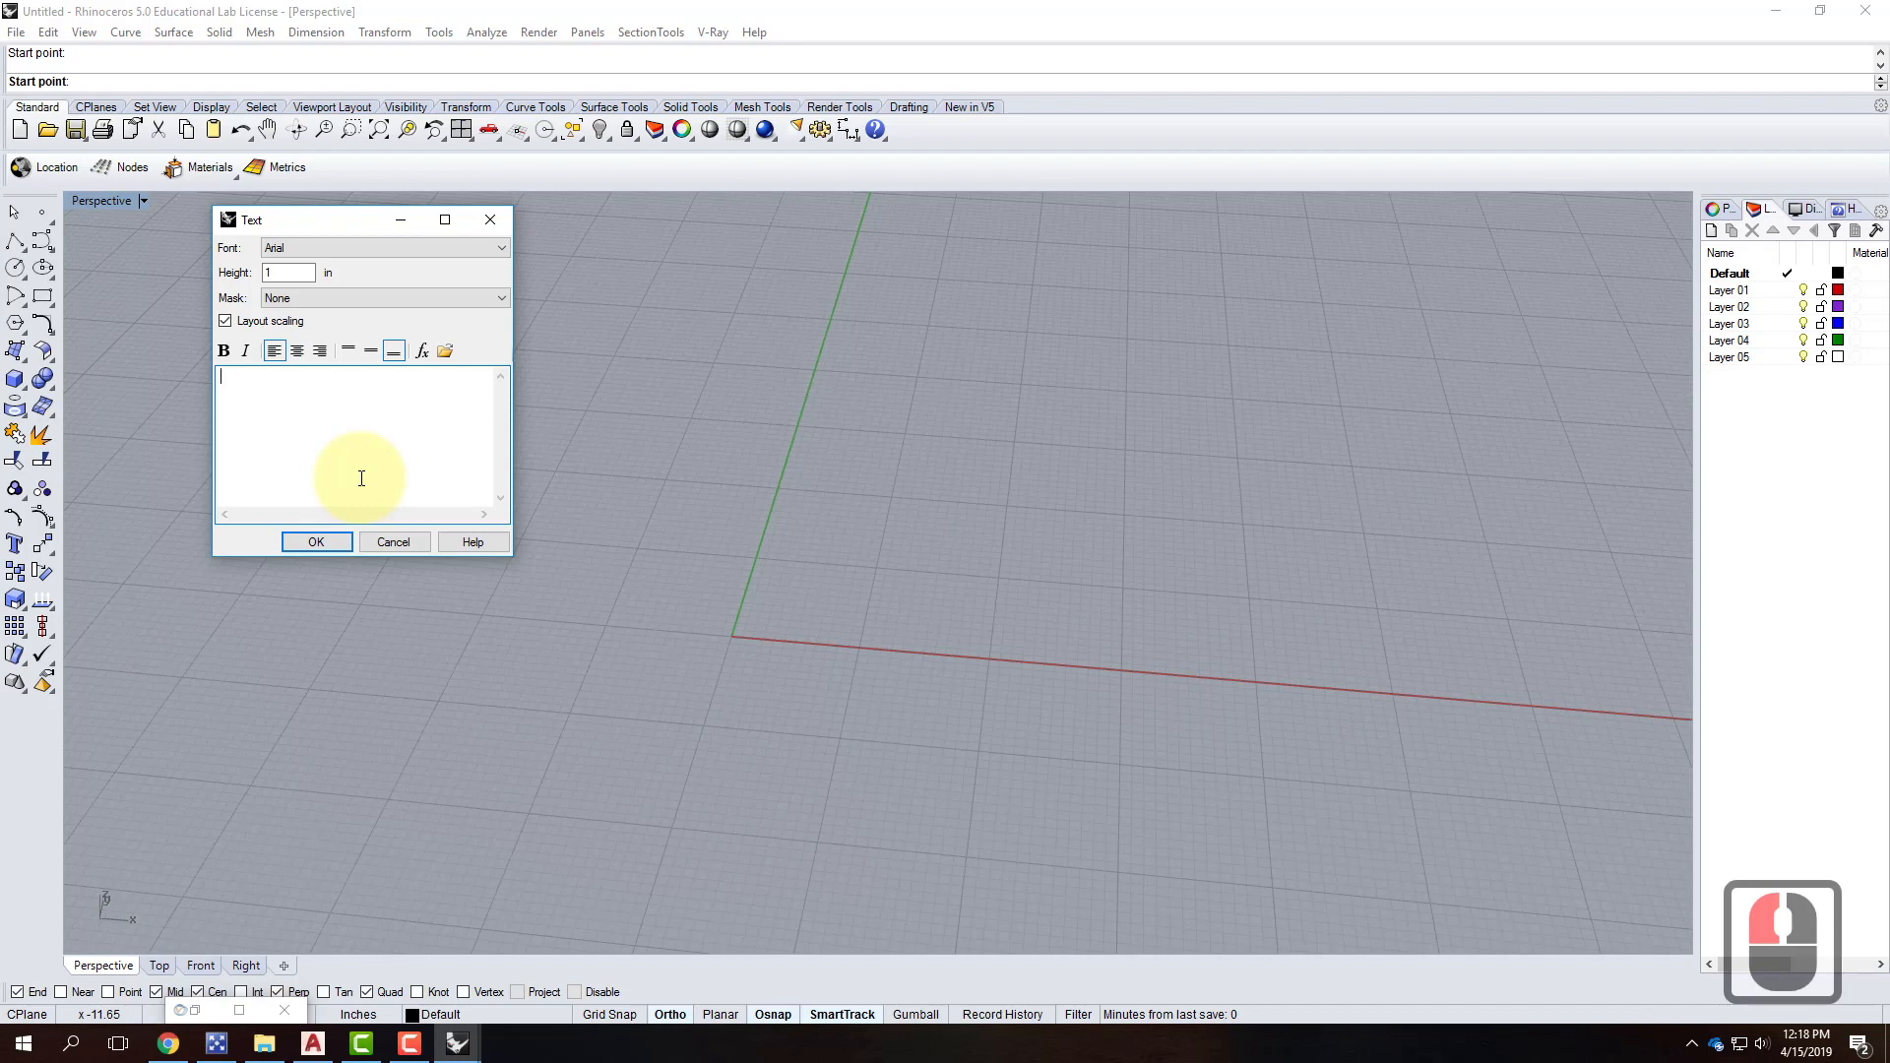
pyautogui.write('G')
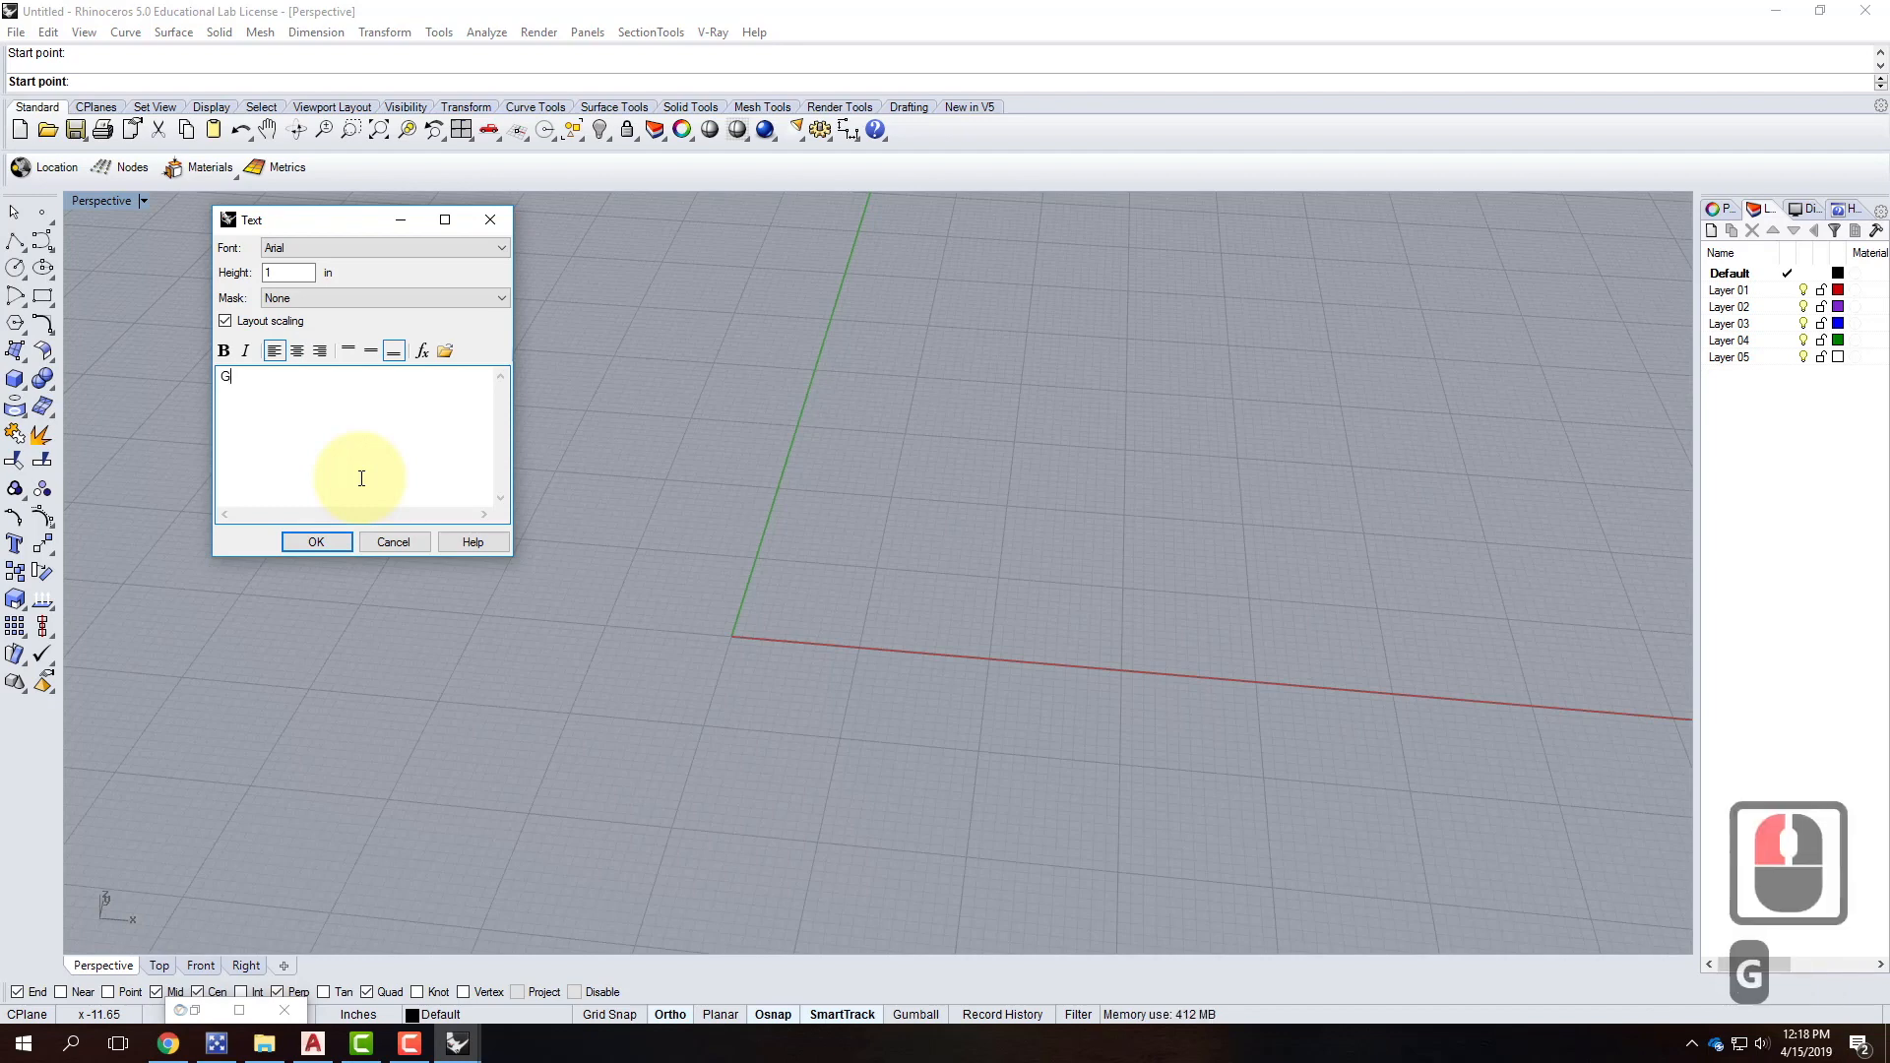
pyautogui.click(288, 252)
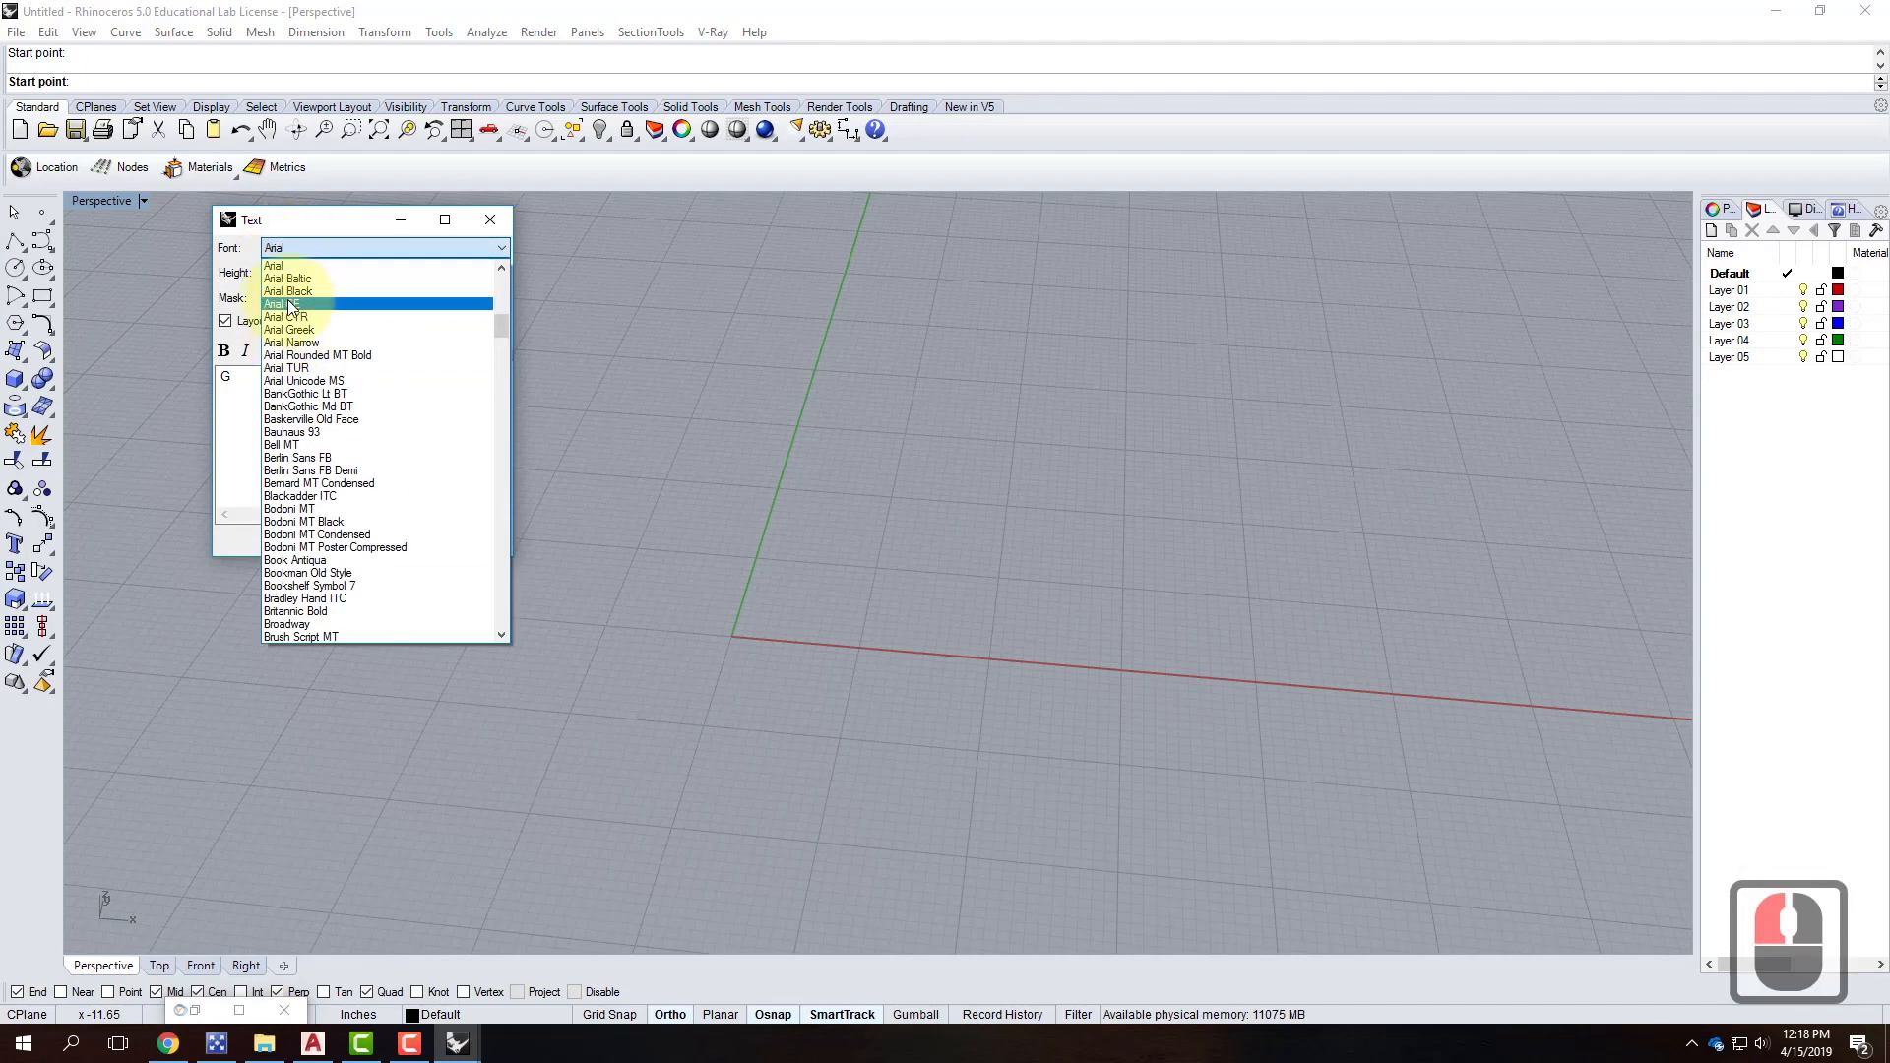
pyautogui.click(232, 388)
pyautogui.doubleClick(225, 376)
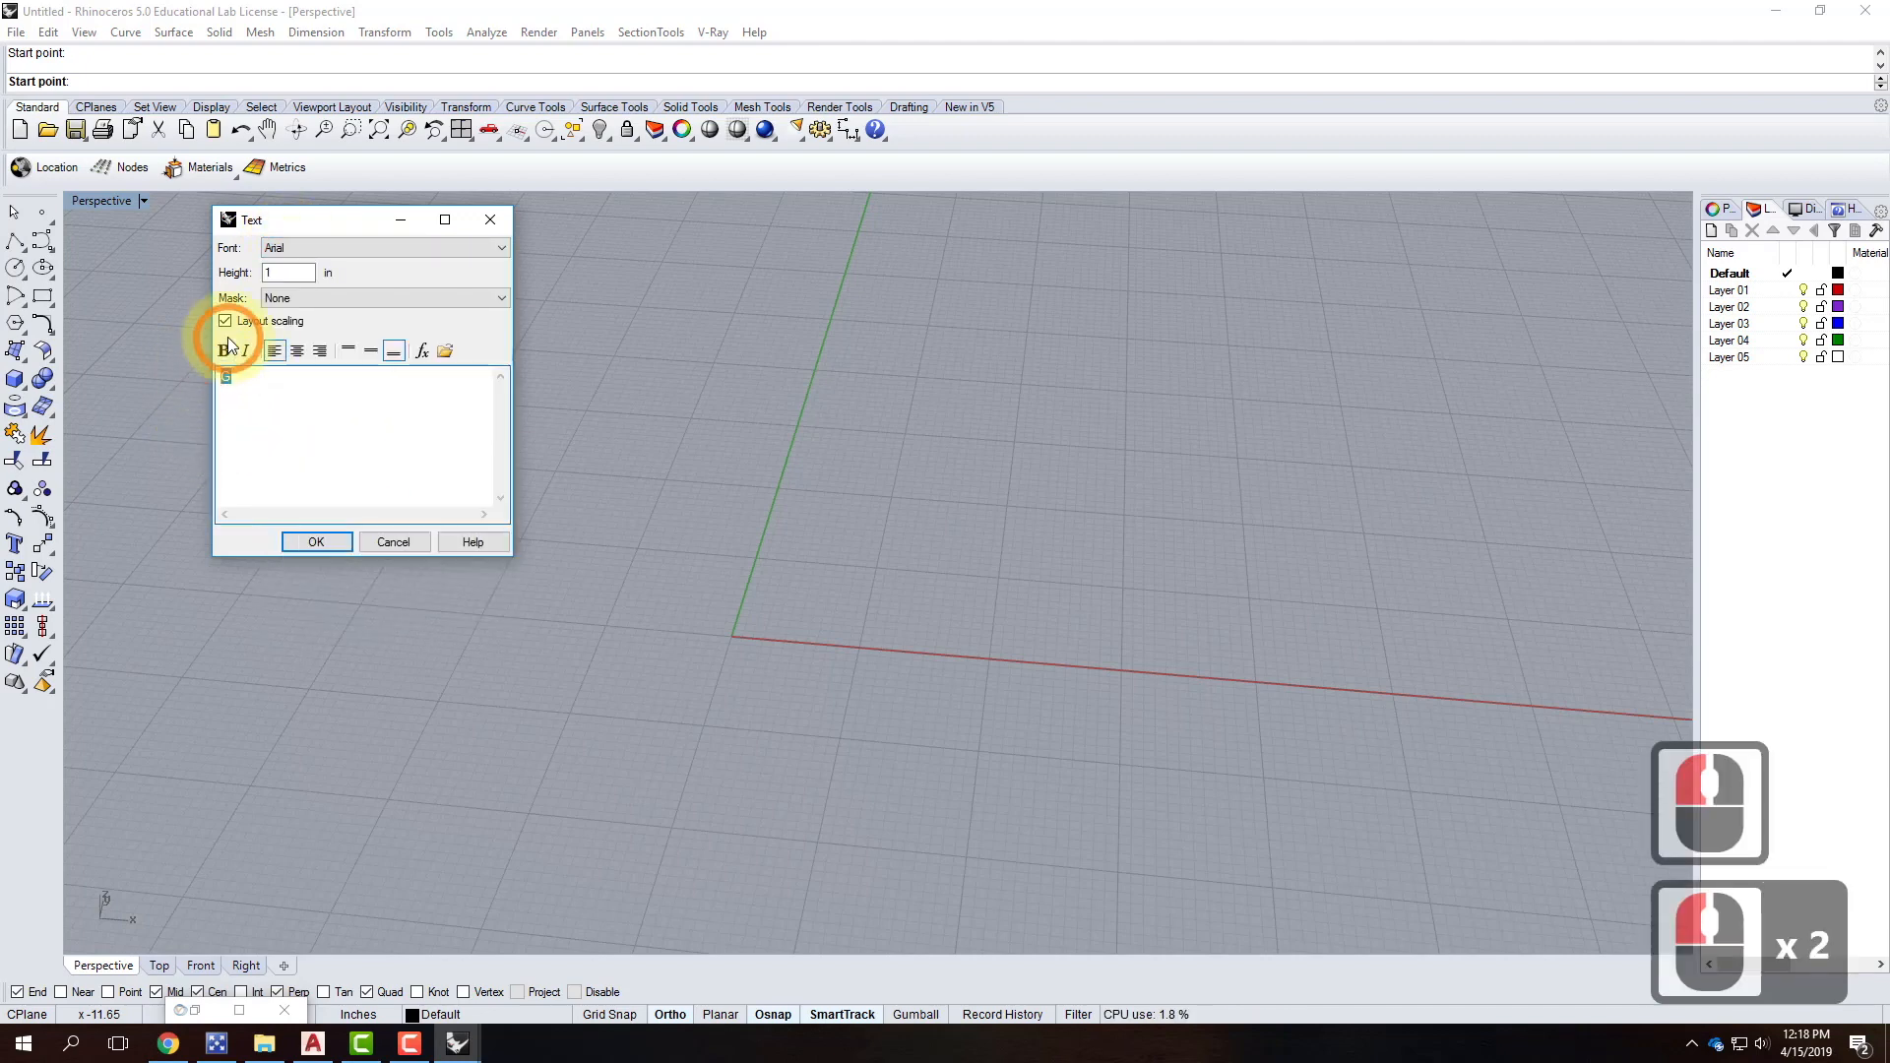
pyautogui.click(298, 295)
pyautogui.click(301, 272)
pyautogui.doubleClick(300, 272)
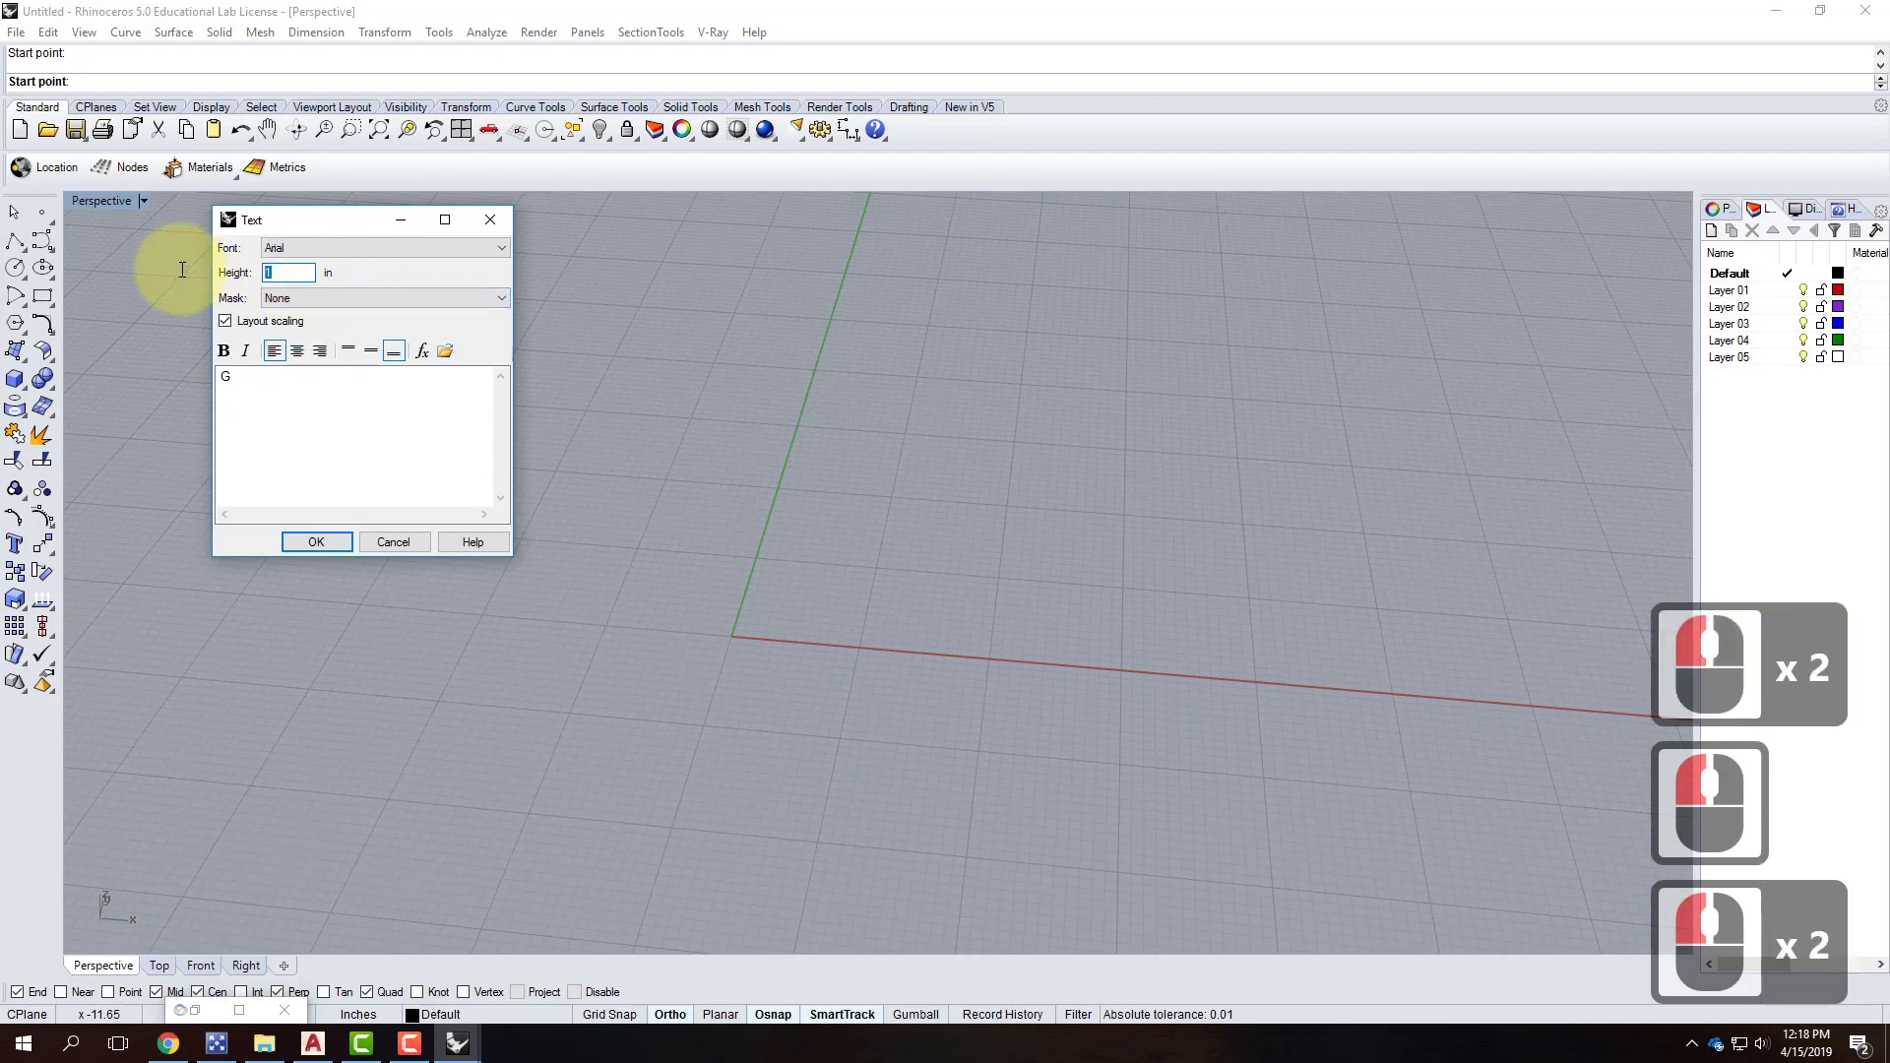
pyautogui.write('2')
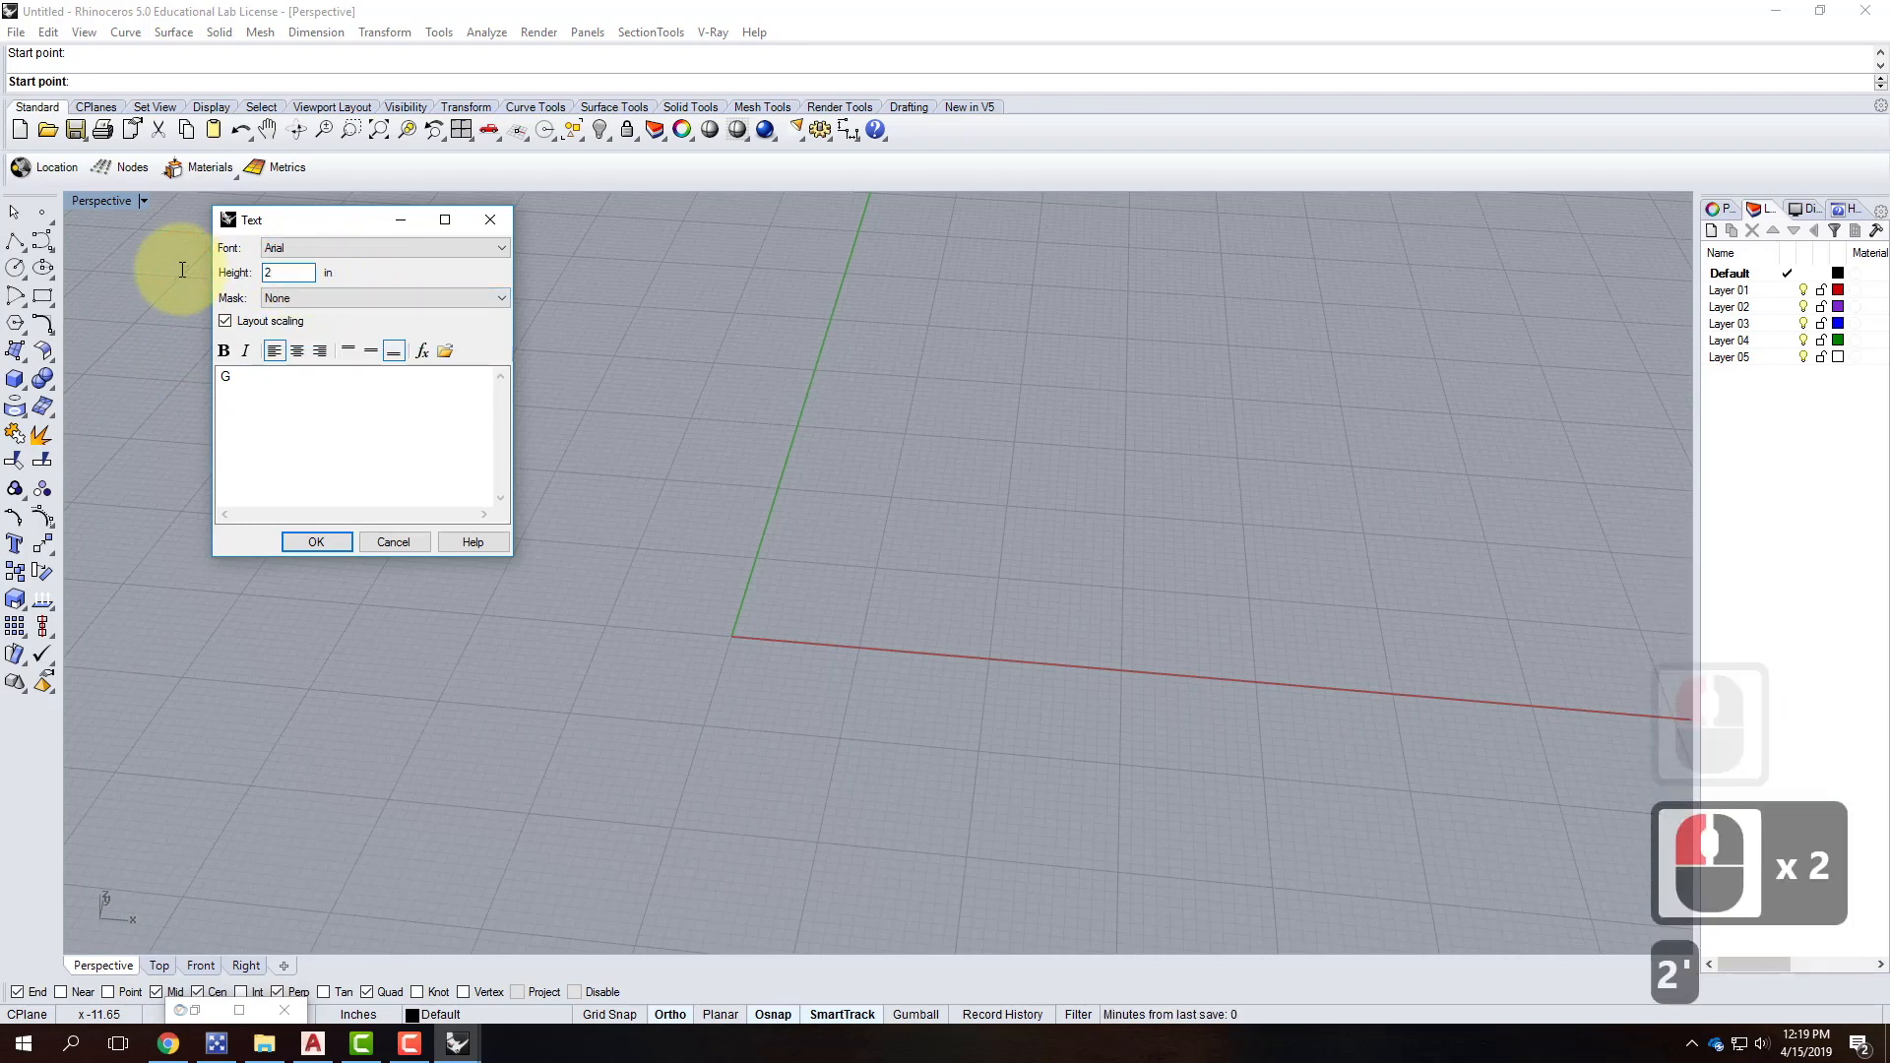
pyautogui.write('24')
pyautogui.click(313, 542)
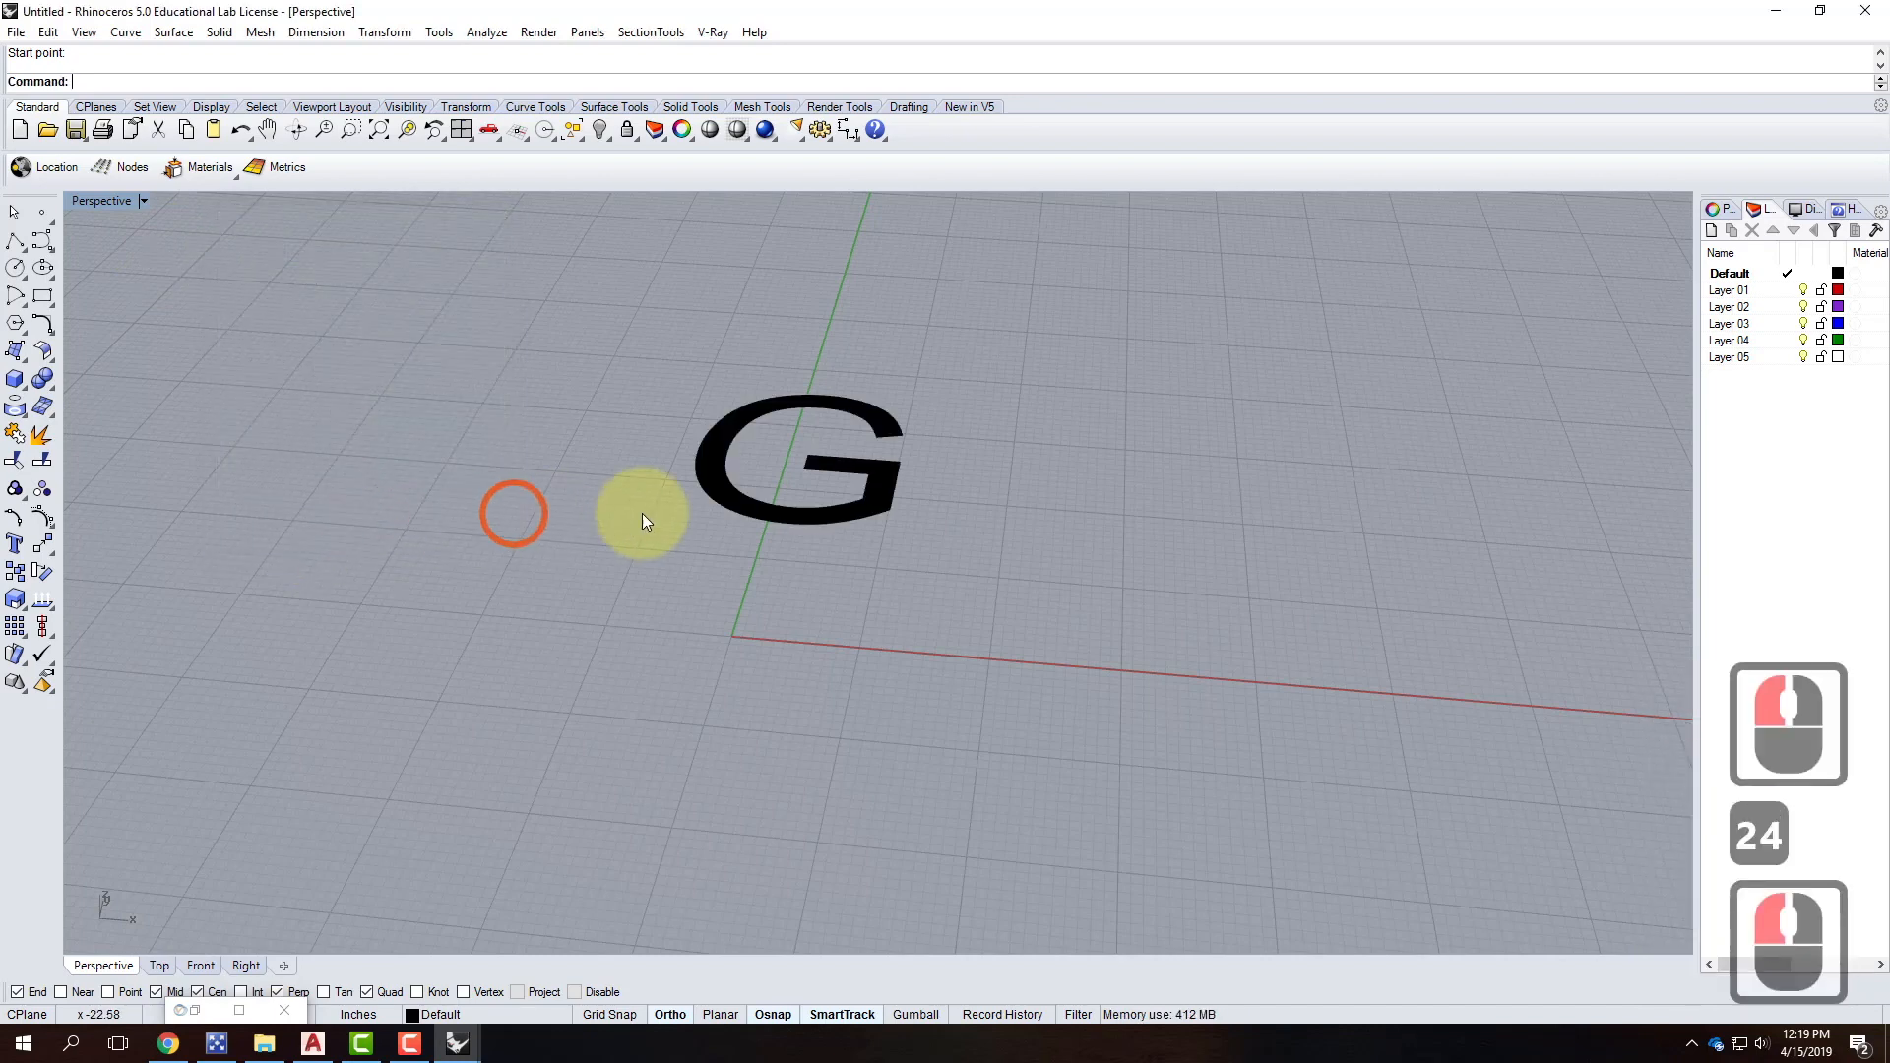
# Explode the G text into outline curves.
pyautogui.click(793, 517)
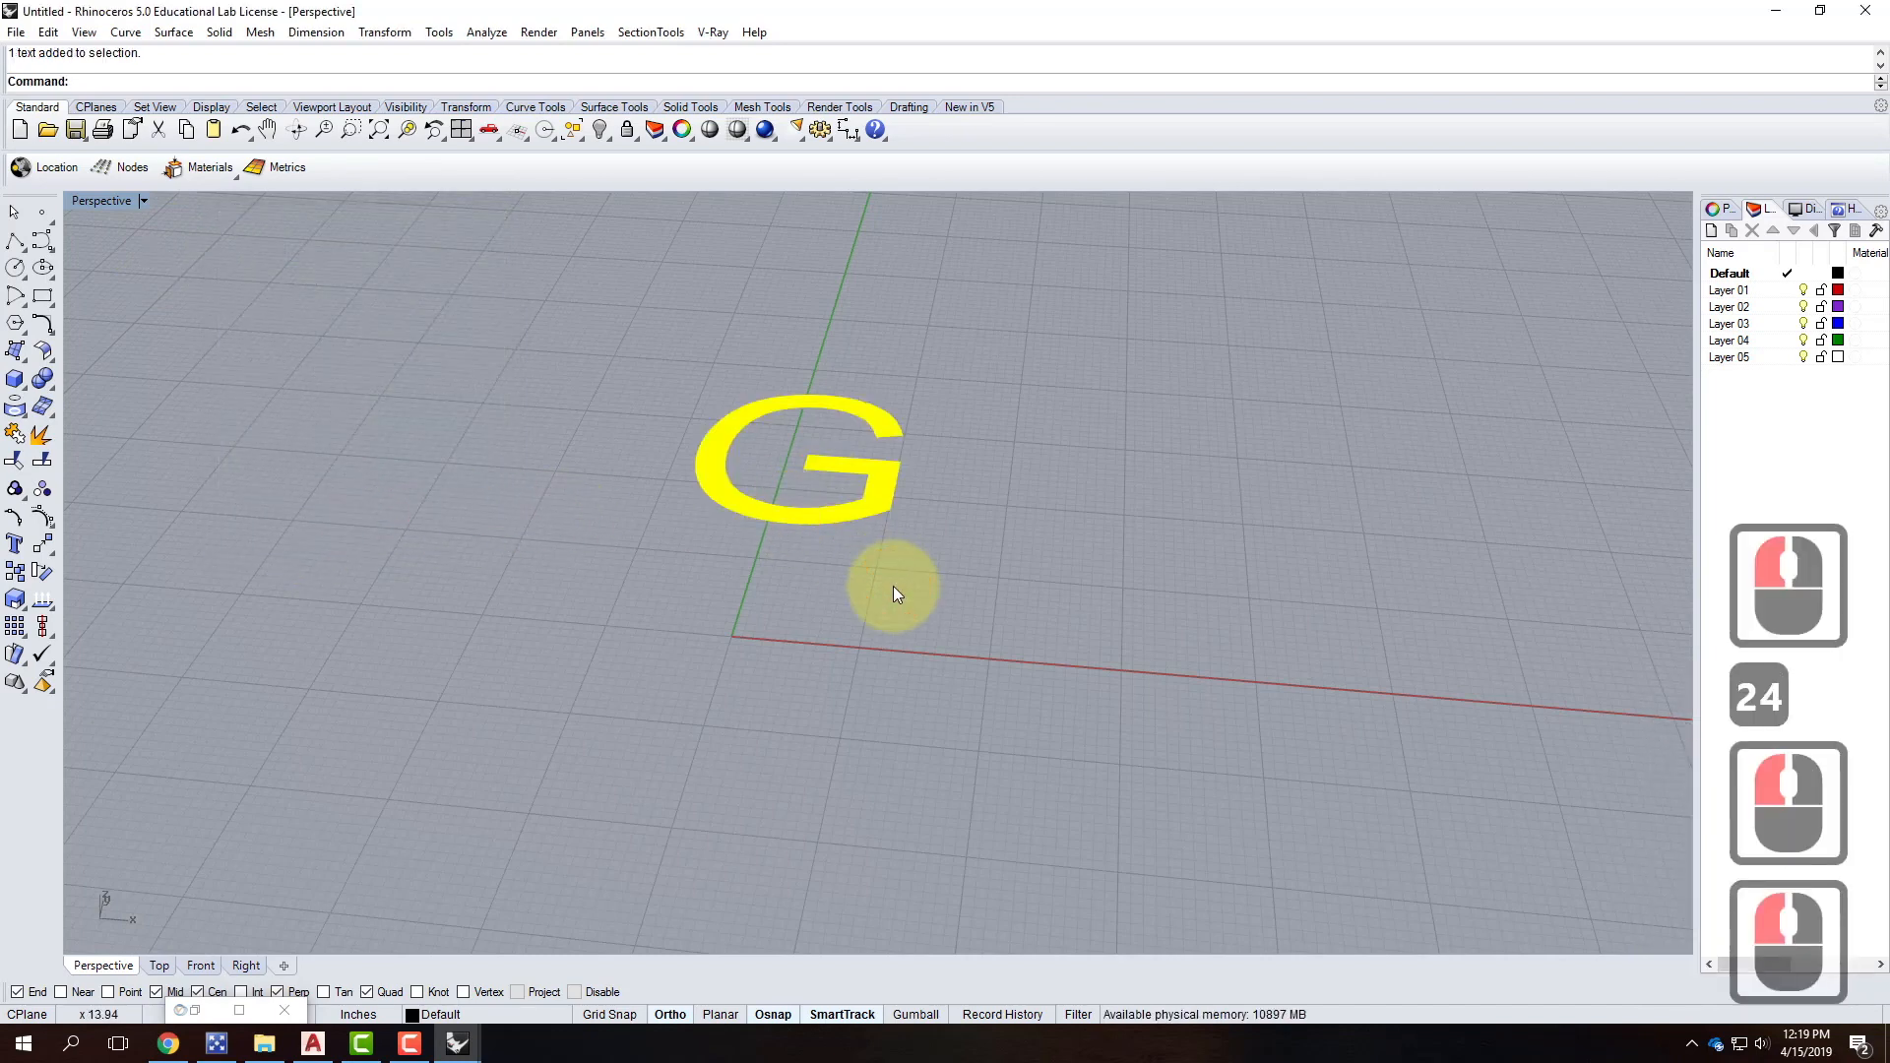
pyautogui.write('expl')
pyautogui.press('Return')
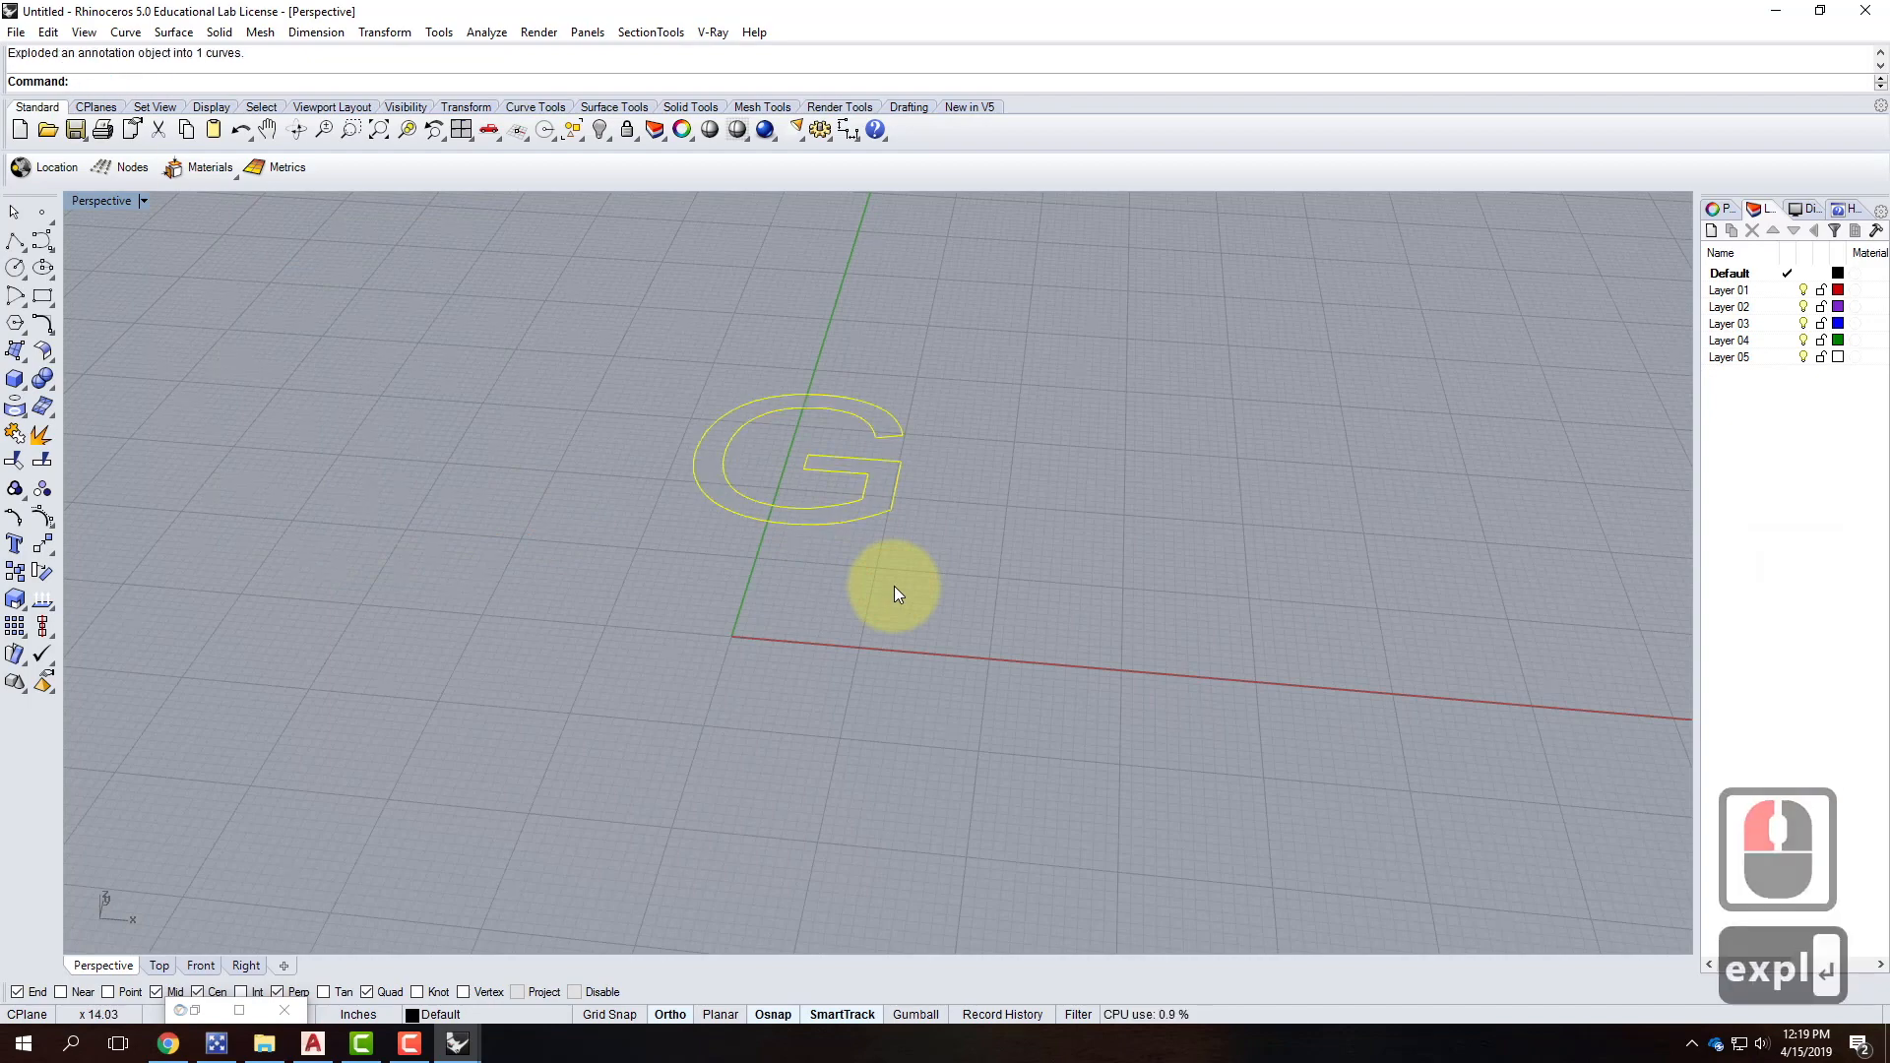
# Deselect and frame the G, then start Fillet with radius 1.
pyautogui.scroll(5, 881, 411)
pyautogui.press('Escape')
pyautogui.scroll(3, 876, 446)
pyautogui.moveTo(907, 509); pyautogui.dragTo(913, 645, button='right')
pyautogui.scroll(-4, 900, 494)
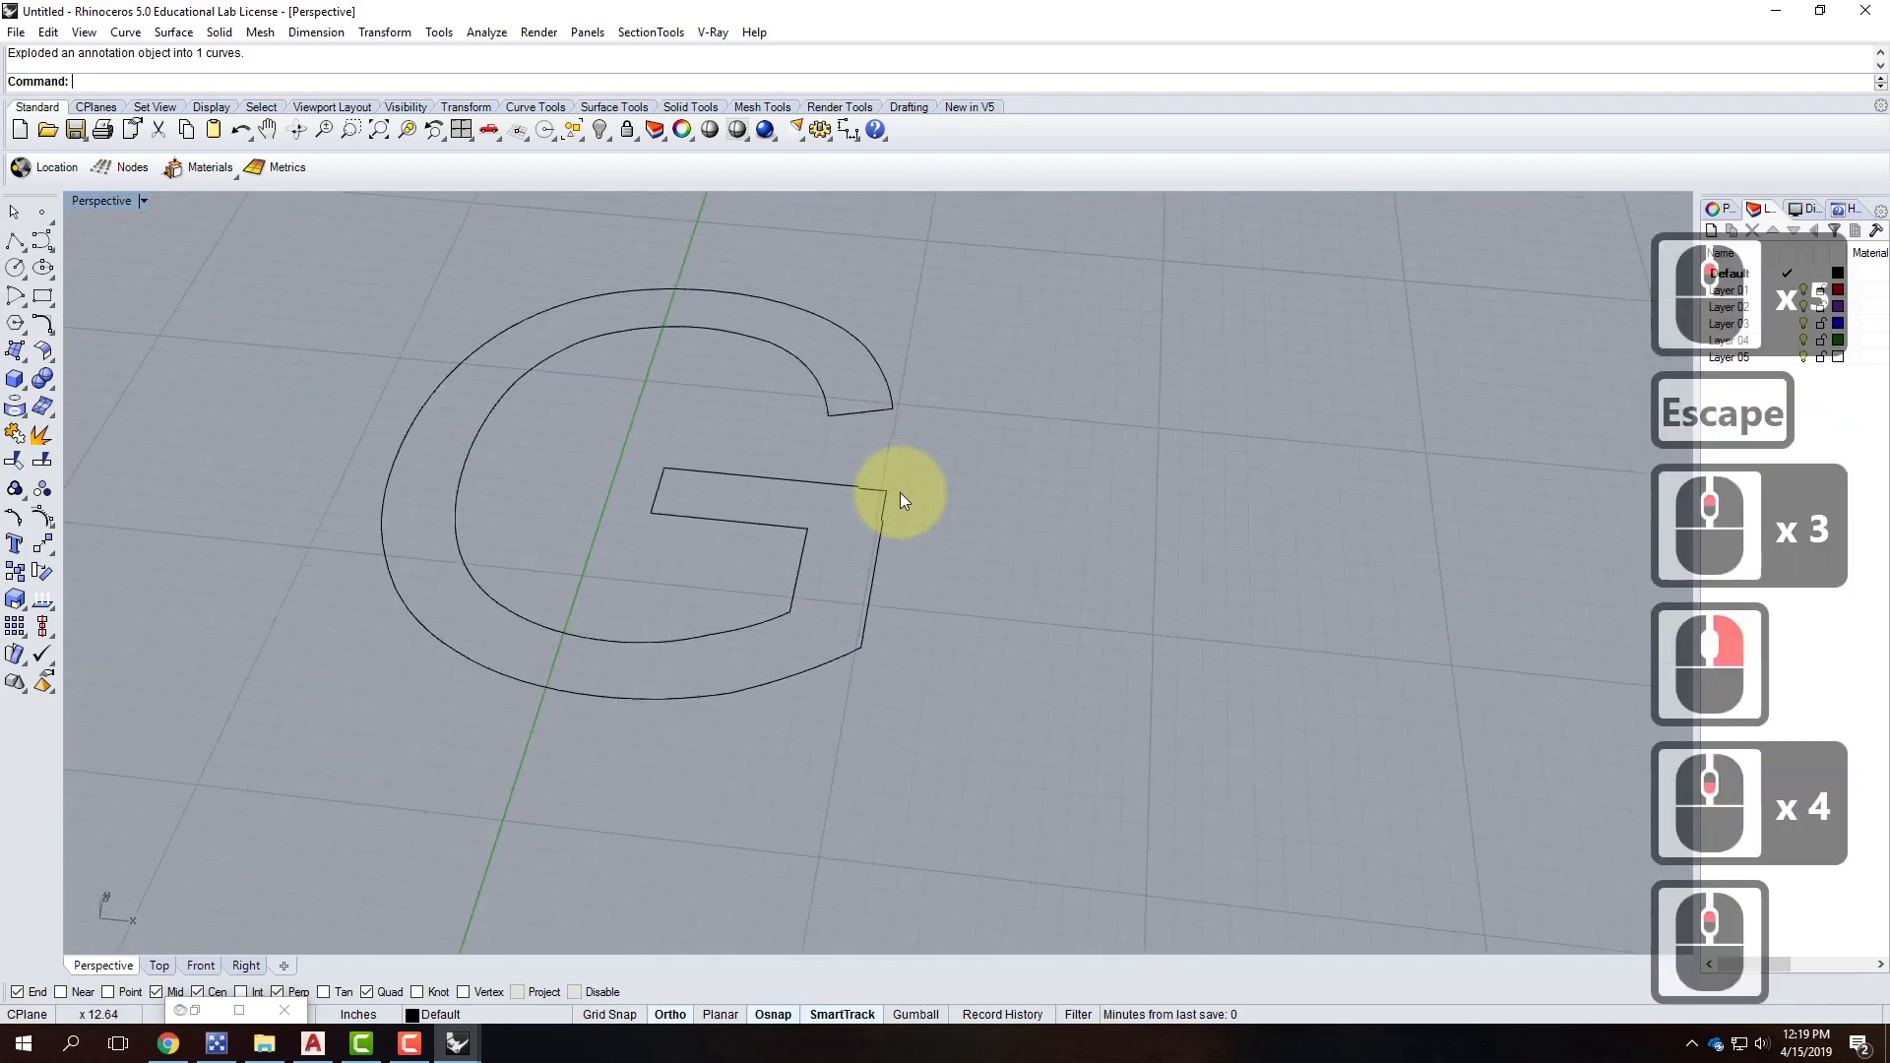
pyautogui.scroll(4, 890, 495)
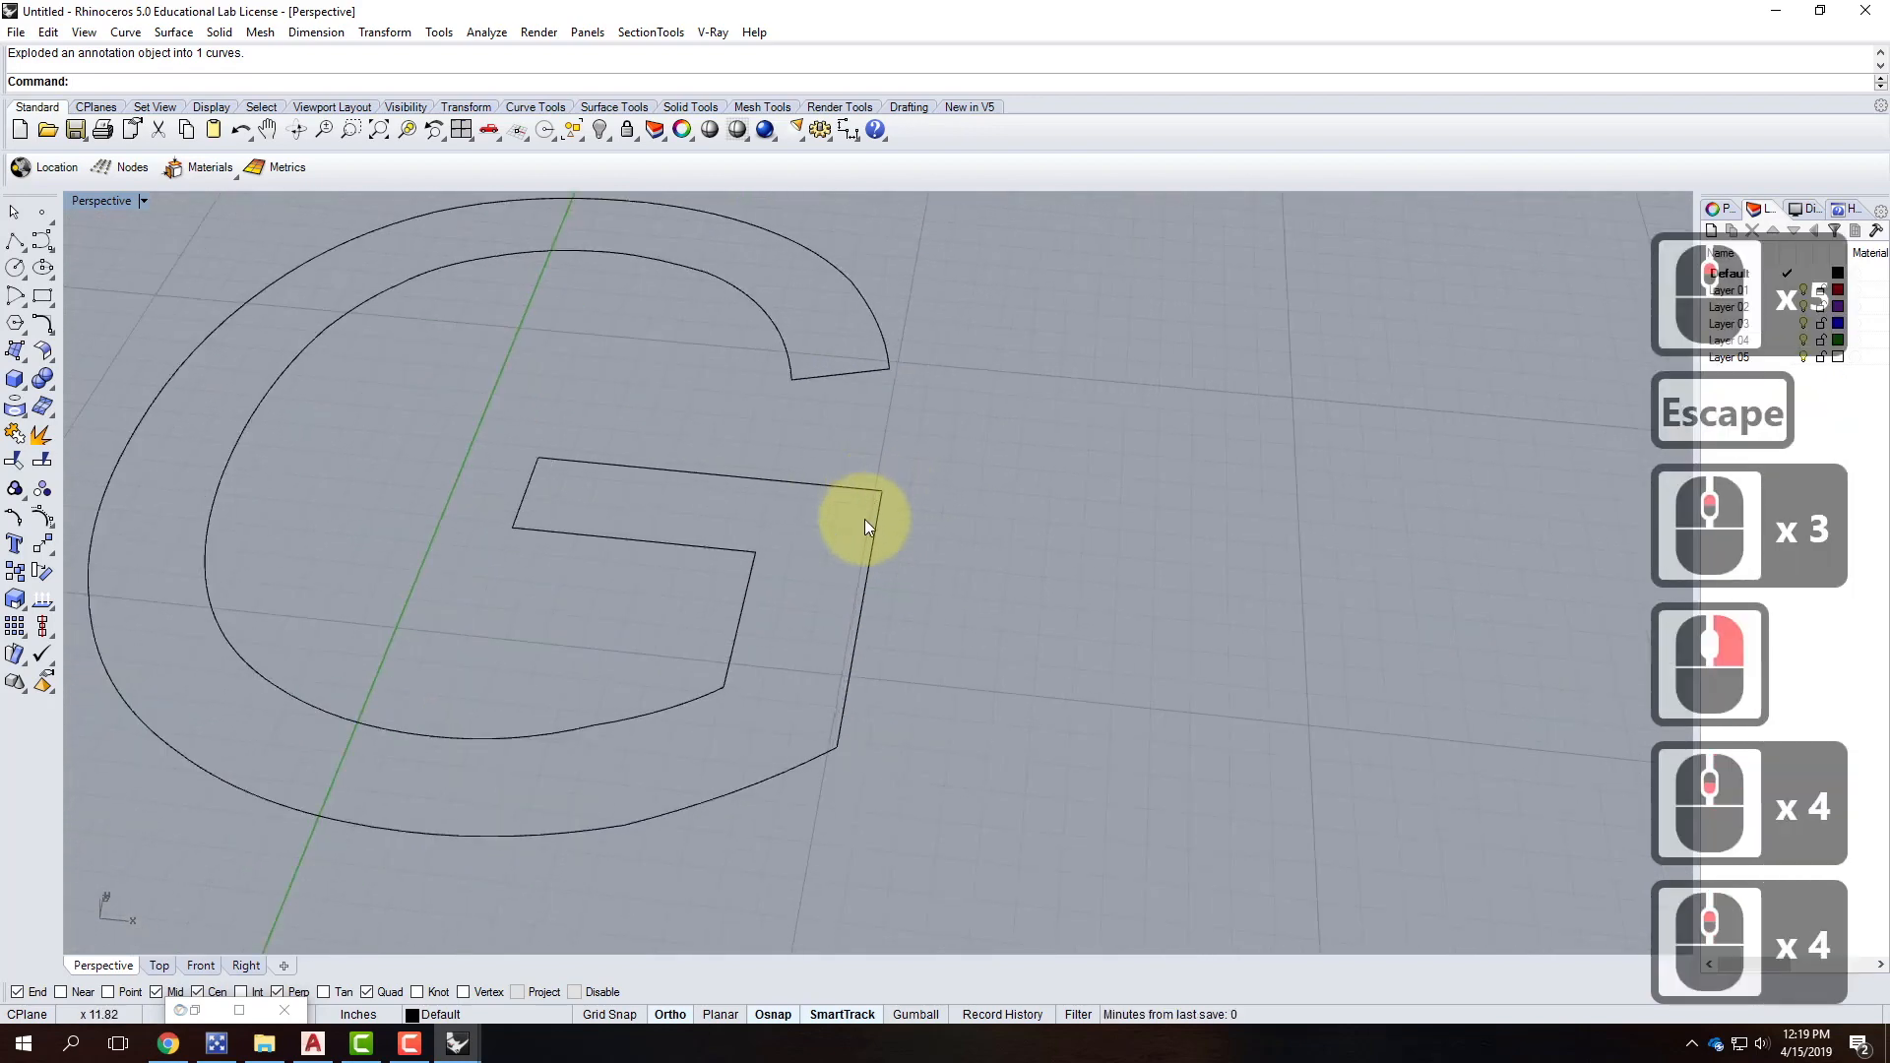
pyautogui.write('fillet')
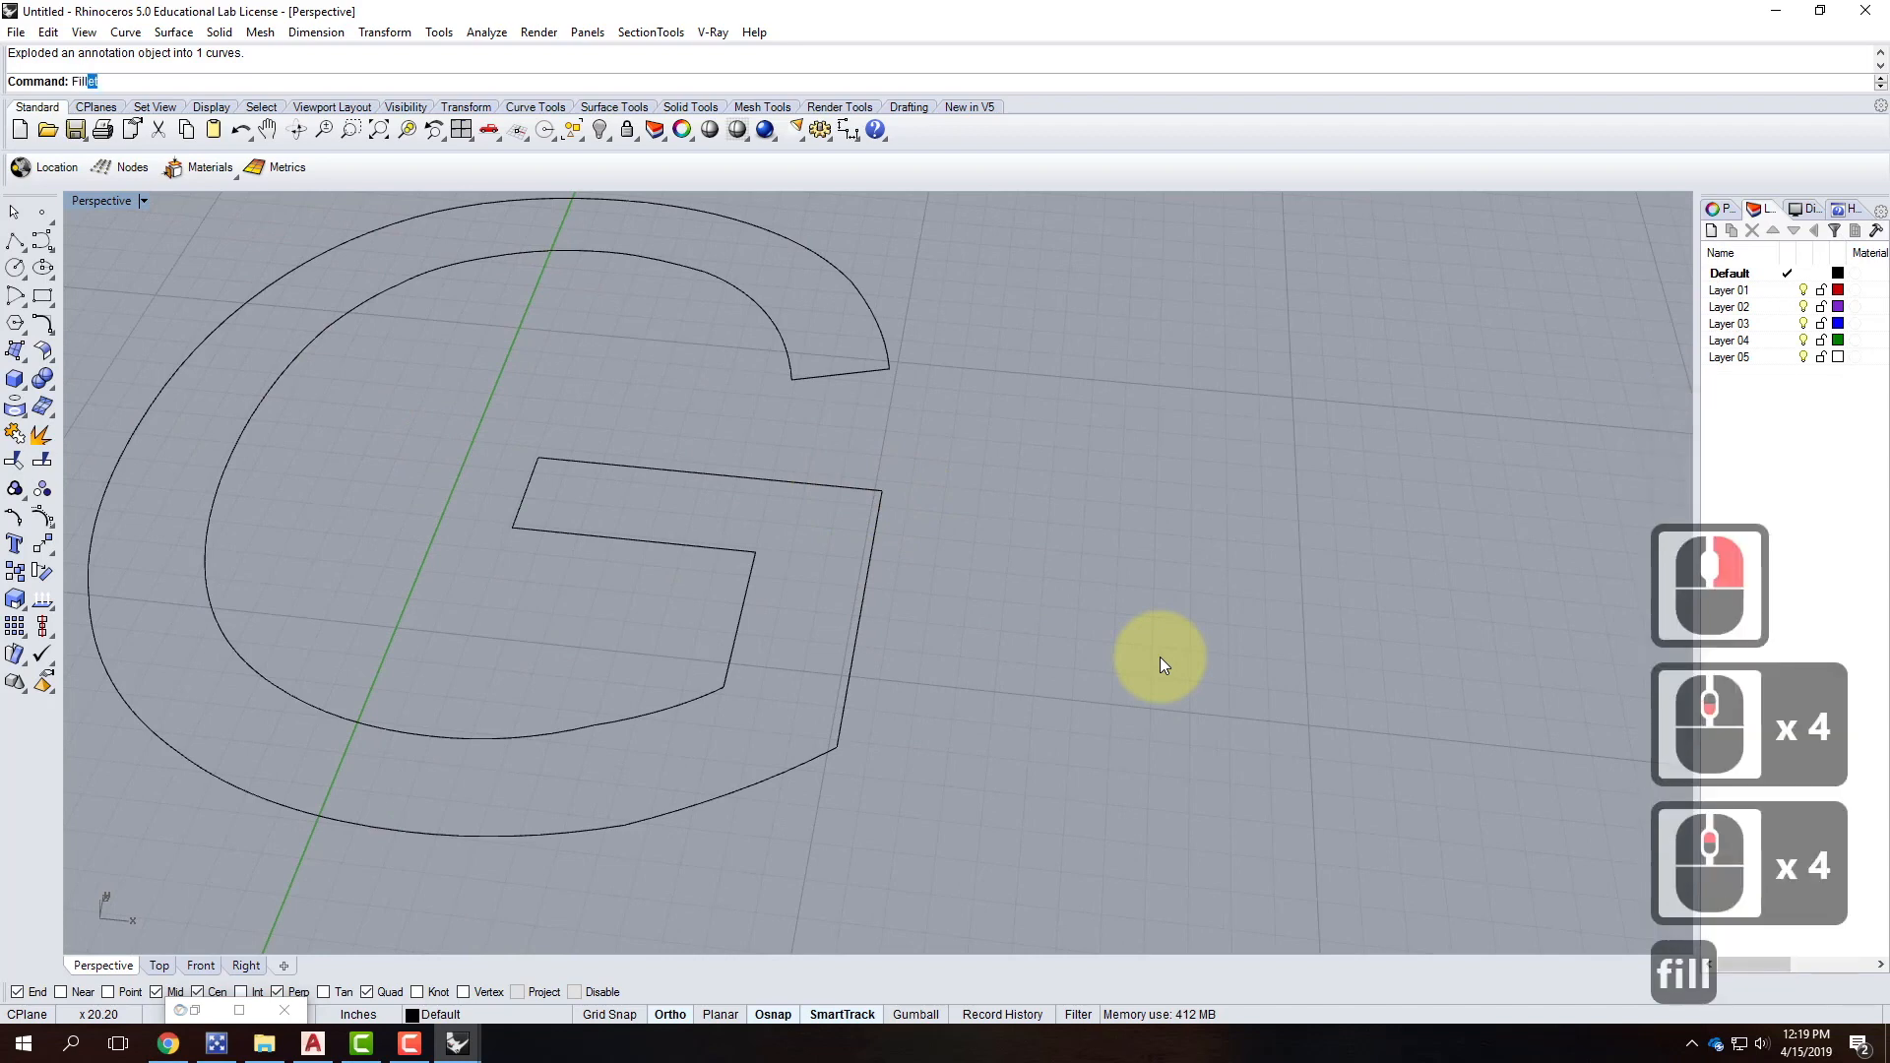
pyautogui.press('Return')
pyautogui.write('r')
pyautogui.press('Return')
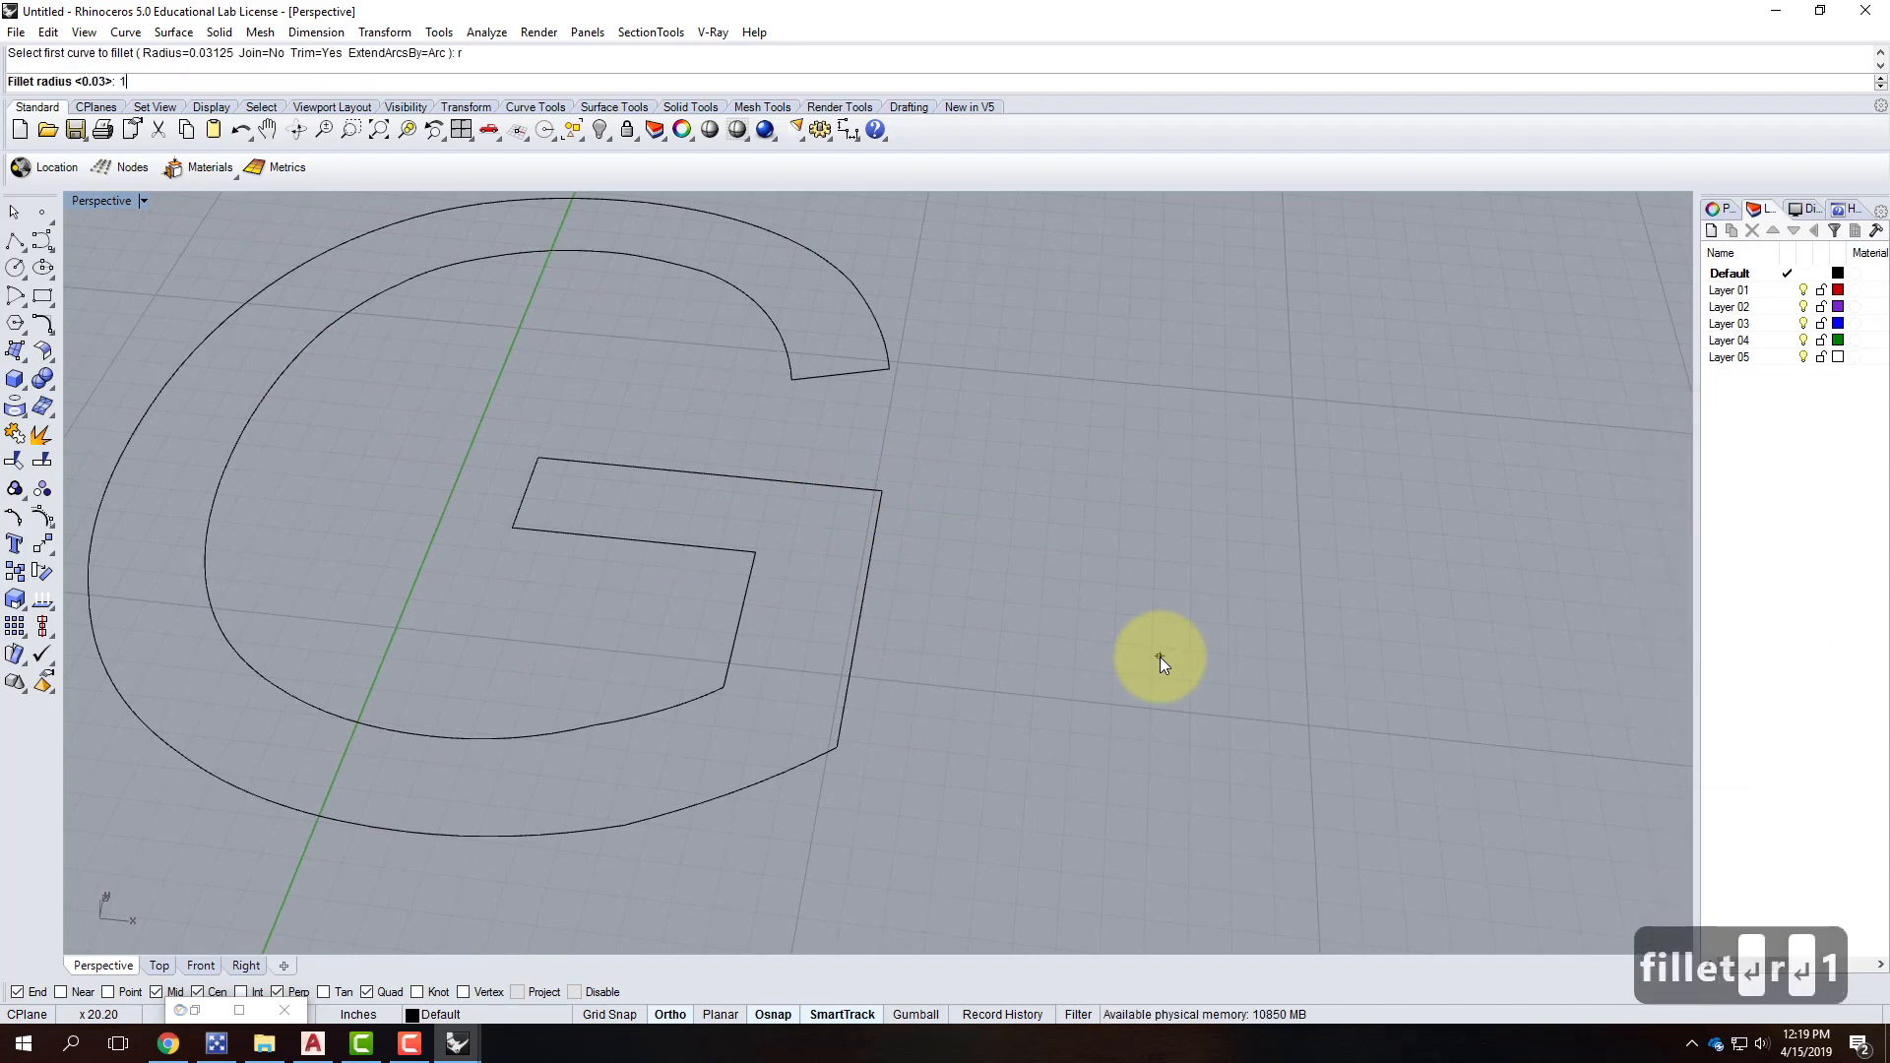
pyautogui.write('1')
pyautogui.press('Return')
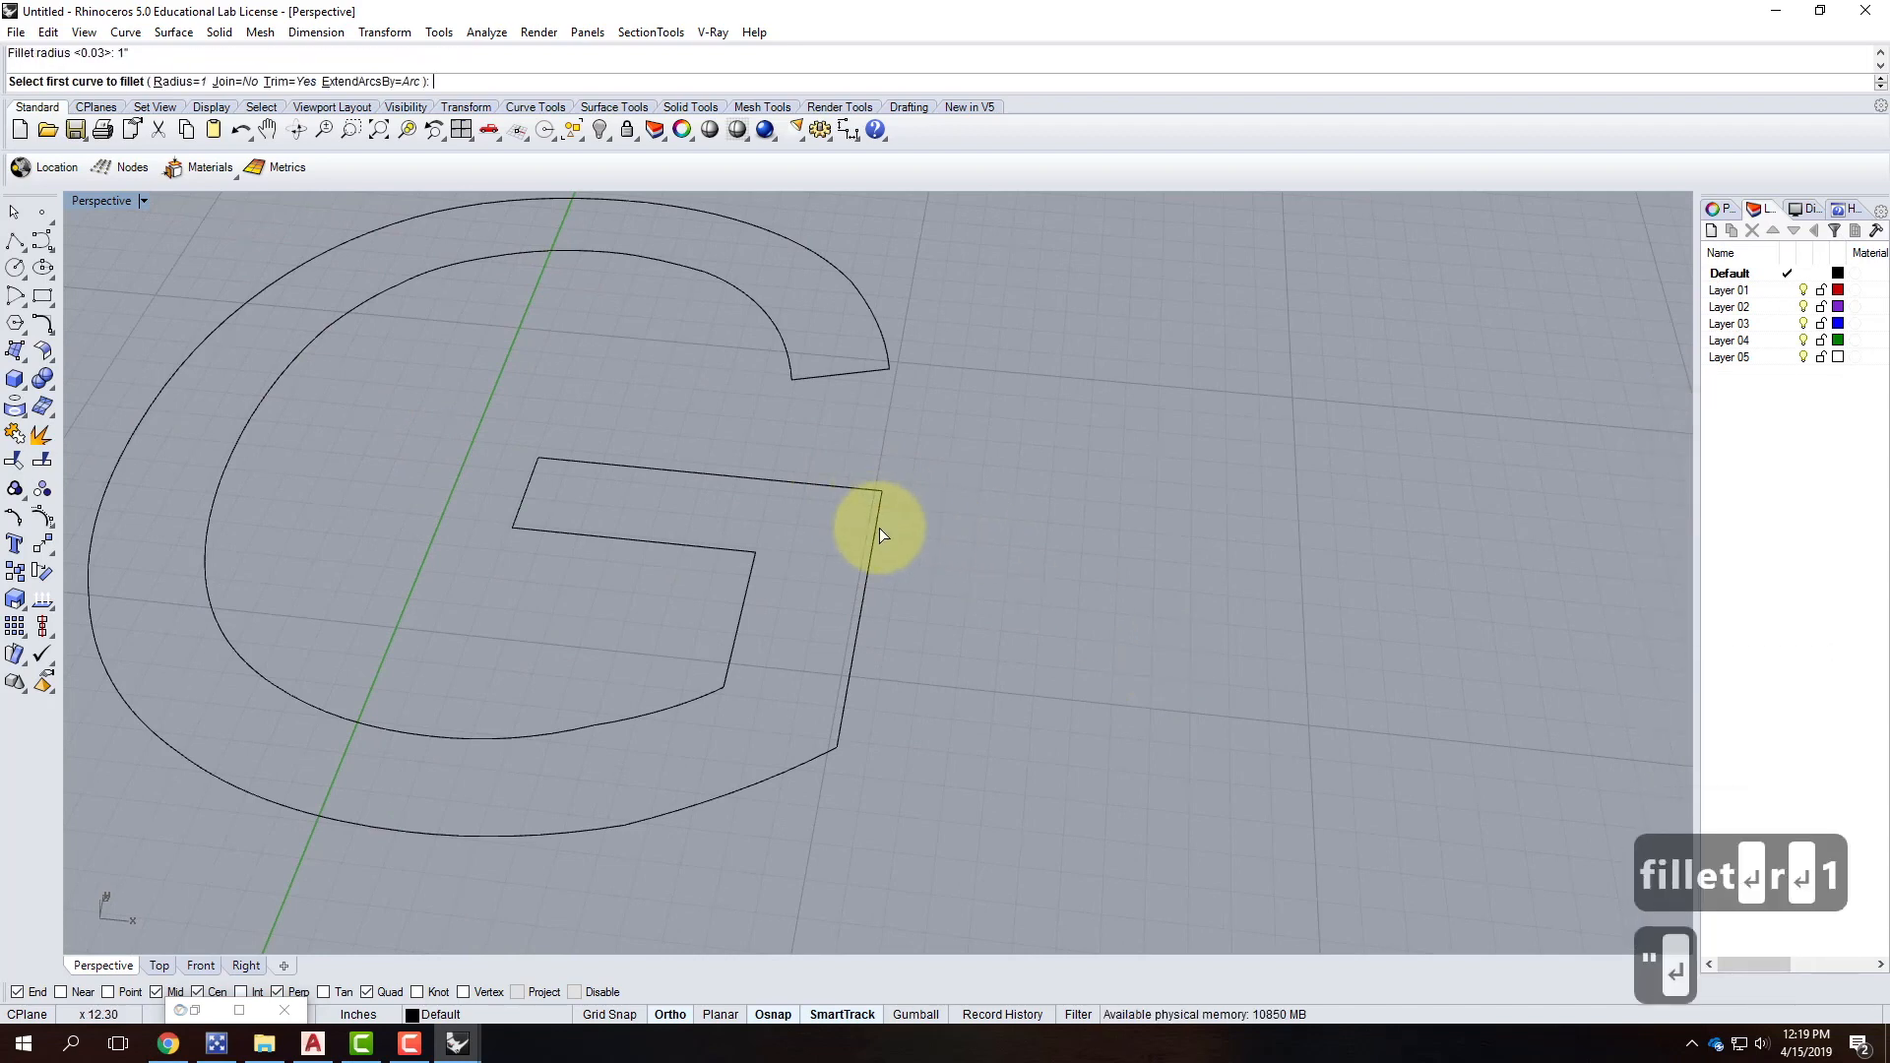
# Round the crossbar's upper-right, upper-left, lower-left and bottom inner corners.
pyautogui.click(859, 488)
pyautogui.click(886, 547)
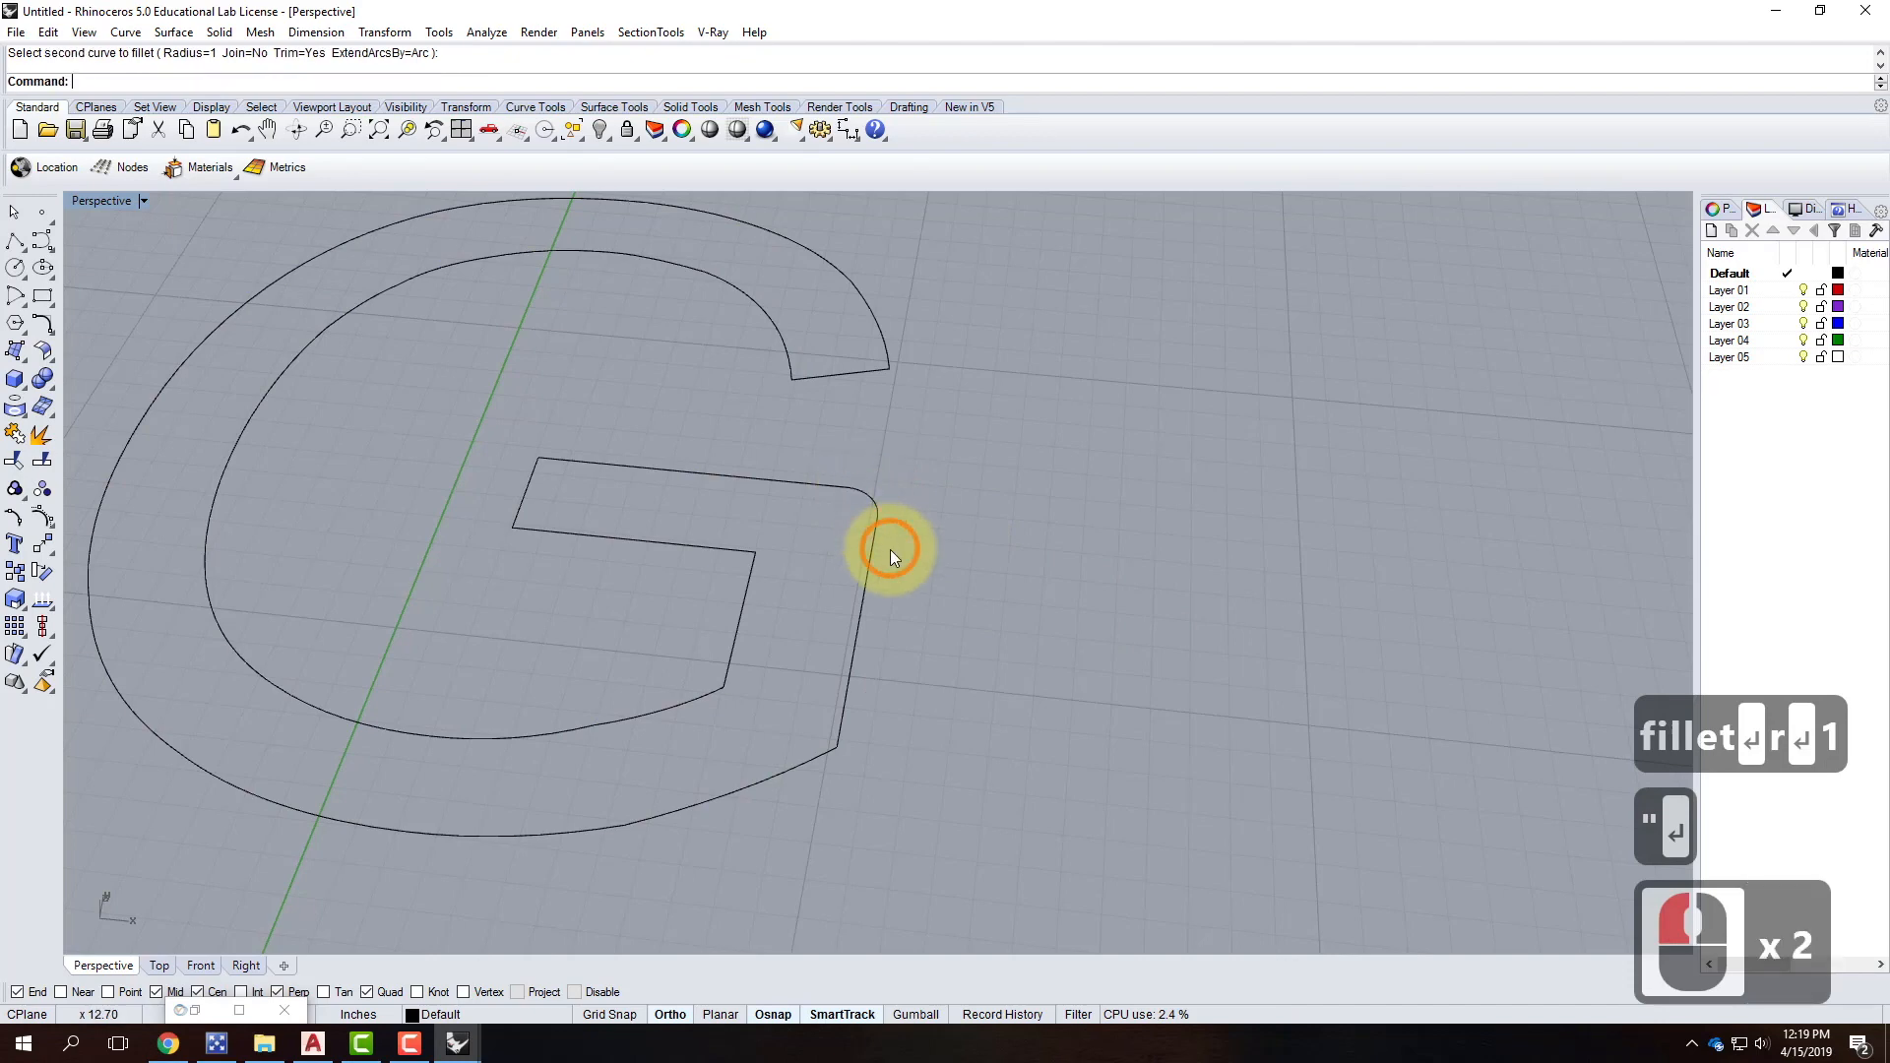
pyautogui.click(609, 475)
pyautogui.click(534, 475)
pyautogui.rightClick(529, 497)
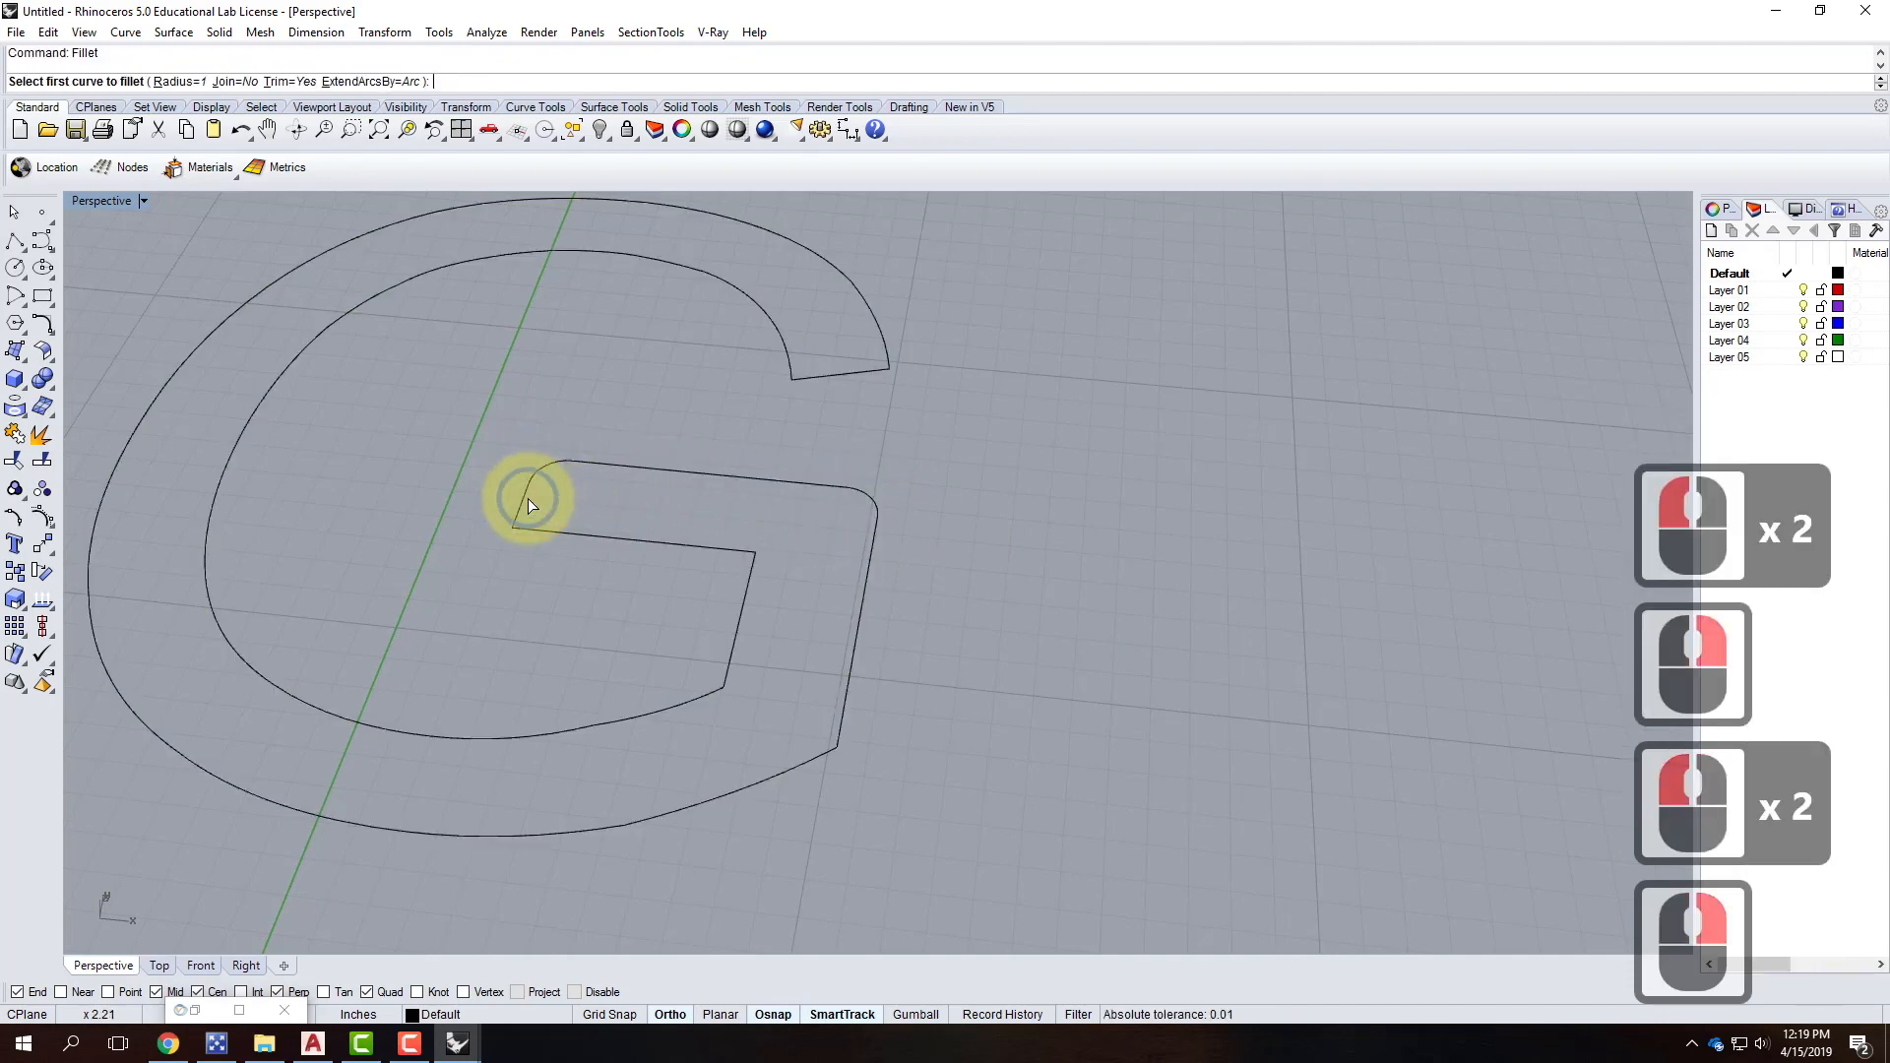
pyautogui.click(527, 501)
pyautogui.click(633, 537)
pyautogui.moveTo(680, 542); pyautogui.dragTo(717, 552, button='right')
pyautogui.rightClick(712, 559)
pyautogui.click(712, 559)
pyautogui.click(748, 588)
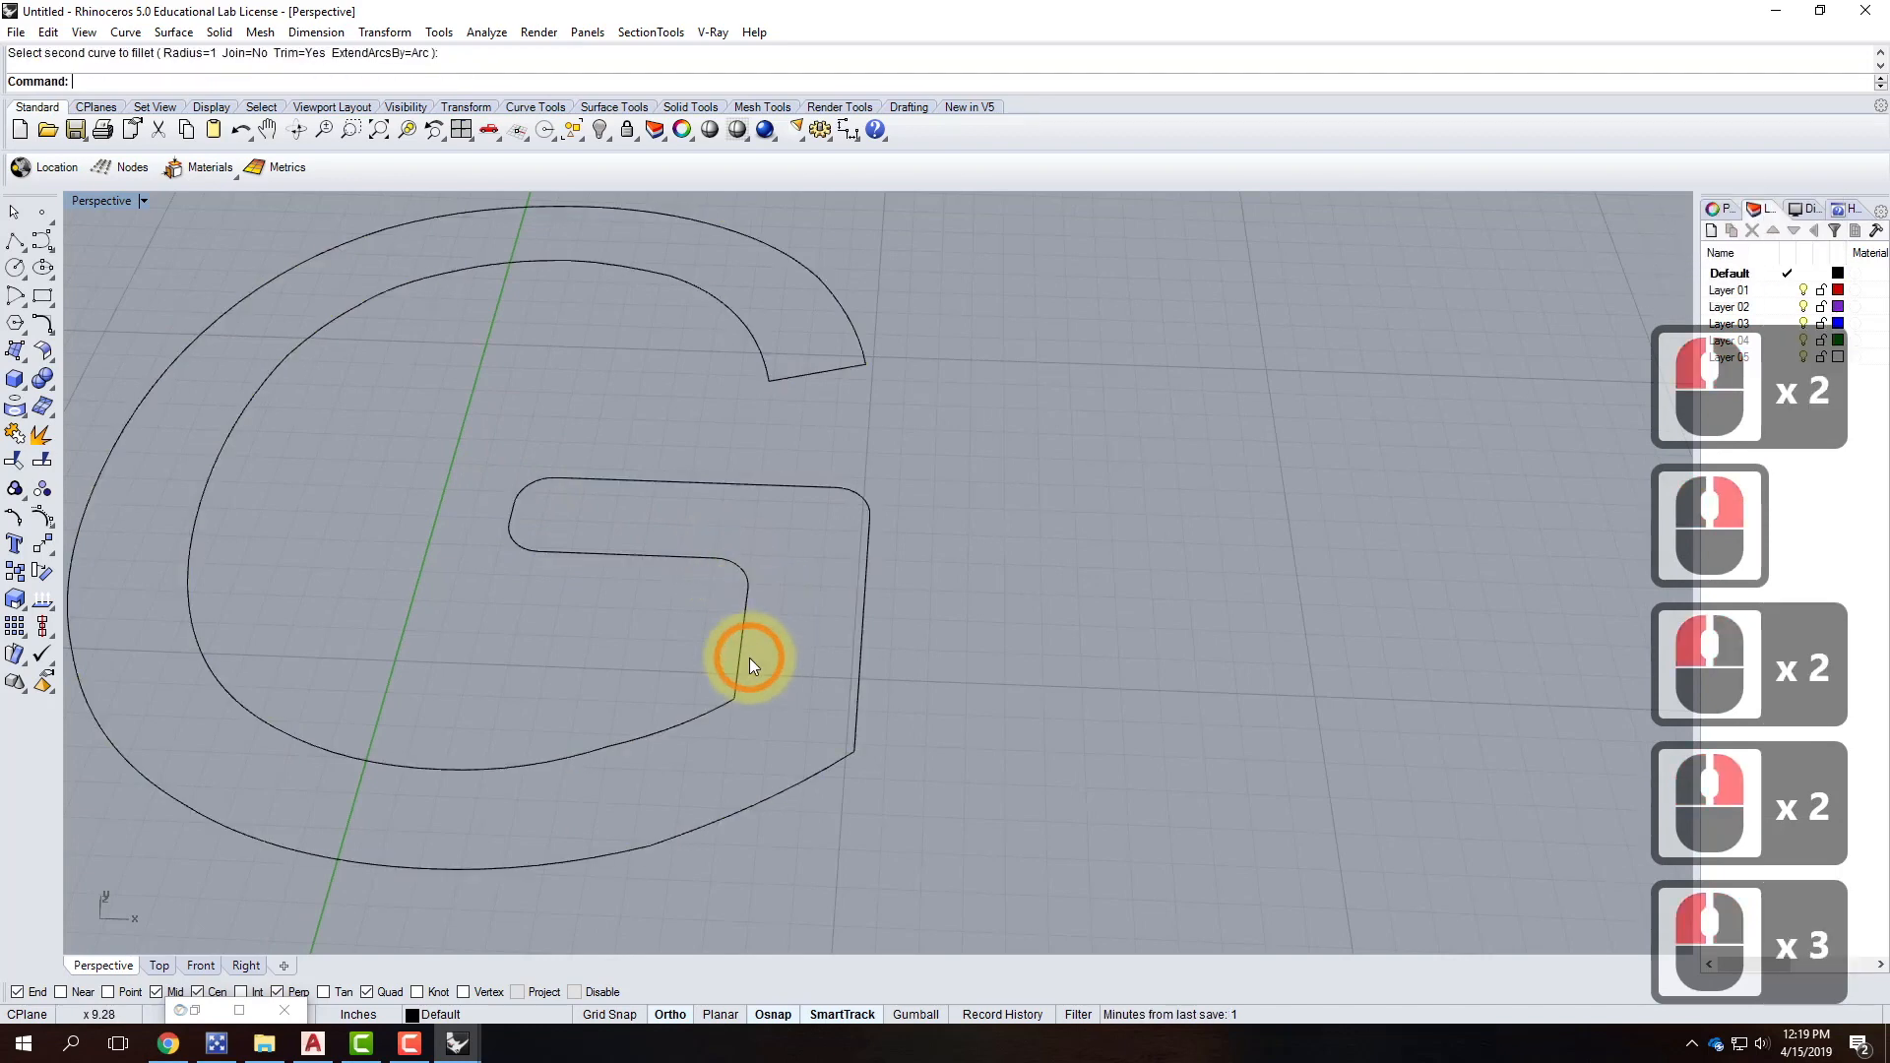
# Round the inner corner above the bottom arc, the top end's corners, top outer and bottom arc corners.
pyautogui.click(707, 706)
pyautogui.rightClick(654, 705)
pyautogui.click(847, 356)
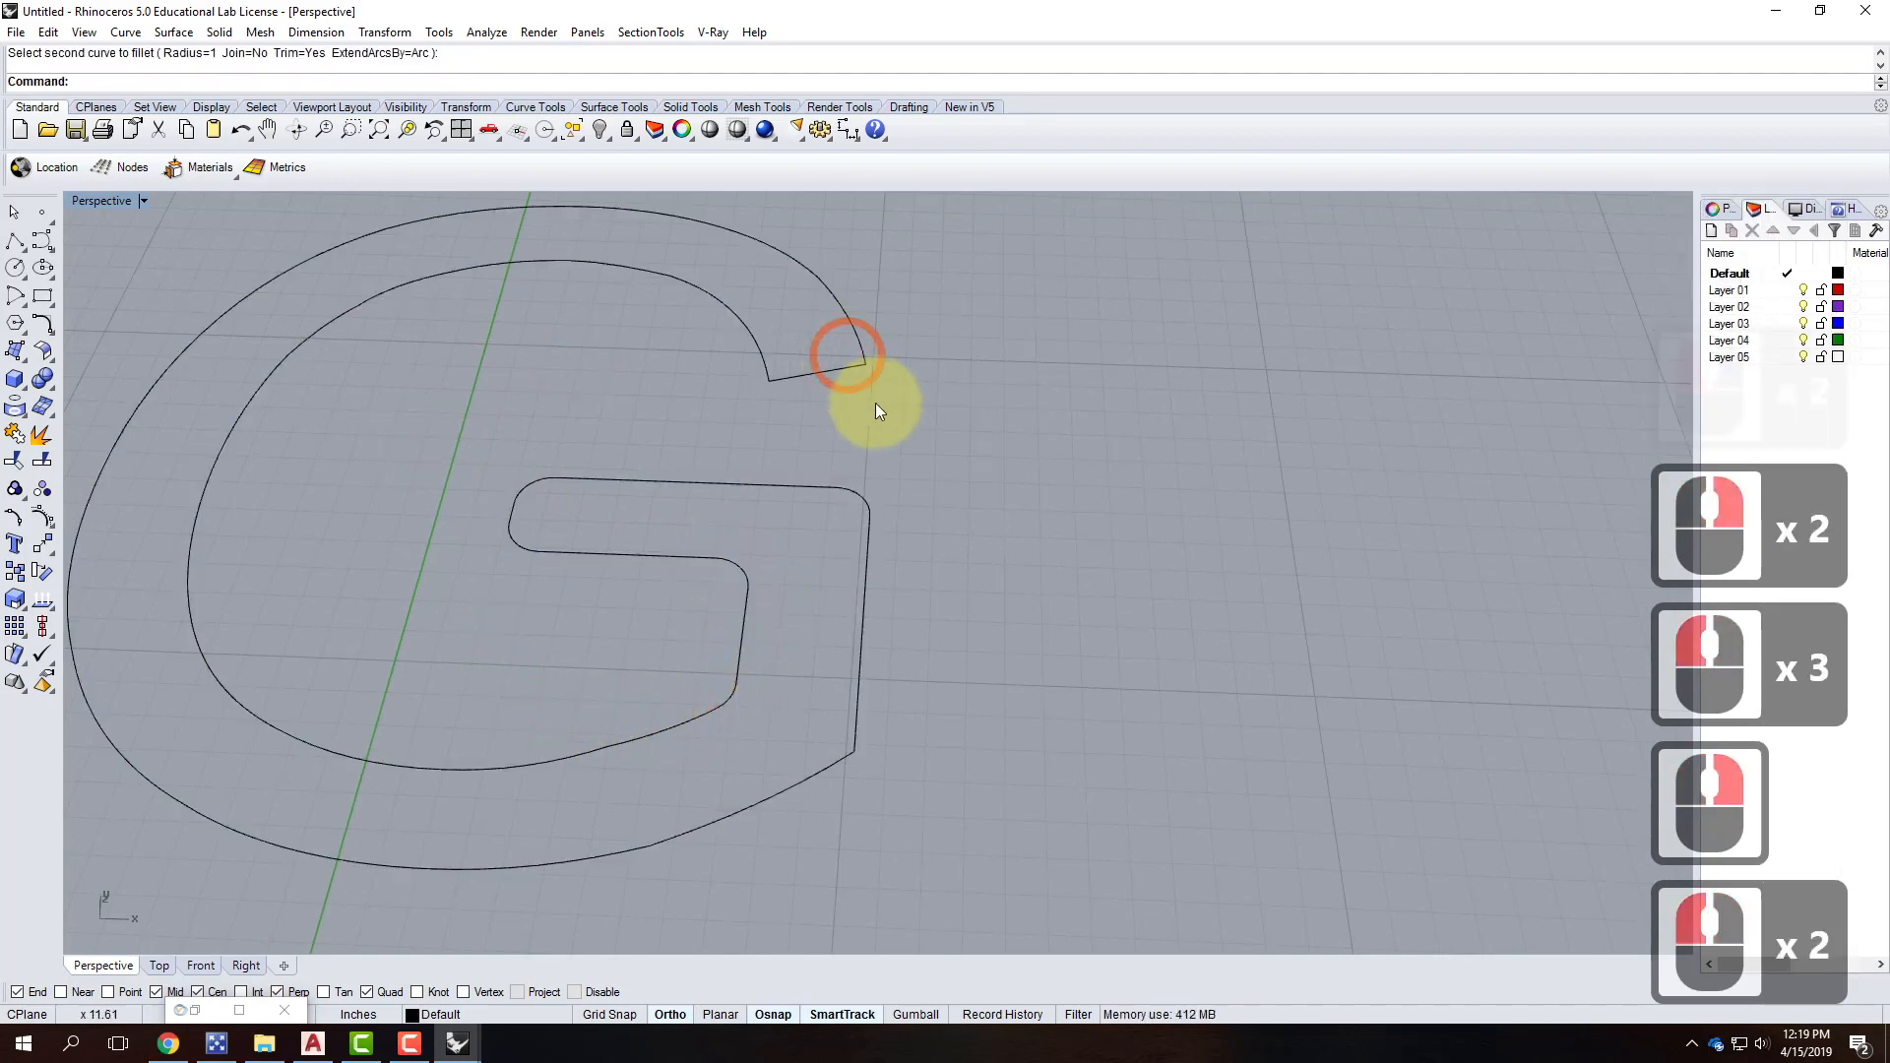
pyautogui.click(762, 348)
pyautogui.rightClick(759, 346)
pyautogui.click(777, 375)
pyautogui.click(835, 368)
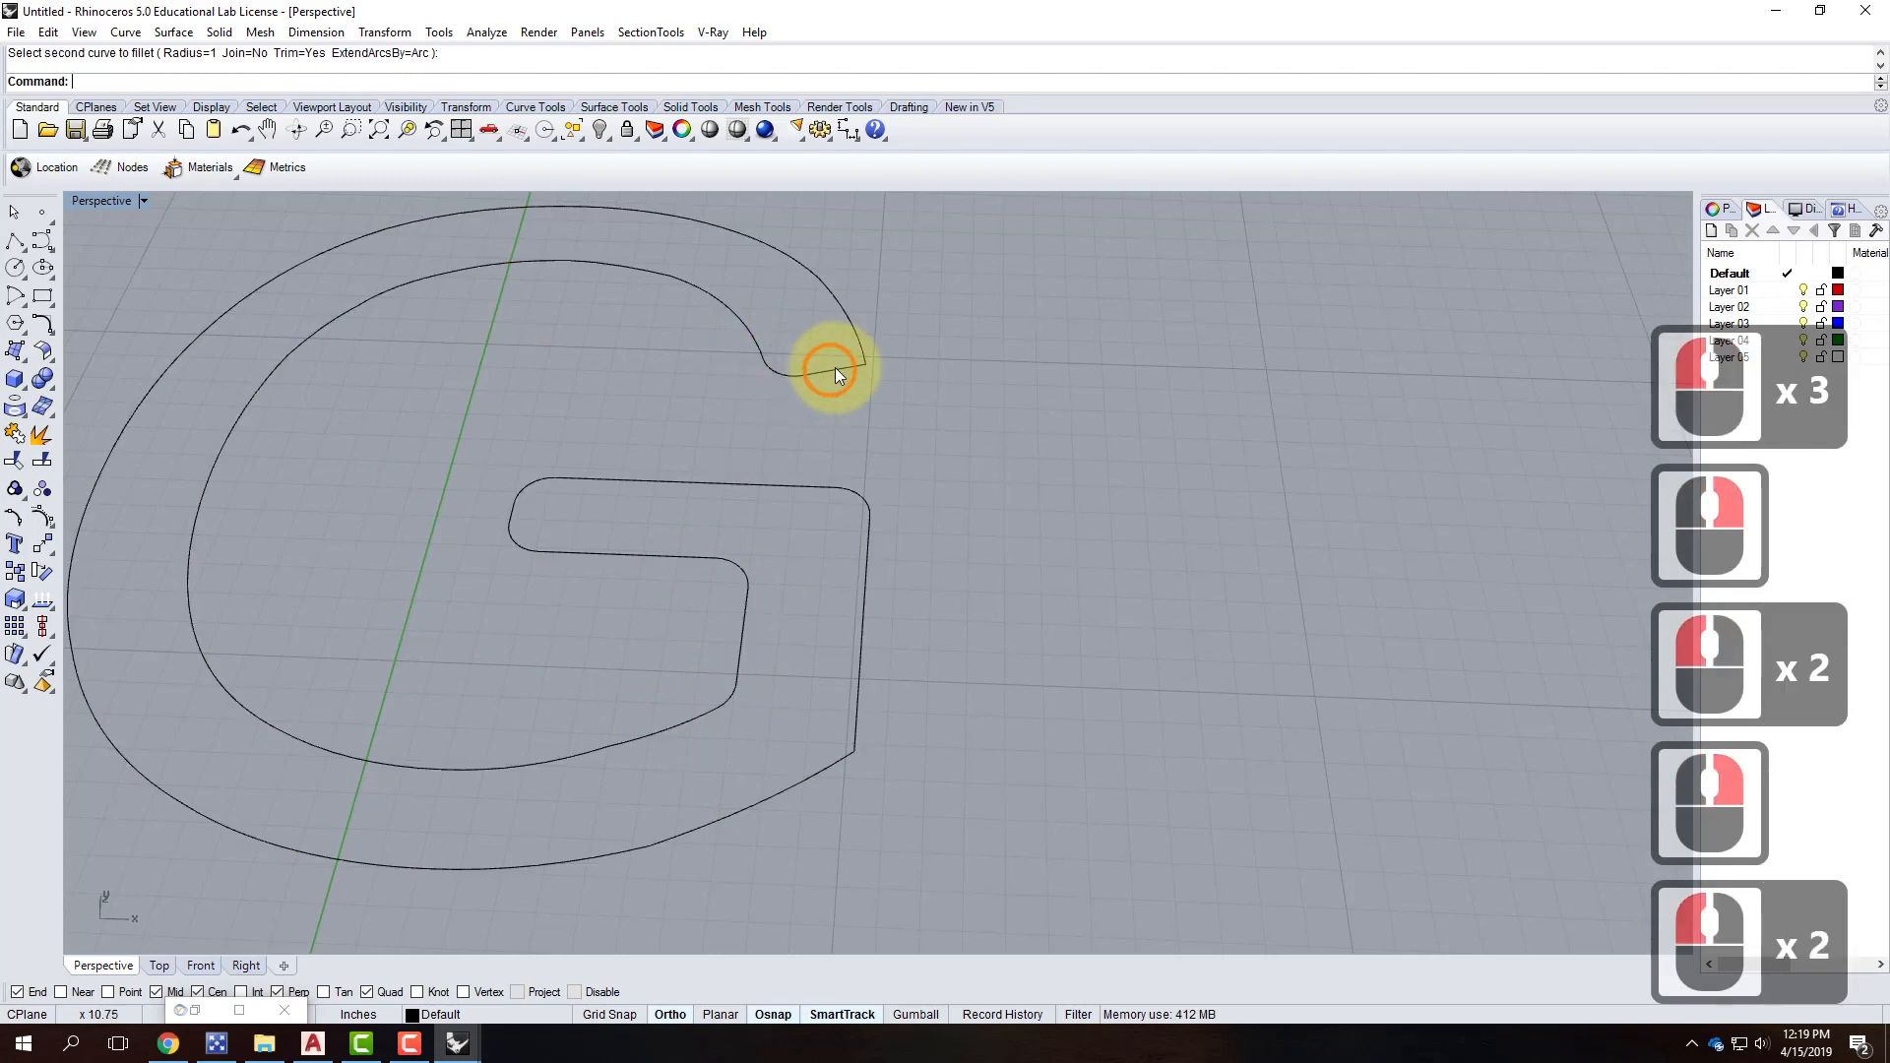
pyautogui.rightClick(840, 366)
pyautogui.click(841, 368)
pyautogui.click(864, 340)
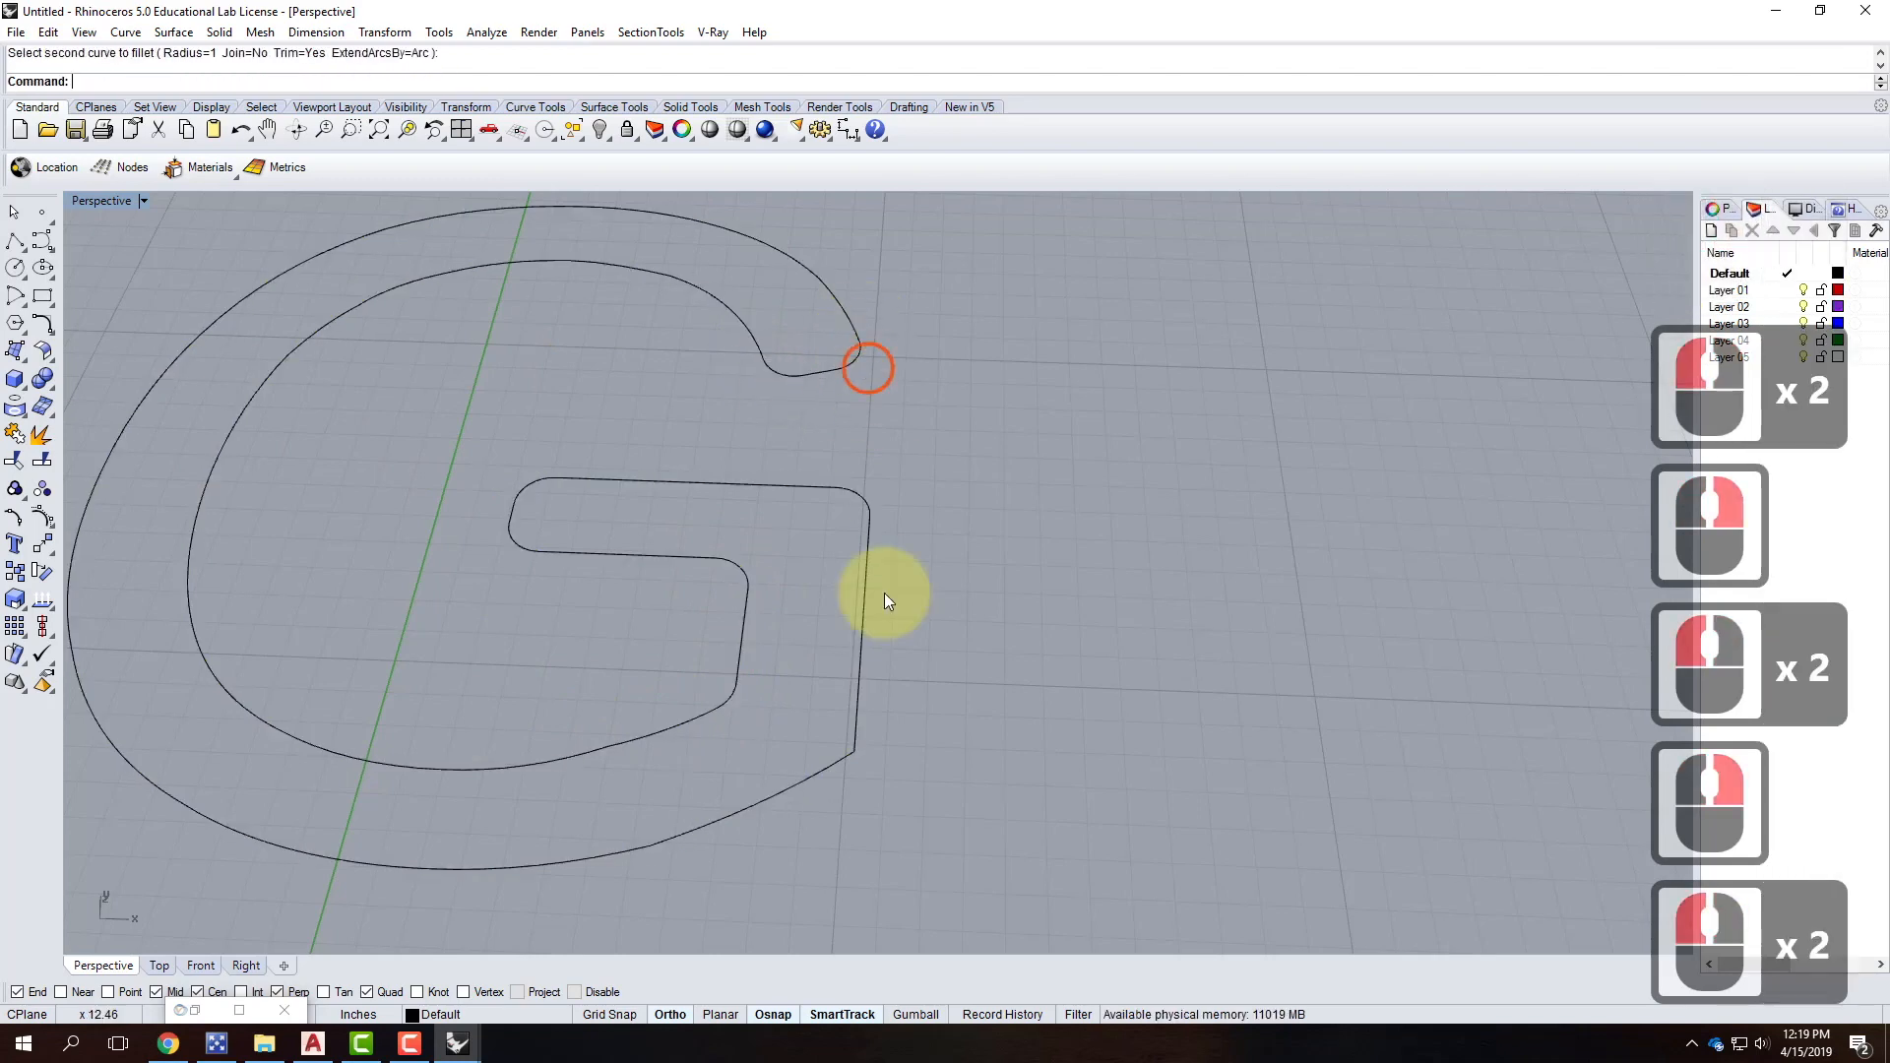
pyautogui.rightClick(854, 717)
pyautogui.click(859, 716)
pyautogui.click(828, 765)
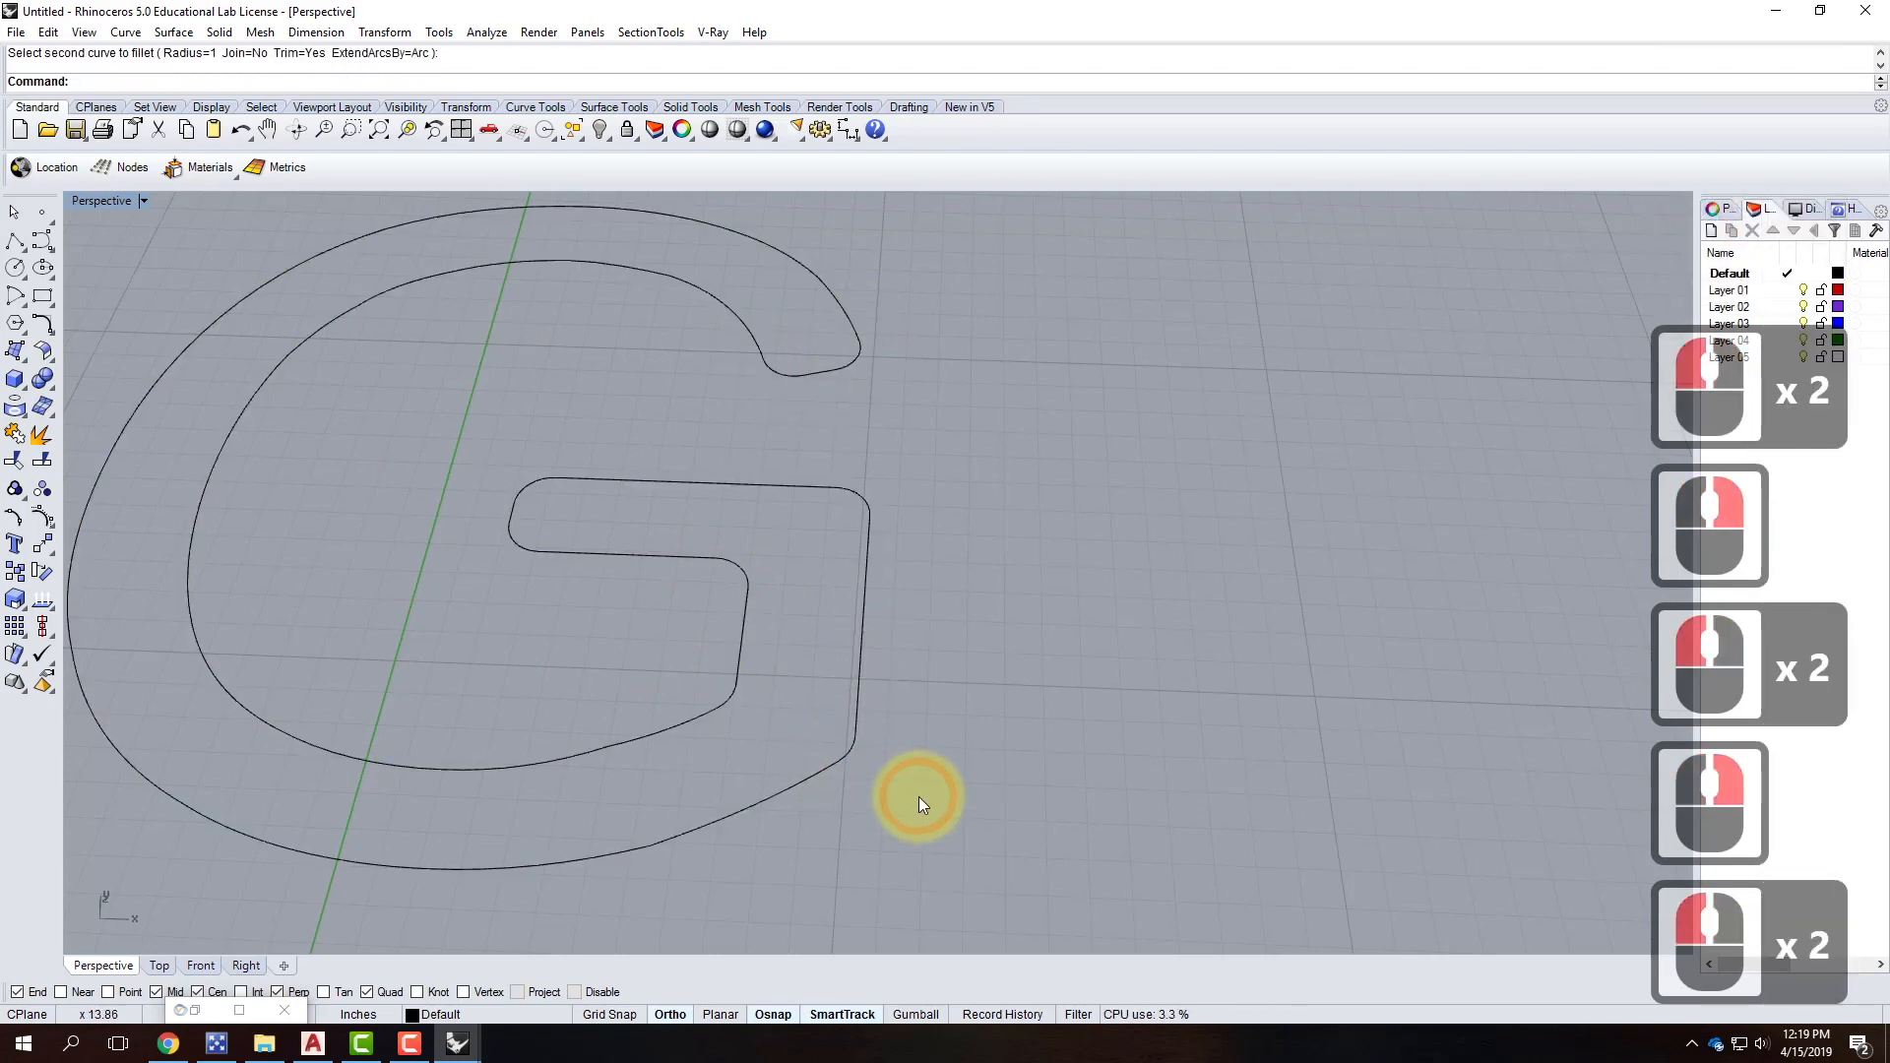
pyautogui.press('Escape')
pyautogui.press('Escape')
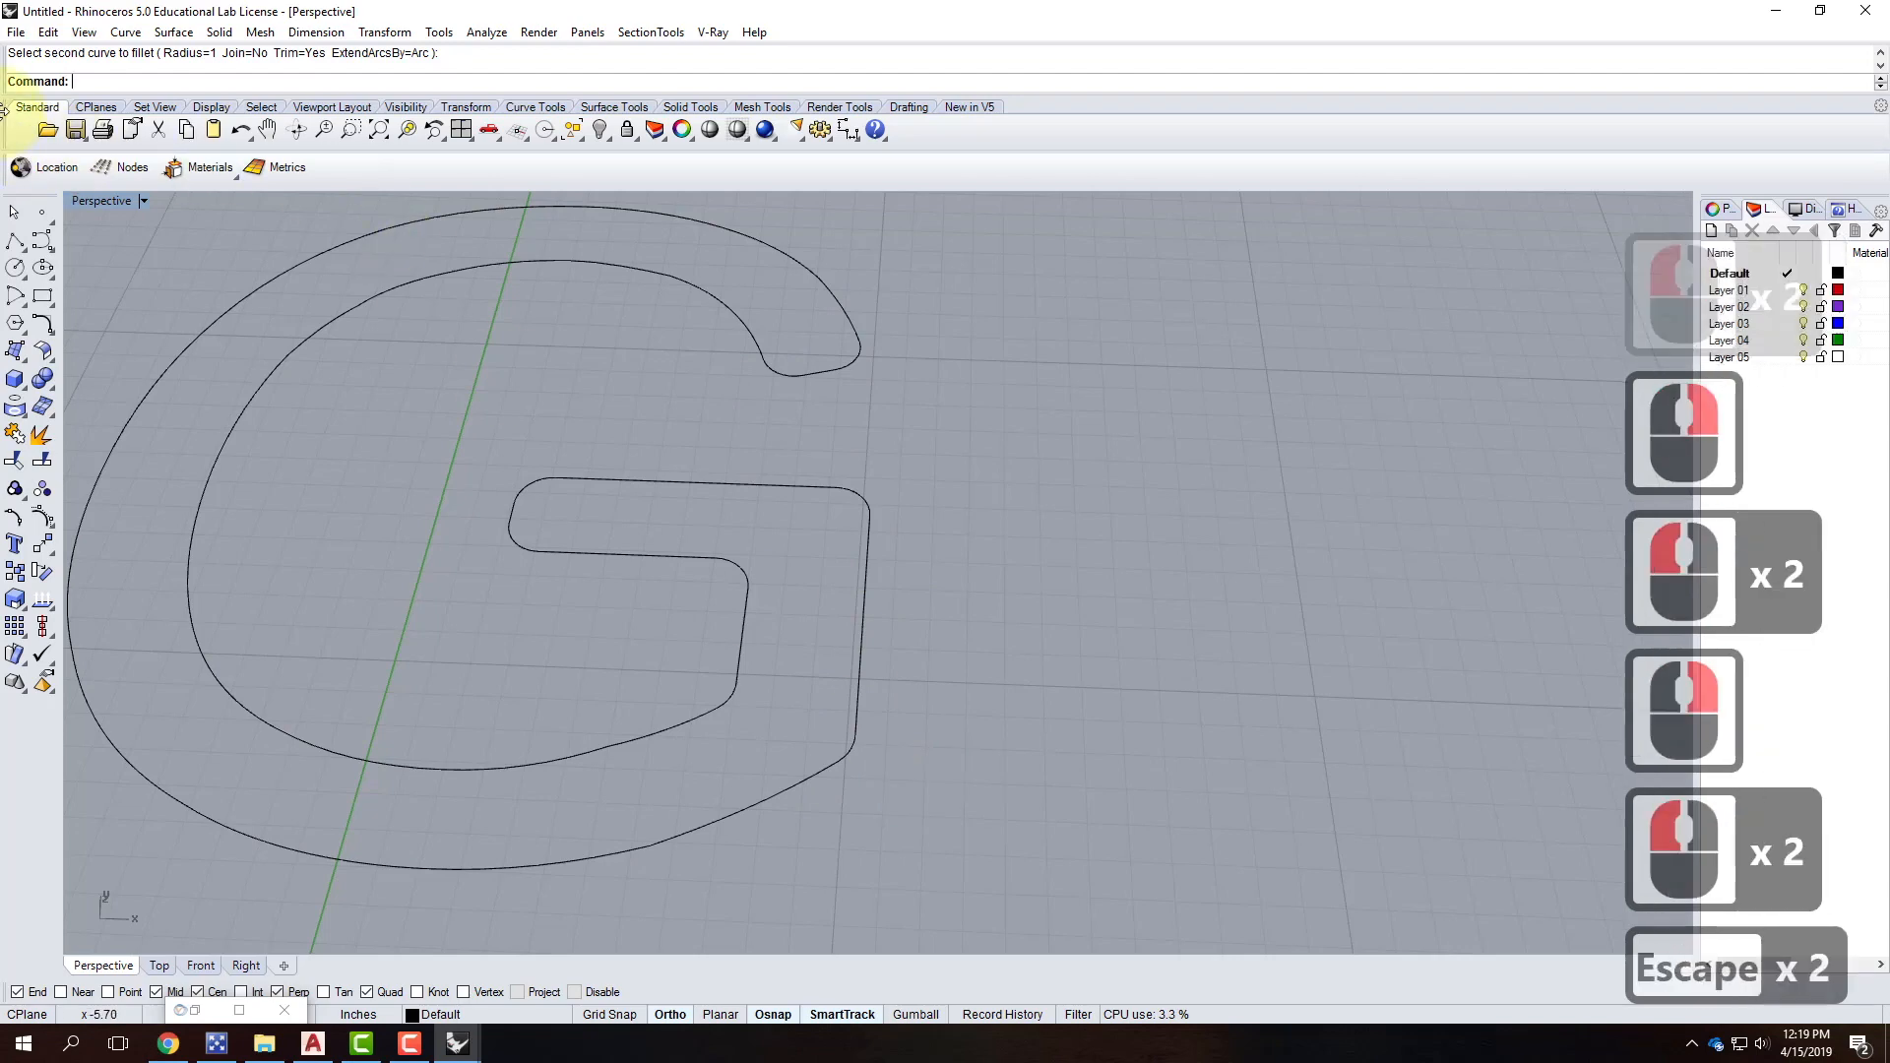
# Draw a 0.5-inch diameter circle centred on the G's inner corner.
pyautogui.click(15, 268)
pyautogui.click(869, 514)
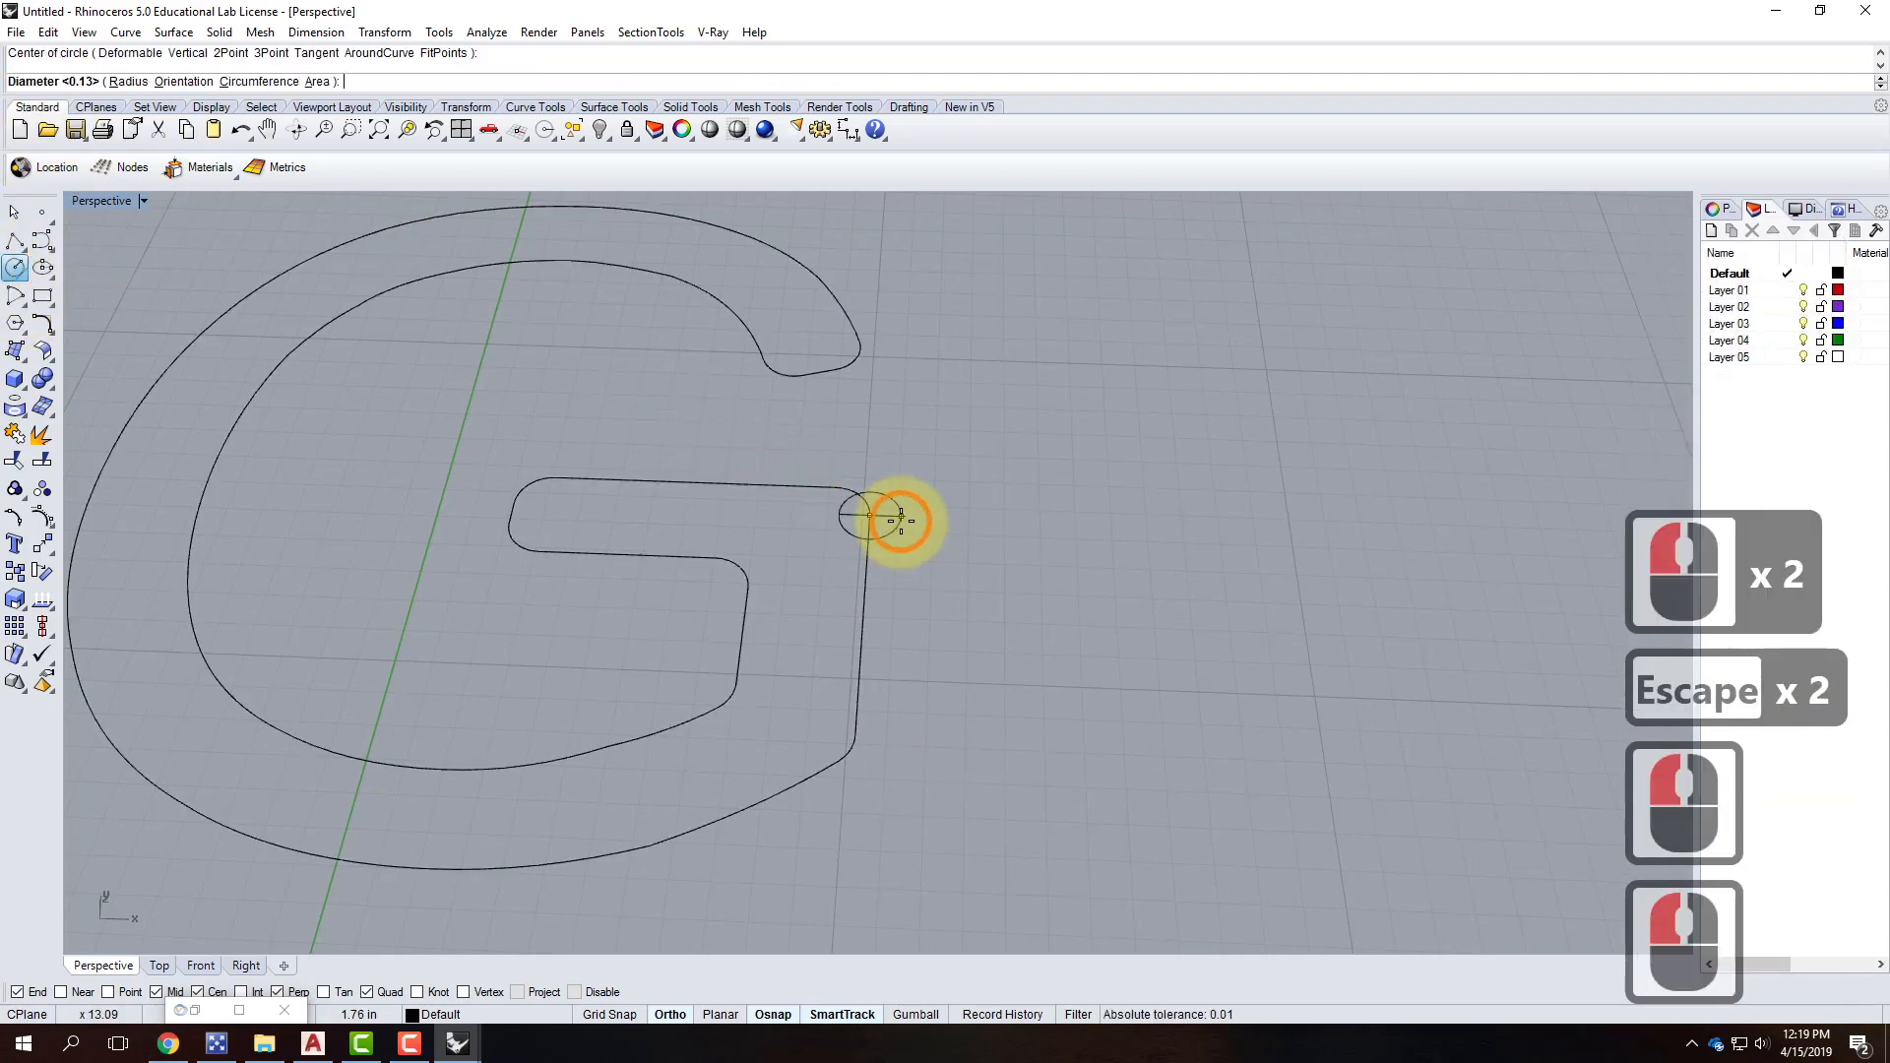
pyautogui.write('d')
pyautogui.press('Return')
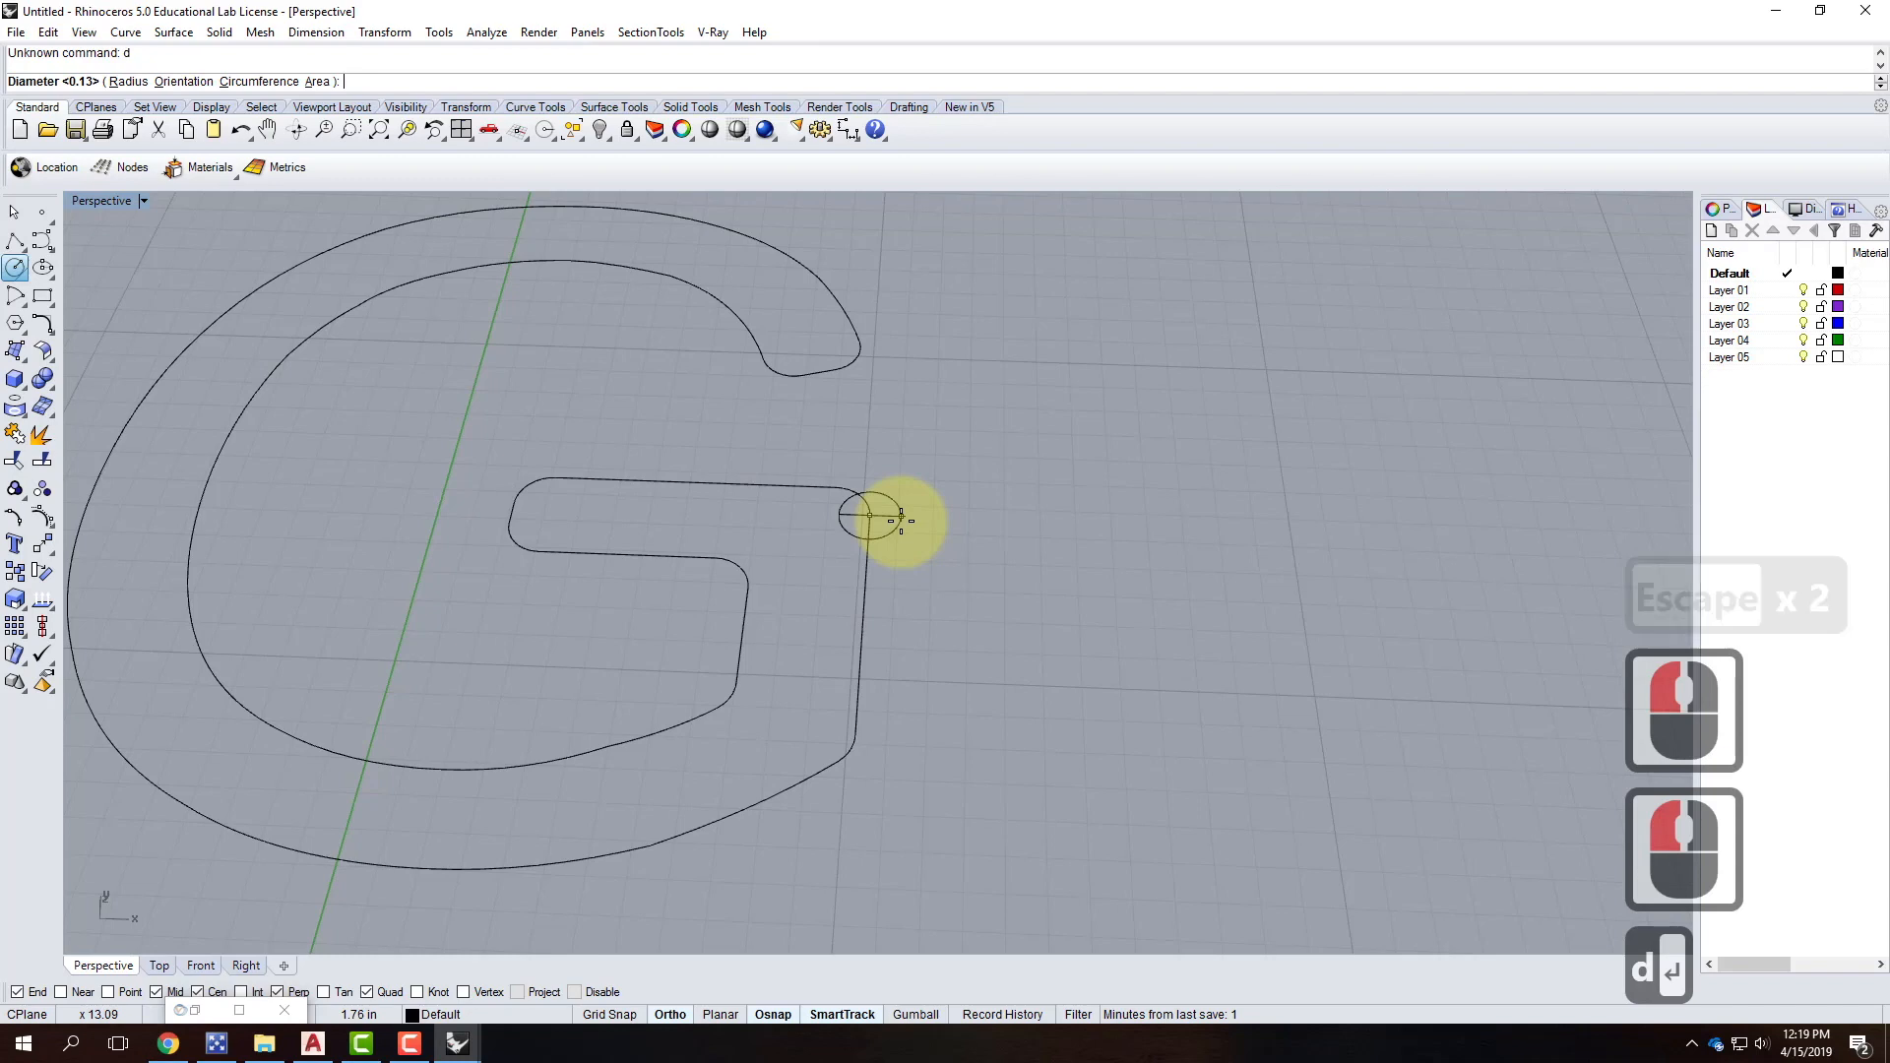
pyautogui.write('.5"')
pyautogui.press('Return')
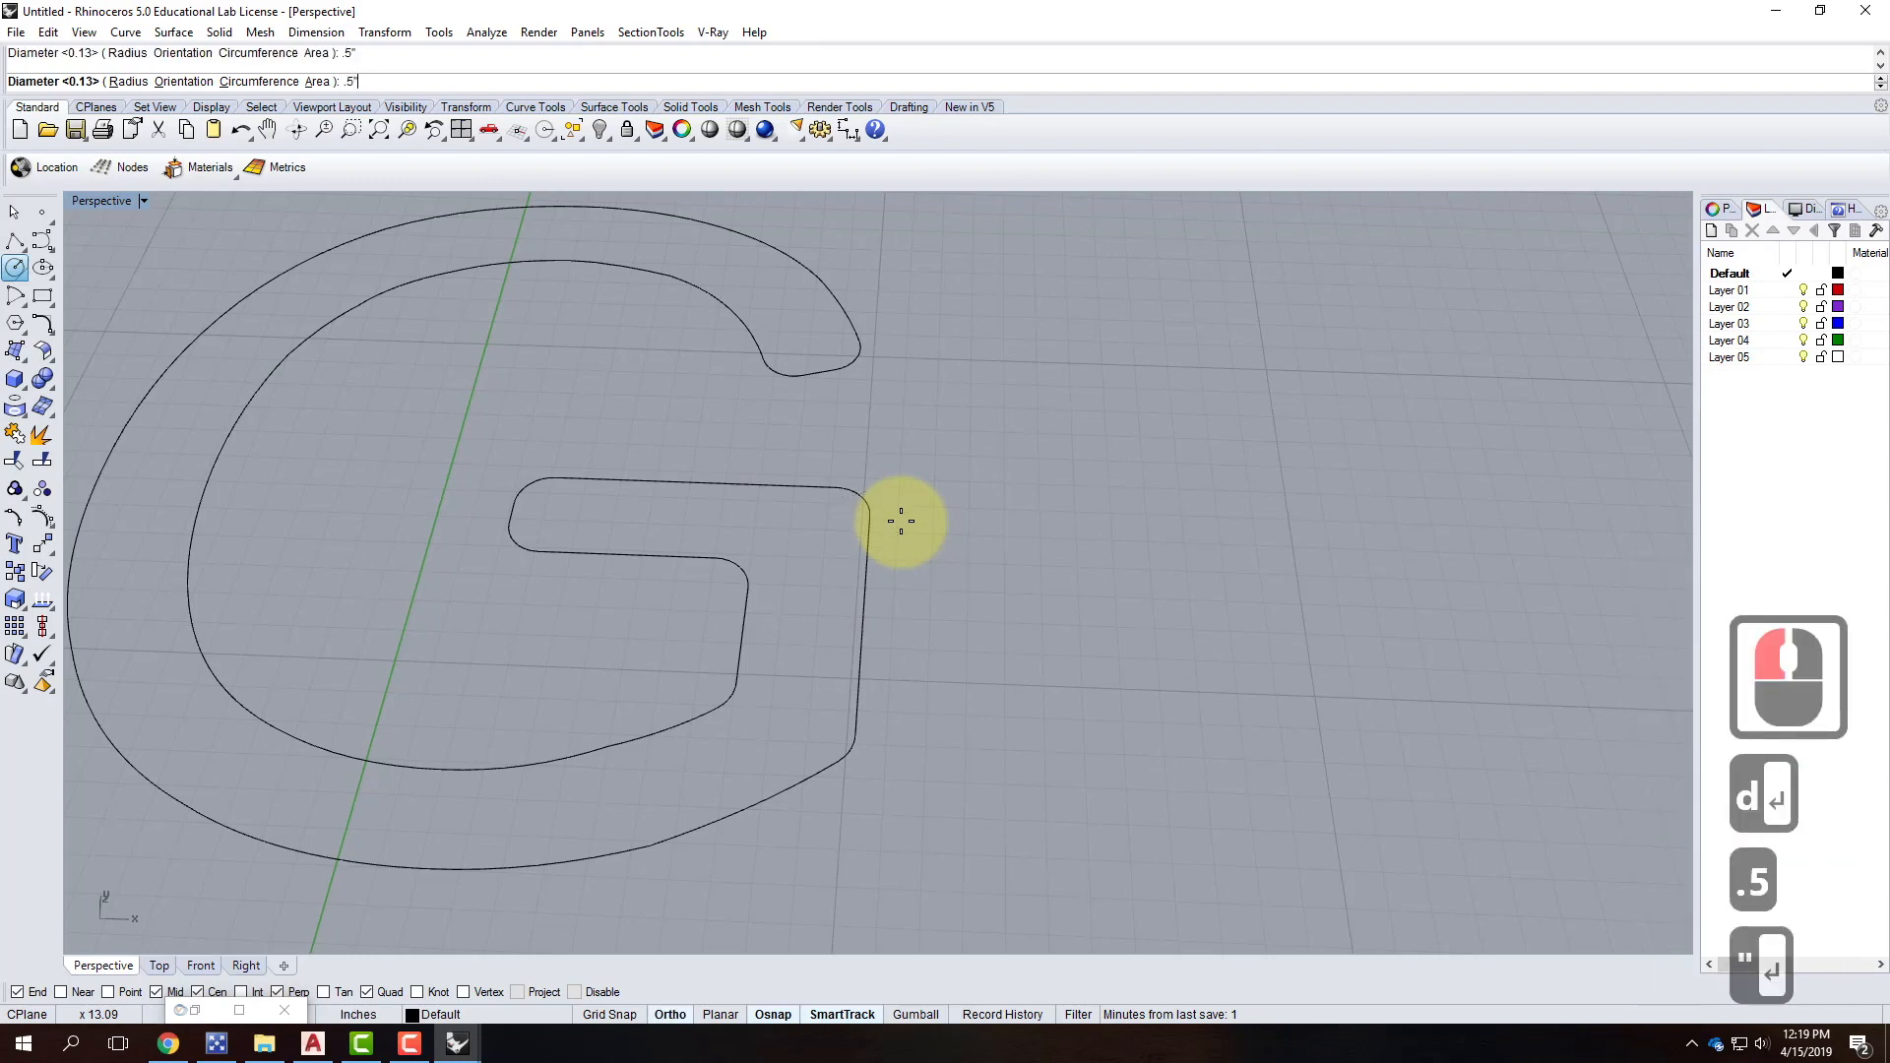
# Start rotating the small circle in 3D about the corner, then cancel the rotation.
pyautogui.click(891, 523)
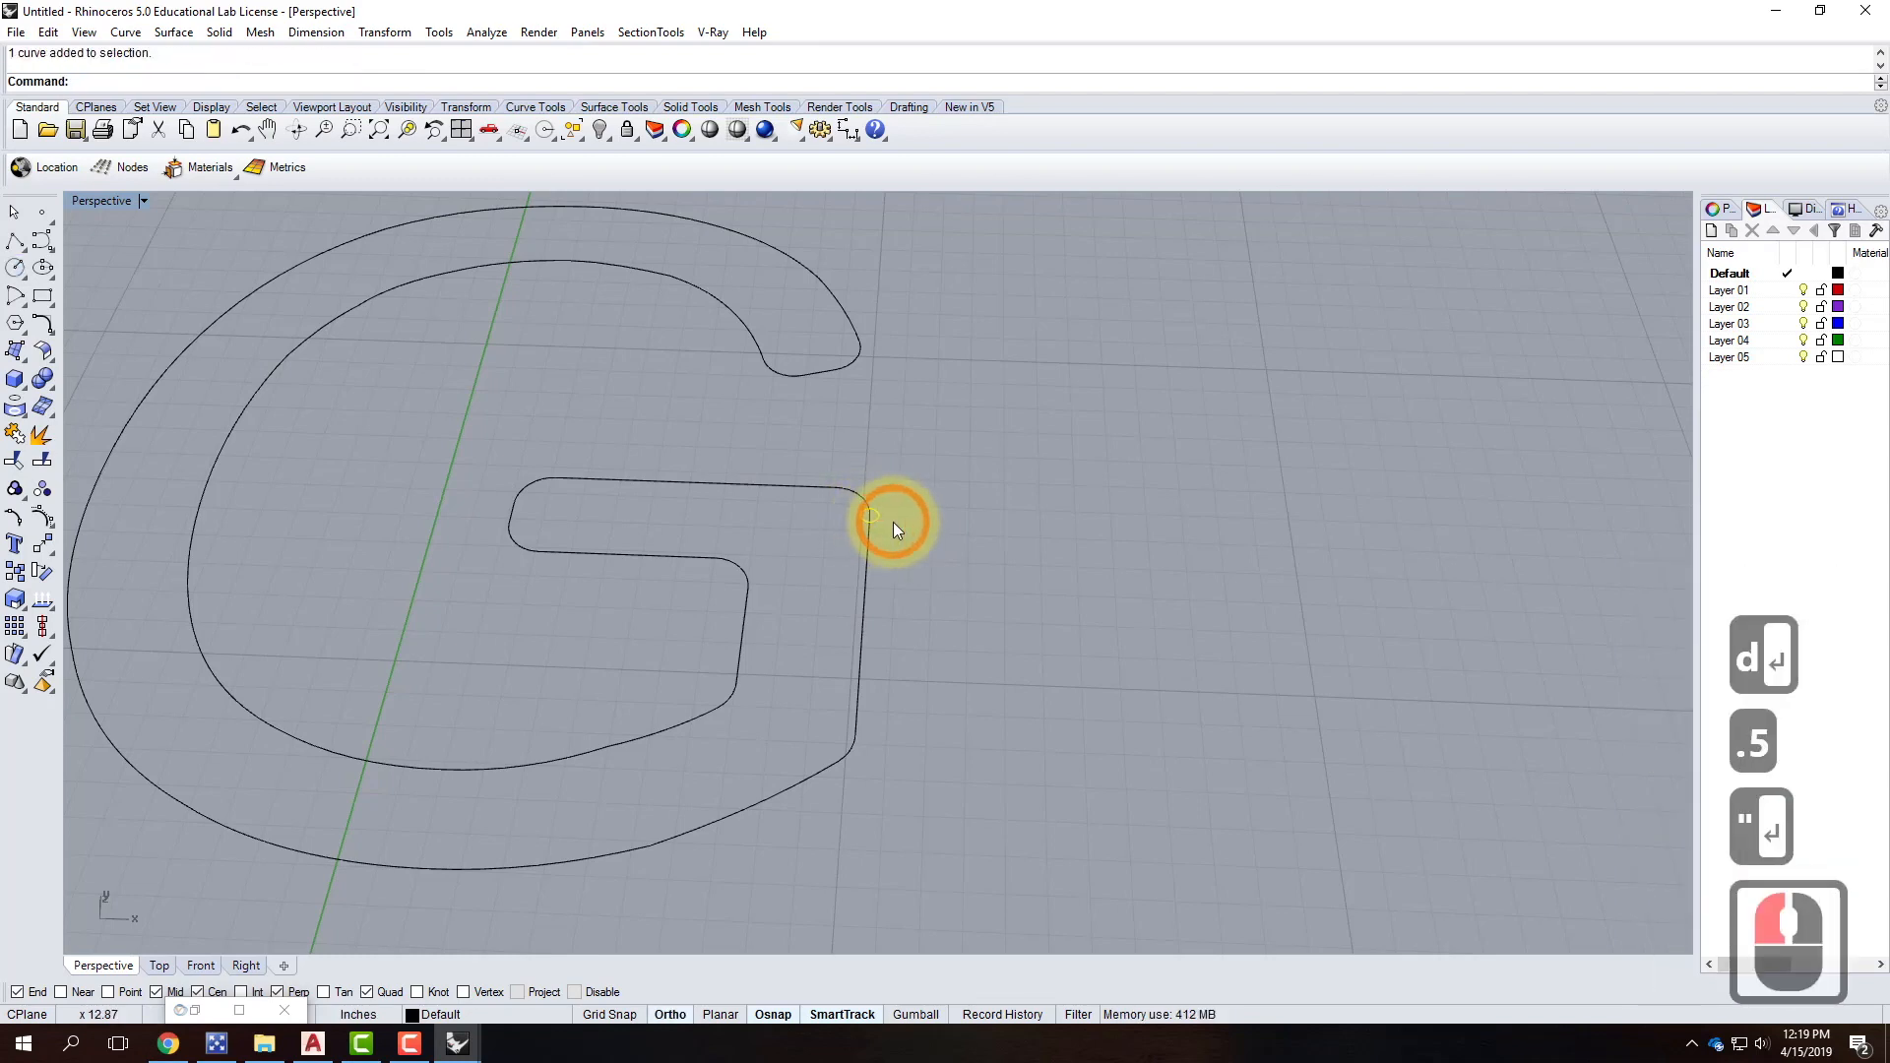
pyautogui.write('rote3d')
pyautogui.press('BackSpace')
pyautogui.press('BackSpace')
pyautogui.press('BackSpace')
pyautogui.press('BackSpace')
pyautogui.write('a')
pyautogui.press('BackSpace')
pyautogui.write('tate3d')
pyautogui.press('Return')
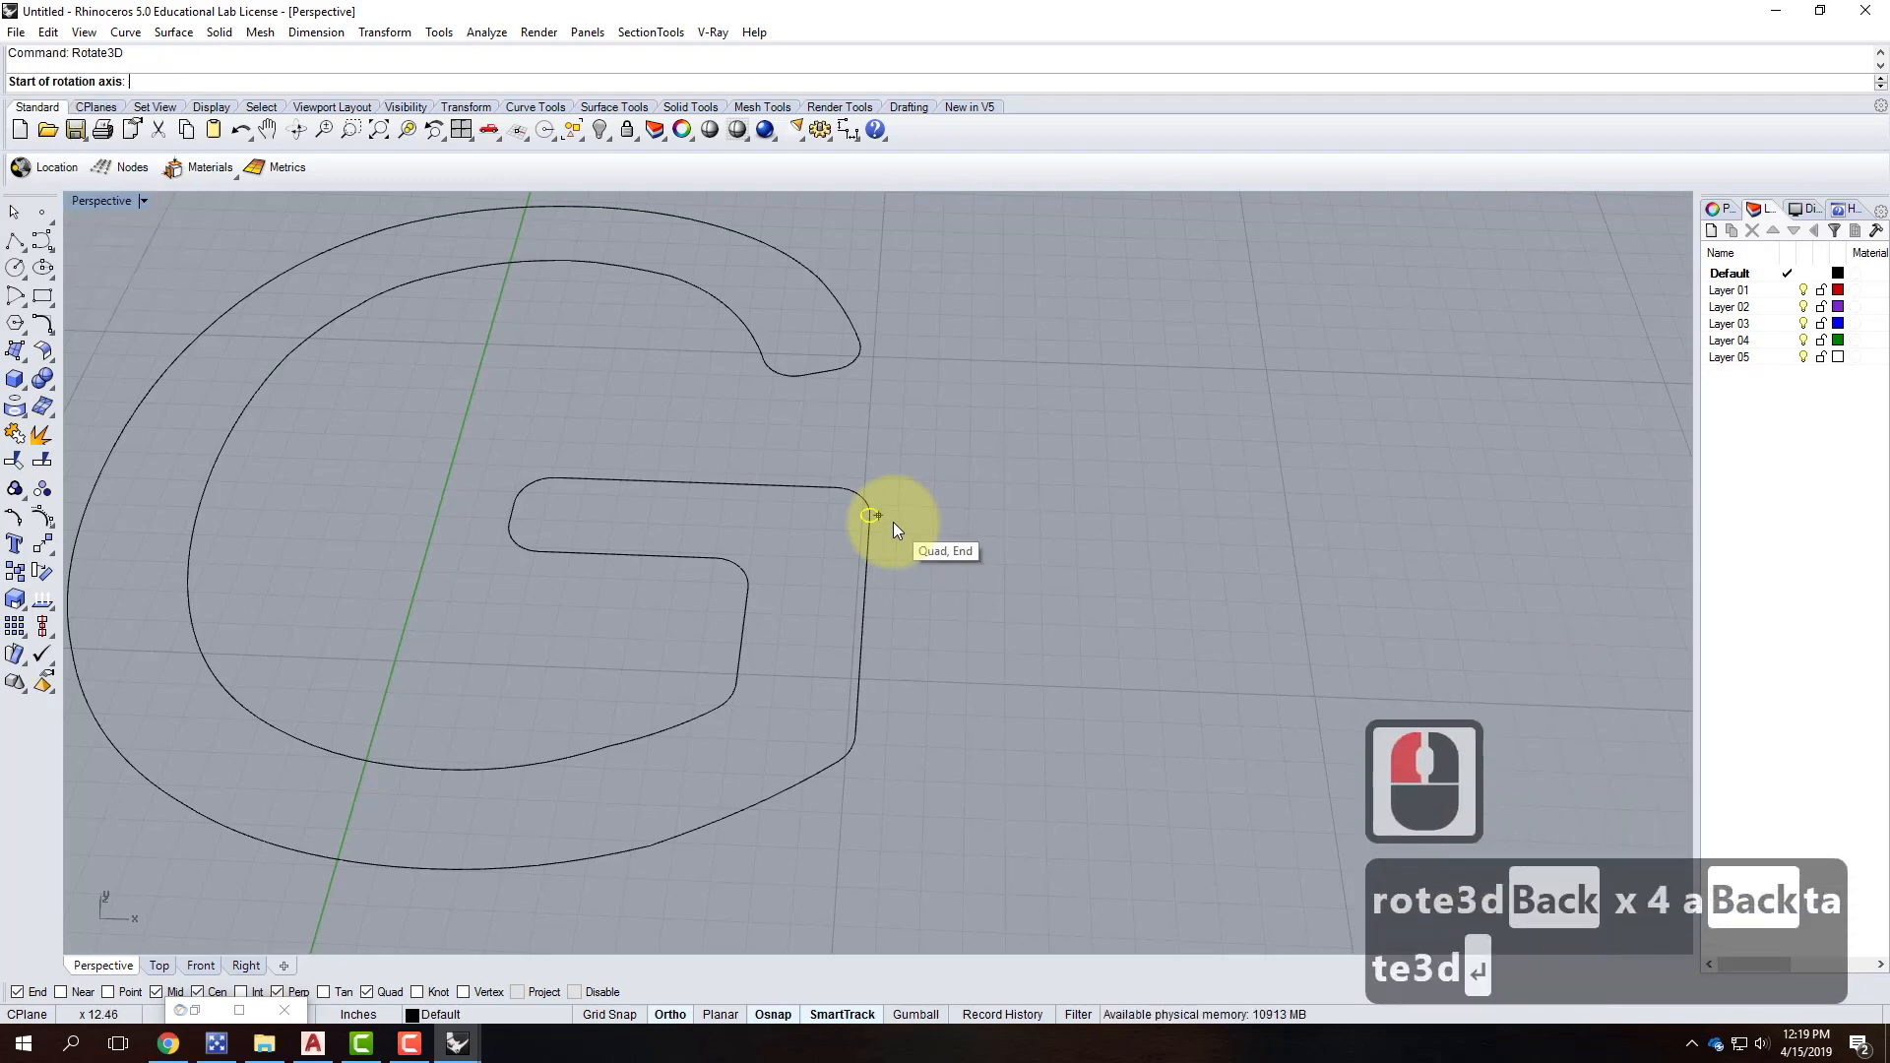
pyautogui.click(869, 513)
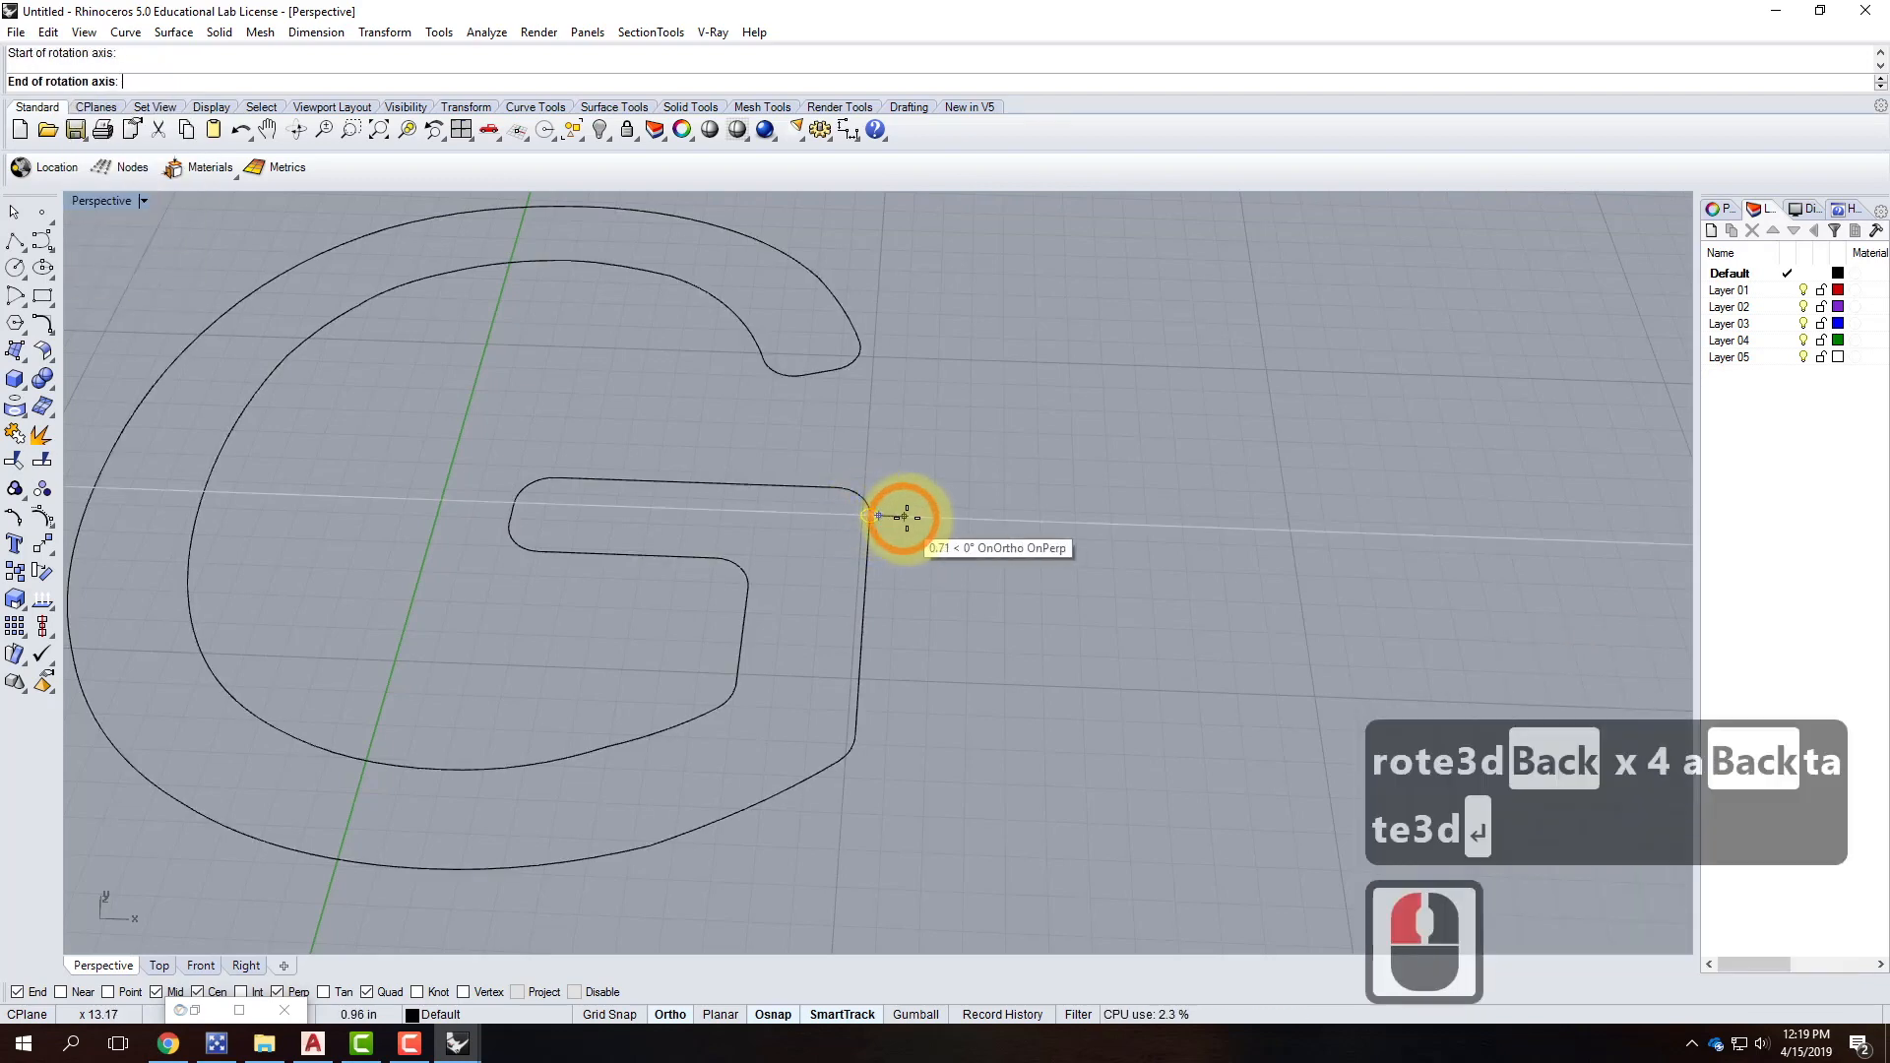
pyautogui.click(904, 515)
pyautogui.moveTo(1034, 524); pyautogui.dragTo(837, 563, button='right')
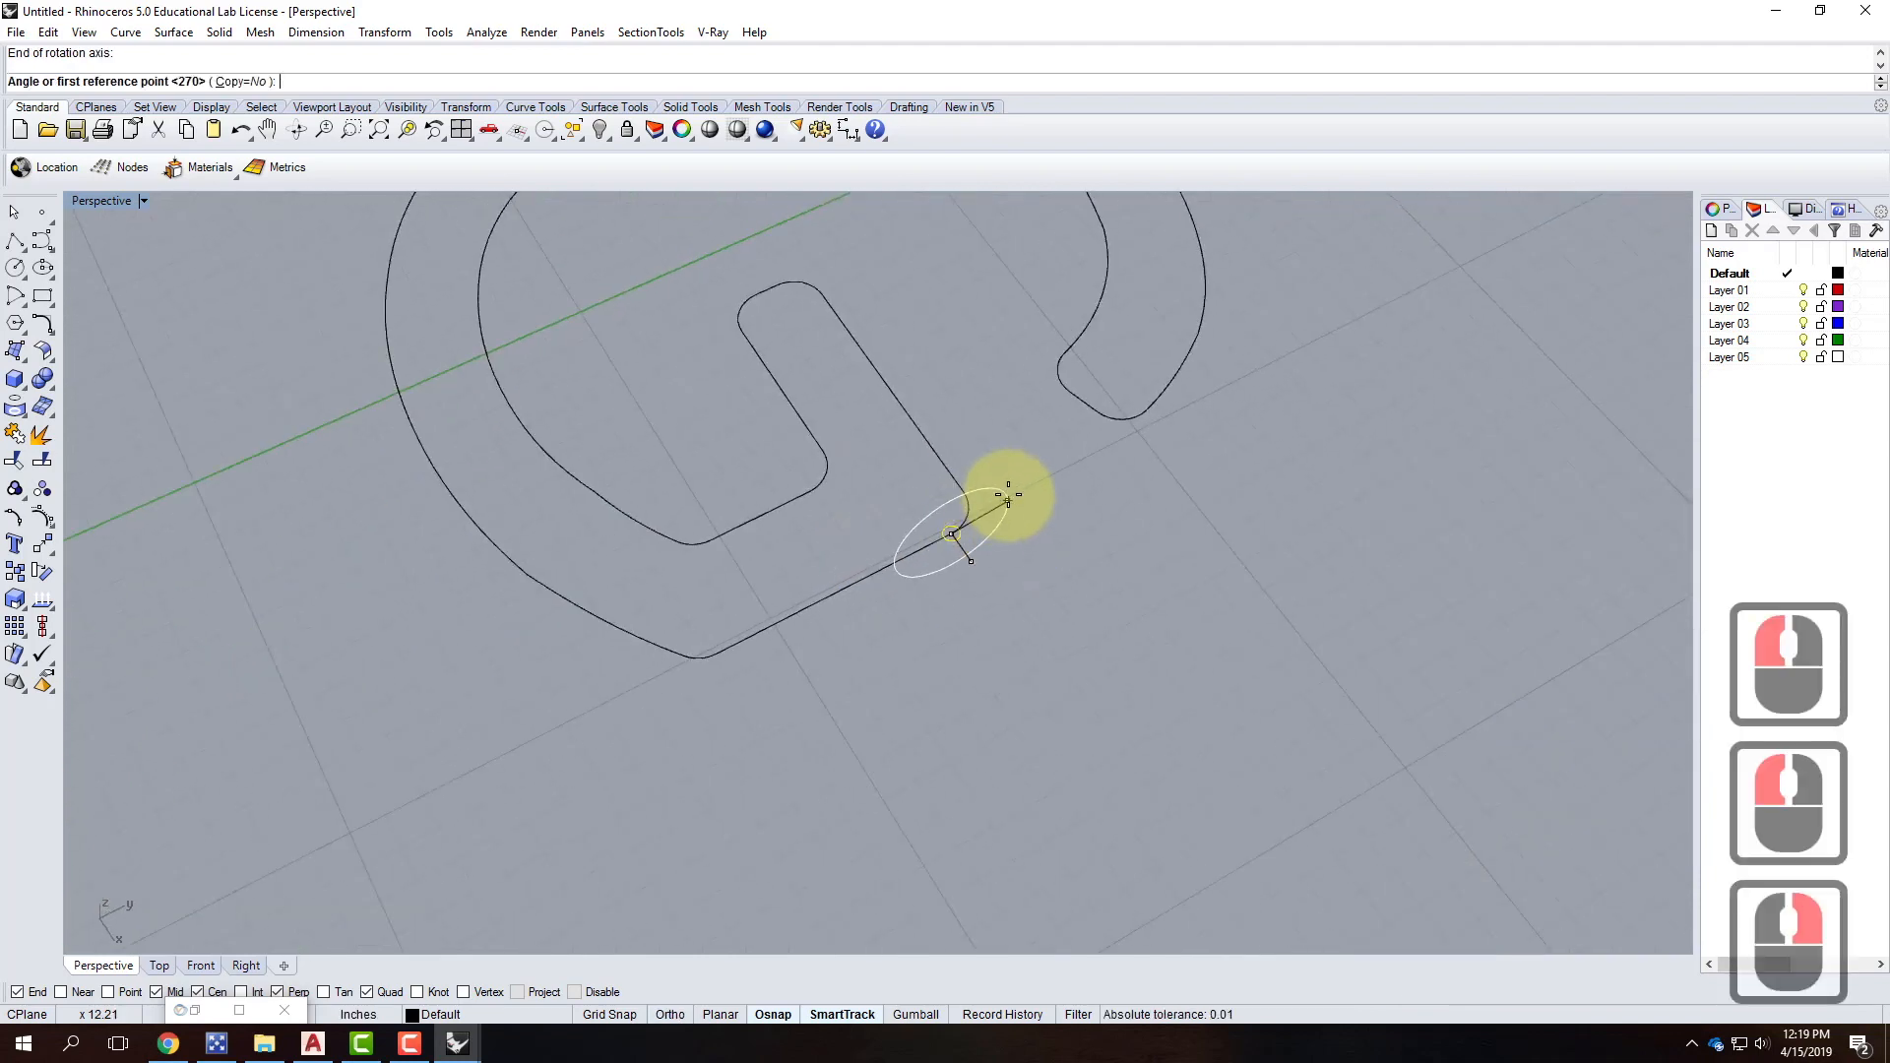
pyautogui.click(1015, 492)
pyautogui.moveTo(925, 449); pyautogui.dragTo(978, 515, button='right')
pyautogui.press('Escape')
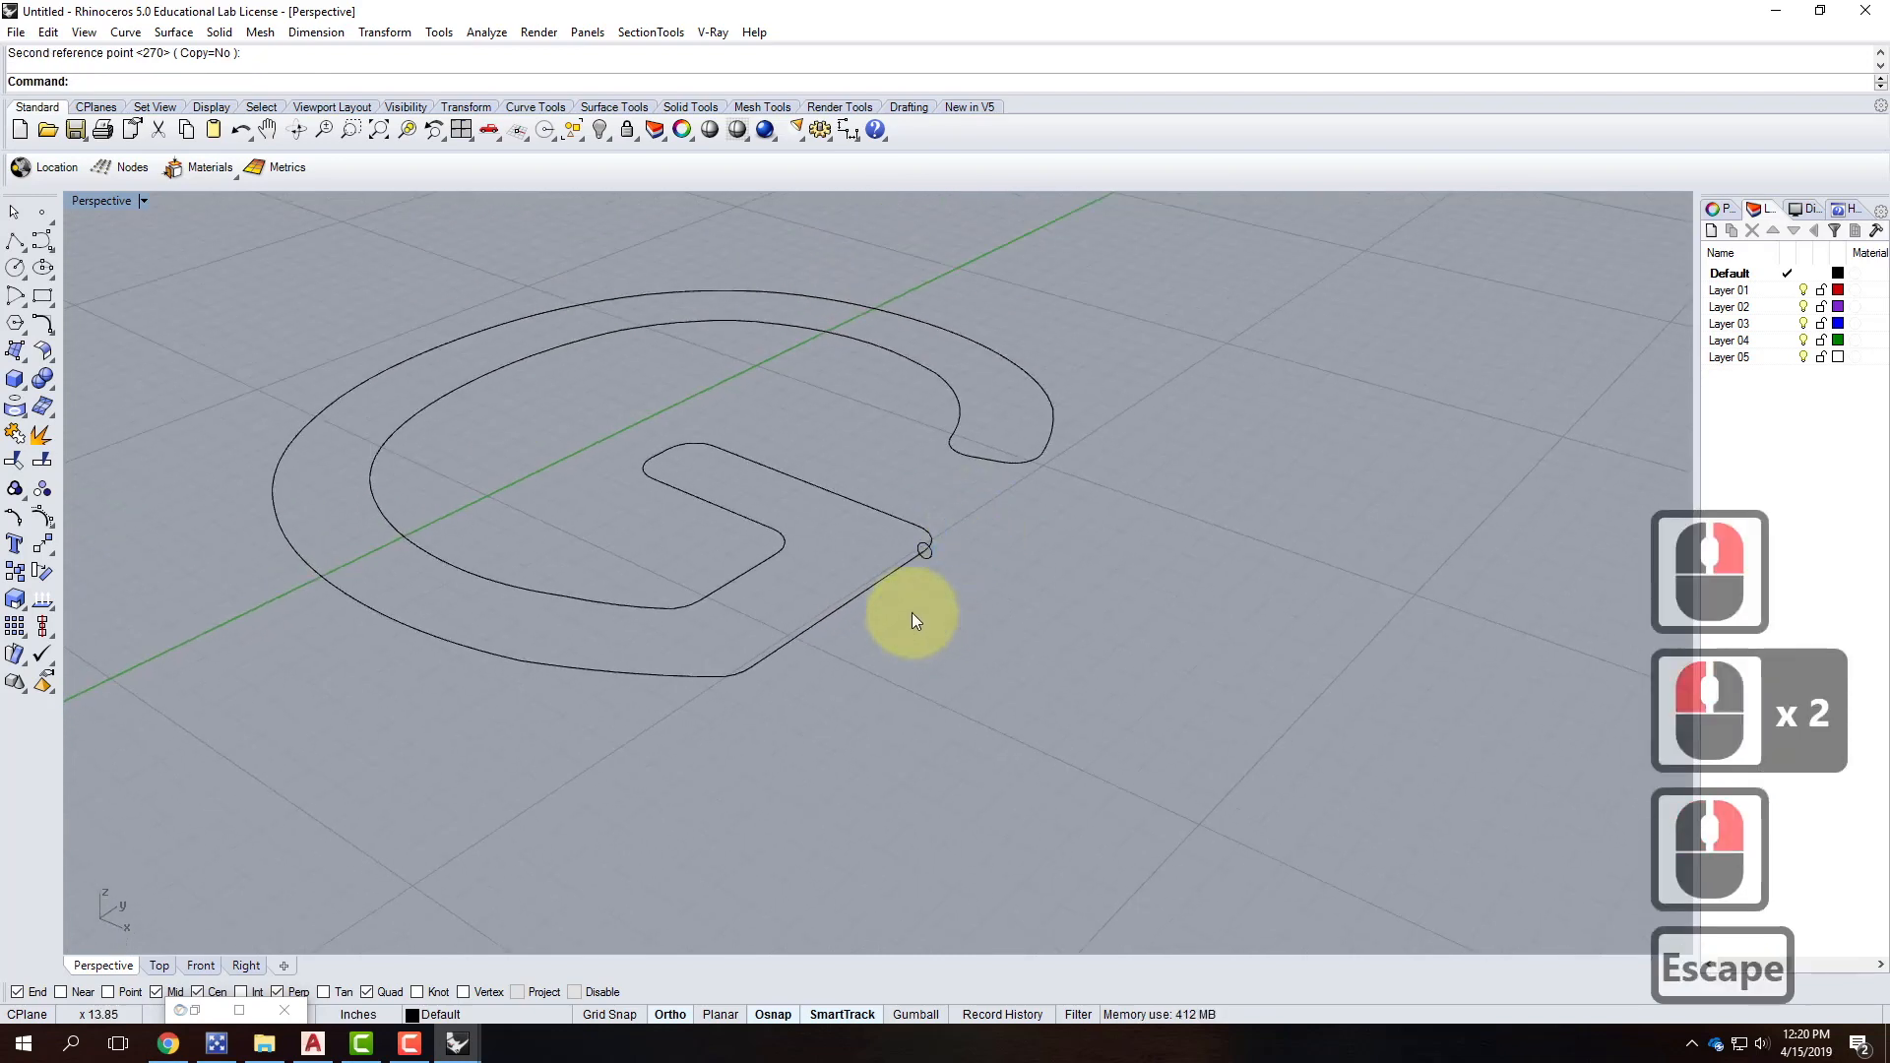
# Sweep1 the small circle along the G outline rail to create the tube.
pyautogui.write('we')
pyautogui.press('BackSpace')
pyautogui.press('BackSpace')
pyautogui.press('BackSpace')
pyautogui.press('BackSpace')
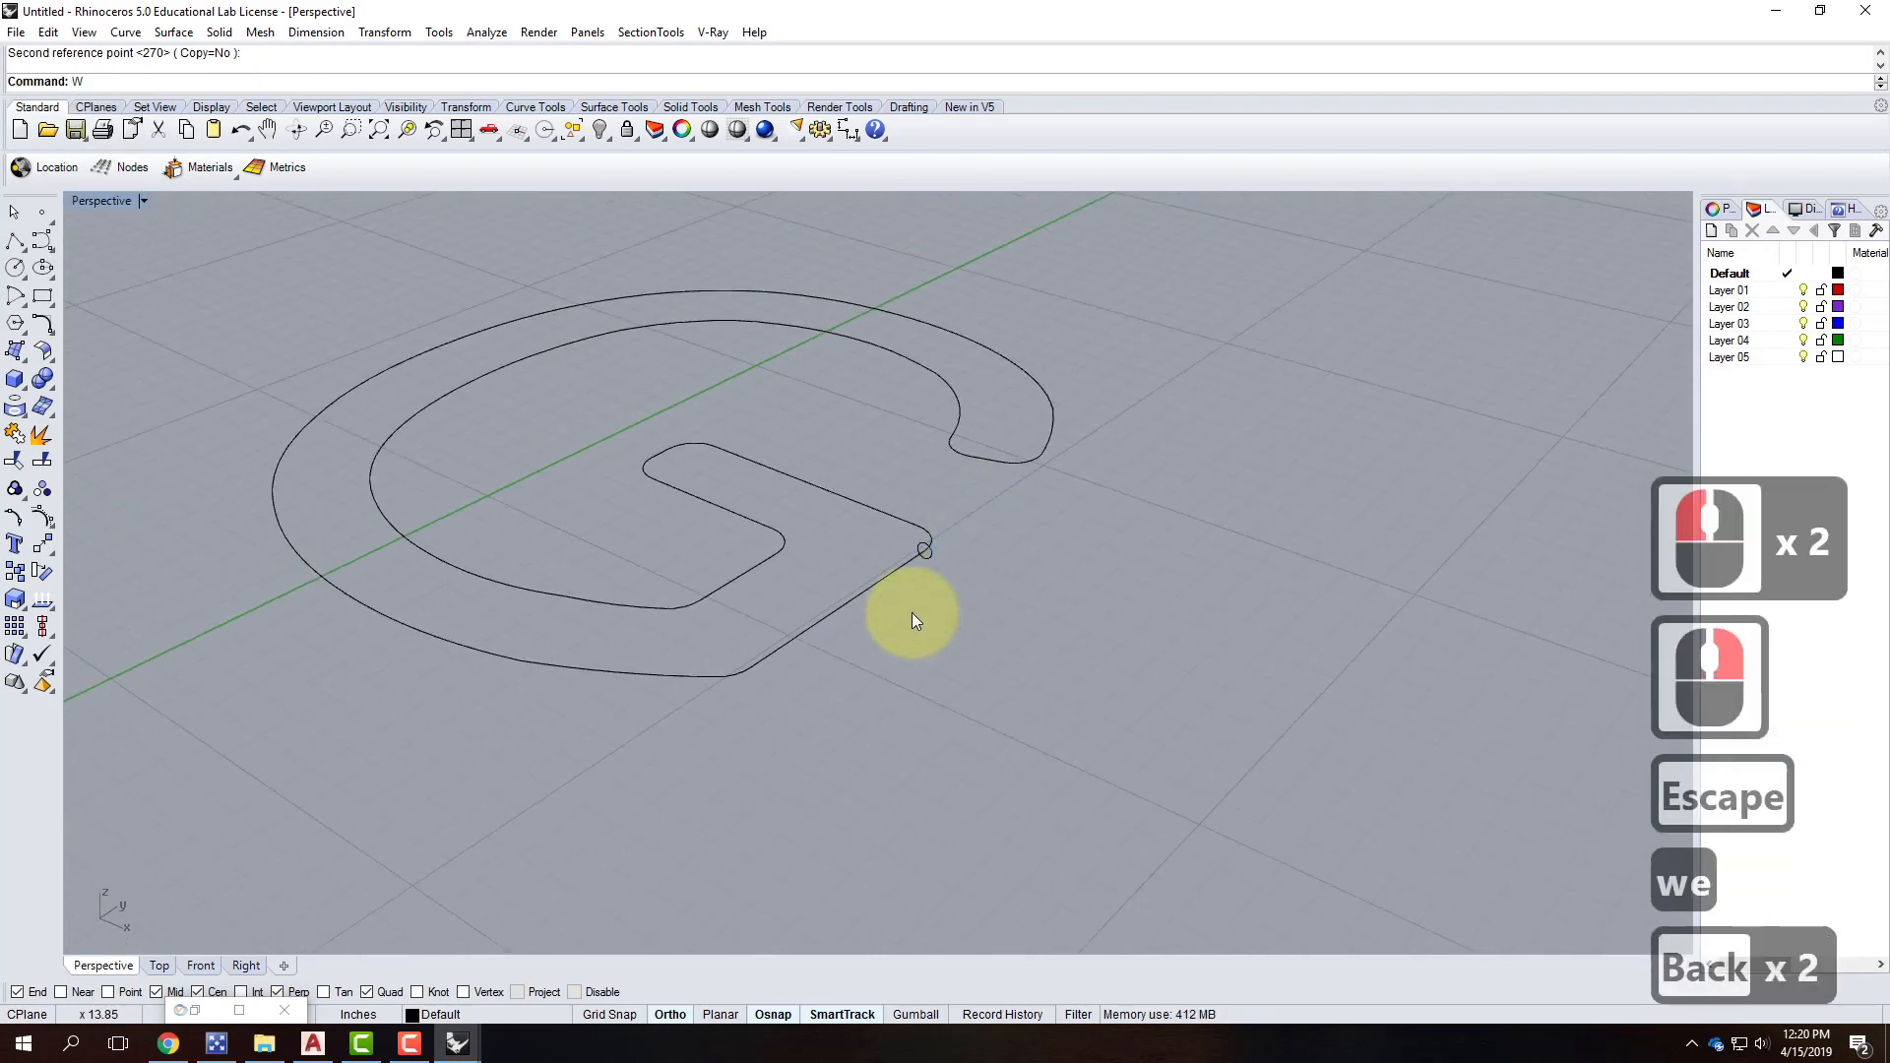
pyautogui.write('swee')
pyautogui.press('Return')
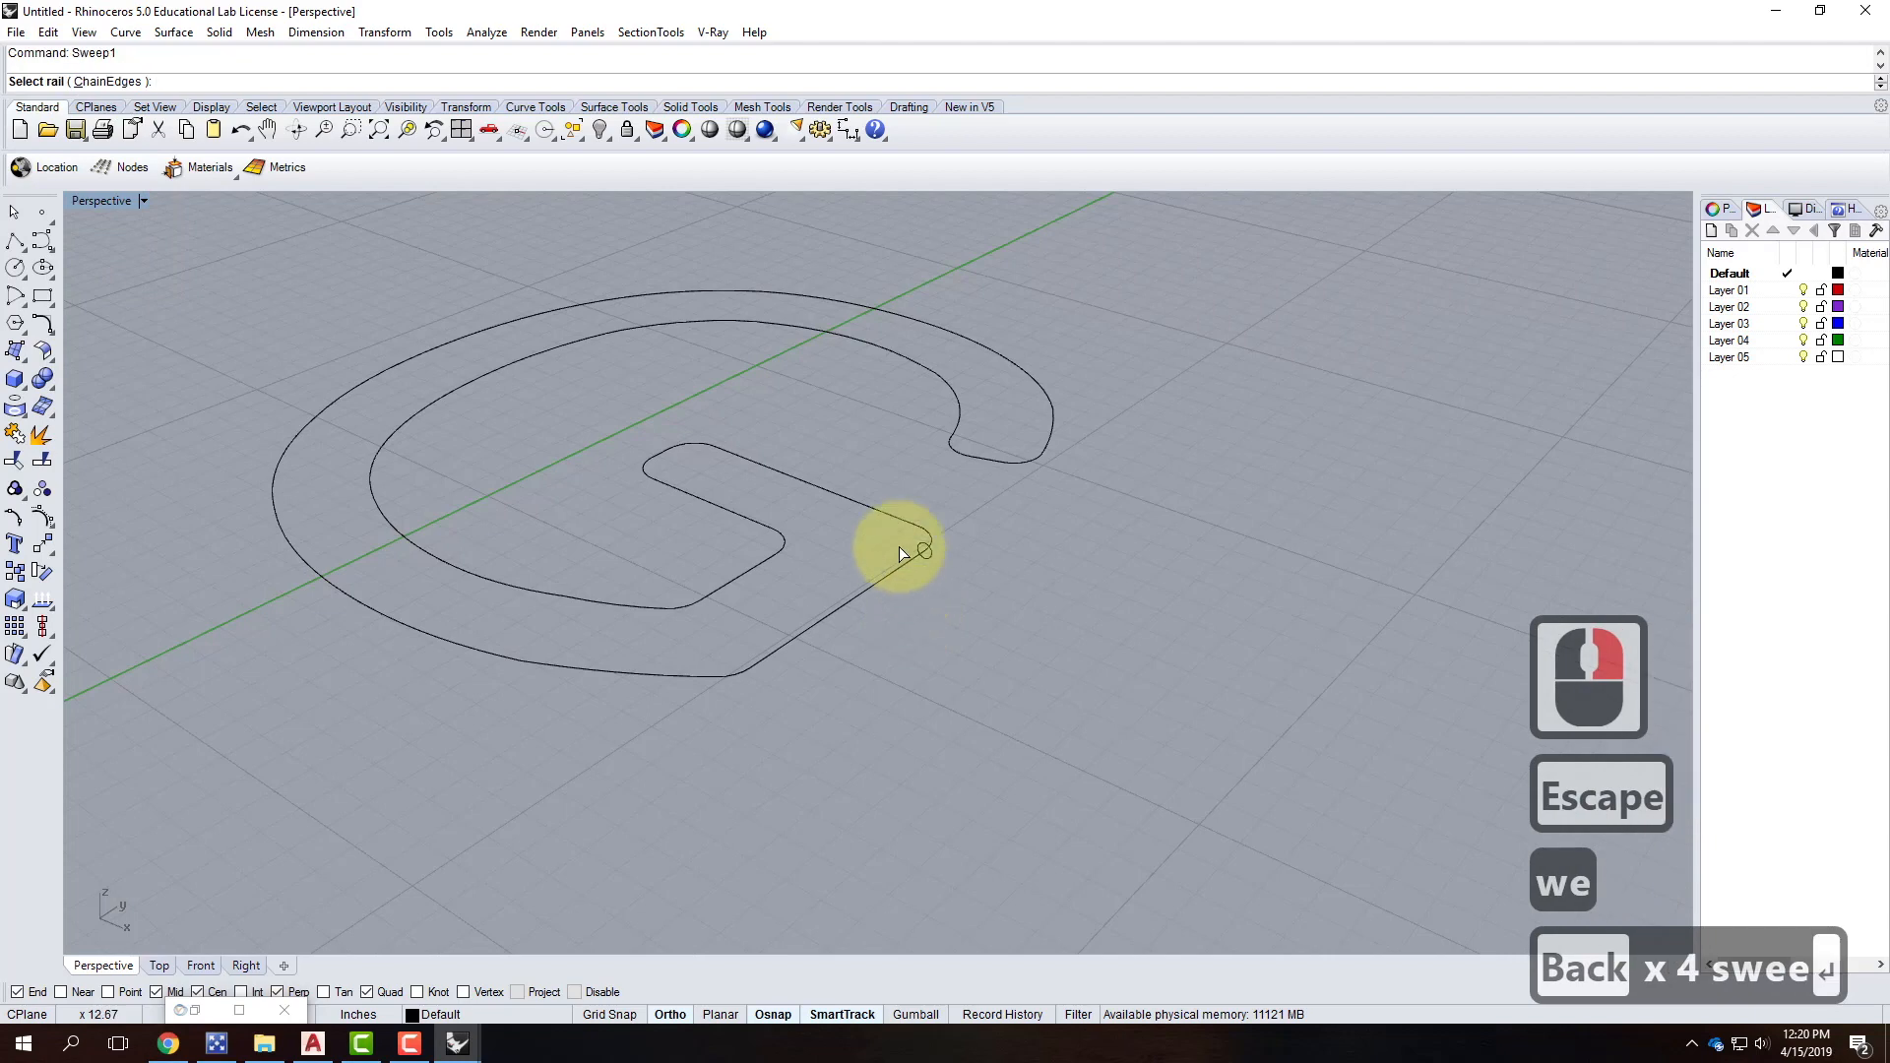
pyautogui.click(886, 577)
pyautogui.click(924, 565)
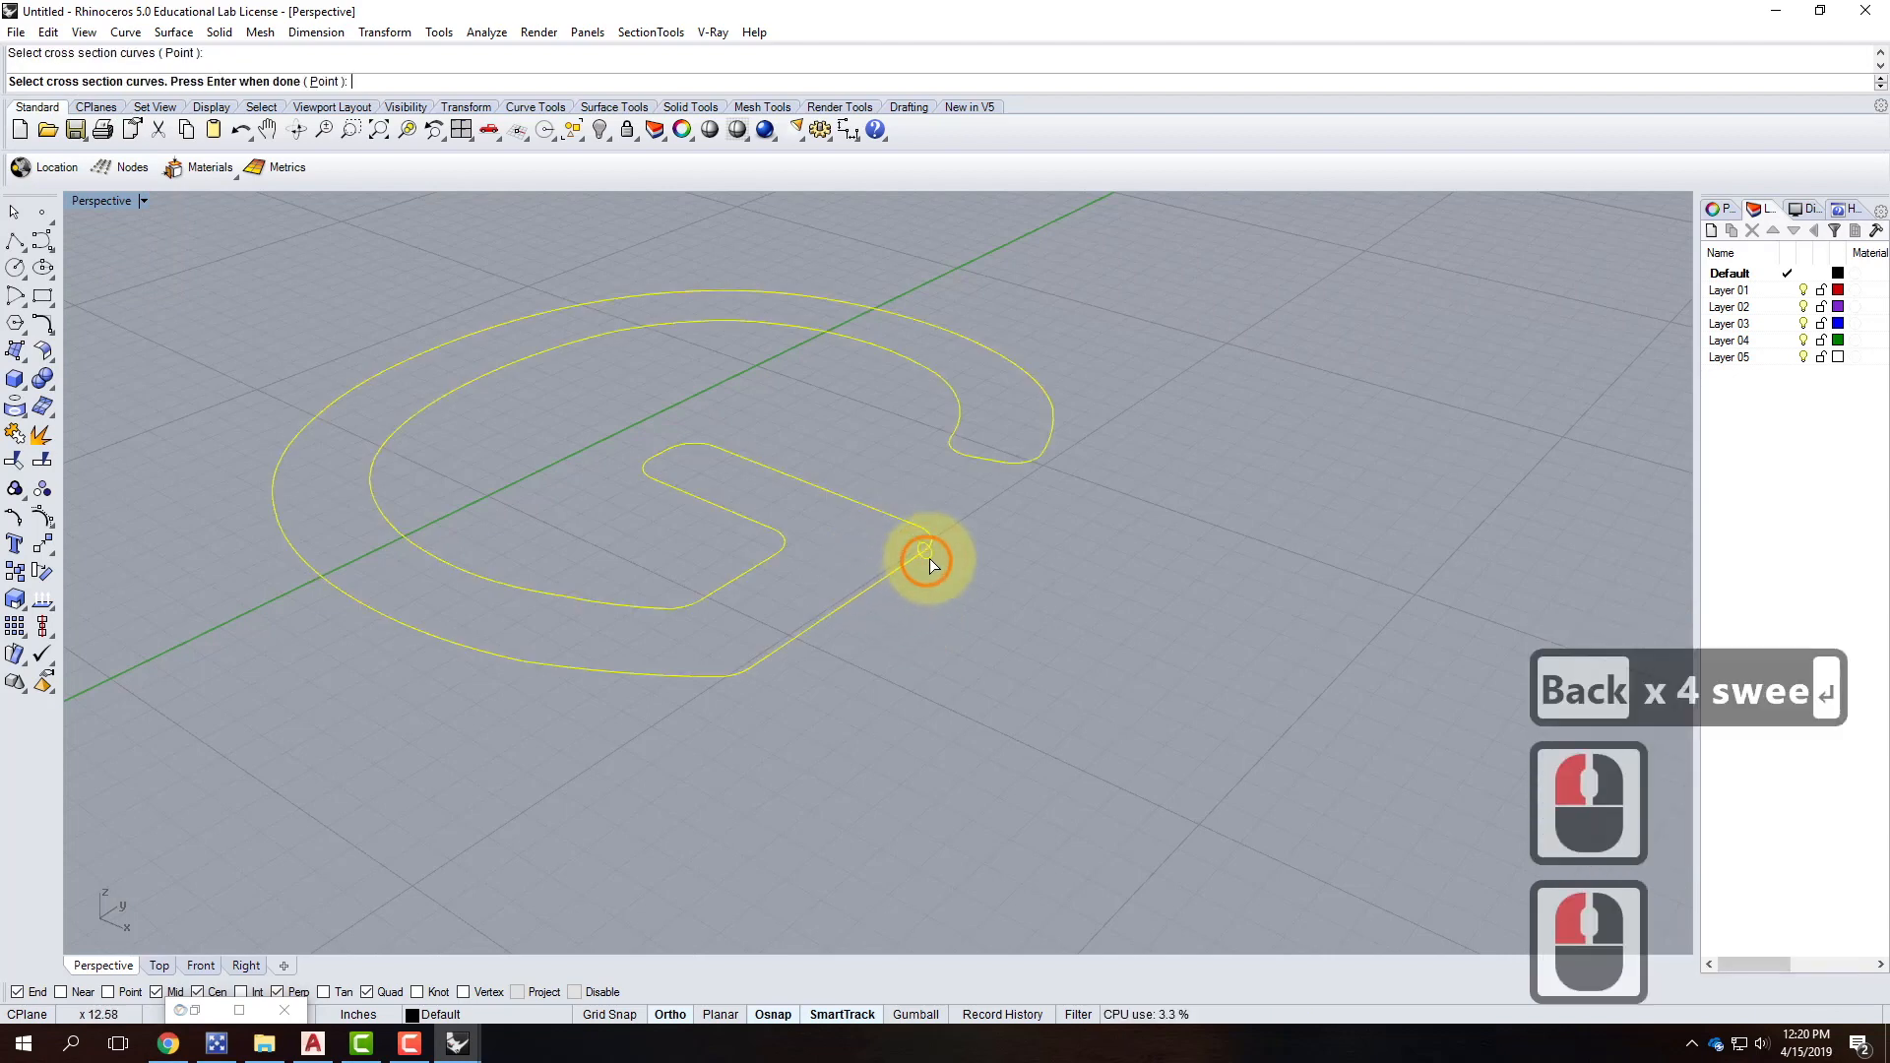
pyautogui.press('Return')
pyautogui.press('Return')
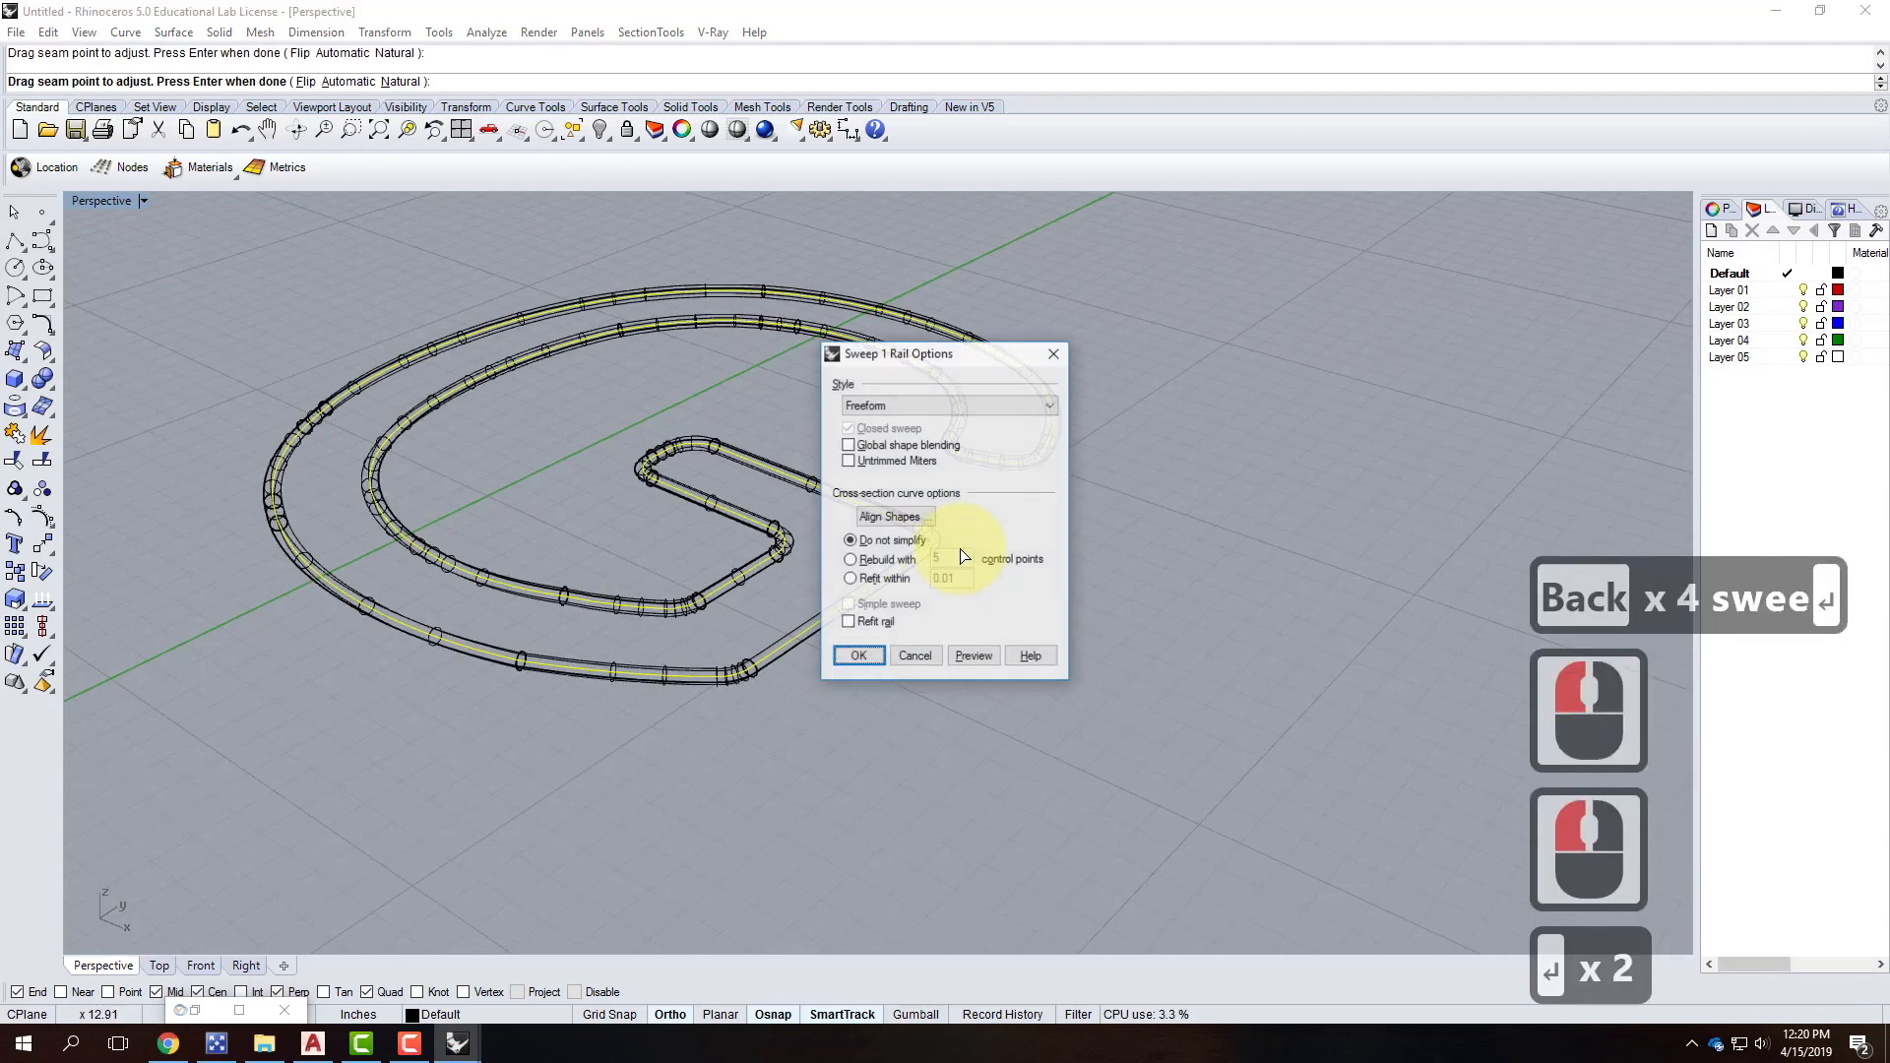
pyautogui.click(858, 657)
# Window-select all the parts of the G.
pyautogui.scroll(6, 825, 881)
pyautogui.scroll(-4, 871, 809)
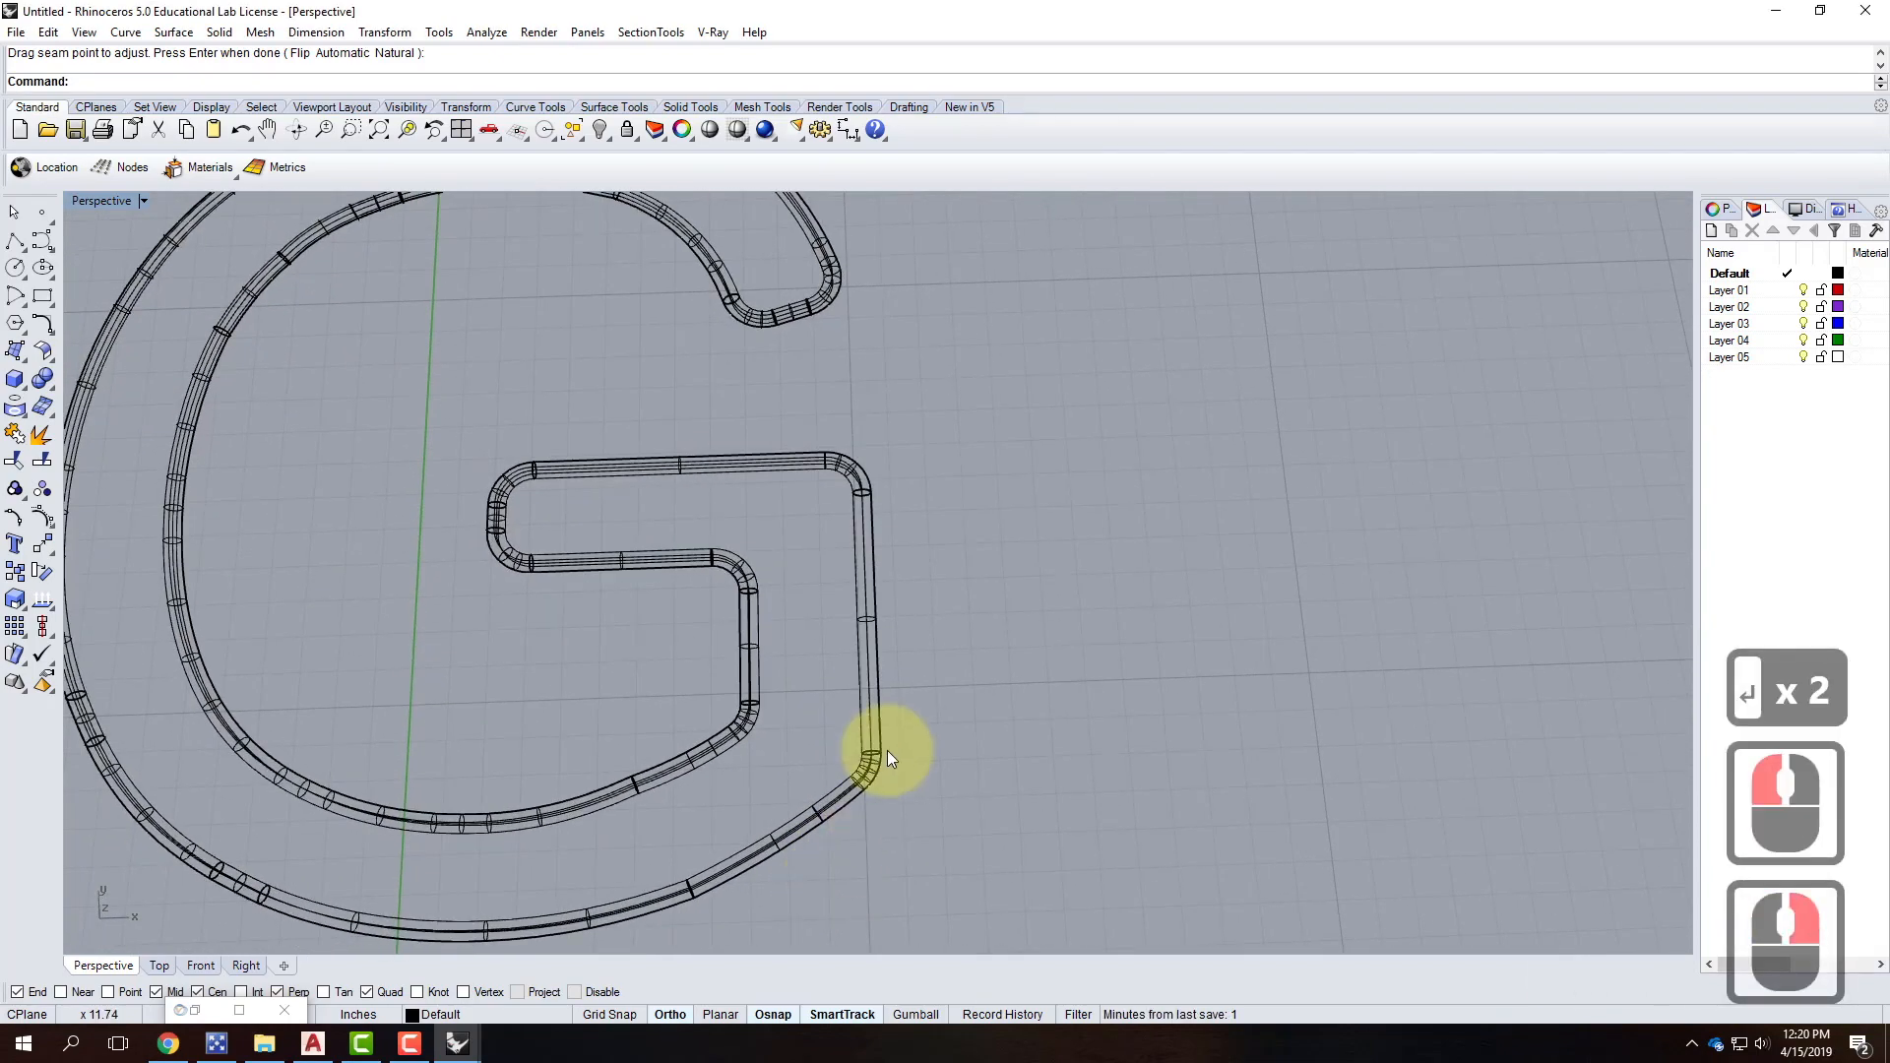
pyautogui.scroll(-7, 459, 446)
pyautogui.moveTo(365, 345); pyautogui.dragTo(730, 657)
pyautogui.scroll(3, 694, 606)
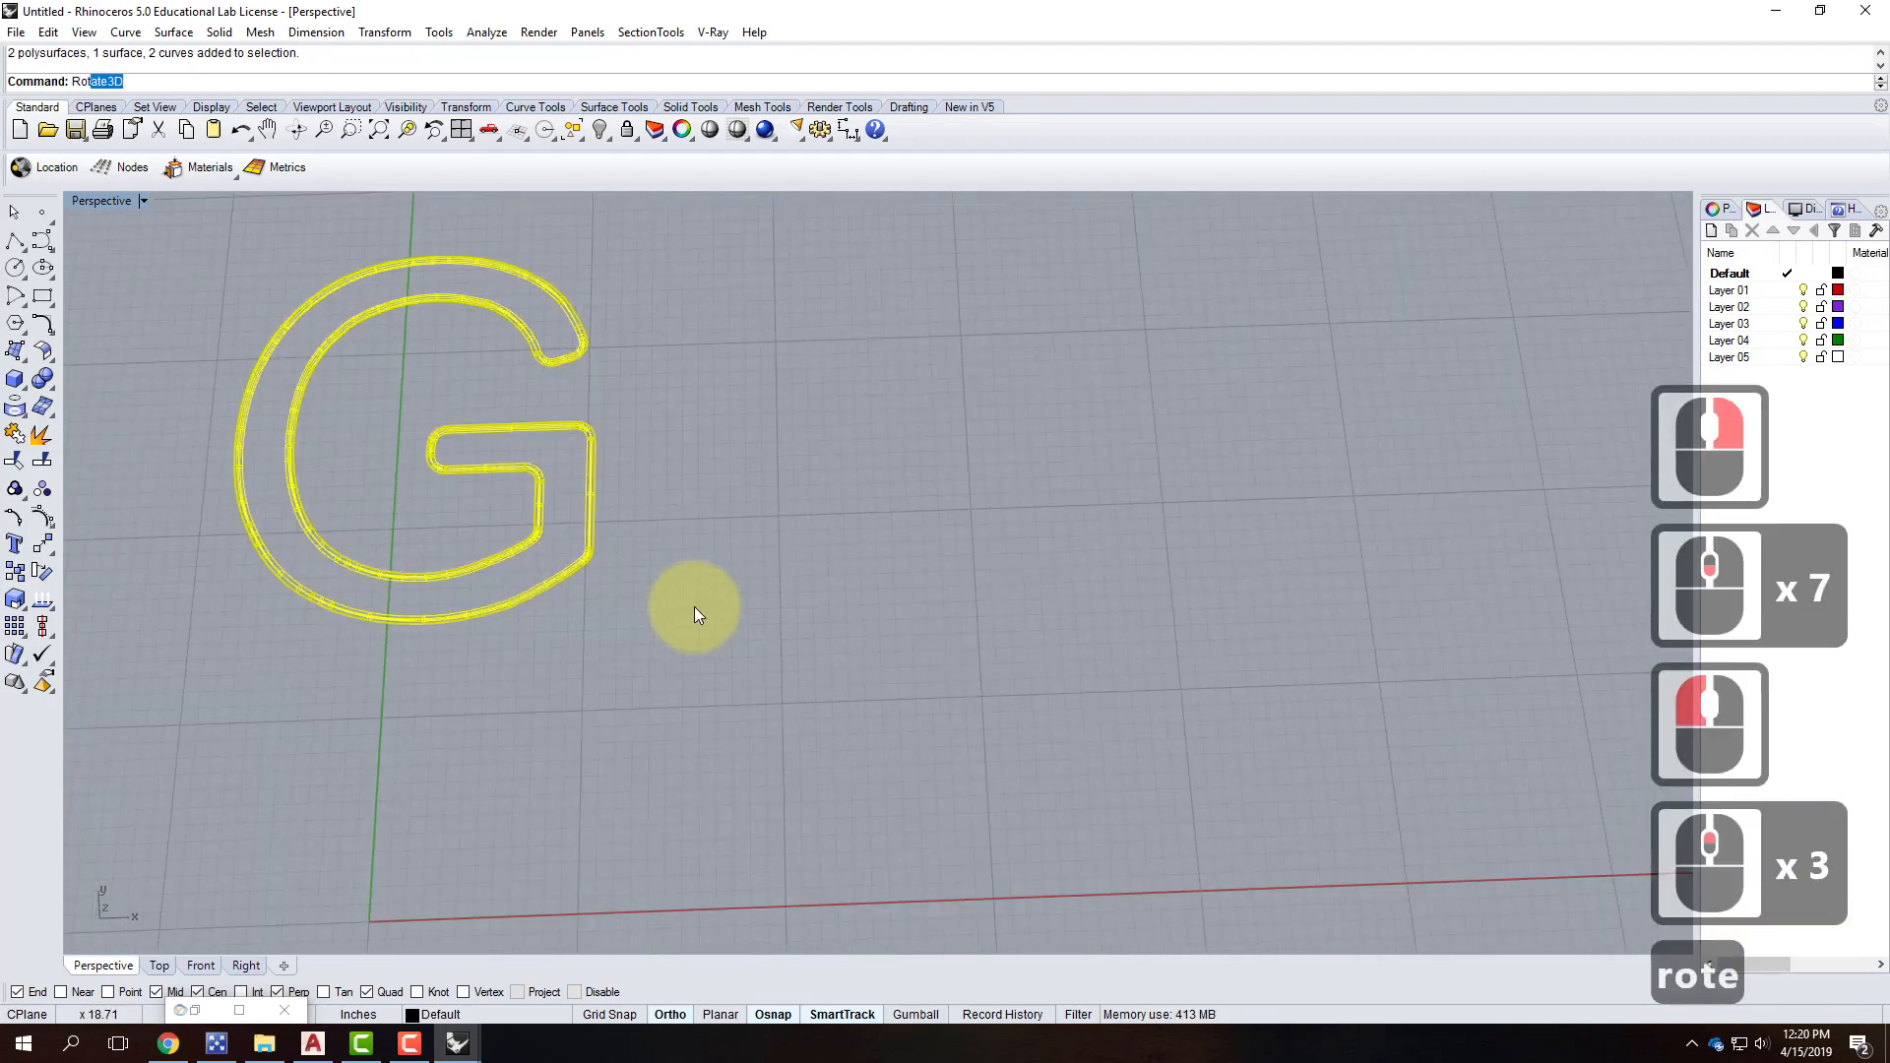
# Rotate3D the G 90° about its bottom edge so it stands upright.
pyautogui.press('BackSpace')
pyautogui.write('ate3d')
pyautogui.press('Return')
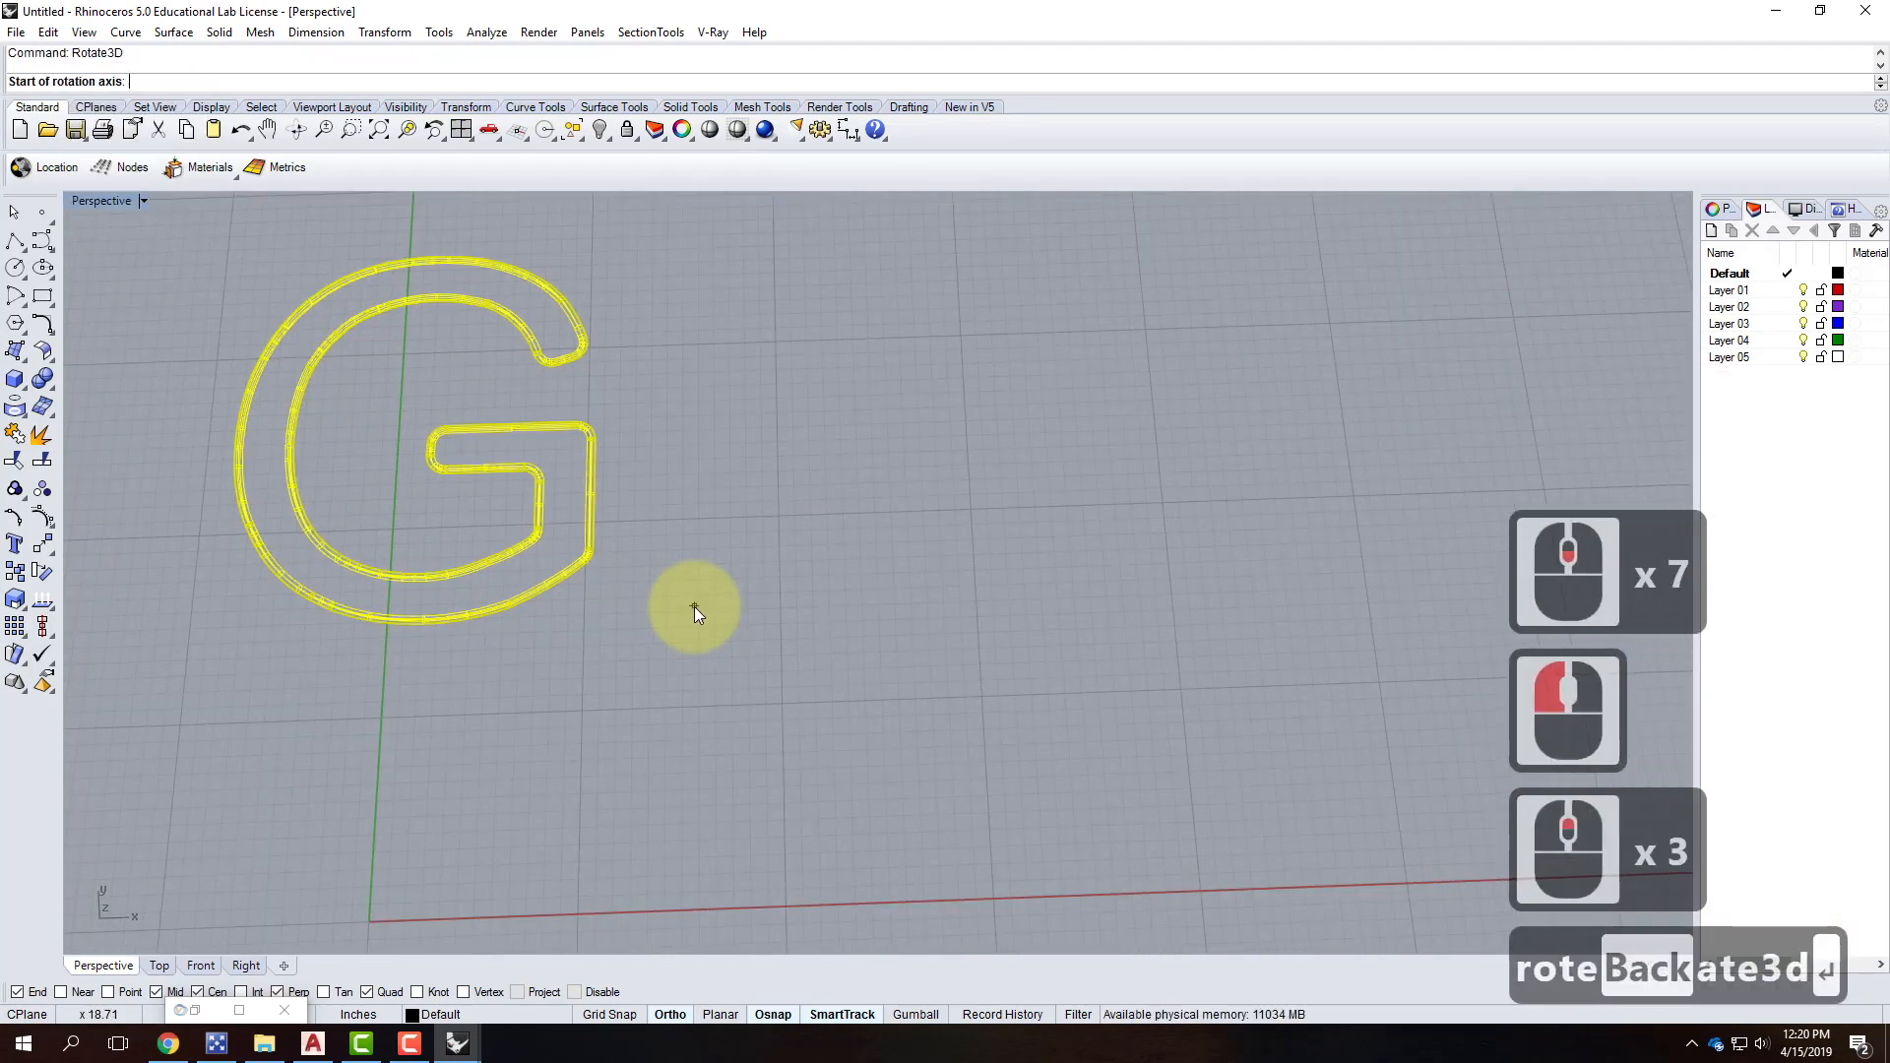
pyautogui.click(424, 620)
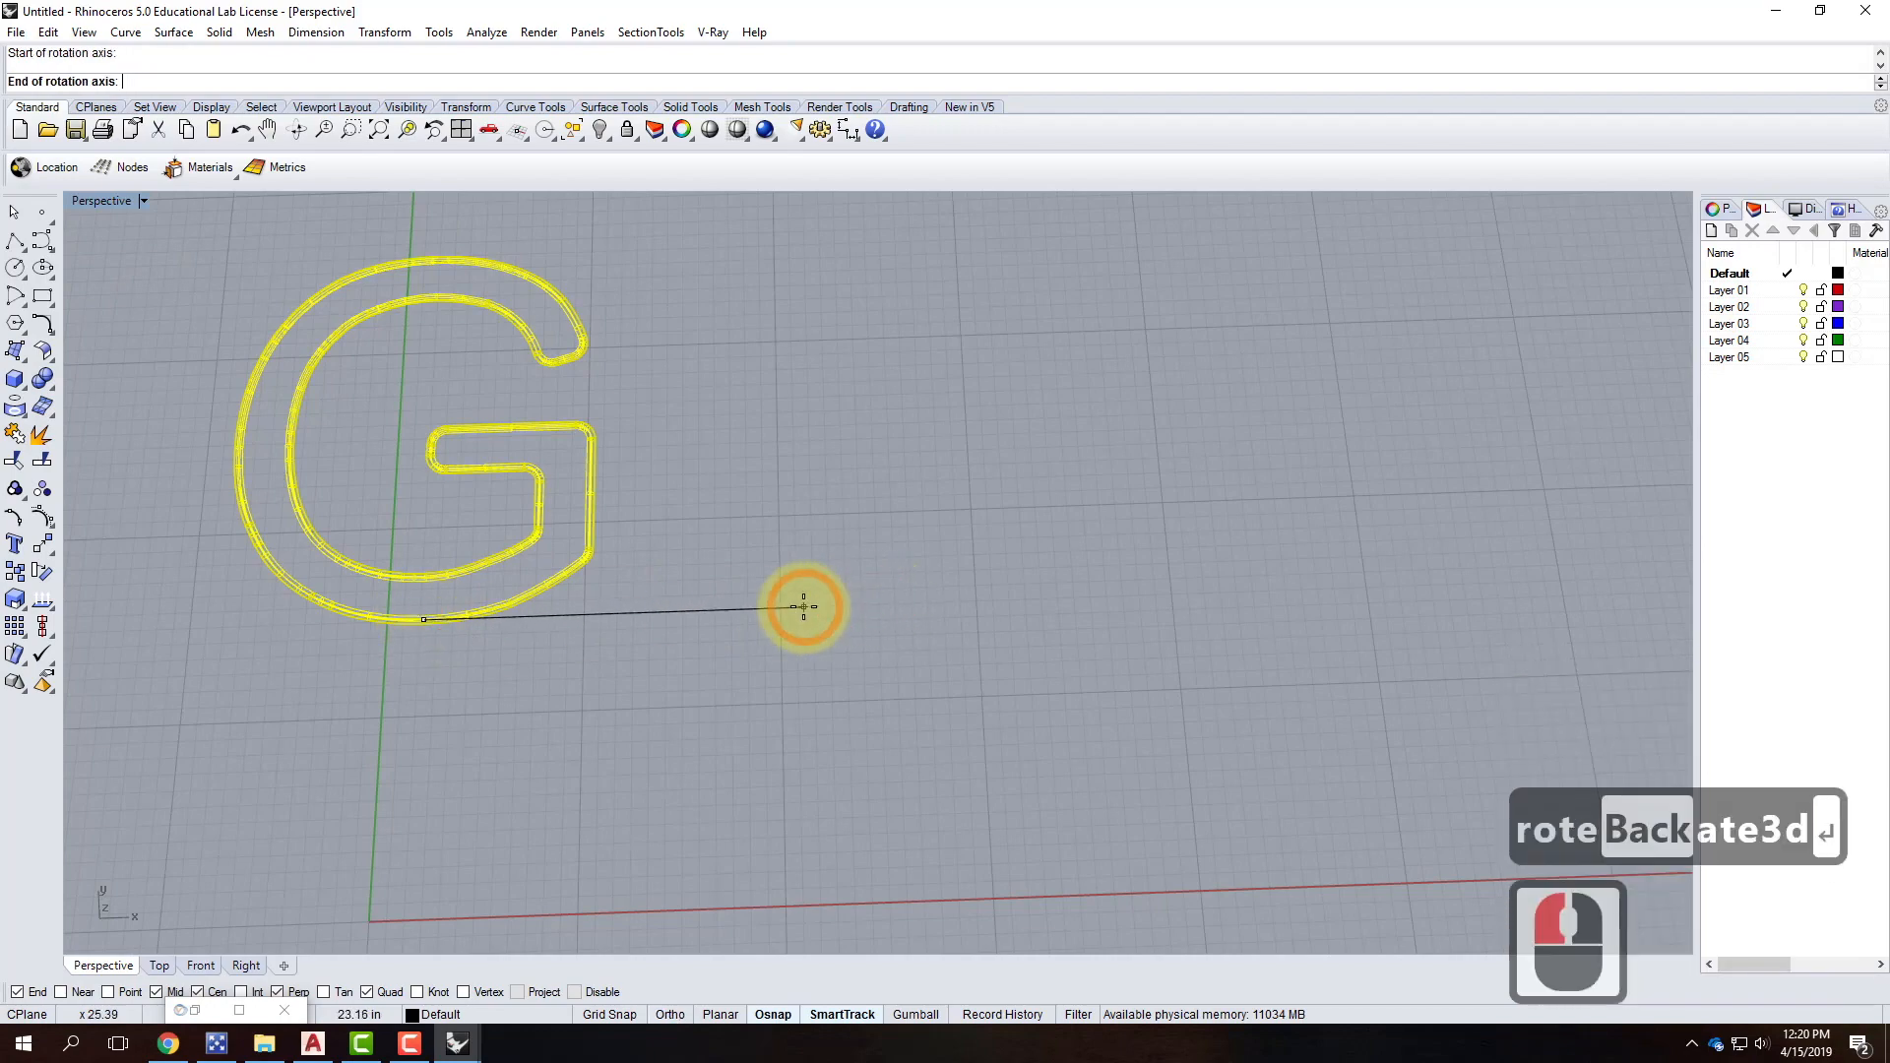
pyautogui.click(808, 605)
pyautogui.moveTo(802, 599); pyautogui.dragTo(552, 675, button='right')
pyautogui.scroll(-5, 858, 477)
pyautogui.click(853, 480)
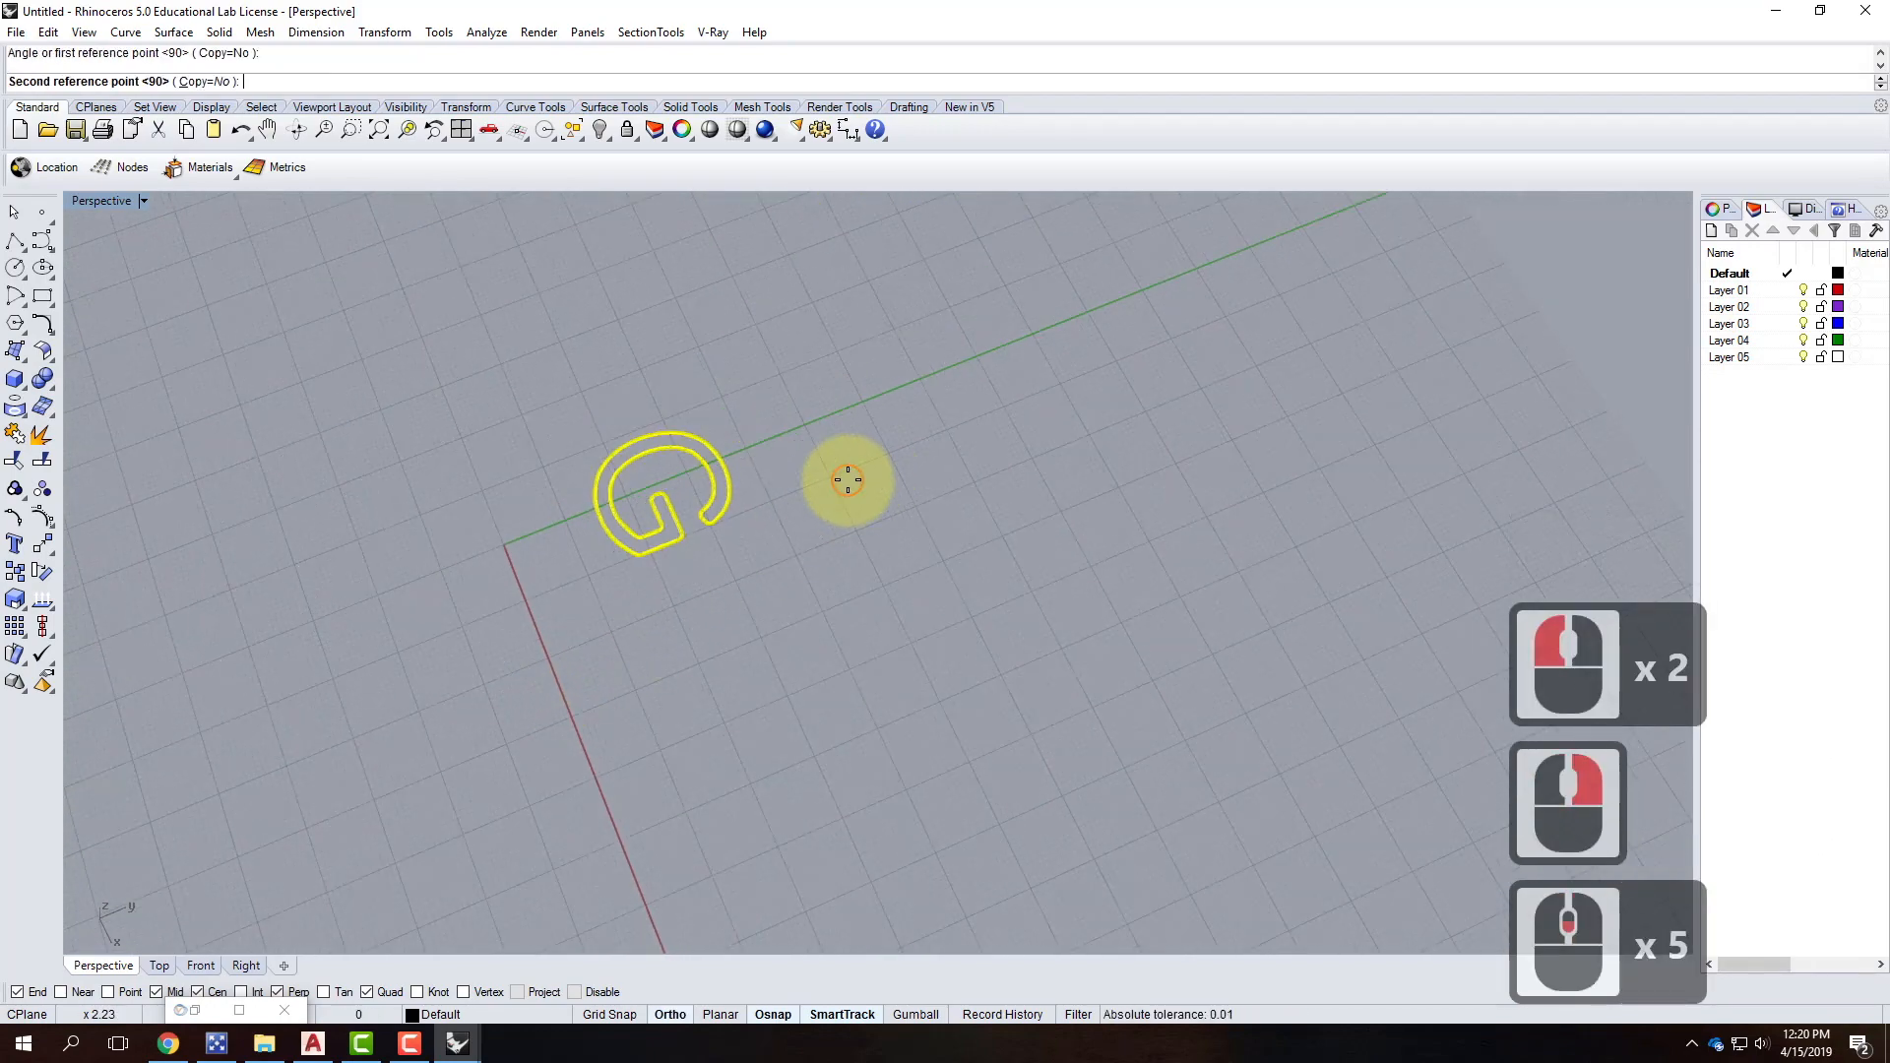
pyautogui.click(603, 352)
pyautogui.scroll(2, 635, 599)
# Move the G from its end point to the origin 0,0.
pyautogui.write('move')
pyautogui.press('Return')
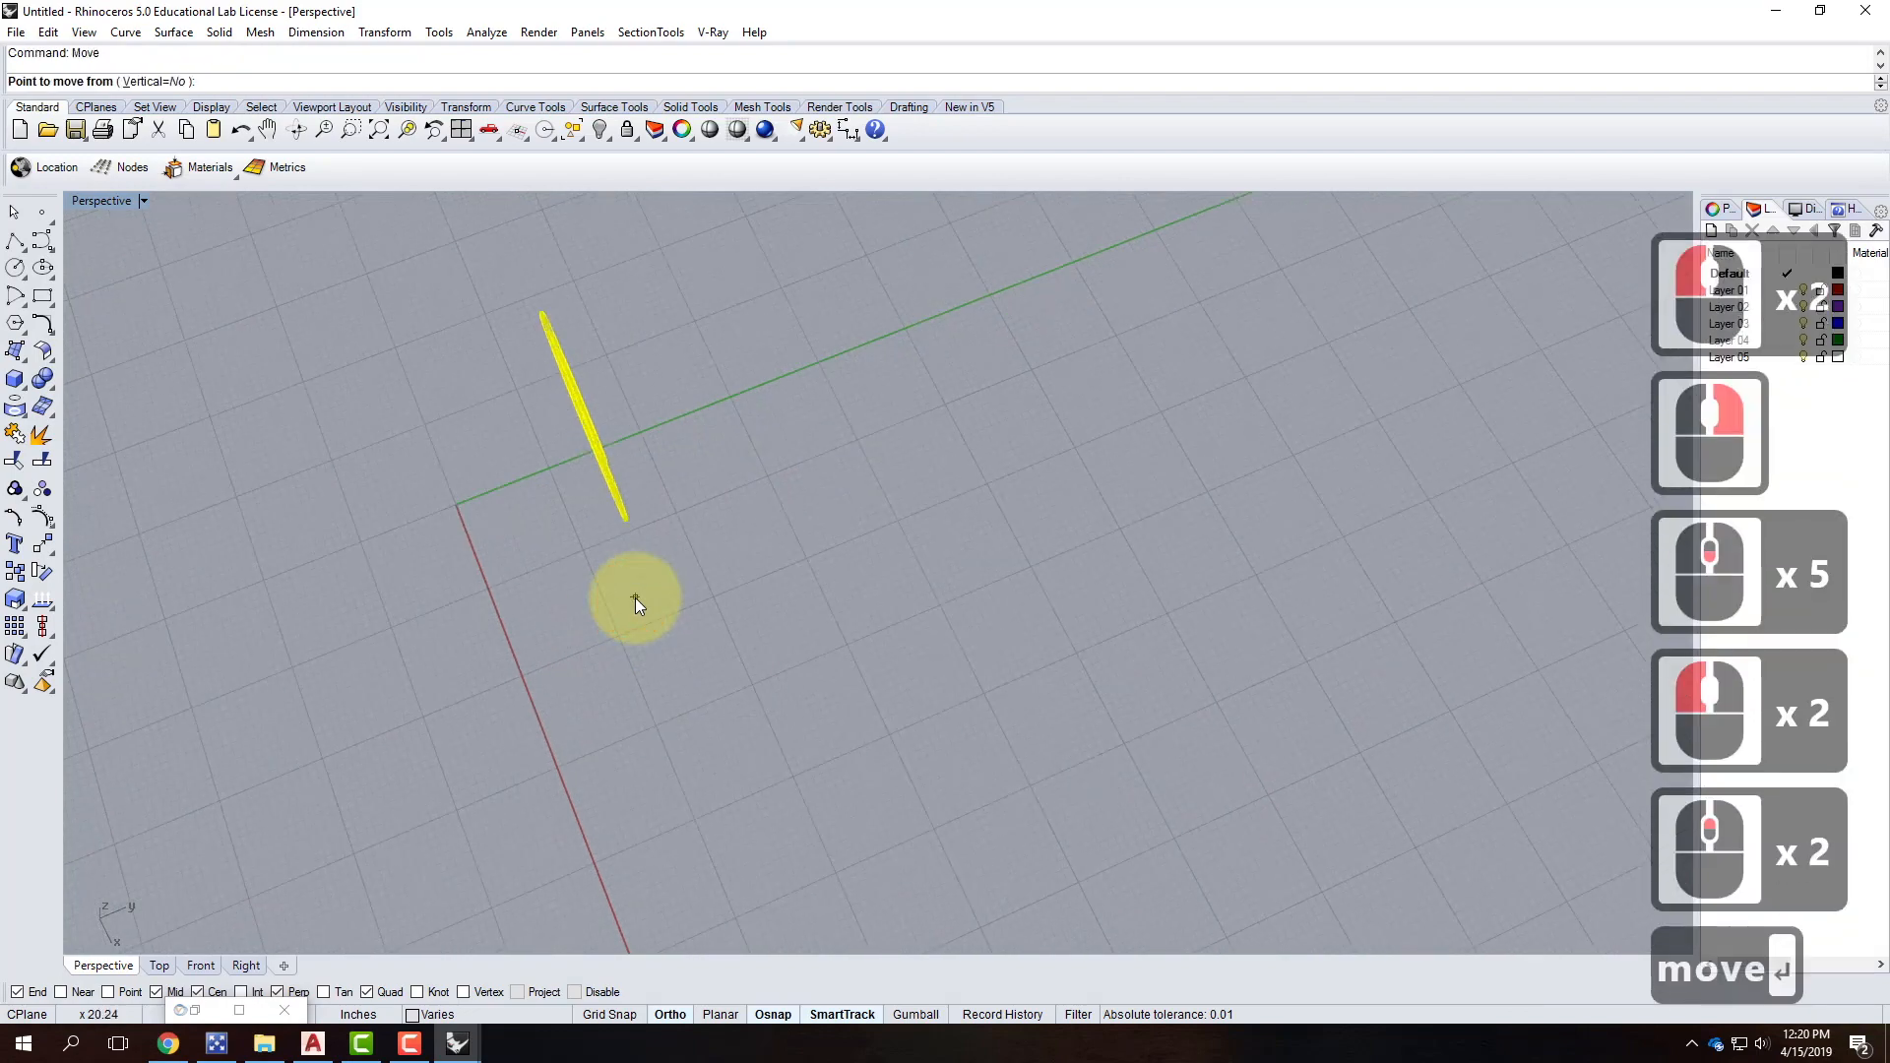
pyautogui.moveTo(635, 598); pyautogui.dragTo(569, 635, button='right')
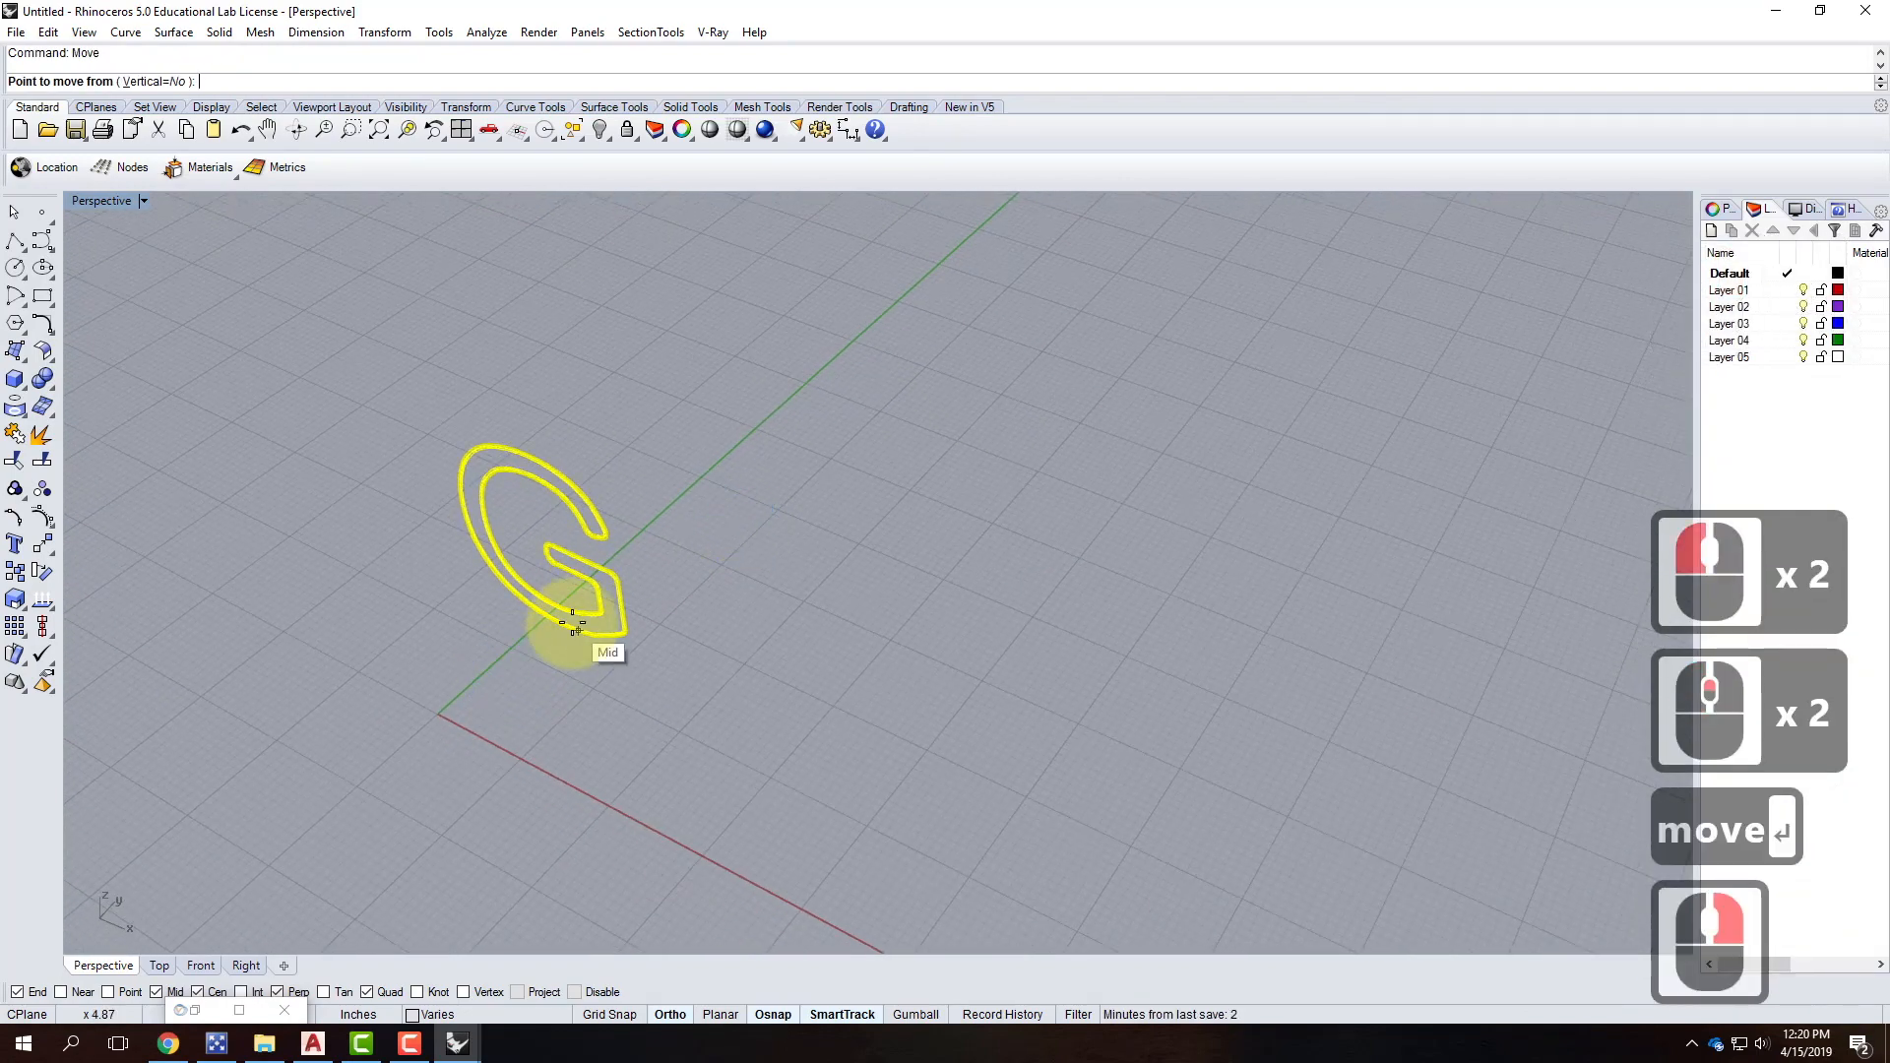
pyautogui.click(576, 631)
pyautogui.write('0,0')
pyautogui.press('Return')
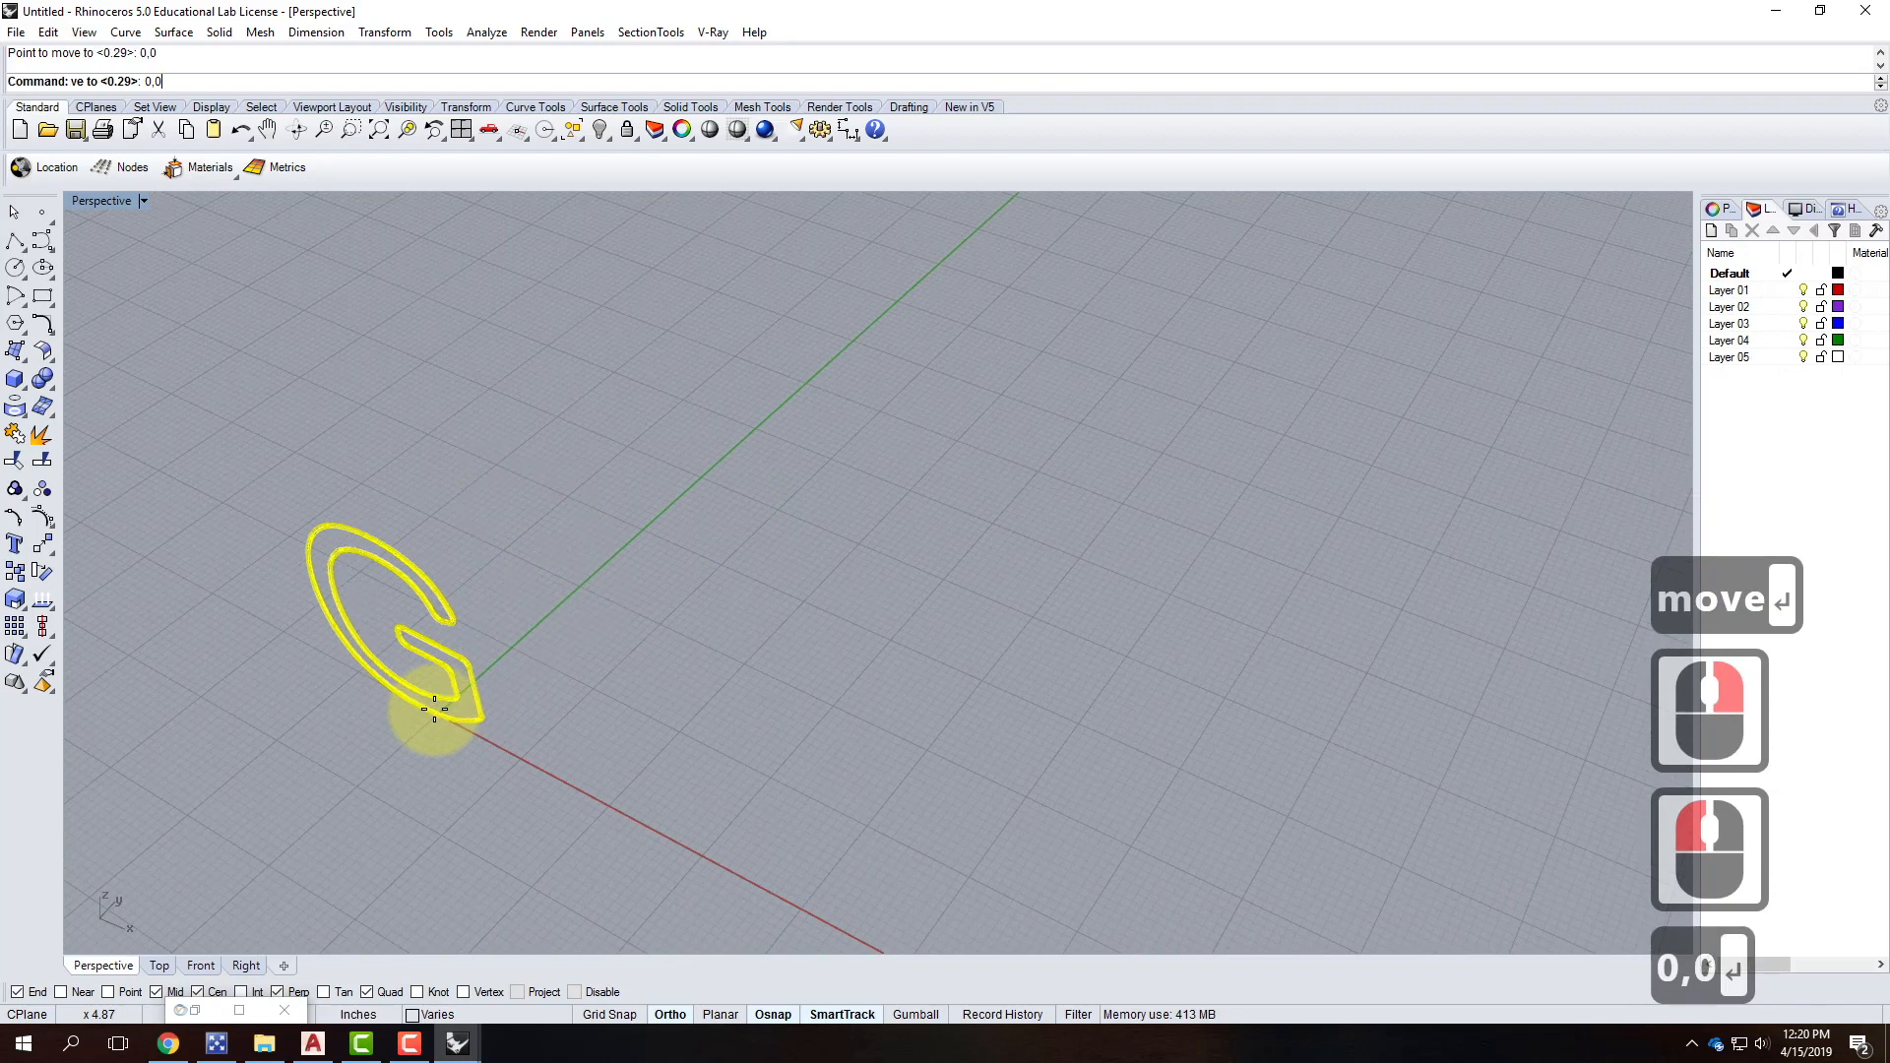
# Reselect all G parts and nudge them slightly to adjust their position near the origin.
pyautogui.click(425, 701)
pyautogui.click(548, 708)
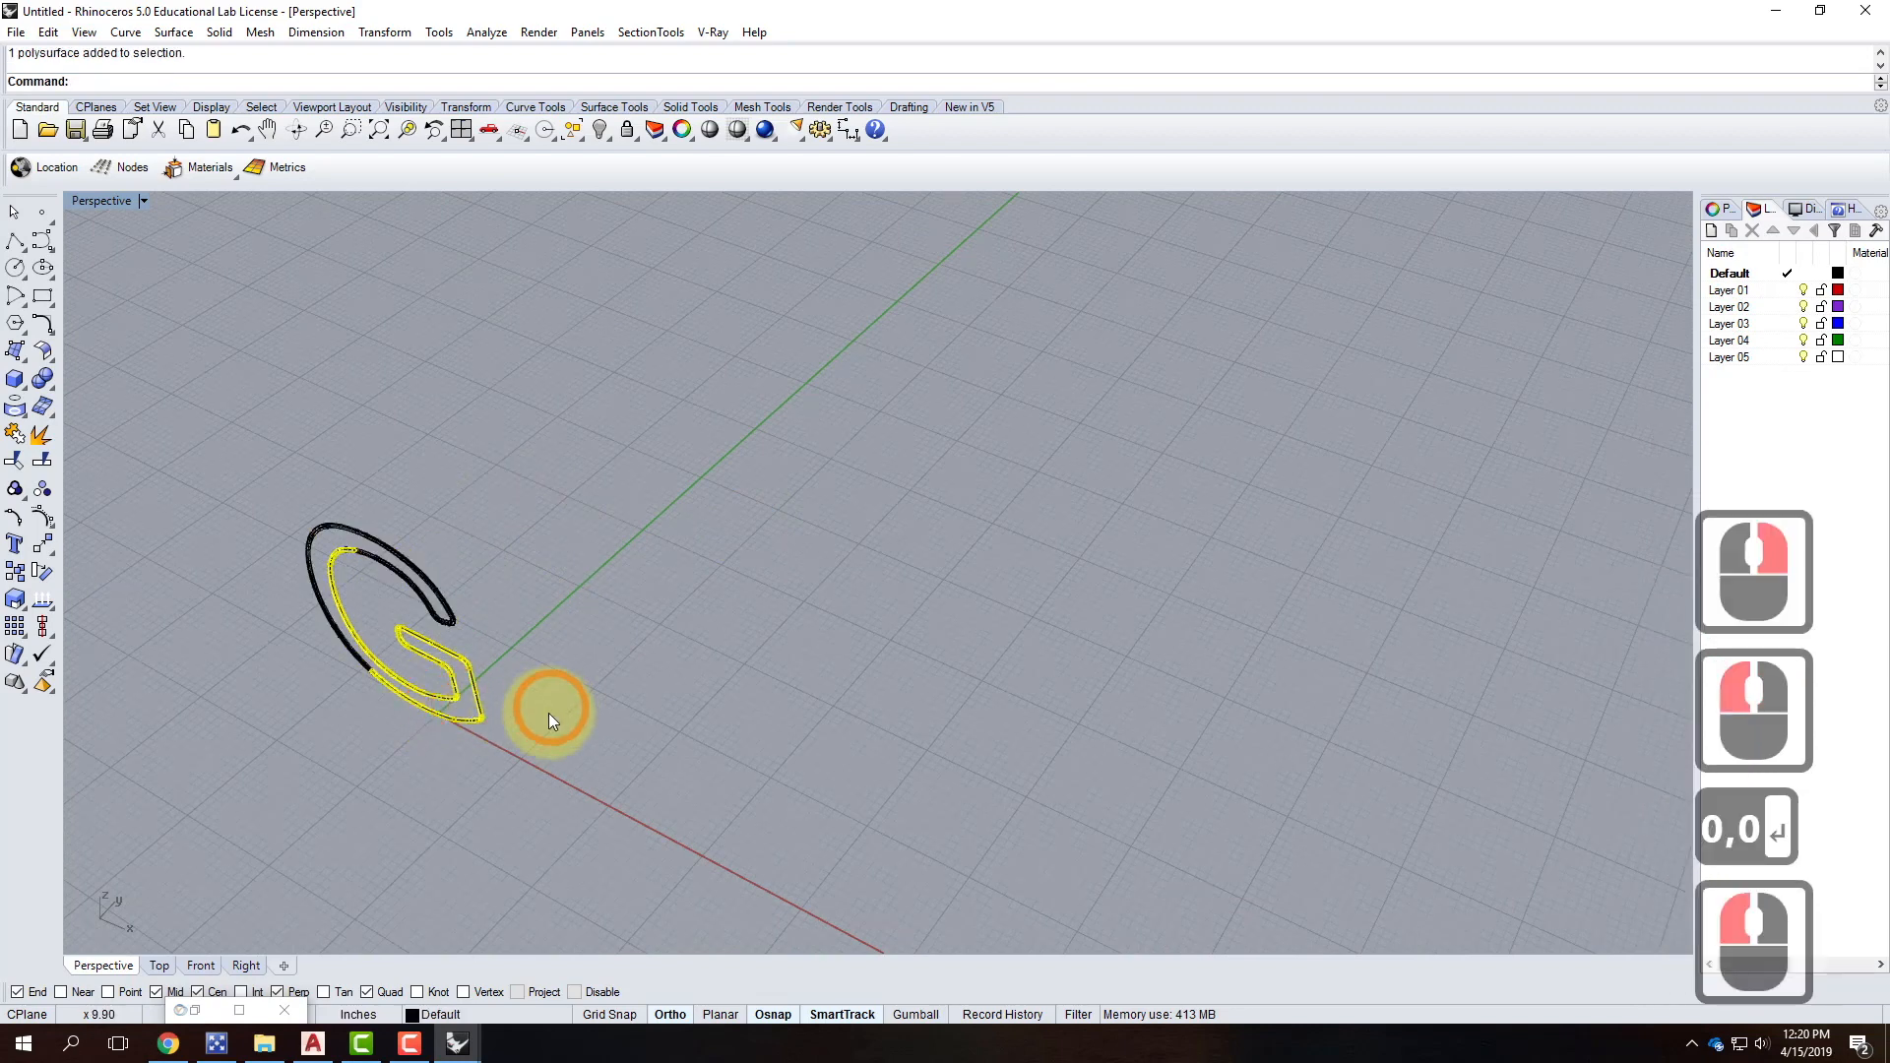
pyautogui.moveTo(500, 733); pyautogui.dragTo(527, 768)
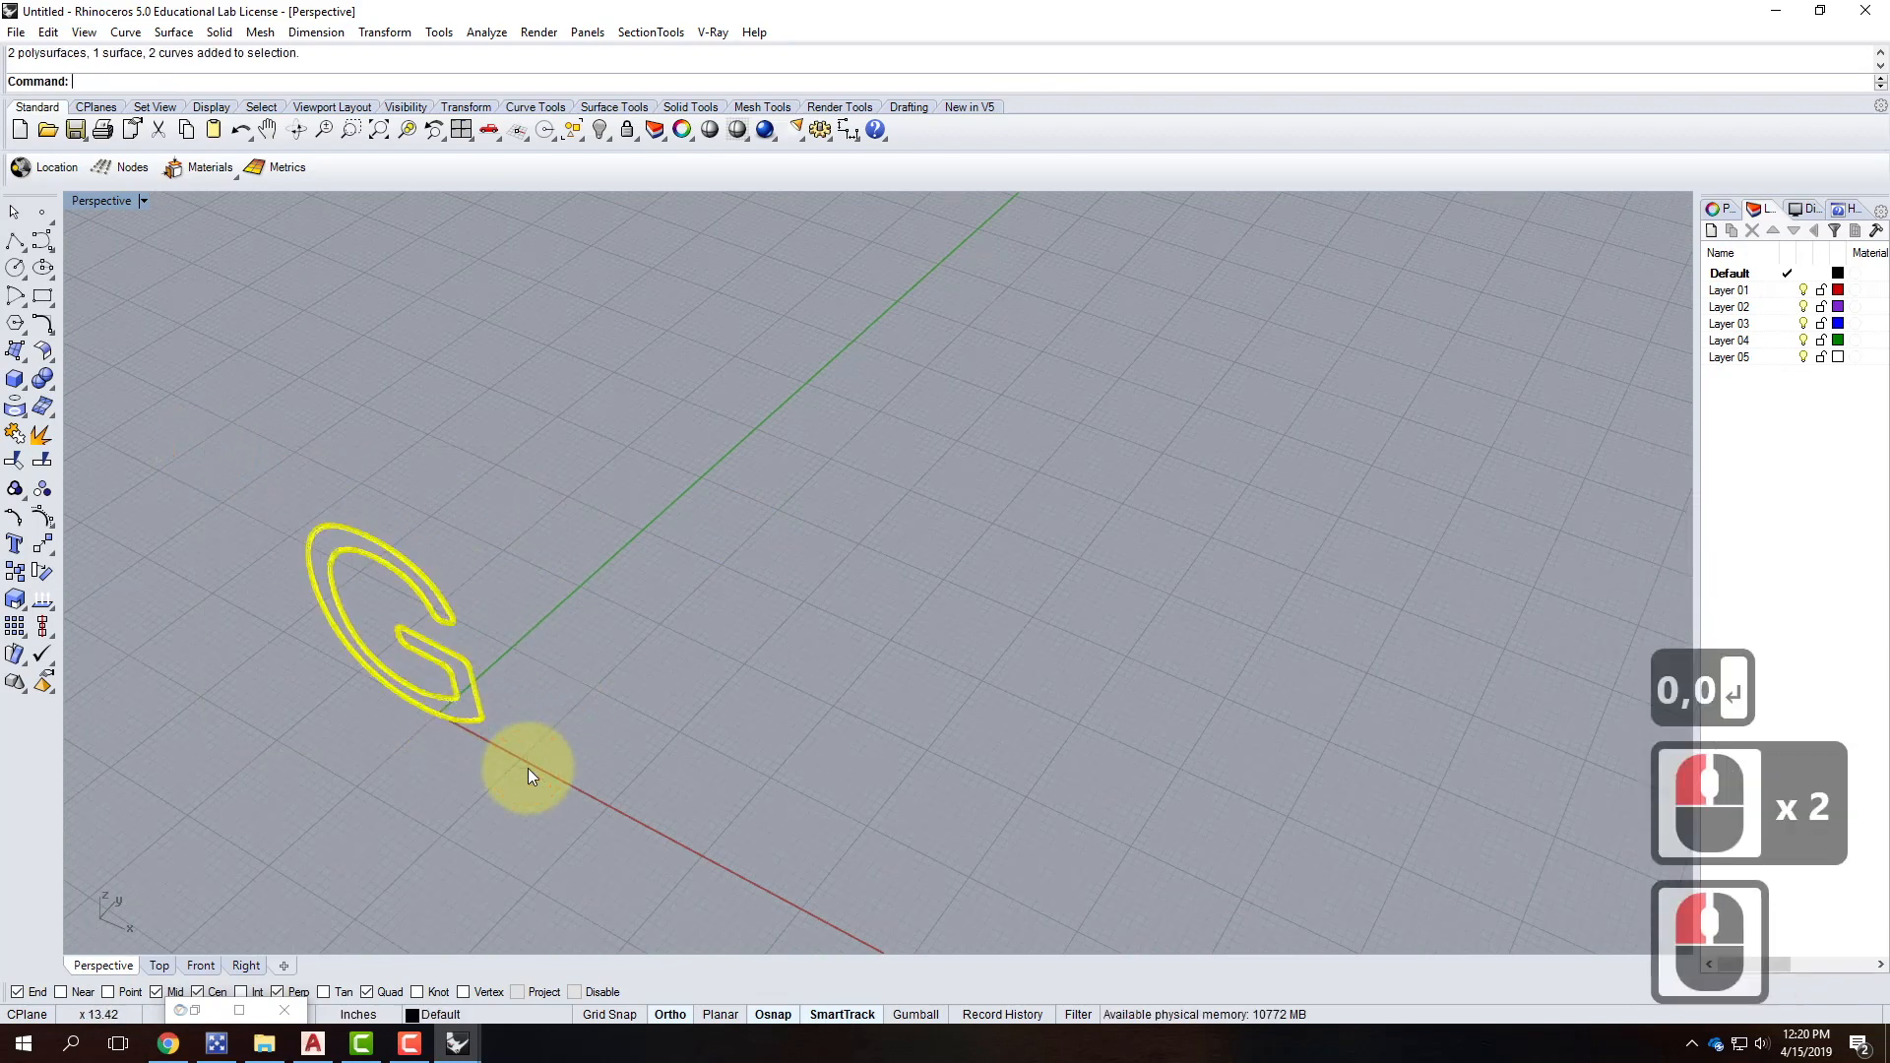
pyautogui.write('move')
pyautogui.press('Return')
pyautogui.click(563, 733)
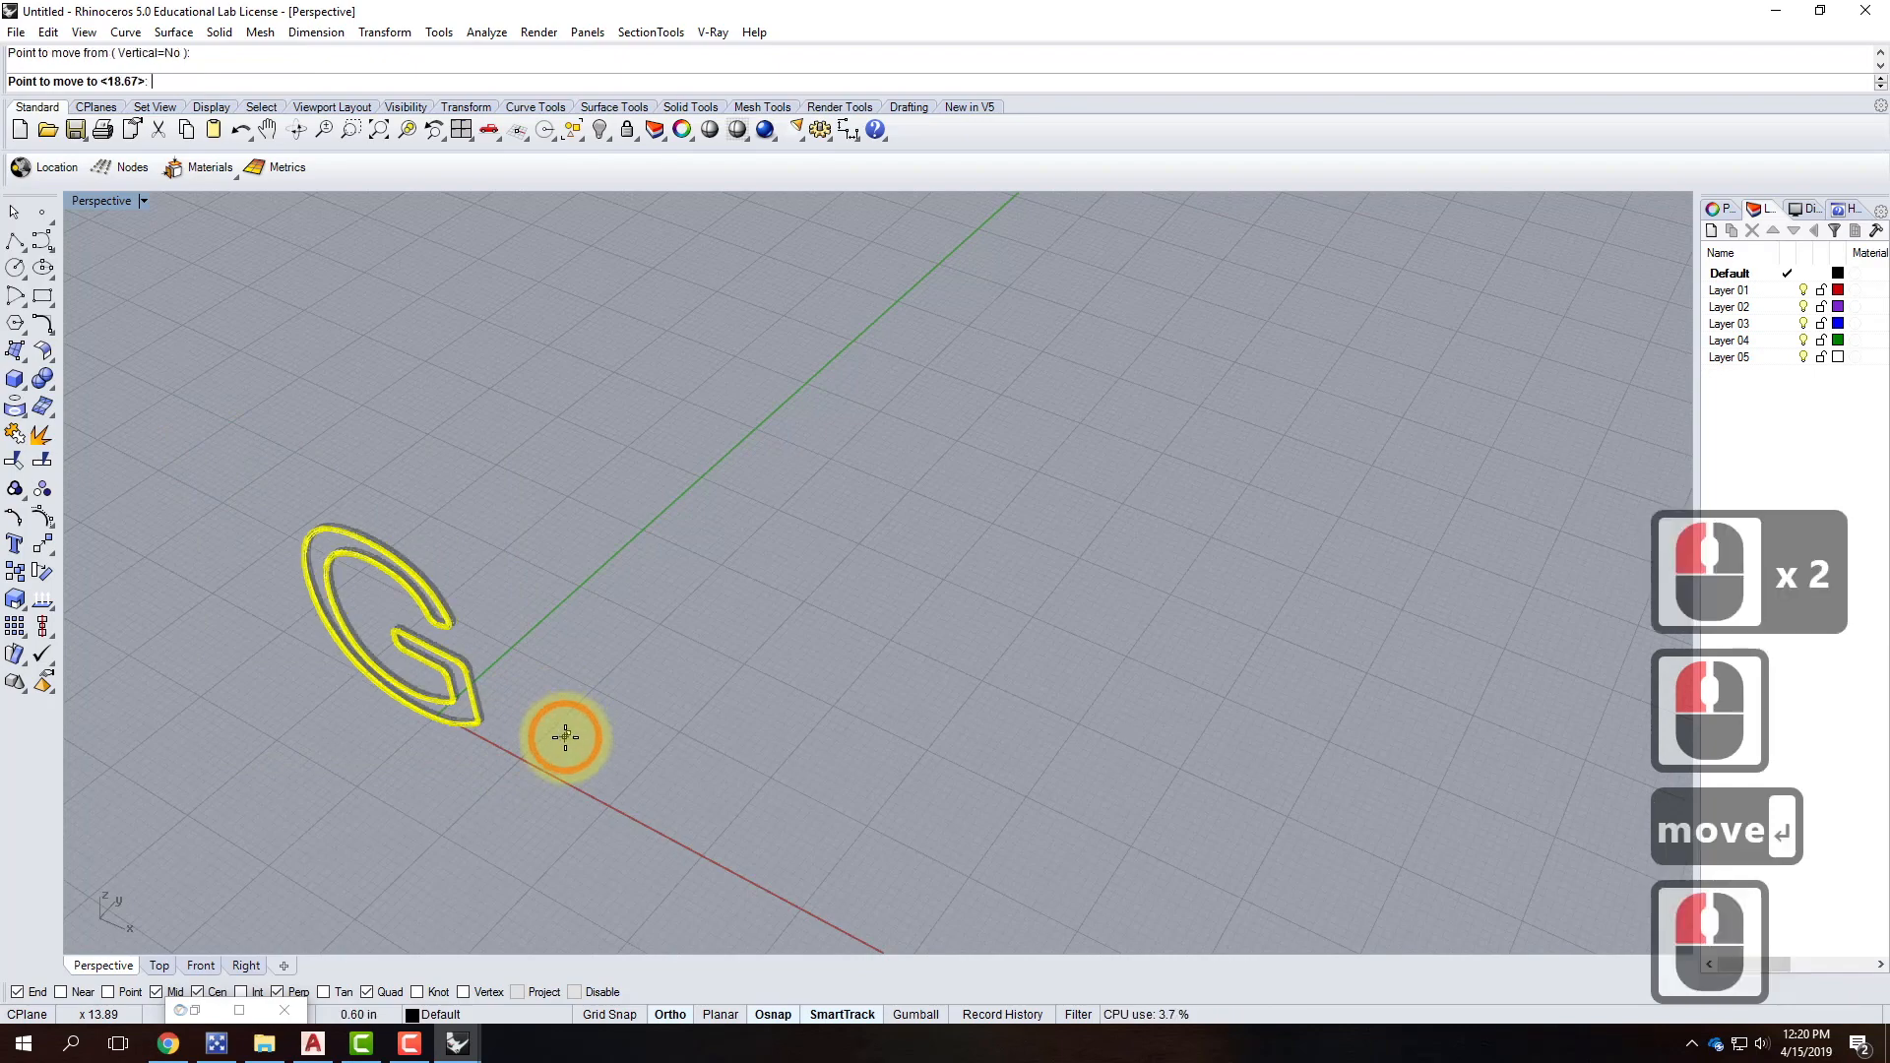
pyautogui.click(564, 739)
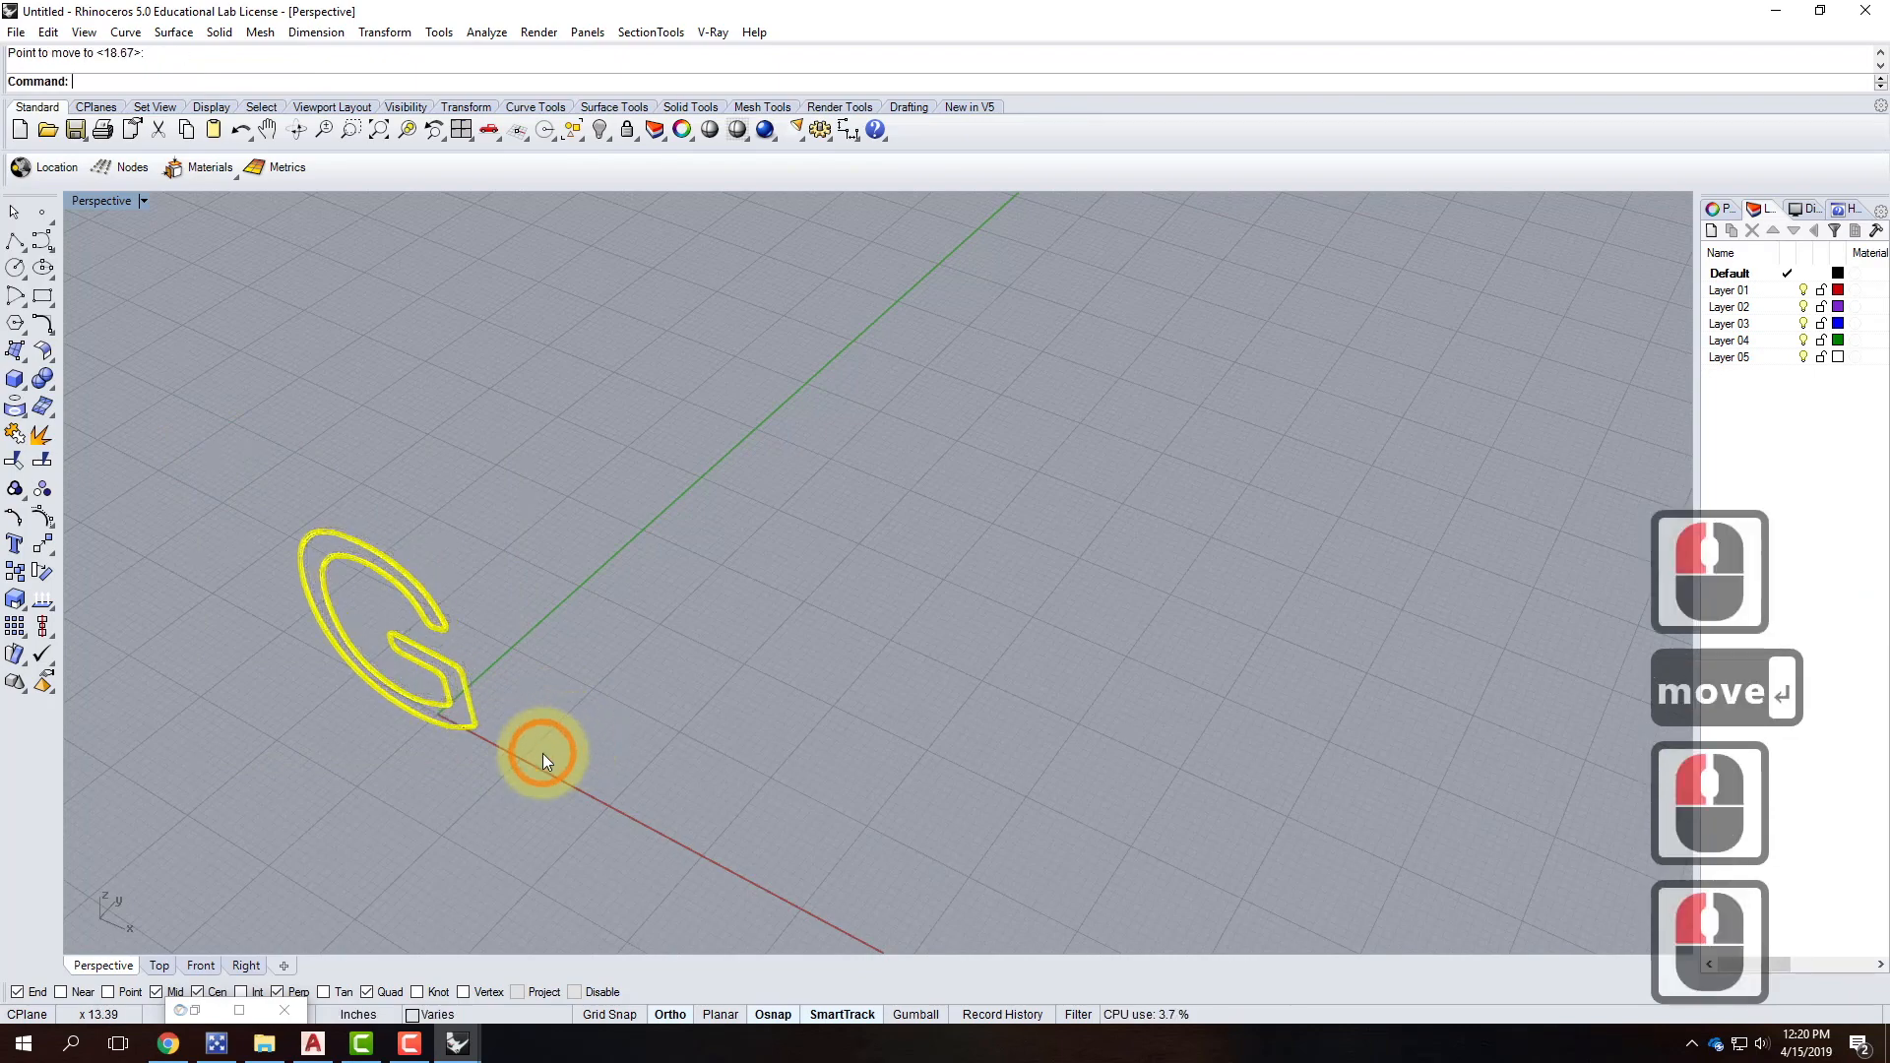
pyautogui.press('Escape')
pyautogui.moveTo(450, 680); pyautogui.dragTo(593, 574, button='right')
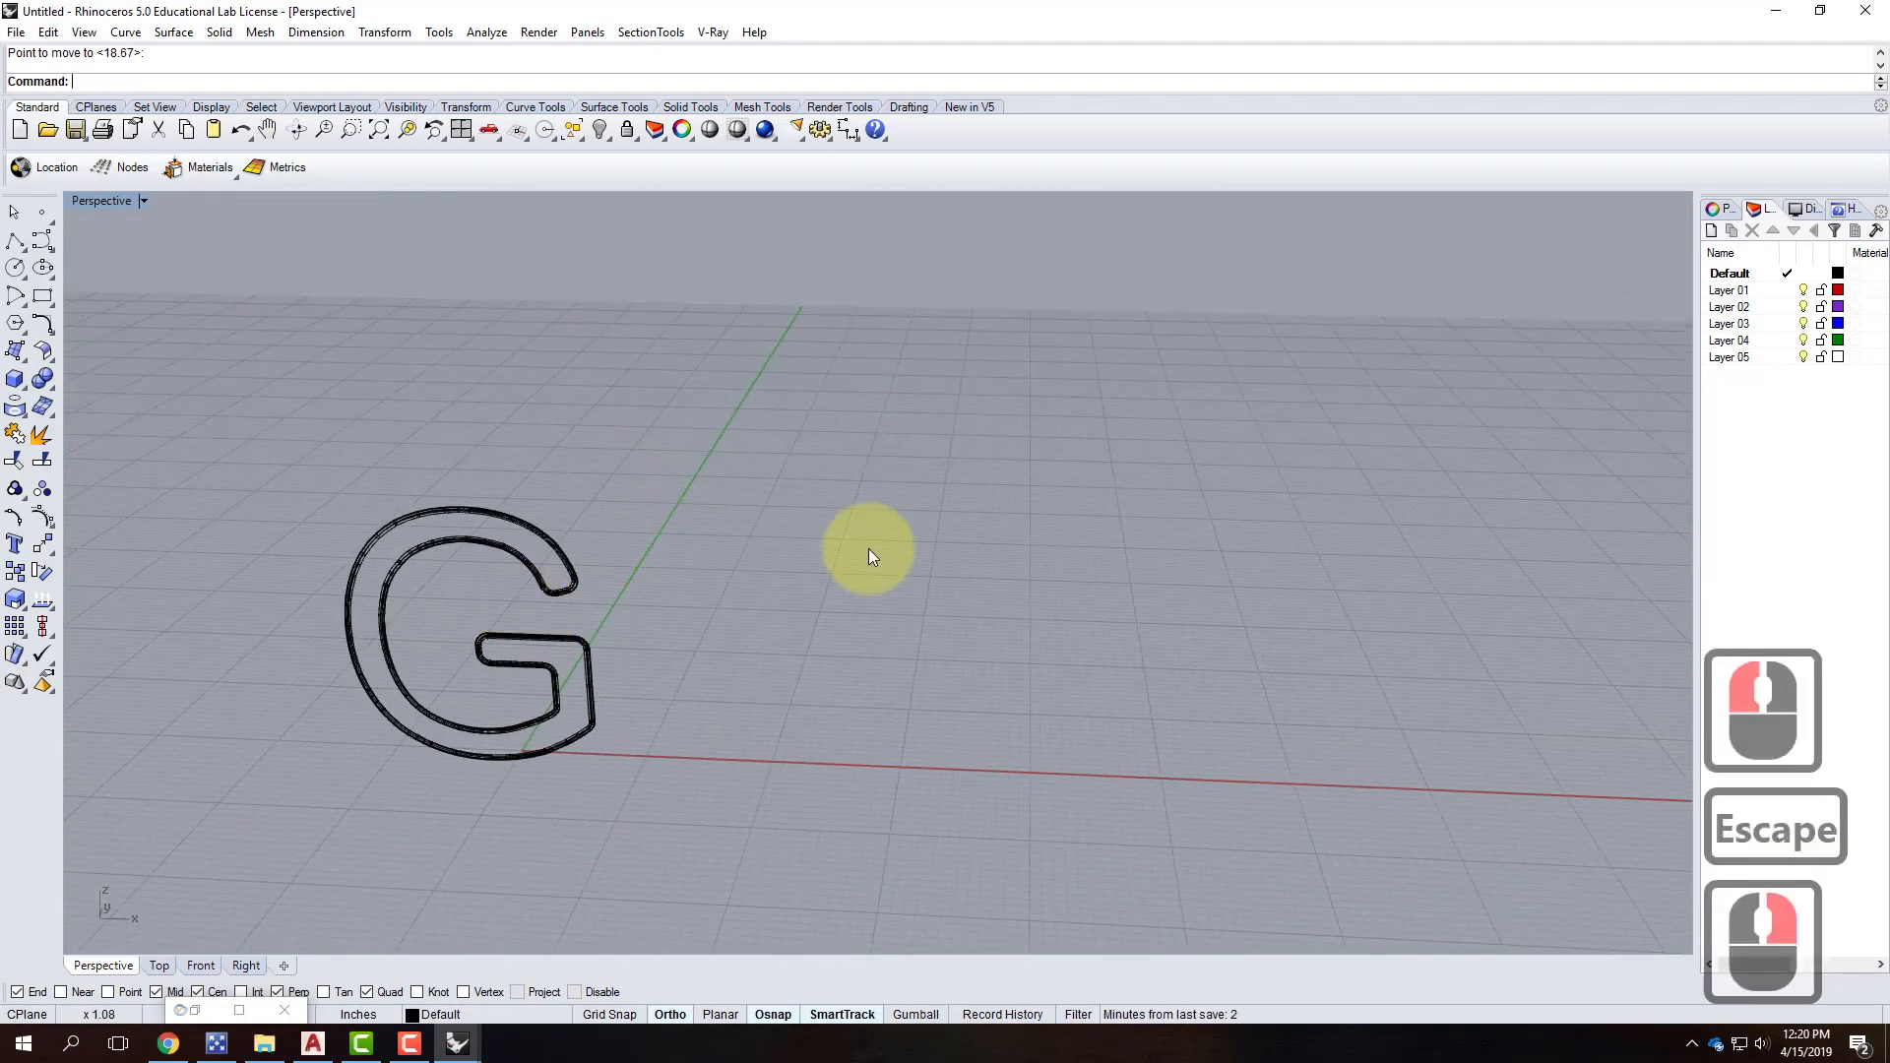
# Rename the Default layer to NeonLight and Layer 01 to Tube.
pyautogui.doubleClick(1732, 274)
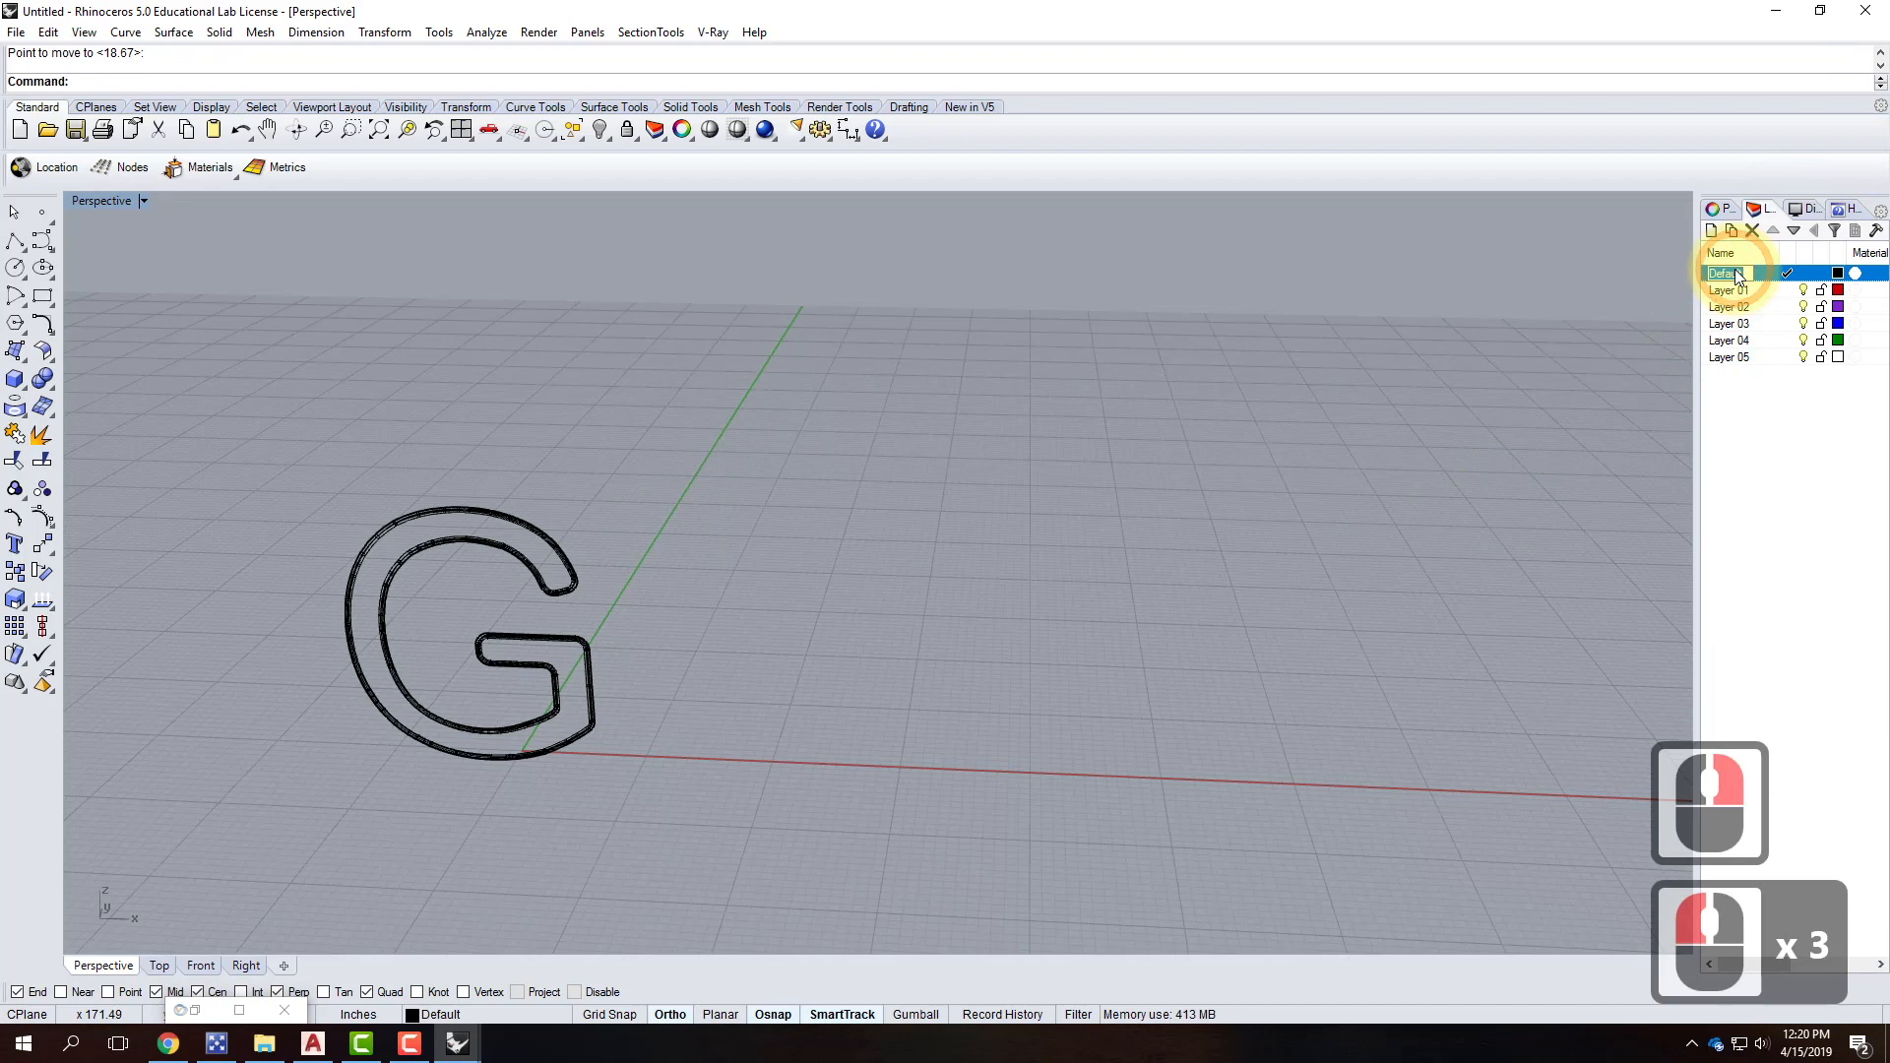
pyautogui.write('Njhe')
pyautogui.press('BackSpace')
pyautogui.press('BackSpace')
pyautogui.press('BackSpace')
pyautogui.write('eon')
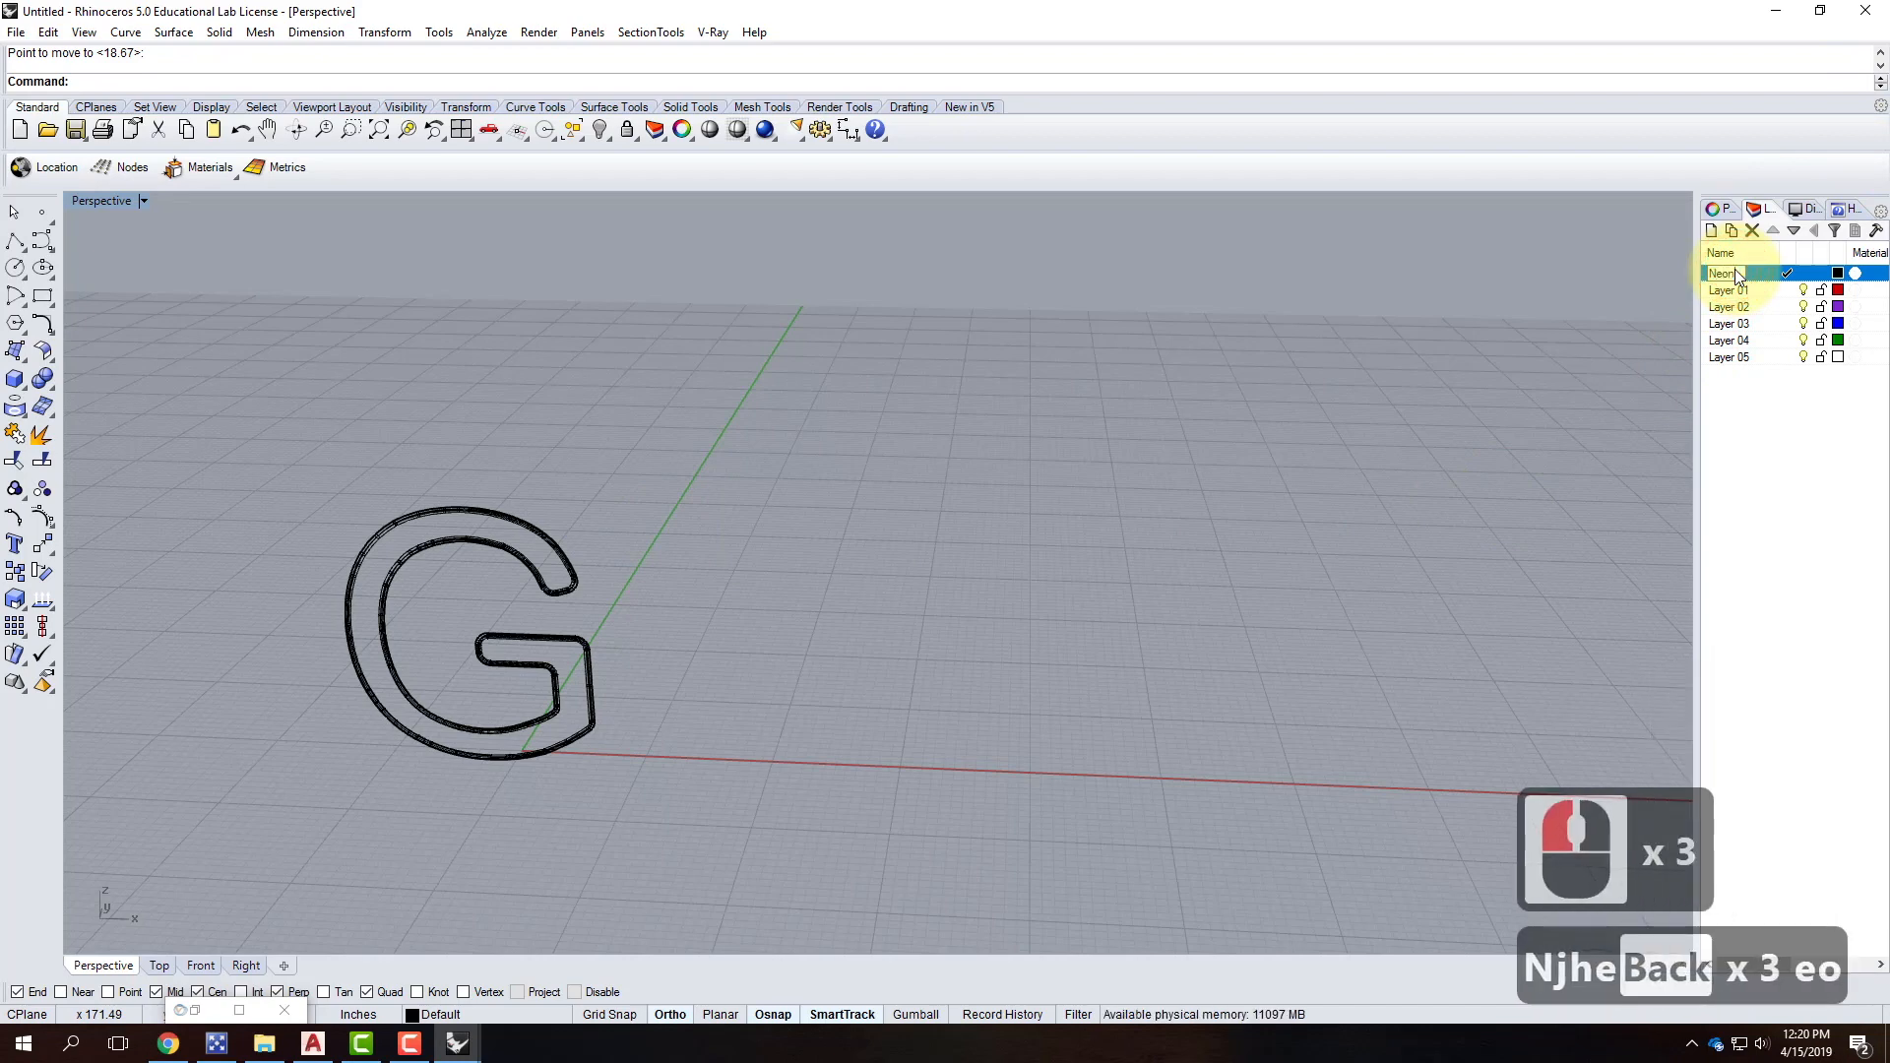
pyautogui.write(' L')
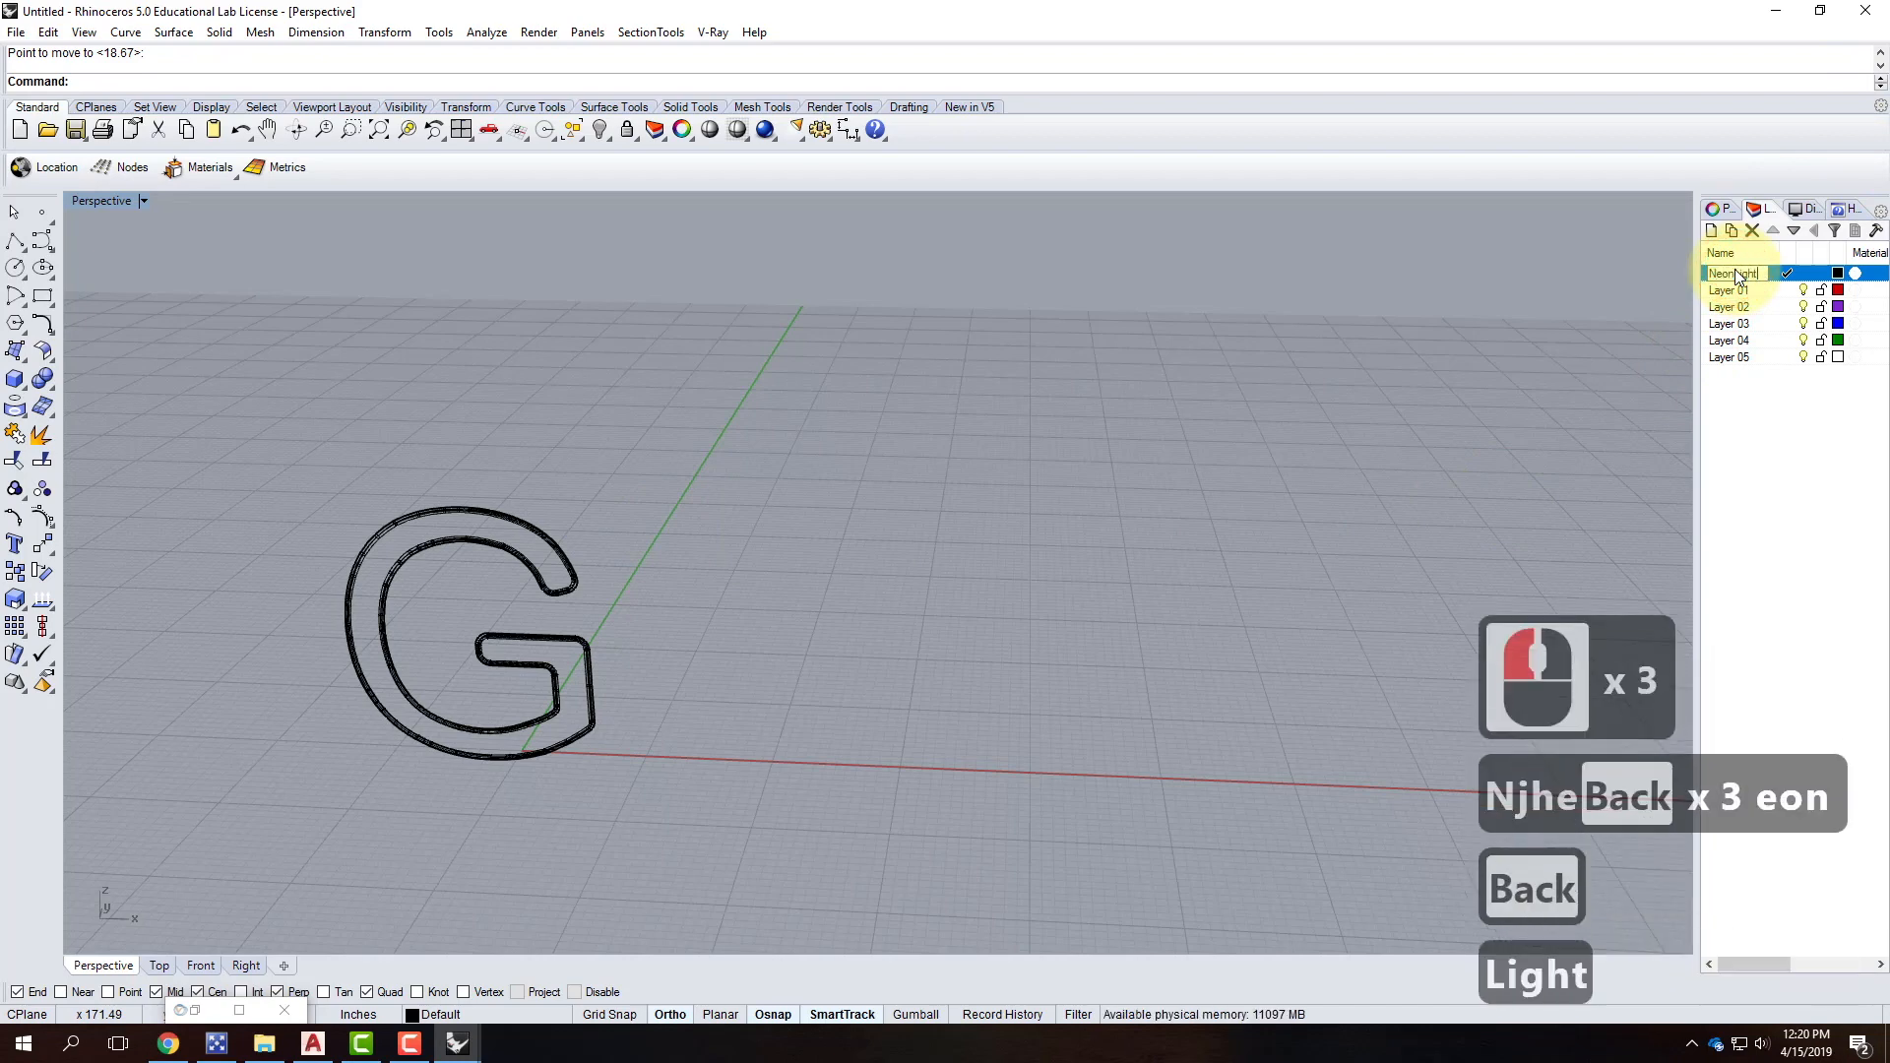
pyautogui.write('ight')
pyautogui.press('Return')
pyautogui.doubleClick(1729, 290)
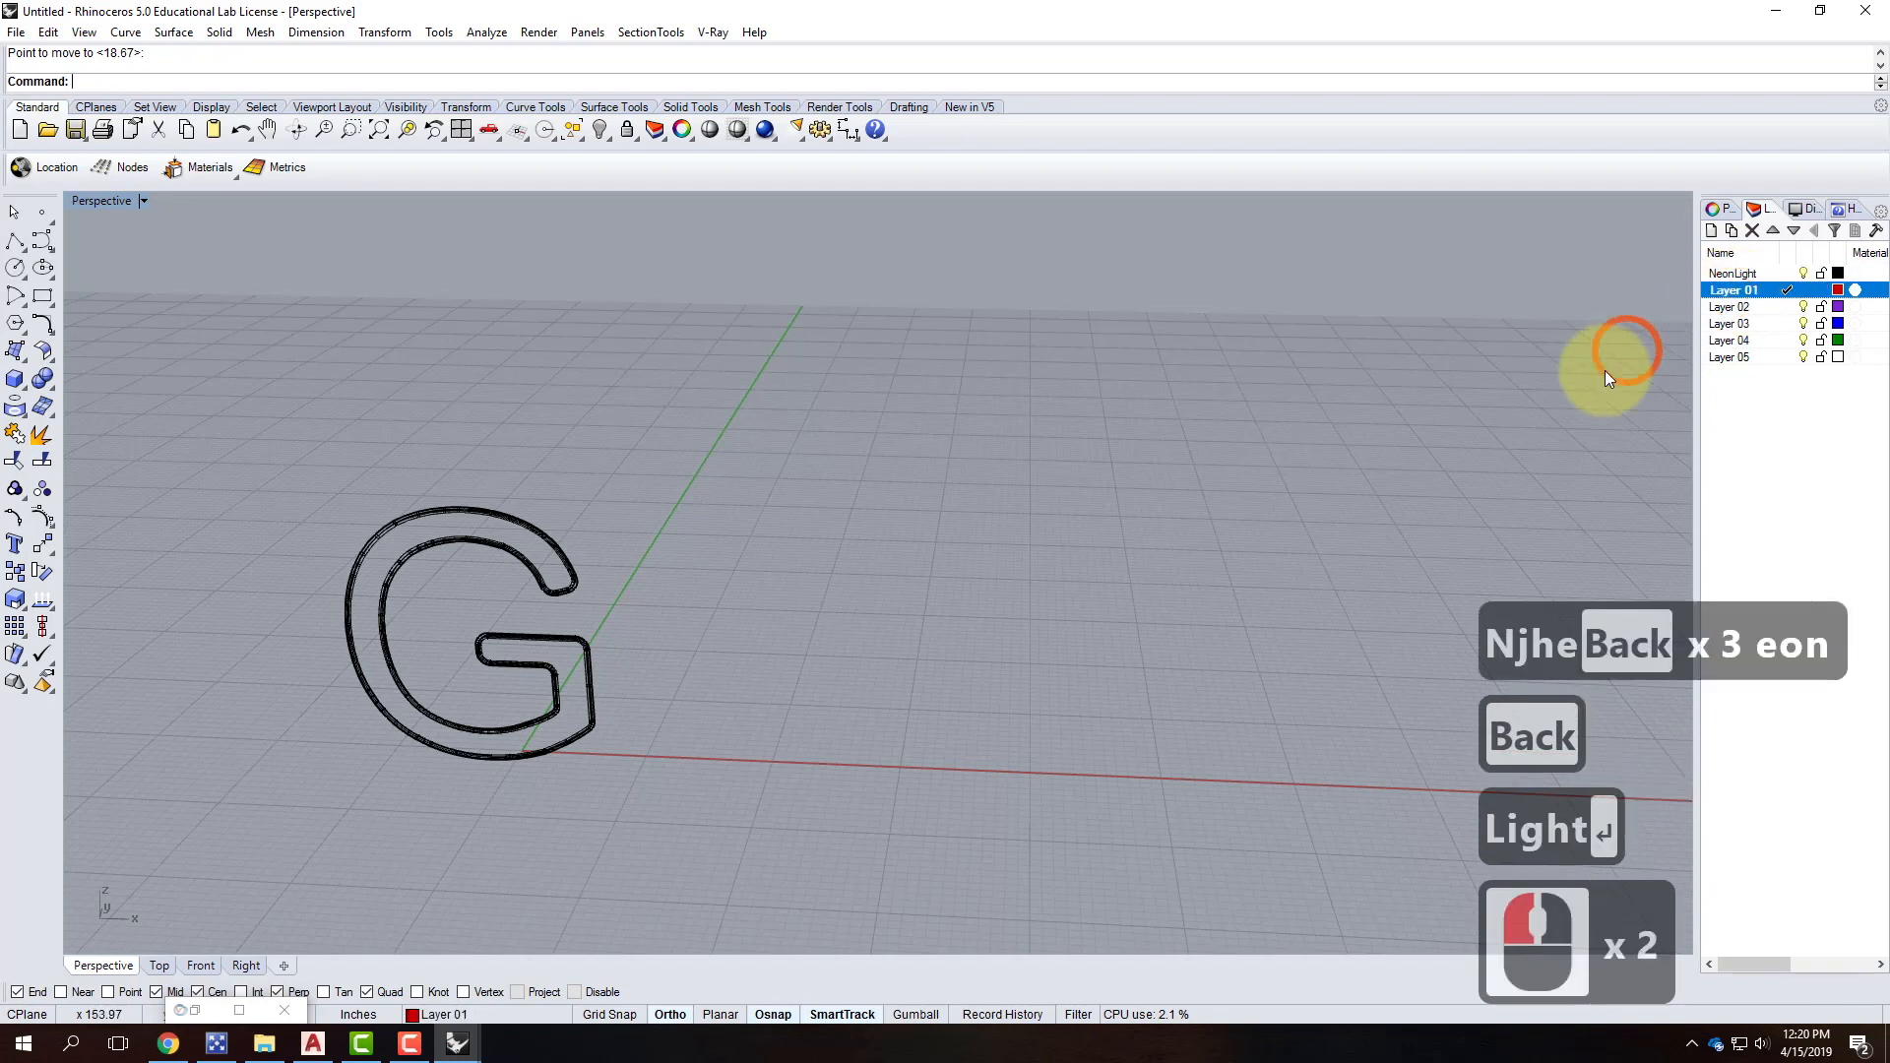
pyautogui.click(1736, 295)
pyautogui.write('Tube')
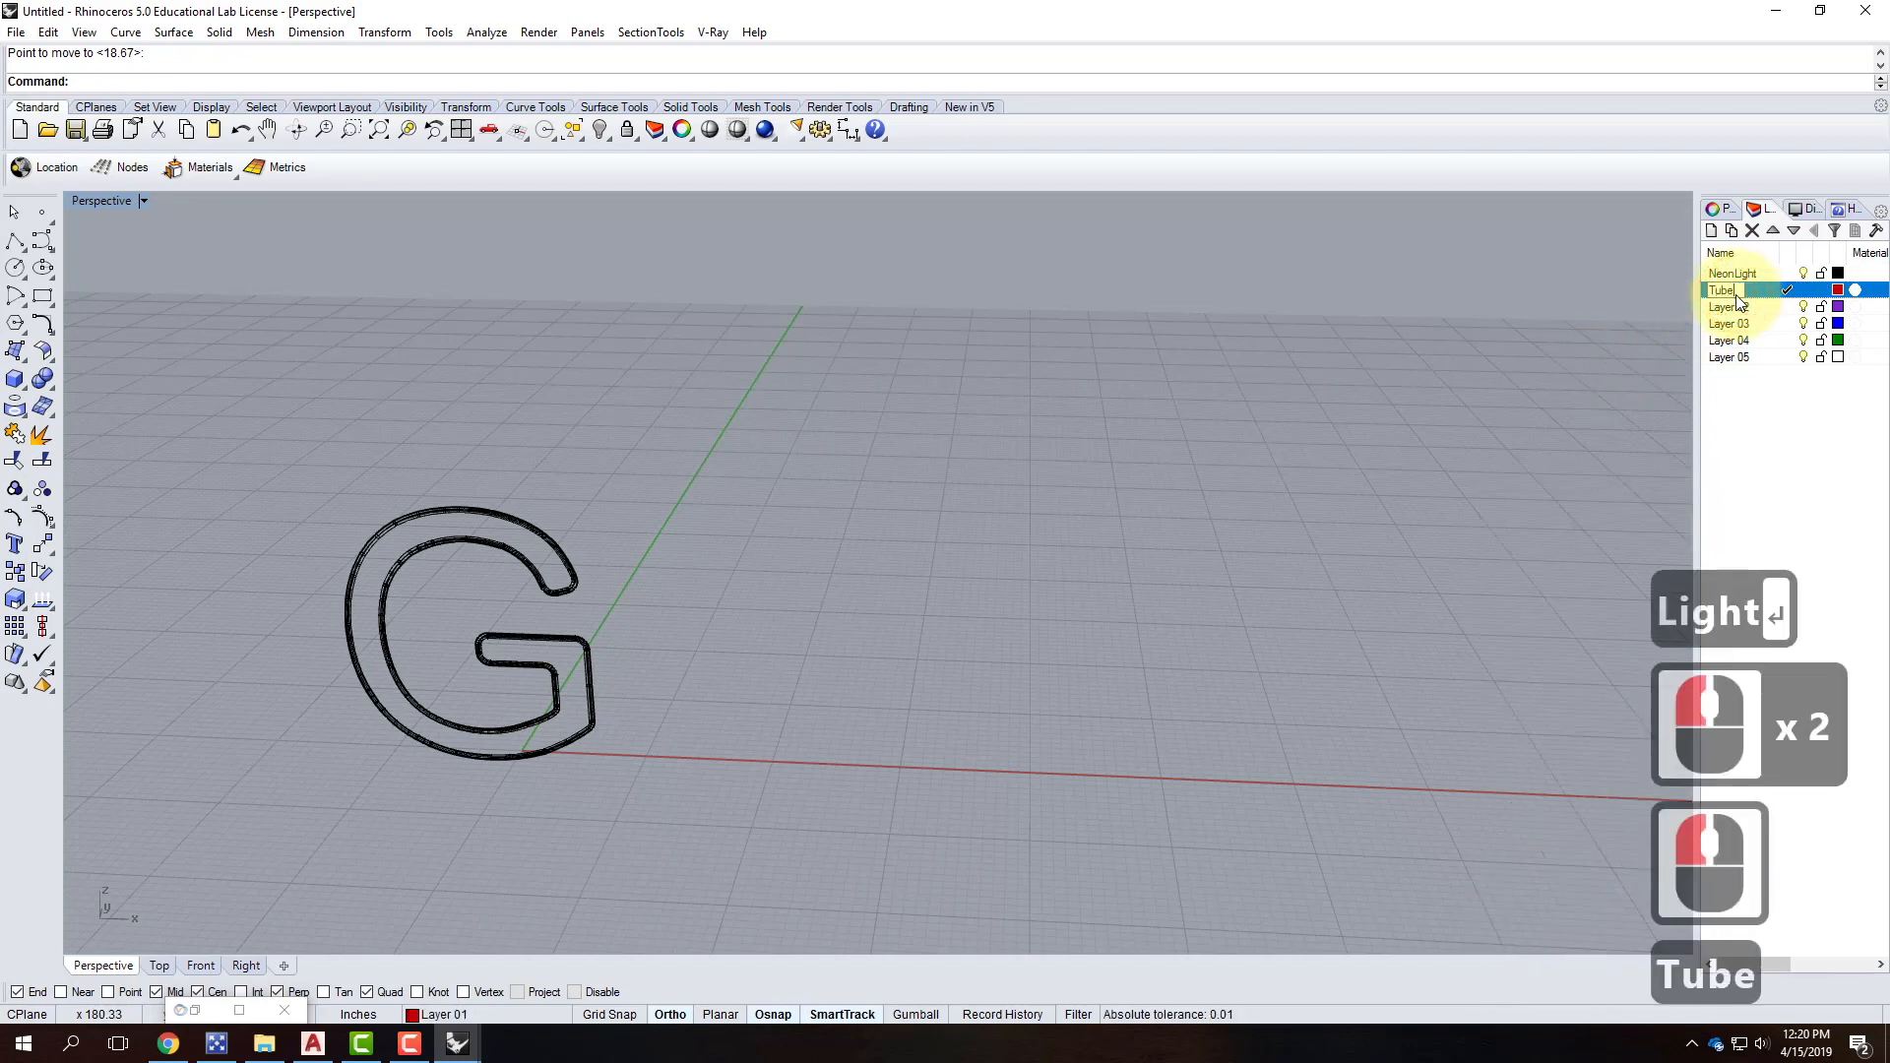
pyautogui.press('Return')
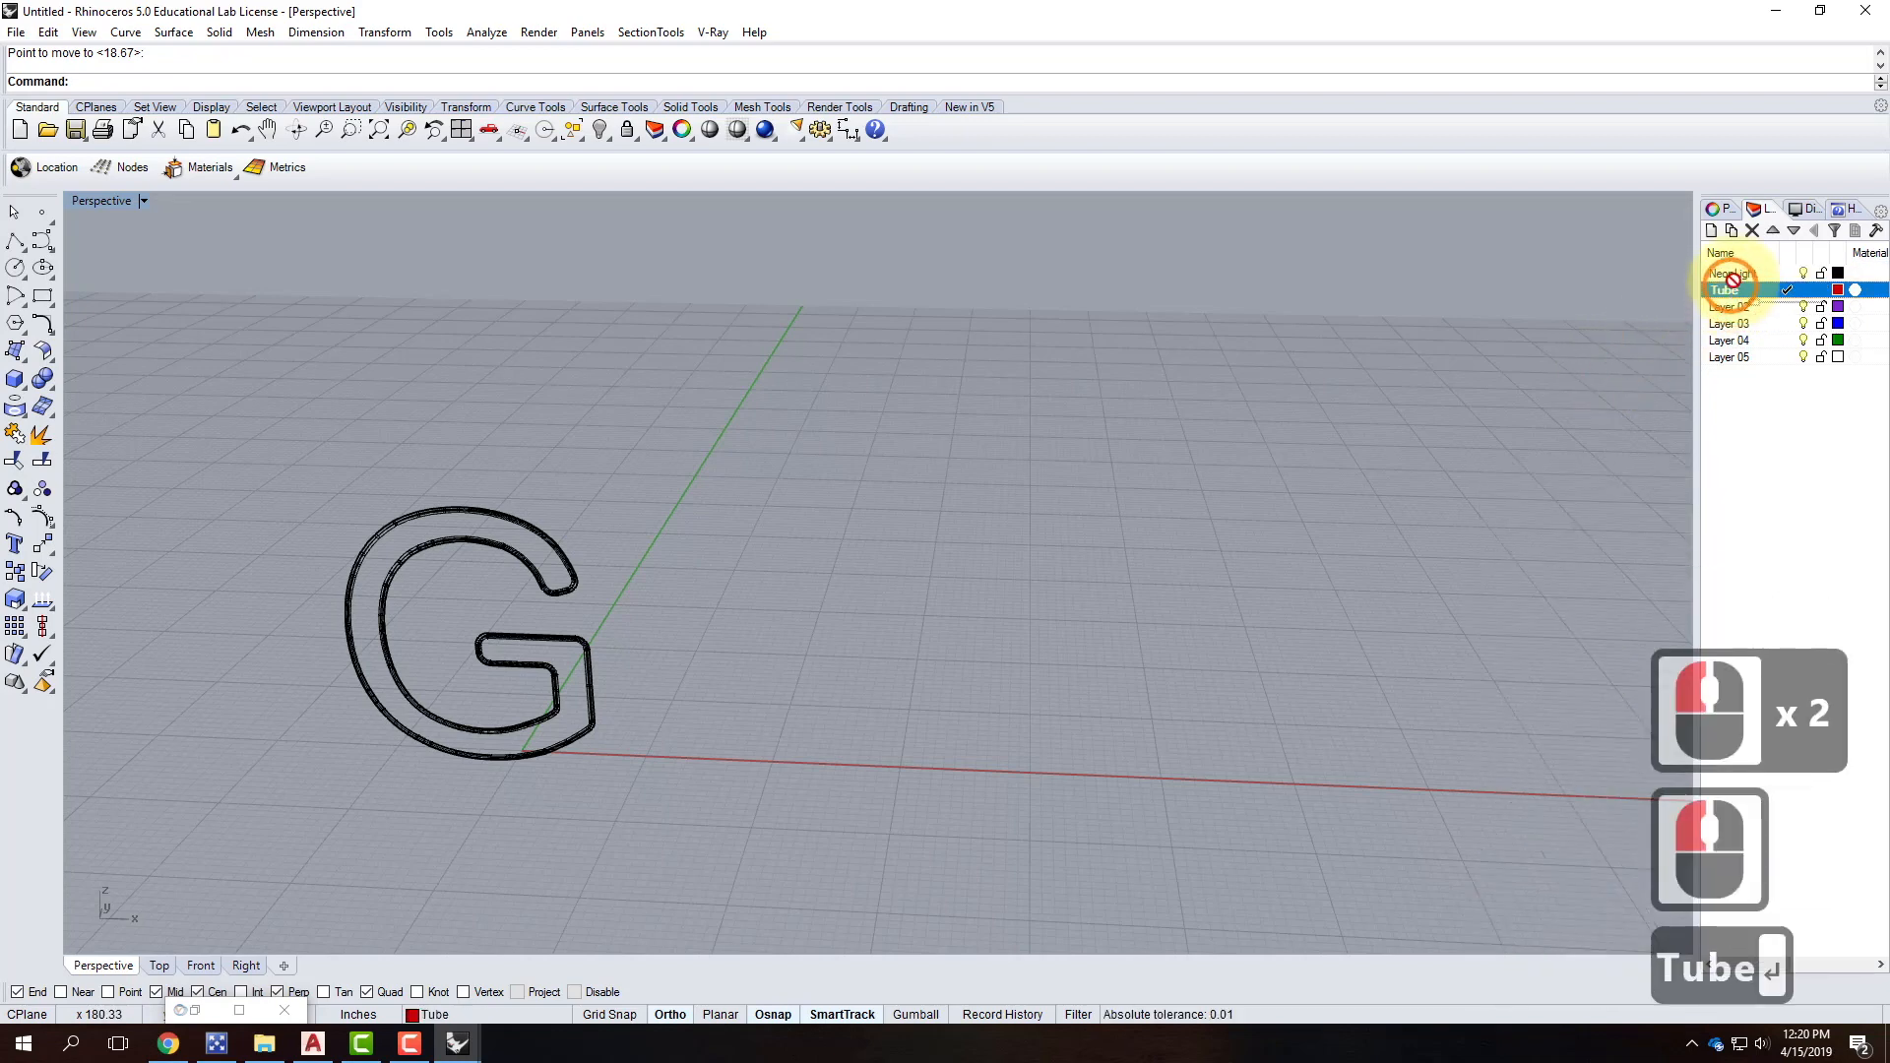
# Nest Tube under NeonLight and move all the G objects onto the Tube layer.
pyautogui.moveTo(1736, 292); pyautogui.dragTo(1732, 279)
pyautogui.moveTo(276, 402); pyautogui.dragTo(667, 809)
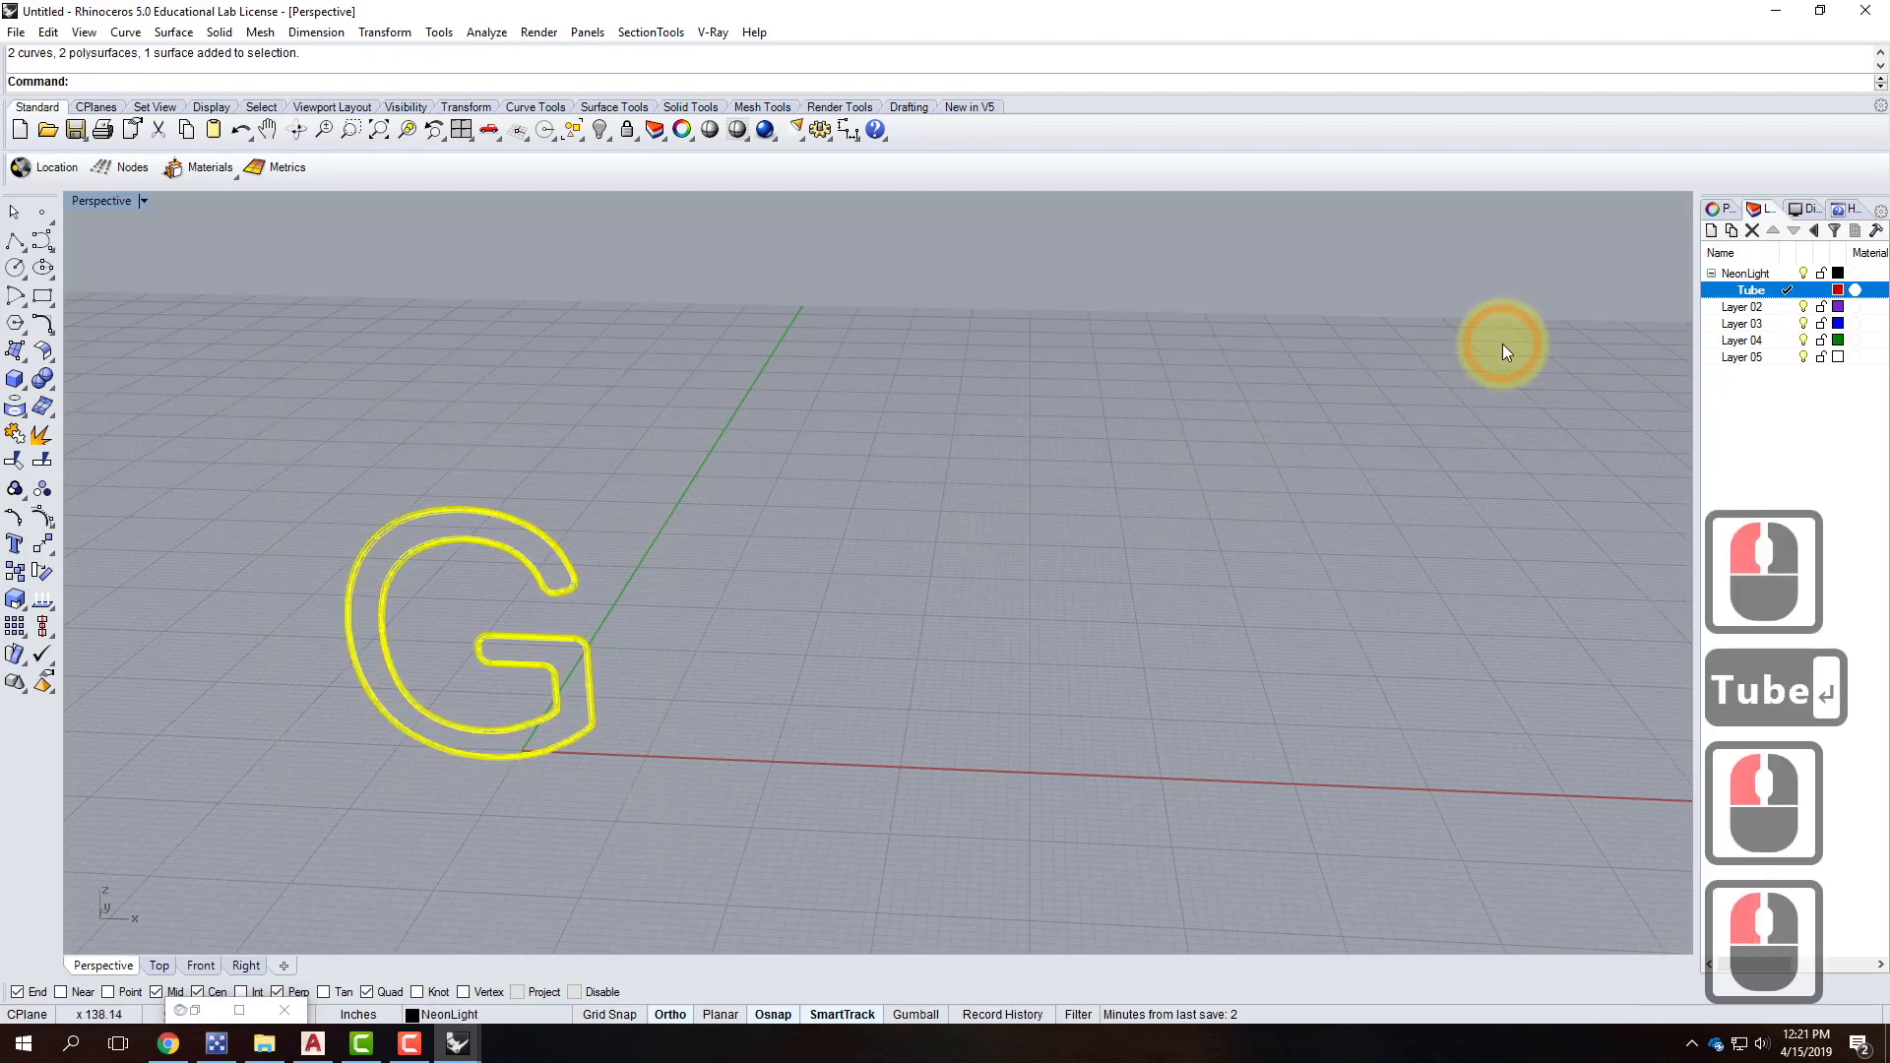
pyautogui.rightClick(1744, 292)
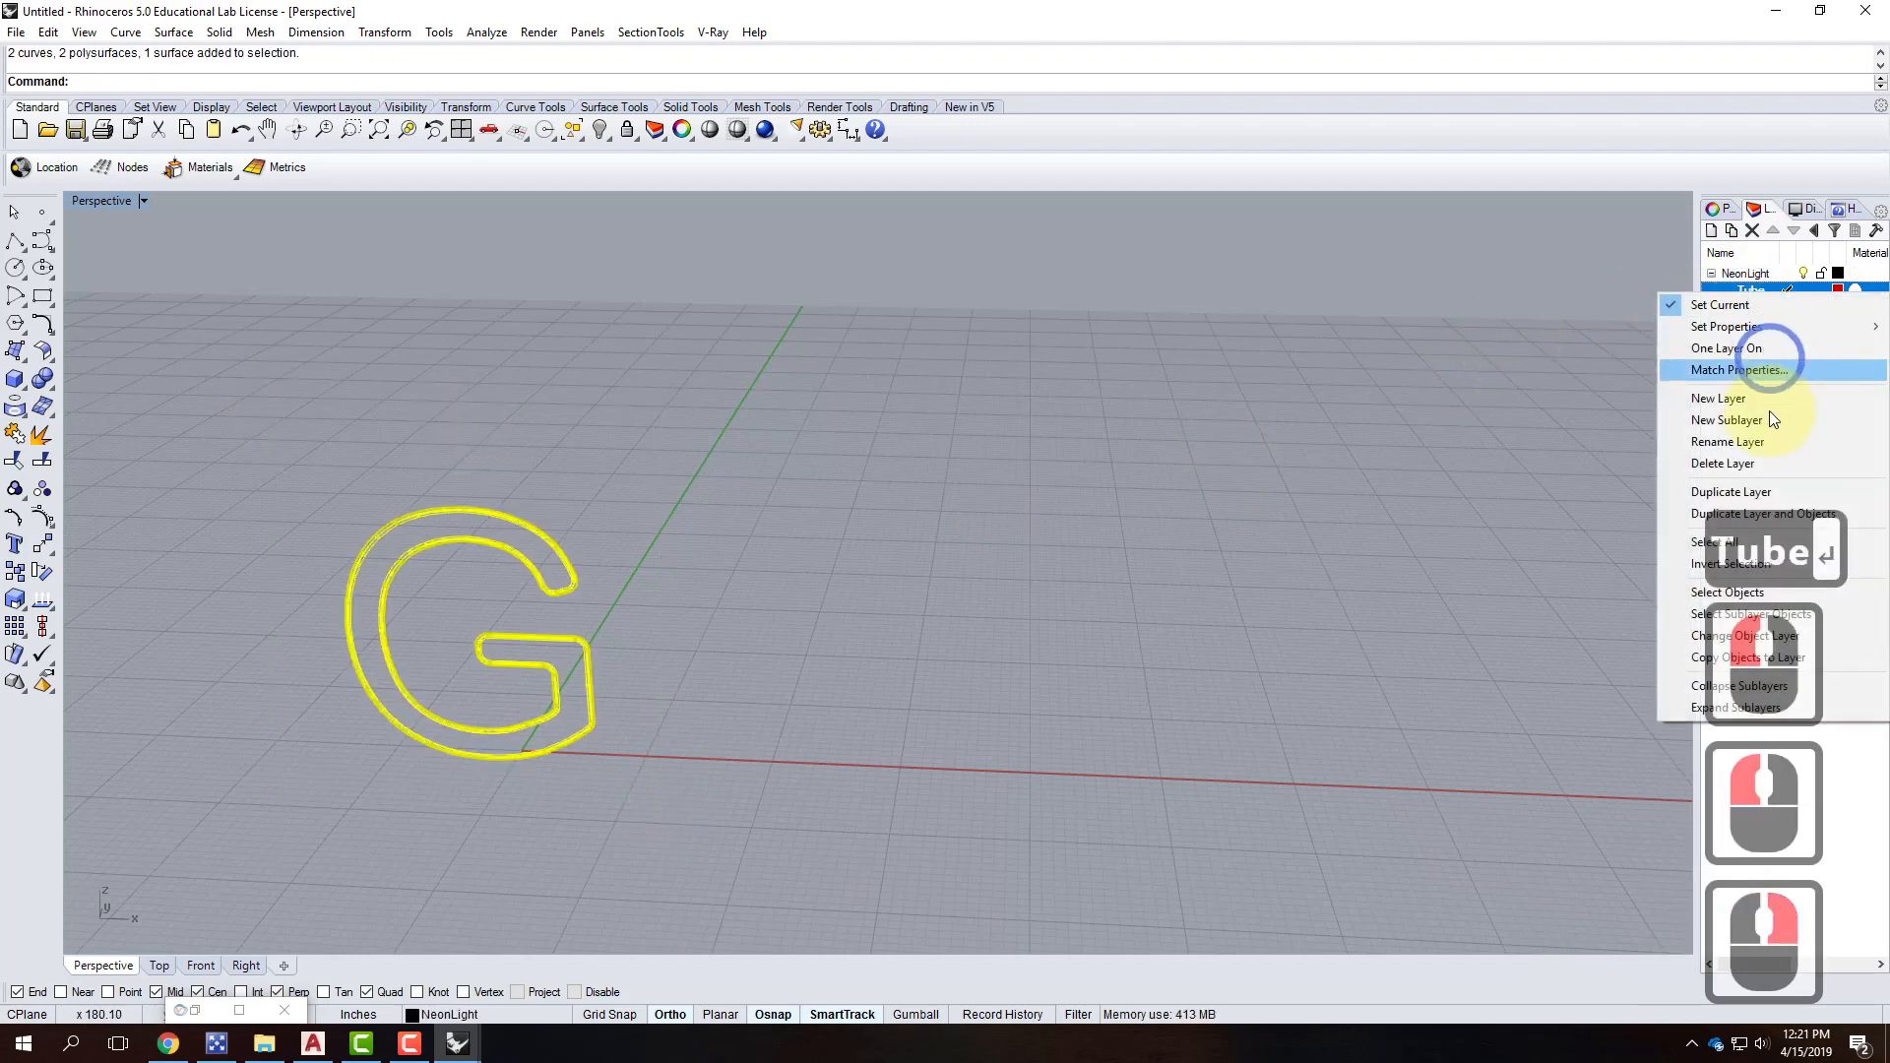
pyautogui.click(1750, 635)
pyautogui.click(959, 556)
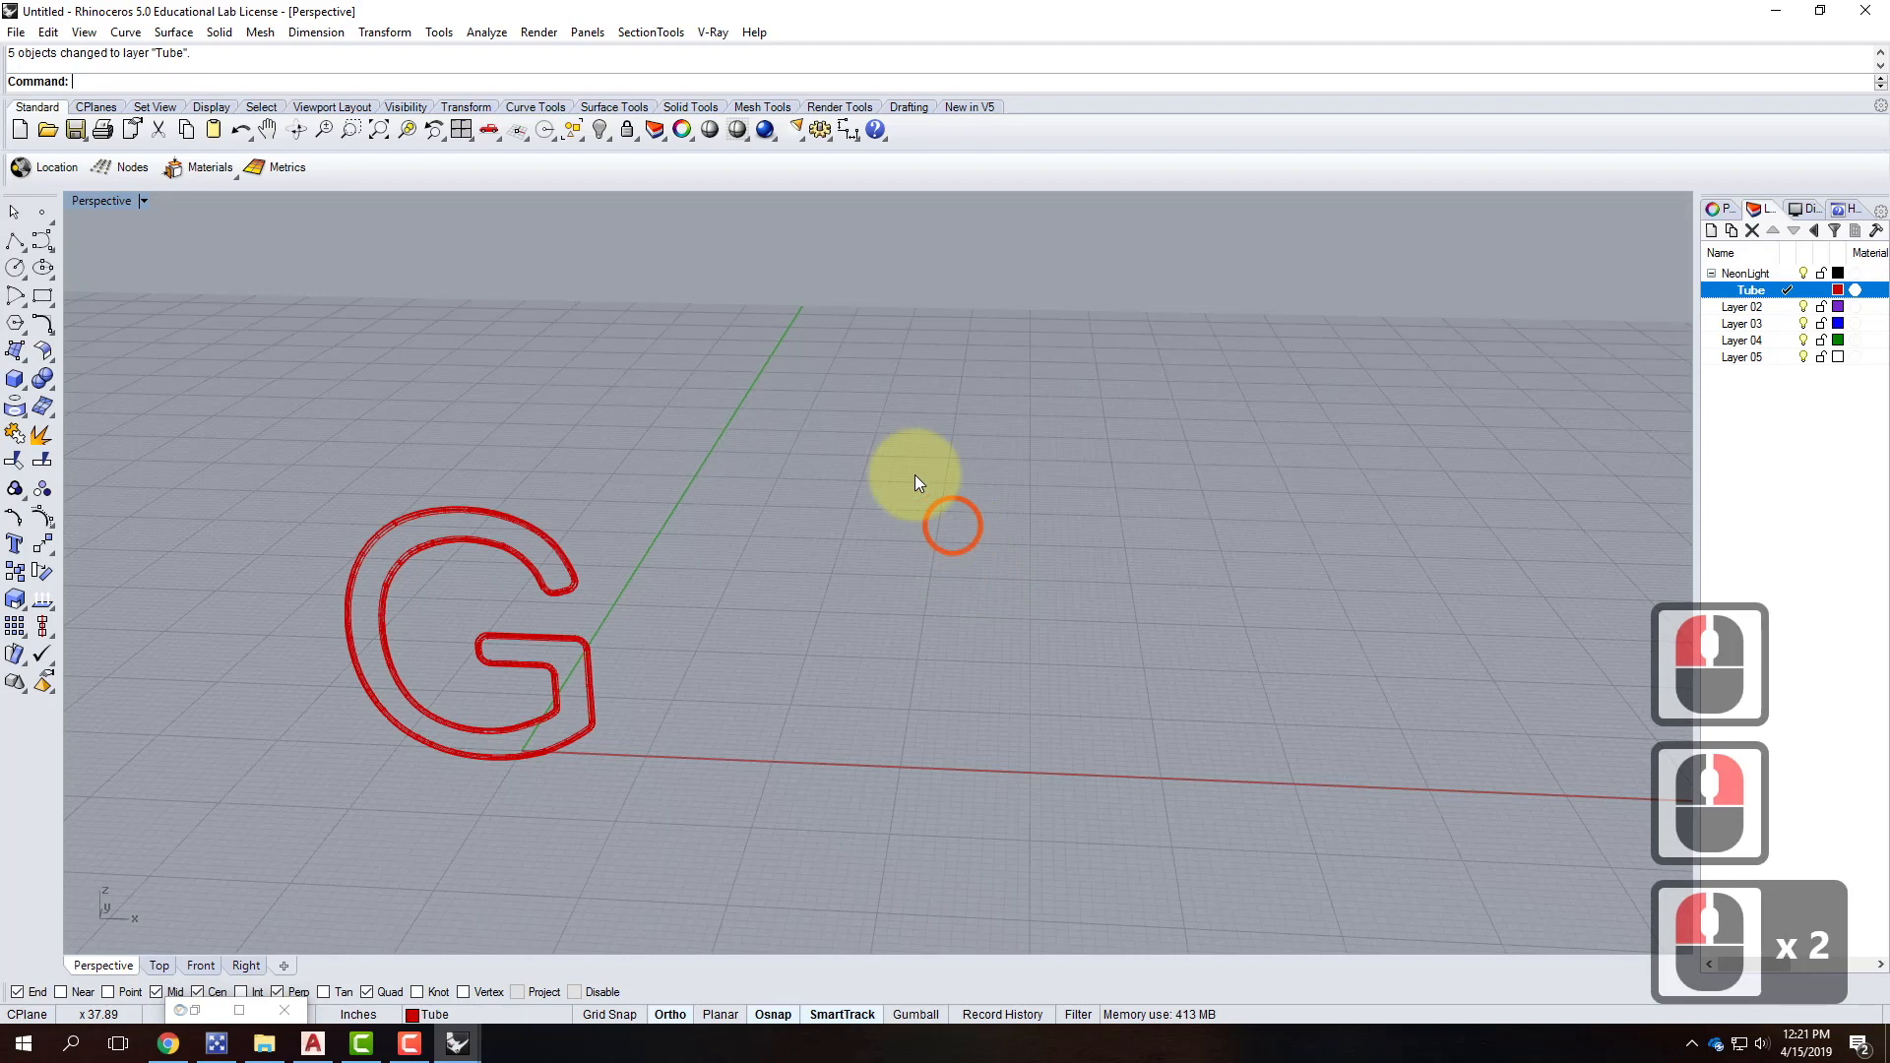
# Open the V-Ray material editor and add a new scene material named Neon.
pyautogui.click(720, 32)
pyautogui.click(743, 74)
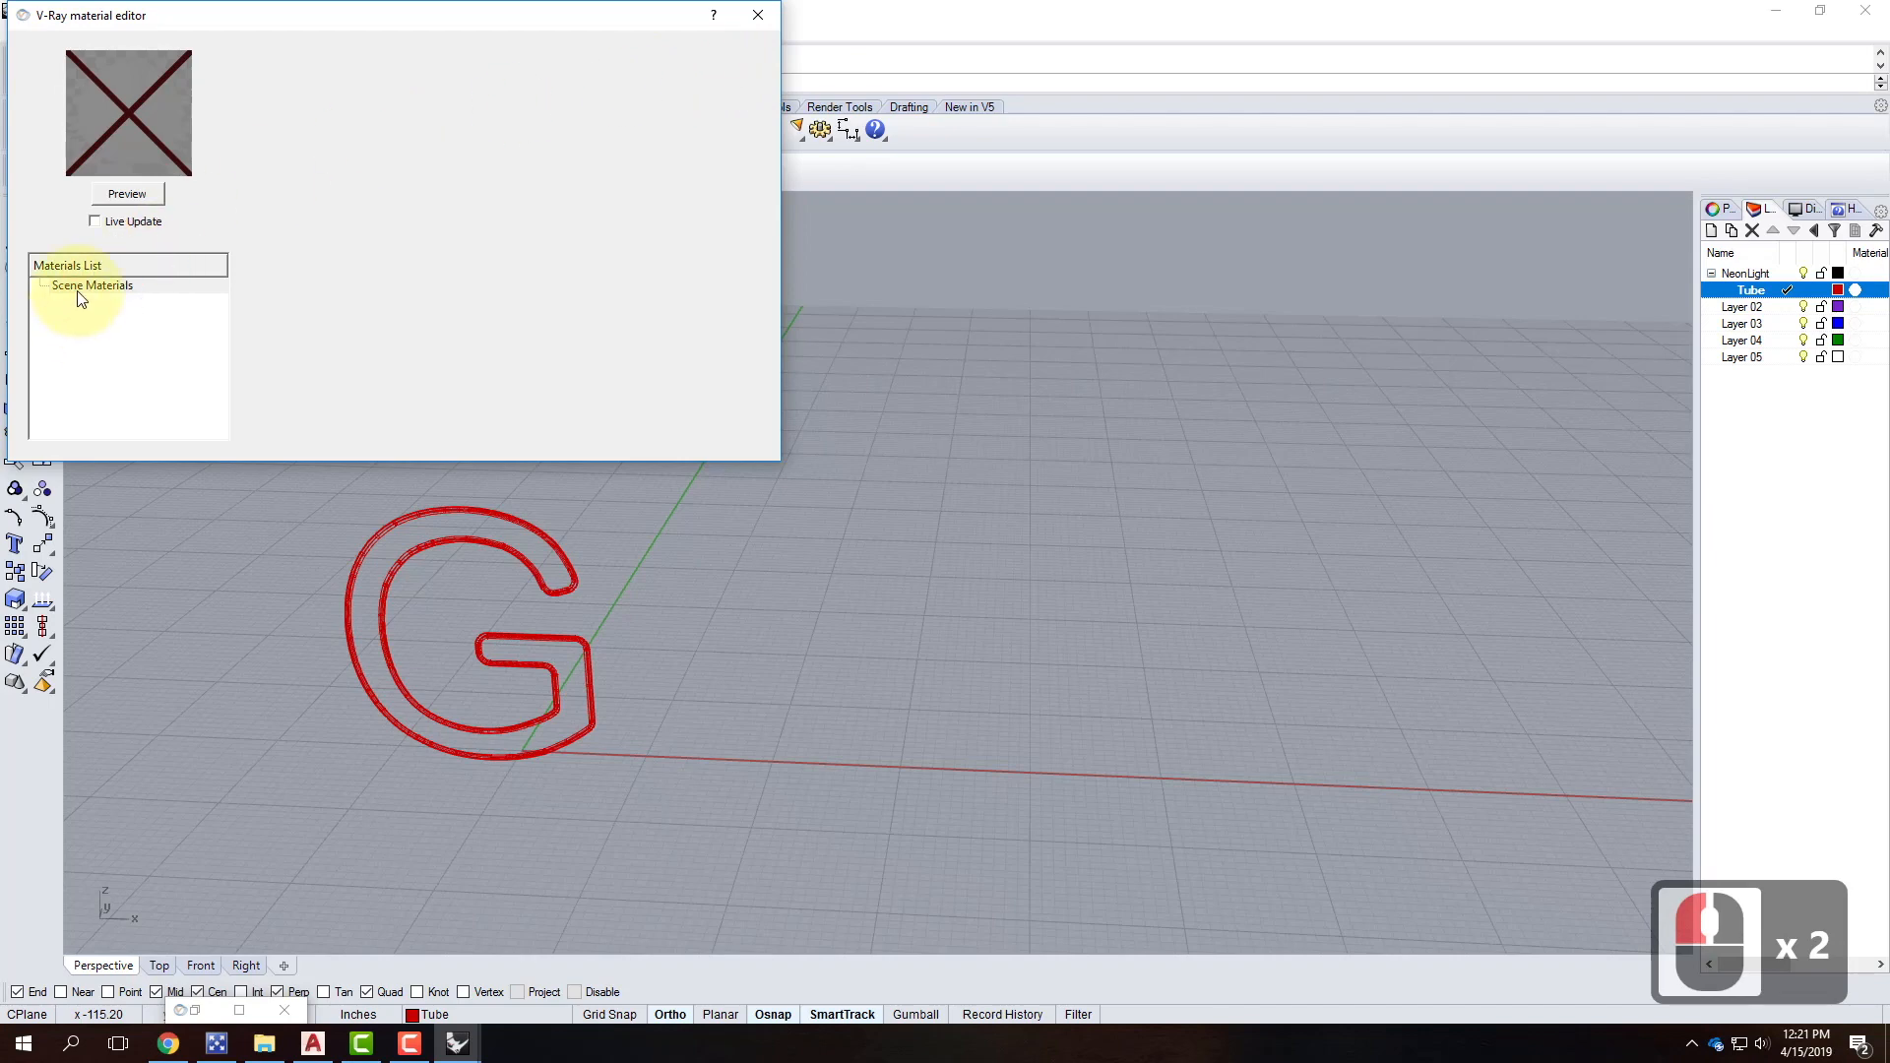
pyautogui.rightClick(79, 295)
pyautogui.click(137, 326)
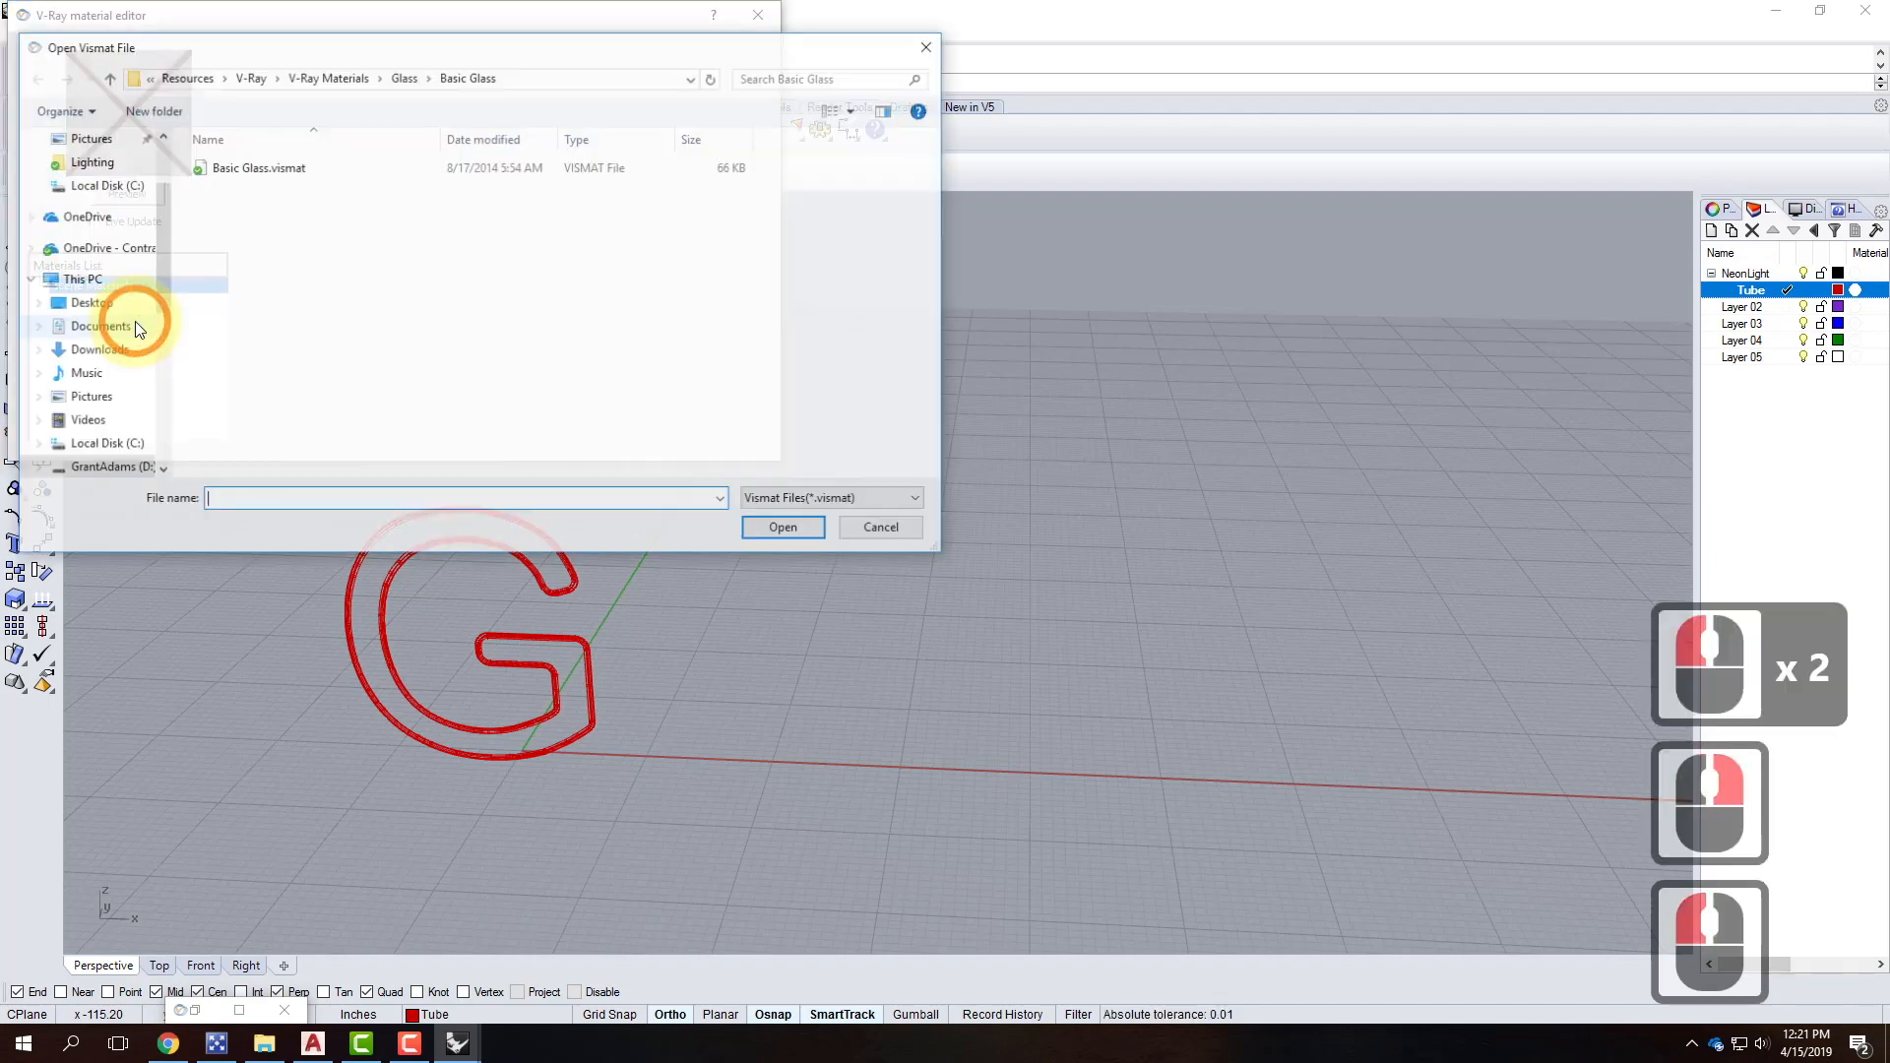
pyautogui.click(913, 530)
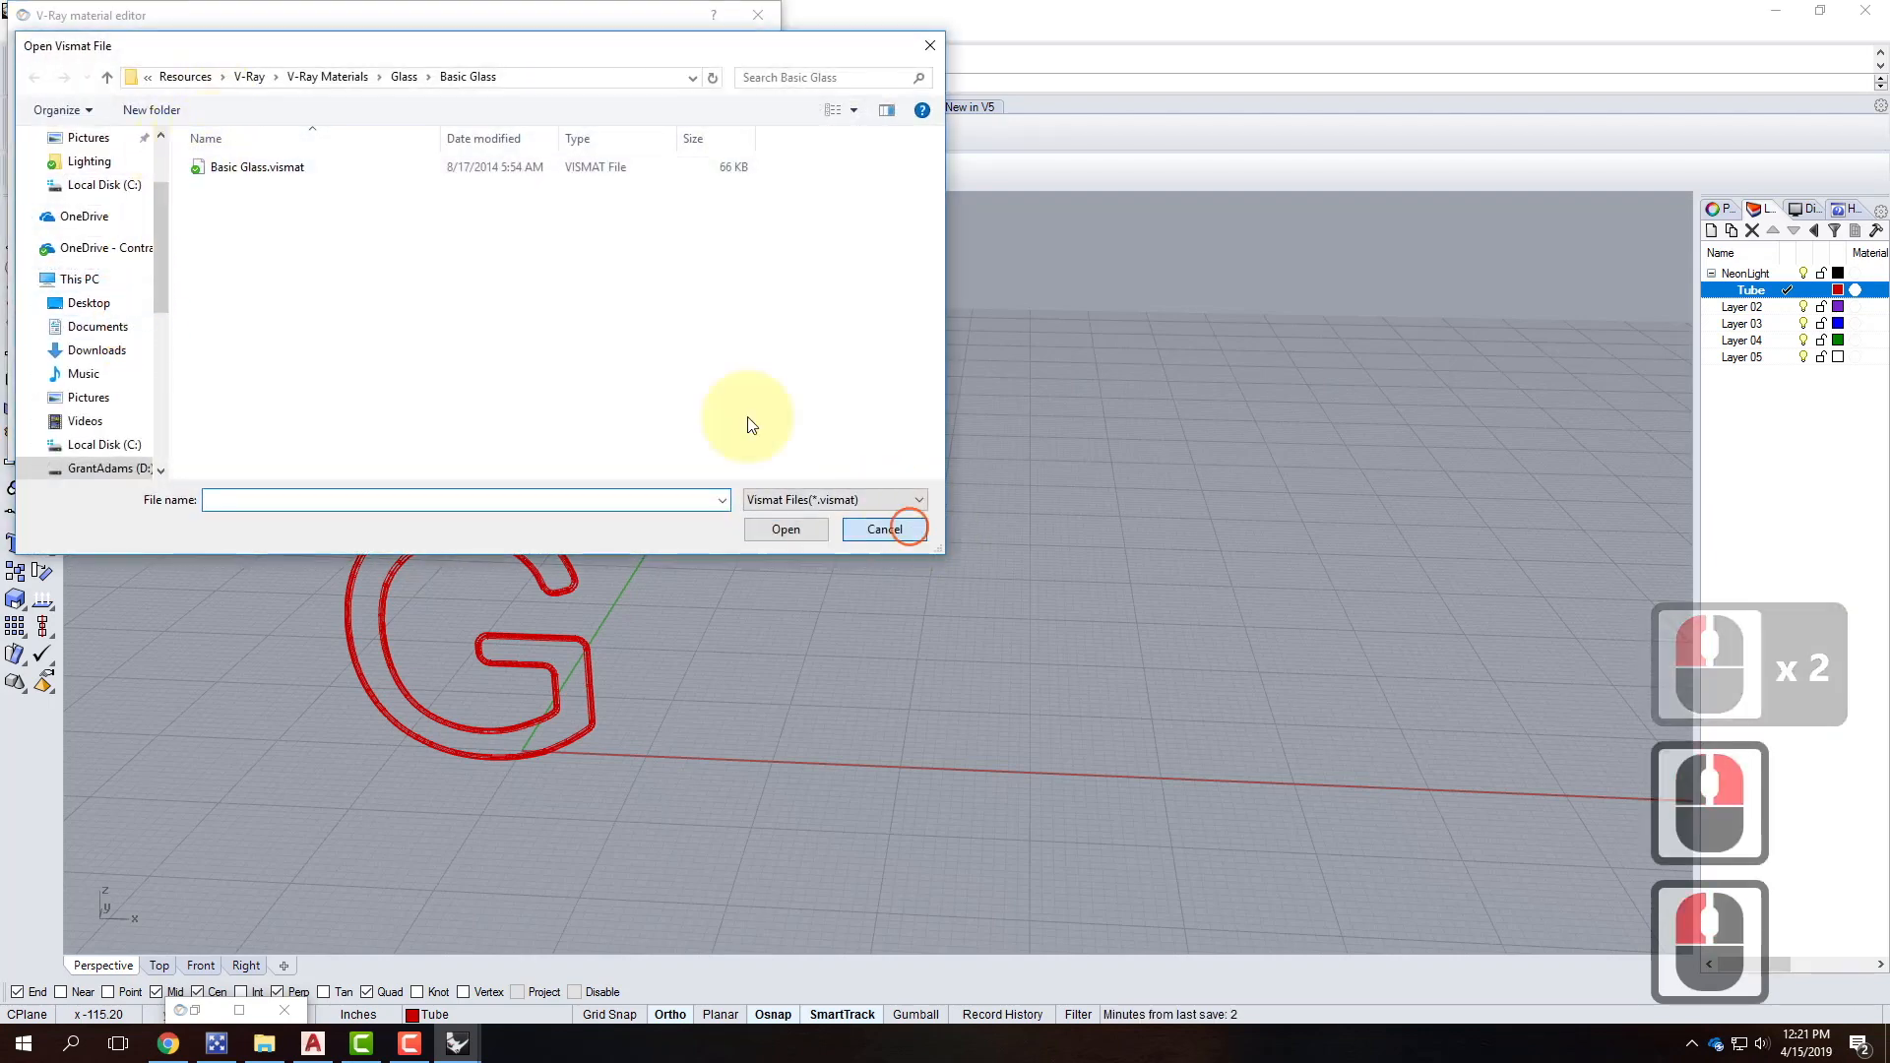
pyautogui.rightClick(87, 286)
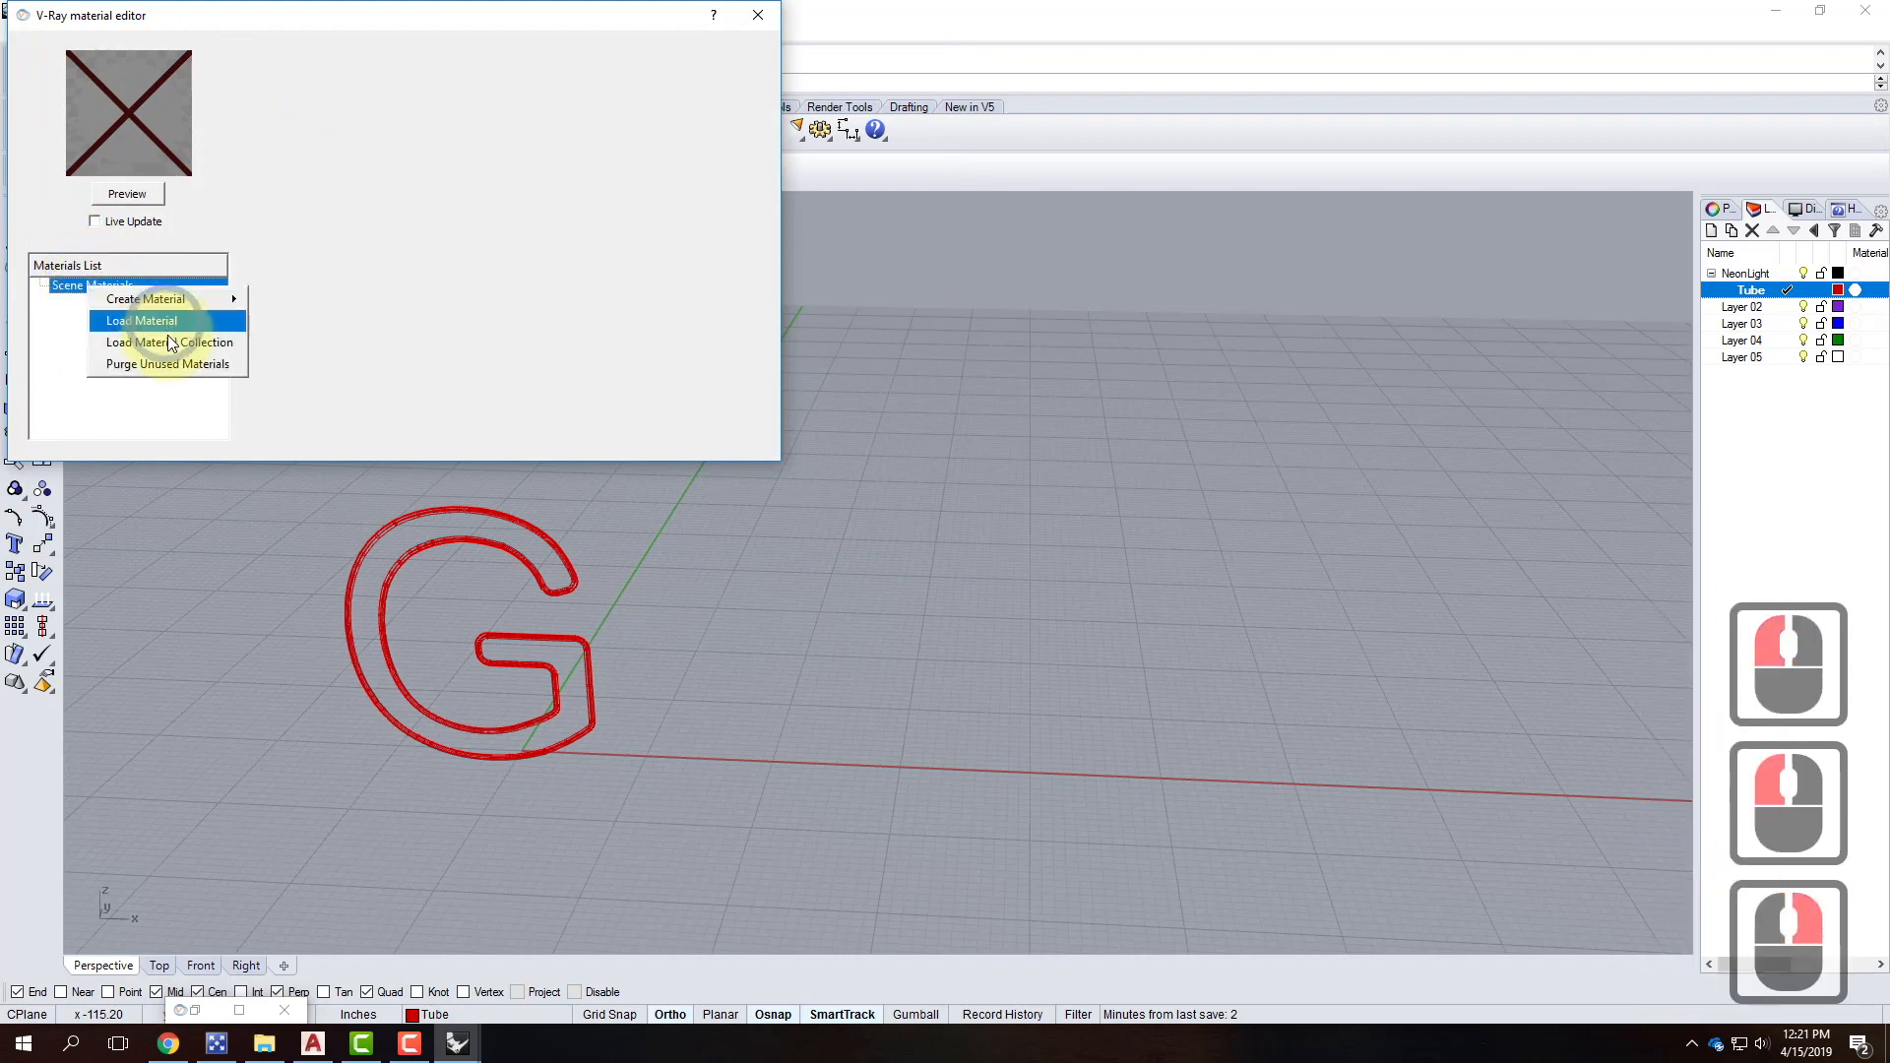
pyautogui.moveTo(174, 304)
pyautogui.click(281, 360)
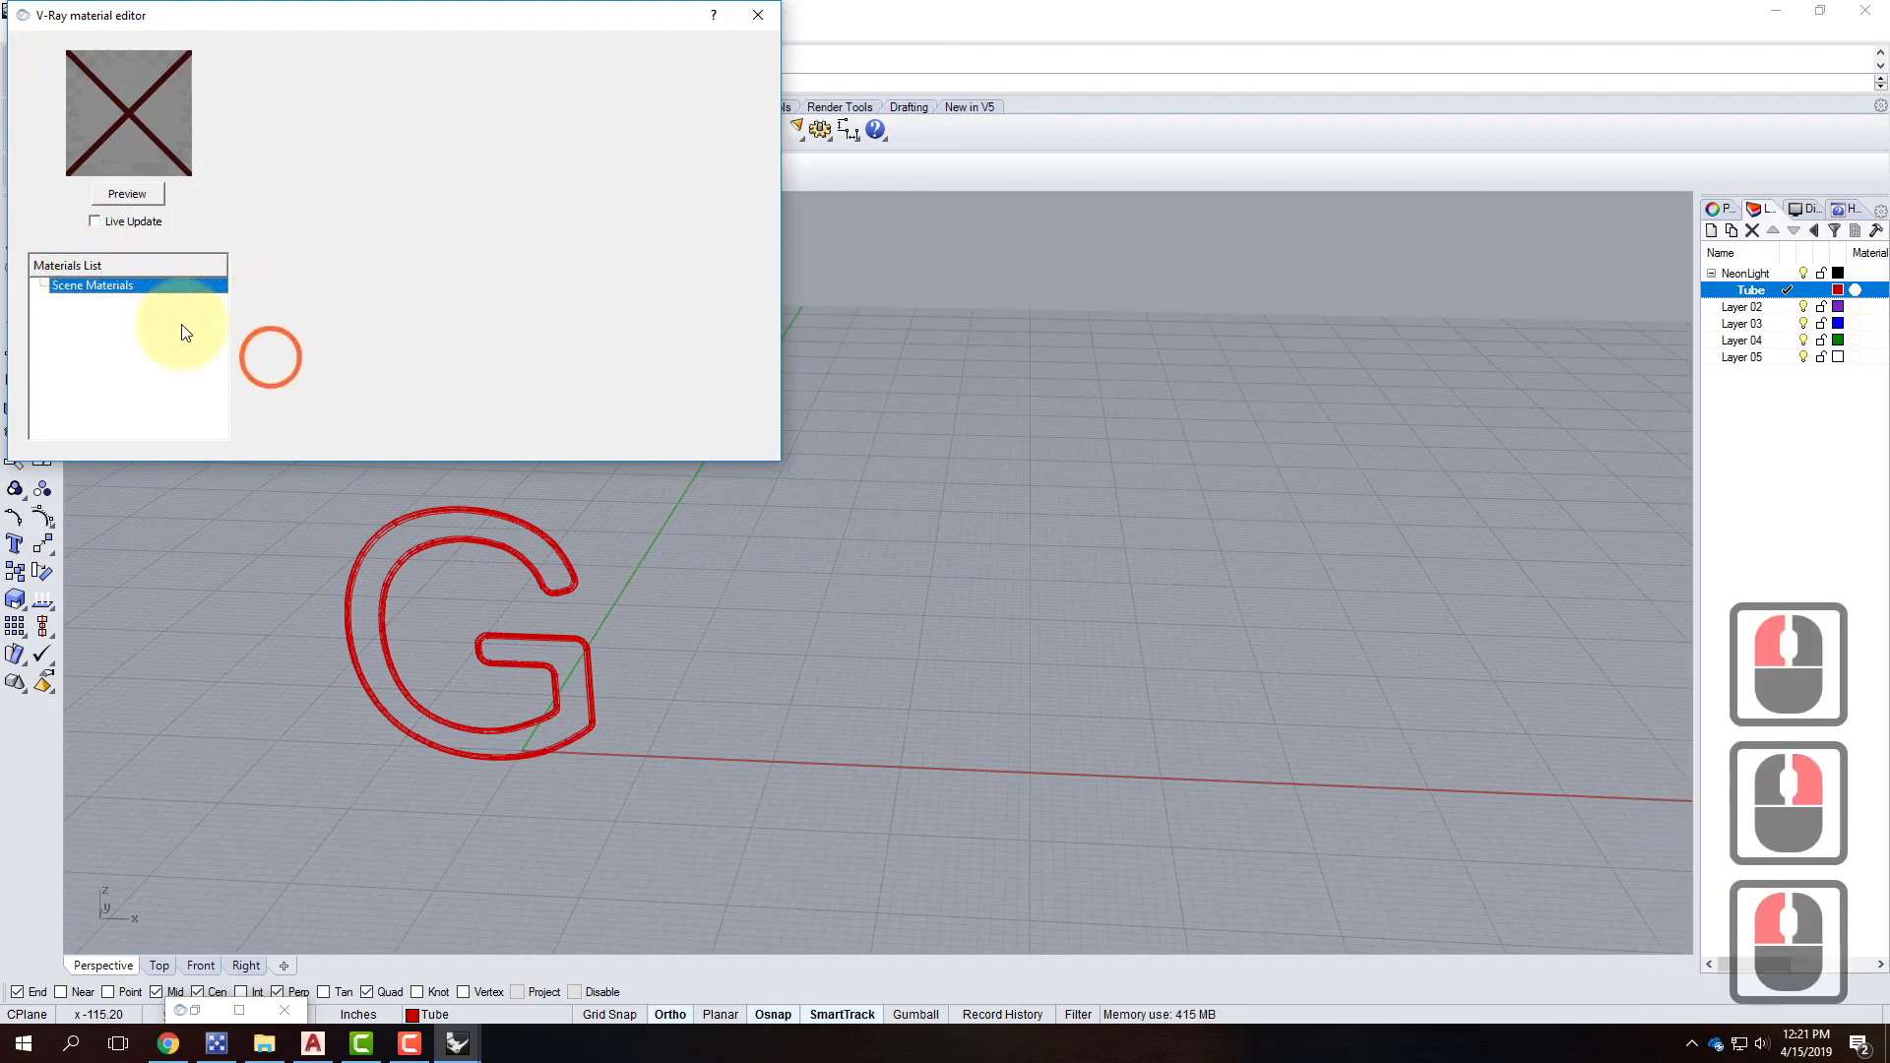
pyautogui.click(109, 309)
pyautogui.rightClick(108, 309)
pyautogui.click(304, 288)
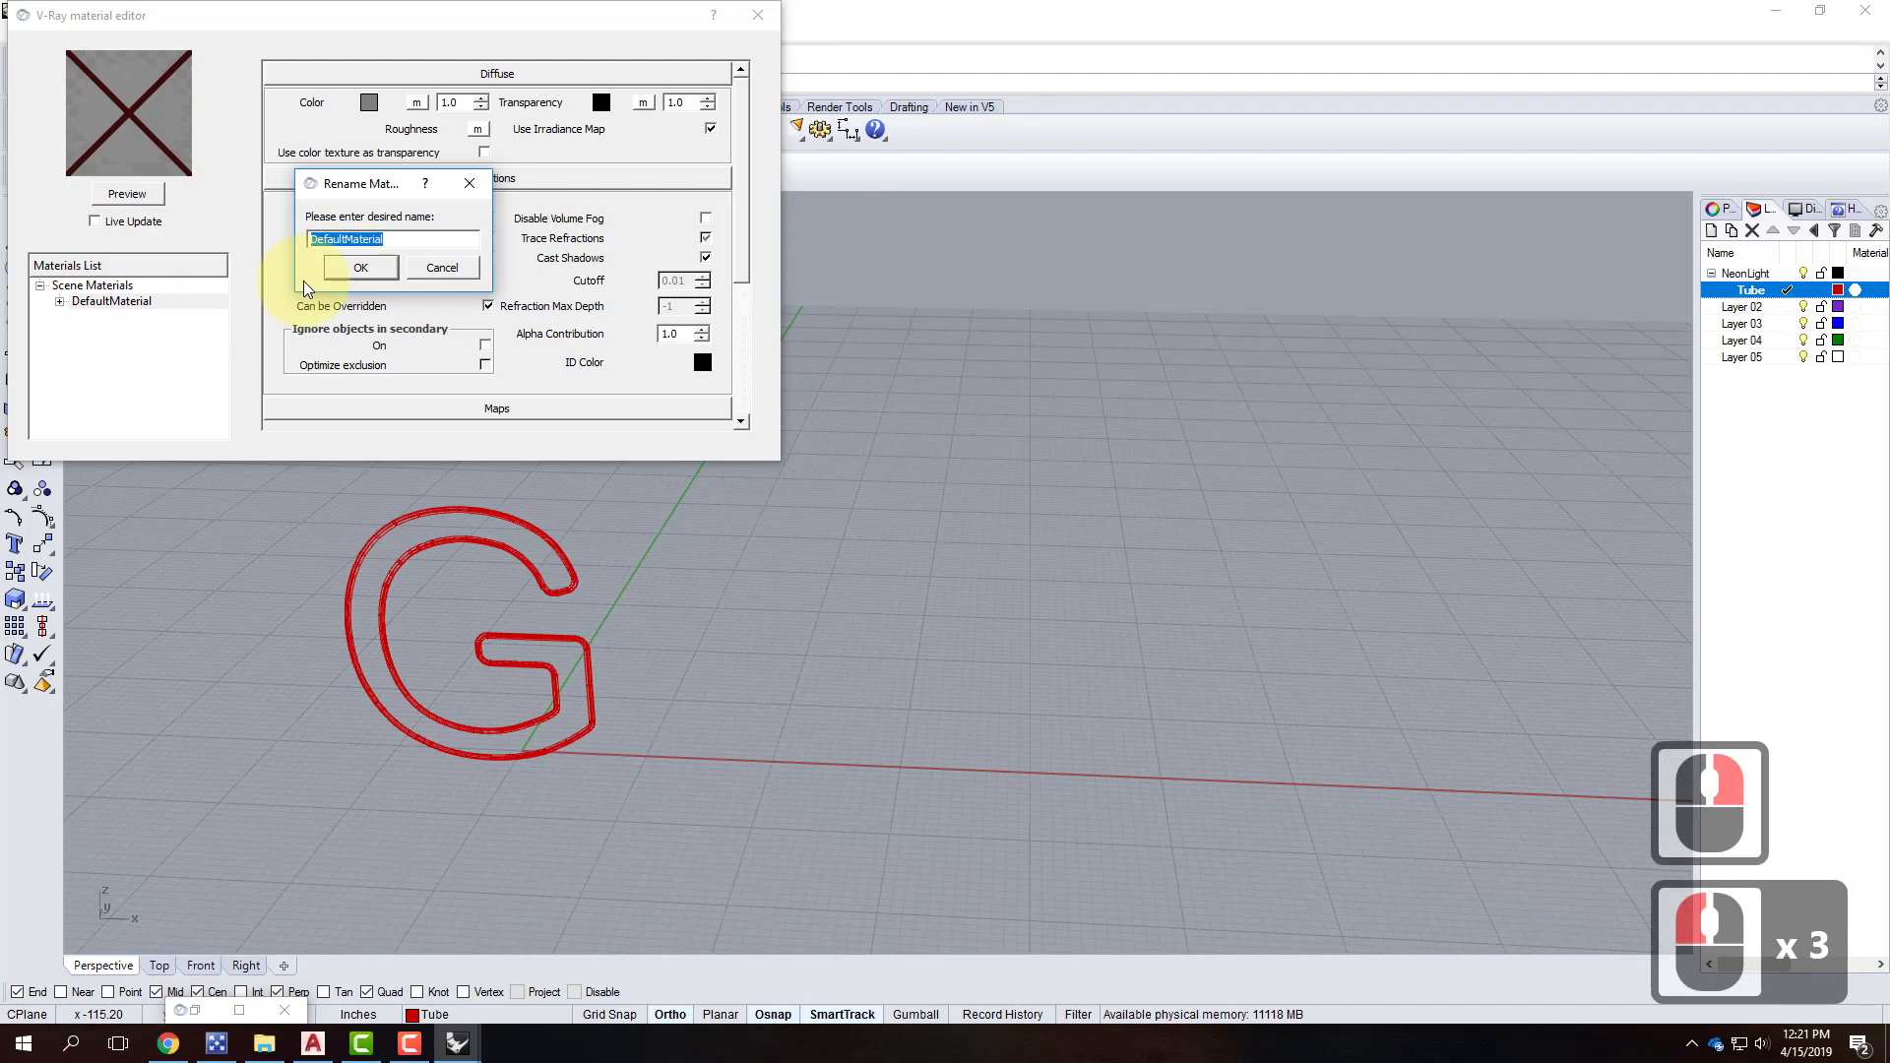
pyautogui.write('Neon')
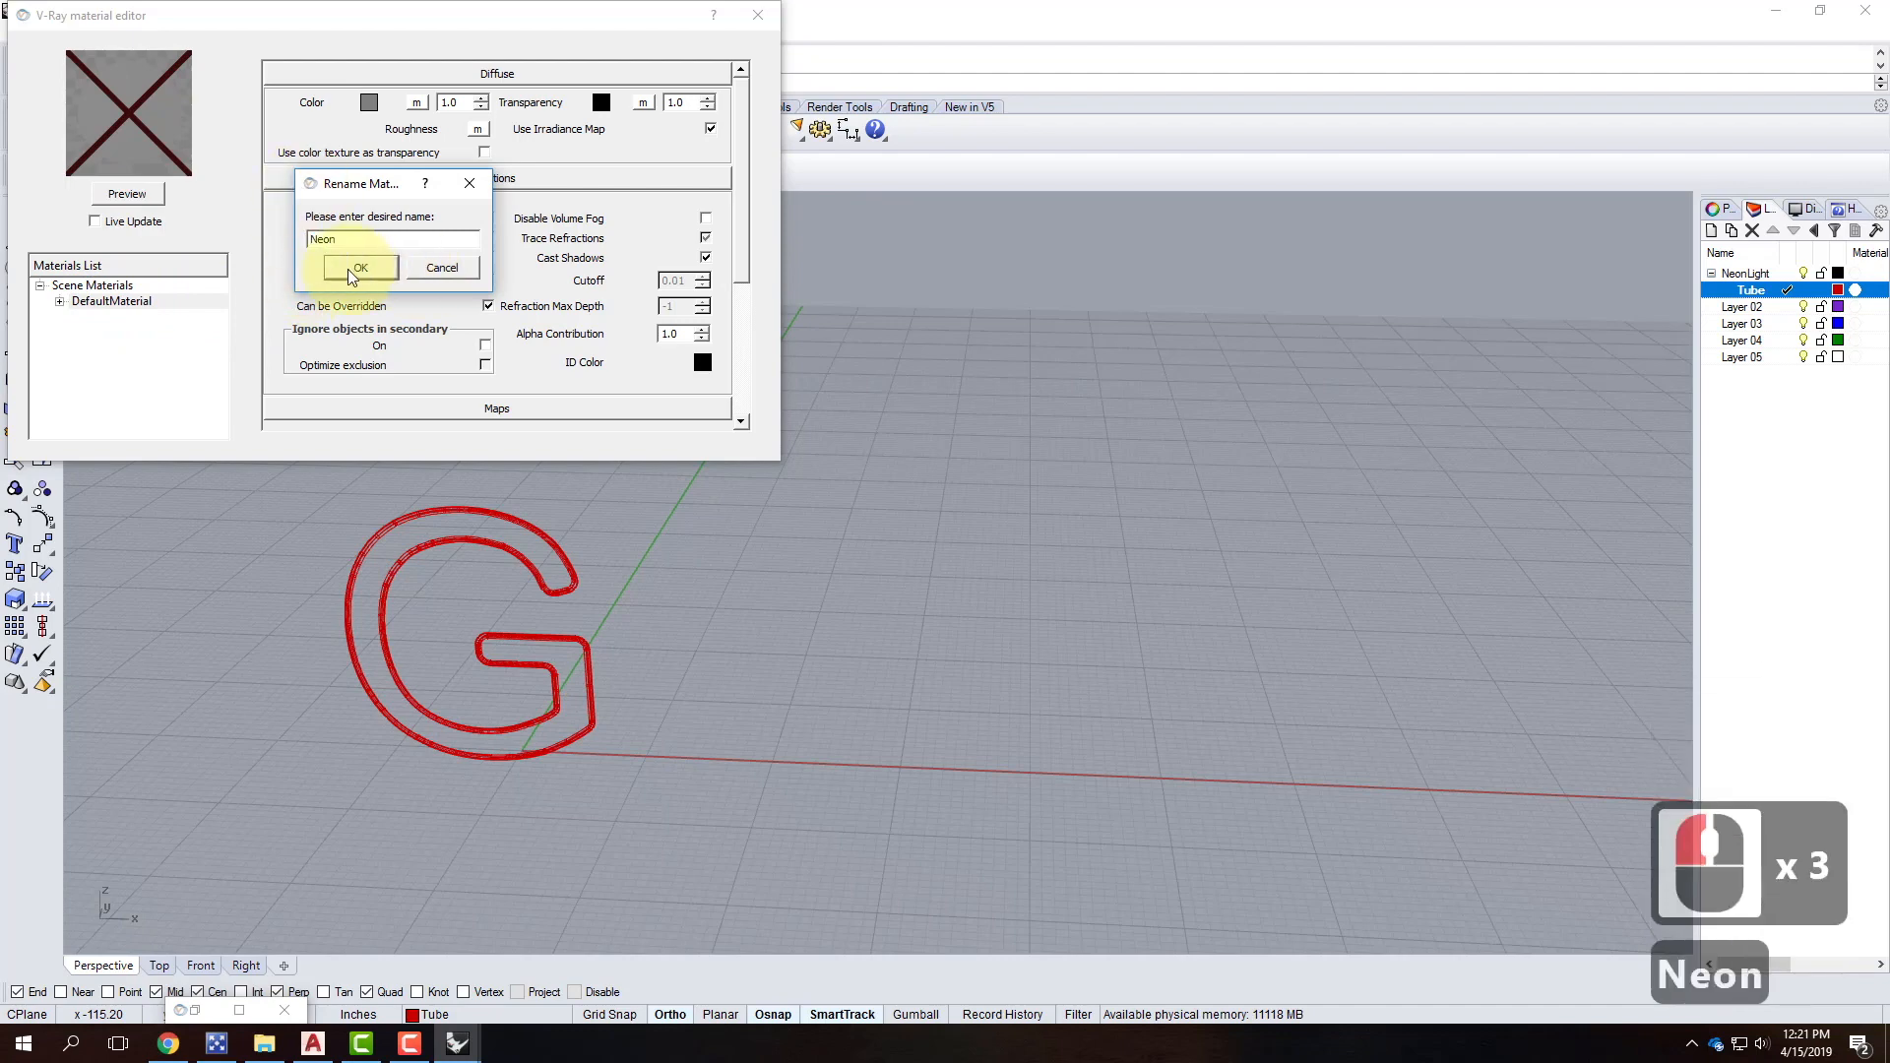
pyautogui.click(349, 269)
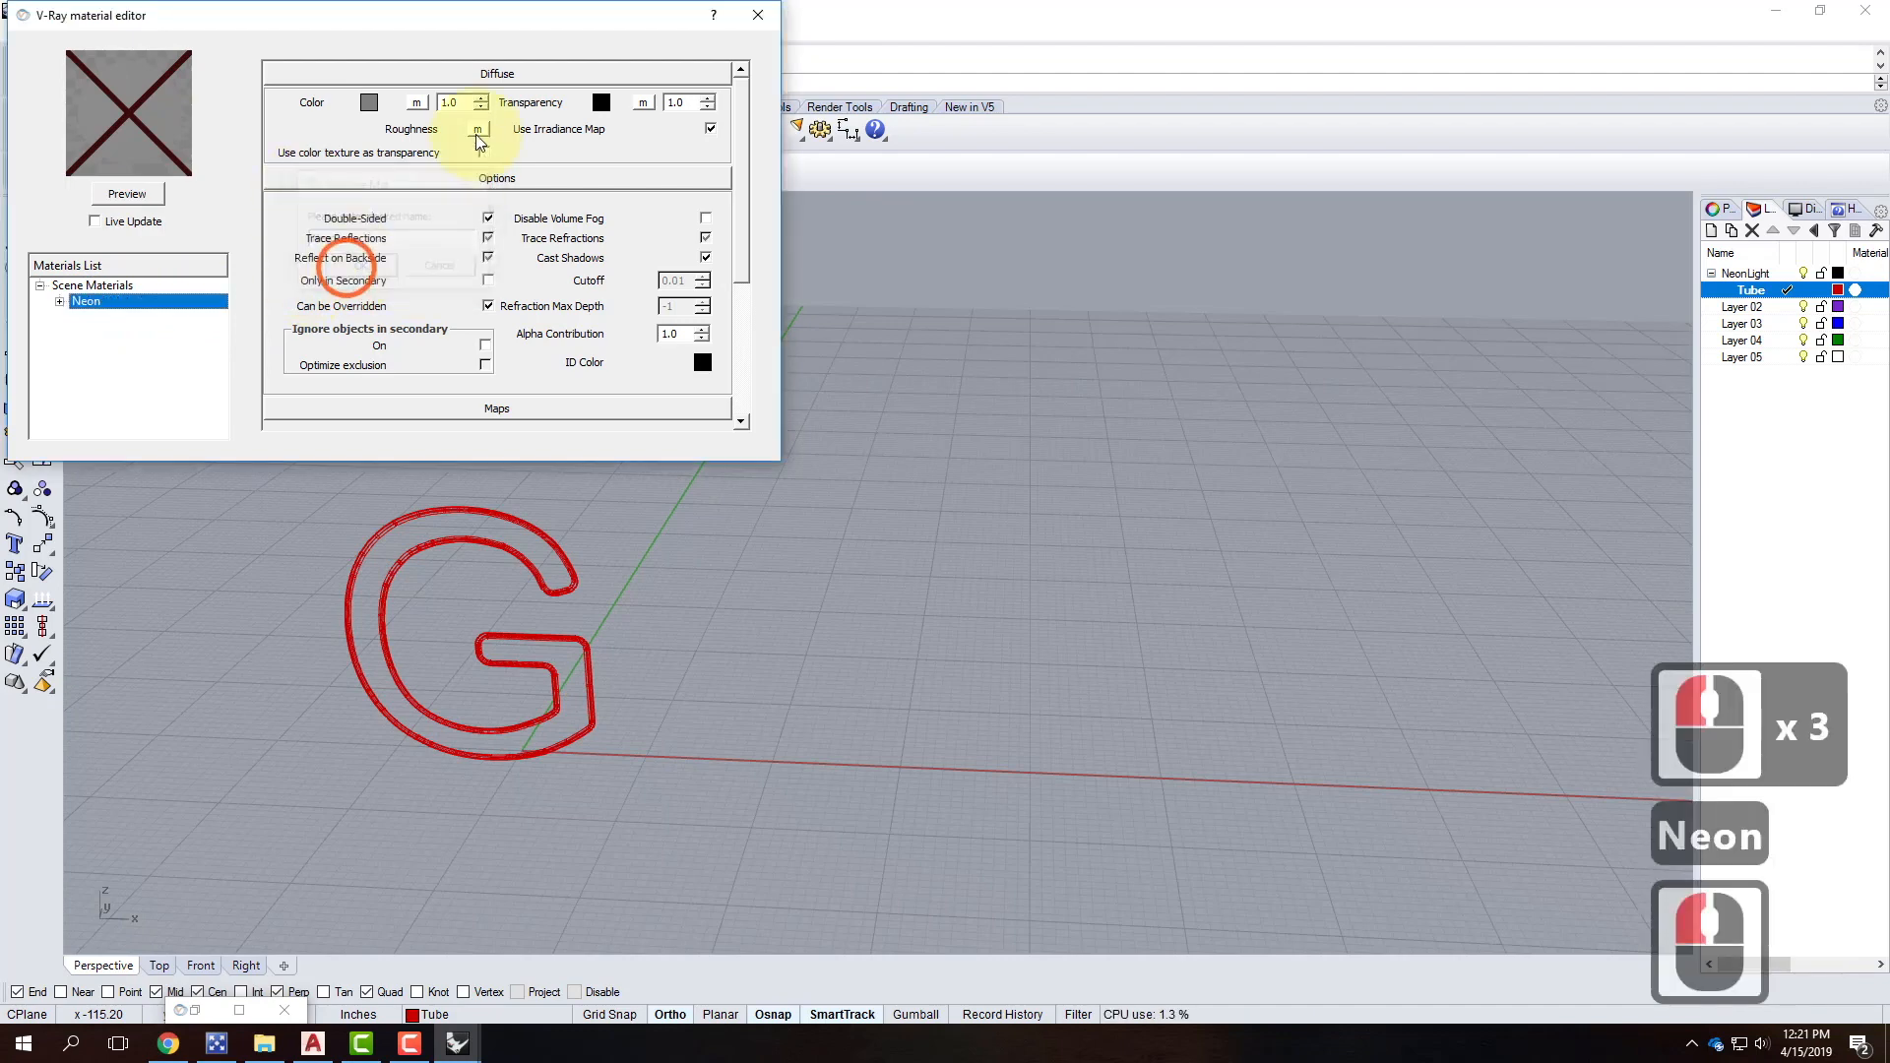
# Add an Emissive layer to Neon and begin editing its transparency colour.
pyautogui.rightClick(99, 305)
pyautogui.moveTo(226, 311)
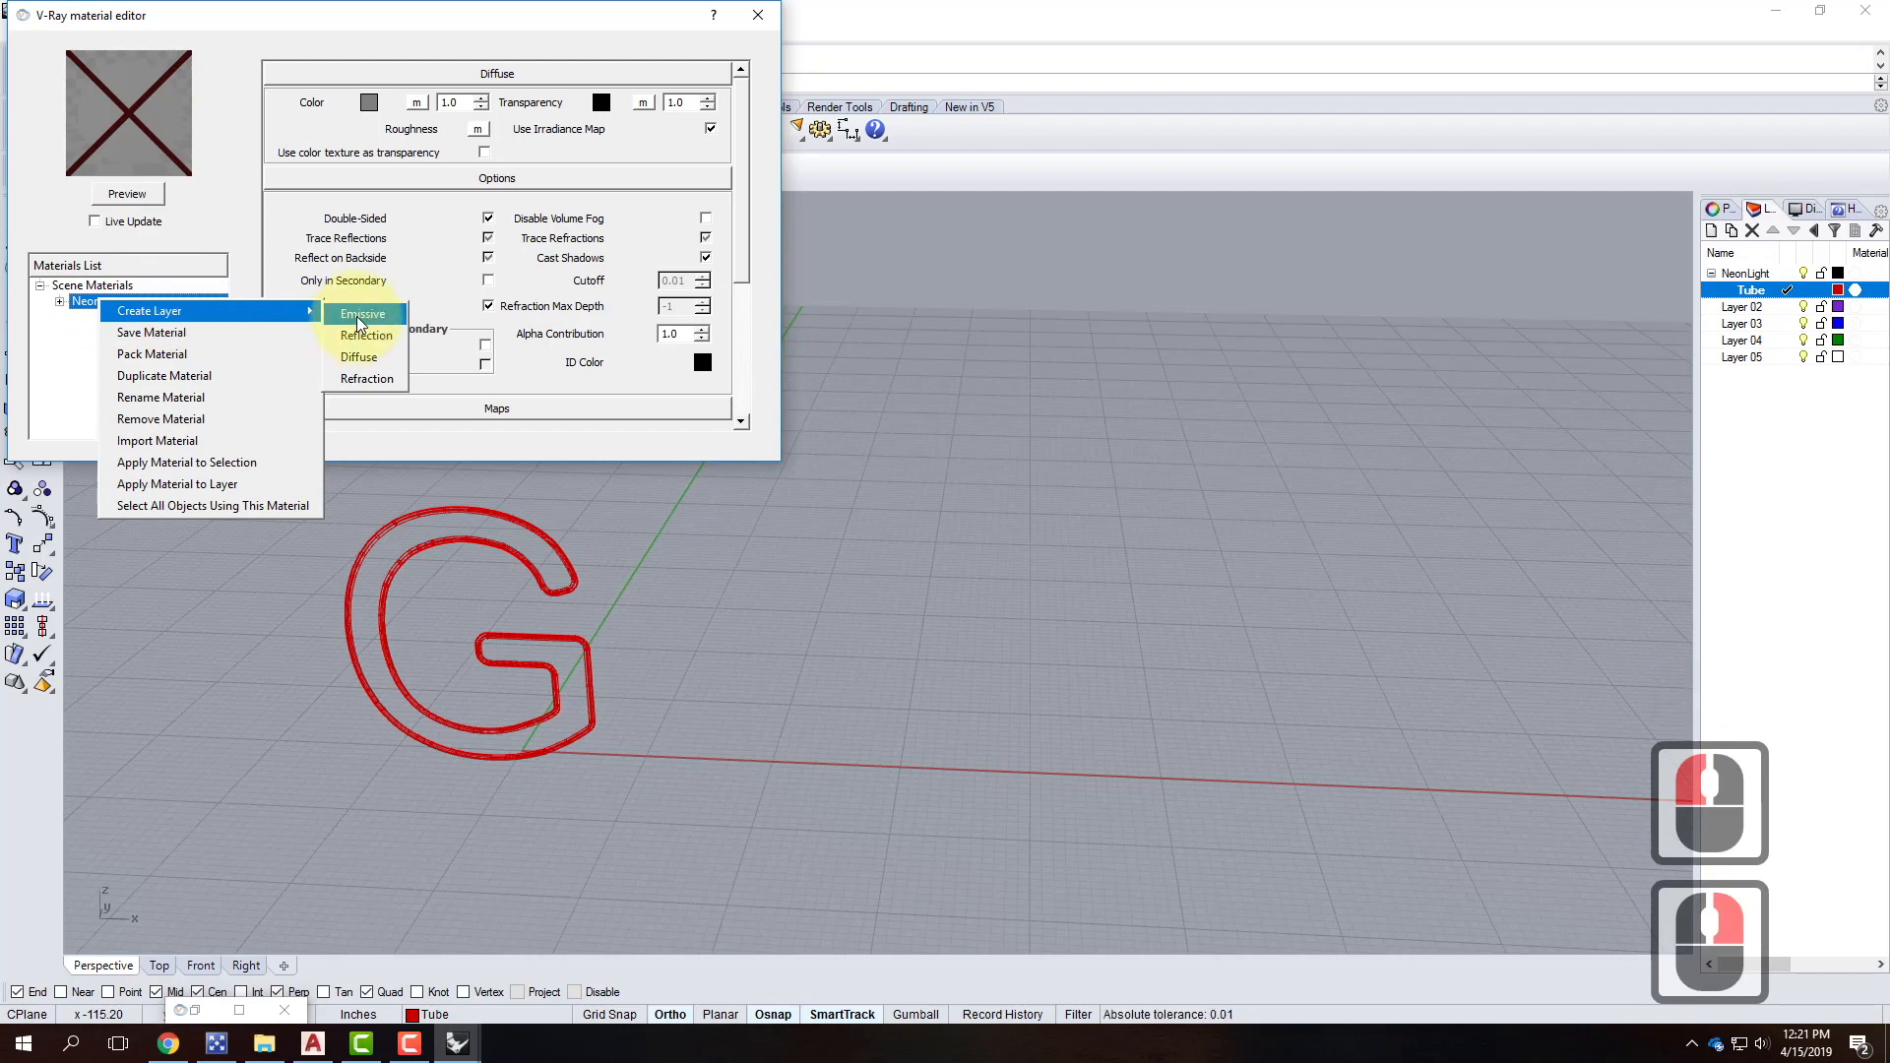
pyautogui.click(360, 316)
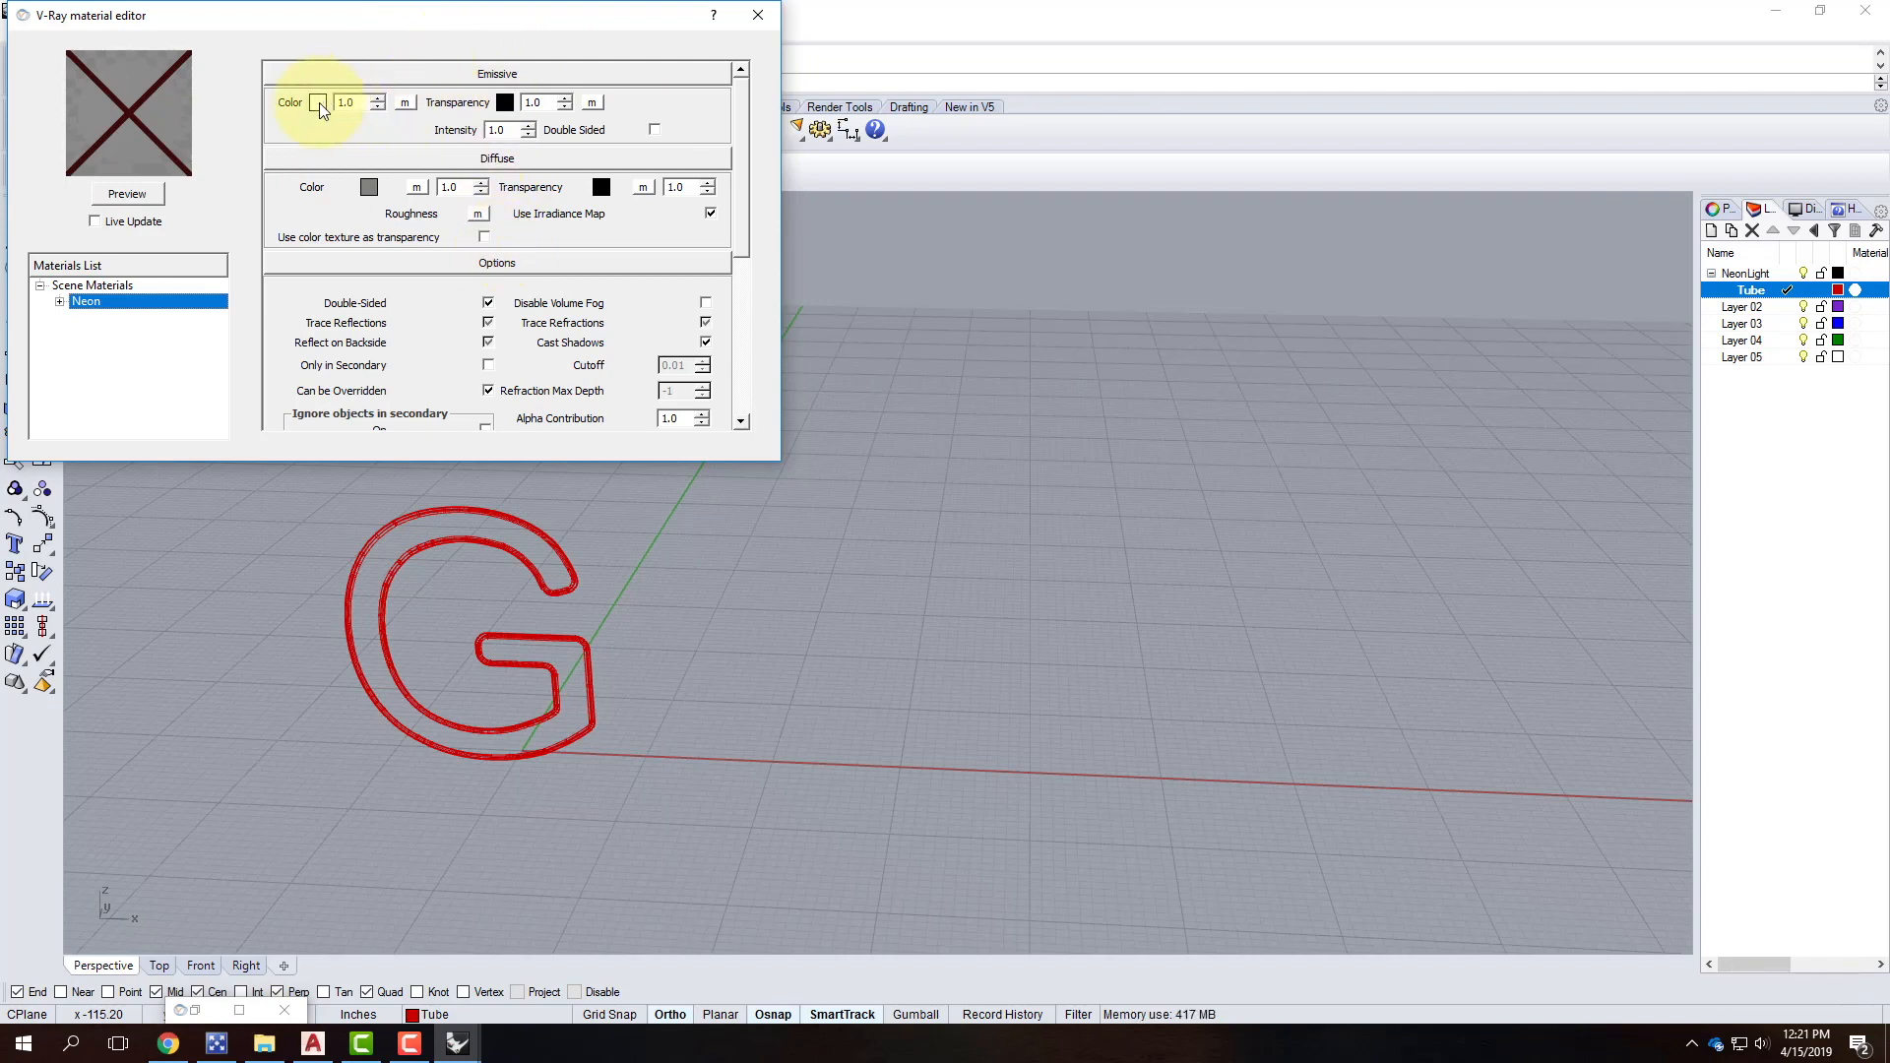
pyautogui.click(505, 104)
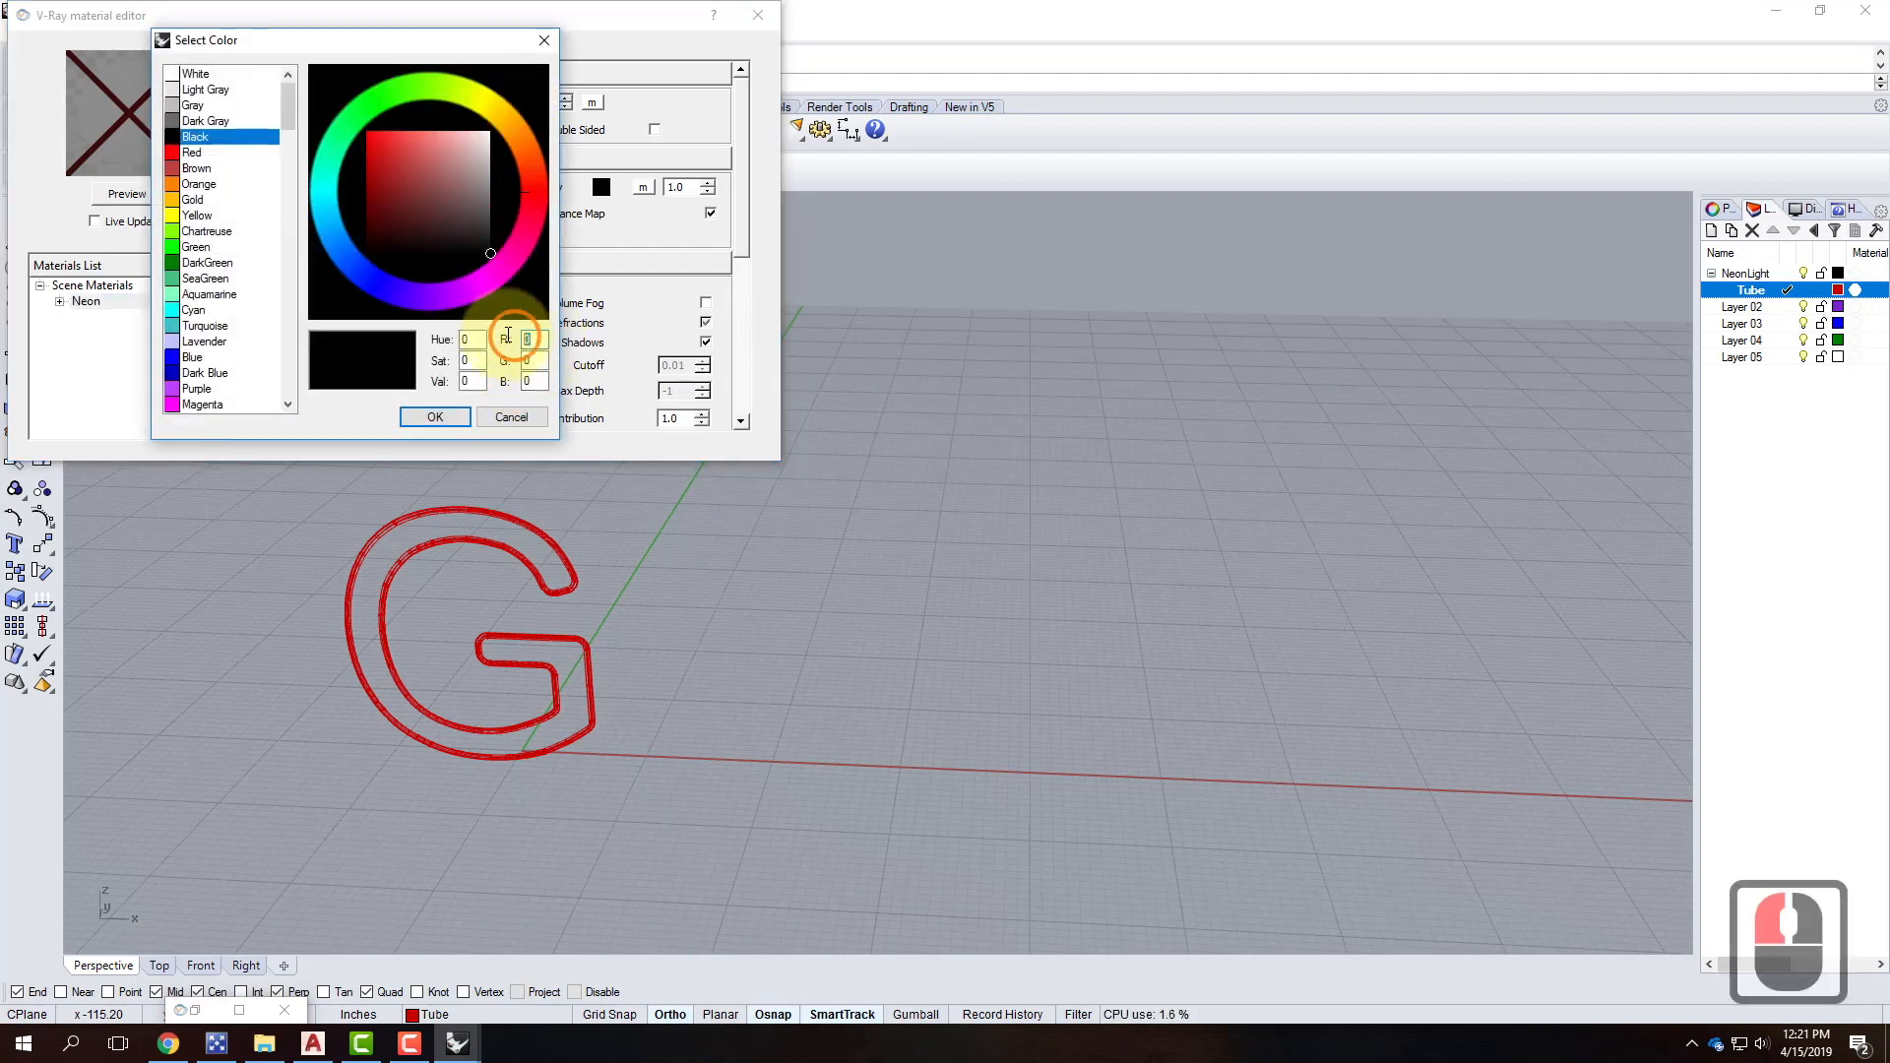
pyautogui.moveTo(508, 336); pyautogui.dragTo(527, 937)
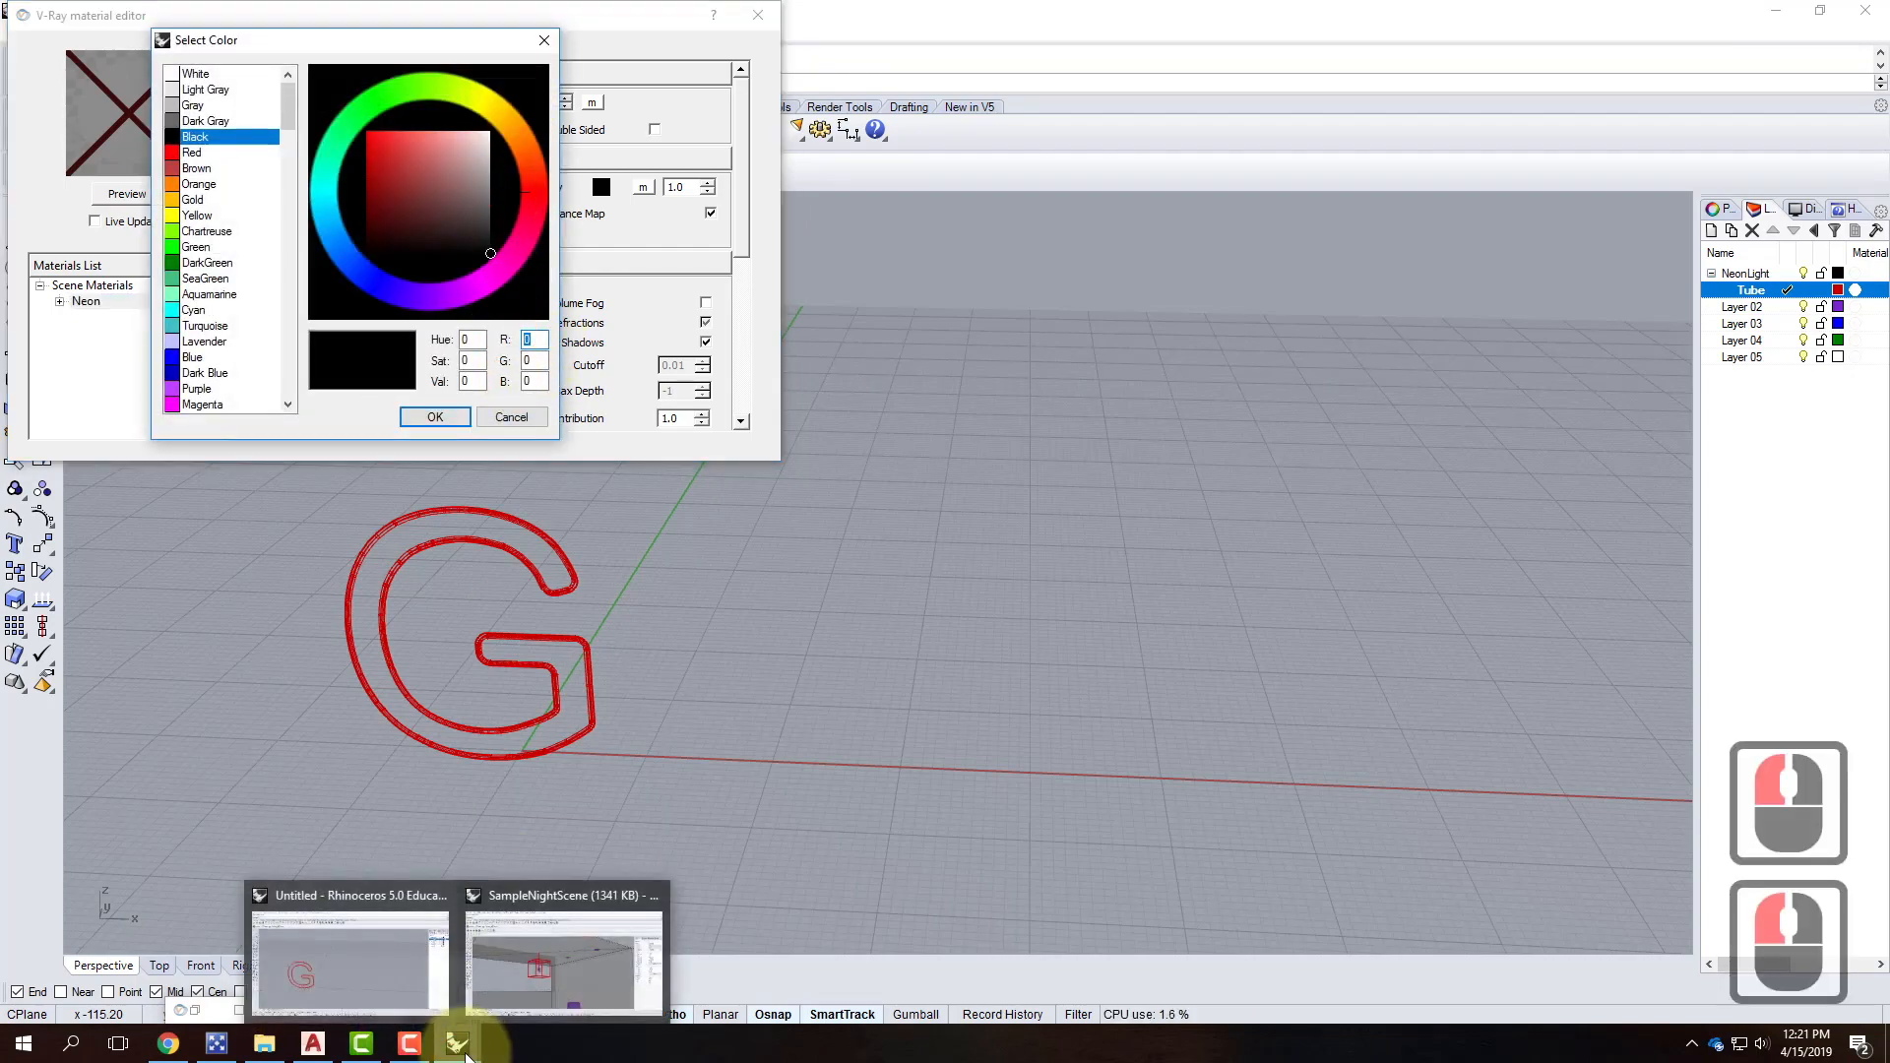
pyautogui.click(168, 1043)
# Look up the V-Ray 8.15 emissive material tutorial in Chrome, then minimize the browser.
pyautogui.scroll(11, 844, 549)
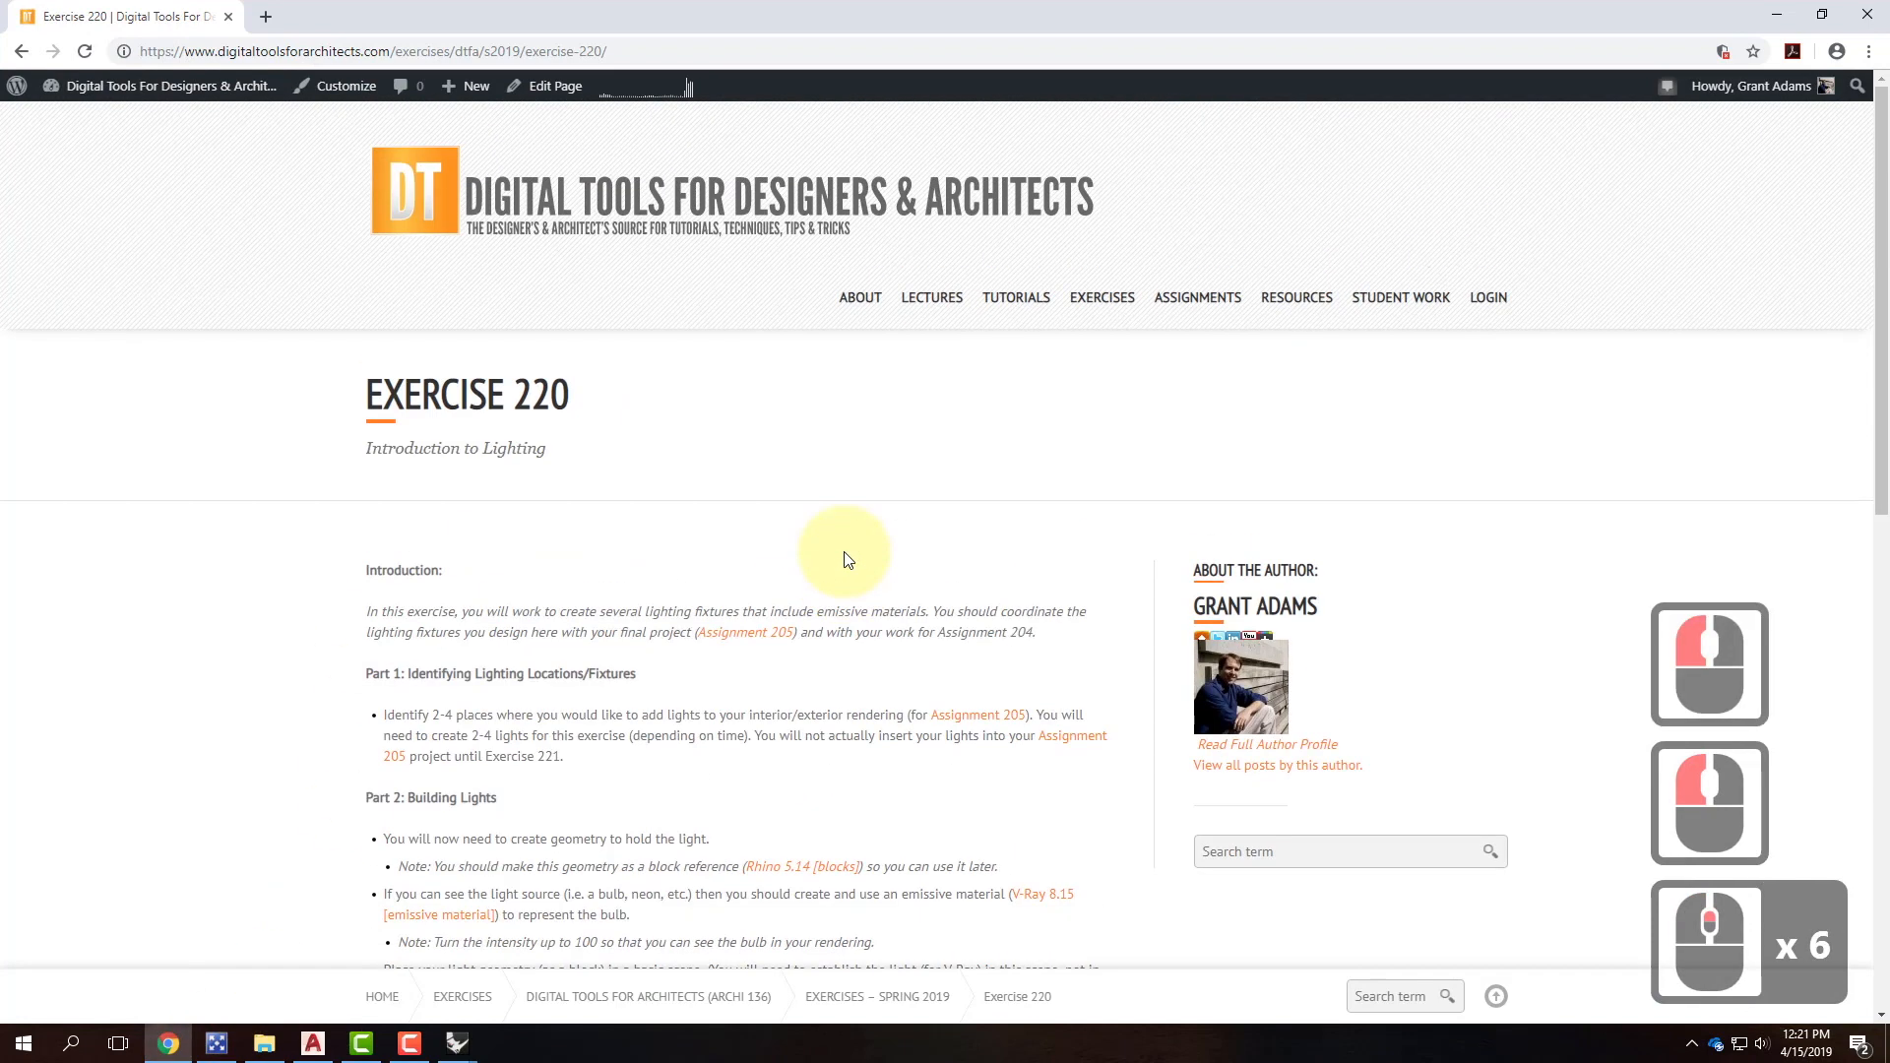
pyautogui.moveTo(1109, 286)
pyautogui.moveTo(1014, 304)
pyautogui.moveTo(1044, 701)
pyautogui.moveTo(1014, 660)
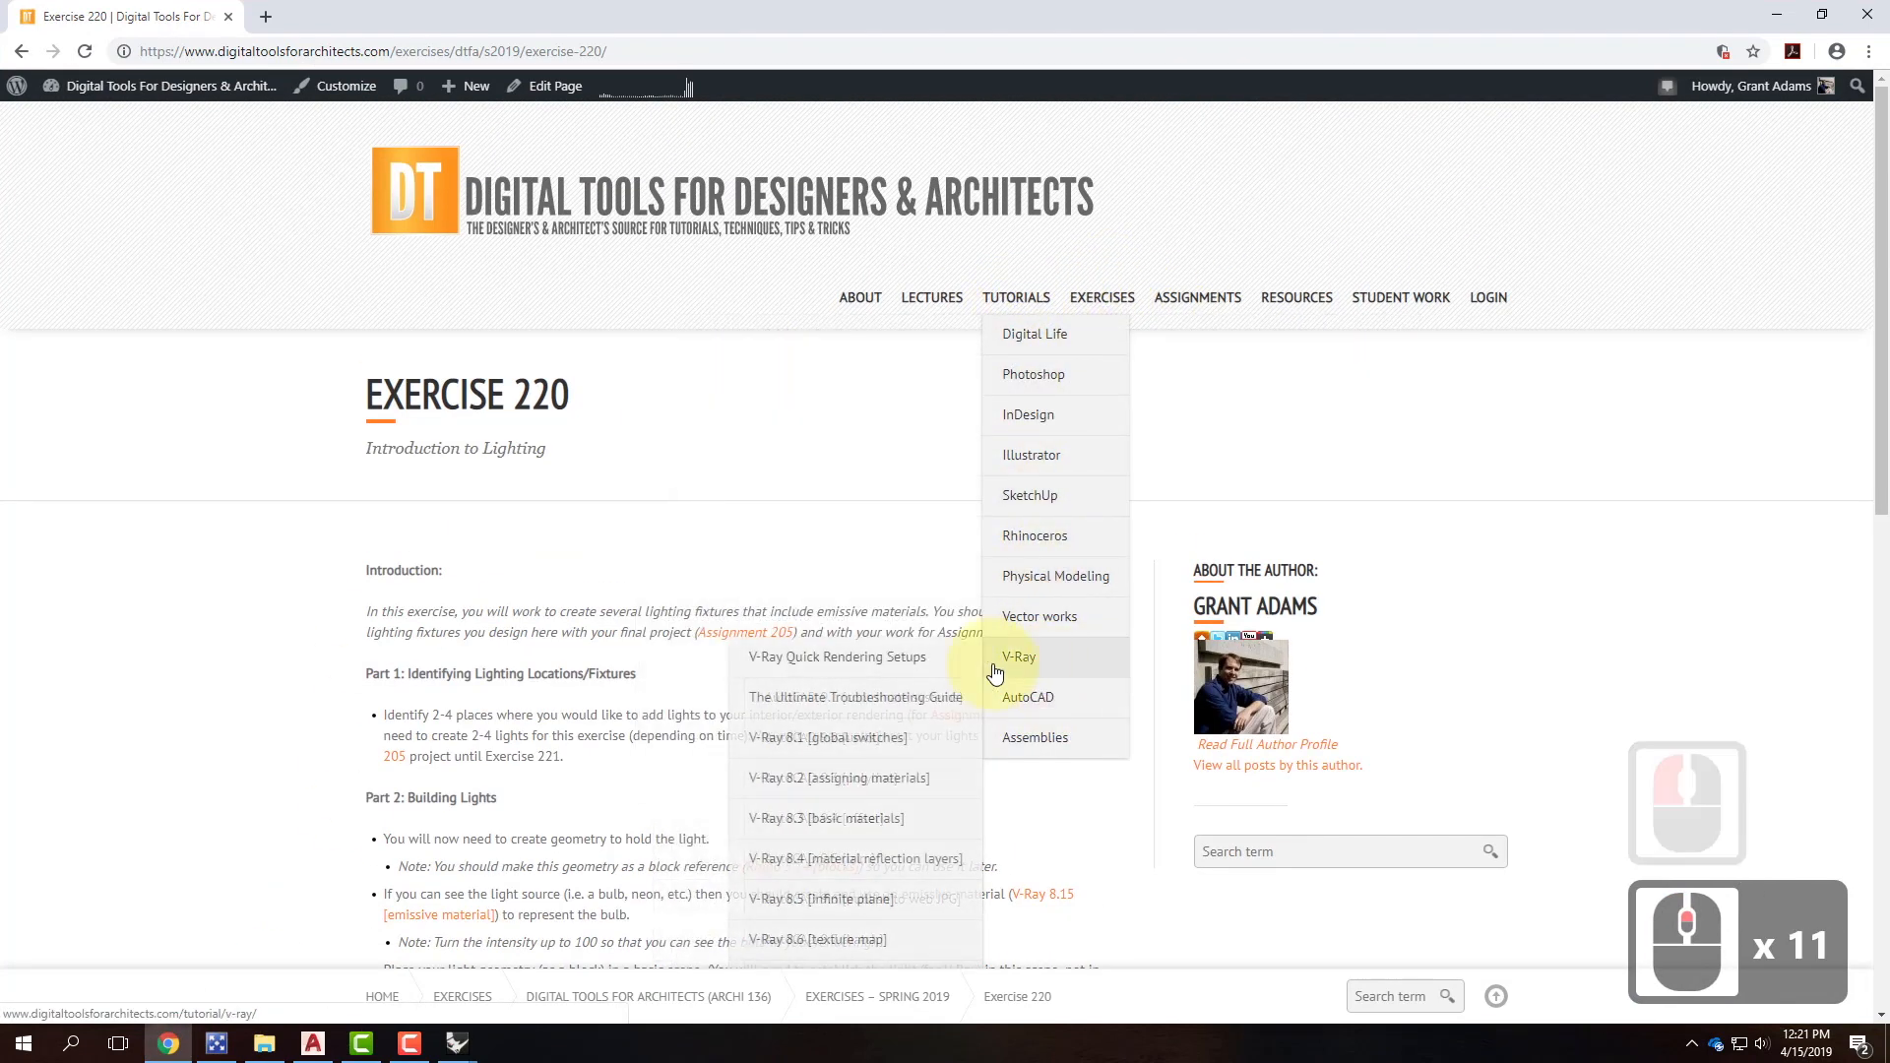
pyautogui.scroll(-6, 854, 815)
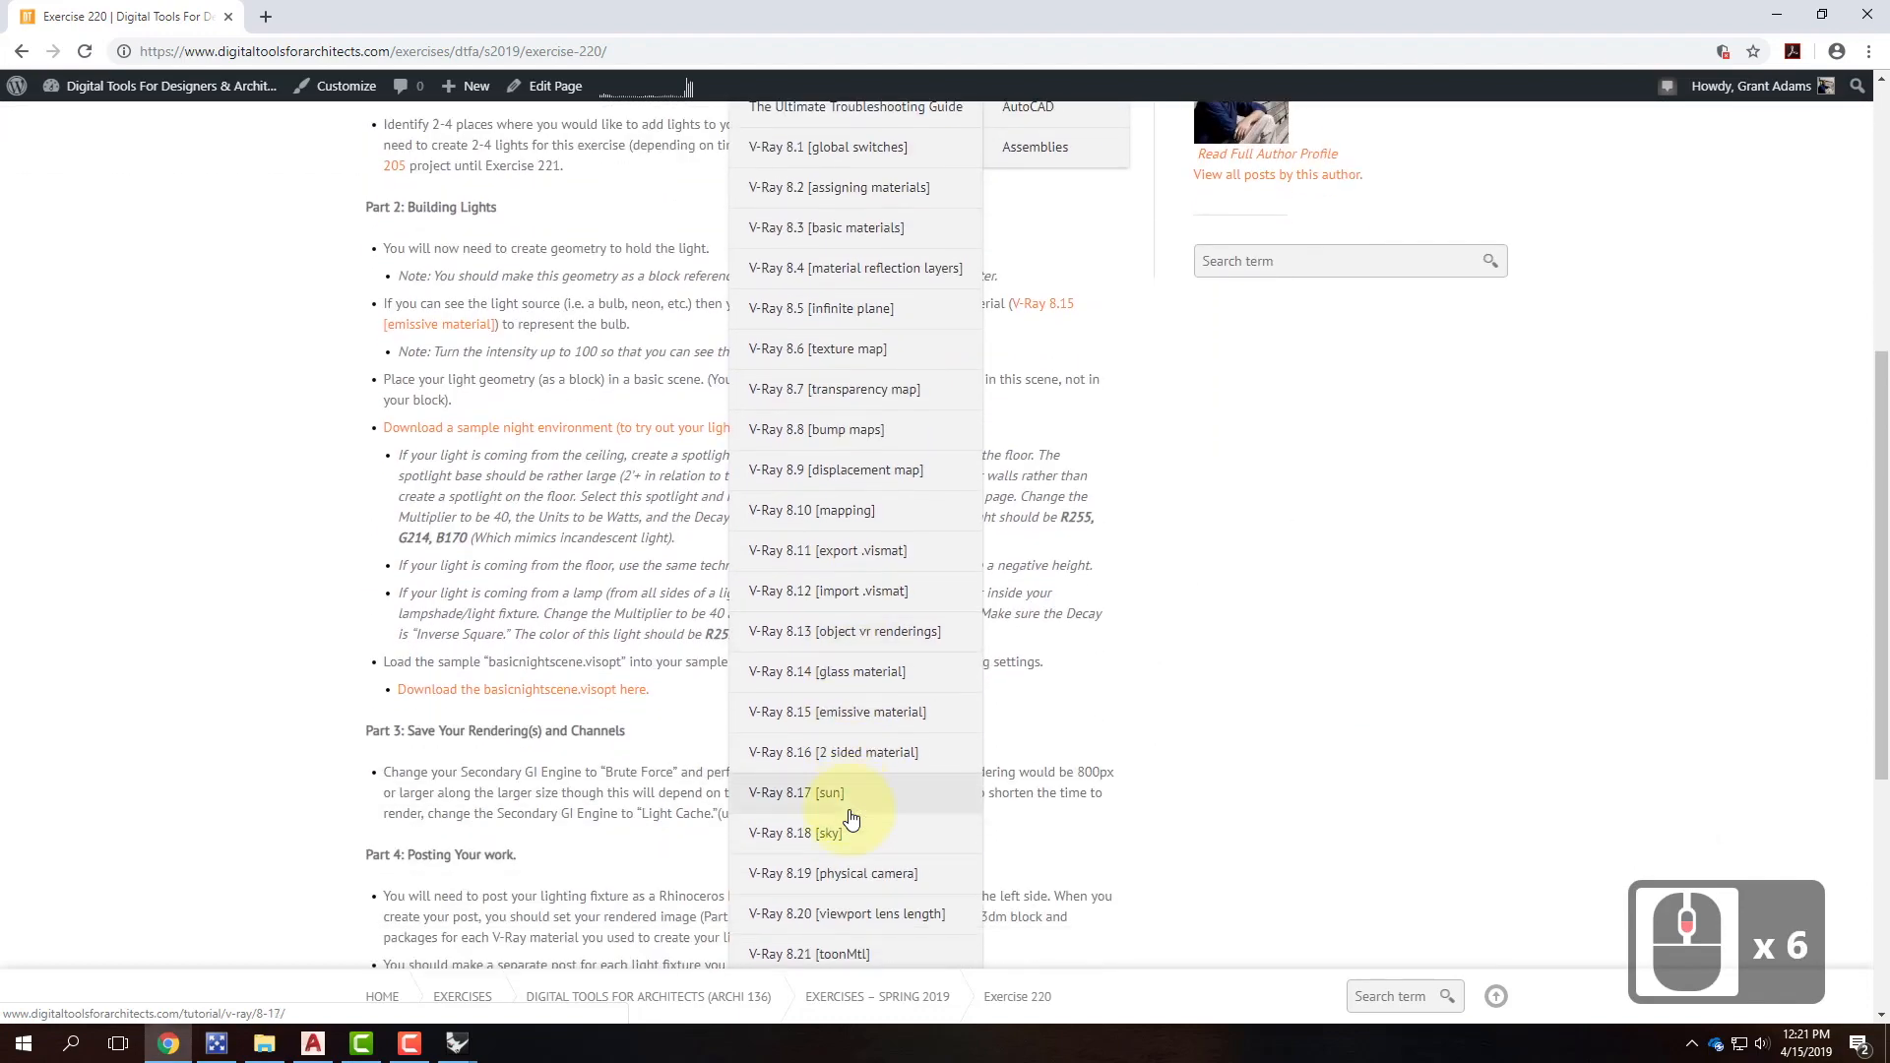
pyautogui.click(866, 720)
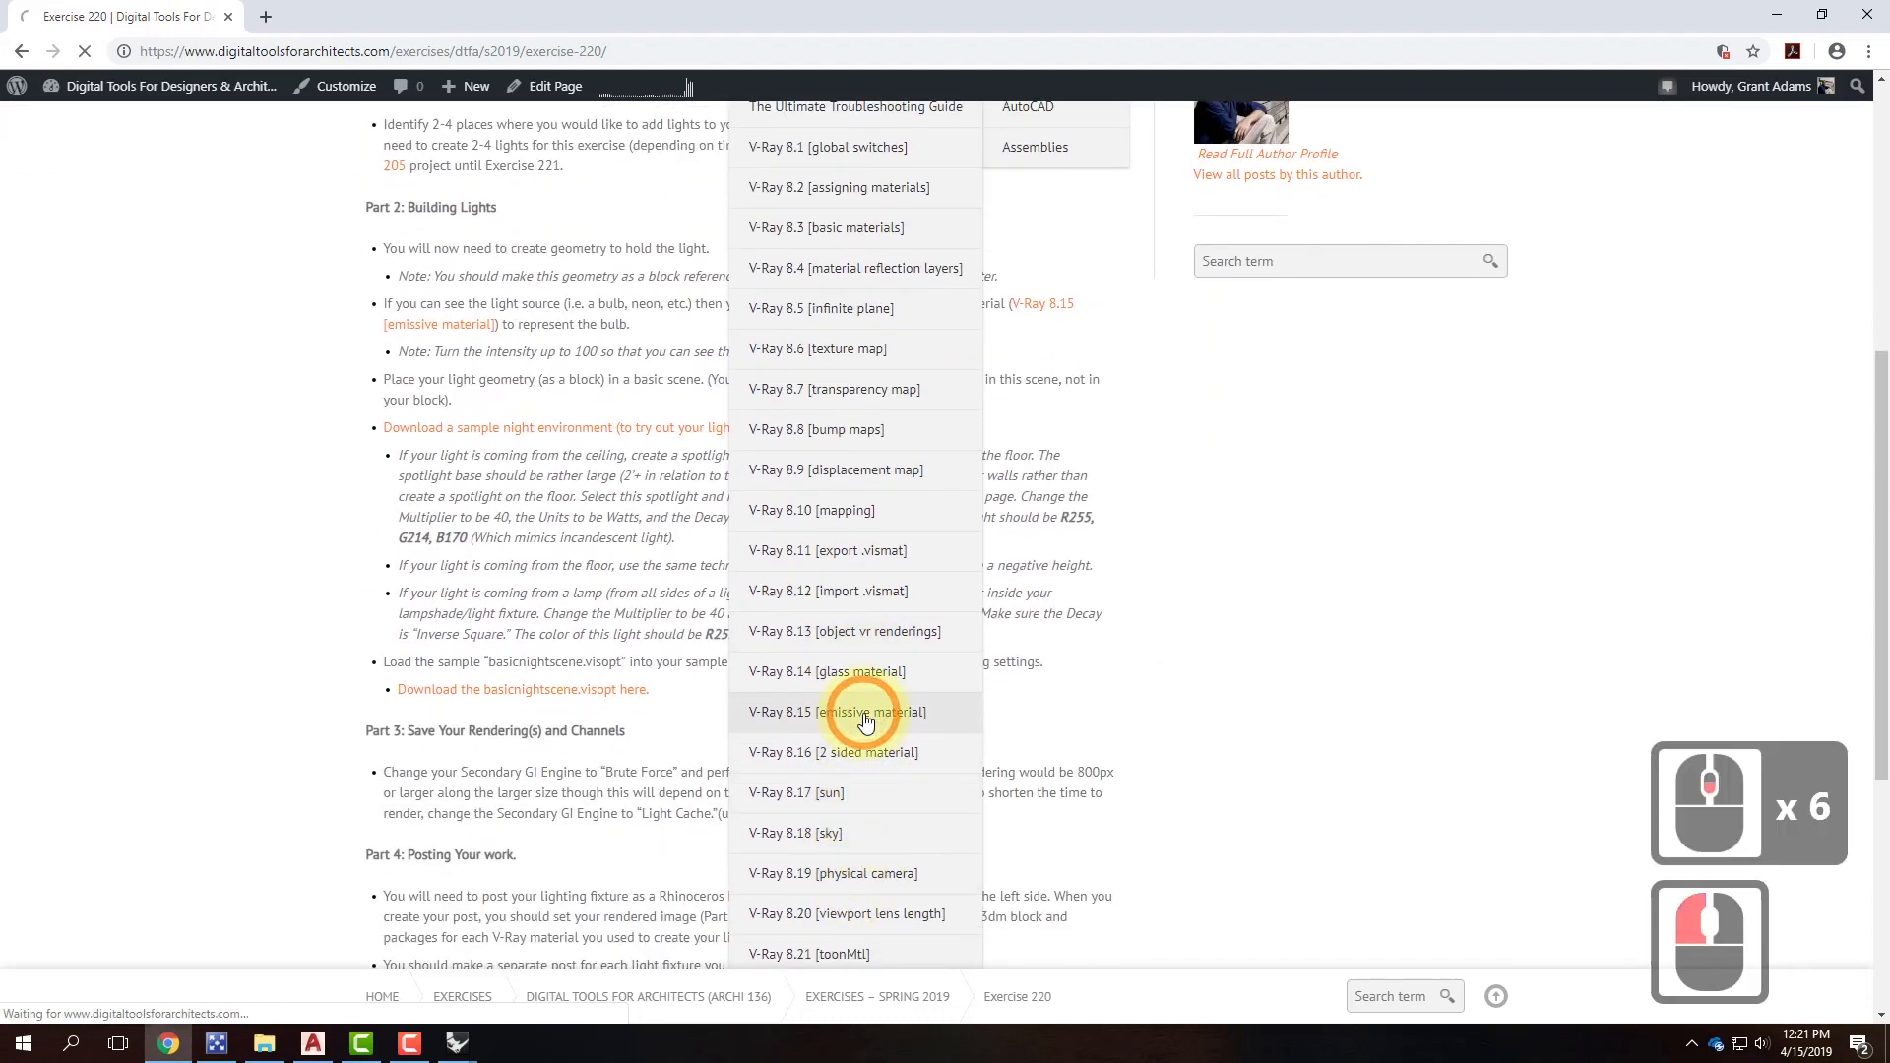
pyautogui.scroll(-2, 801, 742)
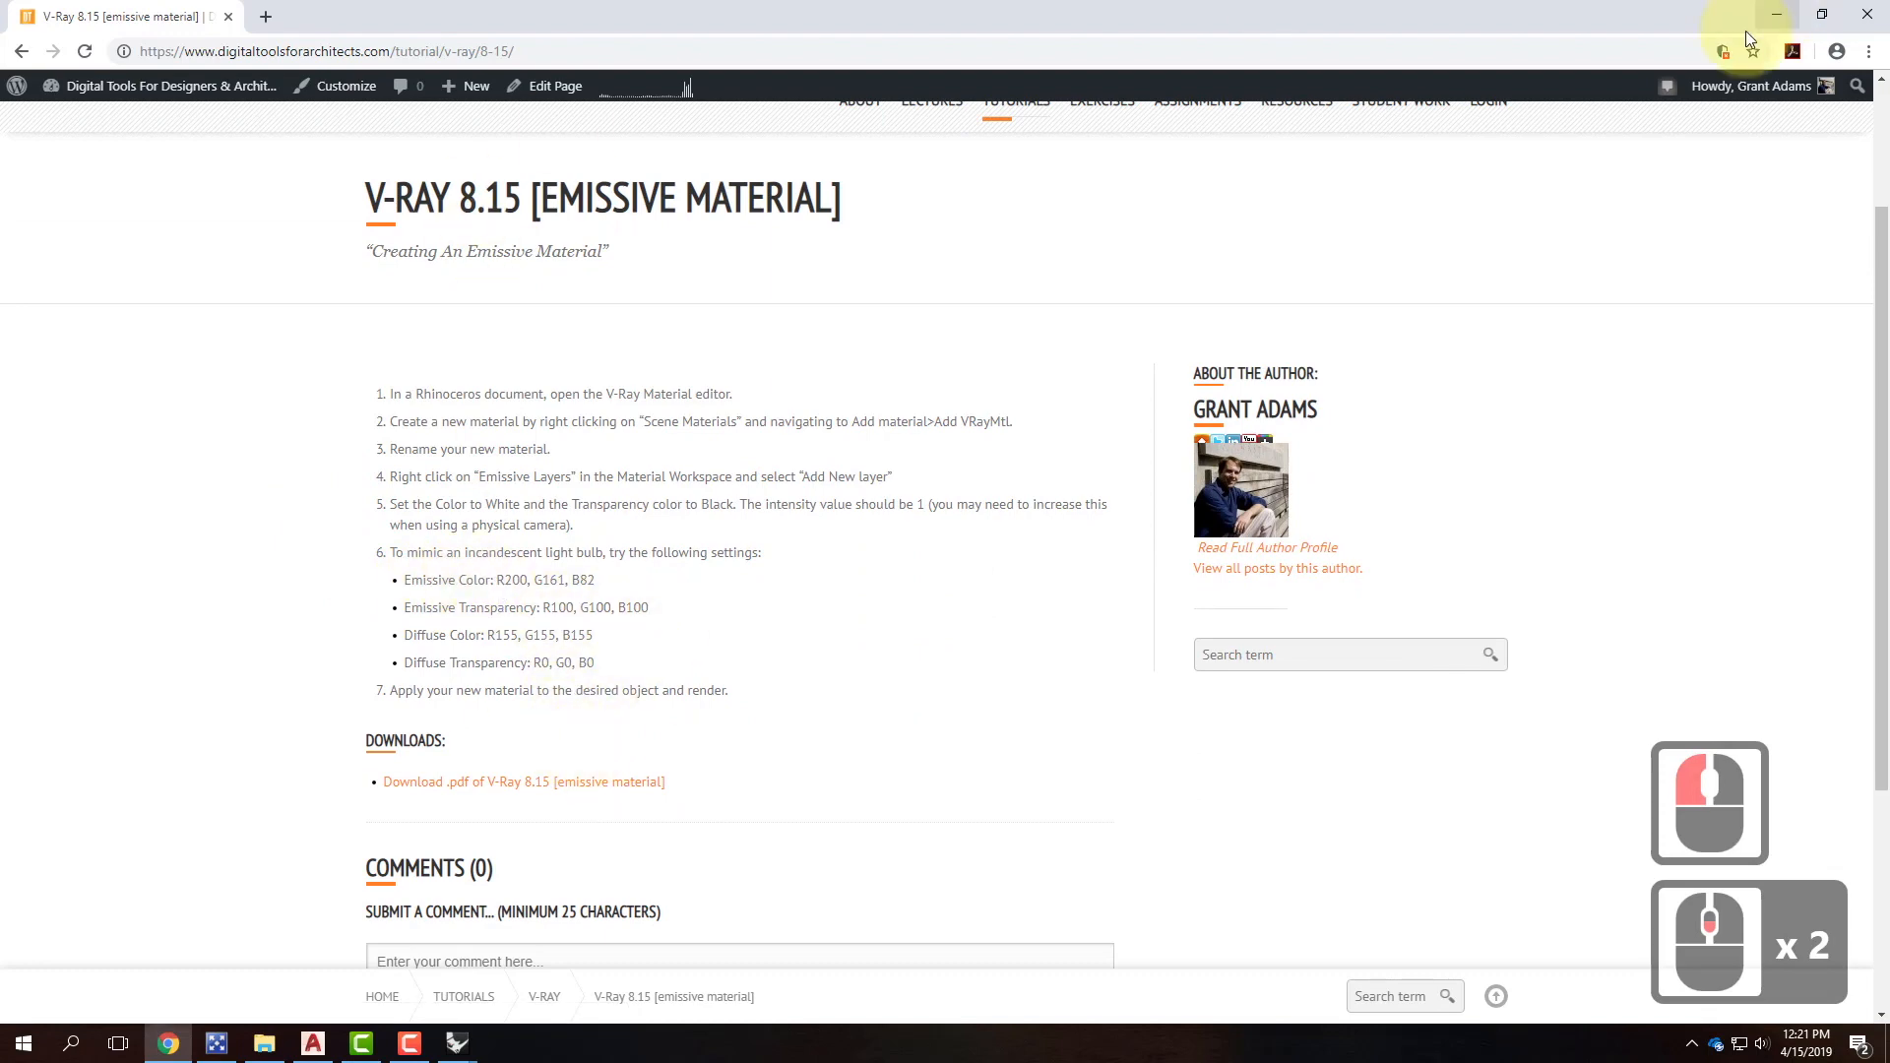
pyautogui.click(1776, 12)
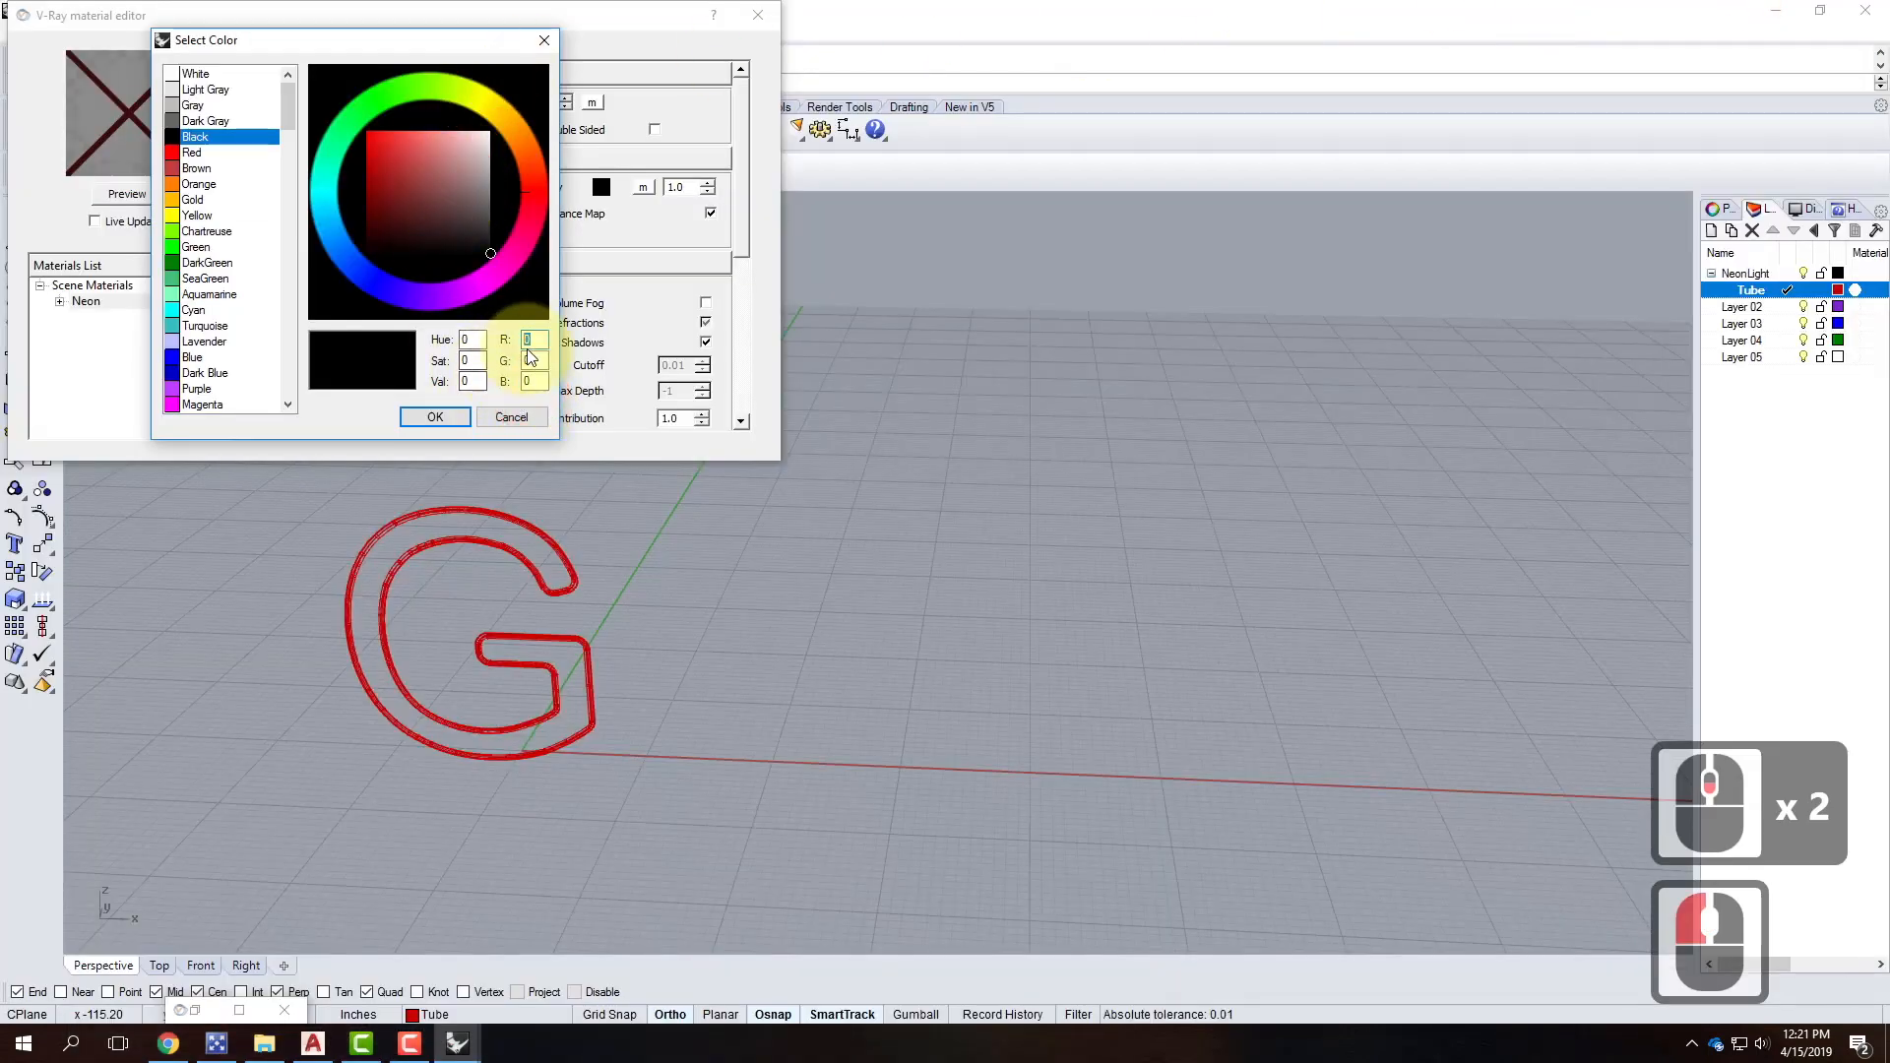
# Set the emissive transparency colour to grey R100, G100, B100.
pyautogui.write('100')
pyautogui.press('Tab')
pyautogui.write('100')
pyautogui.press('Tab')
pyautogui.write('1')
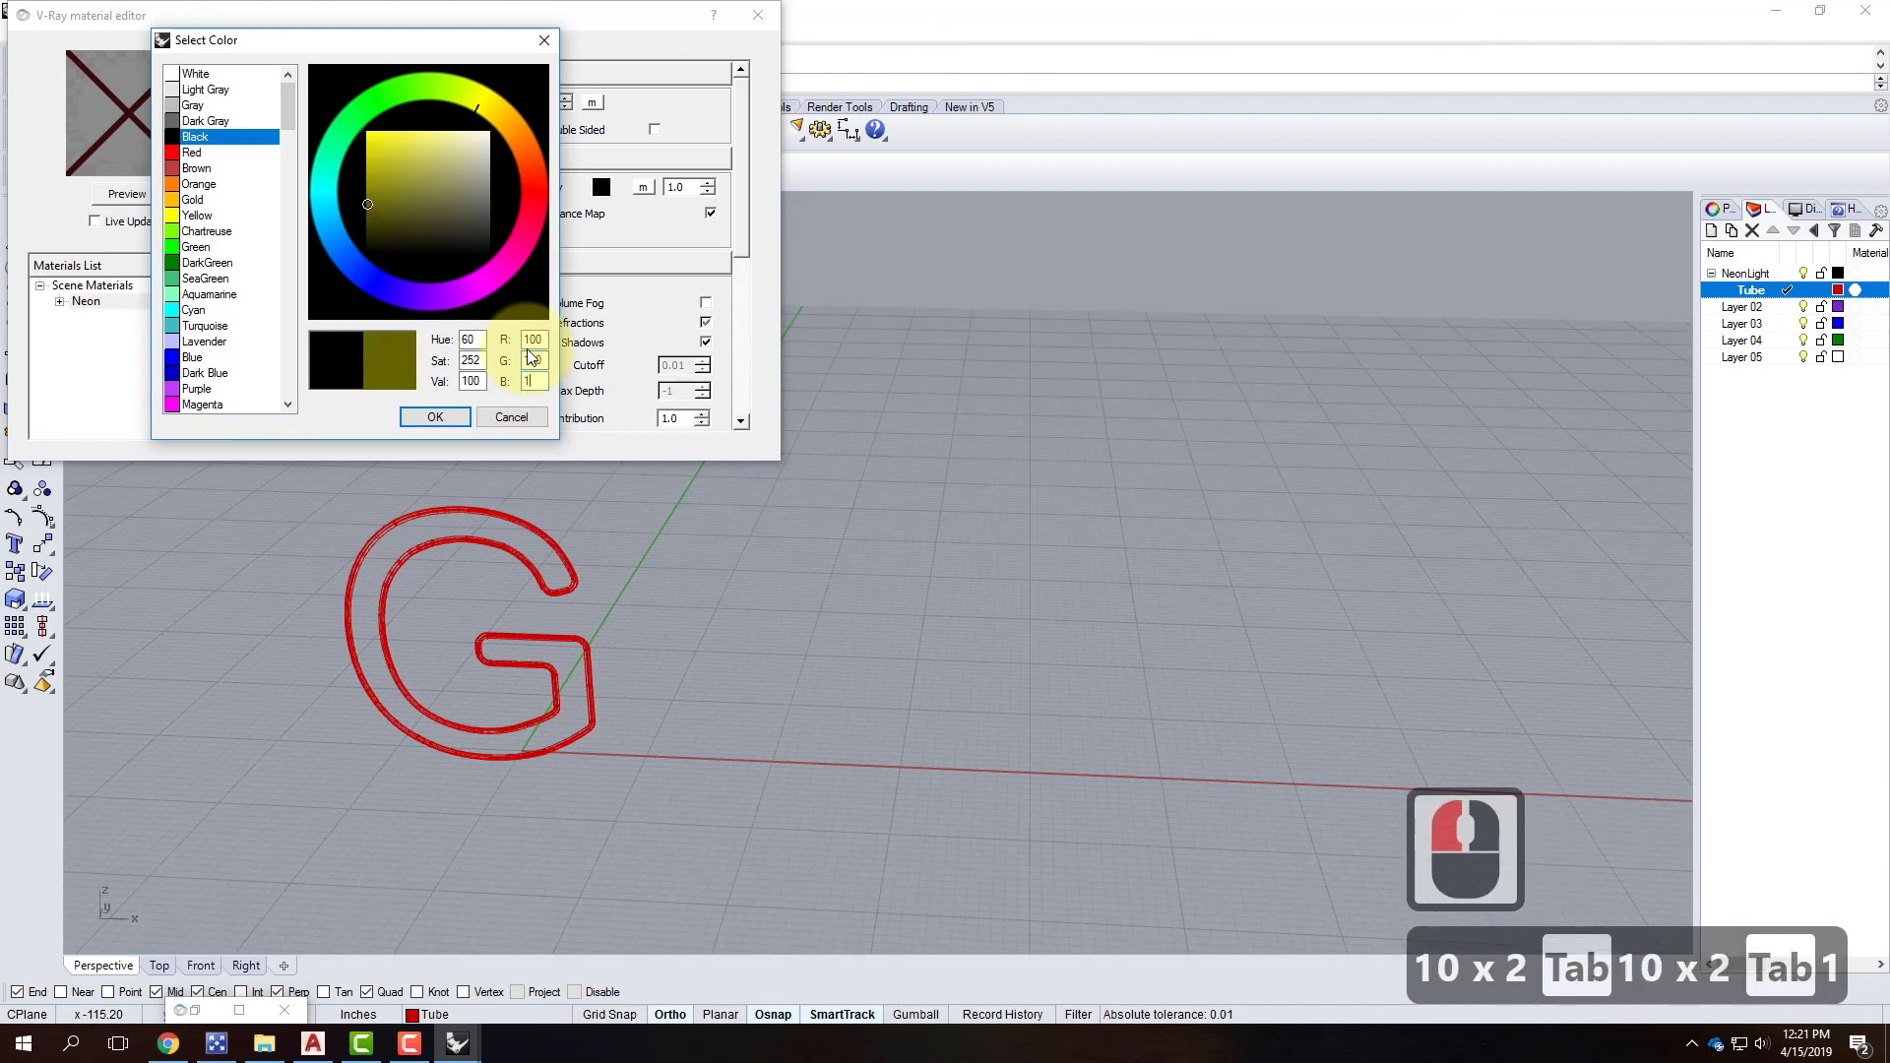
pyautogui.write('00')
pyautogui.click(436, 417)
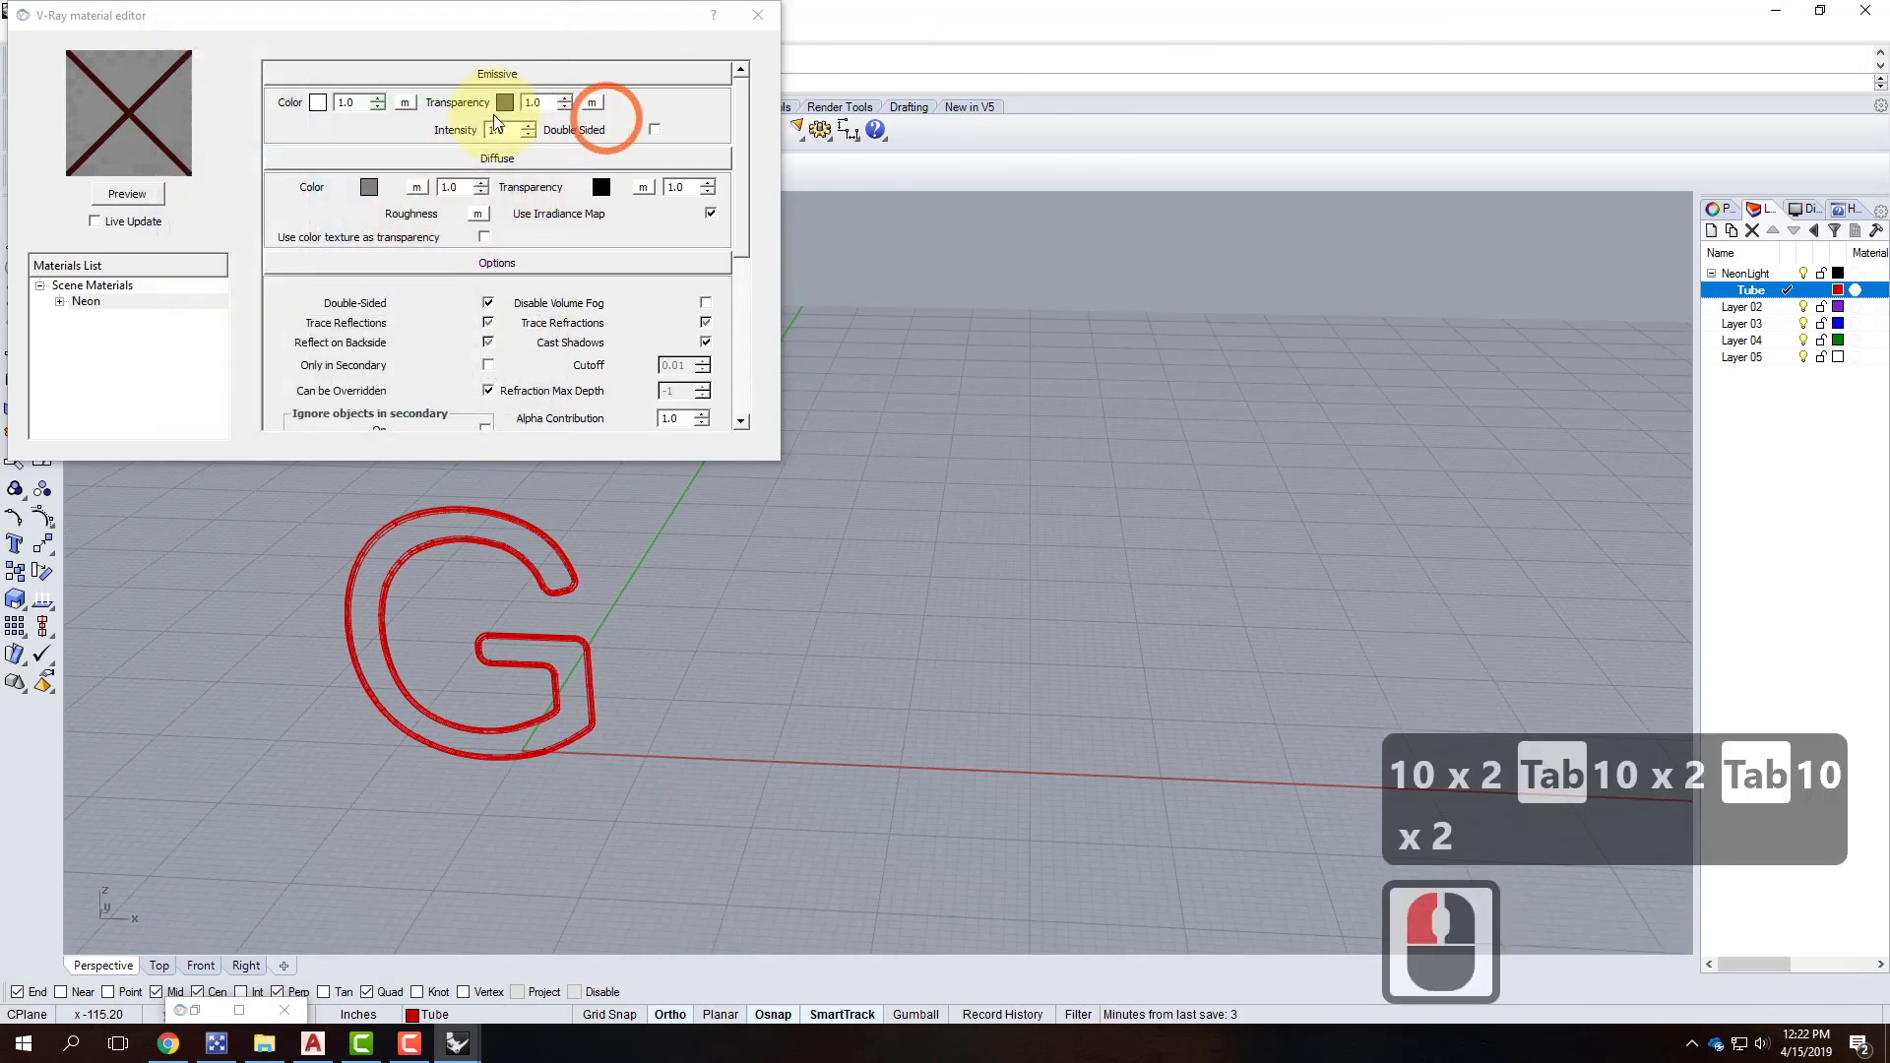
# Set the Neon diffuse colour to grey 155, 155, 155.
pyautogui.click(367, 188)
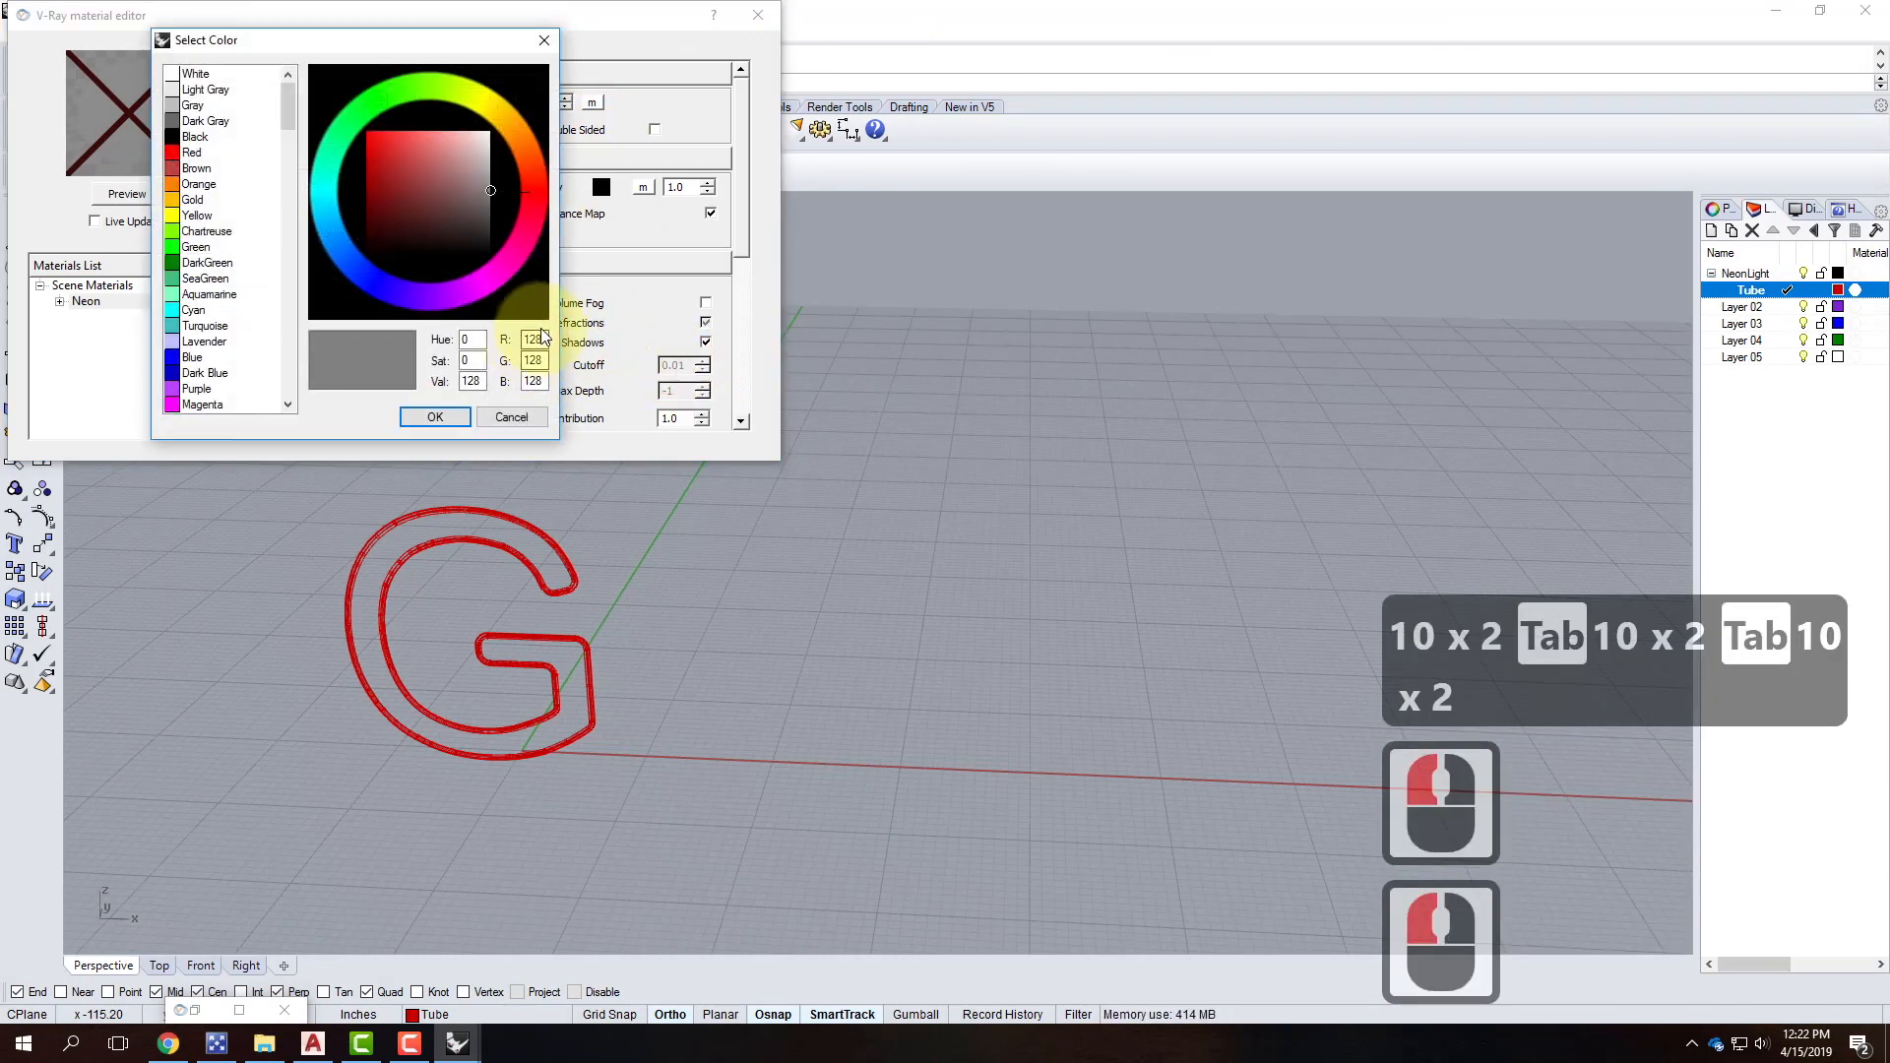
pyautogui.write('155')
pyautogui.press('Tab')
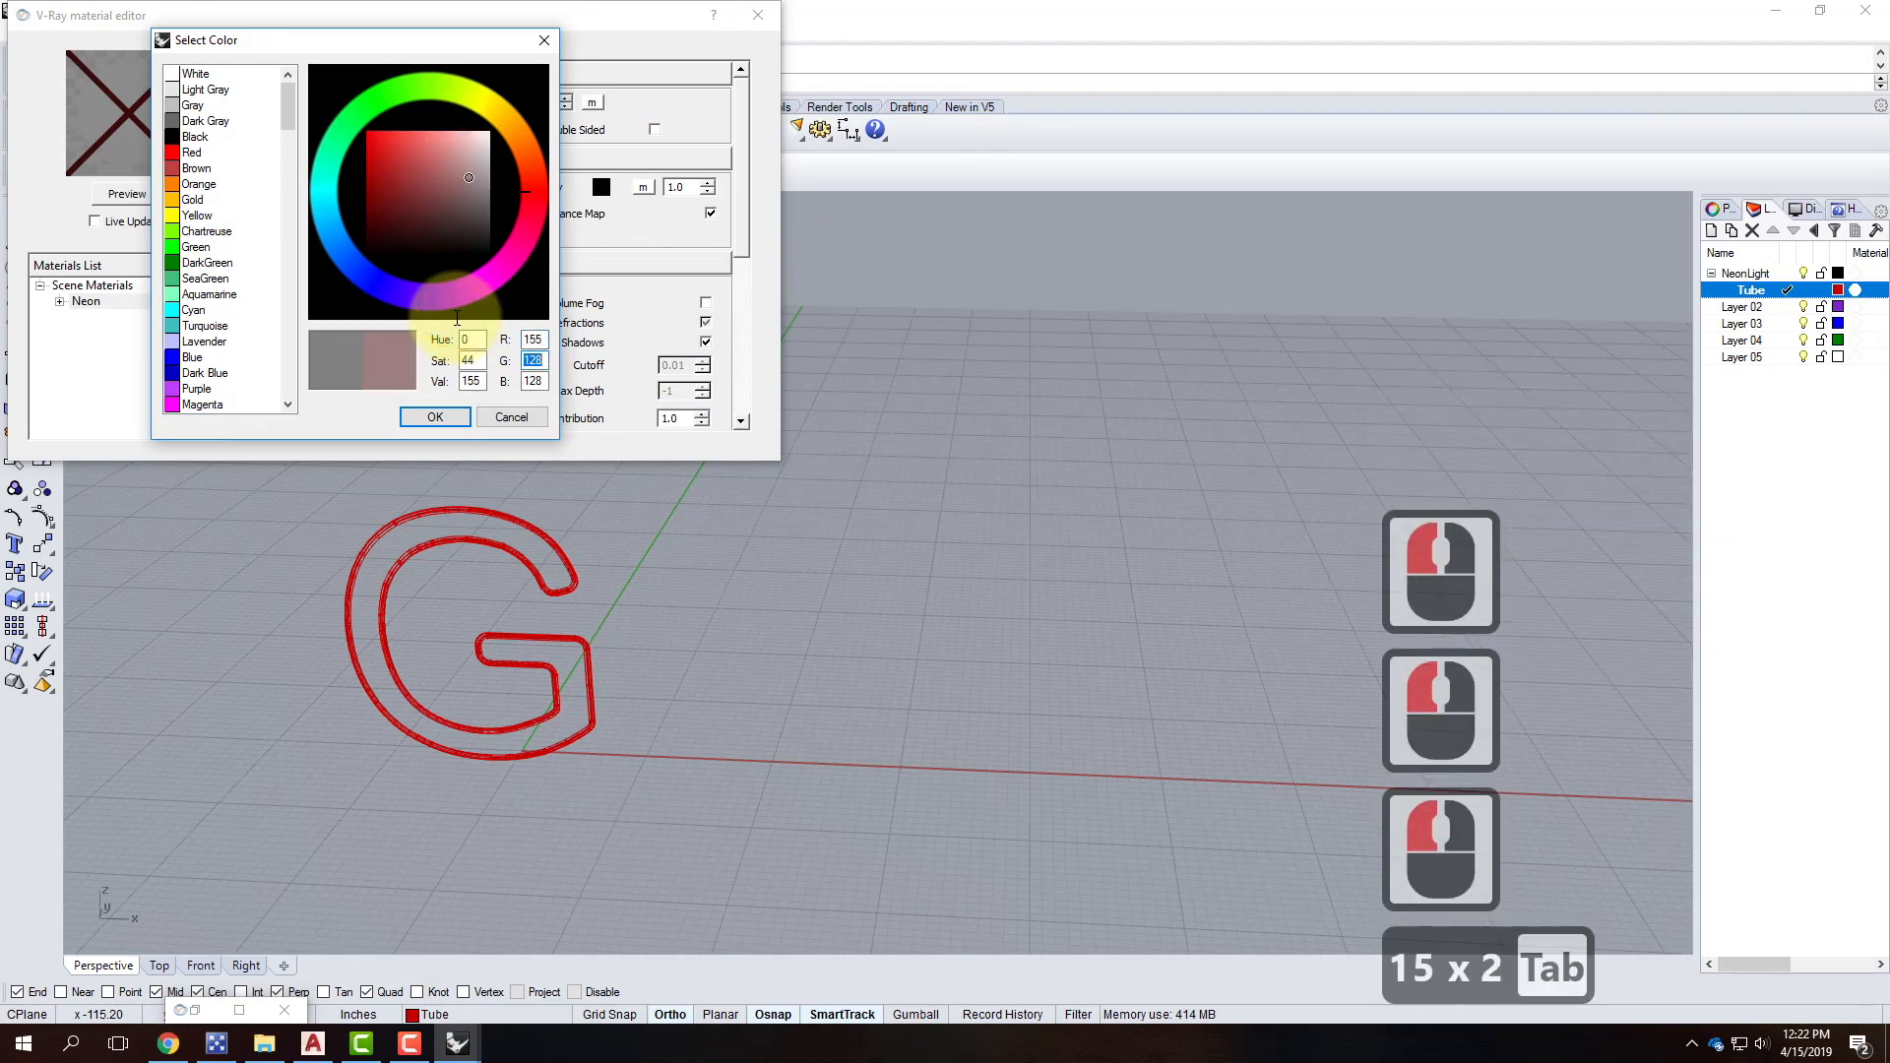
pyautogui.write('155')
pyautogui.press('Tab')
pyautogui.write('155')
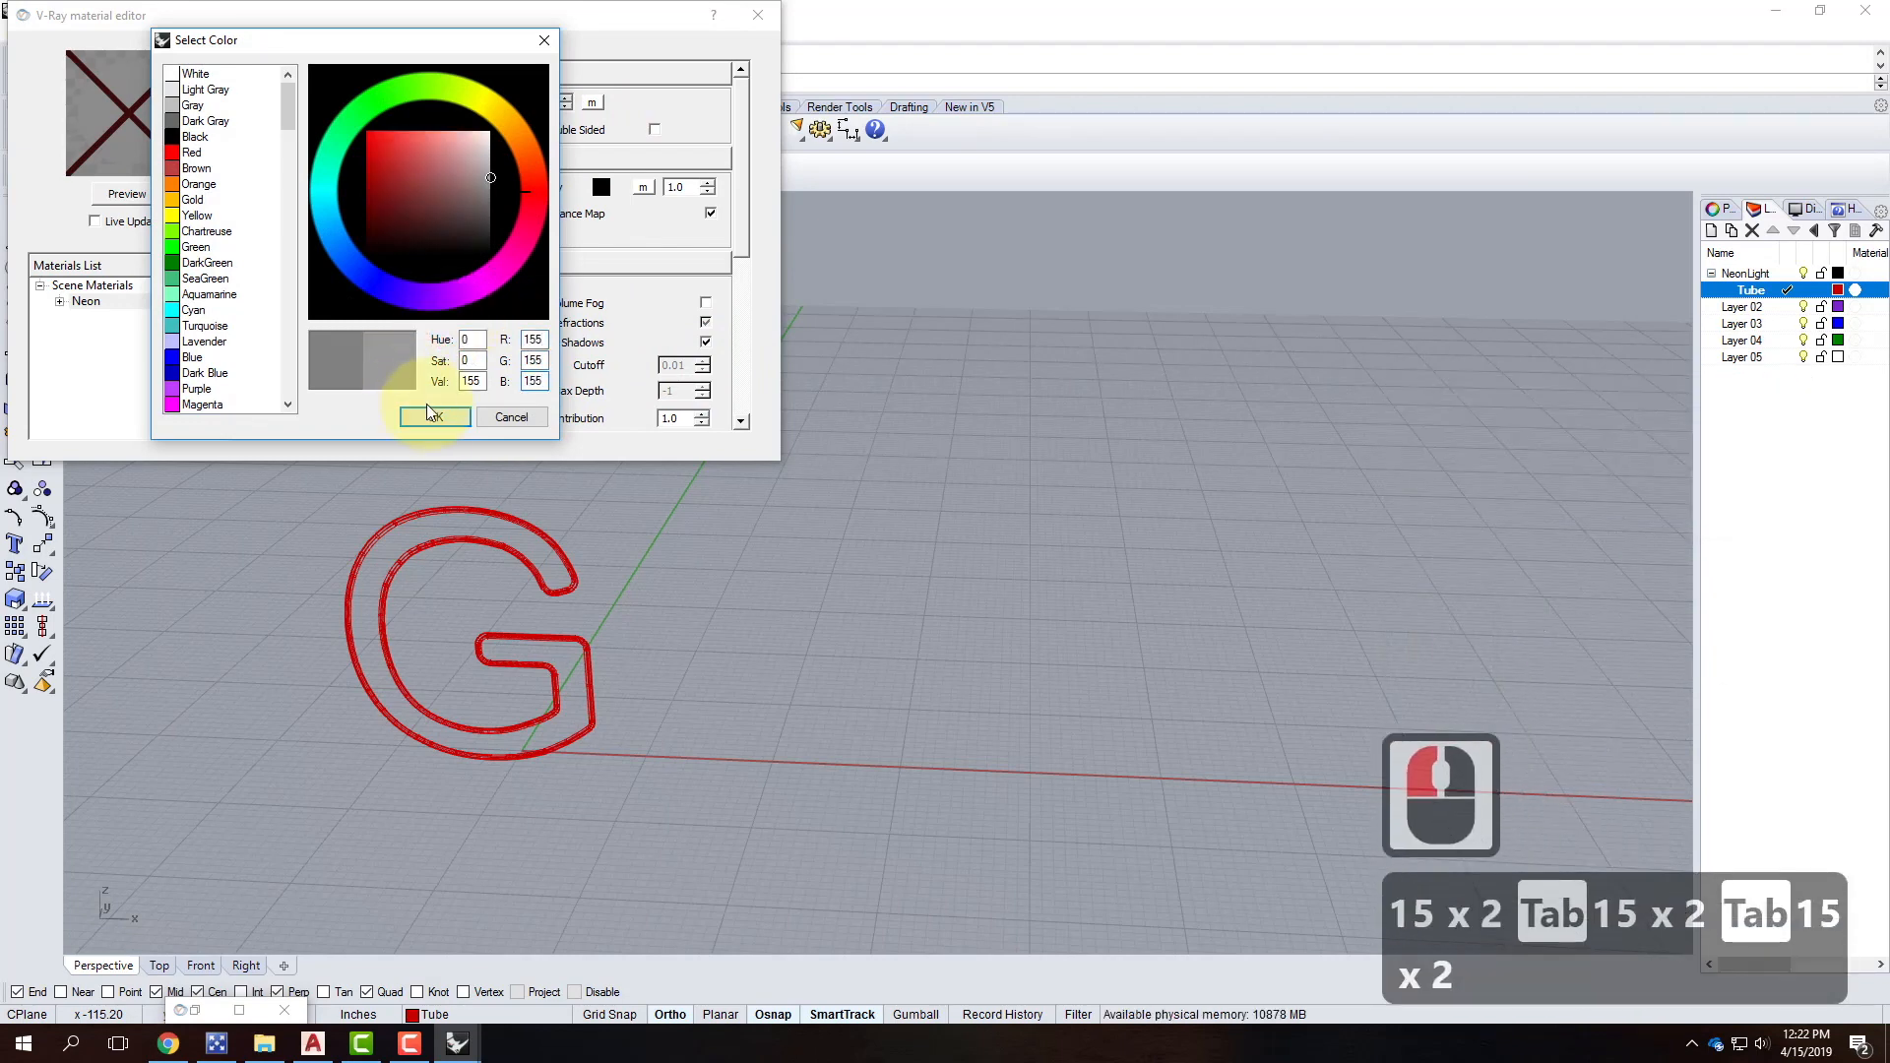
pyautogui.click(435, 418)
# Give the emissive colour a bright blue (R0, G100, B255).
pyautogui.click(561, 17)
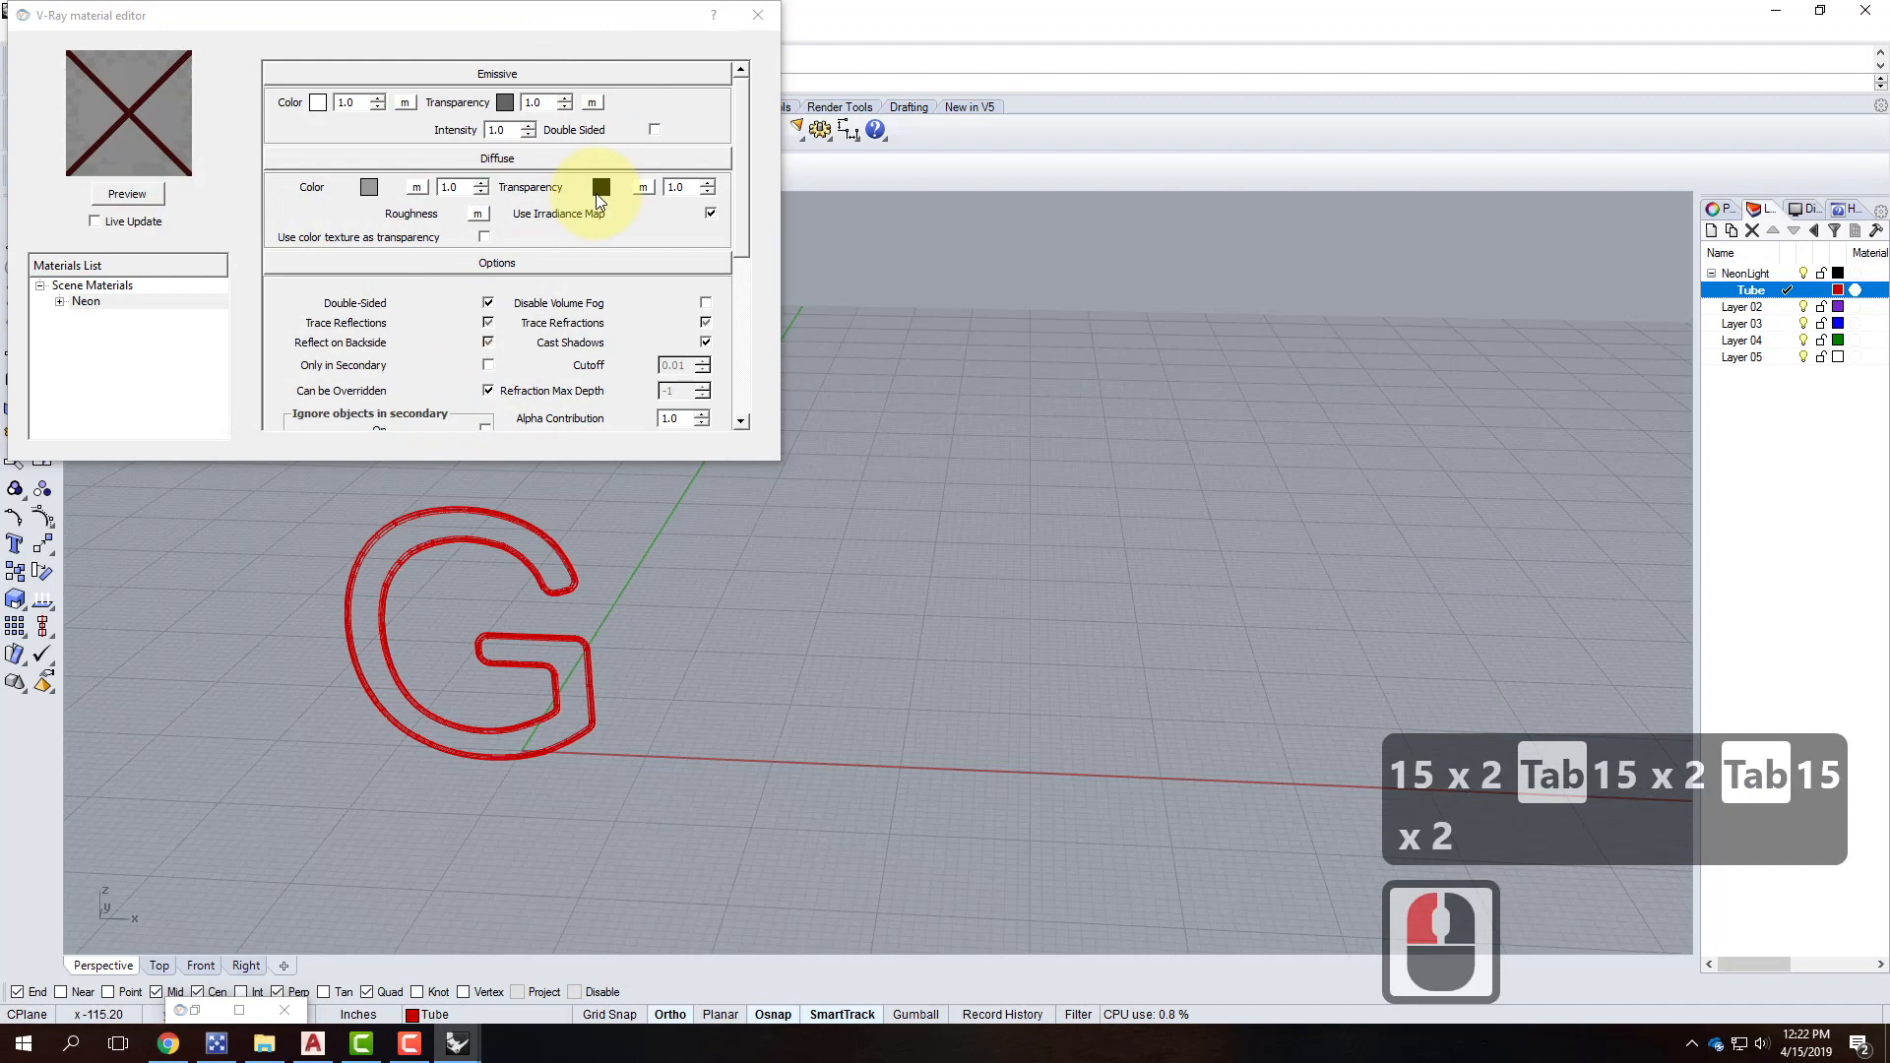
pyautogui.click(317, 105)
pyautogui.click(317, 104)
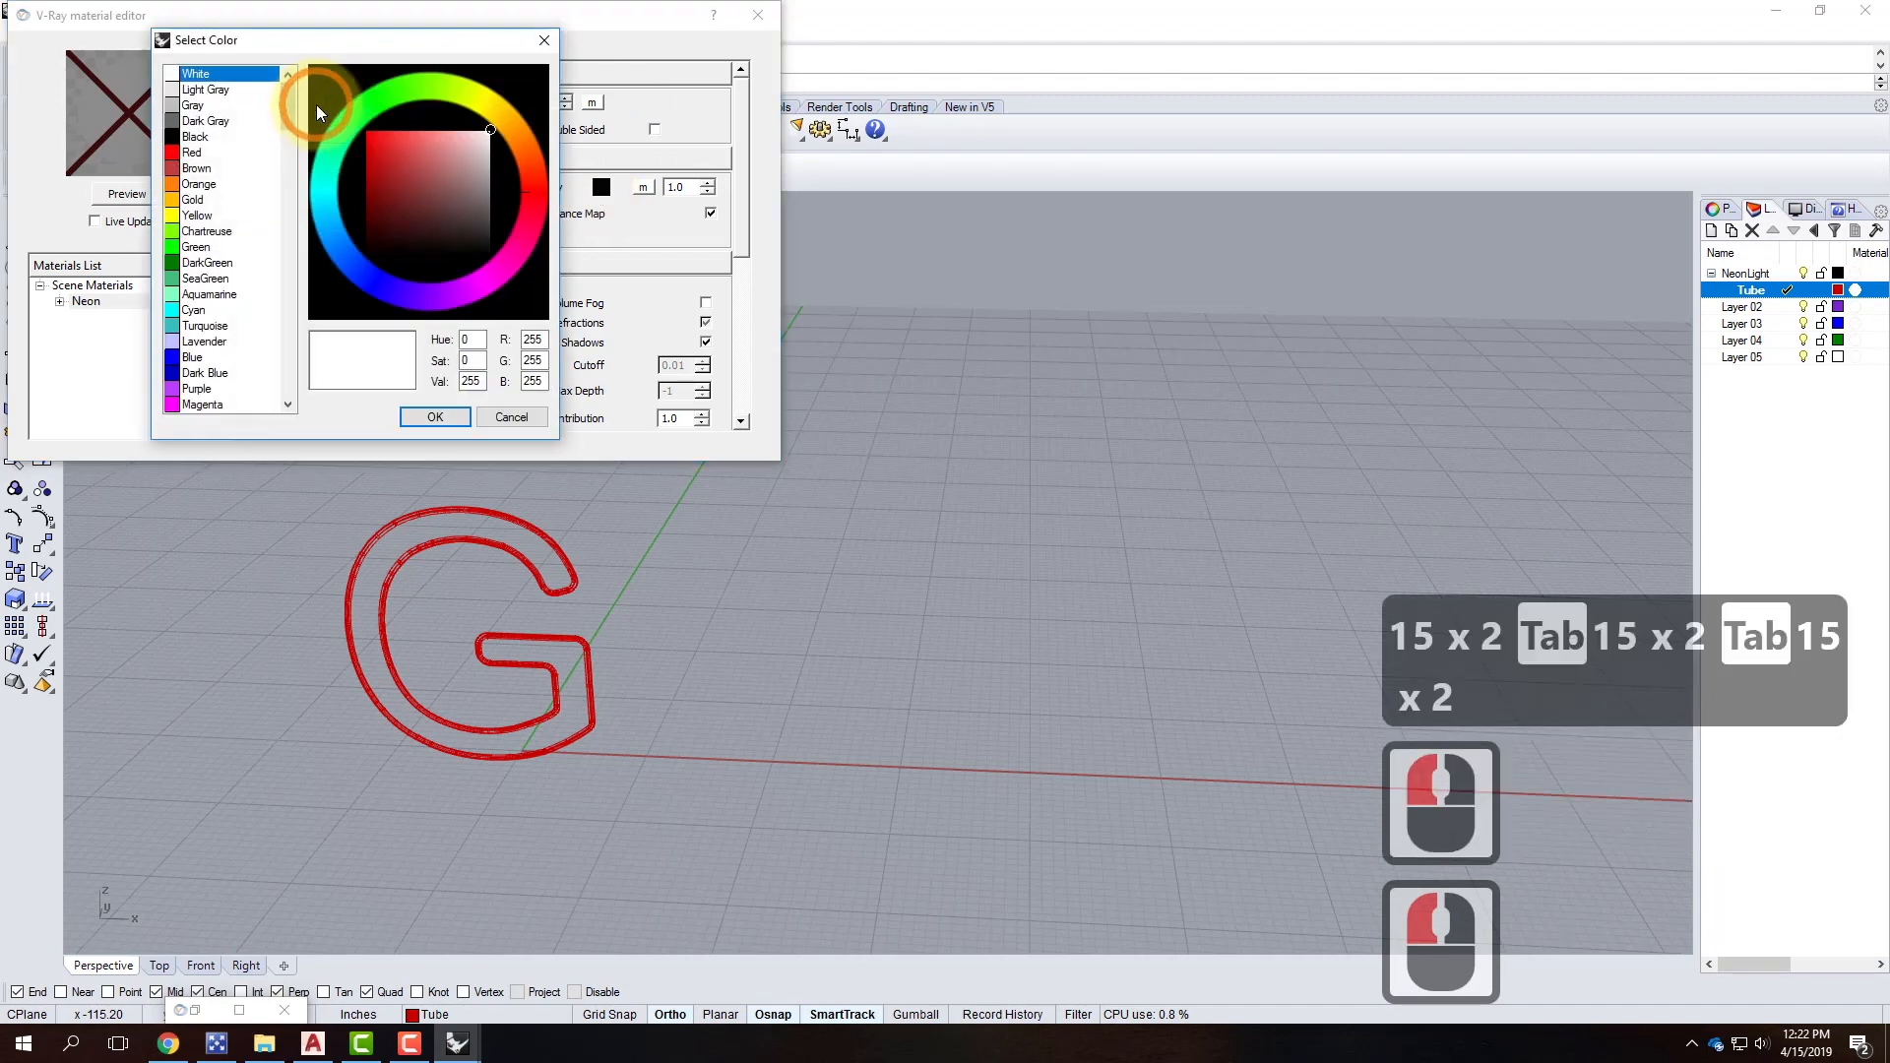
pyautogui.click(361, 261)
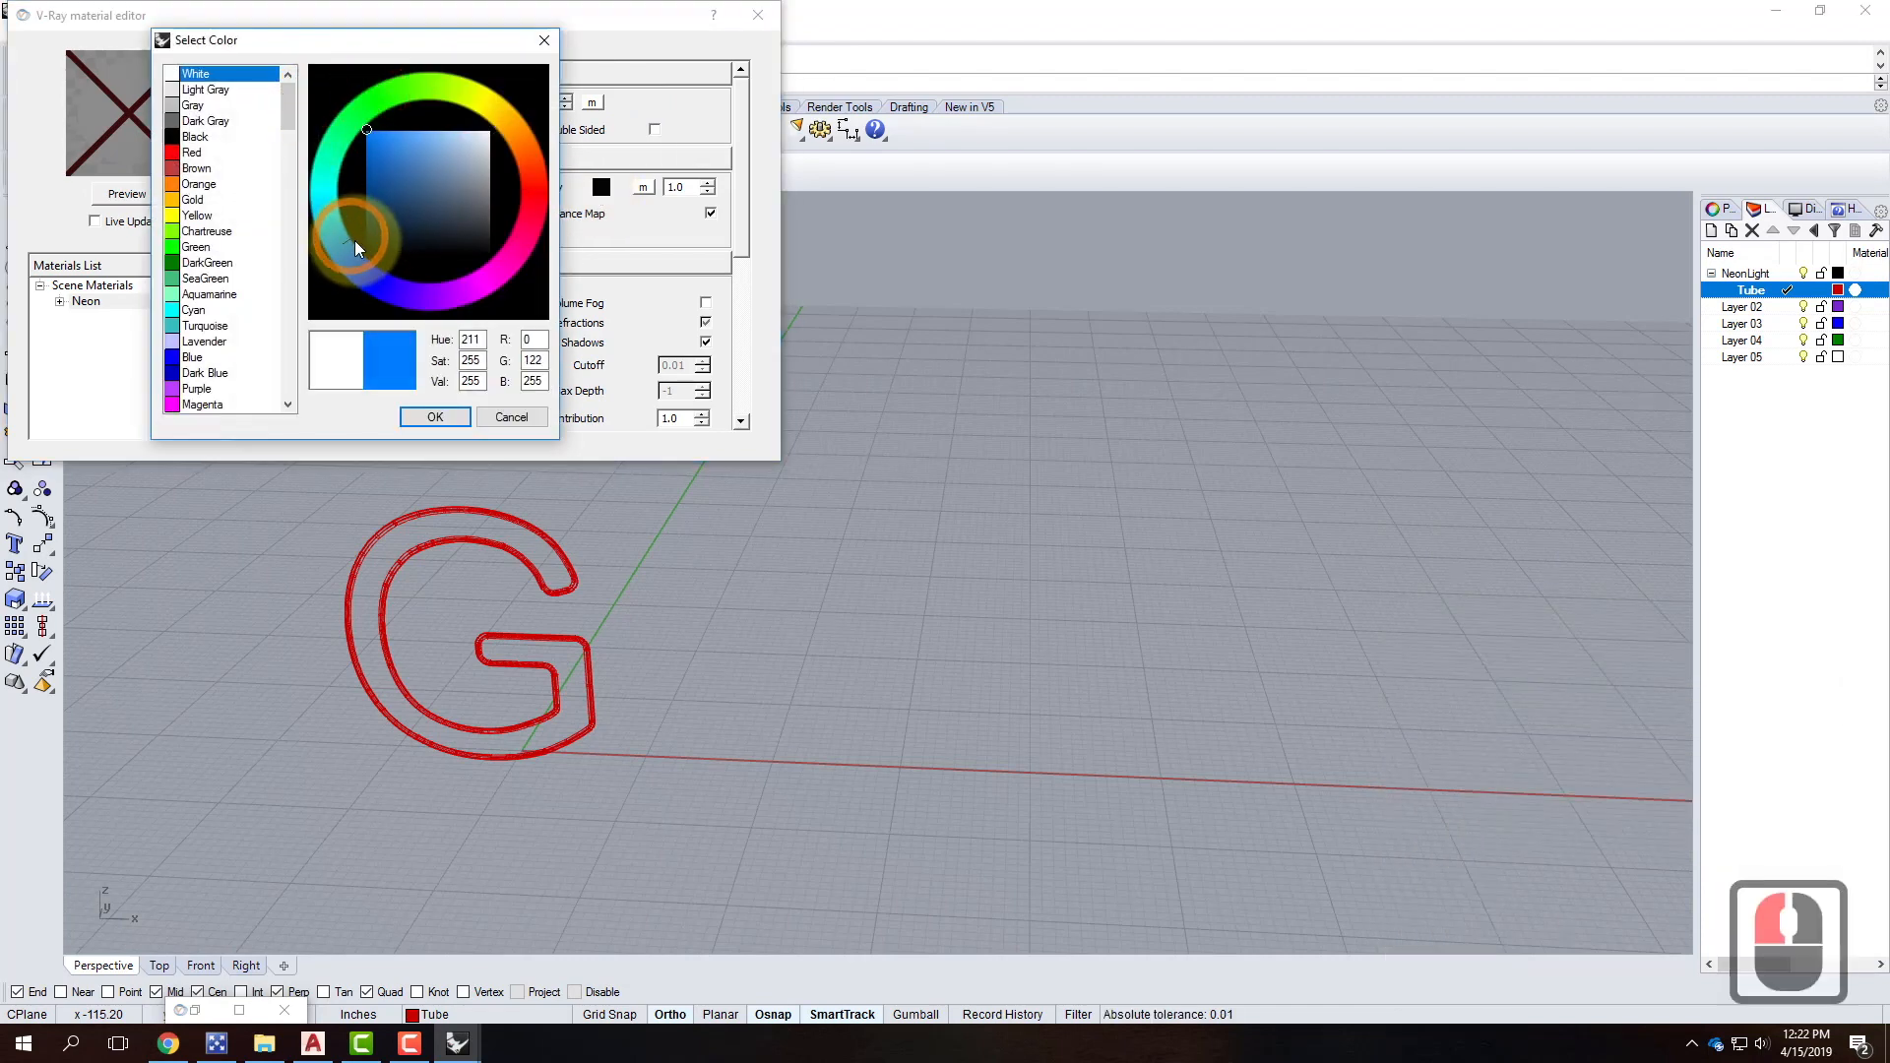
pyautogui.click(435, 417)
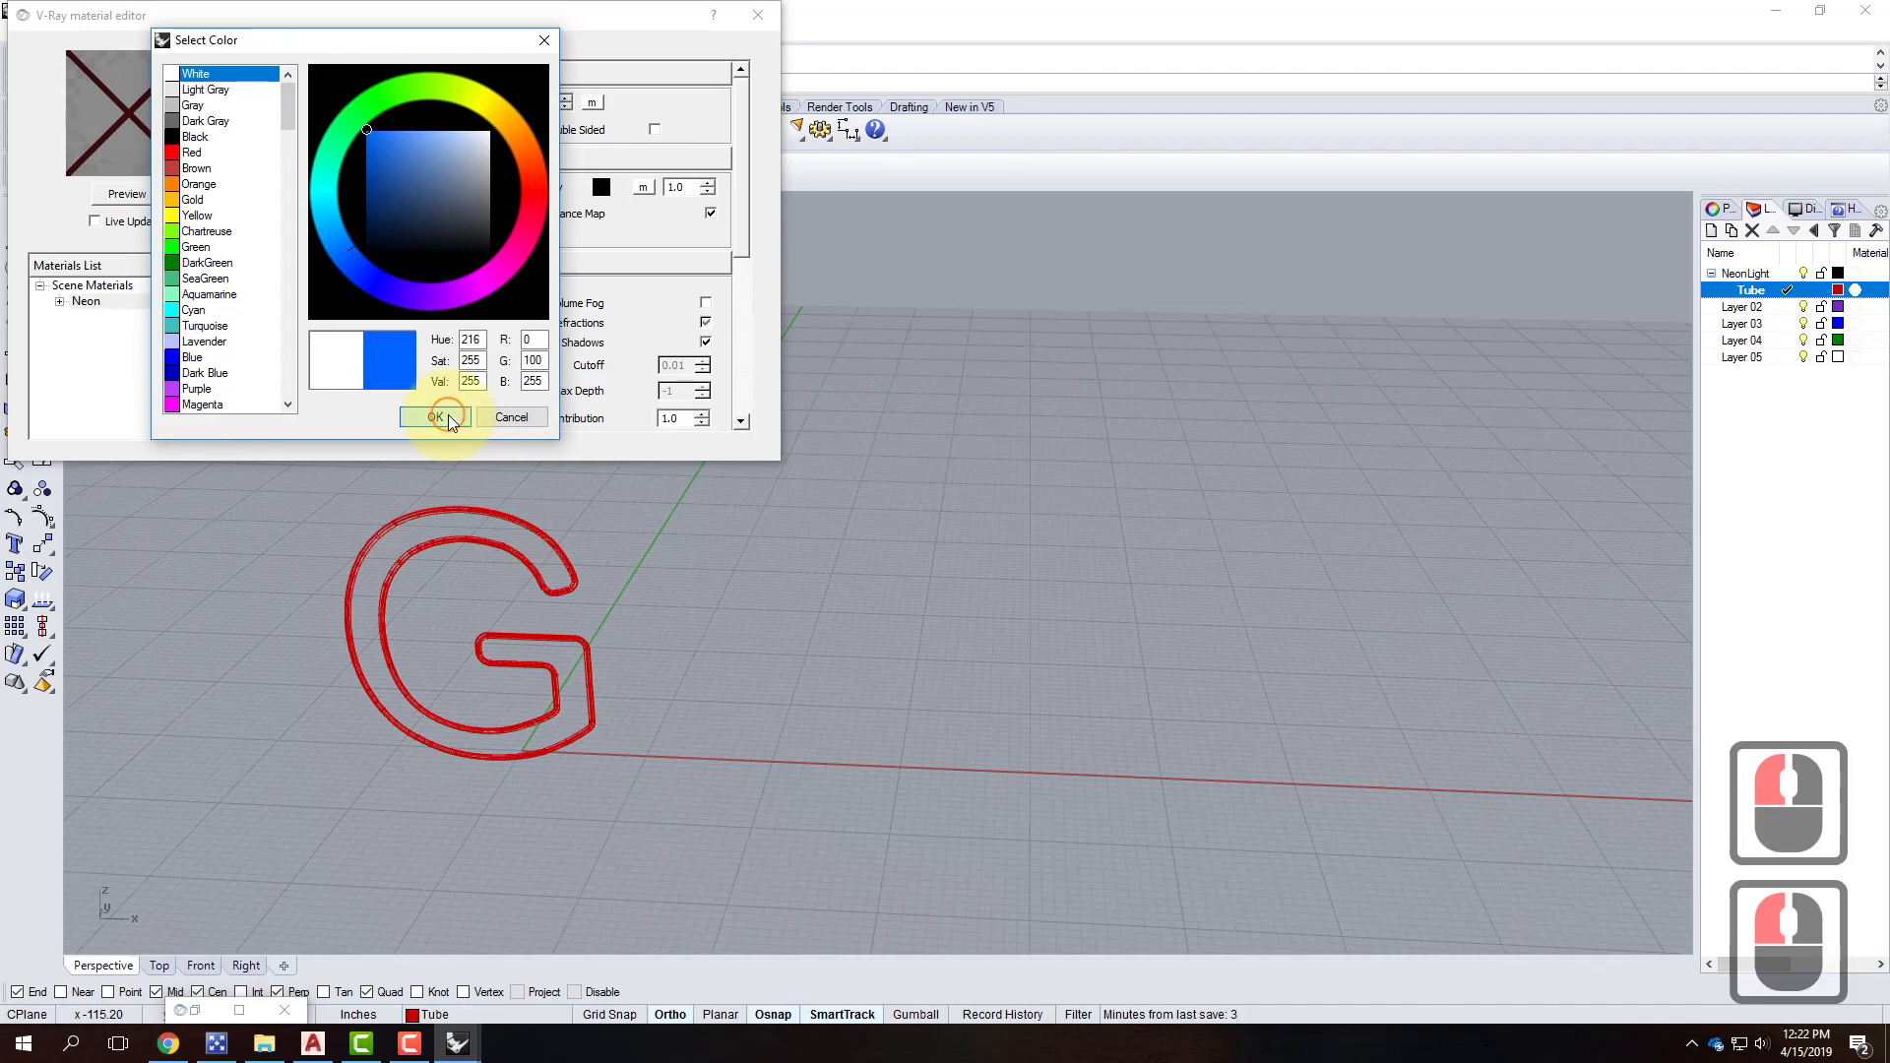
pyautogui.click(127, 193)
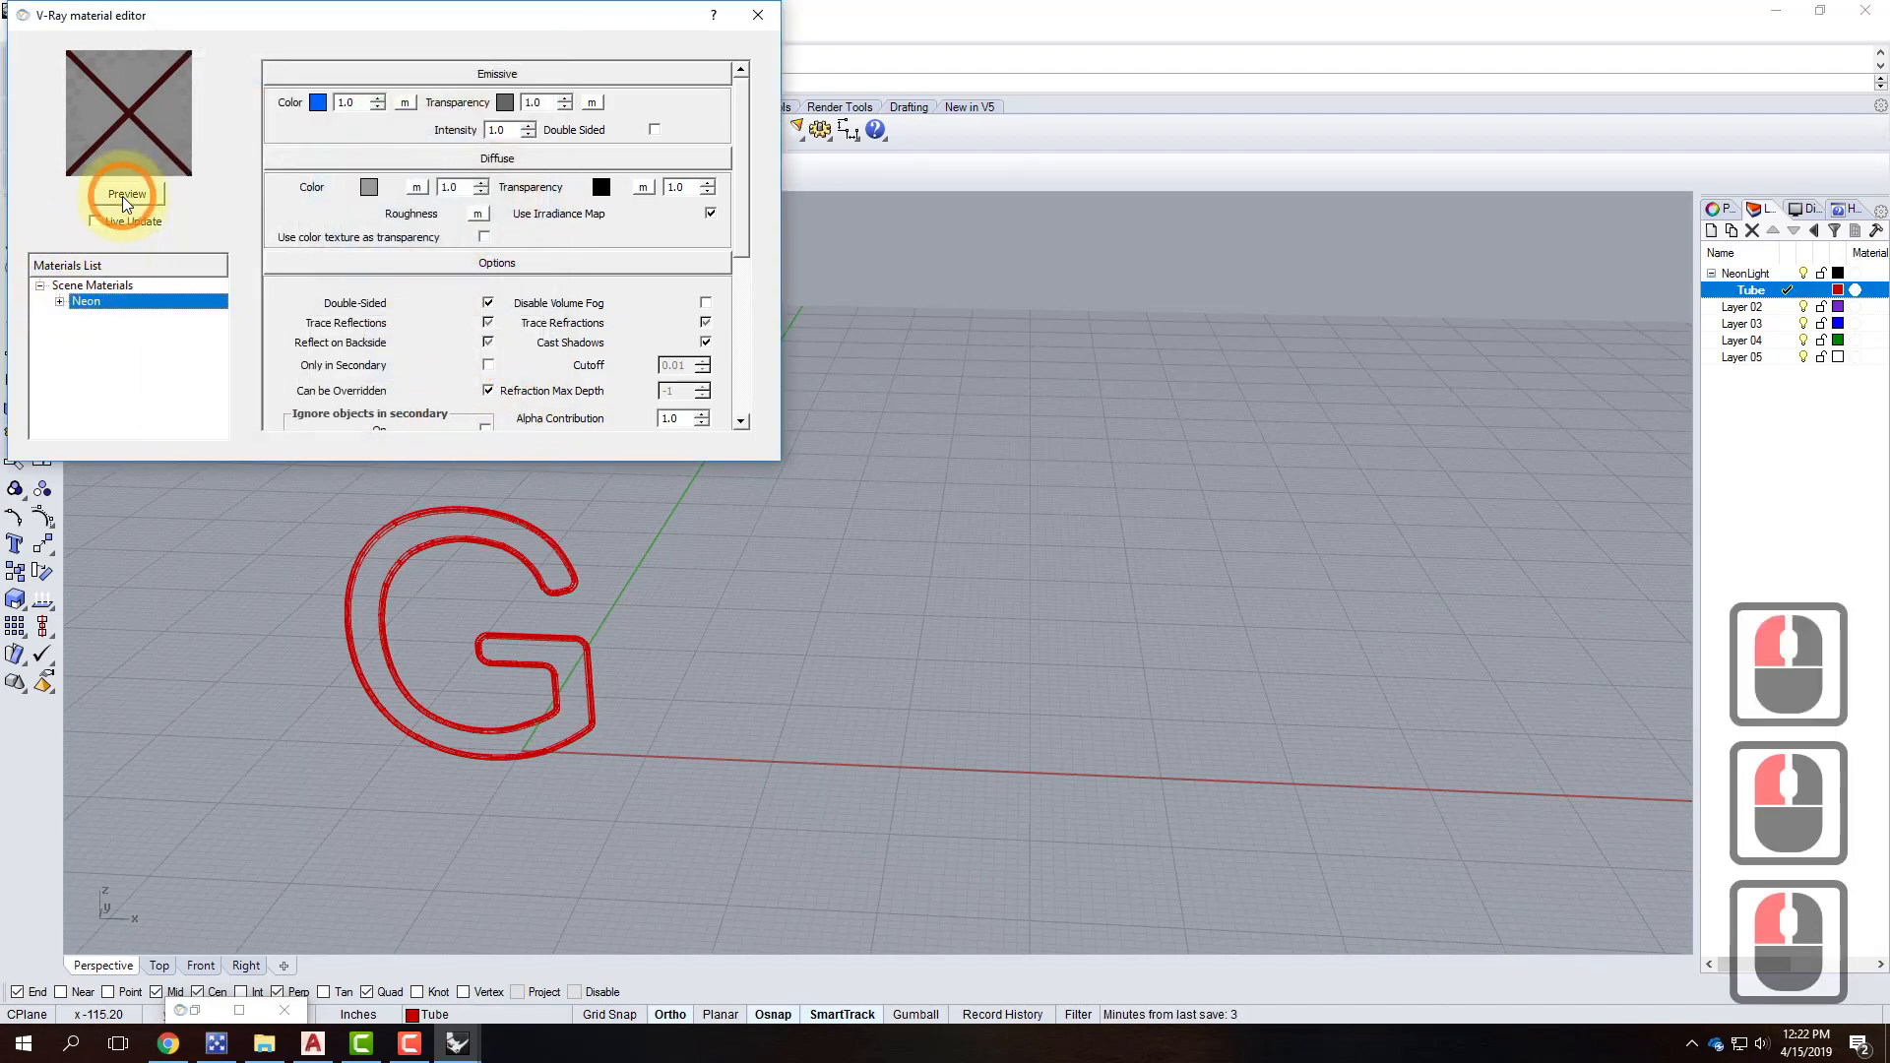
# Raise the emissive intensity to 250 and render a material preview.
pyautogui.click(127, 193)
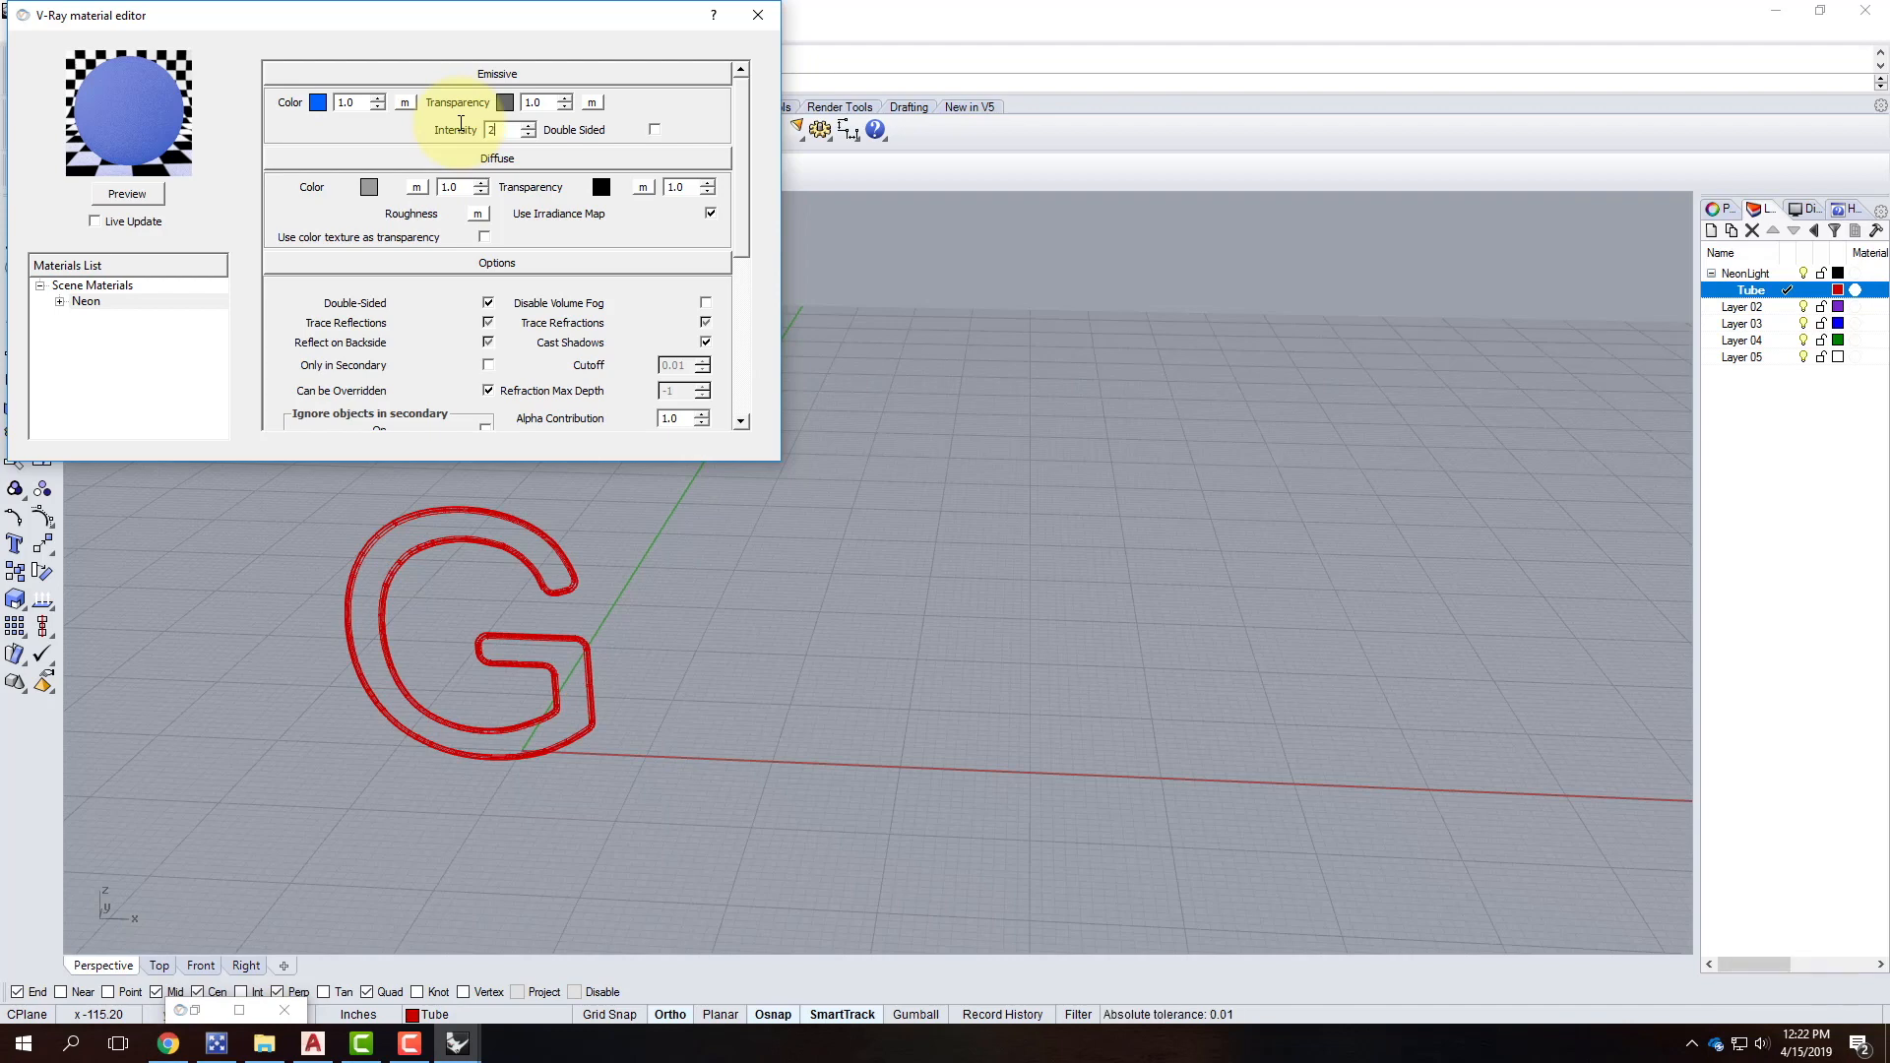
pyautogui.write('50')
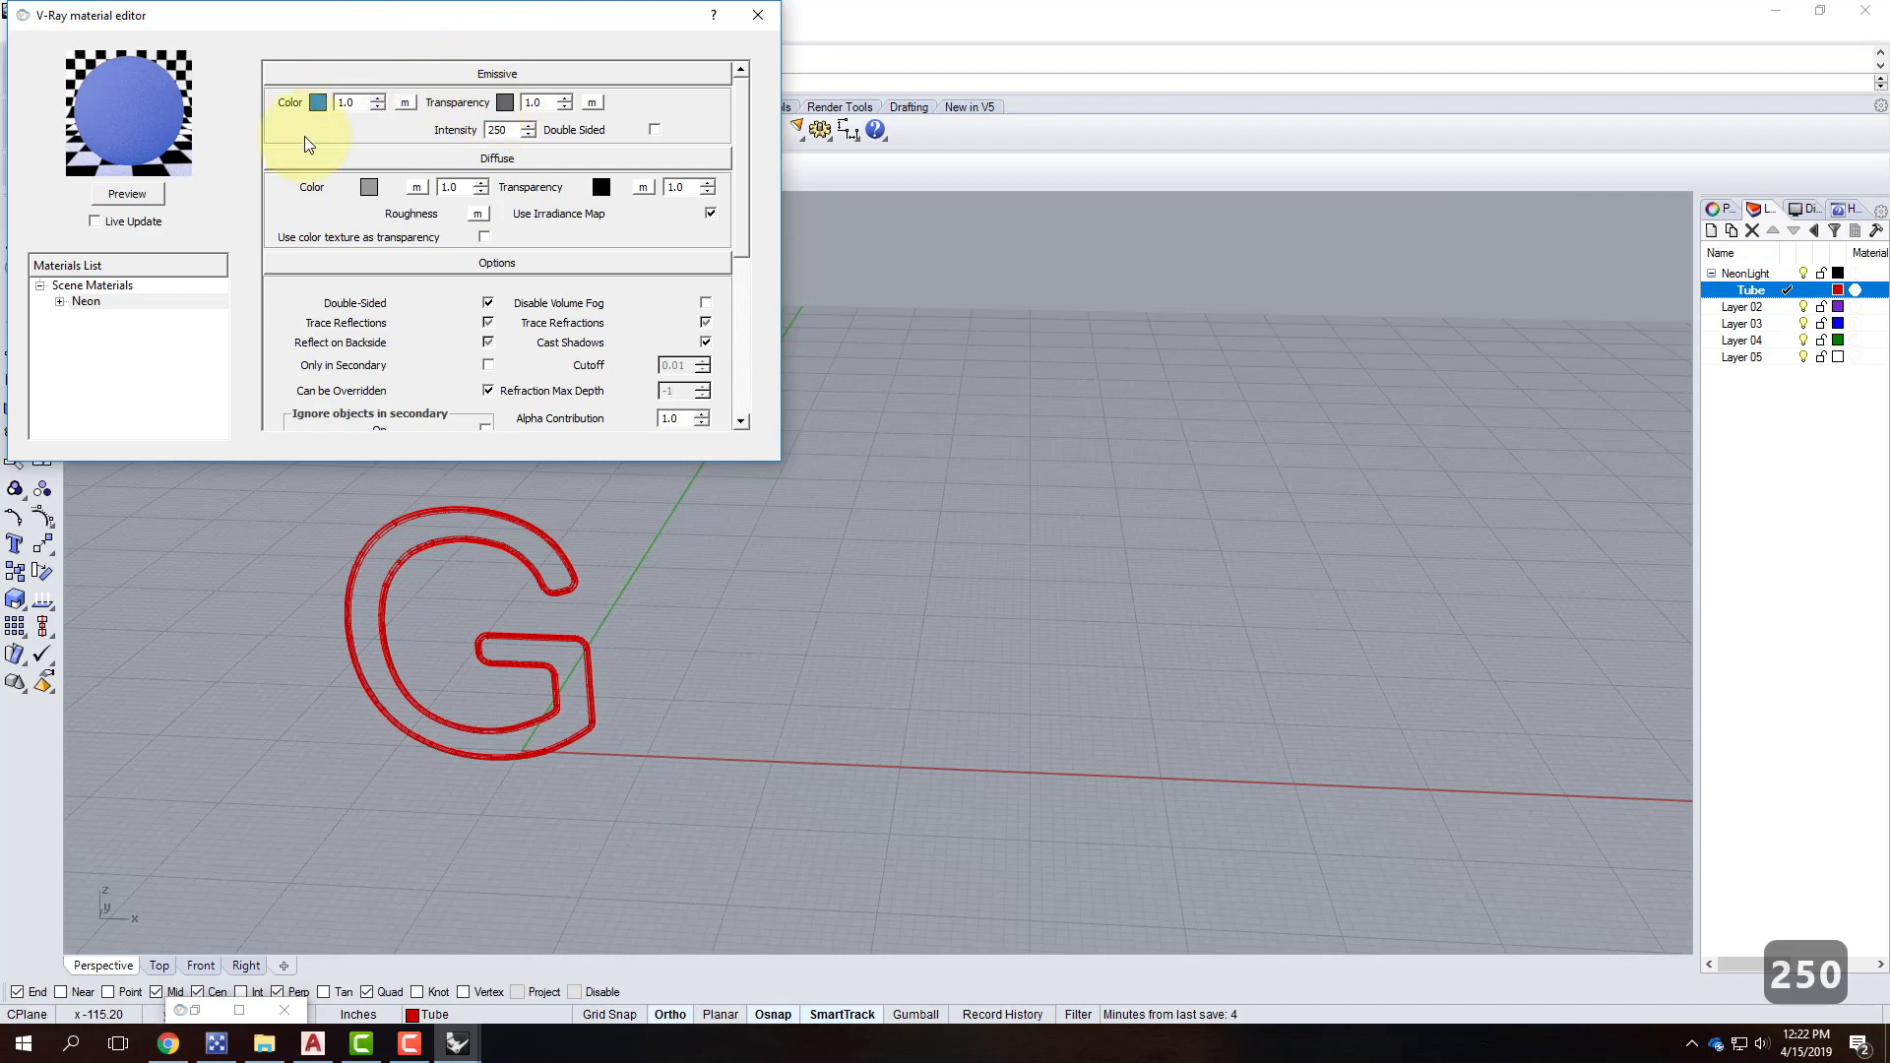
pyautogui.click(137, 192)
pyautogui.click(175, 176)
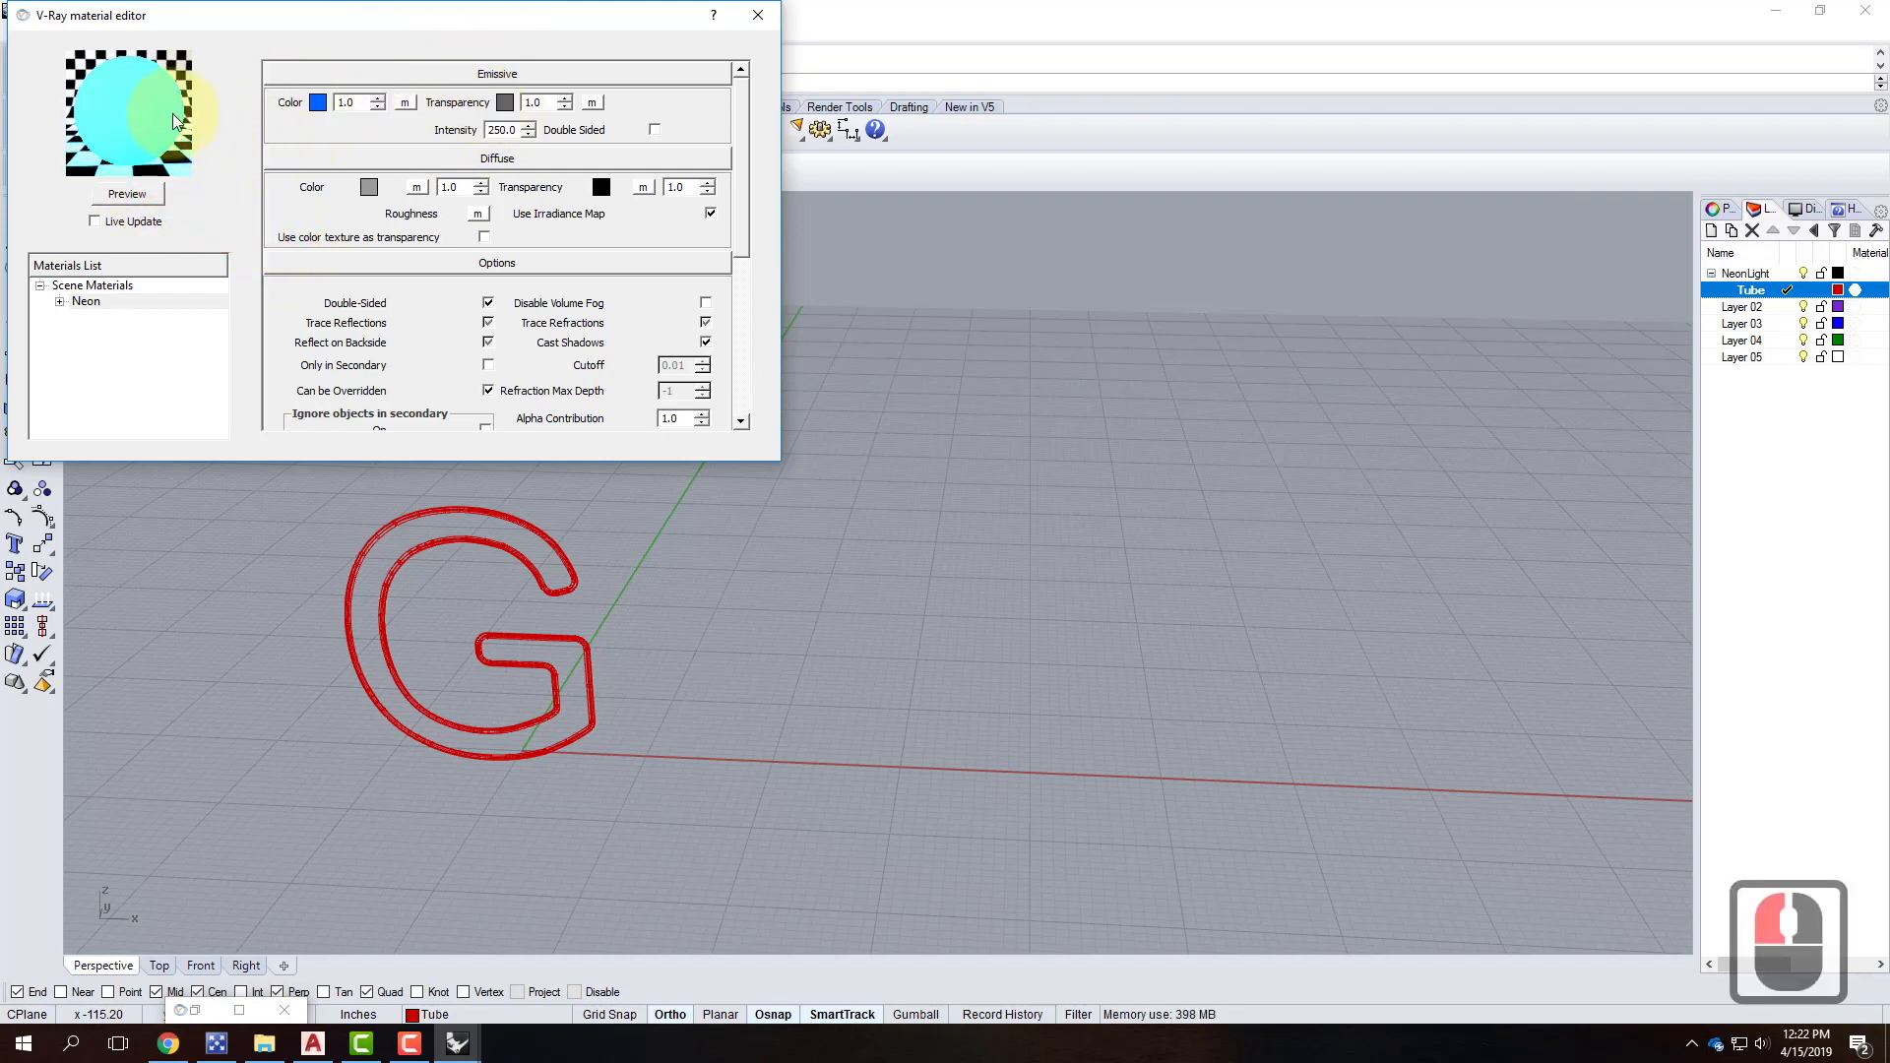
# Darken the emissive colour to deep blue (R12, G62, B140), refresh the preview, and close the editor.
pyautogui.click(316, 101)
pyautogui.moveTo(381, 186)
pyautogui.mouseDown()
pyautogui.moveTo(357, 219)
pyautogui.moveTo(366, 202)
pyautogui.mouseUp()
pyautogui.click(434, 416)
pyautogui.click(122, 193)
pyautogui.click(153, 195)
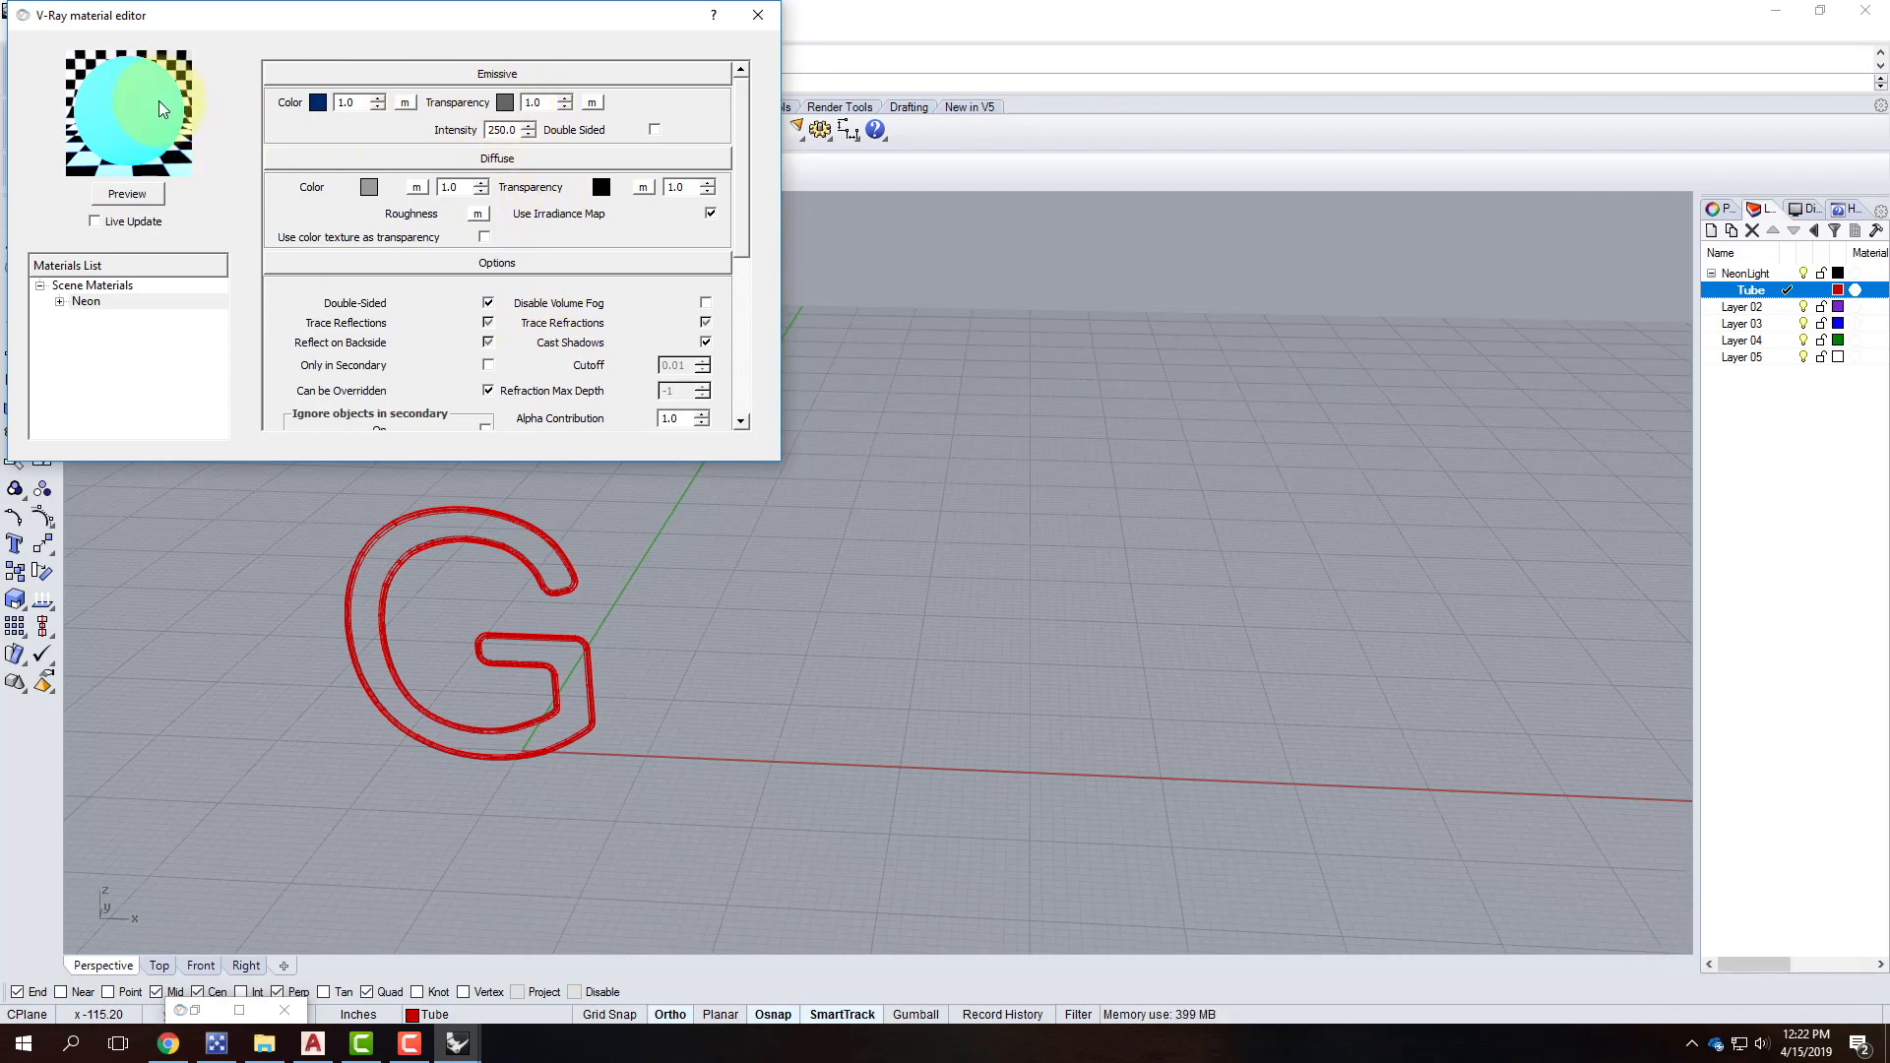
pyautogui.click(758, 15)
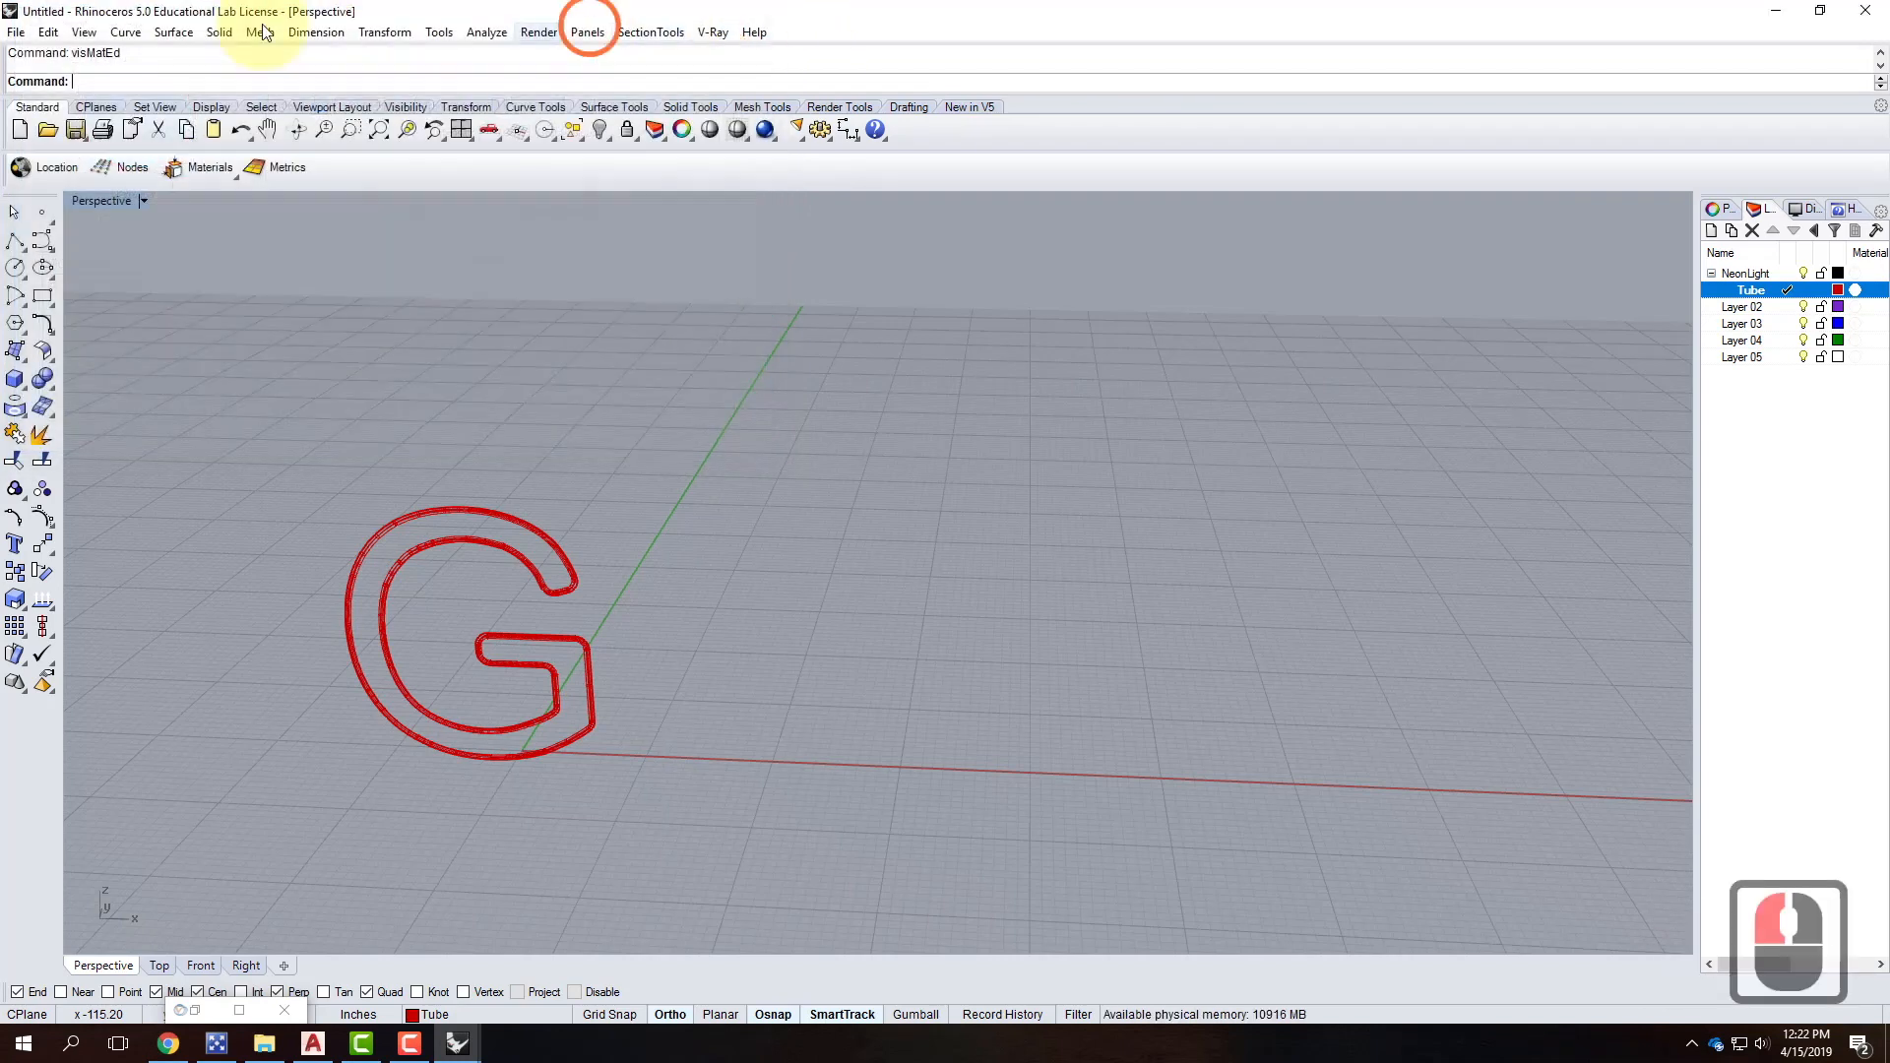
# Save the model as Neon-G.3dm in the Lighting blocks folder.
pyautogui.click(16, 32)
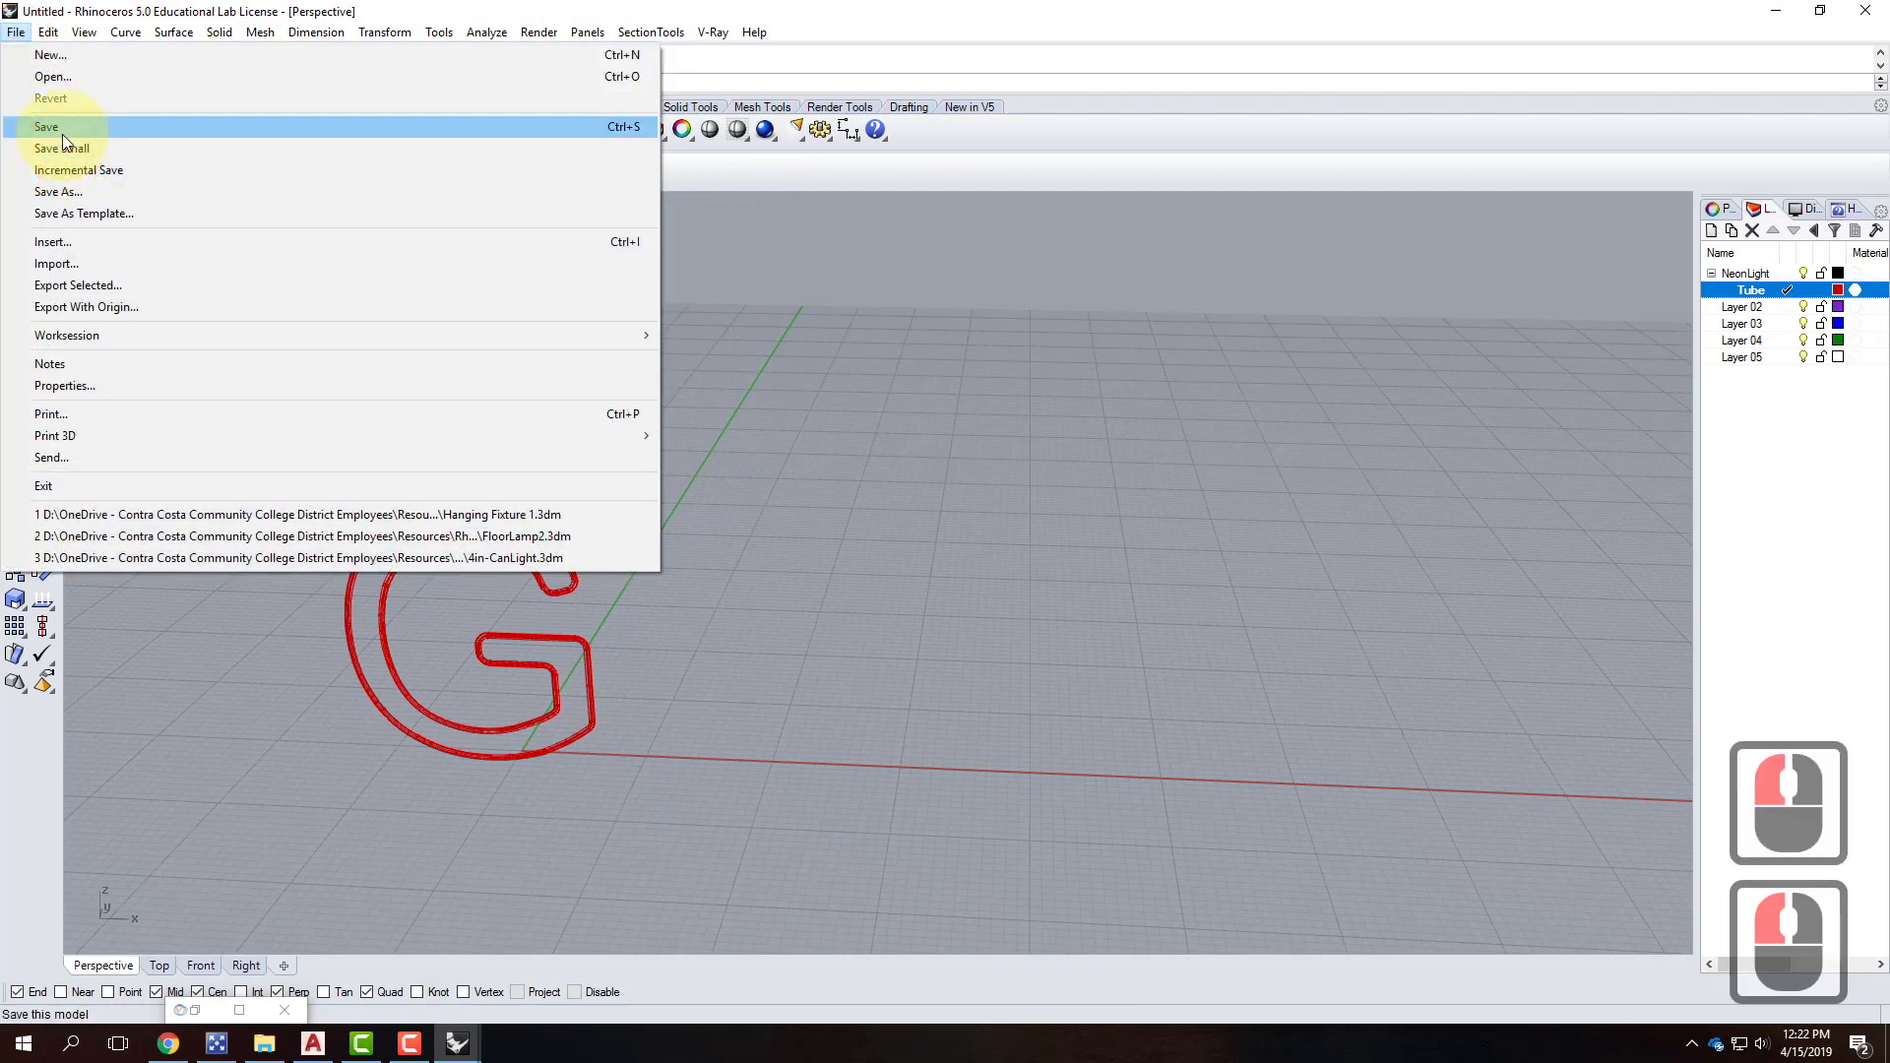
pyautogui.click(62, 134)
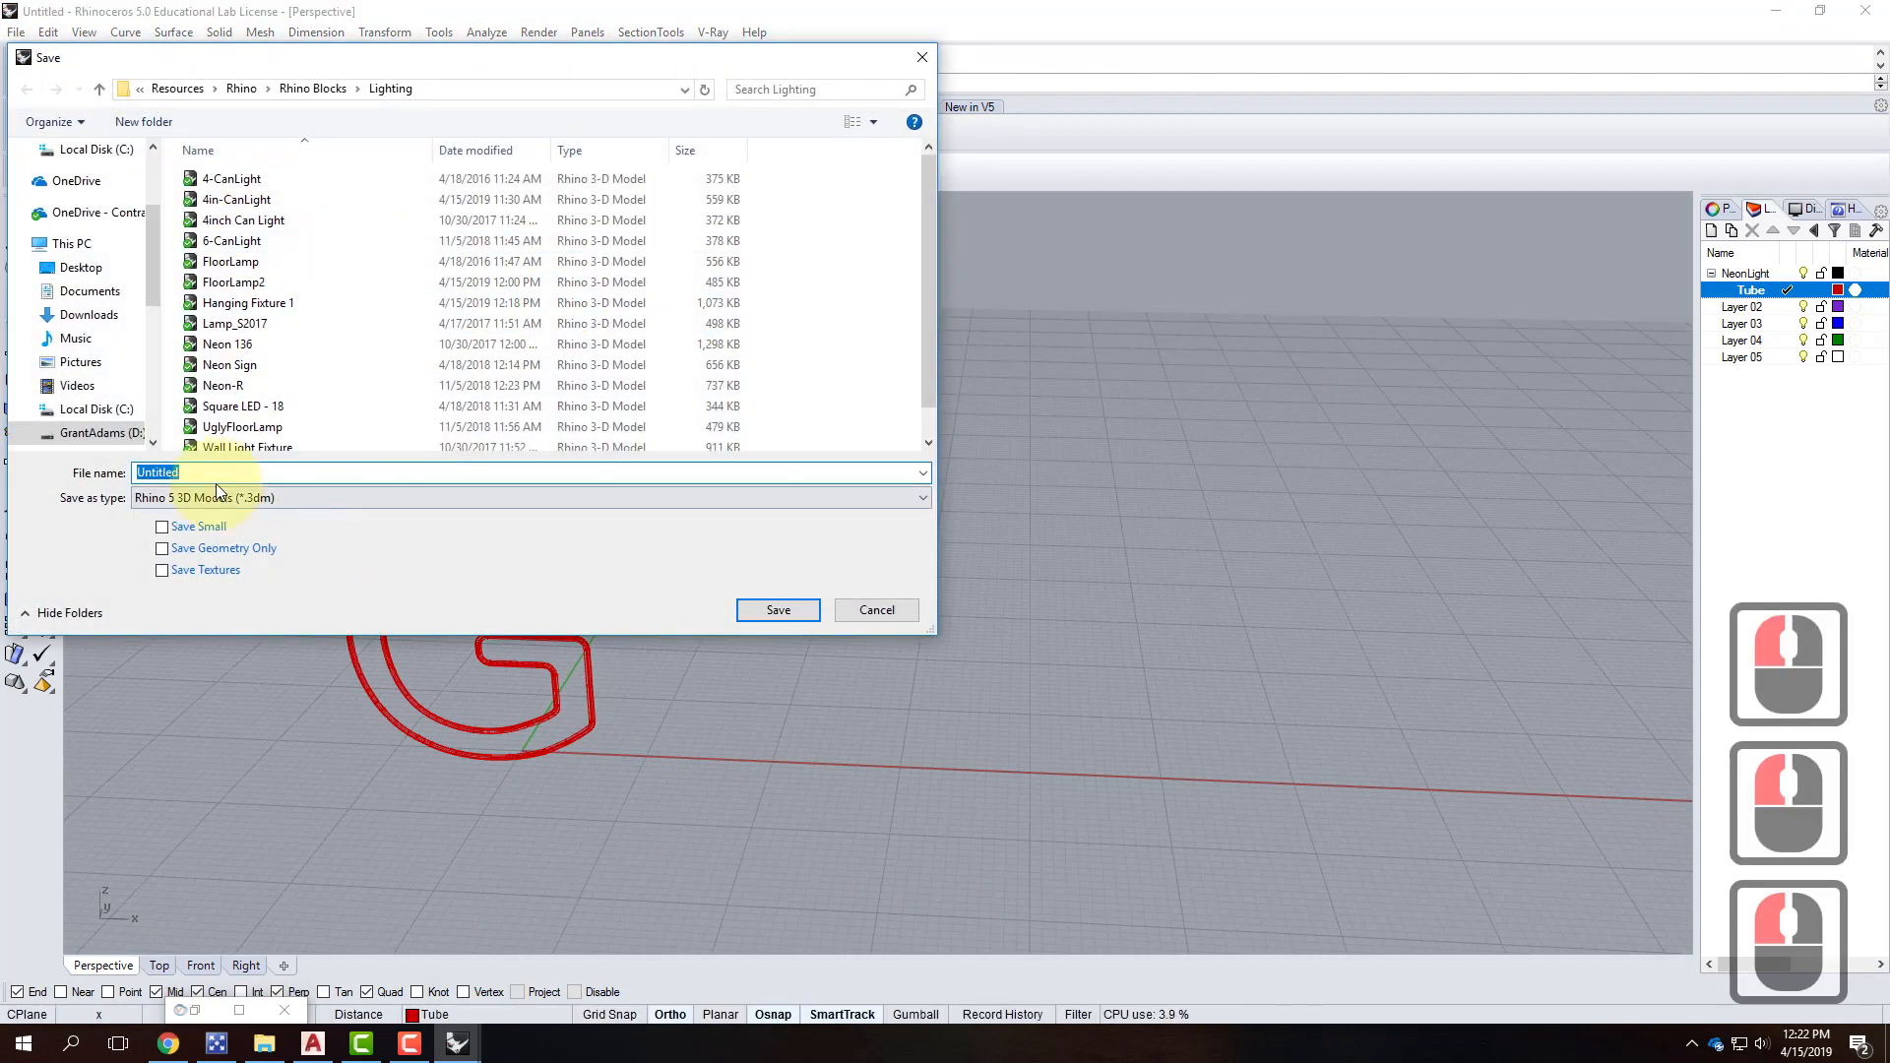
pyautogui.write('Neon')
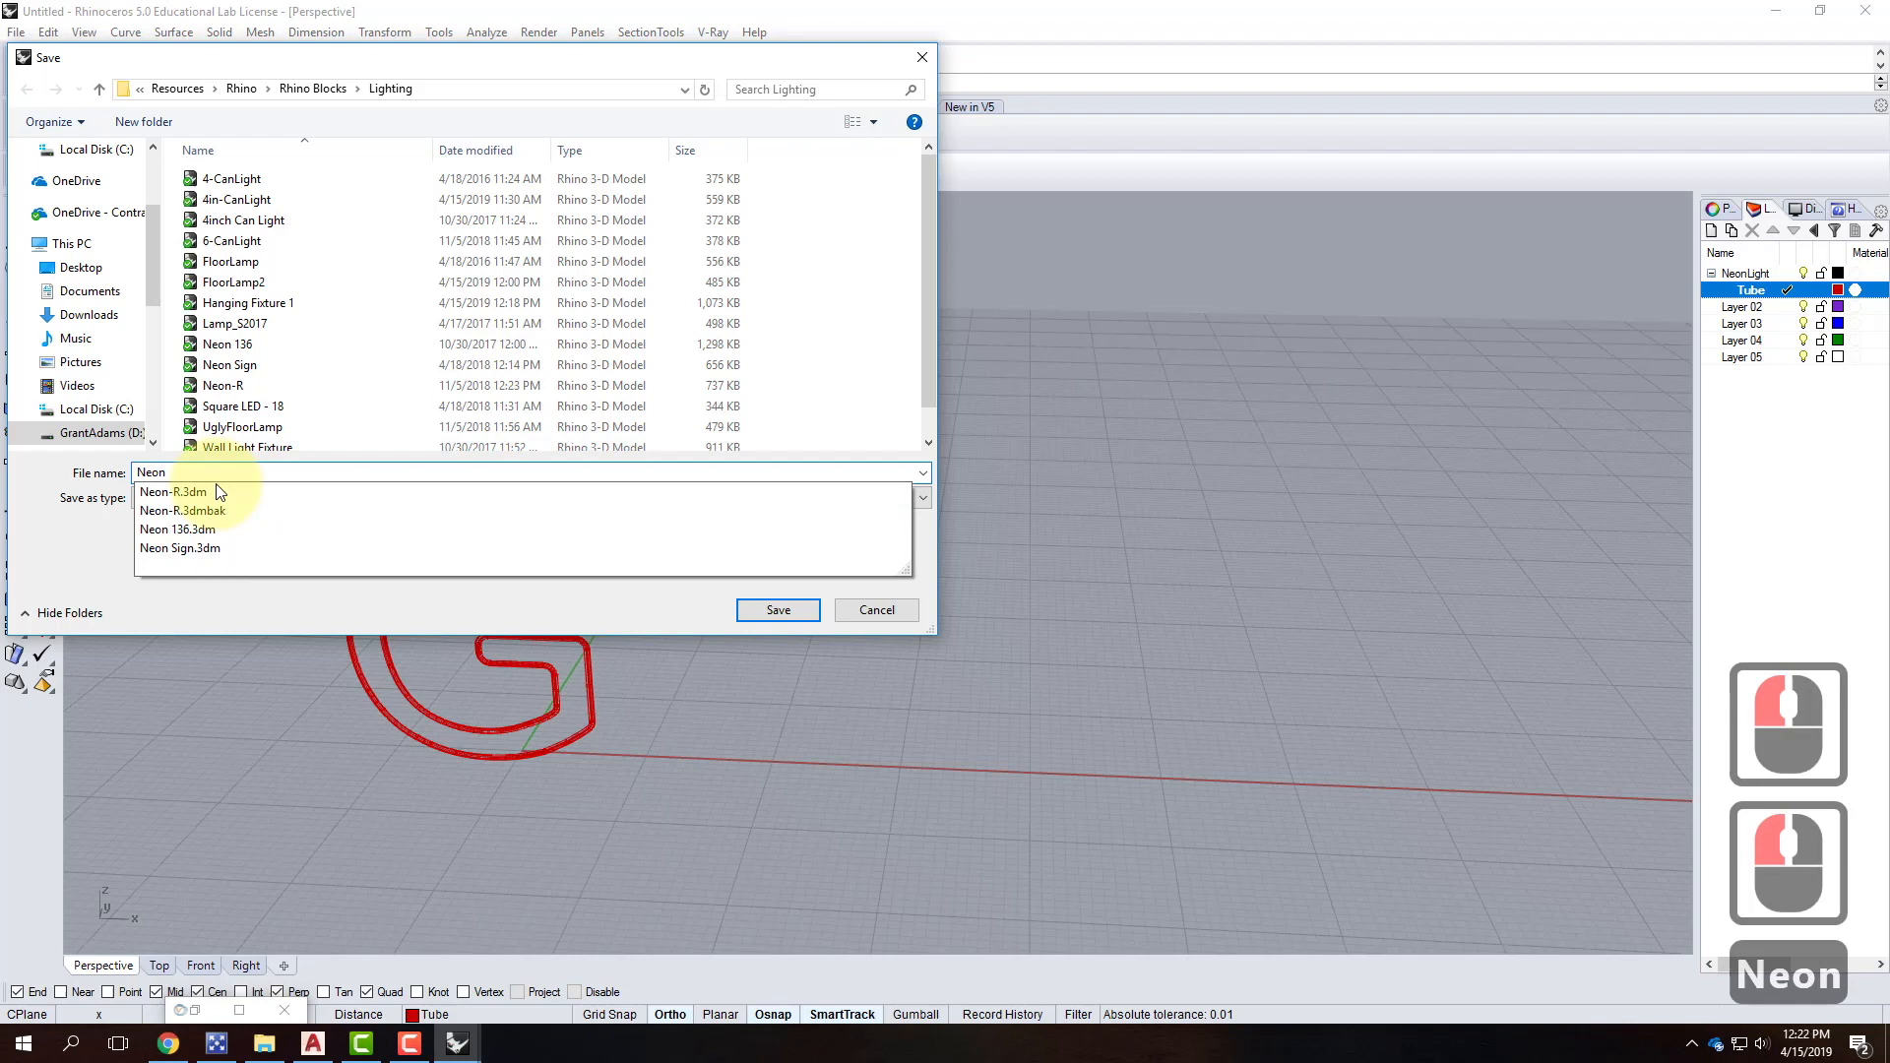
pyautogui.write('-G')
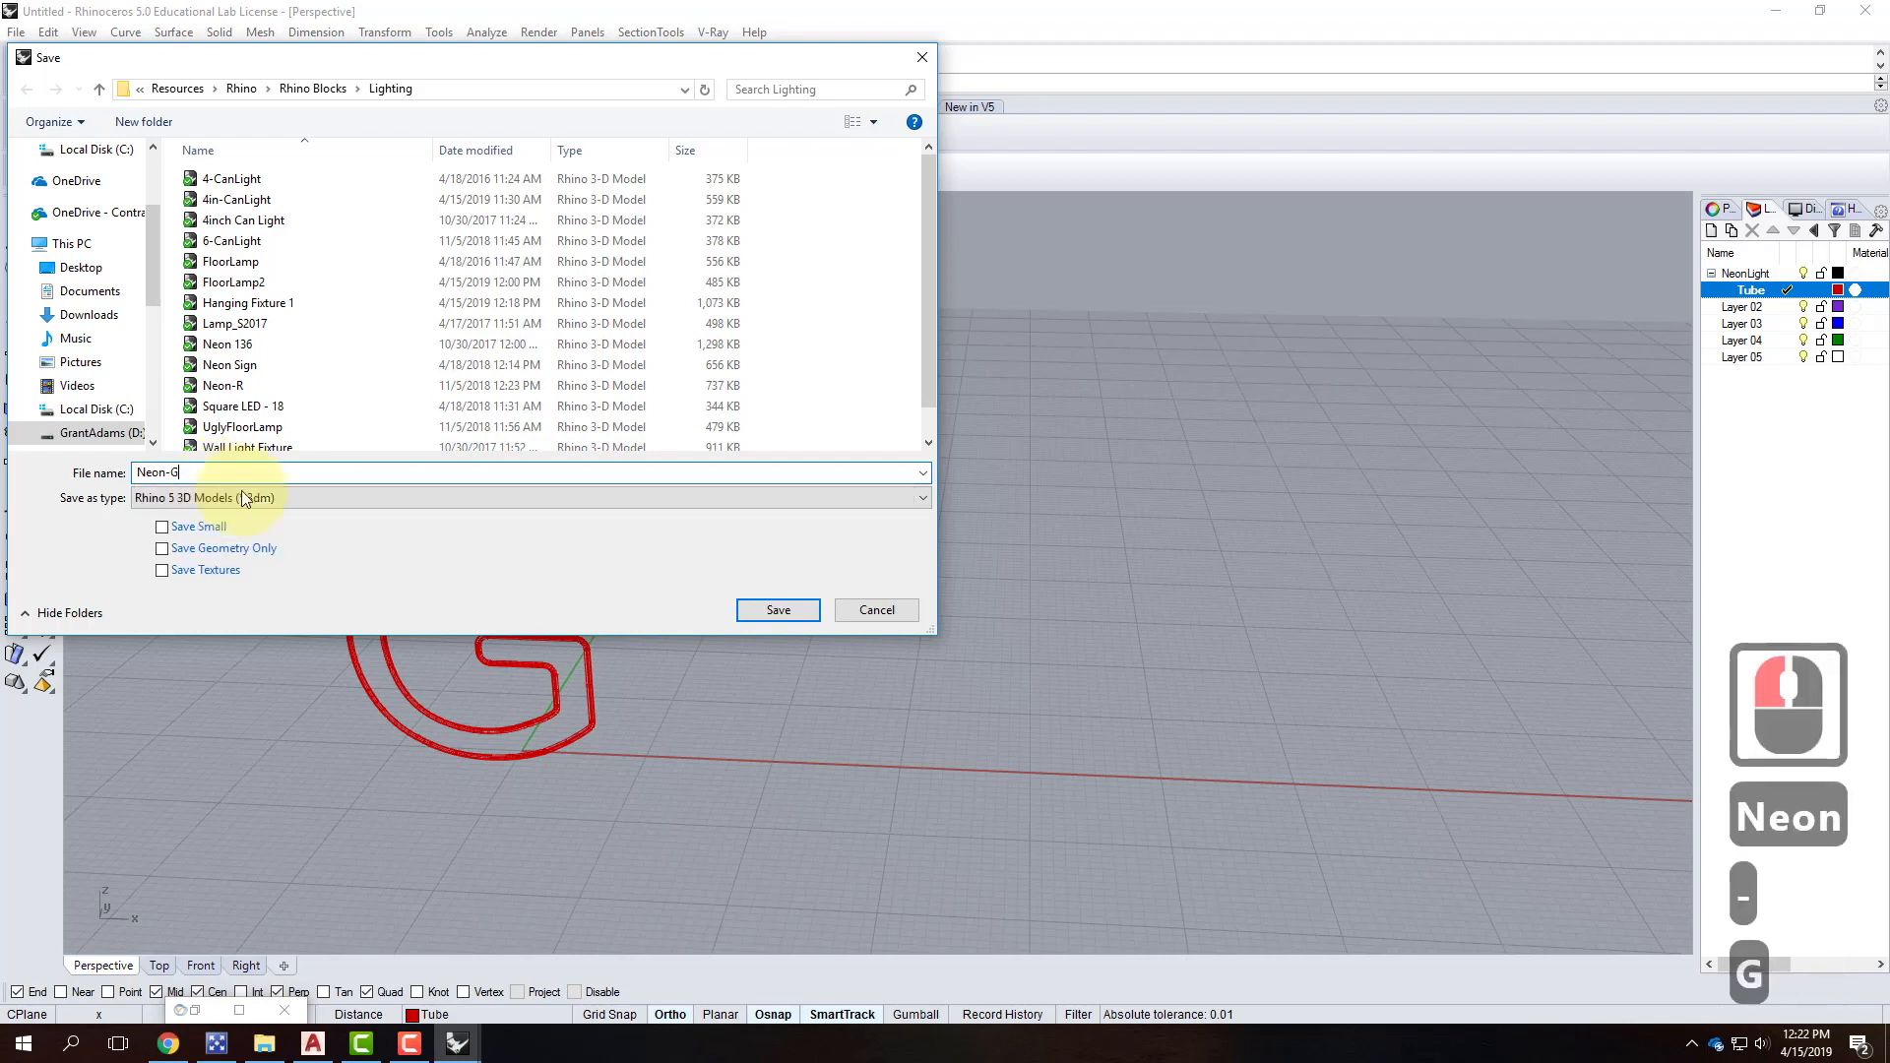
pyautogui.click(791, 609)
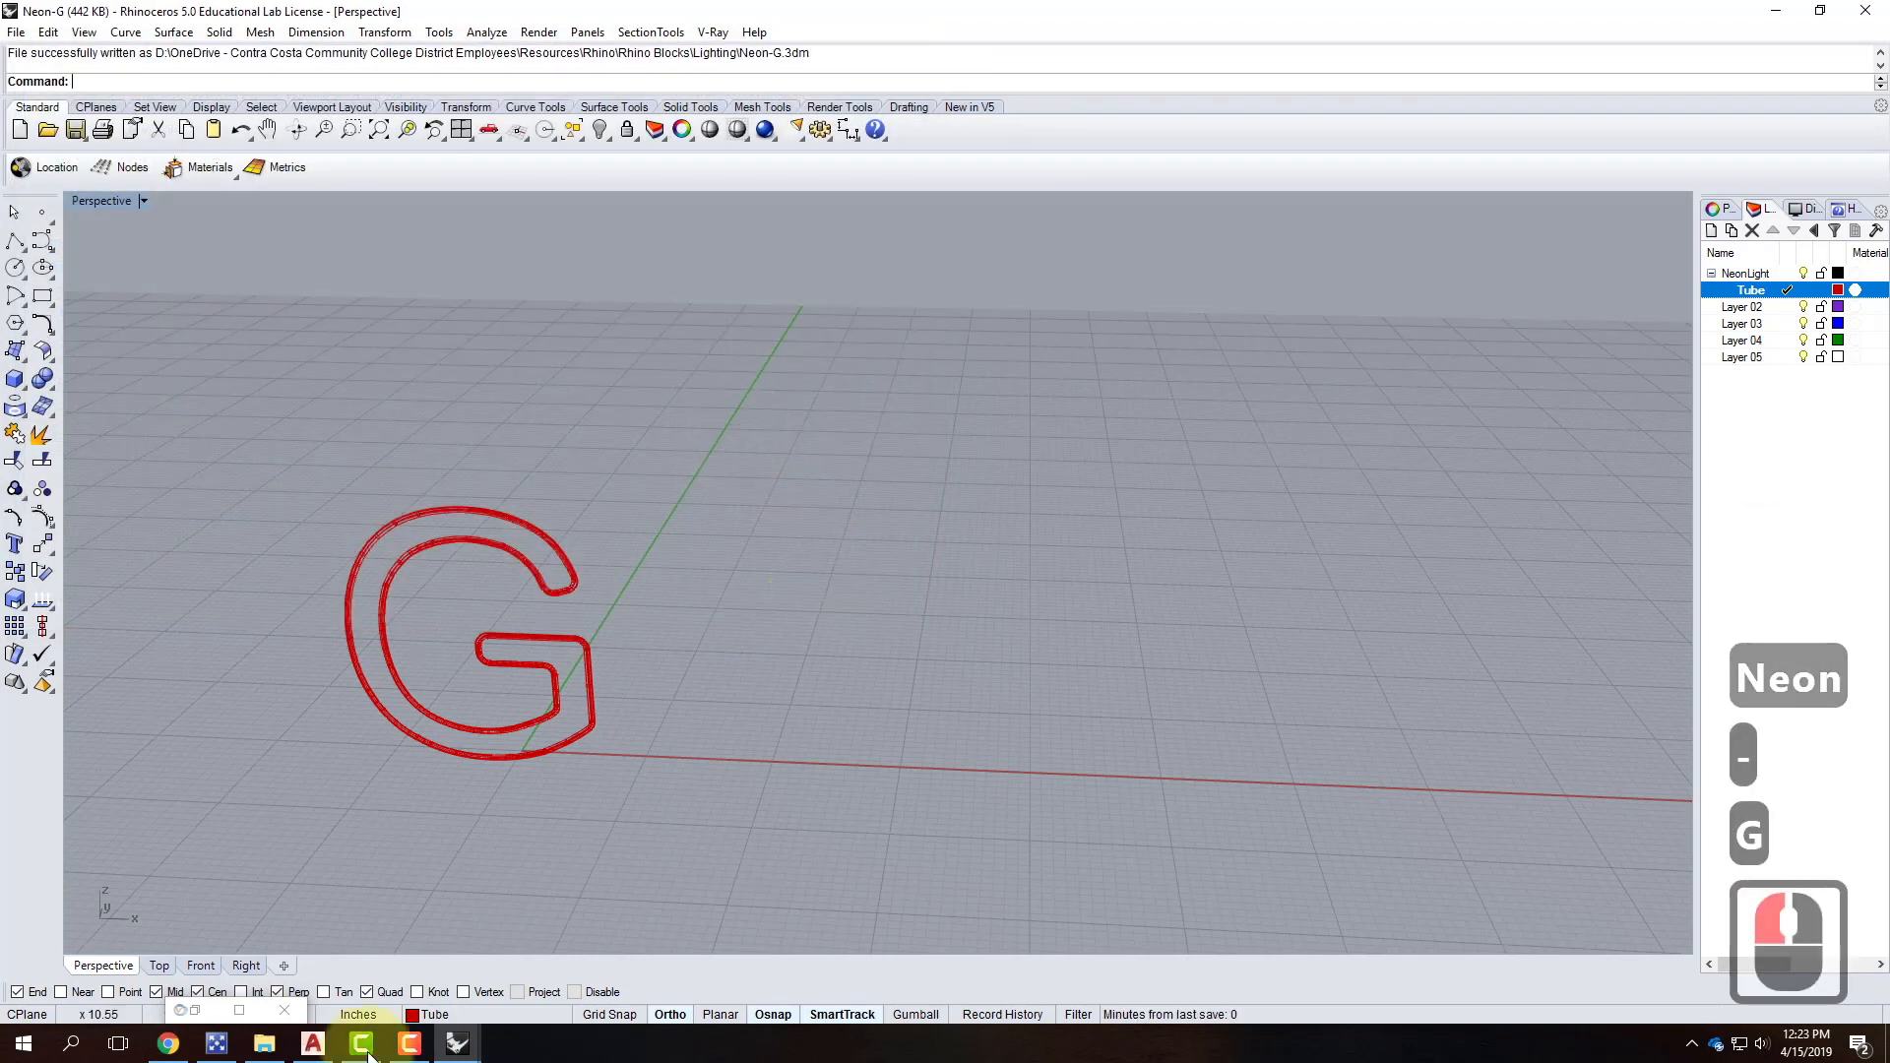
pyautogui.click(450, 1047)
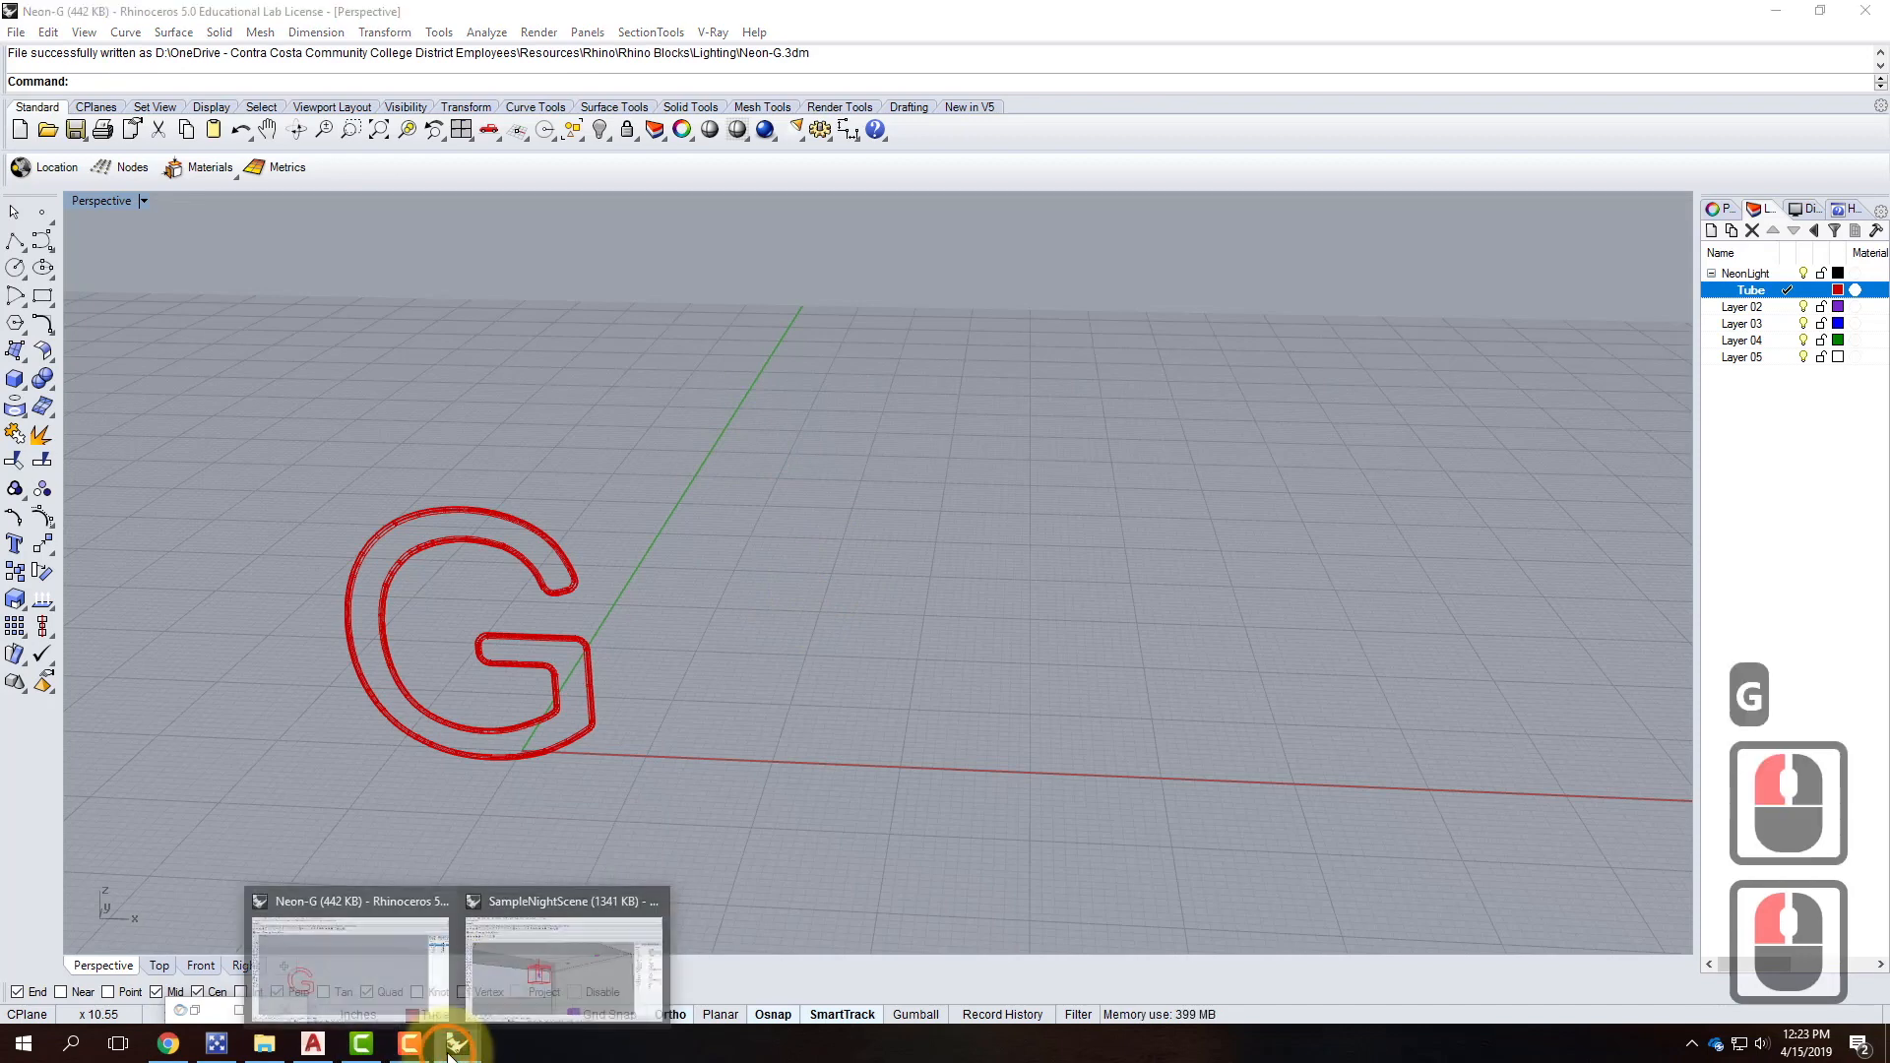
# Switch to the SampleNightScene model and orbit its view.
pyautogui.click(542, 977)
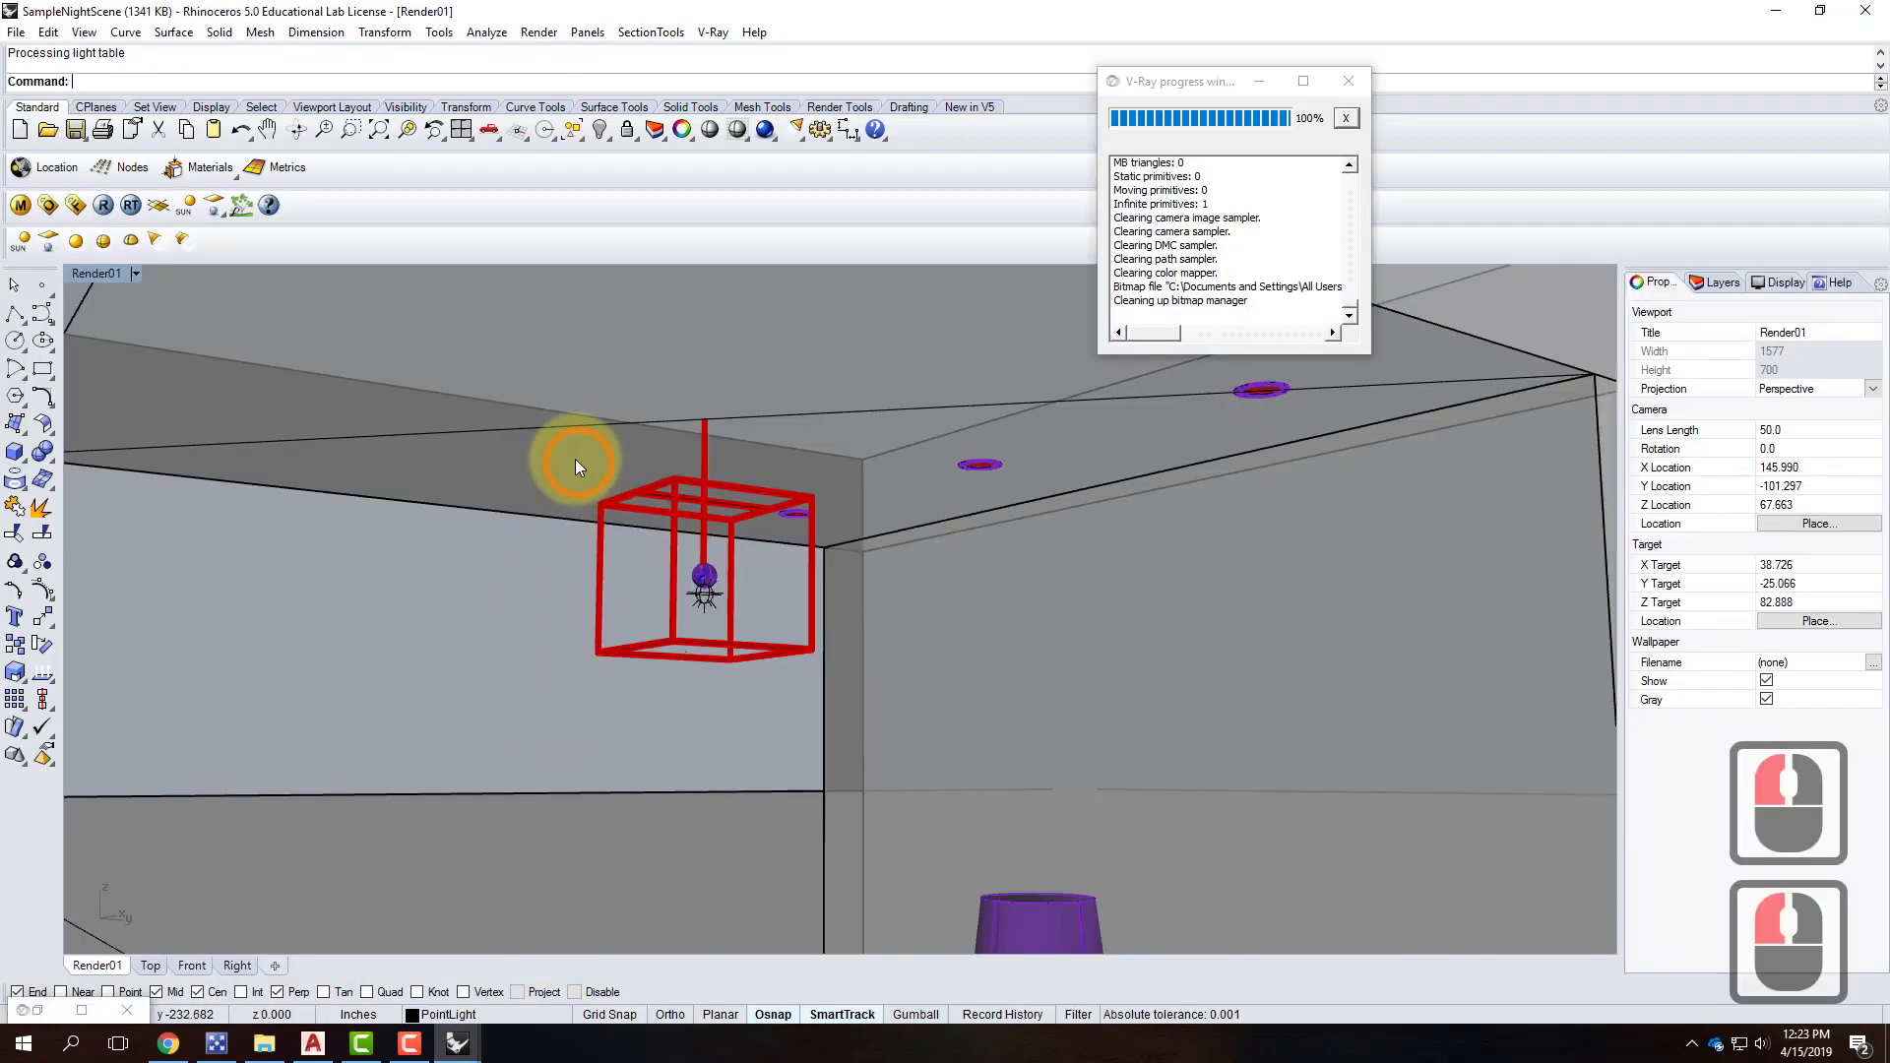
pyautogui.scroll(-4, 579, 463)
pyautogui.moveTo(538, 539); pyautogui.dragTo(602, 560, button='right')
pyautogui.scroll(1, 571, 504)
pyautogui.scroll(-4, 571, 502)
pyautogui.scroll(2, 714, 663)
# Insert Neon-G.3dm as a block instance and place it beside the wall.
pyautogui.click(49, 34)
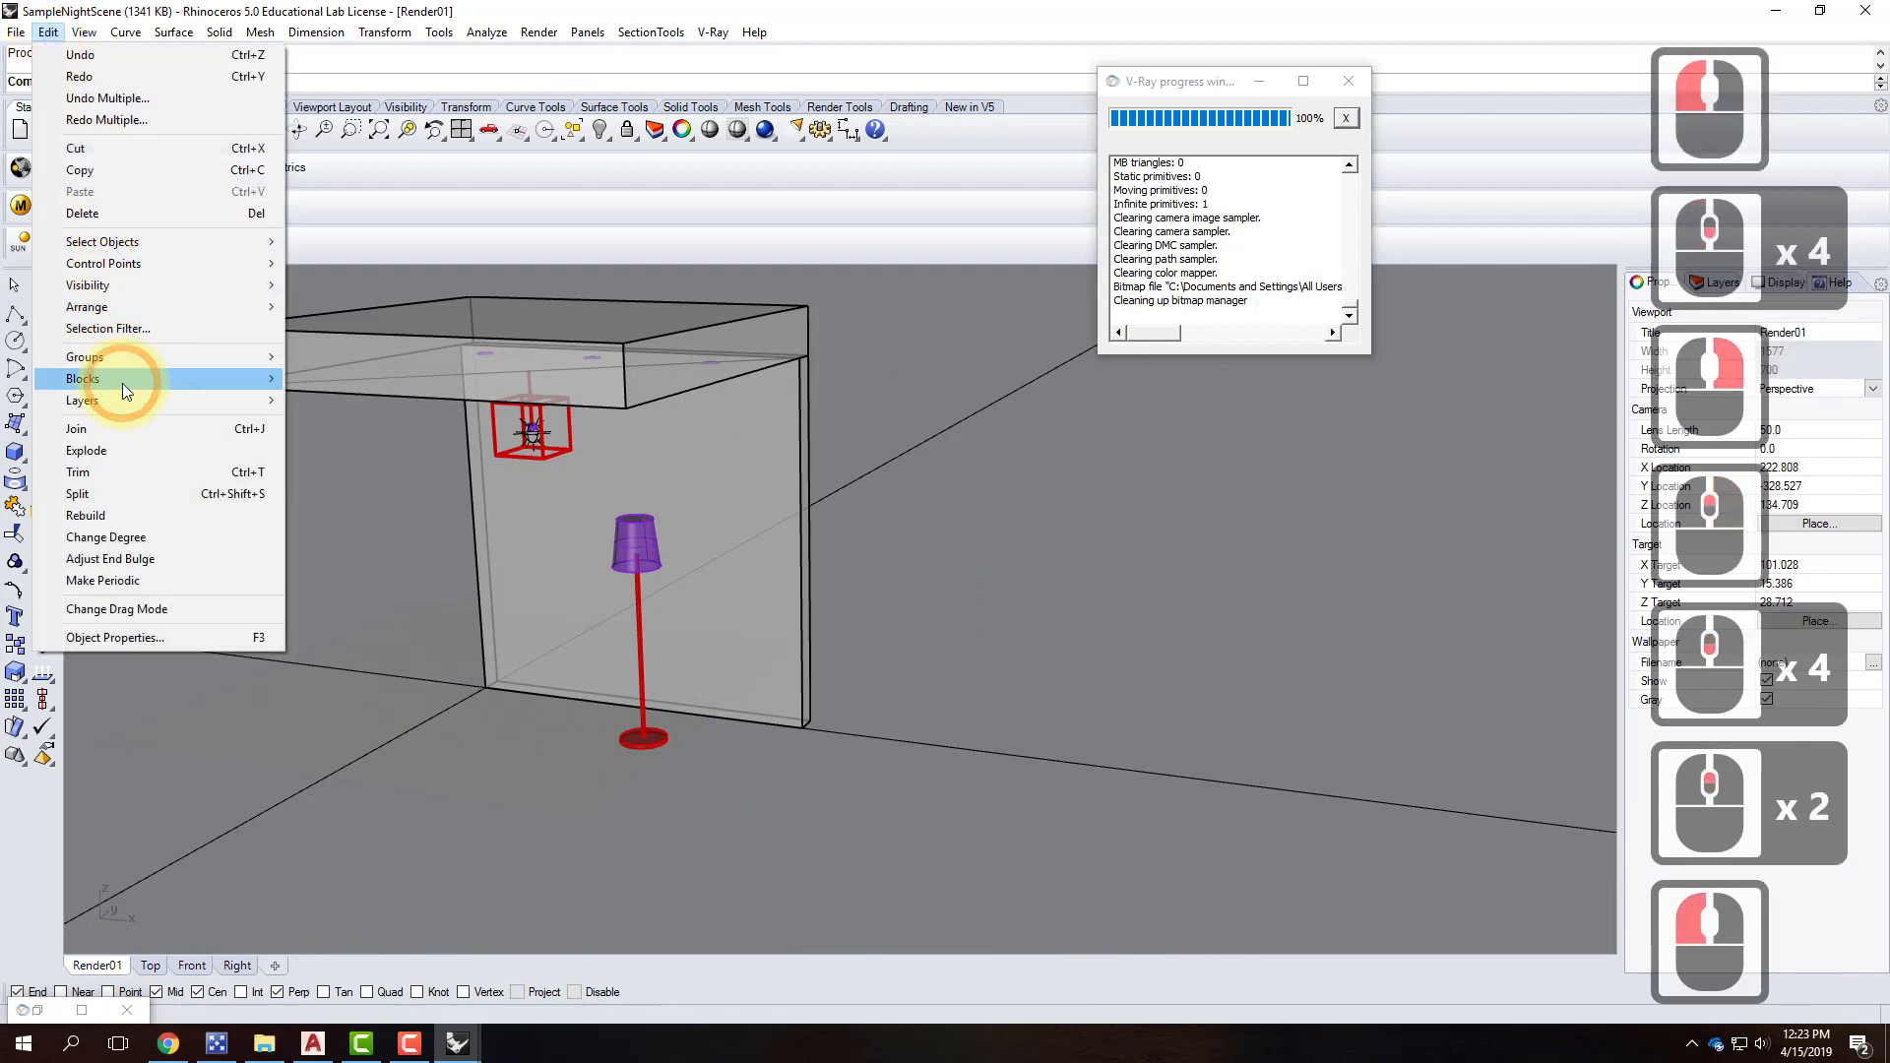
pyautogui.moveTo(122, 380)
pyautogui.click(346, 402)
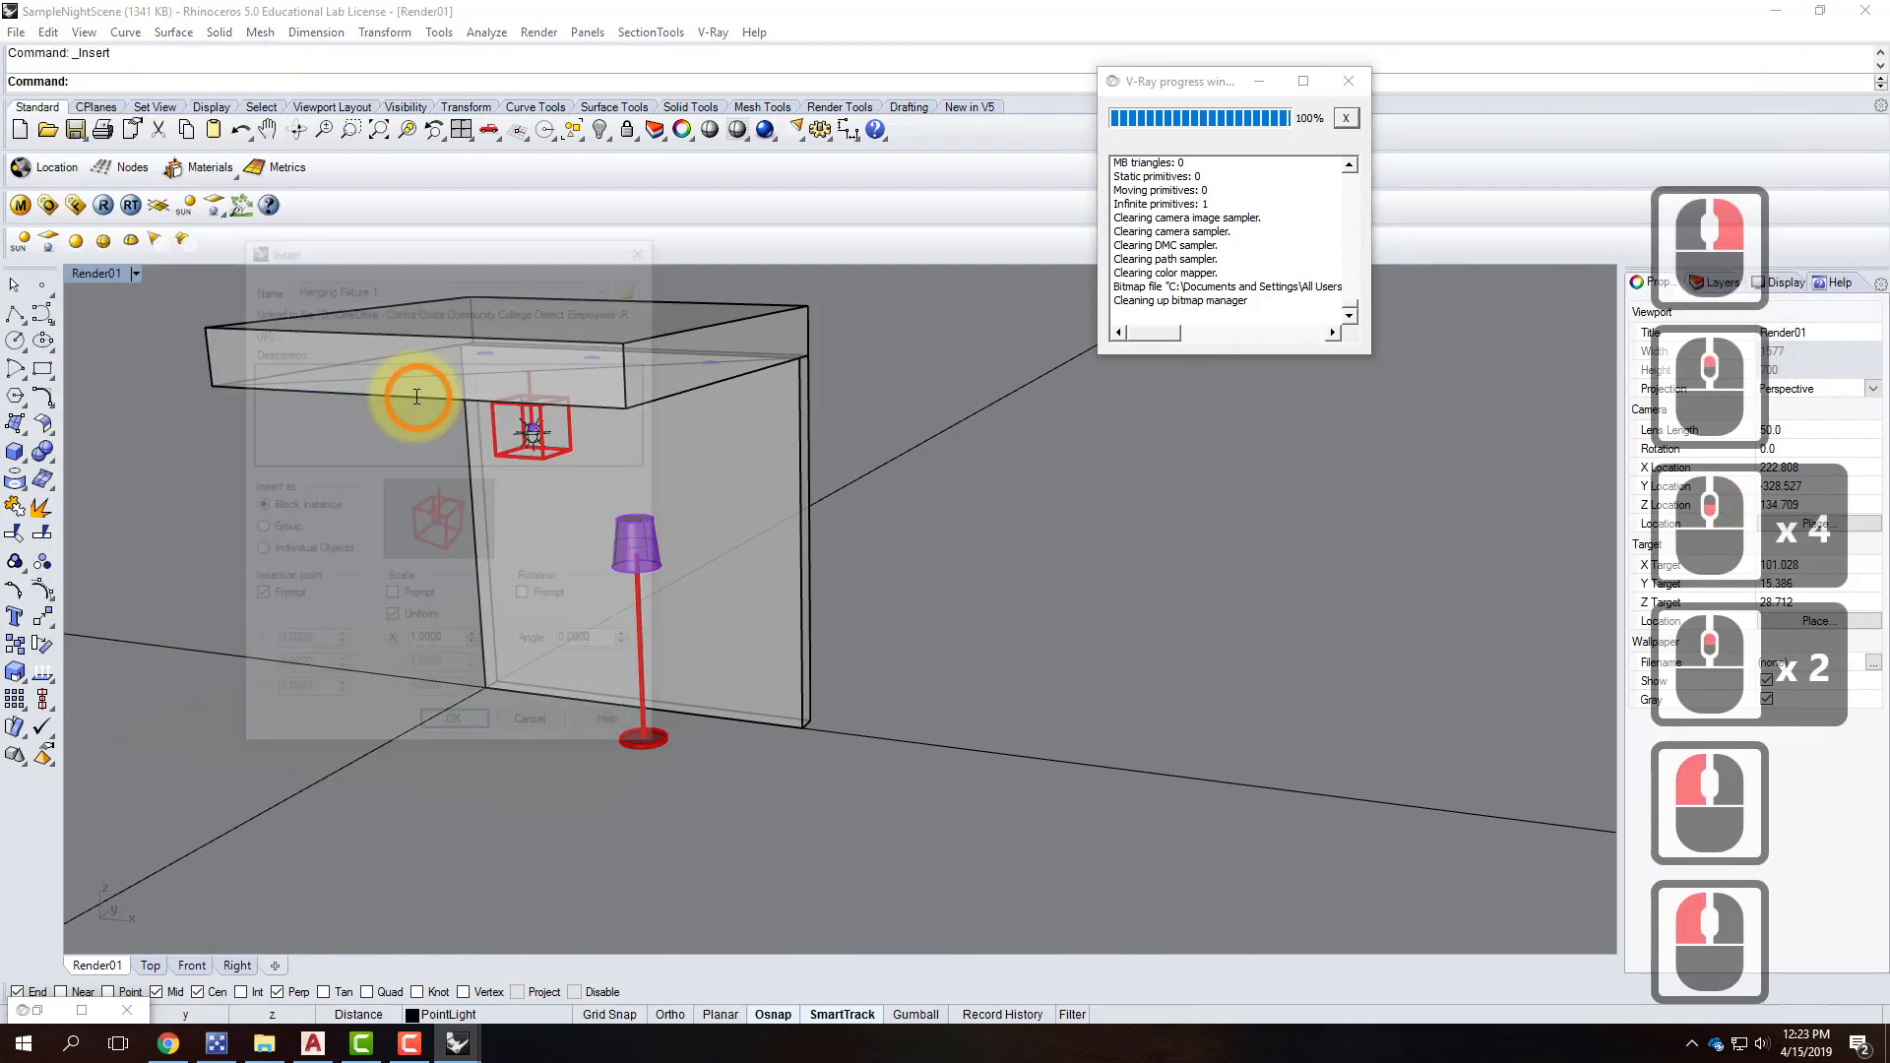
pyautogui.click(634, 284)
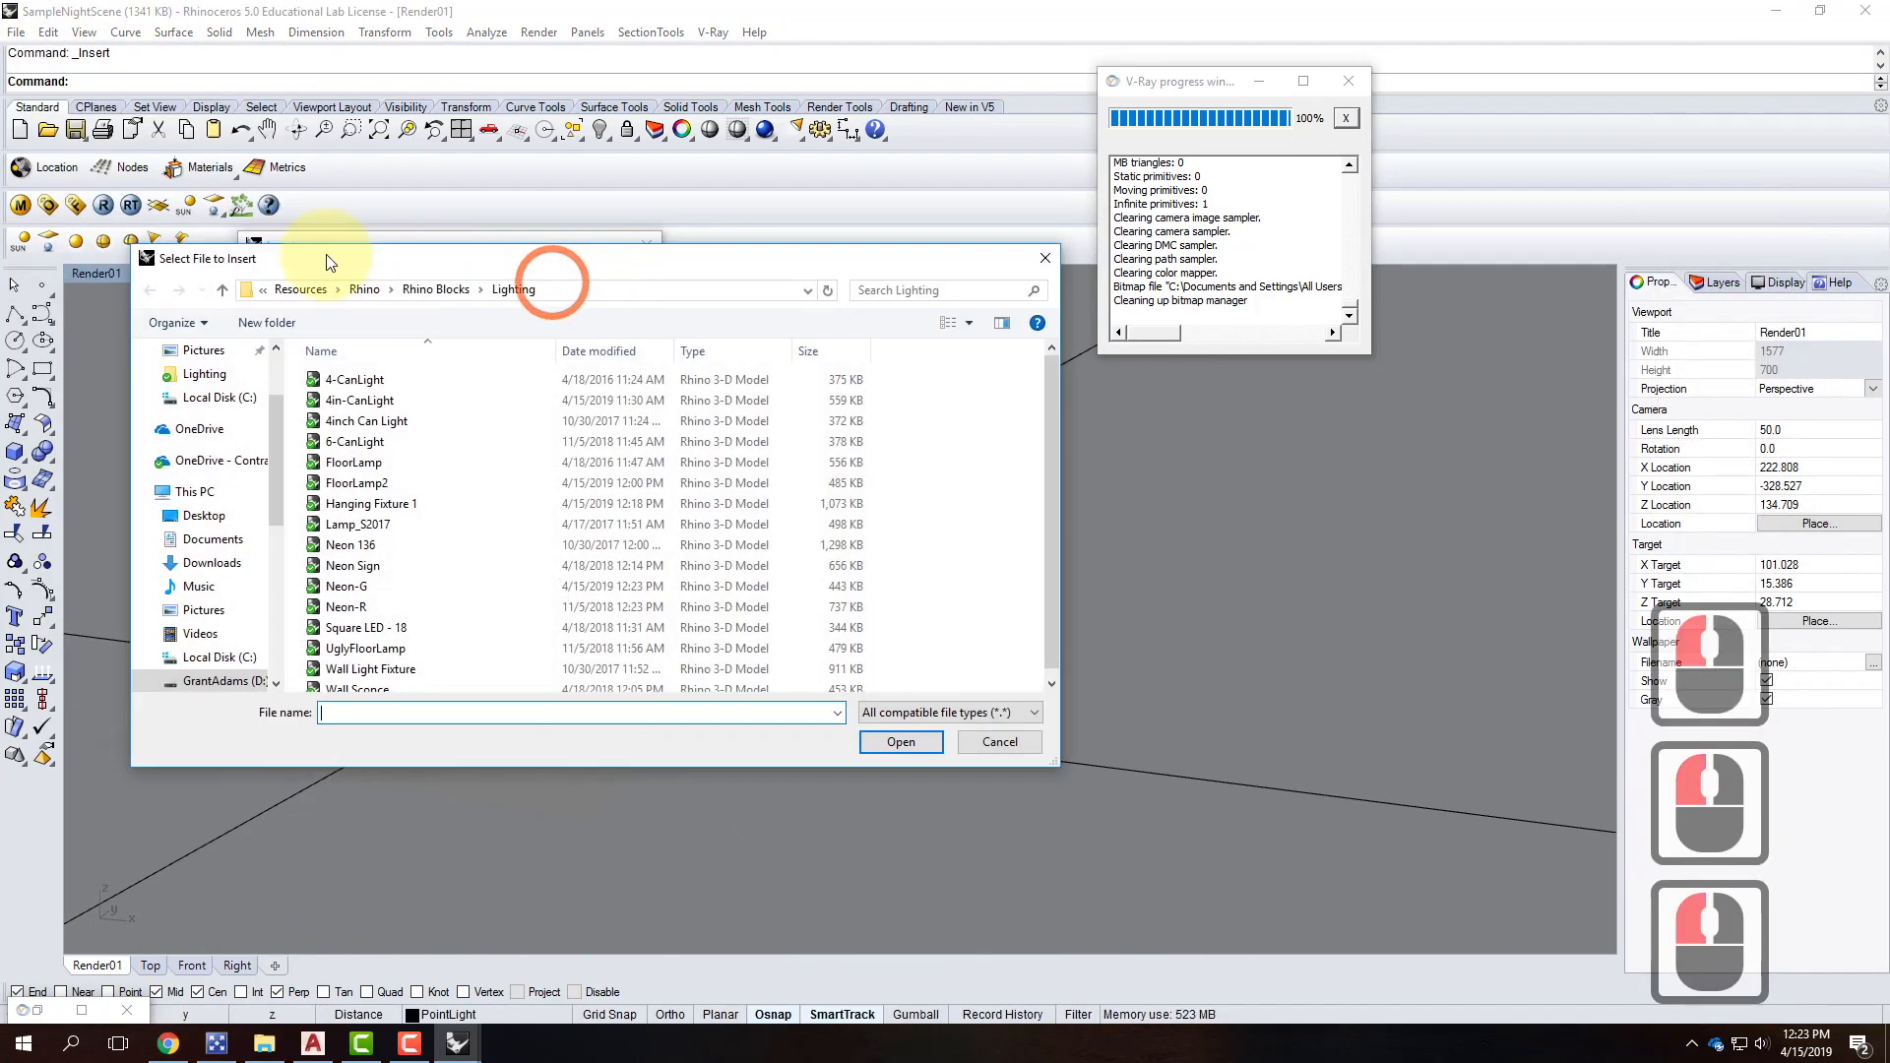
pyautogui.click(366, 587)
pyautogui.click(899, 743)
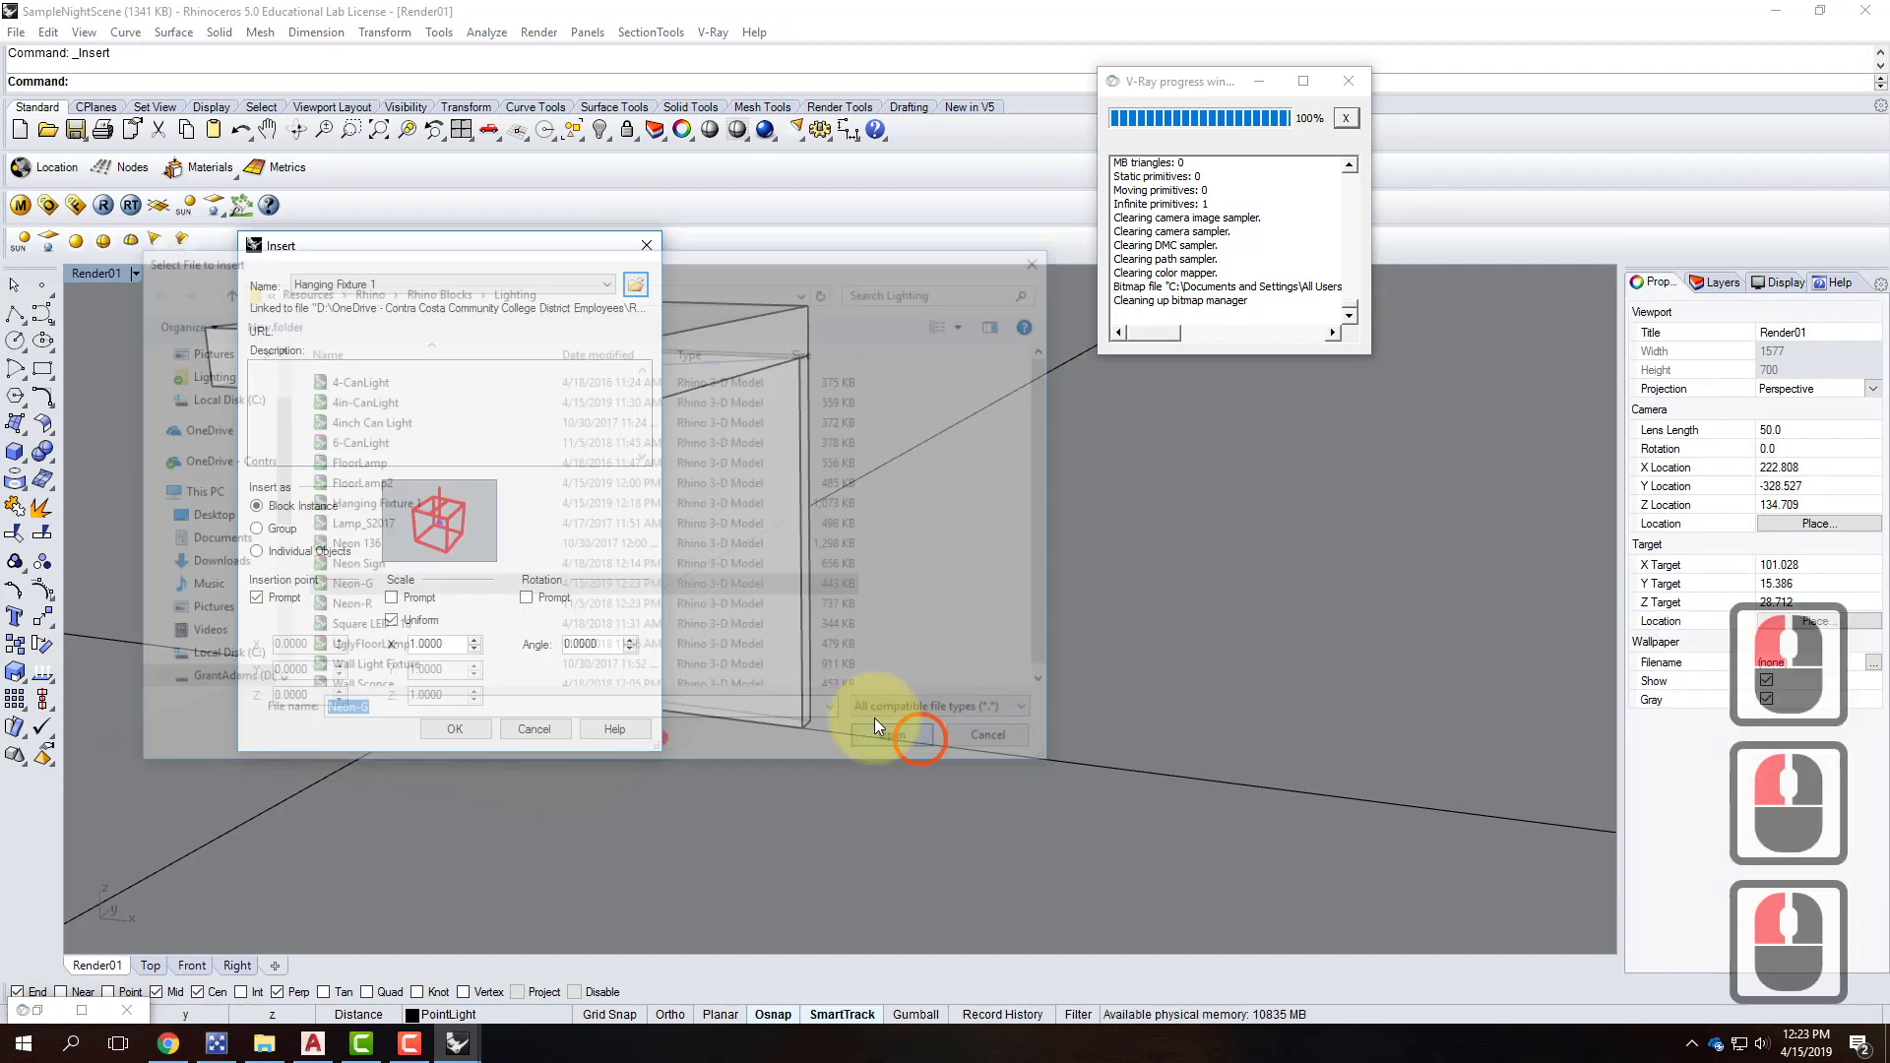
pyautogui.click(463, 733)
pyautogui.click(497, 707)
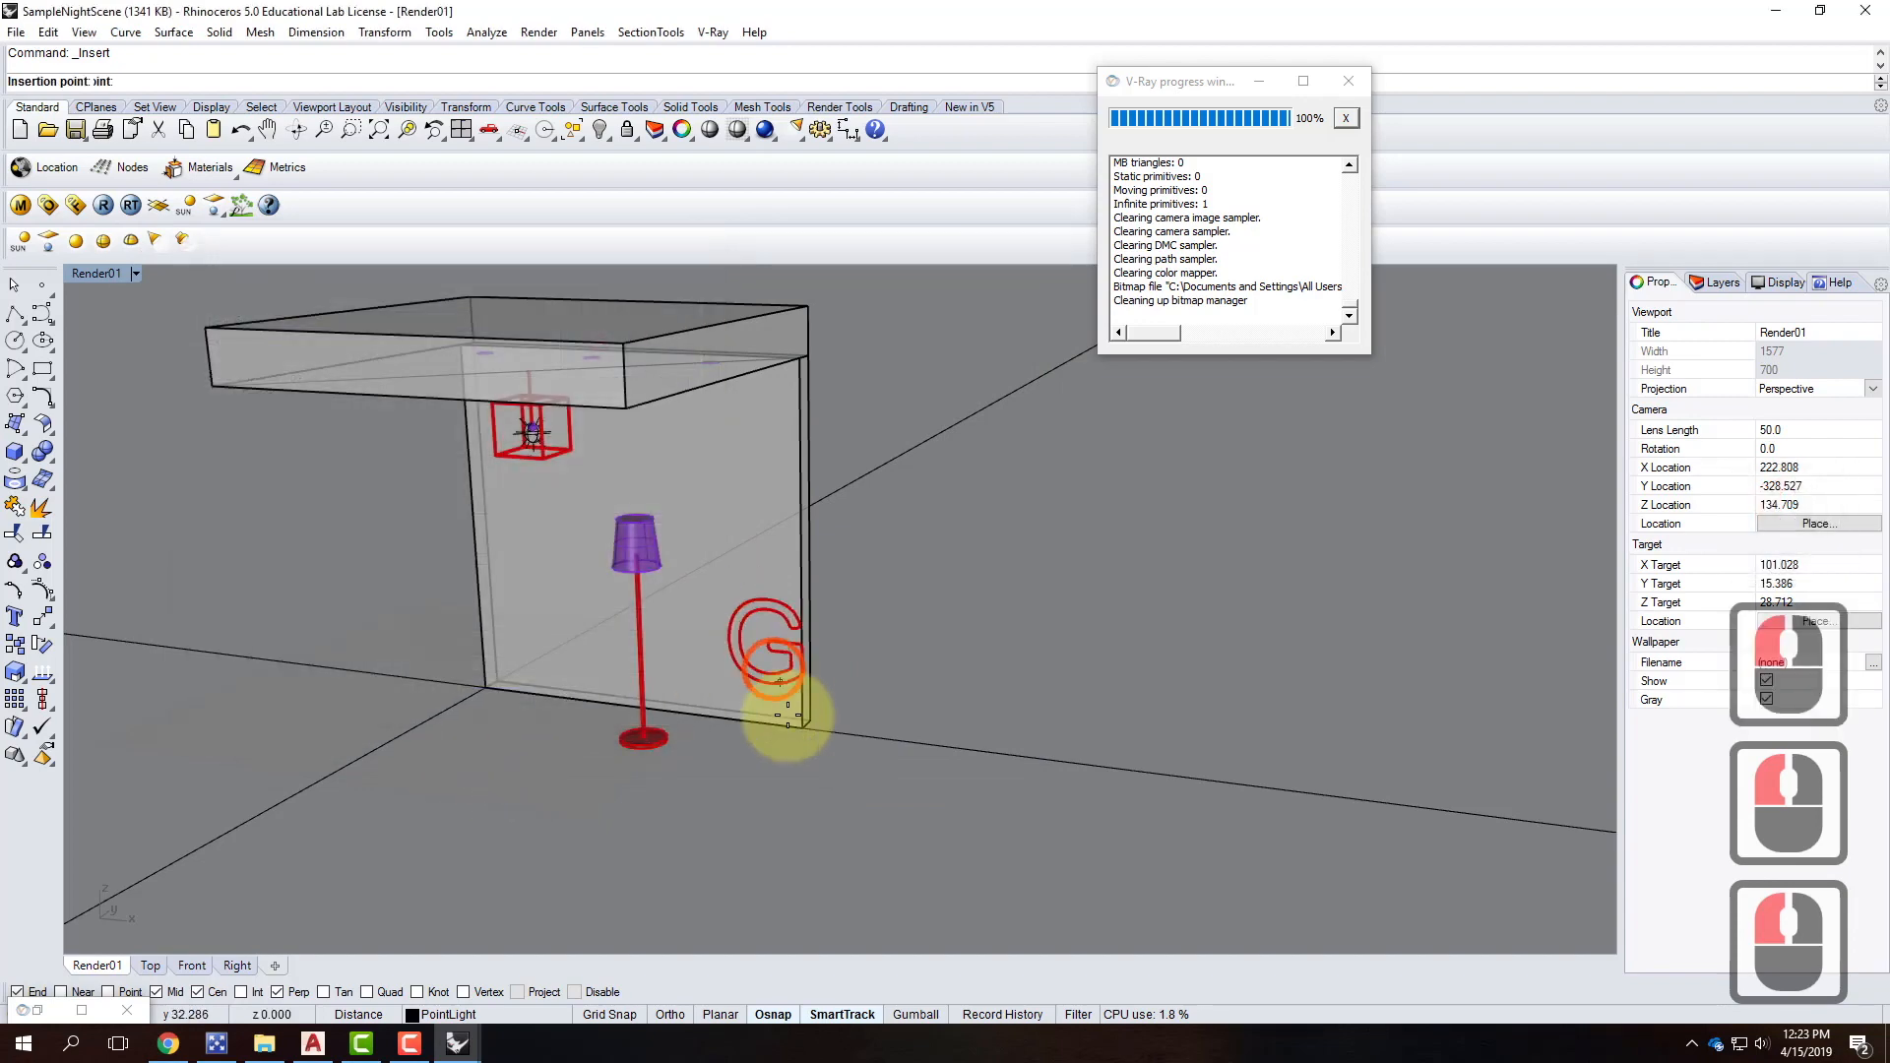
pyautogui.click(846, 689)
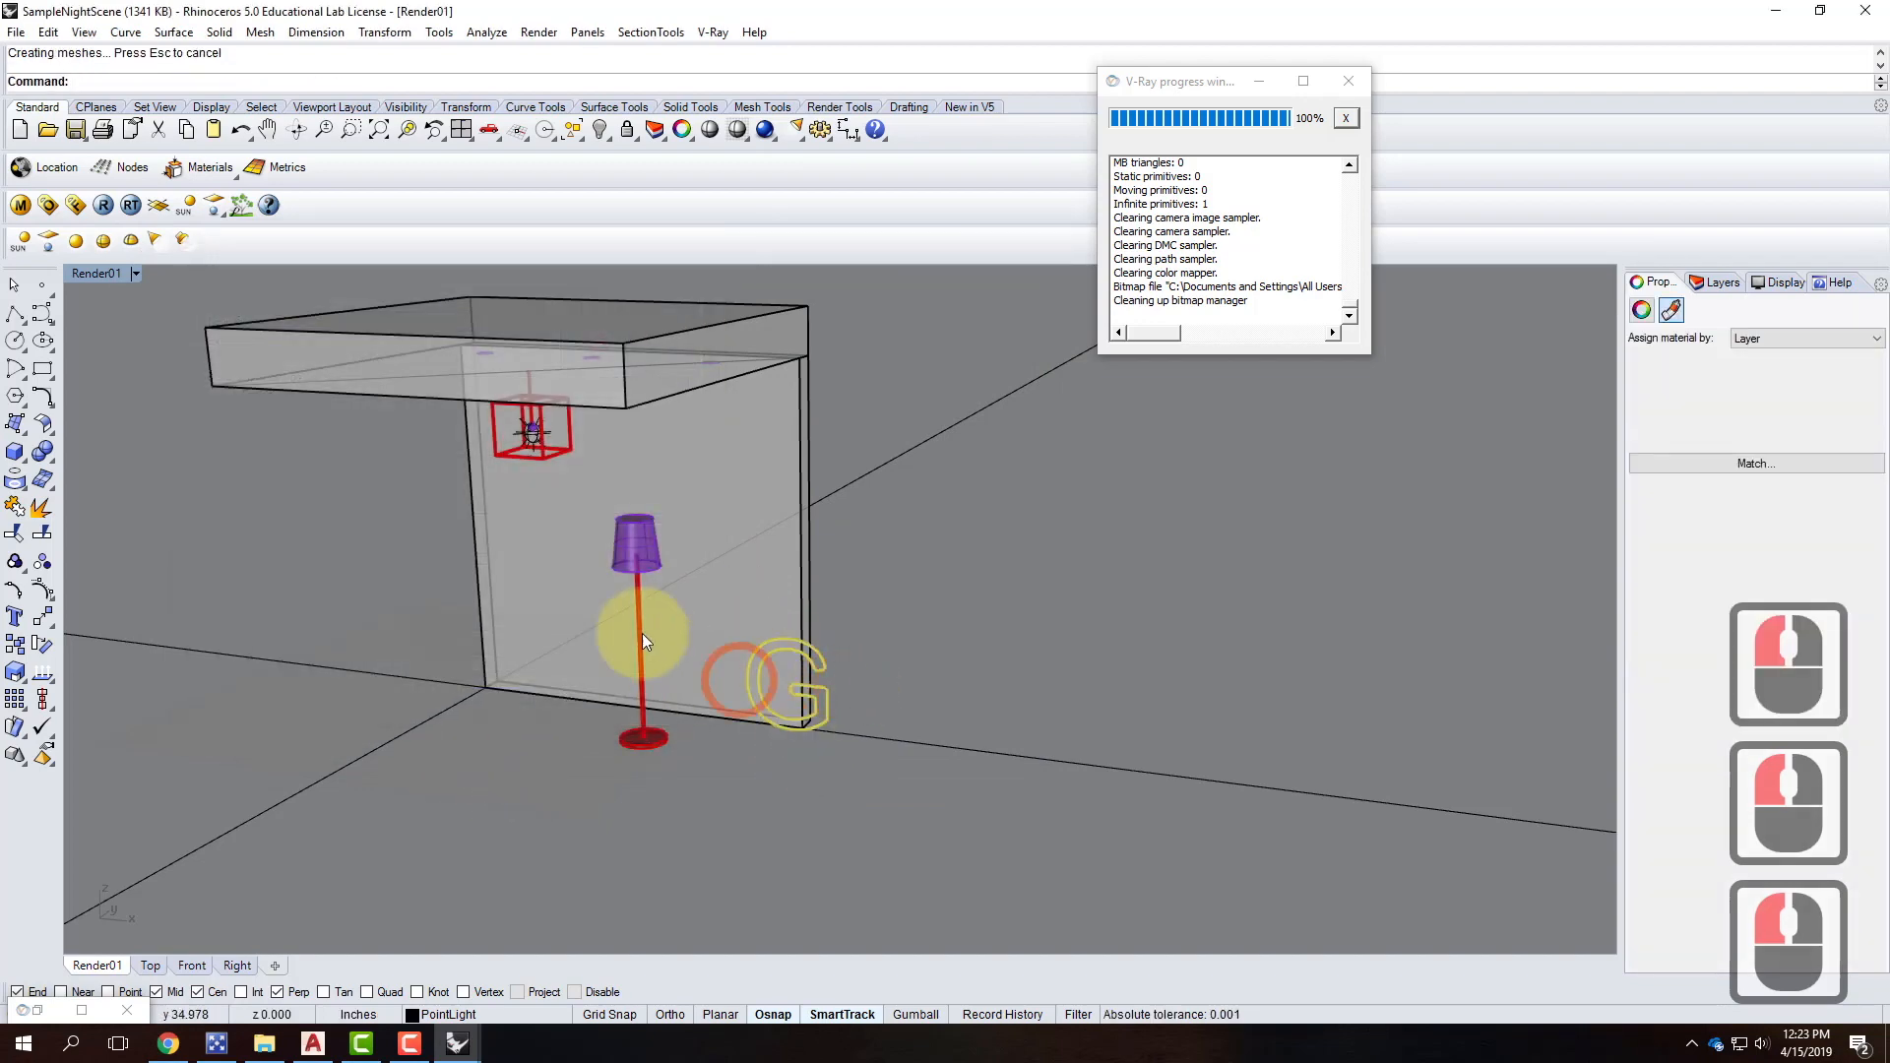
# Start moving the Neon-G block and restore the four-viewport layout.
pyautogui.write('move')
pyautogui.press('Return')
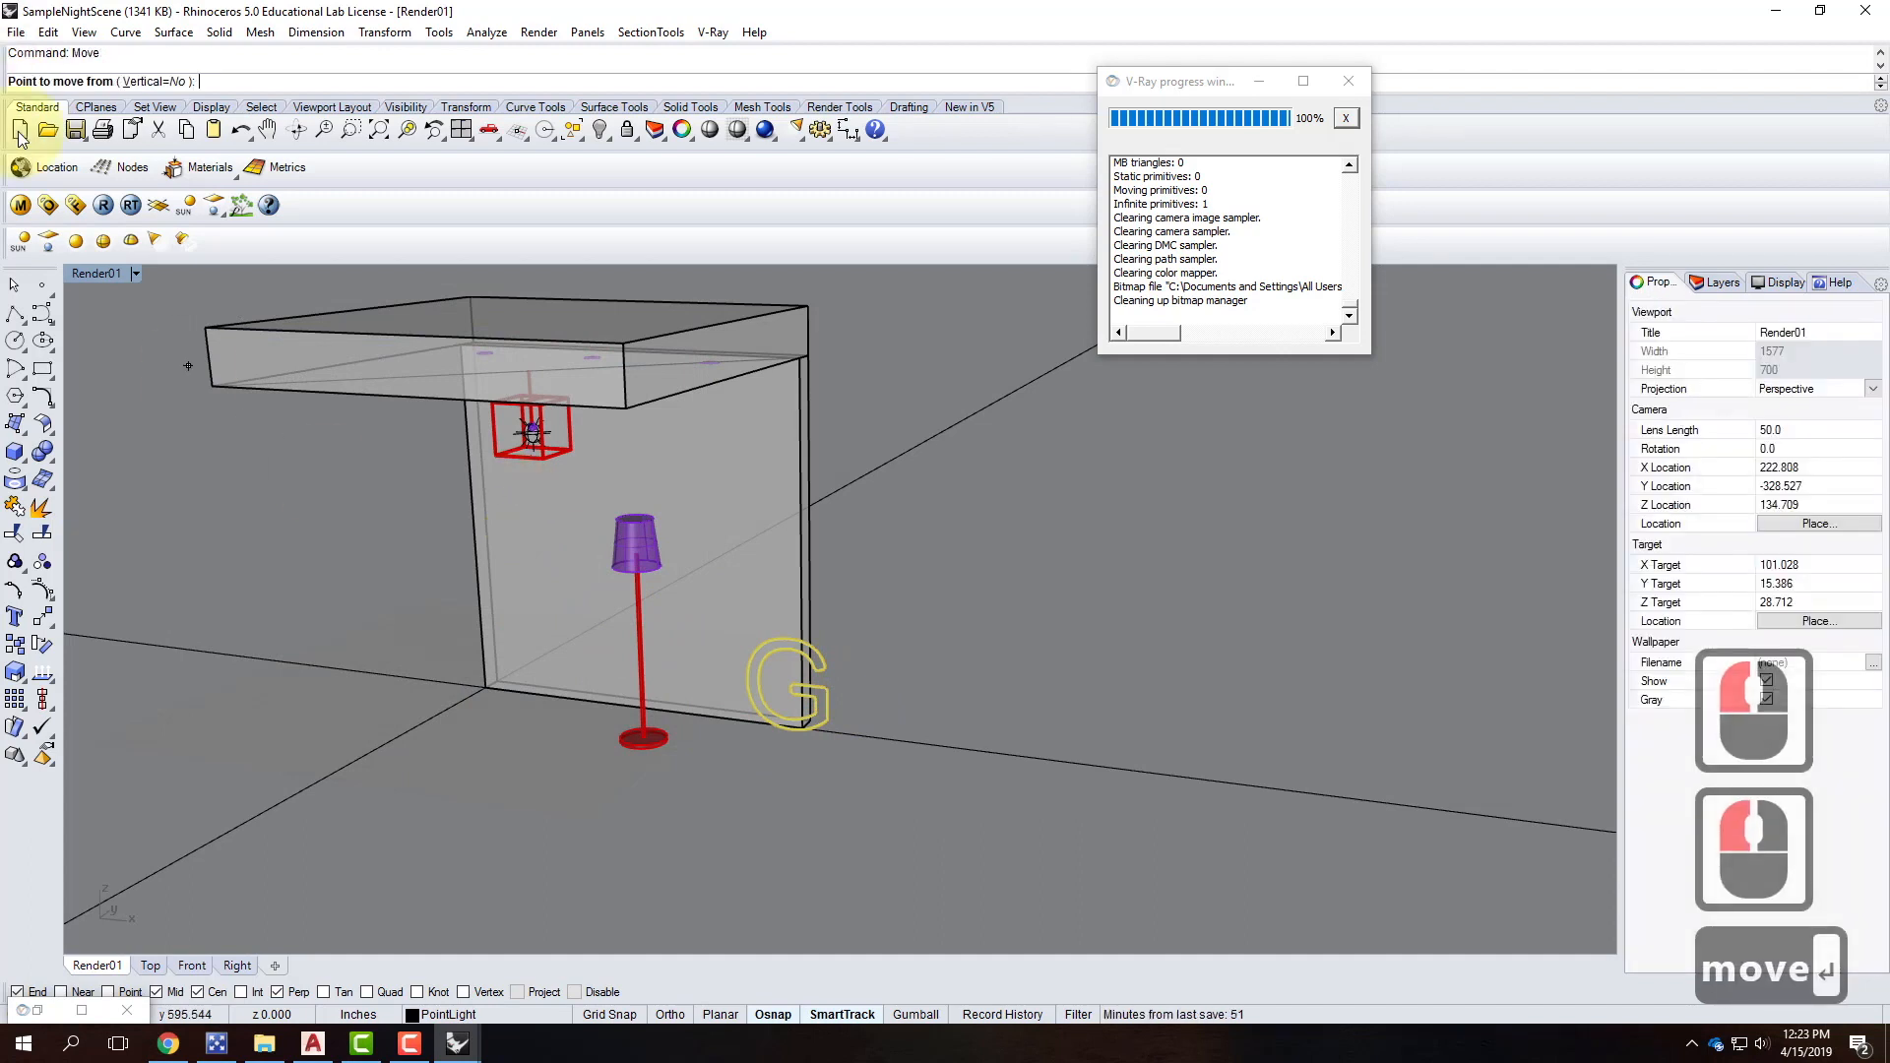
pyautogui.doubleClick(93, 274)
pyautogui.scroll(-10, 487, 728)
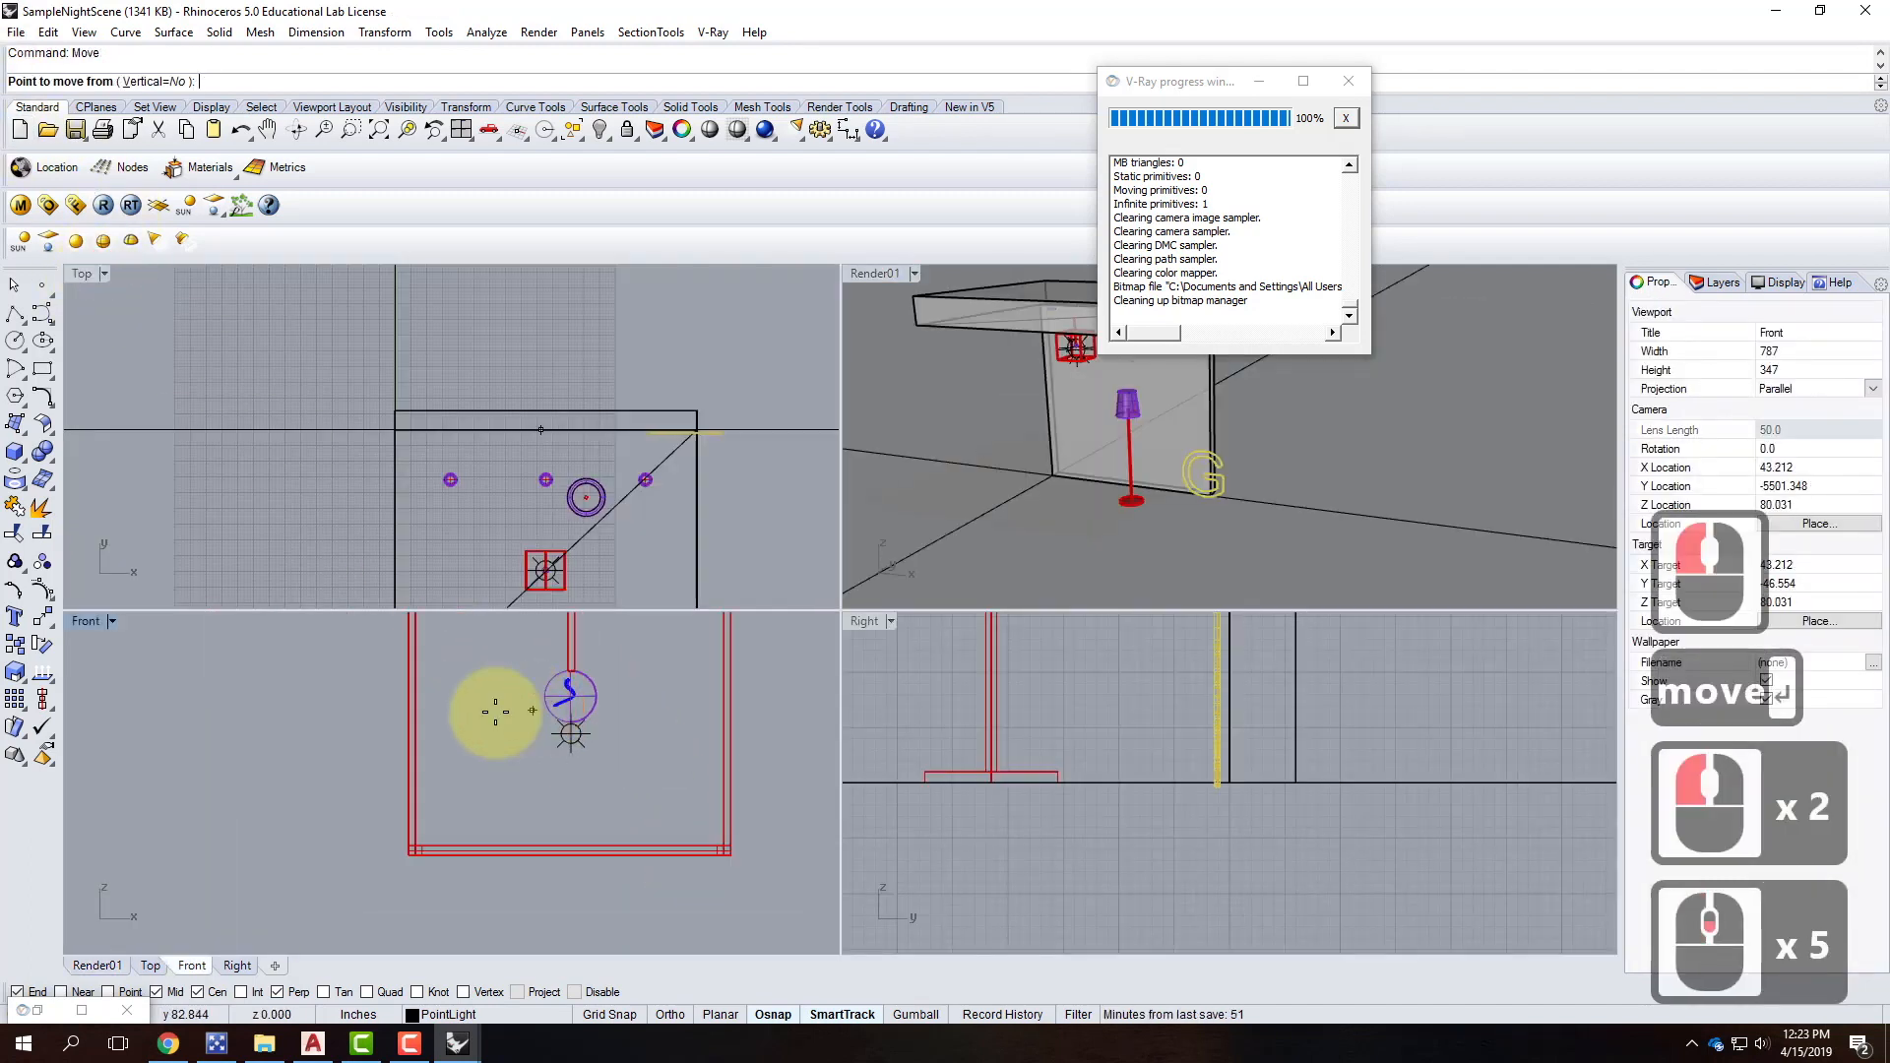
pyautogui.scroll(-10, 1083, 772)
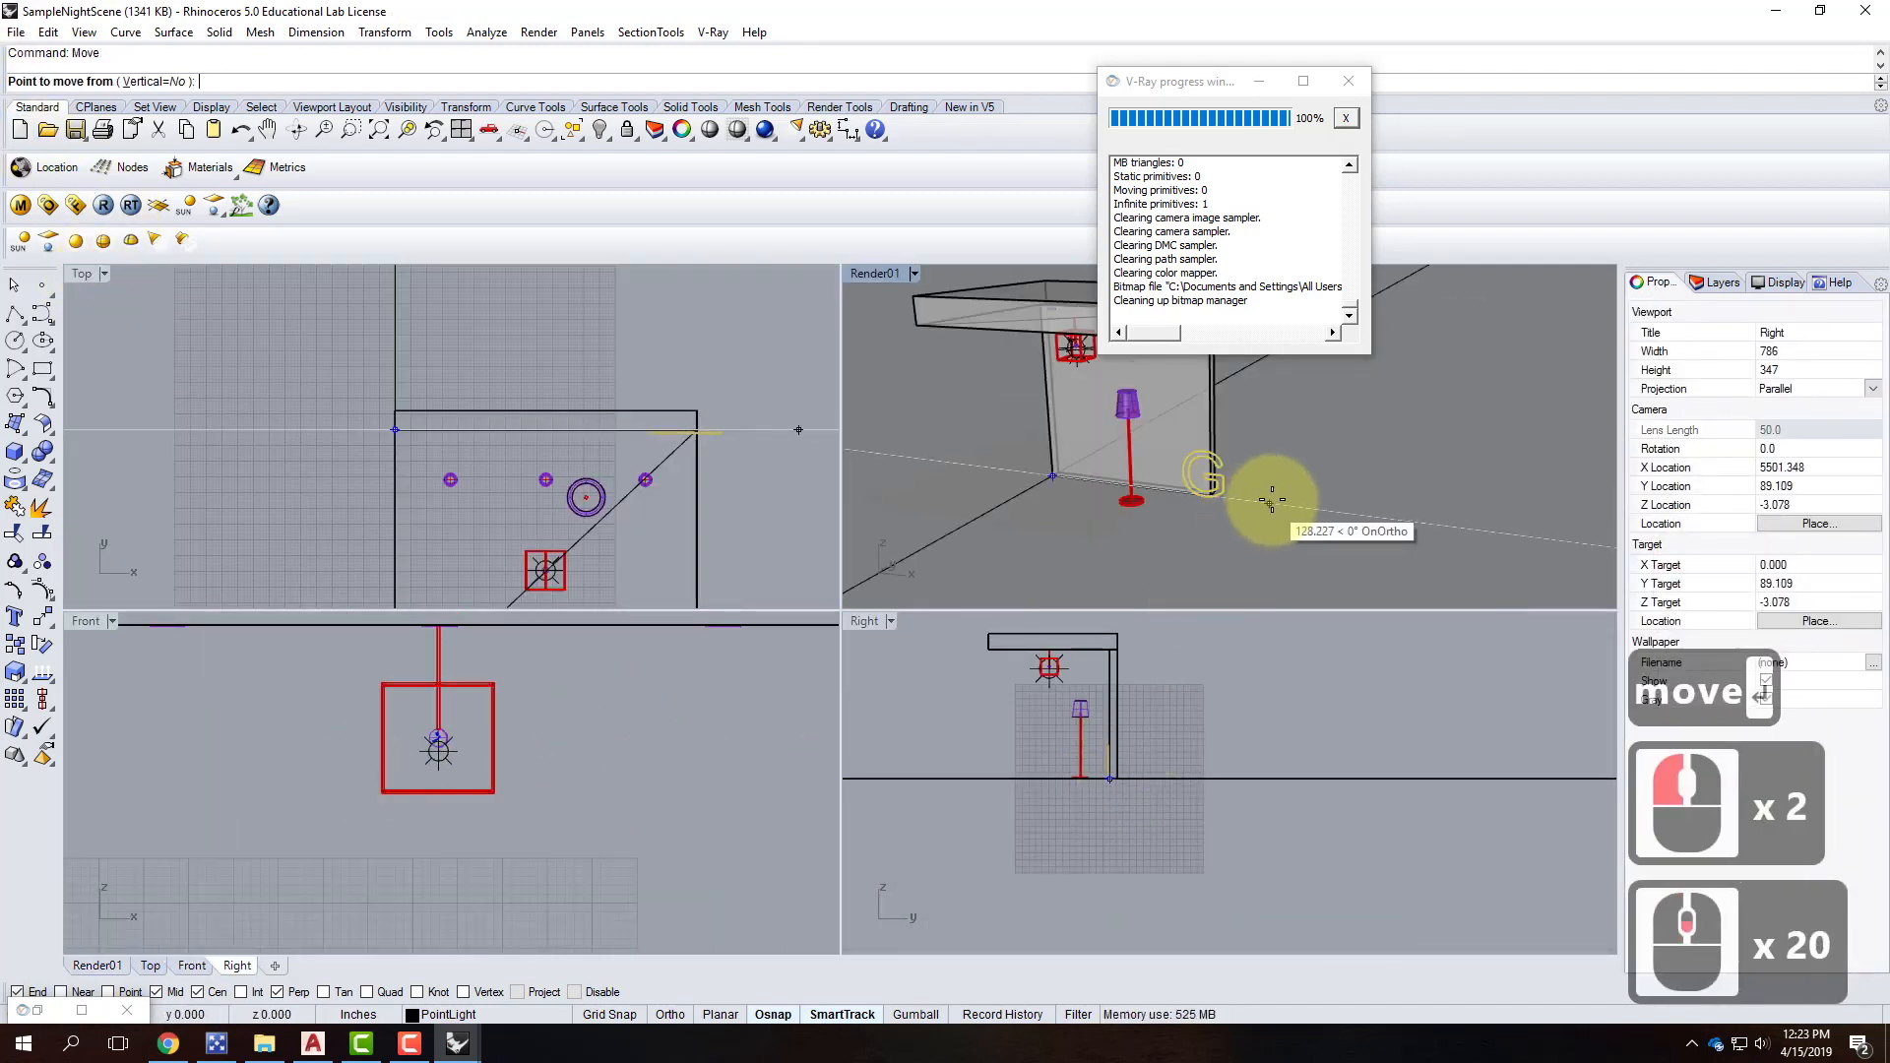
pyautogui.scroll(-3, 1265, 492)
pyautogui.scroll(-4, 489, 448)
pyautogui.scroll(4, 619, 396)
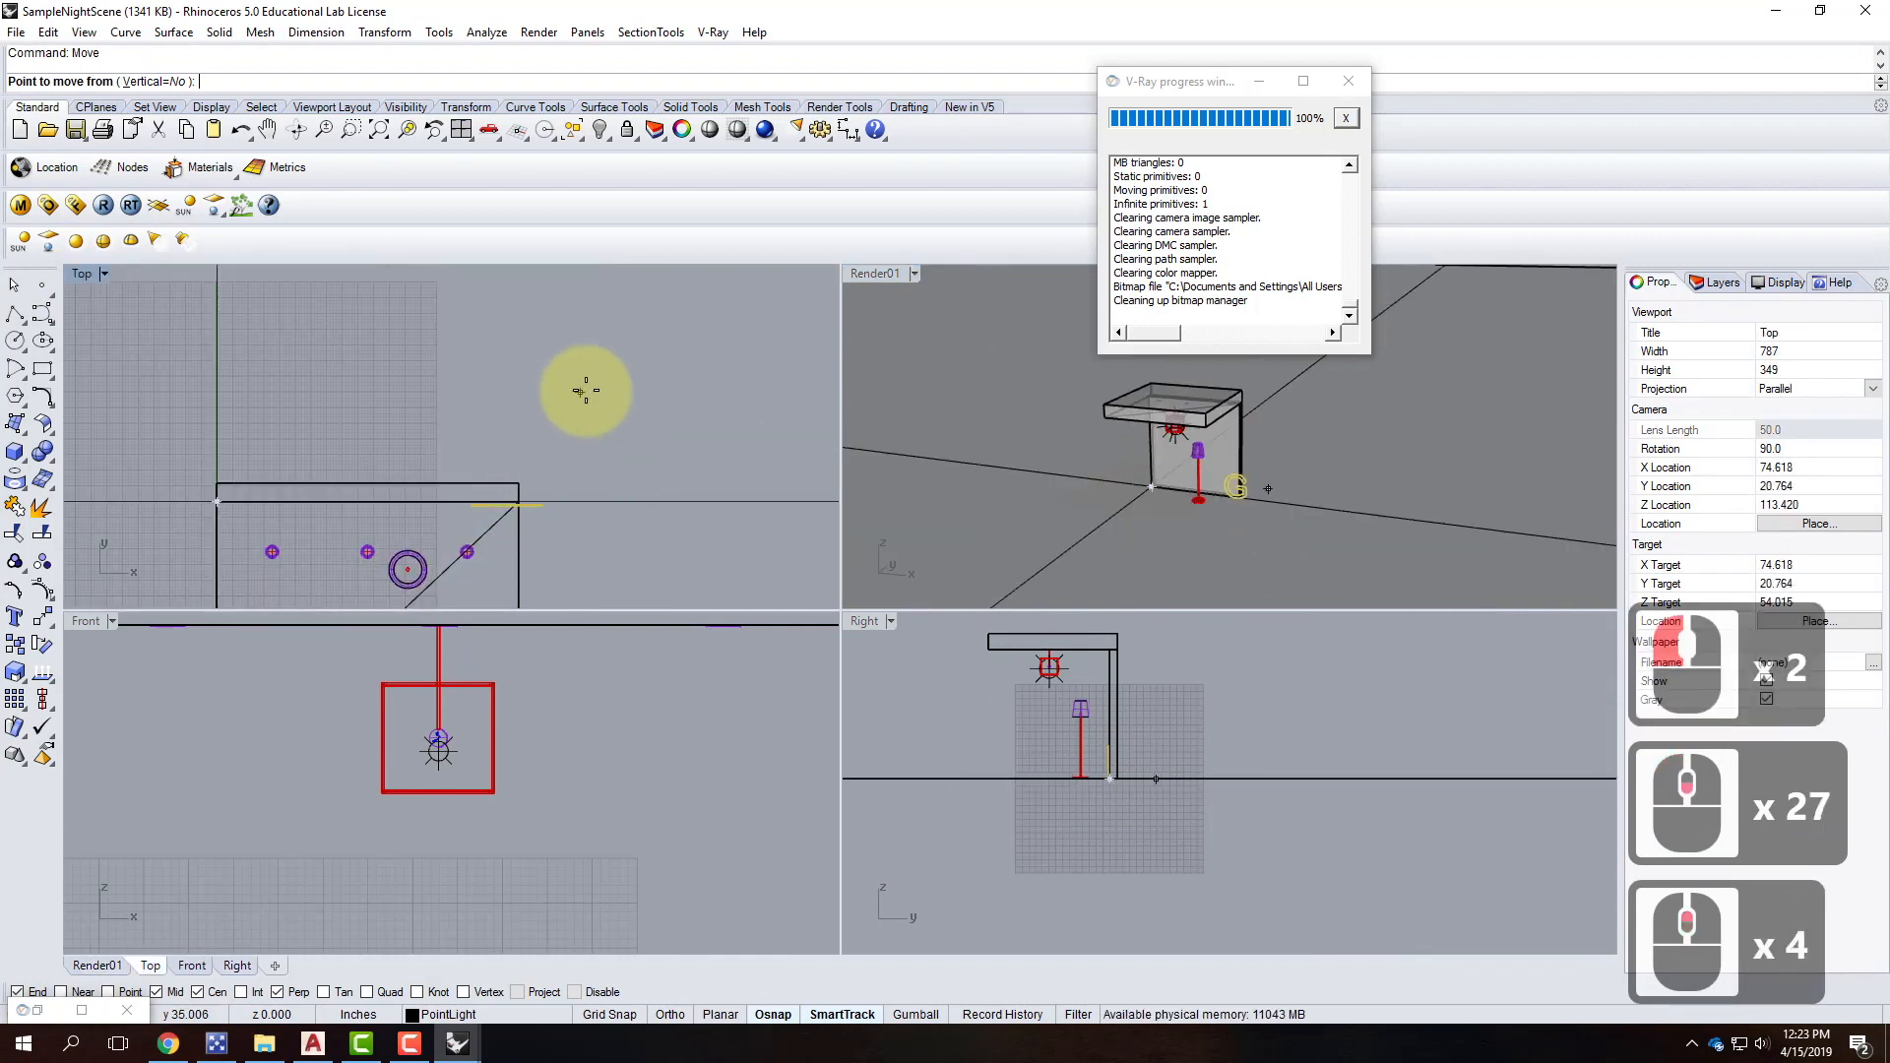
# Slide the block horizontally beside the floor lamp, then begin a second move.
pyautogui.click(584, 390)
pyautogui.press('shift')
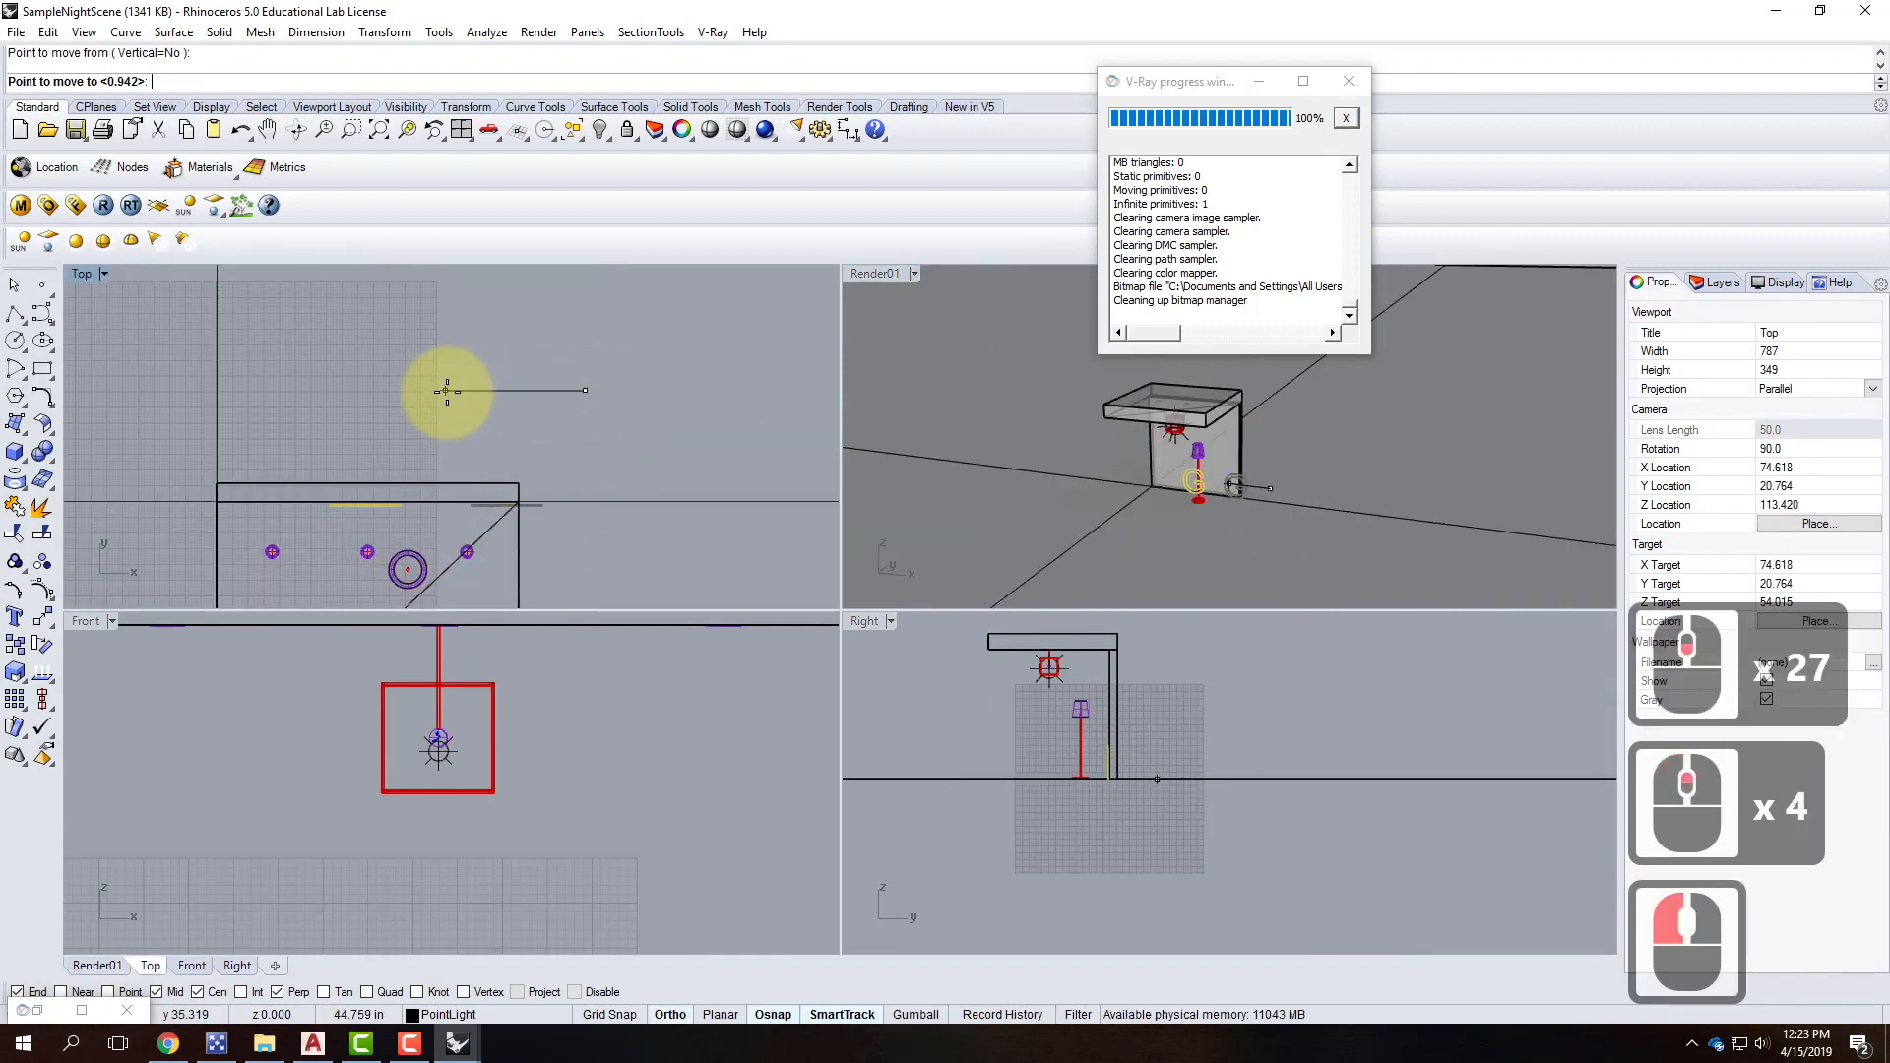
pyautogui.keyDown('shift'); pyautogui.rightClick(751, 740); pyautogui.keyUp('shift')
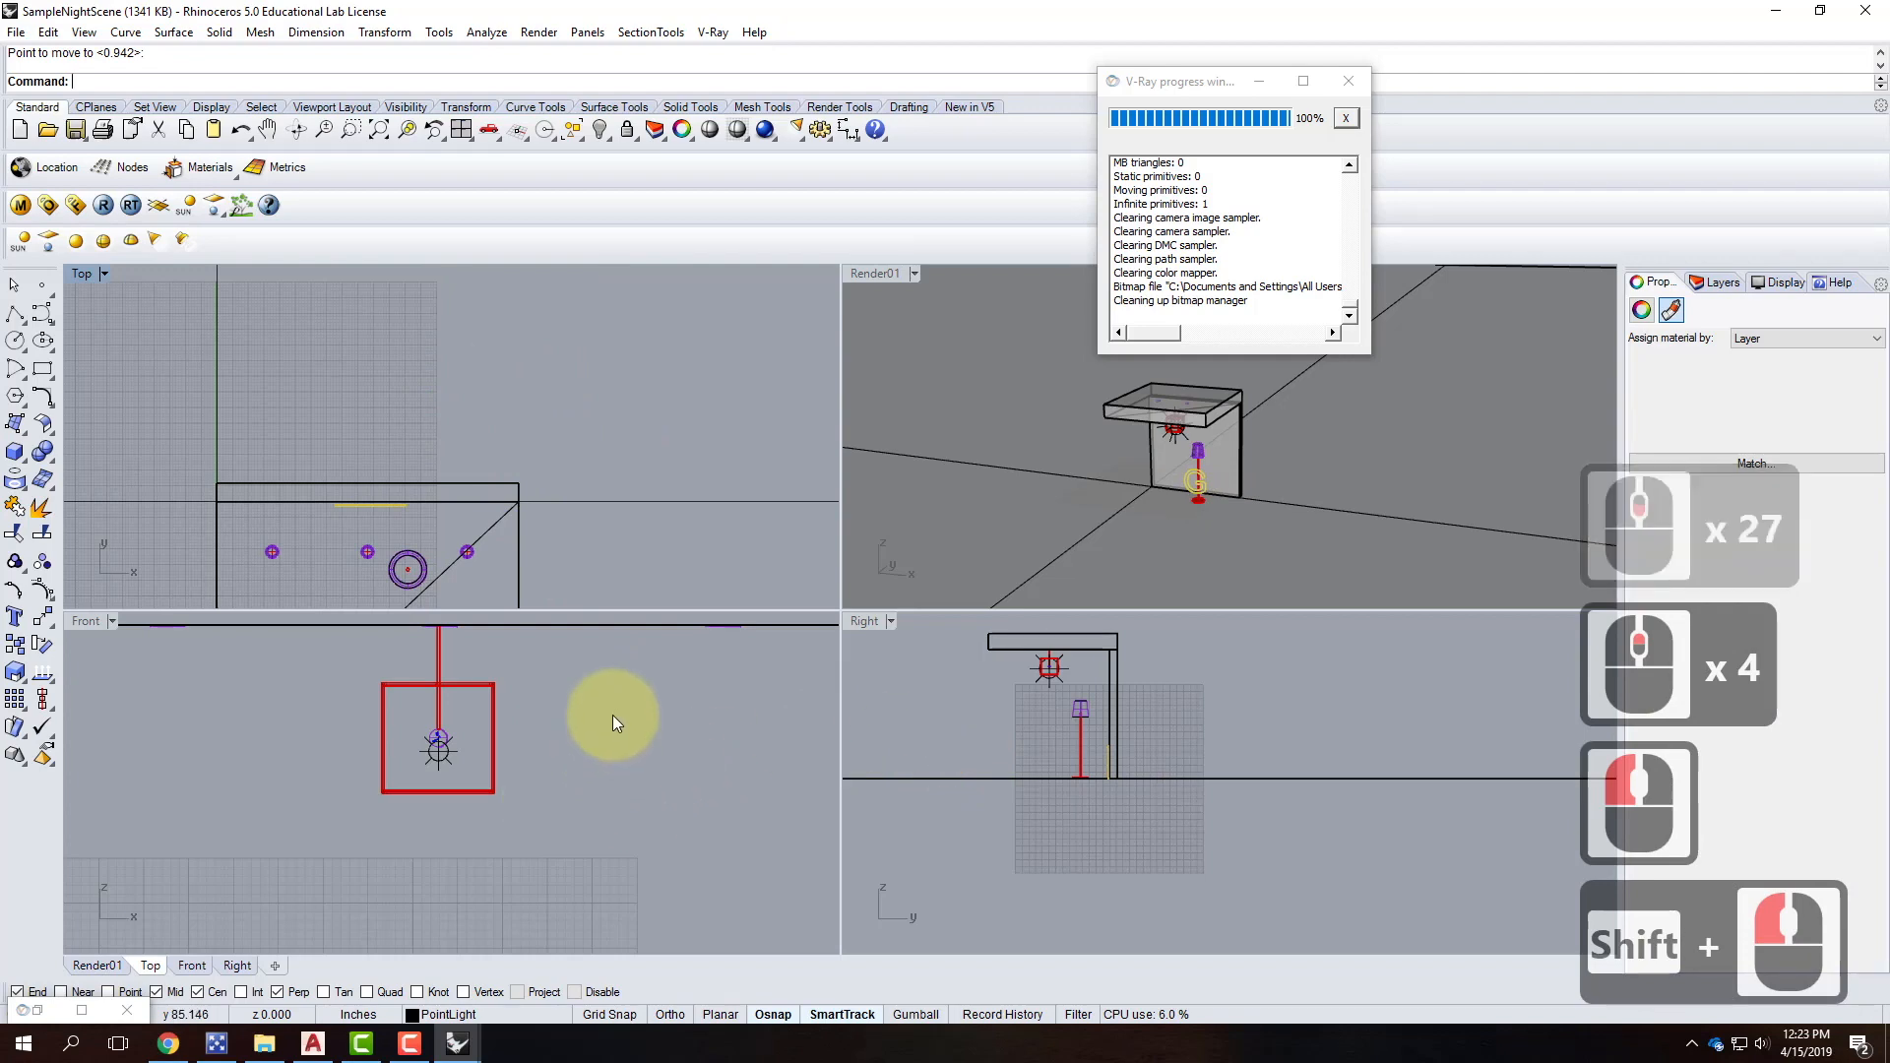
pyautogui.scroll(-7, 613, 715)
pyautogui.rightClick(726, 862)
pyautogui.click(763, 861)
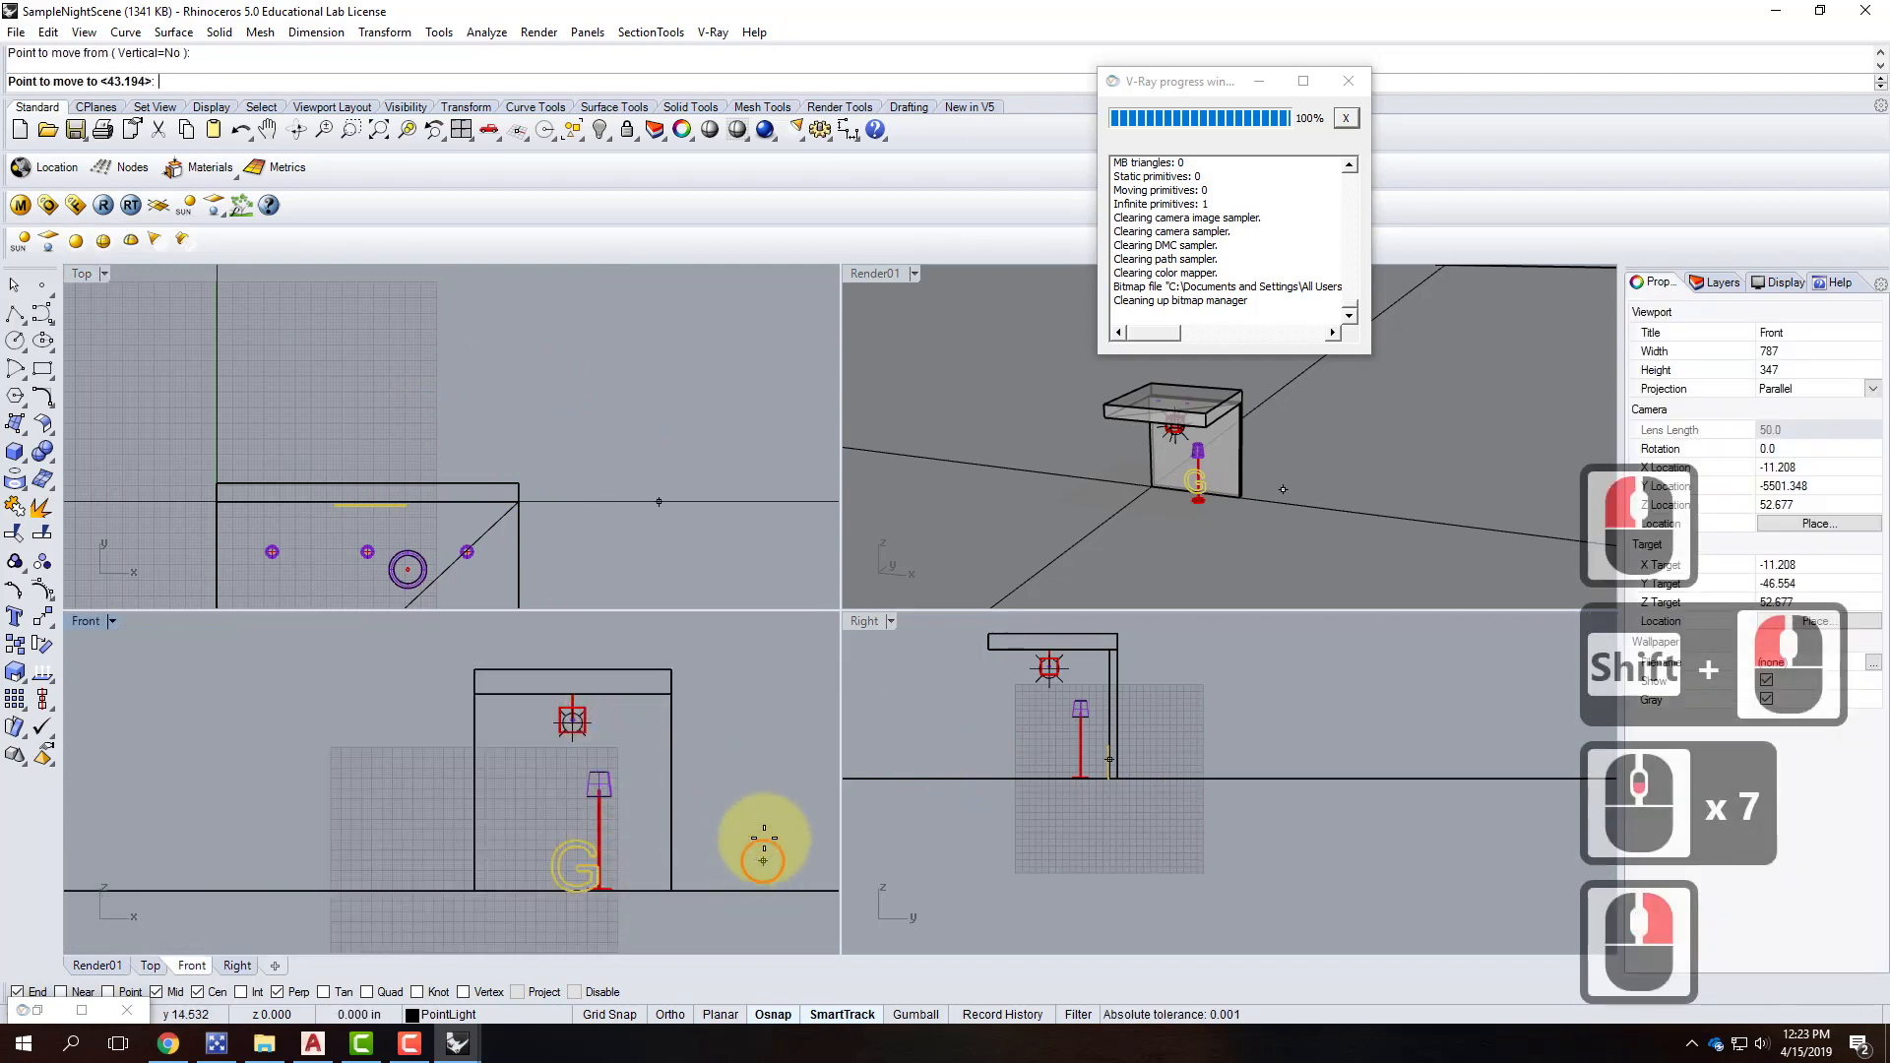
# Raise the G onto the wall left of the lamp and maximize Render01.
pyautogui.click(725, 783)
pyautogui.doubleClick(880, 274)
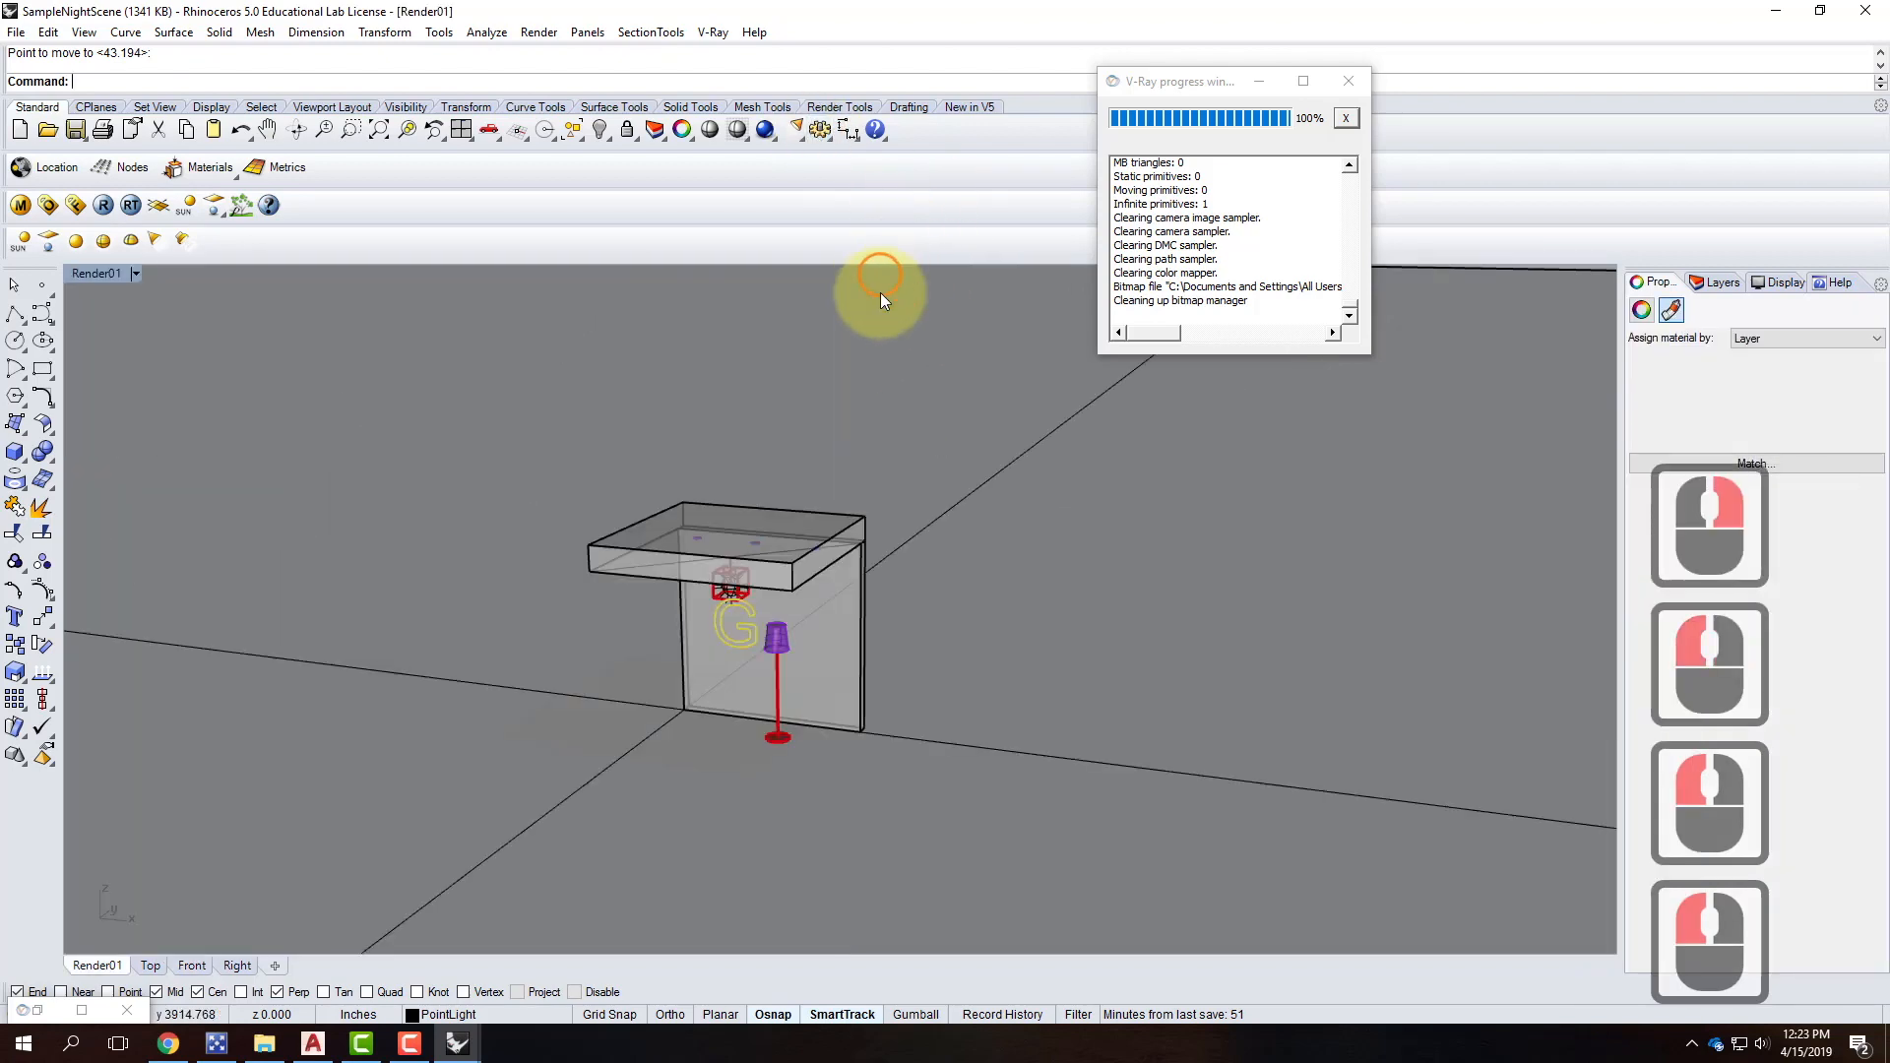
pyautogui.scroll(3, 704, 606)
pyautogui.press('Escape')
pyautogui.scroll(4, 732, 488)
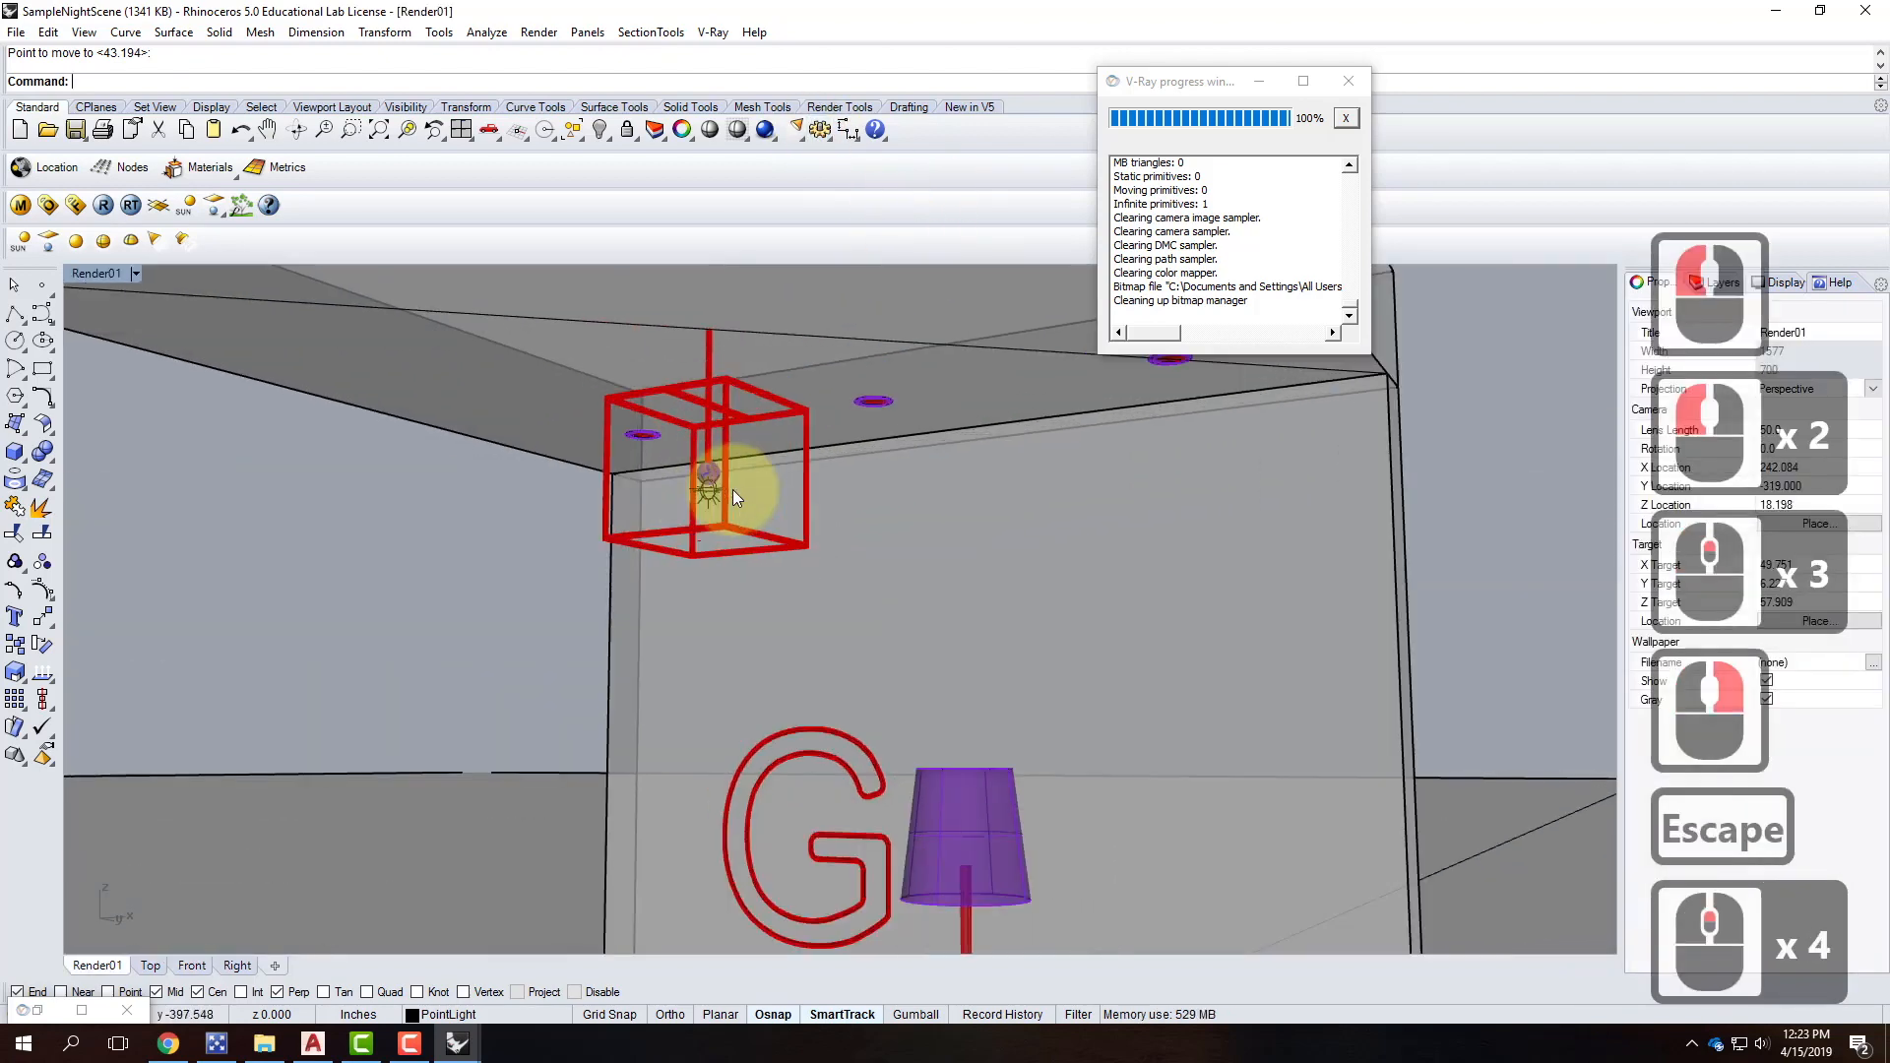
# Hide the point light and start a V-Ray test render.
pyautogui.click(701, 494)
pyautogui.write('hide')
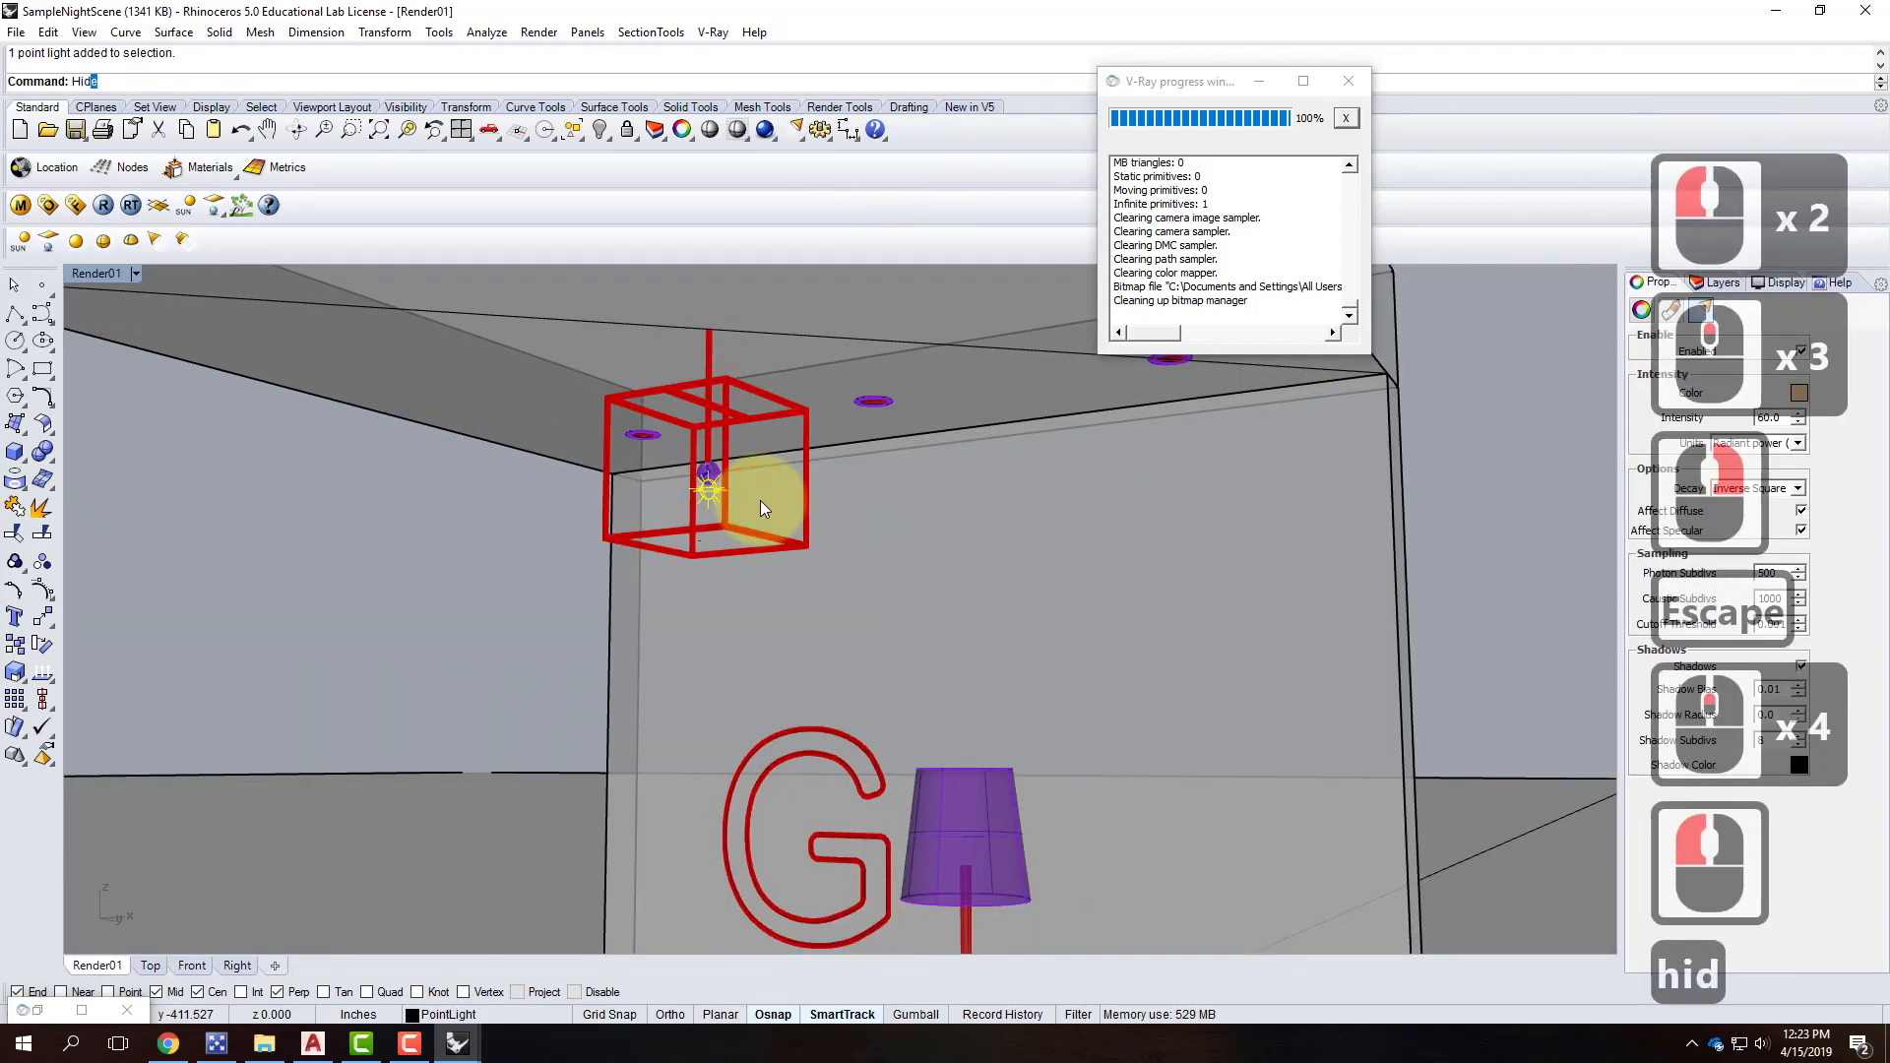
pyautogui.press('Return')
pyautogui.scroll(-4, 748, 500)
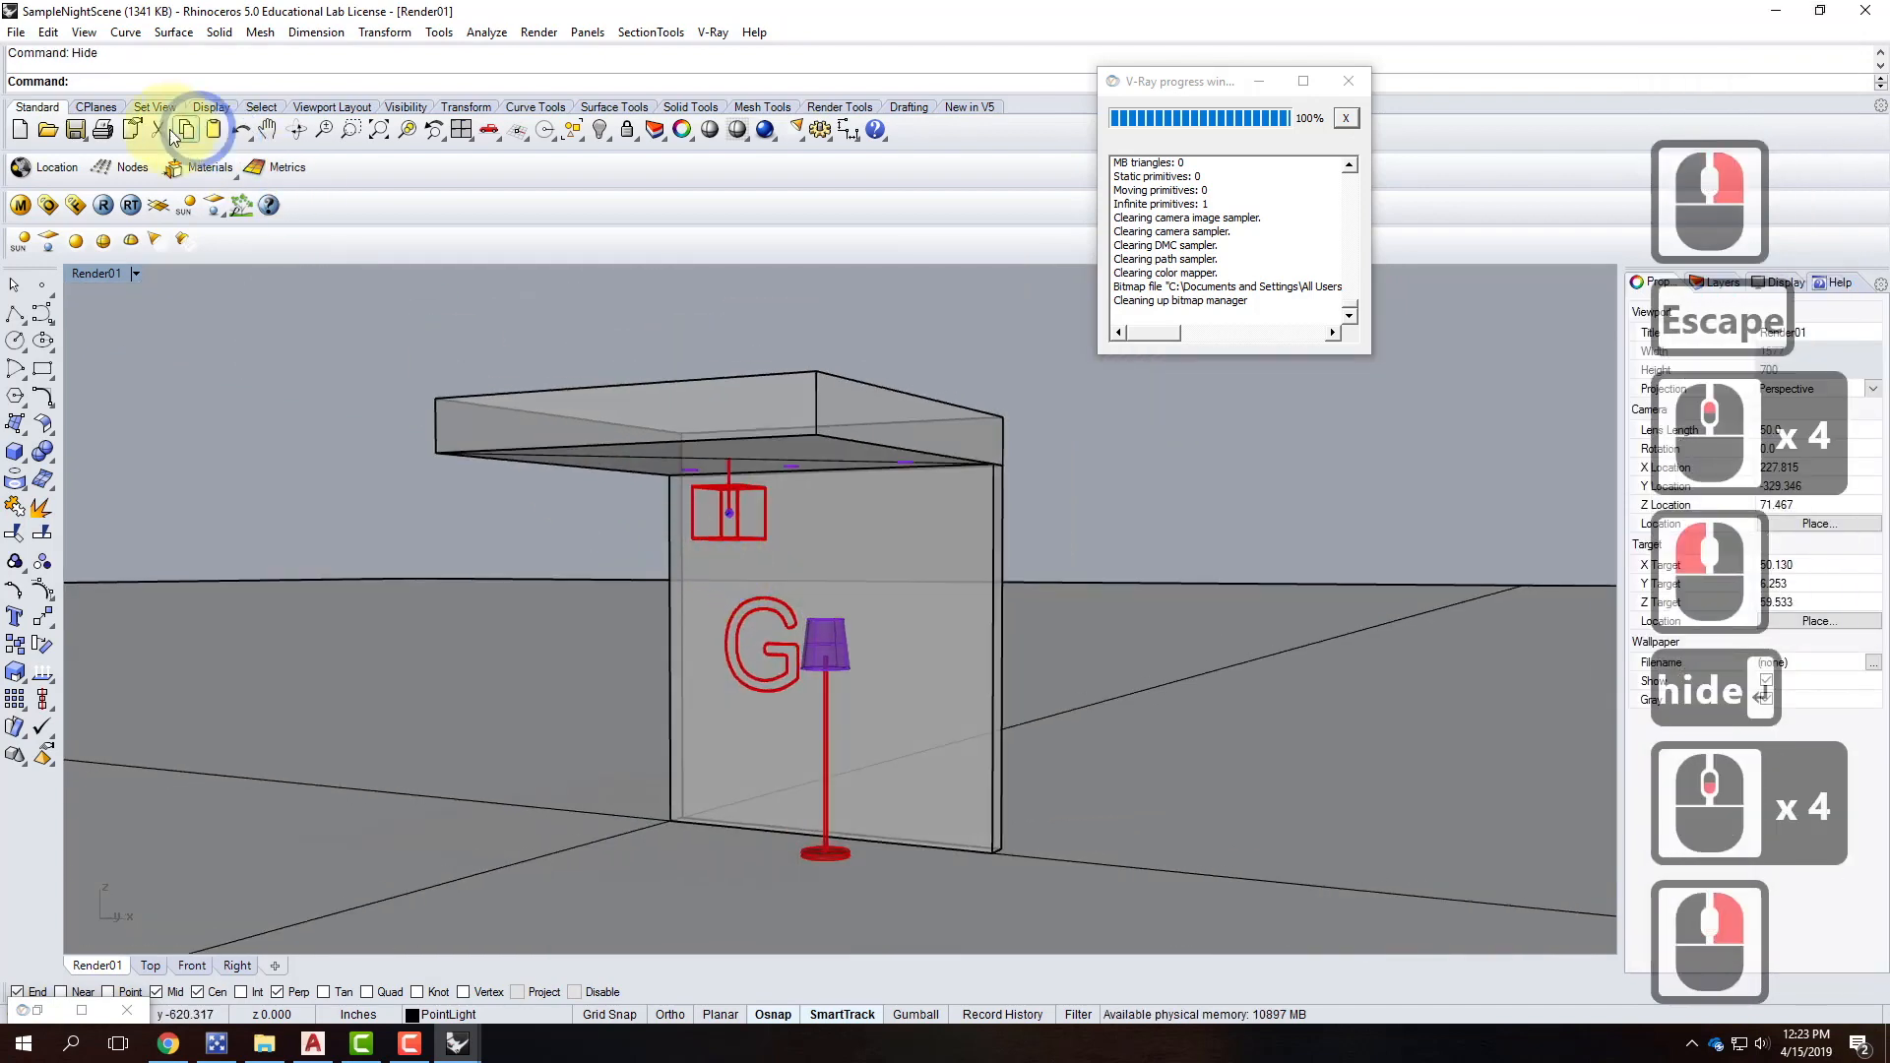
pyautogui.click(106, 206)
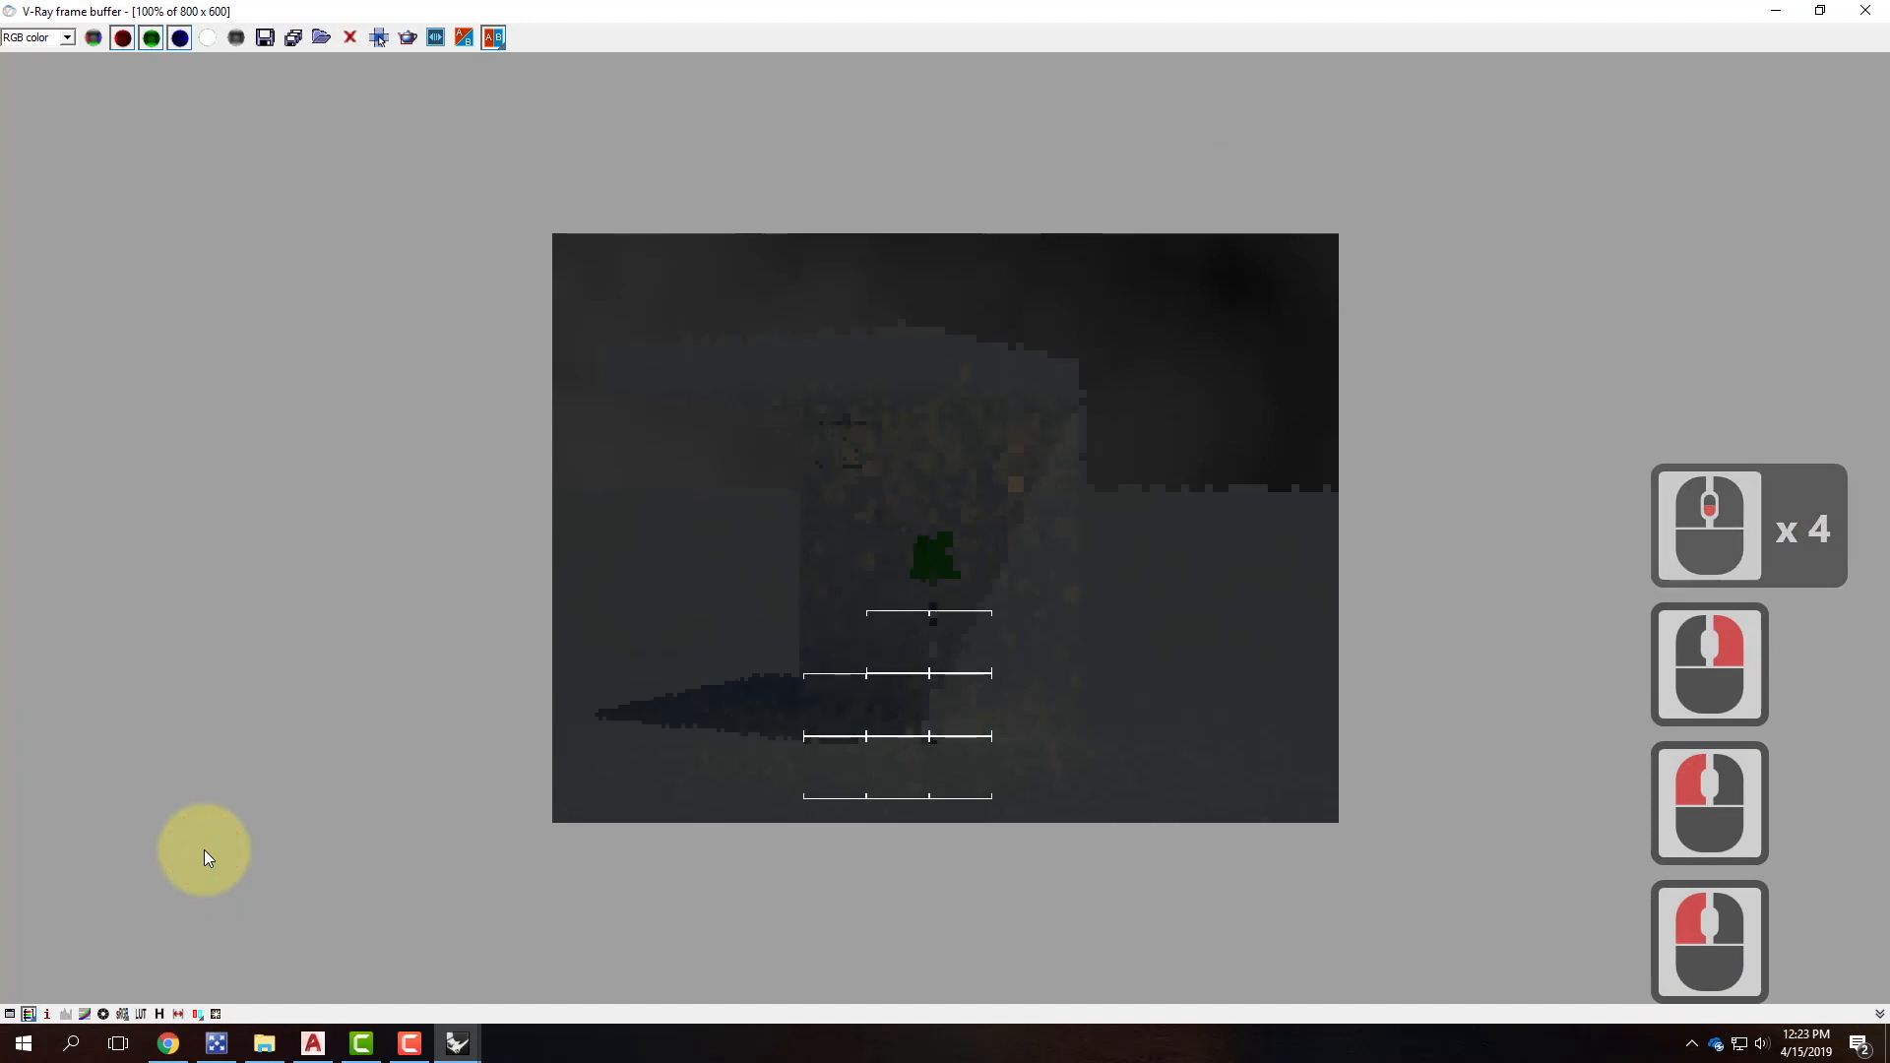
# Minimize the frame buffer and return to the Neon-G model window.
pyautogui.click(1775, 11)
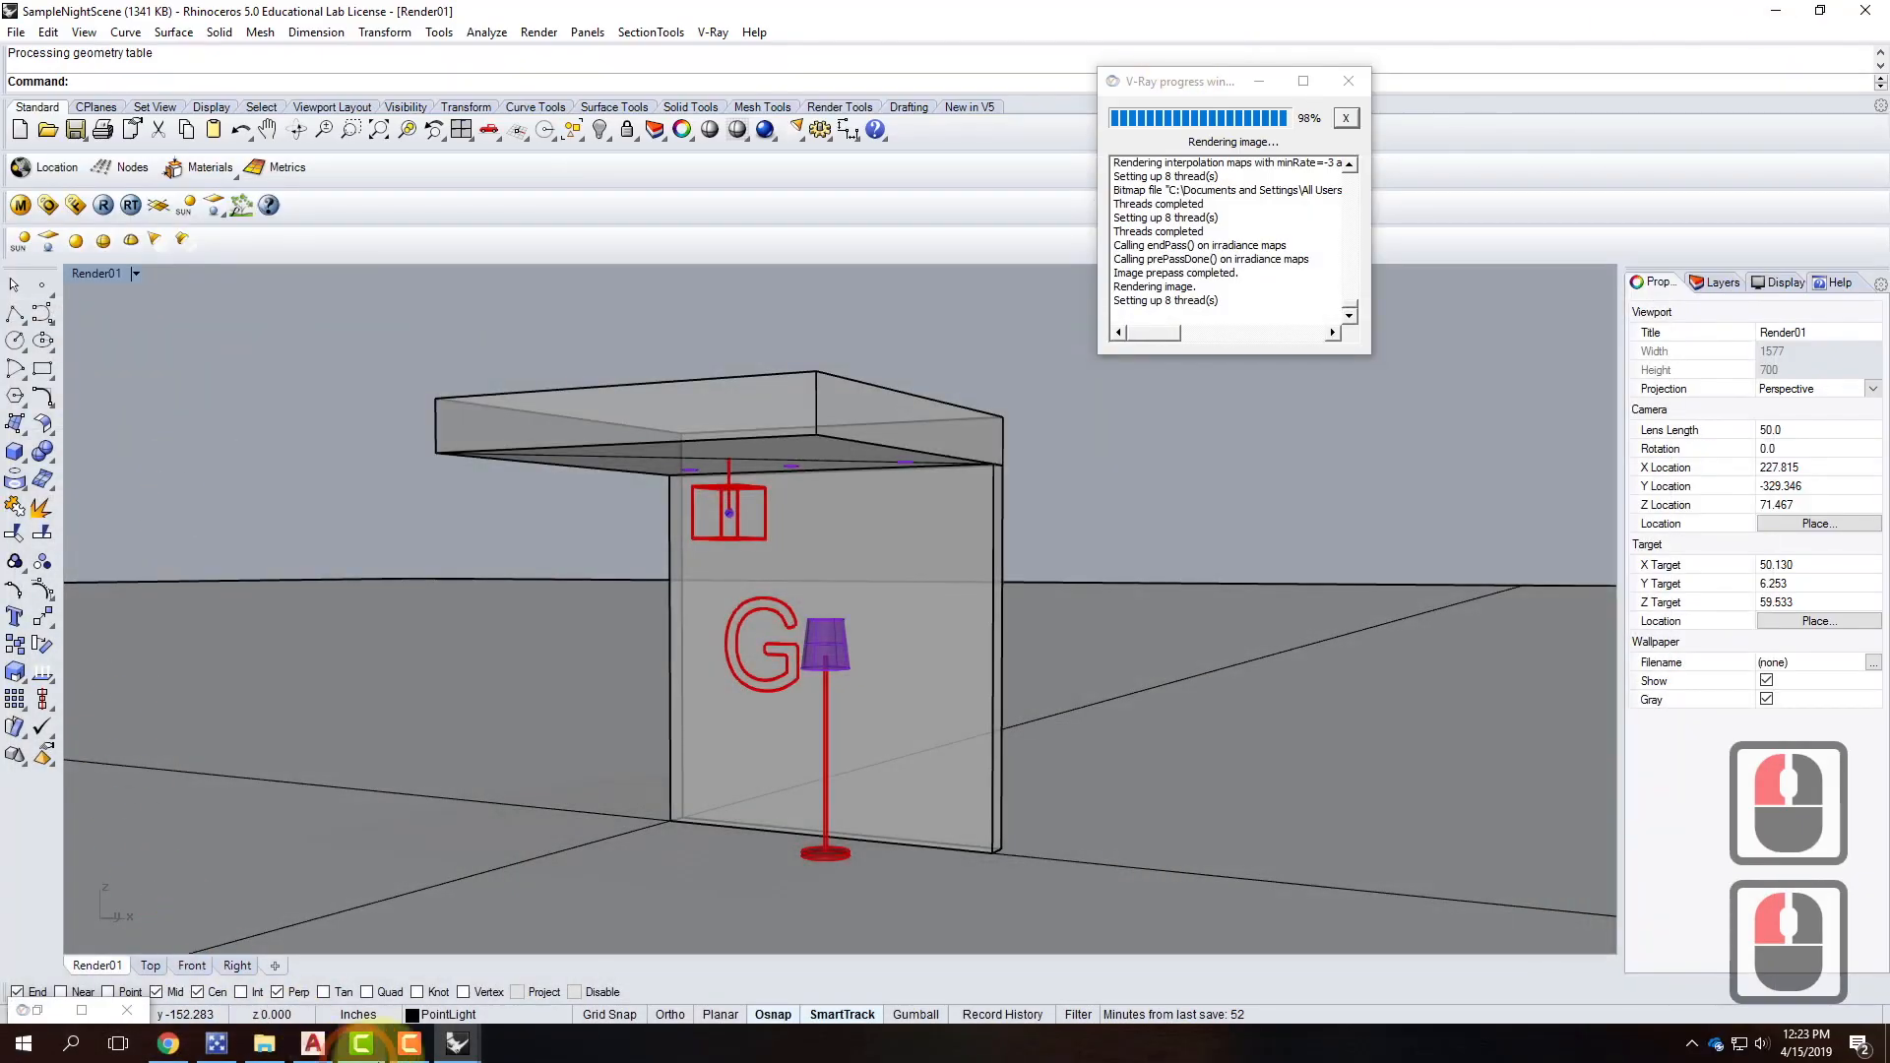
pyautogui.click(457, 1043)
pyautogui.click(368, 977)
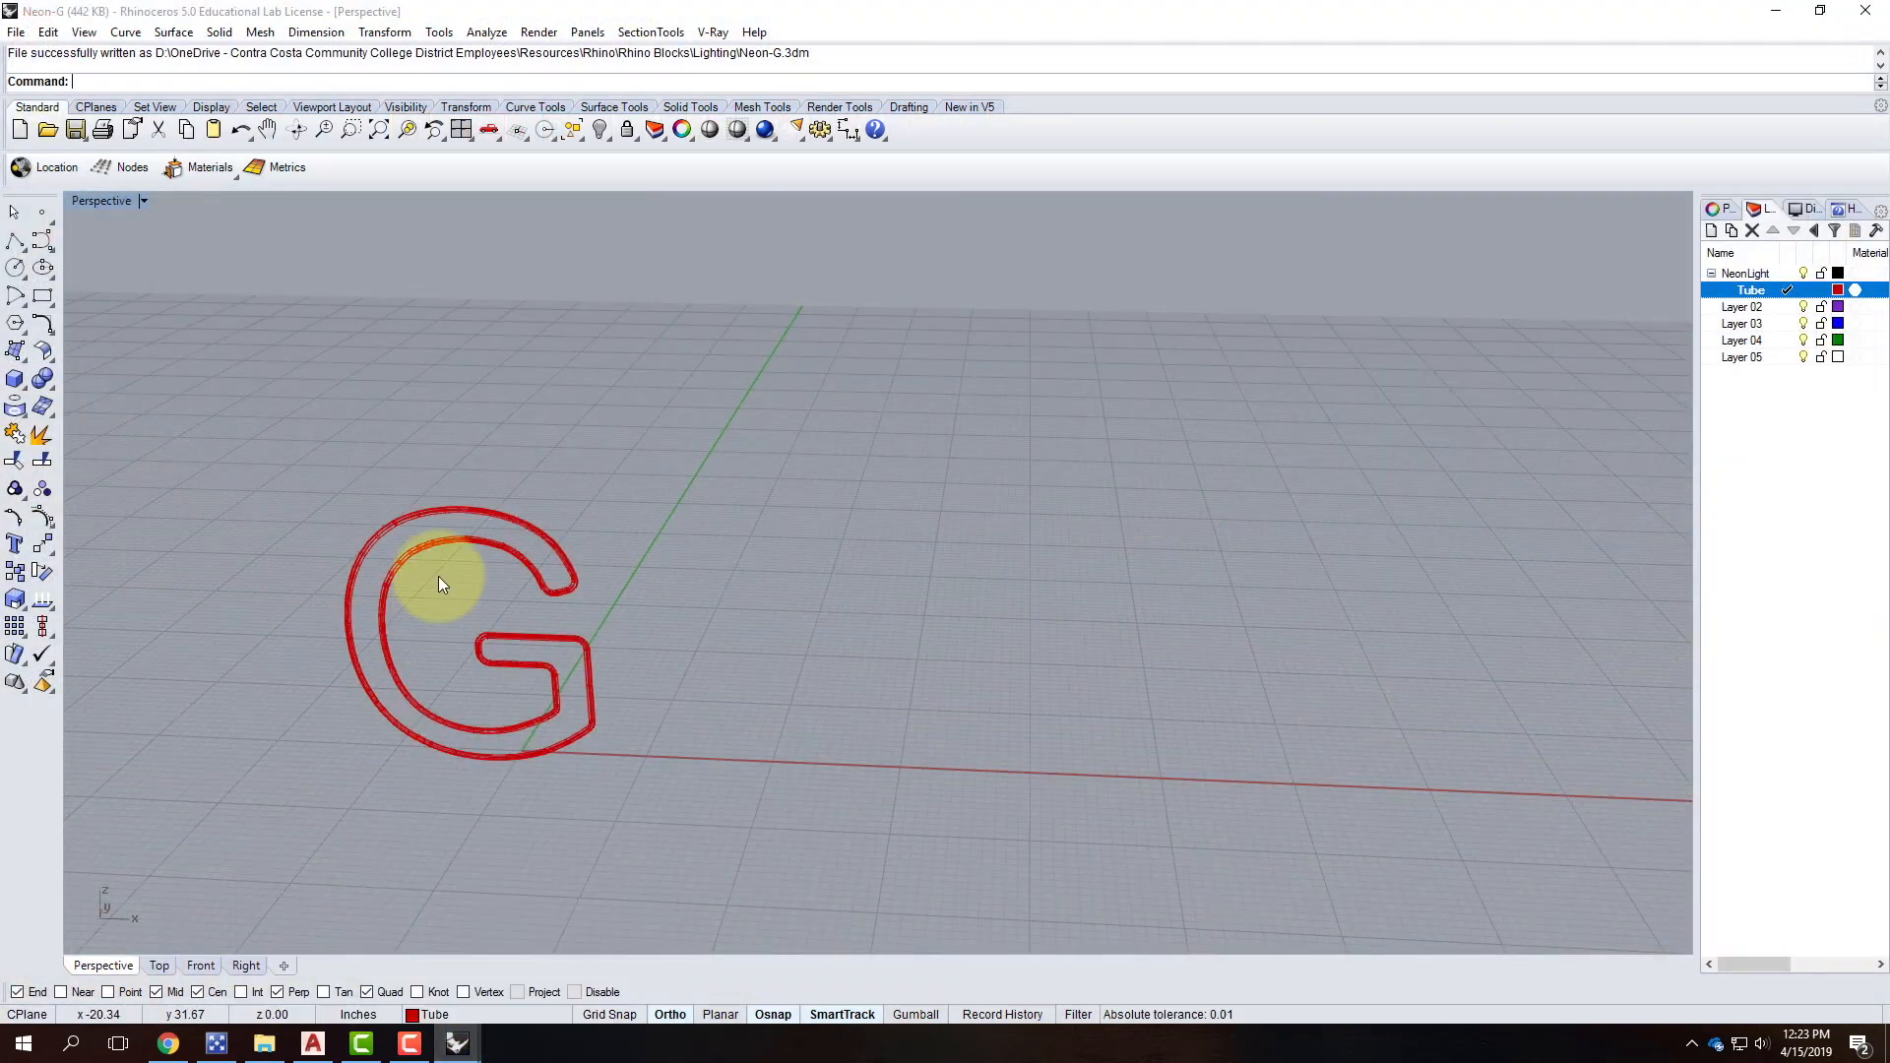
pyautogui.click(261, 422)
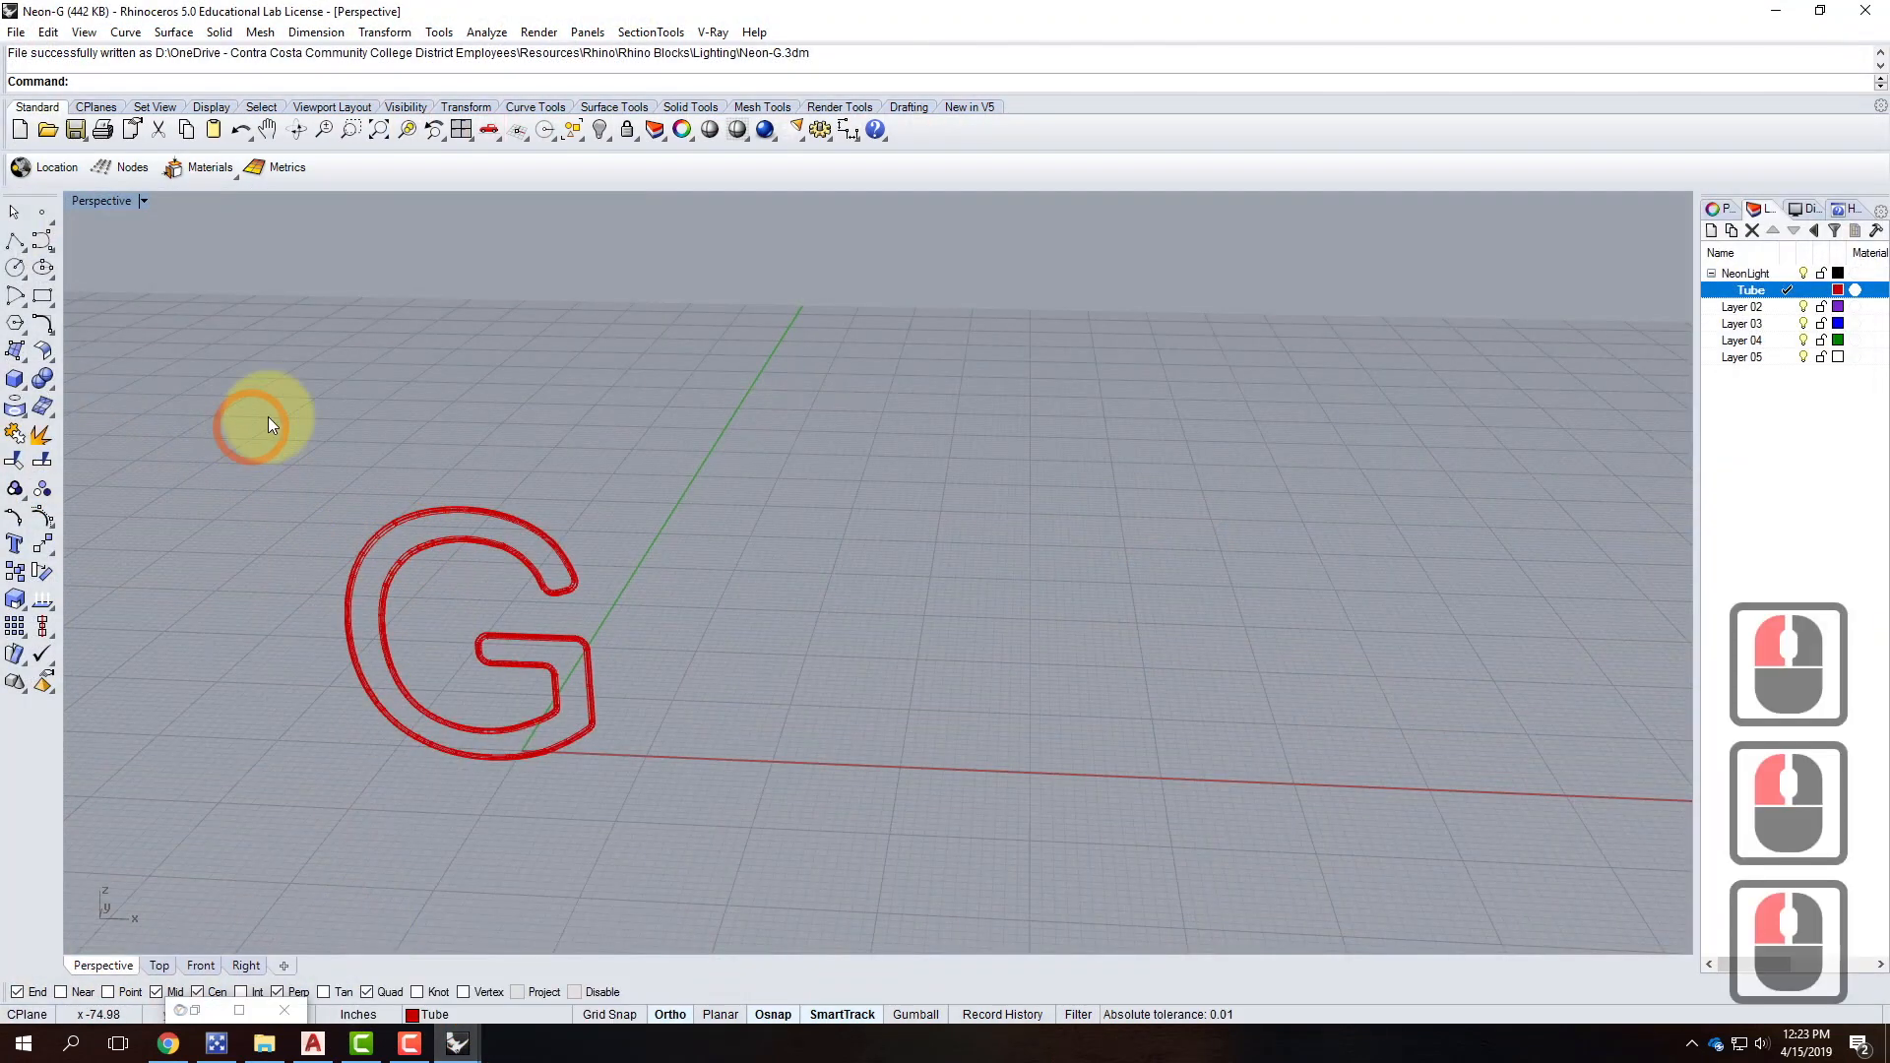
# Apply the Neon V-Ray material to the Tube layer and save Neon-G.
pyautogui.click(716, 32)
pyautogui.click(748, 77)
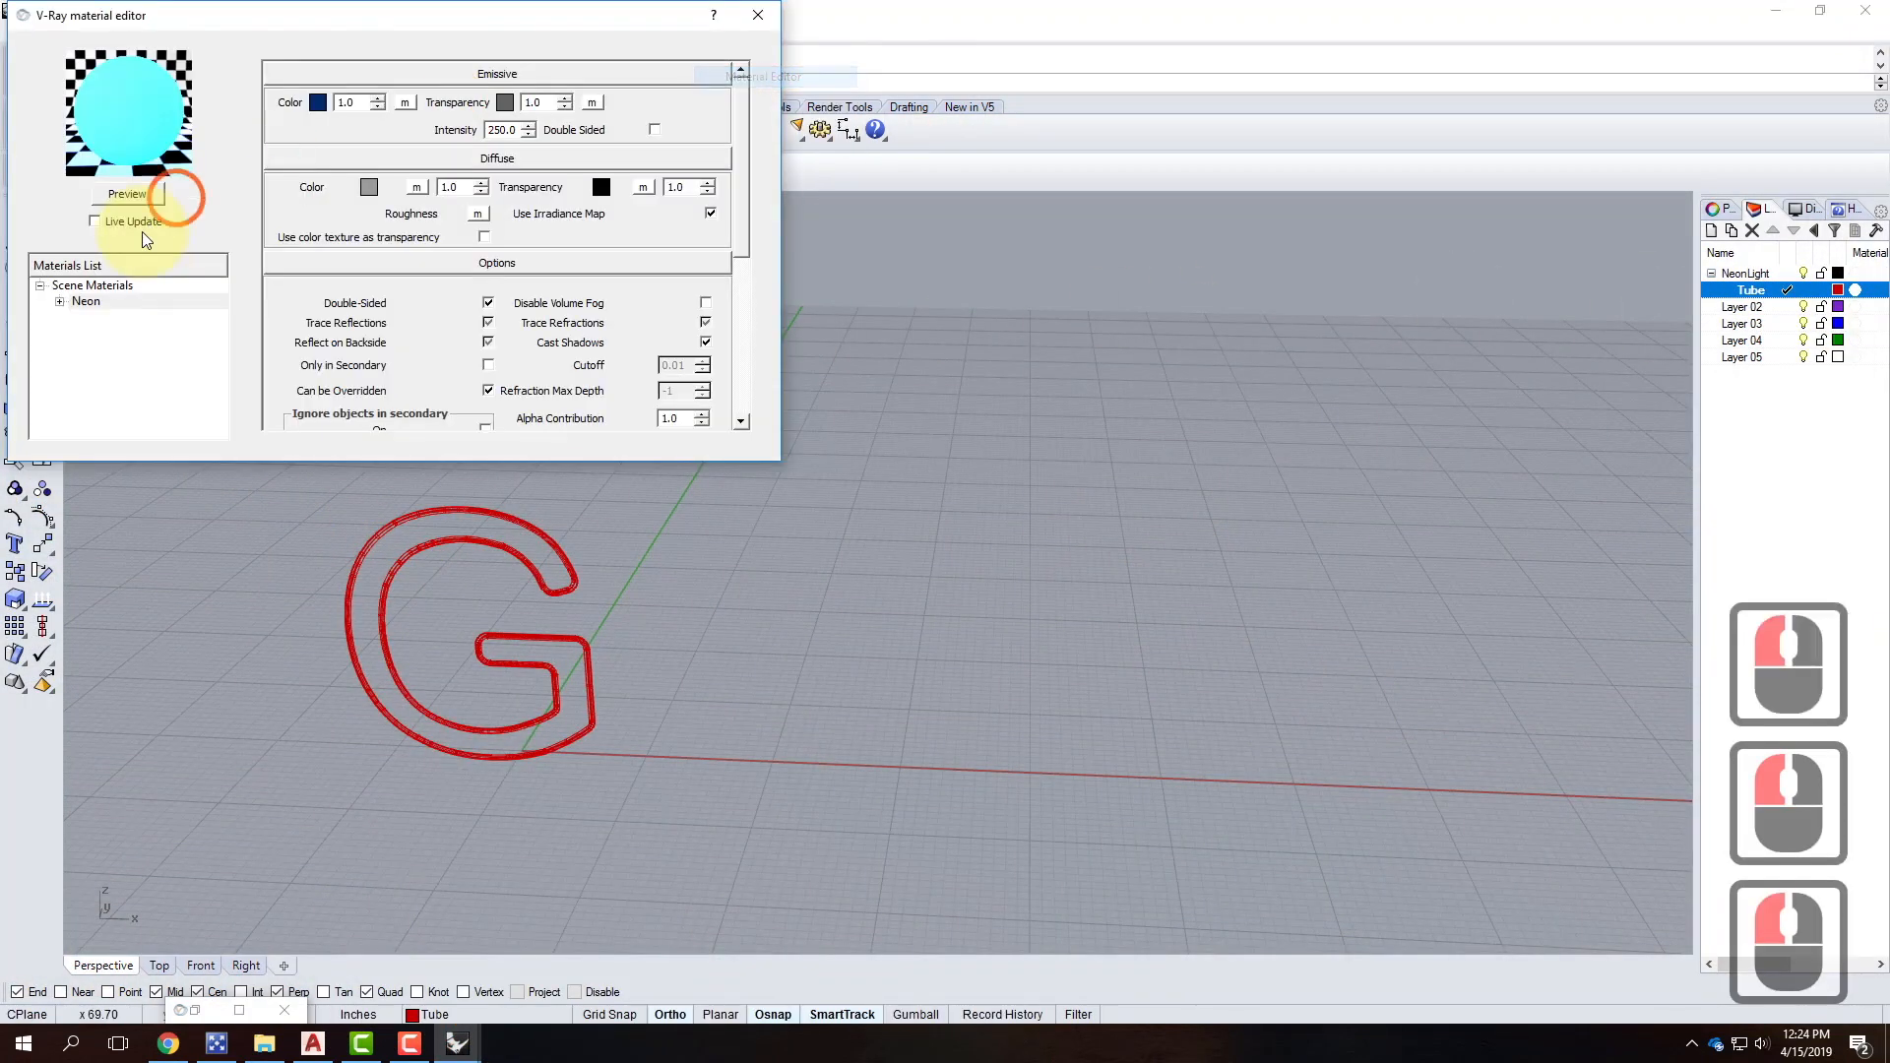
pyautogui.rightClick(114, 303)
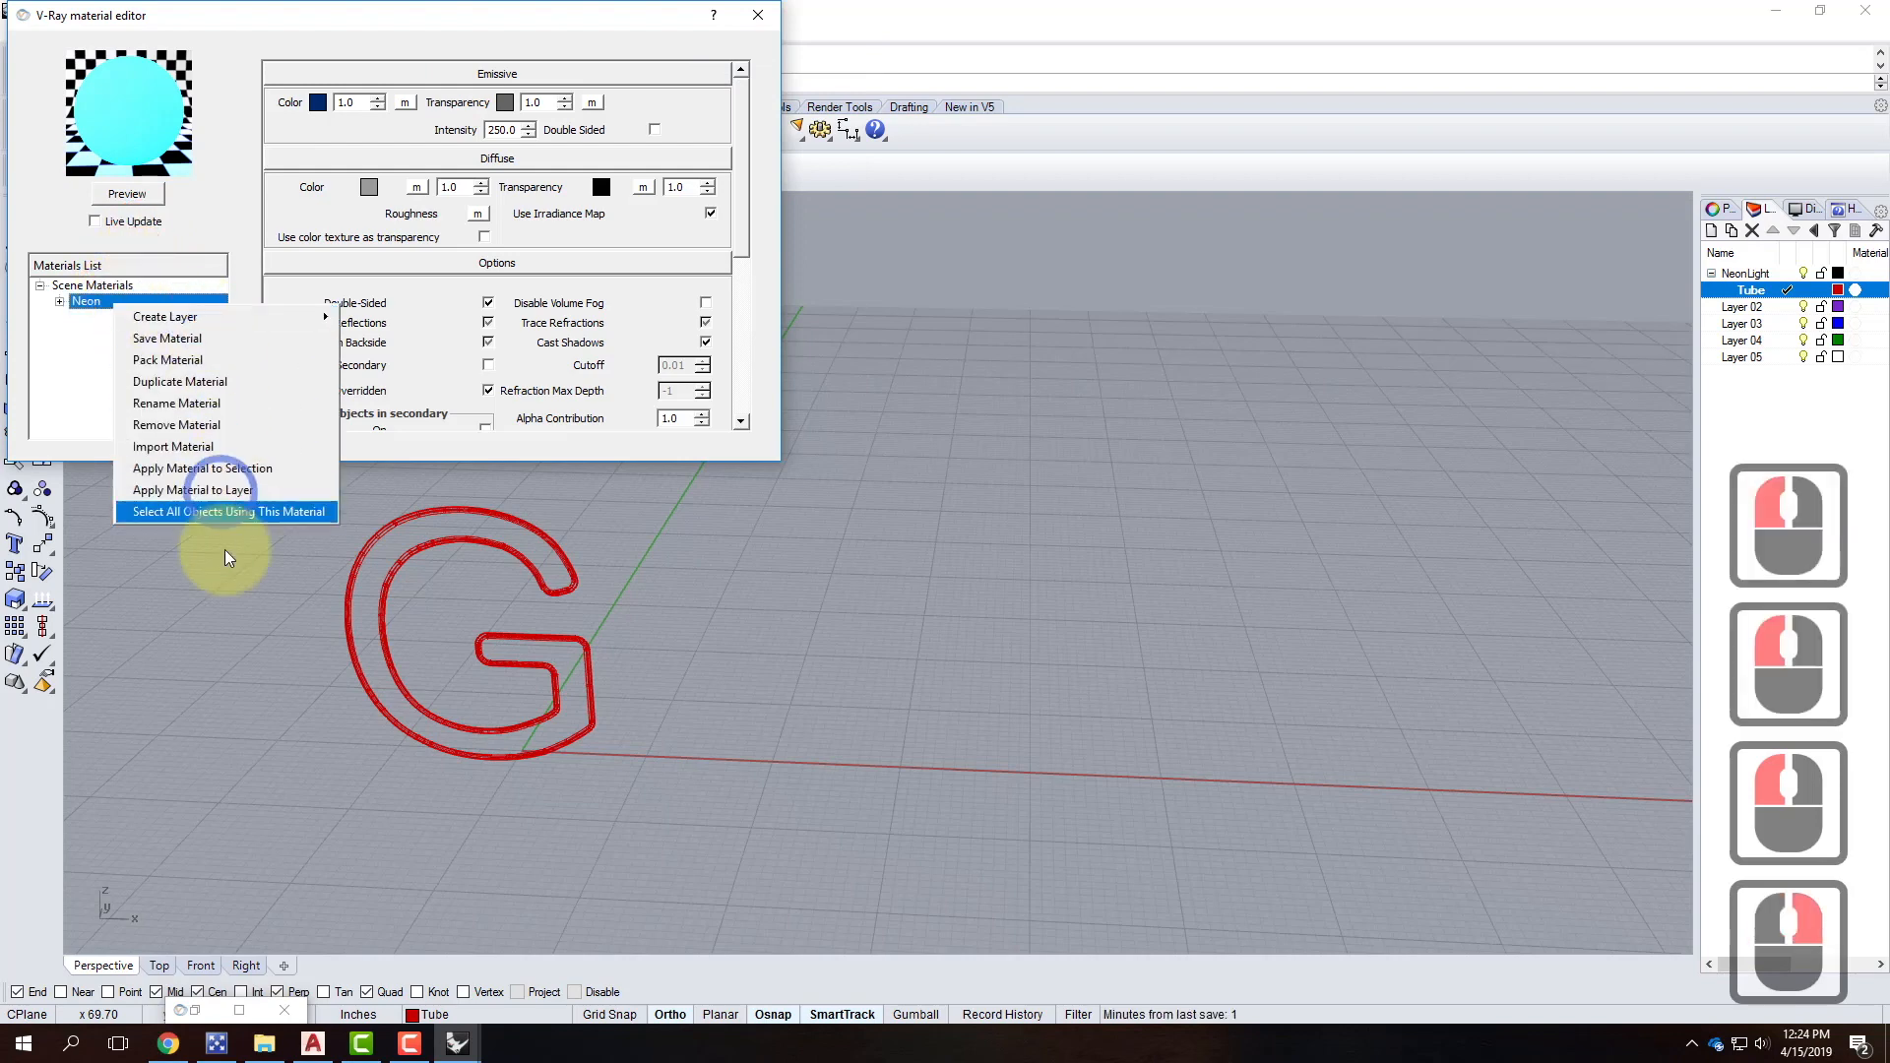
pyautogui.click(248, 489)
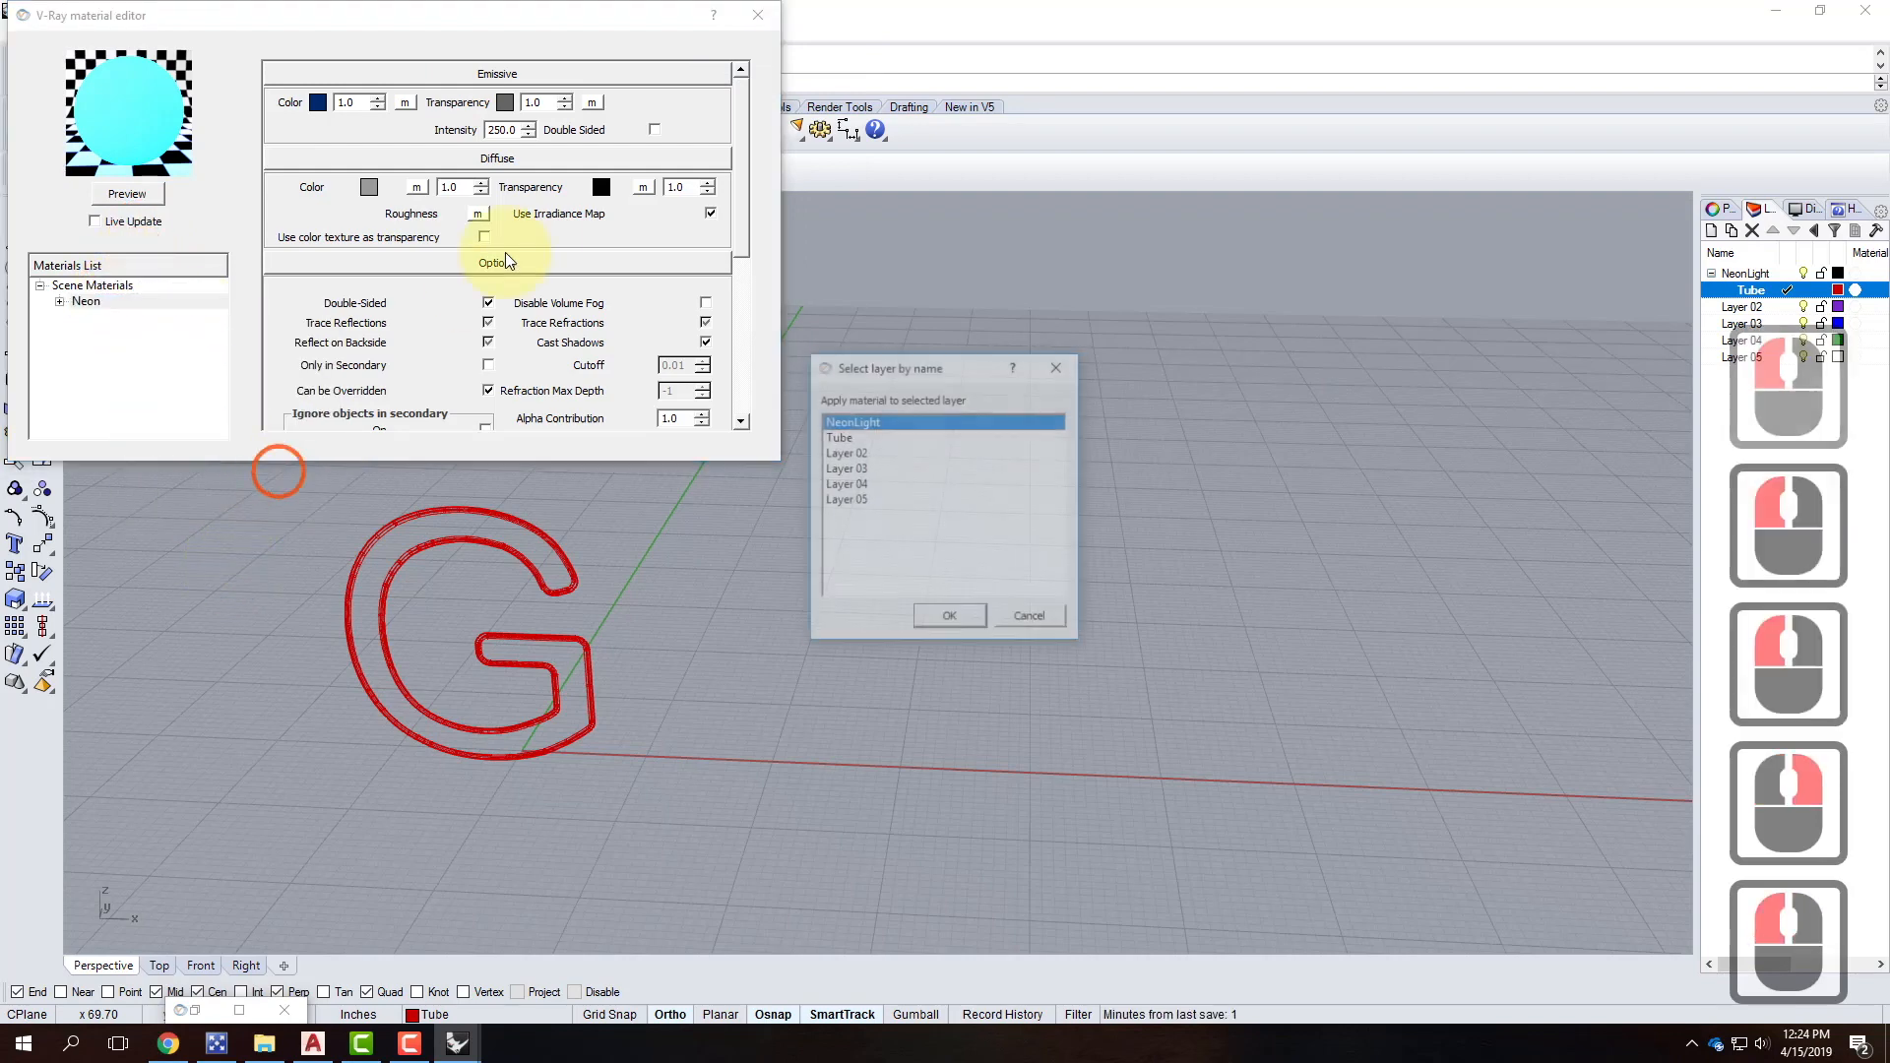
pyautogui.click(862, 438)
pyautogui.click(950, 618)
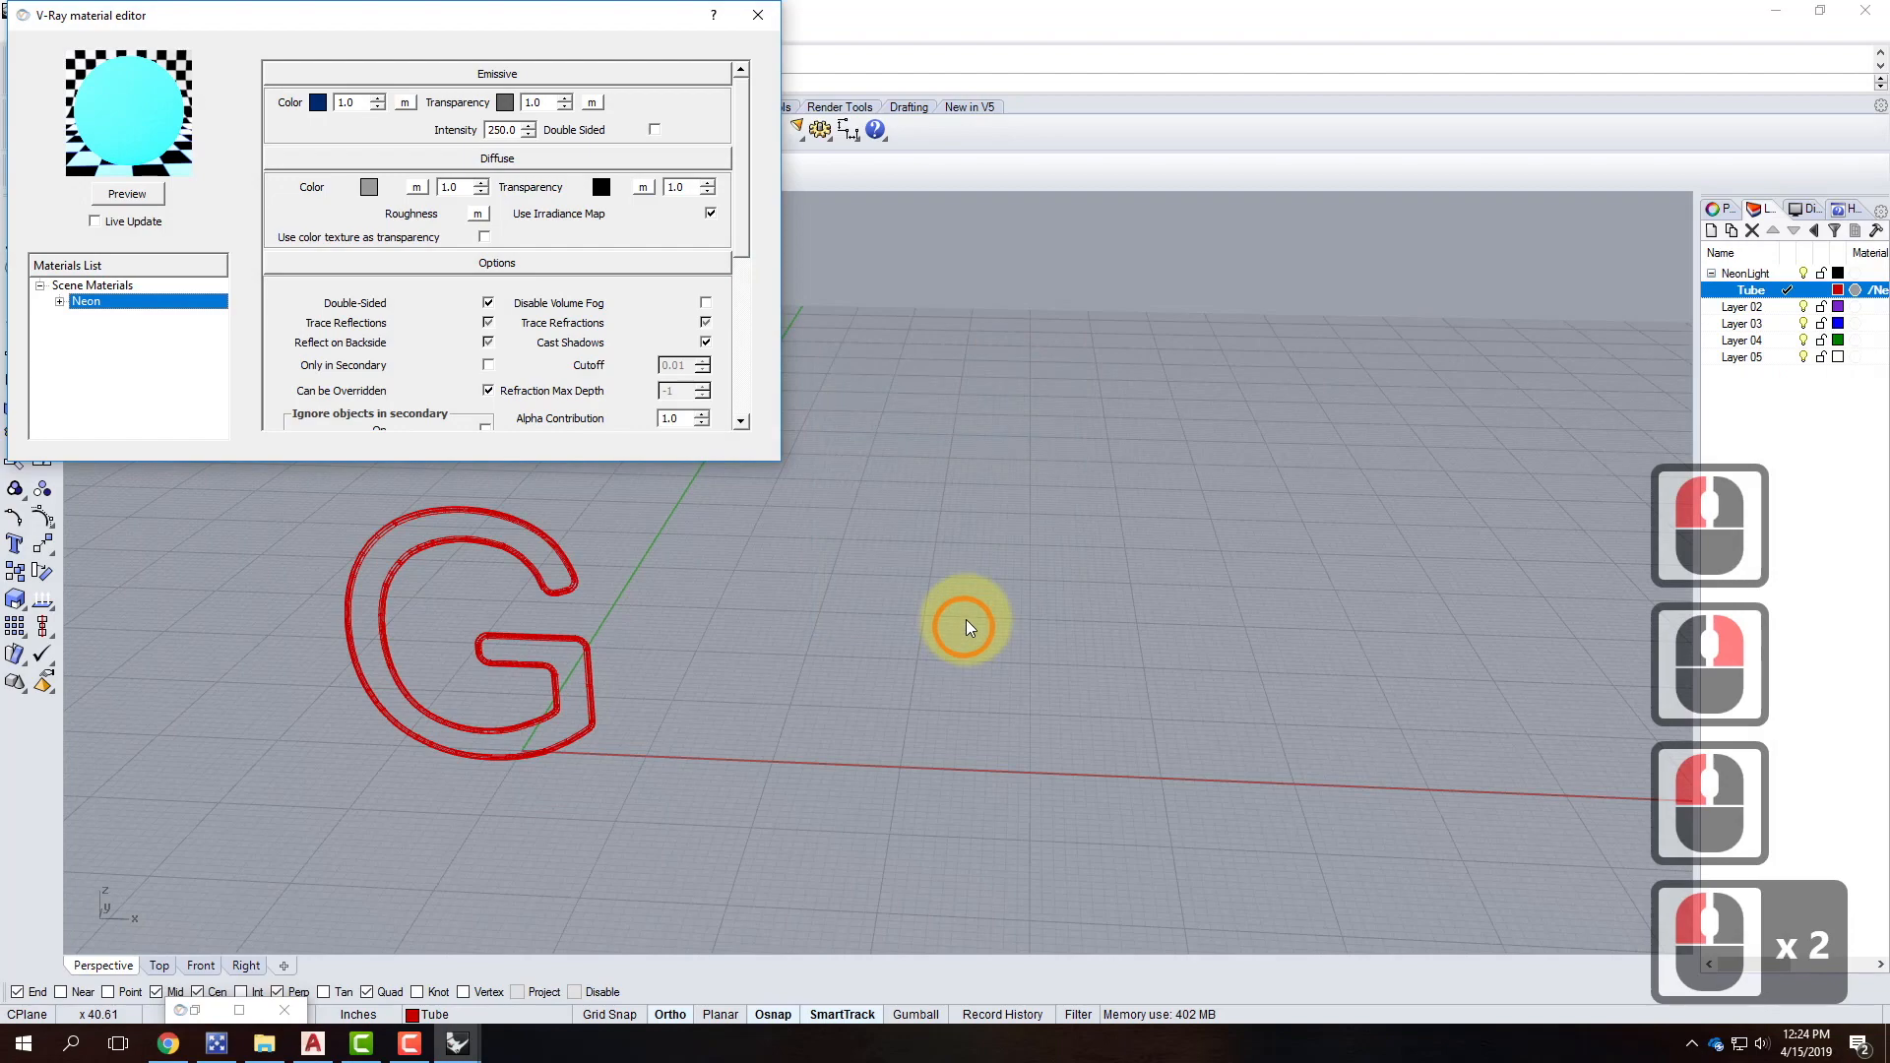
pyautogui.click(758, 14)
pyautogui.click(15, 31)
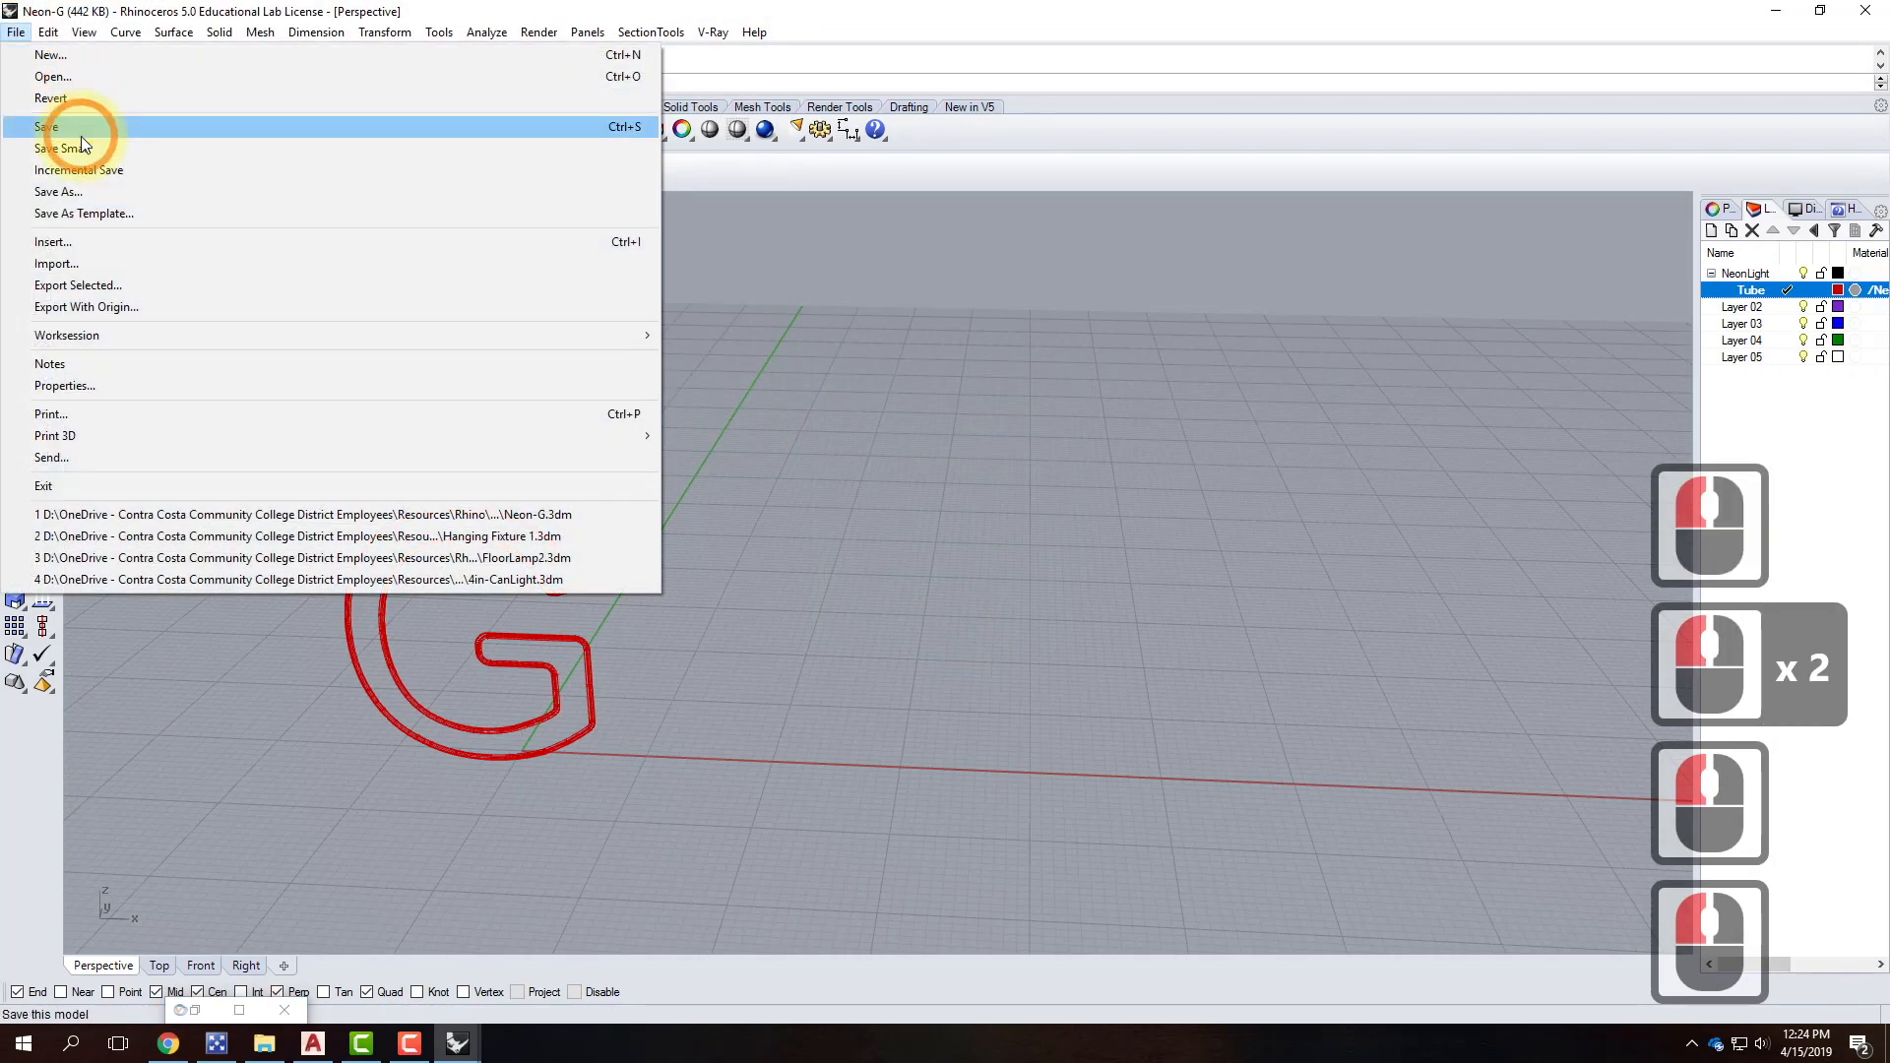
pyautogui.click(82, 129)
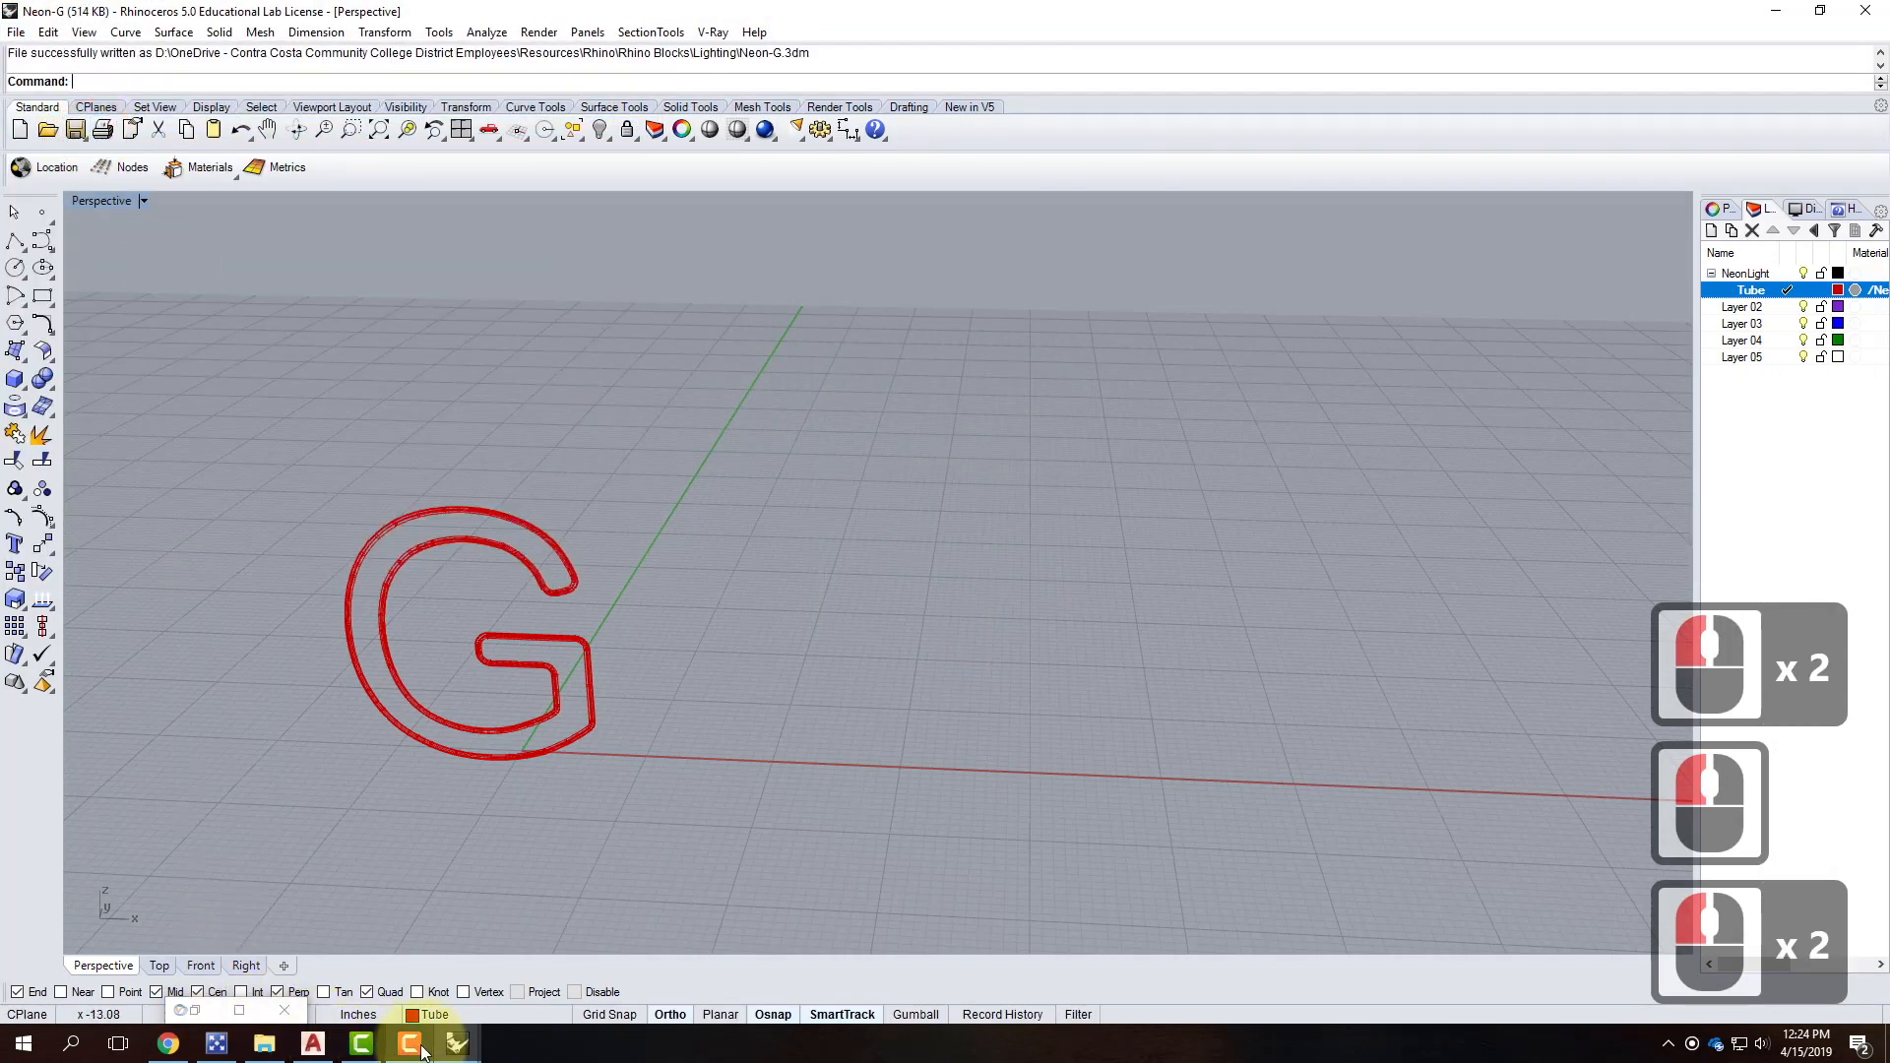
# In SampleNightScene, update the Neon-G block from its linked file via Block Manager.
pyautogui.click(461, 1047)
pyautogui.click(541, 990)
pyautogui.click(570, 531)
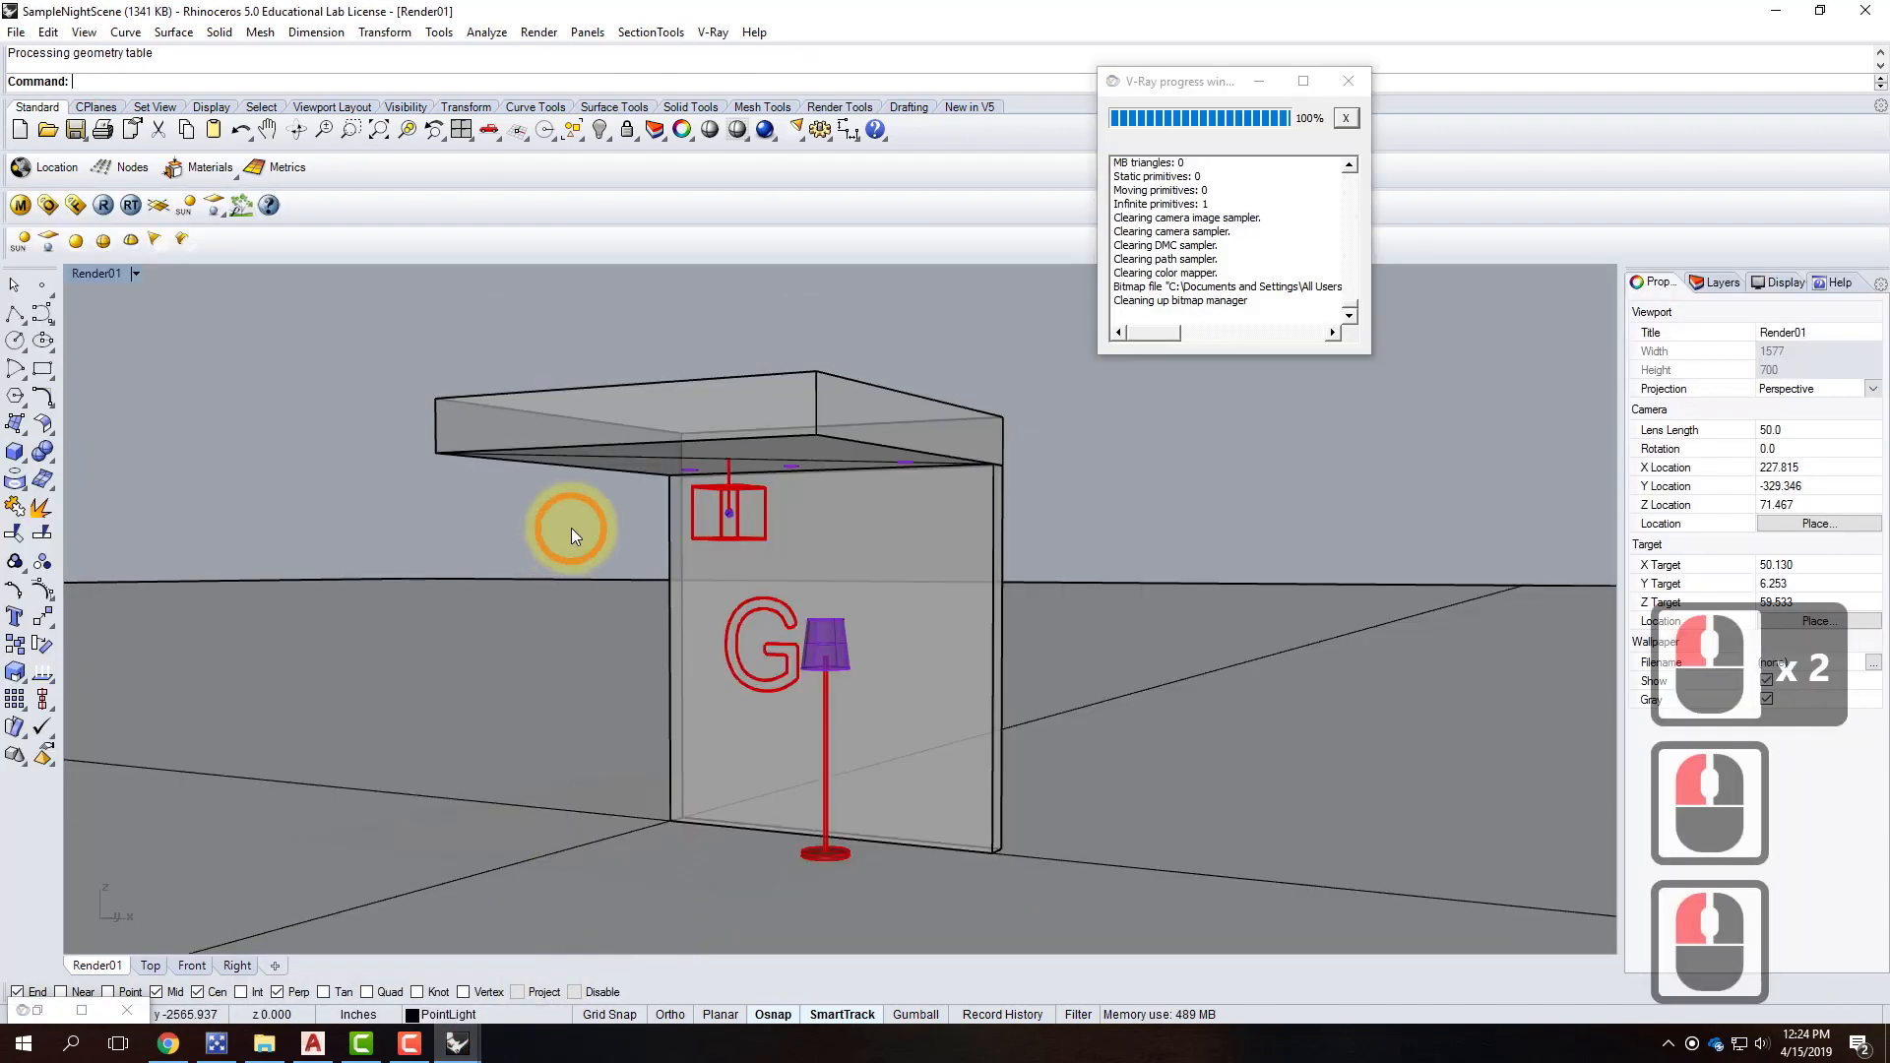
pyautogui.click(47, 32)
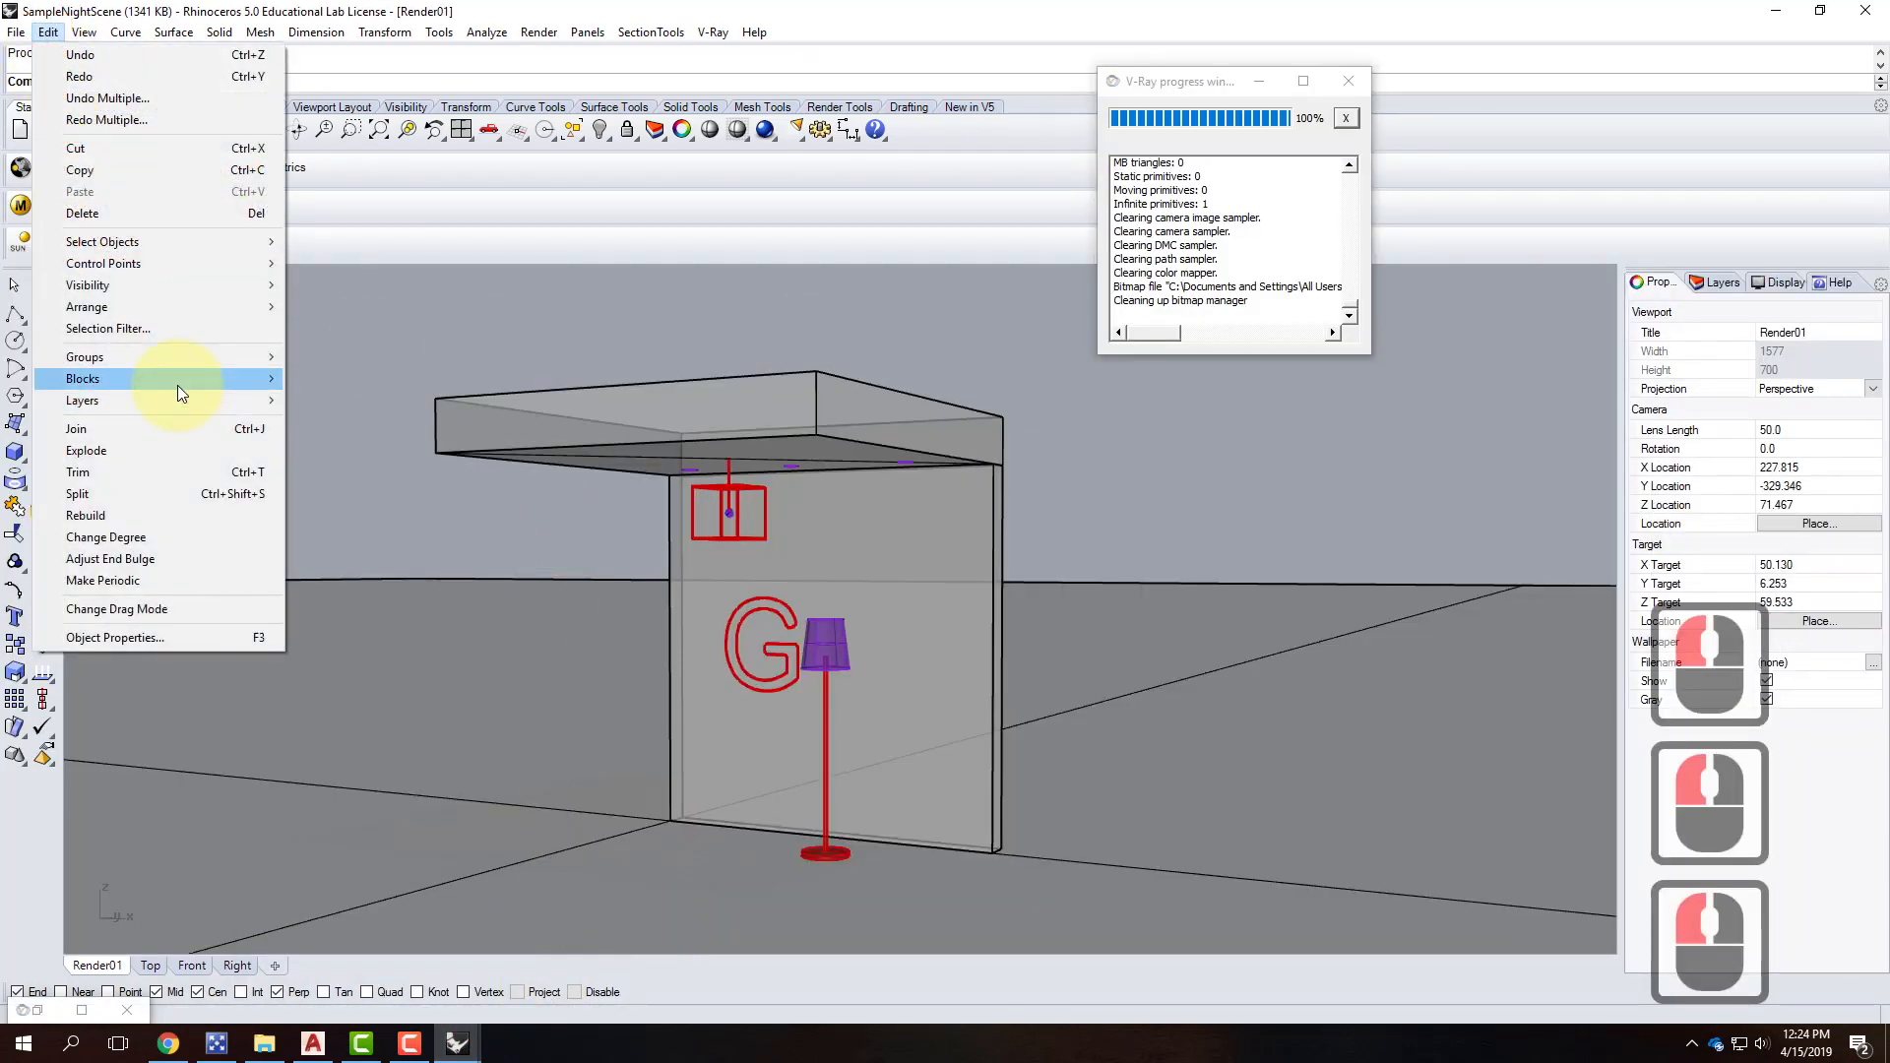
pyautogui.moveTo(177, 386)
pyautogui.click(340, 471)
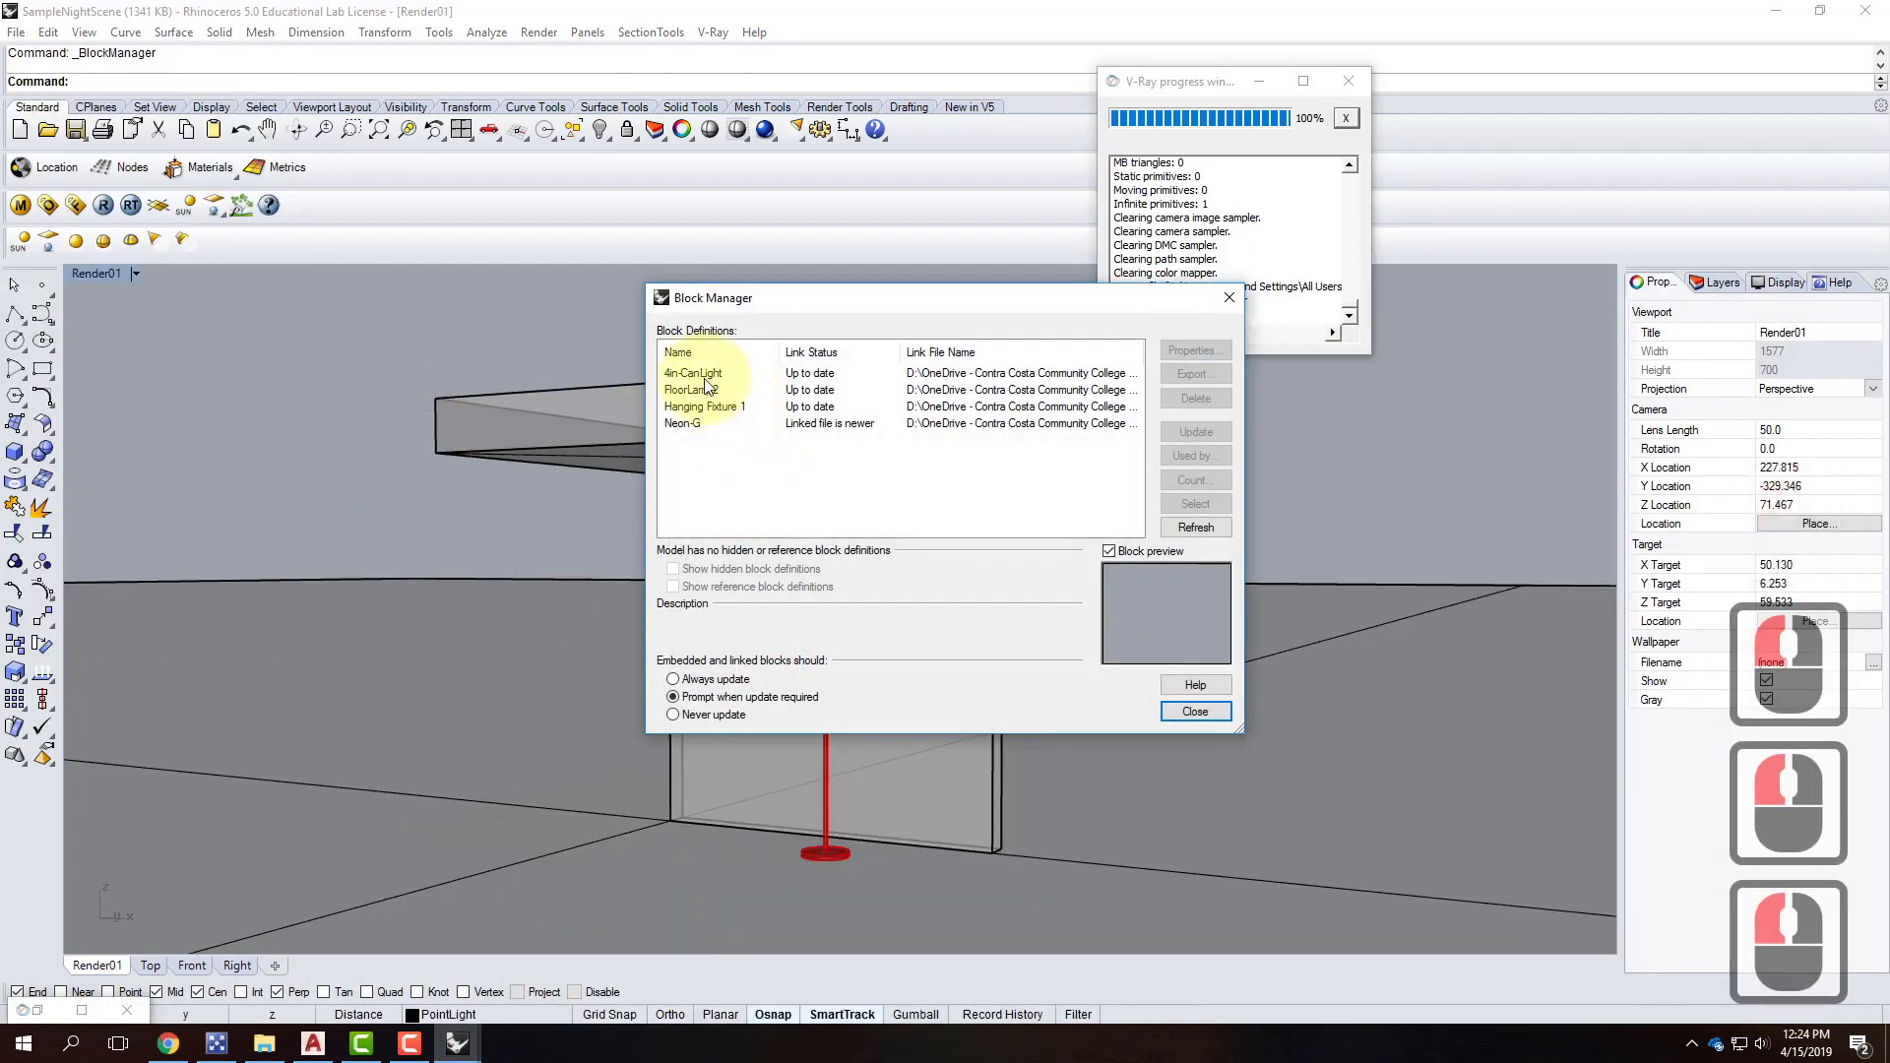
pyautogui.click(682, 423)
pyautogui.click(1196, 431)
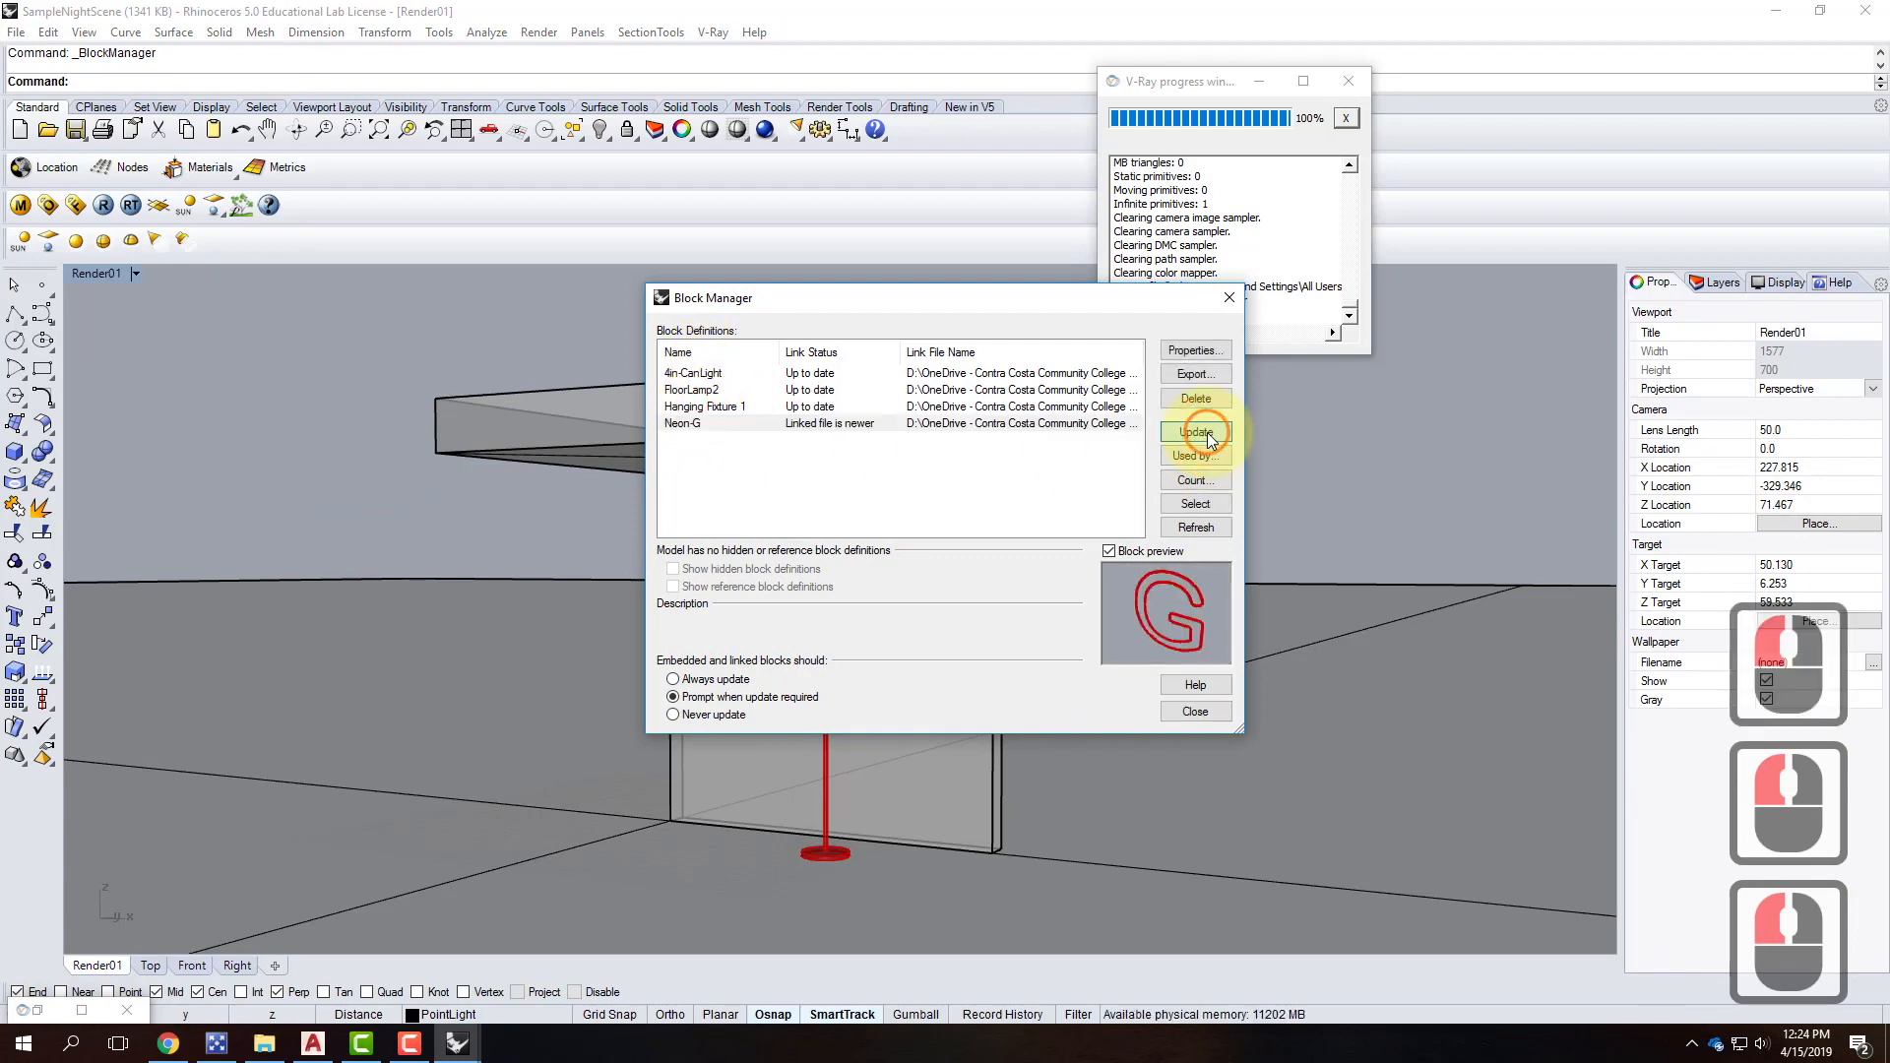
pyautogui.click(1011, 564)
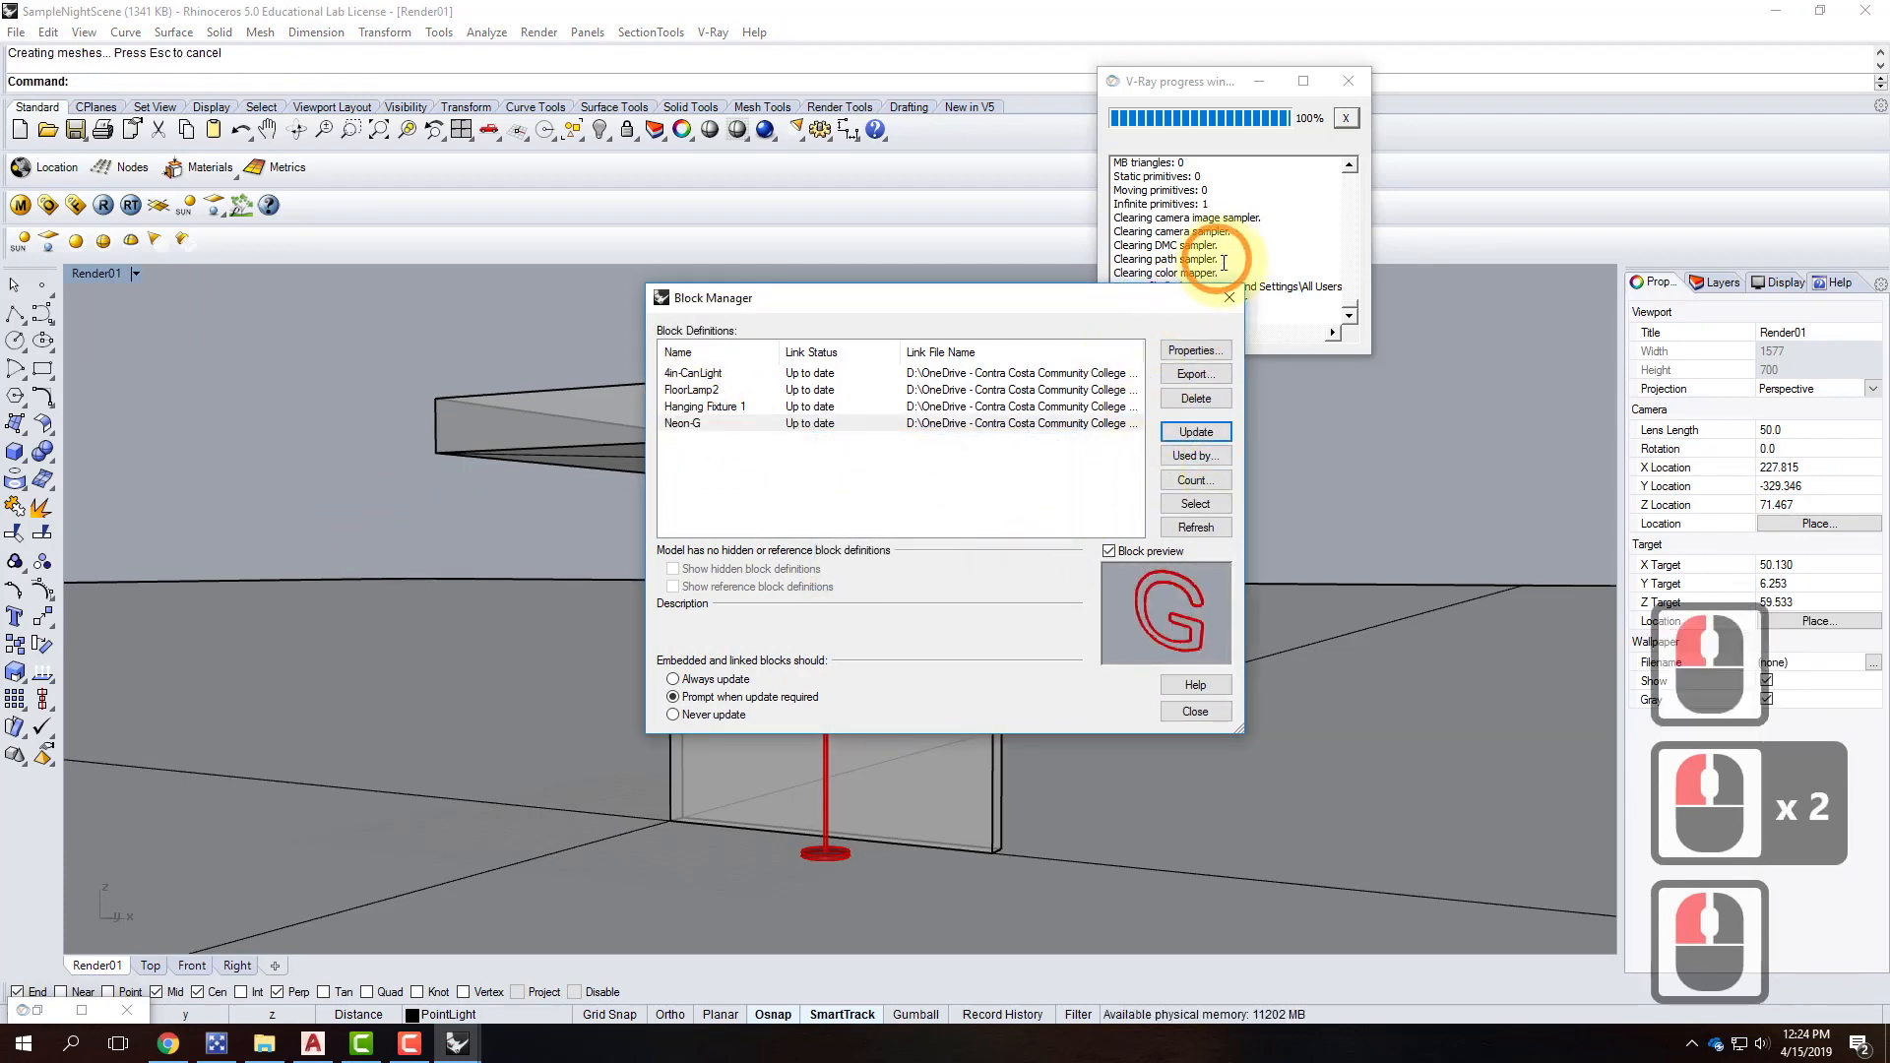
# Render the night scene with V-Ray and review the result full screen.
pyautogui.click(103, 209)
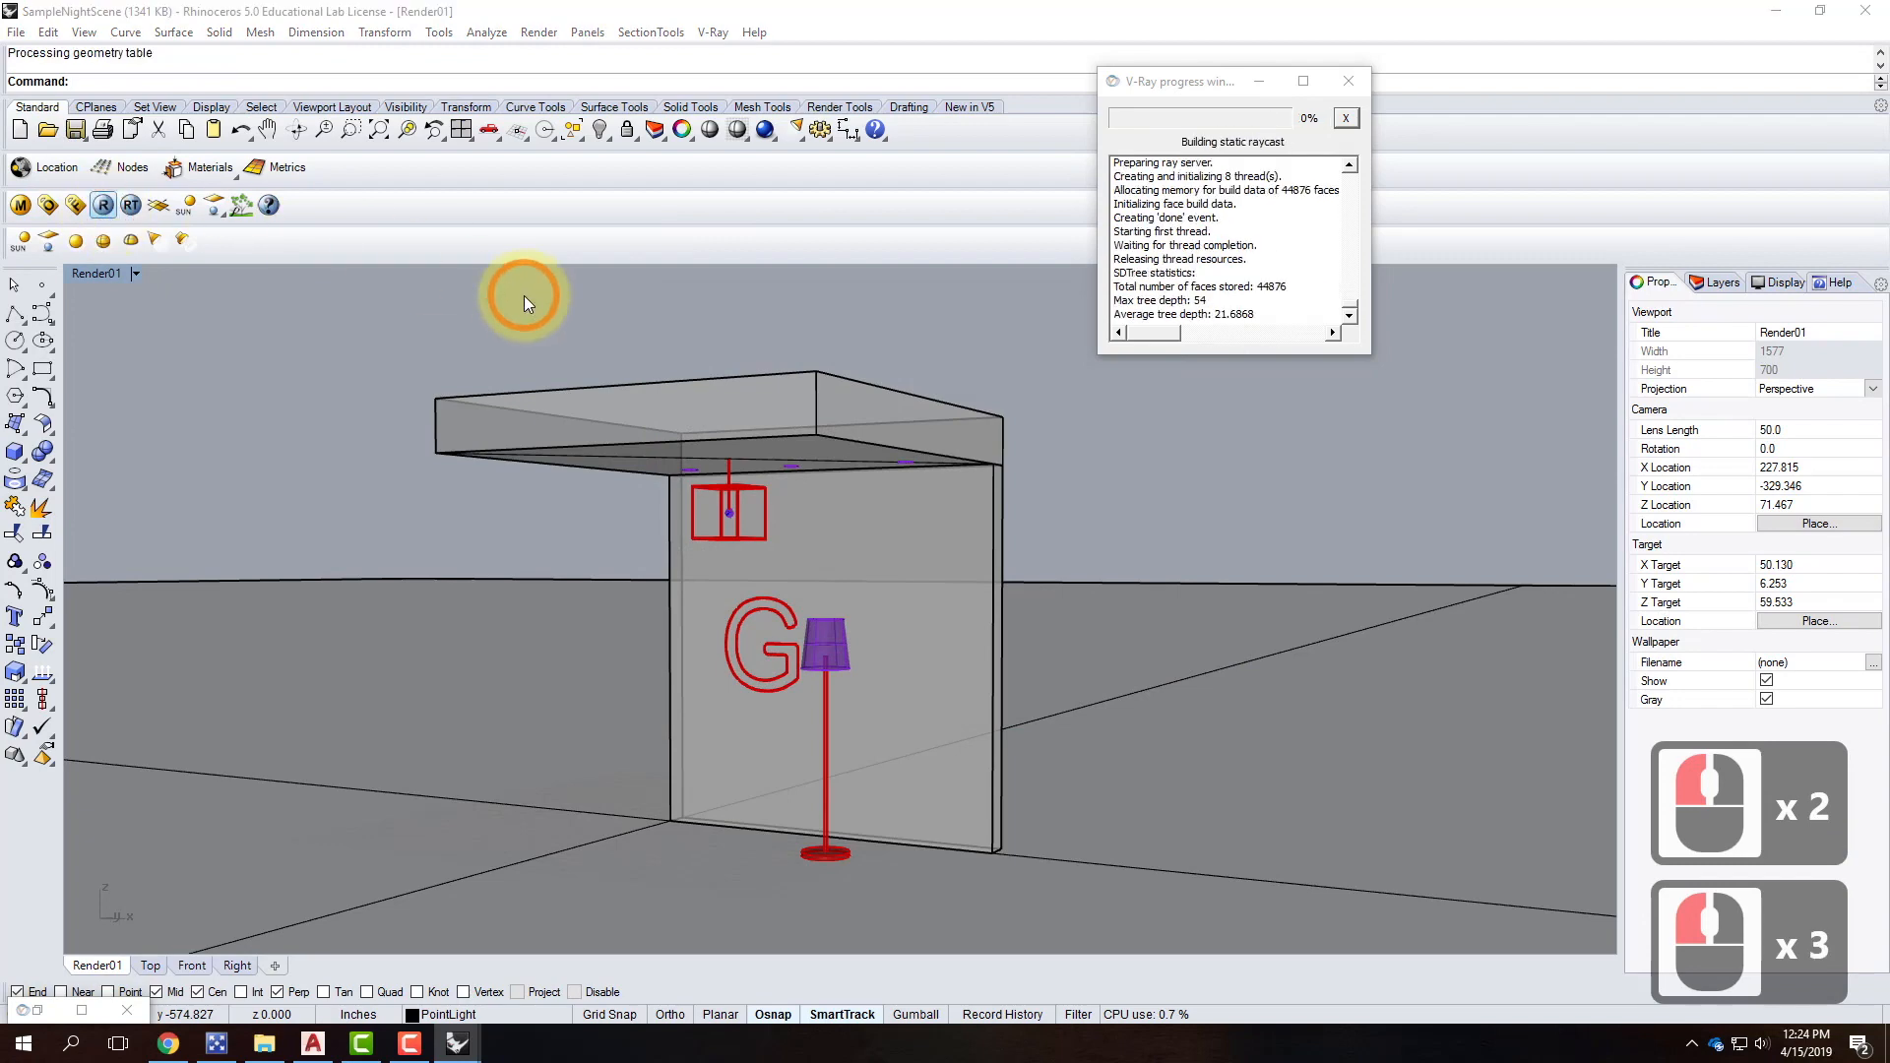
pyautogui.click(83, 1009)
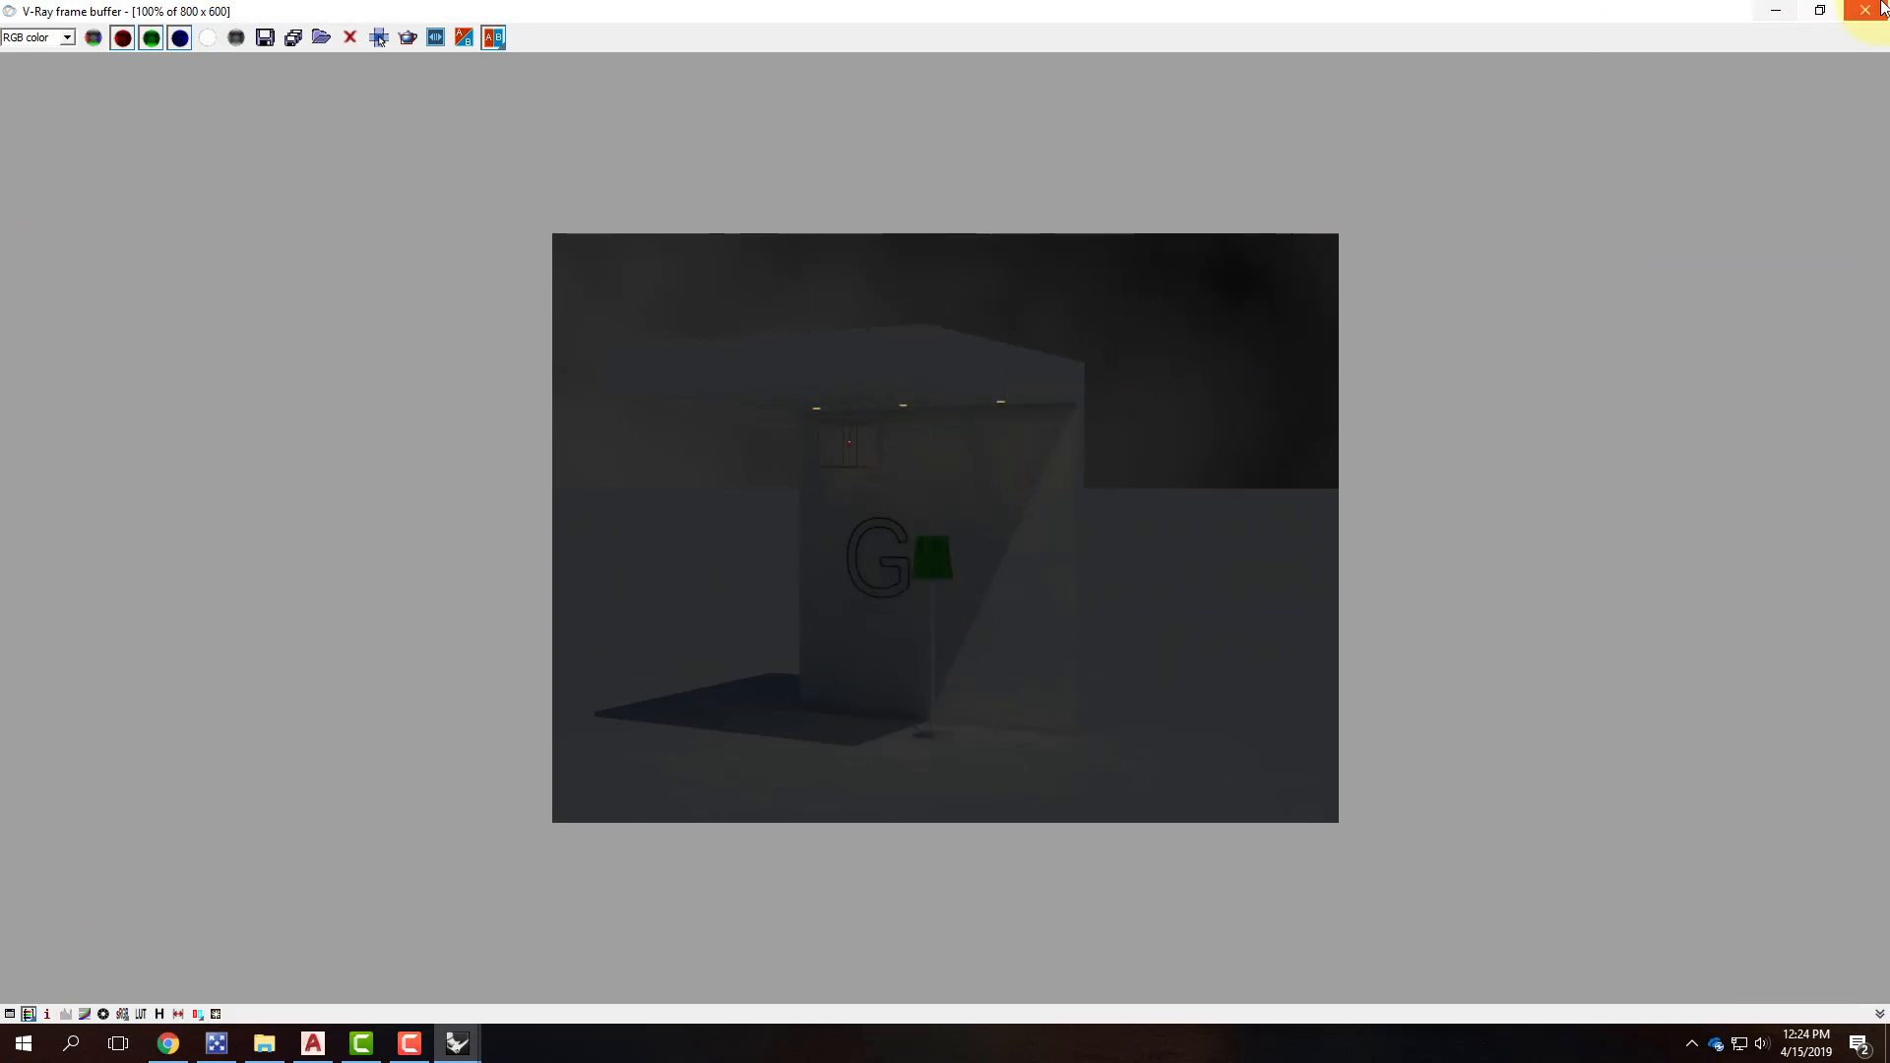
pyautogui.click(1864, 11)
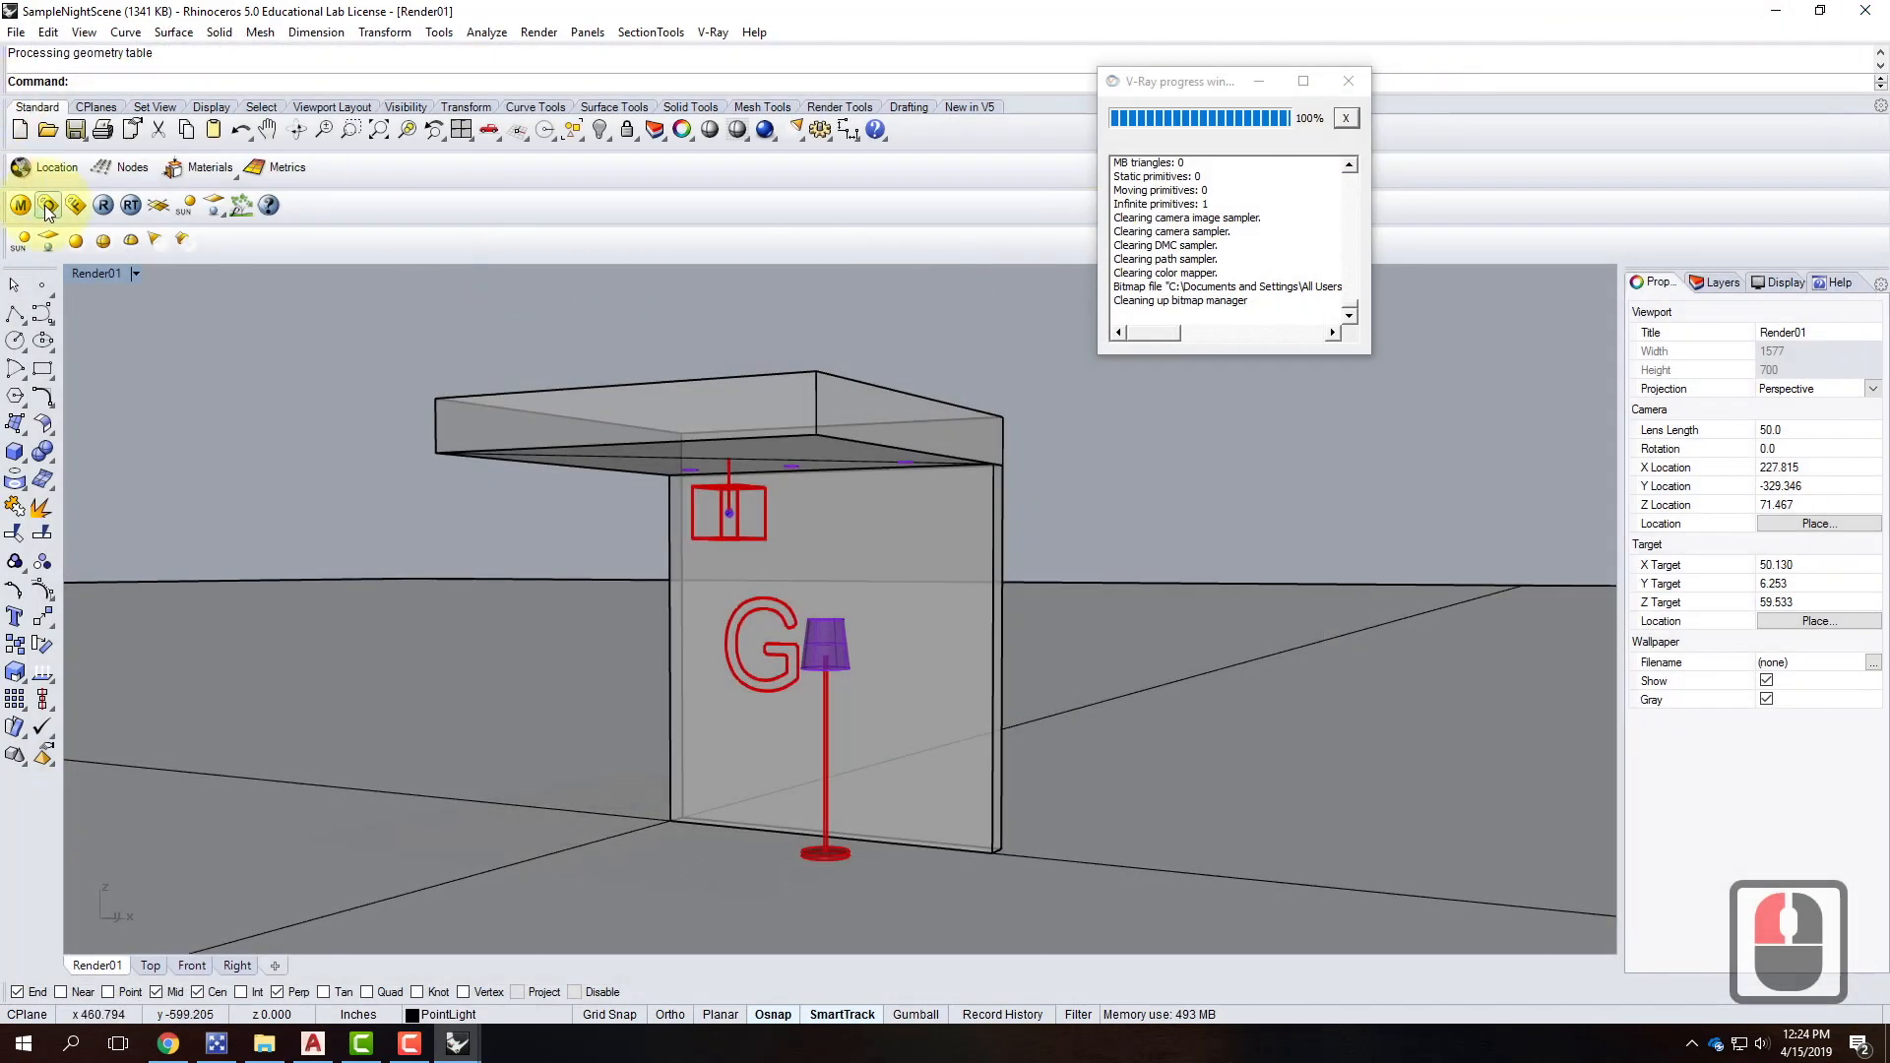
# Set the Neon material's emissive intensity to 1000 and re-render the night scene.
pyautogui.click(46, 209)
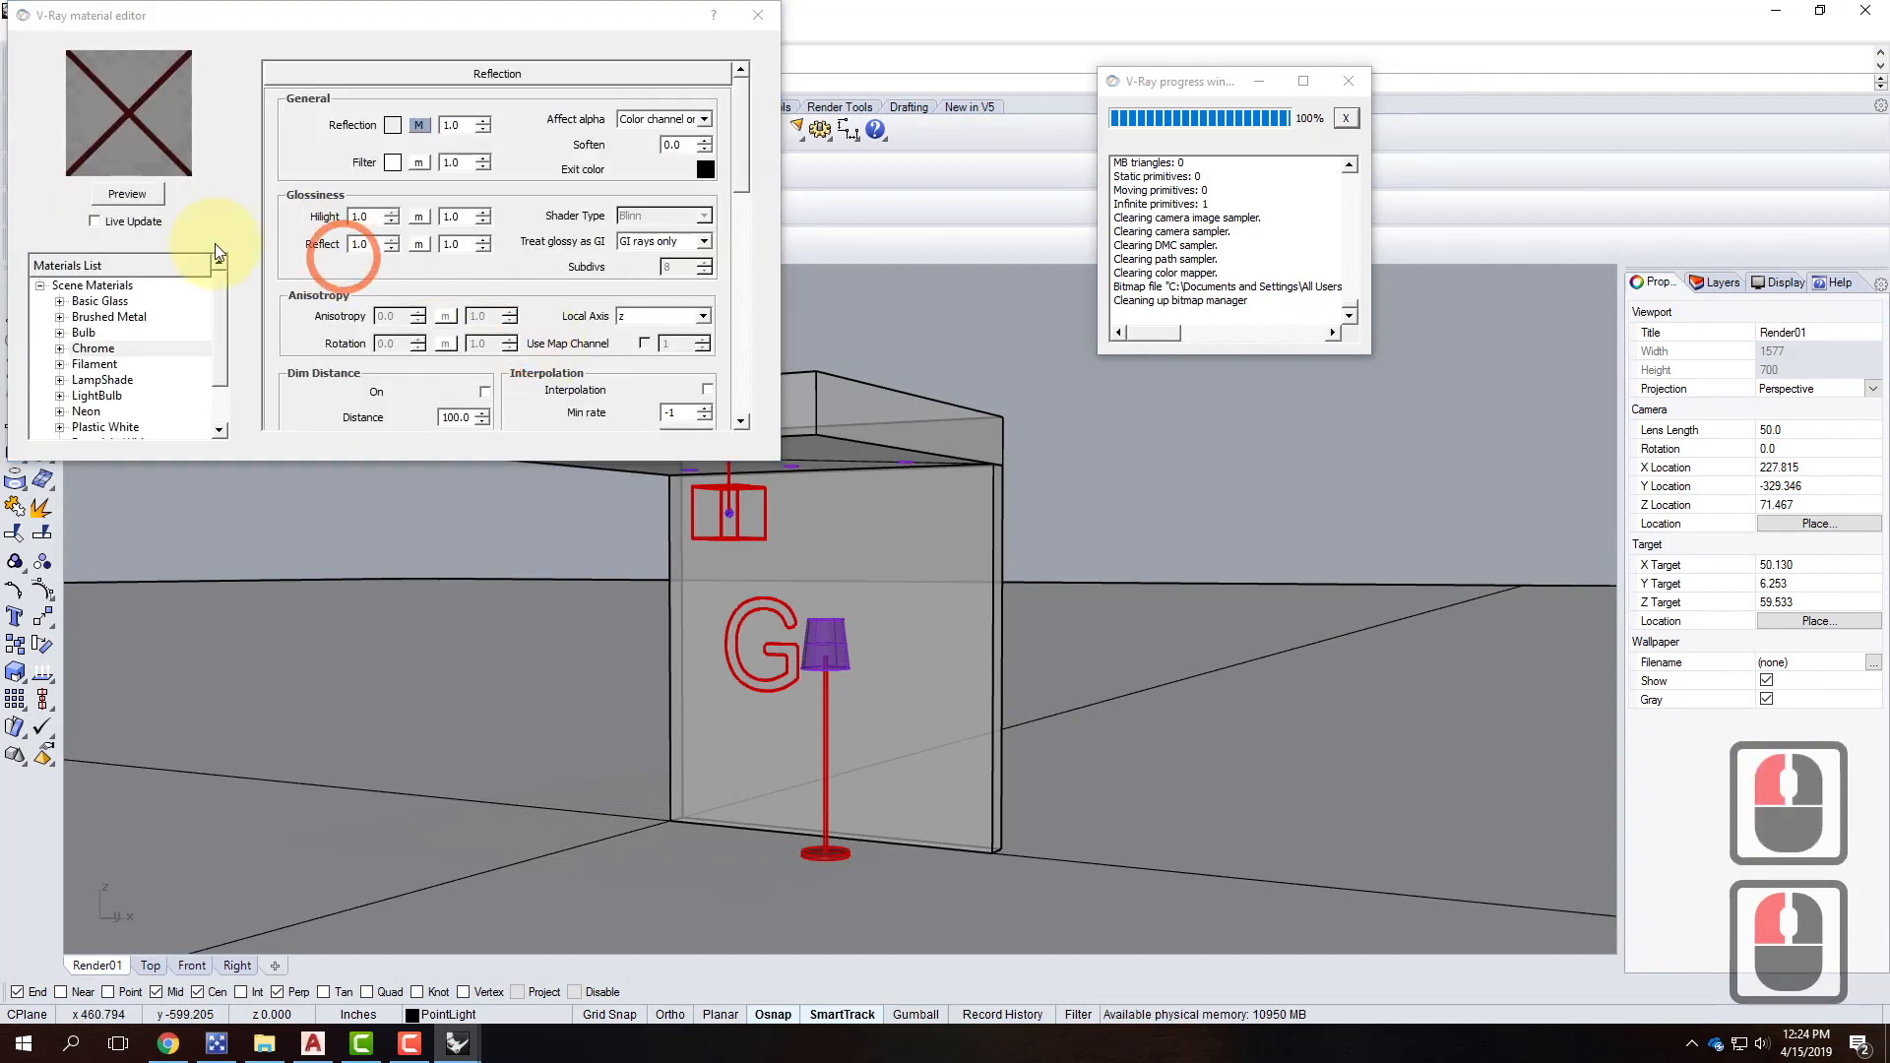
pyautogui.click(86, 411)
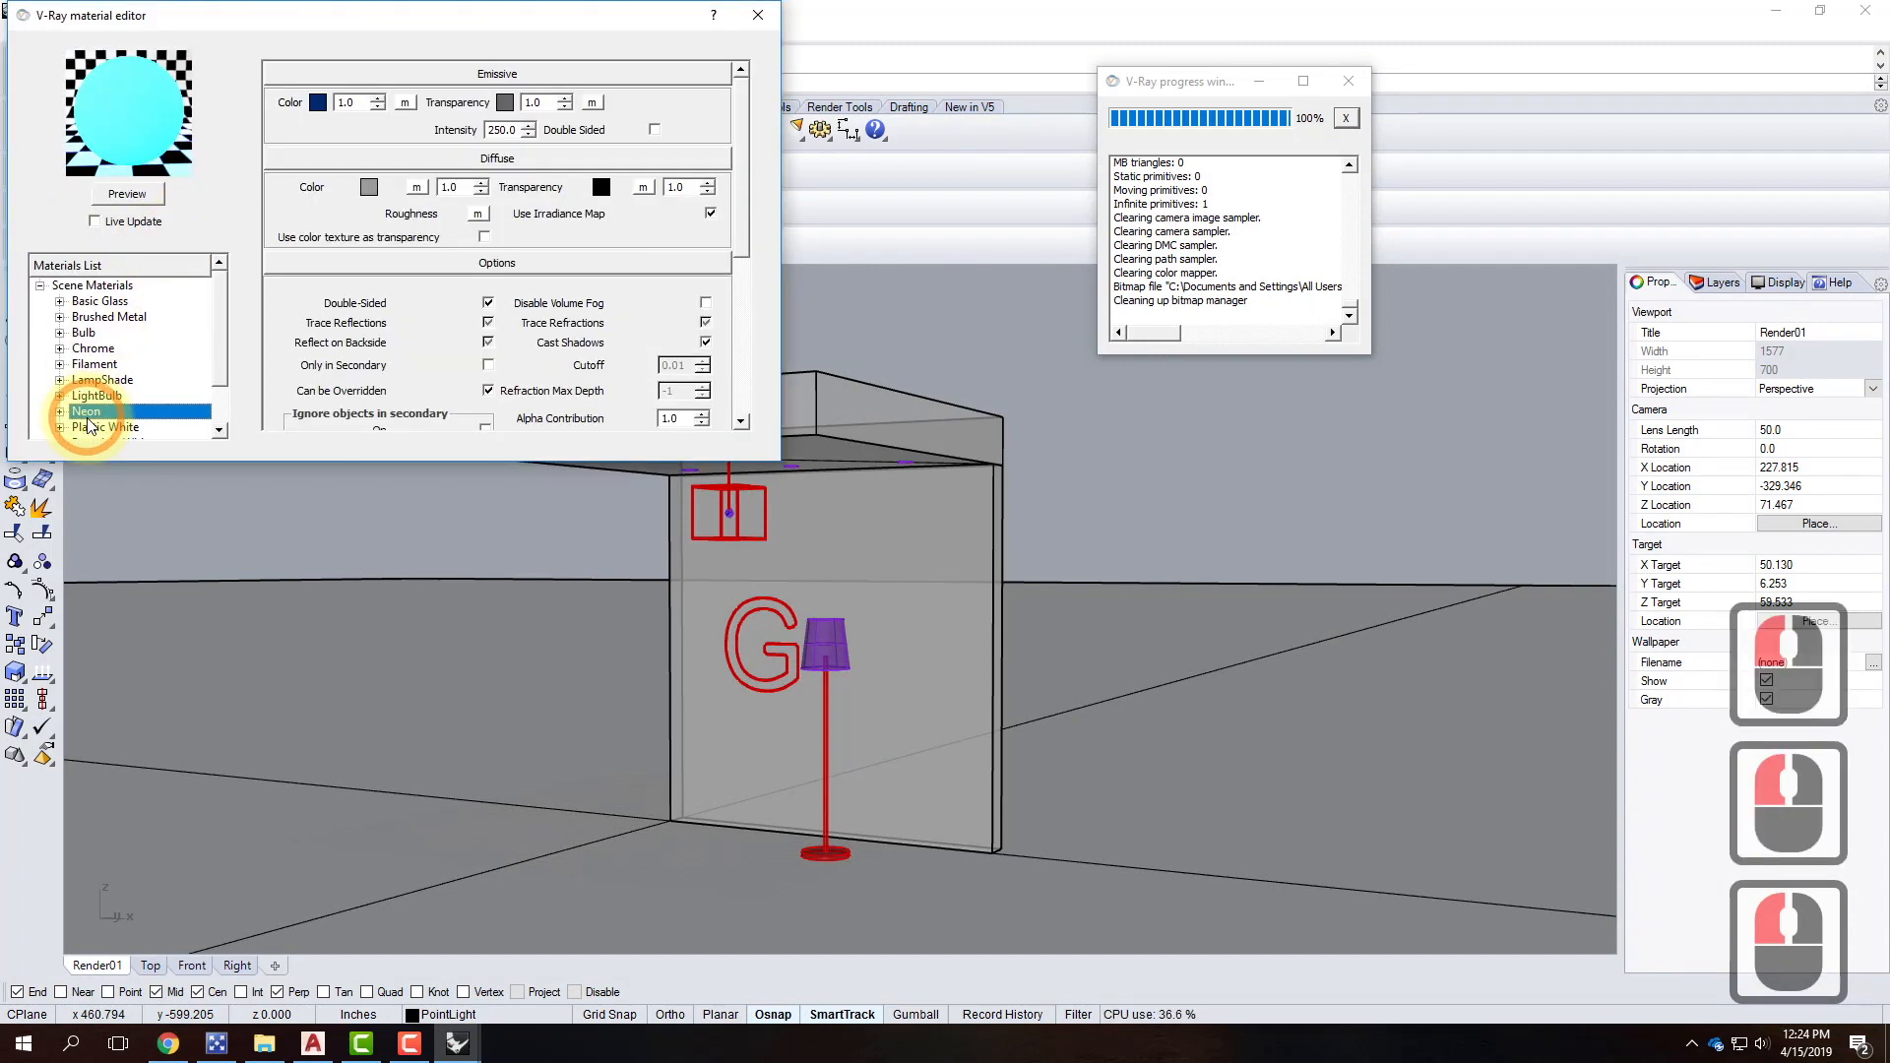
pyautogui.doubleClick(502, 130)
pyautogui.write('1000')
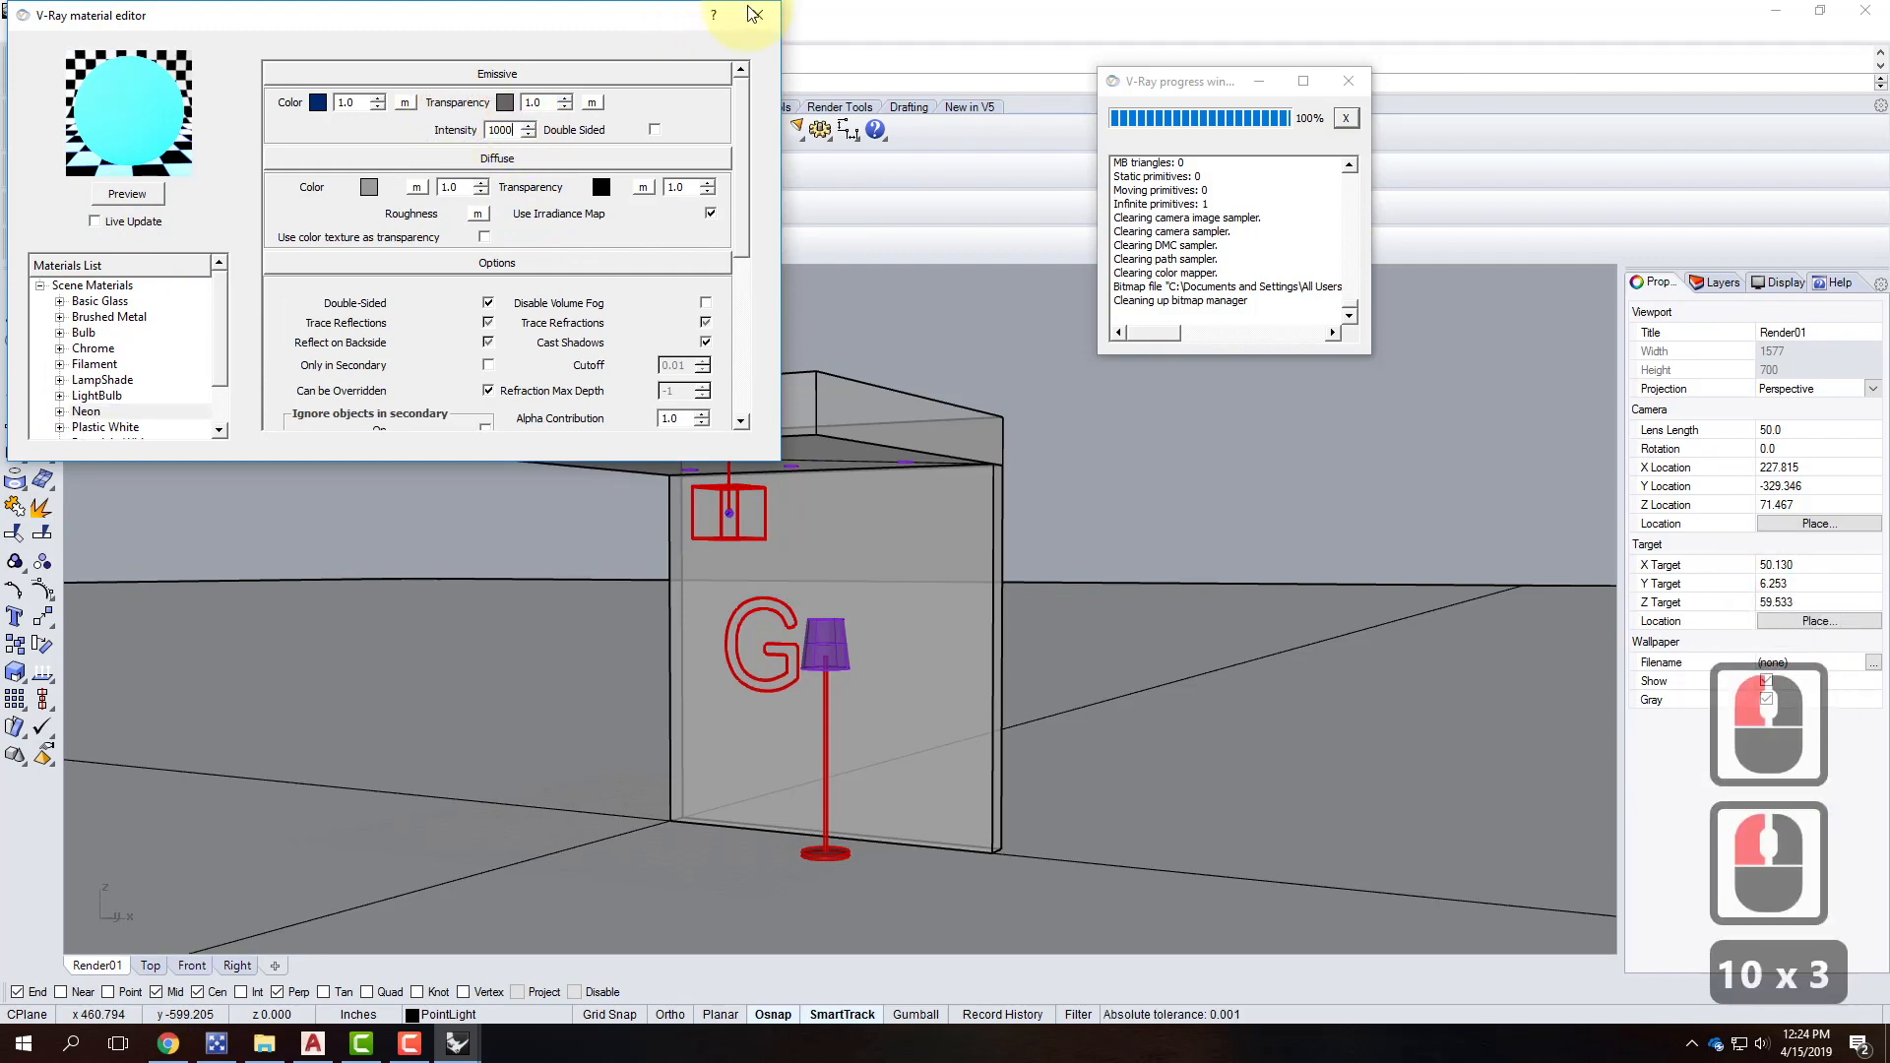
pyautogui.click(756, 13)
pyautogui.click(104, 206)
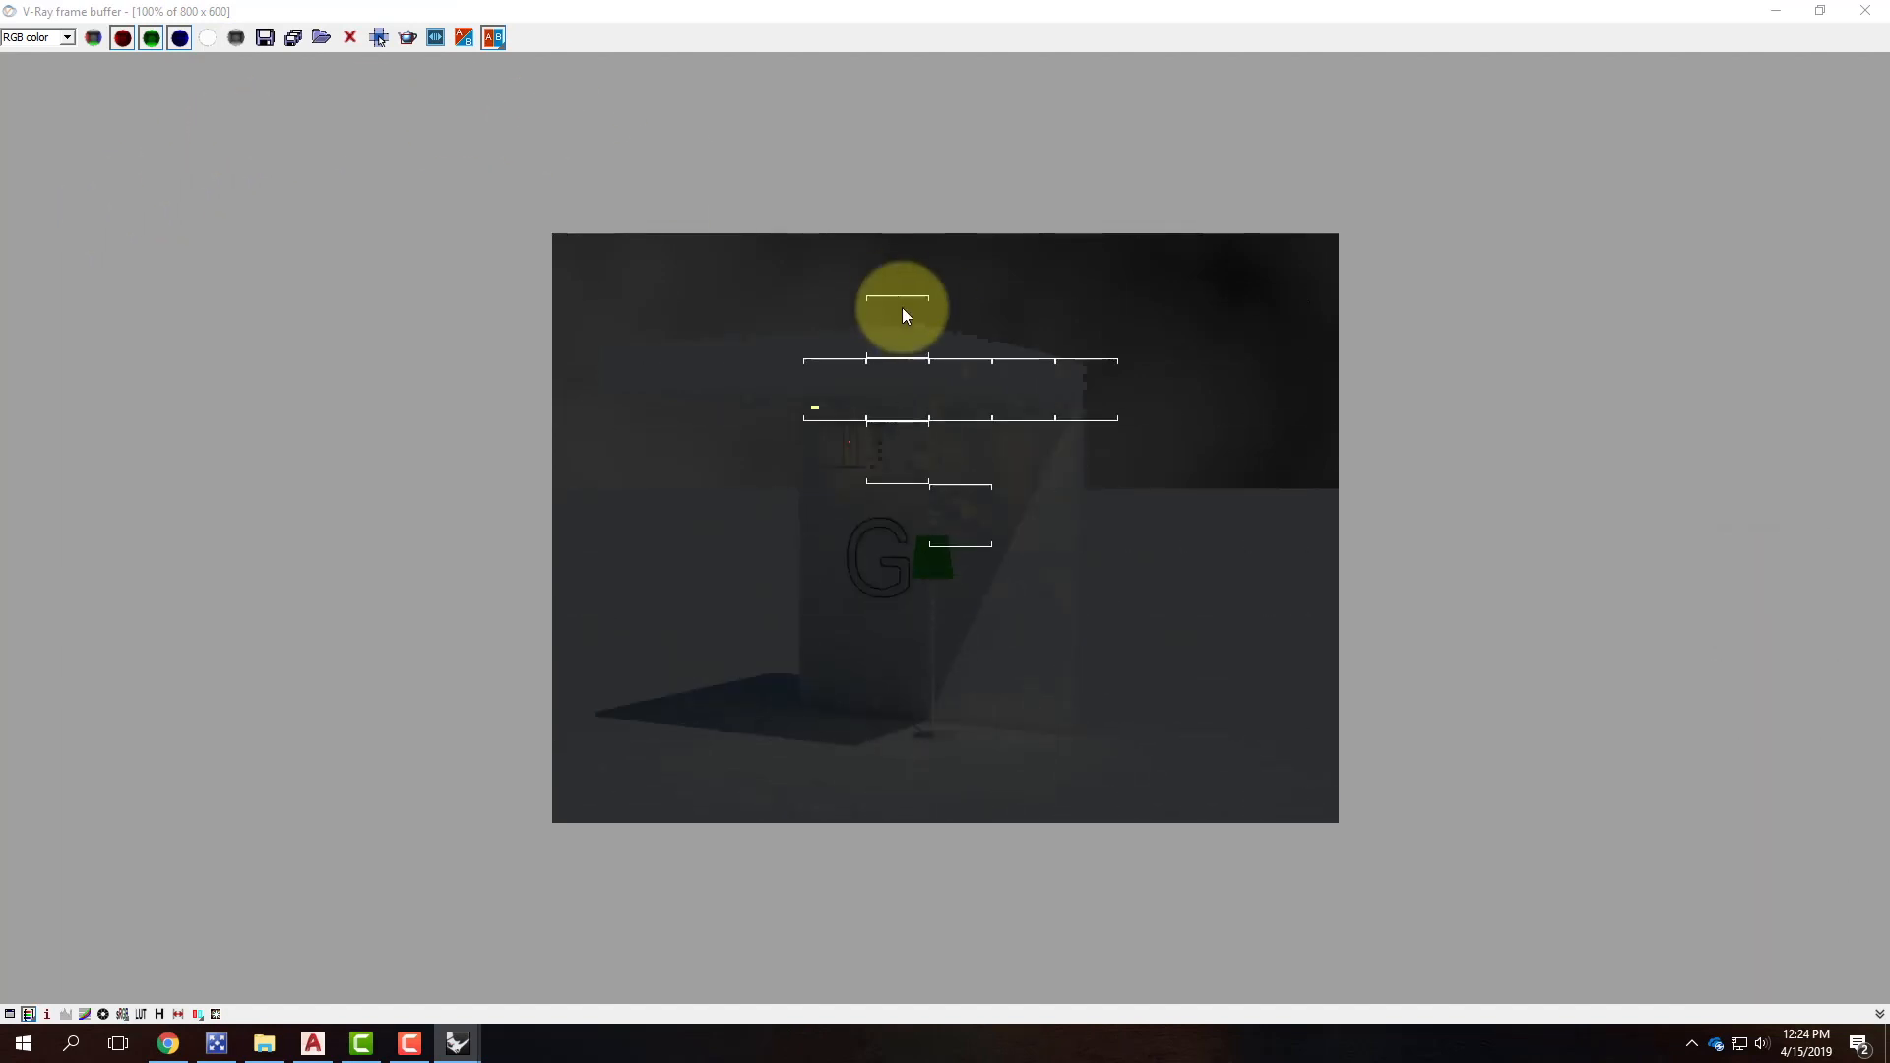
pyautogui.click(1772, 12)
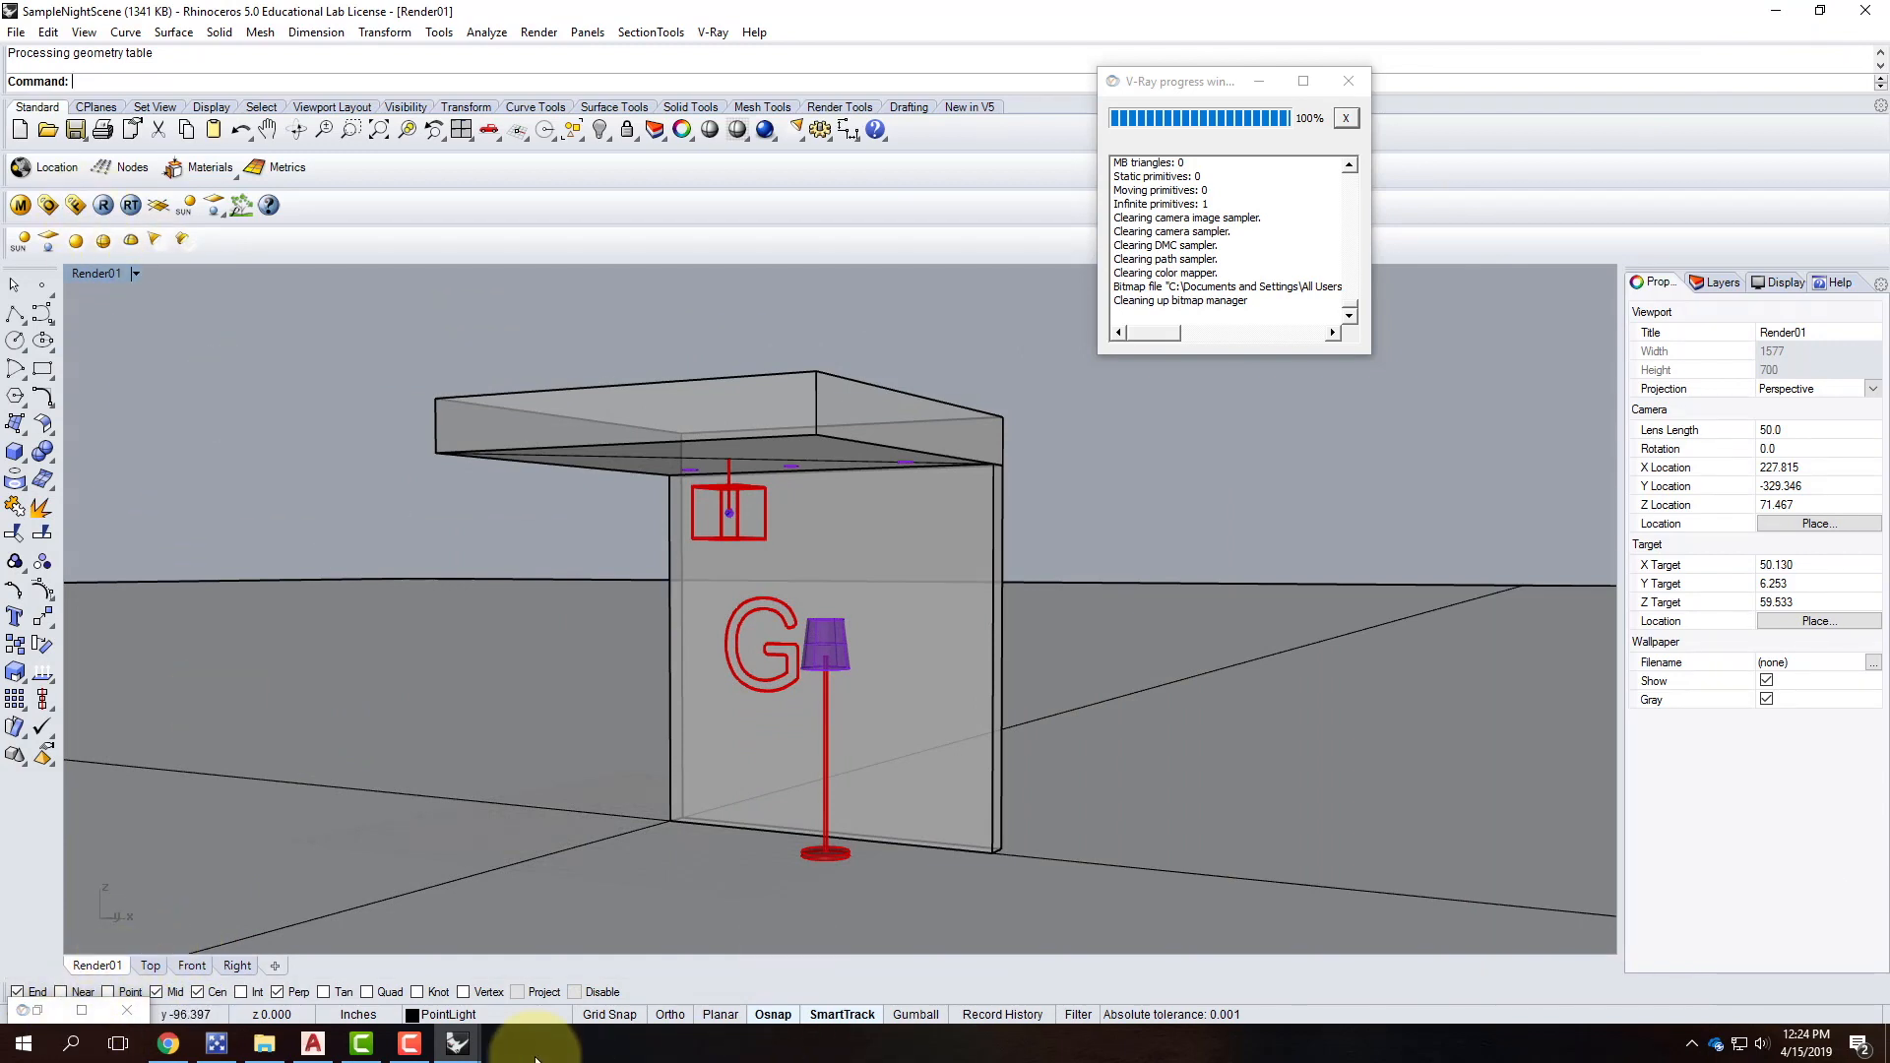
# Switch to the Neon-G file and select the G tube.
pyautogui.click(454, 1045)
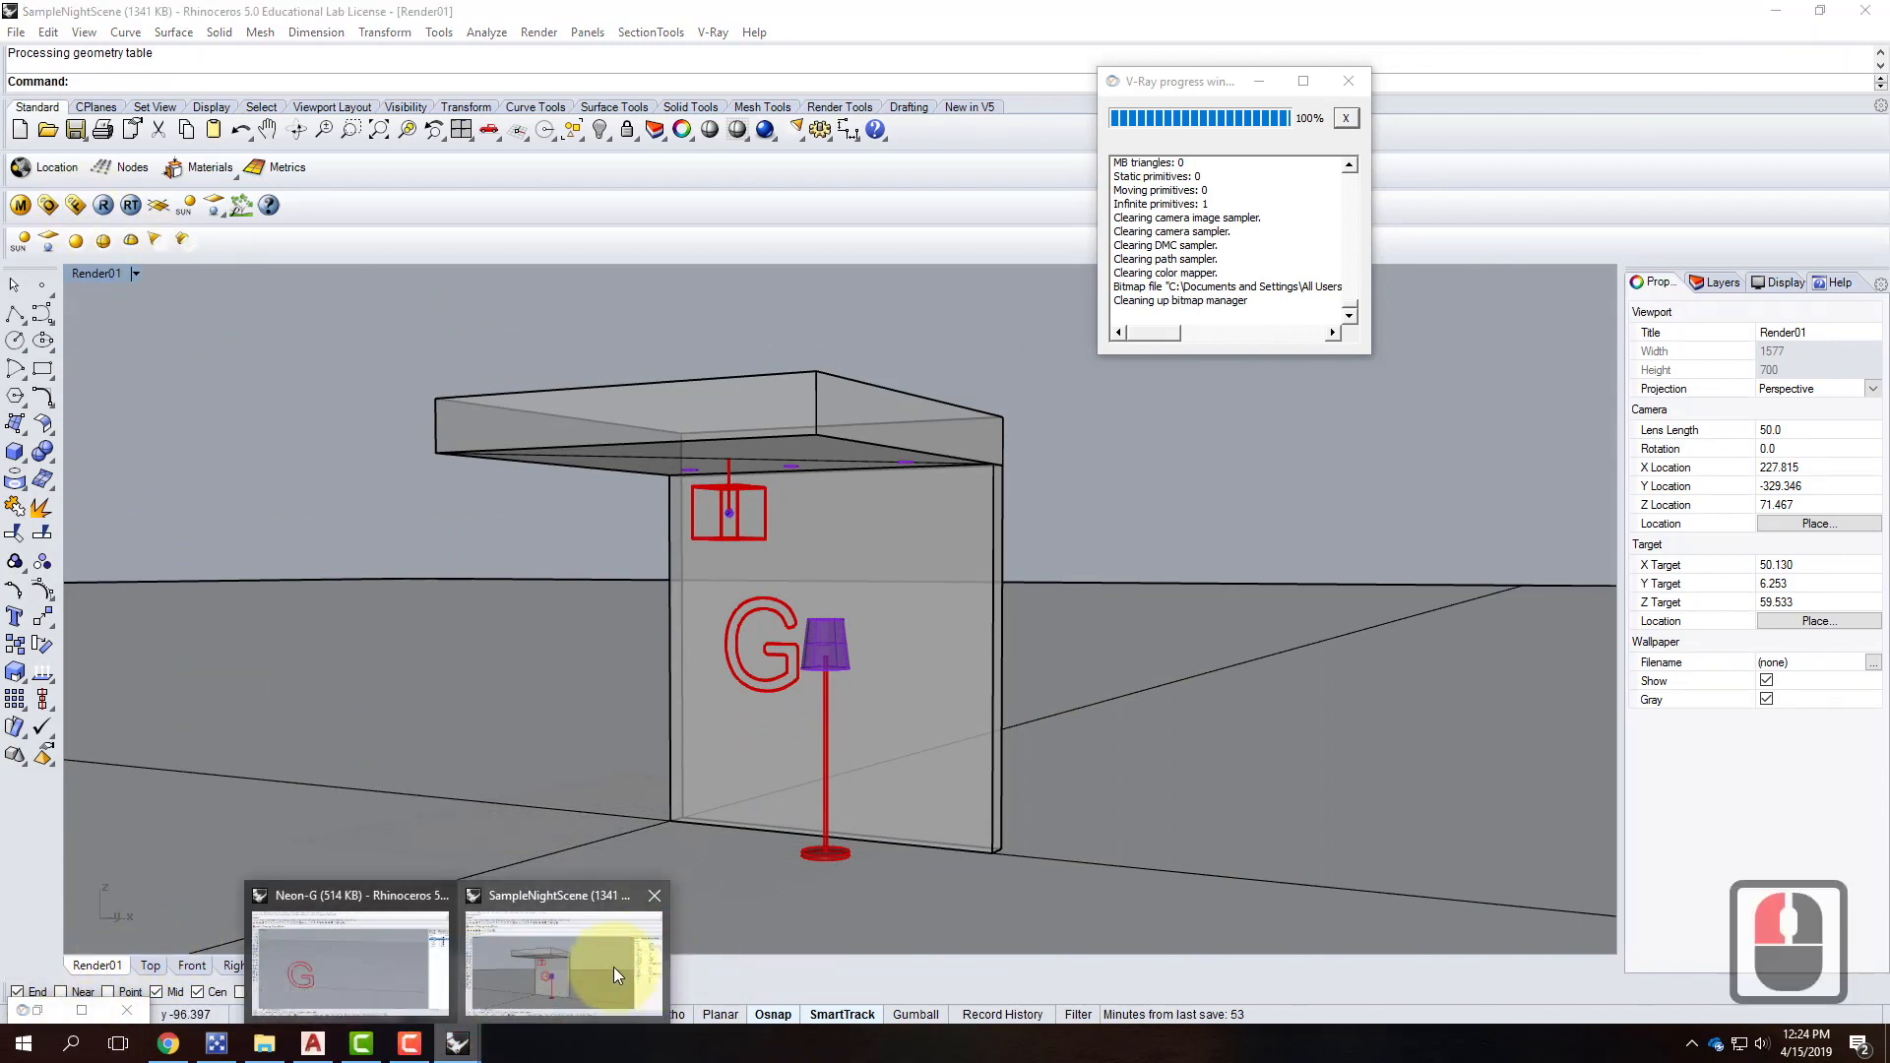
pyautogui.click(406, 970)
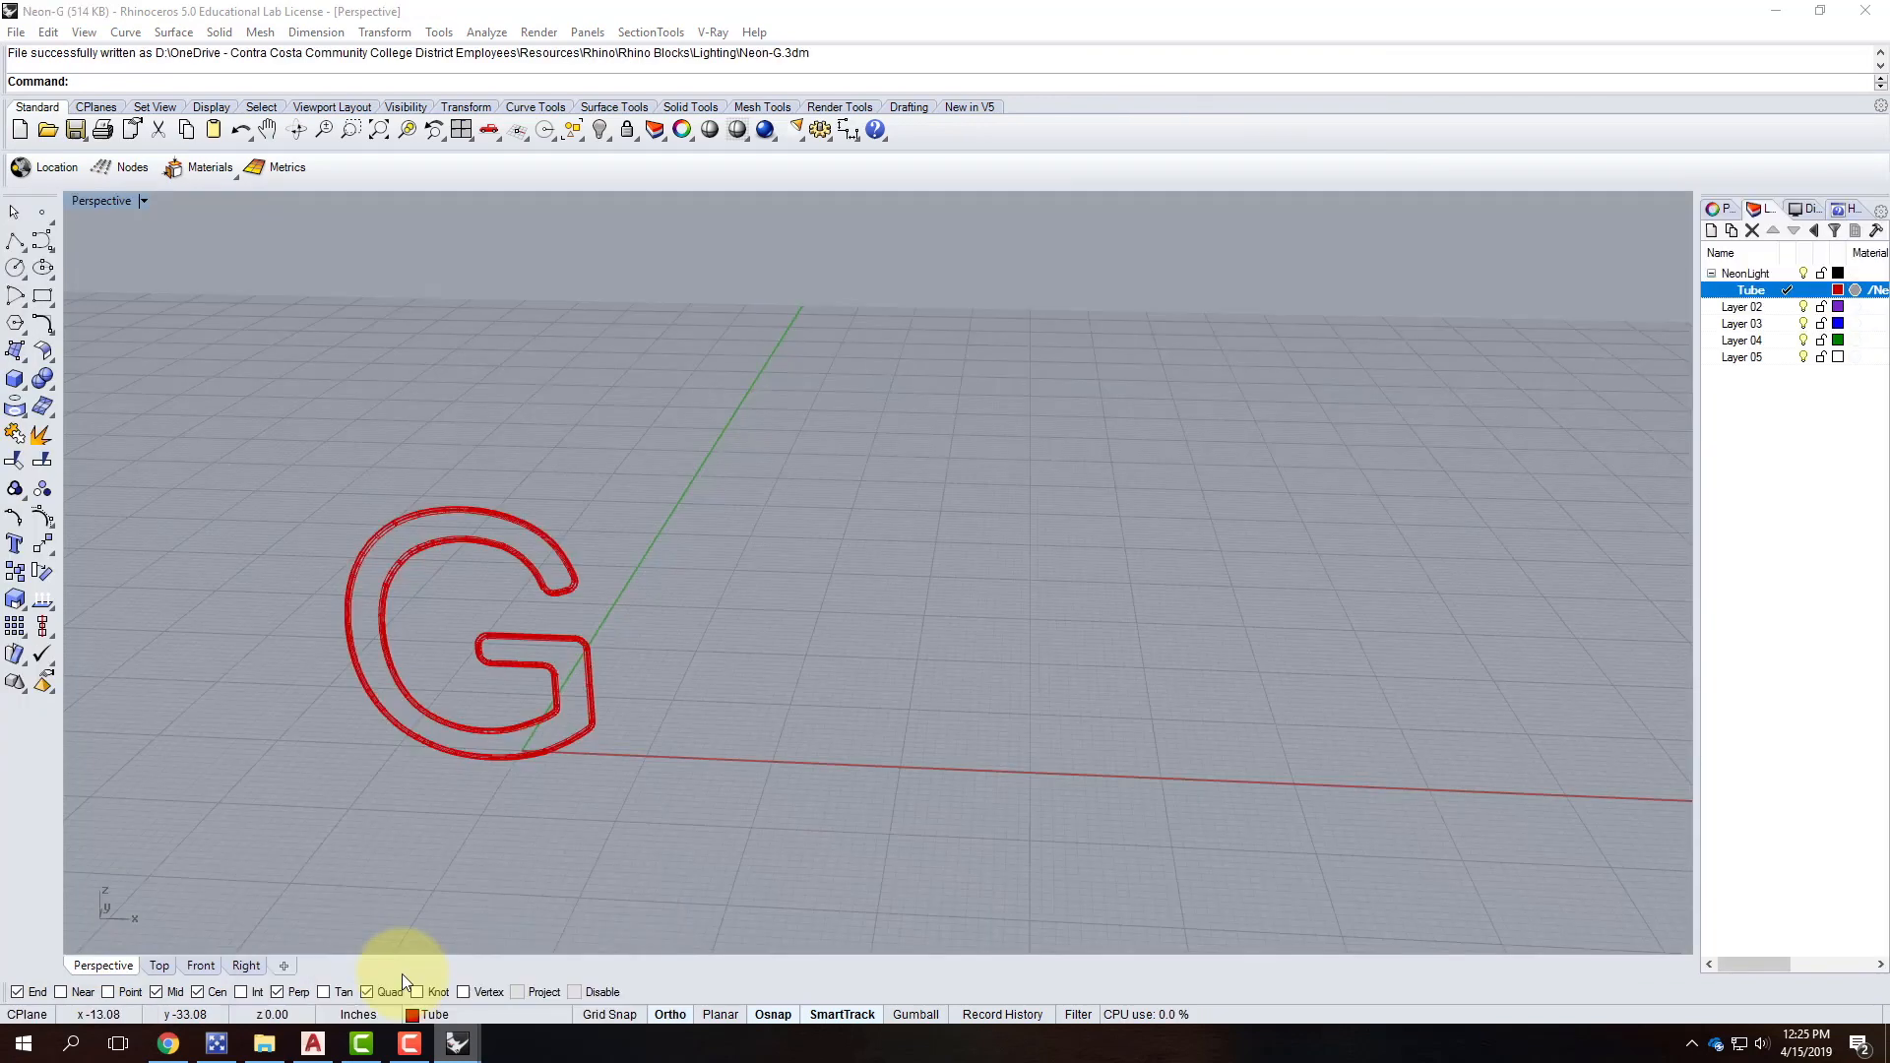
pyautogui.click(401, 569)
pyautogui.doubleClick(1763, 514)
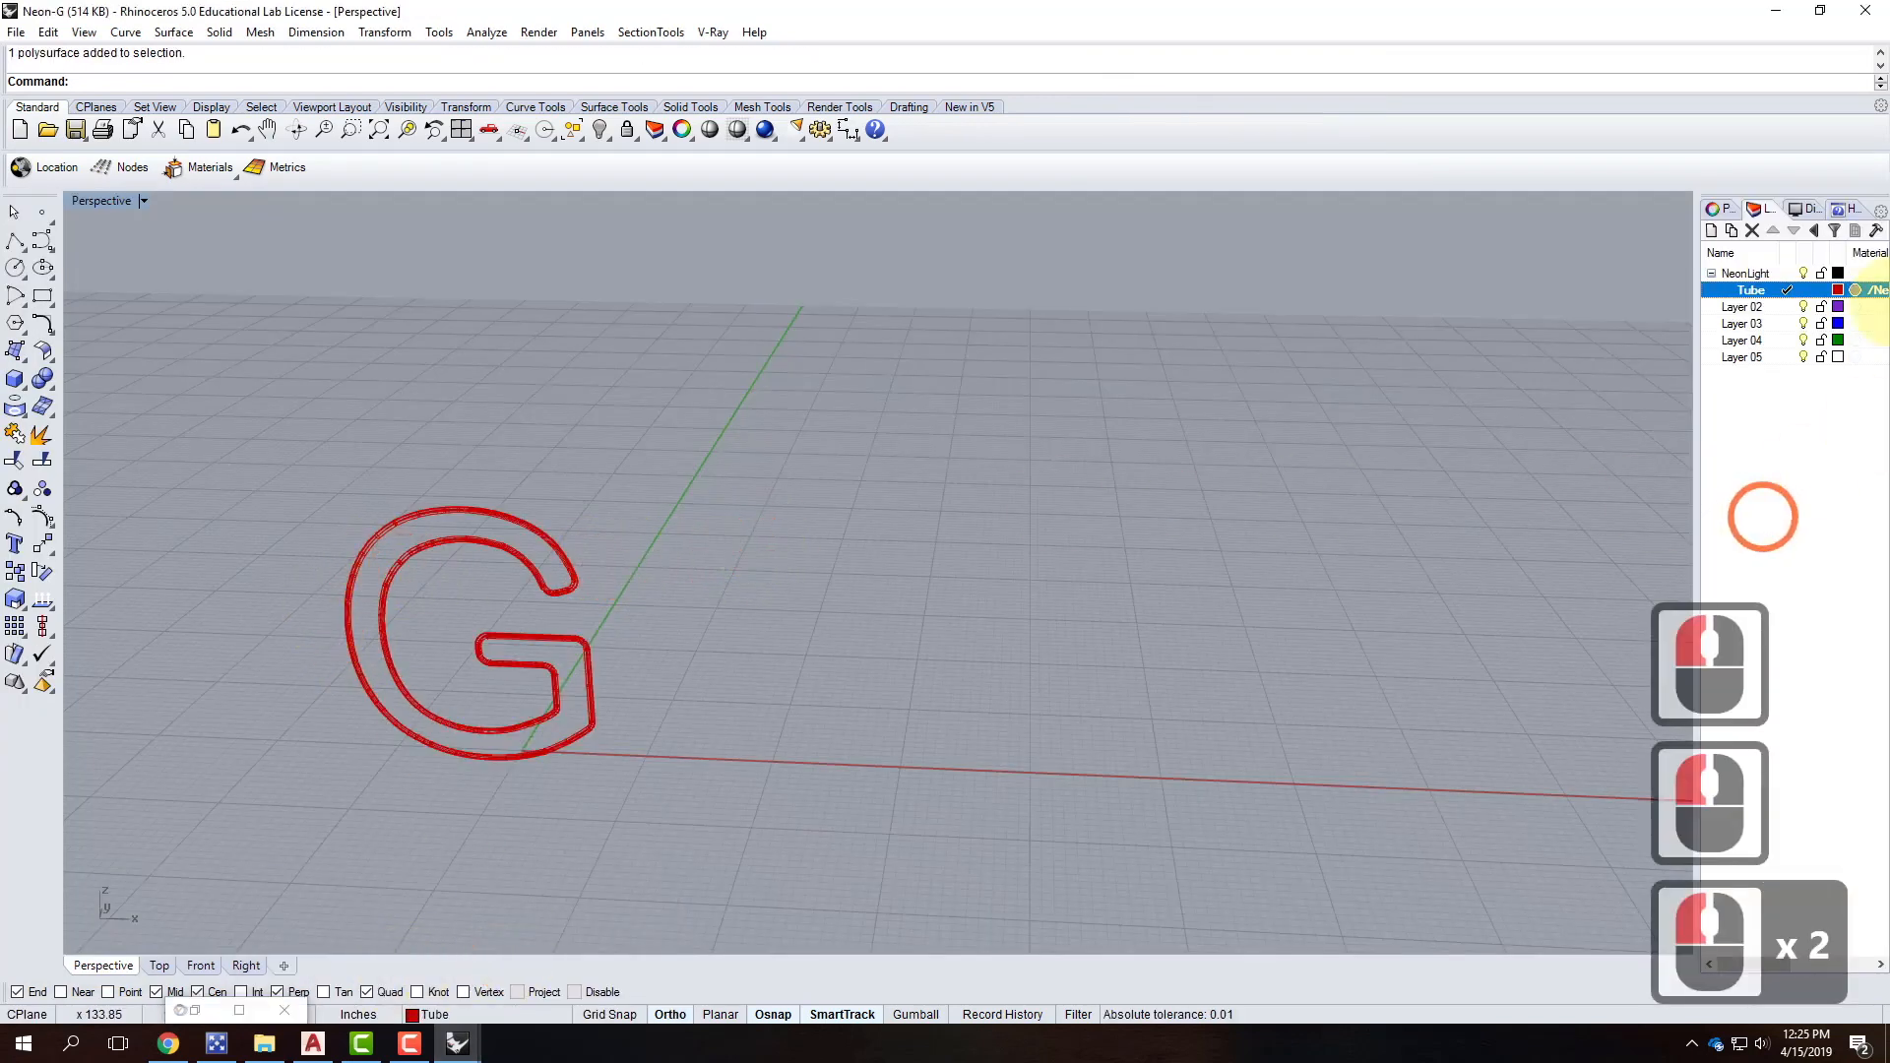
# Make the Neon material double-sided with emissive intensity 1000 and refresh its preview.
pyautogui.click(715, 32)
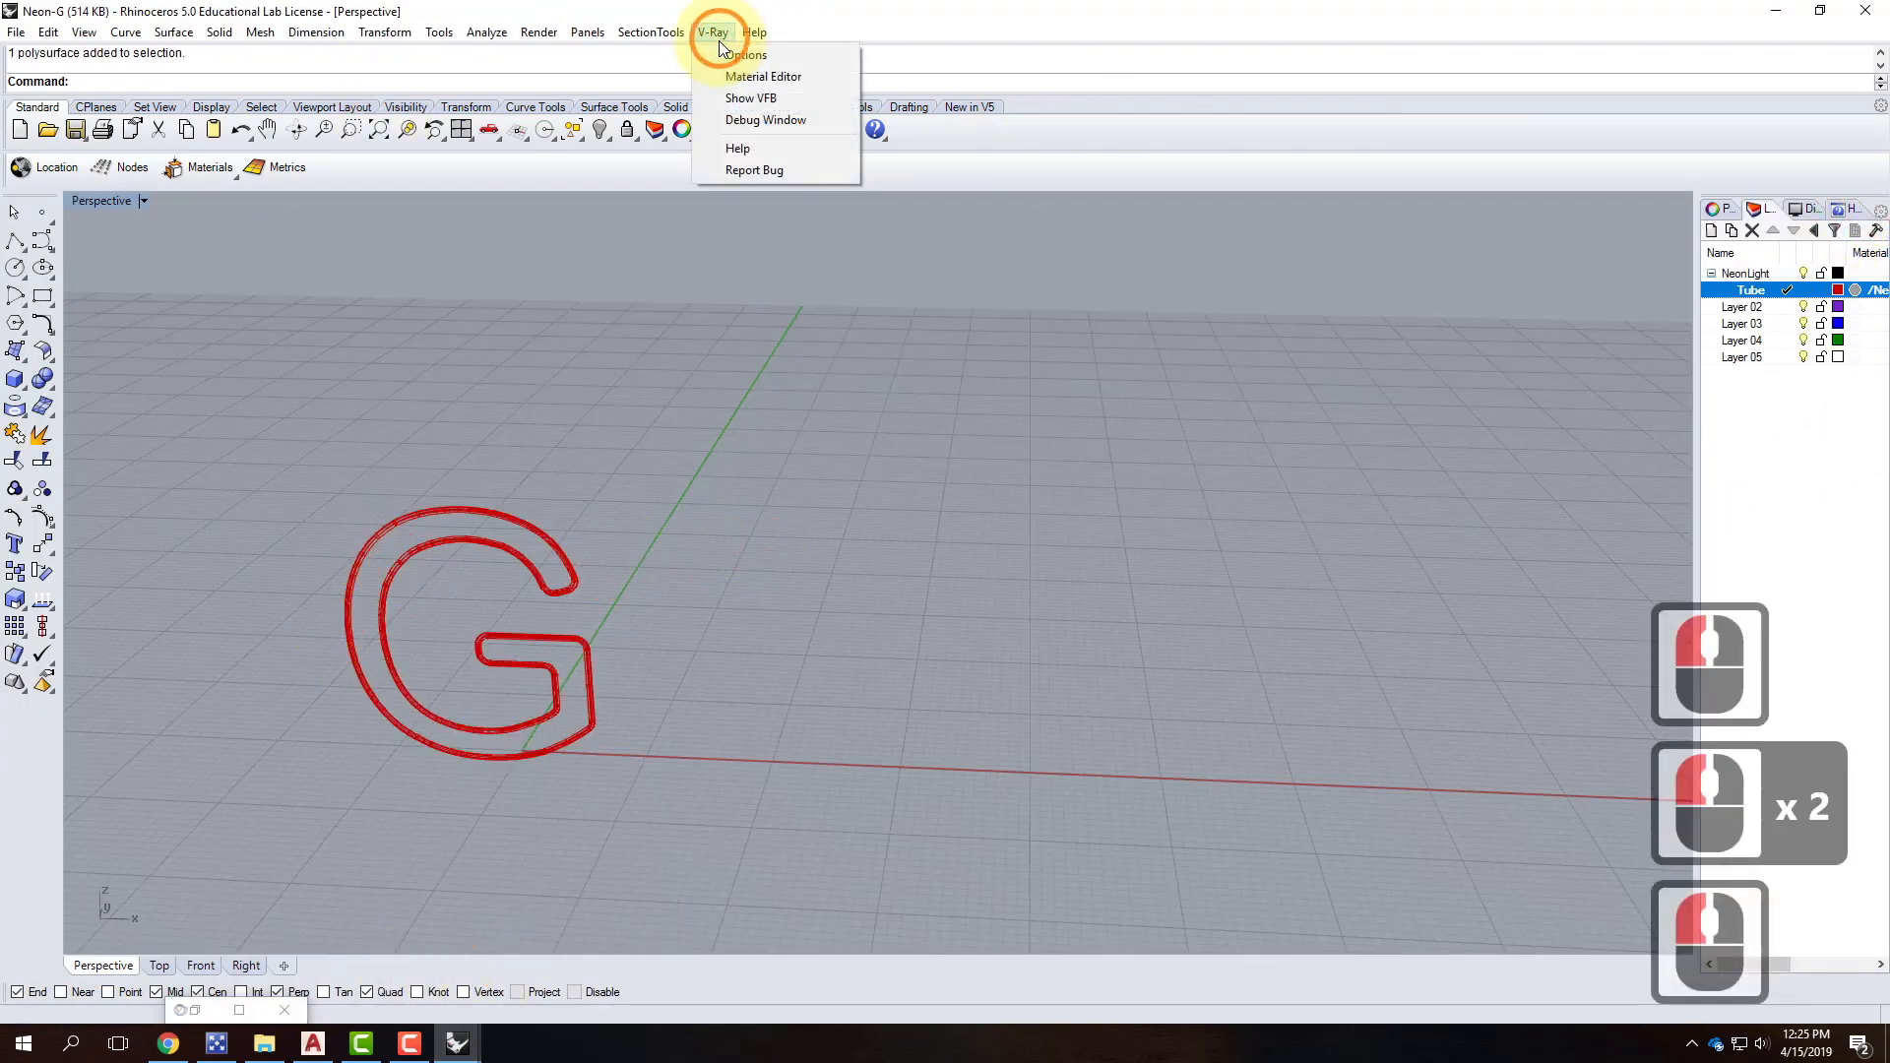
pyautogui.click(754, 86)
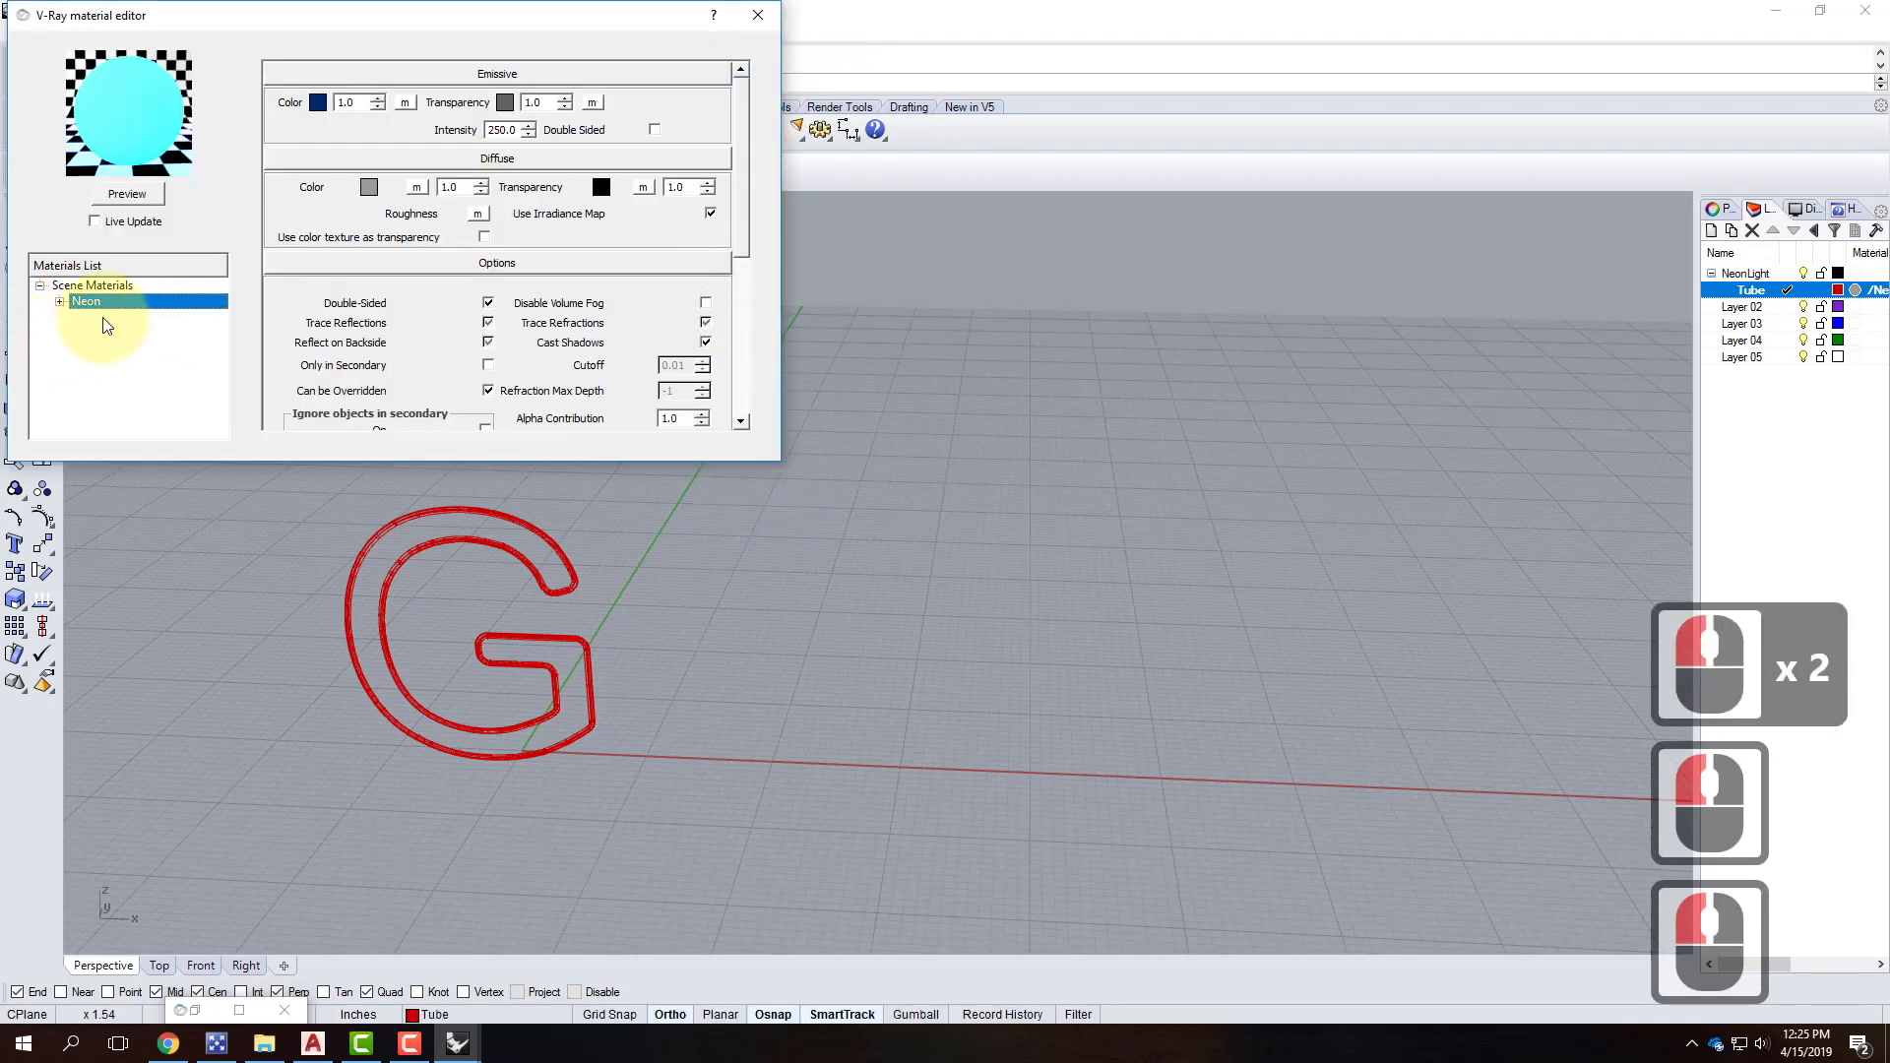
pyautogui.click(98, 301)
pyautogui.moveTo(519, 127); pyautogui.dragTo(419, 123)
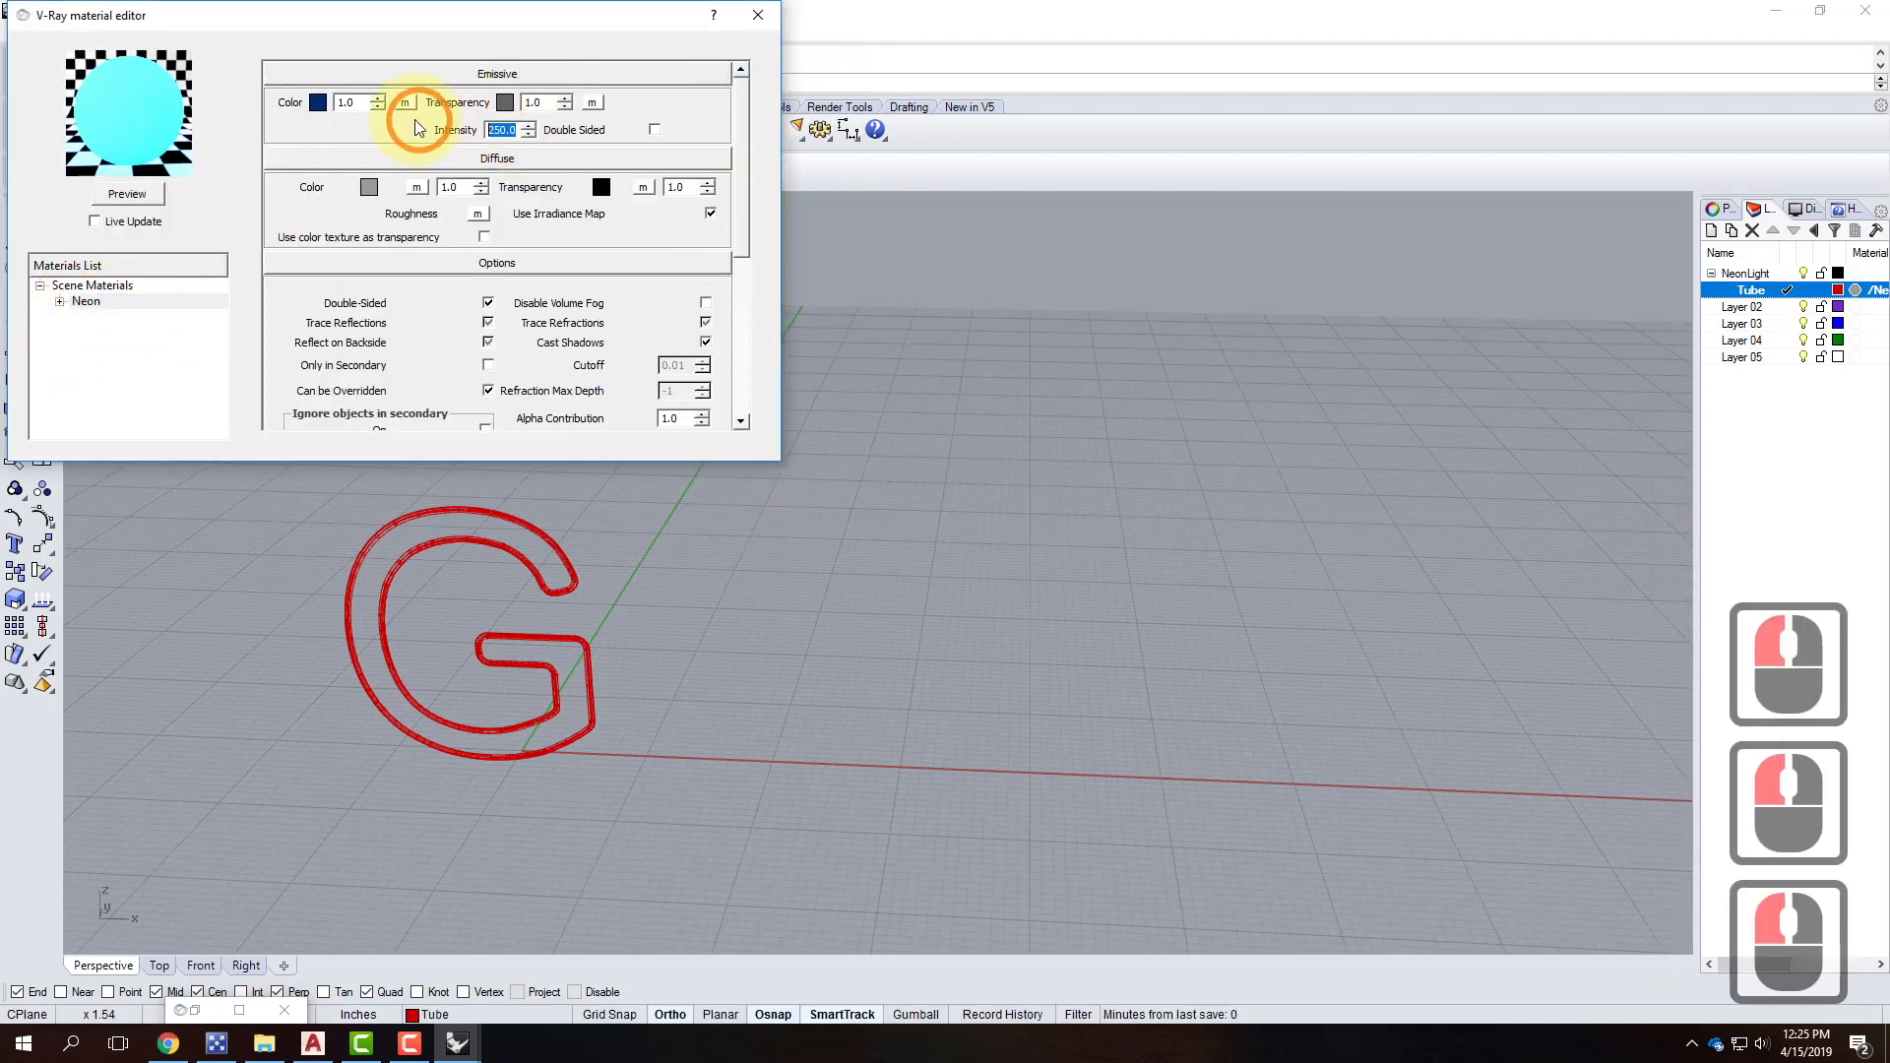
pyautogui.click(654, 129)
pyautogui.click(514, 129)
pyautogui.moveTo(516, 129); pyautogui.dragTo(475, 128)
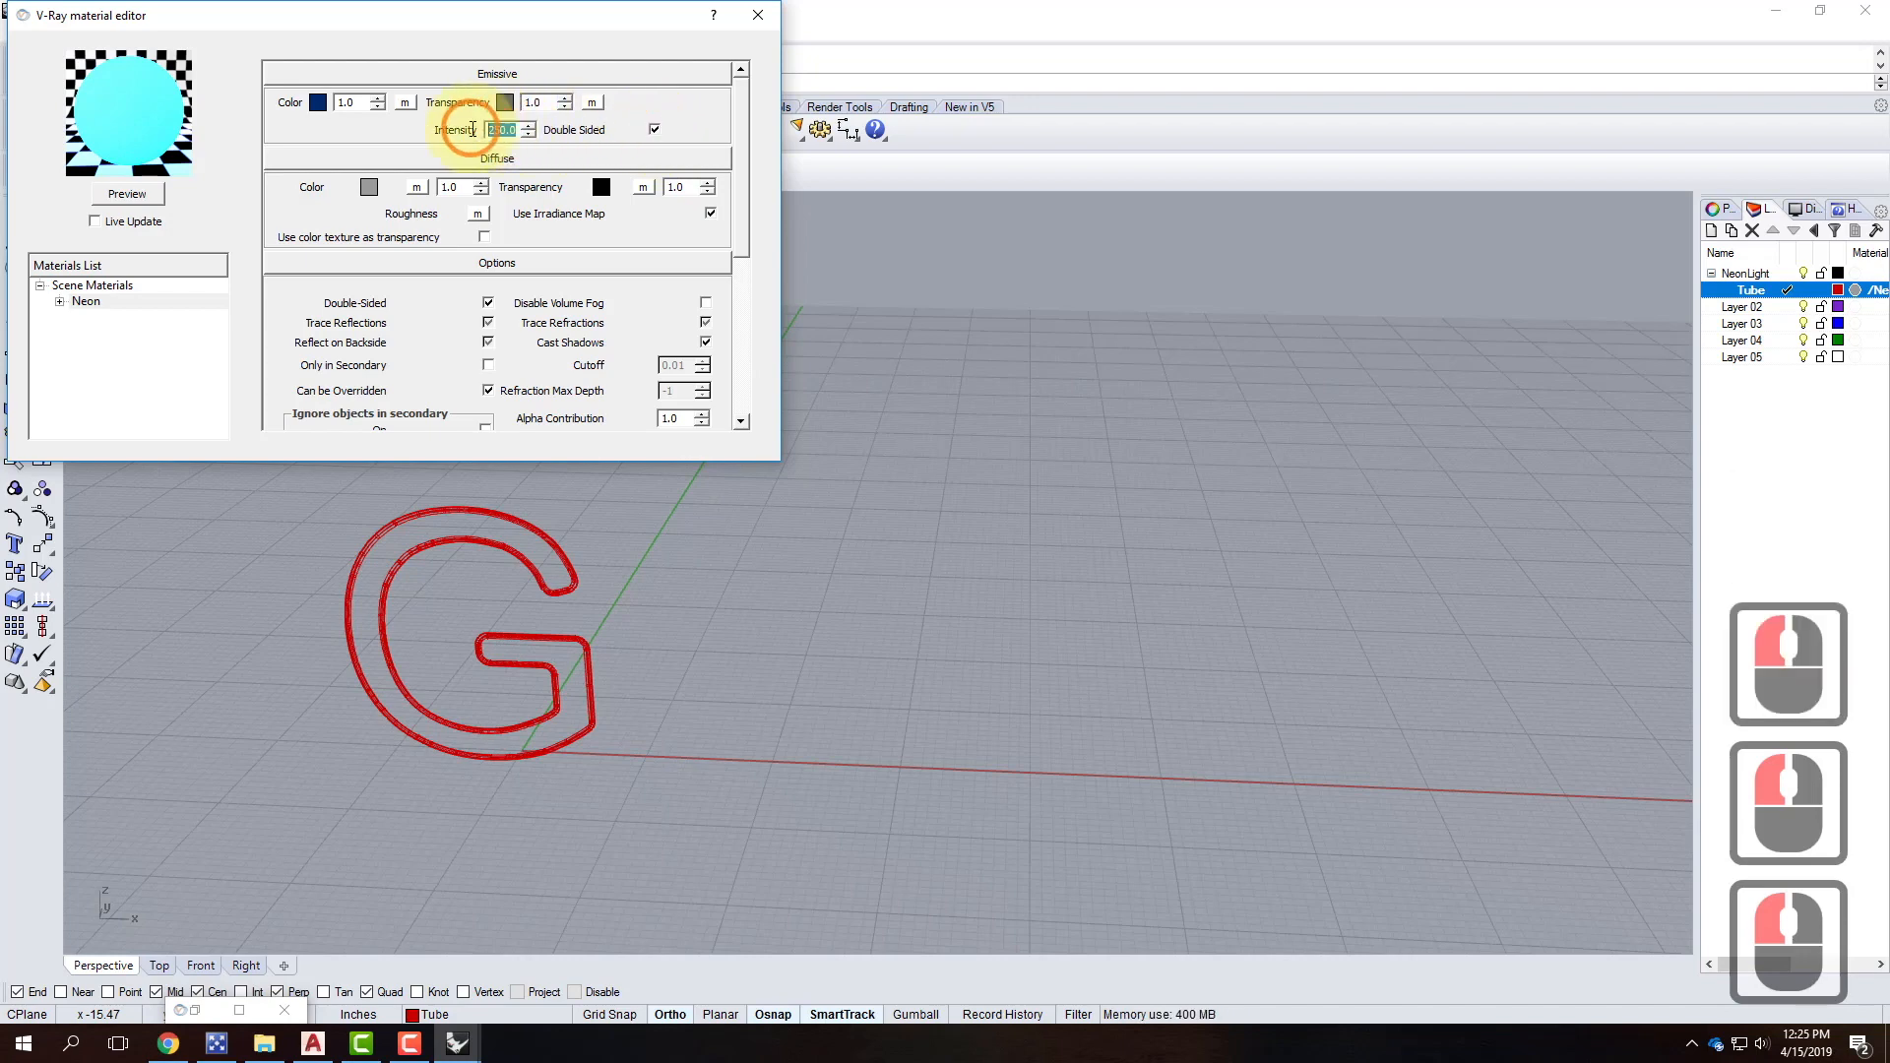
pyautogui.write('1')
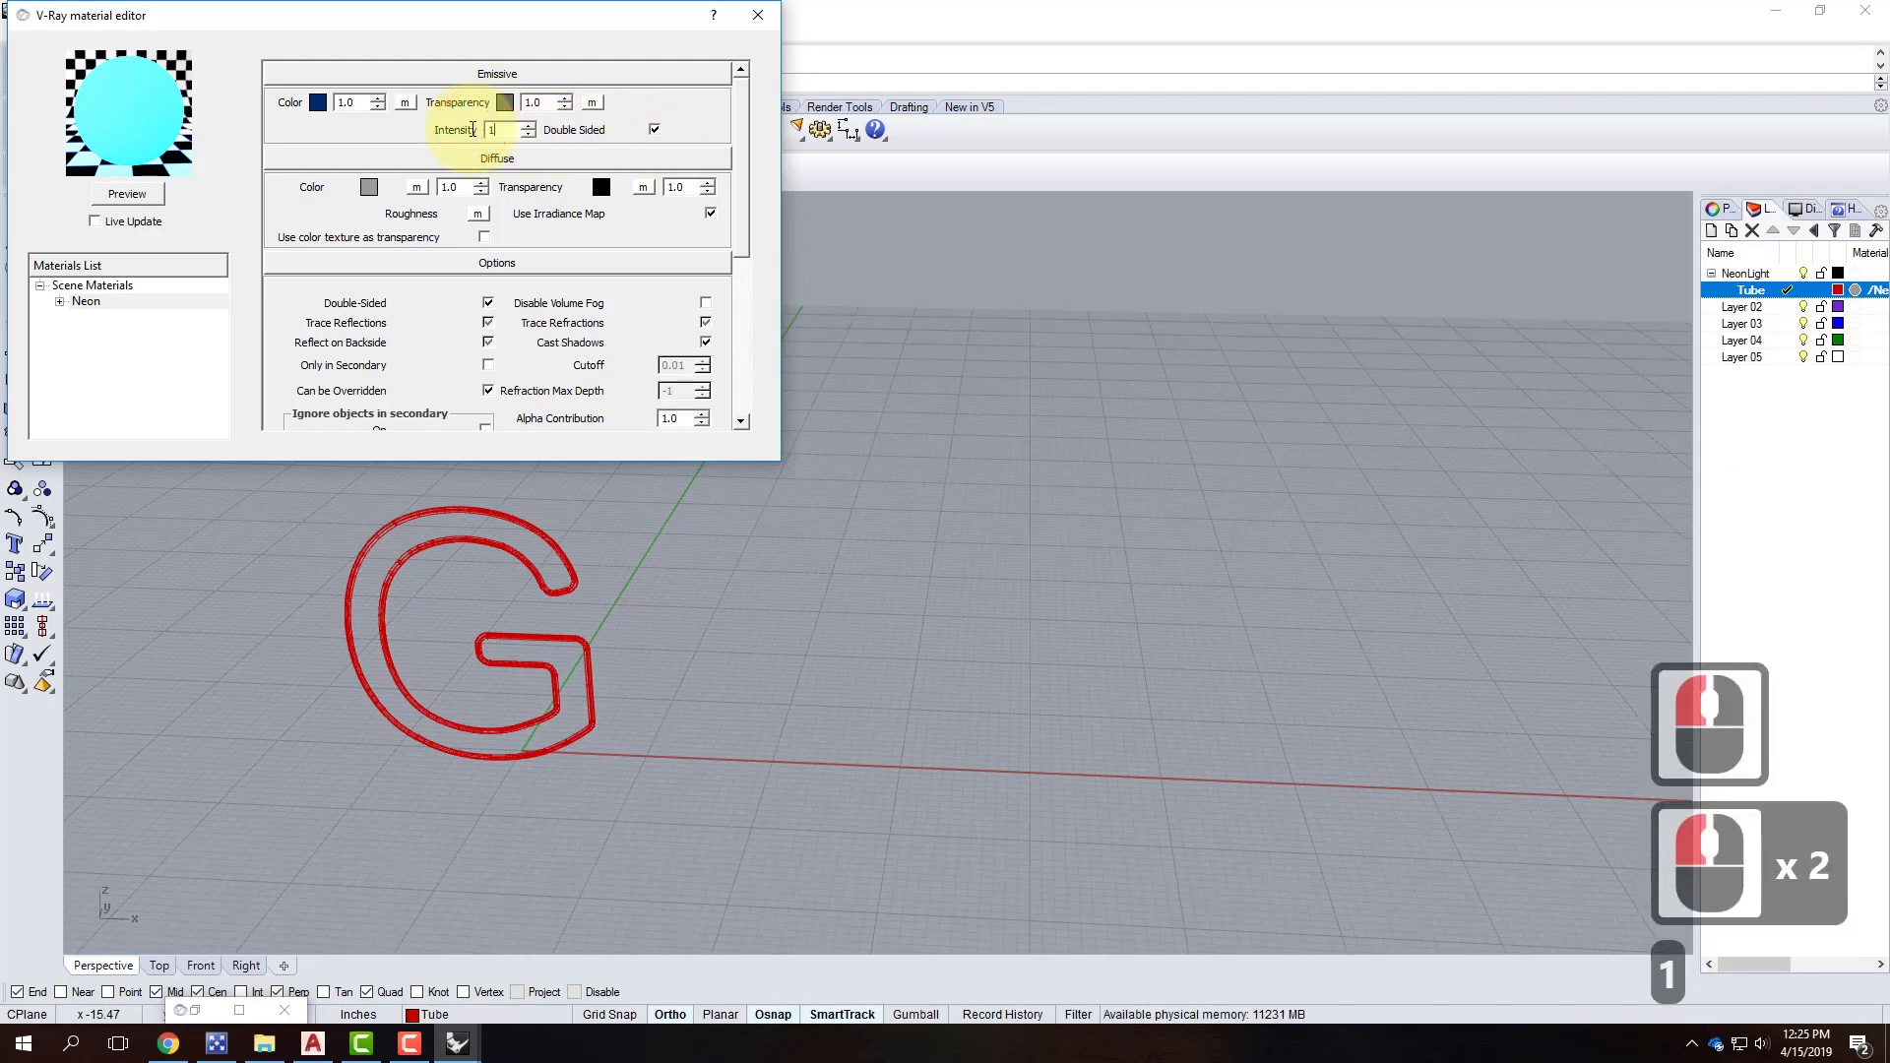
pyautogui.write('000')
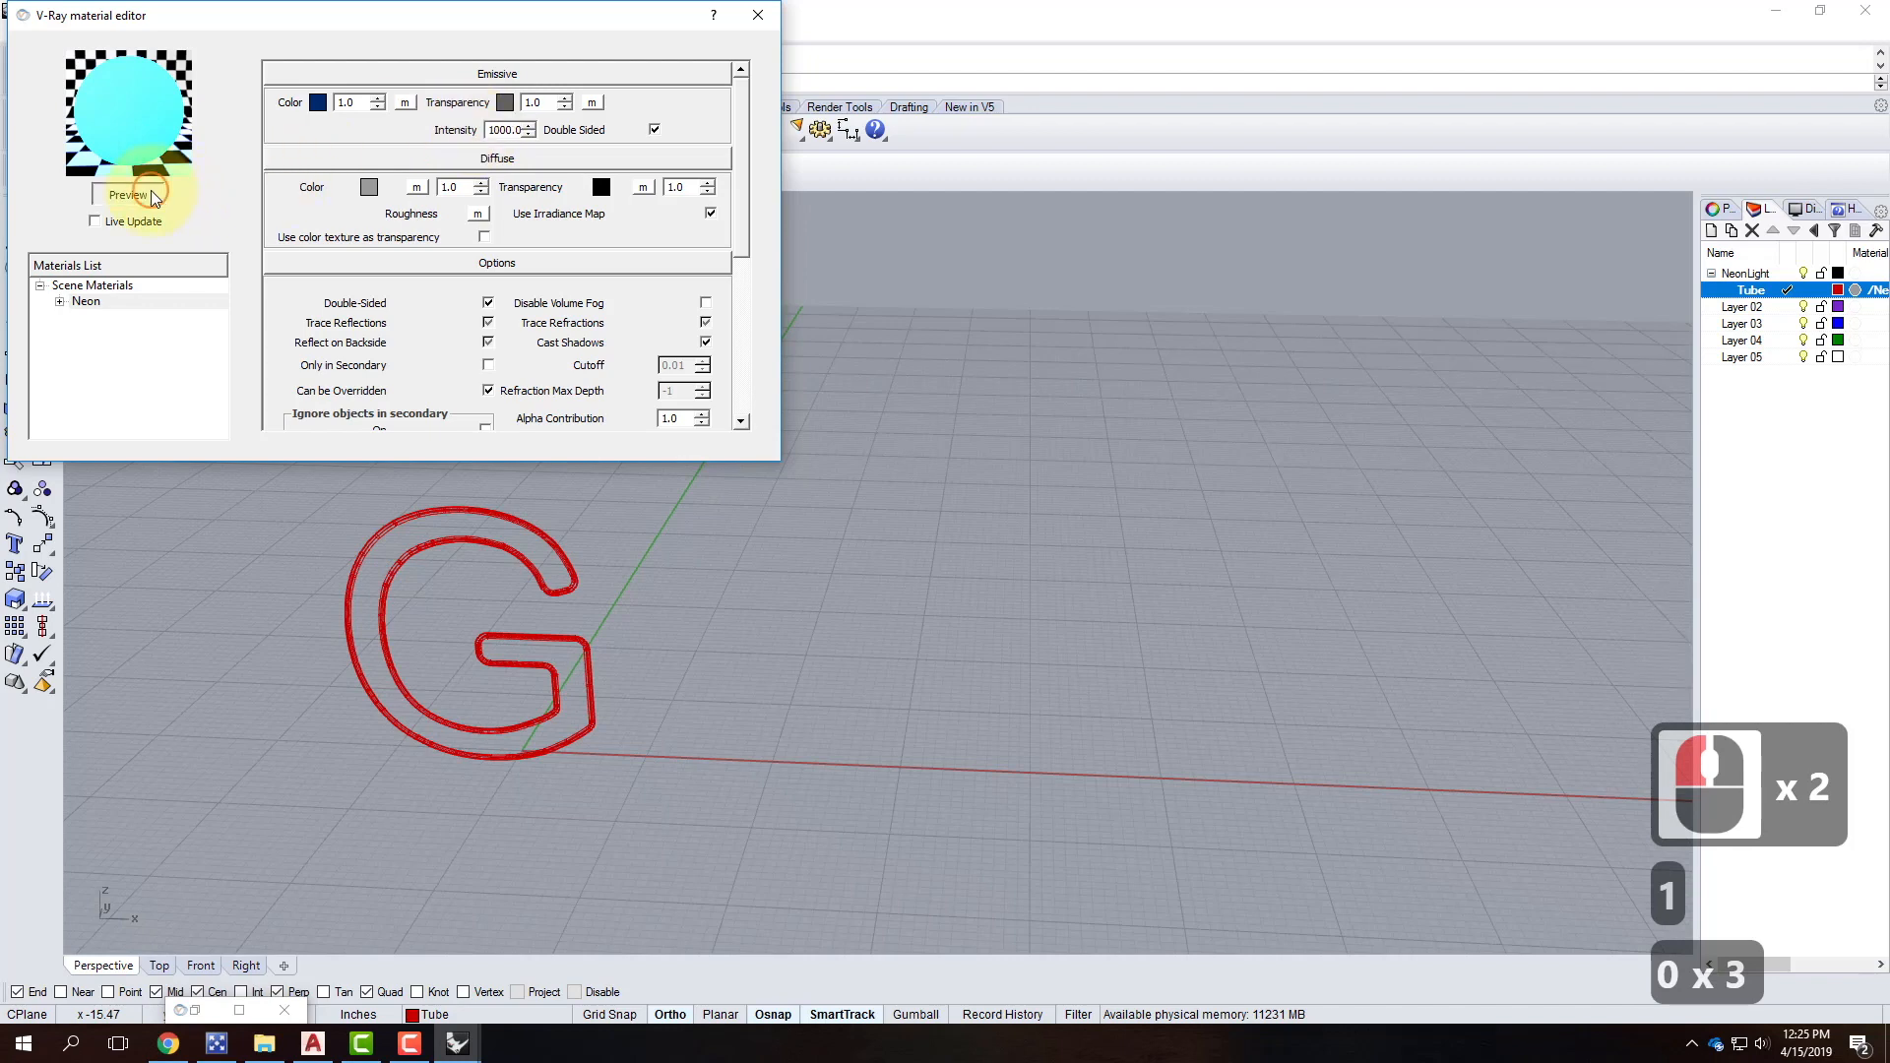
pyautogui.click(151, 194)
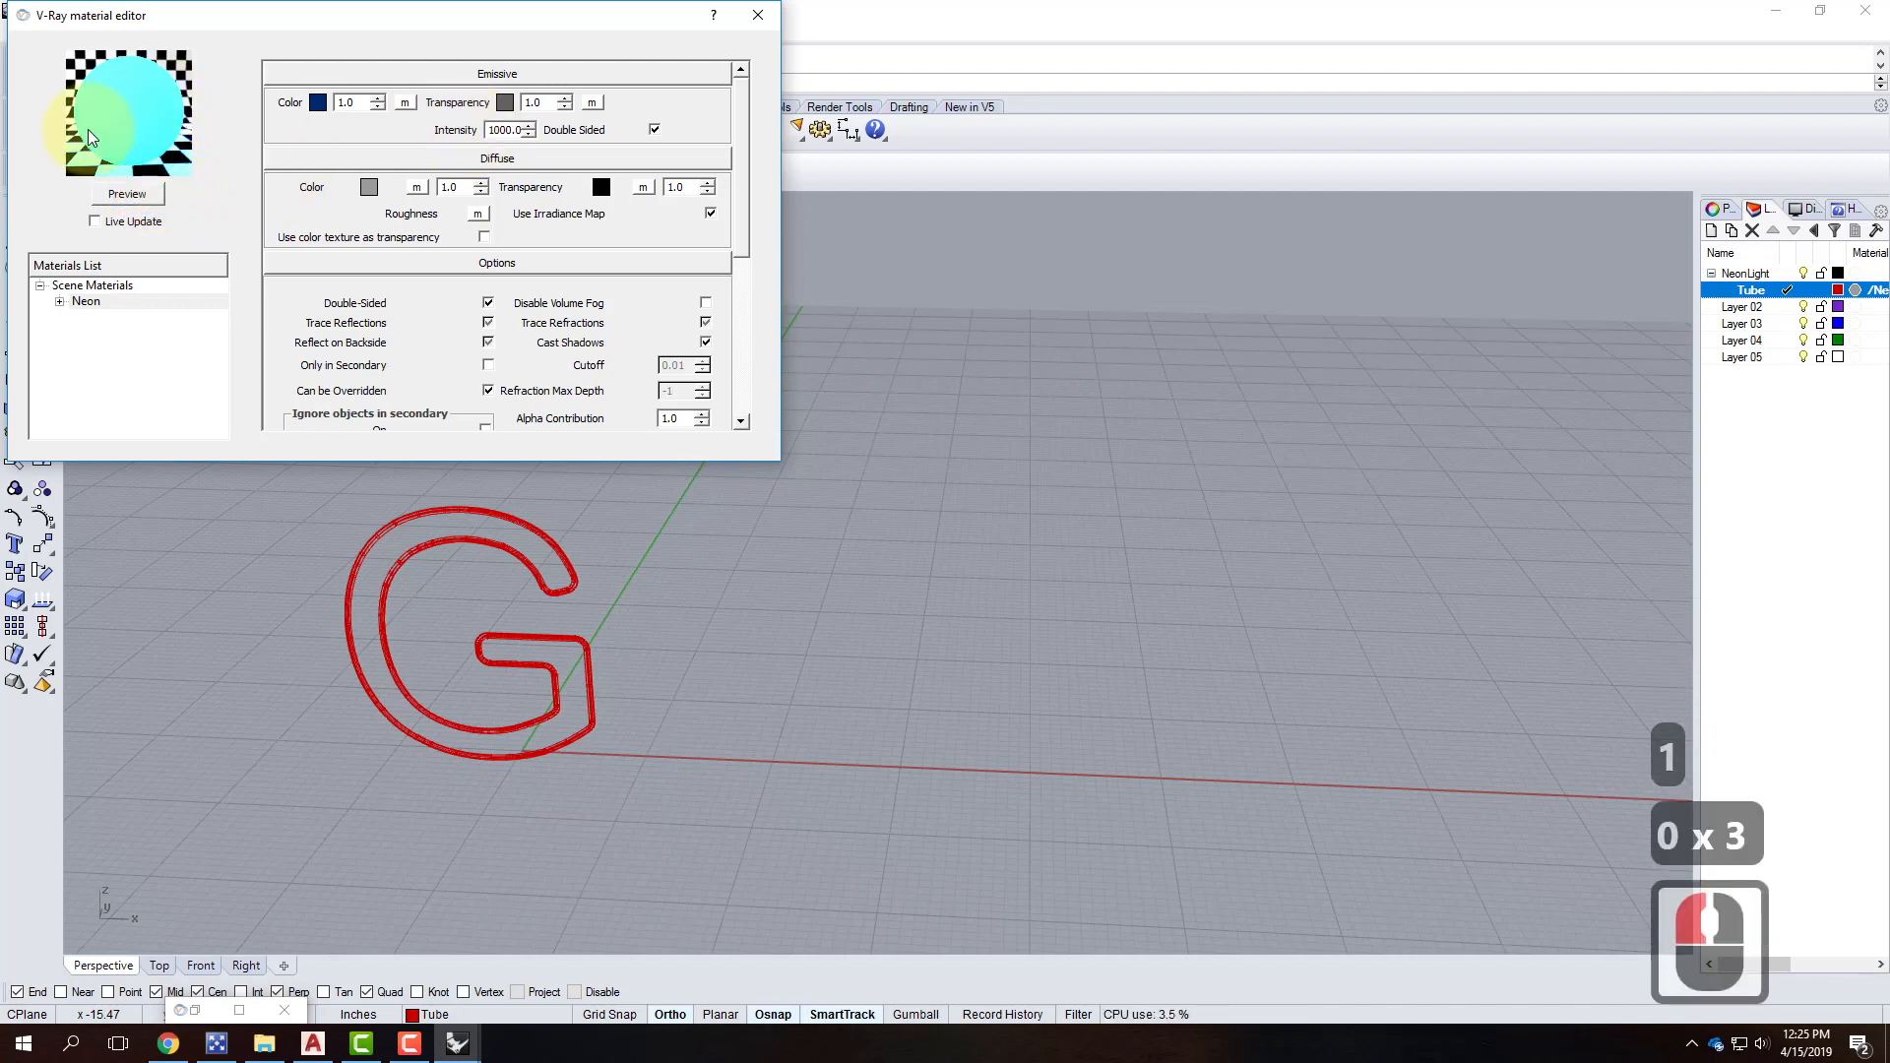
pyautogui.click(342, 103)
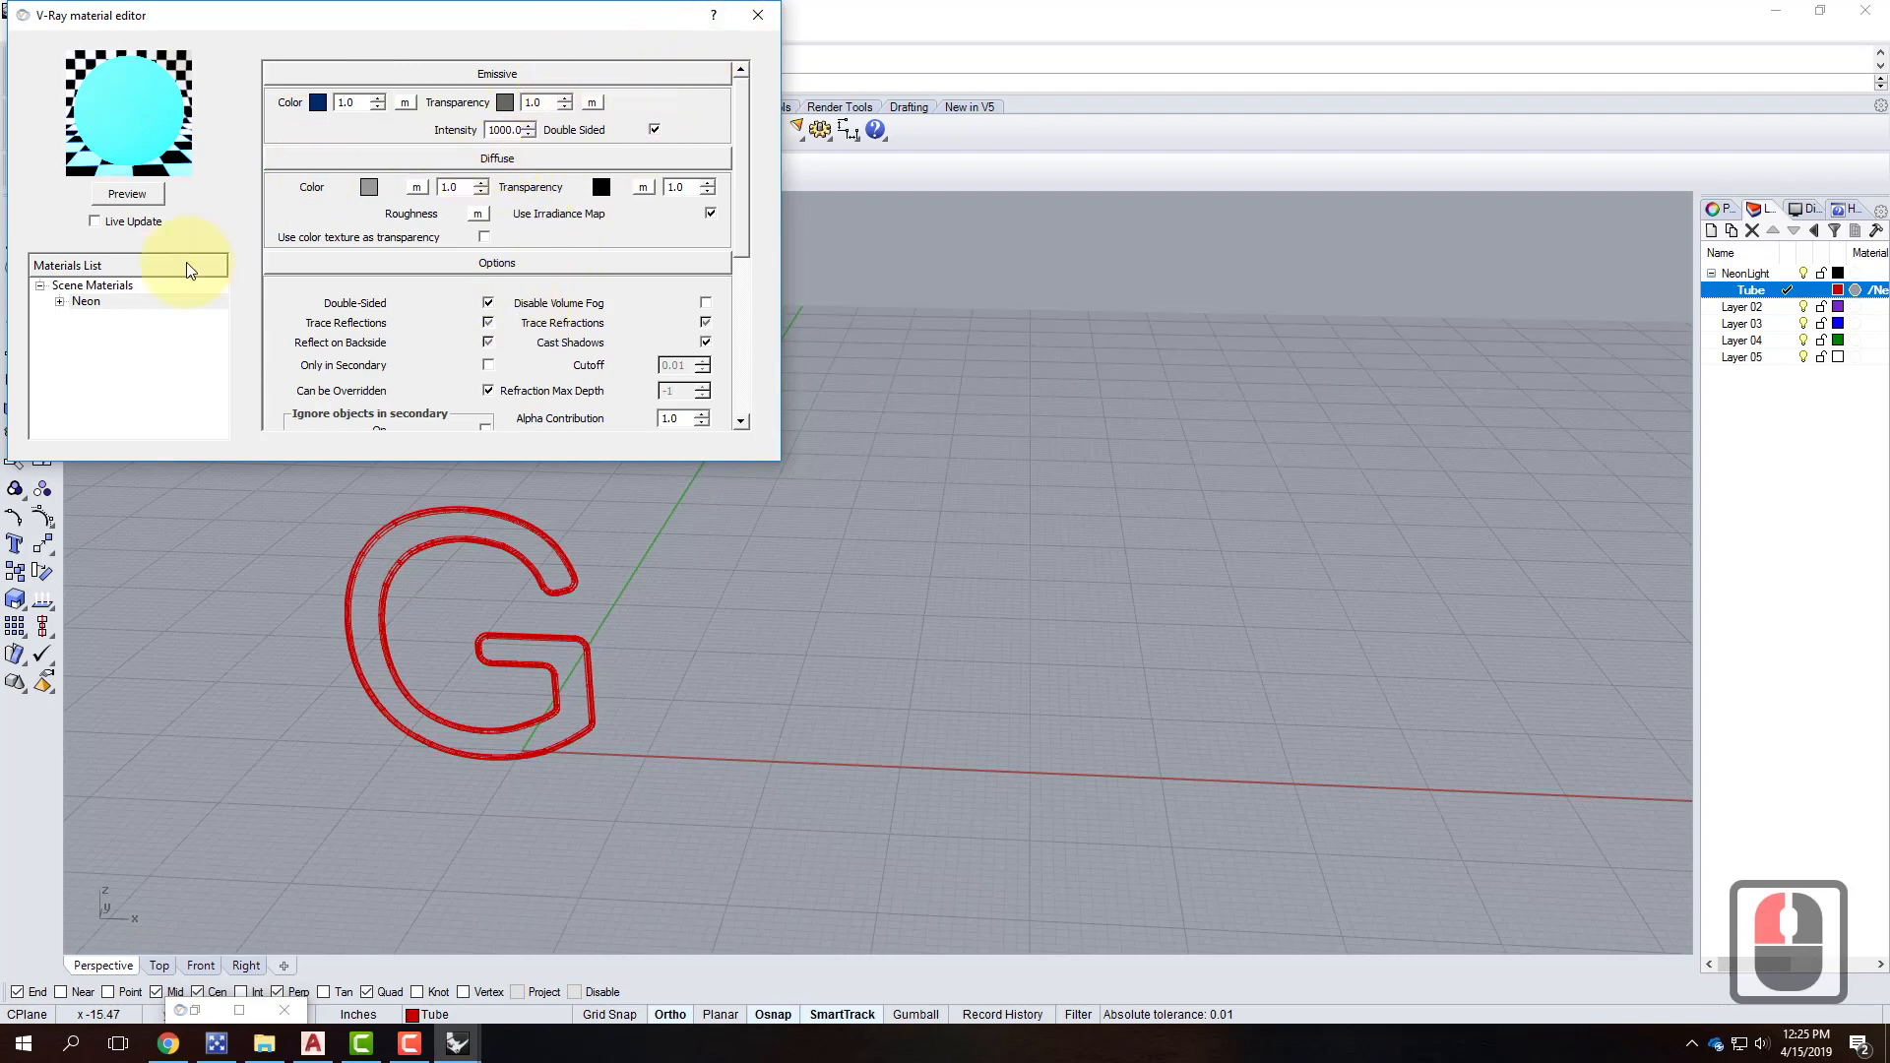
pyautogui.click(151, 300)
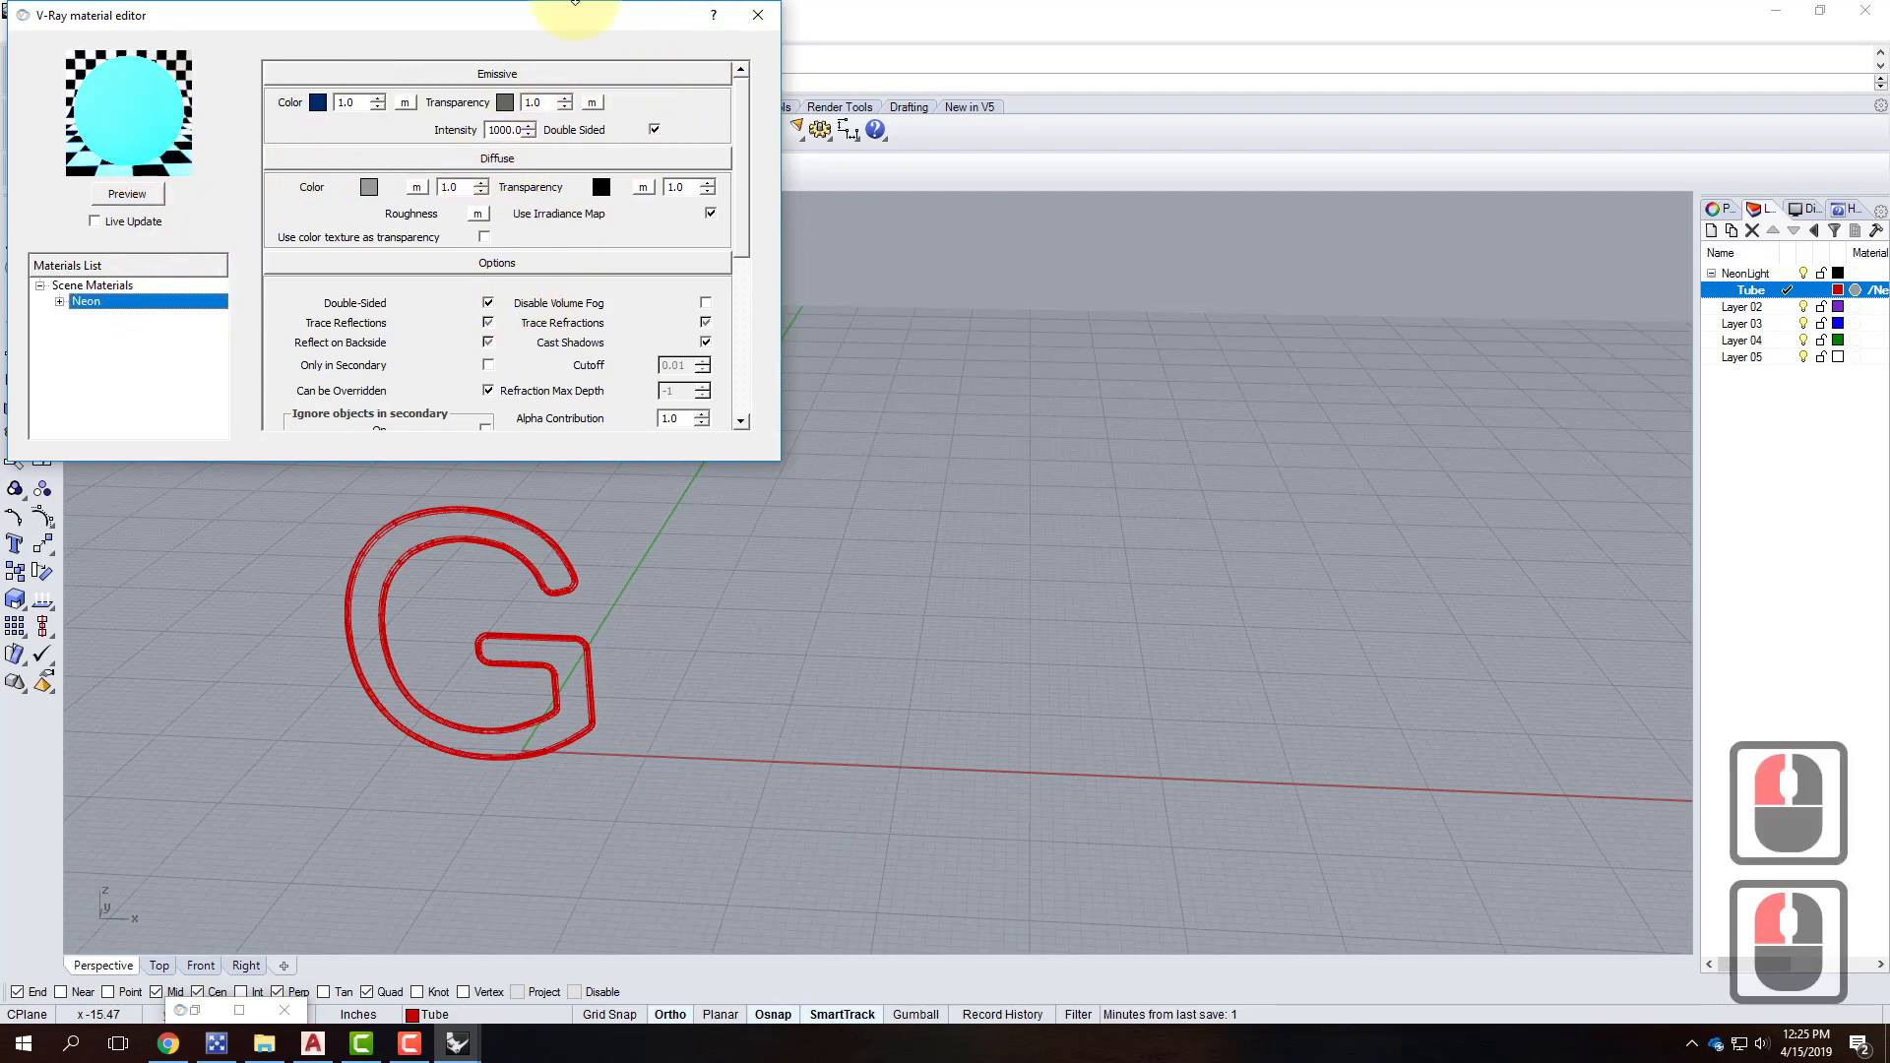
pyautogui.click(758, 16)
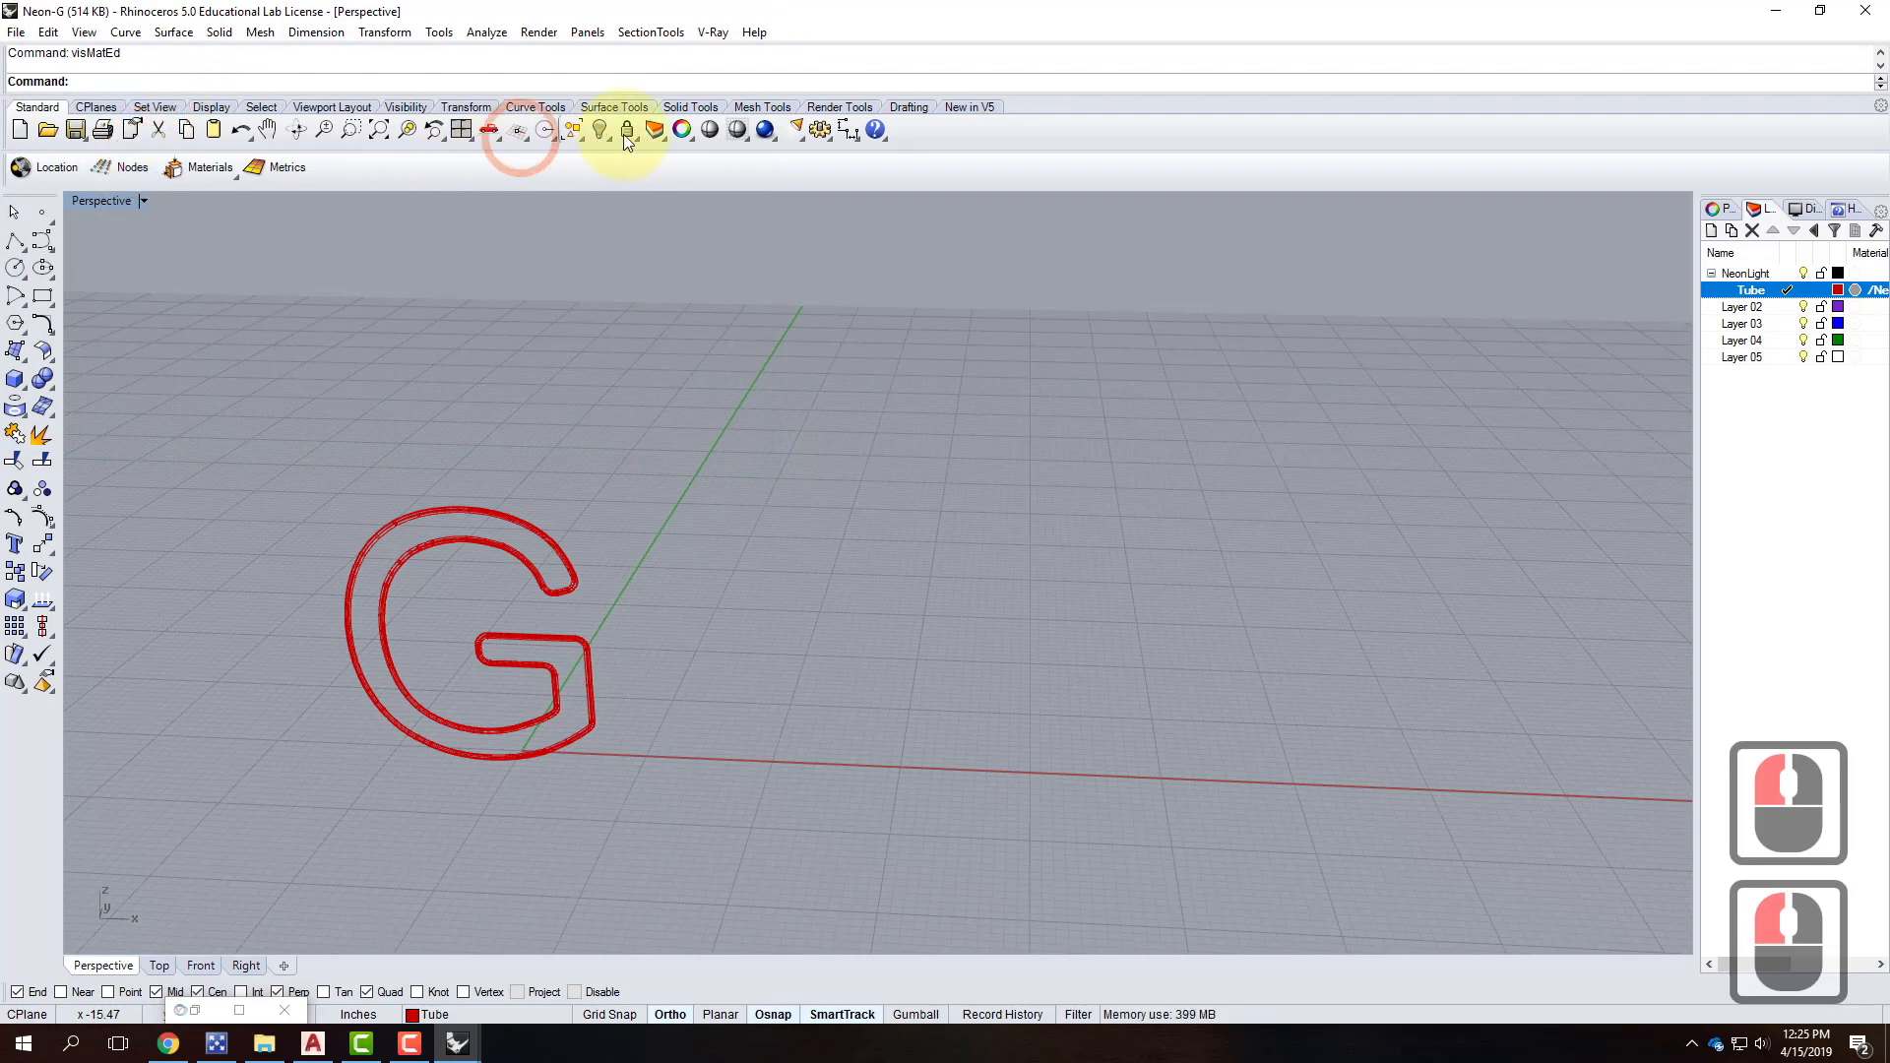
# Save Neon-G.3dm with the updated double-sided Neon material.
pyautogui.click(20, 32)
pyautogui.click(67, 126)
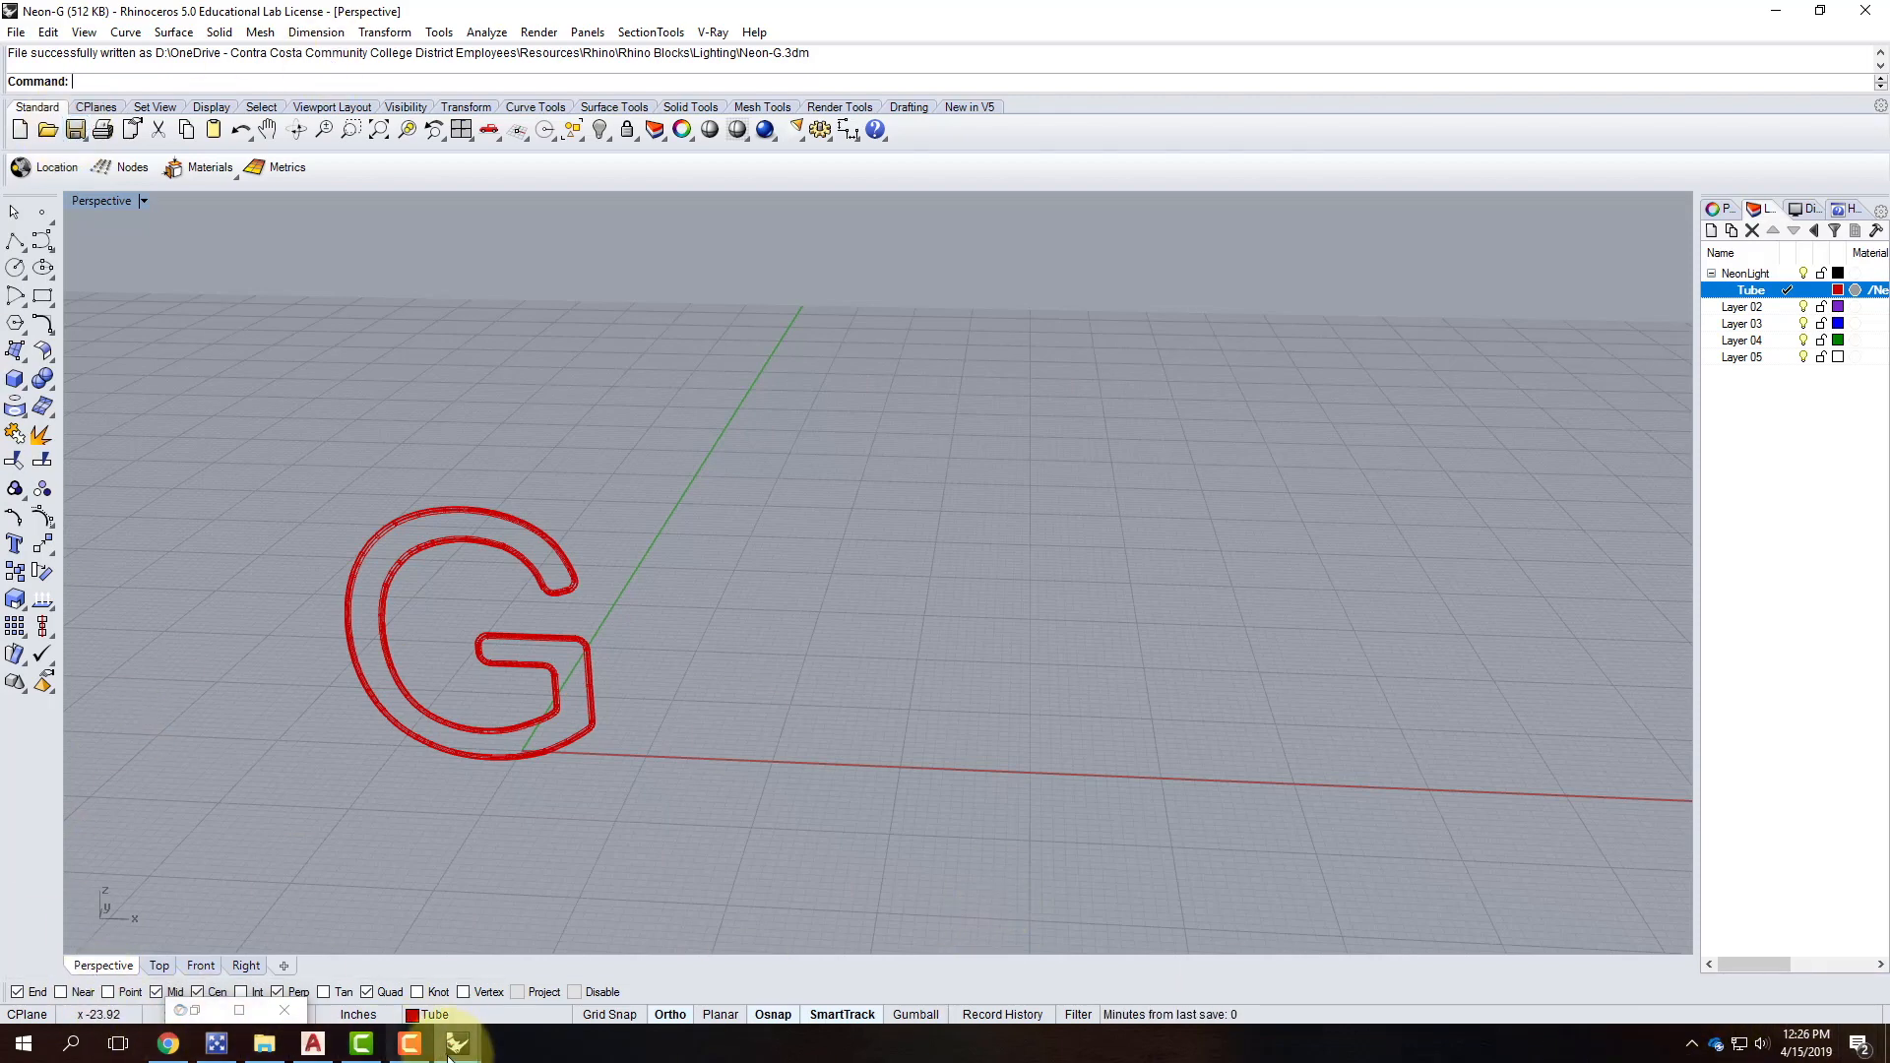
pyautogui.click(412, 1046)
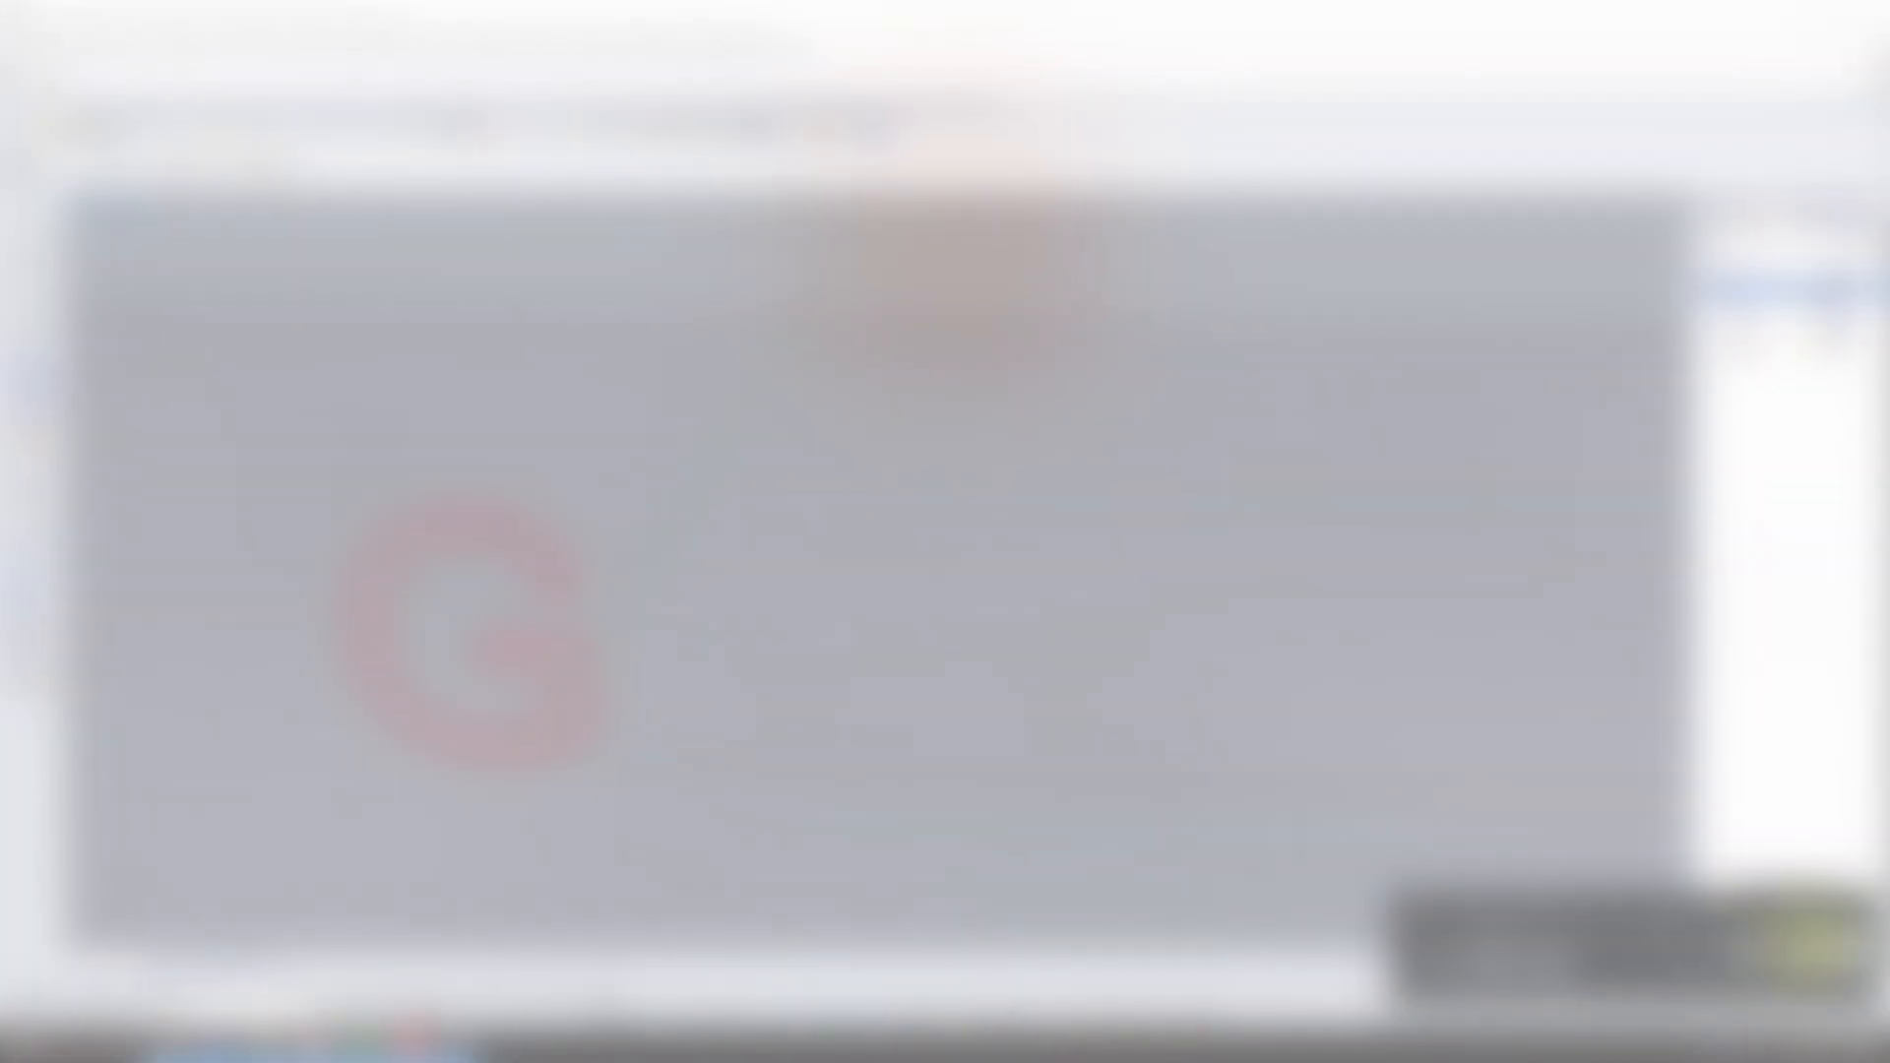